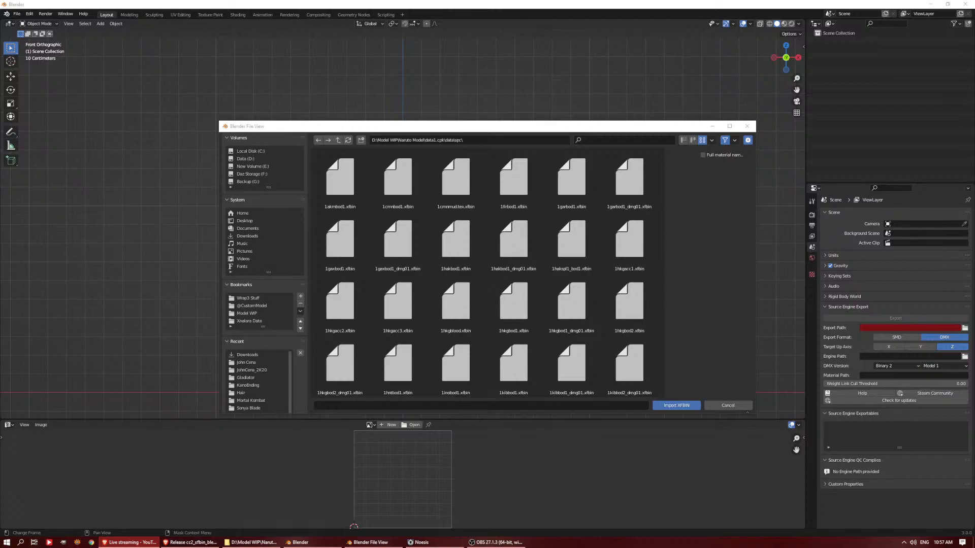
click(712, 130)
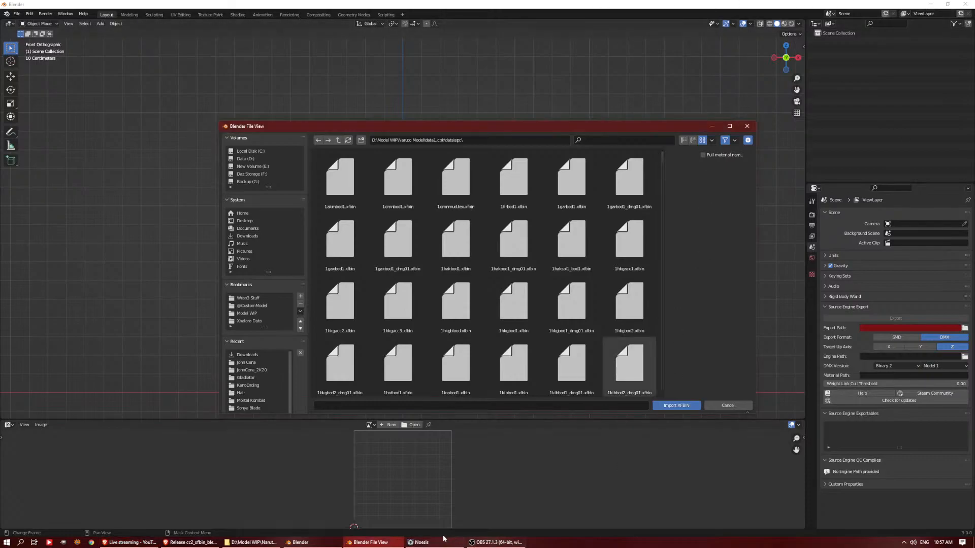
click(490, 541)
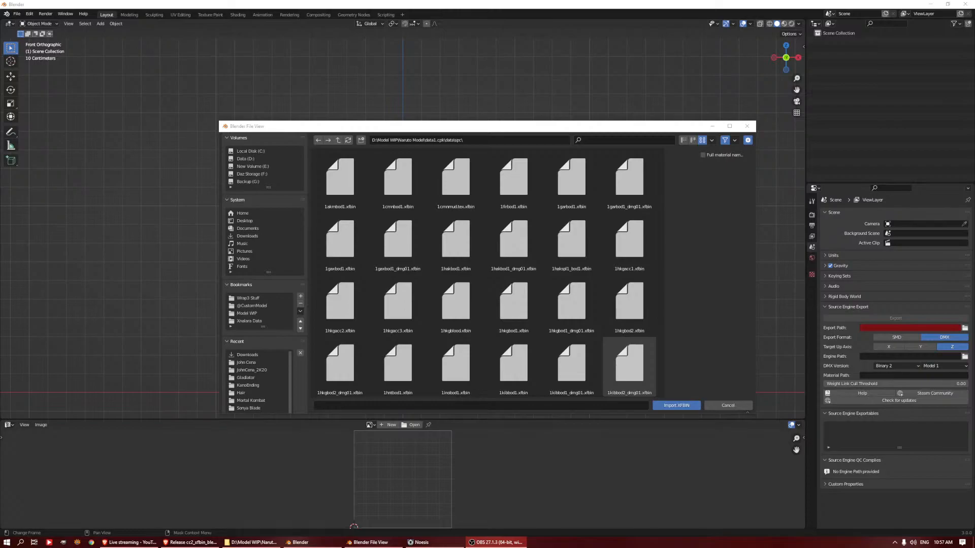
key(alt+Tab)
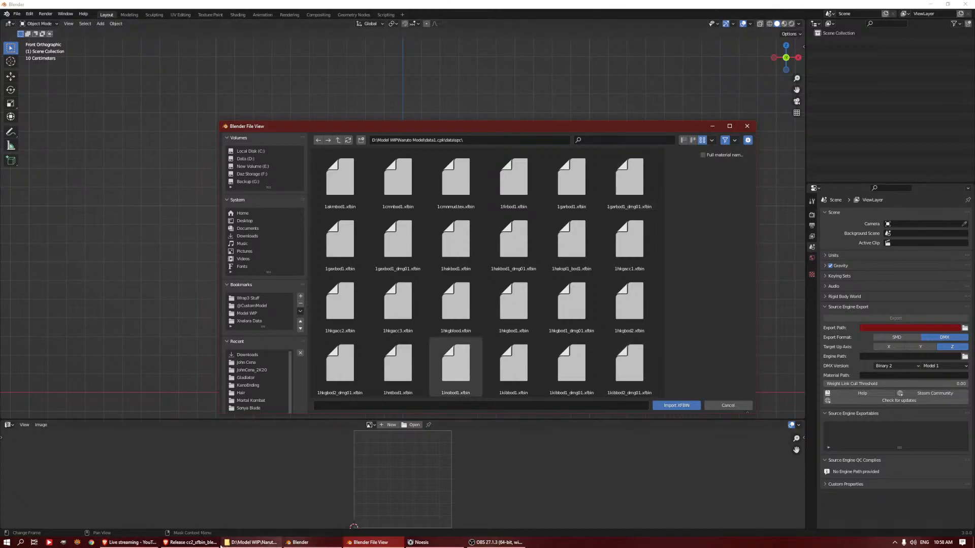
mouse_move(305, 542)
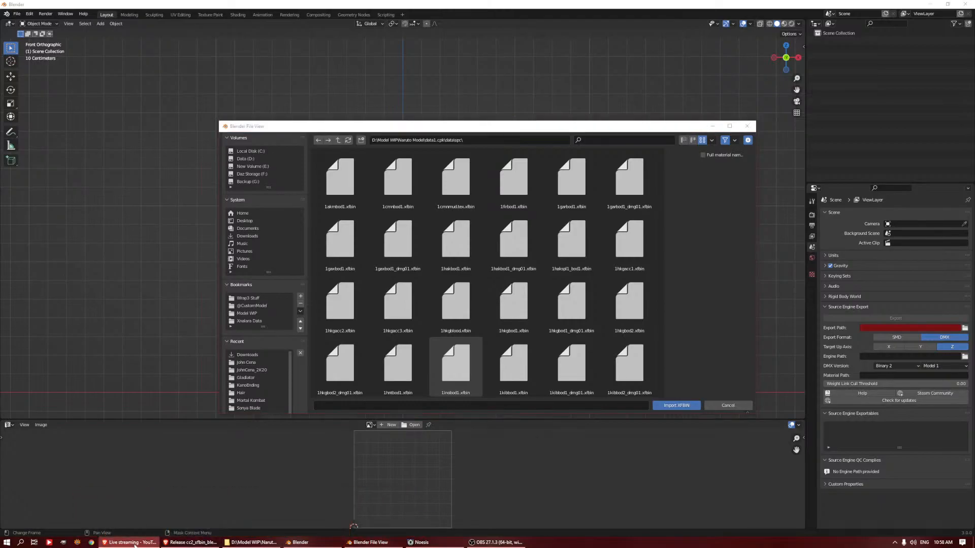
Switch to the browser and look through the character and custom hairstyle models of Naruto to Boruto: Shinobi Striker
click(189, 542)
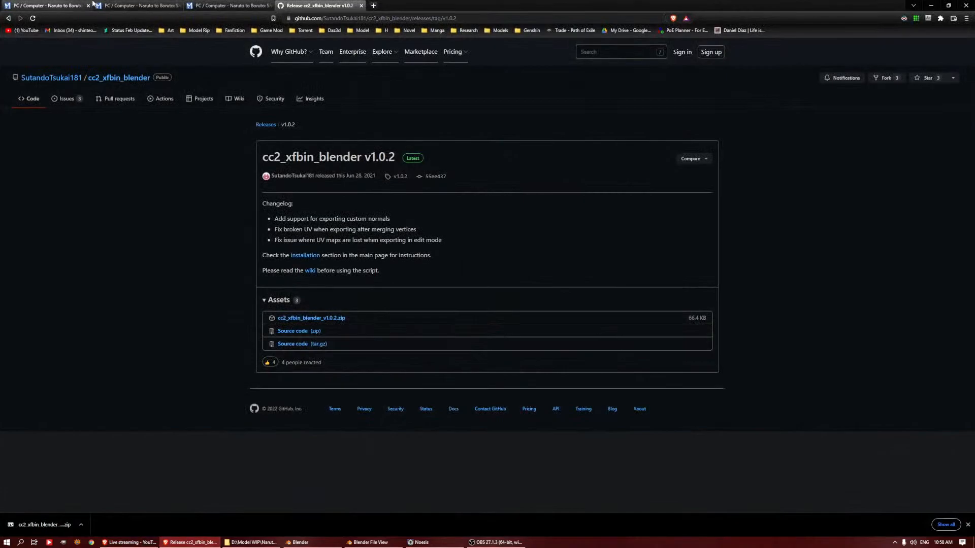
click(51, 5)
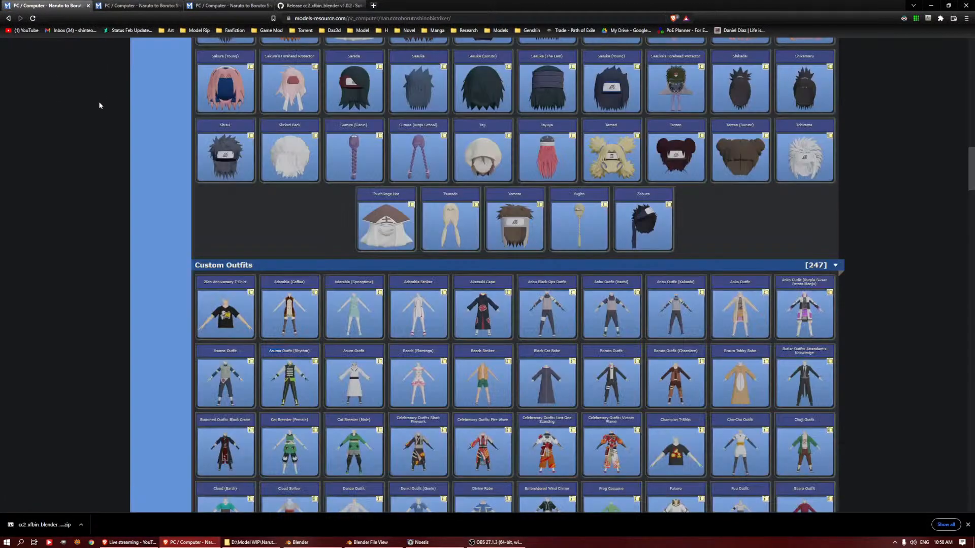
scroll(101, 117, up, 20)
scroll(143, 163, up, 1)
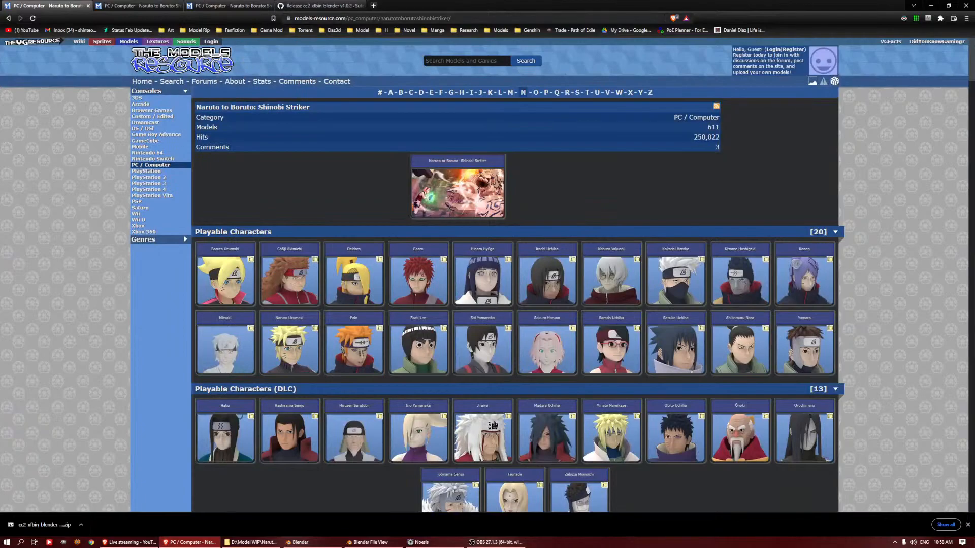
scroll(288, 198, down, 5)
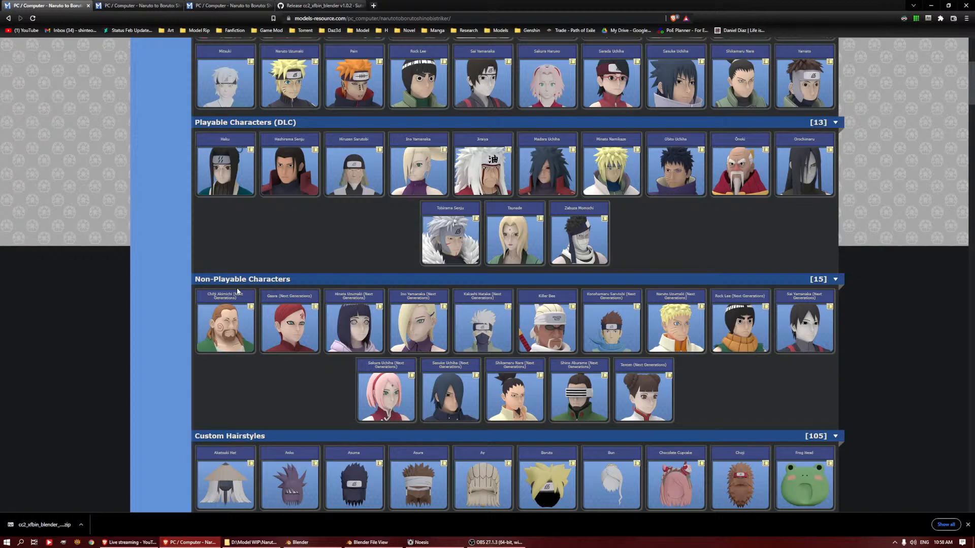
scroll(415, 224, up, 4)
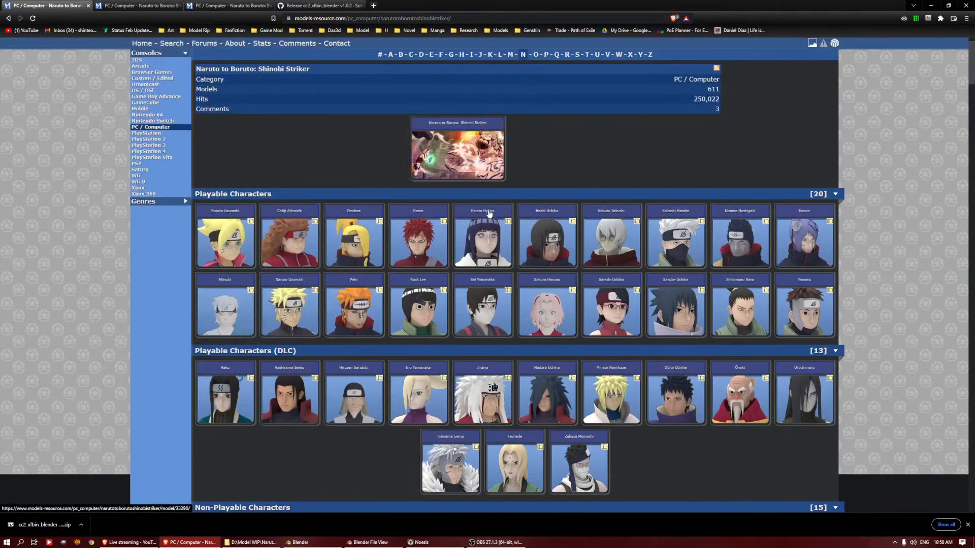
scroll(515, 161, down, 12)
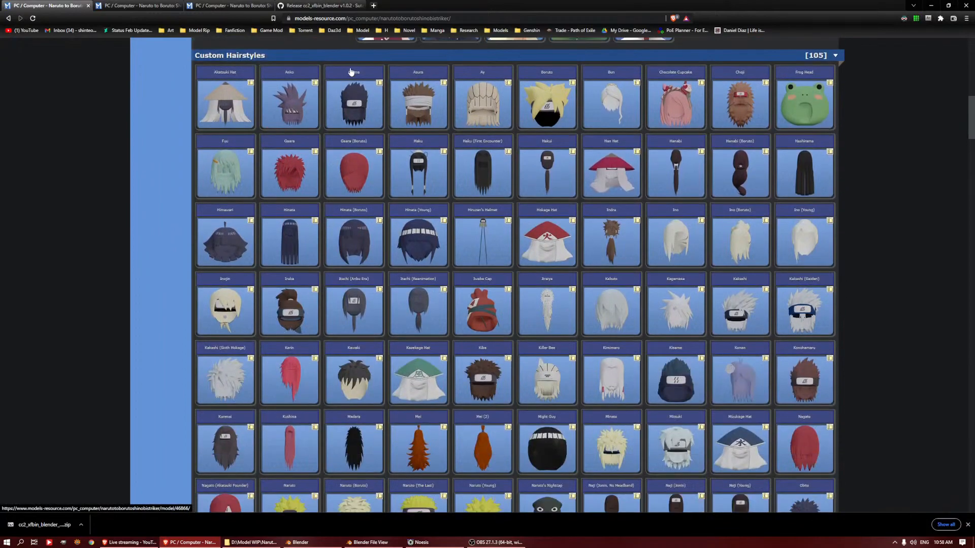
scroll(309, 273, down, 17)
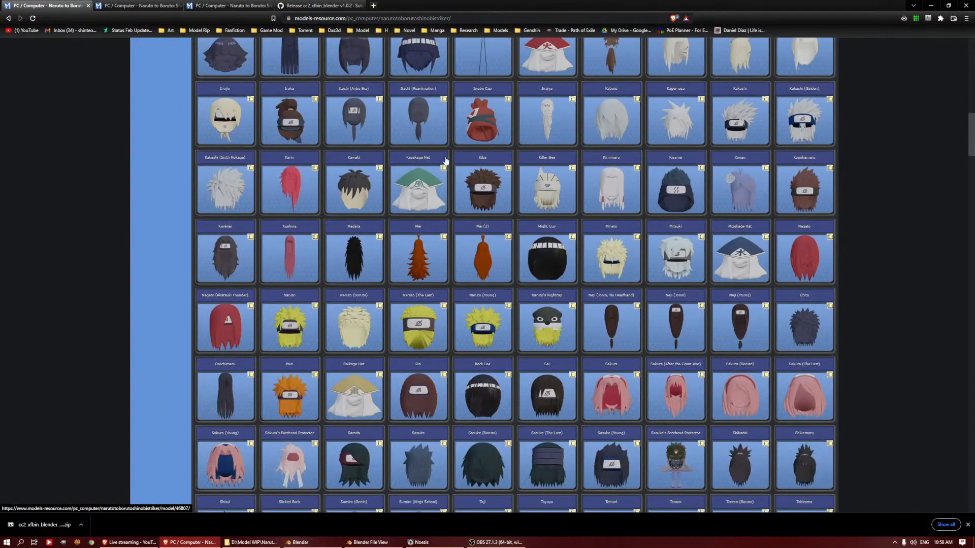
scroll(264, 213, up, 1)
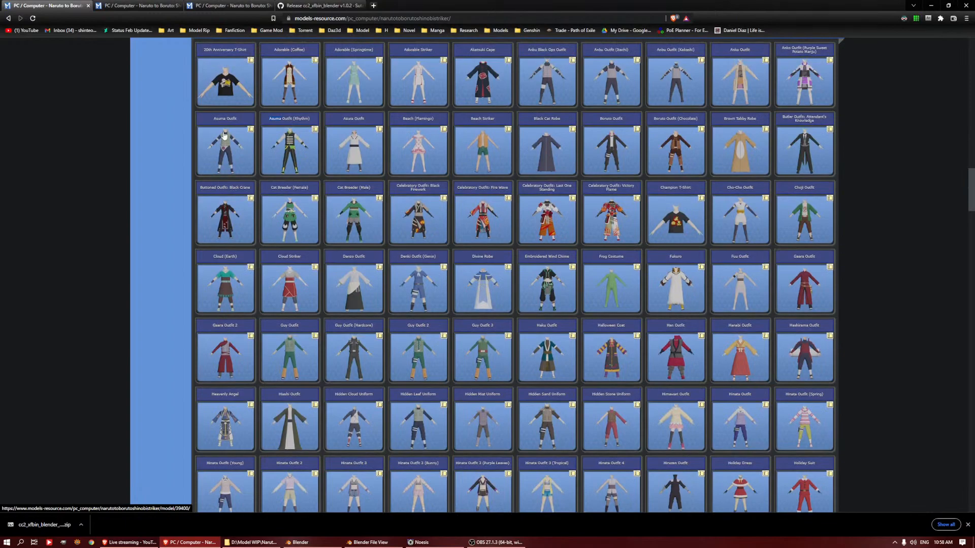
Download the Asuma hairstyle and Asuma Outfit zip archives, and close their pages and the cc2_xfbin_blender release page
click(139, 6)
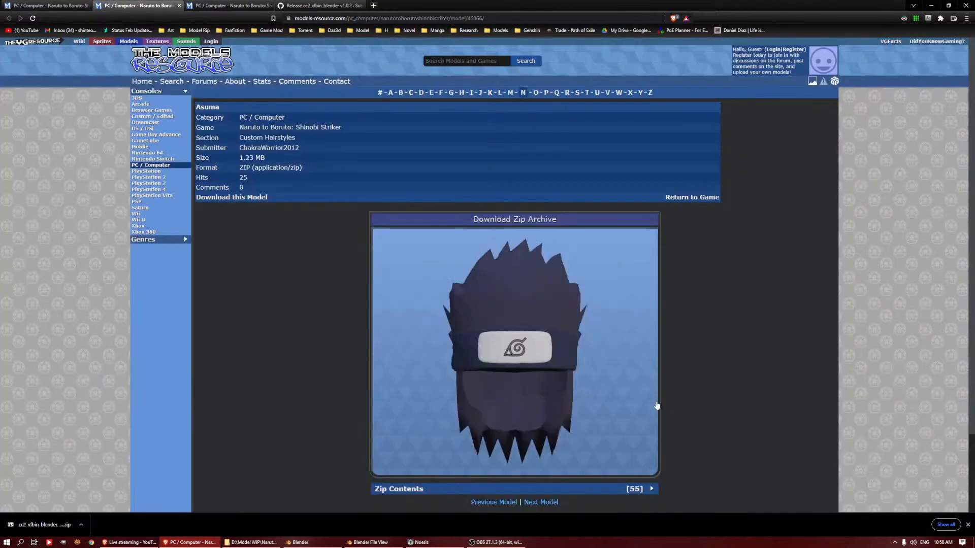
click(497, 221)
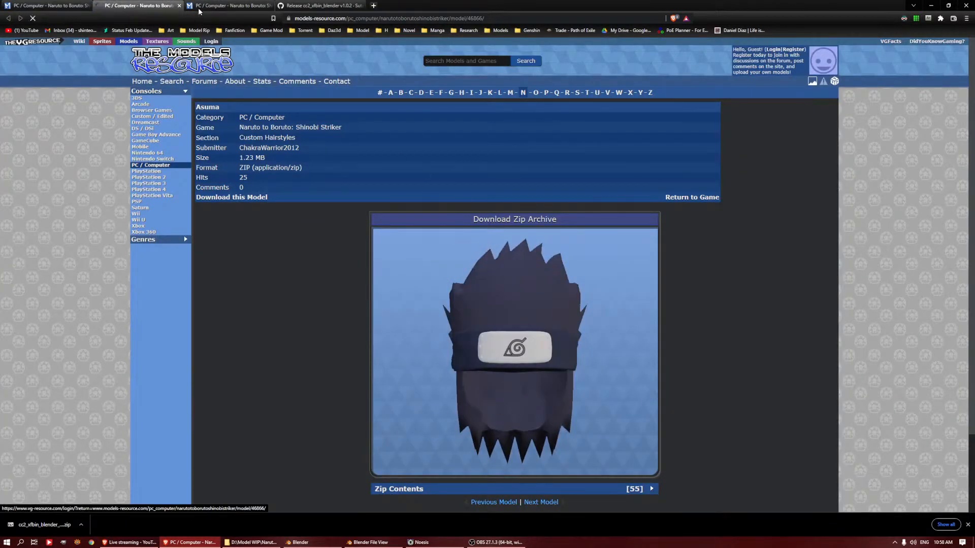
click(206, 3)
click(508, 222)
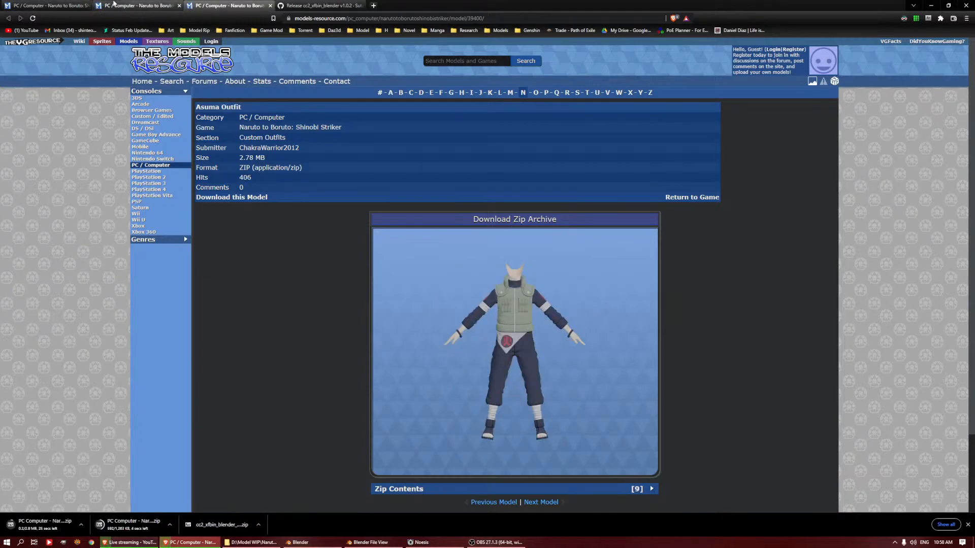
middle_click(114, 4)
middle_click(132, 4)
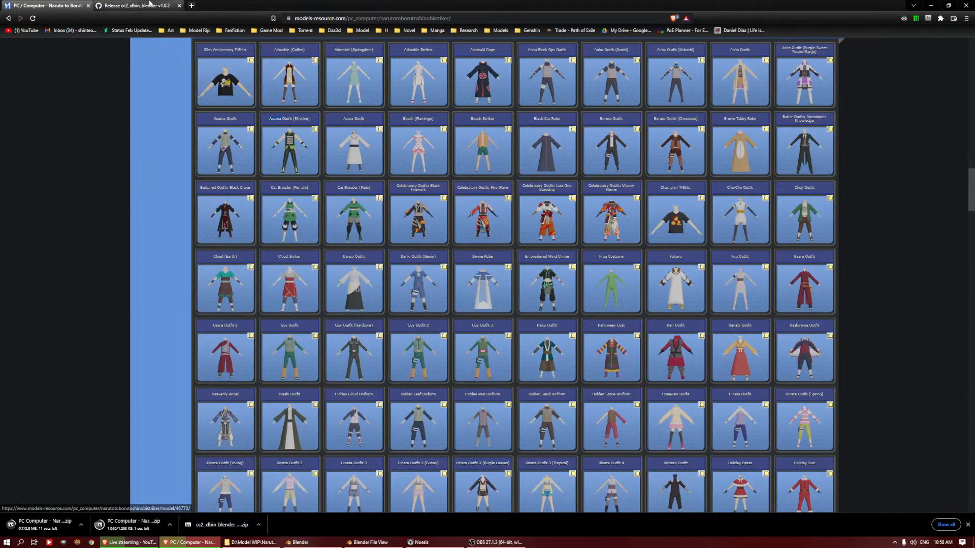
middle_click(150, 4)
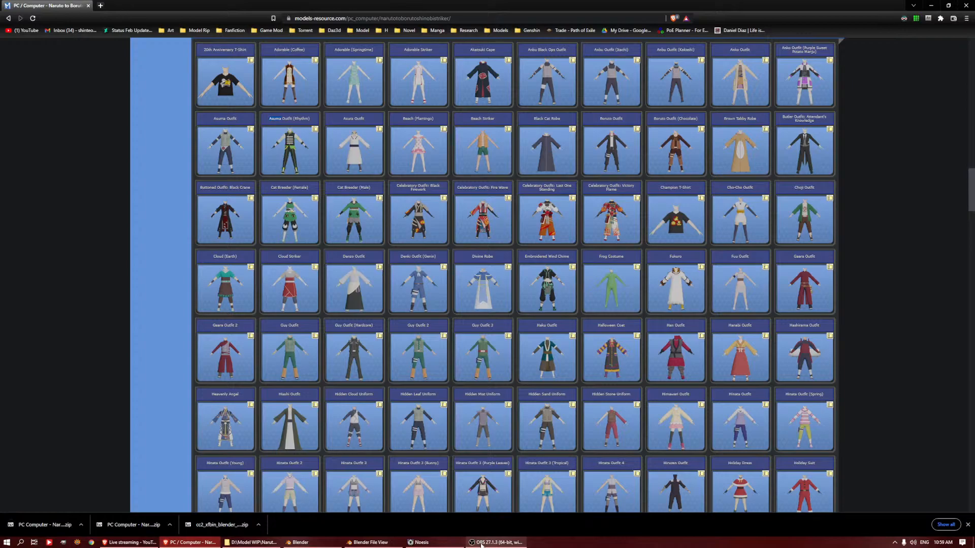
Switch to Noesis and view the 2asmbod1.xfbin character model
mouse_move(482, 545)
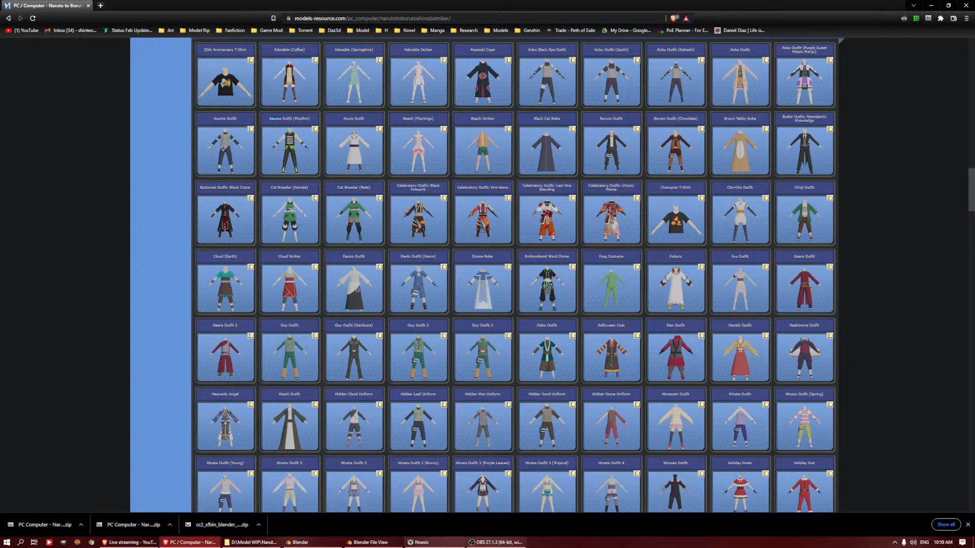
click(431, 546)
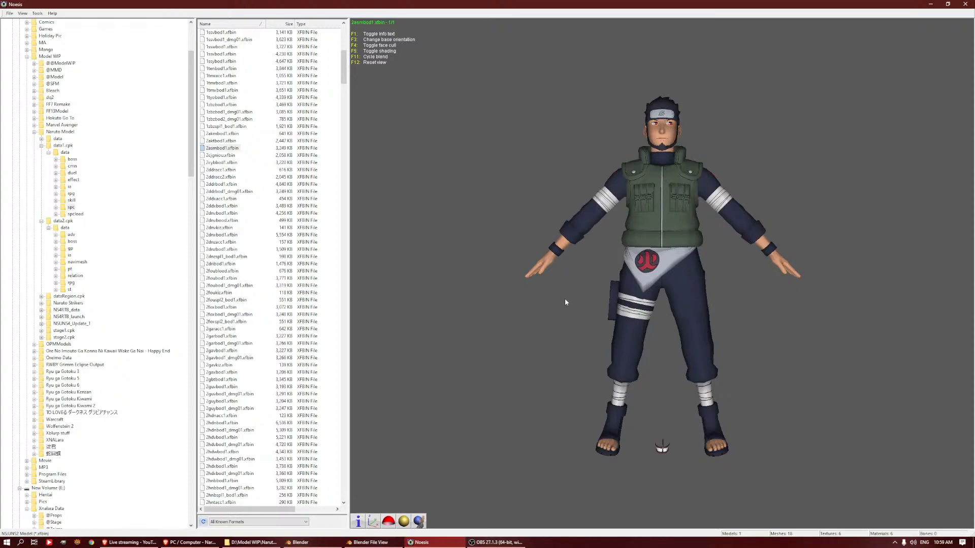
click(437, 542)
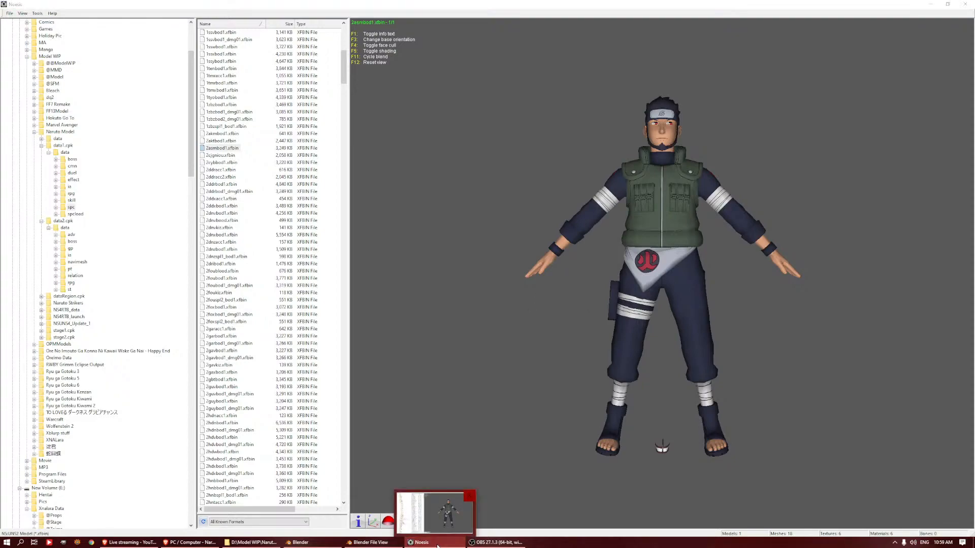
Switch to Blender's open file browser and import 2asmbod1.xfbin from the data1.cpk folder
click(362, 542)
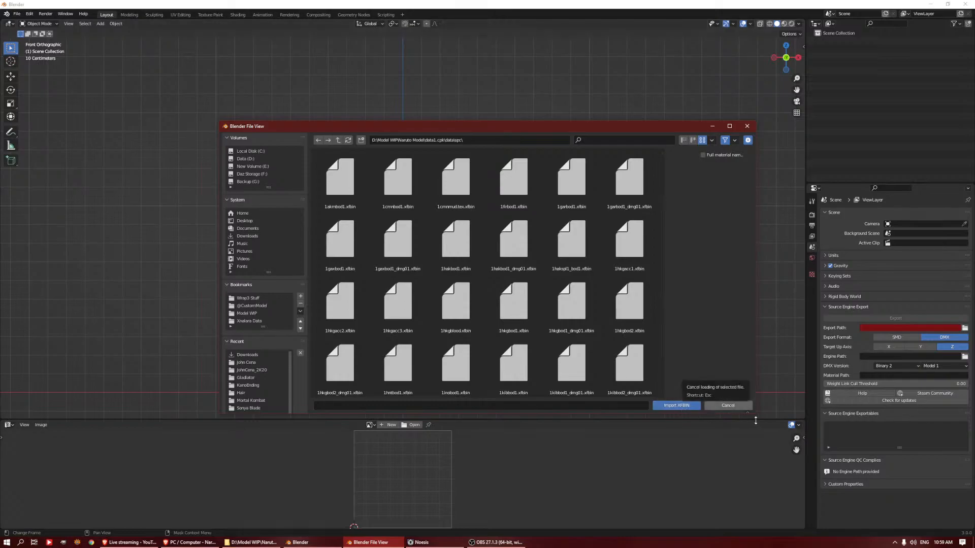
click(495, 542)
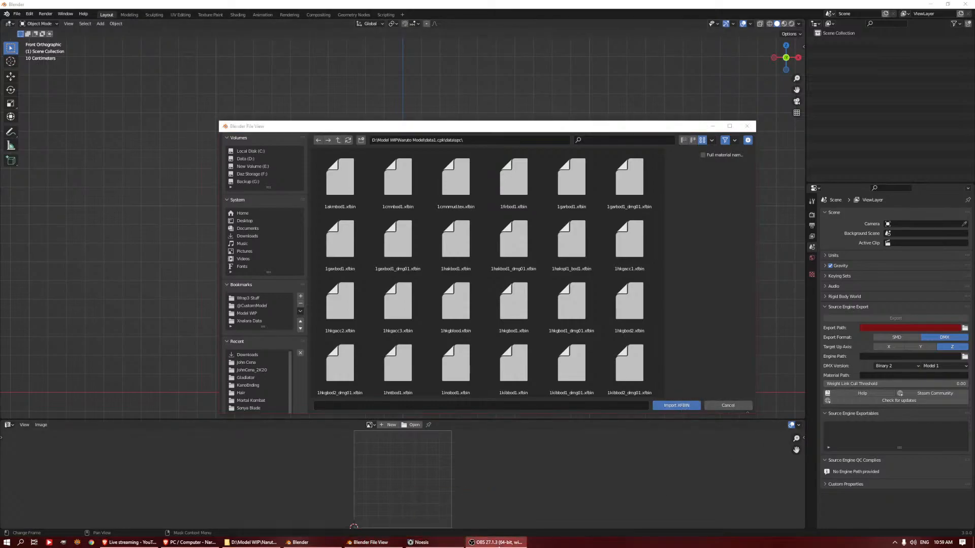
click(371, 542)
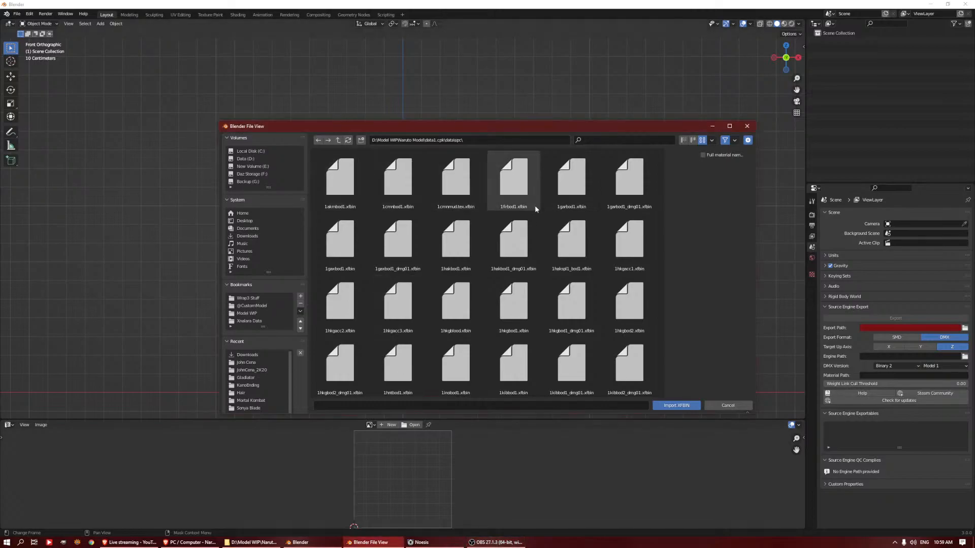
scroll(548, 249, down, 3)
scroll(547, 249, down, 5)
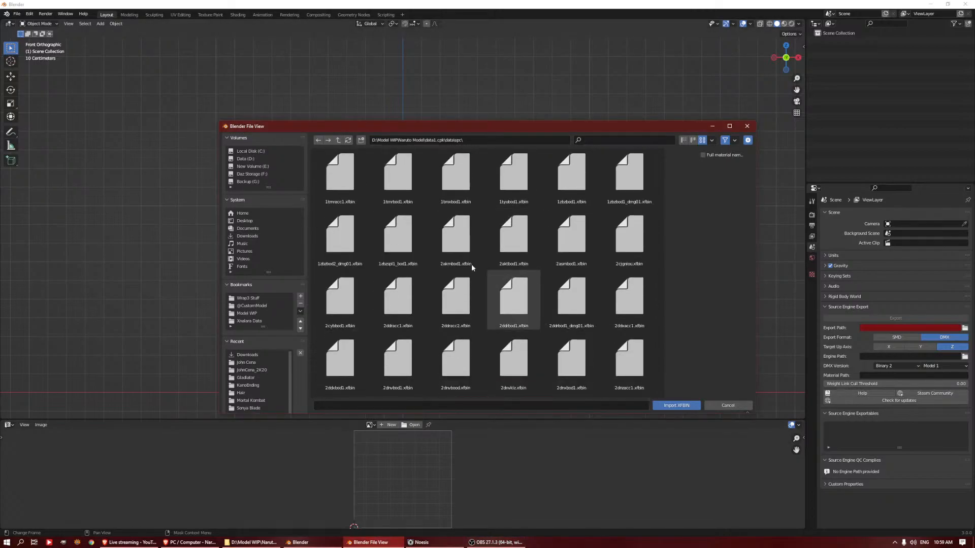
click(455, 236)
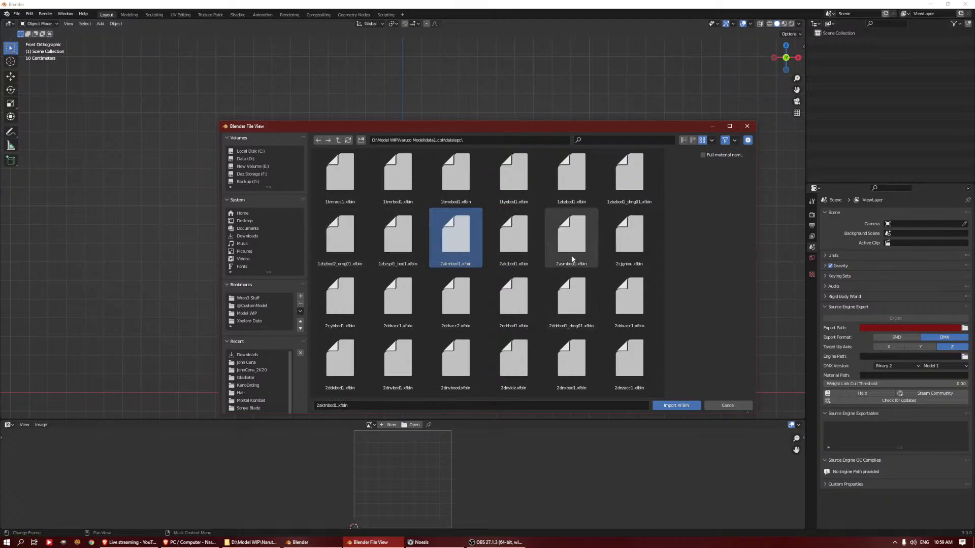
click(580, 233)
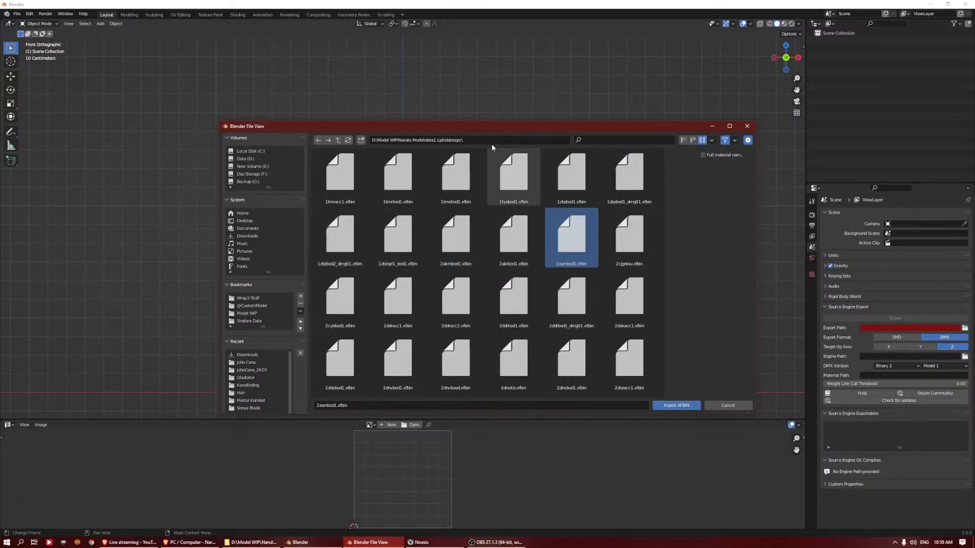
click(681, 406)
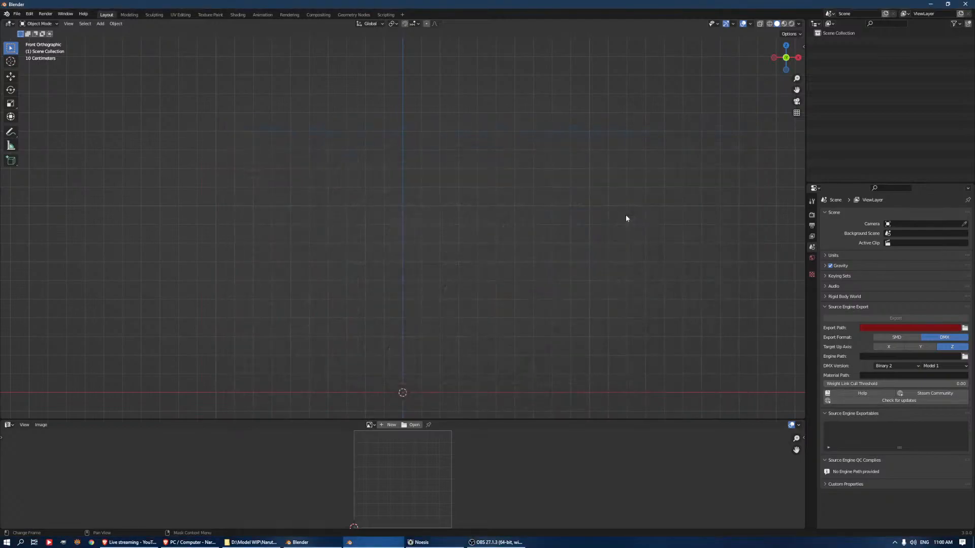
Examine the imported character's full body, head and vest up close, and check the viewport shading options
scroll(468, 108, down, 2)
scroll(496, 116, up, 2)
middle_drag(495, 116, 488, 116)
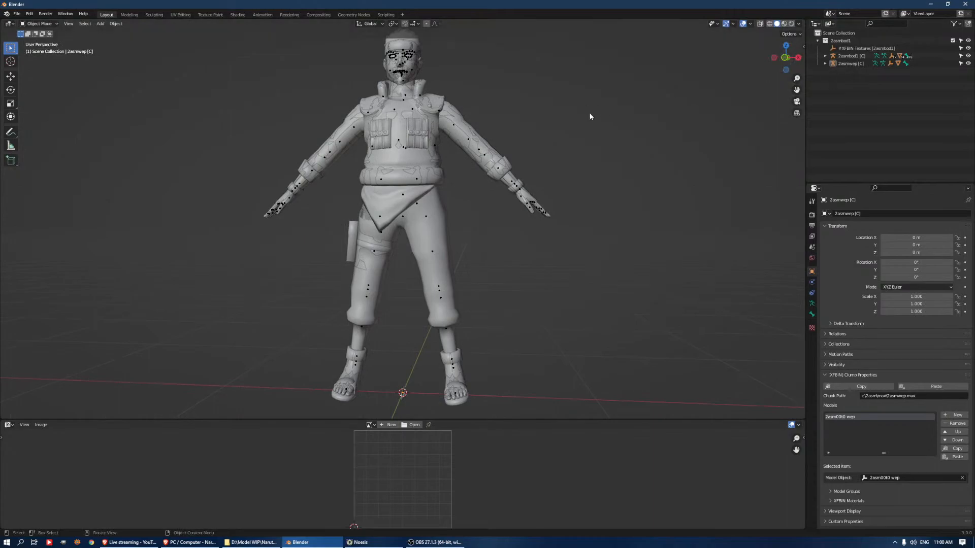
shift+middle_drag(581, 127, 605, 248)
scroll(565, 152, up, 5)
middle_drag(566, 152, 472, 84)
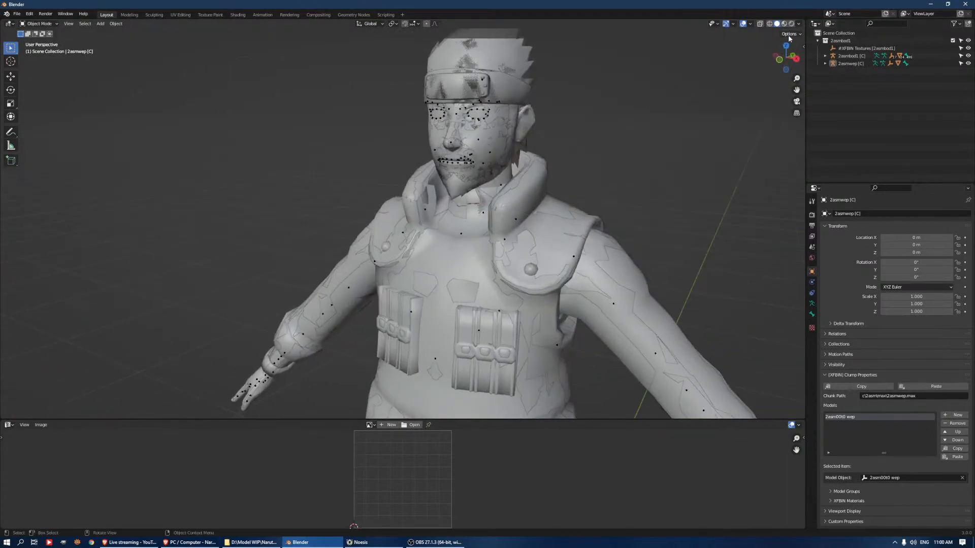
click(799, 24)
click(799, 25)
click(799, 26)
click(777, 24)
click(799, 25)
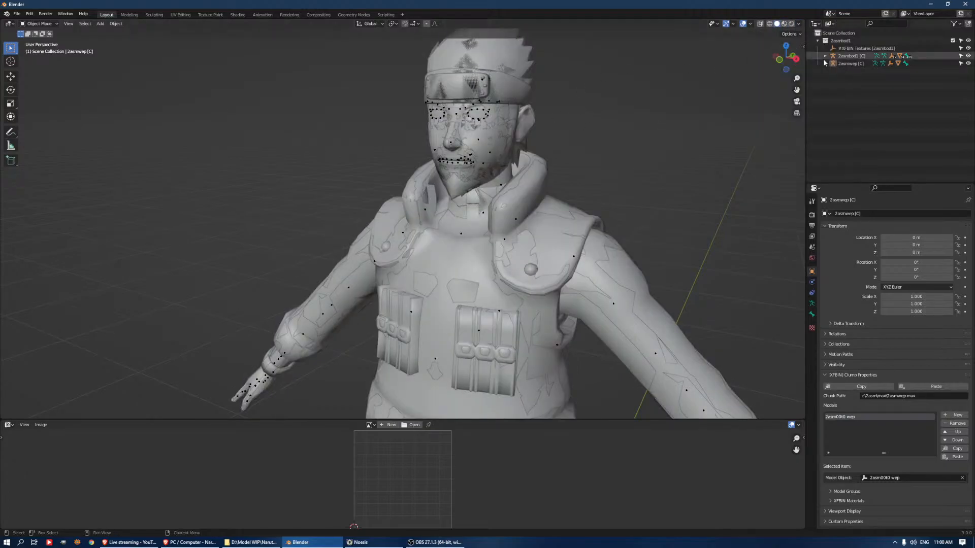
Select the 2asmwep [C] armature, expand its hierarchy, and examine the weapon at the character's feet
click(843, 65)
click(825, 63)
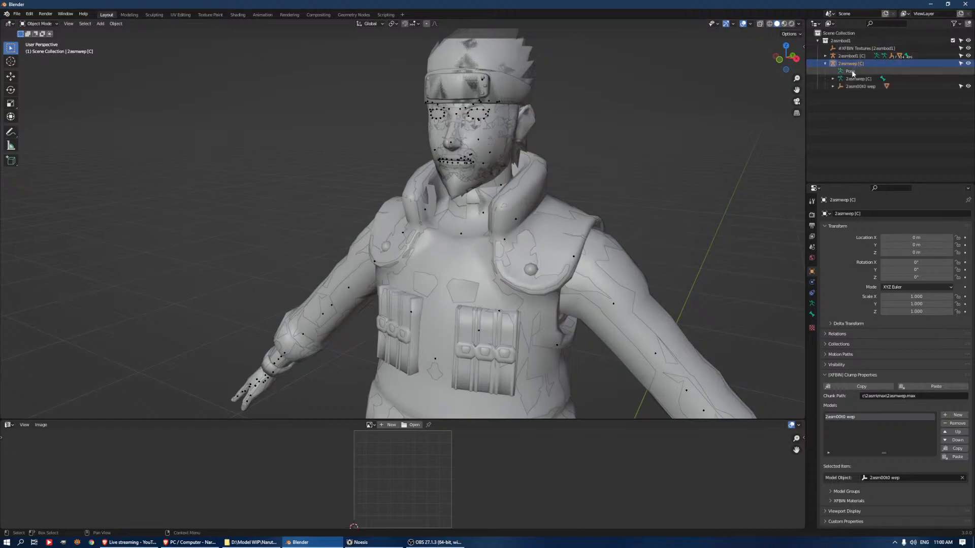
scroll(628, 283, down, 5)
shift+middle_drag(623, 340, 596, 144)
middle_drag(566, 195, 641, 209)
shift+middle_drag(494, 193, 589, 225)
scroll(544, 233, up, 1)
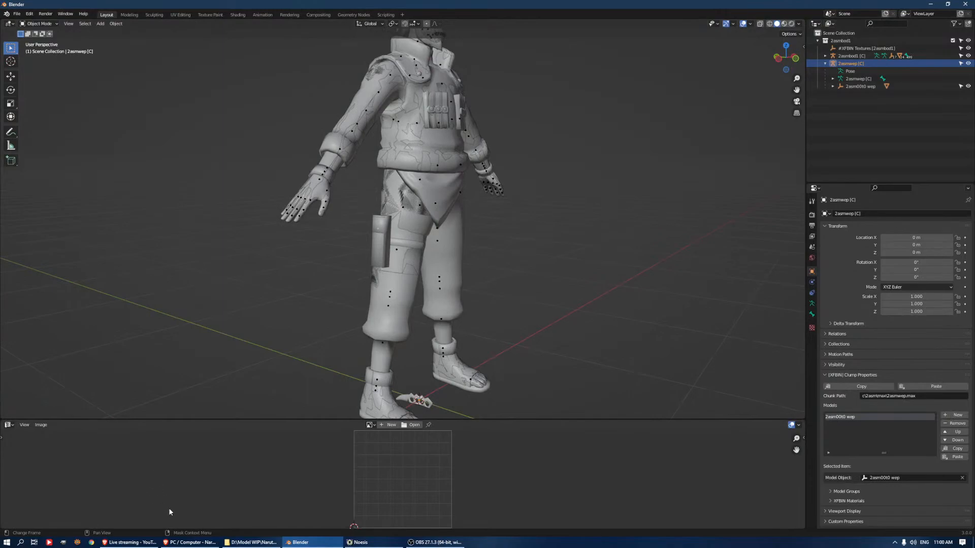
Switch to the browser and look through the Shinobi Striker outfits, accessories, custom weapons and ninja tools for a matching knuckle knife
click(127, 543)
click(190, 543)
scroll(395, 303, down, 8)
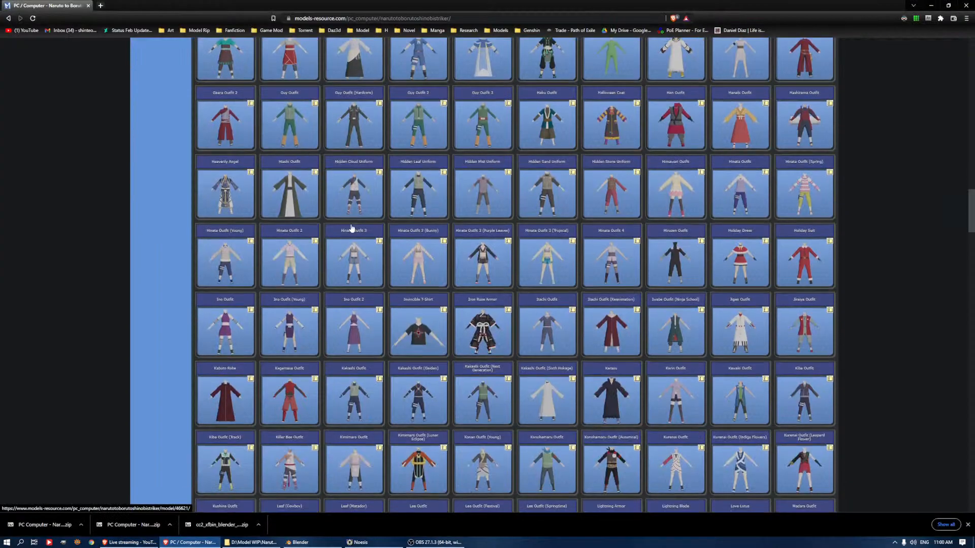
scroll(395, 303, down, 10)
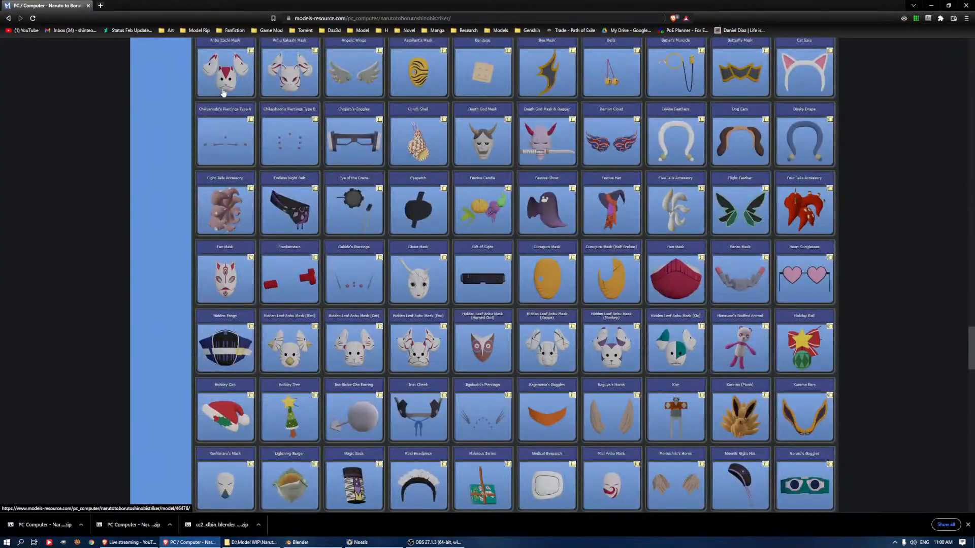
scroll(377, 283, down, 9)
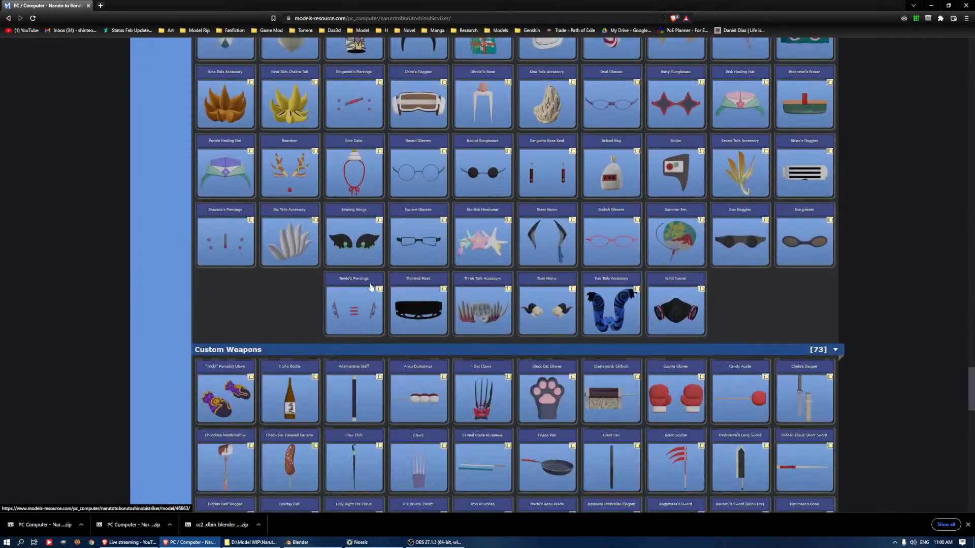
scroll(376, 282, down, 3)
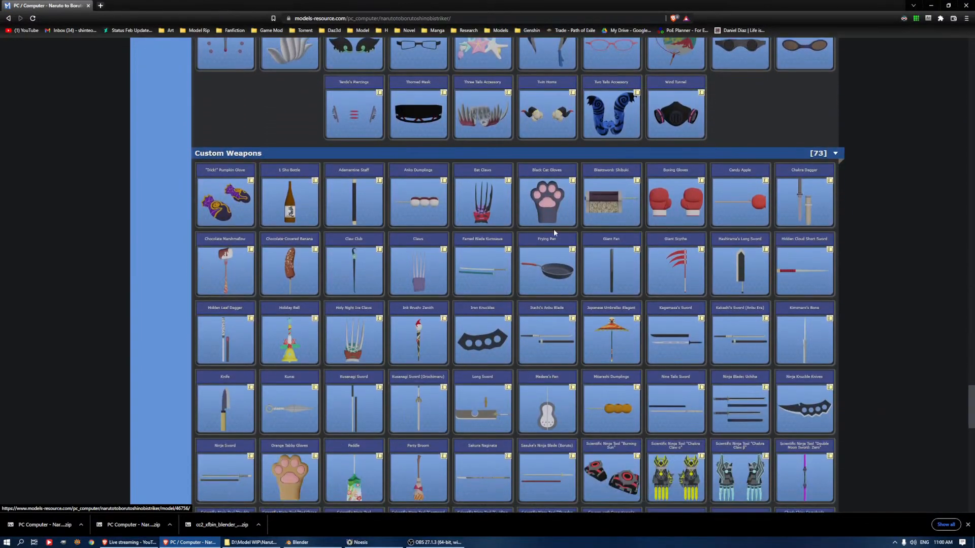
scroll(352, 252, down, 2)
scroll(320, 309, down, 1)
scroll(325, 325, down, 2)
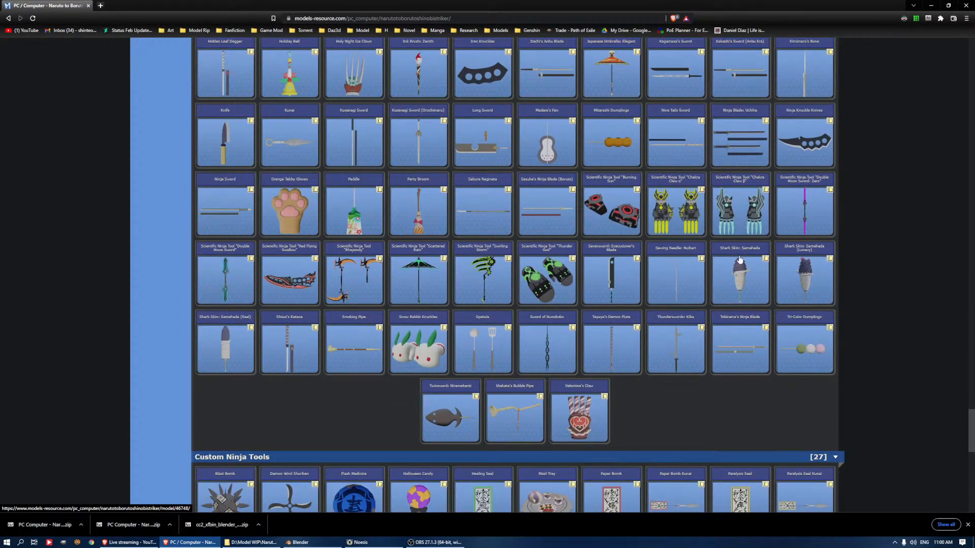
scroll(740, 260, up, 1)
scroll(740, 260, up, 3)
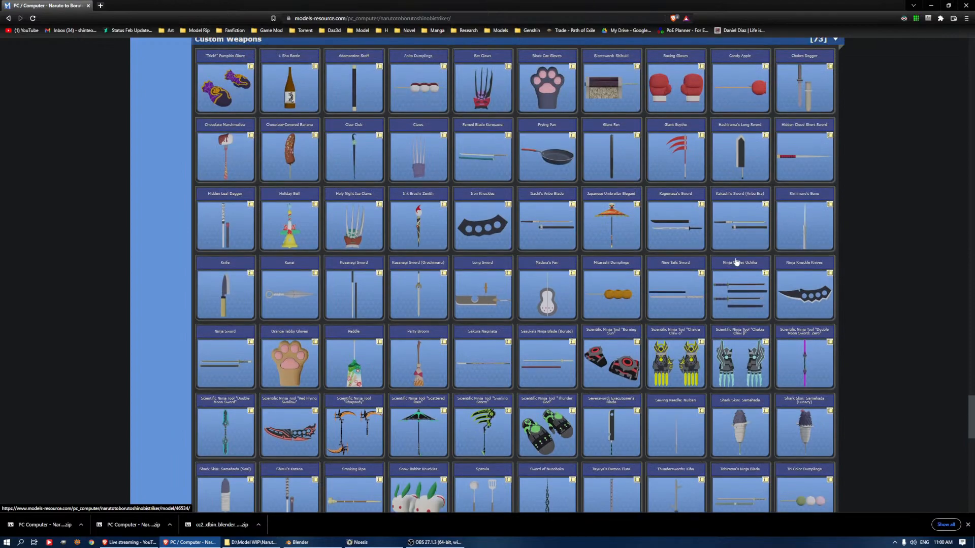
scroll(737, 261, up, 2)
scroll(733, 297, down, 3)
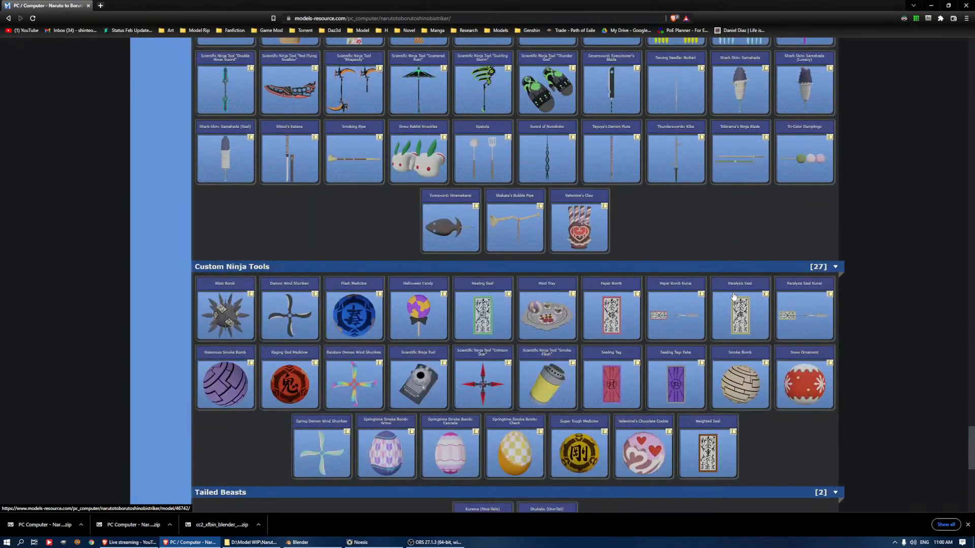
scroll(774, 308, down, 2)
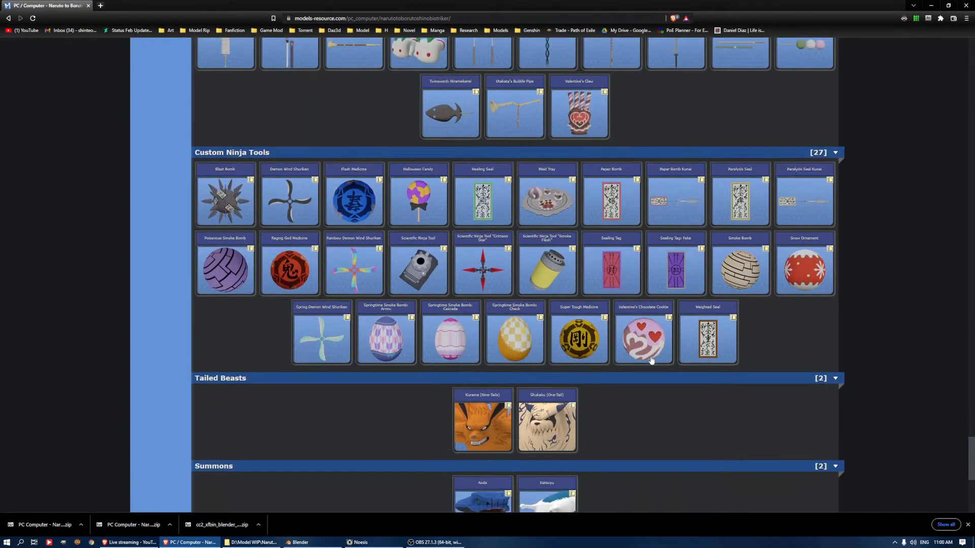
scroll(601, 370, down, 3)
Open the Ninja Knuckle Knives model in the Custom Weapons section and download its zip archive
scroll(601, 355, up, 9)
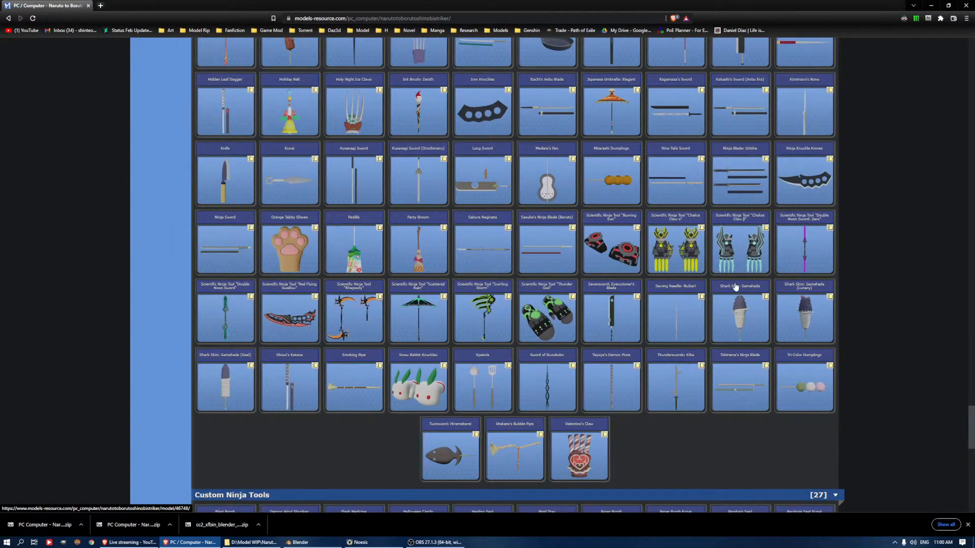
scroll(511, 276, up, 3)
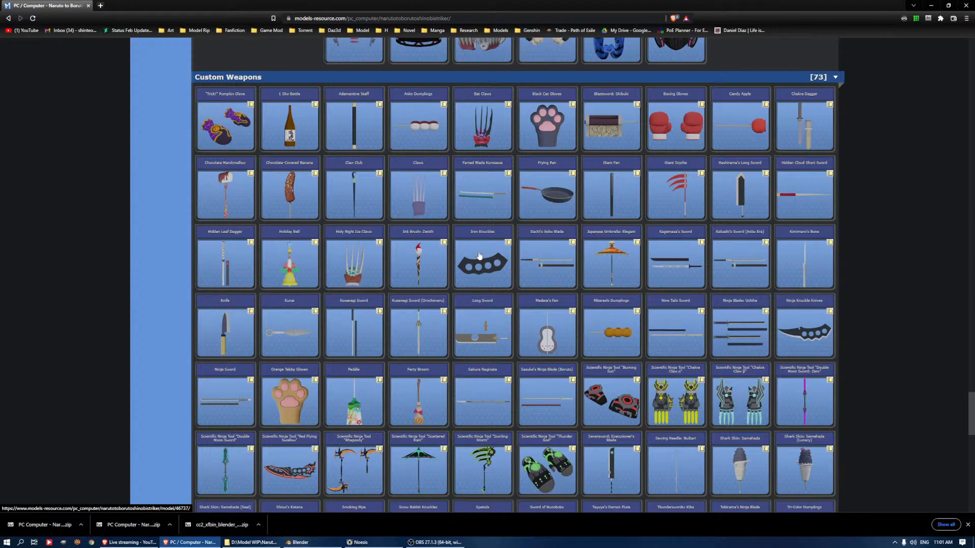
click(800, 330)
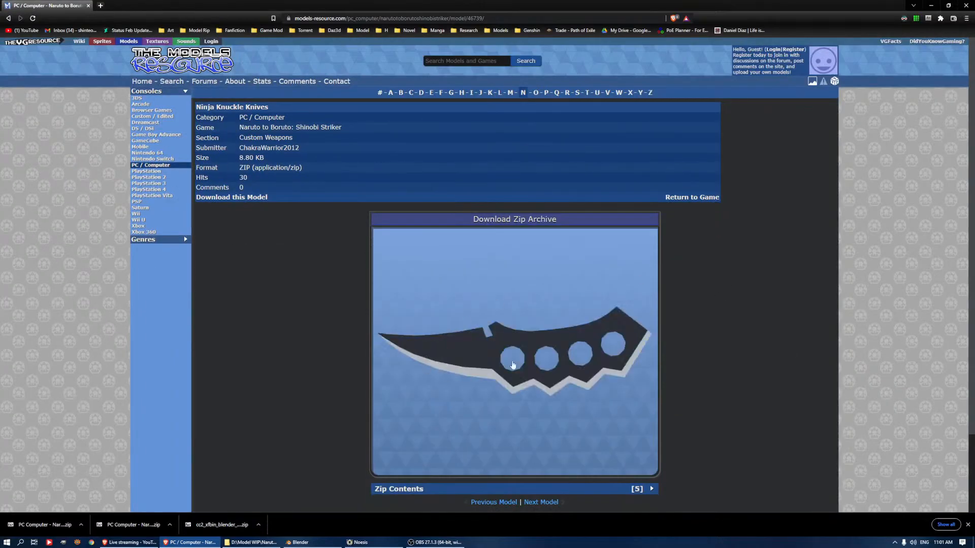
click(507, 227)
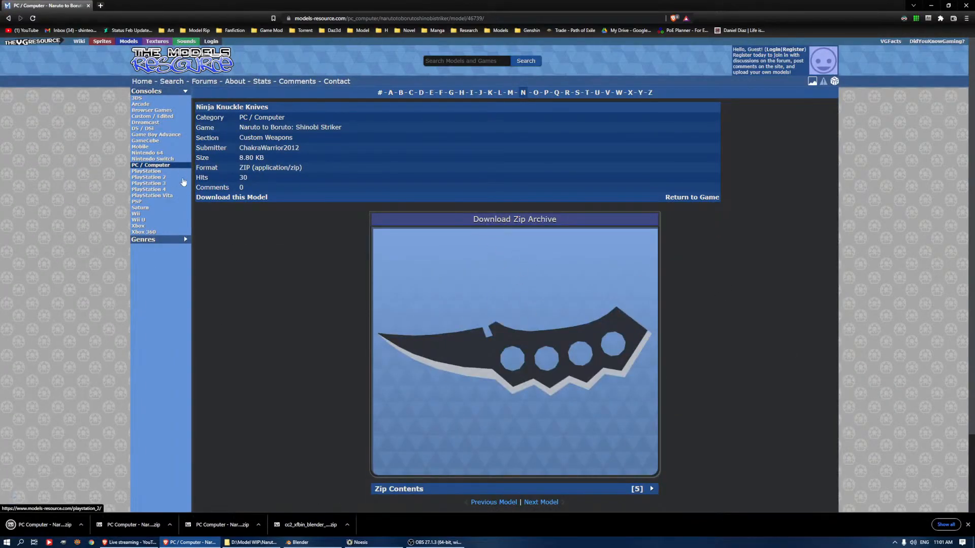
Switch to Blender, examine the character's upper body, and check the weapon's hierarchy and the 2asmbod1 collection's visibility
click(301, 543)
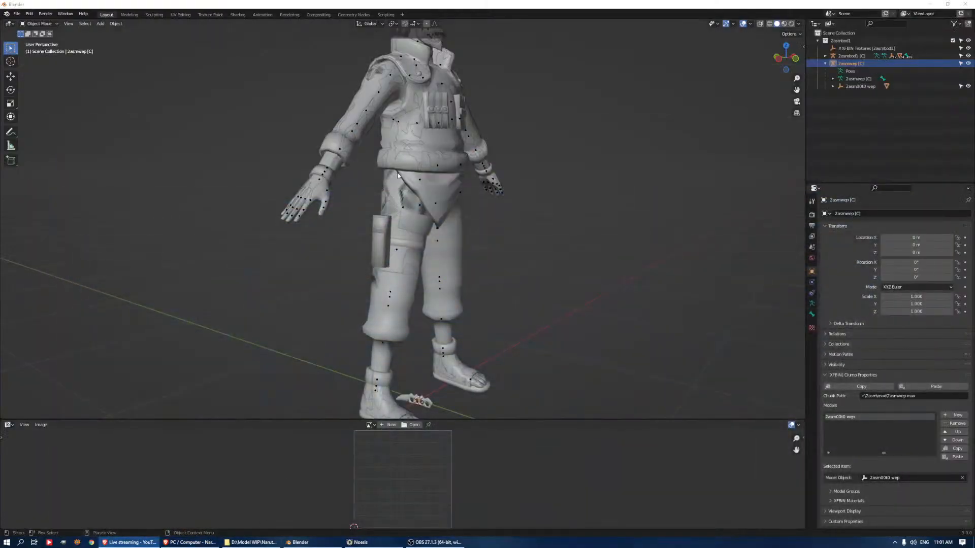
shift+middle_drag(519, 197, 515, 304)
scroll(515, 304, up, 1)
scroll(589, 175, up, 1)
middle_drag(612, 120, 571, 176)
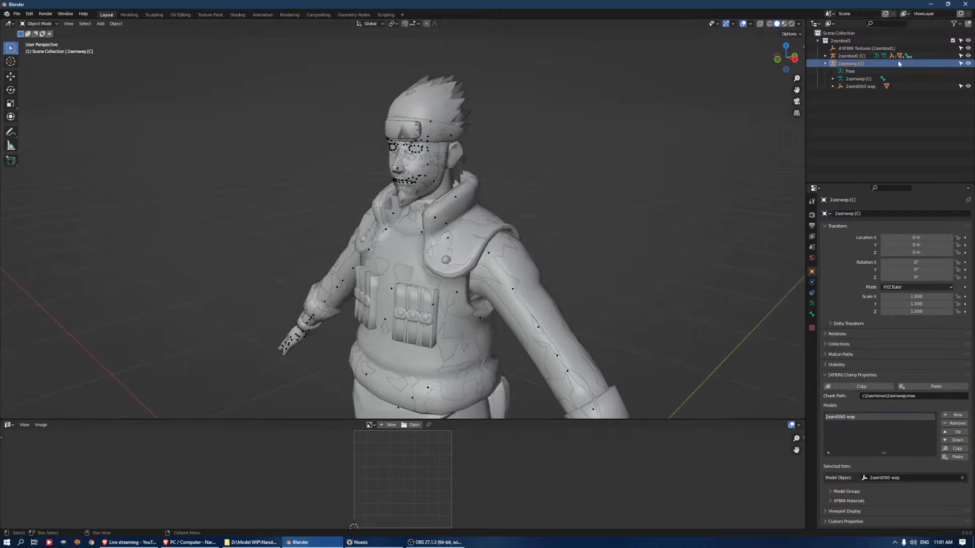
click(968, 64)
click(861, 86)
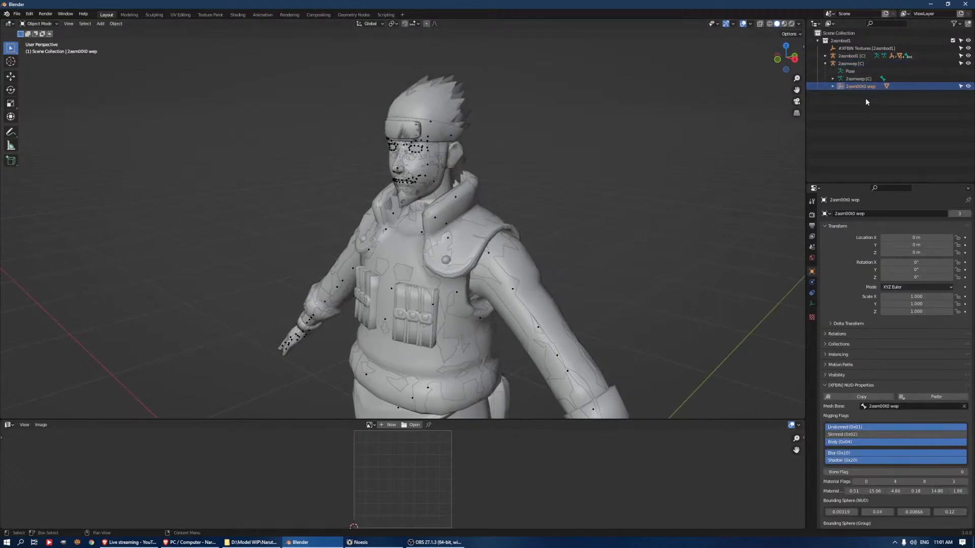
click(968, 41)
click(968, 40)
Expand the 2asmbod1 [C] armature's hierarchy and delete the #XFBIN Textures [2asmbod1] object
click(858, 57)
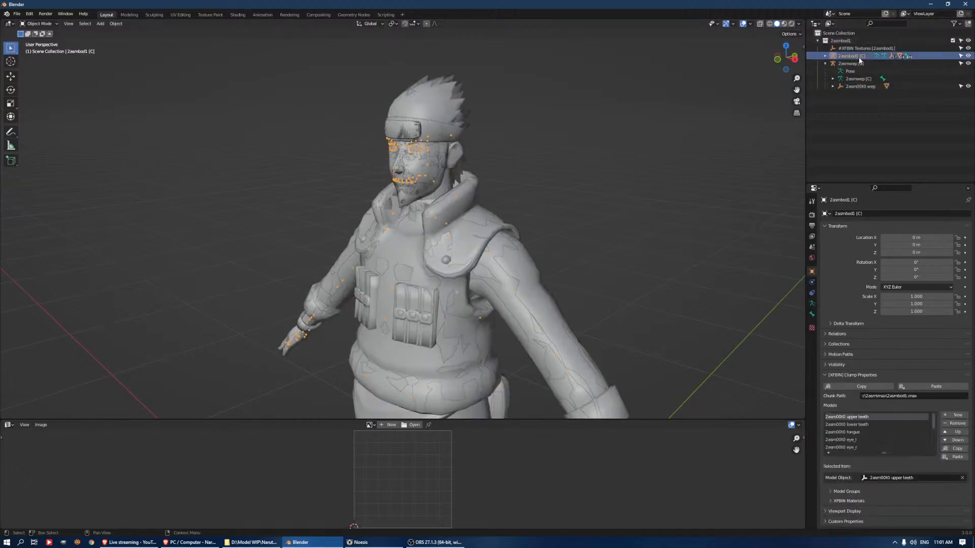
click(825, 56)
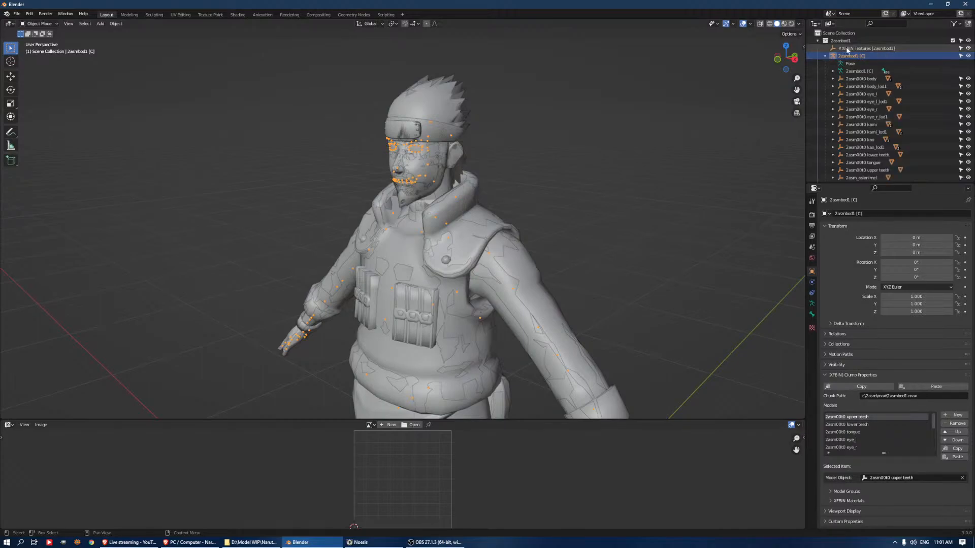
click(847, 50)
scroll(622, 168, down, 4)
middle_drag(579, 180, 603, 183)
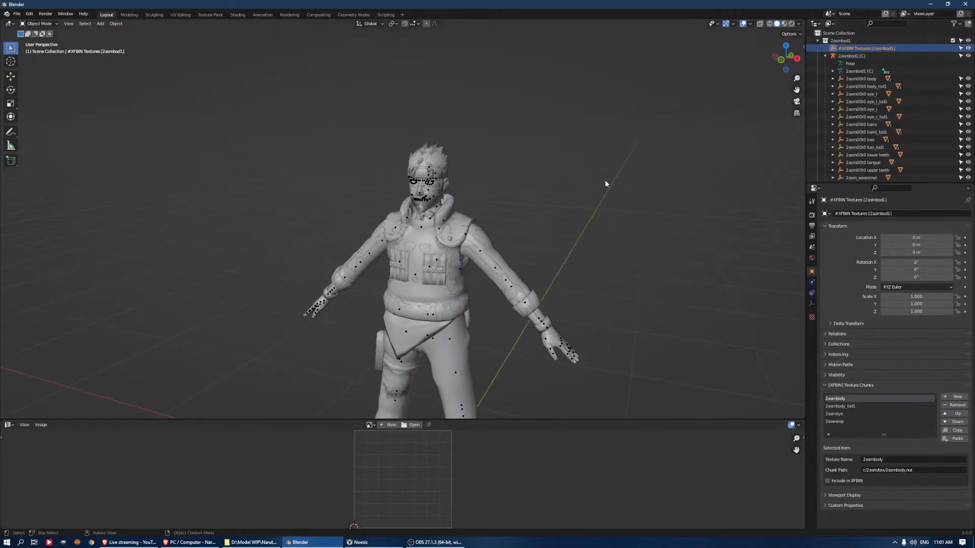
key(Delete)
Inspect the 2asm00t0 wep.001 knuckle knife mesh up close, then collapse and hide the 2asmwep [C] armature
scroll(871, 101, down, 3)
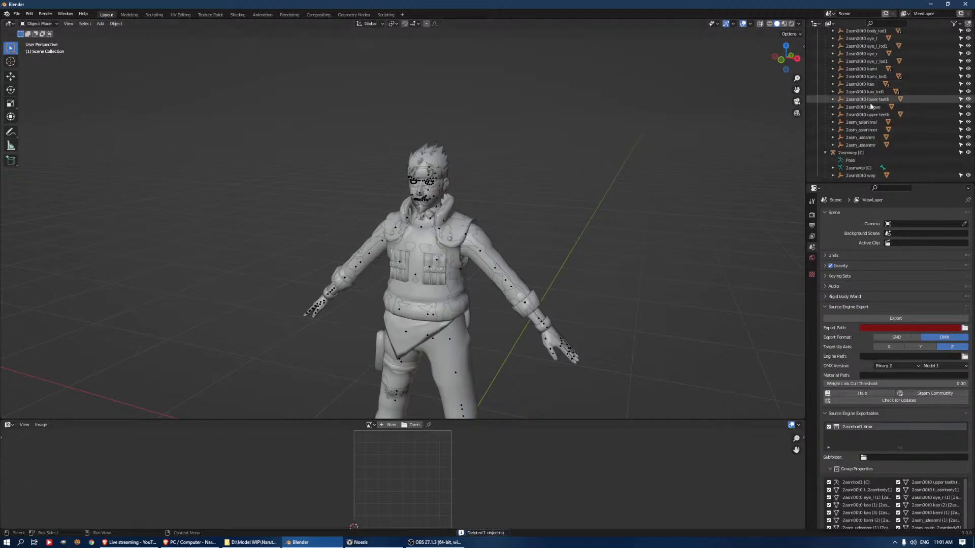
click(859, 175)
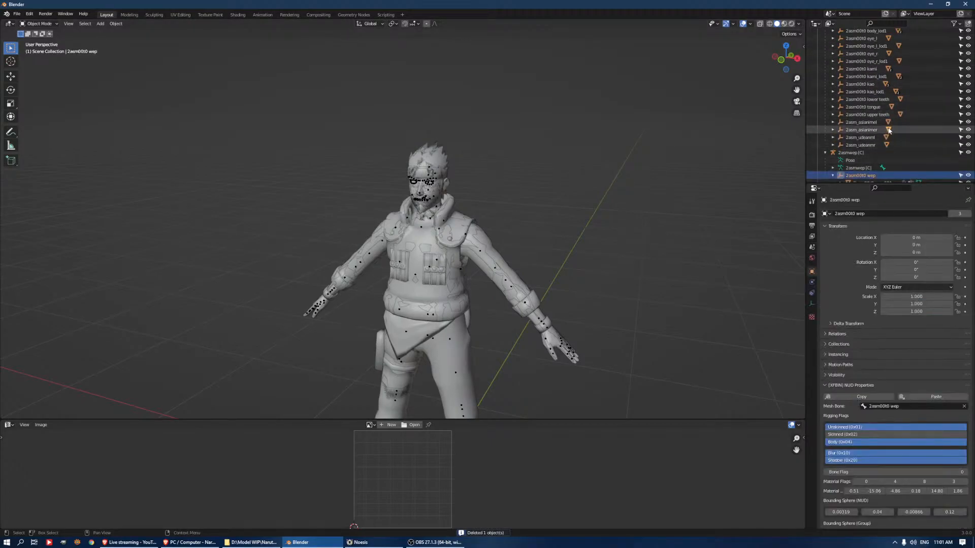
scroll(888, 132, down, 1)
click(871, 175)
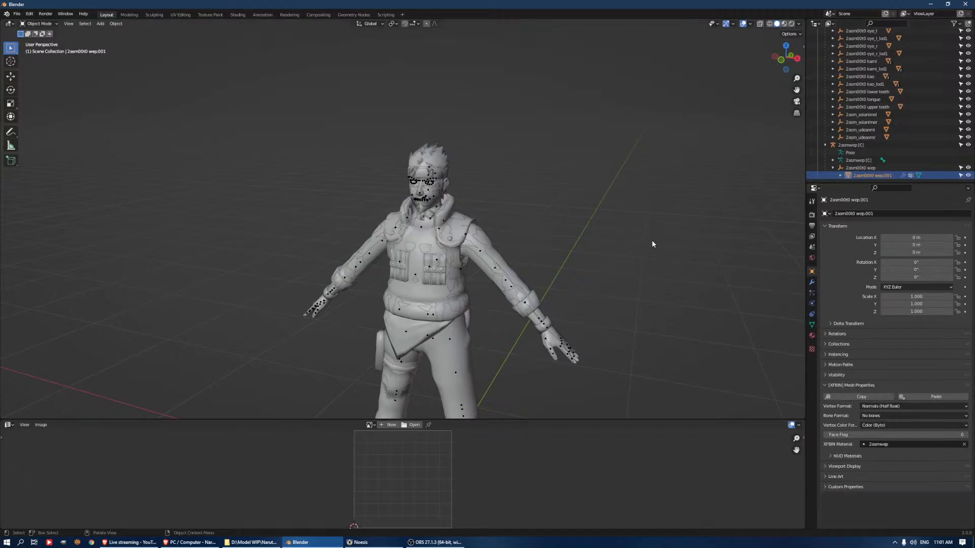
key(KP_Decimal)
middle_drag(524, 230, 432, 250)
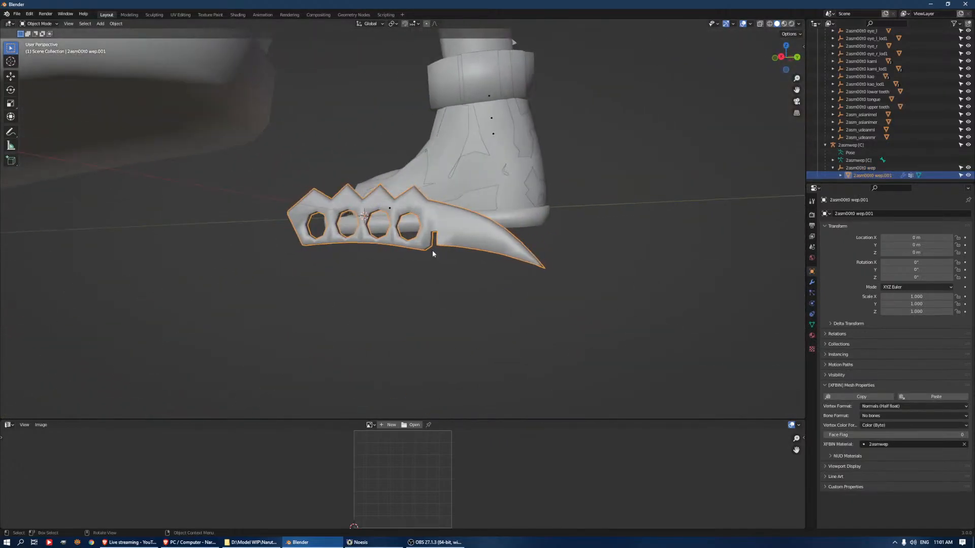
middle_drag(463, 211, 535, 206)
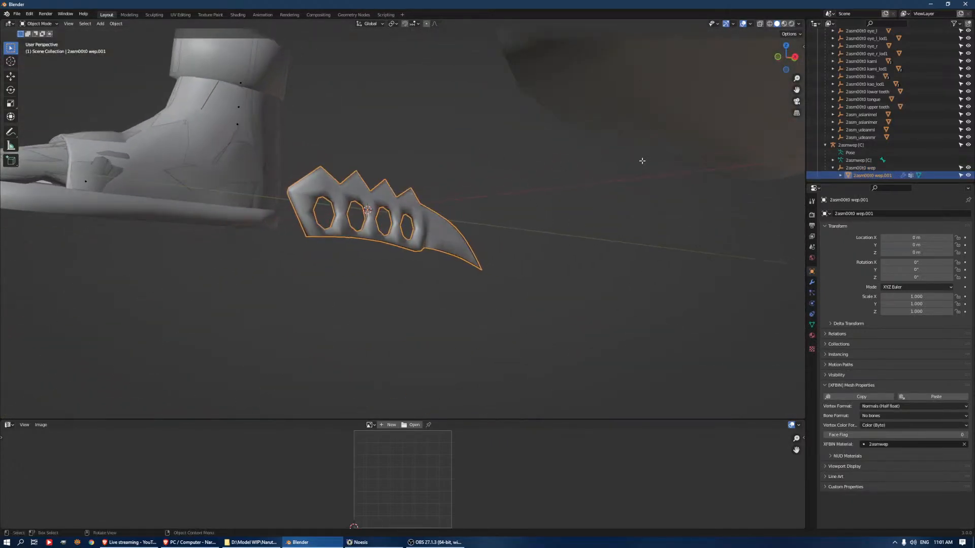
click(825, 144)
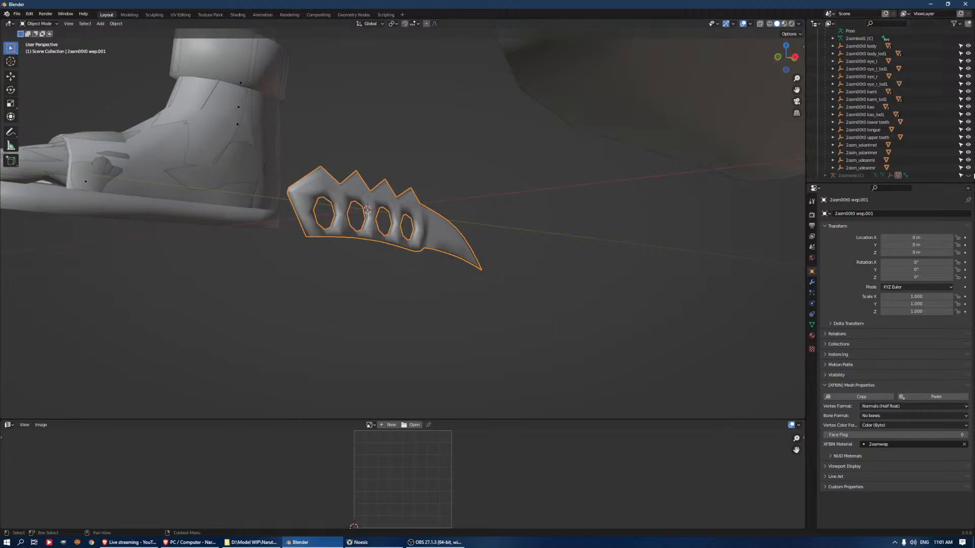
Delete the four empties from 2asm_asianimel through 2asm_udeanmr under the 2asmbod1 [C] armature
scroll(468, 171, up, 4)
scroll(467, 168, down, 14)
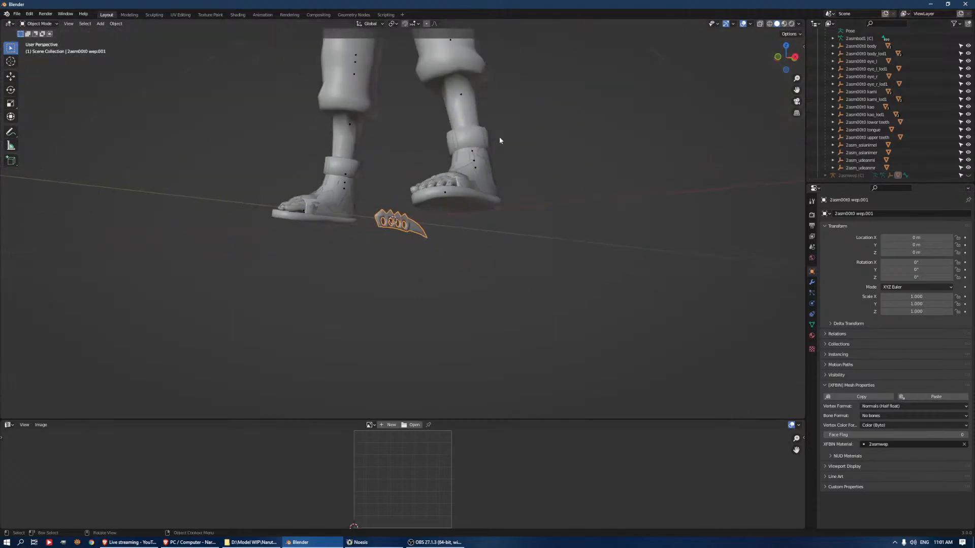
shift+middle_drag(524, 188, 531, 273)
middle_drag(497, 171, 553, 181)
shift+middle_drag(561, 148, 587, 253)
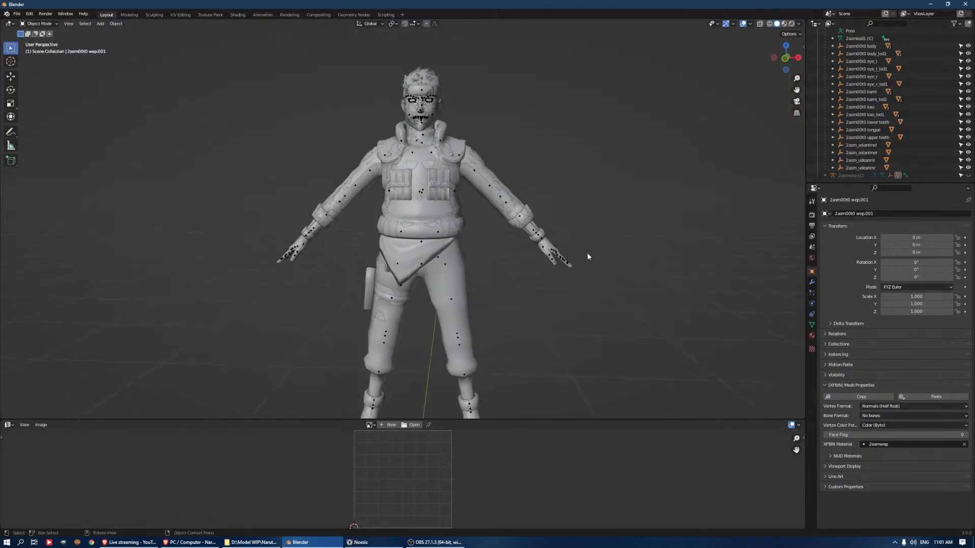
click(869, 146)
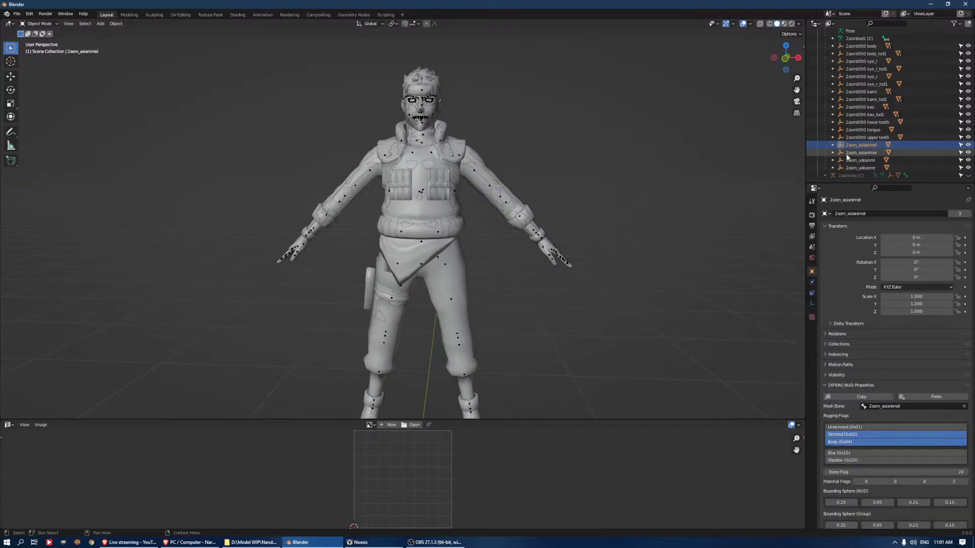
shift+click(867, 168)
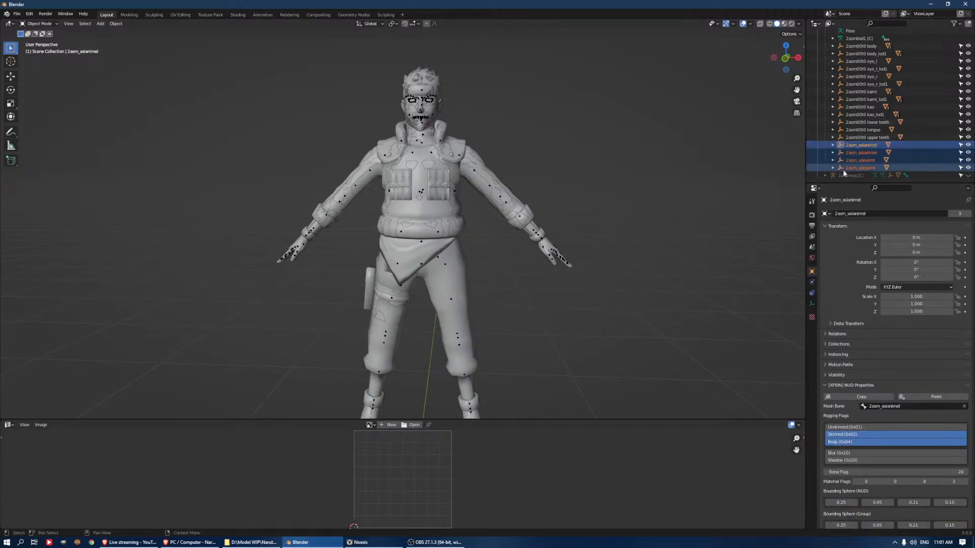
key(Delete)
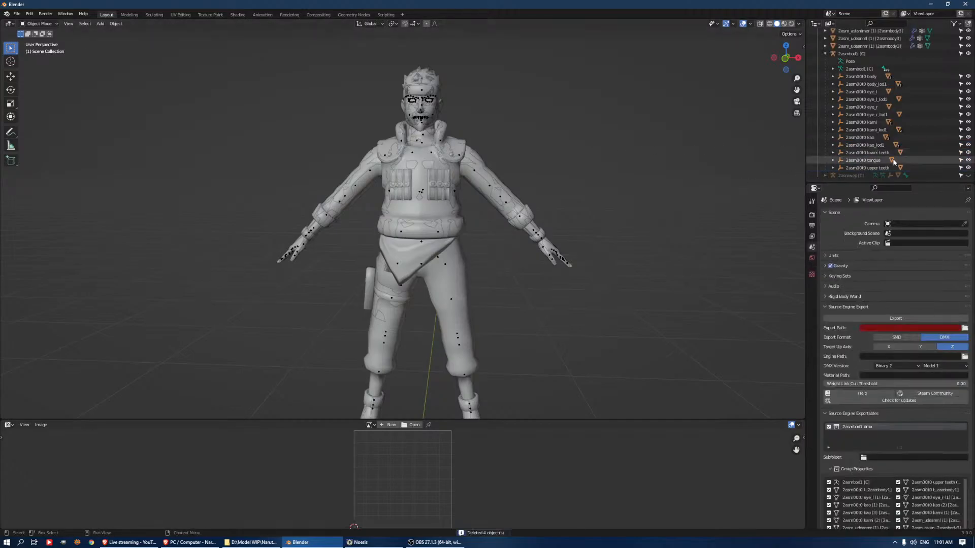
Try to delete the five _lod1 empties under the 2asmbod1 [C] armature, and undo the deletion
click(873, 131)
ctrl+click(873, 145)
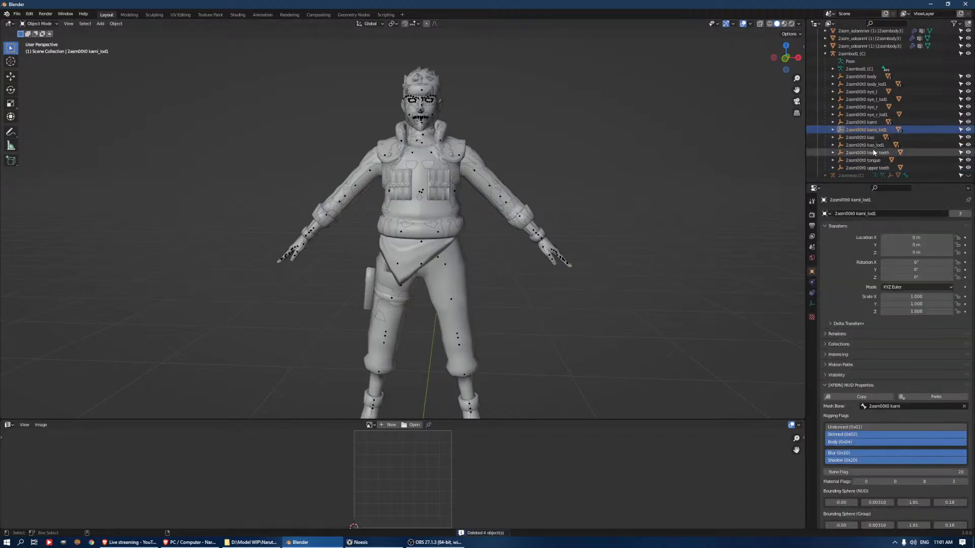
ctrl+click(869, 115)
key(Delete)
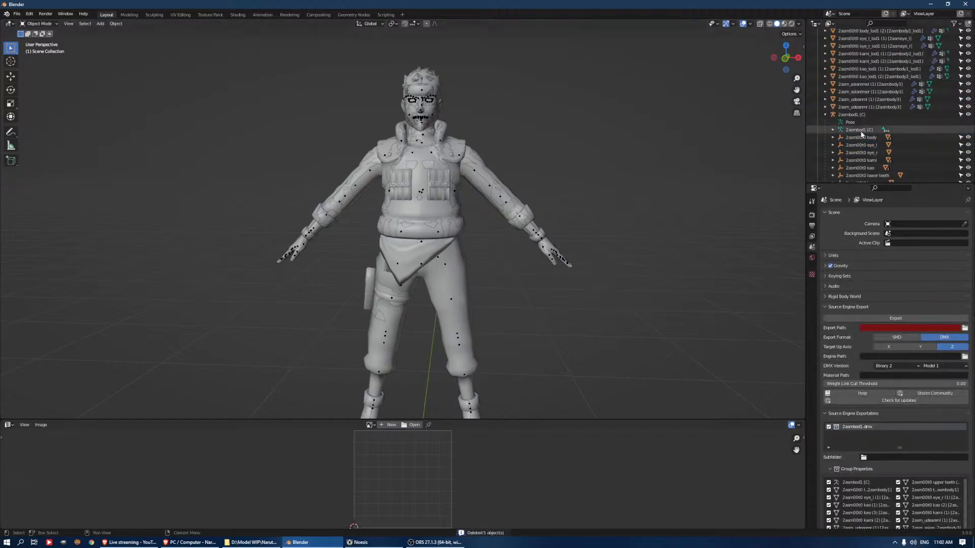
key(ctrl+z)
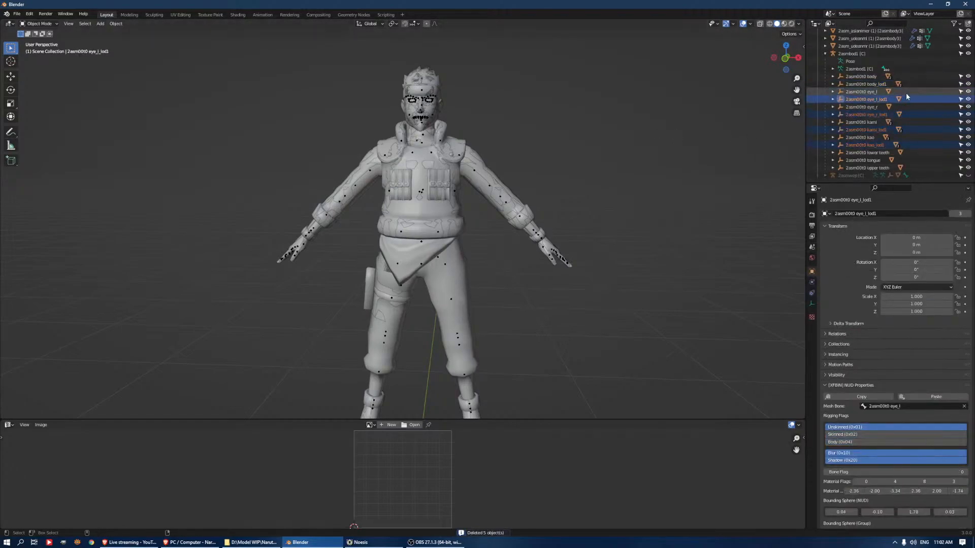
Delete the four unparented 2asmbody3 meshes above the 2asmbod1 [C] armature, from 2asm_asianimel (1) through 2asm_udeanmr (1)
scroll(695, 138, up, 5)
scroll(928, 87, up, 2)
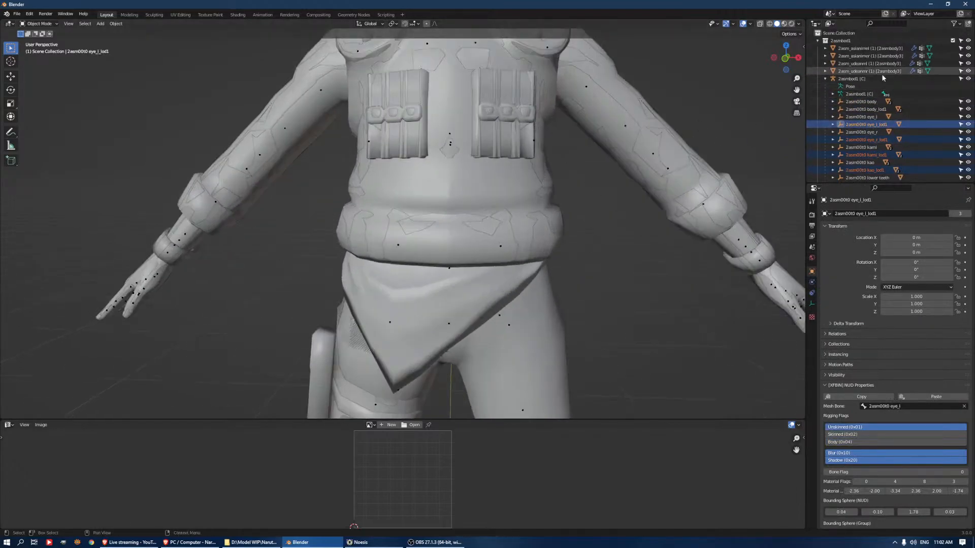
click(866, 71)
scroll(638, 121, down, 4)
scroll(689, 129, up, 1)
shift+click(876, 48)
key(Delete)
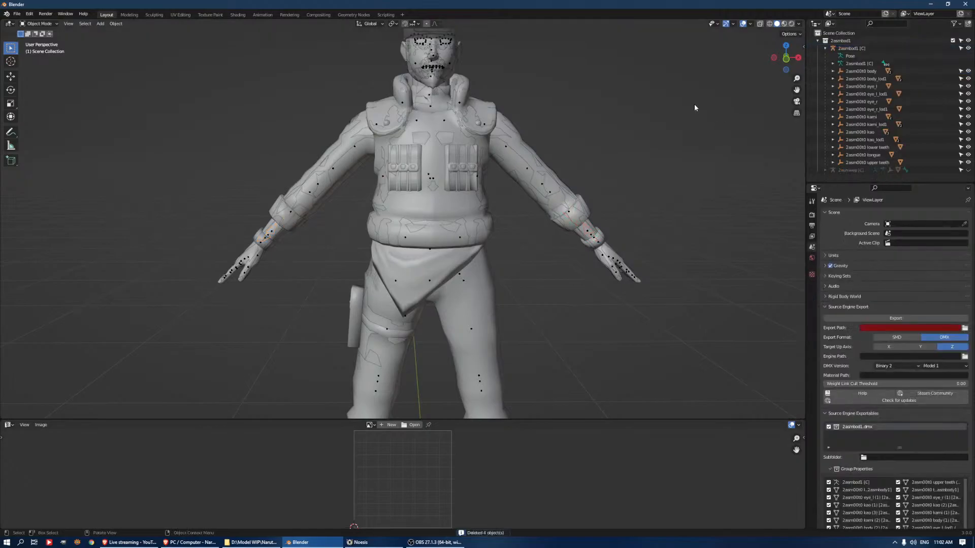
Delete the body_lod1, eye_l_lod1 and eye_r_lod1 empties under the 2asmbod1 [C] armature together with their child meshes
click(867, 78)
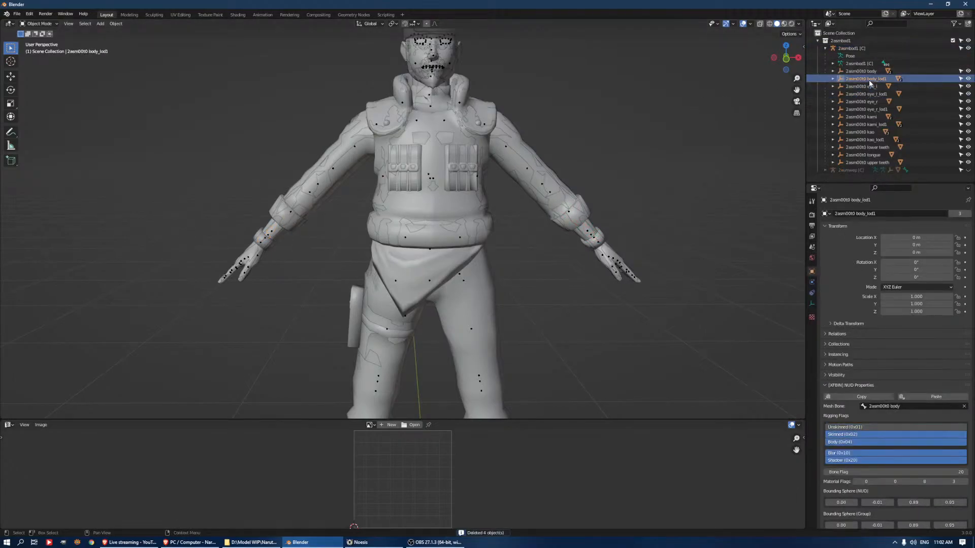
right_click(869, 80)
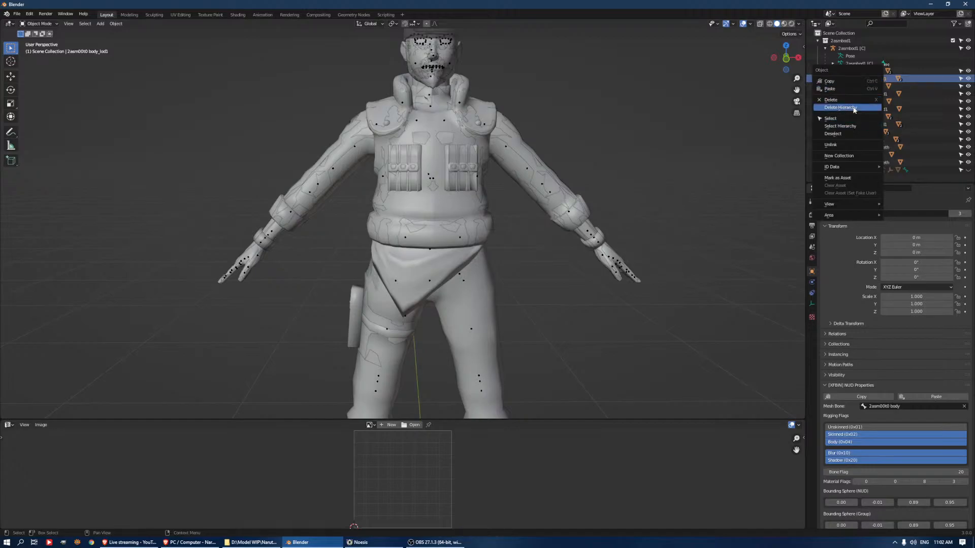
click(855, 108)
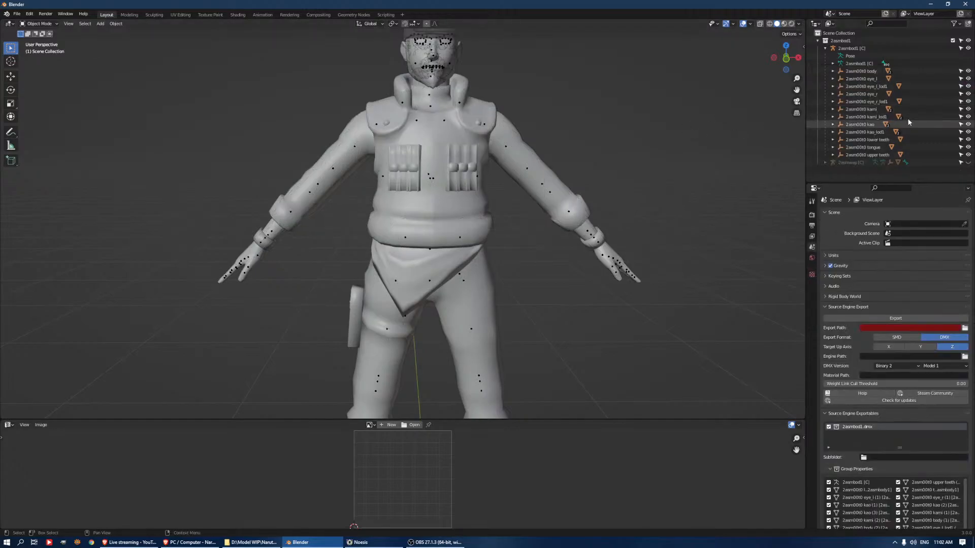
right_click(884, 87)
click(880, 86)
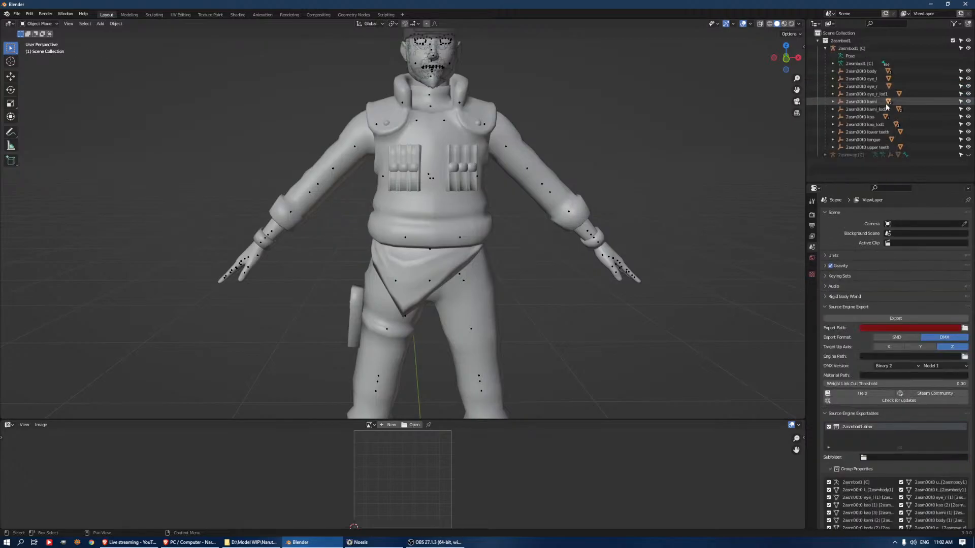
right_click(883, 95)
click(881, 94)
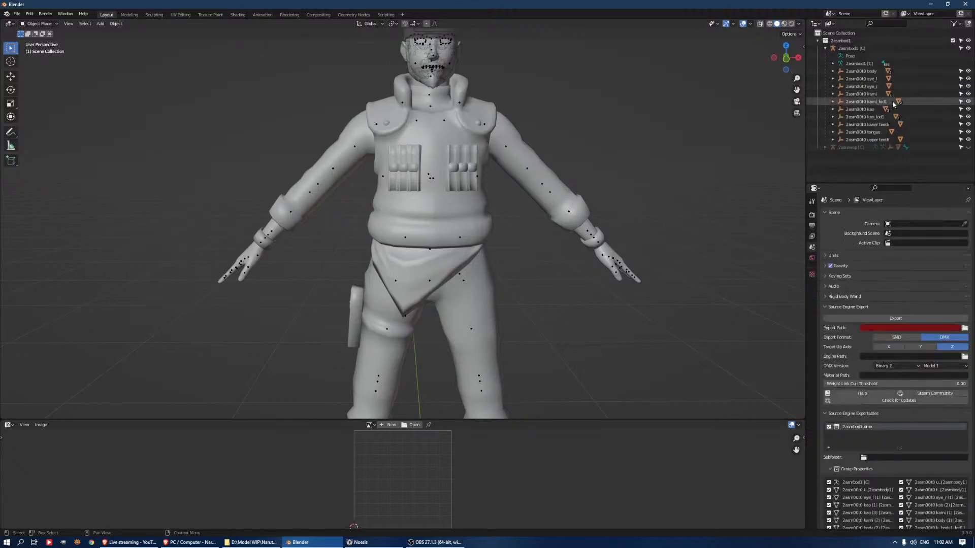
Delete the kami_lod1 and kao_lod1 empties together with their child meshes
click(872, 101)
right_click(873, 101)
click(873, 101)
shift+middle_drag(530, 127, 547, 268)
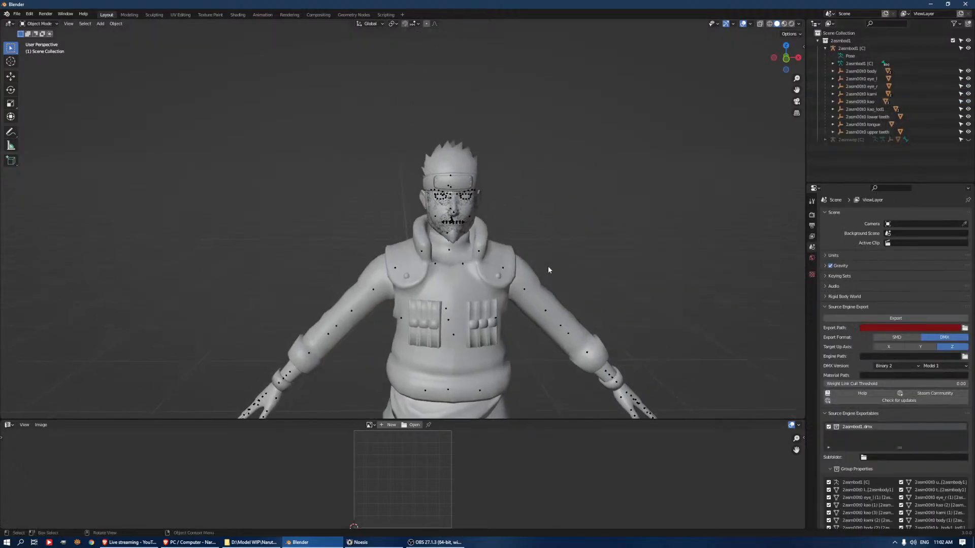
click(867, 110)
right_click(868, 109)
click(863, 107)
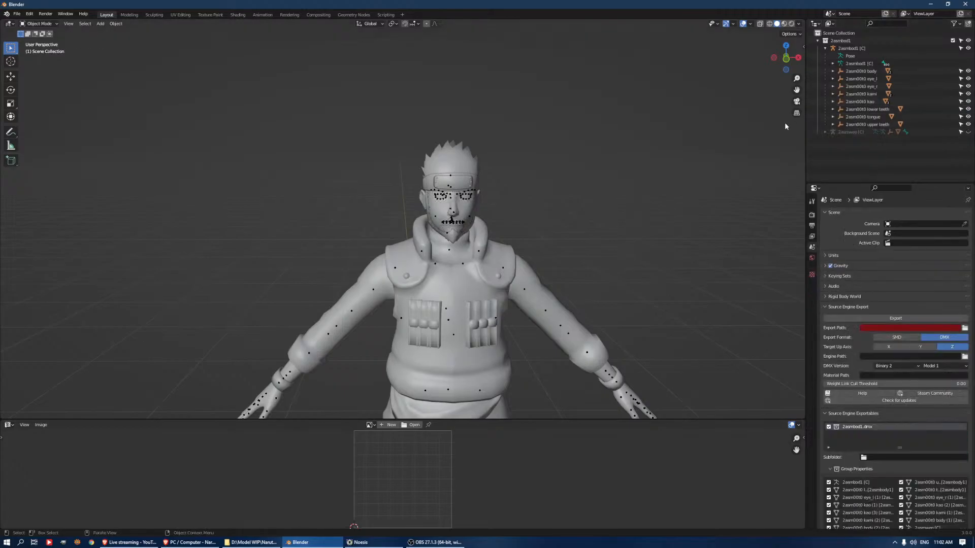
Try to delete the kao, lower teeth, tongue and upper teeth empties and their meshes, and undo the deletion
click(859, 102)
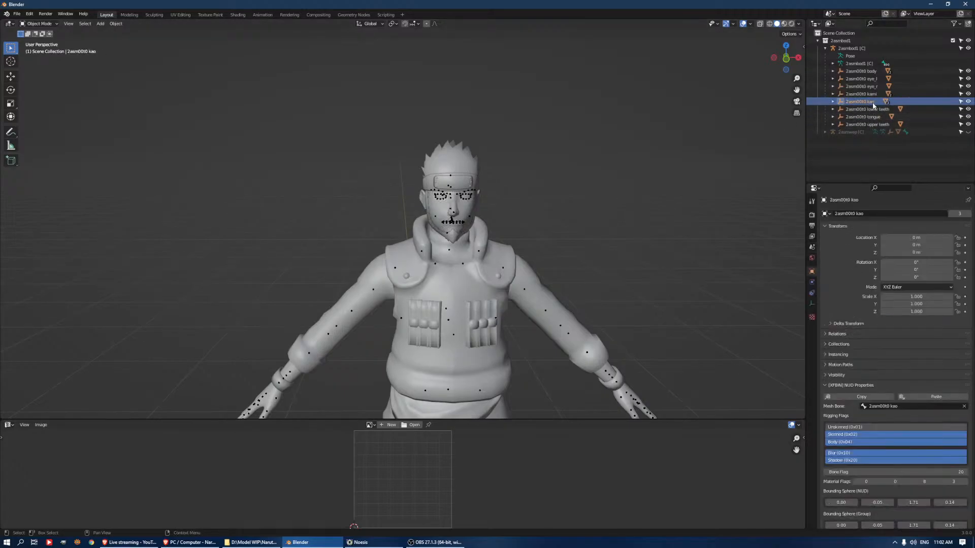
click(882, 110)
click(879, 117)
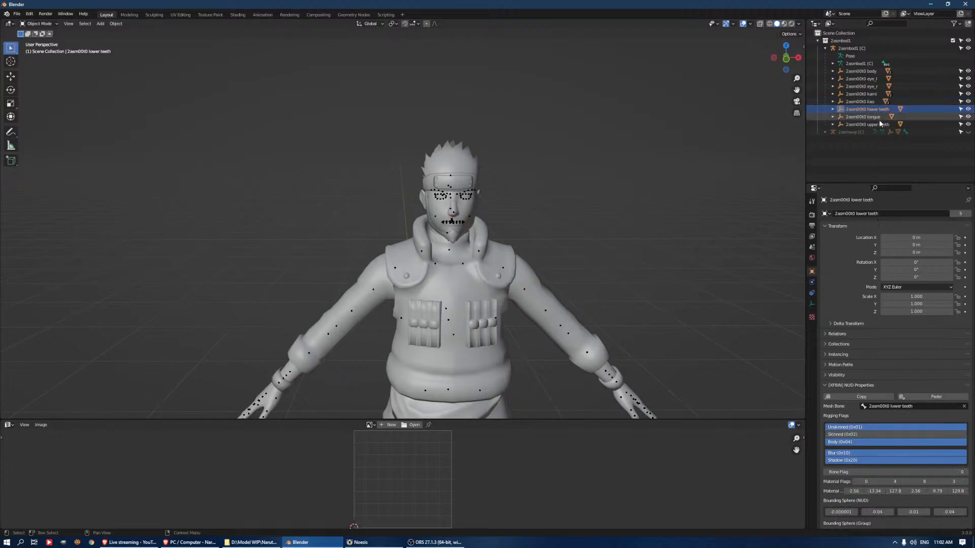
click(866, 124)
shift+click(860, 103)
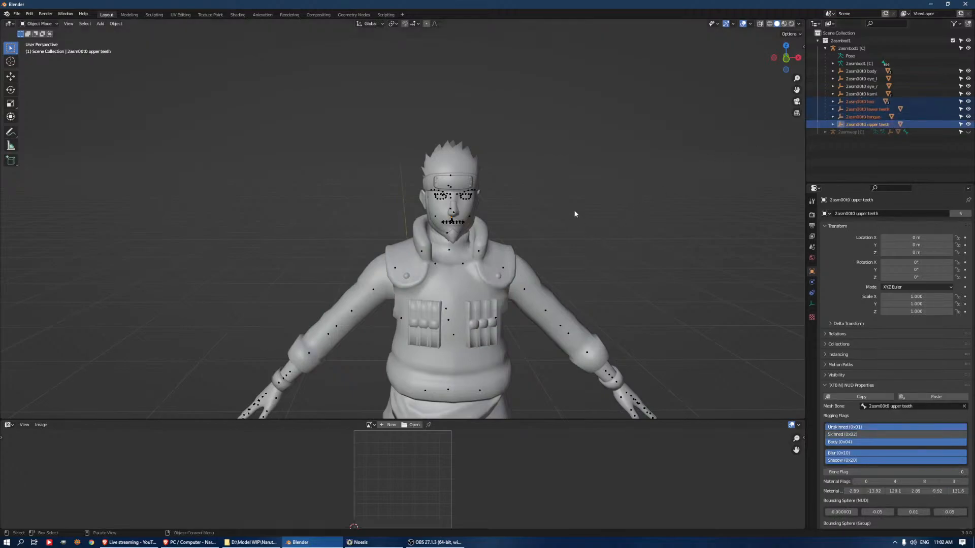
key(Delete)
middle_drag(638, 169, 592, 150)
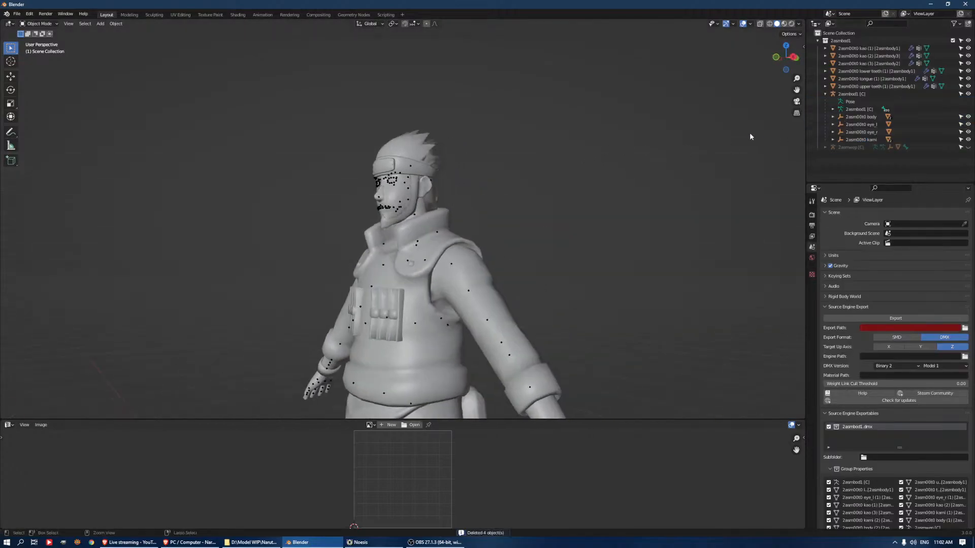
right_click(863, 111)
click(855, 104)
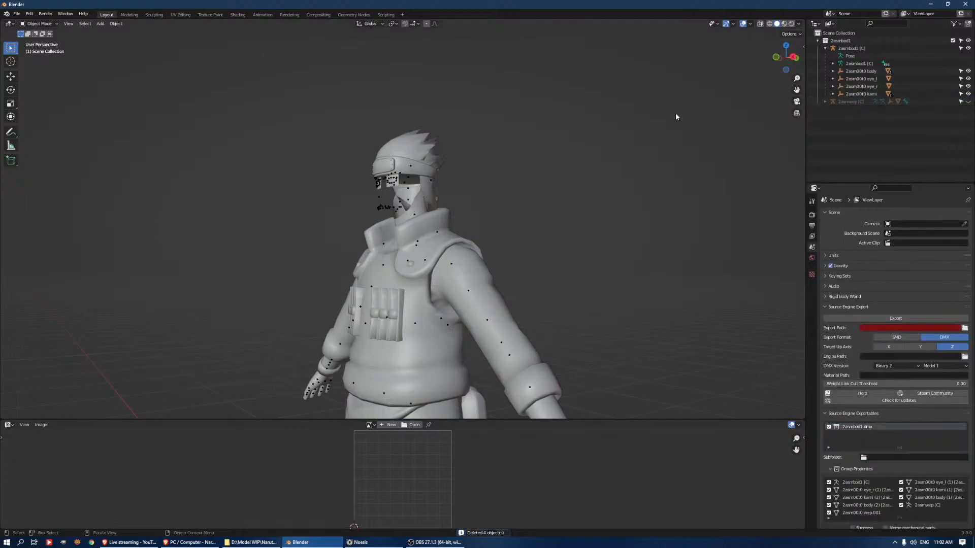
middle_drag(430, 201, 496, 181)
key(ctrl+z)
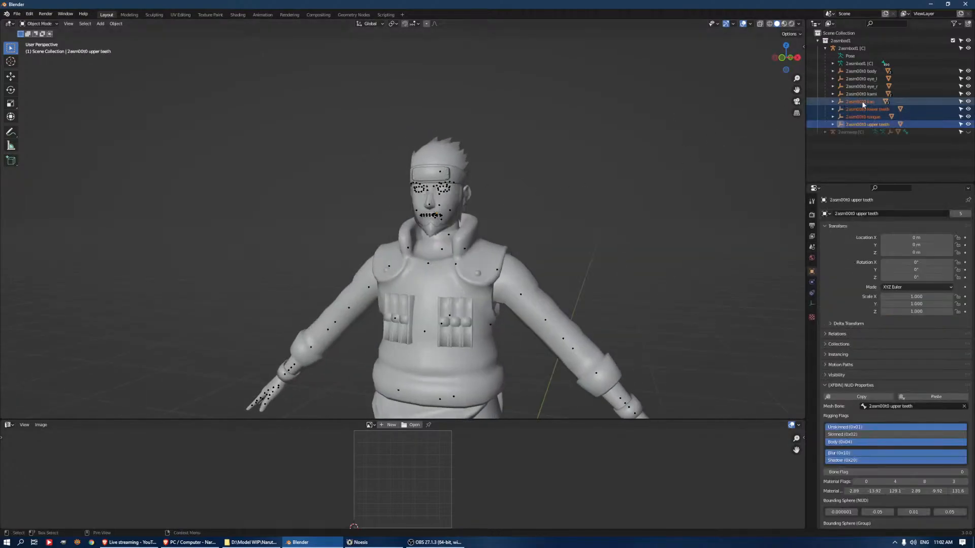
Delete the lower teeth, tongue, upper teeth, kami and body empties with their child meshes, keeping the kao face and the eyes
right_click(862, 124)
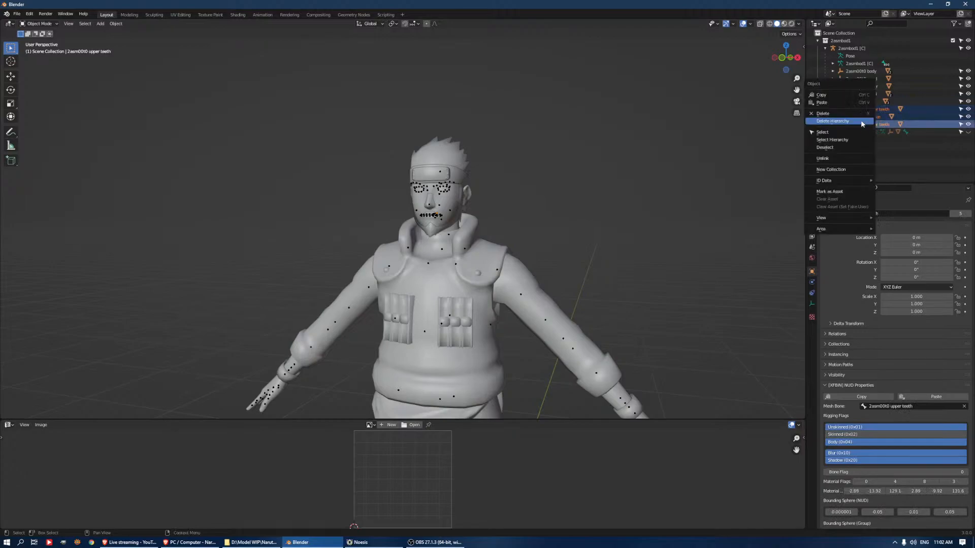
click(857, 121)
click(873, 94)
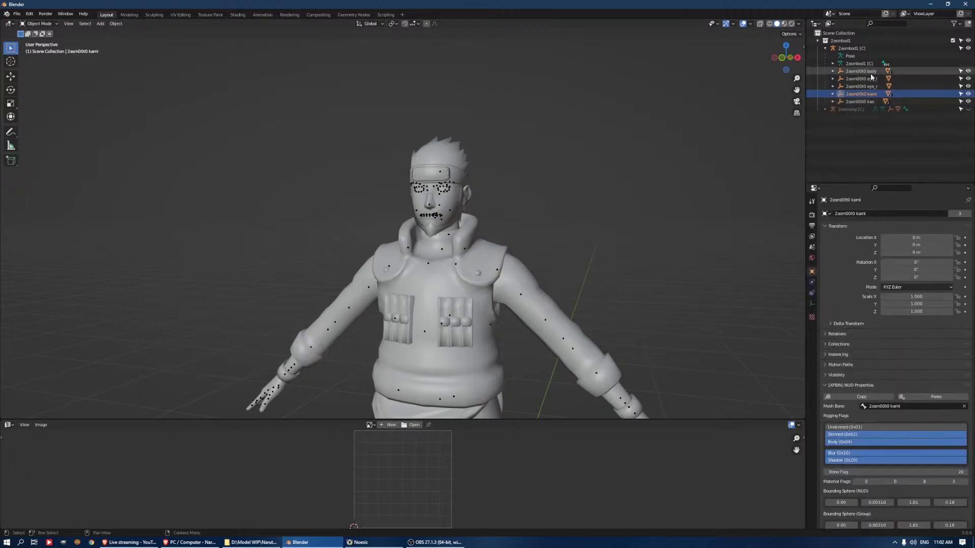
click(868, 72)
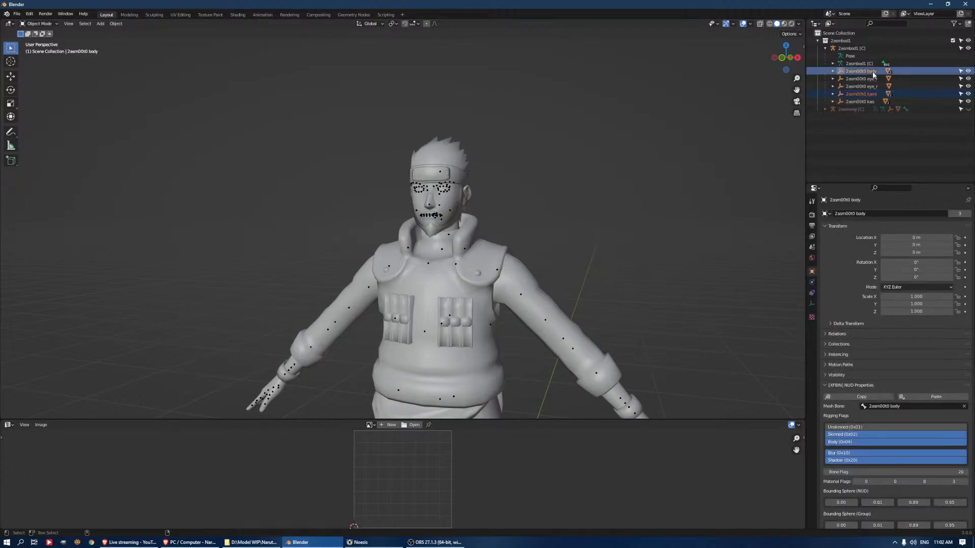
right_click(866, 99)
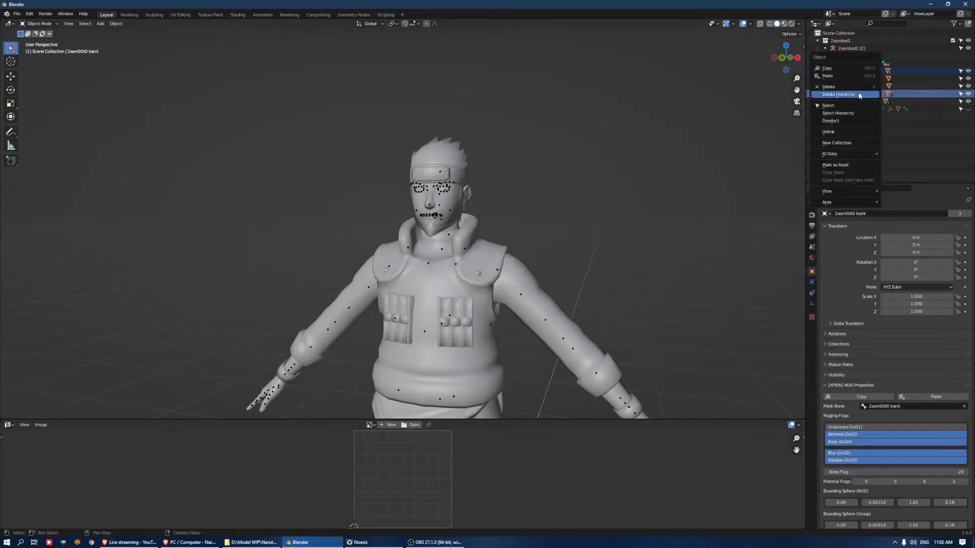
click(858, 96)
Merge all vertices of the kao (3) beard and jaw mesh by distance
middle_drag(548, 130, 520, 182)
scroll(491, 258, up, 4)
click(471, 246)
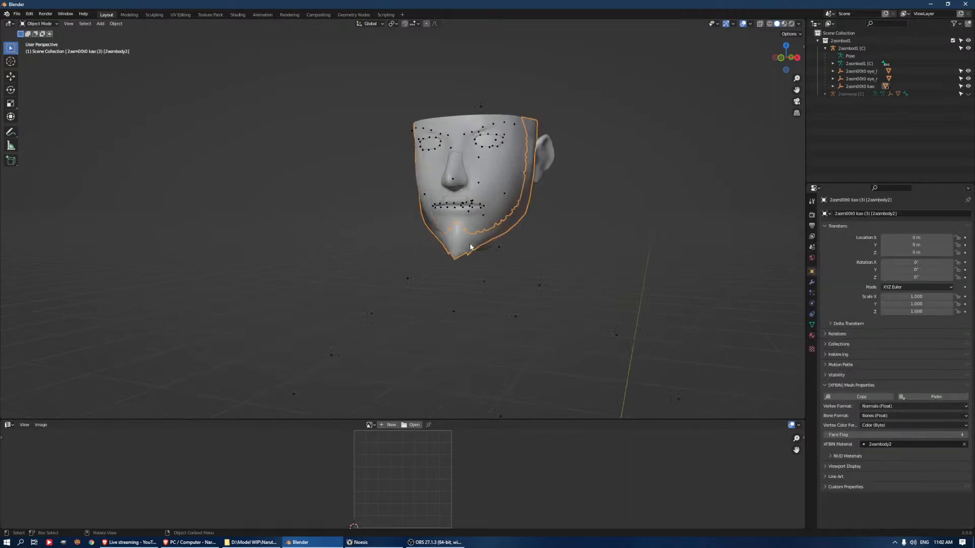
key(Tab)
key(a)
key(m)
key(b)
key(Tab)
Merge the vertices of the other kao face meshes by distance, and open kao (2) for mesh editing
click(505, 187)
key(Tab)
key(a)
key(m)
key(b)
key(Tab)
click(468, 180)
key(Tab)
key(Tab)
click(509, 172)
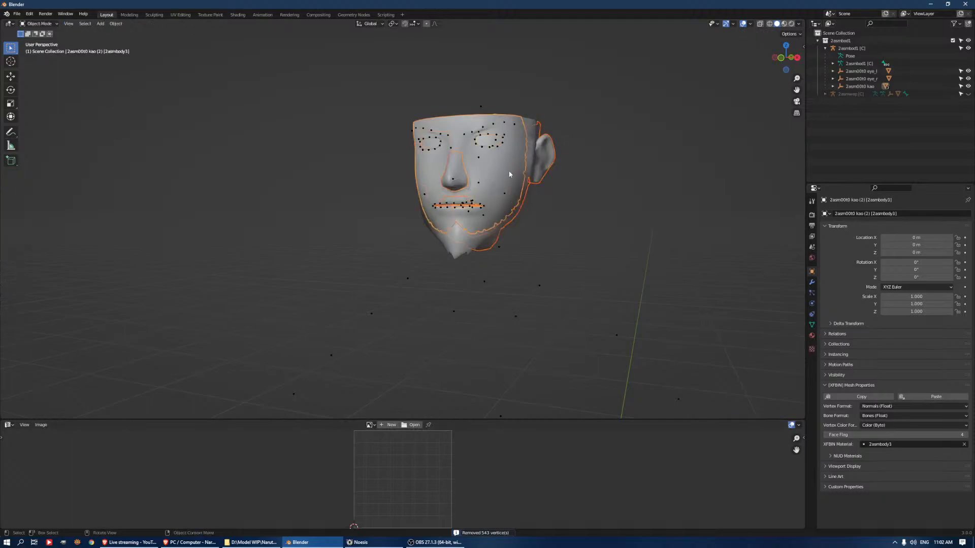
key(Tab)
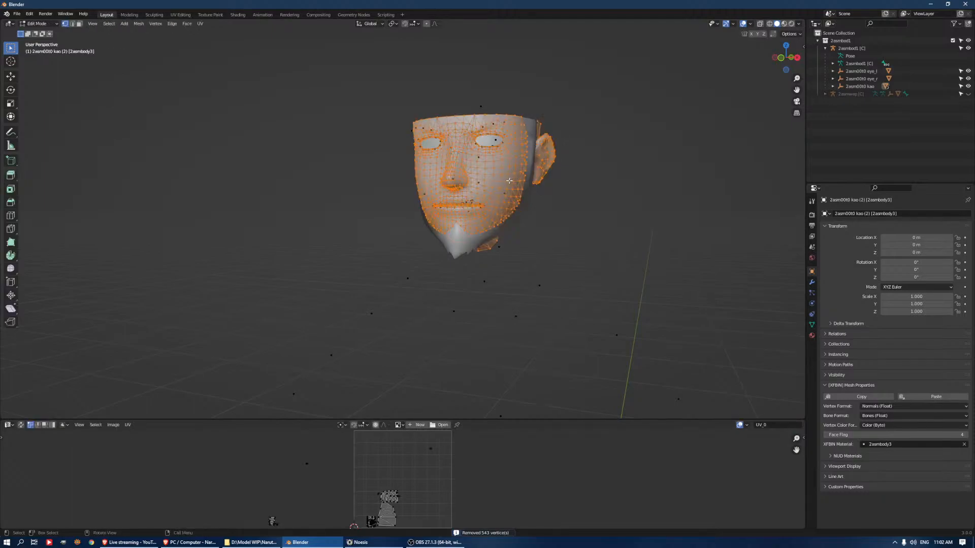
Start the Shortcut VUr display in the 3D viewport
click(803, 47)
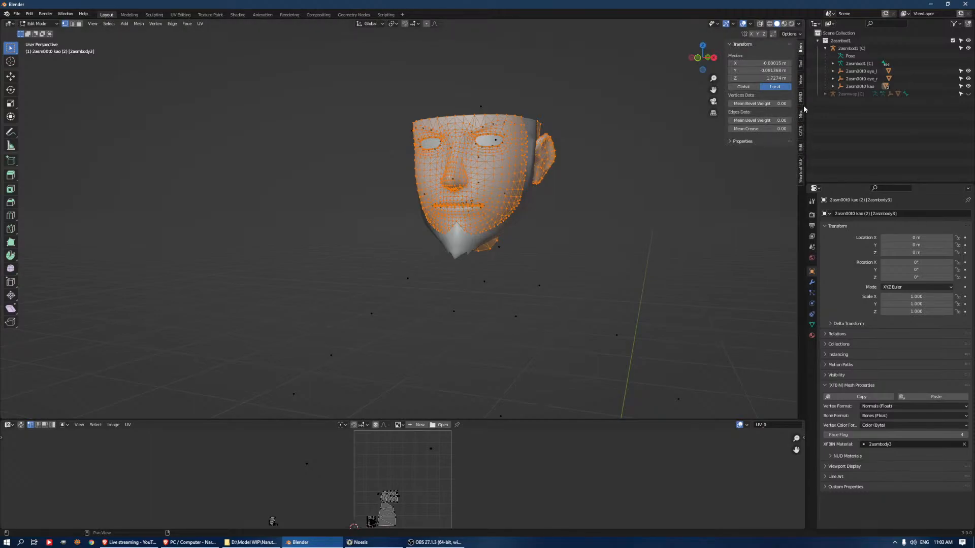
click(800, 164)
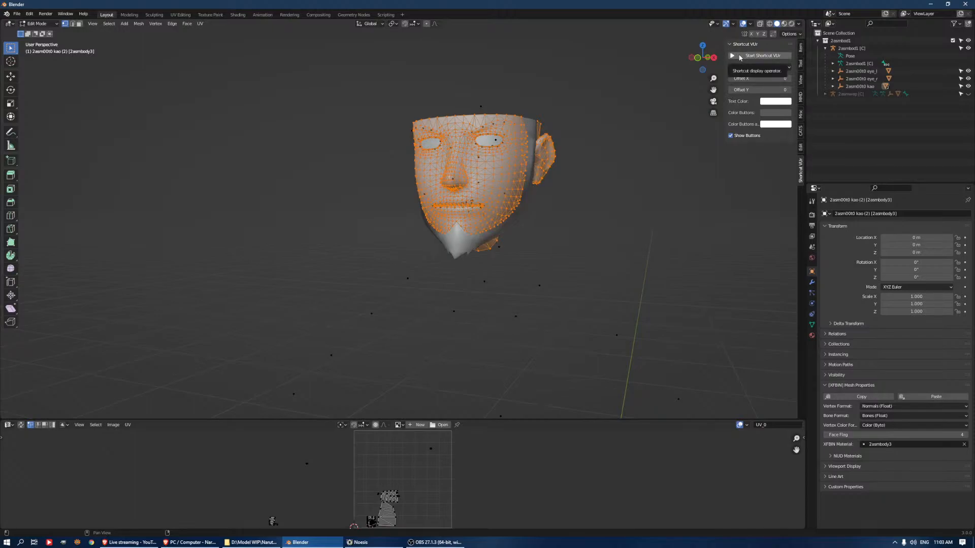
click(740, 56)
Merge the selected vertices of the kao (2) face mesh by distance and return to Object Mode
key(Tab)
click(513, 202)
key(Tab)
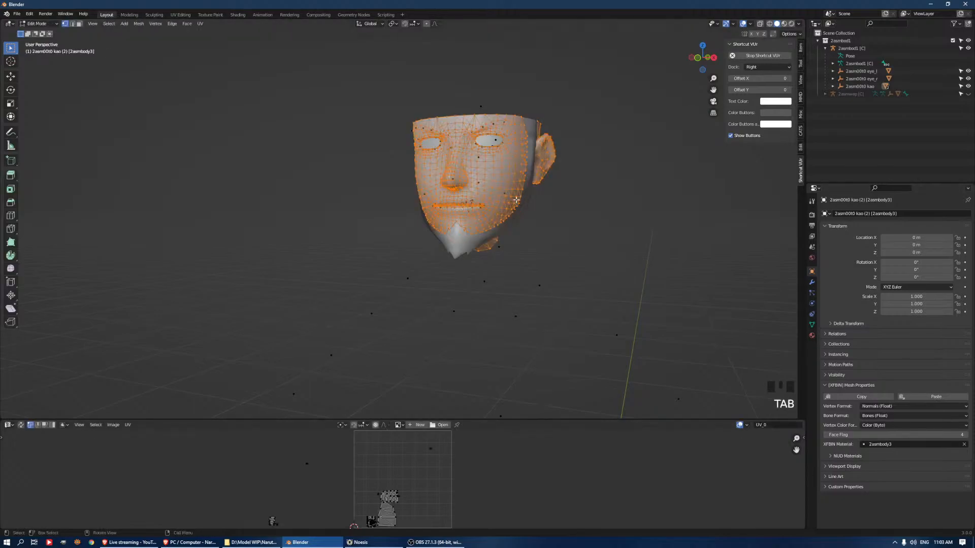
key(q)
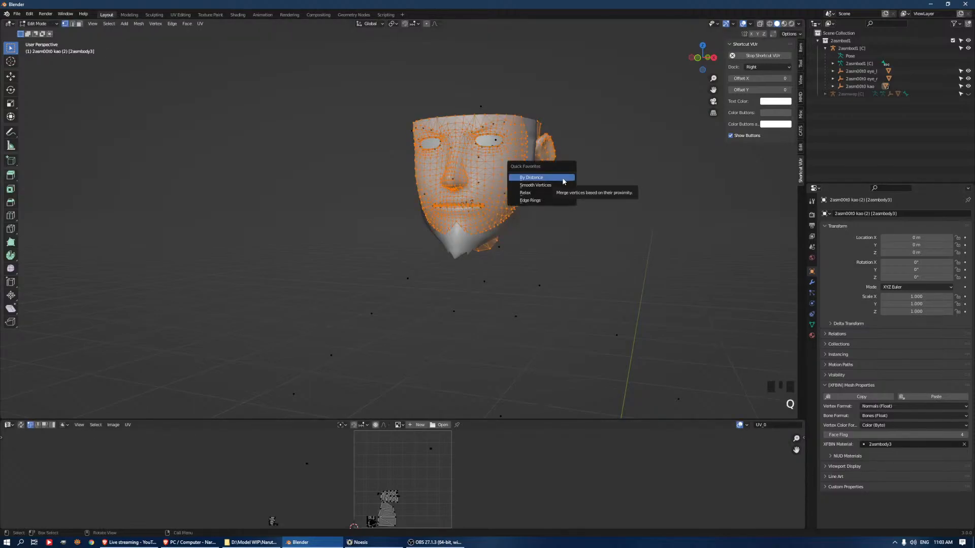
click(563, 178)
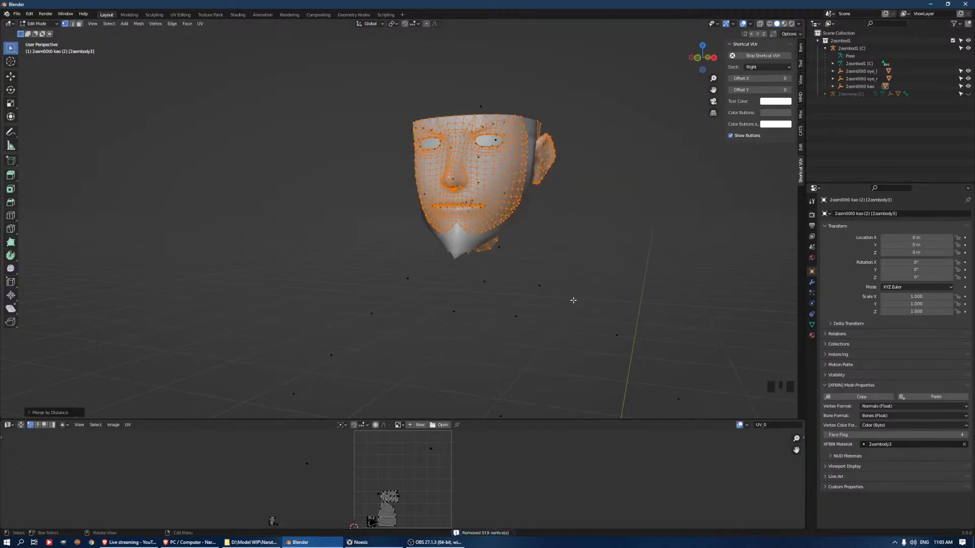
middle_drag(557, 177, 580, 167)
key(Tab)
Hide the eye_l and eye_r objects of the 2asmbod1 [C] armature
click(518, 177)
click(483, 161)
click(482, 161)
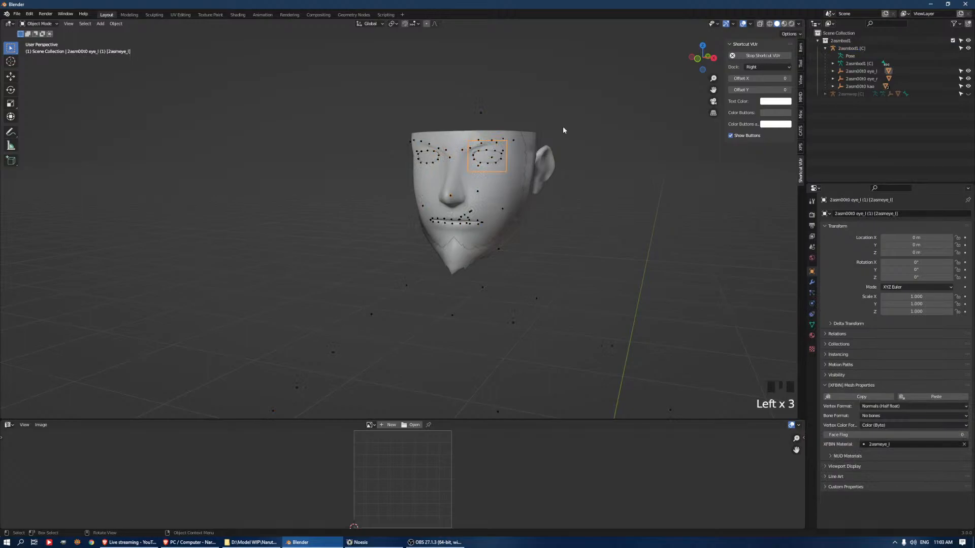
click(968, 71)
click(968, 78)
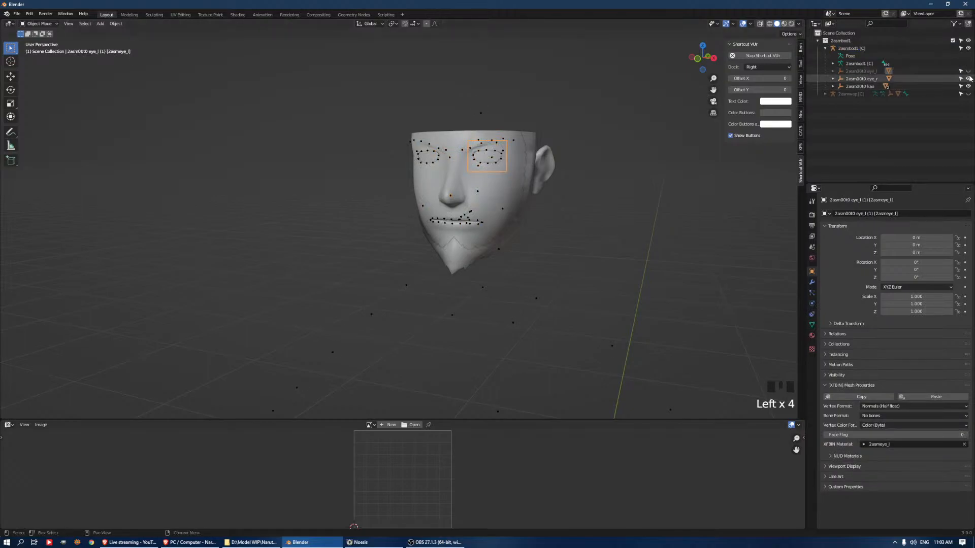
Select the 2asmbod1 [C] armature and examine its bones around the head and body
click(863, 87)
click(852, 62)
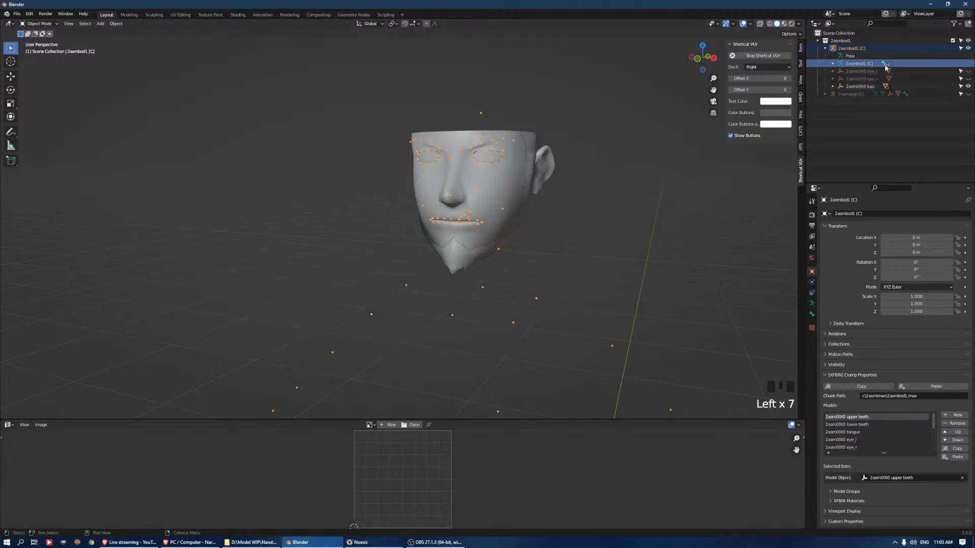
scroll(453, 238, down, 8)
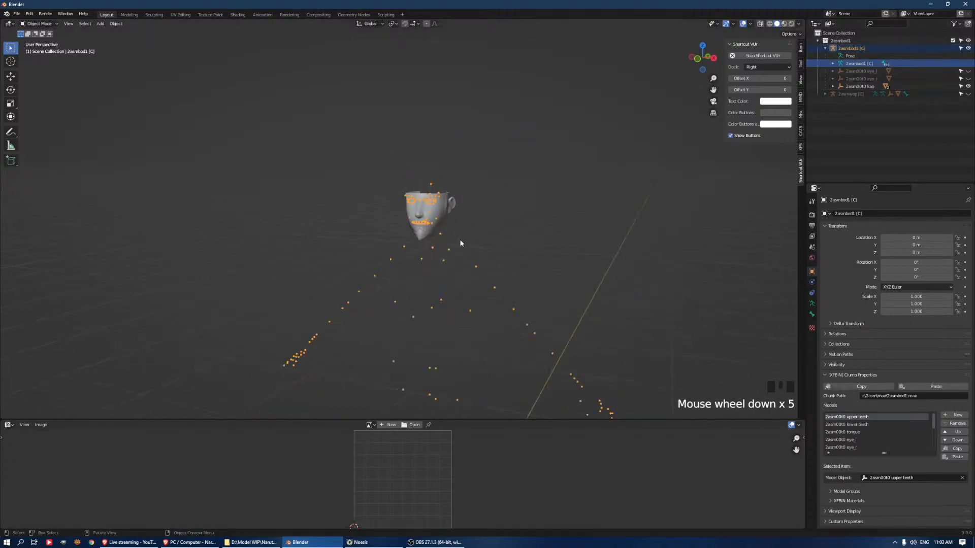
scroll(519, 266, up, 7)
mouse_move(546, 244)
middle_down()
mouse_move(601, 244)
mouse_move(534, 237)
middle_up()
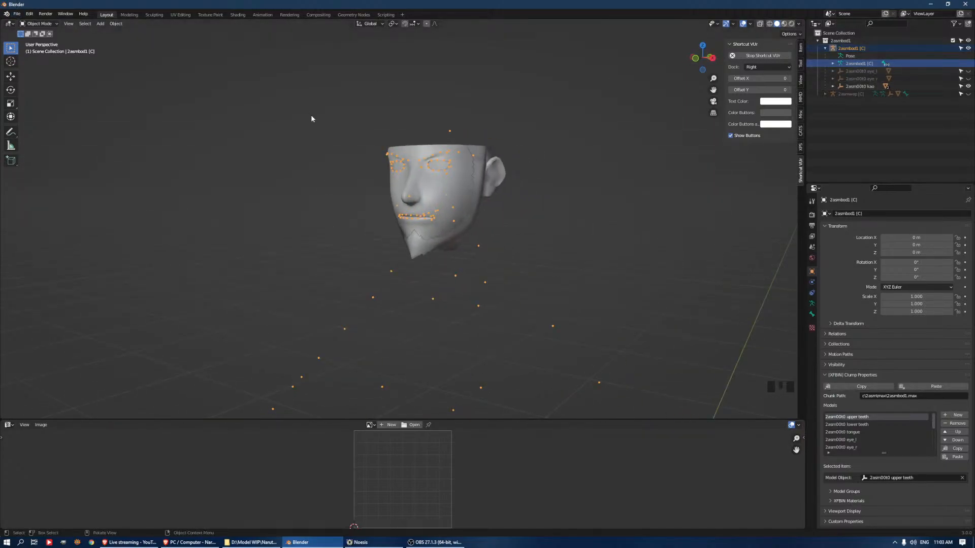
Start a Wavefront OBJ import and browse to the Daz3d folder inside Wrap3 Stuff
click(15, 15)
mouse_move(71, 119)
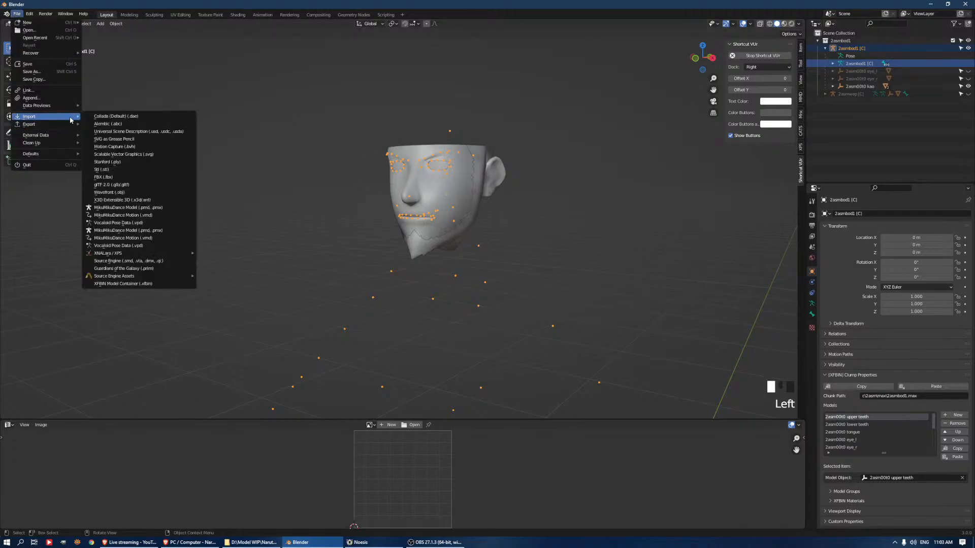
click(150, 192)
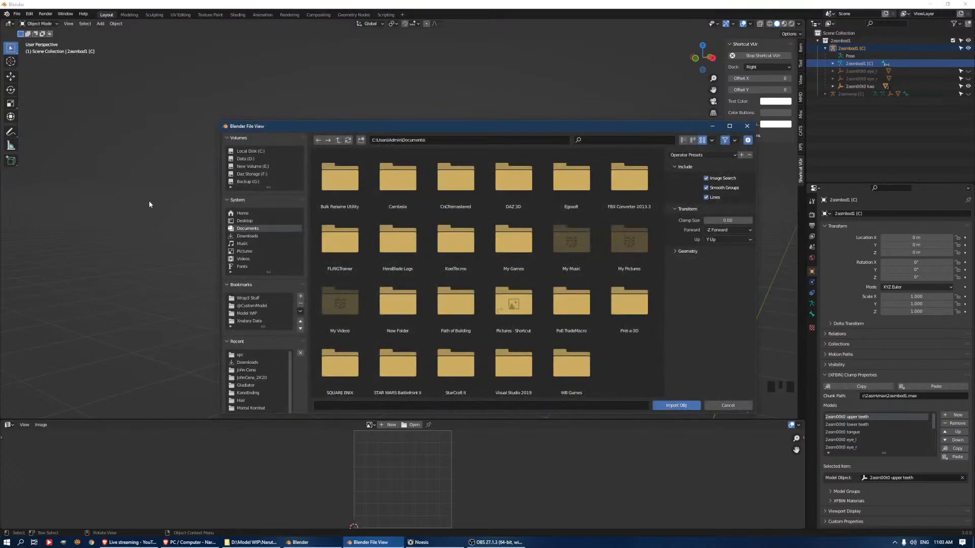
click(265, 314)
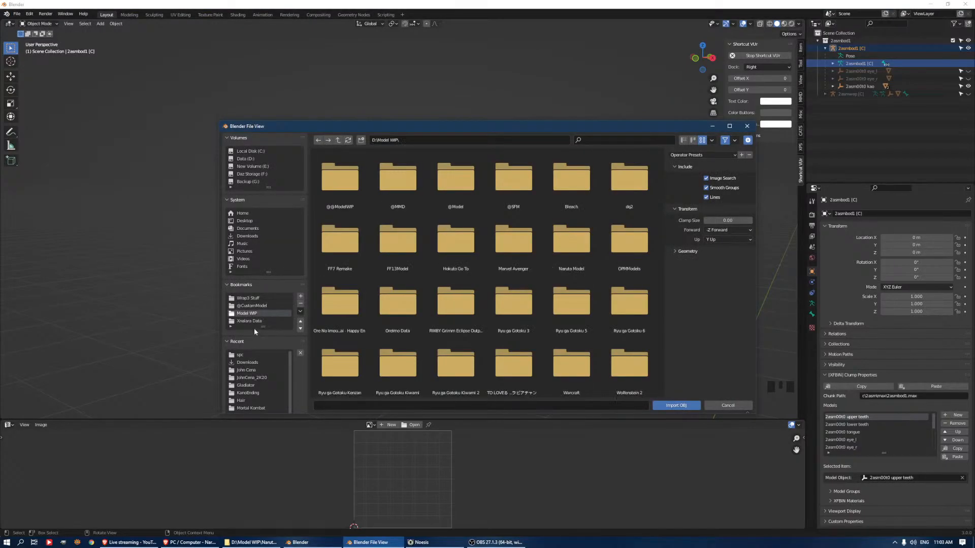
click(248, 298)
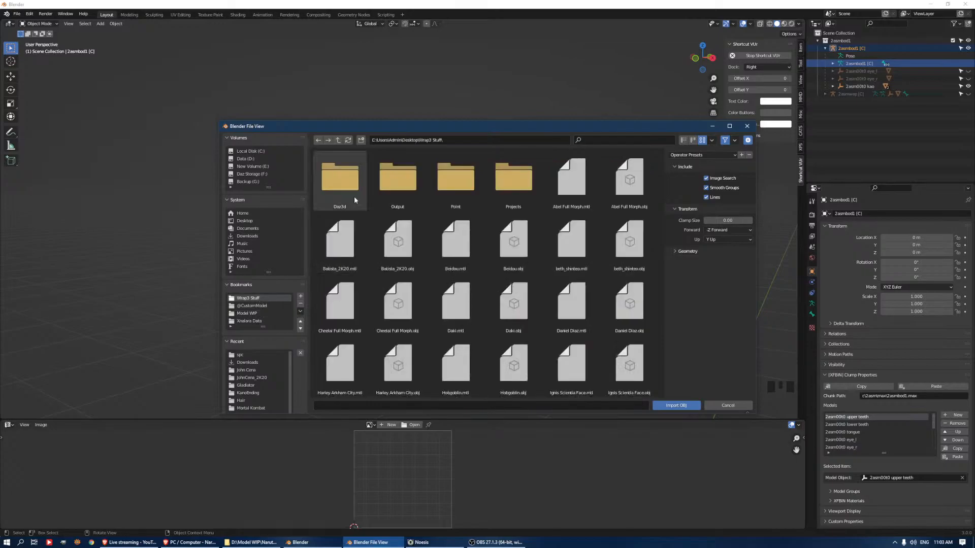
double_click(355, 183)
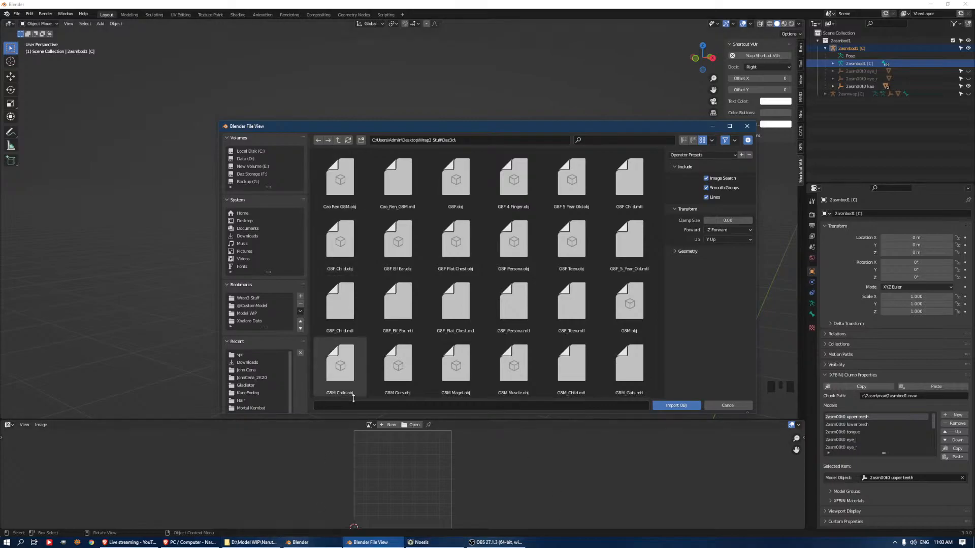
Find GBM Muscle.obj in the Daz3d folder and import it with the default settings
scroll(516, 225, down, 1)
scroll(528, 233, down, 5)
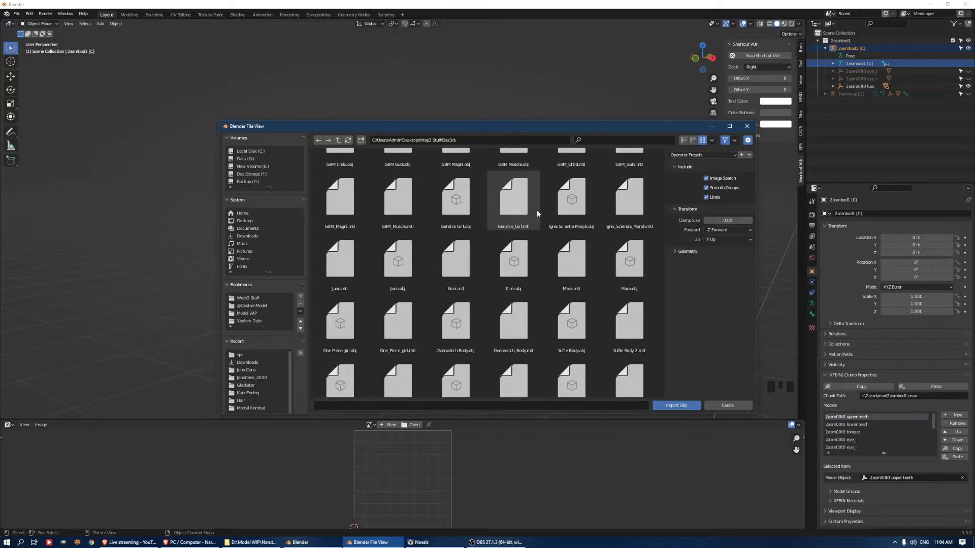
scroll(606, 288, down, 1)
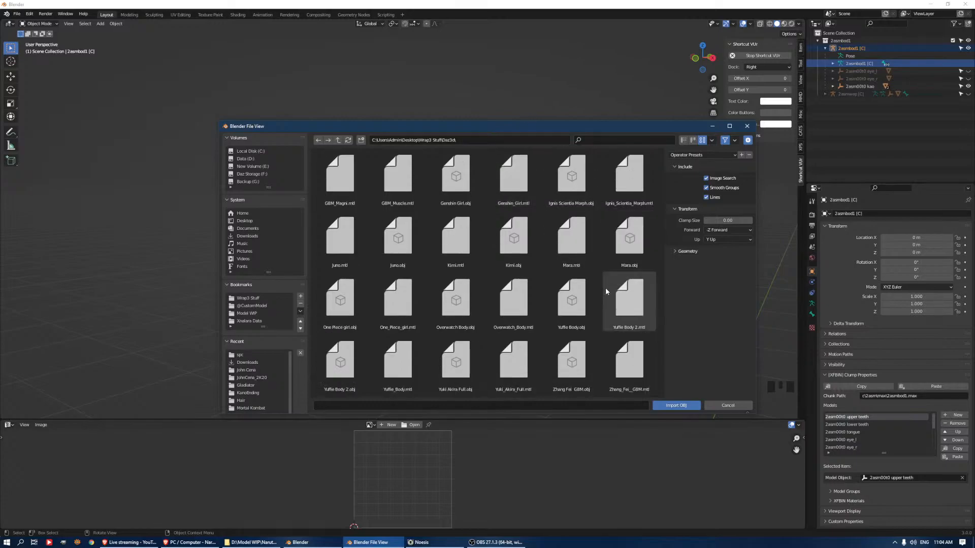
scroll(606, 285, up, 5)
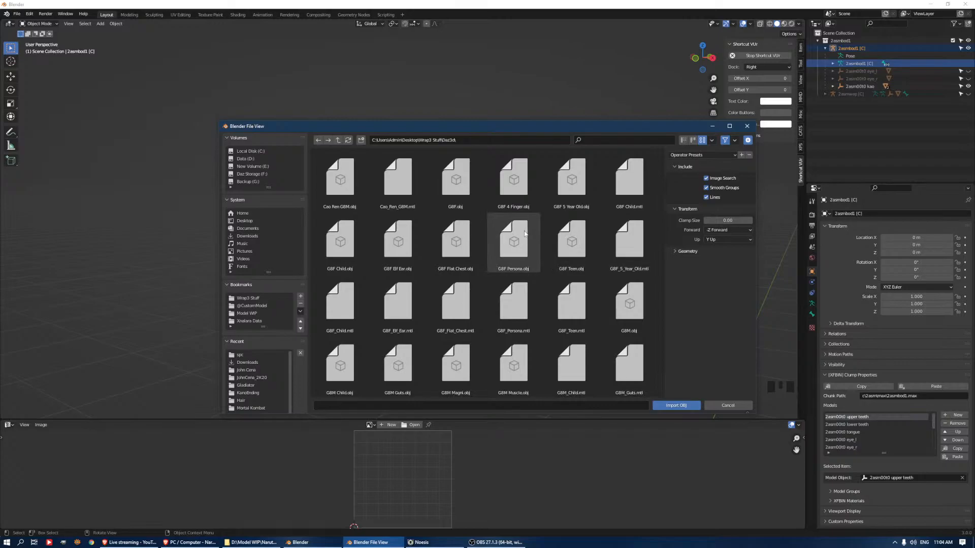
click(628, 303)
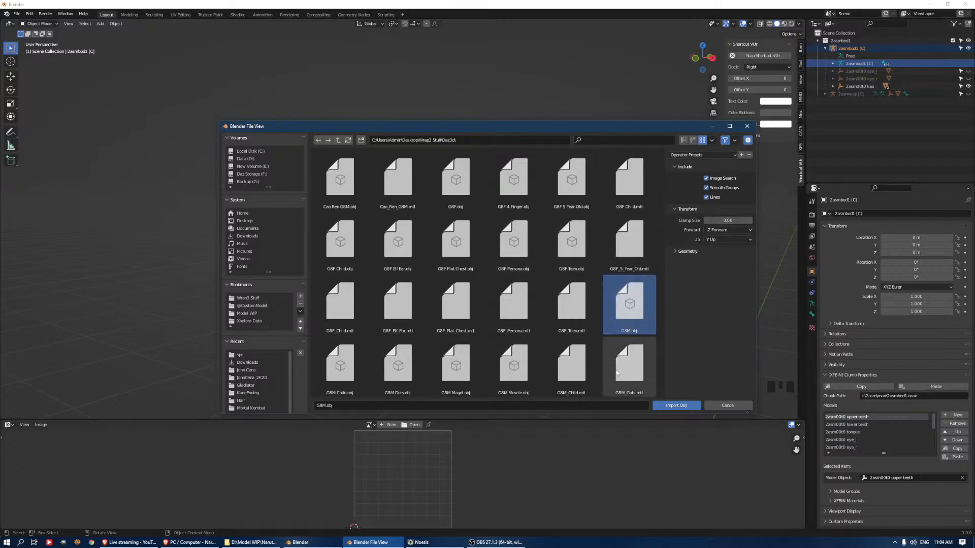
scroll(605, 295, down, 2)
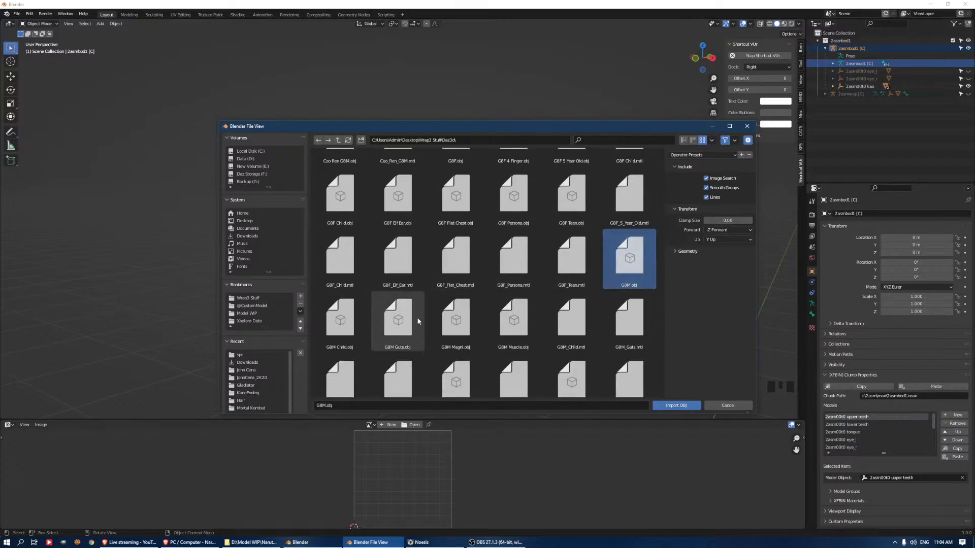
click(518, 339)
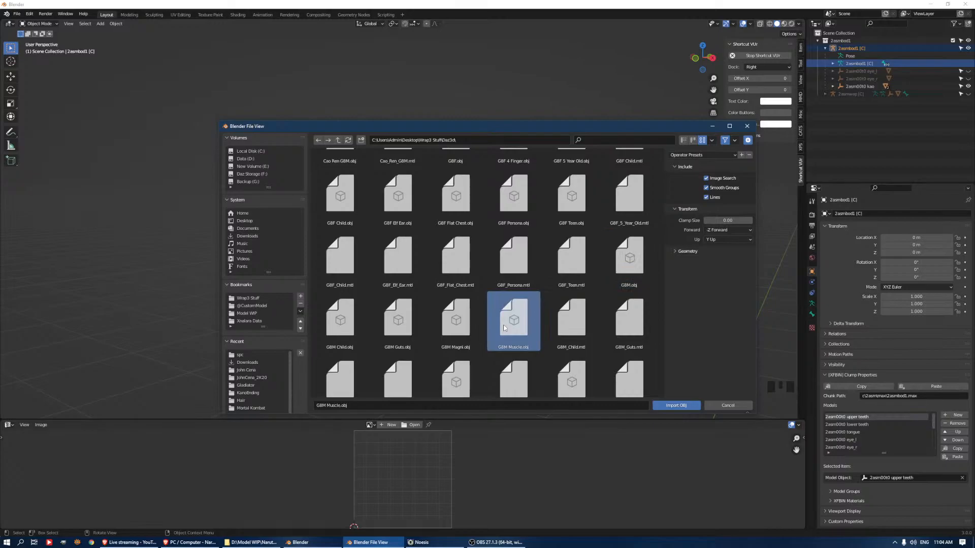
double_click(508, 350)
Select everything in the scene and disable viewport selection for the imported Genesis8Male body
scroll(450, 257, down, 7)
middle_drag(425, 264, 447, 256)
right_click(449, 255)
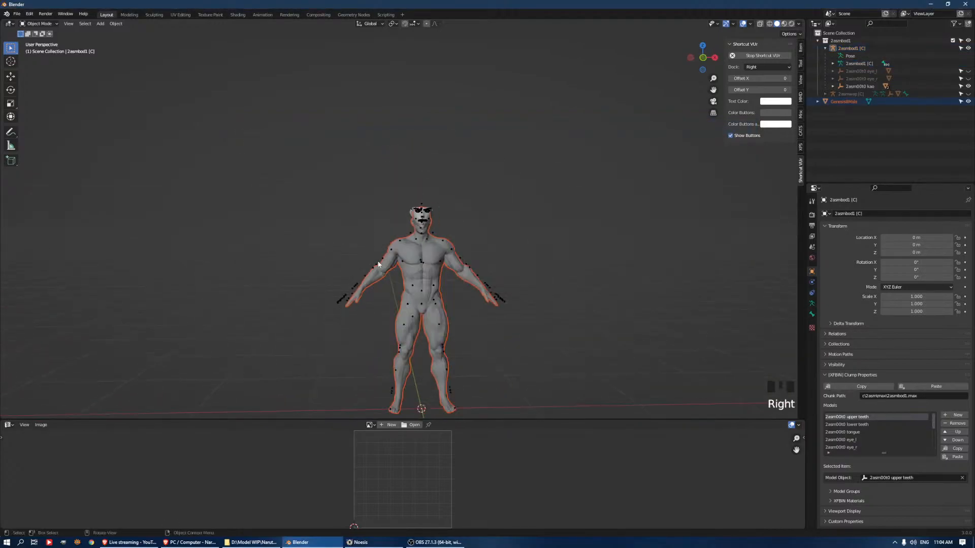
click(406, 263)
right_click(406, 263)
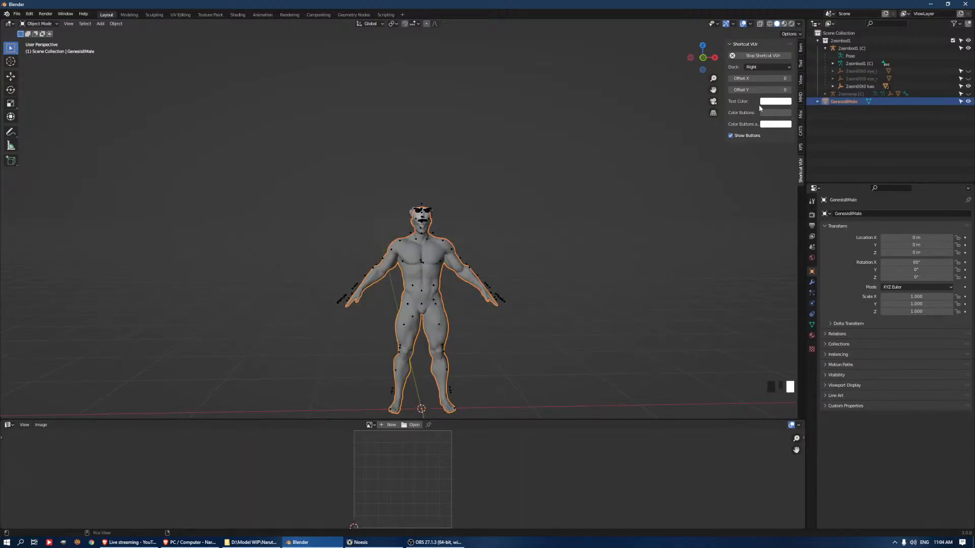
key(a)
scroll(583, 201, up, 2)
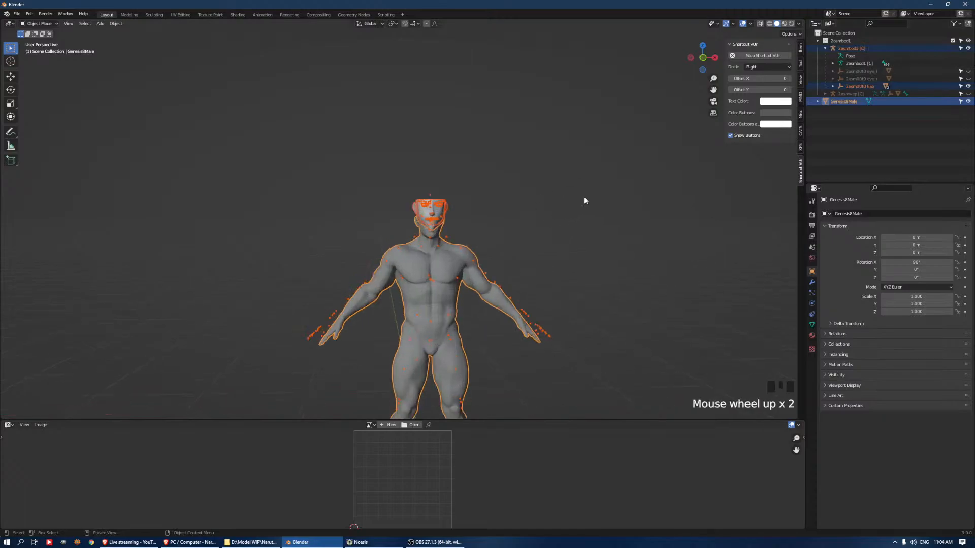
scroll(584, 201, up, 1)
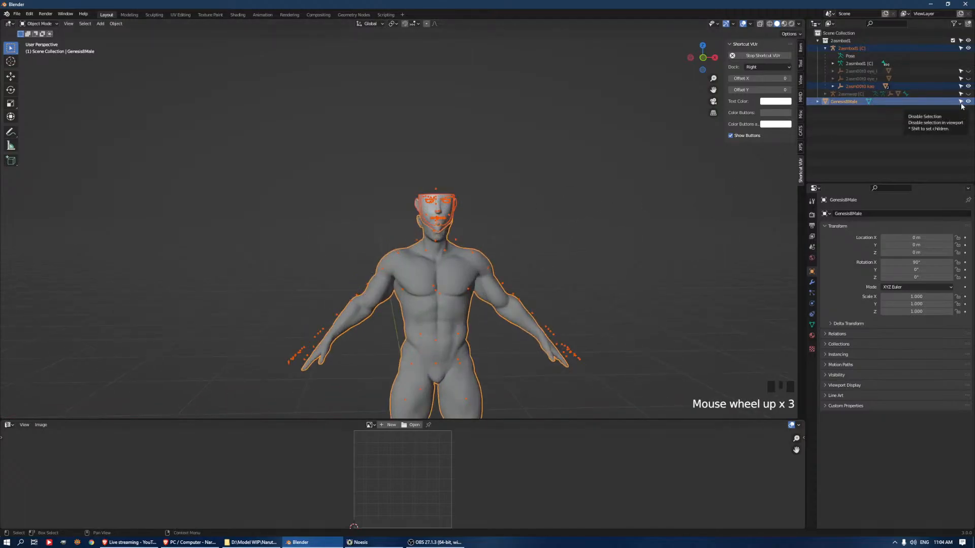
click(961, 103)
Scale the 2asmbod1 [C] armature with its face mesh down to about 0.956 to match the body's head
middle_drag(575, 212, 455, 191)
click(464, 271)
scroll(534, 196, up, 8)
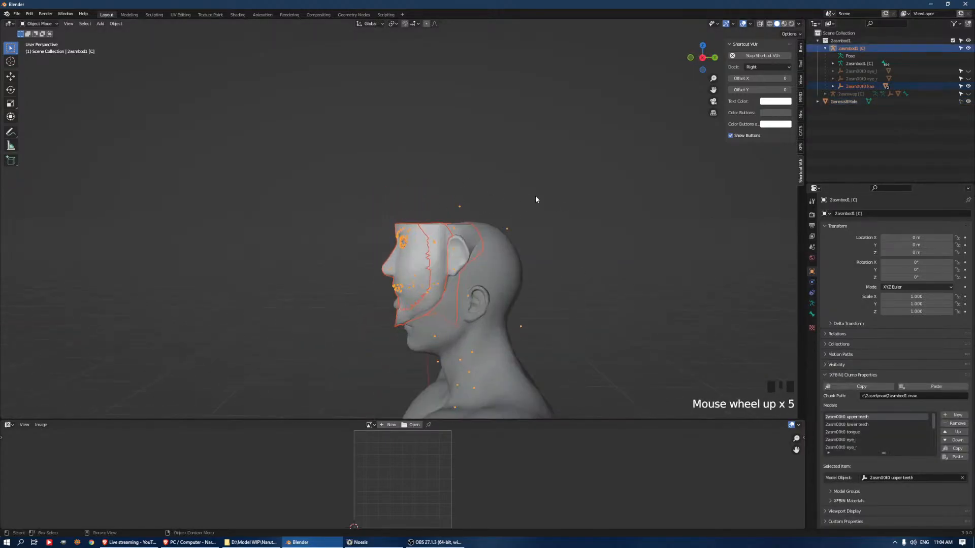
shift+middle_drag(608, 216, 608, 108)
scroll(608, 108, down, 3)
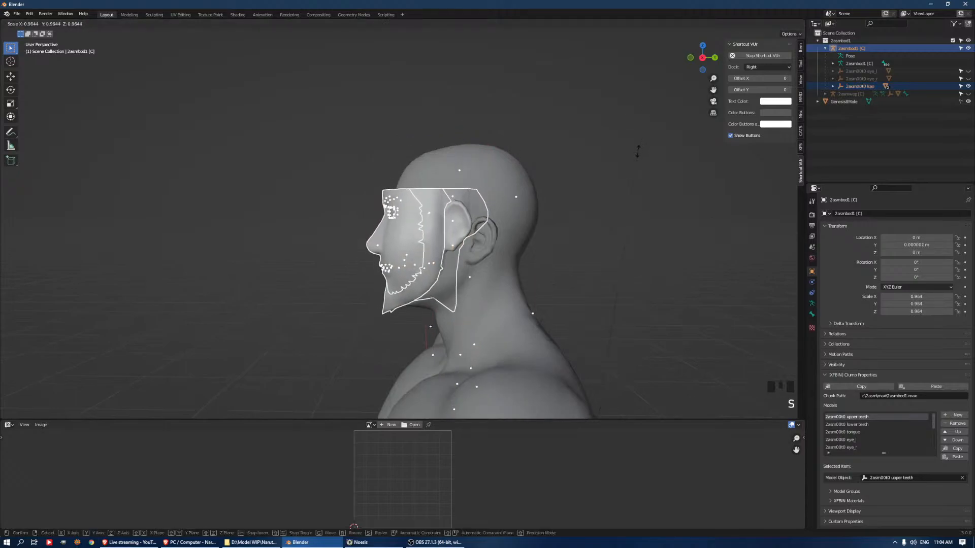
key(s)
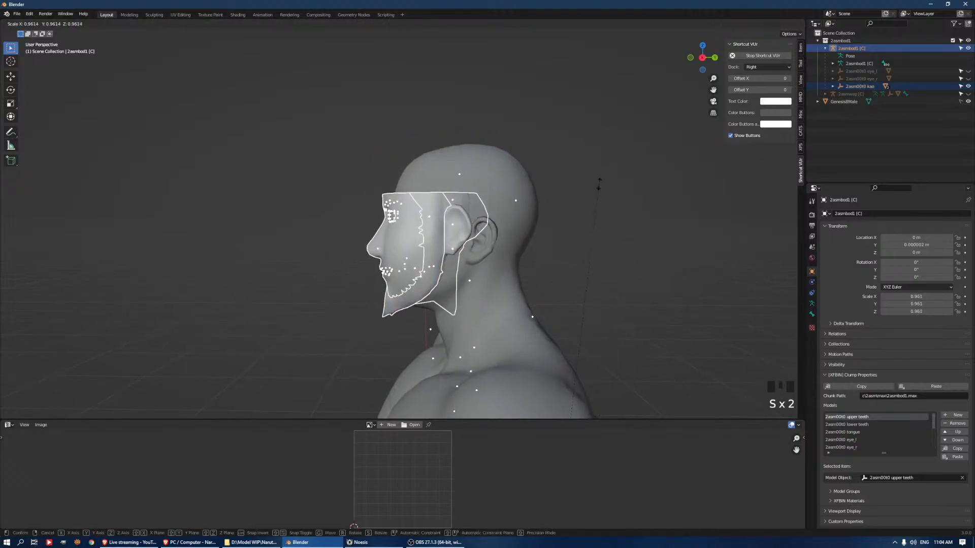
click(599, 192)
middle_drag(599, 192, 537, 194)
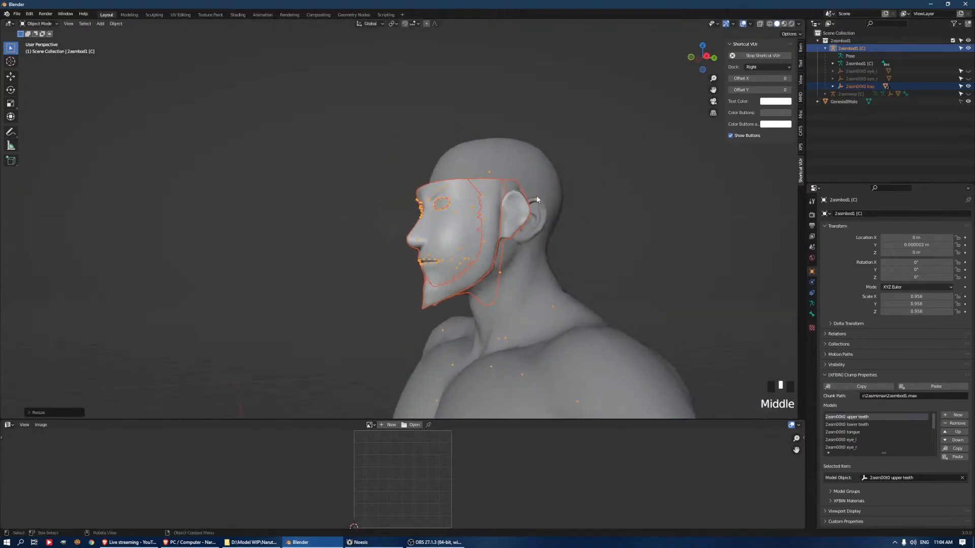
Move the 2asmbod1 [C] armature back along the Y axis by about 0.014 m so the face meets the body's head
key(g)
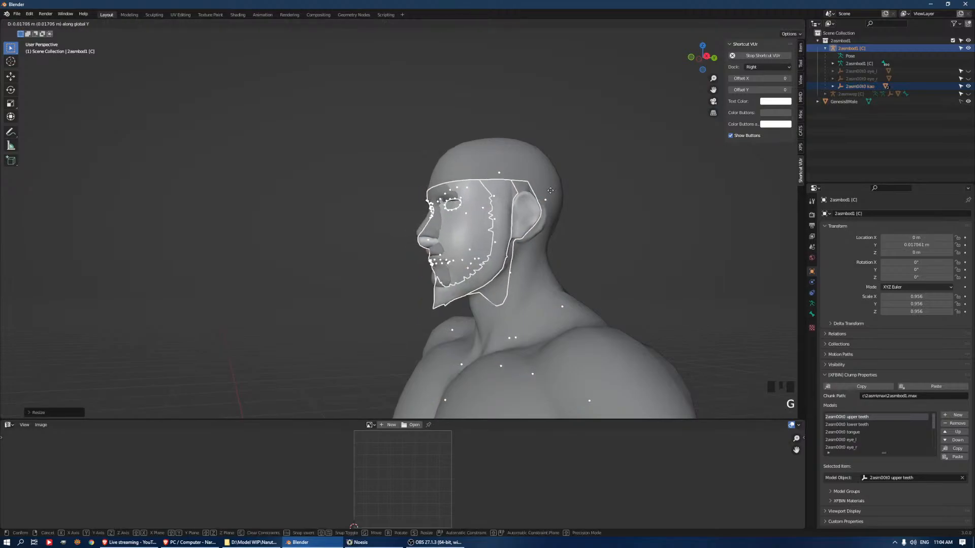
click(513, 239)
scroll(513, 239, up, 2)
scroll(620, 257, up, 2)
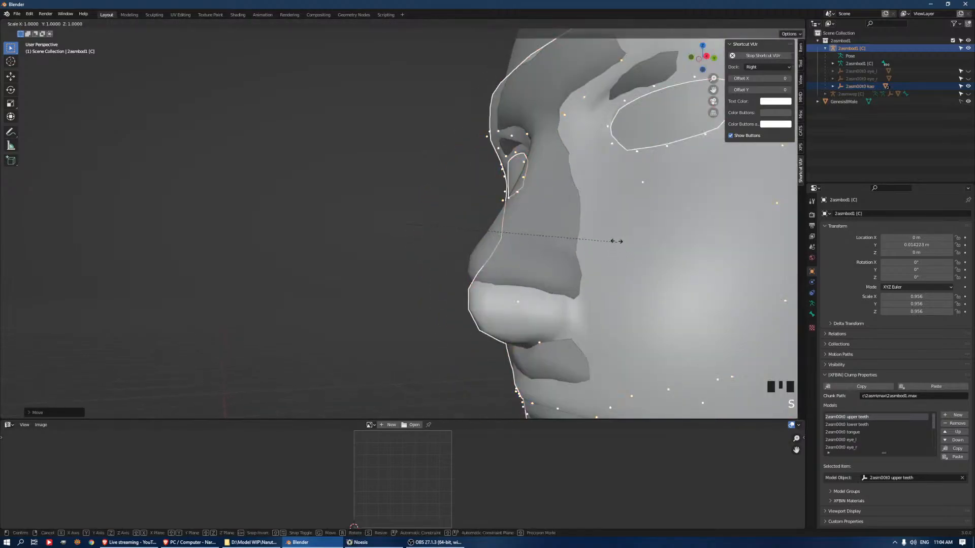
Fine-tune the 2asmbod1 [C] armature to a scale of about 0.962 and a Y location of about 0.013 m
scroll(704, 286, down, 4)
key(s)
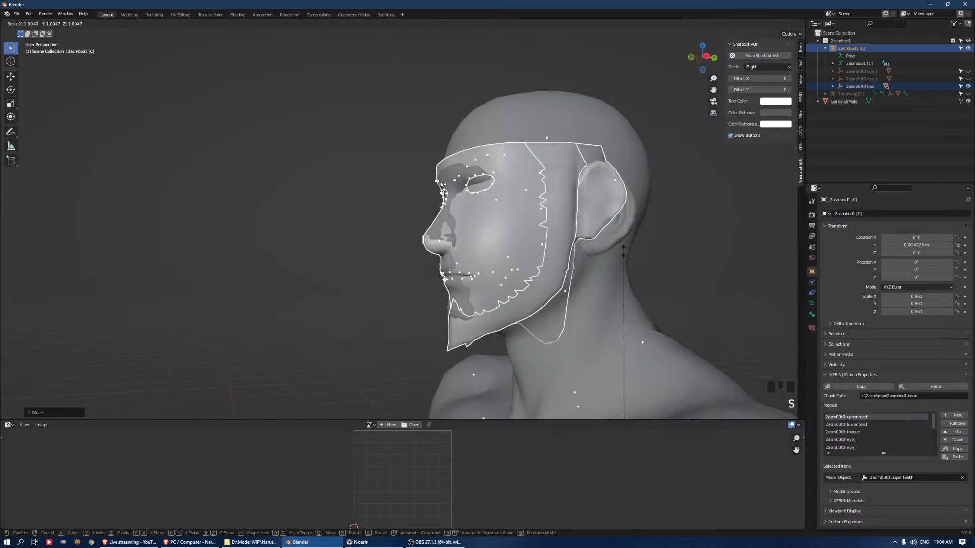
click(632, 249)
key(g)
key(y)
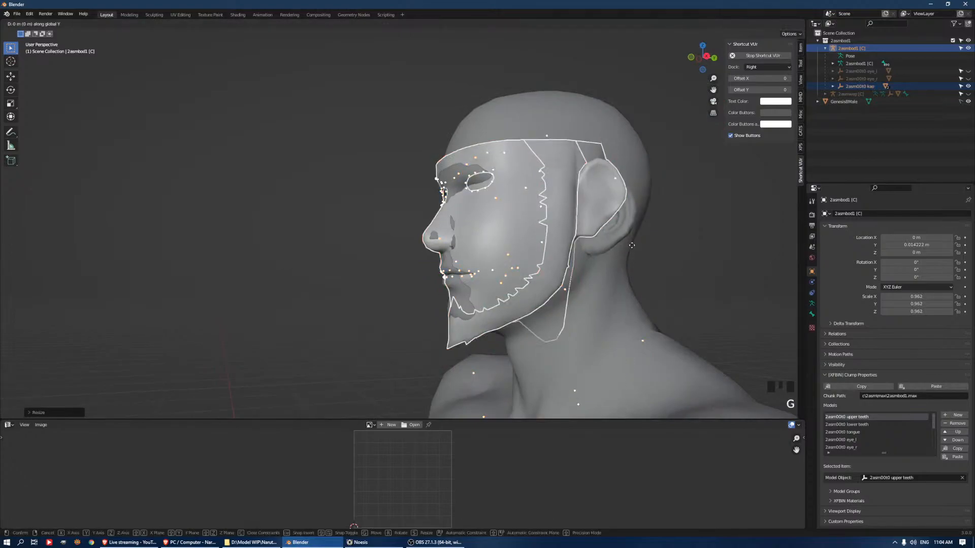
click(630, 246)
Examine from the side and front how the face mesh fits over the Genesis8Male head
middle_drag(516, 245, 612, 303)
scroll(574, 257, down, 5)
middle_drag(574, 257, 426, 257)
scroll(509, 197, up, 5)
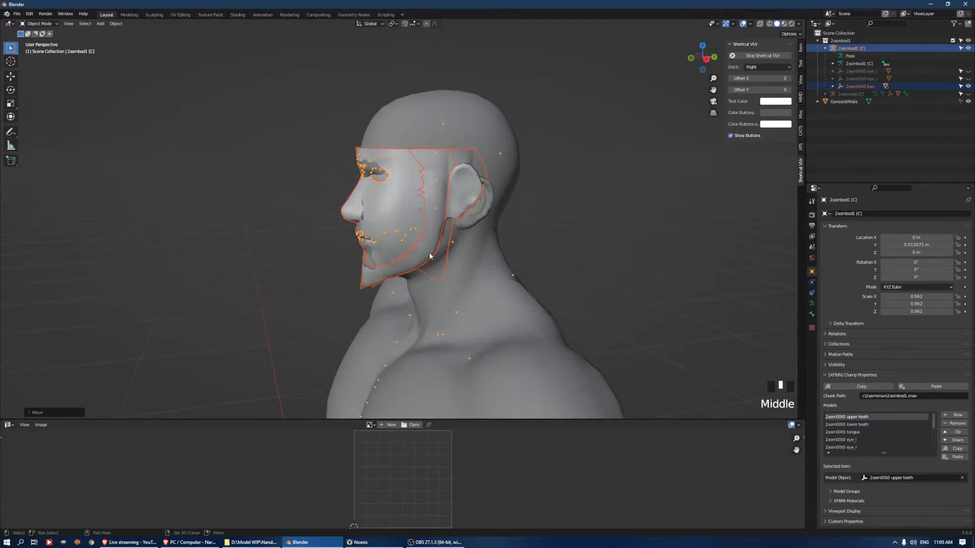
shift+middle_drag(557, 257, 474, 266)
scroll(566, 246, up, 5)
scroll(559, 274, up, 5)
middle_drag(516, 236, 522, 250)
scroll(455, 212, down, 6)
middle_drag(404, 276, 545, 251)
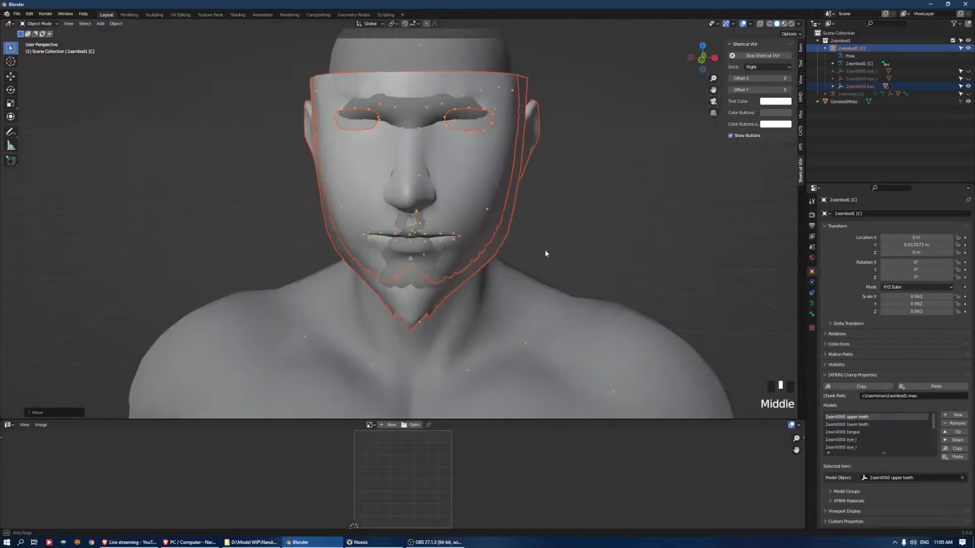
middle_drag(468, 158, 519, 215)
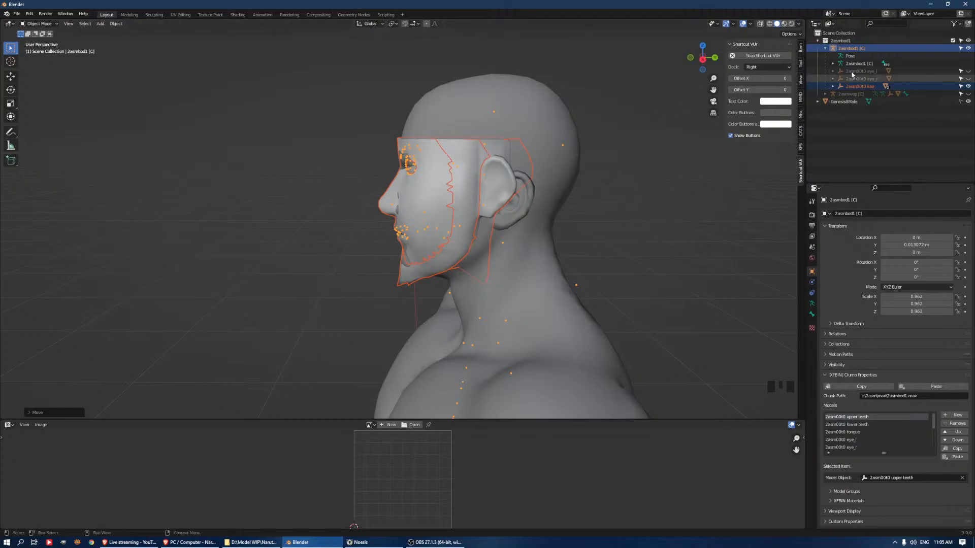
Hide the Genesis8Male body and keep the 2asmbod1 [C] armature shown in the viewport
click(968, 101)
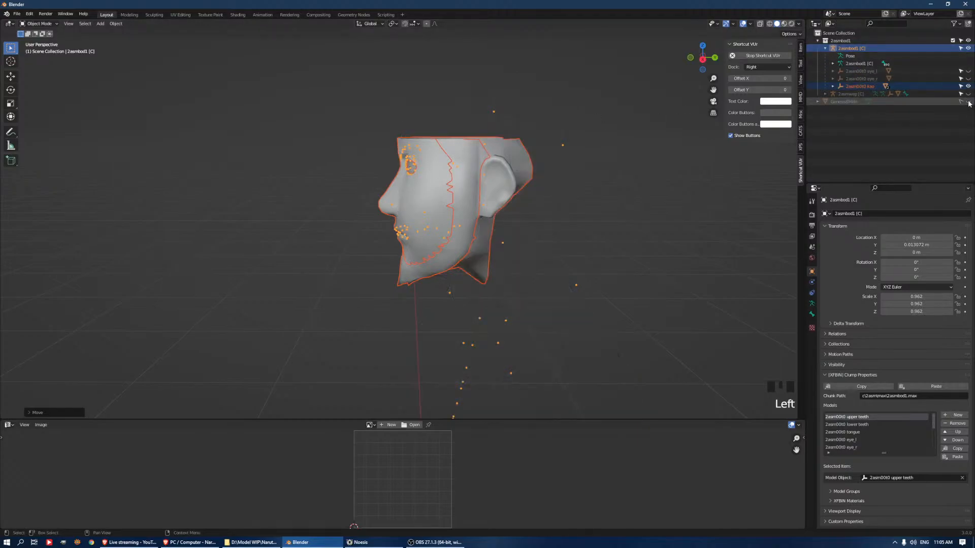
click(968, 48)
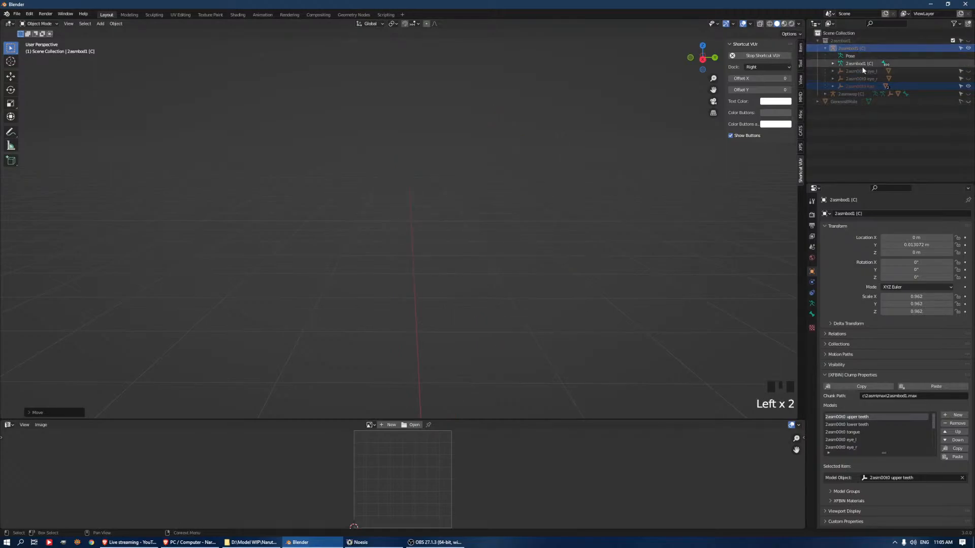
click(968, 48)
Expand the 2asm00t0 kao group and hide its kao (3) [2asmbody2] mesh
click(858, 86)
click(472, 238)
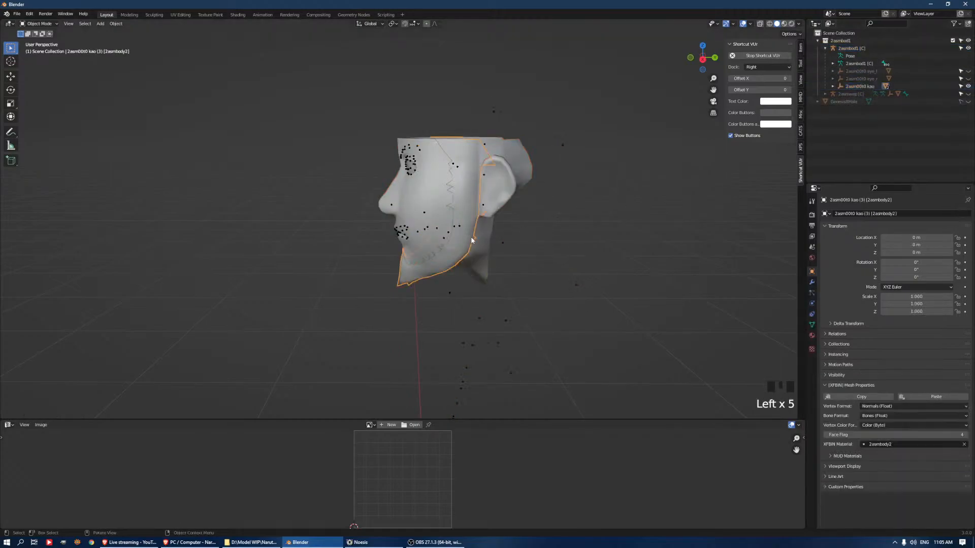
click(832, 86)
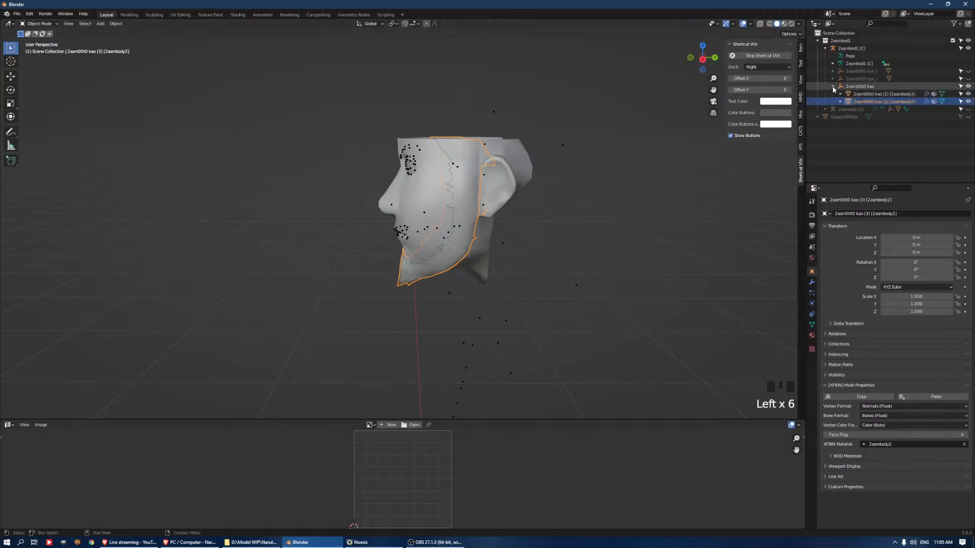
click(968, 102)
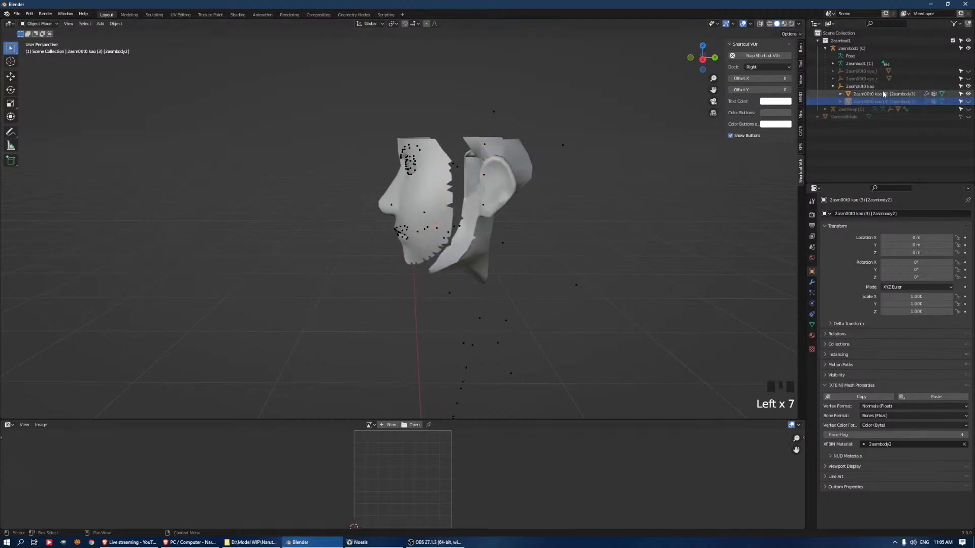
middle_drag(562, 147, 592, 148)
scroll(512, 233, up, 5)
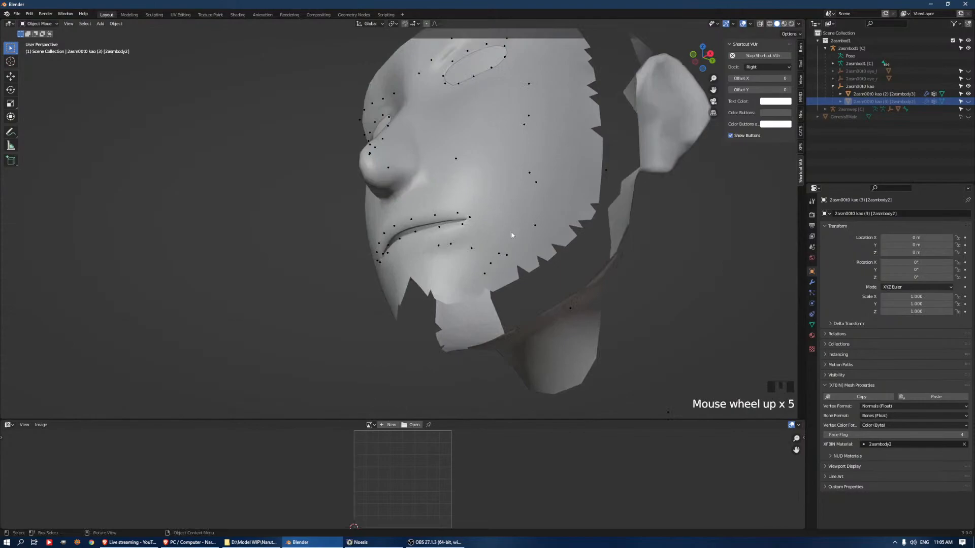
middle_drag(511, 233, 596, 239)
key(ctrl+z)
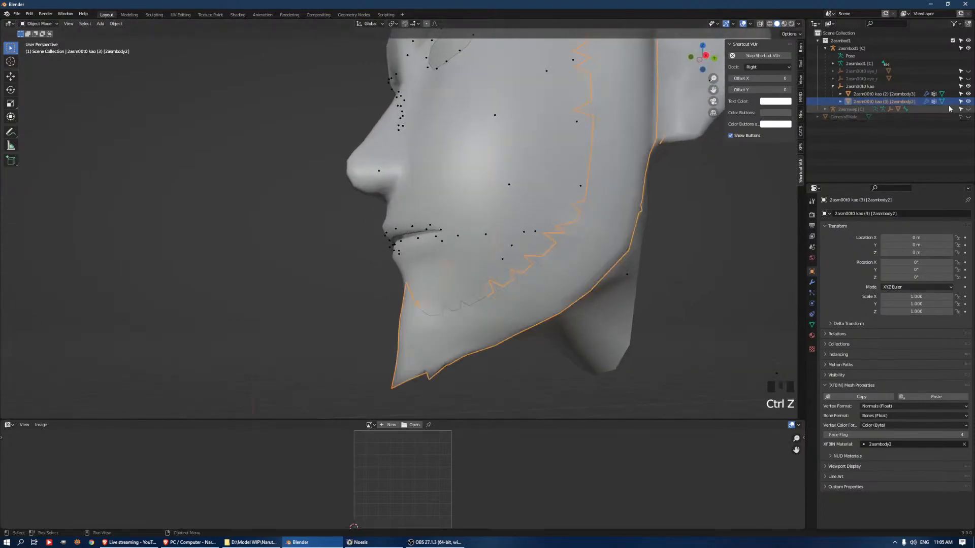
click(968, 102)
Export only the 2asm00t0 kao (2) [2asmbody3] face mesh as an OBJ file into the Wrap3 Stuff folder
scroll(515, 163, down, 3)
click(517, 170)
middle_drag(517, 172, 463, 212)
key(Tab)
key(Tab)
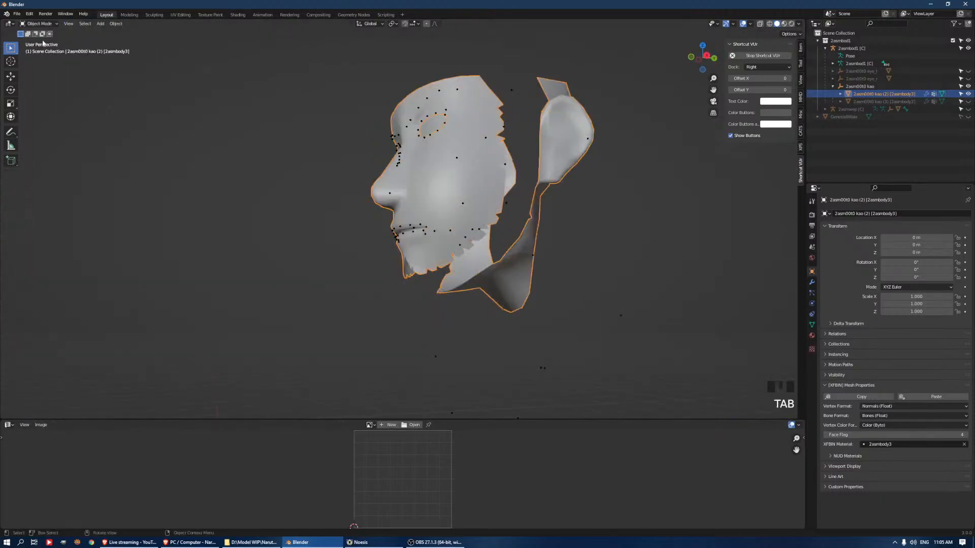
click(18, 15)
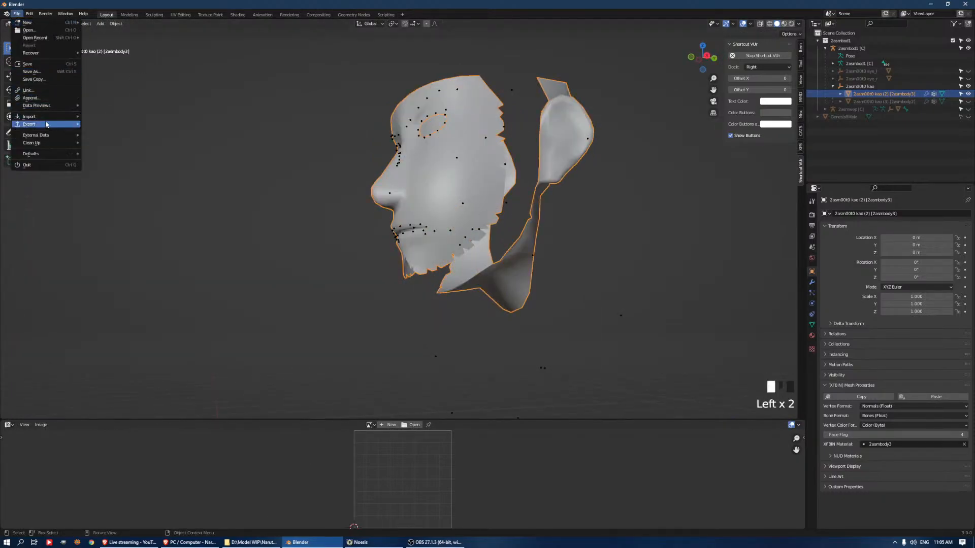
mouse_move(45, 124)
click(138, 201)
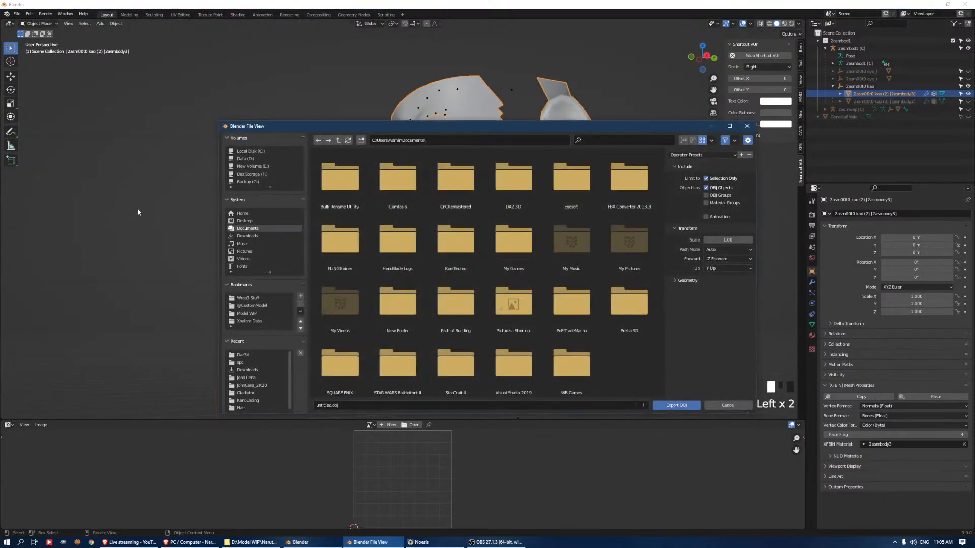
click(250, 320)
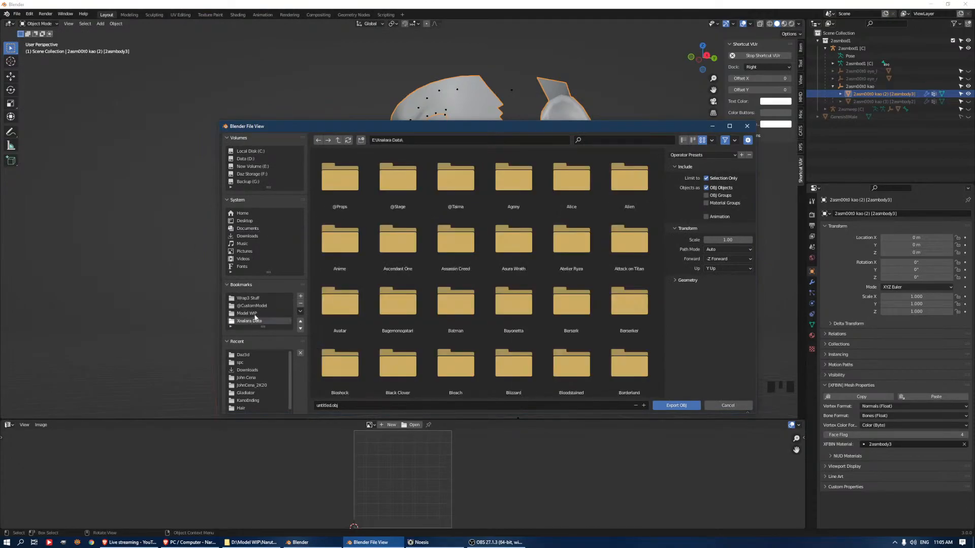
click(248, 298)
scroll(432, 269, down, 3)
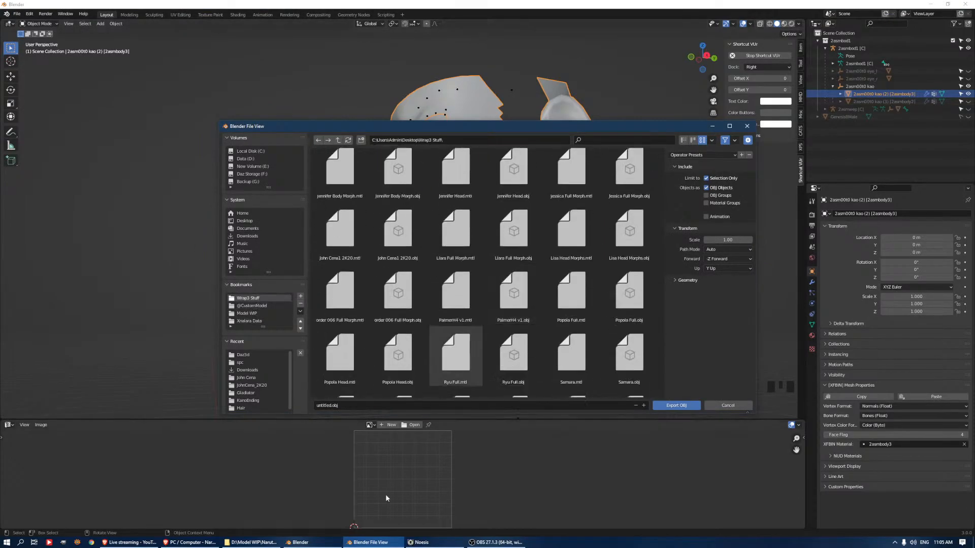
click(350, 405)
text(Aasuma Fac)
click(676, 405)
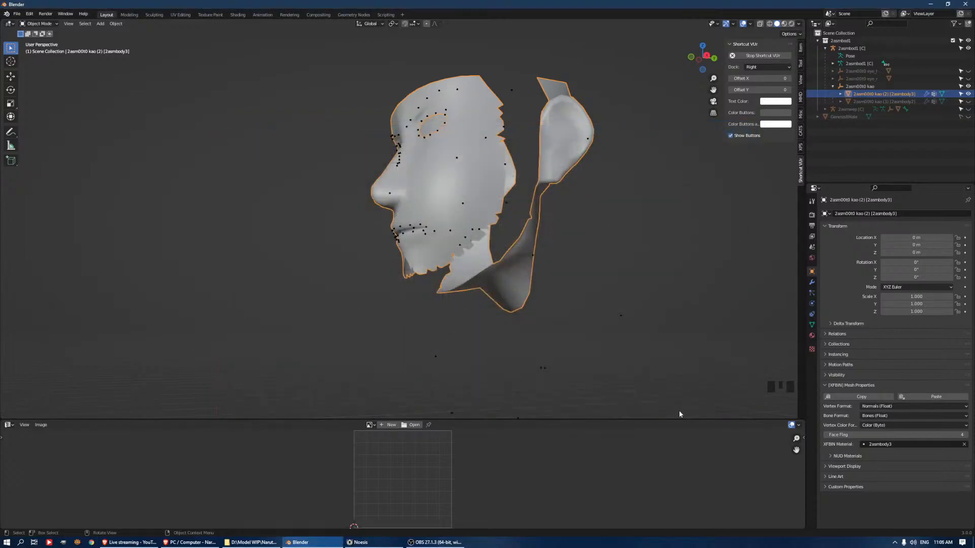
click(321, 543)
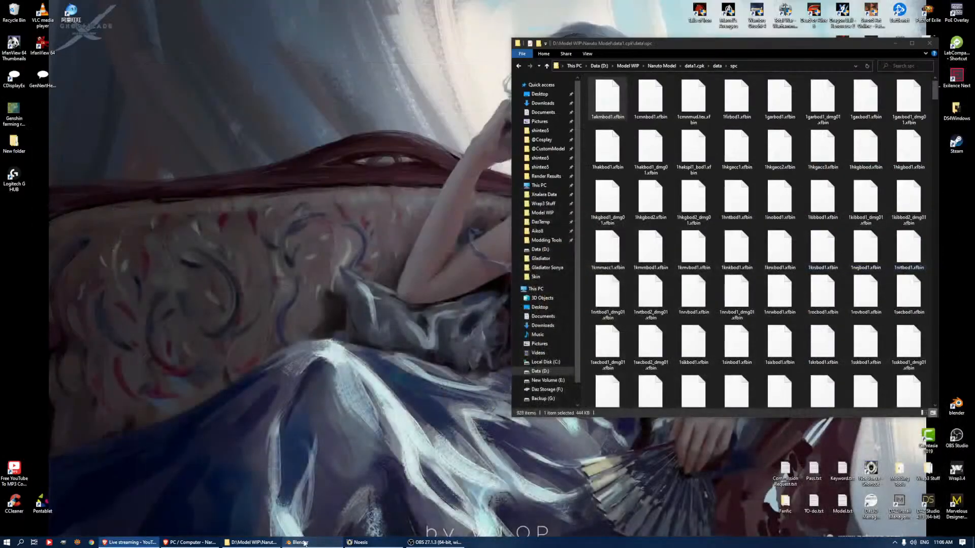
click(319, 543)
click(19, 13)
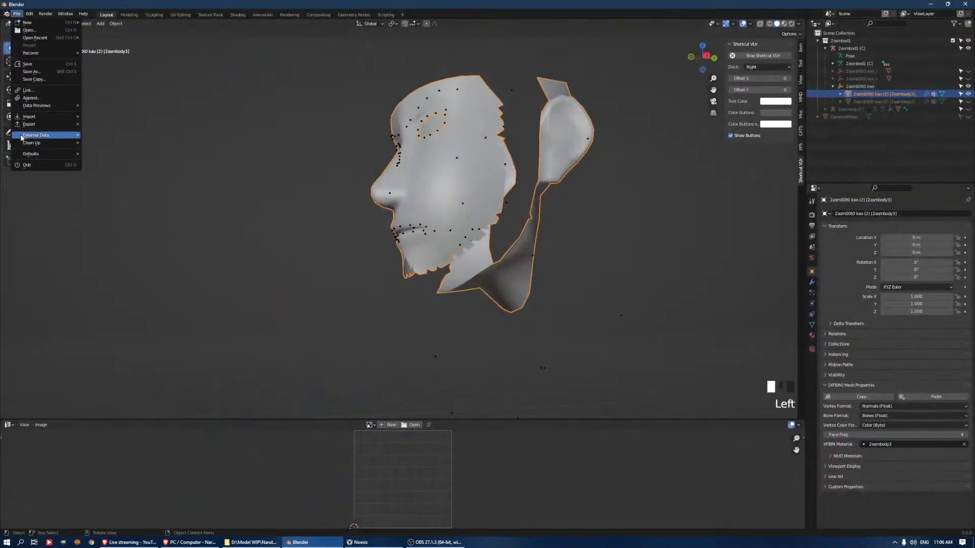
mouse_move(46, 116)
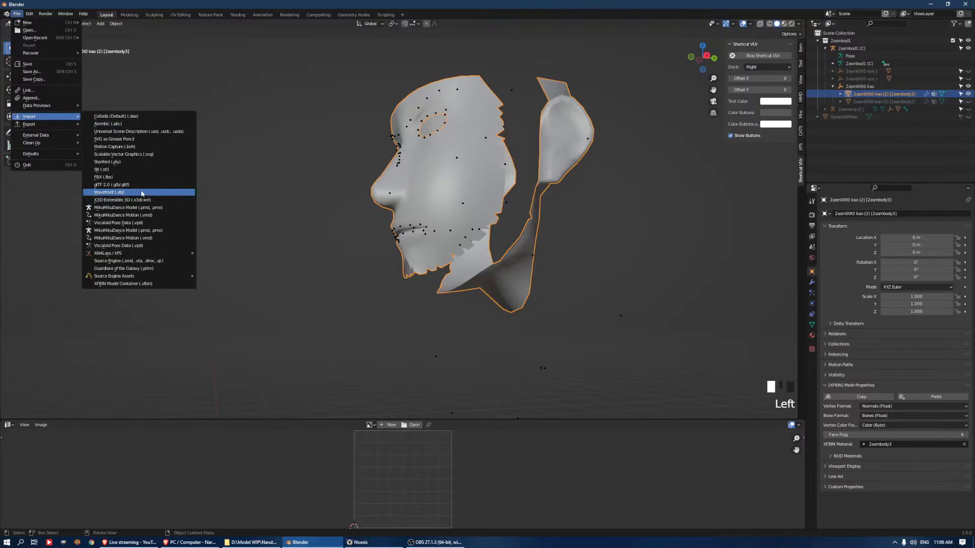
In File Explorer, delete nvidia_broadcast_v1.3.0.45.exe and cc2_xfbin_blender_v1.0.2.zip from the Downloads folder
click(263, 542)
key(super+e)
click(563, 115)
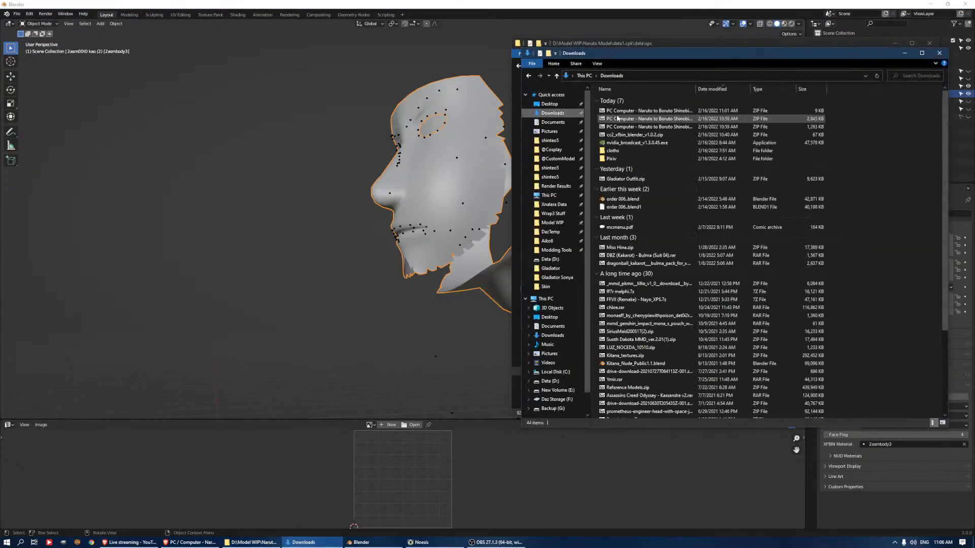
click(614, 143)
key(Delete)
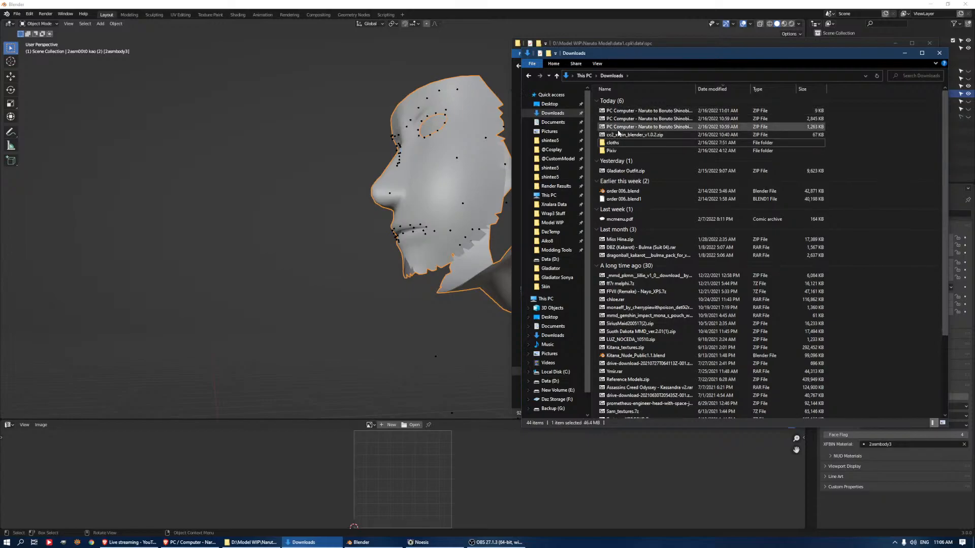
key(Delete)
Extract the three Naruto to Boruto Shinobi Striker archives into separate folders with 7-Zip and delete the zip files
click(619, 126)
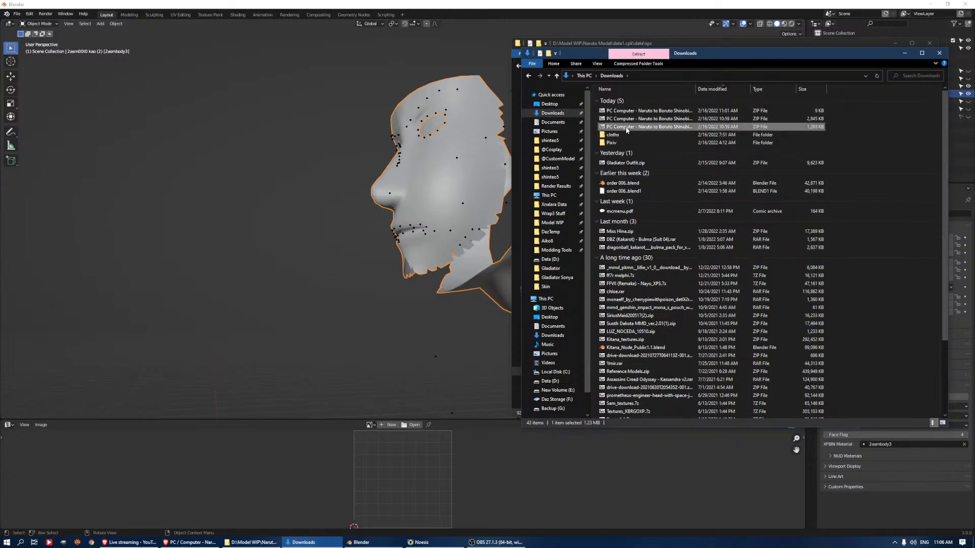
shift+click(620, 110)
right_click(635, 113)
mouse_move(655, 127)
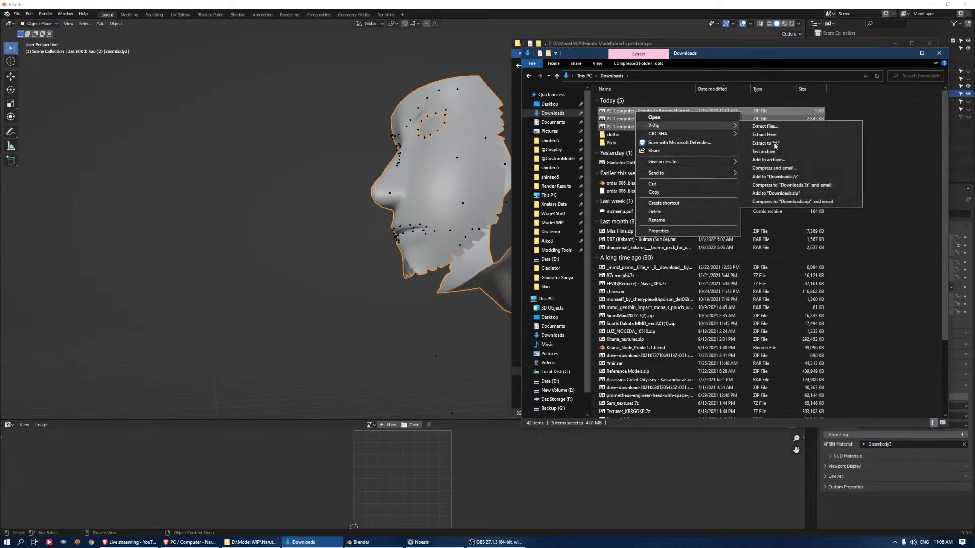
click(779, 145)
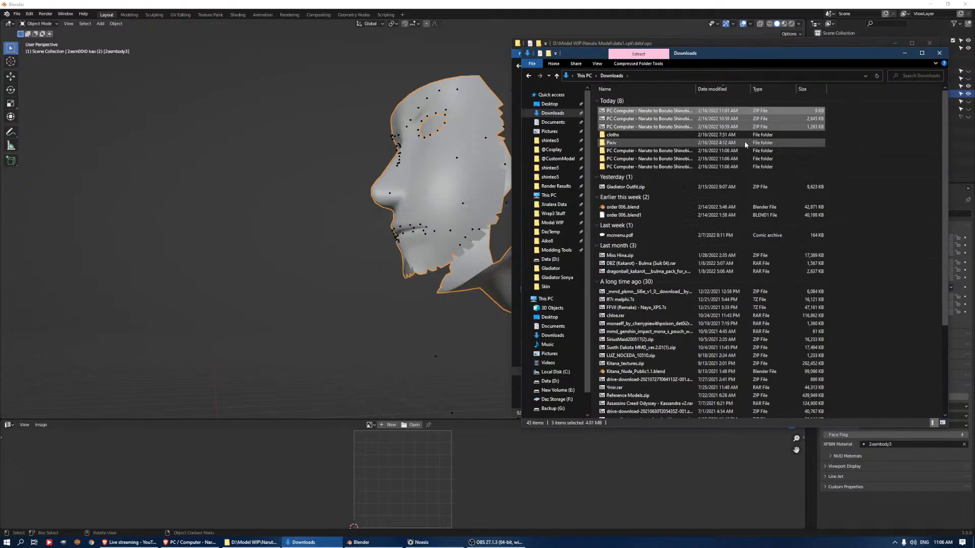
key(Delete)
Widen the Name column and open the Hairstyle 14 (Male) - Asuma folder inside the extracted Asuma folder
click(628, 130)
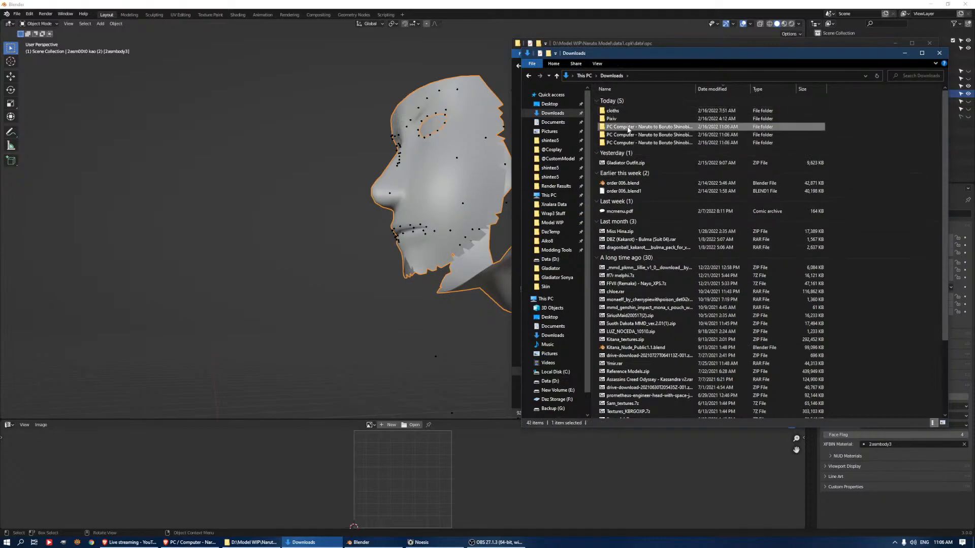
drag(696, 89, 756, 89)
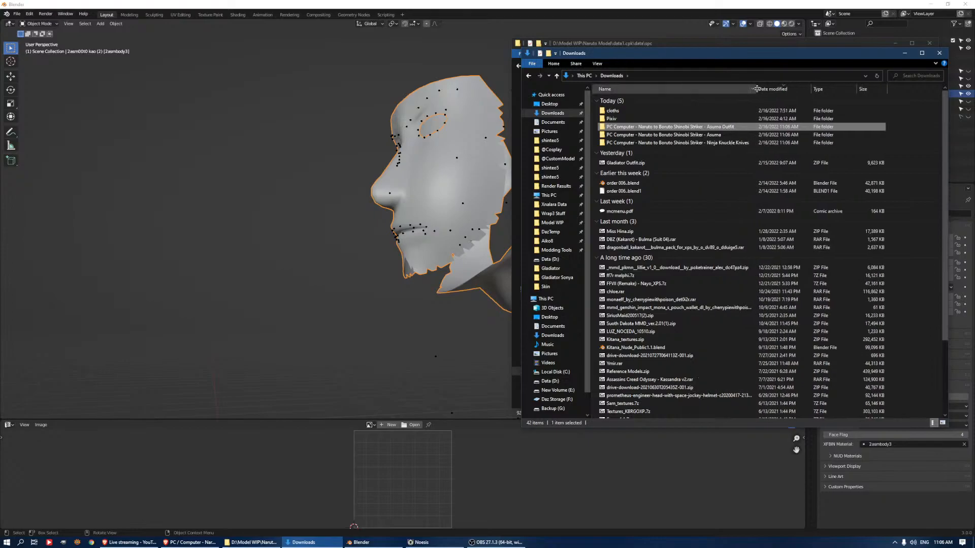
double_click(714, 135)
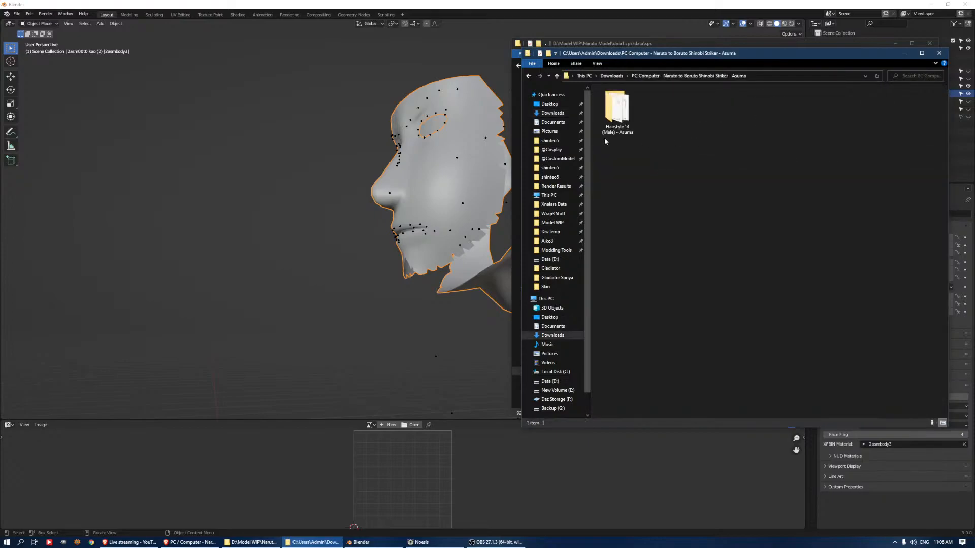
double_click(617, 109)
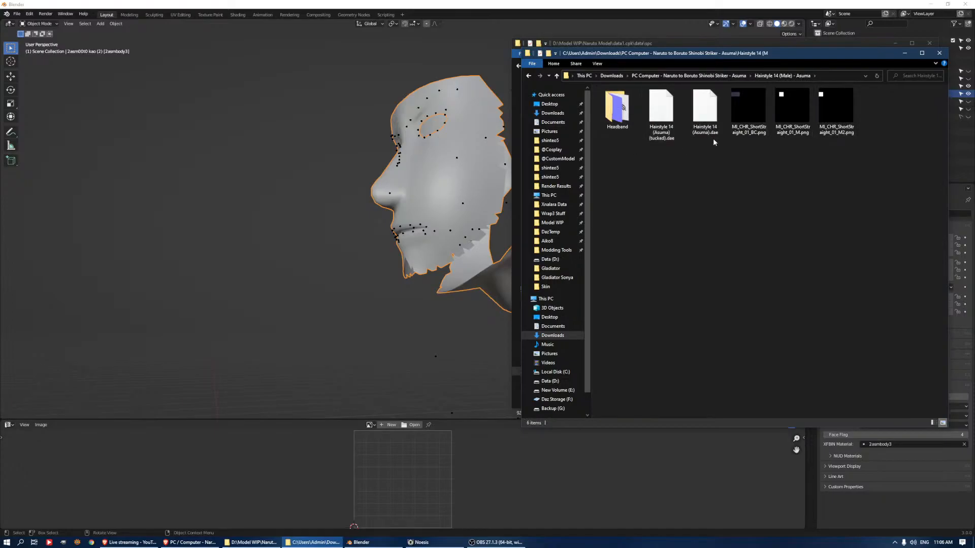
Switch to Blender and import Hairstyle 14 (Asuma).dae as Collada from the extracted Asuma hairstyle folder in Downloads
click(18, 19)
mouse_move(46, 116)
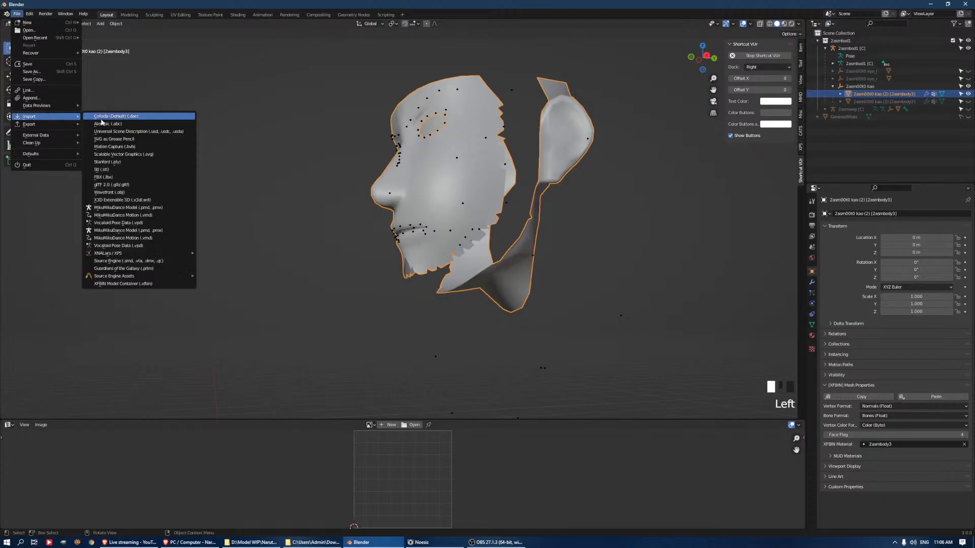
click(161, 116)
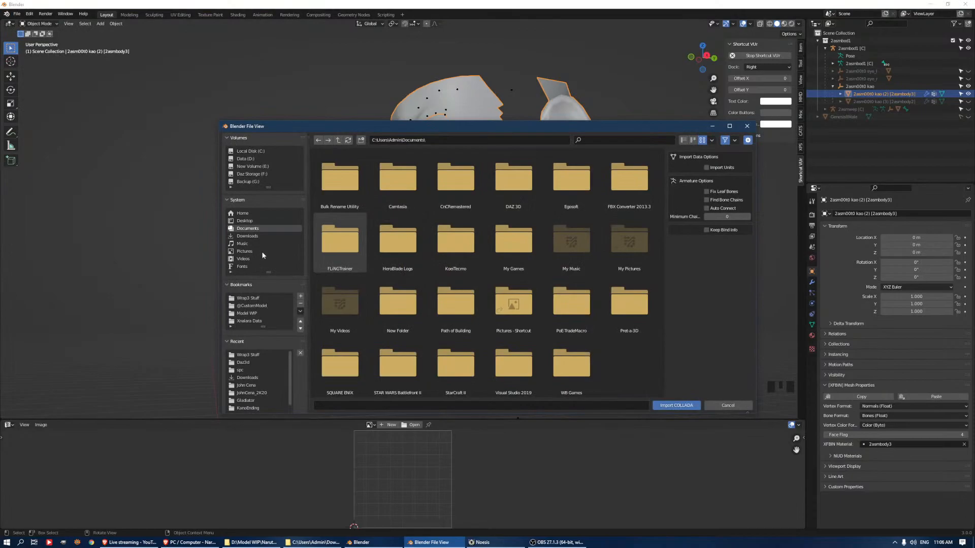
click(259, 236)
click(398, 179)
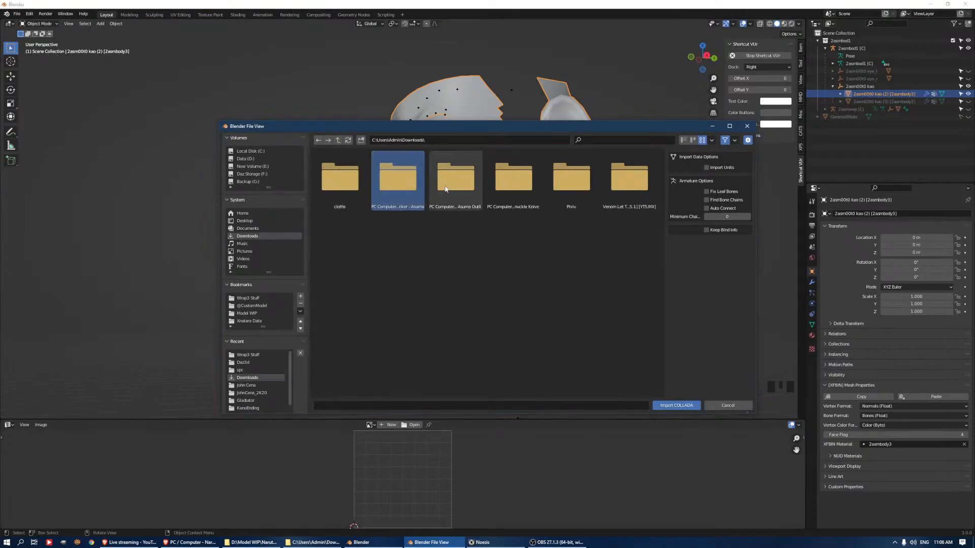
double_click(397, 178)
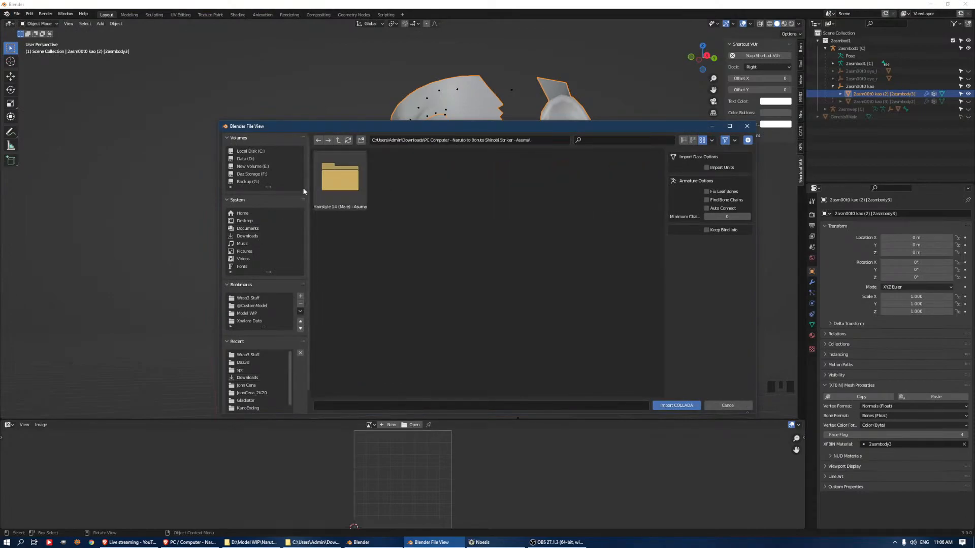
double_click(338, 181)
click(455, 178)
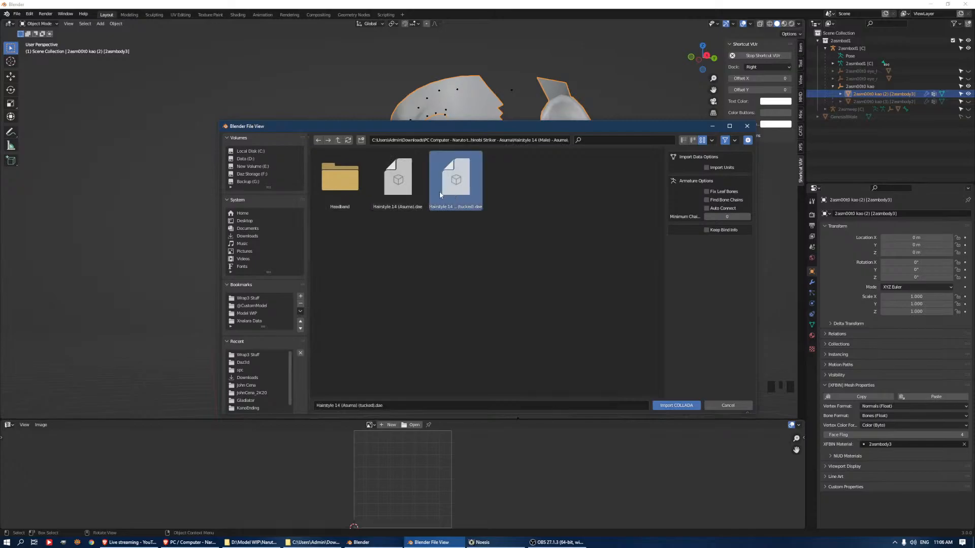
click(401, 192)
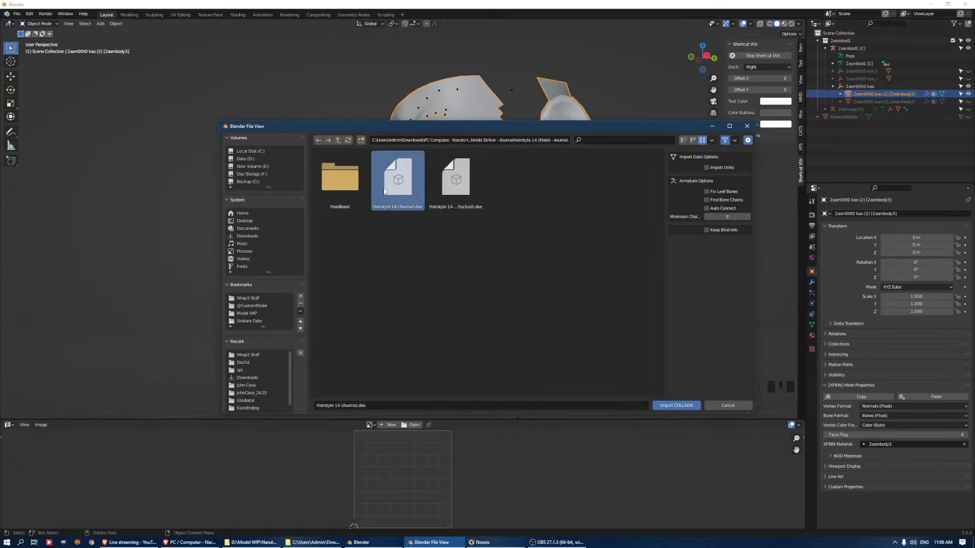
double_click(386, 189)
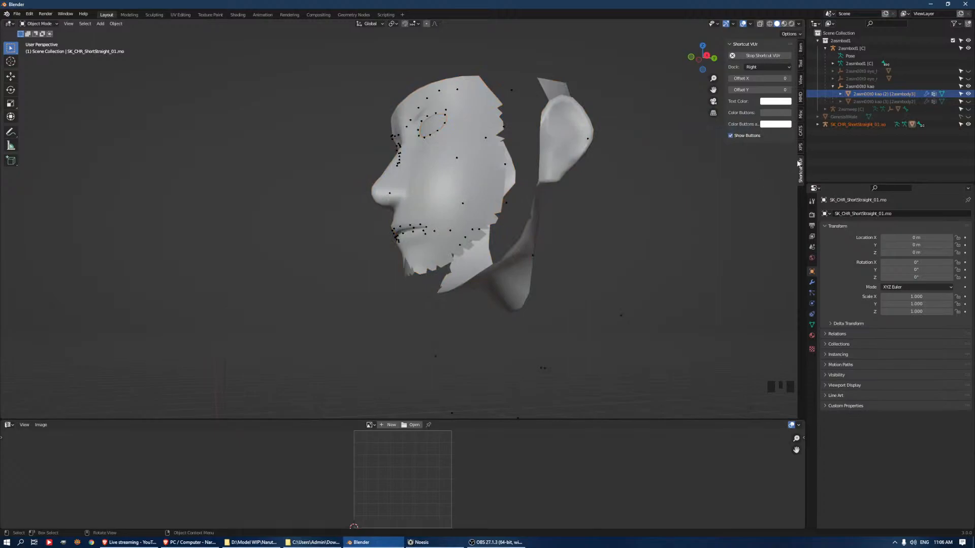
Select the SK_CHR_ShortStraight_01.ao armature, collapse the 2asmbod1 collection and bring the imported hair into view
click(858, 125)
scroll(544, 229, down, 15)
scroll(505, 284, down, 5)
middle_drag(531, 260, 506, 272)
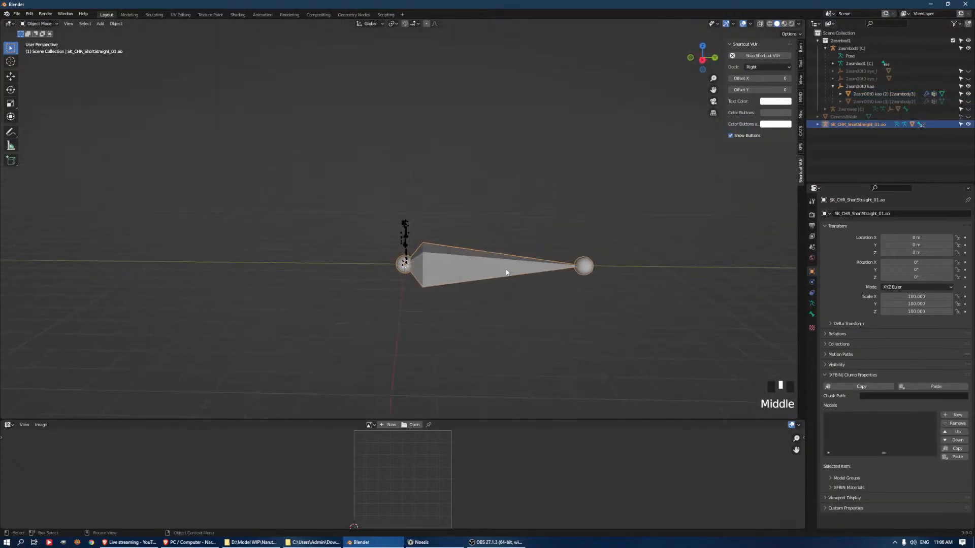
scroll(508, 279, up, 4)
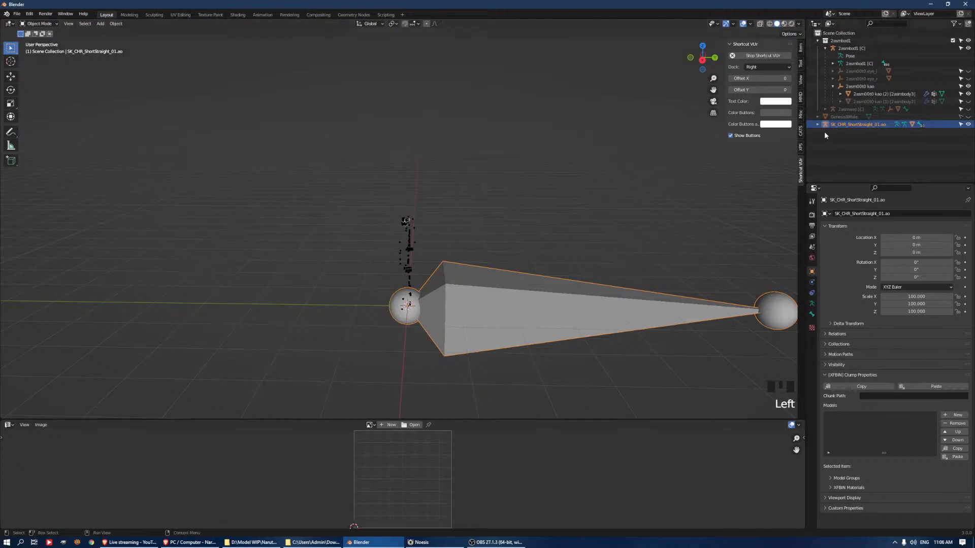
click(817, 41)
key(KP_Decimal)
middle_drag(498, 261, 530, 159)
scroll(584, 154, up, 1)
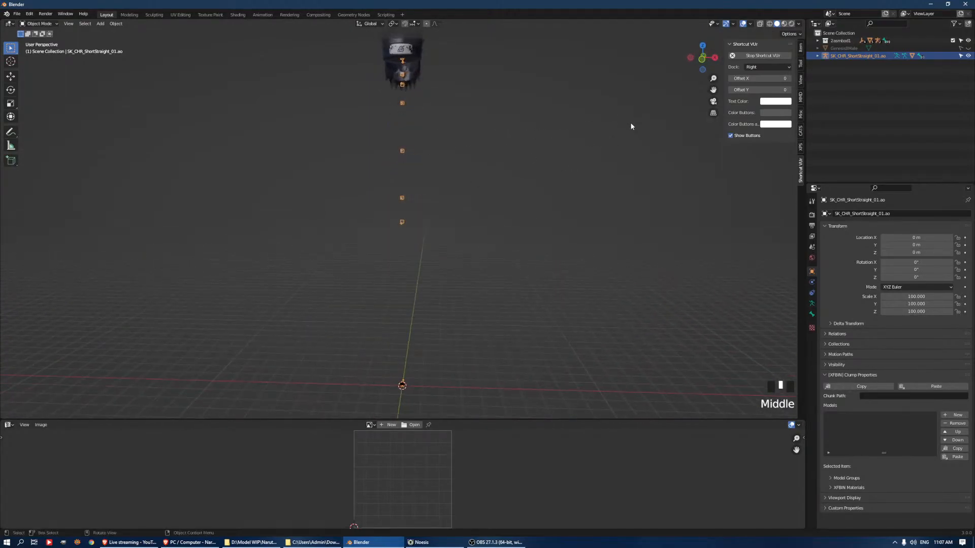
Import the vest's Collada model from the extracted Asuma Outfit folder
click(16, 14)
mouse_move(21, 117)
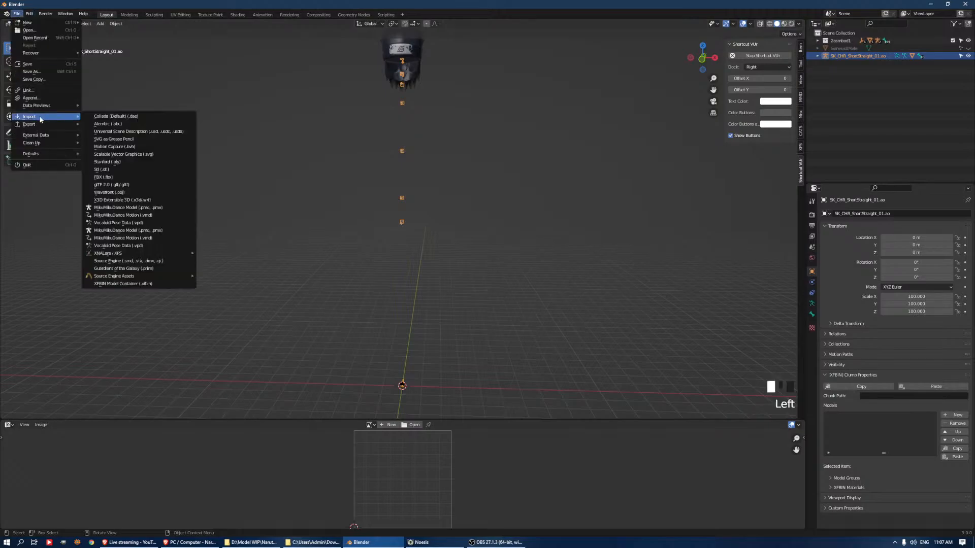
click(147, 117)
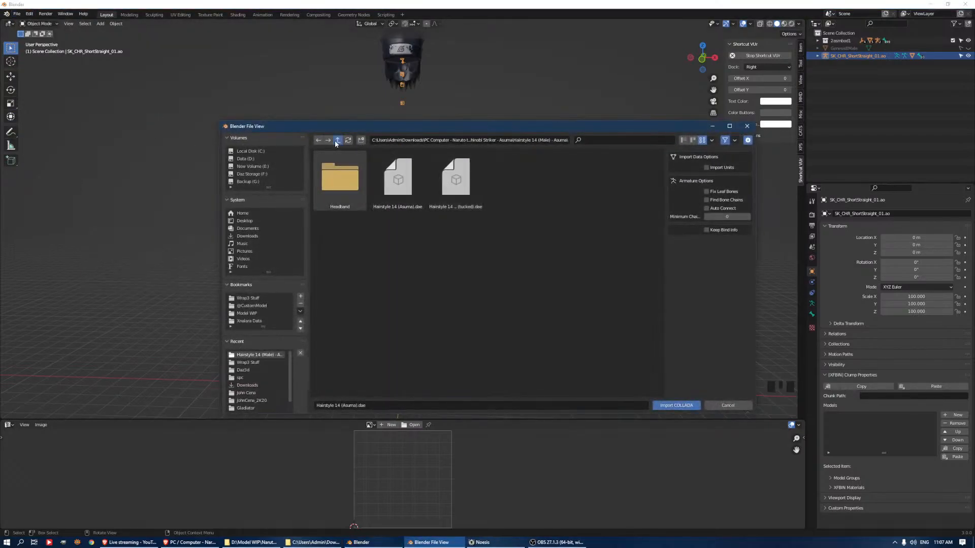
click(336, 140)
click(337, 140)
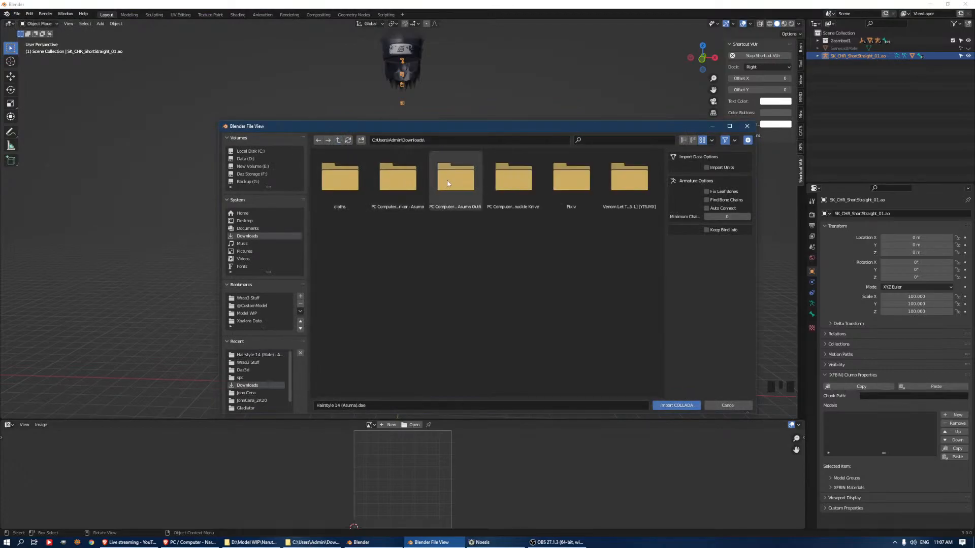
double_click(446, 181)
double_click(339, 177)
click(375, 187)
double_click(375, 187)
Import the cuffed pants' Collada model into the same scene
click(20, 15)
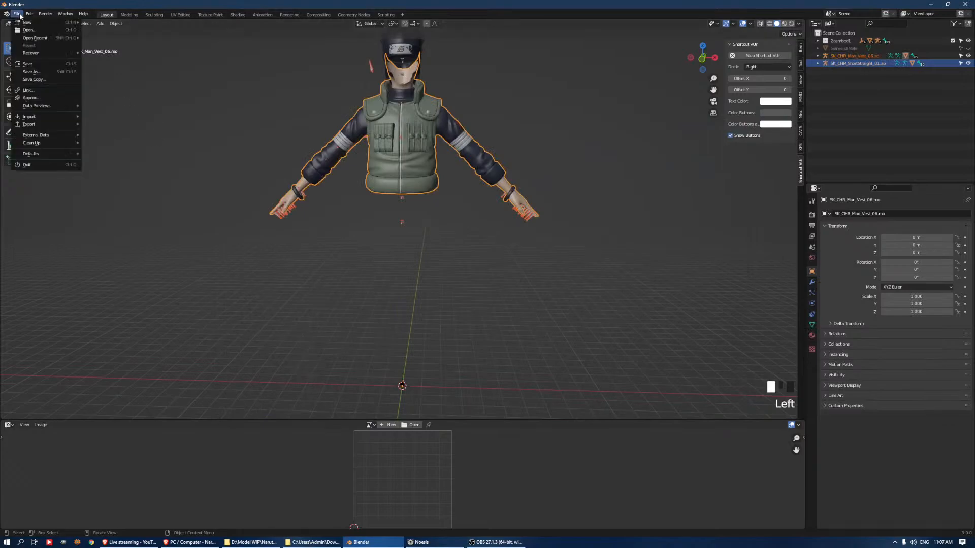
mouse_move(59, 117)
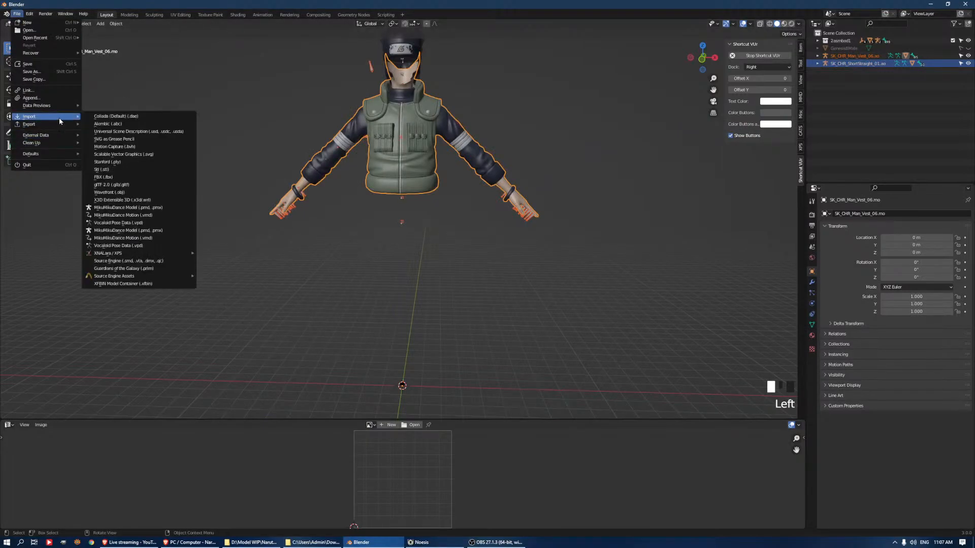
click(138, 117)
click(348, 166)
double_click(347, 165)
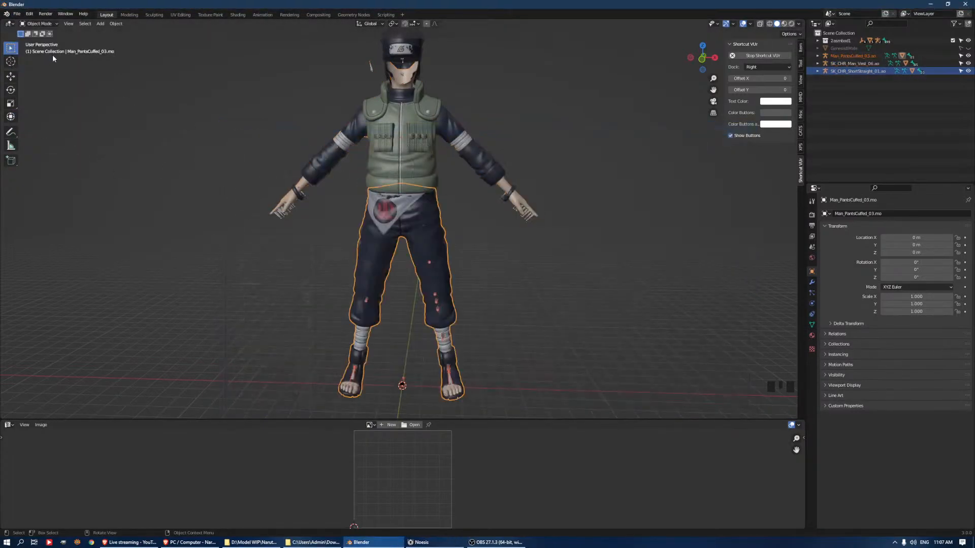
click(16, 14)
mouse_move(30, 117)
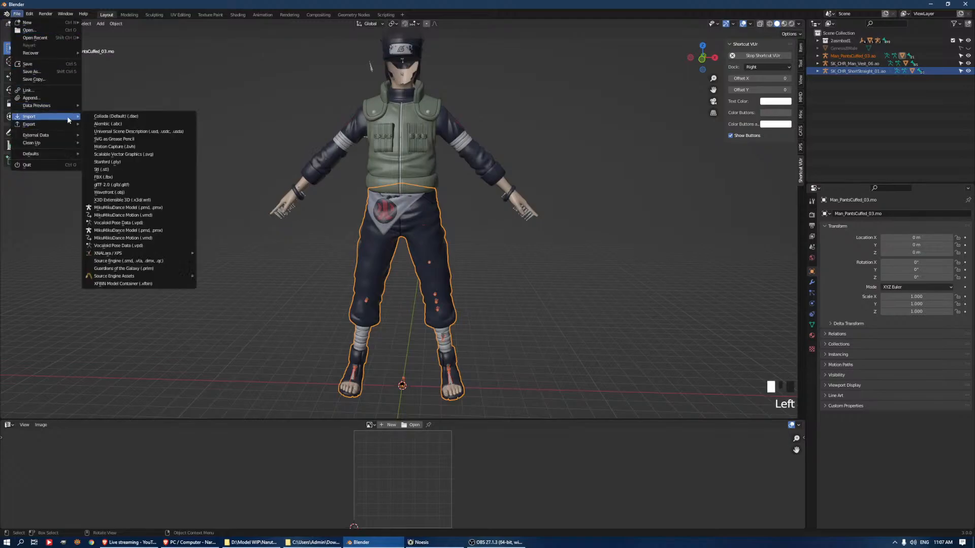
click(571, 113)
Select the imported hair, vest and pants together and compare their size with the tiny Asuma model at the scene origin
key(a)
middle_drag(657, 123, 620, 119)
middle_drag(761, 89, 784, 86)
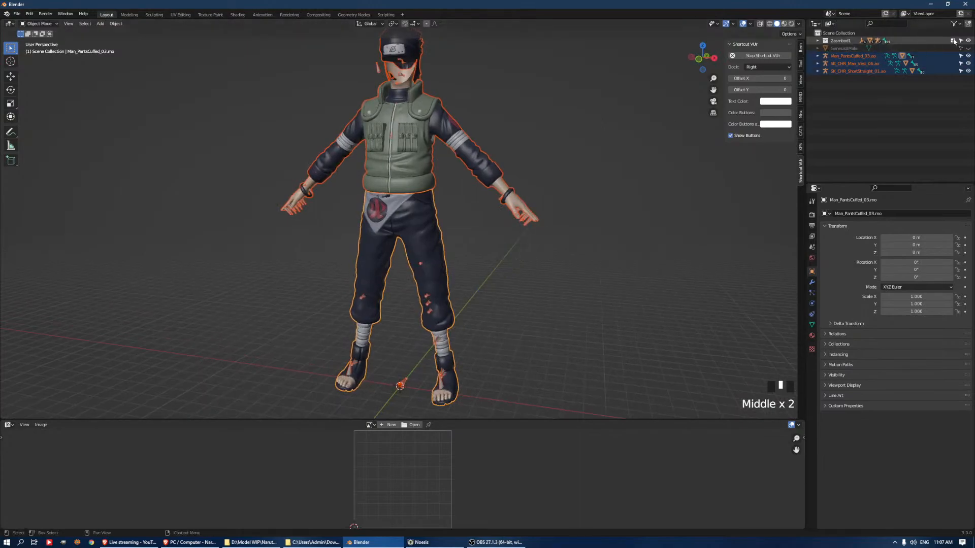
shift+middle_drag(514, 221, 525, 184)
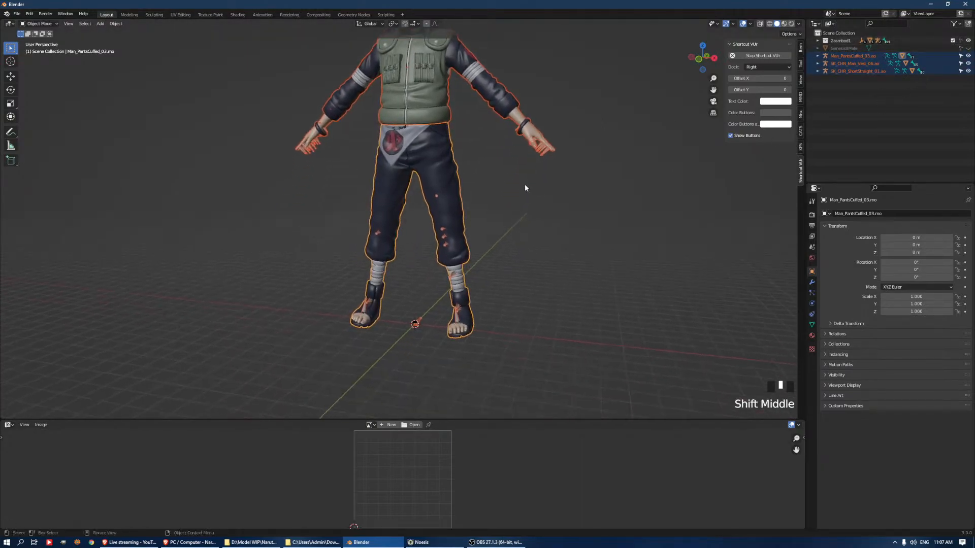
scroll(437, 362, up, 6)
shift+middle_drag(448, 218, 451, 363)
scroll(440, 224, up, 5)
scroll(441, 226, up, 5)
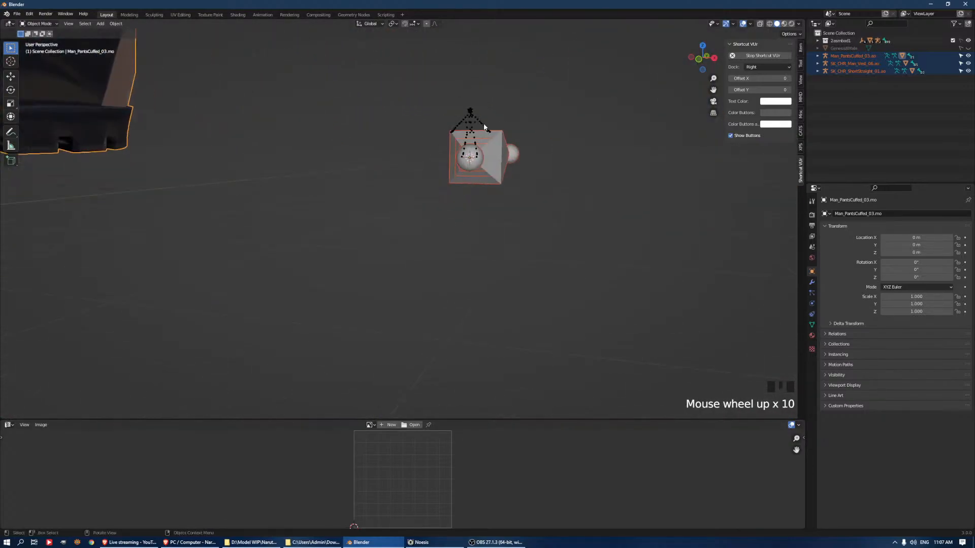
scroll(413, 213, down, 13)
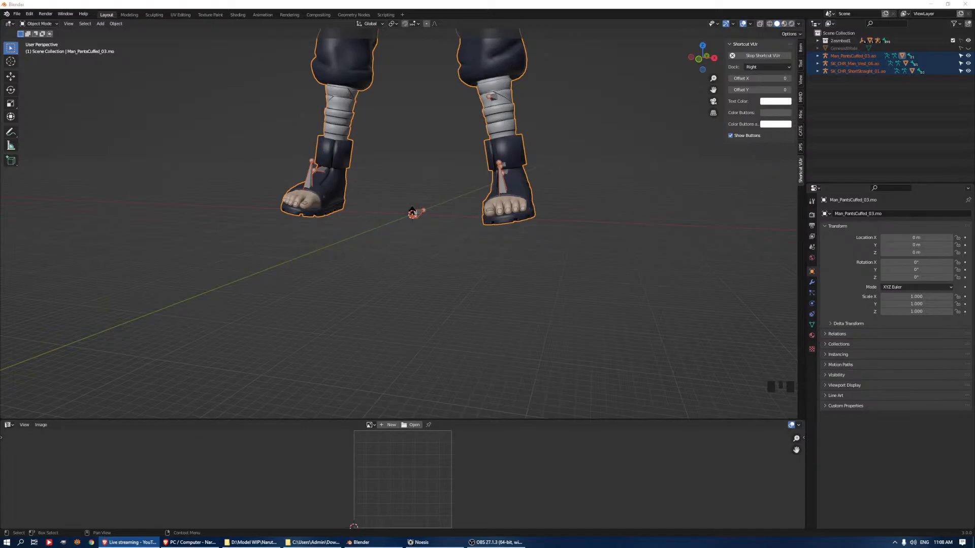
scroll(570, 176, down, 5)
middle_drag(520, 139, 604, 165)
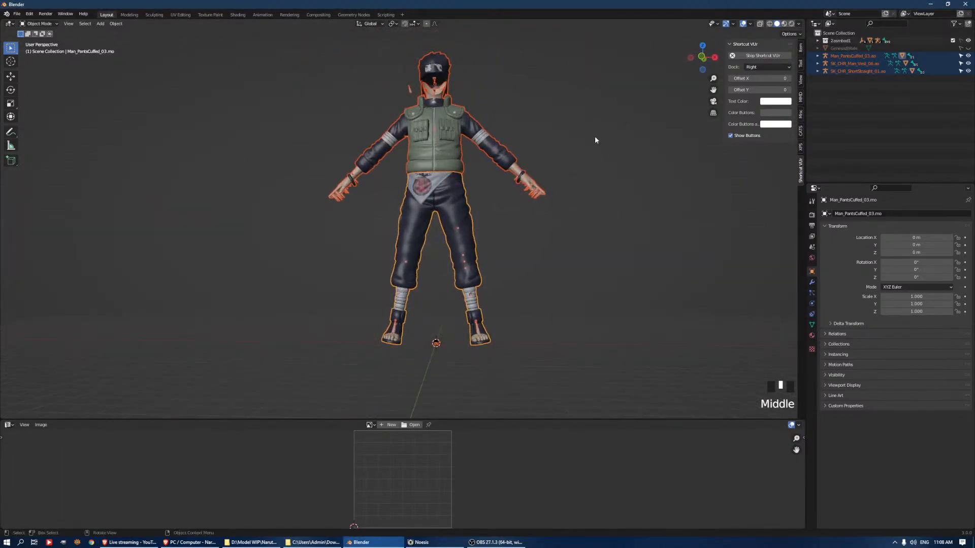
Scale the selected hair, vest and pants down together to roughly the height of the Asuma skeleton
key(s)
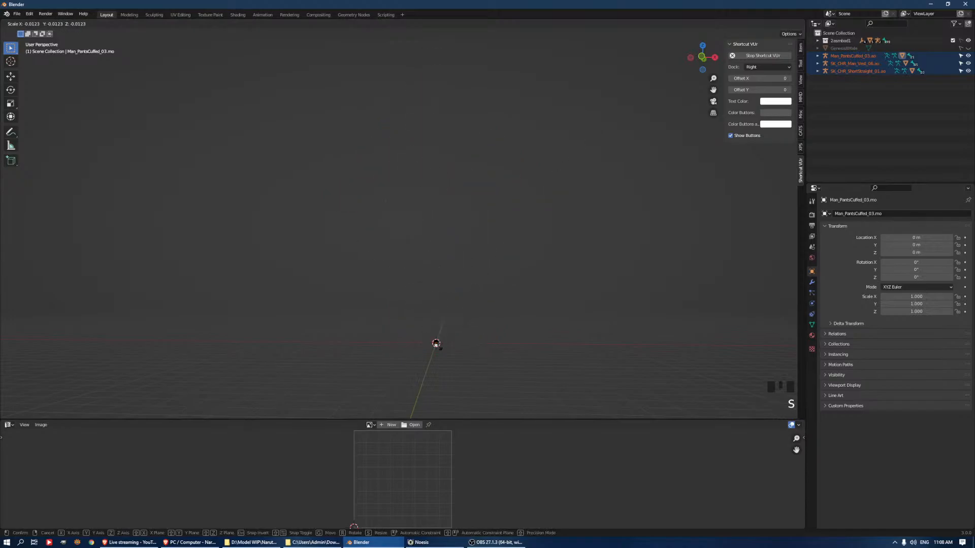
click(447, 349)
key(KP_Decimal)
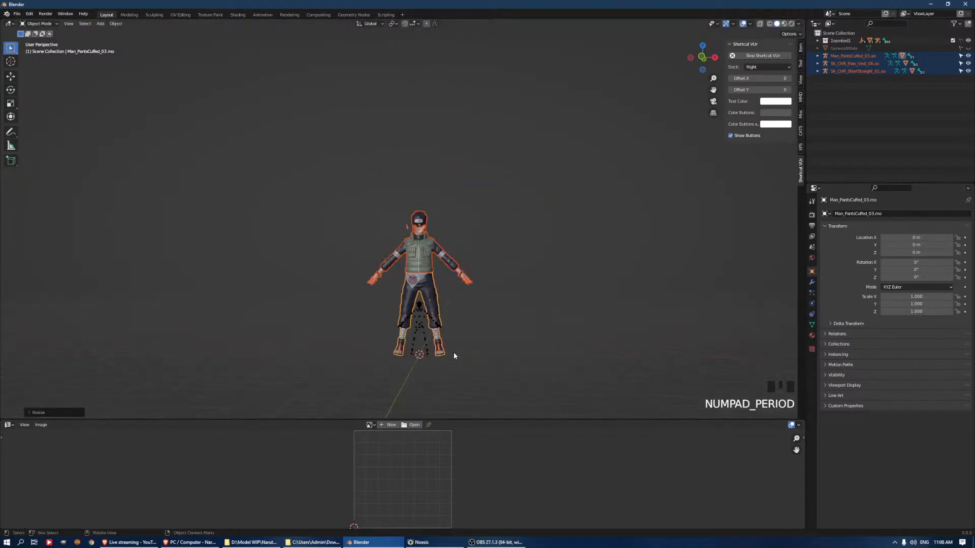
middle_drag(523, 211, 549, 208)
scroll(592, 158, up, 3)
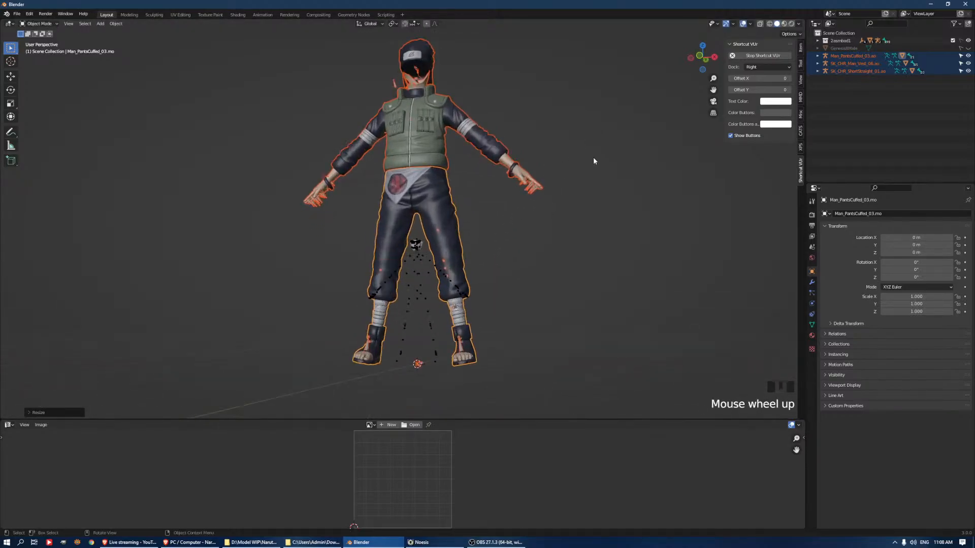
key(s)
click(531, 327)
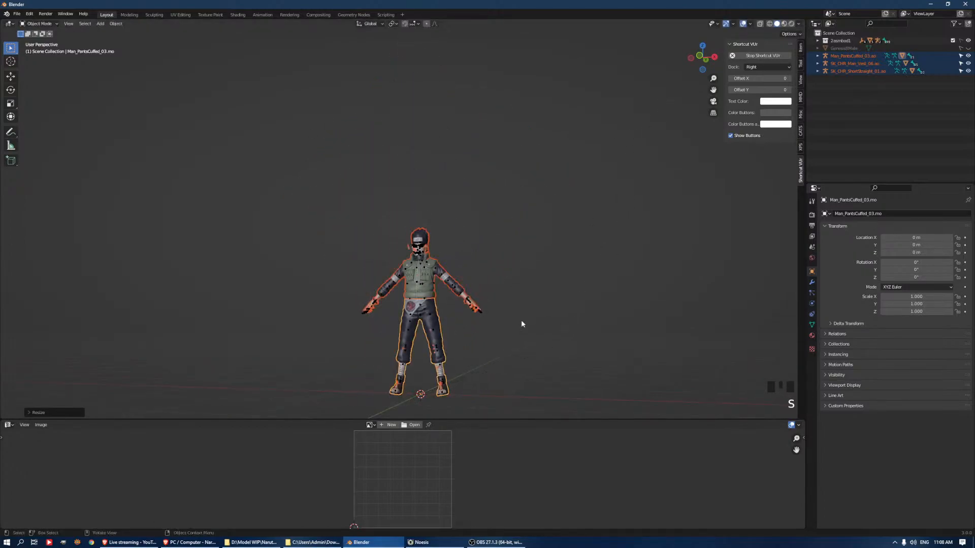
Show the hidden 2asm00t0 kao (3) face mesh and fine-tune the imported parts' scale to about 0.011 to fit the face
scroll(531, 327, up, 9)
middle_drag(535, 267, 611, 230)
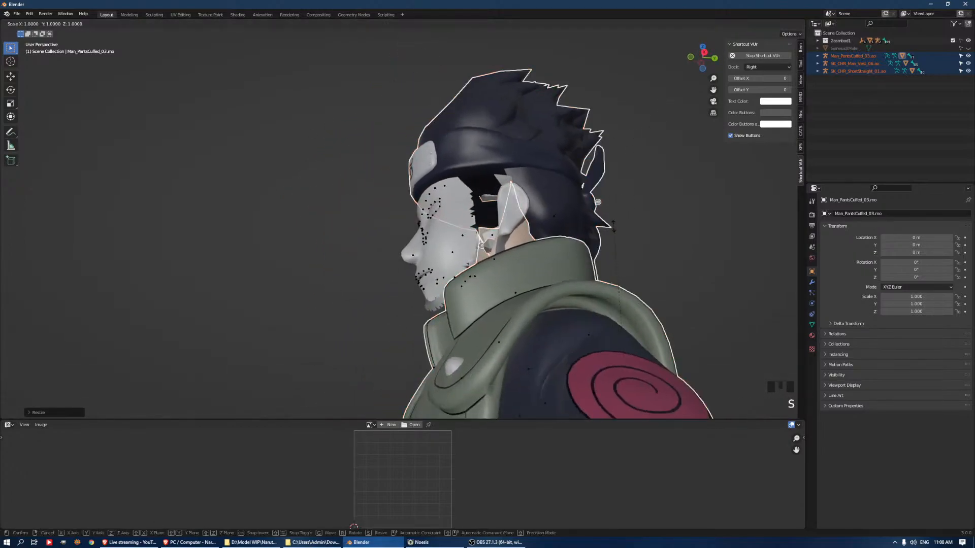
click(817, 41)
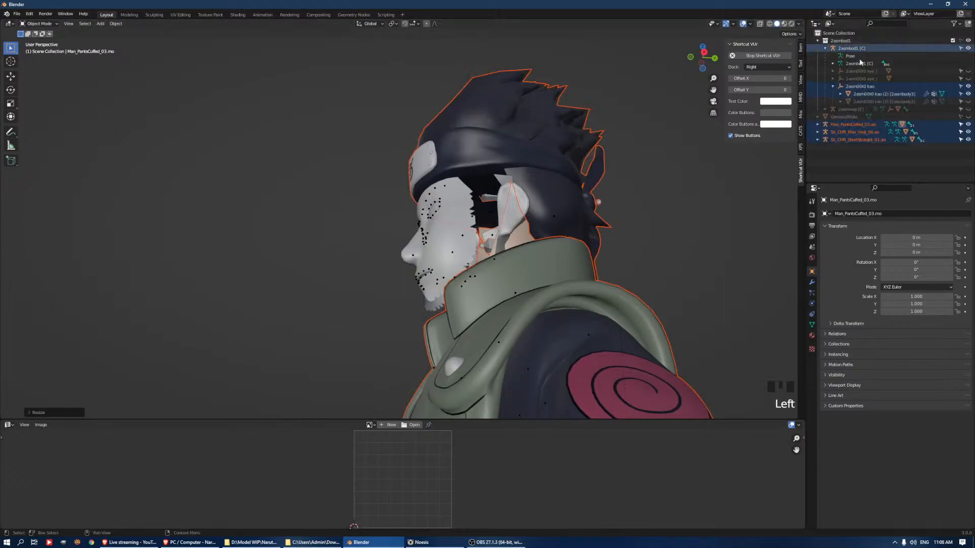
click(969, 102)
middle_drag(762, 183, 605, 259)
key(s)
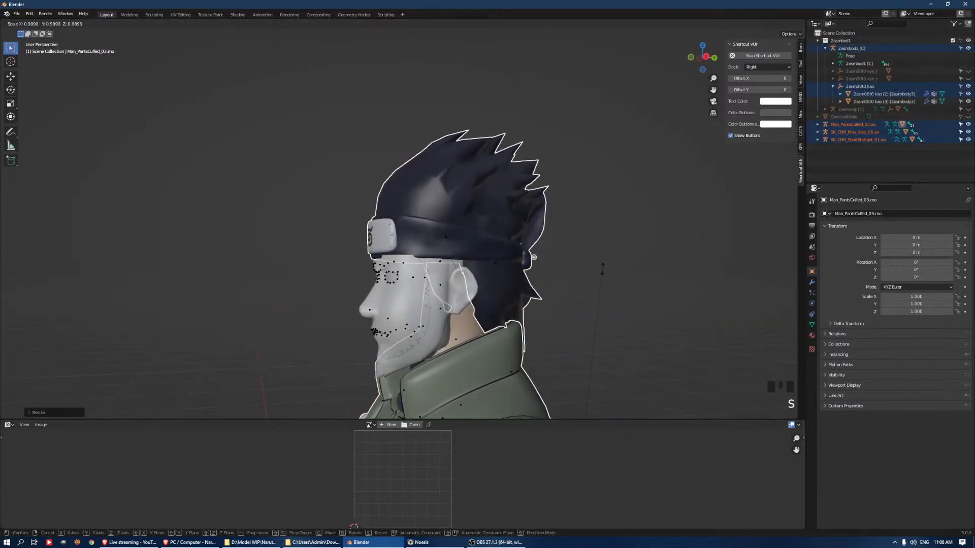
click(602, 269)
middle_drag(553, 291, 565, 263)
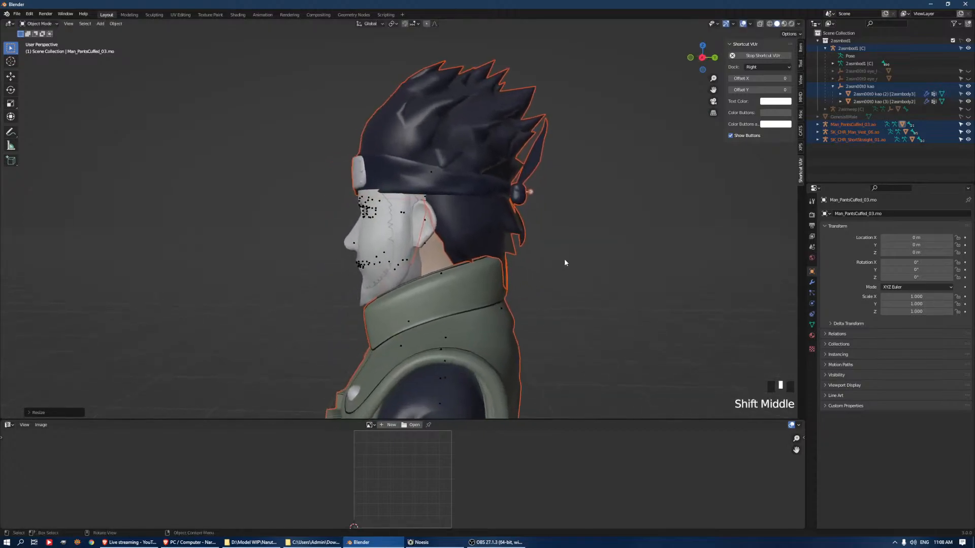
key(g)
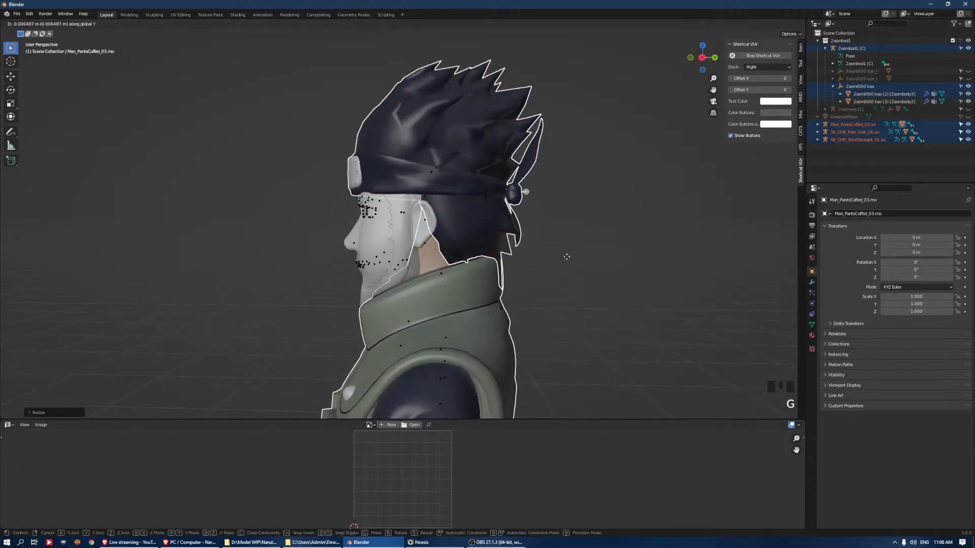
click(531, 256)
Examine from the front and side how the scaled hair, vest and pants line up with the face and skeleton
middle_drag(531, 256, 490, 188)
scroll(490, 187, down, 7)
shift+middle_drag(508, 319, 501, 276)
scroll(503, 277, up, 2)
middle_drag(565, 226, 525, 234)
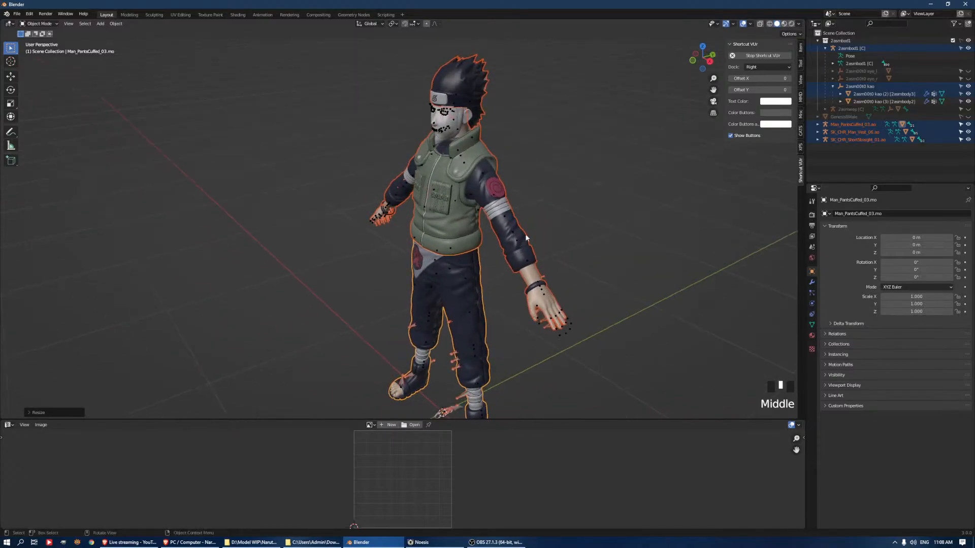
middle_drag(486, 251, 541, 261)
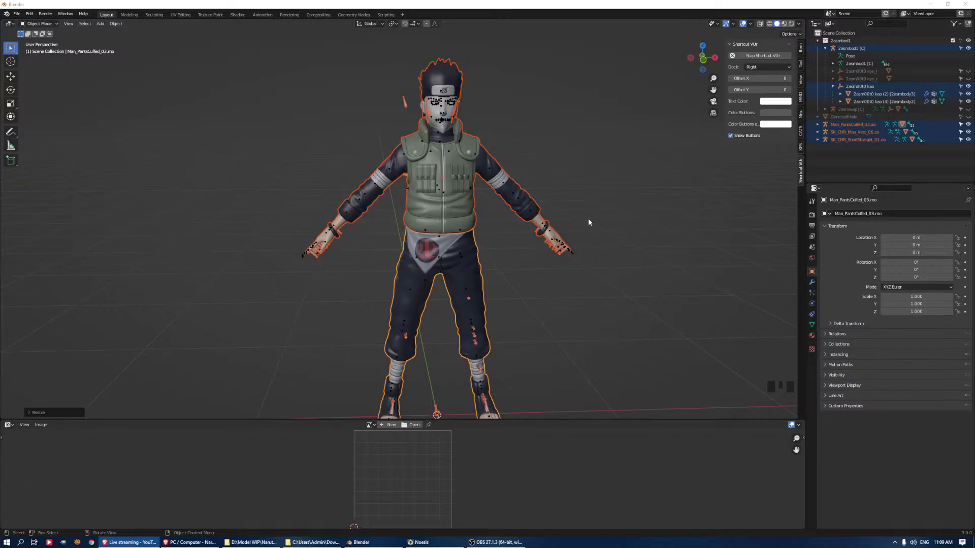
middle_drag(583, 224, 577, 188)
scroll(518, 190, up, 3)
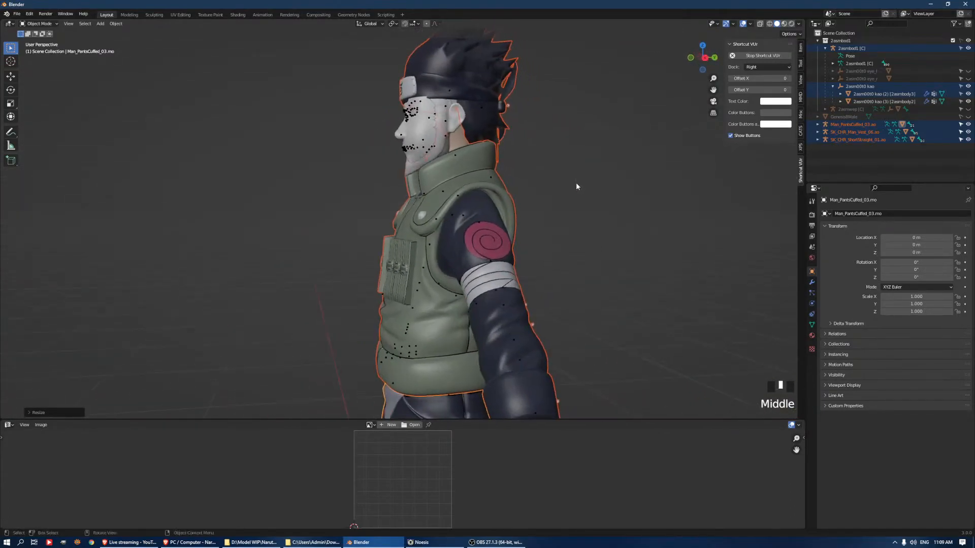
scroll(467, 181, up, 2)
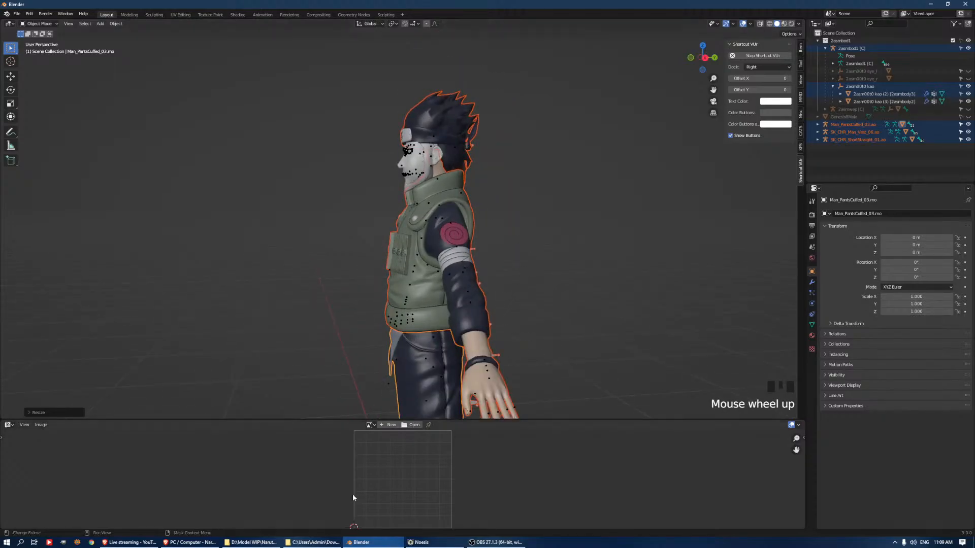
Switch to the browser, go back from Ninja Knuckle Knives to the Shinobi Striker model list, and return to Blender
click(184, 543)
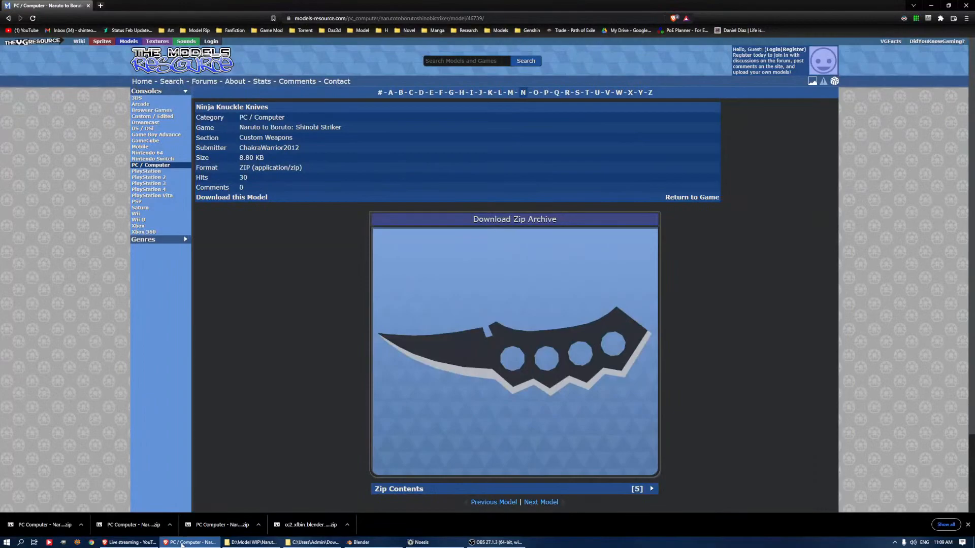
click(180, 545)
click(181, 543)
key(alt+Left)
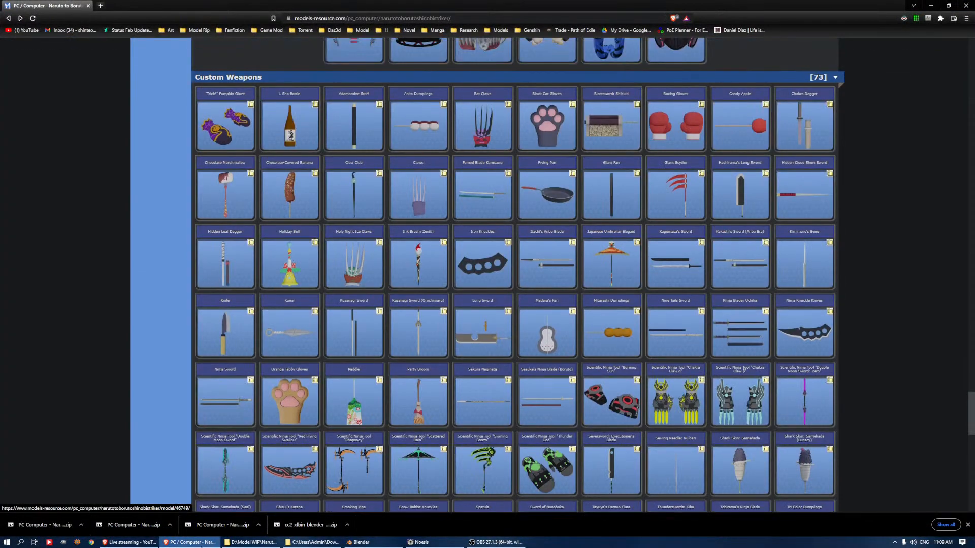
key(alt+Tab)
Show the Genesis8Male body to compare it with the outfit and try a slight rescale of the imported parts
middle_drag(487, 228, 576, 179)
scroll(639, 215, up, 4)
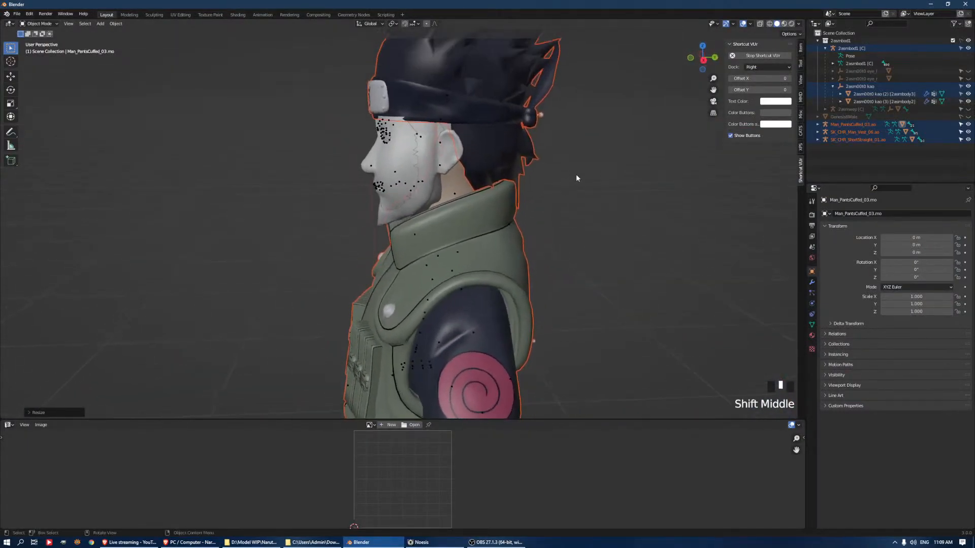
click(968, 116)
mouse_move(533, 178)
middle_down()
mouse_move(453, 179)
mouse_move(552, 178)
middle_up()
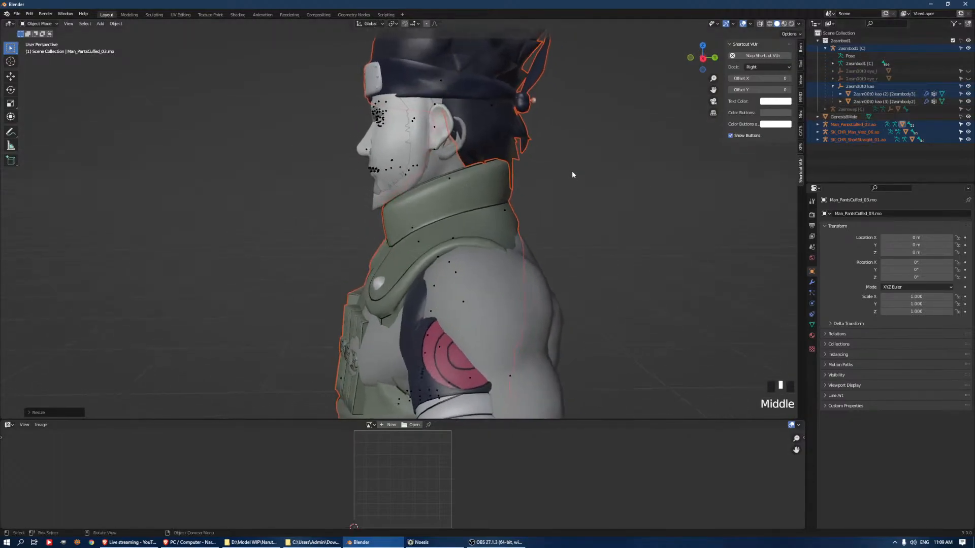
key(s)
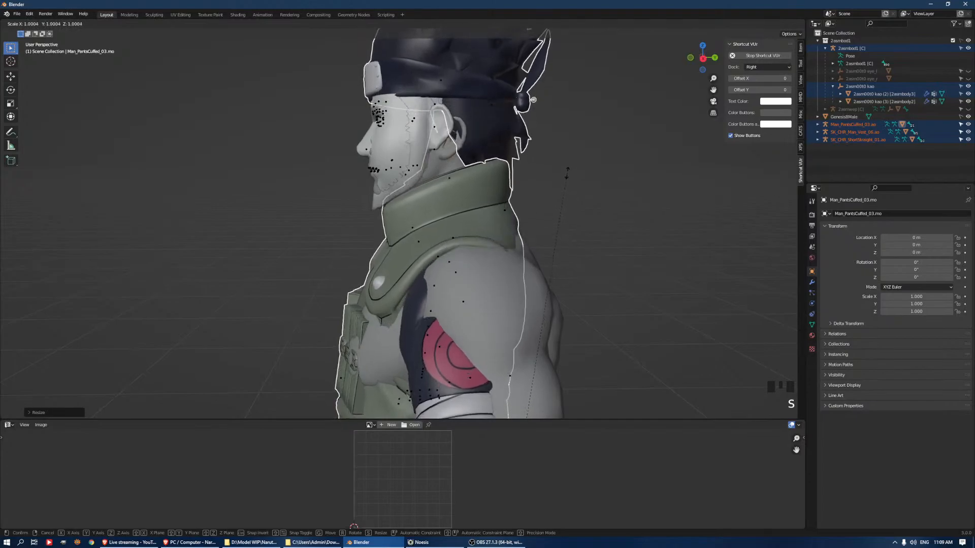
click(567, 175)
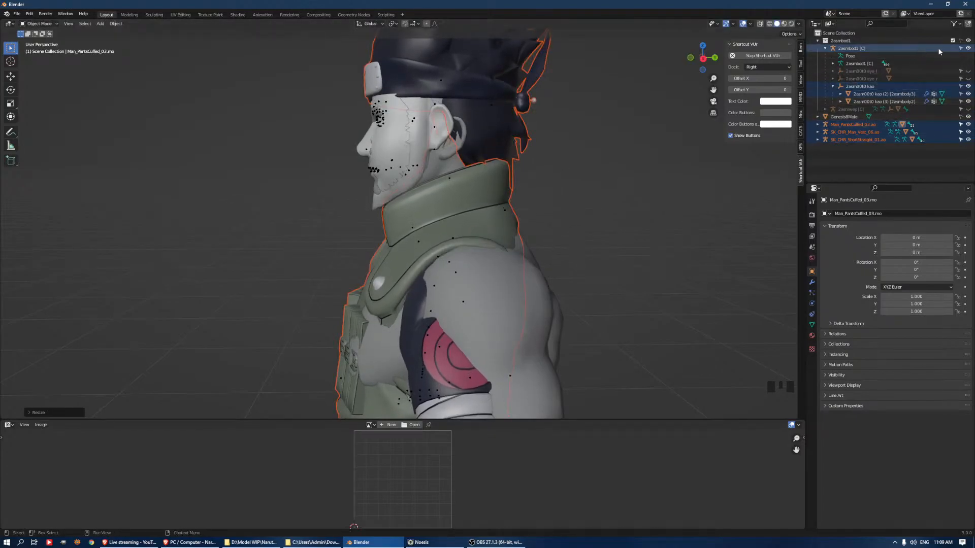
Hide the 2asmbod1 [C] armature, the Genesis8Male body and the 2asmbod1 collection, leaving only the imported parts deselected in view
click(967, 48)
click(967, 48)
click(967, 48)
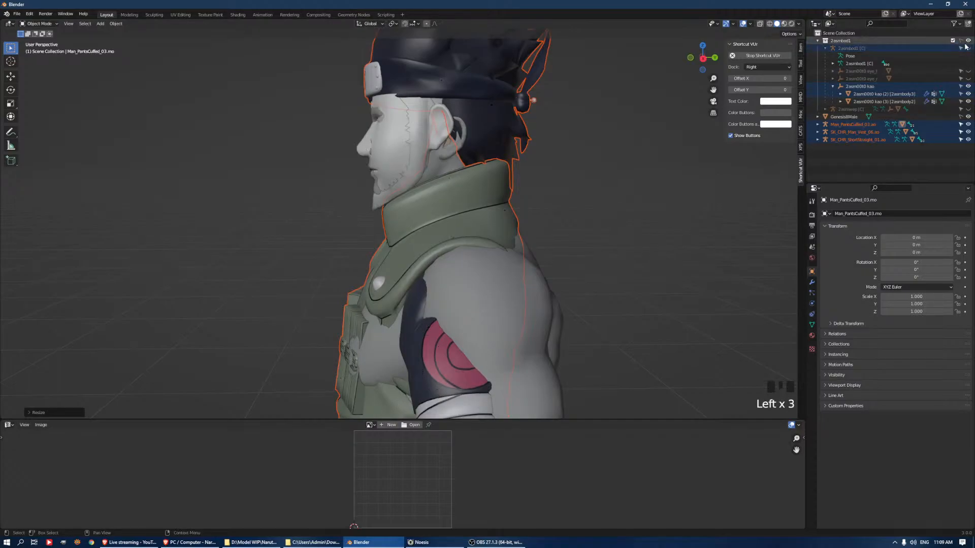
click(968, 117)
click(559, 212)
middle_drag(559, 211, 508, 167)
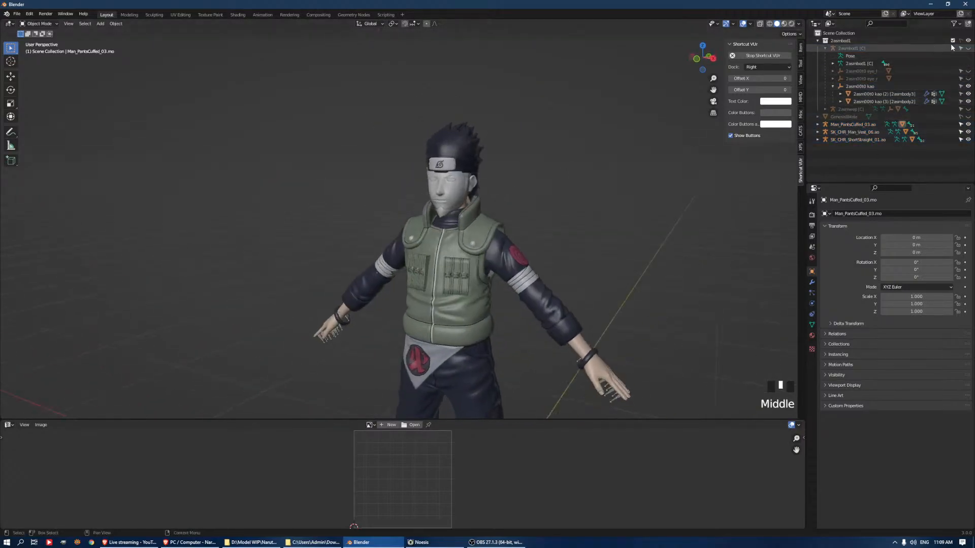
click(968, 40)
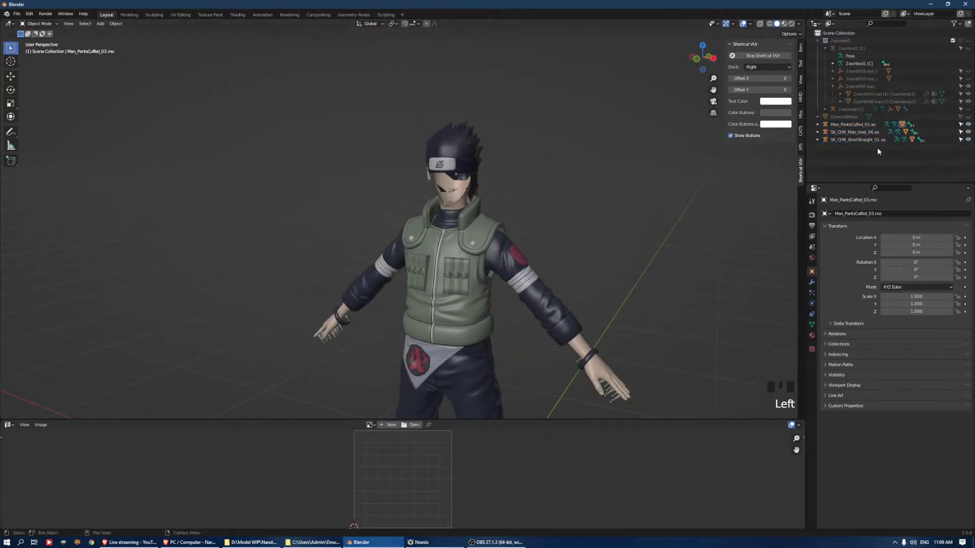
Create a new collection in the scene and collapse the 2asmbod1 [C] hierarchy in the object tree
click(853, 125)
click(968, 23)
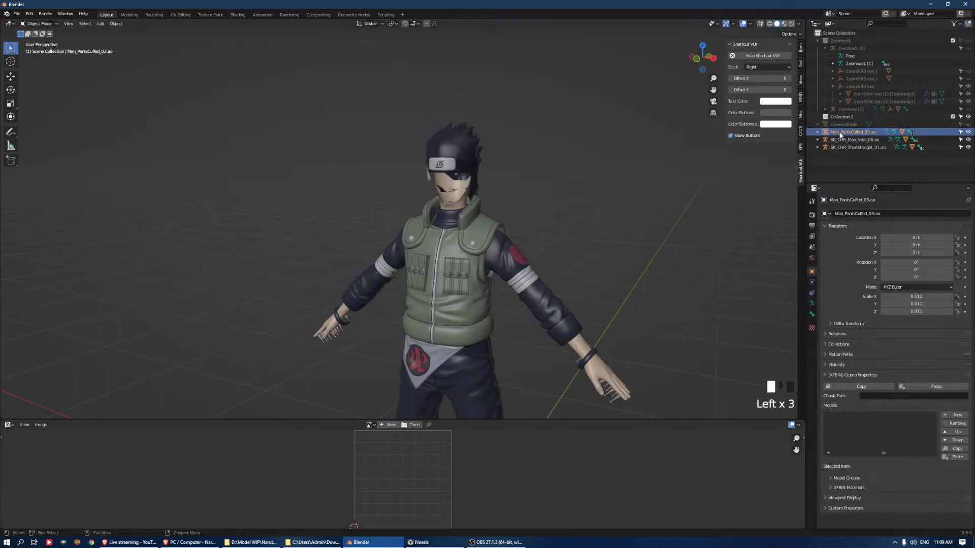
click(834, 117)
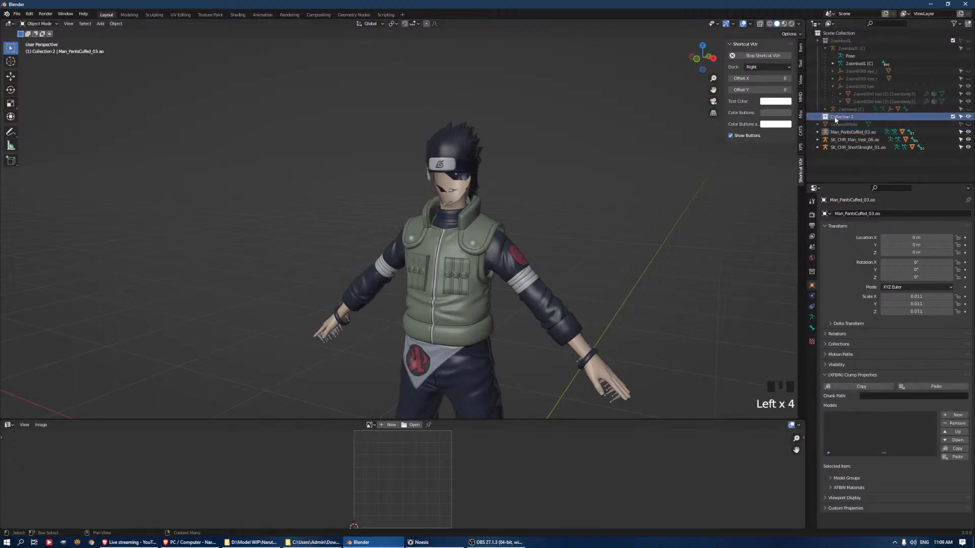
click(824, 48)
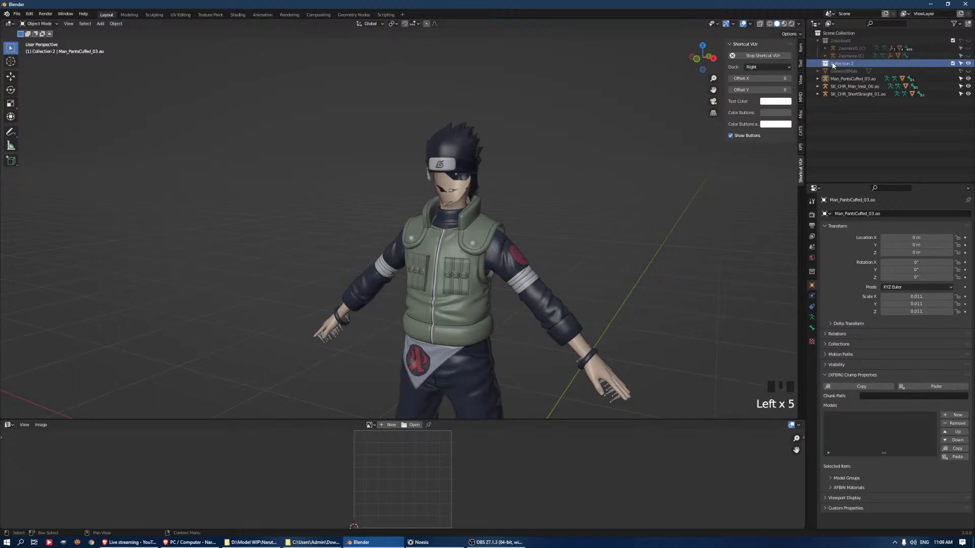
Select the Man_PantsCuffed_03 armature with its whole hierarchy and move it into Collection 2
click(853, 79)
scroll(565, 244, down, 4)
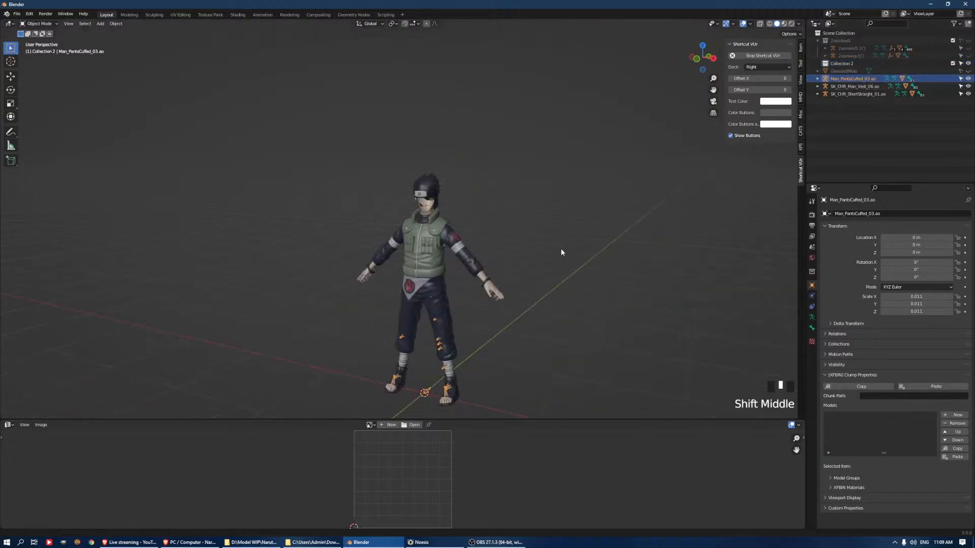
scroll(561, 260, up, 2)
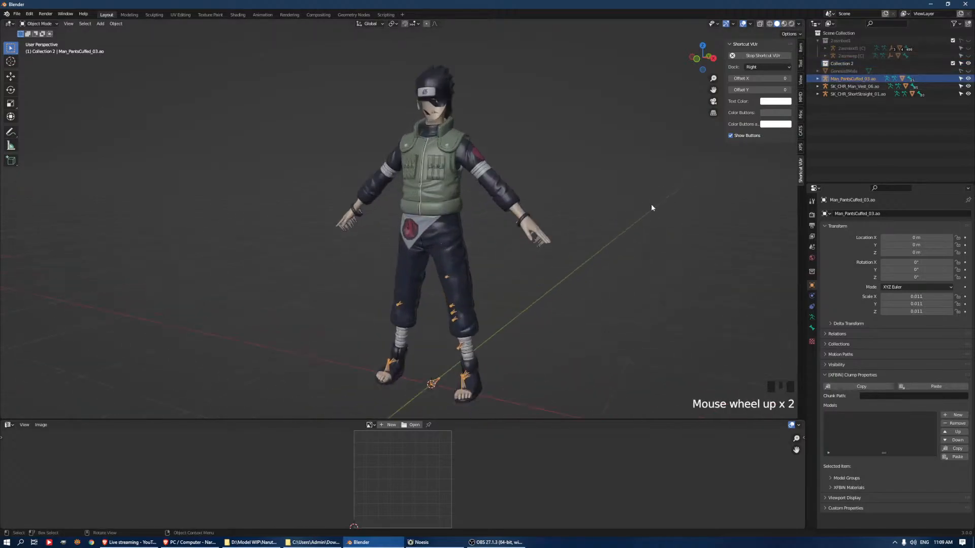
shift+click(851, 86)
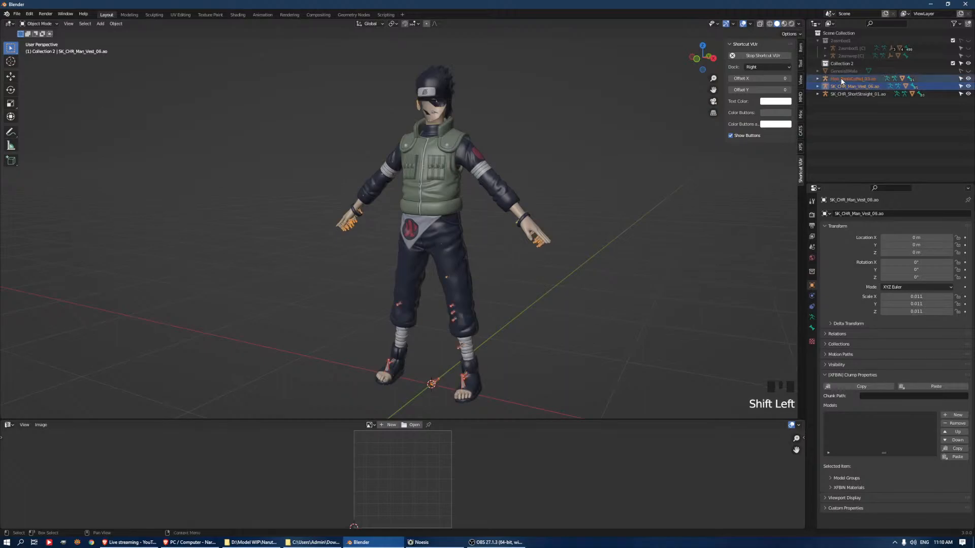
mouse_move(843, 84)
mouse_down()
mouse_move(842, 68)
mouse_move(845, 83)
mouse_up()
right_click(844, 83)
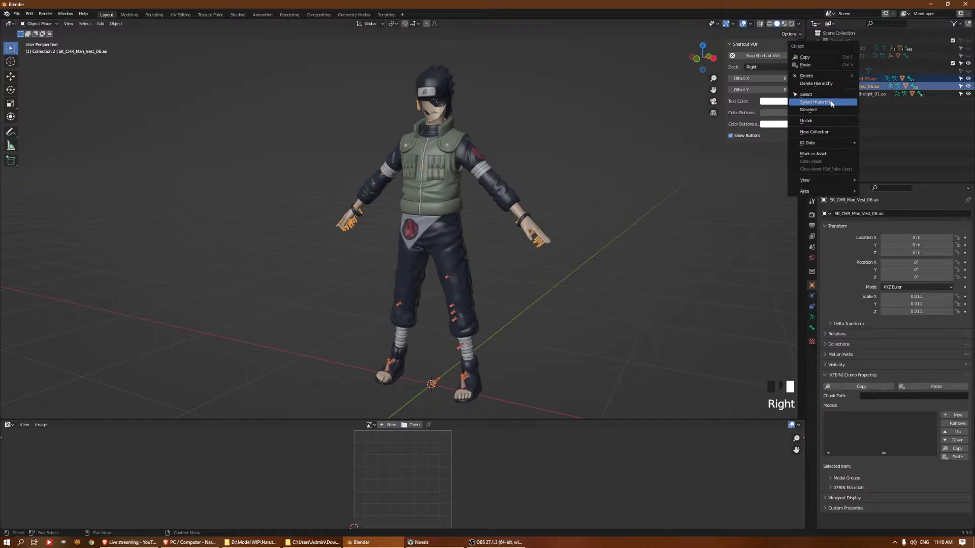
click(831, 102)
click(857, 86)
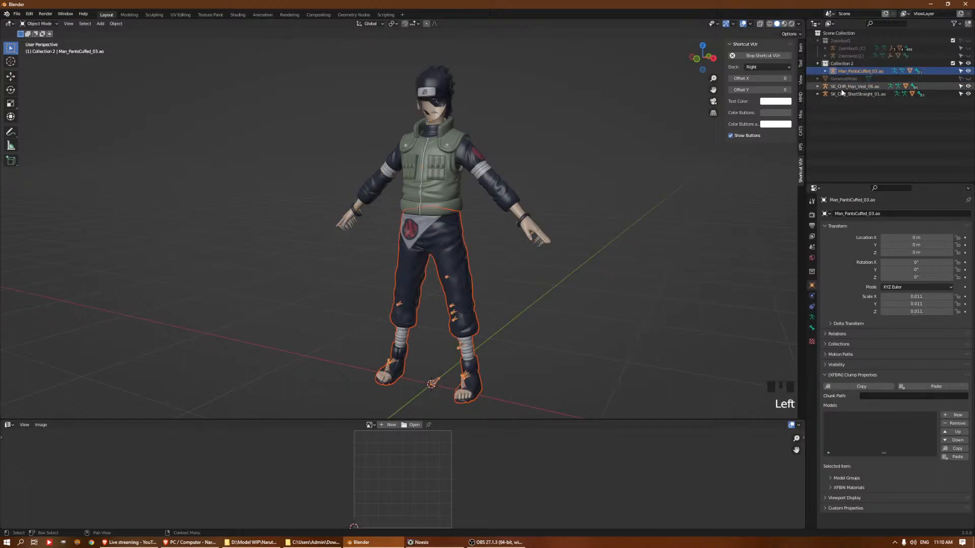
Move the SK_CHR_Man_Vest_06 armature with its whole hierarchy into Collection 2
right_click(845, 89)
click(842, 89)
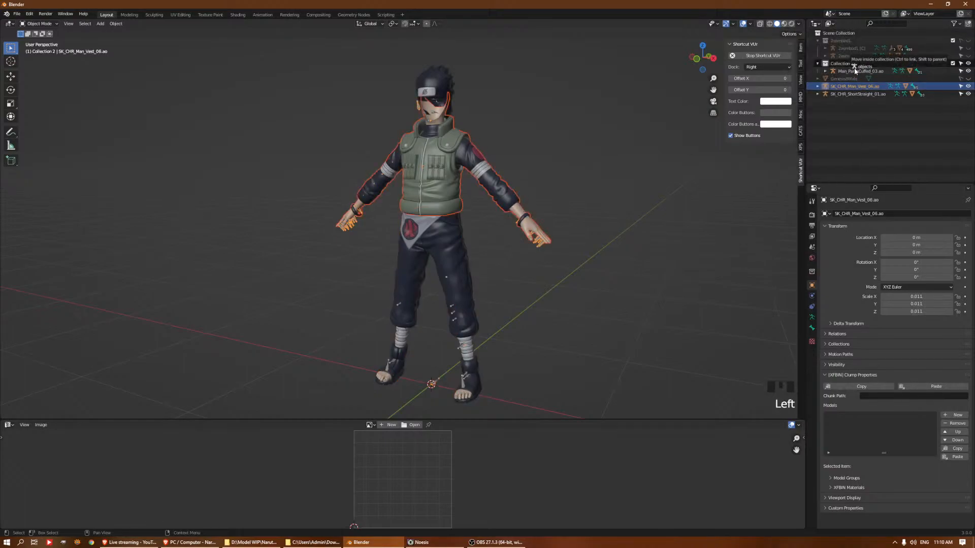
click(858, 94)
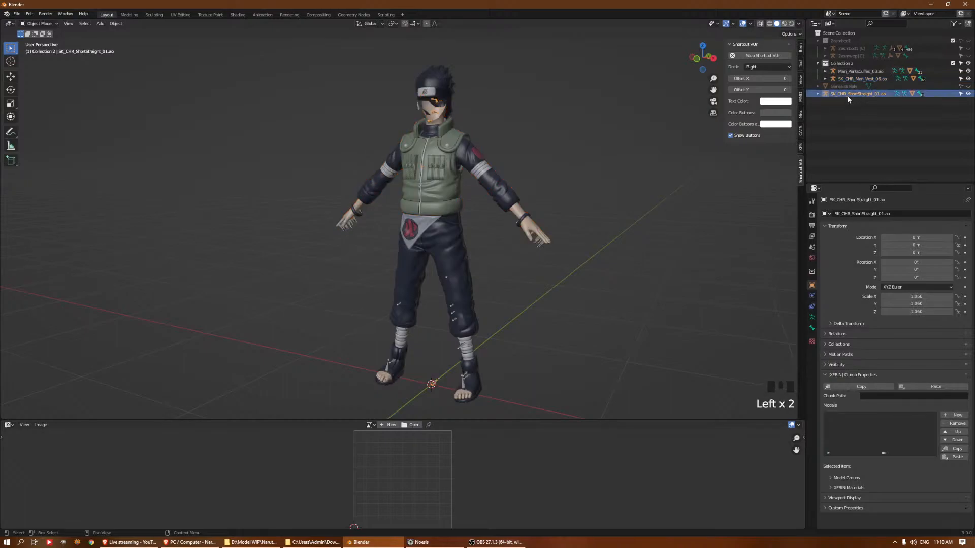
Rename Collection 2 as "Asuma Clothing"
click(842, 63)
double_click(842, 63)
text(Asuma)
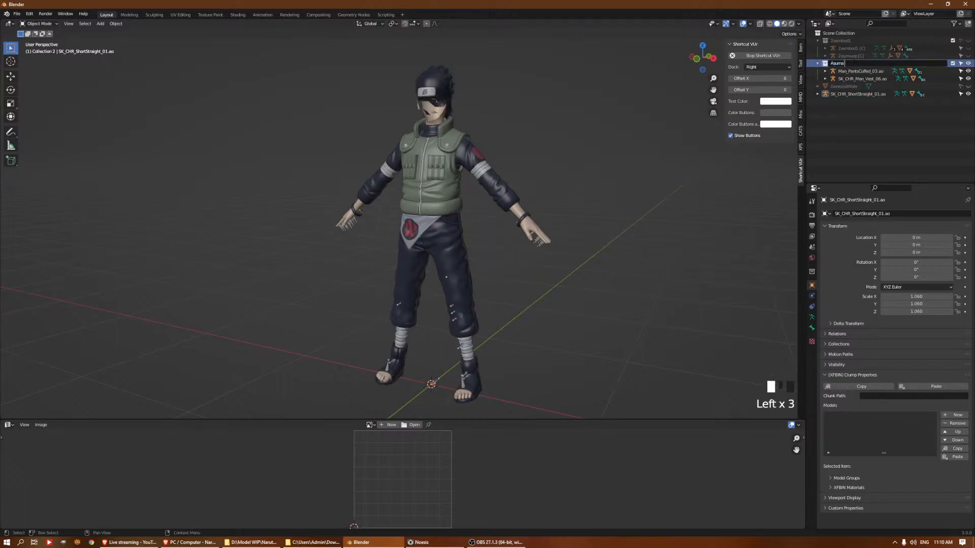
text( Clothing)
key(Return)
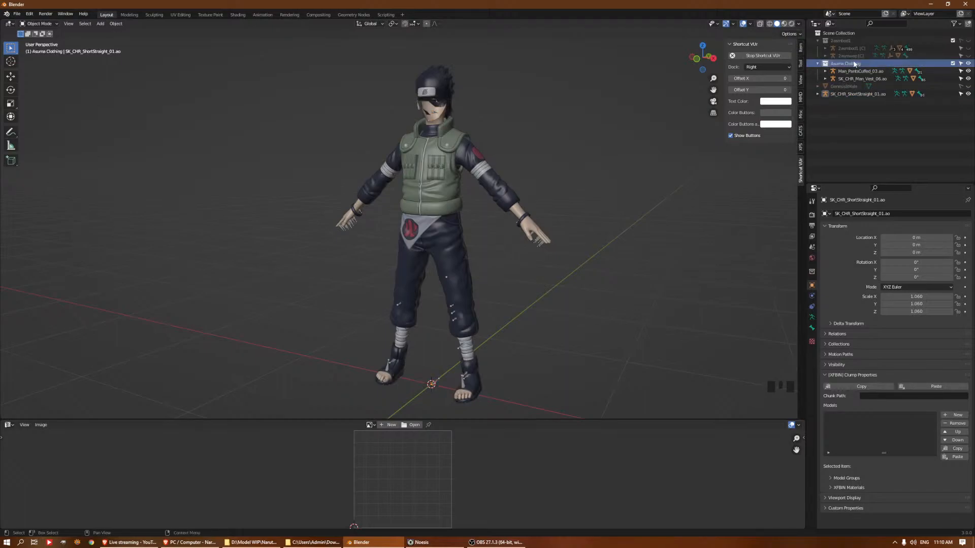
Create another collection, move it out of Asuma Clothing to the scene level, and rename it "Asuma Hair"
click(968, 24)
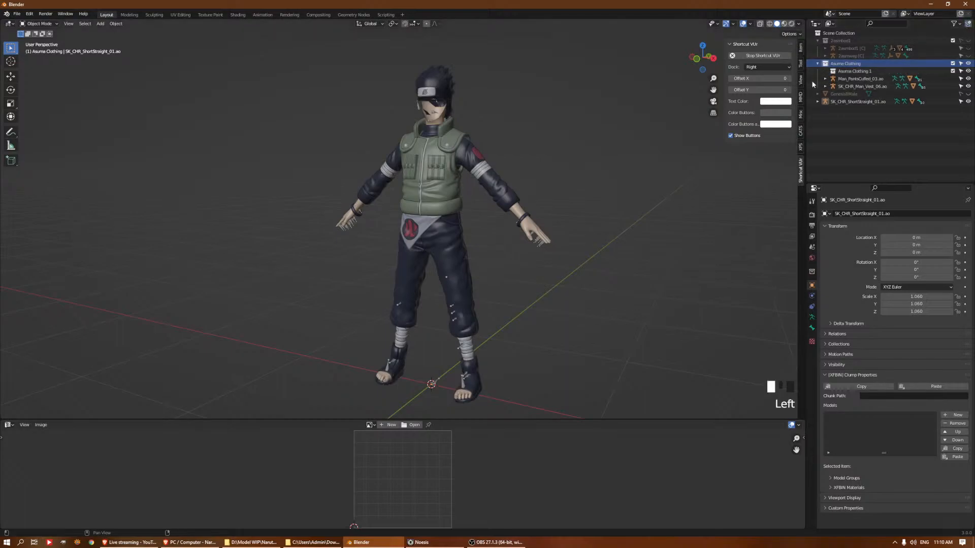
drag(835, 69, 866, 87)
double_click(850, 87)
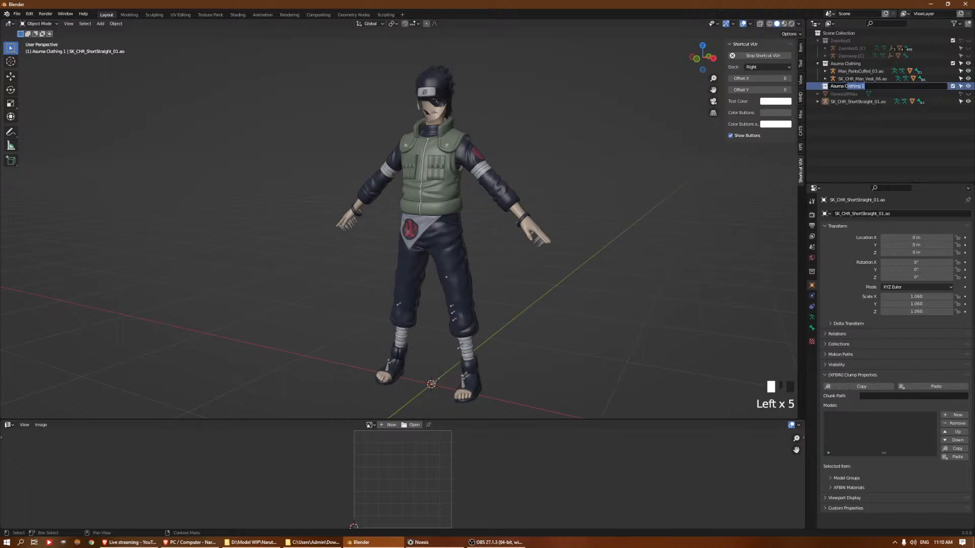
key(BackSpace)
text(Hair)
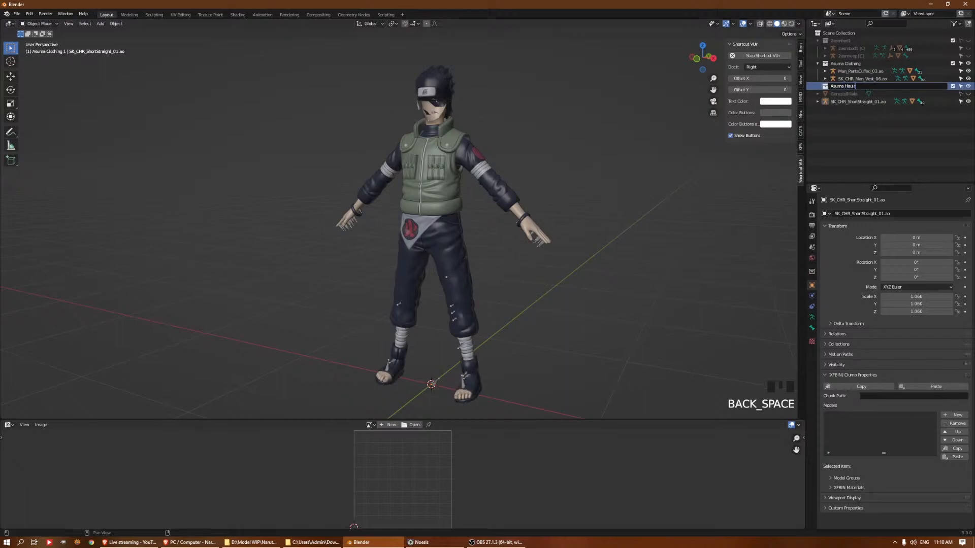
key(BackSpace)
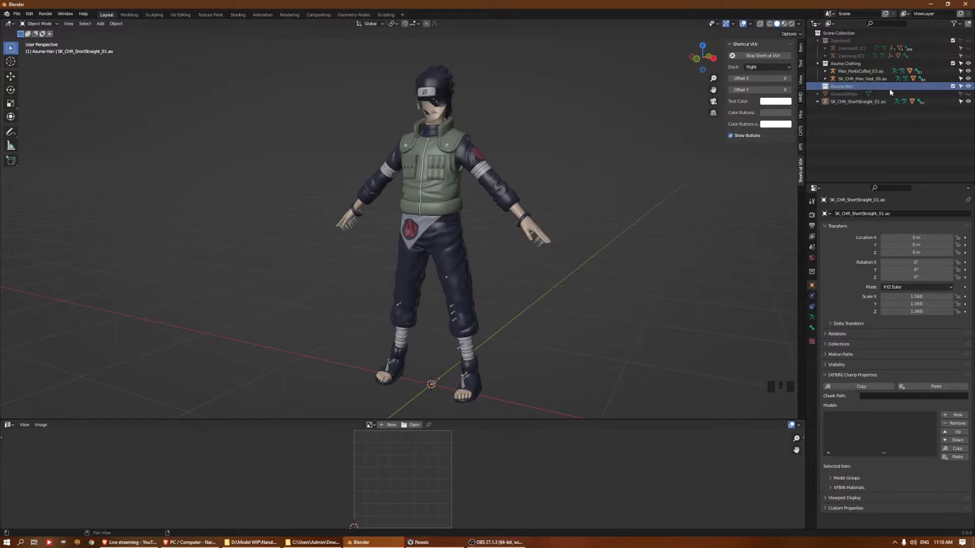
Select the SK_CHR_ShortStraight_01 armature with its hierarchy and move it into the Asuma Hair collection
click(834, 102)
key(a)
click(847, 102)
click(833, 102)
right_click(838, 105)
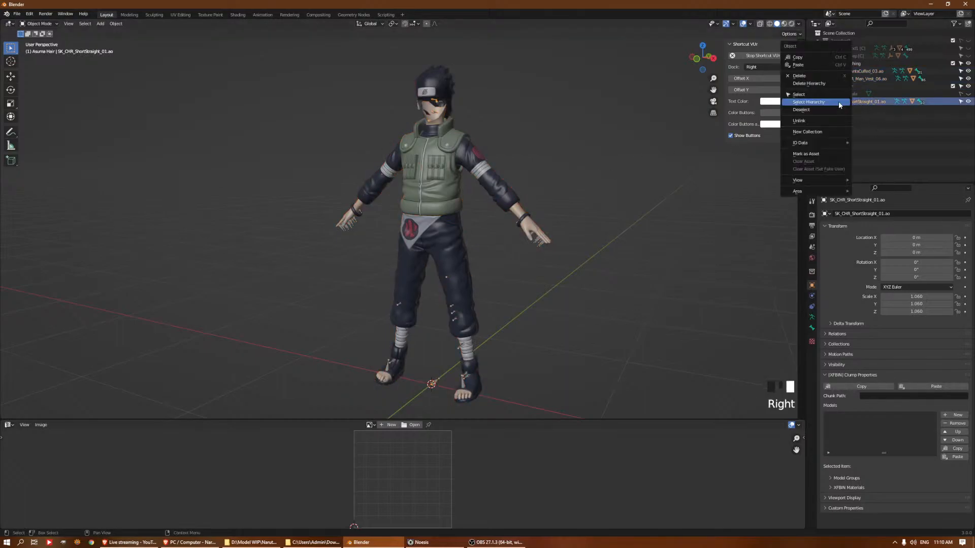
click(836, 102)
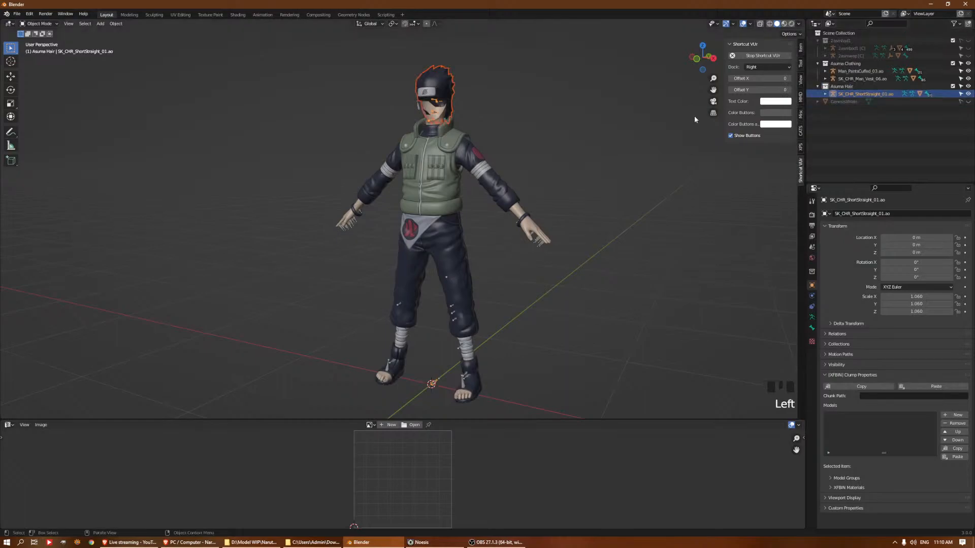
Collapse the three collections in the object tree and hide Asuma Clothing and Asuma Hair
click(817, 87)
click(817, 63)
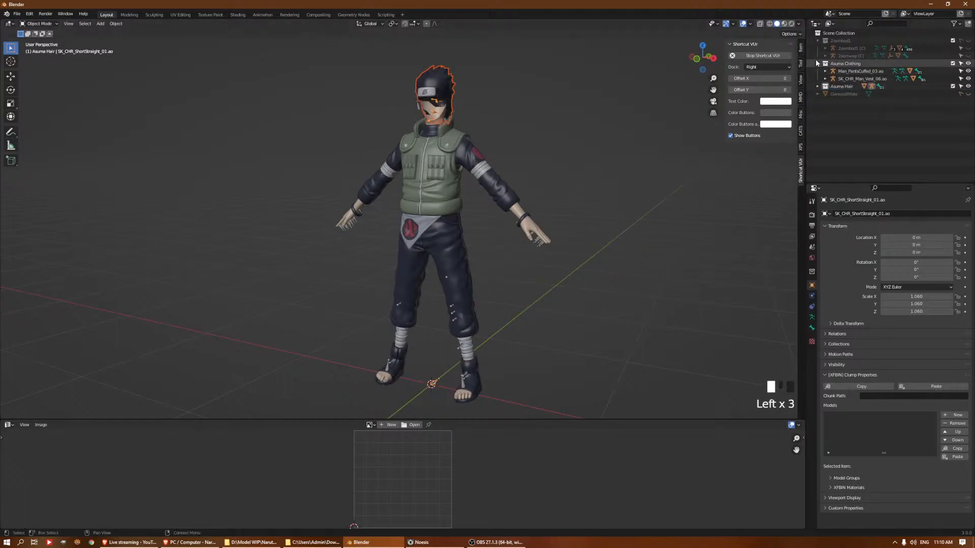
click(816, 42)
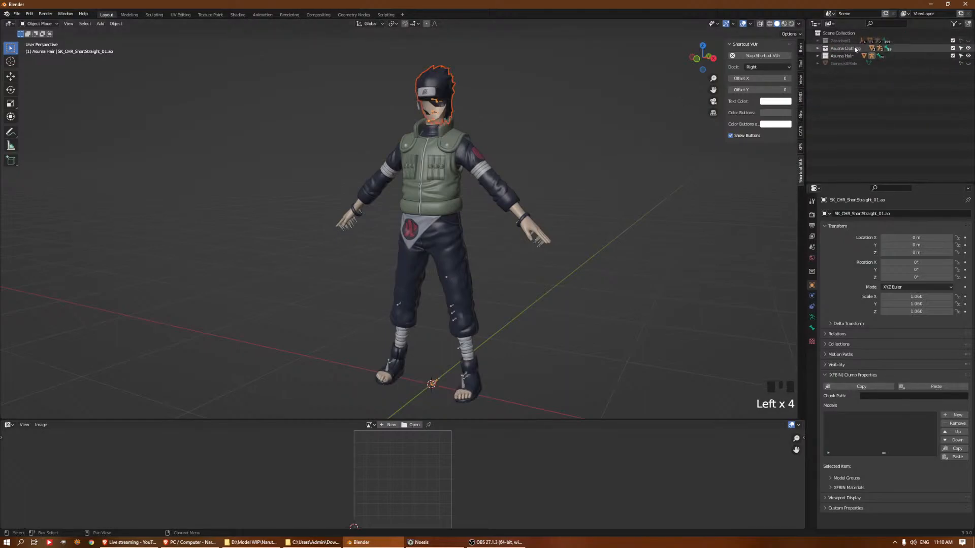
click(968, 49)
click(967, 56)
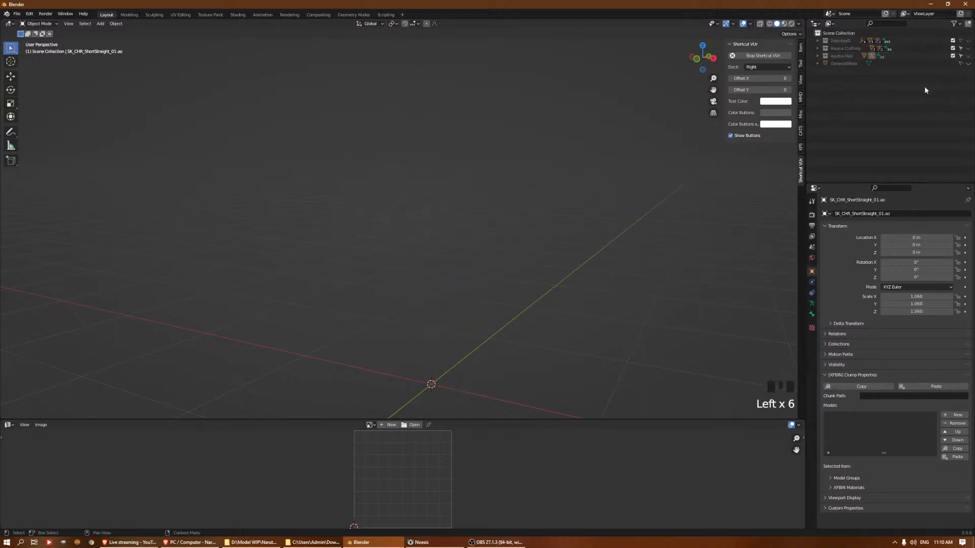
Minimize Blender and the open folder windows, and launch Wrap from the desktop
click(933, 4)
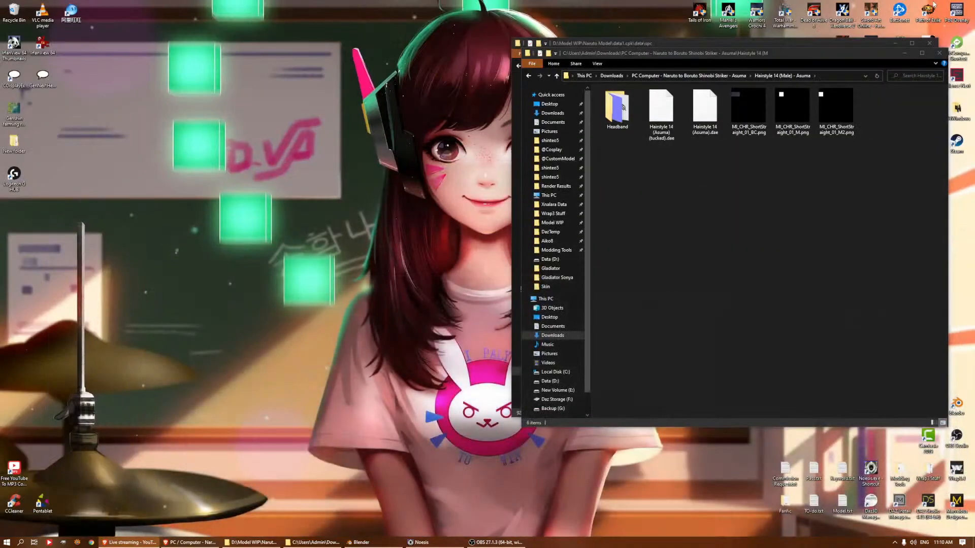
click(905, 54)
click(895, 43)
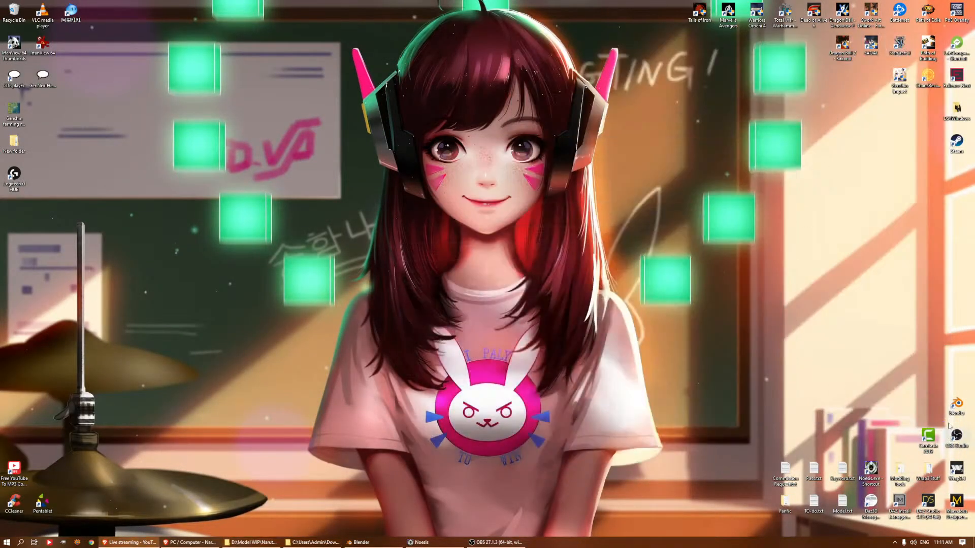
click(956, 466)
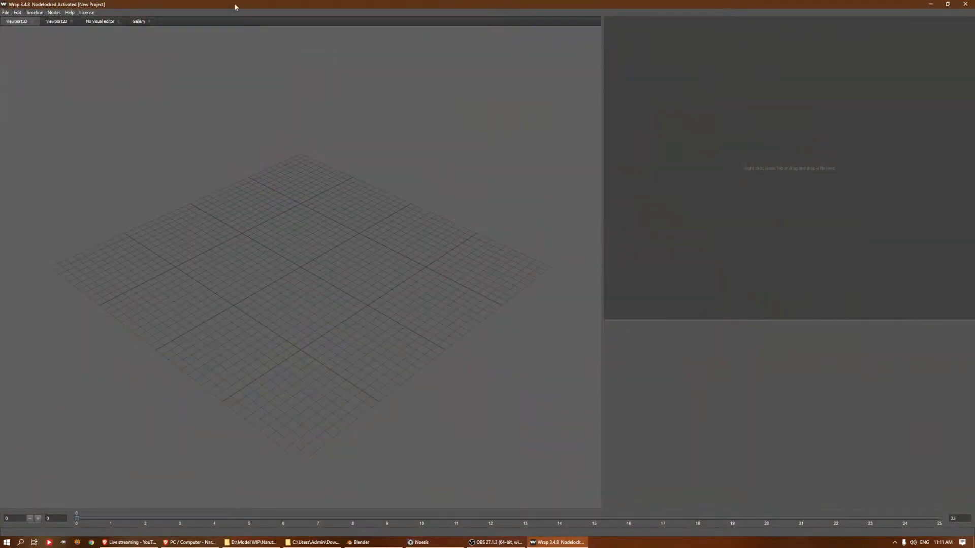
Open the recent project Default Project Male Full.wrap and look over its node graph
click(5, 12)
mouse_move(30, 40)
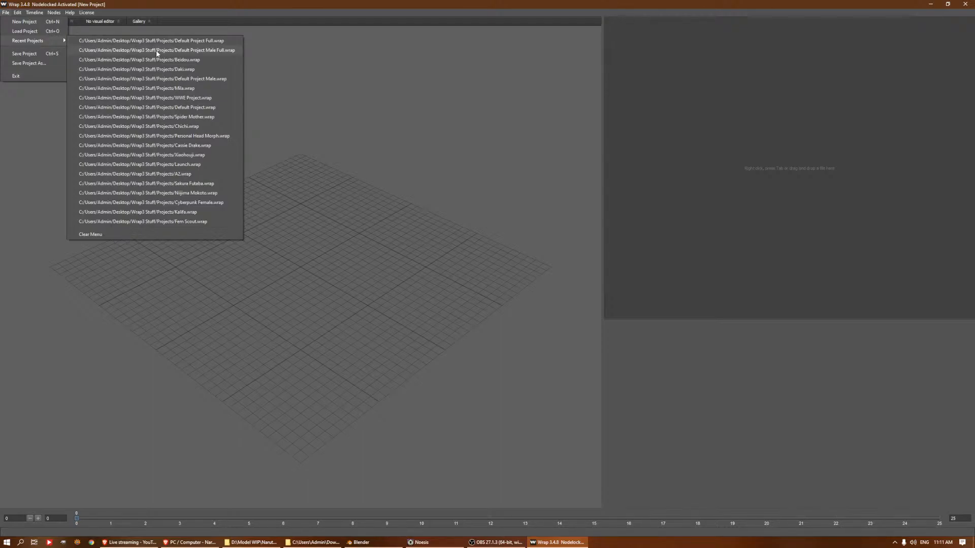
click(156, 51)
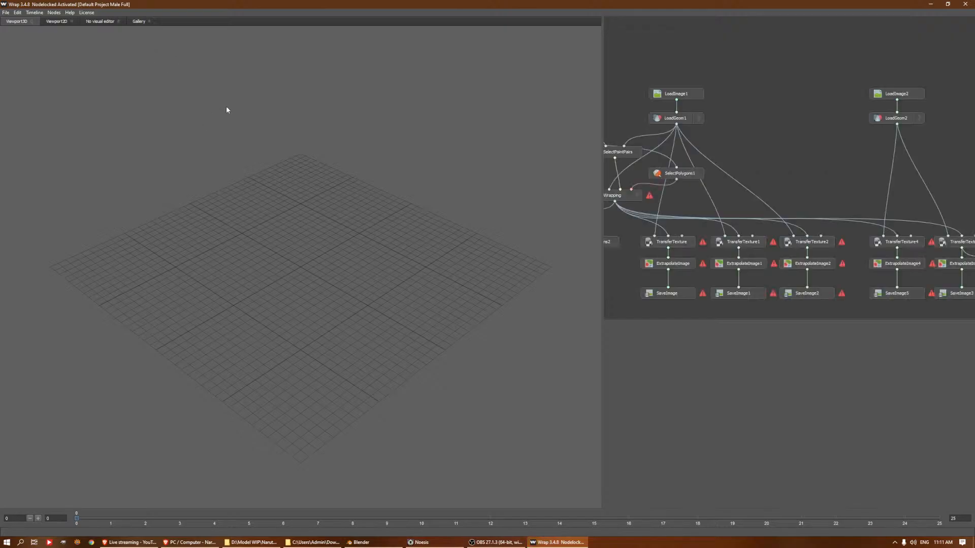
middle_drag(734, 151, 802, 156)
scroll(910, 156, down, 3)
scroll(877, 130, up, 1)
scroll(823, 148, down, 1)
scroll(806, 155, down, 1)
scroll(808, 154, up, 1)
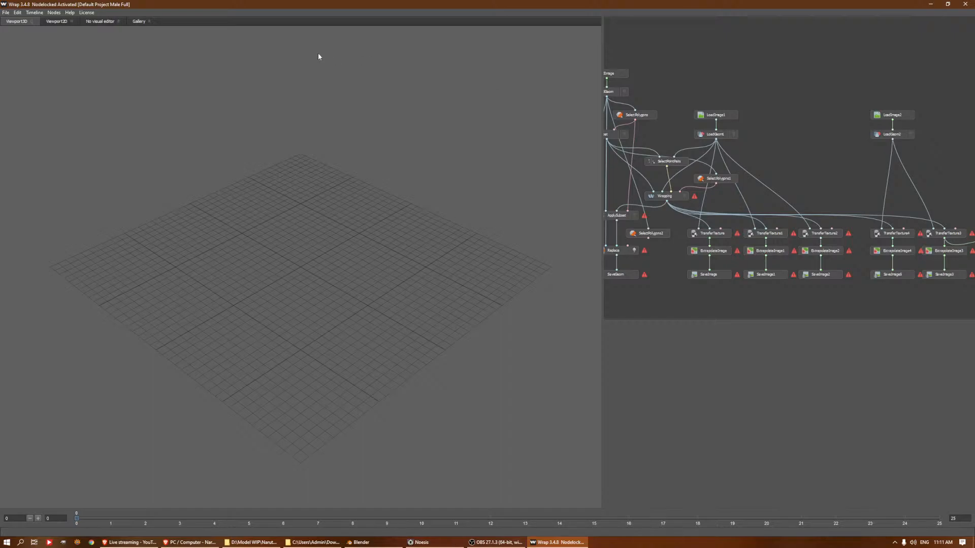
Open the recent project Default Project Male.wrap and select its LoadImage1 node to check the source texture path
click(6, 13)
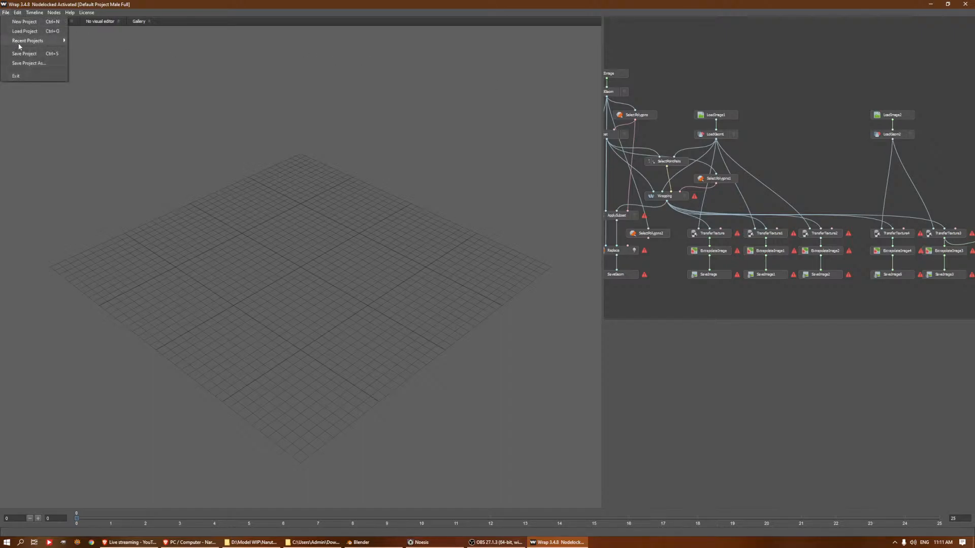
mouse_move(20, 41)
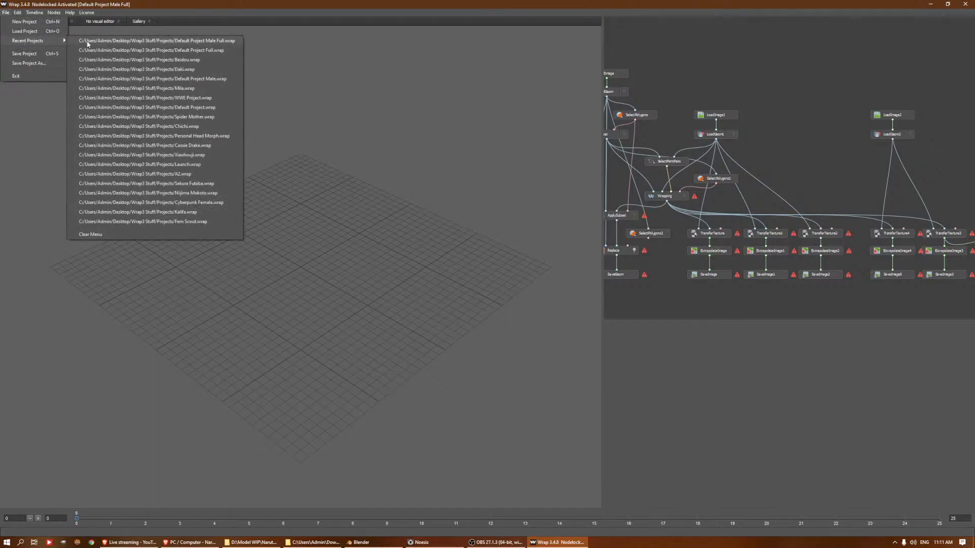
click(203, 78)
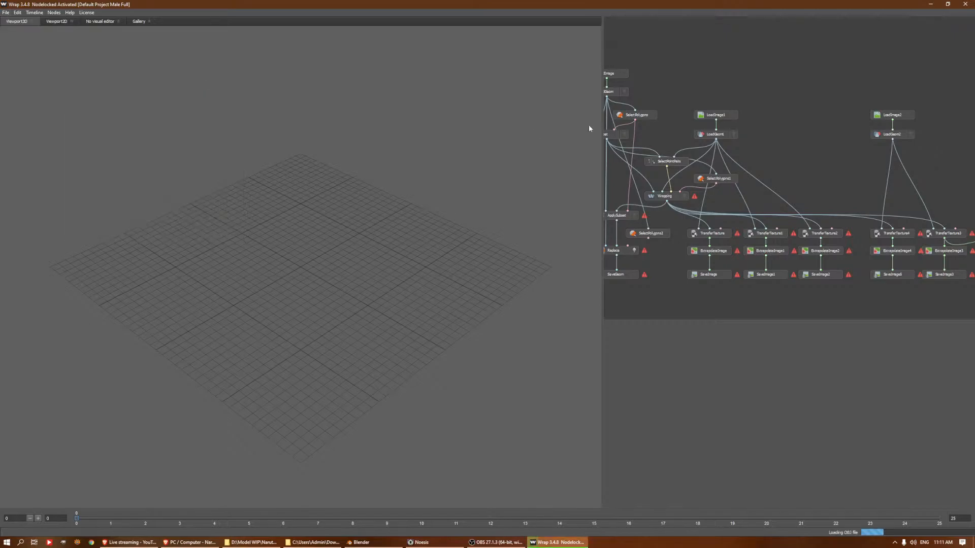
click(756, 94)
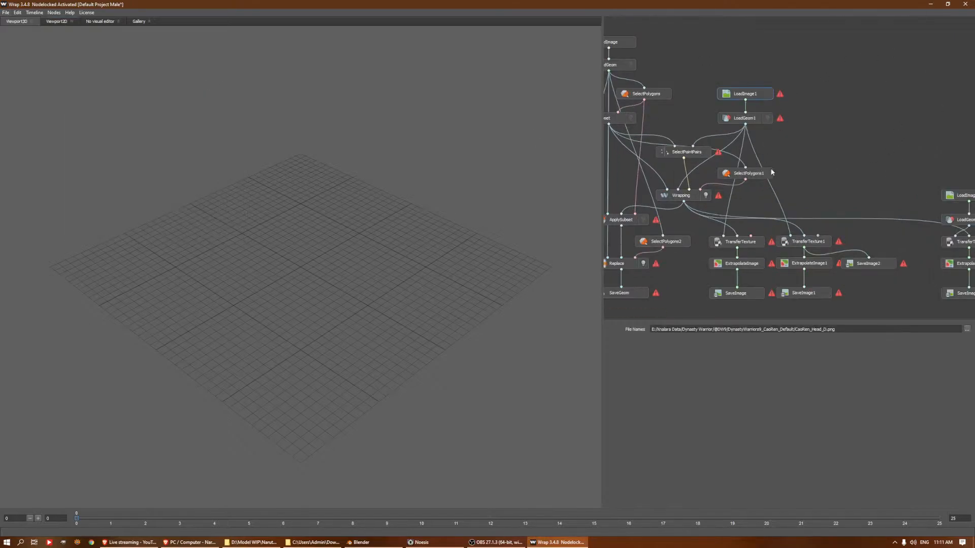
scroll(842, 126, down, 3)
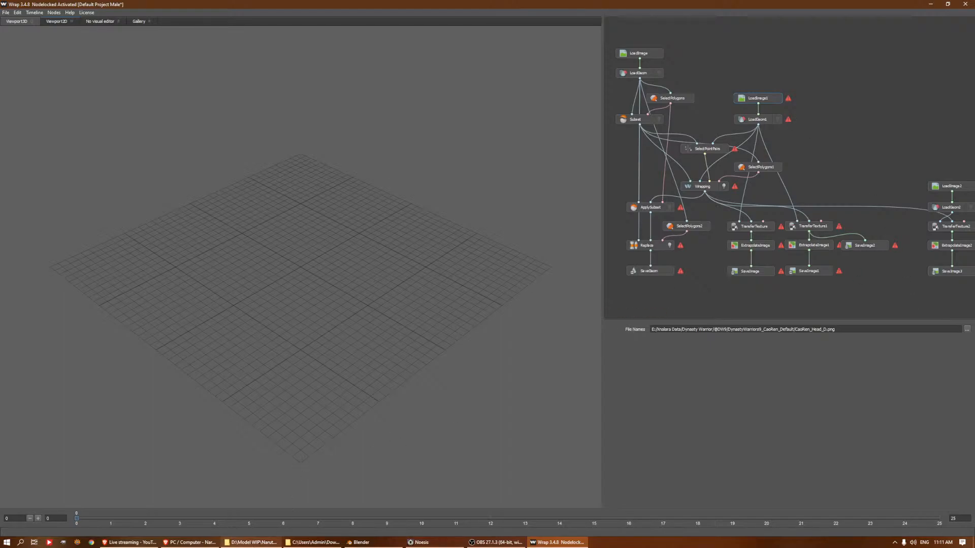
Bring up the Asuma hairstyle download folder and the Naruto Model spc folder over Wrap
click(251, 543)
click(304, 544)
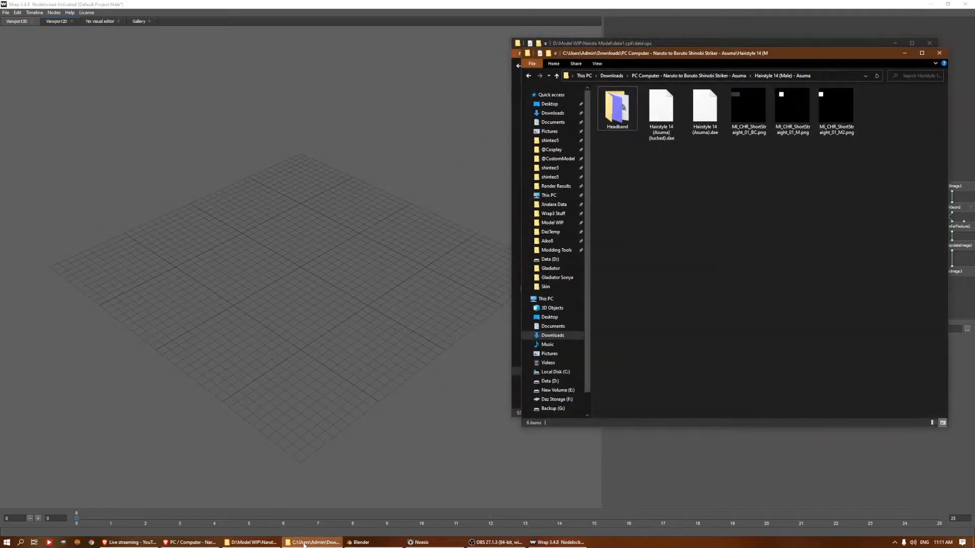
click(314, 544)
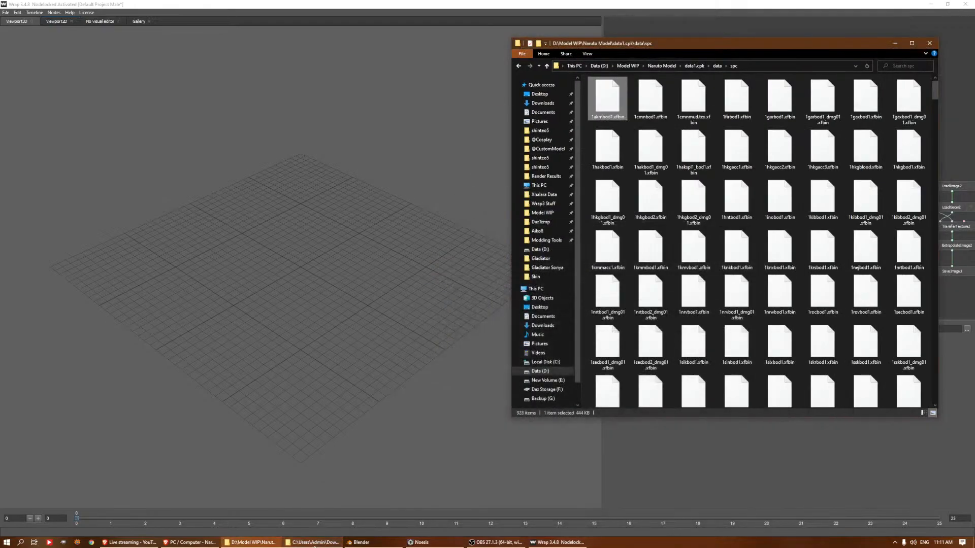
Switch to Blender, show the 2asmbod1 collection to examine the face mesh, and return to Wrap and the spc folder
click(361, 542)
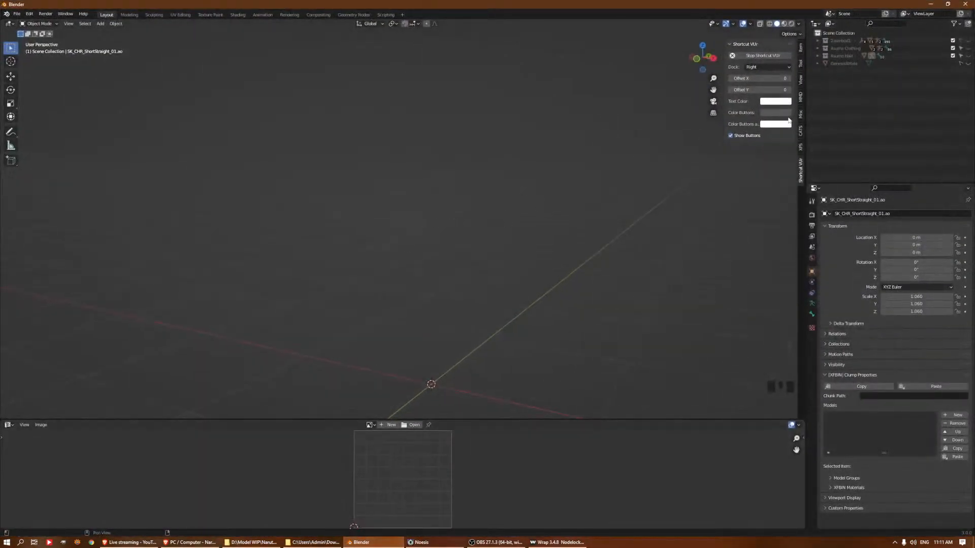
click(968, 41)
shift+middle_drag(419, 122, 398, 242)
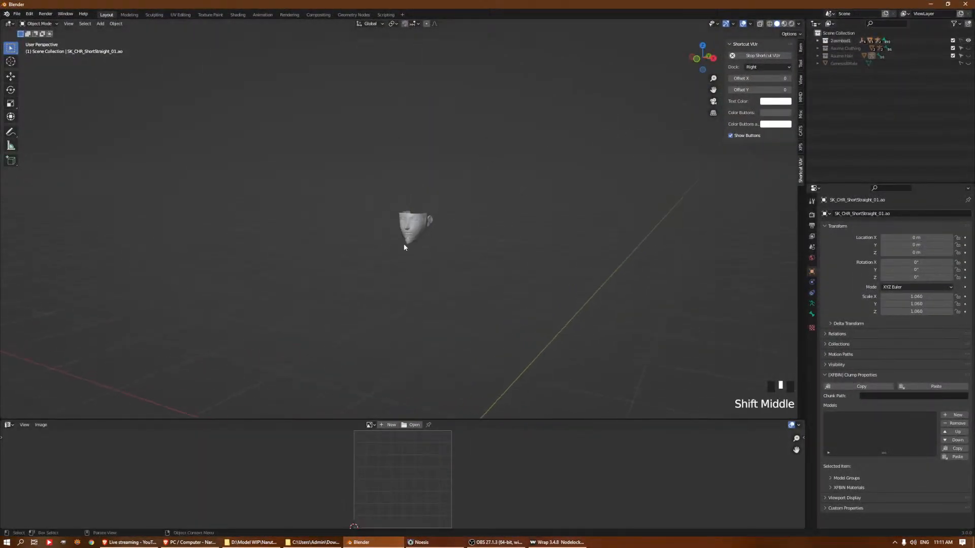
scroll(434, 221, up, 6)
click(466, 219)
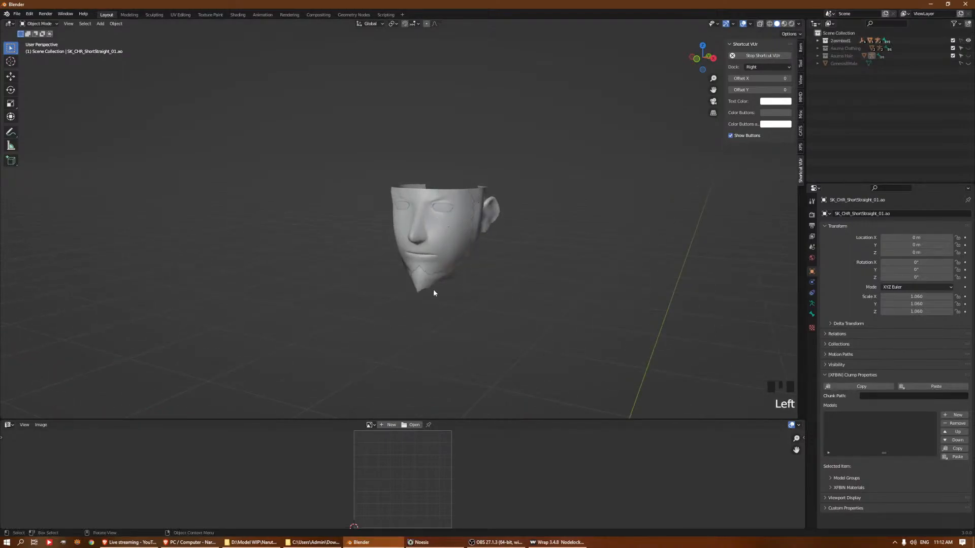
click(477, 207)
click(381, 541)
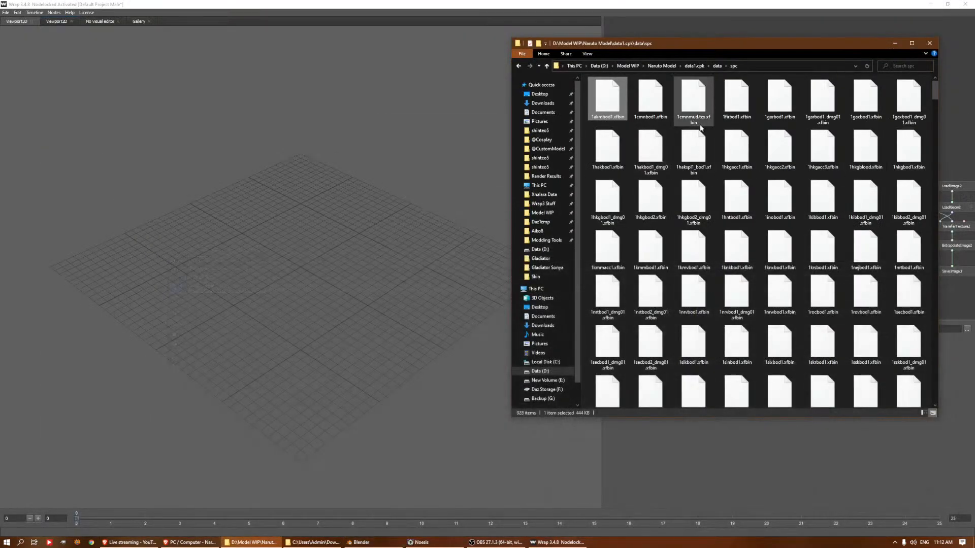
Minimize the spc folder and delete the source image node above LoadGeom1 and every texture-transfer branch, including their extrapolate and save nodes
click(839, 30)
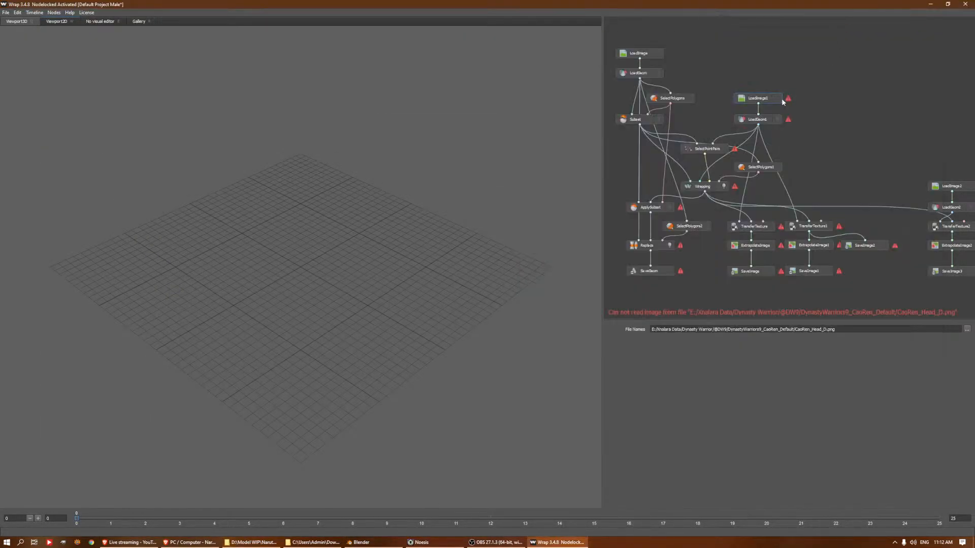
middle_drag(836, 160, 731, 148)
key(Delete)
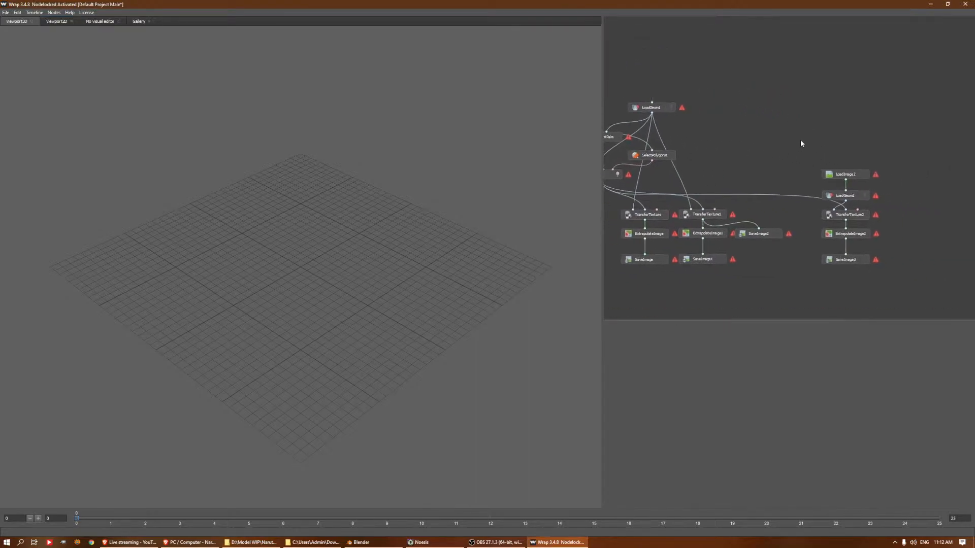
drag(907, 162, 790, 329)
key(Delete)
drag(777, 220, 648, 322)
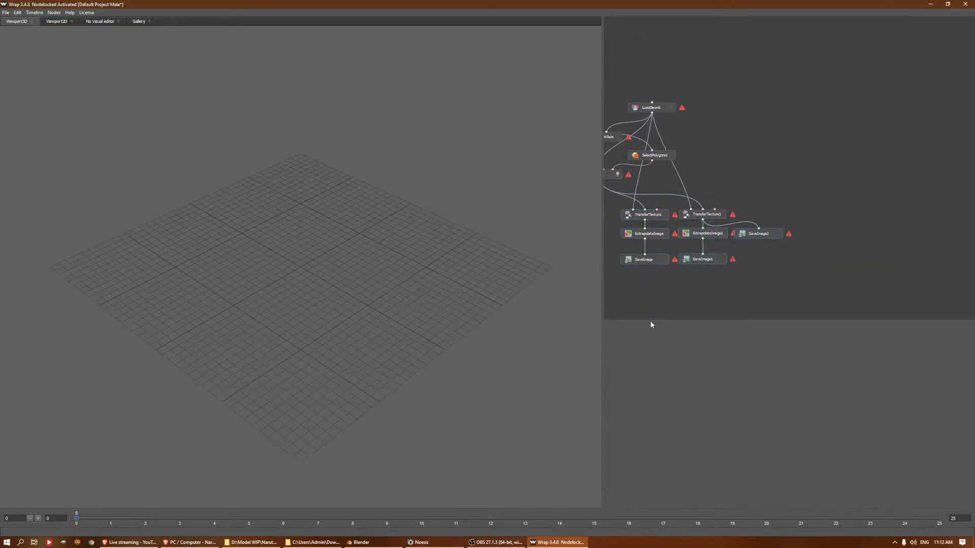
key(Delete)
drag(757, 195, 676, 266)
key(Delete)
middle_drag(803, 224, 940, 202)
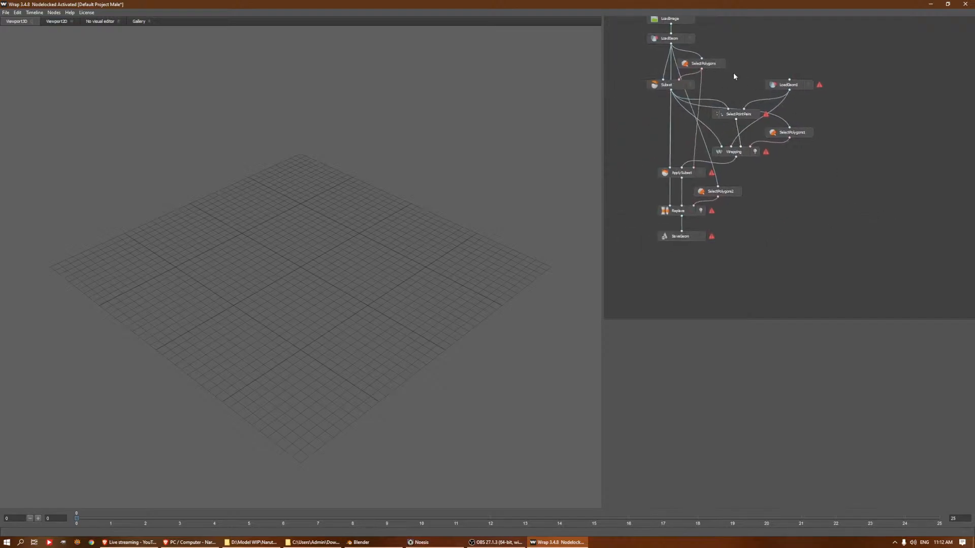
Replace the source mesh of LoadGeom1 with Aasuma Face.obj from the Wrap3 Stuff folder
click(795, 86)
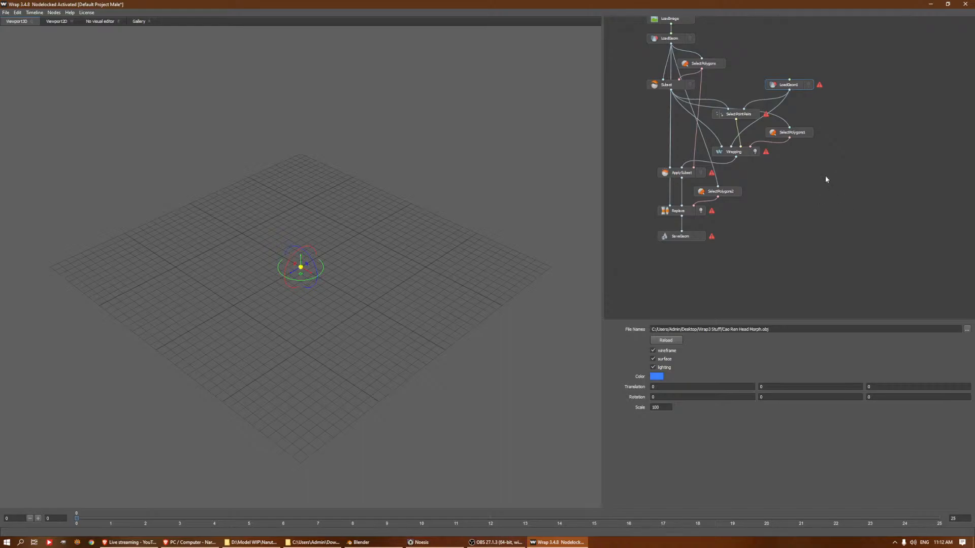
click(734, 115)
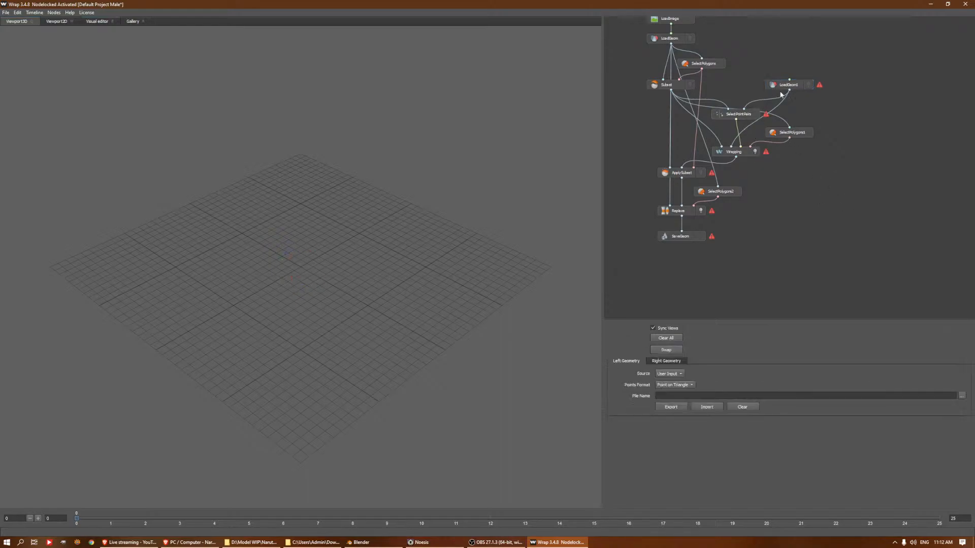
click(775, 89)
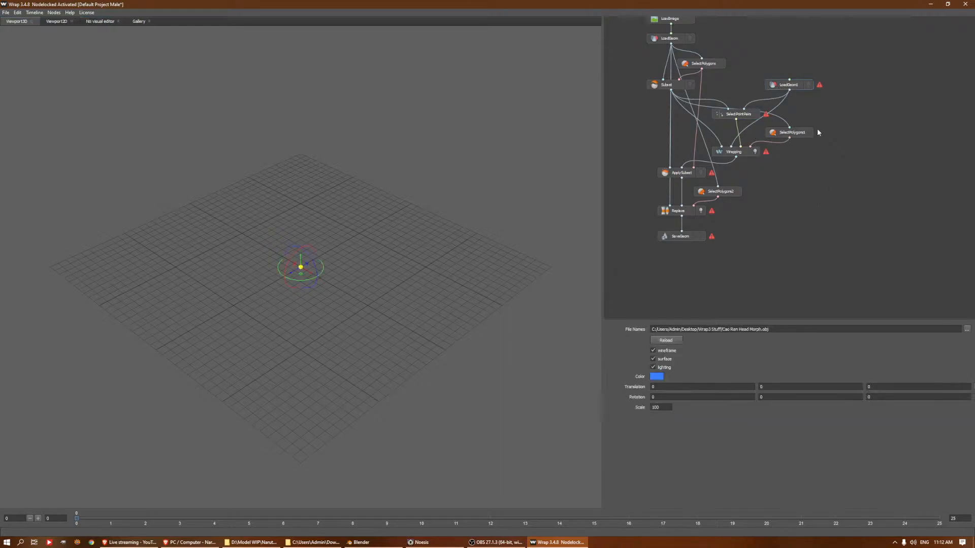
click(967, 329)
click(264, 71)
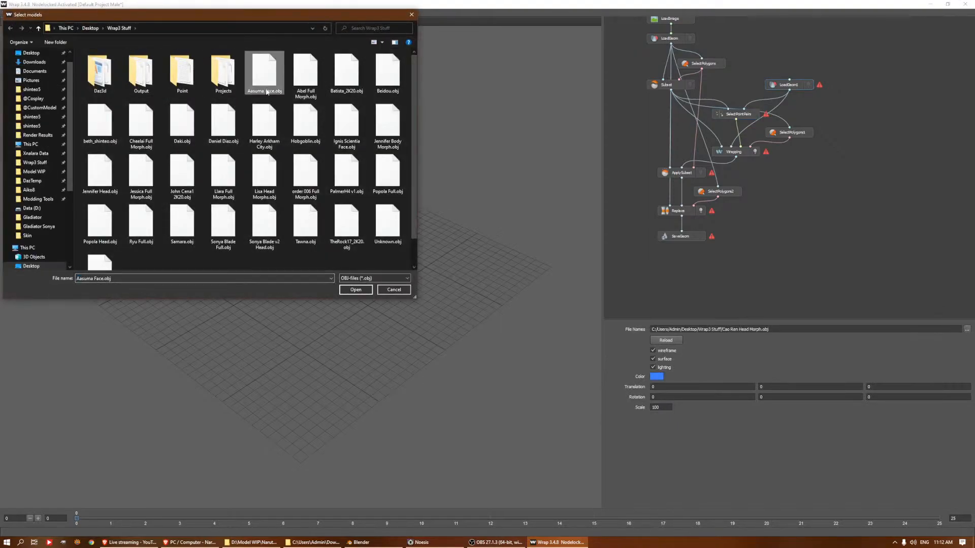
click(355, 289)
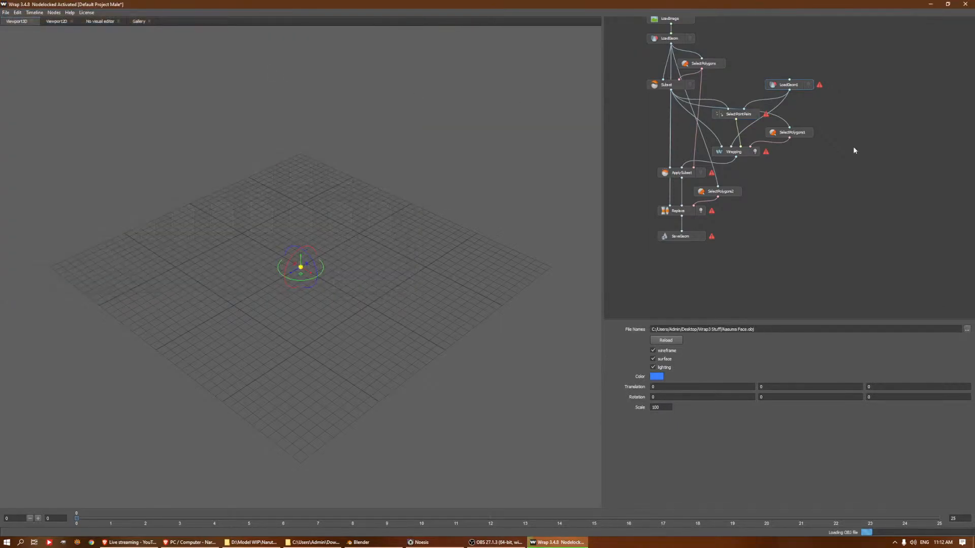
Reset the mismatched points in the point pairs node and place points 0 and 1 at the Asuma face's right-eye corners
click(753, 115)
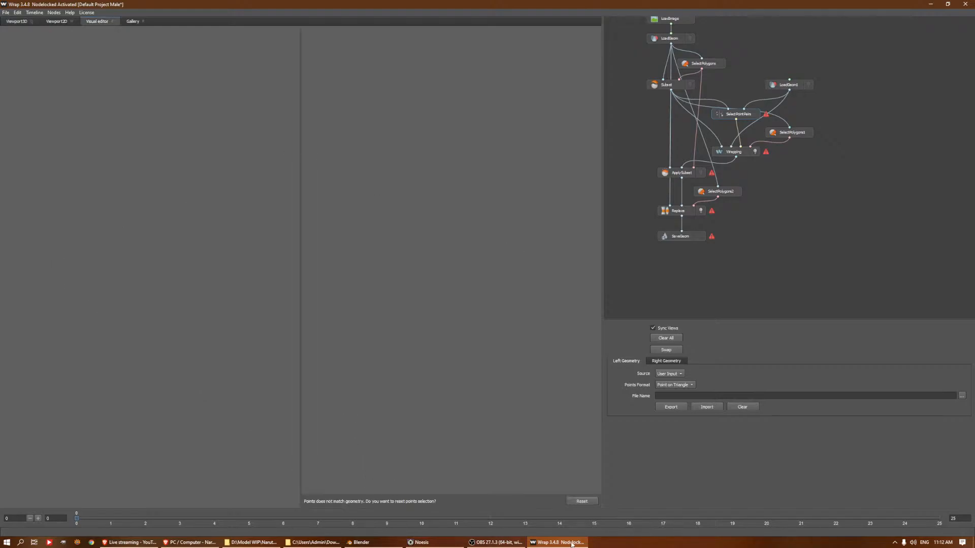
click(578, 501)
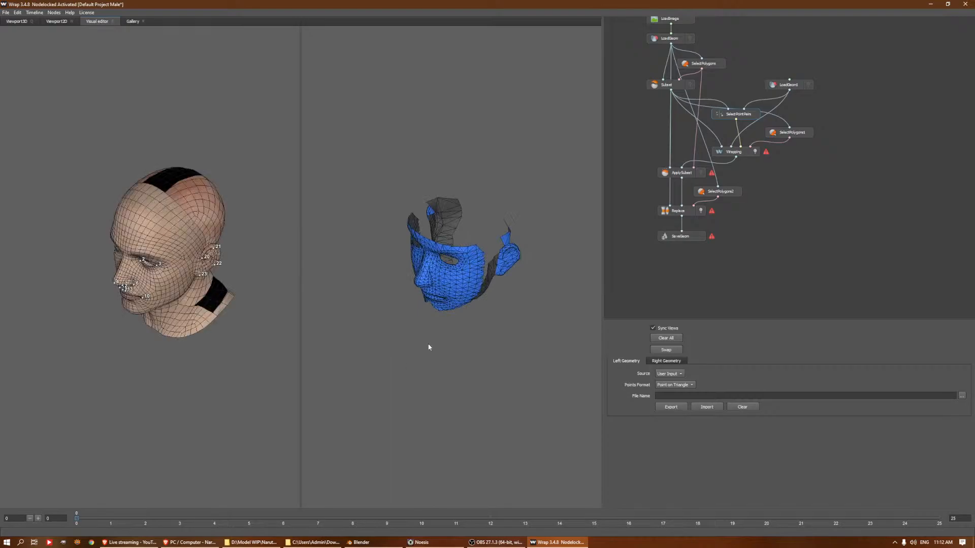
scroll(467, 333, up, 5)
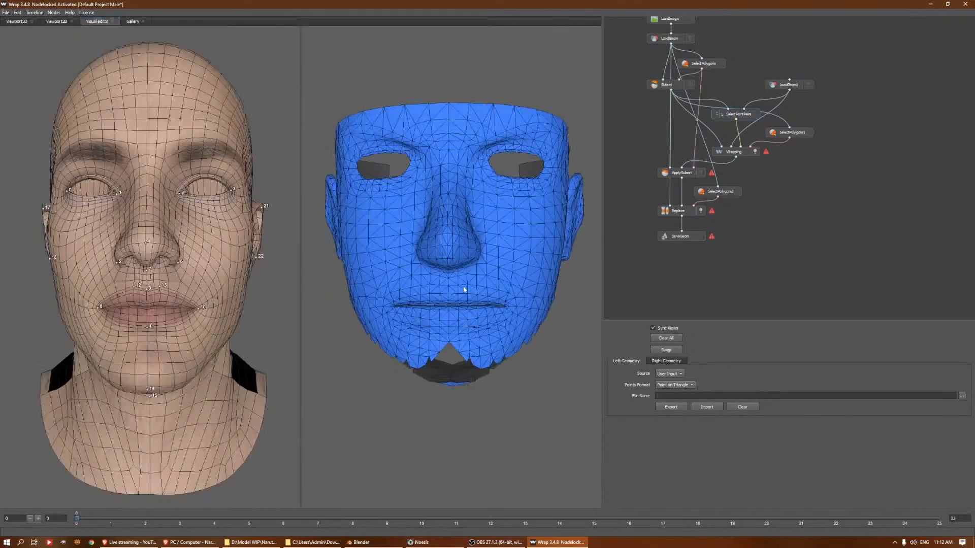
drag(470, 289, 496, 241)
middle_drag(496, 242, 516, 285)
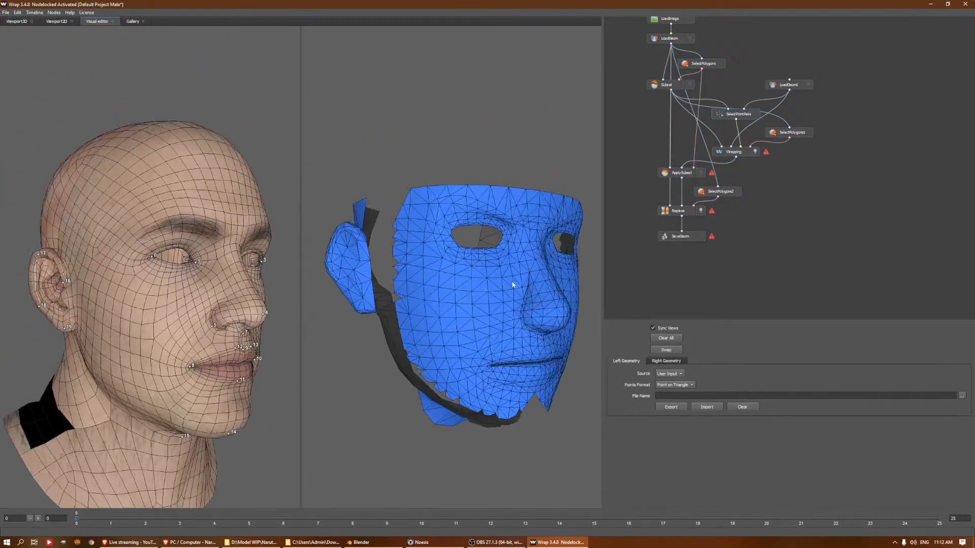
scroll(474, 249, up, 4)
drag(466, 223, 462, 242)
middle_drag(462, 241, 489, 267)
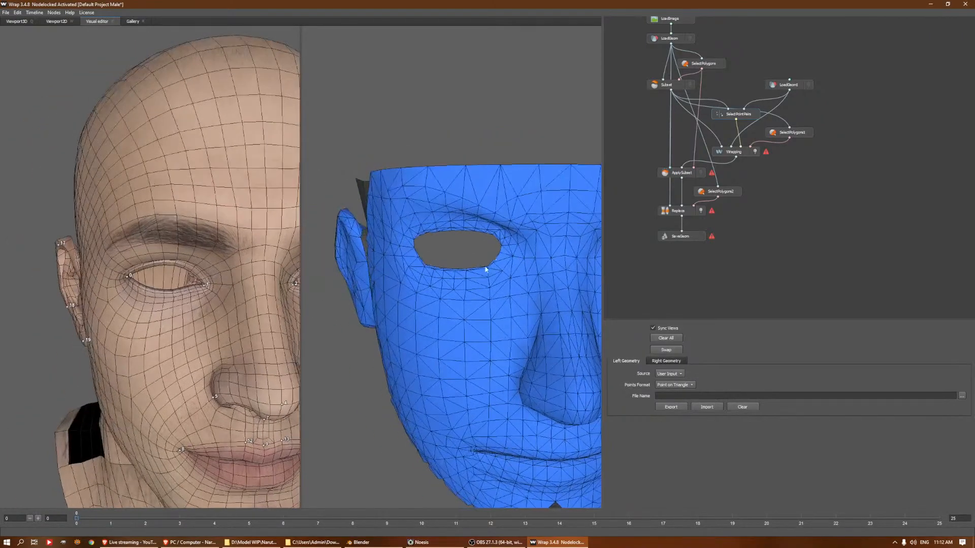
scroll(489, 264, up, 4)
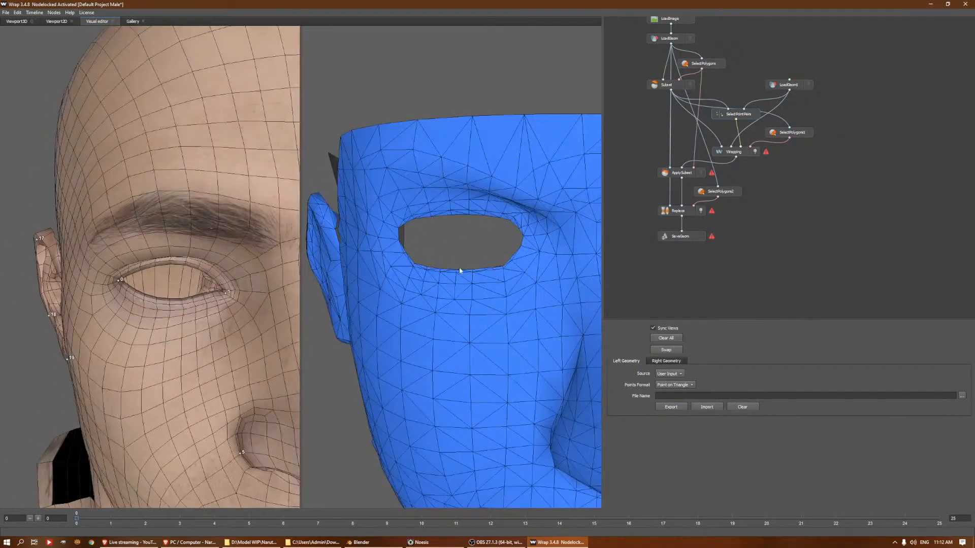
click(399, 240)
scroll(514, 259, down, 3)
alt+drag(511, 257, 457, 257)
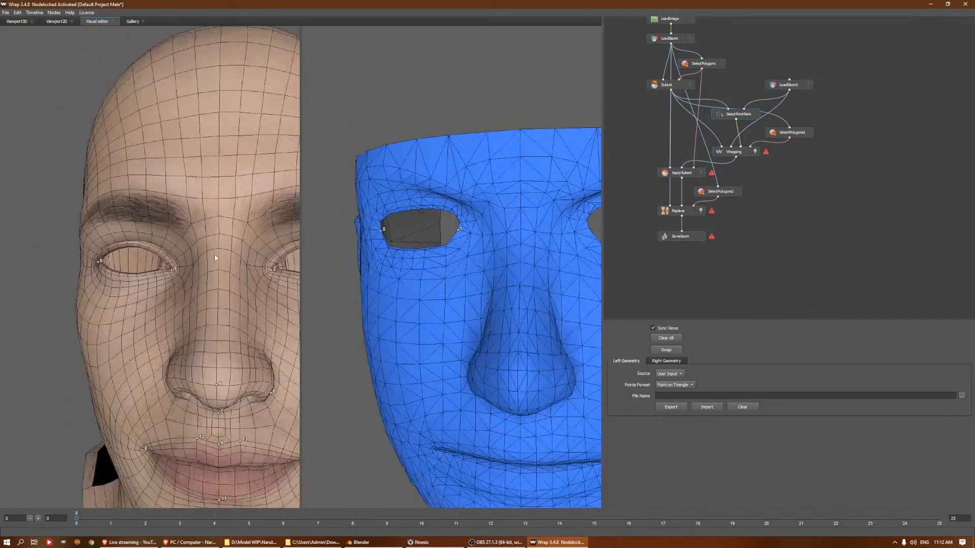
Place points 2 and 3 at the Asuma face's left-eye corners and point 4 on the nose tip
alt+drag(507, 294, 479, 261)
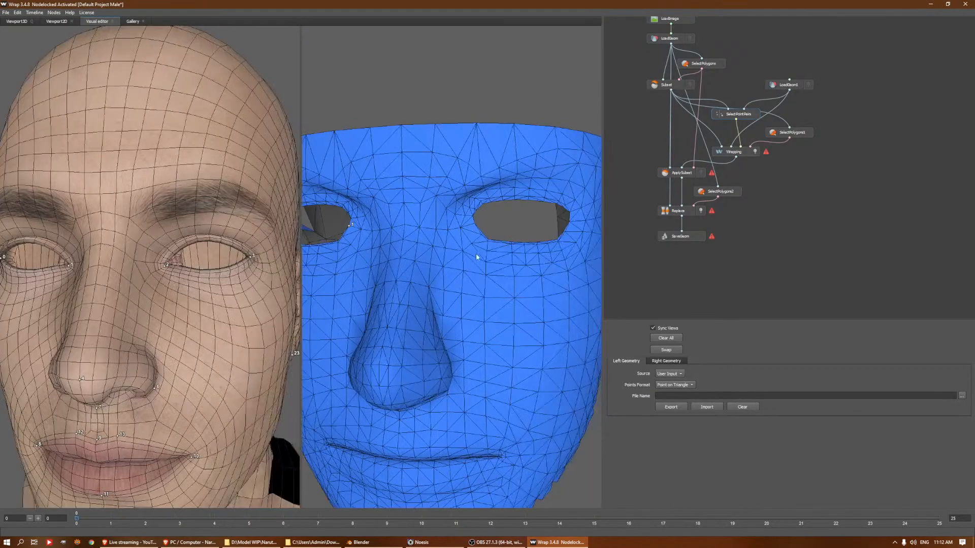
click(473, 215)
scroll(507, 300, down, 3)
drag(483, 324, 374, 303)
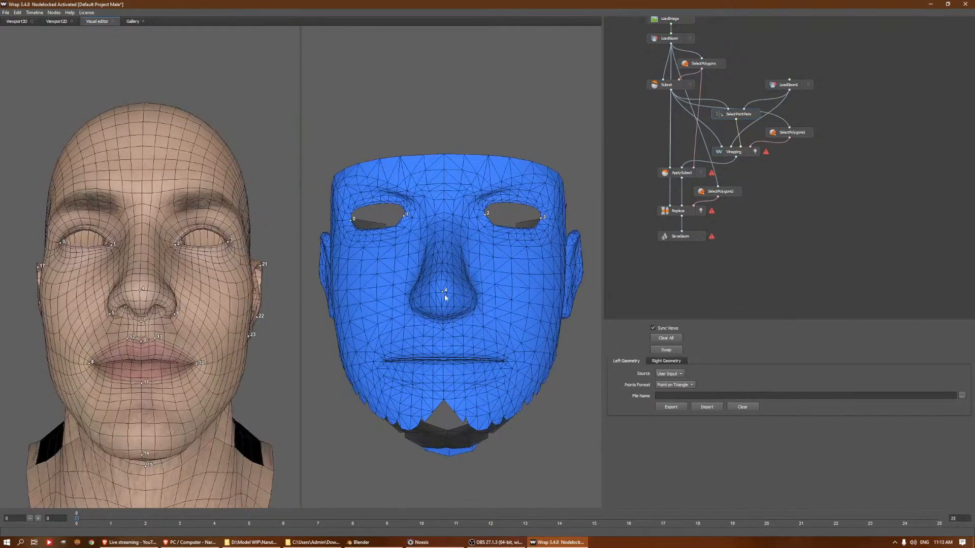
Place points 5 and 6 at the sides of the Asuma nose and point 7 at its base
drag(546, 292, 561, 259)
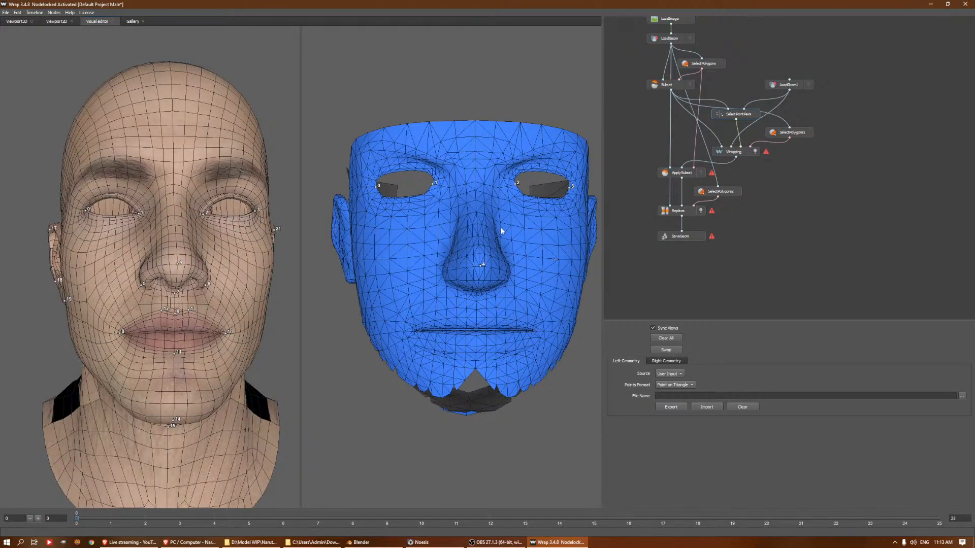
mouse_move(521, 227)
mouse_down()
mouse_move(490, 239)
mouse_move(508, 220)
mouse_up()
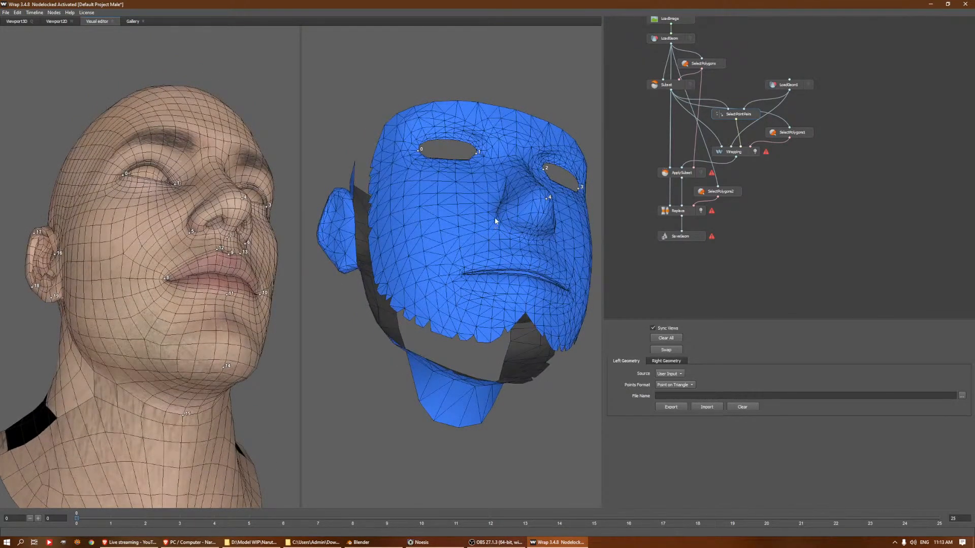
mouse_move(489, 232)
mouse_down()
mouse_move(463, 217)
mouse_move(491, 230)
mouse_move(506, 261)
mouse_move(470, 235)
mouse_move(500, 237)
mouse_up()
scroll(476, 220, down, 2)
scroll(507, 261, up, 3)
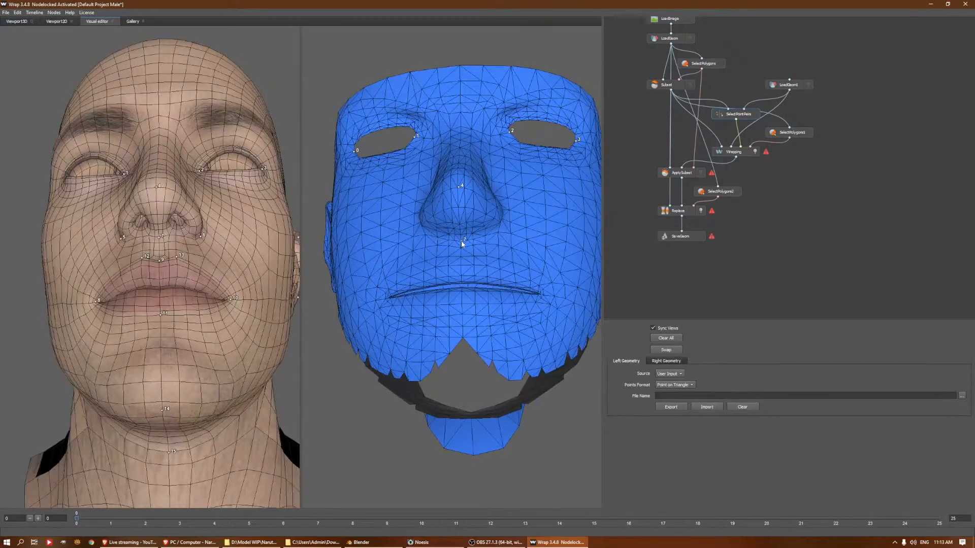
Place points 8 to 13 around the Asuma face's mouth corners and lips, and delete the base head's chin point
drag(453, 284, 530, 317)
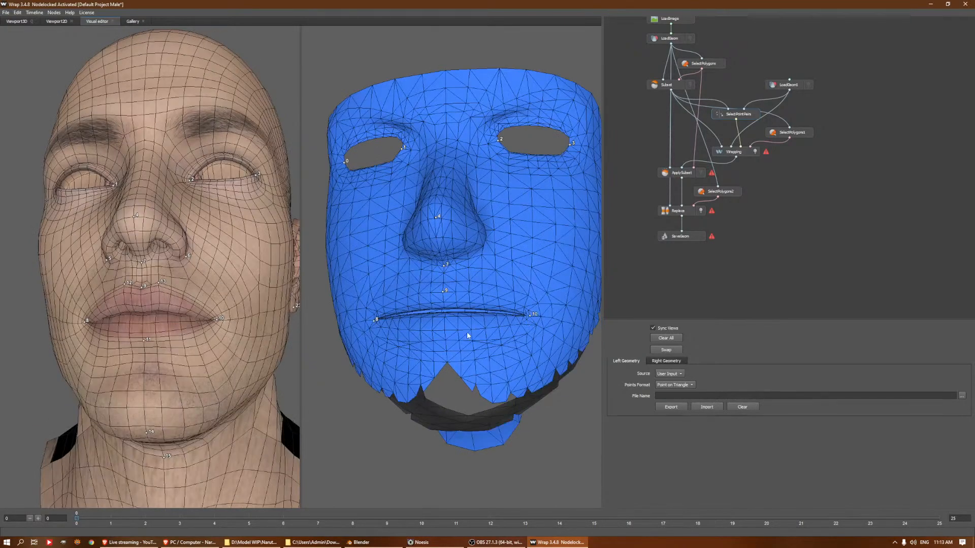
click(448, 339)
drag(480, 324, 402, 359)
drag(508, 306, 475, 338)
scroll(468, 347, up, 2)
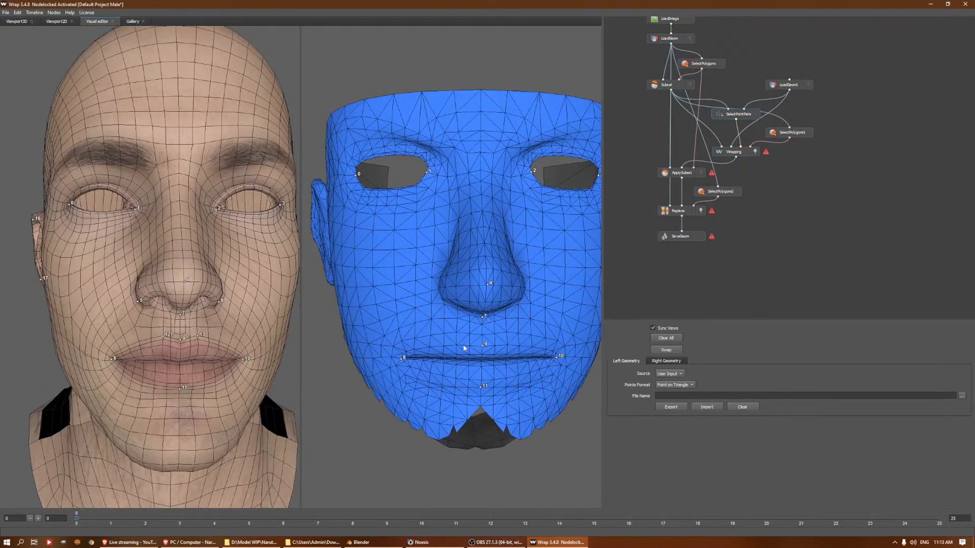
click(469, 346)
click(495, 344)
Place point 14 on the Asuma throat to match the base head's point under the chin
scroll(495, 348, down, 2)
drag(501, 330, 507, 273)
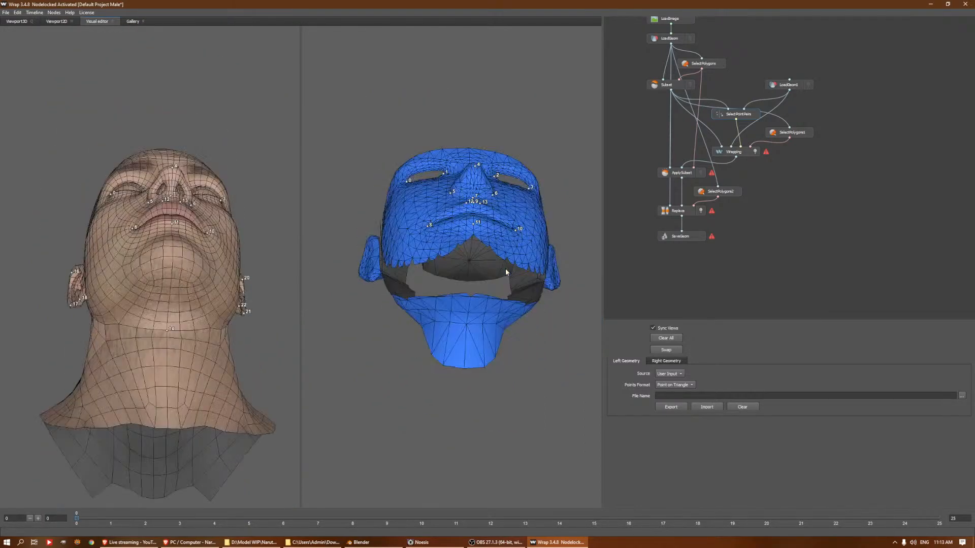
click(467, 323)
Place points 15 to 18 around the Asuma mesh's right ear, matching the points on the base head
drag(528, 308, 533, 337)
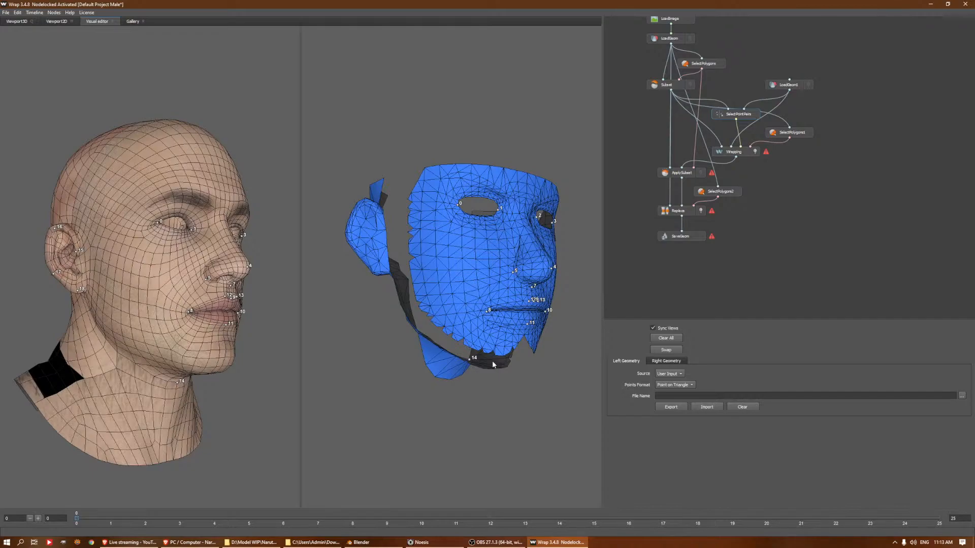
drag(400, 260, 419, 234)
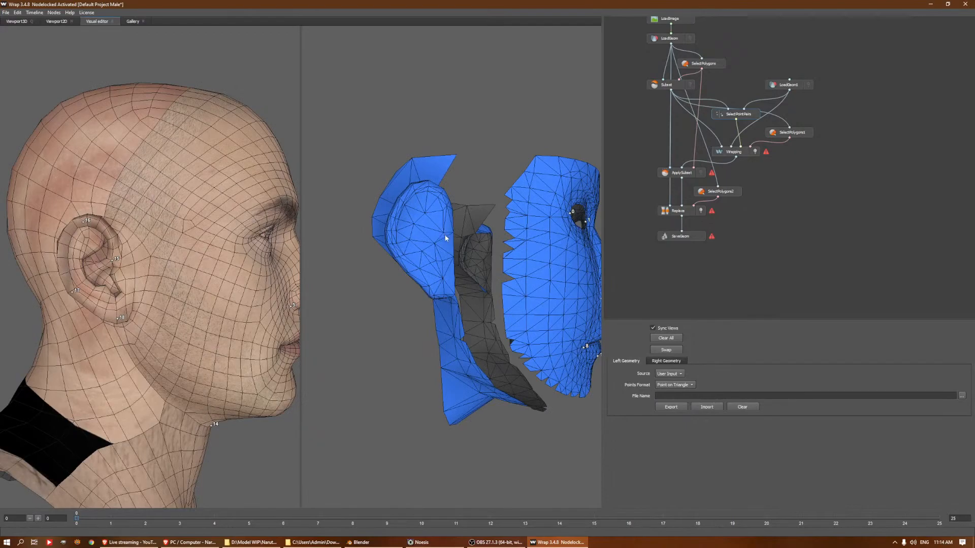
click(444, 231)
click(437, 292)
Place points 19 to 22 around the Asuma mesh's left ear, matching the points on the base head
alt+drag(509, 260, 315, 266)
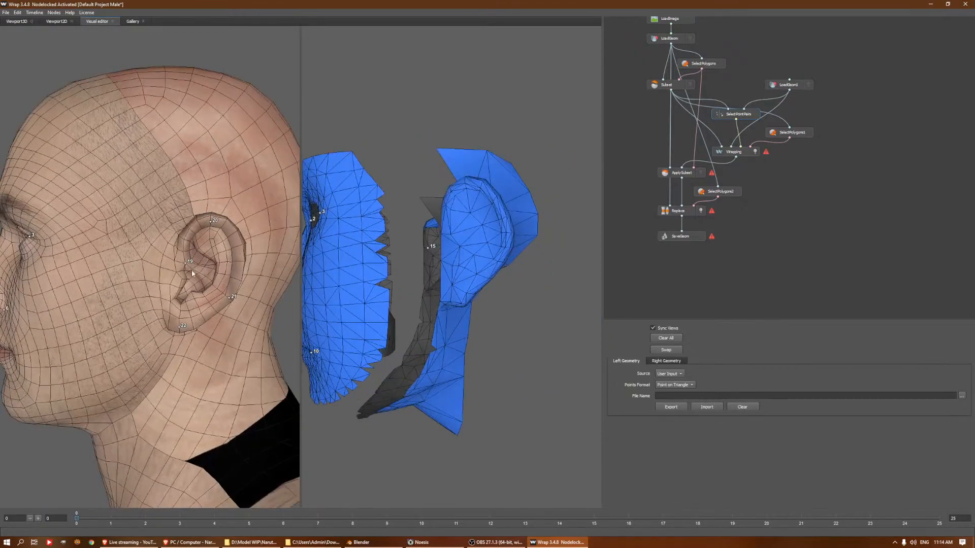
click(465, 182)
click(505, 247)
click(461, 304)
scroll(431, 217, down, 5)
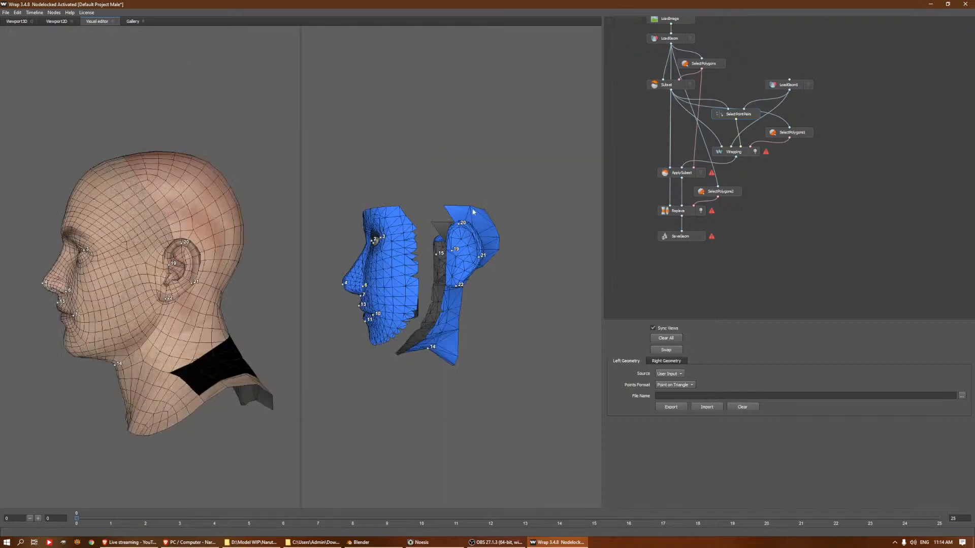
drag(447, 217, 288, 237)
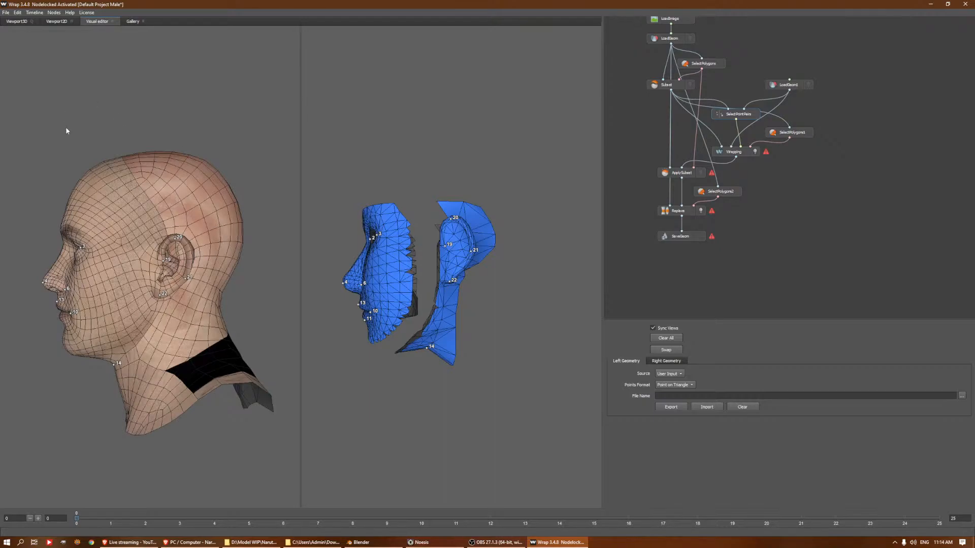
Examine the polygon selection in SelectPolygons1 against the Wrapping node's overlaid meshes and the point pairs
click(781, 133)
click(748, 114)
click(771, 131)
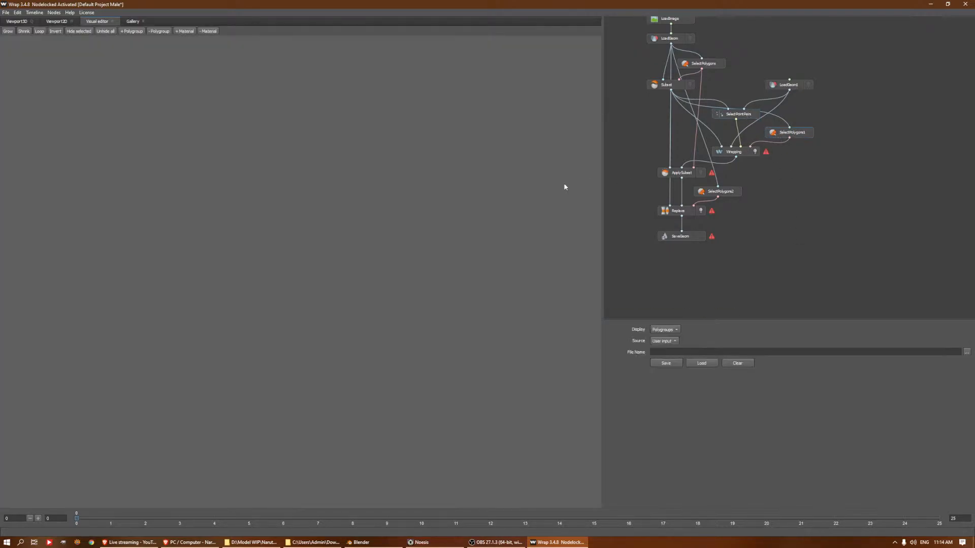
key(f)
alt+drag(379, 182, 400, 263)
scroll(392, 269, down, 5)
mouse_move(344, 230)
mouse_down()
mouse_move(369, 251)
mouse_move(364, 301)
mouse_move(412, 312)
mouse_move(427, 102)
mouse_move(491, 238)
mouse_up()
click(742, 152)
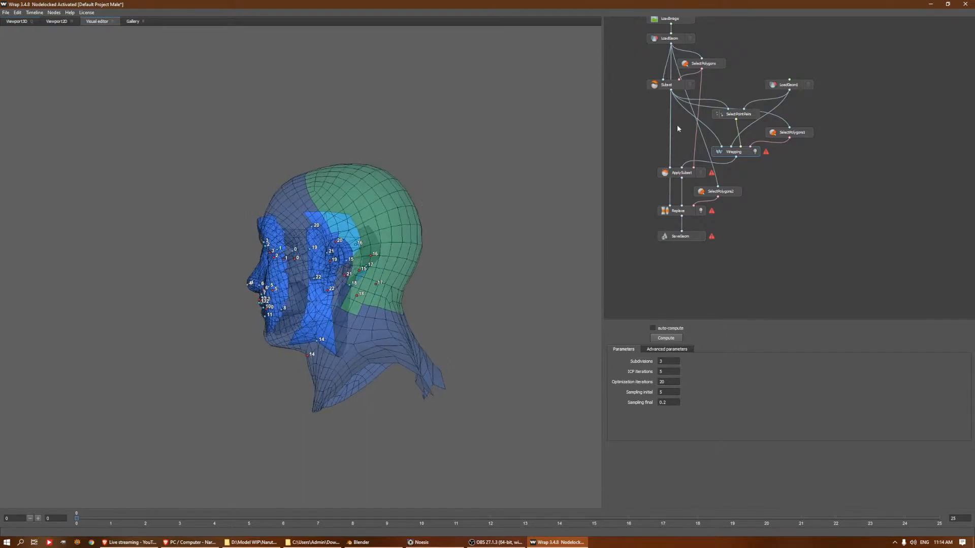
click(738, 115)
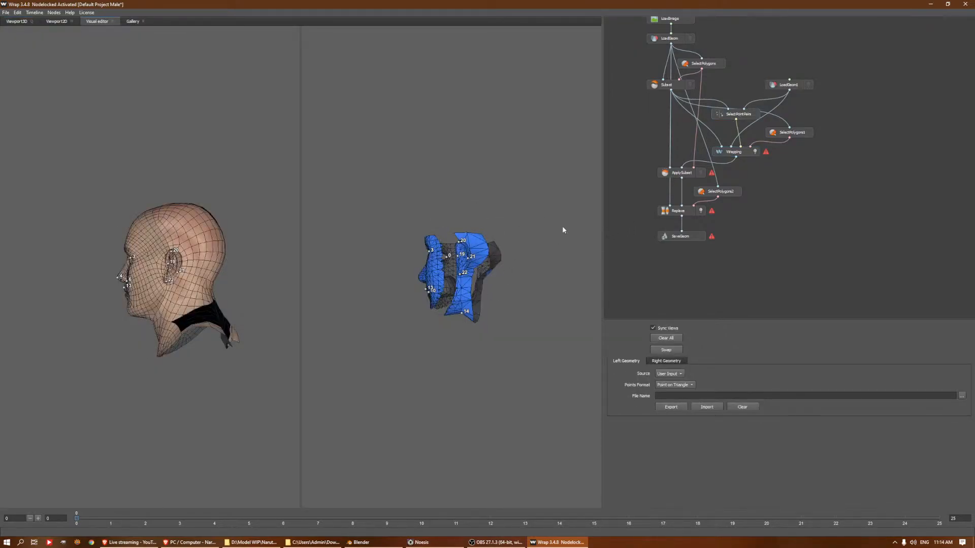
Even out the SelectPolygons1 selection behind the base head's left ear so it follows the upper neck border
click(793, 133)
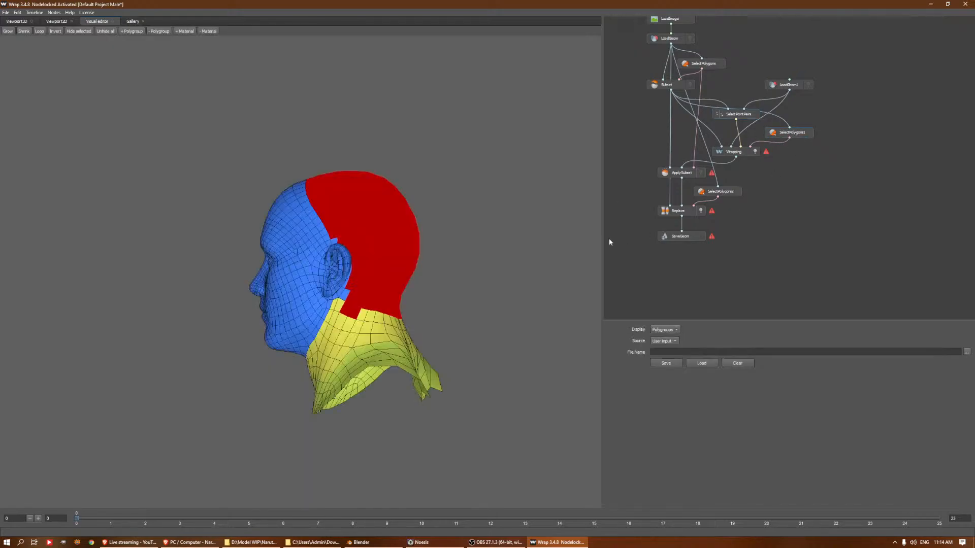
mouse_move(465, 234)
alt+mouse_down()
mouse_move(478, 242)
mouse_move(466, 237)
alt+mouse_up()
scroll(369, 289, up, 5)
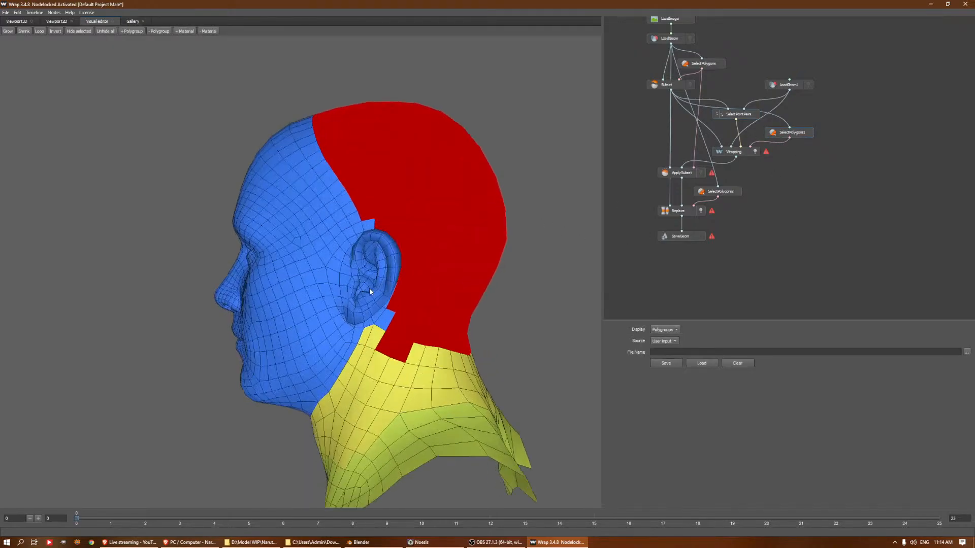
mouse_move(401, 350)
mouse_down()
mouse_move(386, 330)
mouse_move(434, 315)
mouse_up()
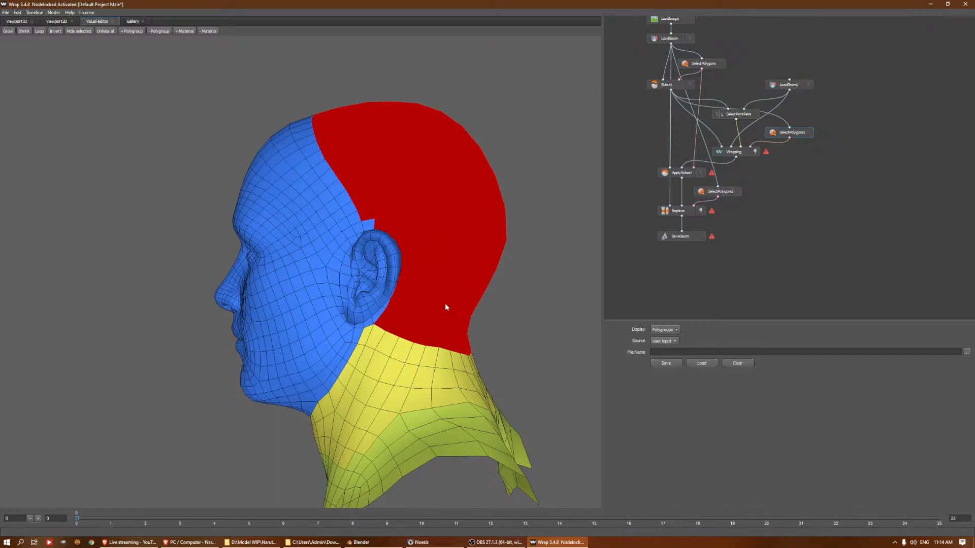
Remove the stray neck polygons below the hairline behind the right ear from the scalp selection
alt+drag(246, 220, 239, 369)
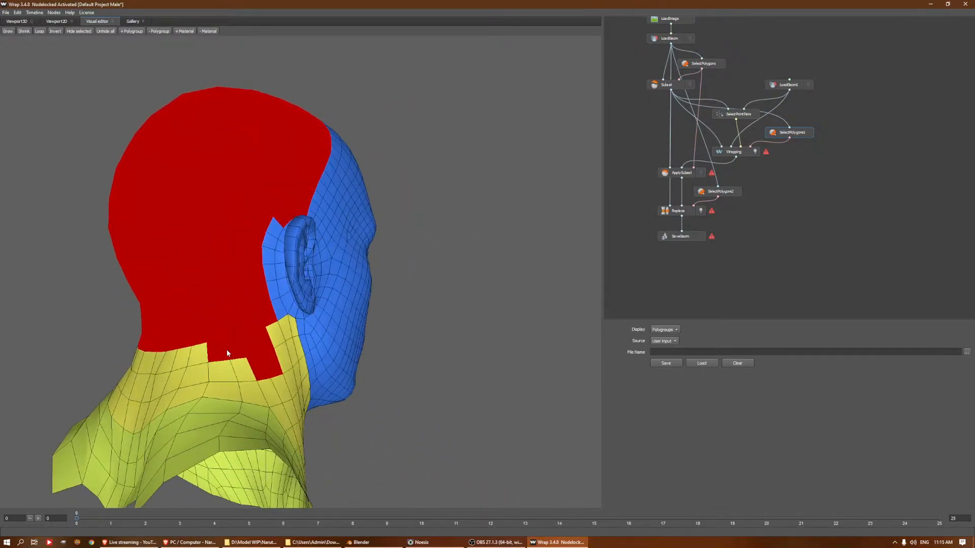
ctrl+click(222, 354)
ctrl+click(260, 344)
ctrl+click(260, 368)
ctrl+click(270, 368)
ctrl+click(249, 350)
Add the strip of face-group polygons behind the right ear to the scalp selection and check it in the Wrapping node
click(285, 303)
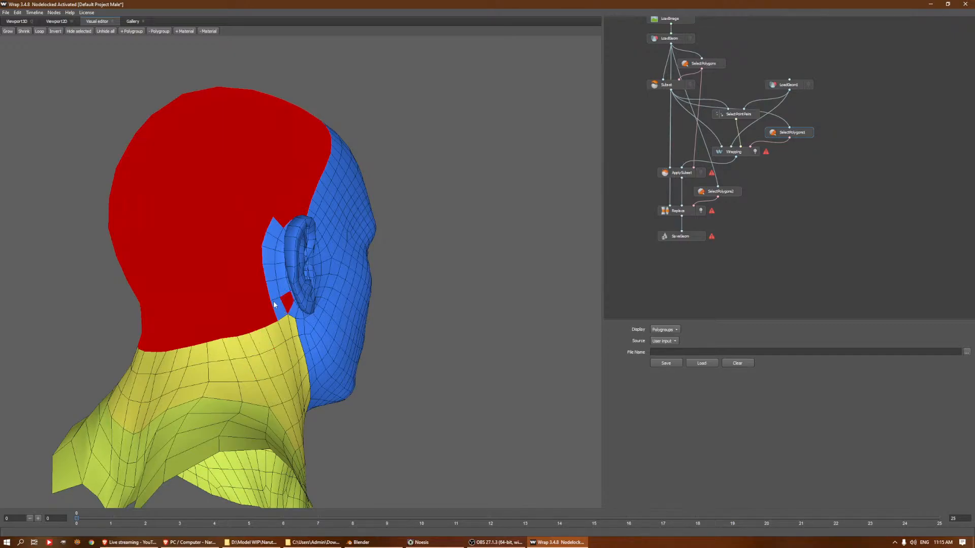
click(280, 307)
click(274, 293)
click(273, 287)
click(271, 282)
click(271, 273)
click(270, 256)
click(271, 241)
click(274, 228)
alt+drag(353, 256, 554, 236)
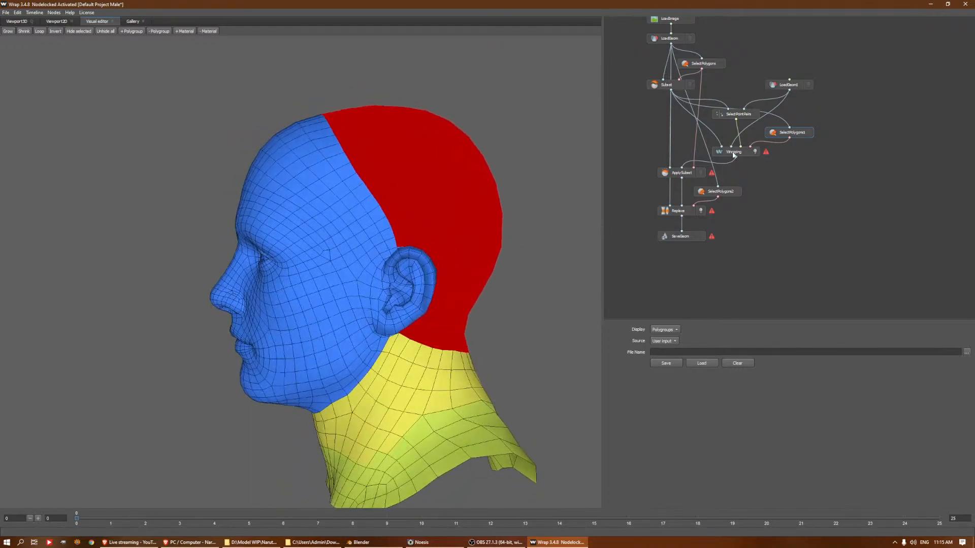
click(733, 153)
scroll(457, 205, down, 3)
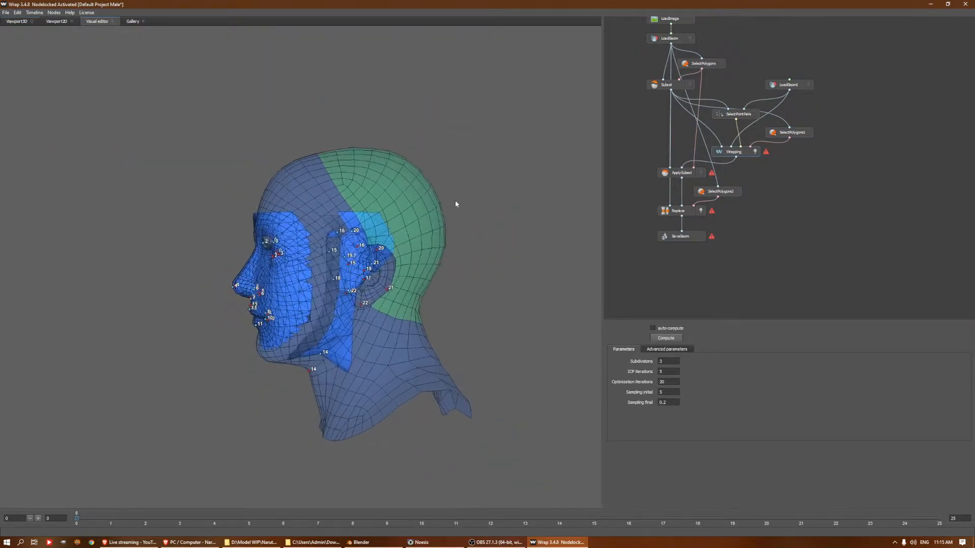
Extend the scalp selection in SelectPolygons1 forward over the upper forehead of the base head
click(805, 134)
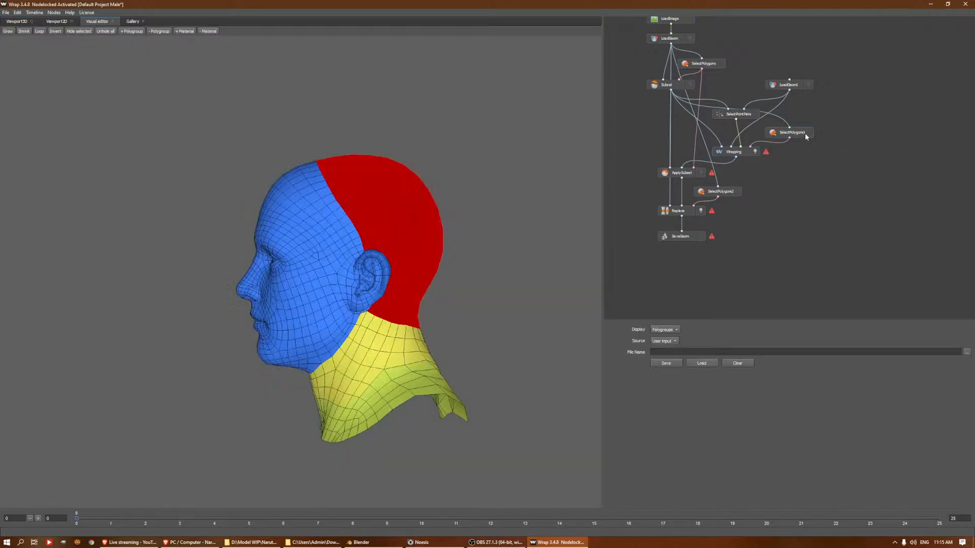
mouse_move(264, 183)
mouse_down()
mouse_move(336, 241)
mouse_move(367, 233)
mouse_move(265, 176)
mouse_move(355, 163)
mouse_move(458, 200)
mouse_move(448, 201)
mouse_up()
click(310, 194)
click(325, 195)
click(329, 196)
click(319, 201)
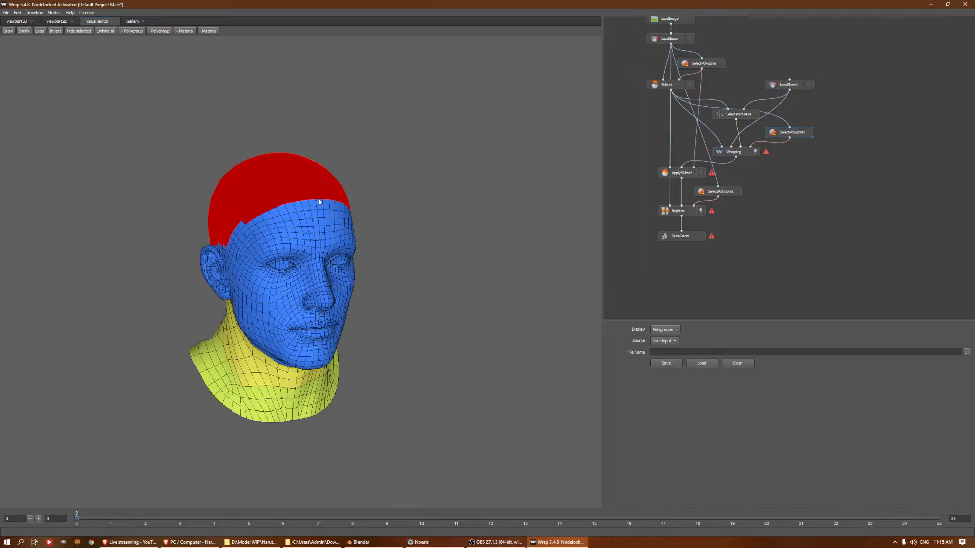
Fill in the scalp selection along the temples and above the ears on both sides of the base head
alt+drag(224, 254, 278, 272)
scroll(279, 272, up, 5)
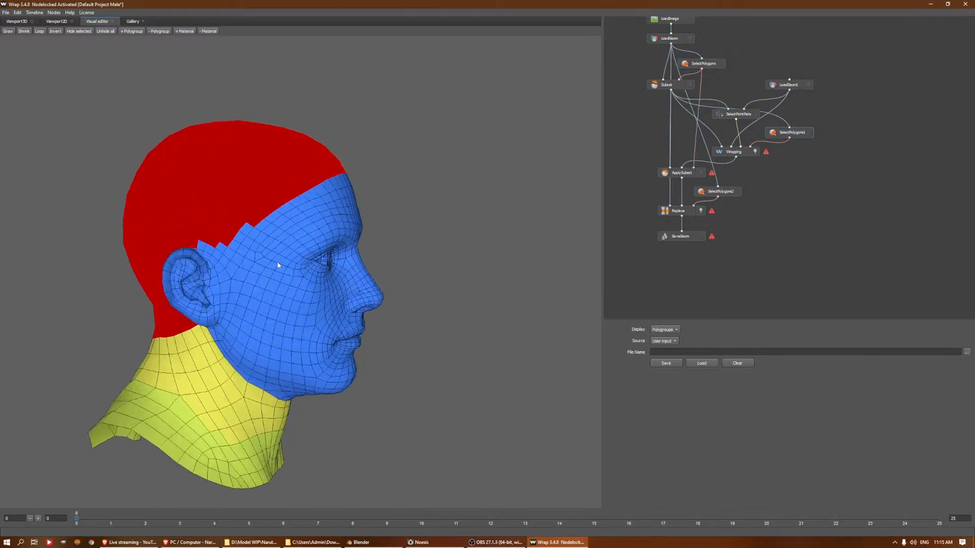
mouse_move(201, 249)
alt+mouse_down()
mouse_move(207, 223)
mouse_move(250, 245)
mouse_move(274, 200)
mouse_move(297, 210)
mouse_move(196, 188)
mouse_move(185, 198)
alt+mouse_up()
scroll(298, 210, down, 3)
mouse_move(324, 231)
mouse_down()
mouse_move(335, 247)
mouse_move(353, 231)
mouse_up()
mouse_move(326, 277)
alt+mouse_down()
mouse_move(368, 299)
mouse_move(342, 336)
alt+mouse_up()
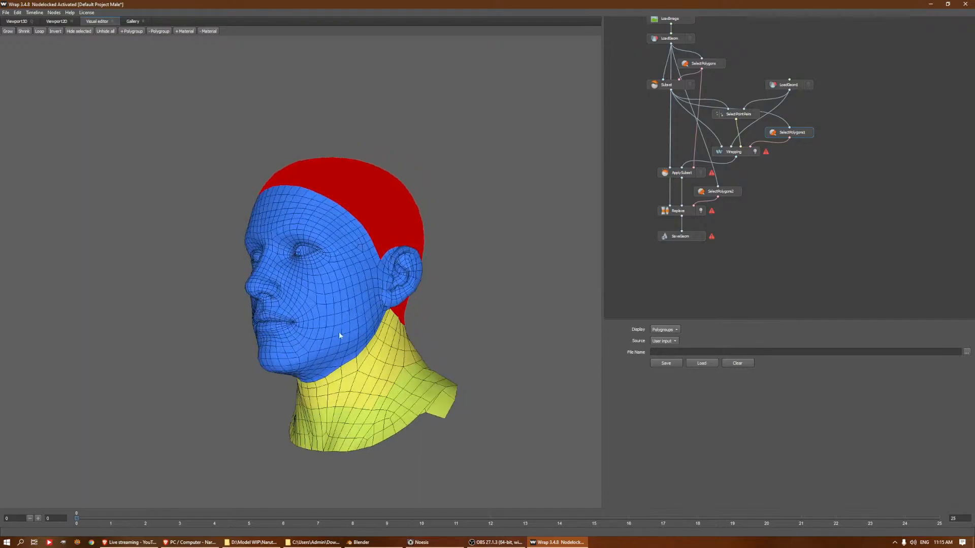
Check the revised selection in the Wrapping node and compute the wrap with its current parameters
click(739, 154)
alt+drag(384, 275, 430, 308)
click(733, 184)
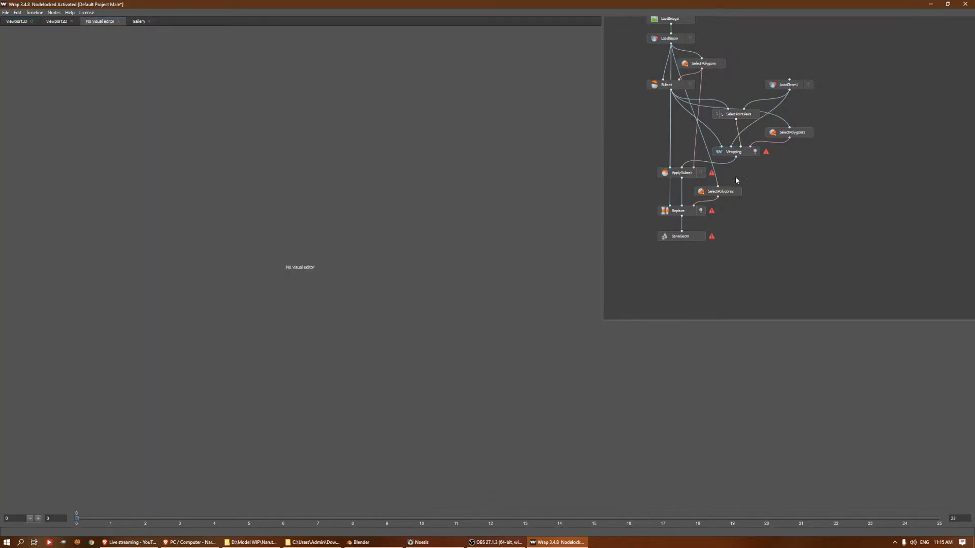
click(747, 152)
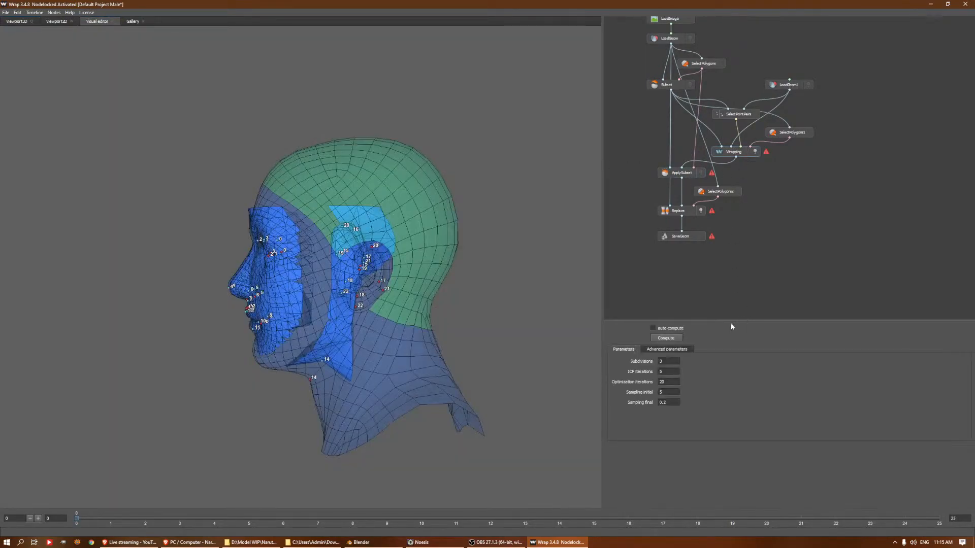
click(666, 339)
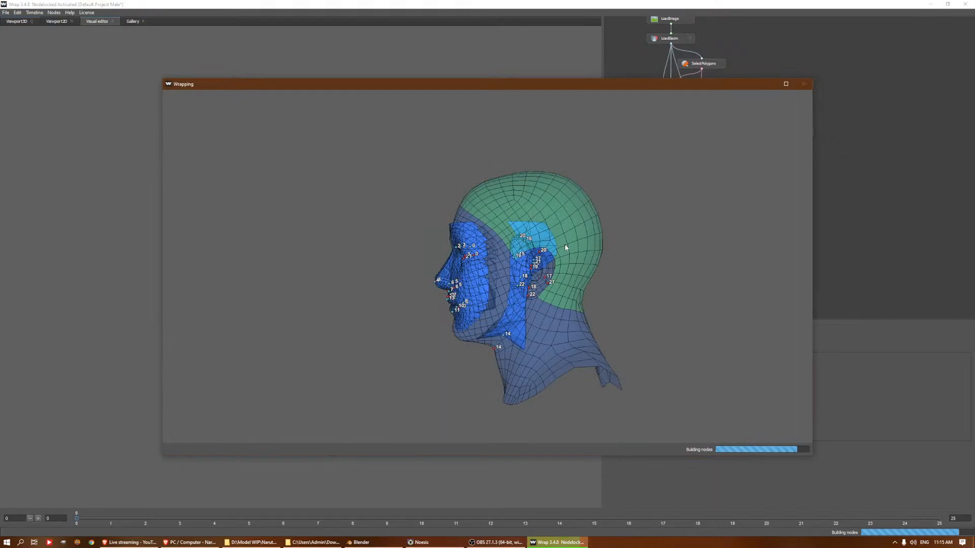
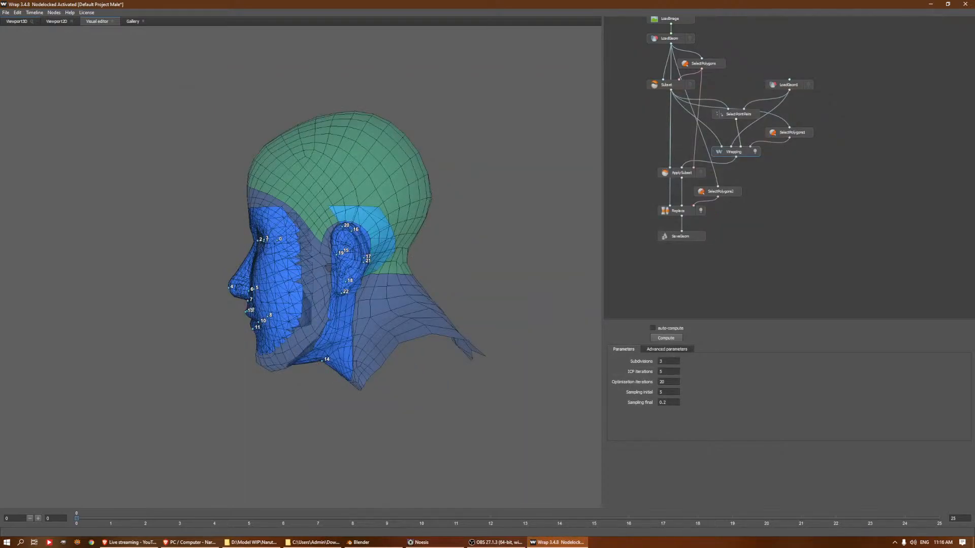
Examine the wrapped head from the side in the Wrapping node and show the LoadImage node's texture path
mouse_move(406, 233)
mouse_down()
mouse_move(661, 242)
mouse_move(415, 222)
mouse_up()
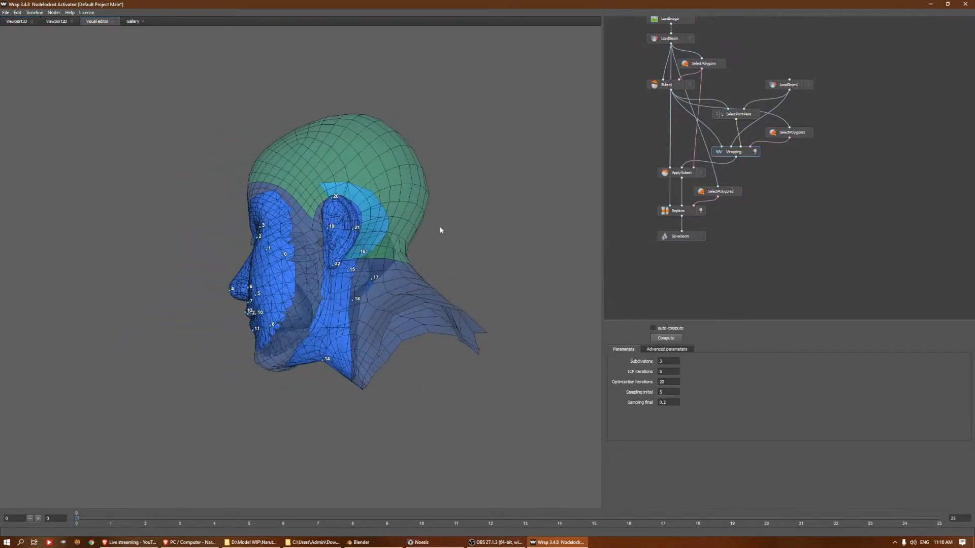
middle_drag(878, 157, 895, 201)
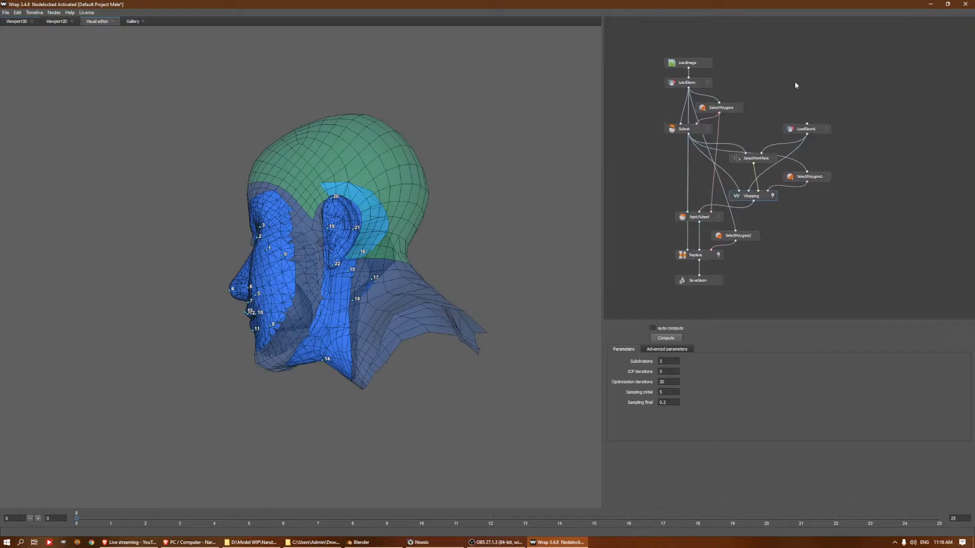
click(704, 64)
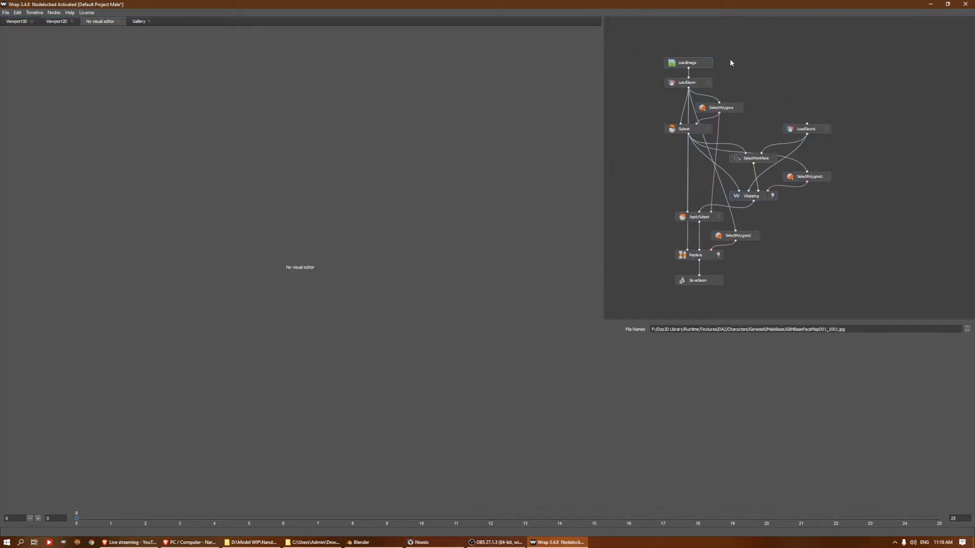
right_click(814, 51)
click(790, 53)
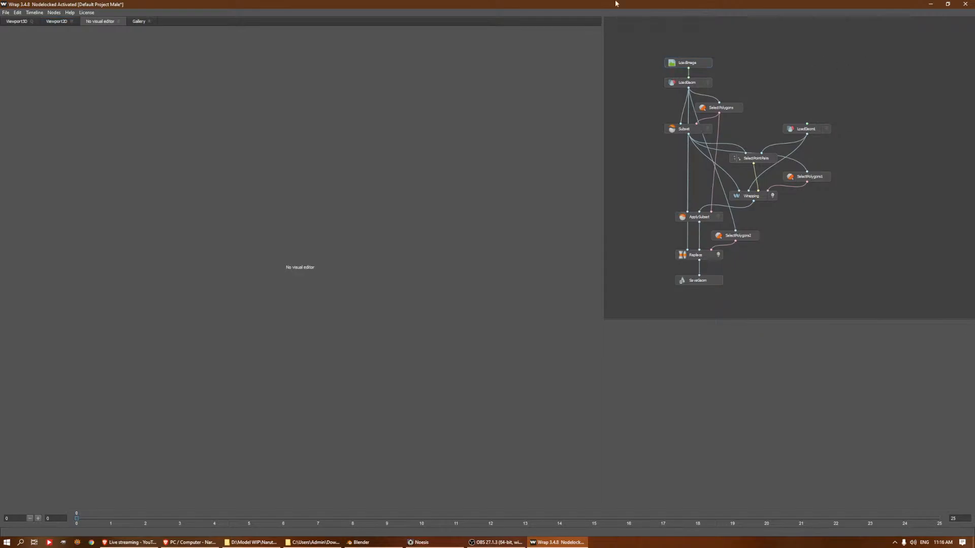
scroll(858, 88, up, 1)
right_click(860, 89)
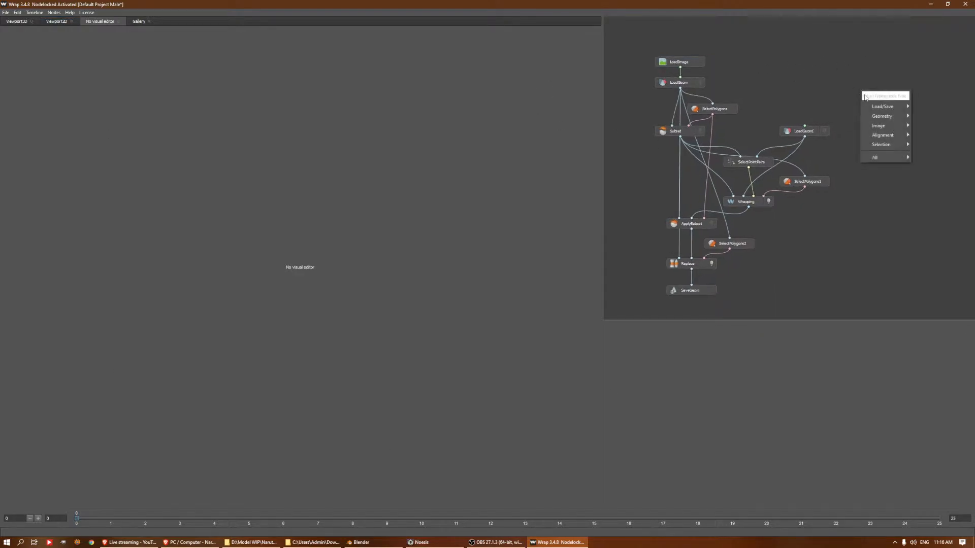
mouse_move(894, 107)
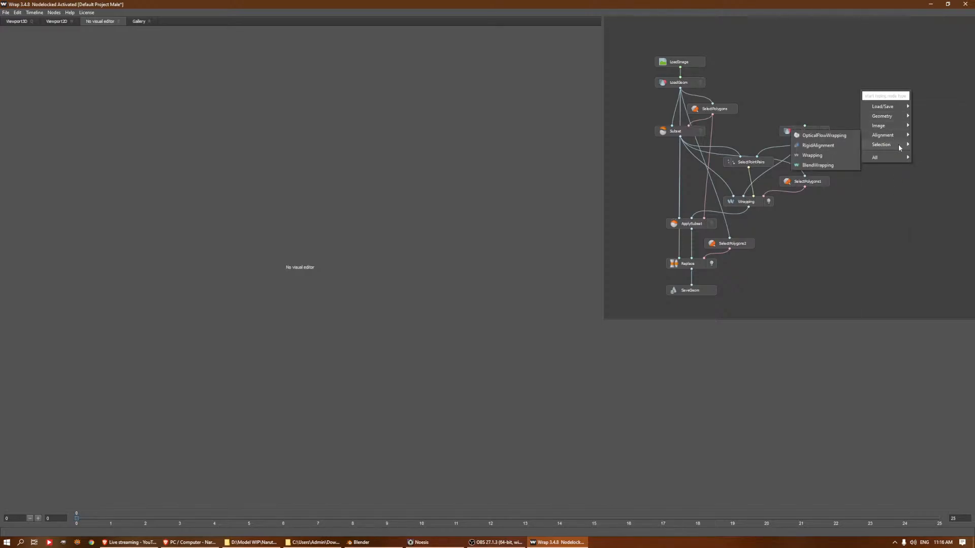
click(740, 62)
middle_drag(781, 71, 755, 72)
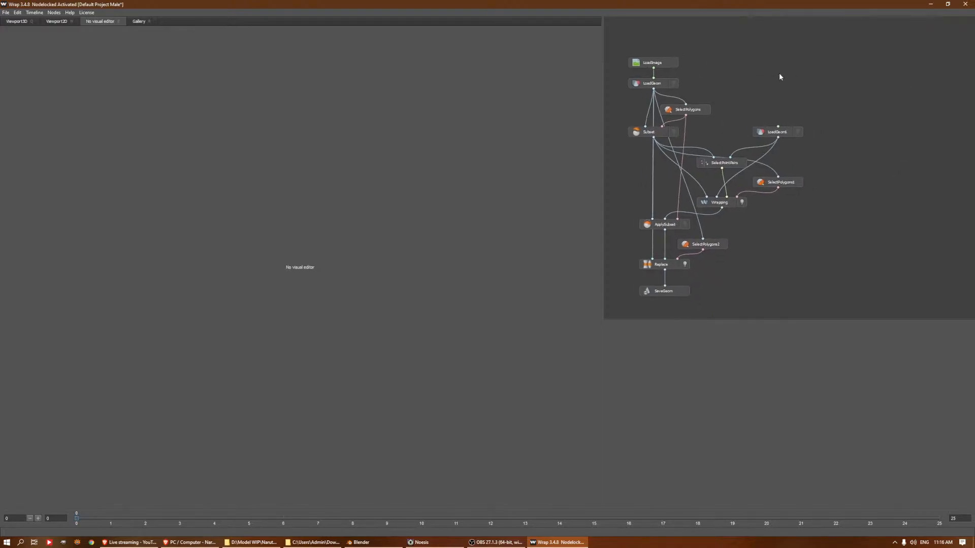
Start a second Wrap window and load the recent project Default Project Full.wrap
click(931, 4)
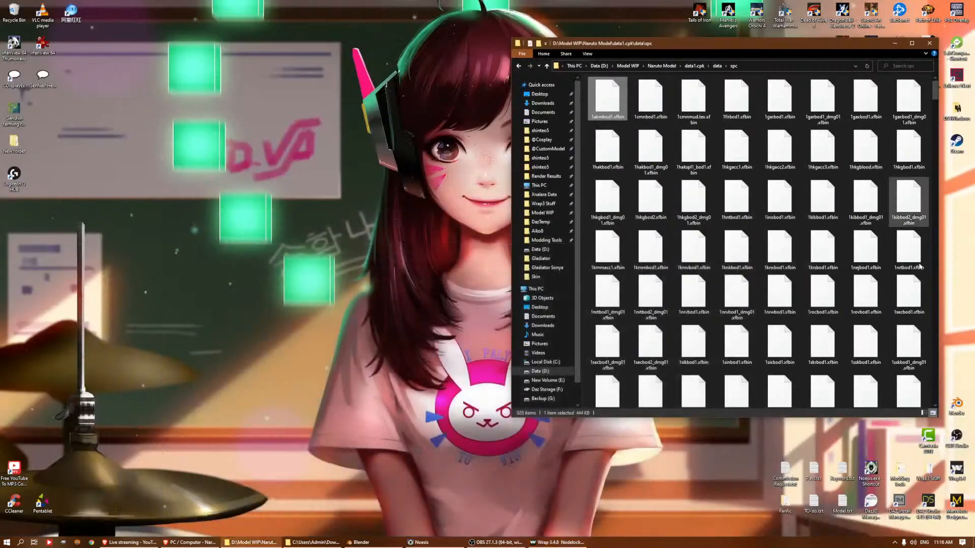
click(957, 469)
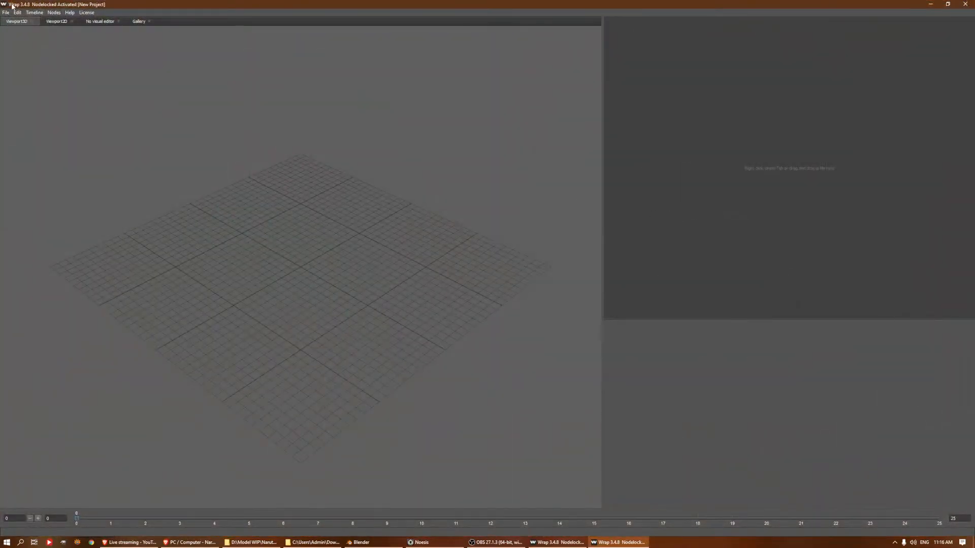
click(5, 13)
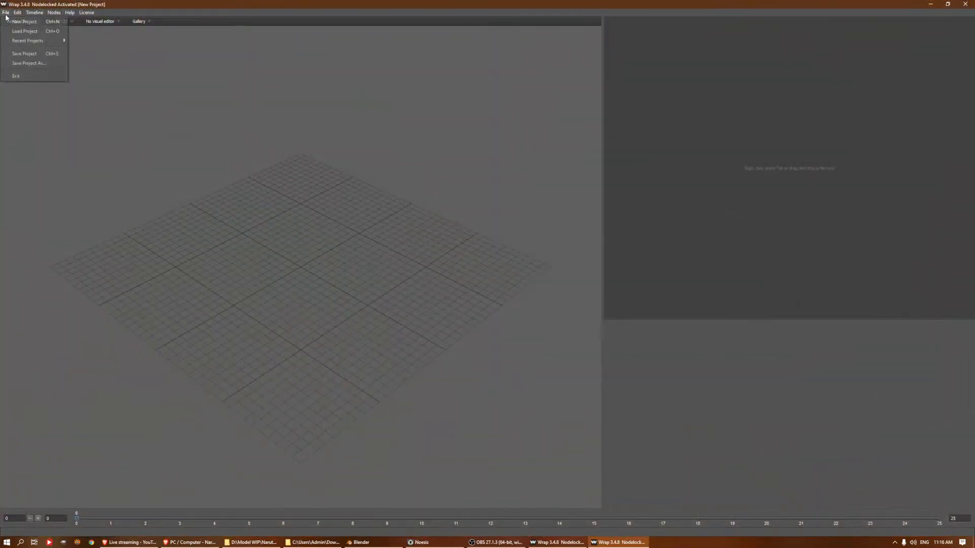
mouse_move(36, 43)
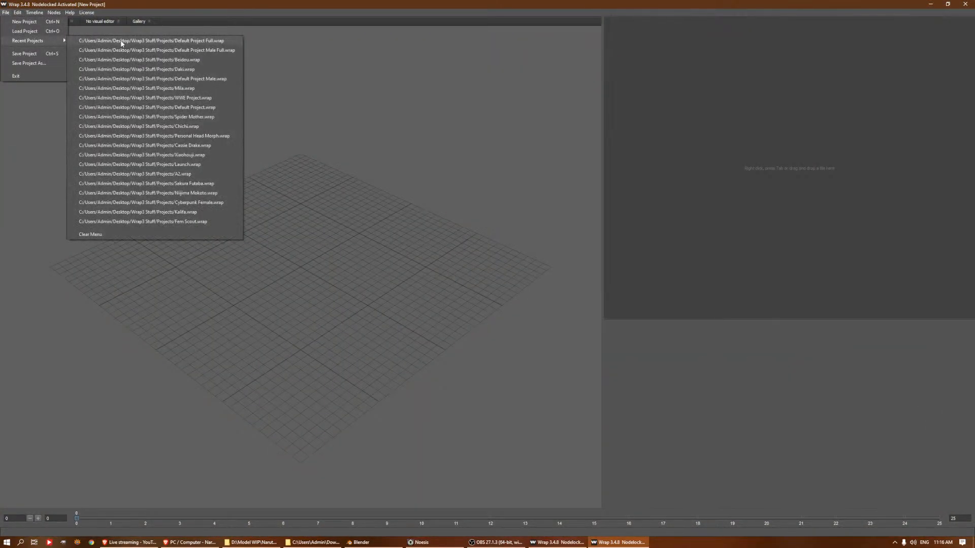
click(122, 41)
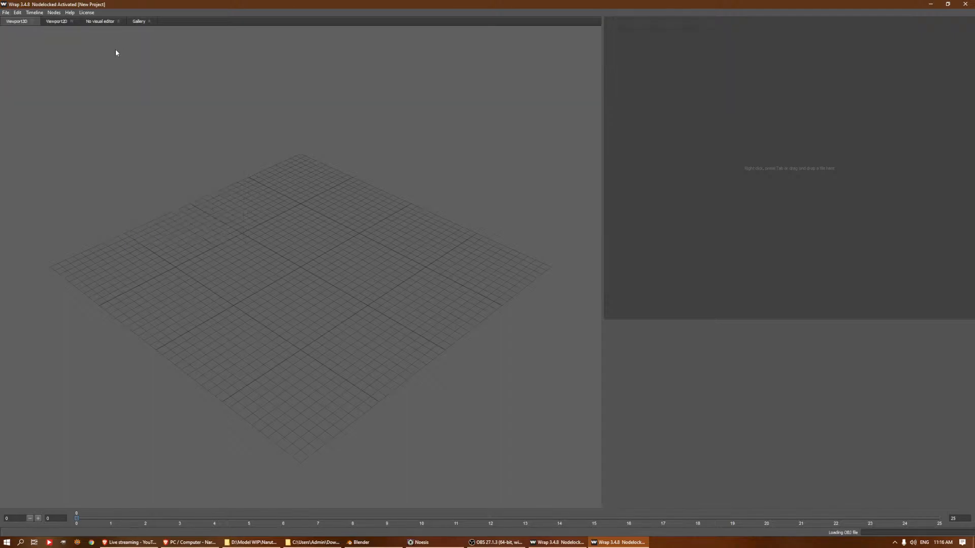
Look through the FemaleBase texture files for the LoadImage node and leave the file selection without choosing one
middle_drag(728, 115, 807, 116)
click(660, 69)
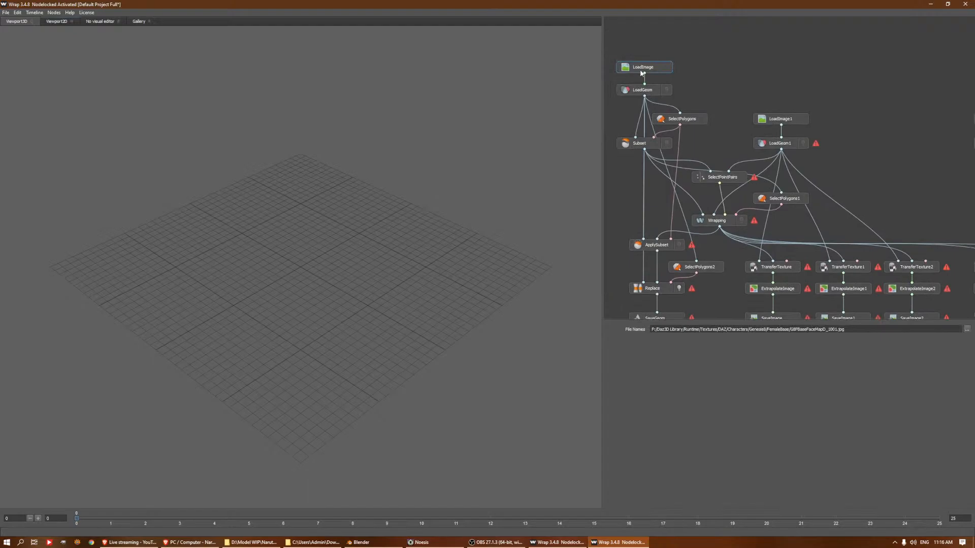
click(966, 329)
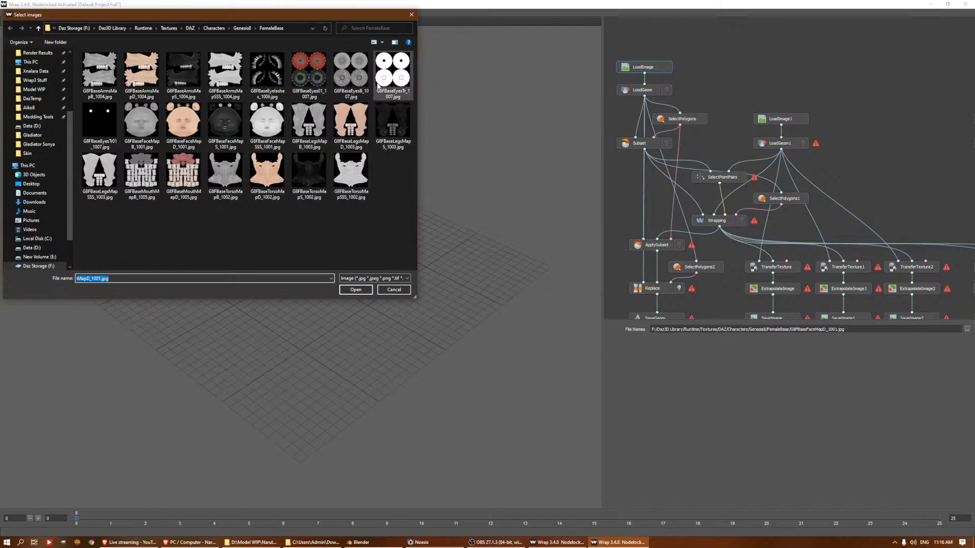
click(411, 16)
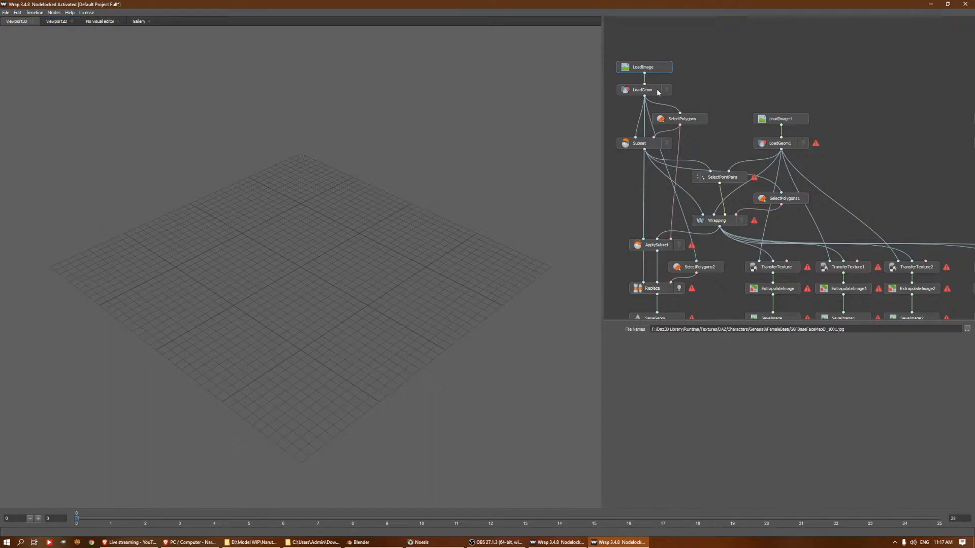
Examine the female base geometry in LoadGeom, the full-body selection in SelectPolygons, and the Subset node
click(657, 92)
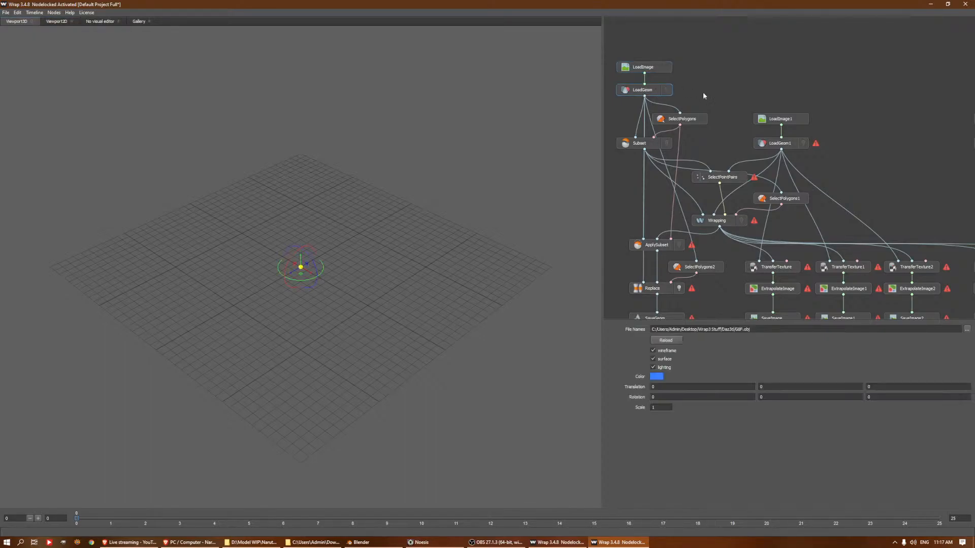
click(699, 119)
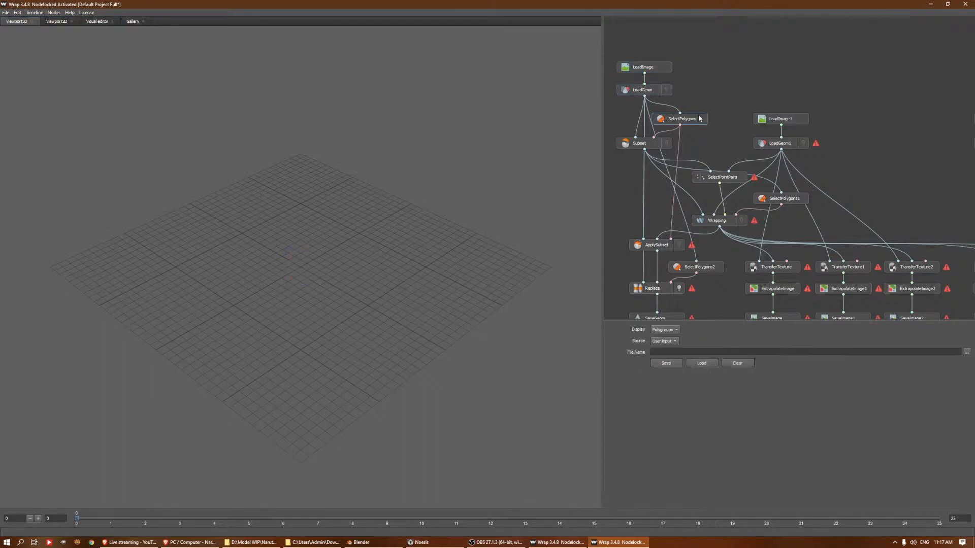
click(653, 92)
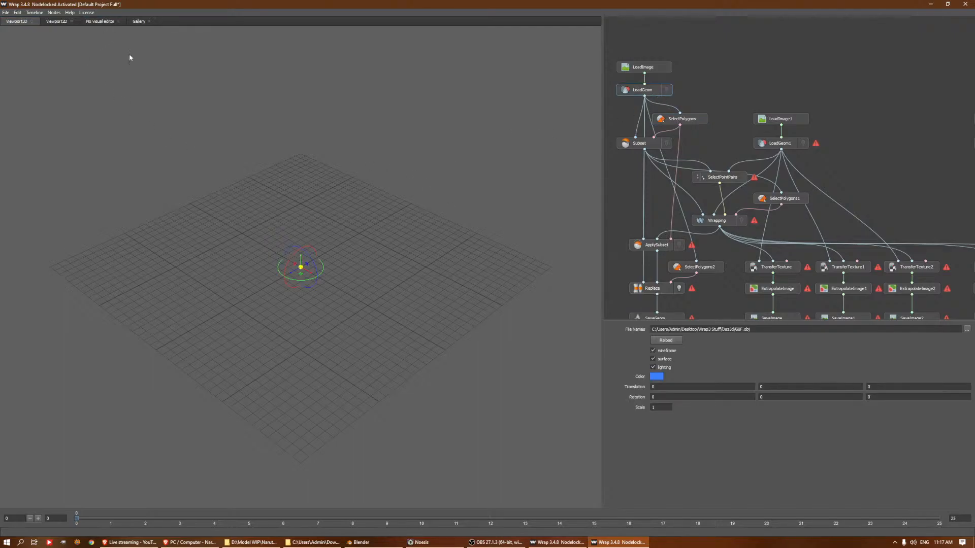
click(99, 21)
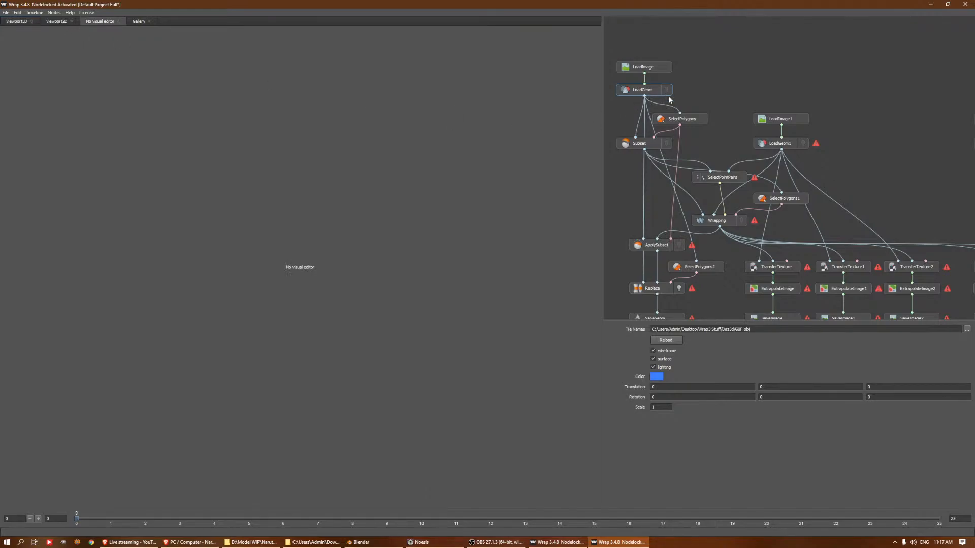
click(678, 121)
scroll(409, 156, down, 4)
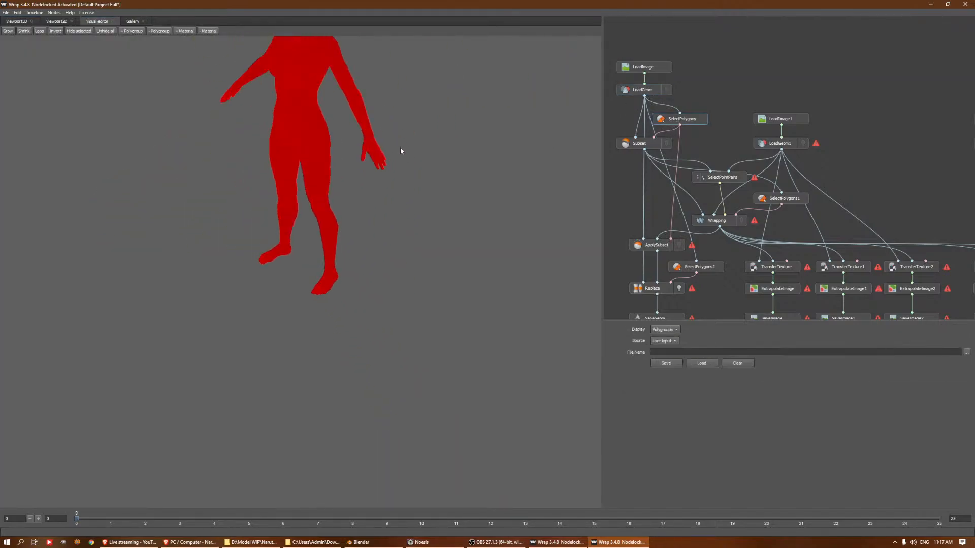
middle_drag(341, 119, 361, 239)
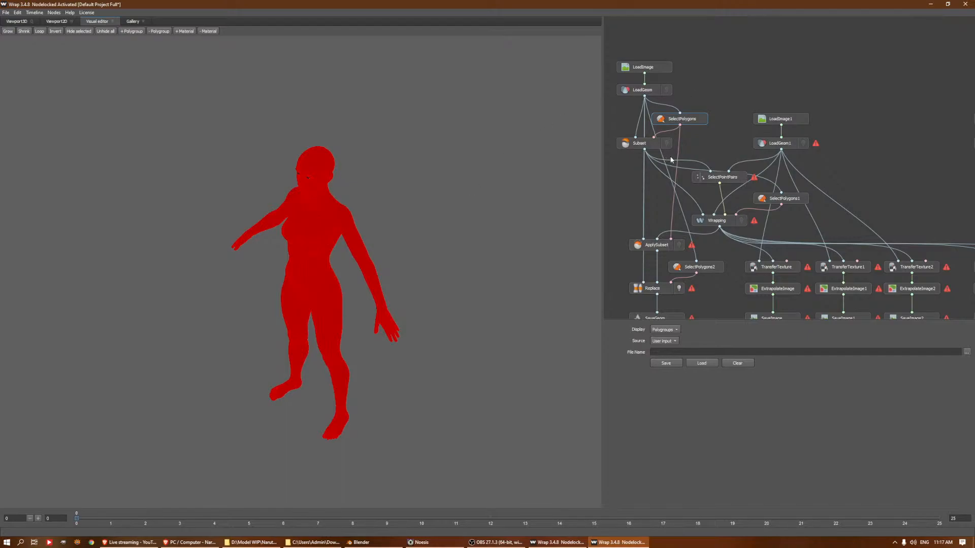
click(638, 146)
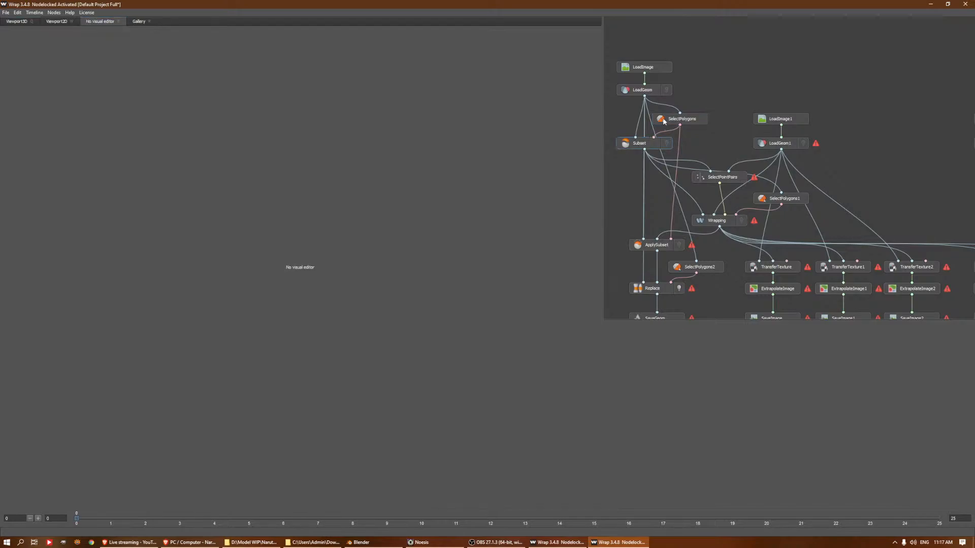
click(662, 121)
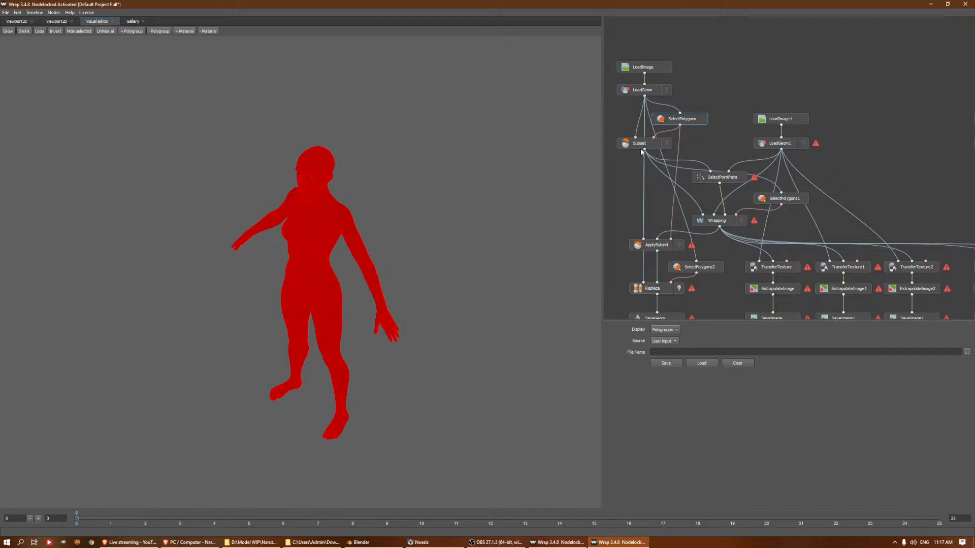
Inspect the full-body point pairs in SelectPointPairs and the body's polygroups in SelectPolygons1
click(718, 178)
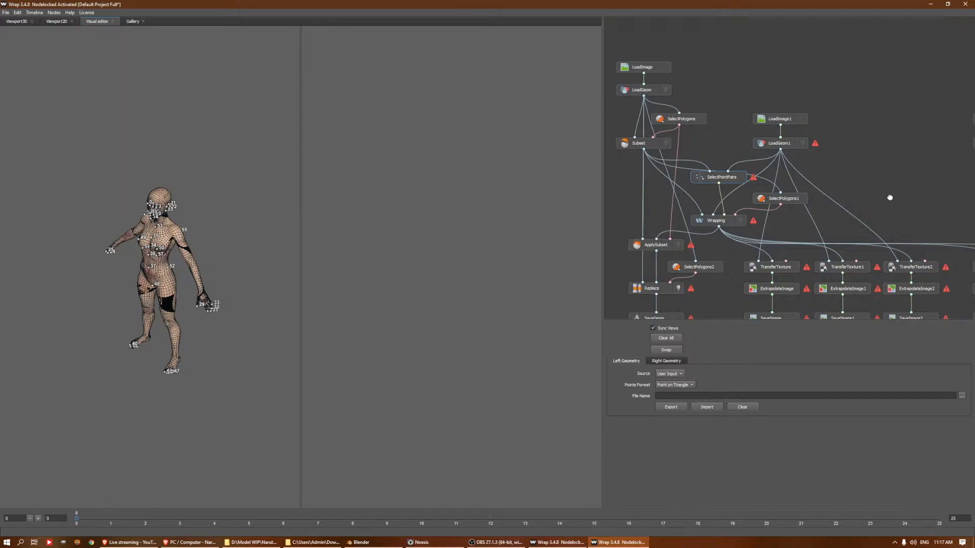
middle_drag(888, 196, 890, 134)
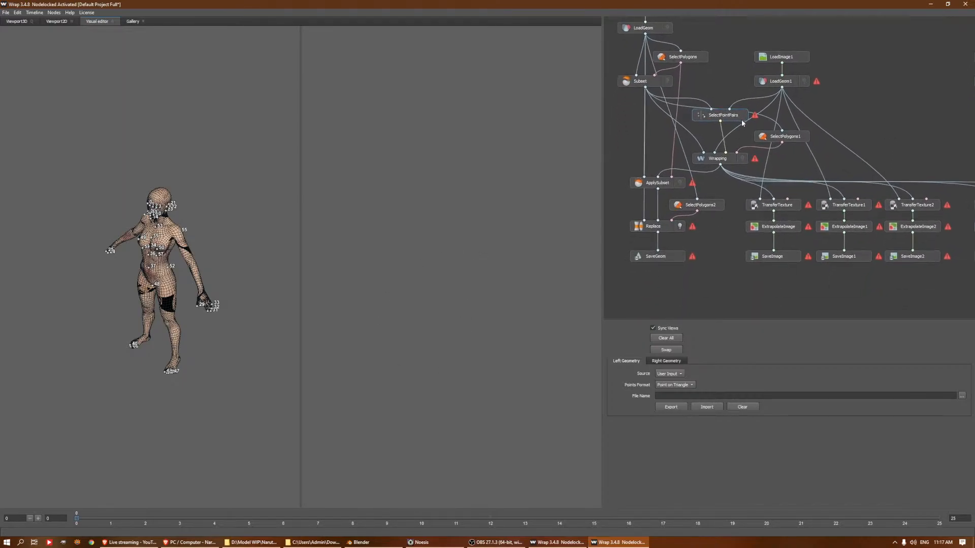
click(769, 142)
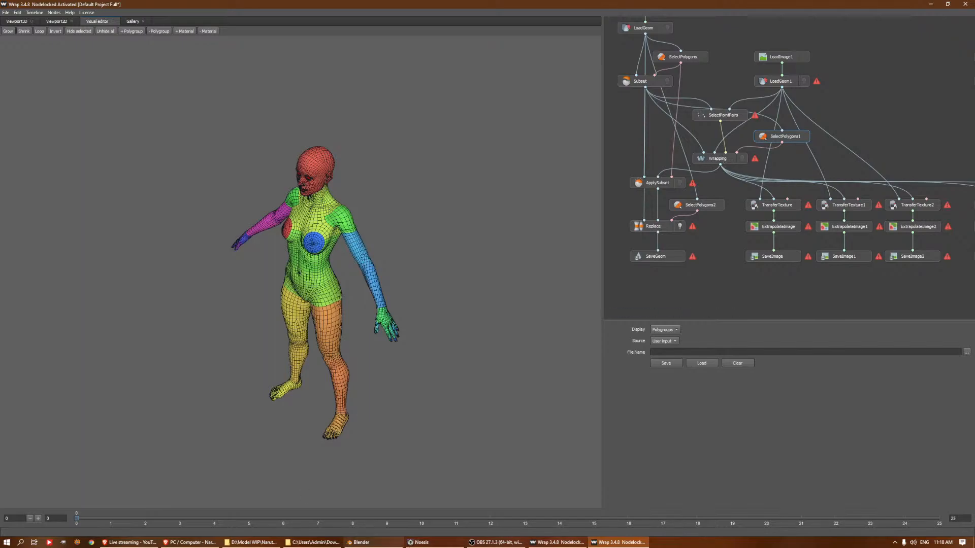
Return to the Default Project Male window and compare the scalp selection in SelectPolygons1 with the head in the Wrapping node
click(557, 542)
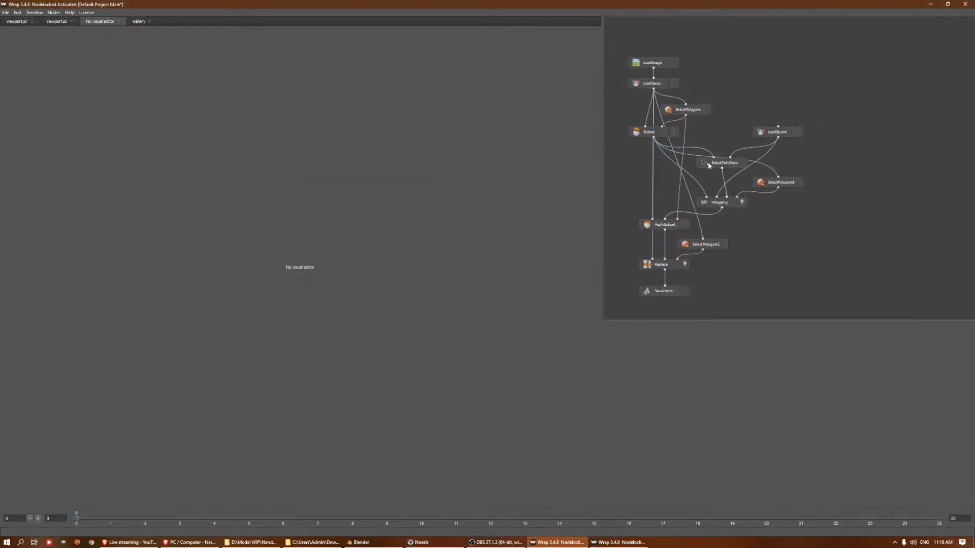
click(789, 183)
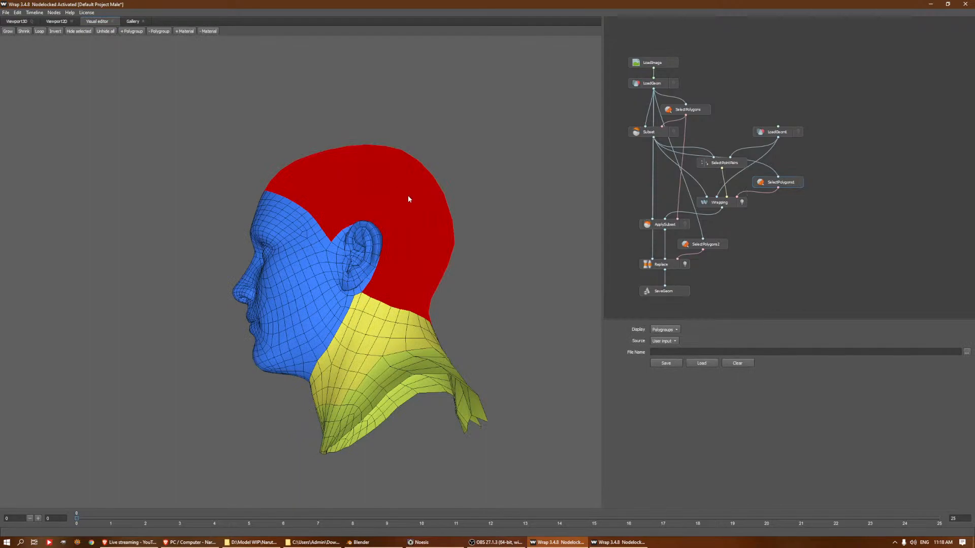
click(708, 205)
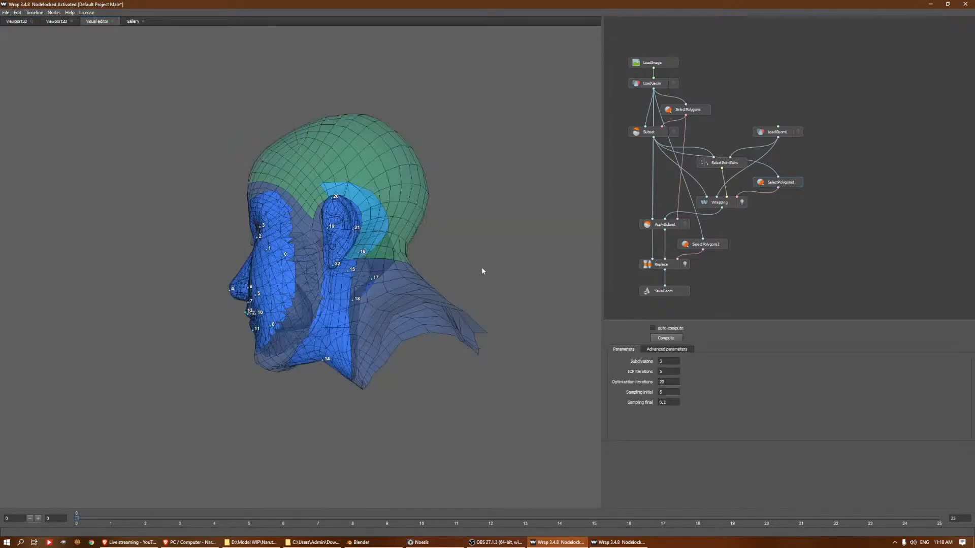
drag(257, 139, 354, 168)
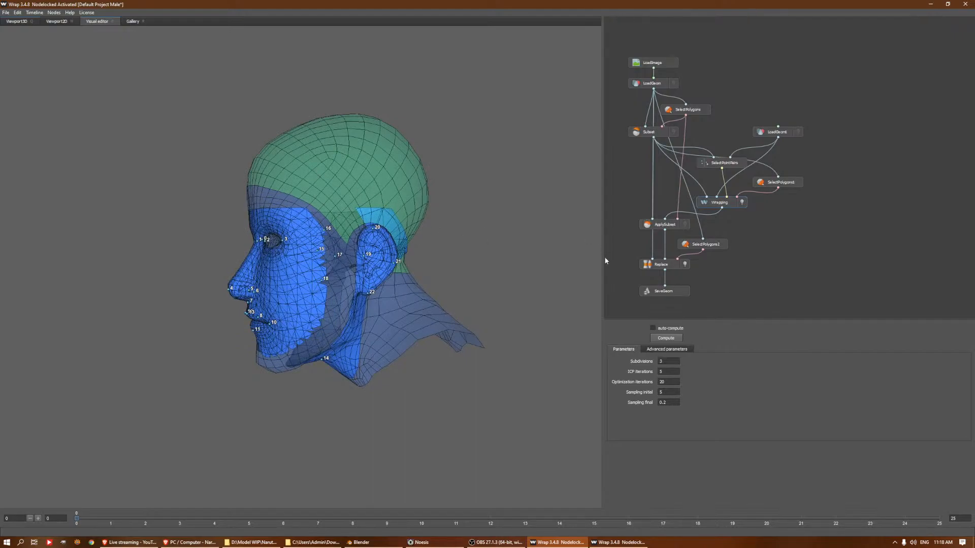
Review the head and neck selection on the male body in SelectPolygons and the facial point pairs in SelectPointPairs
click(648, 226)
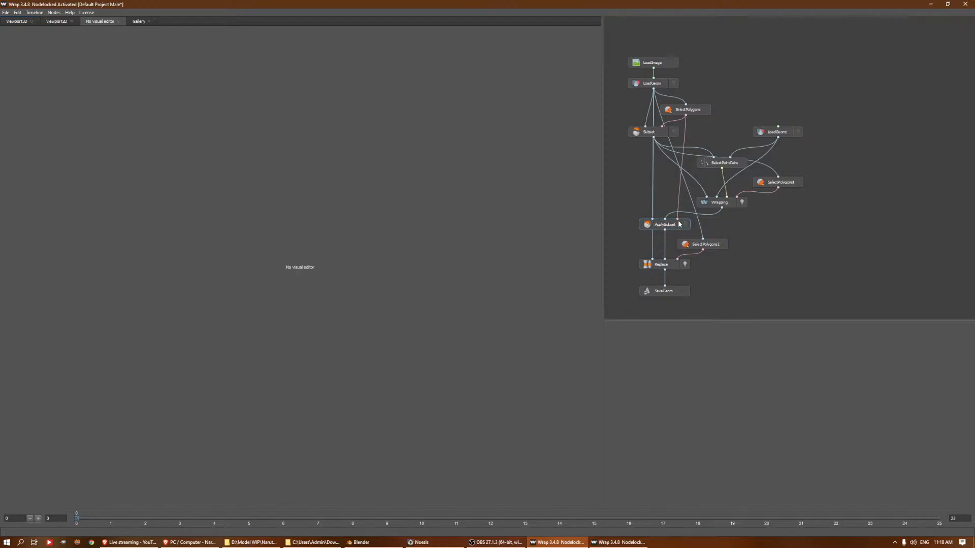
click(657, 86)
click(682, 110)
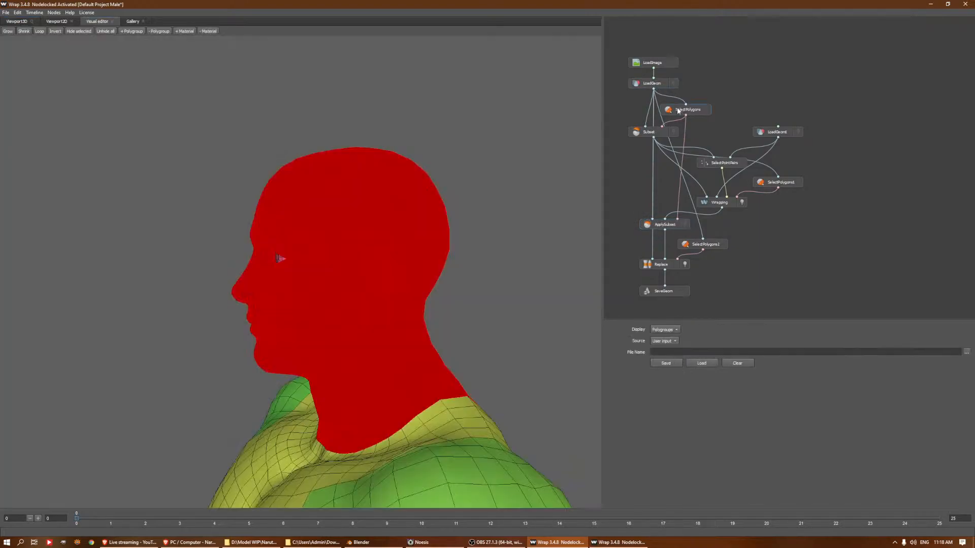
drag(395, 281, 540, 202)
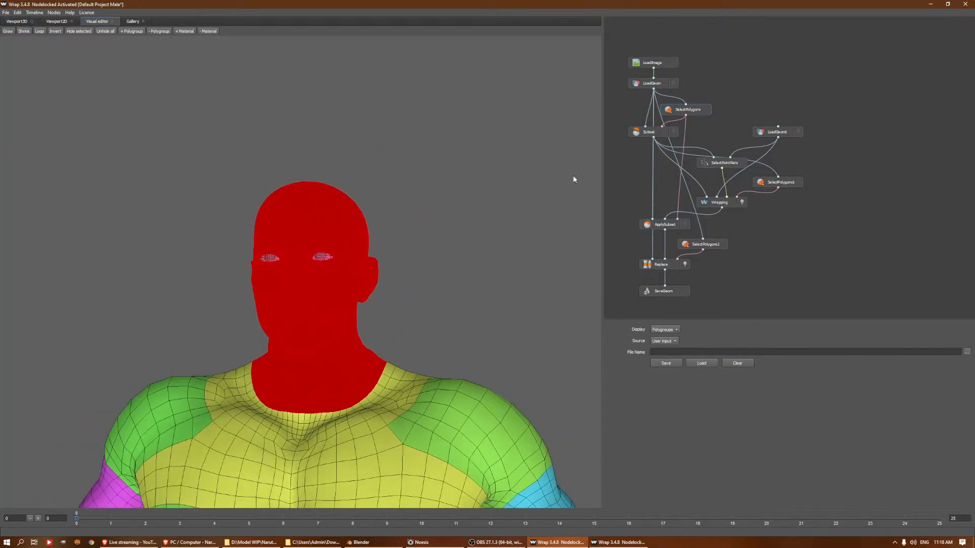
scroll(510, 239, down, 7)
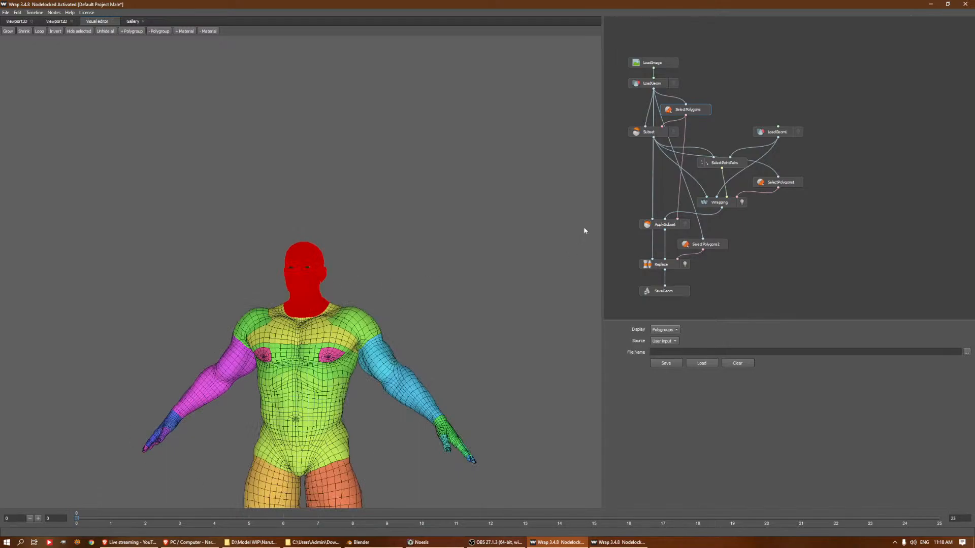
click(730, 164)
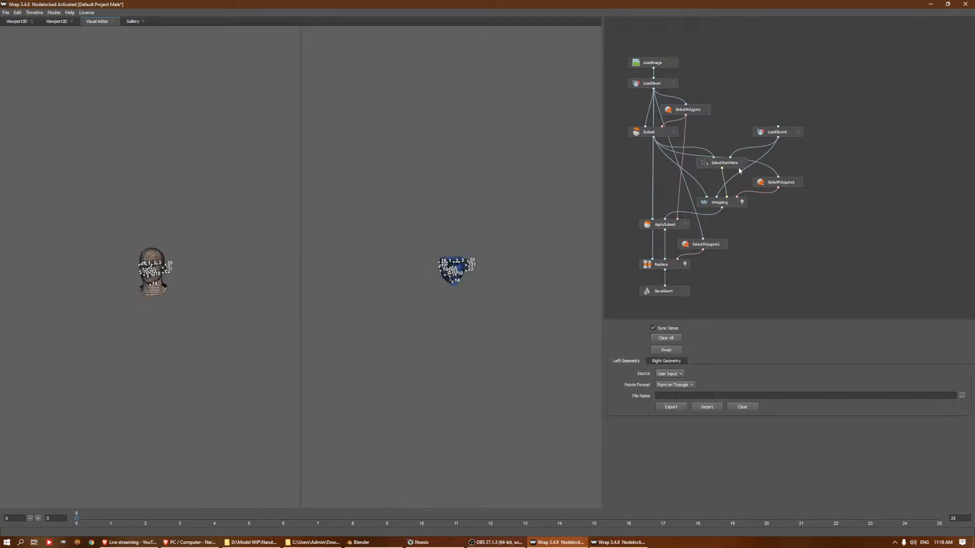
Review the ApplySubset, SelectPolygons2, Replace and LoadGeom nodes that put the wrapped head back on the full male body
click(668, 228)
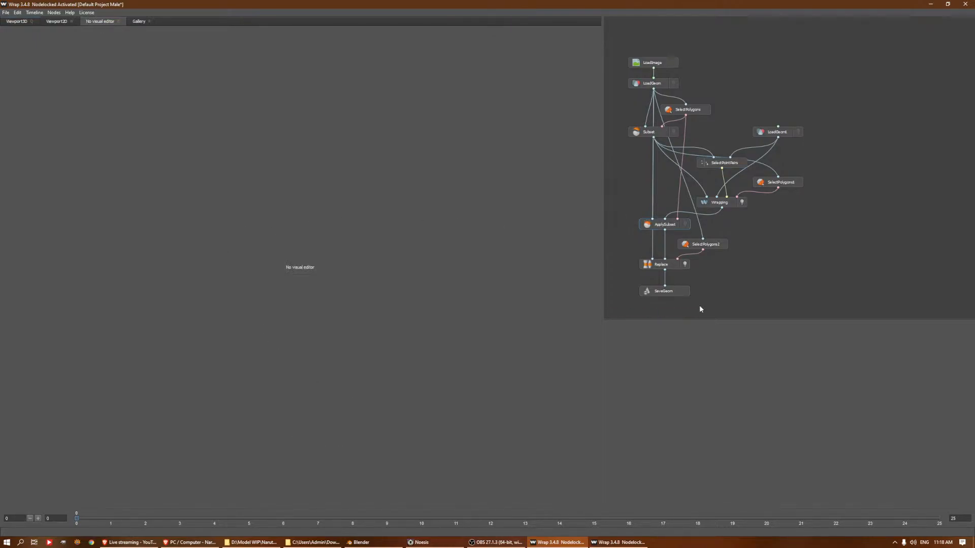
click(693, 247)
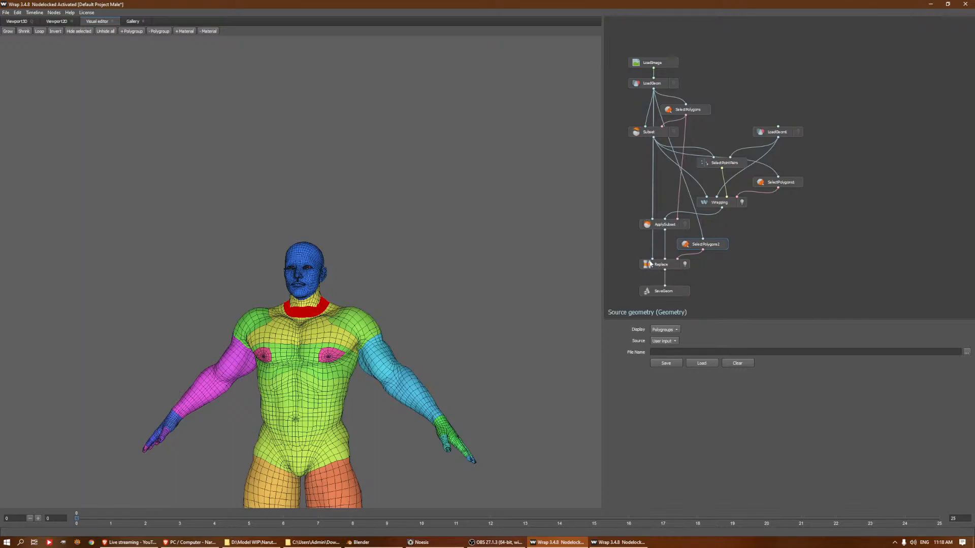
click(671, 265)
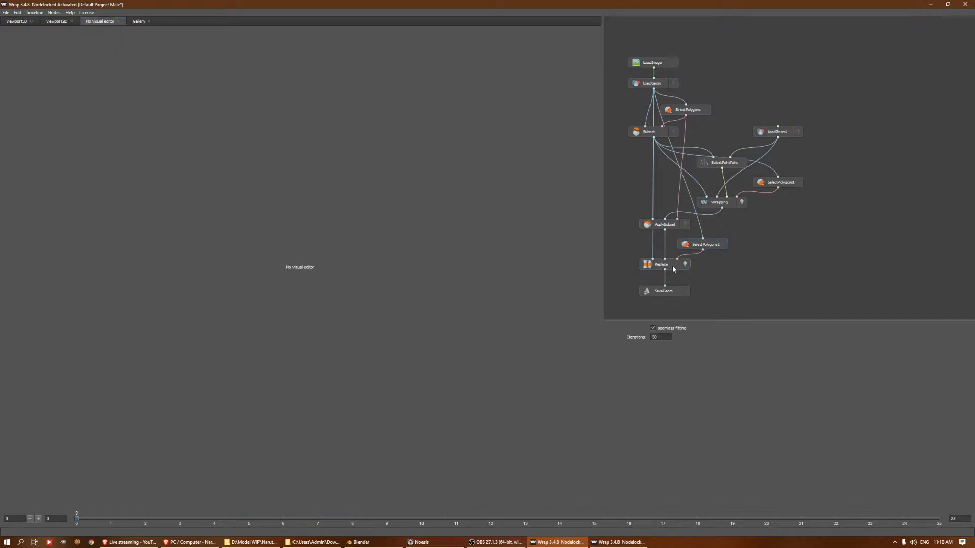
click(670, 244)
click(648, 87)
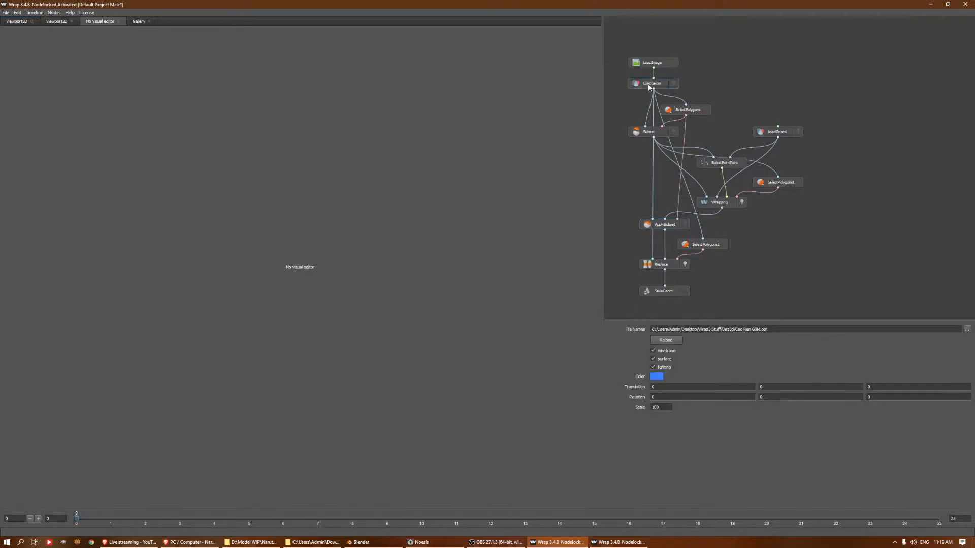
click(669, 264)
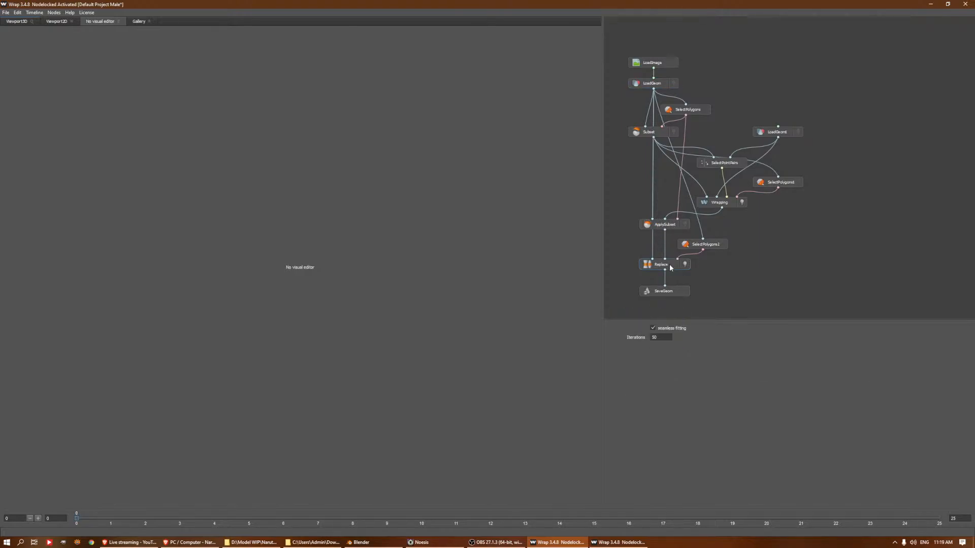
click(656, 84)
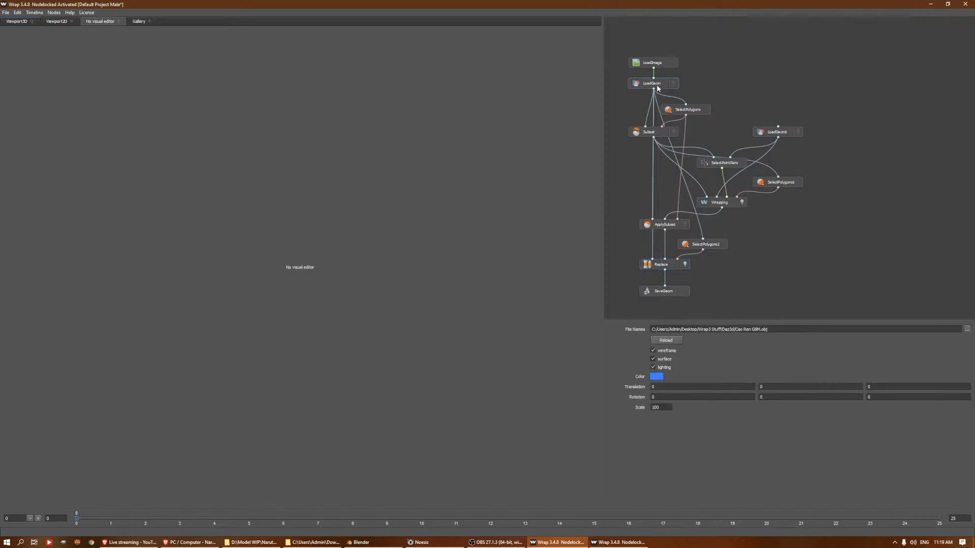
click(670, 225)
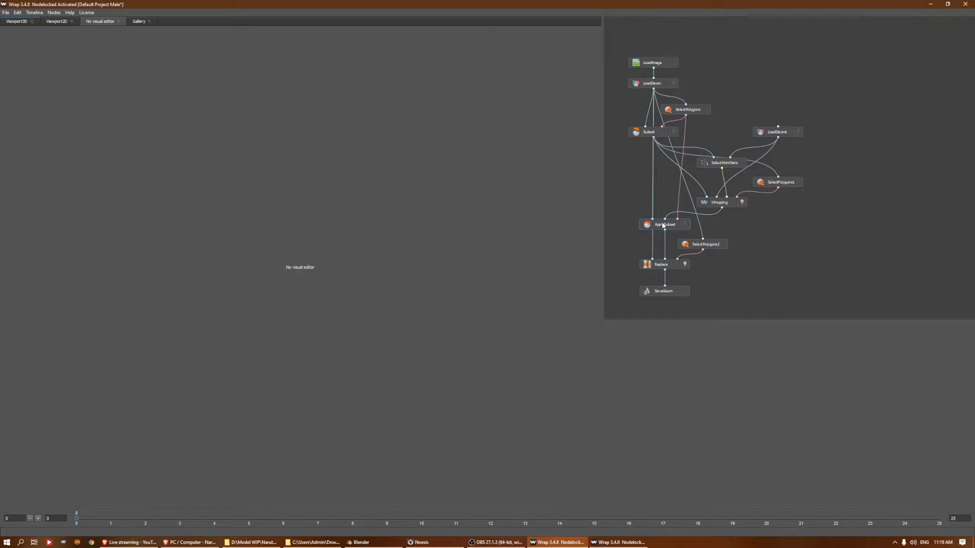
Examine the neck selection on the male body in SelectPolygons2 from the side and the polygroups available to add
click(689, 249)
drag(478, 278, 382, 285)
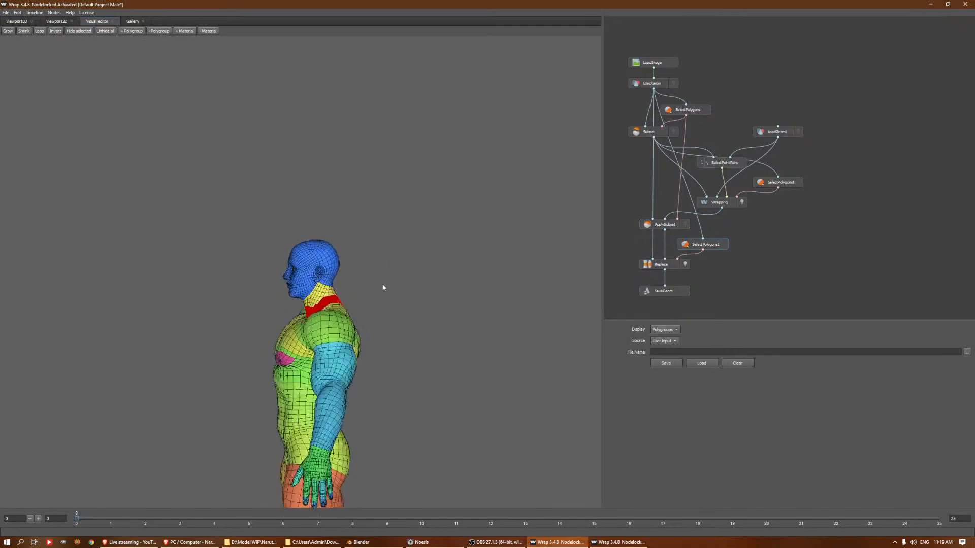
scroll(378, 303, up, 4)
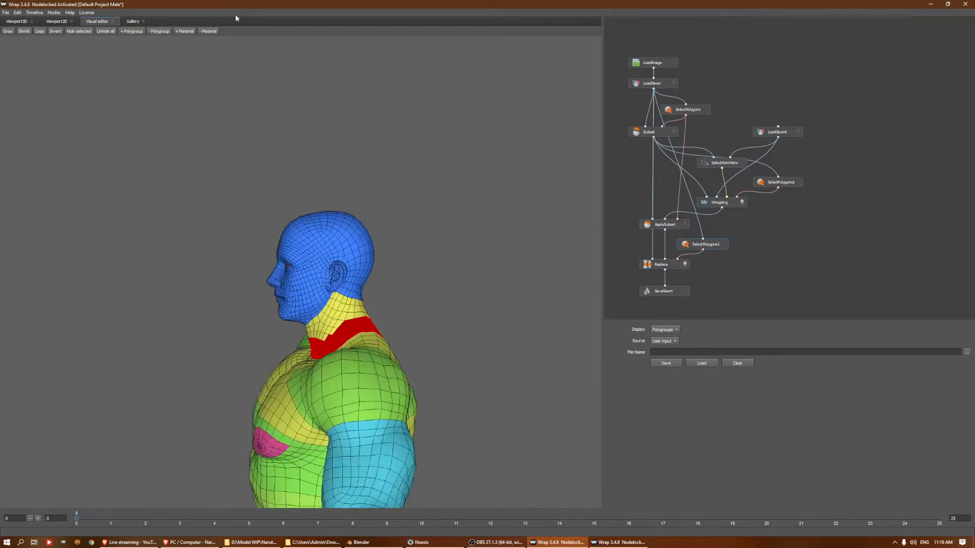
click(141, 33)
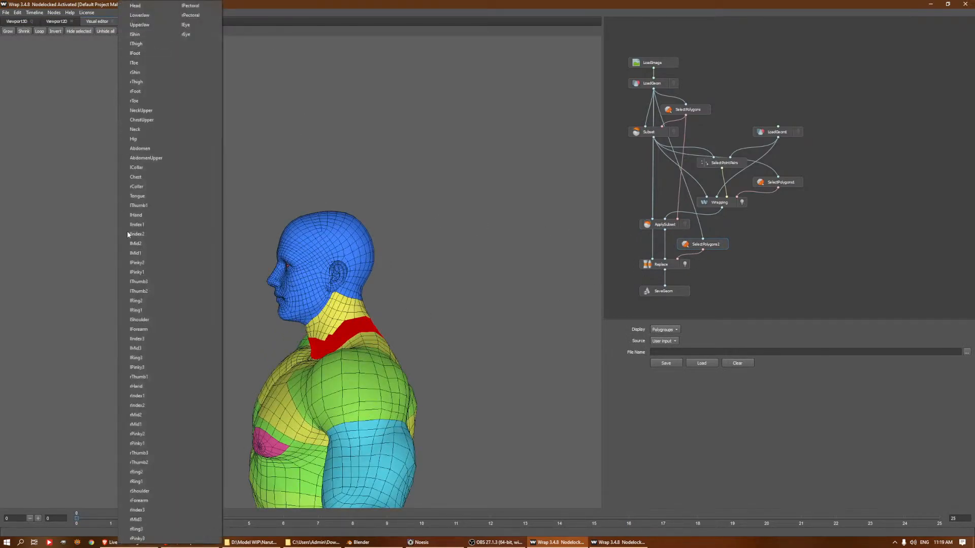
click(448, 167)
Display the Replace node's result in 3D and inspect the seam at the back of the neck
click(671, 266)
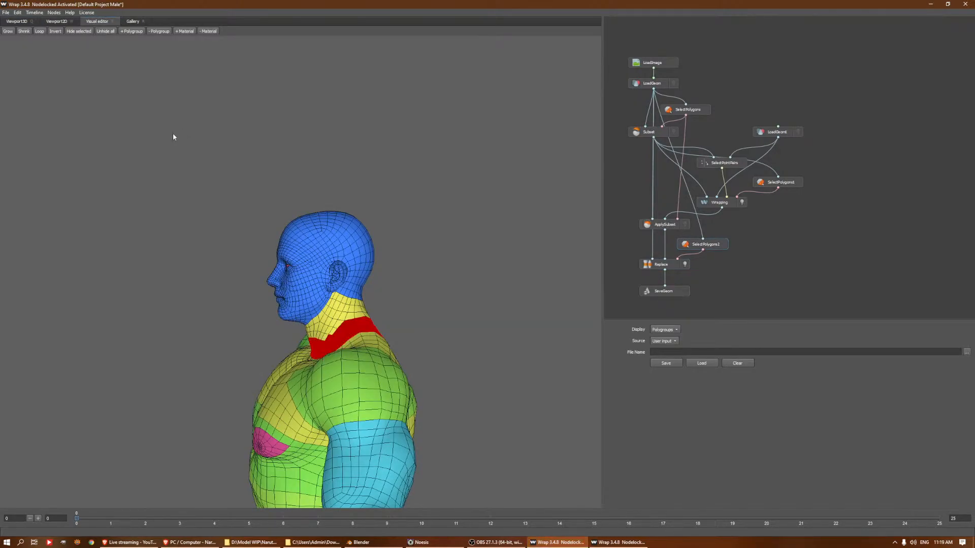
click(658, 263)
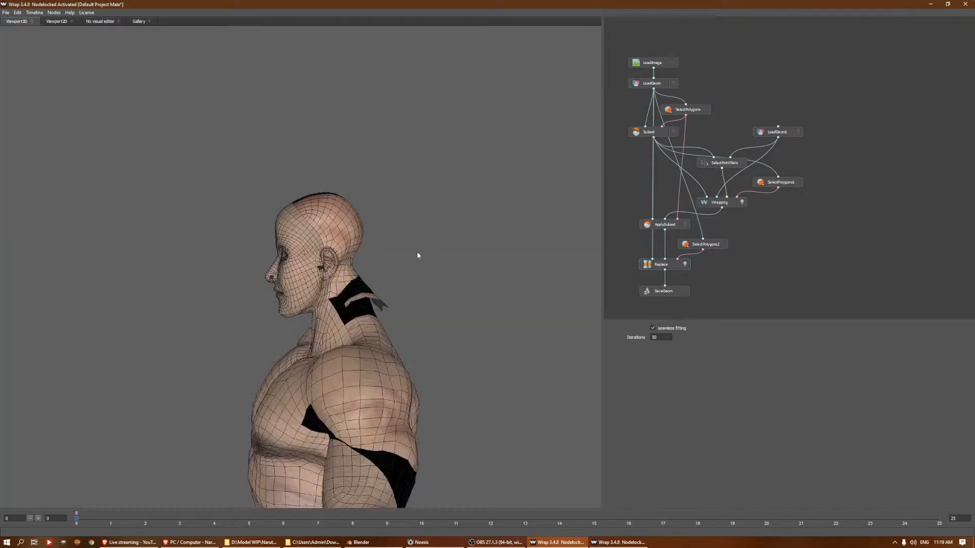
drag(379, 255, 505, 257)
scroll(431, 280, up, 3)
click(740, 202)
drag(411, 355, 366, 293)
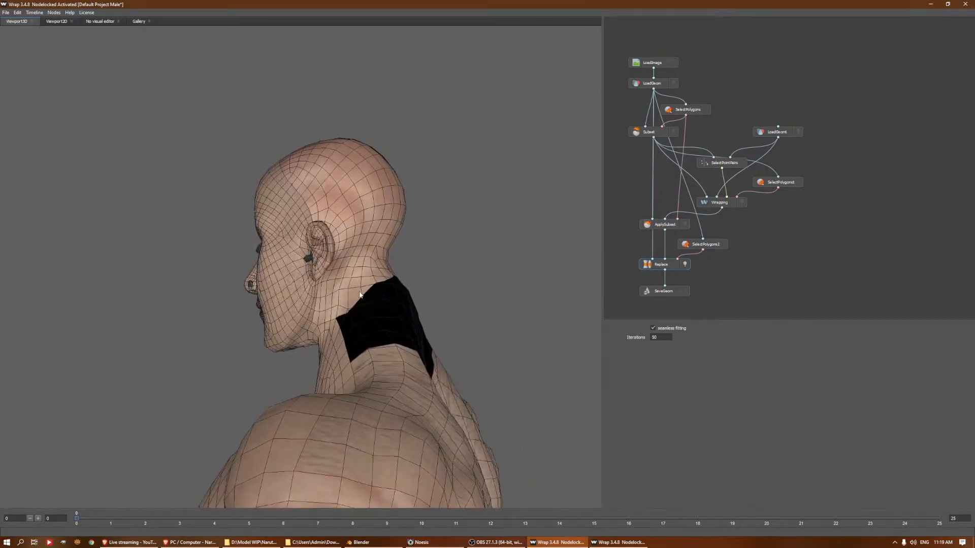
Add the NeckUpper polygroup to the SelectPolygons2 selection and check the neck in the Replace result
click(717, 247)
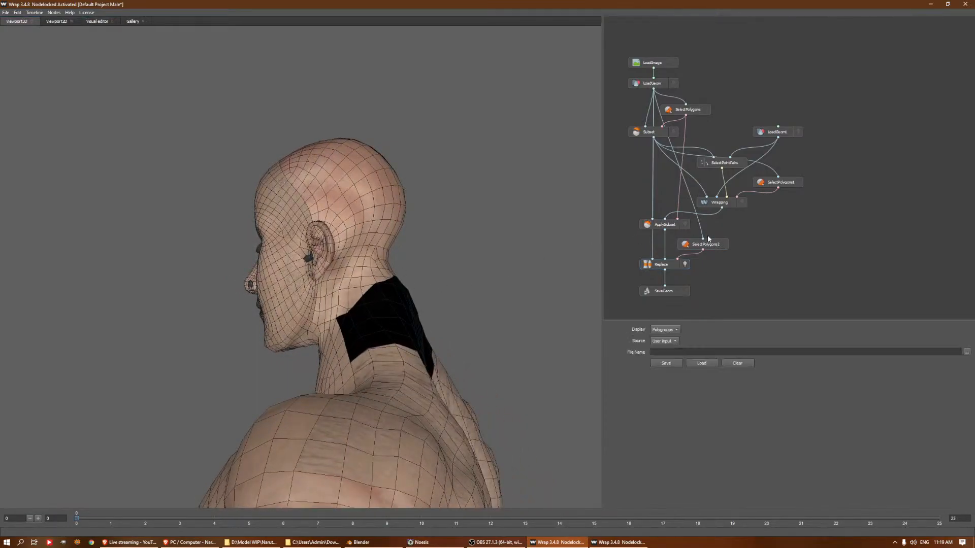
click(97, 21)
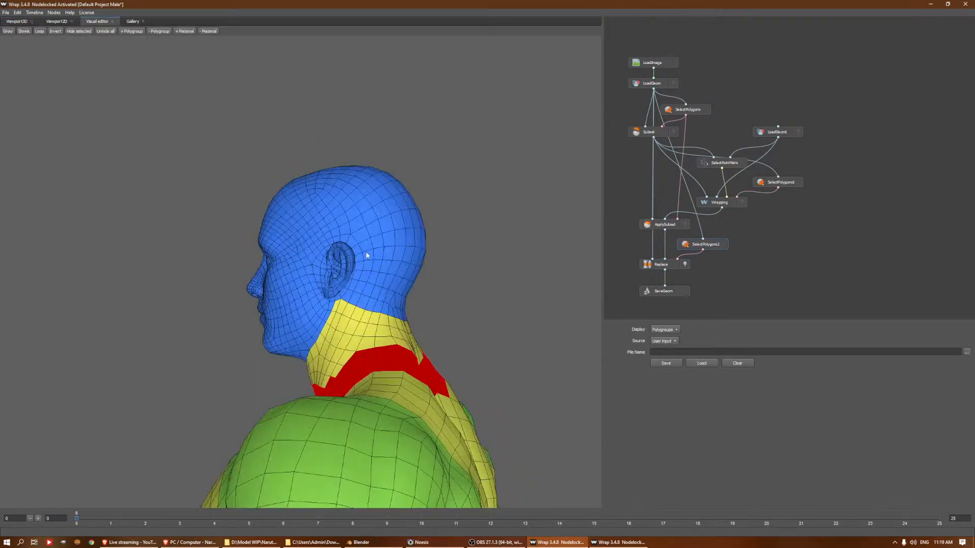
click(133, 31)
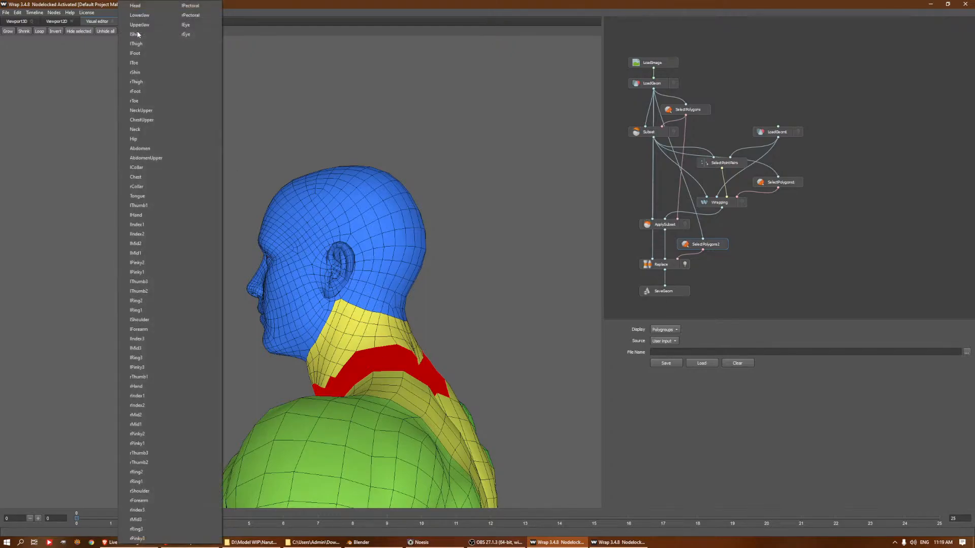
click(145, 112)
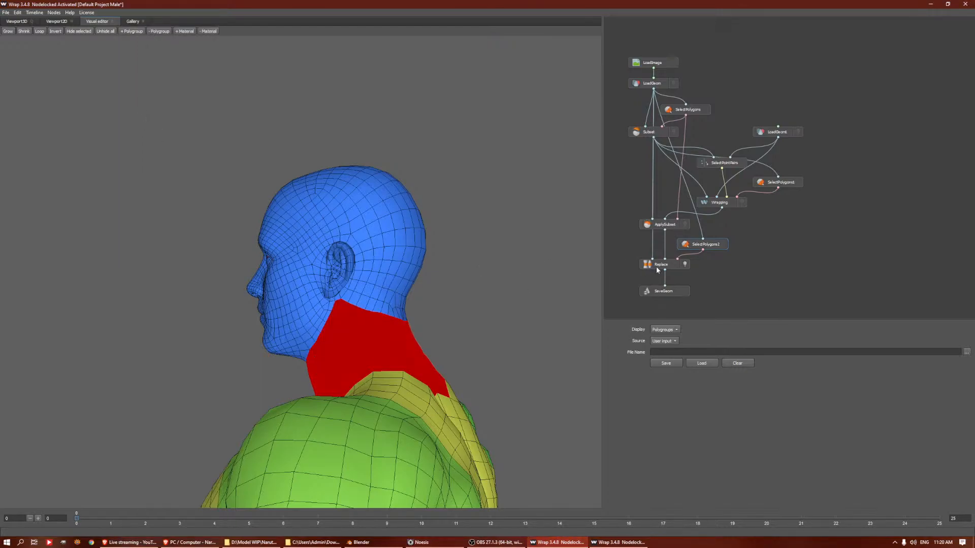
click(656, 267)
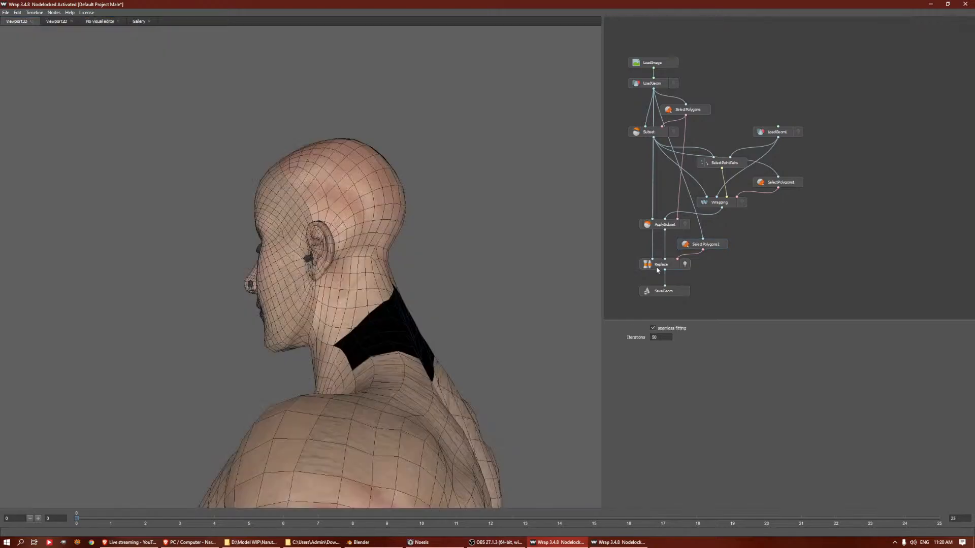
drag(396, 292, 410, 271)
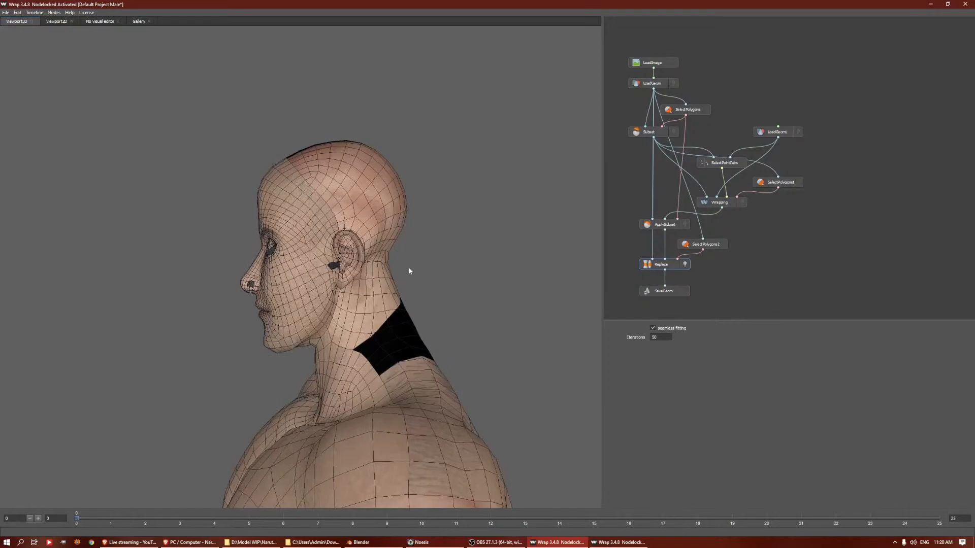
Add the Ears material to the SelectPolygons2 selection
click(713, 245)
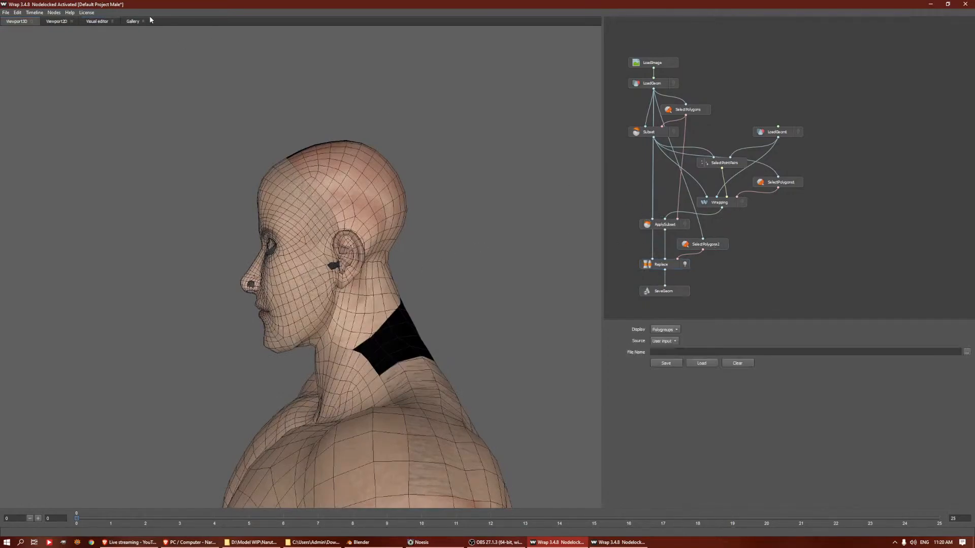
click(99, 23)
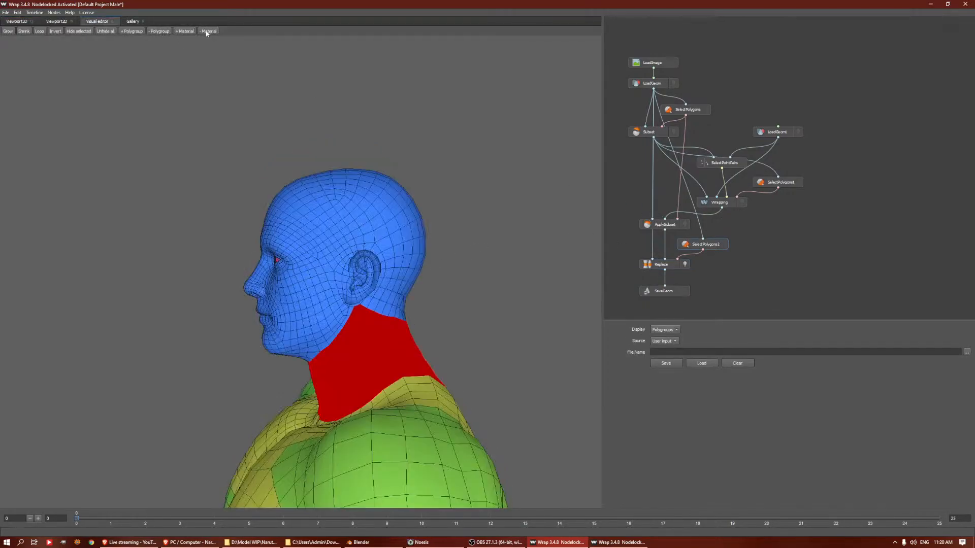
click(184, 32)
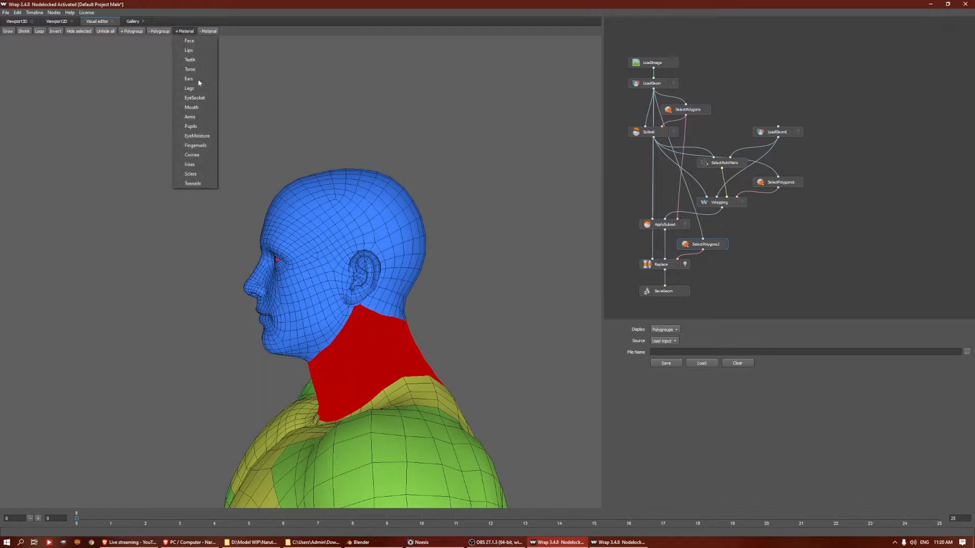
click(194, 80)
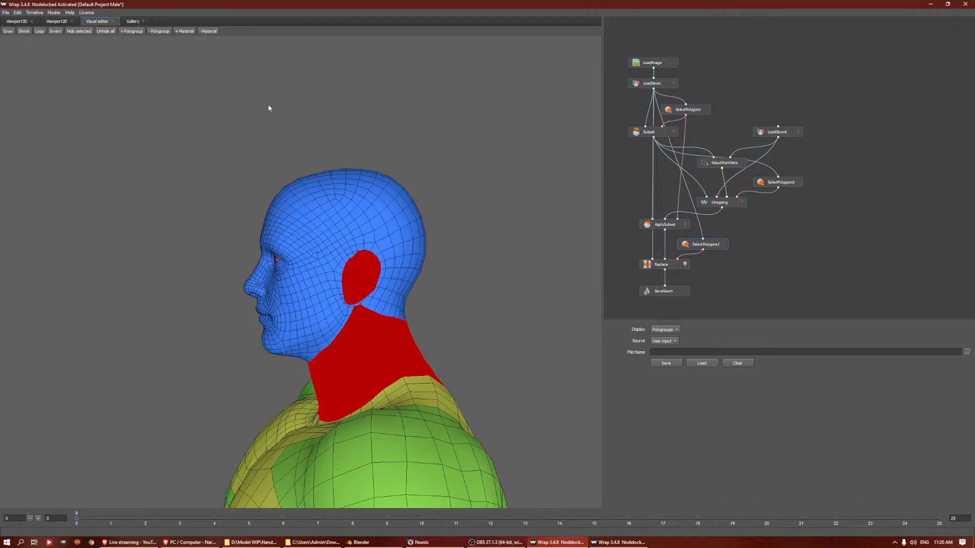
drag(294, 242, 375, 231)
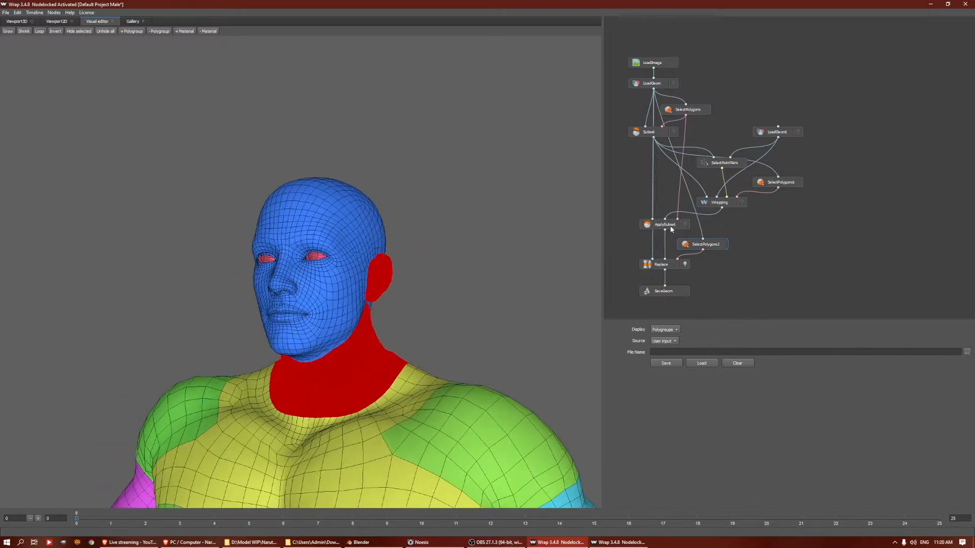
Inspect the ears, neck, eyes and nostrils of the head in the Replace result
click(666, 262)
key(F1)
drag(369, 286, 361, 297)
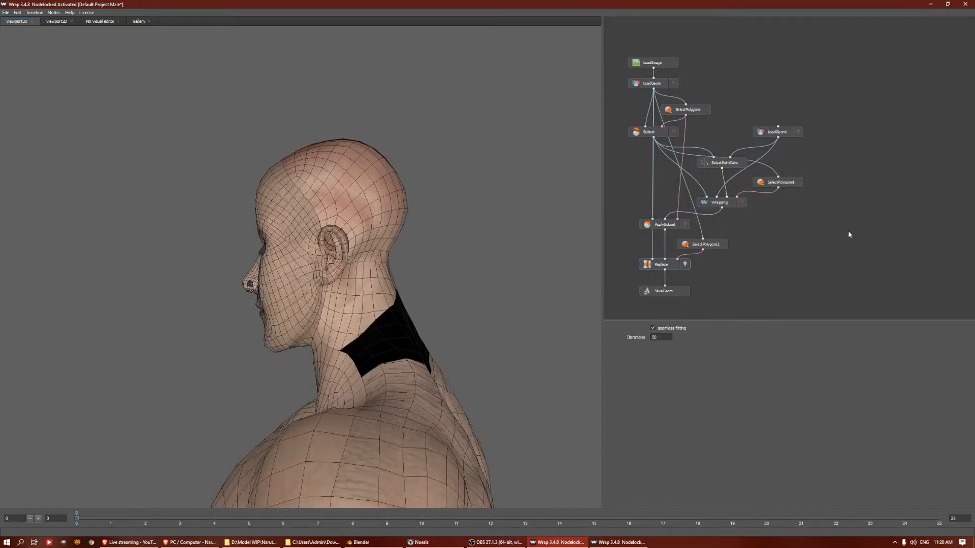
drag(350, 329, 420, 331)
right_drag(357, 280, 381, 243)
drag(381, 244, 399, 191)
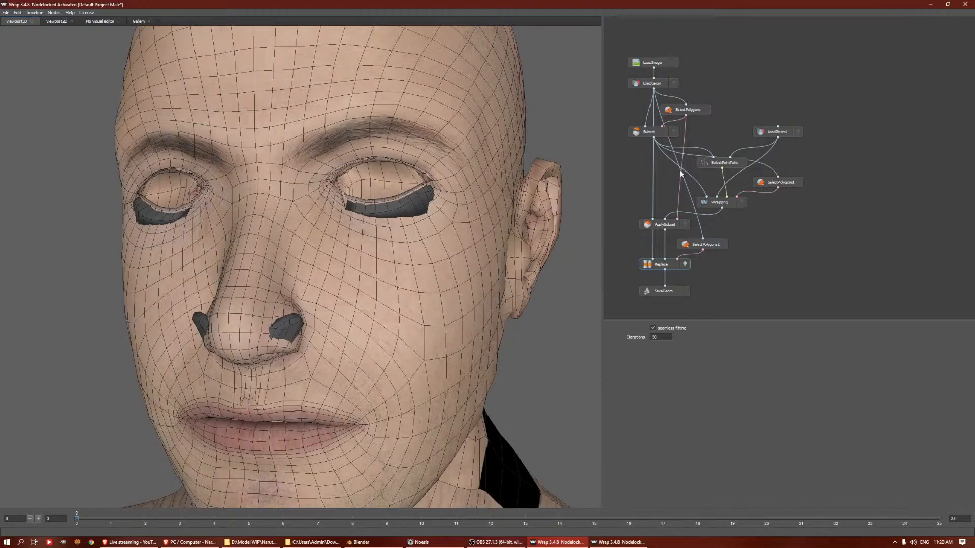
Add the eye socket material to the SelectPolygons2 selection and display the updated Replace result
click(712, 247)
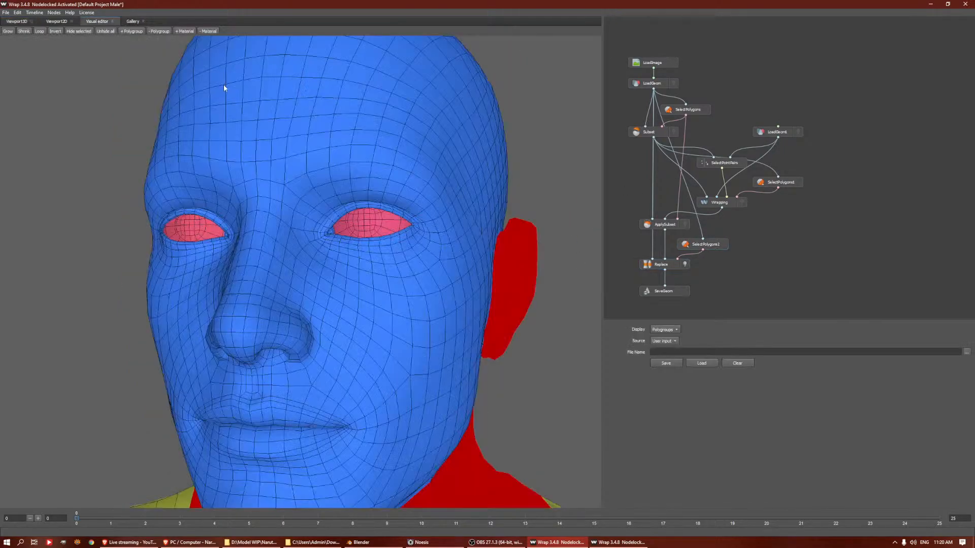
click(185, 31)
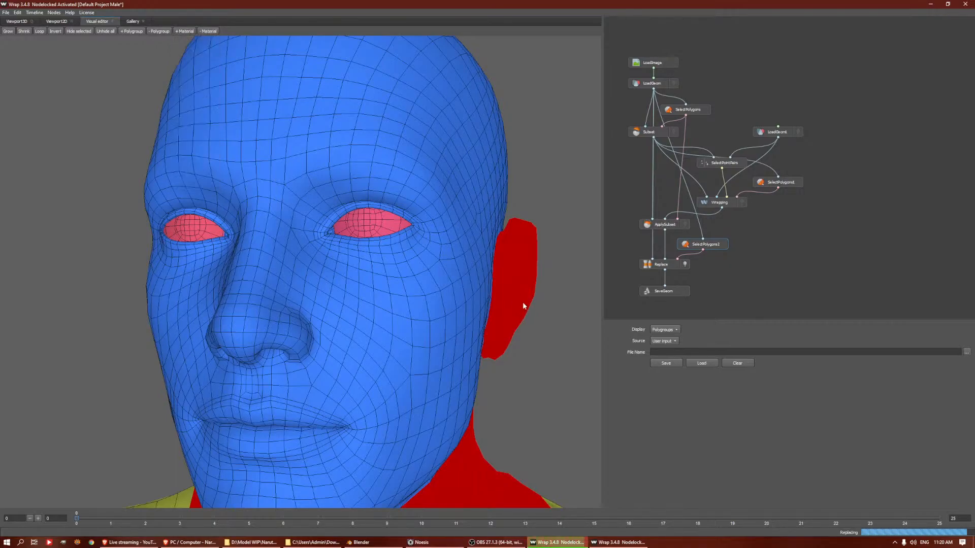
click(674, 225)
click(683, 264)
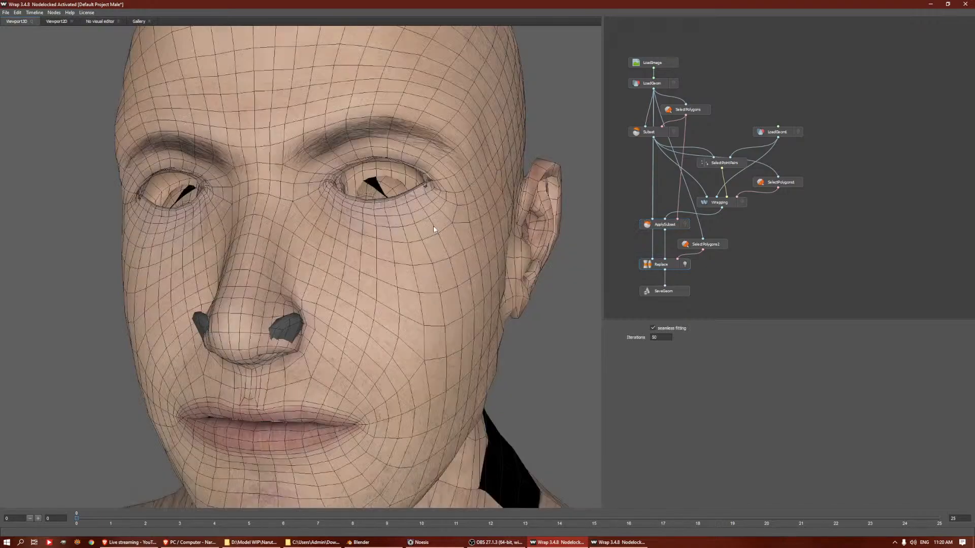
Inspect the replaced head from the side and front, and review the output file settings in SaveGeom
scroll(434, 226, down, 4)
drag(438, 227, 359, 230)
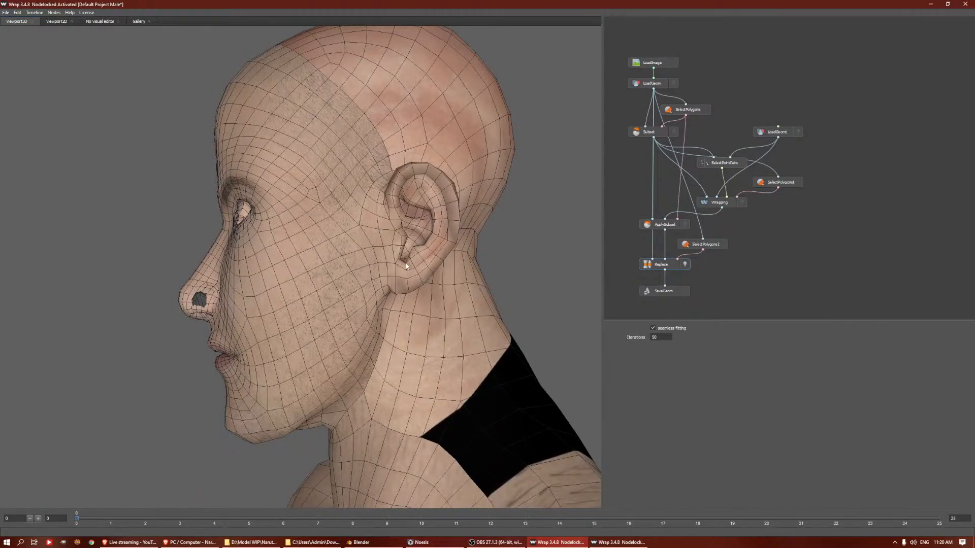
scroll(407, 265, down, 3)
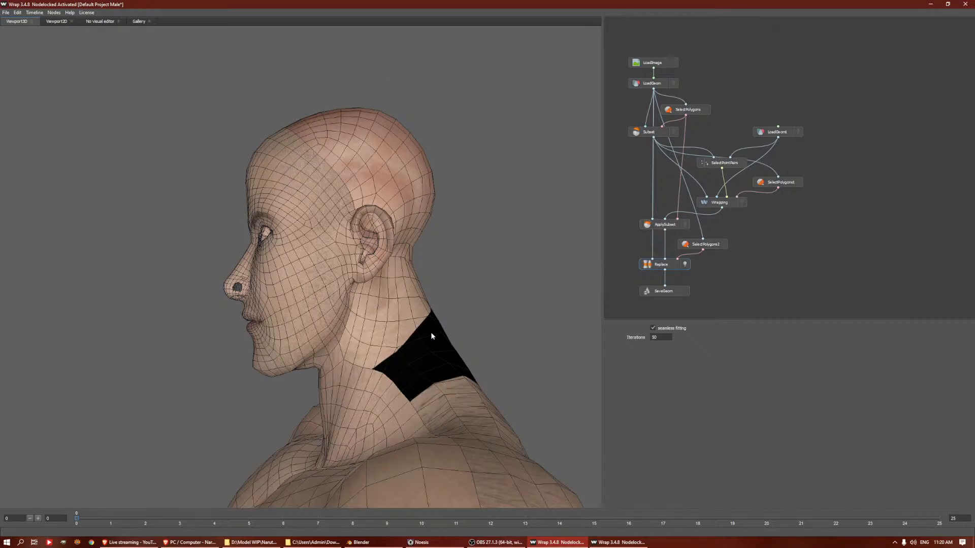
drag(431, 333, 541, 326)
mouse_move(400, 304)
right_down()
mouse_move(407, 337)
mouse_move(404, 318)
right_up()
click(660, 291)
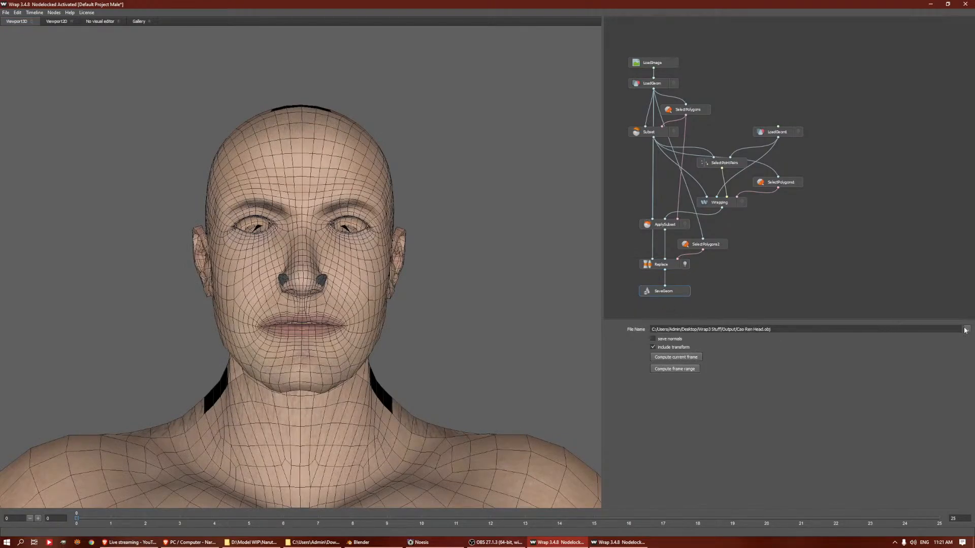
Switch to the Default Project Full window and review the settings of its TransferTexture and LoadGeom1 nodes
click(618, 542)
middle_drag(766, 290, 725, 291)
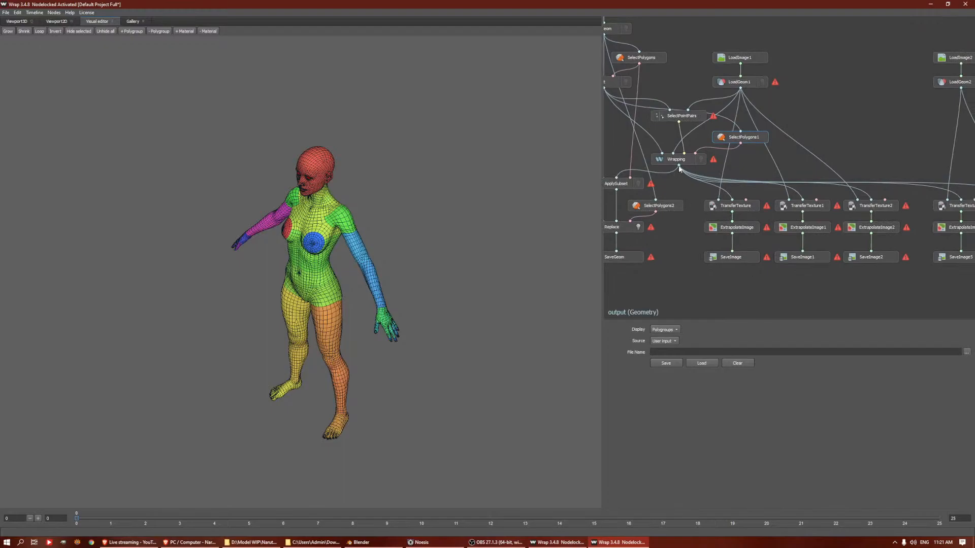
click(724, 208)
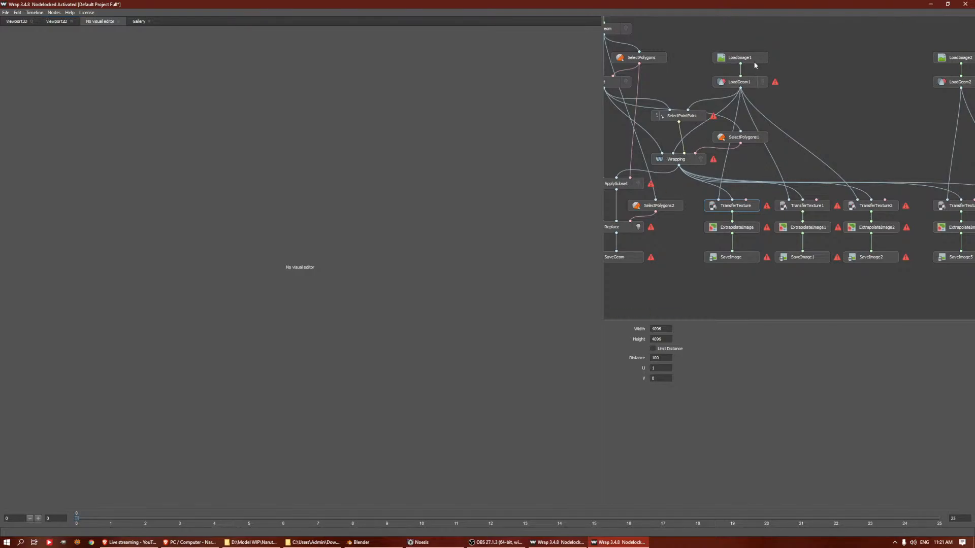
click(747, 82)
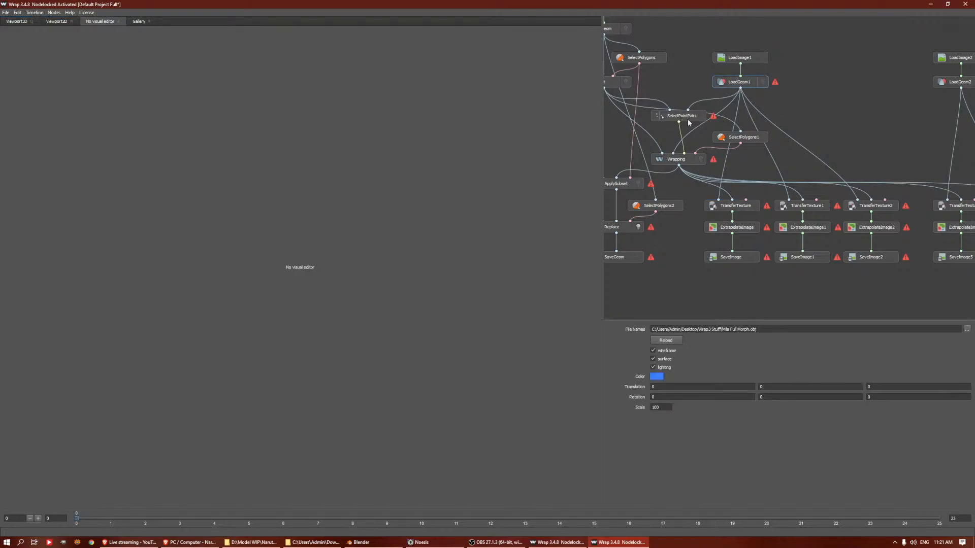
Review the Replace, ExtrapolateImage and TransferTexture nodes downstream of the Wrapping node
middle_drag(733, 99, 799, 124)
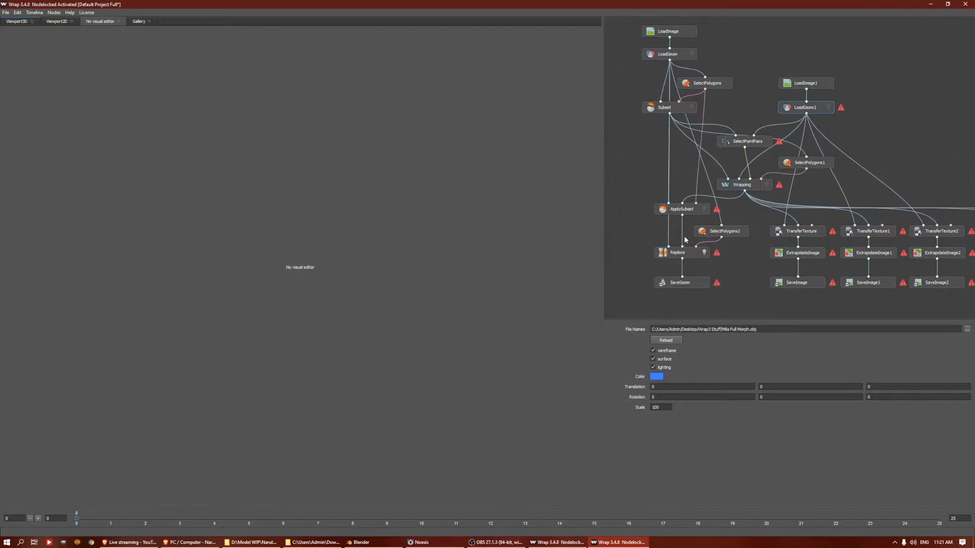
middle_drag(806, 235, 732, 188)
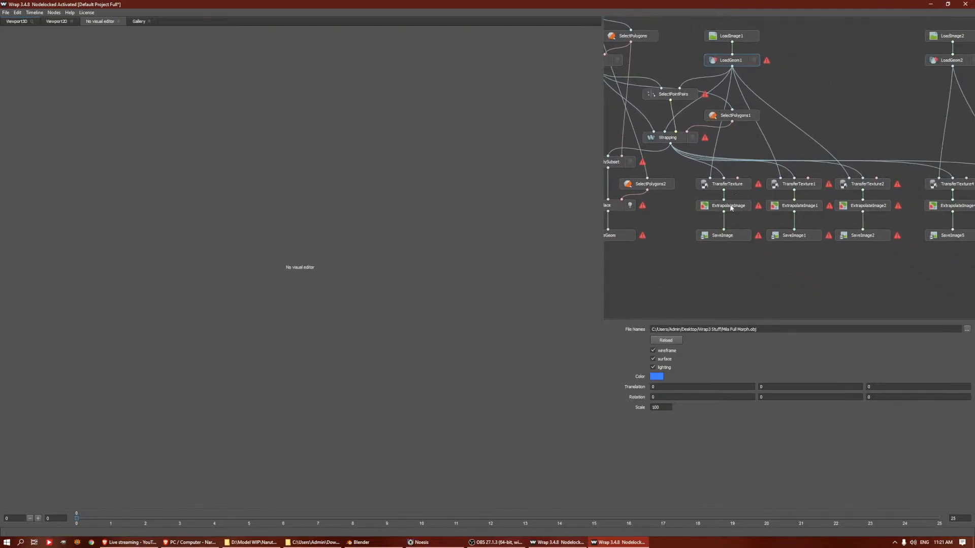
click(619, 237)
click(742, 207)
click(734, 185)
Browse the image files available for the LoadImage1 node without choosing a new one
click(747, 38)
click(967, 329)
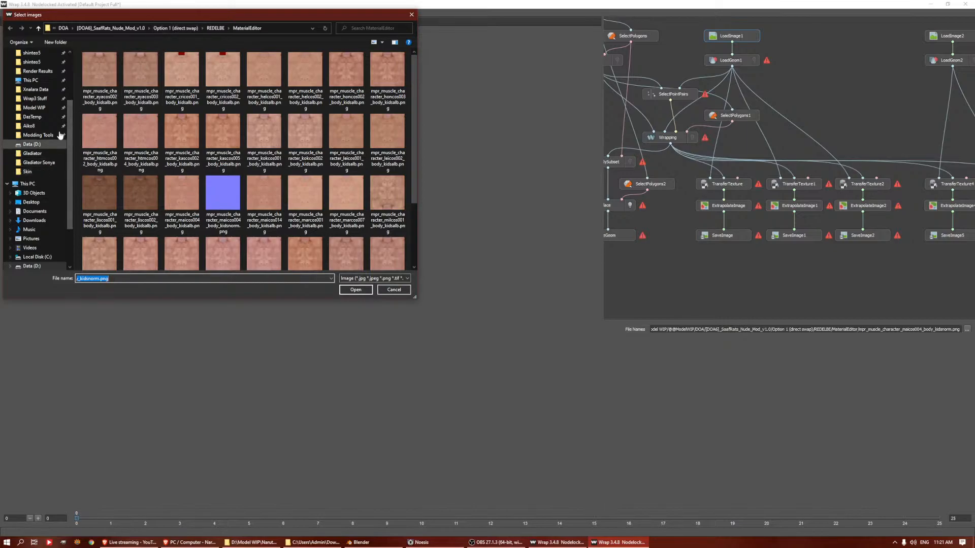
scroll(72, 74, up, 1)
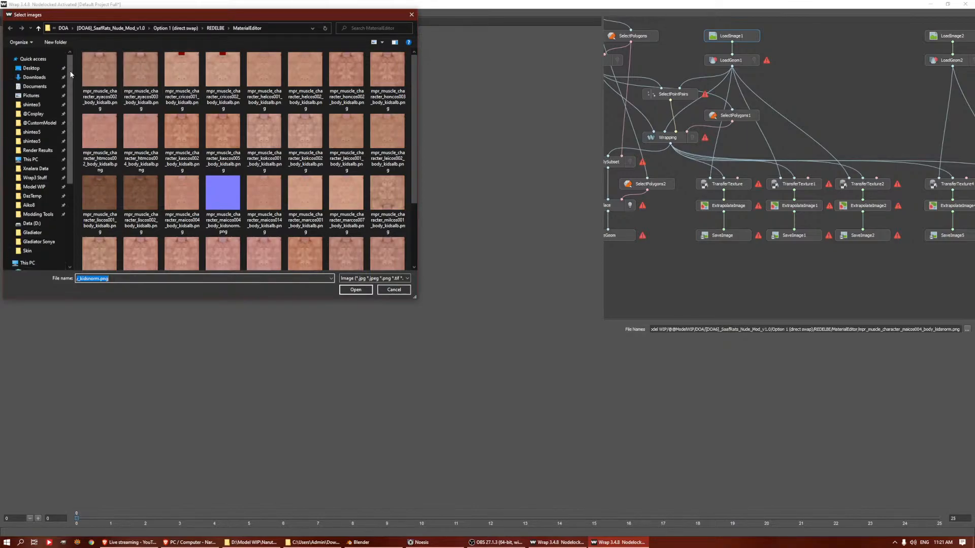
scroll(61, 96, up, 1)
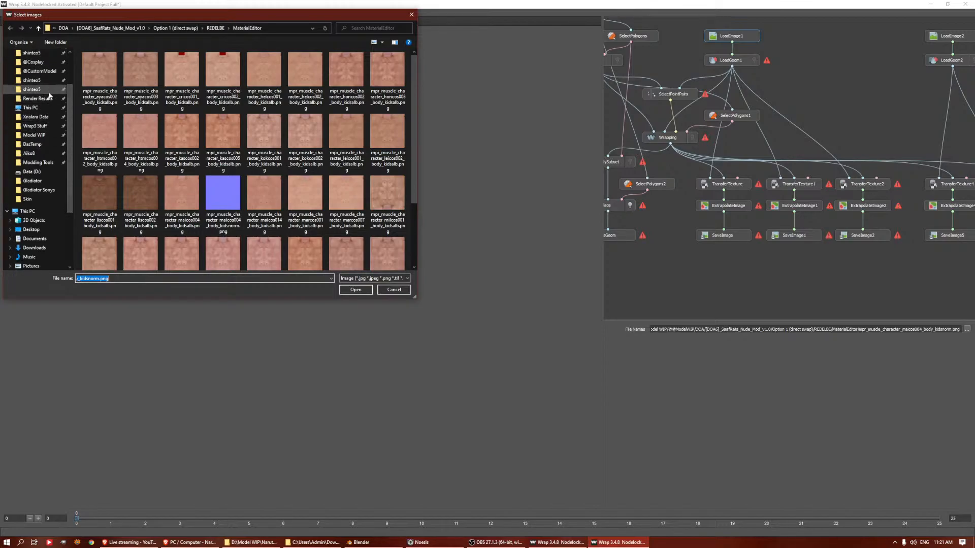
click(393, 294)
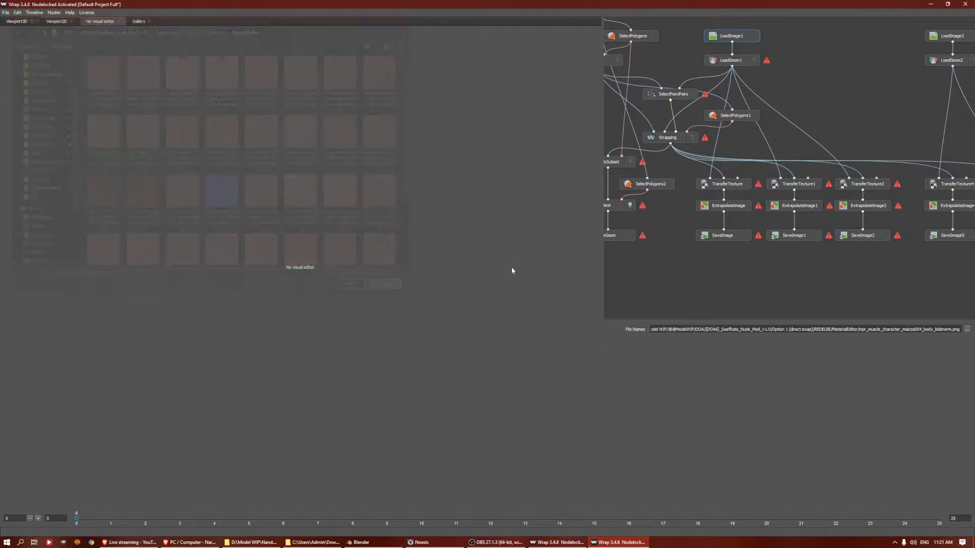
click(737, 186)
click(731, 36)
click(967, 329)
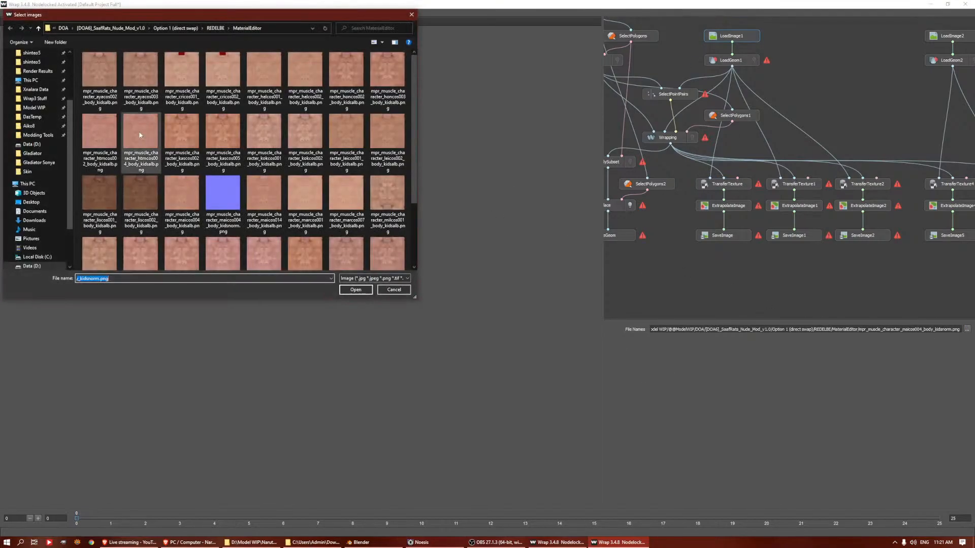
click(412, 14)
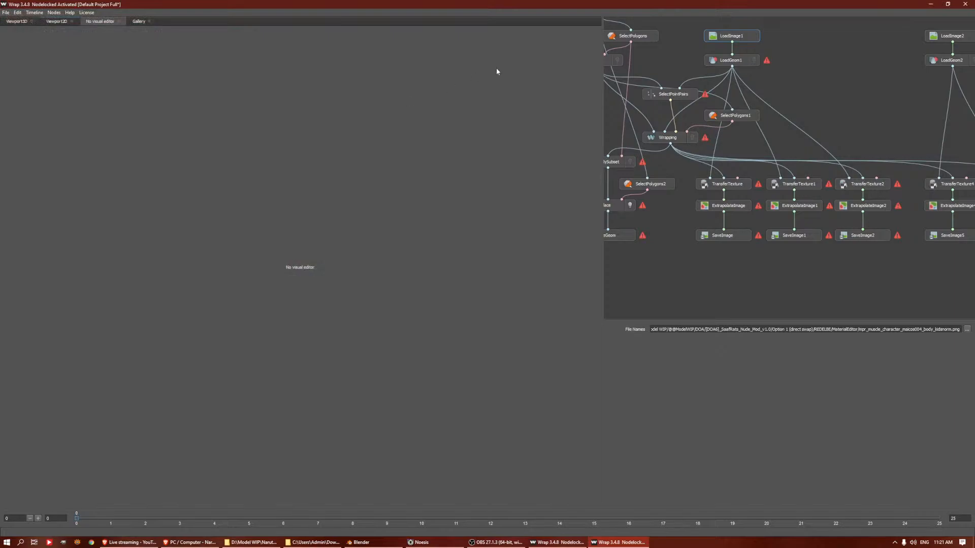
Open the recent project Default Project Male Full.wrap, discarding the changes to the current project
click(5, 12)
mouse_move(30, 42)
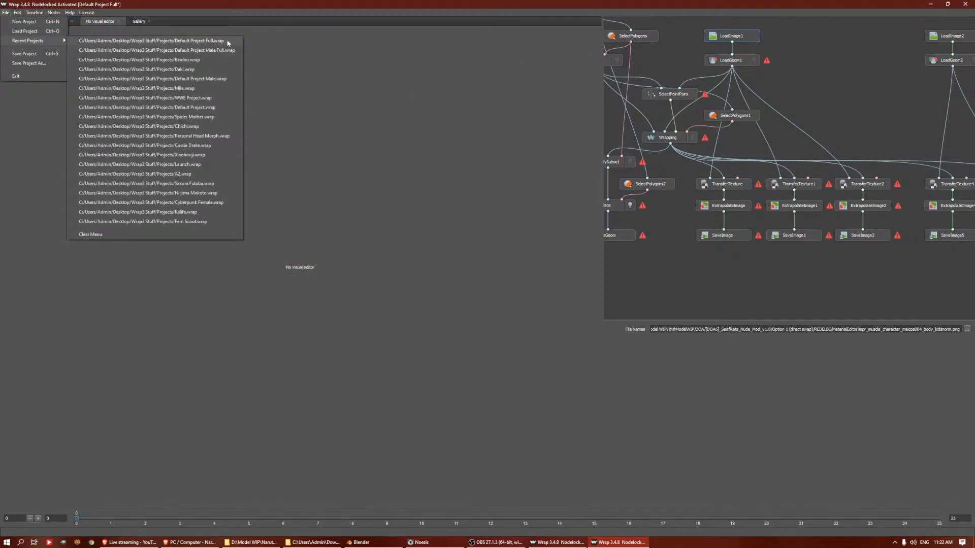
click(152, 41)
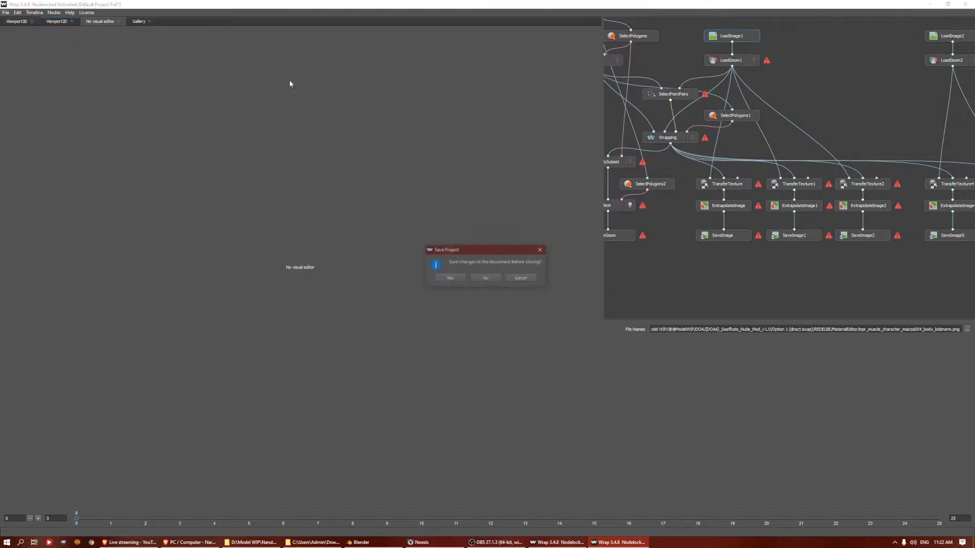
click(485, 277)
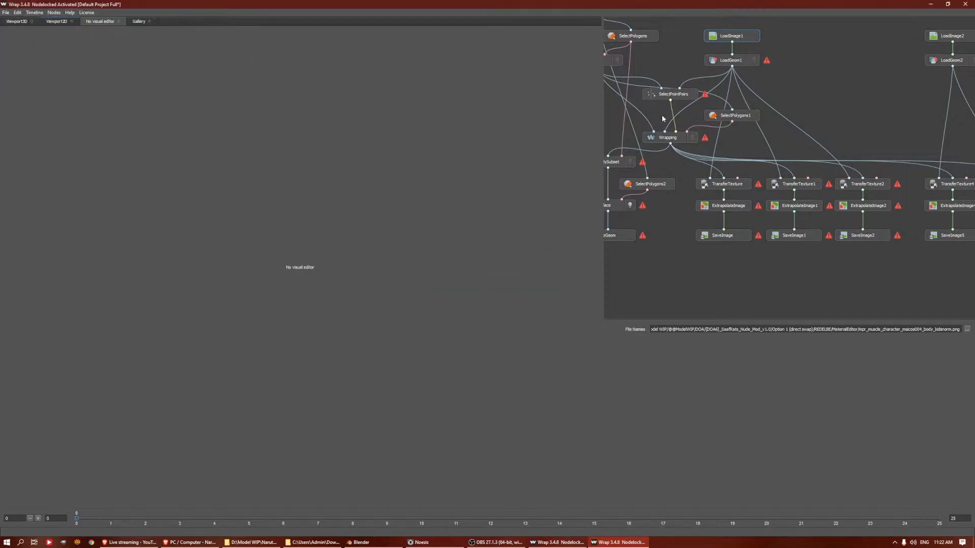
Review the LoadImage1 texture and the LoadGeom1 model file, keeping John Cena1 2K20.obj as the source
click(687, 242)
middle_drag(707, 203, 759, 176)
click(743, 67)
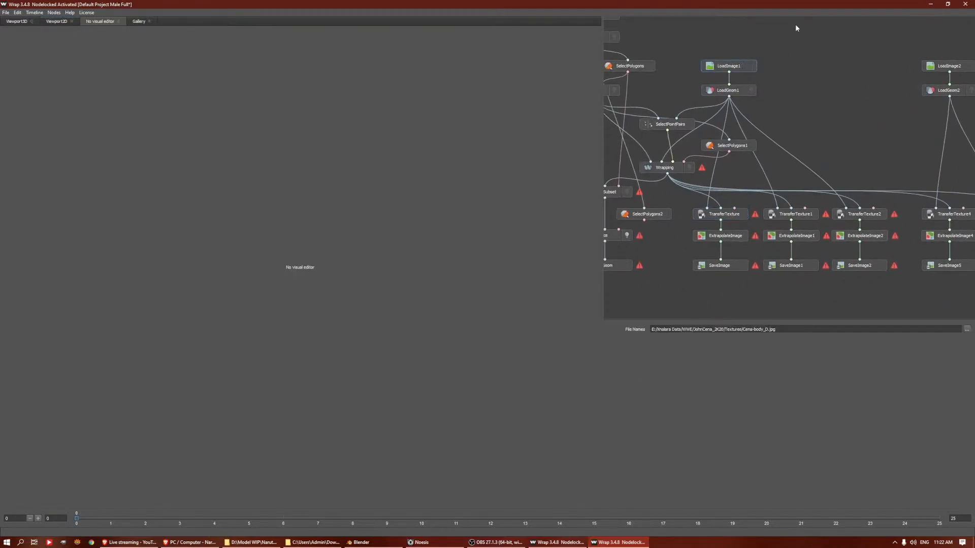
click(728, 92)
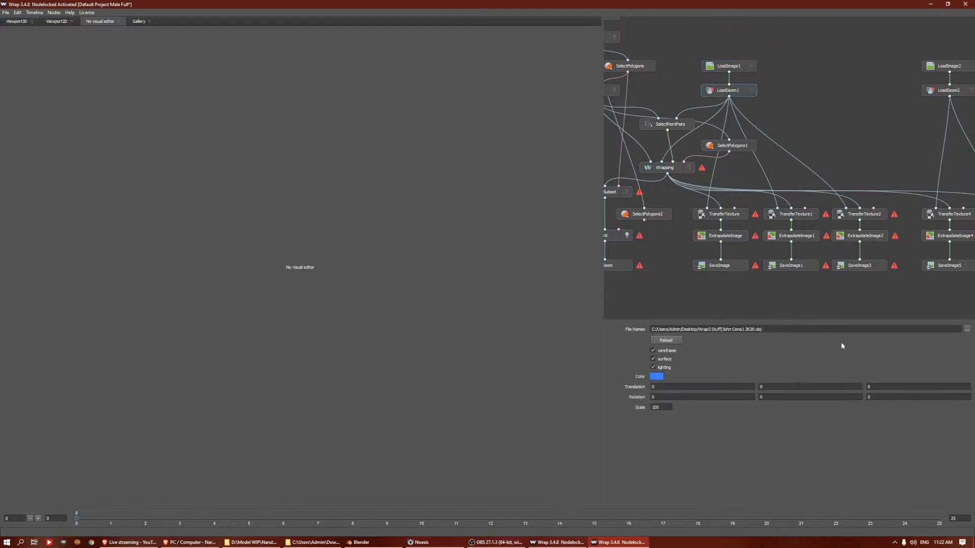
click(967, 329)
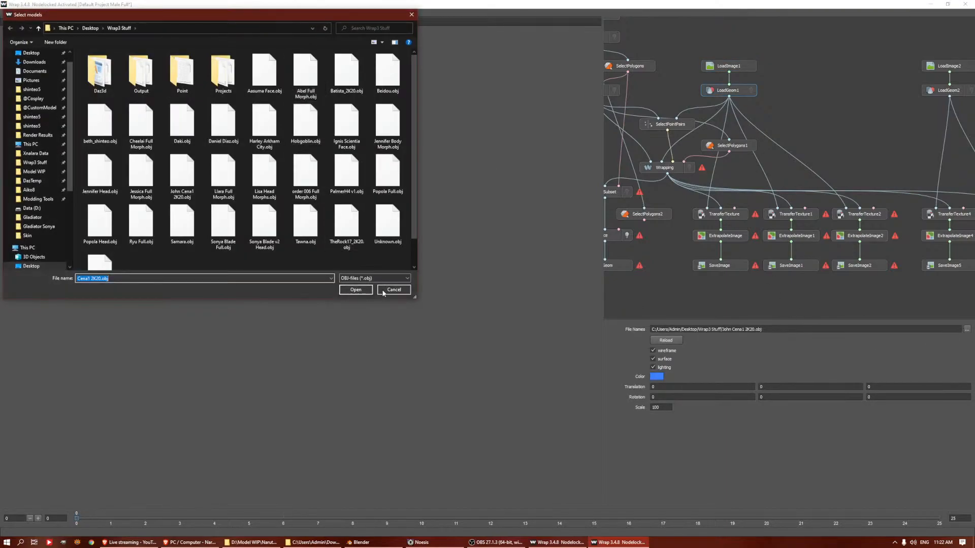
click(361, 291)
Inspect the full-body point pairs in SelectPointPairs and compute the Wrapping node
click(668, 125)
scroll(437, 153, down, 10)
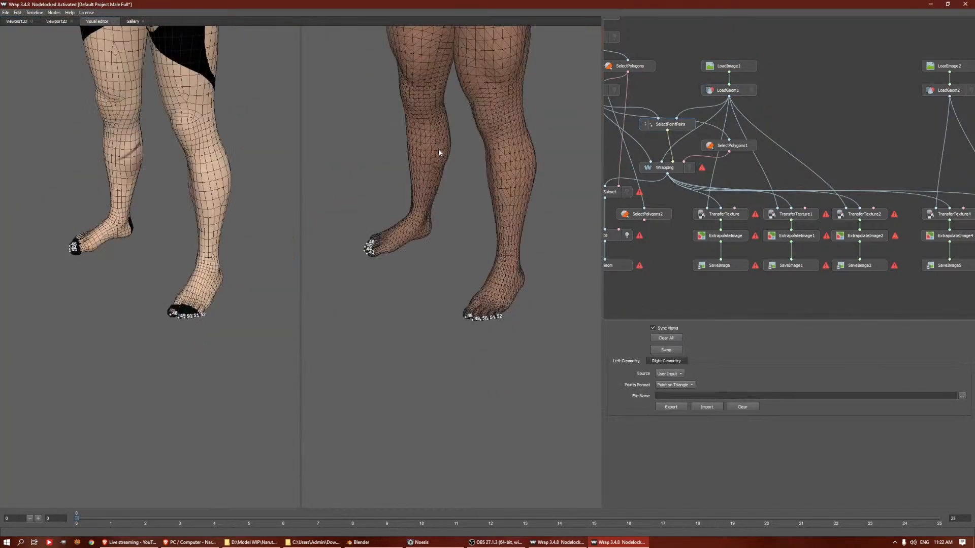
middle_drag(450, 106, 453, 193)
drag(453, 193, 466, 167)
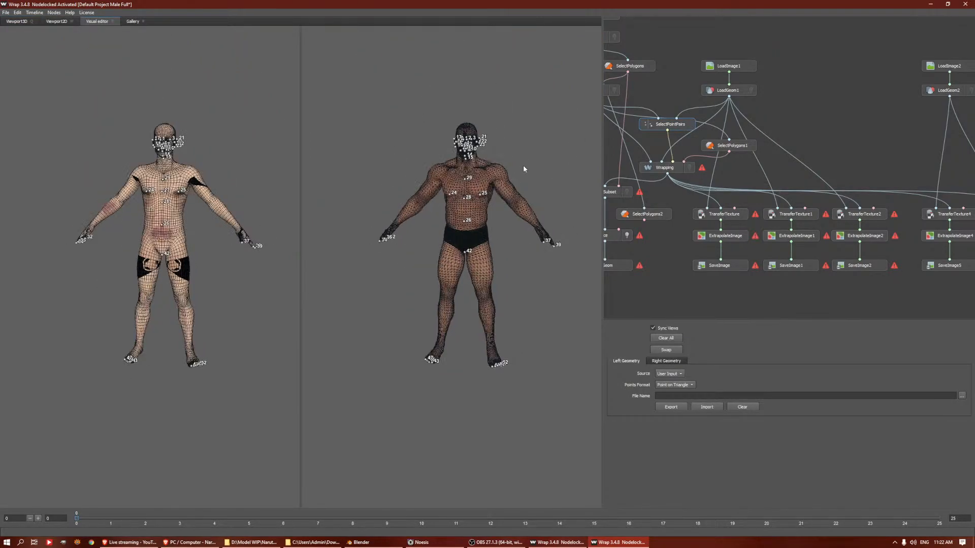
click(678, 170)
click(673, 338)
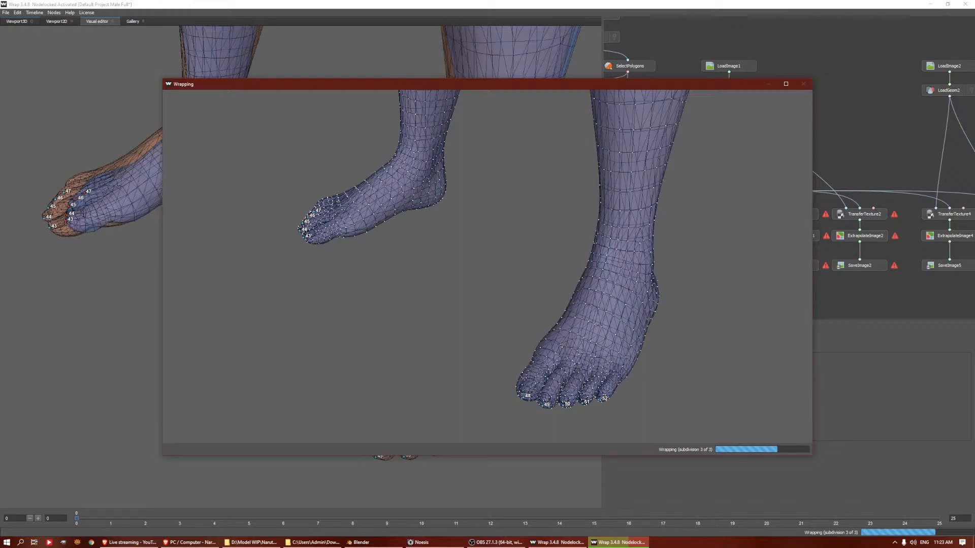
Switch to Blender, unhide the Genesis8Male body and hide the Asuma face model covering its head
click(373, 538)
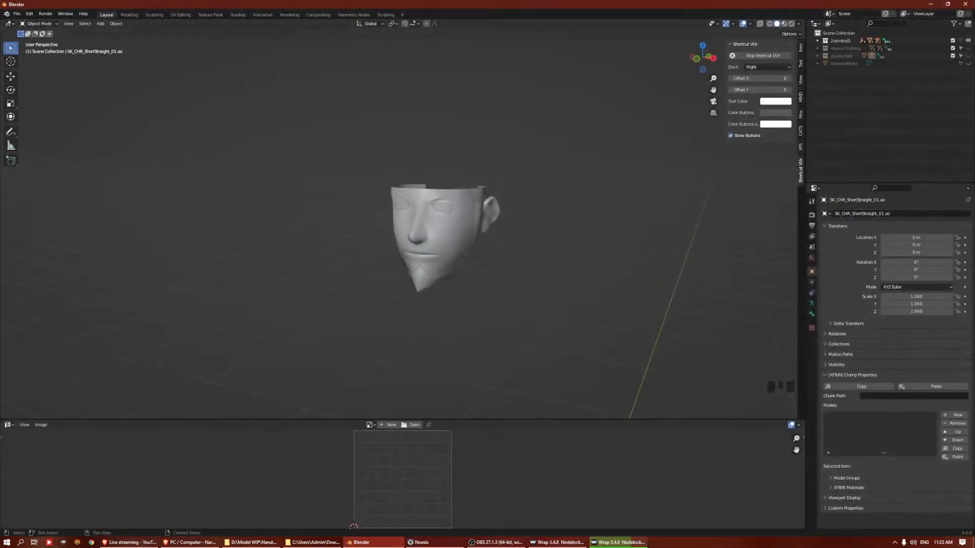
click(967, 63)
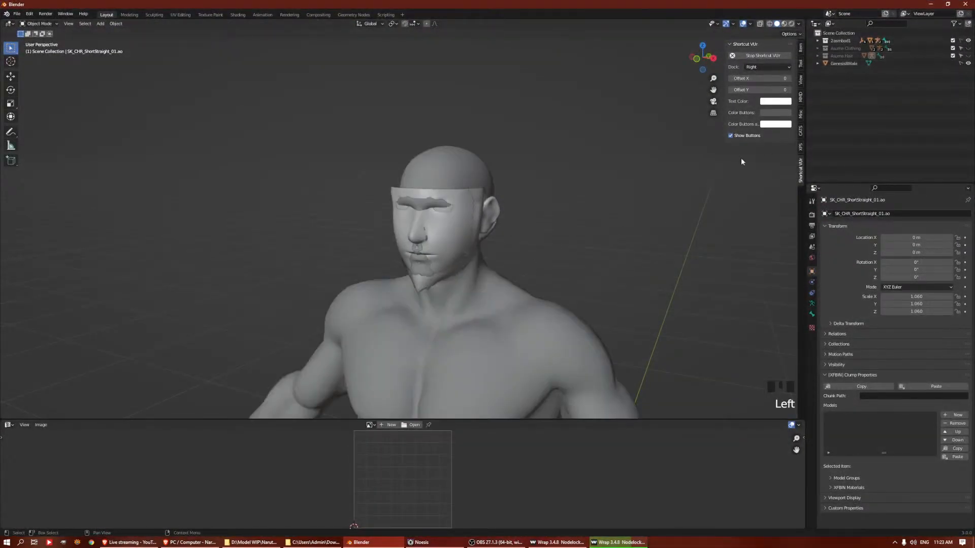
click(968, 38)
click(968, 41)
scroll(494, 218, up, 5)
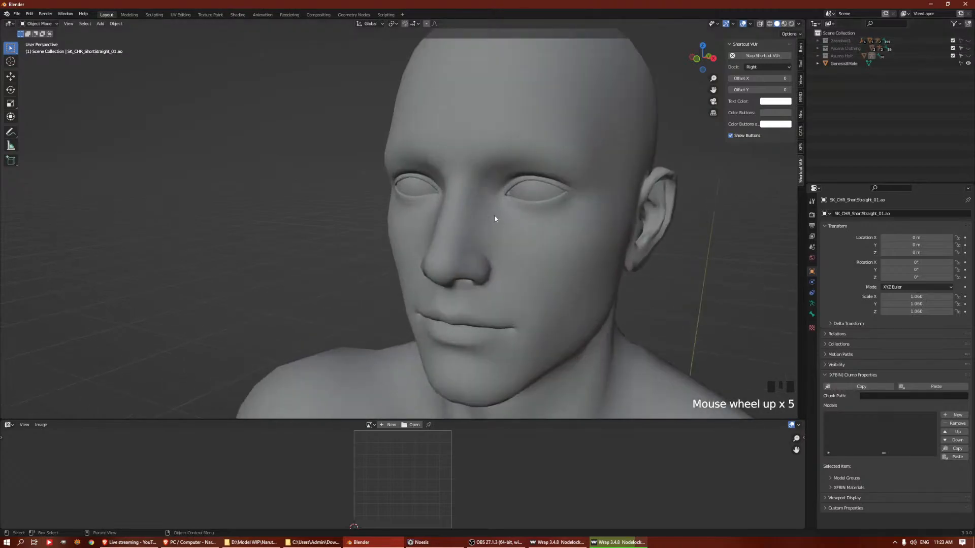
middle_drag(494, 219, 563, 182)
Select the Genesis8Male body and enter Edit Mode
key(Tab)
click(639, 154)
key(ctrl+Tab)
click(697, 172)
click(696, 172)
key(Tab)
click(663, 155)
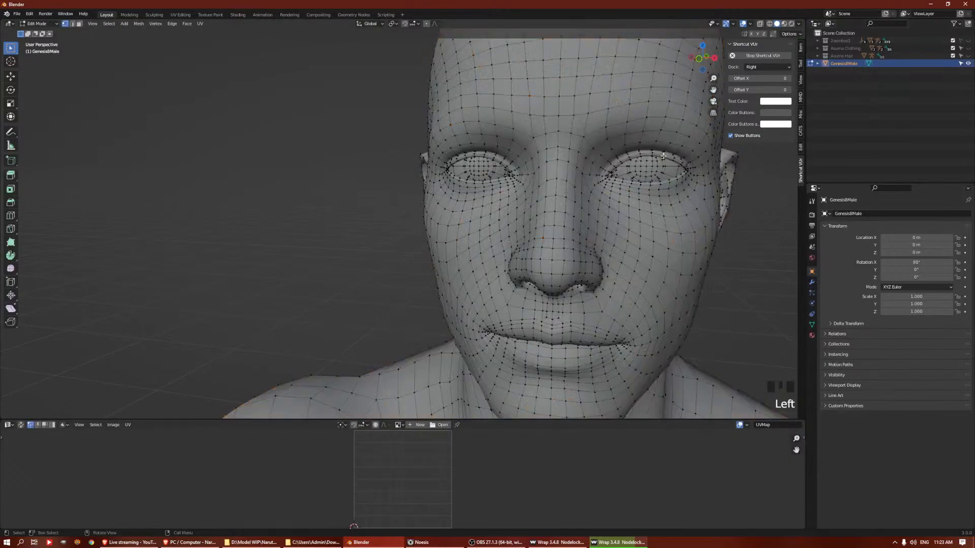
Select the edge loop along the eyelid rim of the left eye to examine its geometry
key(super)
key(super)
click(661, 156)
ctrl+click(660, 156)
ctrl+click(656, 154)
click(657, 154)
scroll(663, 153, up, 2)
middle_drag(663, 159, 651, 159)
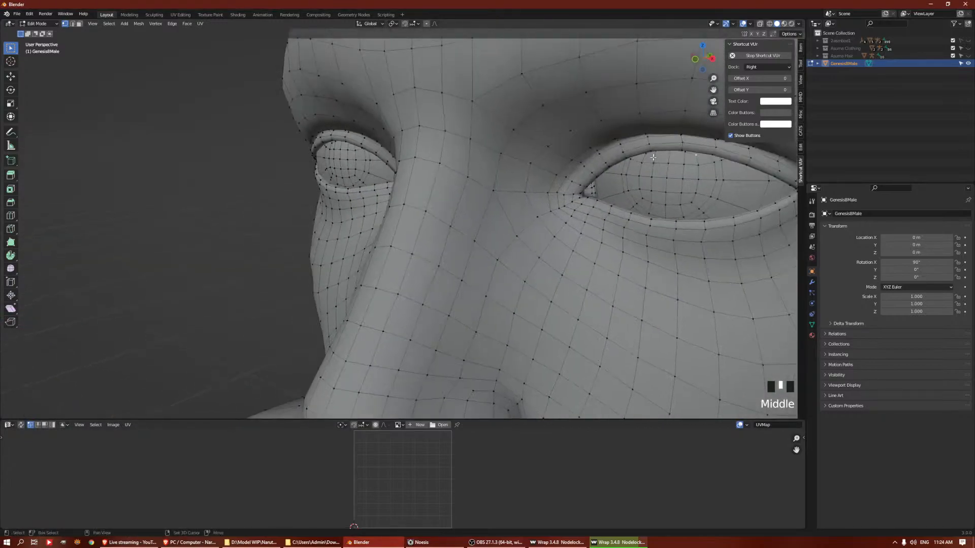
alt+click(660, 145)
scroll(661, 144, down, 2)
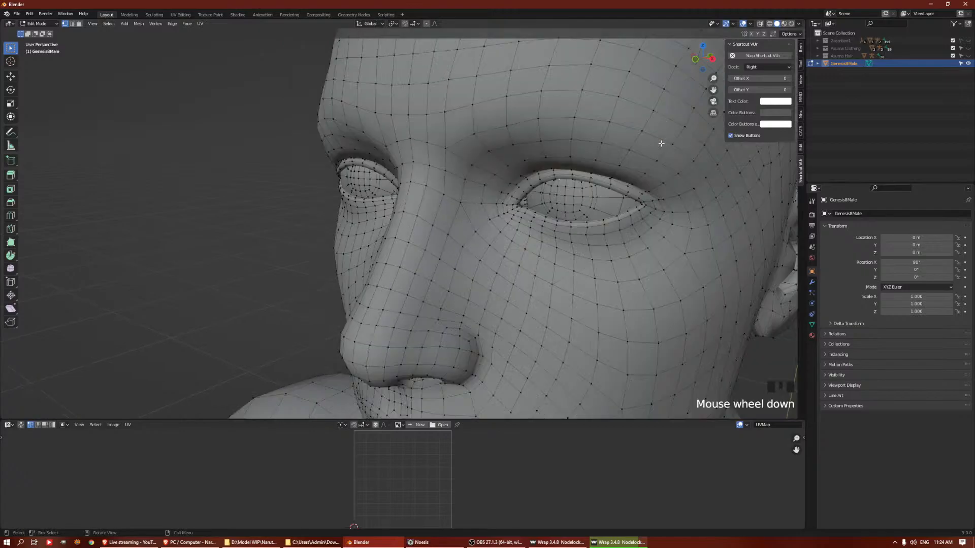
click(618, 252)
click(582, 225)
shift+middle_drag(582, 225, 570, 211)
scroll(573, 205, up, 2)
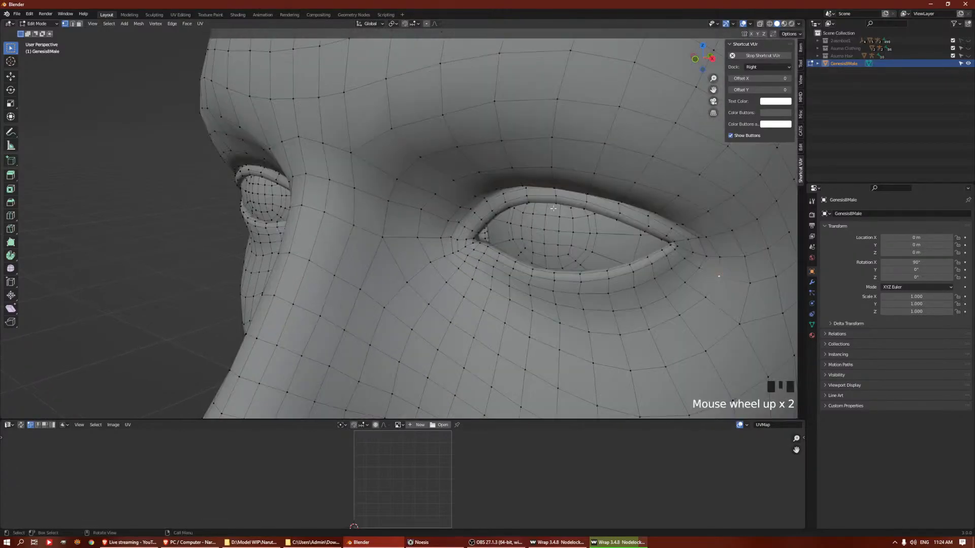
click(589, 200)
alt+click(593, 202)
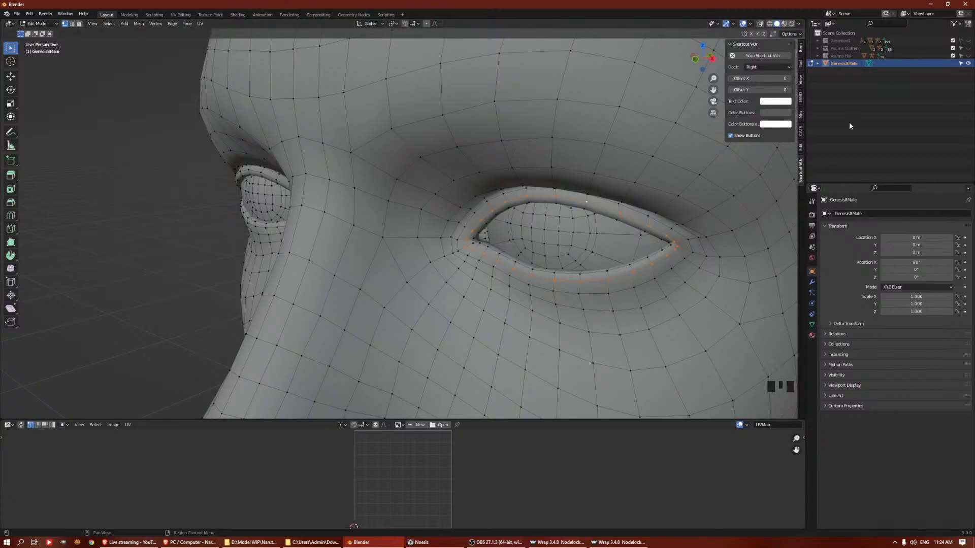
Select all faces assigned to the EyeSocket.001 material
click(811, 336)
scroll(560, 187, down, 4)
scroll(763, 264, up, 1)
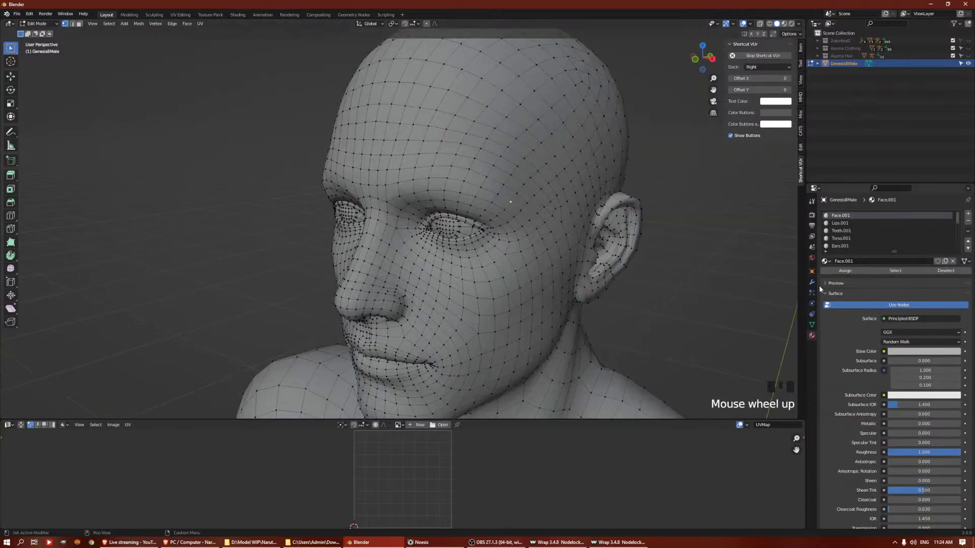
scroll(865, 234, down, 2)
scroll(865, 234, up, 1)
scroll(865, 235, down, 2)
click(865, 237)
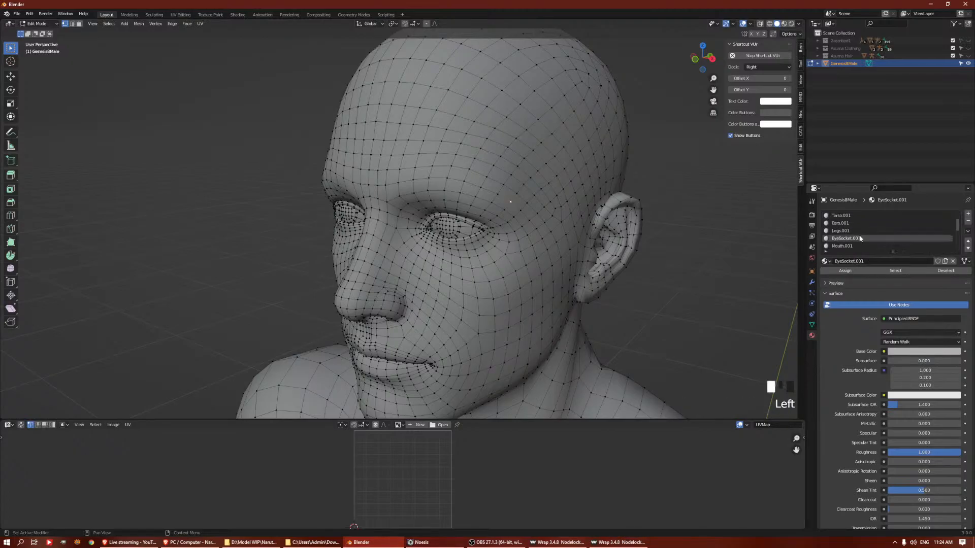
click(886, 270)
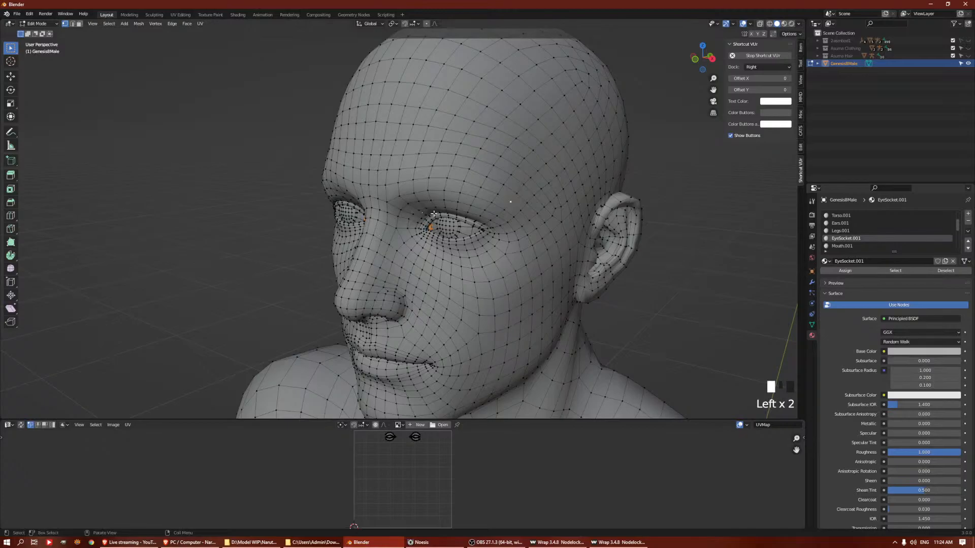
Hide the linked eyeball geometry covering the left eye socket
key(KP_Decimal)
middle_drag(440, 209, 513, 223)
scroll(509, 225, up, 6)
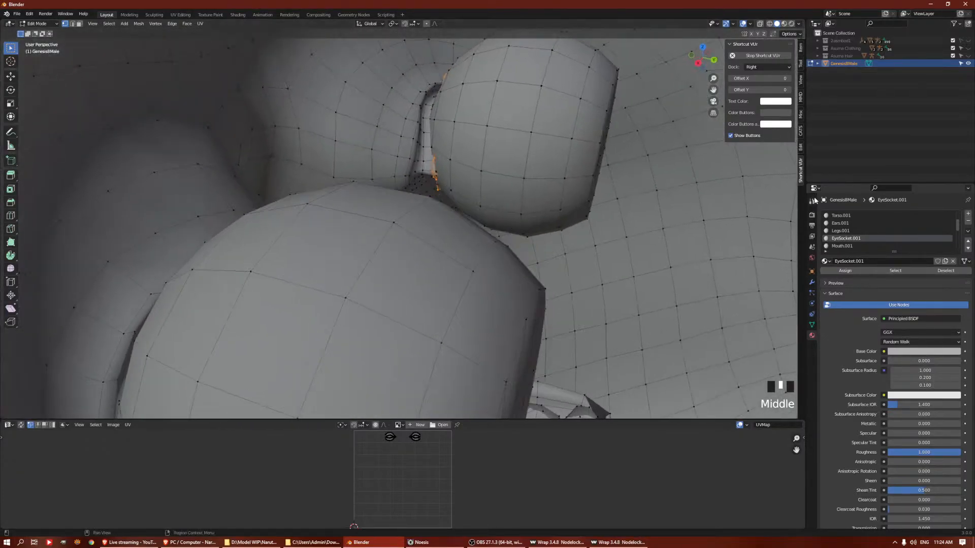
middle_drag(407, 219, 487, 170)
scroll(531, 191, down, 2)
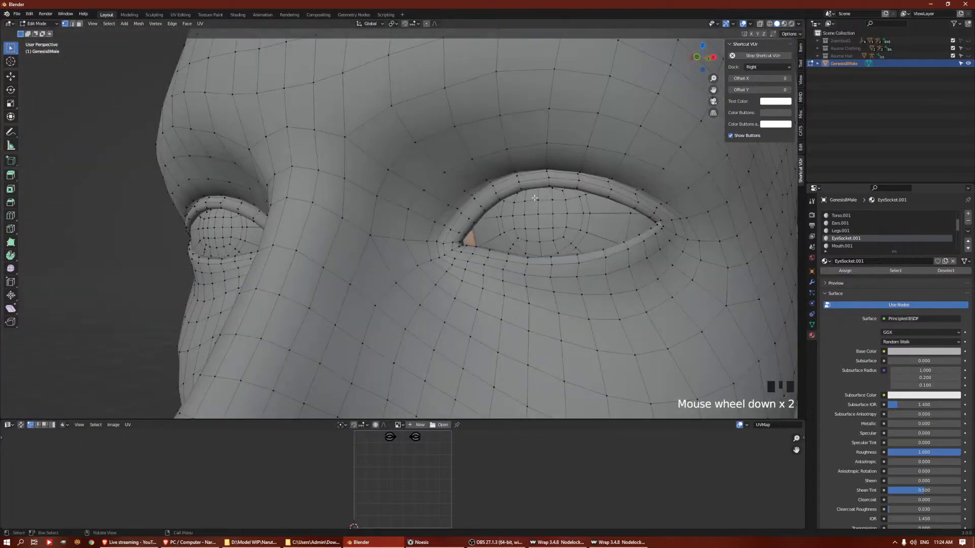
click(574, 244)
shift+click(587, 232)
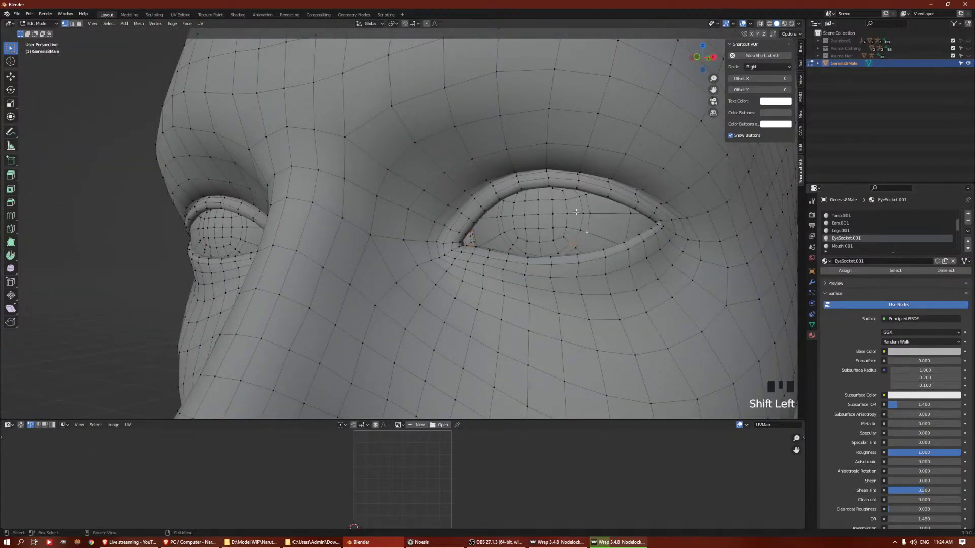
key(ctrl+l)
key(h)
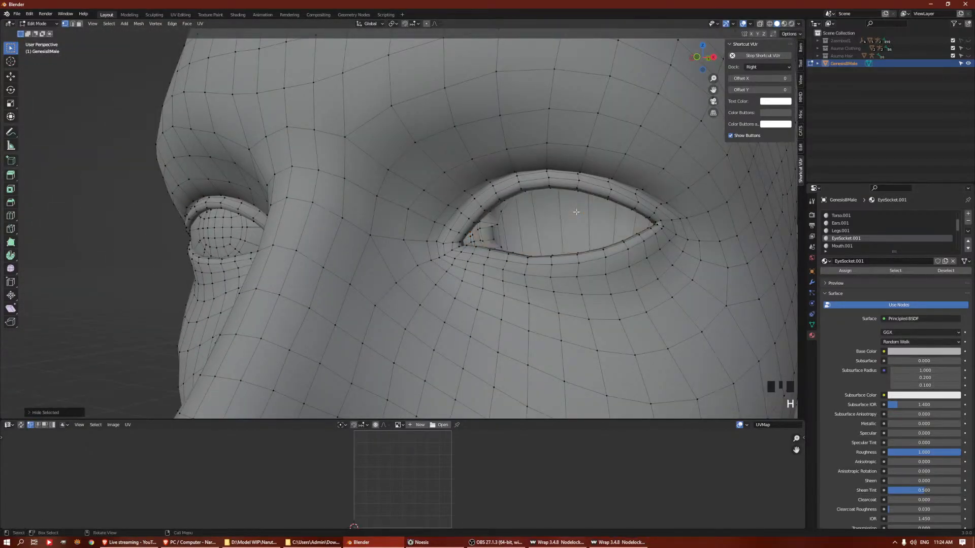
Reselect the EyeSocket.001 faces and examine the exposed socket from the side
click(858, 239)
click(884, 271)
middle_drag(482, 229, 439, 247)
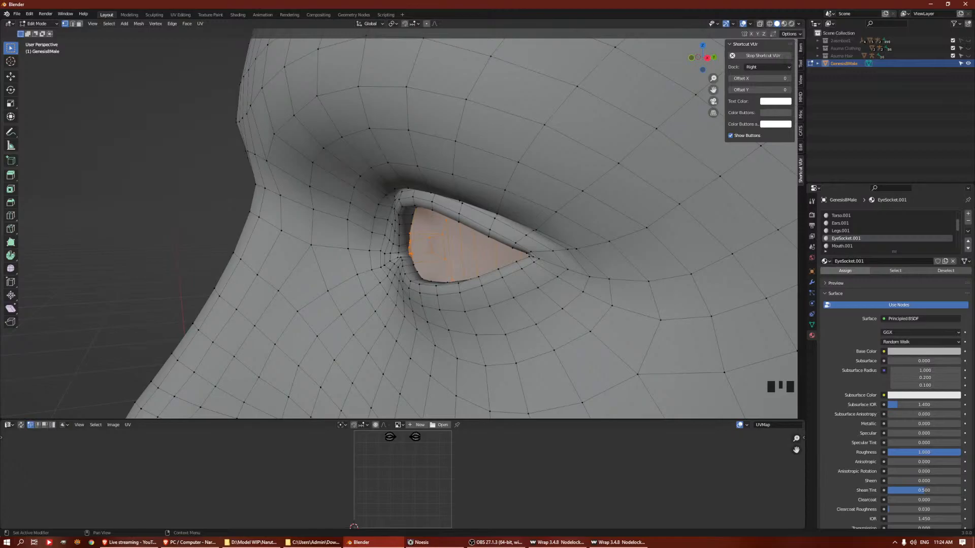
Reveal the hidden eye geometry, clear the selection and return to Object Mode
key(a)
key(a)
scroll(483, 251, down, 4)
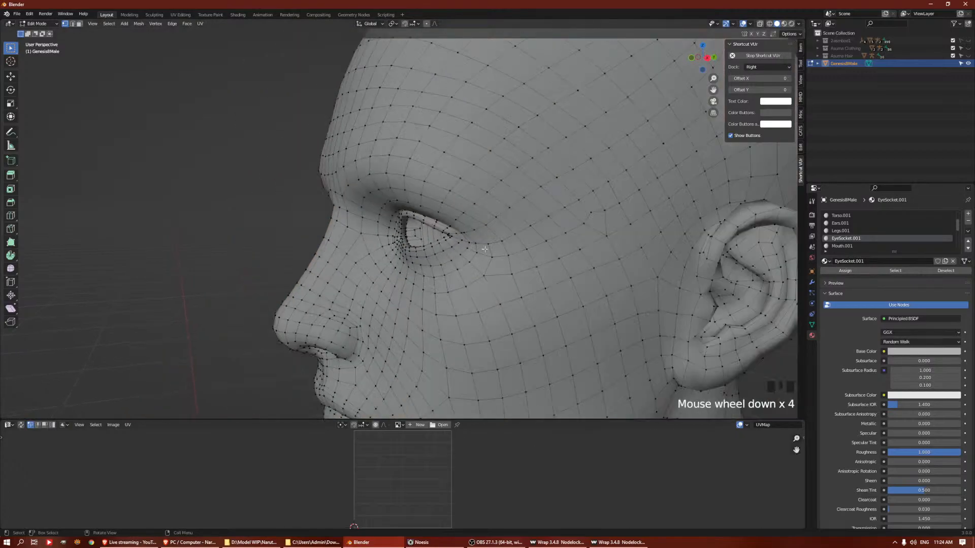
key(alt+h)
key(a)
middle_drag(494, 224, 573, 214)
key(a)
scroll(546, 206, down, 2)
key(Tab)
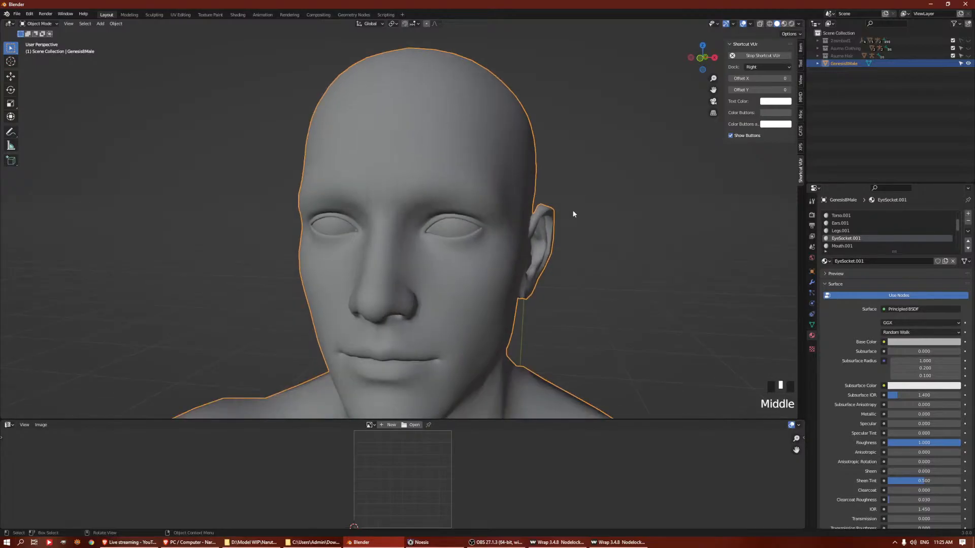
Switch to Wrap and compare the full-body project's paired feet with the wrapped head and neck in the head-only project
scroll(609, 269, up, 2)
click(618, 542)
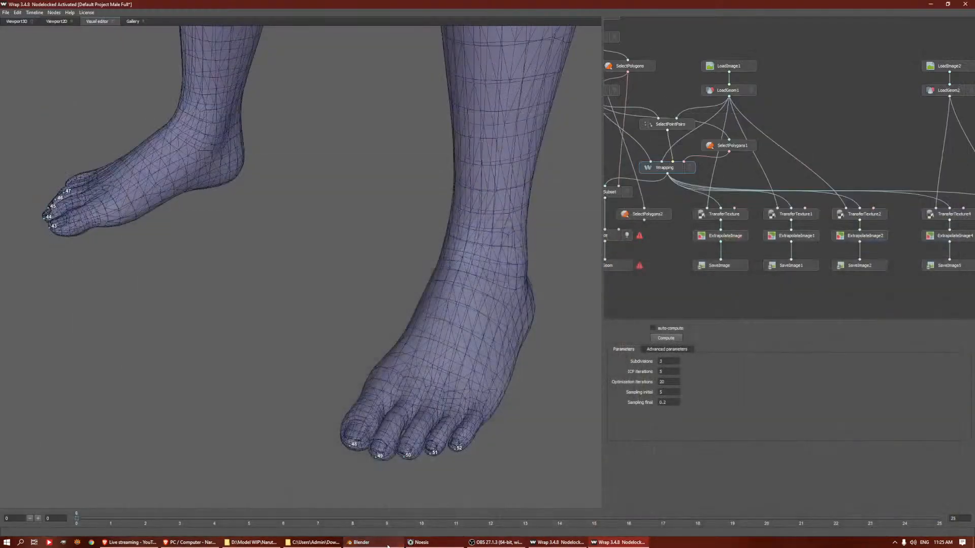
scroll(512, 294, down, 3)
alt+middle_drag(370, 147, 384, 237)
scroll(396, 422, up, 3)
click(558, 542)
alt+drag(409, 284, 358, 284)
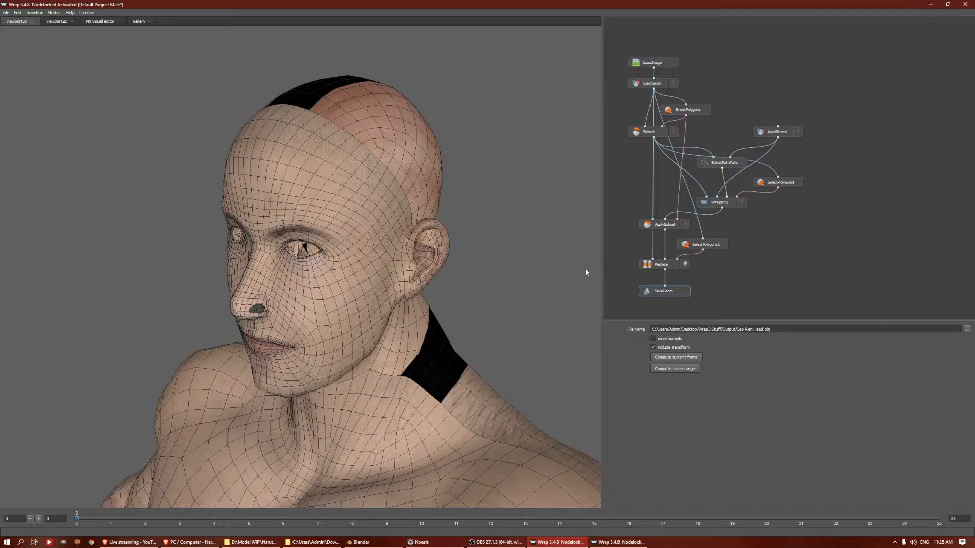
drag(399, 250, 282, 234)
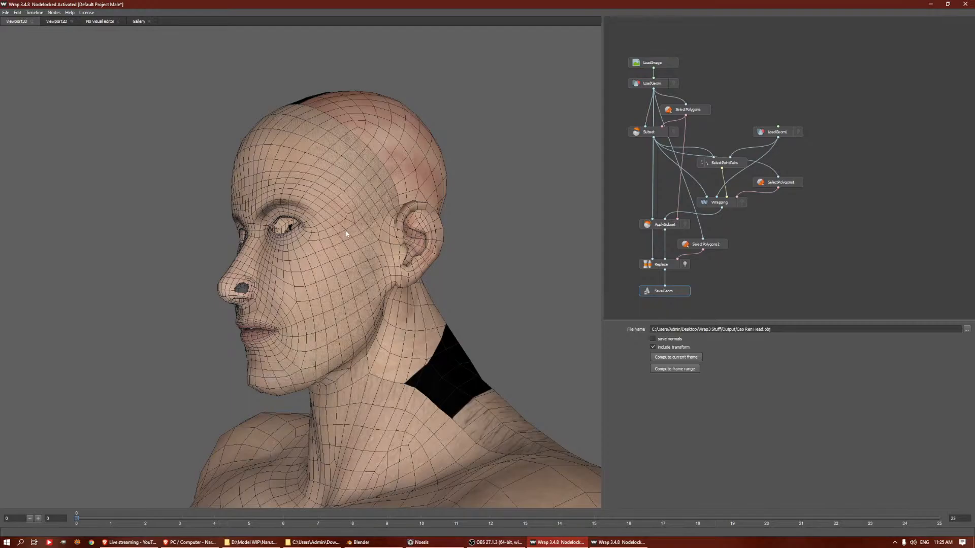
Examine the full-body project's torso texture chain, from the LoadImage1 source through TransferTexture and ExtrapolateImage to SaveImage
click(598, 543)
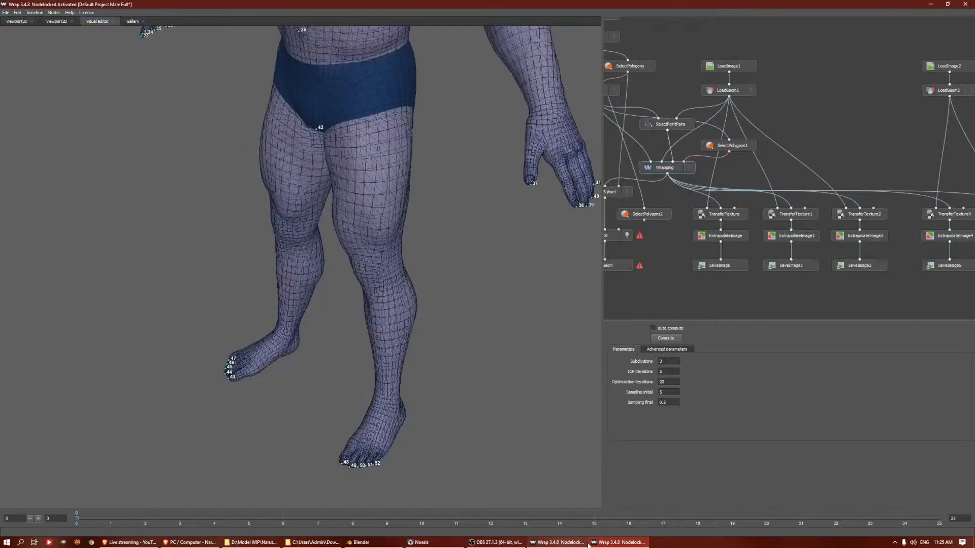
click(743, 217)
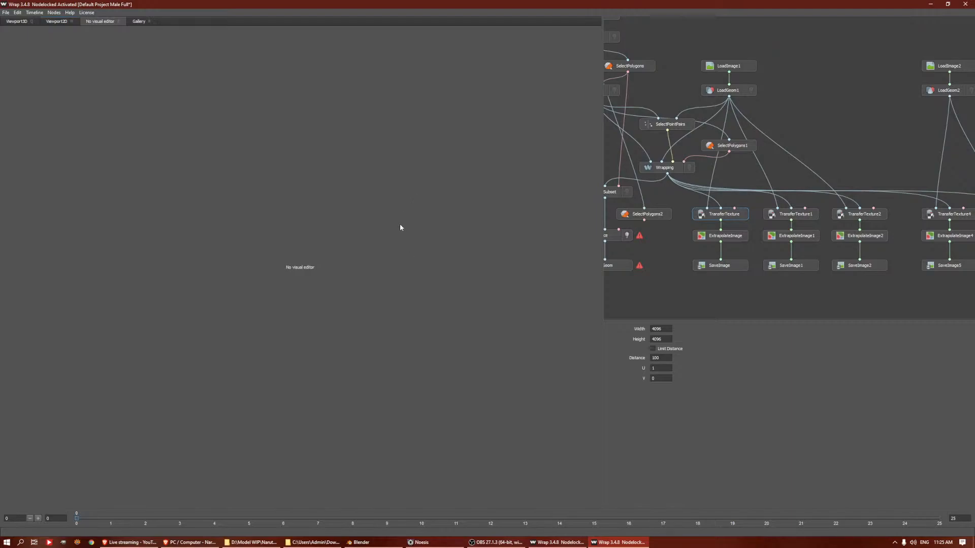
key(w)
scroll(331, 204, down, 6)
scroll(346, 216, up, 2)
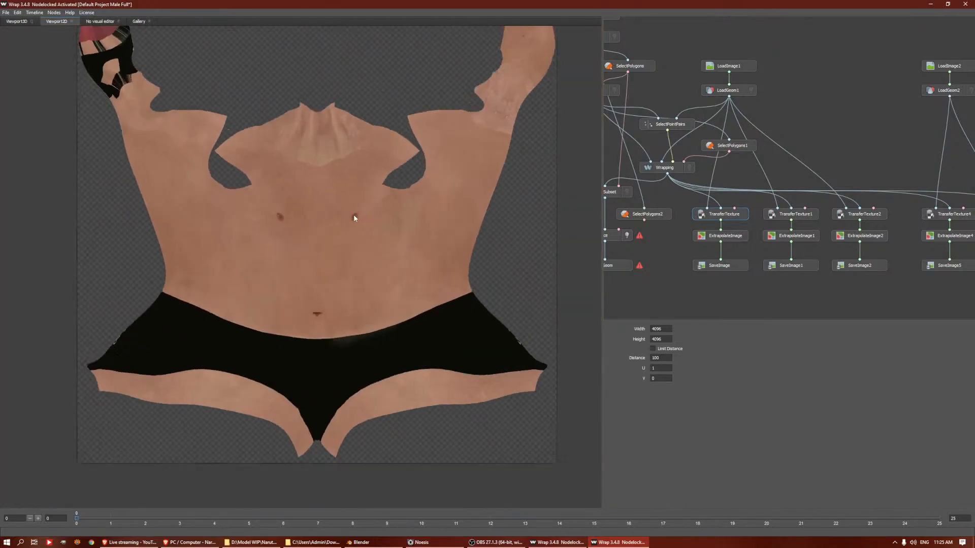
click(743, 66)
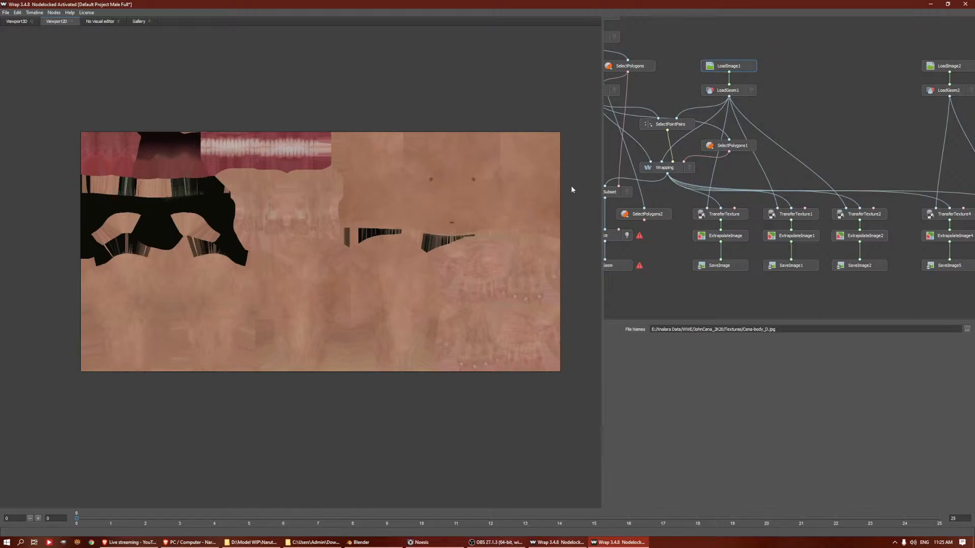
click(700, 215)
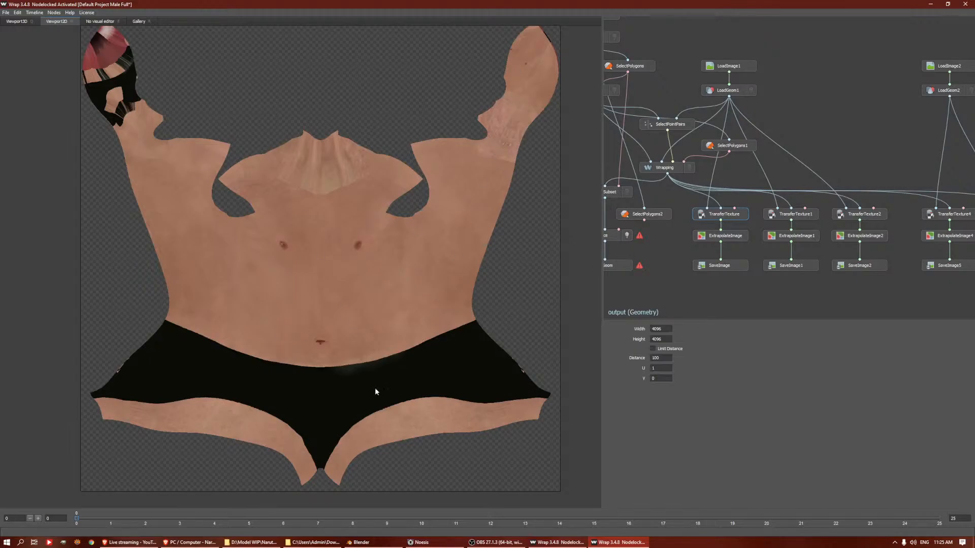
click(713, 241)
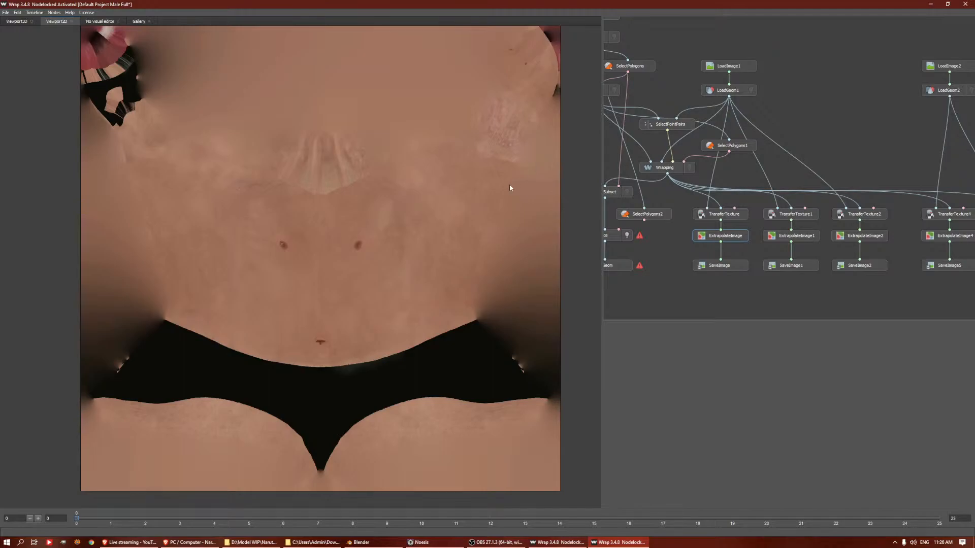
click(711, 216)
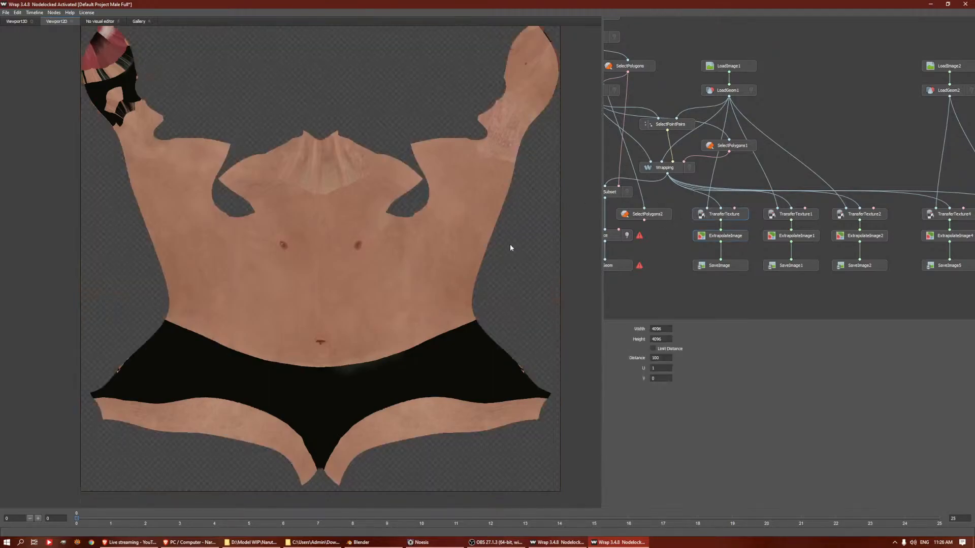
click(702, 266)
click(711, 237)
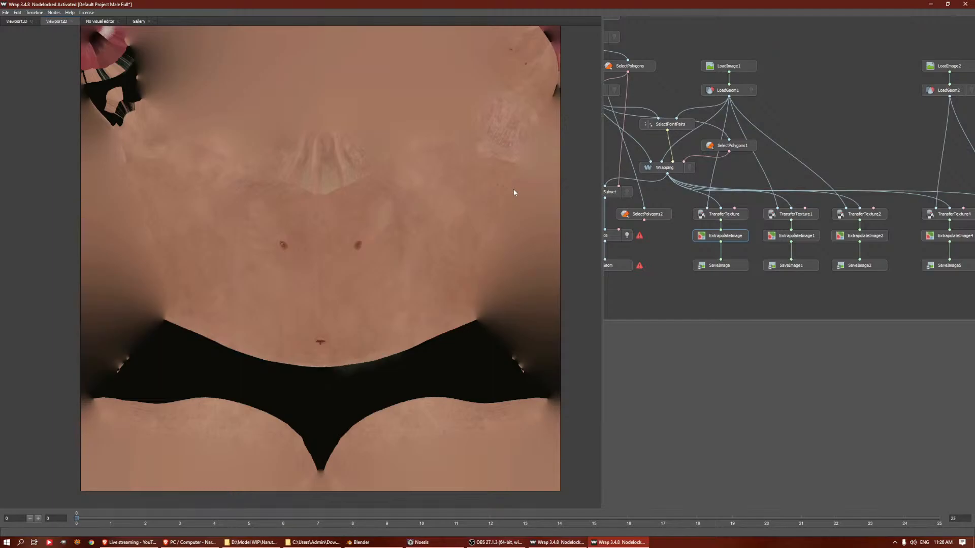
Check the SaveImage node's output settings for the torso texture and close the full-body Wrap project
click(609, 544)
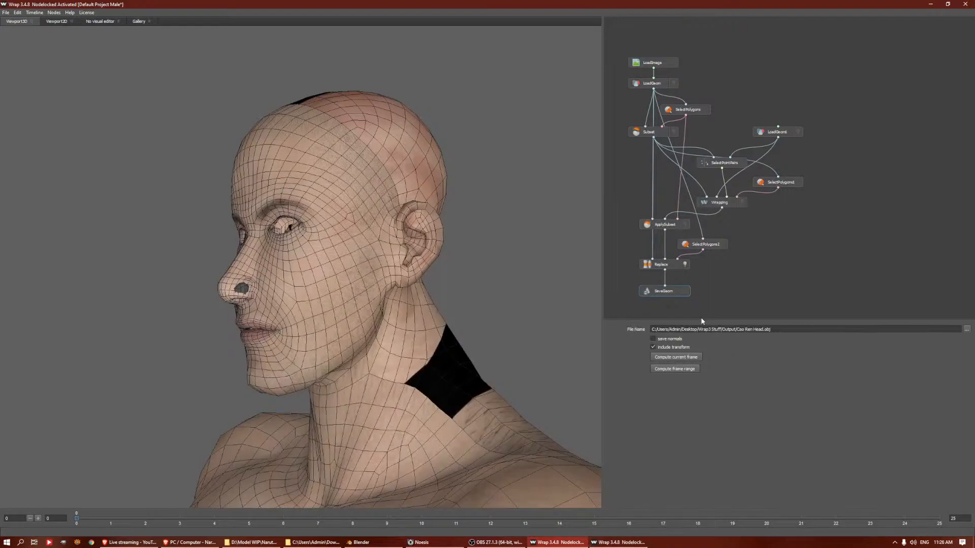
click(619, 542)
click(730, 266)
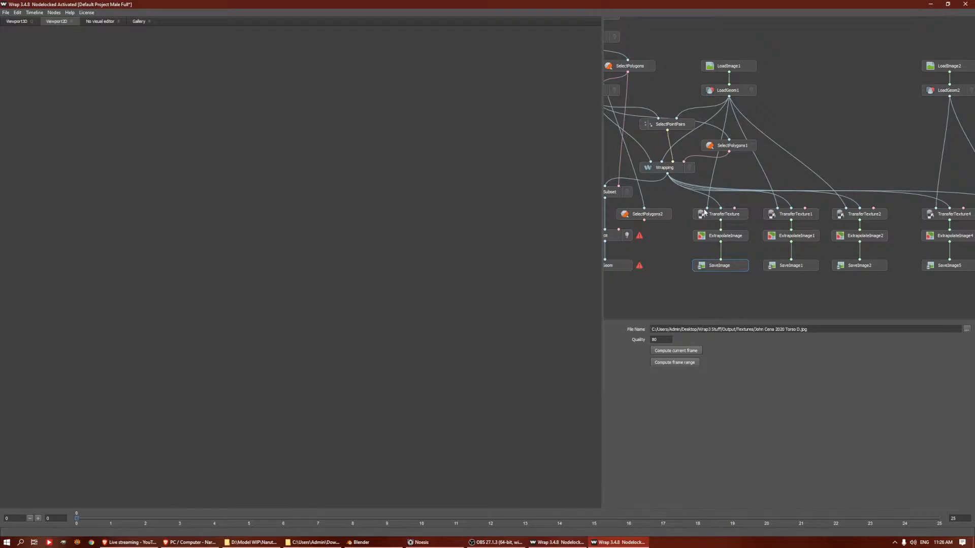
click(616, 547)
click(616, 547)
click(960, 5)
click(486, 276)
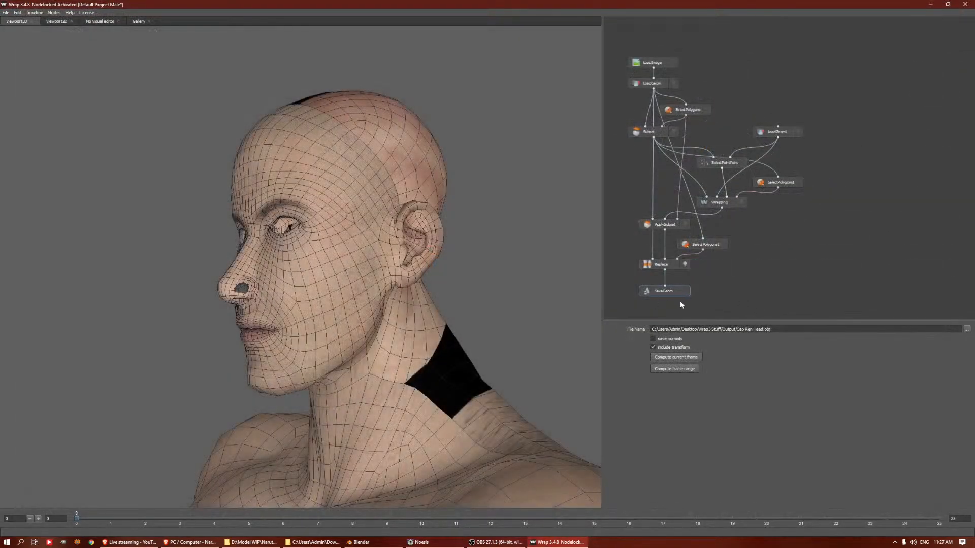
Set the SaveGeom node's output file name to Asuma Head.obj and minimize Wrap
drag(736, 329, 751, 329)
text(Asu)
key(BackSpace)
key(BackSpace)
text(u)
key(BackSpace)
text(suma)
click(557, 542)
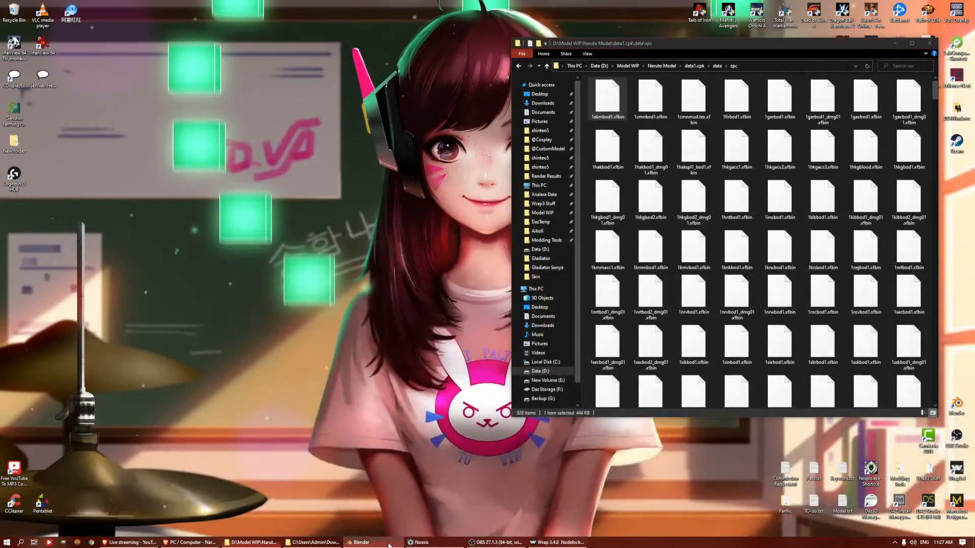
Switch to Blender and import Asuma Head.obj from the Wrap3 Stuff\Output folder with the Keep Vert Order option
click(362, 543)
click(17, 13)
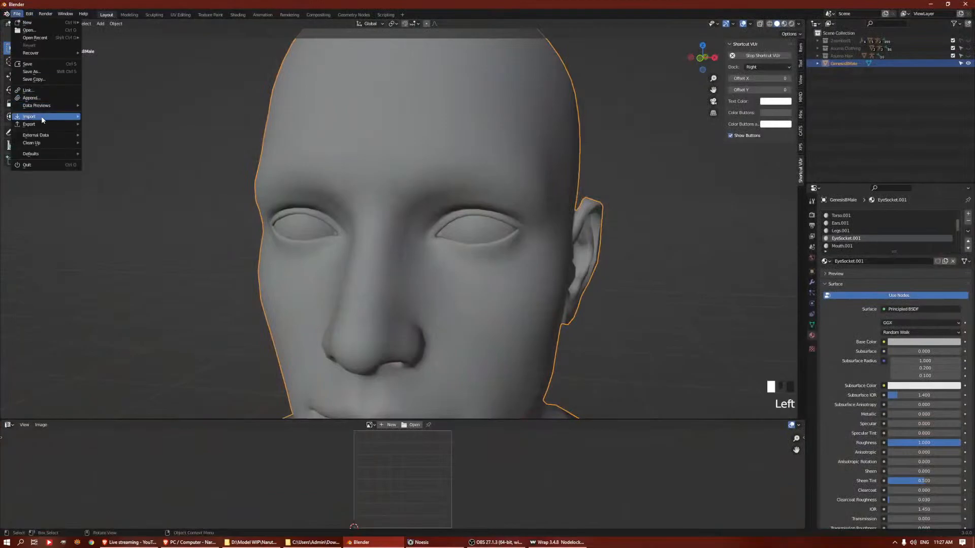
mouse_move(43, 119)
click(137, 189)
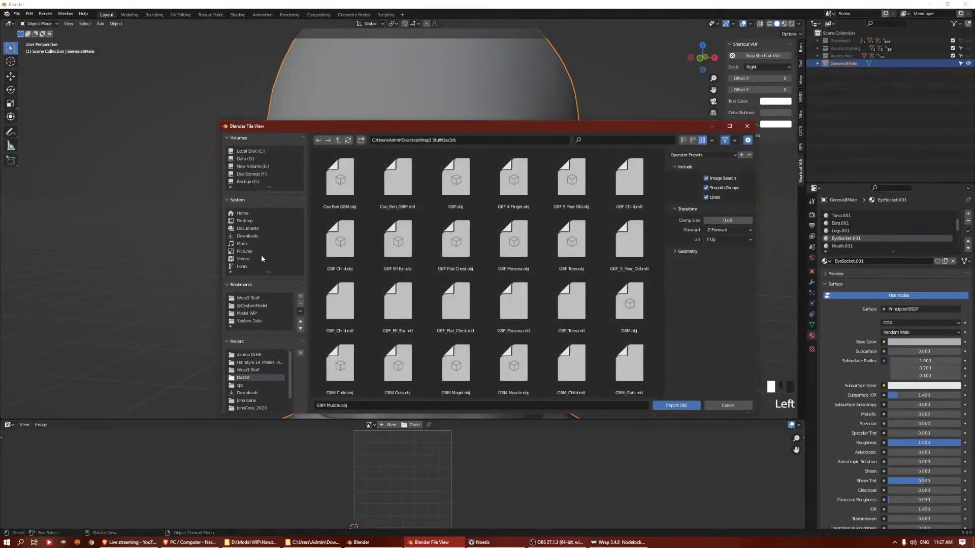
click(257, 307)
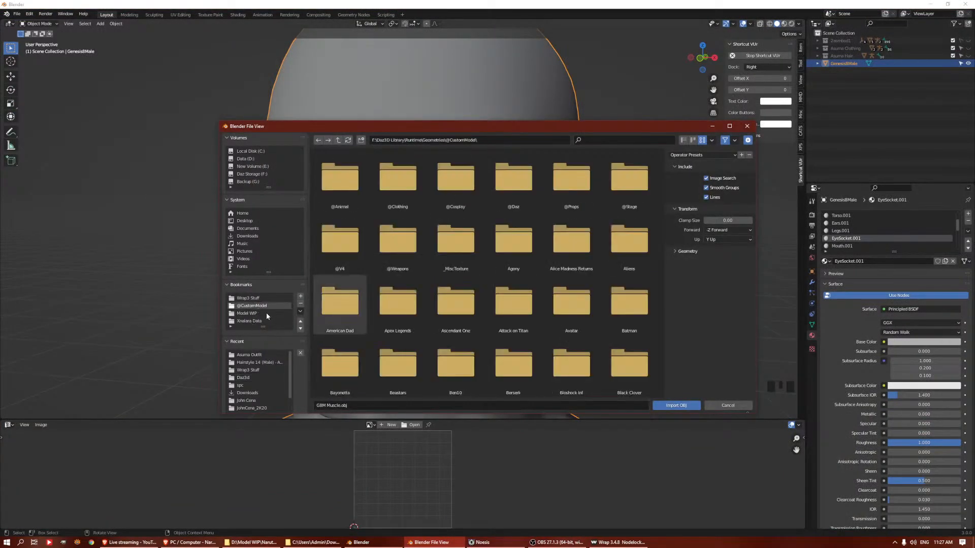
click(256, 300)
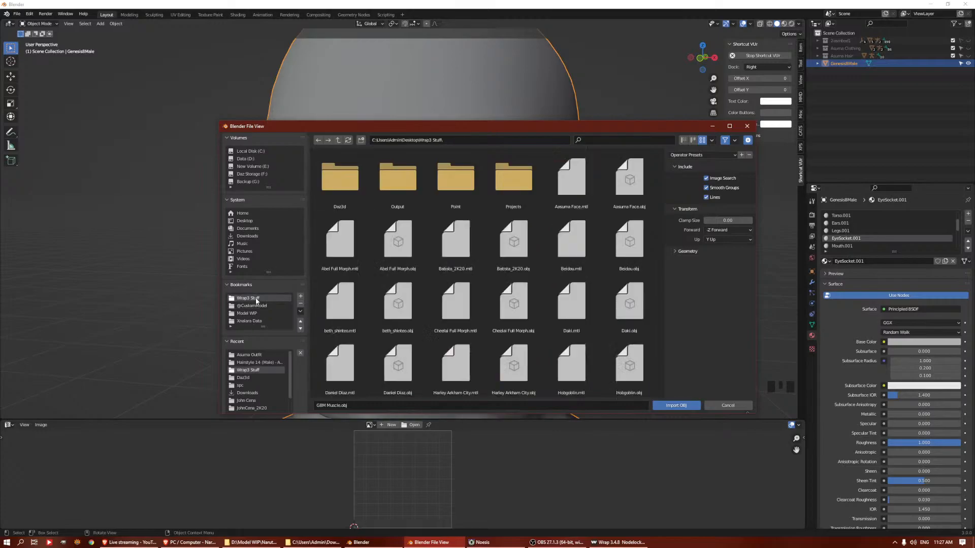
double_click(378, 200)
click(398, 183)
click(456, 195)
click(533, 191)
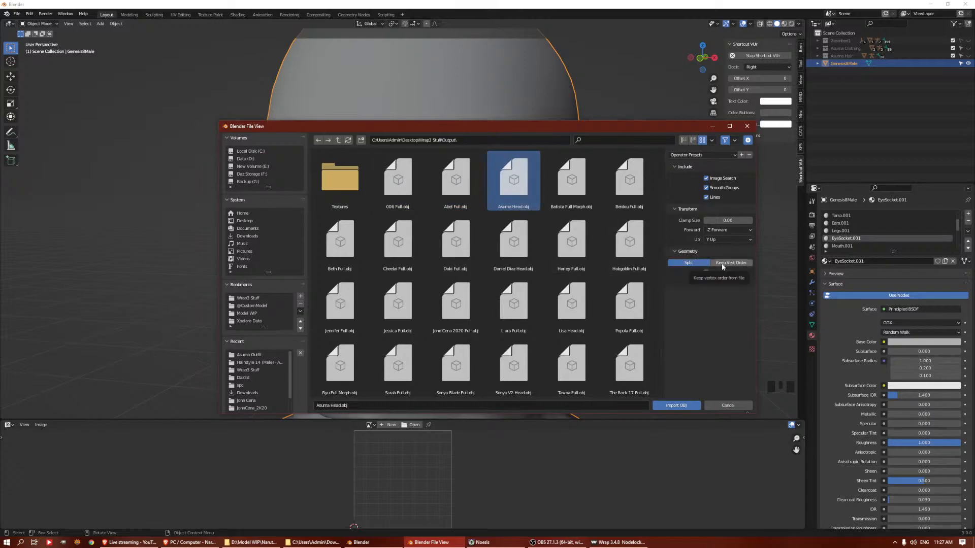
click(745, 263)
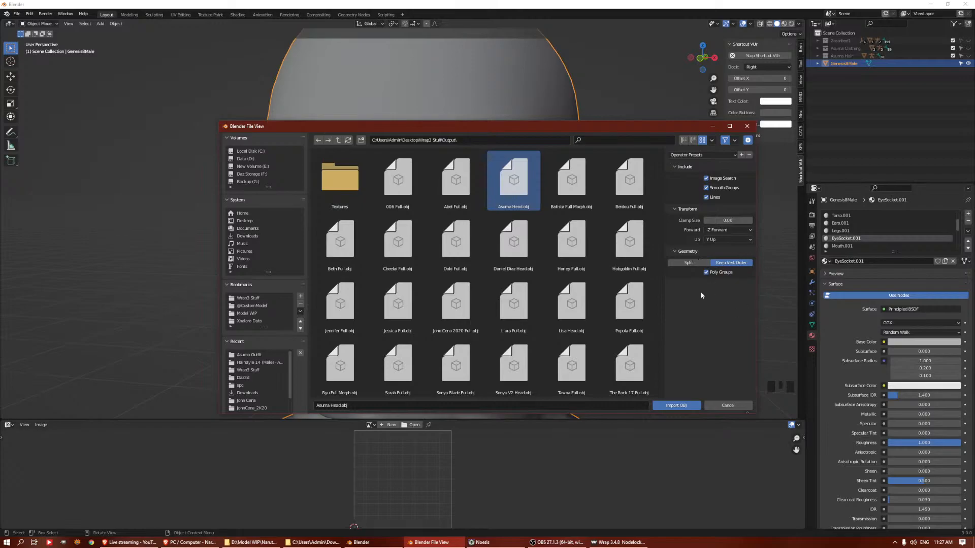
click(676, 405)
Scale the imported Asuma Head mesh by 0.01
scroll(569, 136, down, 6)
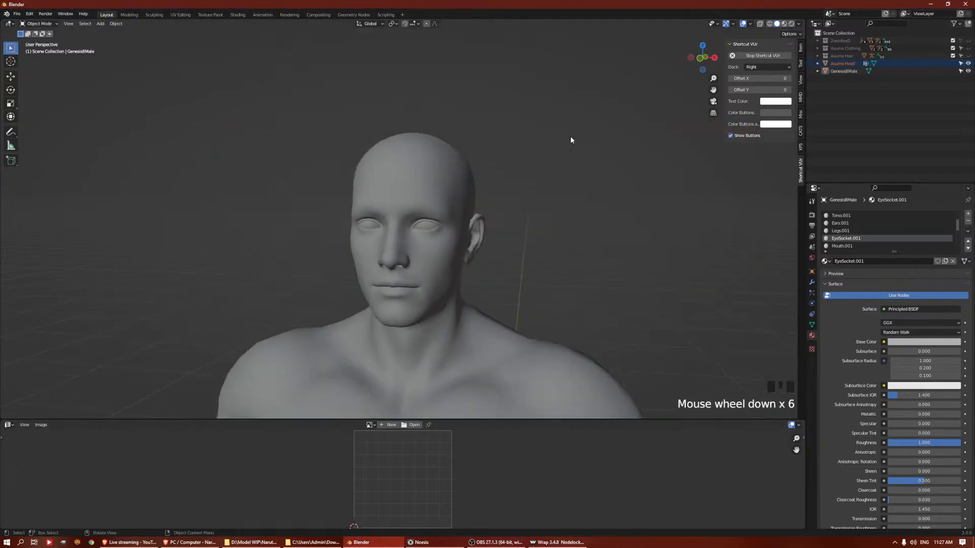
scroll(570, 136, down, 13)
middle_drag(531, 187, 622, 165)
click(556, 206)
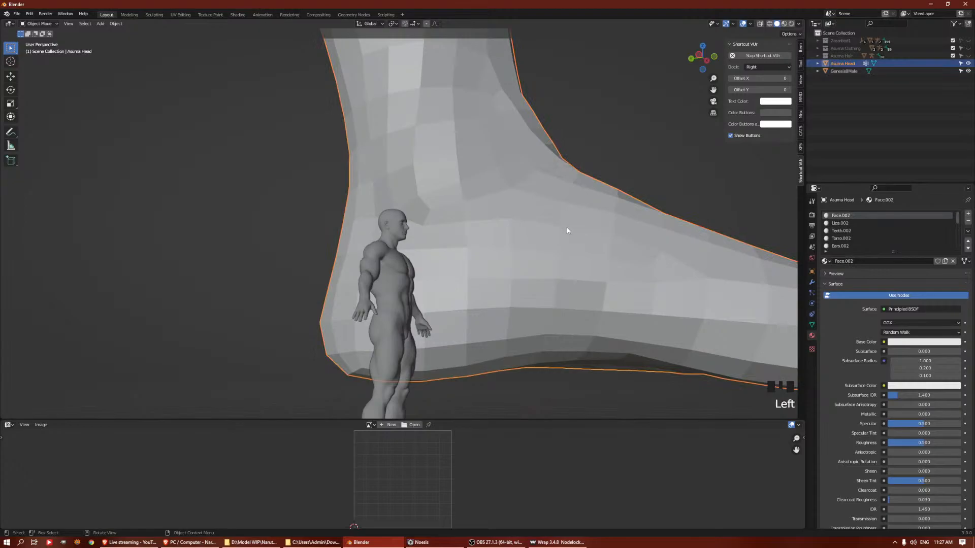
text(s0.01)
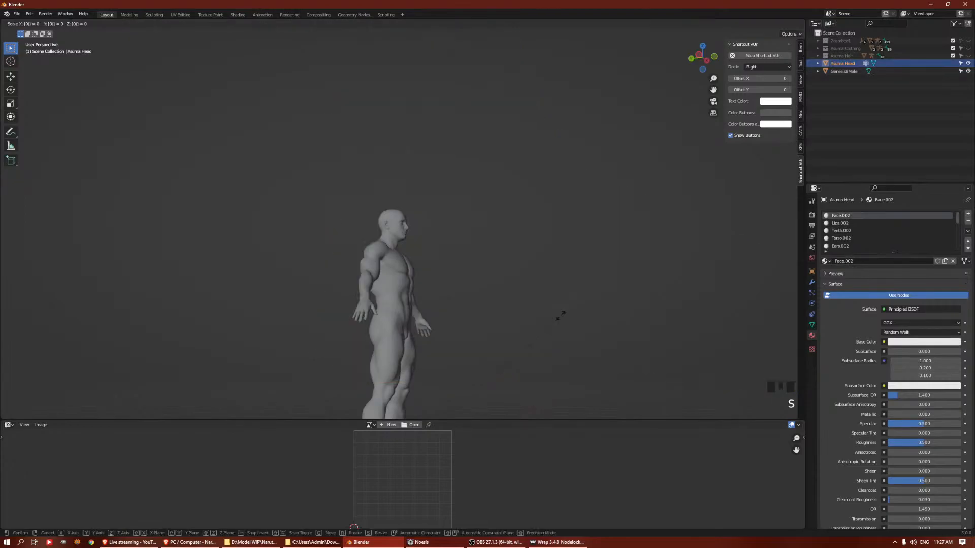
key(Return)
Apply smooth shading to the Asuma Head mesh
middle_drag(561, 318, 516, 305)
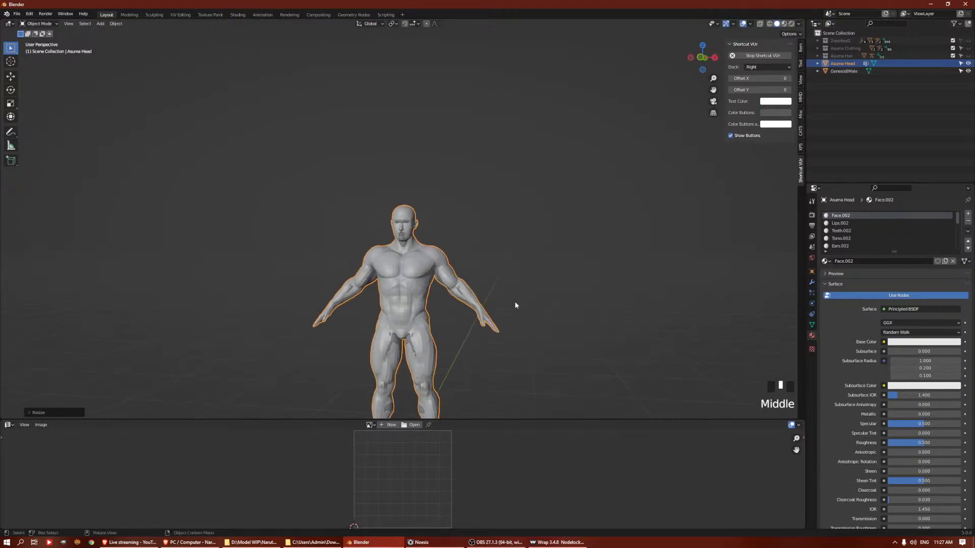
scroll(479, 284, up, 6)
right_click(448, 277)
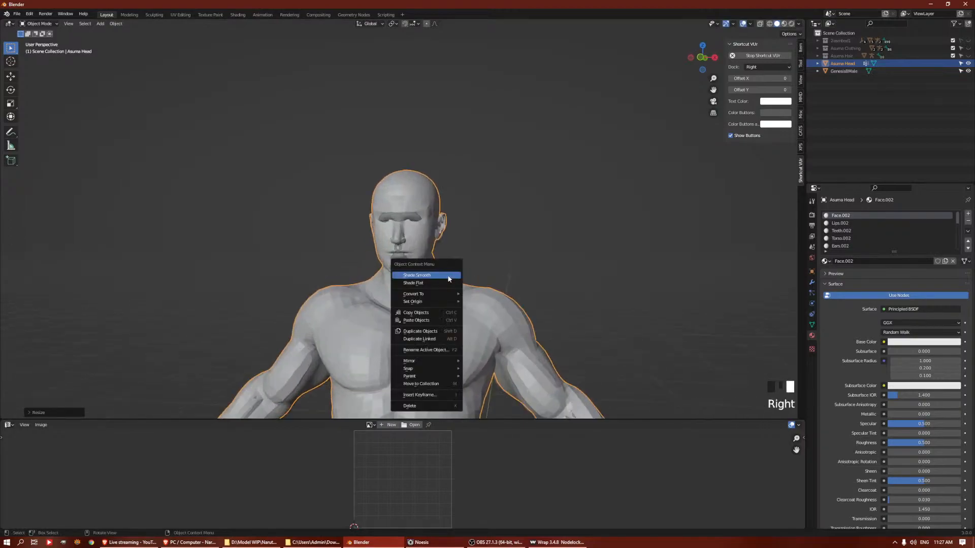
click(454, 307)
shift+middle_drag(481, 333, 483, 310)
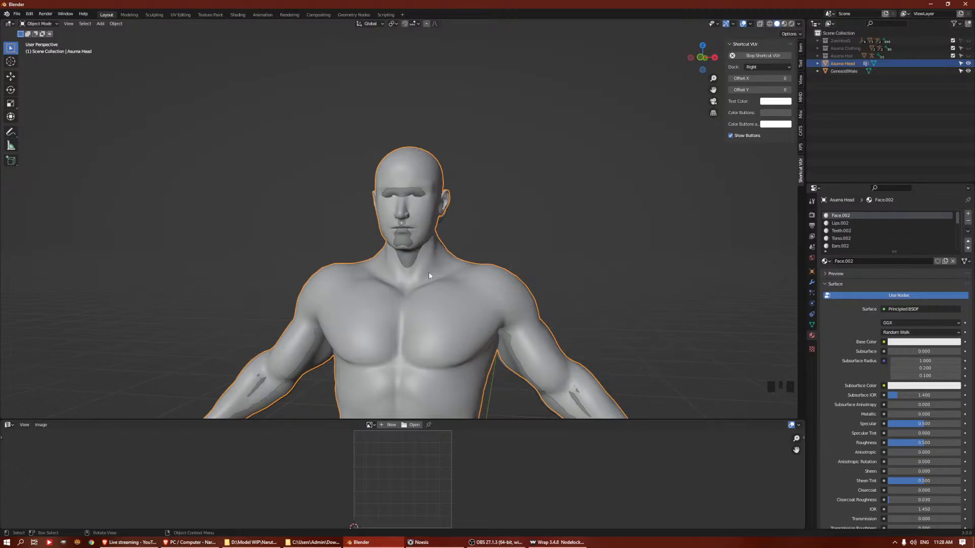
right_click(451, 283)
click(450, 289)
right_click(450, 295)
click(446, 288)
Compare Asuma Head with the base by toggling its visibility, hide Genesis8Male and inspect the wrapped head up close
click(969, 65)
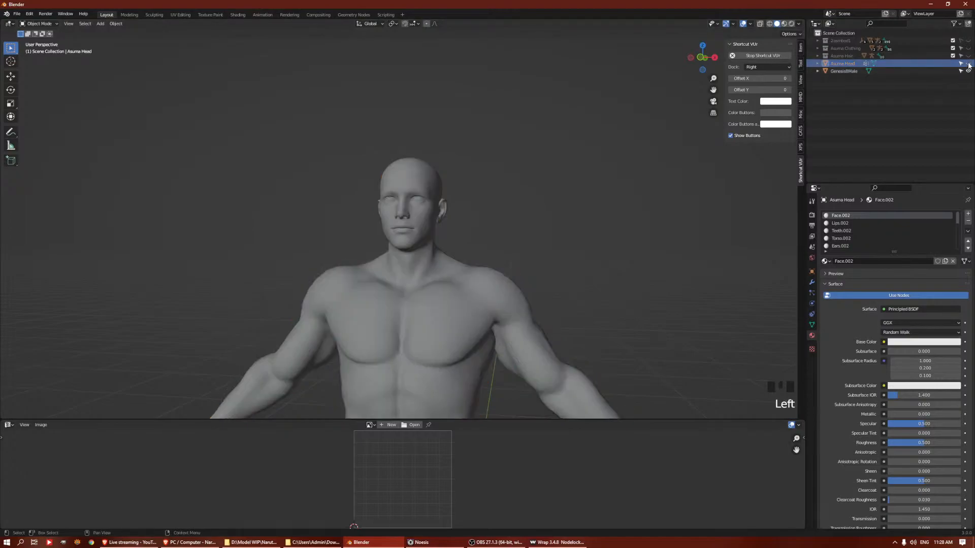
click(968, 63)
click(968, 71)
click(961, 71)
middle_drag(574, 206, 447, 229)
scroll(485, 196, up, 5)
key(Tab)
scroll(447, 229, up, 5)
key(Tab)
scroll(498, 206, down, 2)
middle_drag(499, 206, 448, 198)
Select the loop along Asuma Head's jawline and chin in Edit Mode, expand the selection and smooth its vertices
key(Tab)
middle_drag(436, 254, 409, 219)
mouse_move(391, 284)
middle_down()
mouse_move(410, 291)
mouse_move(392, 290)
middle_up()
key(1)
click(410, 291)
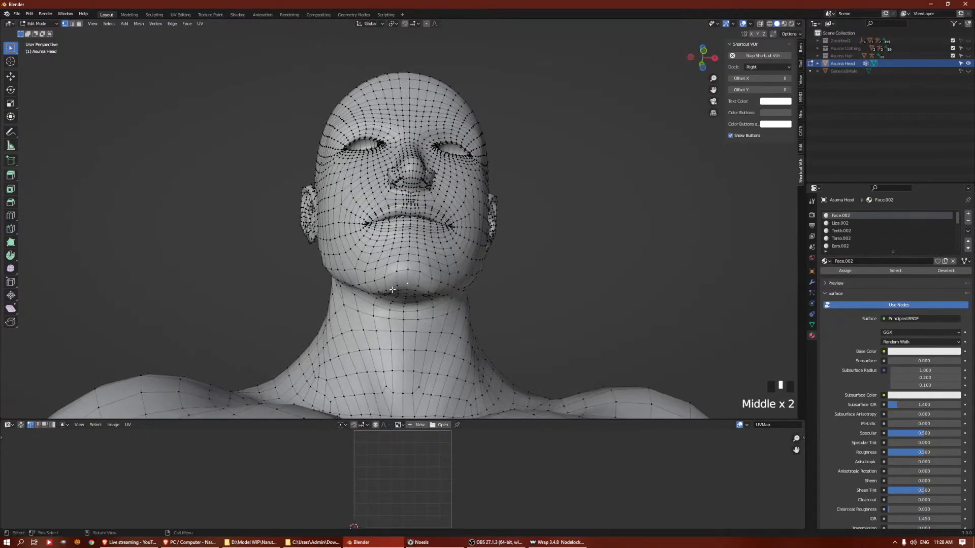
alt+click(382, 289)
middle_drag(502, 244, 555, 244)
key(ctrl+KP_Add)
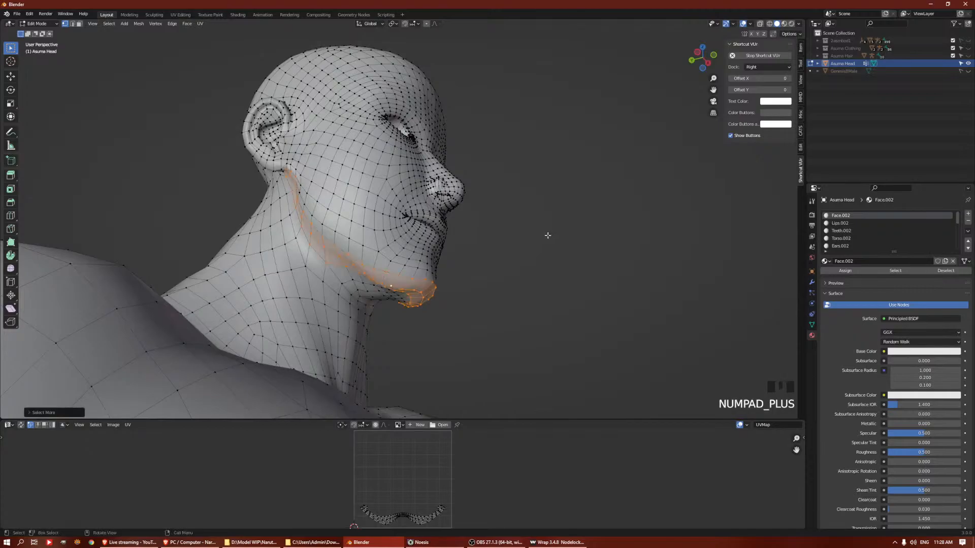
key(q)
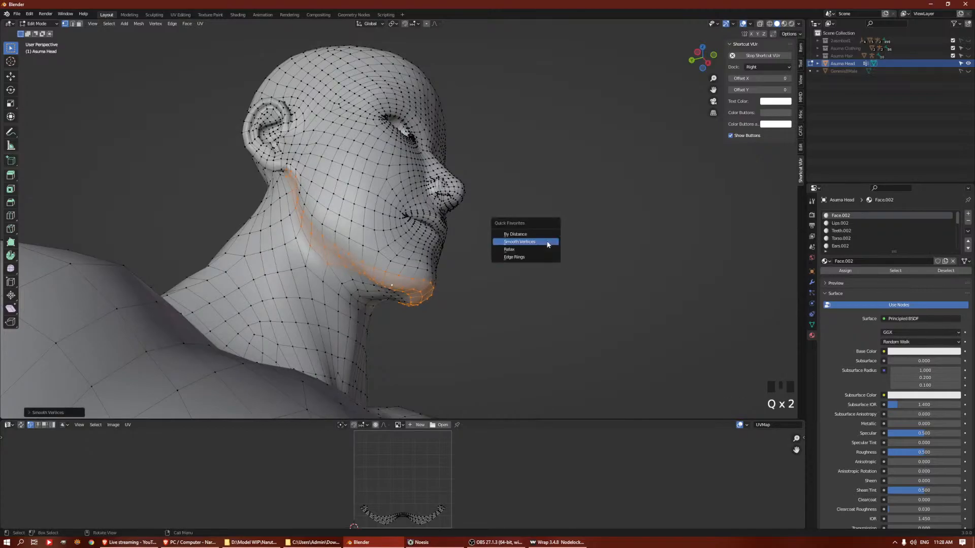
click(479, 250)
Select a vertex under Asuma Head's chin, activate the Move tool and set the transform orientation to Normal
middle_drag(479, 251, 406, 308)
key(1)
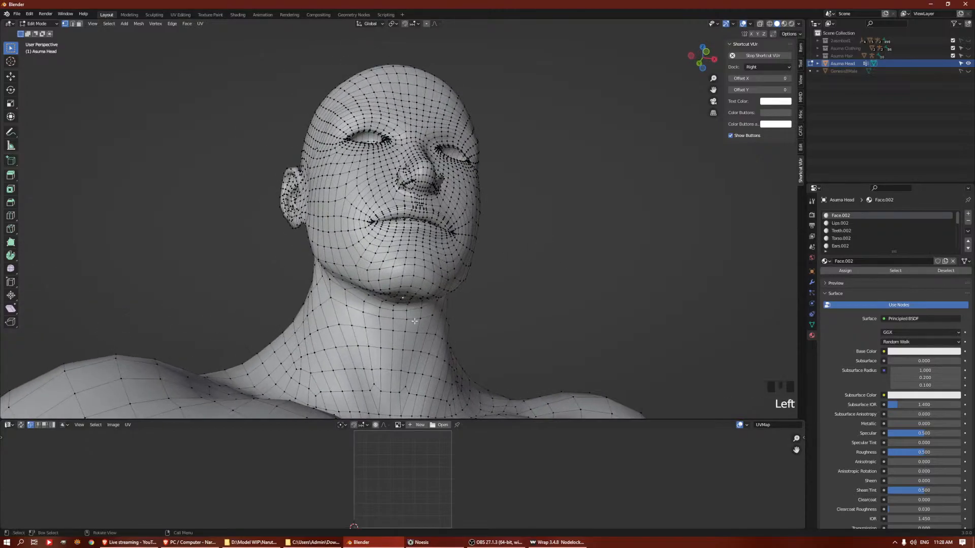
click(10, 77)
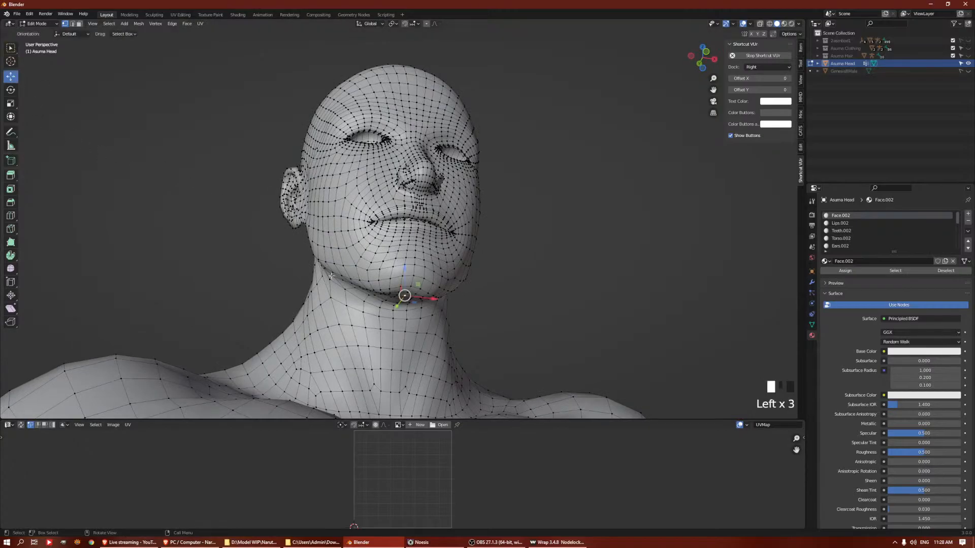
middle_drag(429, 246, 397, 196)
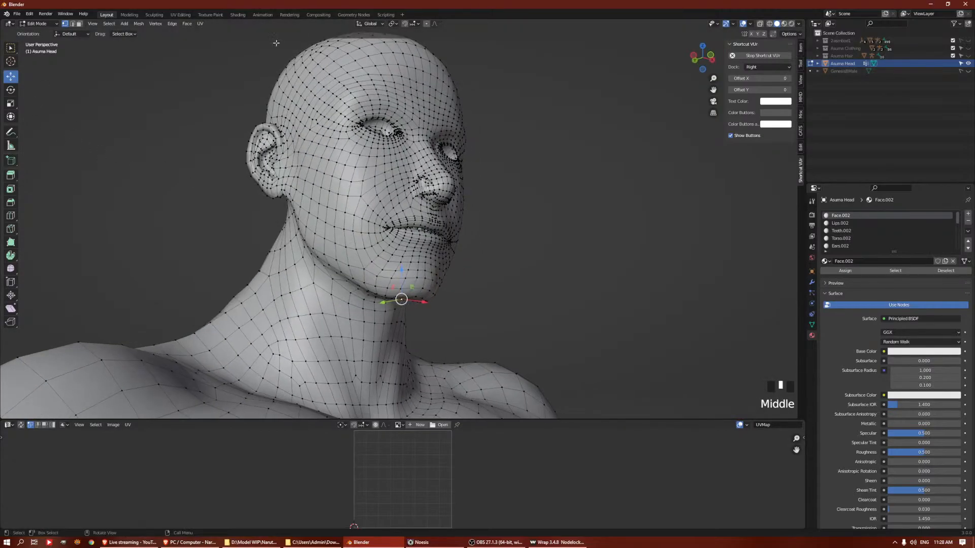
click(370, 24)
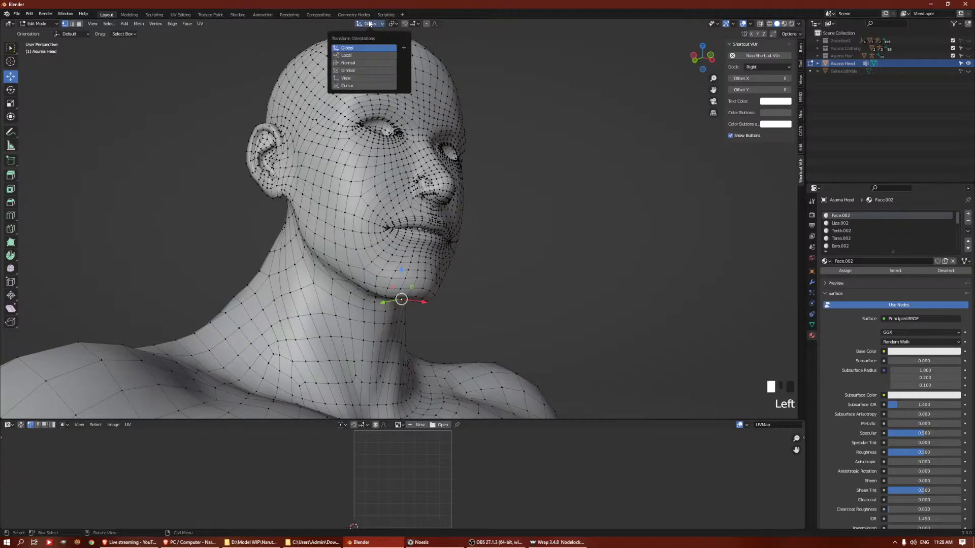
click(362, 61)
middle_drag(441, 351, 412, 349)
drag(394, 331, 389, 334)
key(ctrl+z)
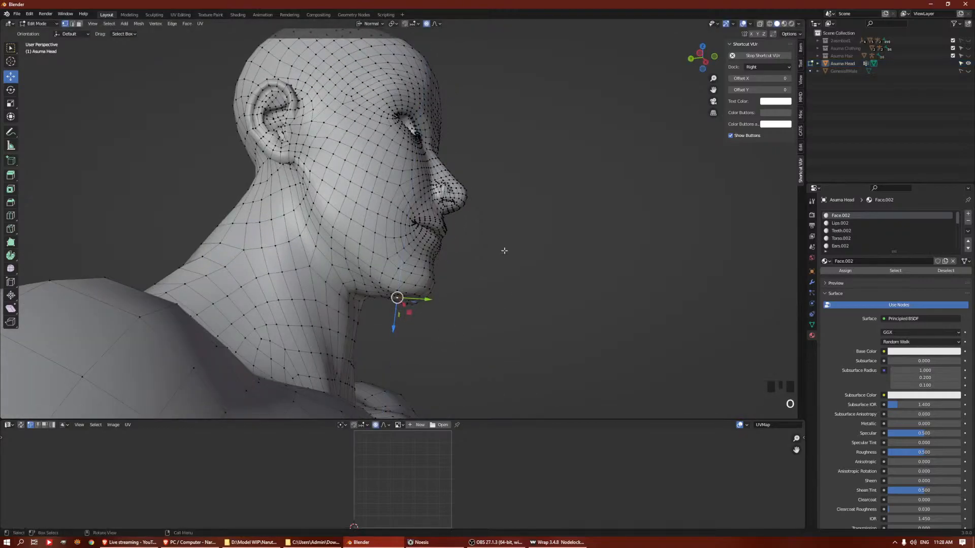
Enable proportional editing and shift the under-chin vertex slightly along its normal, adjusting the size of the influence area
middle_drag(498, 255, 454, 202)
scroll(454, 202, up, 2)
scroll(454, 202, up, 1)
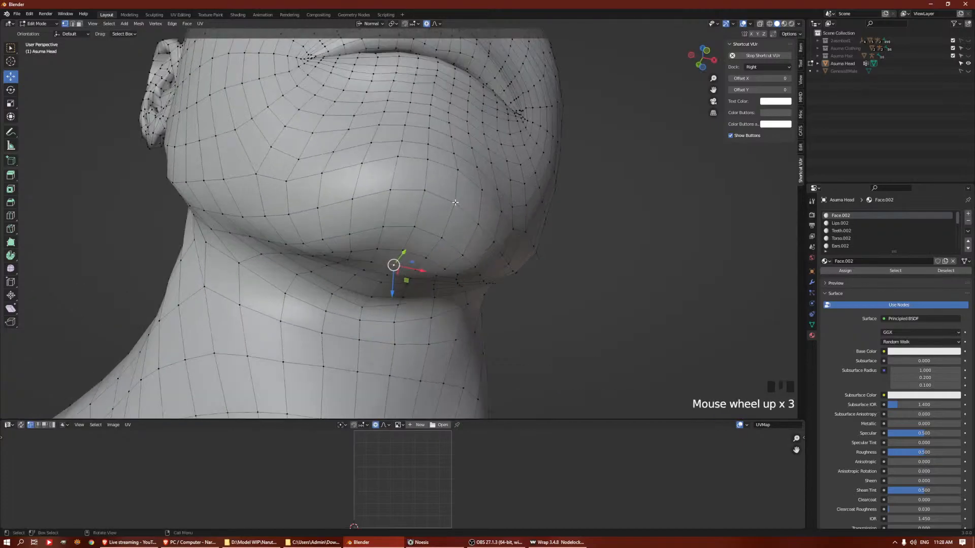
middle_drag(417, 271, 364, 302)
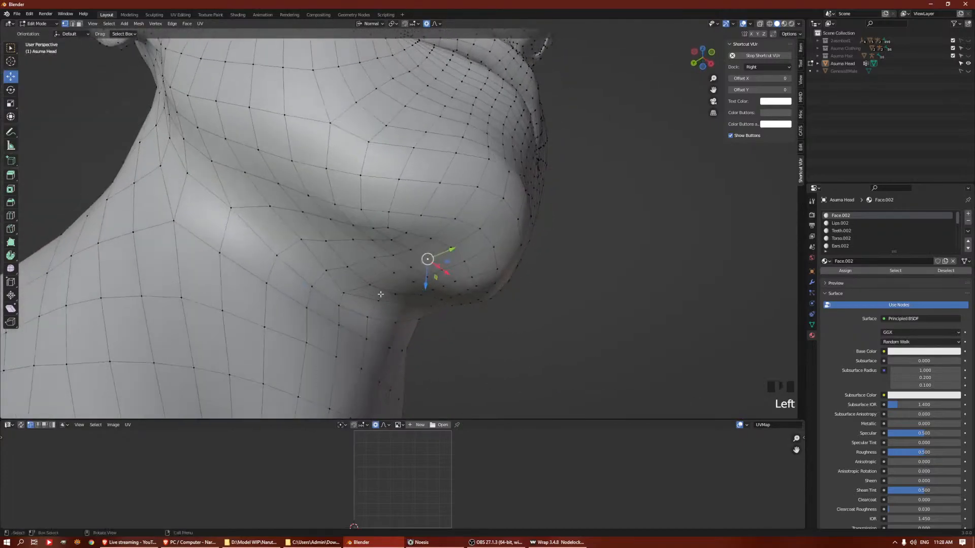
drag(428, 289, 430, 287)
scroll(429, 287, up, 20)
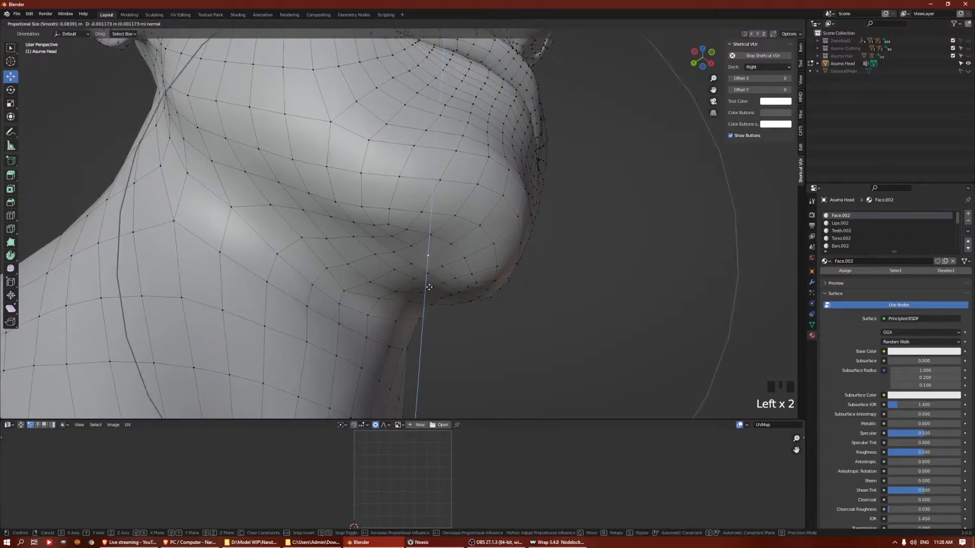
scroll(429, 288, up, 5)
drag(429, 287, 429, 287)
middle_drag(429, 286, 382, 272)
drag(382, 273, 381, 278)
middle_drag(382, 279, 529, 309)
Expand the selection across the underside of the chin and upper neck, smooth its vertices and clear the selection
key(KP_Enter)
key(KP_Enter)
key(KP_Enter)
key(KP_Enter)
key(ctrl+KP_Add)
key(ctrl+KP_Add)
key(ctrl+KP_Add)
key(ctrl+KP_Add)
key(ctrl+KP_Add)
key(ctrl+KP_Add)
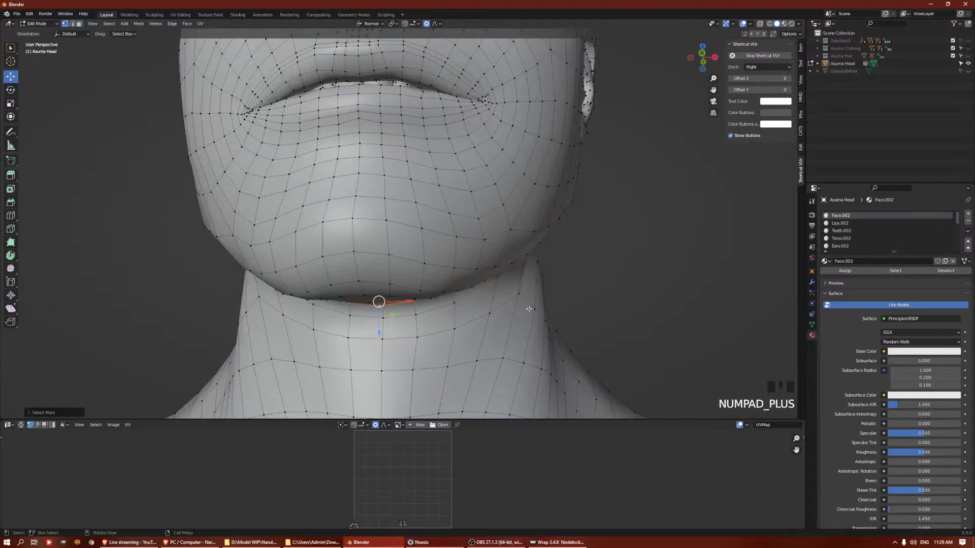
scroll(529, 309, down, 3)
middle_drag(529, 308, 598, 266)
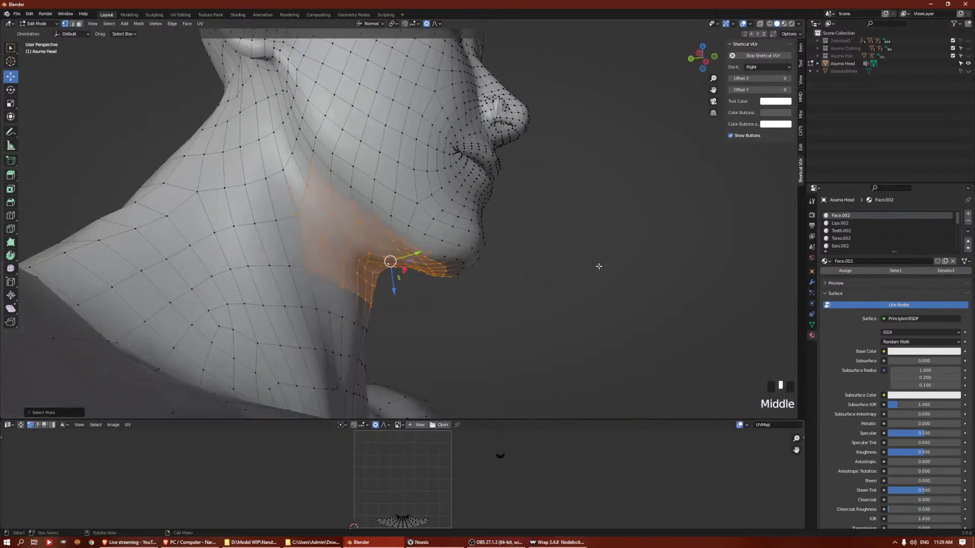
key(ctrl+KP_Add)
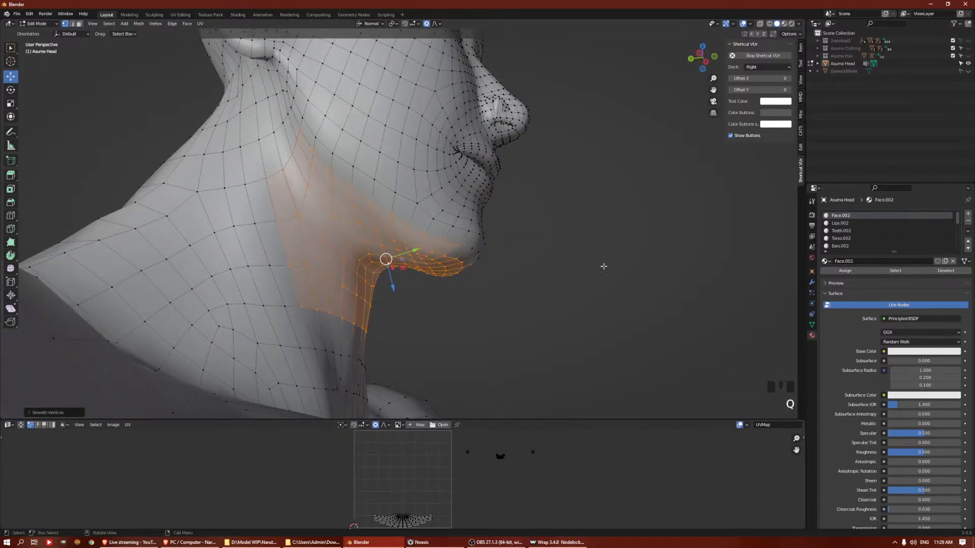
key(a)
key(a)
key(a)
Return to Object Mode and show the 2asmbod1 collection over the smoothed Asuma Head
middle_drag(590, 241, 557, 246)
scroll(548, 233, up, 2)
key(Tab)
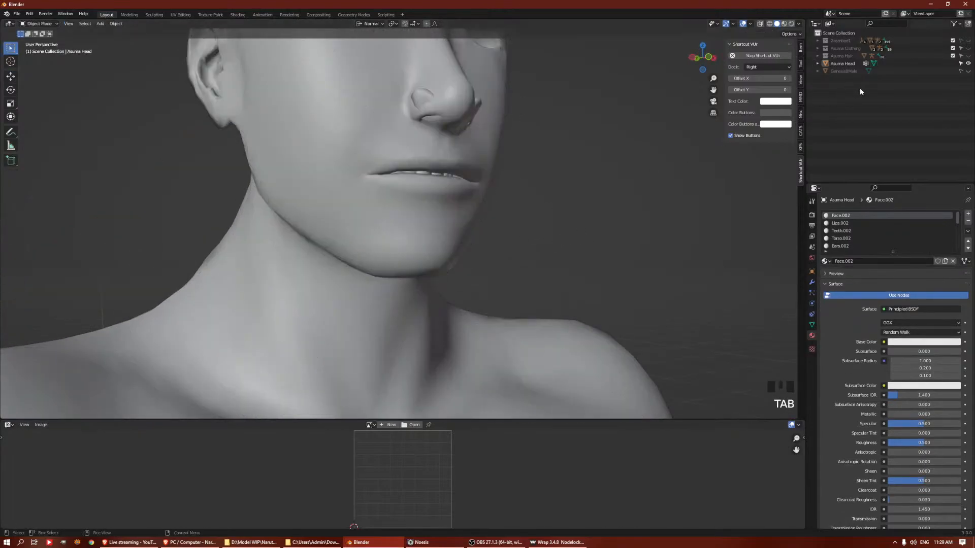
click(968, 41)
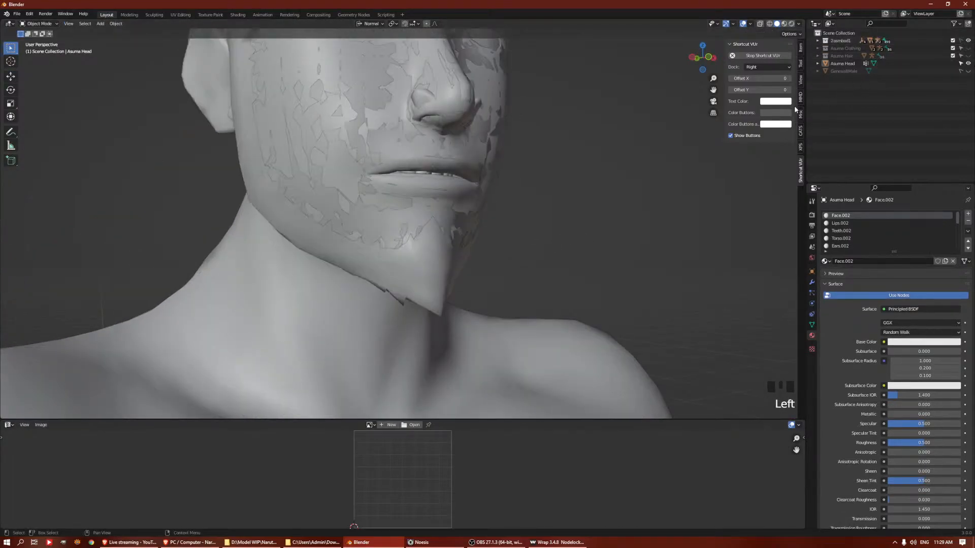
click(432, 266)
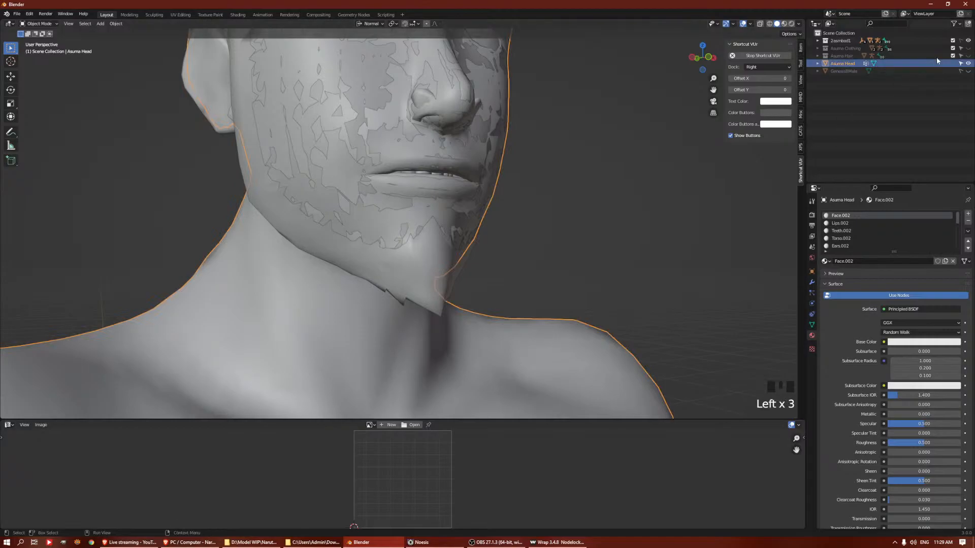
click(960, 41)
Hide the original face mesh of 2asmbod1, keeping Asuma Head and the beard mesh shown
click(383, 266)
click(355, 199)
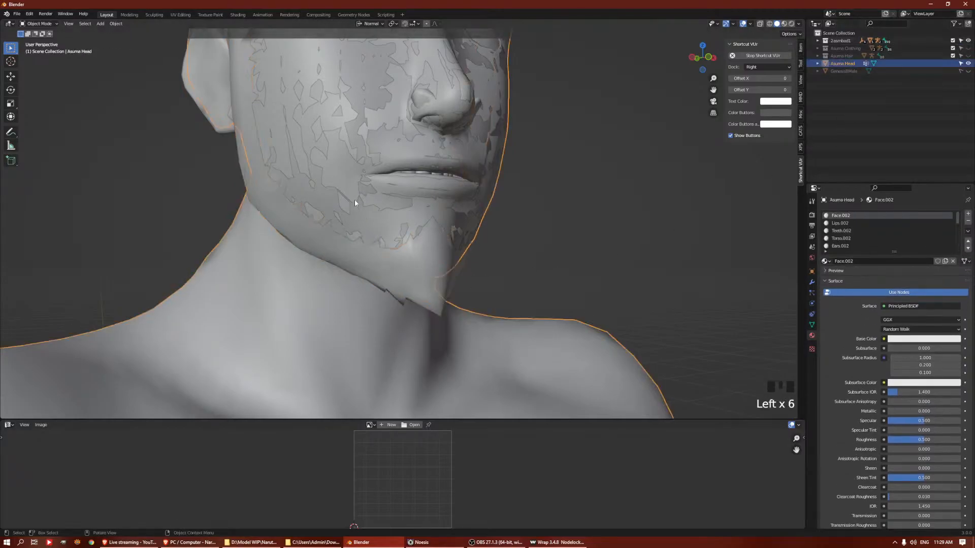
key(h)
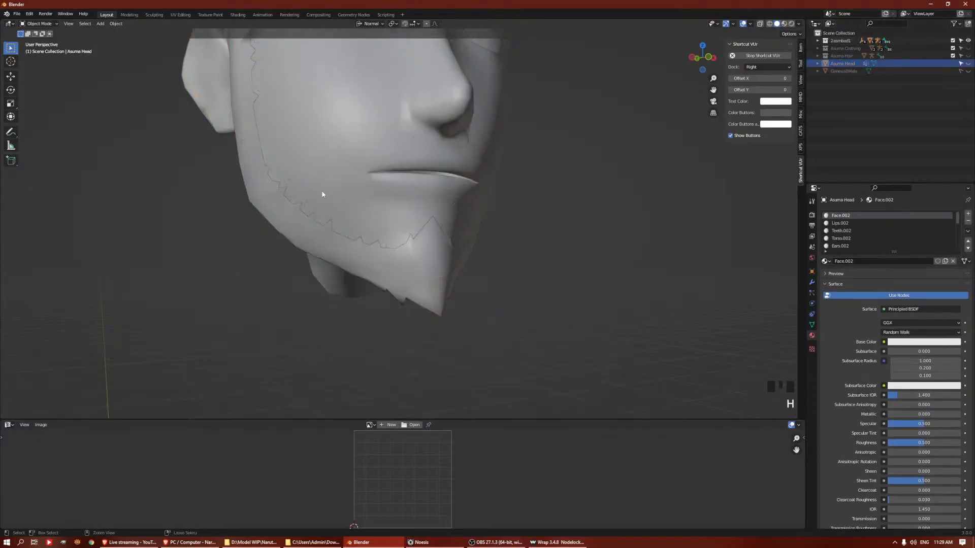
key(ctrl+z)
click(332, 169)
mouse_move(332, 160)
middle_down()
mouse_move(340, 148)
mouse_move(439, 181)
mouse_move(346, 163)
middle_up()
click(347, 163)
key(Tab)
key(Tab)
Examine how the original beard mesh fits Asuma Head's jaw and chin from several angles
middle_drag(550, 185, 505, 178)
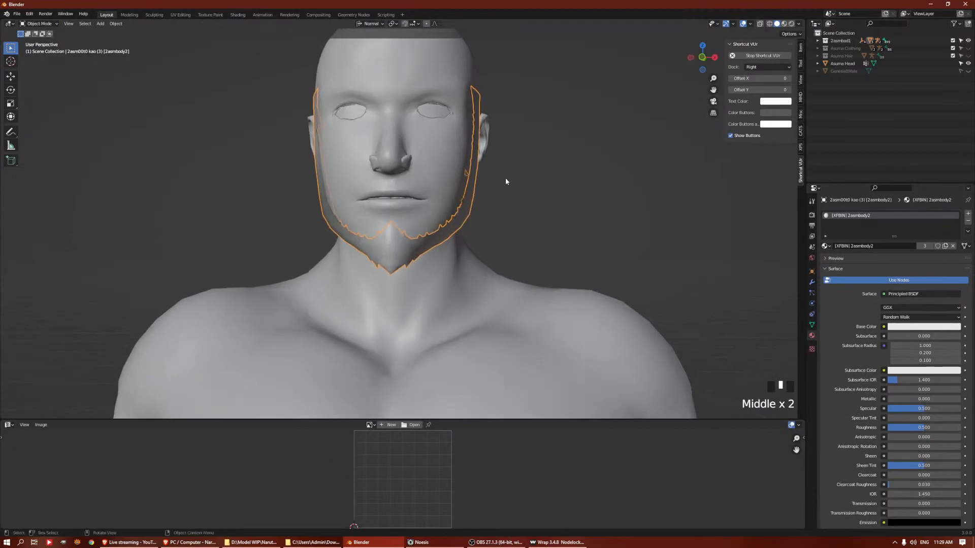
scroll(571, 212, up, 2)
middle_drag(571, 212, 547, 183)
click(602, 201)
scroll(596, 200, down, 2)
scroll(465, 151, up, 2)
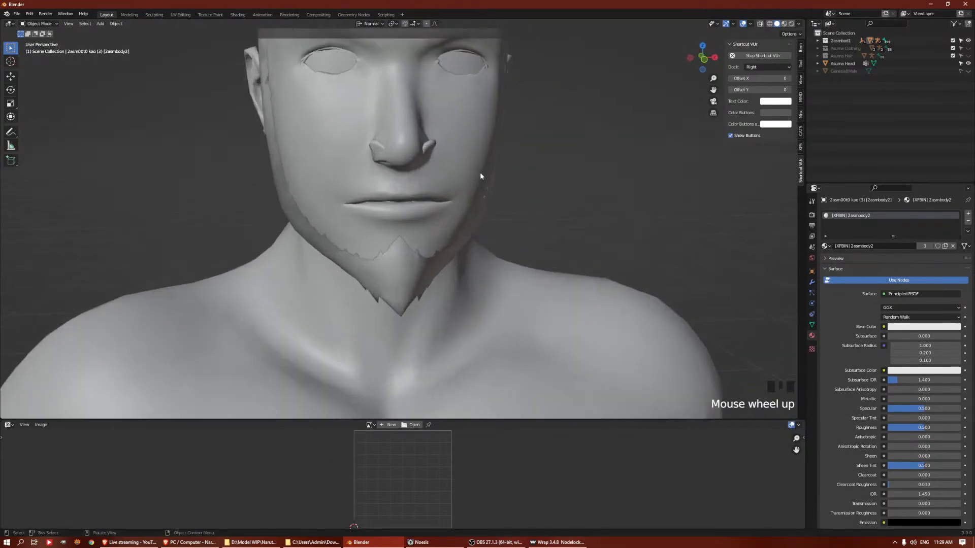
shift+middle_drag(440, 128, 460, 259)
middle_drag(541, 229, 494, 219)
Pick the left eye mesh, expand the 2asmbod1 hierarchy and identify the beard mesh by toggling its visibility
click(430, 205)
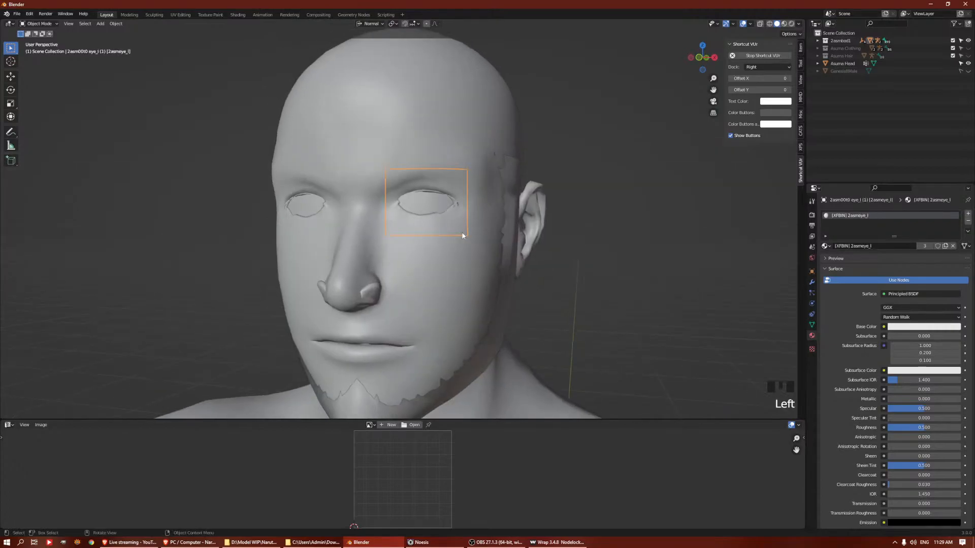
click(818, 41)
click(818, 41)
click(818, 41)
click(818, 41)
click(826, 43)
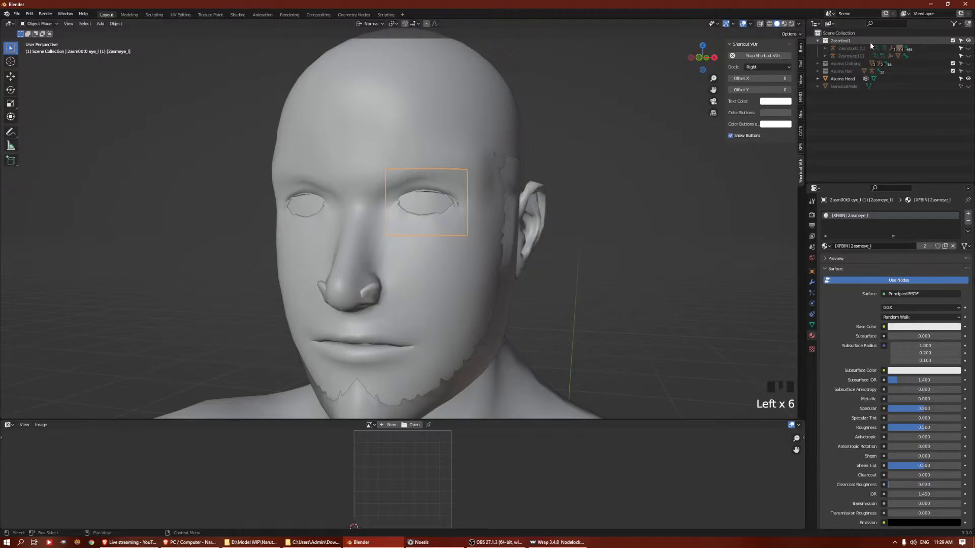
click(899, 49)
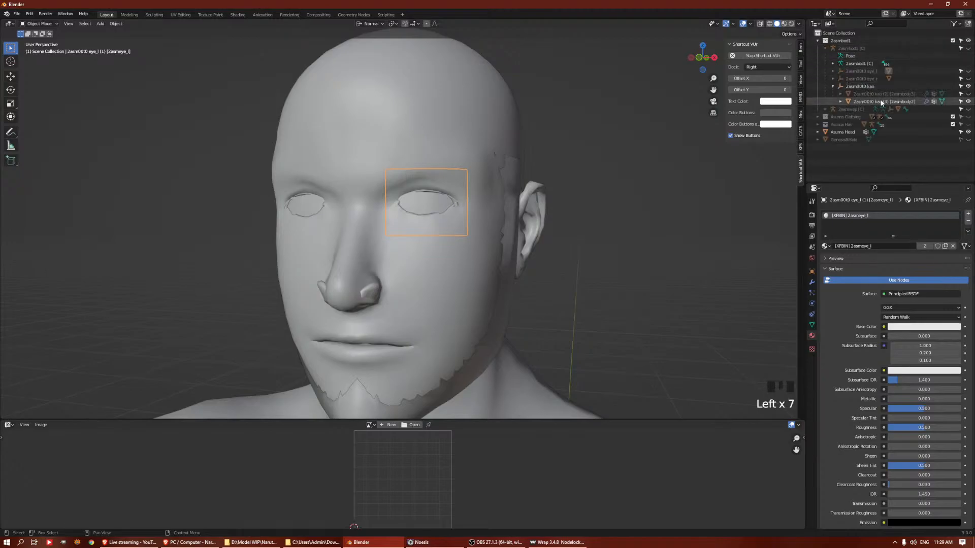
click(968, 102)
click(968, 102)
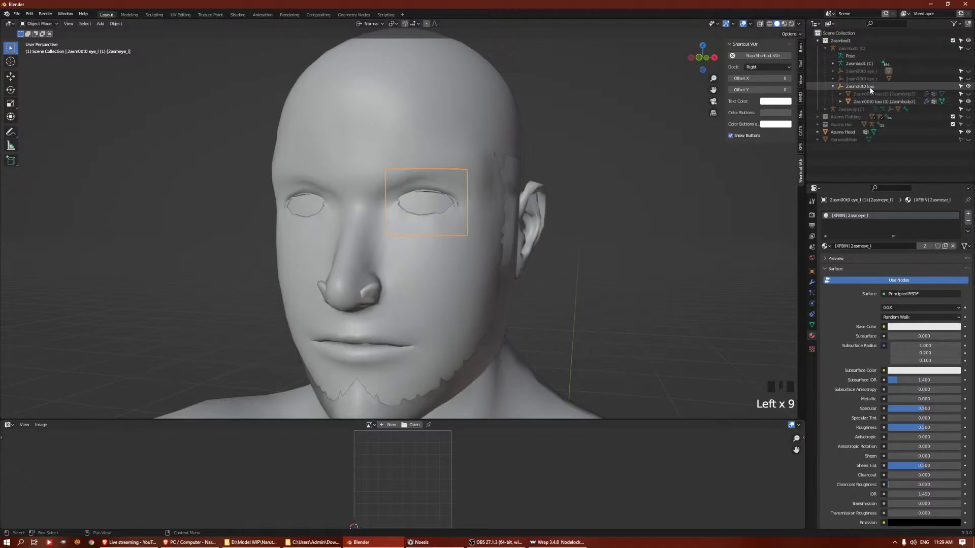
Locate the left and right eye meshes in the 2asmbod1 hierarchy and hide them
click(432, 205)
click(432, 205)
click(833, 71)
click(833, 86)
click(968, 94)
click(968, 79)
Check the beard against the head in profile and from the front, and open Asuma Head in Edit Mode from behind
middle_drag(584, 213, 394, 213)
scroll(505, 203, down, 2)
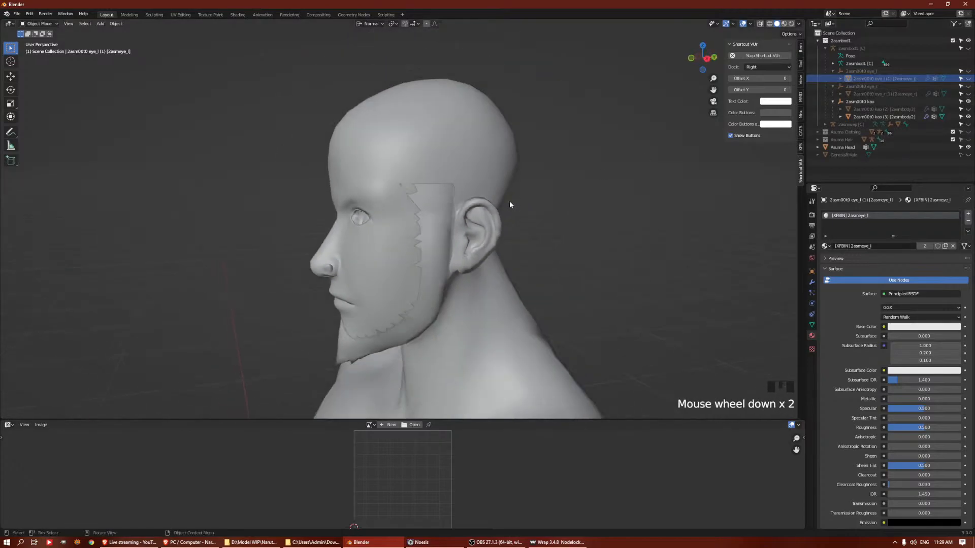
middle_drag(504, 203, 416, 225)
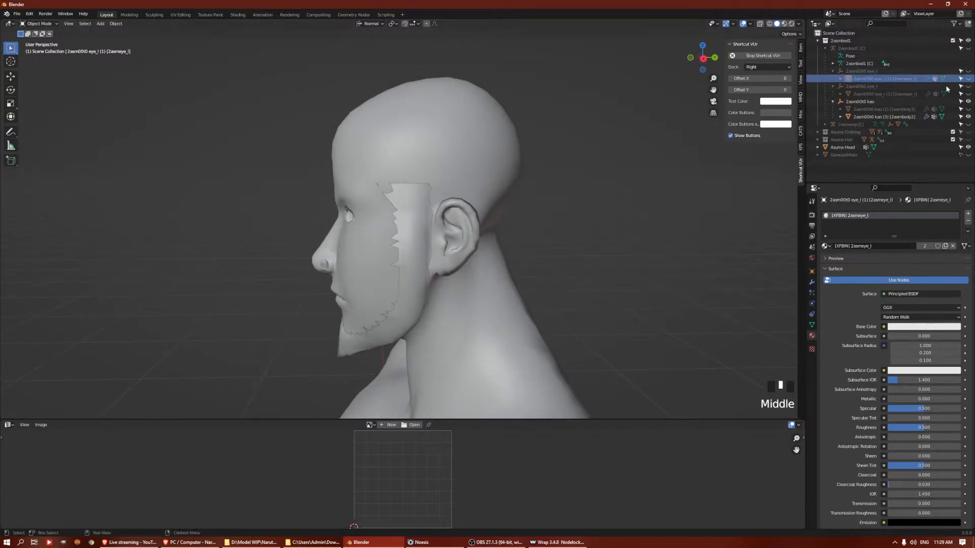
middle_drag(640, 203, 568, 255)
scroll(471, 246, down, 6)
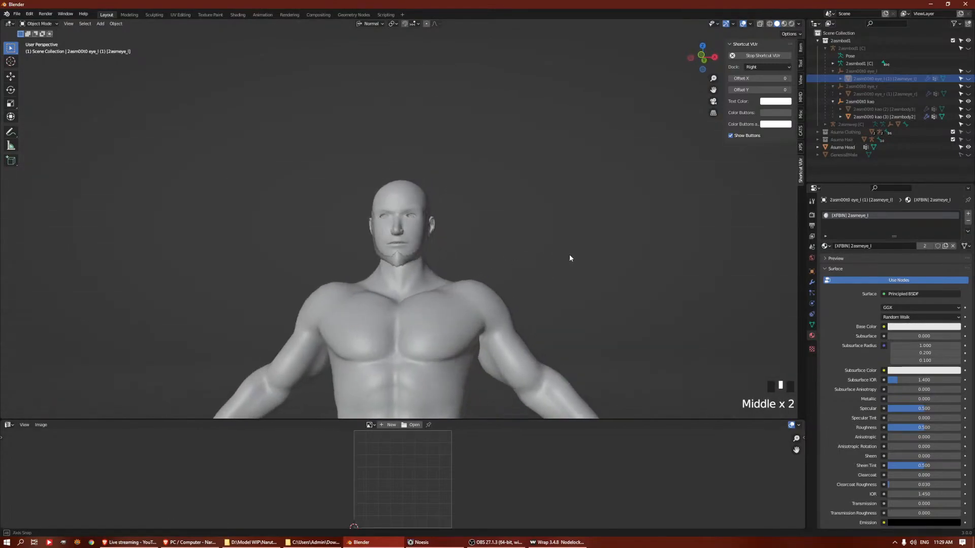
middle_drag(514, 267, 502, 302)
key(Tab)
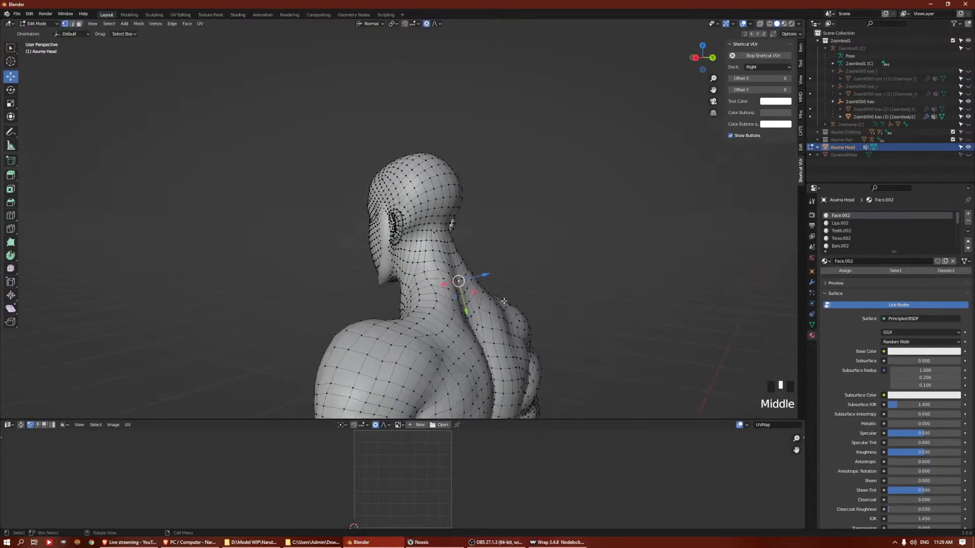
drag(488, 275, 494, 273)
middle_drag(494, 274, 449, 273)
key(ctrl+z)
Select the nape of Asuma Head, expand the selection over the back of the head and neck, and smooth its vertices
click(425, 229)
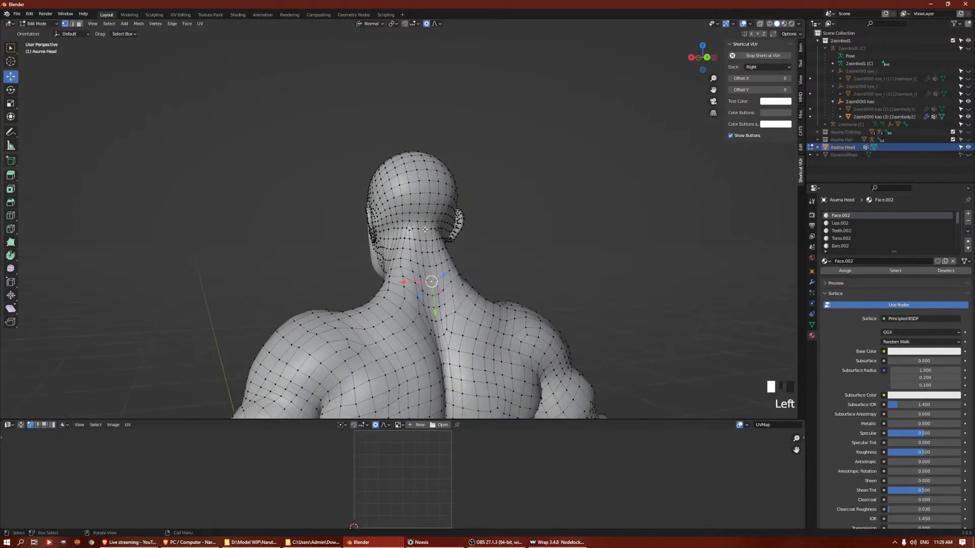
key(ctrl+KP_Add)
key(ctrl+KP_Add)
key(ctrl+KP_Add)
key(ctrl+KP_Add)
key(ctrl+KP_Add)
key(ctrl+KP_Add)
key(ctrl+KP_Add)
key(ctrl+KP_Add)
key(ctrl+KP_Add)
key(ctrl+KP_Add)
key(ctrl+KP_Add)
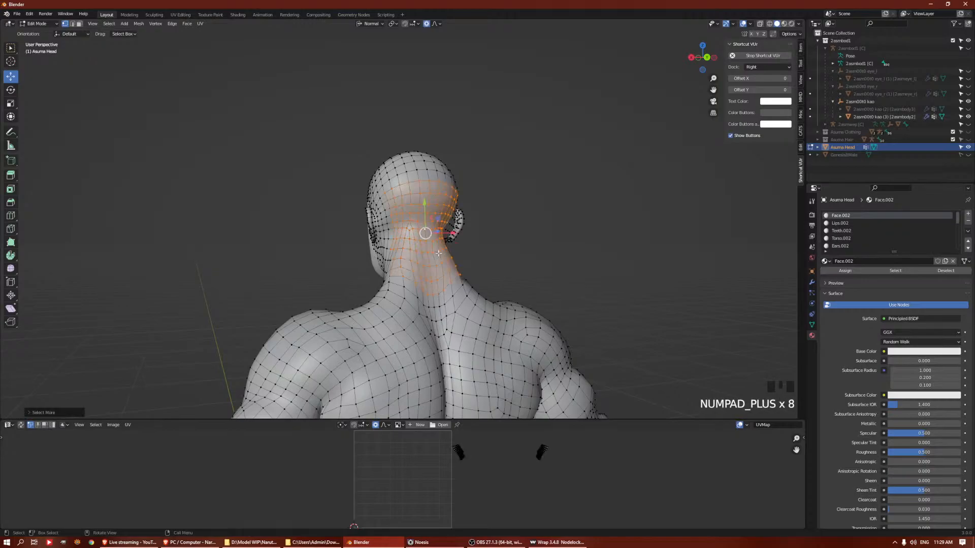
key(q)
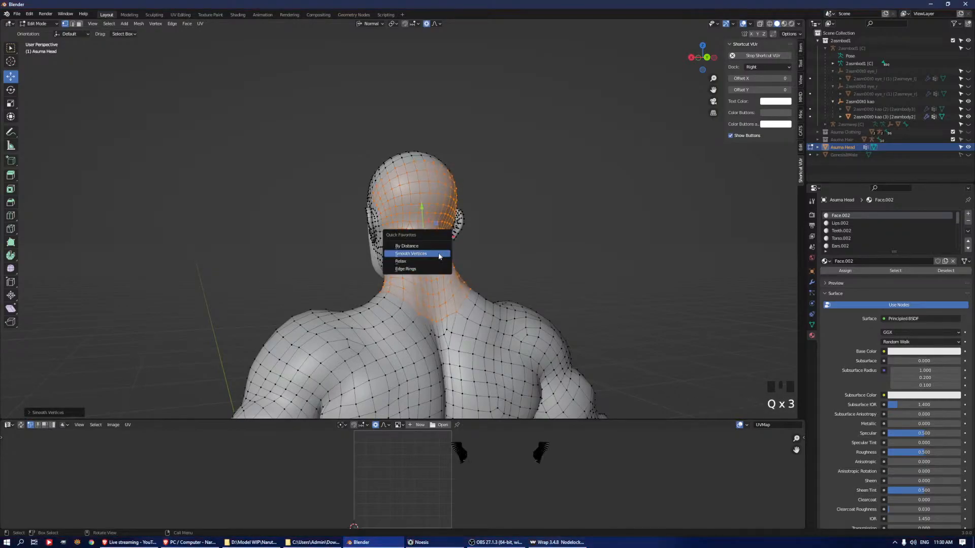
click(438, 254)
Expand the nape selection further, smooth the vertices again and return to Object Mode
middle_drag(516, 261, 493, 264)
key(ctrl+KP_Add)
key(ctrl+KP_Add)
key(ctrl+KP_Add)
key(ctrl+KP_Add)
key(q)
click(493, 263)
key(a)
key(Tab)
Examine the smoothed head, neck and torso from different angles and distances
middle_drag(516, 240, 406, 256)
key(Tab)
key(Tab)
middle_drag(473, 249, 503, 212)
key(a)
scroll(485, 261, down, 3)
key(alt+a)
scroll(525, 233, up, 2)
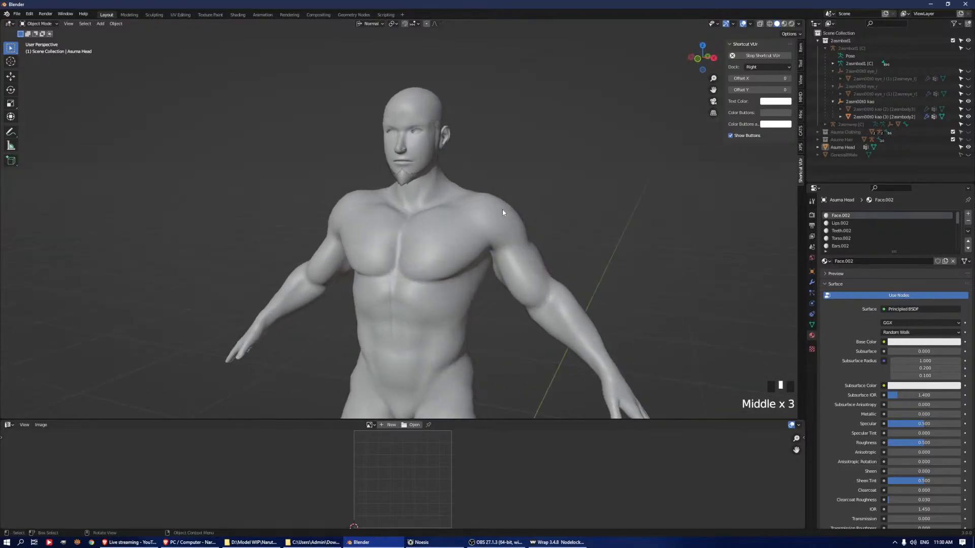
middle_drag(557, 184, 631, 186)
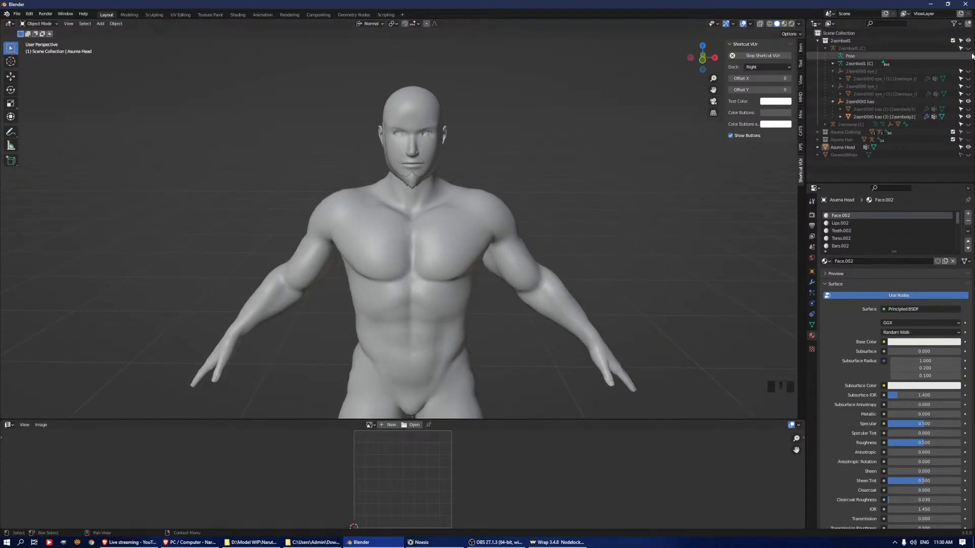
Collapse the 2asmbod1 collection and hide it from the viewport
click(819, 40)
click(830, 42)
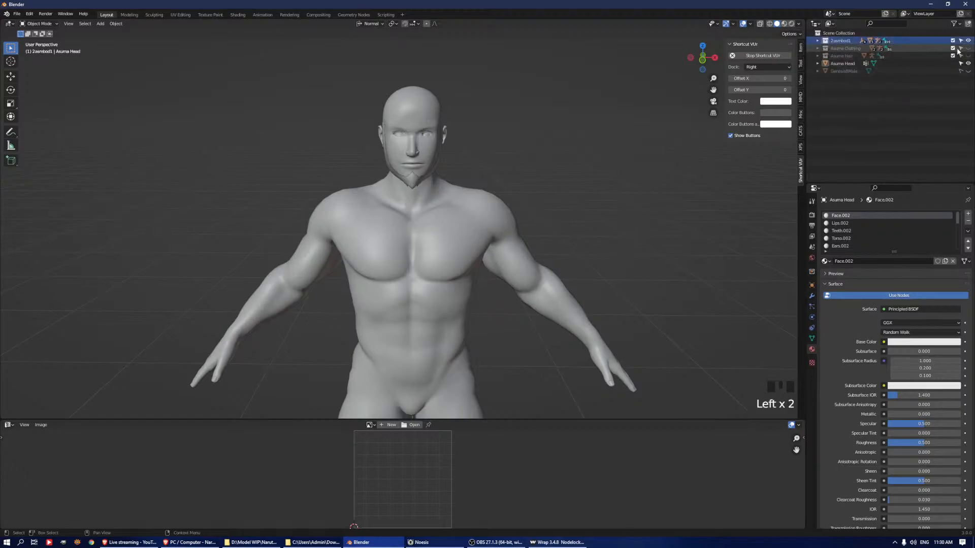
click(969, 41)
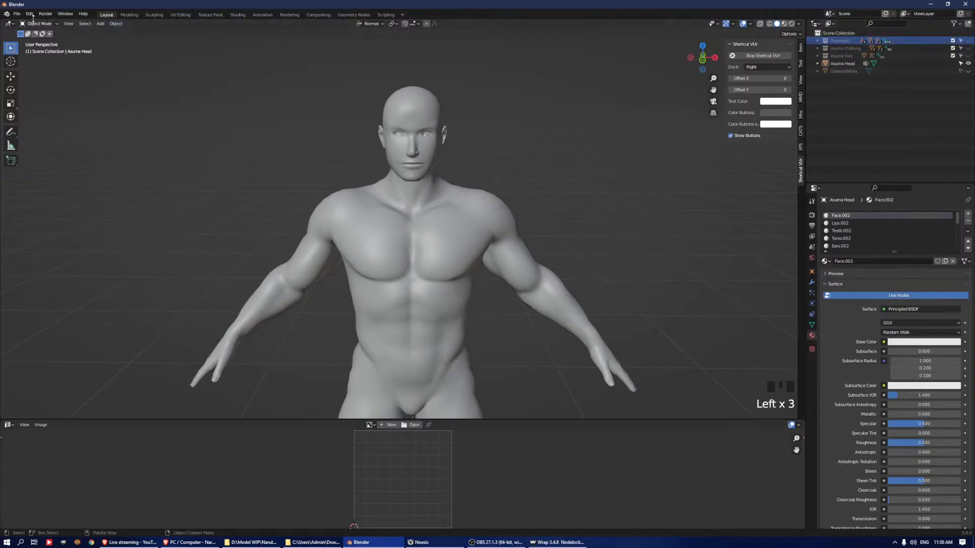
Import the original 2asmbod1 model with the XFBIN Model Container (.xfbin) importer
click(17, 14)
mouse_move(31, 116)
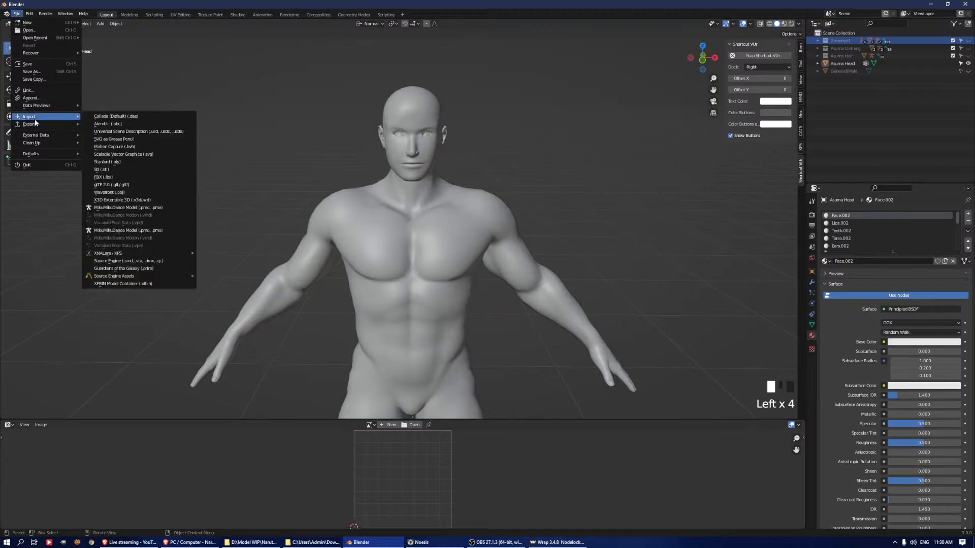
click(159, 283)
scroll(376, 304, down, 1)
click(675, 405)
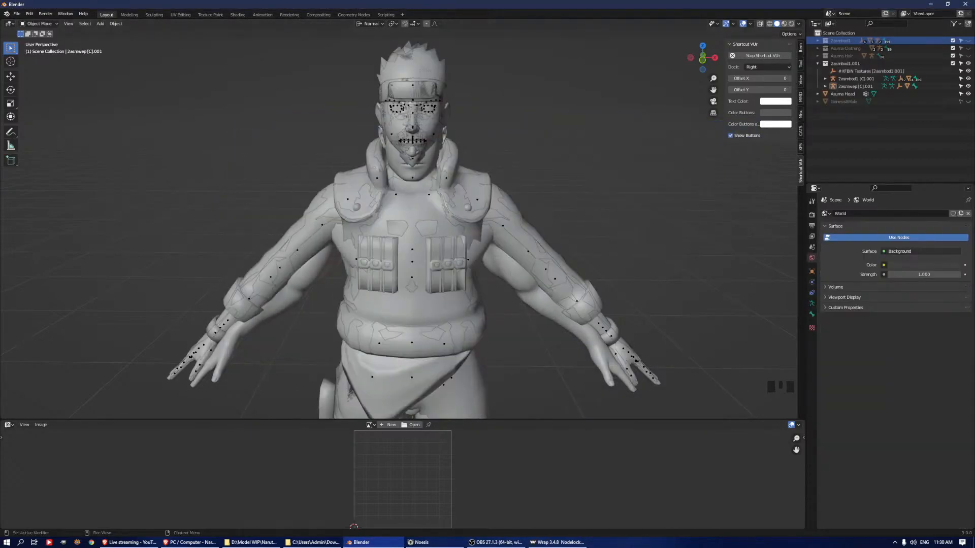
Lock Asuma Head against selection and scale the imported 2asmbod1.001 model to match the wrapped body
middle_drag(589, 205, 601, 141)
key(a)
click(961, 94)
middle_drag(449, 192, 430, 190)
key(s)
click(535, 169)
middle_drag(534, 170, 511, 176)
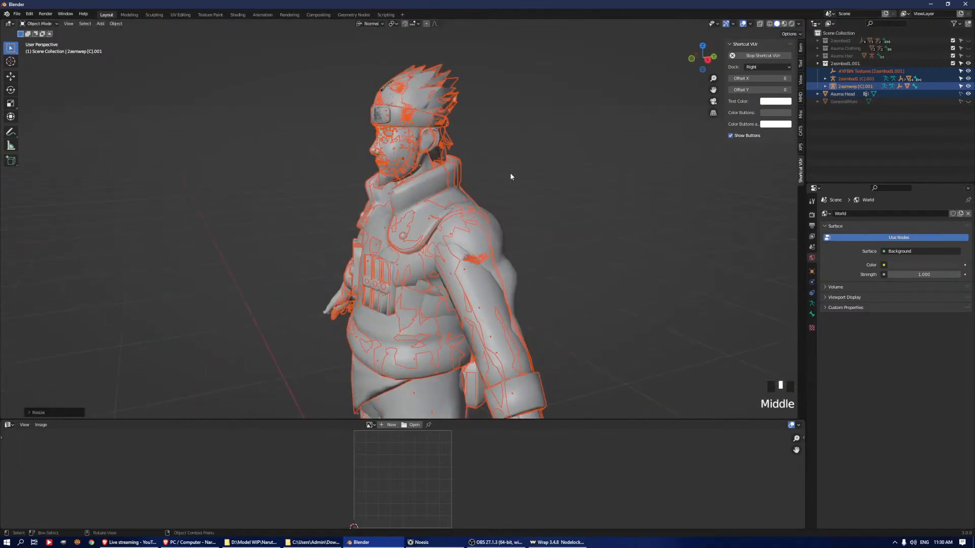
Check the imported model's fit around the head and collar, and try moving it along the normal Y axis
scroll(444, 121, up, 6)
middle_drag(443, 121, 513, 145)
scroll(513, 144, down, 4)
shift+middle_drag(518, 153, 457, 211)
scroll(477, 218, up, 3)
key(s)
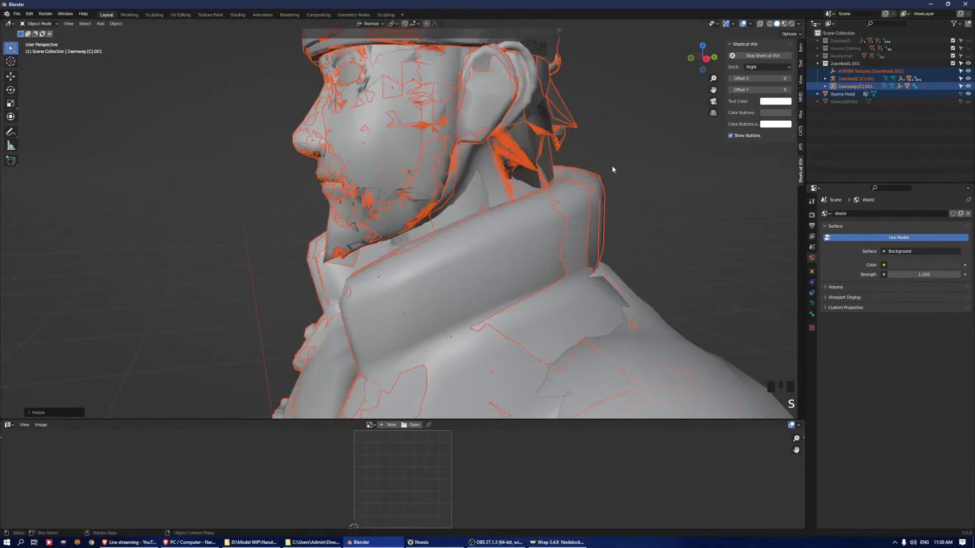
key(g)
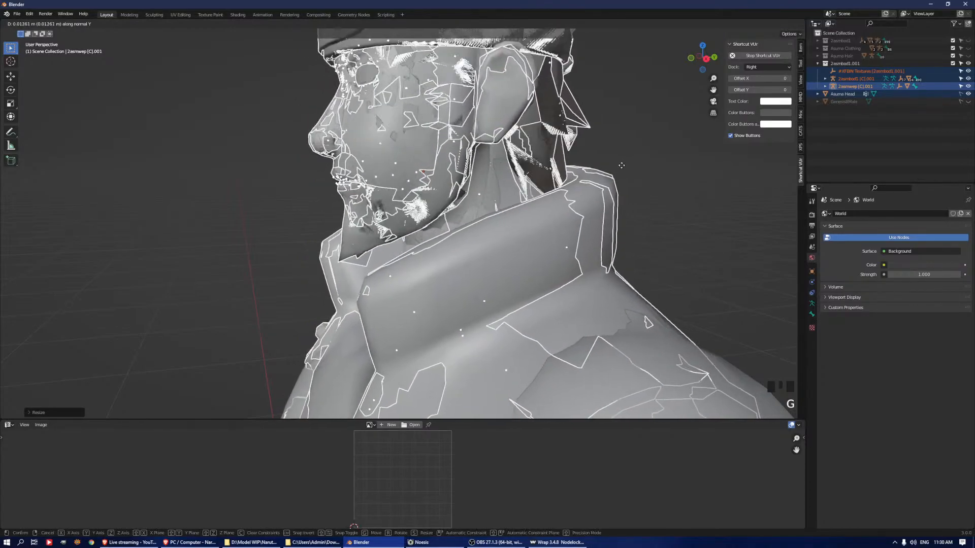
key(Escape)
scroll(570, 235, down, 6)
middle_drag(570, 235, 588, 272)
scroll(577, 208, down, 2)
middle_drag(574, 200, 559, 167)
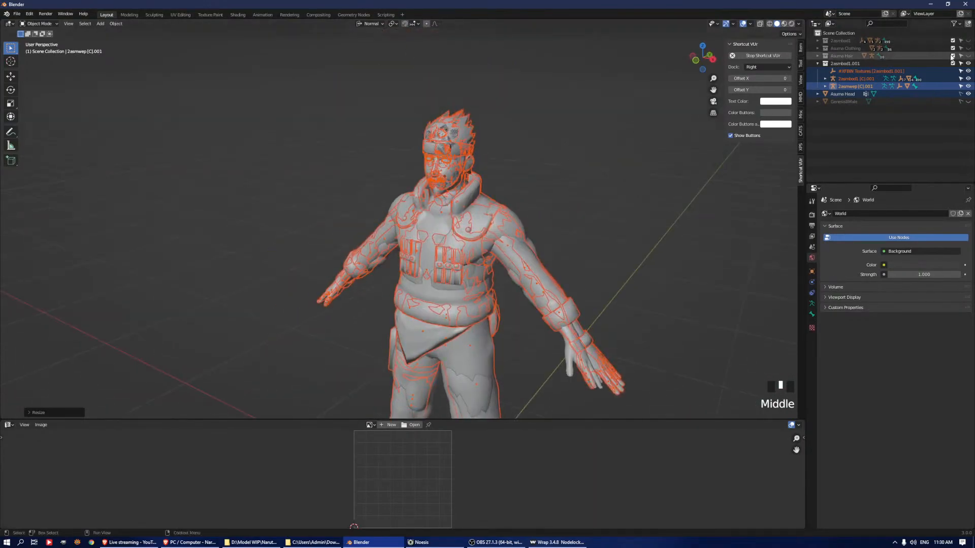
Hide the imported 2asmbod1.001 collection from the viewport and collapse it in the outliner
click(968, 63)
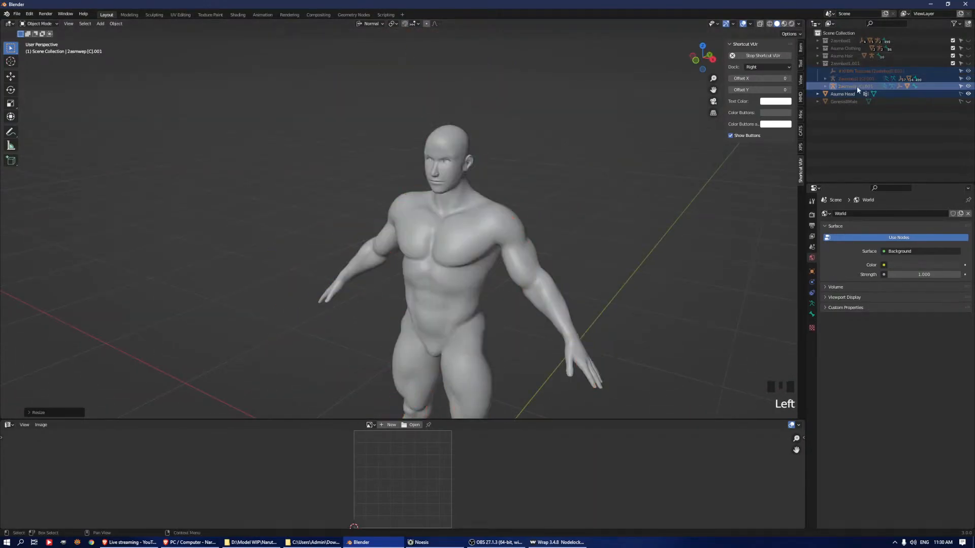
click(817, 64)
middle_drag(569, 187, 521, 185)
scroll(430, 244, up, 4)
Make Asuma Head selectable again and open its mesh in Edit Mode
middle_drag(430, 243, 490, 206)
scroll(452, 197, up, 4)
scroll(549, 155, up, 2)
key(Tab)
key(Tab)
key(Tab)
click(555, 138)
key(Tab)
click(961, 72)
shift+middle_drag(462, 157, 525, 213)
scroll(532, 227, down, 3)
key(Tab)
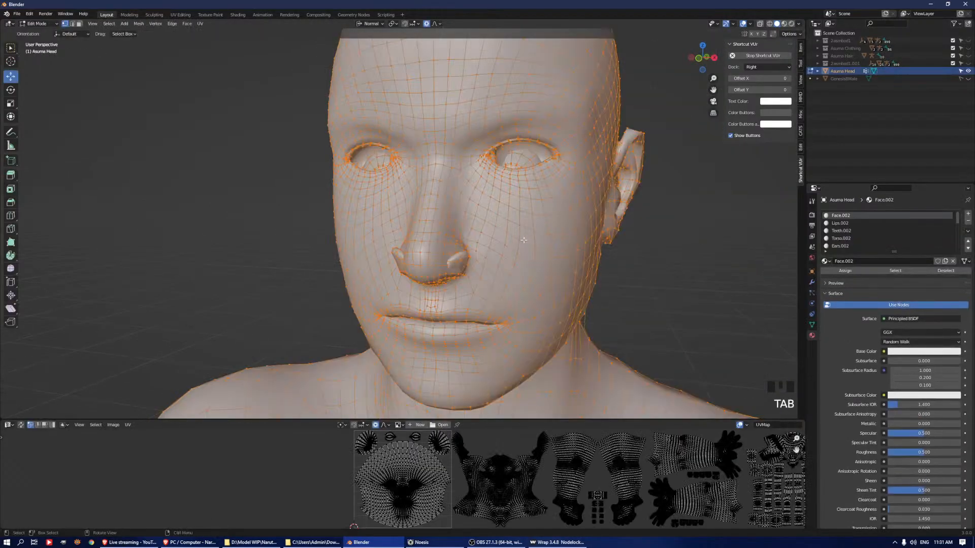
Enable X-axis mirroring with Topology Mirror for mesh editing
click(811, 203)
click(839, 234)
click(897, 273)
click(895, 282)
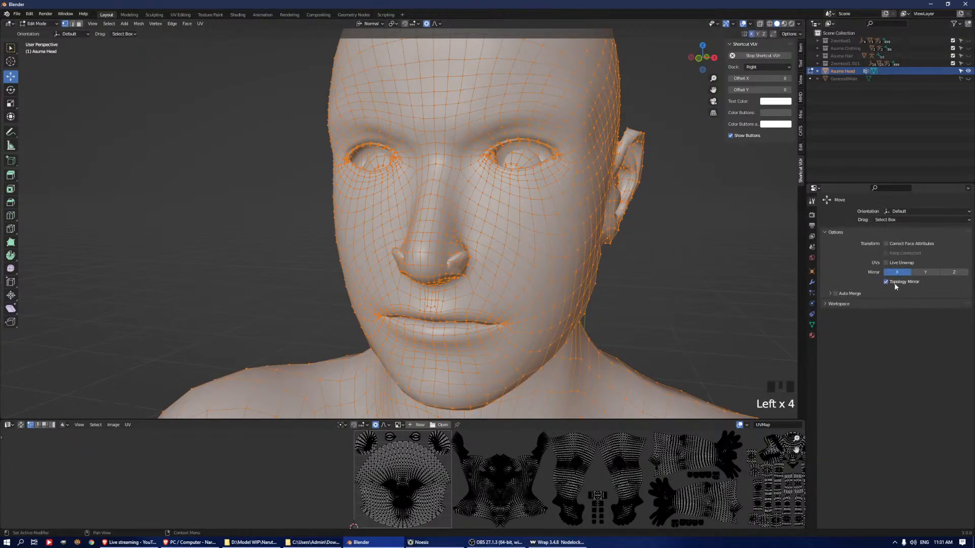
Try to select the area around the character's left eye by growing and shrinking its inner rim loop
shift+middle_drag(559, 132, 570, 190)
scroll(564, 193, up, 2)
alt+click(570, 189)
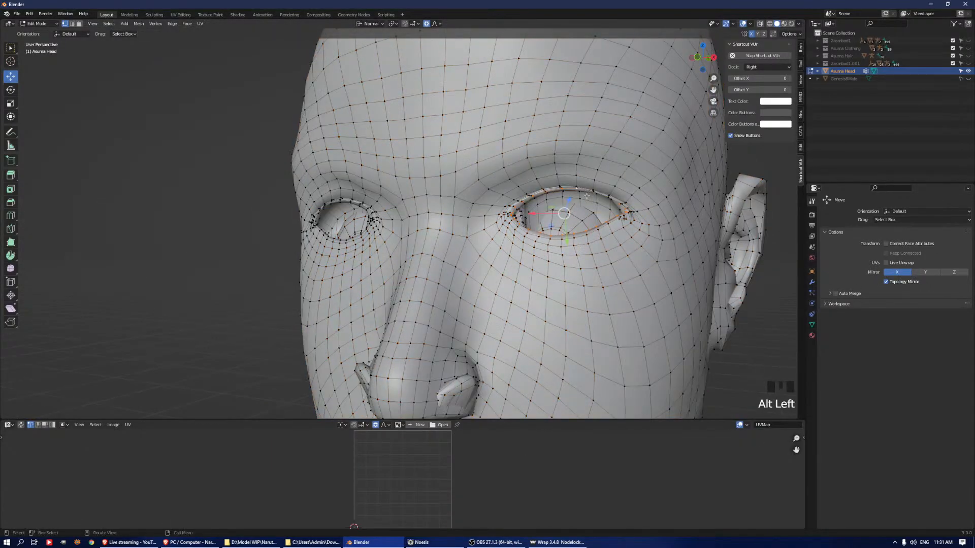
key(2)
key(ctrl+KP_Add)
key(ctrl+KP_Add)
key(ctrl+KP_Add)
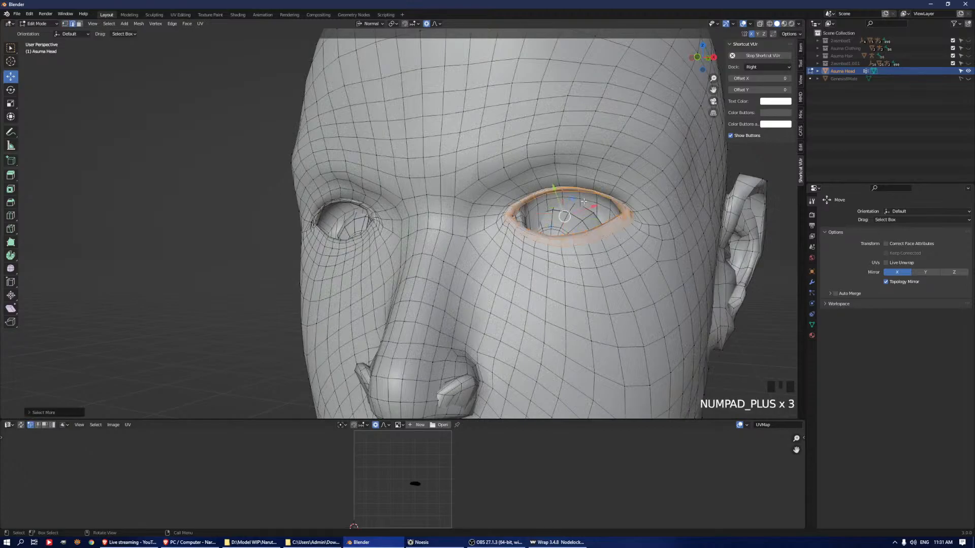
key(ctrl+KP_Add)
key(ctrl+KP_Add)
key(ctrl+KP_Add)
key(ctrl+KP_Add)
key(ctrl+KP_Subtract)
key(ctrl+KP_Subtract)
key(ctrl+KP_Subtract)
key(ctrl+KP_Subtract)
Select the edge loops around the character's left eyelids in edge mode and grow the selection over the surrounding skin
key(2)
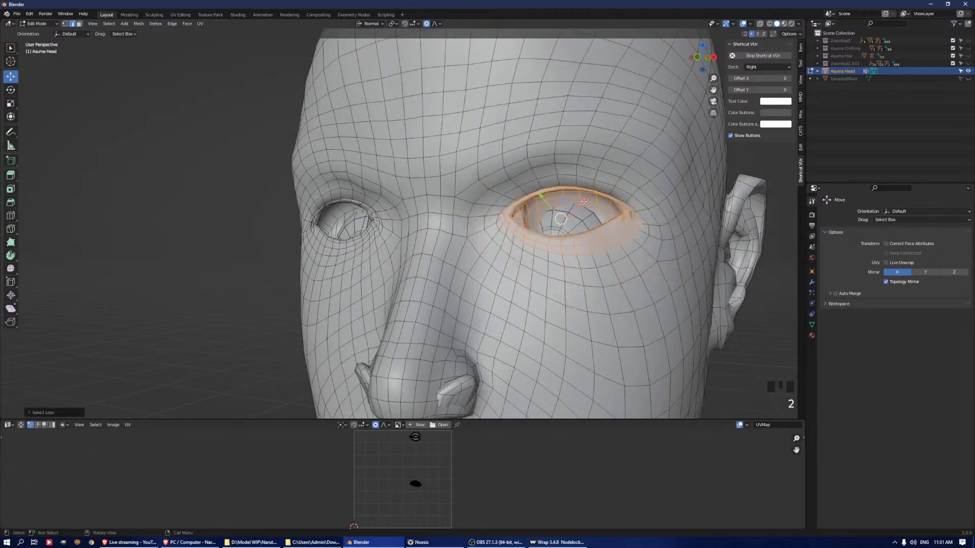
alt+click(585, 234)
alt+click(587, 244)
alt+click(587, 244)
key(ctrl+KP_Add)
key(ctrl+KP_Add)
key(ctrl+KP_Add)
key(ctrl+KP_Add)
key(ctrl+KP_Add)
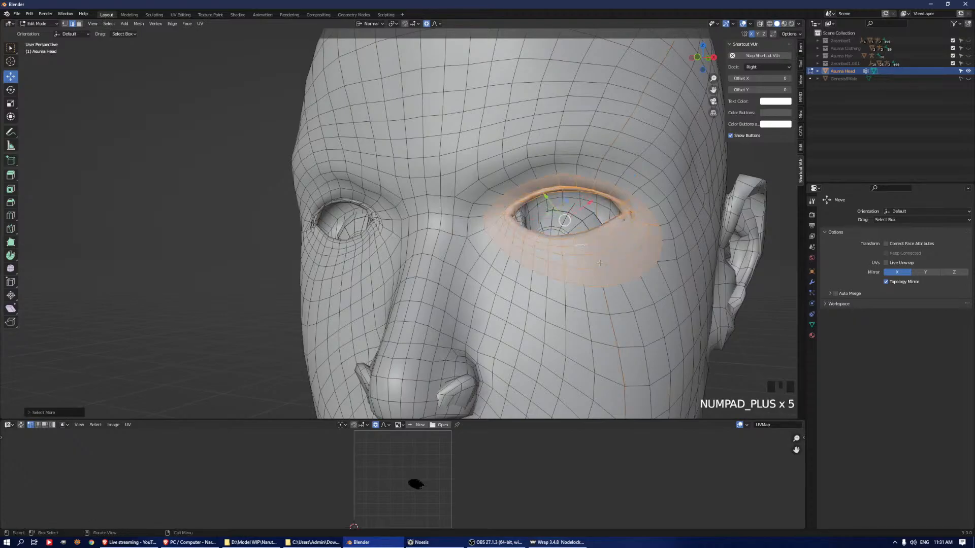
Smooth the vertices around the left eye several times, undo the last pass and check the shape in Object Mode
key(q)
click(569, 264)
key(q)
click(568, 264)
key(q)
click(569, 263)
key(q)
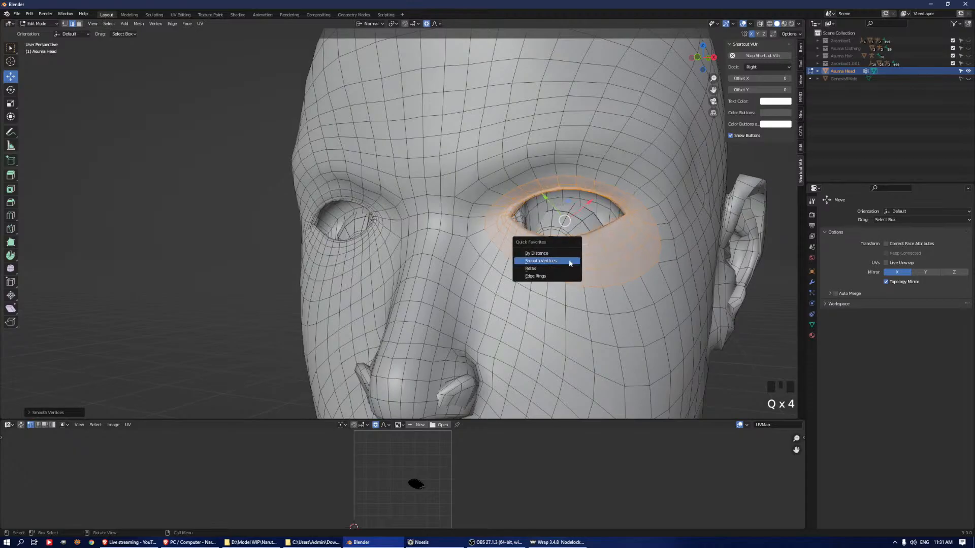
click(569, 263)
middle_drag(566, 274, 599, 282)
key(q)
click(675, 289)
key(q)
click(678, 289)
key(ctrl+z)
middle_drag(447, 235, 488, 234)
key(Tab)
key(Tab)
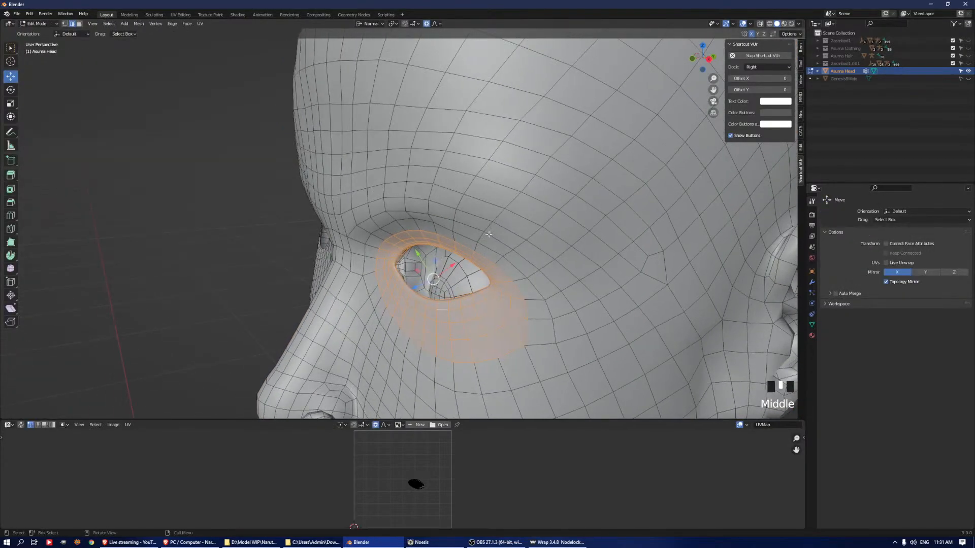
Select the linked geometry of the left eyeball, turn off Topology Mirror and use the Global transform orientation
click(446, 282)
key(ctrl+l)
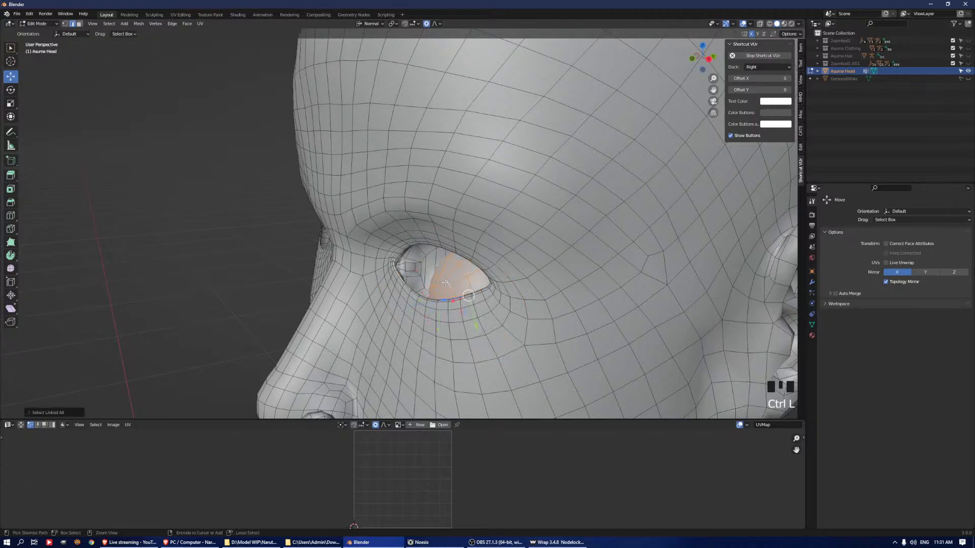
middle_drag(445, 282, 544, 269)
click(887, 282)
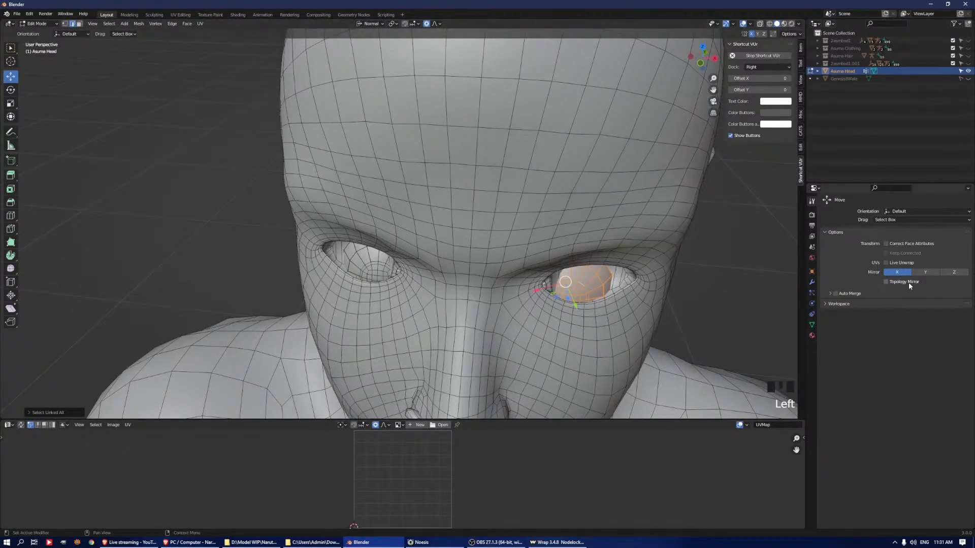
middle_drag(528, 272, 606, 192)
click(367, 24)
click(368, 25)
click(366, 48)
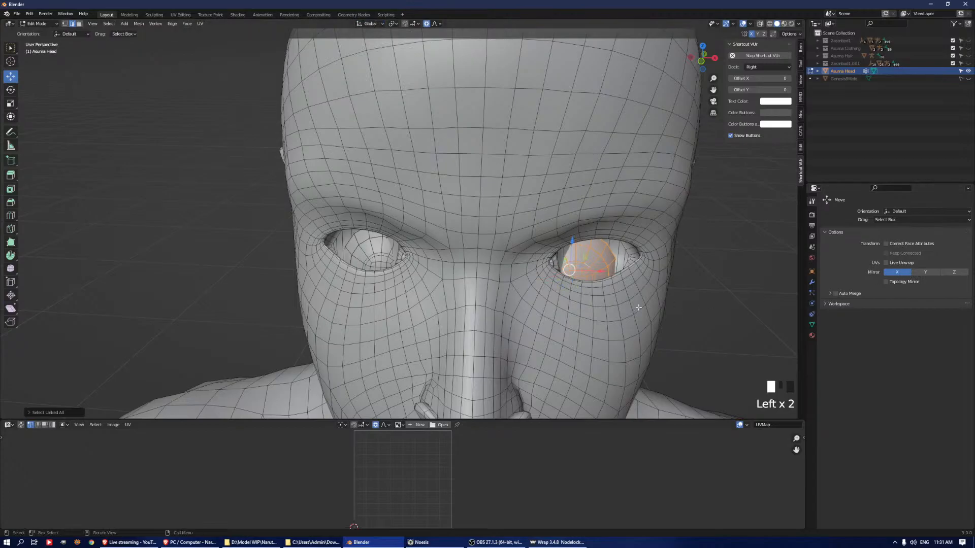
middle_drag(664, 309, 694, 334)
Try to move the eyeball back out of its socket with mirroring and inspect the result from inside the head
drag(547, 223, 524, 196)
scroll(557, 228, up, 6)
middle_drag(624, 213, 334, 233)
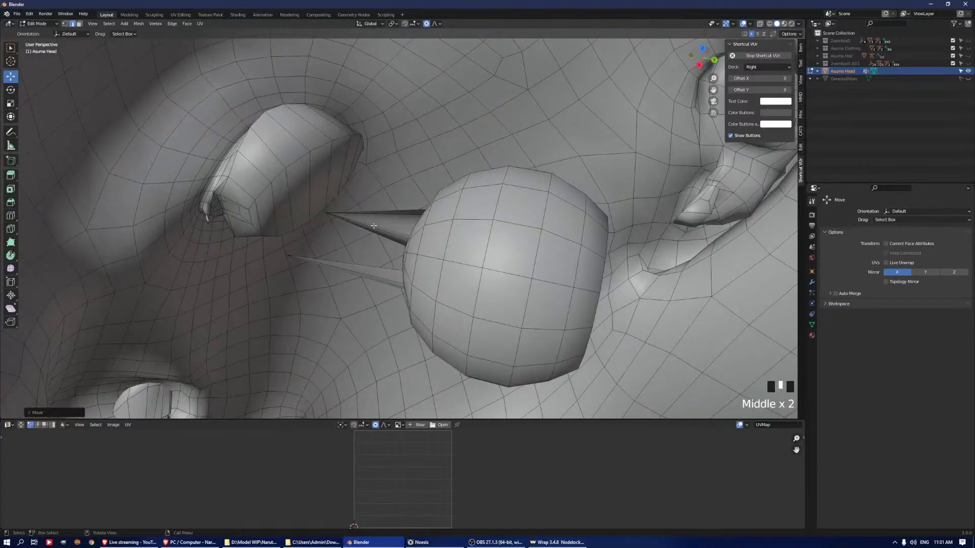
middle_drag(563, 267, 147, 113)
scroll(443, 257, down, 4)
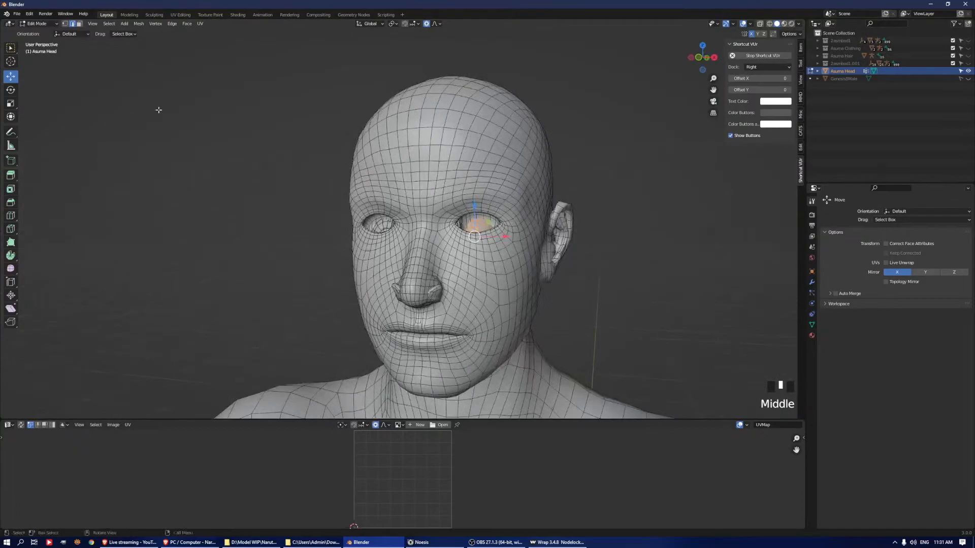
Apply Snap to Symmetry to the selected eyeball and move it back out of its socket with mirroring
click(138, 23)
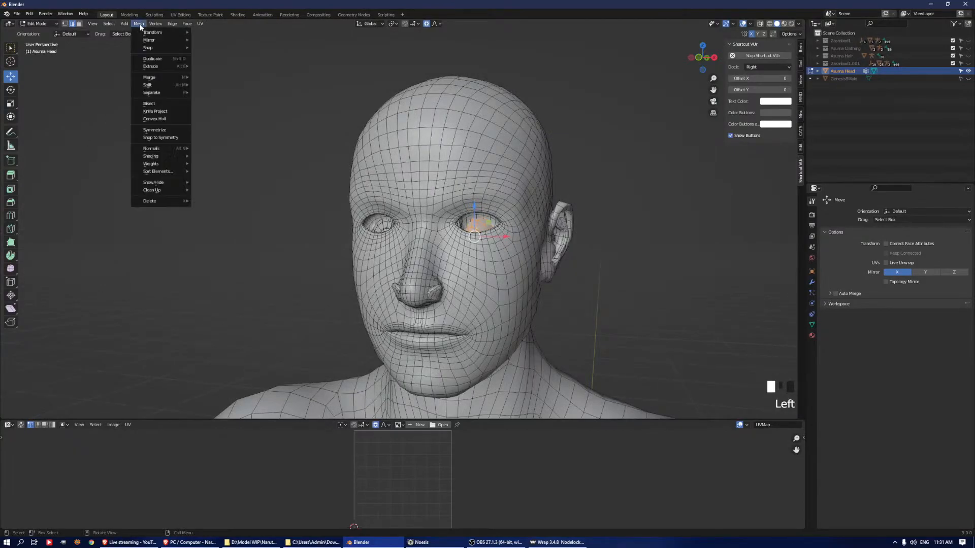
click(163, 142)
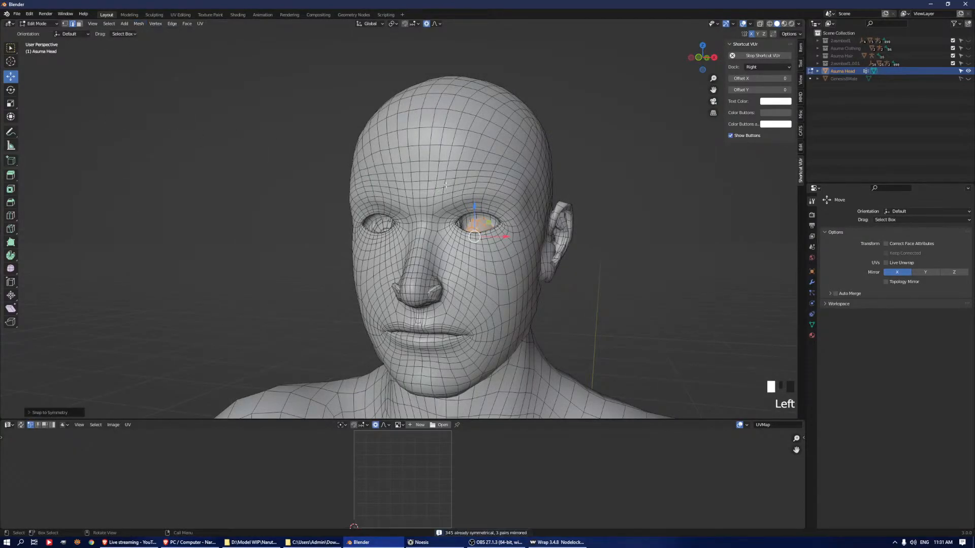
middle_drag(444, 188, 373, 226)
scroll(406, 233, up, 5)
middle_drag(518, 284, 443, 221)
scroll(406, 326, up, 2)
drag(205, 289, 364, 379)
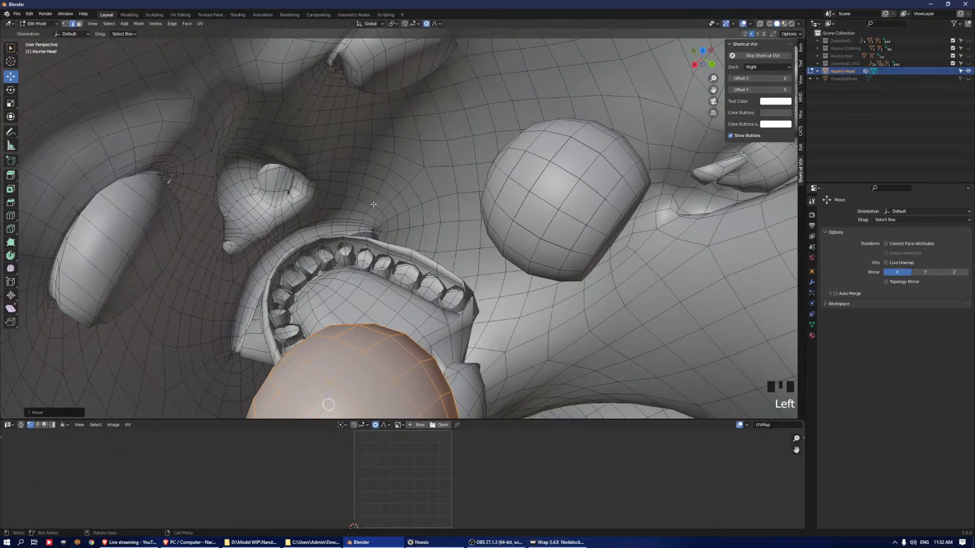
Adjust the mirrored eyeballs' position along the global X axis behind the face
scroll(373, 196, up, 2)
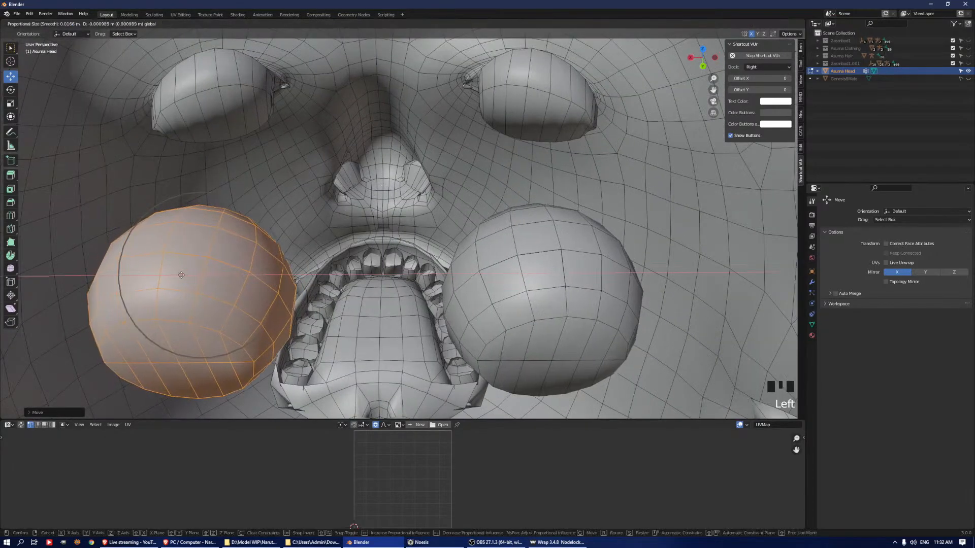
scroll(340, 215, up, 1)
shift+middle_drag(340, 214, 462, 211)
scroll(384, 235, down, 7)
scroll(470, 172, up, 4)
scroll(437, 200, down, 4)
scroll(437, 157, up, 2)
middle_drag(437, 157, 528, 208)
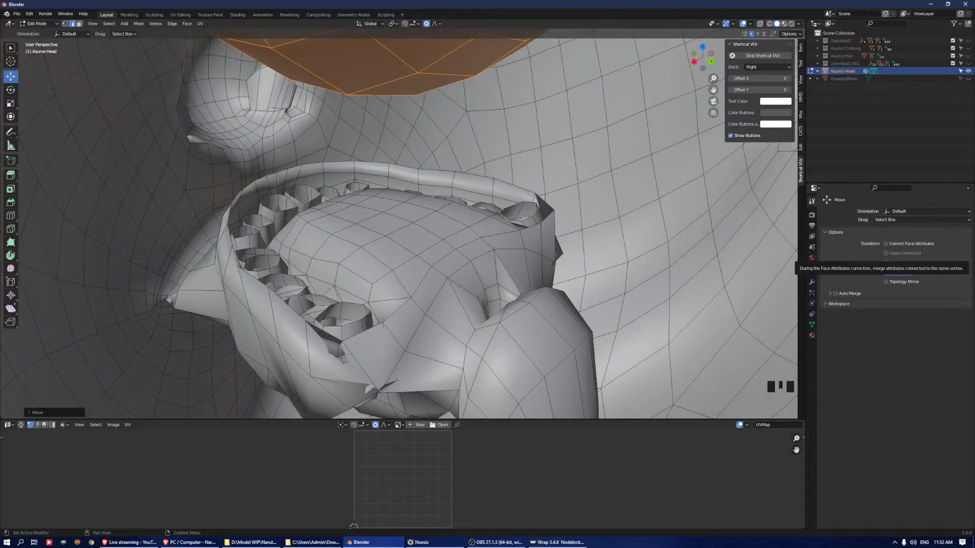
Clear the selection and select the teeth faces by their Teeth.002 material
click(464, 244)
key(a)
key(alt+a)
scroll(521, 240, down, 2)
shift+middle_drag(594, 315, 538, 244)
scroll(557, 248, up, 3)
click(812, 335)
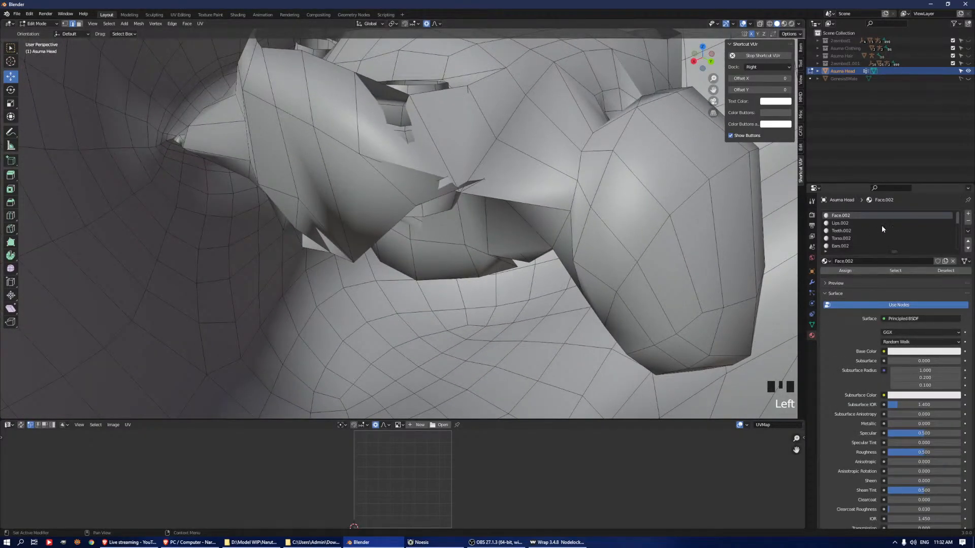
click(864, 230)
click(895, 271)
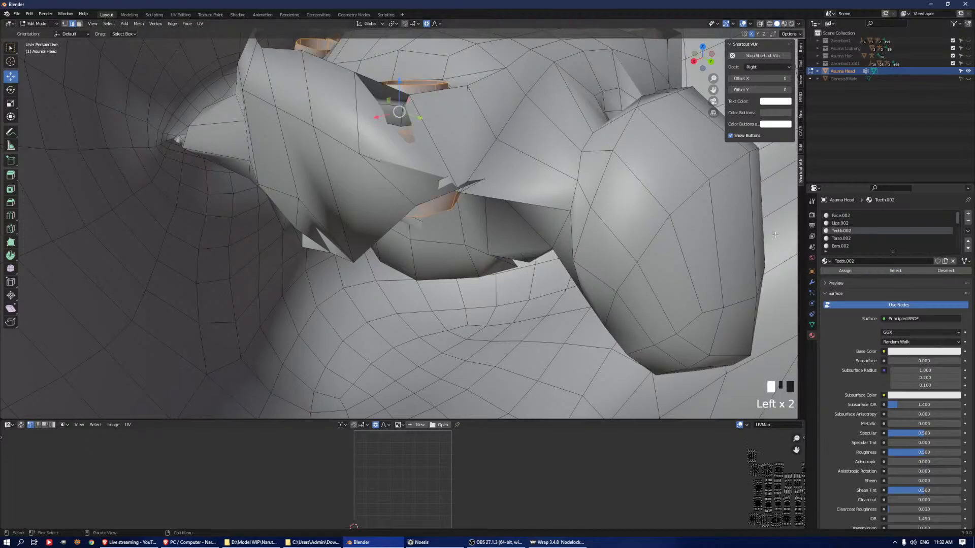
scroll(486, 216, down, 5)
shift+middle_drag(487, 216, 501, 272)
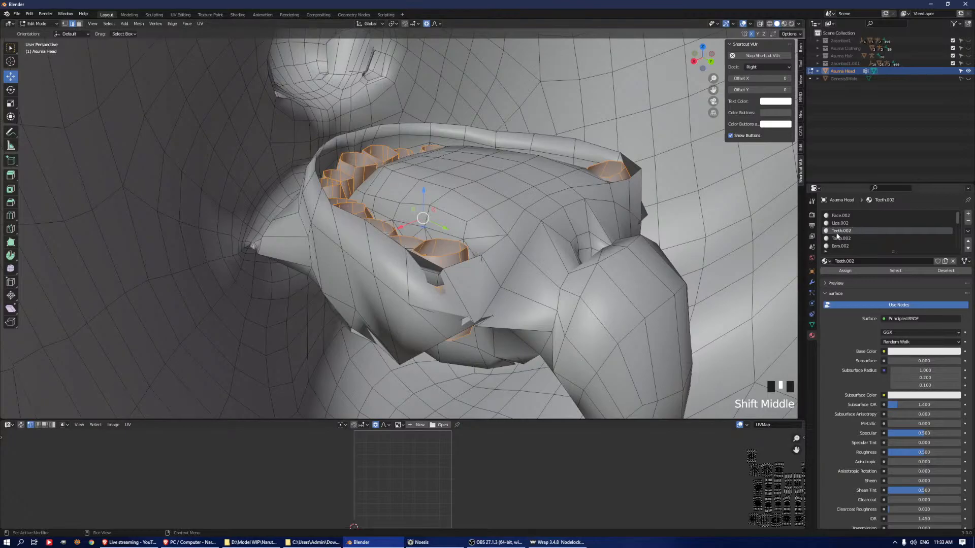
Add the Mouth.002 material's faces to the selection and shrink the selection away from the lips
scroll(844, 239, down, 1)
scroll(844, 241, down, 3)
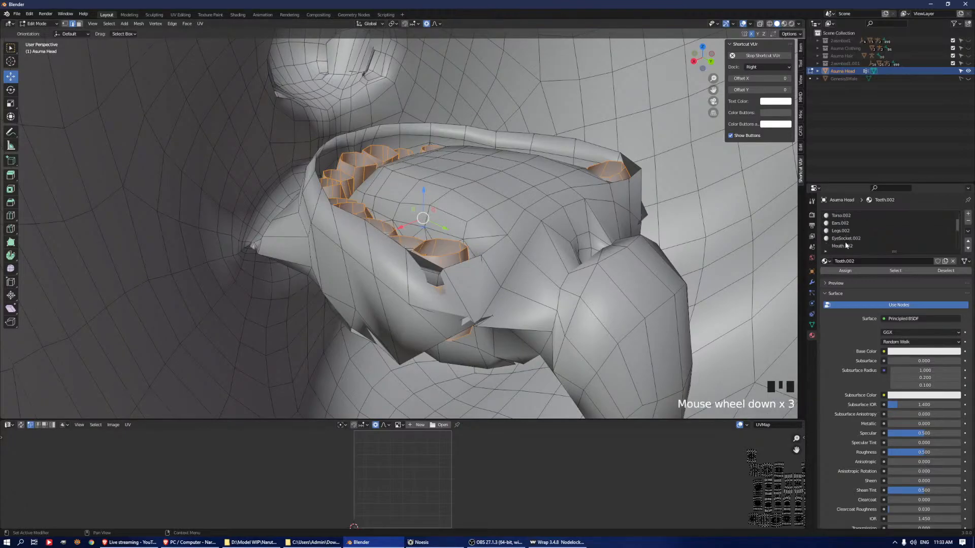
click(839, 239)
click(911, 271)
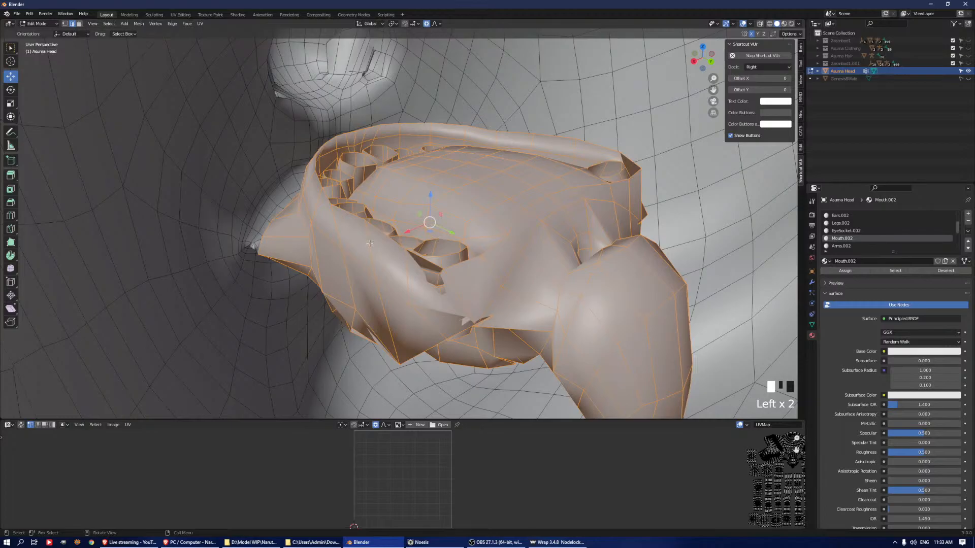
key(ctrl+KP_Subtract)
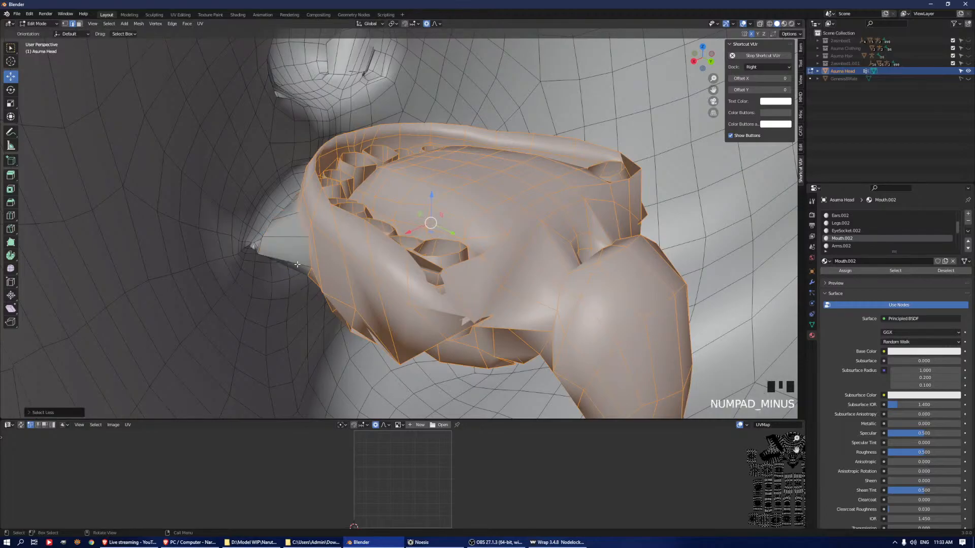
scroll(297, 265, up, 2)
middle_drag(297, 265, 321, 351)
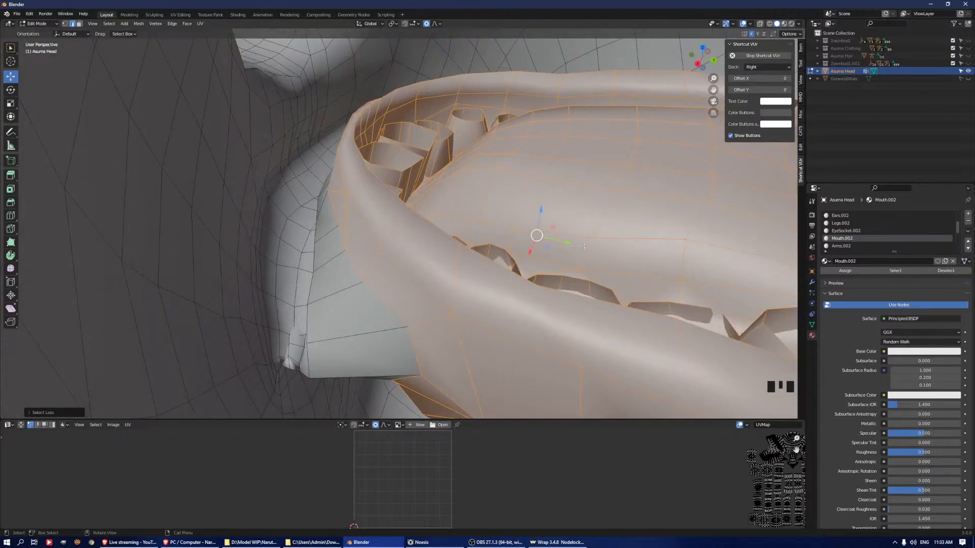
Undo the trial move, turn off proportional editing and shift the teeth and mouth interior forward along the Y axis
drag(569, 245, 554, 240)
key(ctrl+z)
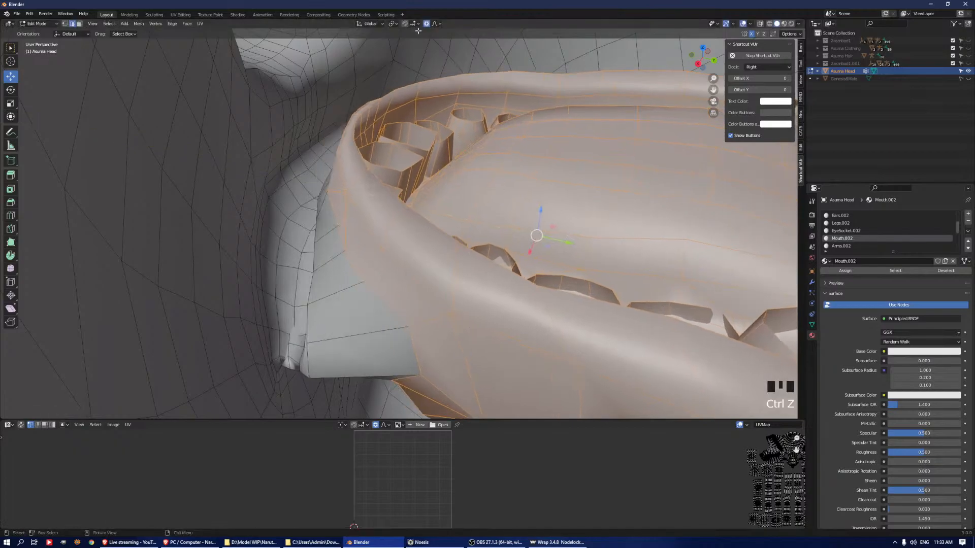
click(427, 24)
drag(564, 243, 550, 239)
middle_drag(594, 235, 541, 235)
Scale the teeth and mouth interior, then undo the last trial move along the Y axis
key(s)
click(592, 202)
drag(549, 236, 612, 246)
key(ctrl+z)
middle_drag(429, 231, 431, 209)
scroll(437, 239, up, 3)
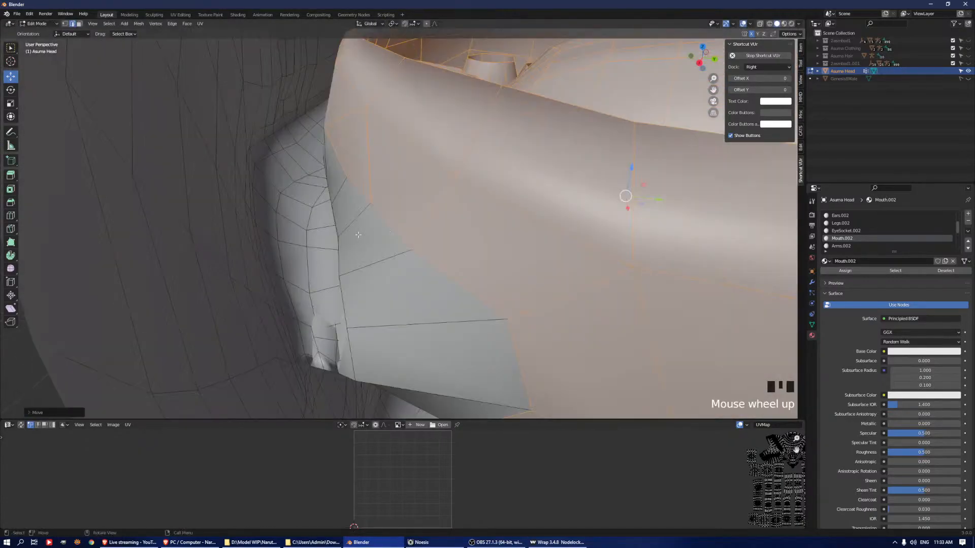
Smooth the vertices of the mouth interior twice and clear the selection
key(q)
click(441, 262)
key(q)
click(443, 259)
key(a)
key(a)
Select the edge loops around the upper and lower lips in edge mode
scroll(401, 239, down, 5)
scroll(402, 239, down, 2)
middle_drag(401, 239, 519, 196)
shift+middle_drag(519, 195, 507, 176)
scroll(506, 193, up, 3)
key(2)
alt+click(502, 178)
scroll(505, 177, up, 2)
alt+shift+click(508, 173)
alt+shift+click(510, 223)
alt+shift+click(512, 239)
alt+shift+click(525, 161)
Relax the edge loops around the upper and lower lips repeatedly and clear the selection
key(q)
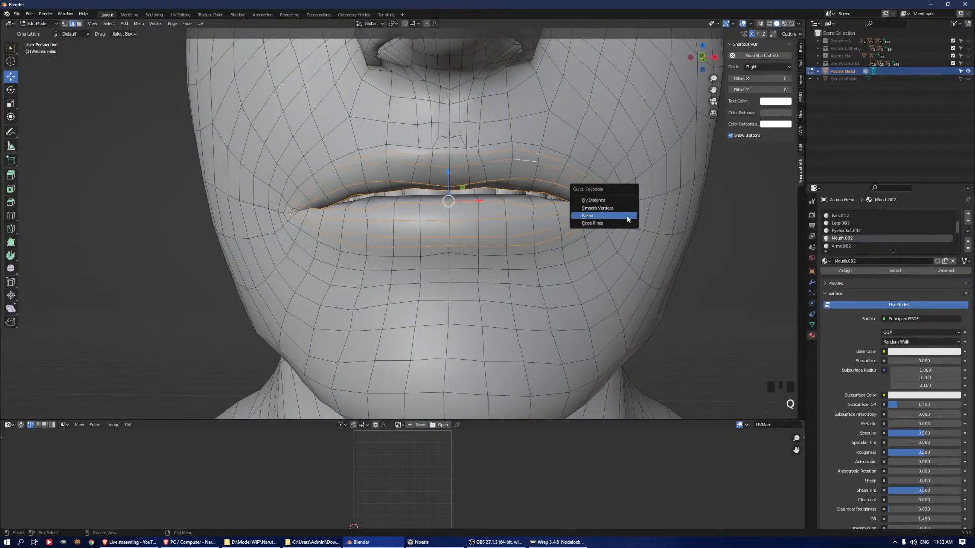
click(630, 216)
alt+shift+click(556, 249)
key(q)
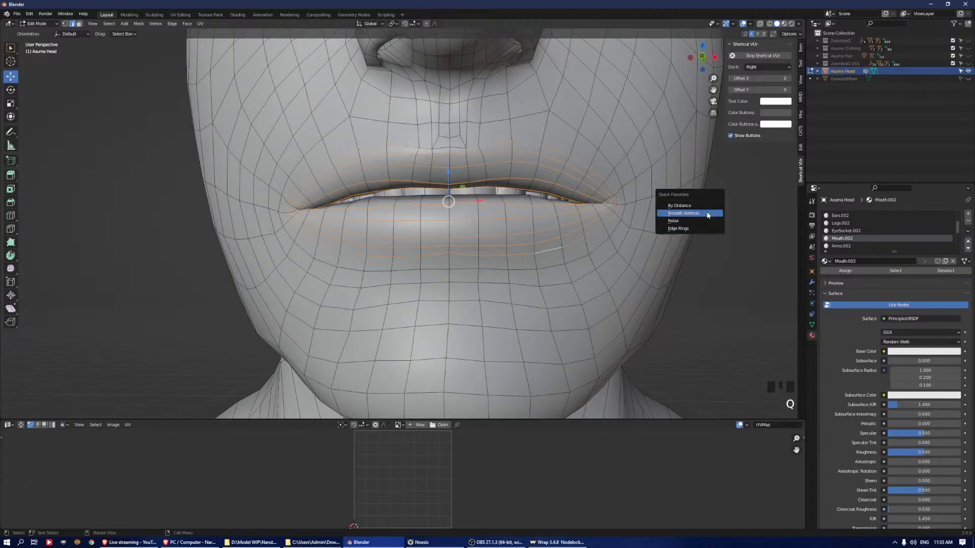
click(712, 221)
alt+shift+click(458, 150)
key(q)
click(625, 176)
key(a)
key(a)
key(a)
Add a Subdivision Surface modifier to the head and set its viewport level to 0
middle_drag(480, 201, 611, 175)
key(1)
scroll(487, 202, up, 3)
key(2)
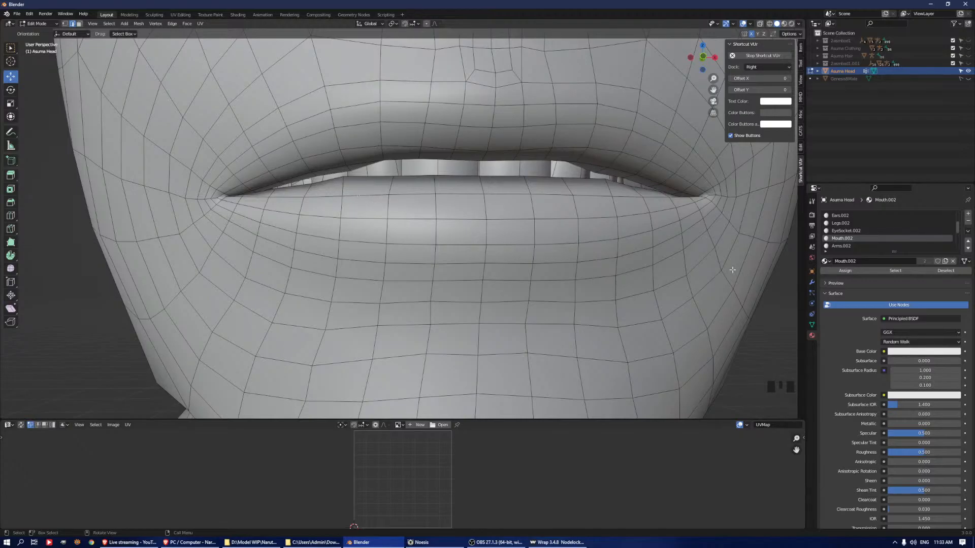
click(812, 283)
click(846, 213)
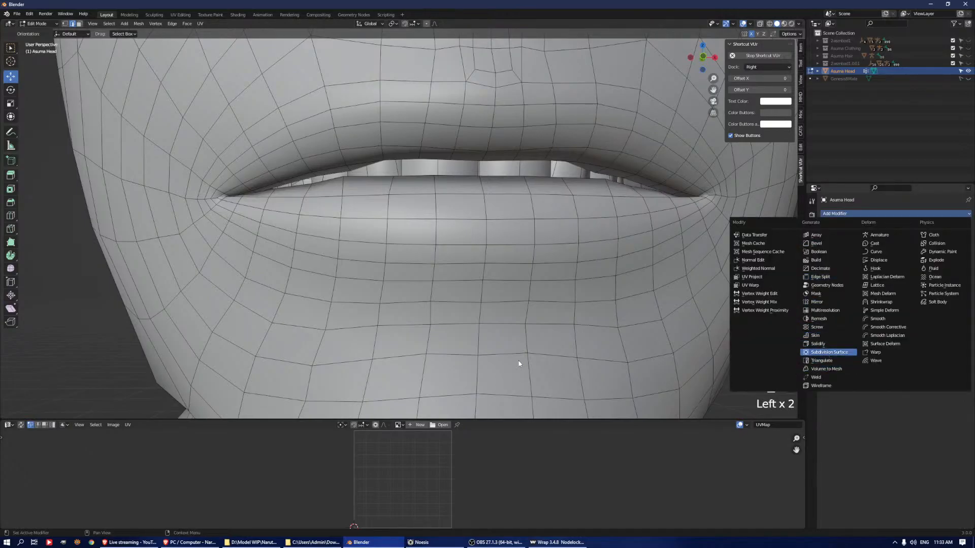
scroll(515, 250, down, 2)
middle_drag(530, 216, 515, 195)
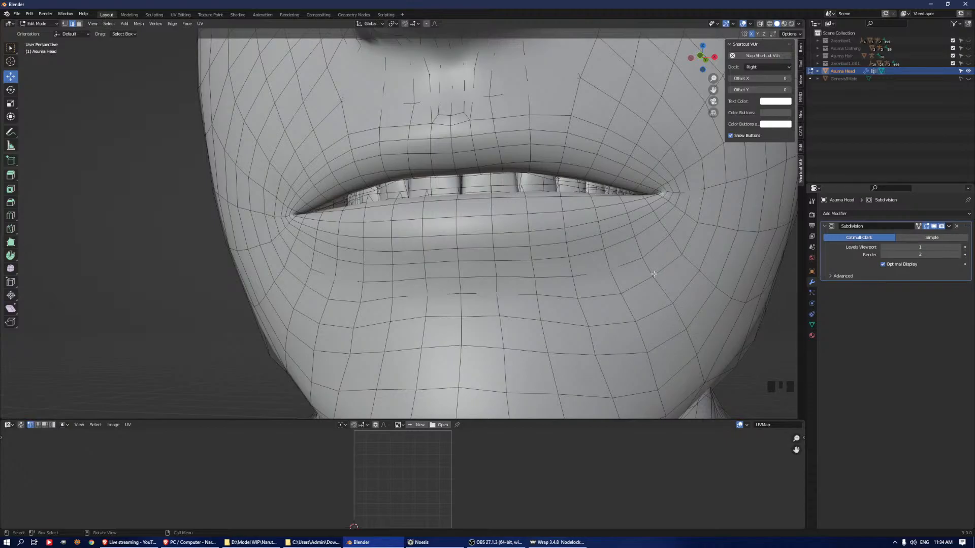
click(884, 247)
Turn on proportional editing and lower vertices along the upper lip's inner edge on the Z axis
middle_drag(538, 213, 501, 162)
click(499, 158)
key(1)
click(583, 156)
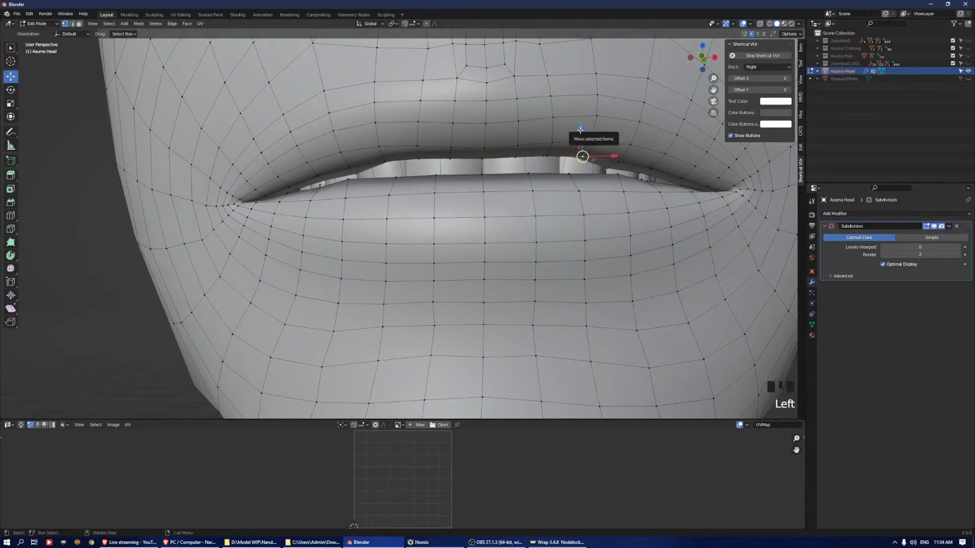
click(812, 201)
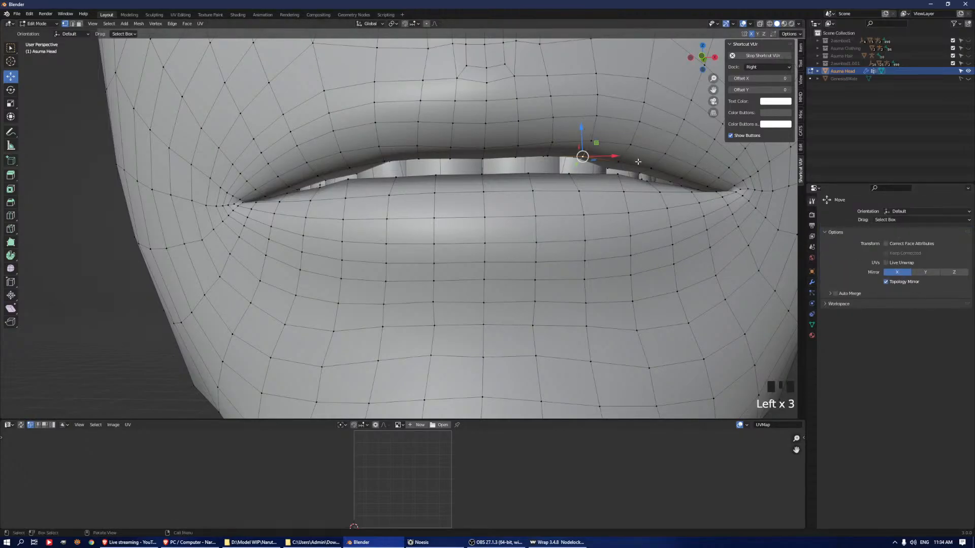
click(618, 161)
click(618, 162)
key(ctrl+z)
key(o)
mouse_move(617, 133)
mouse_down()
mouse_move(619, 152)
mouse_move(613, 144)
mouse_up()
click(482, 161)
drag(483, 136, 481, 151)
Try to move another vertex on the upper lip's edge and undo the change
scroll(480, 150, up, 2)
scroll(480, 151, down, 3)
scroll(481, 151, up, 4)
click(583, 169)
drag(583, 170, 580, 153)
scroll(580, 153, up, 2)
key(ctrl+z)
Adjust the upper lip's inner edge downward to close the gap over the teeth
key(KP_Decimal)
scroll(622, 175, down, 7)
middle_drag(622, 175, 435, 215)
drag(381, 231, 361, 228)
scroll(367, 227, down, 4)
middle_drag(456, 165, 504, 159)
drag(404, 201, 405, 203)
scroll(405, 203, down, 2)
Set the Subdivision modifier's viewport level to 1 in object mode and return to edit mode
key(Tab)
click(812, 282)
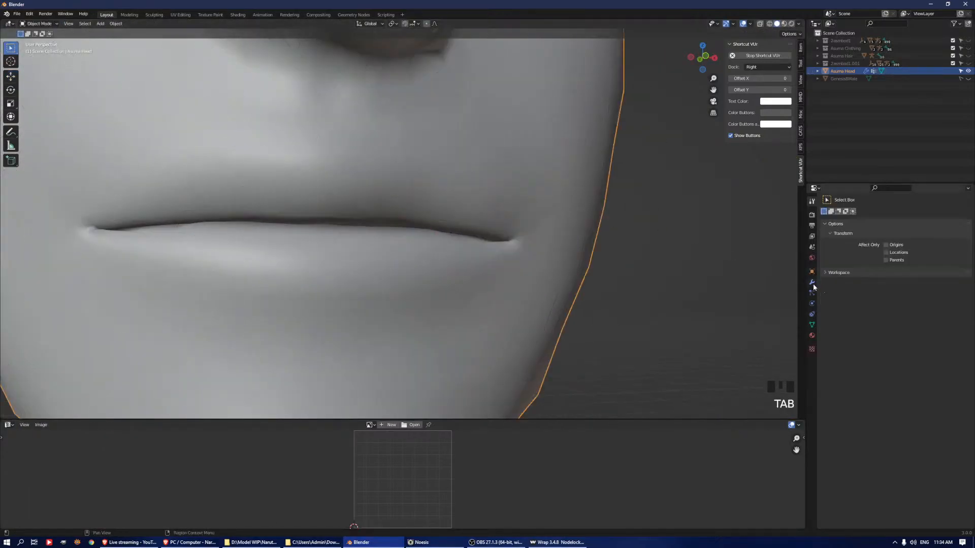
click(869, 239)
click(958, 248)
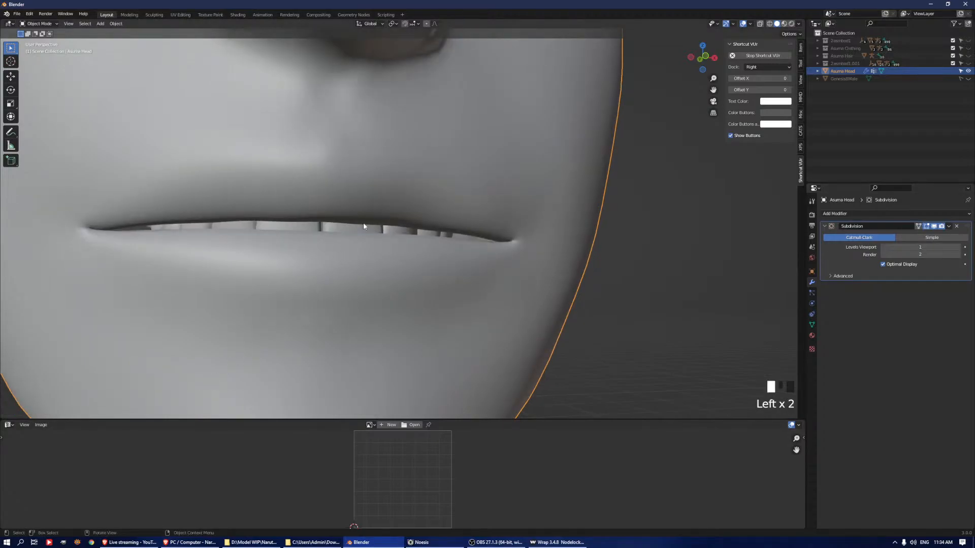
key(Tab)
Lower vertices along the upper lip's inner edge to cover the teeth in the subdivided preview
middle_drag(364, 224, 386, 219)
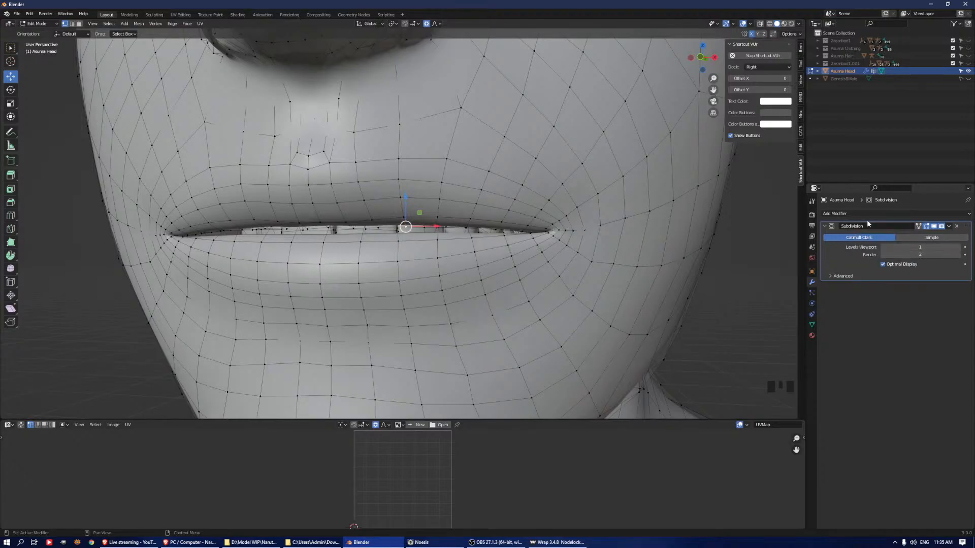
shift+middle_drag(679, 223, 523, 173)
scroll(675, 214, up, 3)
click(542, 196)
click(526, 194)
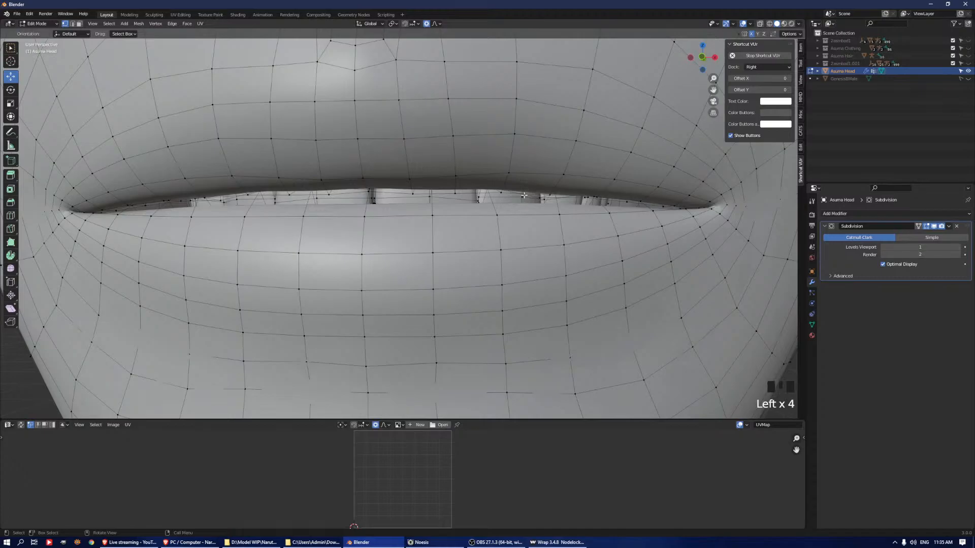
click(508, 188)
scroll(509, 161, down, 2)
click(467, 198)
middle_drag(467, 198, 461, 175)
drag(465, 172, 468, 180)
click(381, 201)
drag(382, 180, 383, 182)
Switch to edge selection and lower the upper lip's inner edges between the middle and the mouth corner
scroll(383, 181, up, 5)
scroll(383, 182, up, 3)
click(474, 204)
click(470, 203)
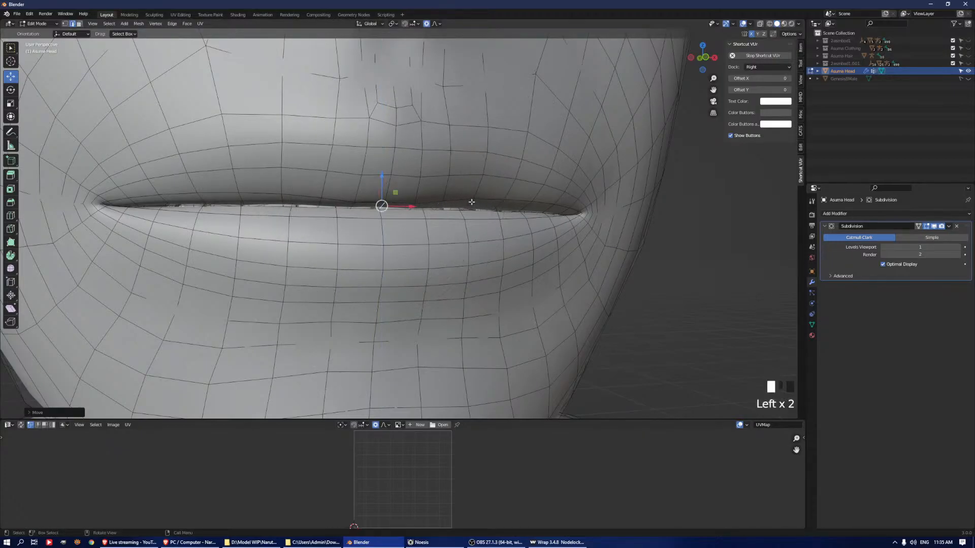
click(460, 166)
click(472, 201)
drag(467, 177, 489, 187)
scroll(487, 198, down, 5)
click(549, 209)
drag(548, 182, 549, 187)
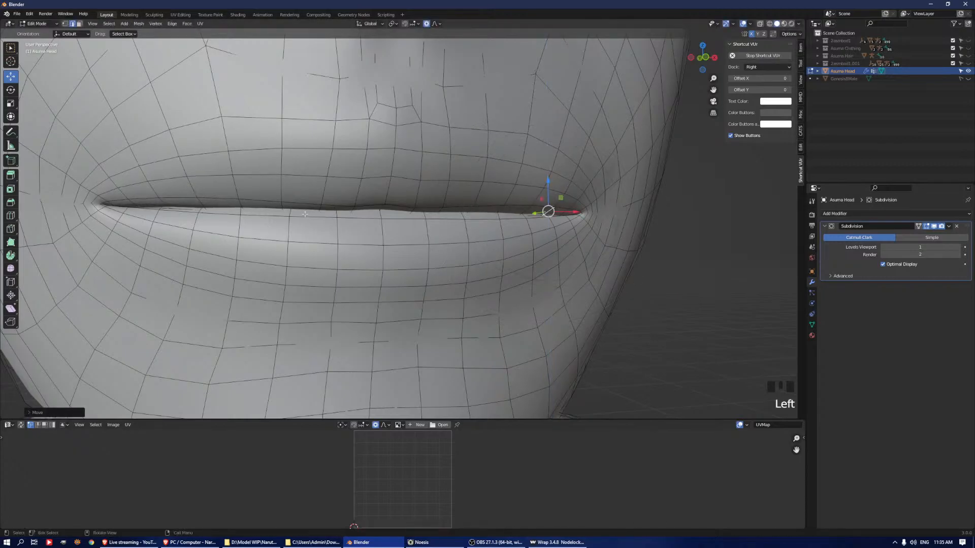
Set the Subdivision modifier's viewport level back to 0 and leave edit mode
middle_drag(388, 207, 398, 209)
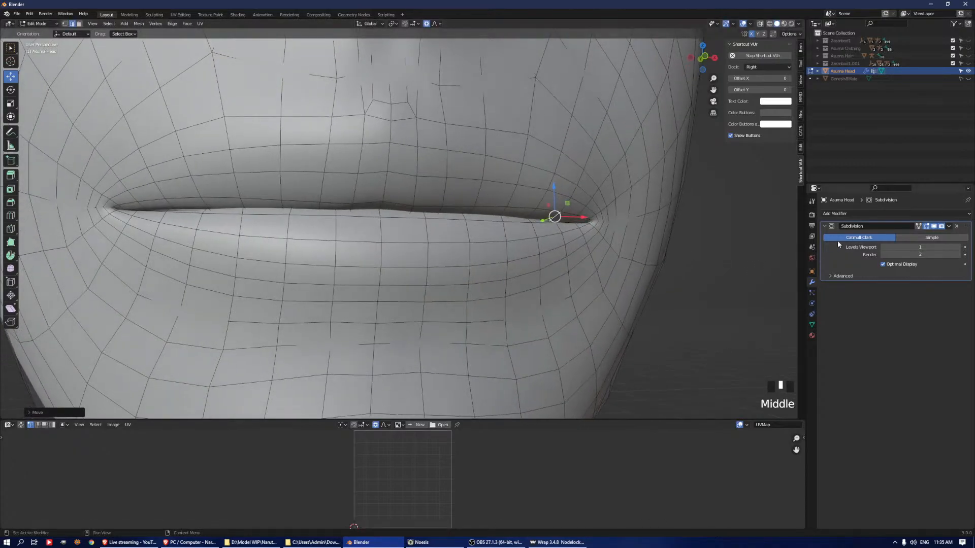
click(883, 247)
scroll(653, 294, down, 3)
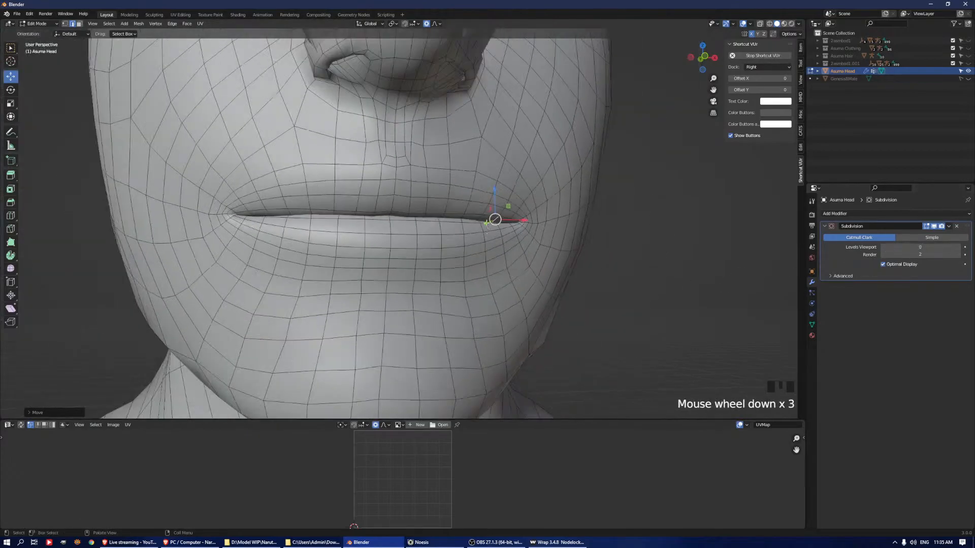
key(Tab)
scroll(420, 193, down, 3)
Examine the closed lips, nose and eyes of the head in object and edit mode
middle_drag(364, 202, 362, 168)
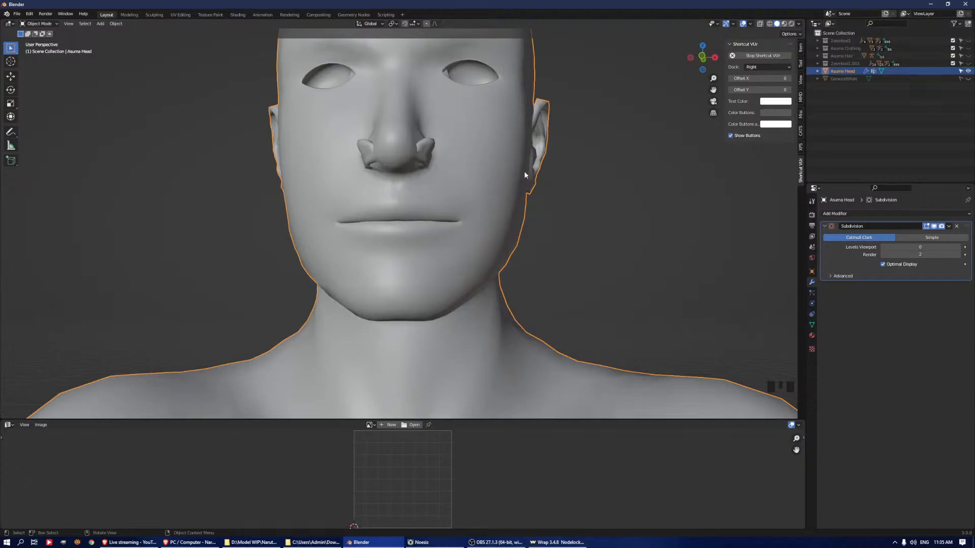
middle_drag(478, 124, 481, 160)
key(Tab)
scroll(462, 215, up, 3)
scroll(456, 219, down, 3)
key(Tab)
scroll(518, 202, up, 3)
middle_drag(518, 203, 500, 271)
scroll(577, 172, down, 2)
Enter edit mode and, from inside the head, select a vertex on the rim of a nostril cavity
key(Tab)
click(474, 165)
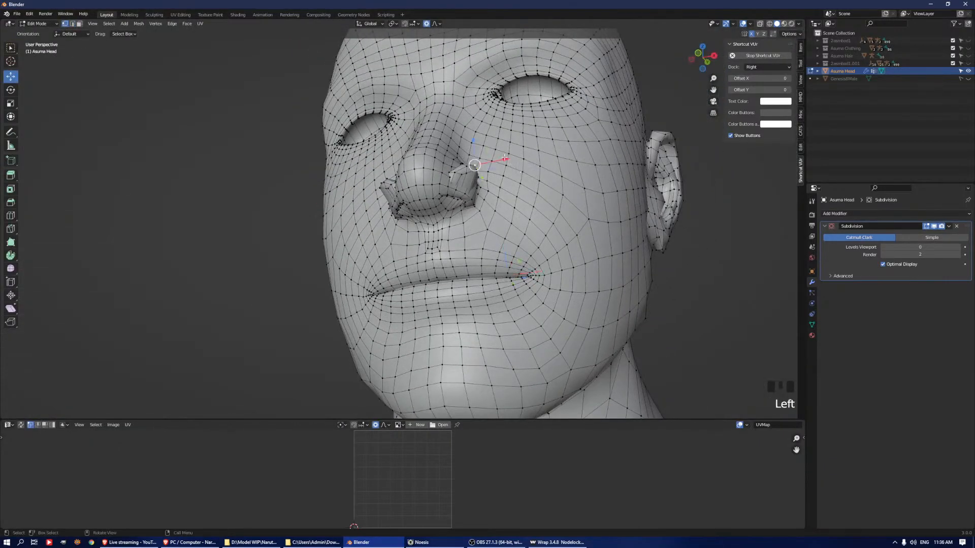
key(KP_Decimal)
middle_drag(506, 159, 605, 168)
scroll(625, 198, down, 5)
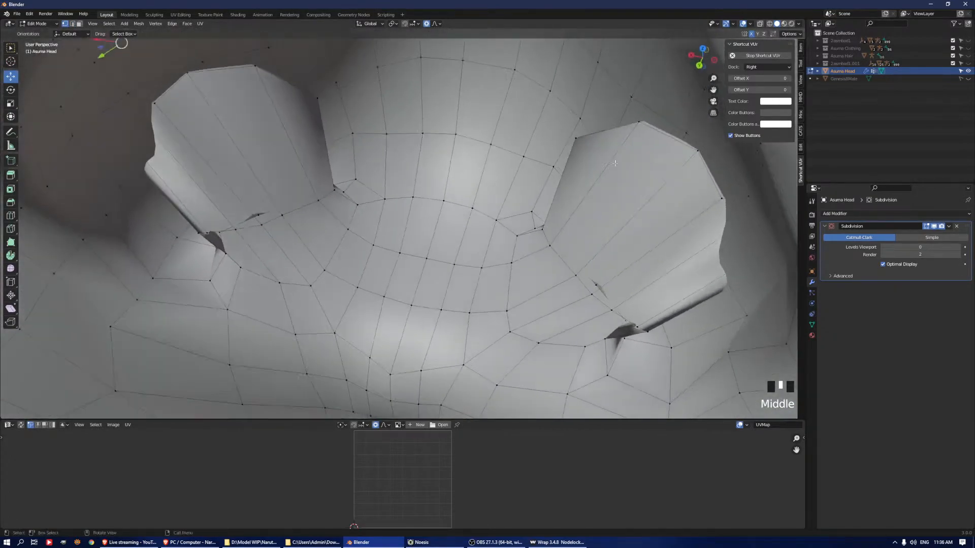
shift+click(693, 152)
Grow and shrink the mirrored selection to cover the interiors of both nostril cavities
key(ctrl+KP_Add)
key(ctrl+KP_Add)
key(ctrl+KP_Add)
key(ctrl+KP_Add)
key(ctrl+KP_Add)
key(ctrl+KP_Add)
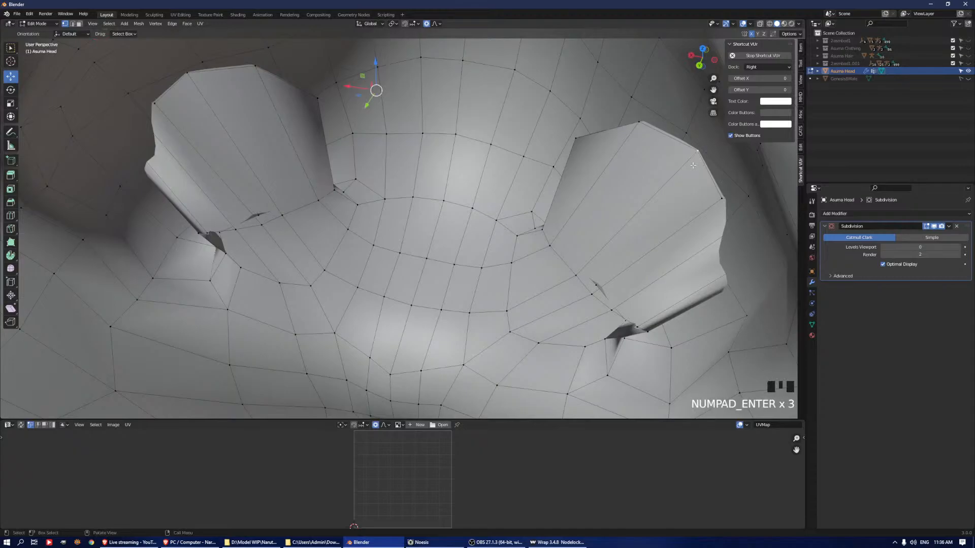
key(ctrl+KP_Subtract)
key(ctrl+KP_Add)
key(ctrl+KP_Add)
key(ctrl+KP_Subtract)
key(ctrl+KP_Subtract)
key(ctrl+KP_Subtract)
key(ctrl+KP_Subtract)
key(ctrl+KP_Subtract)
key(ctrl+KP_Add)
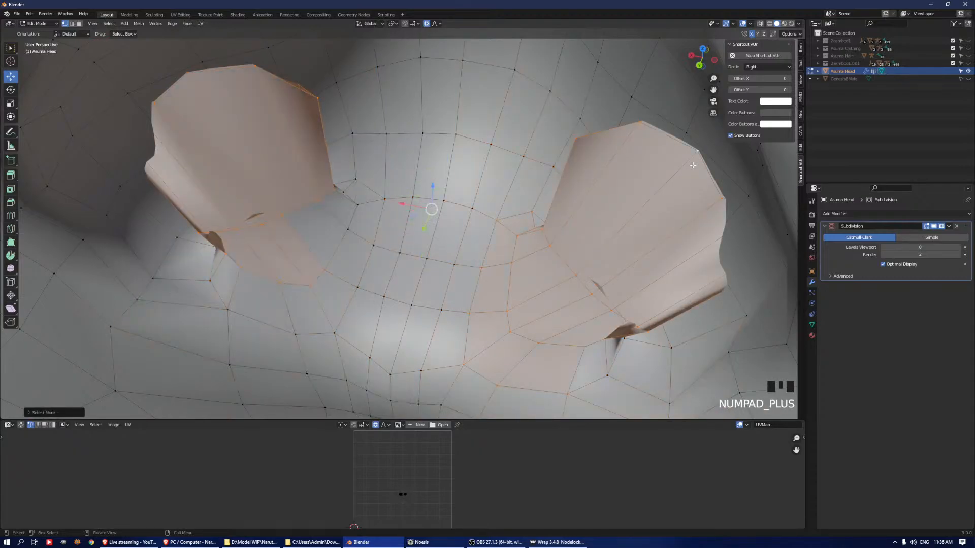
Refine the selection around both nostril cavities with loop selections and switch to edge mode
alt+shift+click(343, 244)
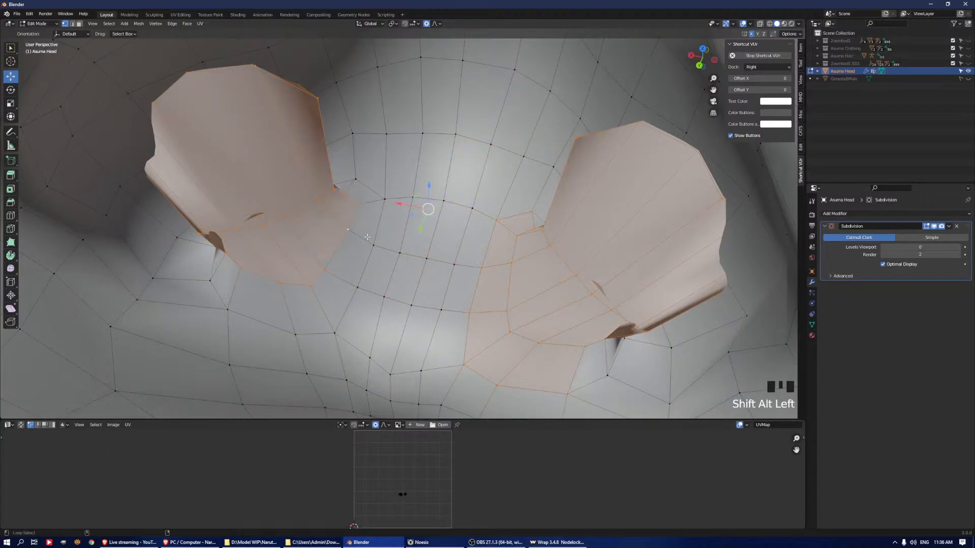
scroll(464, 262, down, 2)
ctrl+alt+shift+click(466, 276)
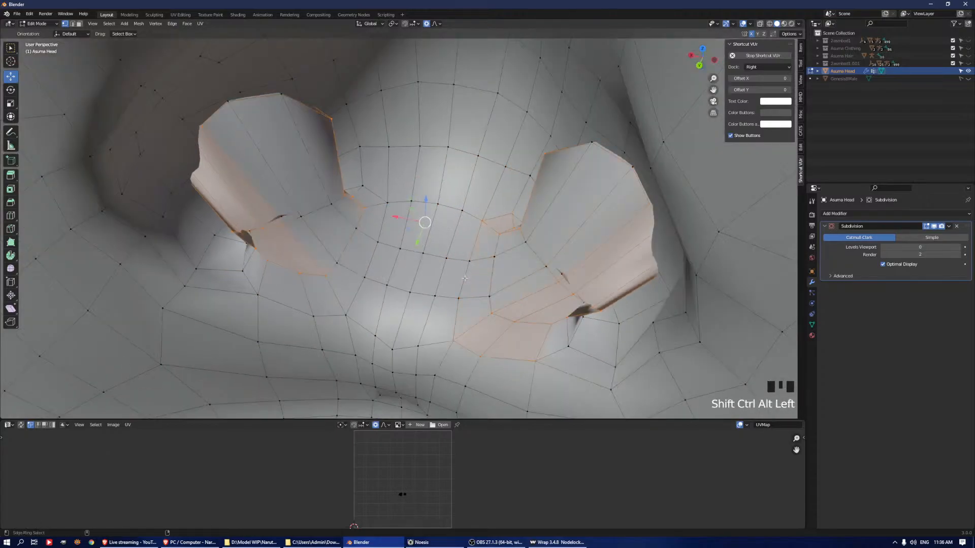
key(ctrl+z)
alt+shift+click(465, 280)
alt+shift+click(517, 357)
key(2)
shift+click(516, 221)
middle_drag(516, 222, 454, 211)
Smooth the vertices of both nostril interiors repeatedly to shrink them inside the nose
key(q)
click(470, 201)
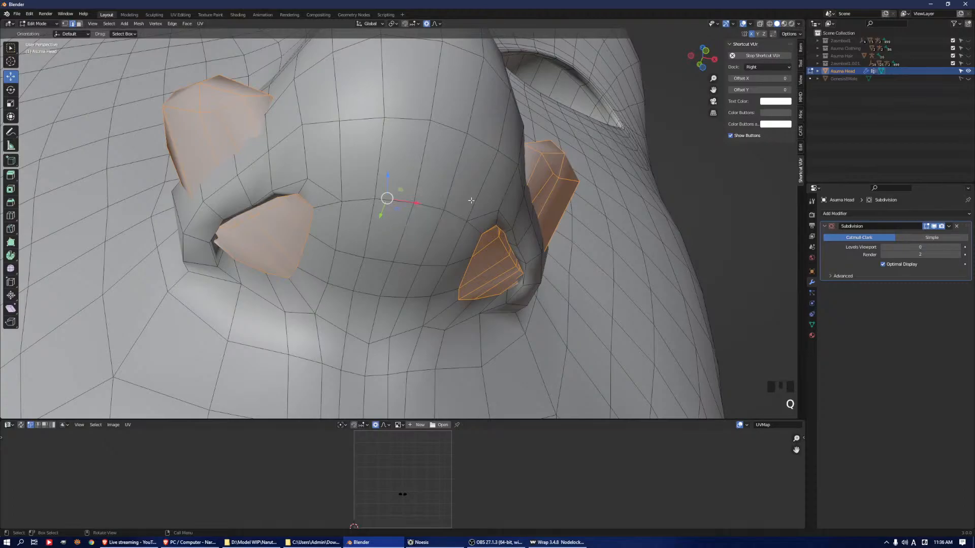
key(q)
click(466, 206)
key(q)
click(467, 207)
key(q)
click(466, 206)
key(q)
click(466, 205)
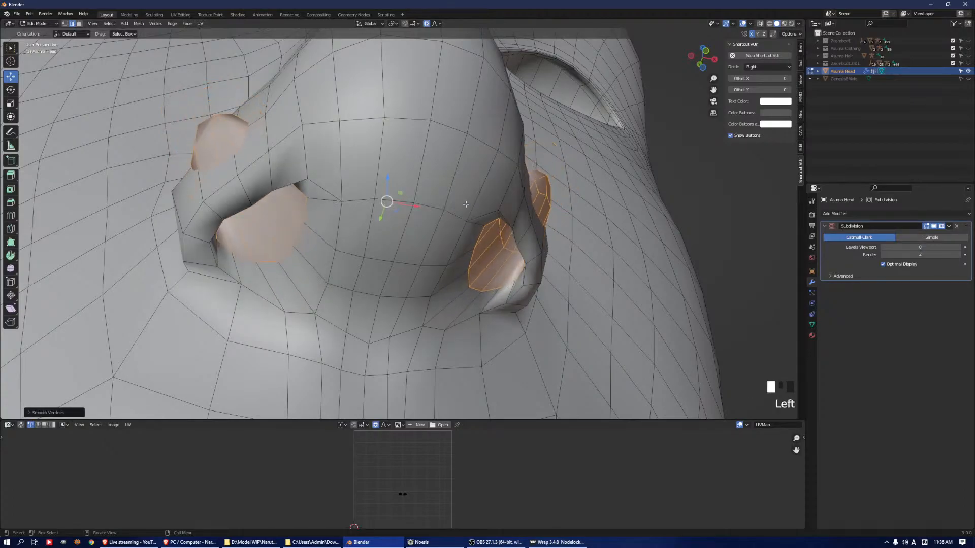
key(q)
click(466, 205)
Switch to face selection and move the faces protruding at the nostril's side inward along the X axis
middle_drag(567, 204, 545, 204)
click(583, 132)
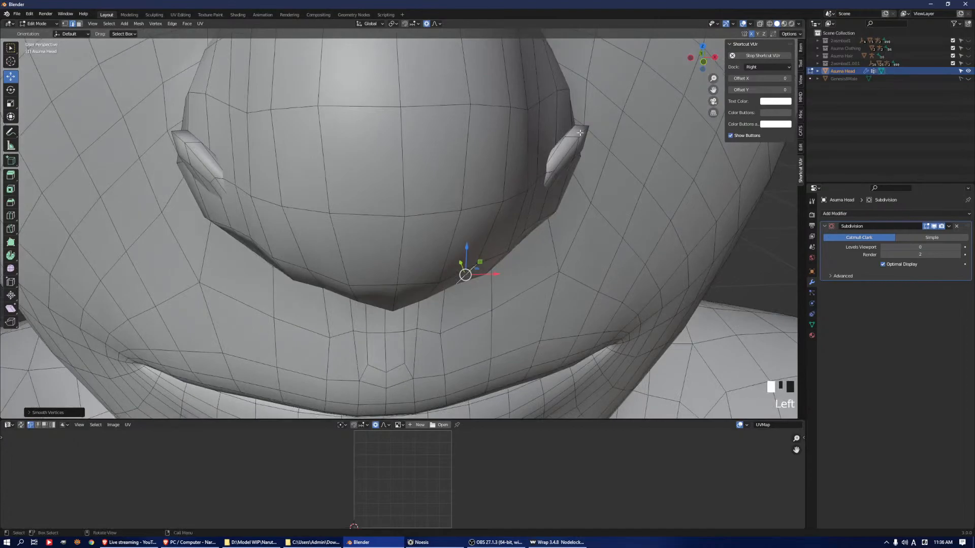
key(3)
click(565, 124)
click(584, 142)
drag(601, 132, 553, 147)
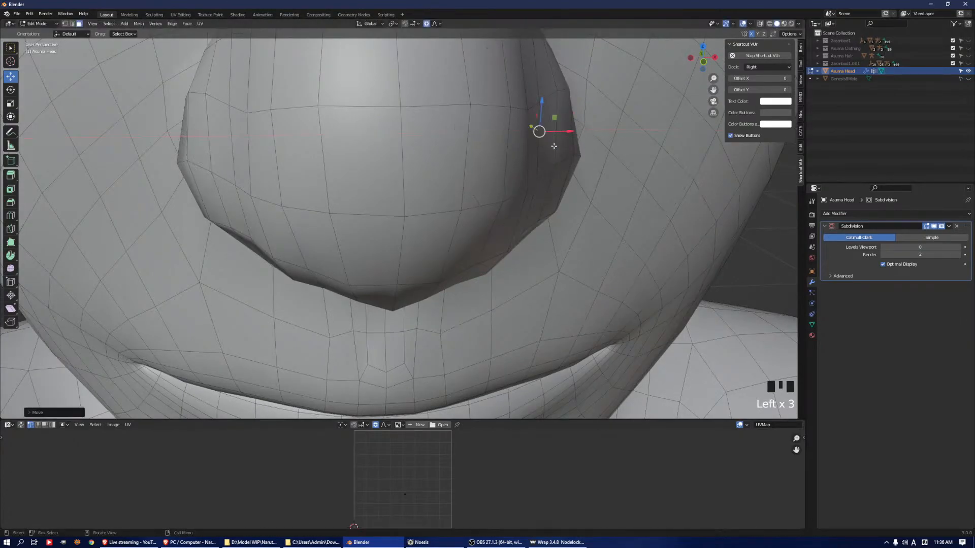
Undo the last face adjustment at the nostril and set the transform orientation to Normal
middle_drag(562, 150, 424, 170)
shift+middle_drag(503, 233, 437, 137)
drag(347, 89, 438, 392)
key(ctrl+z)
click(378, 24)
click(381, 62)
Move the selected face inside the nostril deeper into the nose along its normal axes
scroll(432, 378, down, 2)
scroll(433, 377, up, 3)
scroll(437, 392, down, 1)
shift+middle_drag(437, 391, 441, 238)
middle_drag(441, 239, 479, 203)
middle_drag(366, 121, 462, 219)
scroll(422, 171, down, 4)
middle_drag(404, 232, 499, 282)
key(r)
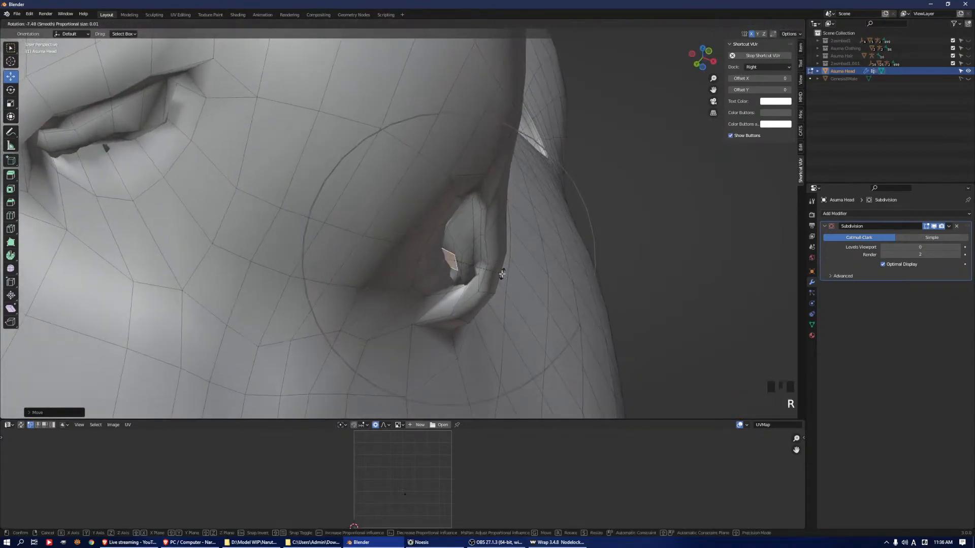
right_click(501, 274)
middle_drag(478, 232, 466, 244)
Grow the face selection three times around the nostril cavity and smooth its vertices repeatedly
key(ctrl+KP_Add)
key(ctrl+KP_Add)
key(ctrl+KP_Add)
key(q)
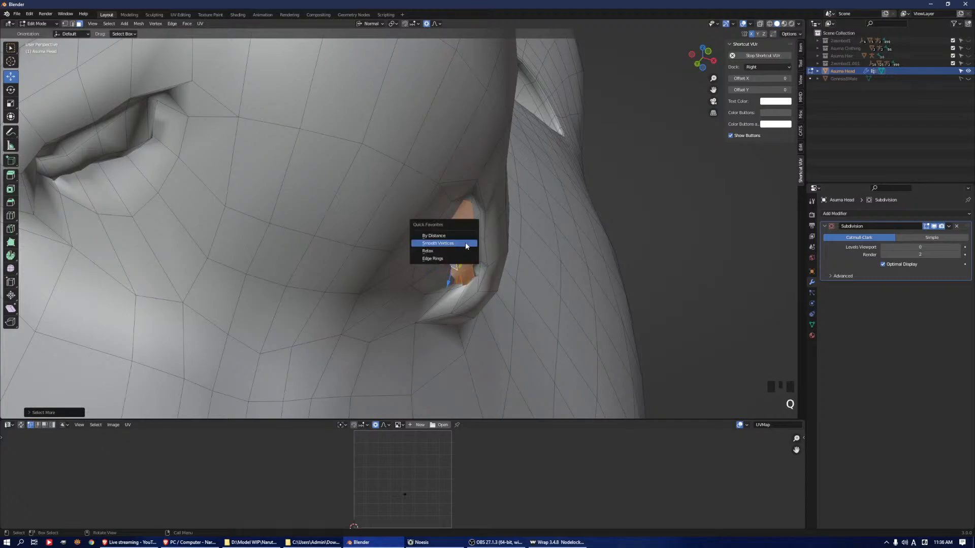
click(465, 244)
key(q)
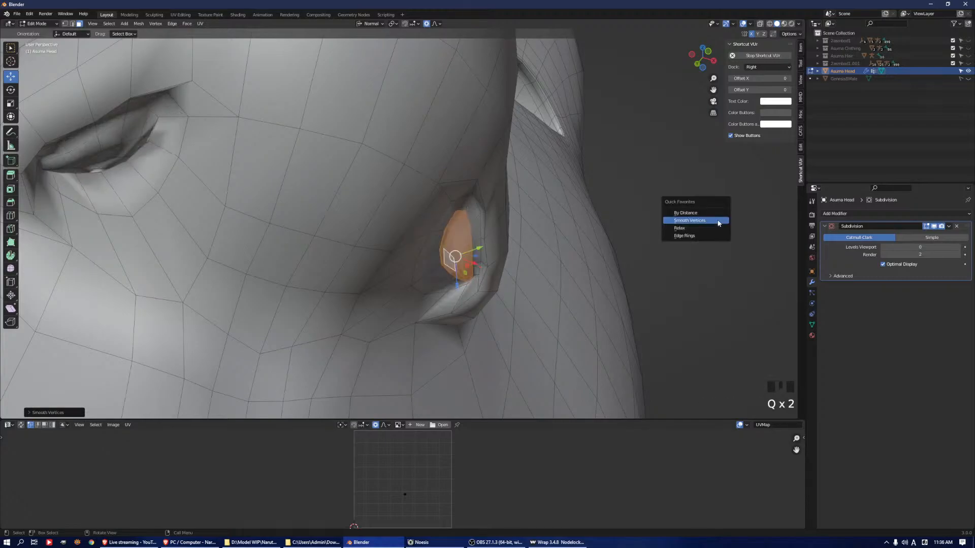
key(q)
key(q)
key(q)
key(q)
Reposition the smoothed nostril interior faces along their normal axes and grow the selection by one ring
middle_drag(583, 218, 485, 261)
drag(466, 260, 445, 265)
scroll(464, 263, up, 15)
middle_drag(448, 279, 466, 237)
click(445, 261)
drag(473, 255, 467, 256)
middle_drag(467, 256, 494, 222)
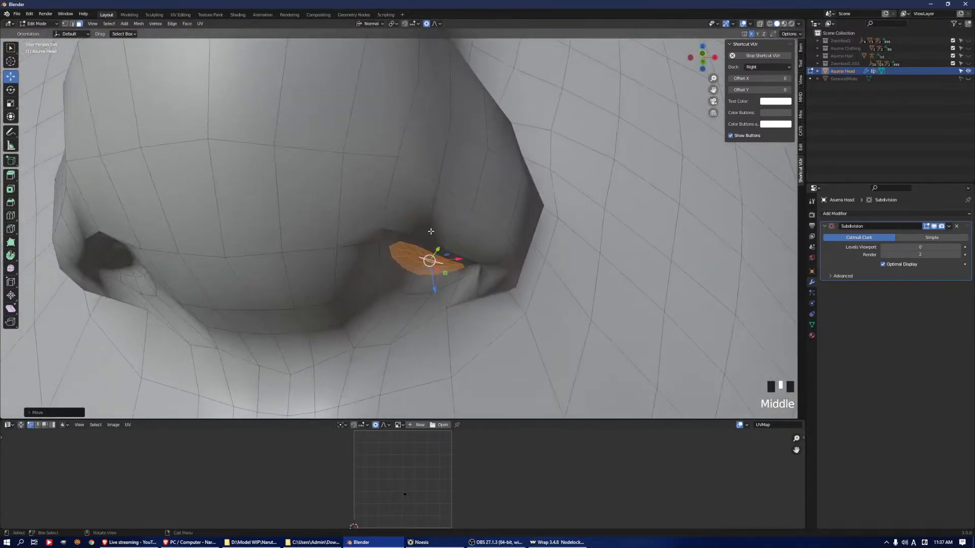
middle_drag(415, 226, 446, 277)
drag(448, 280, 448, 297)
key(ctrl+KP_Add)
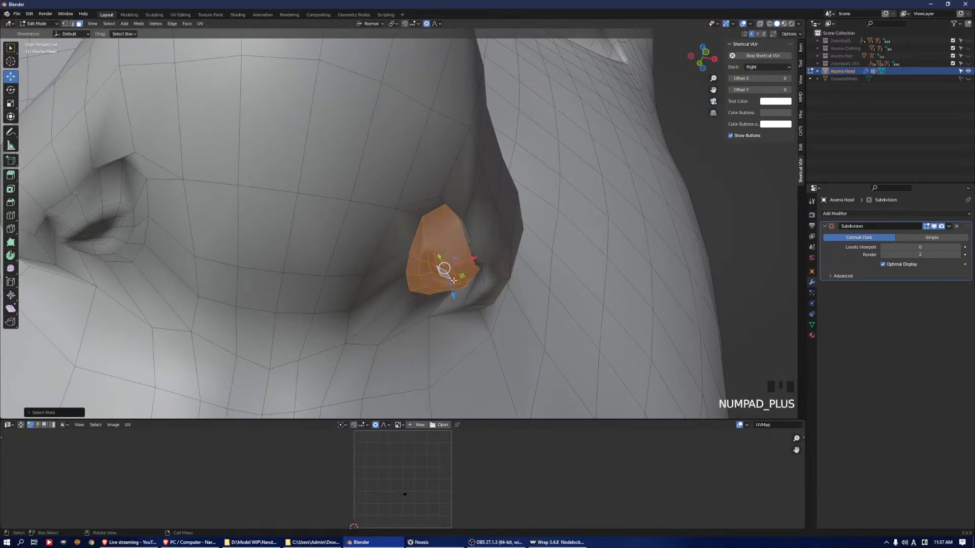
key(q)
click(596, 254)
key(q)
click(597, 254)
click(596, 255)
key(q)
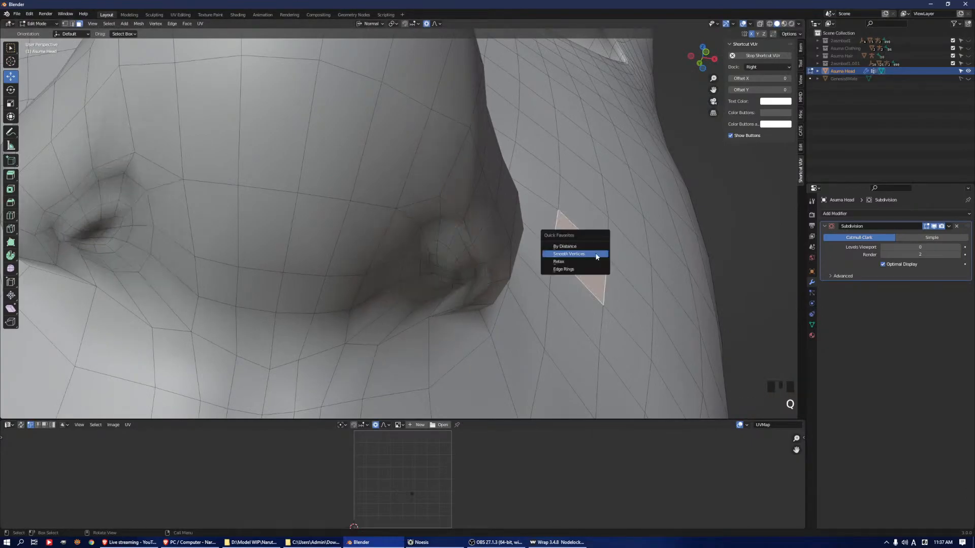
click(596, 254)
key(ctrl+z)
key(ctrl+z)
key(ctrl+z)
Smooth the vertices of the selected nostril interior repeatedly until the cavity becomes a shallow, even surface
key(q)
key(q)
key(q)
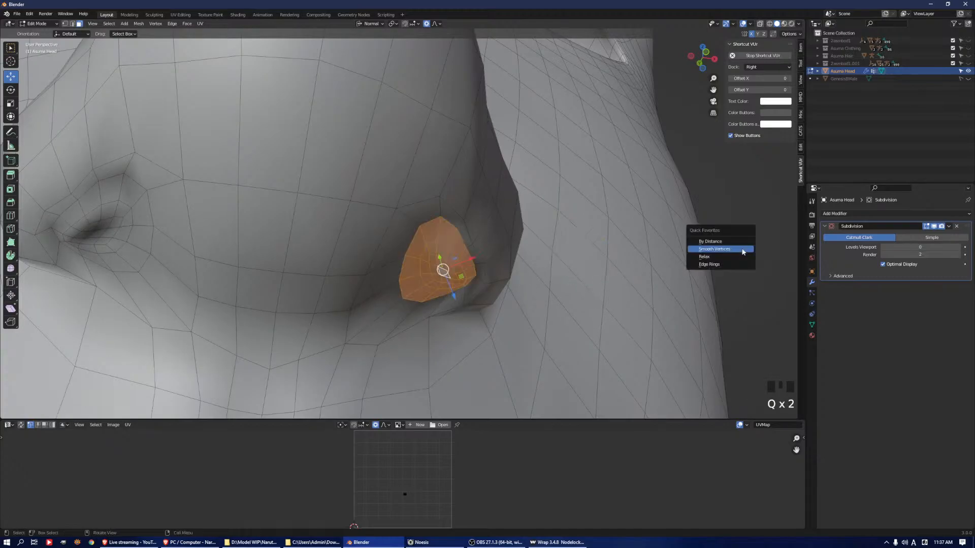
click(742, 250)
key(q)
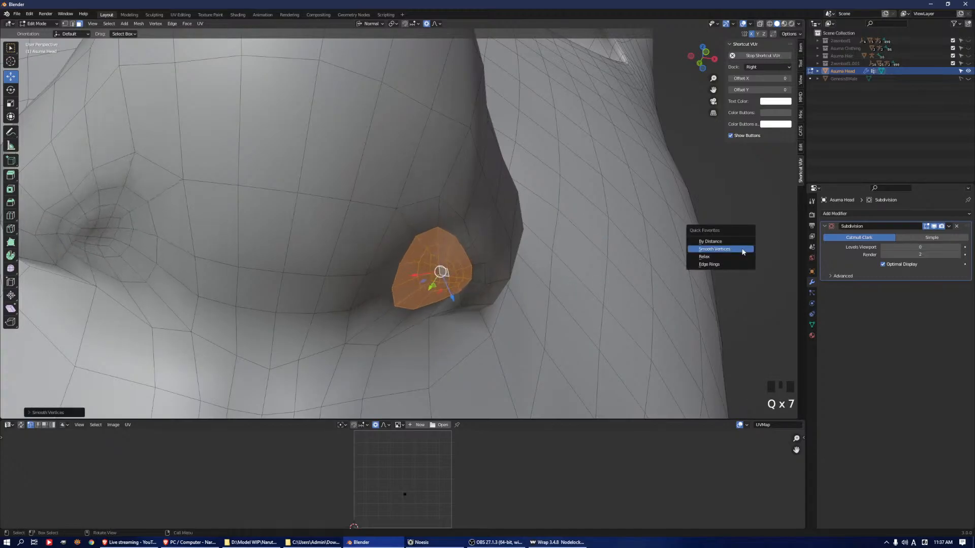
click(742, 250)
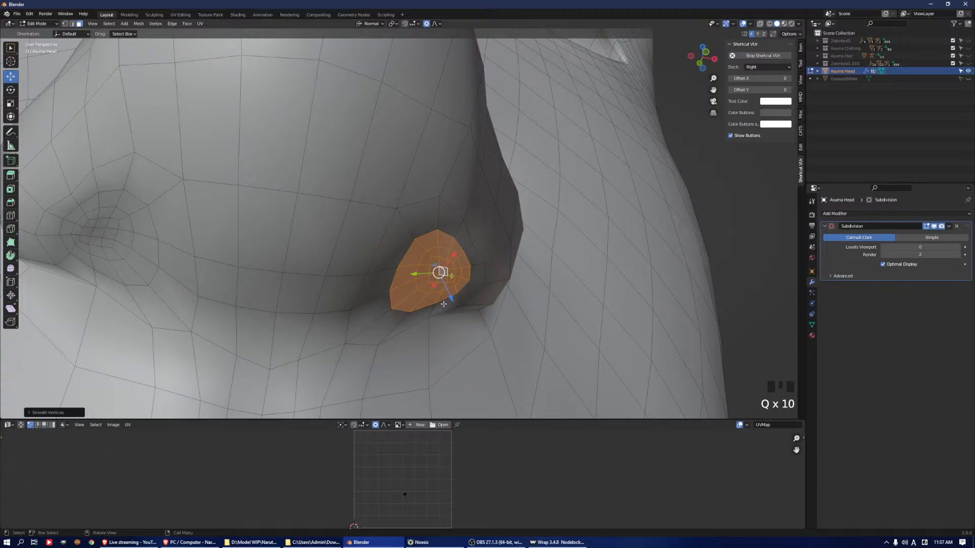
Switch the head to Sculpt Mode and enlarge the Draw brush to about the nostril's size
scroll(438, 296, down, 3)
middle_drag(437, 296, 460, 161)
key(Tab)
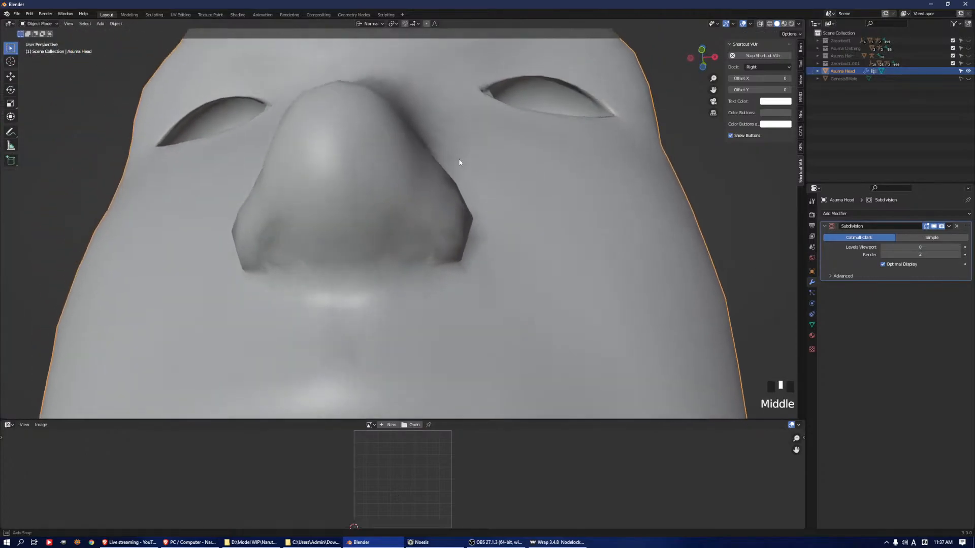
key(Tab)
key(ctrl+Tab)
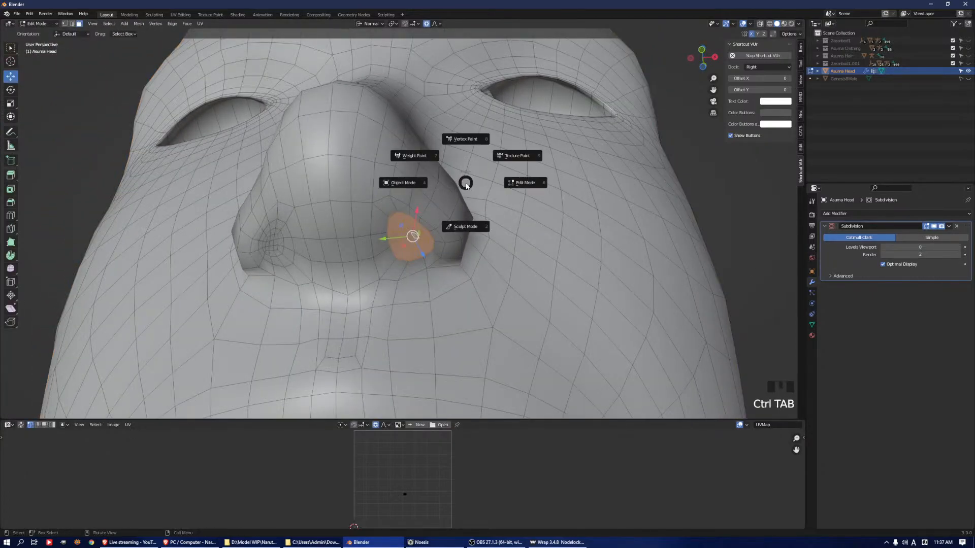
click(475, 227)
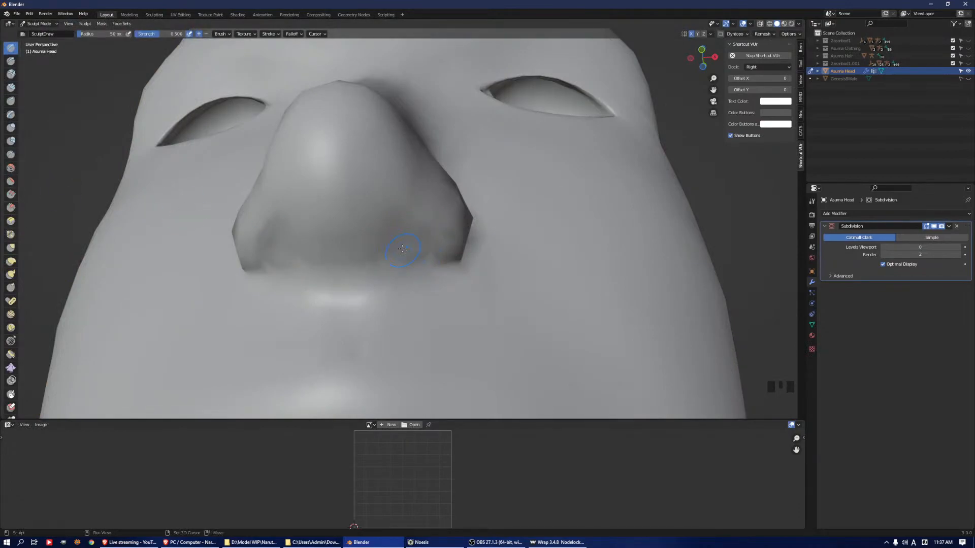
key(f)
click(425, 228)
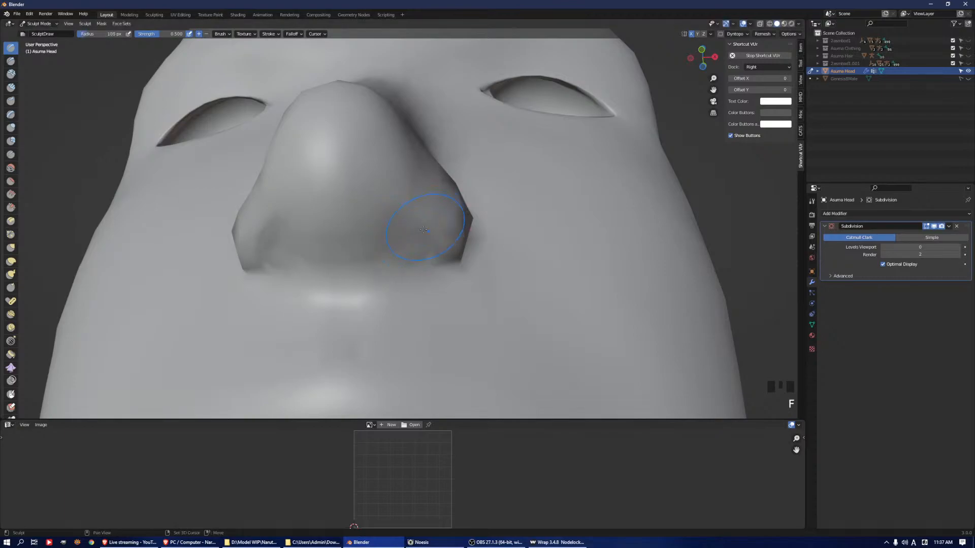
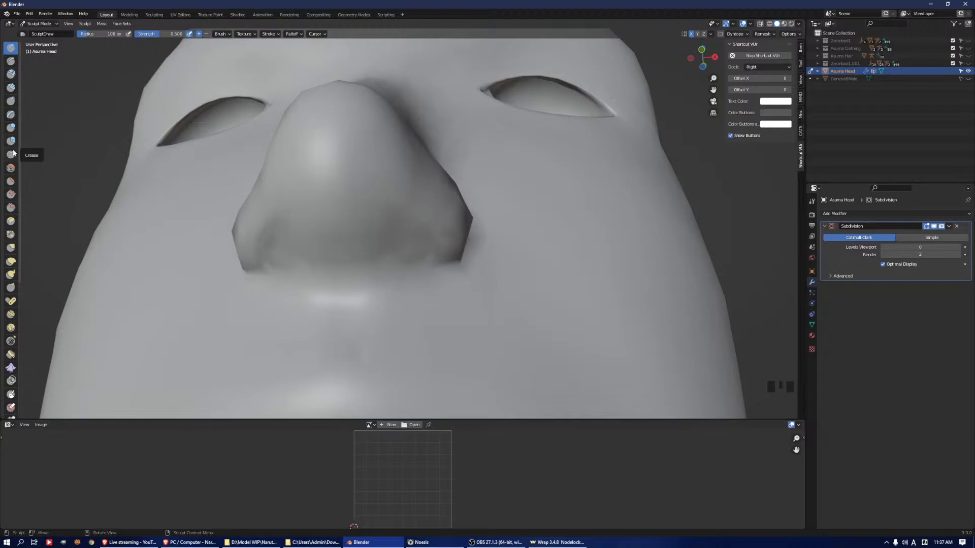
Choose the Crease brush and try a stroke along the underside of the nose
mouse_move(425, 265)
shift+mouse_down()
mouse_move(422, 238)
mouse_move(420, 245)
shift+mouse_up()
shift+drag(419, 252, 373, 264)
mouse_move(393, 249)
shift+mouse_down()
mouse_move(414, 227)
mouse_move(427, 238)
shift+mouse_up()
mouse_move(438, 251)
middle_down()
mouse_move(455, 284)
mouse_move(413, 283)
middle_up()
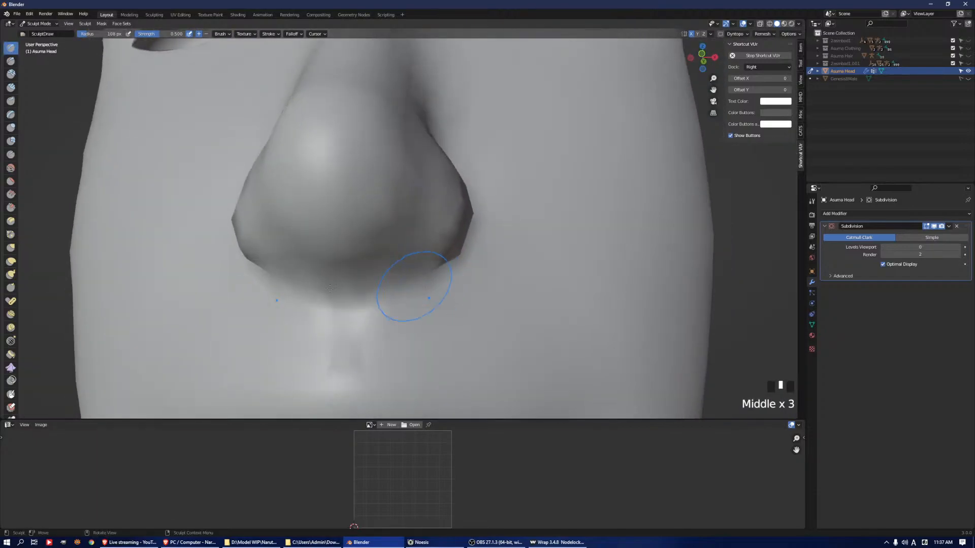
click(10, 155)
drag(305, 303, 340, 295)
middle_drag(340, 290, 406, 292)
key(ctrl+z)
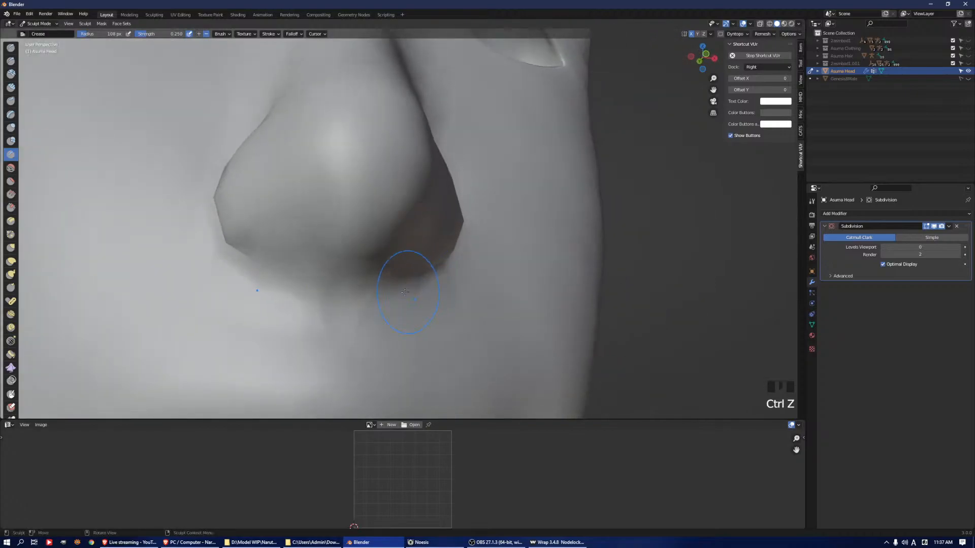
Sculpt a sharper fold along the nose's underside and around the nostril wing with the Crease brush
mouse_move(344, 294)
mouse_down()
mouse_move(316, 283)
mouse_move(354, 285)
mouse_up()
middle_drag(367, 289, 471, 266)
click(396, 280)
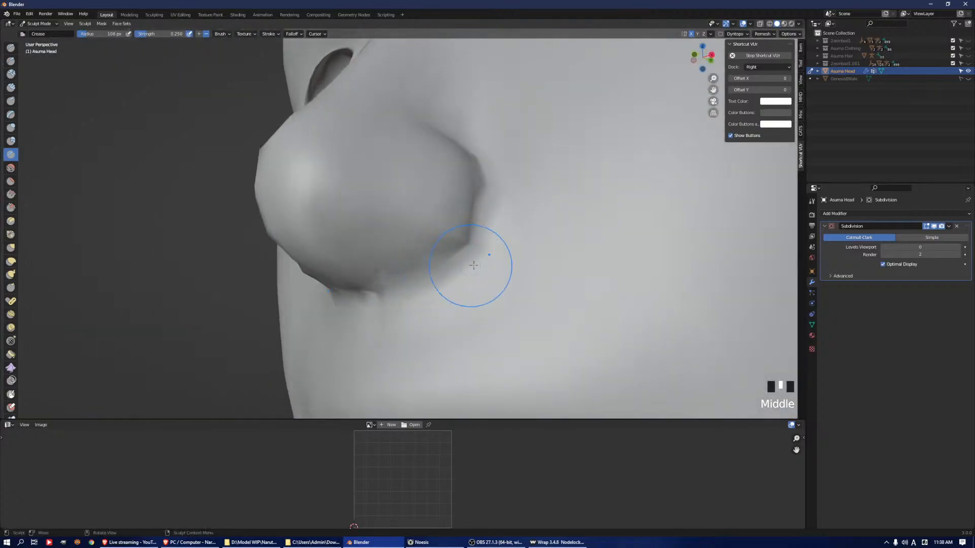
mouse_move(478, 158)
mouse_down()
mouse_move(482, 196)
mouse_move(423, 270)
mouse_move(442, 283)
mouse_up()
middle_drag(442, 283, 389, 279)
mouse_move(385, 284)
mouse_down()
mouse_move(289, 292)
mouse_move(358, 282)
mouse_move(351, 292)
mouse_up()
scroll(467, 239, down, 2)
middle_drag(468, 240, 791, 297)
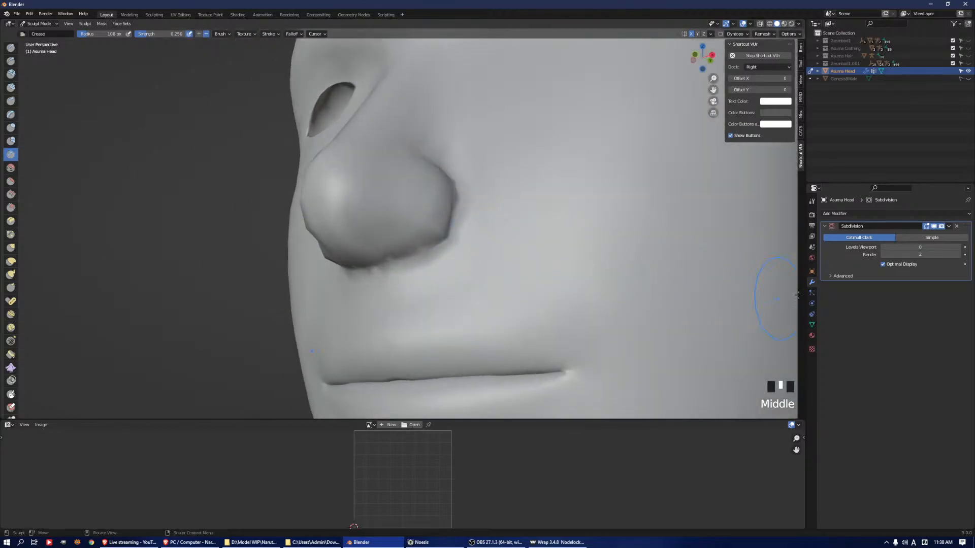
Set the Subdivision modifier's viewport level to 1 and check the head's mesh beneath it in Edit Mode
click(959, 247)
middle_drag(490, 314, 435, 257)
key(Tab)
scroll(488, 243, down, 3)
mouse_move(488, 243)
middle_down()
mouse_move(507, 213)
mouse_move(485, 187)
middle_up()
scroll(485, 185, up, 2)
key(Tab)
Try a Crease brush stroke on the area between the nose and the upper lip
shift+drag(484, 185, 507, 249)
shift+drag(396, 300, 381, 304)
mouse_move(496, 287)
shift+middle_down()
mouse_move(549, 244)
mouse_move(454, 287)
shift+middle_up()
key(ctrl+z)
Select the vertices at the base of the philtrum in Edit Mode, grow the selection and smooth them repeatedly
key(Tab)
key(1)
double_click(459, 286)
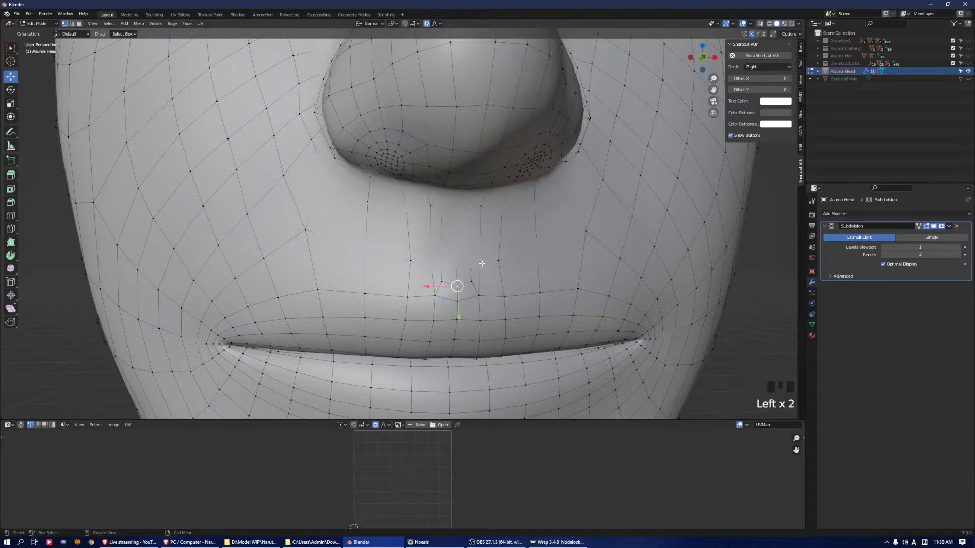
middle_drag(459, 285, 533, 248)
click(435, 264)
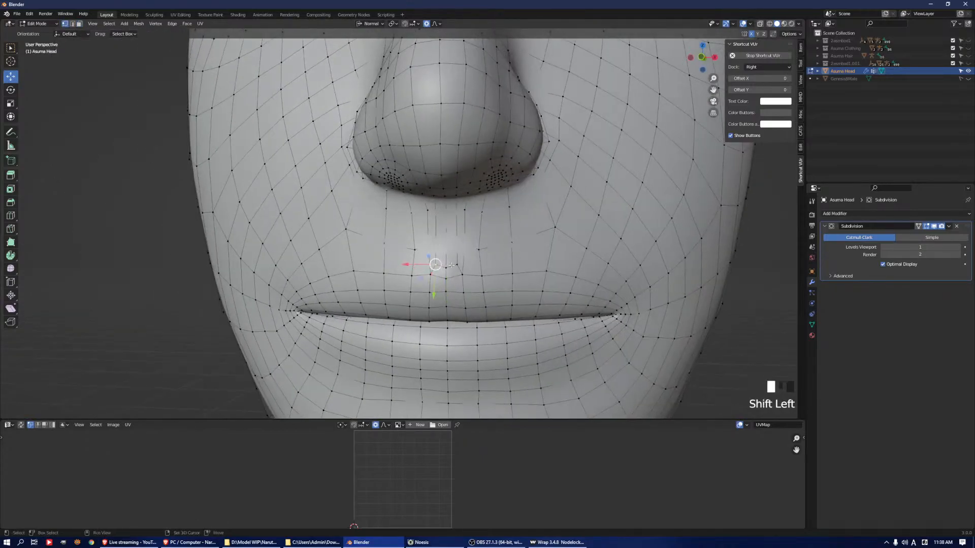
shift+click(456, 266)
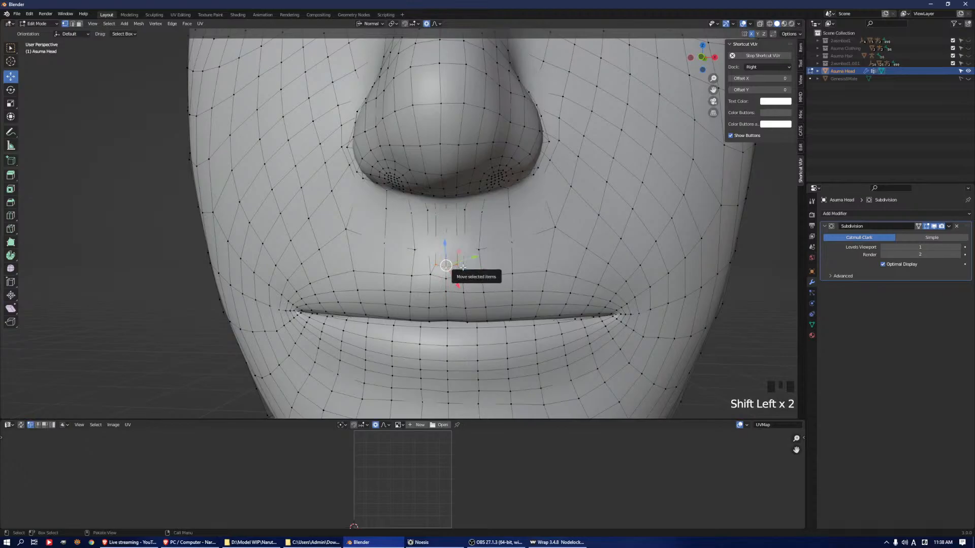
key(KP_Enter)
key(KP_Add)
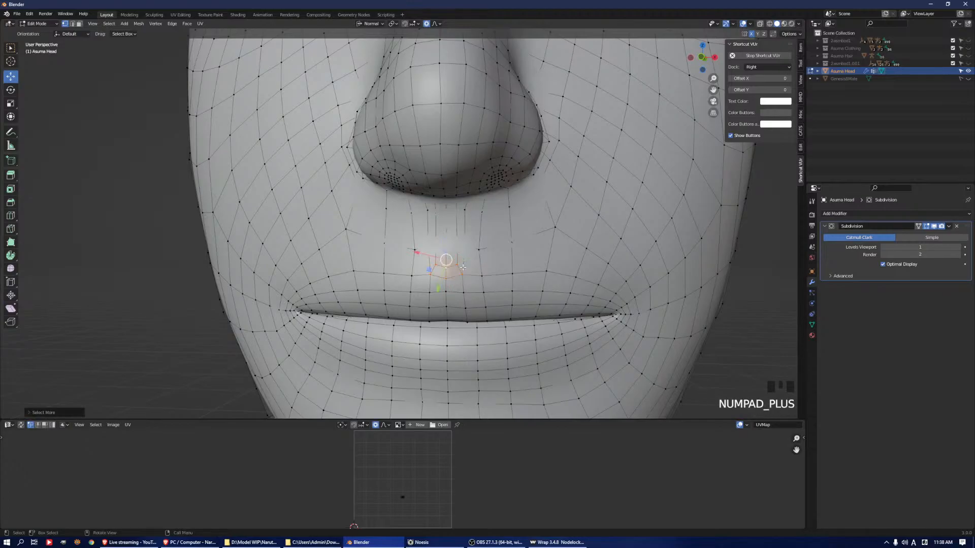
key(q)
click(565, 199)
key(q)
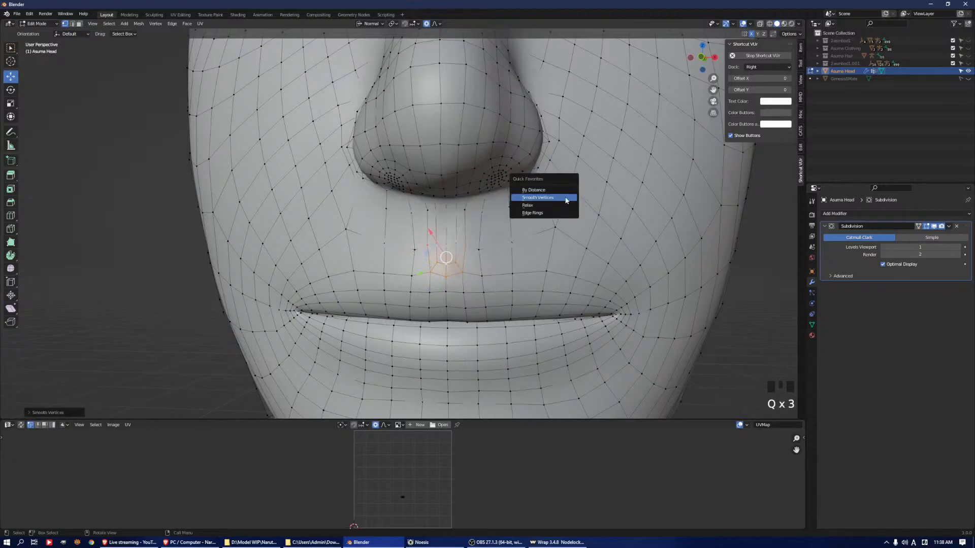
click(566, 200)
Smooth the vertices of the edge loop around the lips and of the edges just above it
key(2)
alt+click(497, 275)
key(q)
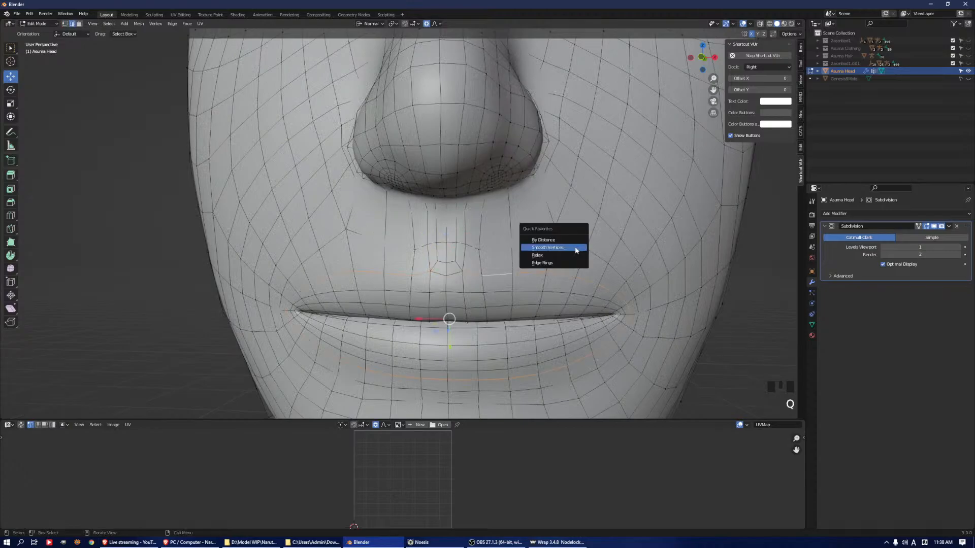
click(576, 250)
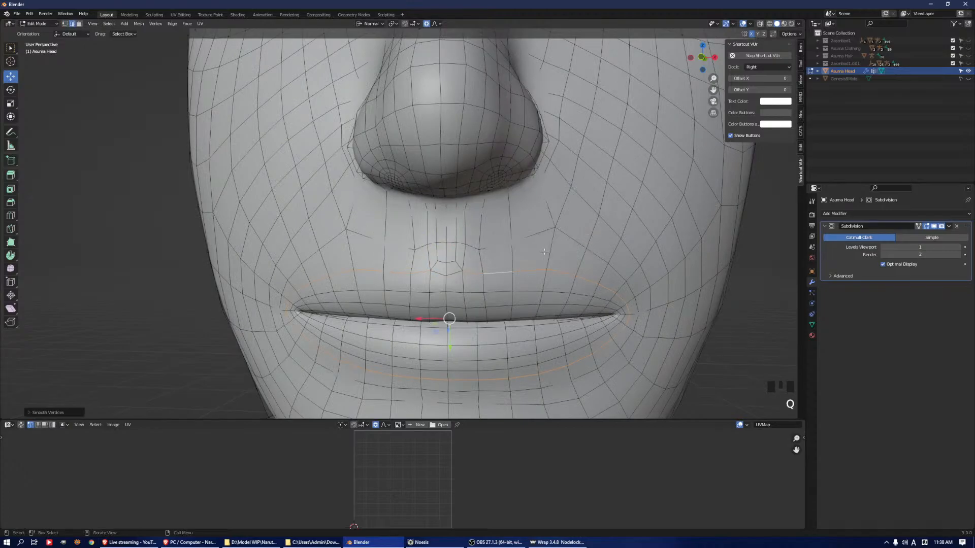
alt+click(533, 239)
alt+shift+click(574, 240)
key(q)
click(574, 247)
Return to Sculpt Mode and smooth the skin between the nose and the upper lip with the Smooth brush
key(Tab)
middle_drag(529, 260, 535, 253)
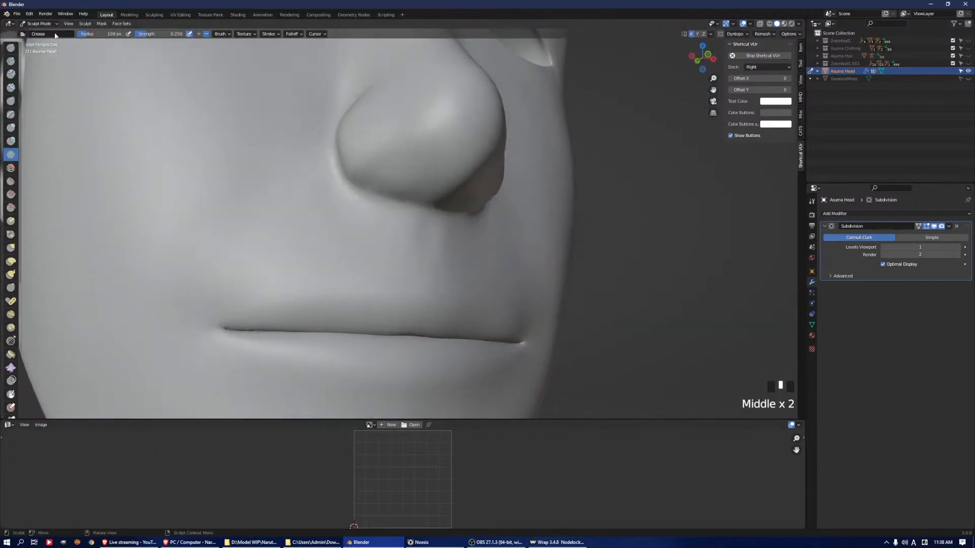
shift+drag(406, 240, 418, 241)
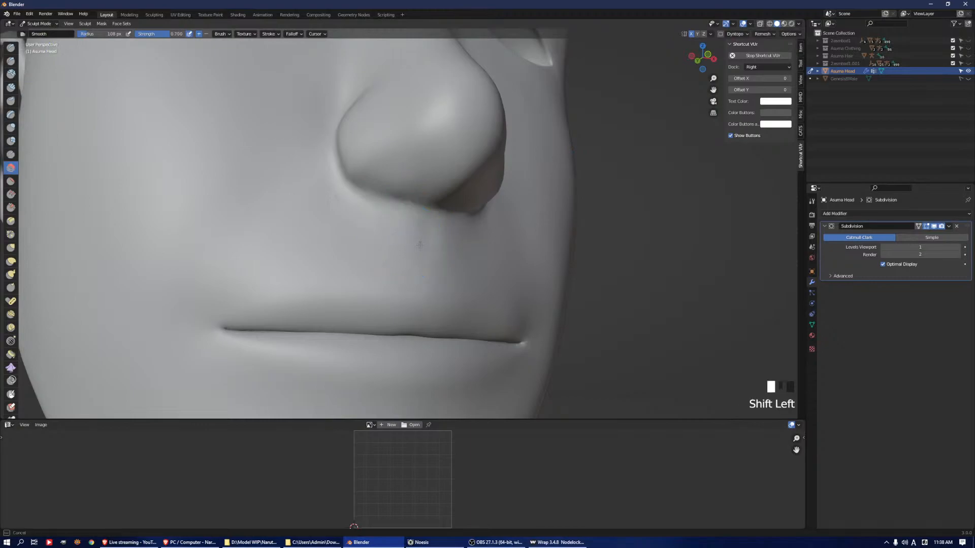
mouse_move(429, 246)
middle_down()
mouse_move(516, 269)
mouse_move(489, 217)
mouse_move(583, 235)
mouse_move(617, 198)
mouse_move(561, 261)
mouse_move(579, 259)
mouse_move(583, 276)
middle_up()
scroll(513, 249, down, 3)
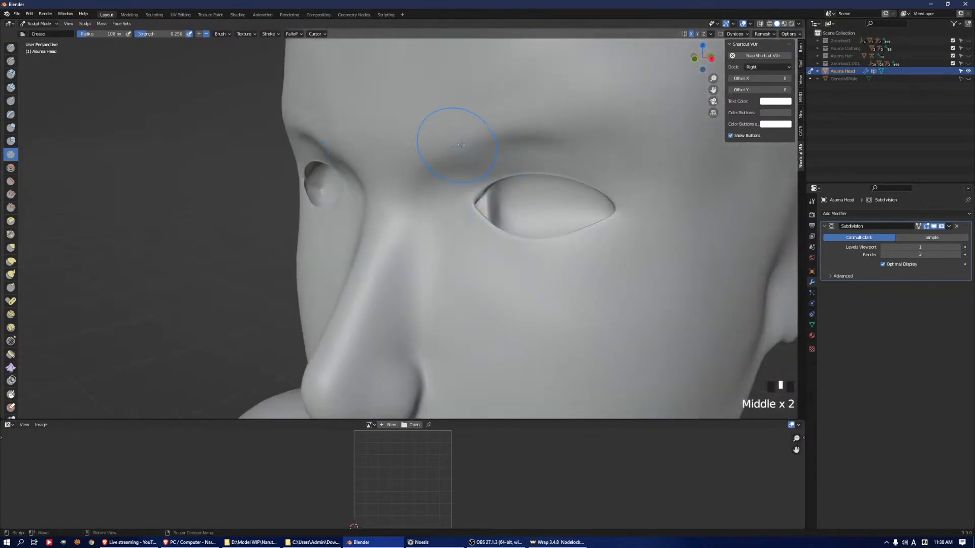
Switch the head from Sculpt Mode through Object Mode into Edit Mode
middle_drag(587, 239, 570, 254)
key(ctrl+Tab)
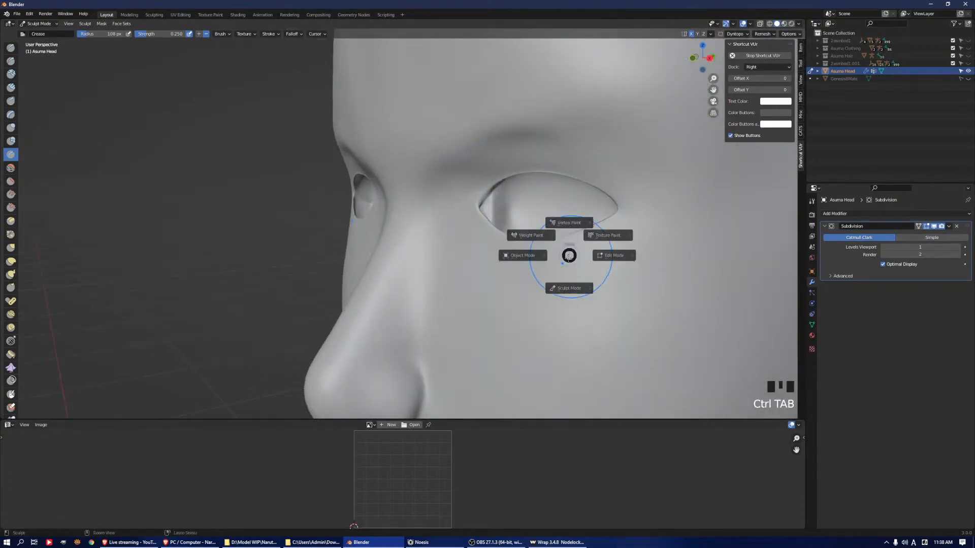
key(ctrl+Tab)
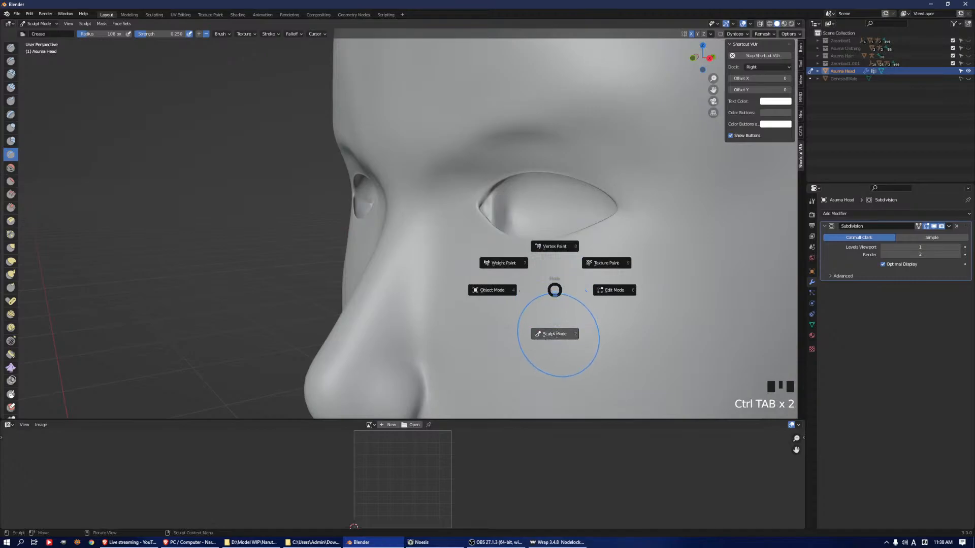
click(495, 300)
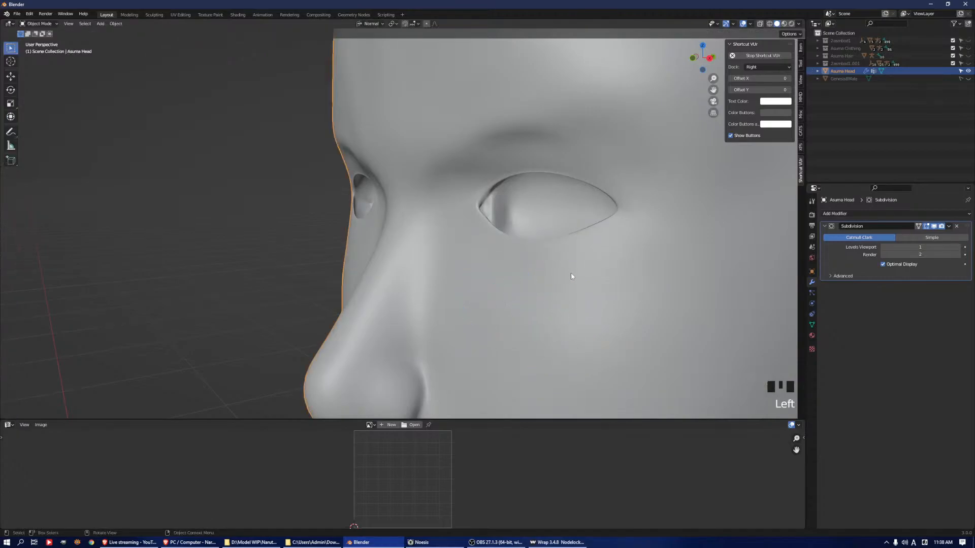
key(Tab)
Clear the selection and select all faces assigned to the EyeSocket.002 material
middle_drag(571, 275, 786, 260)
key(a)
key(a)
key(a)
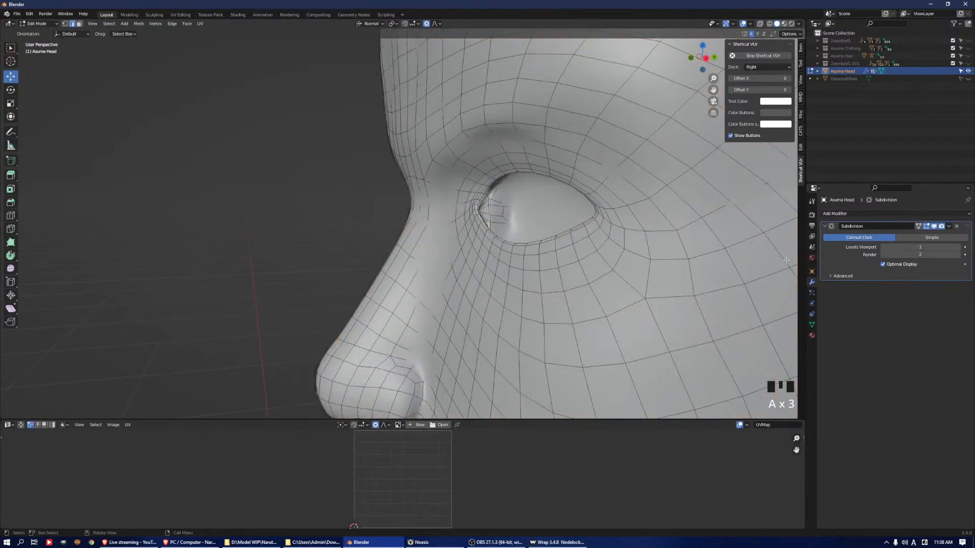
click(811, 335)
scroll(848, 244, down, 2)
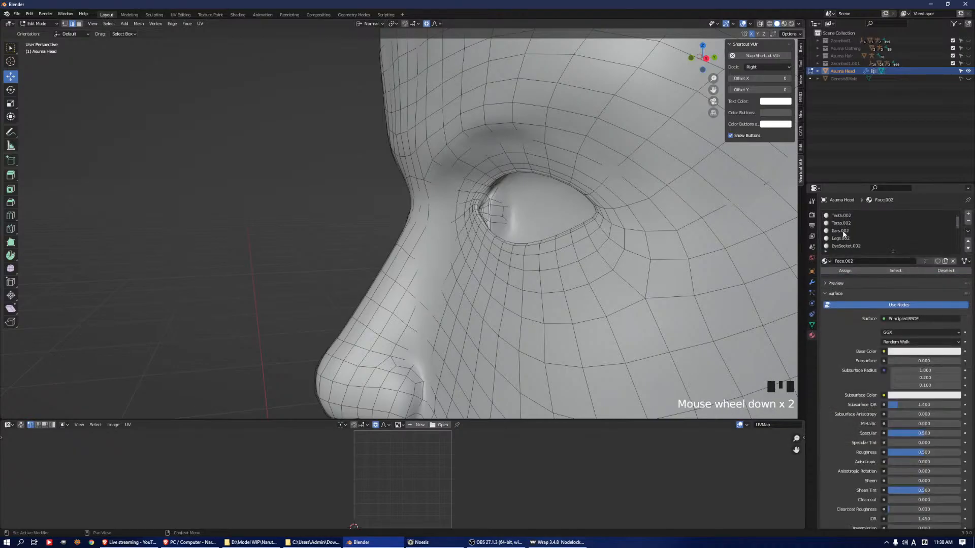
click(853, 231)
click(899, 274)
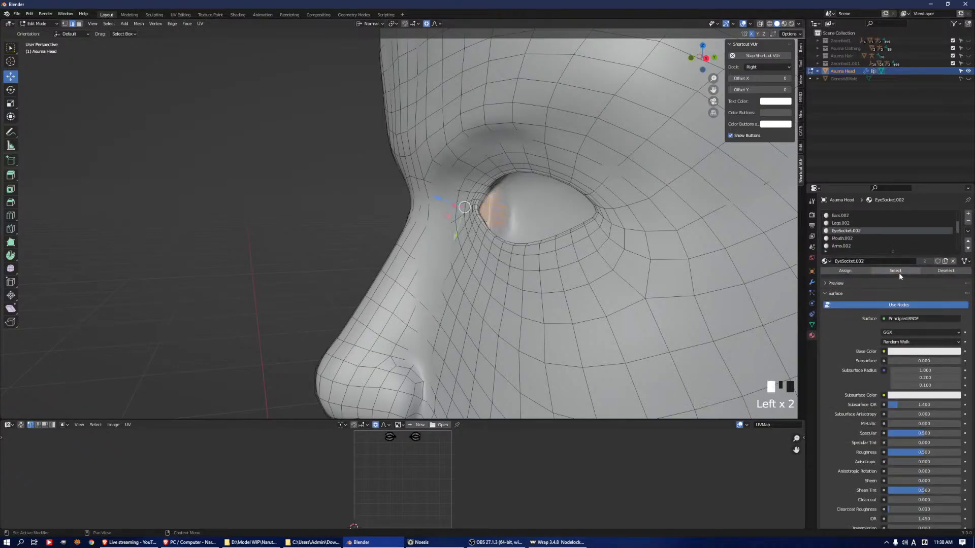
middle_drag(415, 195, 559, 193)
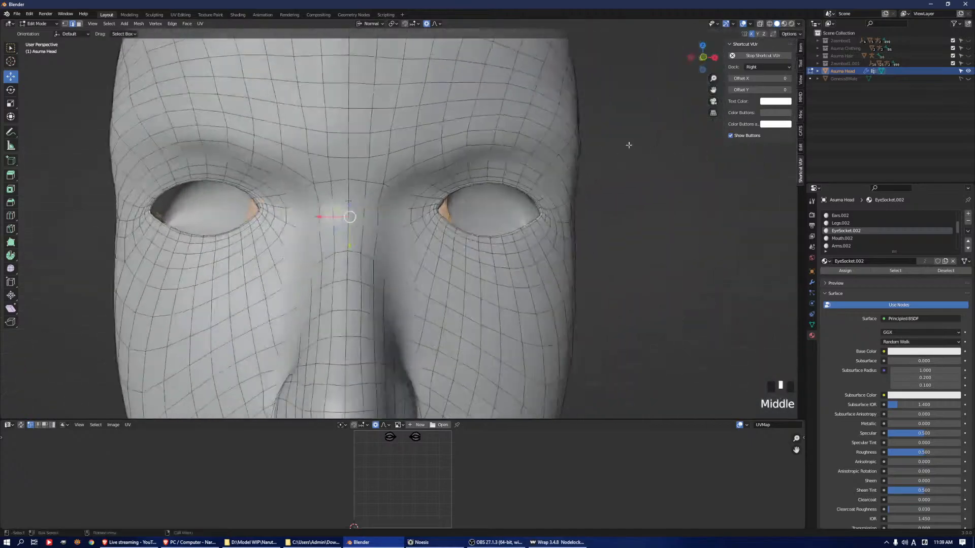
Turn on X-ray and deselect the eye socket on the character's right side with Circle Select
click(760, 23)
scroll(320, 200, down, 2)
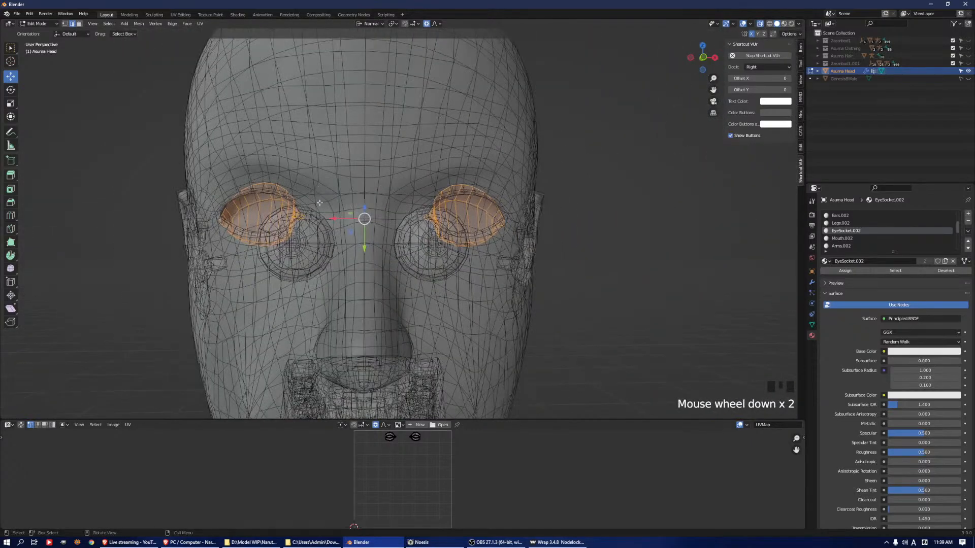
key(c)
drag(168, 138, 268, 238)
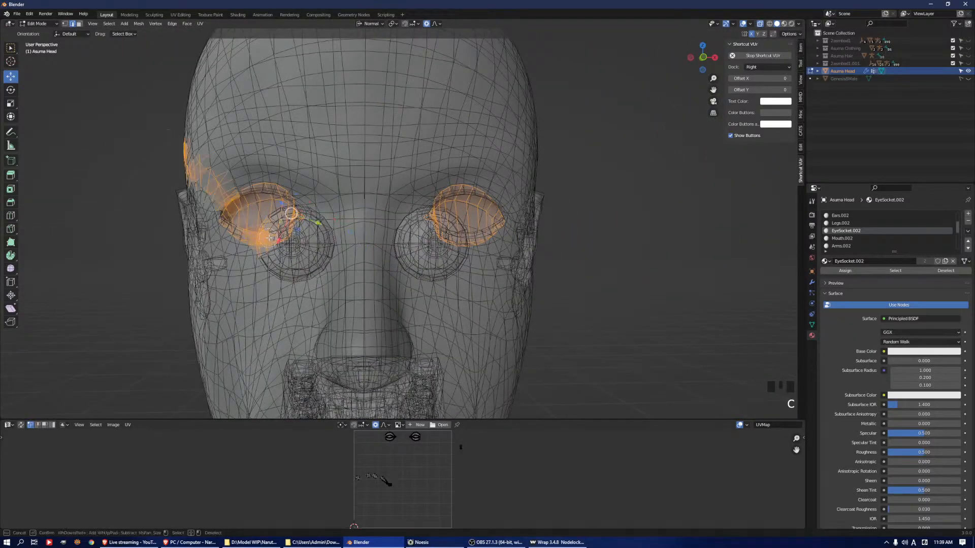
key(Escape)
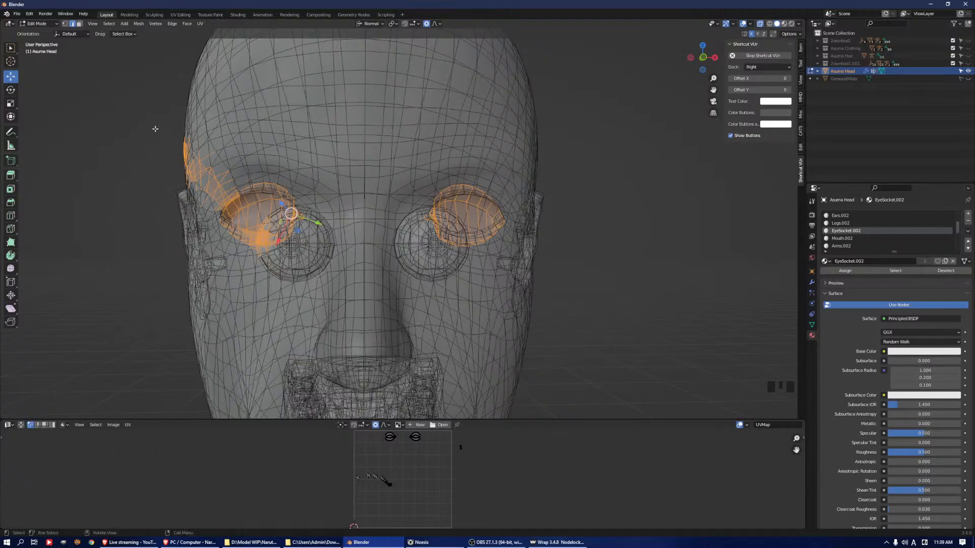
key(c)
scroll(182, 155, down, 4)
middle_drag(196, 153, 246, 205)
key(Escape)
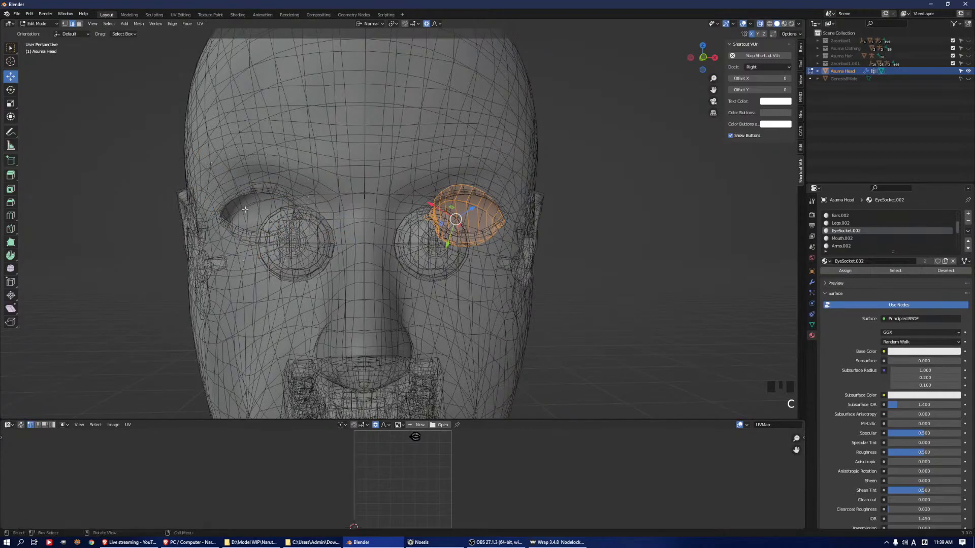
Turn off X-ray and proportional editing, and set the transform orientation to Global
click(811, 202)
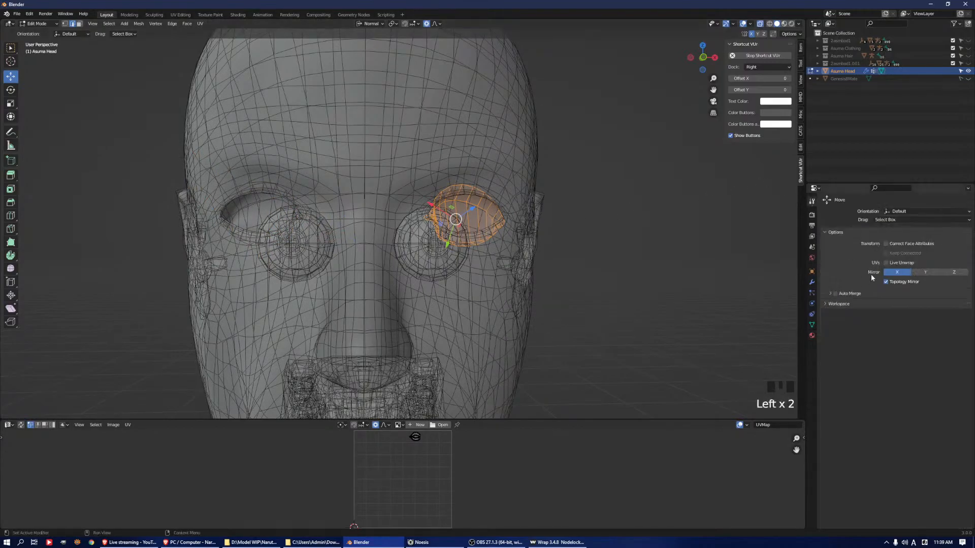
middle_drag(489, 223, 688, 121)
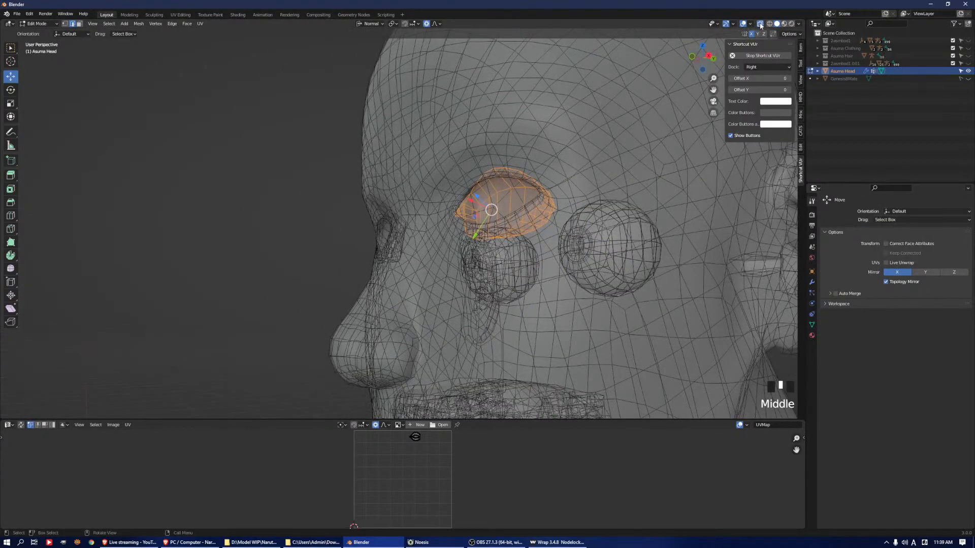
click(760, 24)
middle_drag(442, 152, 413, 143)
click(375, 24)
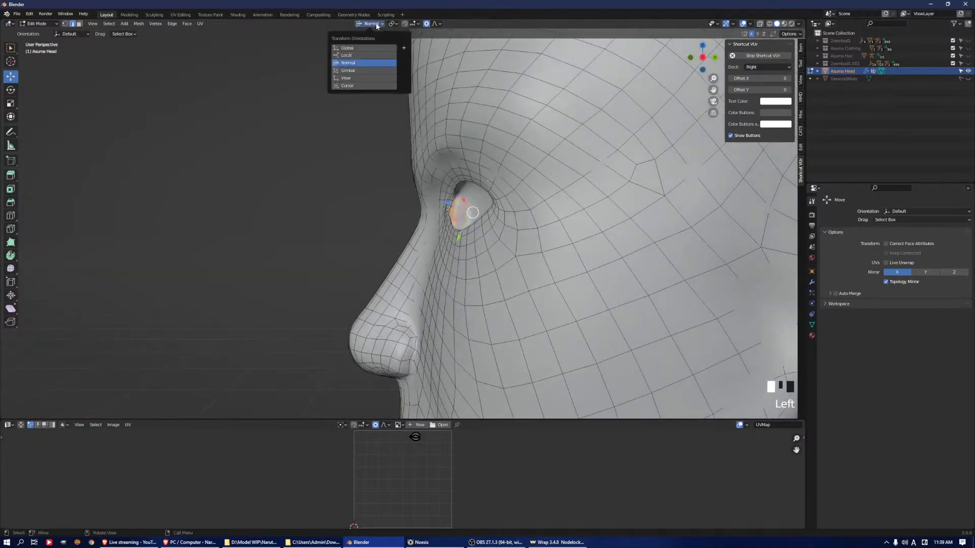
click(376, 45)
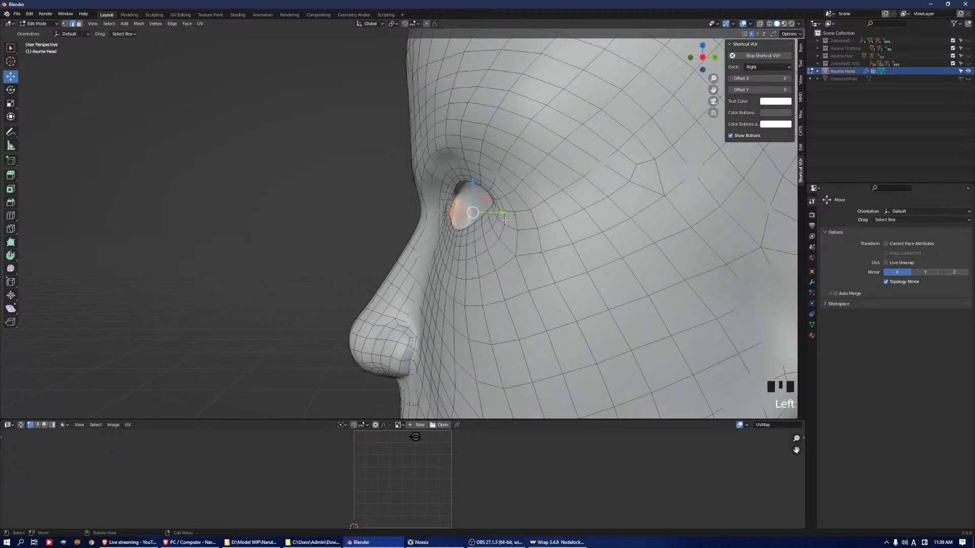
Move the selected eye socket faces back into the head along the Y axis
mouse_move(503, 212)
mouse_down()
mouse_move(569, 203)
mouse_move(499, 216)
mouse_up()
middle_drag(499, 217, 529, 214)
drag(542, 215, 548, 151)
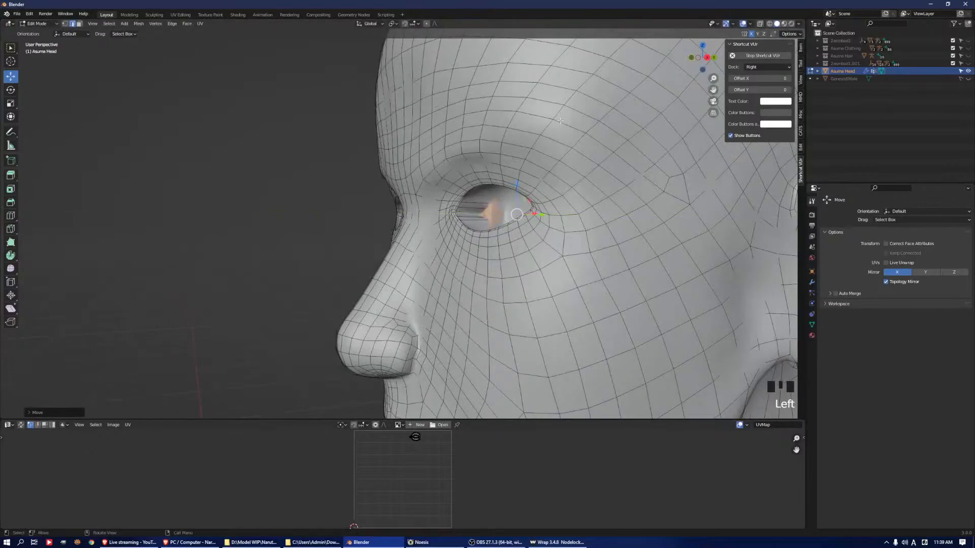
Expand the original game model's collection, then unhide the collection and its eye_l mesh
click(817, 40)
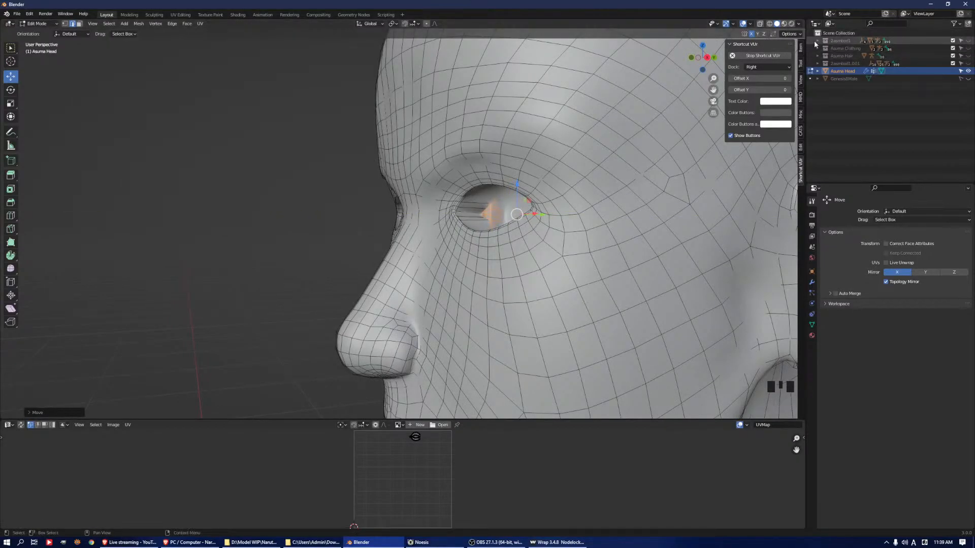
click(825, 48)
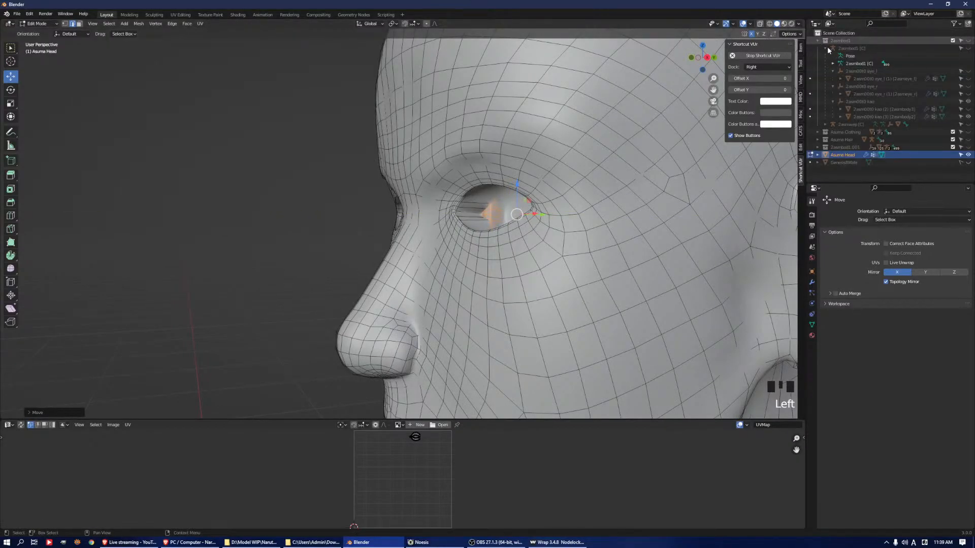
click(967, 79)
click(967, 40)
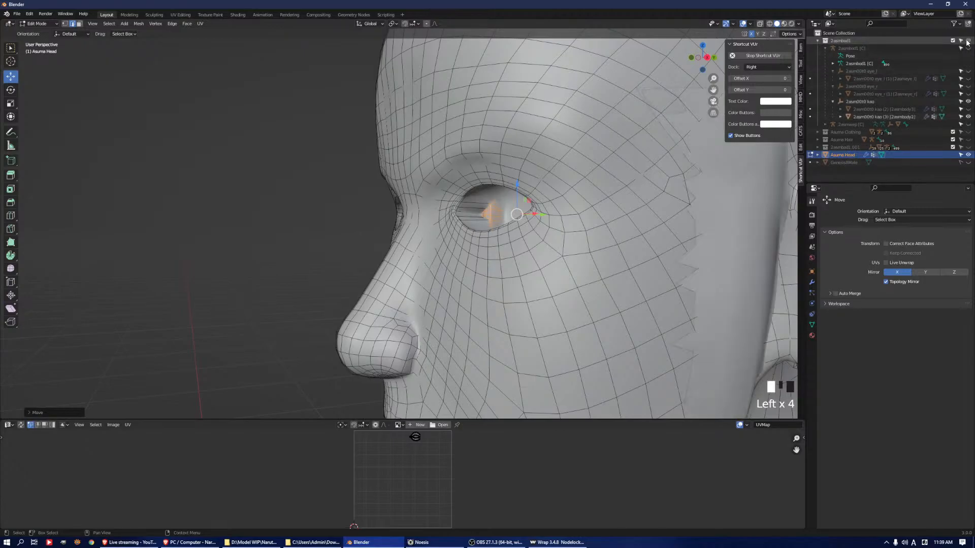
click(968, 79)
middle_drag(446, 214, 495, 208)
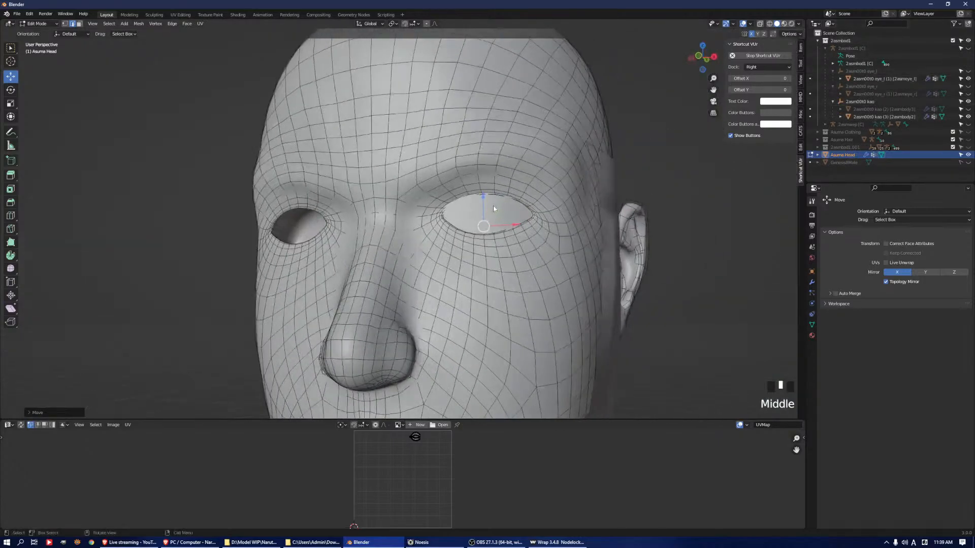
Return to Object Mode, select the eye_l mesh, check its placement in the socket from the side, and hide it
key(Tab)
click(483, 215)
key(ctrl+Tab)
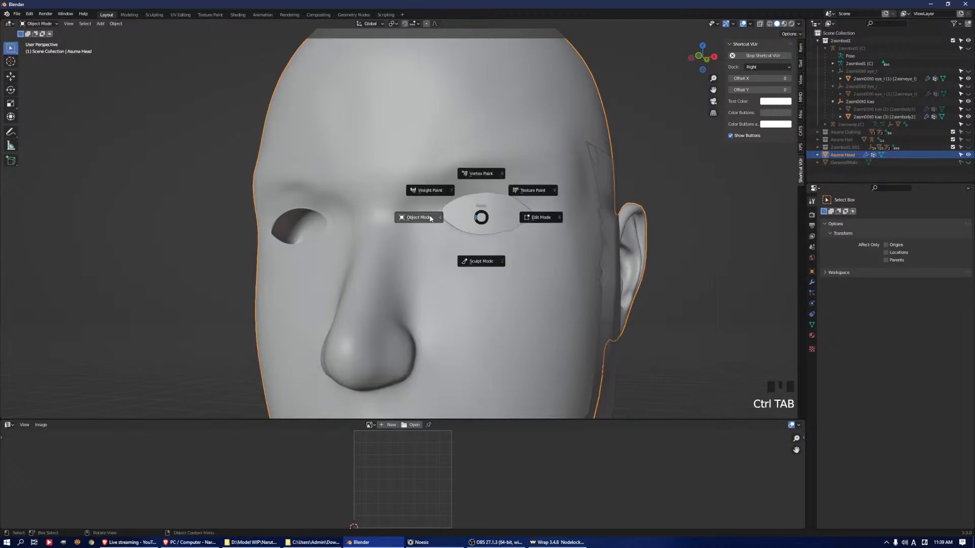
click(489, 208)
middle_drag(565, 174, 491, 236)
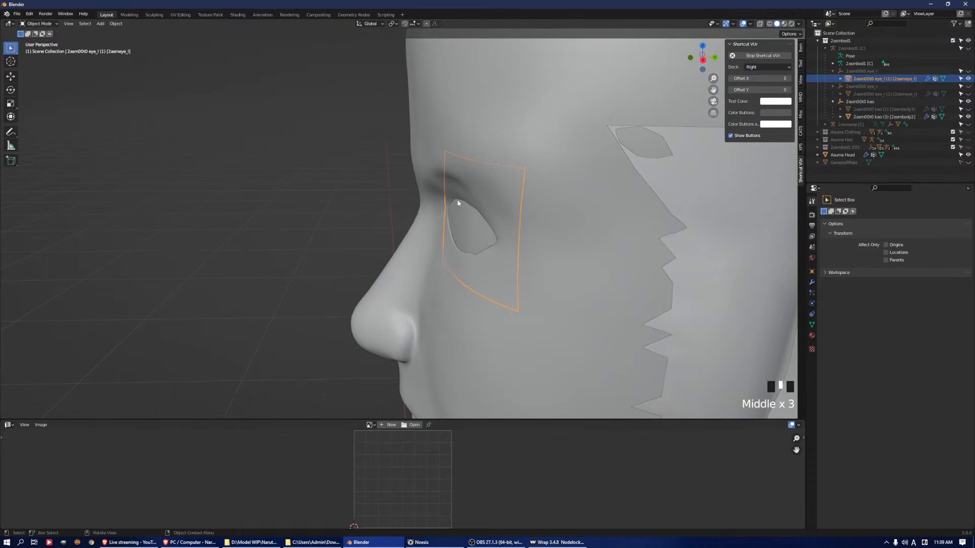
scroll(533, 232, down, 2)
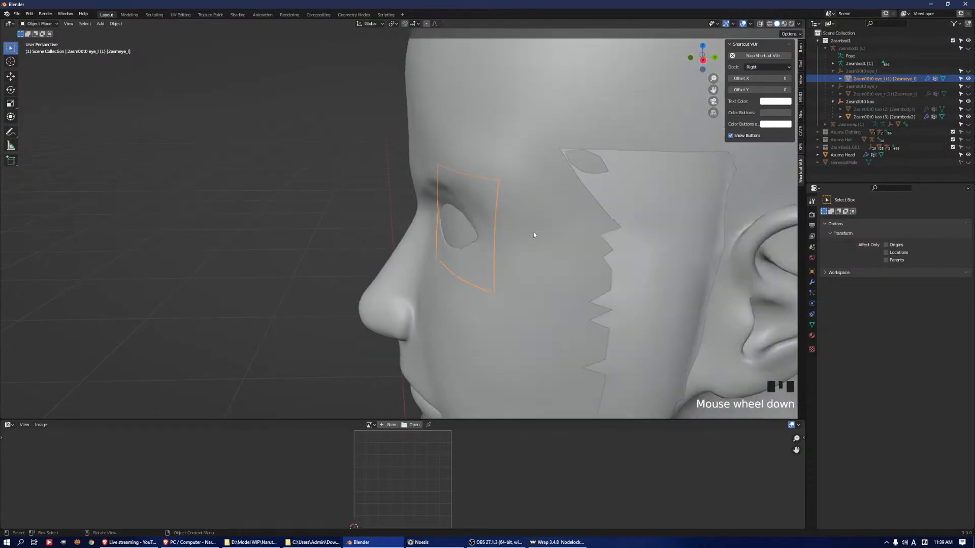
click(967, 80)
middle_drag(676, 147, 737, 138)
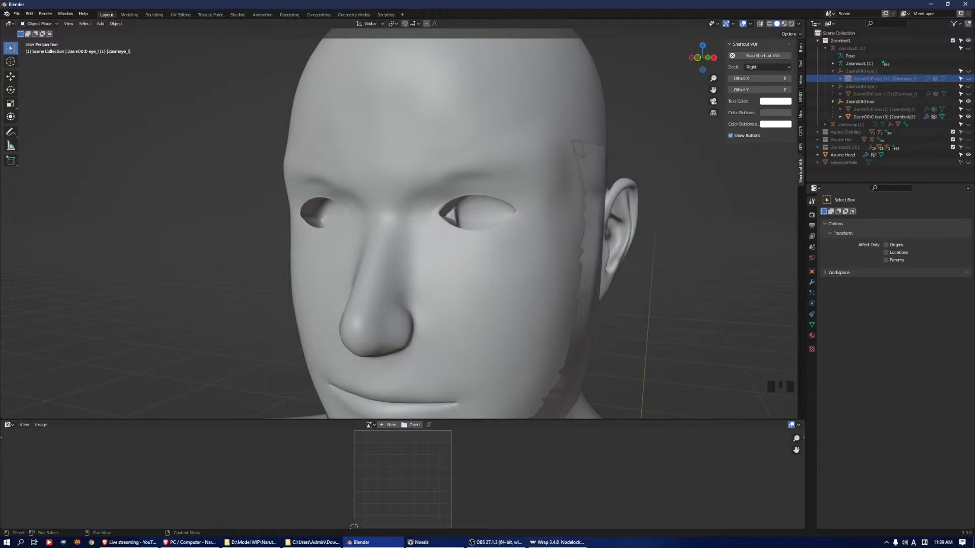
Open the Asuma Head in Edit Mode, select a vertex on the left side of the jaw, and set the transform orientation to Normal
scroll(511, 224, down, 3)
middle_drag(511, 224, 568, 249)
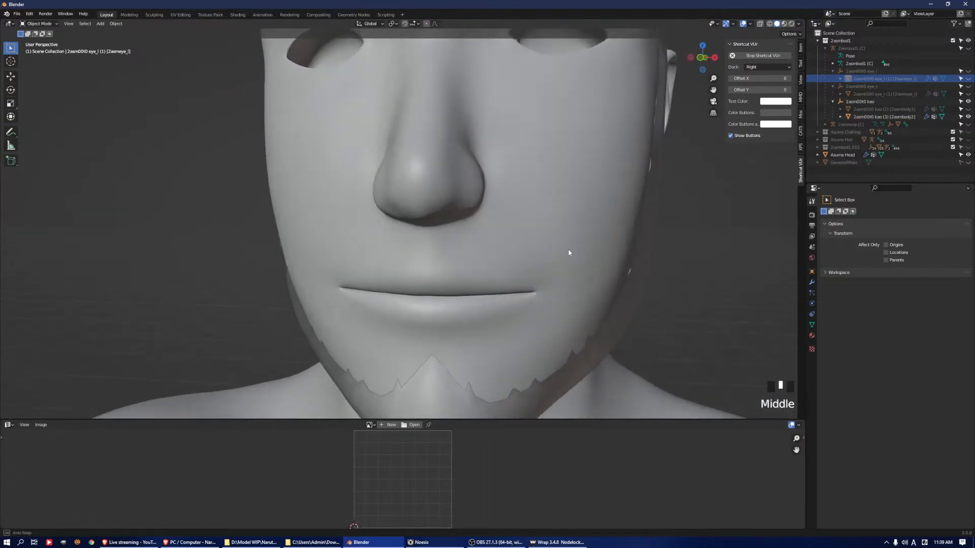
click(612, 268)
key(Tab)
key(Tab)
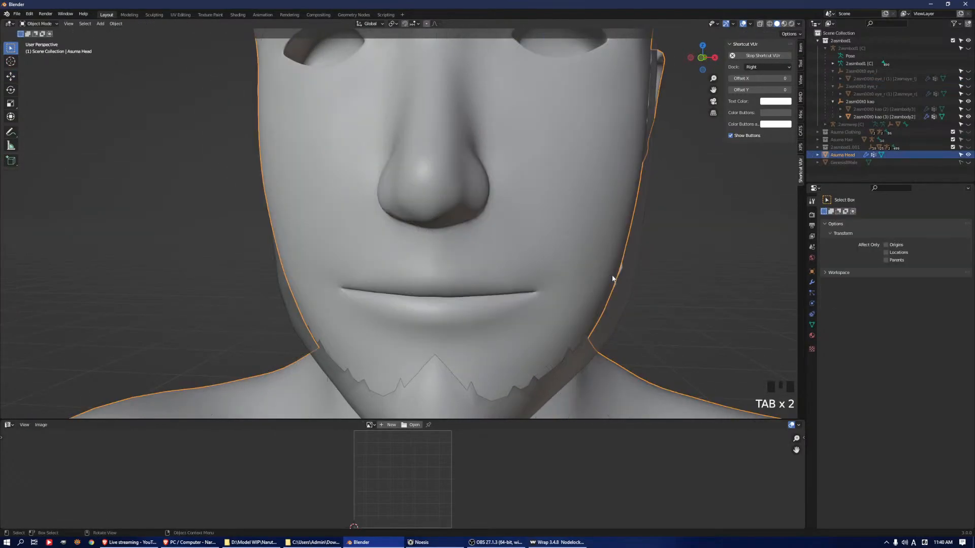
key(Tab)
middle_drag(633, 290, 660, 281)
click(636, 286)
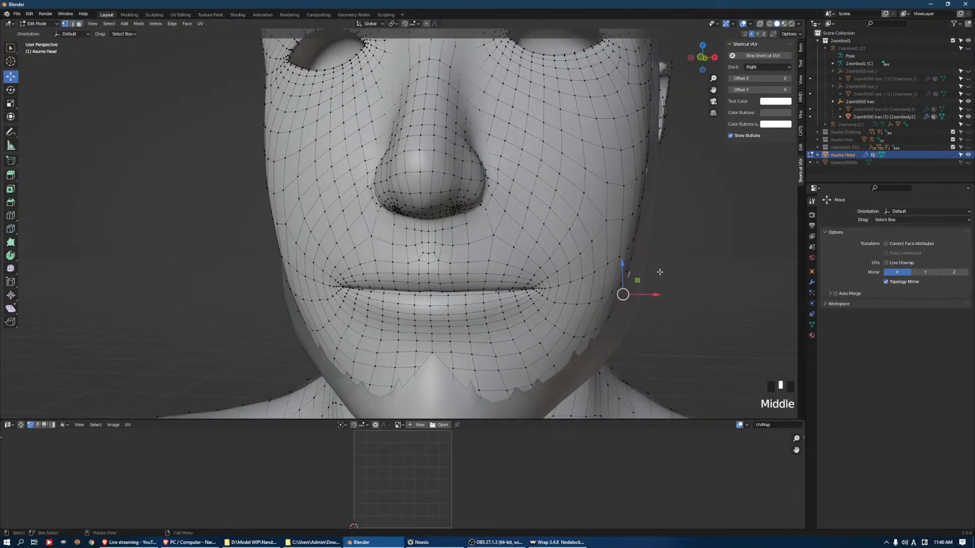
click(367, 24)
click(365, 59)
Try to move the selected jaw vertex outward along its normal without proportional editing
middle_drag(660, 284, 728, 282)
drag(629, 317, 635, 319)
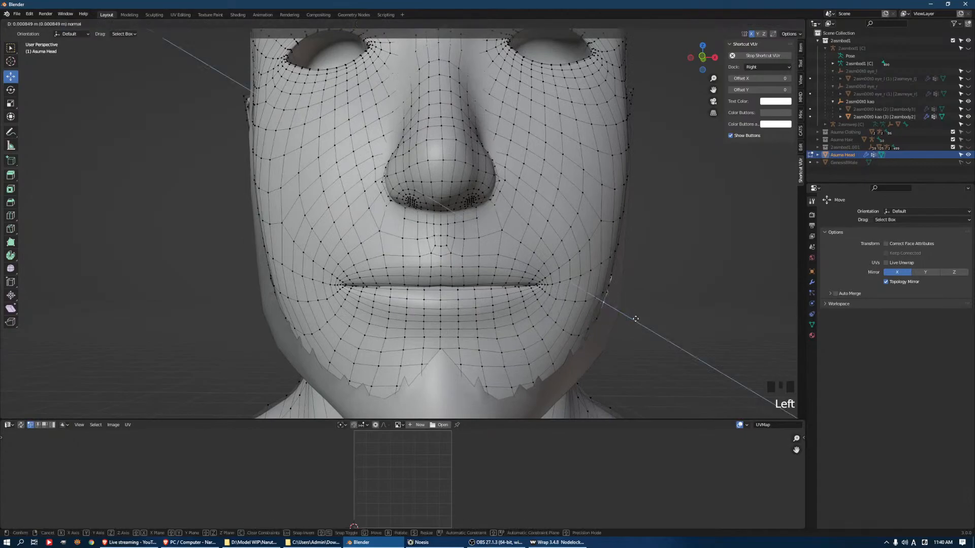
key(ctrl+z)
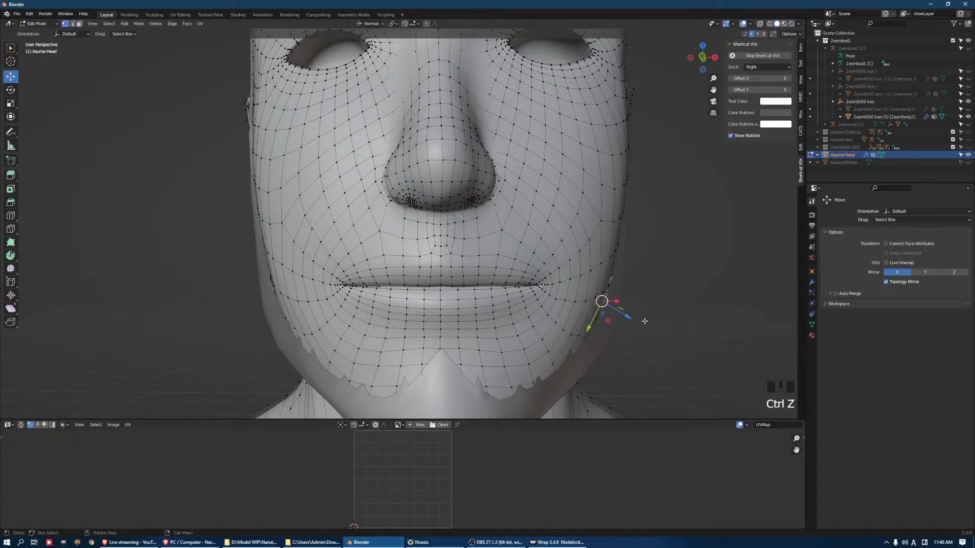
With proportional editing on, pull the jaw vertex outward about 0.0017 m along its normal
middle_drag(677, 306, 624, 286)
drag(691, 323, 696, 318)
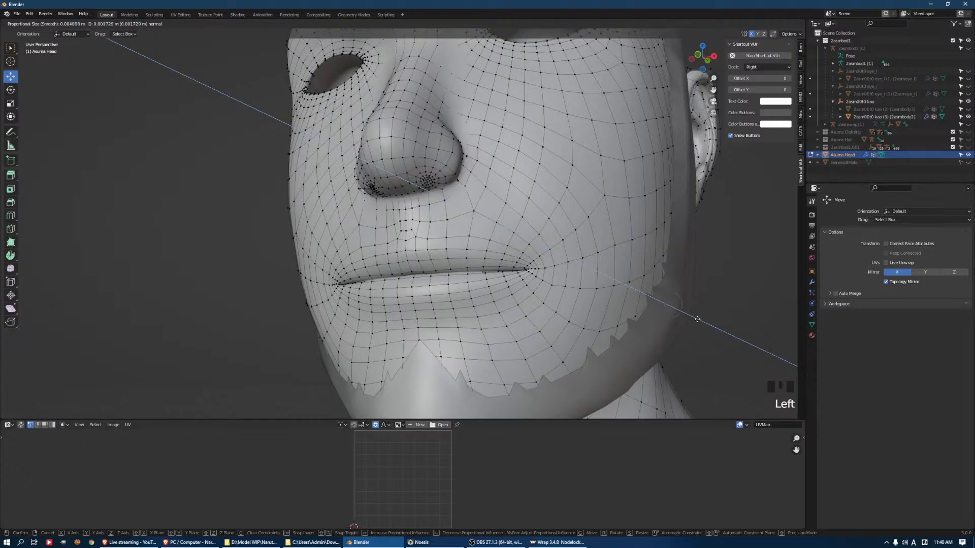
scroll(697, 319, down, 20)
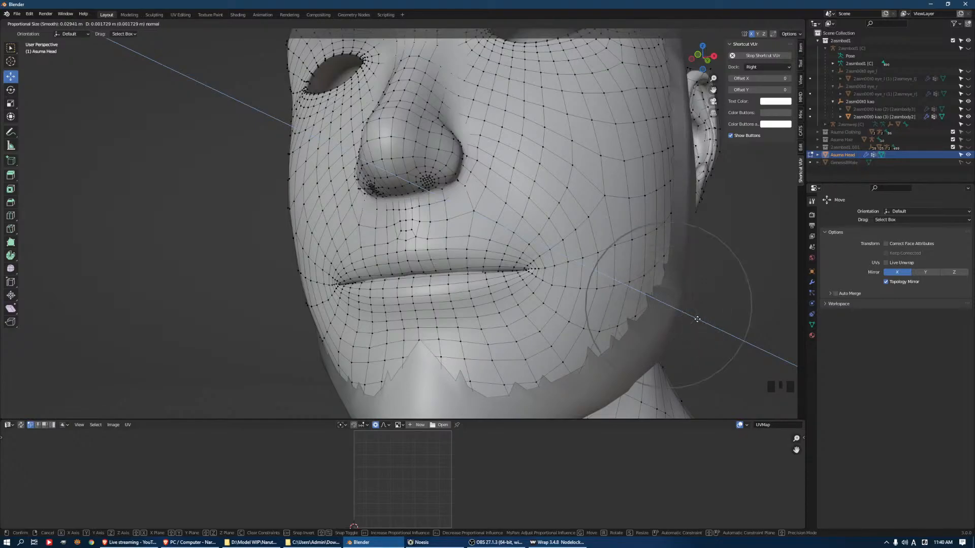
scroll(697, 320, up, 1)
drag(697, 320, 696, 319)
Select a vertex beneath the jaw and adjust it with proportional editing
middle_drag(645, 315, 468, 277)
shift+middle_drag(468, 277, 513, 278)
click(542, 330)
drag(553, 347, 559, 356)
middle_drag(559, 356, 566, 329)
Switch the Asuma Head to Sculpt Mode and examine the jaw underside, neck, ear area and back of the head
key(Tab)
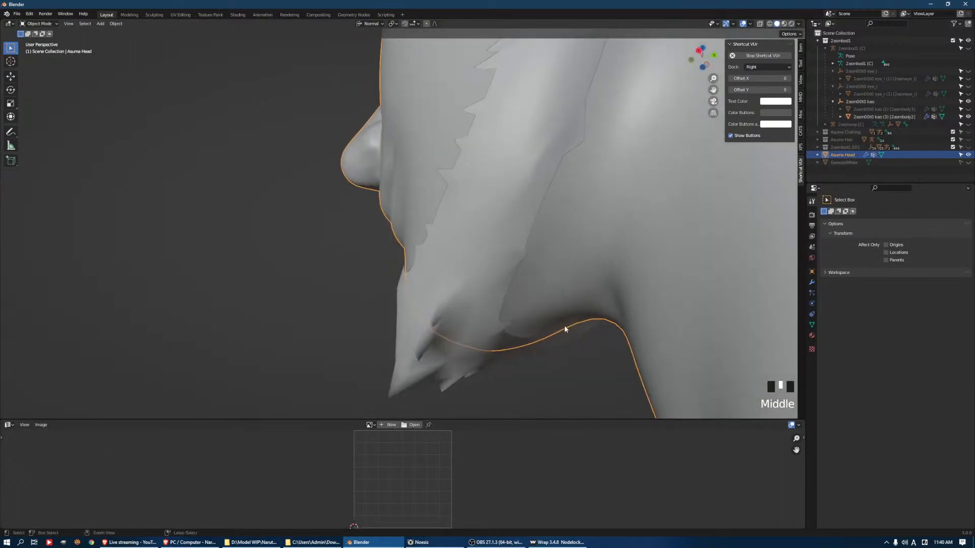
key(ctrl+Tab)
shift+drag(542, 342, 555, 342)
middle_drag(555, 342, 599, 331)
middle_drag(587, 272, 563, 228)
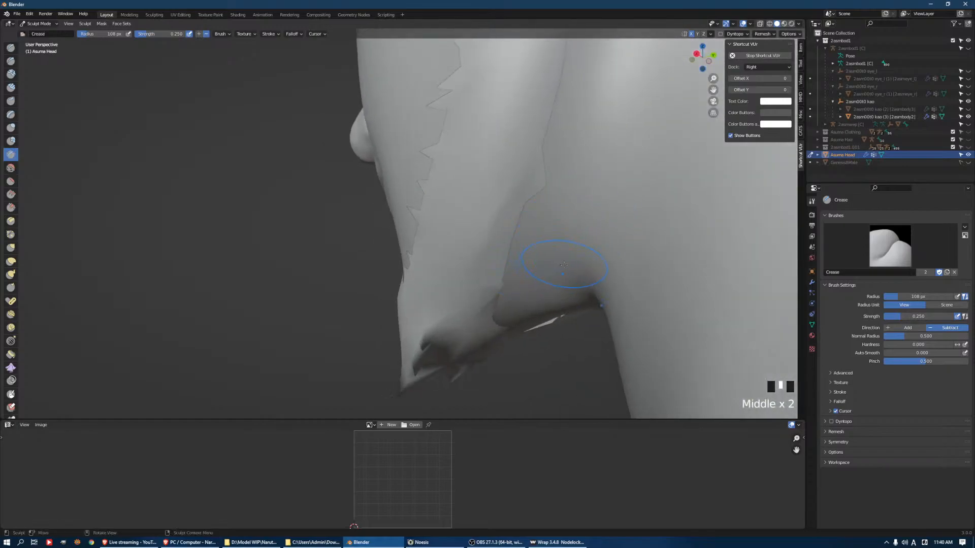
shift+middle_drag(563, 264, 481, 273)
scroll(587, 251, down, 3)
mouse_move(481, 273)
mouse_down()
mouse_move(487, 309)
mouse_move(505, 241)
mouse_up()
mouse_move(543, 207)
middle_down()
mouse_move(522, 227)
mouse_move(489, 229)
middle_up()
drag(489, 229, 522, 191)
scroll(569, 235, up, 2)
scroll(569, 235, up, 2)
middle_drag(574, 236, 553, 242)
drag(524, 227, 547, 244)
scroll(547, 243, down, 2)
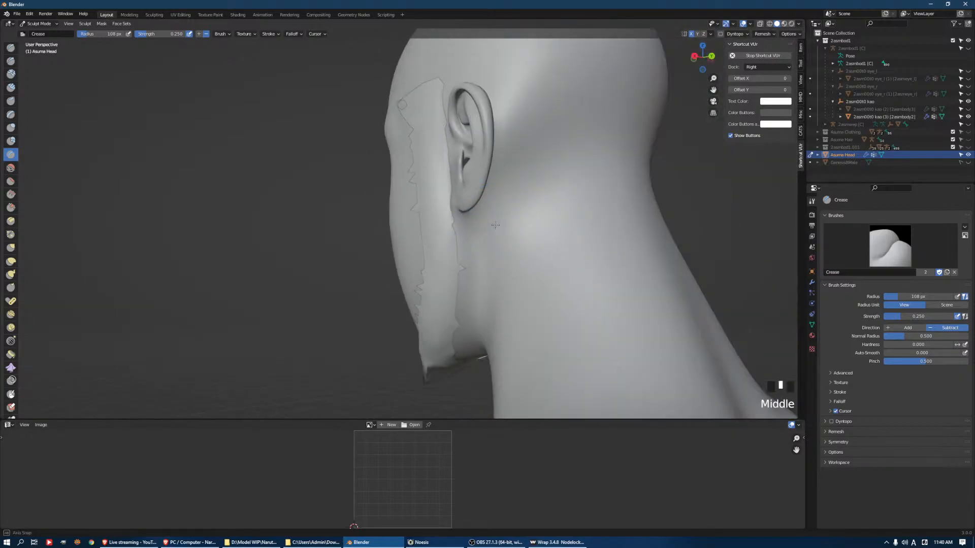
scroll(500, 218, down, 1)
middle_drag(435, 142, 469, 176)
shift+drag(444, 163, 467, 170)
mouse_move(467, 170)
middle_down()
mouse_move(590, 240)
mouse_move(432, 230)
middle_up()
scroll(559, 239, down, 2)
scroll(538, 239, down, 3)
shift+drag(425, 228, 421, 210)
mouse_move(457, 211)
middle_down()
mouse_move(435, 218)
mouse_move(496, 207)
mouse_move(502, 242)
middle_up()
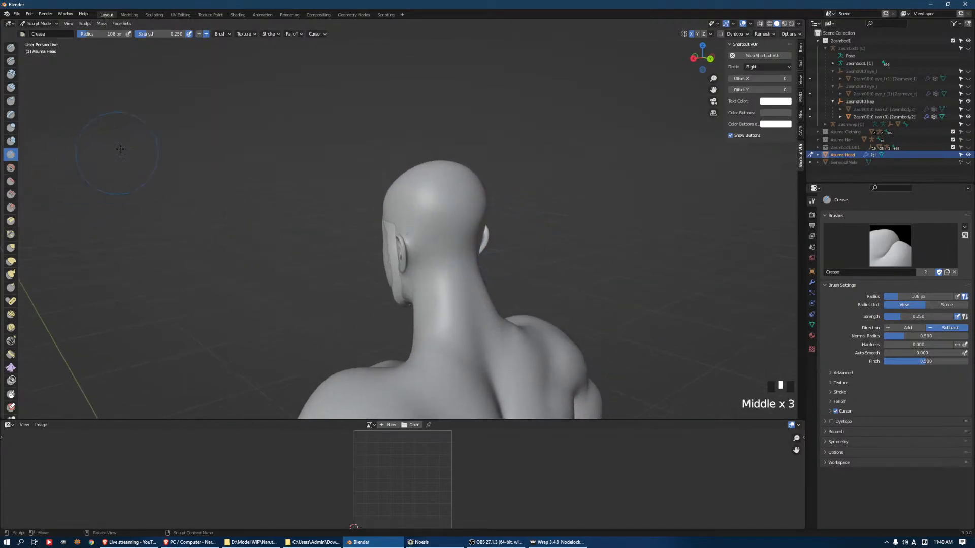
Return the head to Edit Mode and pull vertices at the back of the head along their normals with proportional editing
key(ctrl+Tab)
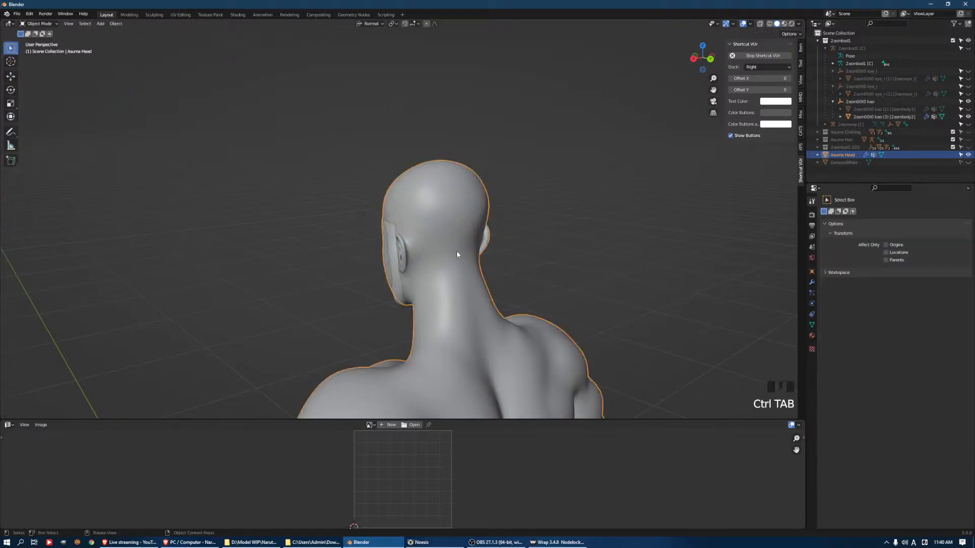
key(Tab)
click(462, 252)
middle_drag(505, 270, 523, 243)
click(442, 256)
drag(523, 242, 533, 231)
middle_drag(540, 218, 511, 169)
click(496, 185)
click(452, 191)
drag(511, 169, 528, 170)
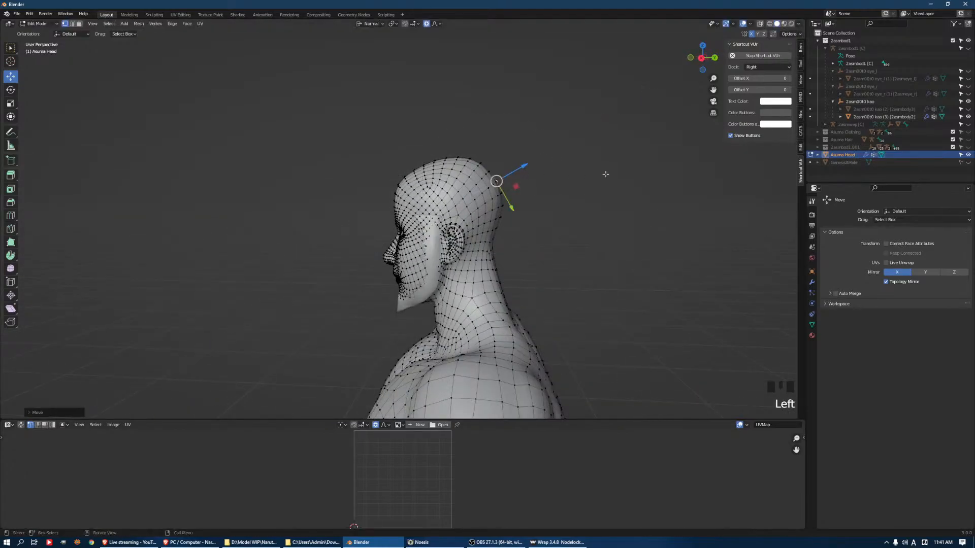
Unhide the Asuma Hair collection and adjust a vertex at the back of the head to fit beneath the hair
click(968, 139)
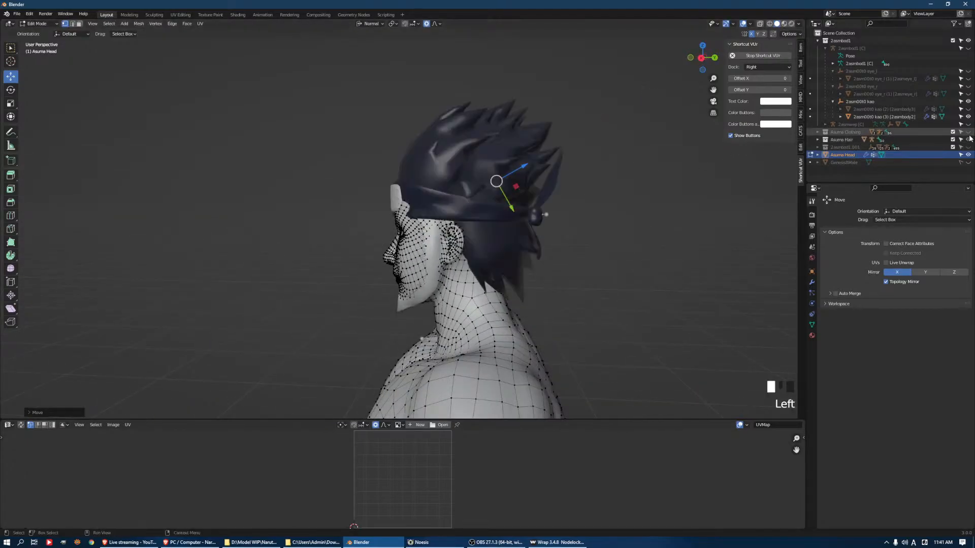
middle_drag(452, 174, 393, 210)
click(490, 248)
mouse_move(509, 245)
middle_down()
mouse_move(462, 213)
mouse_move(508, 221)
mouse_move(502, 234)
middle_up()
scroll(508, 223, up, 4)
click(503, 234)
drag(503, 233, 526, 234)
middle_drag(526, 238, 508, 244)
Adjust vertices around the base of the neck at the back with proportional editing
click(493, 358)
middle_drag(515, 358, 445, 297)
click(448, 372)
middle_drag(445, 297, 468, 314)
click(450, 305)
click(390, 315)
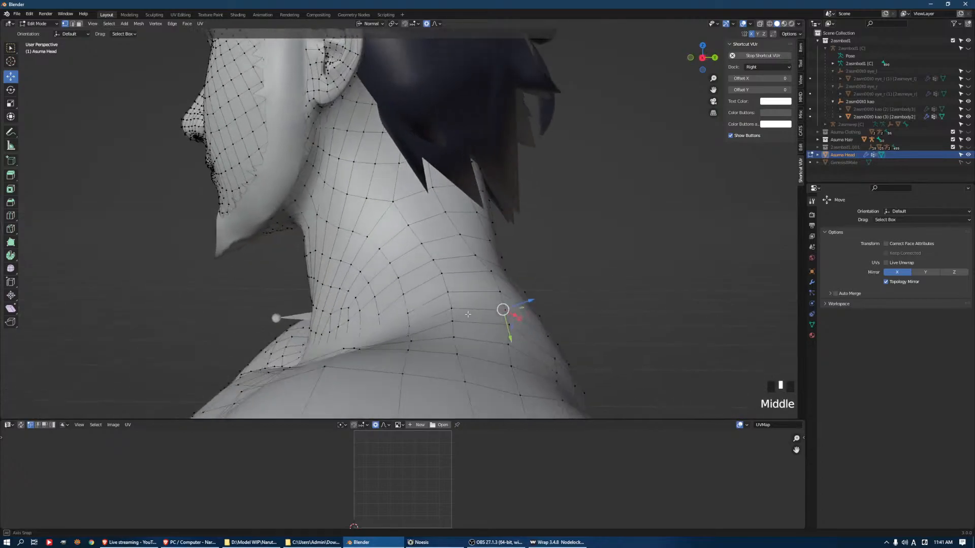
middle_drag(530, 280, 509, 286)
drag(504, 312, 542, 317)
Nudge a vertex on the nape just below the hair along its normal
scroll(529, 273, down, 3)
middle_drag(529, 273, 365, 223)
click(419, 235)
click(365, 224)
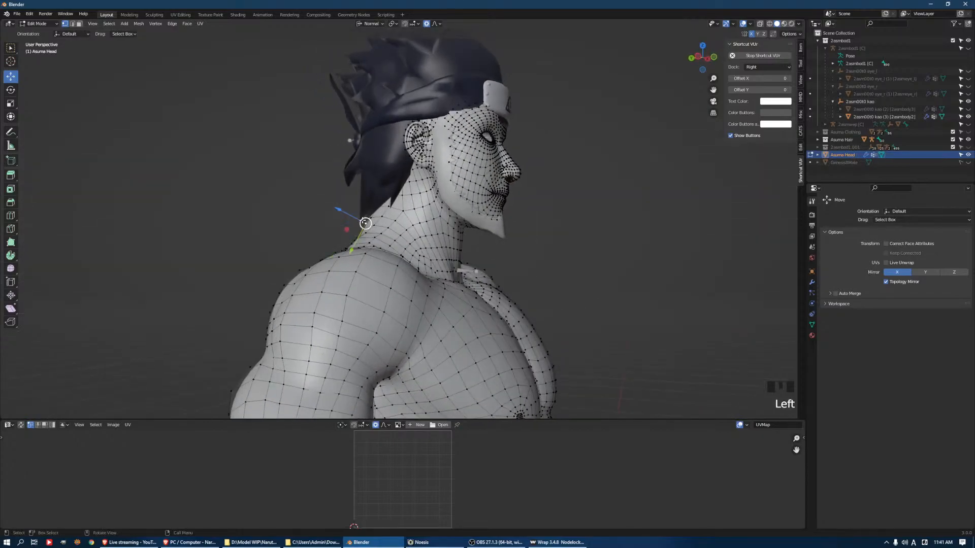
drag(339, 210, 337, 214)
middle_drag(338, 214, 622, 240)
Adjust the upper temple vertices beside the forehead protector along their normals with proportional editing
shift+middle_drag(447, 106, 501, 131)
click(428, 145)
drag(513, 121, 510, 121)
shift+middle_drag(546, 125, 593, 83)
scroll(524, 197, up, 5)
click(517, 114)
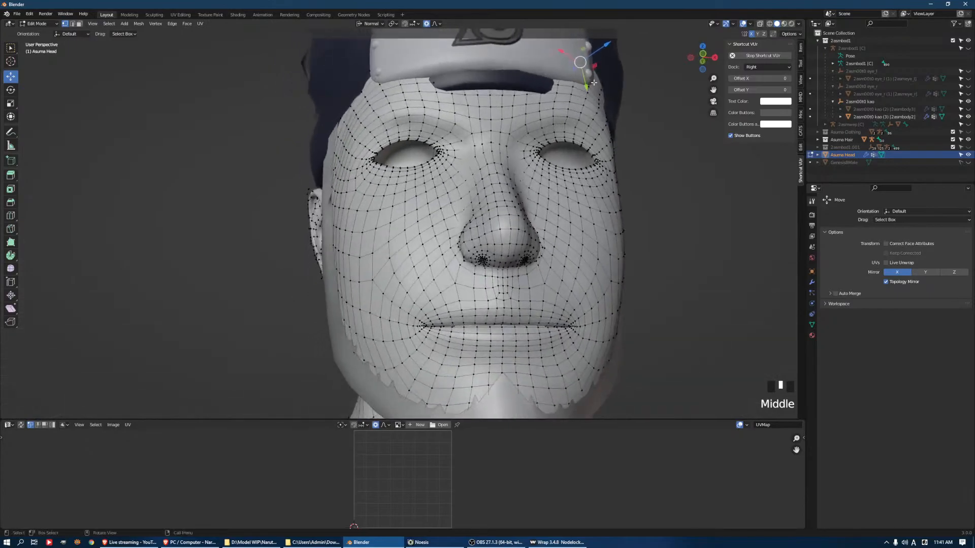
click(596, 76)
shift+middle_drag(614, 48, 614, 95)
middle_drag(615, 95, 651, 93)
drag(661, 140, 667, 163)
middle_drag(668, 162, 520, 109)
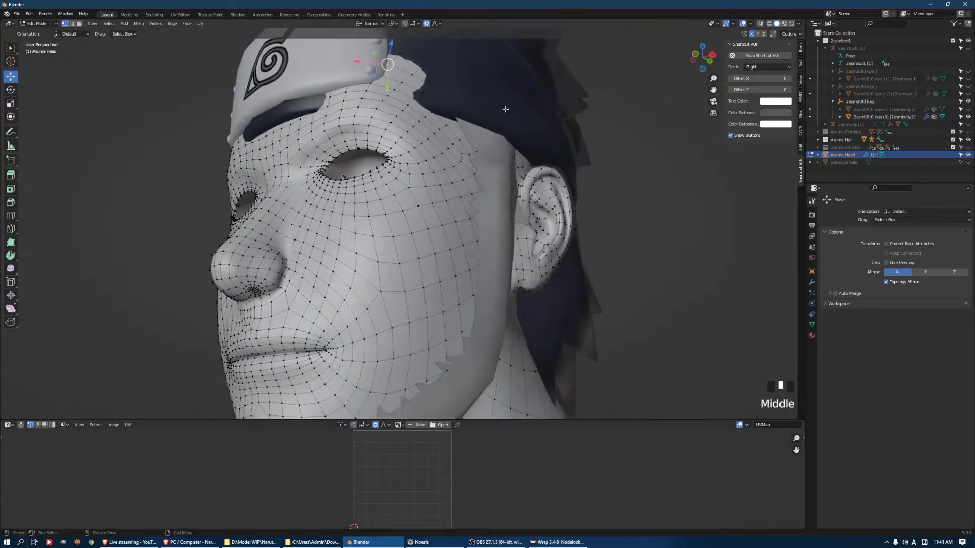
Examine how the head fits under the headband from several angles and leave Edit Mode
scroll(401, 223, down, 10)
middle_drag(399, 226, 381, 223)
drag(376, 216, 386, 216)
middle_drag(233, 252, 335, 293)
drag(344, 301, 354, 300)
scroll(353, 300, down, 3)
middle_drag(354, 301, 433, 288)
key(Tab)
Open the hair and headband mesh in Edit Mode and select a vertex on the left side of the headband
scroll(431, 291, down, 4)
click(431, 225)
key(Tab)
middle_drag(431, 225, 268, 188)
click(423, 226)
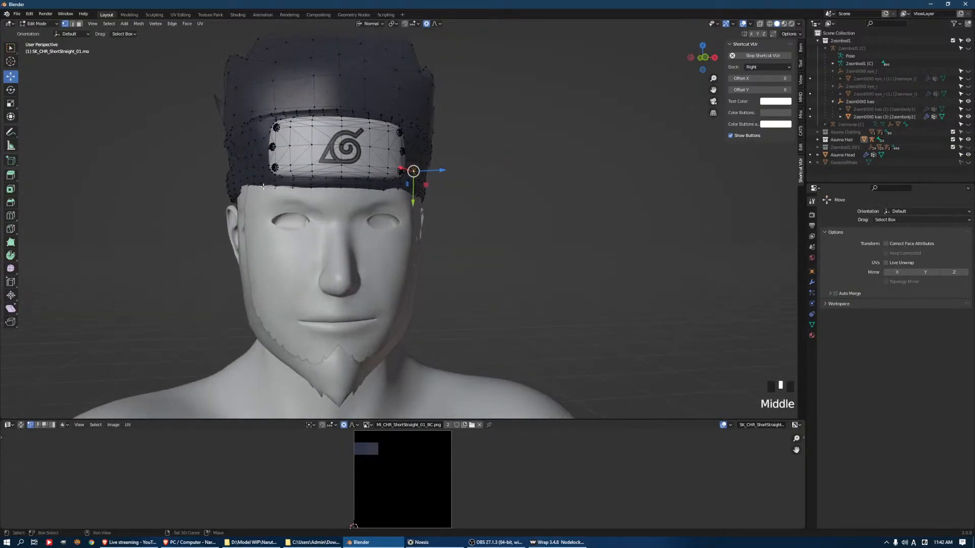
Select the linked headband geometry, extend the selection to the whole hair mesh, and try to scale it
click(246, 169)
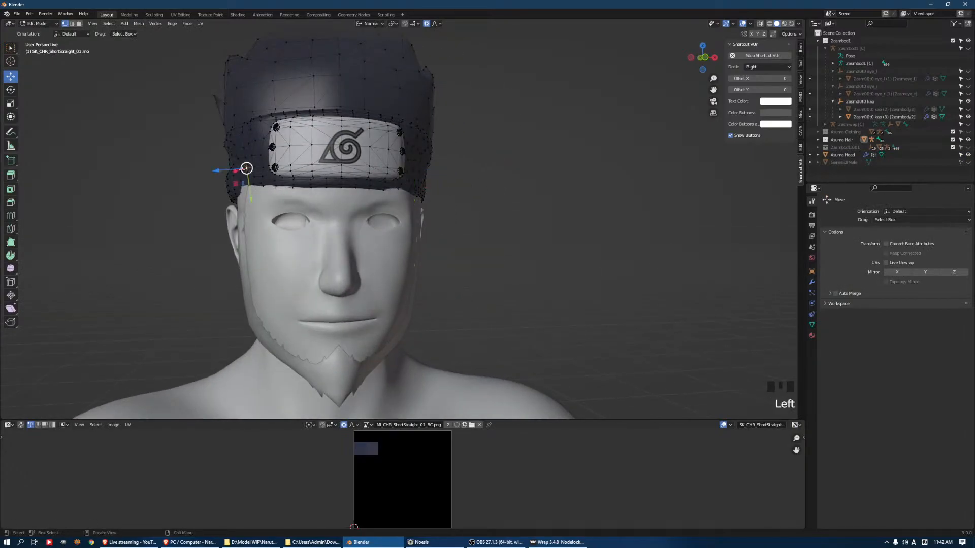
key(ctrl+l)
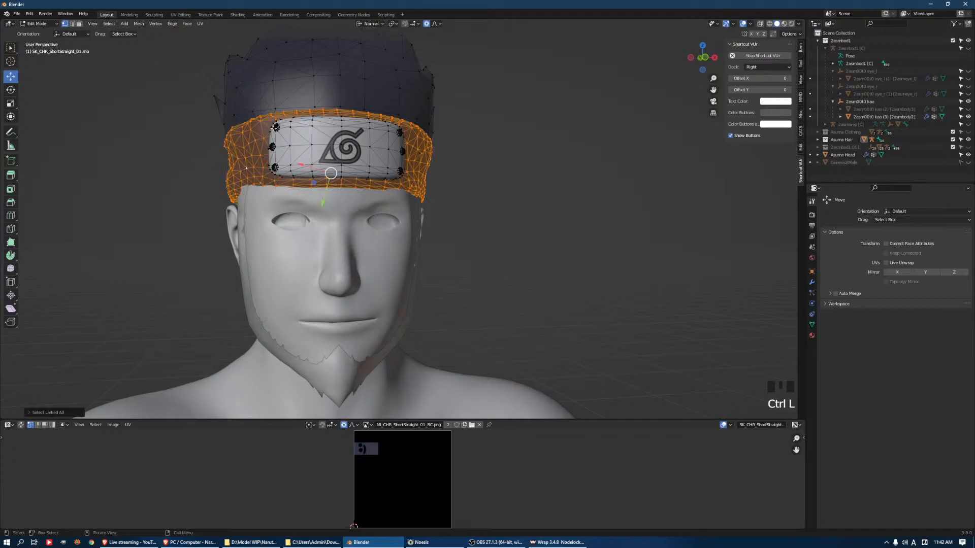
key(a)
scroll(435, 150, down, 5)
scroll(483, 247, up, 3)
key(s)
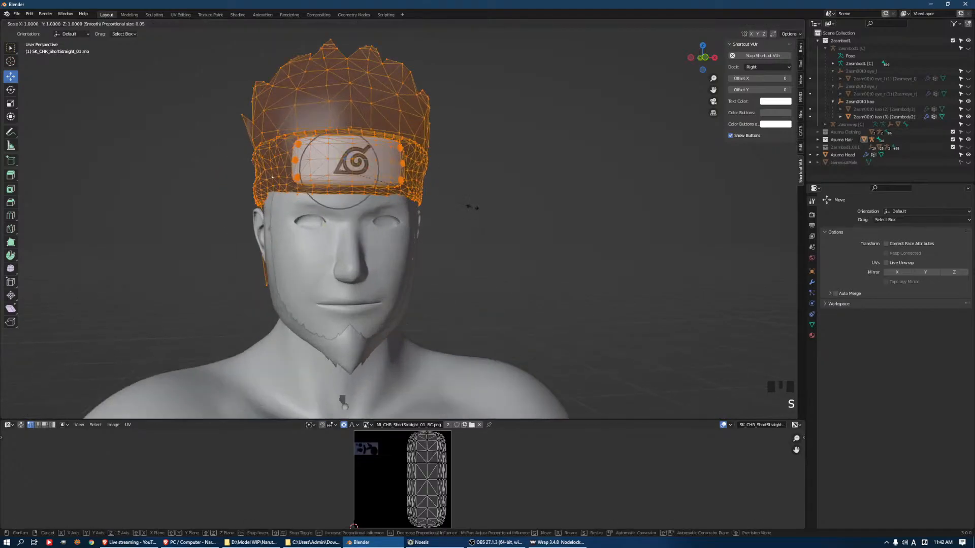
right_click(476, 206)
Pull a headband vertex above the right temple outward along its normal with an enlarged proportional editing radius
middle_drag(485, 191, 404, 241)
click(339, 206)
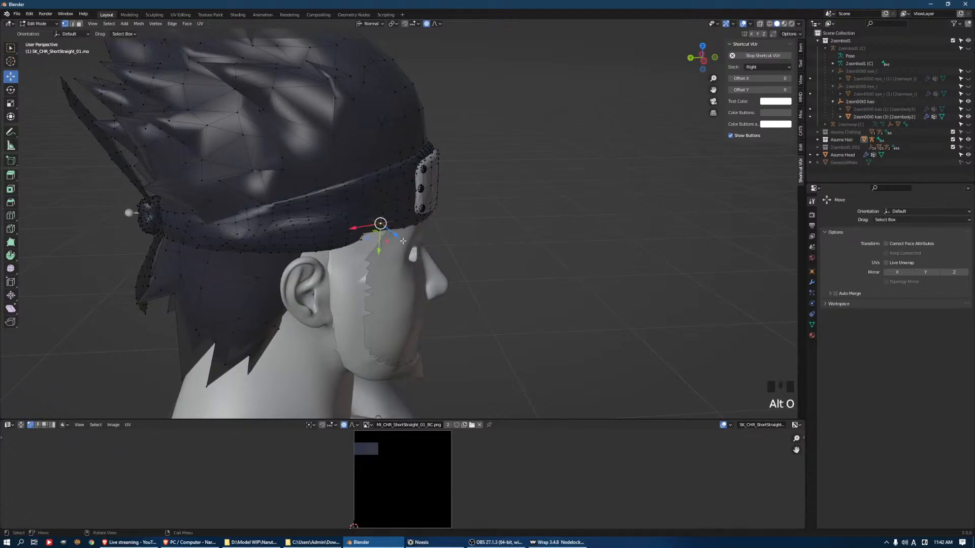
drag(395, 234, 399, 233)
scroll(401, 232, down, 6)
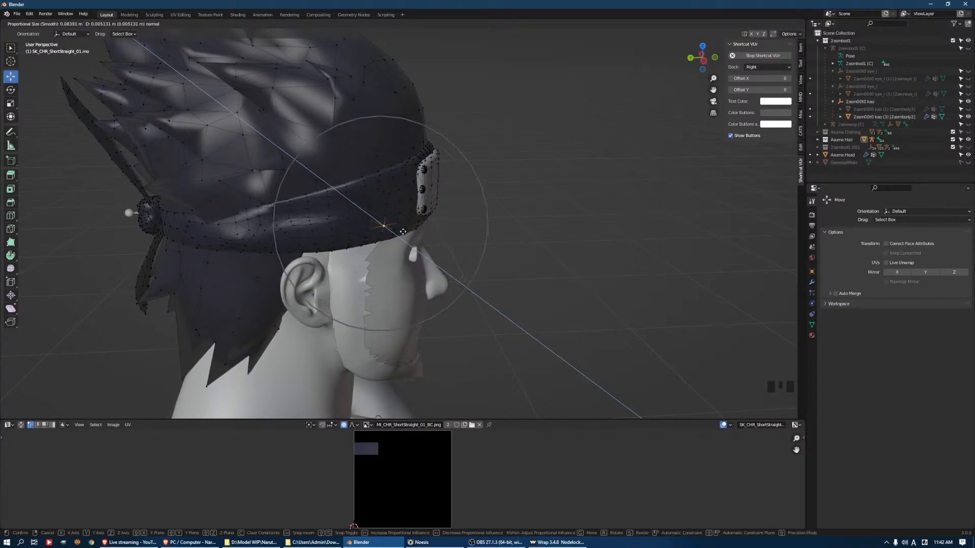
click(403, 232)
Pull the matching headband vertex on the character's left side outward along its normal and return to Object Mode
middle_drag(403, 232, 415, 189)
click(415, 190)
drag(433, 195, 440, 196)
scroll(457, 190, down, 2)
middle_drag(462, 189, 465, 189)
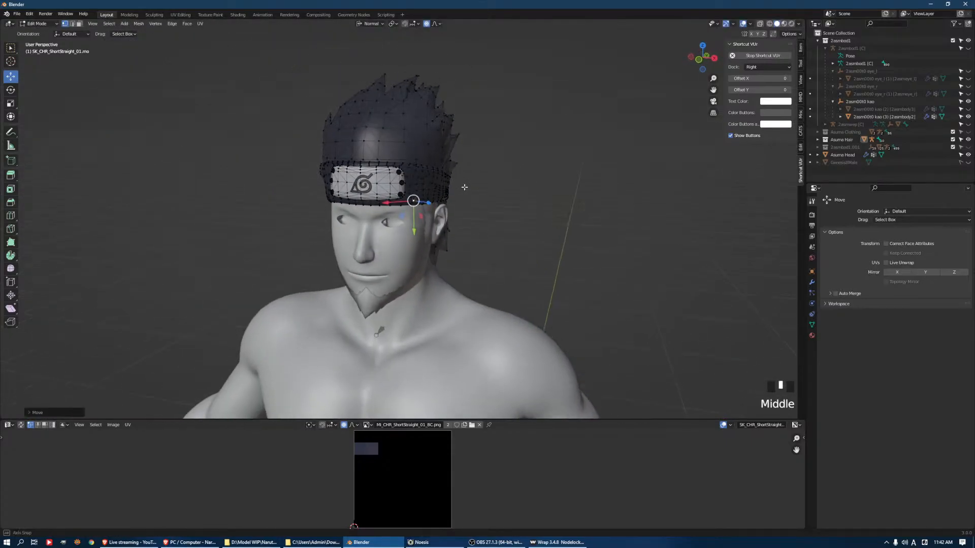
key(Tab)
Examine the combined head, headband and torso from several angles and distances
middle_drag(513, 223, 556, 185)
scroll(539, 212, up, 4)
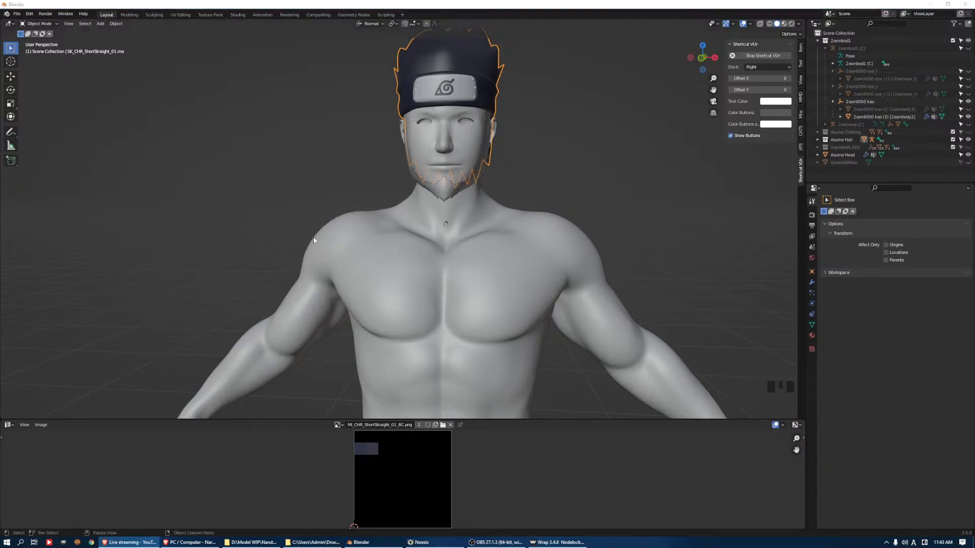
scroll(593, 198, down, 4)
middle_drag(529, 165, 455, 211)
scroll(454, 168, up, 3)
middle_drag(454, 168, 510, 195)
scroll(505, 266, down, 3)
scroll(506, 276, up, 3)
shift+middle_drag(506, 275, 511, 132)
scroll(518, 256, up, 3)
middle_drag(578, 267, 508, 270)
Unhide the eye_l and eye_r meshes, then open the eye_l mesh in Edit Mode
click(968, 73)
click(968, 72)
click(968, 78)
click(968, 94)
middle_drag(631, 213, 480, 213)
click(474, 204)
key(Tab)
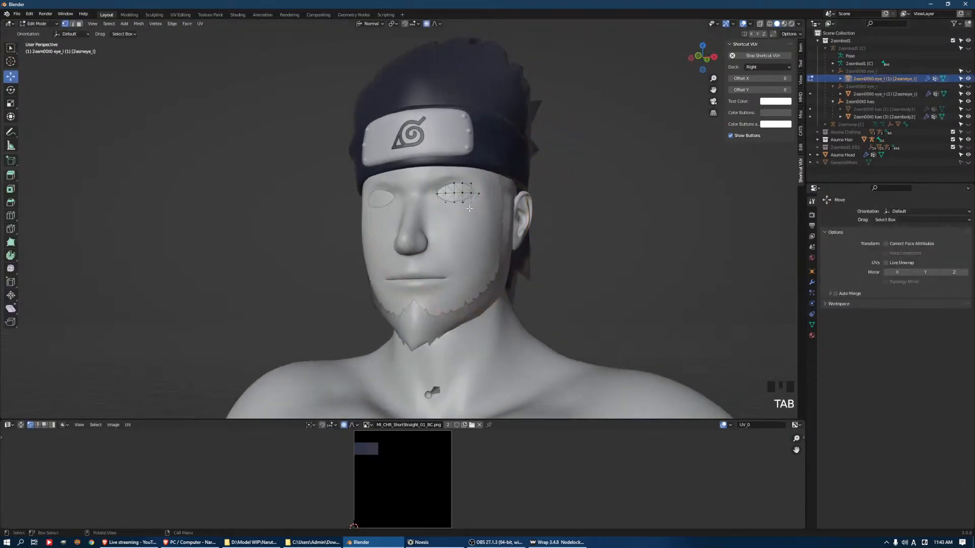
Set the eye_l material's Base Color to an Image Texture and open the Output folder in its image file browser
click(812, 335)
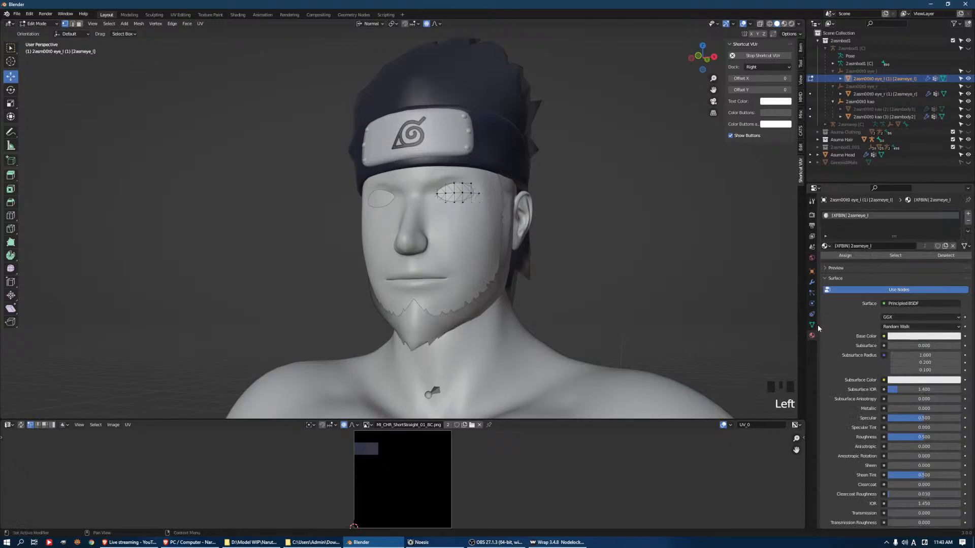
click(887, 336)
click(883, 336)
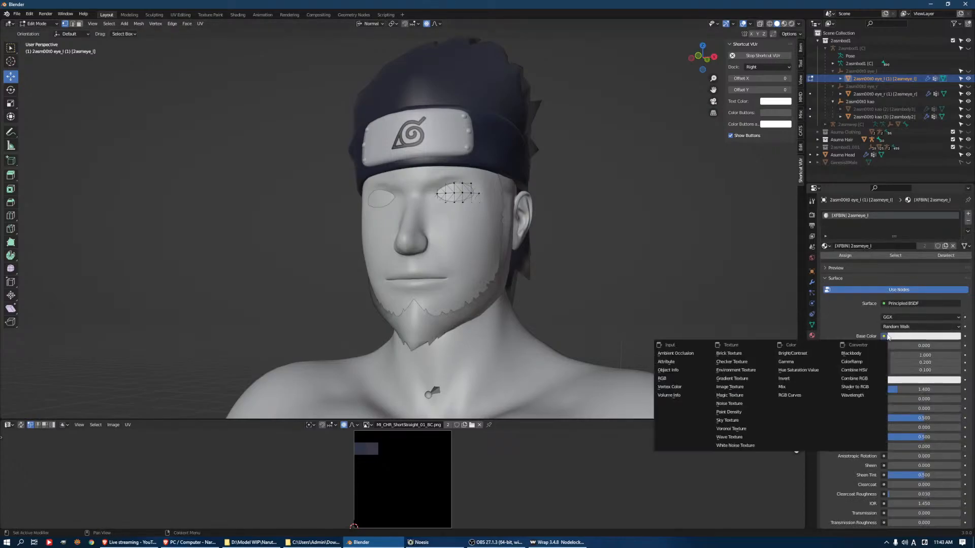
click(743, 387)
click(937, 346)
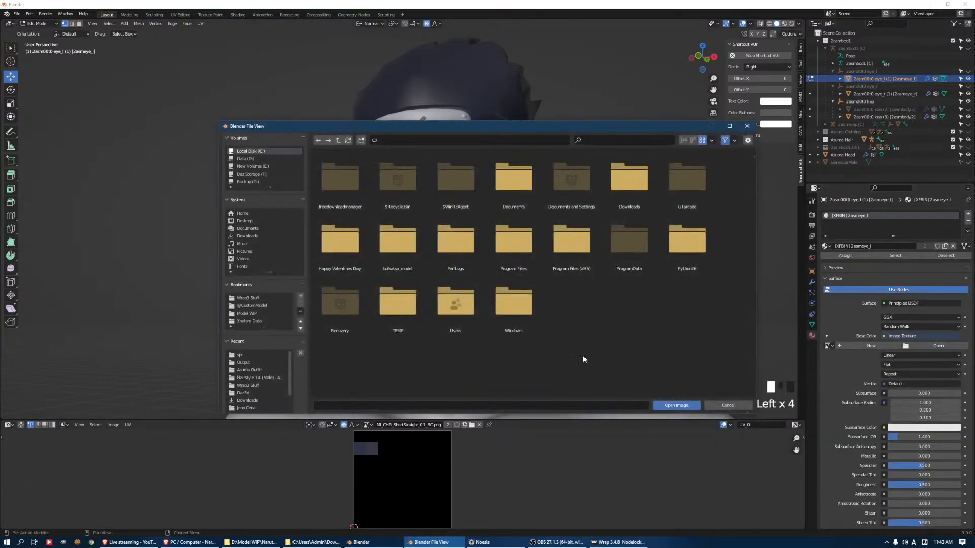
click(237, 361)
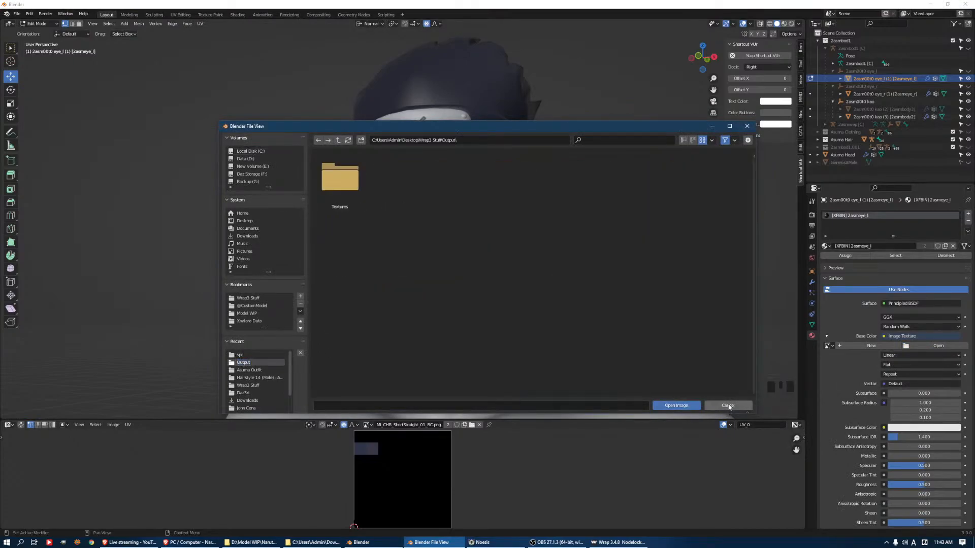
Switch to Noesis and open the export settings for 2asmbod1.xfbin, setting the additional texture output to PNG
click(266, 543)
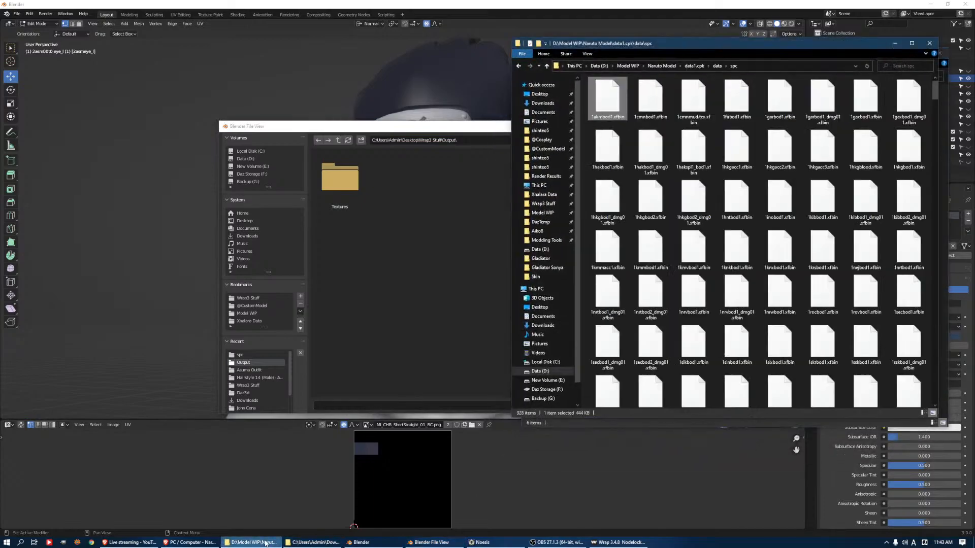
click(552, 543)
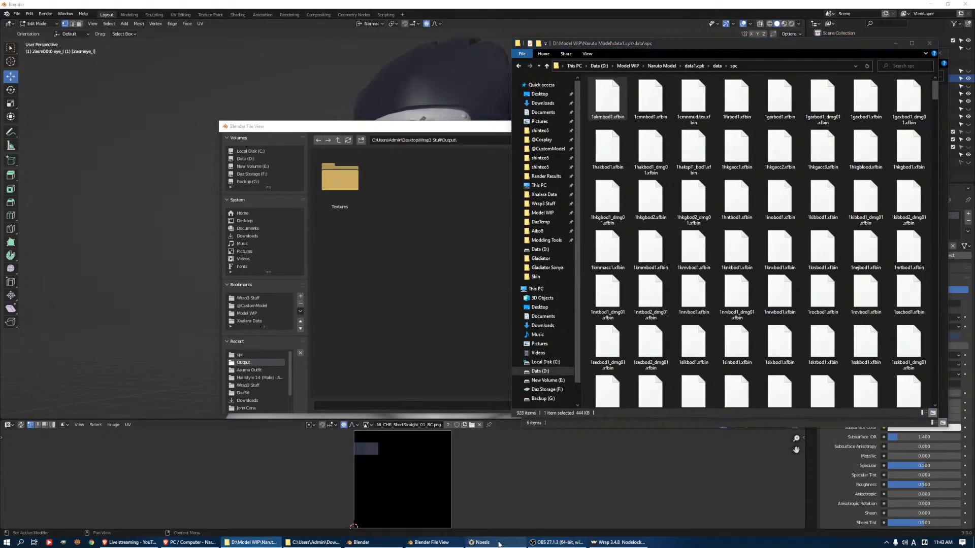
click(479, 542)
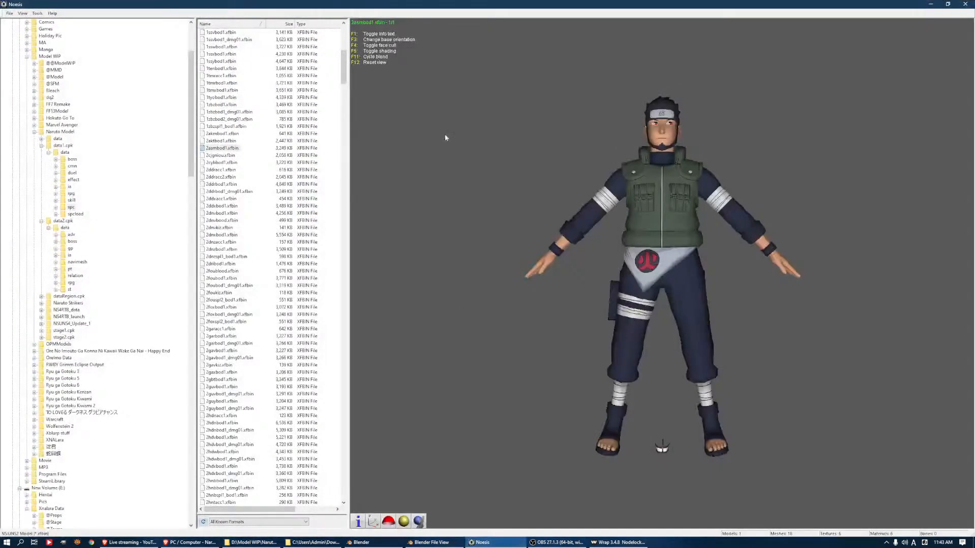
right_click(211, 148)
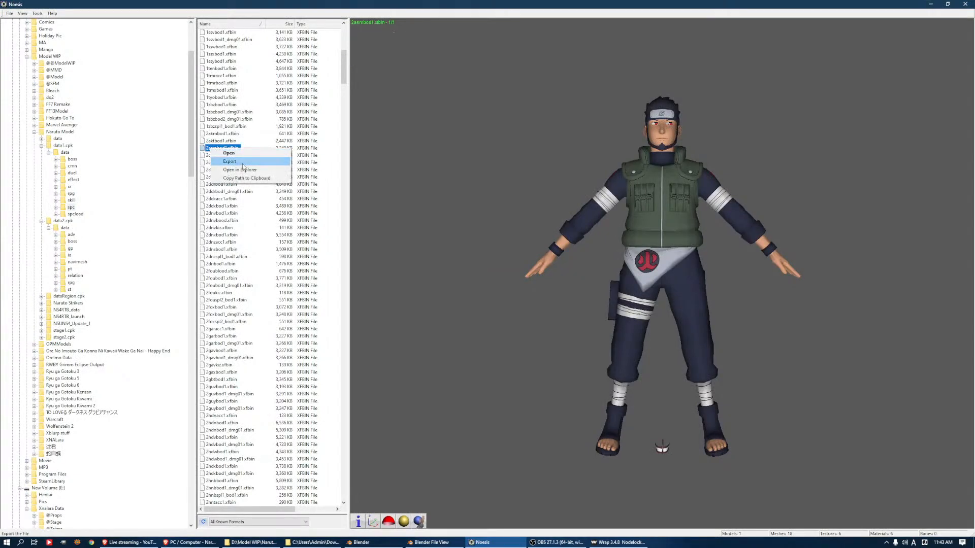
click(243, 161)
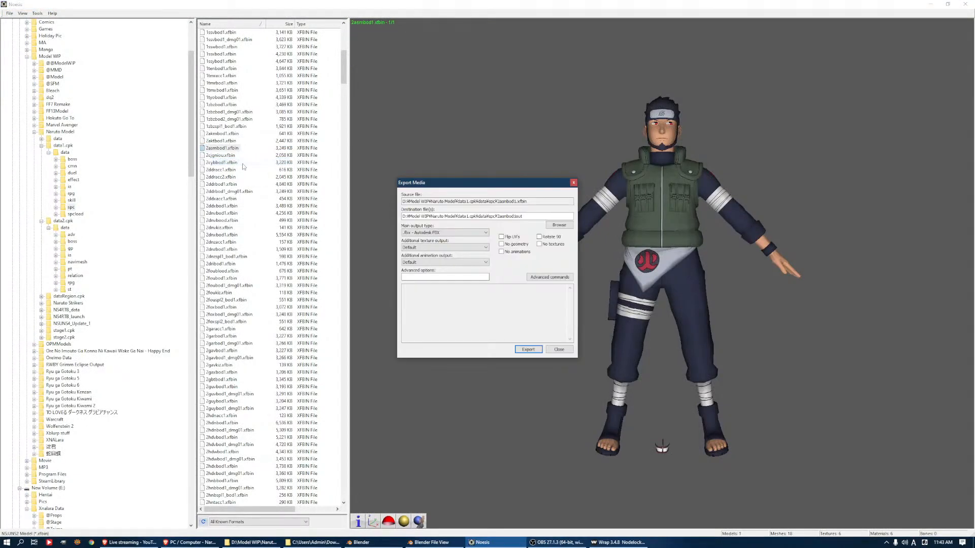
click(446, 248)
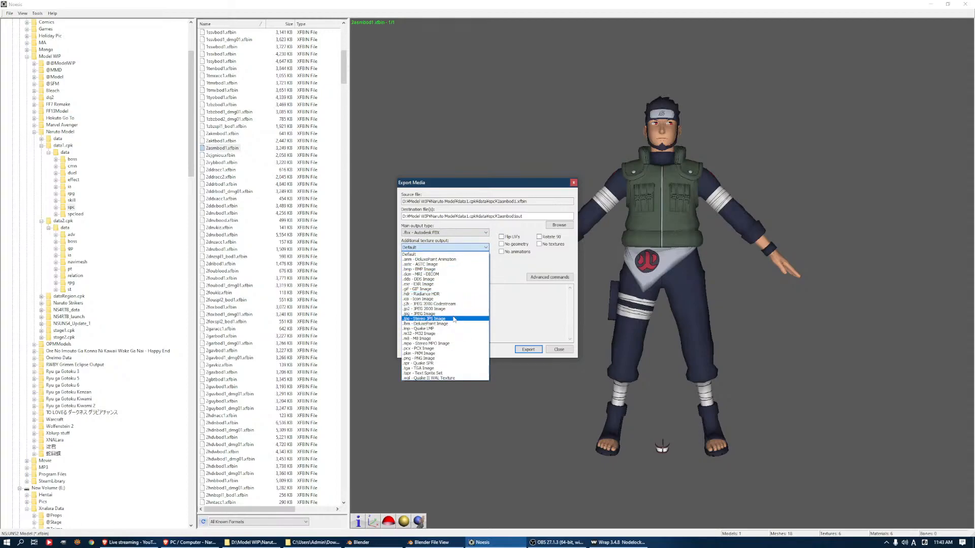
click(450, 358)
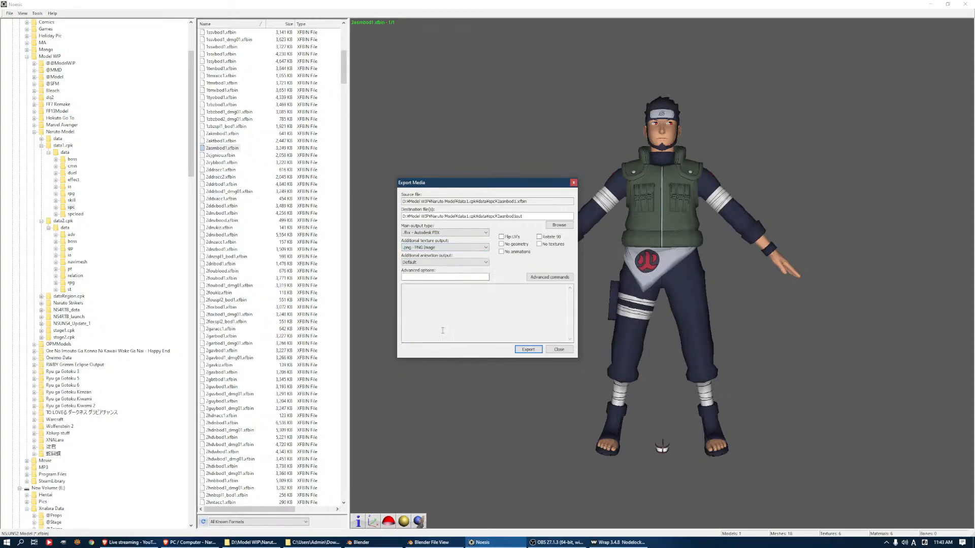
click(550, 228)
drag(457, 273, 457, 264)
click(431, 259)
double_click(487, 252)
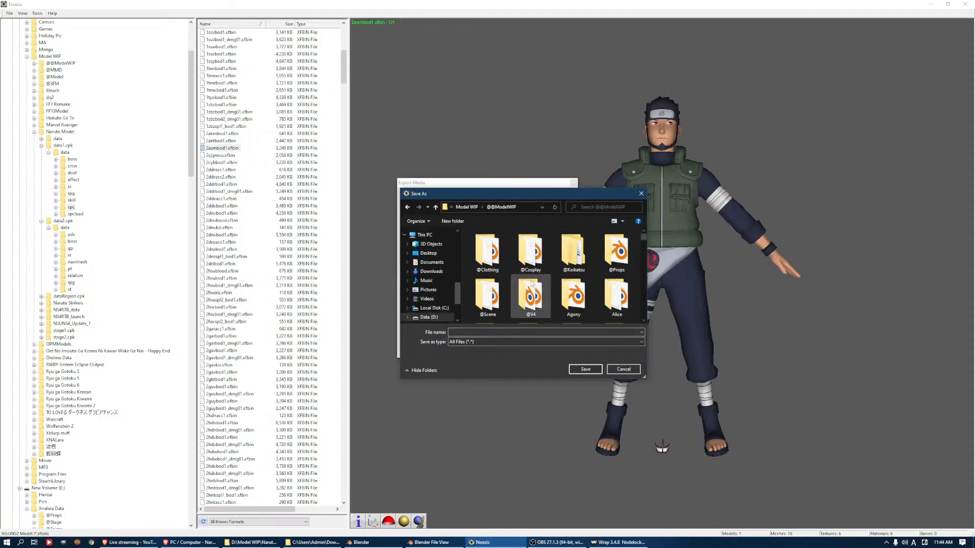
scroll(558, 279, down, 5)
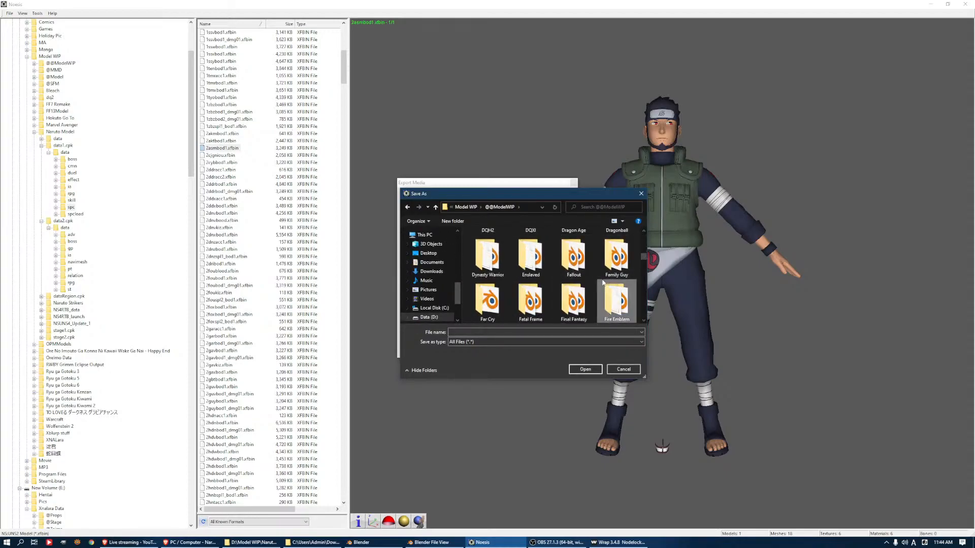
key(n)
drag(644, 377, 848, 474)
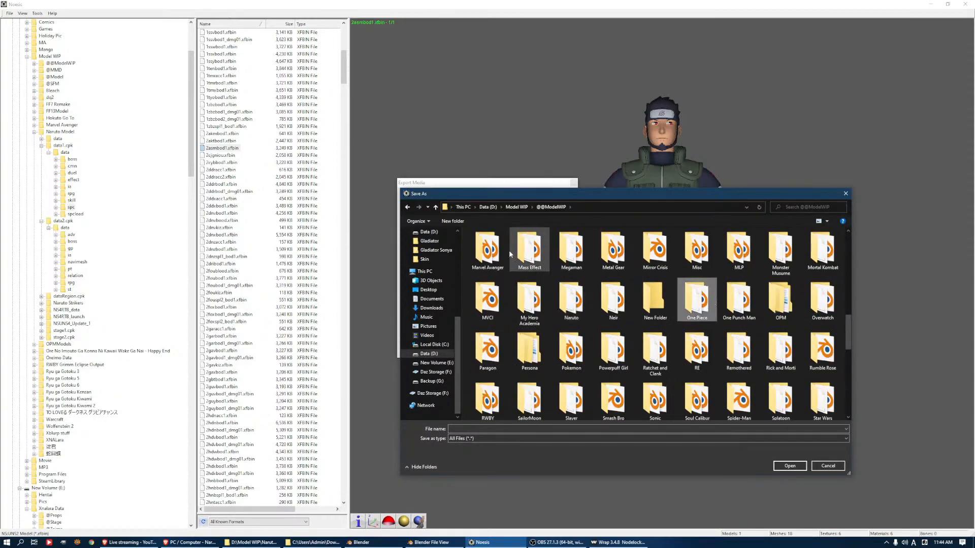
click(445, 222)
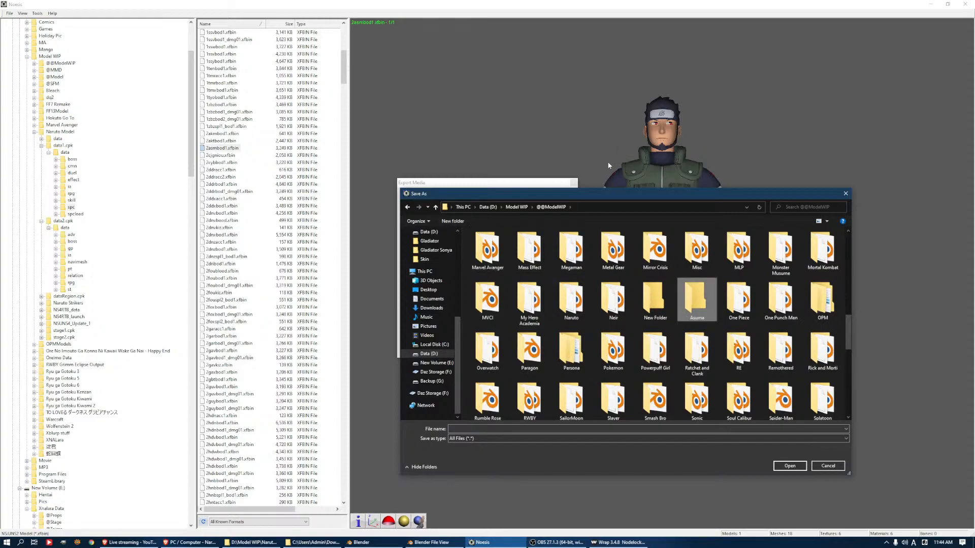
key(Return)
key(Return)
Name the export file Asuma, export the model with its textures, and close the export dialog
click(484, 429)
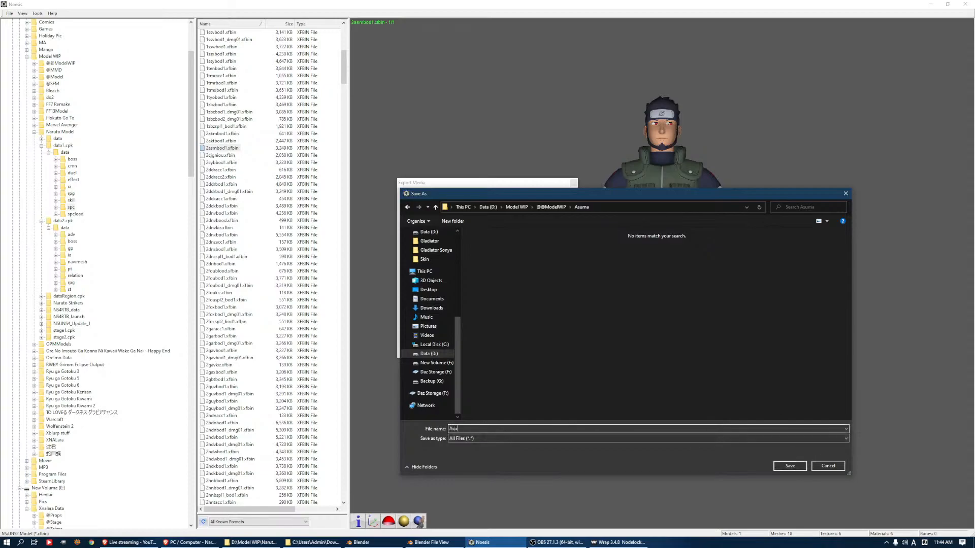
click(795, 468)
click(528, 349)
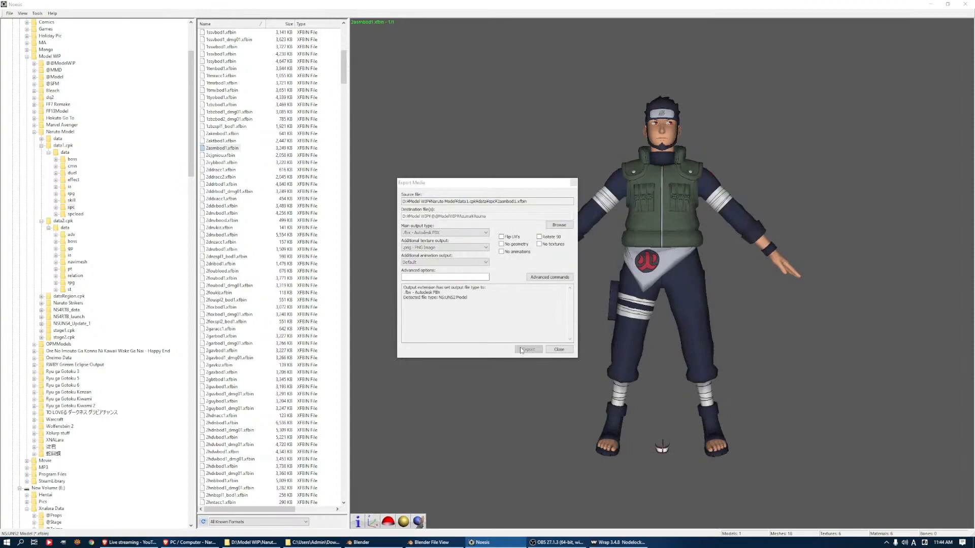
click(482, 282)
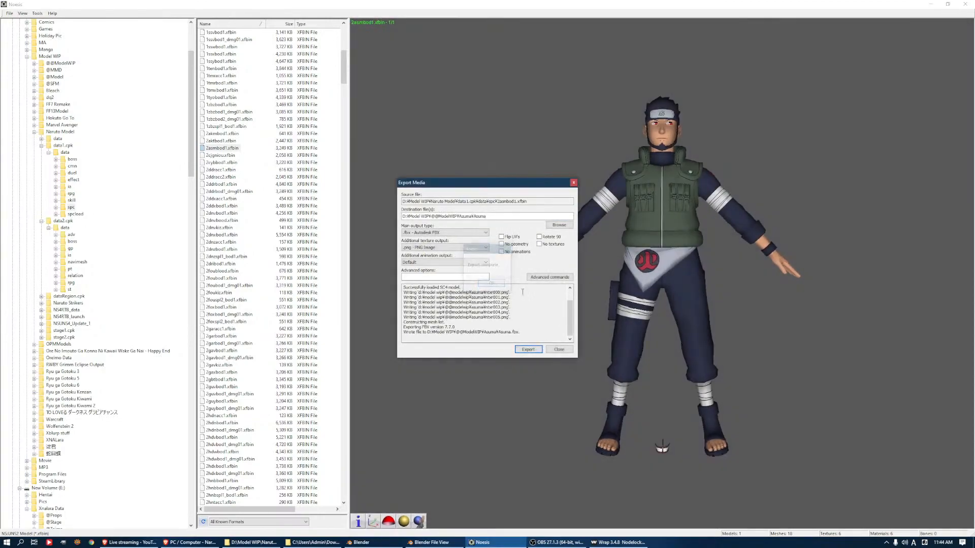
click(558, 349)
click(508, 542)
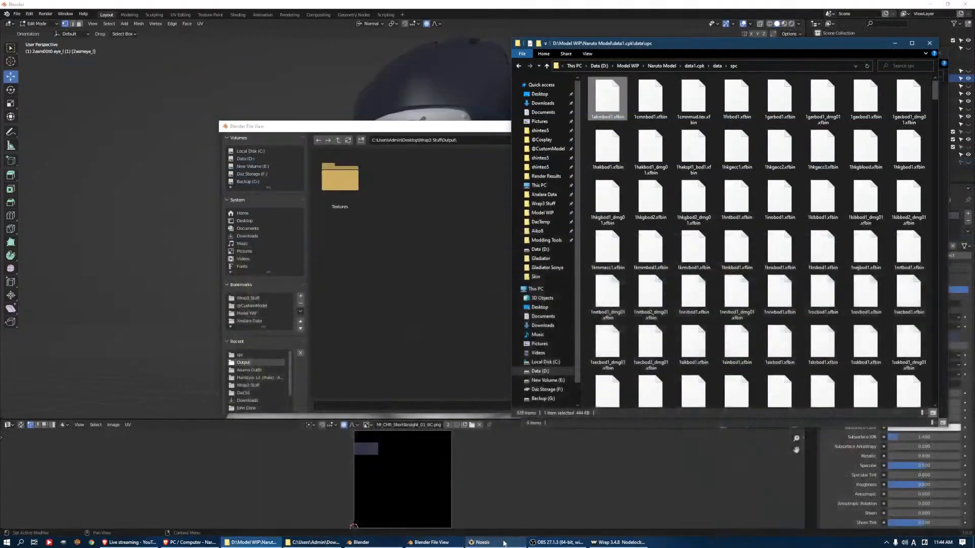
click(419, 203)
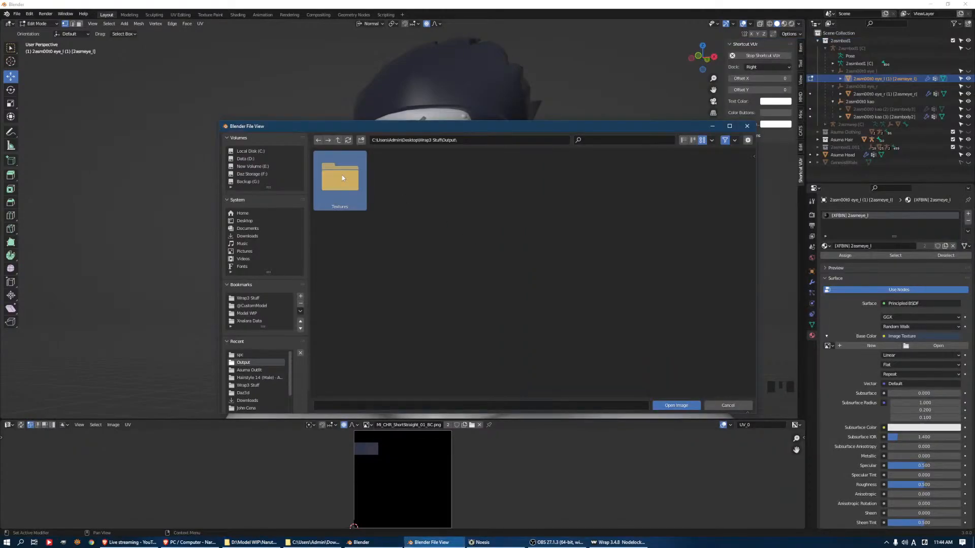
click(249, 321)
click(256, 305)
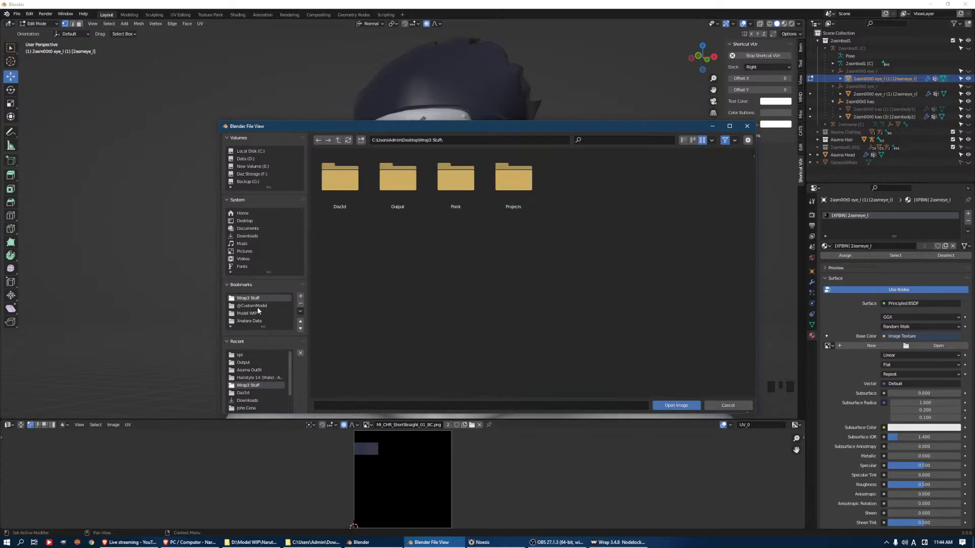
click(257, 313)
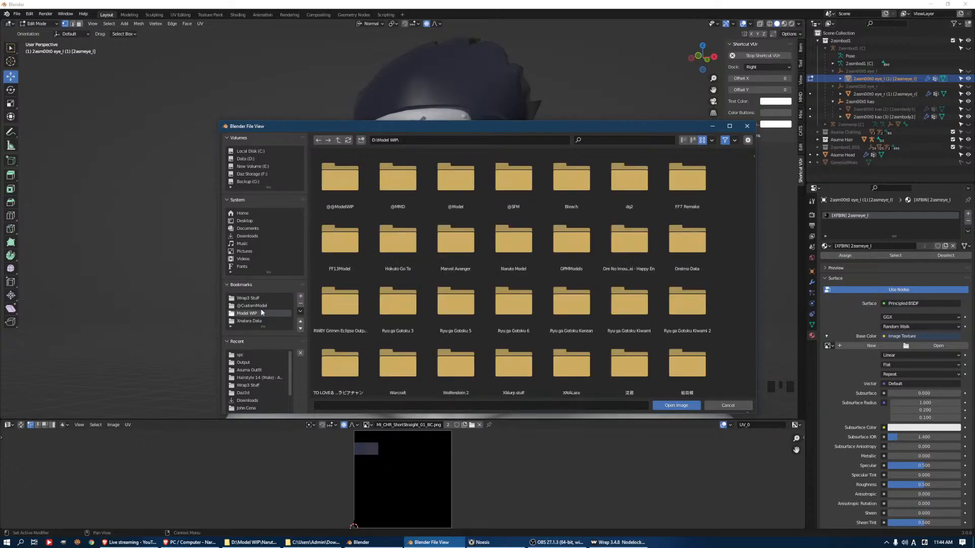
double_click(339, 178)
scroll(577, 276, down, 13)
scroll(570, 289, down, 6)
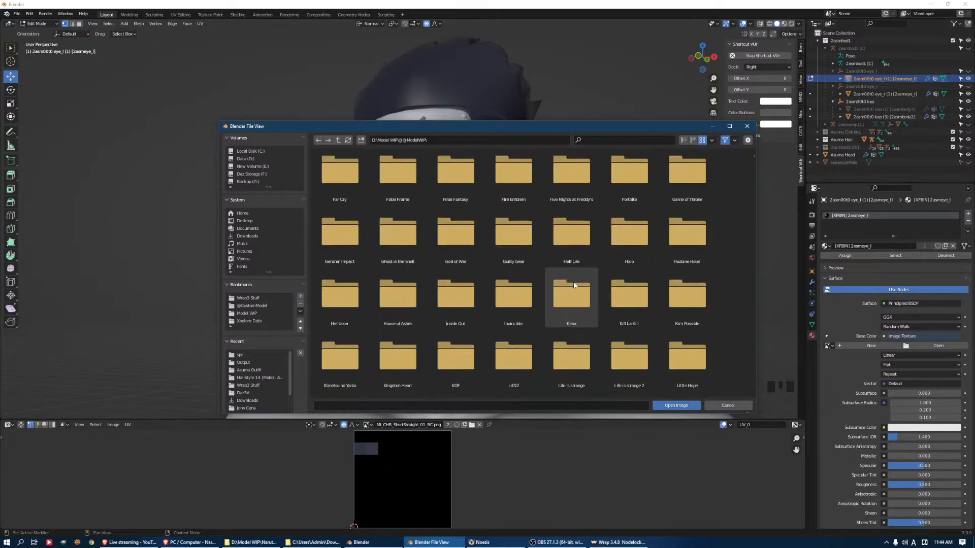
scroll(586, 288, down, 8)
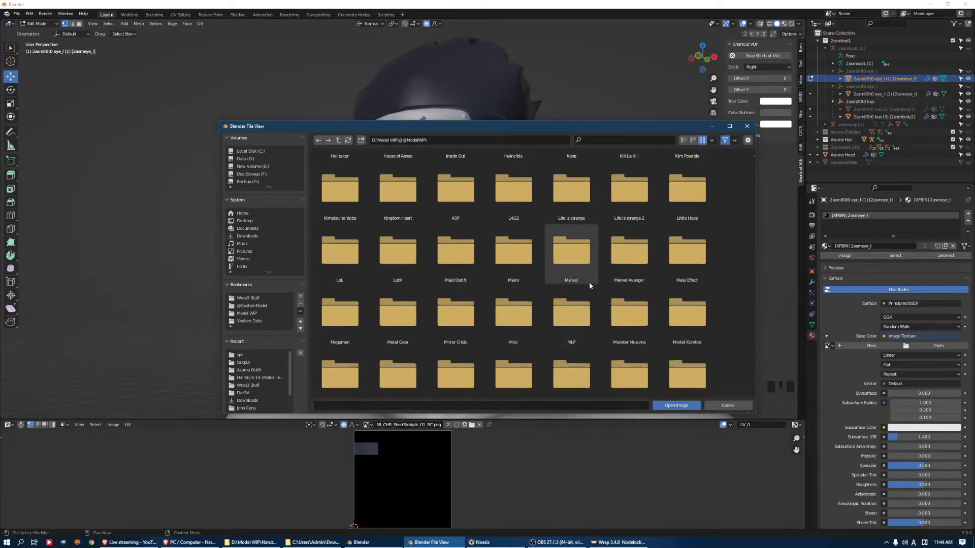
double_click(455, 235)
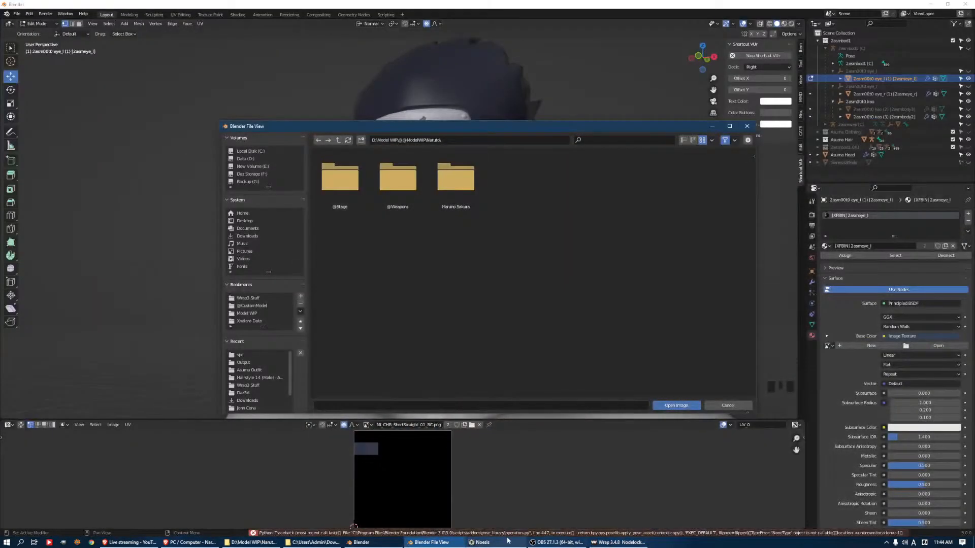
Switch to Noesis, reopen the export destination browser for 2asmbod1.xfbin, and select the Asuma folder's full path
click(508, 541)
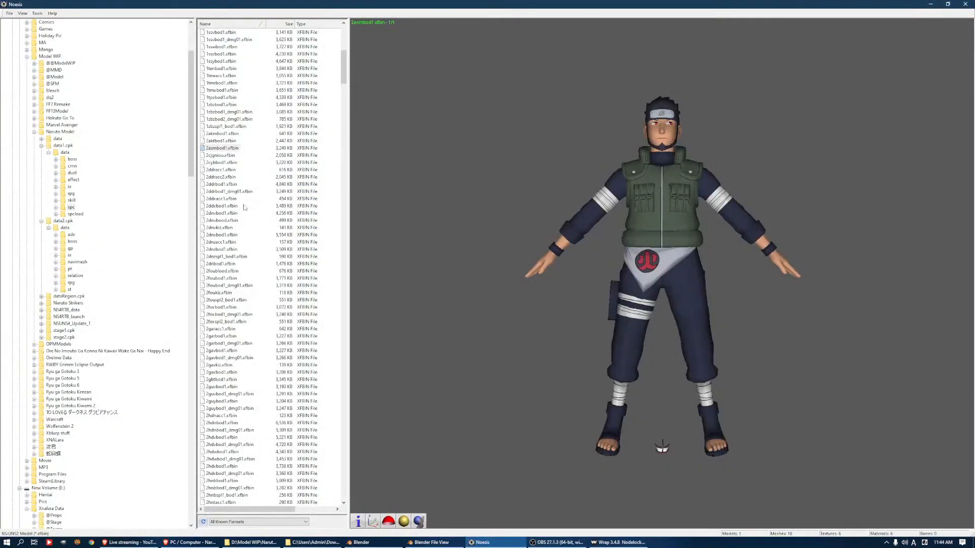
right_click(227, 150)
click(249, 161)
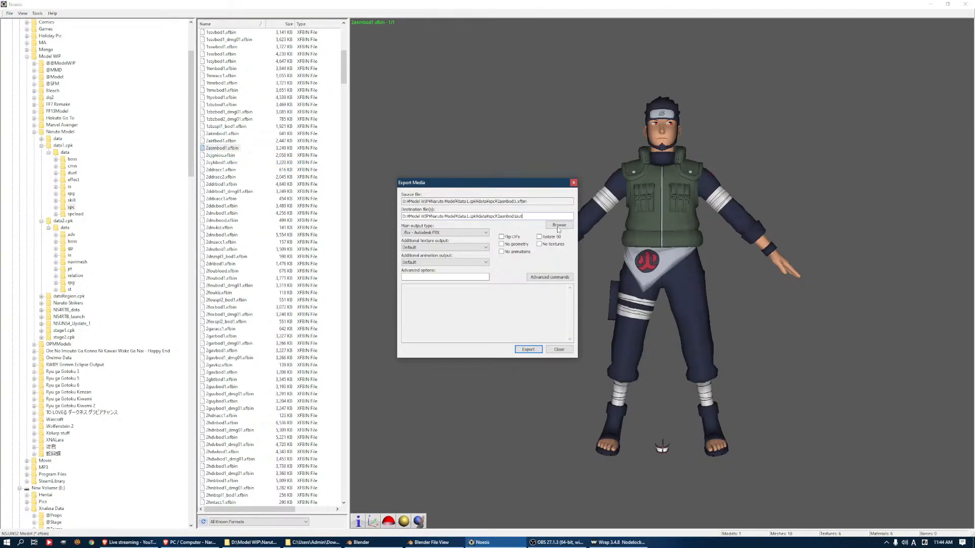
click(558, 225)
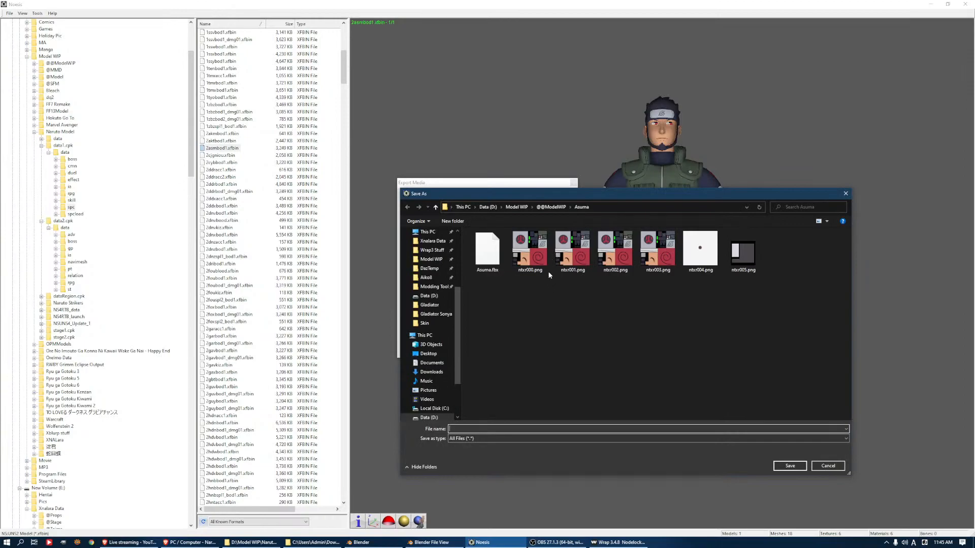
click(602, 208)
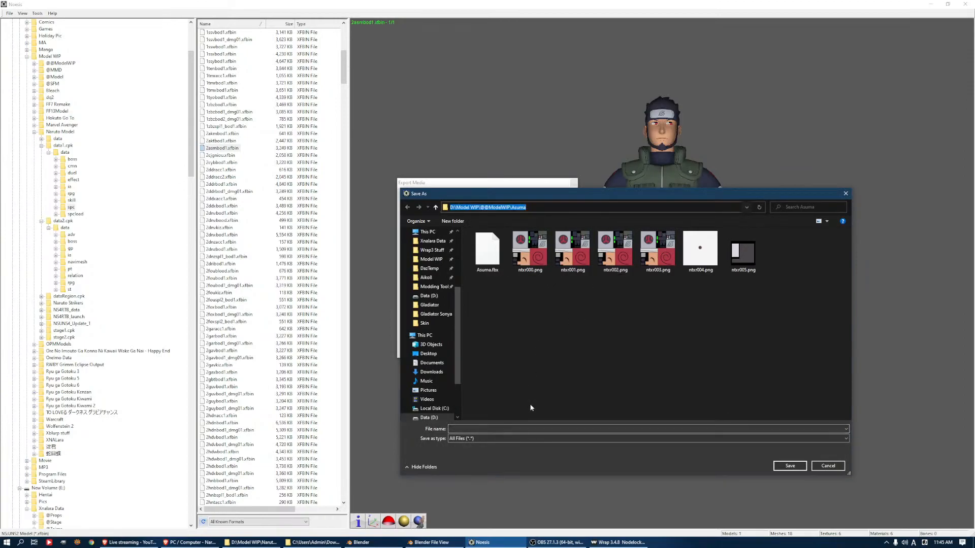
mouse_move(605, 541)
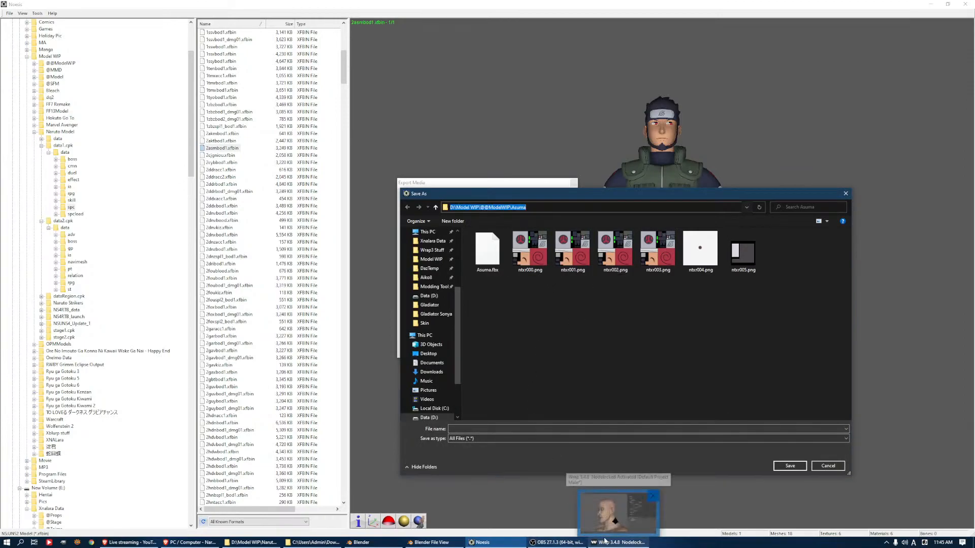
click(253, 542)
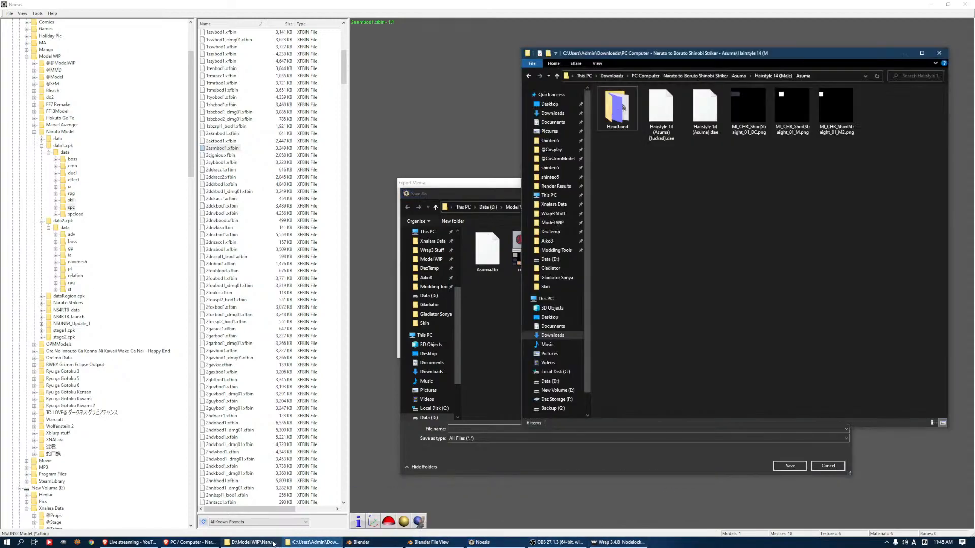
click(339, 542)
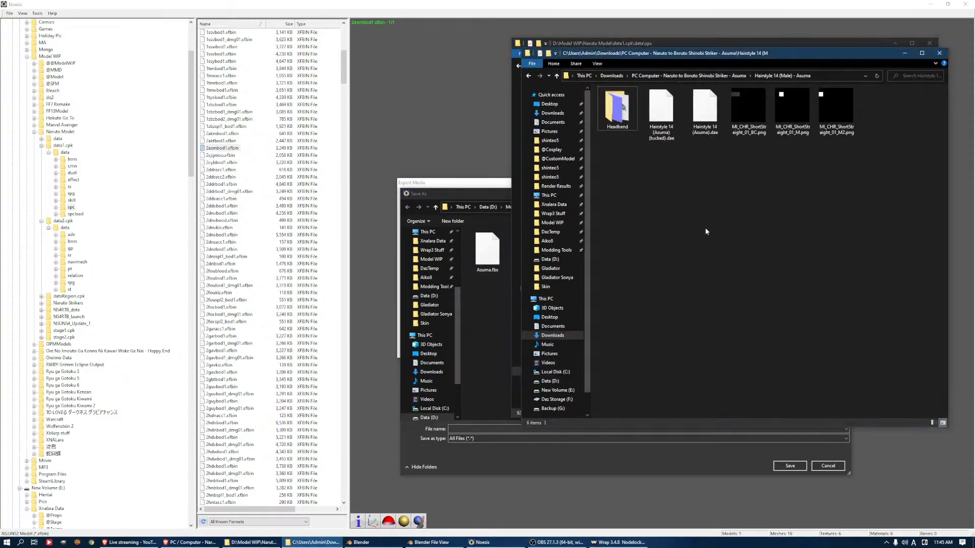
middle_click(323, 542)
click(675, 85)
key(Return)
key(alt+Left)
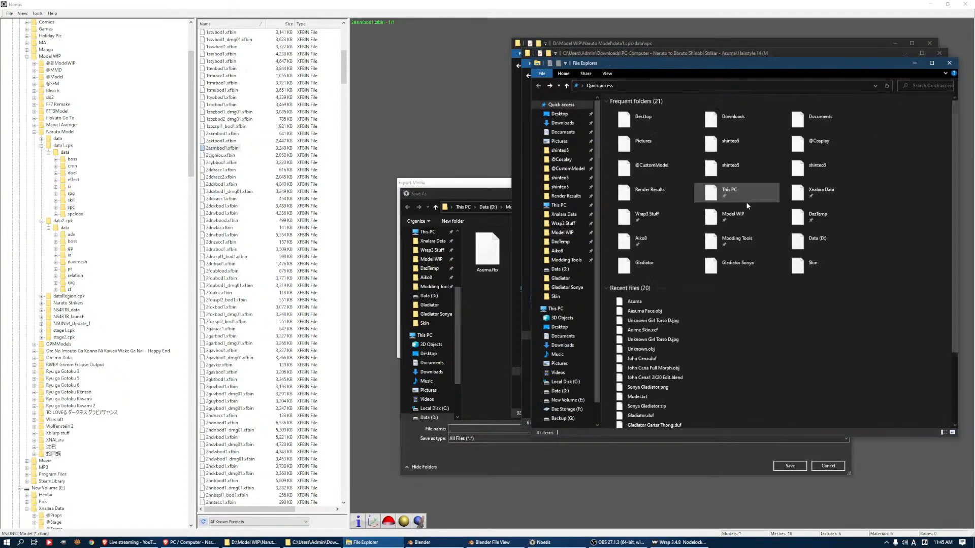
key(alt+Right)
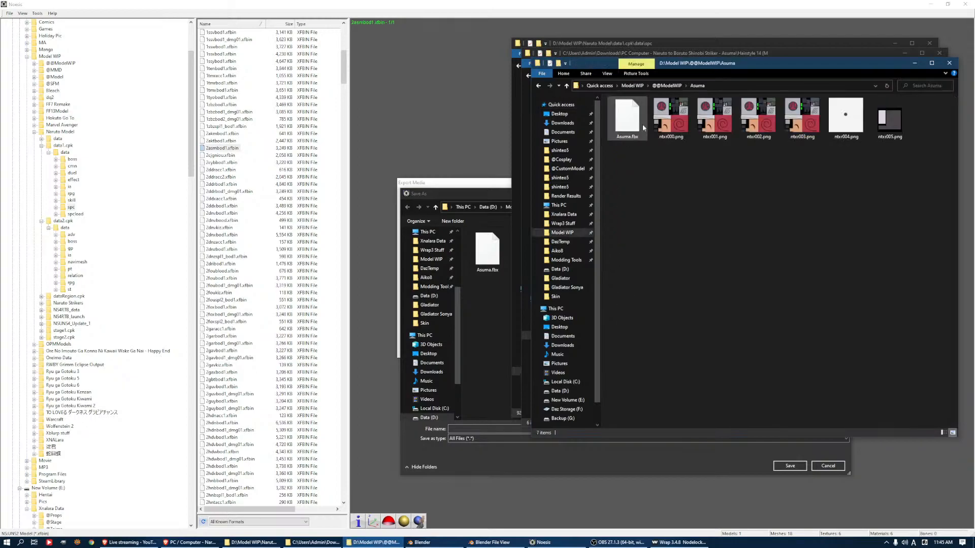
click(668, 87)
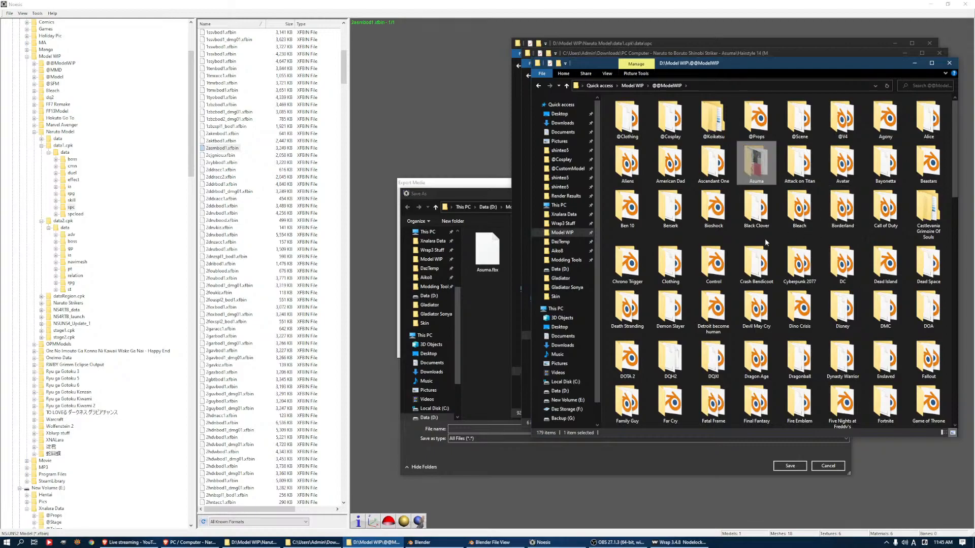
scroll(757, 225, down, 5)
double_click(755, 209)
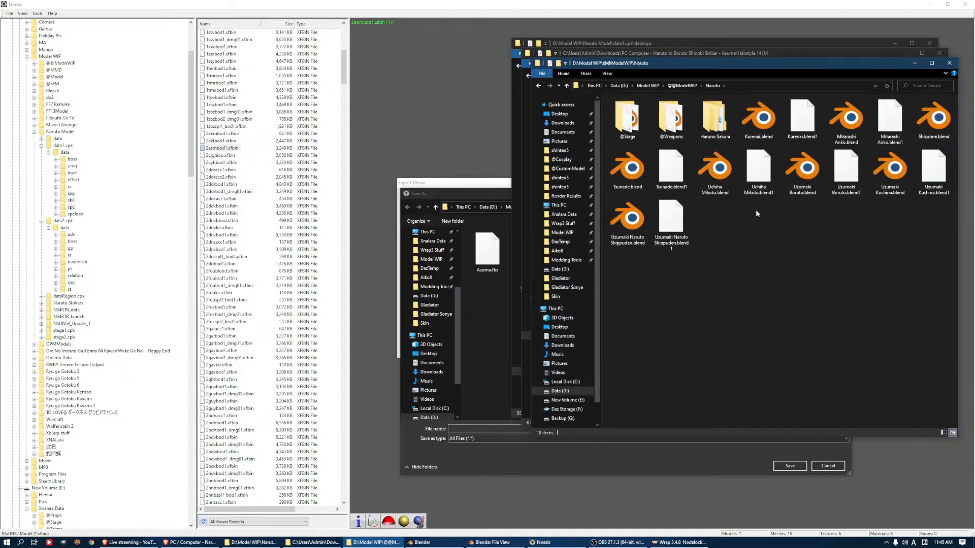
key(ctrl+v)
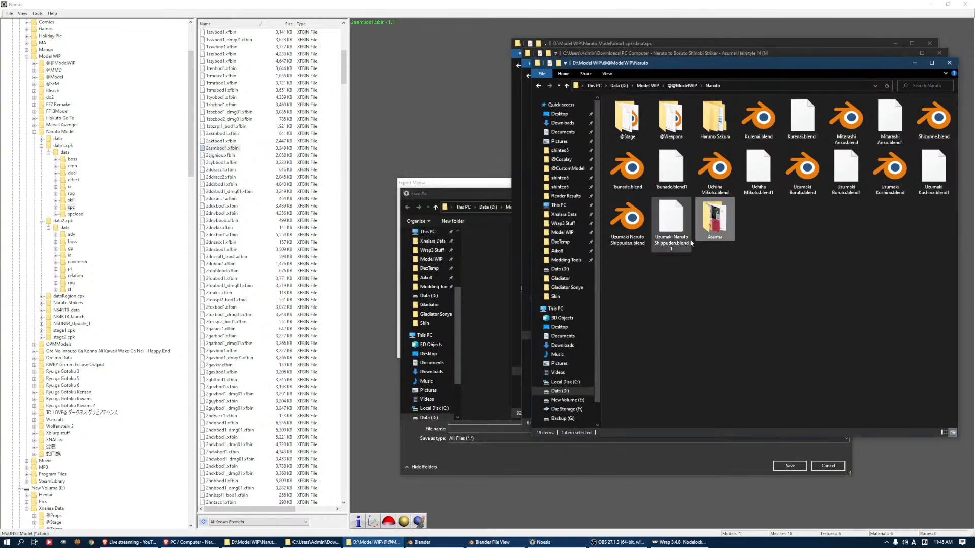
Switch to Blender's image file browser and load ntxr004.png from the Naruto\Asuma folder as the eye_l material's base color texture
click(631, 545)
click(632, 544)
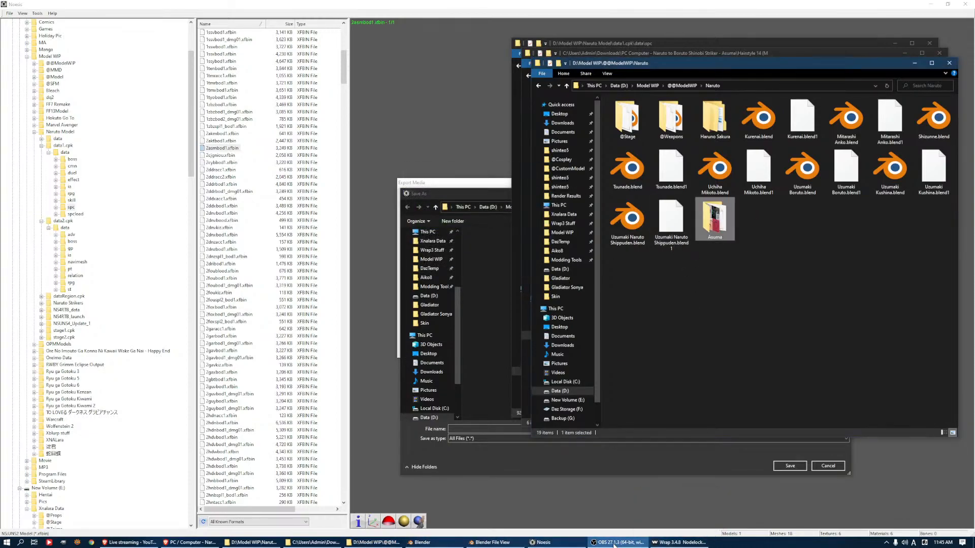
click(443, 544)
click(348, 141)
double_click(456, 178)
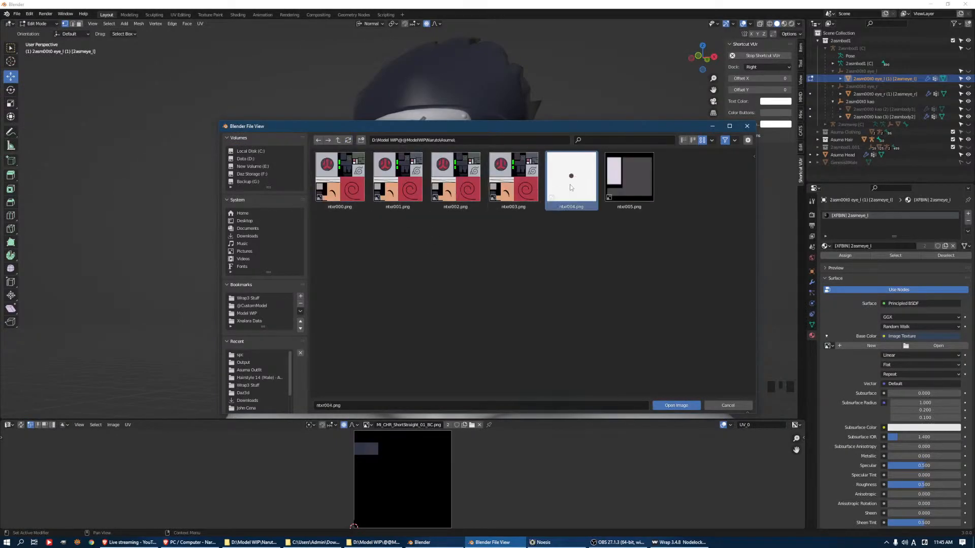
right_click(569, 185)
double_click(582, 187)
middle_drag(541, 231, 574, 234)
scroll(576, 248, up, 4)
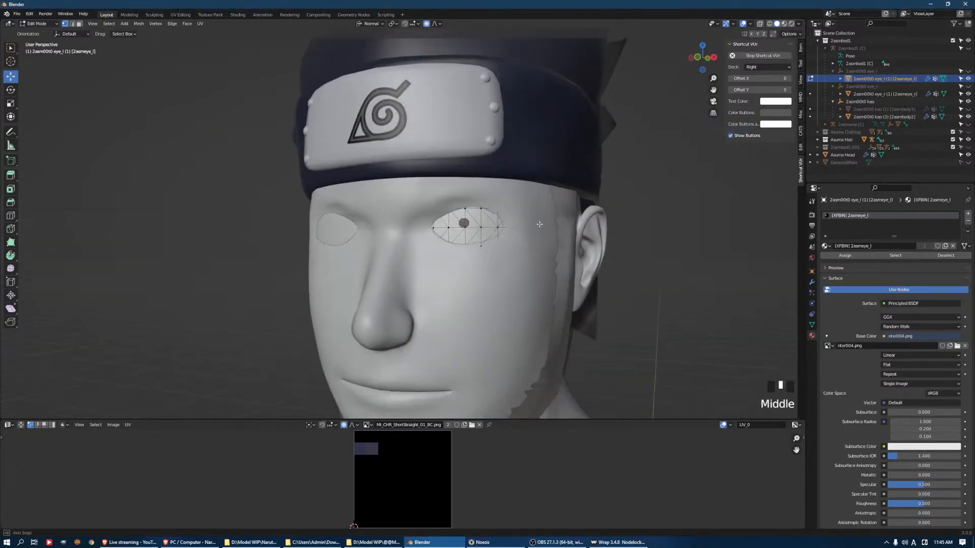
Select the eye_r mesh in Object Mode and give its base color an Image Texture using ntxr004.png
key(Tab)
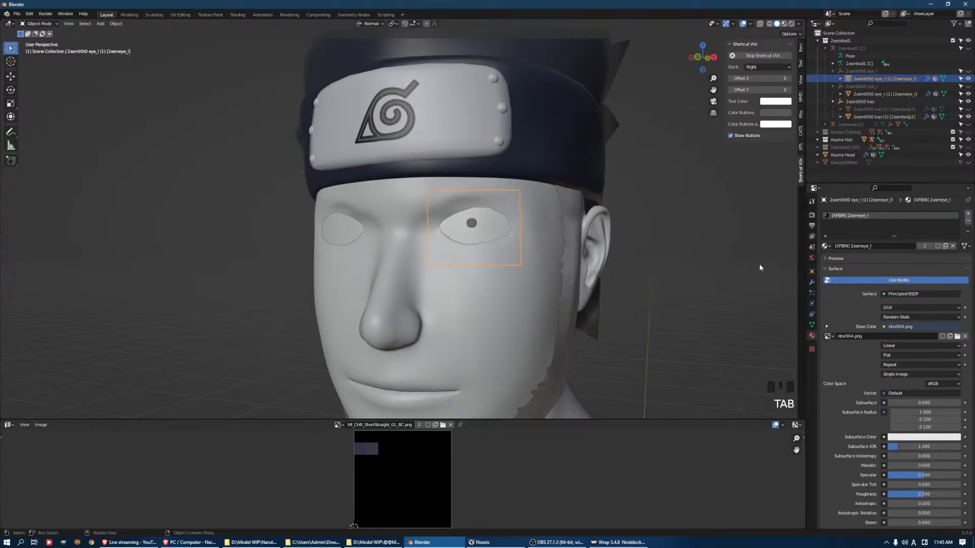
click(345, 234)
click(884, 327)
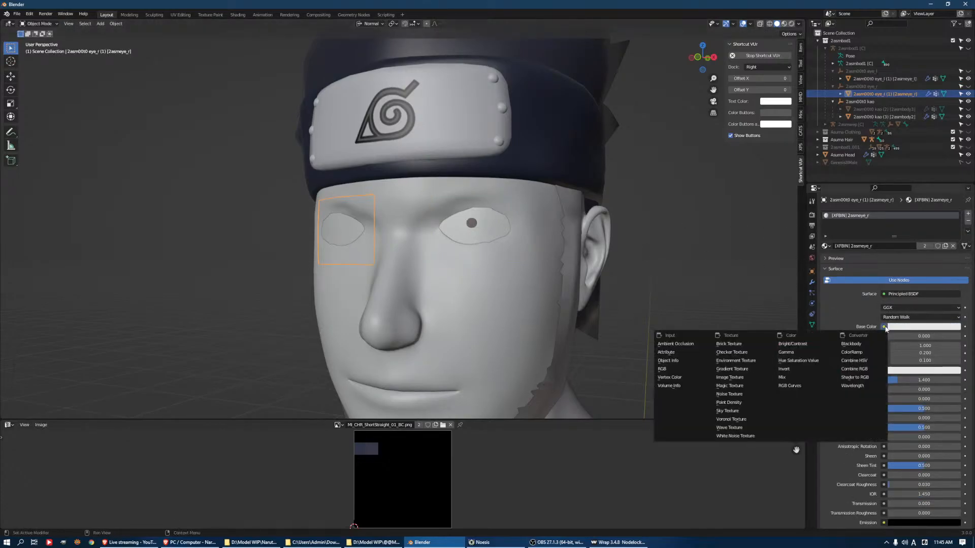
click(731, 386)
click(934, 336)
click(243, 354)
double_click(565, 198)
click(678, 253)
middle_drag(678, 253, 694, 232)
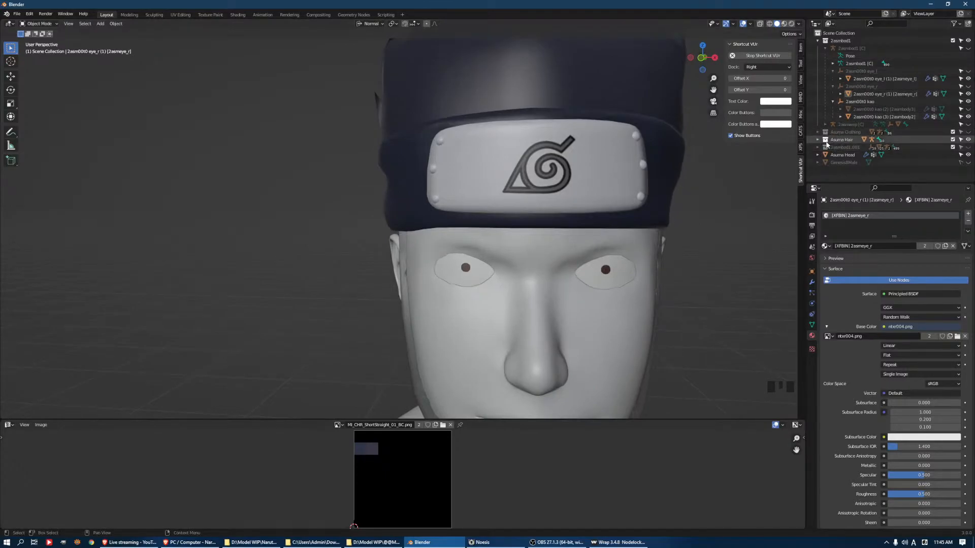
Show the 2asmbod1.001 collection, select the Asuma Head and hide the 2asmbod1 collection
click(967, 147)
middle_drag(604, 216, 627, 206)
click(628, 207)
key(Tab)
key(Tab)
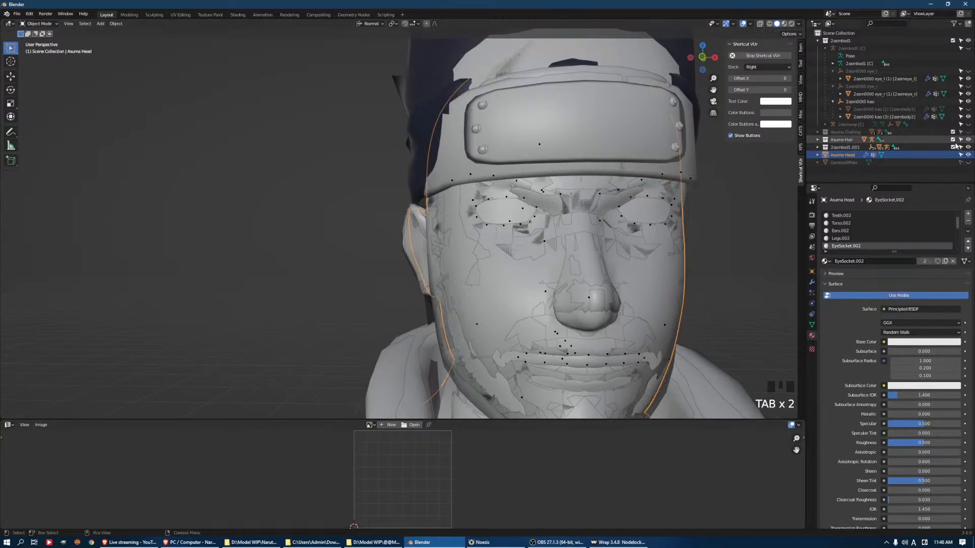
click(968, 40)
Examine the Asuma Head's mesh data, modifiers and vertex groups in the outliner, then collapse its entry
click(844, 155)
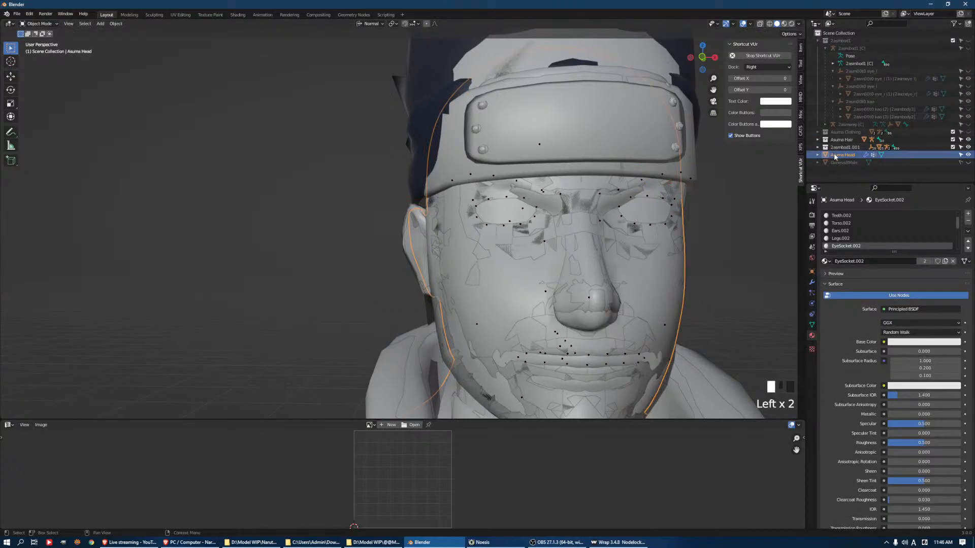
key(Right)
scroll(846, 155, down, 8)
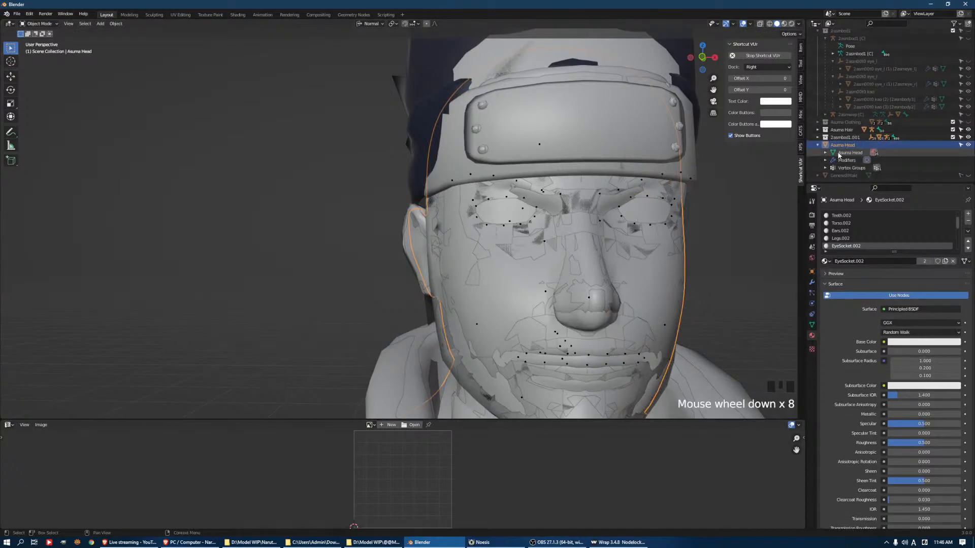
scroll(657, 224, down, 2)
middle_drag(657, 224, 681, 214)
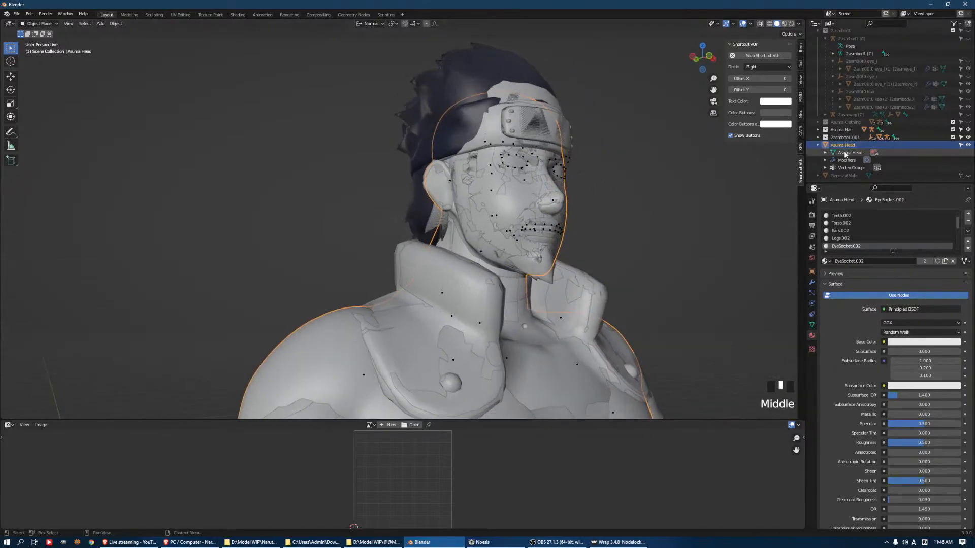
click(849, 167)
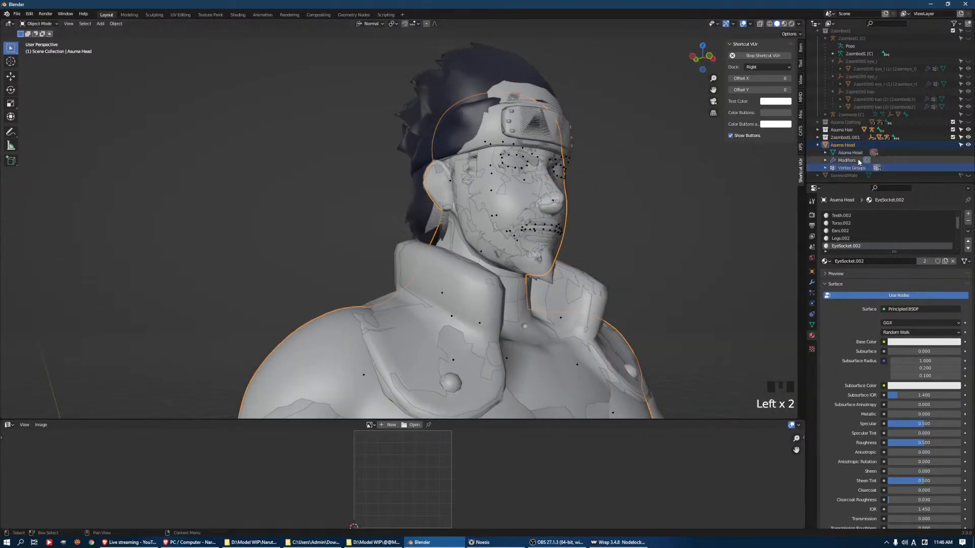
click(857, 147)
click(869, 152)
key(Right)
key(Left)
key(Left)
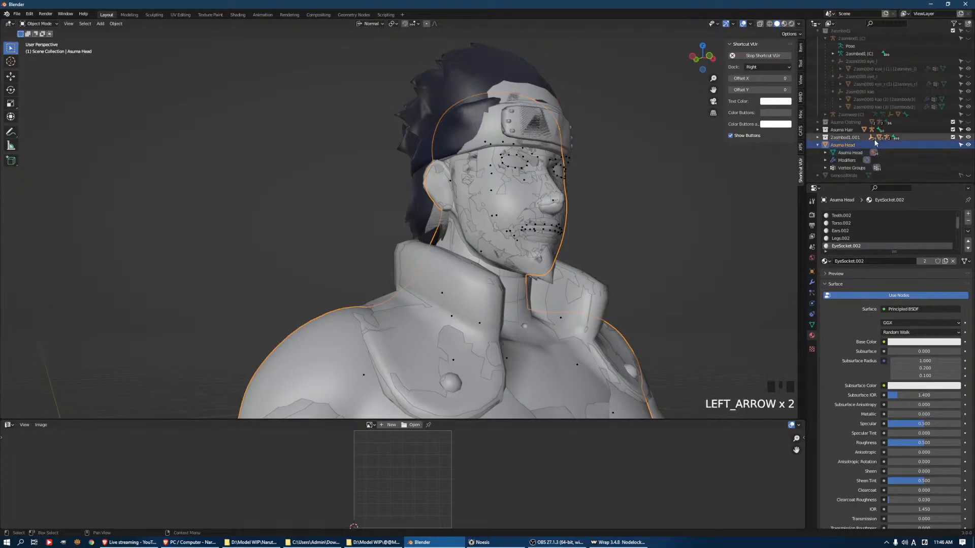
key(Left)
Expand the 2asmbod1.001 collection and its 2asmbod1 [C].001 armature in the outliner to list the body part objects
click(847, 146)
click(849, 147)
key(Right)
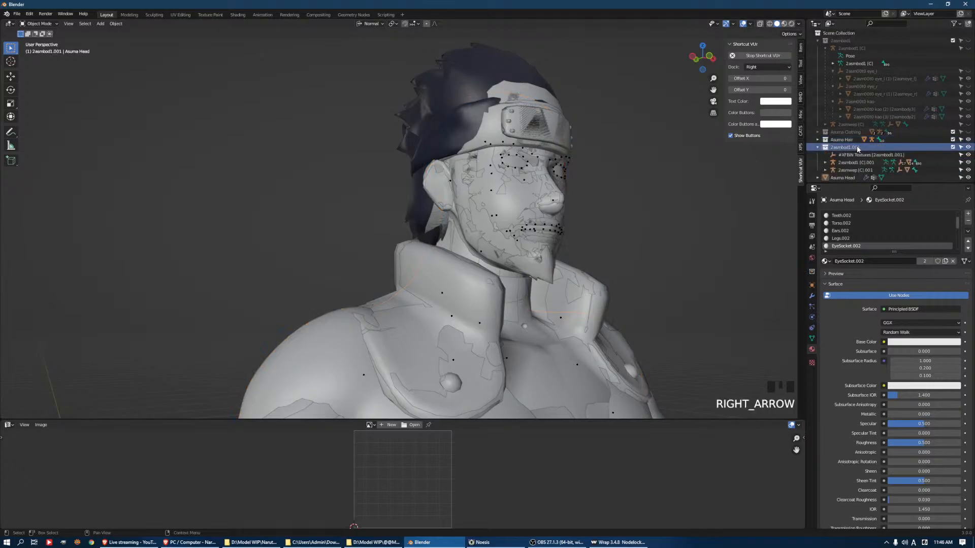
key(Down)
key(Down)
key(Up)
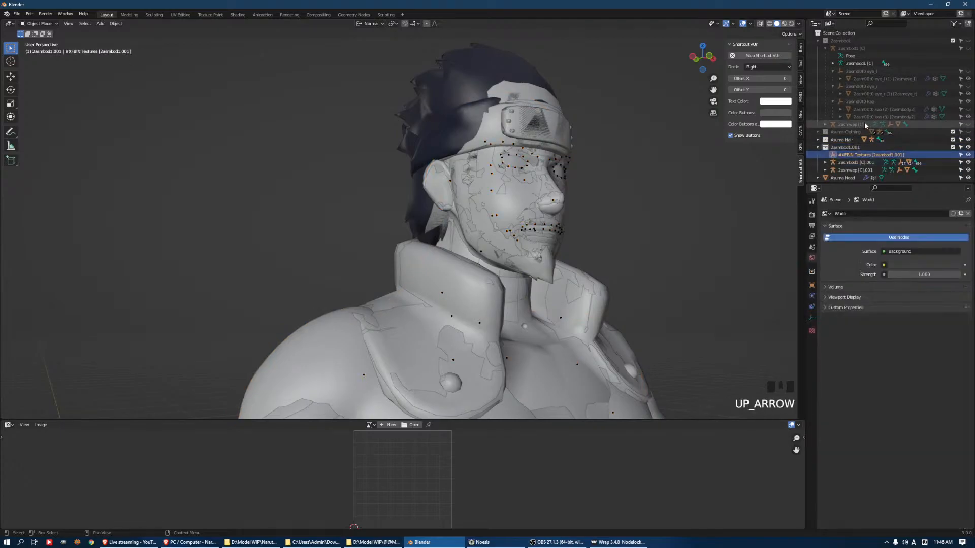
key(Down)
key(Right)
scroll(867, 136, down, 8)
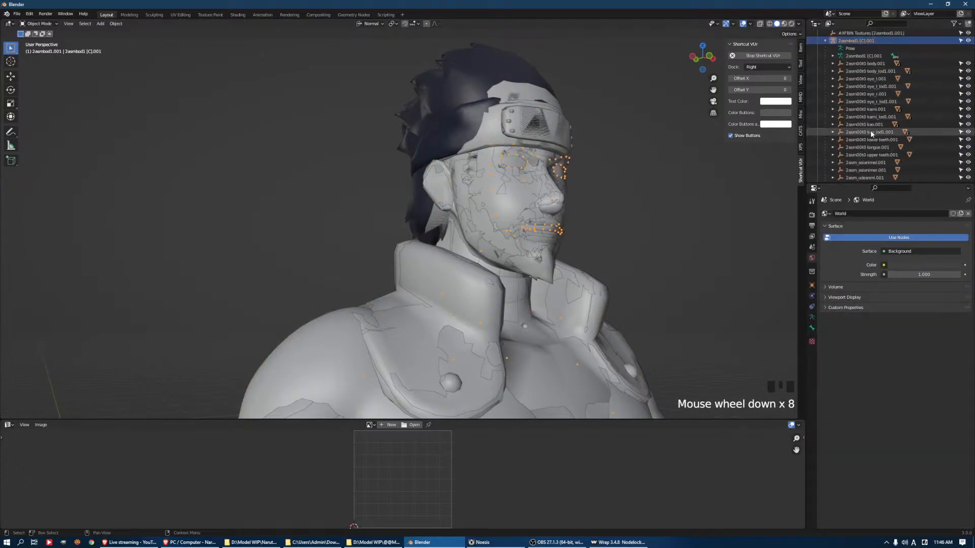
Try to select the hierarchies of all the lod1, teeth and tongue objects under the 2asmbod1 [C].001 armature together
click(892, 71)
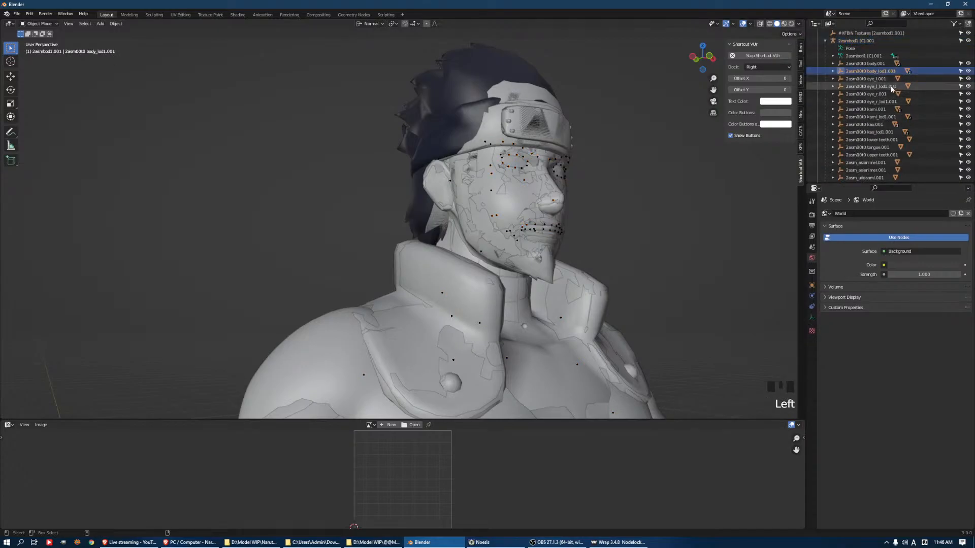
ctrl+click(891, 86)
ctrl+click(885, 100)
ctrl+click(885, 117)
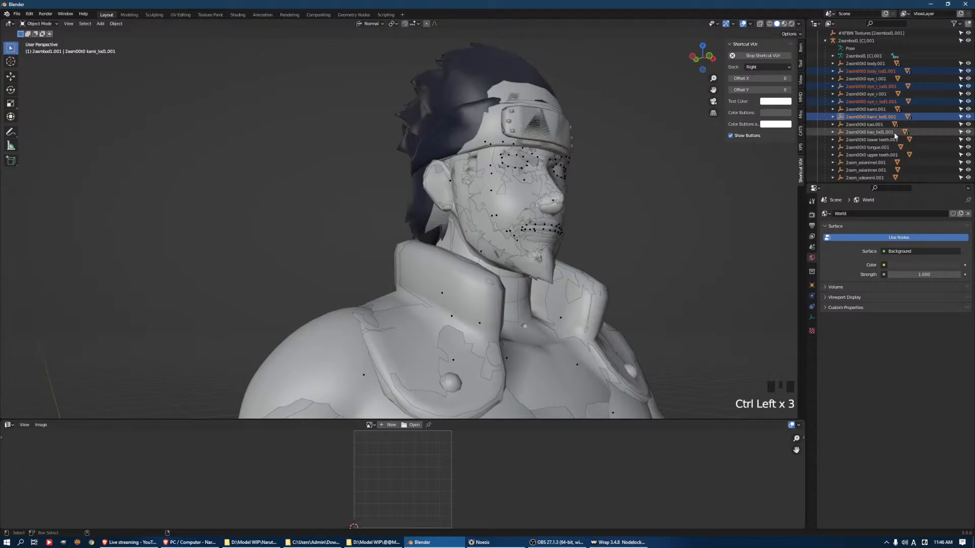
ctrl+click(893, 134)
ctrl+click(890, 140)
ctrl+click(889, 148)
ctrl+click(887, 155)
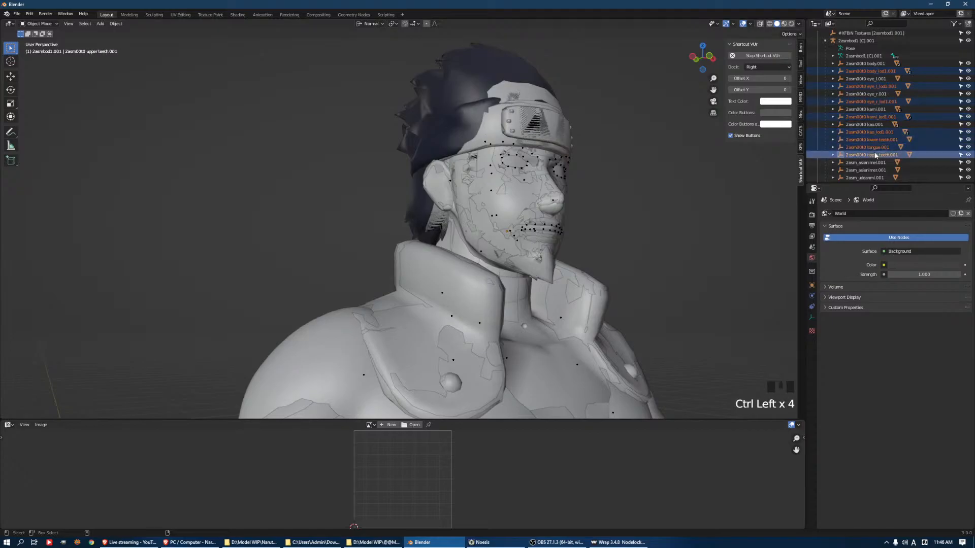
right_click(884, 156)
click(883, 157)
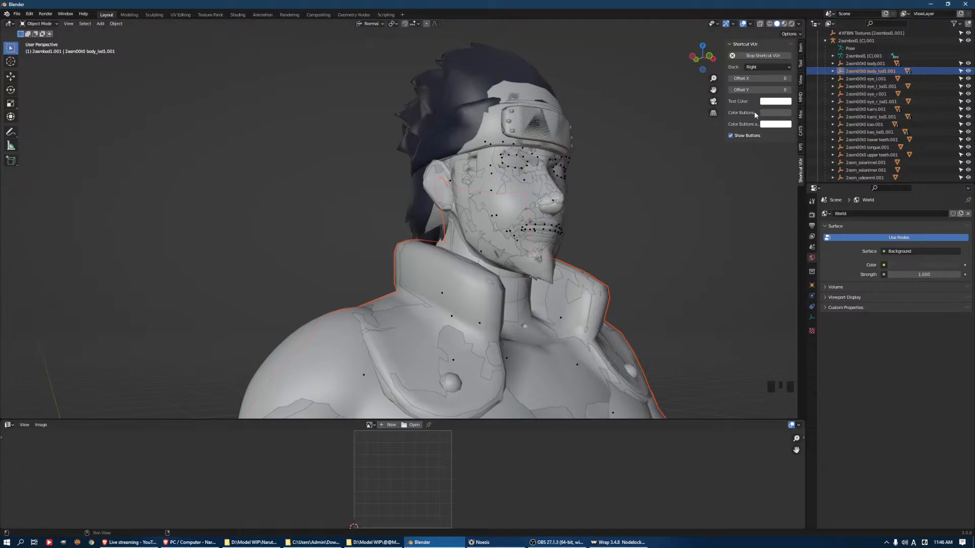
Delete the body_lod1.001 and eye_l_lod1.001 objects together with their child meshes
key(Delete)
click(875, 80)
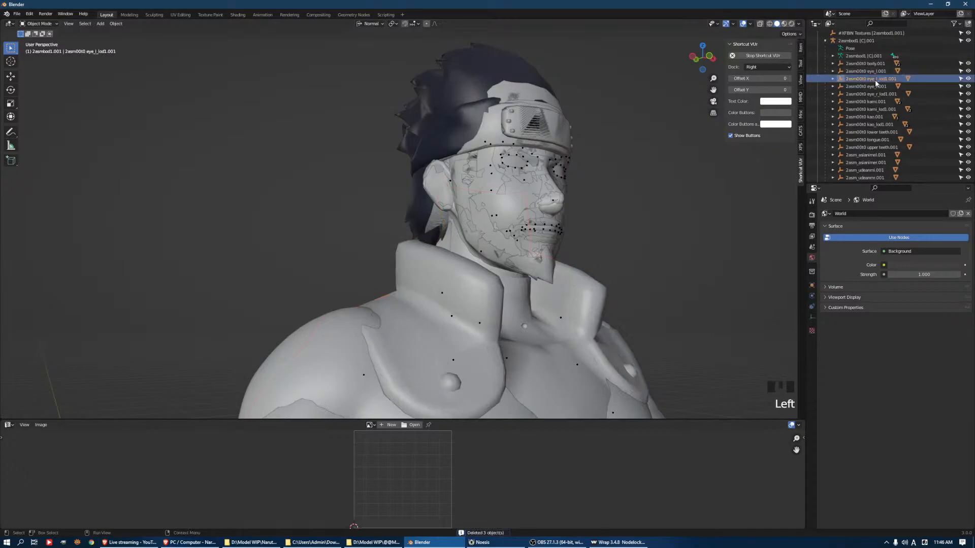
right_click(875, 80)
click(871, 81)
key(Delete)
Delete the hierarchies of the eye_r, kami and kao lod1 objects, the teeth, the tongue and the 2asm_ objects listed below them
click(879, 87)
ctrl+click(887, 102)
ctrl+click(885, 116)
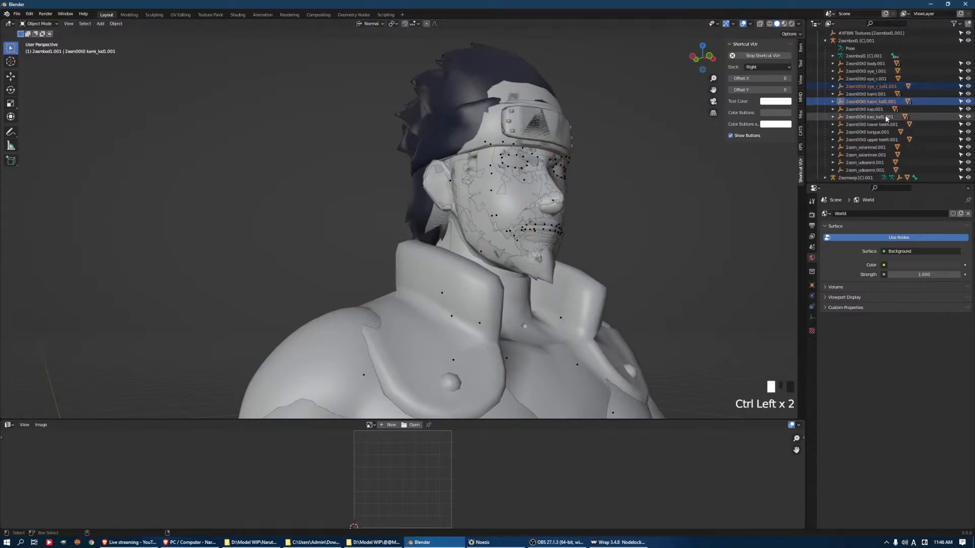
ctrl+click(886, 124)
ctrl+click(883, 132)
ctrl+click(881, 139)
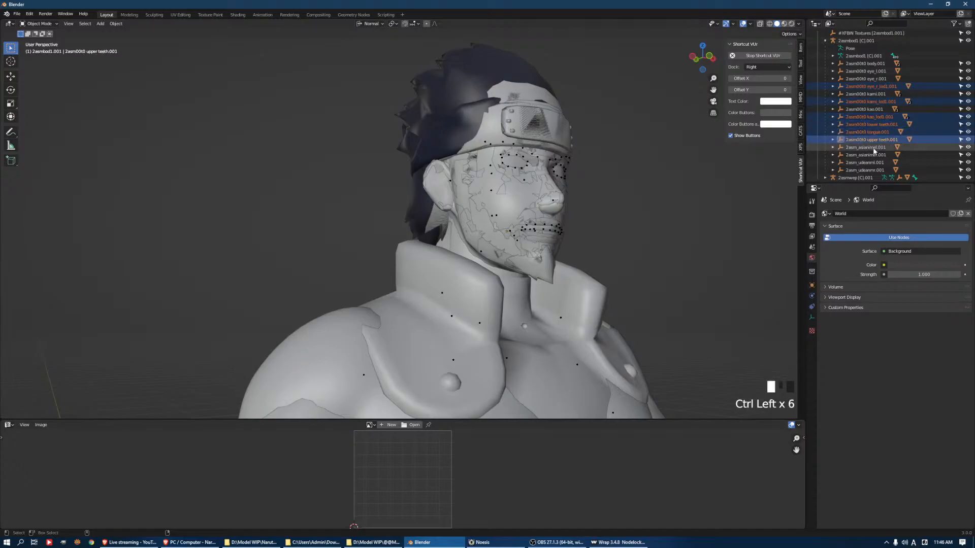
ctrl+click(875, 147)
ctrl+click(871, 154)
ctrl+click(865, 162)
right_click(864, 156)
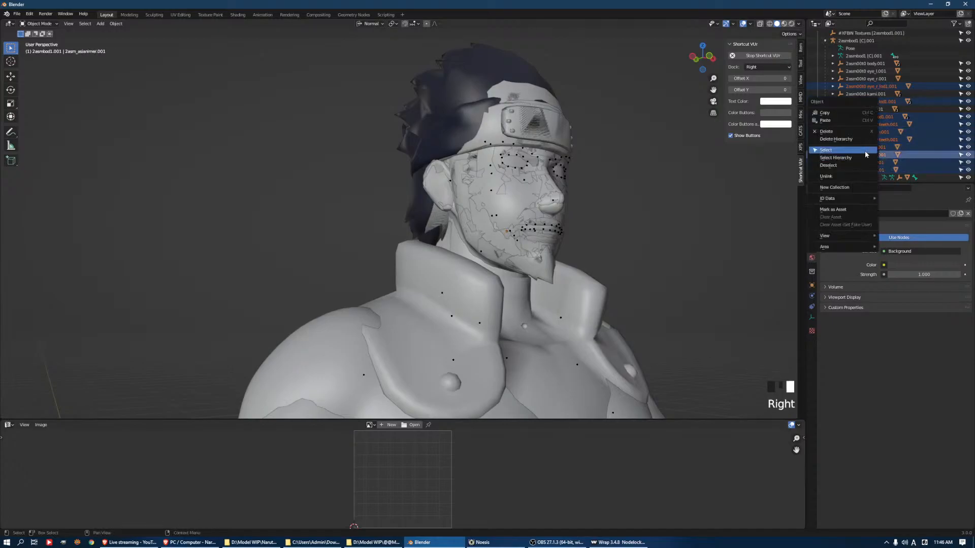
click(865, 138)
Hide the Asuma Head object and the Asuma Hair collection to expose the original game face
middle_drag(507, 183, 578, 185)
scroll(508, 117, up, 3)
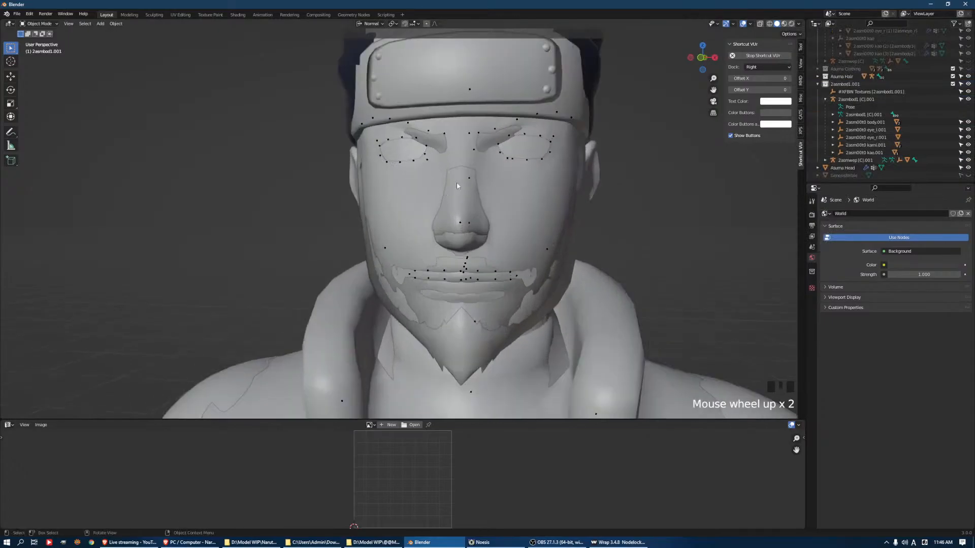
click(506, 118)
scroll(939, 148, down, 1)
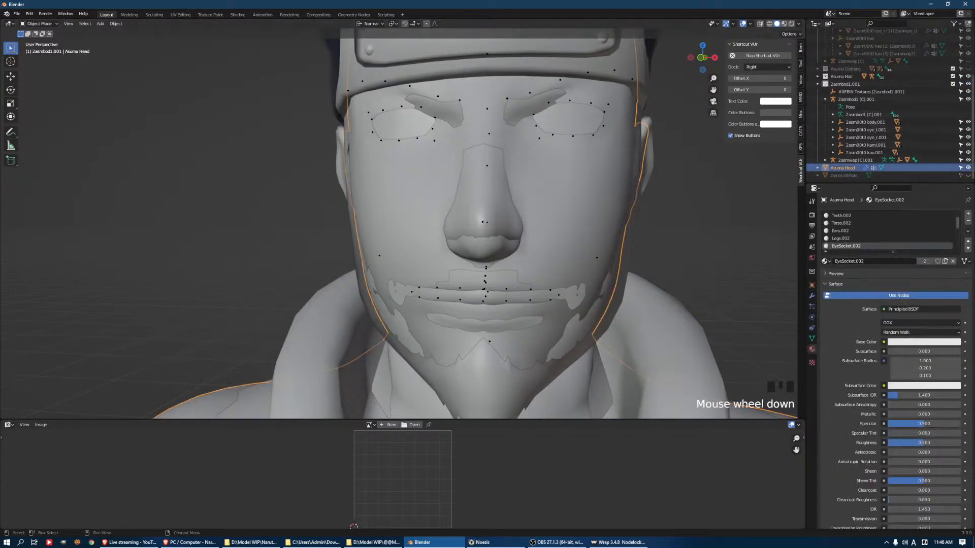
click(968, 168)
scroll(895, 93, up, 9)
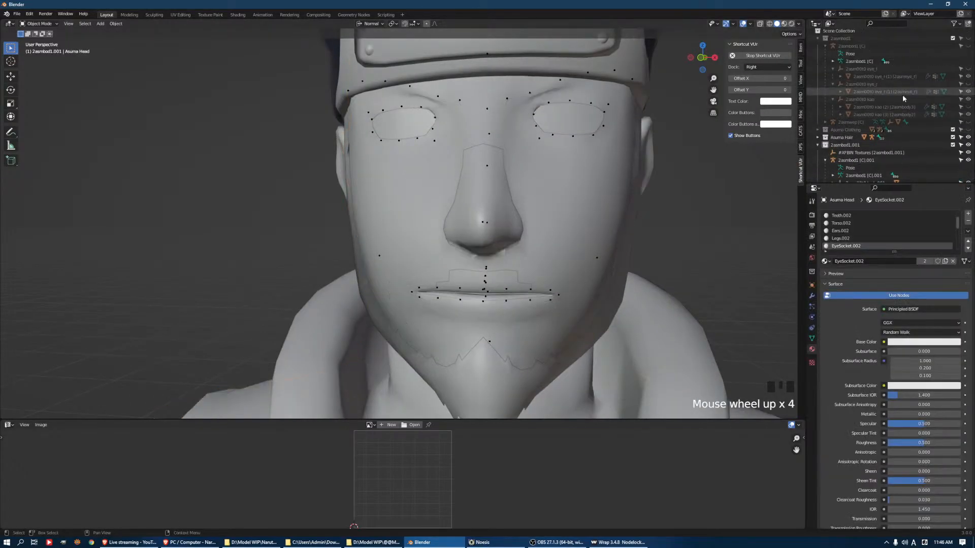
click(968, 139)
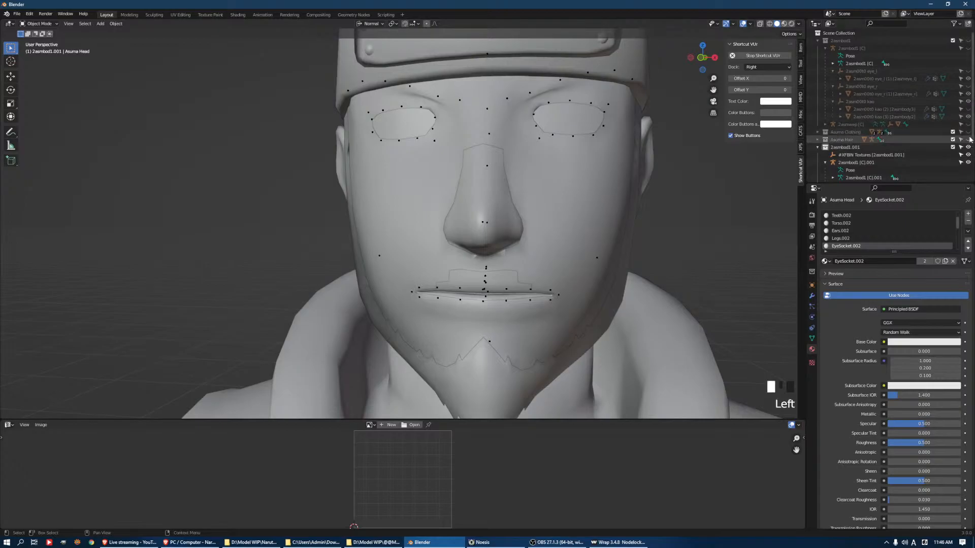
Select the original kao face mesh and examine its topology in Edit Mode from the front and side
middle_drag(625, 135, 637, 129)
click(636, 115)
key(Tab)
key(Tab)
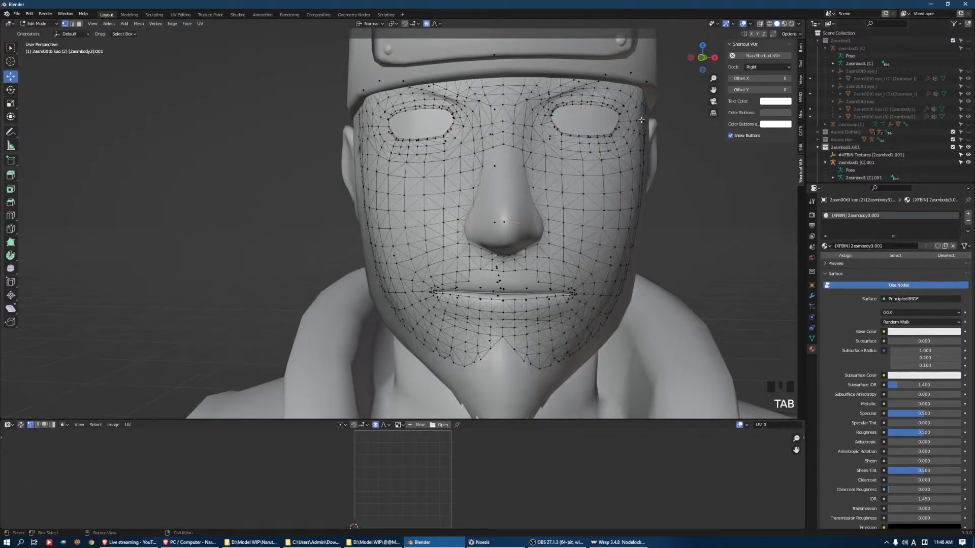
key(Tab)
middle_drag(638, 119, 603, 130)
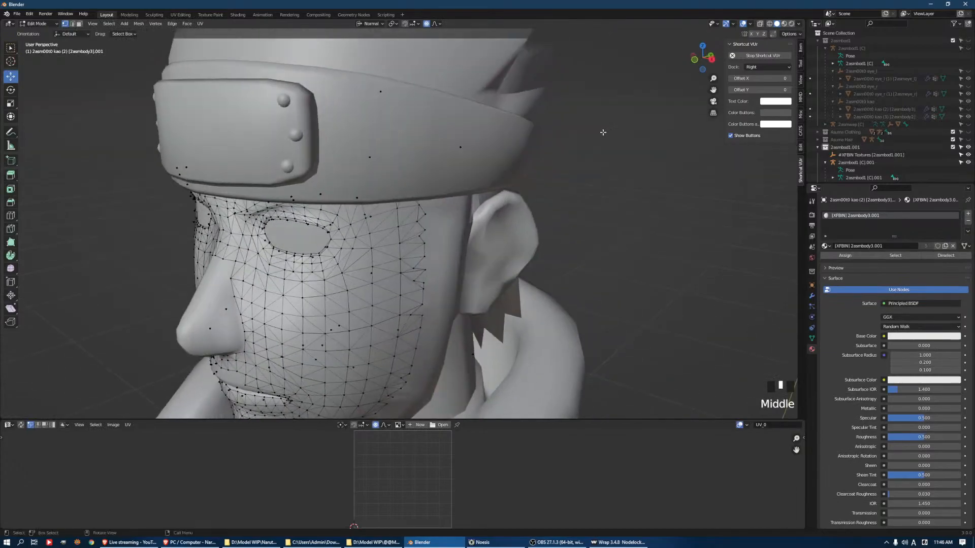
key(Tab)
middle_drag(517, 163, 529, 161)
key(Tab)
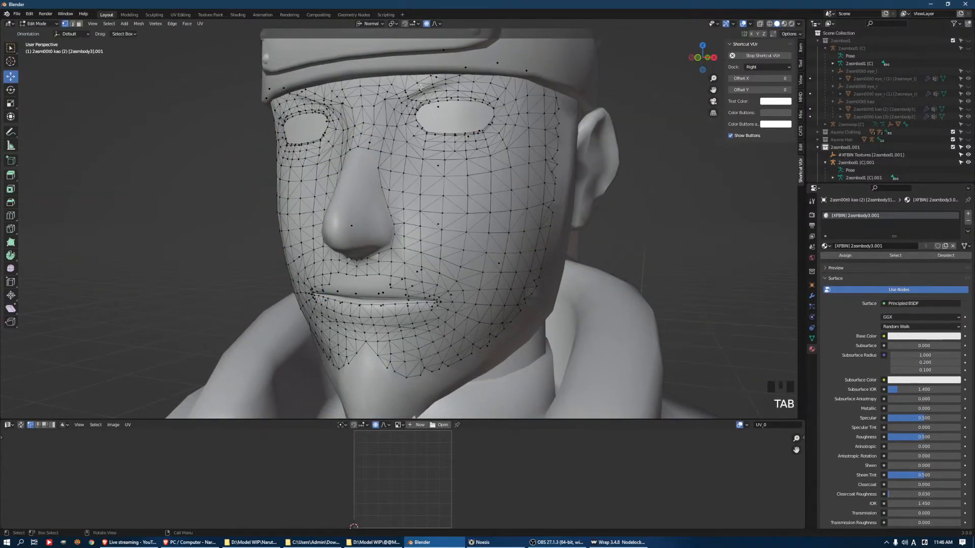
key(Tab)
key(Tab)
Switch to the browser, search the web for "asuma naturo" in a new tab, and open a reference image of the character's face
click(175, 543)
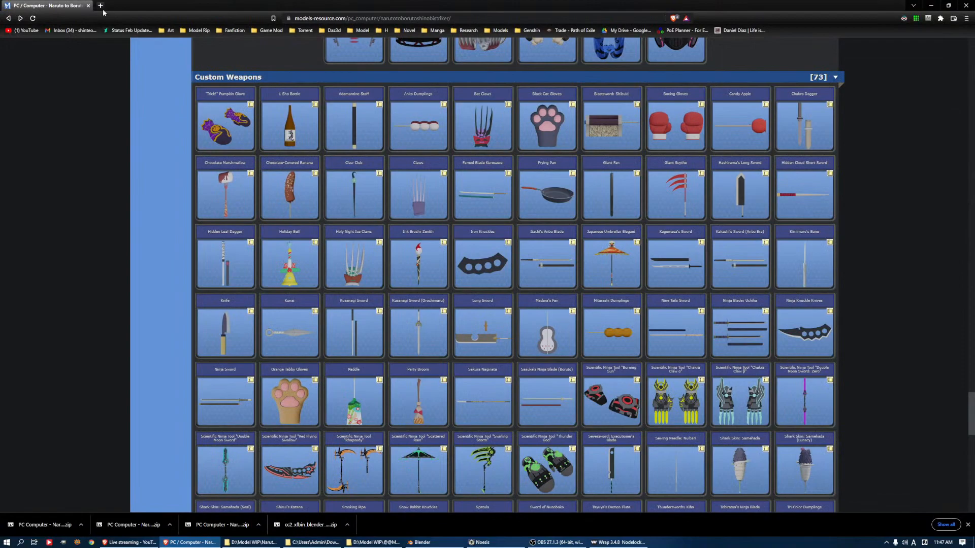
click(101, 6)
text(asuma )
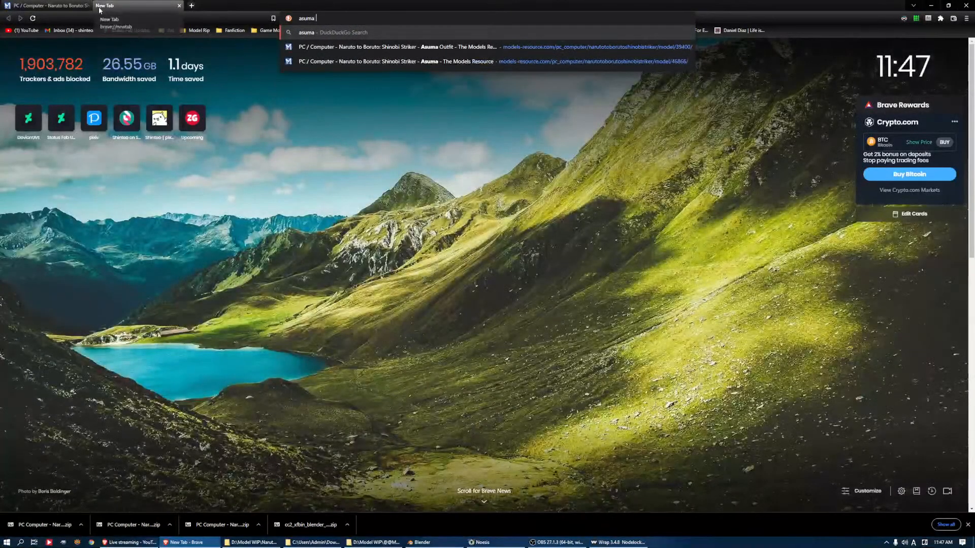
text(naturop)
key(Return)
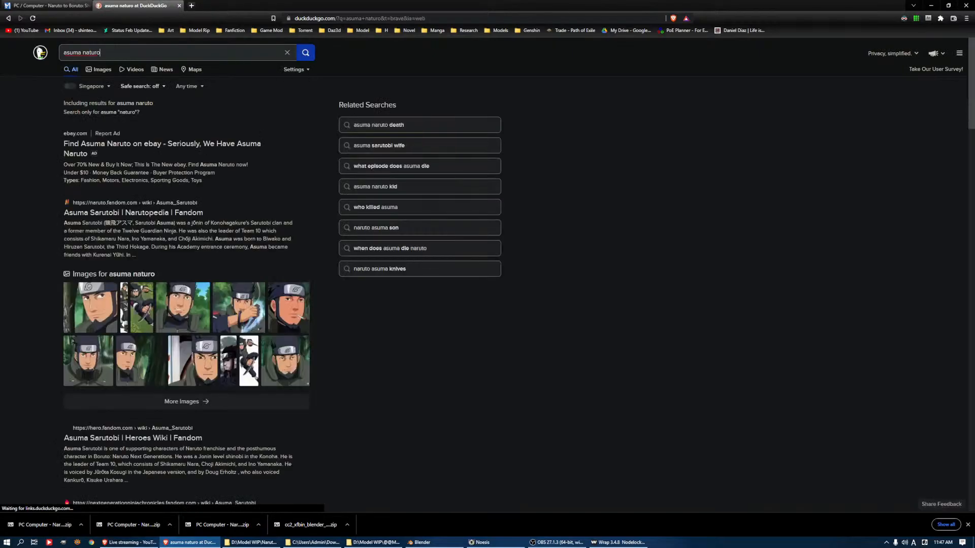
click(272, 307)
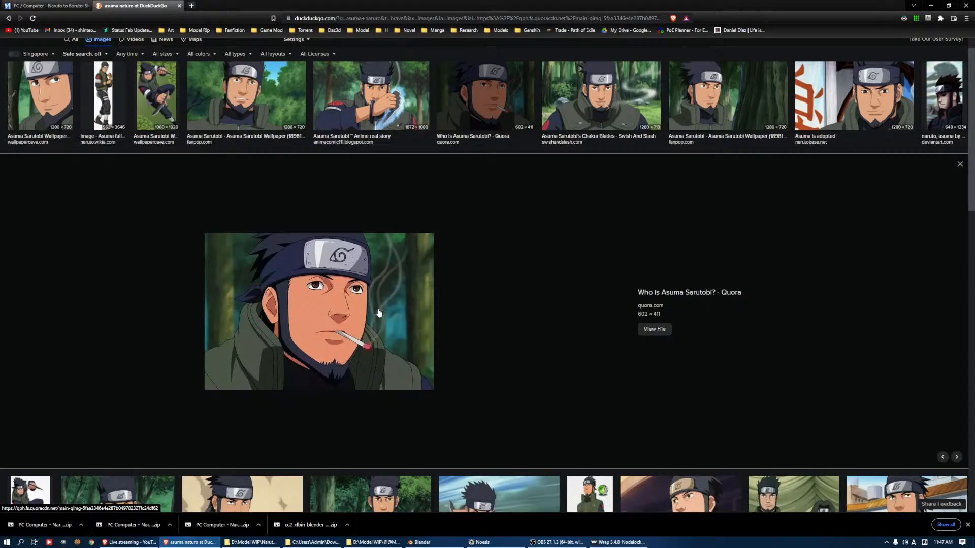
Switch back to Blender, leave Edit Mode, hide the 2asmbod1.001 collection, and show the 2asmbod1 collection with its kao (2) face mesh
key(alt+Tab)
key(Tab)
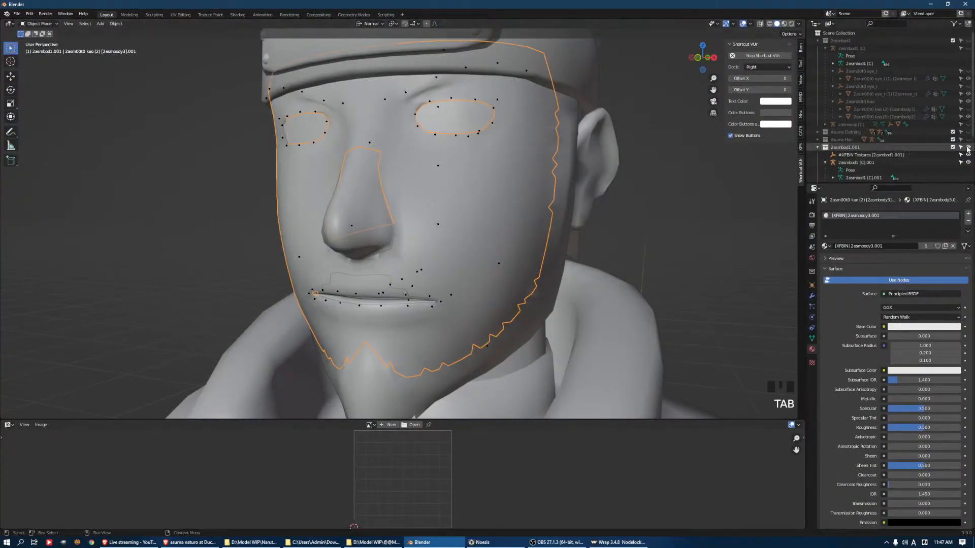
click(968, 147)
click(968, 48)
click(967, 48)
click(968, 40)
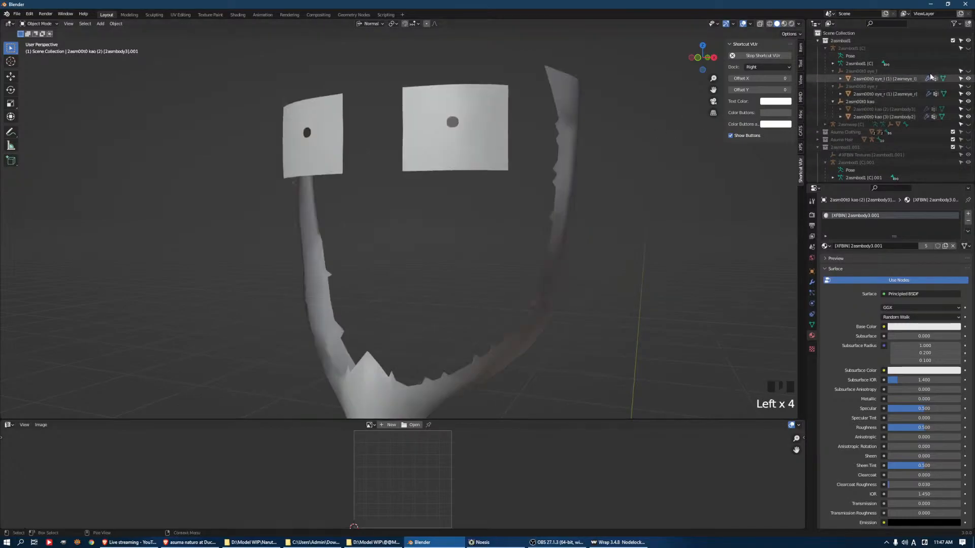
click(968, 71)
click(969, 71)
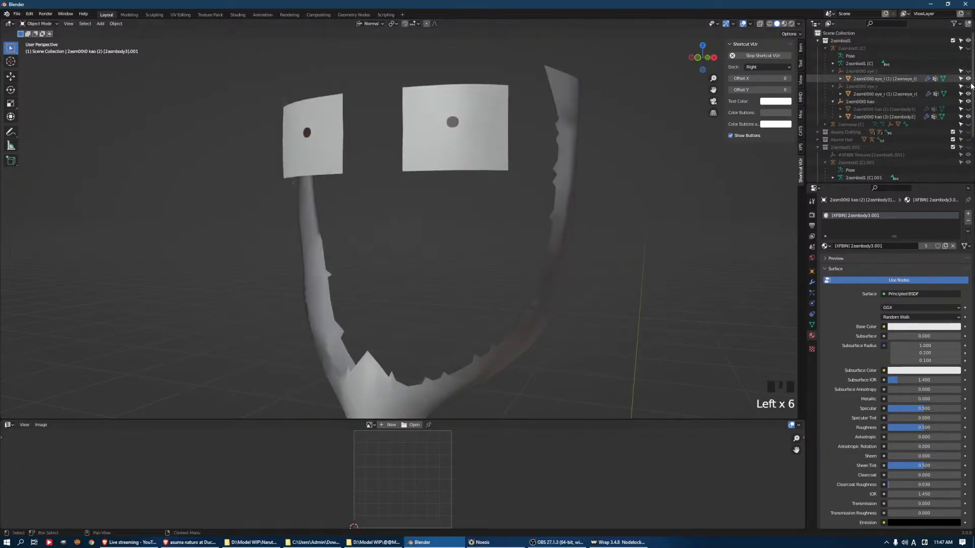
click(968, 109)
Assign ntxr000.png as the base color image texture of the face mesh's 2asmbody3 material and check the textured eyes in Object Mode
click(508, 169)
key(Tab)
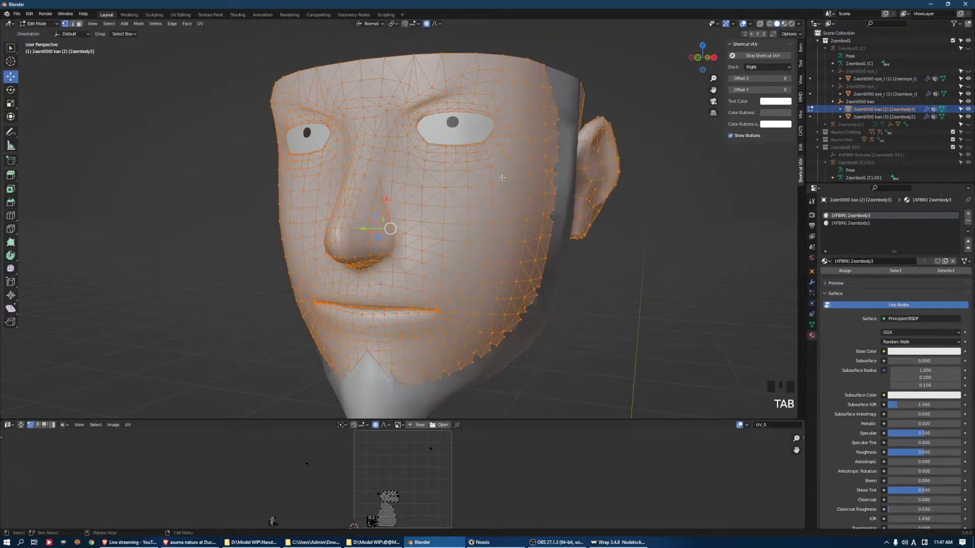
click(884, 351)
click(729, 402)
click(914, 361)
click(258, 355)
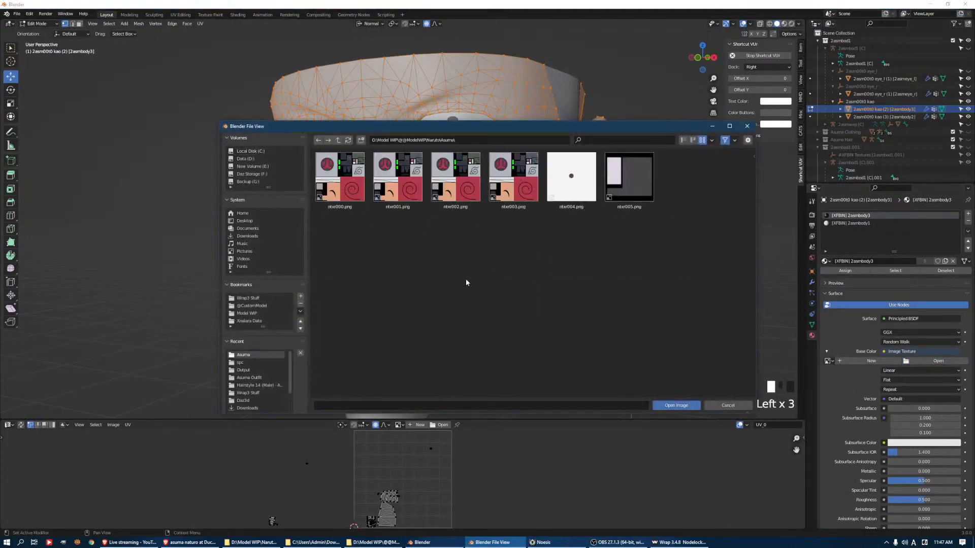
click(352, 201)
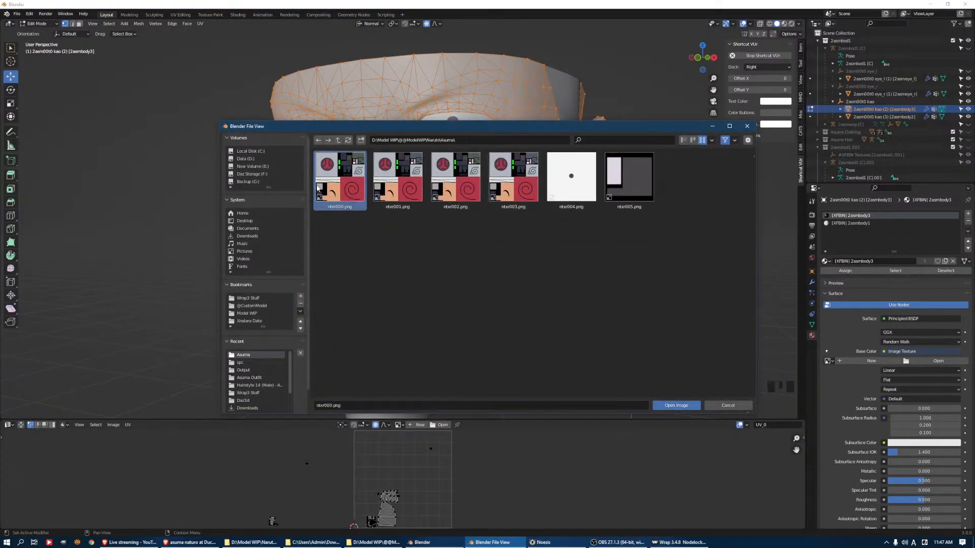
click(677, 406)
key(Tab)
middle_drag(533, 166, 587, 207)
scroll(493, 186, up, 2)
scroll(601, 165, down, 2)
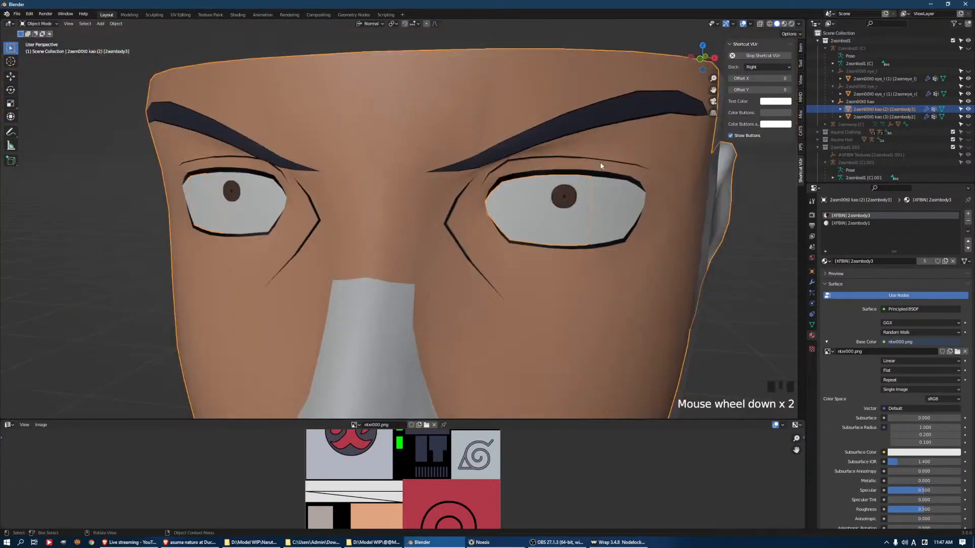
Select the dark lash faces around the eye nearest the visible ear, growing the rim loop and deselecting the skin faces at both corners
key(Tab)
key(2)
alt+click(525, 176)
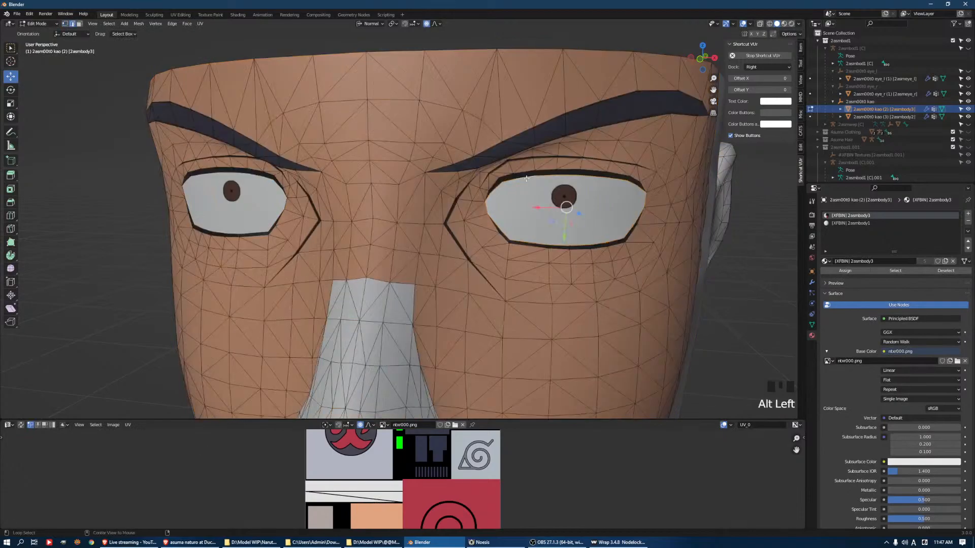
key(ctrl+KP_Add)
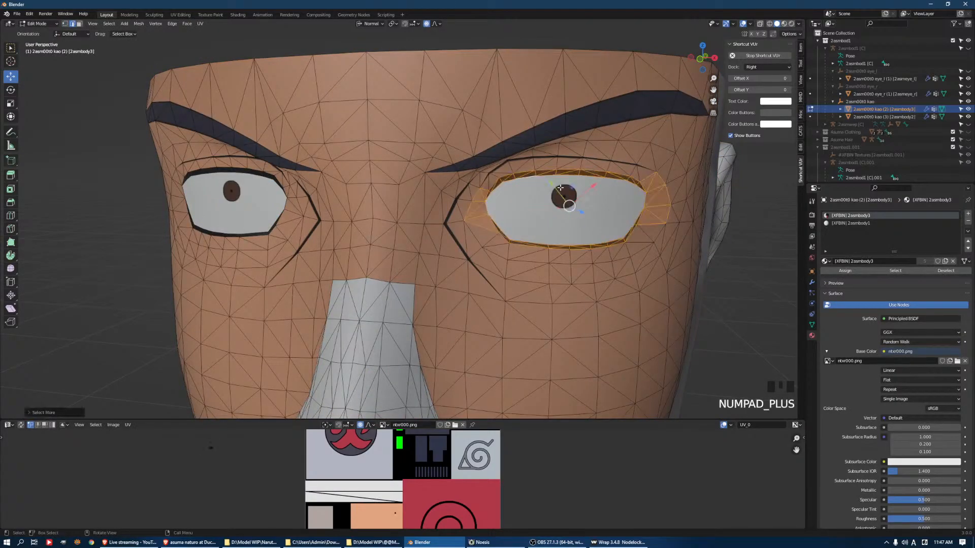
key(c)
scroll(437, 213, up, 5)
middle_drag(466, 193, 473, 225)
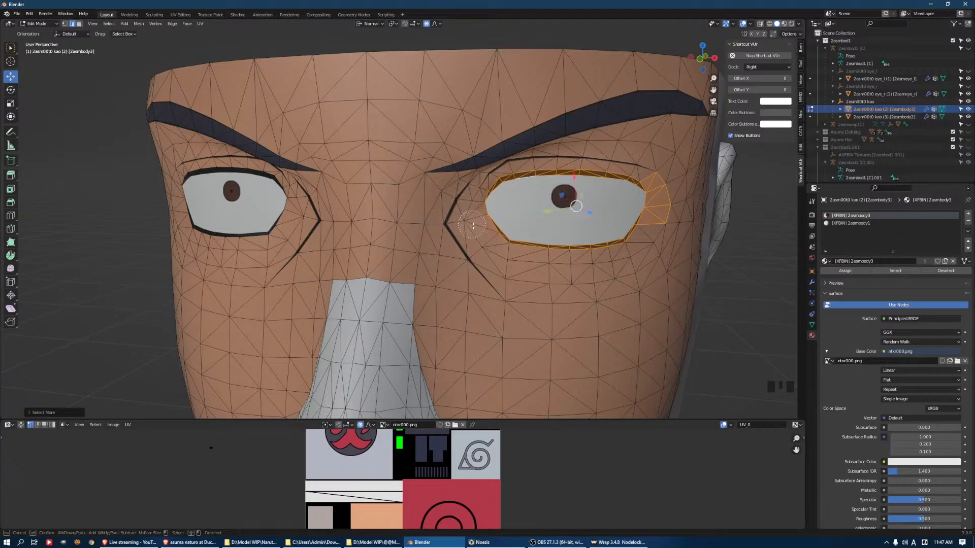
mouse_move(678, 215)
middle_down()
mouse_move(660, 203)
mouse_move(658, 180)
middle_up()
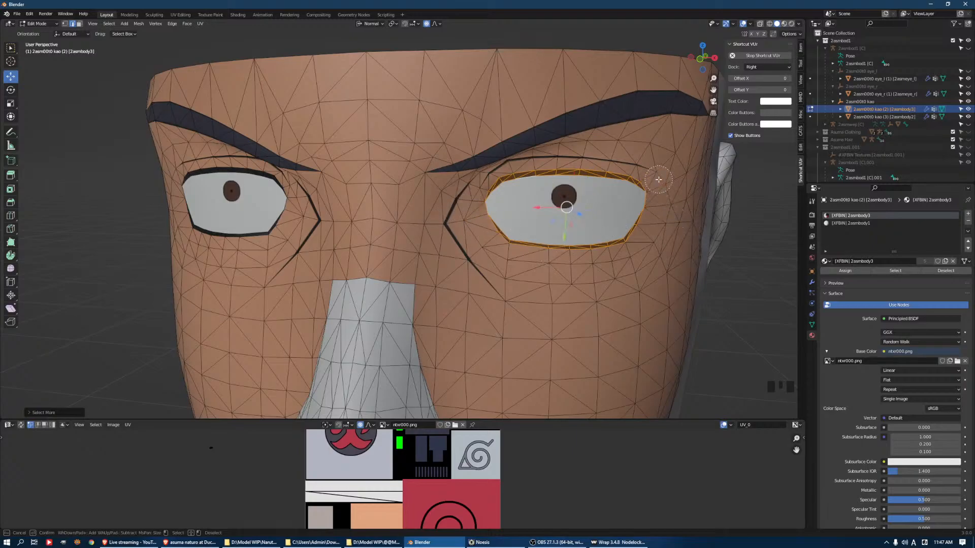
right_click(659, 180)
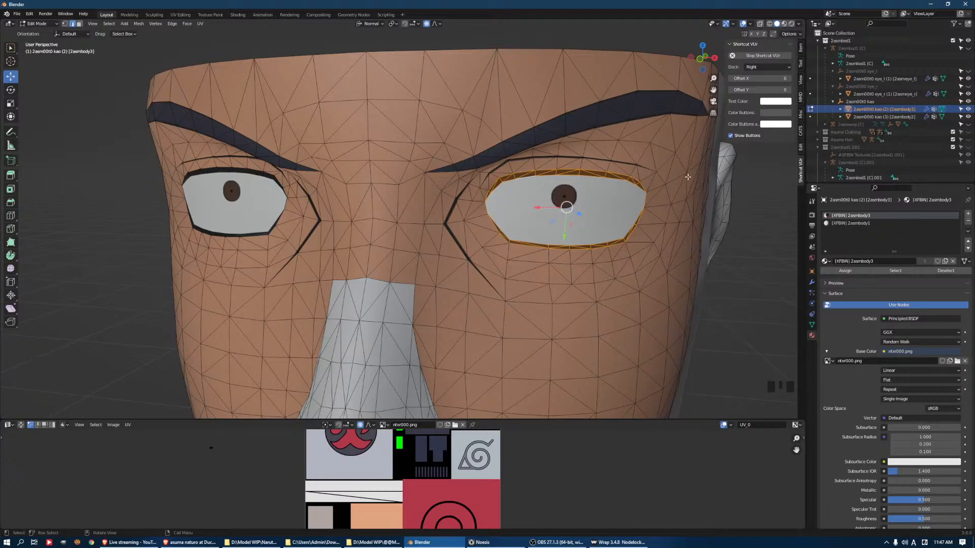
Duplicate the selected lash faces in place and separate the copy into its own object
key(shift+d)
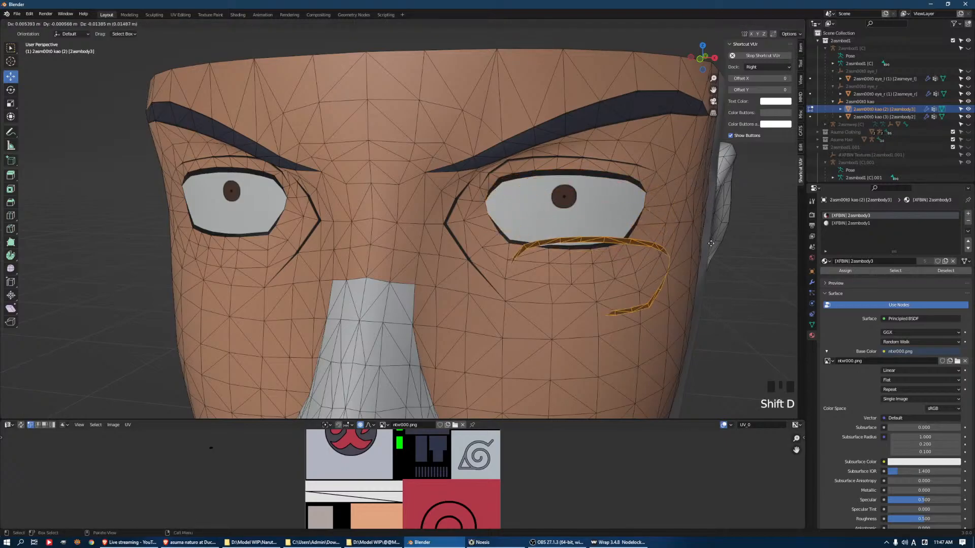
right_click(2, 180)
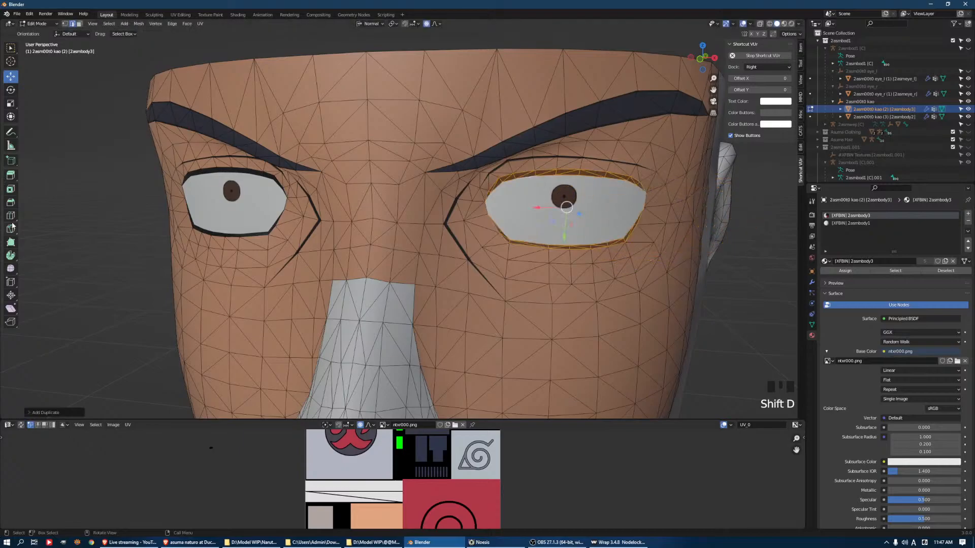
key(p)
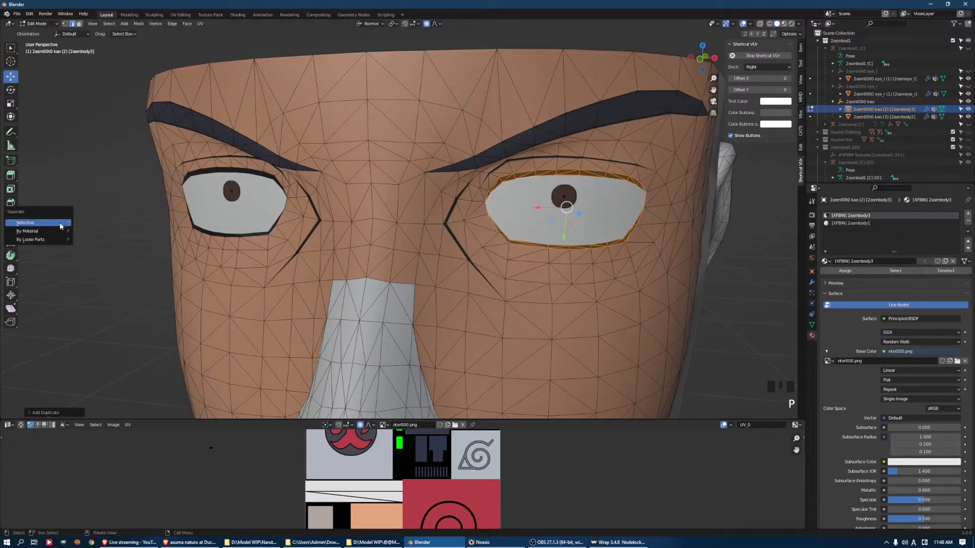
click(46, 224)
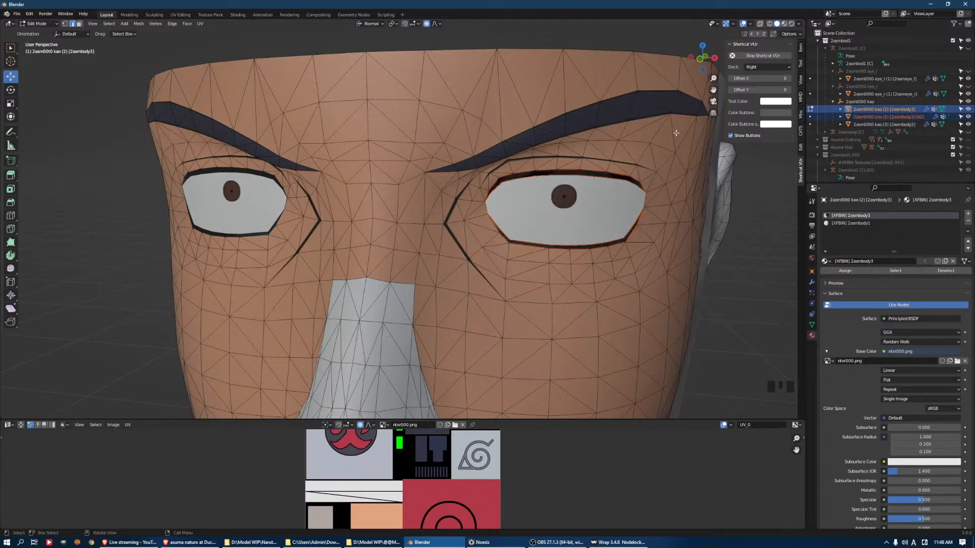
Rename the separated lash object to Eyeleashes and hide it
click(867, 118)
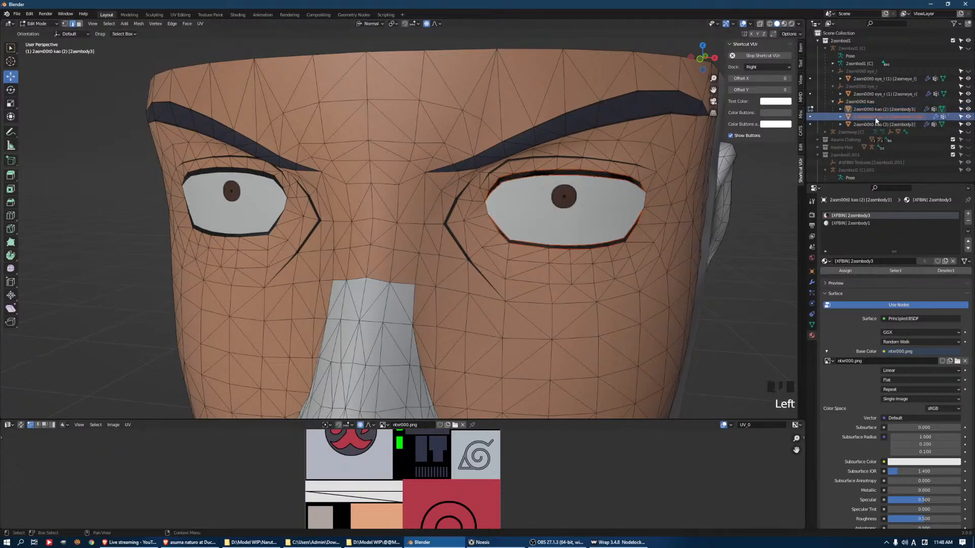
click(863, 109)
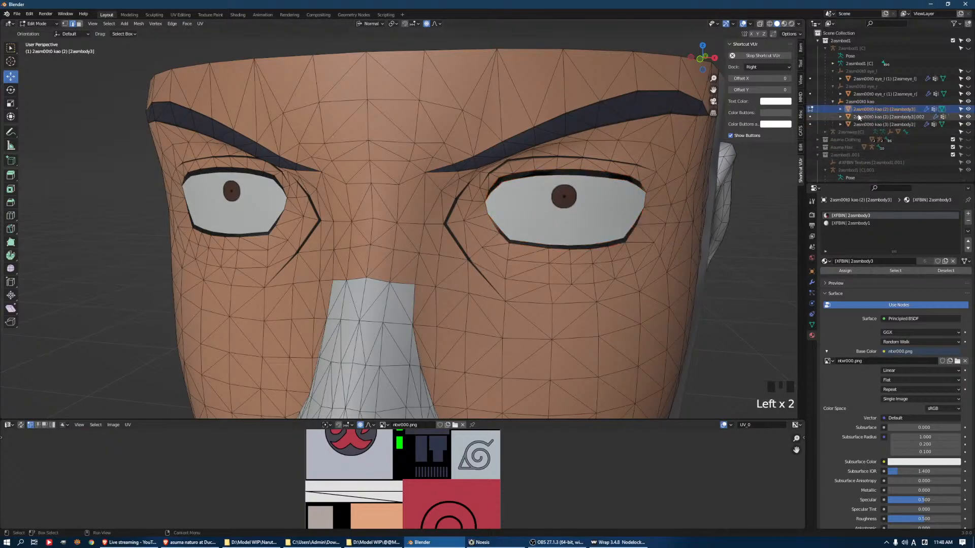
click(856, 117)
key(Tab)
click(869, 118)
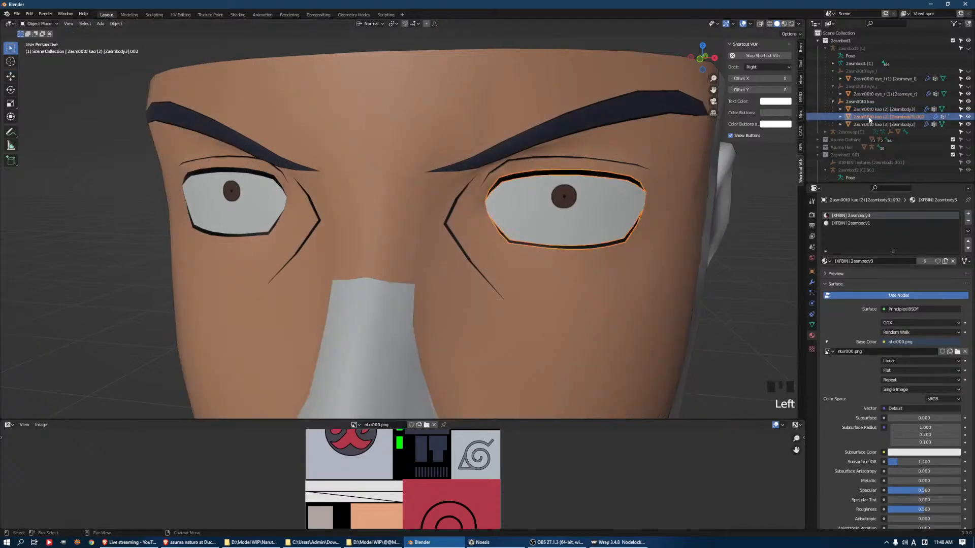
double_click(869, 119)
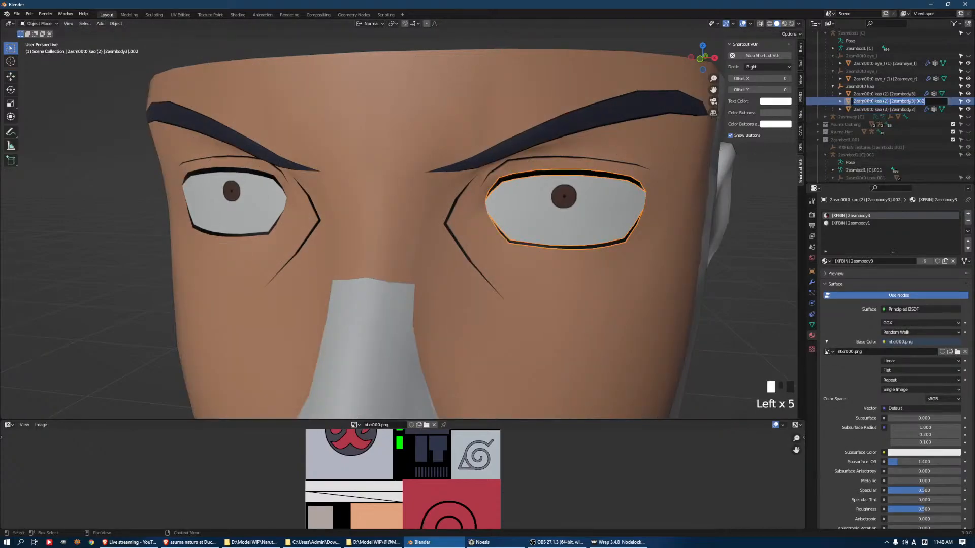
text(Eyel)
key(BackSpace)
key(BackSpace)
text(leashes)
key(Return)
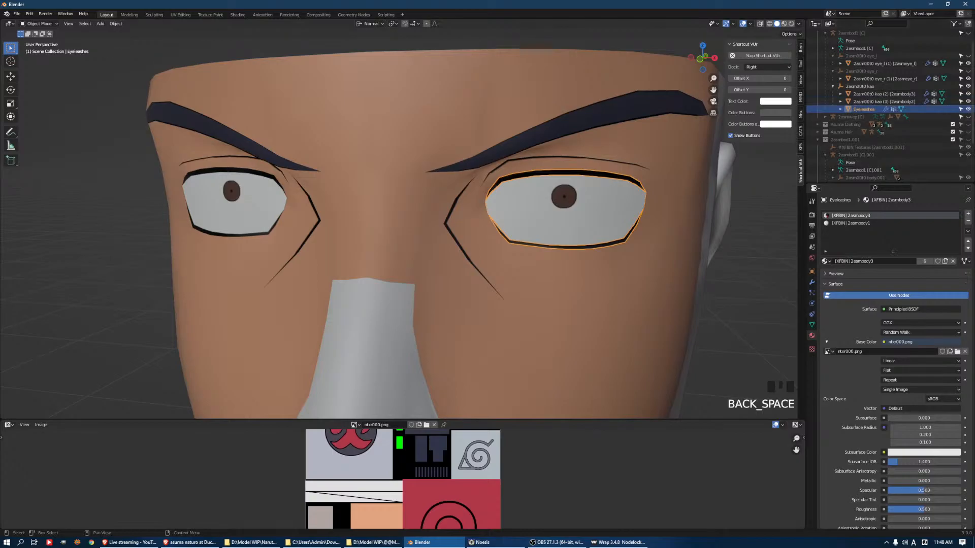
click(967, 109)
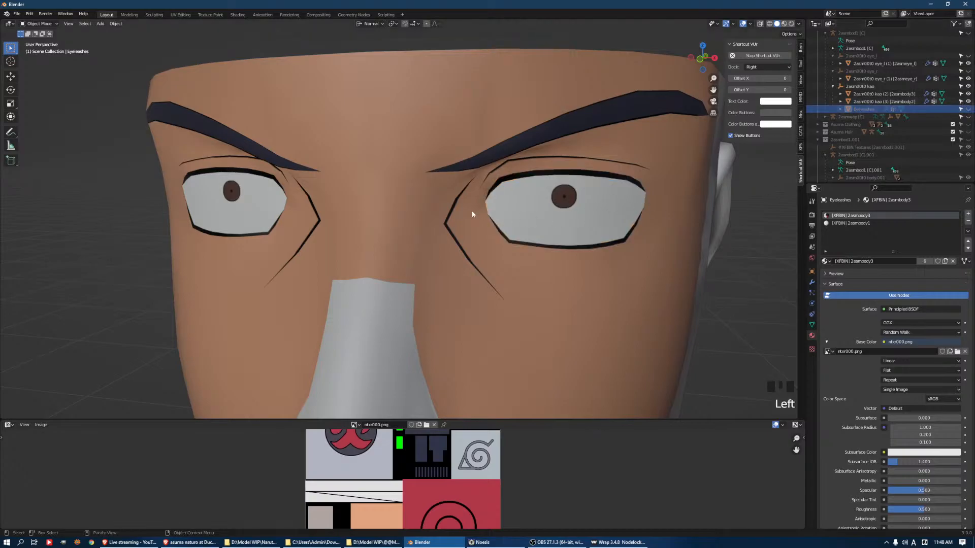
Select the face mesh's eyebrow faces above the same eye, duplicate them in place and separate the copy into its own object
click(477, 160)
key(Tab)
click(441, 170)
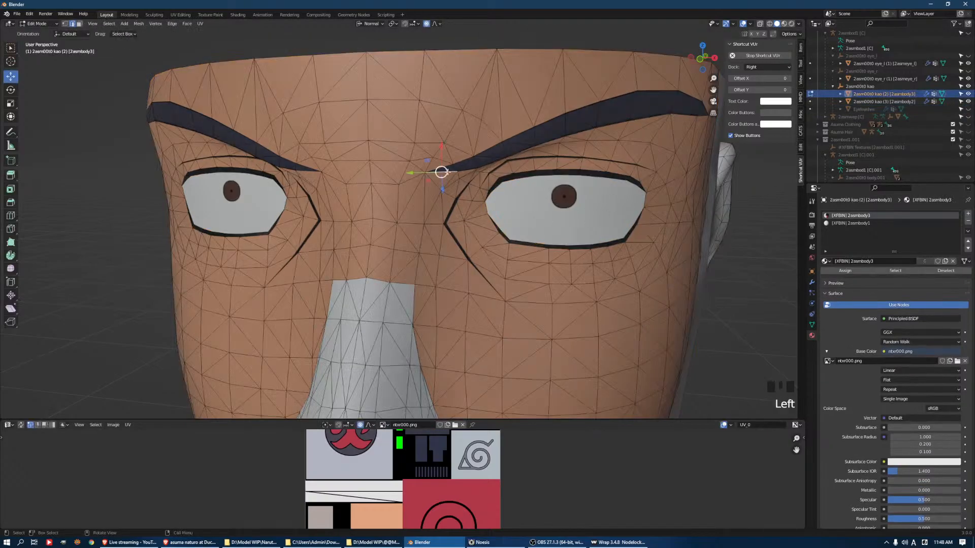
key(3)
click(447, 170)
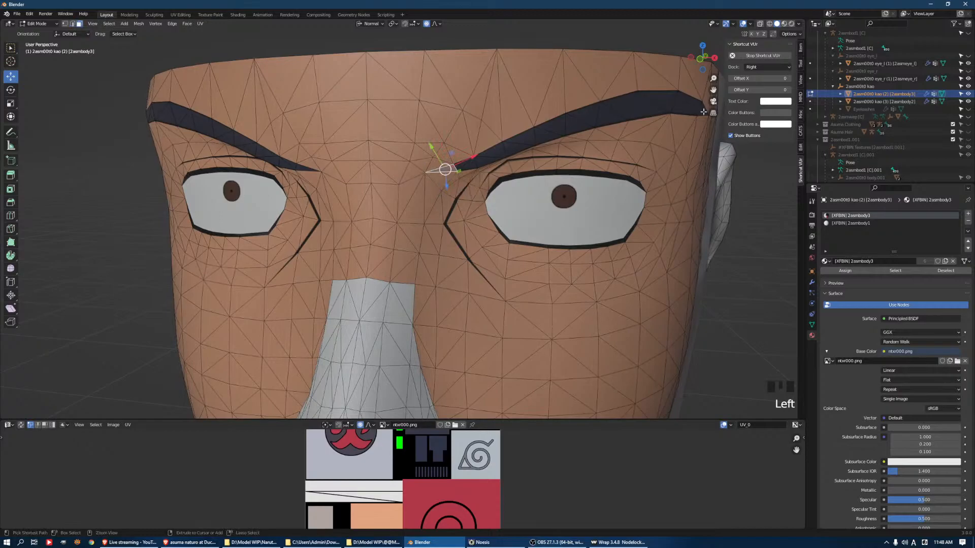
ctrl+click(703, 112)
middle_drag(703, 112, 606, 173)
key(shift+d)
right_click(664, 151)
key(p)
click(664, 151)
Rename the separated brow object to Eyebrow and hide it
key(Tab)
click(394, 107)
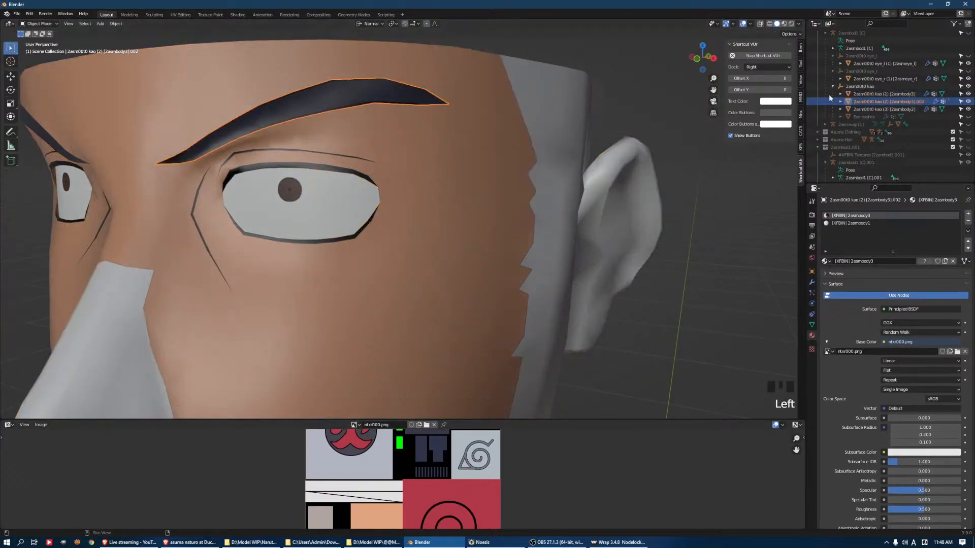
double_click(863, 101)
text(Eyebrow)
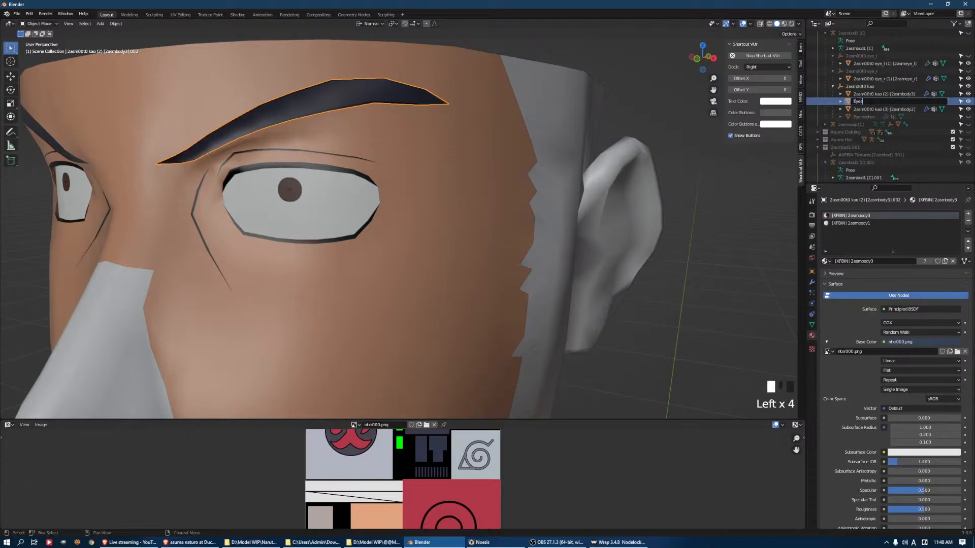
key(Return)
click(967, 109)
Open the face mesh in Edit Mode and examine the faces at the inner end of the upper eyelid crease, clearing the selection
middle_drag(429, 175, 467, 164)
middle_drag(607, 139, 550, 174)
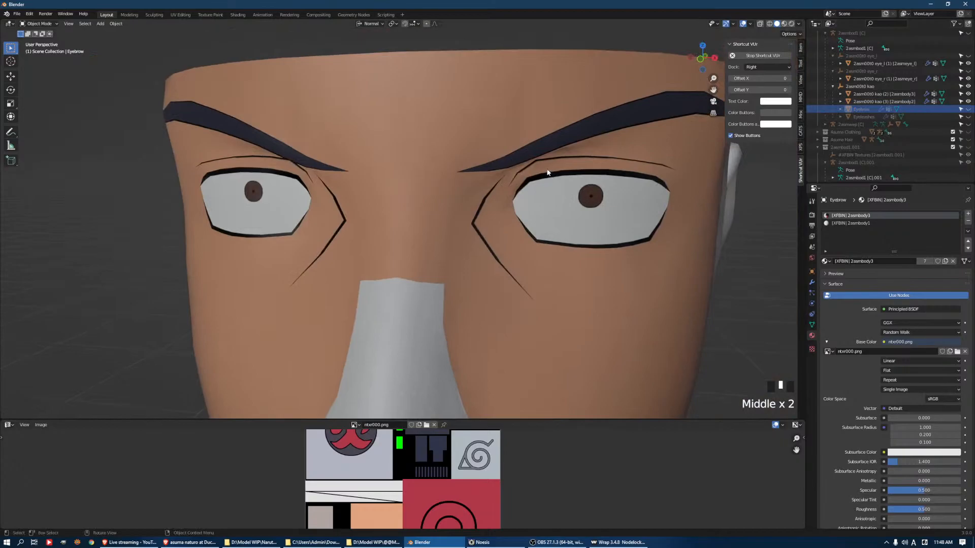
click(550, 174)
key(Tab)
click(520, 179)
click(515, 175)
click(514, 183)
key(KP_Decimal)
scroll(425, 180, down, 3)
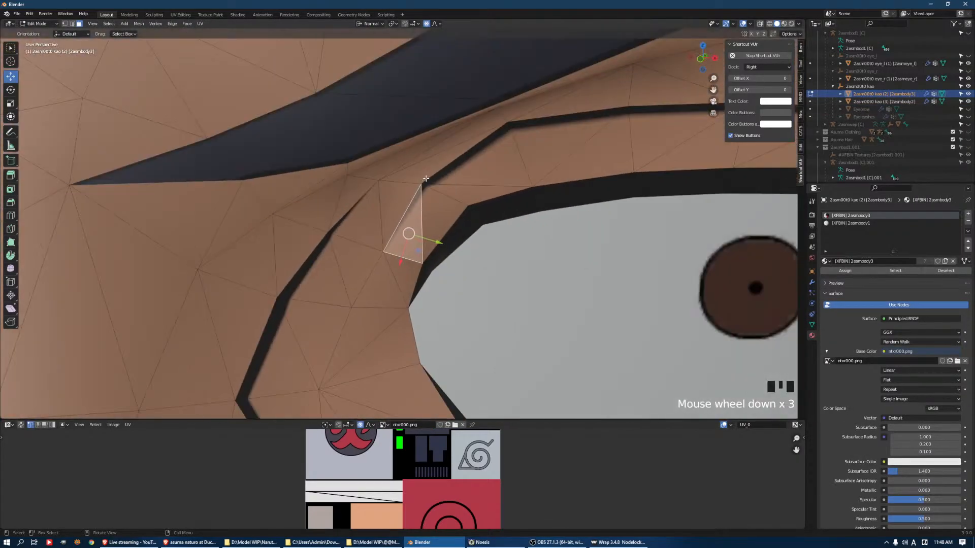
click(428, 197)
middle_drag(443, 203, 438, 230)
key(a)
key(a)
key(a)
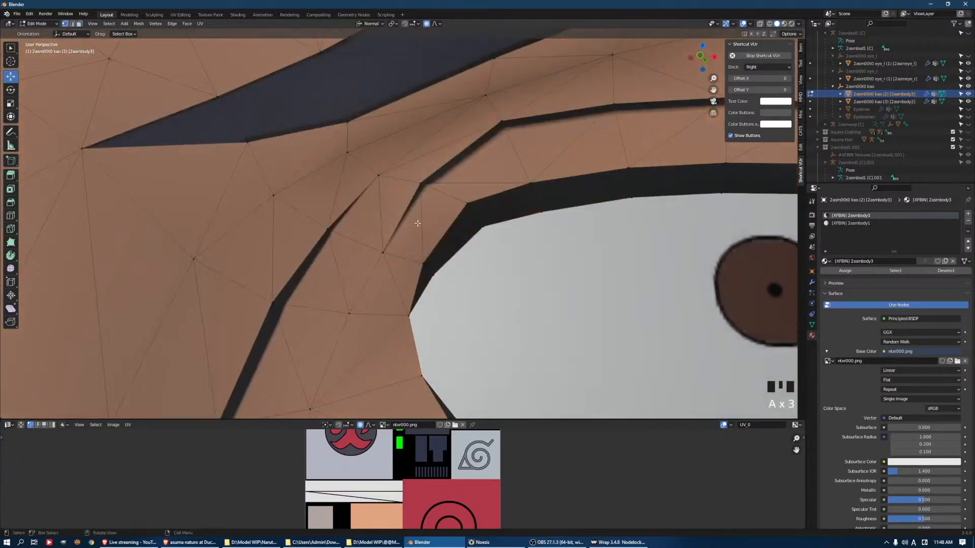
Start a knife cut at the inner tip of the upper eyelid crease and run it along the crease's lower edge toward mid-eye
click(332, 226)
scroll(358, 224, down, 6)
middle_drag(443, 234, 447, 237)
scroll(447, 237, up, 5)
click(391, 246)
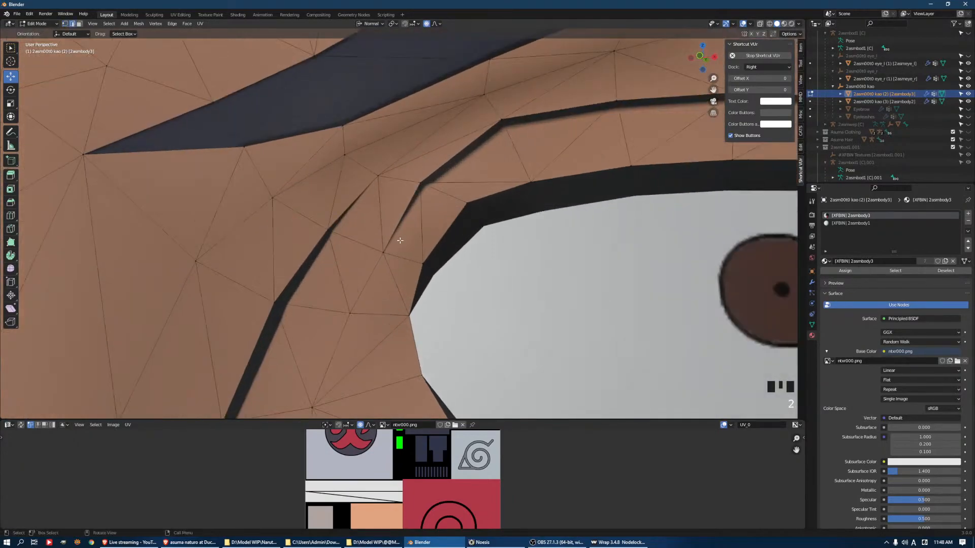
click(384, 252)
key(k)
click(383, 252)
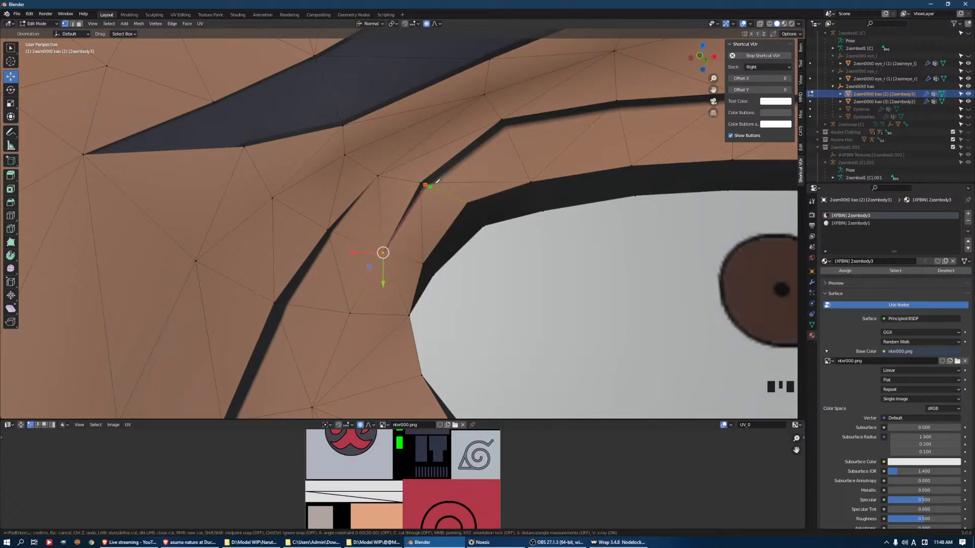
click(509, 127)
middle_drag(573, 130, 551, 137)
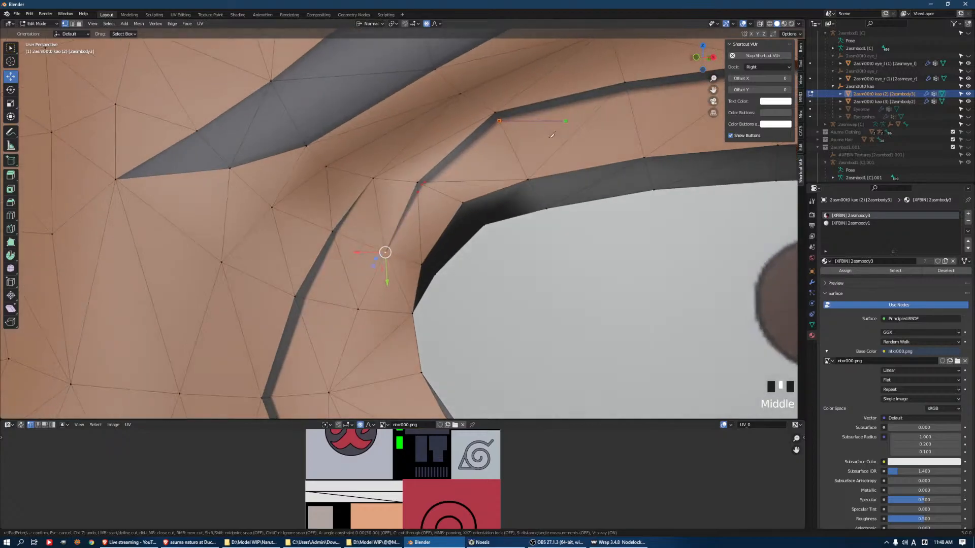
click(625, 92)
shift+middle_drag(641, 99, 562, 134)
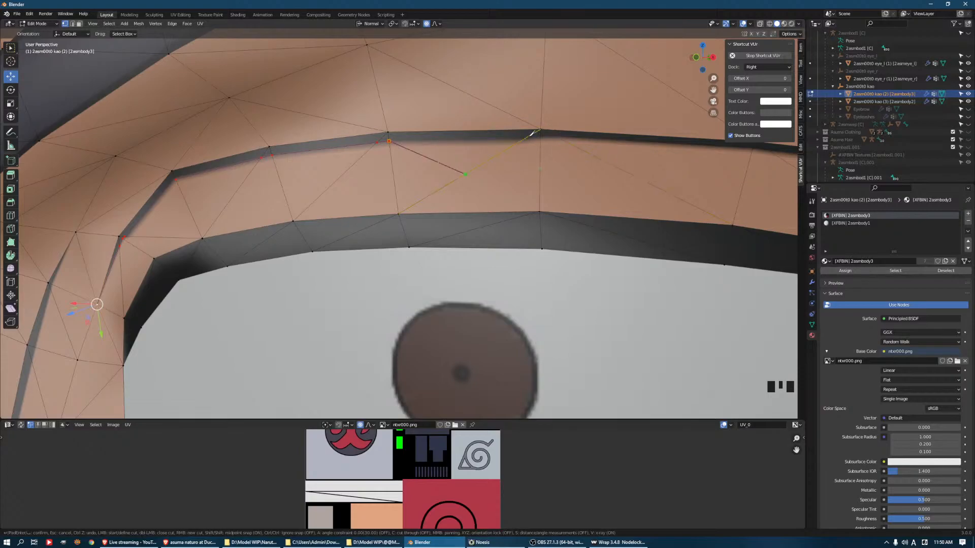
Continue the knife cut along the crease's lower edge to its outer tip, redoing the misplaced point above the iris, and apply it
click(529, 133)
key(ctrl+z)
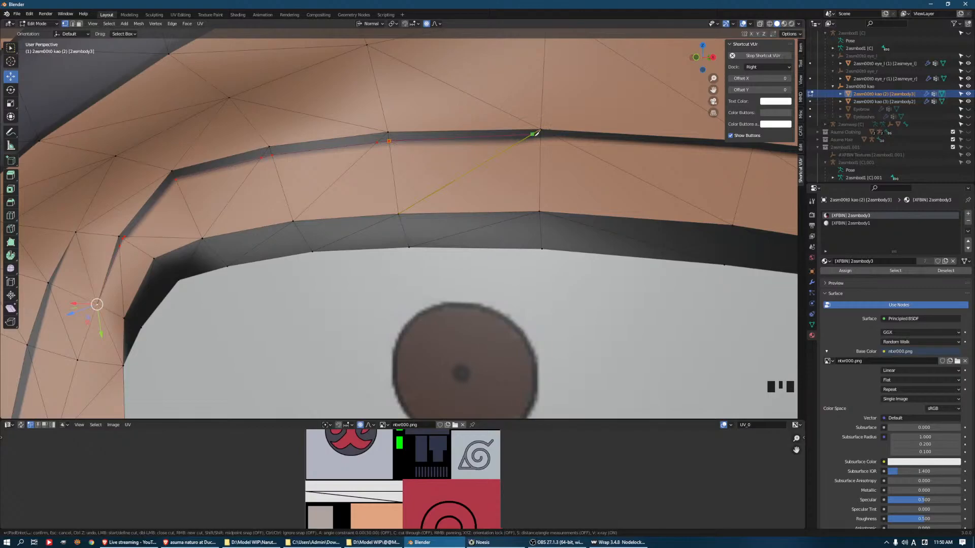
click(523, 139)
click(557, 138)
middle_drag(662, 164, 583, 160)
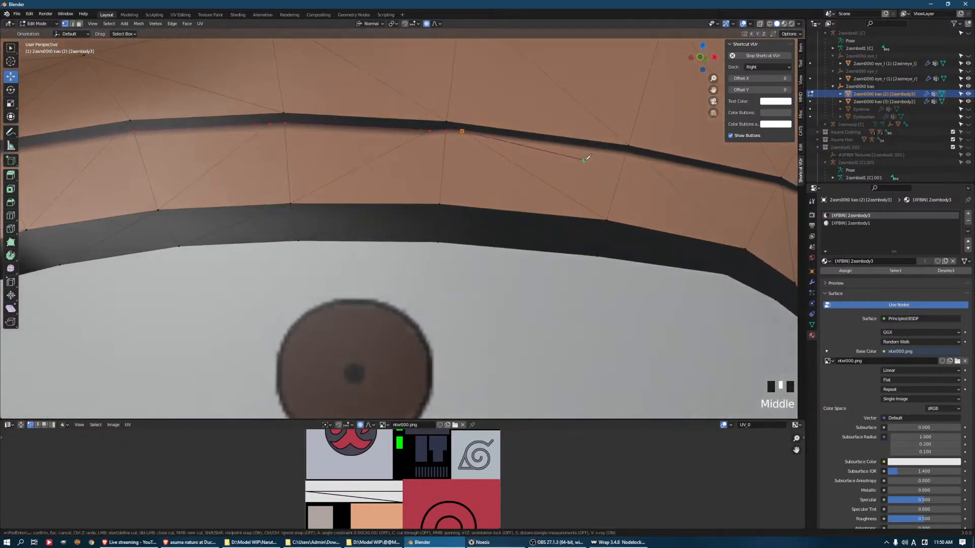
click(626, 152)
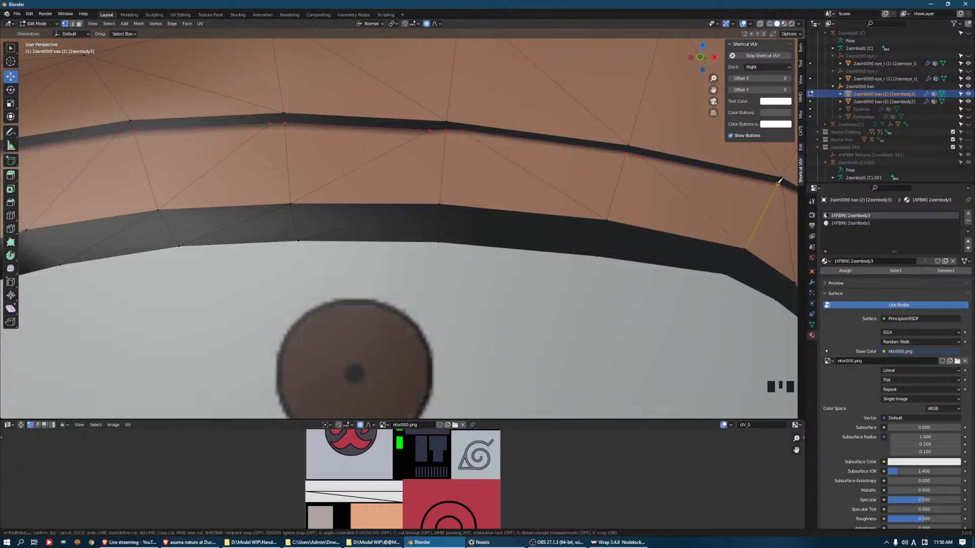
shift+middle_drag(780, 180, 631, 206)
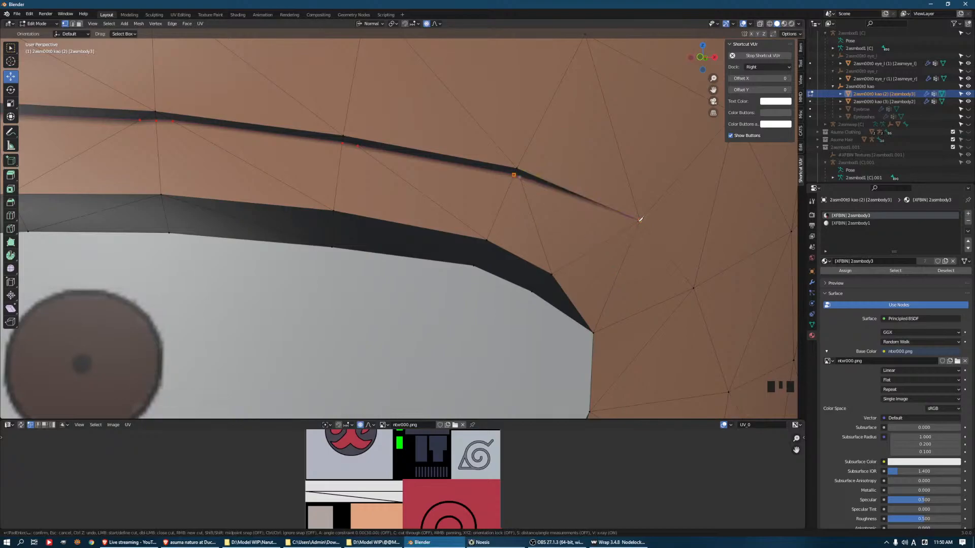
click(640, 220)
key(Return)
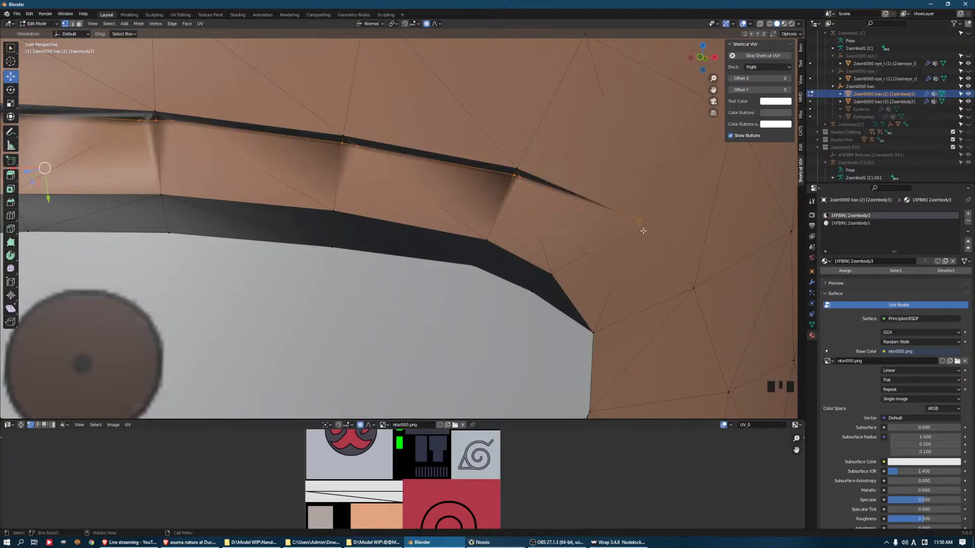
Select the upper eyelid crease faces from outer to inner tip, duplicate them in place and separate the copy into its own object
scroll(580, 226, down, 2)
click(513, 204)
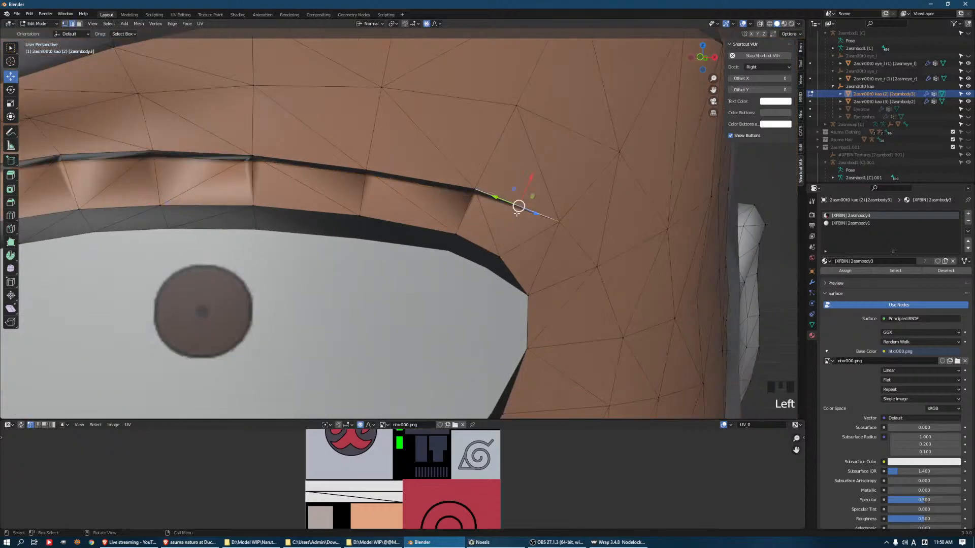
shift+middle_drag(498, 208, 551, 213)
click(540, 201)
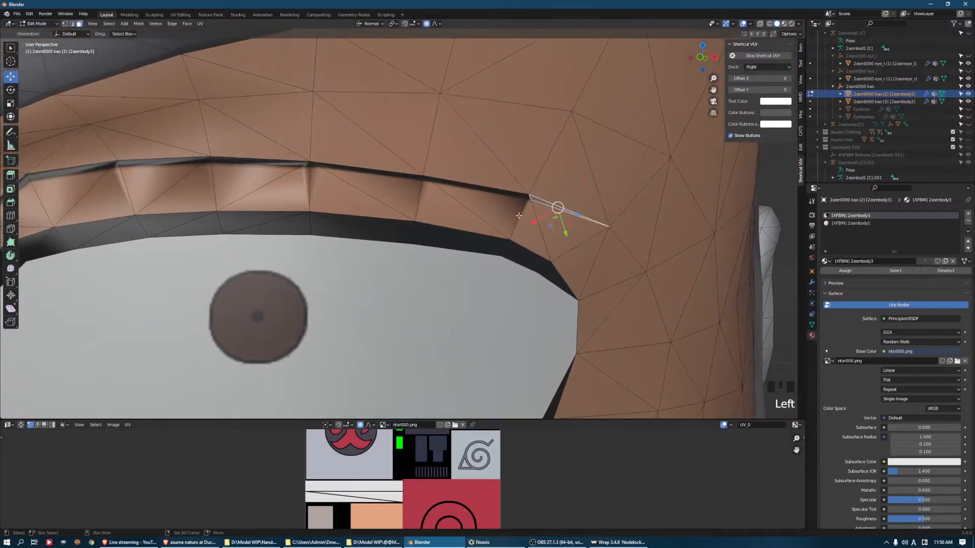
shift+middle_drag(558, 209, 761, 201)
ctrl+click(455, 156)
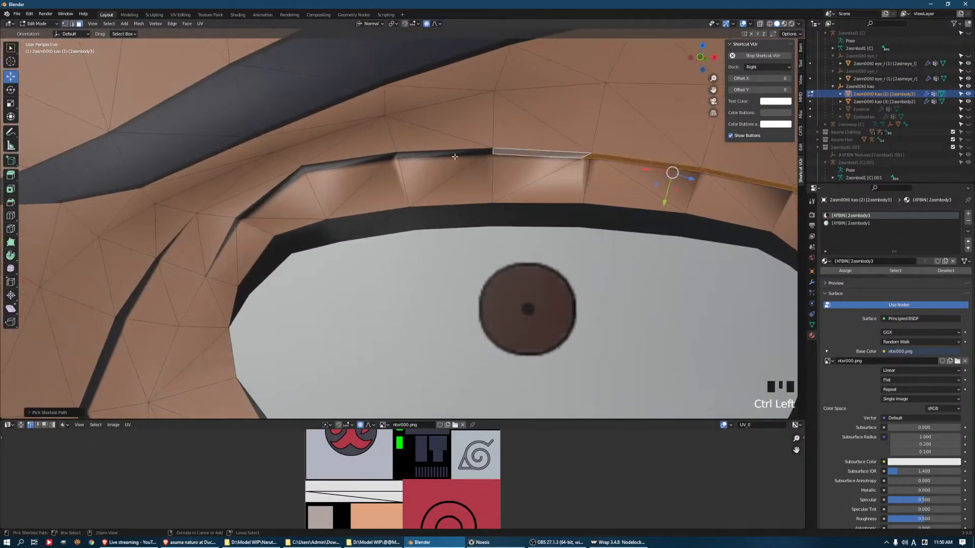
ctrl+click(335, 170)
ctrl+click(230, 231)
scroll(305, 231, down, 2)
middle_drag(305, 231, 508, 232)
key(shift+d)
right_click(507, 229)
key(p)
click(508, 223)
key(Tab)
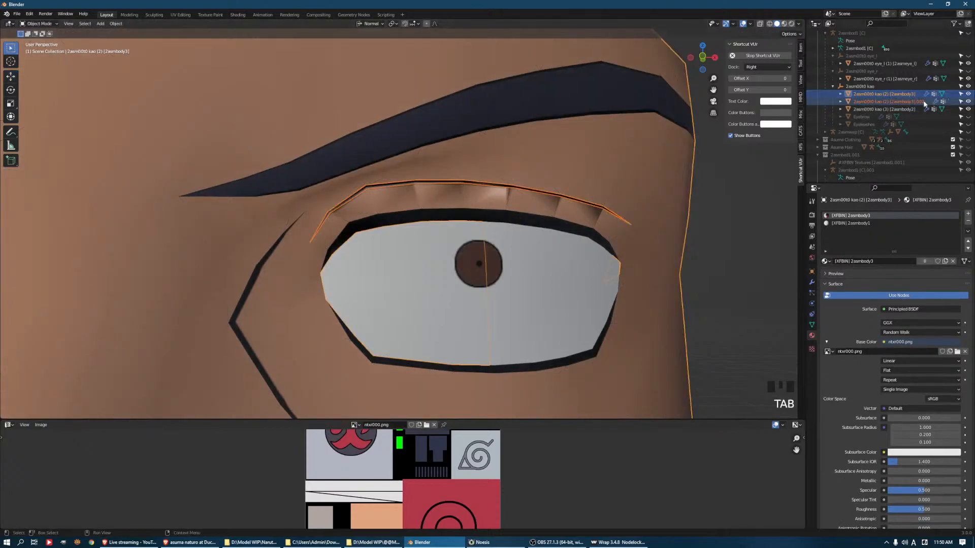
Rename the separated crease object to Eyeline and hide it
click(886, 101)
double_click(886, 101)
text(Eyelin)
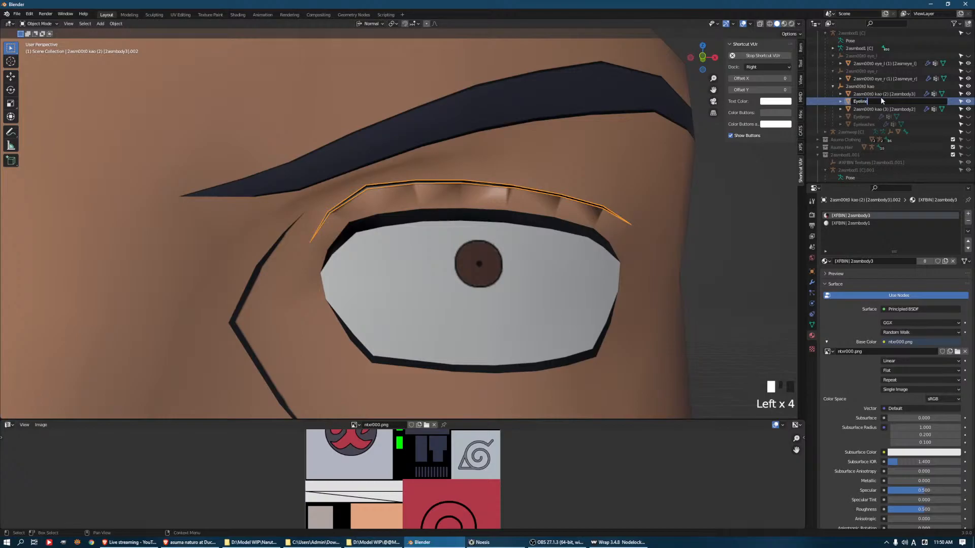
key(Return)
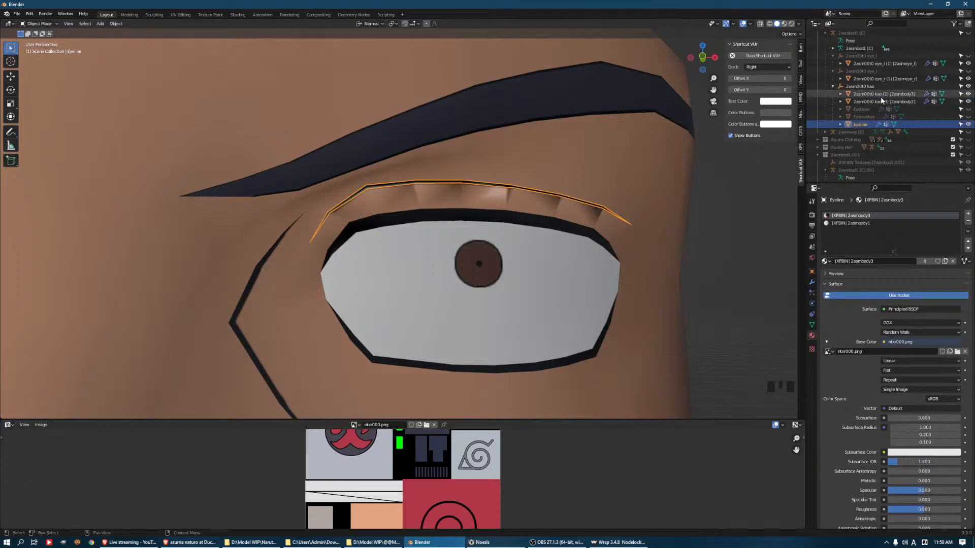
click(970, 126)
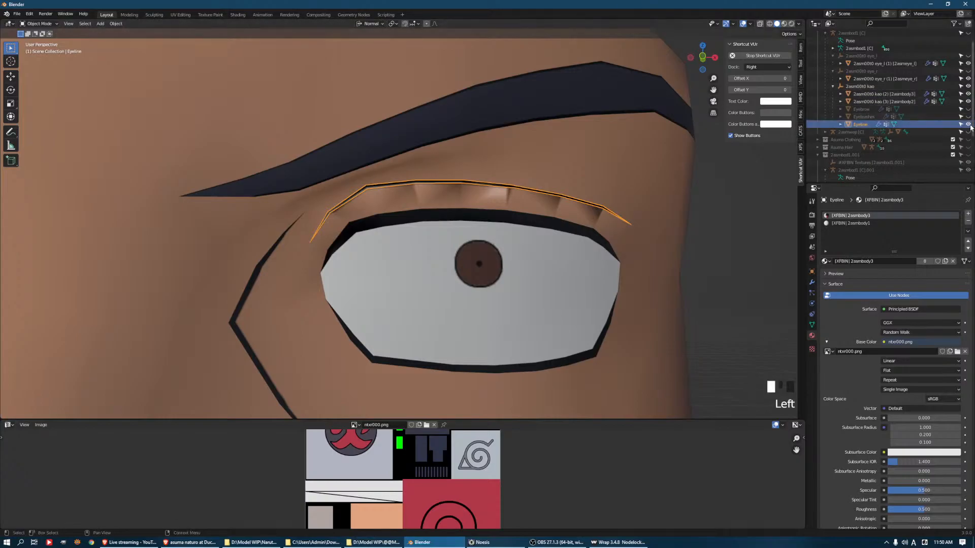
click(969, 125)
Merge all vertices of the face mesh by distance in Edit Mode and clear the selection
shift+middle_drag(296, 270, 405, 167)
click(388, 160)
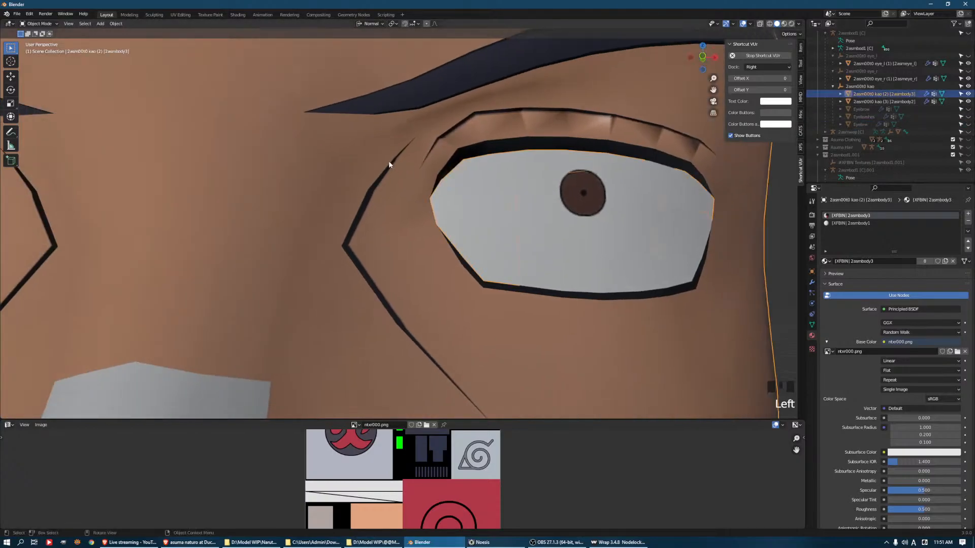
key(Tab)
key(Tab)
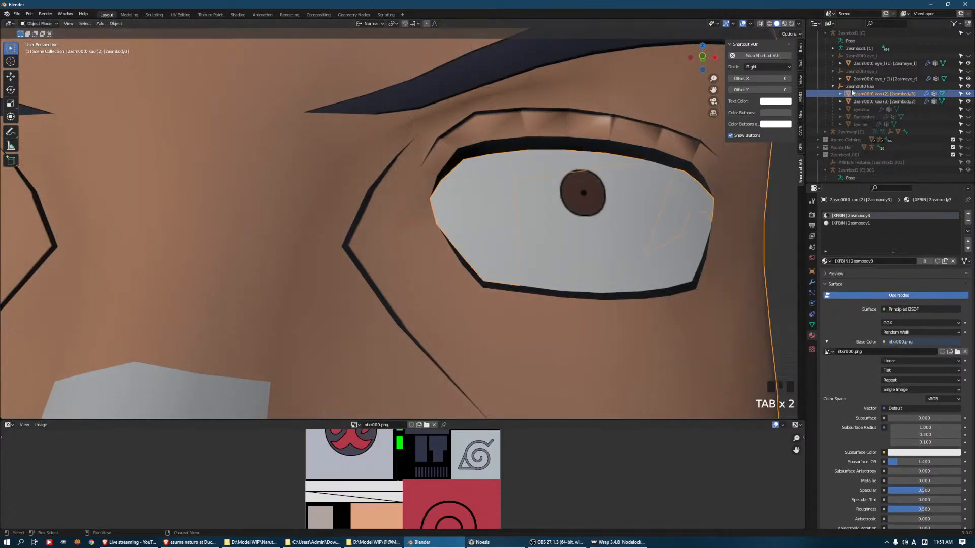
key(Tab)
key(a)
key(q)
click(540, 111)
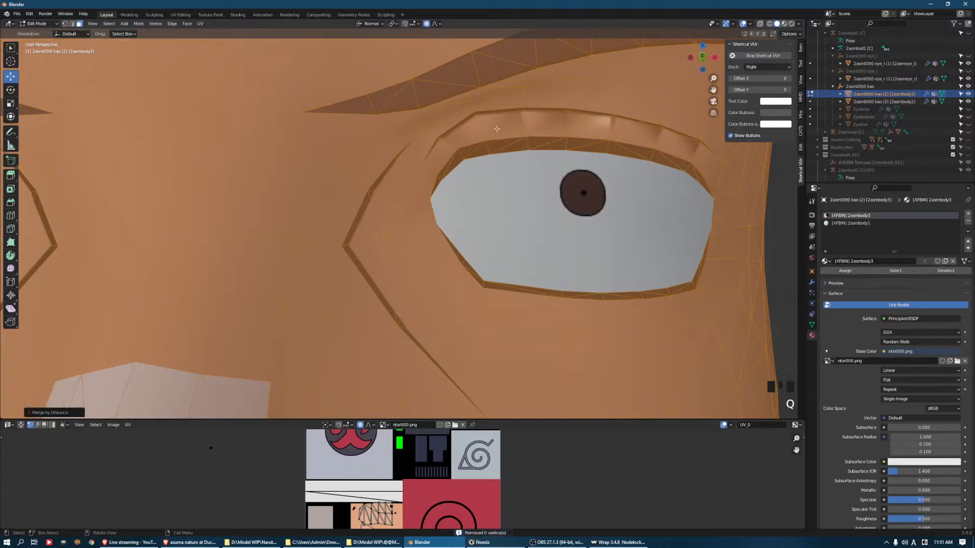
key(Tab)
key(Tab)
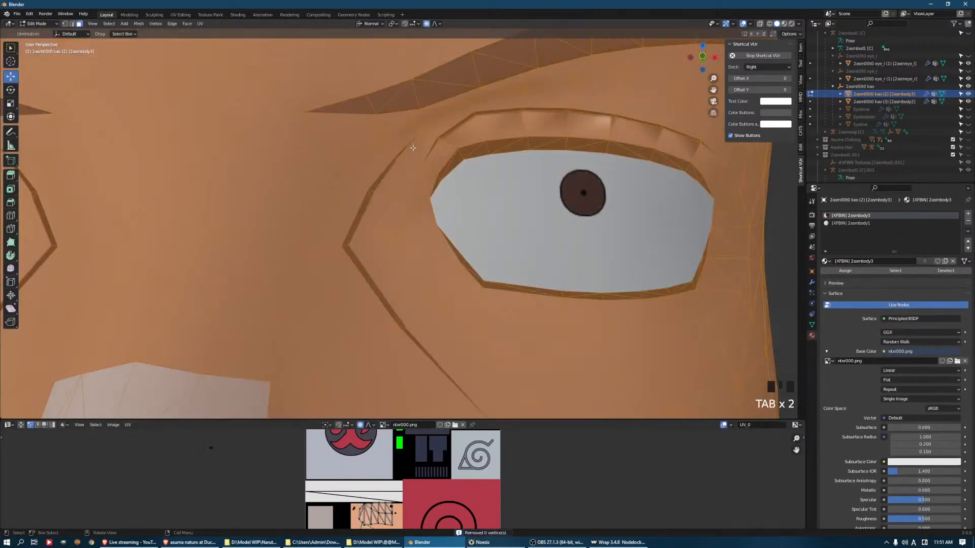
key(k)
key(Escape)
key(a)
key(a)
key(a)
key(k)
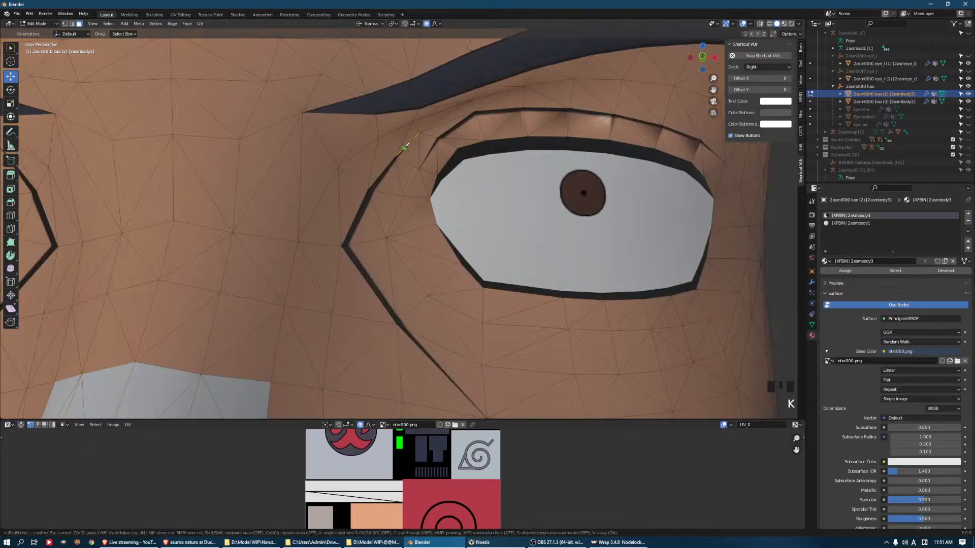
scroll(408, 140, up, 3)
shift+middle_drag(413, 130, 461, 165)
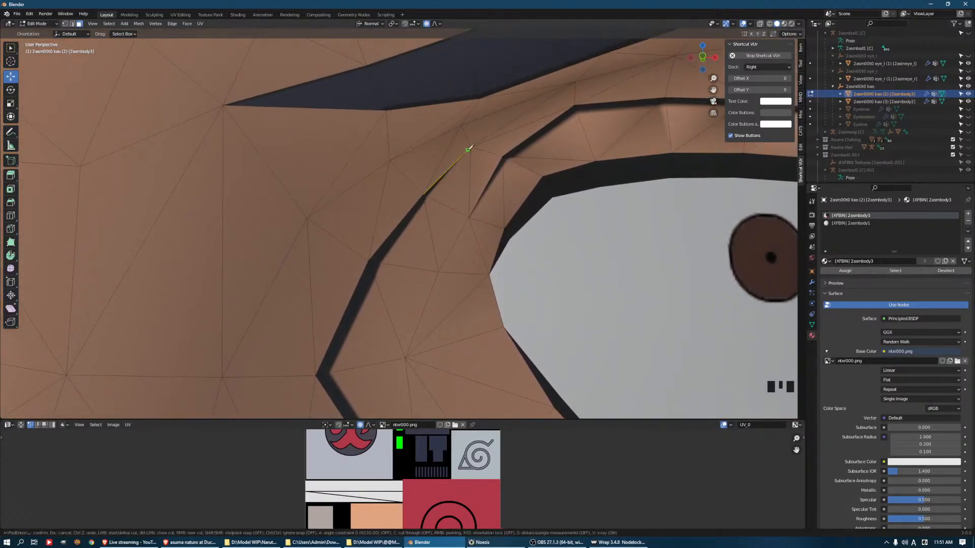
key(Escape)
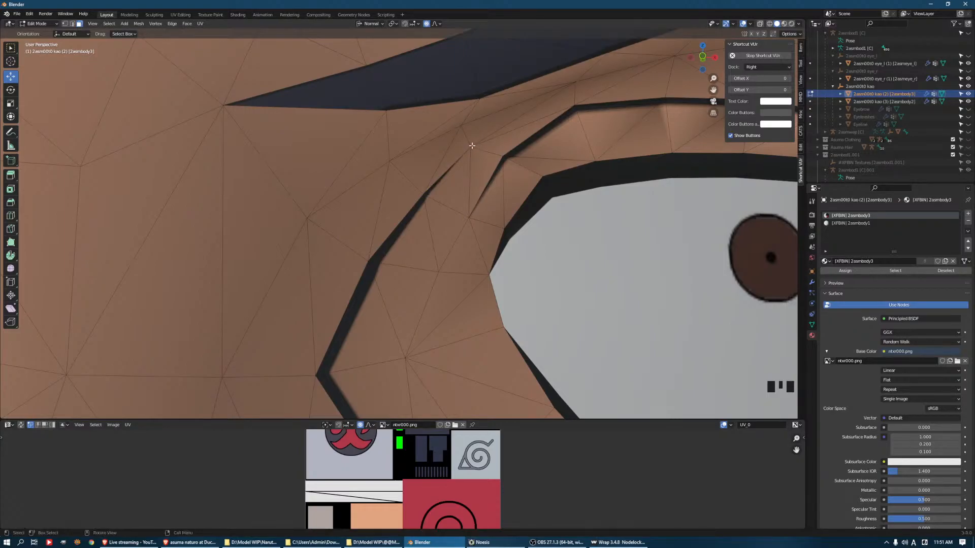
Knife-cut the face mesh along the eye-side edge of the dark fold line around the inner eye corner, down to its lower tip
key(k)
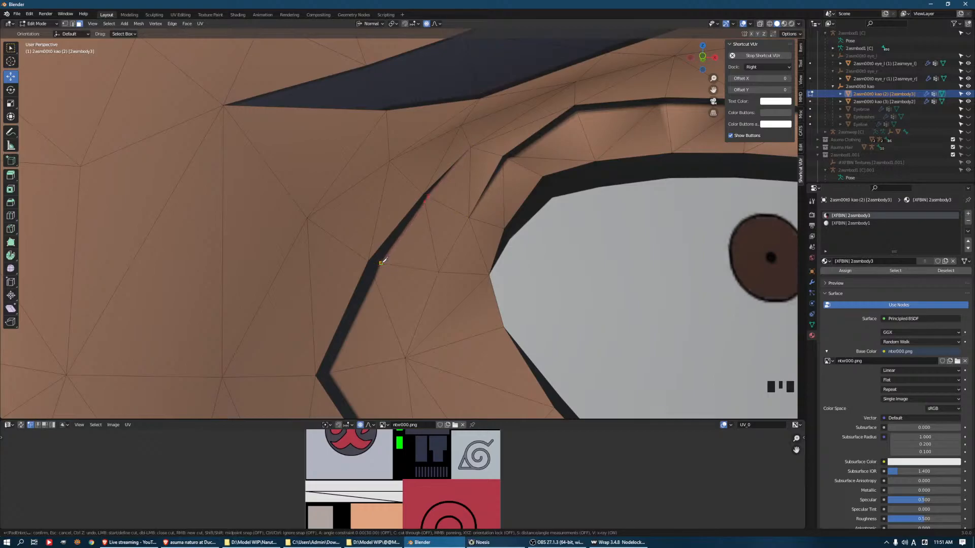
click(329, 373)
shift+middle_drag(387, 359, 375, 124)
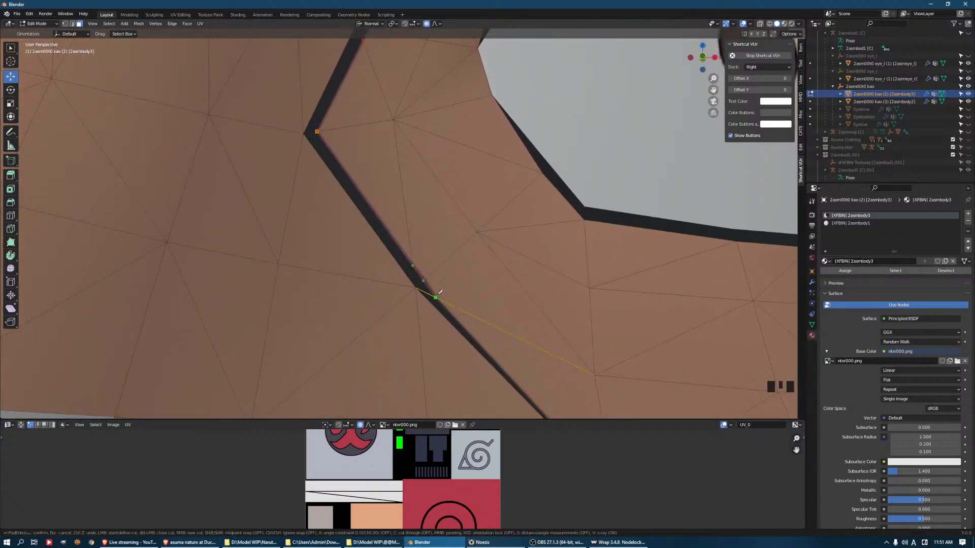
shift+middle_drag(501, 322, 519, 196)
click(516, 198)
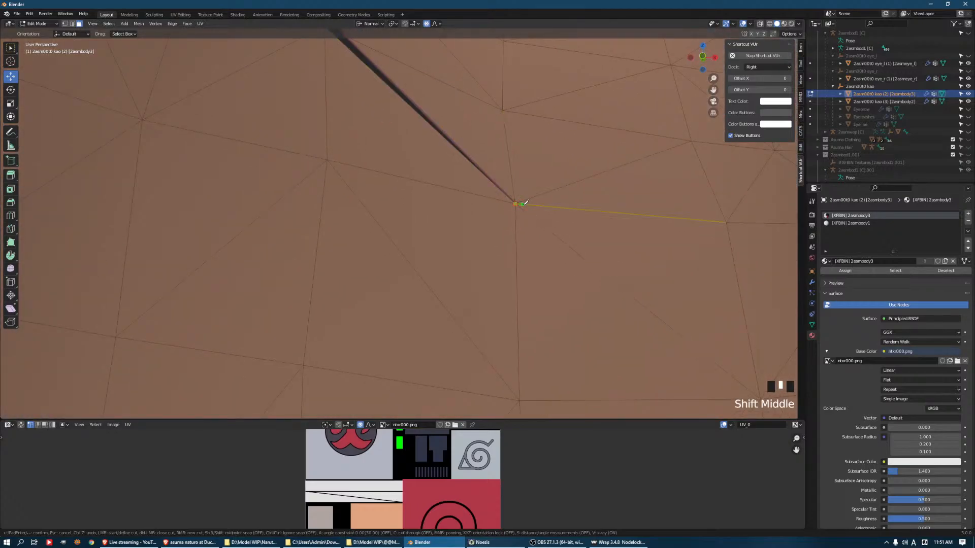
key(Return)
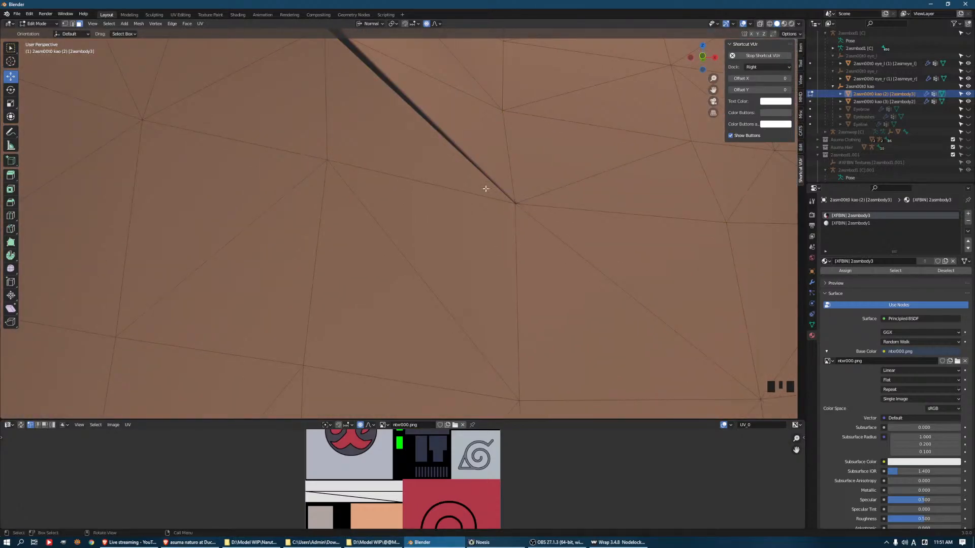
Select the fold line faces from the lower to the upper tip and separate them into their own object
alt+click(439, 131)
shift+middle_drag(442, 131, 405, 183)
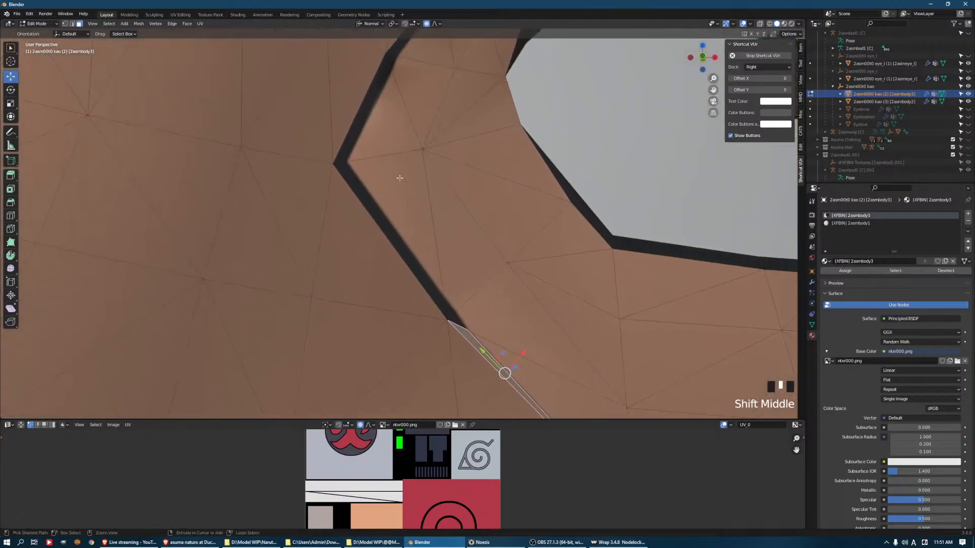
ctrl+click(351, 133)
shift+middle_drag(350, 132, 440, 182)
scroll(440, 182, down, 2)
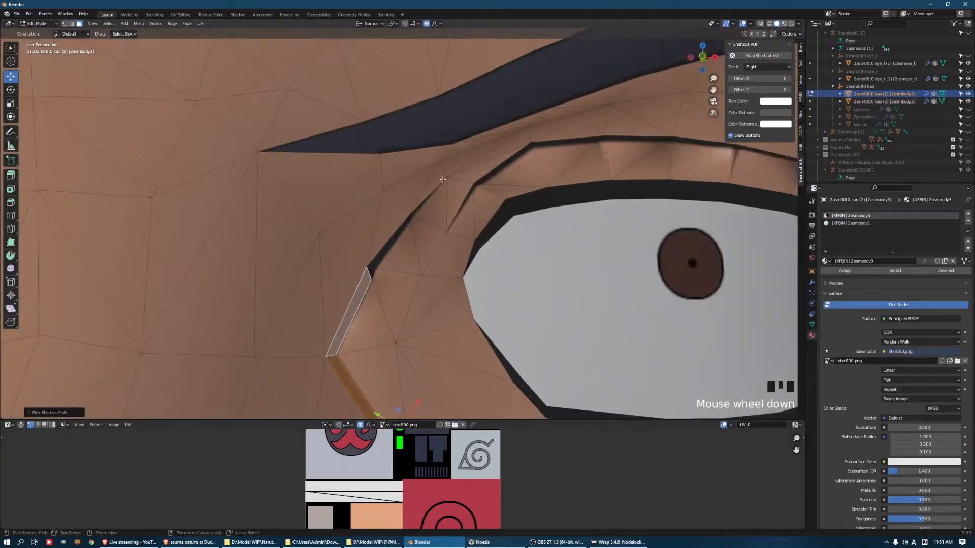
ctrl+click(445, 189)
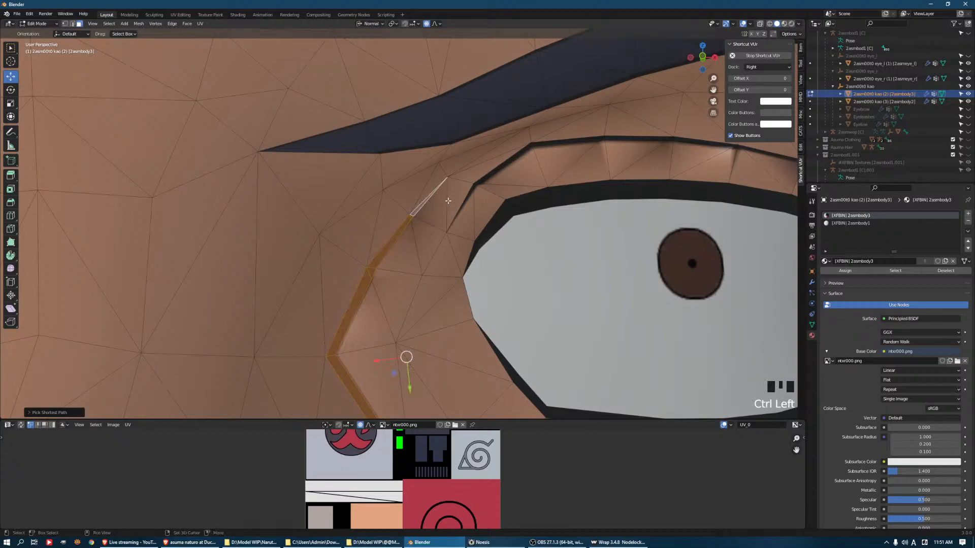
key(Tab)
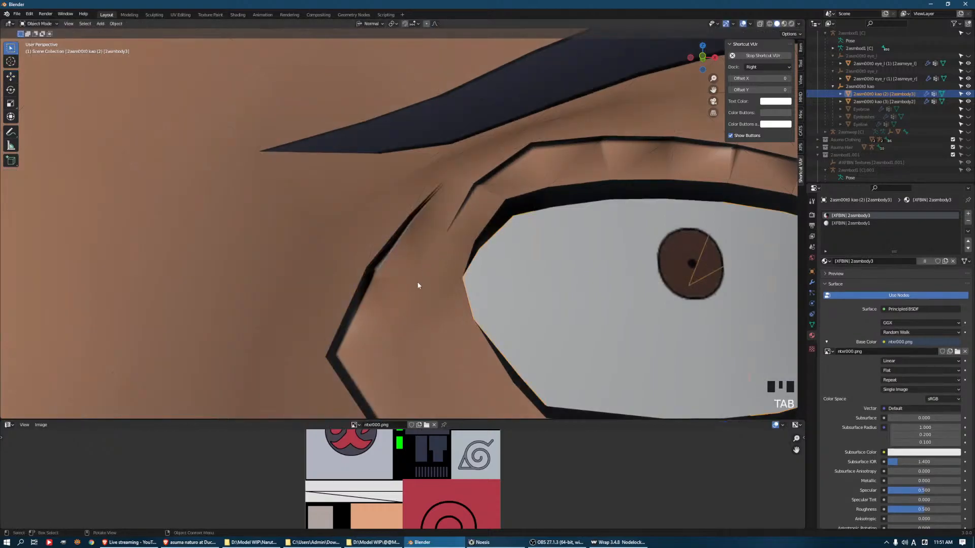
key(ctrl+z)
key(ctrl+z)
key(p)
click(440, 239)
key(Tab)
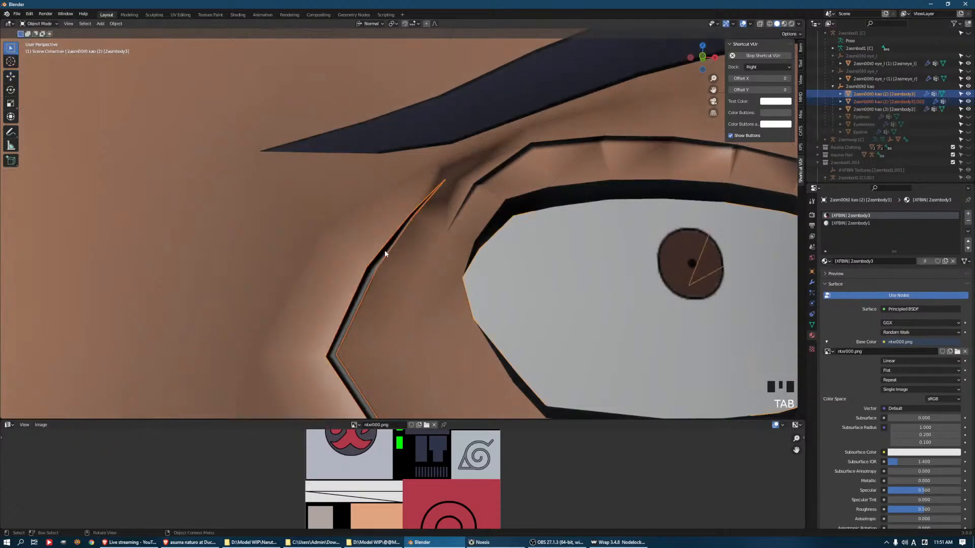
Rename the separated fold line object to Face Wrinkle and hide it
click(385, 250)
double_click(921, 99)
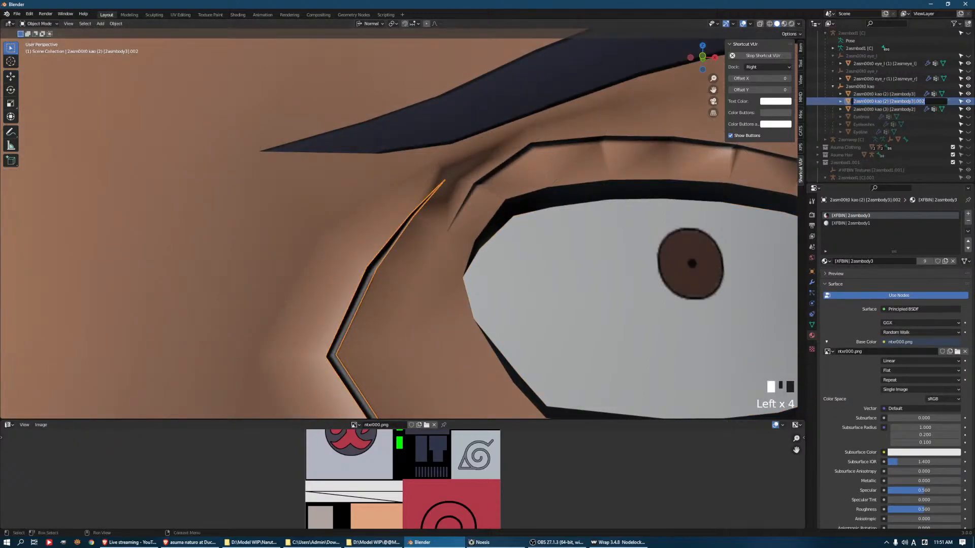
text(Eye)
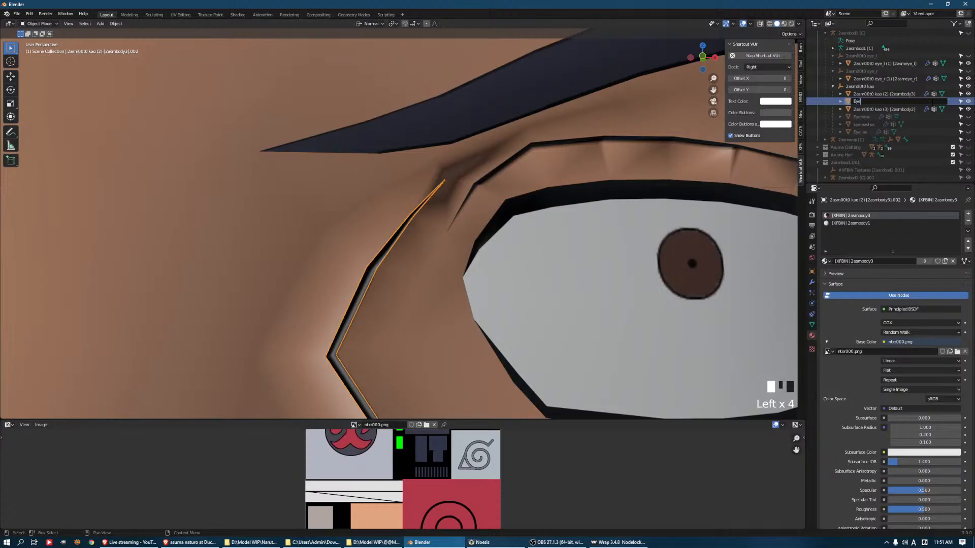
key(BackSpace)
key(BackSpace)
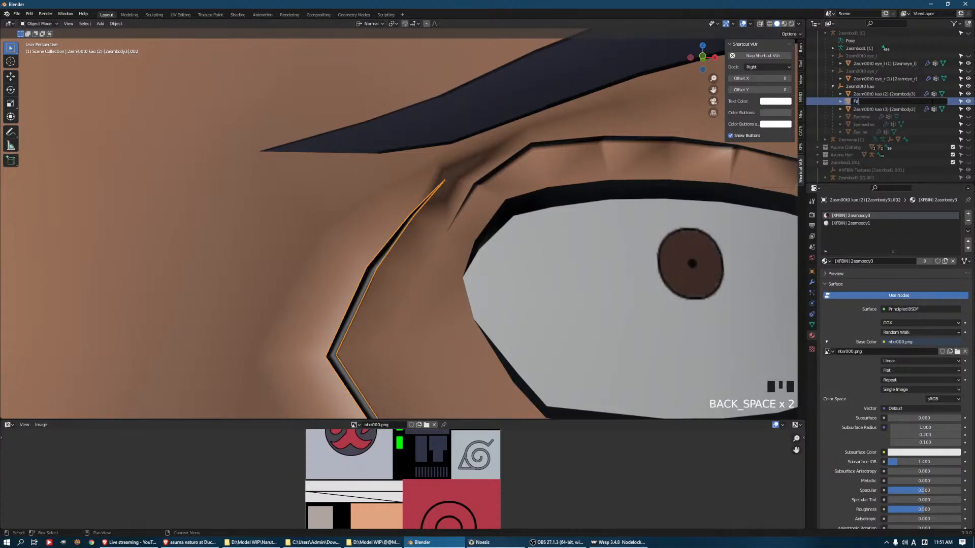
text(Face Whinkle)
key(Return)
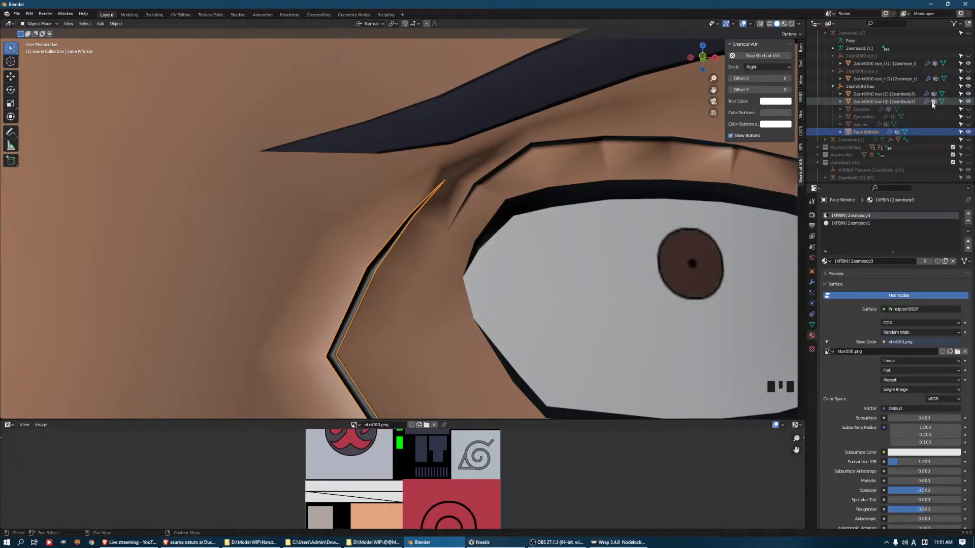
click(968, 132)
Hide the two original game face meshes, 2asm00t0 kao (2) and kao (3)
scroll(383, 227, down, 3)
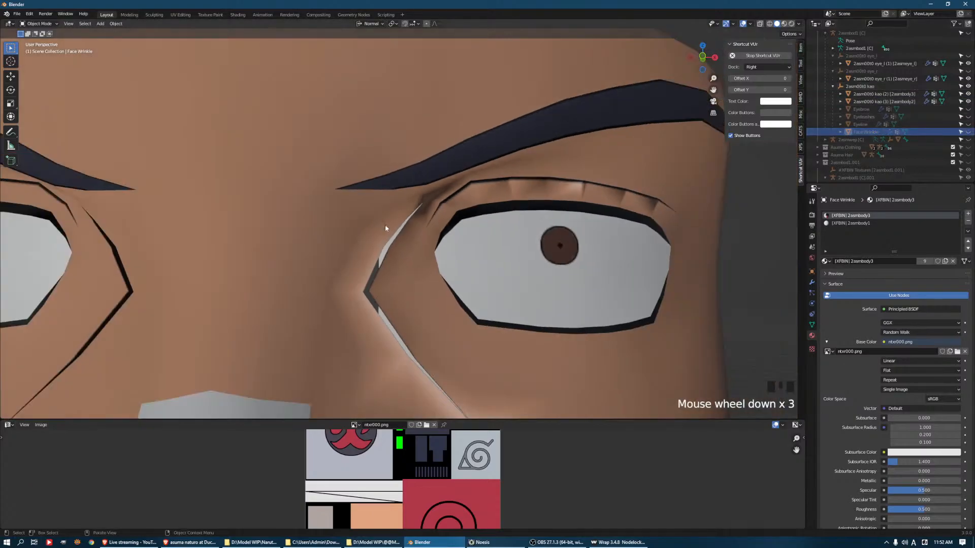
scroll(422, 260, down, 3)
mouse_move(423, 260)
middle_down()
mouse_move(386, 260)
mouse_move(427, 260)
middle_up()
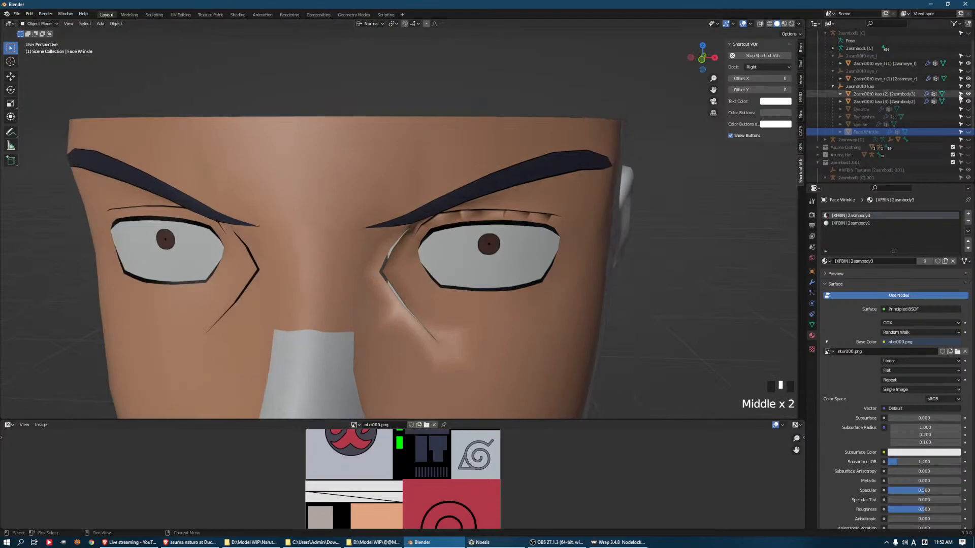
click(968, 94)
click(968, 102)
Show the Asuma Head mesh together with the Eyebrow, Eyelashes, Eyeline and Face Wrinkle objects
scroll(944, 108, down, 3)
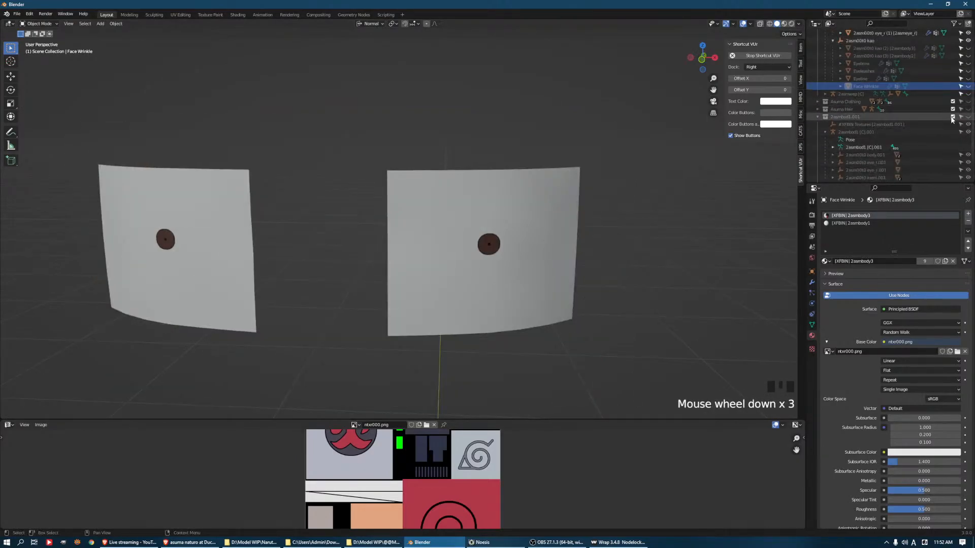
scroll(942, 137, down, 6)
click(968, 168)
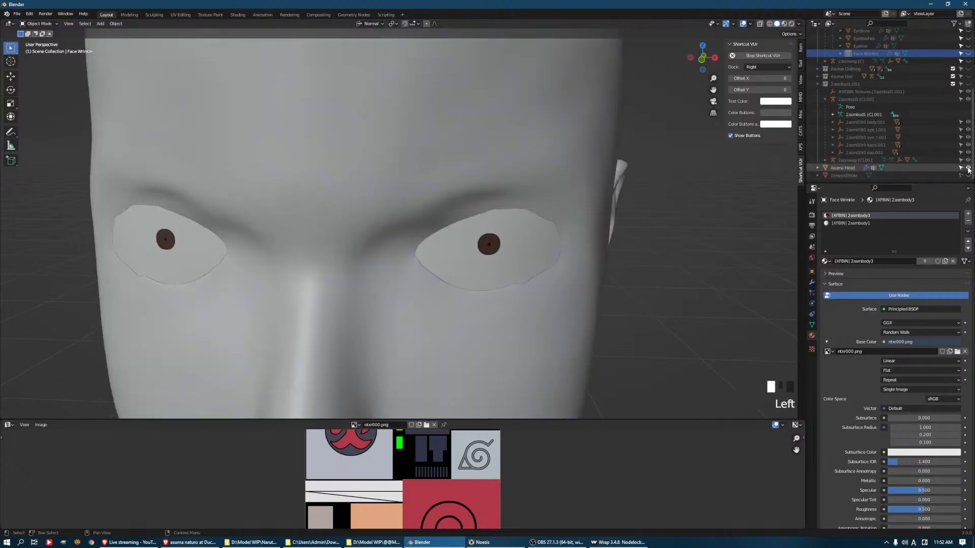
scroll(908, 87, up, 5)
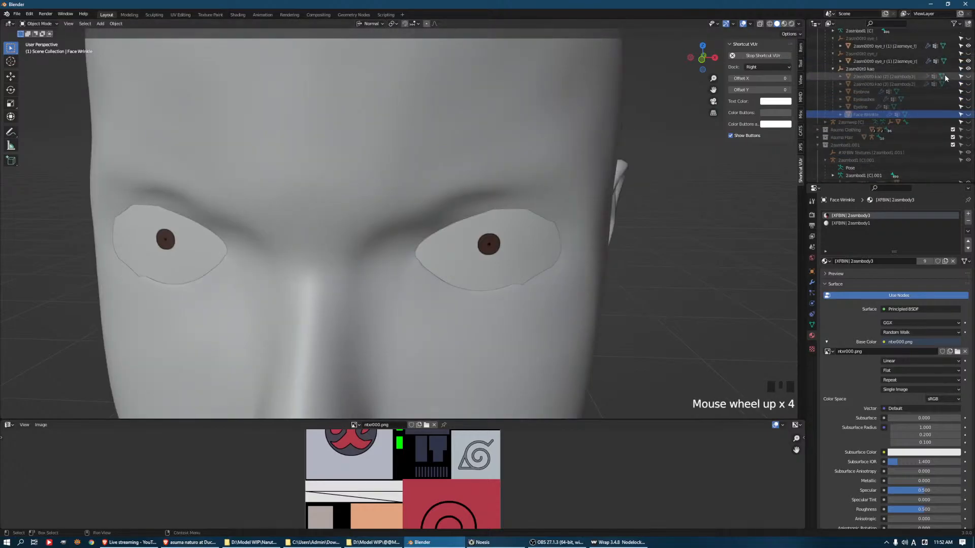
drag(967, 106, 968, 129)
middle_drag(638, 229, 543, 231)
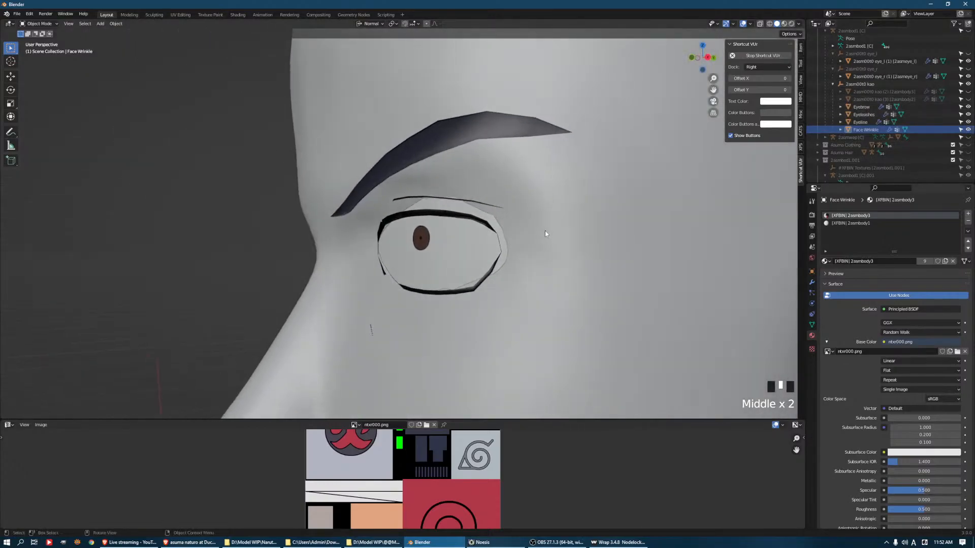
Enter Edit Mode on the Asuma Head in vertex selection and select a vertex at the outer eye corner
click(521, 316)
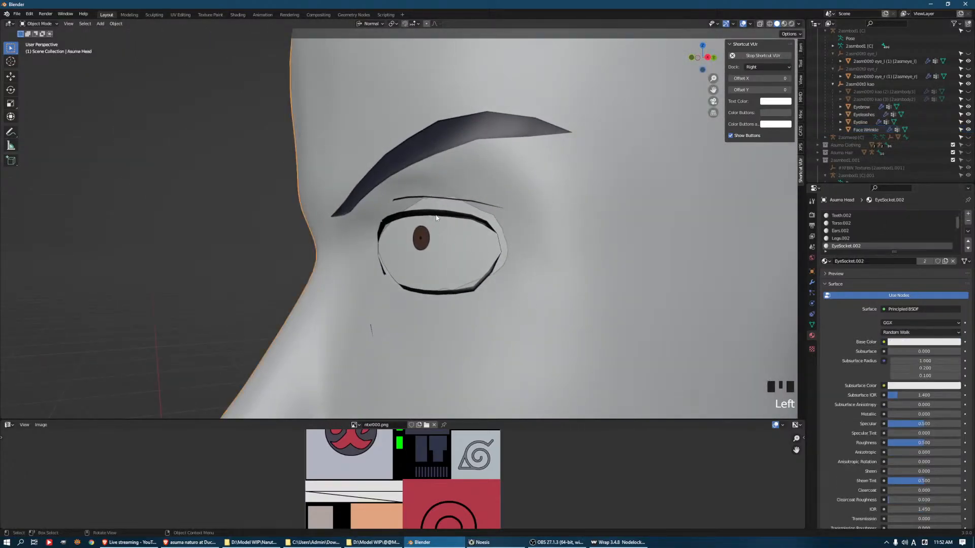
click(479, 173)
key(Tab)
key(Tab)
click(534, 193)
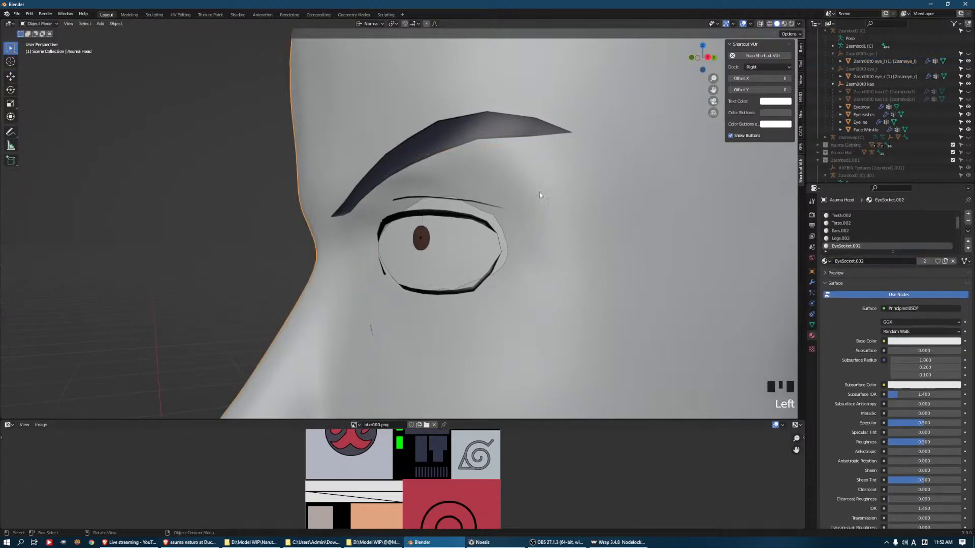
key(Tab)
key(Tab)
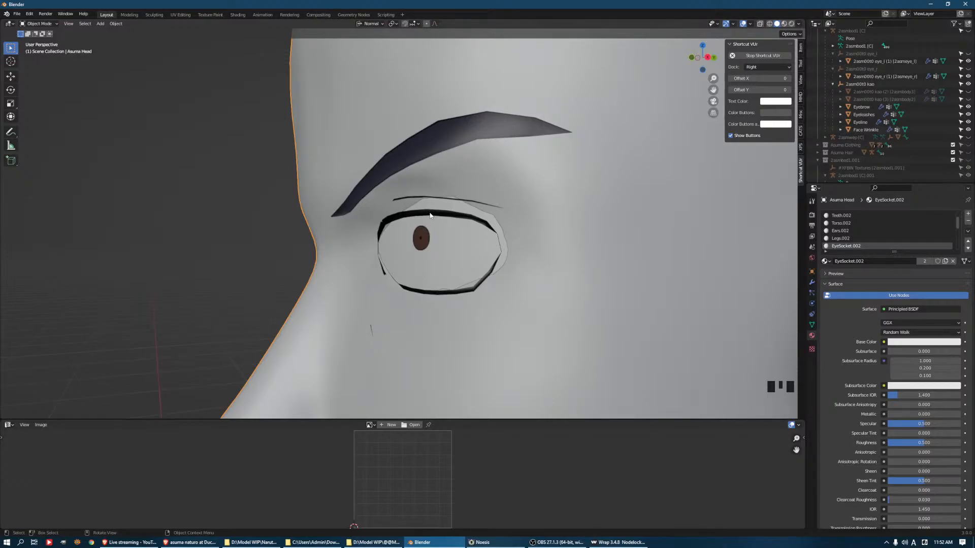
key(Tab)
key(1)
click(508, 251)
middle_drag(507, 252, 577, 252)
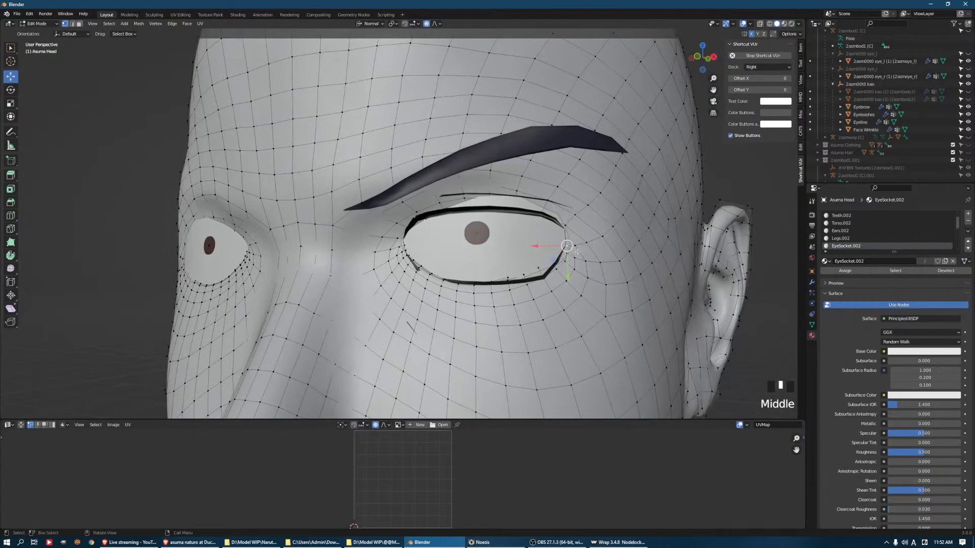
Hide both eyeball objects to expose the eye openings of the head
click(968, 76)
click(969, 61)
mouse_move(441, 284)
middle_down()
mouse_move(460, 287)
mouse_move(419, 297)
mouse_move(427, 285)
middle_up()
middle_drag(427, 285, 434, 234)
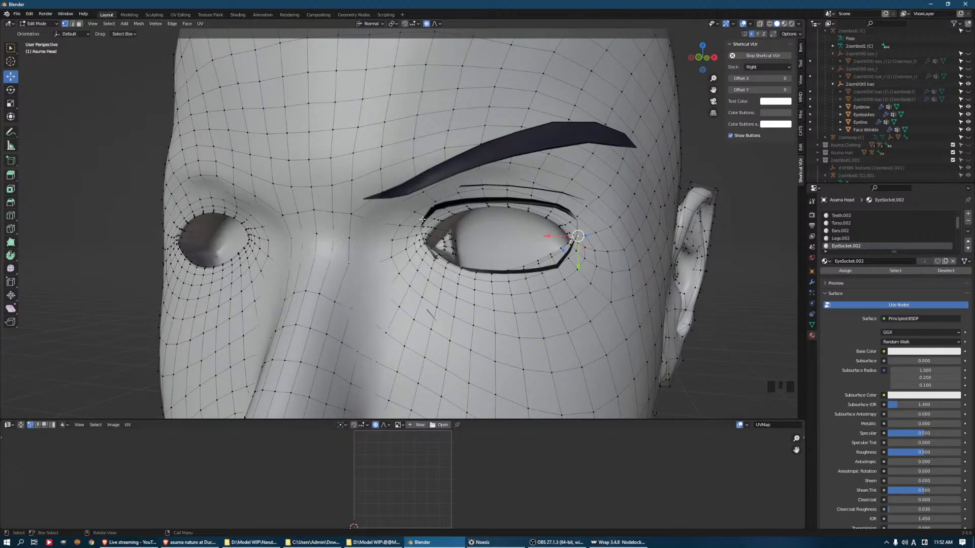
click(450, 227)
drag(468, 242, 448, 238)
scroll(463, 234, up, 20)
scroll(461, 227, up, 2)
click(453, 236)
scroll(437, 223, down, 9)
middle_drag(396, 254, 436, 236)
scroll(424, 236, up, 3)
key(ctrl+z)
key(ctrl+z)
key(ctrl+z)
Move the rim vertices along the inner part of the upper eyelid onto the eyelash outline
middle_drag(447, 203, 456, 202)
drag(456, 203, 446, 208)
middle_drag(447, 208, 395, 170)
drag(388, 172, 411, 156)
click(421, 150)
click(400, 157)
click(403, 149)
middle_drag(410, 156, 441, 175)
click(429, 173)
click(438, 156)
drag(446, 181, 443, 171)
Move the rim vertices along the outer part of the upper eyelid to follow the eyelash outline
middle_drag(574, 139, 645, 192)
click(652, 148)
drag(570, 200, 575, 191)
middle_drag(628, 216, 592, 228)
click(673, 213)
drag(435, 239, 458, 236)
Select the outer eye corner vertices and rotate them with proportional editing to match the eyelash outline
scroll(453, 238, down, 1)
middle_drag(479, 246, 504, 247)
drag(487, 275, 646, 273)
click(553, 257)
click(571, 279)
middle_drag(646, 273, 655, 293)
key(r)
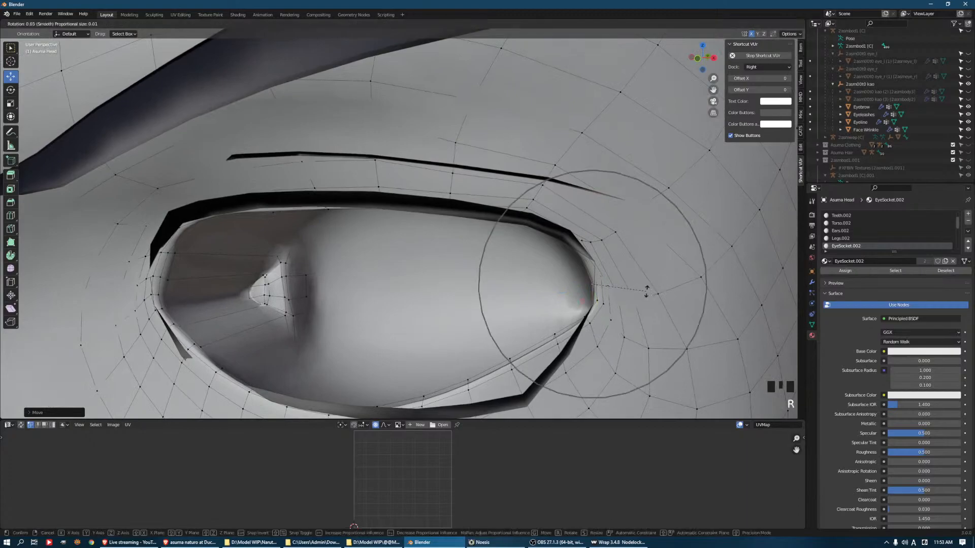
scroll(646, 291, up, 10)
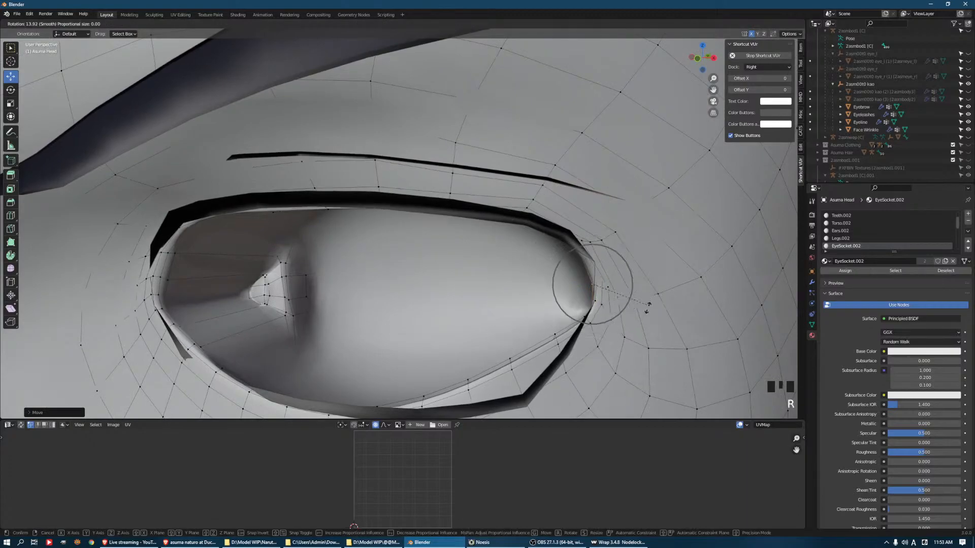
scroll(654, 296, down, 6)
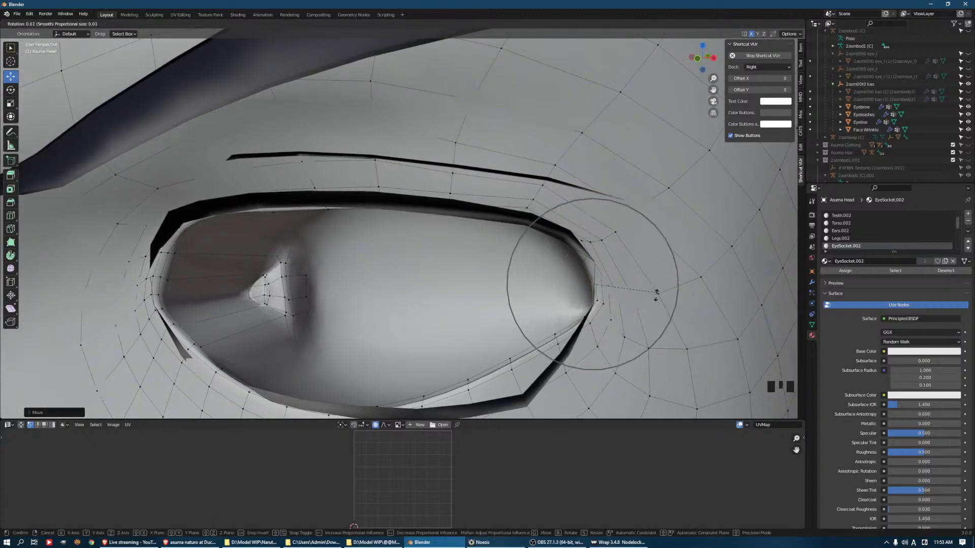
click(656, 298)
Fit the lower eyelid rim of the head to the lower eyelash outline
drag(605, 303, 573, 272)
shift+middle_drag(506, 351, 504, 295)
drag(502, 290, 494, 331)
drag(422, 322, 425, 327)
shift+middle_drag(425, 328, 568, 254)
Adjust the rim vertices around the inner eye corner to sit against the eyelash mesh
middle_drag(442, 250, 365, 219)
drag(350, 226, 355, 228)
middle_drag(340, 241, 378, 251)
drag(354, 262, 331, 245)
middle_drag(331, 245, 354, 235)
drag(341, 230, 345, 229)
Shift the lower rim vertex near the inner eye corner toward the nose, using a reduced proportional editing radius
middle_drag(354, 188, 346, 213)
click(354, 221)
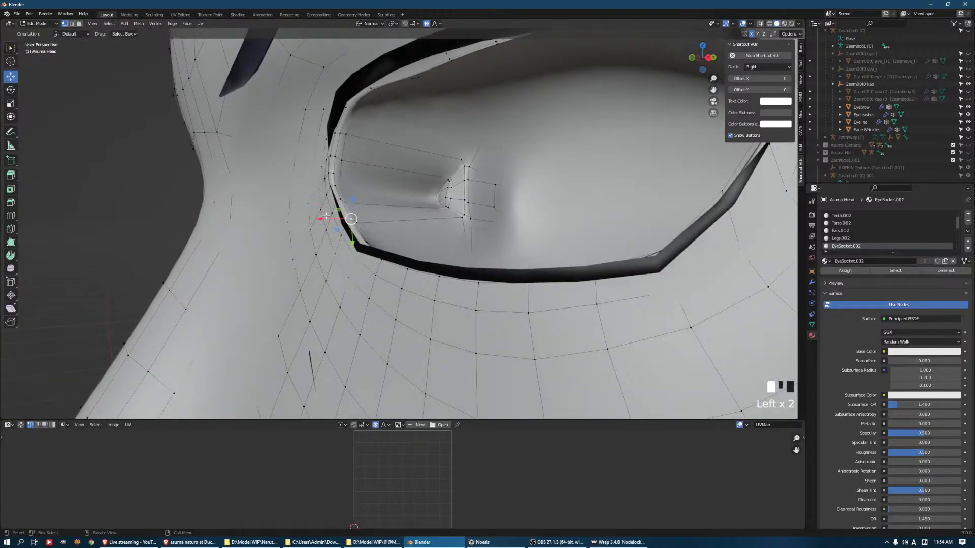
drag(327, 216, 324, 216)
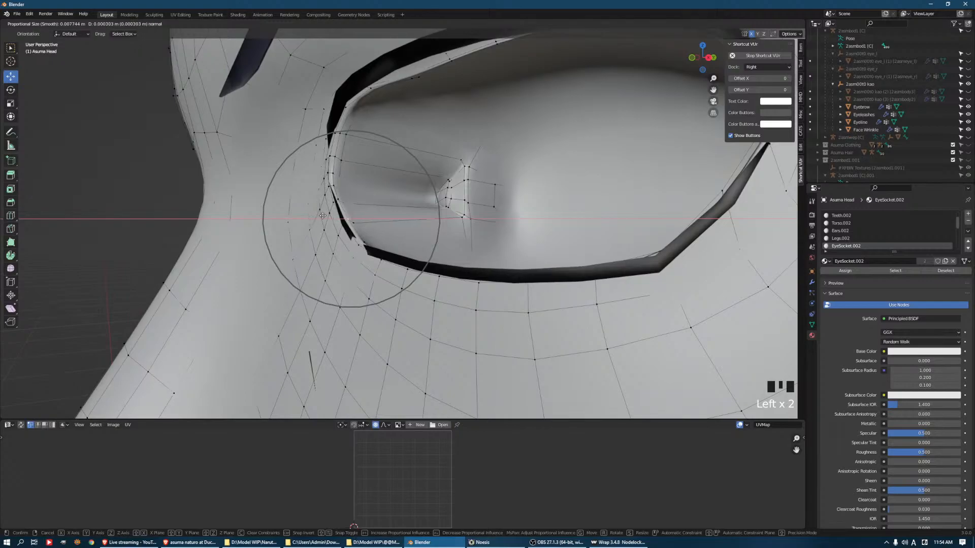
scroll(322, 216, up, 10)
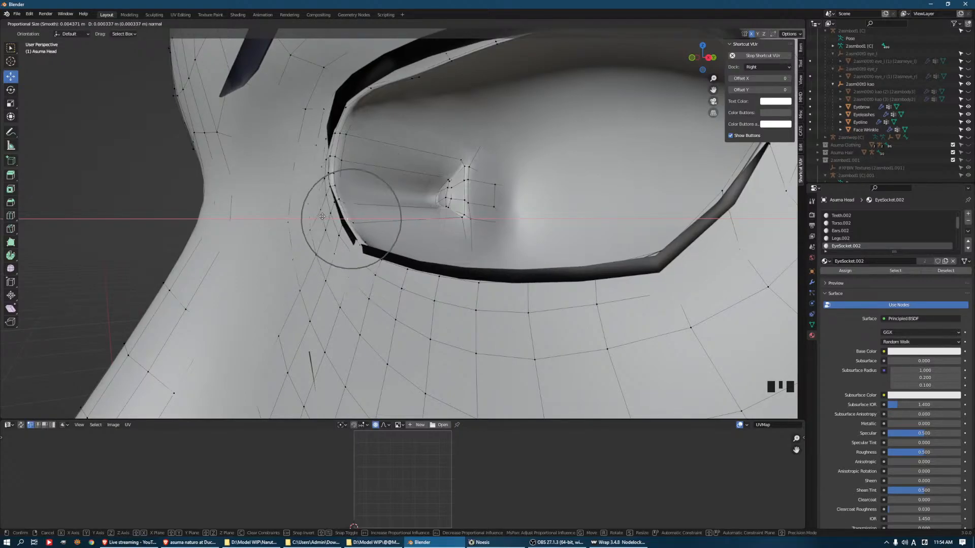
drag(322, 217, 323, 216)
scroll(322, 217, down, 3)
middle_drag(323, 216, 379, 204)
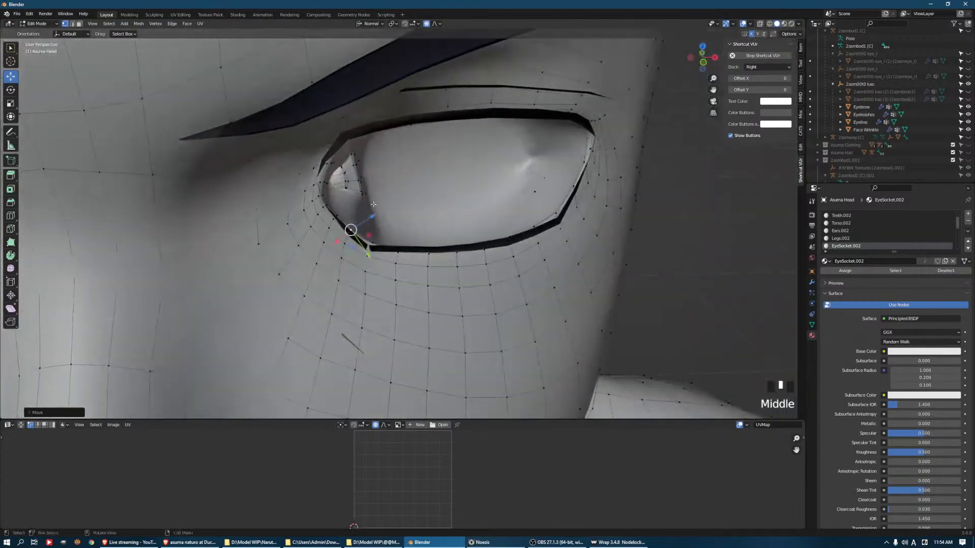
Select the rim vertex at the side of the inner eye corner and move it to the eyelash edge
click(320, 184)
middle_drag(323, 184, 286, 173)
drag(358, 188, 347, 181)
scroll(337, 161, down, 5)
middle_drag(337, 161, 413, 219)
shift+middle_drag(406, 223, 400, 287)
Reposition an eyelid rim vertex with small moves to close the gap to the eyelashes
scroll(401, 284, up, 3)
middle_drag(407, 249, 452, 231)
mouse_move(381, 218)
middle_down()
mouse_move(405, 238)
mouse_move(376, 238)
mouse_move(385, 233)
middle_up()
drag(387, 235, 424, 227)
click(407, 211)
middle_drag(419, 219, 429, 228)
drag(433, 224, 435, 231)
Nudge further eyelid rim vertices into line with the eyelash mesh
scroll(442, 233, down, 8)
click(409, 188)
mouse_move(437, 193)
mouse_down()
mouse_move(449, 193)
mouse_move(445, 170)
mouse_move(448, 183)
mouse_up()
click(419, 173)
scroll(448, 183, down, 9)
click(447, 183)
Correct the depth of the eyelid vertices from a side view so the rim meets the eyelashes
middle_drag(448, 183, 408, 277)
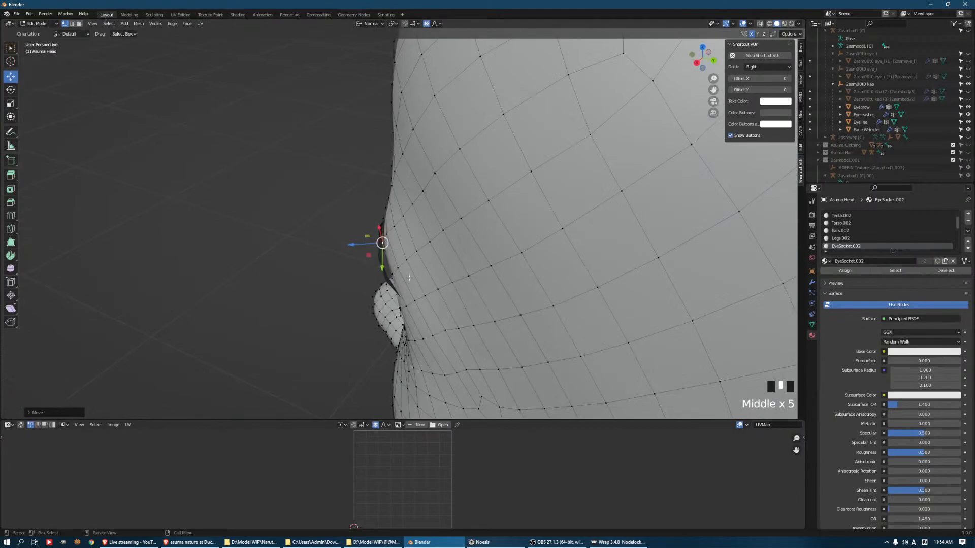
click(395, 275)
drag(365, 277, 366, 276)
middle_drag(367, 277, 497, 230)
click(432, 233)
shift+click(432, 237)
mouse_move(467, 223)
mouse_down()
mouse_move(479, 234)
mouse_move(469, 221)
mouse_up()
Select another vertex of the eye area and move it to smooth the surface around the eyelid
scroll(478, 231, up, 7)
middle_drag(469, 221, 468, 173)
click(461, 246)
middle_drag(477, 279, 510, 257)
drag(475, 256, 479, 257)
middle_drag(479, 257, 513, 272)
scroll(496, 211, up, 5)
Move the vertex between the outer end of the eyelid crease and the eyebrow along its normal with proportional editing
middle_drag(496, 211, 494, 185)
middle_drag(577, 193, 574, 225)
drag(575, 225, 587, 235)
scroll(586, 236, up, 9)
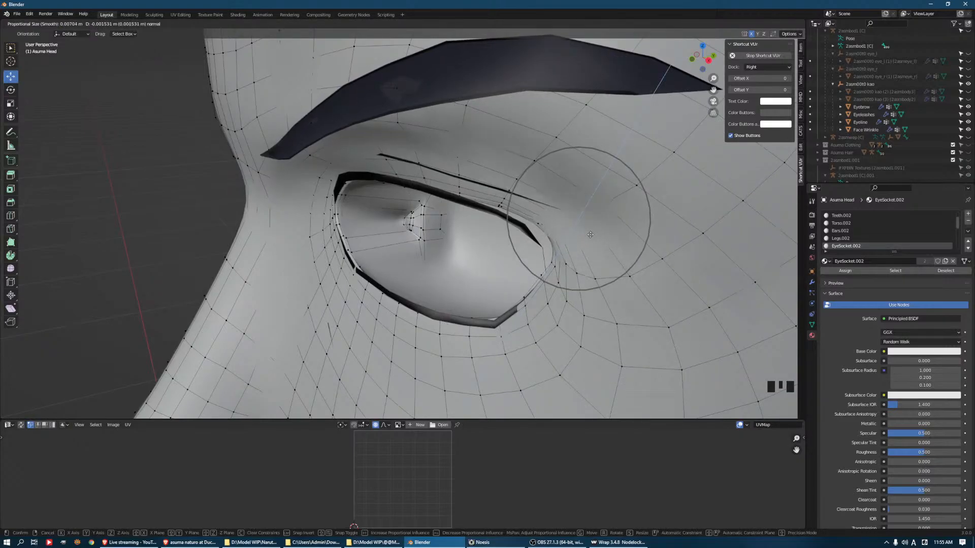
drag(590, 235, 589, 234)
middle_drag(589, 234, 442, 193)
Select the head vertex at the middle of the eyelid crease and adjust its position
right_click(436, 197)
click(456, 169)
drag(425, 189, 422, 190)
middle_drag(423, 190, 406, 151)
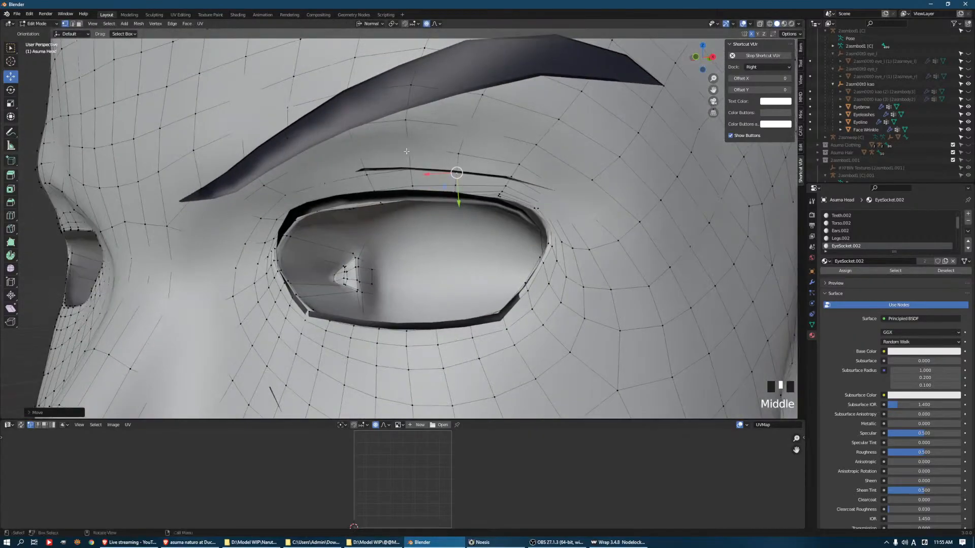
click(304, 196)
drag(282, 205, 314, 206)
click(325, 182)
middle_drag(318, 204, 397, 192)
key(ctrl+z)
key(ctrl+z)
key(ctrl+z)
key(ctrl+z)
Adjust the eyelid vertices from inside the head, behind the eye opening
middle_drag(330, 209, 668, 300)
middle_drag(466, 200, 454, 176)
click(405, 164)
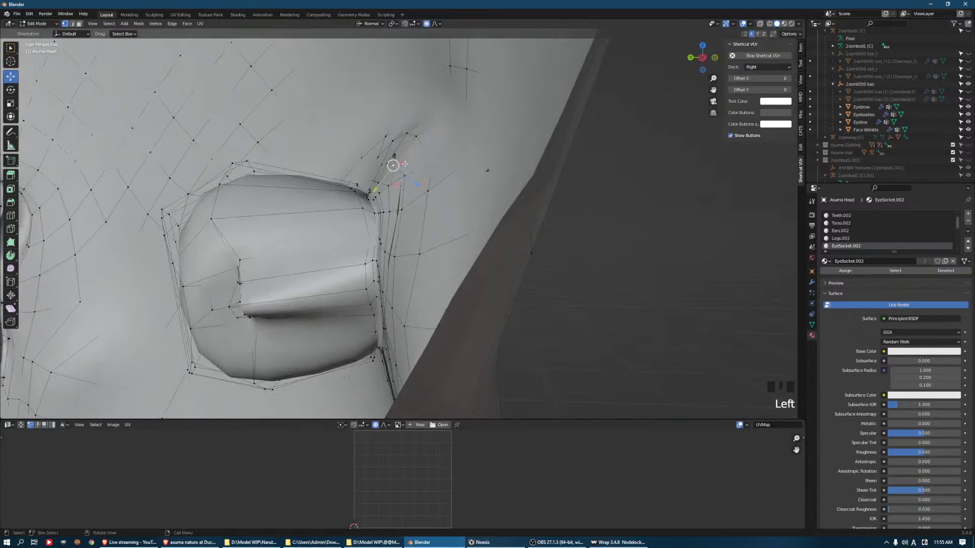
drag(410, 183, 414, 185)
click(404, 176)
scroll(414, 185, down, 3)
middle_drag(414, 184, 332, 166)
Select the head vertex at the outer corner of the eye opening and move it to meet the eyelash edge
middle_drag(390, 189, 442, 249)
scroll(247, 295, down, 3)
scroll(406, 218, down, 1)
scroll(465, 223, up, 4)
click(374, 278)
click(368, 271)
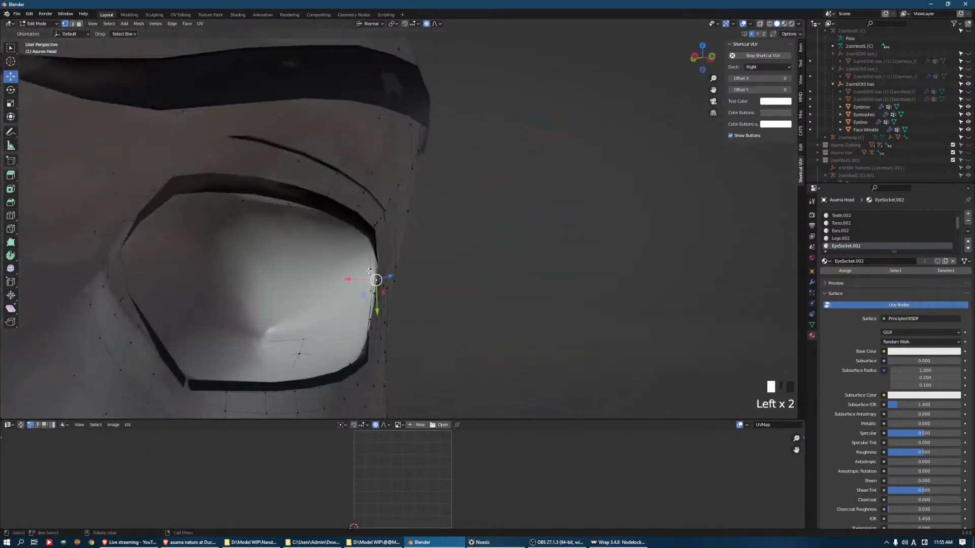
drag(349, 271, 346, 271)
Adjust the head vertices around the outer eye corner to fit the eyelash outline, then switch to edge selection
middle_drag(346, 271, 413, 317)
click(406, 292)
drag(413, 286, 410, 282)
mouse_move(411, 282)
middle_down()
mouse_move(388, 264)
mouse_move(409, 267)
middle_up()
key(2)
key(1)
click(413, 278)
drag(401, 277, 394, 280)
middle_drag(396, 279, 405, 284)
key(1)
key(2)
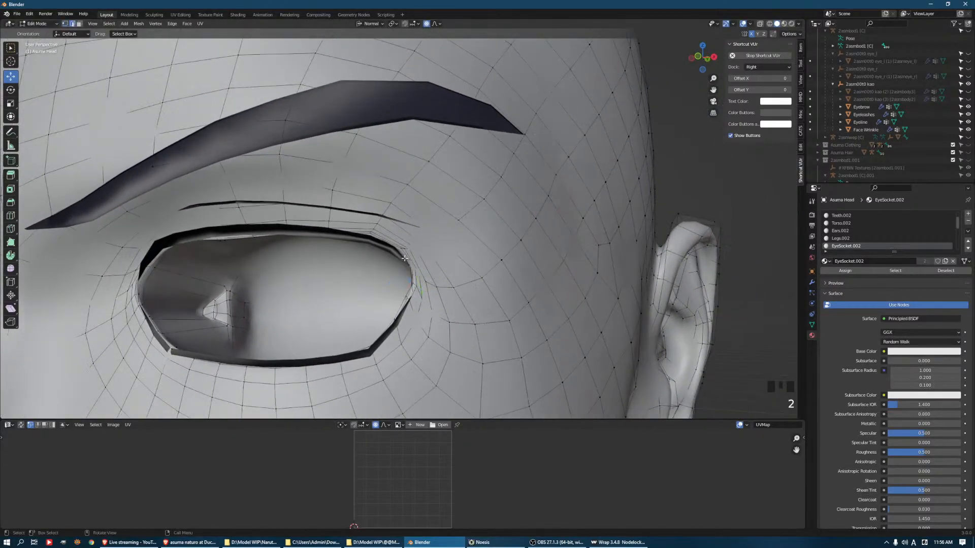
alt+click(406, 317)
key(2)
key(KP_Add)
key(KP_Add)
key(KP_Add)
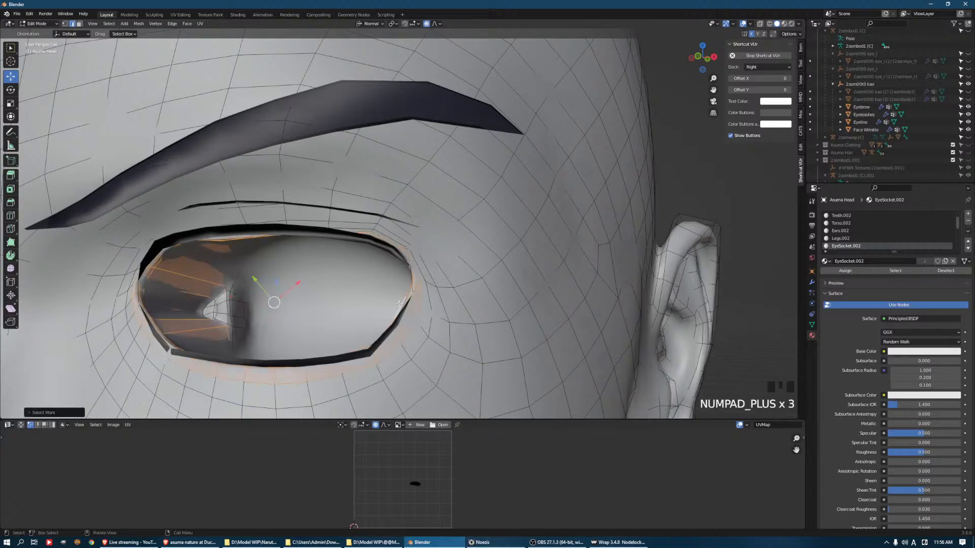
key(ctrl+z)
Select the edge loop around the eye opening, grow the selection three times and apply Smooth Vertices repeatedly
alt+click(403, 333)
key(KP_Add)
key(KP_Add)
key(KP_Add)
key(q)
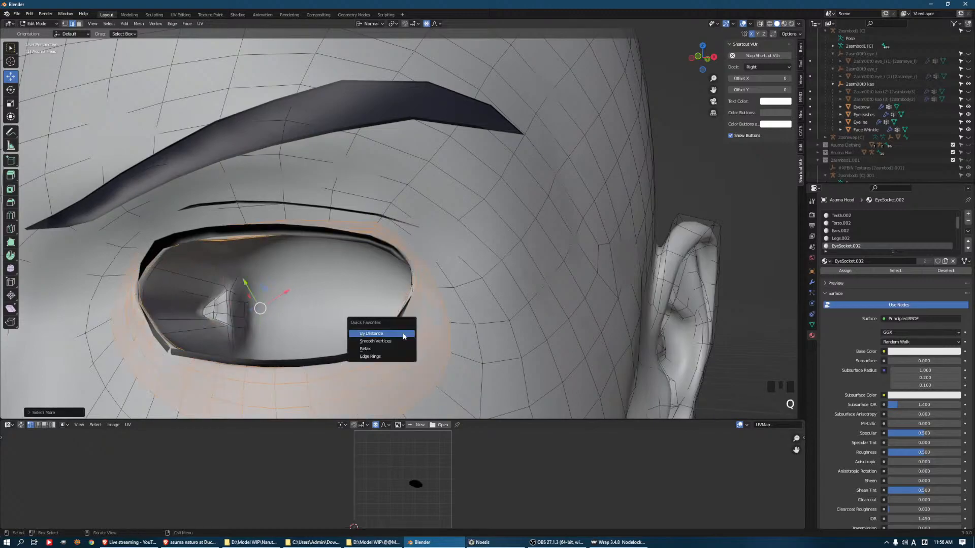
click(399, 341)
shift+middle_drag(399, 341, 443, 238)
key(q)
click(497, 237)
key(q)
click(497, 236)
Grow the eye-area selection by one more ring and smooth its vertices twice
key(KP_Add)
key(q)
click(437, 202)
key(q)
click(437, 202)
Move the lower eyelid vertices up to the lower eyelash line, working in vertex selection
scroll(438, 203, down, 3)
middle_drag(437, 203, 446, 254)
key(1)
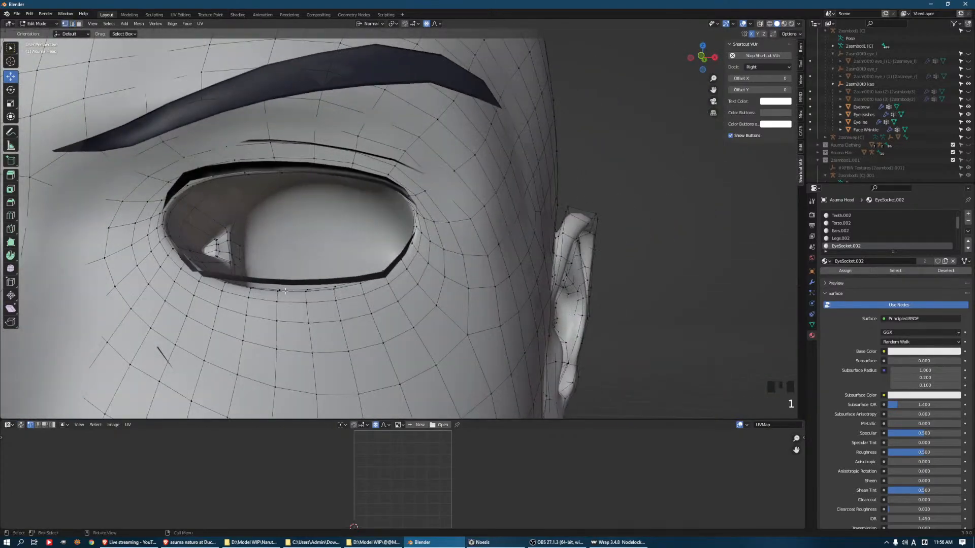
drag(280, 269, 330, 261)
click(335, 284)
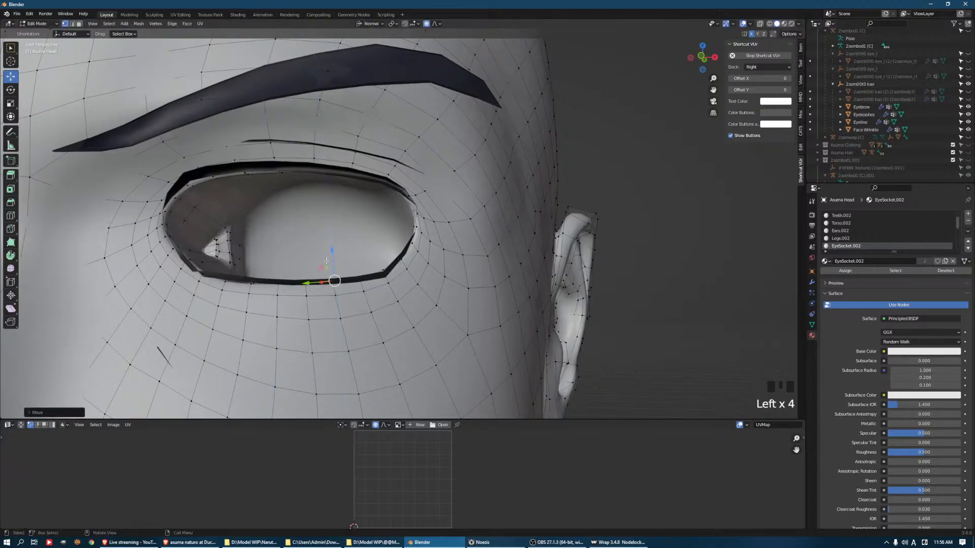
Select the forehead vertex above the inner end of the eyebrow and adjust its position
middle_drag(409, 205, 275, 165)
scroll(315, 181, up, 2)
click(218, 149)
drag(220, 170, 218, 159)
scroll(218, 159, down, 3)
scroll(217, 159, down, 2)
middle_drag(218, 159, 360, 159)
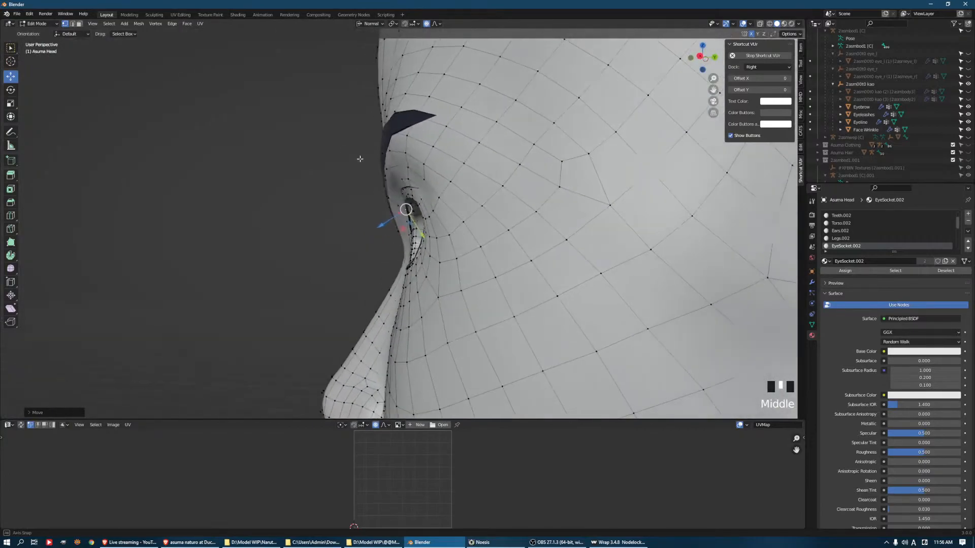
middle_drag(366, 196, 511, 209)
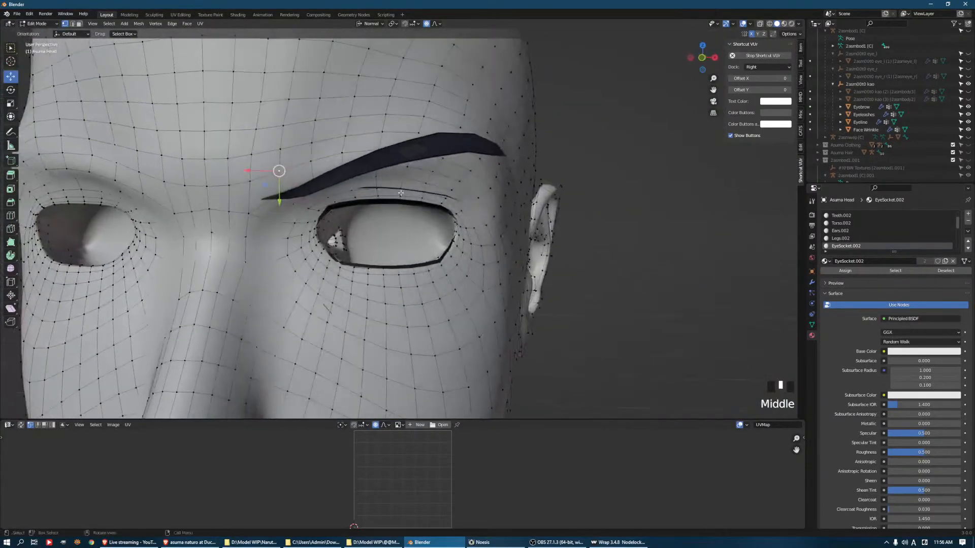
Return to Object Mode and start saving the blend file
scroll(513, 209, down, 3)
key(ctrl+Tab)
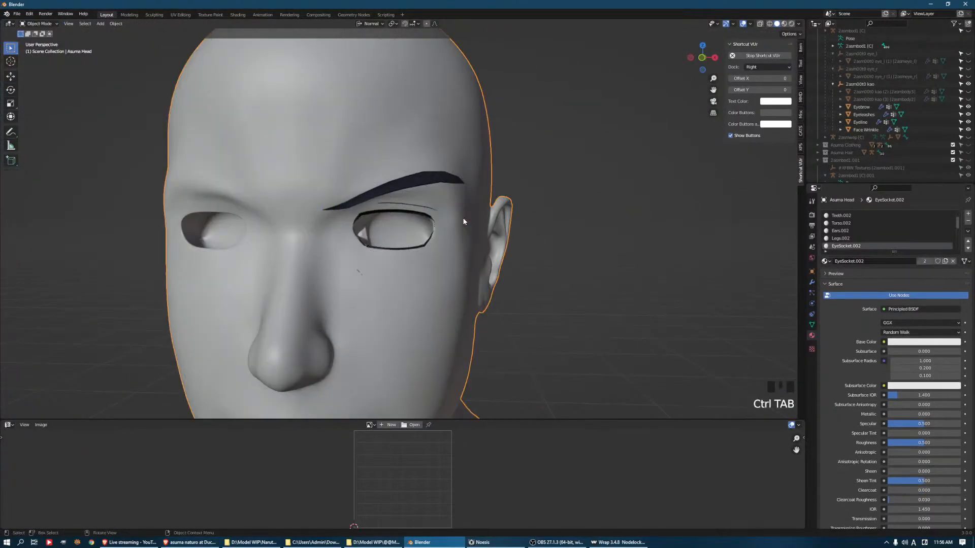
key(ctrl+s)
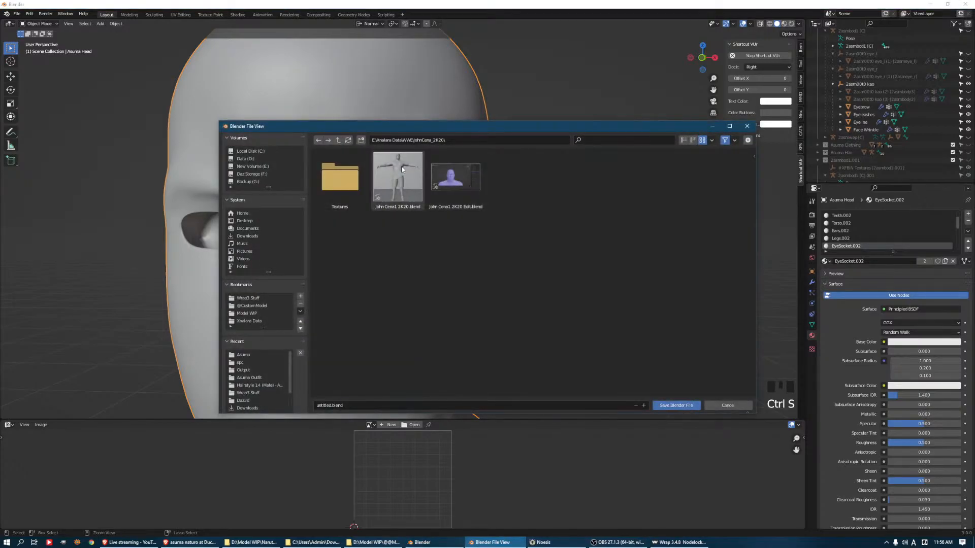
click(338, 141)
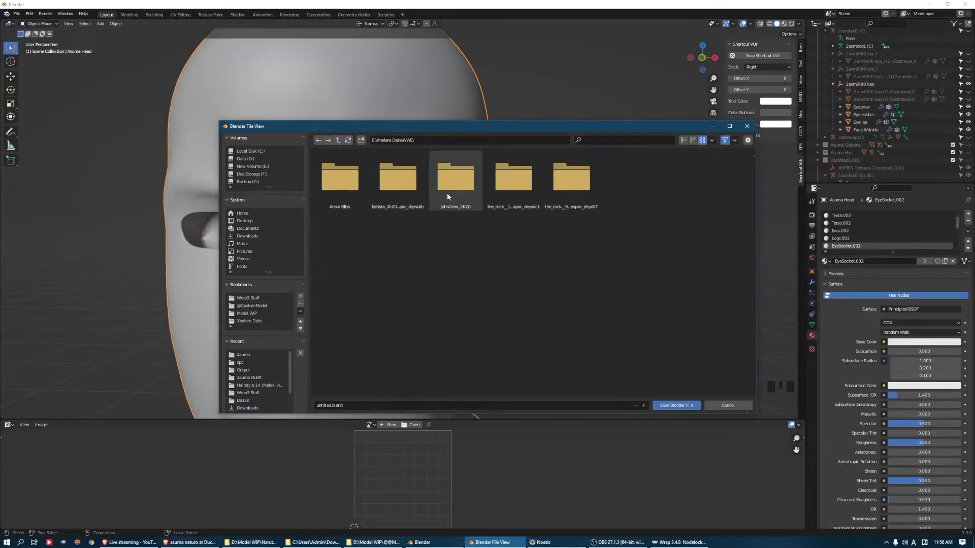
click(338, 140)
scroll(534, 277, down, 5)
scroll(533, 289, down, 8)
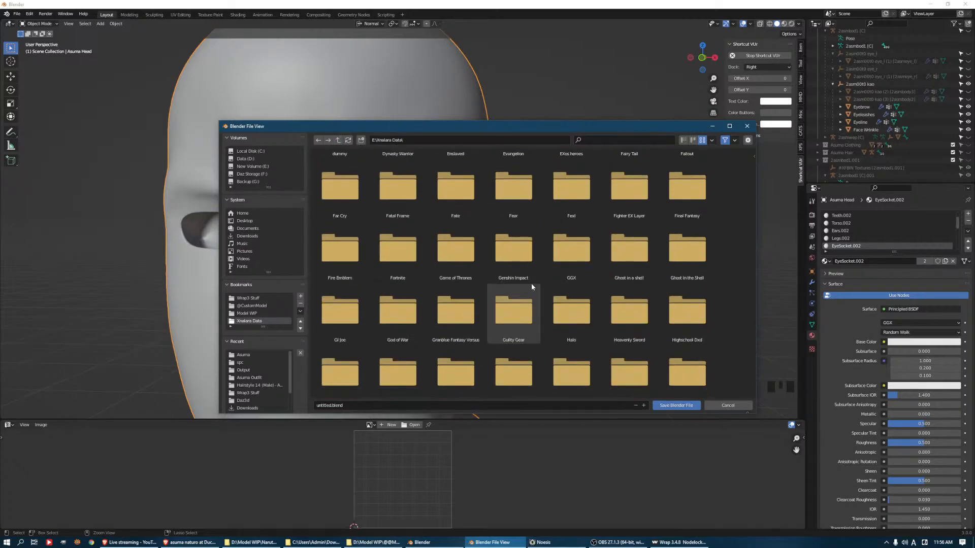
scroll(546, 294, down, 1)
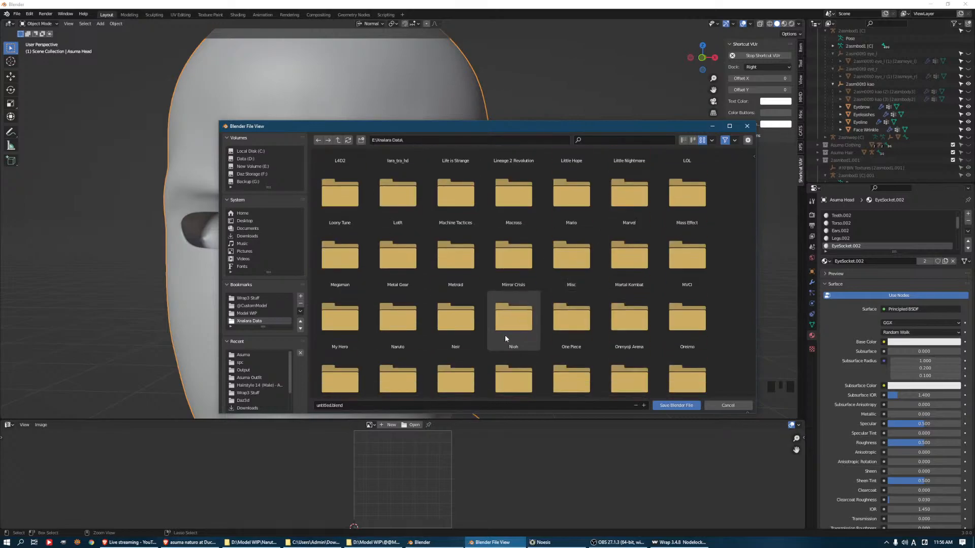
click(398, 315)
scroll(711, 307, down, 2)
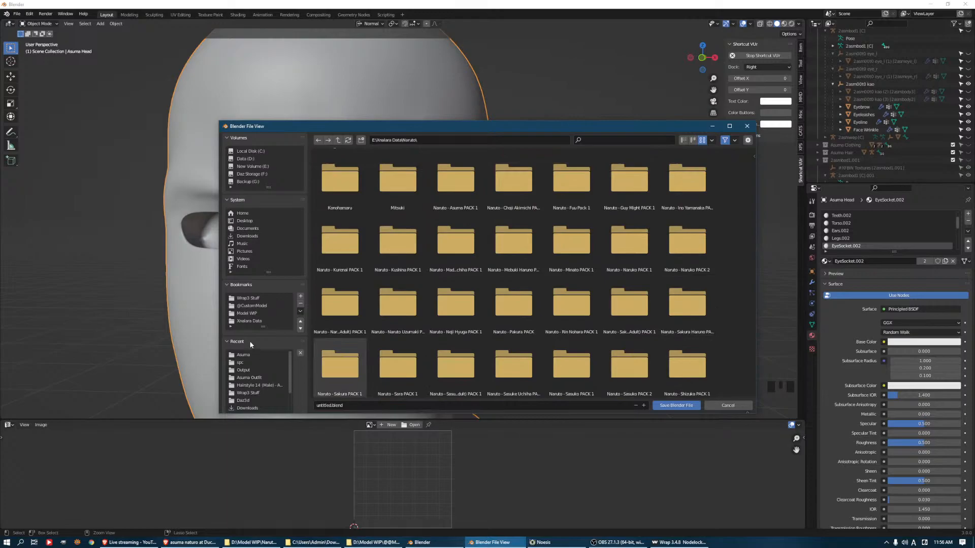
click(245, 314)
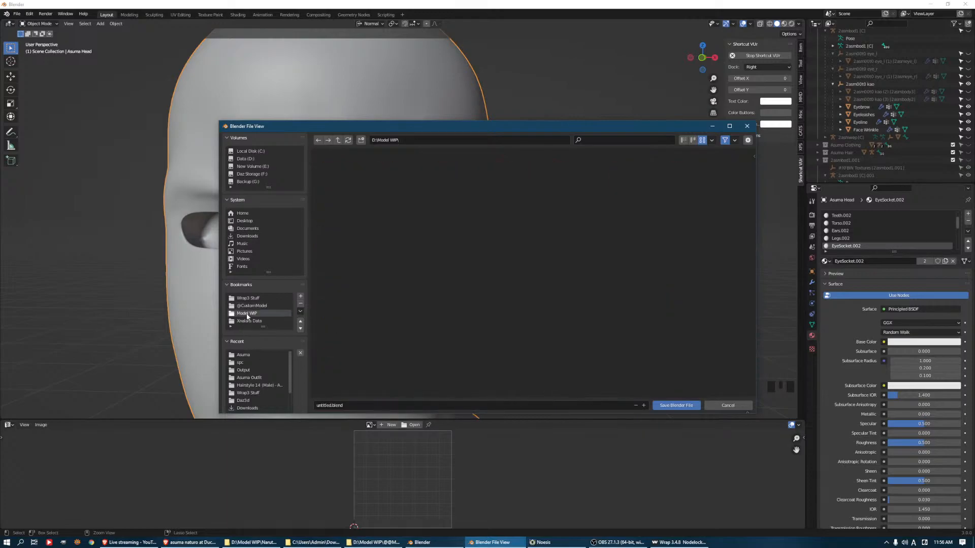
scroll(541, 263, down, 10)
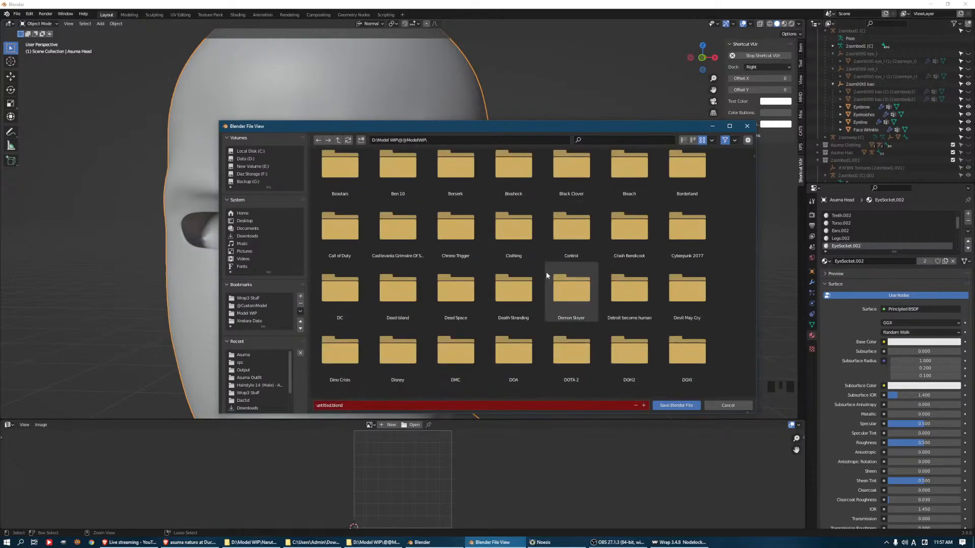
scroll(550, 294, down, 9)
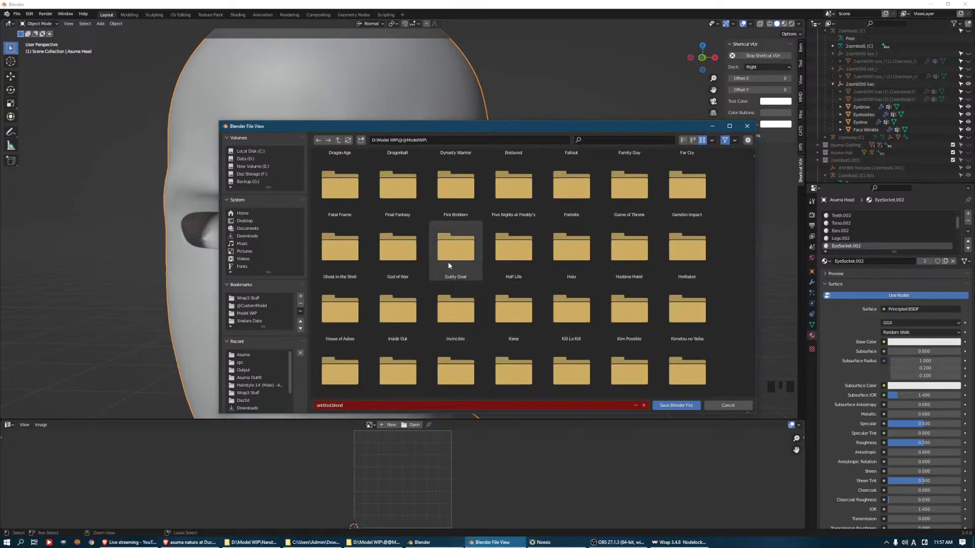
scroll(460, 329, down, 10)
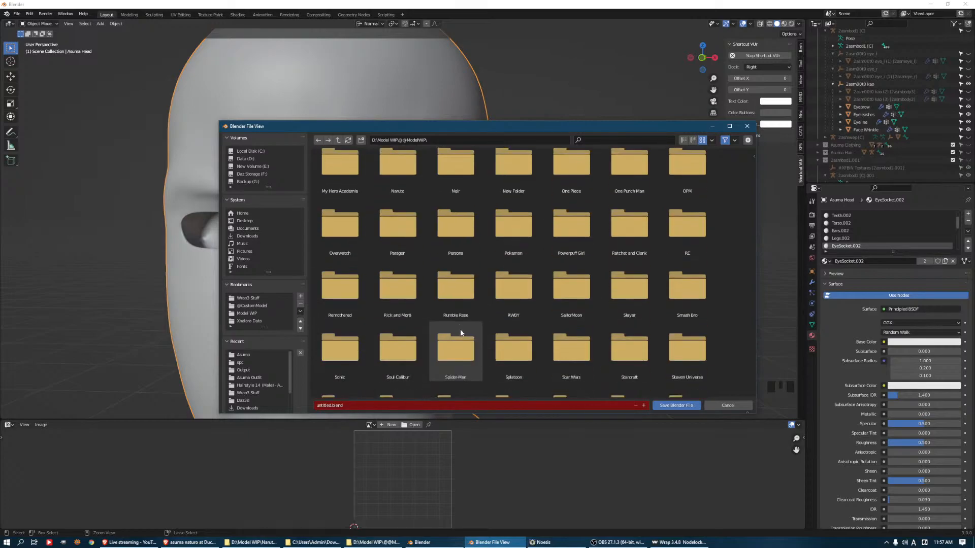
scroll(454, 304, up, 10)
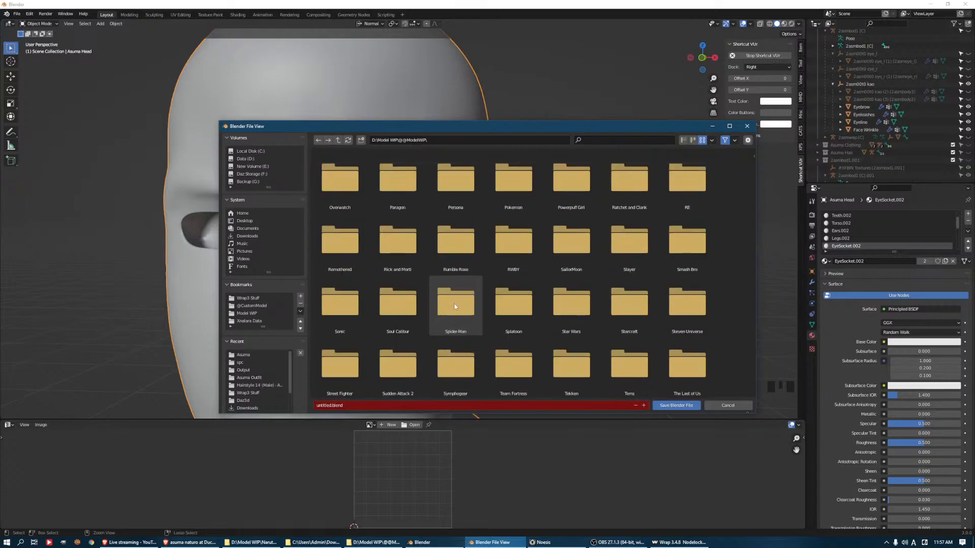
double_click(402, 258)
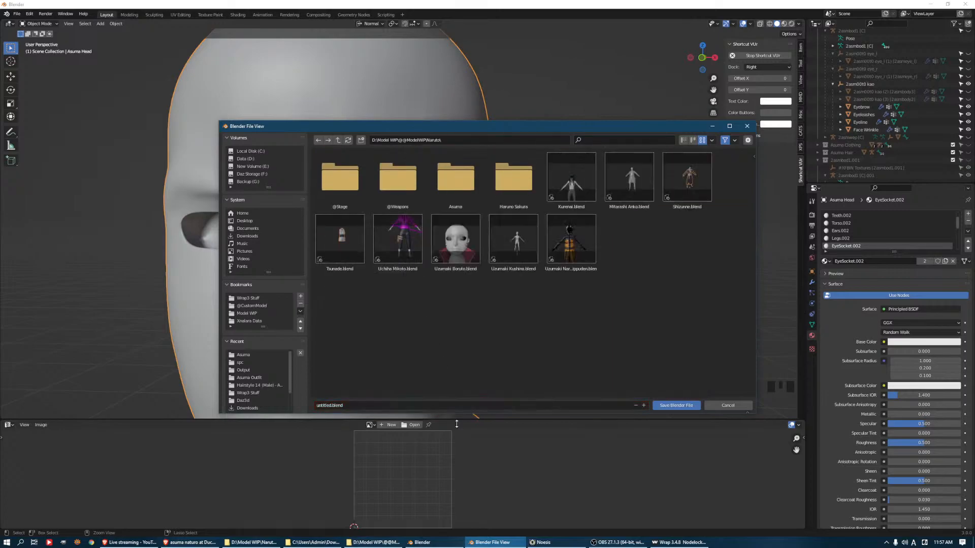
click(443, 403)
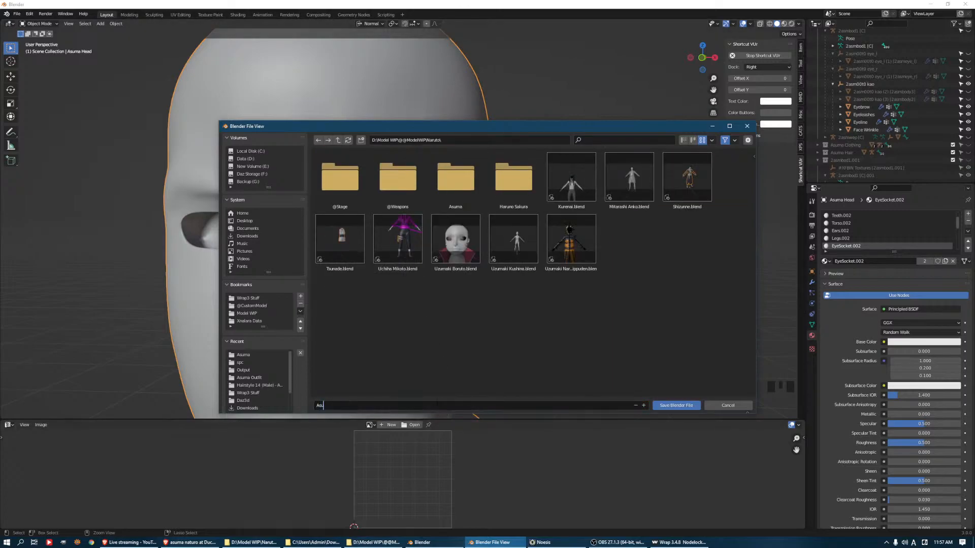
key(Return)
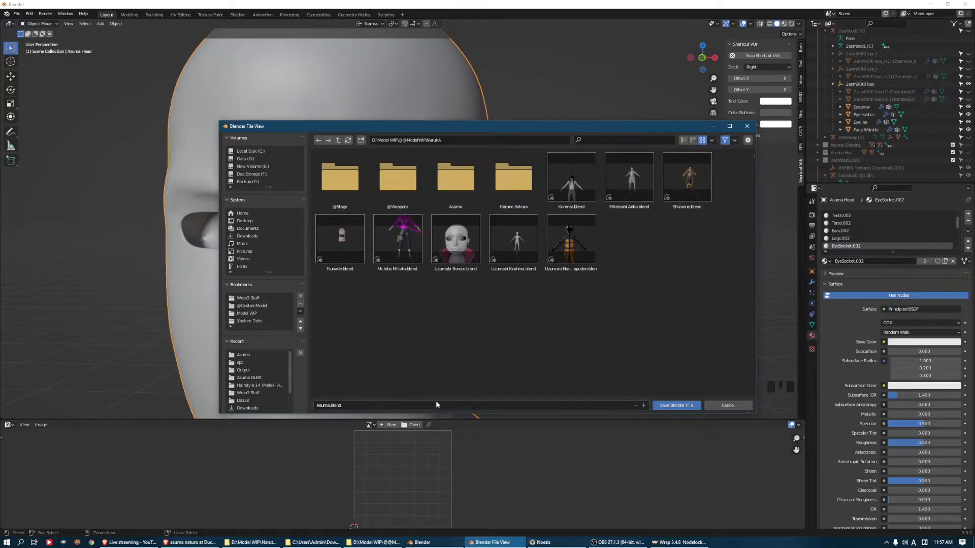
click(684, 406)
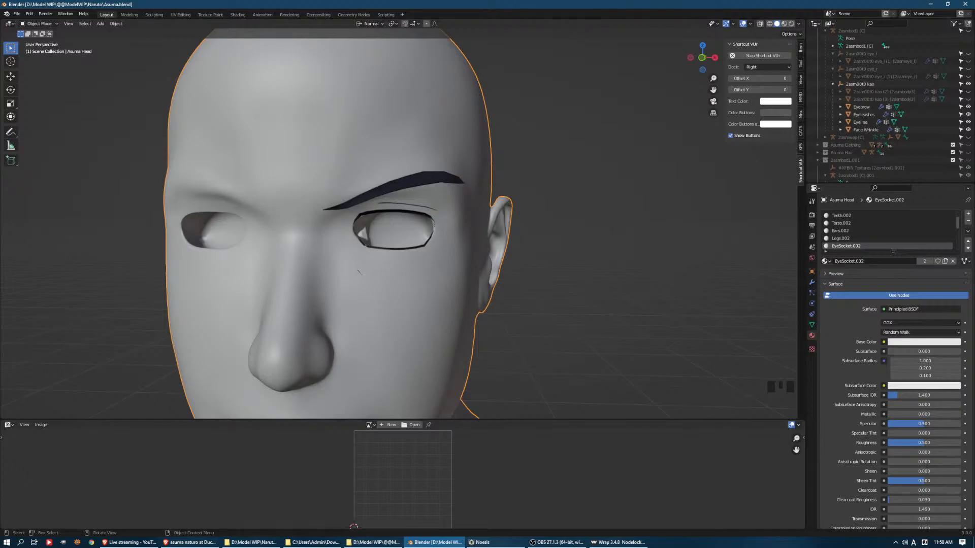
Switch to Noesis, cancel the save location, close the media export window, and return to Blender
click(510, 545)
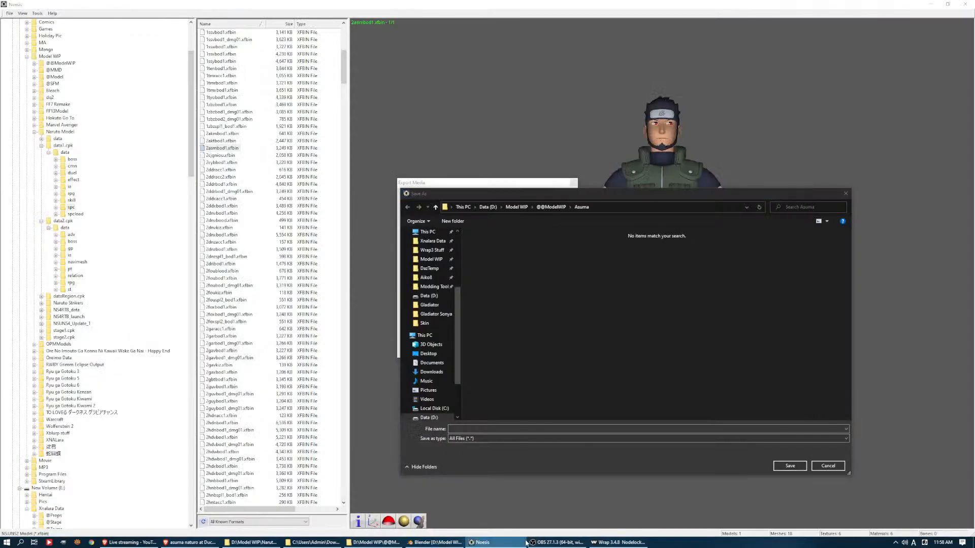
click(827, 465)
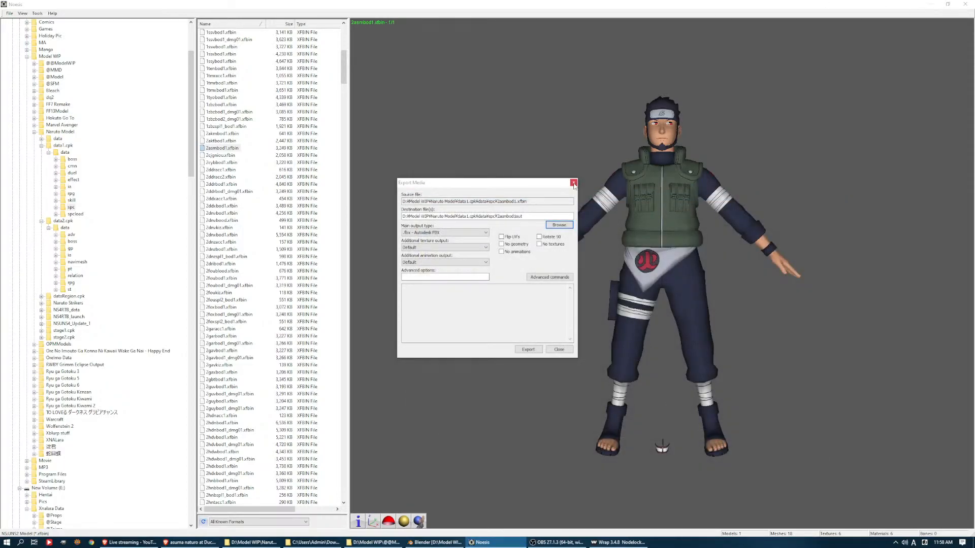
click(574, 186)
key(alt+Tab)
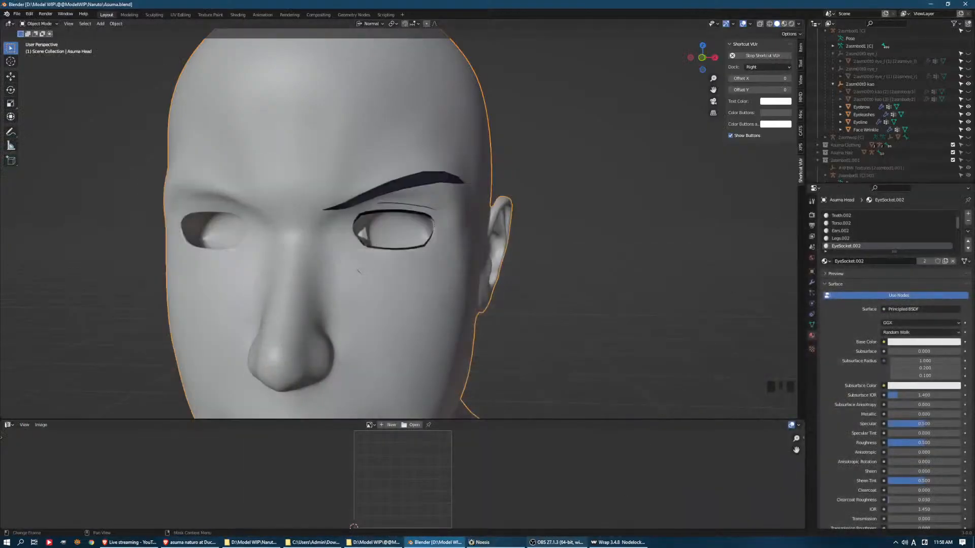
click(557, 542)
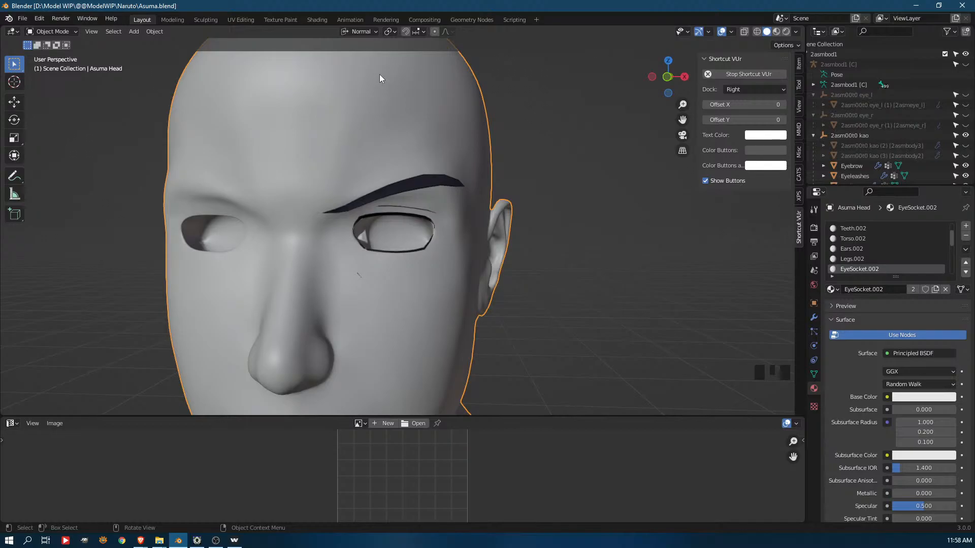
Put the Asuma Head into Sculpt Mode and reduce the Crease brush radius to 42 px for work around the eye
middle_drag(422, 222, 446, 244)
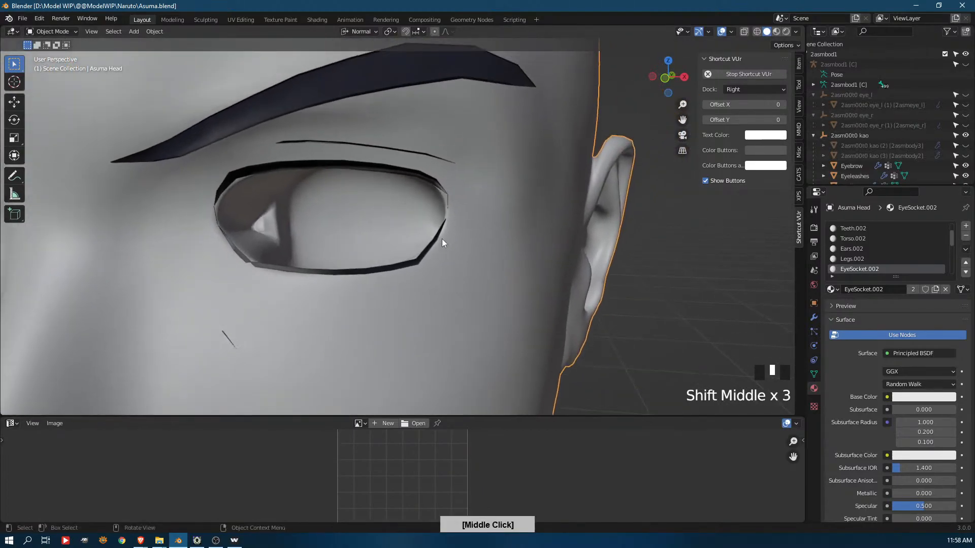
key(Tab)
click(466, 215)
key(Tab)
key(ctrl+Tab)
key(ctrl+Tab)
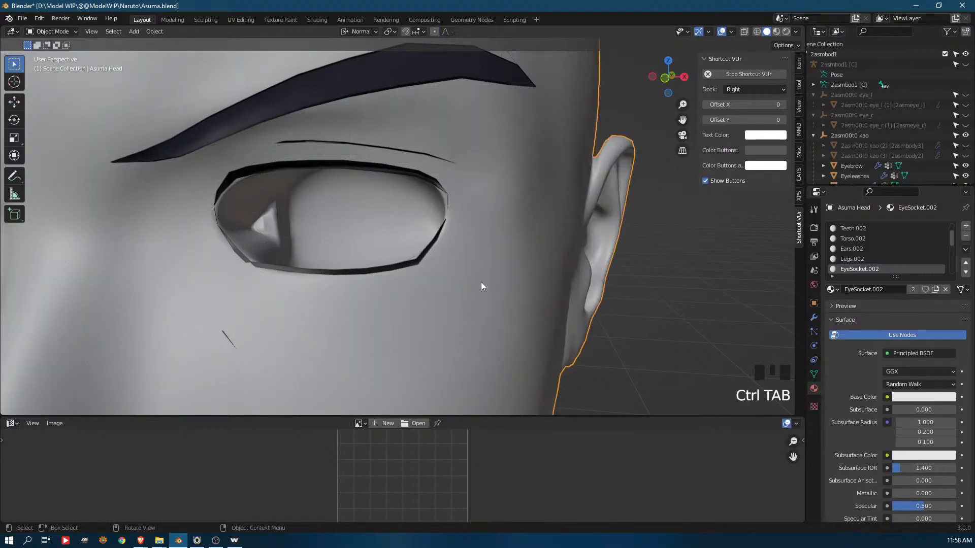
click(492, 323)
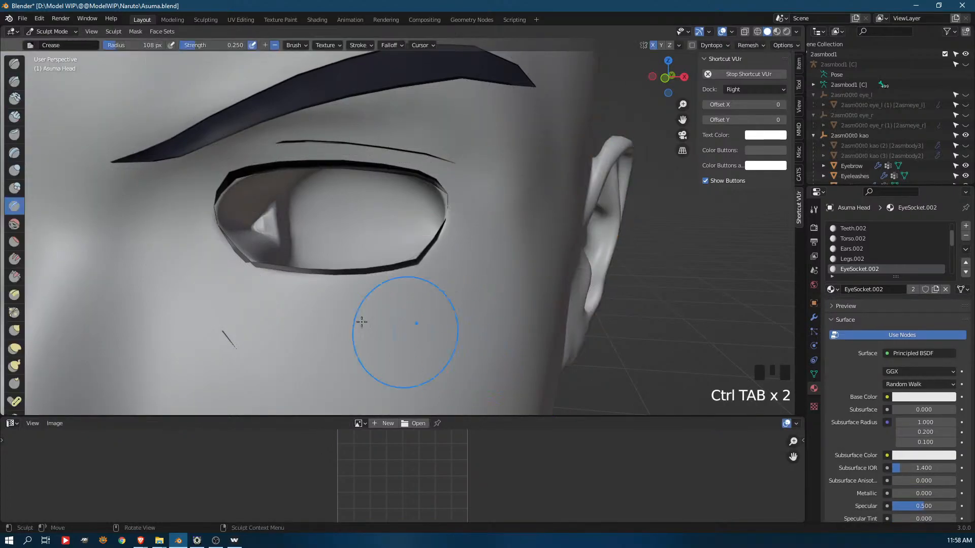
ctrl+middle_drag(264, 211, 283, 186)
key(f)
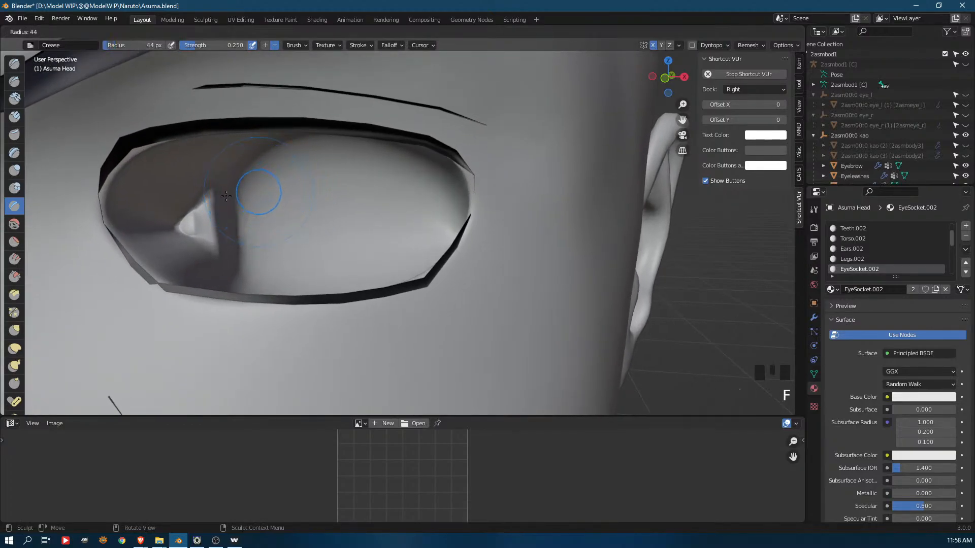
click(218, 193)
Crease the eye opening's rim at the inner corner, along the lower eyelid and up to the outer corner, following the lash line
shift+drag(114, 184, 150, 145)
shift+drag(117, 250, 148, 283)
mouse_move(128, 264)
shift+mouse_down()
mouse_move(170, 290)
mouse_move(305, 305)
mouse_move(444, 287)
shift+mouse_up()
middle_drag(444, 288, 435, 330)
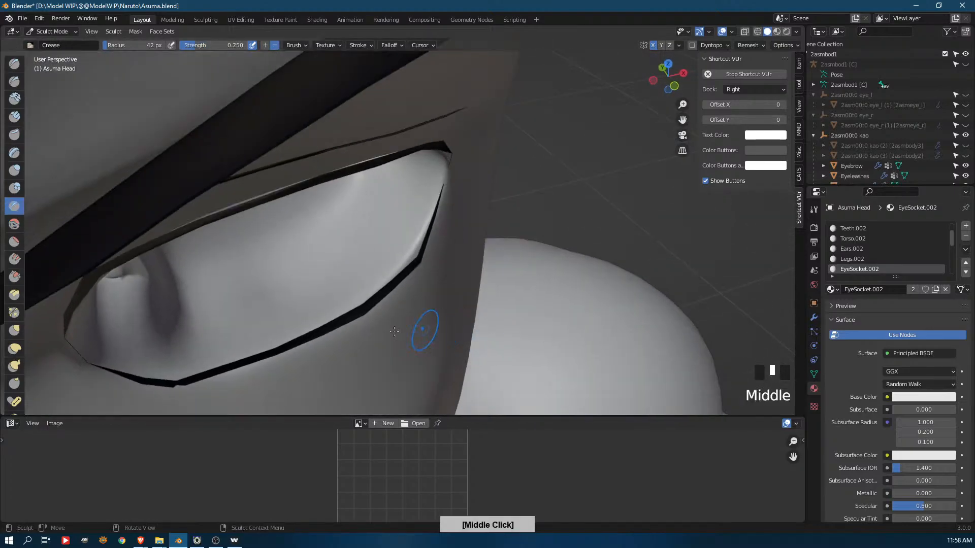
mouse_move(286, 354)
shift+mouse_down()
mouse_move(415, 254)
mouse_move(443, 216)
shift+mouse_up()
middle_drag(446, 218, 443, 175)
shift+drag(417, 277, 441, 196)
middle_drag(441, 195, 419, 162)
Crease the inner eye corner and the upper eyelid rim along the upper eyelash line
mouse_move(457, 211)
shift+mouse_down()
mouse_move(378, 145)
mouse_move(274, 120)
shift+mouse_up()
middle_drag(497, 187, 289, 198)
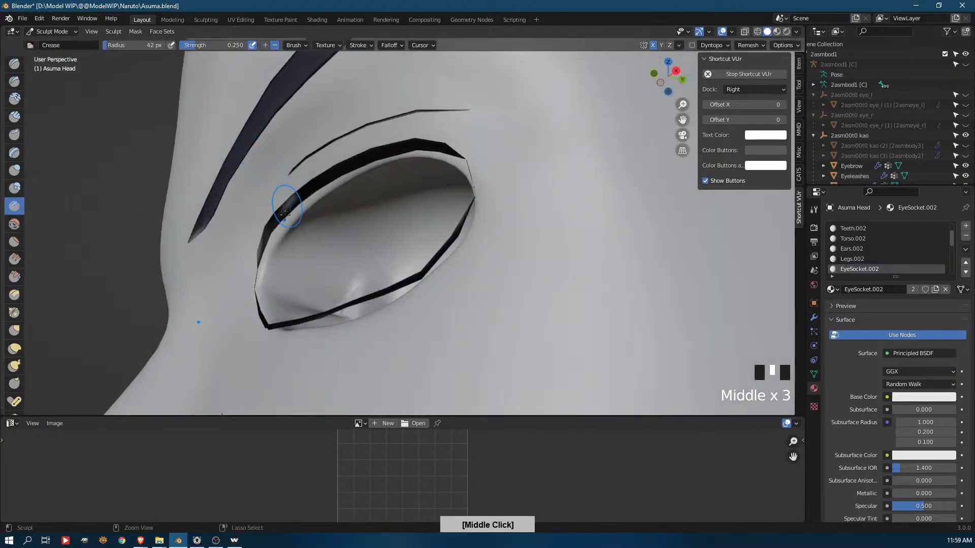
ctrl+click(263, 276)
key(Tab)
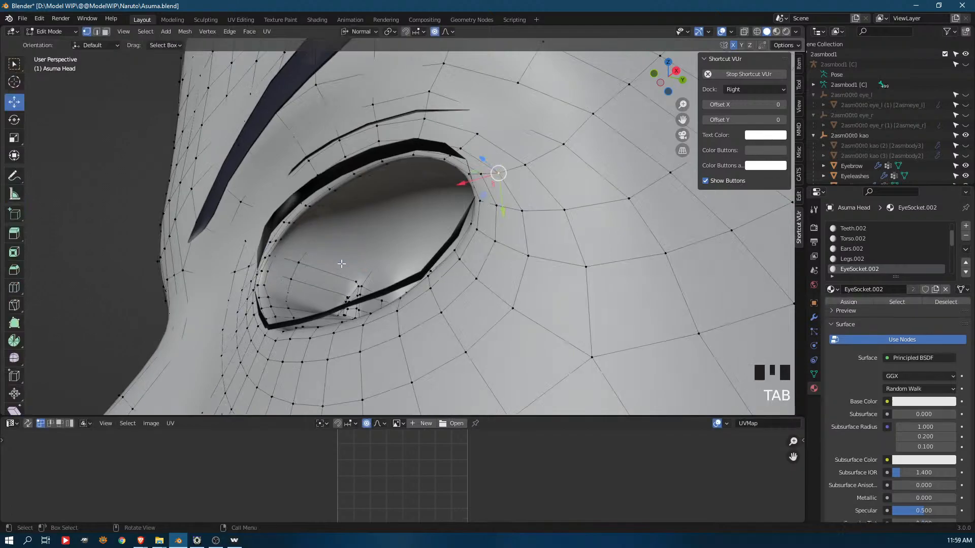
key(Tab)
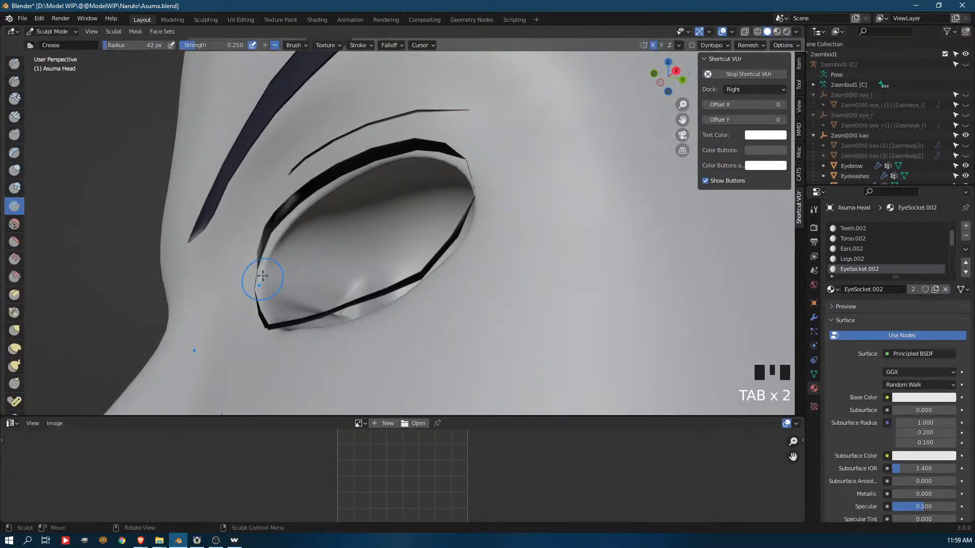
ctrl+drag(260, 275, 266, 259)
middle_drag(353, 175, 469, 233)
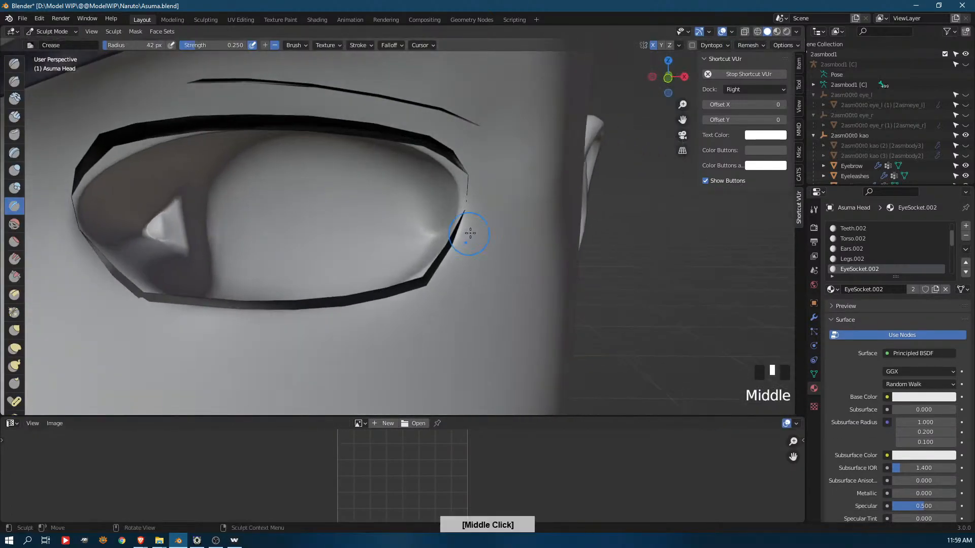
ctrl+drag(225, 120, 332, 130)
ctrl+drag(336, 130, 440, 166)
mouse_move(475, 218)
middle_down()
mouse_move(504, 224)
mouse_move(404, 300)
middle_up()
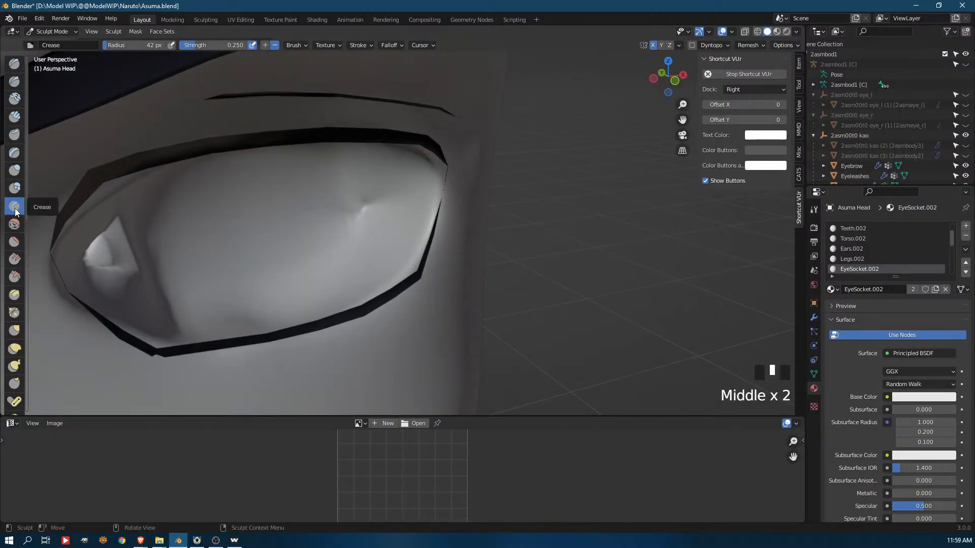
middle_drag(382, 168, 454, 184)
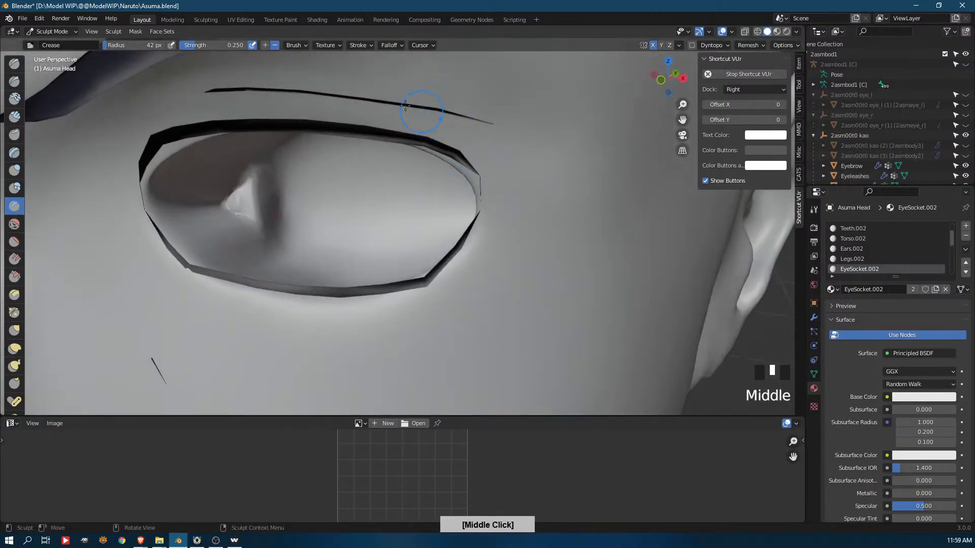
Undo the last stroke and crease the skin beneath the inner eye corner along the face wrinkle line
drag(508, 356, 554, 278)
mouse_move(608, 184)
mouse_down()
mouse_move(537, 281)
mouse_move(592, 246)
mouse_up()
ctrl+middle_drag(592, 246, 527, 326)
key(ctrl+z)
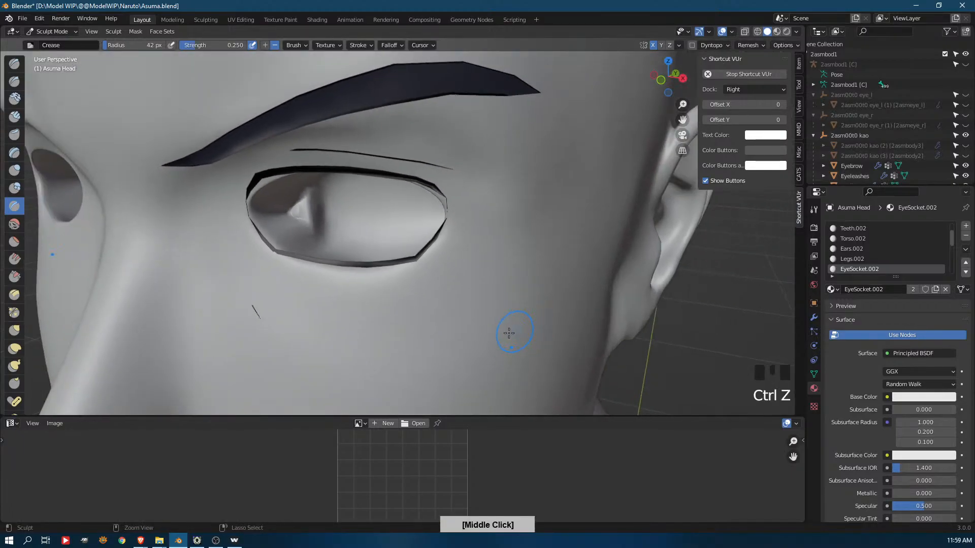
drag(278, 326, 218, 254)
drag(242, 296, 250, 303)
drag(202, 211, 211, 222)
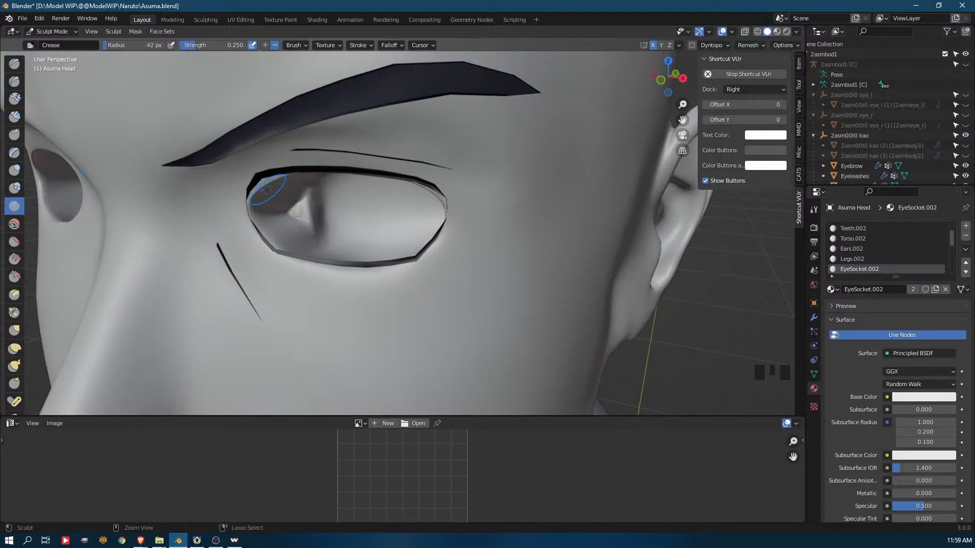
middle_drag(457, 202, 498, 177)
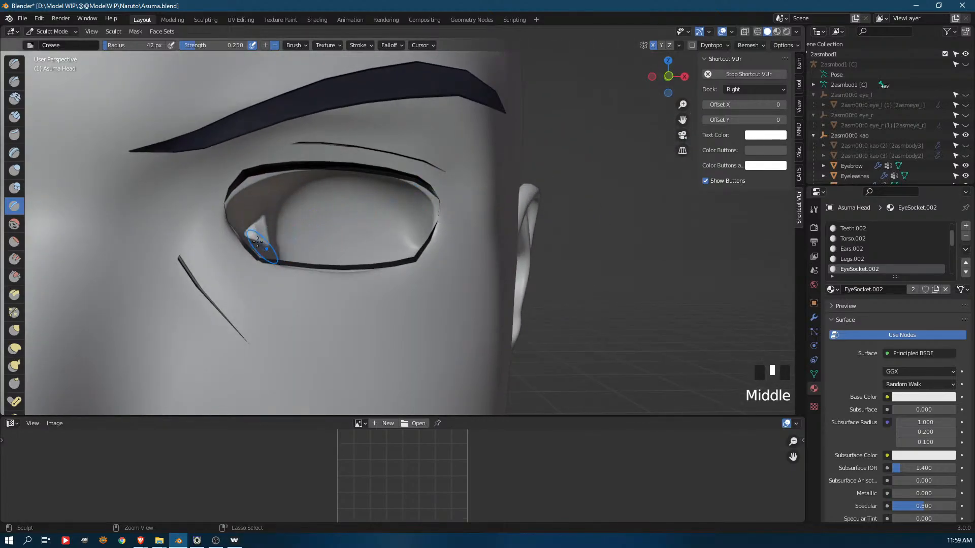
ctrl+drag(227, 219, 222, 218)
Refine the lower eyelid rim and outer eye corner with further Crease strokes against the lower lashes
middle_drag(337, 224, 283, 229)
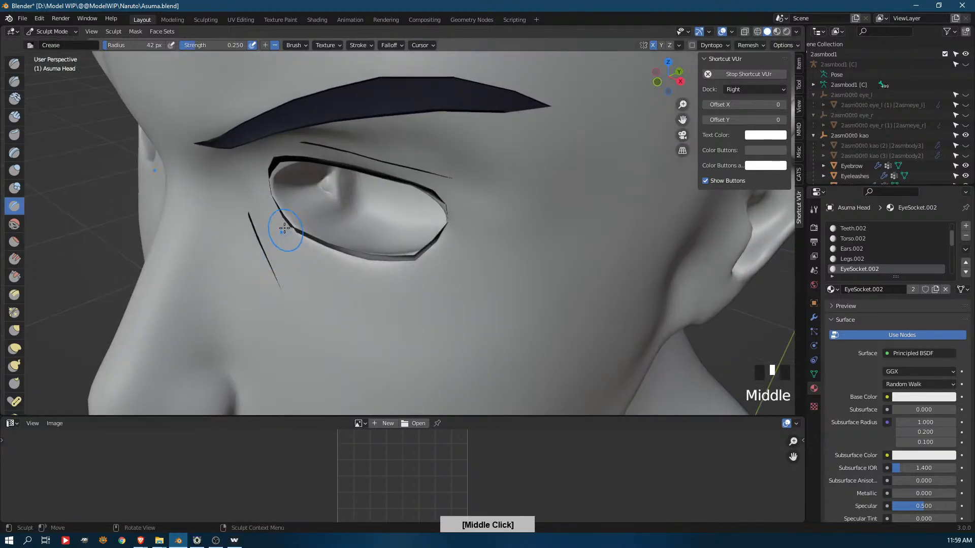
ctrl+drag(384, 255, 373, 232)
middle_drag(325, 264, 376, 255)
mouse_move(372, 274)
ctrl+mouse_down()
mouse_move(398, 266)
mouse_move(446, 213)
ctrl+mouse_up()
ctrl+middle_drag(446, 215, 479, 207)
ctrl+drag(474, 209, 433, 277)
middle_drag(433, 228, 468, 261)
mouse_move(446, 175)
ctrl+mouse_down()
mouse_move(406, 267)
mouse_move(375, 308)
ctrl+mouse_up()
ctrl+drag(333, 351, 321, 358)
middle_drag(394, 242, 431, 179)
ctrl+drag(433, 173, 434, 201)
mouse_move(420, 198)
middle_down()
mouse_move(425, 156)
mouse_move(408, 76)
mouse_move(337, 71)
middle_up()
click(358, 119)
click(375, 166)
middle_drag(375, 166, 355, 218)
middle_drag(355, 218, 361, 174)
click(253, 201)
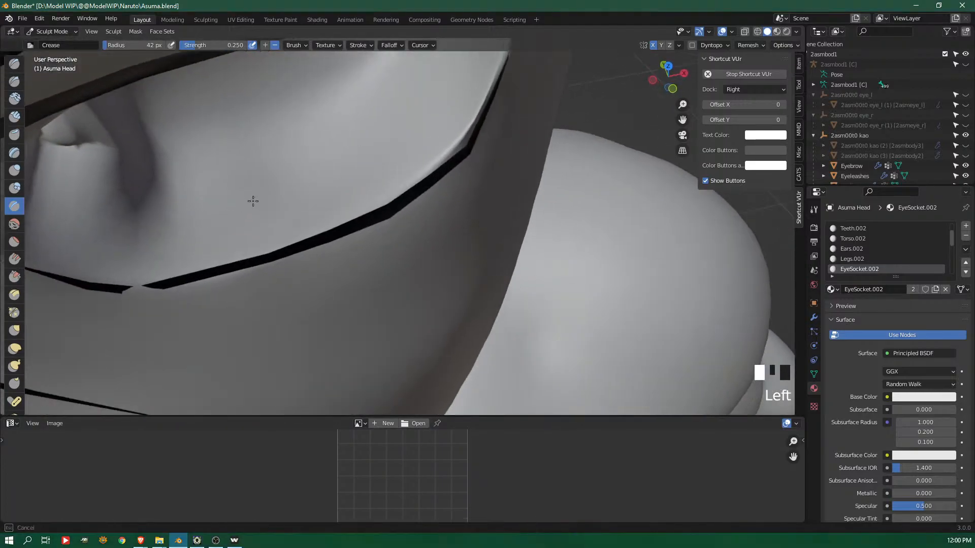
Enlarge the Crease brush radius to 105 px and make broader crease strokes around the eye opening
key(f)
click(285, 196)
mouse_move(227, 219)
ctrl+mouse_down()
mouse_move(208, 215)
mouse_move(214, 221)
ctrl+mouse_up()
click(371, 132)
mouse_move(381, 136)
middle_down()
mouse_move(309, 163)
mouse_move(394, 147)
mouse_move(348, 131)
middle_up()
mouse_move(327, 129)
ctrl+mouse_down()
mouse_move(321, 97)
mouse_move(403, 139)
ctrl+mouse_up()
middle_drag(403, 140, 403, 191)
click(344, 137)
middle_drag(385, 160, 457, 169)
click(394, 170)
mouse_move(387, 170)
shift+middle_down()
mouse_move(374, 185)
mouse_move(363, 177)
shift+middle_up()
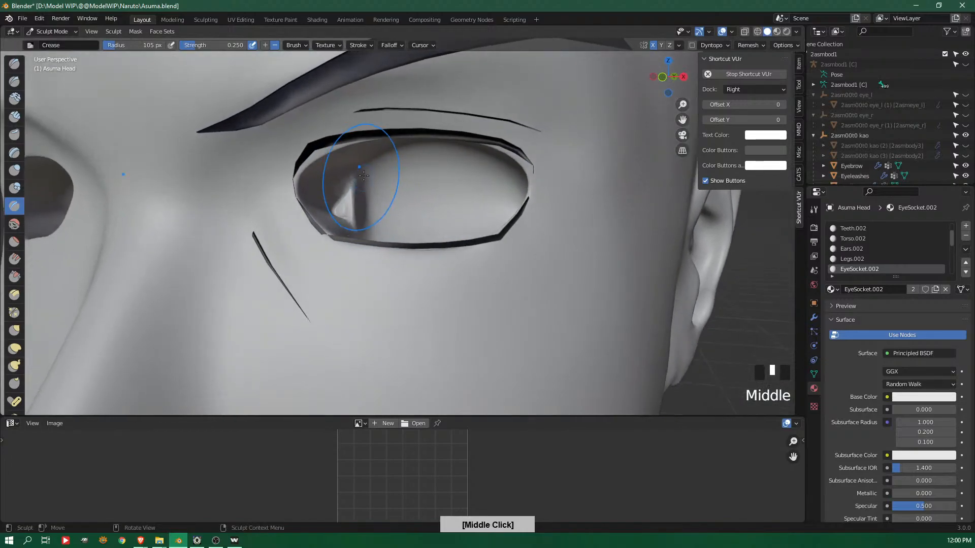
Use the Grab brush, enlarged to a 189 px radius, to pull the inner eye corner and upper lid toward the eyelashes
key(g)
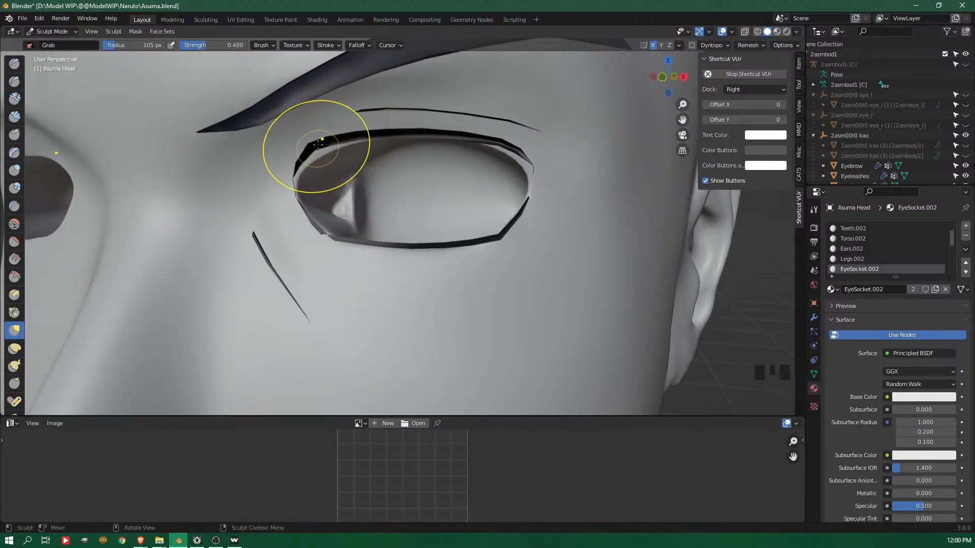
mouse_move(370, 233)
ctrl+middle_down()
mouse_move(361, 191)
mouse_move(310, 159)
mouse_move(358, 228)
ctrl+middle_up()
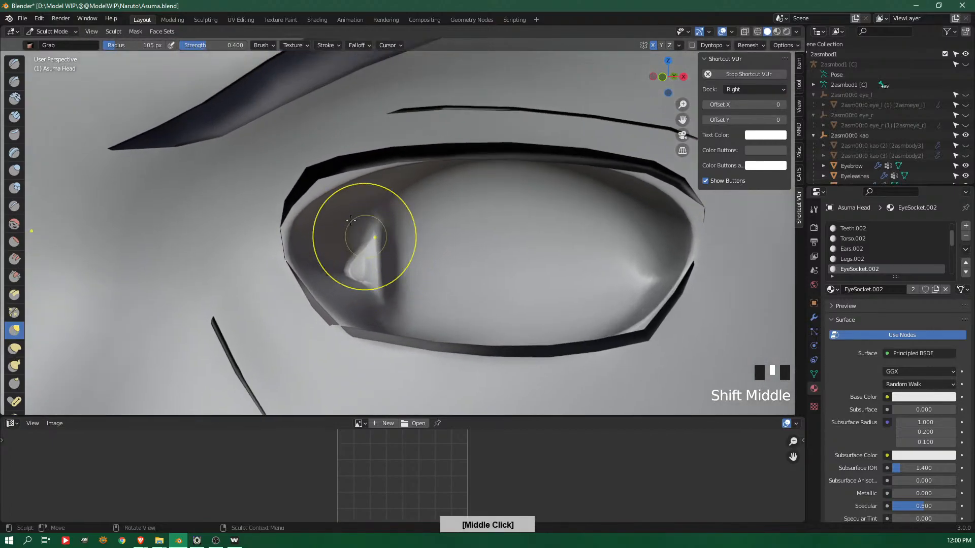
mouse_move(323, 189)
mouse_down()
mouse_move(316, 173)
mouse_move(344, 166)
mouse_up()
key(g)
key(f)
click(395, 162)
mouse_move(317, 188)
mouse_down()
mouse_move(310, 181)
mouse_move(290, 202)
mouse_up()
drag(292, 248, 280, 233)
Pull the outer eye corner and adjoining upper and lower lid edges into line with the lashes using the Grab brush
click(496, 239)
mouse_move(496, 240)
ctrl+middle_down()
mouse_move(374, 398)
mouse_move(546, 212)
mouse_move(620, 179)
mouse_move(442, 195)
ctrl+middle_up()
drag(447, 196, 456, 188)
drag(482, 226, 486, 221)
drag(486, 247, 494, 251)
drag(428, 333, 436, 333)
drag(485, 251, 495, 248)
drag(483, 216, 489, 216)
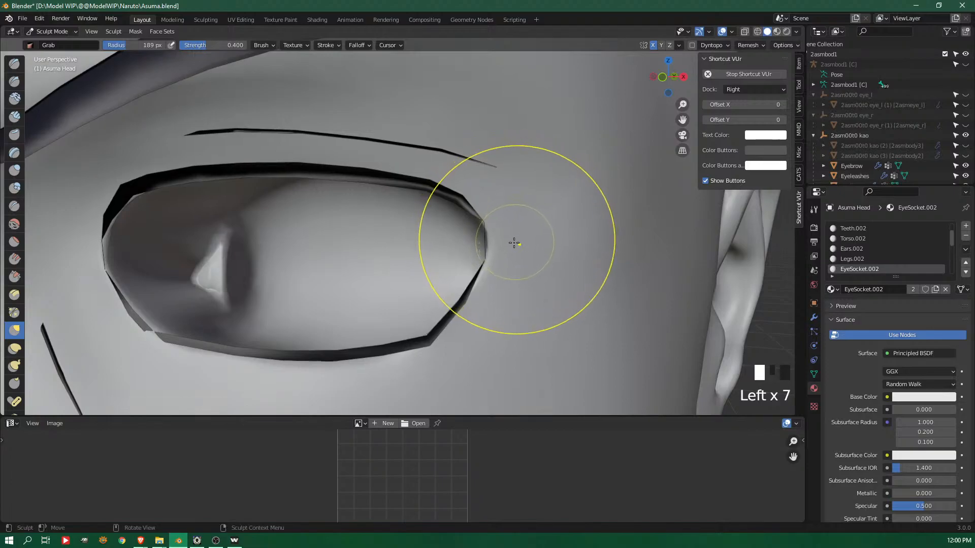
Reduce the Grab brush radius to 64 px and fine-tune the outer eye corner against the lash line
key(f)
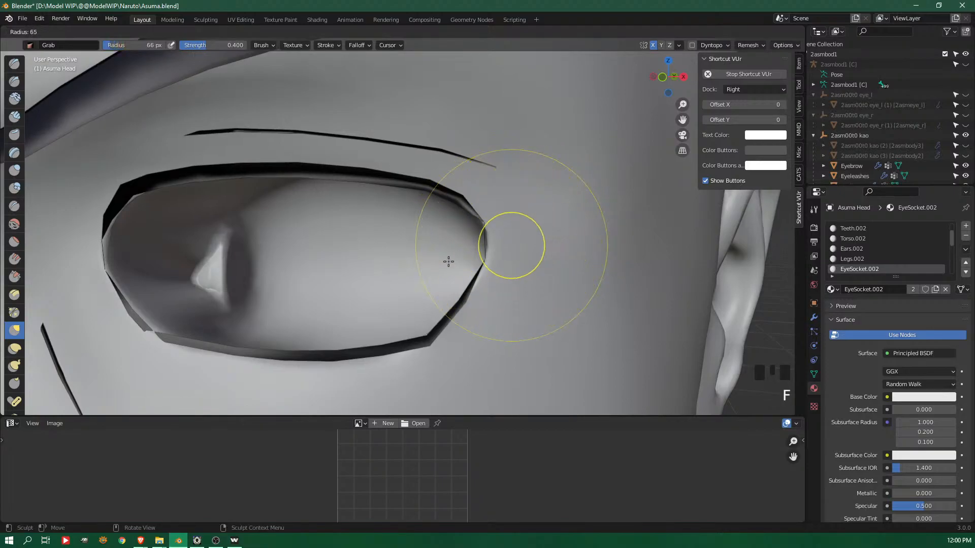
click(498, 243)
drag(499, 243, 489, 239)
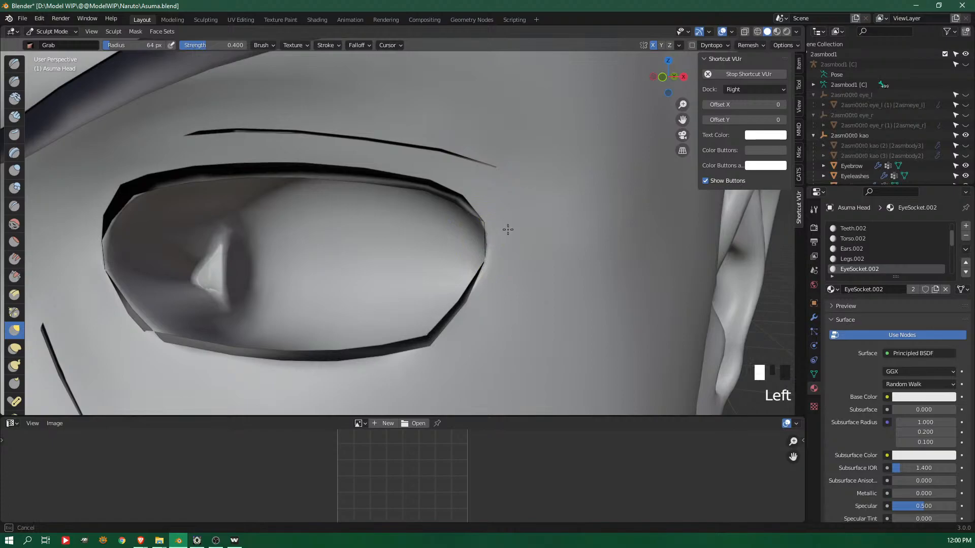
mouse_move(537, 229)
ctrl+middle_down()
mouse_move(555, 196)
mouse_move(382, 211)
mouse_move(459, 217)
mouse_move(283, 163)
mouse_move(288, 124)
ctrl+middle_up()
mouse_move(413, 174)
ctrl+middle_down()
mouse_move(405, 166)
mouse_move(370, 229)
mouse_move(361, 176)
mouse_move(300, 185)
ctrl+middle_up()
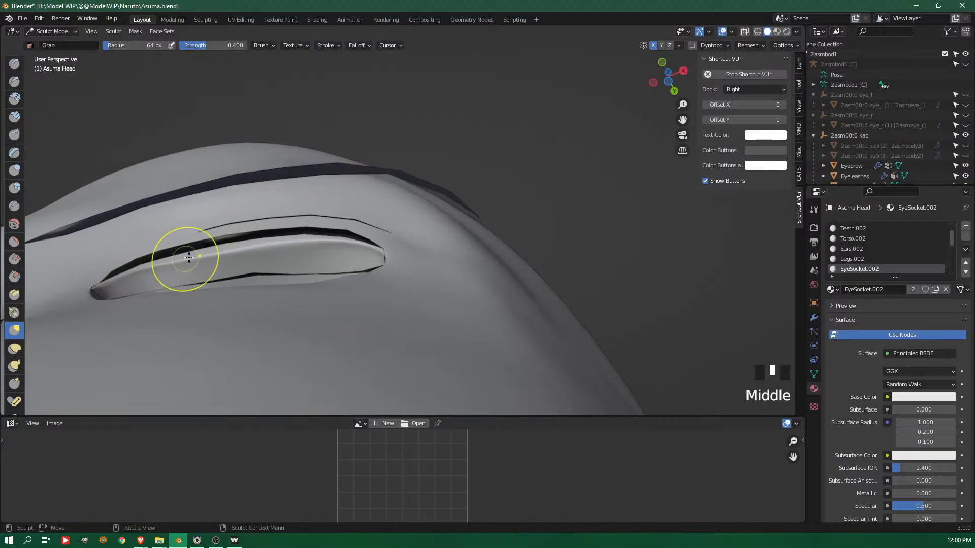
Set the Grab brush radius to 141 px and pull the upper eyelid surface to meet the lashes, working from below the eye
key(f)
click(137, 264)
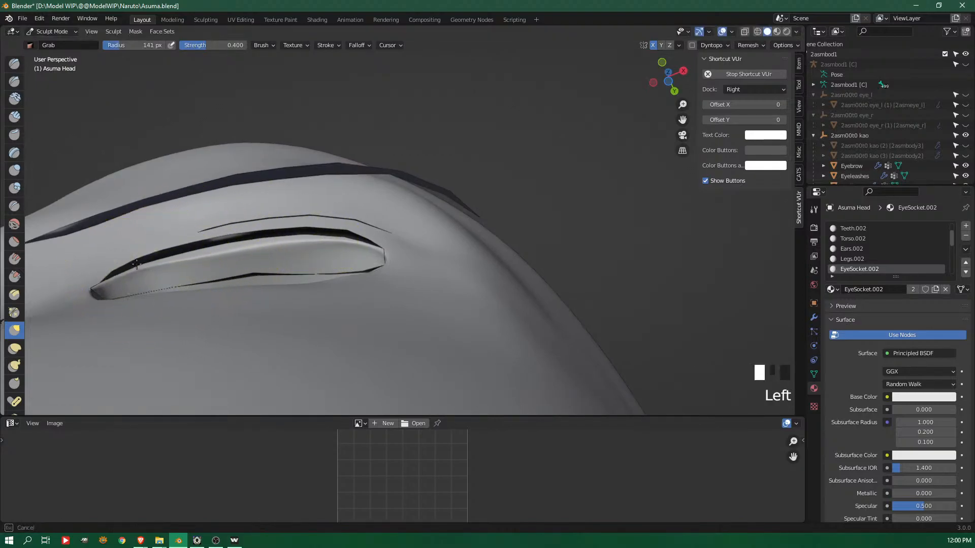
drag(136, 262, 249, 239)
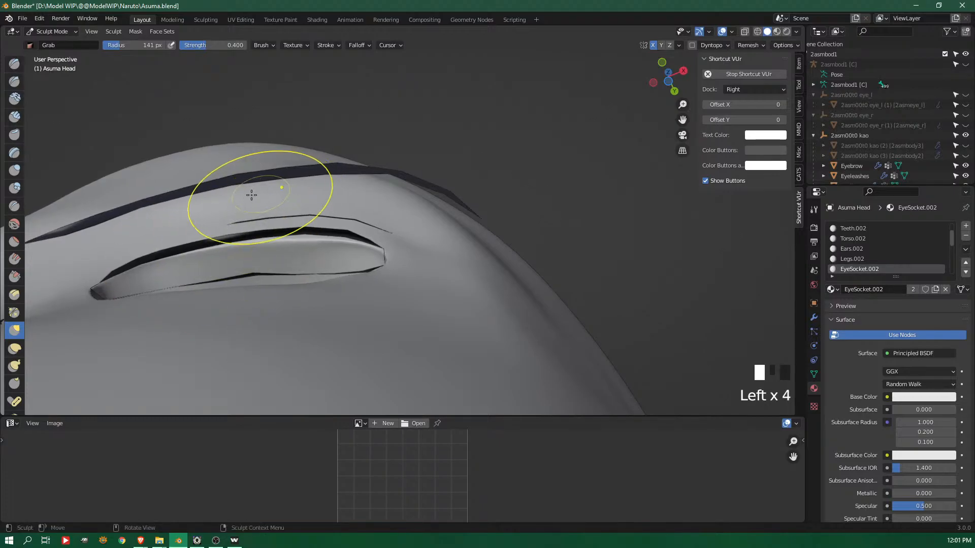
mouse_move(303, 240)
mouse_down()
mouse_move(300, 229)
mouse_move(331, 227)
mouse_up()
mouse_move(301, 239)
mouse_down()
mouse_move(300, 229)
mouse_move(258, 233)
mouse_up()
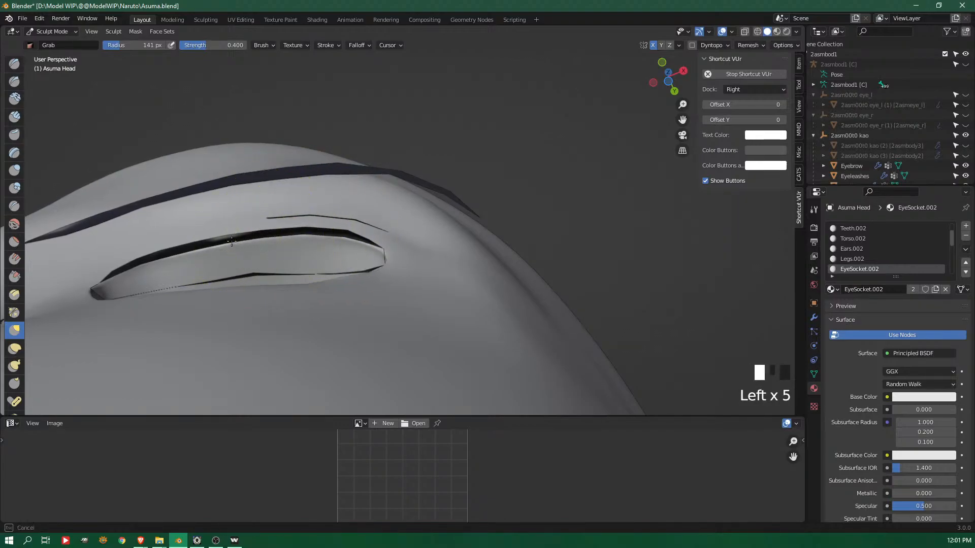
drag(199, 246, 176, 239)
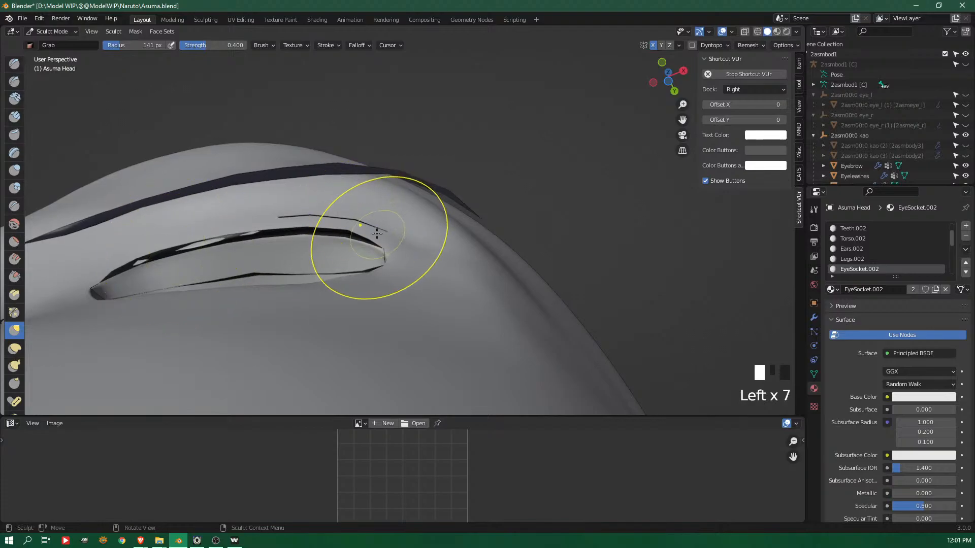
drag(377, 245, 379, 235)
mouse_move(361, 213)
middle_down()
mouse_move(372, 291)
mouse_move(382, 215)
middle_up()
Adjust the lower eyelid edge and inner eye corner to the lower lash line with the Grab brush
mouse_move(374, 295)
middle_down()
mouse_move(321, 289)
mouse_move(315, 304)
middle_up()
mouse_move(315, 305)
mouse_down()
mouse_move(287, 337)
mouse_move(283, 325)
mouse_move(256, 330)
mouse_up()
drag(246, 339, 241, 330)
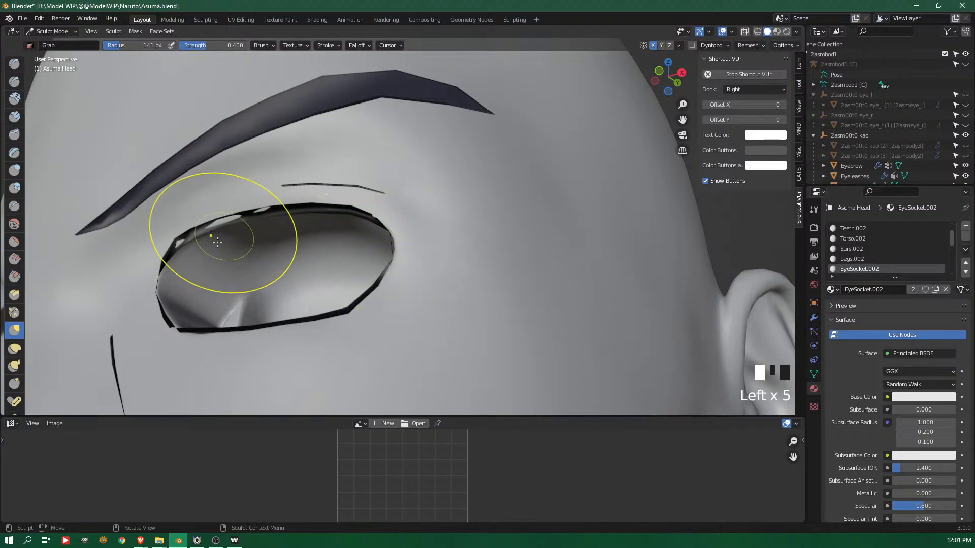
drag(174, 320, 173, 305)
Reduce the Grab brush radius to 63 px, undo a smoothing stroke, and rework the inner part of the upper eyelid edge
key(f)
key(f)
key(f)
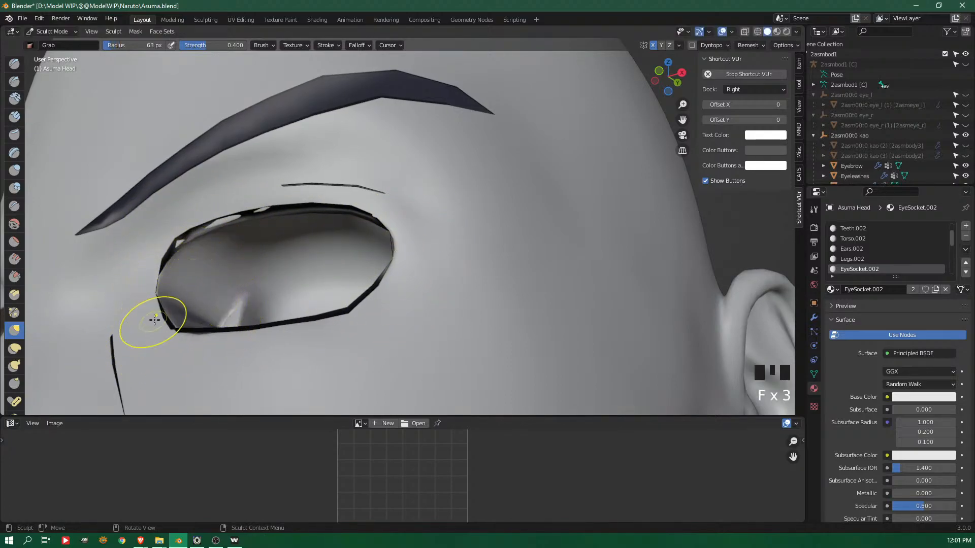
shift+drag(185, 235, 264, 223)
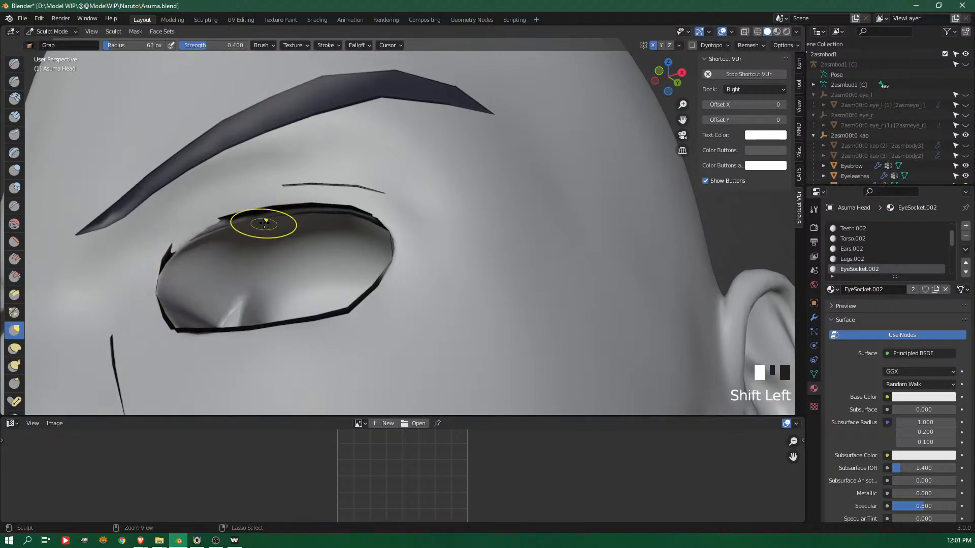
key(ctrl+z)
drag(187, 239, 223, 219)
Use the Crease brush at 60 px along the inner part of the upper eyelid edge and the eyelid fold line above it
click(15, 204)
drag(239, 212, 264, 209)
drag(218, 221, 213, 221)
mouse_move(284, 185)
mouse_down()
mouse_move(391, 192)
mouse_move(316, 182)
mouse_up()
Reduce the Crease brush radius to 34 px and carve the eyelid fold along its line, extending it toward the inner eye corner
key(f)
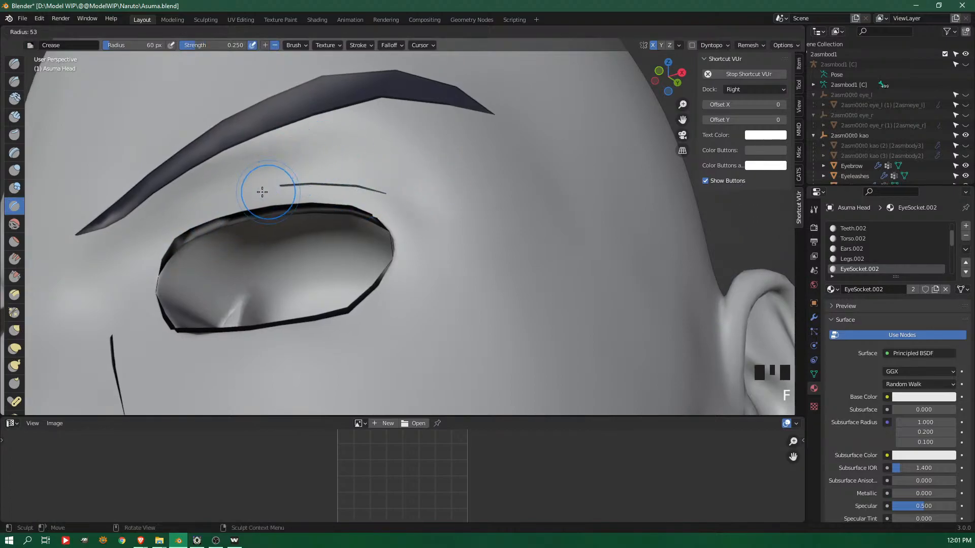
click(252, 190)
mouse_move(286, 185)
mouse_down()
mouse_move(263, 187)
mouse_move(274, 187)
mouse_up()
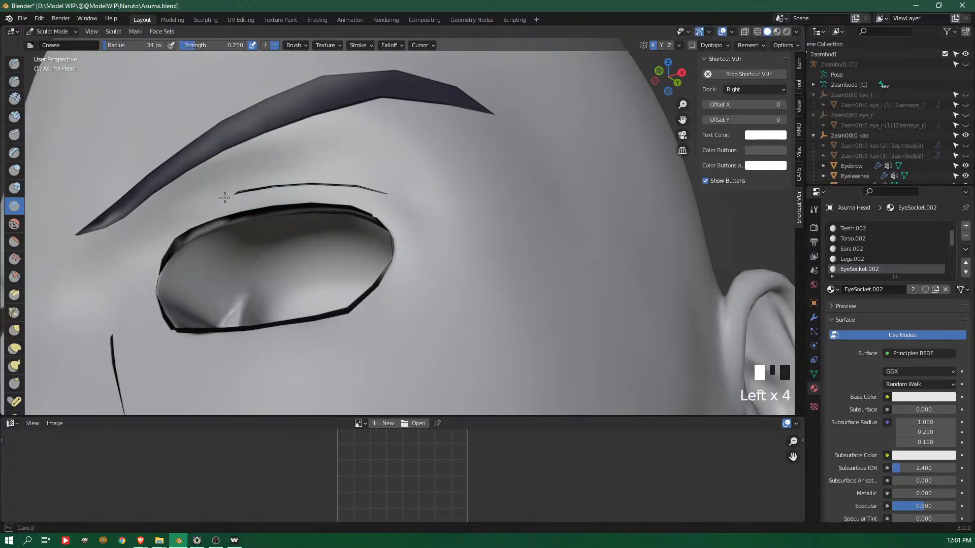
drag(197, 205, 222, 199)
drag(150, 253, 168, 229)
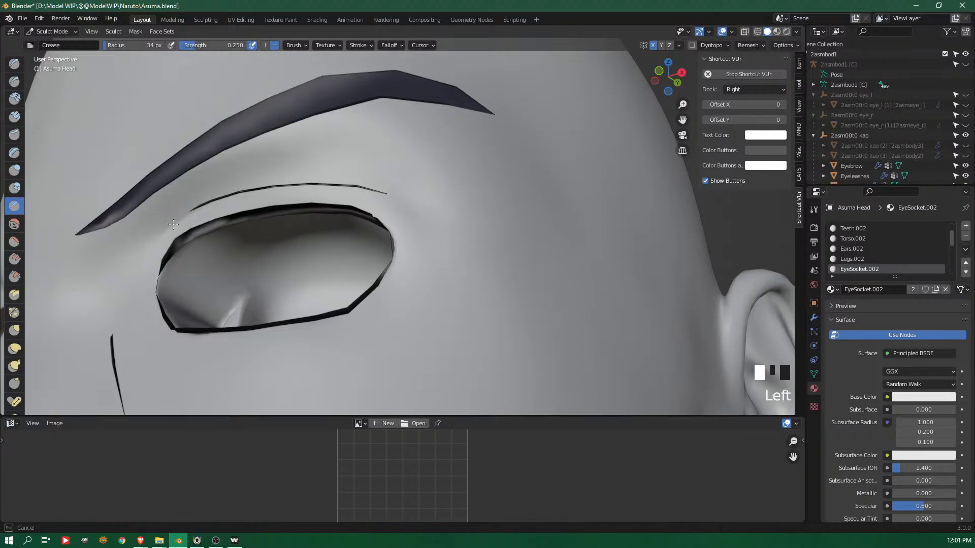
drag(210, 200, 235, 193)
drag(163, 243, 360, 171)
drag(238, 186, 375, 168)
Set the brush radius to 115 px and pull the brow surface out toward the eyebrow with the Grab brush
mouse_move(487, 104)
middle_down()
mouse_move(415, 85)
mouse_move(419, 105)
middle_up()
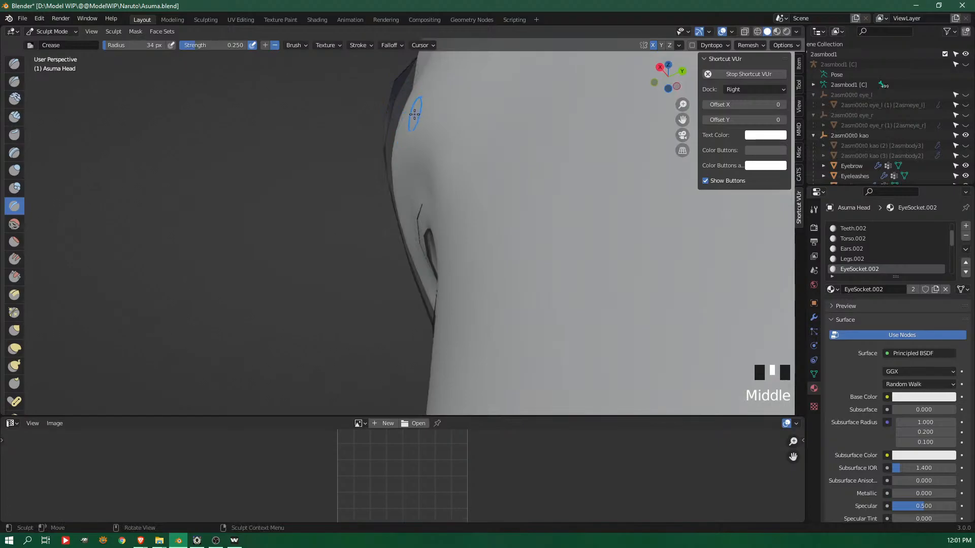
key(f)
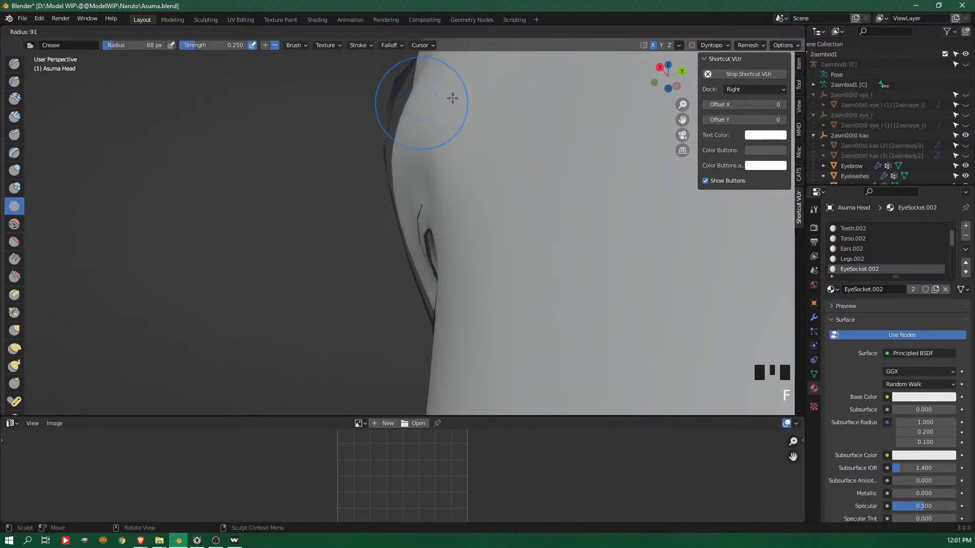
click(461, 96)
key(g)
drag(435, 105, 407, 86)
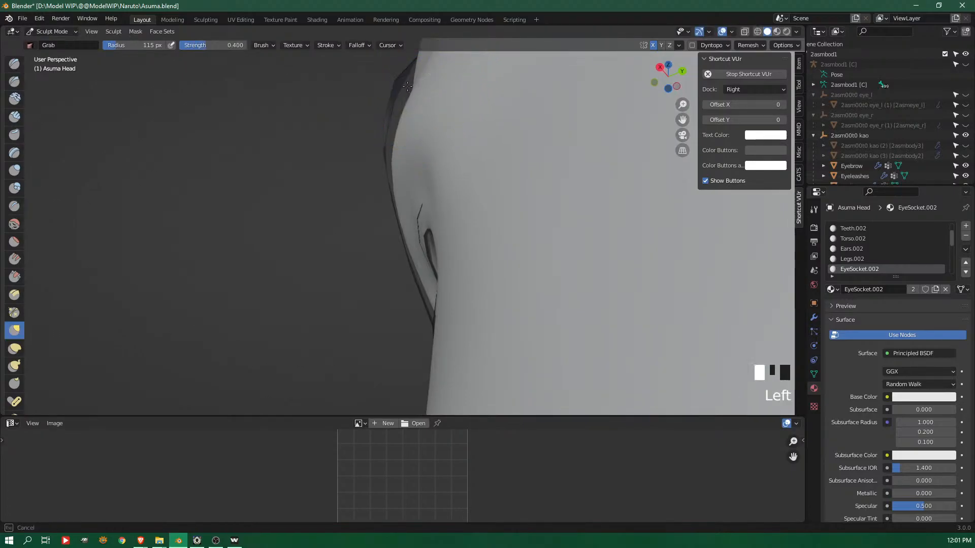
middle_drag(441, 93, 374, 191)
Set the Grab brush radius to 189 px and reshape the outer brow around the eyebrow, working from the side and above
key(f)
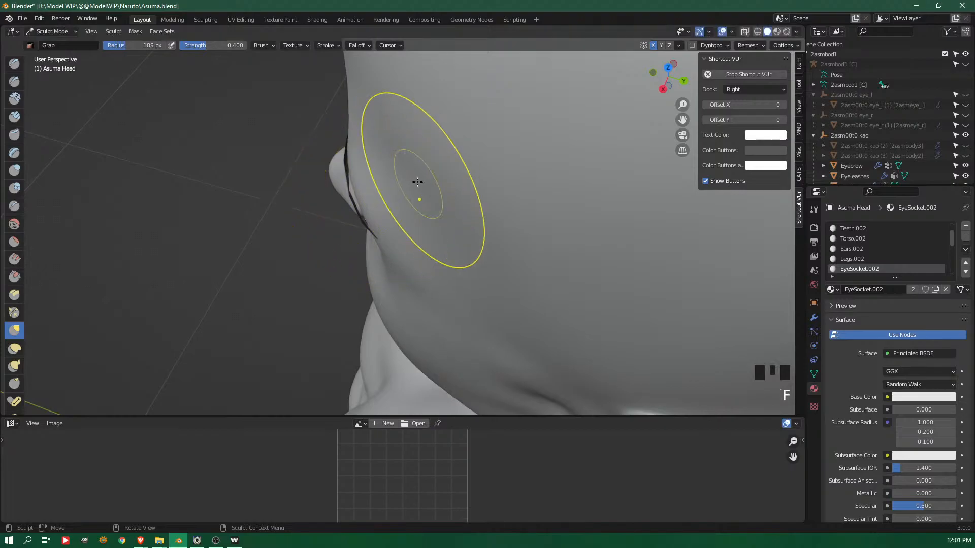
click(357, 191)
mouse_move(352, 192)
middle_down()
mouse_move(421, 133)
mouse_move(388, 163)
middle_up()
mouse_move(388, 163)
mouse_down()
mouse_move(353, 174)
mouse_move(395, 161)
mouse_up()
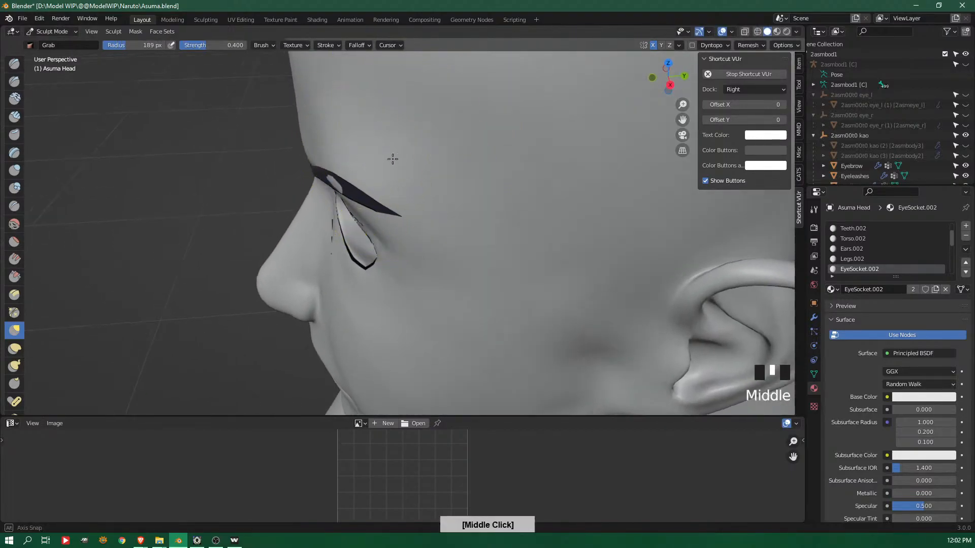
middle_drag(394, 161, 378, 148)
mouse_move(369, 162)
shift+mouse_down()
mouse_move(358, 168)
mouse_move(388, 174)
shift+mouse_up()
middle_drag(406, 175, 432, 71)
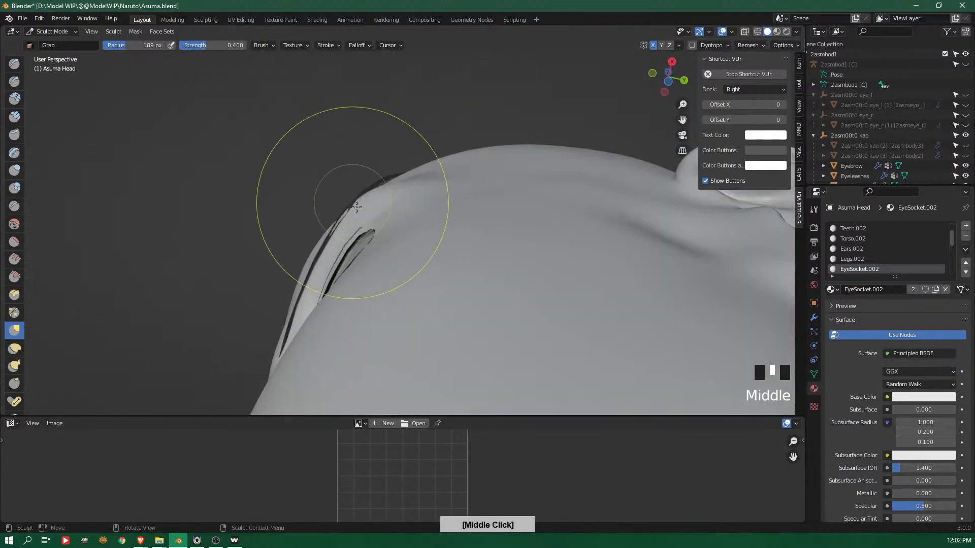
middle_drag(353, 202, 370, 218)
Refine the brow ridge and its inner part with large Grab strokes so the surface follows the eyebrow
shift+drag(337, 152, 351, 173)
middle_drag(351, 174, 378, 182)
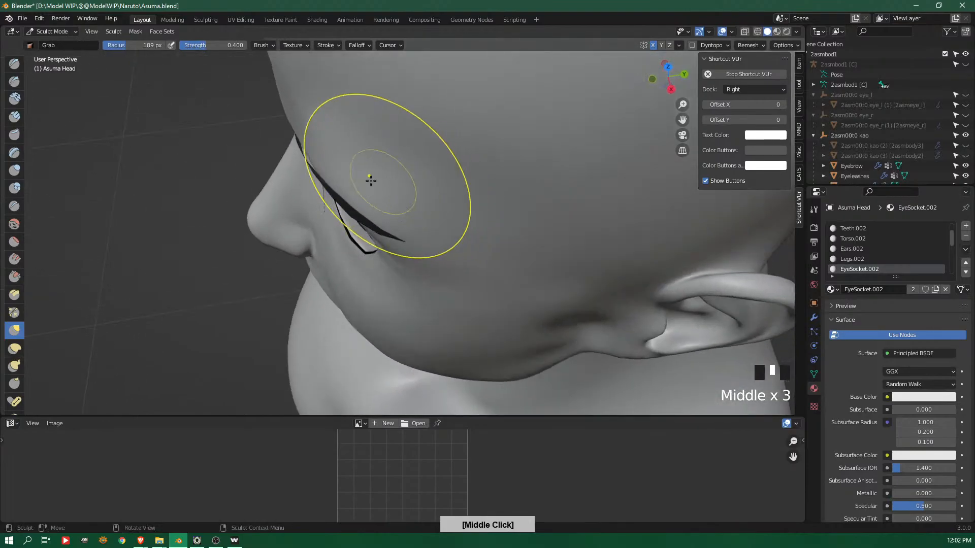
drag(310, 157, 338, 142)
middle_drag(338, 143, 393, 150)
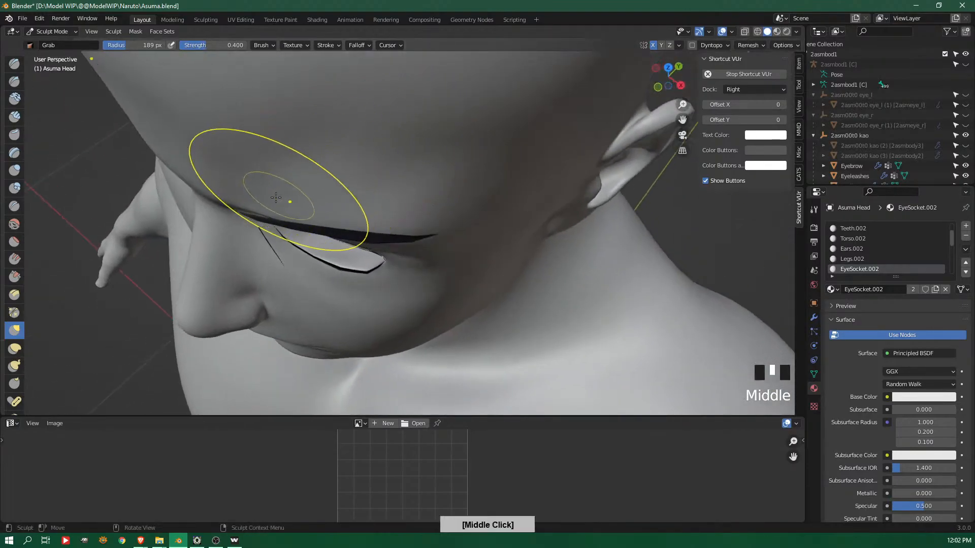
drag(258, 210, 251, 202)
drag(248, 205, 267, 191)
middle_drag(267, 191, 401, 175)
Reduce the Grab brush radius to 60 px, adjust the surface around the inner brow and eye corner, and undo an unwanted stroke
key(f)
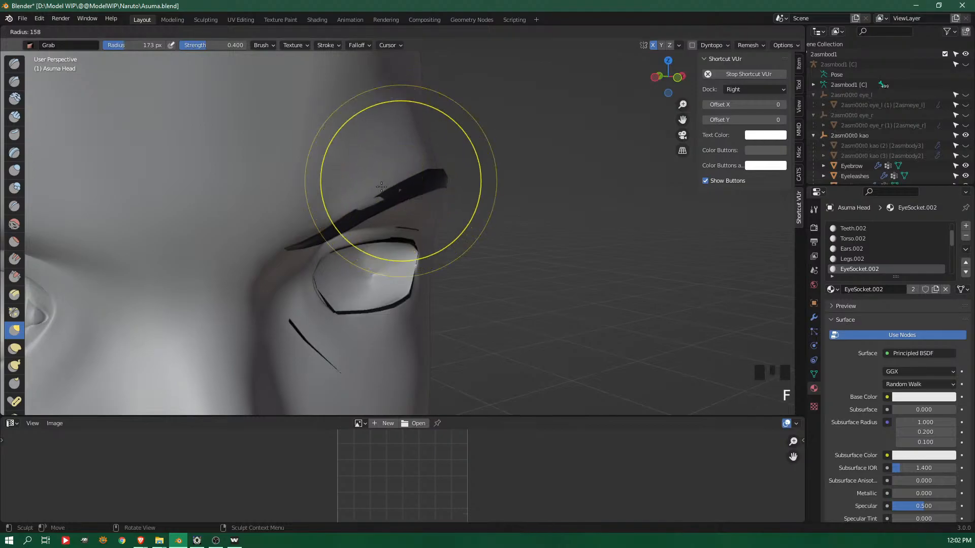
click(335, 181)
shift+drag(357, 211, 445, 179)
mouse_move(445, 178)
middle_down()
mouse_move(470, 246)
mouse_move(350, 296)
middle_up()
mouse_move(349, 296)
mouse_down()
mouse_move(362, 303)
mouse_move(370, 291)
mouse_up()
middle_drag(370, 291, 354, 254)
key(ctrl+z)
drag(312, 235, 318, 250)
click(320, 247)
middle_drag(322, 245, 266, 224)
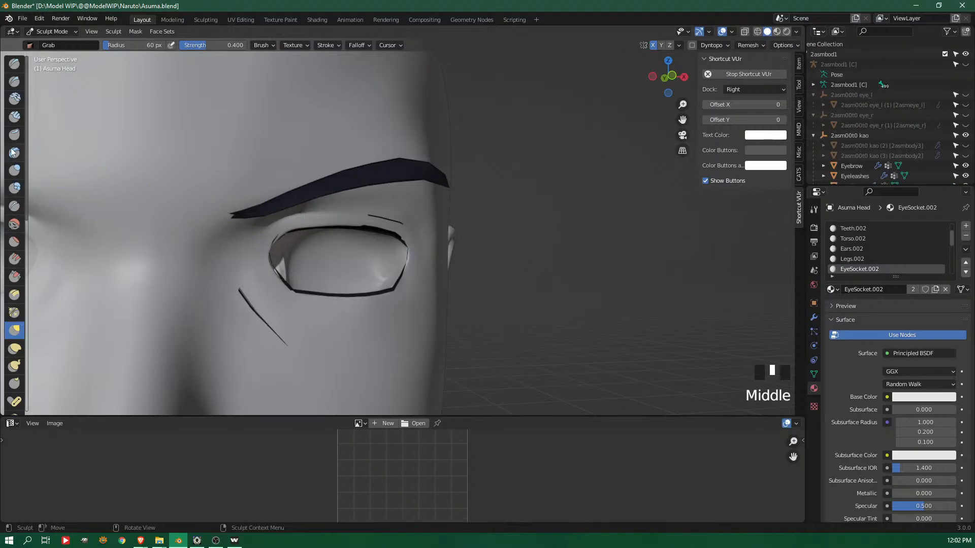
Crease the skin below the eyebrow's inner end and smooth the surface above the upper eyelid
click(14, 205)
drag(230, 223, 230, 223)
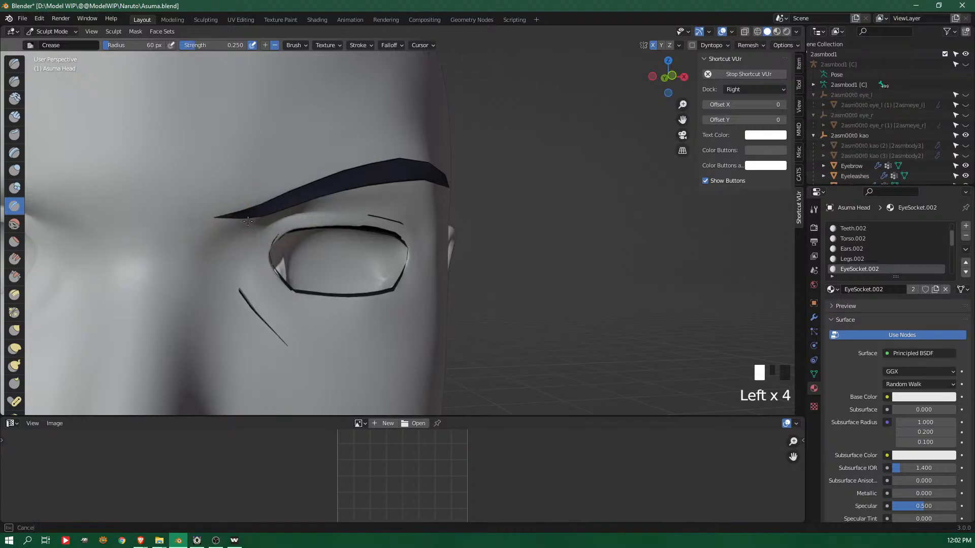
mouse_move(282, 218)
middle_down()
mouse_move(359, 166)
mouse_move(407, 208)
middle_up()
shift+drag(375, 214, 353, 208)
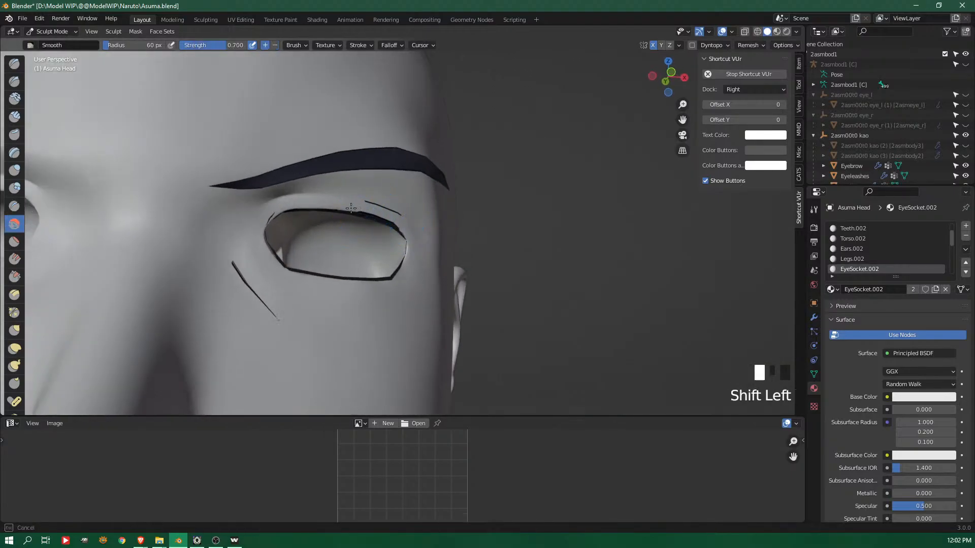
mouse_move(271, 218)
shift+middle_down()
mouse_move(305, 229)
mouse_move(371, 289)
mouse_move(563, 253)
mouse_move(361, 287)
shift+middle_up()
shift+middle_drag(362, 287, 359, 158)
mouse_move(359, 157)
ctrl+middle_down()
mouse_move(359, 147)
mouse_move(381, 183)
ctrl+middle_up()
mouse_move(381, 183)
shift+middle_down()
mouse_move(409, 168)
mouse_move(409, 224)
shift+middle_up()
Crease the upper eyelid edge near the inner eye corner to bring the skin to the lash line
shift+middle_drag(416, 102, 442, 284)
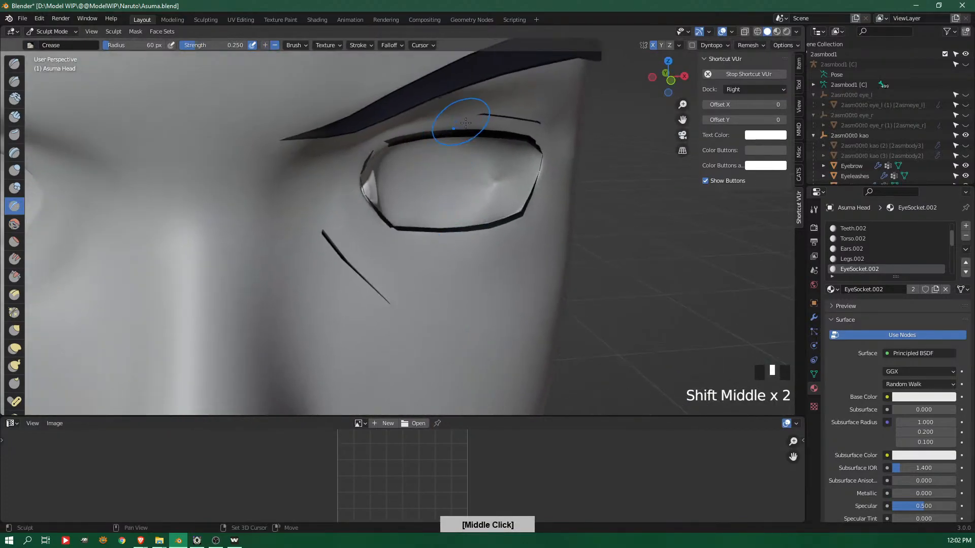
click(479, 115)
shift+middle_drag(478, 114, 500, 173)
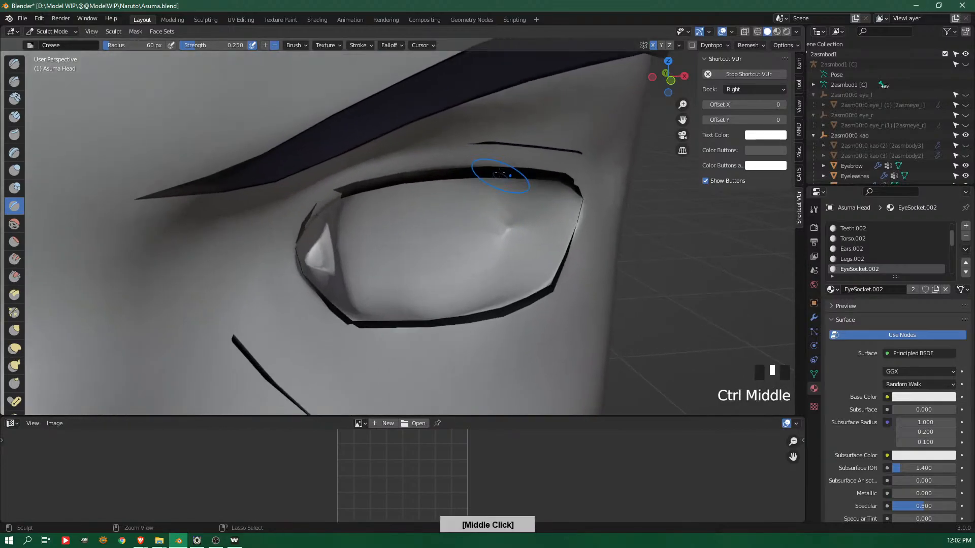
mouse_move(326, 201)
shift+mouse_down()
mouse_move(316, 213)
mouse_move(341, 197)
mouse_move(304, 226)
shift+mouse_up()
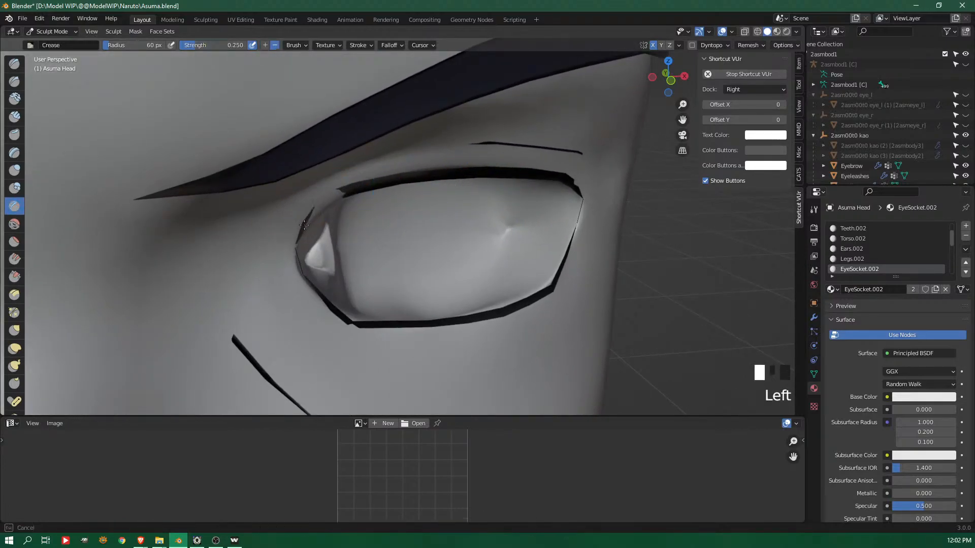
drag(340, 191, 332, 193)
middle_drag(332, 193, 328, 194)
mouse_move(330, 198)
mouse_down()
mouse_move(341, 190)
mouse_move(331, 197)
mouse_up()
drag(339, 192, 330, 197)
middle_drag(332, 195, 253, 186)
Crease along the inner half of the eyelid fold line and the upper lash line beneath it
mouse_move(627, 193)
middle_down()
mouse_move(678, 200)
mouse_move(555, 175)
middle_up()
drag(546, 176, 533, 180)
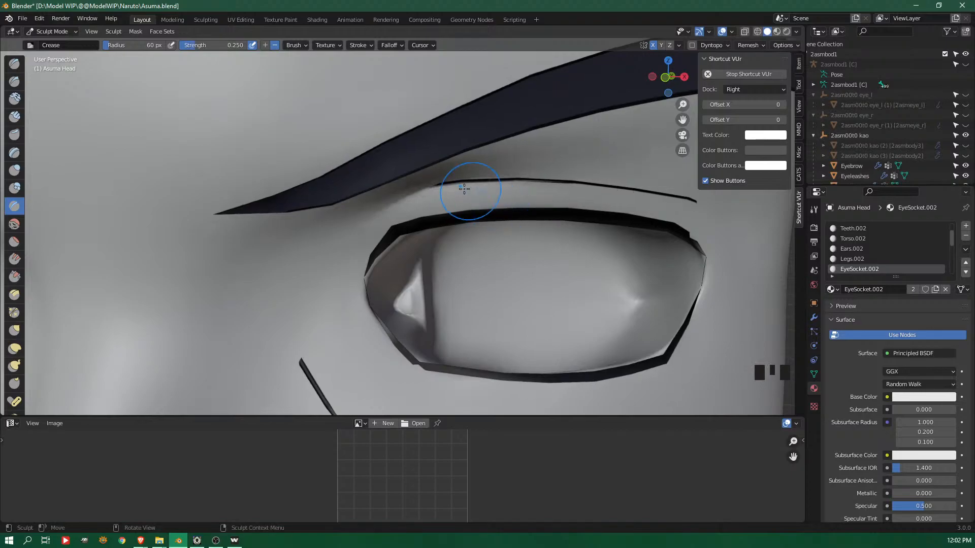
drag(418, 190, 415, 190)
middle_drag(460, 184, 475, 186)
ctrl+middle_drag(463, 225, 429, 233)
Extend the eyelid fold crease down around the inner eye corner, smoothing and reworking its inner end
click(416, 228)
drag(416, 228, 393, 239)
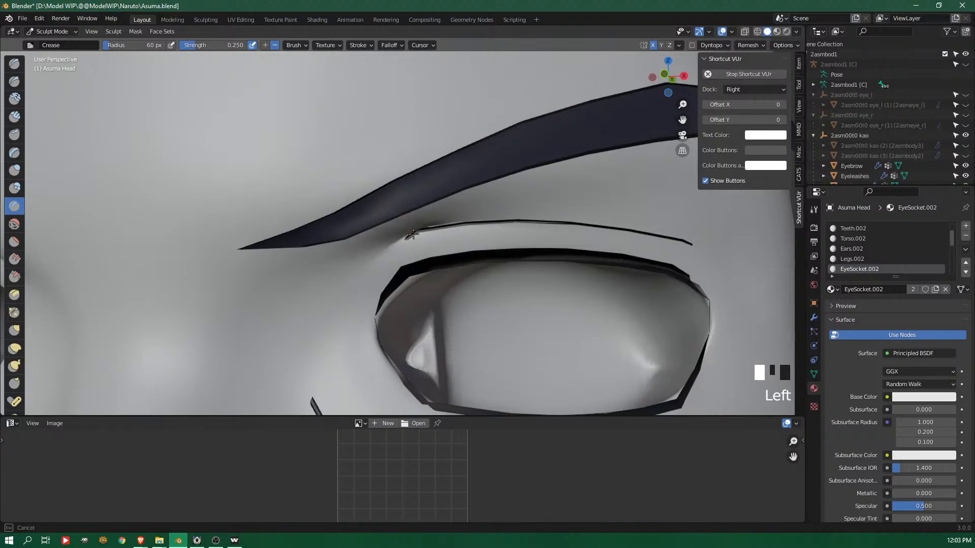
mouse_move(394, 246)
mouse_down()
mouse_move(392, 238)
mouse_move(357, 277)
mouse_move(393, 256)
mouse_move(359, 264)
mouse_move(341, 292)
mouse_up()
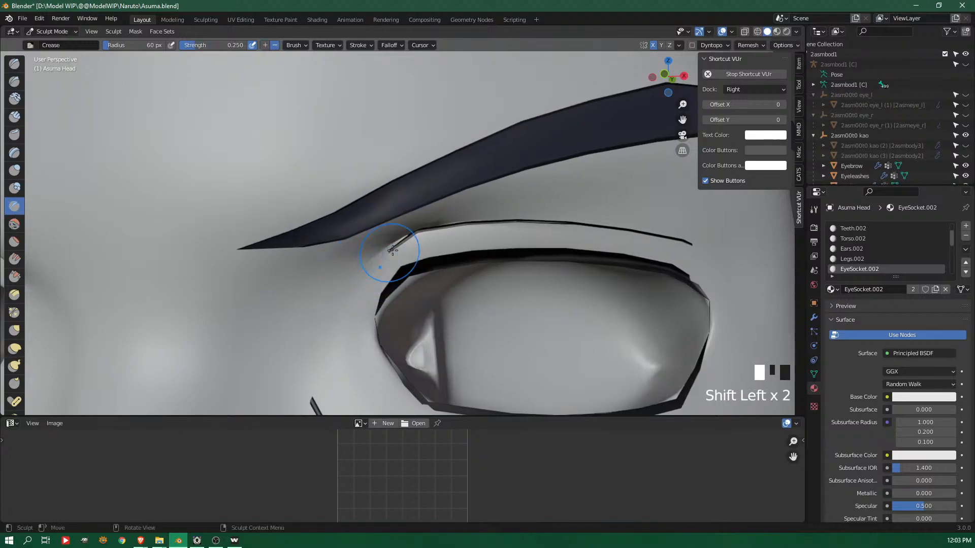
drag(394, 248, 374, 272)
drag(382, 261, 377, 267)
drag(387, 257, 380, 265)
mouse_move(389, 257)
mouse_down()
mouse_move(403, 237)
mouse_move(373, 263)
mouse_move(440, 230)
mouse_move(416, 234)
mouse_up()
mouse_move(407, 234)
mouse_down()
mouse_move(375, 270)
mouse_move(385, 259)
mouse_up()
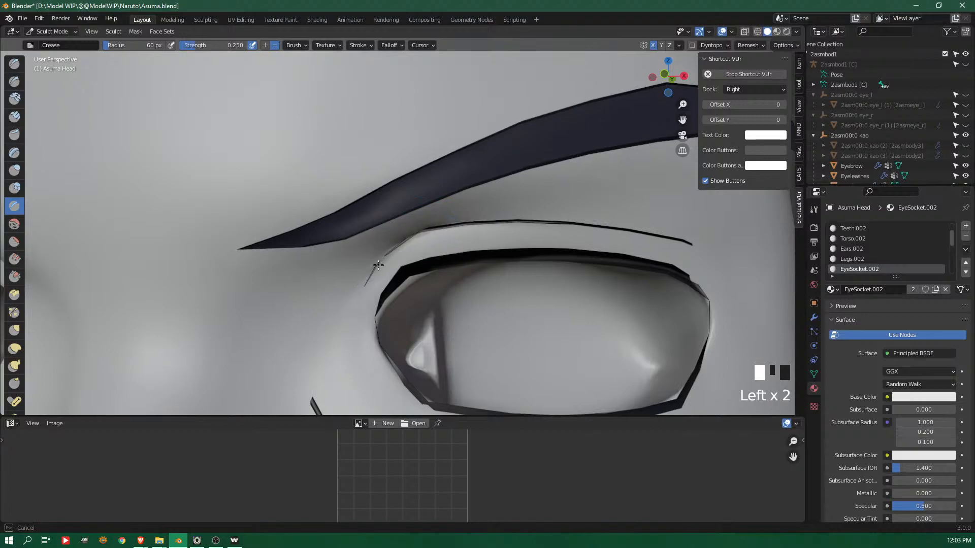
Crease the middle and outer parts of the eyelid fold line out to its outer tip
drag(433, 233, 472, 224)
drag(584, 226, 665, 240)
mouse_move(607, 325)
shift+middle_down()
mouse_move(586, 310)
mouse_move(614, 191)
shift+middle_up()
middle_drag(614, 190, 598, 207)
shift+middle_drag(699, 102, 511, 130)
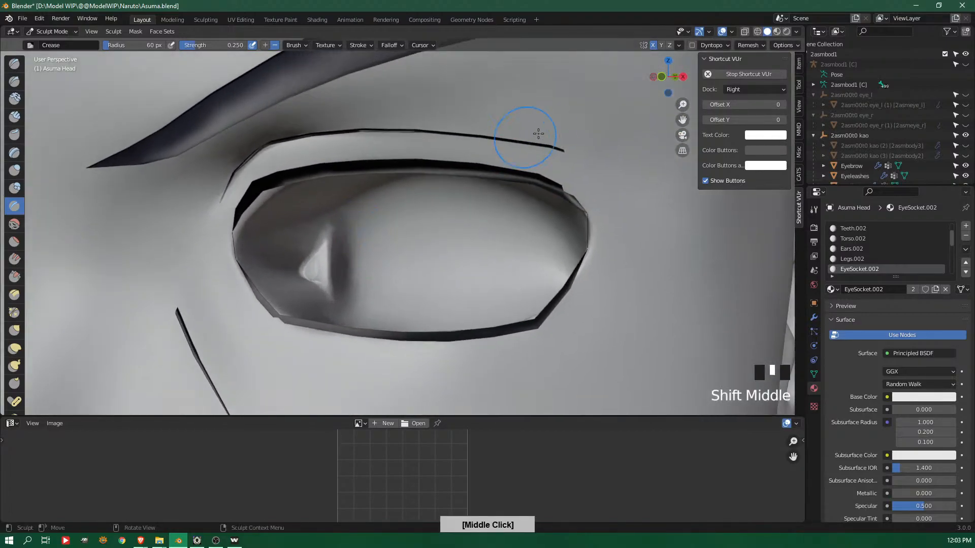
click(598, 156)
drag(598, 157, 562, 147)
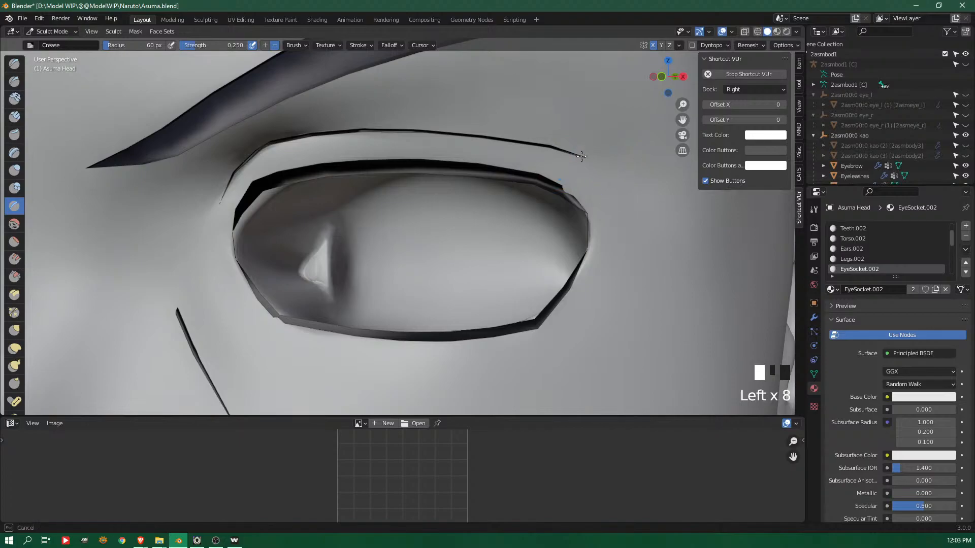
Undo a Crease stroke beside the outer eye corner and crease the outer upper lash edge
mouse_move(600, 164)
mouse_down()
mouse_move(579, 154)
mouse_move(562, 178)
mouse_move(572, 195)
mouse_move(563, 186)
mouse_up()
key(ctrl+z)
drag(584, 201, 562, 186)
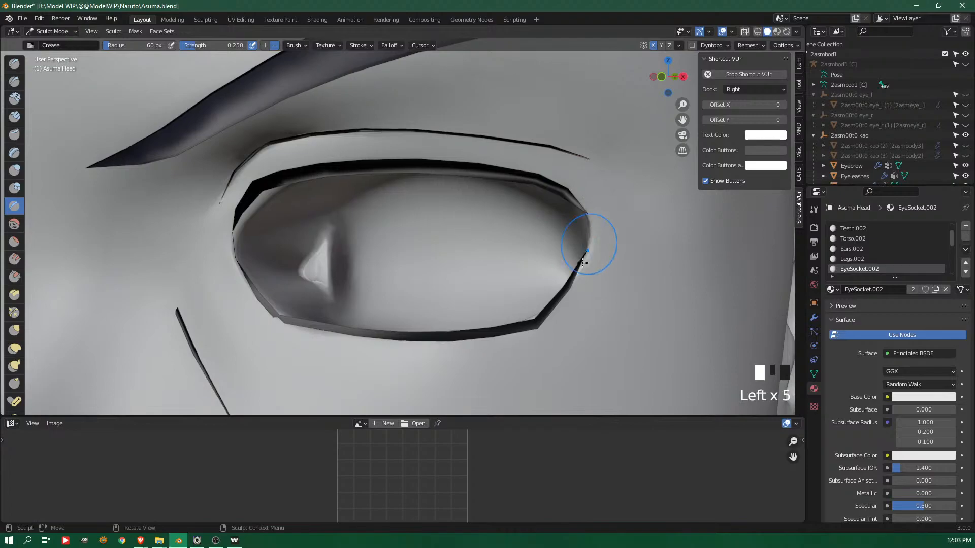
Crease the outer and lower eyelid edges along the lower lash line, including the lower inner corner
drag(588, 264, 570, 305)
mouse_move(567, 308)
middle_down()
mouse_move(540, 307)
mouse_move(555, 311)
middle_up()
mouse_move(555, 312)
mouse_down()
mouse_move(570, 294)
mouse_move(576, 308)
mouse_move(573, 298)
mouse_up()
drag(566, 299, 577, 305)
drag(563, 300, 577, 307)
drag(558, 300, 579, 311)
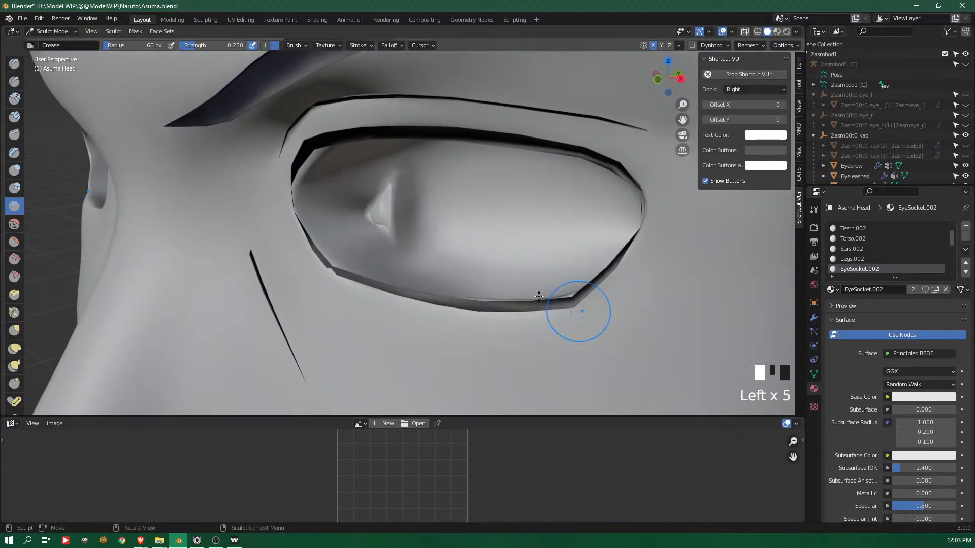
mouse_move(331, 271)
mouse_down()
mouse_move(322, 269)
mouse_move(355, 284)
mouse_up()
Crease the skin along the lower part of the face wrinkle beside the nose to expose its line
mouse_move(375, 310)
shift+middle_down()
mouse_move(369, 315)
mouse_move(377, 245)
shift+middle_up()
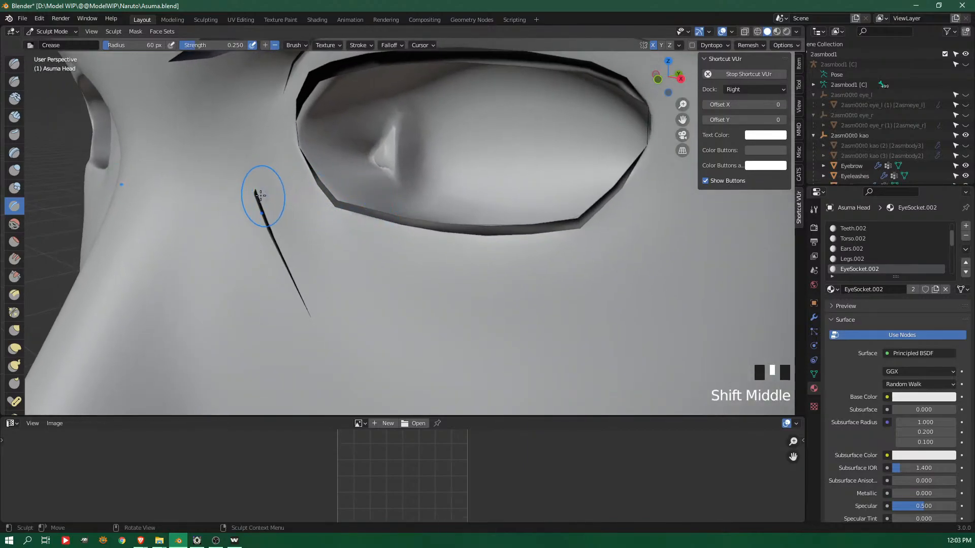
drag(262, 196, 261, 196)
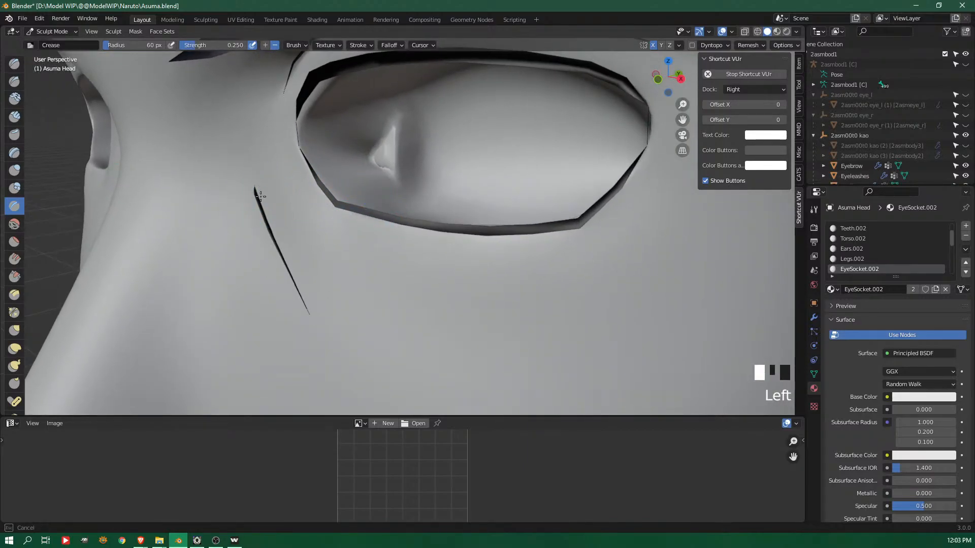
drag(247, 169, 248, 181)
drag(248, 182, 309, 313)
drag(309, 314, 246, 164)
mouse_move(247, 162)
mouse_down()
mouse_move(243, 152)
mouse_move(245, 162)
mouse_up()
click(245, 160)
click(245, 160)
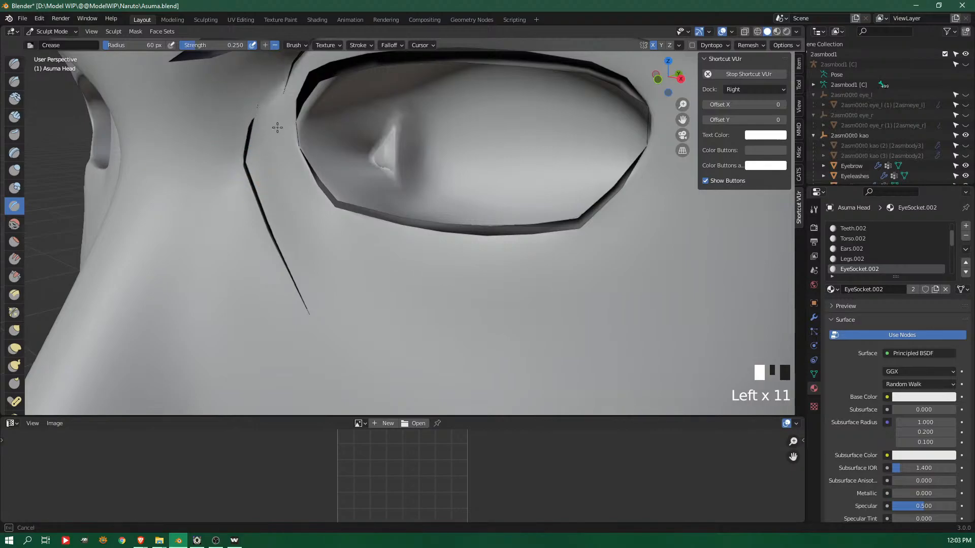
Continue the wrinkle crease up toward the inner brow and sharpen the bend in its middle
shift+middle_drag(277, 121, 282, 157)
click(271, 143)
click(270, 139)
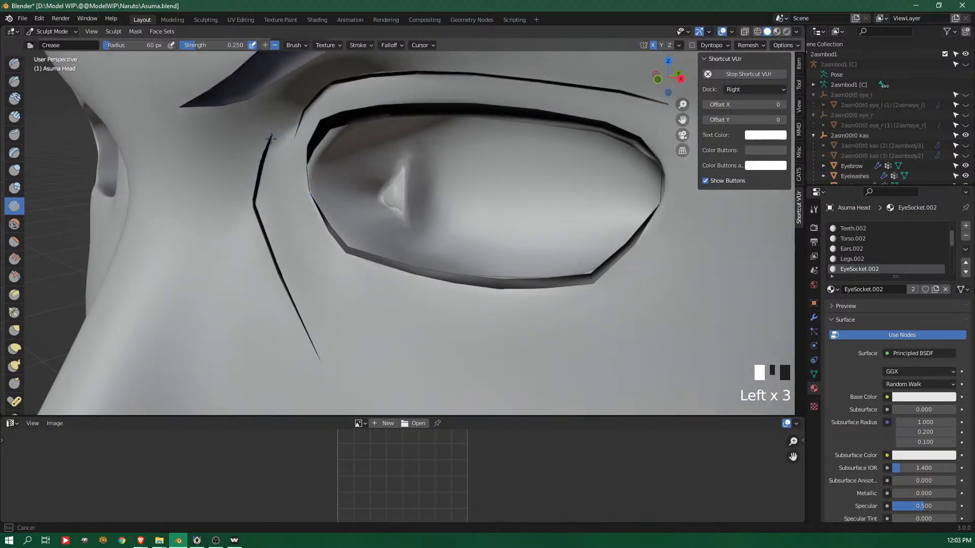
drag(264, 163, 253, 205)
click(252, 203)
click(246, 204)
click(253, 210)
click(257, 215)
click(264, 155)
drag(262, 160, 261, 166)
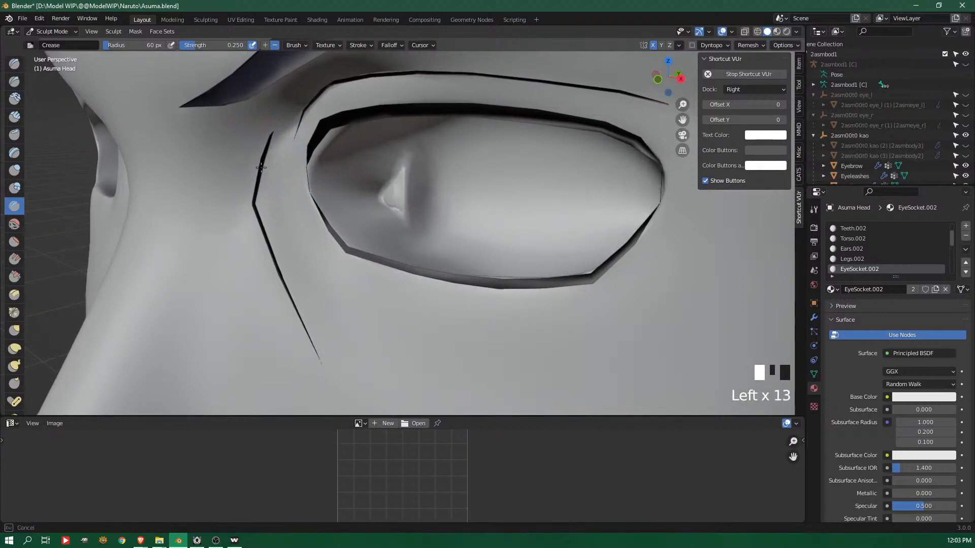
Examine the creased eyelid and wrinkle lines on the whole face from several angles
ctrl+middle_drag(318, 145, 512, 217)
middle_drag(505, 196, 477, 208)
ctrl+middle_drag(366, 279, 305, 219)
shift+middle_drag(254, 254, 369, 222)
mouse_move(294, 194)
shift+mouse_down()
mouse_move(284, 205)
mouse_move(310, 229)
shift+mouse_up()
mouse_move(310, 228)
ctrl+middle_down()
mouse_move(326, 348)
mouse_move(367, 304)
ctrl+middle_up()
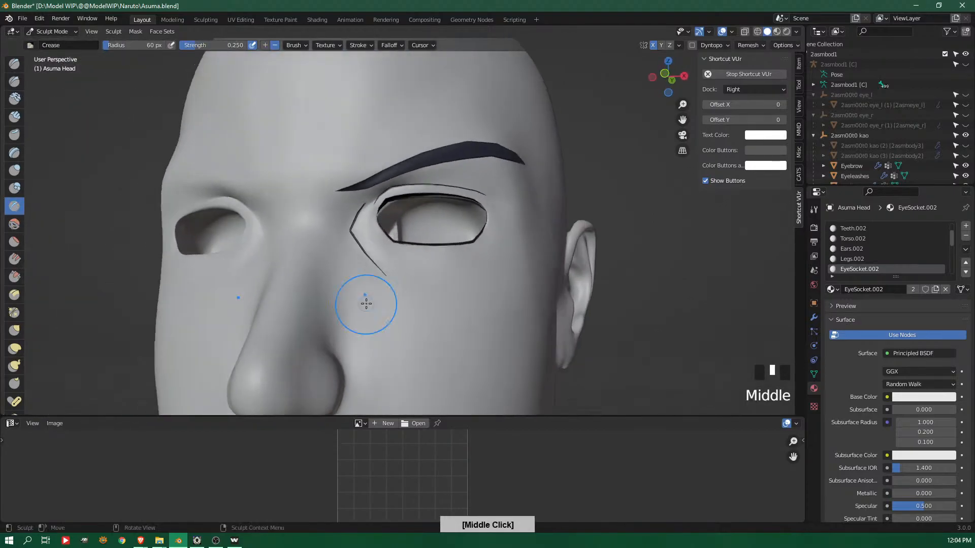
shift+drag(337, 250, 355, 286)
mouse_move(354, 285)
middle_down()
mouse_move(495, 248)
mouse_move(472, 279)
mouse_move(450, 285)
middle_up()
Reduce the Crease brush radius to 31 px and rework the bend and upper part of the wrinkle beside the inner eye corner
shift+drag(347, 233, 382, 269)
ctrl+middle_drag(438, 313, 347, 224)
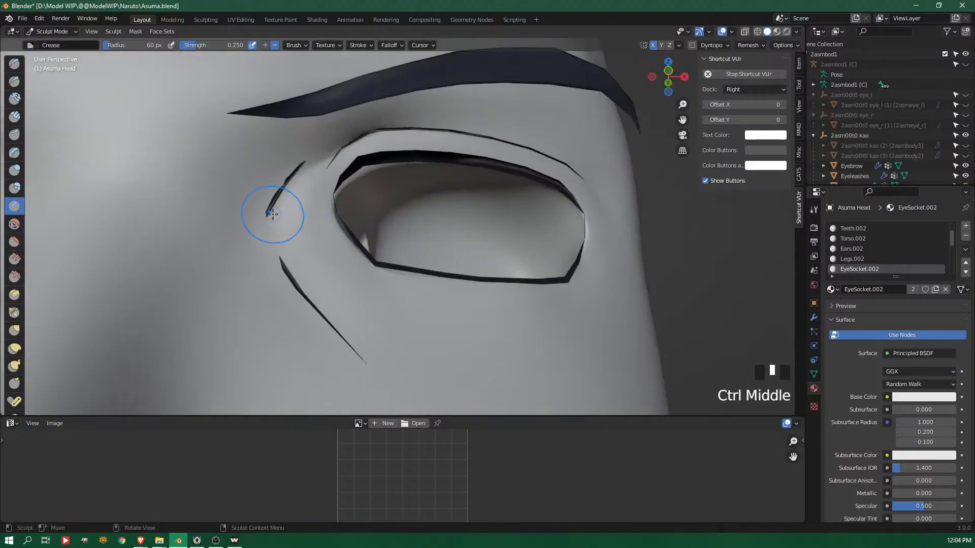
click(260, 224)
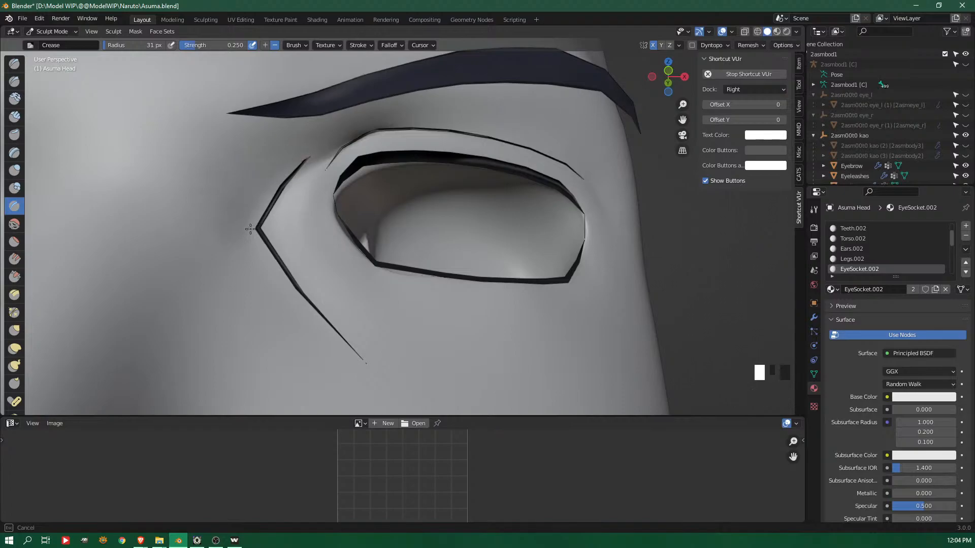
drag(265, 191, 259, 206)
middle_drag(473, 171, 475, 211)
drag(359, 130, 323, 160)
mouse_move(350, 159)
ctrl+middle_down()
mouse_move(482, 257)
mouse_move(467, 300)
mouse_move(437, 257)
mouse_move(475, 258)
ctrl+middle_up()
Leave sculpting, select the Eyebrow object and add a Mirror modifier on the X axis
key(ctrl+Tab)
click(400, 258)
click(424, 100)
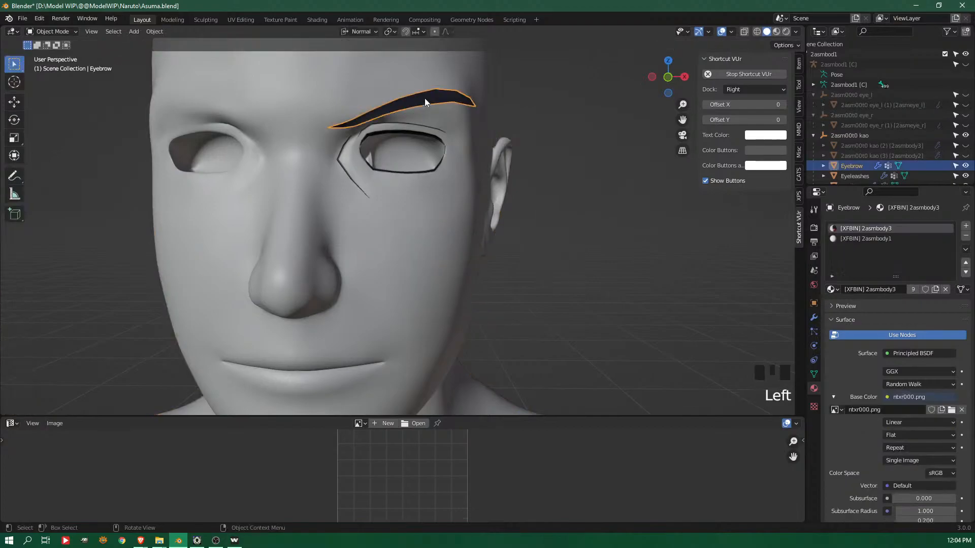
click(814, 318)
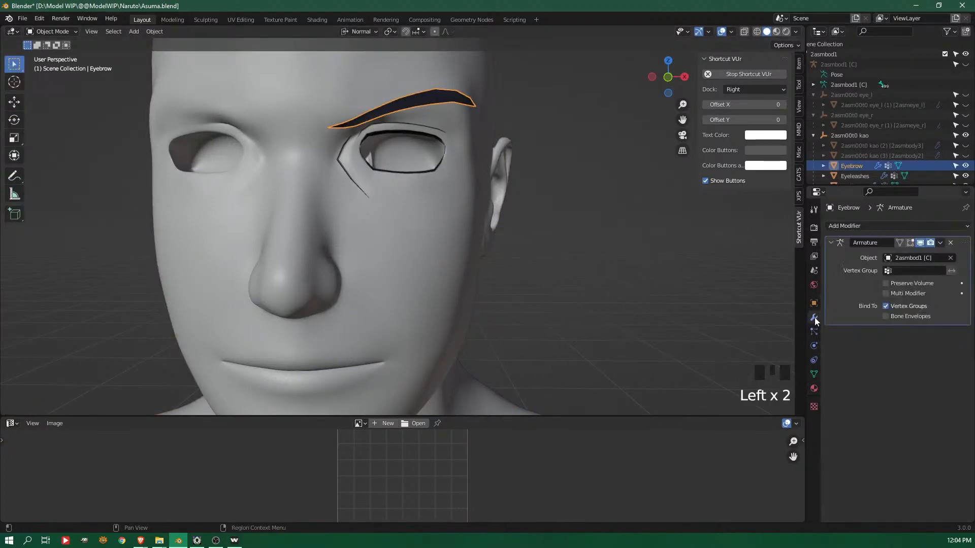
click(870, 226)
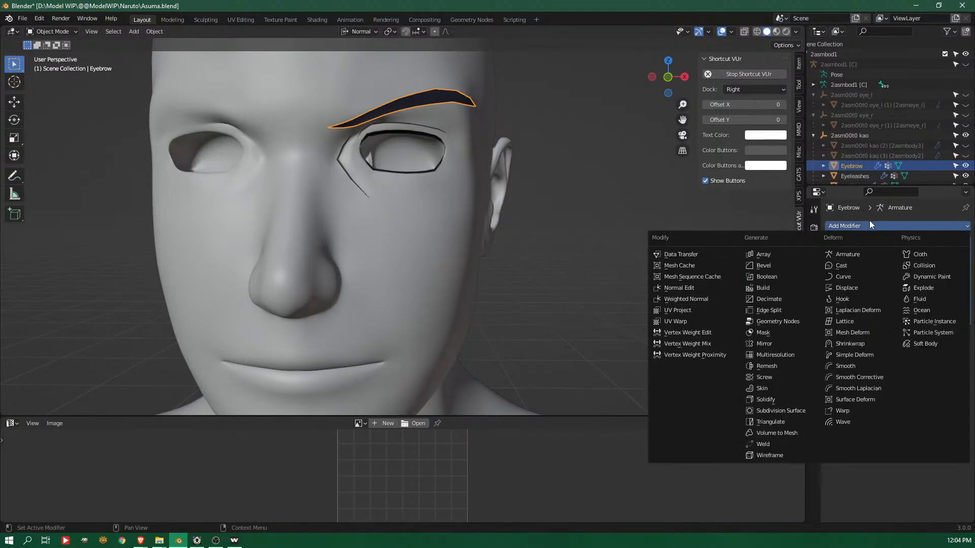
click(771, 344)
middle_drag(578, 330, 460, 121)
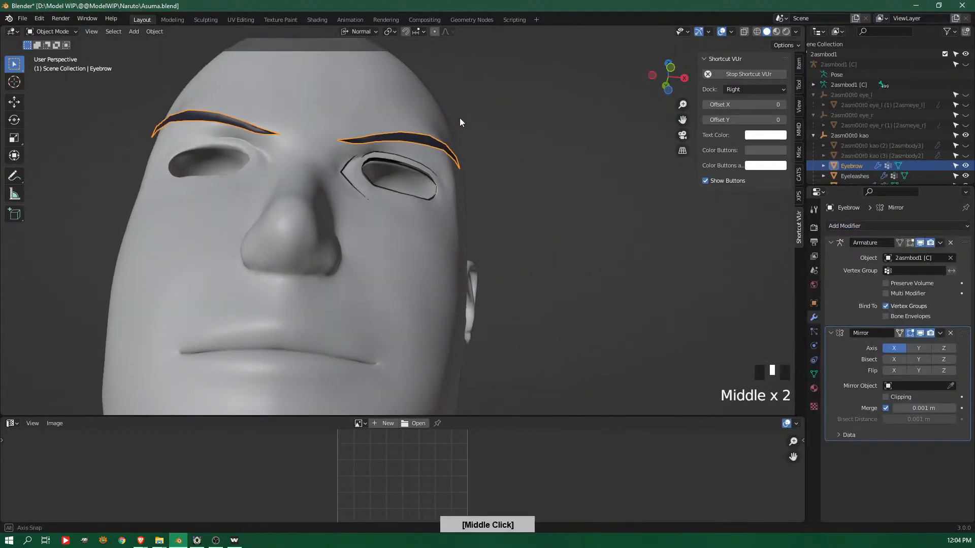
click(400, 148)
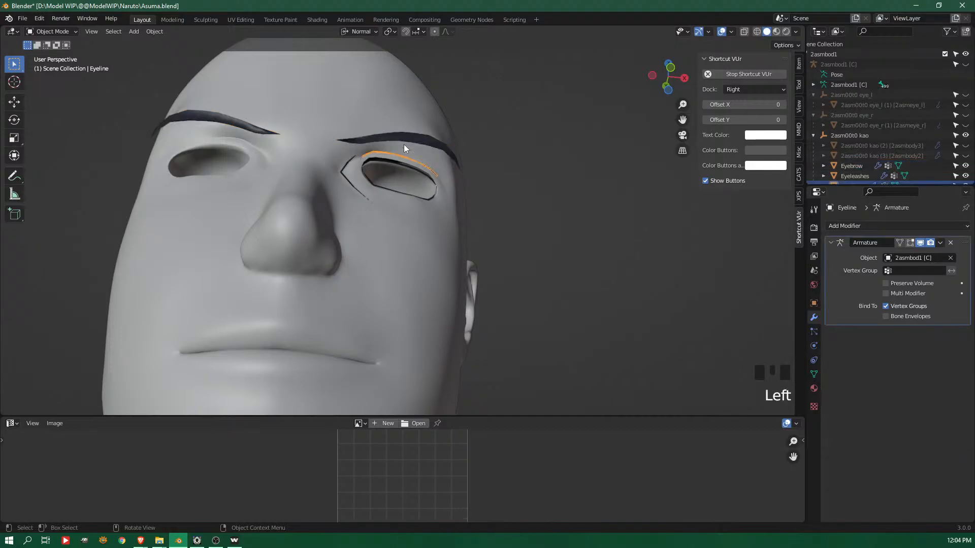
middle_drag(400, 148, 494, 248)
click(840, 229)
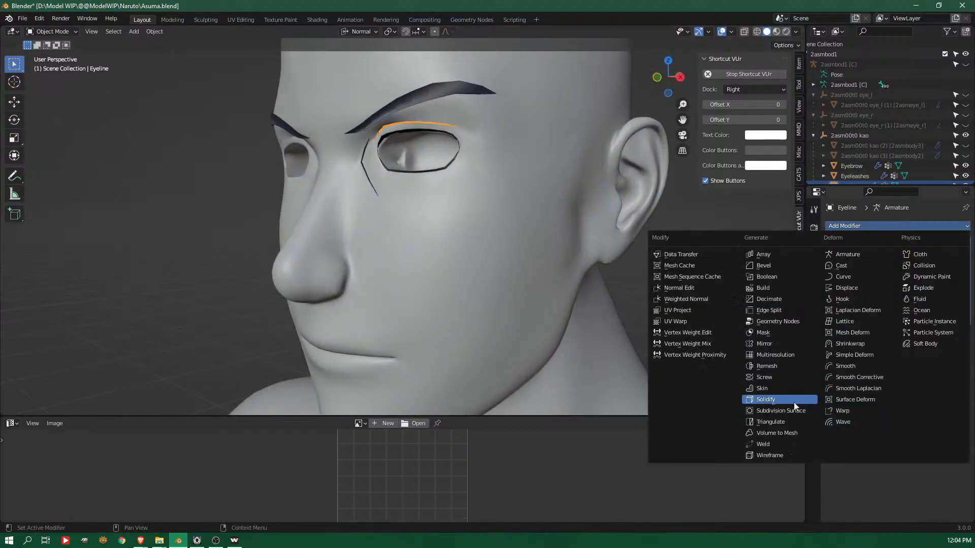
click(457, 110)
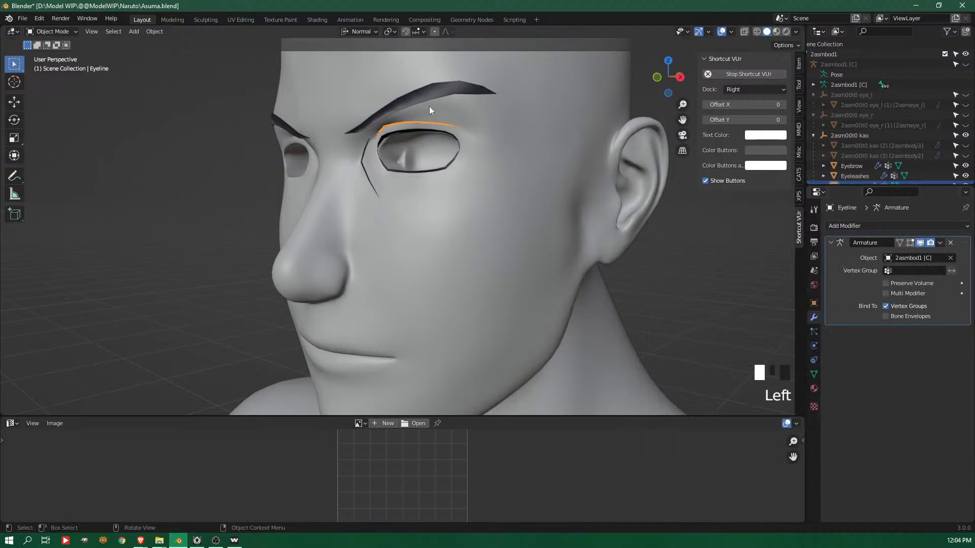
middle_drag(265, 131, 176, 127)
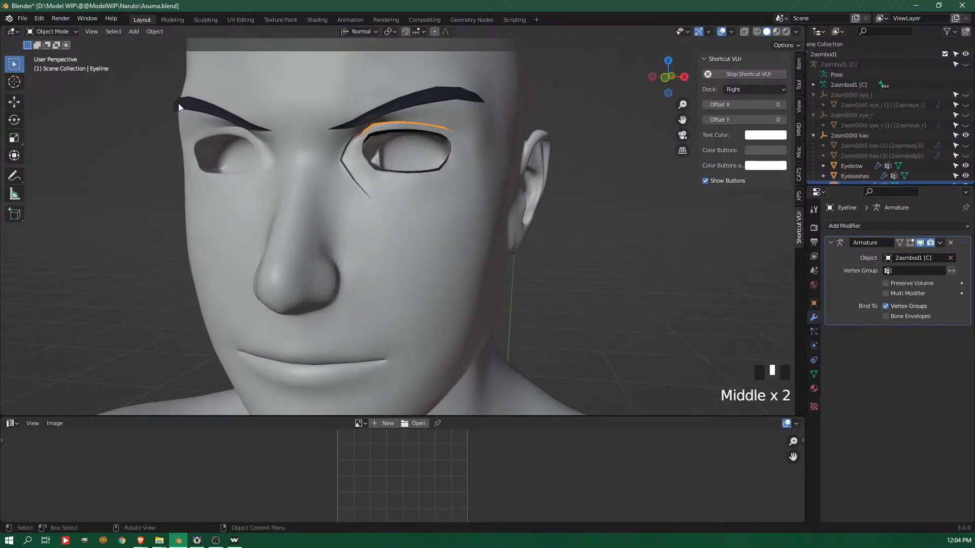
key(ctrl+Tab)
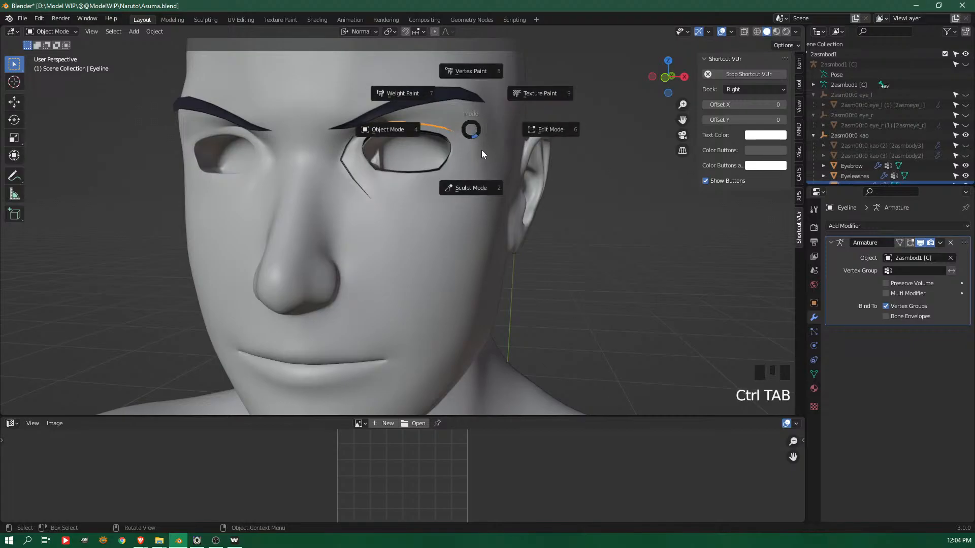
click(410, 130)
Return the Asuma Head to Sculpt Mode and grab the temple near the eyebrow's outer end with a 134 px Grab brush
click(482, 209)
key(ctrl+Tab)
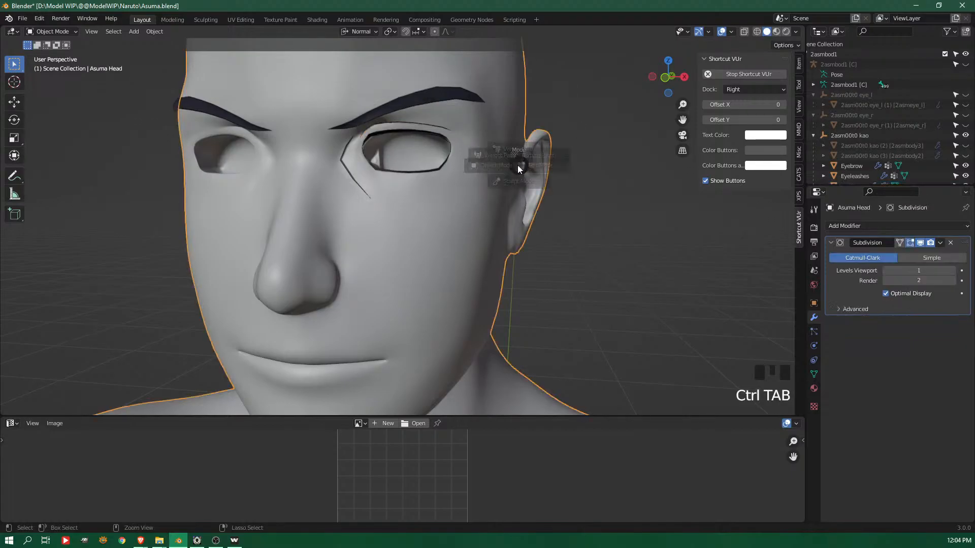
click(515, 222)
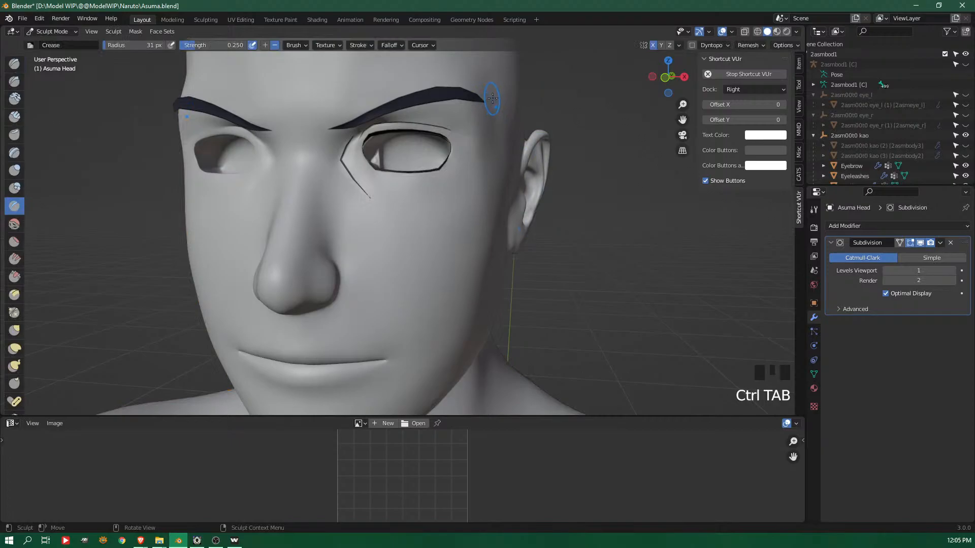
key(g)
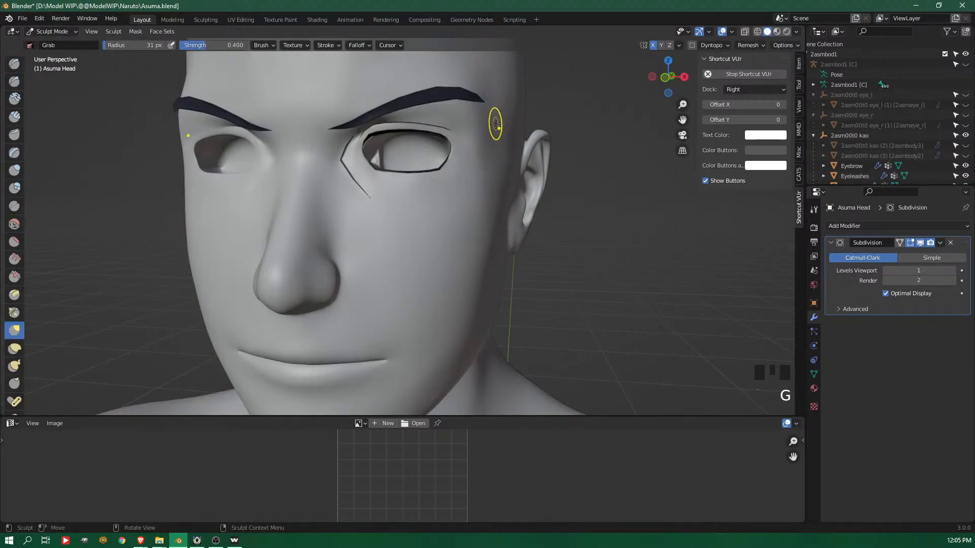
key(f)
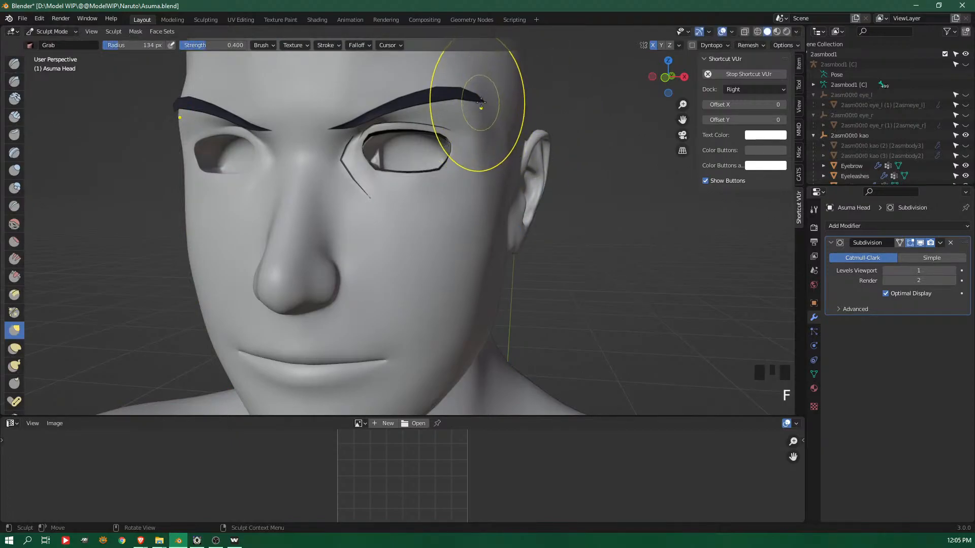
click(484, 102)
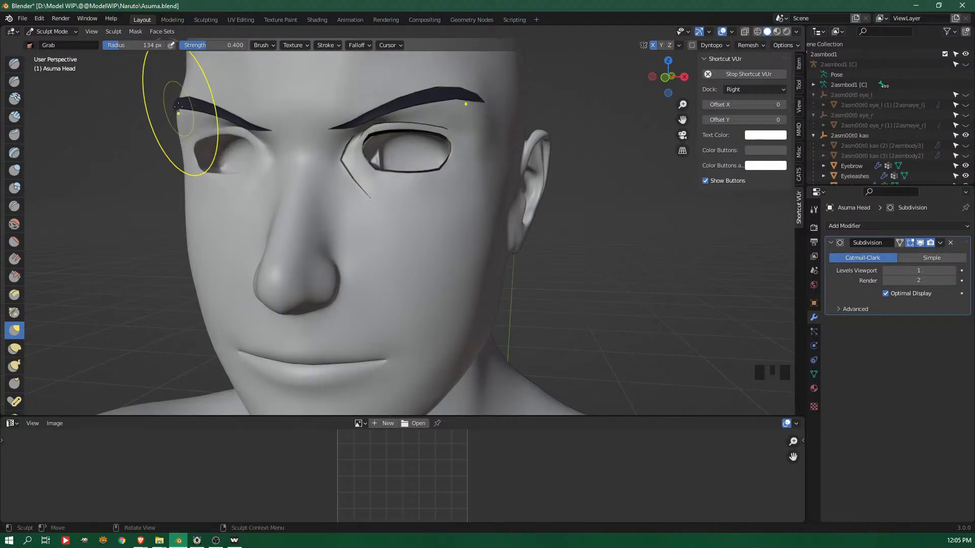
drag(482, 105, 487, 97)
shift+drag(495, 131, 505, 122)
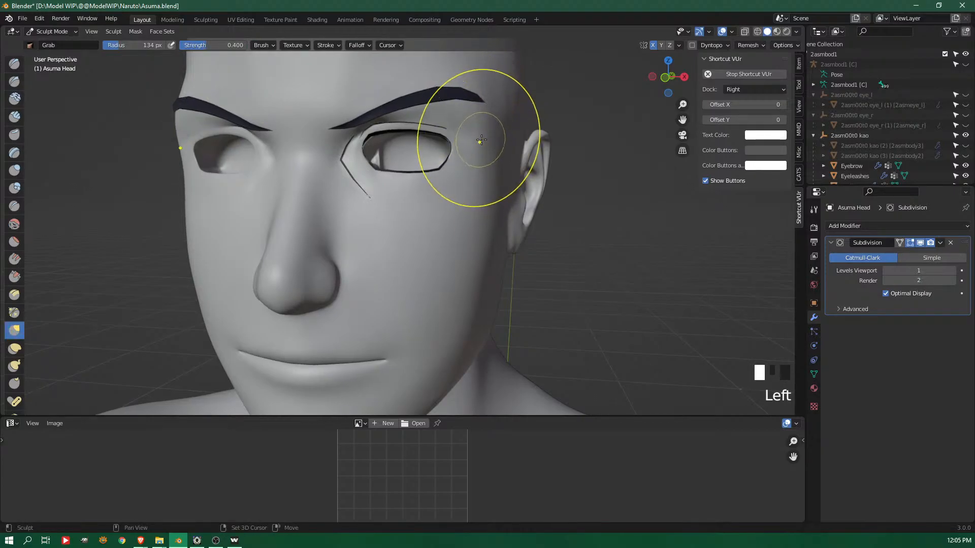
Build up the temple and side of the face beside the eye with the Draw brush at 0.500 strength
click(14, 63)
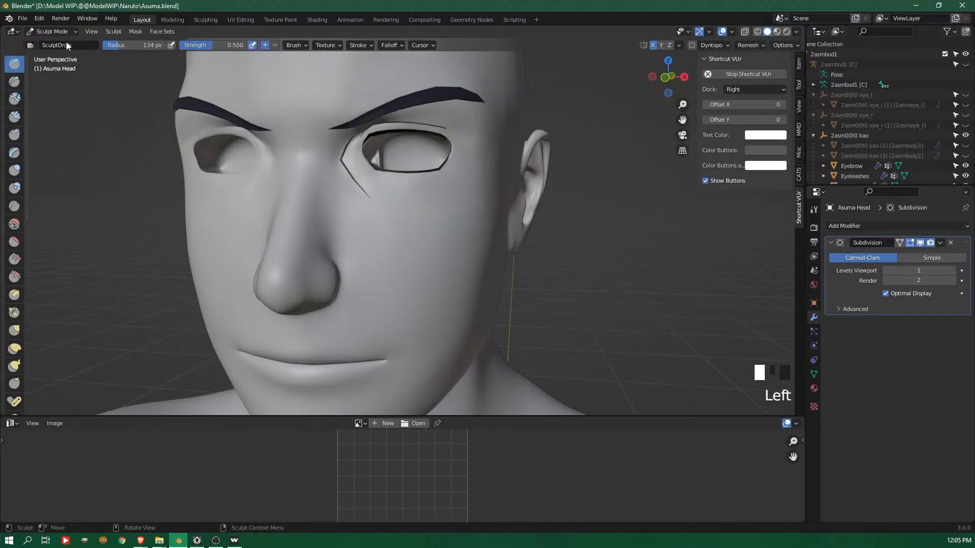
drag(492, 161, 486, 226)
drag(503, 126, 550, 158)
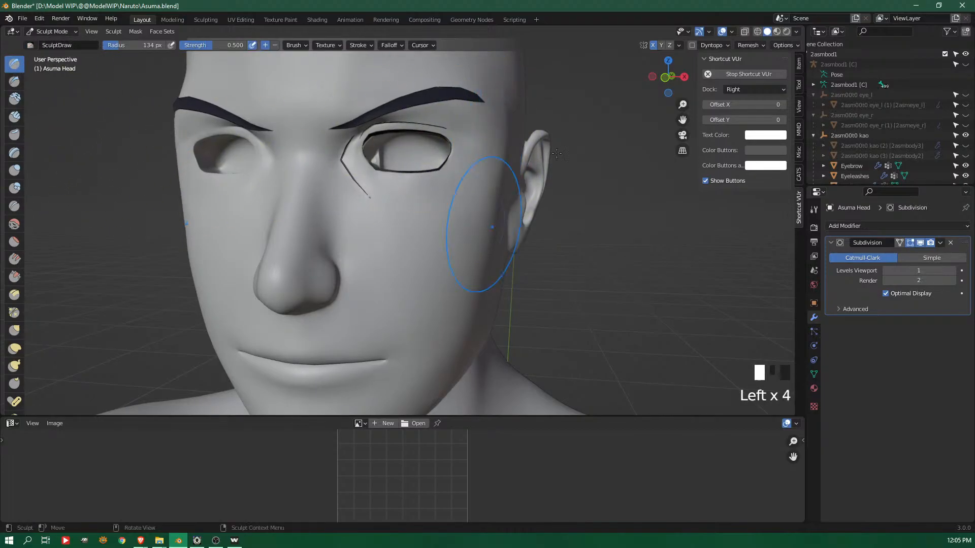
shift+drag(505, 131, 507, 136)
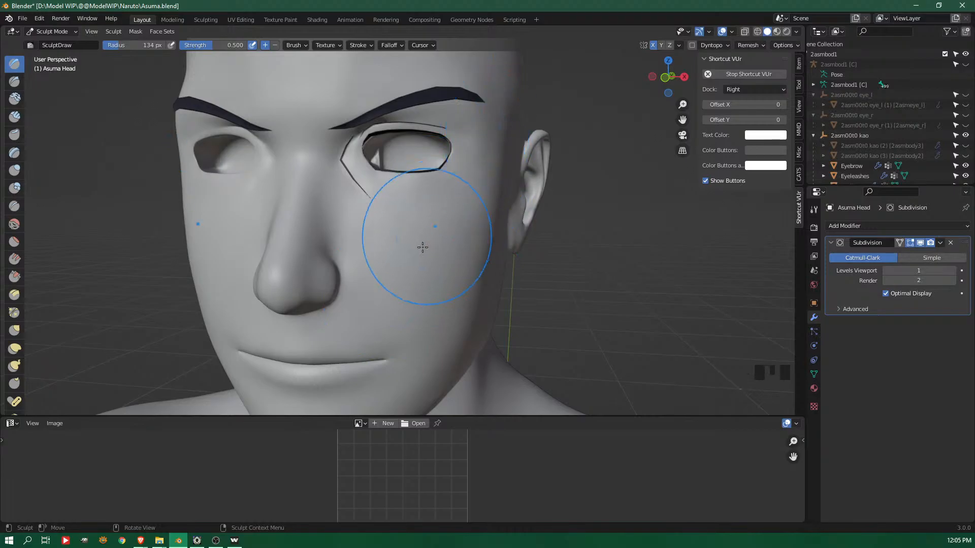
Define the chin's lower edge and the jawline with the Crease brush at 134 px radius and 0.250 strength
shift+middle_drag(482, 293, 489, 196)
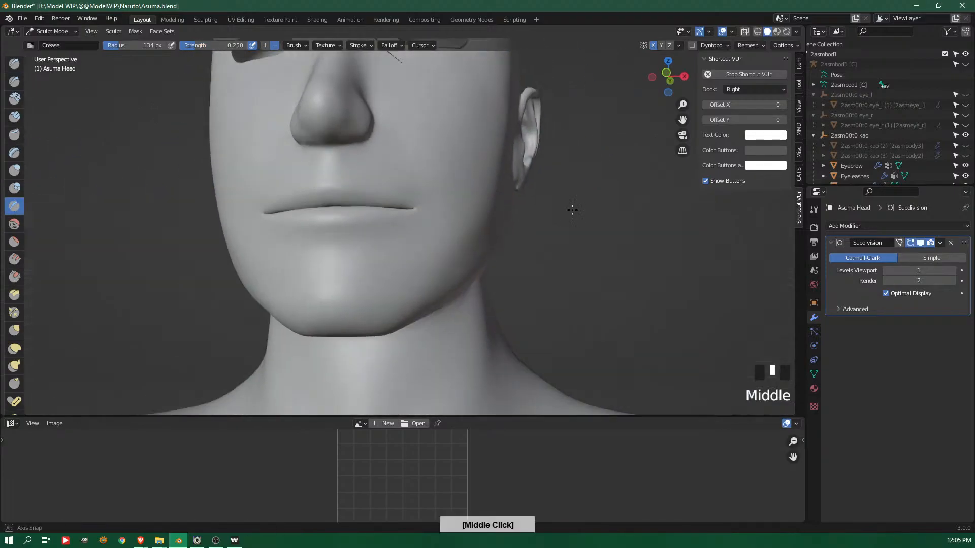
middle_drag(572, 215, 572, 179)
mouse_move(292, 331)
ctrl+mouse_down()
mouse_move(318, 313)
mouse_move(330, 320)
ctrl+mouse_up()
shift+middle_drag(345, 350, 360, 236)
shift+drag(302, 241, 350, 233)
middle_drag(508, 223, 457, 216)
mouse_move(495, 241)
middle_down()
mouse_move(474, 230)
mouse_move(479, 242)
mouse_move(458, 213)
middle_up()
Deepen the crease under the jaw where it meets the neck, working from the side
drag(347, 210, 491, 132)
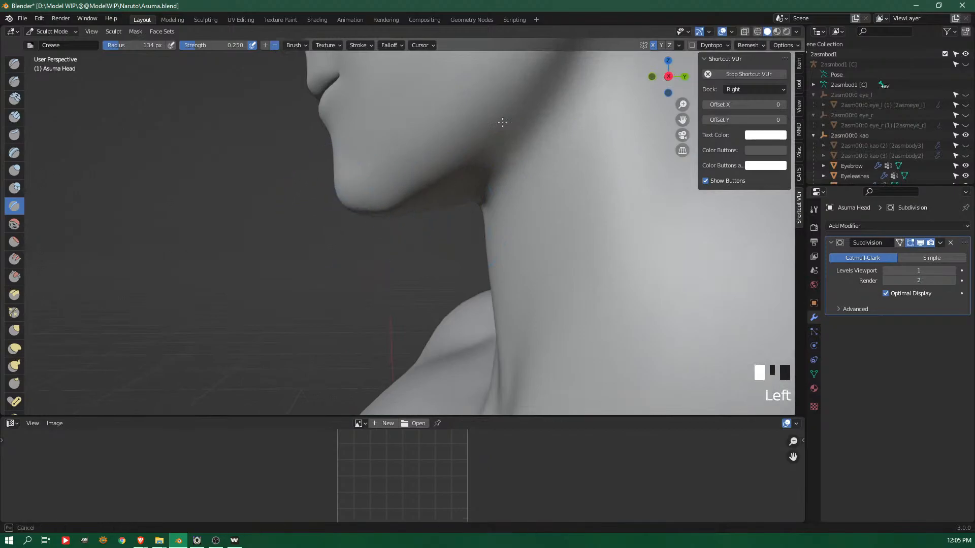
drag(410, 194, 470, 195)
shift+middle_drag(477, 195, 435, 251)
middle_drag(436, 250, 461, 227)
mouse_move(432, 249)
mouse_down()
mouse_move(520, 172)
mouse_move(406, 263)
mouse_up()
middle_drag(406, 263, 357, 396)
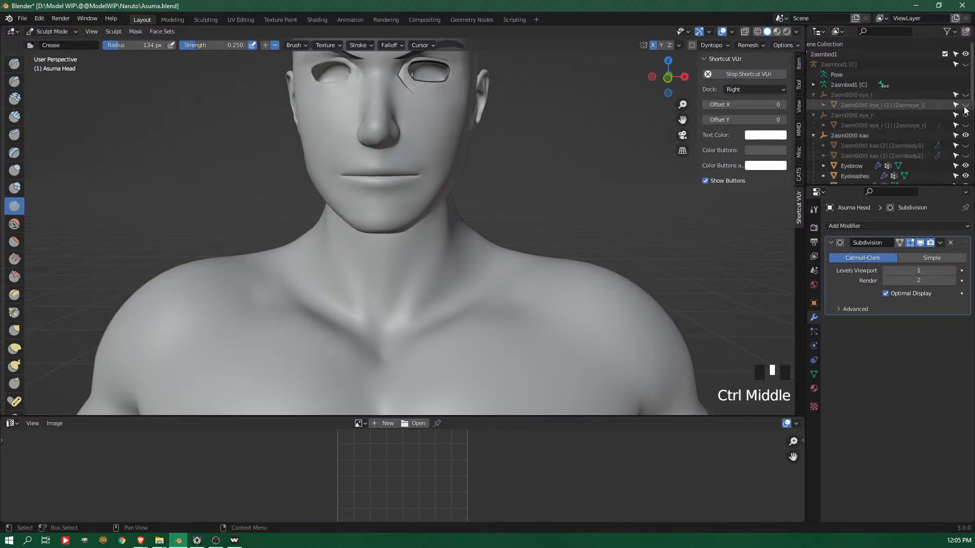
Show the reference face mesh 2asm00t0 kao (3) and build up the area under the chin with the Draw brush
middle_drag(932, 149, 927, 114)
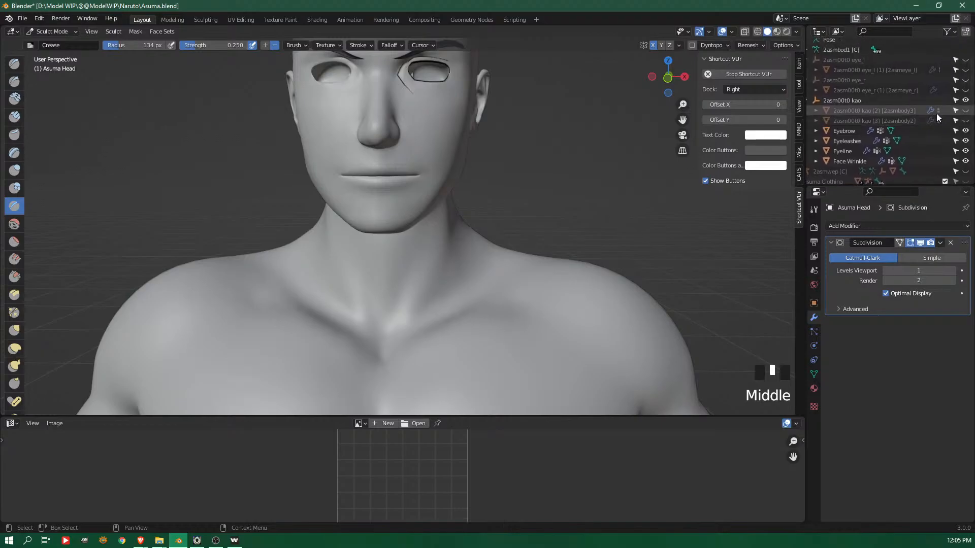
click(965, 120)
mouse_move(386, 214)
middle_down()
mouse_move(459, 145)
mouse_move(420, 213)
mouse_move(430, 219)
middle_up()
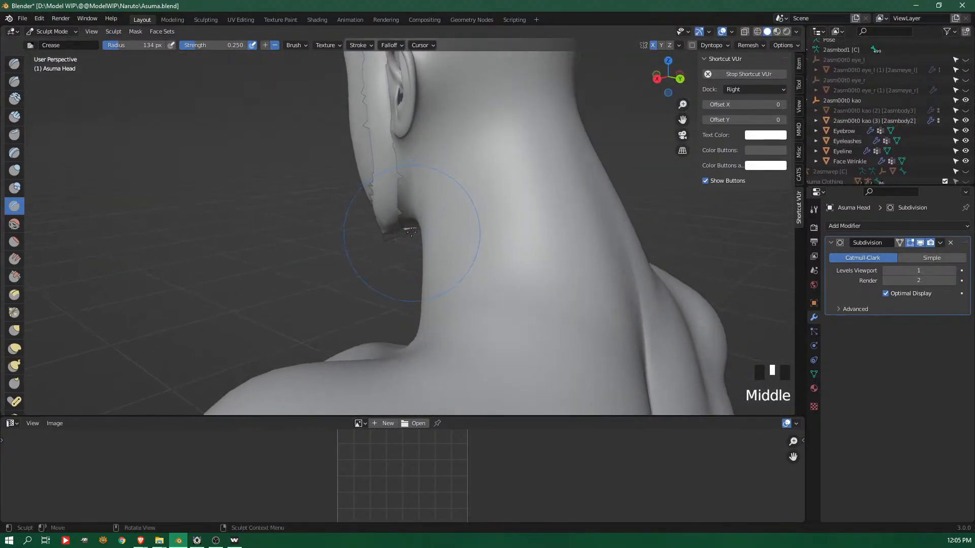
click(14, 64)
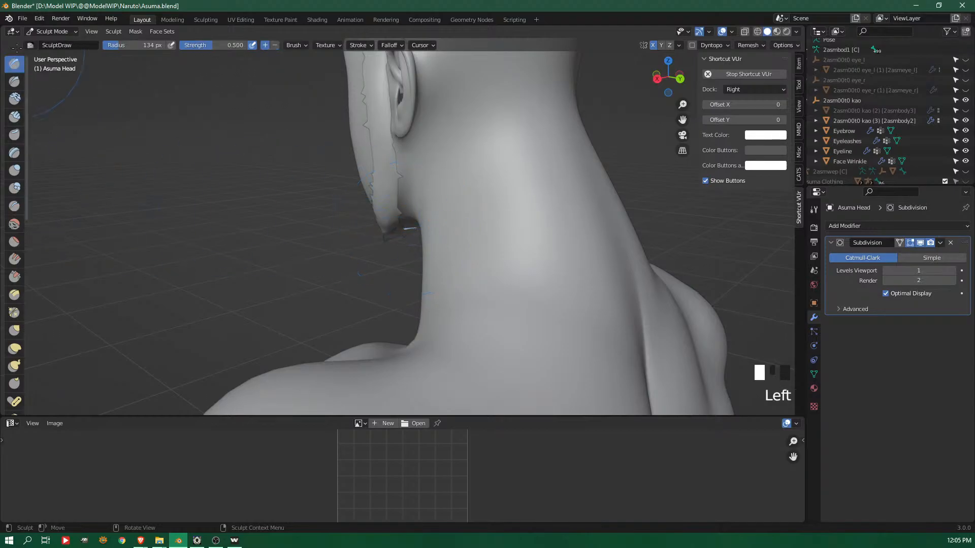
click(410, 228)
mouse_move(411, 226)
shift+middle_down()
mouse_move(425, 150)
mouse_move(421, 185)
mouse_move(447, 183)
mouse_move(401, 167)
mouse_move(344, 183)
shift+middle_up()
Pull the chin and jaw of the Asuma Head toward the reference face using the Grab brush
click(14, 331)
drag(343, 183, 334, 218)
mouse_move(333, 218)
middle_down()
mouse_move(340, 188)
mouse_move(341, 200)
middle_up()
drag(362, 172, 355, 170)
mouse_move(355, 171)
middle_down()
mouse_move(391, 137)
mouse_move(352, 147)
middle_up()
drag(351, 146, 344, 163)
mouse_move(344, 163)
middle_down()
mouse_move(536, 80)
mouse_move(678, 94)
middle_up()
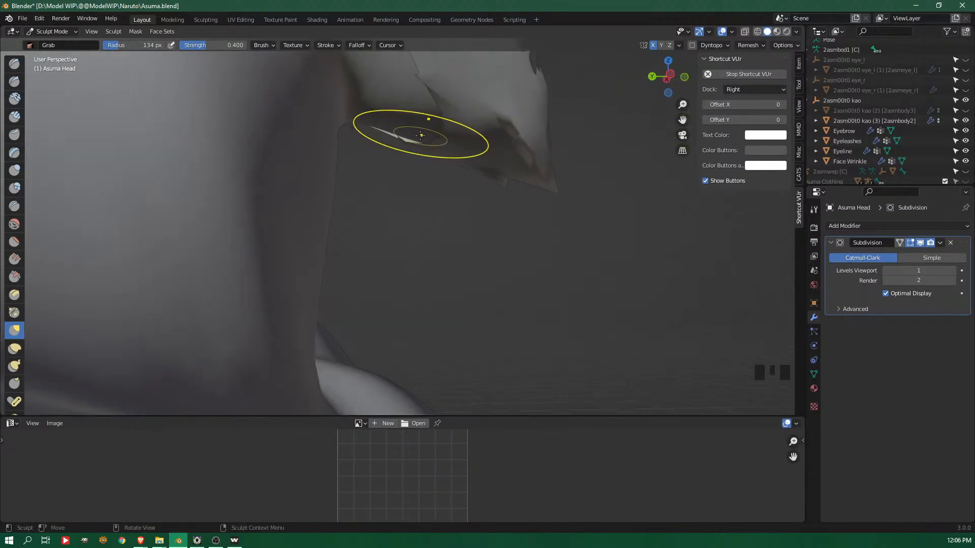
Enlarge the Grab brush radius to 223 px, then pull and smooth the underside of the chin over the reference mesh
key(f)
click(538, 140)
mouse_move(417, 137)
mouse_down()
mouse_move(418, 146)
mouse_move(399, 139)
mouse_move(425, 160)
mouse_move(445, 129)
mouse_move(475, 126)
mouse_up()
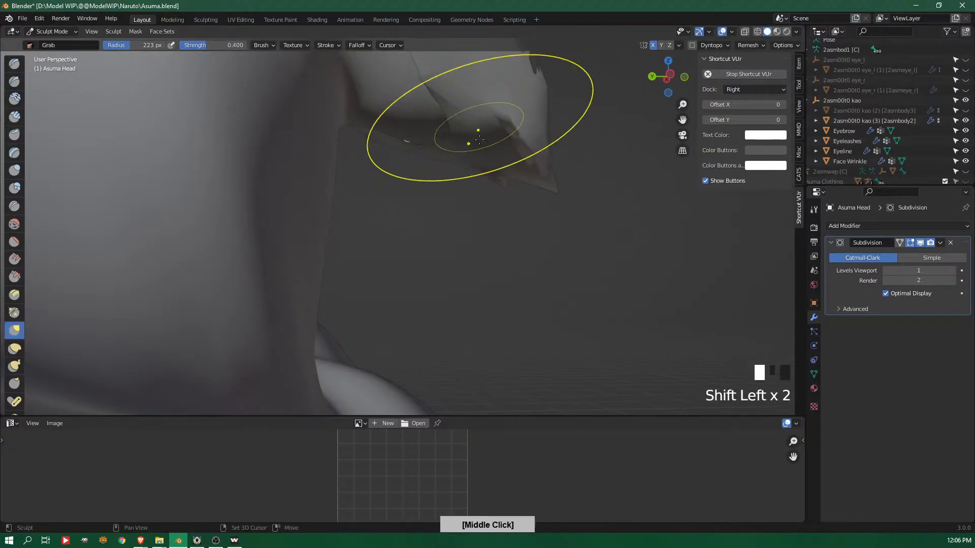
shift+middle_drag(480, 125, 487, 186)
shift+drag(440, 151, 472, 151)
mouse_move(478, 156)
middle_down()
mouse_move(500, 182)
mouse_move(472, 182)
middle_up()
middle_drag(457, 184, 401, 192)
drag(395, 192, 390, 195)
drag(389, 195, 440, 197)
mouse_move(444, 197)
middle_down()
mouse_move(474, 189)
mouse_move(421, 188)
middle_up()
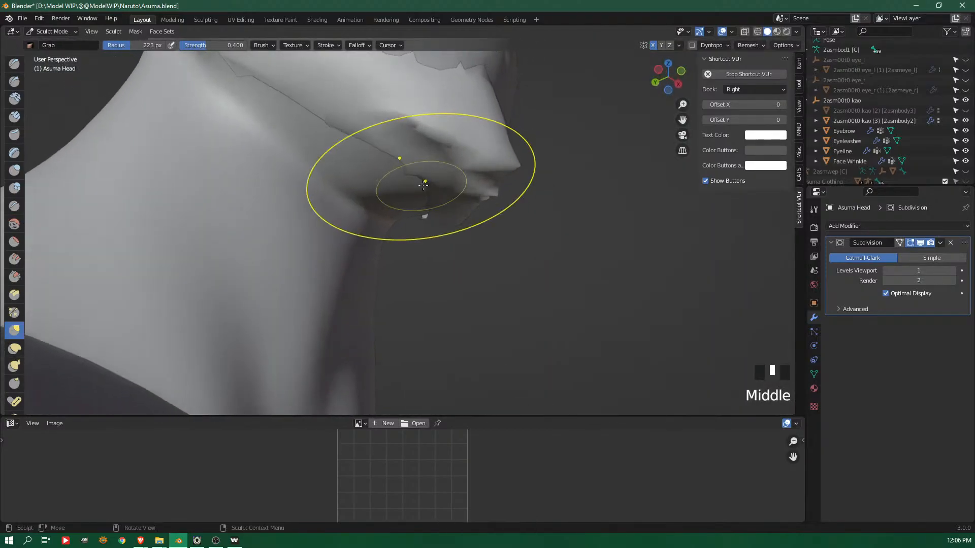
Grab the remaining areas of the jaw underside and throat to cover the protruding reference mesh
drag(428, 215, 420, 216)
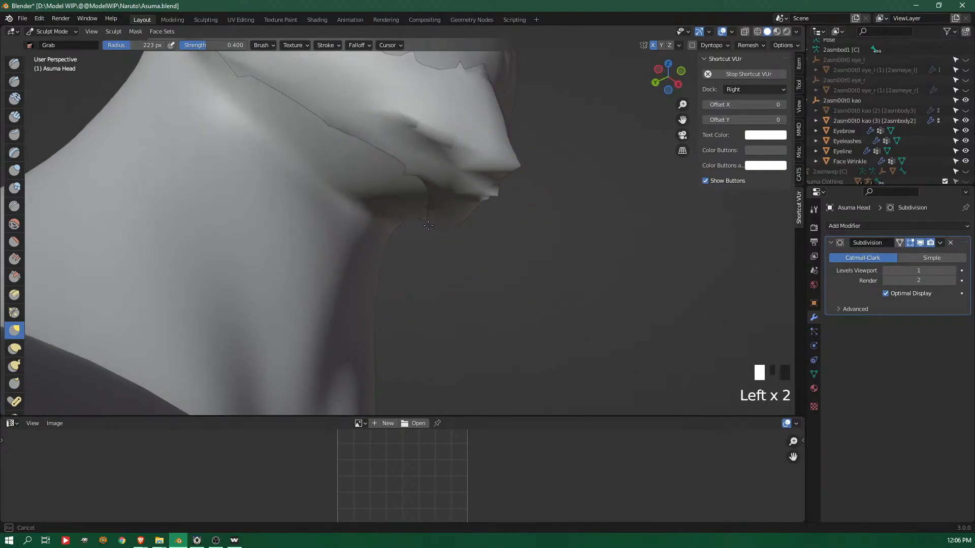
mouse_move(428, 224)
middle_down()
mouse_move(474, 215)
mouse_move(426, 254)
mouse_move(388, 257)
mouse_move(396, 244)
middle_up()
drag(270, 148, 283, 124)
mouse_move(482, 135)
shift+middle_down()
mouse_move(445, 250)
mouse_move(512, 254)
mouse_move(573, 145)
mouse_move(554, 129)
shift+middle_up()
drag(554, 125, 557, 122)
shift+middle_drag(554, 122, 508, 289)
middle_drag(508, 284, 525, 292)
drag(517, 196, 526, 197)
ctrl+middle_drag(599, 212, 442, 274)
Show the reference mesh 2asm00t0 kao (2), hide 2asm00t0 kao (3), and view the head from behind the ear
click(965, 111)
click(965, 121)
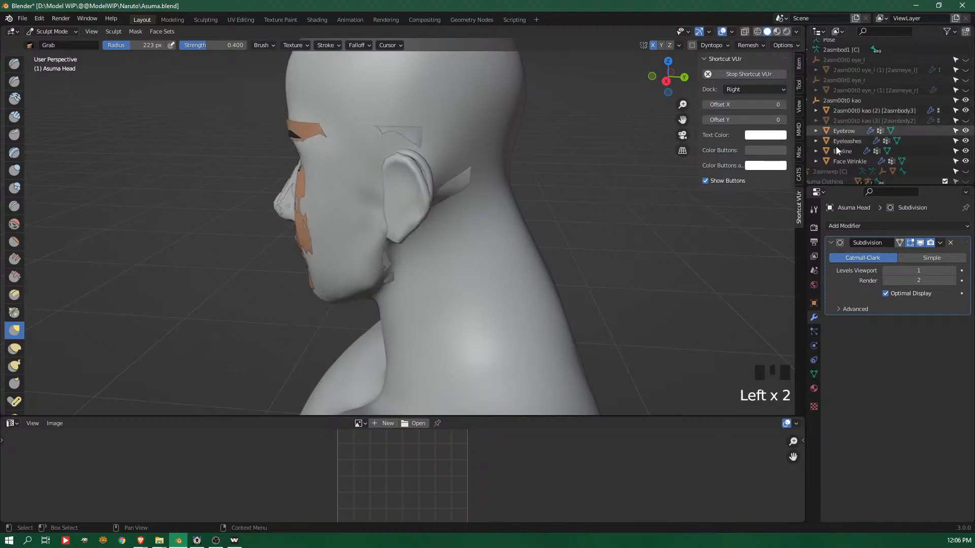
middle_drag(457, 217, 396, 200)
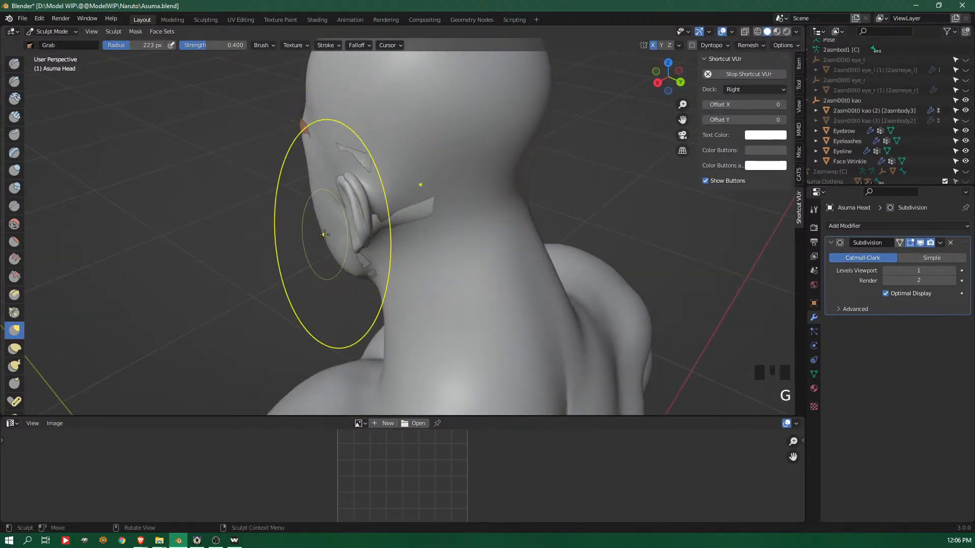
Resize the Grab brush for close work, starting at 83 px, and adjust the area above and behind the ear
key(f)
click(309, 249)
key(f)
click(390, 230)
ctrl+middle_drag(389, 186, 394, 238)
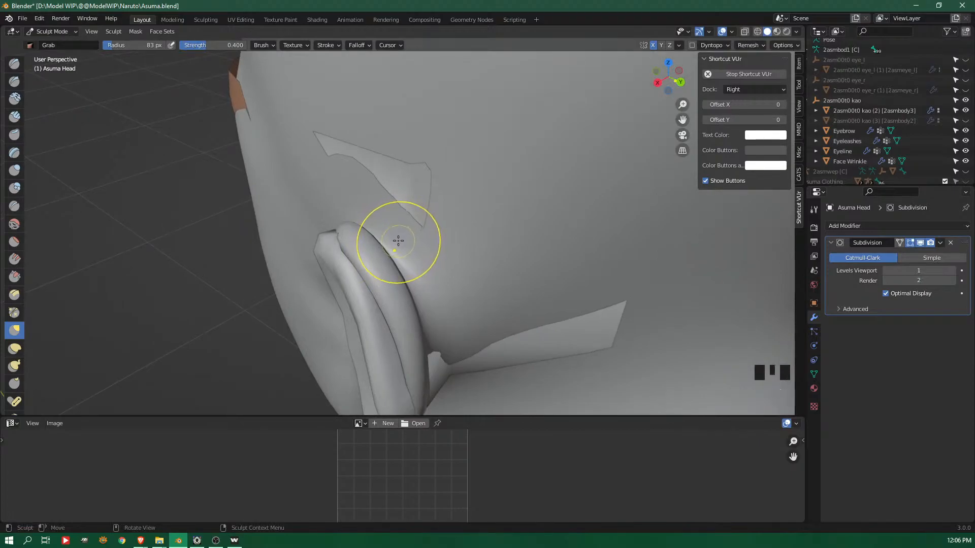
key(f)
click(442, 234)
shift+middle_drag(465, 251, 448, 161)
mouse_move(360, 131)
mouse_down()
mouse_move(349, 134)
mouse_move(338, 112)
mouse_up()
mouse_move(422, 154)
ctrl+middle_down()
mouse_move(407, 132)
mouse_move(380, 288)
ctrl+middle_up()
Set the Grab brush radius to 193 px and nudge the ear from behind
key(f)
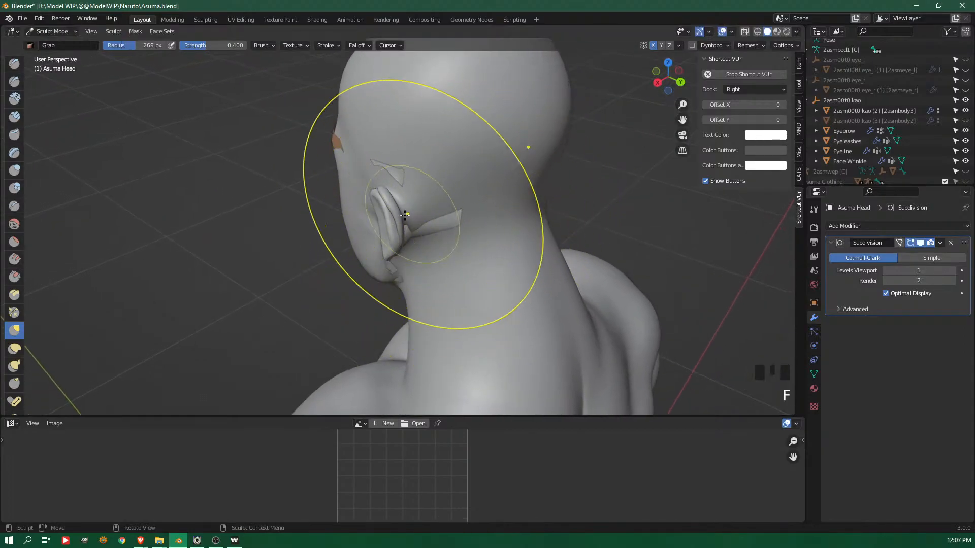
key(f)
click(364, 228)
drag(399, 222, 400, 213)
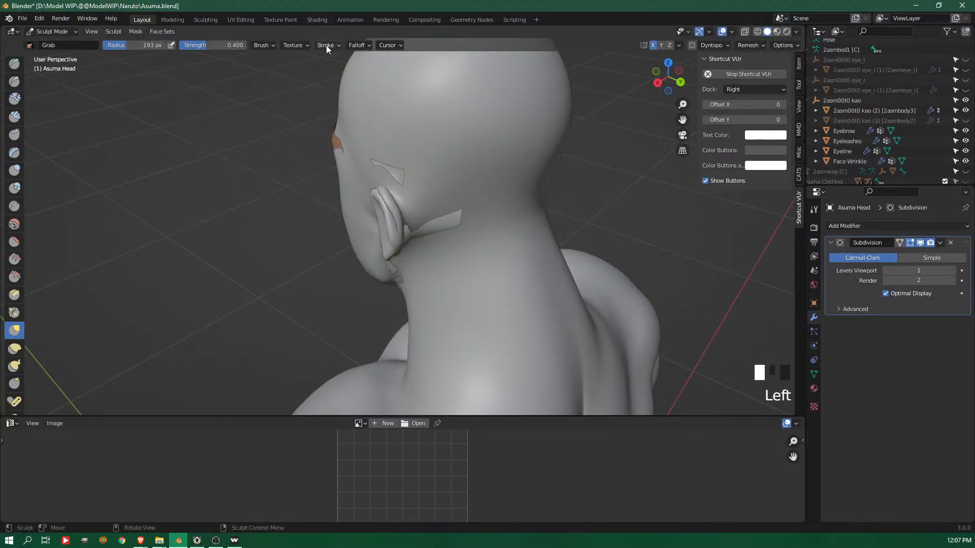
click(327, 45)
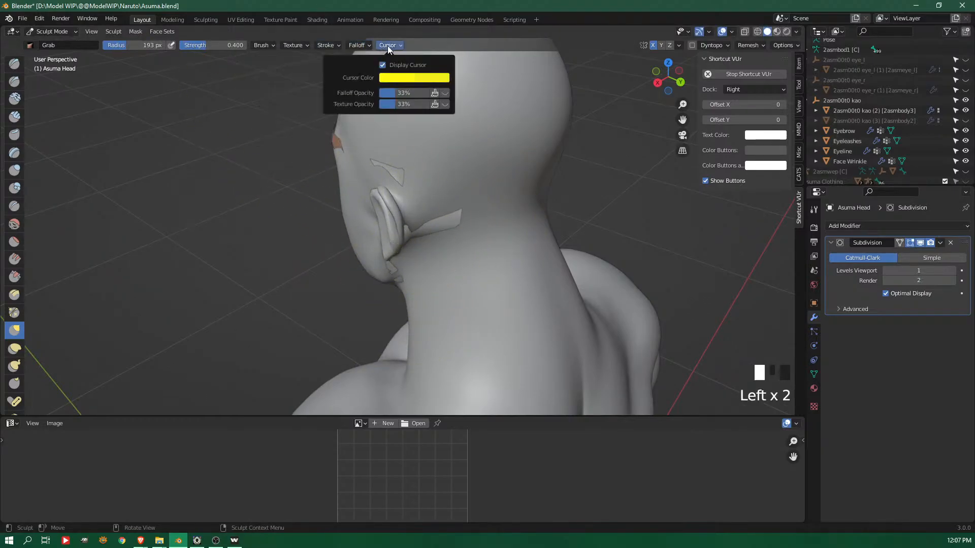
mouse_move(295, 45)
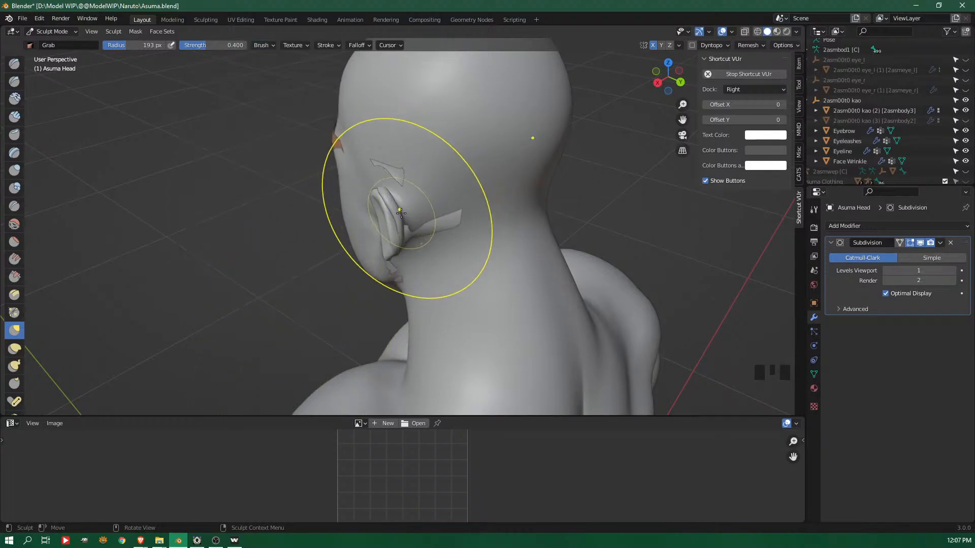
key(ctrl+Tab)
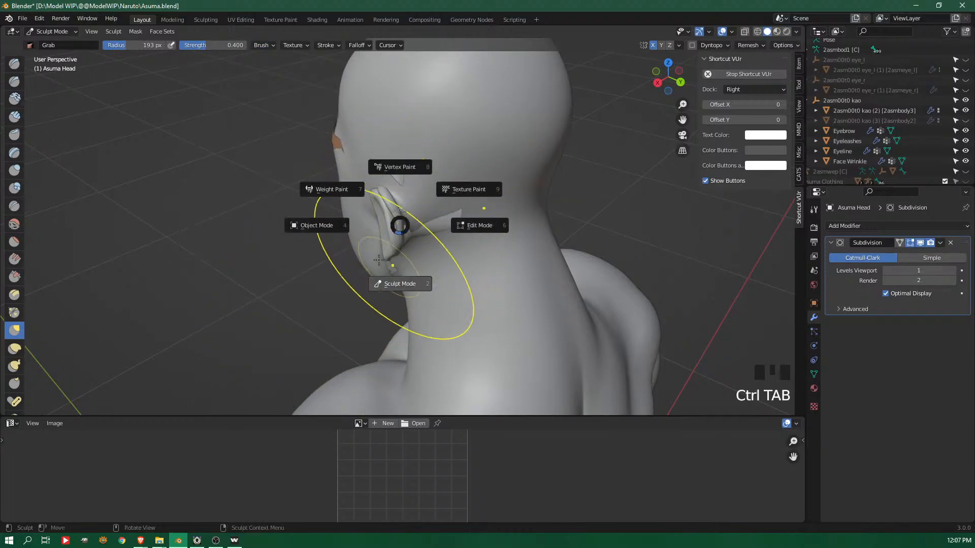
click(495, 229)
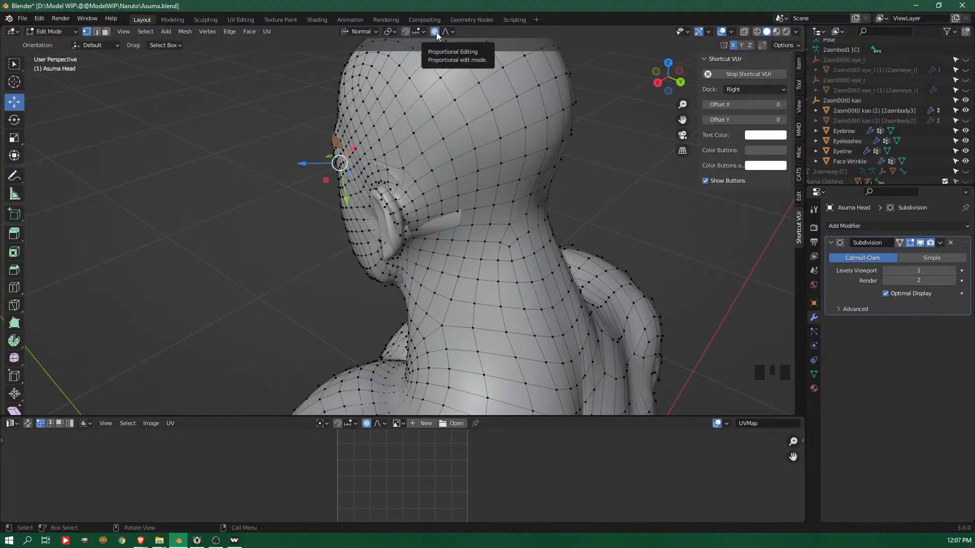
key(ctrl+Tab)
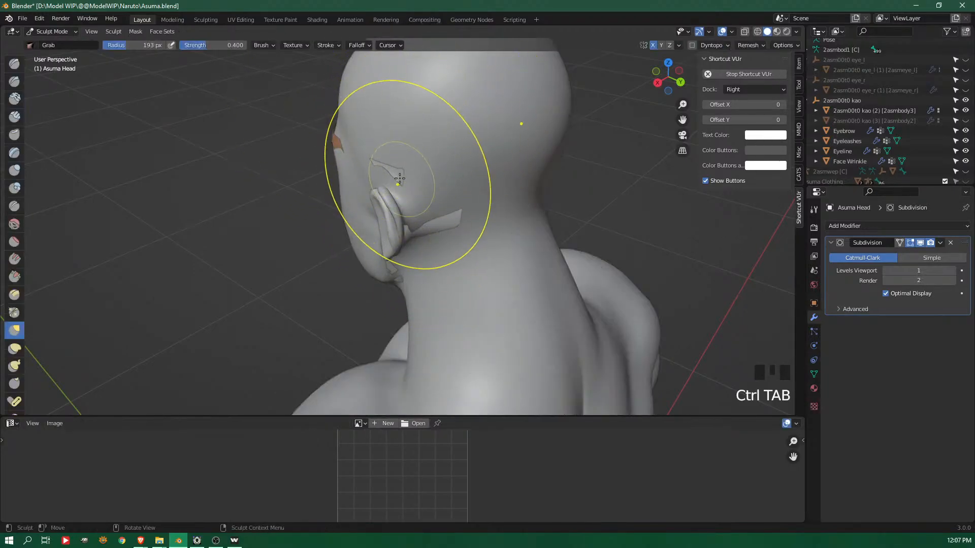
Nudge the ear inward from behind with the 193 px Grab brush and view the gap behind it up close
drag(399, 221, 392, 221)
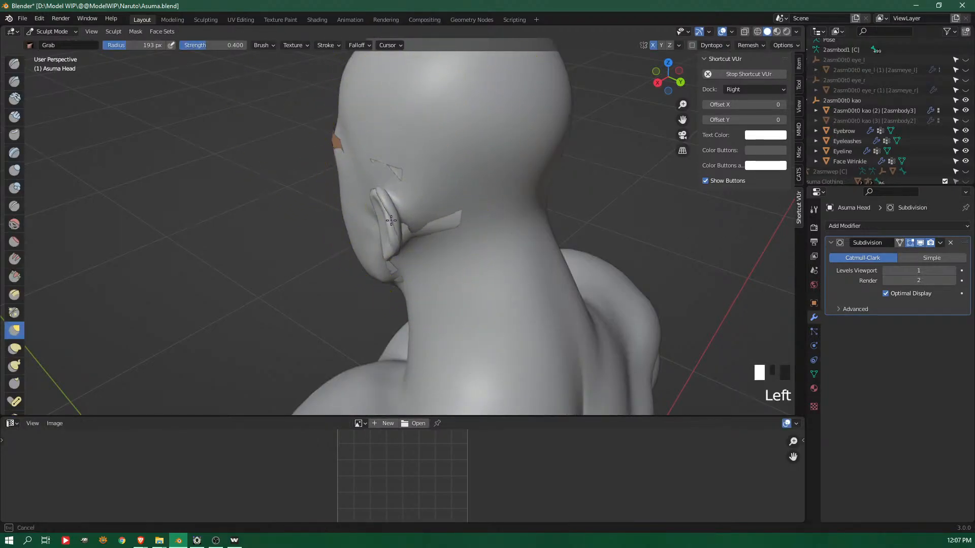
middle_drag(453, 201, 387, 192)
drag(387, 192, 357, 229)
mouse_move(358, 229)
middle_down()
mouse_move(477, 273)
mouse_move(496, 241)
middle_up()
shift+middle_drag(553, 248, 443, 228)
mouse_move(444, 229)
mouse_down()
mouse_move(489, 248)
mouse_move(510, 242)
mouse_up()
middle_drag(509, 241, 433, 245)
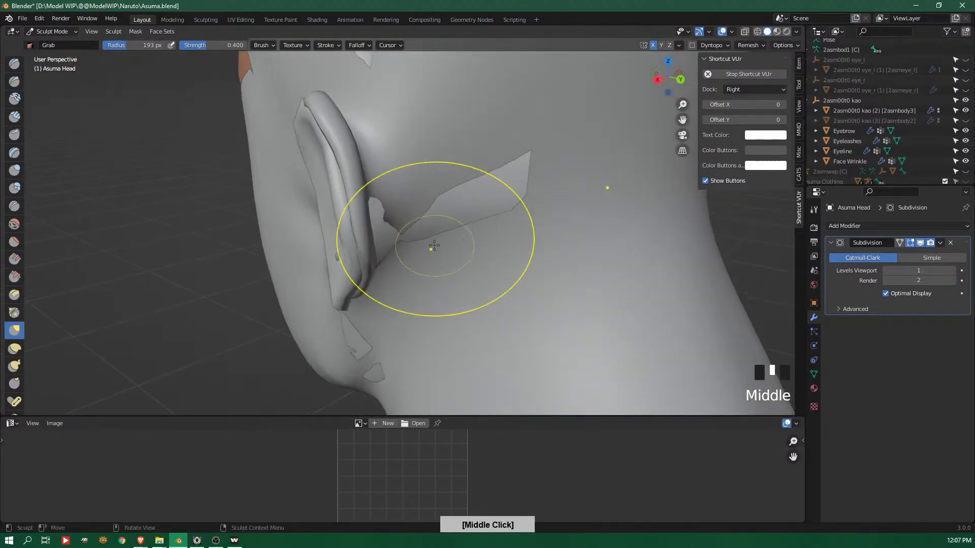
Grab the back rim and lower edge of the ear from behind to bring them closer to the reference mesh
drag(368, 260, 343, 256)
drag(338, 166, 338, 167)
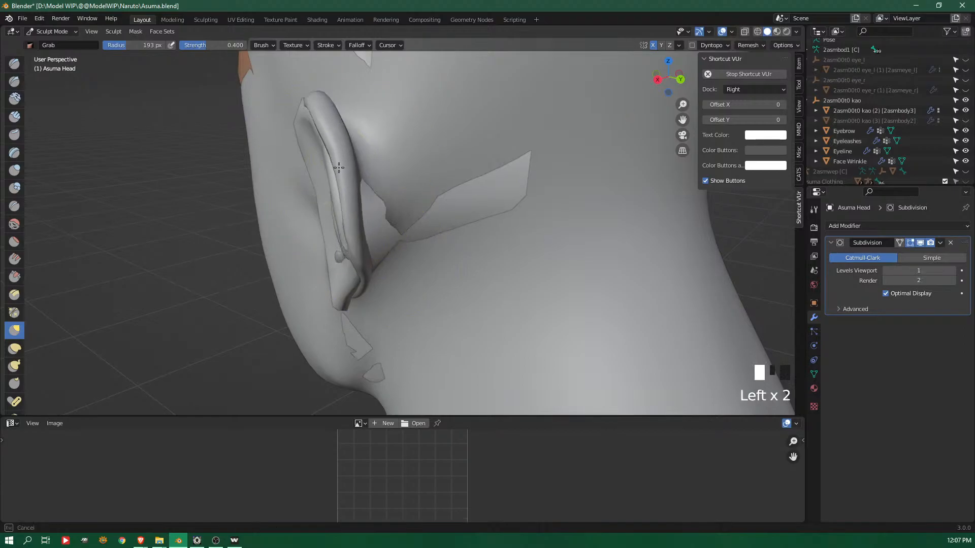
drag(364, 122, 365, 125)
middle_drag(405, 267, 382, 233)
drag(334, 262, 347, 262)
middle_drag(346, 262, 343, 283)
drag(344, 285, 339, 299)
mouse_move(339, 299)
middle_down()
mouse_move(444, 300)
mouse_move(442, 326)
middle_up()
drag(407, 307, 434, 309)
middle_drag(434, 309, 345, 282)
drag(337, 285, 326, 291)
mouse_move(326, 292)
middle_down()
mouse_move(387, 203)
mouse_move(326, 163)
middle_up()
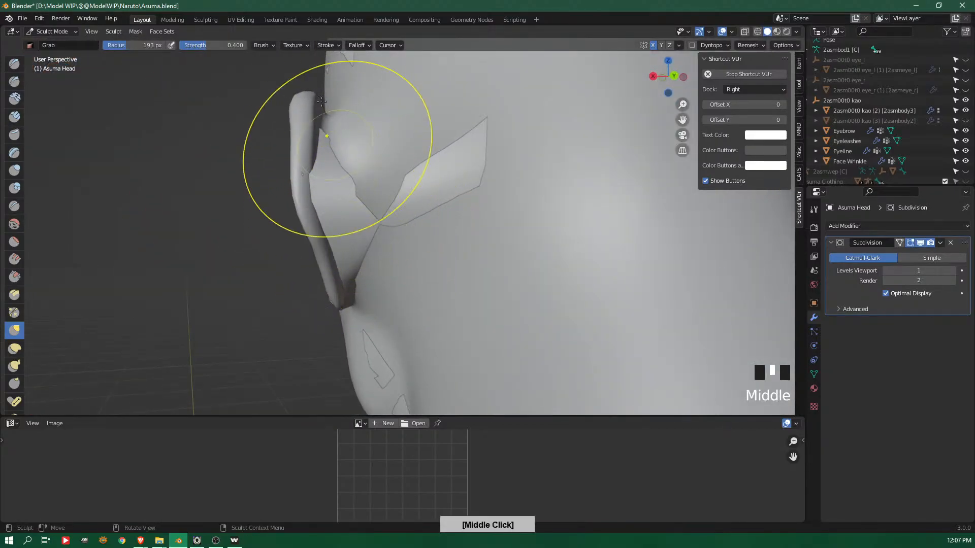
Deepen the fold between the ear and the head with the Crease brush, reducing its radius to 115 px
click(14, 205)
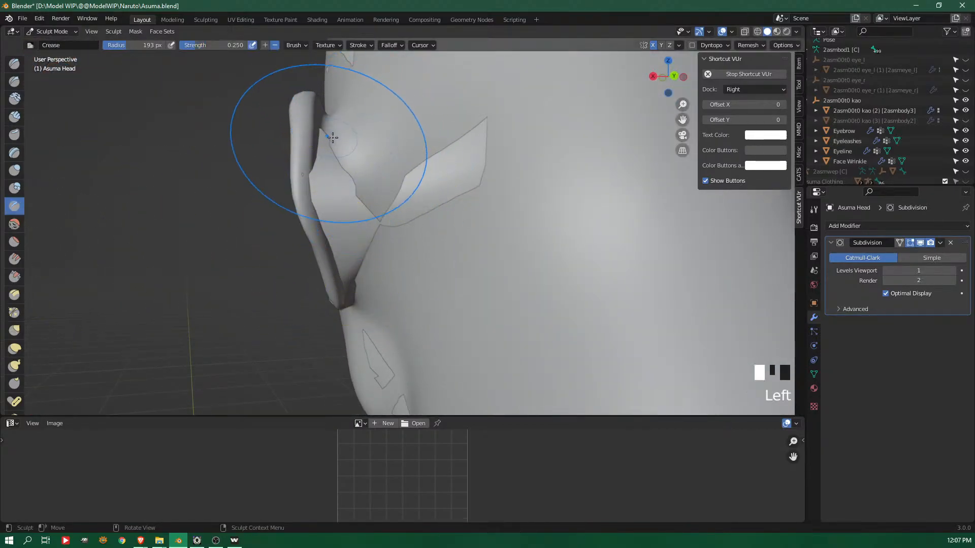
drag(331, 135, 357, 204)
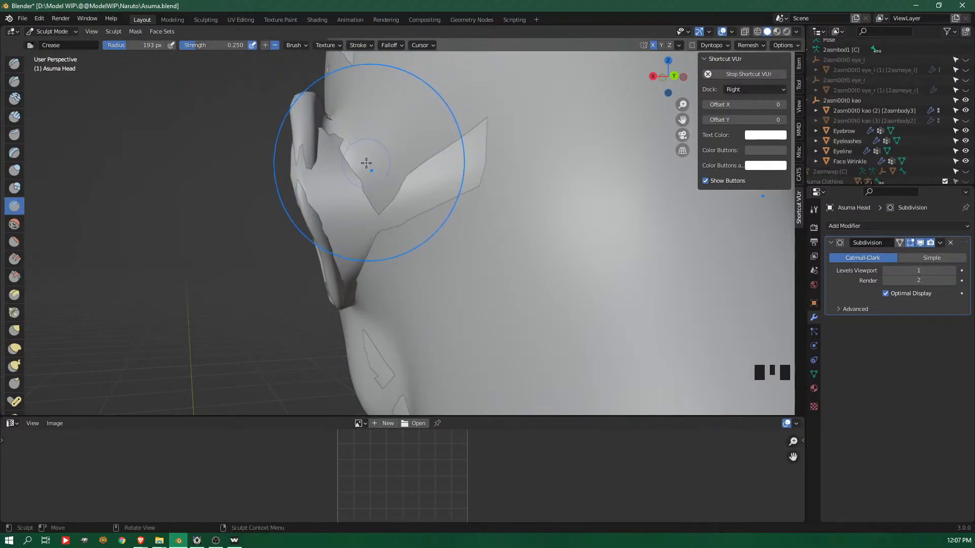
key(f)
click(337, 123)
mouse_move(338, 124)
middle_down()
mouse_move(370, 139)
mouse_move(334, 124)
middle_up()
click(375, 199)
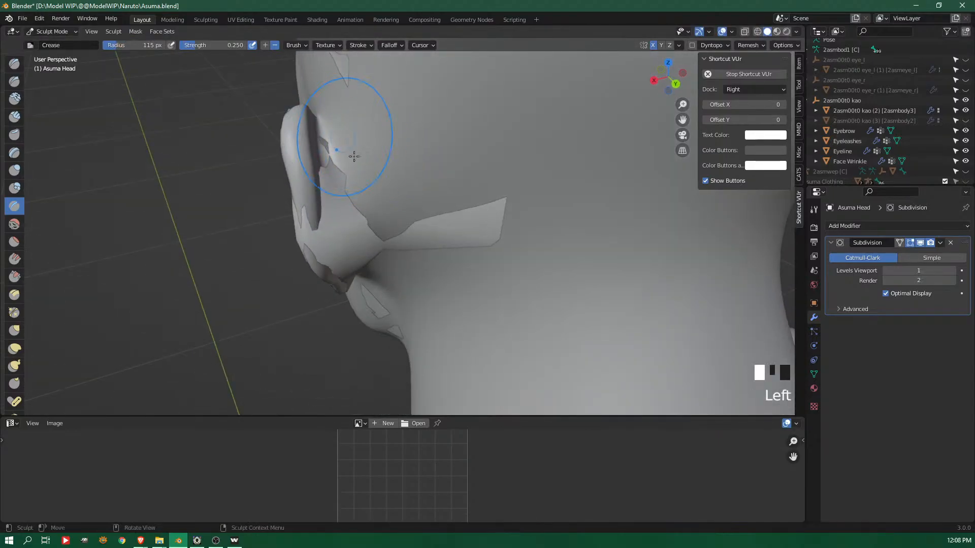
middle_drag(408, 225, 429, 203)
click(365, 303)
middle_drag(366, 302, 342, 269)
Reshape the earlobe with the 115 px Grab brush to match the reference mesh from the side and from behind
key(g)
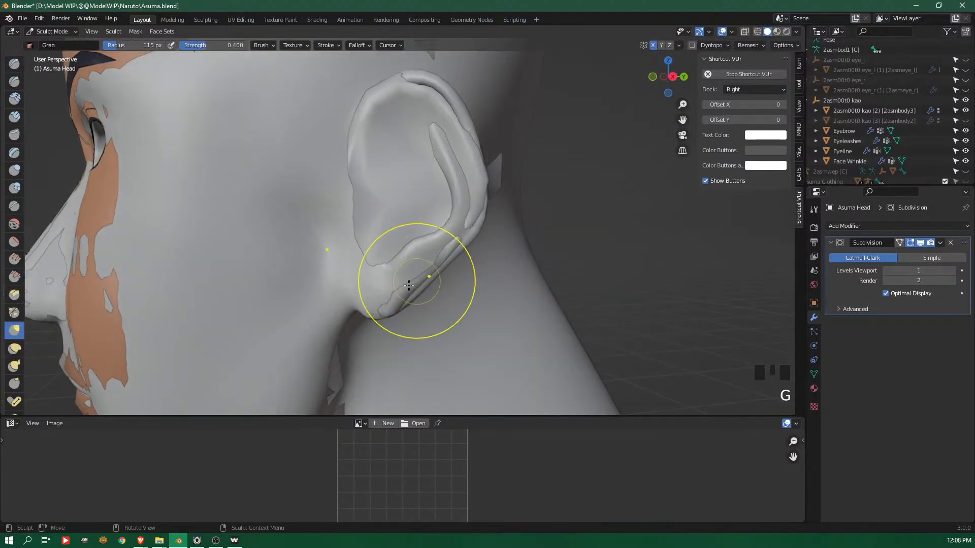
drag(375, 308, 371, 306)
middle_drag(325, 300, 372, 265)
middle_drag(432, 272, 370, 298)
shift+drag(375, 298, 394, 289)
middle_drag(395, 293, 341, 283)
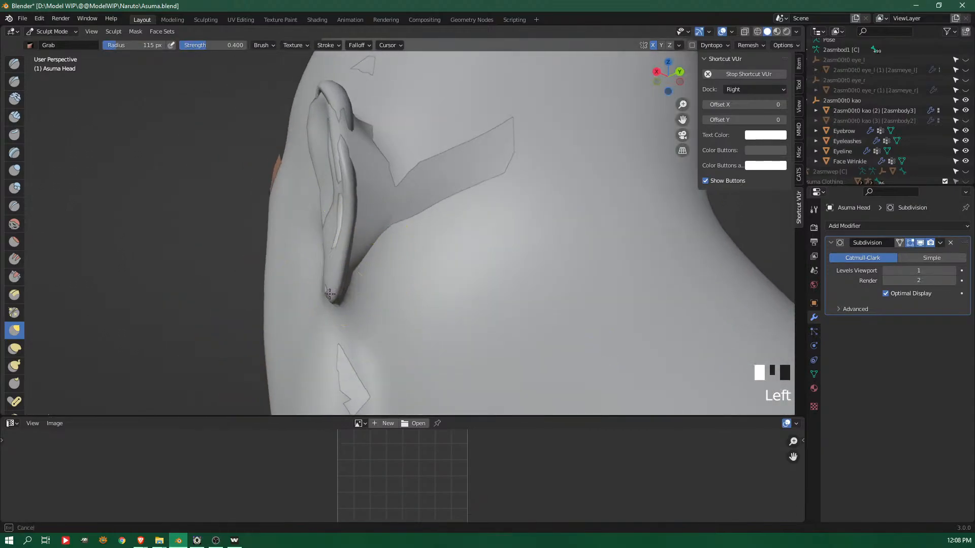
Grab the ear's outer rim toward the reference mesh, undo the stroke on its upper edge, and adjust the lower rim
middle_drag(338, 214, 494, 268)
drag(455, 252, 459, 236)
mouse_move(488, 220)
mouse_down()
mouse_move(475, 207)
mouse_move(453, 89)
mouse_up()
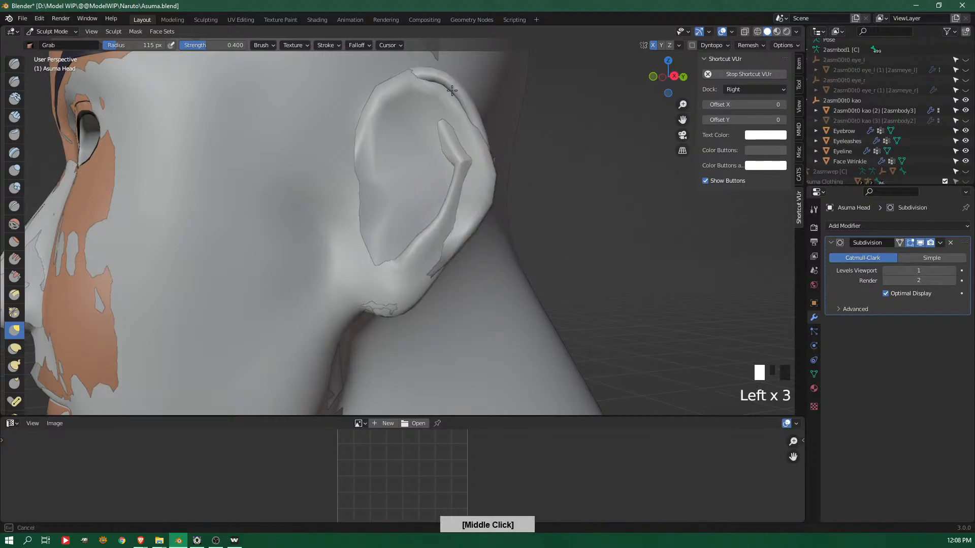
key(ctrl+z)
mouse_move(513, 196)
middle_down()
mouse_move(413, 206)
mouse_move(375, 195)
mouse_move(353, 146)
mouse_move(357, 183)
mouse_move(446, 184)
middle_up()
drag(409, 291, 402, 291)
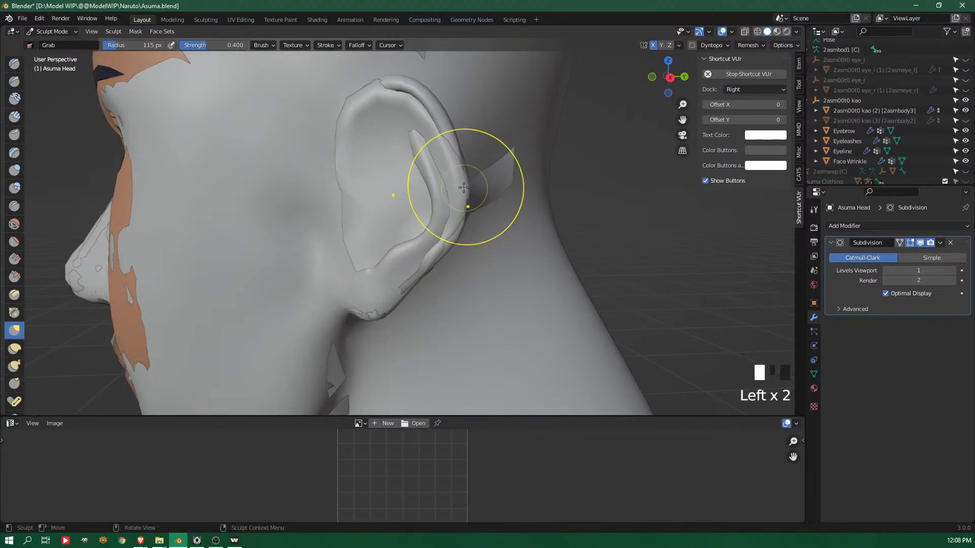
Grab the ear's back and upper rim to follow the reference ear, checking it from behind and from the side
middle_drag(495, 180, 366, 239)
drag(325, 235, 318, 235)
mouse_move(317, 235)
middle_down()
mouse_move(523, 192)
mouse_move(401, 226)
middle_up()
drag(326, 250, 337, 218)
middle_drag(337, 219, 504, 141)
mouse_move(462, 124)
mouse_down()
mouse_move(465, 137)
mouse_move(471, 121)
mouse_up()
click(420, 104)
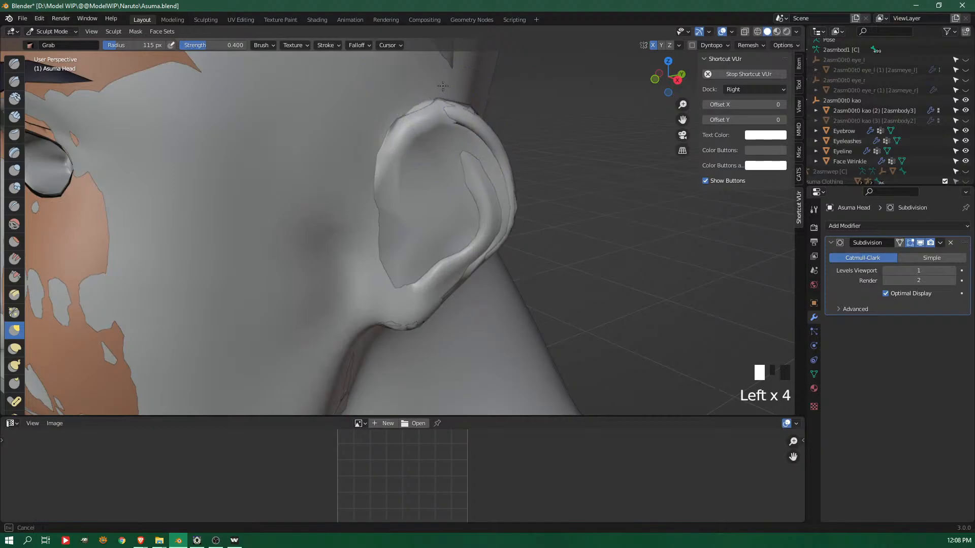
Adjust the top of the ear from above with the Grab brush to fit the reference mesh
middle_drag(420, 104, 404, 305)
drag(406, 307, 414, 313)
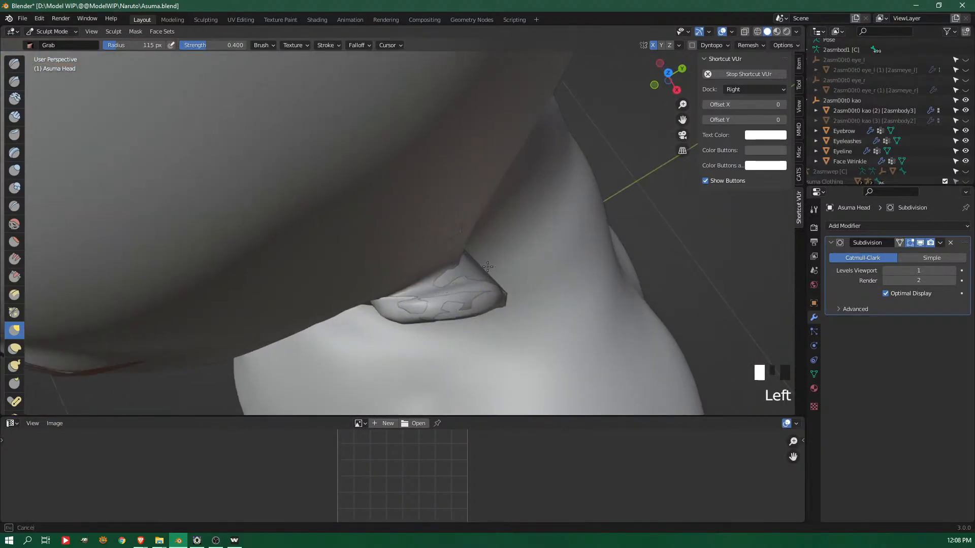
drag(486, 267, 488, 266)
middle_drag(488, 266, 400, 239)
mouse_move(398, 284)
middle_down()
mouse_move(391, 219)
mouse_move(445, 168)
mouse_move(426, 163)
mouse_move(435, 157)
mouse_move(367, 192)
mouse_move(425, 196)
middle_up()
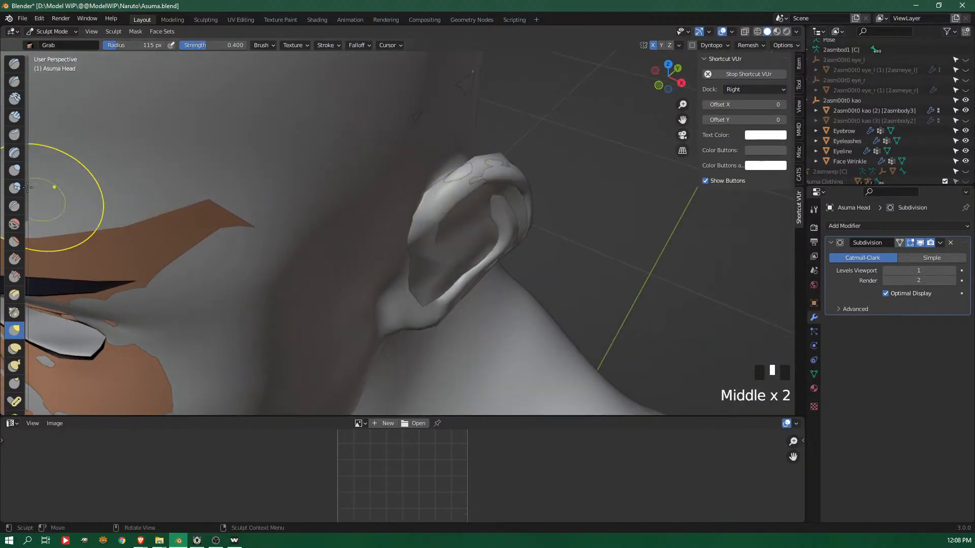
Work the ear's front upper rim with the Crease brush and hide the reference mesh 2asm00t0 kao (2)
click(14, 205)
middle_drag(304, 193, 457, 174)
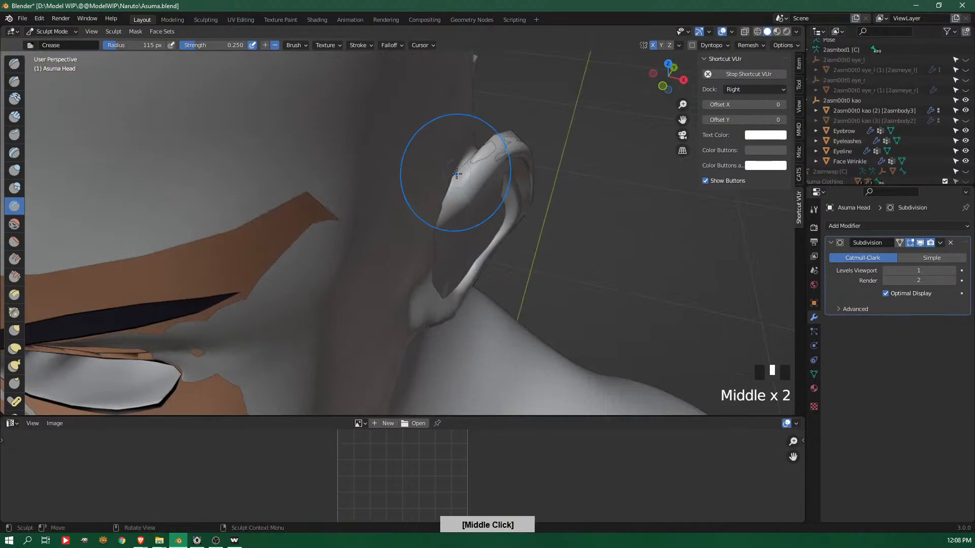
drag(457, 174, 435, 226)
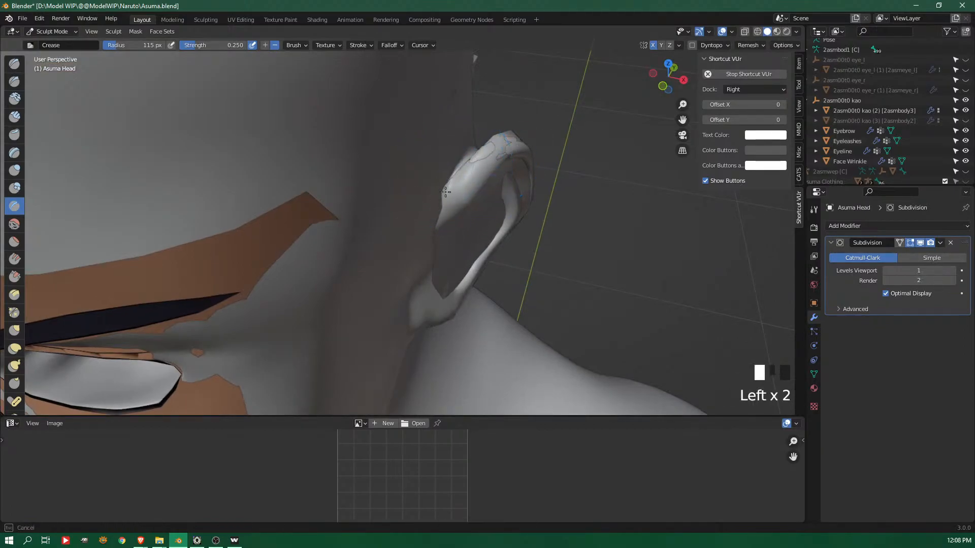
click(965, 110)
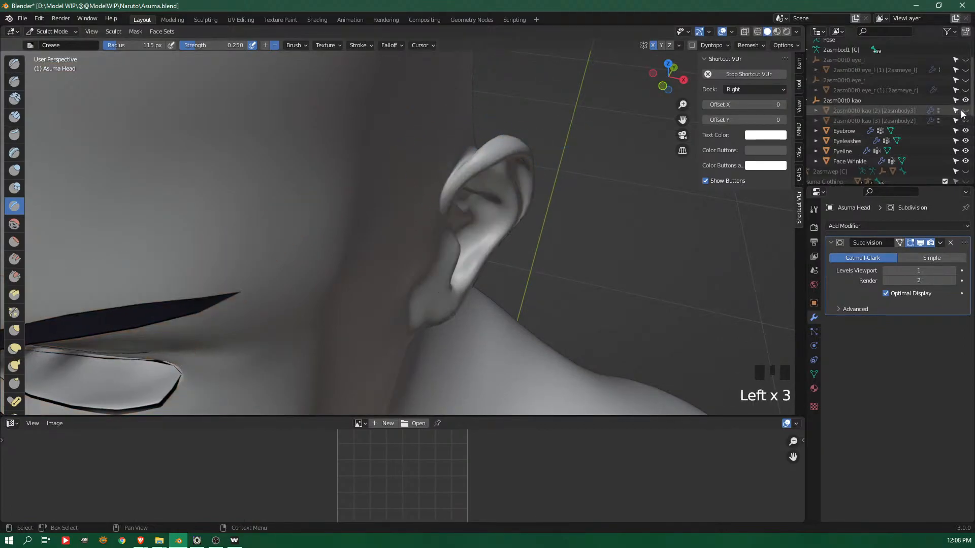
Set the Grab brush radius to 188 px and pull the middle of the ear slightly toward the face
middle_drag(488, 192, 516, 153)
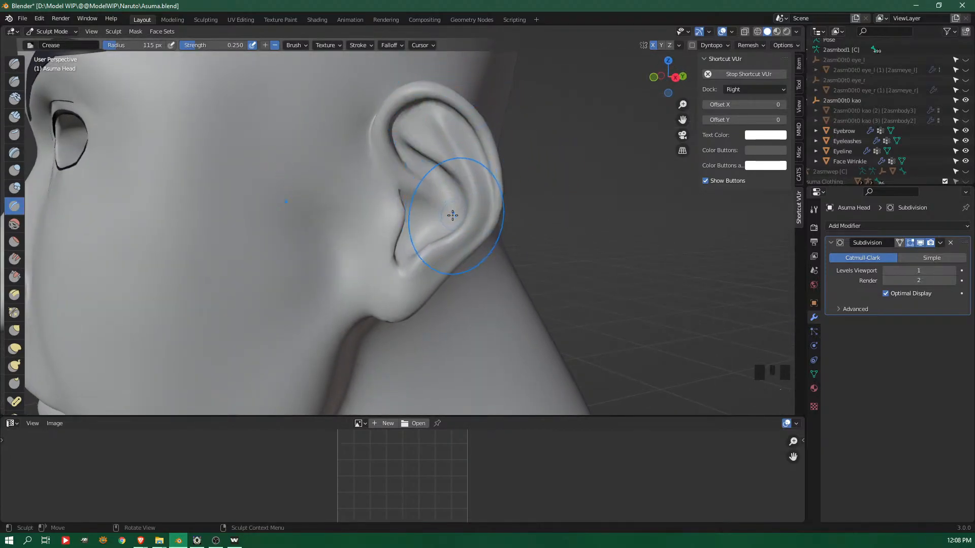
key(g)
key(f)
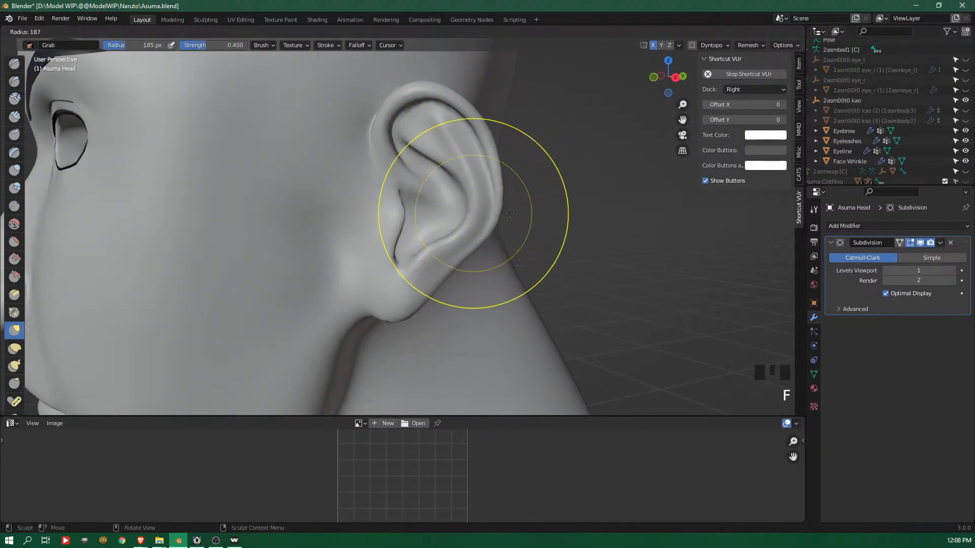
click(465, 209)
drag(460, 204, 425, 201)
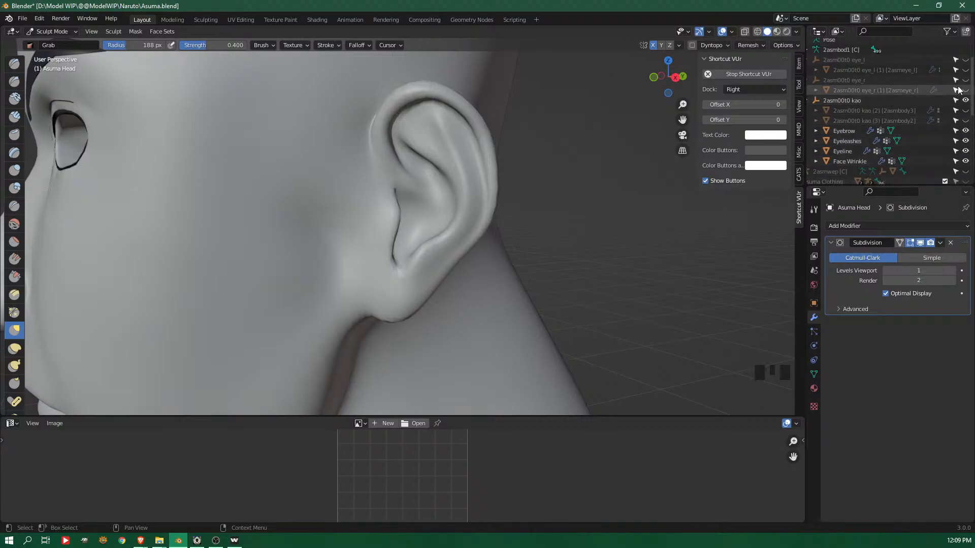
Toggle the reference meshes 2asm00t0 kao (2) and 2asm00t0 kao (3) to compare the ear's shape, ending with both hidden
click(965, 120)
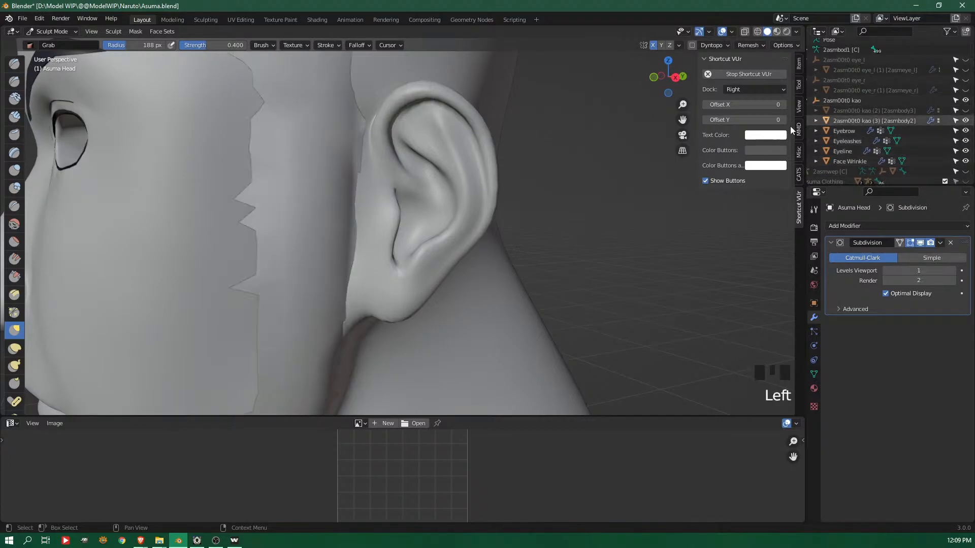
click(965, 110)
click(966, 111)
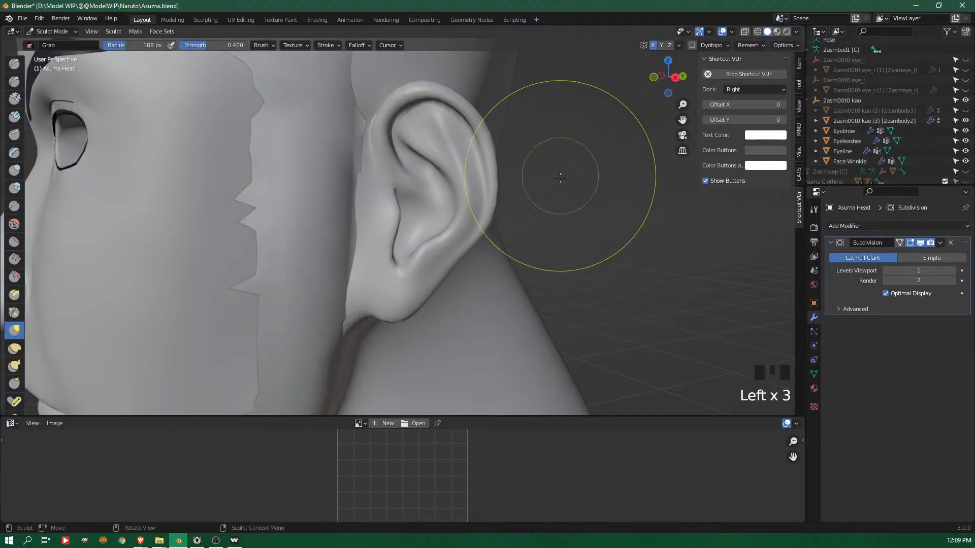
click(967, 111)
click(966, 111)
click(966, 111)
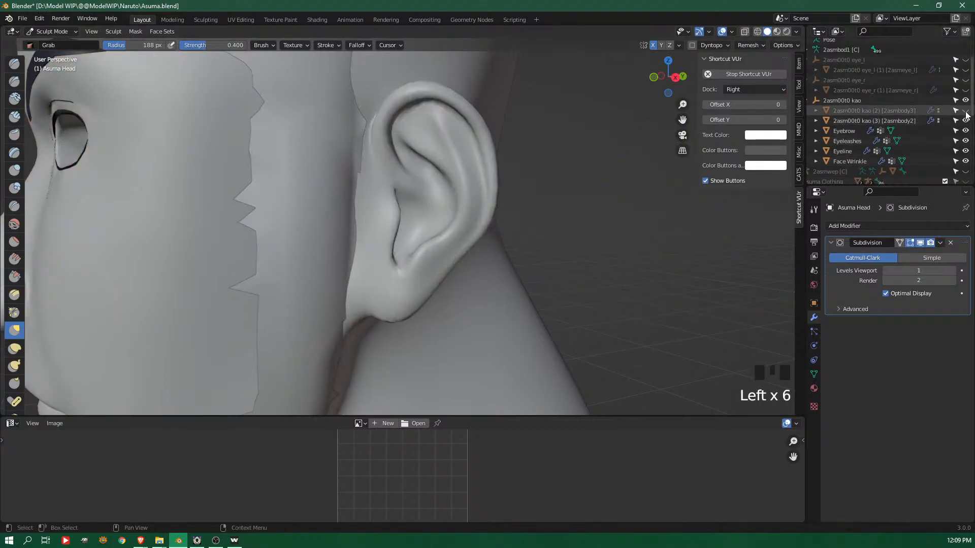
click(966, 112)
mouse_move(487, 222)
mouse_down()
mouse_move(492, 213)
mouse_move(472, 242)
mouse_up()
click(427, 208)
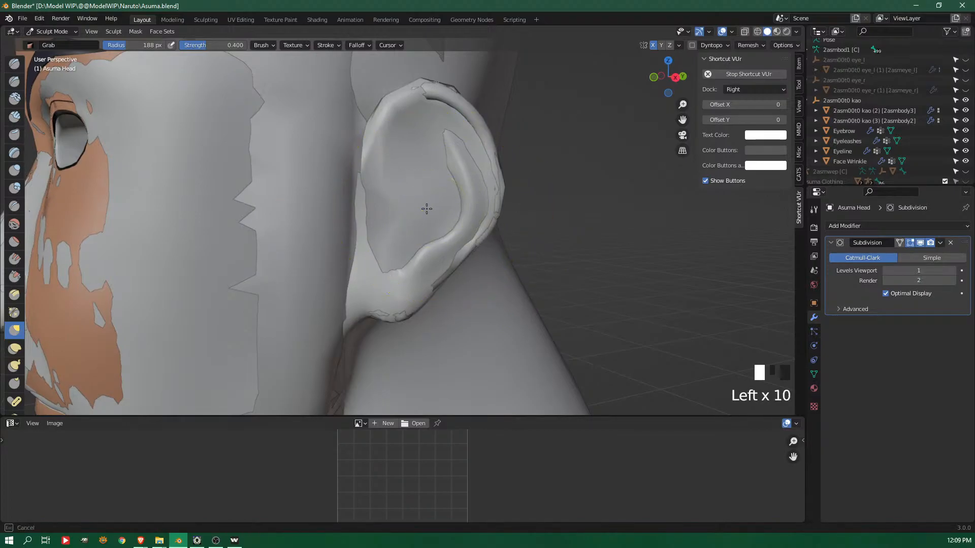
click(965, 120)
click(965, 119)
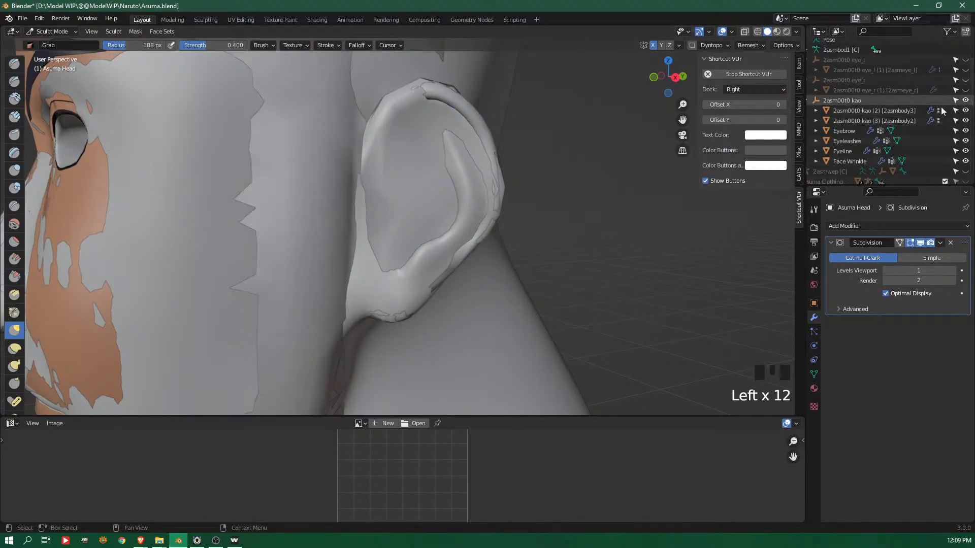
click(965, 110)
click(965, 121)
Adjust the ear and the back of the head above the neck with the Grab brush
drag(457, 207, 444, 202)
drag(473, 169, 522, 192)
mouse_move(523, 191)
ctrl+middle_down()
mouse_move(447, 239)
mouse_move(456, 222)
mouse_move(544, 211)
ctrl+middle_up()
middle_drag(543, 210, 499, 228)
drag(444, 212, 481, 207)
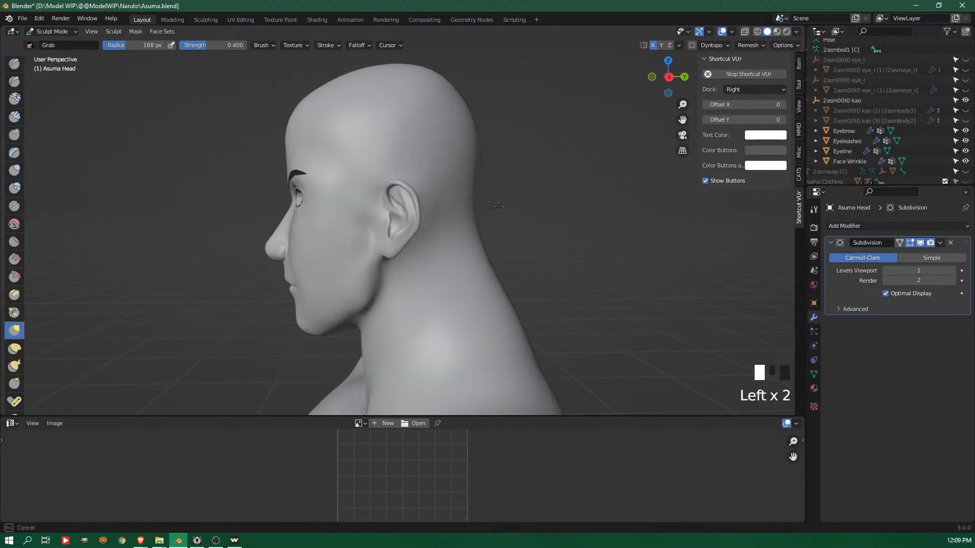
middle_drag(499, 206, 473, 188)
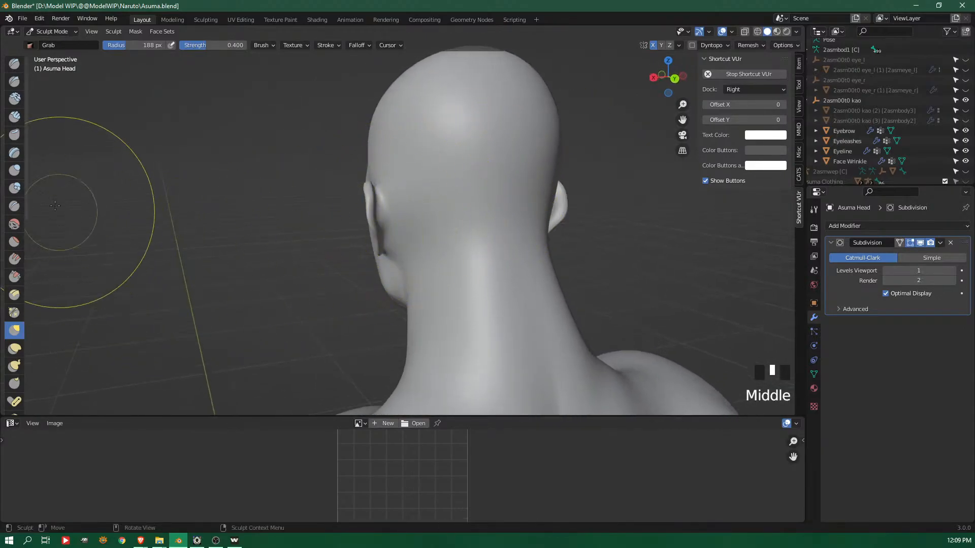
Set the Crease brush radius to 81 px and crease the area where the ear meets the head from behind
click(17, 205)
key(f)
drag(387, 190, 394, 192)
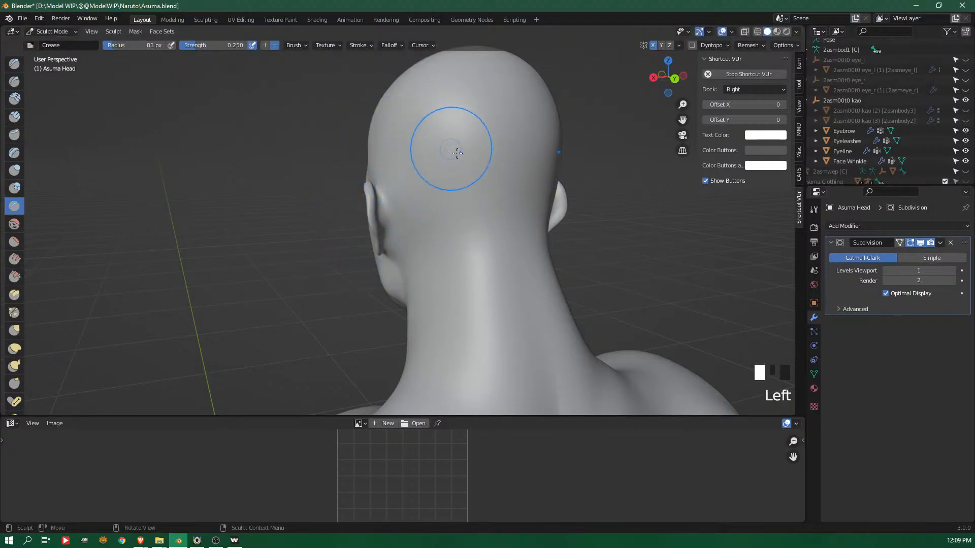
middle_drag(453, 150, 585, 175)
middle_drag(482, 217, 521, 205)
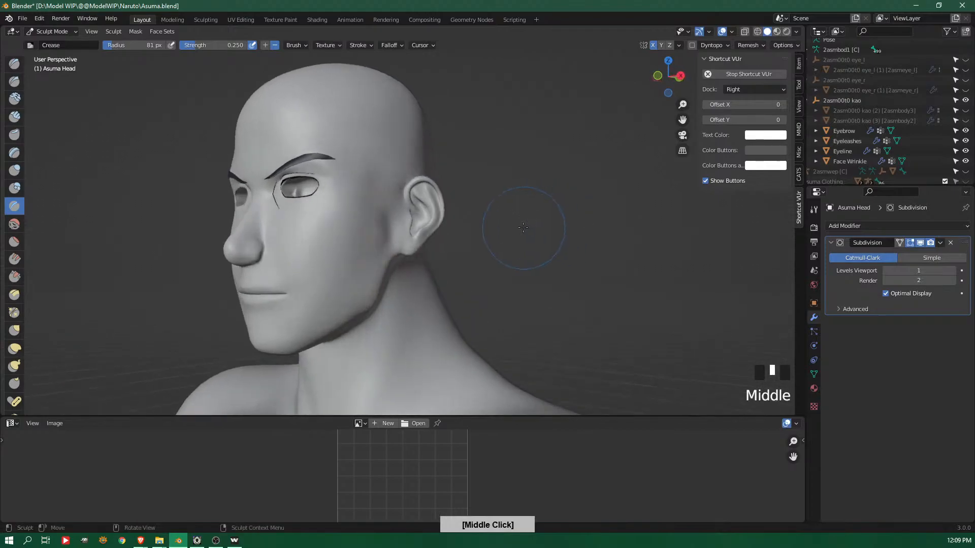
Define the jaw corner and the cheek below the ear with normal and inverted Crease strokes
shift+middle_drag(370, 241, 359, 270)
shift+drag(358, 270, 358, 246)
key(shift+c)
mouse_move(360, 276)
shift+middle_down()
mouse_move(385, 196)
mouse_move(435, 199)
shift+middle_up()
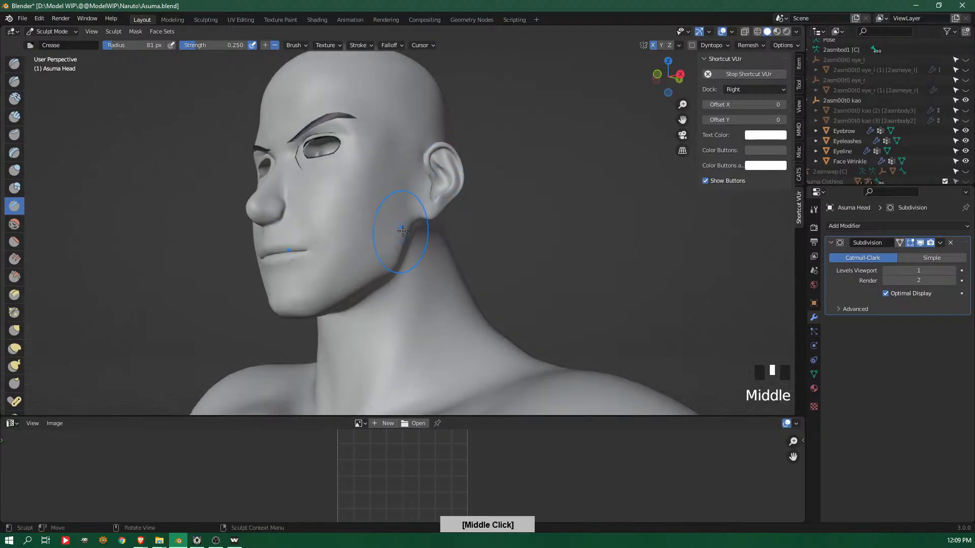
middle_drag(402, 232, 408, 230)
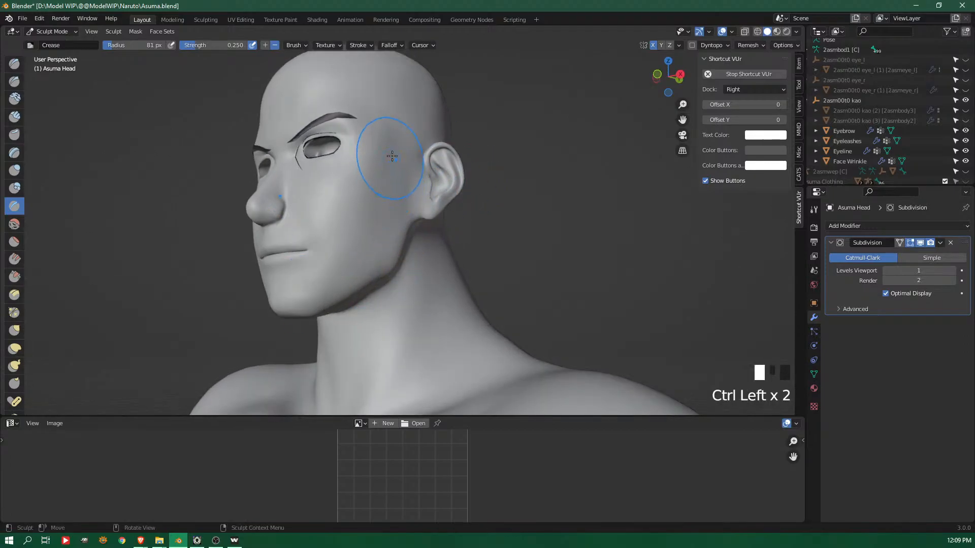
Refine the cheek, temple and front of the ear with short strokes of the 81 px Crease brush
middle_drag(433, 177, 366, 216)
shift+drag(350, 213, 419, 178)
shift+middle_drag(445, 158, 459, 218)
middle_drag(394, 174, 439, 198)
mouse_move(396, 175)
shift+mouse_down()
mouse_move(313, 198)
mouse_move(442, 172)
shift+mouse_up()
Undo the last sculpt stroke and smooth the side of the head above and behind the ear
mouse_move(405, 190)
middle_down()
mouse_move(366, 173)
mouse_move(333, 114)
mouse_move(337, 194)
mouse_move(372, 194)
mouse_move(283, 142)
middle_up()
mouse_move(292, 145)
shift+mouse_down()
mouse_move(348, 162)
mouse_move(288, 145)
shift+mouse_up()
mouse_move(288, 146)
middle_down()
mouse_move(306, 123)
mouse_move(305, 102)
middle_up()
key(ctrl+z)
mouse_move(287, 166)
shift+mouse_down()
mouse_move(339, 165)
mouse_move(359, 111)
mouse_move(406, 114)
shift+mouse_up()
middle_drag(414, 115, 518, 111)
shift+drag(428, 108, 373, 182)
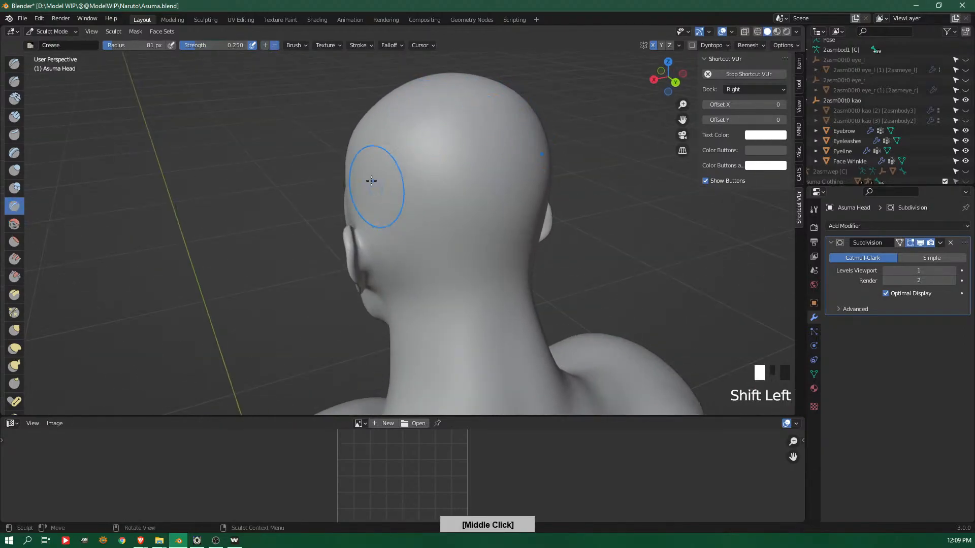
Check the head against the 2asmbod1.001 collection, hide that collection again and show the Asuma Hair collection
middle_drag(373, 182, 374, 135)
shift+drag(375, 135, 477, 179)
middle_drag(477, 178, 540, 163)
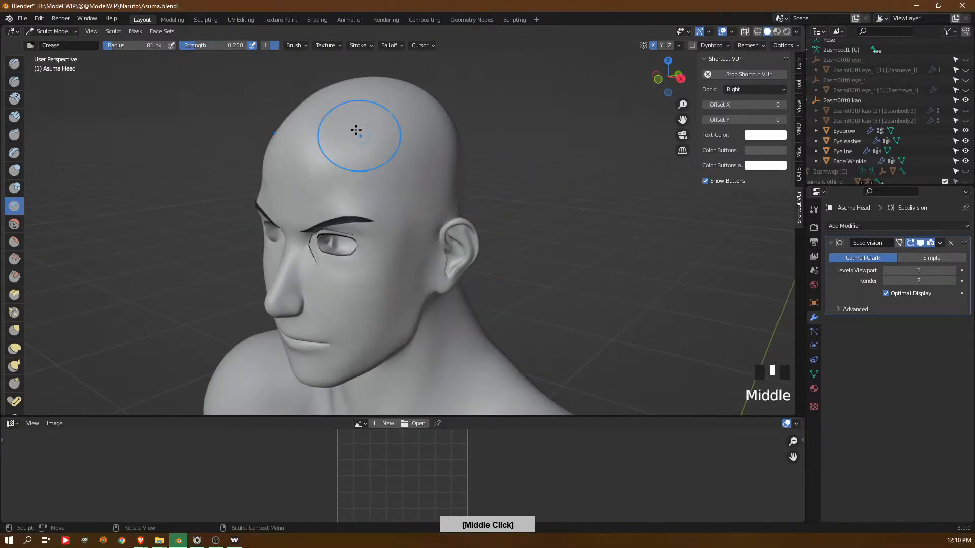
middle_drag(928, 125, 929, 59)
click(964, 134)
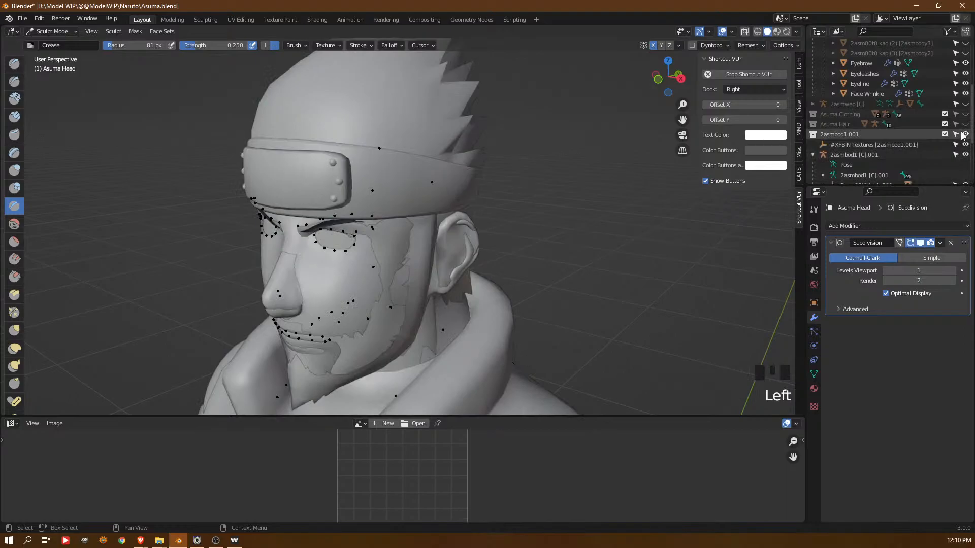
click(966, 135)
click(965, 135)
click(965, 135)
click(965, 124)
Try a Crease stroke on the side of the head just above the ear at the hairline and undo it
middle_drag(570, 216, 403, 192)
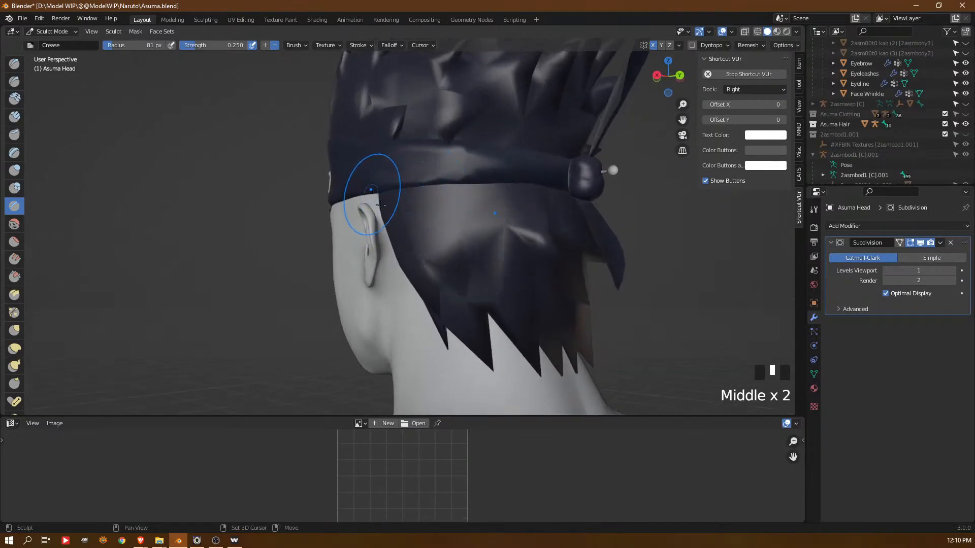
shift+drag(380, 203, 384, 203)
shift+drag(340, 143, 460, 180)
key(ctrl+z)
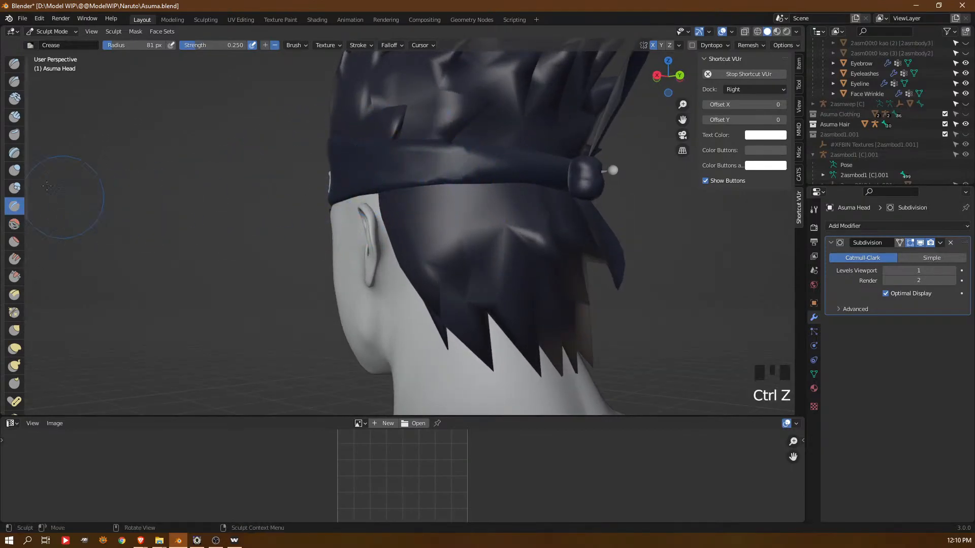
Rework the side of the head above the ear and below the headband with strokes of the 81 px Crease brush
ctrl+middle_drag(419, 165, 424, 163)
click(354, 173)
middle_drag(351, 173, 458, 170)
click(387, 153)
middle_drag(376, 160, 244, 147)
click(267, 108)
middle_drag(268, 107, 451, 186)
middle_drag(515, 183, 414, 285)
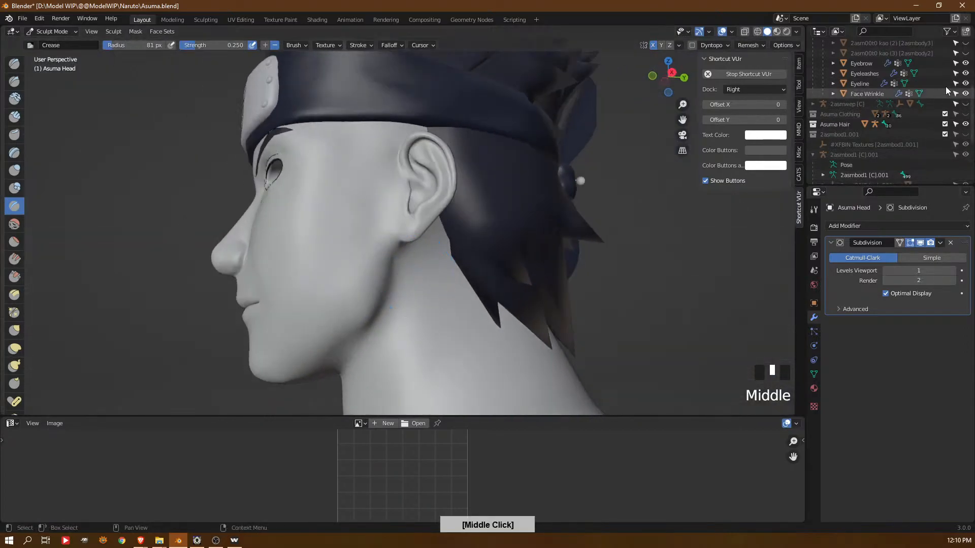
Show the 2asm00t0 kao (3) [2asmbody2] mesh and sculpt the patch above the ear against it
middle_drag(946, 88, 945, 122)
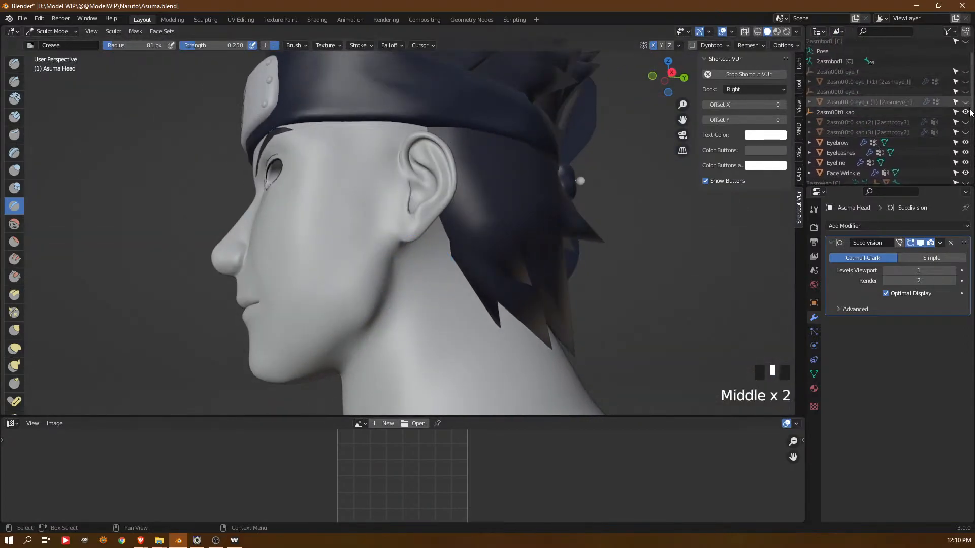
click(966, 132)
middle_drag(441, 228, 418, 162)
drag(410, 170, 454, 164)
middle_drag(454, 163, 370, 175)
drag(361, 179, 366, 181)
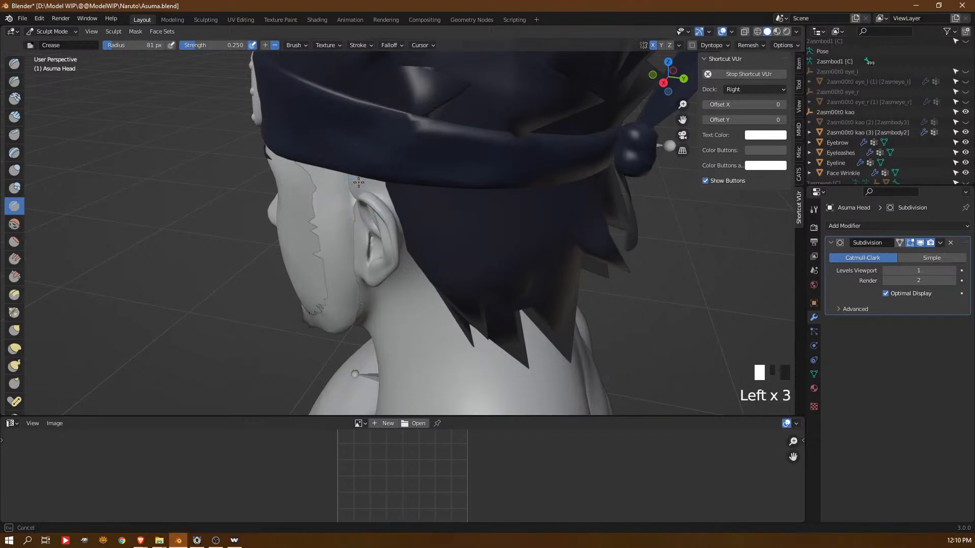
ctrl+middle_drag(370, 180, 366, 137)
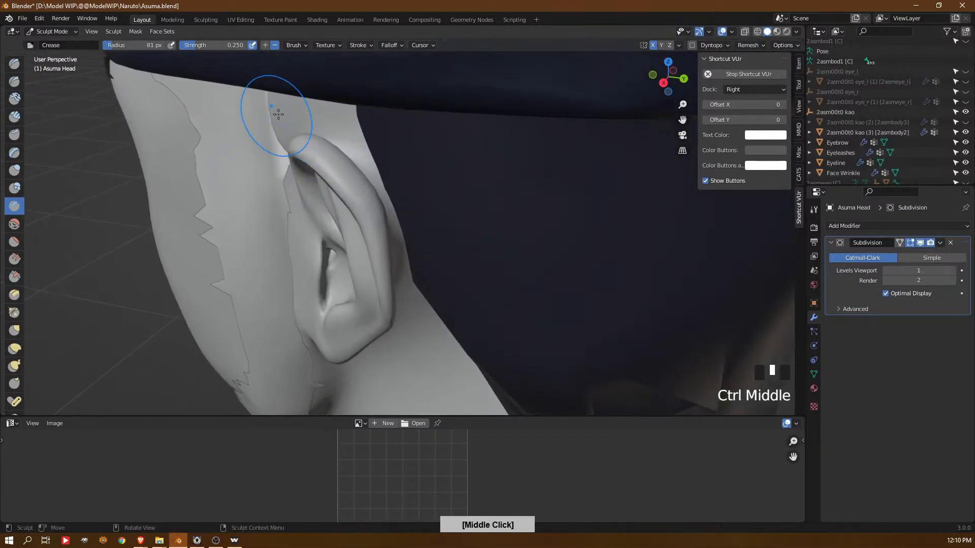
drag(276, 115, 287, 107)
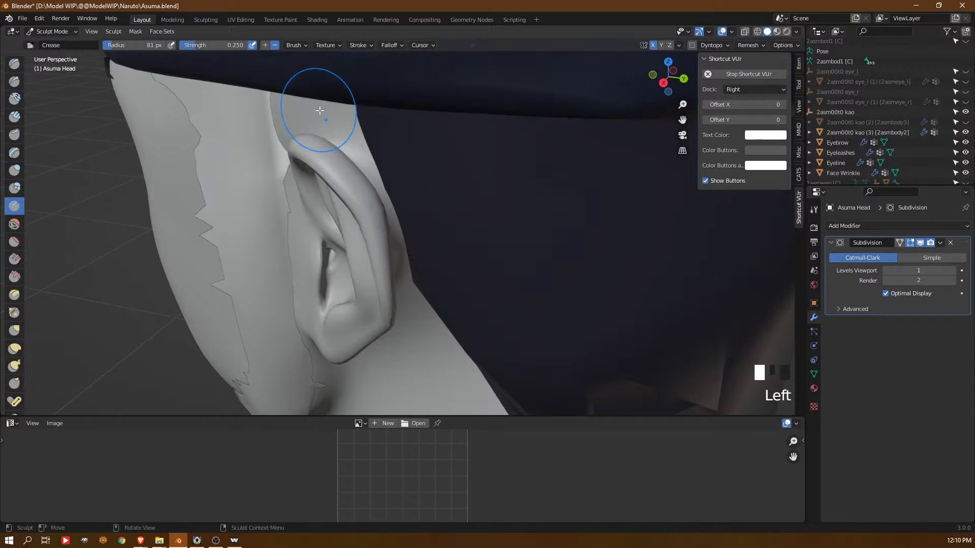
In Edit Mode, move the head vertices just above the ear along their normals with proportional editing at 0.00937 m
key(Tab)
middle_drag(318, 111, 331, 103)
middle_drag(335, 112, 291, 137)
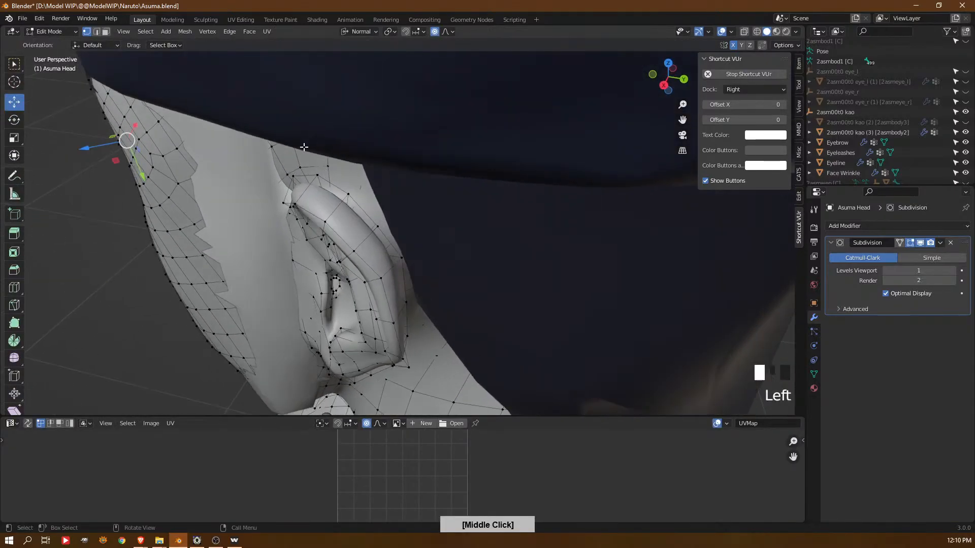
click(291, 137)
drag(270, 157, 281, 147)
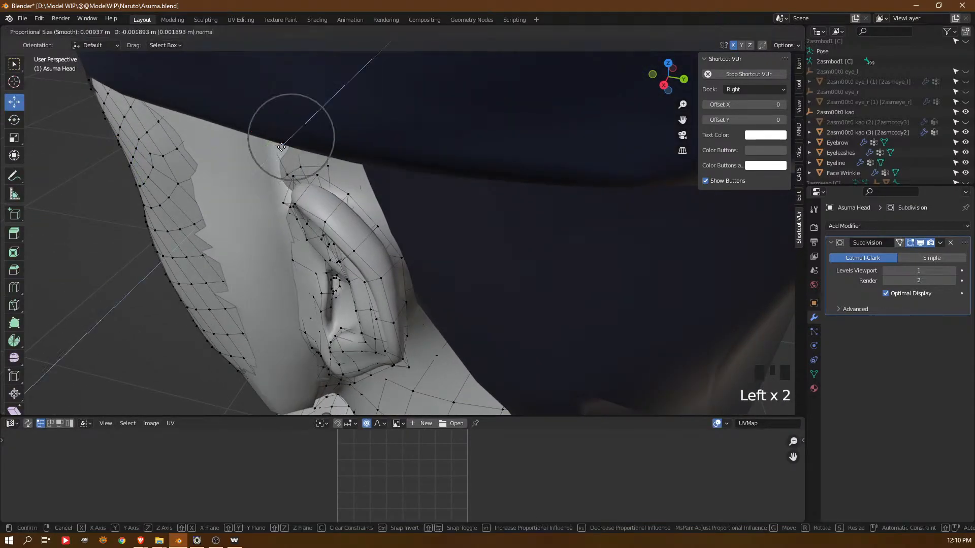
click(282, 146)
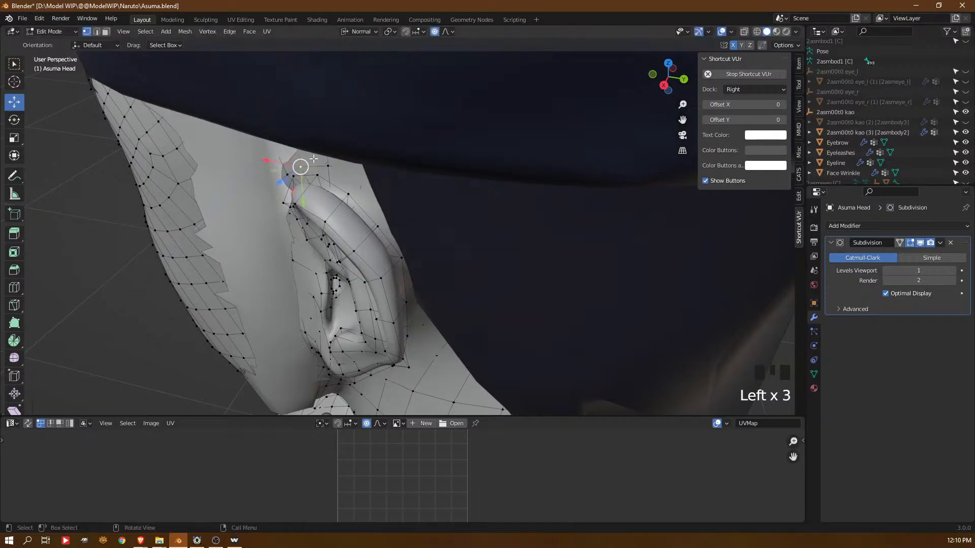
drag(288, 174, 314, 170)
click(296, 148)
middle_drag(360, 151, 280, 137)
click(305, 161)
Reposition further vertices around the upper ear with small proportional moves
drag(259, 143, 301, 133)
middle_drag(320, 137, 332, 201)
middle_drag(332, 201, 335, 205)
click(328, 214)
click(349, 217)
shift+middle_drag(352, 266, 389, 218)
middle_drag(378, 216, 393, 194)
Fine-tune the remaining vertices where the ear joins the side of the head
click(349, 242)
drag(409, 299, 410, 295)
middle_drag(503, 278, 475, 184)
drag(474, 184, 470, 183)
click(448, 223)
mouse_move(480, 228)
mouse_down()
mouse_move(459, 218)
mouse_move(429, 261)
mouse_move(426, 293)
mouse_up()
Return to Sculpt Mode and sculpt the strip of the head directly in front of the upper ear
key(Tab)
shift+drag(434, 198, 443, 121)
drag(443, 121, 529, 173)
ctrl+middle_drag(534, 185, 456, 221)
middle_drag(508, 219, 462, 203)
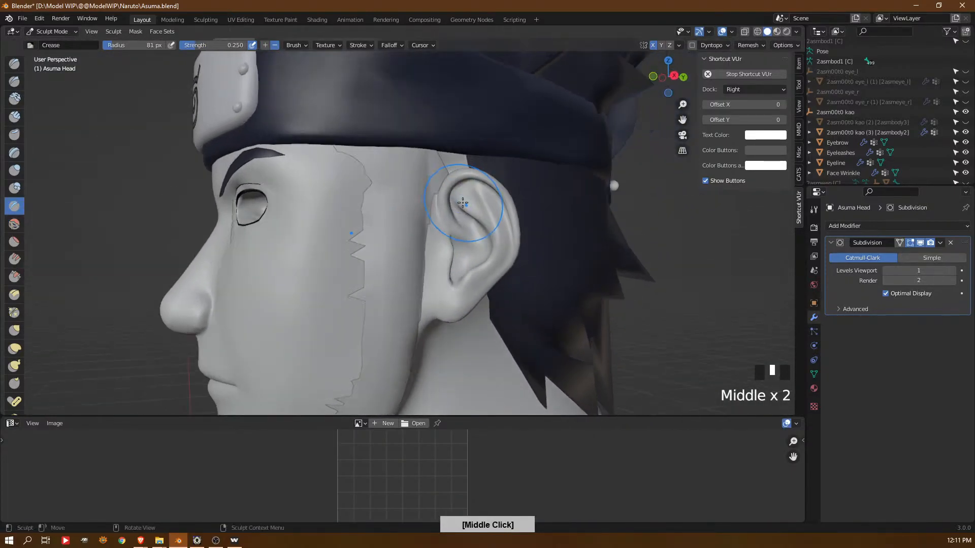
drag(438, 197, 446, 205)
ctrl+middle_drag(446, 205, 446, 173)
drag(447, 202, 439, 287)
Shape the junction between the cheek and the ear down to the lobe with long strokes of the 81 px brush
drag(439, 202, 441, 254)
mouse_move(443, 244)
mouse_down()
mouse_move(439, 310)
mouse_move(453, 337)
mouse_up()
middle_drag(453, 327, 437, 302)
drag(455, 186, 457, 190)
drag(435, 272, 423, 336)
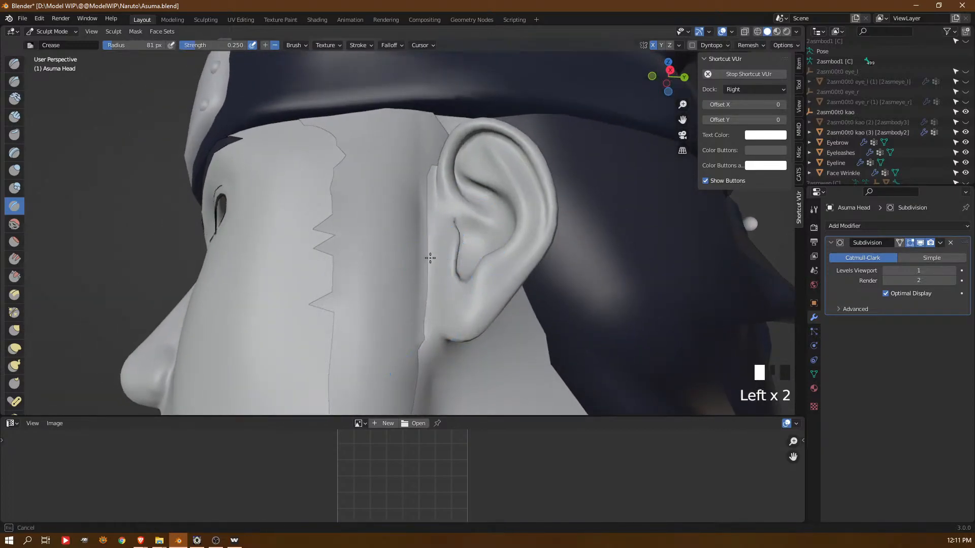
drag(432, 268, 431, 307)
mouse_move(438, 227)
mouse_down()
mouse_move(431, 331)
mouse_move(435, 311)
mouse_up()
mouse_move(436, 311)
middle_down()
mouse_move(411, 184)
mouse_move(512, 163)
mouse_move(523, 191)
mouse_move(394, 204)
middle_up()
Sculpt the temple along the jagged sideburn edge with short strokes so the overlay mesh sits cleanly on the head
mouse_move(325, 118)
mouse_down()
mouse_move(310, 110)
mouse_move(345, 122)
mouse_up()
middle_drag(406, 181, 414, 155)
mouse_move(328, 123)
mouse_down()
mouse_move(312, 109)
mouse_move(360, 145)
mouse_up()
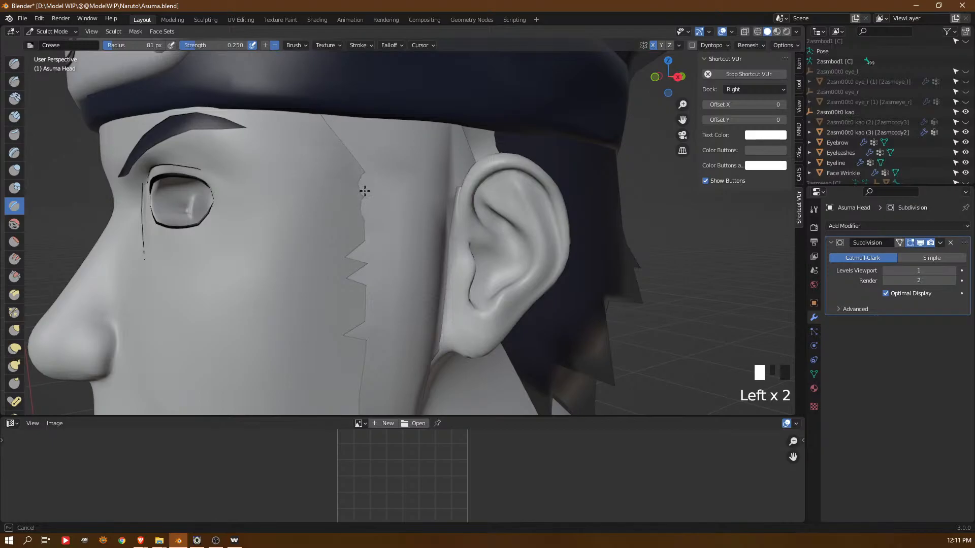
mouse_move(315, 106)
mouse_down()
mouse_move(352, 137)
mouse_move(365, 192)
mouse_up()
drag(359, 177, 363, 197)
drag(356, 184, 361, 200)
drag(357, 196, 359, 206)
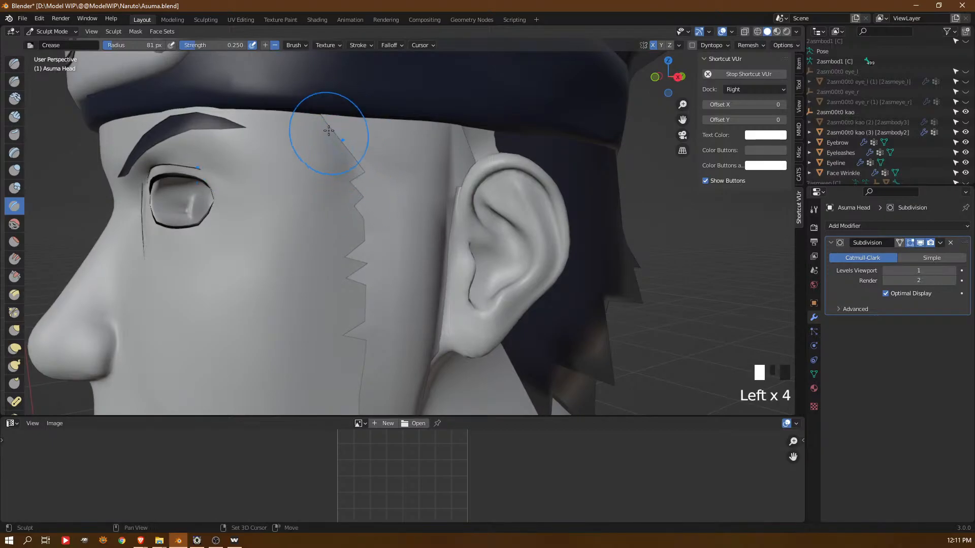
shift+drag(333, 170, 337, 181)
Switch from Sculpt Mode to Object Mode and add a Mirror modifier to the Eyeline object
mouse_move(414, 292)
shift+middle_down()
mouse_move(442, 158)
mouse_move(488, 185)
mouse_move(426, 213)
mouse_move(382, 253)
mouse_move(381, 409)
shift+middle_up()
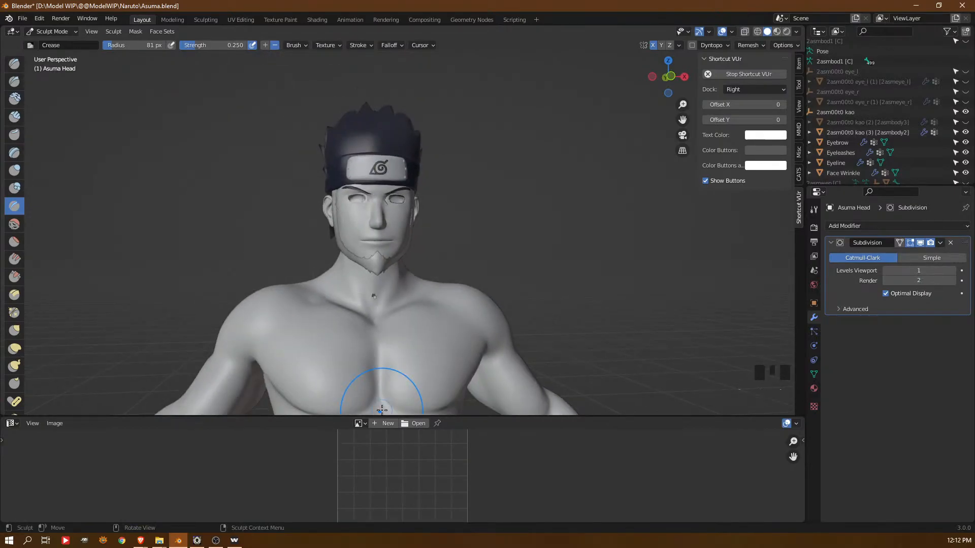
middle_drag(917, 133, 915, 78)
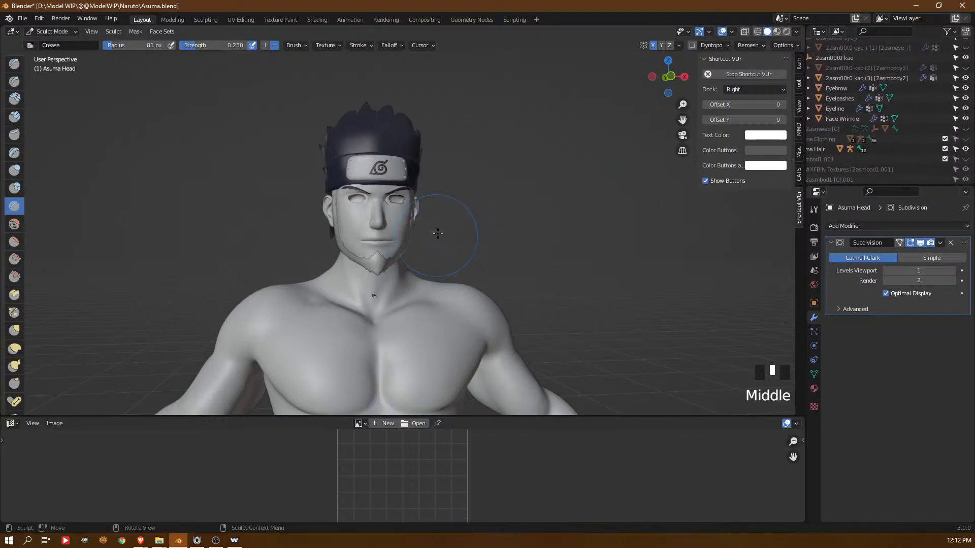
key(ctrl+Tab)
click(358, 235)
mouse_move(446, 252)
shift+middle_down()
mouse_move(398, 263)
mouse_move(407, 178)
mouse_move(373, 197)
mouse_move(383, 185)
shift+middle_up()
click(354, 169)
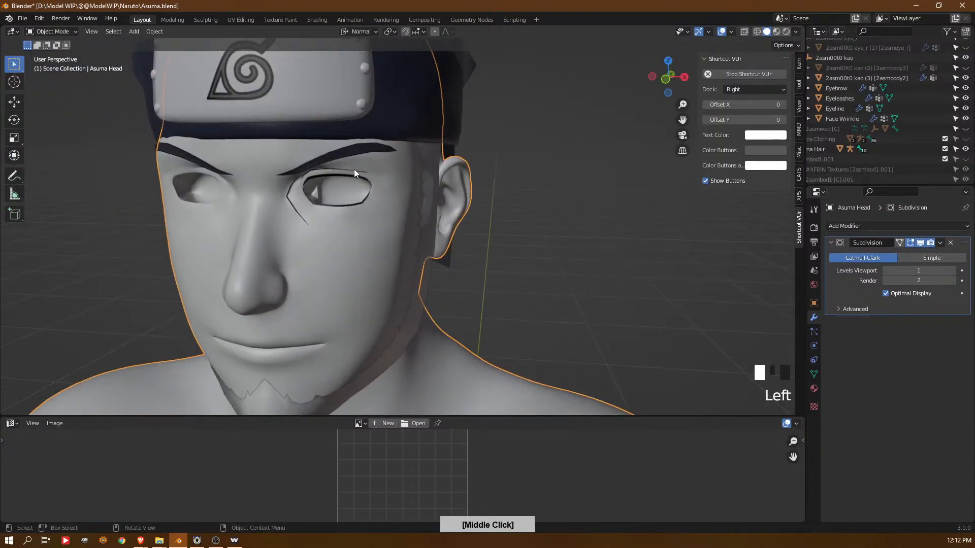
click(880, 225)
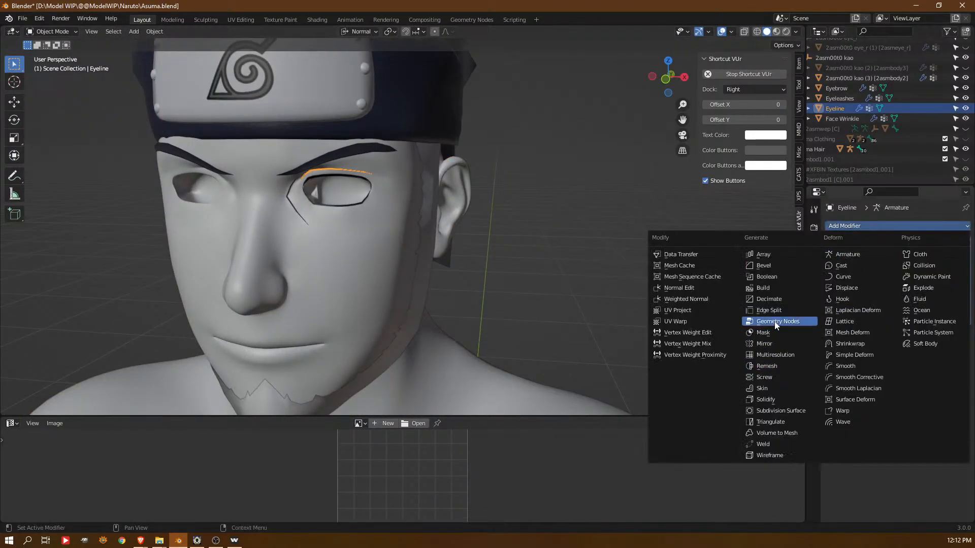
click(780, 344)
Add a Mirror modifier to the Face Wrinkle object
click(294, 204)
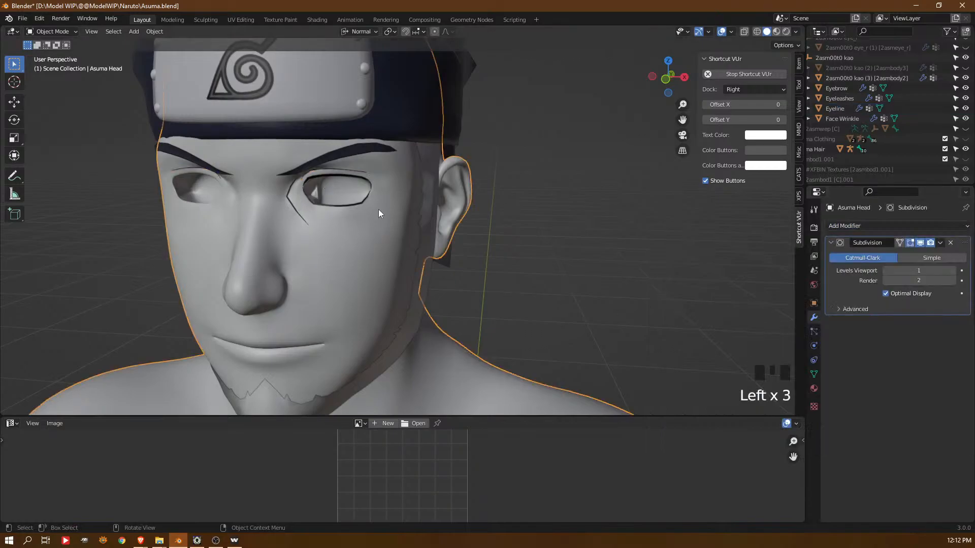
click(289, 199)
click(852, 226)
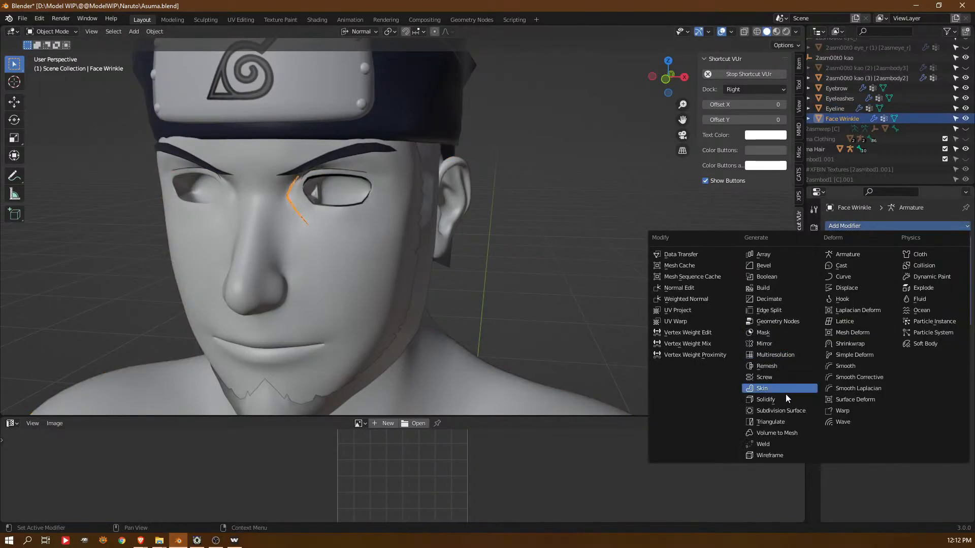
click(780, 344)
Add a Mirror modifier to the Eyeleashes object and deselect everything
click(356, 199)
click(862, 226)
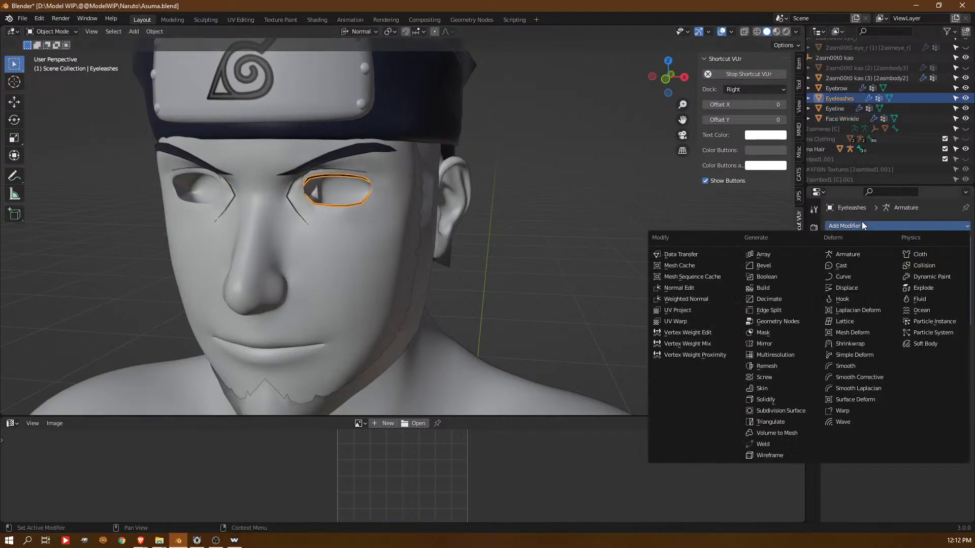
click(775, 344)
middle_drag(476, 272, 513, 245)
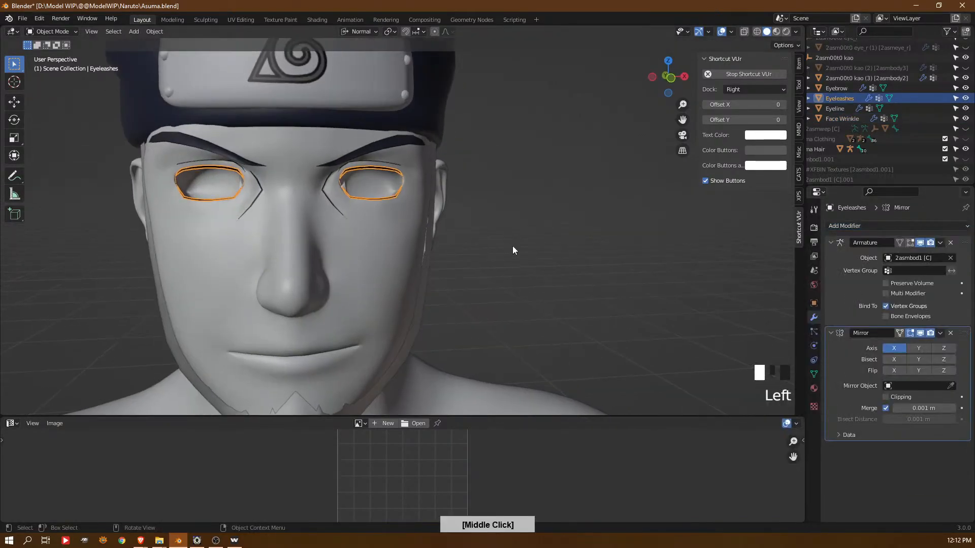
click(502, 239)
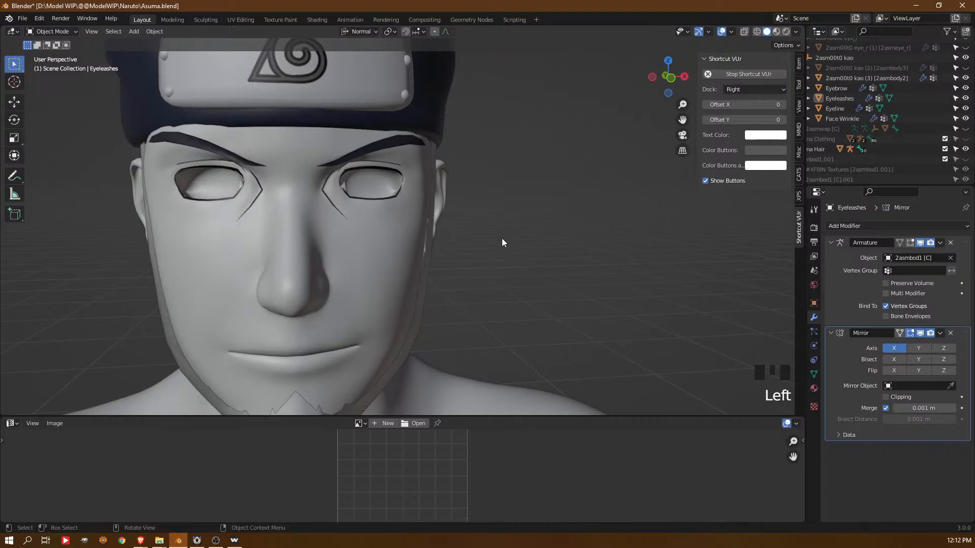
middle_drag(502, 238, 428, 236)
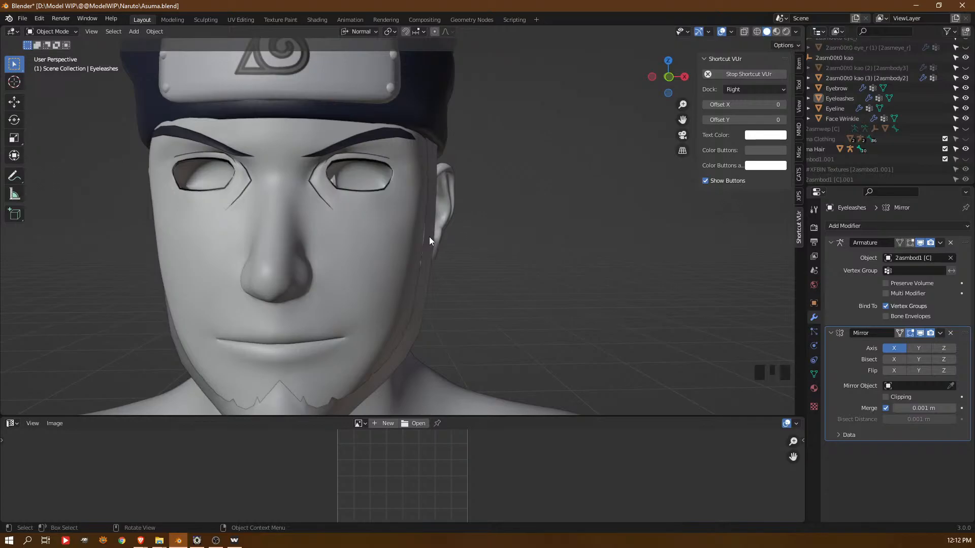
click(955, 540)
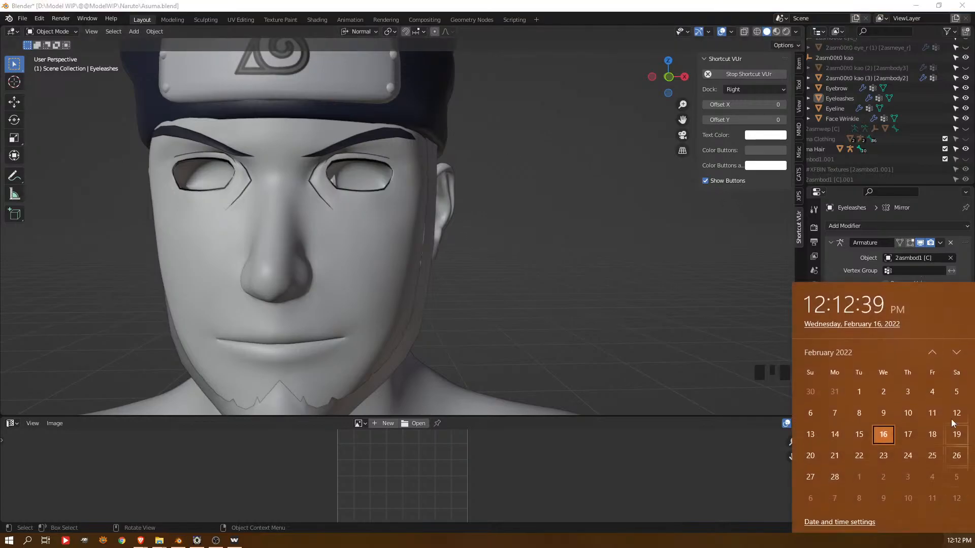
Convert all triangles of the Eyebrow mesh to quads and leave Edit Mode
click(405, 137)
key(Tab)
middle_drag(411, 142, 454, 161)
key(KP_Decimal)
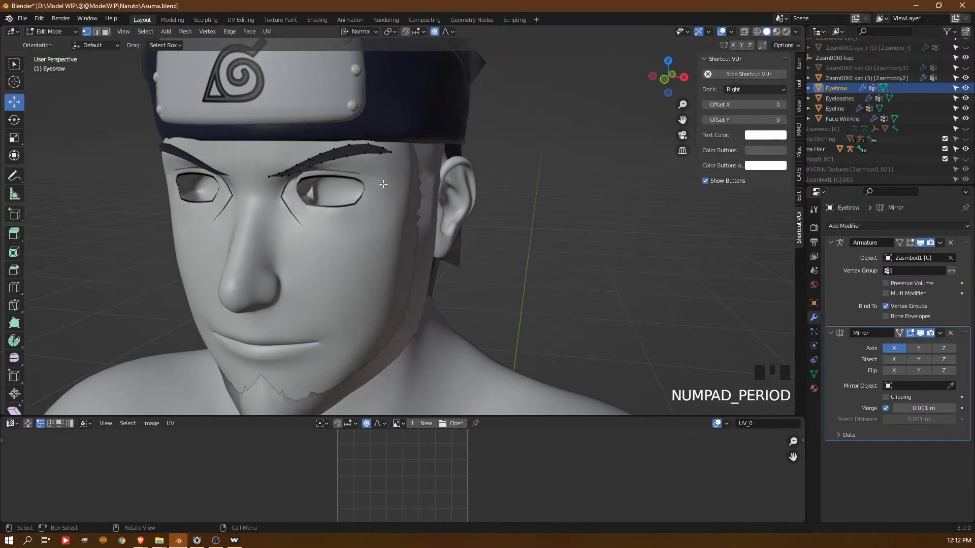
key(a)
key(KP_Decimal)
middle_drag(437, 230, 442, 234)
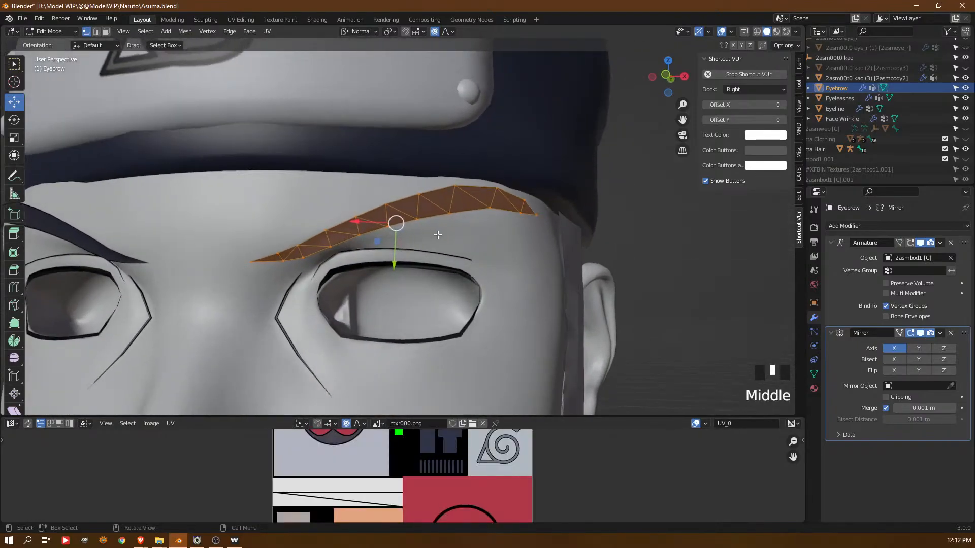
key(alt+j)
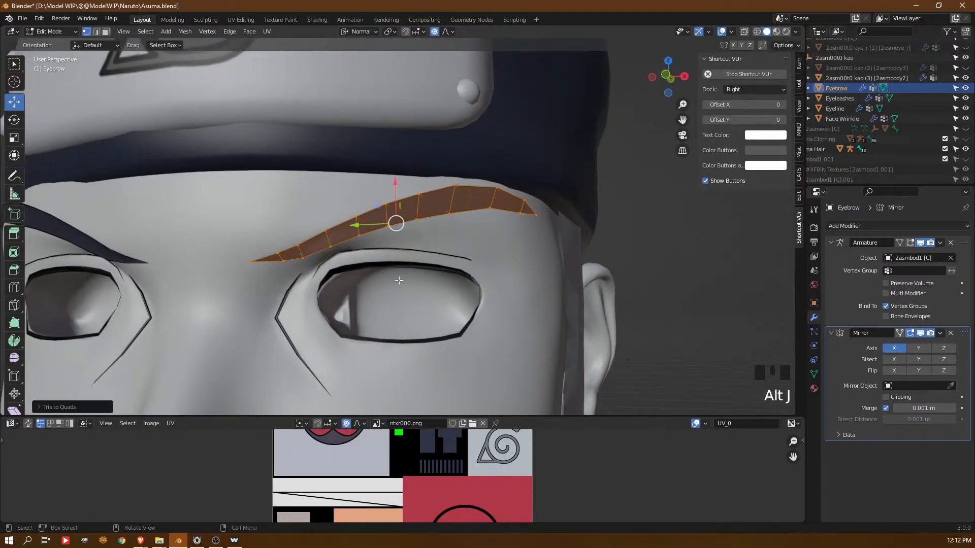
middle_drag(342, 225, 376, 274)
key(Tab)
Edit the Asuma Head mesh and move a brow vertex beneath the eyebrow slightly along its normal
click(376, 270)
key(Tab)
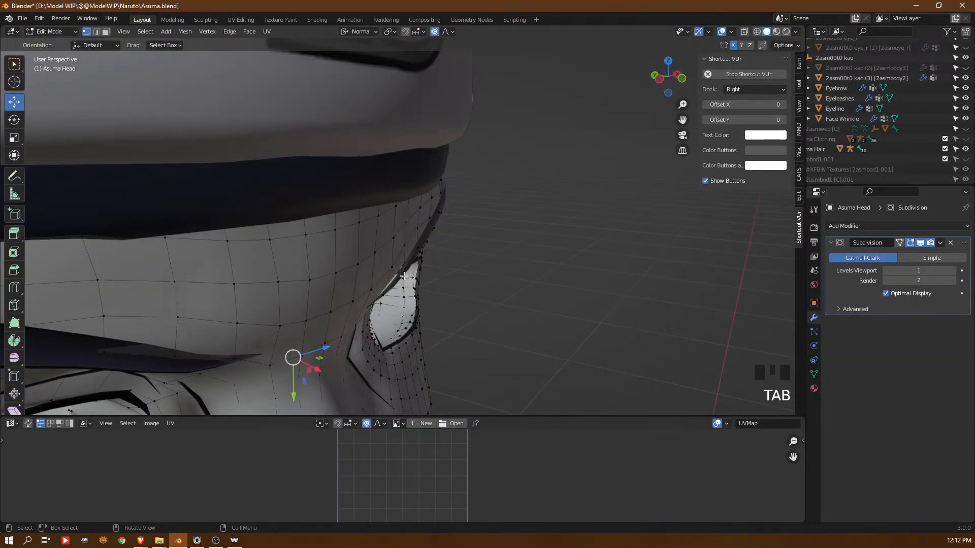
click(390, 283)
middle_drag(390, 282, 464, 310)
click(373, 288)
click(317, 234)
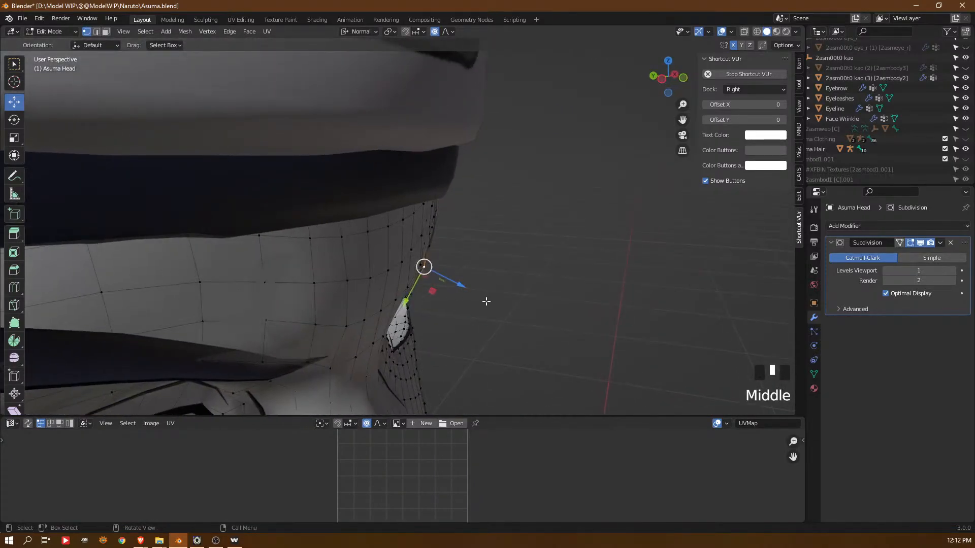
drag(462, 289, 463, 283)
middle_drag(463, 283, 432, 246)
Move the Asuma Head's brow vertices above the eye along their normals with proportional editing to fit the surface to the Eyebrow mesh
key(Tab)
key(Tab)
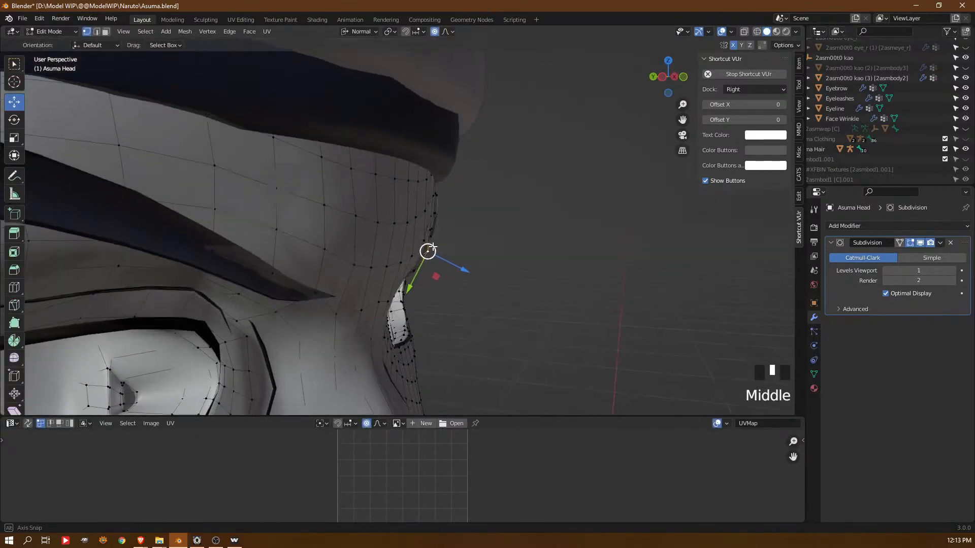
mouse_move(443, 259)
mouse_down()
mouse_move(437, 254)
mouse_move(446, 261)
mouse_up()
middle_drag(445, 261, 427, 264)
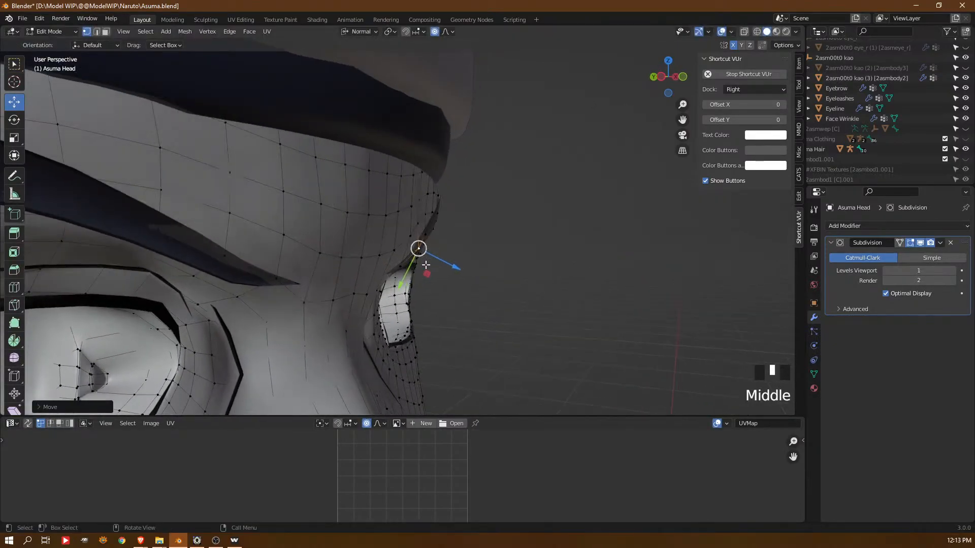
click(400, 267)
drag(419, 274, 429, 280)
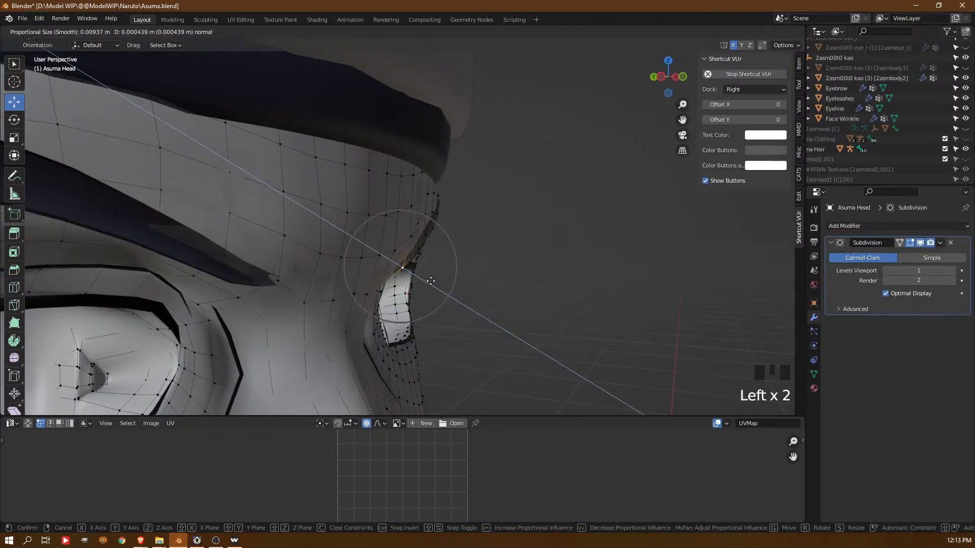
drag(429, 280, 429, 281)
middle_drag(429, 281, 485, 197)
Pull the brow vertices between the headband and eyebrow outward along their normals, enlarging the proportional size to about 0.0137 m
key(Tab)
click(471, 263)
key(Tab)
click(471, 173)
drag(477, 171, 498, 169)
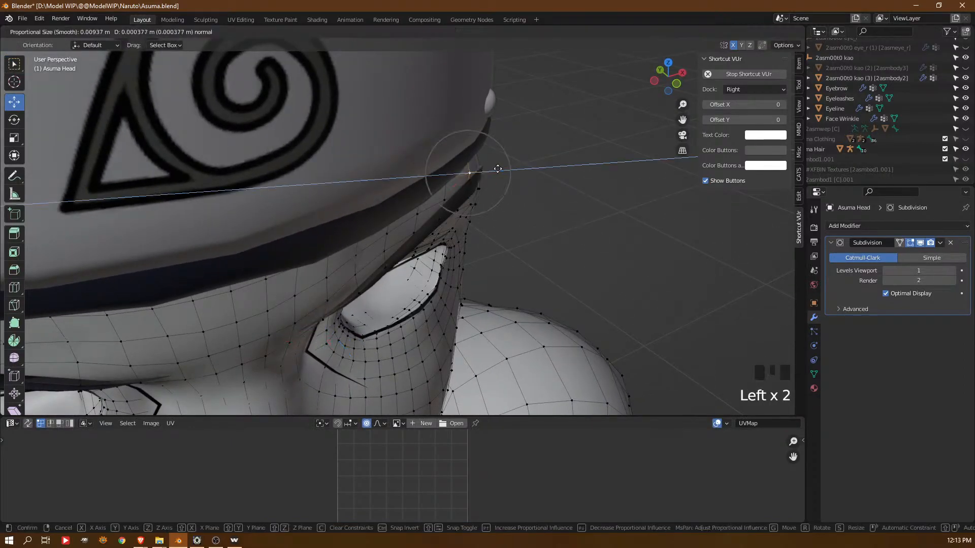
scroll(498, 169, down, 4)
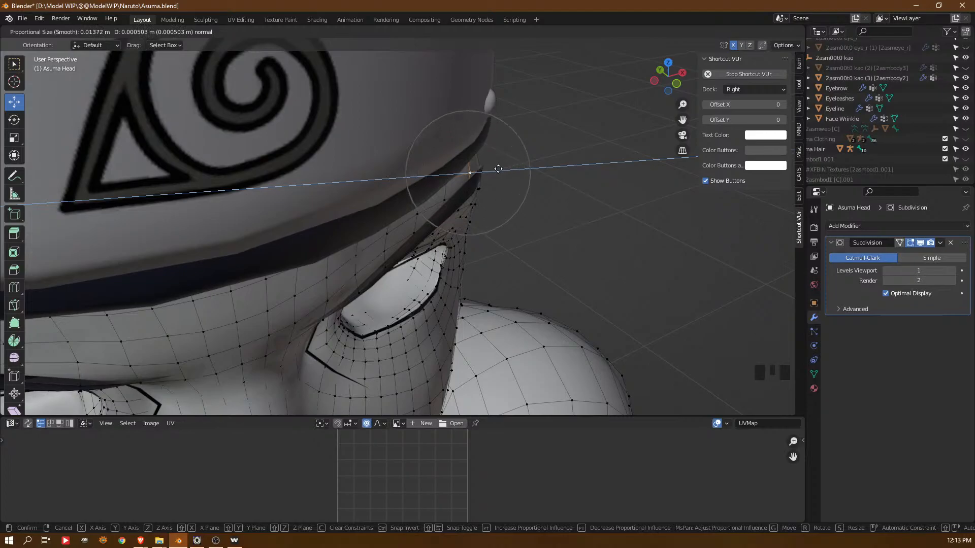
click(501, 169)
middle_drag(502, 169, 528, 172)
click(504, 158)
drag(506, 158, 541, 153)
click(500, 197)
drag(501, 198, 531, 209)
middle_drag(533, 208, 582, 188)
Move the Asuma Head vertex above the eyebrow's outer end, at the headband's lower edge, along its normal
key(Tab)
middle_drag(527, 213, 424, 145)
click(465, 205)
scroll(424, 145, down, 2)
key(Tab)
key(Tab)
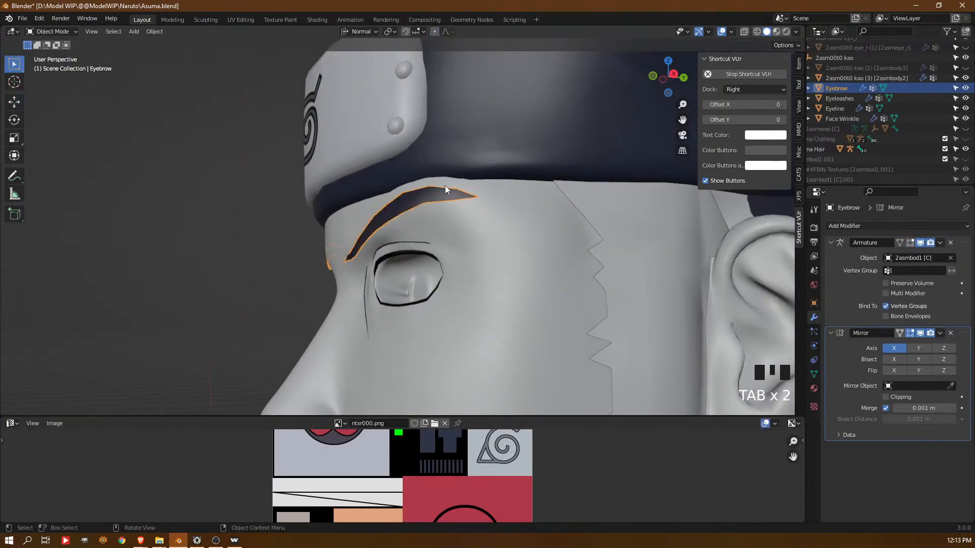
click(494, 196)
key(Tab)
middle_drag(494, 196, 410, 182)
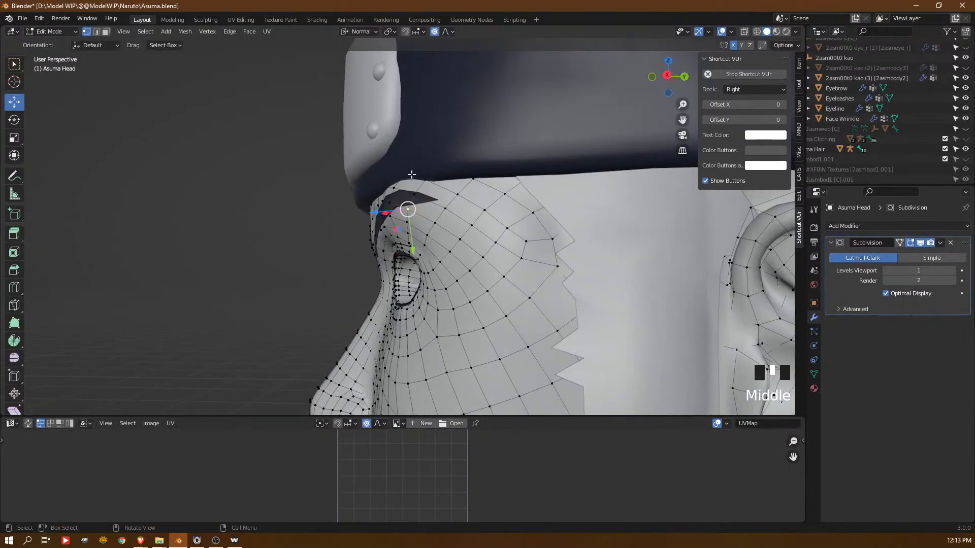
click(412, 174)
drag(371, 155, 386, 158)
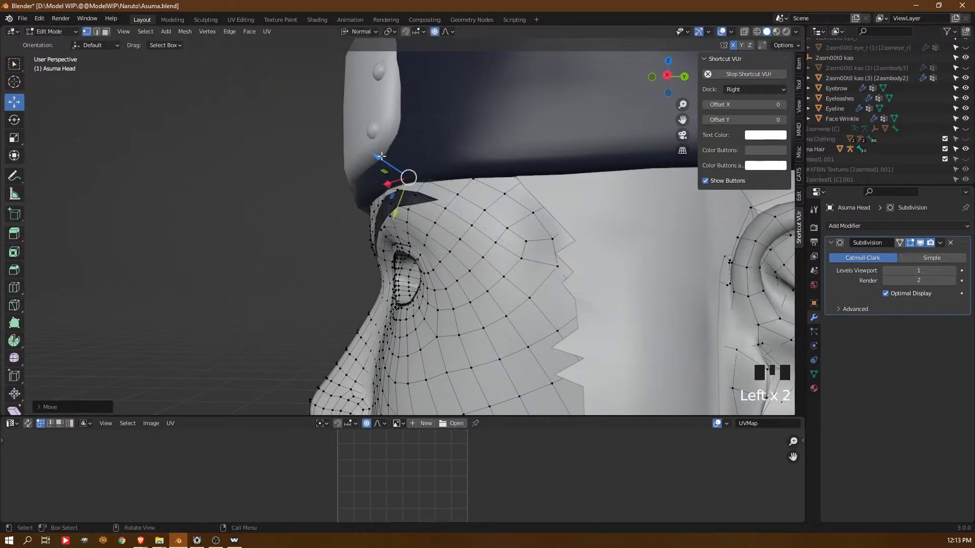
middle_drag(402, 174, 425, 189)
Add a Subdivision Surface modifier to the Eyebrow object
key(Tab)
middle_drag(423, 224, 468, 228)
click(440, 216)
key(Tab)
middle_drag(433, 255, 422, 262)
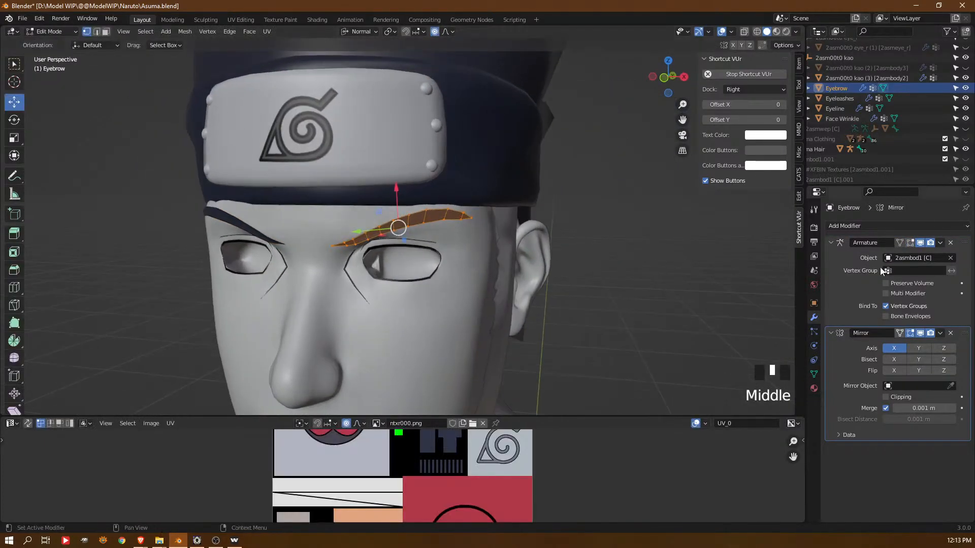
click(846, 224)
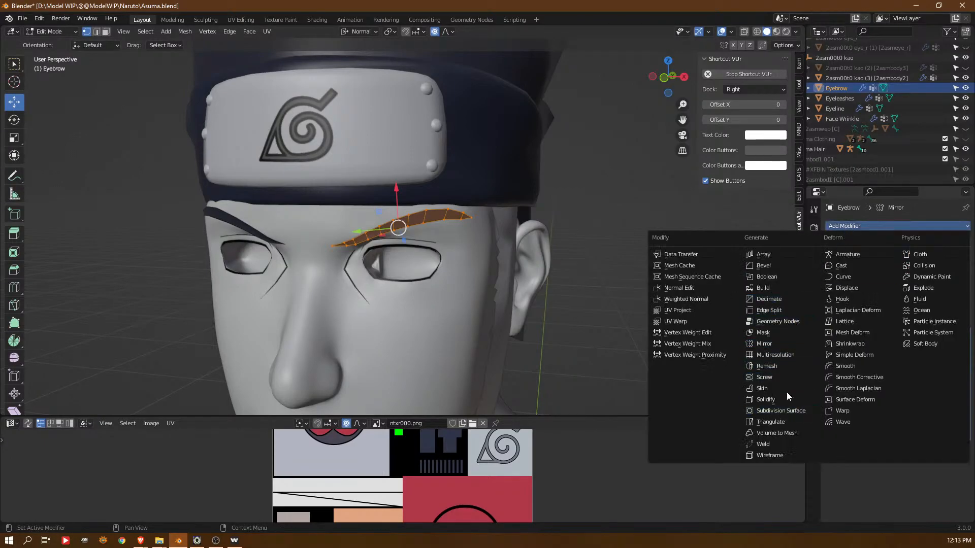
click(786, 409)
Crease the outline edges of the Eyebrow mesh and leave Edit Mode
middle_drag(553, 254, 528, 244)
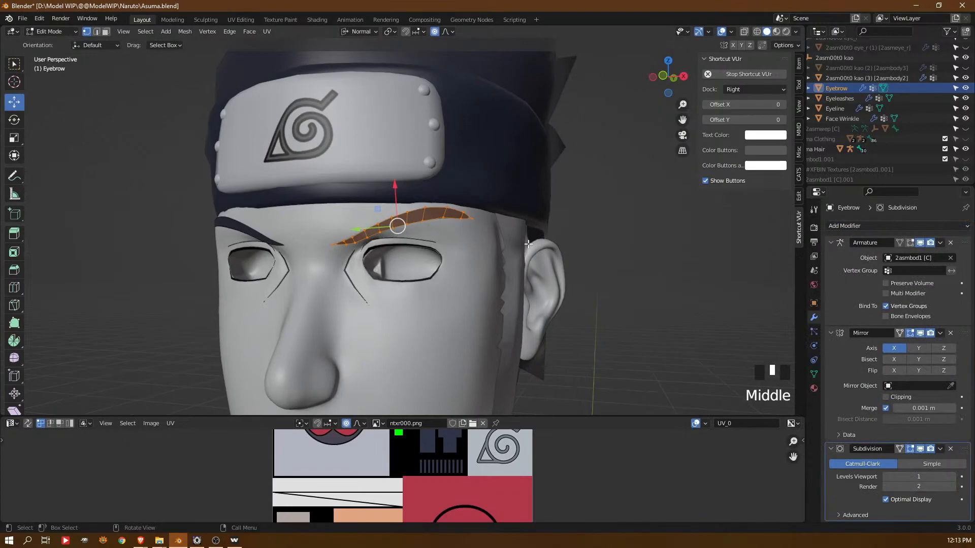
scroll(489, 236, up, 2)
key(2)
alt+click(473, 215)
key(shift+e)
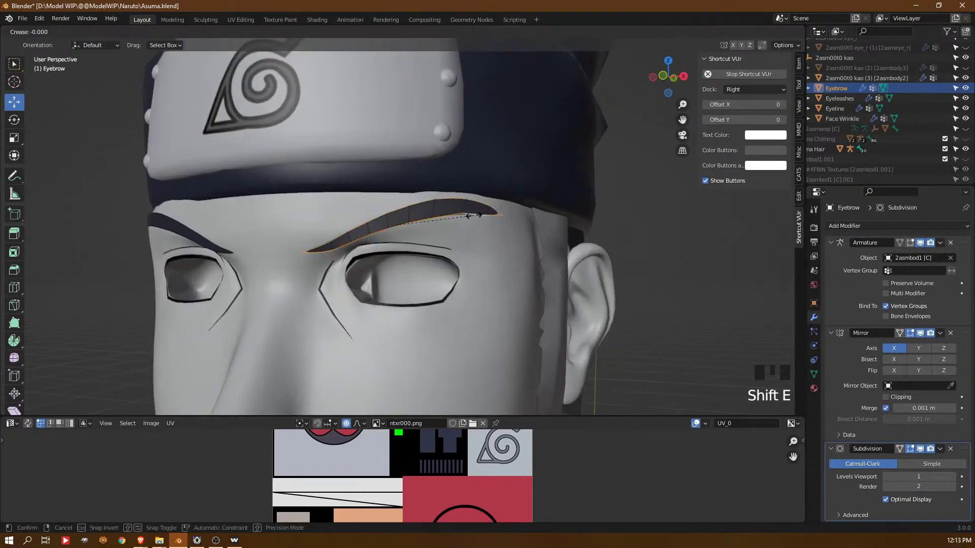
key(Tab)
middle_drag(288, 243, 398, 274)
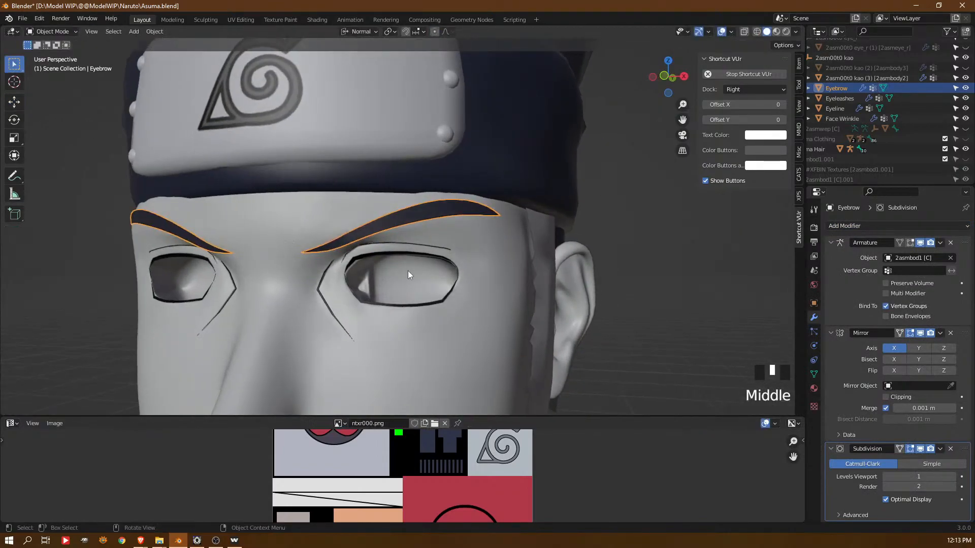
Convert all triangles of the Eyeleashes mesh to quads
scroll(414, 254, up, 2)
click(395, 267)
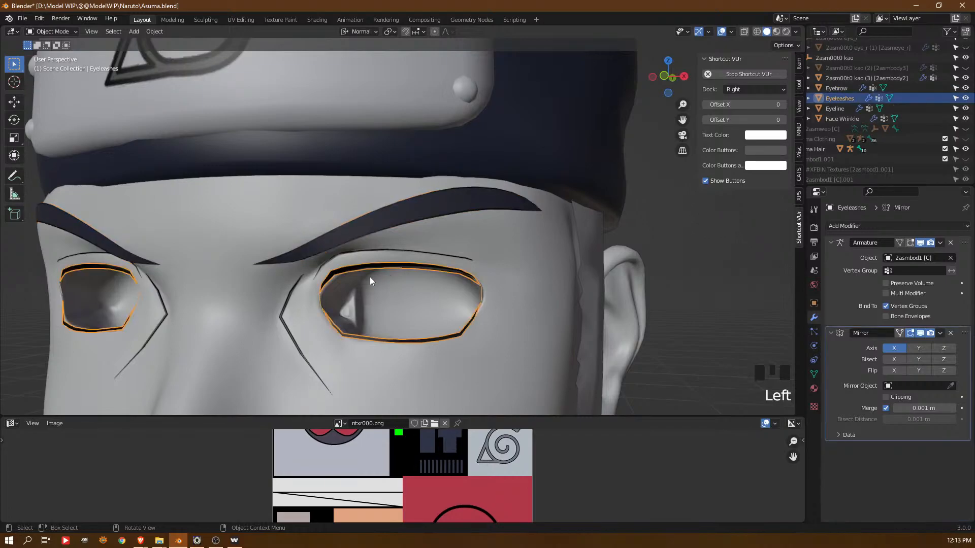
key(Tab)
key(a)
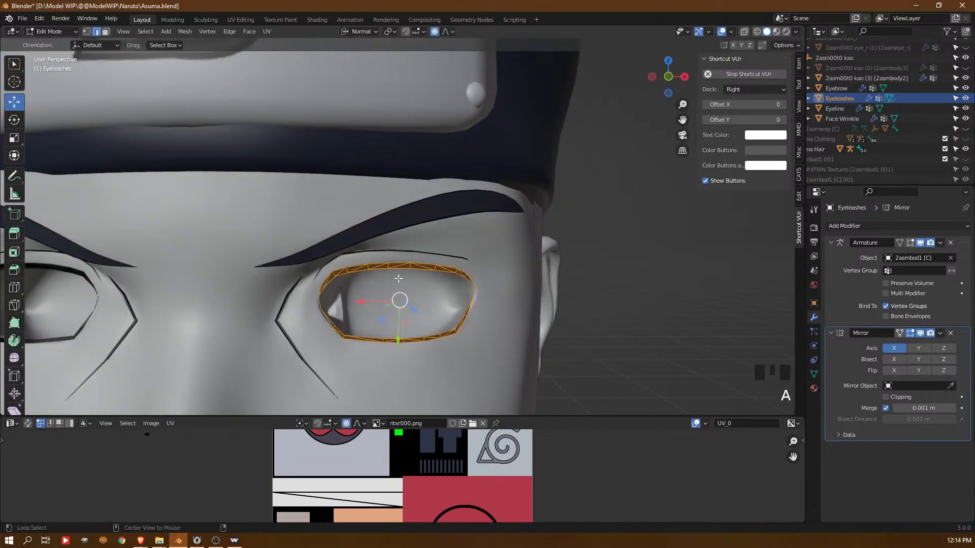
key(alt+j)
shift+middle_drag(397, 279, 384, 288)
Crease the outline edges of the upper and lower lash strips in the Eyeleashes mesh
alt+click(365, 275)
alt+click(364, 272)
alt+click(364, 272)
key(shift+e)
click(365, 271)
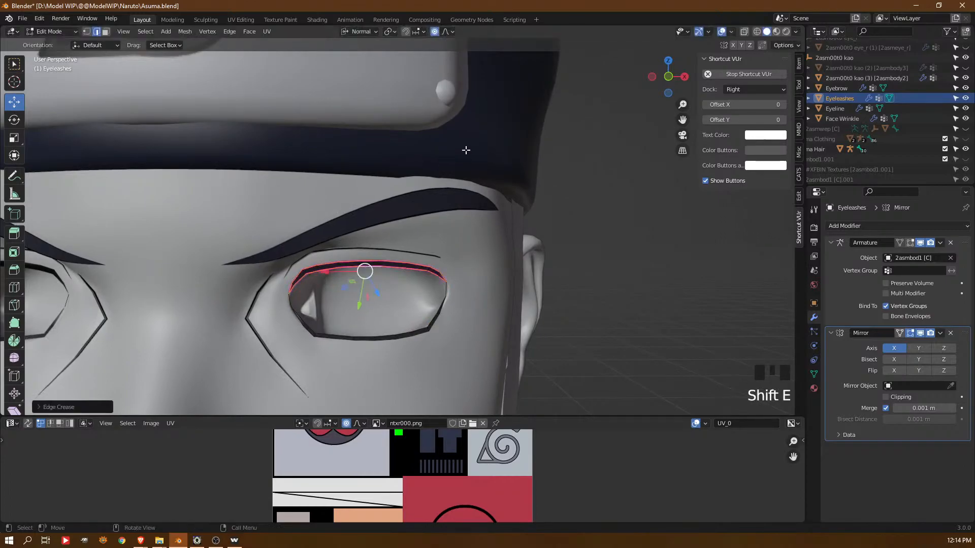
alt+click(373, 334)
alt+click(382, 337)
alt+click(382, 337)
alt+click(382, 337)
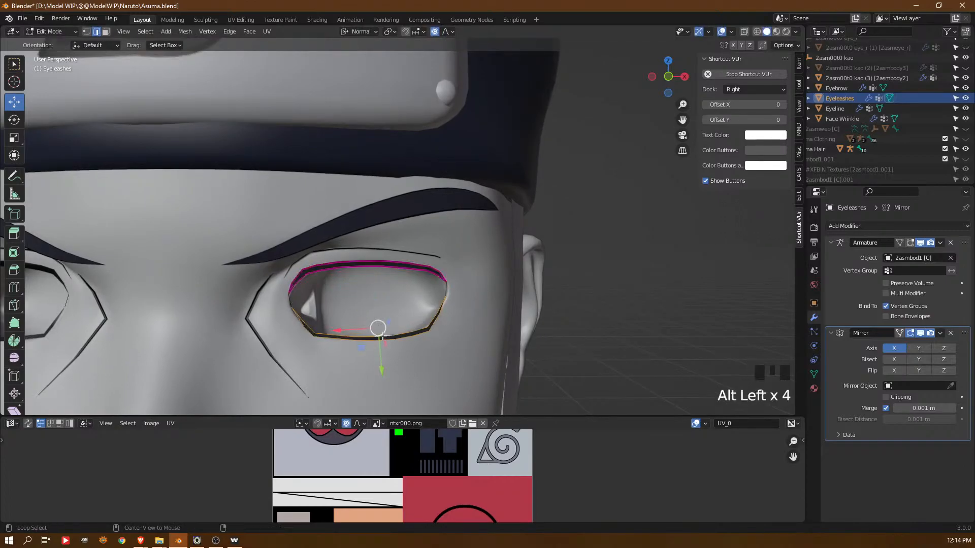
key(shift+e)
click(394, 286)
mouse_move(459, 306)
middle_down()
mouse_move(447, 302)
mouse_move(454, 296)
middle_up()
scroll(507, 292, up, 2)
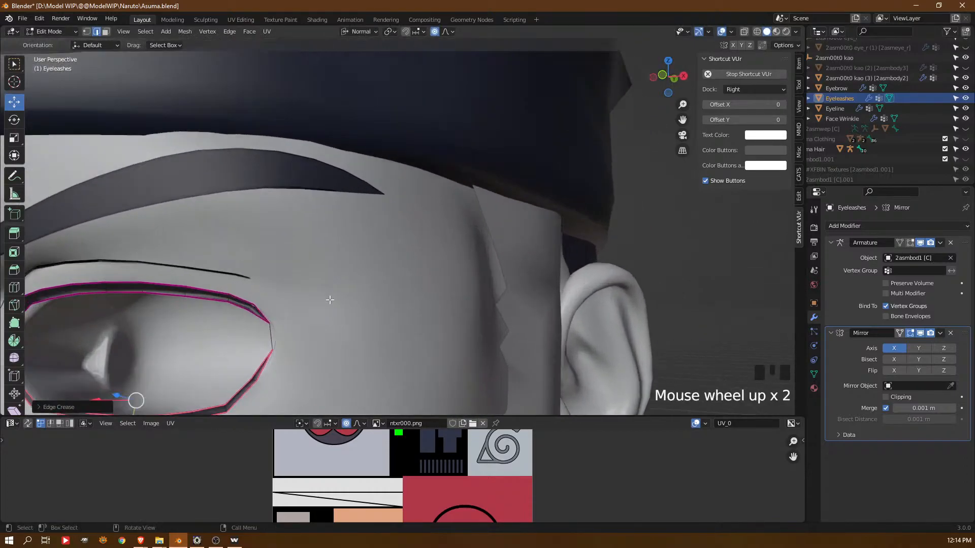
Delete the edges joining the upper and lower lash strips at the outer and inner eye corners
middle_drag(329, 300, 405, 309)
click(332, 357)
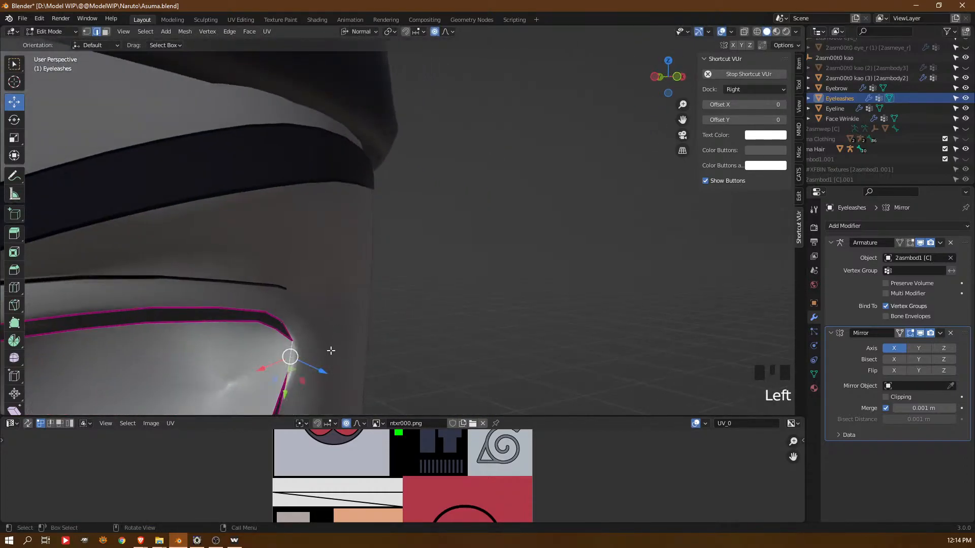
key(Delete)
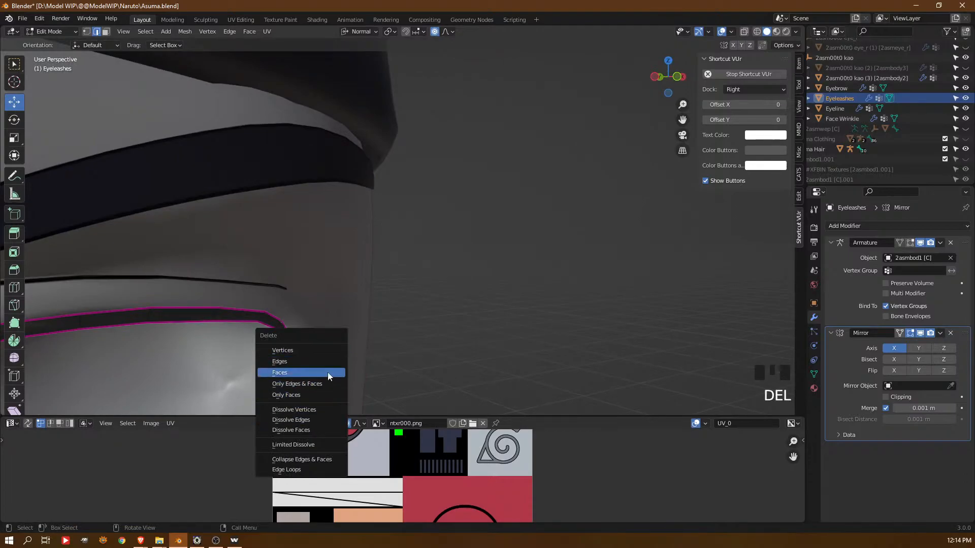
click(327, 361)
shift+middle_drag(327, 361, 316, 267)
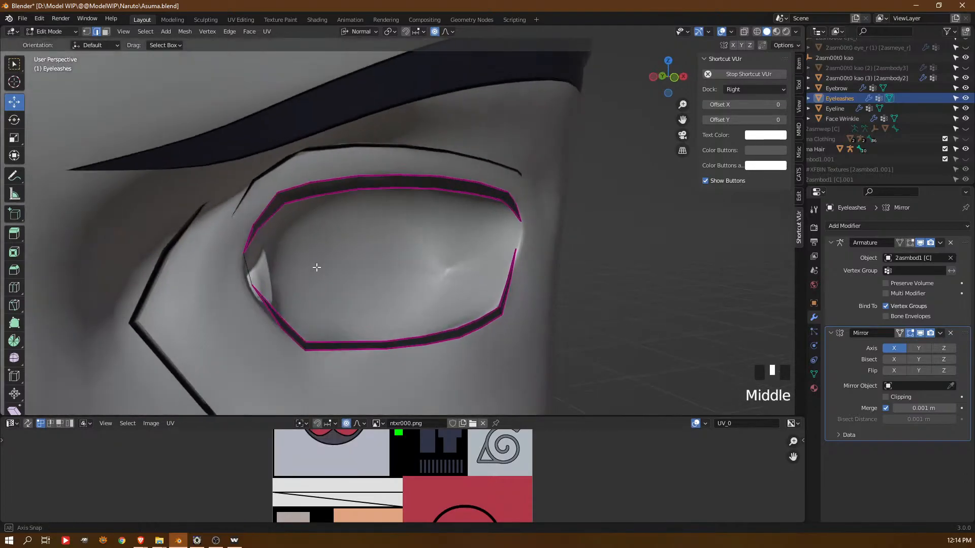
click(312, 270)
key(Delete)
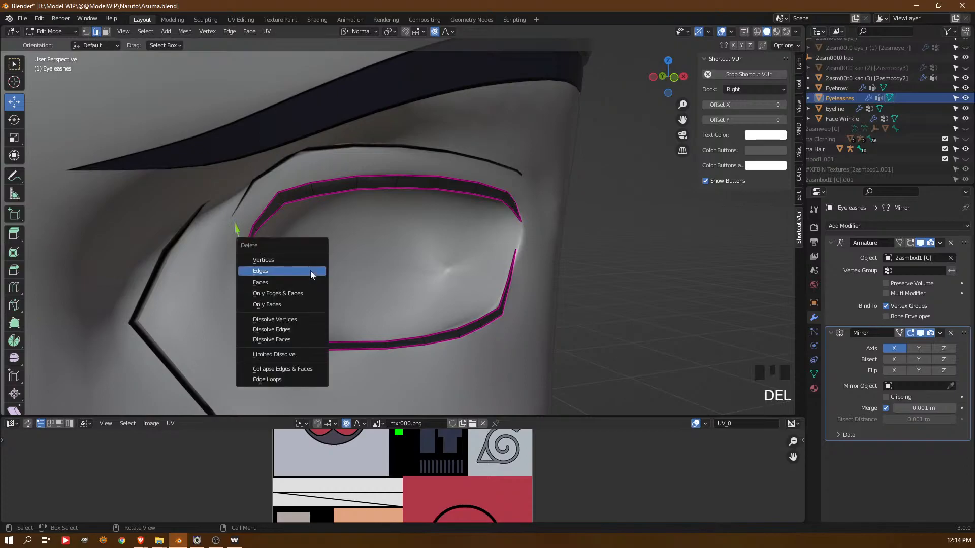
click(311, 274)
Edit the Asuma Head in vertex mode and adjust the eyelid rim vertices beside the lower lash at the inner eye corner
key(Tab)
click(254, 301)
key(Tab)
key(1)
click(246, 279)
drag(283, 275, 300, 299)
click(272, 311)
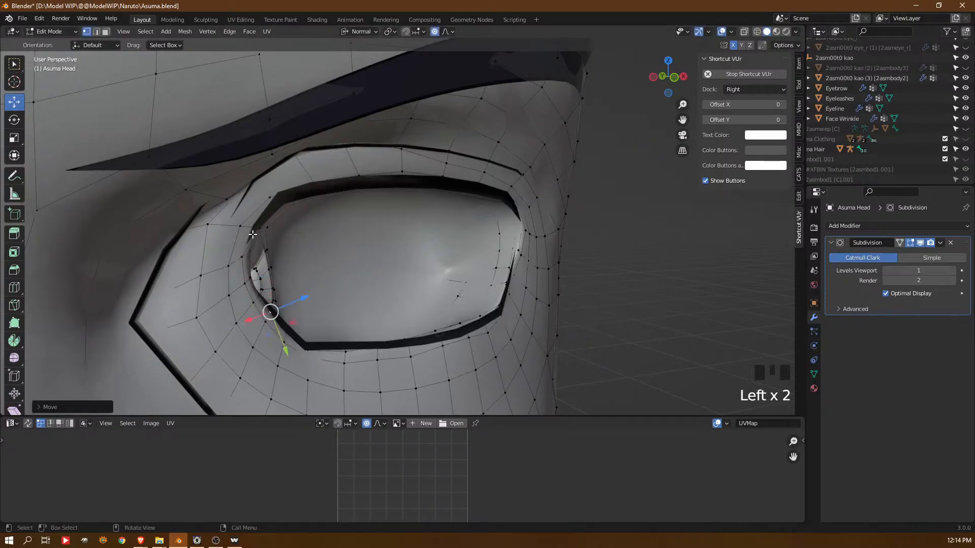
Nudge the inner eye corner vertex between the lash ends slightly along its normal
middle_drag(272, 228, 148, 257)
click(152, 279)
key(KP_Decimal)
middle_drag(264, 233, 422, 222)
click(422, 221)
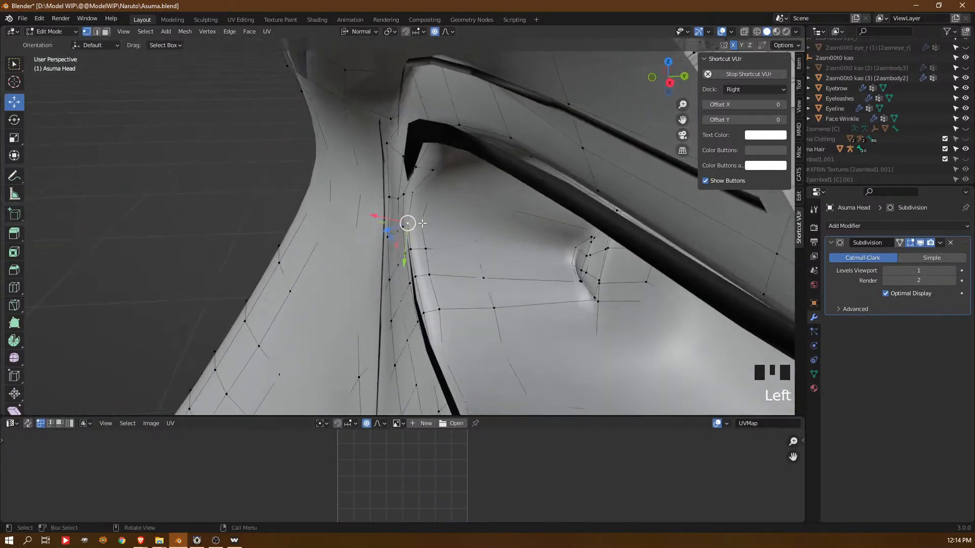
drag(383, 233, 386, 232)
scroll(405, 219, down, 11)
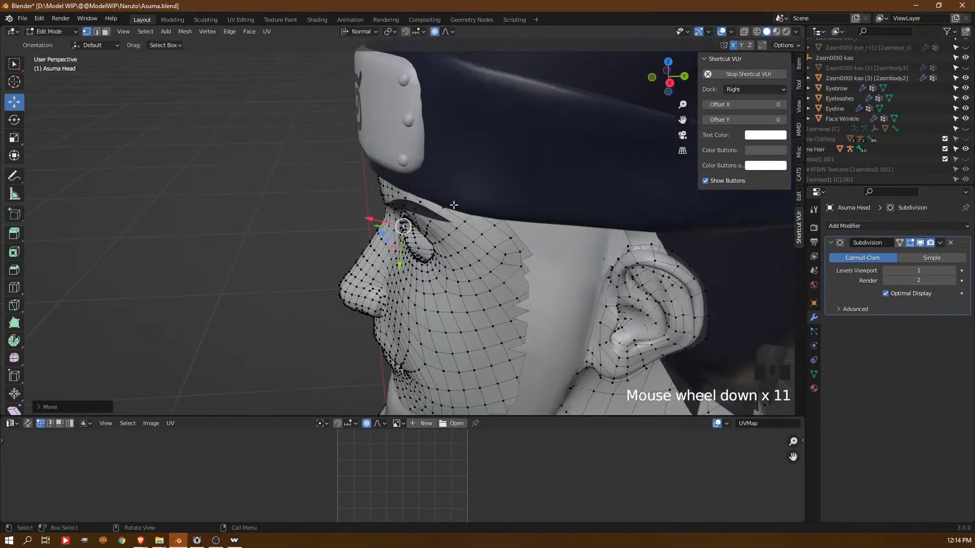
key(Tab)
click(446, 133)
key(Tab)
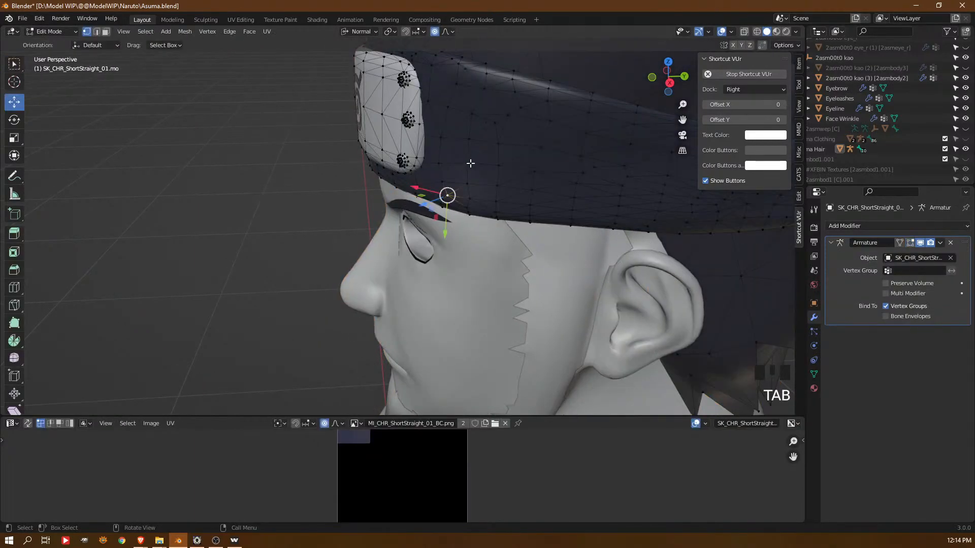
scroll(490, 164, down, 6)
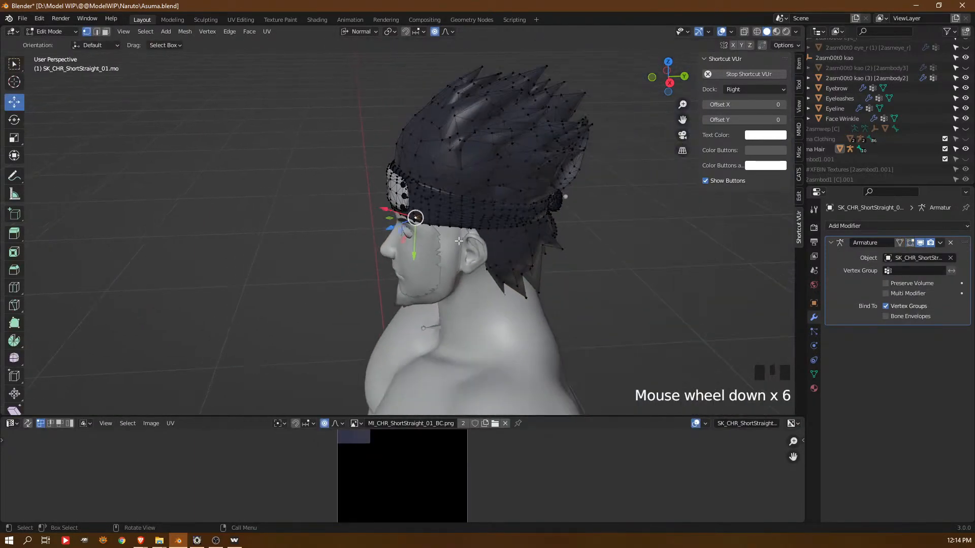
key(Tab)
scroll(450, 235, up, 7)
middle_drag(448, 232, 388, 211)
key(Tab)
Return to vertex editing on the Asuma Head and adjust the eyelid rim vertices around the outer end of the upper lash
key(Tab)
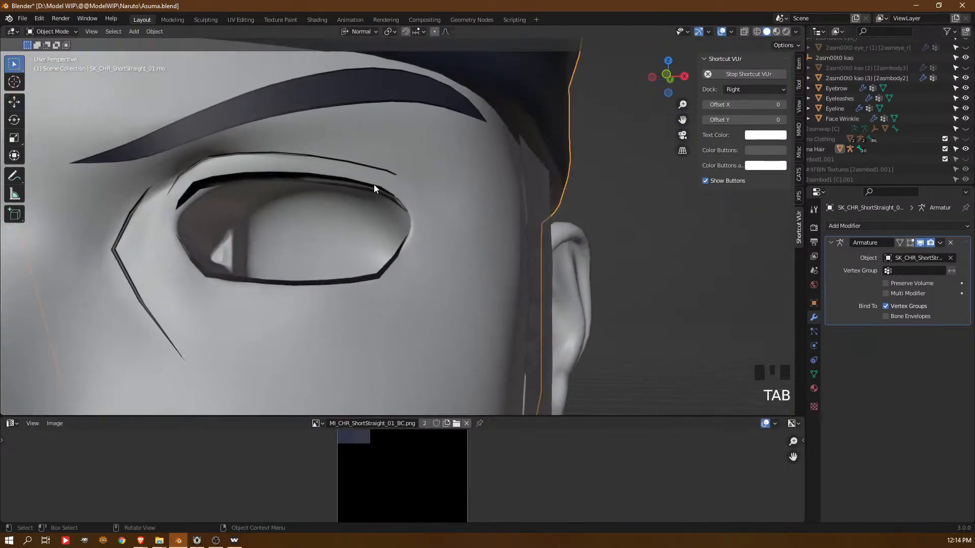
click(374, 184)
key(Tab)
middle_drag(446, 212, 389, 244)
key(Tab)
key(Tab)
click(378, 252)
key(1)
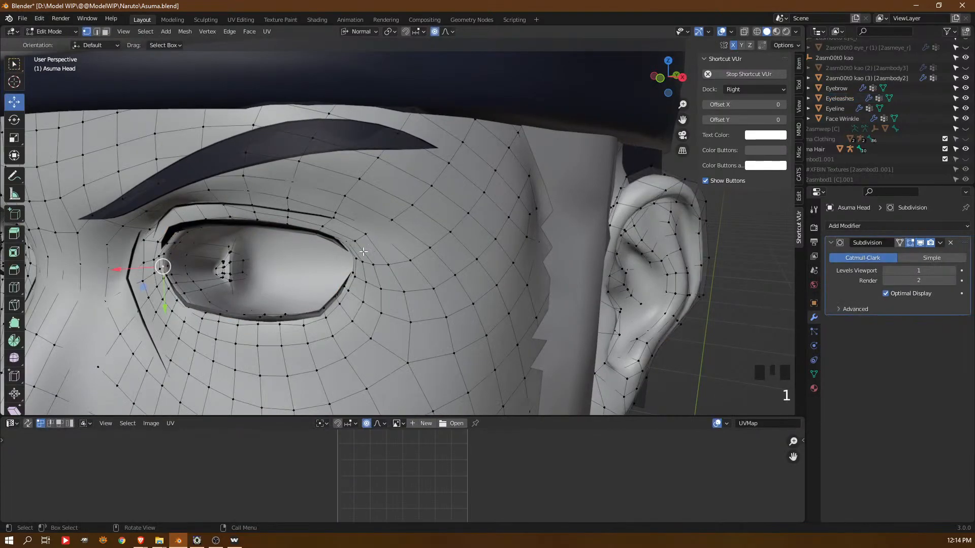
scroll(364, 251, up, 2)
click(315, 257)
middle_drag(315, 257, 336, 239)
click(334, 262)
click(340, 243)
click(338, 229)
middle_drag(338, 229, 403, 225)
Fit the eyelid rim vertices down the outer eye corner, between the upper and lower lash ends, to the Eyeleashes mesh
click(389, 225)
key(KP_Decimal)
scroll(385, 239, down, 5)
click(458, 214)
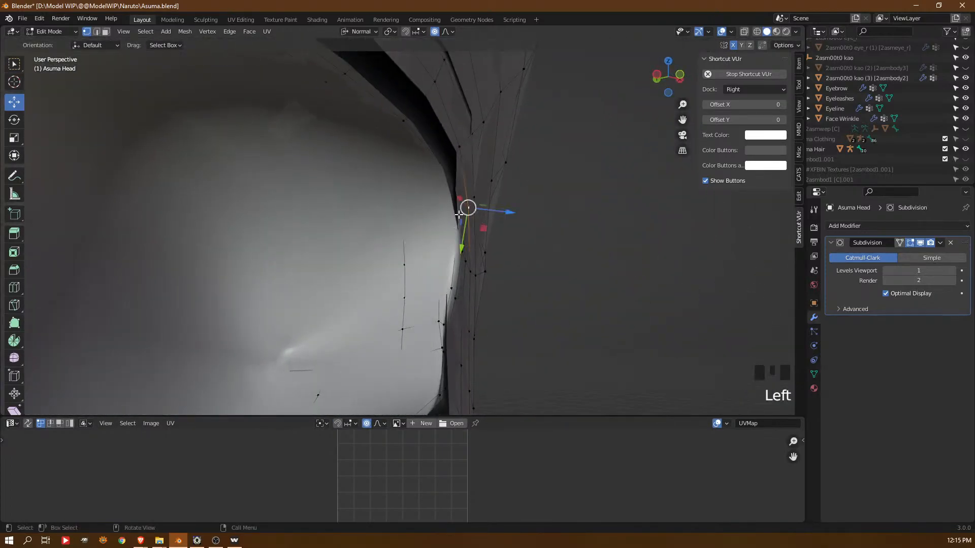
click(458, 224)
click(459, 234)
middle_drag(459, 234, 406, 243)
middle_click(405, 254)
drag(396, 255, 386, 285)
scroll(391, 256, up, 9)
click(414, 290)
middle_drag(396, 276, 409, 238)
drag(405, 219, 399, 208)
Shift the eyelid vertex behind the upper lash's outer end in small moves until the surface follows the lash
middle_drag(402, 212, 333, 203)
click(346, 219)
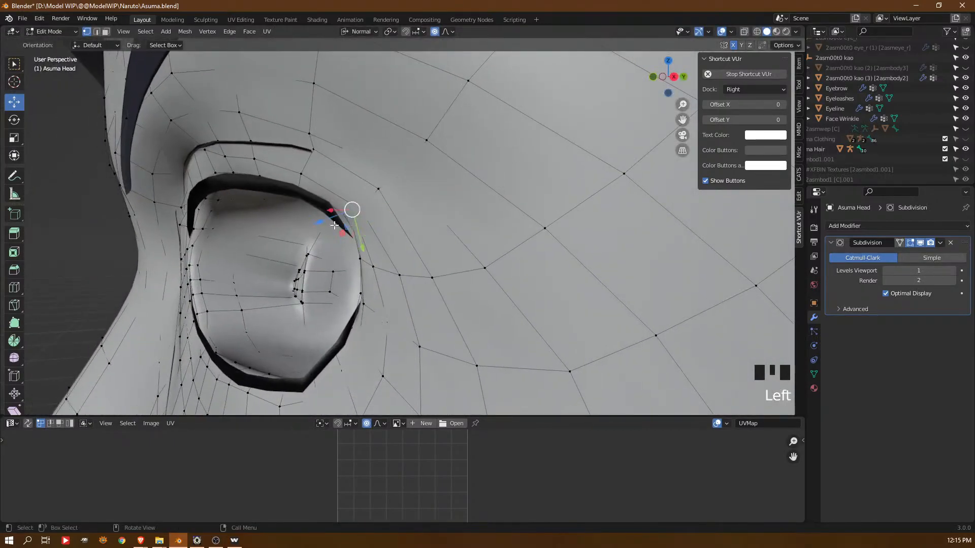
drag(339, 217, 332, 218)
middle_drag(332, 218, 343, 213)
drag(331, 213, 312, 224)
middle_drag(312, 224, 335, 223)
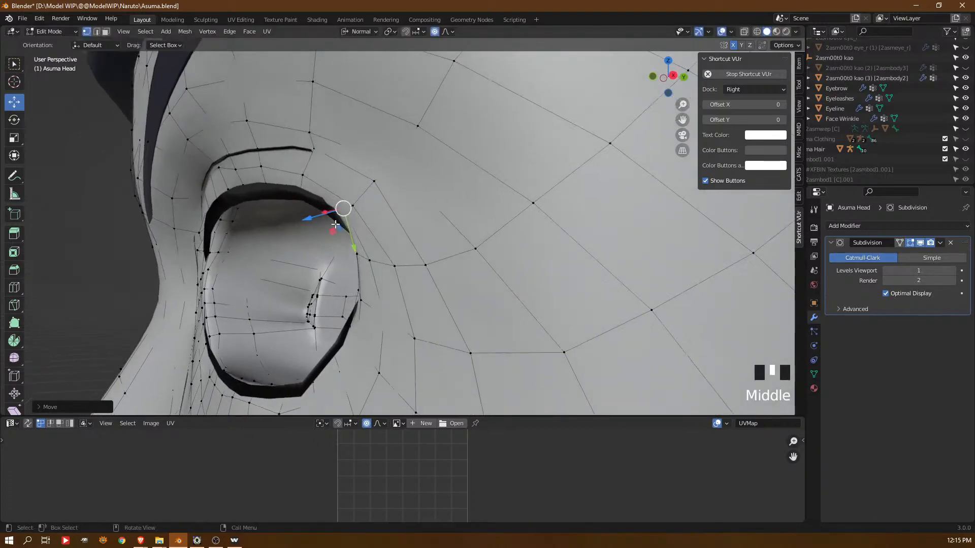
drag(326, 214, 323, 212)
middle_drag(323, 213, 313, 215)
drag(314, 214, 323, 223)
Move the outer eye corner vertex between the two lash ends slightly along its normal
click(346, 244)
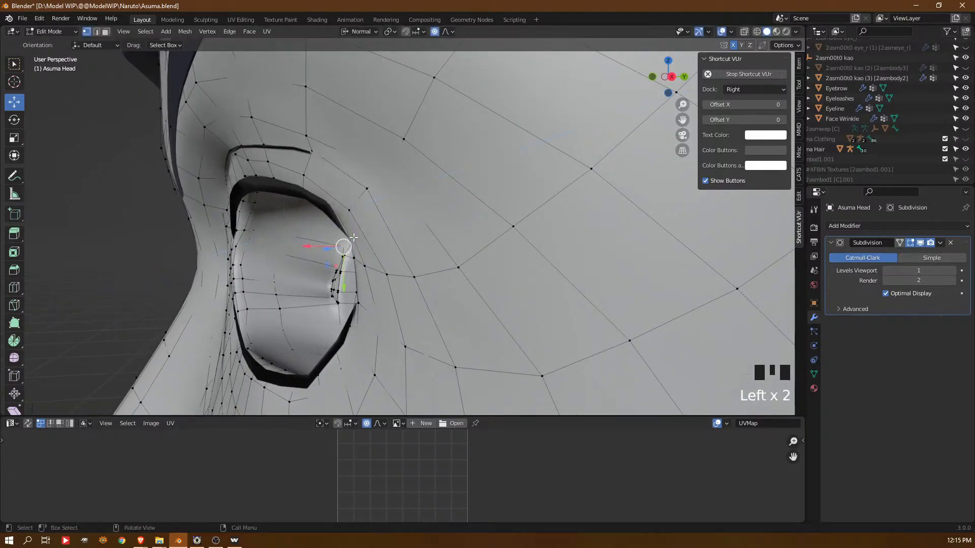
middle_drag(372, 223, 418, 242)
click(392, 271)
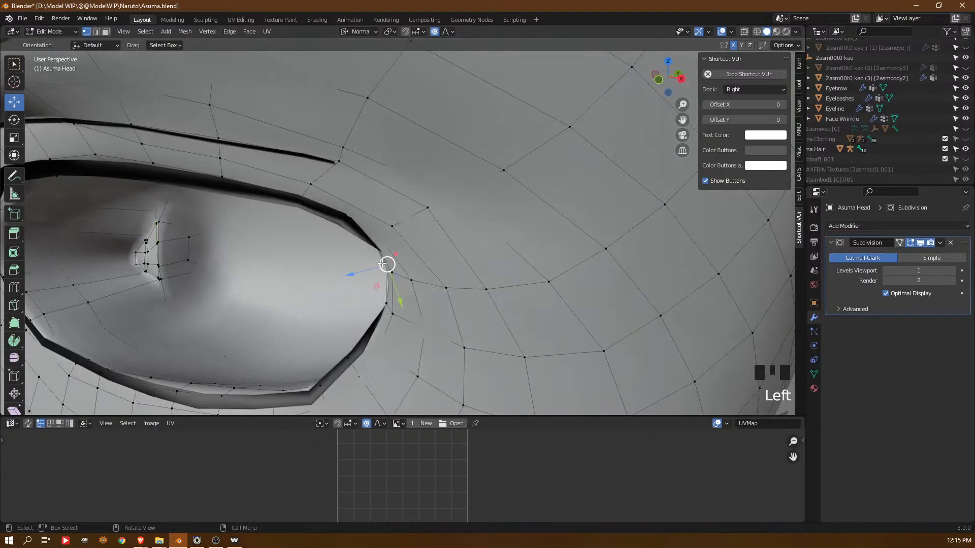
drag(358, 272, 361, 267)
Move the Asuma Head vertex and edge beneath the eyebrow, just above the inner end of the eyeline
scroll(361, 267, down, 4)
middle_drag(321, 254, 325, 186)
shift+middle_drag(289, 155, 335, 213)
middle_drag(330, 213, 239, 178)
click(249, 192)
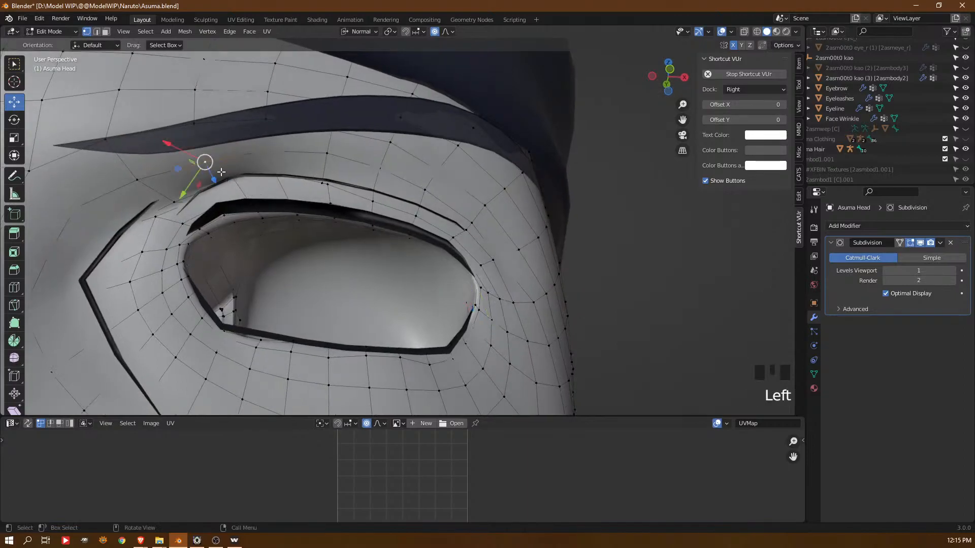
drag(216, 181, 228, 194)
key(2)
click(220, 175)
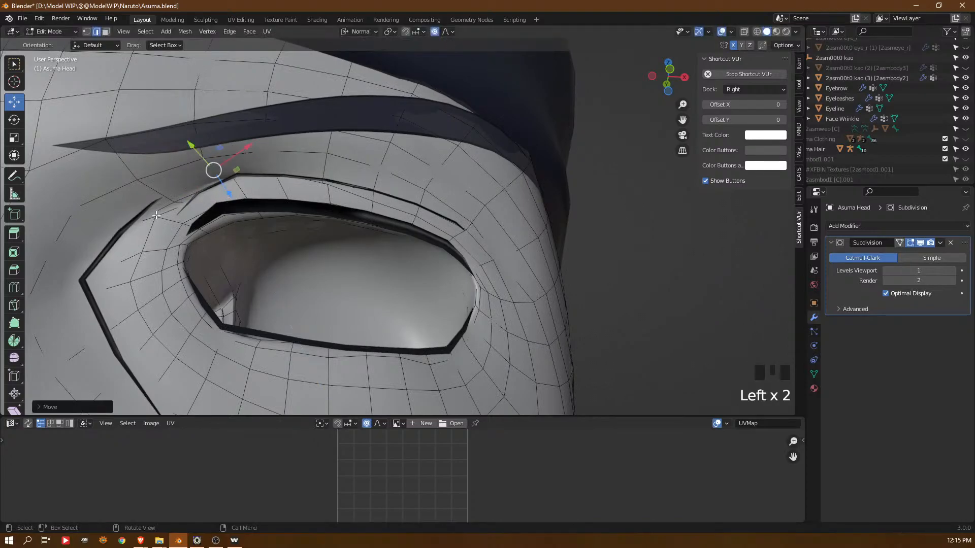
Adjust the Asuma Head vertices beside the upper part of the face wrinkle near the inner eye corner
key(1)
click(156, 216)
middle_drag(156, 216, 169, 273)
click(153, 276)
click(172, 269)
drag(151, 269, 152, 268)
middle_drag(152, 268, 274, 272)
Shift the Asuma Head vertices at the face wrinkle's corner beside the nose bridge along their normals
scroll(336, 243, down, 3)
middle_drag(335, 243, 335, 288)
scroll(335, 288, up, 1)
click(319, 334)
drag(360, 343, 361, 342)
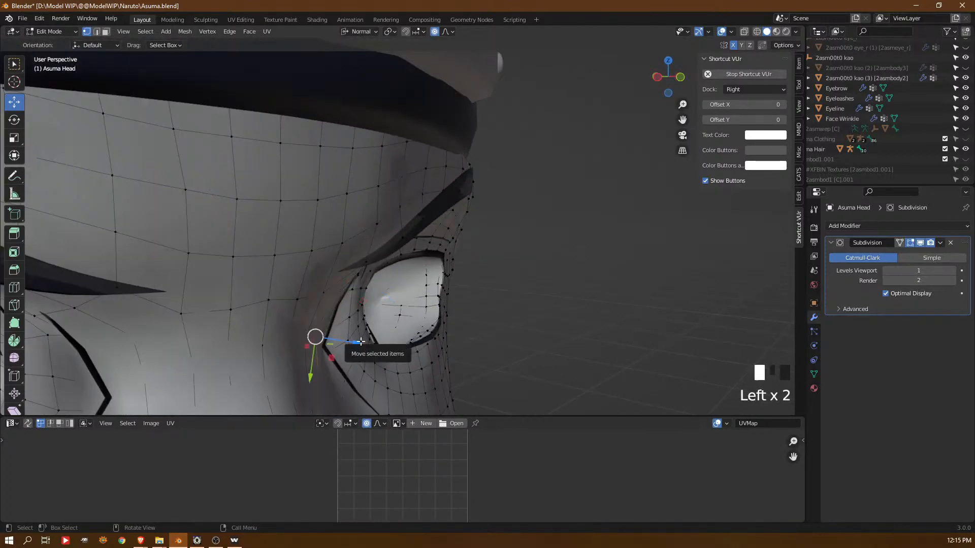
click(325, 359)
shift+middle_drag(359, 349, 422, 210)
scroll(420, 256, down, 4)
drag(423, 210, 420, 205)
middle_drag(420, 205, 417, 245)
scroll(409, 226, down, 4)
Switch editing to the Face Wrinkle mesh and convert all its triangles to quads
key(Tab)
click(411, 237)
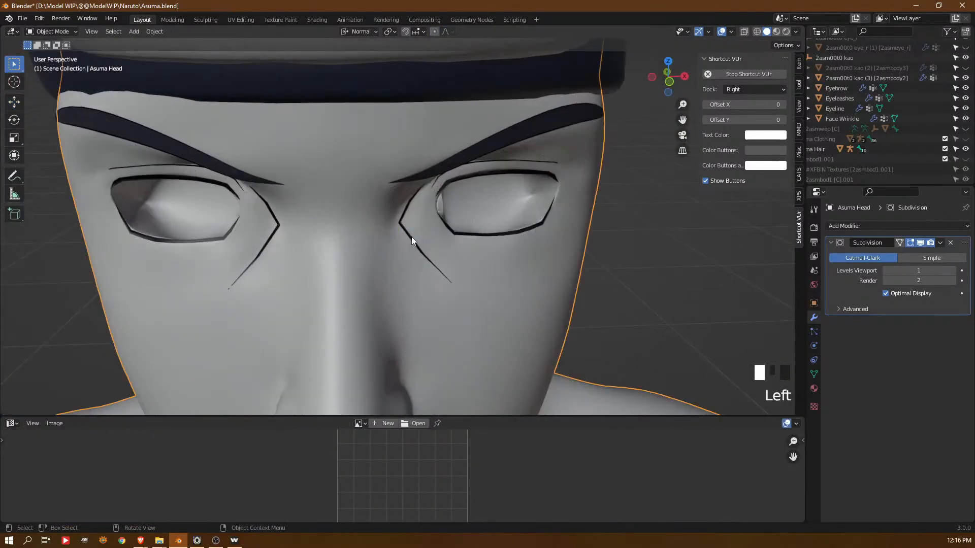
key(Tab)
scroll(411, 236, up, 6)
key(a)
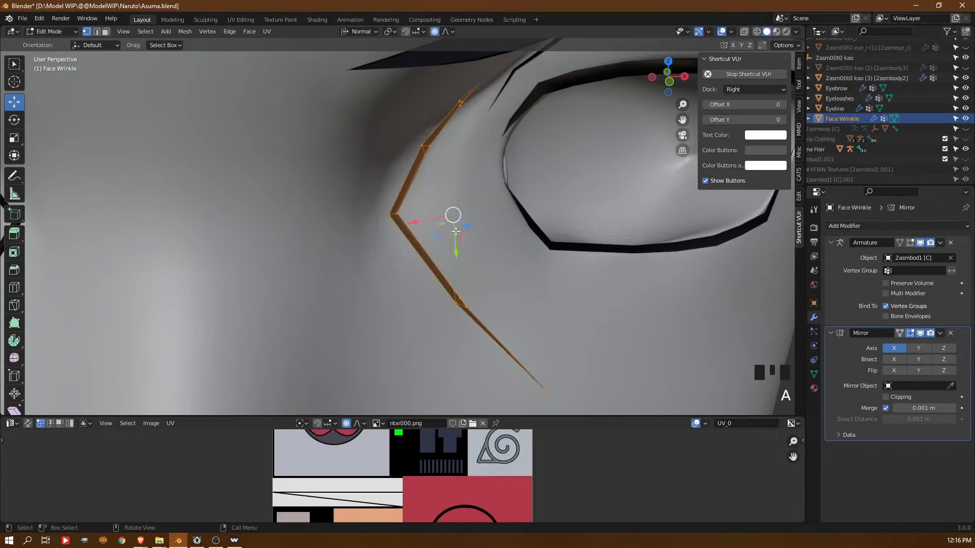
key(alt+j)
Crease the border edge loop of the Face Wrinkle and the edge across its pointed corner
middle_drag(494, 235, 442, 151)
key(2)
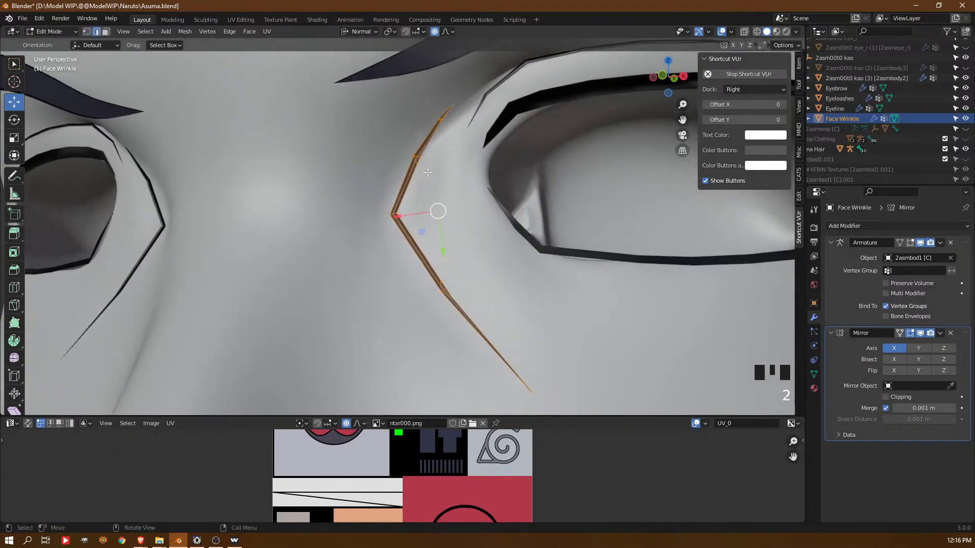
alt+triple_click(412, 181)
key(shift+e)
click(430, 177)
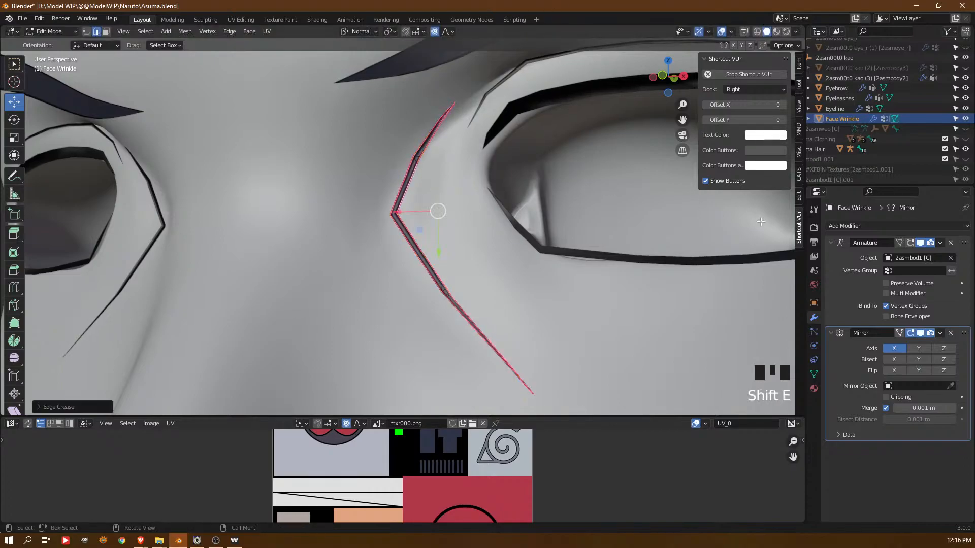
alt+click(392, 215)
key(shift+e)
key(a)
key(a)
key(a)
Add a Subdivision Surface modifier to the Face Wrinkle and return to object mode
click(884, 227)
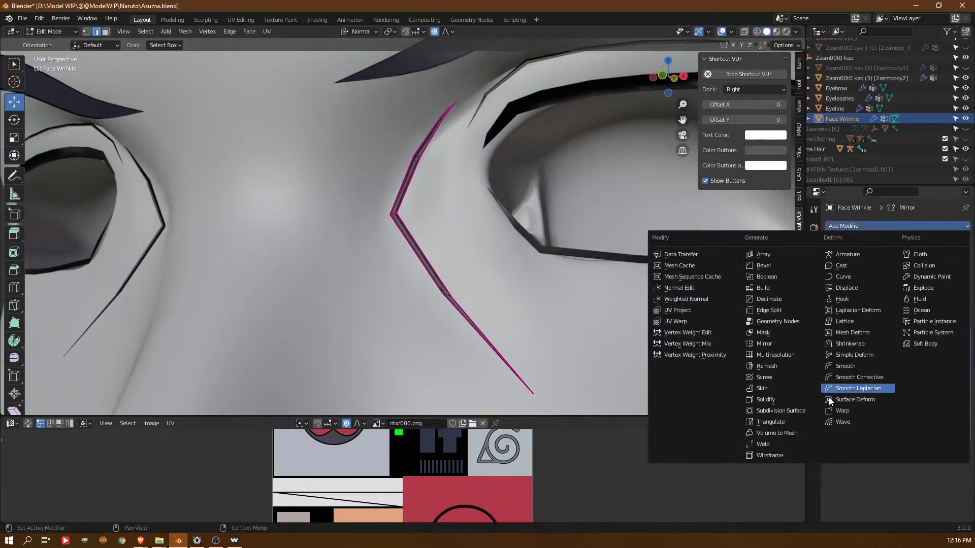
click(805, 408)
shift+middle_drag(405, 174, 366, 174)
key(Tab)
middle_drag(471, 182, 288, 187)
middle_click(289, 181)
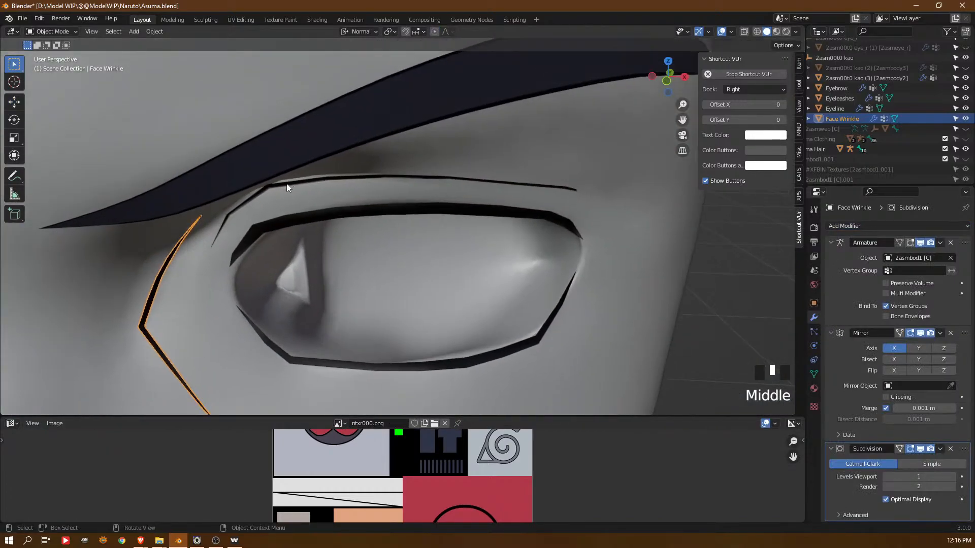
Convert the Eyeline mesh's triangles to quads and add a Subdivision Surface modifier to it
click(286, 184)
key(Tab)
key(a)
key(alt+j)
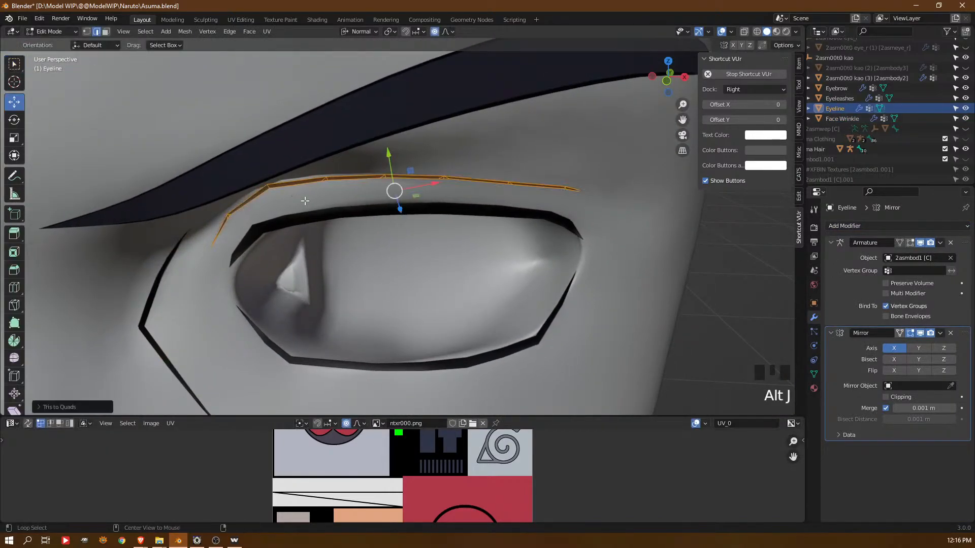
click(888, 225)
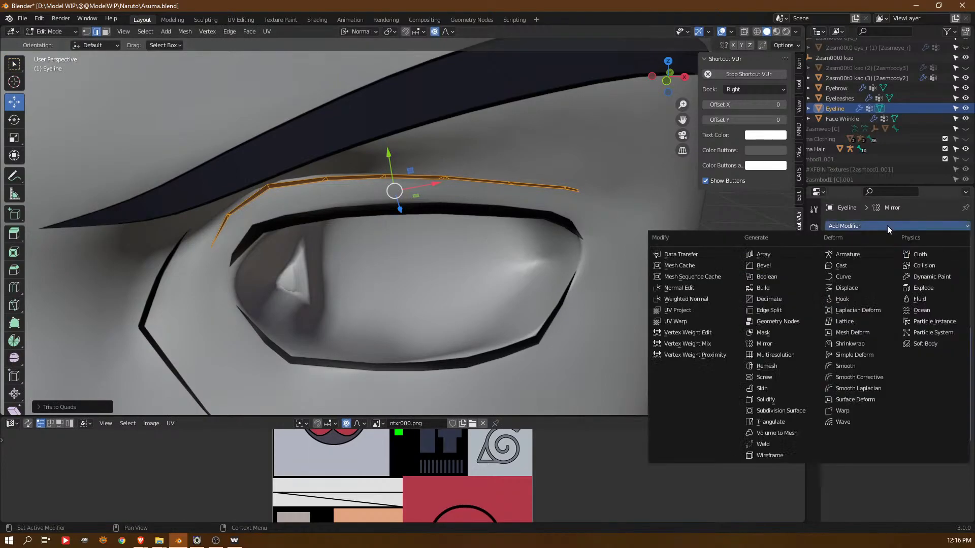
click(784, 411)
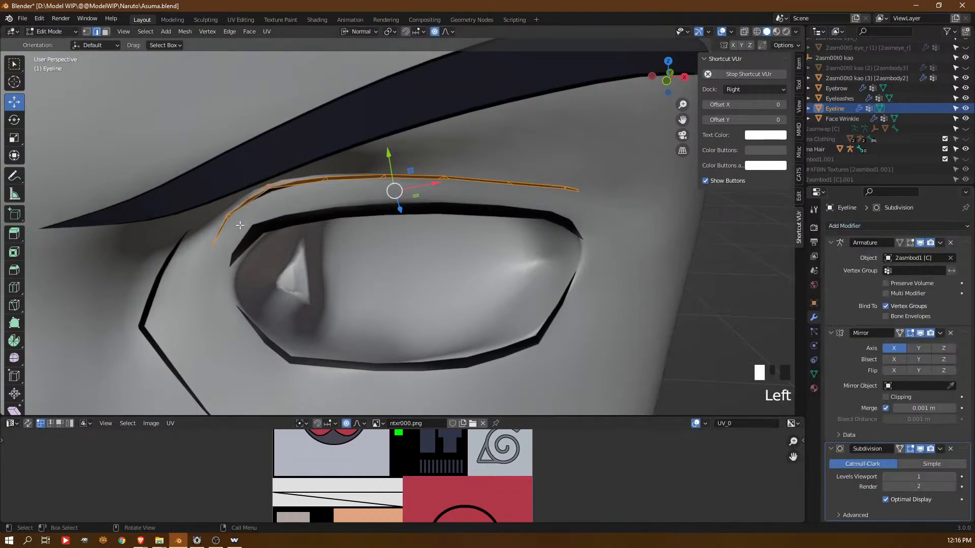
Crease the Eyeline's border edge loop and the cross edges at its inner bends
alt+click(340, 201)
alt+click(270, 189)
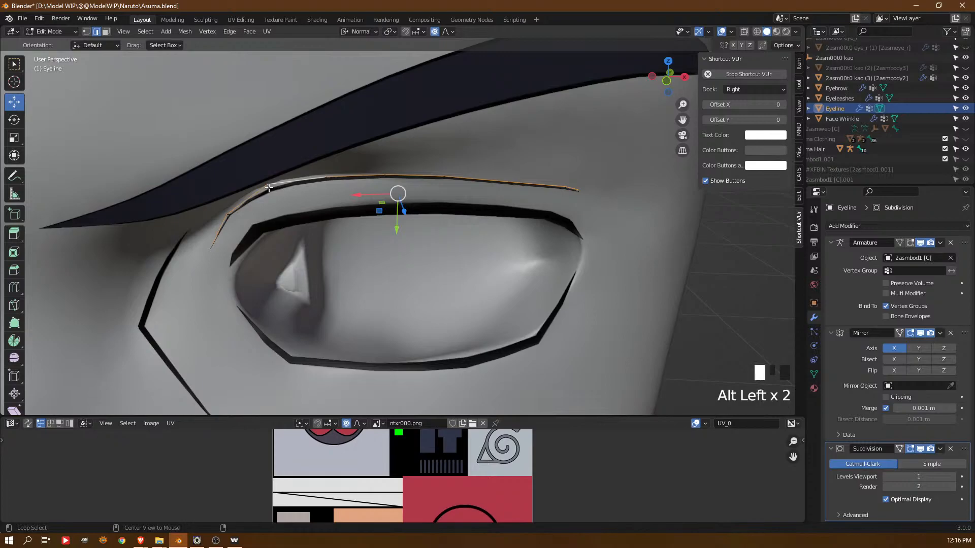
key(shift+e)
click(326, 188)
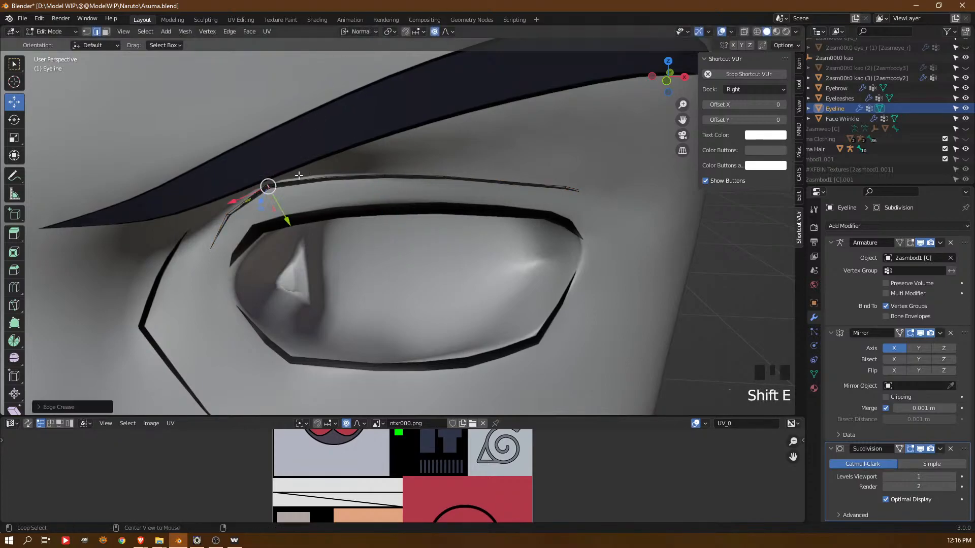
alt+click(242, 206)
key(shift+e)
click(399, 71)
key(a)
key(a)
key(a)
scroll(448, 169, down, 3)
scroll(500, 277, up, 1)
Add a Subdivision Surface modifier to the Eyeleashes mesh
click(501, 303)
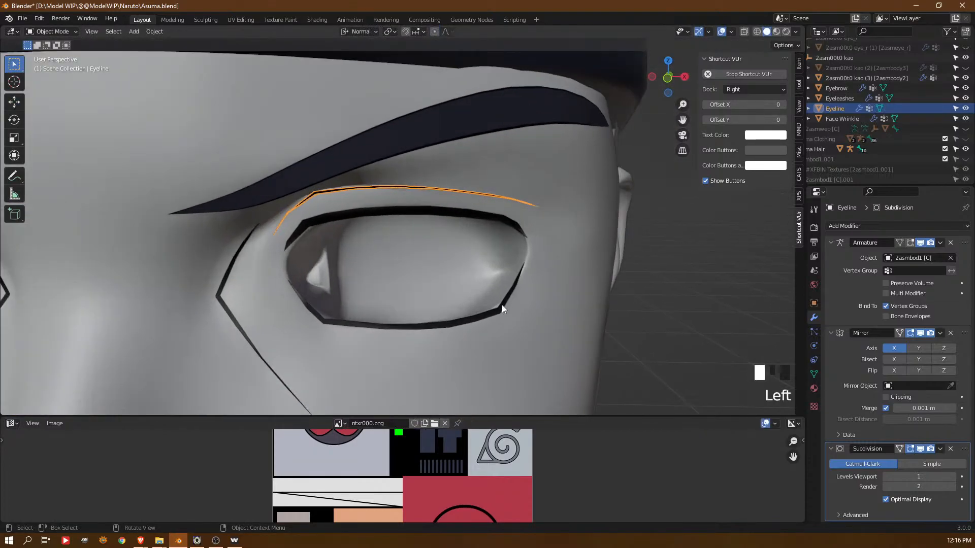
key(Tab)
key(a)
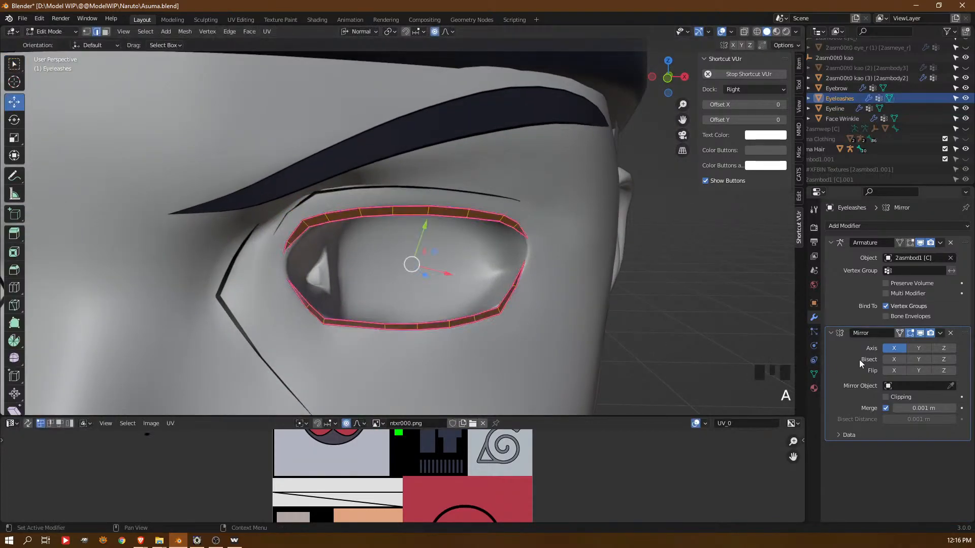
click(866, 226)
click(751, 411)
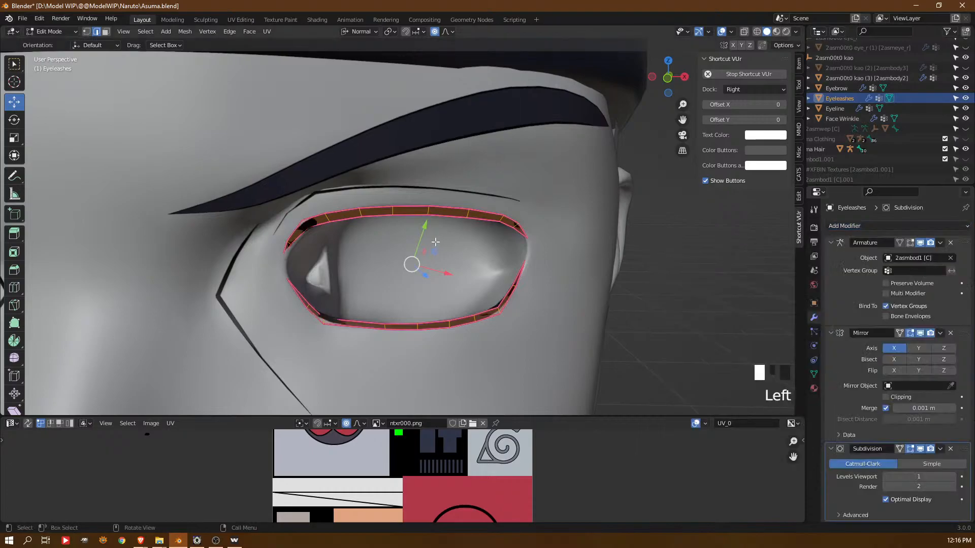
key(Tab)
middle_drag(436, 243, 417, 248)
Crease the Eyeleashes' border edge loops and the cross edges at the upper and lower lash corners
key(Tab)
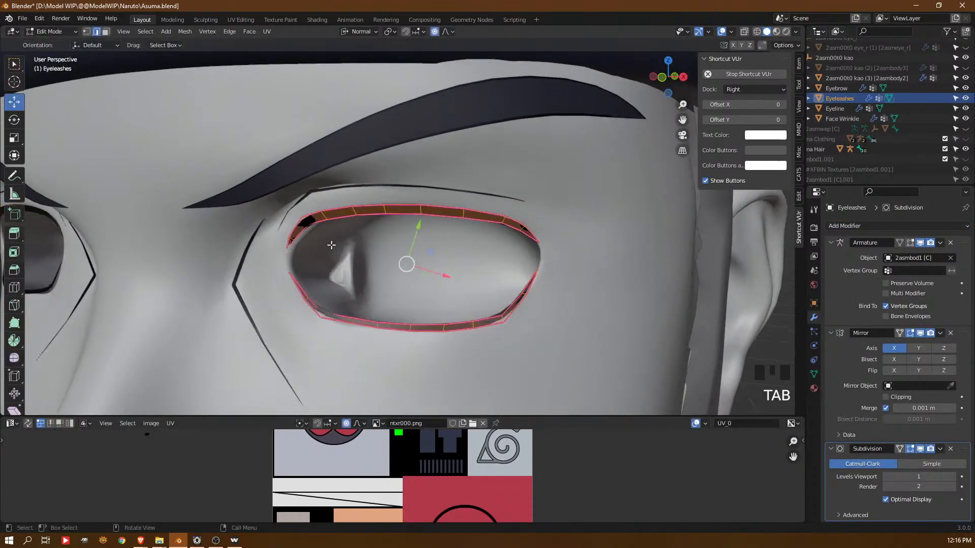
click(303, 219)
shift+click(316, 310)
key(shift+e)
click(382, 283)
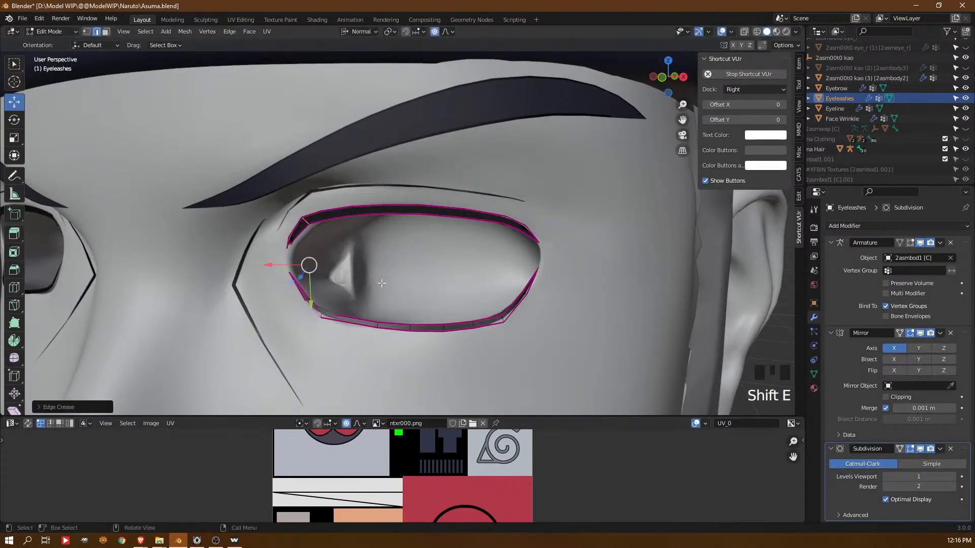
click(321, 313)
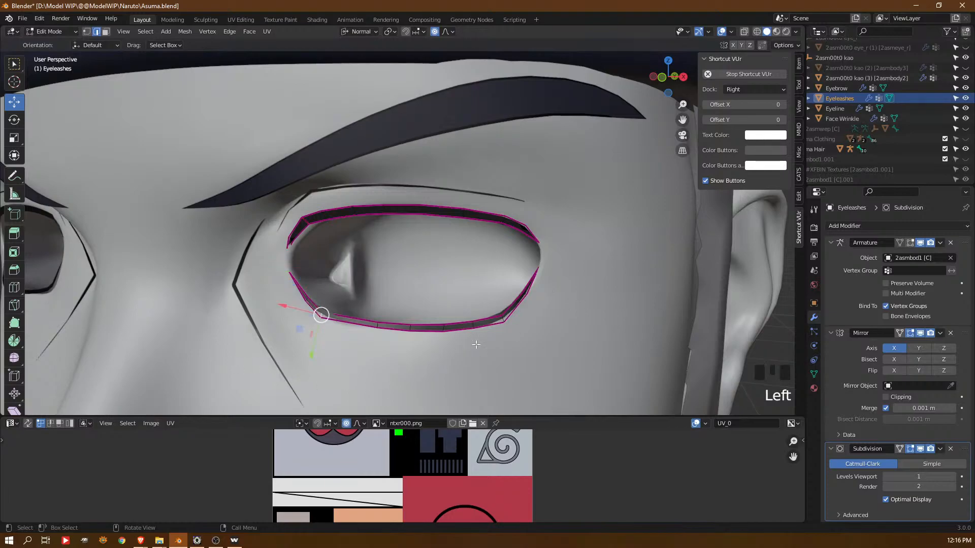
shift+click(501, 317)
key(shift+e)
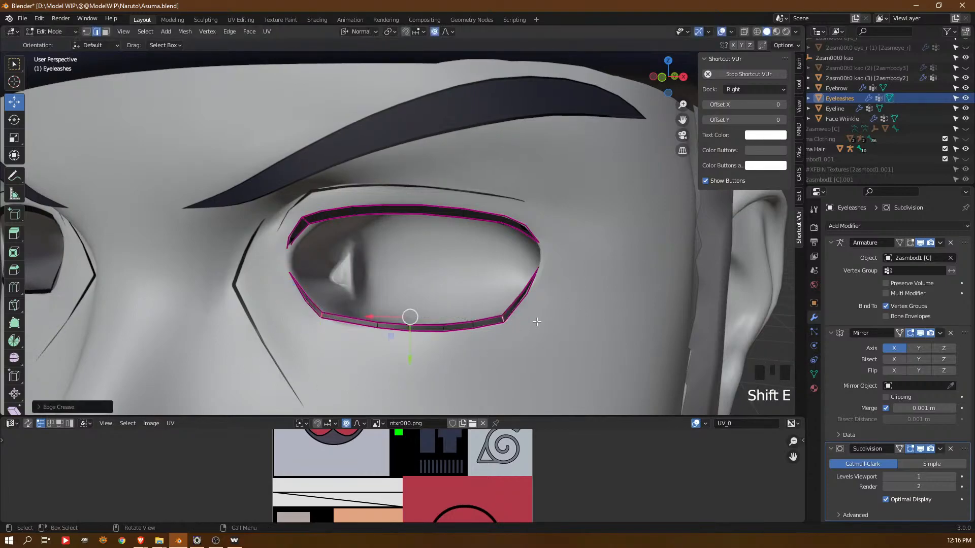
key(a)
key(a)
key(a)
Adjust the Asuma Head's eyelid vertices behind the inner end of the upper lash
middle_drag(324, 248, 266, 241)
scroll(274, 272, up, 2)
key(Tab)
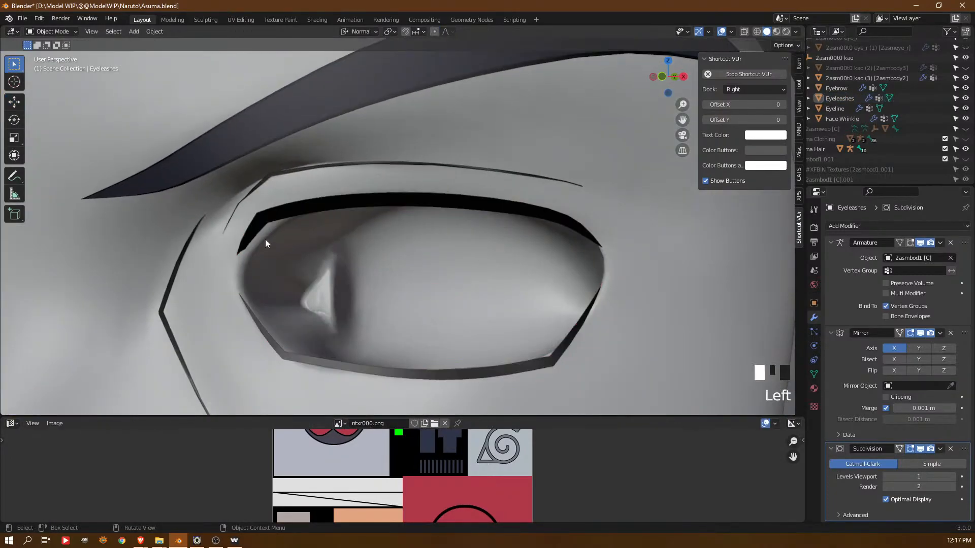
click(265, 239)
key(Tab)
click(267, 241)
key(1)
click(263, 247)
drag(277, 265, 294, 248)
click(286, 231)
scroll(382, 230, up, 2)
Return to edge editing on the Eyeleashes and select the inner edge loops of the upper and lower lashes
key(Tab)
click(399, 198)
key(Tab)
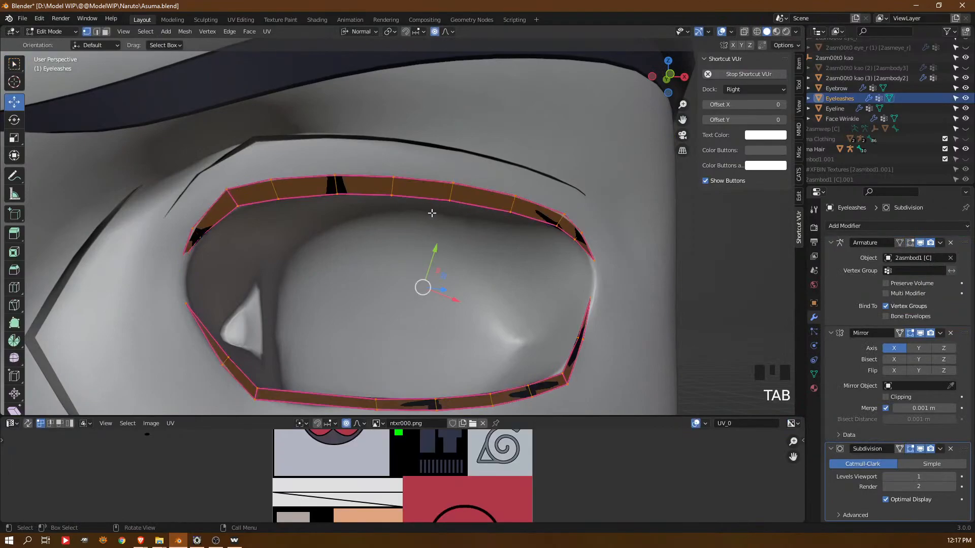
key(2)
alt+click(447, 202)
middle_drag(452, 215, 339, 251)
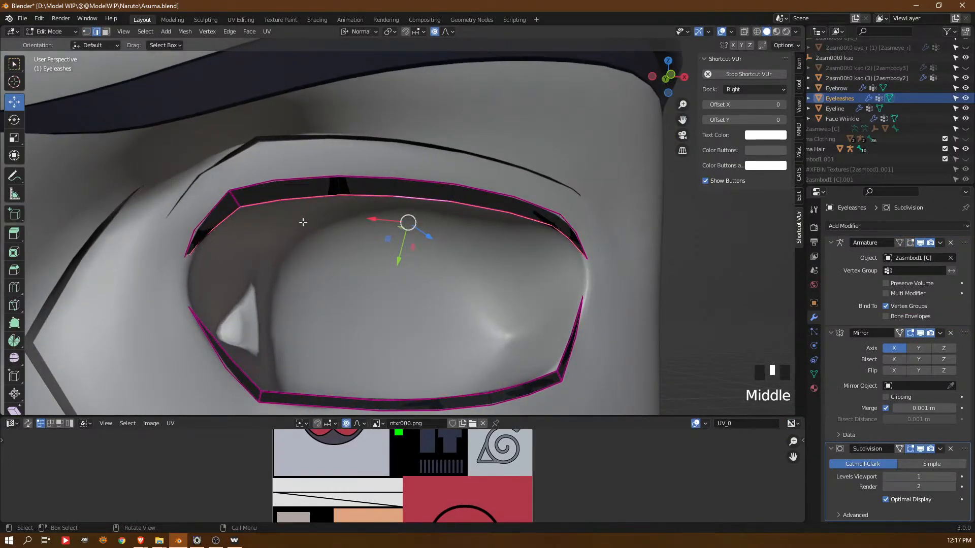
middle_drag(302, 222, 375, 218)
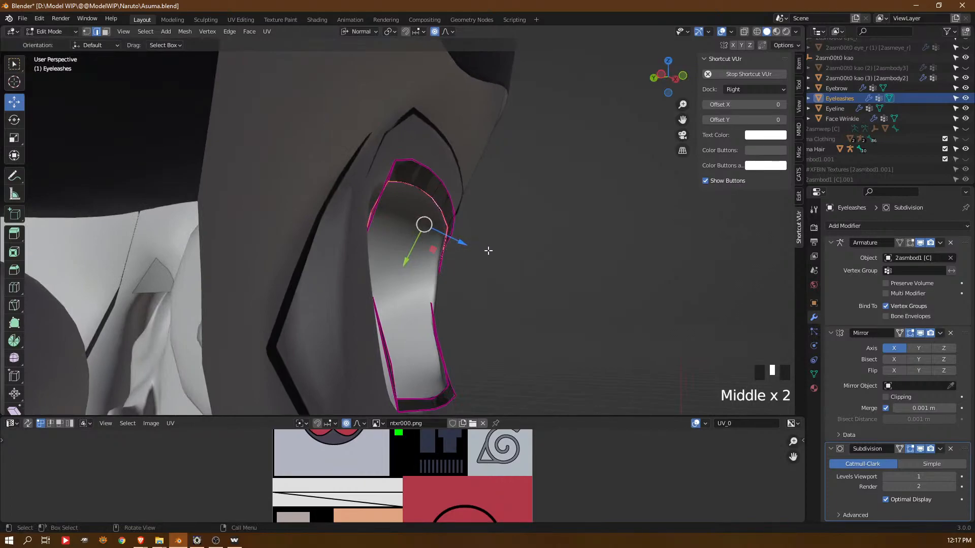
alt+shift+click(434, 327)
key(ctrl+z)
alt+shift+click(435, 326)
key(e)
key(s)
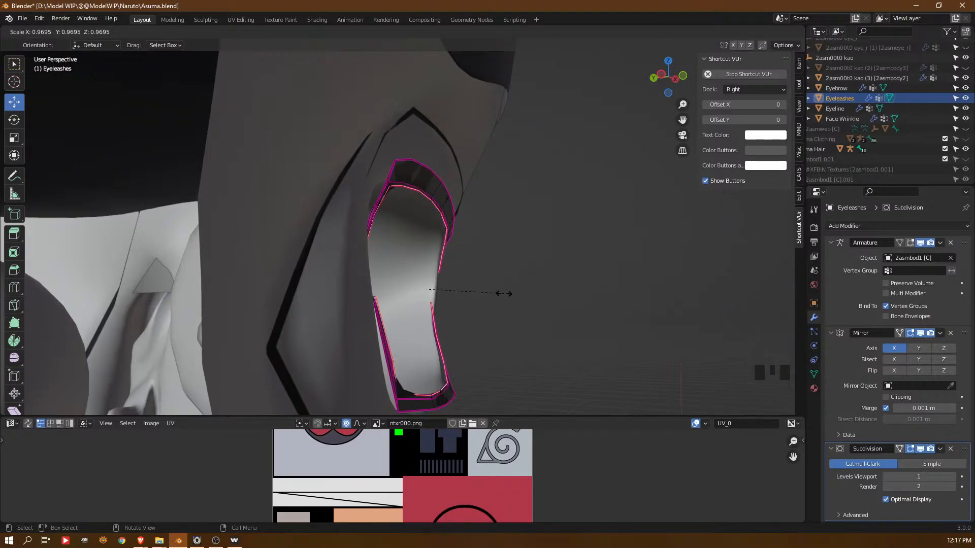
right_click(504, 293)
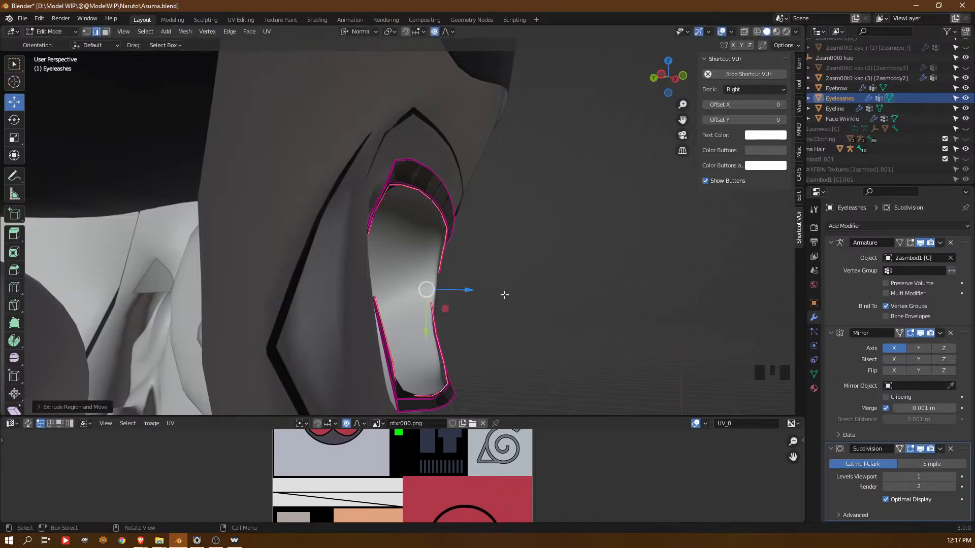
key(g)
right_click(495, 295)
Extrude the inner edge loops of both lashes a short distance into the eye socket along normal Y
key(e)
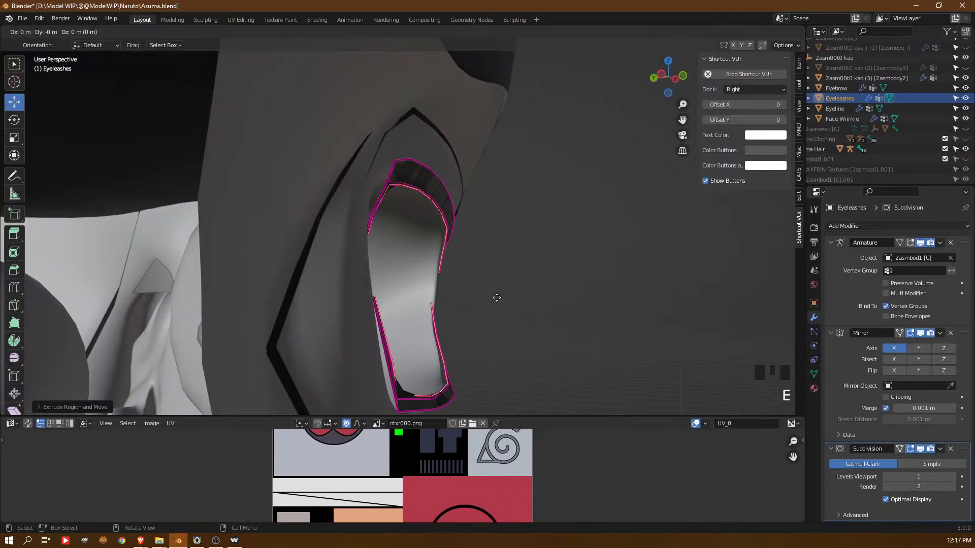
key(y)
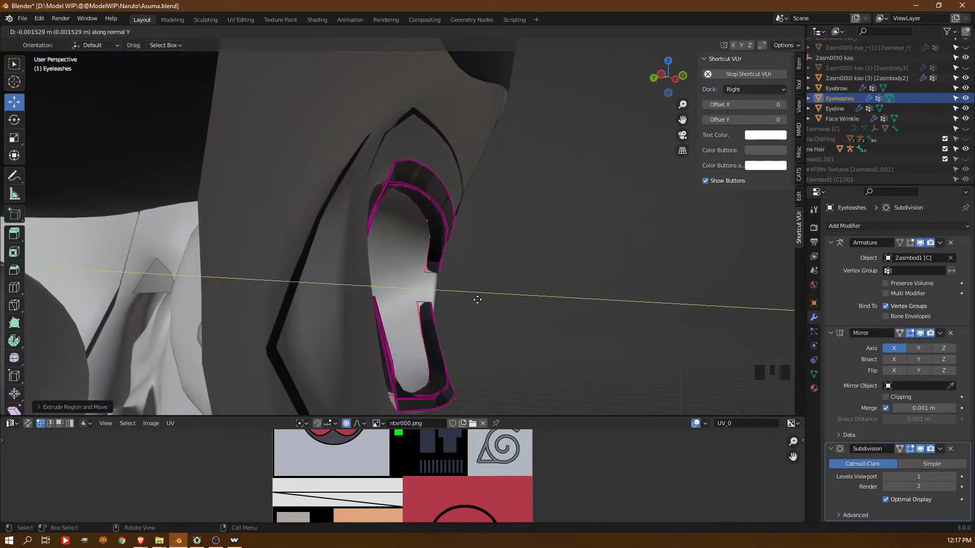
click(483, 300)
Crease the edges of the newly extruded rim on the upper and lower lashes, including its outer ends
middle_drag(480, 300, 318, 286)
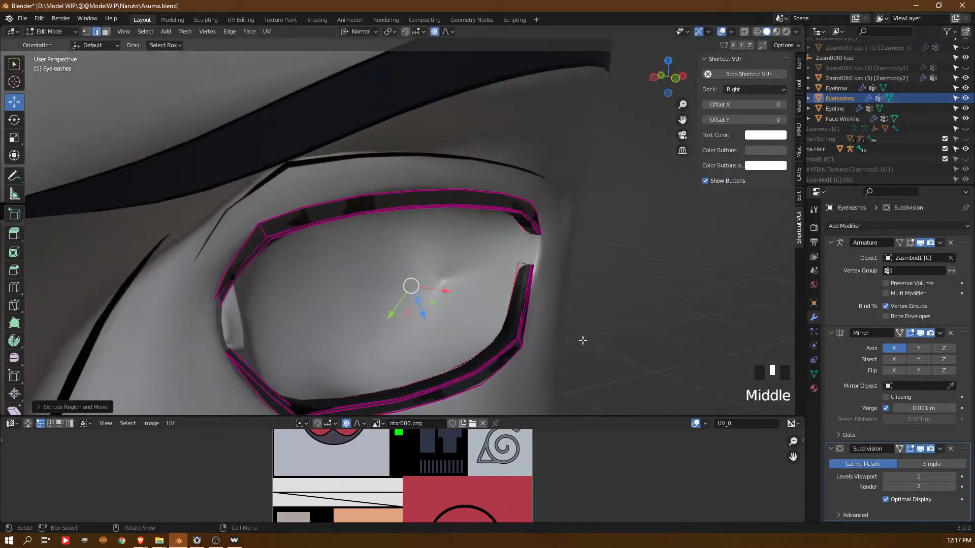
key(2)
alt+click(528, 268)
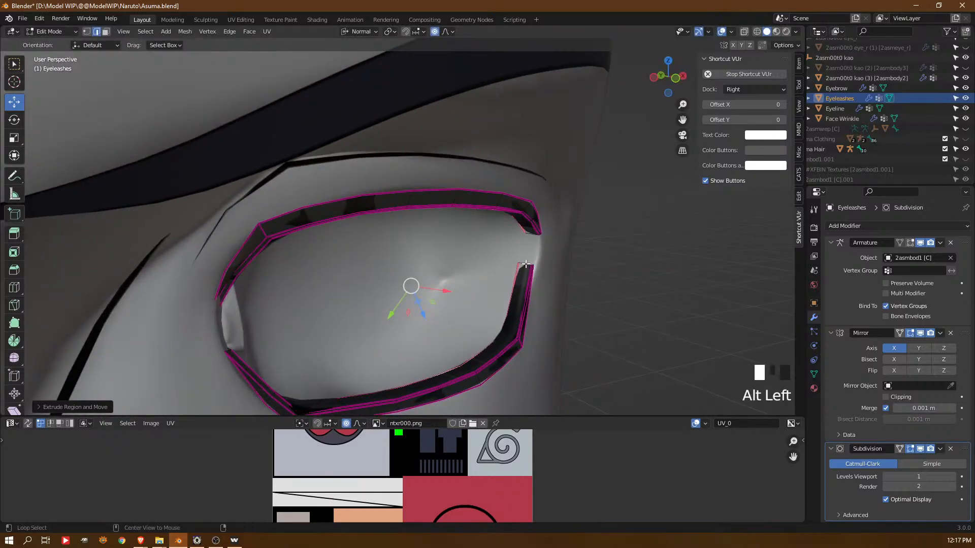
alt+click(466, 395)
alt+click(466, 395)
key(shift+e)
click(537, 261)
middle_drag(537, 261, 527, 283)
alt+click(564, 257)
key(shift+e)
click(572, 262)
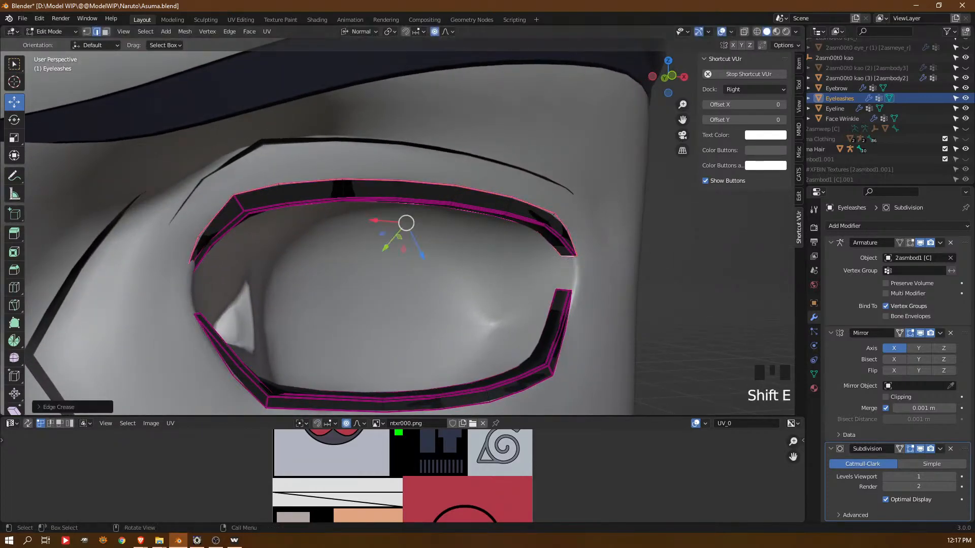
Return to vertex editing on the Asuma Head and move the inner eye corner vertices between the lash ends
middle_drag(213, 304, 211, 272)
key(Tab)
click(207, 327)
key(Tab)
key(1)
click(220, 332)
click(221, 332)
drag(247, 323, 245, 297)
click(220, 297)
middle_drag(245, 297, 273, 269)
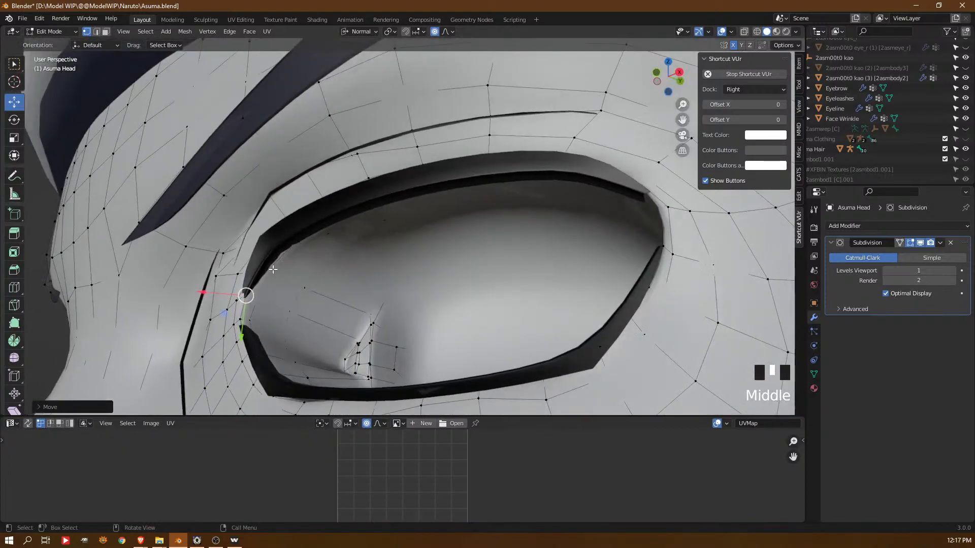
Fit the Asuma Head's eyelid vertices around the inner end of the upper lash to the thickened Eyeleashes mesh
middle_drag(211, 327, 204, 362)
click(284, 274)
drag(251, 280, 248, 275)
middle_drag(248, 275, 320, 275)
middle_drag(188, 290, 192, 260)
click(193, 275)
scroll(203, 261, down, 2)
middle_drag(254, 287, 299, 298)
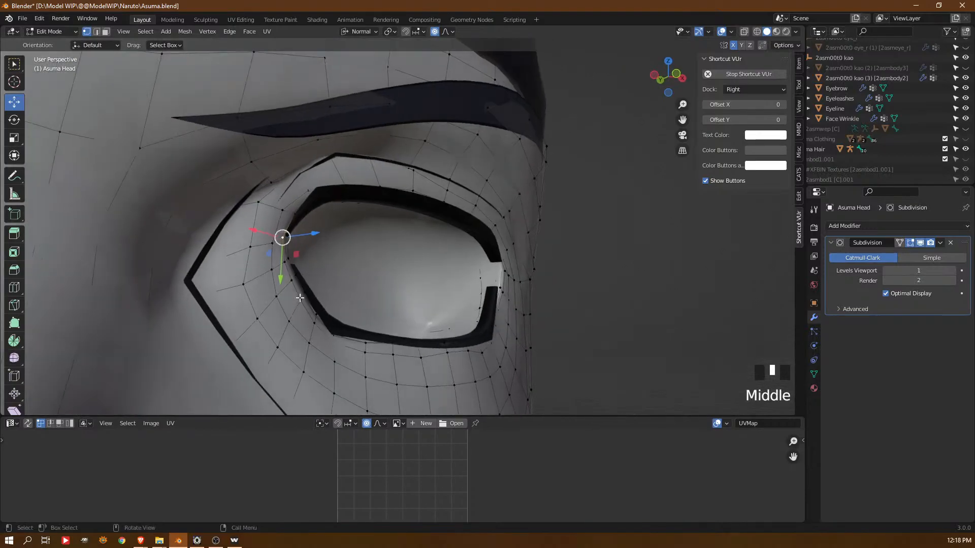
Move the Asuma Head's lower eyelid rim vertices near the inner bend of the lower lash to follow it
click(315, 313)
drag(339, 300, 383, 315)
click(365, 340)
middle_drag(384, 314, 391, 390)
click(358, 356)
drag(379, 345, 383, 345)
middle_drag(383, 345, 388, 310)
click(389, 310)
drag(363, 345, 394, 325)
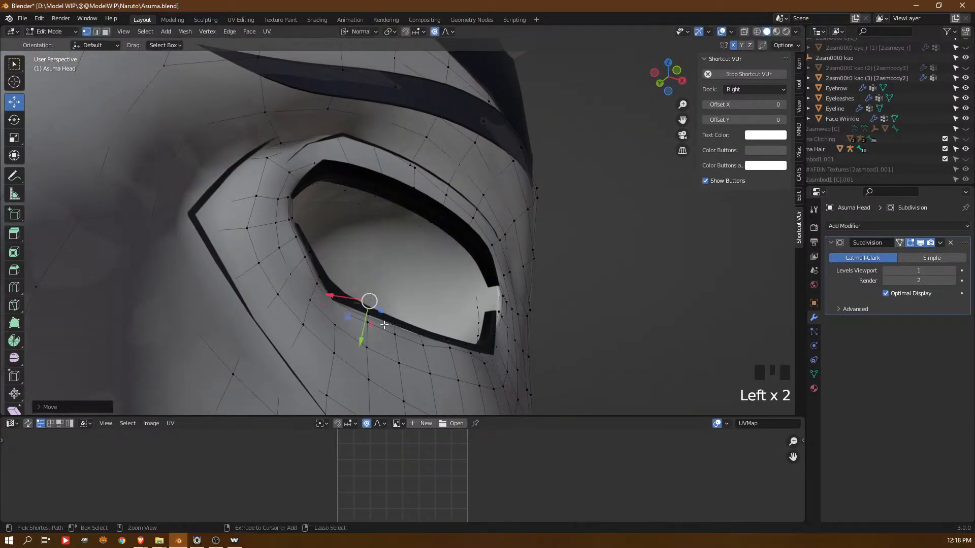
Move the Asuma Head's lower eyelid rim vertices along the lower lash, from its inner bend to its outer bend, to follow the lash
key(ctrl+x)
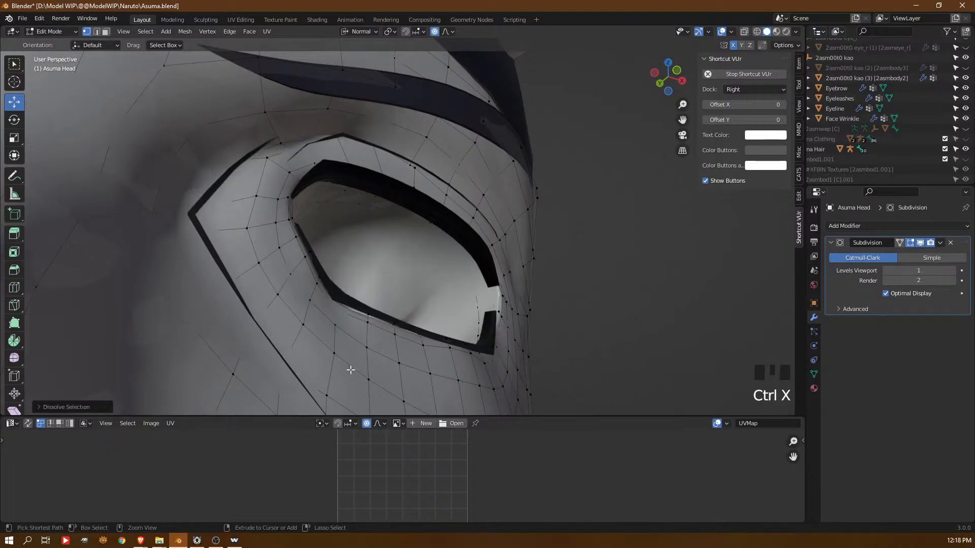
key(ctrl+z)
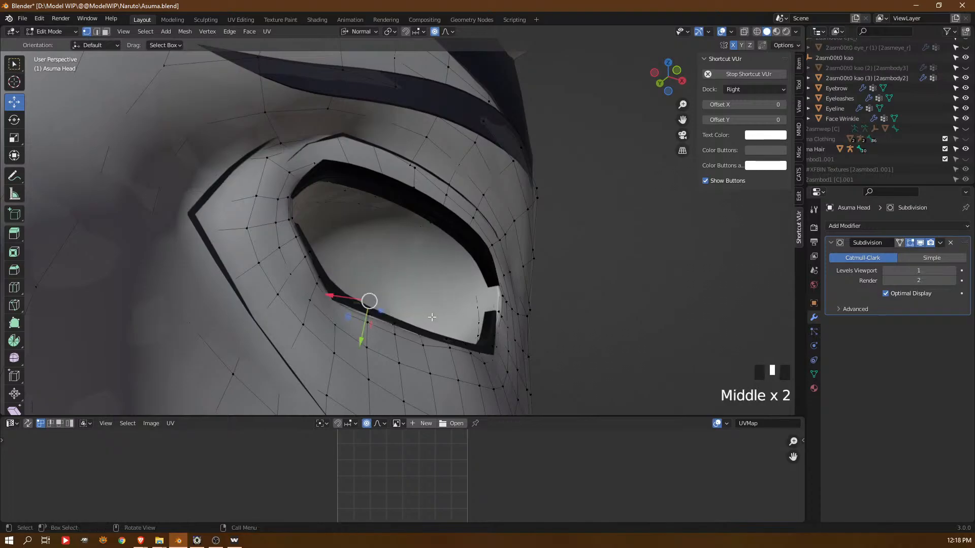
middle_drag(491, 293, 355, 316)
key(ctrl+z)
click(374, 310)
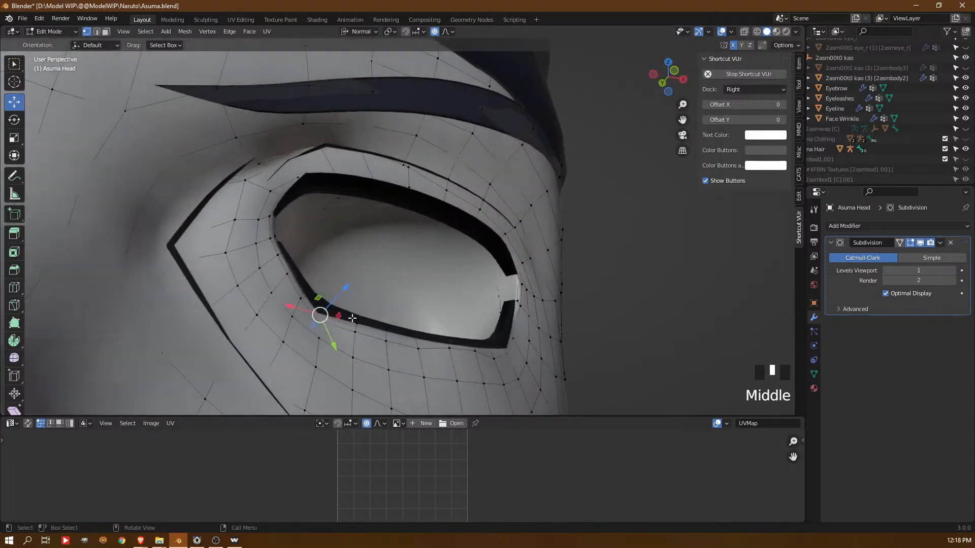
click(351, 317)
drag(343, 294, 368, 295)
click(357, 327)
middle_drag(368, 296, 449, 355)
click(395, 312)
middle_drag(395, 312, 493, 346)
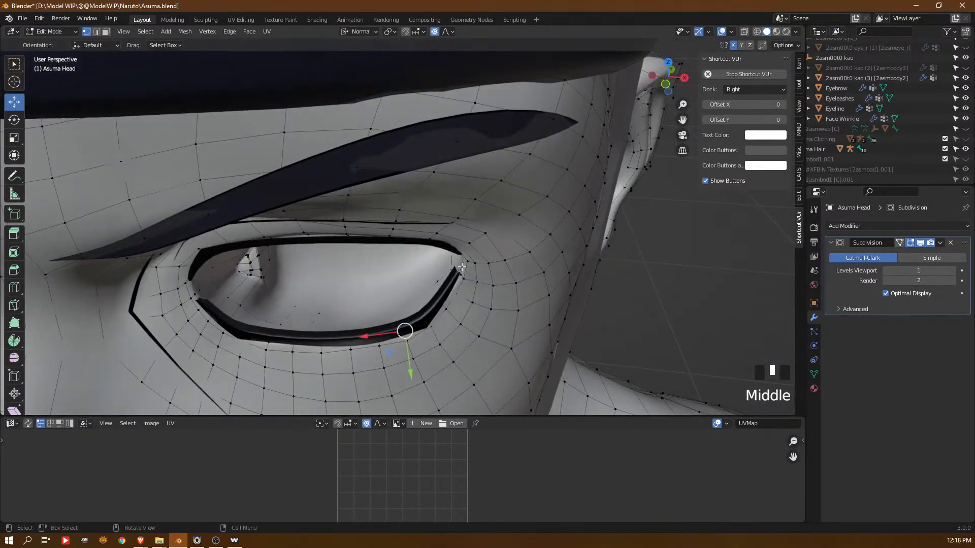
Fit the Asuma Head's outer eye corner vertices to the outer ends of the upper and lower lashes
click(461, 267)
mouse_move(461, 268)
mouse_down()
mouse_move(441, 262)
mouse_move(457, 270)
mouse_up()
middle_drag(457, 270, 422, 267)
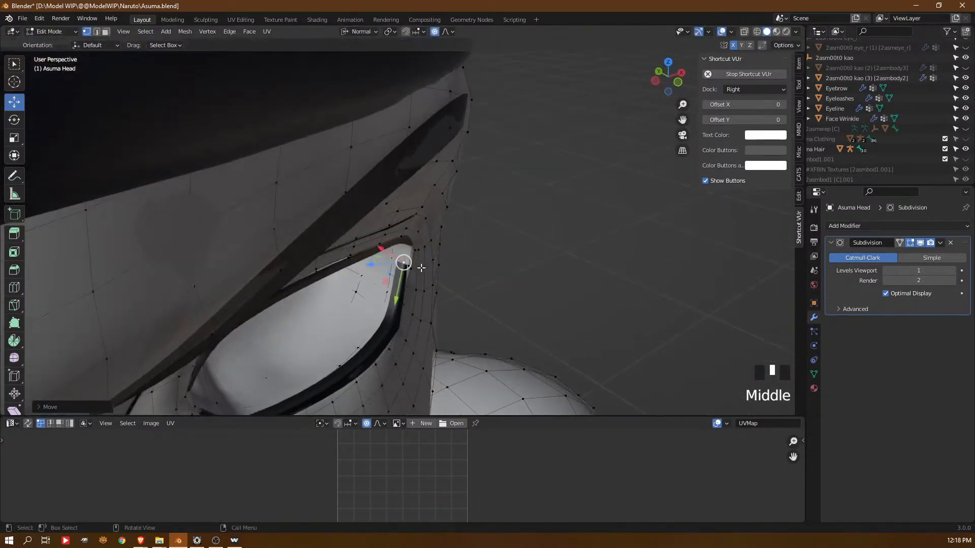
click(420, 266)
click(450, 284)
drag(450, 284, 436, 277)
middle_drag(487, 294, 468, 288)
Relax two neighbouring edge loops encircling the eye on the Asuma Head, working outward from the eyelid
key(Tab)
key(Tab)
key(2)
alt+click(498, 293)
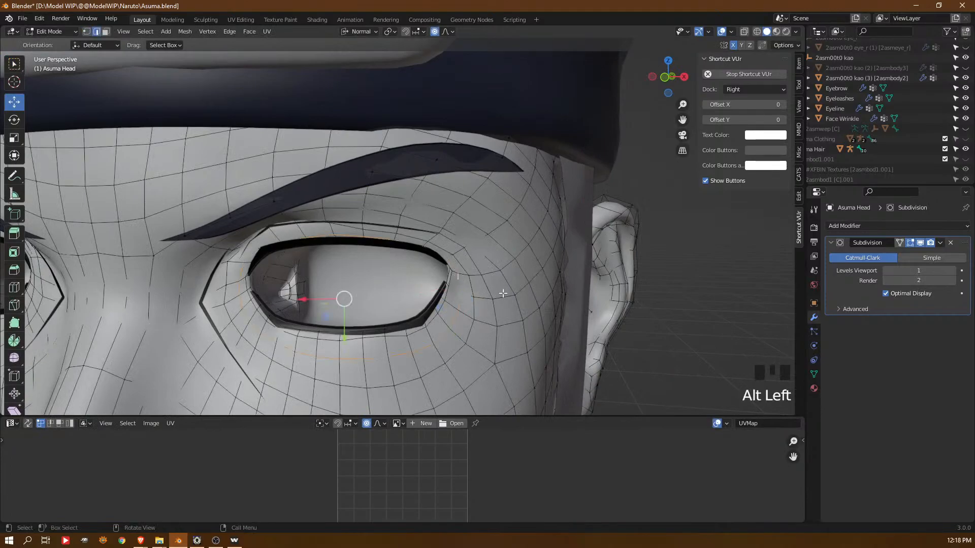
key(q)
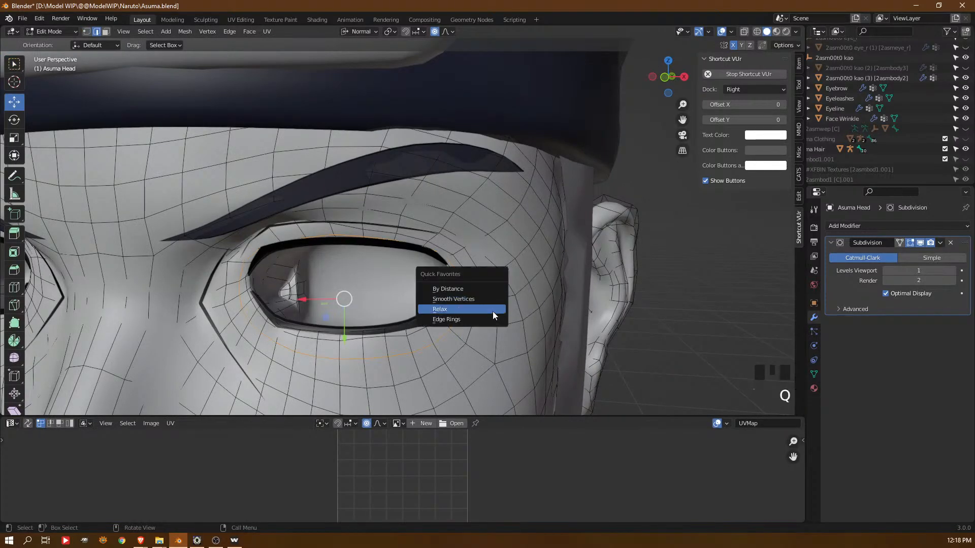
key(Return)
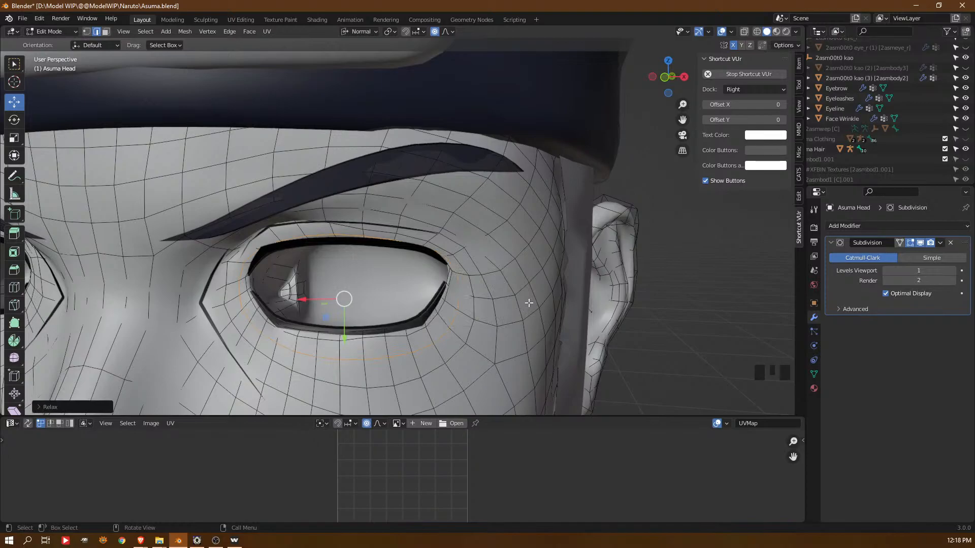
alt+click(472, 307)
key(q)
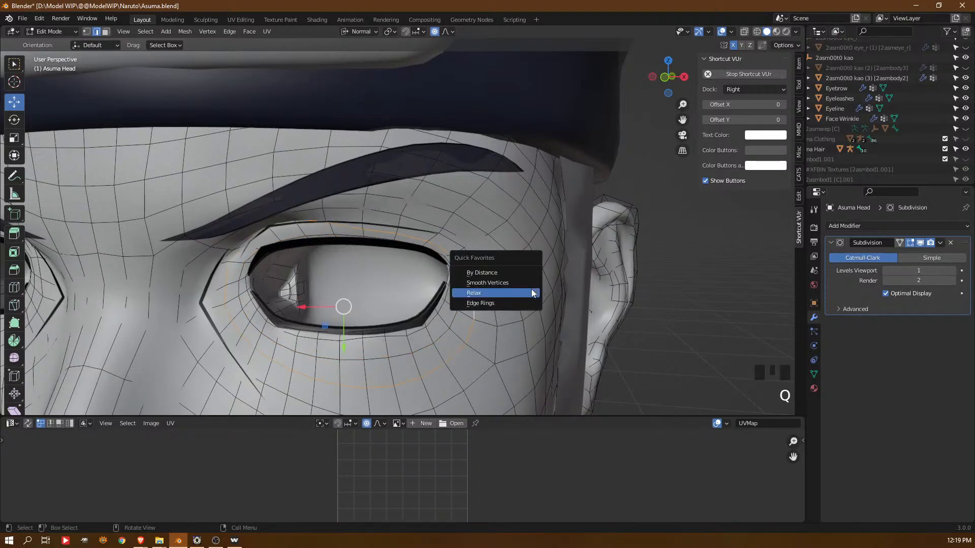
click(531, 289)
Return to Object Mode and show the left and right eye meshes, 2asmeye_l and 2asmeye_r
key(Tab)
scroll(358, 248, down, 7)
middle_drag(410, 261, 635, 182)
scroll(460, 287, down, 3)
scroll(904, 77, up, 4)
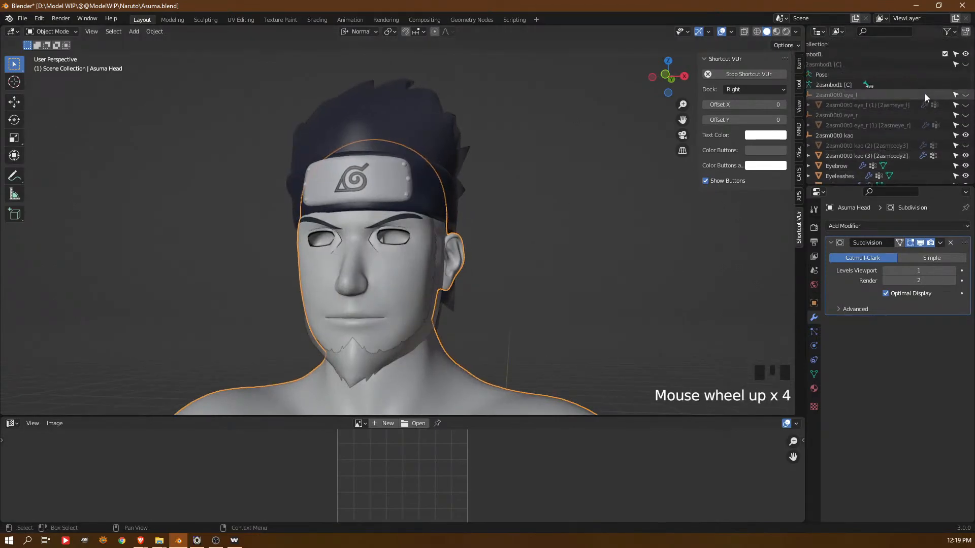
click(965, 105)
click(965, 125)
Examine the face with the eyeballs in place, from several angles and distances
middle_drag(533, 264, 579, 264)
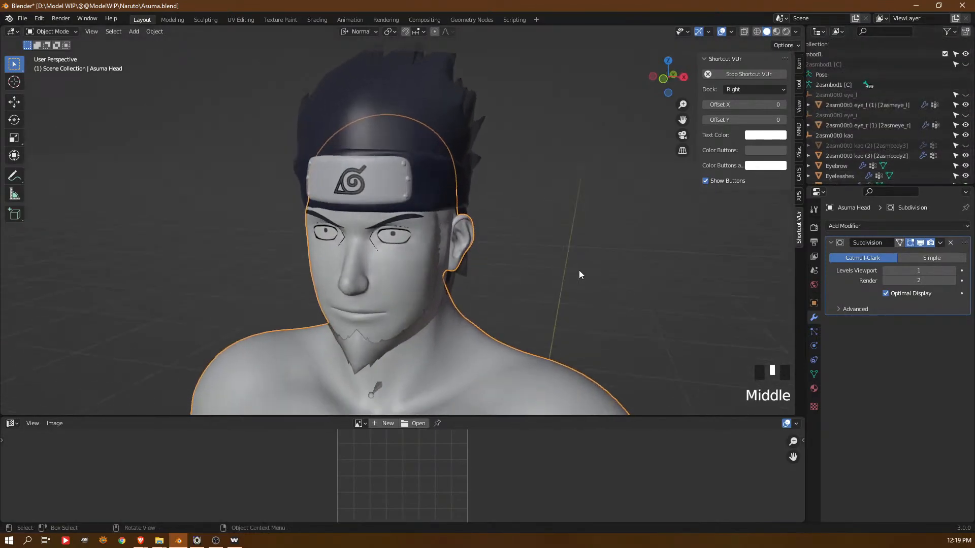
scroll(528, 291, down, 3)
middle_drag(528, 291, 481, 310)
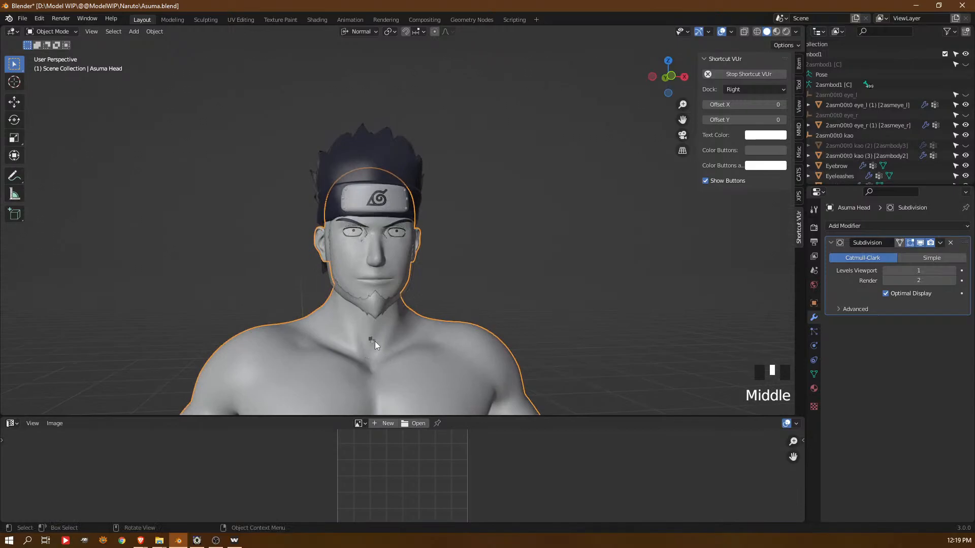
scroll(370, 342, down, 3)
middle_drag(537, 287, 574, 269)
scroll(919, 117, down, 7)
Hide the 2asmbod1 and Asuma Hair collections and show the Asuma Clothing collection
middle_drag(923, 130, 865, 99)
scroll(859, 93, up, 2)
middle_drag(866, 99, 859, 105)
scroll(872, 100, up, 3)
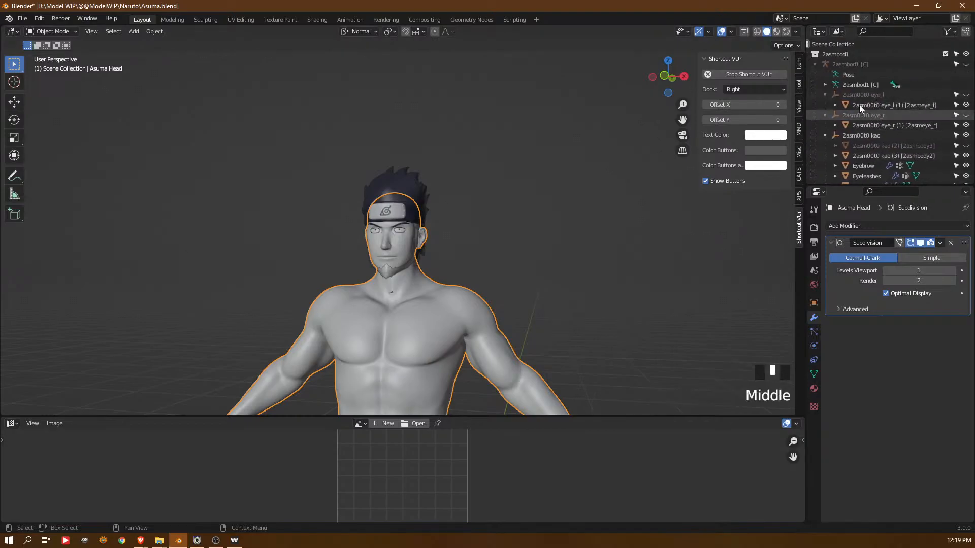
click(966, 54)
scroll(953, 116, down, 4)
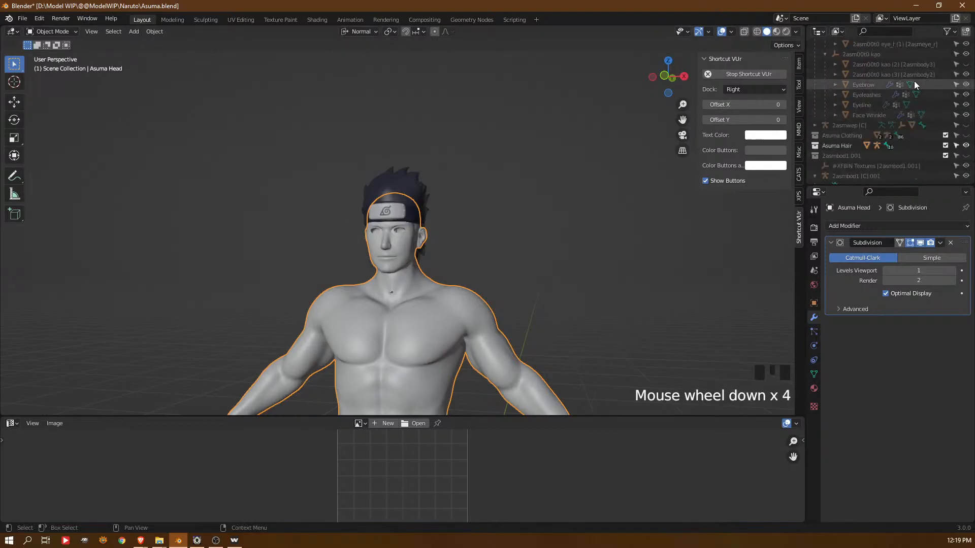
click(966, 146)
click(965, 136)
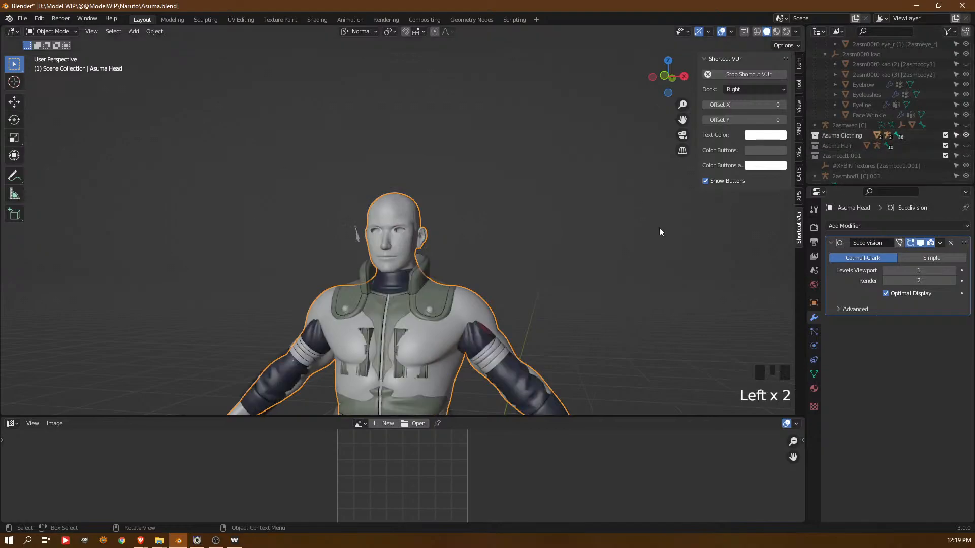
Select the vest mesh and examine how the clothing sits over the torso, shoulders and arms of the body
shift+middle_drag(536, 264, 552, 241)
scroll(434, 330, down, 3)
middle_drag(434, 330, 447, 182)
click(457, 170)
scroll(457, 172, up, 3)
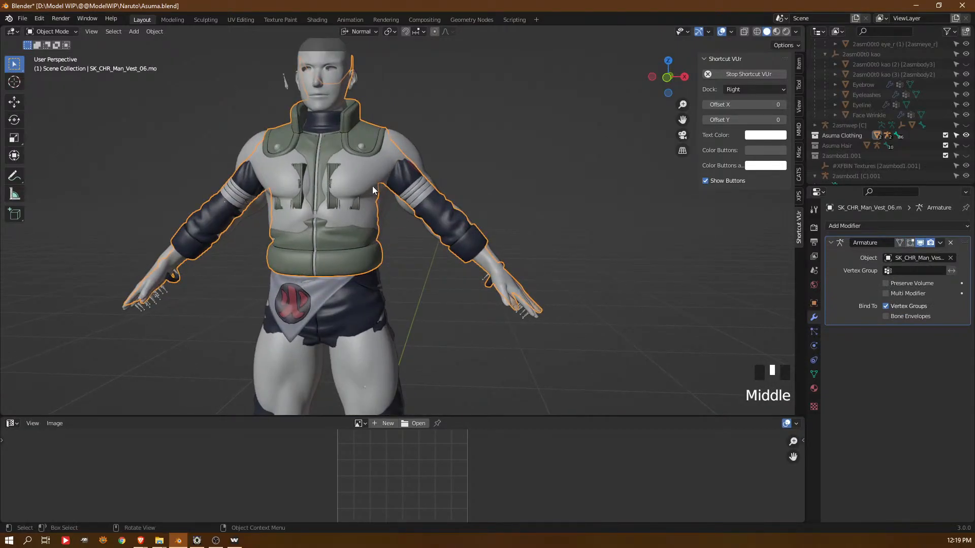
middle_drag(397, 169, 464, 154)
click(459, 165)
click(446, 188)
Hide the Asuma Head body mesh so that only the clothing collection is displayed
scroll(927, 142, up, 1)
scroll(930, 160, down, 10)
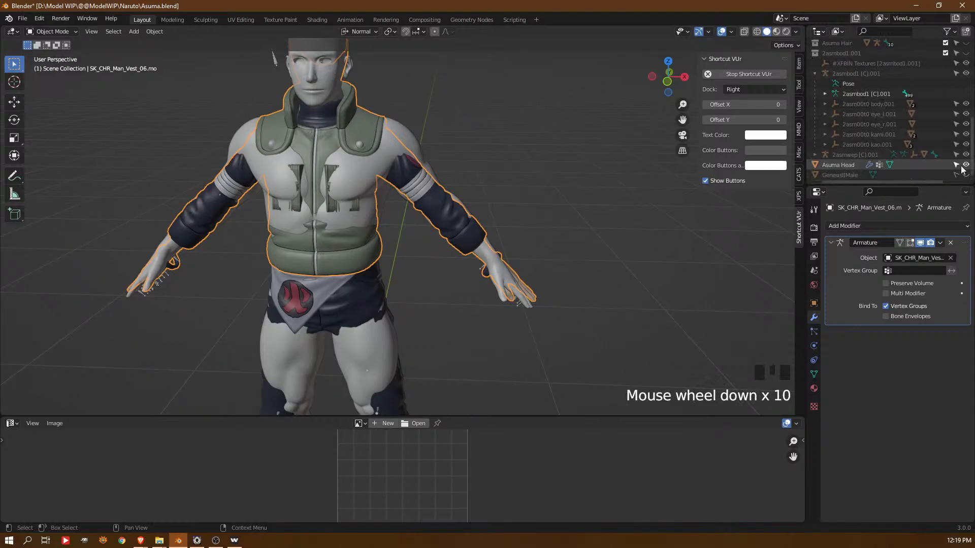
click(970, 159)
click(970, 163)
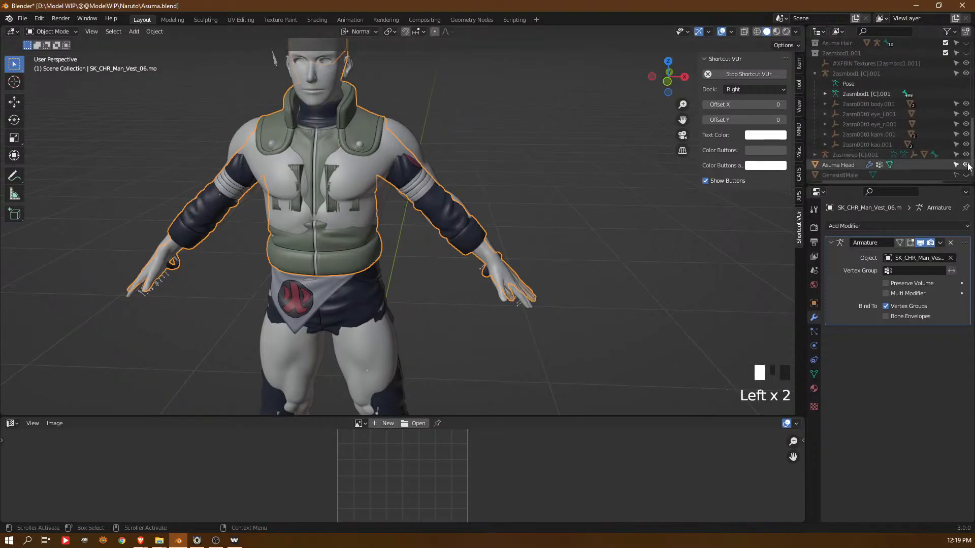
click(967, 165)
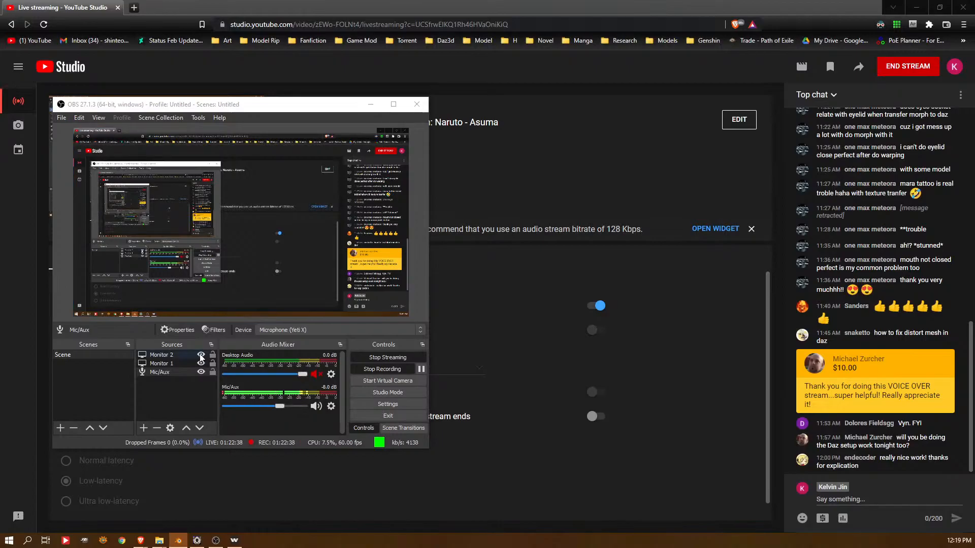
Switch to OBS and hide the Monitor 2 capture source
click(201, 357)
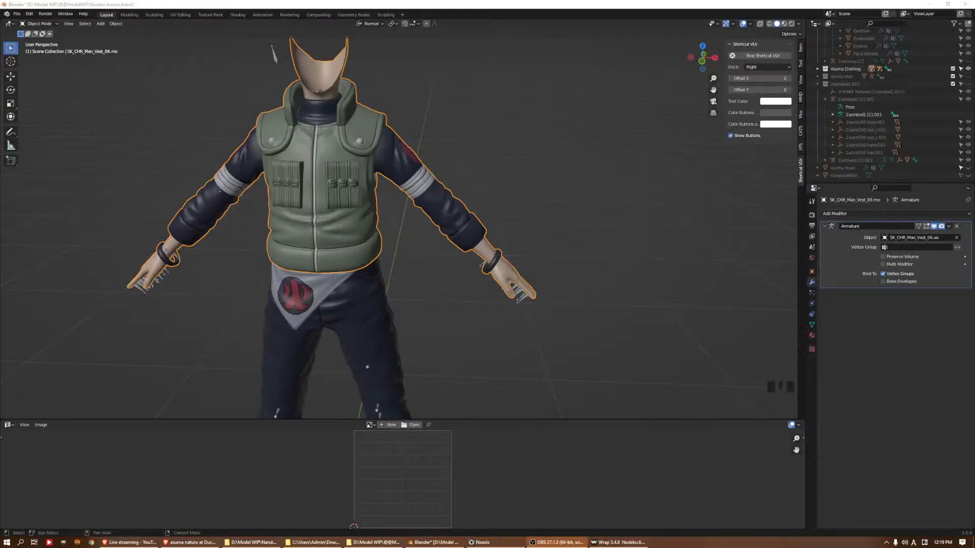
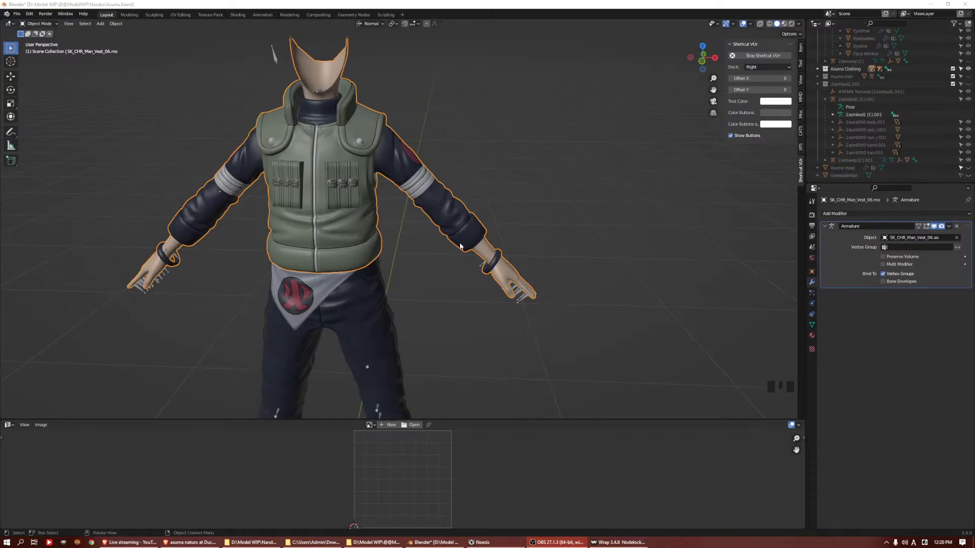
Show the Asuma Head mesh, compare it with the clothing from several angles, and hide it again
middle_drag(470, 124, 571, 213)
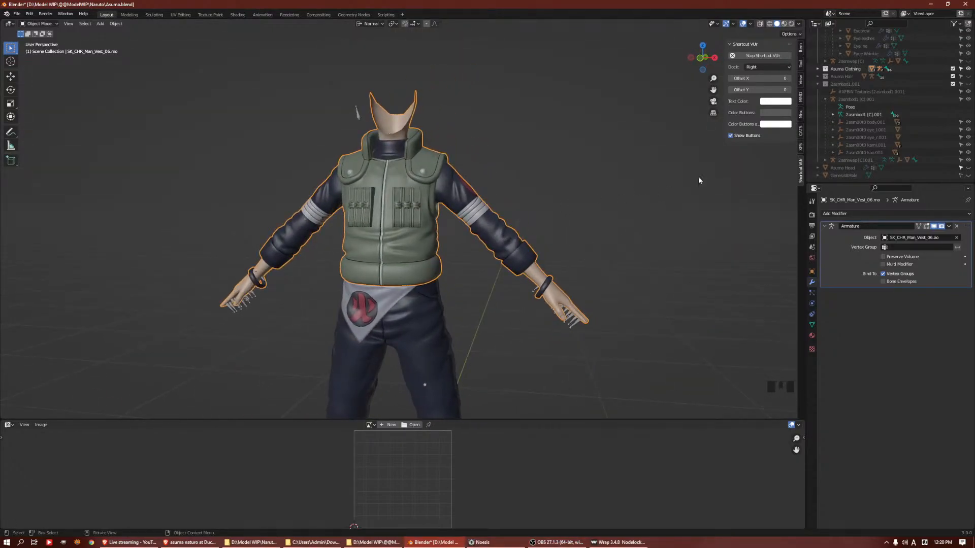
click(968, 168)
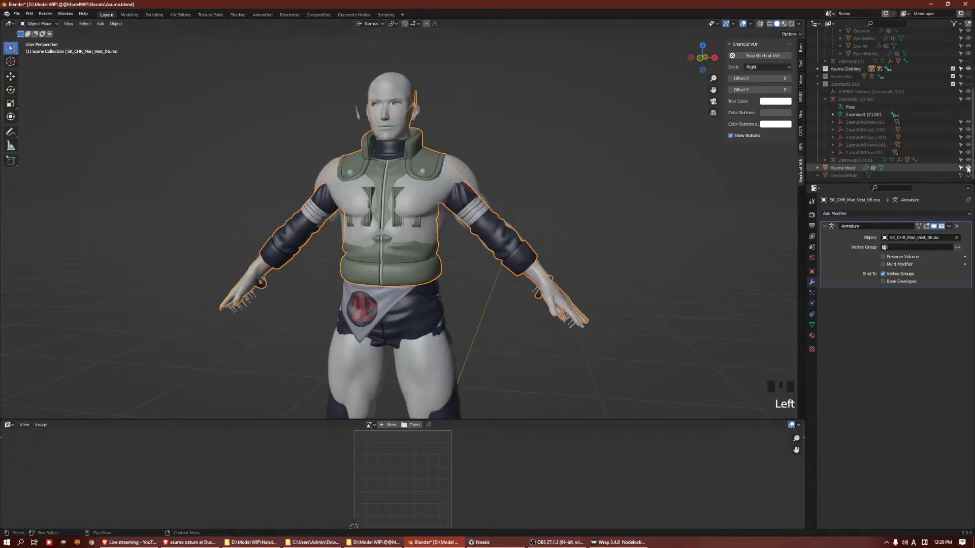
scroll(492, 187, down, 2)
middle_drag(492, 187, 514, 215)
click(517, 235)
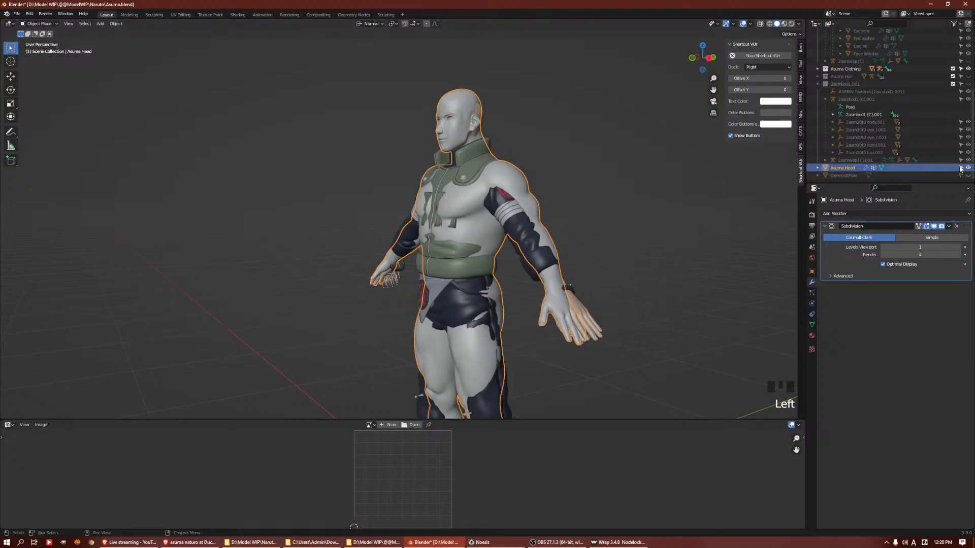
click(968, 168)
middle_drag(557, 247, 590, 253)
click(515, 254)
middle_drag(516, 255, 542, 249)
mouse_move(542, 249)
shift+middle_down()
mouse_move(590, 204)
mouse_move(537, 246)
shift+middle_up()
scroll(559, 227, down, 3)
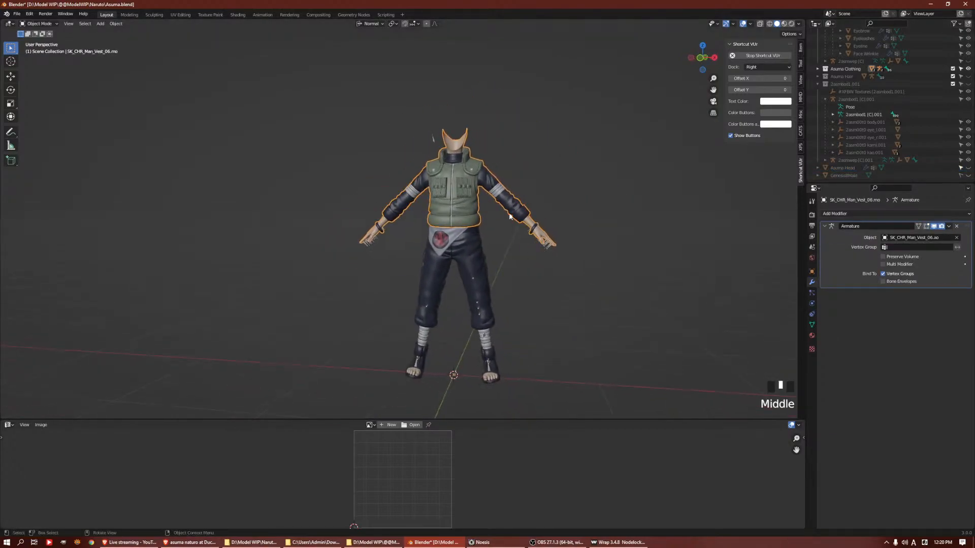
Set the vest armature's viewport display to Stick and enable In Front
scroll(558, 223, up, 4)
click(674, 257)
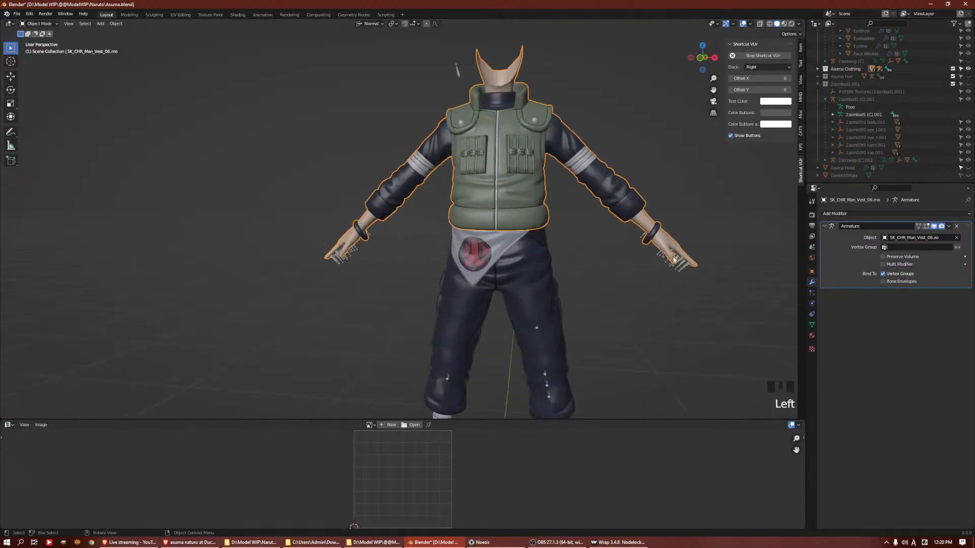
click(681, 269)
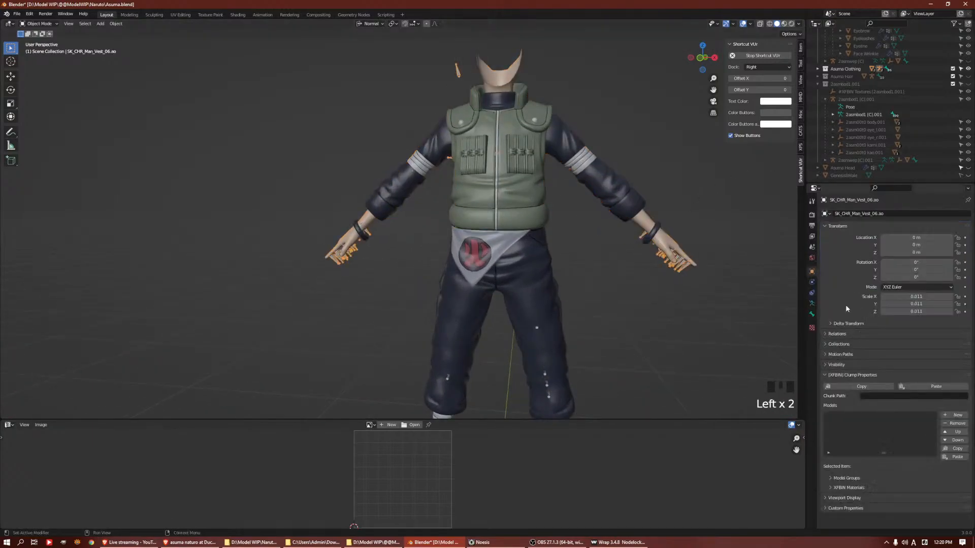
click(807, 316)
click(812, 314)
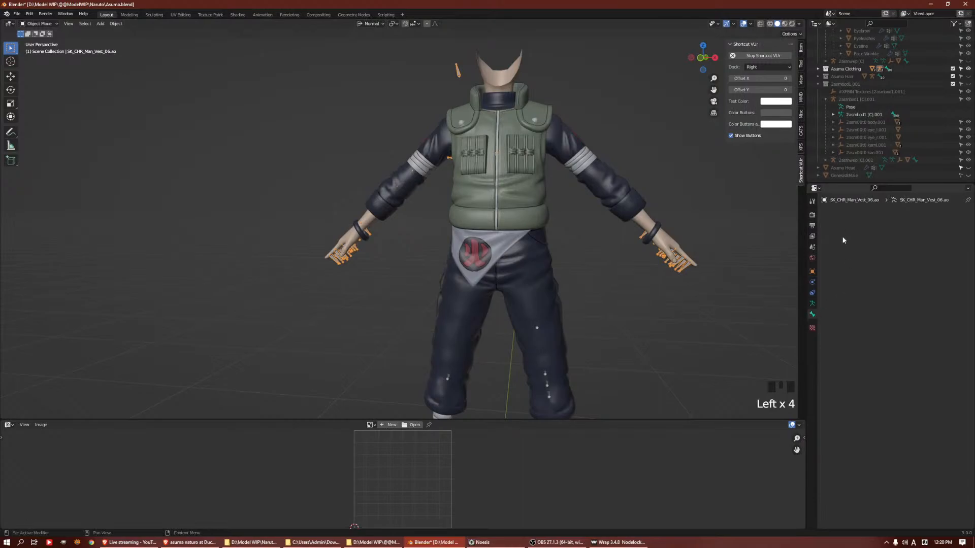
click(812, 303)
click(843, 324)
click(893, 337)
click(913, 354)
click(892, 371)
middle_drag(693, 336, 530, 250)
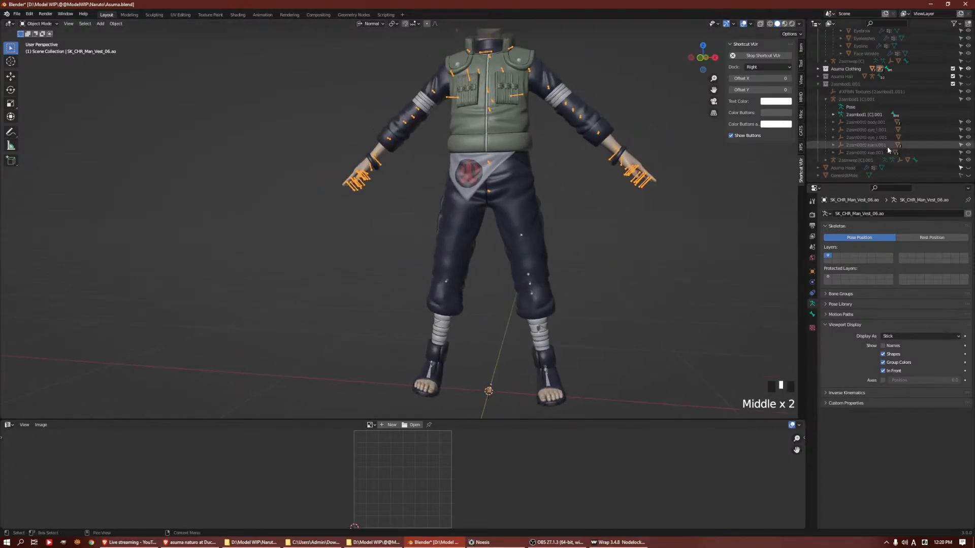
Briefly show the Asuma Head mesh again to check how the outfit fits on its body, then hide it
click(968, 168)
shift+middle_drag(599, 285, 587, 213)
scroll(628, 178, up, 2)
scroll(587, 212, down, 1)
click(968, 168)
Delete the linked skin-coloured neck and lower face piece from the vest mesh
click(541, 284)
middle_drag(541, 283, 607, 184)
key(Tab)
click(569, 118)
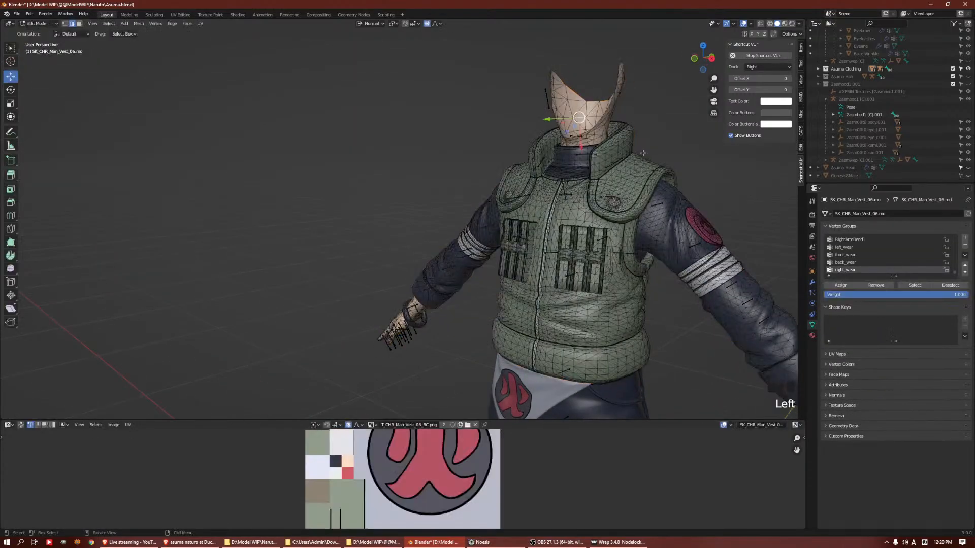
key(ctrl+l)
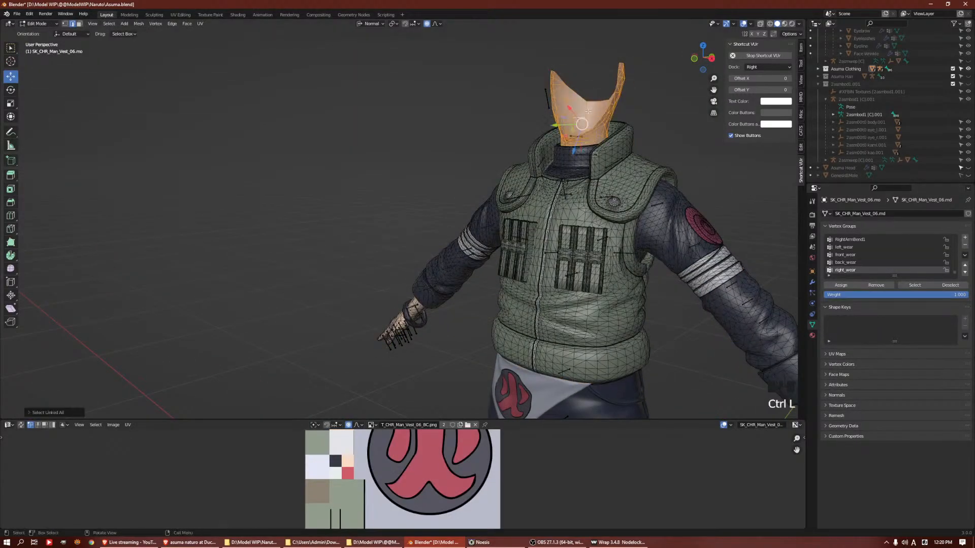
key(Delete)
click(546, 100)
Delete both linked hand pieces from the vest mesh with the Edges option, keeping the bracelets
scroll(558, 153, down, 3)
middle_drag(559, 153, 640, 290)
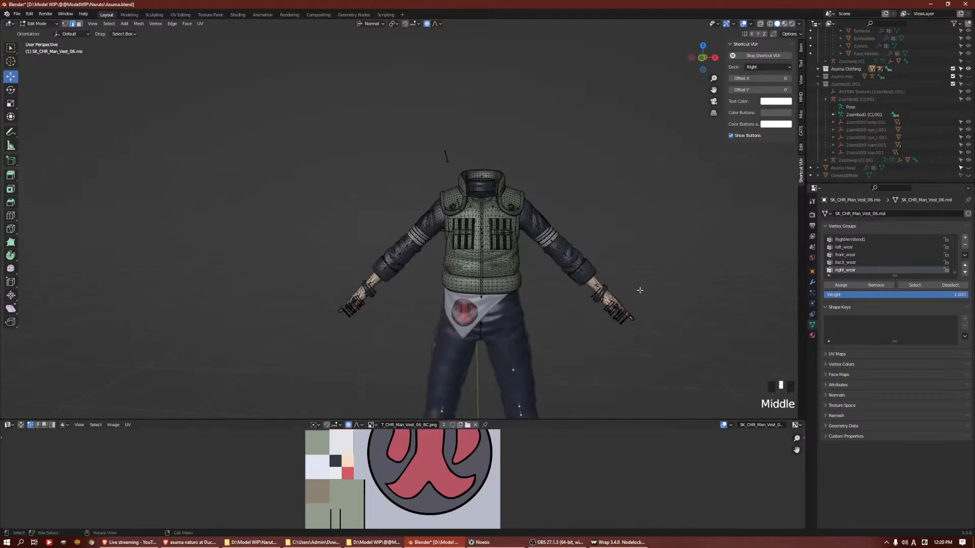
click(595, 288)
shift+click(389, 285)
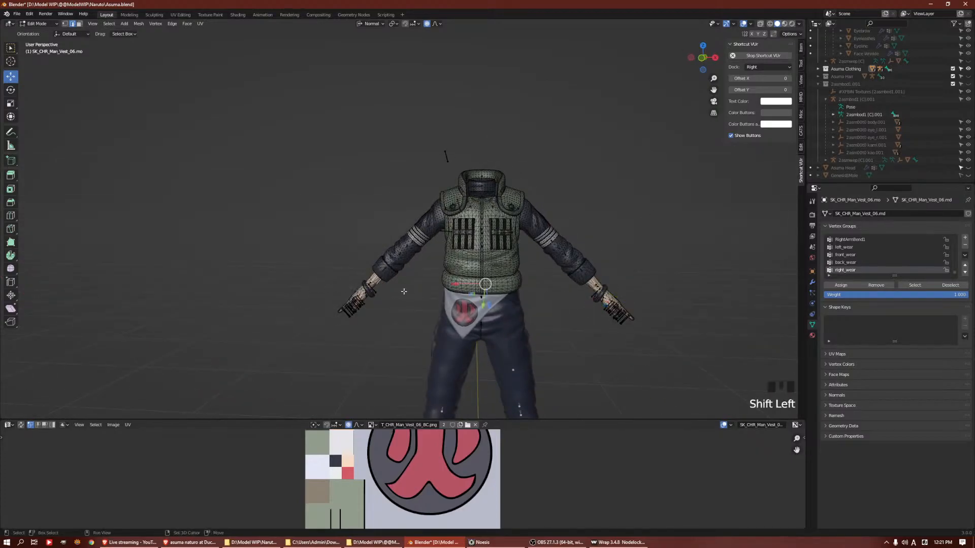
key(ctrl+l)
key(Delete)
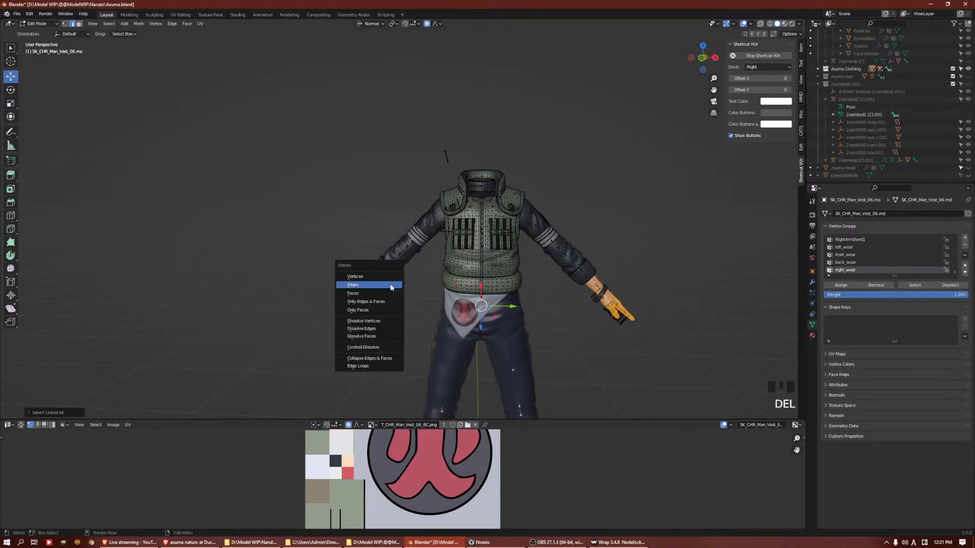
click(391, 285)
Expand the Asuma Clothing collection, hide the vest armature in object mode, and reveal its child objects in the list
shift+middle_drag(420, 285, 437, 264)
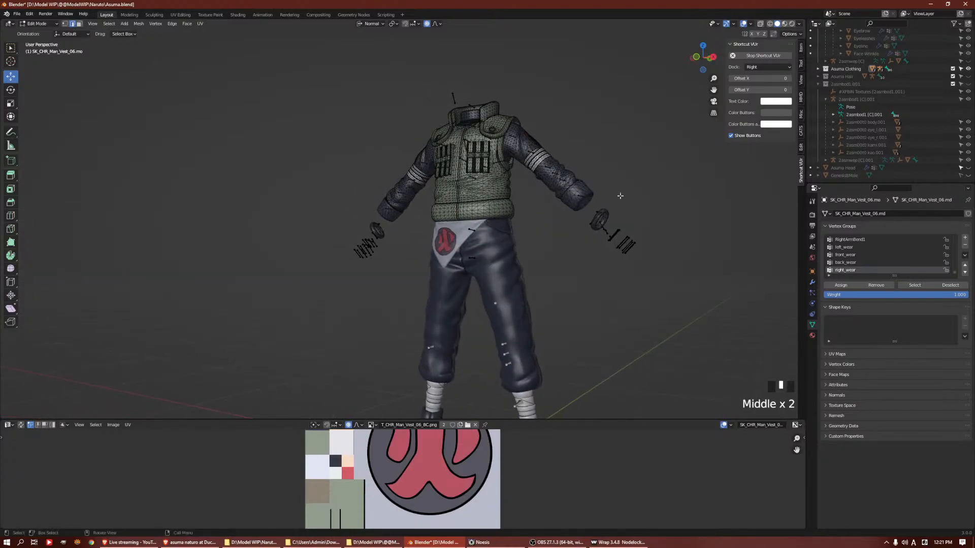
scroll(437, 264, up, 3)
click(953, 69)
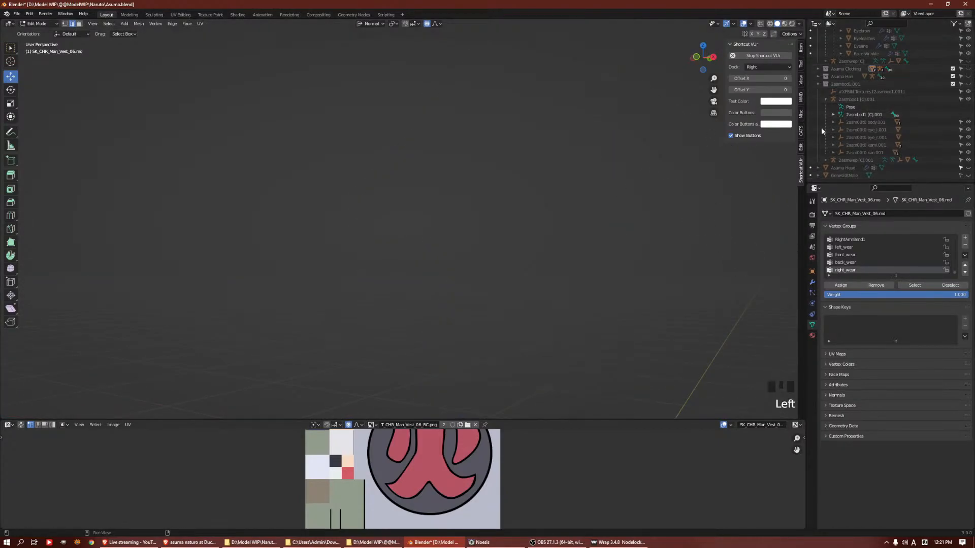
click(967, 69)
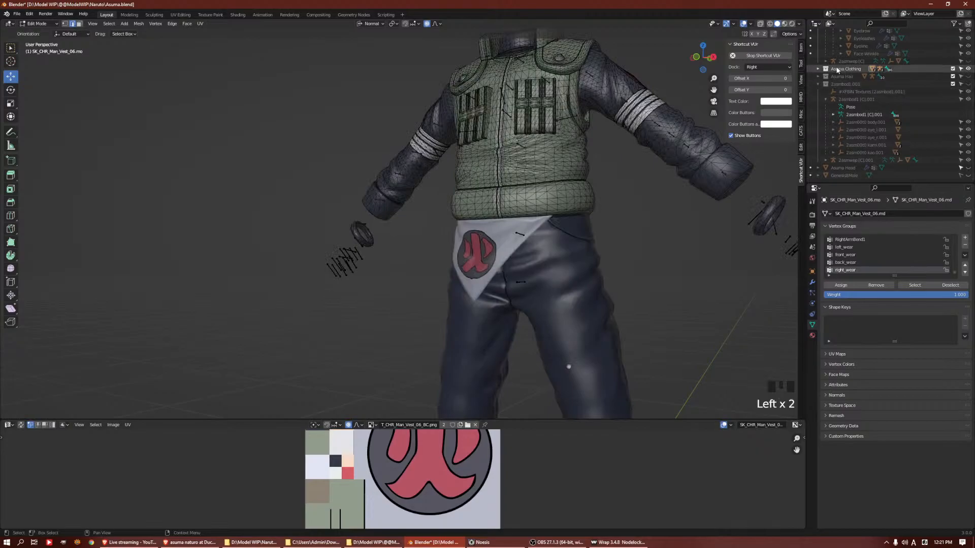
click(818, 70)
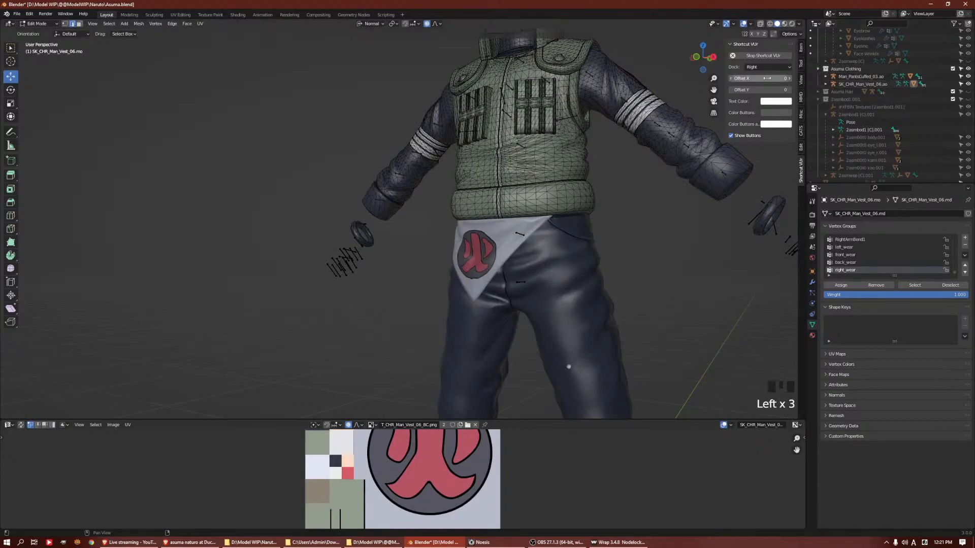
click(816, 99)
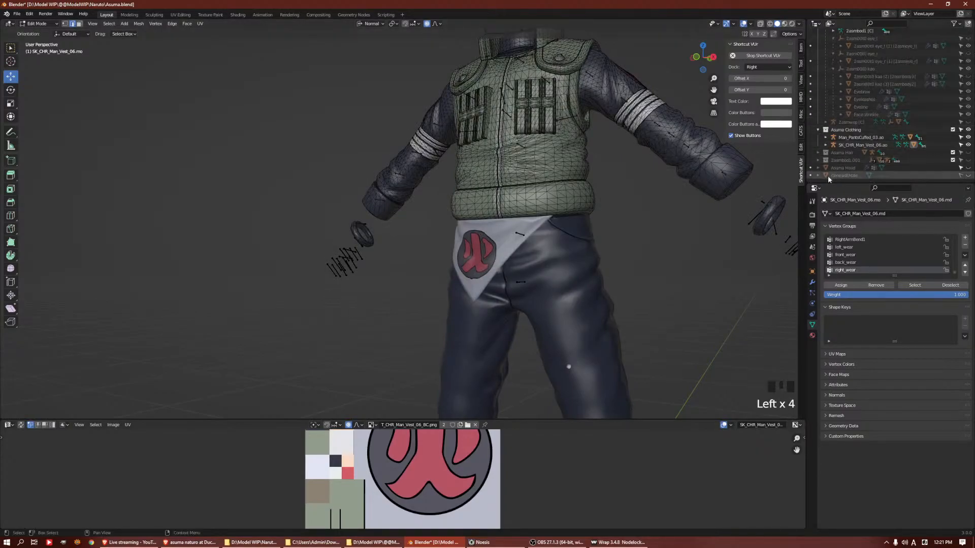
key(Tab)
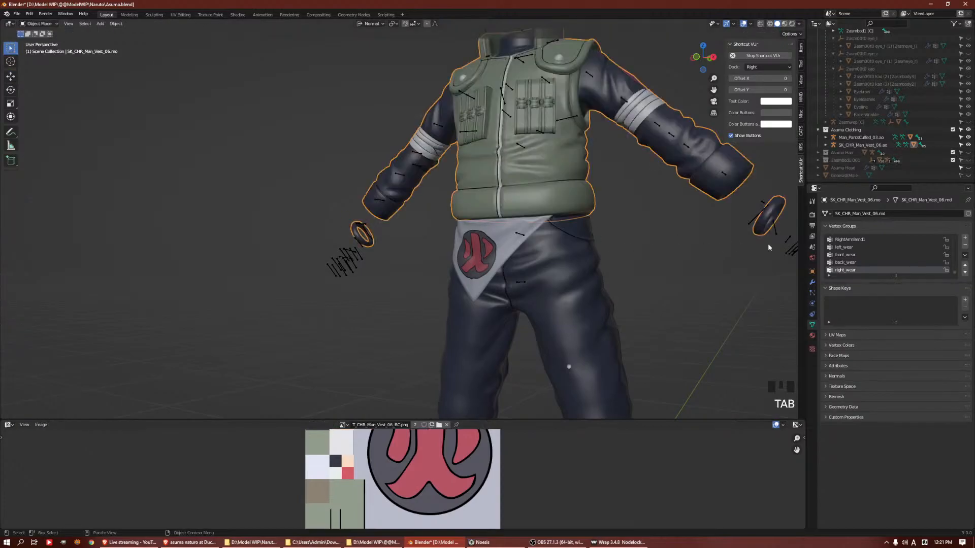
click(863, 144)
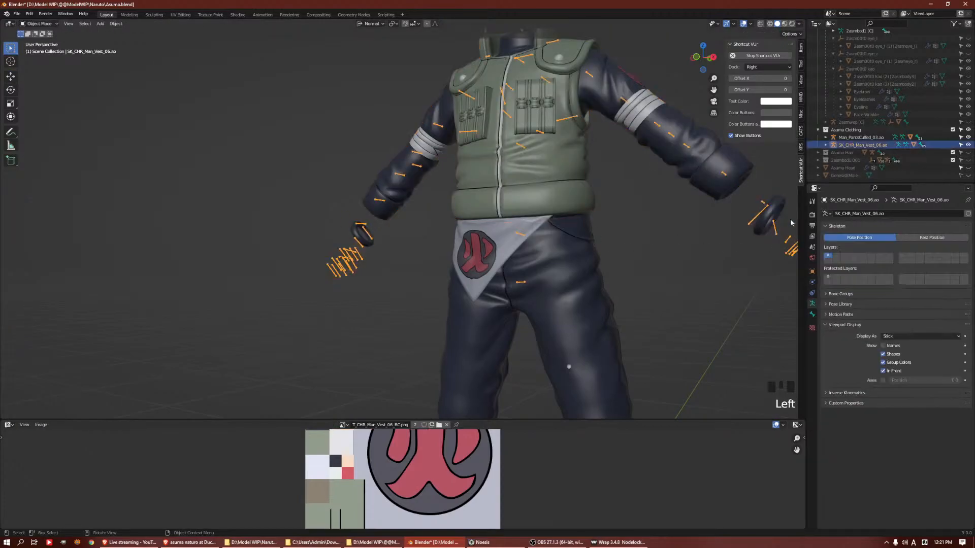
click(968, 145)
click(826, 145)
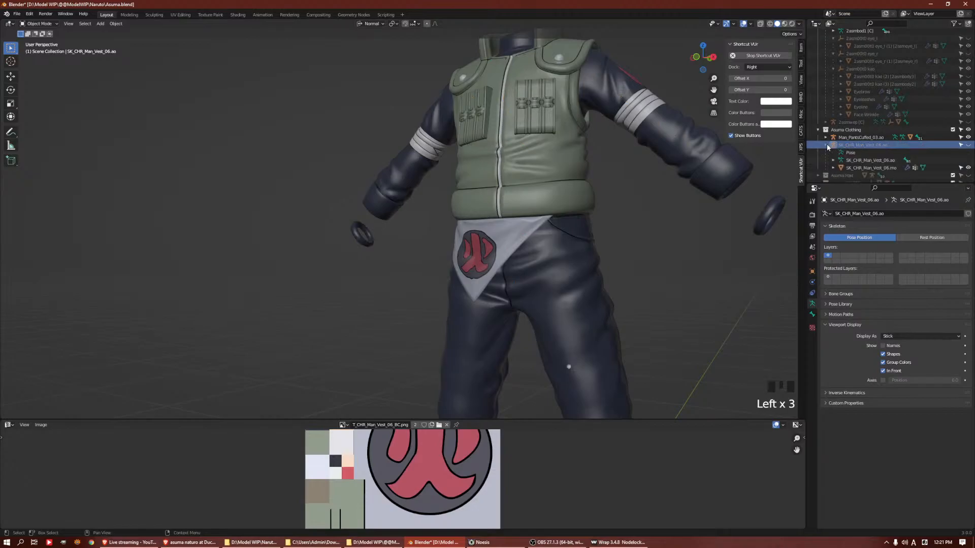
Examine the contents of the Man_PantsCuffed_03.ao hierarchy, including its trouser mesh
click(849, 138)
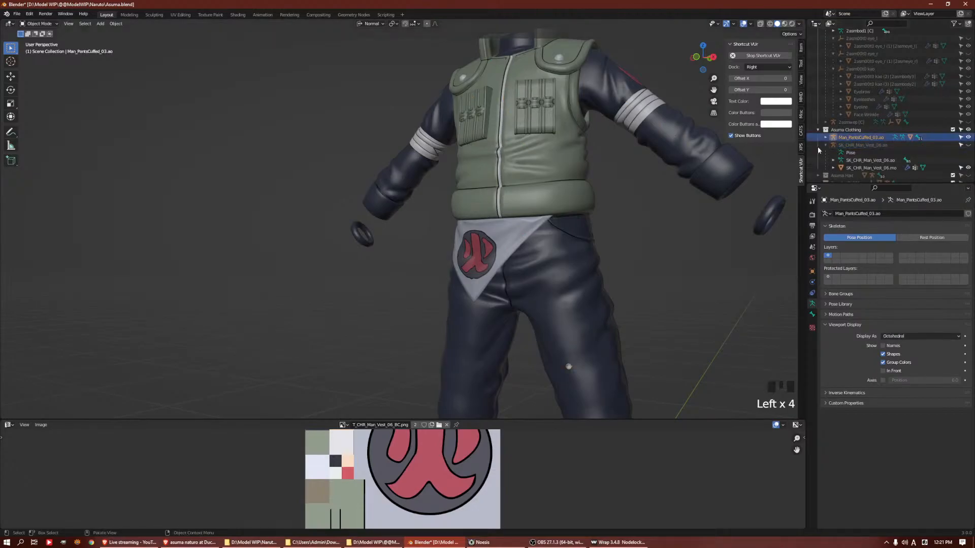
click(824, 138)
click(868, 152)
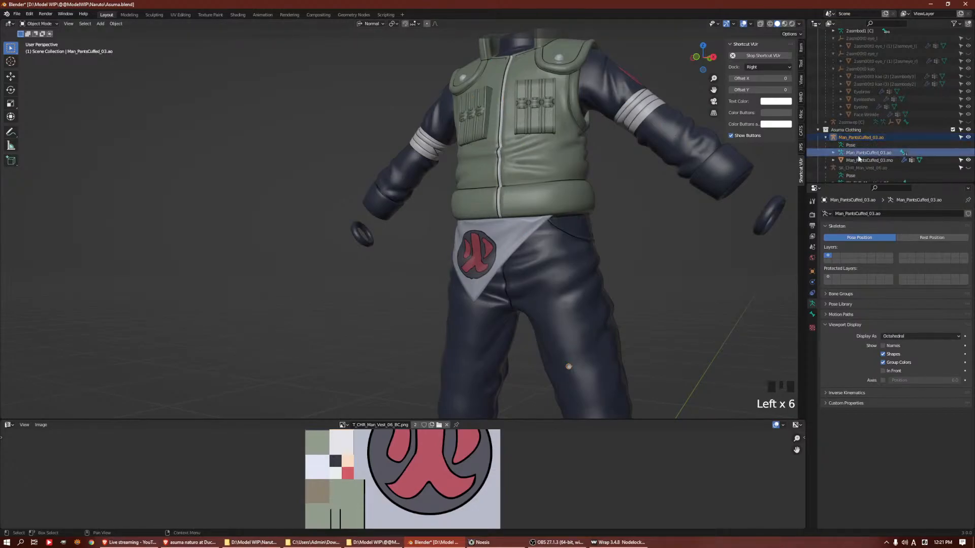
click(870, 160)
scroll(653, 218, down, 2)
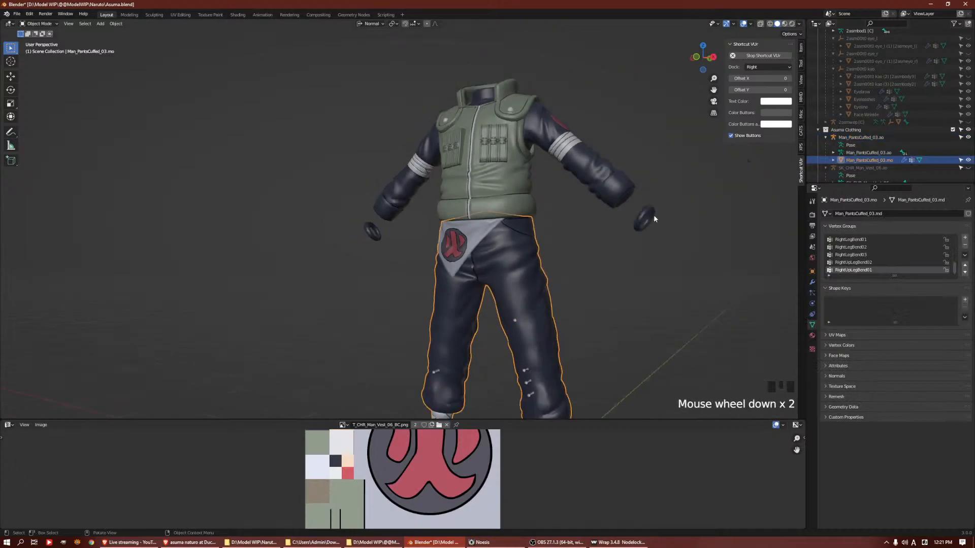
click(825, 138)
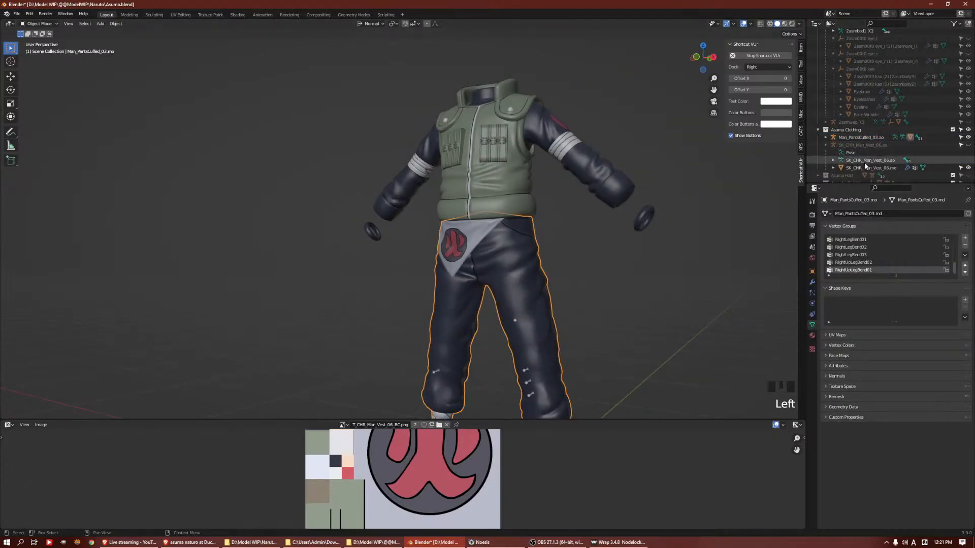
Separate the two wrist bracelets from the vest mesh into their own object
click(526, 195)
middle_drag(540, 187, 576, 182)
key(Tab)
click(613, 215)
shift+click(313, 216)
shift+click(339, 217)
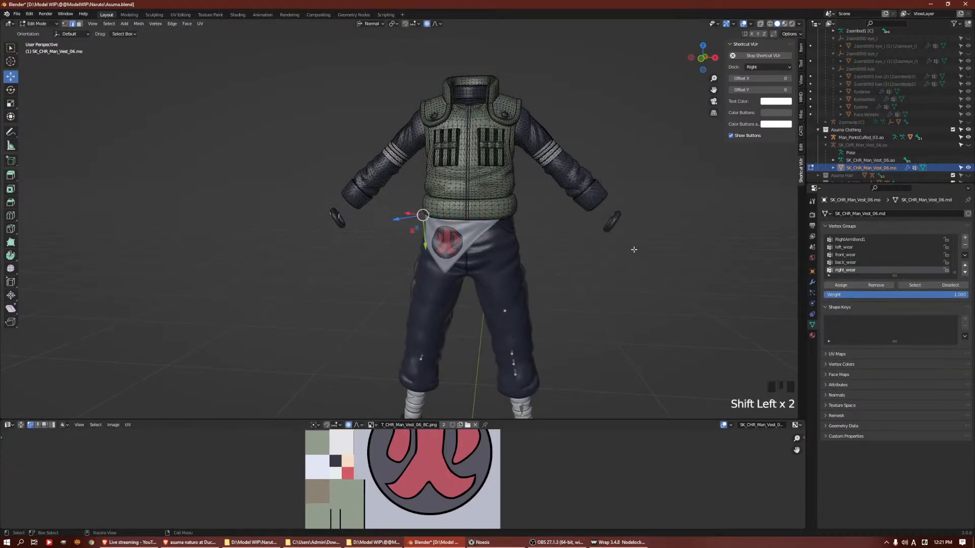
key(ctrl+l)
key(p)
click(651, 203)
key(Tab)
Rename the separated bracelets object to "Asuma Outfit Bracelet" and hide it in the viewport
click(612, 216)
double_click(907, 176)
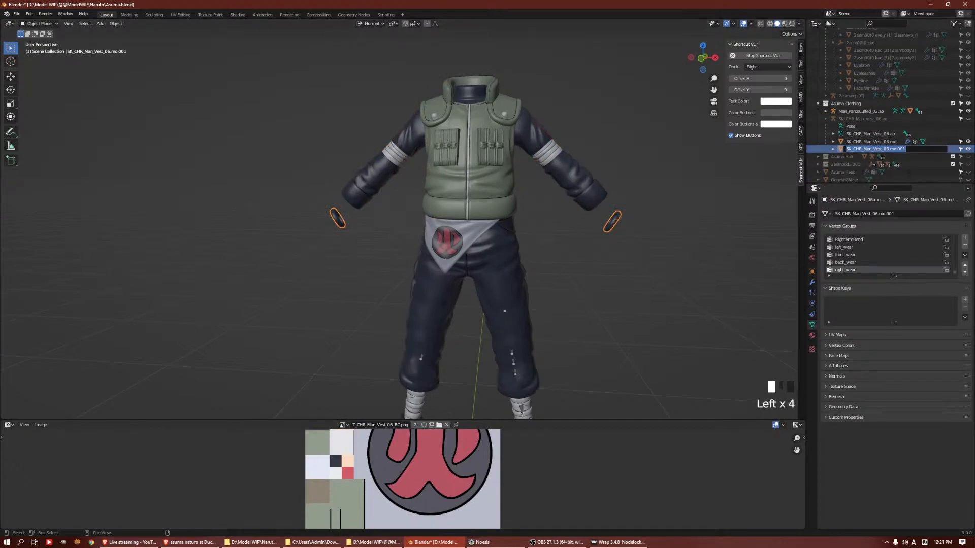
text(Asuma Ou)
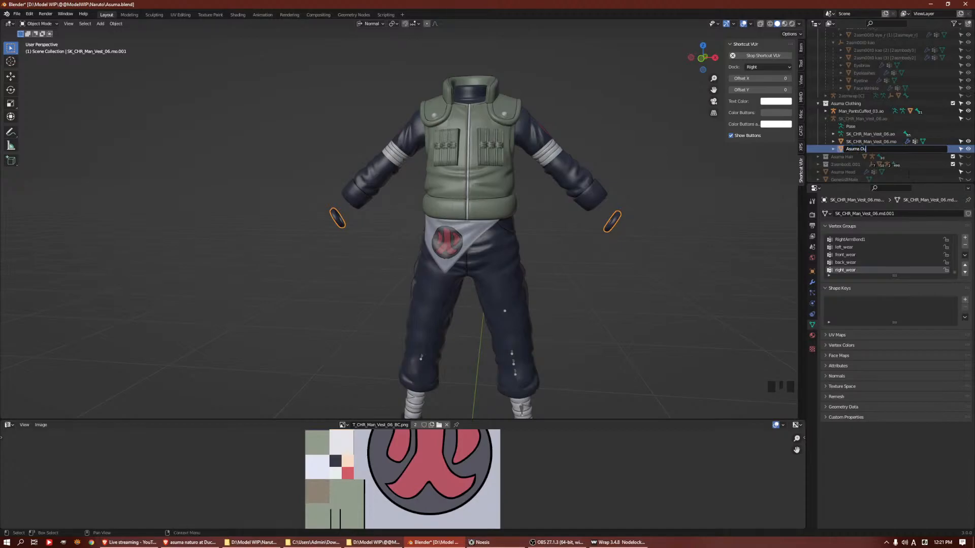
text(tfit Bracelet)
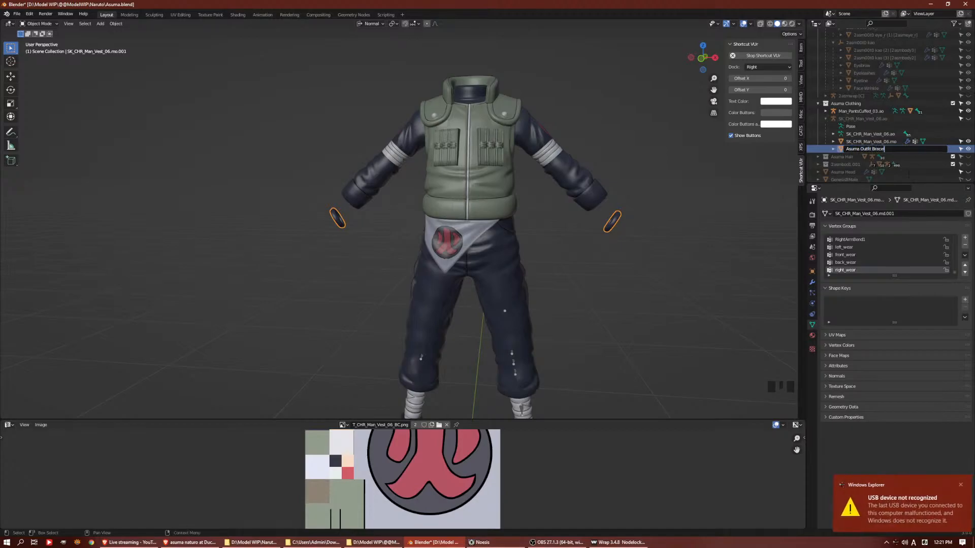
key(Return)
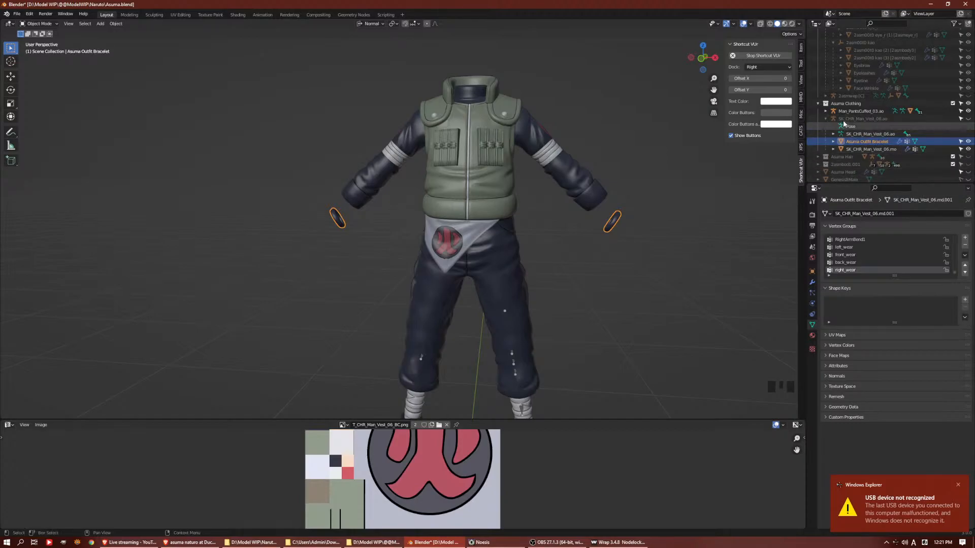
click(968, 142)
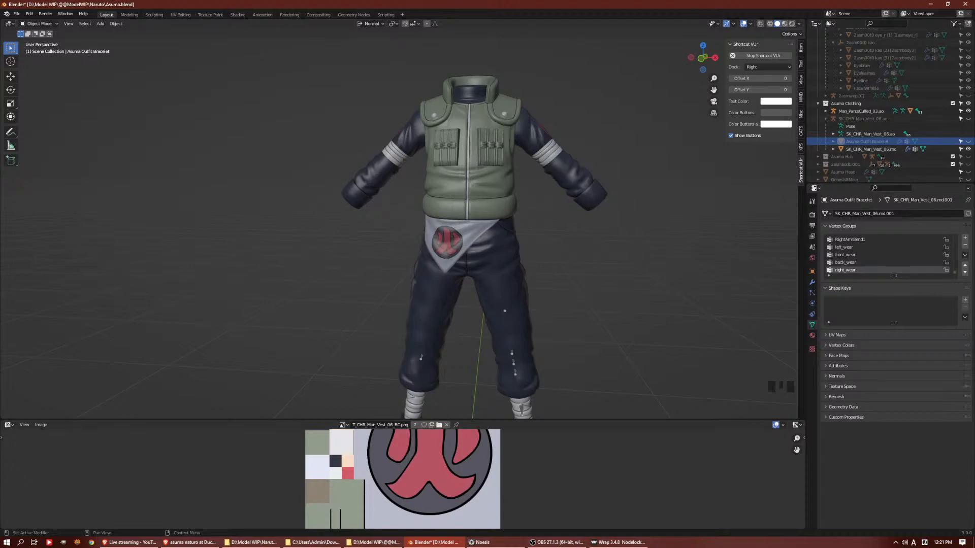
Switch to the desktop, open Logitech G HUB to check the connected mouse and keyboard, and minimize its window
key(alt+Tab)
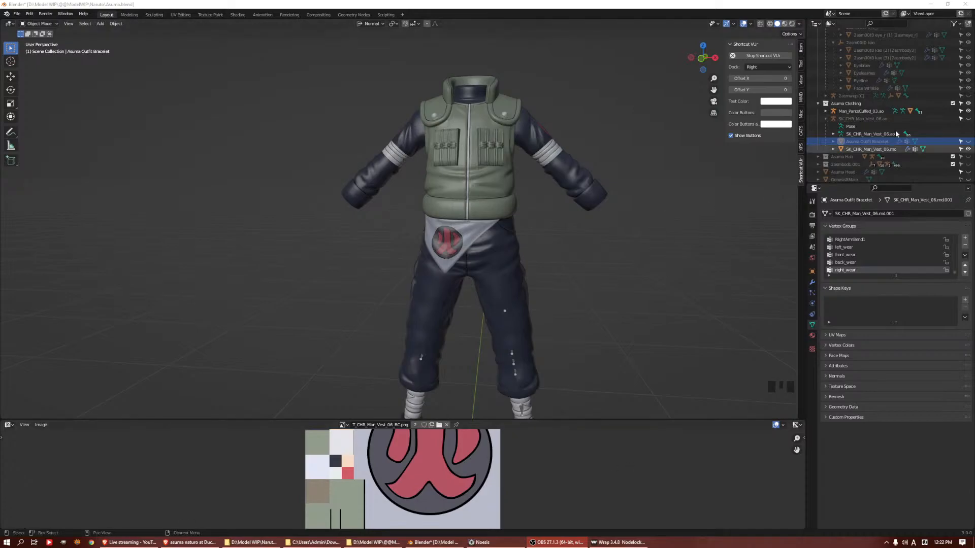
click(931, 4)
click(930, 3)
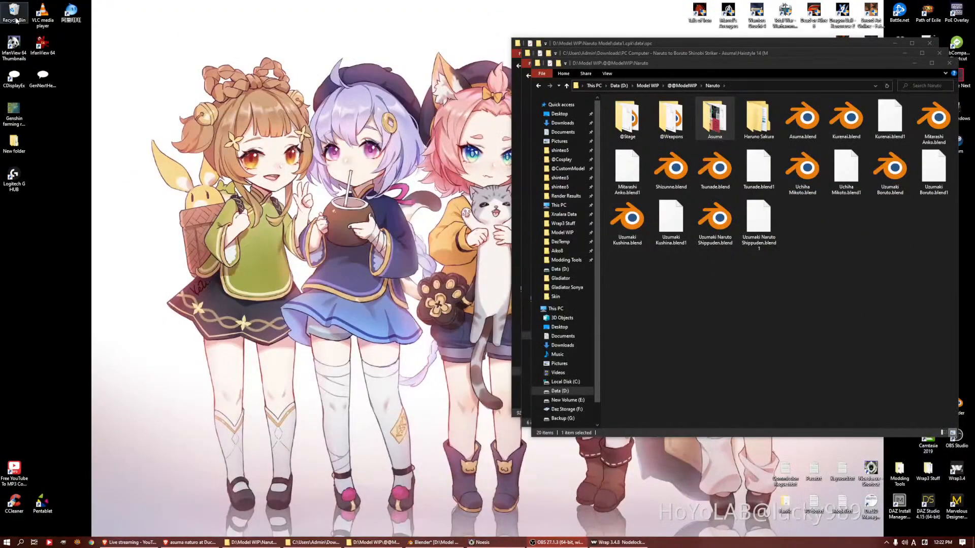
double_click(14, 177)
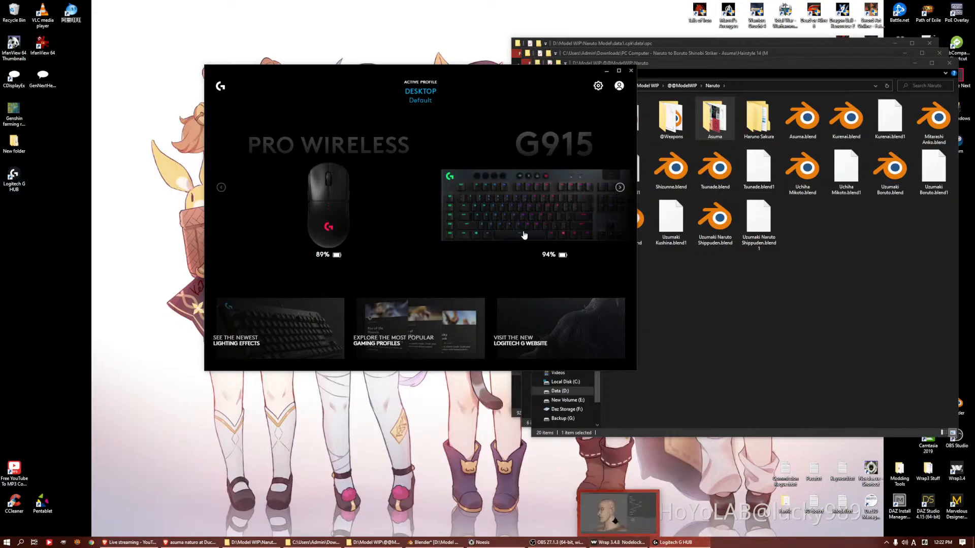
click(676, 542)
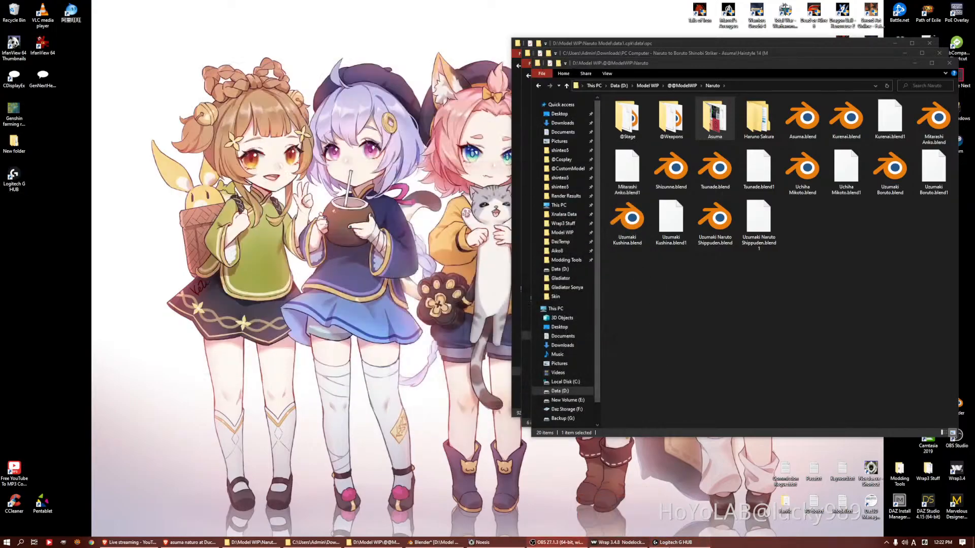
Check the Yeti X microphone's NVIDIA Broadcast and polar pattern settings in Logitech G HUB, leave the pattern on Omni, and close the window
click(676, 542)
click(620, 188)
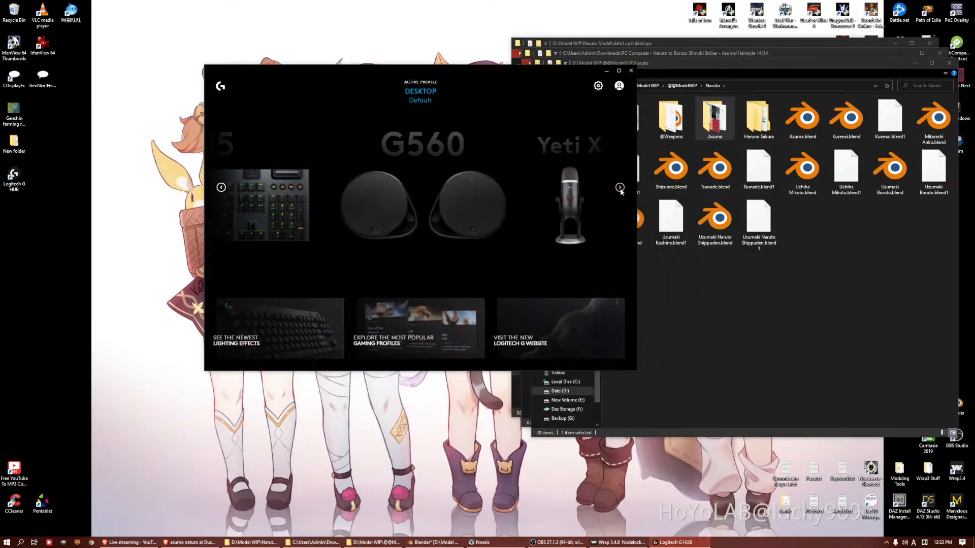
click(574, 209)
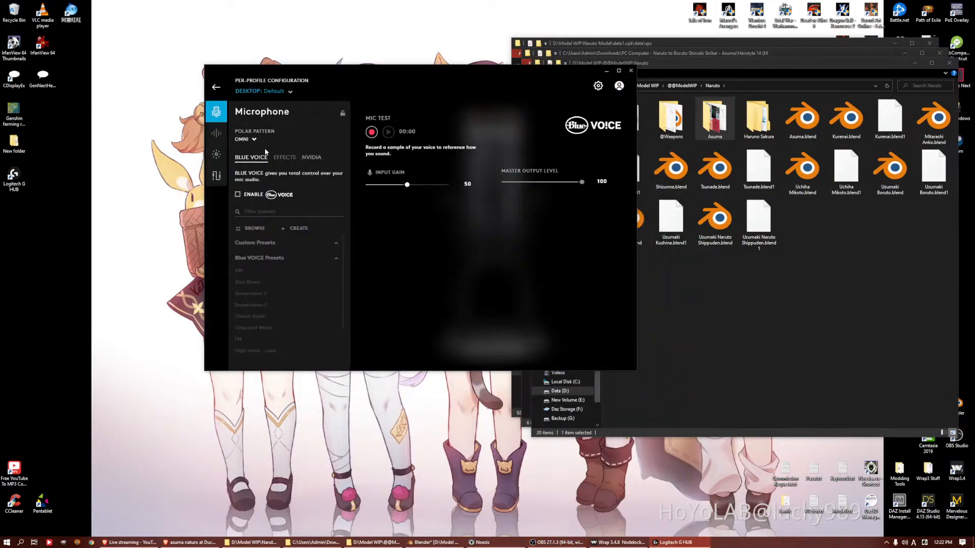
click(311, 158)
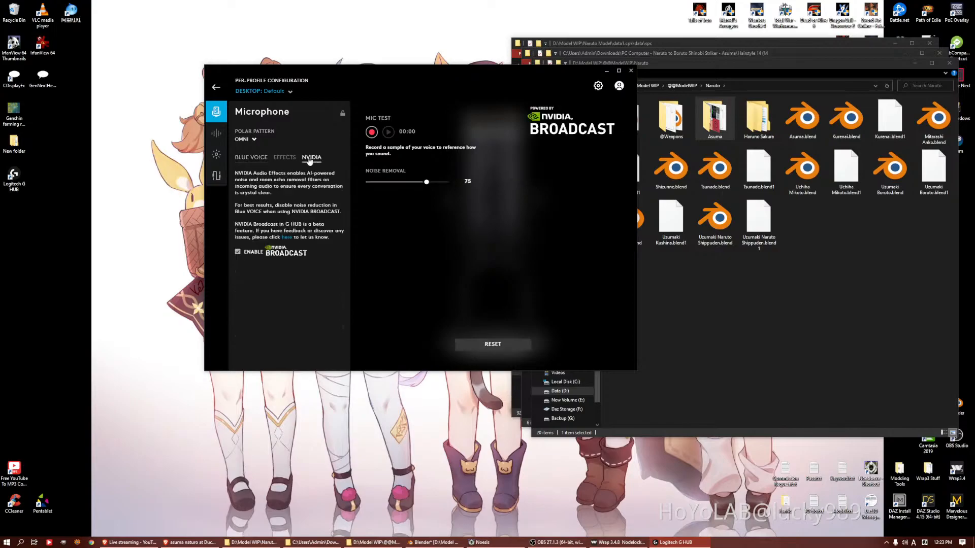
click(247, 140)
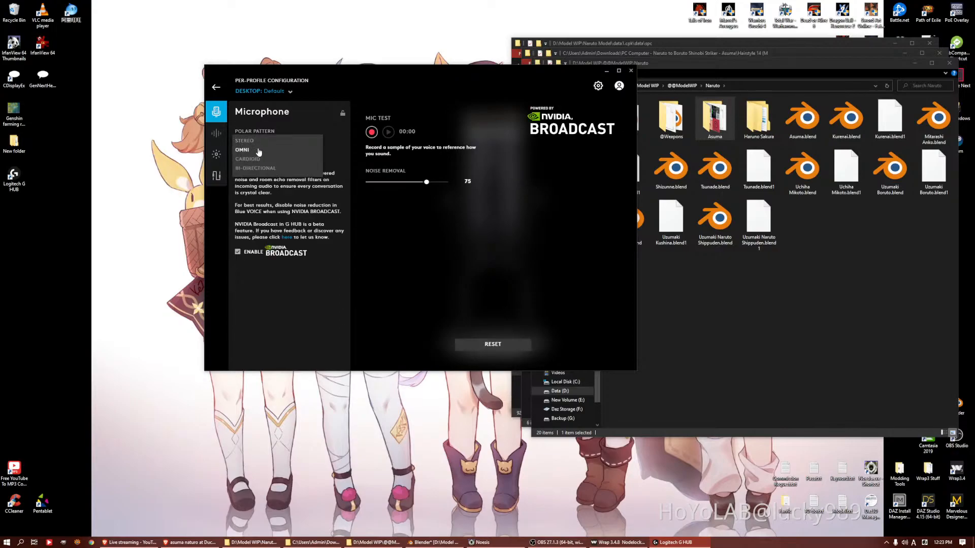
click(257, 151)
click(631, 71)
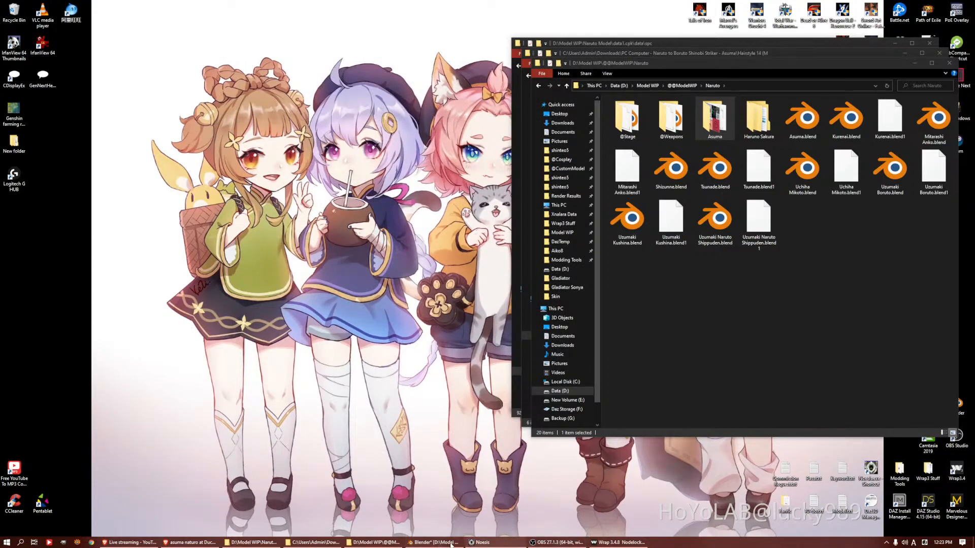
Switch to Blender and inspect the vest mesh's wireframe from the front and side
click(434, 542)
click(517, 129)
key(Tab)
key(Tab)
shift+middle_drag(504, 228, 505, 312)
scroll(567, 253, up, 4)
key(Tab)
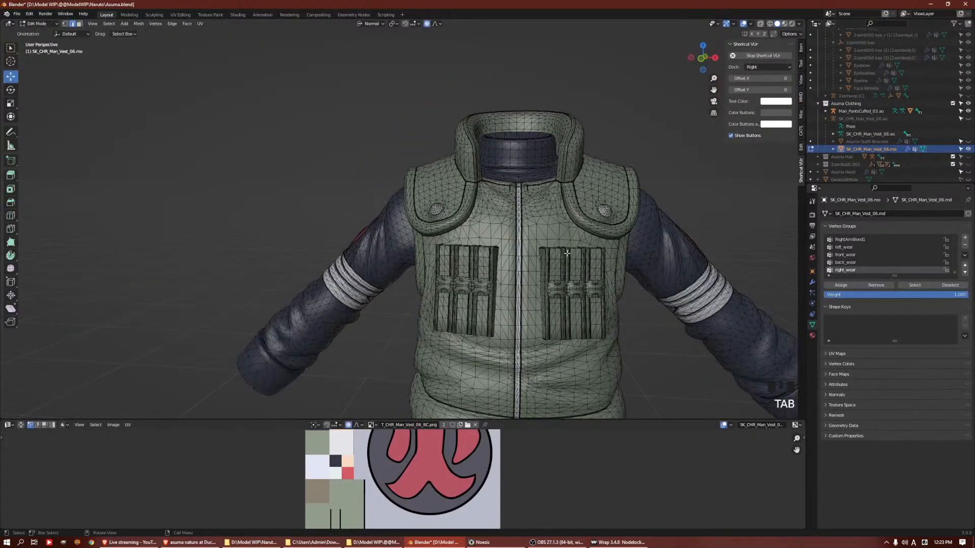
middle_drag(567, 253, 680, 175)
scroll(434, 188, down, 2)
middle_drag(434, 188, 510, 236)
Delete the linked skin geometry of the toes on both feet from the Man_PantsCuffed_03.mo mesh
key(Tab)
scroll(476, 194, down, 1)
click(415, 330)
key(Tab)
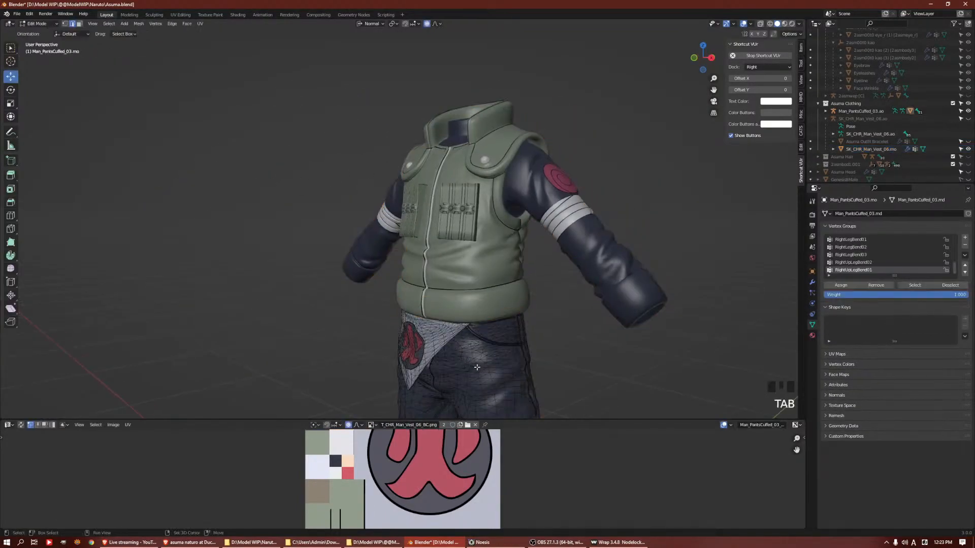
scroll(457, 264, down, 3)
middle_drag(457, 264, 486, 280)
click(455, 406)
shift+click(347, 394)
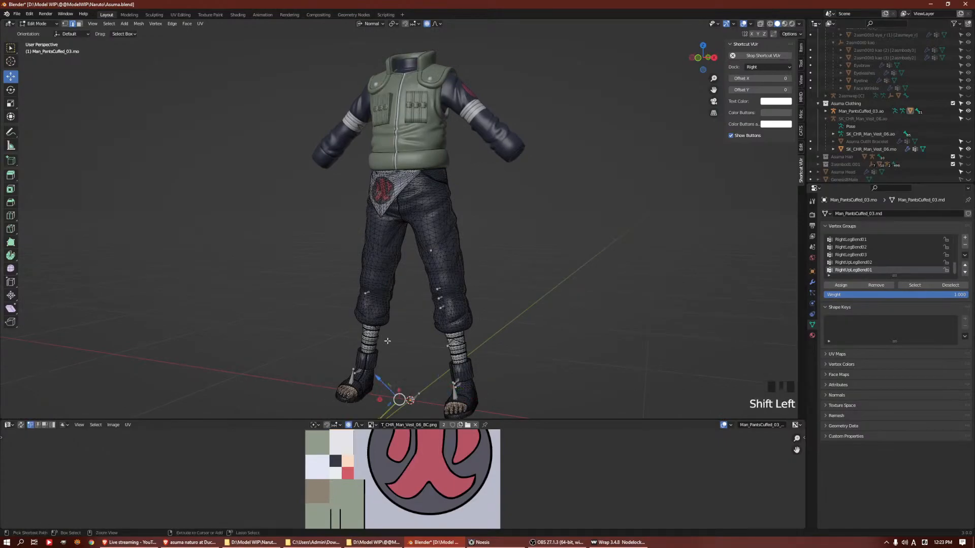
key(ctrl+l)
key(Delete)
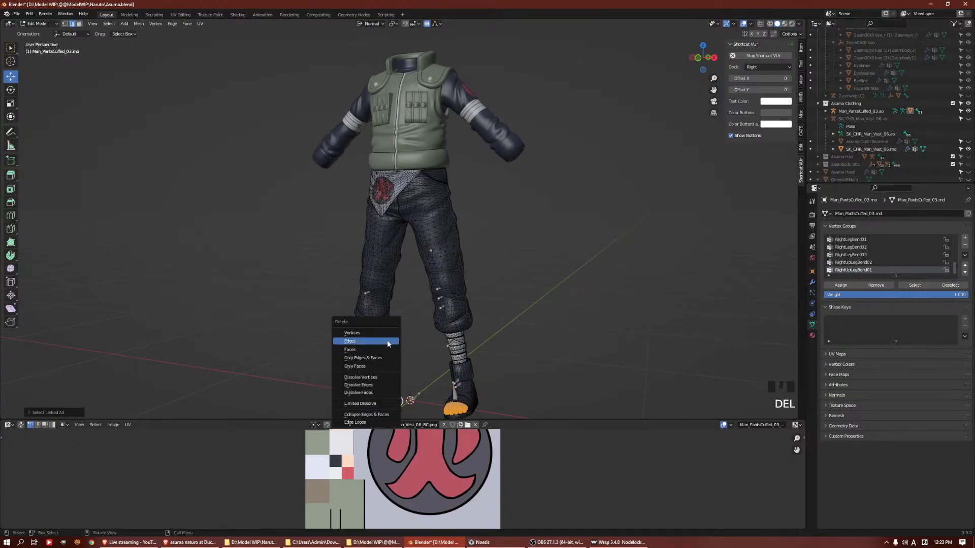
click(388, 344)
shift+middle_drag(388, 344, 411, 277)
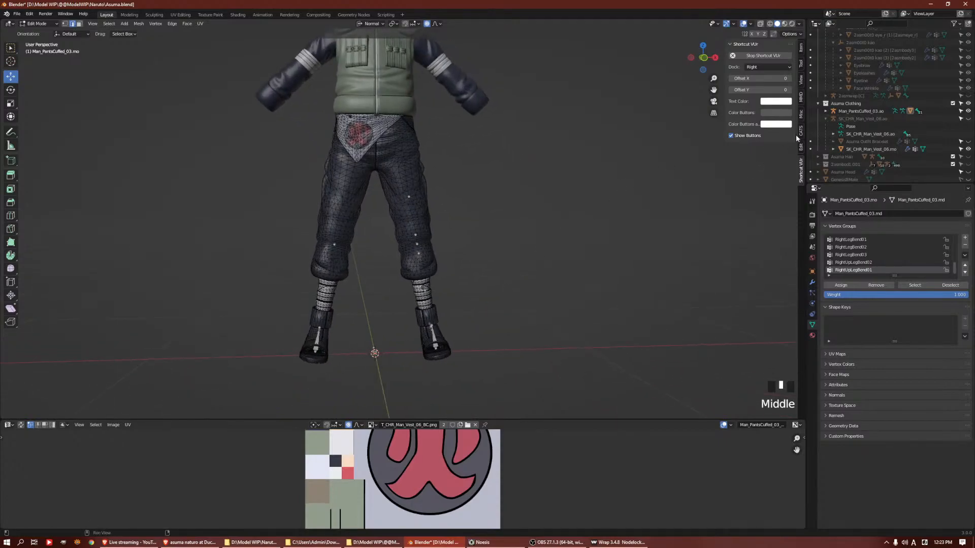
Expand the Man_PantsCuffed_03.ao hierarchy and hide that armature in the viewport
click(826, 111)
click(968, 111)
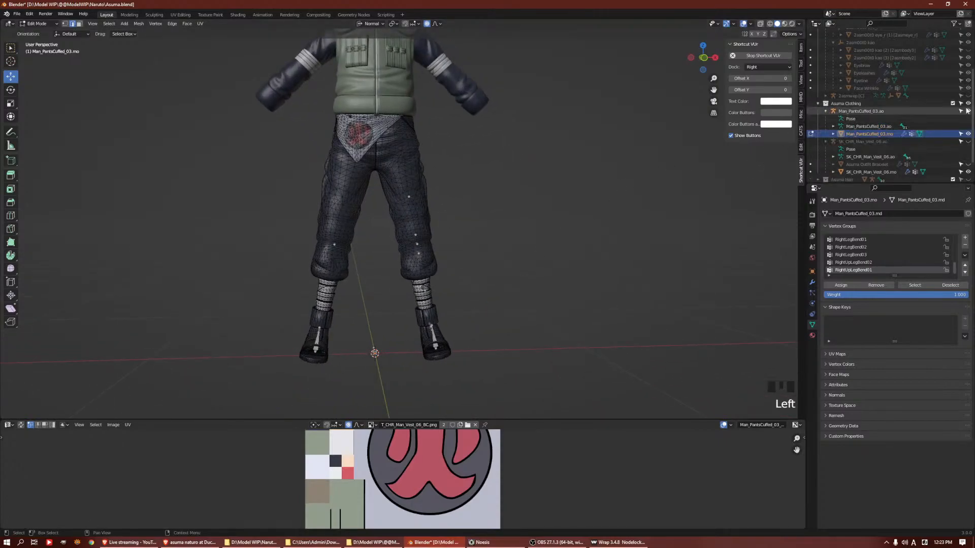
middle_drag(378, 173, 395, 170)
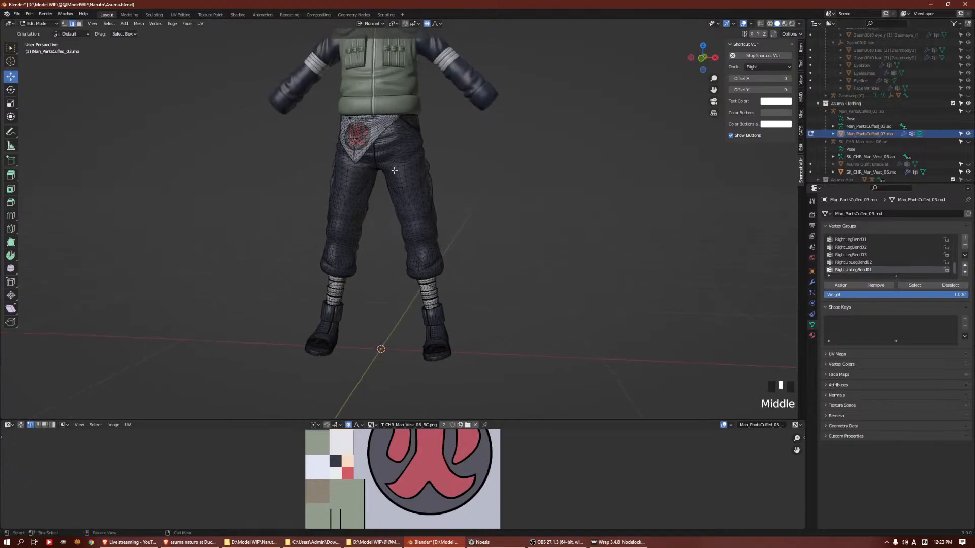
Select all linked geometry of both shoes, including the soles, and separate it from the pants mesh into its own object
click(427, 308)
shift+click(321, 327)
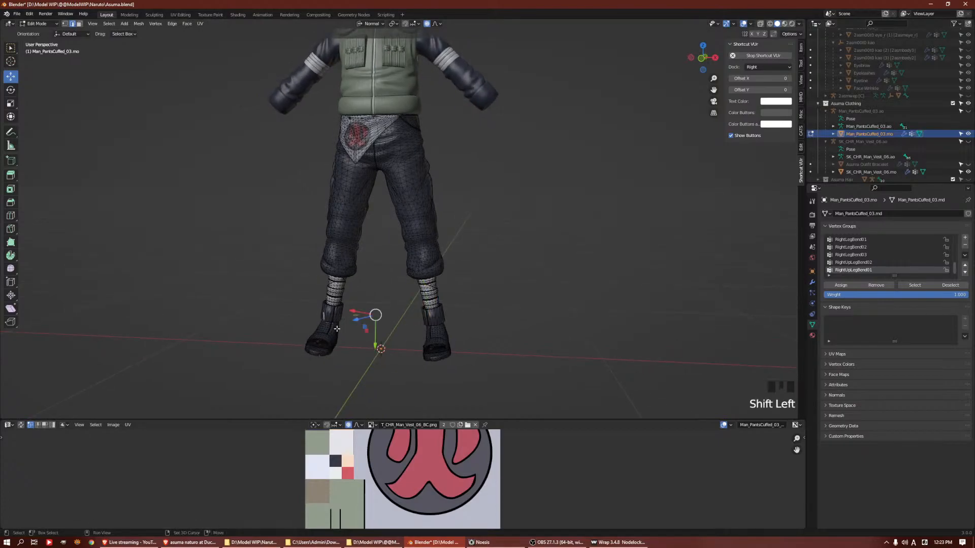
key(ctrl+l)
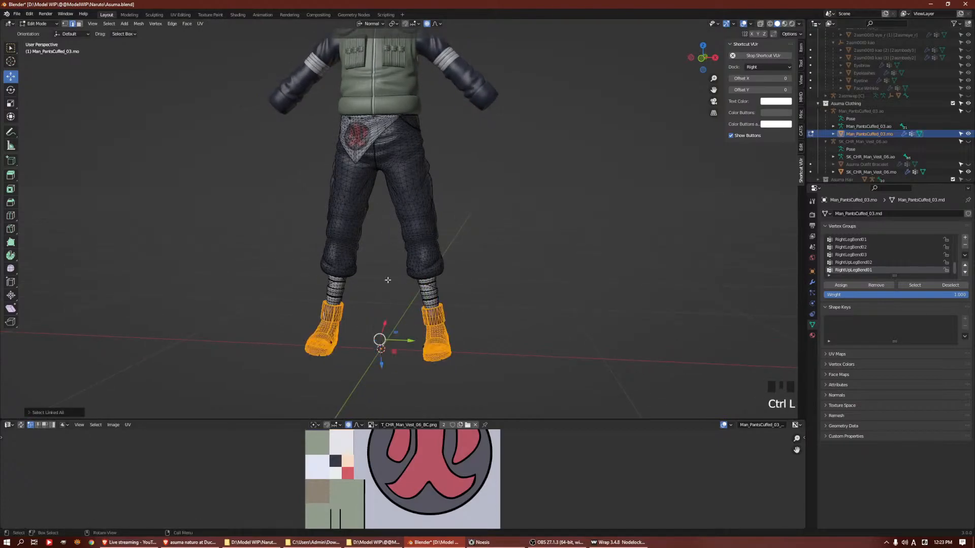
shift+drag(348, 342, 321, 369)
middle_drag(340, 359, 392, 370)
shift+drag(399, 333, 440, 352)
key(ctrl+z)
shift+click(417, 348)
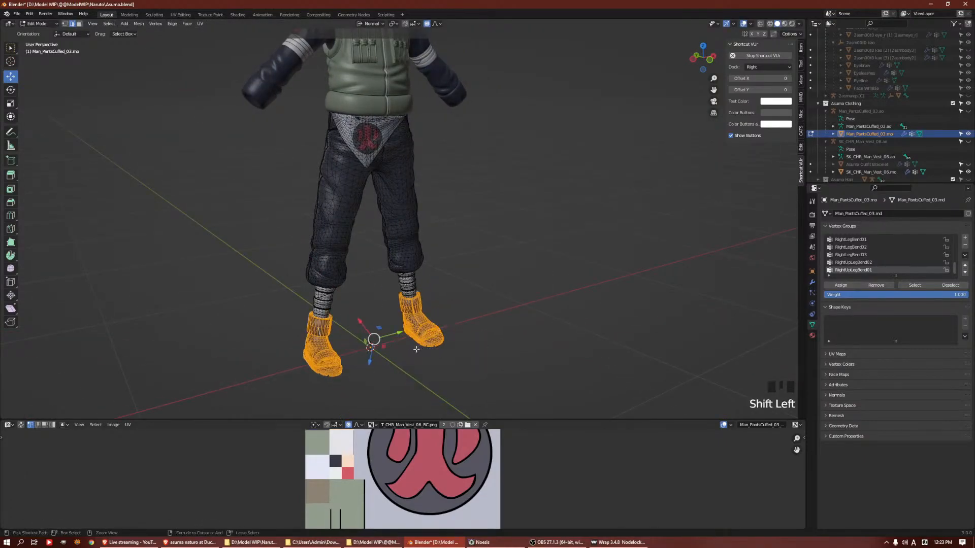
key(ctrl+l)
key(p)
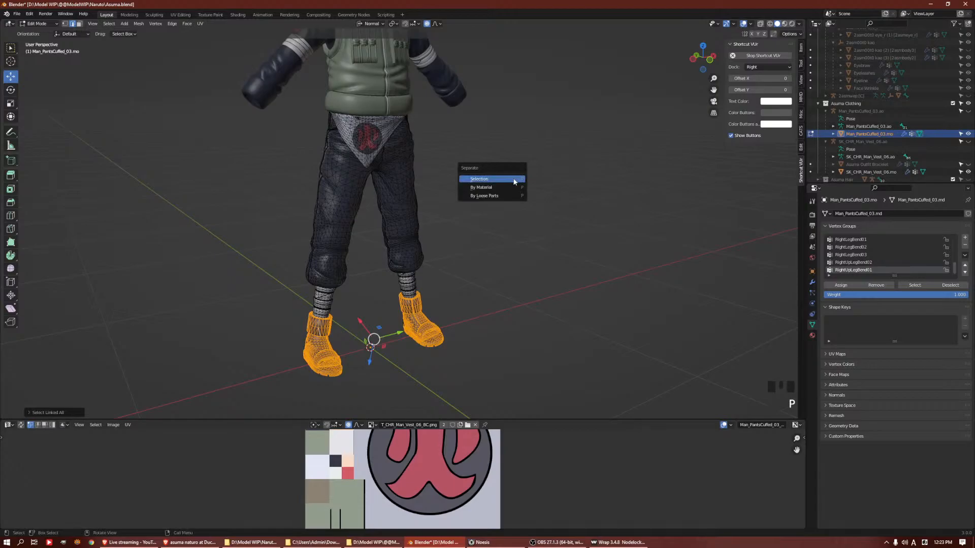
click(514, 179)
key(Tab)
Delete the linked skin patches at both heels from the pants mesh
click(429, 324)
click(331, 297)
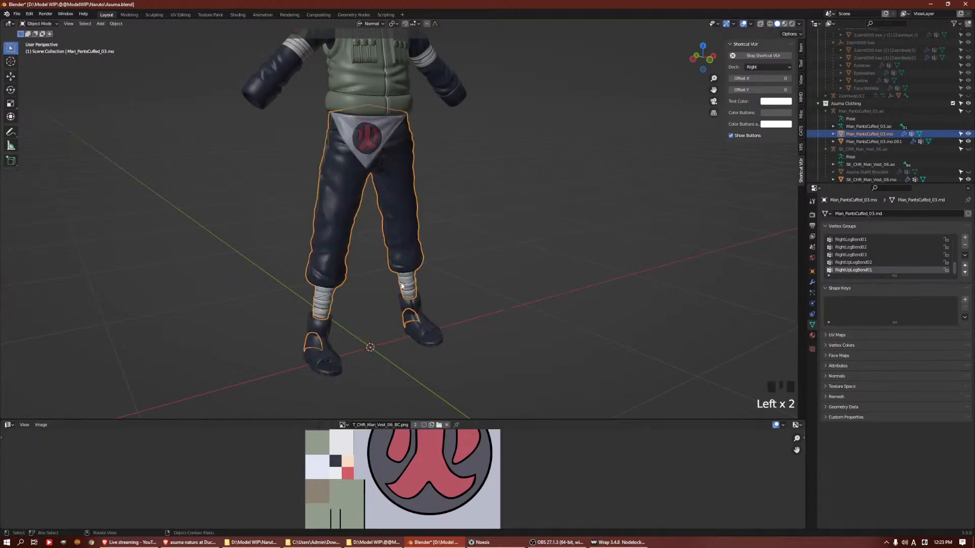
key(Tab)
middle_drag(327, 317, 380, 355)
key(Tab)
key(Tab)
click(383, 360)
shift+click(363, 354)
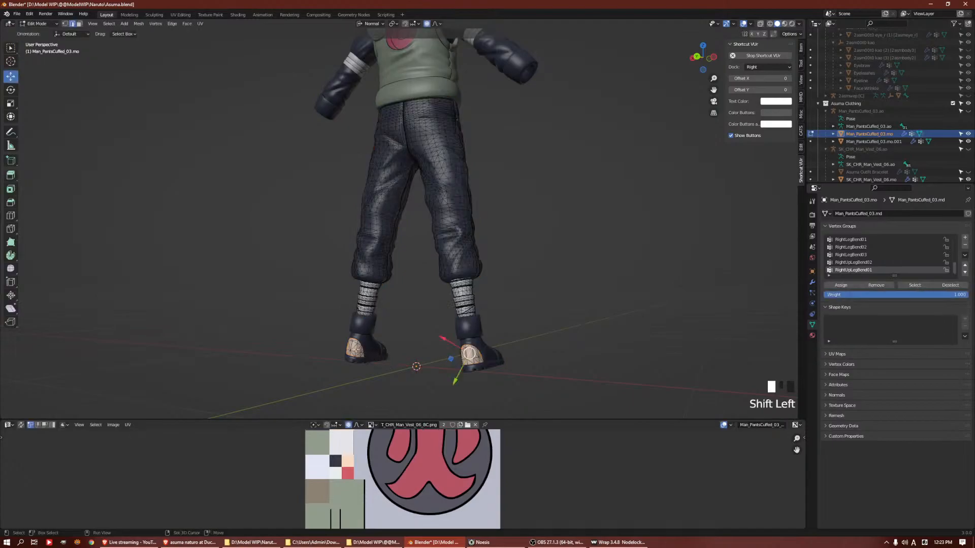
key(ctrl+l)
key(Delete)
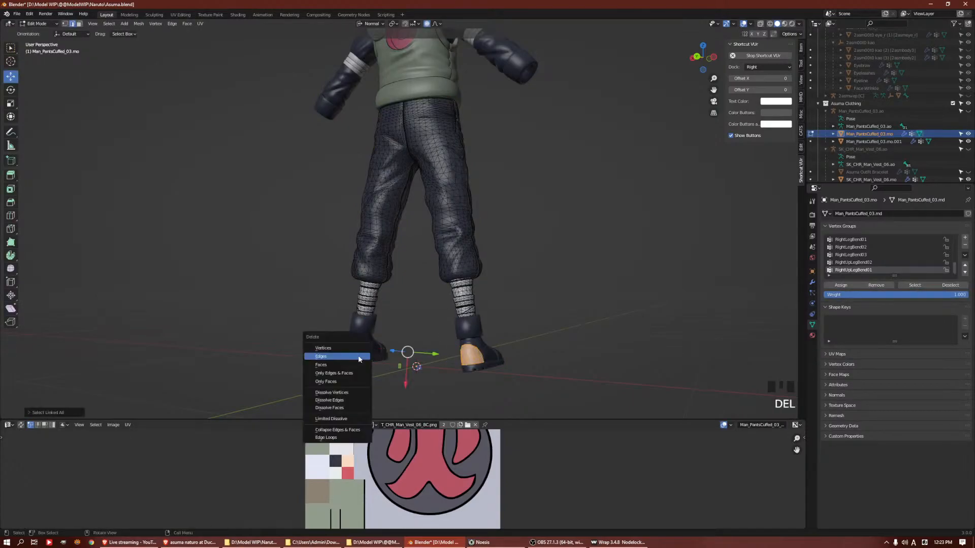
click(358, 355)
Separate the white wraps around both ankles from the pants mesh into their own object
click(365, 302)
shift+click(365, 302)
shift+click(459, 293)
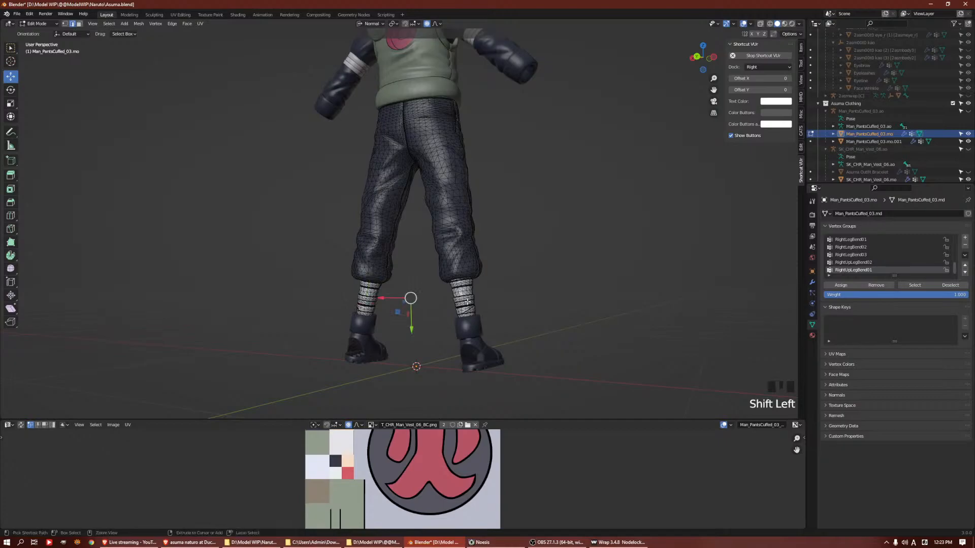
key(ctrl+l)
key(p)
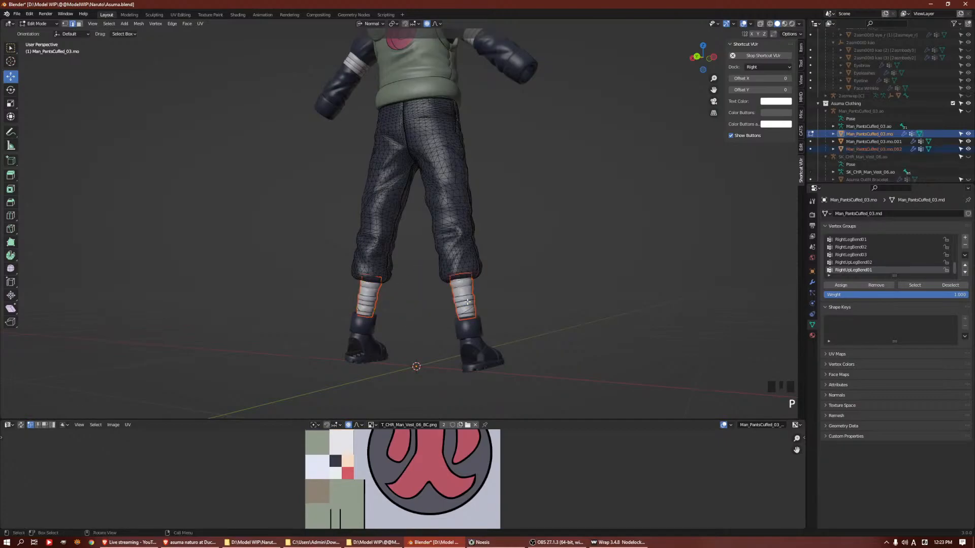
click(467, 303)
key(Tab)
Rename the remaining trouser object, Man_PantsCuffed_03.mo, to "Asuma Pants"
click(466, 299)
click(462, 234)
click(871, 134)
double_click(871, 134)
scroll(872, 135, down, 2)
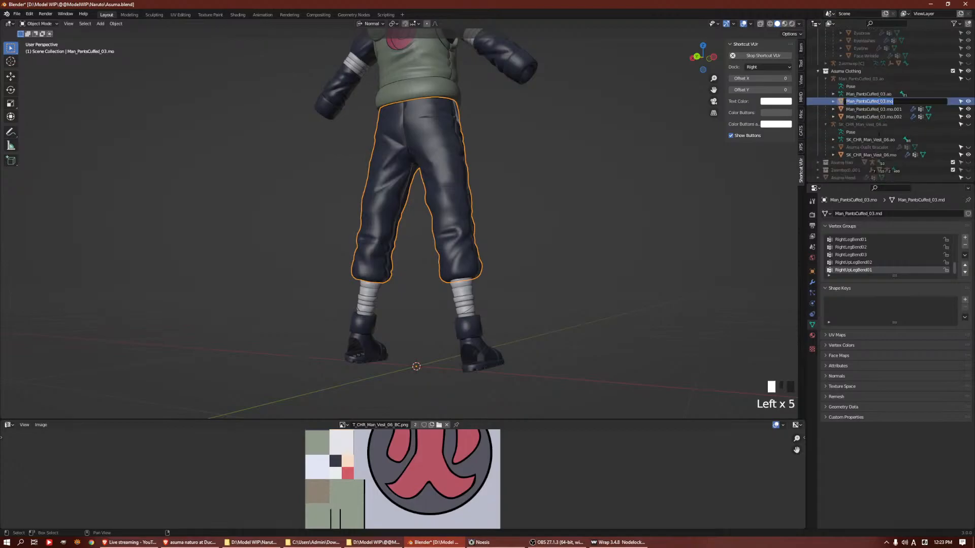
text(Asuma Pants)
key(Tab)
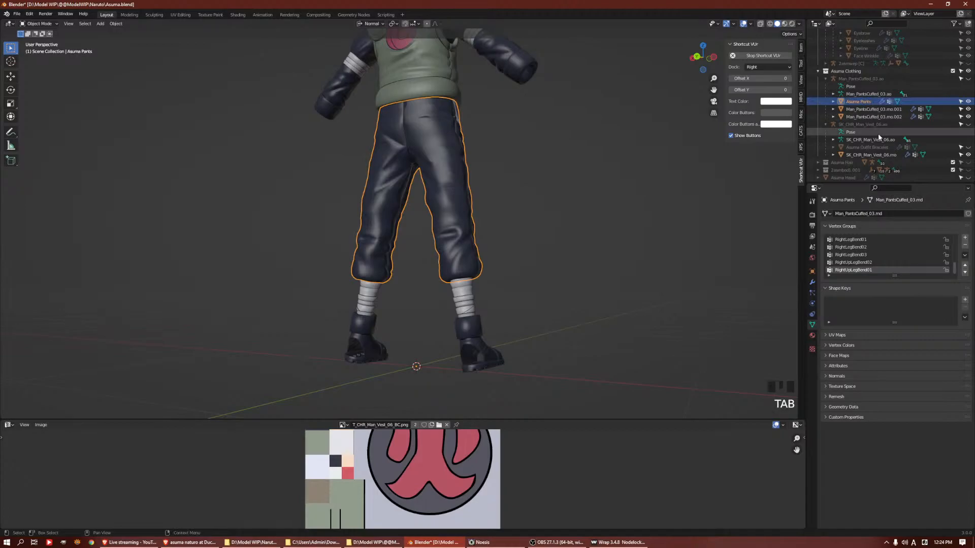
Rename the separated ankle wraps object to "Asuma Outfit Socks"
double_click(843, 116)
text(A)
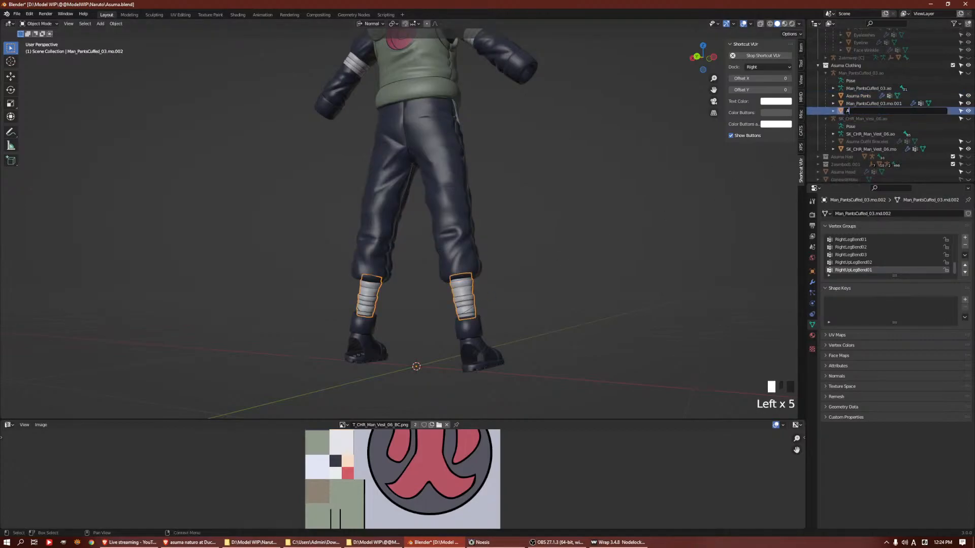
text(suma C)
text(utfit Socks)
key(Return)
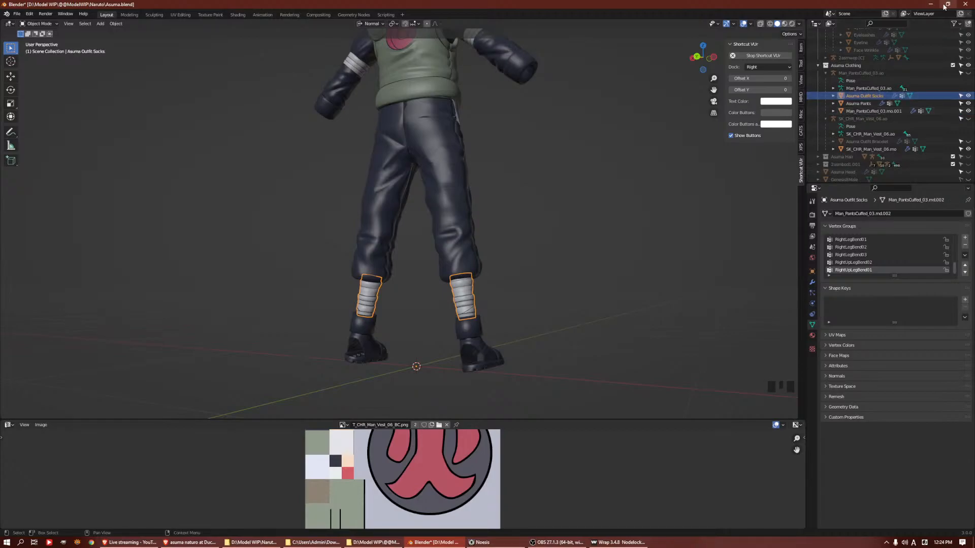
Copy the "Asuma Outfit" prefix from the socks object's name and use it to rename the trousers "Asuma Outfit Pants"
click(863, 103)
click(867, 101)
double_click(864, 96)
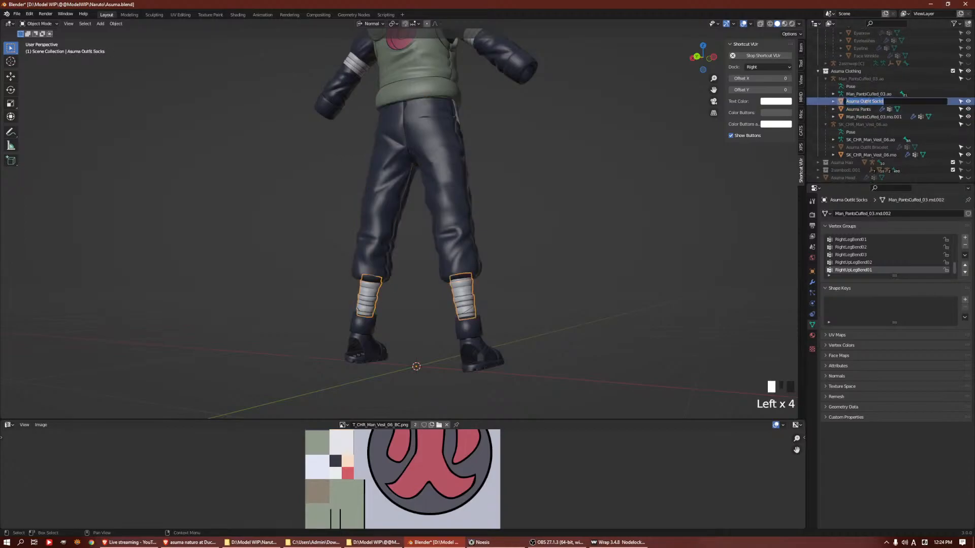
drag(873, 102, 844, 101)
key(ctrl+c)
click(858, 108)
double_click(858, 108)
click(857, 108)
double_click(855, 104)
click(850, 103)
key(ctrl+v)
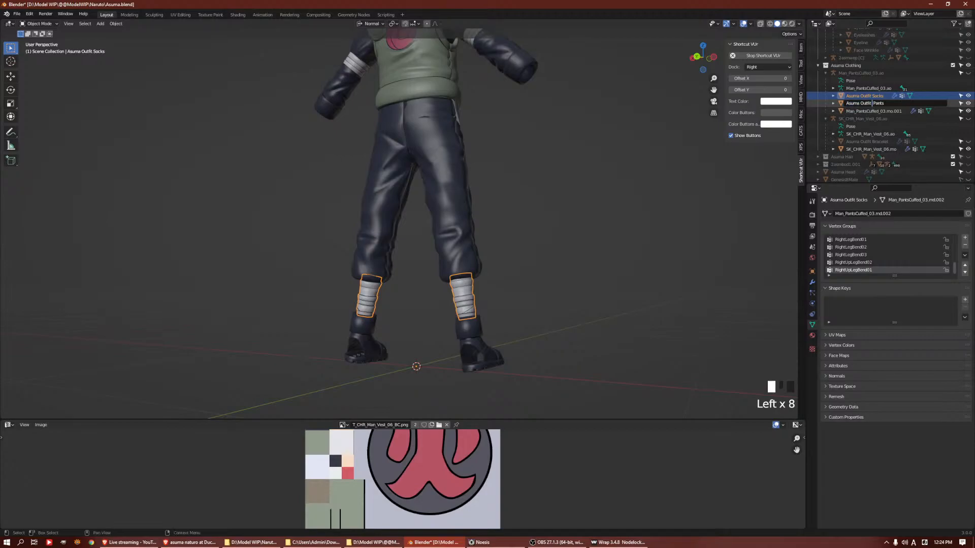
Rename the separated shoes object to "Asuma Outfit Shoe" using the copied prefix
click(869, 111)
click(864, 110)
double_click(864, 110)
key(ctrl+v)
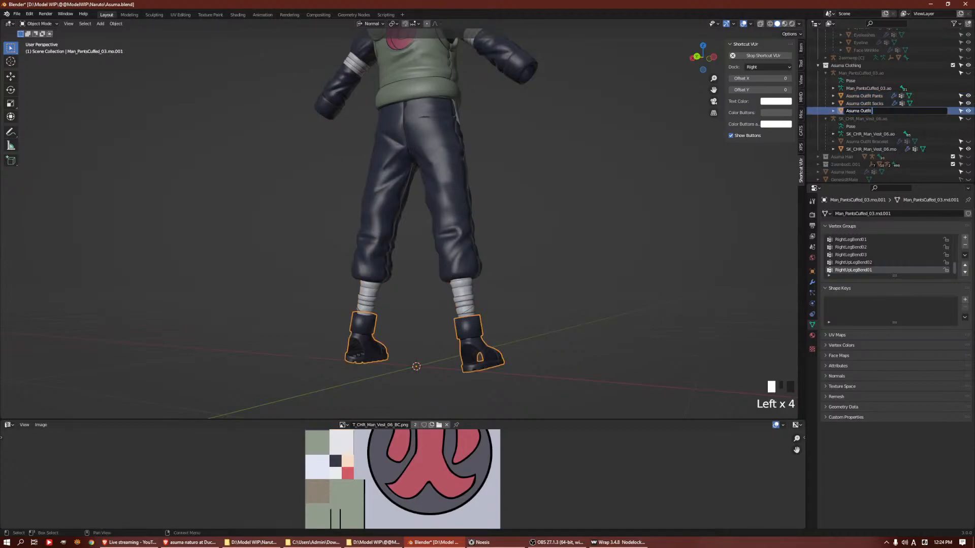
text(Shoe)
key(Return)
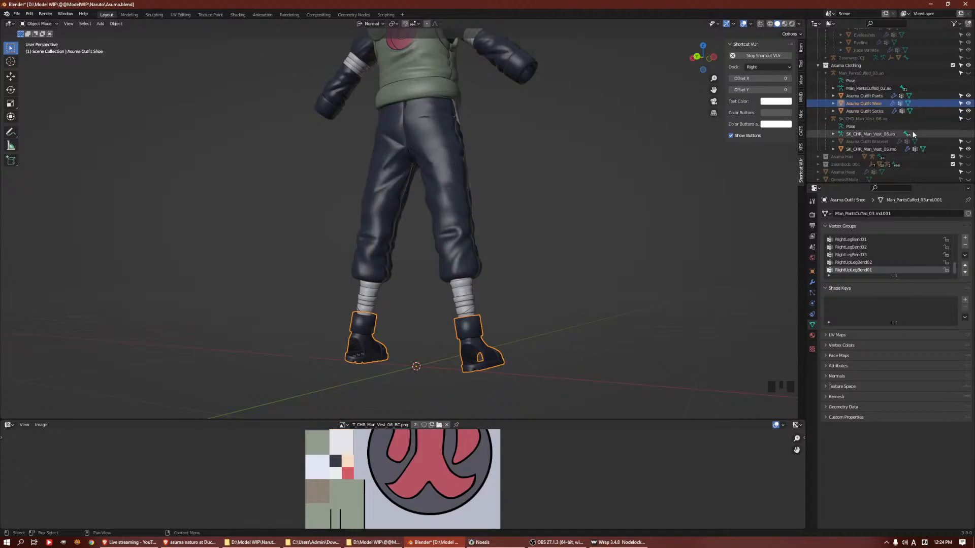
Change the ending of the shoes object's name so it reads "Asuma Outfit Sandels"
double_click(872, 103)
click(882, 103)
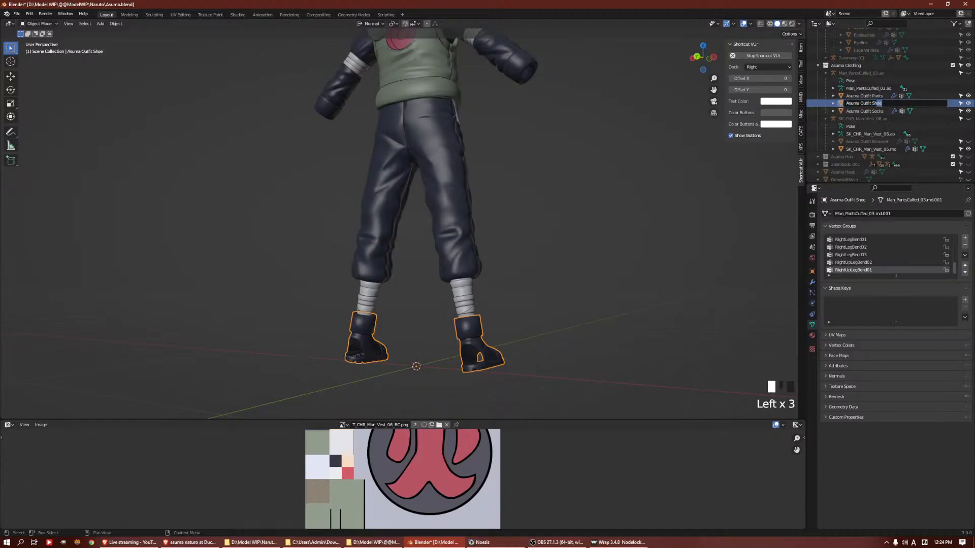
key(BackSpace)
text(ardle)
key(BackSpace)
key(BackSpace)
text(els)
key(Return)
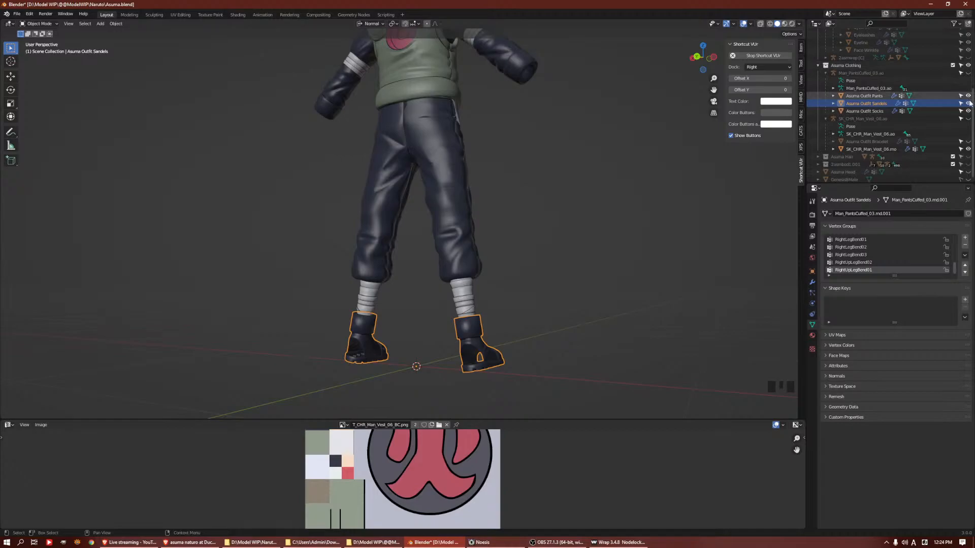
Hide the outfit's pants, sandals and socks objects and show the Asuma Head object in the viewport
middle_drag(590, 105, 415, 173)
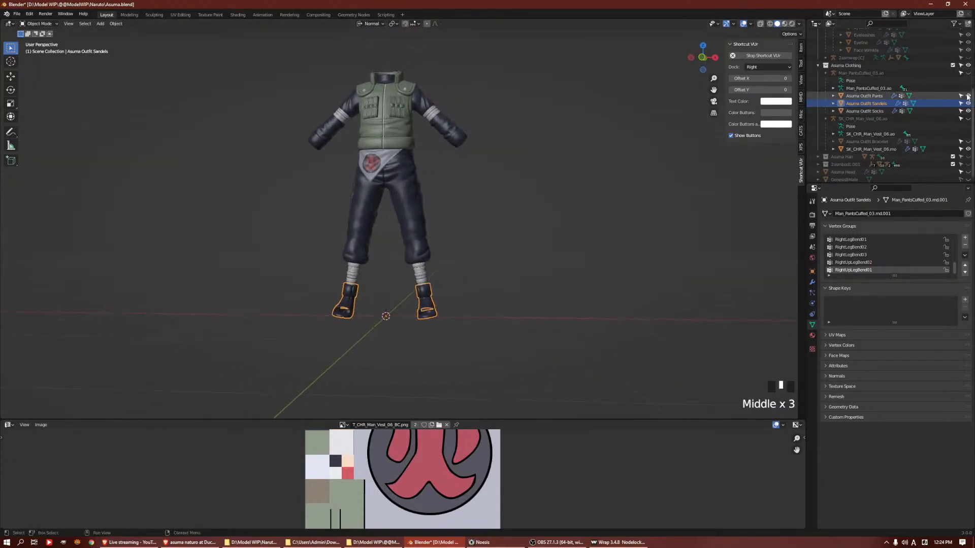
drag(968, 95, 968, 111)
click(968, 172)
Inspect how the vest mesh sits against the body and show the Asuma Outfit Bracelet object in the viewport
shift+middle_drag(546, 145, 373, 233)
scroll(502, 209, up, 3)
click(489, 197)
key(Tab)
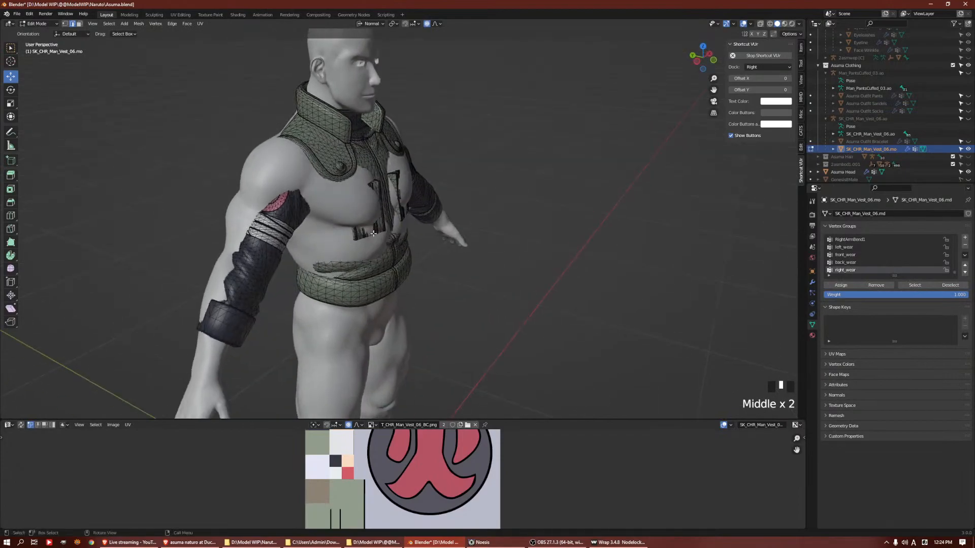
key(Tab)
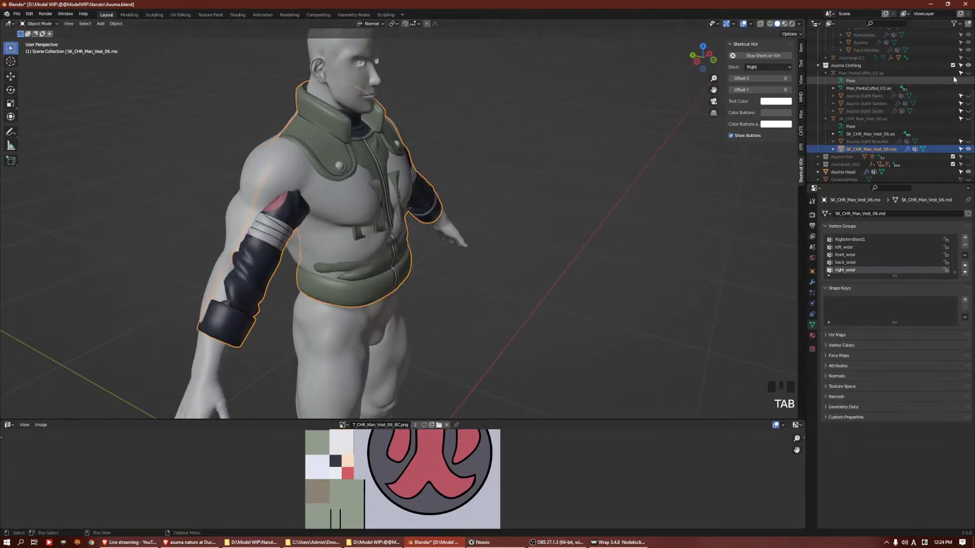
click(968, 141)
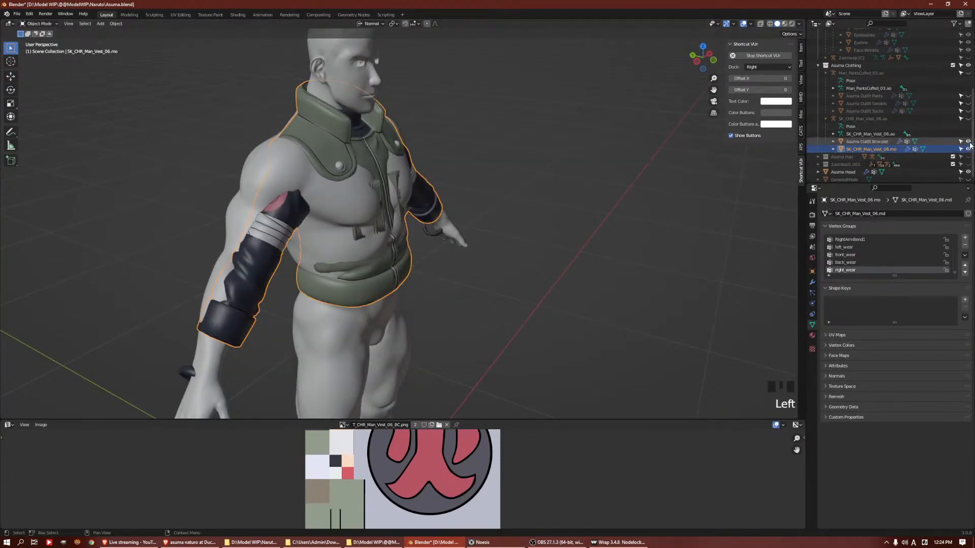
Hide the Asuma Outfit Bracelet object and show the SK_CHR_Man_Vest_06.ao armature in the viewport
click(968, 142)
click(968, 73)
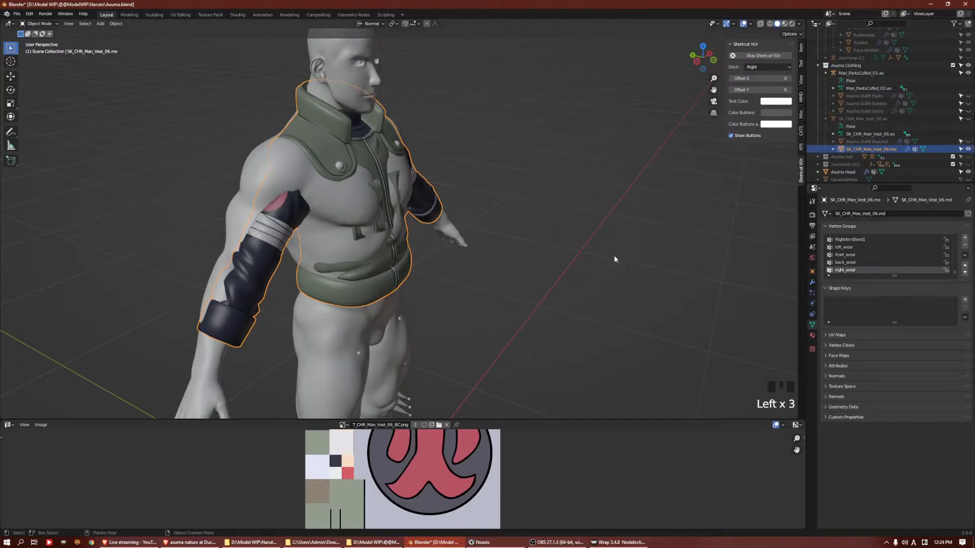
middle_drag(592, 261, 523, 250)
scroll(524, 251, down, 4)
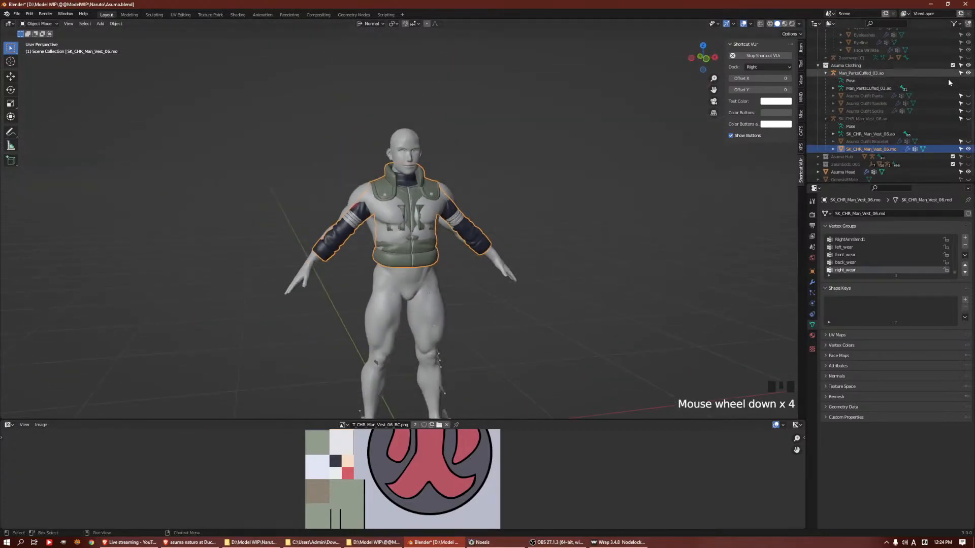
click(968, 73)
click(968, 142)
click(968, 142)
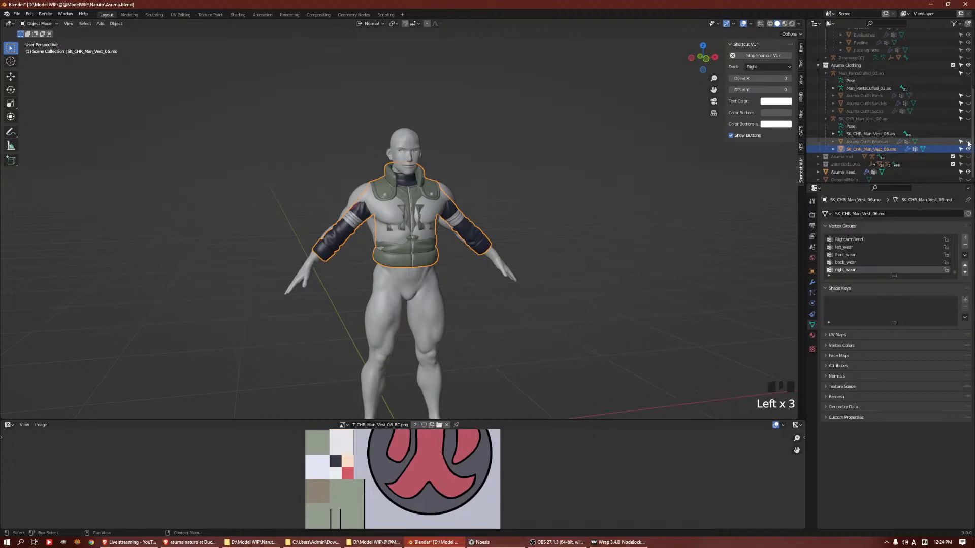
click(968, 119)
Open the vest armature in Edit Mode and select the RightArmBend2 bone on the right upper arm
shift+middle_drag(437, 230, 528, 182)
middle_drag(528, 183, 543, 153)
scroll(556, 215, up, 5)
scroll(555, 214, up, 1)
scroll(422, 211, down, 5)
middle_drag(422, 211, 510, 283)
scroll(462, 294, up, 5)
click(522, 251)
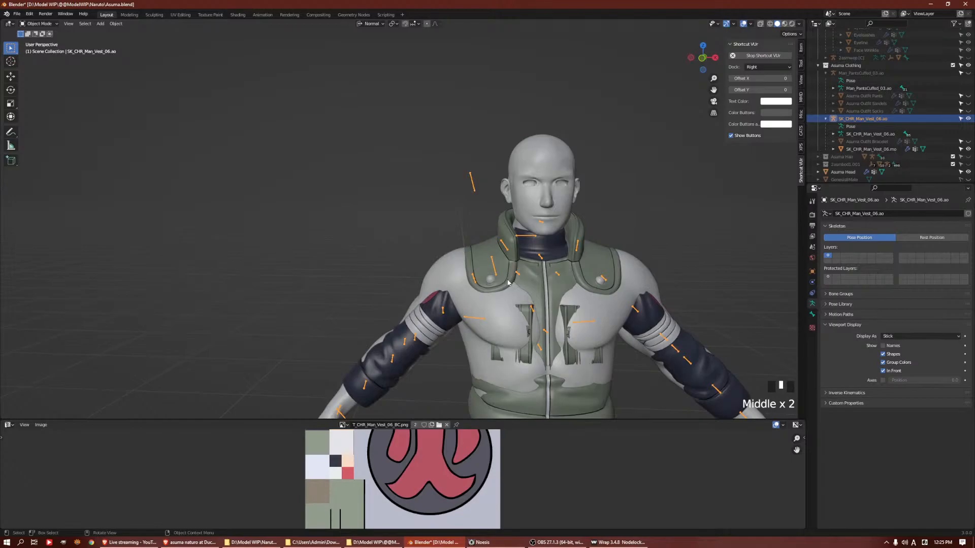
key(Tab)
click(493, 263)
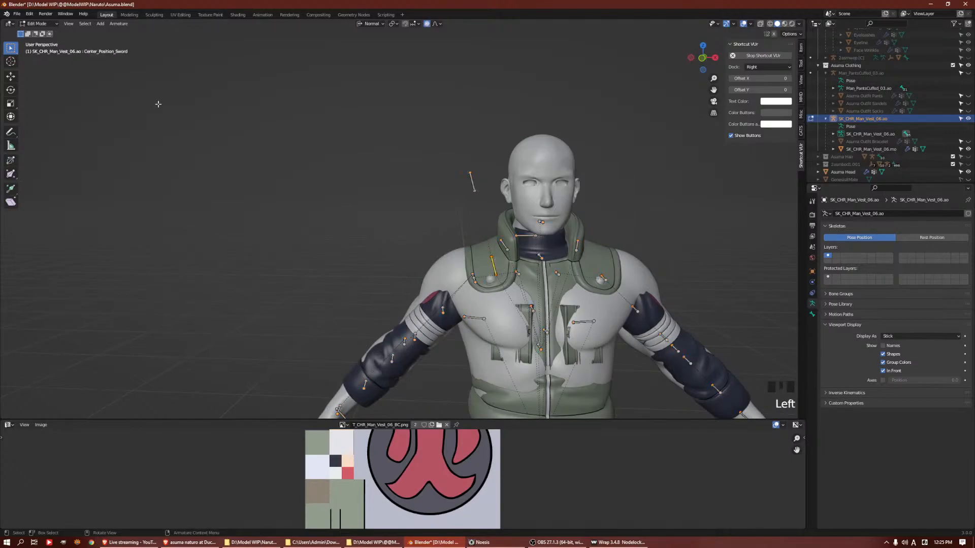
click(453, 310)
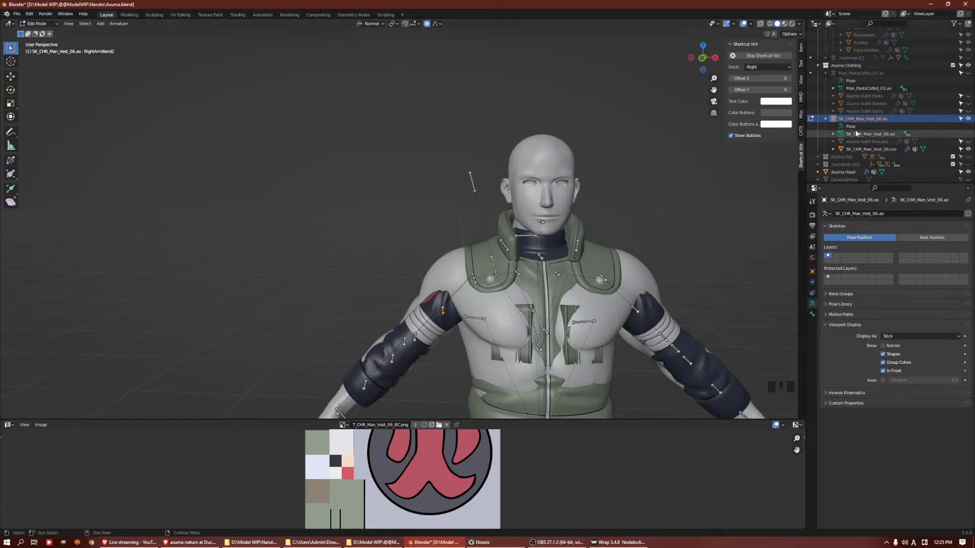
Expand the vest armature's bone hierarchy through CharacterRoot, Hips, Spine and Spine1 to check the bone names
click(833, 133)
click(841, 141)
click(848, 149)
click(856, 157)
scroll(855, 153, down, 4)
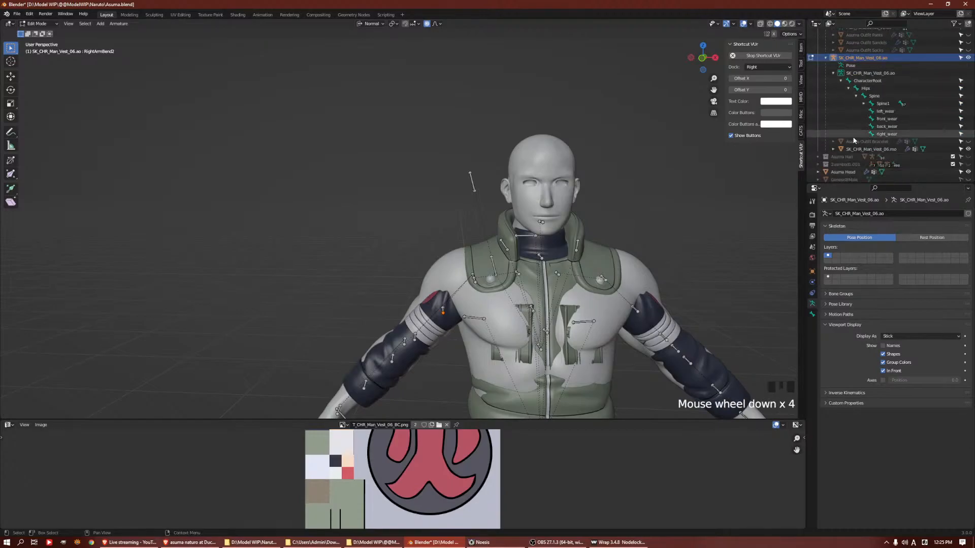
click(862, 103)
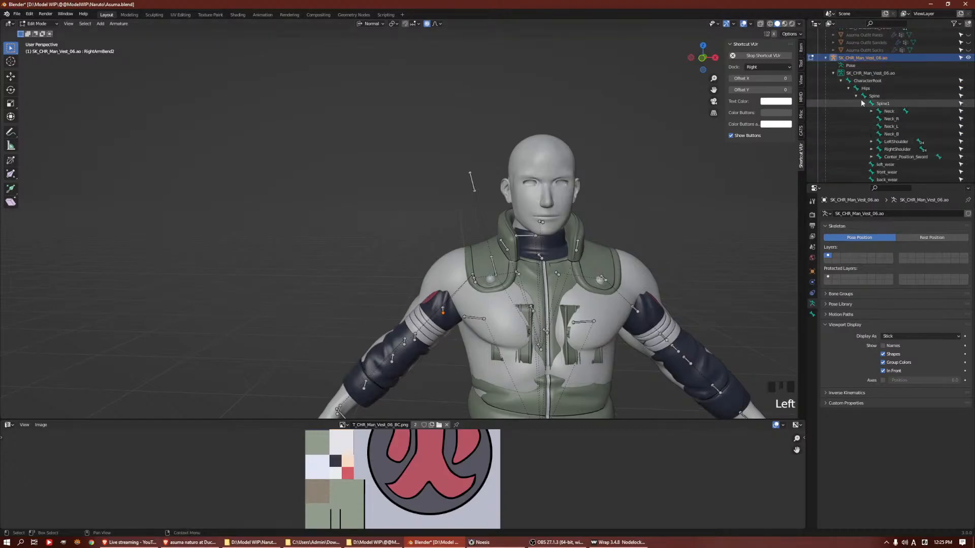
Put the vest armature in Pose Mode and enable X-Axis Mirror with the LeftArmBend2 bone selected
shift+middle_drag(660, 314, 580, 246)
middle_drag(581, 247, 570, 252)
click(566, 244)
click(563, 244)
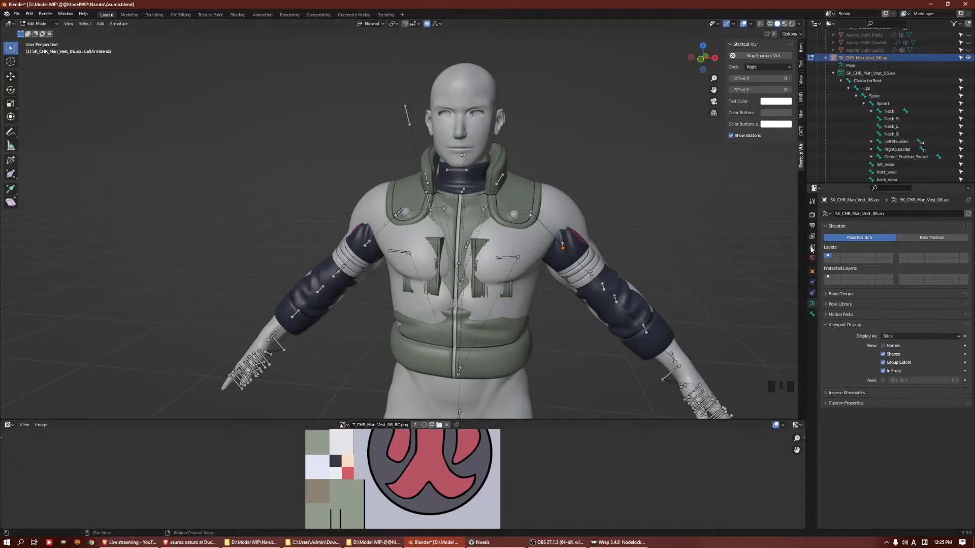
click(812, 203)
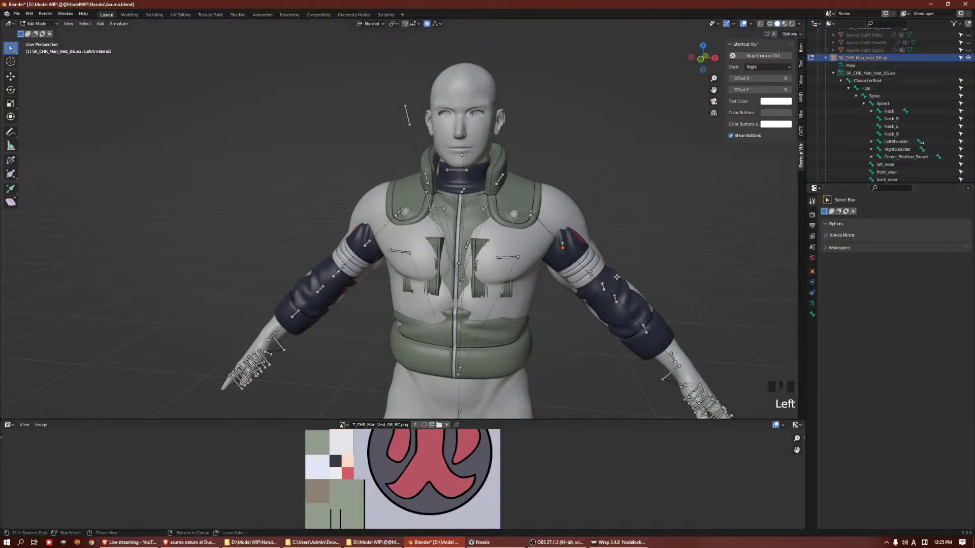
key(ctrl+Tab)
click(619, 324)
click(563, 246)
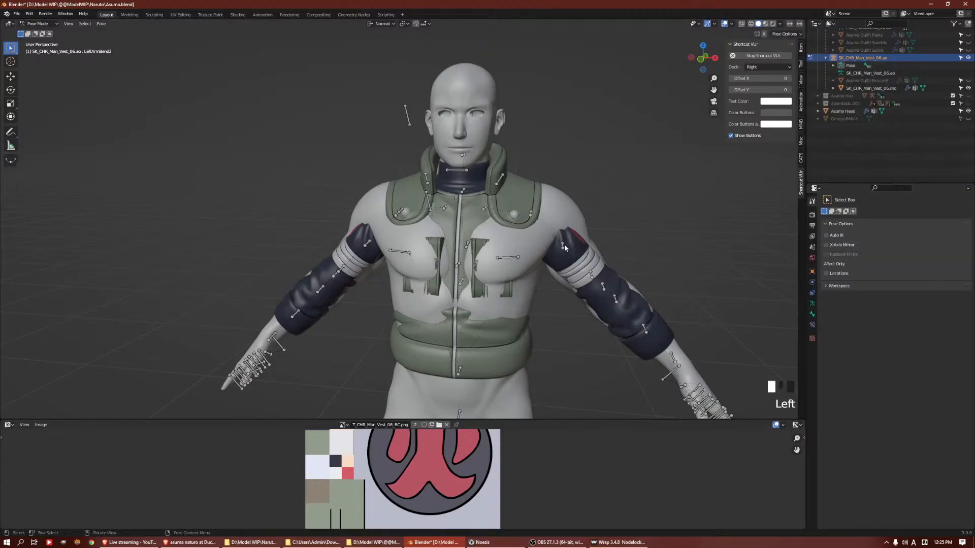
click(826, 244)
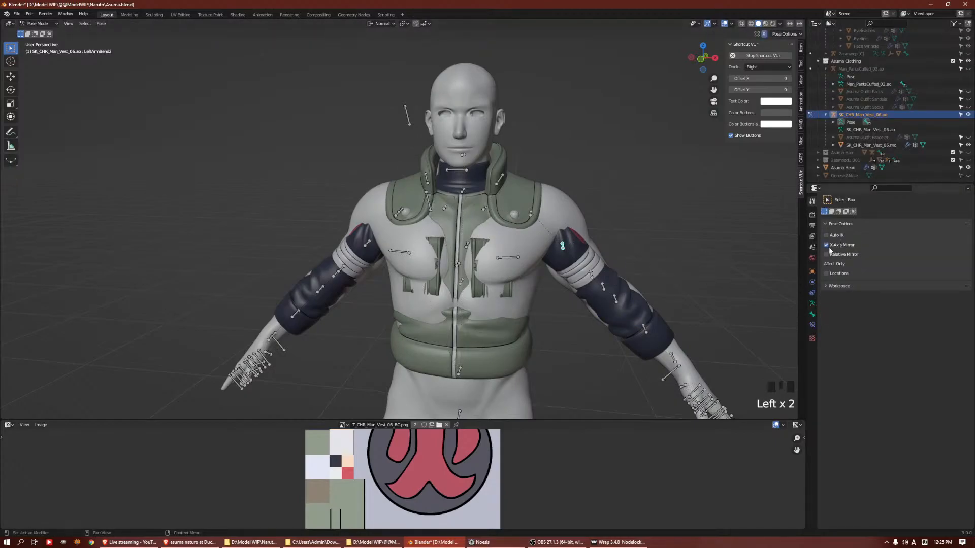
Try rotating the LeftArmBend2 and LeftArm bones with X-axis mirroring
key(r)
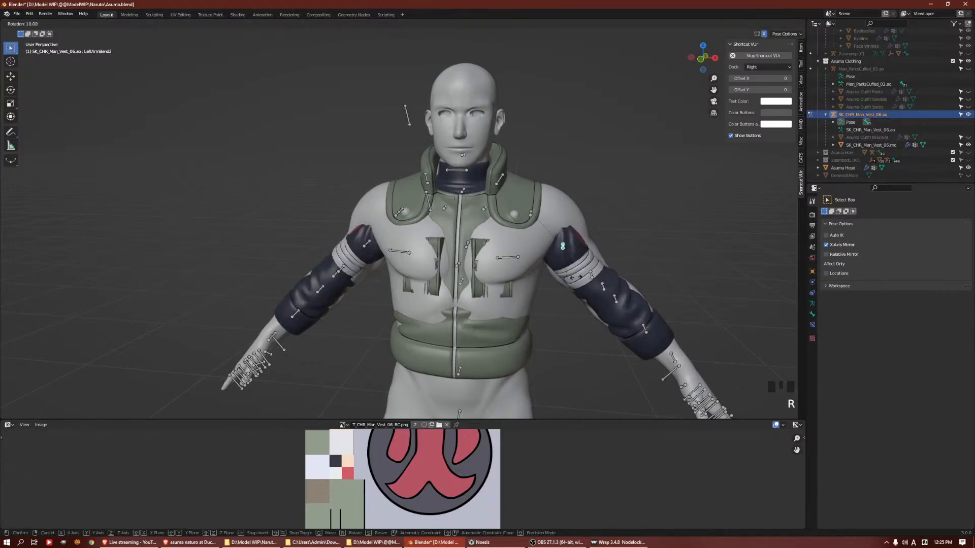
right_click(580, 276)
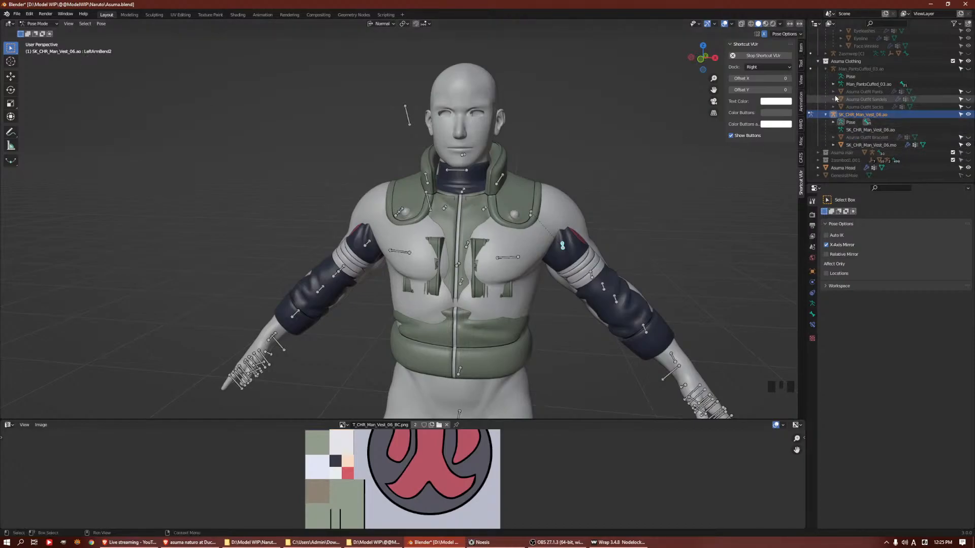
key(Tab)
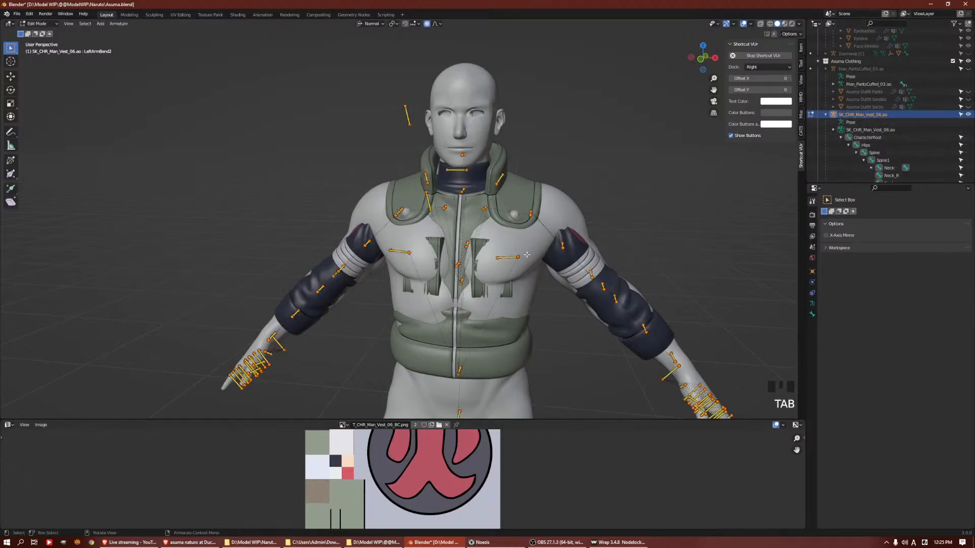
scroll(564, 232, down, 3)
scroll(526, 181, up, 2)
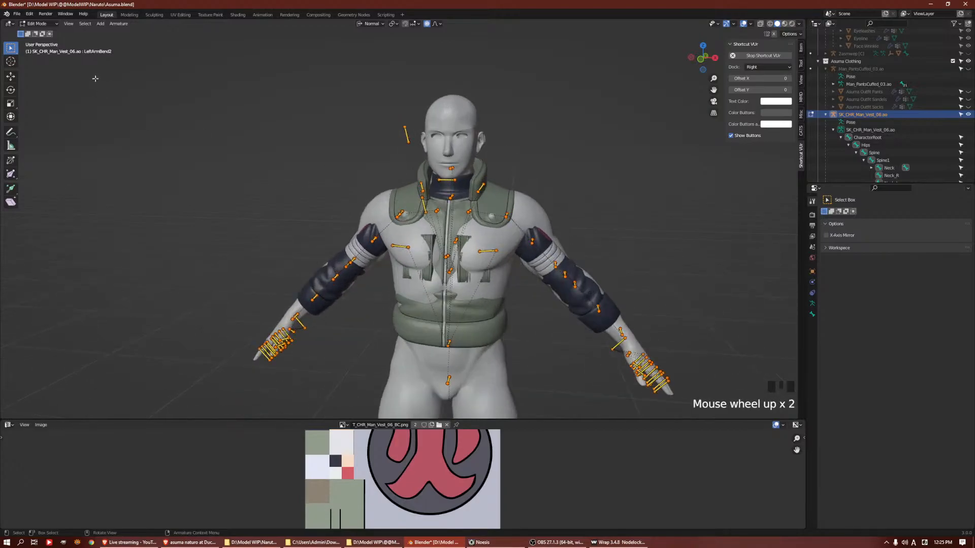
key(Tab)
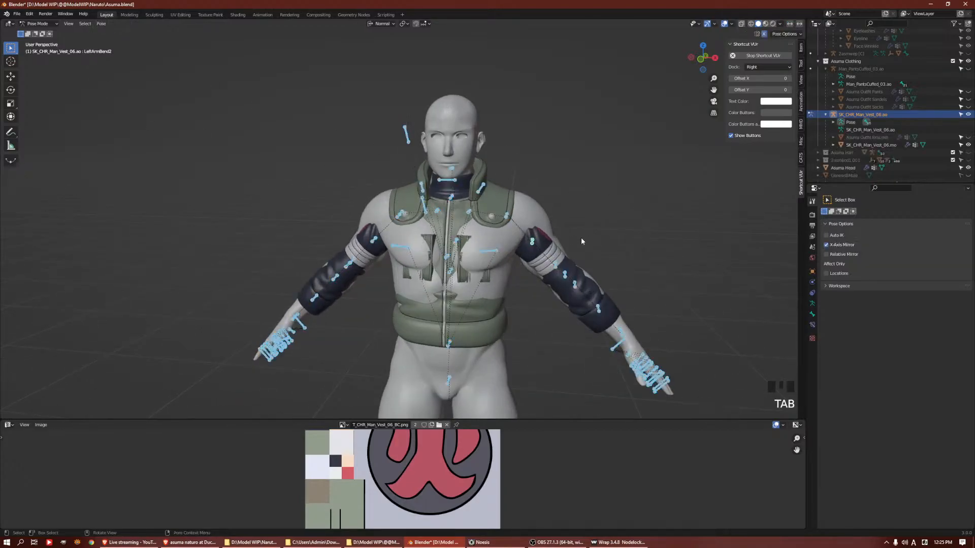
scroll(538, 242, up, 2)
click(613, 217)
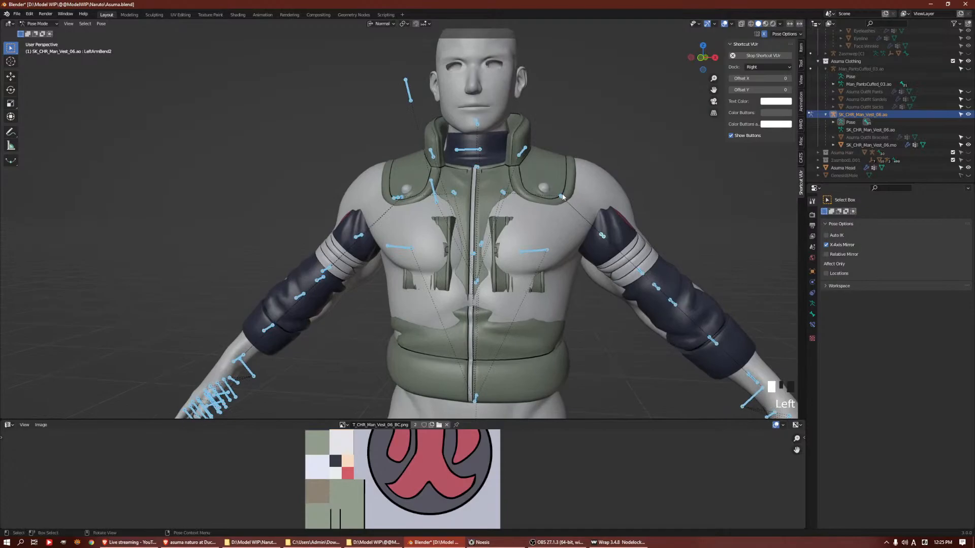
key(r)
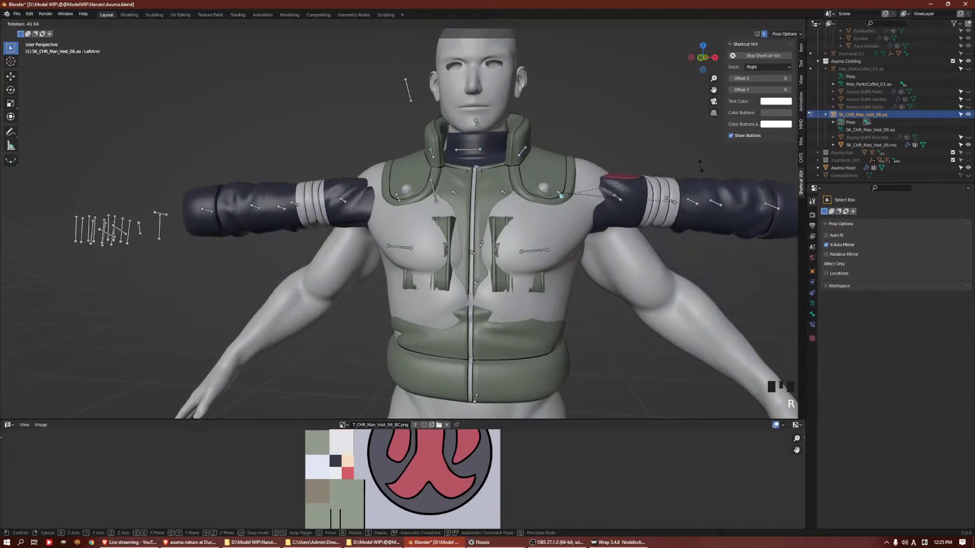
right_click(657, 192)
Try rotating the bone at the left elbow and the LeftForeArm bone with mirroring
shift+middle_drag(657, 191, 609, 124)
click(594, 207)
key(r)
right_click(634, 220)
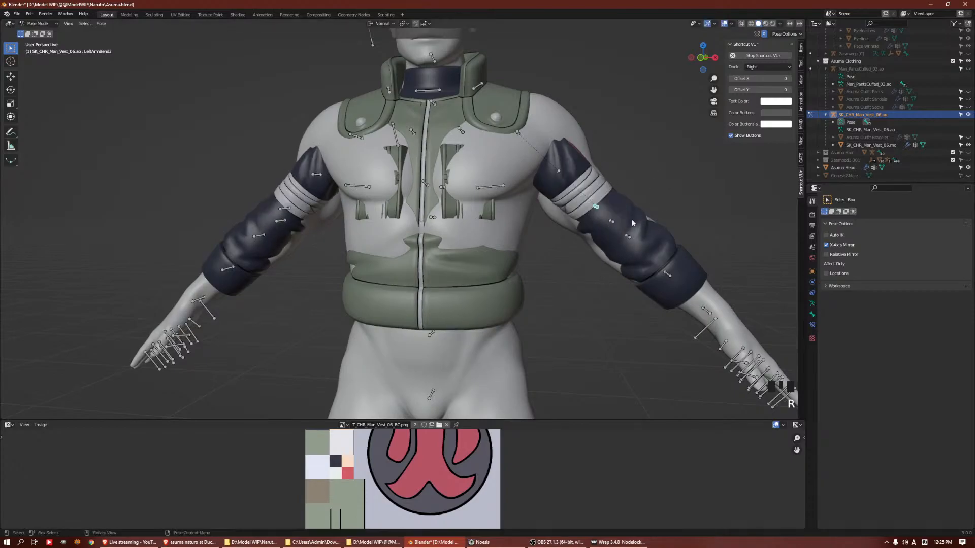
click(611, 221)
key(r)
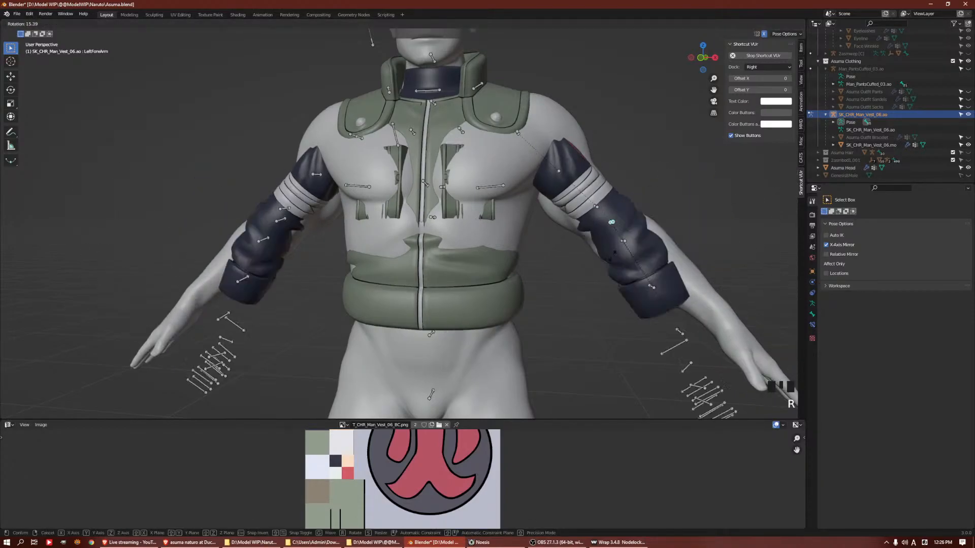
click(581, 174)
Try rotating the LeftArmBend1 and LeftArm bones around their normal Z axis
middle_drag(549, 144, 589, 220)
click(333, 241)
click(333, 242)
key(r)
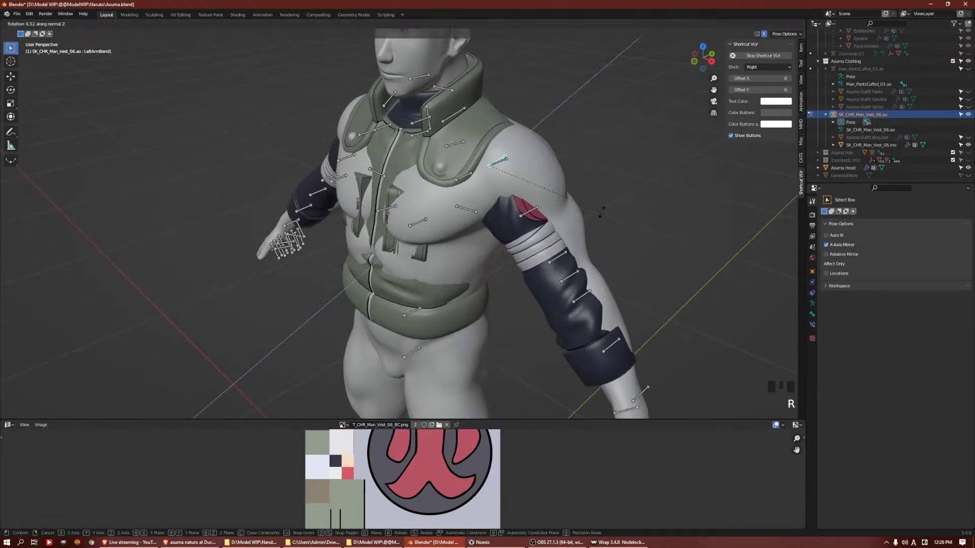
click(603, 202)
click(498, 163)
key(r)
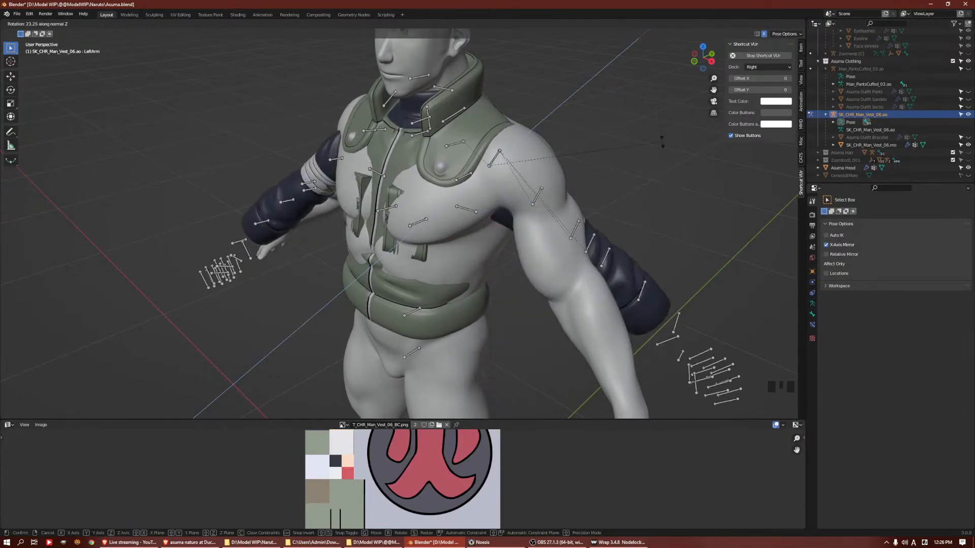
right_click(635, 183)
In the vest armature's Edit Mode, recalculate the bone roll using Local +X Tangent
scroll(501, 219, down, 4)
middle_drag(501, 219, 542, 203)
key(ctrl+Tab)
key(a)
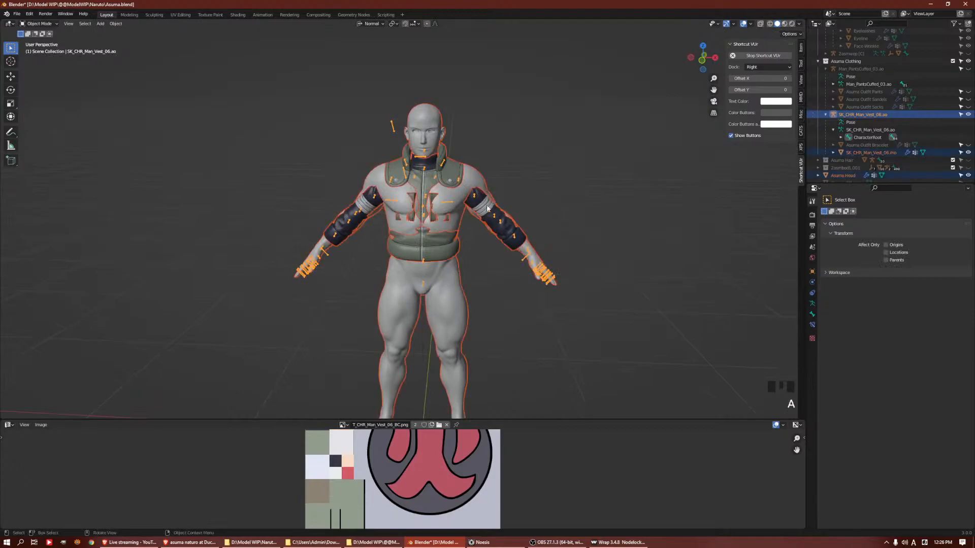
click(476, 194)
click(476, 194)
key(Tab)
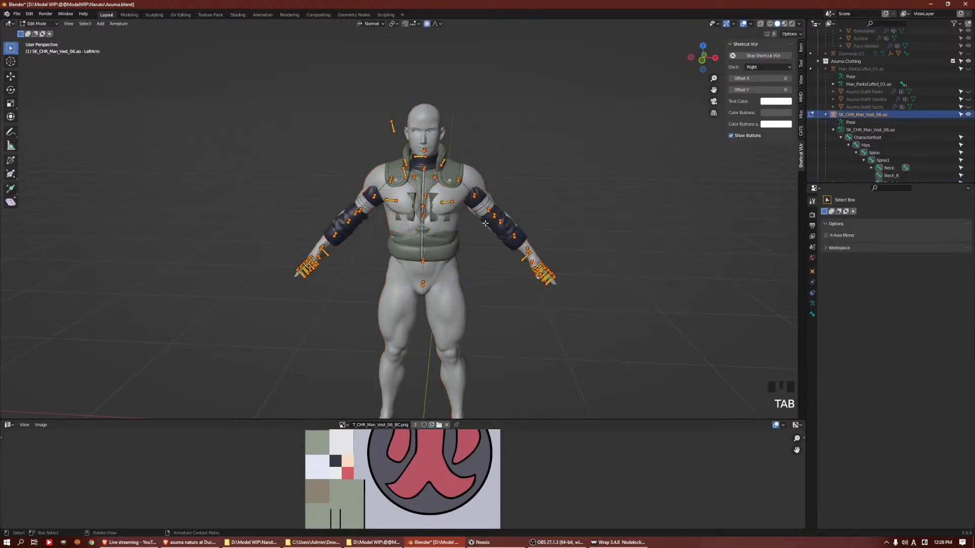
key(a)
key(a)
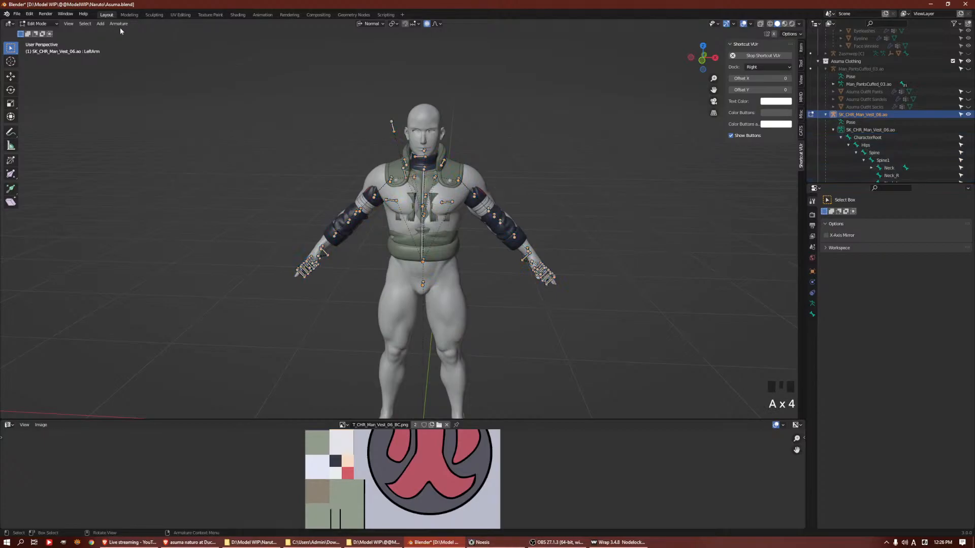
click(119, 24)
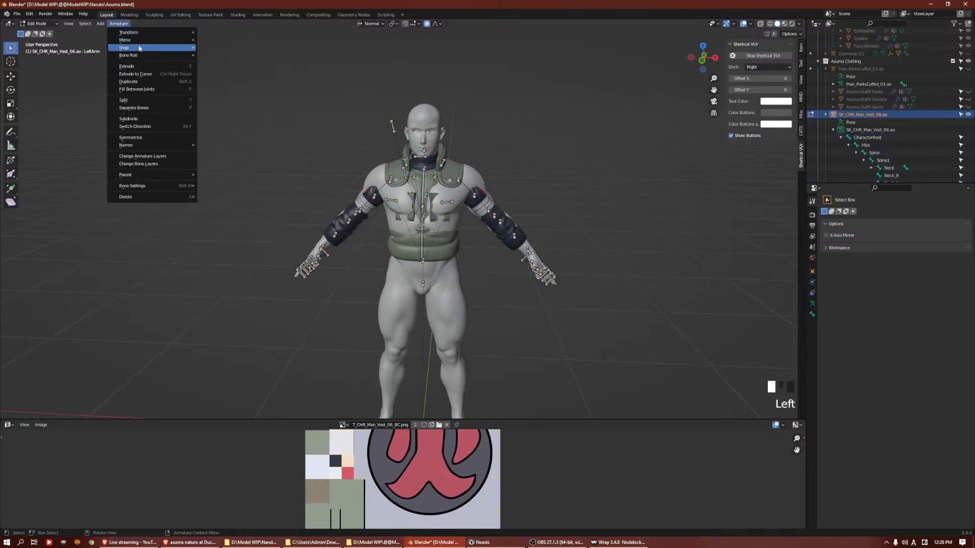
mouse_move(140, 58)
mouse_move(226, 55)
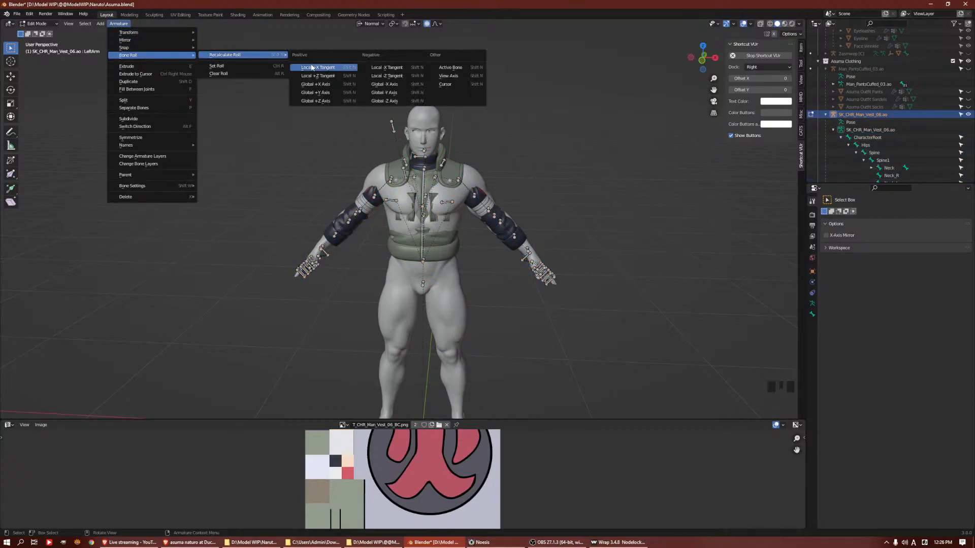
click(340, 67)
Return the vest armature to Pose Mode and try rotating the LeftArmBend1 bone
middle_drag(592, 153, 531, 198)
scroll(531, 199, up, 3)
key(ctrl+Tab)
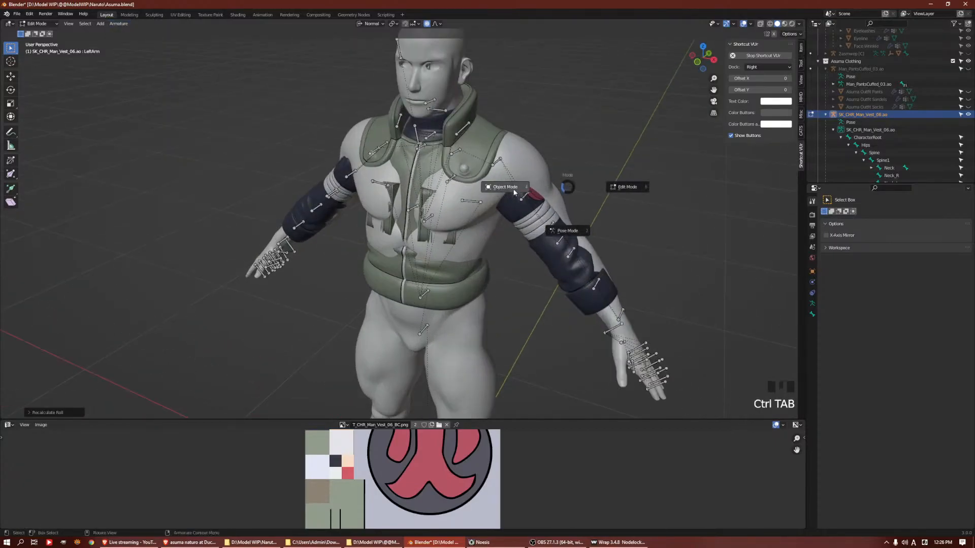
click(531, 199)
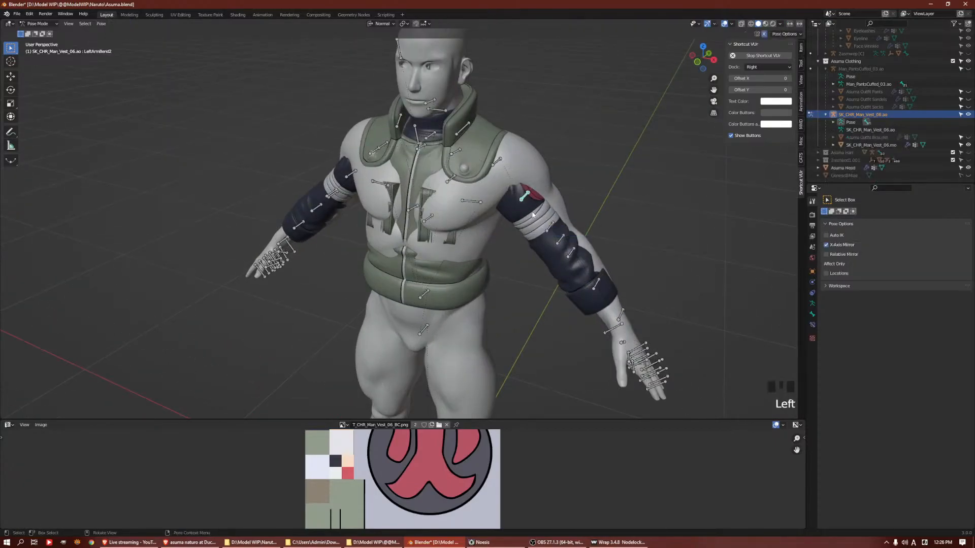
middle_drag(459, 135, 489, 138)
click(505, 152)
key(Tab)
key(Tab)
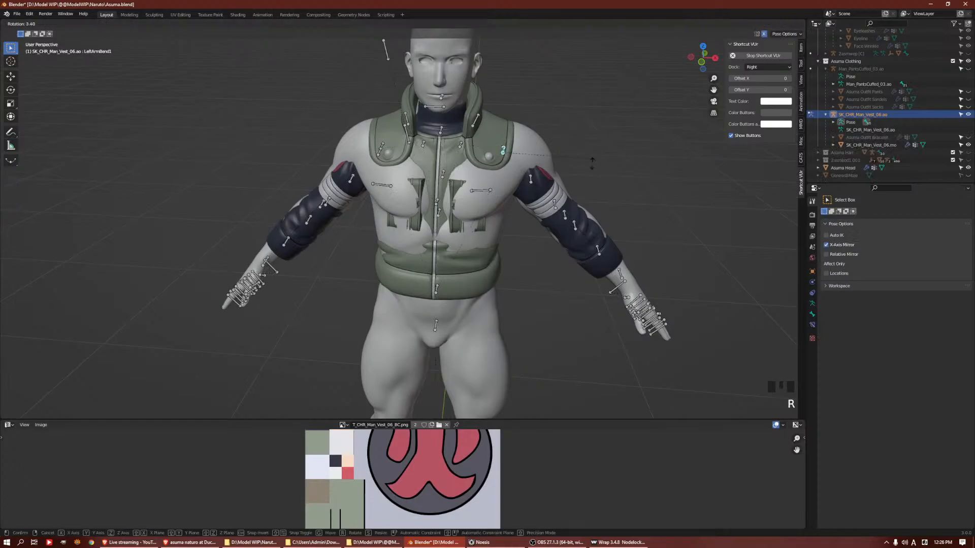
Select the LeftArm bone at the left shoulder and test its mirrored rotation
click(505, 152)
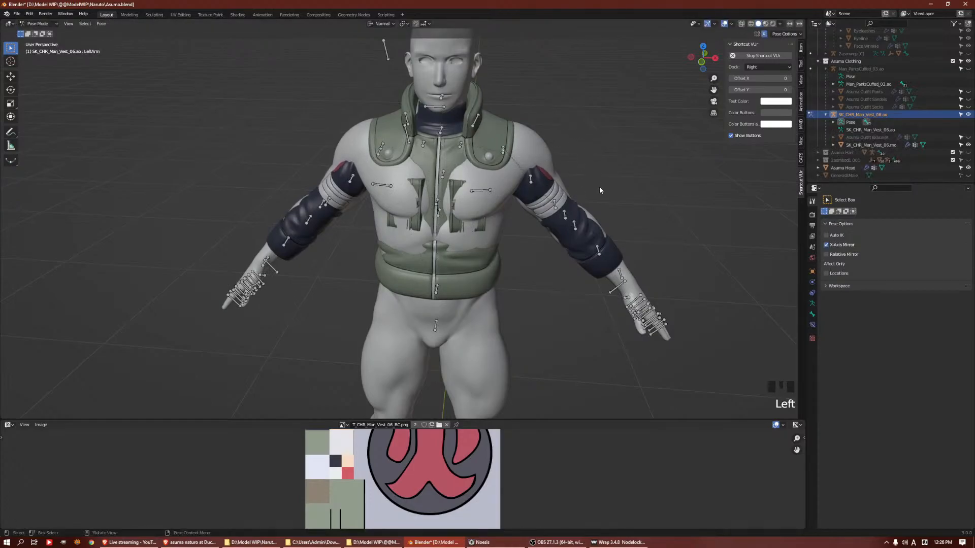
middle_drag(597, 172, 649, 185)
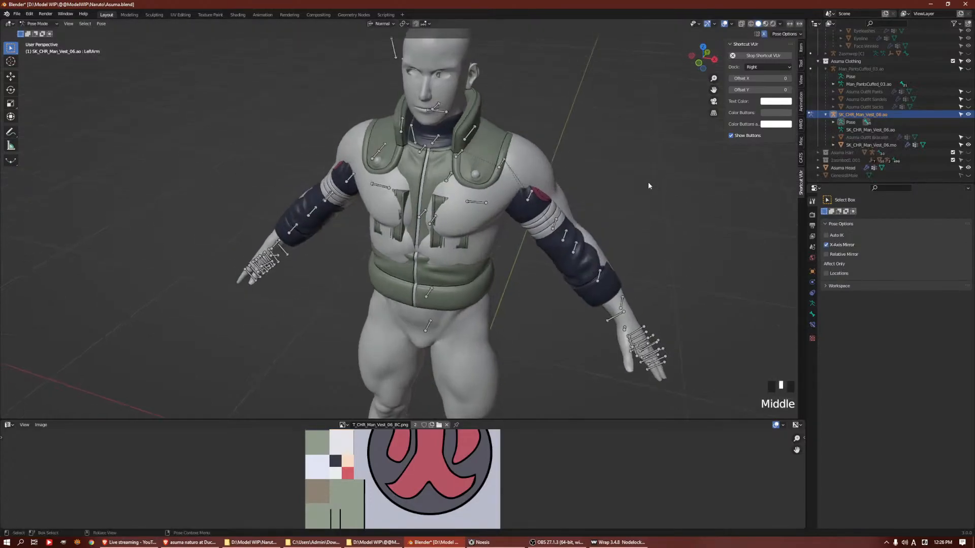
key(r)
click(612, 201)
middle_drag(573, 212, 599, 207)
middle_drag(589, 203, 508, 193)
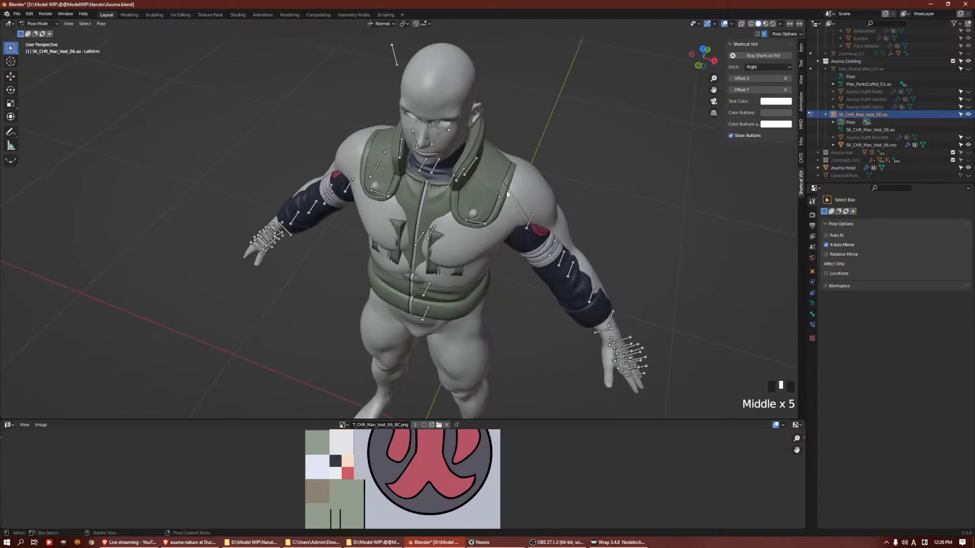
Try rotating the bone on the vest's right shoulder to test the mirroring from that side
click(374, 175)
middle_drag(440, 205, 488, 269)
key(r)
right_click(588, 84)
middle_drag(587, 85, 563, 138)
Try rotating the RightArm bone with mirroring on, checking both arms from above
click(386, 186)
click(386, 185)
middle_drag(386, 186, 604, 187)
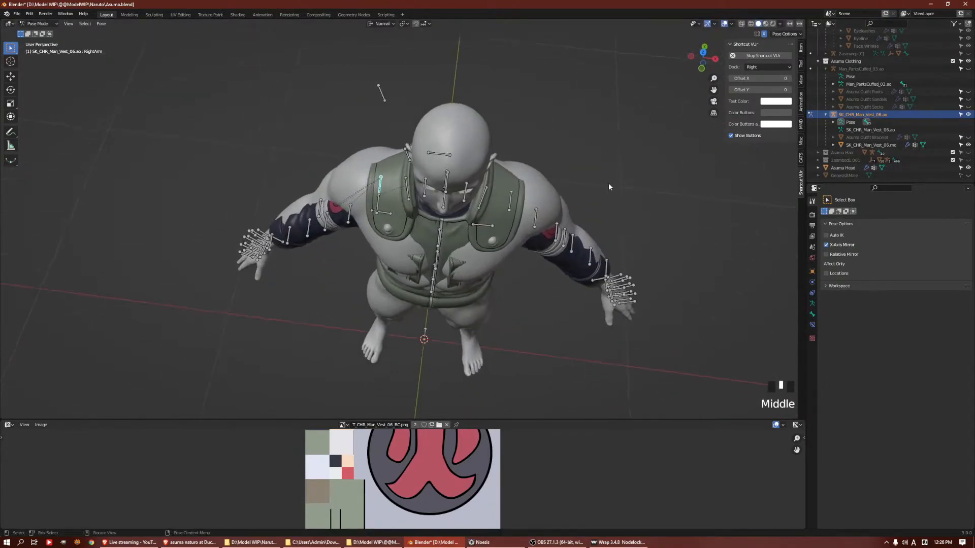
key(r)
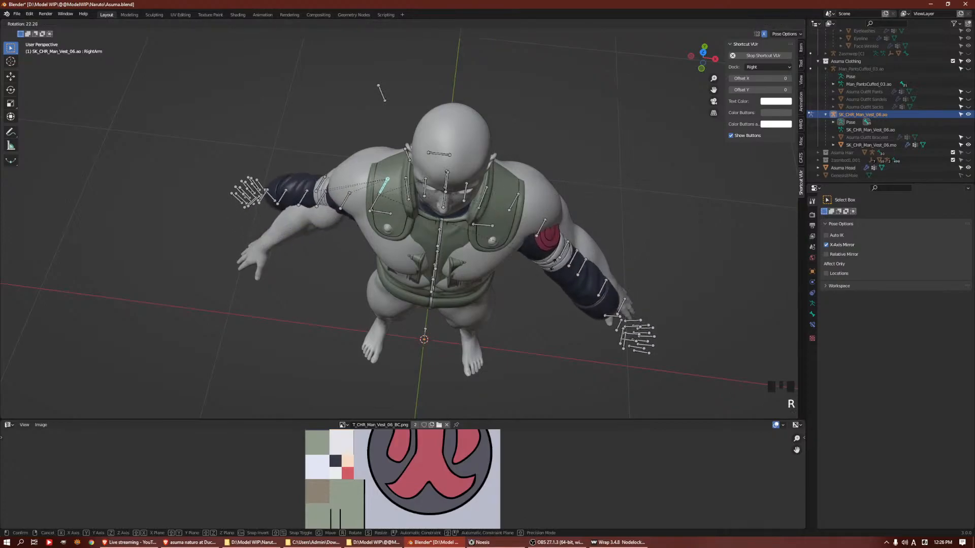
click(513, 202)
click(514, 203)
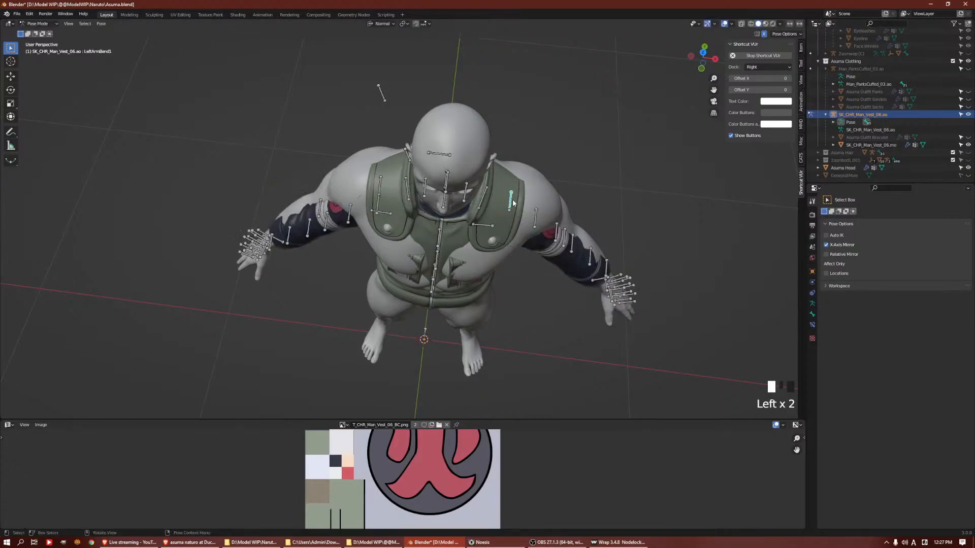
Reselect the RightArm bone and retry its mirrored rotation from the front
double_click(382, 189)
middle_drag(441, 190, 513, 141)
scroll(550, 142, down, 1)
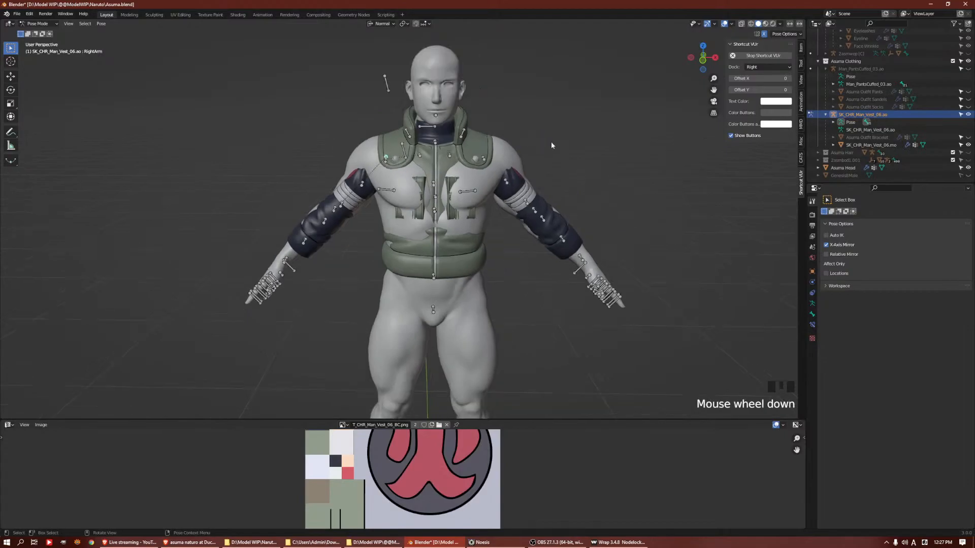
key(r)
right_click(557, 182)
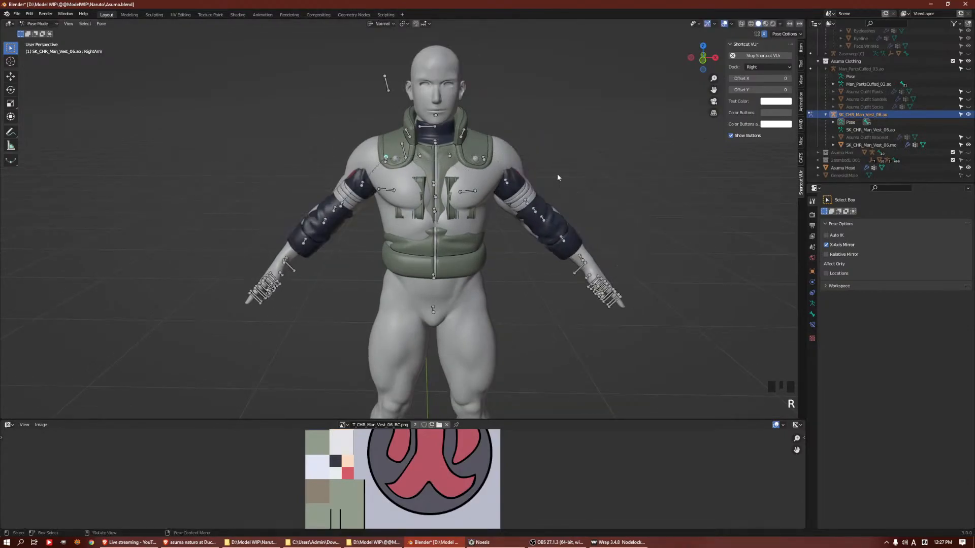
Select all bones of the vest armature and recalculate their roll in Edit Mode
click(85, 23)
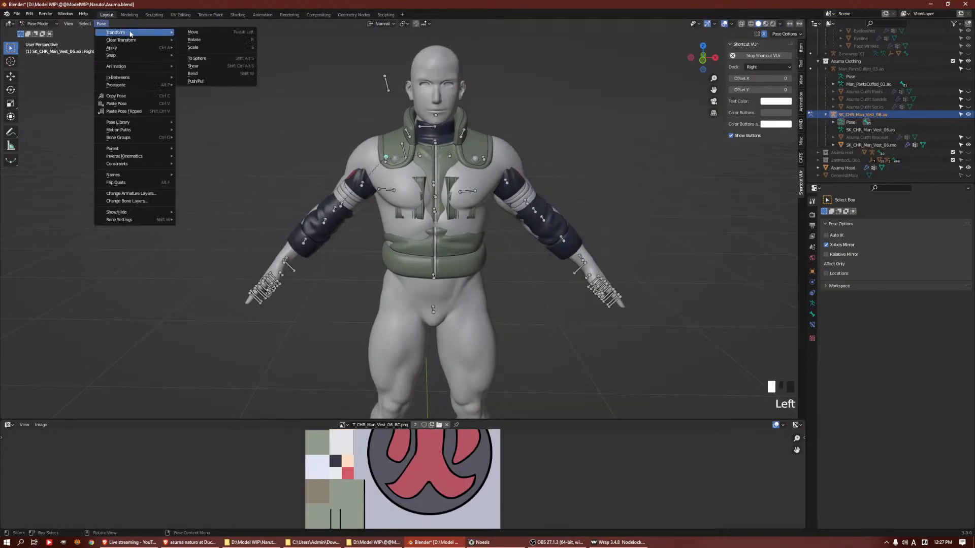
key(a)
key(Tab)
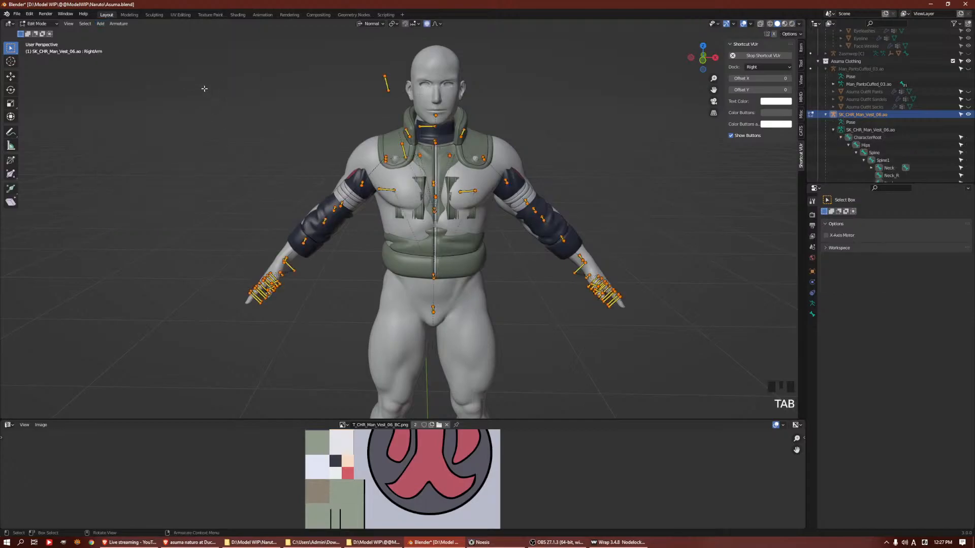
click(119, 23)
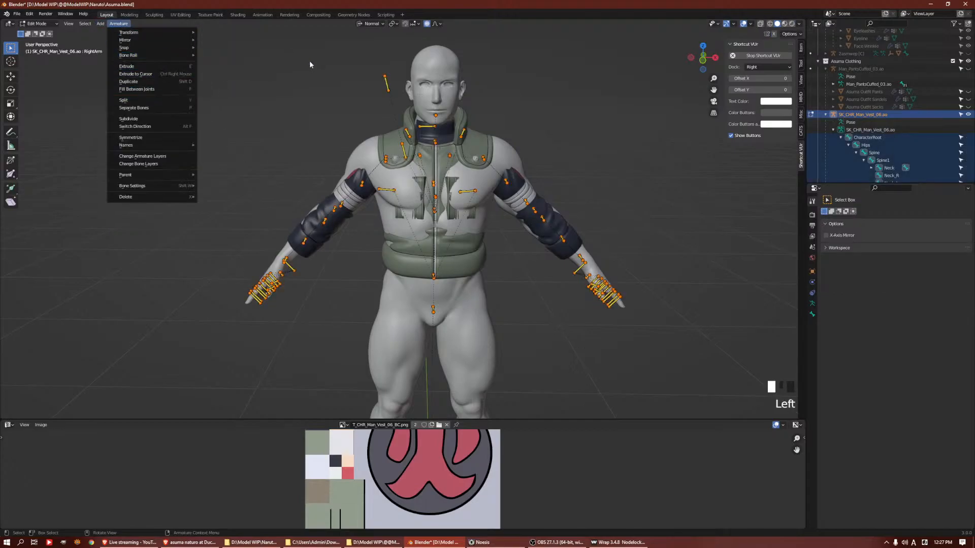
mouse_move(195, 55)
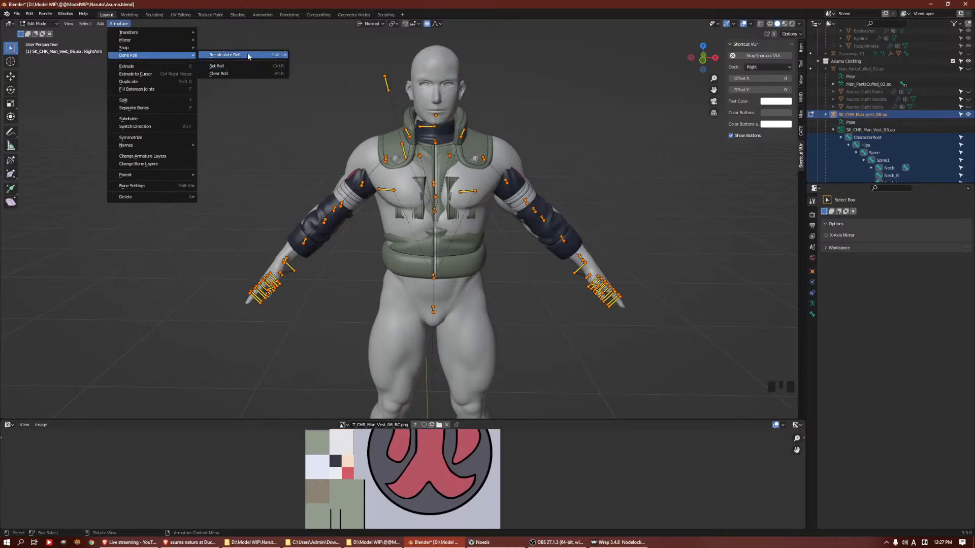
mouse_move(281, 55)
click(325, 84)
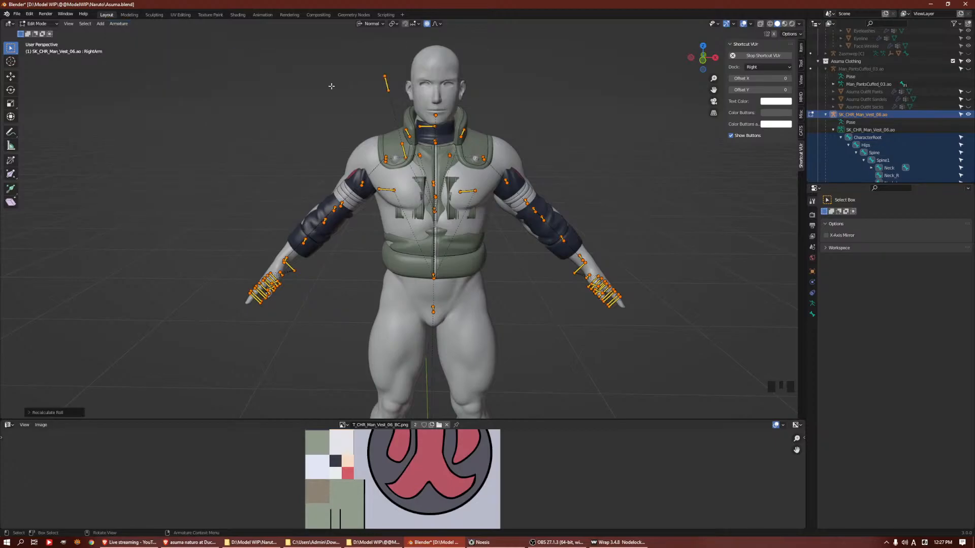
Return the vest armature to Pose Mode and try rotating the RightArm bone around its local Z axis
key(ctrl+Tab)
middle_click(536, 178)
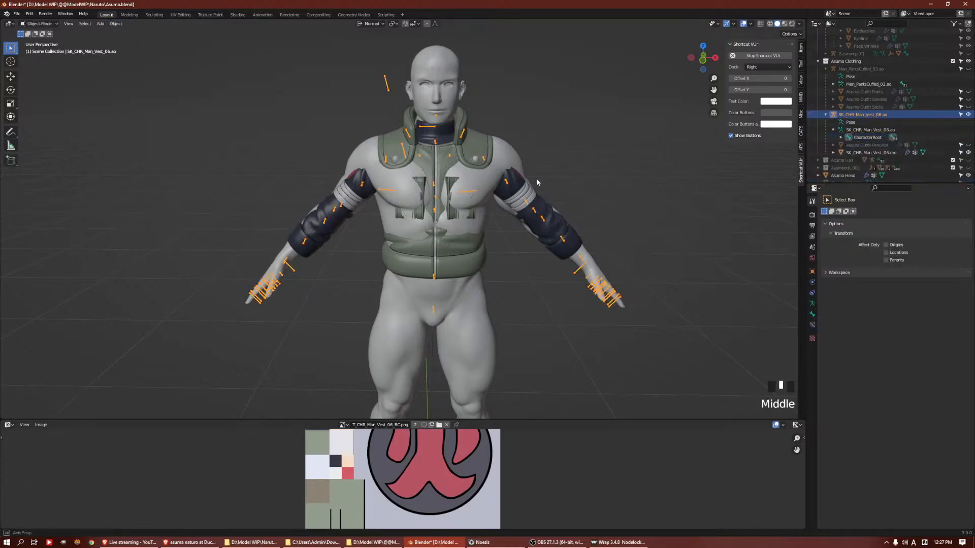
key(Tab)
key(ctrl+Tab)
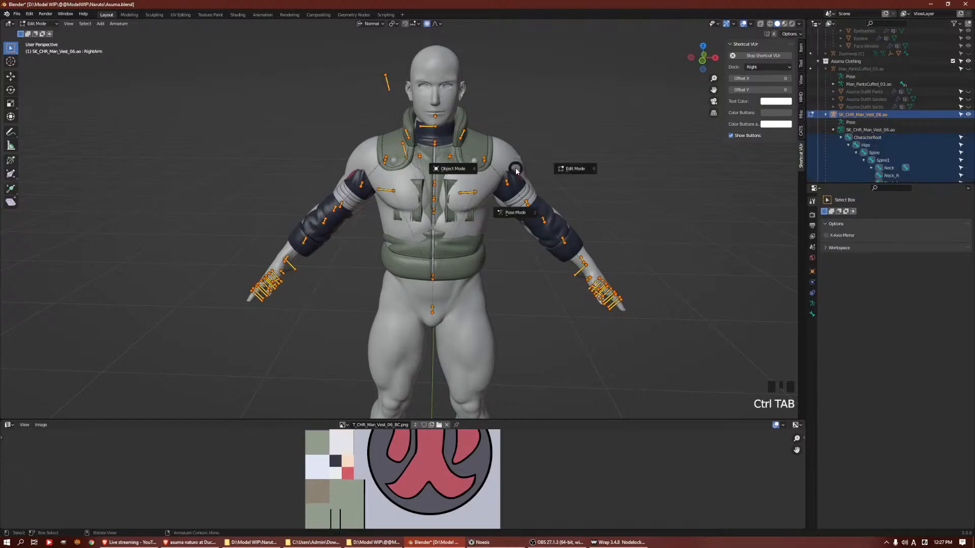
middle_drag(523, 159, 403, 181)
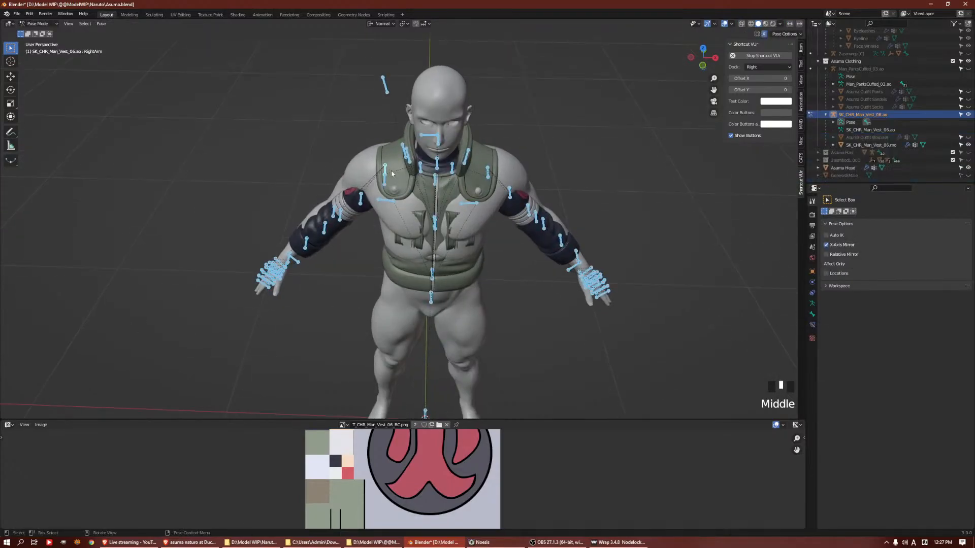
click(392, 170)
click(392, 169)
key(r)
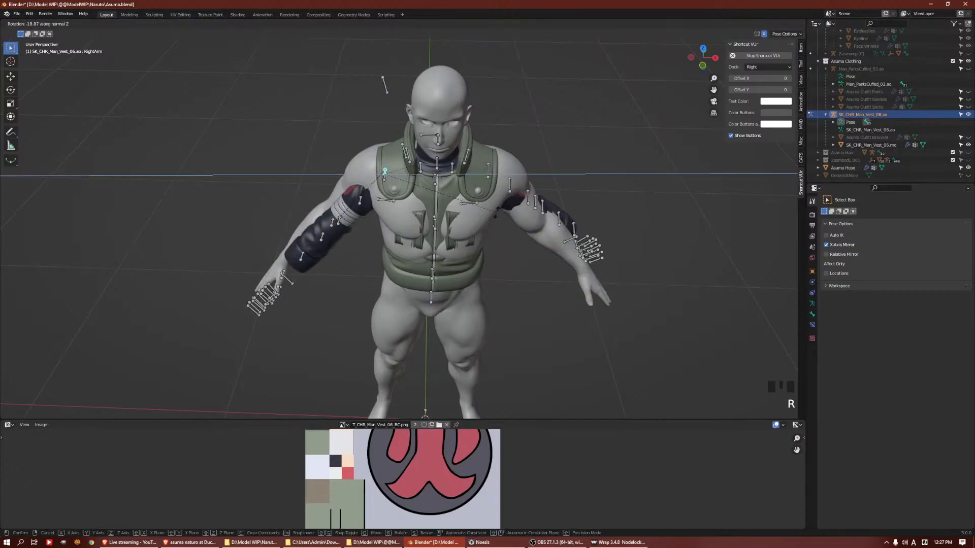
key(z)
right_click(510, 146)
Try rotating the RightArm bone freely and around its local Y axis
mouse_move(541, 221)
middle_down()
mouse_move(519, 222)
mouse_move(547, 224)
middle_up()
key(z)
mouse_move(691, 226)
middle_down()
mouse_move(629, 175)
mouse_move(638, 195)
middle_up()
key(r)
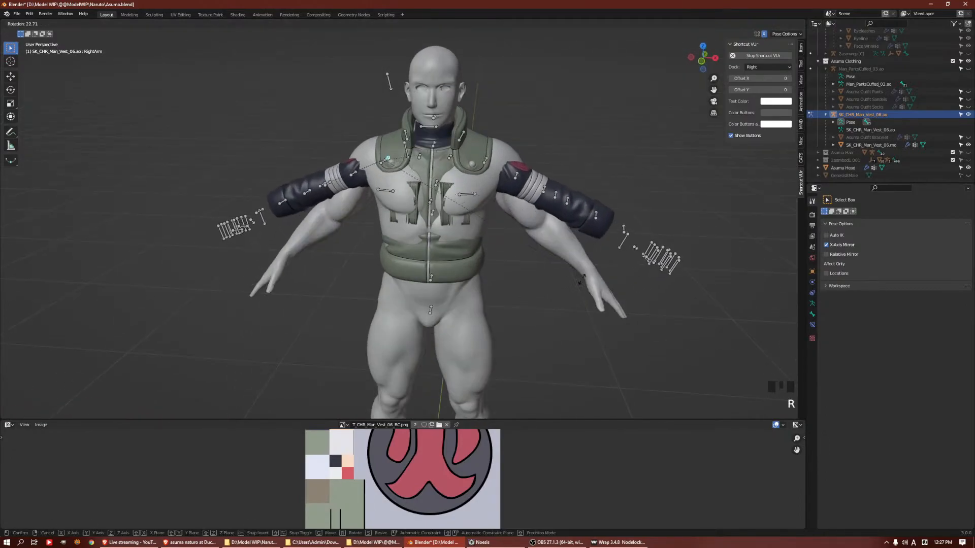
key(y)
key(y)
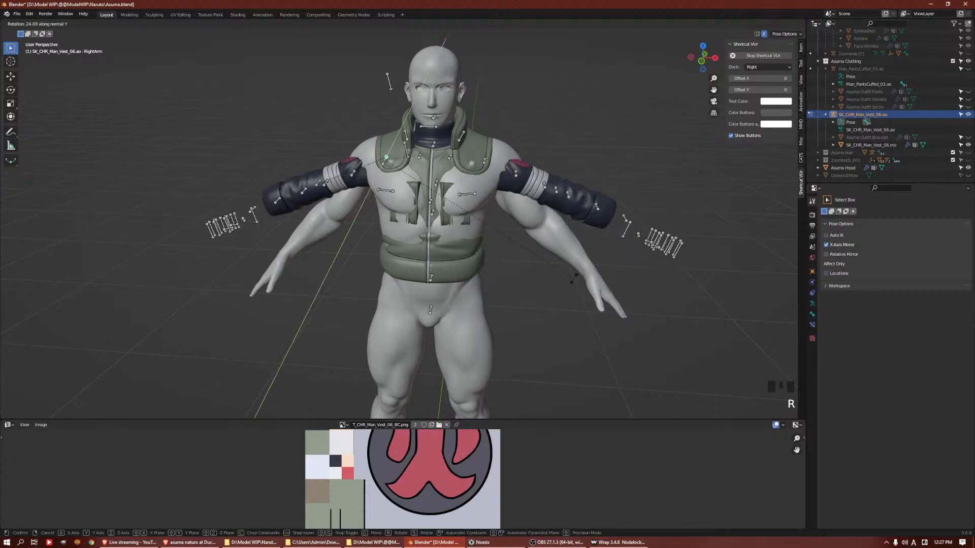
key(Escape)
Bring the vest armature back to Pose Mode and turn off X-Axis Mirror in the pose options
middle_drag(498, 254, 599, 226)
scroll(522, 248, down, 2)
key(ctrl+Tab)
scroll(453, 237, up, 2)
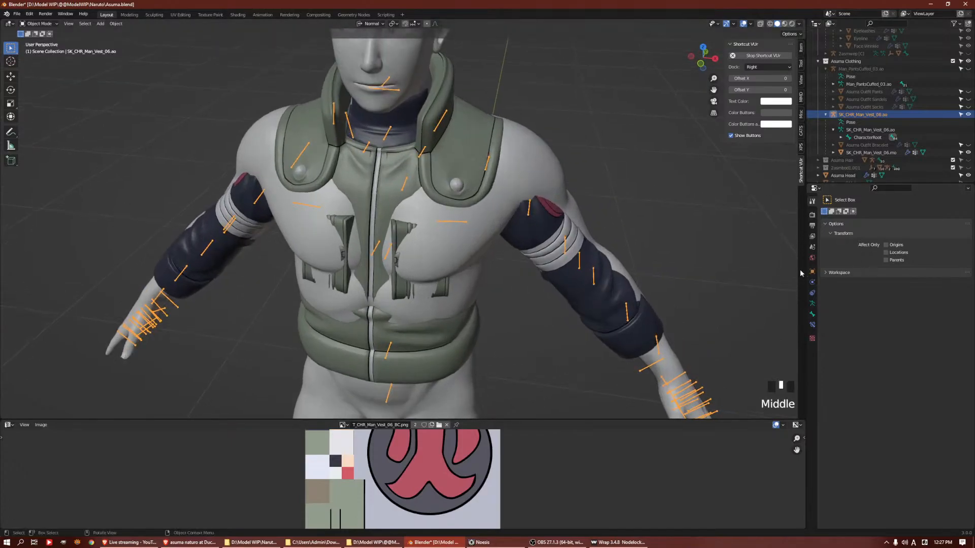
key(Tab)
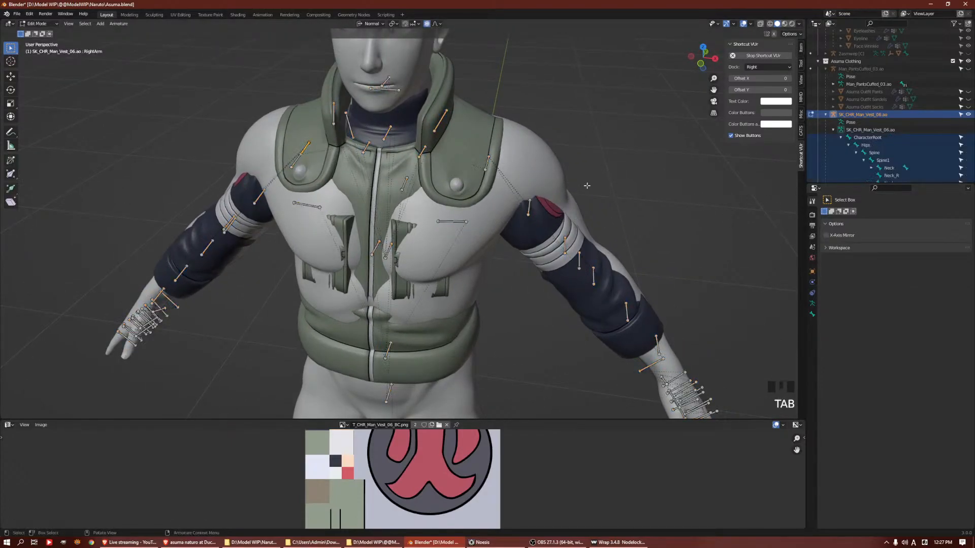
key(ctrl+Tab)
click(699, 256)
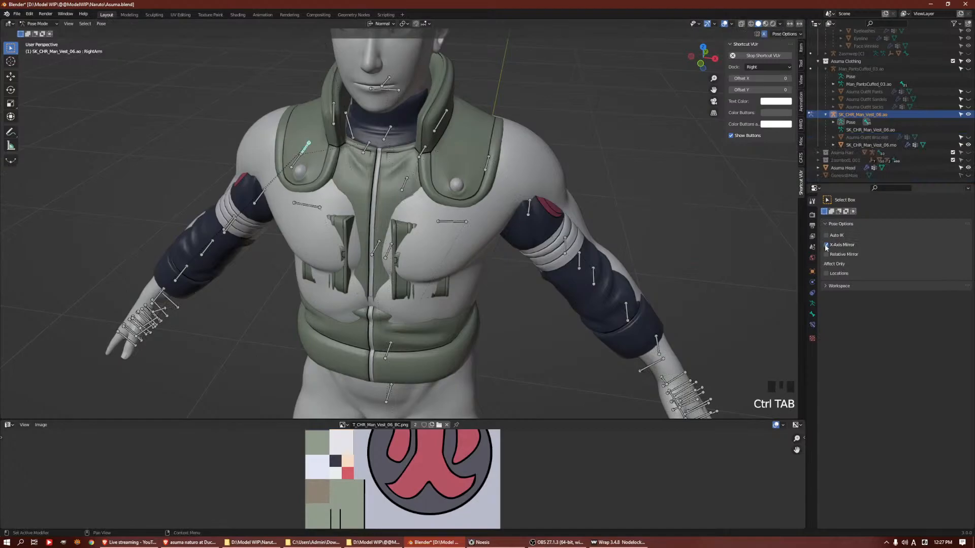
Rotate the RightShoulder bone by 8° to raise the sleeve on that side
middle_drag(437, 238, 450, 206)
shift+middle_drag(417, 160, 361, 171)
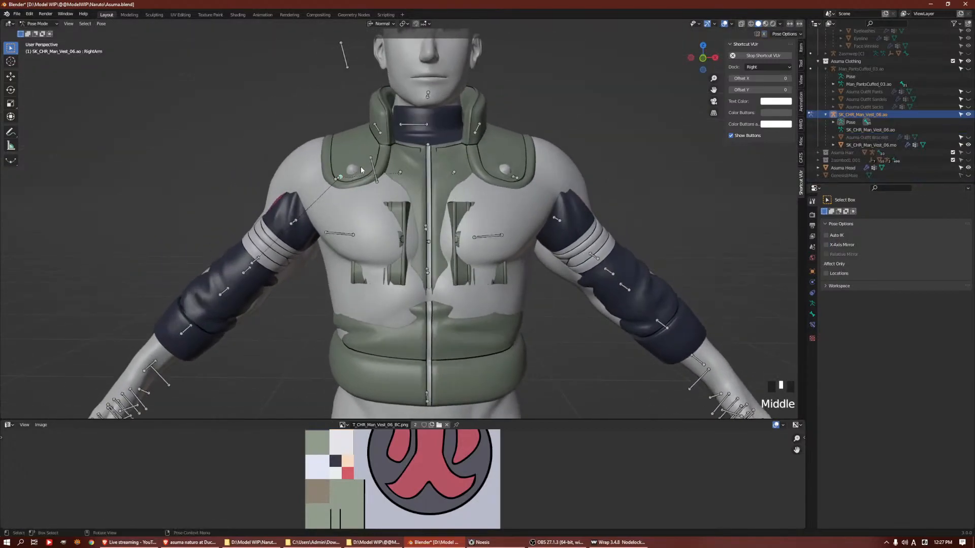
click(401, 173)
key(r)
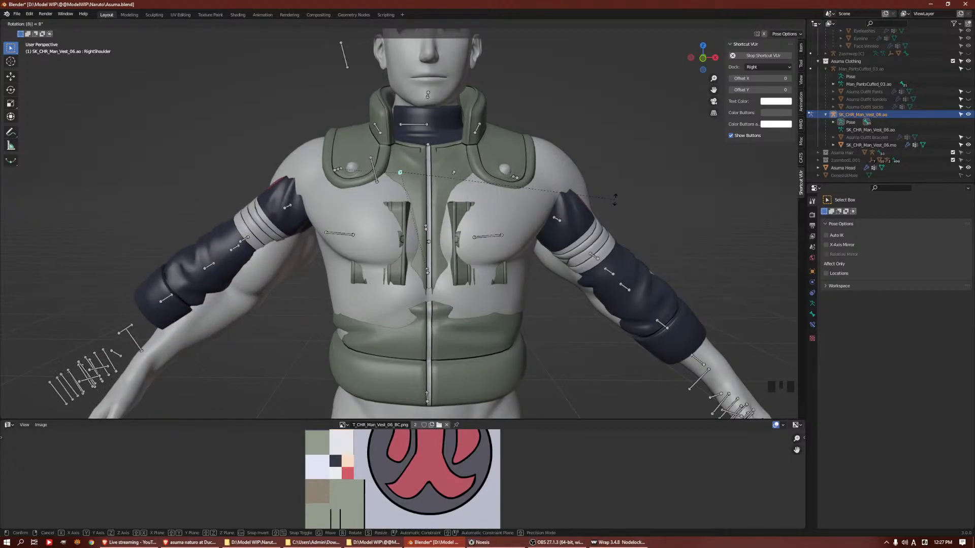
click(615, 201)
Rotate the LeftShoulder bone by -8° around its local Y axis
click(454, 173)
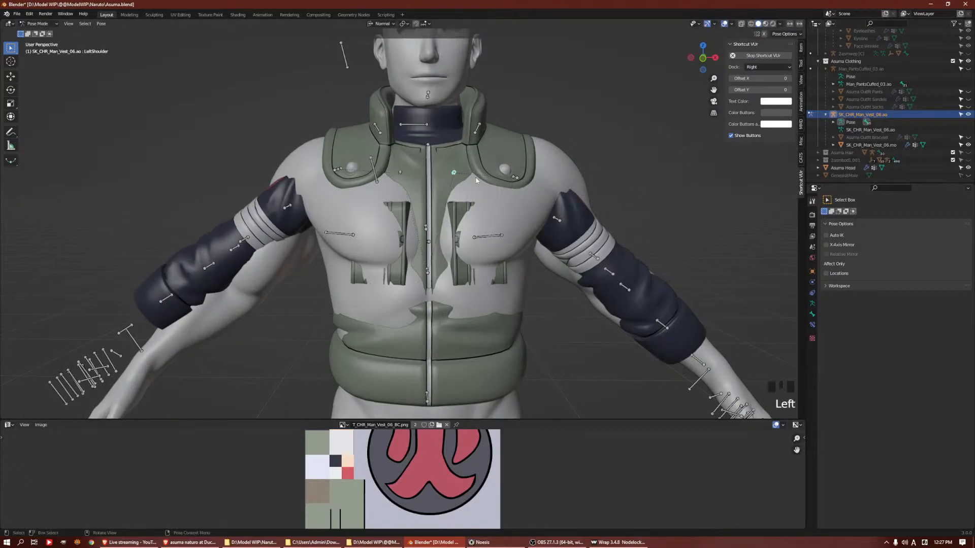
key(r)
key(y)
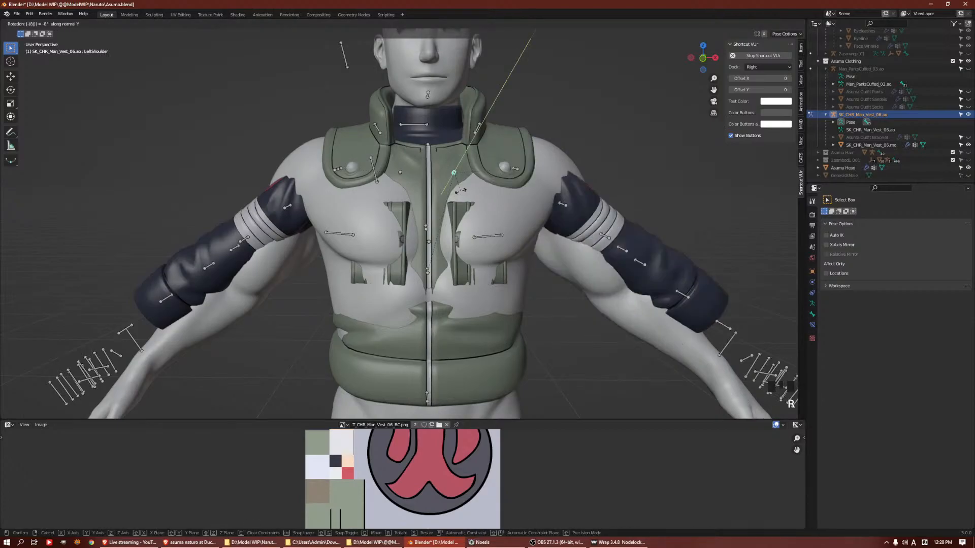
click(414, 215)
Try rotating the RightArm bone freehand around its local Y axis, then undo the rotation
click(338, 171)
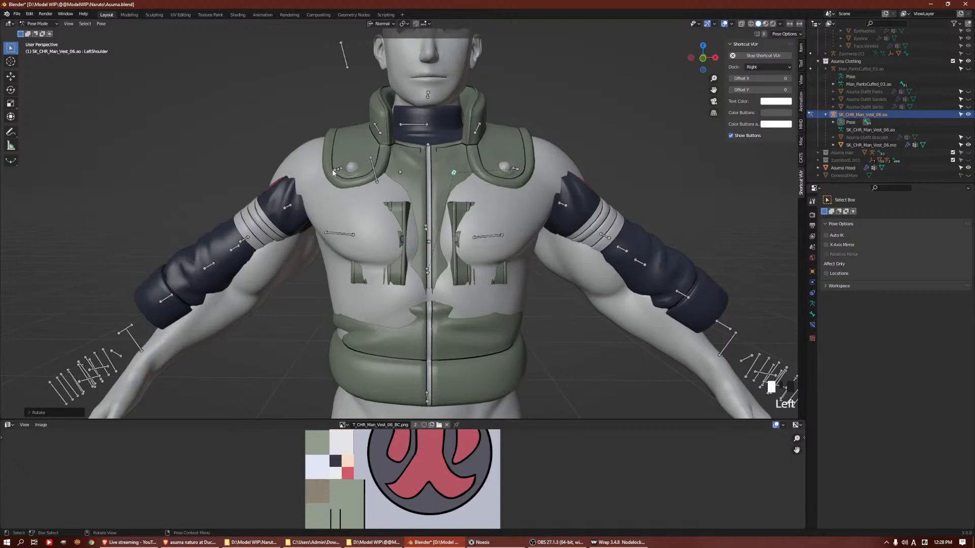
click(338, 172)
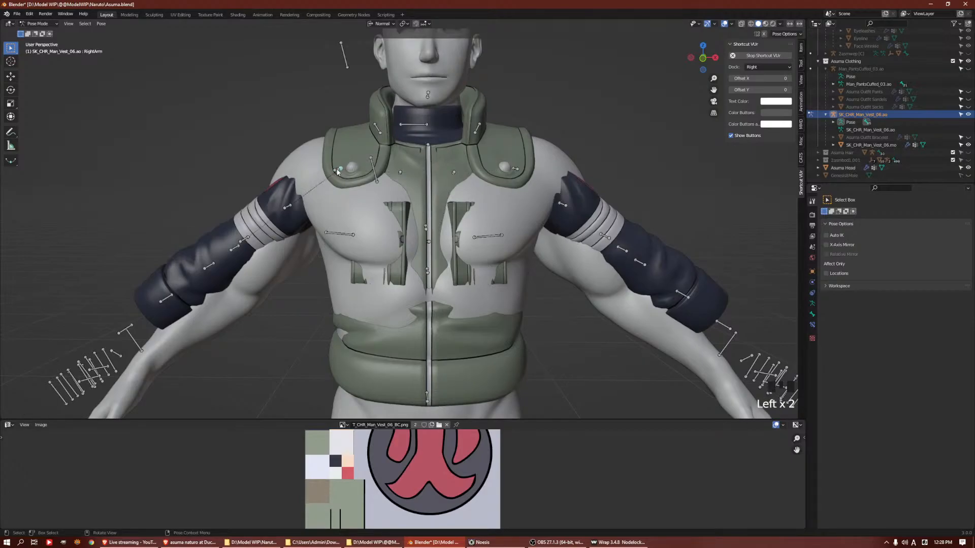
key(r)
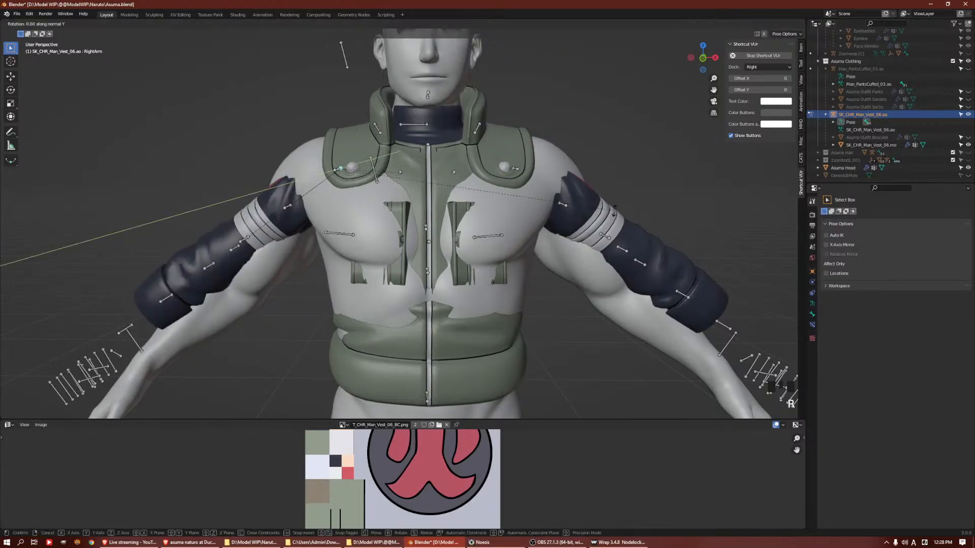
click(623, 161)
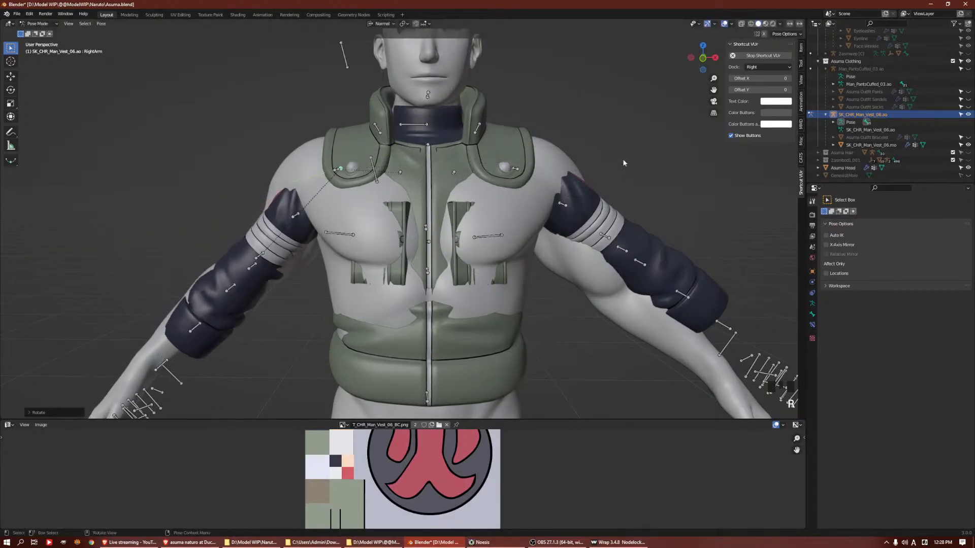
key(ctrl+z)
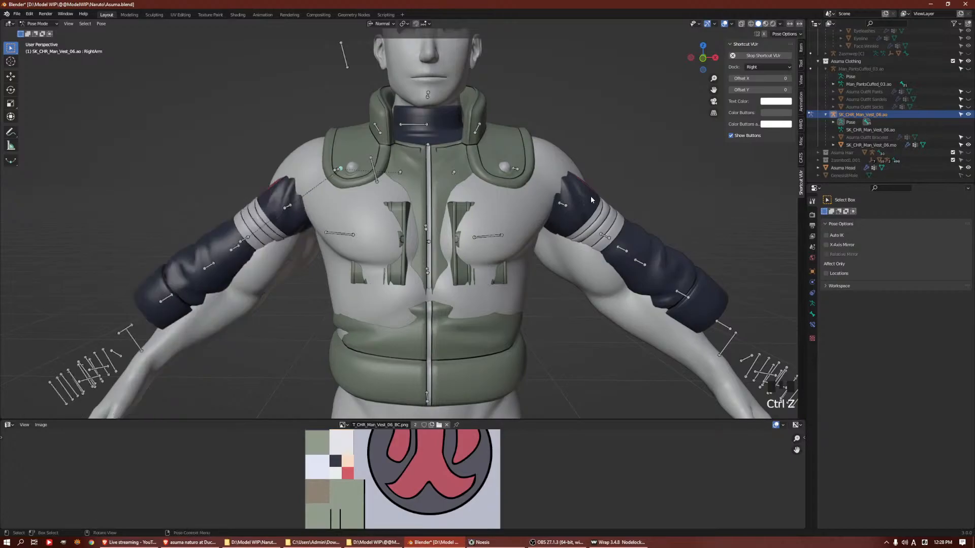
Rotate the RightArm bone by -12° around its local Y axis
key(r)
key(y)
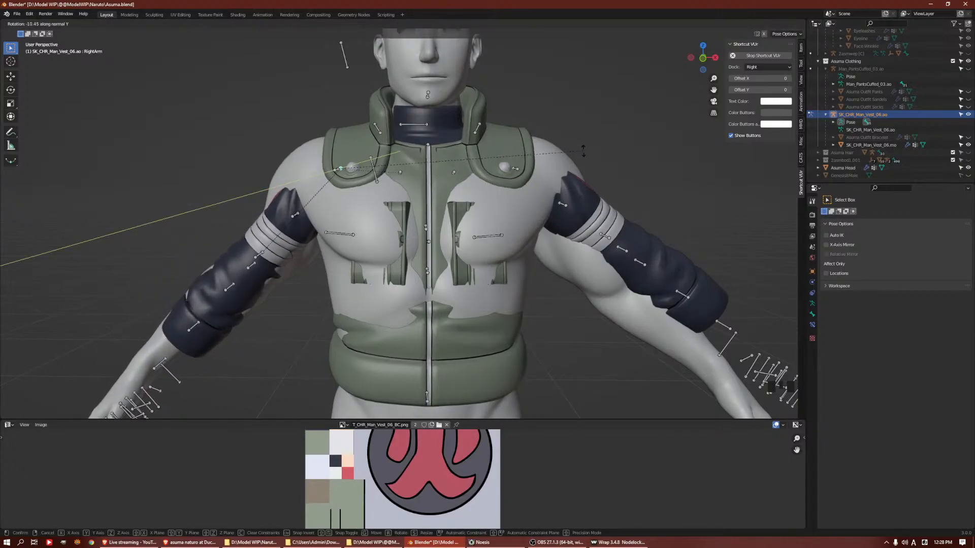
text(12)
text(-)
key(Return)
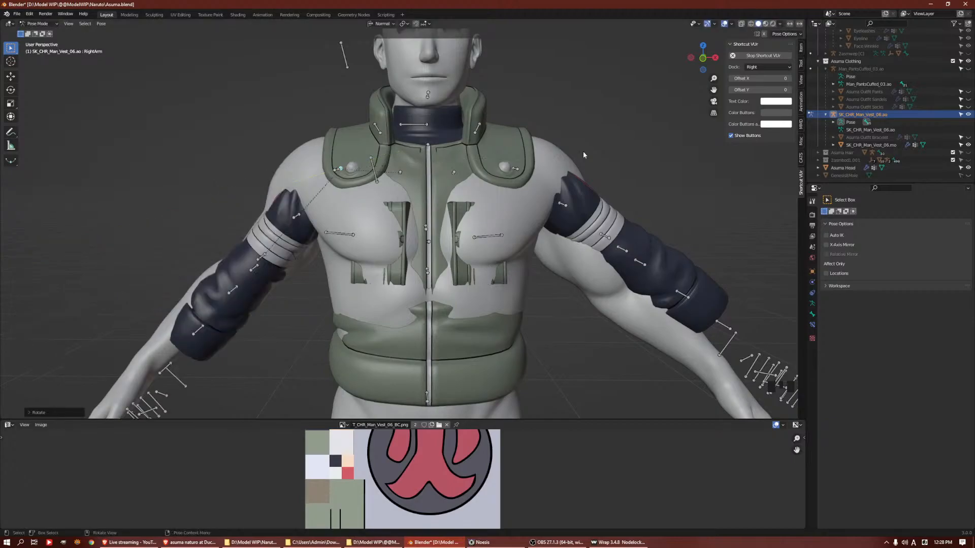
Rotate the LeftArm bone around its local Y axis to bring that sleeve down onto the body's arm
click(515, 169)
click(515, 169)
middle_drag(655, 193, 637, 194)
key(r)
key(y)
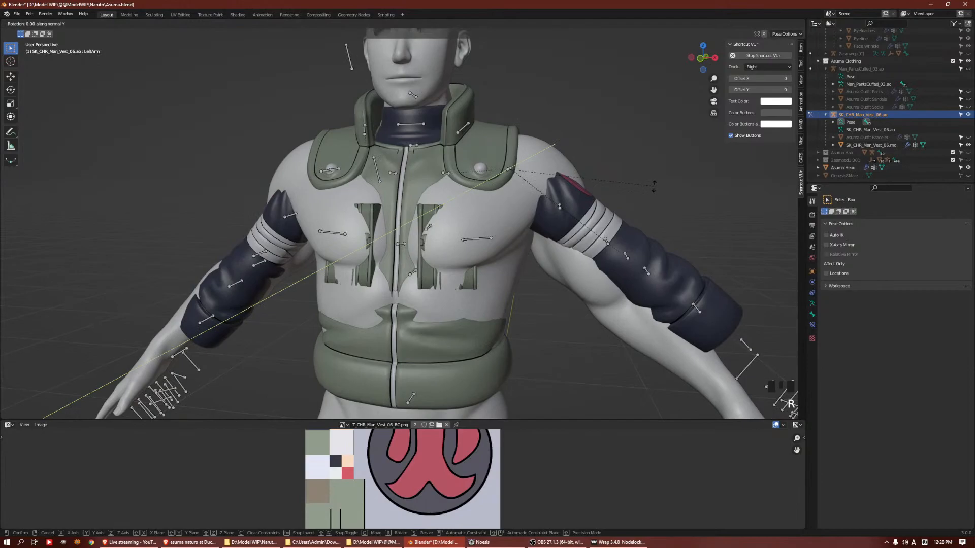
click(652, 185)
Rotate the LeftArm bone about 7° around the global Z axis to align the sleeve with the arm
scroll(640, 270, down, 3)
middle_drag(640, 270, 525, 253)
key(r)
key(z)
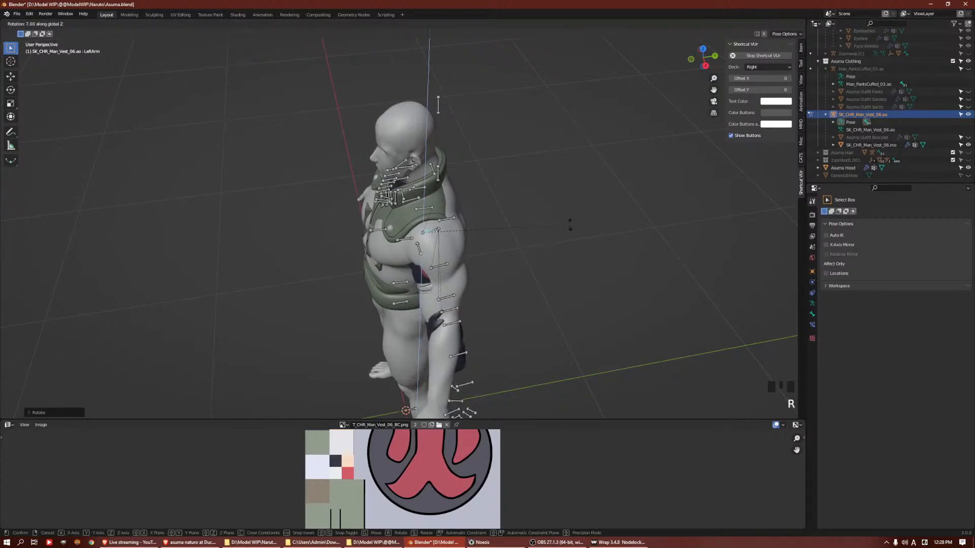
click(572, 221)
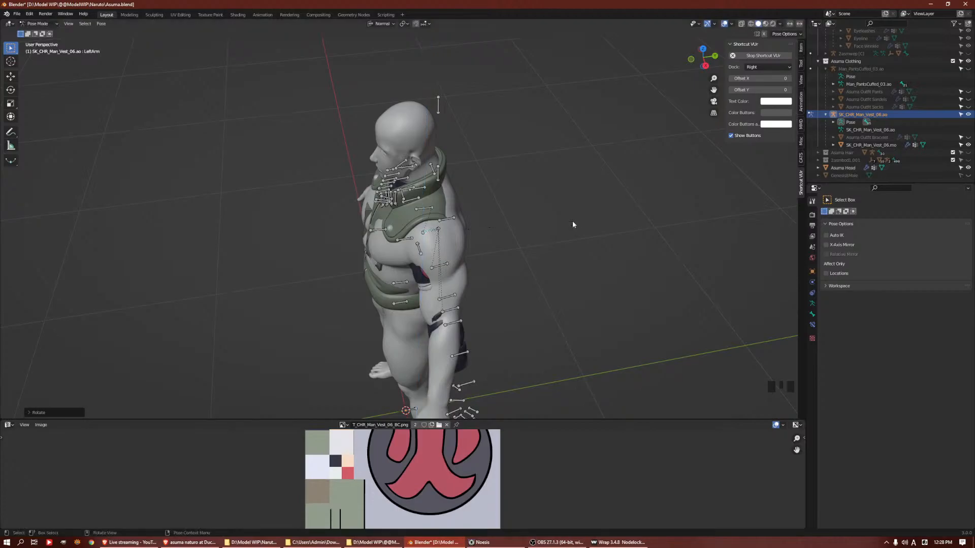
Rotate the RightArm bone by 8° around its local Z axis to align that sleeve with the body's arm
middle_drag(353, 300, 451, 299)
click(365, 191)
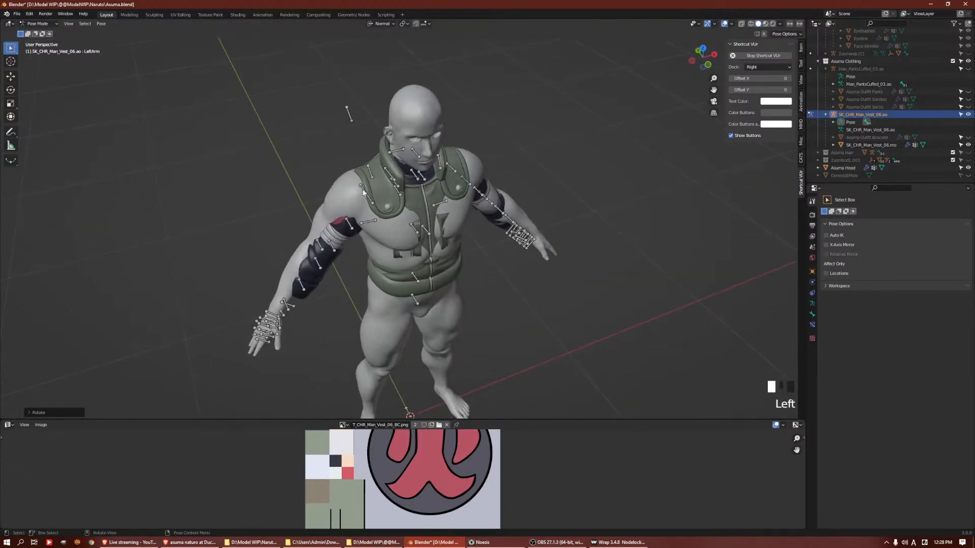
key(r)
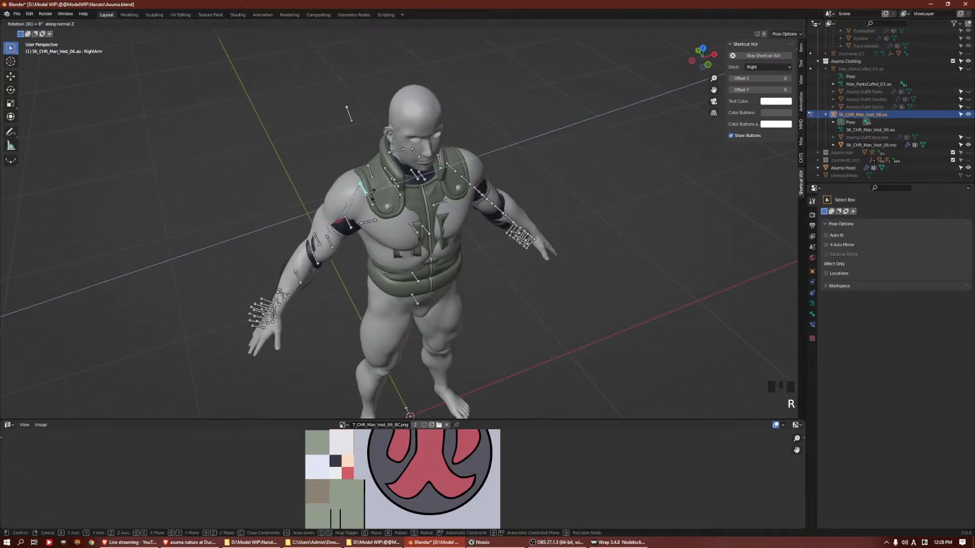
click(373, 197)
middle_click(692, 196)
Rotate the LeftForeArm bone by -18° around the global Z axis
middle_drag(625, 266, 492, 272)
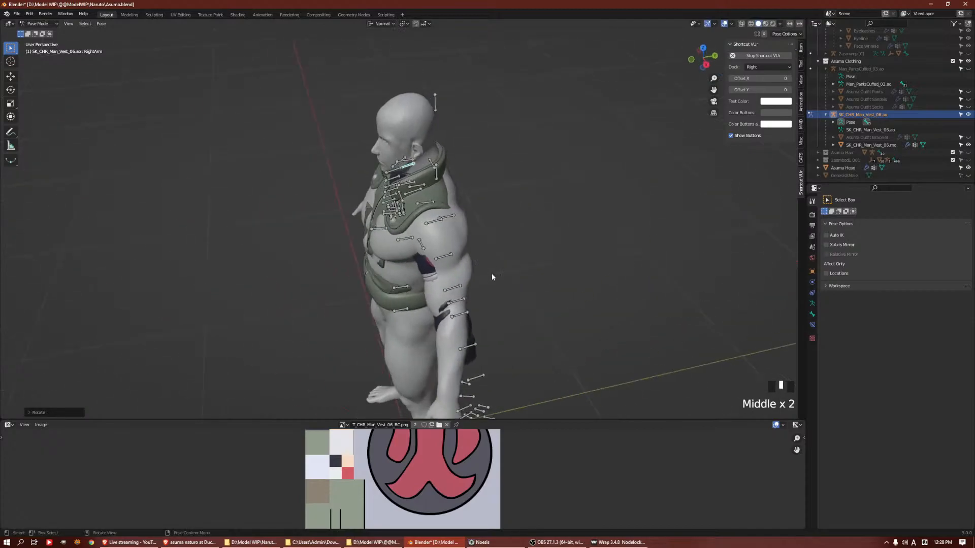
click(463, 302)
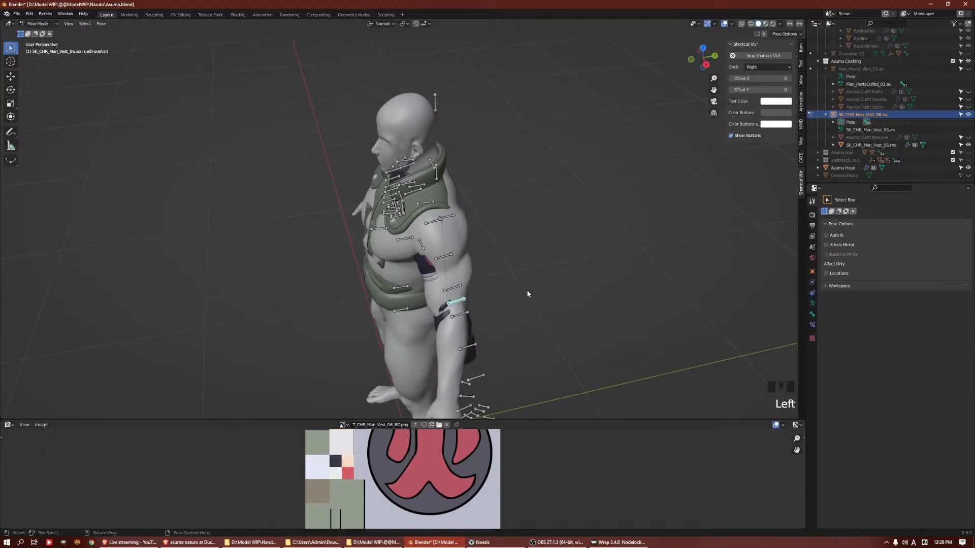
key(r)
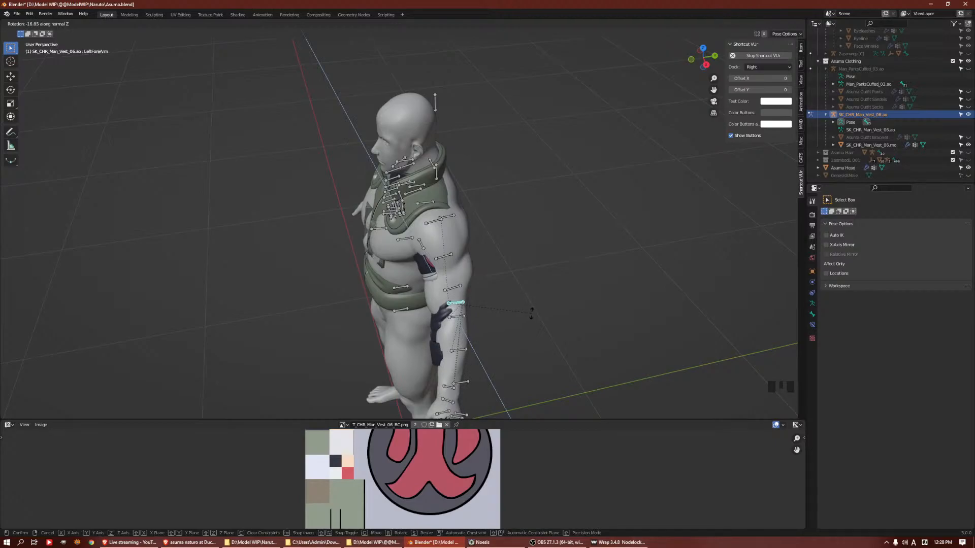
text(-1)
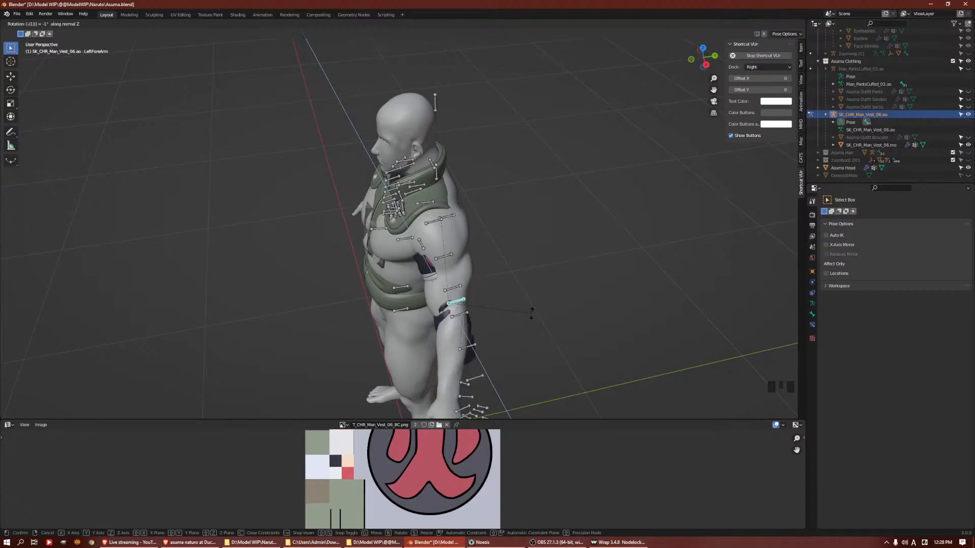
text(z)
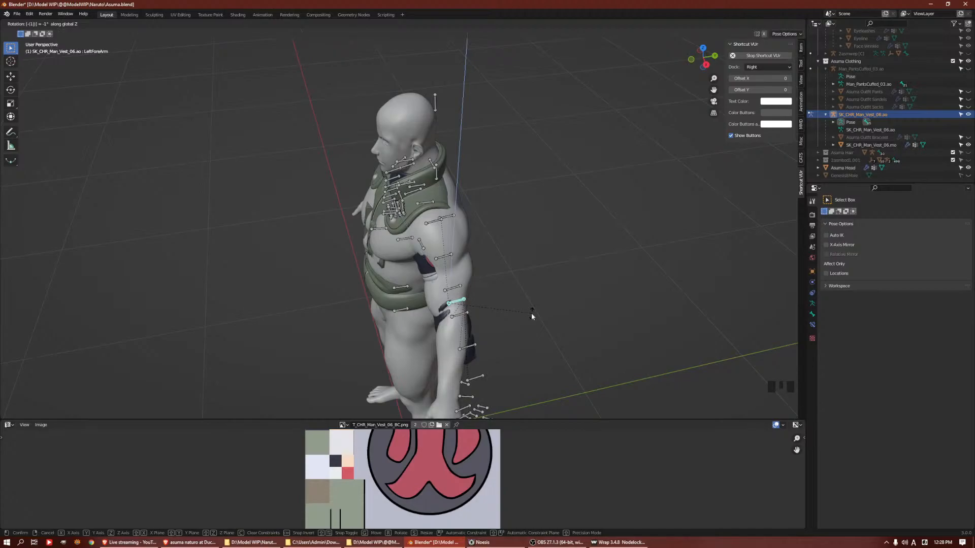
text(r)
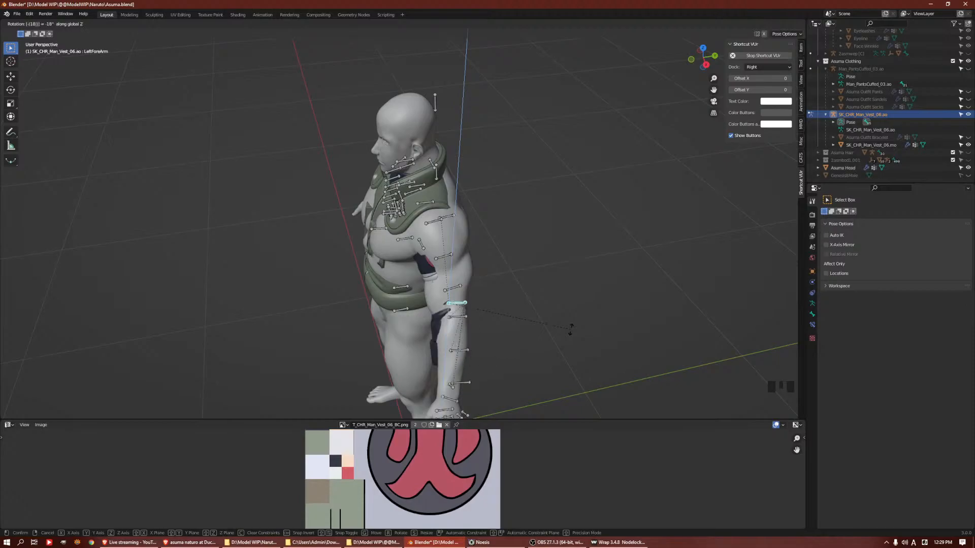
click(564, 332)
Rotate the RightForeArm bone by -18° around its local Z axis to match the opposite forearm
middle_drag(564, 332, 587, 246)
click(330, 281)
middle_drag(422, 285, 471, 278)
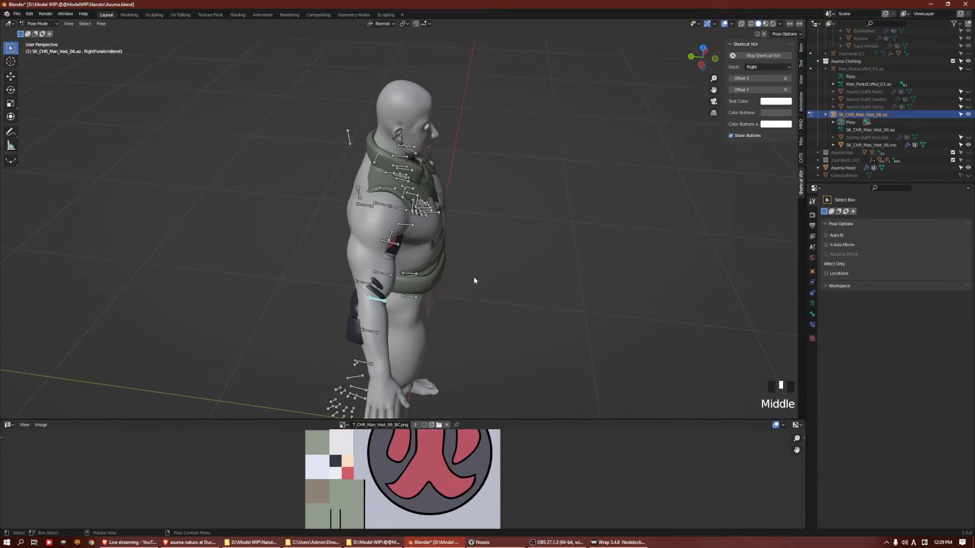
text(r18z)
click(473, 278)
click(374, 290)
click(367, 285)
key(r)
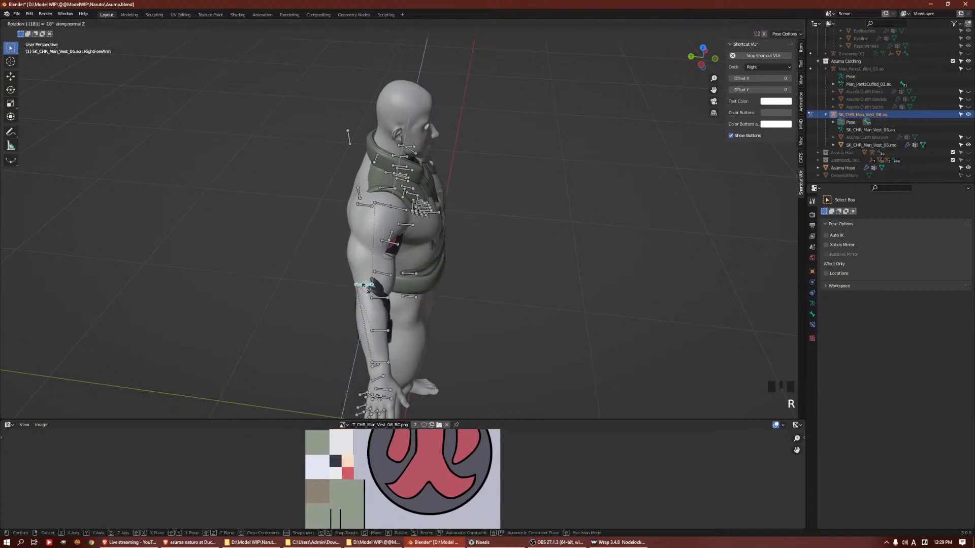
click(368, 292)
middle_drag(367, 292, 577, 174)
key(r)
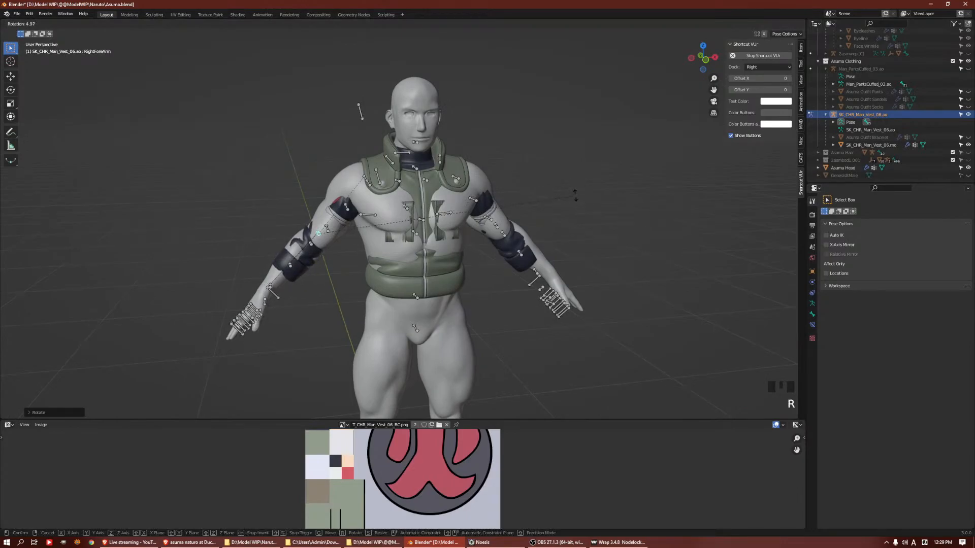
text(5)
key(BackSpace)
key(BackSpace)
click(623, 218)
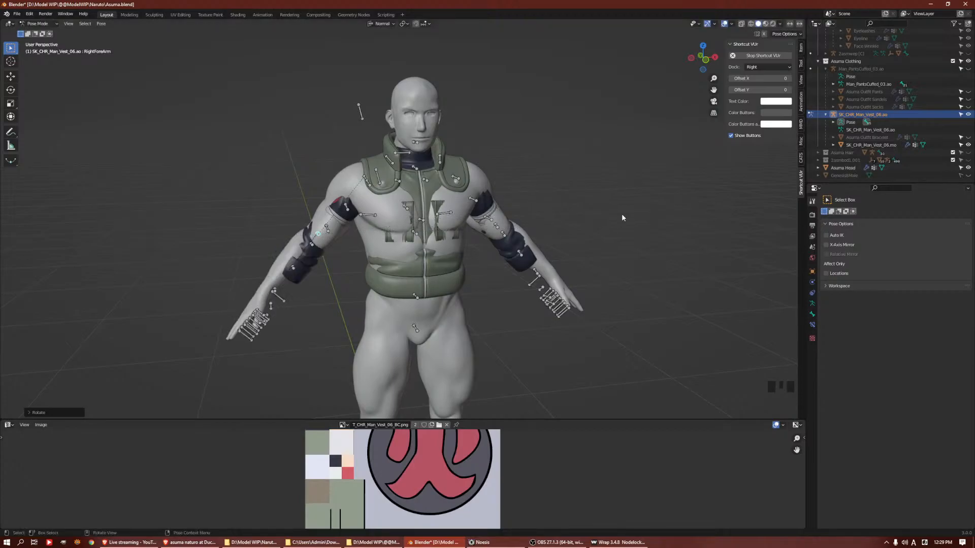
Rotate the RightForeArm bone around the Y axis so the sleeve cuff sits on the body's forearm
key(r)
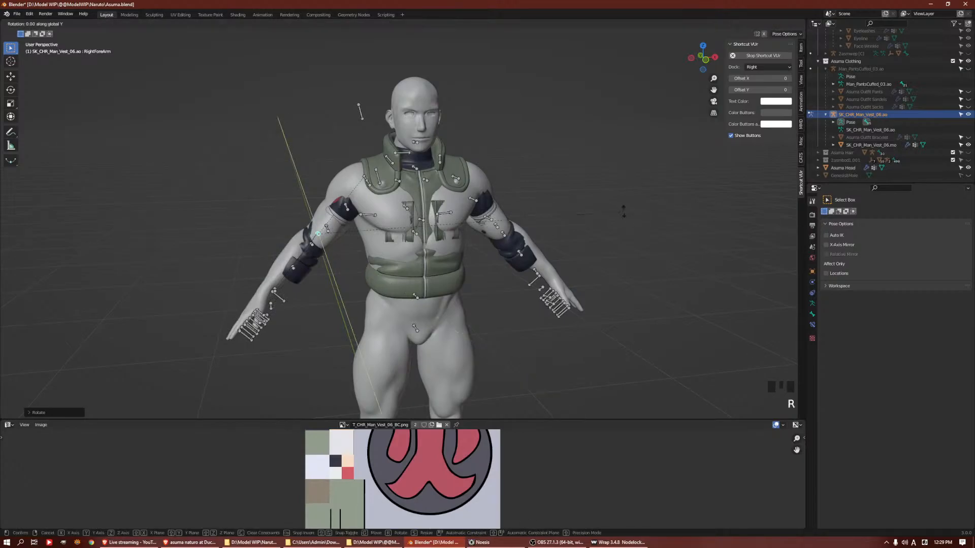
key(y)
click(623, 211)
Rotate the LeftForeArm bone by -6° around its local Y axis
middle_drag(661, 236, 614, 241)
click(525, 240)
middle_drag(530, 251, 561, 256)
click(519, 240)
click(519, 241)
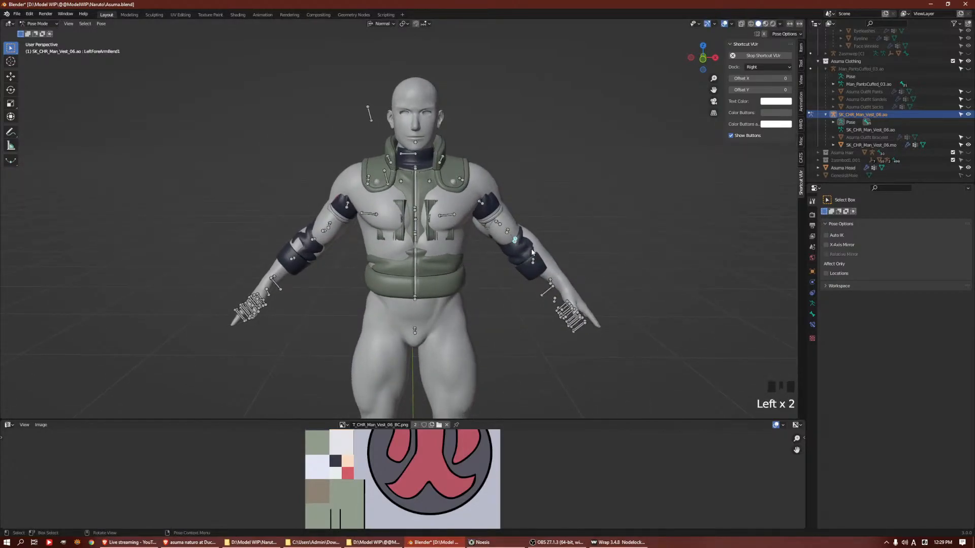
click(512, 237)
key(r)
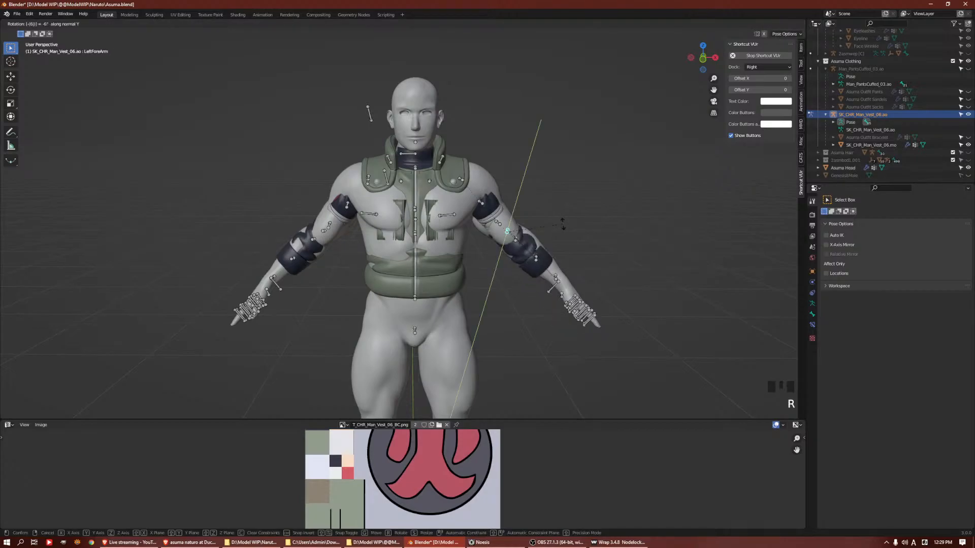
click(562, 227)
Return to Object Mode and hide the SK_CHR_Man_Vest_06.ao armature
key(ctrl+Tab)
click(611, 180)
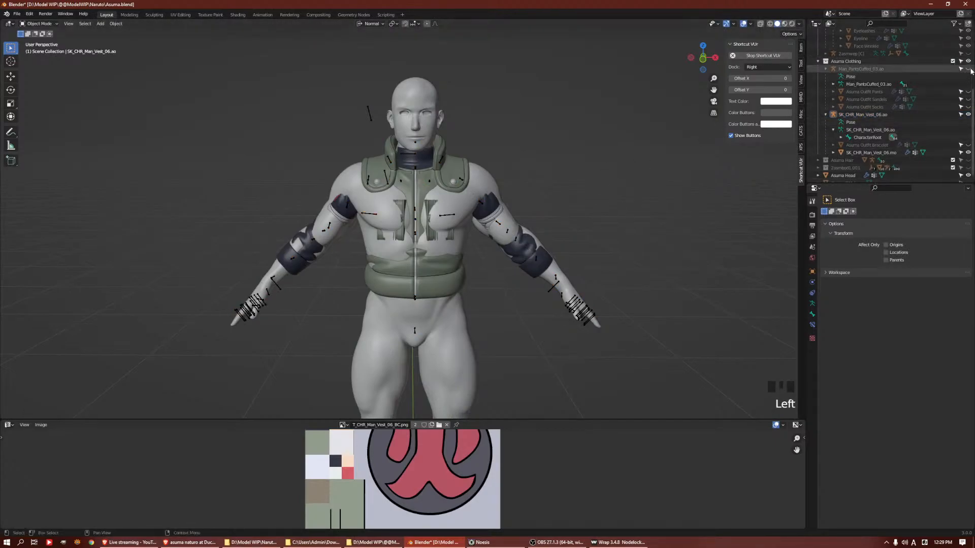
click(968, 115)
Apply the Armature modifier on the SK_CHR_Man_Vest_06.mo vest mesh
click(448, 178)
middle_drag(462, 214, 508, 184)
key(Tab)
key(Tab)
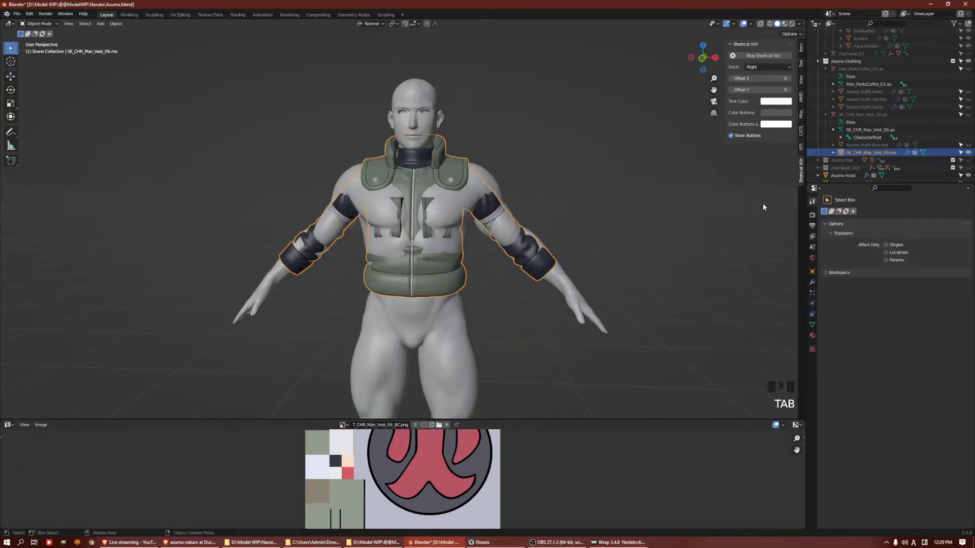
click(811, 283)
key(ctrl+a)
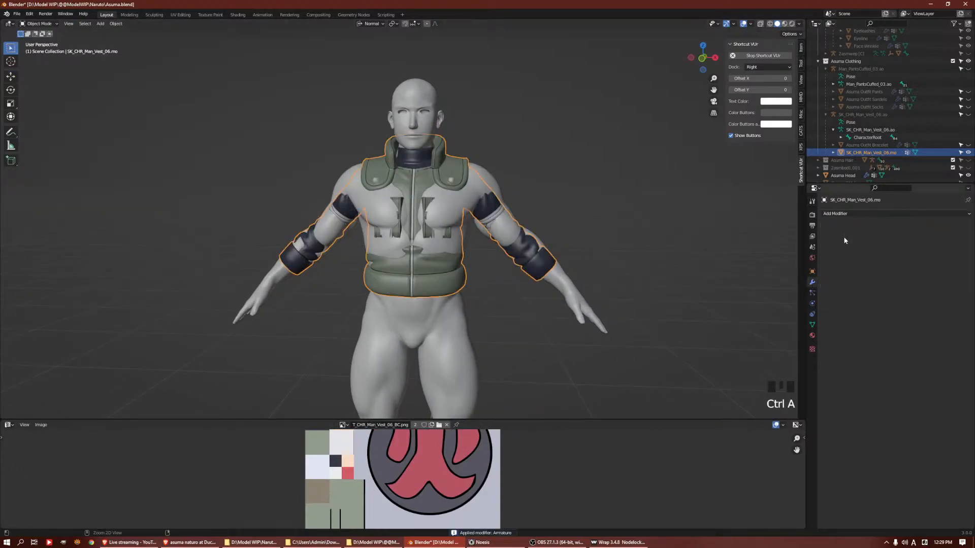
Enter Edit Mode on the vest mesh with its back side in close view
middle_drag(590, 270, 444, 261)
middle_drag(479, 233, 402, 222)
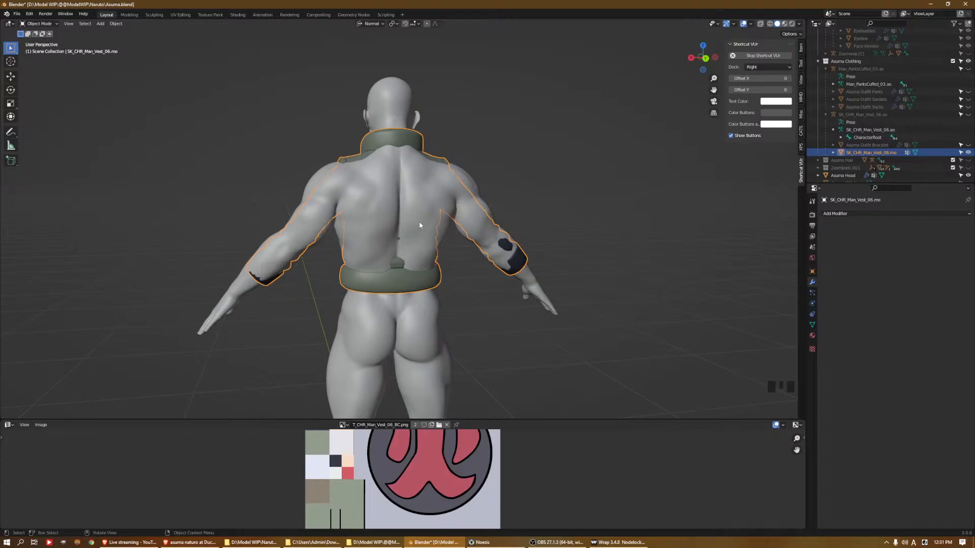
middle_drag(378, 236, 458, 129)
scroll(366, 328, up, 4)
key(Tab)
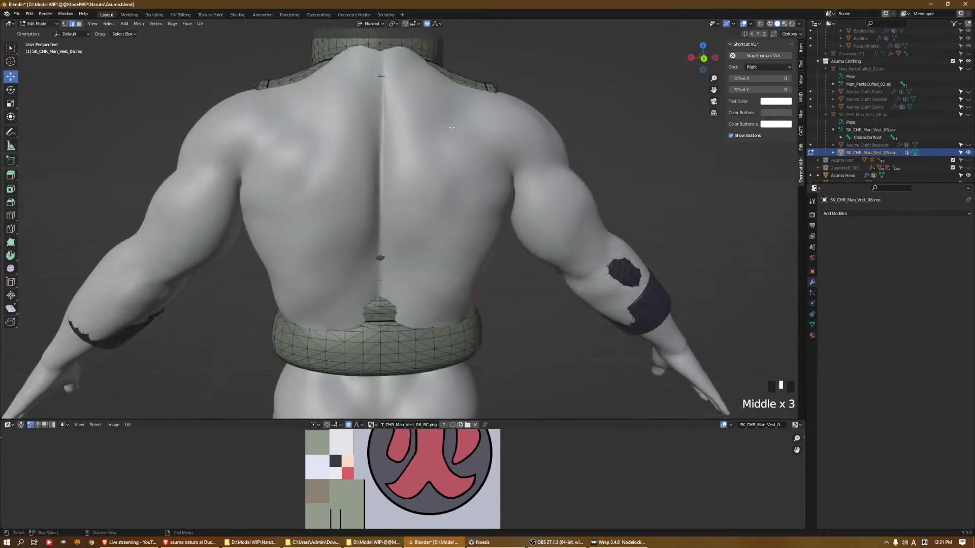
Try moving a point in the middle of the vest's back with proportional editing, then undo the change
middle_drag(379, 111, 407, 232)
click(429, 160)
click(380, 204)
mouse_move(409, 234)
mouse_down()
mouse_move(414, 257)
mouse_move(404, 256)
mouse_move(402, 218)
mouse_up()
scroll(409, 254, down, 20)
key(ctrl+z)
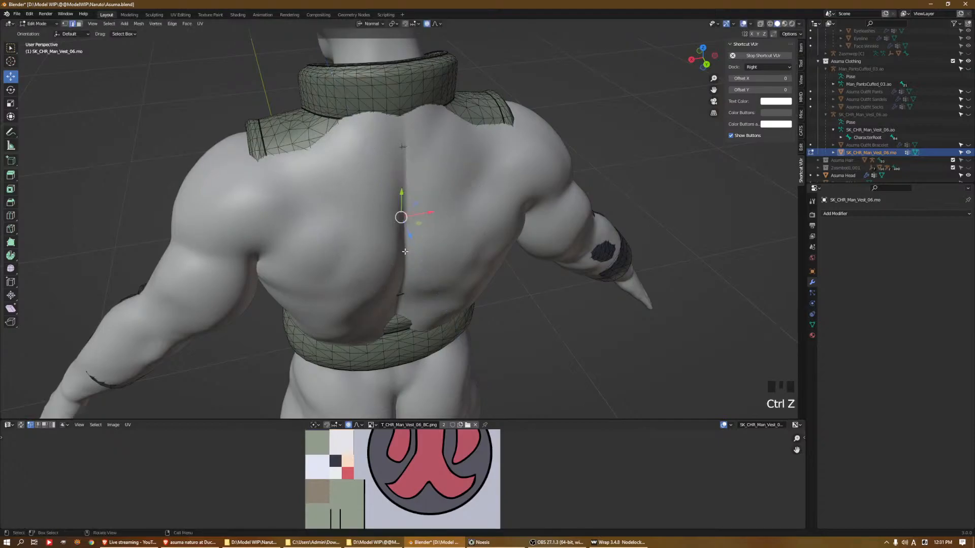
Pull the middle of the vest's back outward with proportional editing so the spiral emblem clears the body
click(403, 236)
drag(409, 255, 431, 281)
scroll(426, 271, down, 2)
scroll(428, 276, down, 1)
Try moving a vertex on the vest's back side outward with X mirroring and Topology Mirror enabled, then undo the move
middle_drag(431, 281, 494, 200)
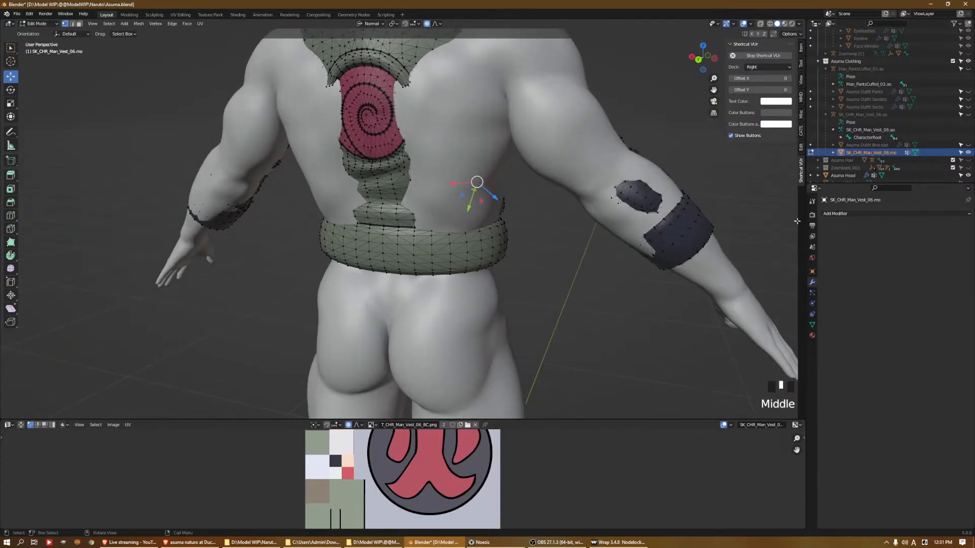
click(811, 203)
click(897, 272)
click(885, 281)
click(495, 201)
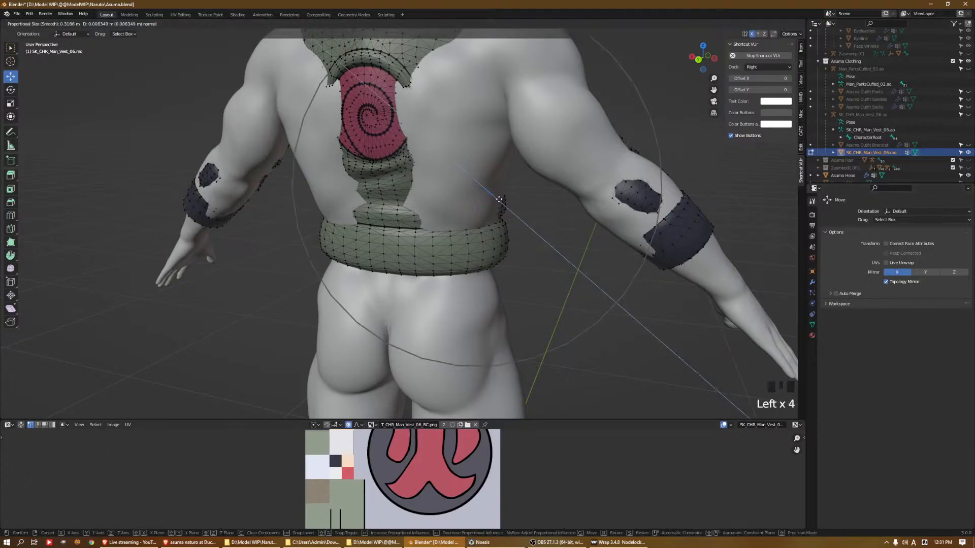
key(ctrl+z)
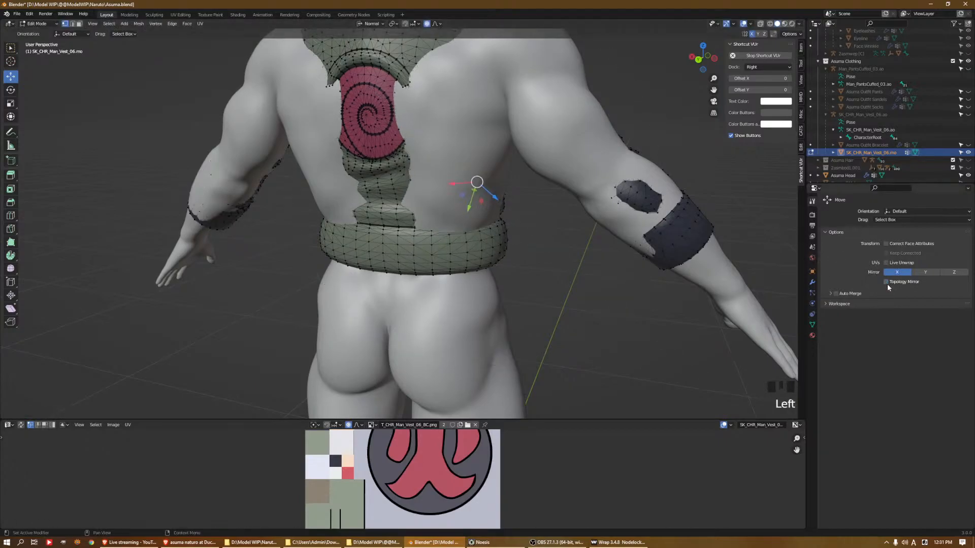
Try the outward move with X mirroring but without Topology Mirror, then undo it and turn X mirroring off
drag(495, 199, 497, 197)
key(ctrl+z)
key(alt+o)
click(892, 274)
Select vertices on both sides of the vest's back and scale them up slightly with proportional editing
middle_drag(464, 170, 487, 176)
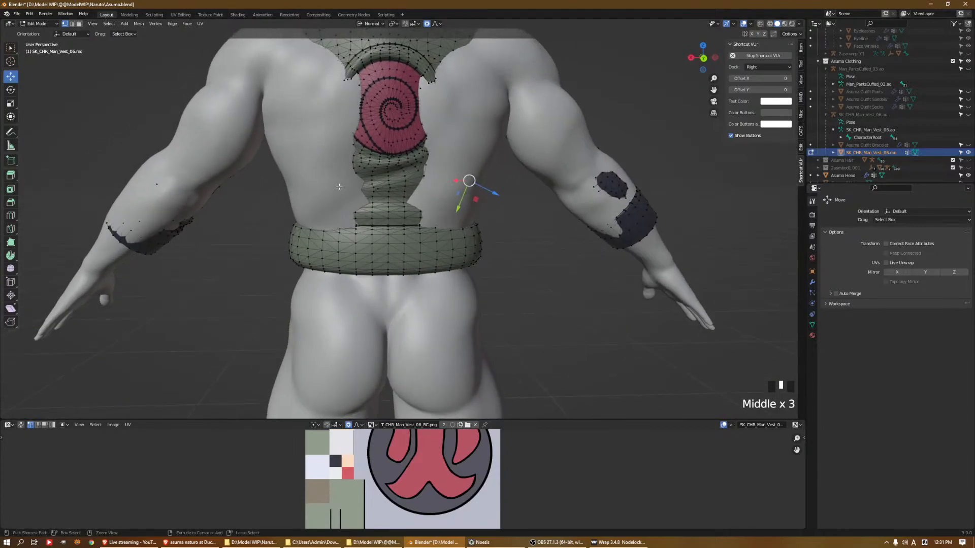
click(297, 190)
shift+click(471, 192)
key(s)
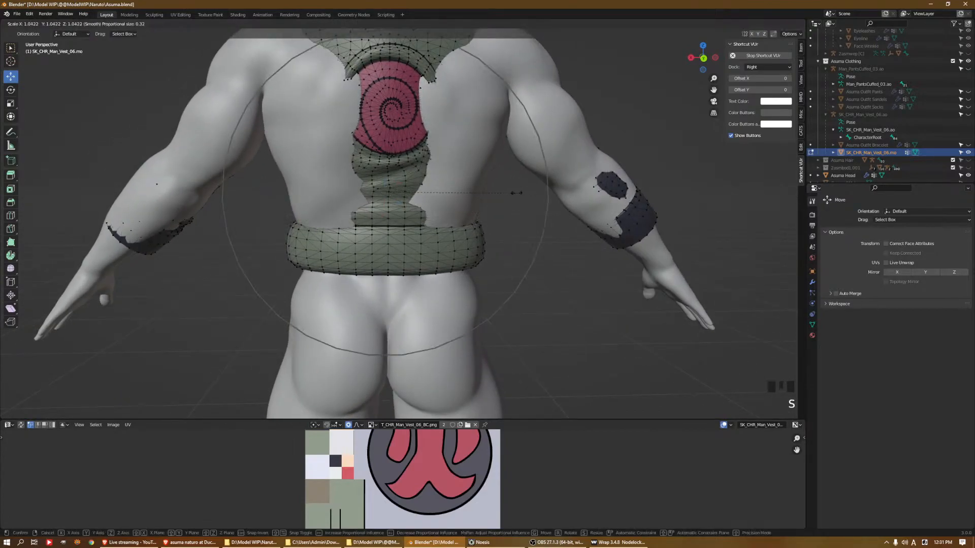
click(503, 187)
Pull the centre front of the vest outward from the chest with proportional editing
middle_drag(482, 182, 515, 162)
scroll(513, 164, down, 2)
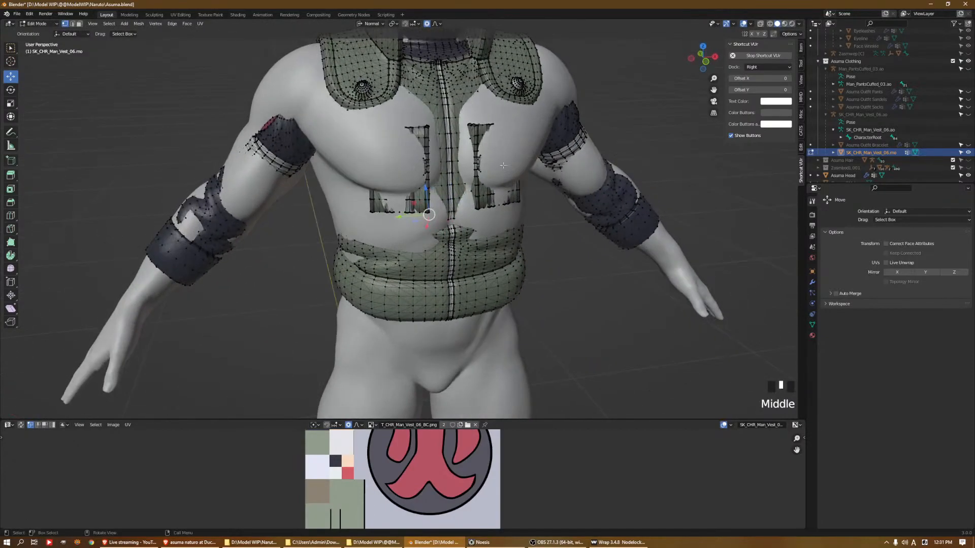
click(450, 163)
middle_drag(450, 163, 467, 229)
drag(453, 243, 472, 249)
middle_drag(472, 249, 517, 230)
Temporarily hide the Asuma Head body to examine the vest mesh from behind
click(486, 175)
click(439, 185)
scroll(498, 214, down, 2)
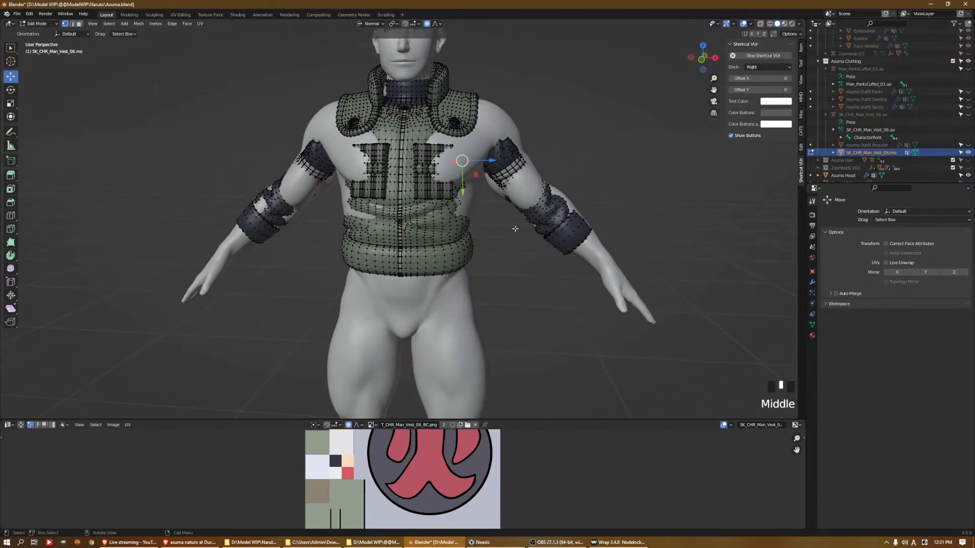
right_click(909, 152)
scroll(923, 174, down, 6)
click(968, 168)
middle_drag(461, 159, 637, 148)
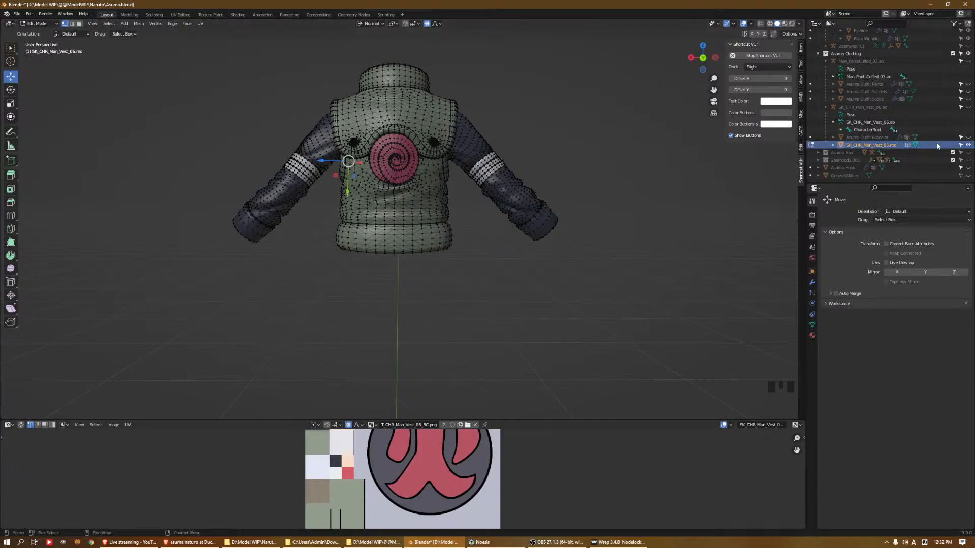
click(968, 169)
Pull the vest's left chest side outward beneath the arm with proportional editing
middle_drag(474, 208, 355, 209)
middle_drag(477, 208, 403, 186)
click(354, 182)
shift+click(474, 181)
middle_drag(474, 182, 453, 191)
click(467, 171)
drag(474, 188, 485, 190)
scroll(479, 189, up, 5)
middle_drag(485, 190, 413, 204)
Pull the vest's right chest side outward beneath the arm with proportional editing
click(369, 156)
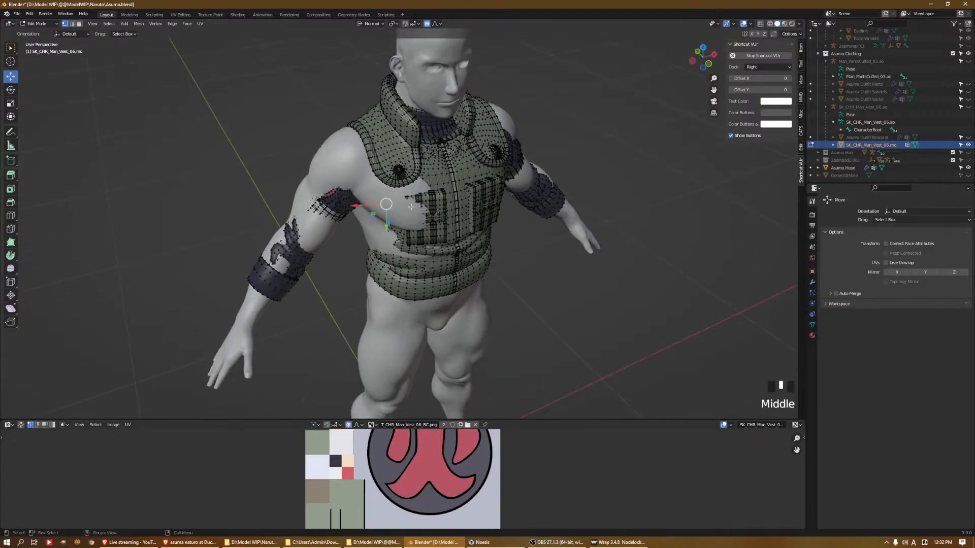
drag(390, 223, 406, 230)
middle_drag(406, 230, 523, 163)
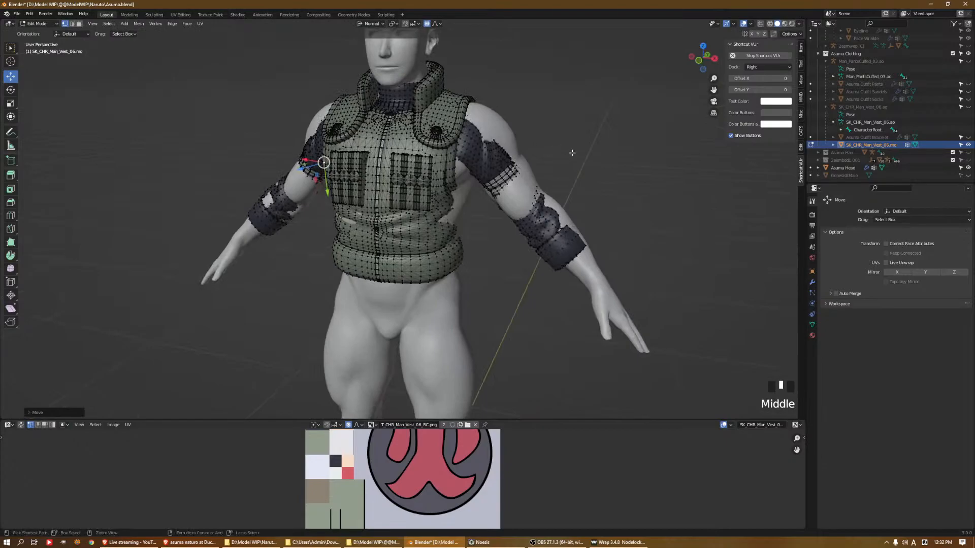
Undo the separate outward moves on both chest sides of the vest
key(ctrl+z)
key(ctrl+z)
key(ctrl+z)
key(ctrl+z)
Enable X mirroring with Topology Mirror and move the selected chest-side vertex outward with proportional editing
click(898, 272)
click(885, 281)
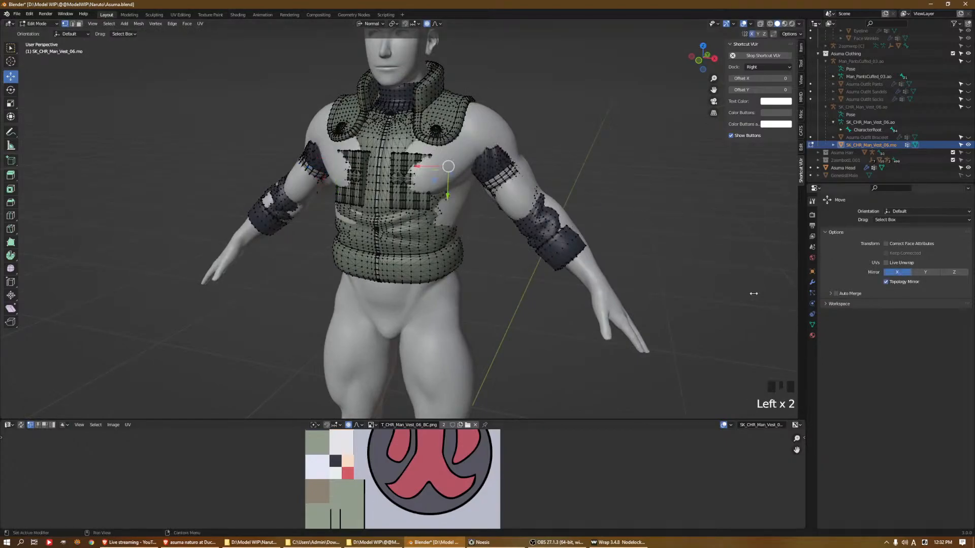
middle_drag(549, 234, 523, 228)
drag(487, 209, 495, 213)
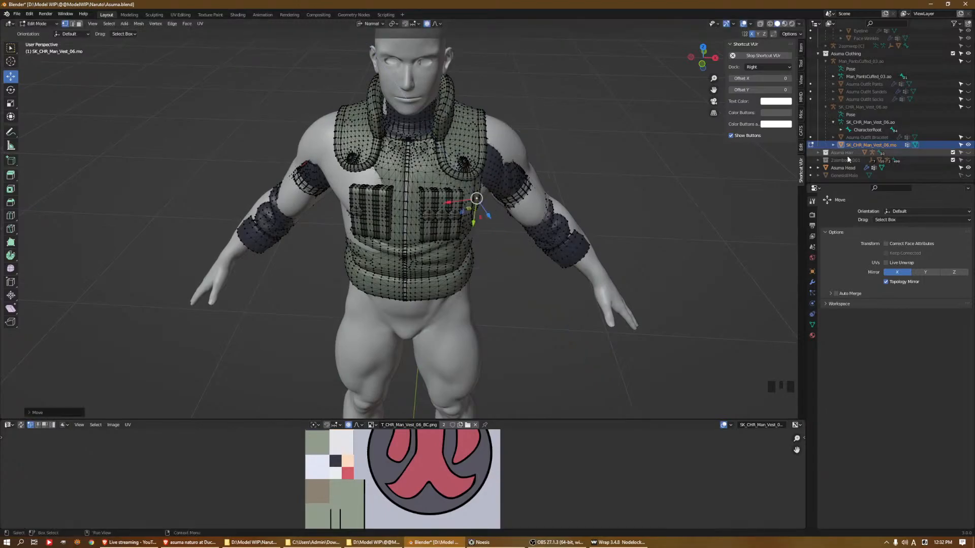
Hide the Asuma Head body to examine the vest's sides, and undo the last mirrored move
click(968, 168)
middle_drag(483, 208, 577, 191)
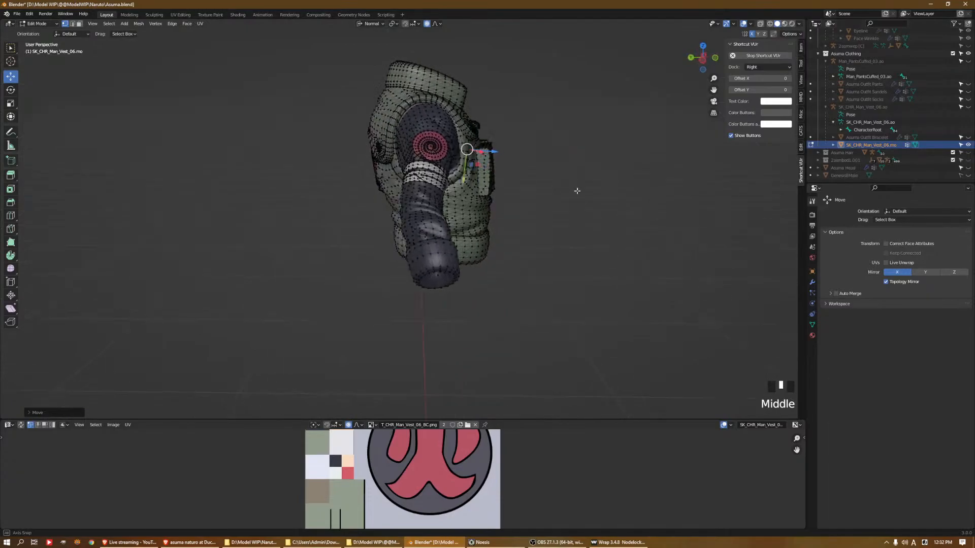
key(ctrl+z)
middle_drag(546, 152, 444, 159)
middle_drag(445, 158, 439, 165)
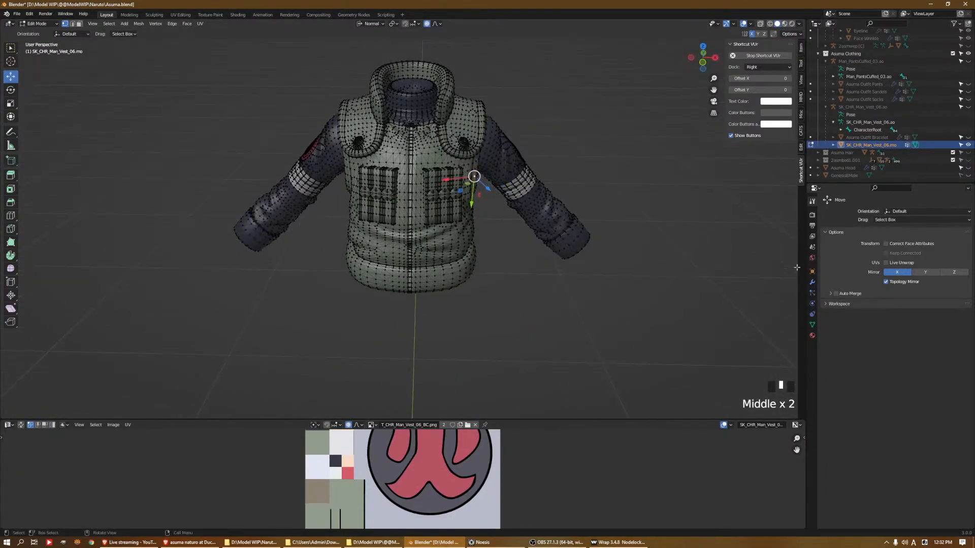
Turn off Topology Mirror and unhide the Asuma Head body beneath the vest
click(898, 280)
click(901, 282)
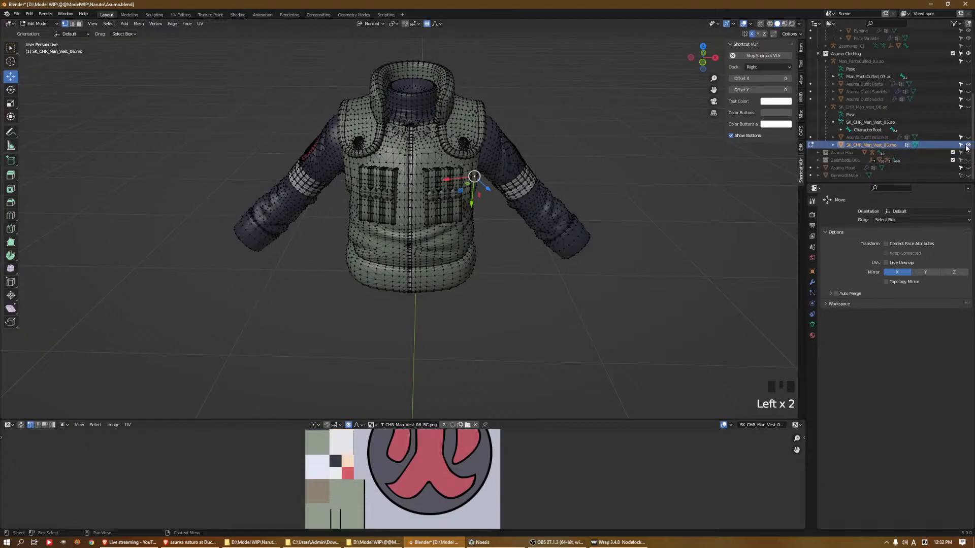
click(964, 168)
Pull the vest's right chest side beneath the arm outward over the body with proportional editing
middle_drag(371, 203, 382, 203)
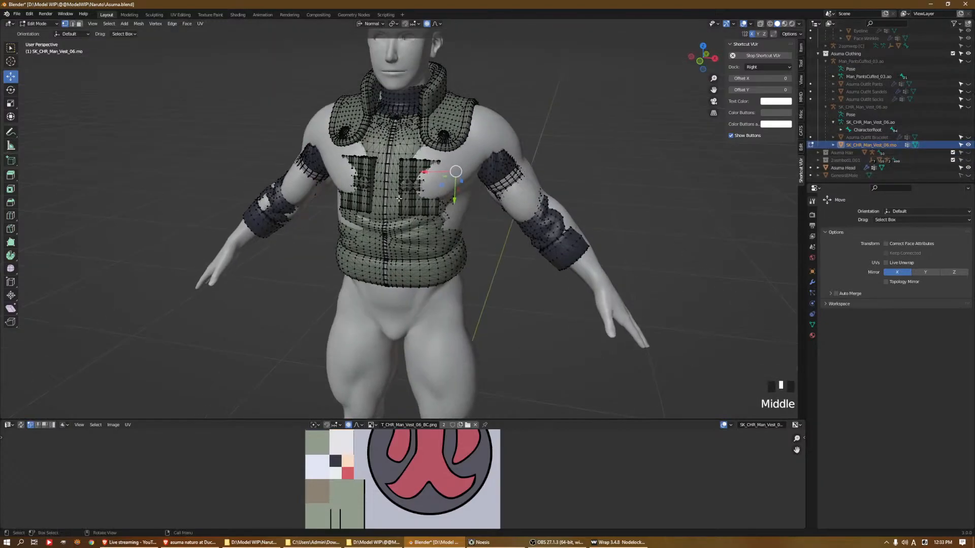
drag(465, 188, 466, 186)
middle_drag(466, 186, 449, 227)
click(380, 167)
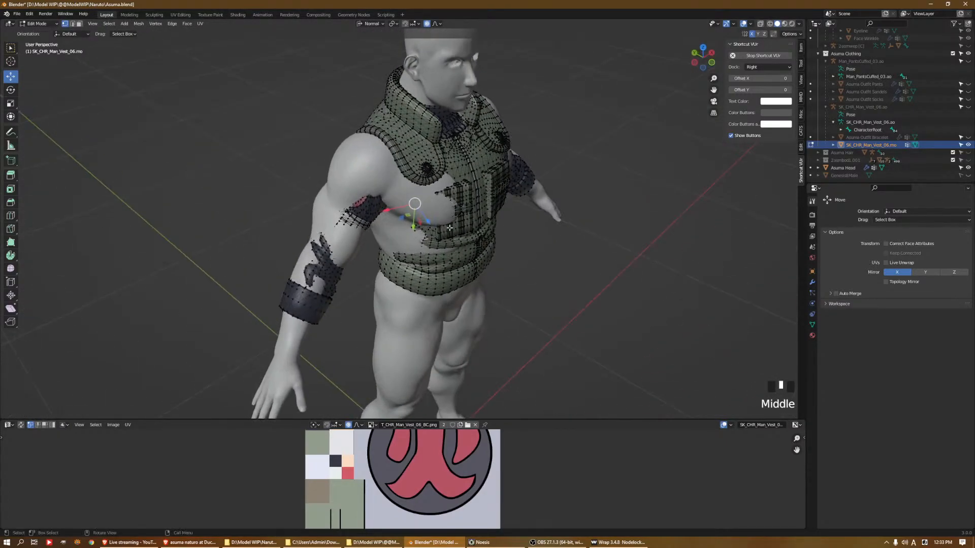
drag(430, 222, 443, 226)
middle_drag(442, 226, 376, 212)
Pull the sleeve over the left shoulder outward so it covers the body's deltoid
middle_drag(625, 161, 571, 152)
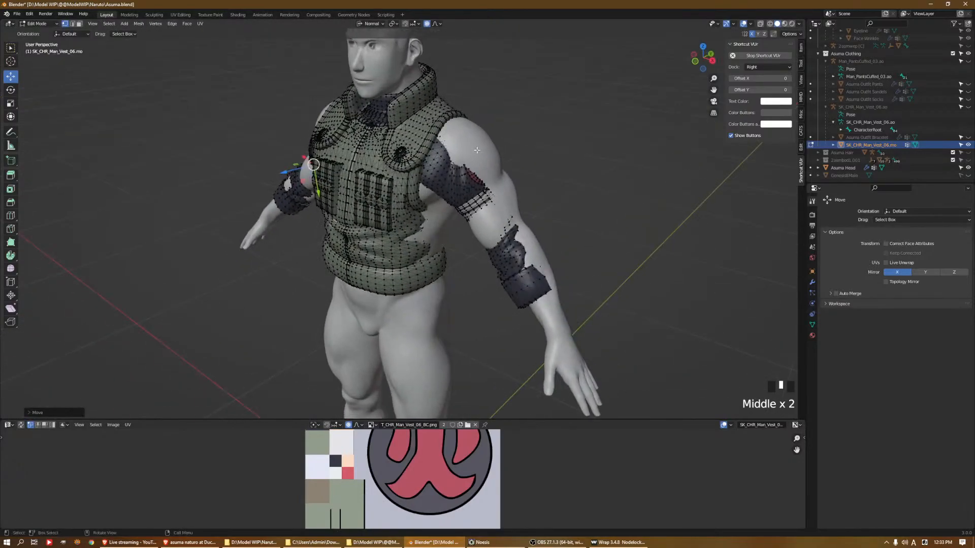
click(487, 146)
drag(500, 144, 508, 128)
middle_drag(507, 127, 412, 139)
click(362, 171)
drag(381, 176, 399, 176)
Pull the lower left back of the vest outward above the waistband to cover the body
middle_drag(399, 177, 339, 207)
click(350, 187)
click(335, 206)
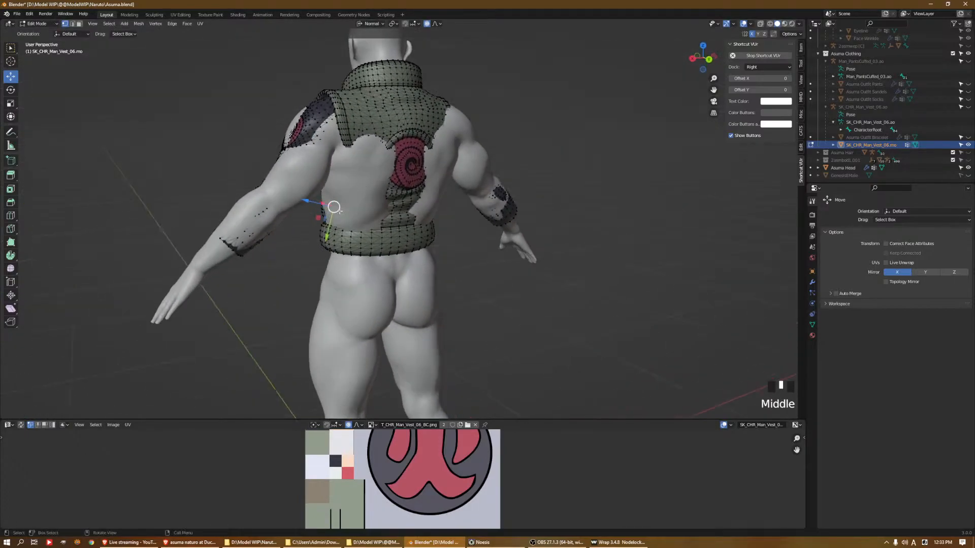
click(346, 204)
drag(332, 209, 328, 210)
click(359, 191)
middle_drag(359, 192, 354, 201)
drag(351, 213, 348, 218)
click(368, 223)
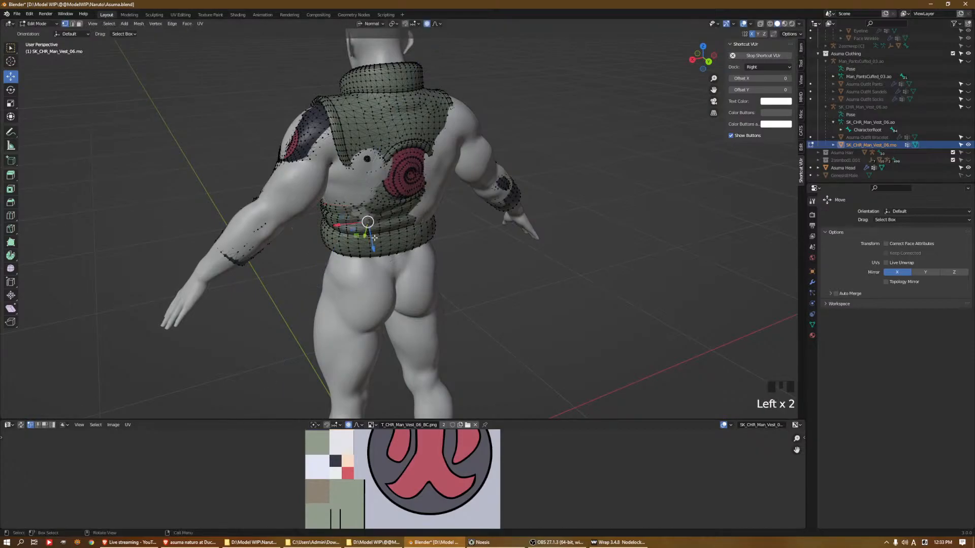
click(363, 231)
Undo the poor moves on the vest's left mid-back and pull that area outward beside the swirl
middle_drag(358, 236, 338, 185)
click(338, 184)
drag(326, 182, 350, 176)
middle_drag(350, 177, 345, 210)
key(ctrl+z)
drag(345, 211, 343, 215)
middle_drag(343, 215, 327, 191)
key(ctrl+z)
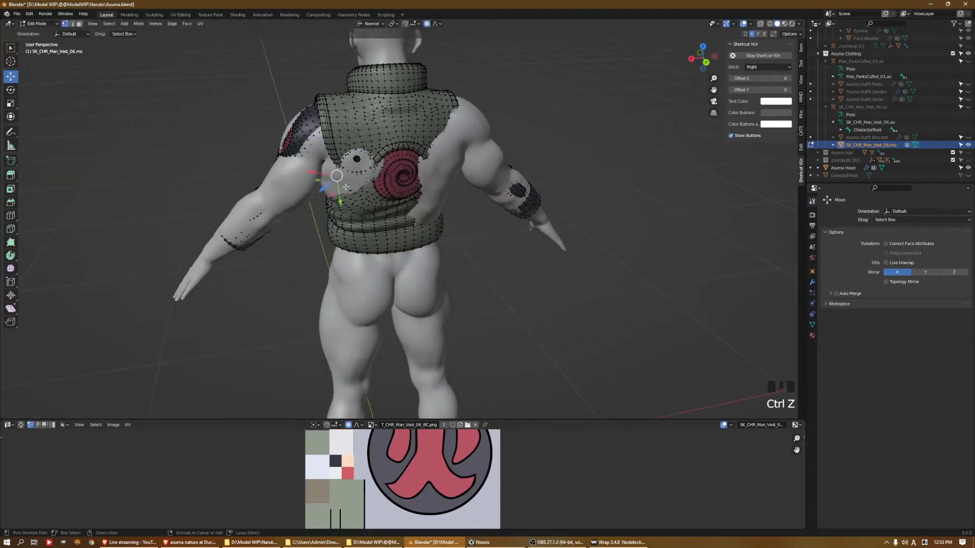
drag(328, 189, 321, 190)
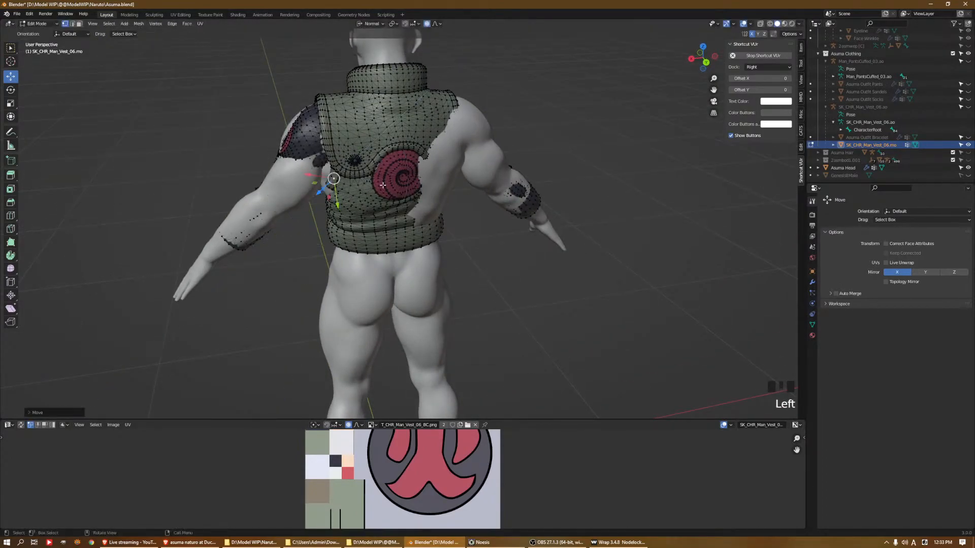
Pull the right mid-back of the vest outward below the armhole with proportional editing
middle_drag(322, 190, 270, 177)
click(429, 178)
middle_drag(449, 180, 451, 203)
drag(439, 215, 449, 221)
middle_drag(456, 222, 437, 205)
click(443, 208)
drag(457, 218, 465, 221)
Pull the lower right back of the vest outward near the waistband over the torso
click(442, 221)
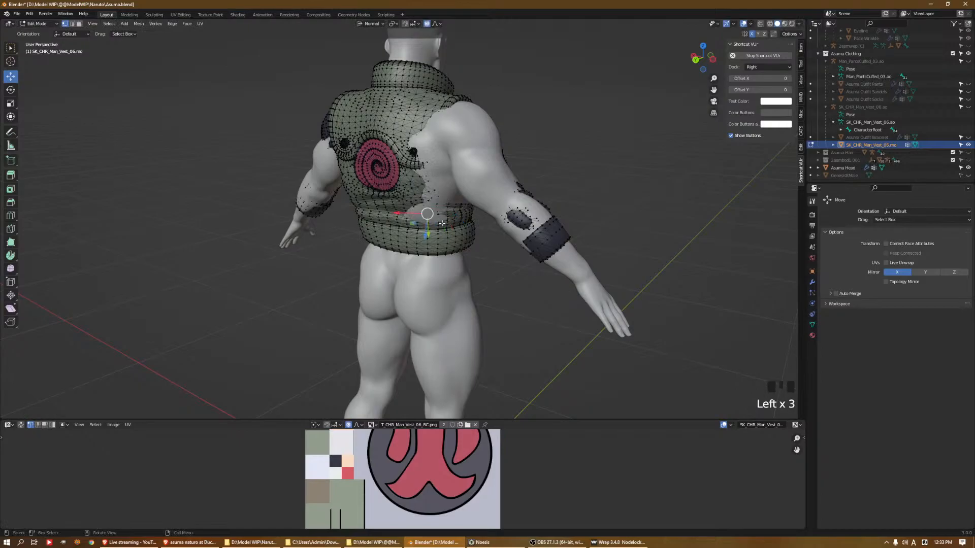
middle_drag(438, 222, 464, 221)
click(443, 207)
drag(461, 222, 464, 224)
middle_drag(447, 209, 434, 226)
click(441, 236)
drag(442, 236, 444, 239)
middle_drag(444, 237, 424, 231)
Pull the right rear shoulder area of the vest and sleeve outward over the body
click(442, 133)
shift+middle_drag(464, 139, 466, 198)
drag(459, 188, 464, 191)
middle_drag(463, 193, 388, 200)
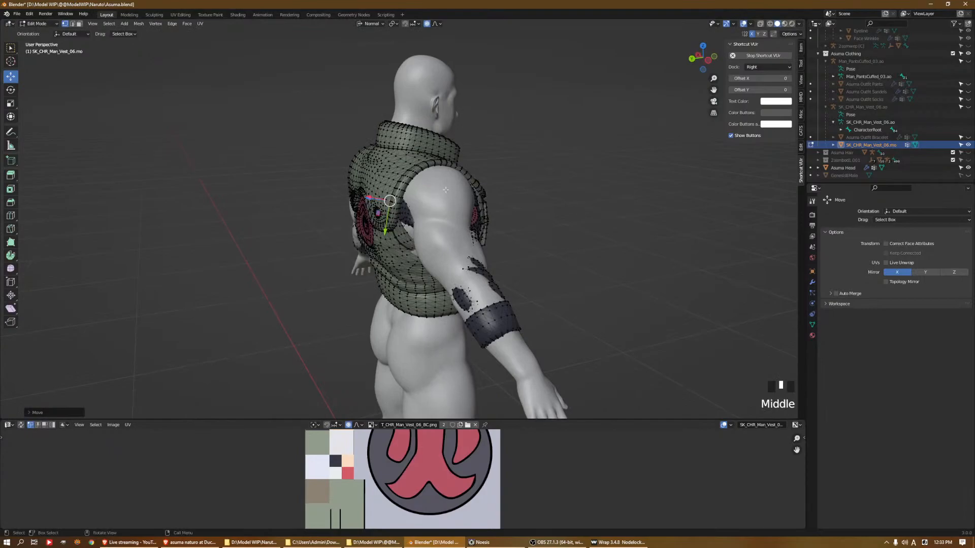
click(446, 187)
drag(458, 176, 463, 171)
Move the sleeve's right shoulder surface backward to cover the rear of the deltoid
middle_drag(463, 171, 454, 172)
click(391, 217)
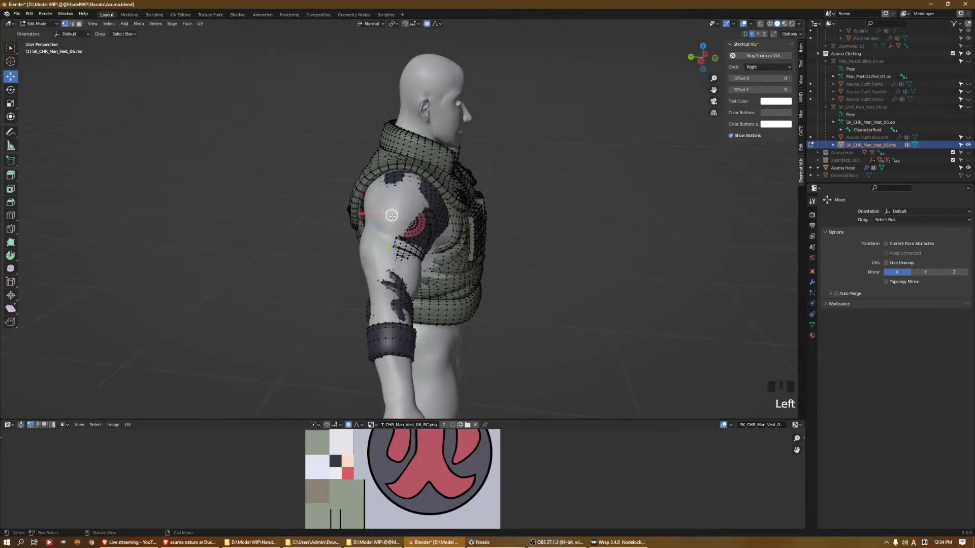
drag(361, 212, 358, 211)
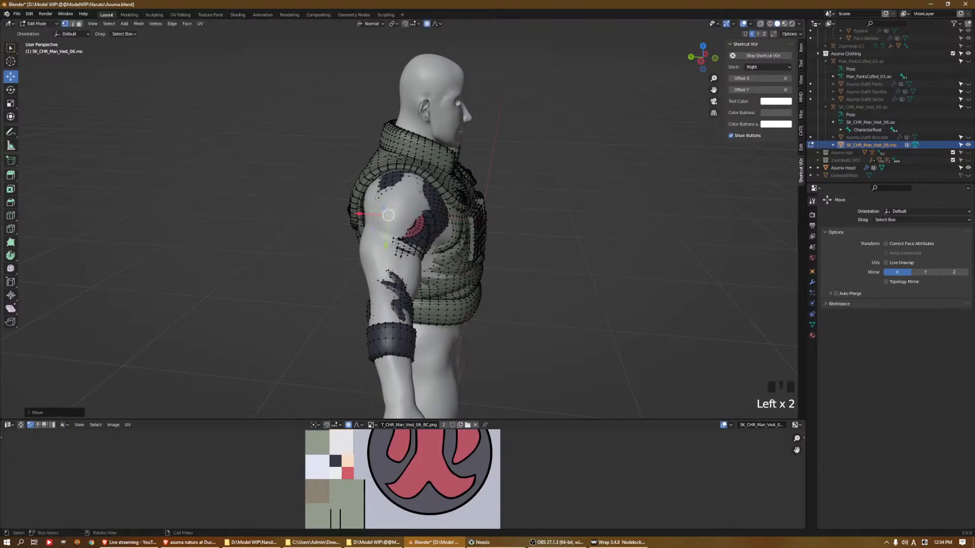
middle_drag(358, 211, 354, 191)
drag(349, 193, 362, 167)
click(369, 180)
Pull the back of the right upper-arm sleeve outward over the arm in several proportional moves
middle_drag(363, 167, 466, 196)
click(433, 260)
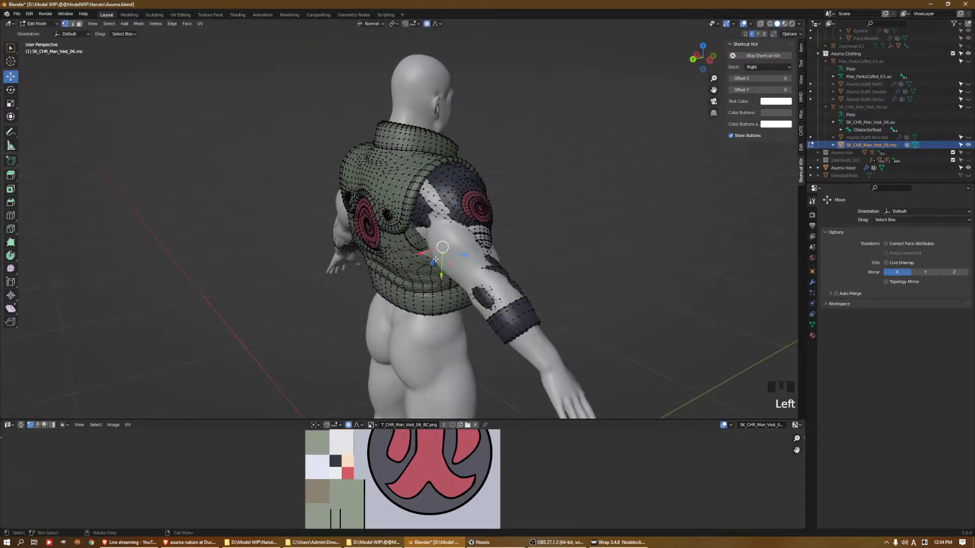
middle_drag(432, 260, 487, 249)
click(488, 248)
click(488, 248)
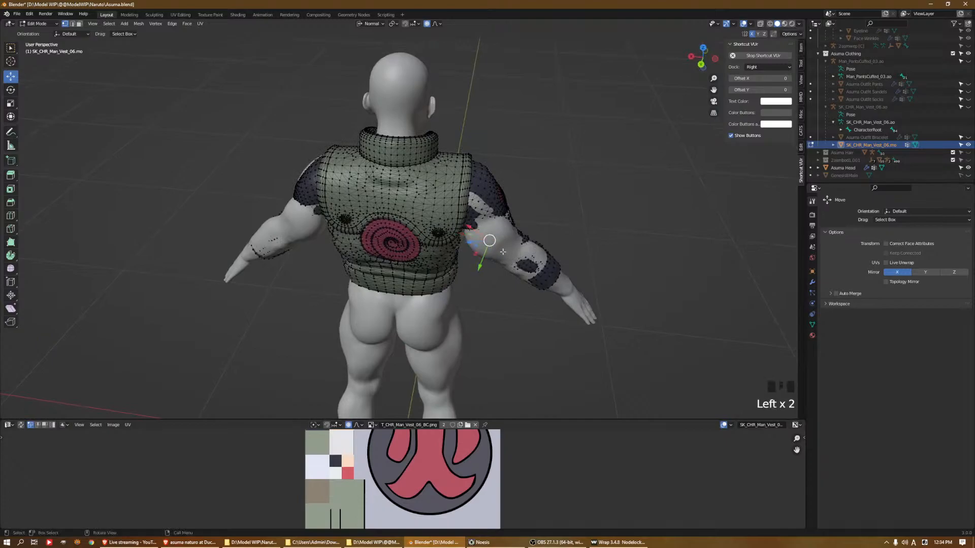
click(498, 239)
middle_drag(498, 239, 522, 233)
click(496, 232)
drag(506, 238, 512, 244)
mouse_move(509, 241)
middle_down()
mouse_move(487, 225)
mouse_move(527, 237)
middle_up()
click(497, 231)
click(530, 238)
drag(546, 228, 548, 225)
Pull the underside and inner elbow area of the right sleeve outward over the arm
click(510, 268)
drag(487, 280, 482, 280)
middle_drag(481, 280, 407, 275)
middle_drag(401, 273, 320, 258)
click(319, 258)
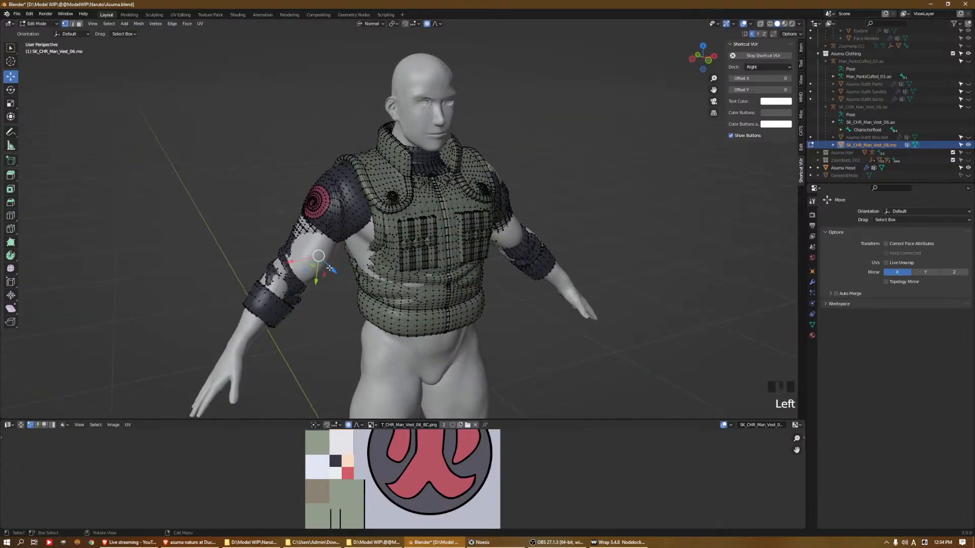
click(324, 267)
drag(325, 268, 332, 271)
Reshape the right sleeve's underarm side near the white bands so it clears the body's arm
middle_drag(332, 271, 559, 182)
click(480, 197)
drag(472, 215, 466, 220)
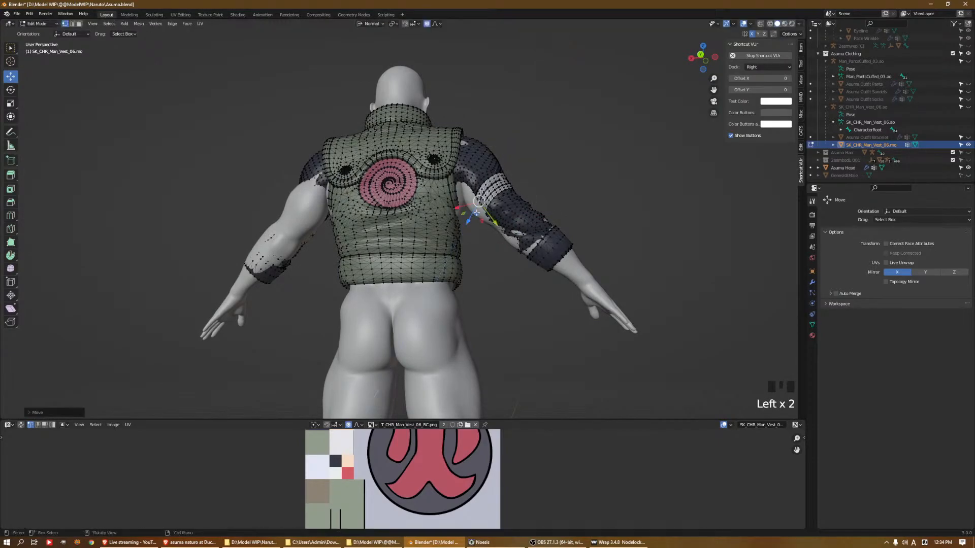
middle_drag(477, 215, 454, 214)
click(461, 208)
drag(486, 205, 494, 203)
click(479, 207)
click(459, 205)
middle_drag(495, 203, 523, 250)
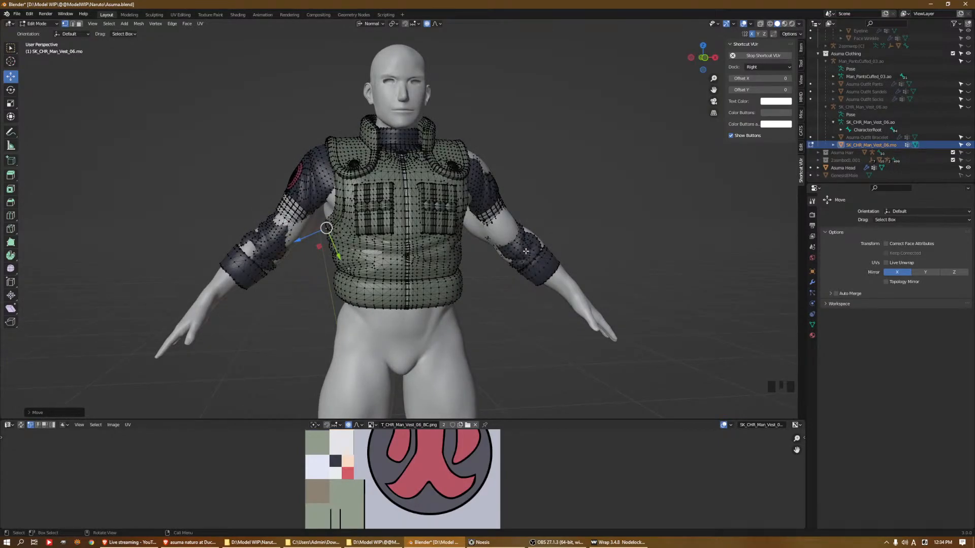
click(304, 235)
mouse_move(326, 238)
mouse_down()
mouse_move(339, 243)
mouse_move(335, 251)
mouse_up()
key(ctrl+z)
Toggle connected-only proportional editing and pull the outer right sleeve outward just below the white bands
key(alt+o)
scroll(338, 245, down, 9)
click(280, 218)
drag(279, 220, 276, 217)
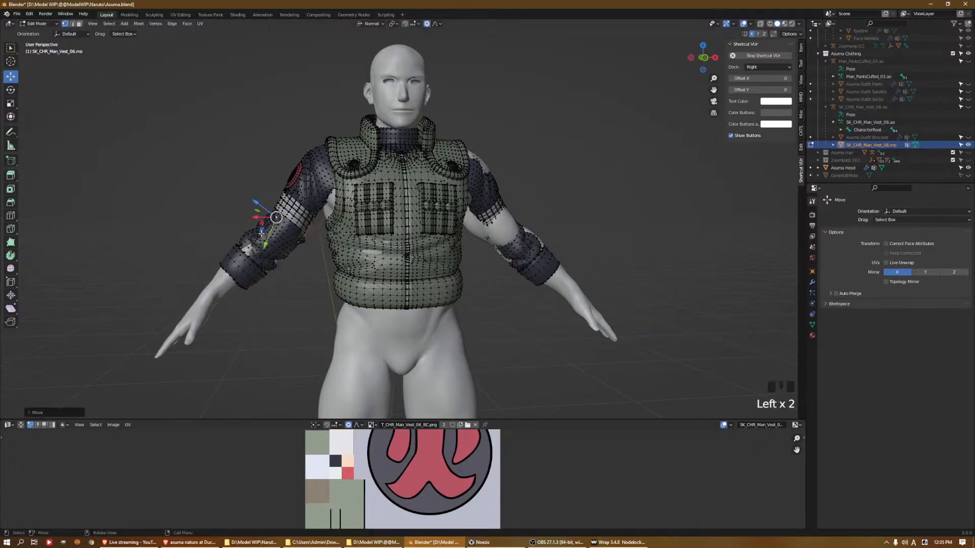
Pull the outer and inner sides of the right forearm sleeve outward over the arm
middle_drag(248, 247, 457, 261)
drag(447, 258, 450, 258)
middle_drag(401, 257, 463, 247)
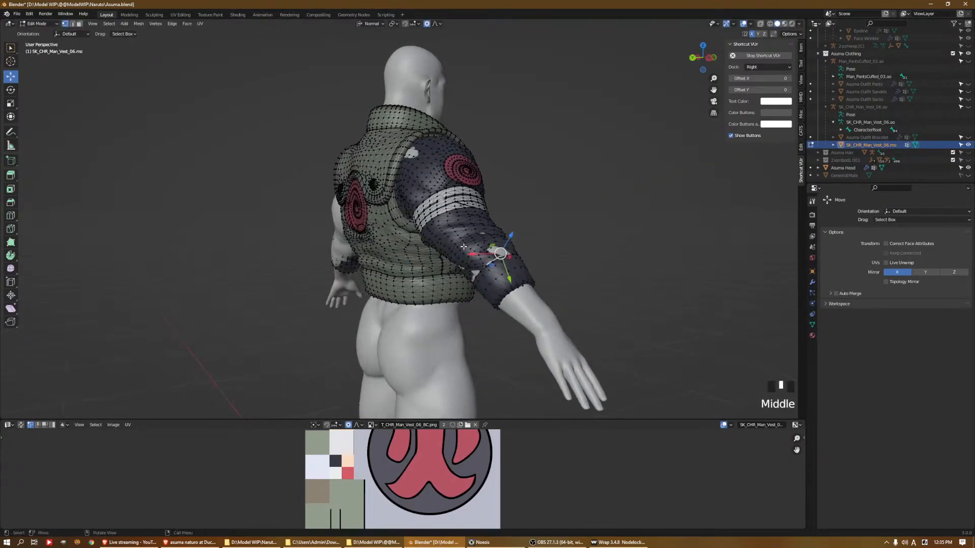
drag(507, 237, 511, 234)
click(470, 270)
drag(448, 281, 445, 281)
Pull the underside of the right forearm sleeve downward near the cuff
middle_drag(447, 279, 496, 259)
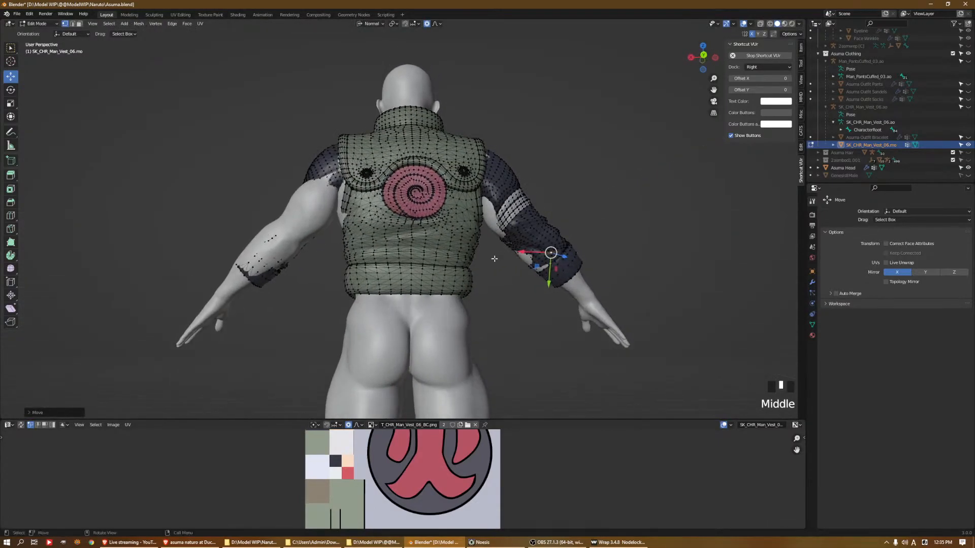
click(526, 258)
drag(508, 272, 503, 275)
middle_drag(502, 274, 482, 288)
scroll(487, 264, up, 2)
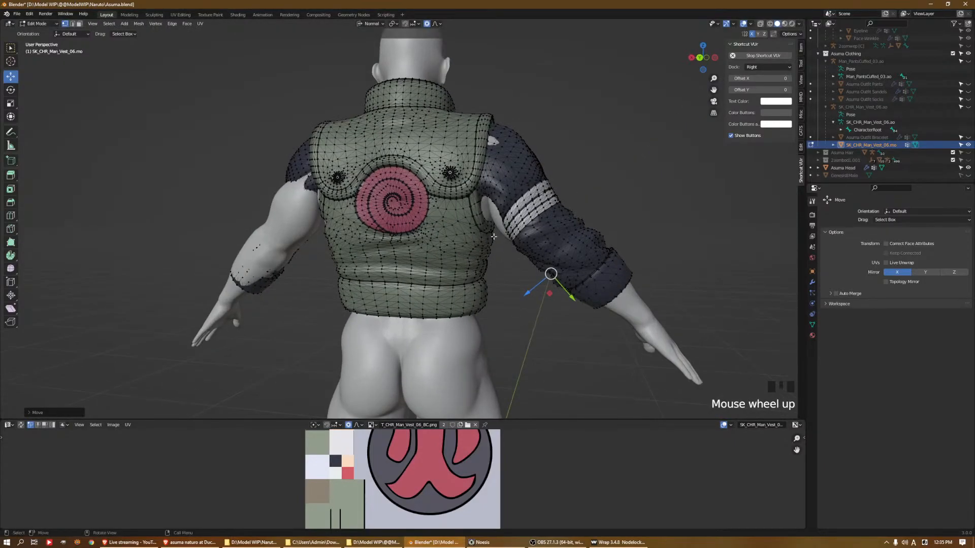
Raise the right sleeve beside the vest's shoulder edge and push its outer shoulder cap inward with connected-only toggled
click(513, 132)
click(515, 122)
drag(520, 111, 523, 104)
middle_drag(504, 161, 533, 122)
click(543, 114)
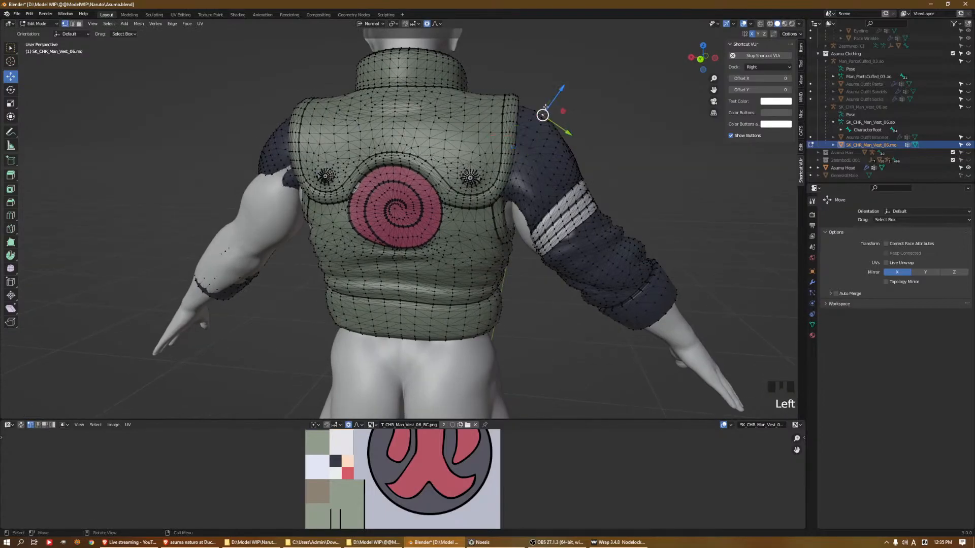
drag(557, 89, 556, 98)
key(ctrl+z)
key(alt+o)
drag(564, 89, 559, 92)
Pull the top, rear edge and swirl area of the right shoulder sleeve outward over the body
middle_drag(559, 92, 480, 179)
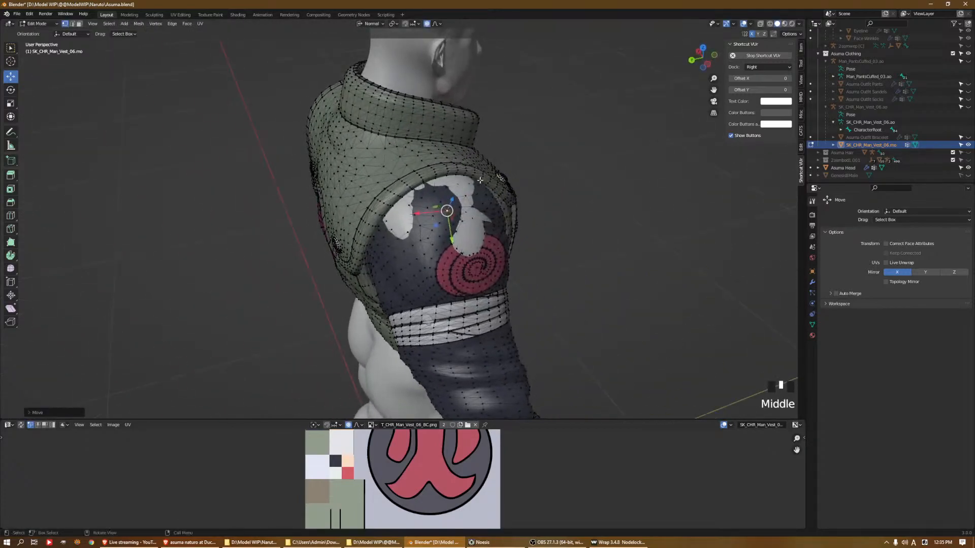
click(456, 180)
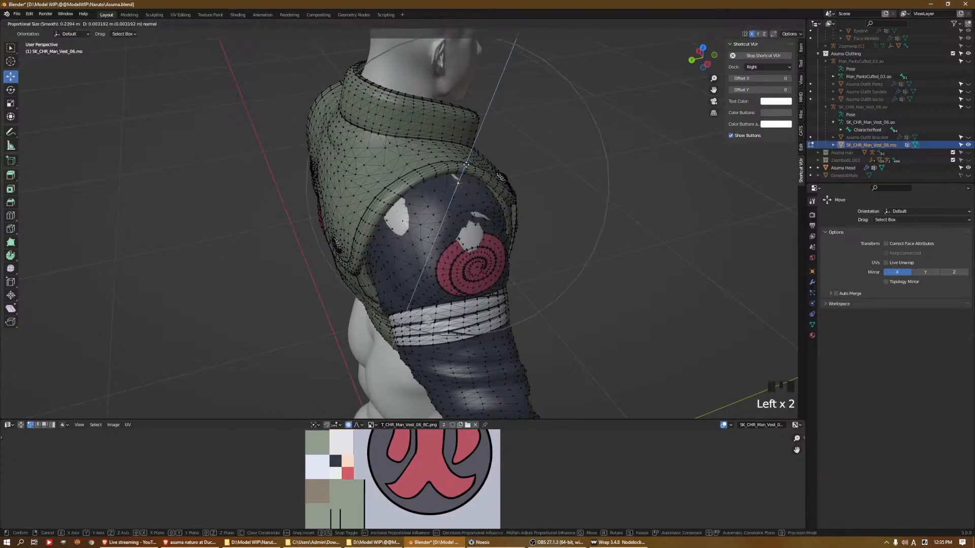
click(386, 207)
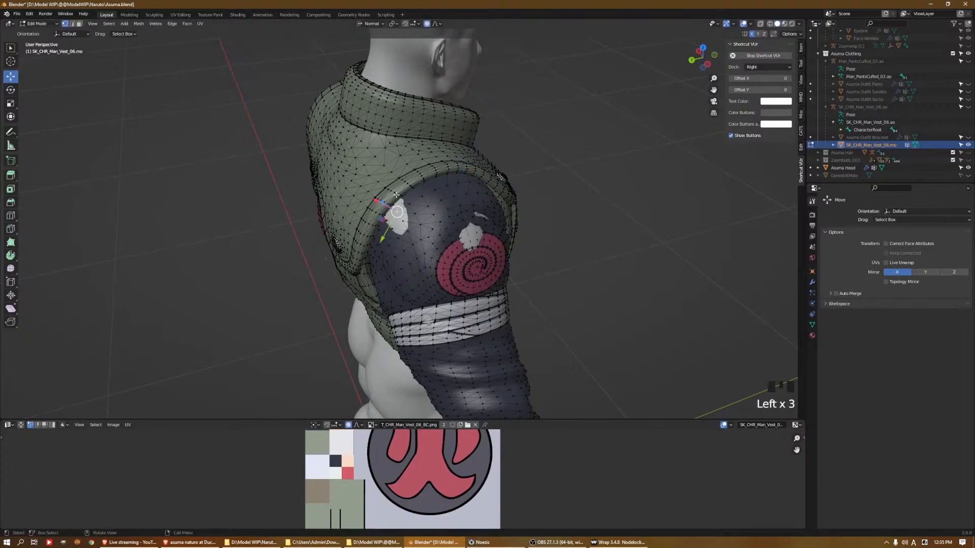
middle_drag(395, 195, 377, 208)
drag(374, 219, 367, 215)
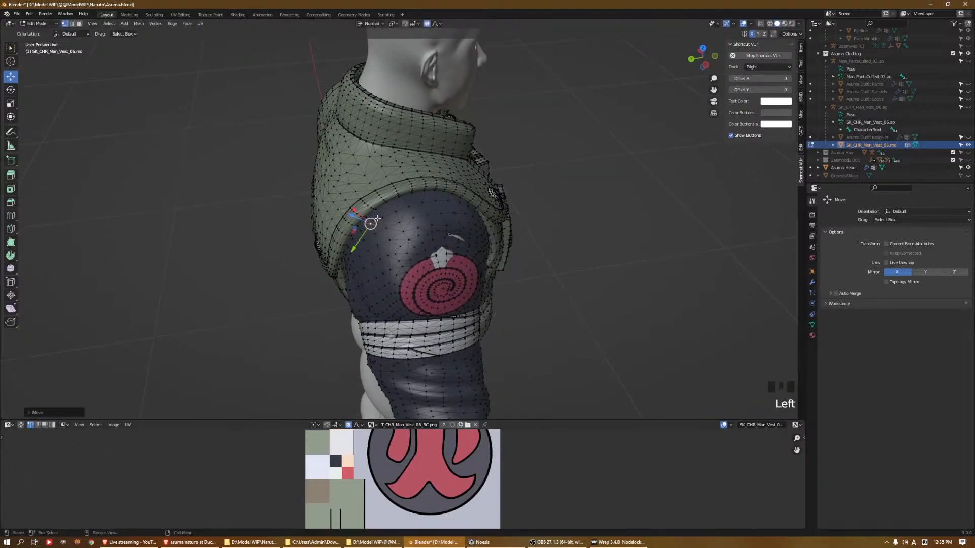
click(442, 254)
drag(457, 254, 463, 255)
middle_drag(477, 236, 431, 193)
Pull the right forearm sleeve outward at the cuff to cover the exposed skin
middle_drag(439, 179, 305, 248)
click(177, 267)
click(156, 277)
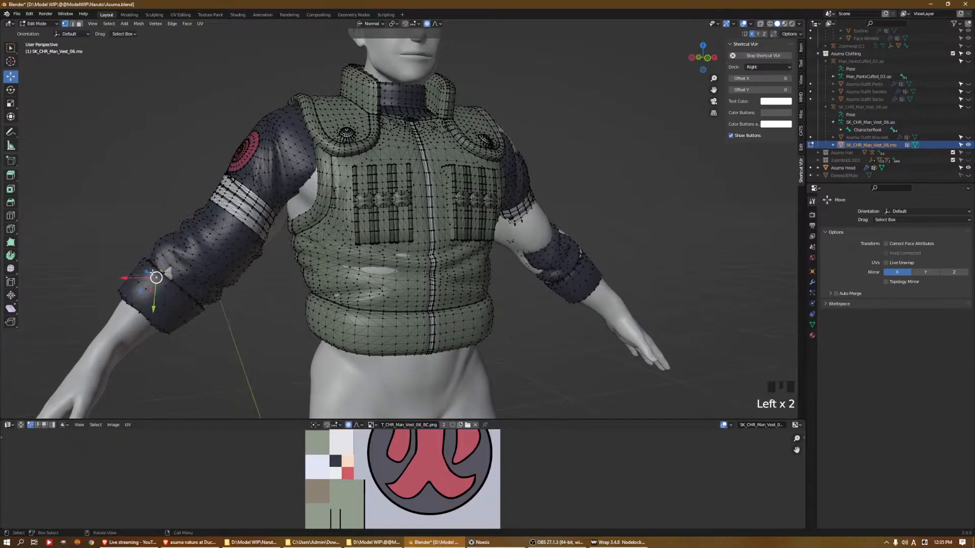
drag(143, 270, 139, 267)
Pull the lower right front of the vest outward below the pocket
middle_drag(365, 274, 443, 301)
click(395, 261)
click(441, 310)
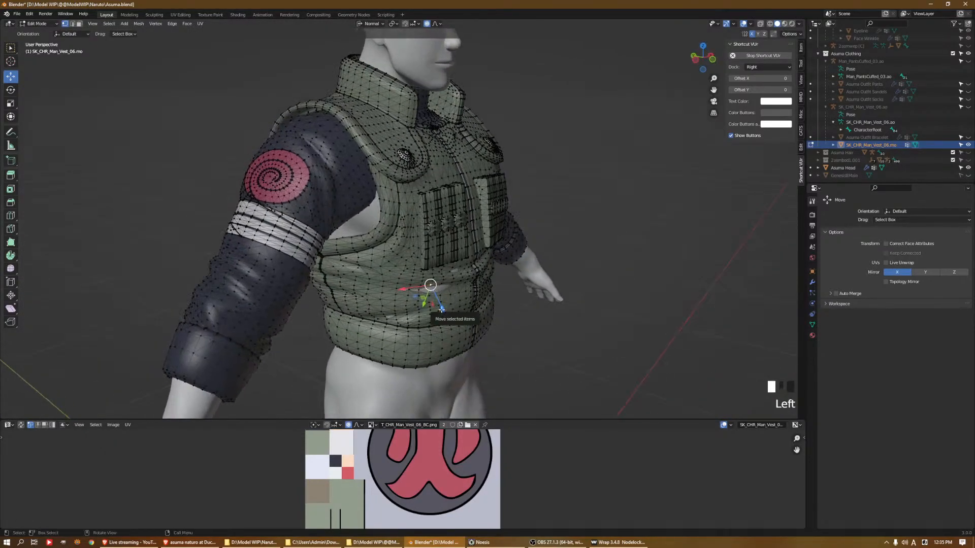
click(436, 301)
drag(442, 303, 446, 305)
Pull the vest's left side outward beneath the arm, toggling connected-only proportional editing and enlarging its influence
middle_drag(462, 299, 388, 287)
middle_drag(483, 257, 471, 252)
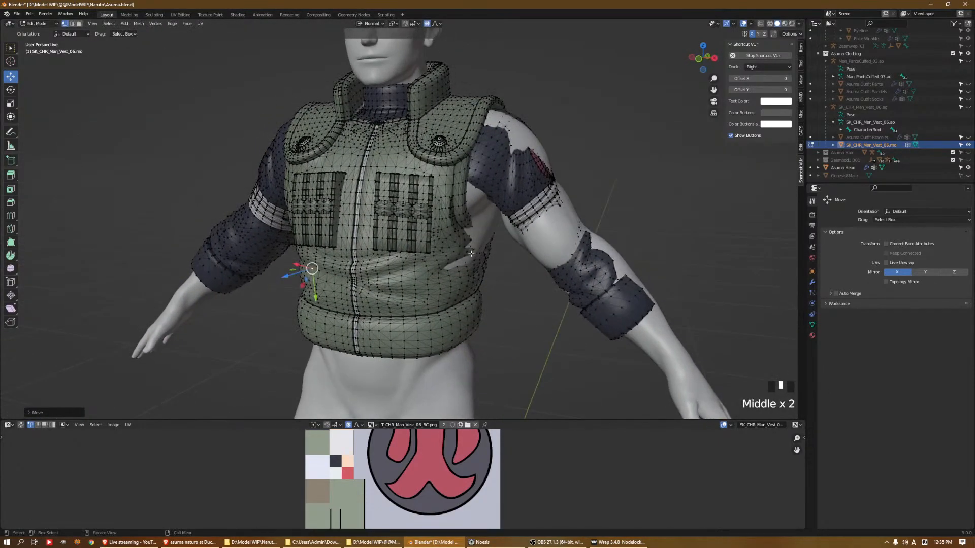
click(472, 253)
drag(494, 260, 526, 234)
key(alt+o)
click(487, 229)
scroll(517, 232, up, 3)
Pull the top and outer side of the left shoulder sleeve outward over the deltoid
click(514, 128)
drag(541, 121, 557, 126)
key(alt+o)
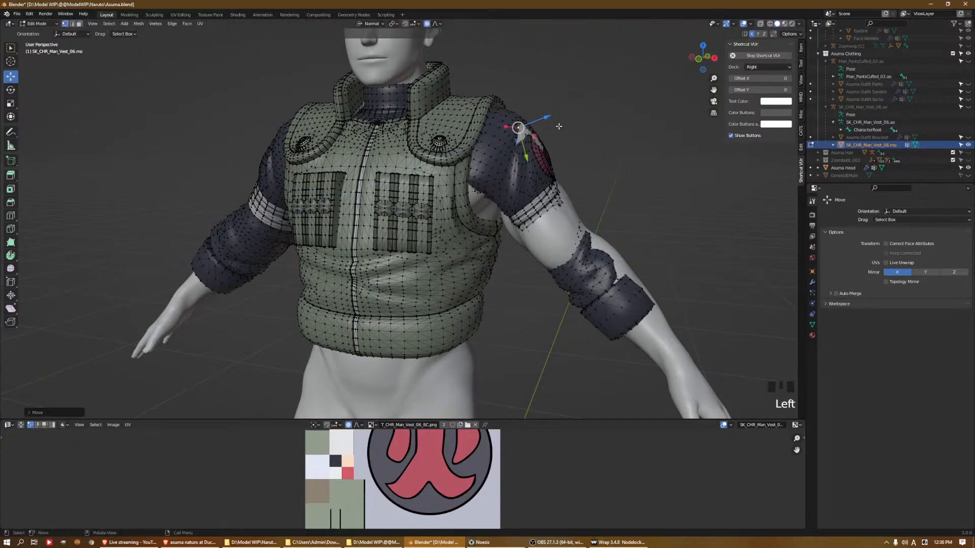
middle_drag(557, 126, 515, 166)
click(503, 173)
click(506, 166)
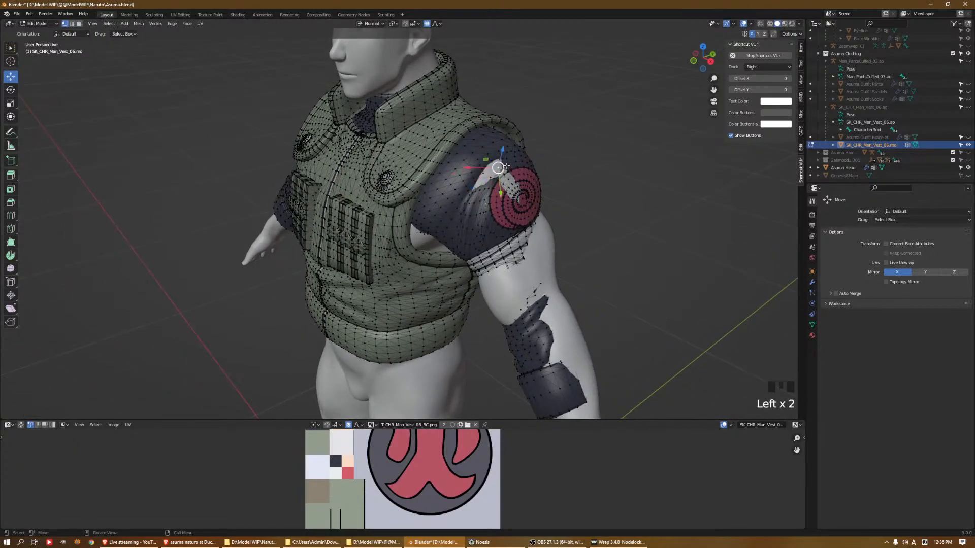
drag(502, 153, 504, 152)
Pull the left upper-arm sleeve outward on its outer side below the swirl emblem
middle_drag(503, 152, 473, 255)
click(470, 237)
click(473, 222)
click(412, 271)
middle_drag(412, 272, 365, 281)
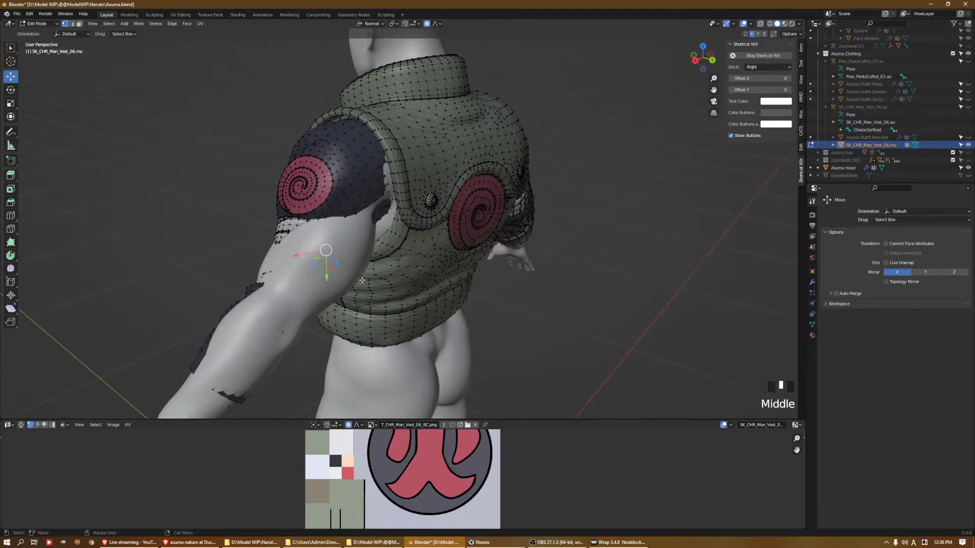
drag(338, 263, 353, 264)
Toggle connected-only proportional editing and pull the back of the left sleeve outward near the armpit
key(alt+o)
click(411, 214)
drag(435, 217, 442, 218)
key(ctrl+z)
click(400, 237)
drag(403, 247, 406, 250)
middle_drag(408, 248, 373, 220)
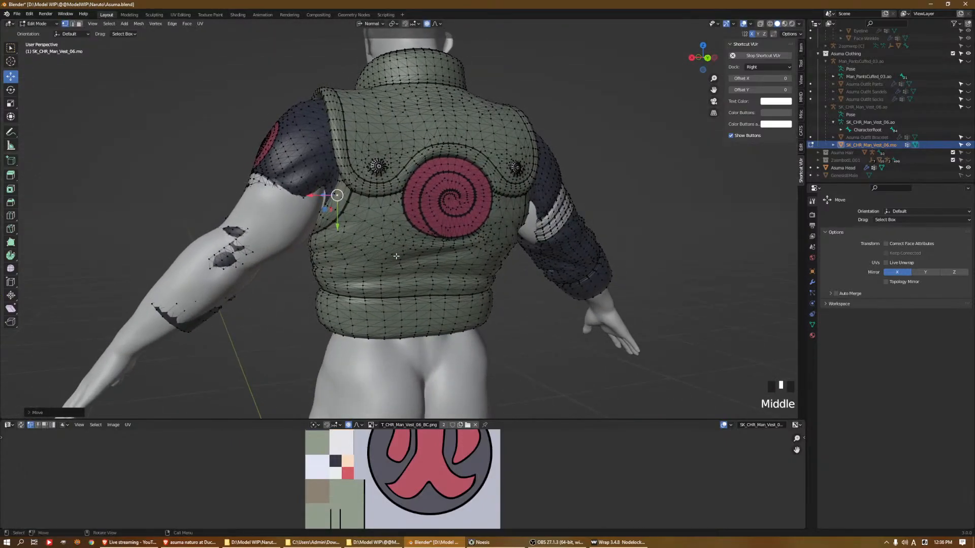
Pull the underside of the left forearm sleeve outward at the cuff
shift+middle_drag(456, 269, 574, 225)
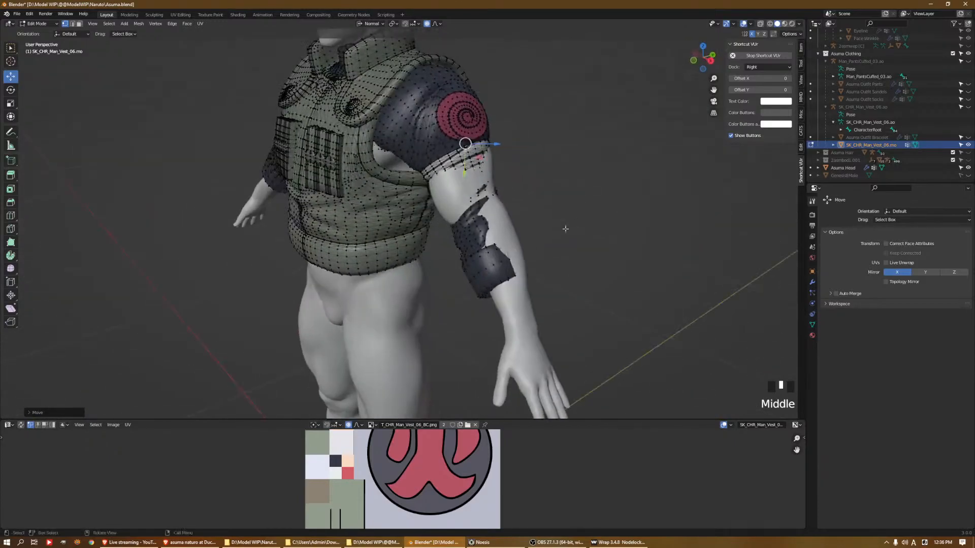
middle_drag(523, 257, 467, 294)
click(467, 274)
click(467, 295)
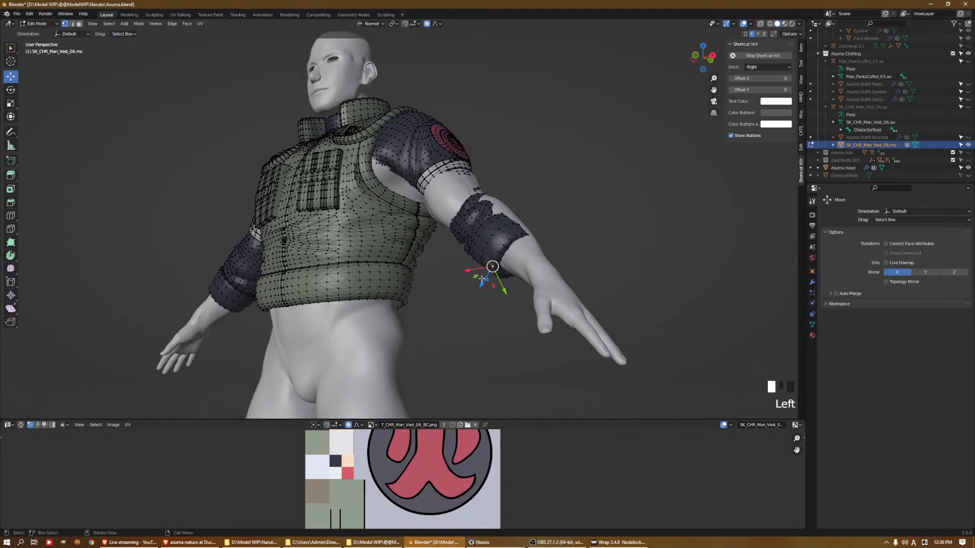
drag(467, 294, 469, 284)
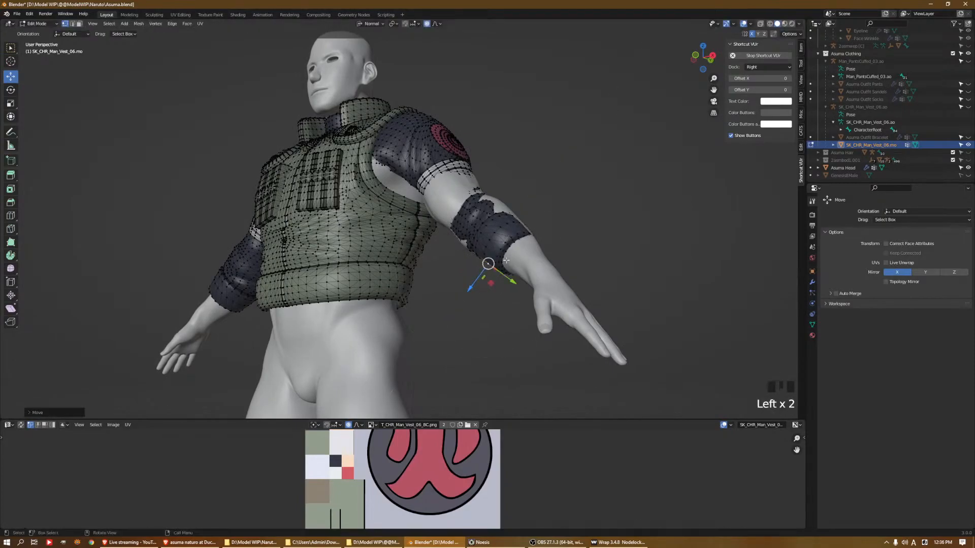
Pull the upper and outer side of the left forearm sleeve outward near the cuff
middle_drag(546, 229, 487, 232)
click(479, 210)
click(484, 211)
drag(502, 196, 455, 190)
click(486, 210)
click(459, 210)
middle_drag(456, 191, 542, 187)
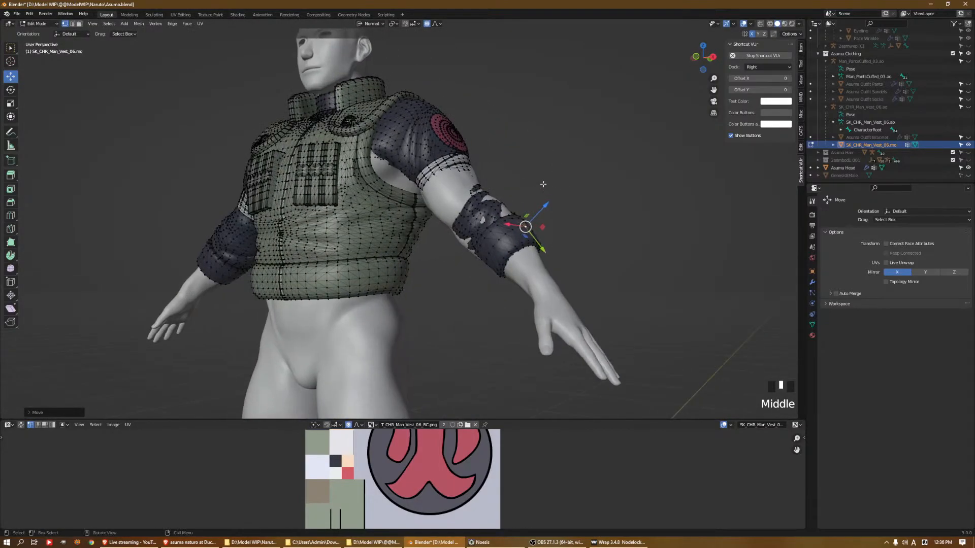
Pull the white bands and adjoining fabric on the left upper arm outward over the exposed skin
middle_drag(441, 176, 450, 196)
click(437, 199)
drag(439, 198, 455, 200)
middle_drag(495, 197, 424, 188)
middle_drag(482, 187, 456, 187)
click(488, 190)
drag(509, 193, 515, 194)
middle_drag(515, 194, 421, 196)
click(403, 193)
drag(427, 197, 420, 196)
key(ctrl+z)
Toggle connected-only proportional editing and pull the left forearm sleeve outward at the elbow and along its underside
key(alt+o)
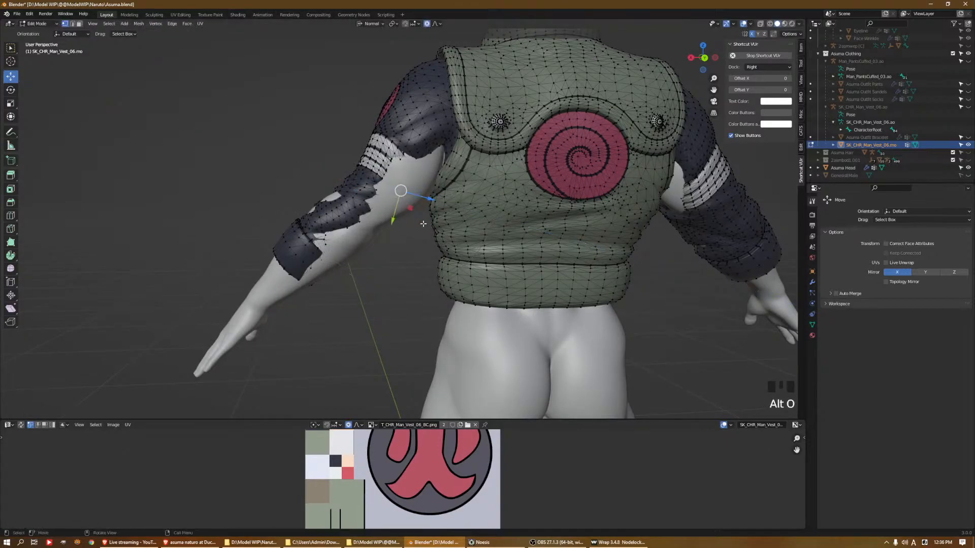
click(394, 196)
click(329, 194)
drag(320, 172, 320, 165)
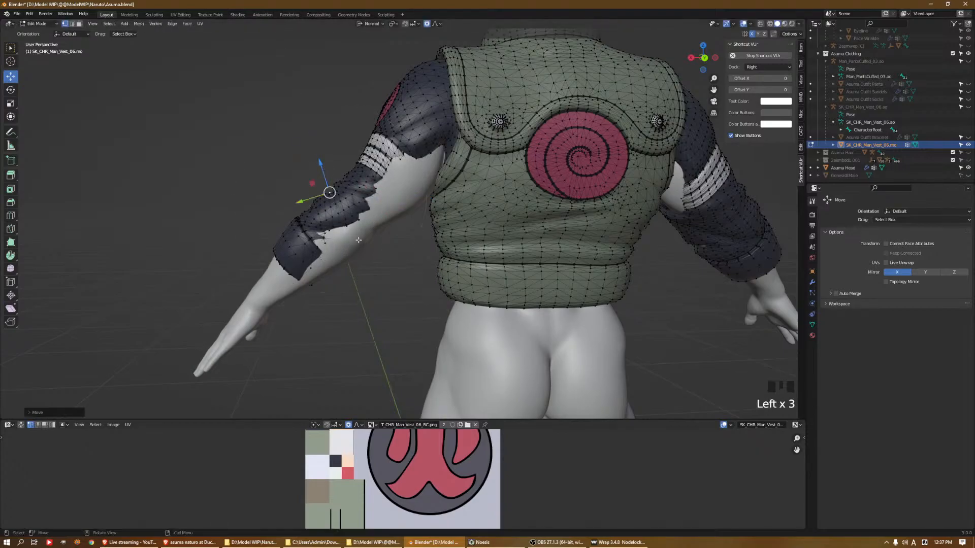
click(336, 268)
click(349, 290)
drag(351, 291, 403, 264)
Pull the inner back side of the left upper-arm sleeve outward between the white bands and the vest
click(371, 237)
click(403, 207)
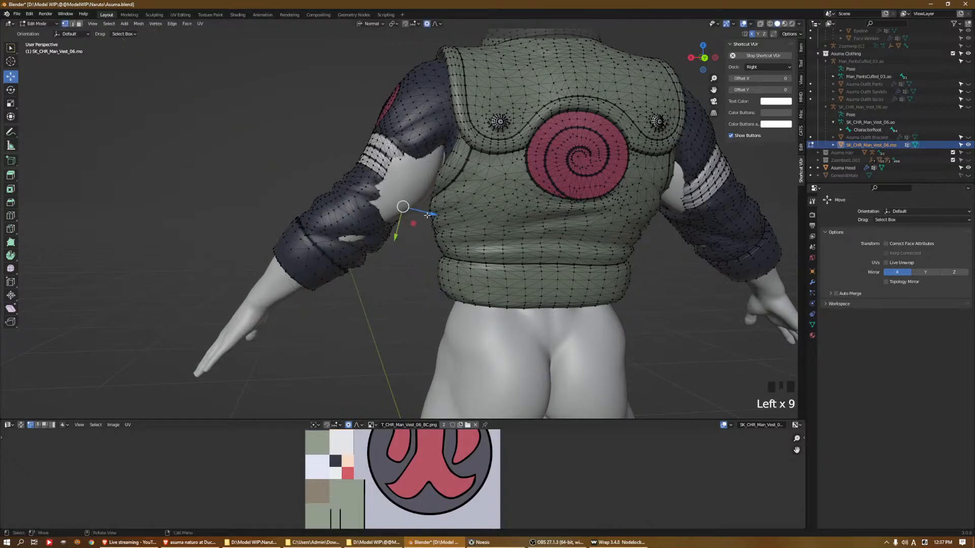
click(428, 194)
drag(443, 191, 447, 192)
middle_drag(443, 194, 423, 209)
click(387, 209)
drag(380, 225, 380, 231)
Pull the white bands of the left sleeve outward on their inner and front sides
middle_drag(380, 231, 548, 243)
middle_drag(406, 208, 431, 198)
click(400, 209)
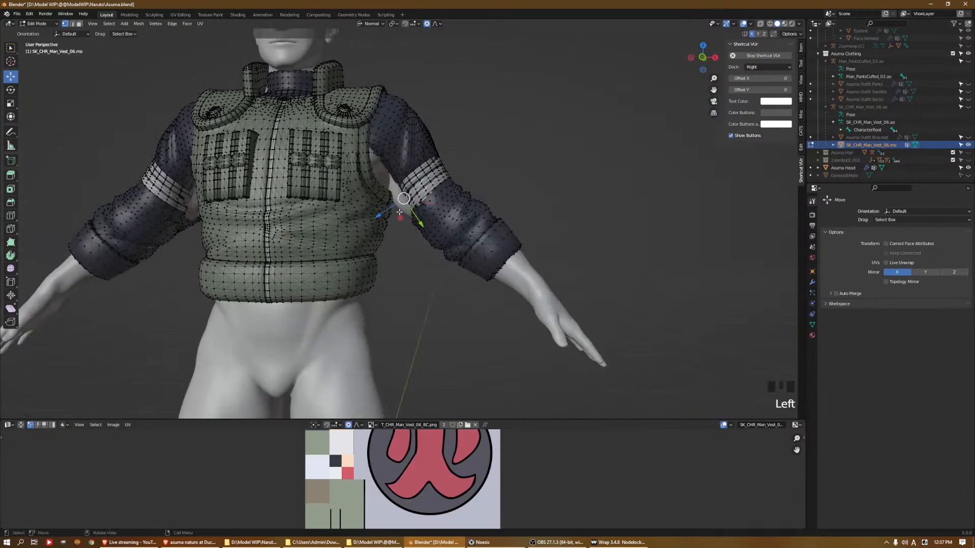
drag(388, 209, 385, 211)
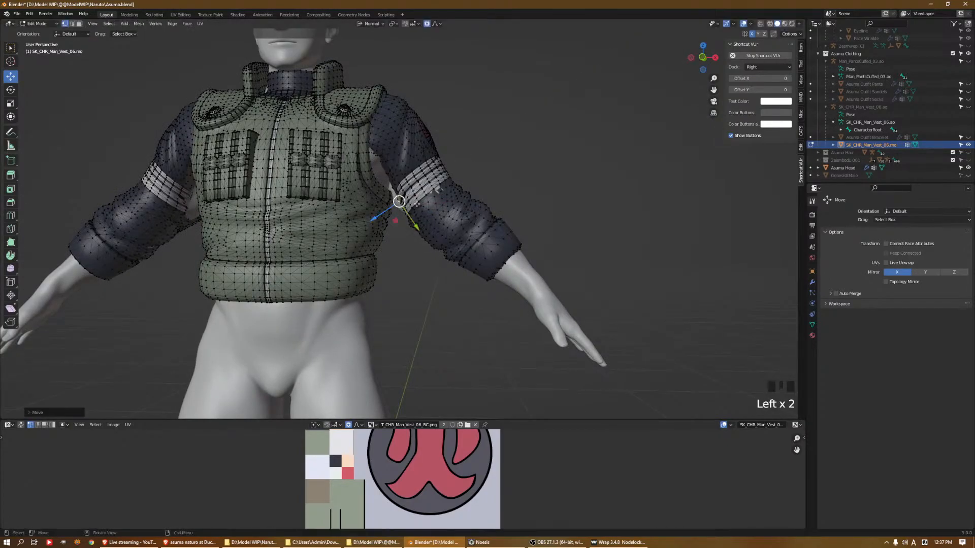
middle_drag(385, 210, 430, 194)
click(438, 178)
drag(439, 181, 444, 184)
Pull the front of the left sleeve outward at the armpit beside the vest's arm opening
middle_drag(444, 184, 379, 173)
click(380, 172)
middle_drag(379, 173, 406, 189)
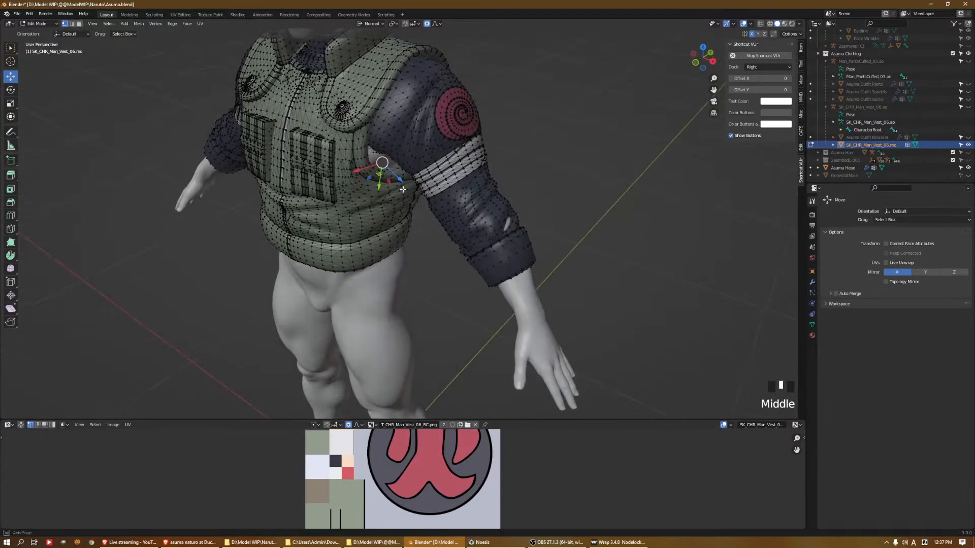
key(ctrl+z)
drag(401, 180, 407, 184)
Pull the back of the left forearm sleeve outward just above the cuff to cover the small skin patch
middle_drag(407, 184, 366, 166)
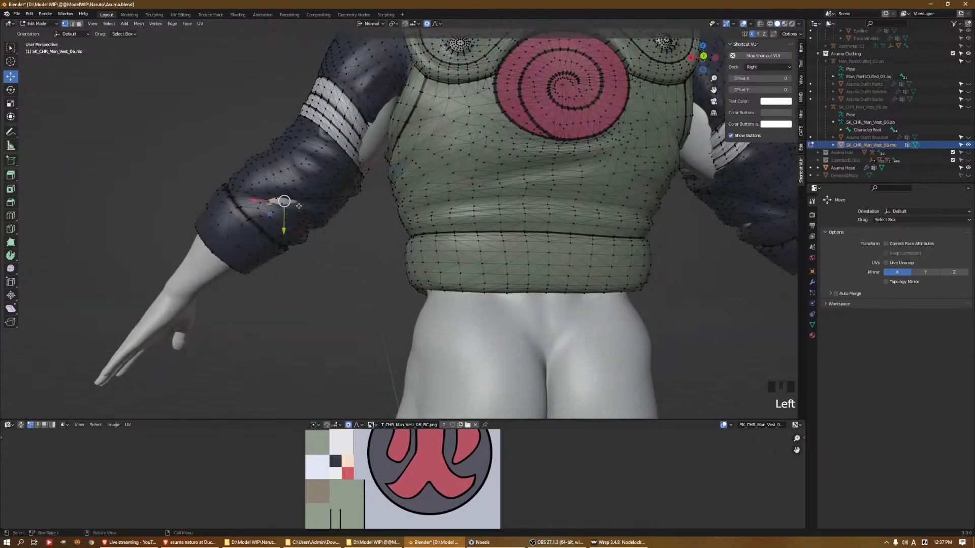
middle_drag(297, 206, 350, 219)
drag(327, 225, 330, 229)
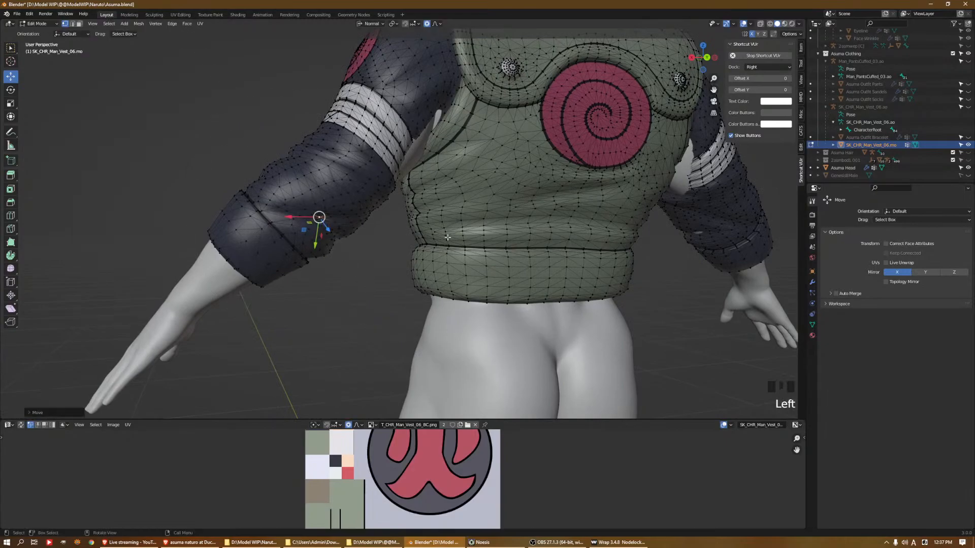
middle_drag(398, 235, 370, 234)
Pull the hidden inner side of the right upper-arm sleeve outward through the arm at the armpit
shift+middle_drag(729, 149, 587, 204)
click(537, 185)
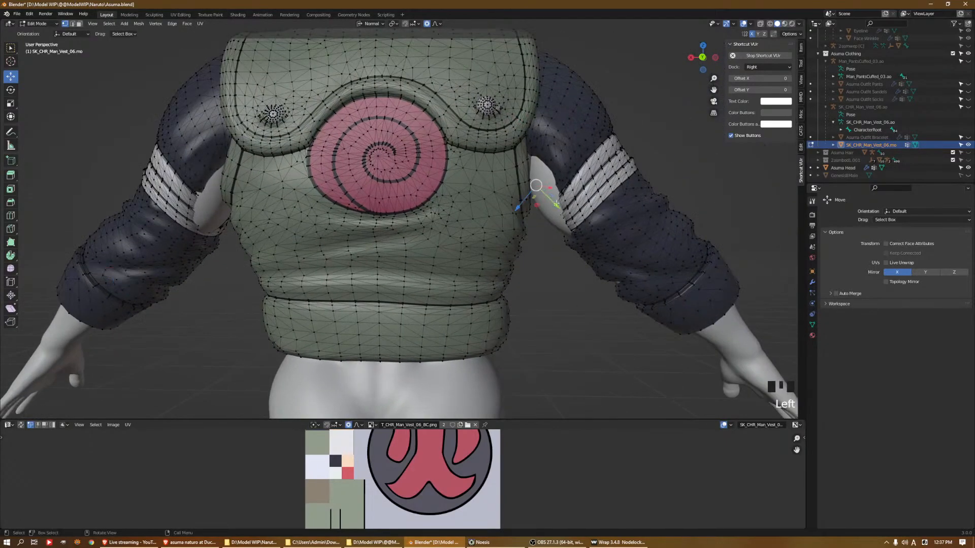
middle_drag(537, 185, 533, 193)
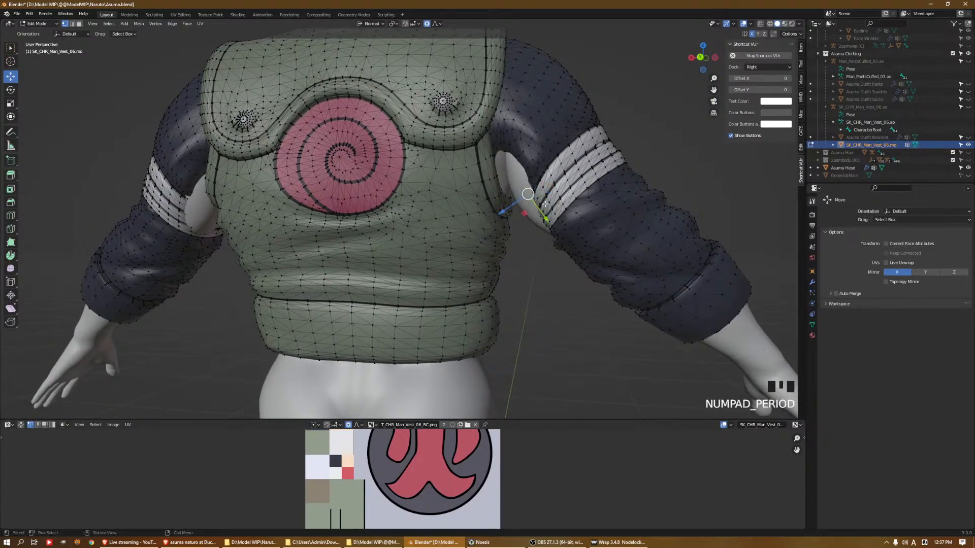
key(KP_Decimal)
scroll(614, 223, down, 7)
middle_drag(575, 214, 506, 192)
scroll(529, 220, down, 4)
scroll(528, 220, up, 2)
scroll(468, 213, down, 2)
drag(491, 192, 502, 195)
key(ctrl+z)
middle_drag(501, 195, 531, 206)
scroll(558, 213, up, 2)
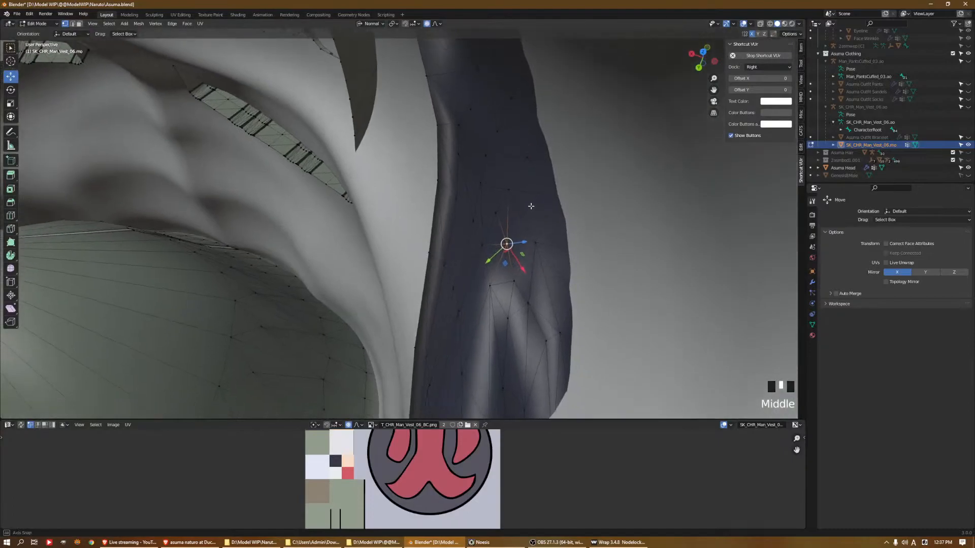
drag(525, 241, 574, 234)
Move further vertices along the buried inner edge of the right sleeve outward at the armpit
shift+middle_drag(537, 325, 595, 287)
click(604, 274)
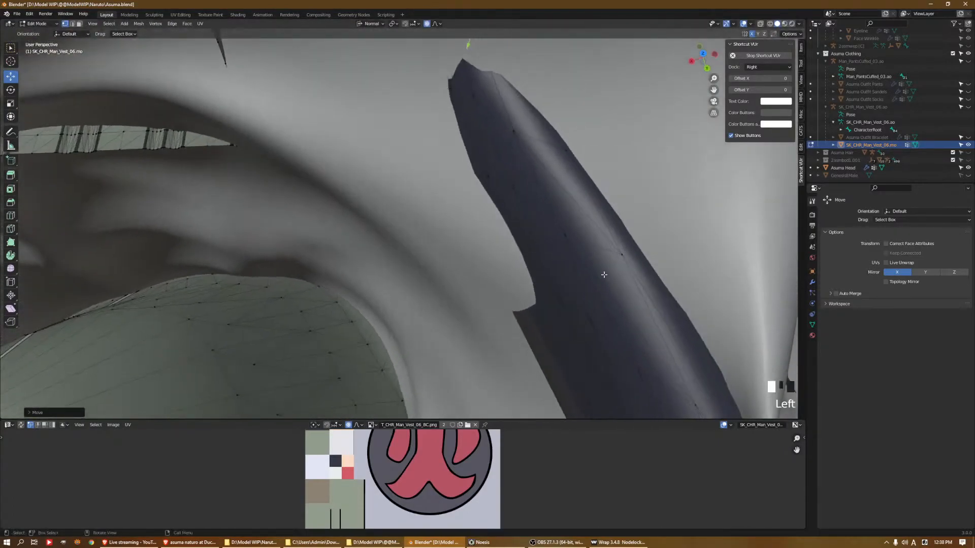
drag(582, 232, 629, 222)
middle_drag(609, 238, 621, 249)
shift+middle_drag(621, 249, 571, 201)
middle_drag(571, 201, 625, 227)
click(624, 226)
drag(625, 225, 640, 190)
Toggle connected-only proportional editing and try to pull the inner side of the right arm bands over the skin
scroll(639, 189, down, 2)
middle_drag(640, 189, 457, 330)
shift+middle_drag(413, 366, 554, 216)
scroll(503, 121, up, 2)
scroll(552, 214, down, 2)
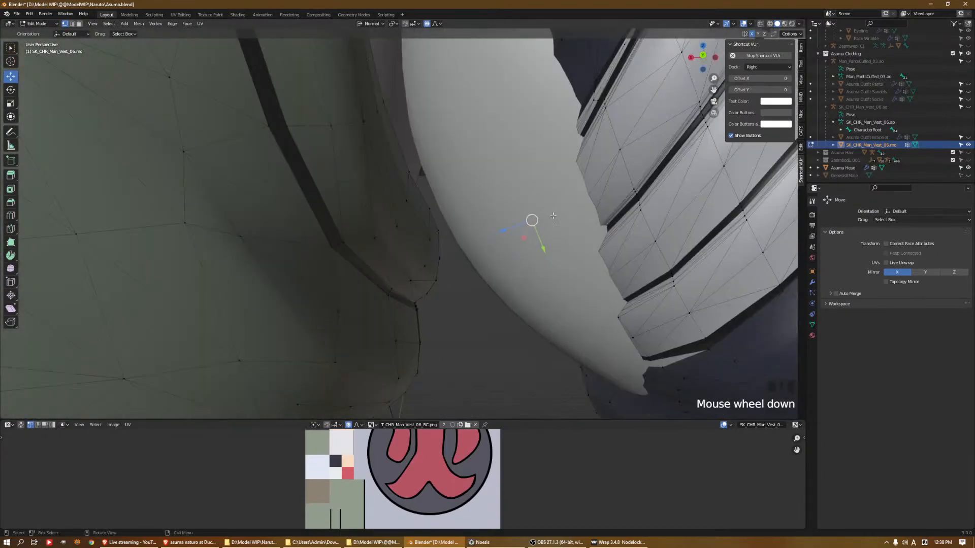
key(alt+o)
drag(510, 226, 459, 254)
scroll(503, 229, up, 6)
middle_drag(459, 253, 503, 304)
key(ctrl+z)
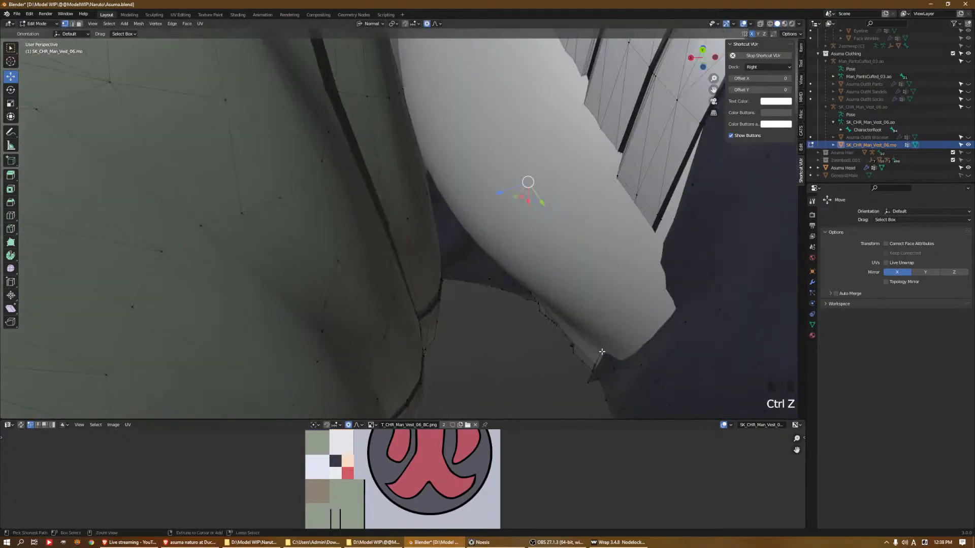
drag(628, 337, 573, 347)
key(ctrl+z)
Merge two vertices with Collapse at the gap between the right arm's lowest white band and the sleeve
middle_drag(573, 348, 604, 231)
middle_drag(533, 248, 545, 275)
scroll(494, 276, up, 3)
click(552, 277)
shift+click(587, 287)
key(m)
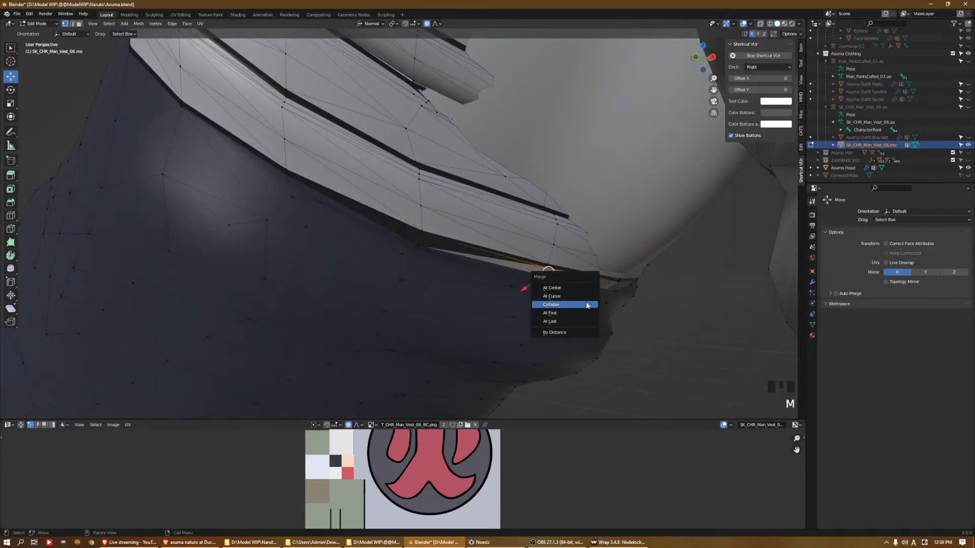
click(590, 306)
key(m)
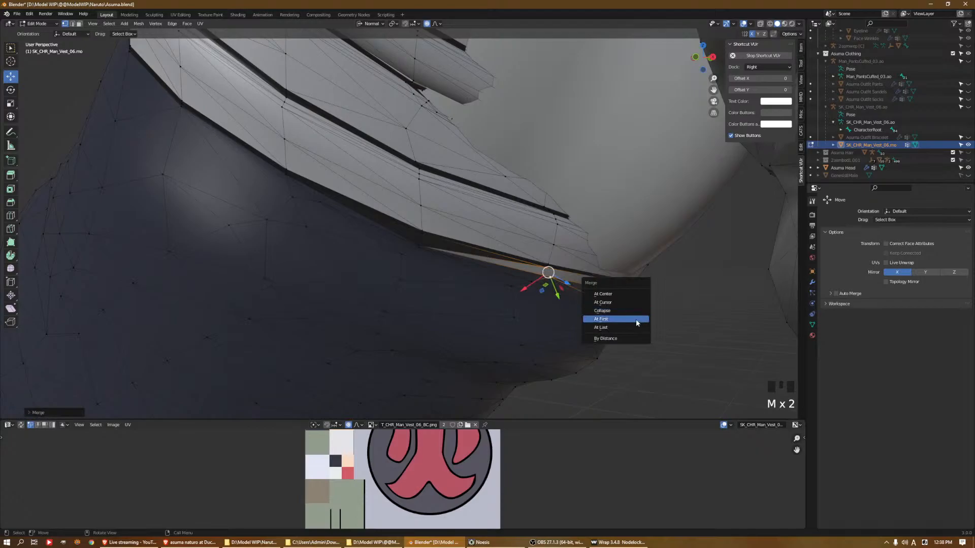
click(635, 318)
key(ctrl+z)
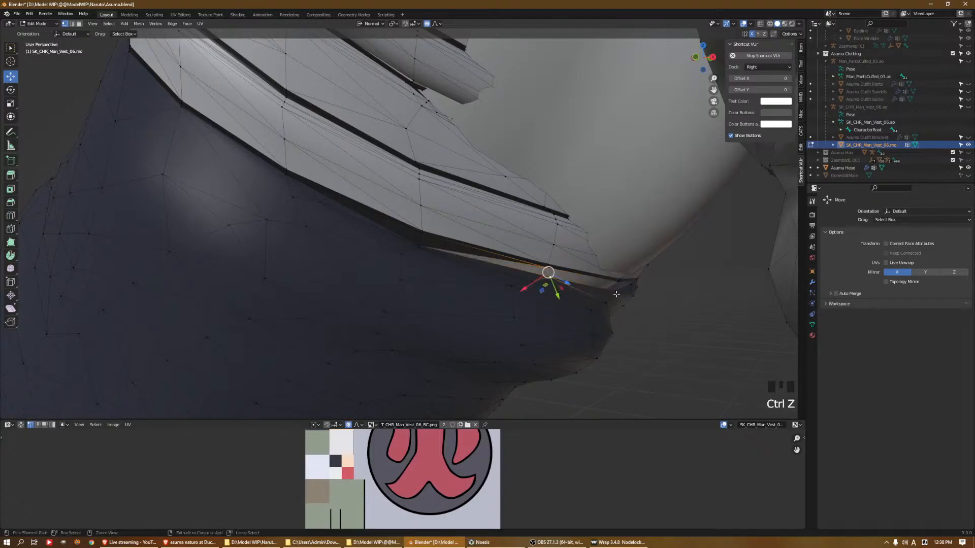
Merge the remaining split vertices along the lower edge of the right arm's white bands
key(m)
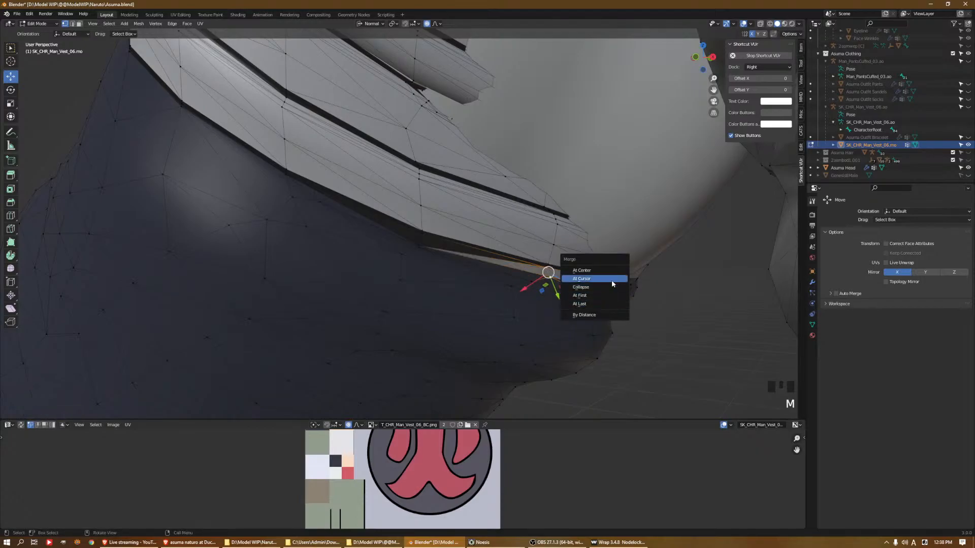
click(614, 279)
middle_drag(614, 278, 718, 323)
shift+click(713, 320)
key(m)
click(763, 340)
shift+click(754, 329)
key(m)
click(751, 338)
Pull the inner side of the right upper-arm sleeve outward beside the vest, undoing the first attempt
scroll(708, 325, down, 5)
middle_drag(707, 325, 653, 315)
scroll(518, 294, down, 3)
middle_drag(518, 294, 558, 284)
click(528, 248)
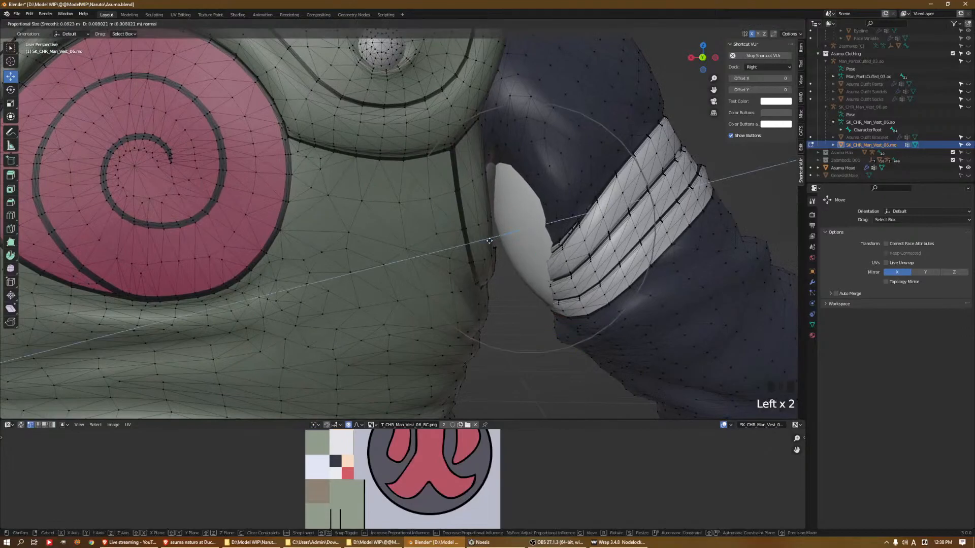
key(ctrl+z)
drag(450, 207, 493, 215)
middle_drag(493, 216, 488, 196)
scroll(504, 210, down, 2)
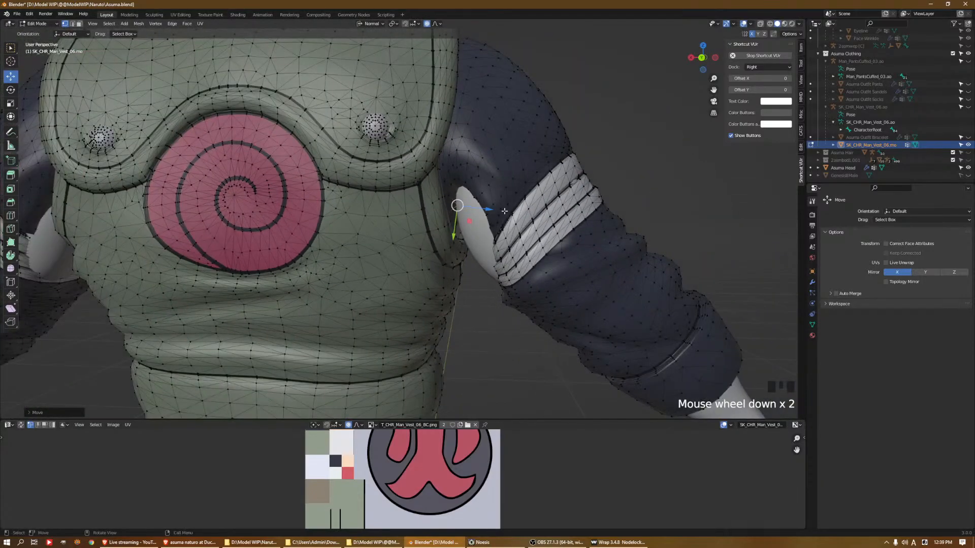
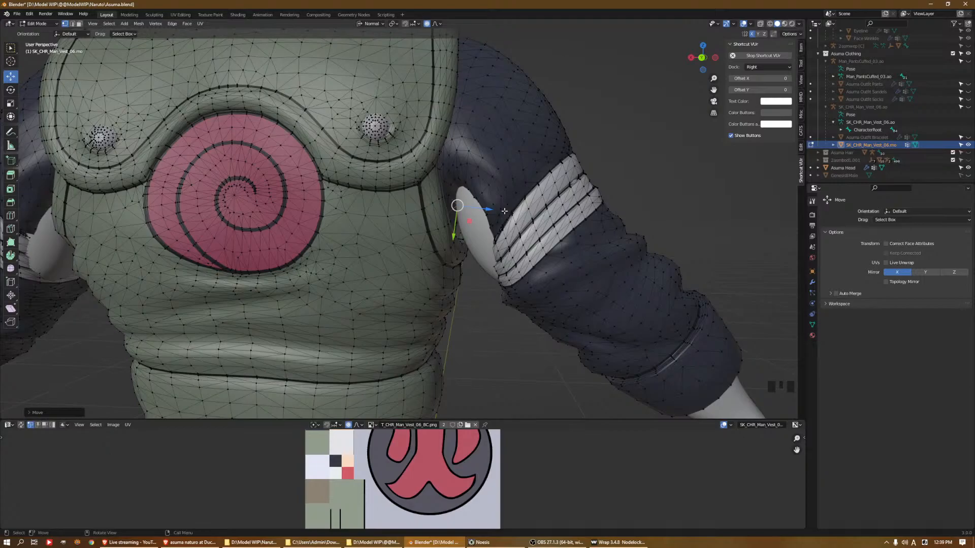
Pull the inner side of the right upper-arm sleeve and bands outward to cover the skin beside the vest
scroll(530, 200, down, 4)
middle_drag(530, 199, 642, 257)
click(539, 210)
click(544, 211)
scroll(644, 258, up, 3)
middle_drag(661, 304, 613, 335)
click(652, 315)
shift+middle_drag(613, 335, 569, 279)
mouse_move(569, 278)
middle_down()
mouse_move(610, 279)
mouse_move(580, 271)
middle_up()
click(567, 266)
click(566, 263)
drag(598, 264, 594, 264)
scroll(539, 299, down, 3)
Unhide Asuma Outfit Pants, leave the vest's Edit Mode and select the pants as the active object
middle_drag(529, 306, 527, 276)
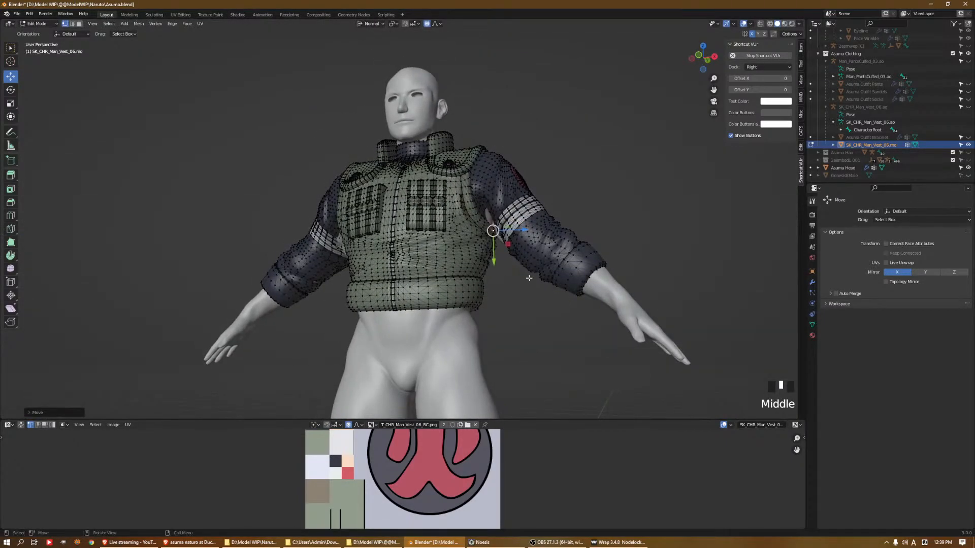
click(968, 137)
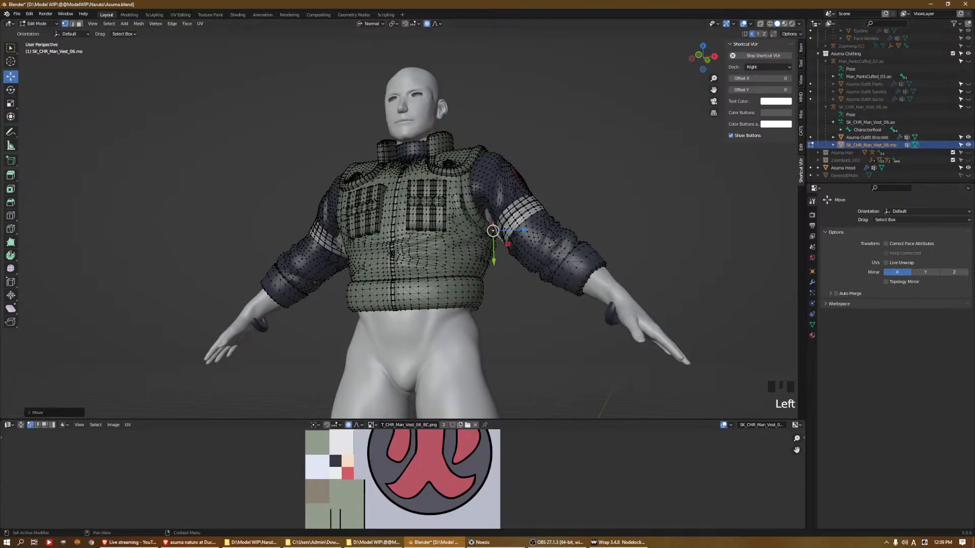
click(968, 137)
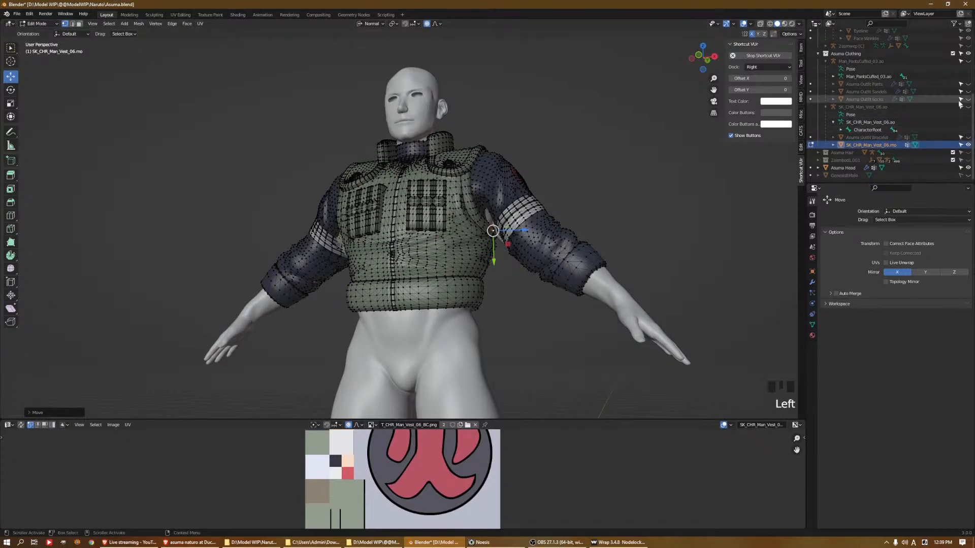
click(969, 85)
scroll(518, 270, down, 2)
shift+middle_drag(518, 272, 519, 183)
middle_drag(463, 220, 462, 223)
click(462, 223)
key(Tab)
click(461, 246)
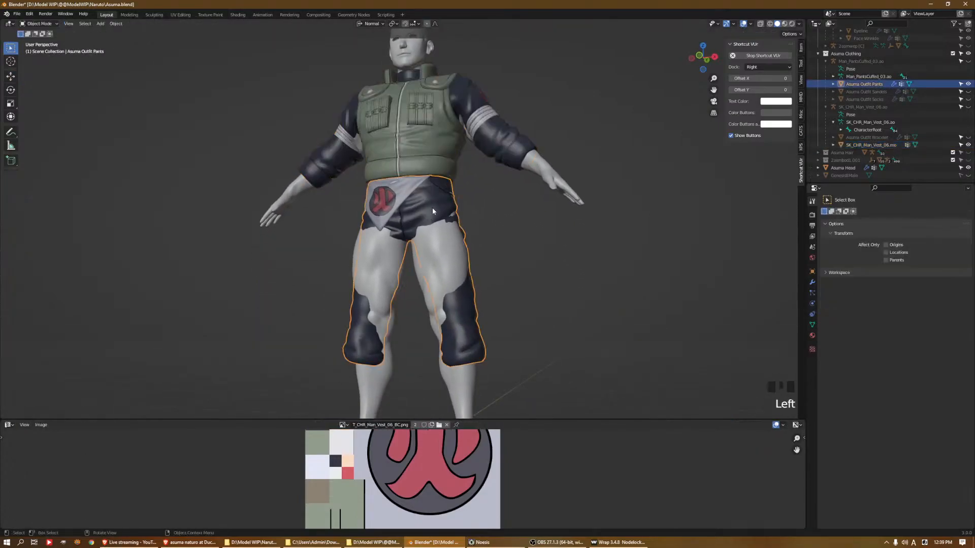
Edit the pants mesh and pull the middle of the seat backward over the skin with proportional editing
key(Tab)
scroll(461, 246, up, 2)
key(a)
middle_drag(461, 246, 536, 291)
click(350, 231)
middle_drag(350, 231, 408, 236)
shift+click(412, 227)
key(ctrl+z)
shift+click(408, 231)
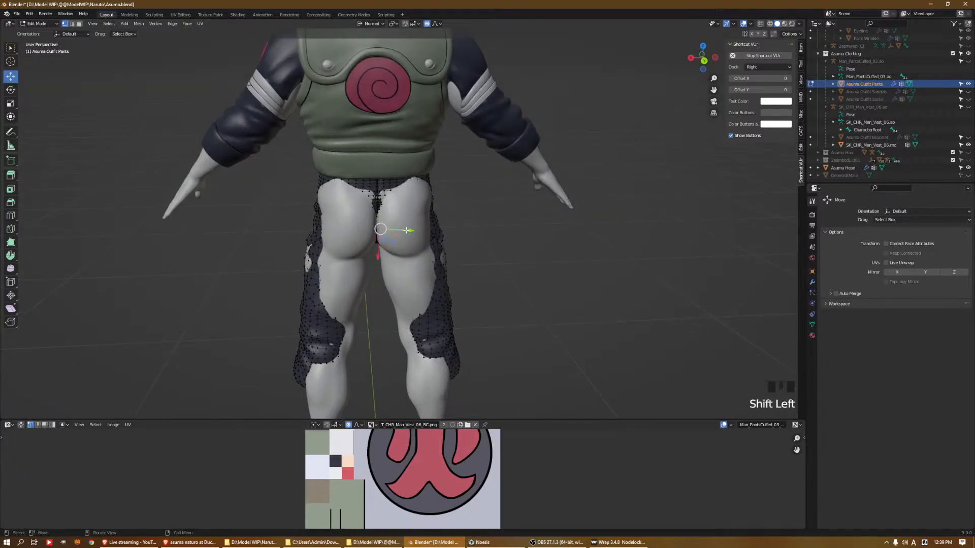
click(377, 229)
drag(380, 244, 382, 268)
scroll(379, 255, down, 9)
Pull both sides of the pants' seat outward to cover the buttocks
click(418, 230)
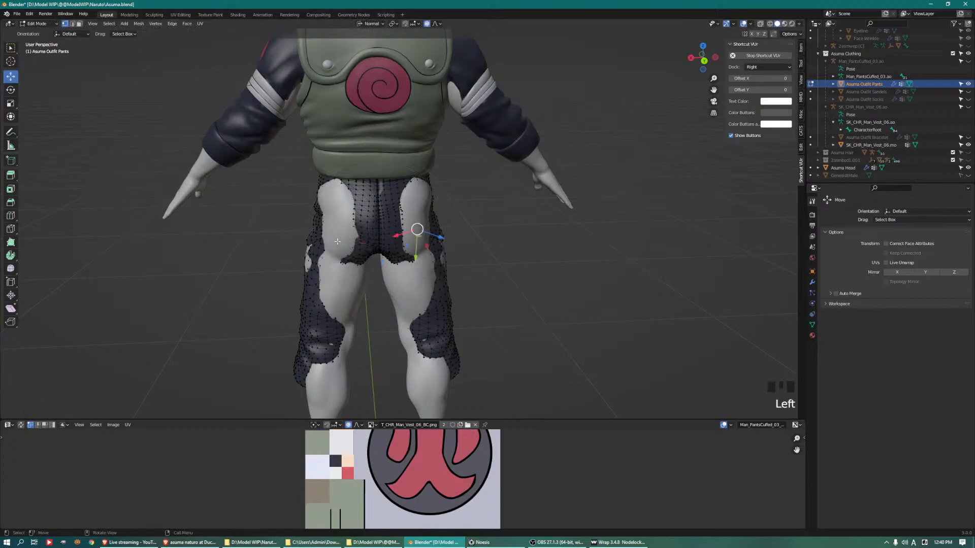
drag(379, 250, 309, 200)
click(320, 199)
middle_drag(316, 201, 312, 203)
drag(310, 200, 307, 200)
click(427, 199)
drag(449, 202, 433, 203)
middle_drag(433, 203, 444, 253)
Pull the outer side of the right pants leg outward to cover the thigh
scroll(440, 309, down, 2)
shift+middle_drag(440, 310, 402, 273)
drag(402, 272, 406, 275)
mouse_move(406, 274)
middle_down()
mouse_move(423, 256)
mouse_move(418, 264)
middle_up()
drag(415, 261, 415, 267)
middle_drag(415, 267, 508, 264)
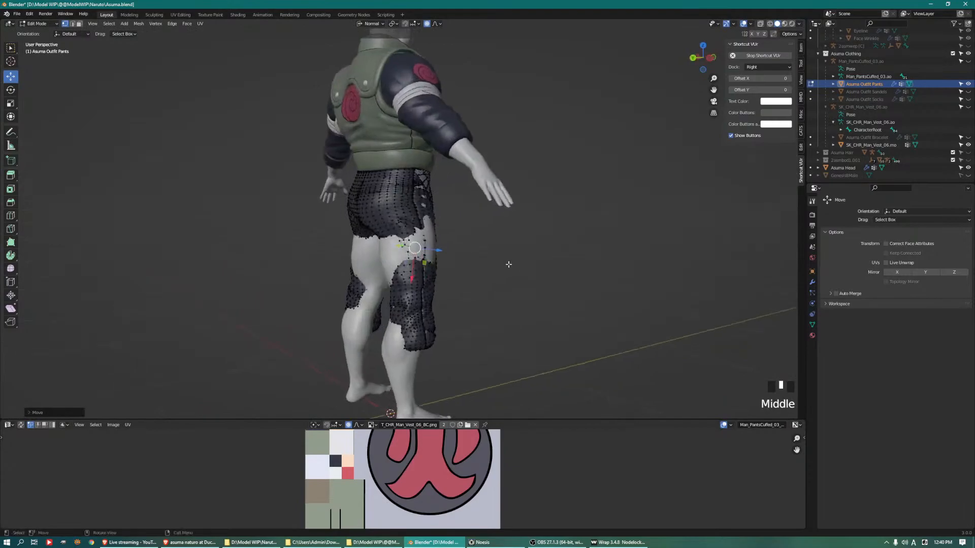
middle_drag(406, 255, 413, 283)
click(426, 263)
drag(411, 278, 405, 278)
middle_drag(422, 276, 353, 265)
middle_drag(406, 241, 332, 255)
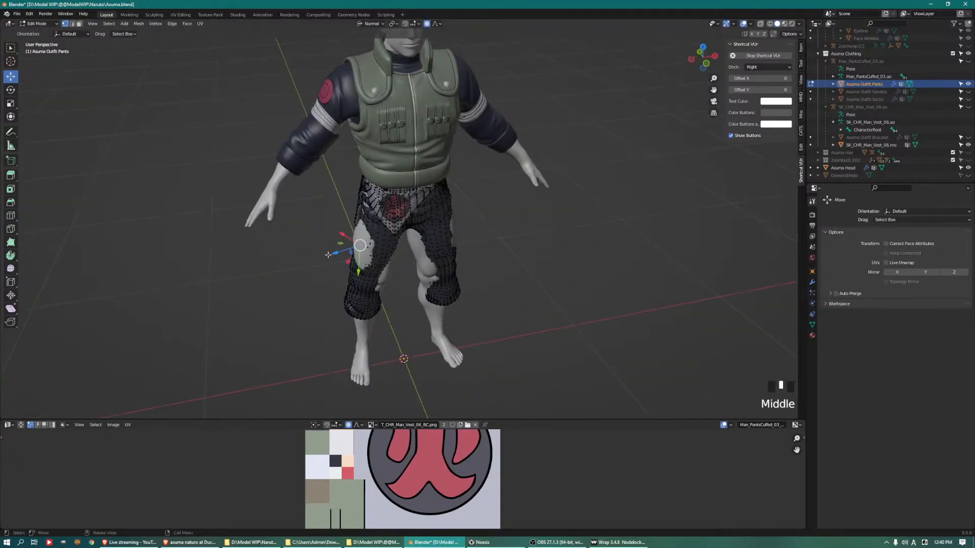
drag(334, 252, 324, 251)
middle_drag(336, 253, 306, 226)
Pull the inner side and back of the right pants leg over the thigh and knee skin
click(394, 267)
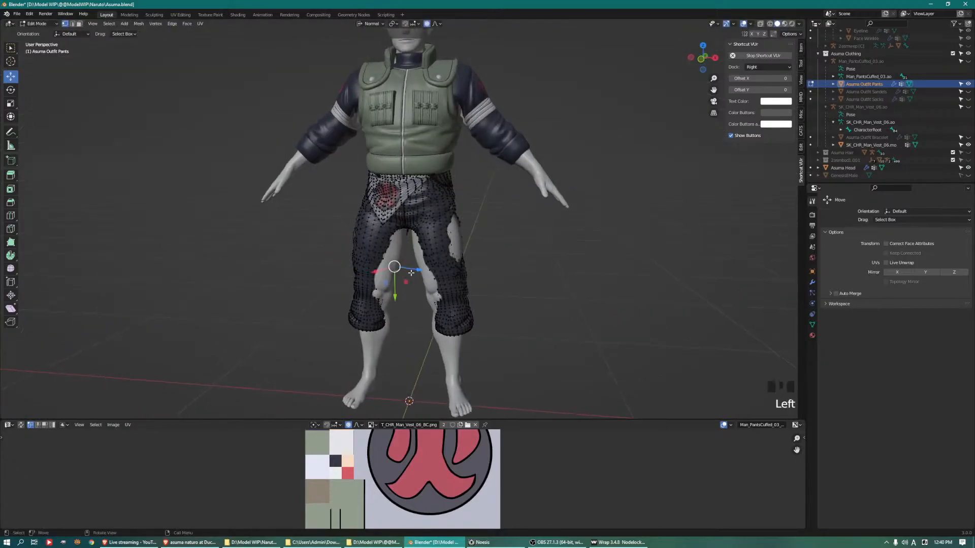
drag(416, 268, 420, 269)
shift+middle_drag(423, 271, 432, 215)
scroll(424, 224, up, 4)
middle_drag(410, 241, 389, 242)
click(390, 243)
drag(400, 263, 411, 283)
middle_drag(340, 394, 480, 307)
scroll(329, 358, down, 3)
middle_drag(467, 199, 465, 201)
drag(465, 201, 463, 202)
Undo the last pull on the pants, then select all vertices and merge them by distance
drag(372, 215, 376, 213)
key(ctrl+z)
key(a)
key(q)
click(419, 199)
Pull the back and outer side of the left pants leg over the thigh
click(374, 209)
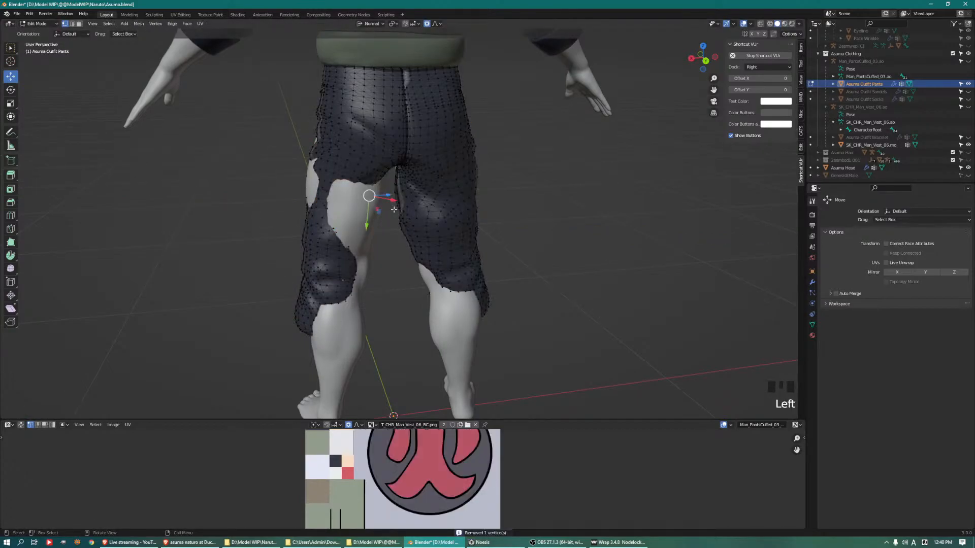
middle_drag(374, 210, 382, 213)
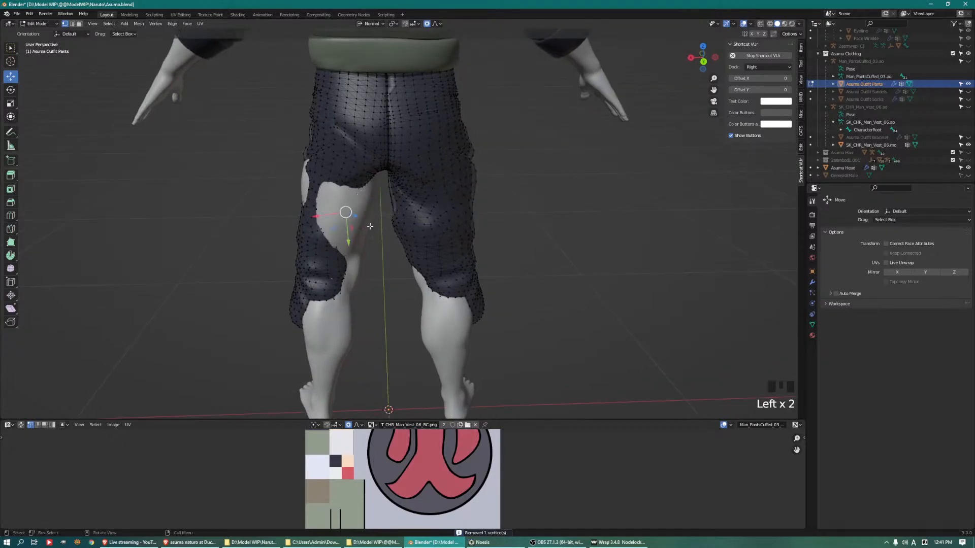
drag(357, 217, 355, 217)
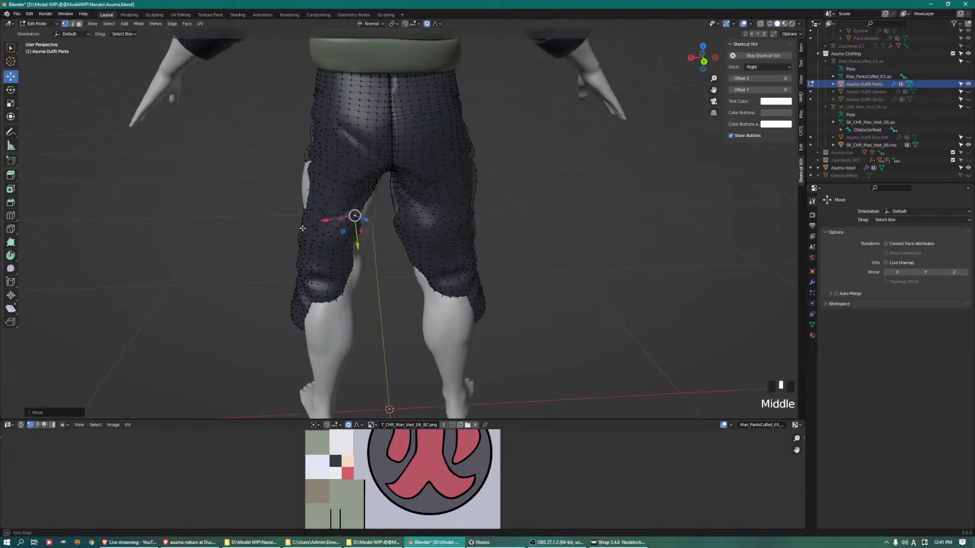
middle_drag(354, 217, 420, 219)
drag(504, 195, 508, 203)
Pull the inner side of the left pants leg inward over the thigh skin
middle_drag(389, 223, 443, 203)
click(443, 203)
drag(419, 214, 403, 219)
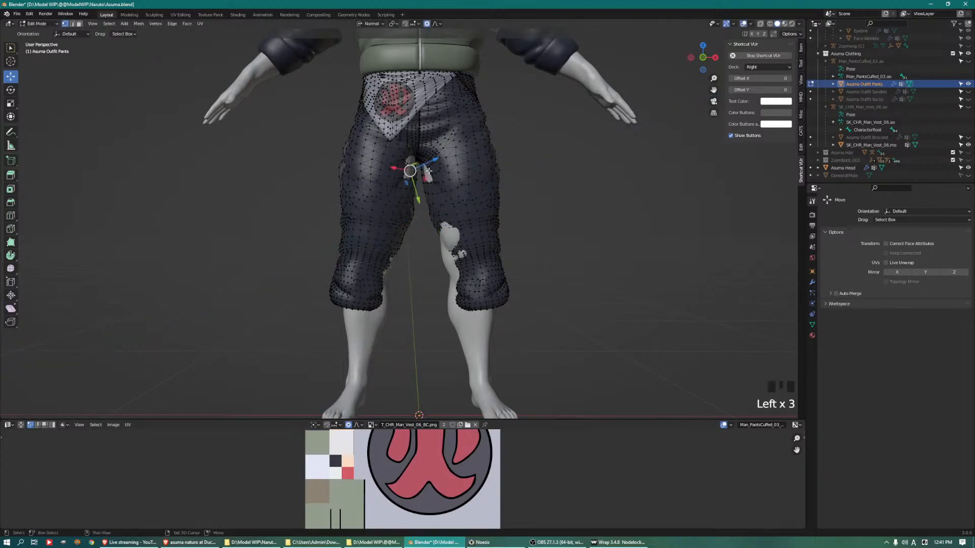
Pull the right inner thigh of the pants just below the crotch over the exposed skin
scroll(429, 171, up, 3)
middle_drag(429, 171, 402, 178)
mouse_move(436, 228)
mouse_down()
mouse_move(415, 212)
mouse_move(440, 232)
mouse_move(436, 243)
mouse_up()
scroll(436, 227, up, 12)
middle_drag(436, 243, 378, 248)
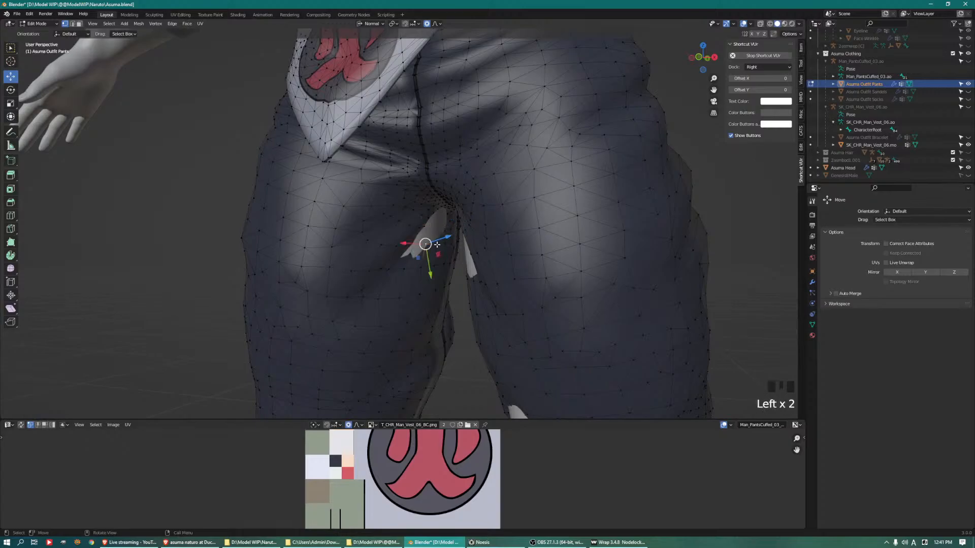
drag(442, 237, 456, 236)
middle_drag(455, 237, 449, 237)
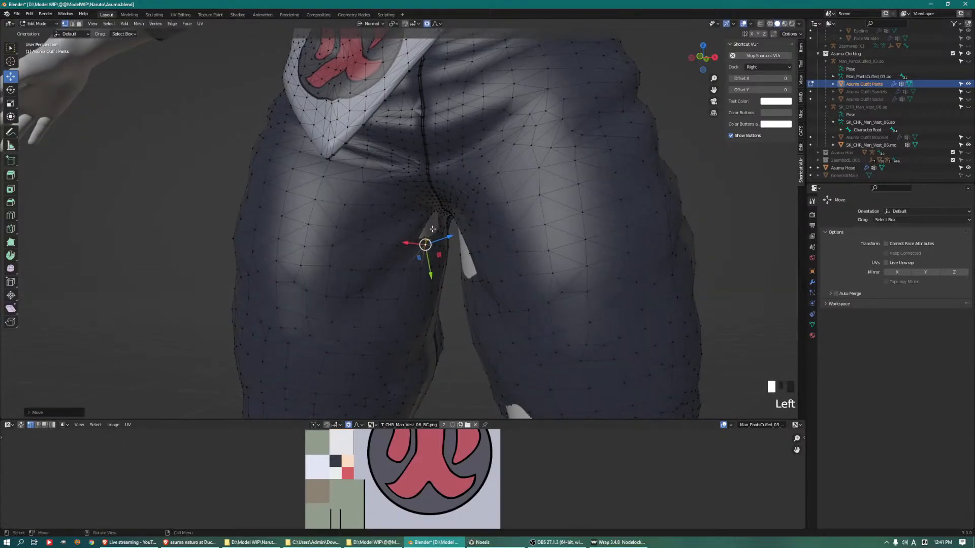
mouse_move(456, 227)
mouse_down()
mouse_move(436, 225)
mouse_move(460, 220)
mouse_up()
middle_drag(440, 222, 481, 220)
scroll(457, 228, up, 2)
click(475, 241)
drag(498, 226, 485, 219)
middle_drag(485, 219, 504, 251)
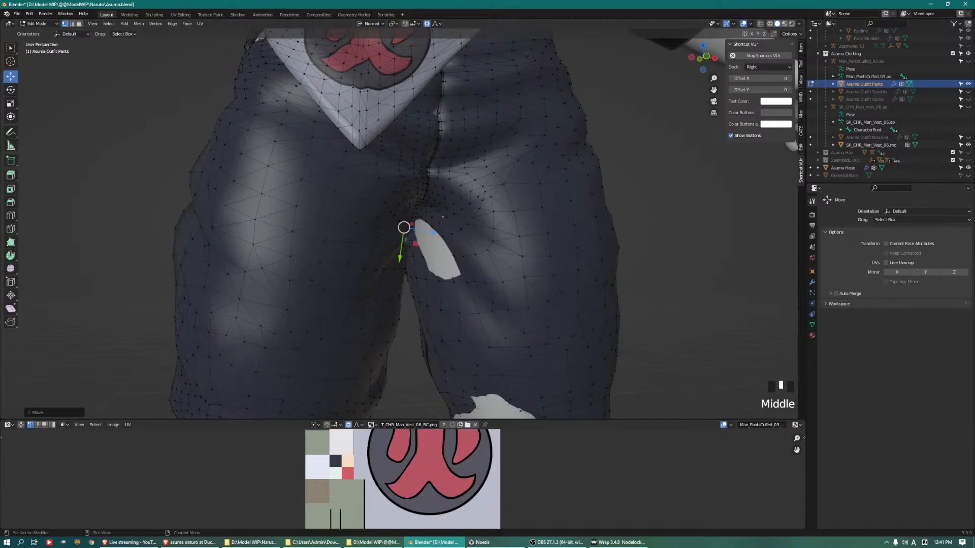
Pull the left inner thigh of the pants just below the crotch inward to cover the skin patch
click(432, 249)
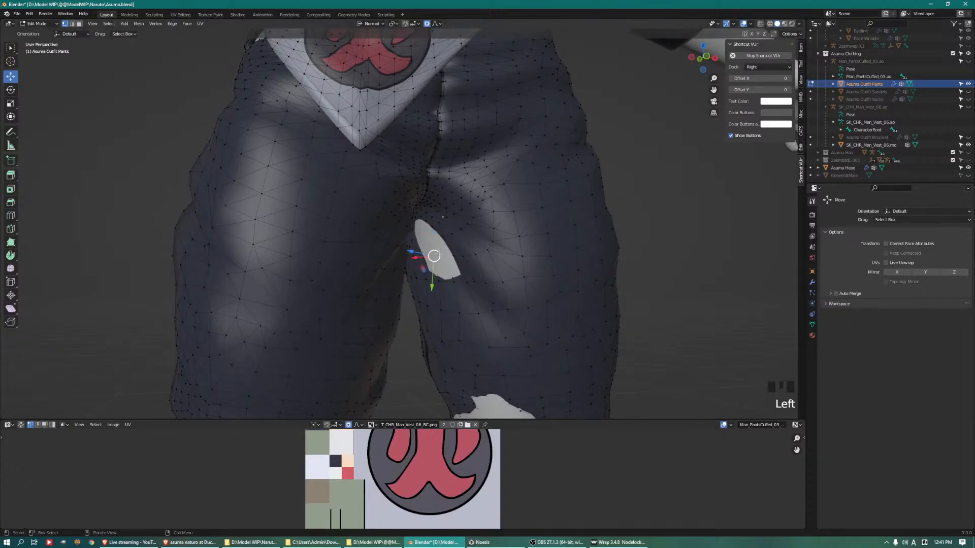
middle_drag(431, 249, 468, 259)
drag(437, 249, 427, 250)
middle_drag(427, 250, 464, 236)
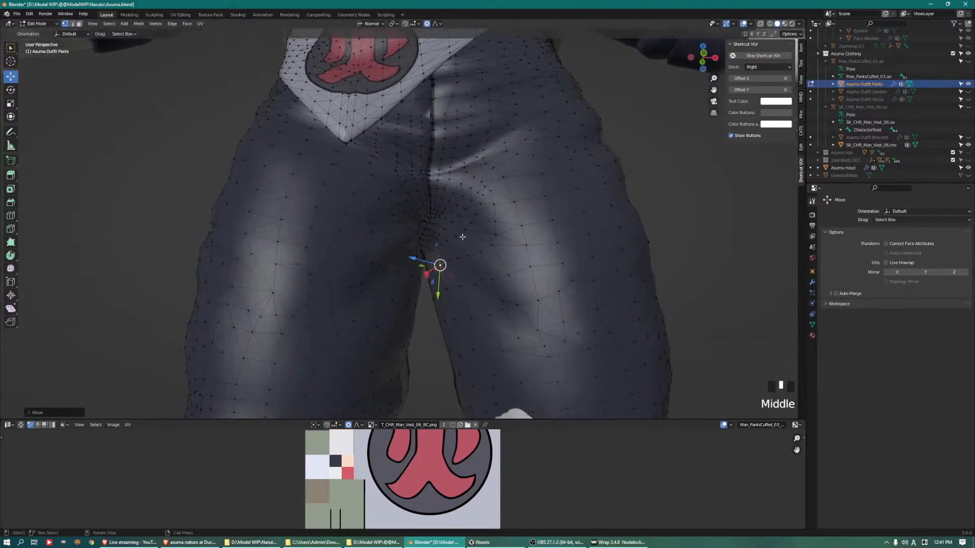
drag(427, 249, 424, 248)
Move the right leg's hem backward about 0.03 m along its local X axis, using a wide proportional radius
scroll(421, 249, down, 4)
middle_drag(395, 256, 378, 288)
middle_drag(364, 342, 336, 262)
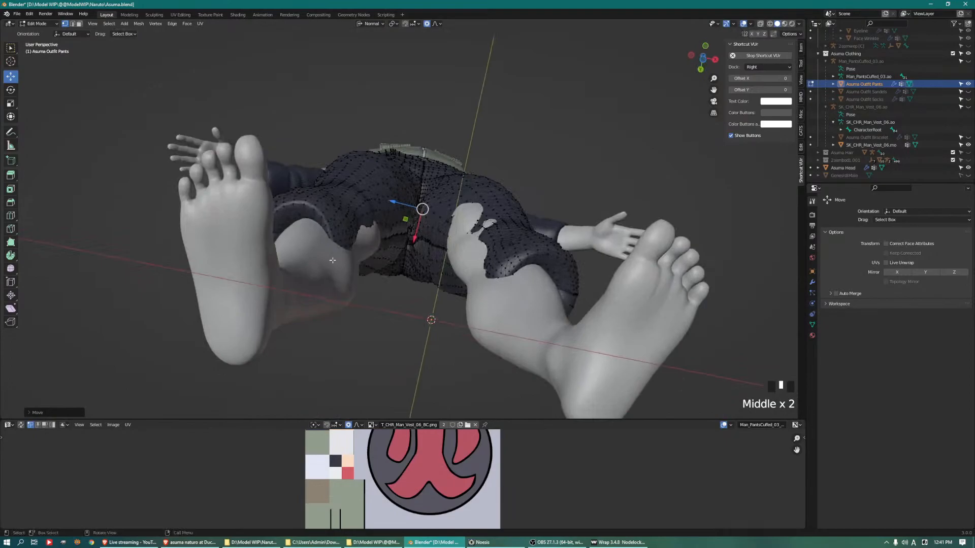
middle_drag(299, 235, 376, 227)
middle_drag(354, 185, 392, 244)
key(g)
key(x)
key(x)
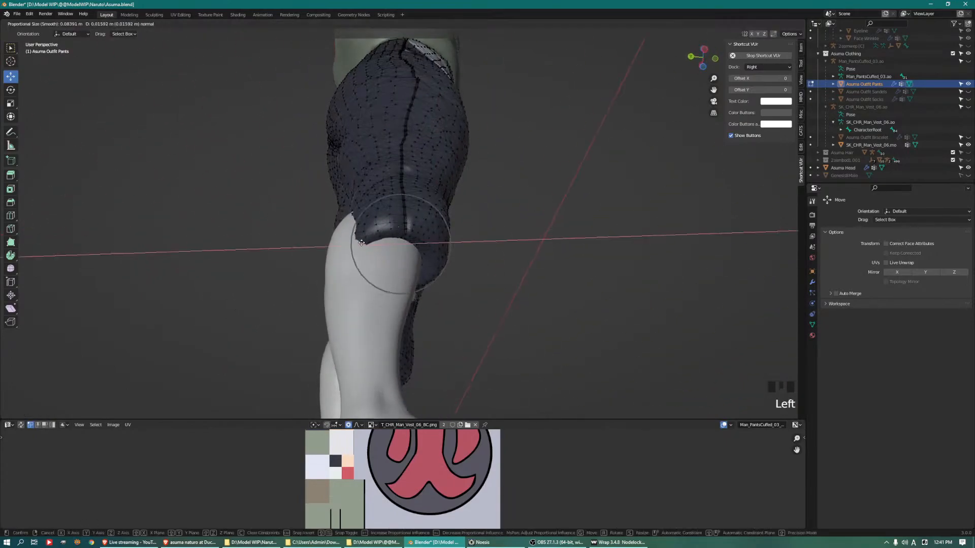
scroll(363, 243, down, 12)
scroll(361, 243, down, 3)
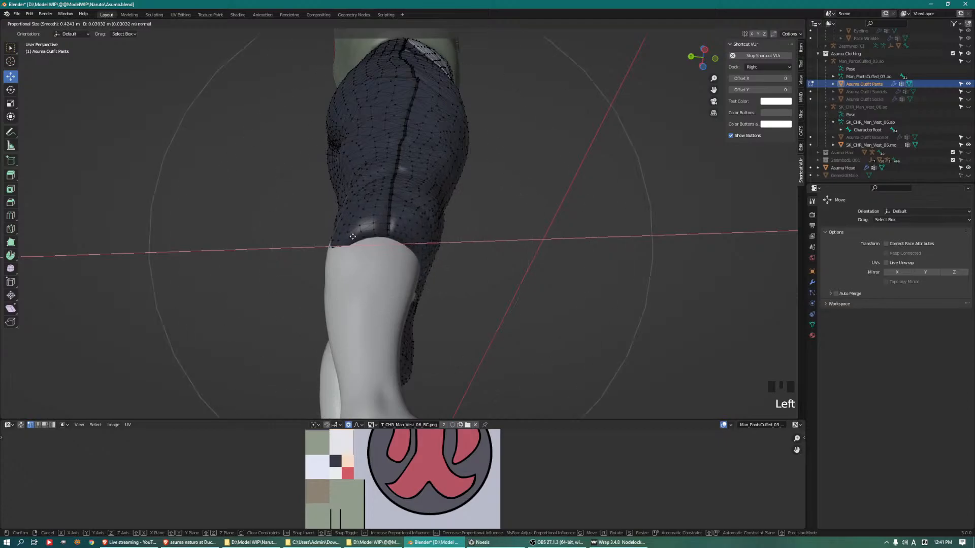
click(342, 237)
Rotate the right leg's hem to follow the shin and shift it around the calf
middle_drag(530, 216, 539, 265)
key(r)
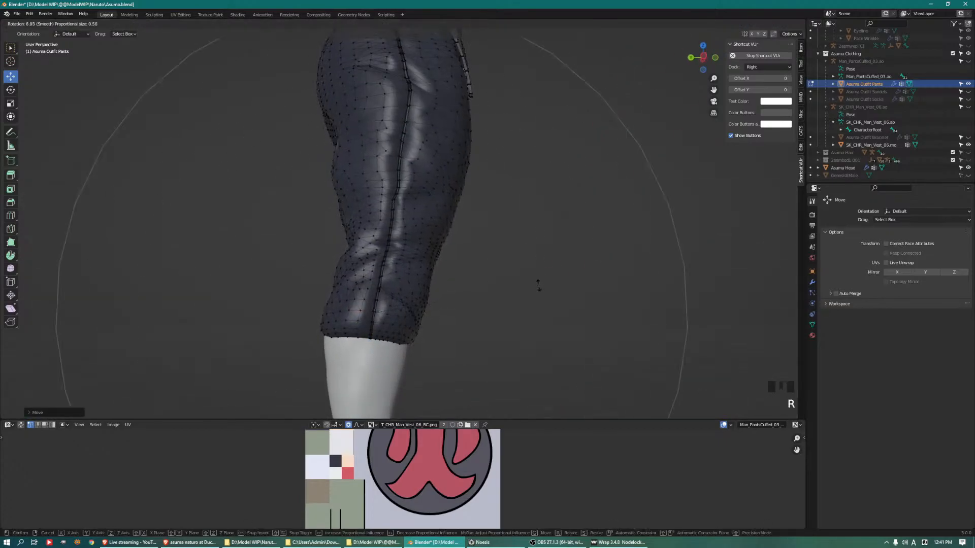
click(504, 293)
middle_drag(474, 289, 497, 325)
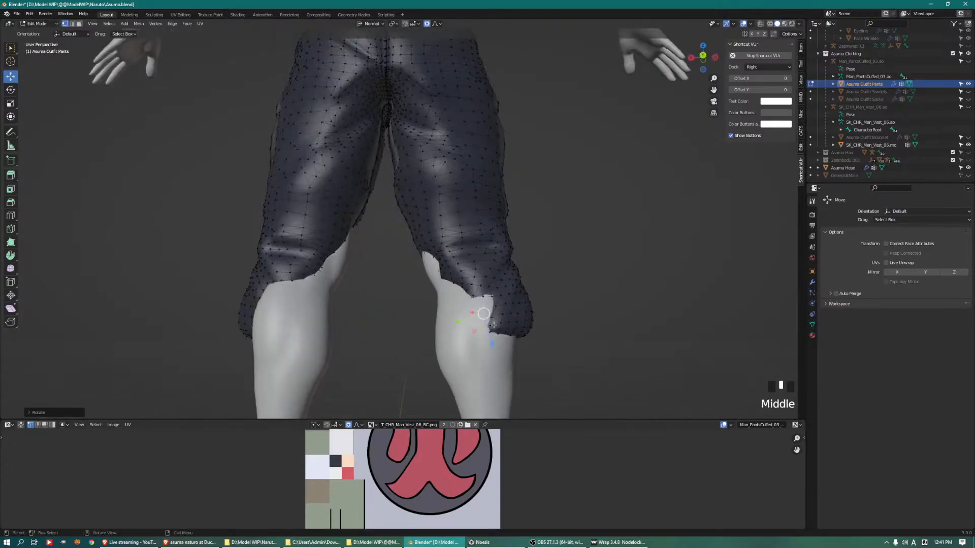
drag(474, 324, 473, 328)
middle_drag(473, 328, 357, 317)
drag(350, 310, 333, 312)
middle_drag(434, 311, 347, 311)
drag(369, 325, 394, 328)
Scale up the right leg's hem with a proportional size of about 0.29 and pull its edge clear of the calf
key(s)
scroll(394, 329, up, 9)
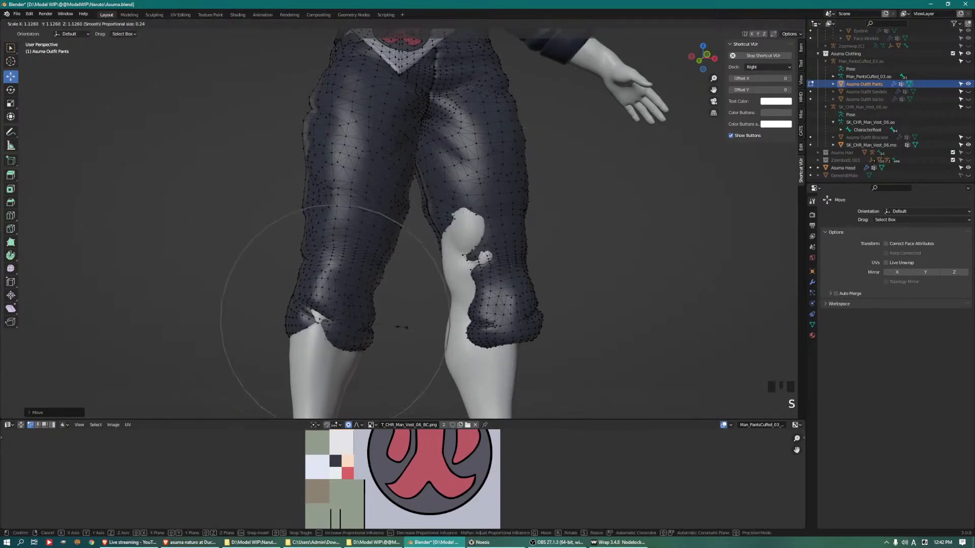
scroll(421, 332, down, 2)
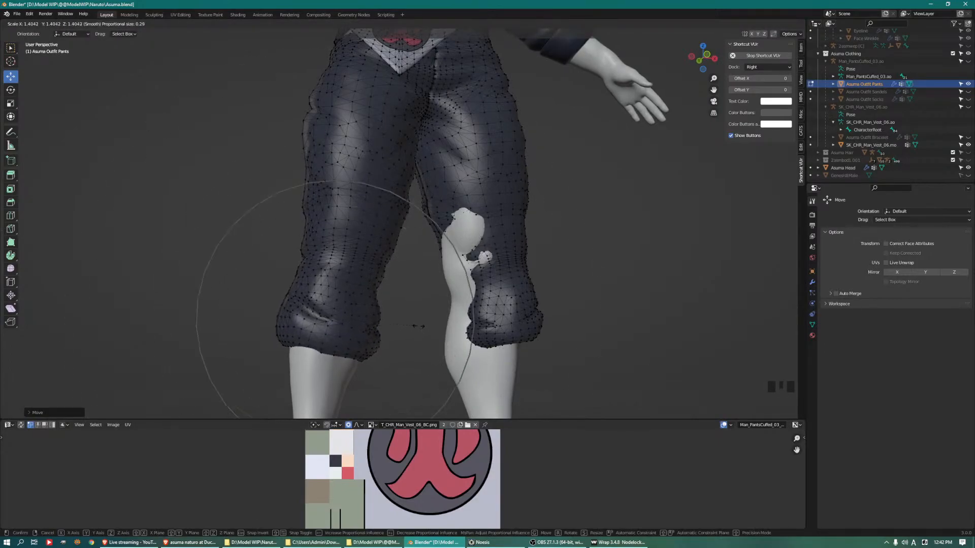
click(409, 325)
mouse_move(409, 325)
middle_down()
mouse_move(371, 337)
mouse_move(405, 334)
middle_up()
click(397, 310)
drag(392, 317, 401, 320)
Expand the selection around the left leg's hem and move the hem over the front of the shin
middle_drag(402, 320, 509, 257)
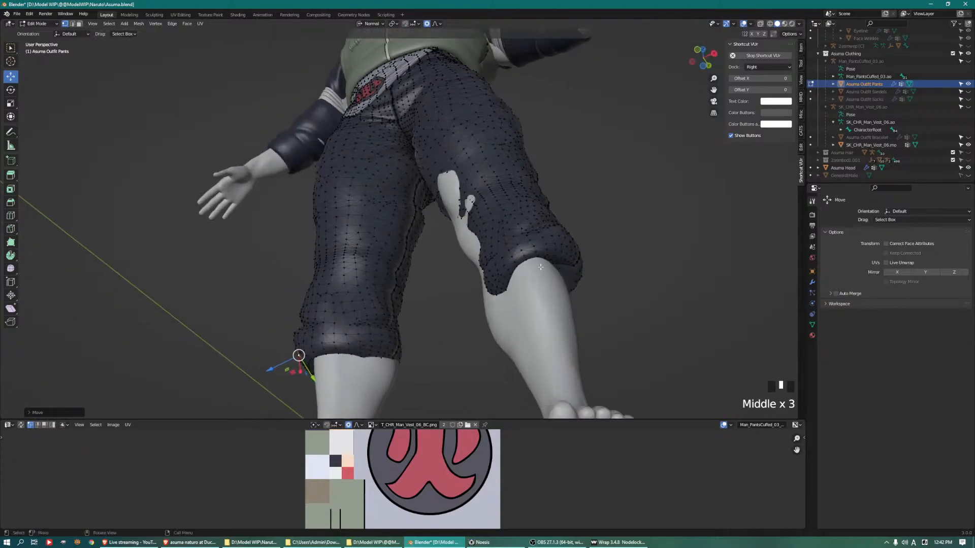
key(ctrl+KP_Add)
key(ctrl+KP_Add)
key(ctrl+KP_Add)
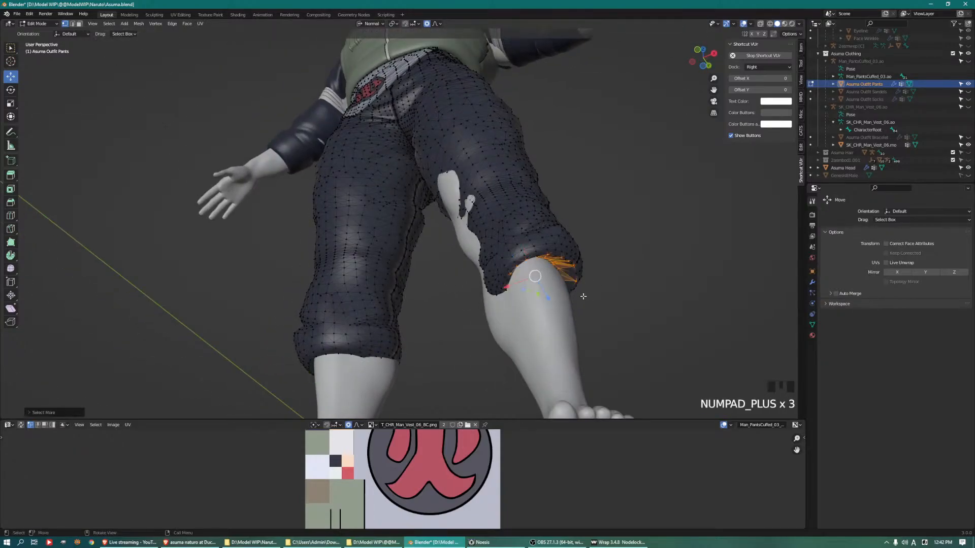
middle_drag(559, 265, 518, 333)
drag(518, 333, 489, 343)
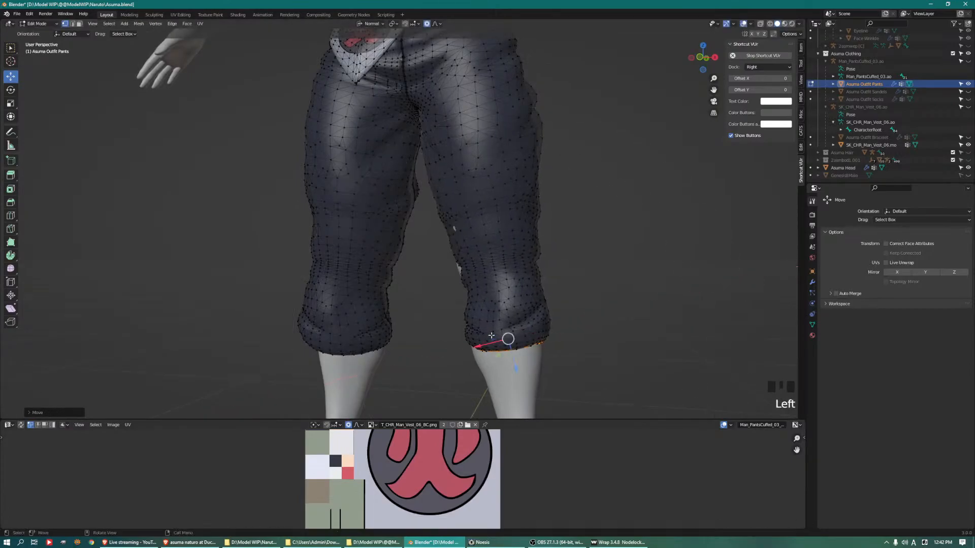
middle_drag(488, 342, 392, 307)
Rotate the left leg's hem with a larger proportional radius and shift it around the calf
drag(389, 297, 399, 292)
middle_drag(460, 234, 536, 256)
key(r)
scroll(532, 234, down, 2)
click(524, 243)
drag(420, 340, 428, 339)
Scale up the left leg's hem with a proportional size of about 0.29 and adjust its position around the calf
middle_drag(428, 339, 379, 322)
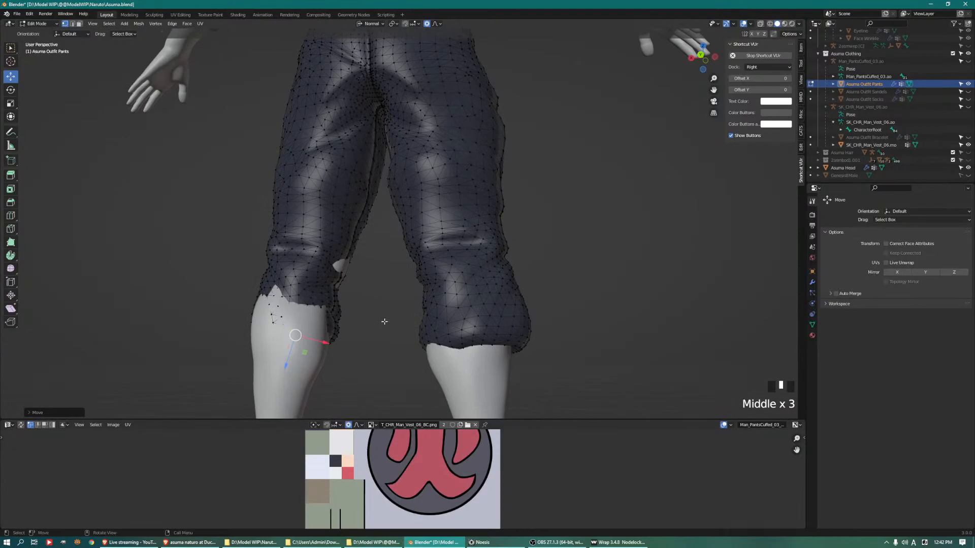
key(s)
scroll(393, 320, up, 3)
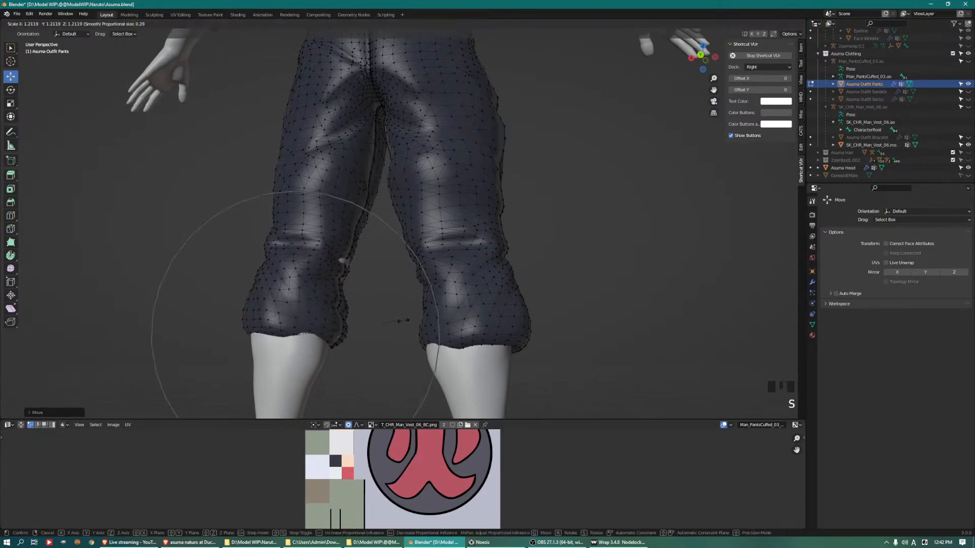
click(403, 320)
middle_drag(403, 320, 571, 311)
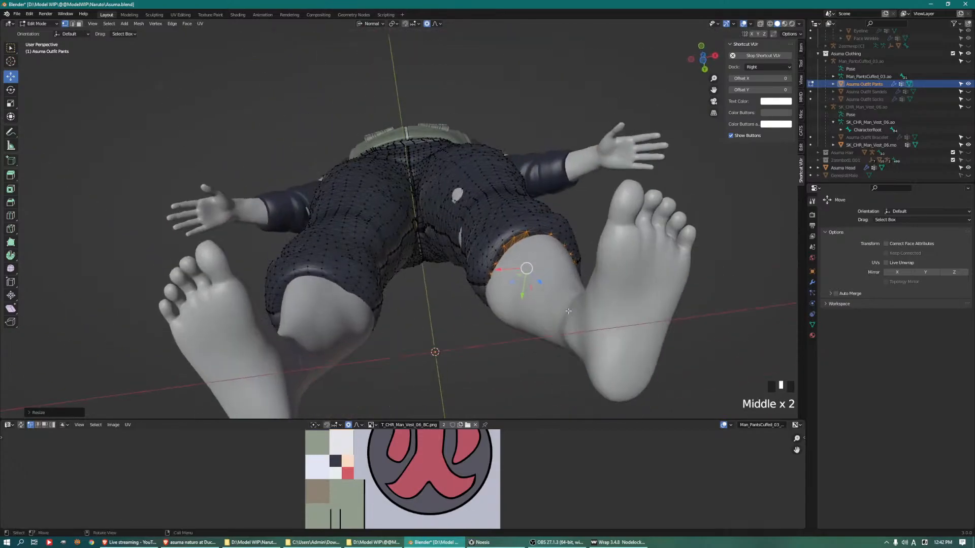
drag(525, 296, 522, 305)
Select a vertex at the left leg's inner knee and pull the pants outward over the skin patches
middle_drag(520, 285, 436, 280)
key(1)
click(452, 264)
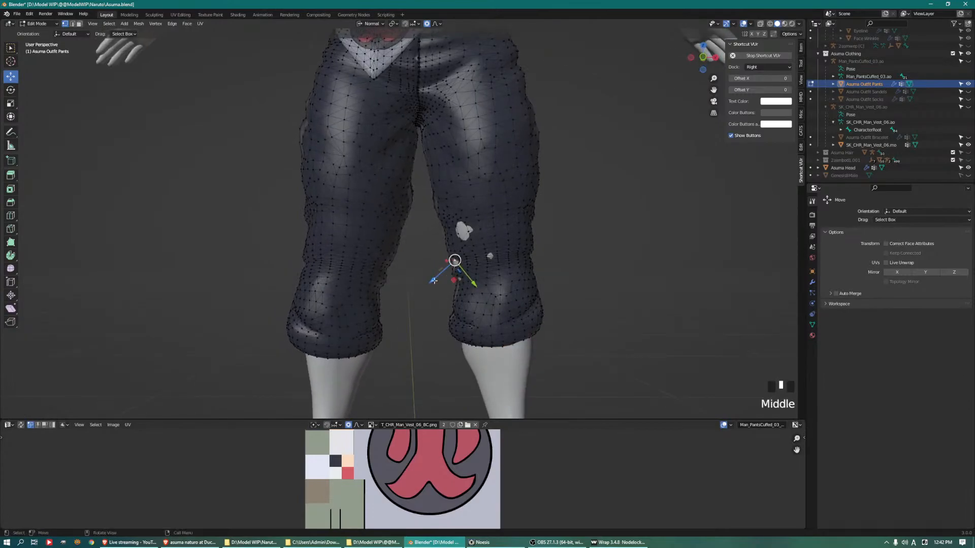
drag(447, 276, 434, 278)
middle_drag(434, 279, 589, 276)
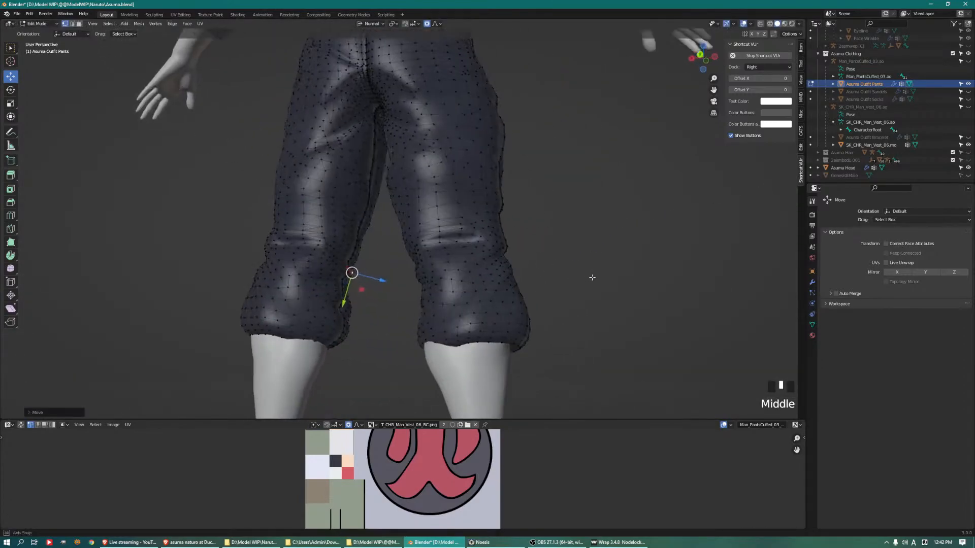
Pull more vertices at the left leg's inner calf outward so the pants cover the leg from every side
middle_drag(218, 293, 272, 296)
middle_drag(367, 320, 340, 300)
click(354, 288)
drag(369, 285, 373, 287)
middle_drag(374, 288, 560, 313)
drag(540, 331, 545, 332)
middle_drag(544, 333, 515, 325)
scroll(482, 285, down, 5)
Finish editing the pants and open the vest mesh for editing
key(Tab)
middle_drag(453, 244, 428, 233)
scroll(479, 247, up, 4)
key(Tab)
key(Tab)
click(490, 326)
key(Tab)
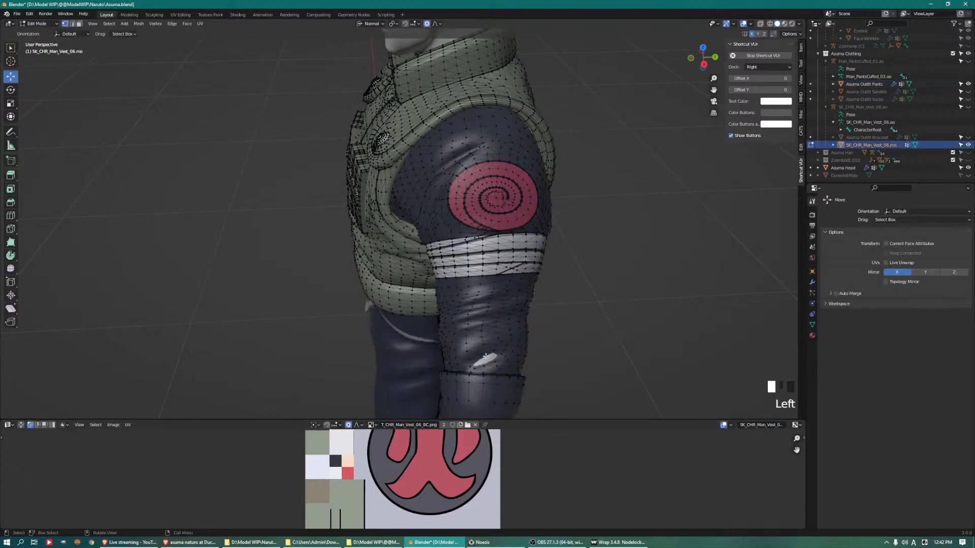
Pull a forearm sleeve vertex outward at the skin patch above the left cuff and undo the last change
click(486, 356)
middle_drag(486, 356, 564, 348)
mouse_move(622, 287)
mouse_down()
mouse_move(601, 285)
mouse_move(619, 281)
mouse_up()
scroll(626, 289, up, 10)
key(ctrl+z)
Select a vertex on the arm bandage's inner side near the armpit and move it toward the exposed skin
middle_drag(618, 281, 588, 266)
scroll(528, 243, up, 2)
scroll(588, 266, up, 5)
shift+middle_drag(278, 218, 376, 219)
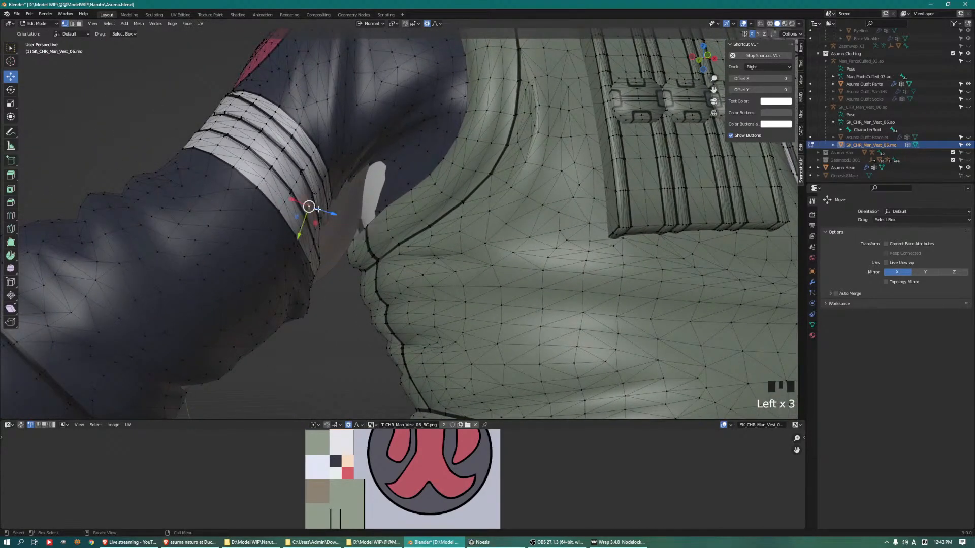
key(KP_Decimal)
middle_drag(365, 217, 369, 187)
scroll(402, 224, down, 7)
shift+middle_drag(369, 187, 601, 168)
mouse_move(325, 219)
shift+middle_down()
mouse_move(550, 200)
mouse_move(436, 192)
mouse_move(293, 246)
mouse_move(330, 228)
shift+middle_up()
scroll(435, 191, down, 3)
Try to move a vertex on the arm bandage's upper edge and undo the move
shift+middle_drag(330, 229, 398, 212)
scroll(384, 213, up, 2)
click(388, 209)
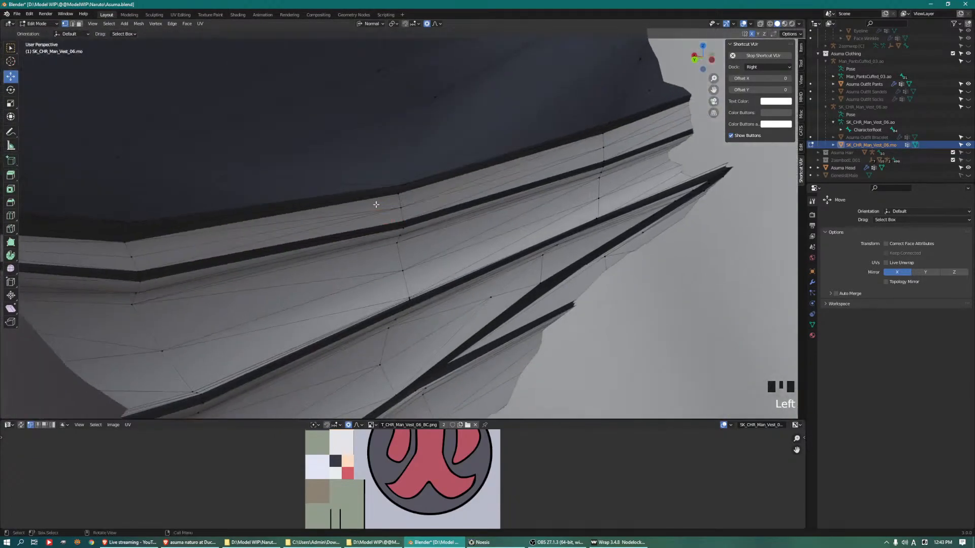
drag(395, 202, 307, 135)
key(ctrl+z)
Select the underarm vertex beside the vest, undo the first move and shift it again toward the skin gap
scroll(306, 137, down, 2)
scroll(330, 152, down, 2)
middle_drag(355, 157, 289, 182)
scroll(458, 126, down, 2)
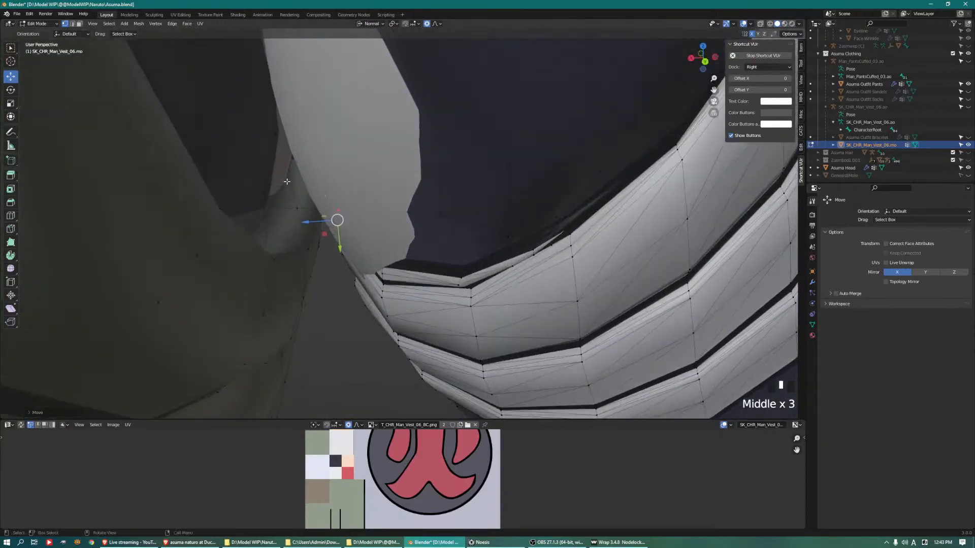
drag(316, 216, 332, 217)
scroll(333, 216, down, 2)
middle_drag(355, 197, 372, 187)
key(ctrl+z)
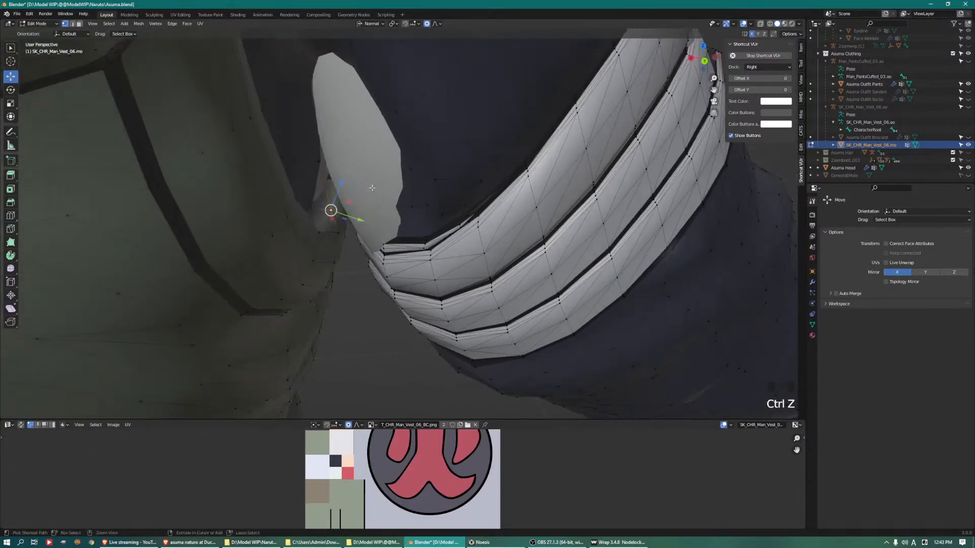
drag(358, 215, 370, 219)
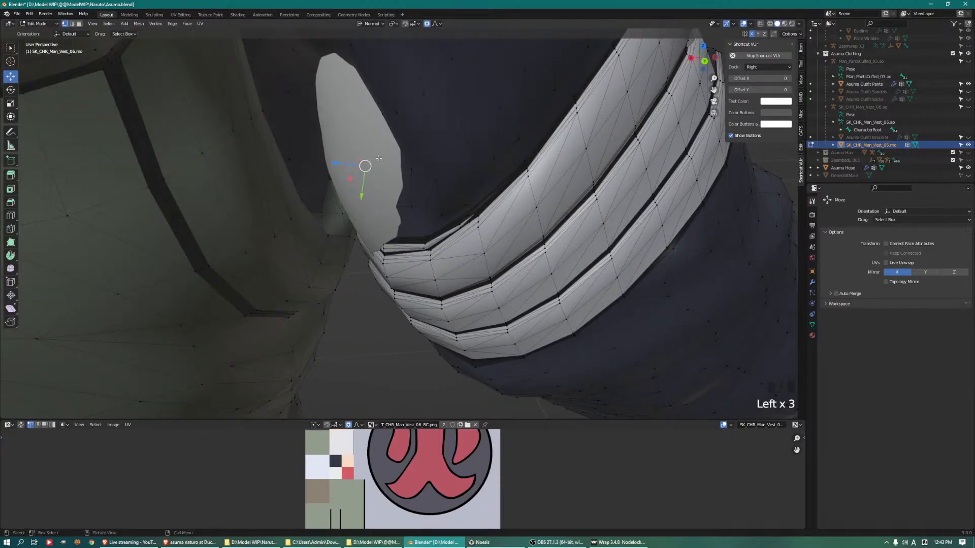
Move the underarm sleeve vertices above the bandage across the skin gap beside the vest
drag(373, 165, 337, 179)
scroll(341, 178, up, 8)
click(345, 124)
drag(340, 127, 296, 137)
middle_drag(299, 151, 394, 182)
Select a sleeve vertex just above the arm bandage and pull it toward the remaining armpit gap
middle_drag(553, 193, 507, 207)
middle_drag(396, 200, 458, 235)
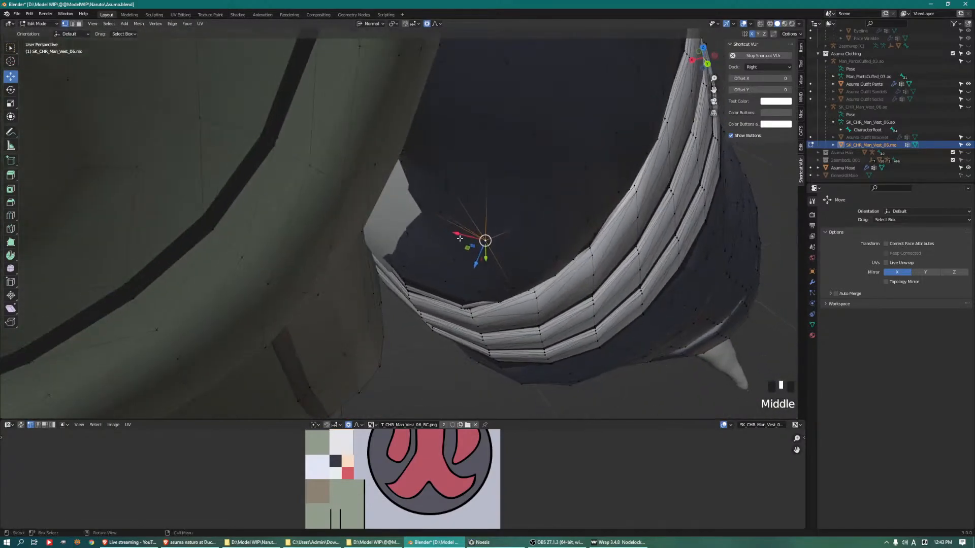
drag(457, 234, 401, 190)
middle_drag(401, 190, 330, 147)
scroll(427, 254, down, 2)
shift+middle_drag(206, 87, 456, 283)
drag(467, 306, 473, 300)
middle_drag(473, 300, 542, 246)
Shift the sleeve vertex deep in the armpit to bring the fabric out of the body
scroll(485, 285, up, 3)
scroll(410, 274, down, 2)
middle_drag(410, 274, 401, 249)
drag(407, 229, 457, 231)
middle_drag(457, 231, 419, 203)
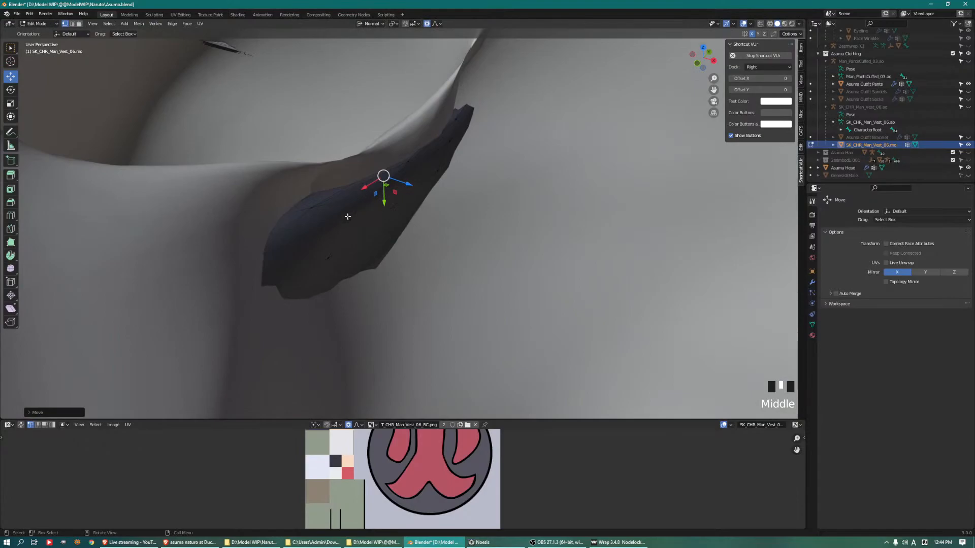
drag(343, 216, 323, 202)
scroll(336, 193, down, 3)
Select another underarm sleeve vertex and move it outward over the skin
middle_drag(351, 182, 439, 180)
scroll(479, 175, down, 2)
shift+middle_drag(439, 180, 549, 172)
scroll(349, 194, up, 3)
shift+middle_drag(548, 173, 343, 307)
scroll(392, 233, up, 4)
scroll(343, 308, up, 2)
middle_drag(411, 291, 424, 240)
click(467, 239)
middle_drag(503, 211, 465, 253)
drag(463, 253, 474, 238)
Adjust the inner sleeve and the arm bandage's upper edge by moving vertices that sink into the body
click(410, 134)
mouse_move(393, 159)
mouse_down()
mouse_move(376, 181)
mouse_move(398, 147)
mouse_up()
scroll(376, 180, up, 5)
middle_drag(398, 148, 566, 229)
scroll(463, 105, down, 2)
click(569, 230)
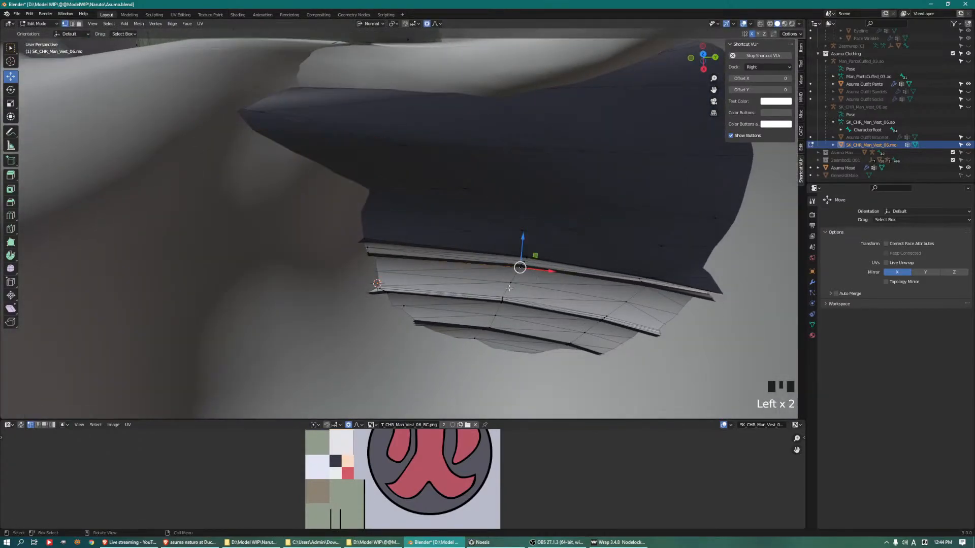
drag(513, 271, 517, 228)
shift+middle_drag(558, 233, 480, 275)
Select the sunken sleeve vertex between the bandage and the vest armhole and push it out of the body
click(488, 200)
click(579, 203)
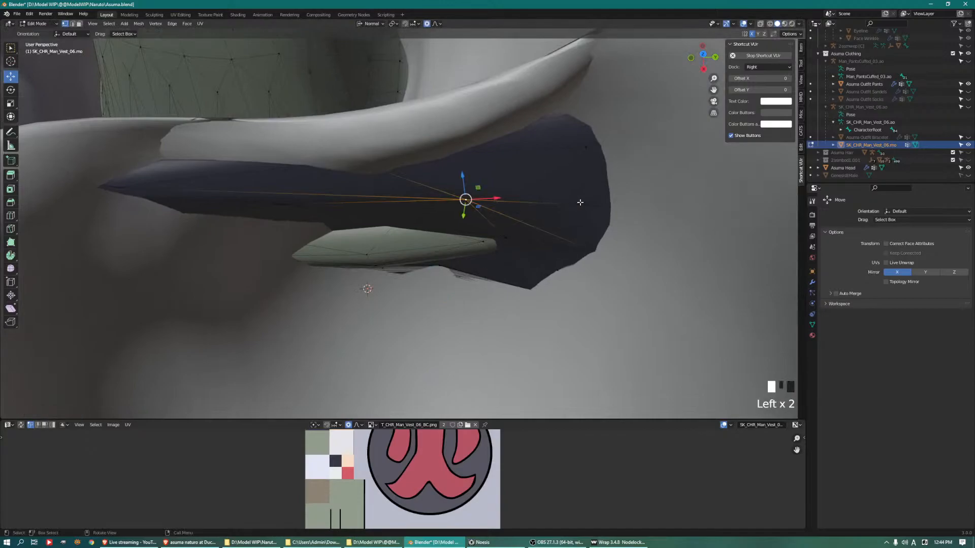
middle_drag(548, 189, 568, 203)
drag(557, 137, 540, 105)
middle_drag(490, 211, 387, 148)
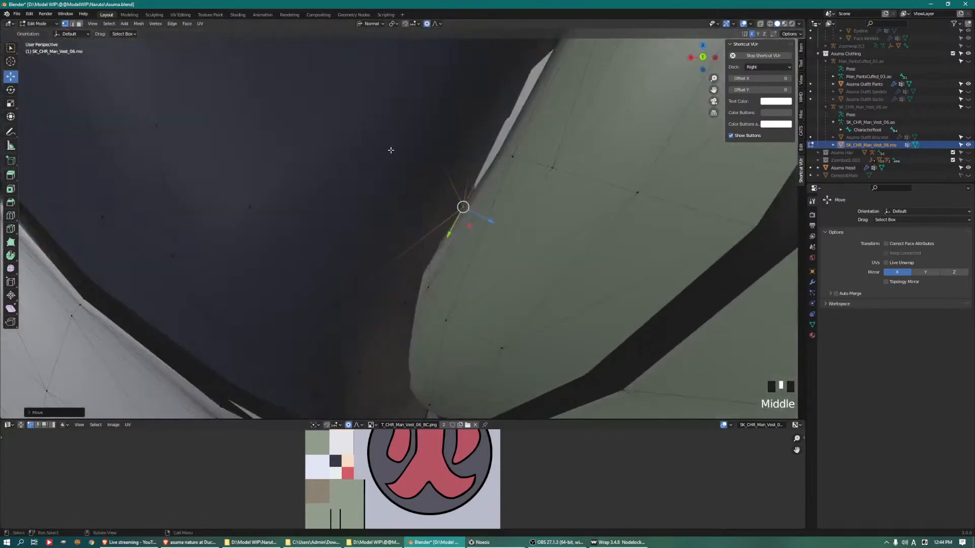
middle_drag(425, 368, 528, 358)
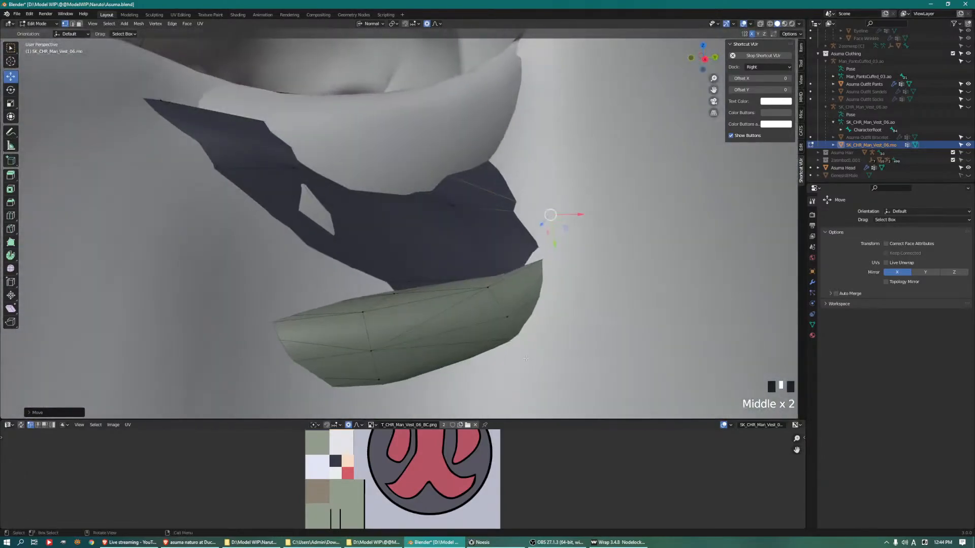
Select the vertex at the bandage's armpit corner and move it toward the vest's armhole
click(378, 349)
scroll(378, 349, down, 2)
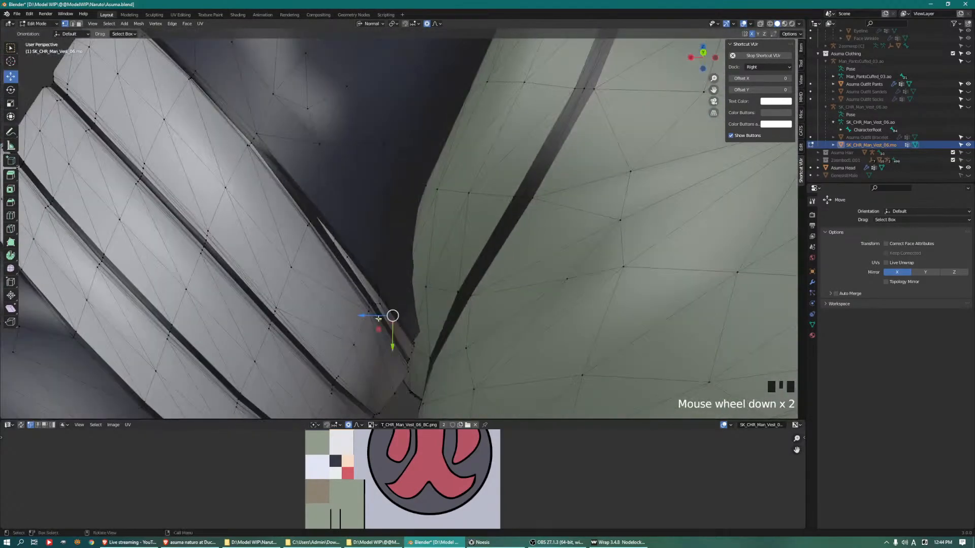
drag(359, 313, 401, 305)
middle_drag(402, 304, 442, 299)
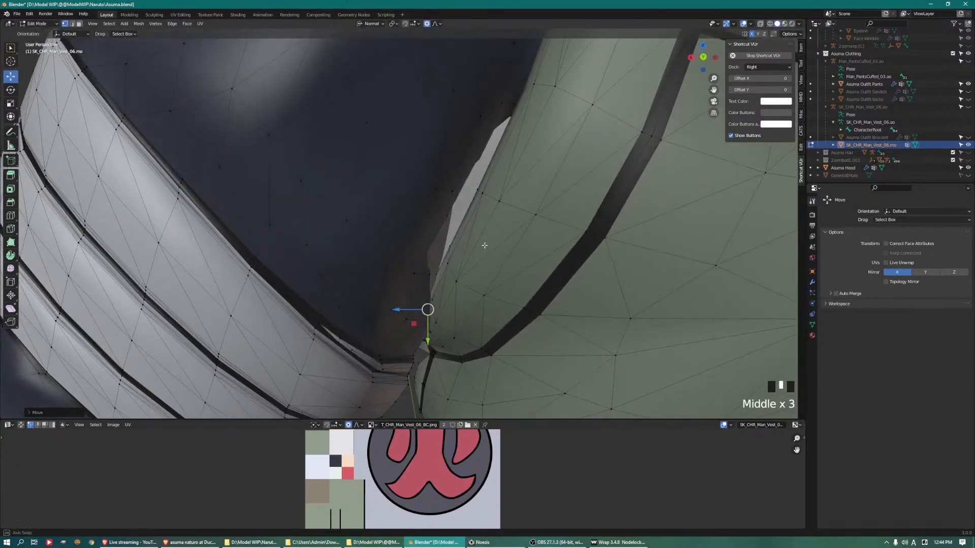
scroll(469, 269, up, 2)
Move two sleeve vertices inside the armpit outward so the sleeve covers the skin beside the armhole
mouse_move(470, 270)
middle_down()
mouse_move(420, 286)
mouse_move(452, 266)
middle_up()
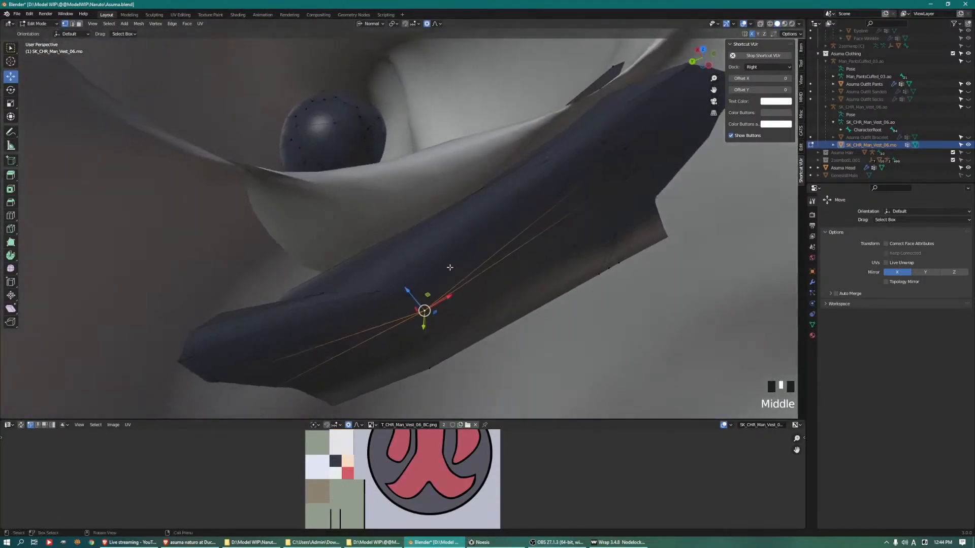
drag(411, 290, 373, 245)
click(621, 168)
drag(595, 154, 582, 144)
middle_drag(425, 134, 415, 137)
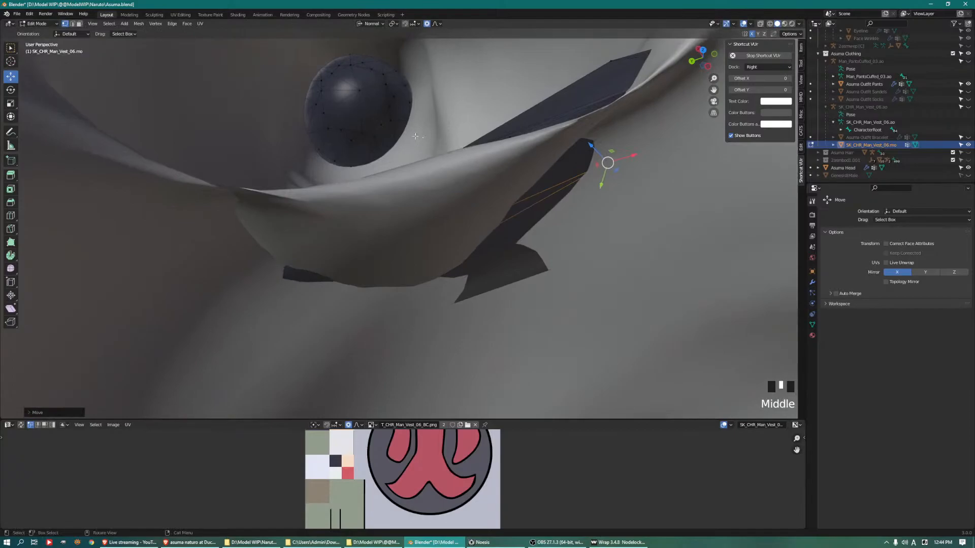
Grow a selection over the dark rounded cap hidden inside the body and delete its edges
click(355, 95)
key(ctrl+KP_Add)
key(ctrl+KP_Add)
key(ctrl+KP_Add)
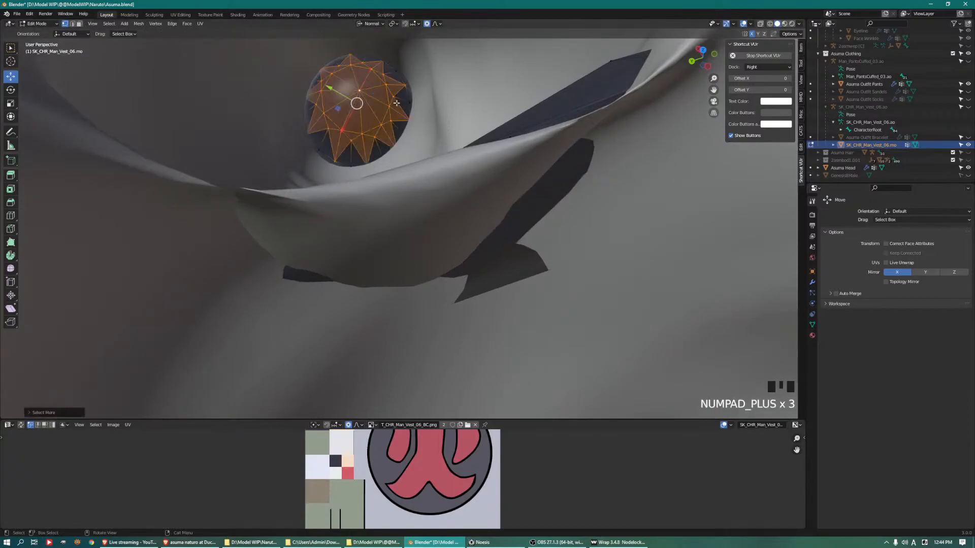
key(ctrl+KP_Add)
key(ctrl+KP_Subtract)
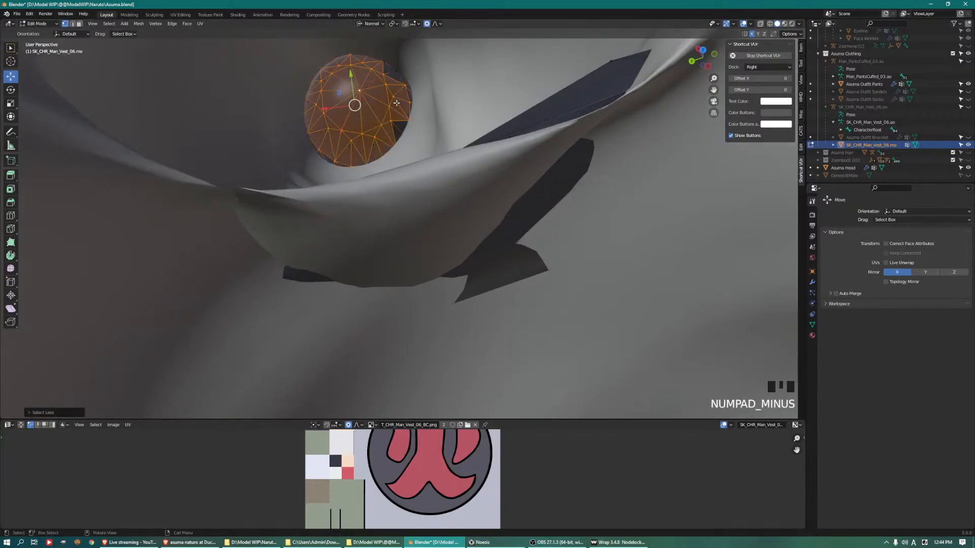
shift+click(397, 71)
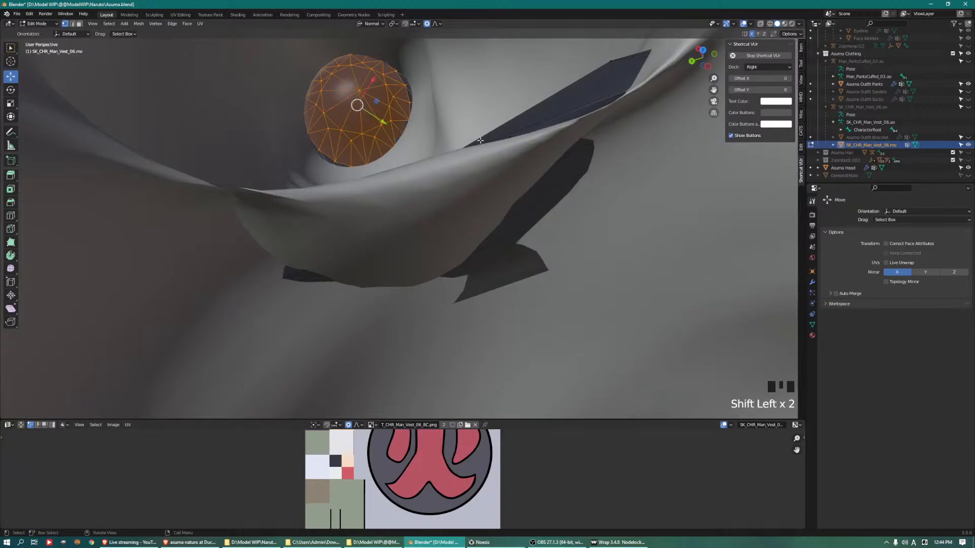
key(Delete)
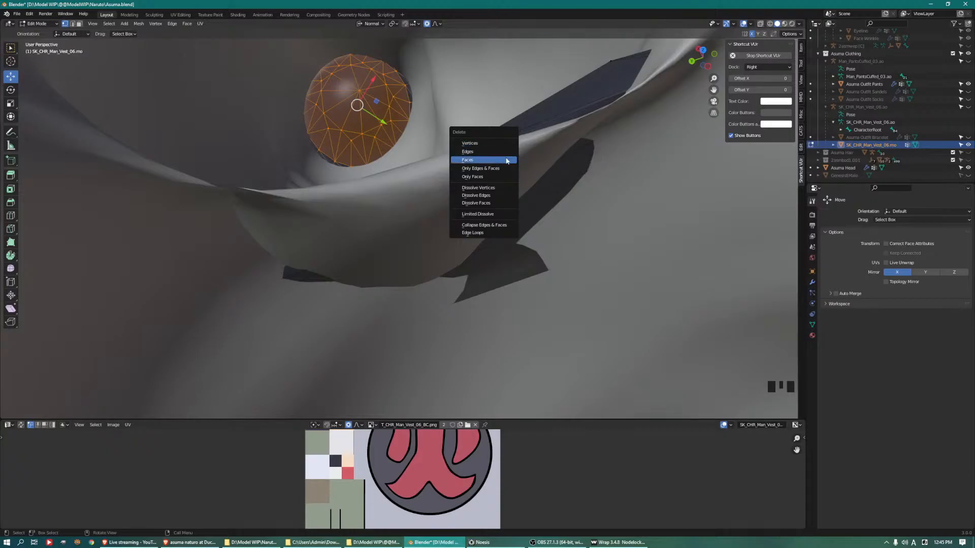
click(505, 151)
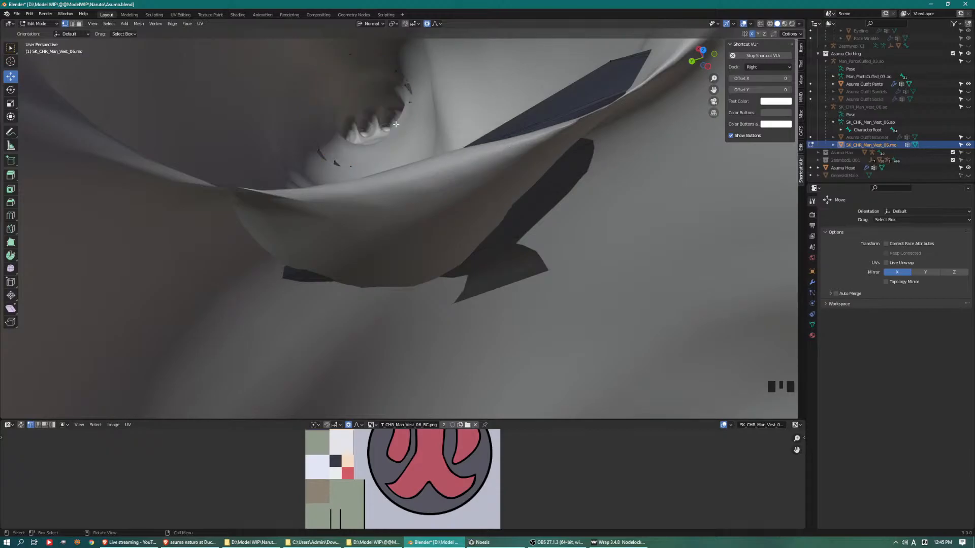
Select the cap closing the vest's underside, shrink the selection by one ring and delete it
shift+middle_drag(489, 188, 443, 279)
scroll(439, 146, down, 3)
scroll(457, 266, up, 2)
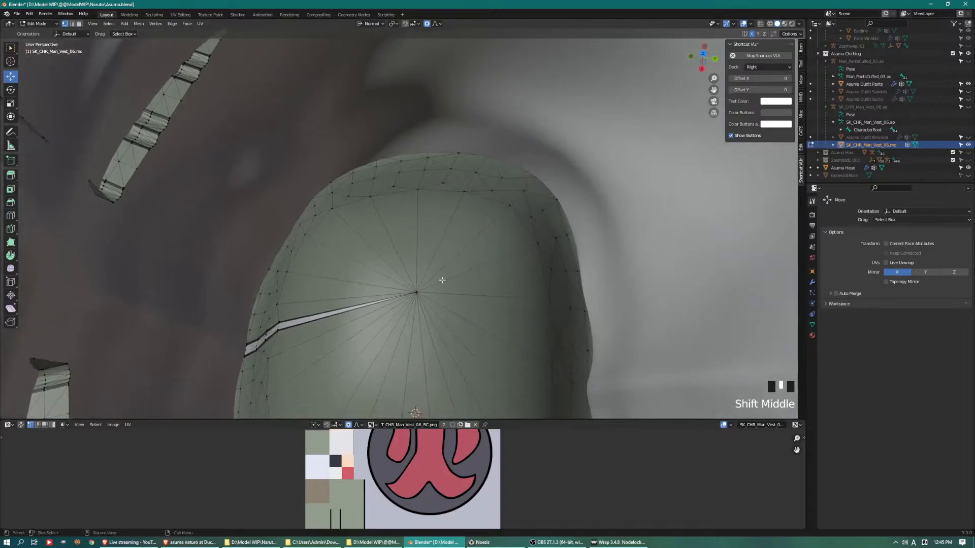
key(ctrl+KP_Add)
key(ctrl+KP_Add)
key(ctrl+KP_Add)
key(ctrl+KP_Add)
key(ctrl+KP_Add)
key(ctrl+KP_Add)
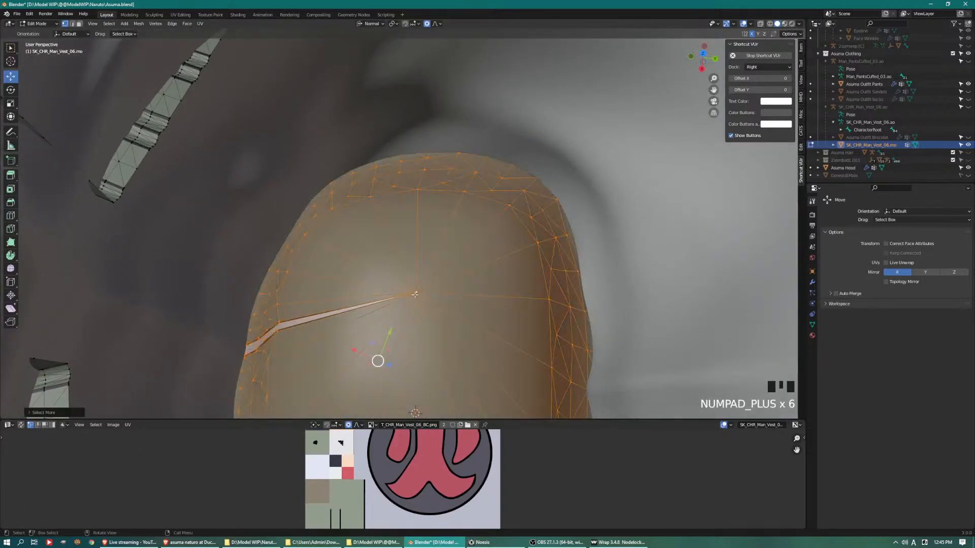
scroll(416, 255, down, 8)
middle_drag(416, 254, 608, 196)
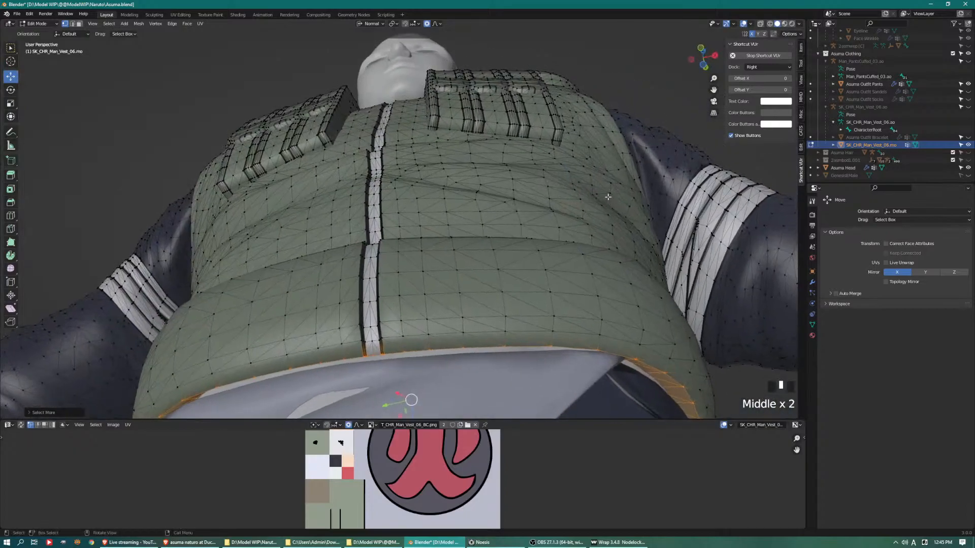
key(ctrl+KP_Subtract)
key(Delete)
click(608, 196)
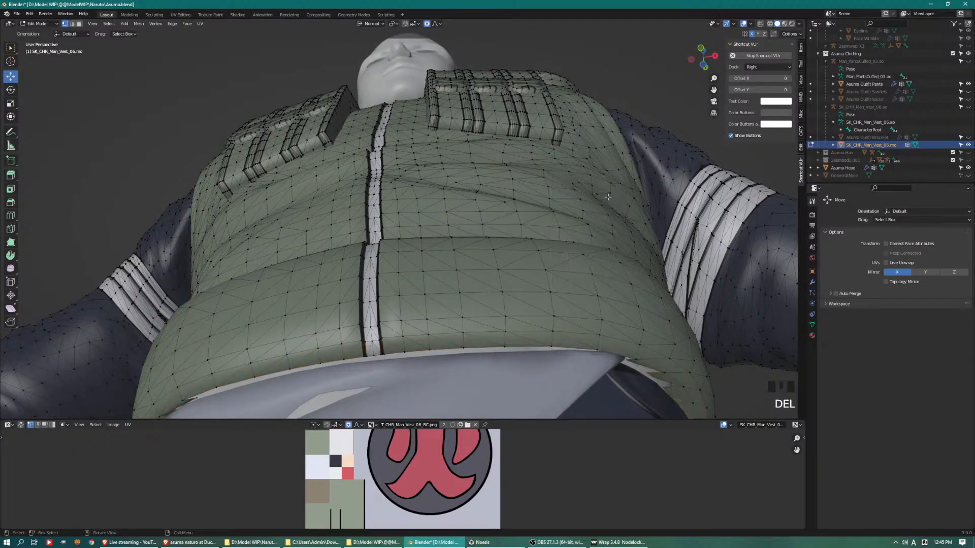
Select the sleeve vertex above the remaining skin gap at the left armpit and move it over the gap
scroll(574, 214, down, 2)
middle_drag(575, 213, 512, 274)
scroll(591, 188, up, 4)
scroll(600, 244, up, 3)
middle_drag(601, 244, 628, 232)
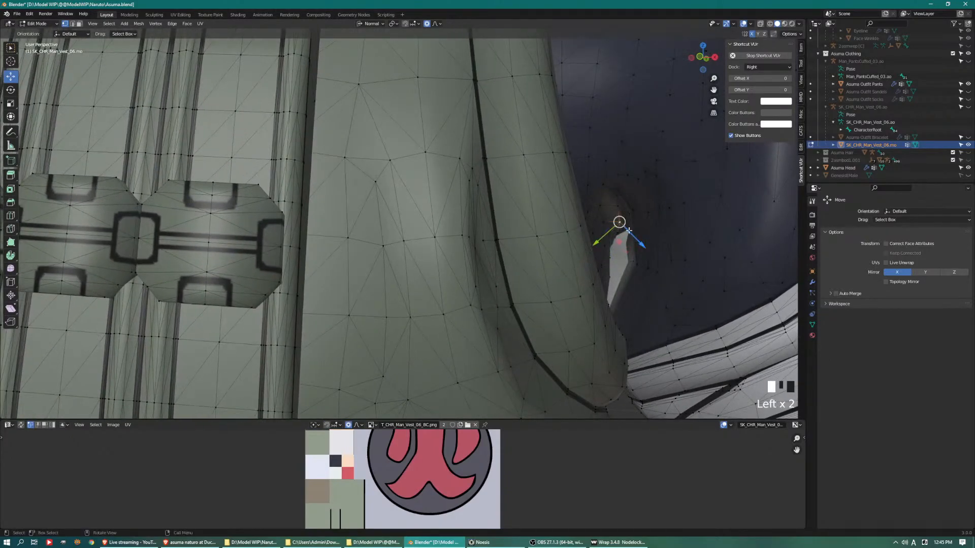
scroll(620, 218, up, 5)
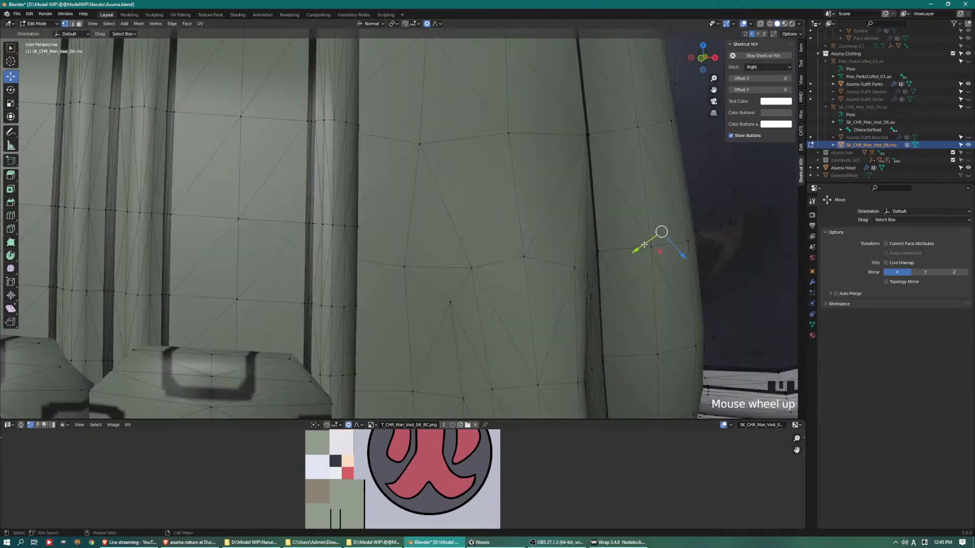
key(KP_Decimal)
scroll(629, 274, down, 4)
middle_drag(627, 283, 590, 288)
Select vertices around the vest's lower part and move them outward over the waist
scroll(539, 270, down, 2)
middle_drag(540, 269, 477, 240)
scroll(486, 262, down, 2)
drag(475, 241, 254, 279)
scroll(368, 296, down, 1)
middle_drag(368, 296, 403, 293)
scroll(648, 153, down, 2)
click(447, 260)
drag(402, 289, 449, 235)
middle_drag(449, 235, 397, 215)
click(388, 205)
drag(408, 210, 416, 211)
Move a vertex near the vest's lower hem with a proportional size of about 0.14 m
middle_drag(416, 211, 463, 98)
scroll(398, 219, down, 4)
click(507, 82)
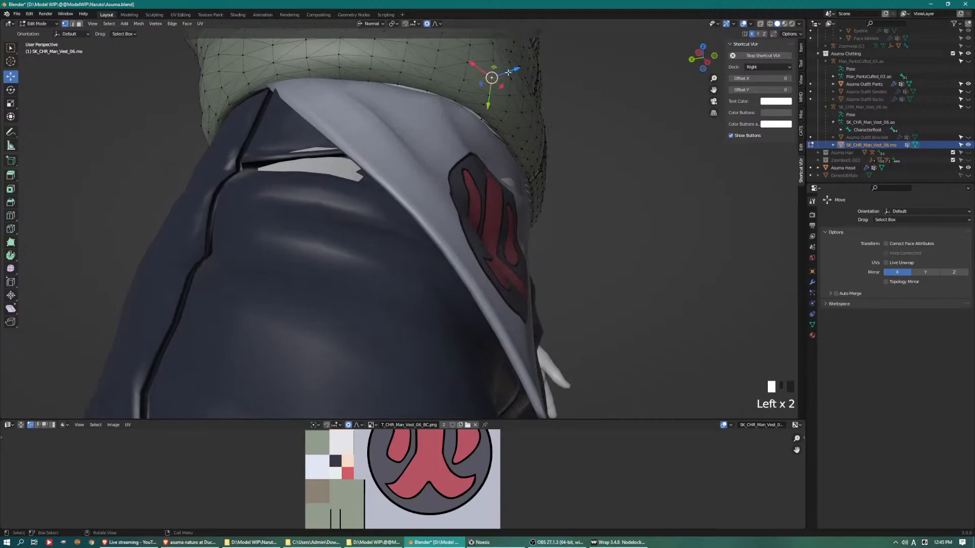
click(508, 72)
scroll(500, 84, down, 3)
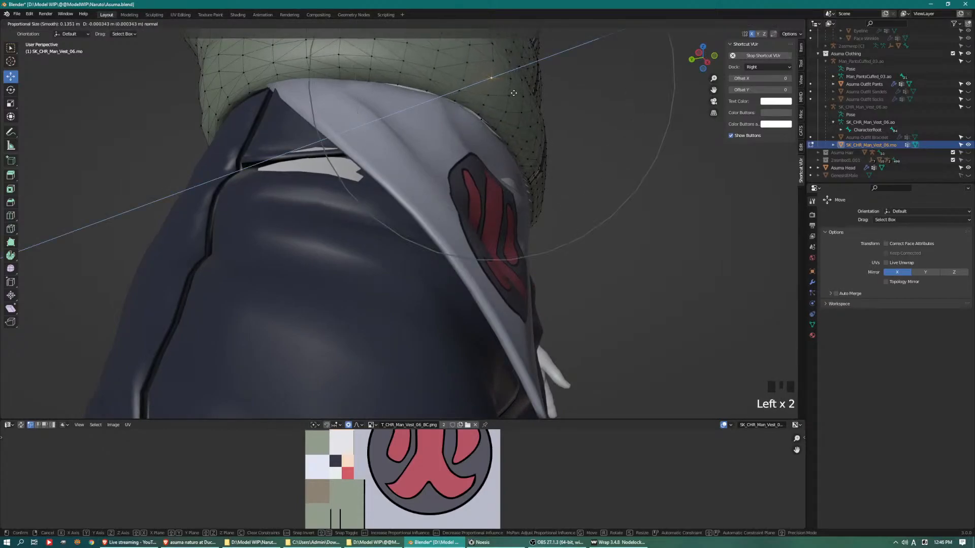
click(508, 93)
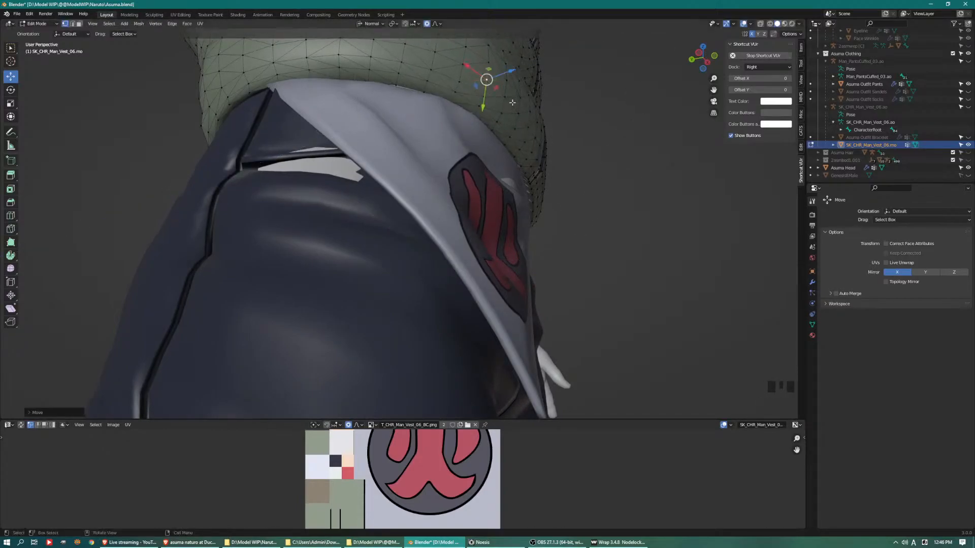
Lower the vest's hem over the waist cloth by moving two vertices along it
drag(484, 108, 496, 127)
middle_drag(496, 126, 506, 156)
click(469, 165)
drag(469, 191, 467, 198)
middle_drag(396, 181, 442, 182)
Switch to editing the pants and pull the waist cloth outward over the skin patch below the vest
key(Tab)
click(387, 251)
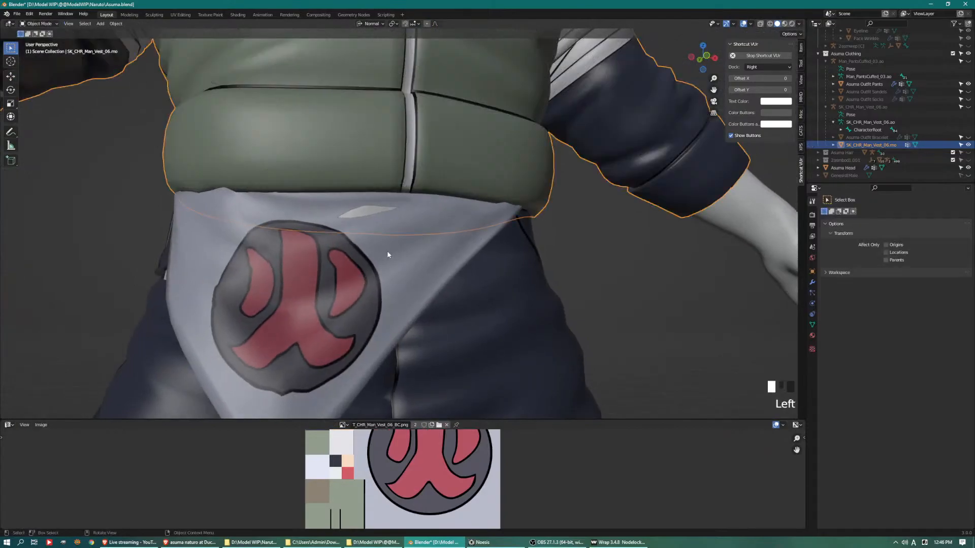
key(Tab)
click(374, 220)
middle_drag(374, 220, 480, 227)
drag(480, 227, 487, 226)
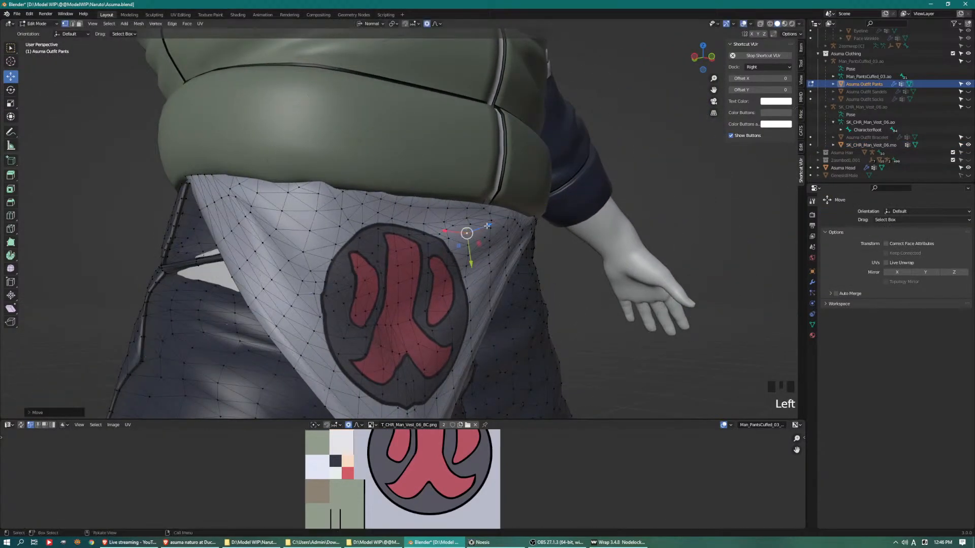
middle_drag(352, 279, 506, 256)
drag(575, 201, 579, 197)
key(ctrl+z)
Switch from editing the pants to the vest and move a vertex on its back hem down over the waistband with proportional editing
key(Tab)
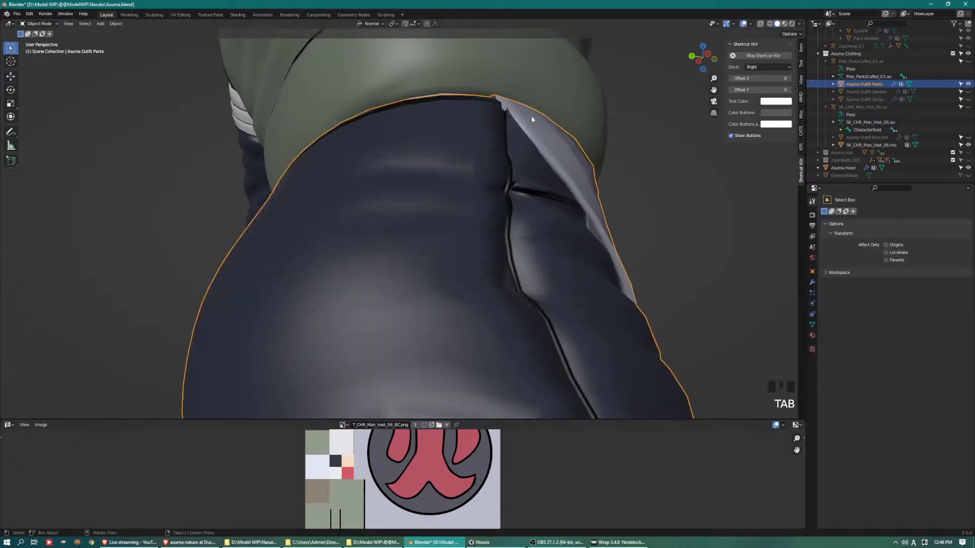
click(502, 119)
key(Tab)
key(Tab)
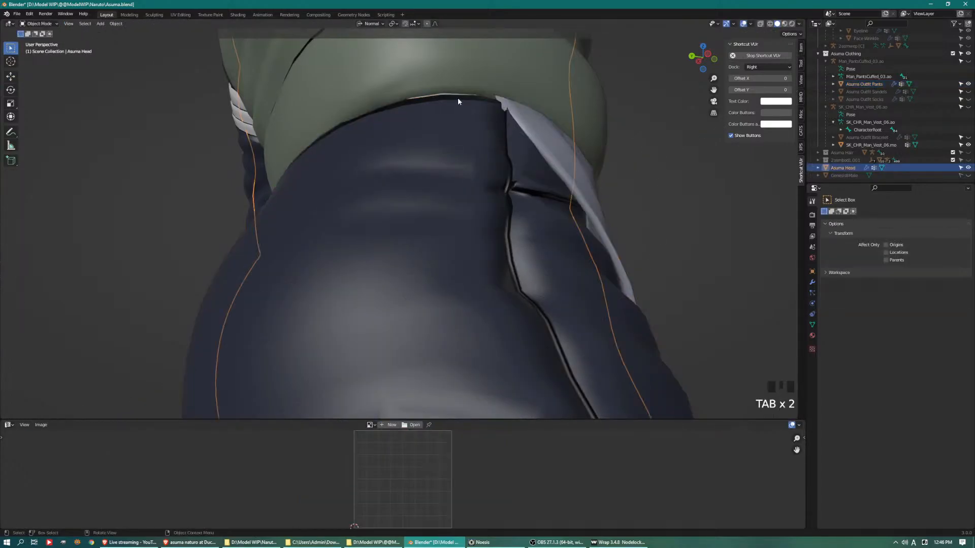
click(455, 95)
key(Tab)
drag(445, 112, 447, 114)
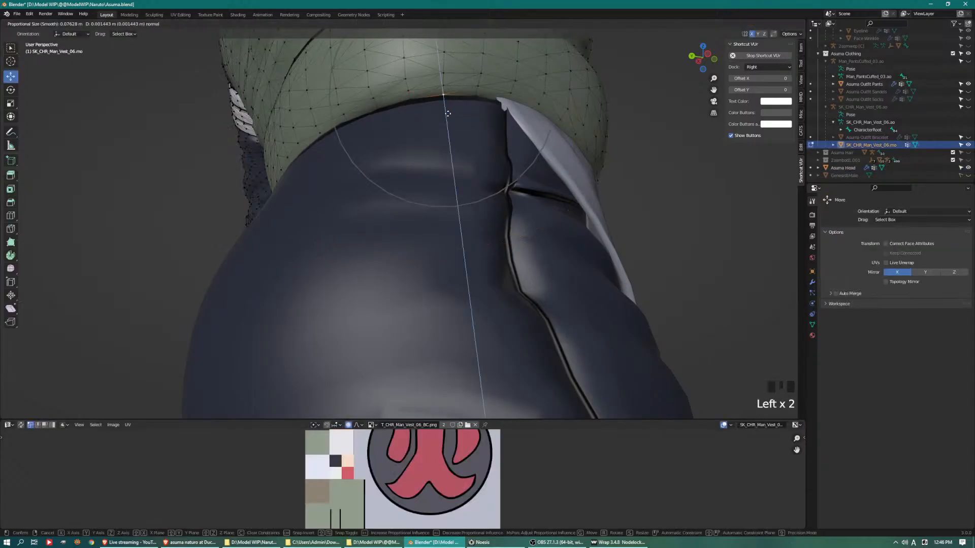
scroll(449, 116, down, 3)
middle_drag(406, 193, 496, 222)
scroll(464, 227, down, 5)
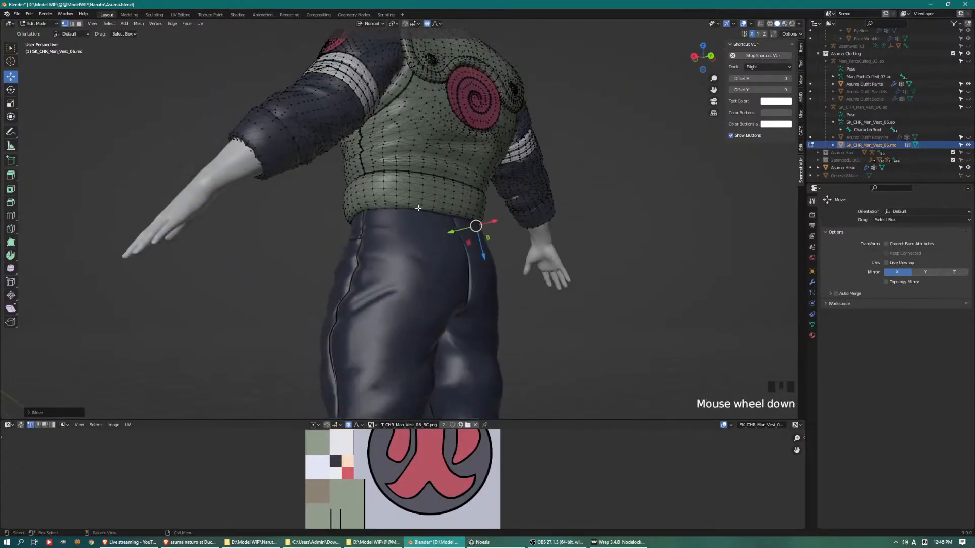
Leave vest editing, deselect it and unhide Asuma Outfit Socks
middle_drag(411, 261, 473, 255)
key(Tab)
click(517, 268)
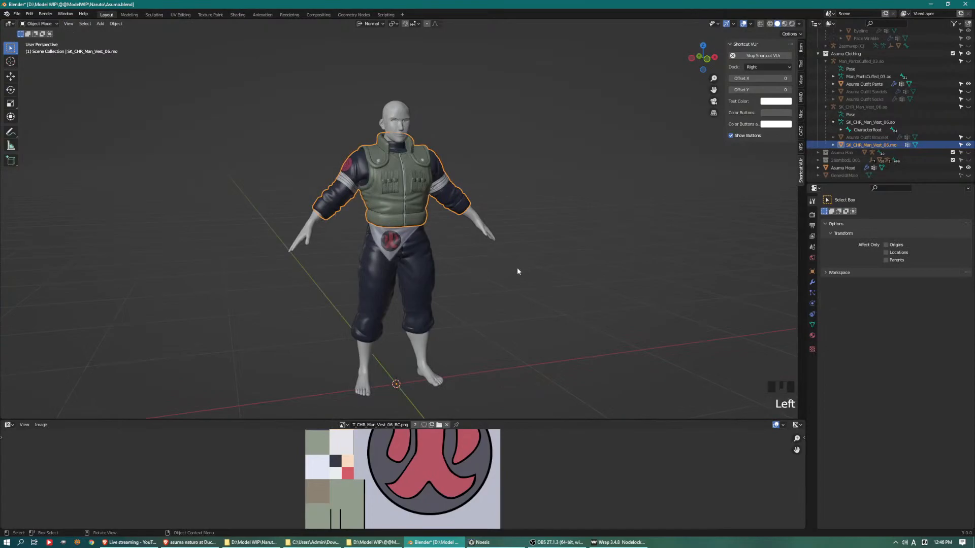
middle_drag(539, 260, 537, 227)
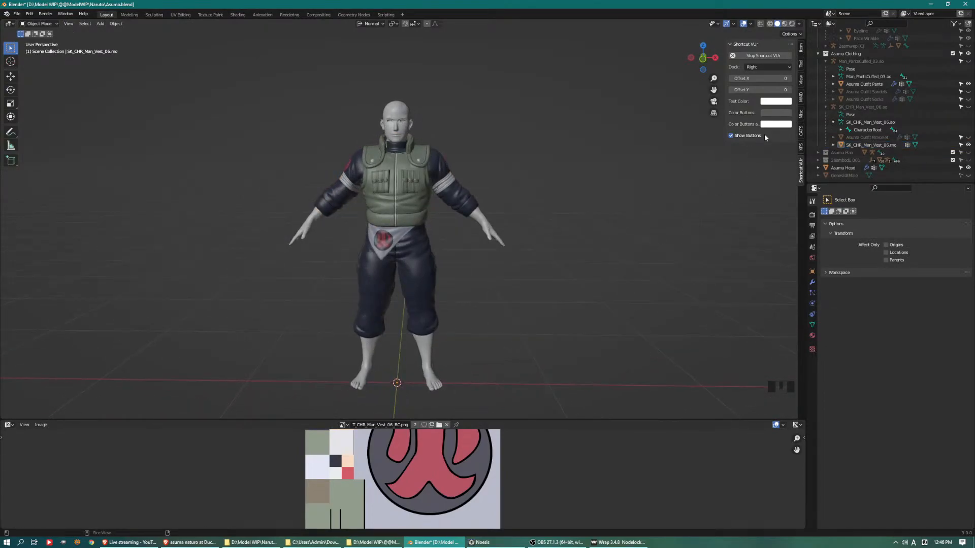
click(968, 99)
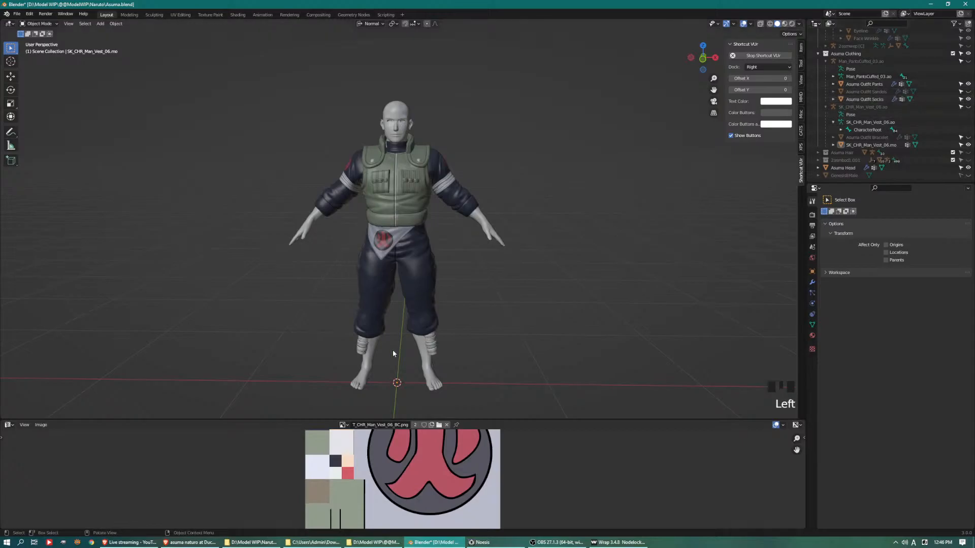
Edit the socks mesh and delete the linked geometry of the sock on the character's right leg
shift+middle_drag(401, 336, 509, 198)
scroll(488, 111, up, 5)
click(509, 85)
shift+middle_drag(516, 83, 527, 157)
key(Tab)
drag(396, 124, 326, 187)
key(ctrl+l)
key(Delete)
click(326, 190)
Select the whole remaining sock, move it toward the lower leg and rescale it around the calf
key(a)
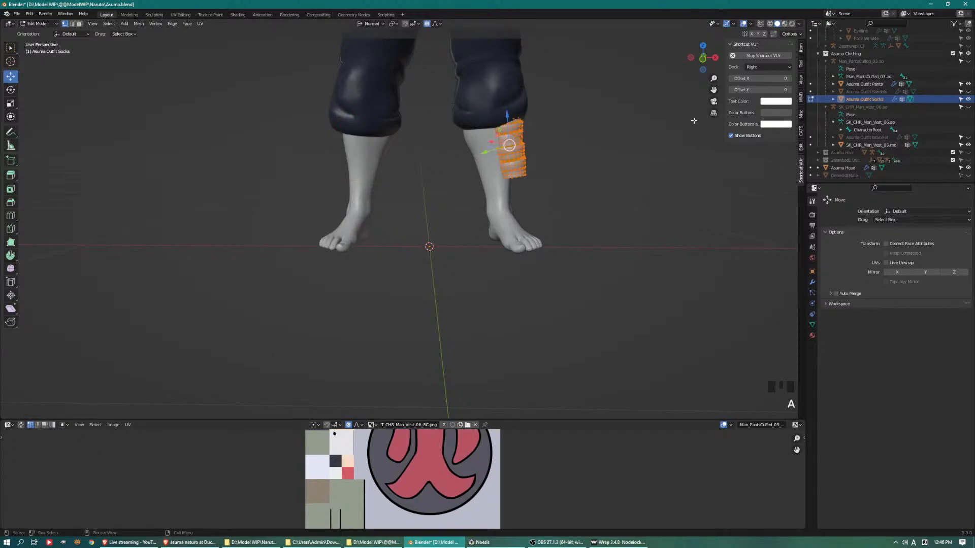
drag(485, 152, 473, 154)
middle_drag(473, 154, 571, 147)
shift+middle_drag(390, 134, 413, 202)
key(s)
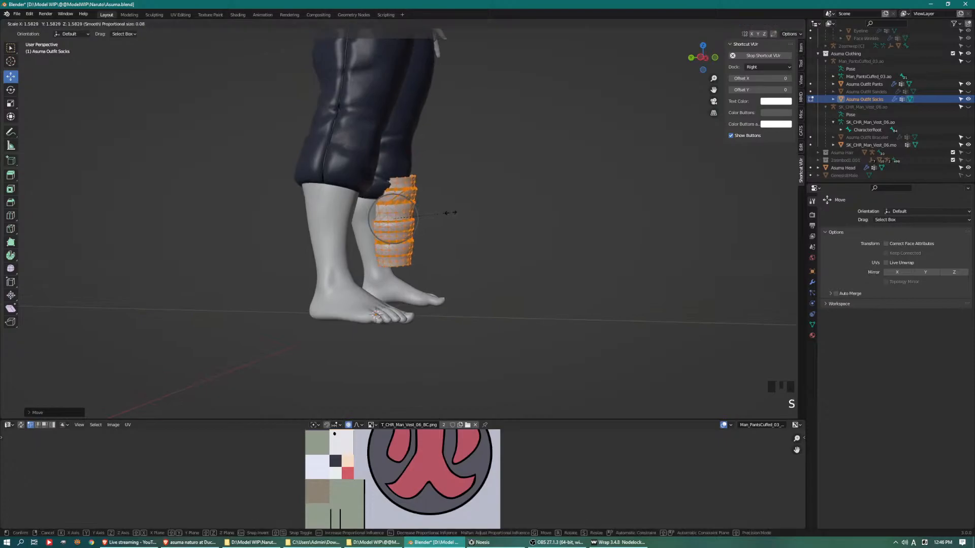
key(s)
click(459, 214)
drag(364, 215, 344, 211)
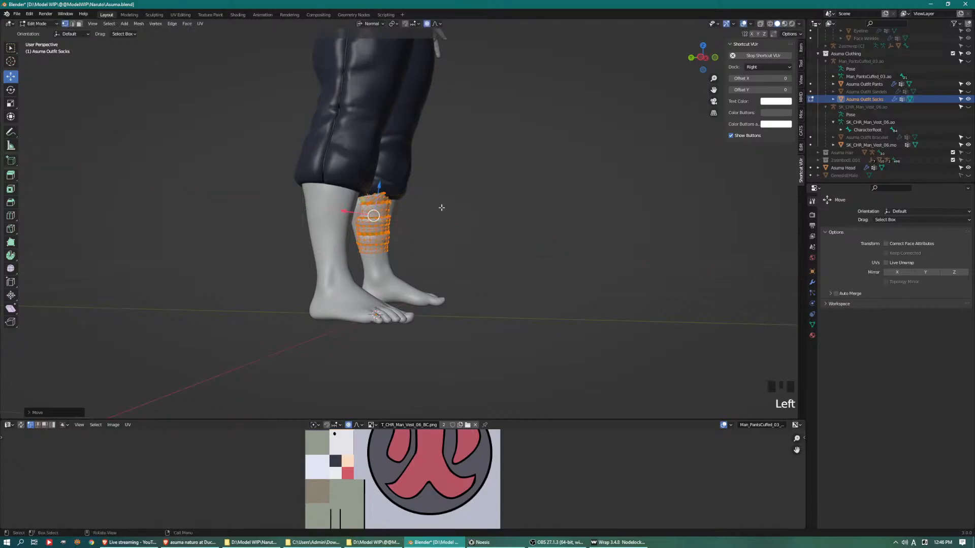
Move, rotate and scale the remaining sock so it lines up with the lower leg
middle_drag(533, 210, 433, 207)
middle_drag(492, 206, 476, 215)
drag(477, 216, 492, 215)
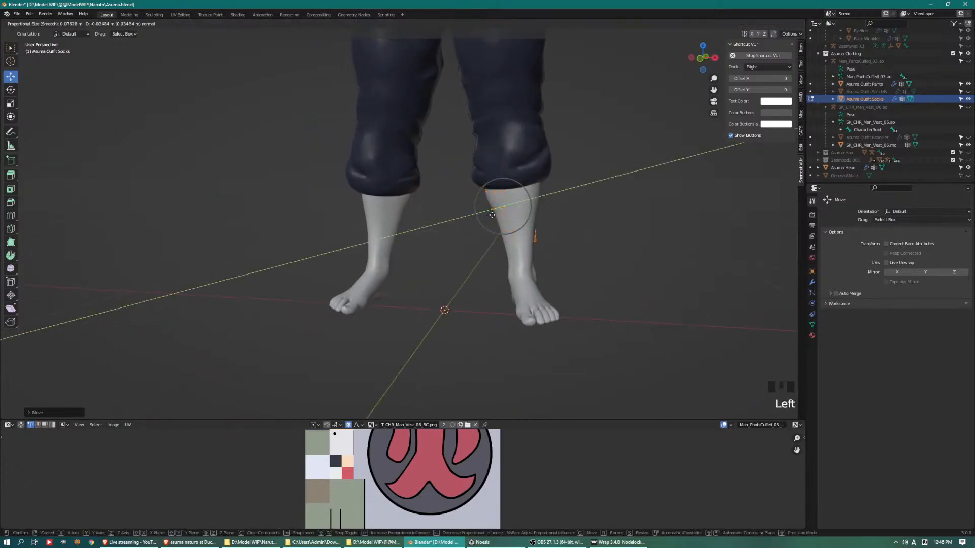
shift+middle_drag(604, 205, 546, 201)
key(r)
click(614, 217)
drag(482, 214, 482, 211)
key(s)
click(612, 244)
Select the sock's upper edge loop and scale it up by about 1.34 with a proportional size of about 0.26 m
middle_drag(609, 244, 546, 290)
scroll(546, 290, up, 5)
shift+middle_drag(679, 291, 549, 267)
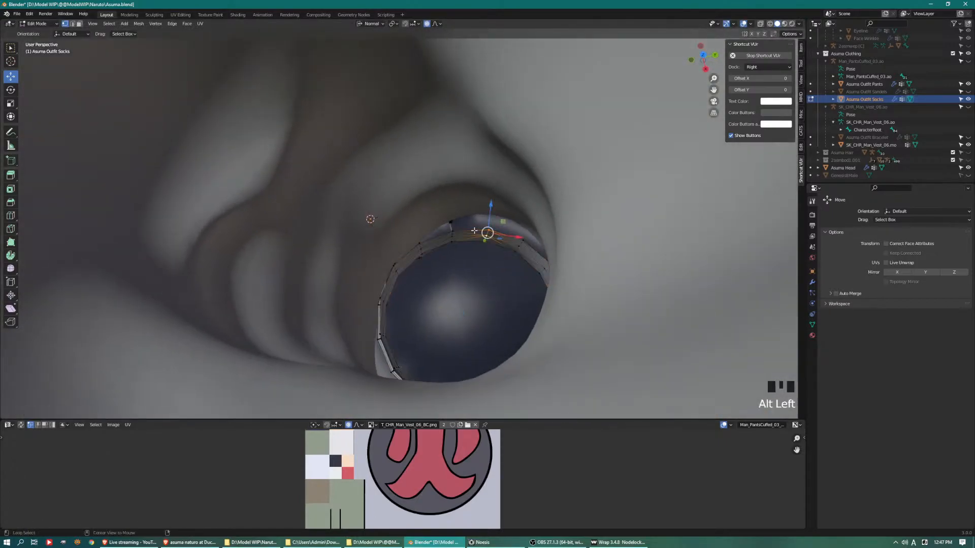
scroll(482, 233, down, 5)
middle_drag(483, 233, 524, 190)
key(s)
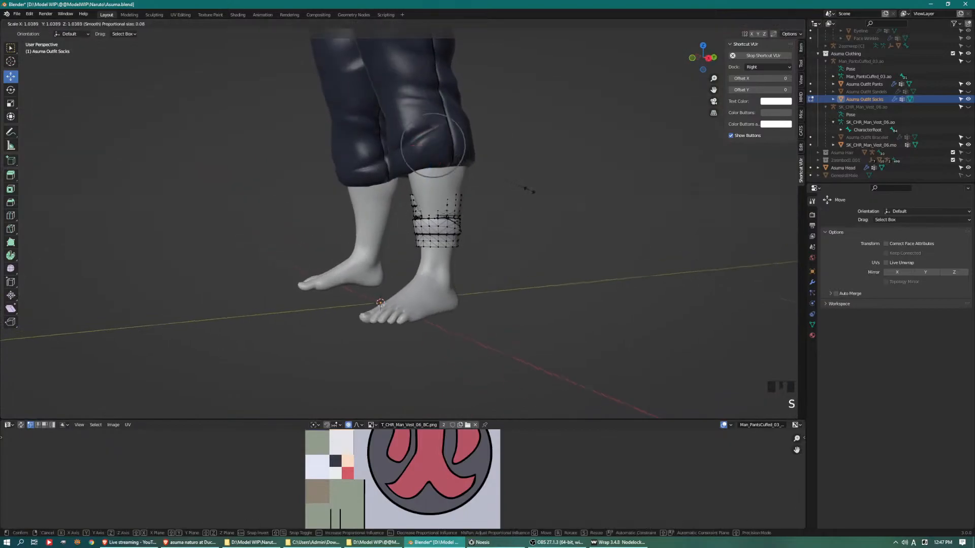
scroll(566, 188, down, 6)
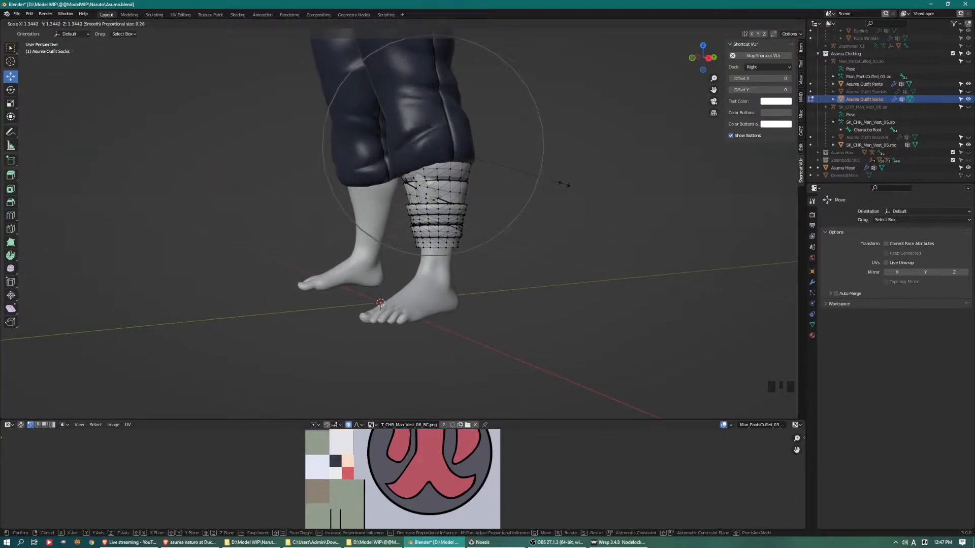
click(561, 181)
Shift the sock's upper rim so it sits evenly around the leg below the pants cuff
middle_drag(561, 181, 450, 147)
drag(431, 143, 432, 143)
middle_drag(431, 142, 501, 171)
scroll(500, 171, up, 4)
shift+middle_drag(521, 132, 538, 180)
drag(533, 179, 539, 189)
scroll(531, 177, up, 8)
Pull vertices around the sock's upper back outward over the exposed calf skin
middle_drag(540, 189, 340, 180)
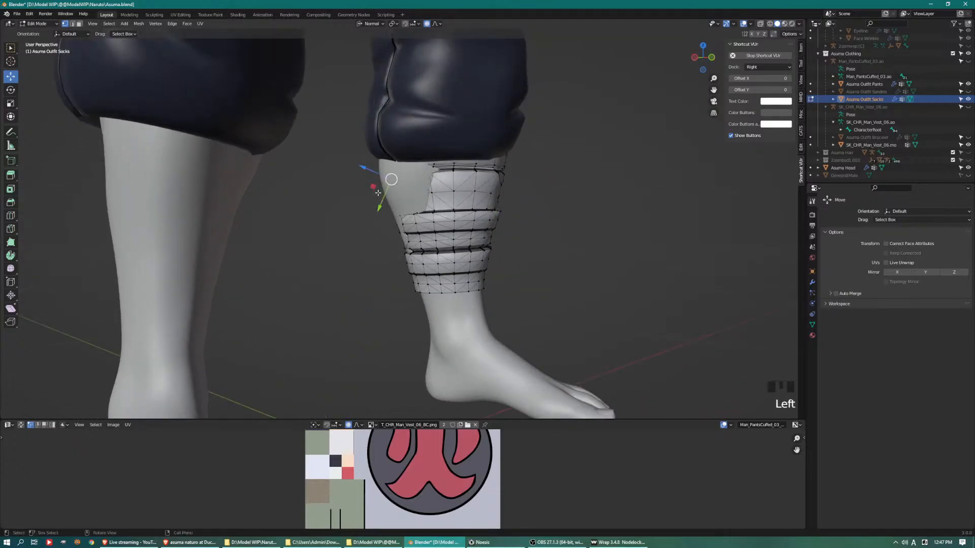
drag(366, 205, 360, 208)
middle_drag(360, 208, 481, 203)
click(381, 172)
click(385, 166)
middle_drag(442, 169, 411, 177)
drag(381, 163, 407, 167)
middle_drag(406, 167, 380, 181)
click(393, 211)
drag(420, 226, 427, 229)
middle_drag(423, 198, 398, 140)
Switch to editing the pants and pull the back of the left leg's cuff outward around the sock
key(Tab)
click(354, 107)
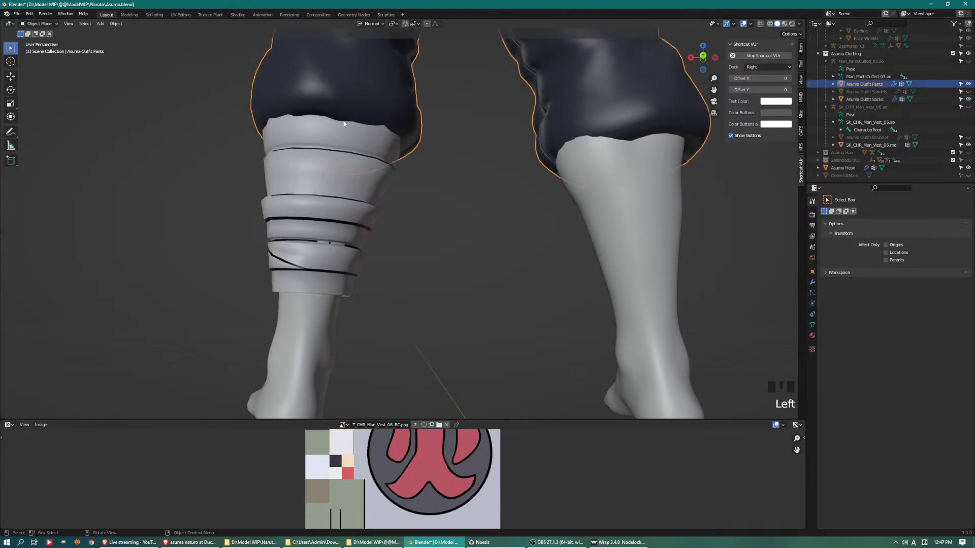
key(Tab)
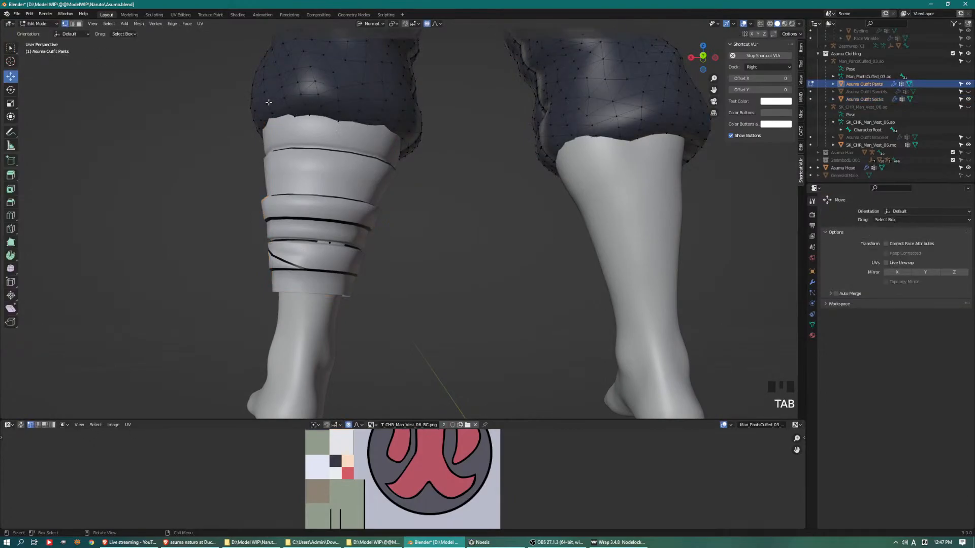
drag(242, 104, 235, 104)
click(399, 120)
drag(420, 123, 426, 127)
Move vertices on the side and front of the left pants cuff outward over the sock's upper edge
middle_drag(427, 127, 494, 123)
click(516, 116)
drag(514, 113, 527, 110)
middle_drag(530, 112, 484, 104)
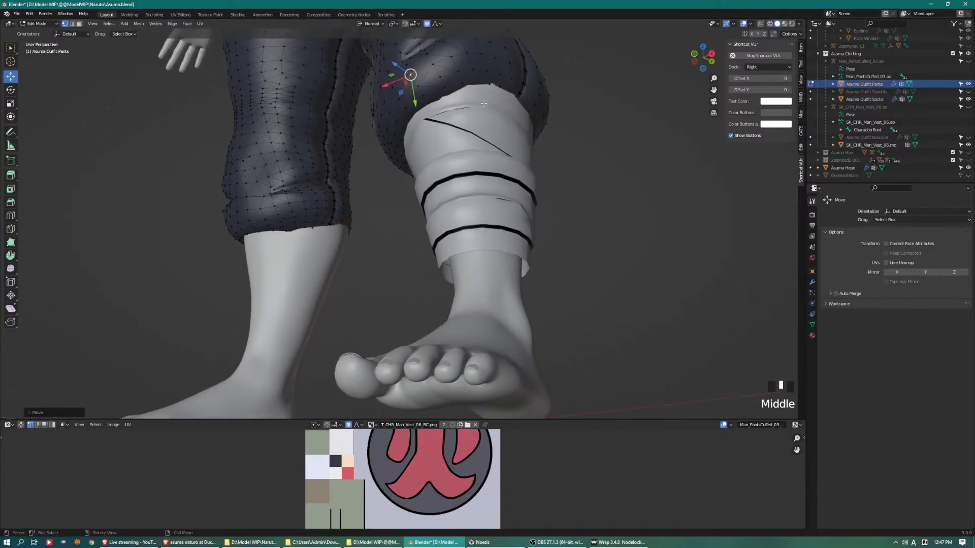
click(481, 54)
drag(495, 42, 502, 38)
middle_drag(438, 84, 484, 244)
Leave pants editing, select the sock and add a Mirror modifier to it
key(Tab)
click(447, 191)
click(812, 283)
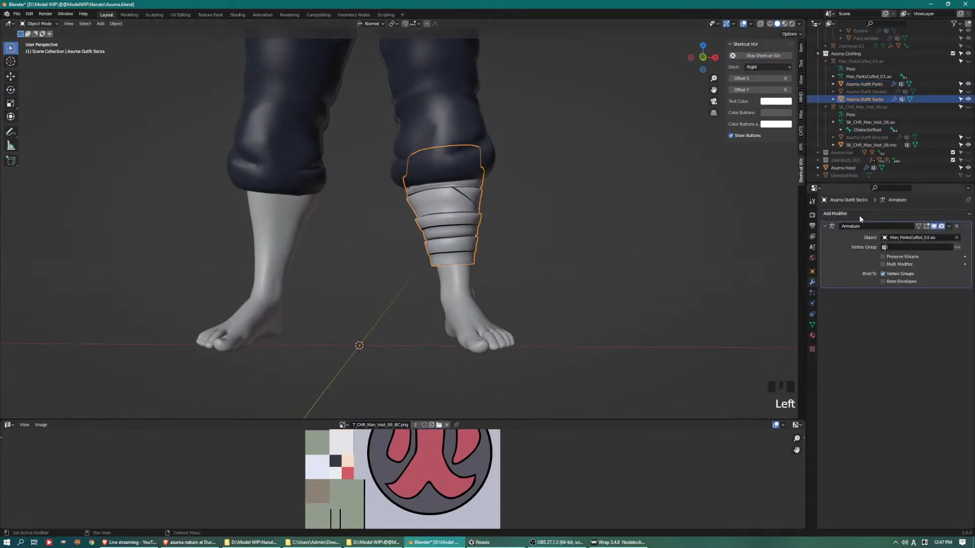
click(859, 214)
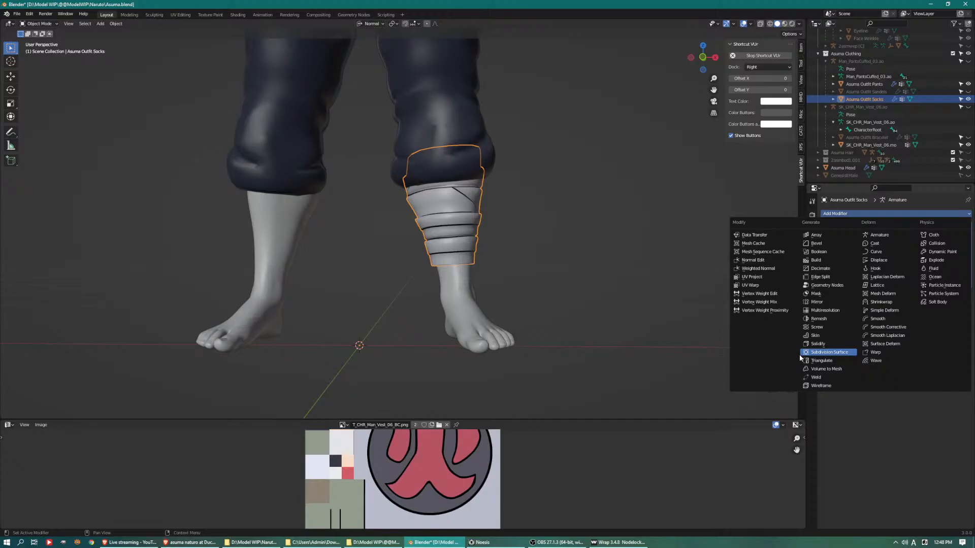
click(863, 214)
click(848, 303)
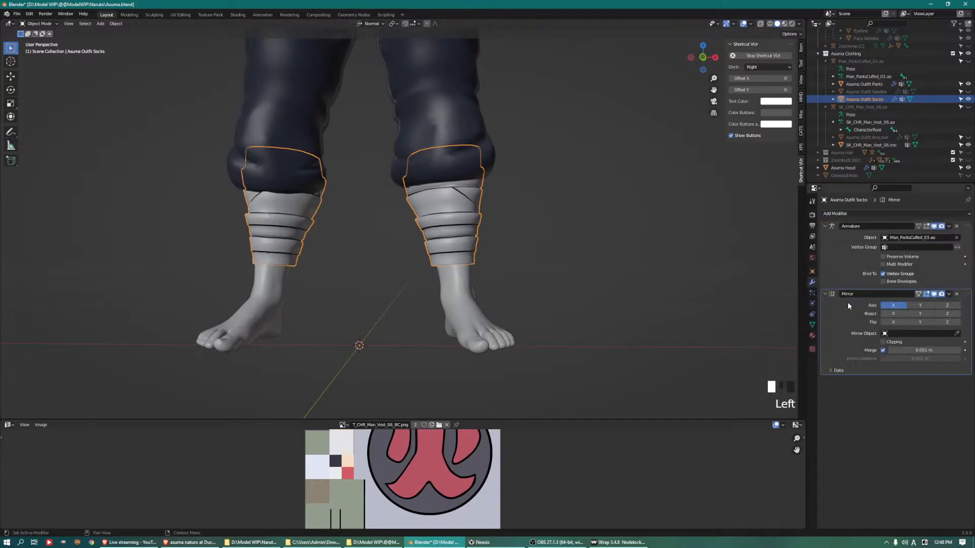
Scale down the sock's lower edge loop at the ankle with a proportional size of about 0.12 m
middle_drag(370, 236, 352, 250)
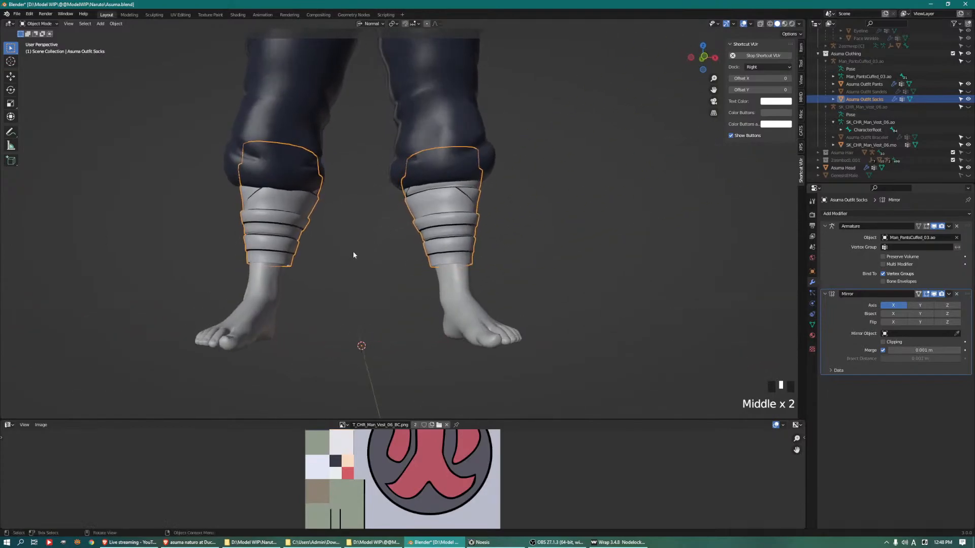
key(Tab)
alt+click(423, 270)
alt+click(425, 267)
key(s)
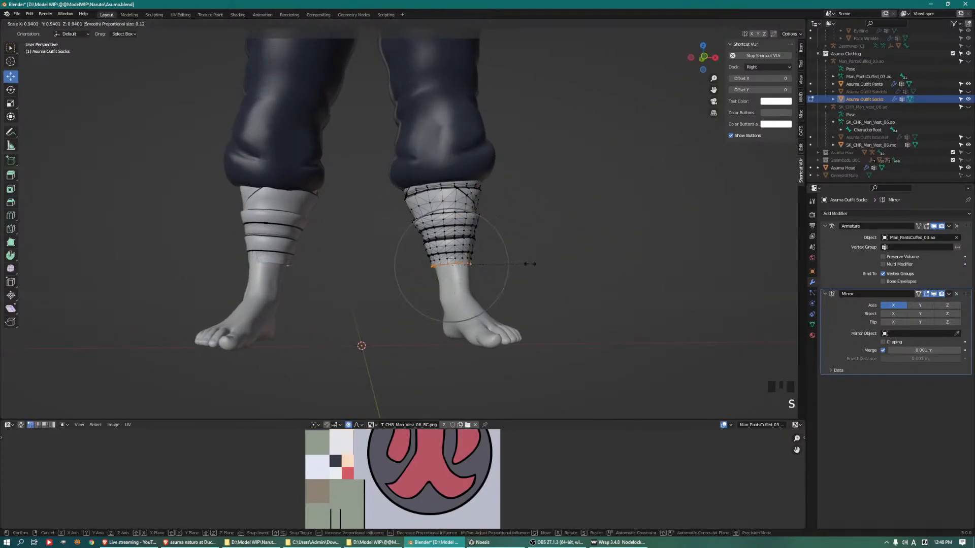
click(523, 264)
Adjust the lower back of the sock by moving single vertices along the ankle hem and the wraps above it
middle_drag(518, 264, 434, 256)
click(438, 259)
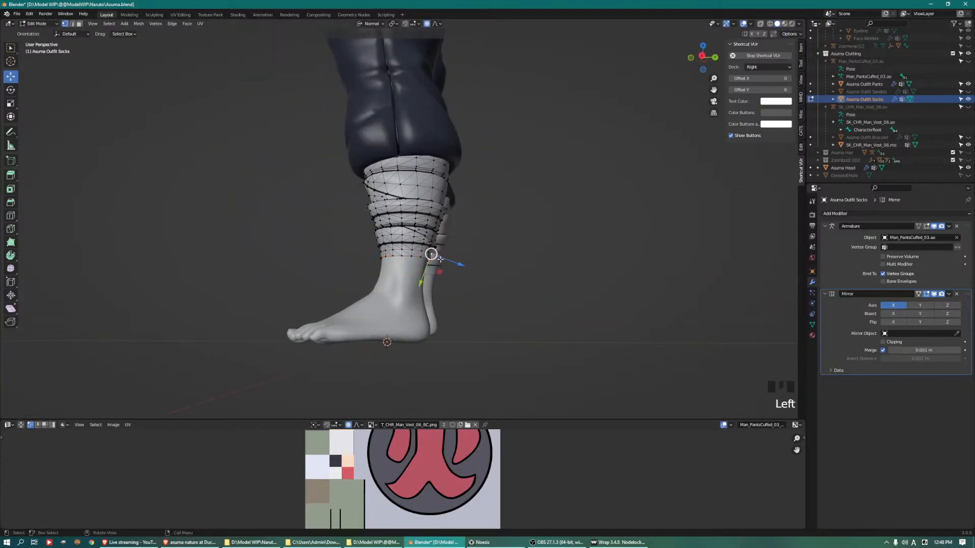
drag(460, 266, 472, 262)
middle_drag(472, 261, 389, 240)
scroll(469, 270, up, 2)
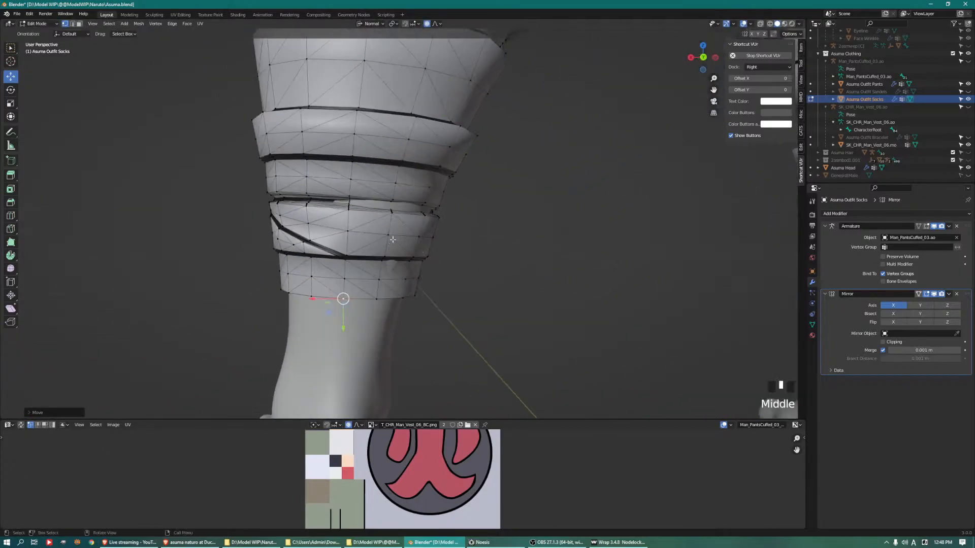
click(421, 234)
drag(442, 243, 413, 192)
scroll(436, 237, up, 6)
middle_drag(412, 192, 636, 223)
Leave sock editing, unhide Asuma Outfit Sandels and start editing the sandals
key(Tab)
scroll(459, 244, down, 2)
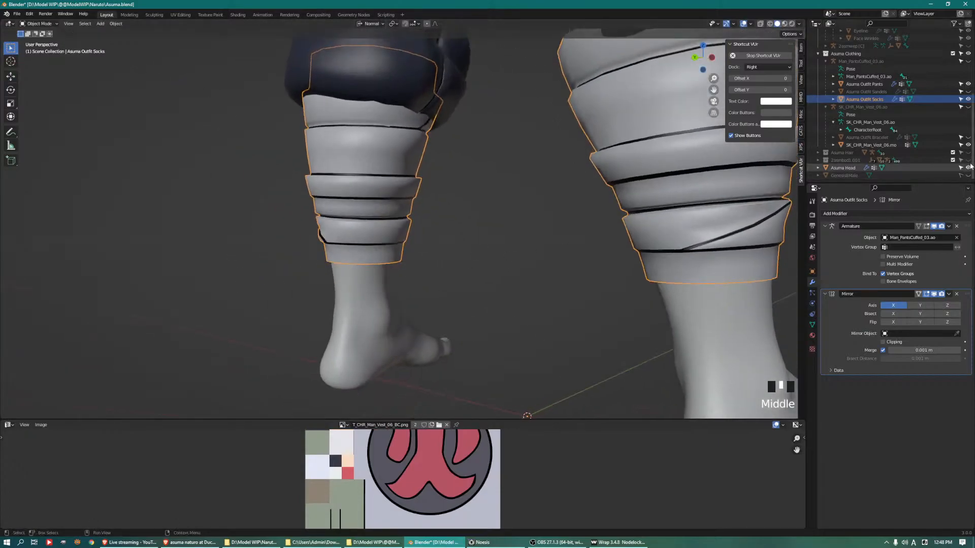
click(967, 92)
middle_drag(464, 225, 429, 242)
click(333, 268)
key(Tab)
drag(761, 214, 662, 390)
middle_drag(686, 329, 476, 318)
shift+drag(208, 311, 127, 372)
key(ctrl+z)
shift+drag(208, 310, 177, 344)
key(ctrl+z)
Select the linked mesh of the sandal on the character's right foot and delete its edges
shift+drag(146, 302, 198, 356)
key(ctrl+l)
key(Delete)
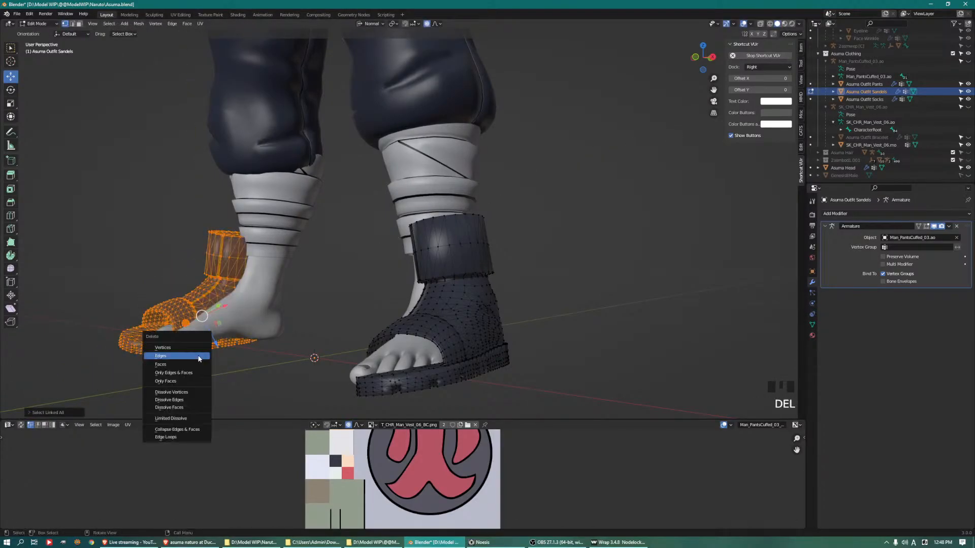
click(199, 358)
Rotate the remaining sandal about the Z axis to follow the direction of the left foot
middle_drag(472, 264, 517, 318)
key(Tab)
click(491, 294)
key(Tab)
key(r)
key(z)
click(579, 280)
Move the sandal onto the left foot and rotate it further to match the foot's angle
drag(499, 310, 474, 303)
mouse_move(533, 284)
middle_down()
mouse_move(541, 314)
mouse_move(589, 291)
mouse_move(545, 291)
mouse_move(531, 304)
middle_up()
key(r)
click(587, 304)
drag(452, 324, 451, 355)
middle_drag(513, 299, 472, 320)
middle_drag(508, 309, 477, 299)
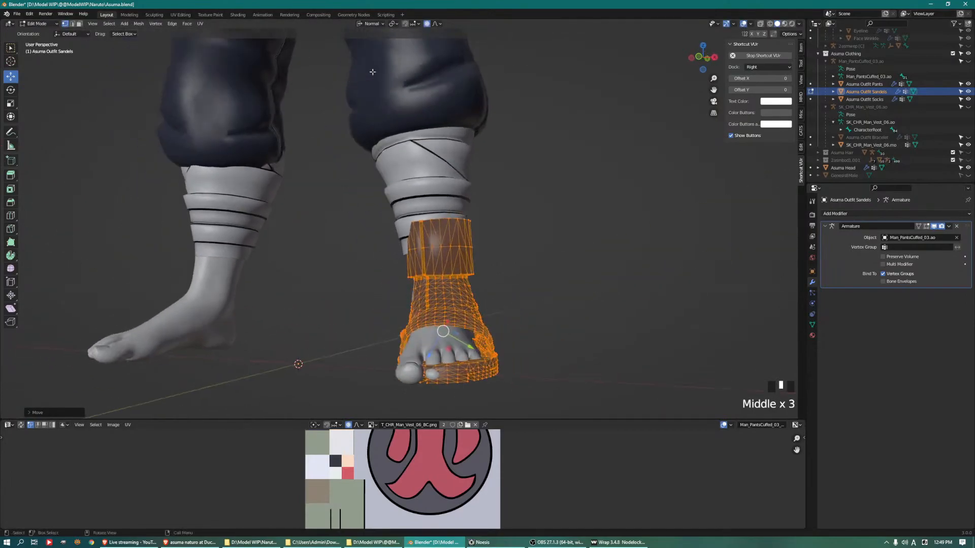
Set the transform orientation to Global and adjust the sandal's height on the foot
click(373, 24)
click(364, 46)
middle_drag(559, 295, 465, 301)
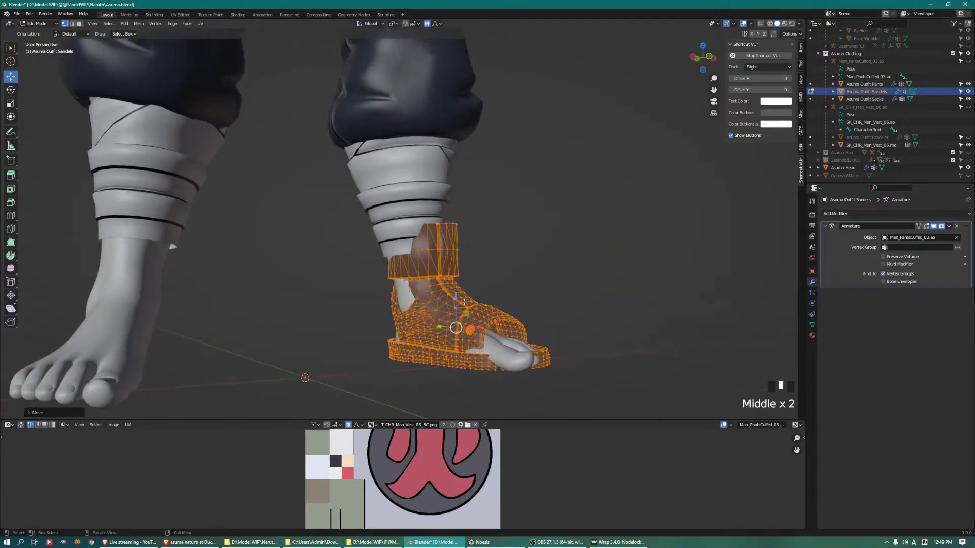
drag(465, 301, 456, 315)
Rotate the sandal slightly about the global Z axis and shift it sideways and lengthwise to center it on the foot
middle_drag(458, 316, 559, 321)
key(r)
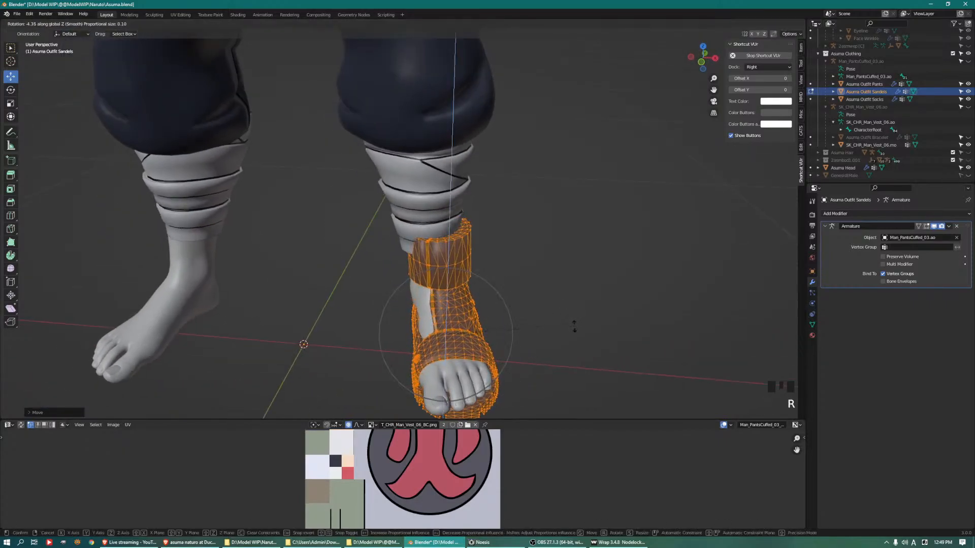
click(563, 324)
drag(472, 333, 474, 334)
middle_drag(473, 333, 397, 318)
drag(388, 335, 383, 336)
middle_drag(404, 300, 556, 336)
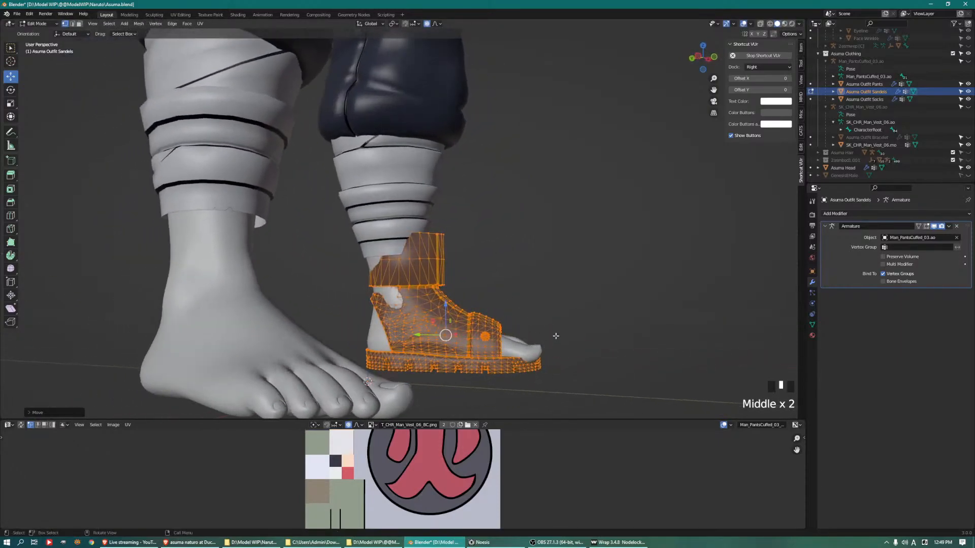
Set the transform orientation to Normal and pull the front tip of the sandal's sole forward past the toes
click(532, 364)
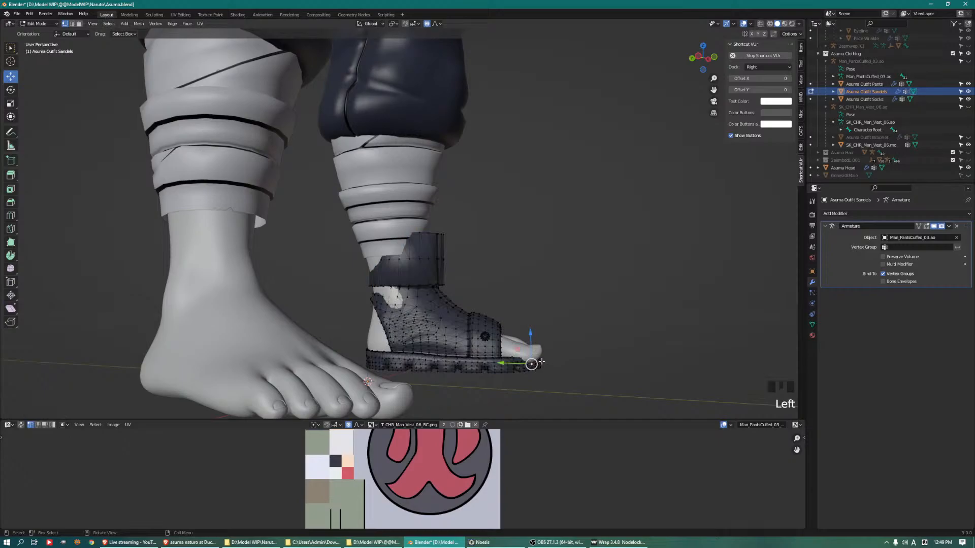
click(368, 23)
click(368, 24)
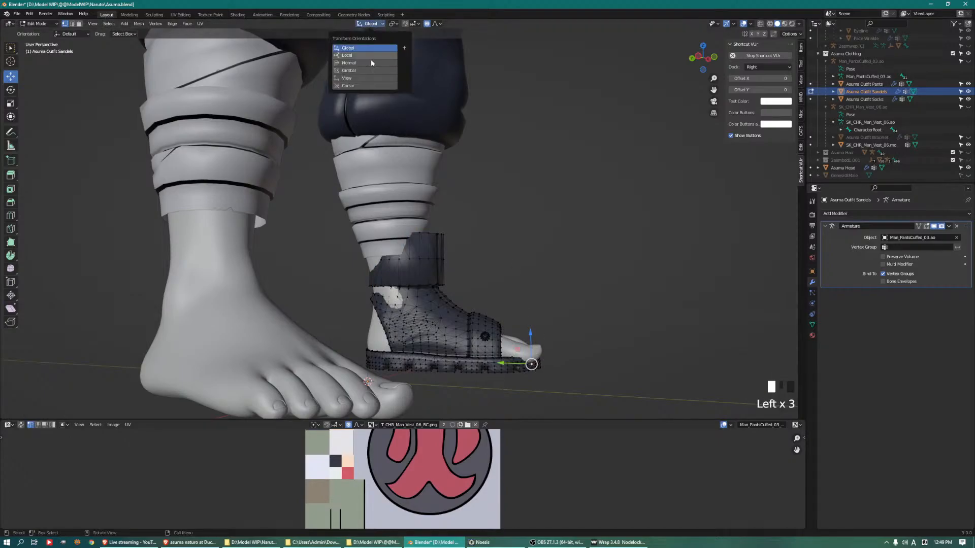
drag(555, 366, 564, 366)
middle_drag(564, 365, 514, 322)
click(490, 409)
key(ctrl+z)
key(ctrl+z)
Move vertices at the front and inner side of the sandal's sole outward around the toes
middle_drag(469, 346, 550, 370)
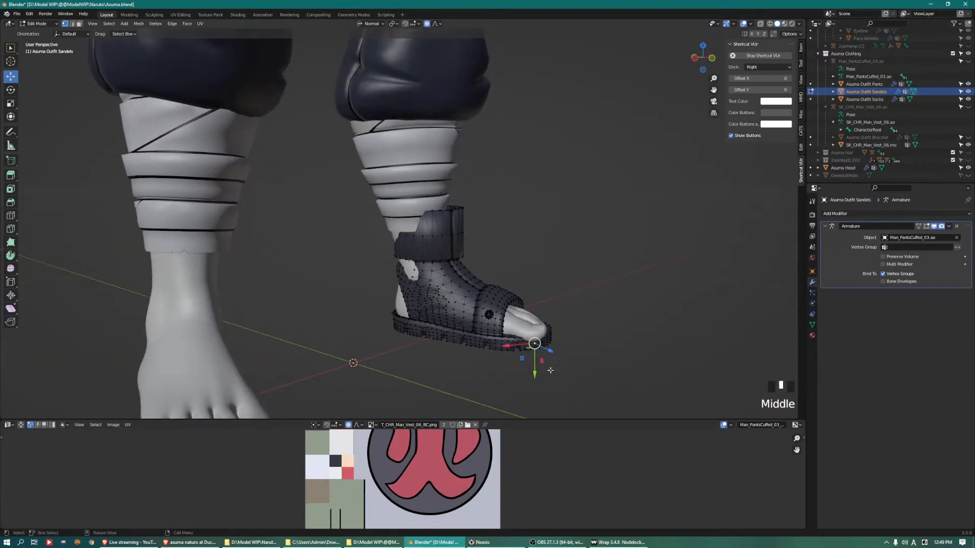
click(544, 343)
drag(561, 350, 566, 353)
click(518, 344)
middle_drag(525, 343, 456, 326)
drag(421, 328, 408, 326)
middle_drag(418, 327, 440, 355)
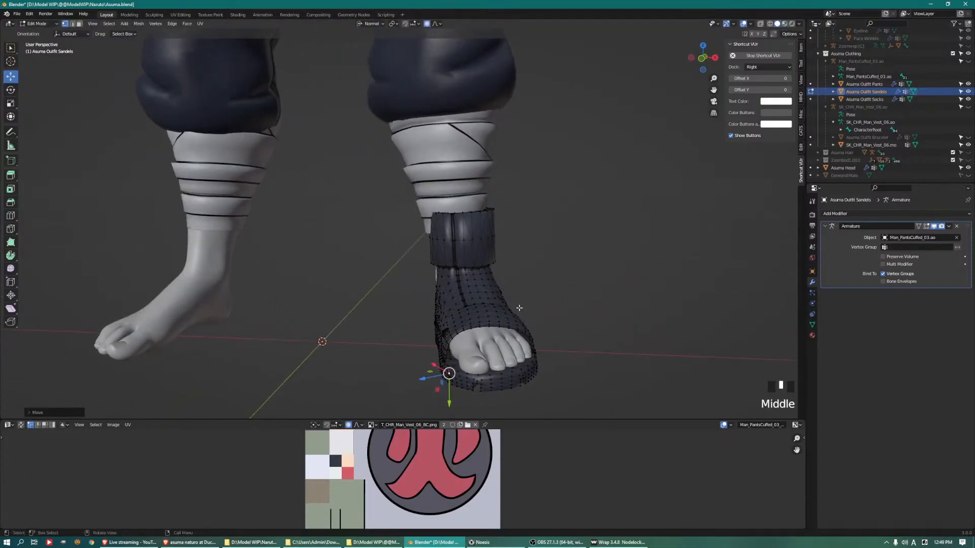
Move vertices on the outer and inner sides of the sandal's upper outward around the foot
click(519, 317)
drag(540, 295, 532, 300)
click(452, 328)
drag(440, 309, 450, 330)
middle_drag(450, 330, 466, 279)
Select vertices at the top of the sandal's ankle cuff and shift them to sit evenly around the lower leg
scroll(473, 210, up, 2)
click(480, 195)
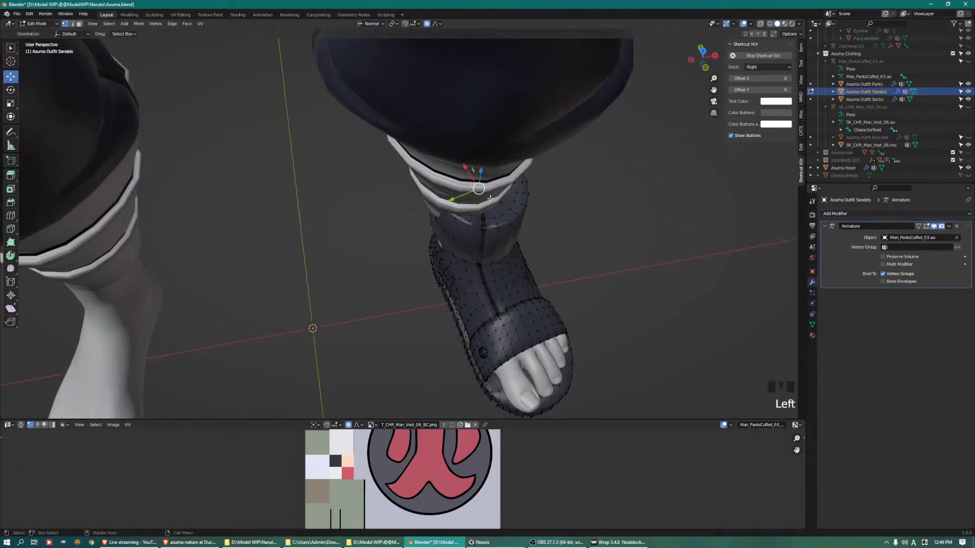
middle_drag(489, 198, 411, 213)
scroll(447, 239, down, 2)
scroll(432, 246, up, 3)
scroll(409, 236, up, 4)
click(178, 276)
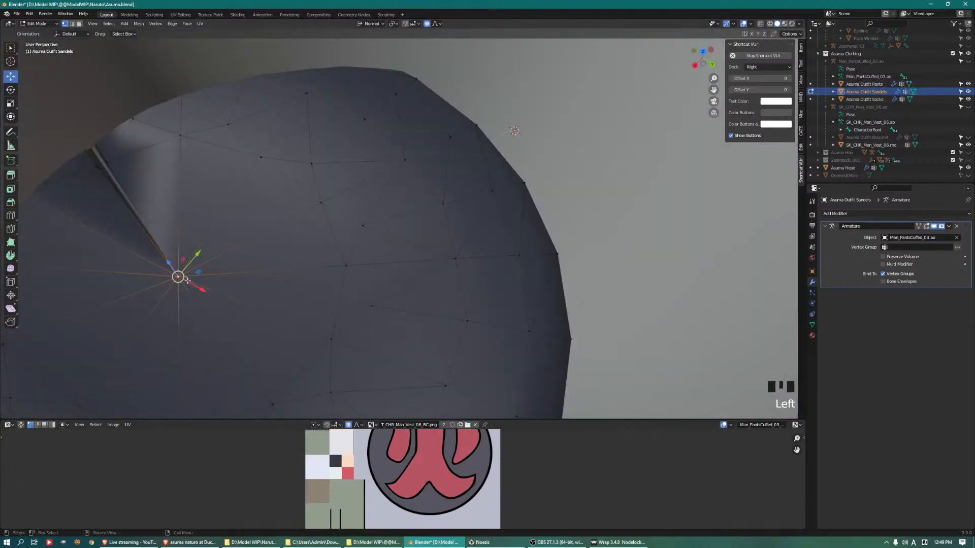
scroll(181, 277, down, 9)
middle_drag(181, 276, 409, 198)
drag(408, 198, 437, 204)
scroll(440, 197, down, 4)
middle_drag(437, 204, 518, 226)
Rotate, shift and scale the top of the ankle cuff with proportional editing to match the lower leg
key(r)
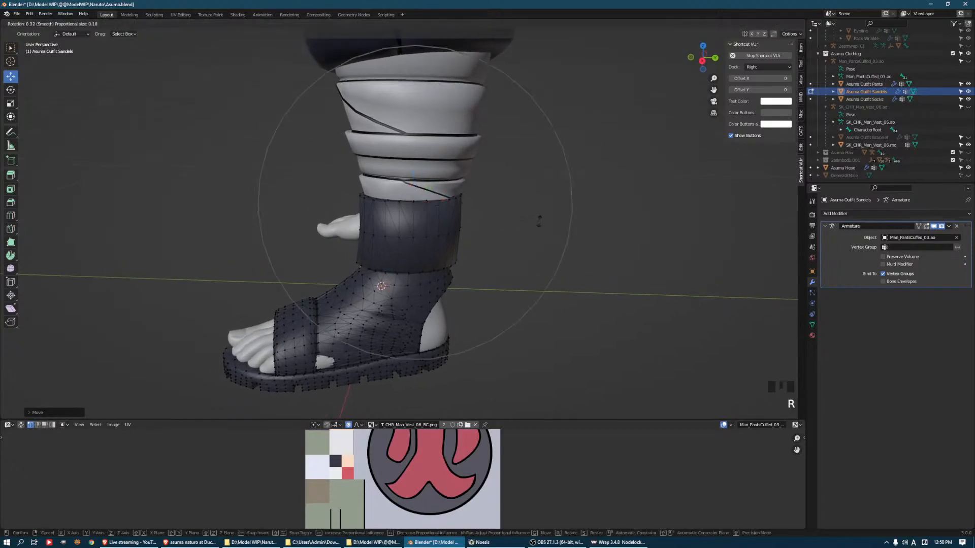
click(538, 229)
middle_drag(538, 229, 405, 222)
drag(382, 214, 389, 219)
key(s)
scroll(476, 210, up, 5)
click(494, 216)
Move vertices on the inner side of the ankle cuff outward around the sock
middle_drag(493, 217, 415, 196)
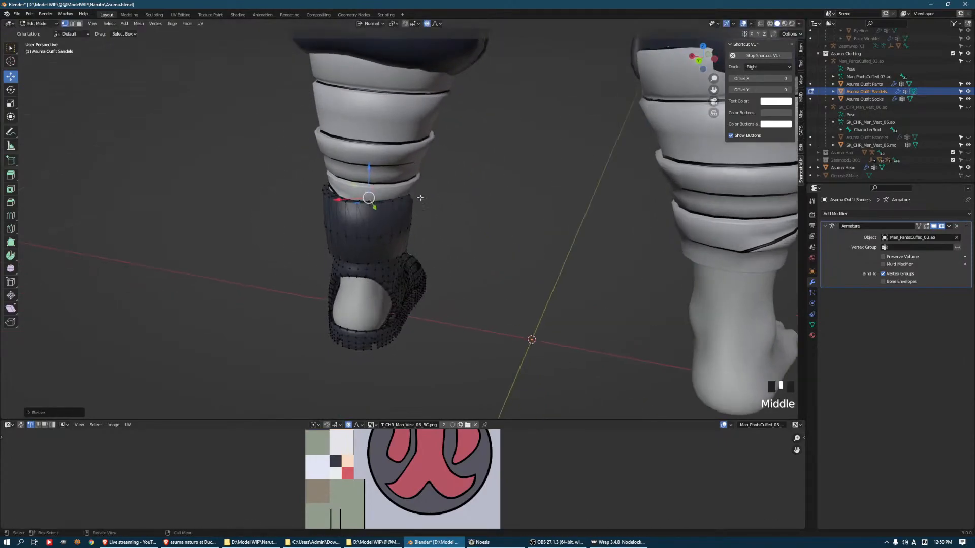
click(415, 216)
middle_drag(480, 222, 431, 217)
click(432, 217)
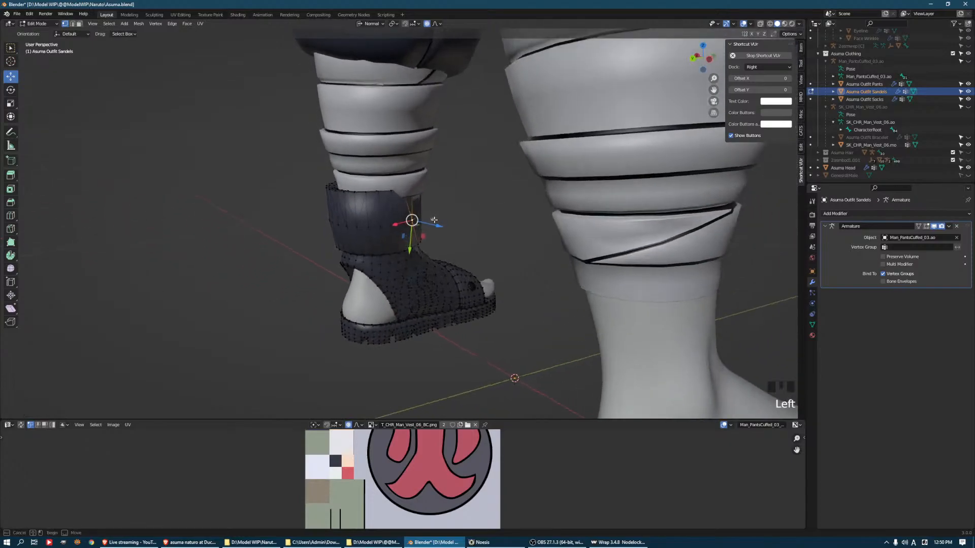
middle_drag(365, 217, 350, 213)
scroll(289, 191, up, 5)
Try to pull a vertex at the upper rear edge of the ankle cuff outward, and undo the move
shift+middle_drag(290, 191, 273, 204)
click(272, 207)
click(274, 209)
drag(245, 215, 256, 216)
key(ctrl+z)
Pull a mid-height vertex and an upper edge on the outer rear side of the ankle cuff outward
click(264, 301)
click(276, 297)
click(274, 290)
drag(249, 281, 255, 280)
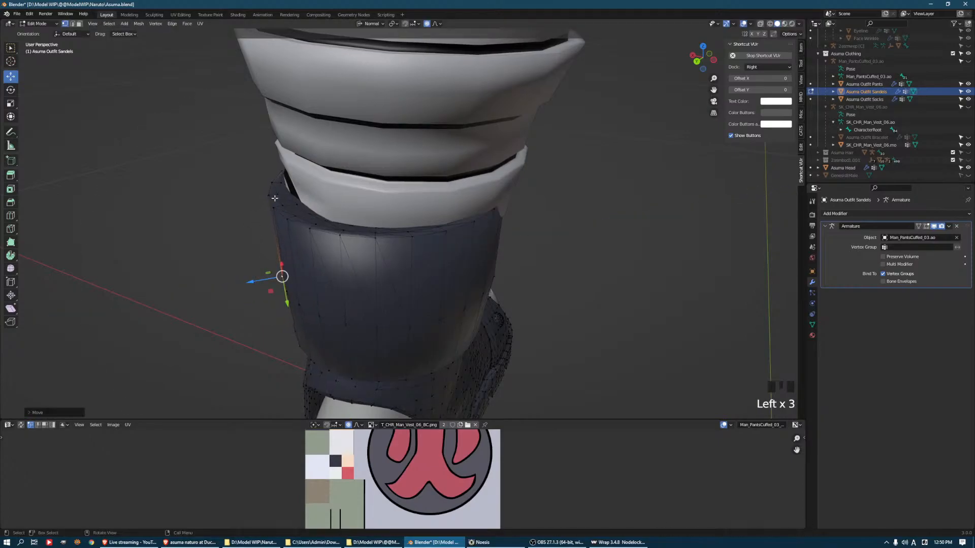
key(2)
drag(245, 198, 248, 198)
Adjust edges on the inner side of the ankle cuff near the front seam so they clear the sock
middle_drag(409, 202, 467, 208)
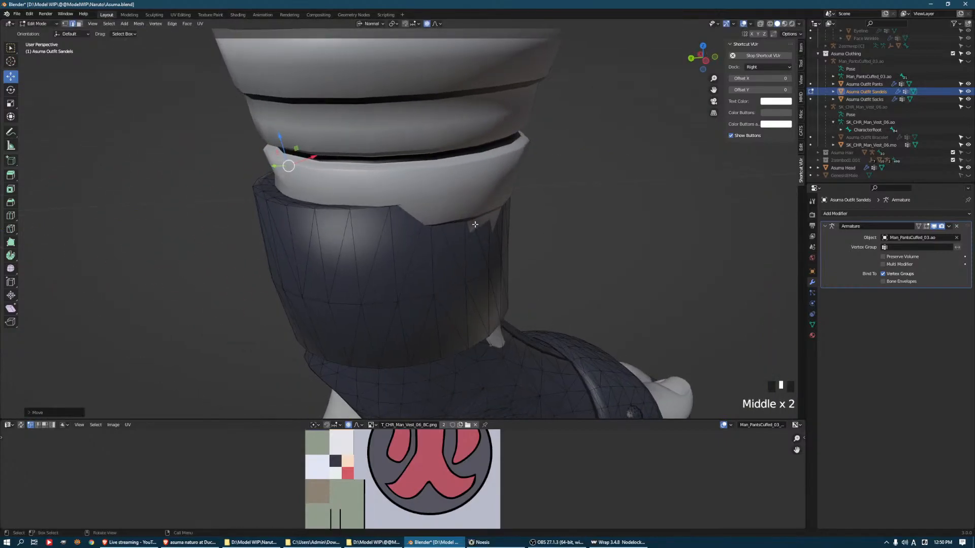
click(475, 224)
drag(480, 219, 520, 247)
middle_drag(521, 246, 513, 223)
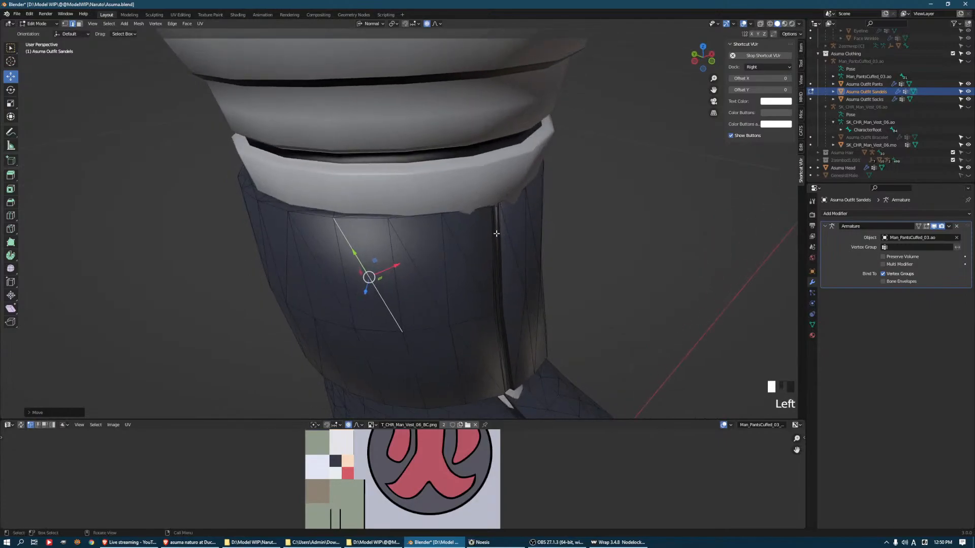
click(496, 234)
drag(499, 272, 540, 264)
click(524, 245)
middle_drag(539, 264, 463, 313)
Push the vertex behind the ankle, above the heel opening, in by about 0.011 m using a wider proportional falloff
key(1)
drag(489, 306, 482, 306)
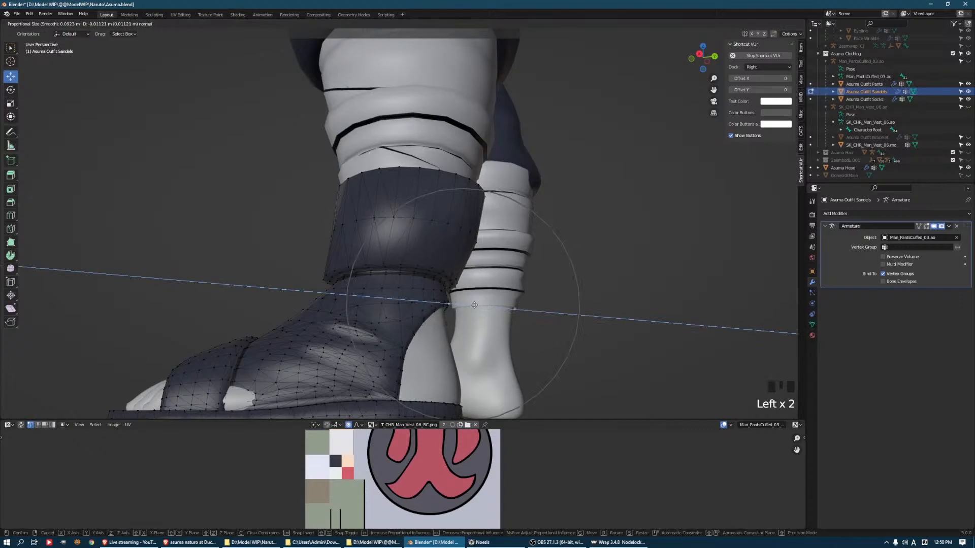
scroll(474, 308, down, 4)
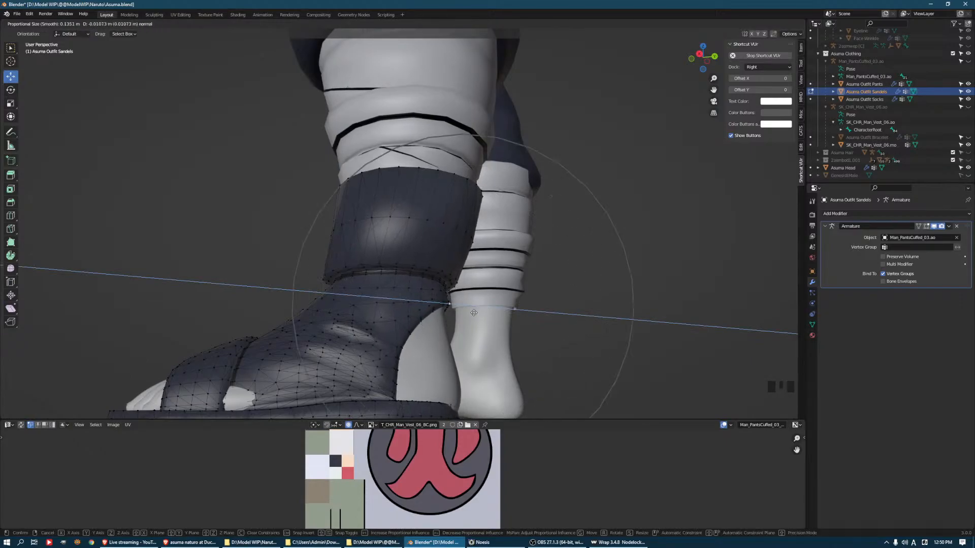
click(474, 313)
middle_drag(474, 312, 407, 367)
Adjust vertices around the heel end of the sandal's sole to follow the foot
scroll(448, 320, up, 2)
scroll(406, 374, up, 2)
click(395, 392)
drag(372, 386, 392, 416)
middle_drag(422, 380, 477, 353)
click(466, 353)
drag(465, 352, 463, 373)
click(446, 367)
Move vertices on the inner and outer sides of the sandal's heel opening to fit the ankle
middle_drag(463, 373, 470, 271)
click(461, 243)
drag(481, 249, 486, 247)
middle_drag(290, 269, 308, 277)
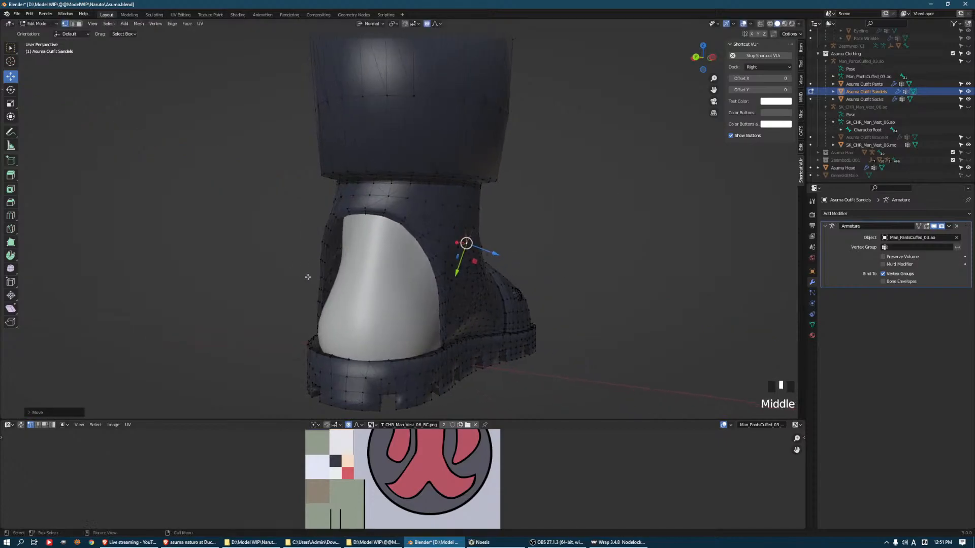
click(320, 227)
drag(301, 226, 304, 232)
Move vertices above the heel opening and on its inner side outward to cover the skin below the cuff
middle_drag(306, 237, 472, 223)
click(411, 218)
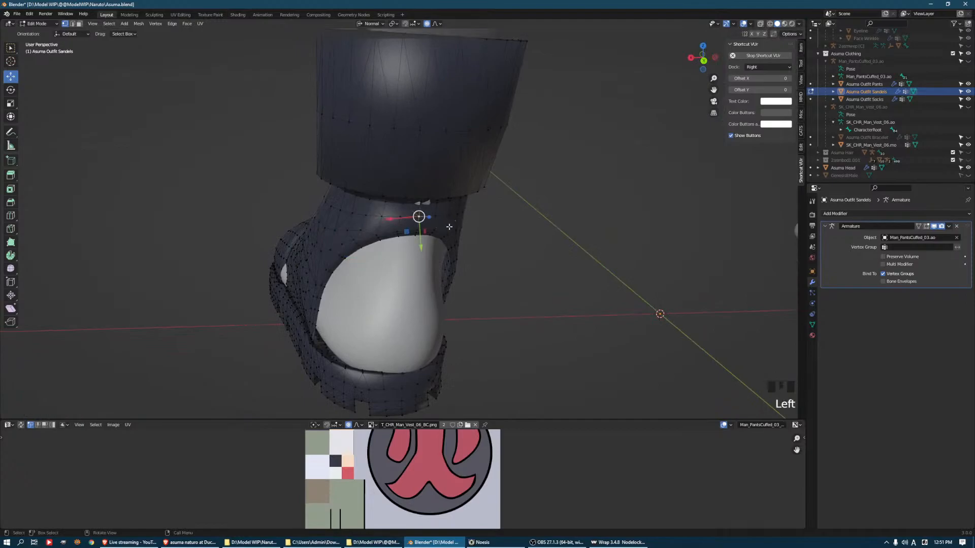
middle_drag(411, 218, 461, 270)
click(457, 260)
drag(479, 269, 467, 273)
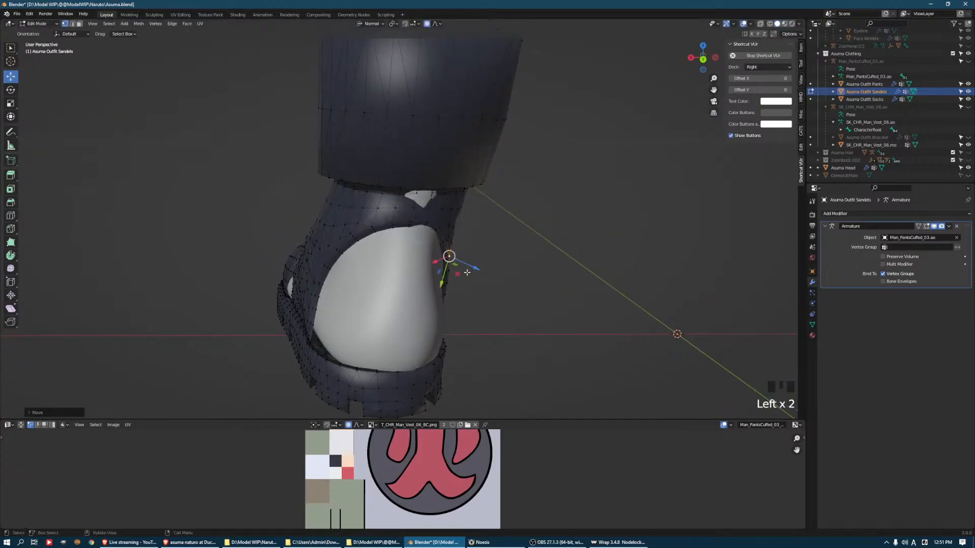
click(422, 208)
drag(437, 210, 443, 210)
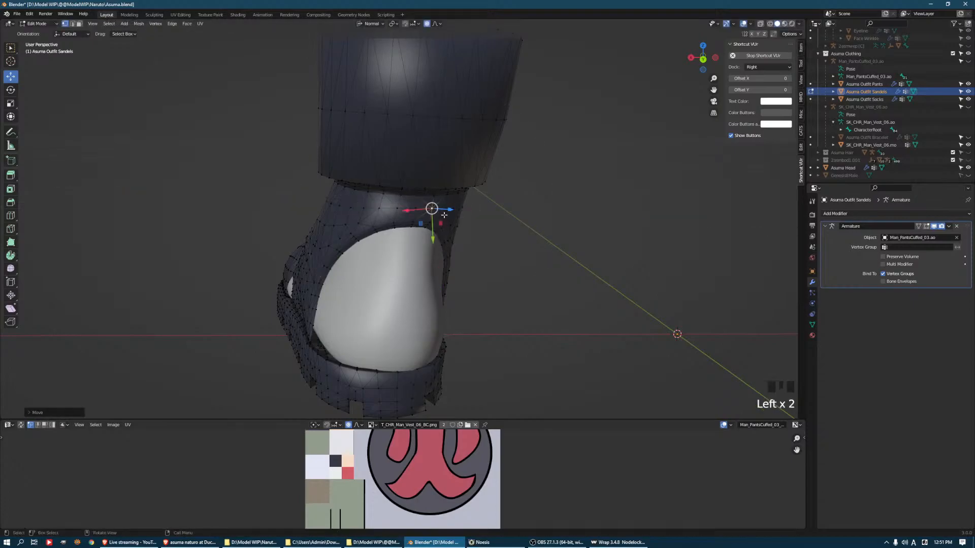
Adjust vertices on the upper and lower inner edge of the heel opening around the heel
middle_drag(442, 210, 455, 233)
click(458, 239)
drag(479, 246, 470, 245)
middle_drag(470, 244, 452, 311)
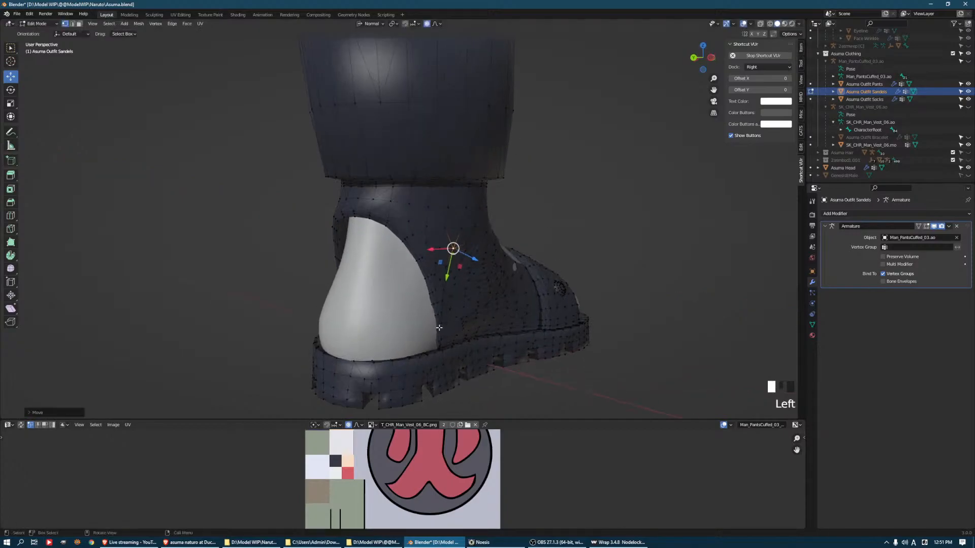
click(438, 328)
drag(454, 339, 455, 340)
Move vertices along the outer edge of the heel opening and the outer rear of the sole to fit the heel
middle_drag(455, 340, 437, 325)
click(318, 225)
drag(319, 225, 325, 226)
middle_drag(325, 226, 315, 273)
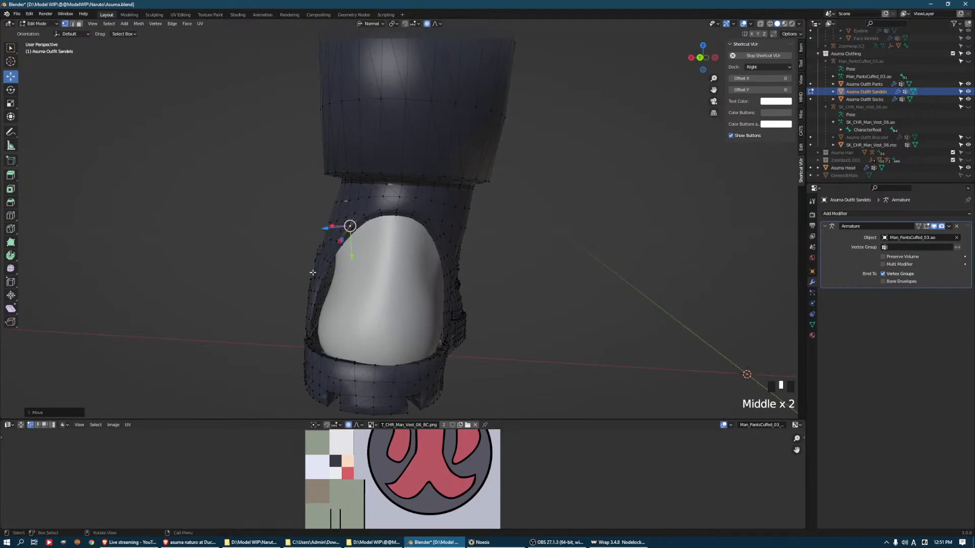
click(310, 271)
drag(288, 261, 320, 278)
middle_drag(320, 279, 343, 224)
click(345, 225)
drag(327, 229, 310, 232)
middle_drag(312, 232, 354, 259)
click(301, 348)
drag(282, 348, 279, 344)
Pull vertices on the side of the sandal just above the sole outward over the exposed skin
scroll(279, 345, down, 2)
scroll(359, 283, down, 4)
middle_drag(359, 282, 392, 307)
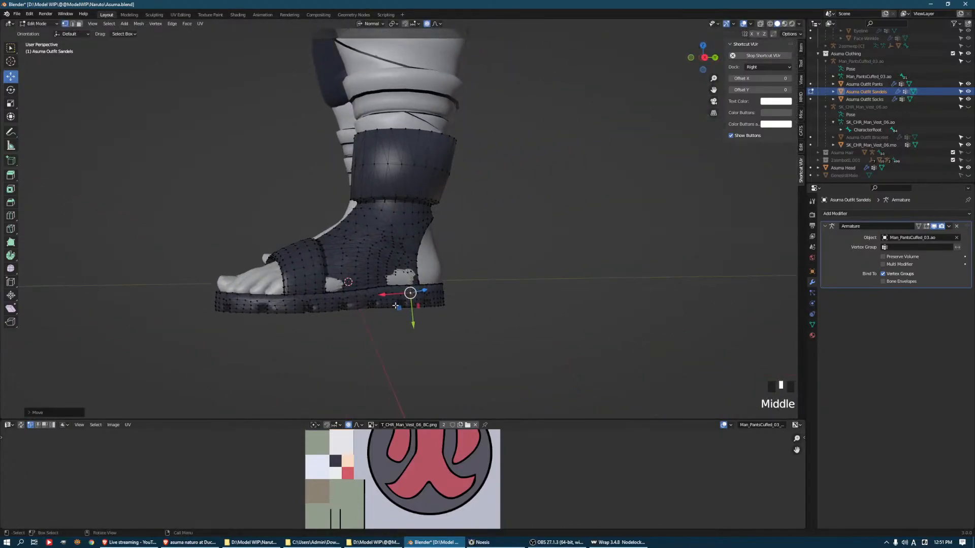
click(401, 280)
click(394, 278)
drag(409, 283, 416, 284)
shift+middle_drag(415, 283, 451, 285)
scroll(461, 261, up, 4)
click(309, 308)
drag(293, 327, 295, 331)
Adjust the vertex on the inner instep of the sandal to cover the skin beside the front seam
scroll(284, 305, down, 4)
middle_drag(264, 275, 350, 273)
scroll(350, 273, up, 3)
click(440, 209)
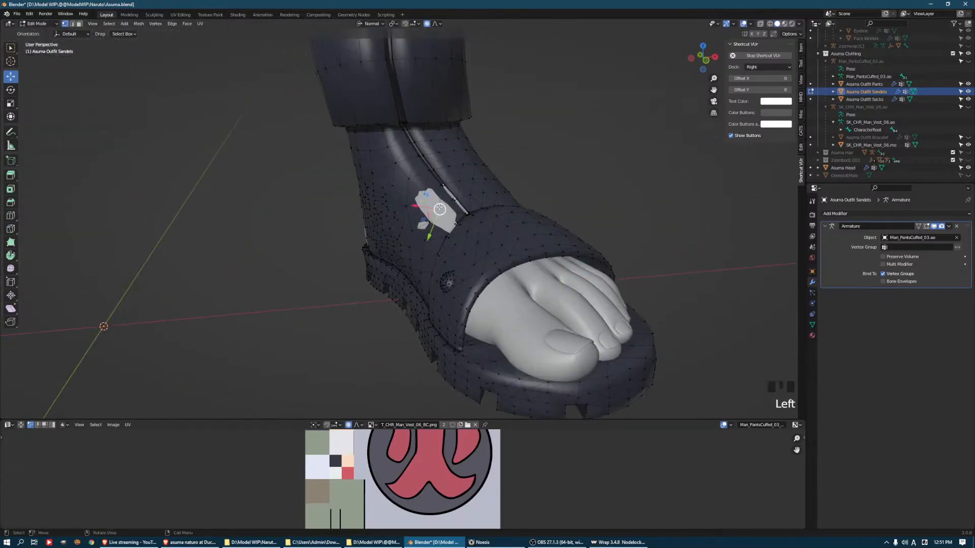
mouse_move(428, 200)
mouse_down()
mouse_move(443, 195)
mouse_move(427, 194)
mouse_up()
key(ctrl+z)
middle_drag(356, 222, 348, 189)
Return to Object Mode and add a Mirror modifier on the X axis to the sandal
key(Tab)
scroll(435, 208, down, 3)
click(488, 233)
middle_drag(488, 233, 529, 196)
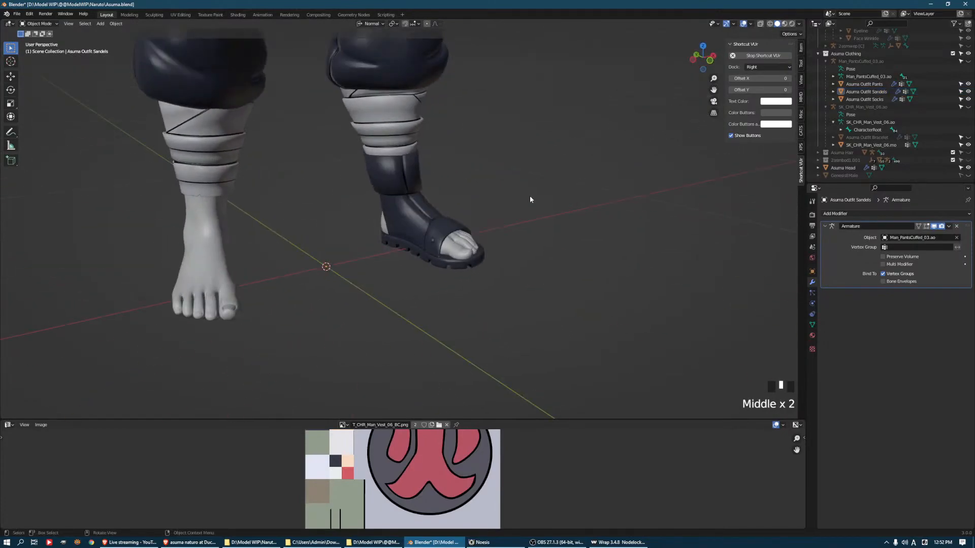
scroll(529, 196, down, 2)
click(843, 214)
click(827, 305)
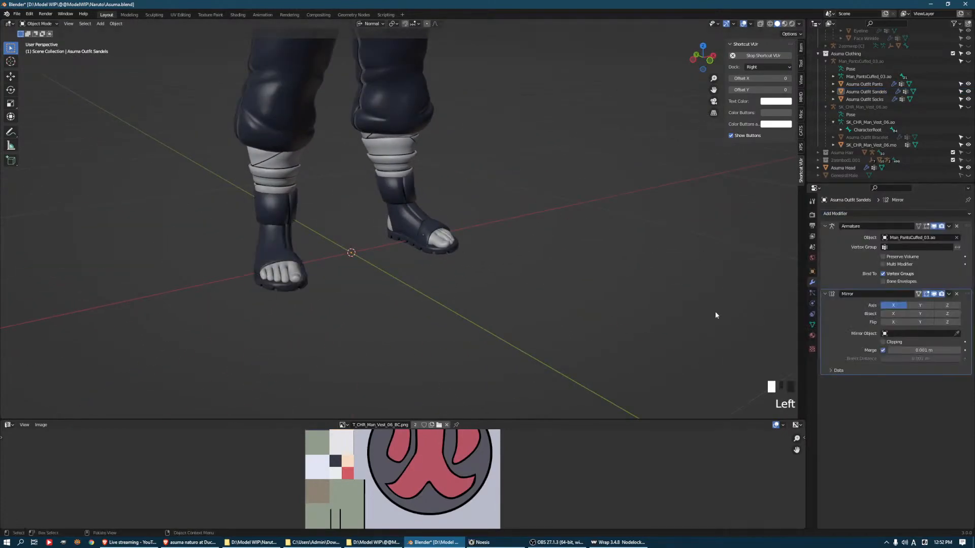
Select the horizontal vertex loop around the middle of the ankle cuff in Edit Mode
middle_drag(756, 311, 516, 233)
scroll(452, 203, up, 3)
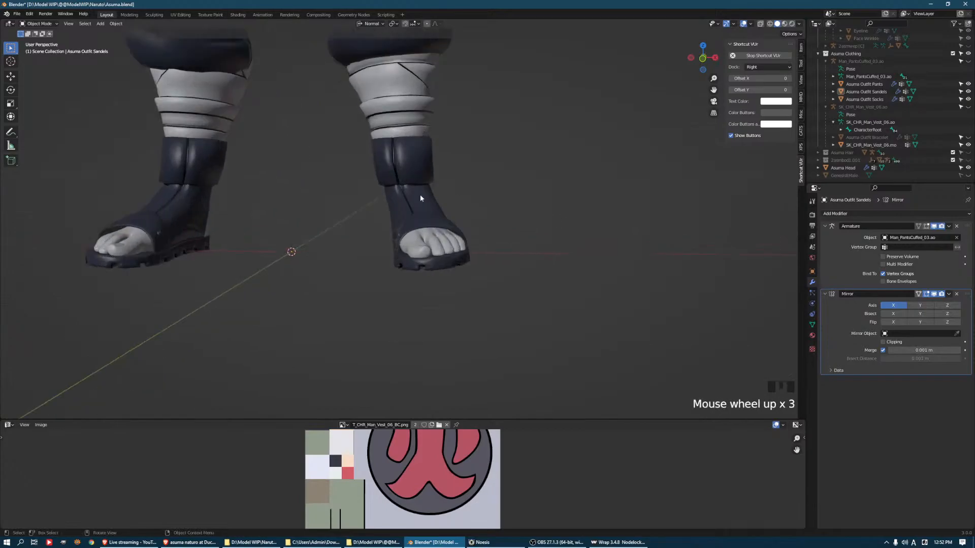
key(Tab)
scroll(412, 163, up, 2)
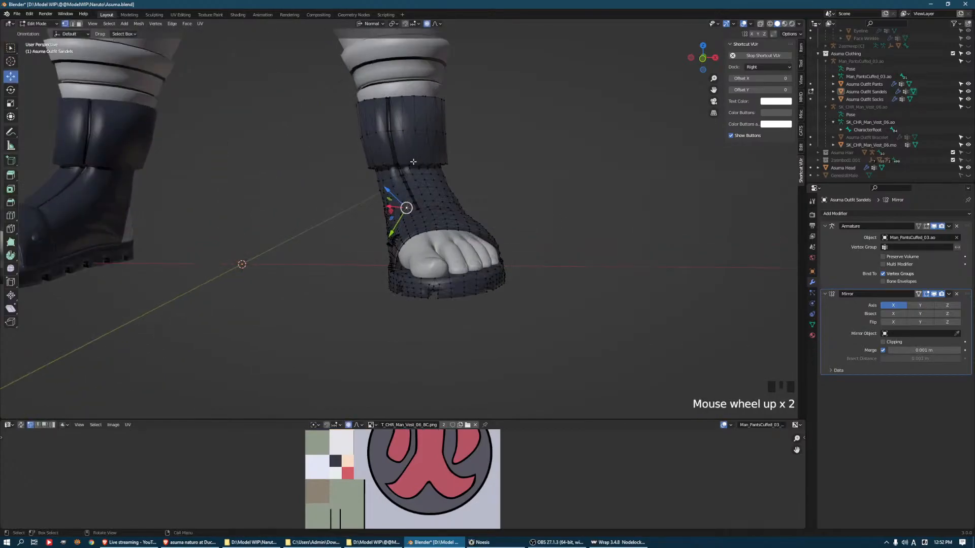
alt+click(409, 133)
middle_drag(409, 133, 456, 198)
ctrl+click(461, 198)
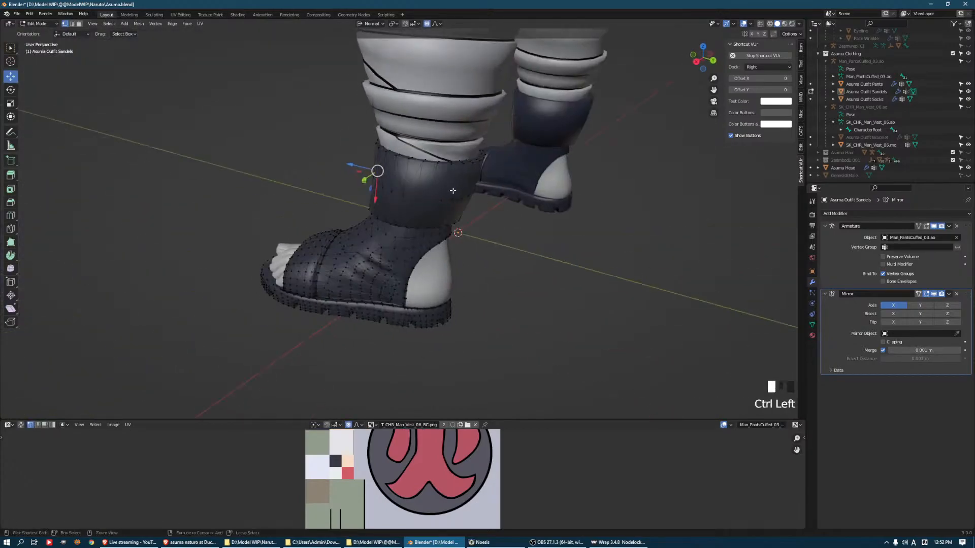
middle_drag(518, 199, 498, 155)
ctrl+click(370, 178)
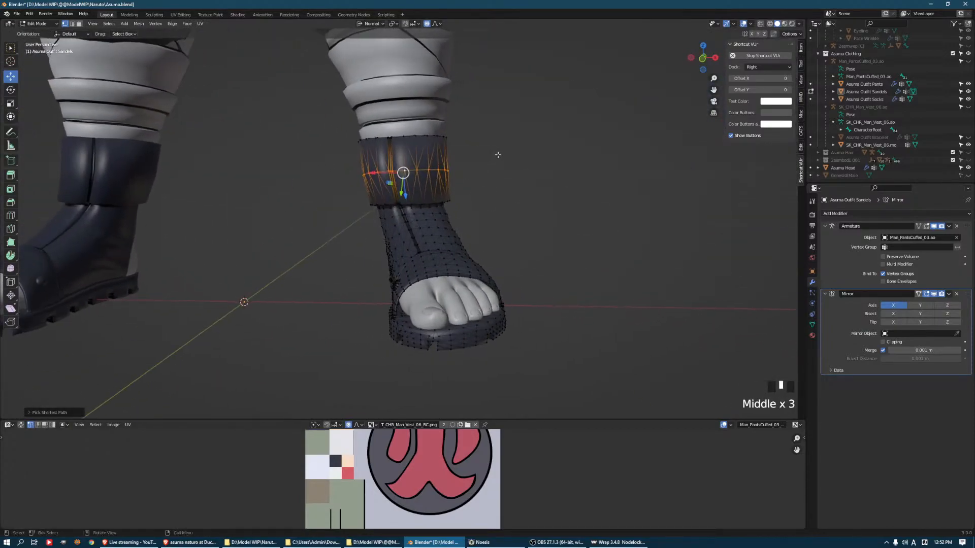
Rotate the cuff's middle loop freely and about the Y axis with a small proportional falloff
key(r)
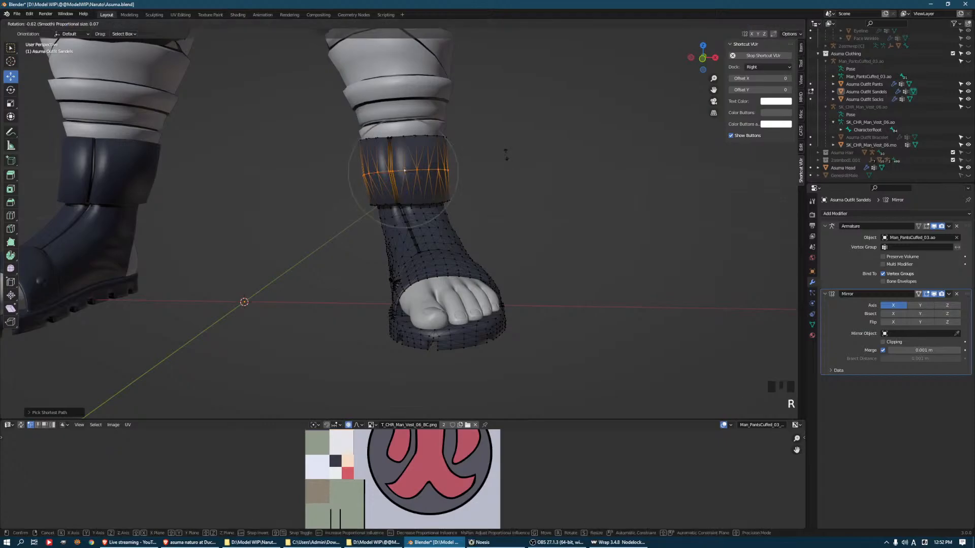
click(511, 153)
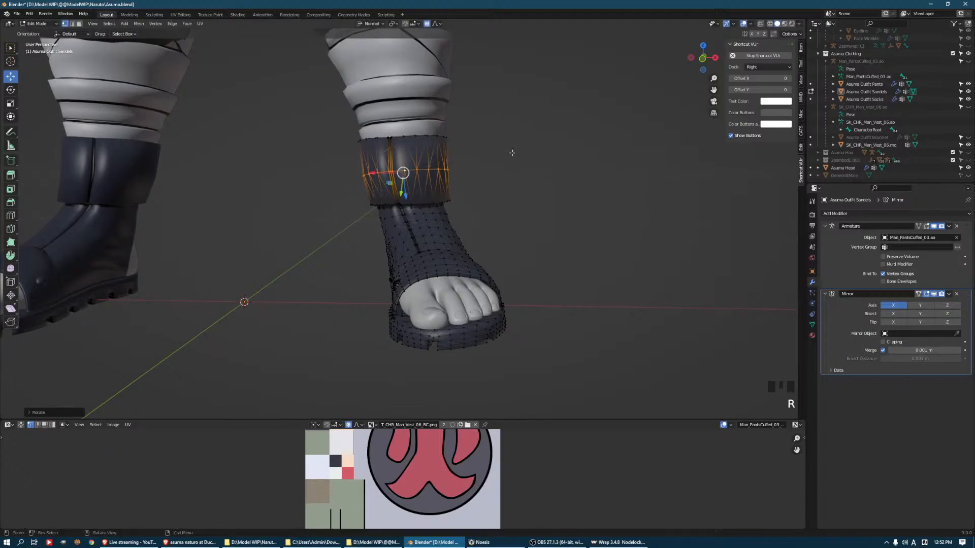
key(r)
key(y)
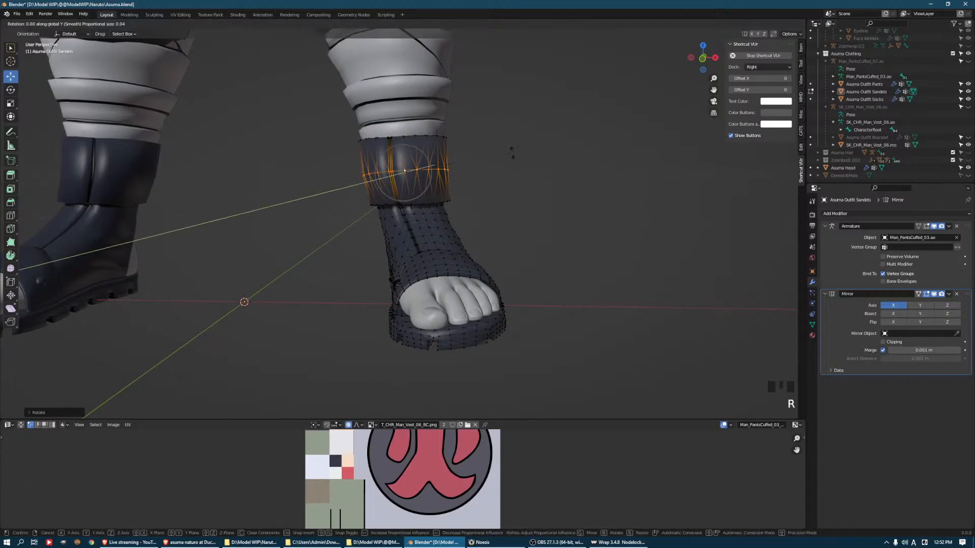
key(y)
click(511, 142)
key(r)
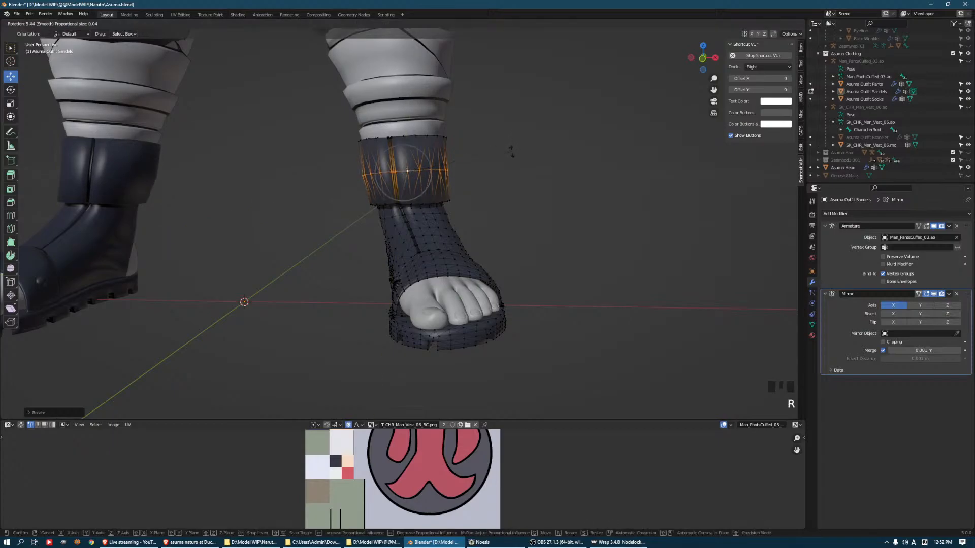
click(509, 152)
Rotate the cuff's middle loop about its normal Z axis and tilt it slightly in the front view
middle_drag(496, 152, 499, 158)
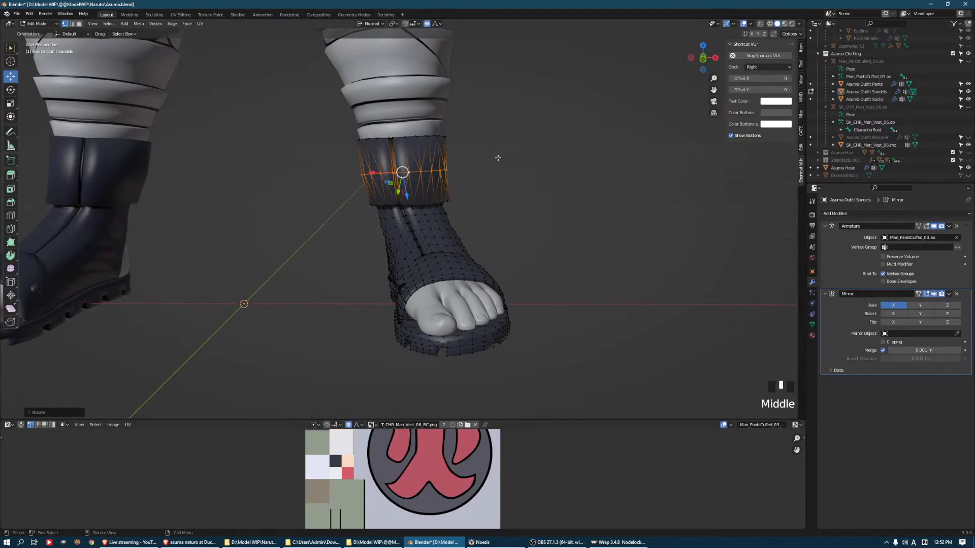
key(r)
key(z)
key(z)
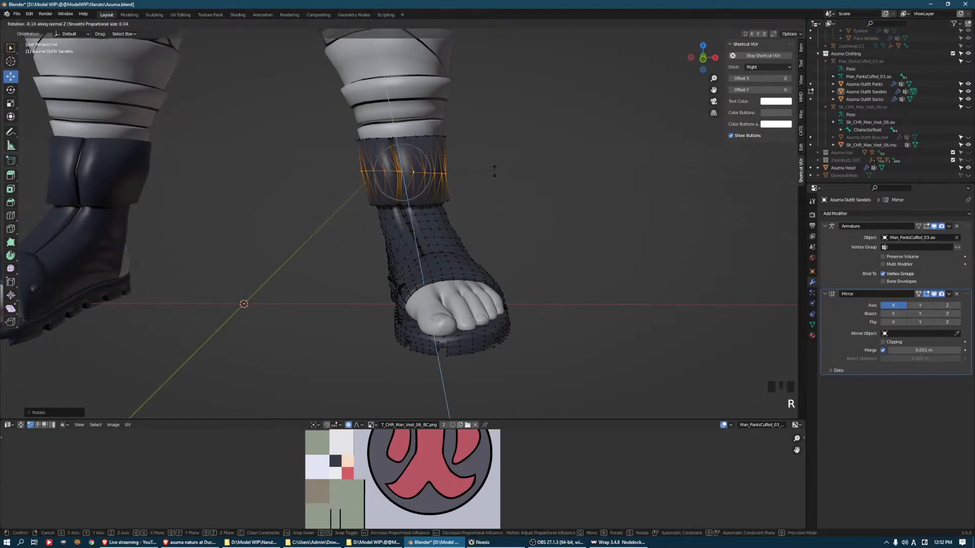
scroll(492, 170, down, 10)
click(490, 169)
key(r)
click(489, 157)
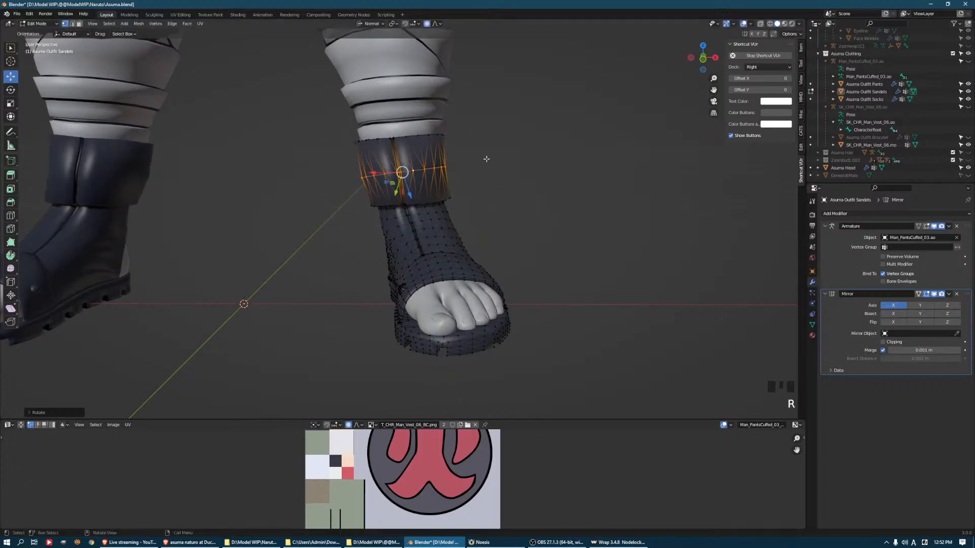
Try to shift the cuff's middle loop sideways, and undo the move
drag(375, 173, 378, 168)
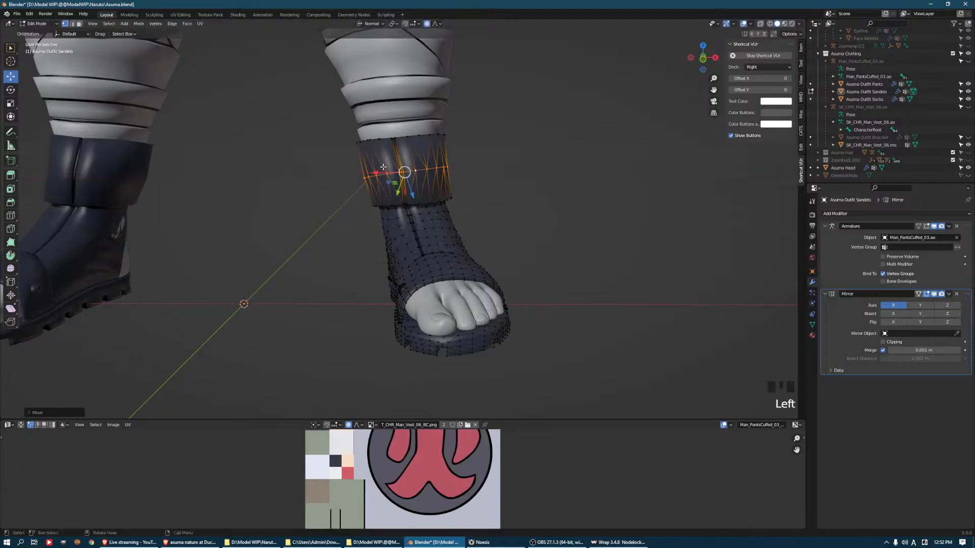
middle_drag(380, 159, 390, 167)
key(ctrl+z)
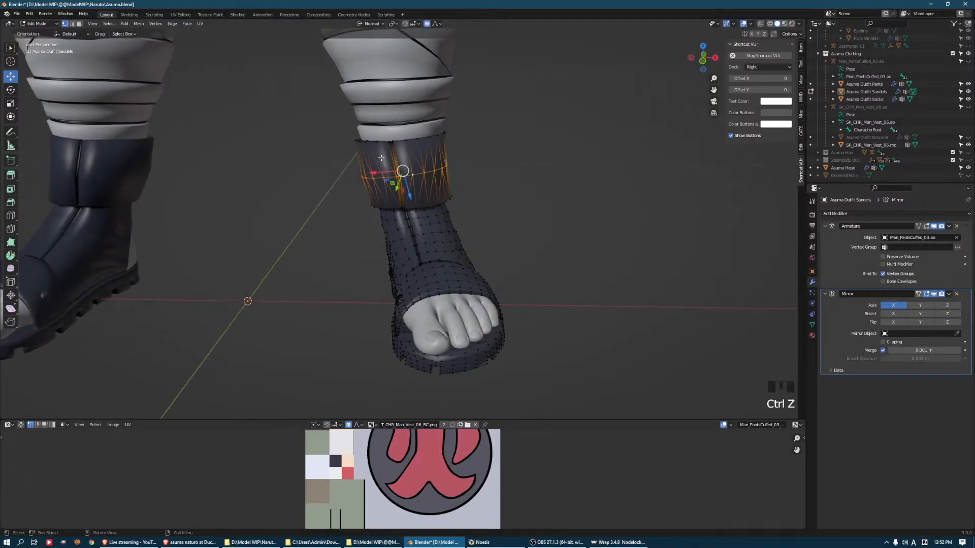
Grow the selection to the whole ankle cuff, shift it sideways and rotate it to align with the leg
key(ctrl+KP_Add)
drag(404, 170, 431, 161)
middle_drag(472, 175, 473, 174)
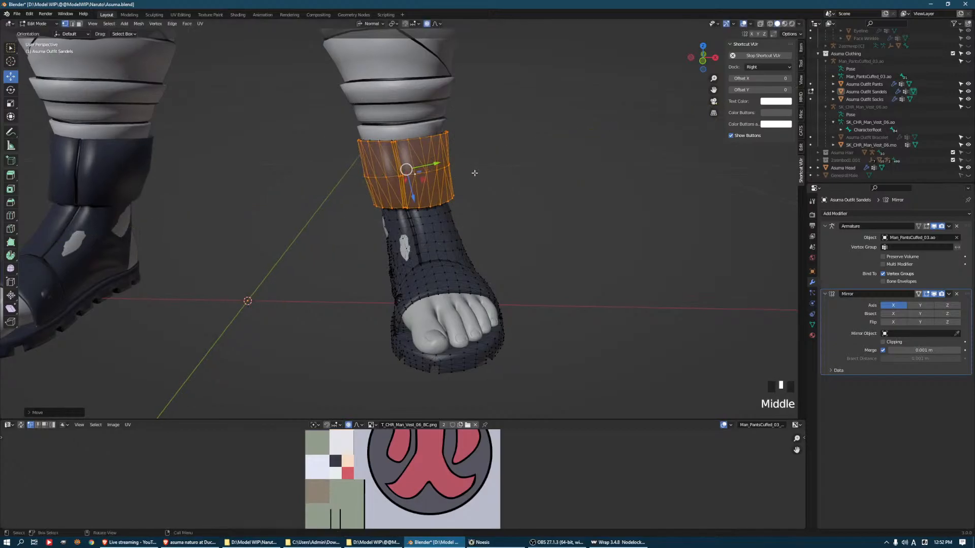
key(r)
click(504, 167)
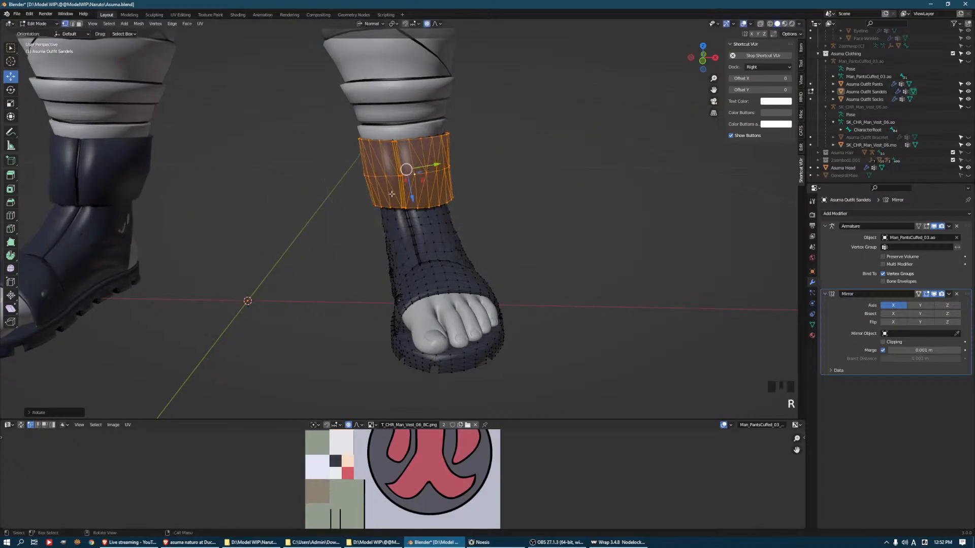
Move the vertex beside the exposed skin at the sandal's ankle along its normal and leave mesh editing
middle_drag(403, 157, 389, 234)
key(1)
click(385, 236)
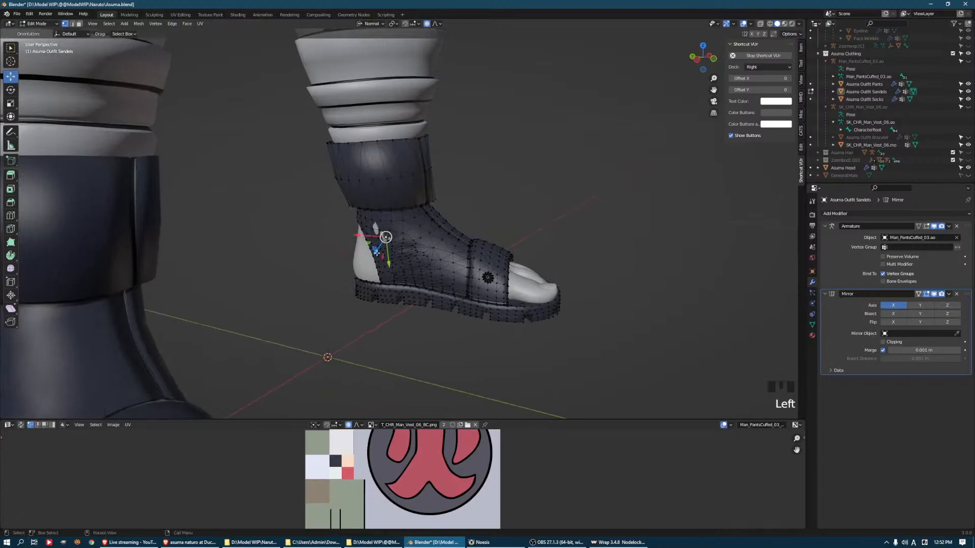
click(376, 252)
middle_drag(376, 252, 555, 220)
key(Tab)
scroll(505, 249, down, 4)
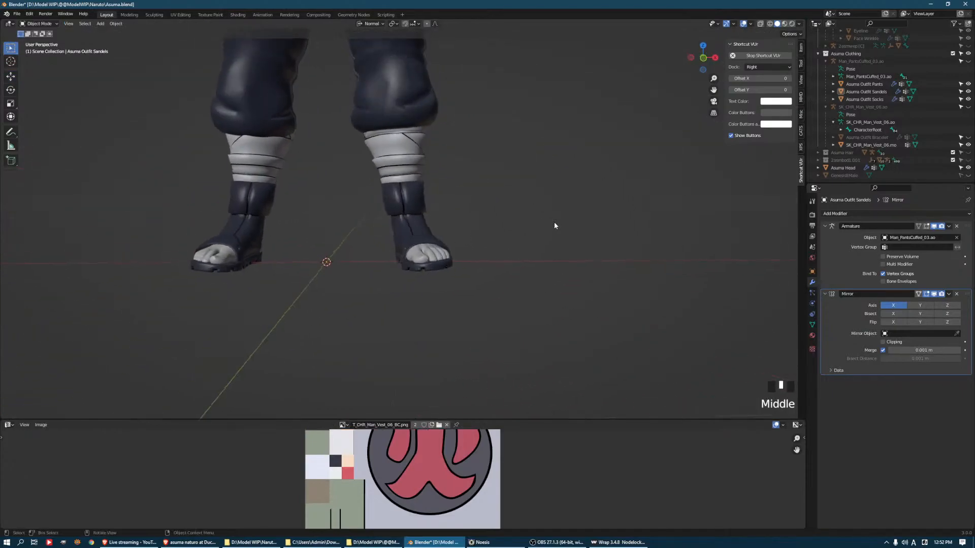
scroll(457, 199, down, 3)
shift+middle_drag(457, 199, 411, 143)
scroll(482, 208, down, 4)
scroll(458, 189, up, 4)
scroll(508, 203, up, 5)
Edit the vest mesh and reposition a stray vertex on the green vest near the bandaged sleeve
key(Tab)
key(Tab)
click(370, 181)
key(Tab)
click(385, 187)
key(KP_Decimal)
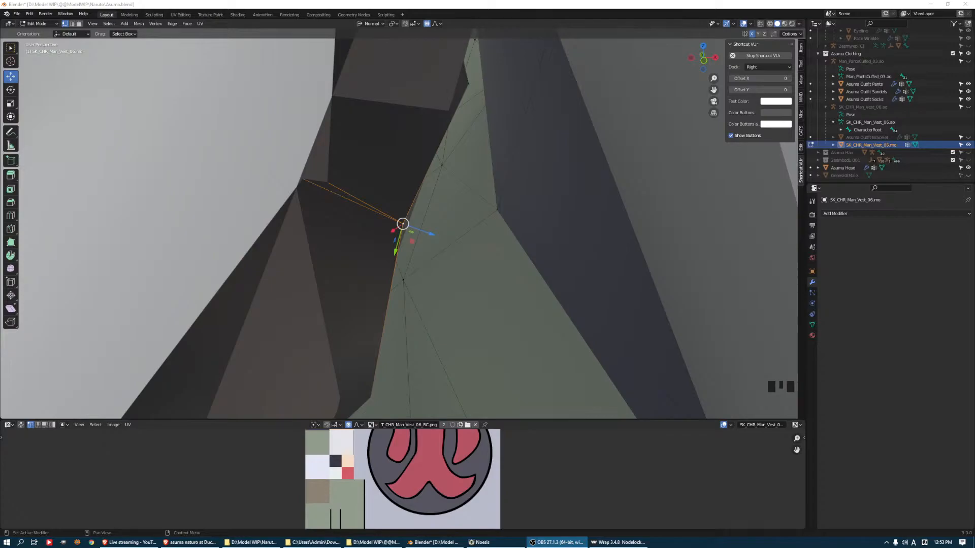
middle_drag(380, 250, 346, 226)
scroll(376, 239, down, 7)
click(345, 225)
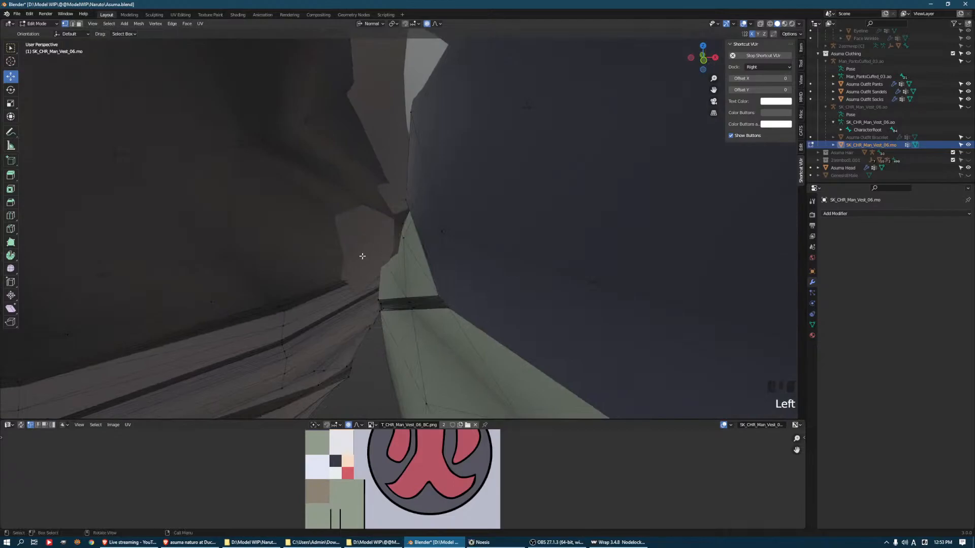
middle_drag(361, 214, 425, 244)
click(429, 241)
drag(426, 243, 425, 244)
Examine the outfit's inner surfaces and edges for spots where cloth and body intersect, and return to object mode
scroll(432, 173, down, 3)
scroll(432, 173, up, 3)
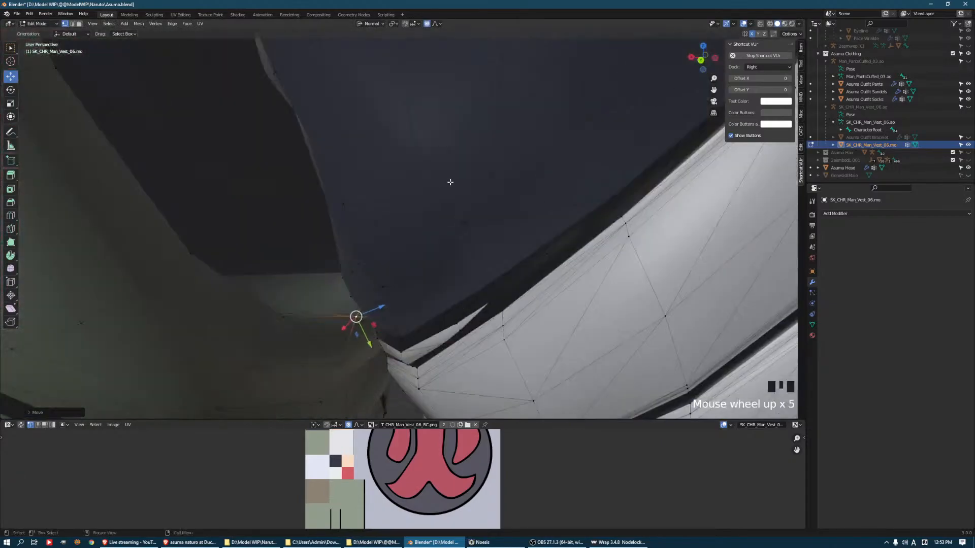
scroll(507, 220, up, 2)
middle_drag(507, 220, 609, 166)
scroll(533, 239, down, 3)
middle_drag(561, 188, 500, 191)
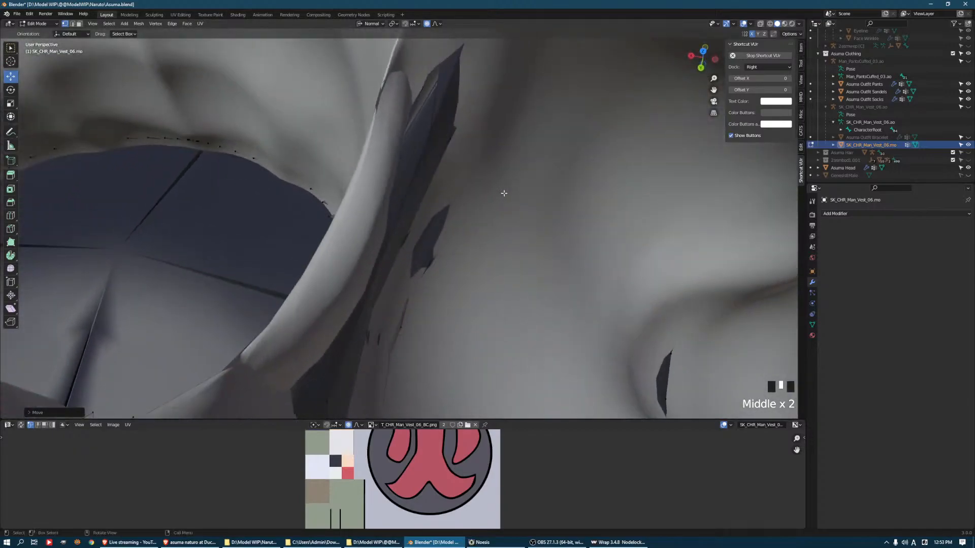
scroll(344, 213, down, 2)
scroll(344, 213, up, 2)
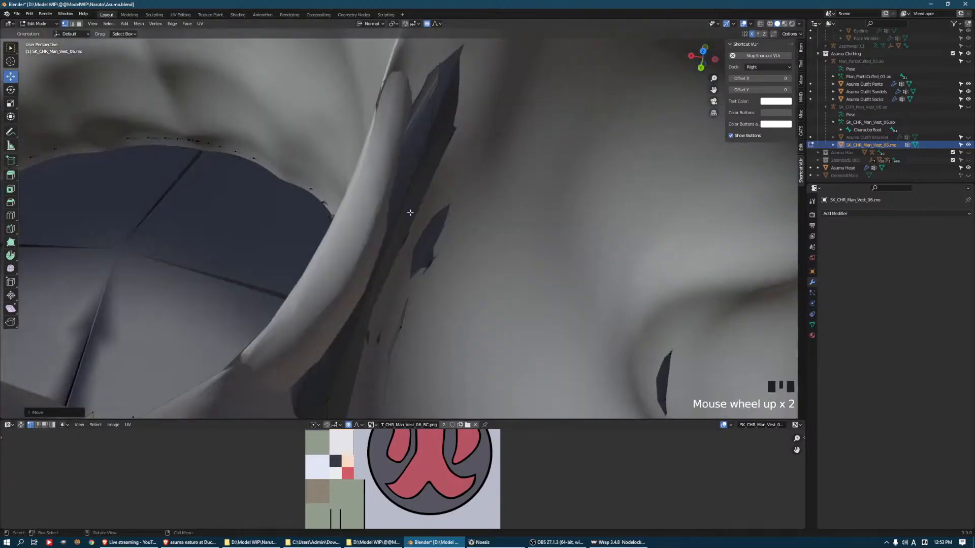
middle_drag(410, 211, 432, 215)
middle_drag(187, 253, 397, 186)
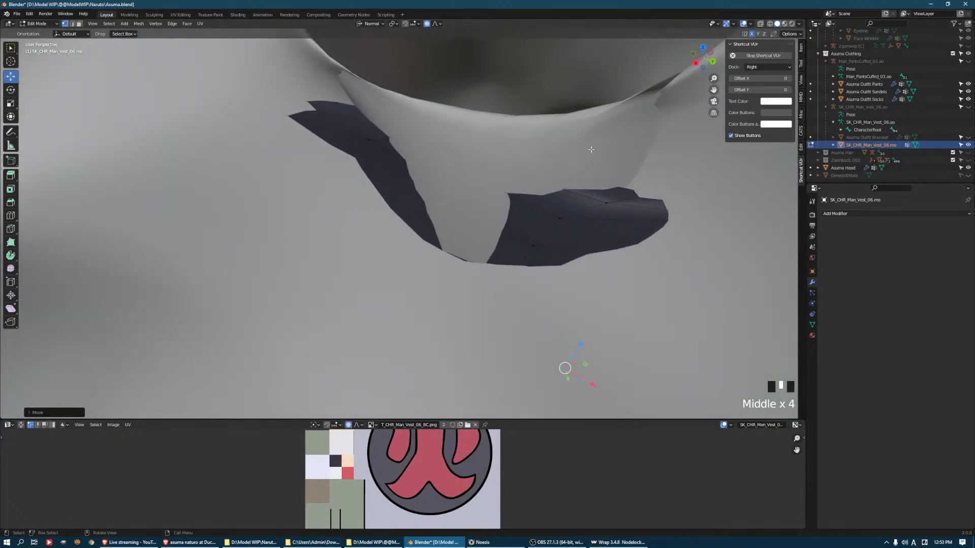
scroll(589, 155, down, 2)
middle_drag(583, 161, 522, 157)
scroll(502, 193, down, 8)
middle_drag(501, 193, 520, 215)
key(ctrl+Tab)
click(514, 215)
click(570, 246)
middle_drag(570, 245, 562, 225)
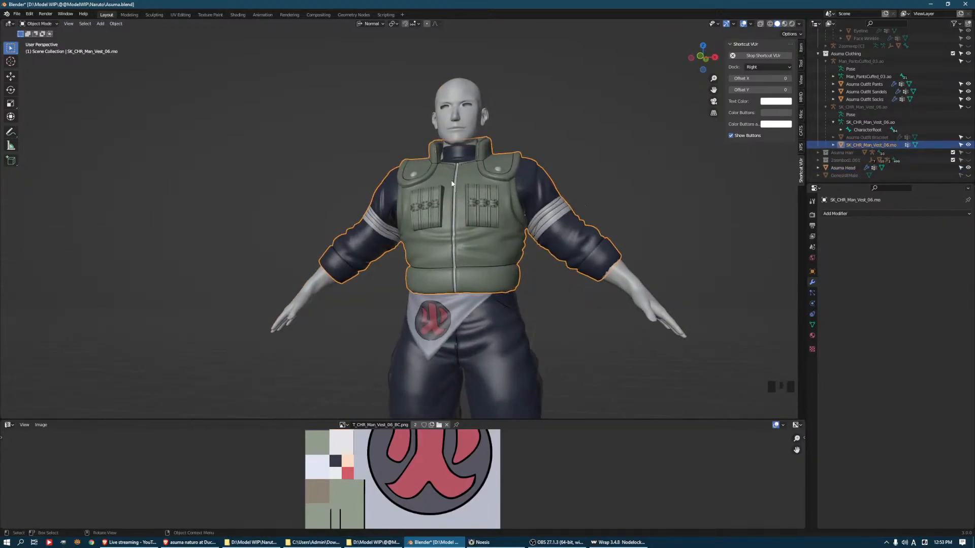
click(17, 14)
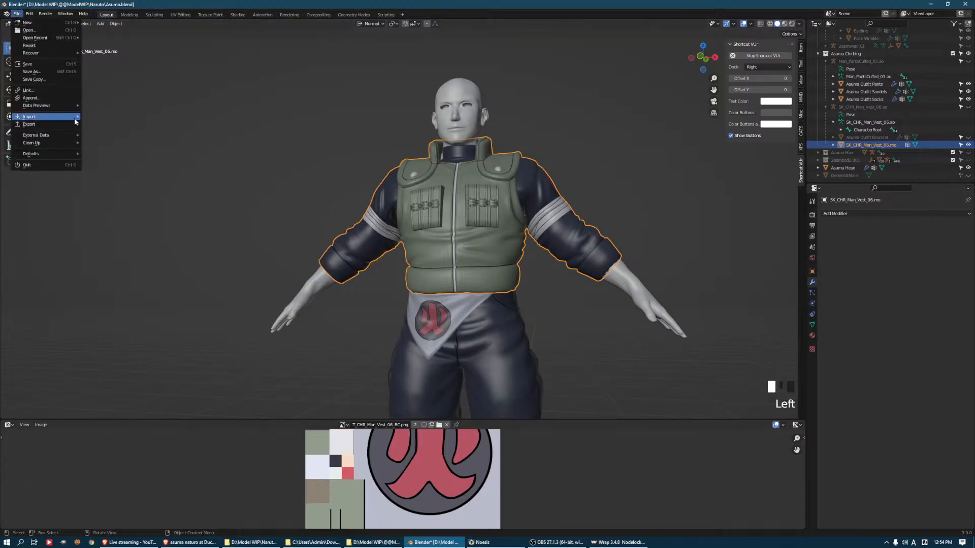
mouse_move(30, 124)
click(118, 200)
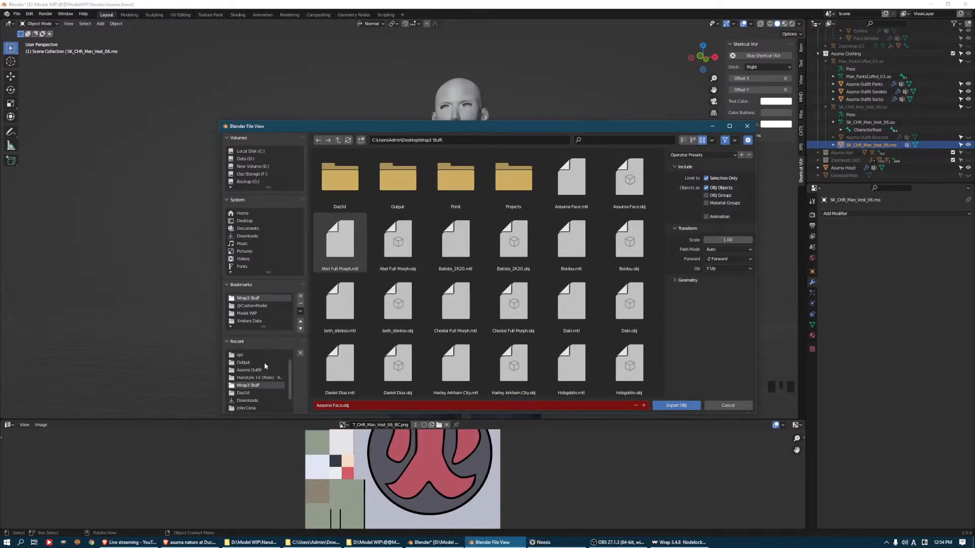
click(252, 305)
scroll(457, 274, down, 5)
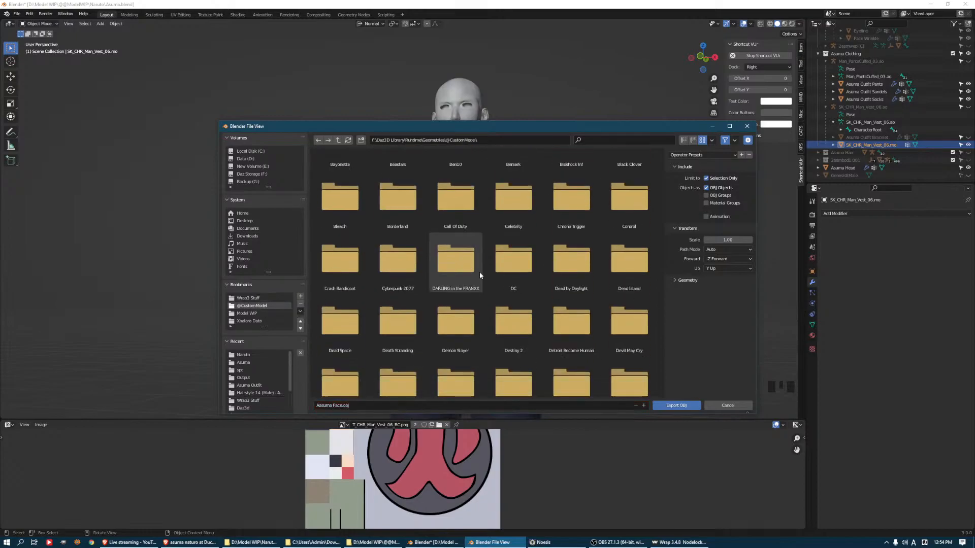
scroll(489, 267, down, 8)
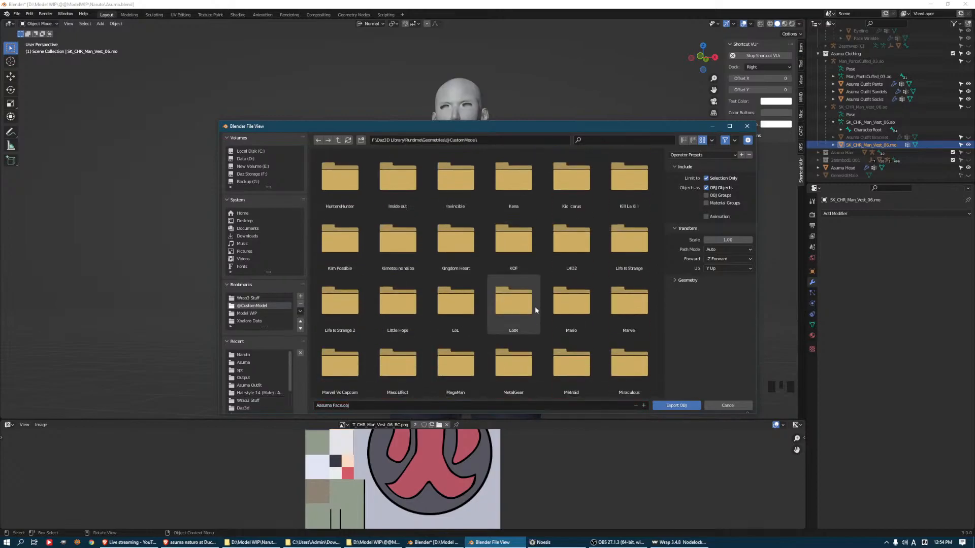
scroll(547, 295, down, 10)
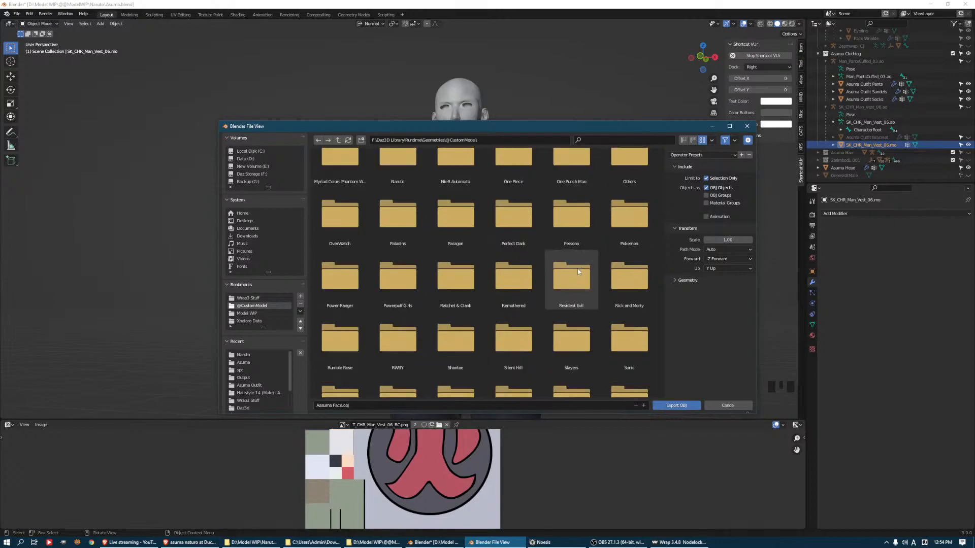
scroll(596, 260, down, 8)
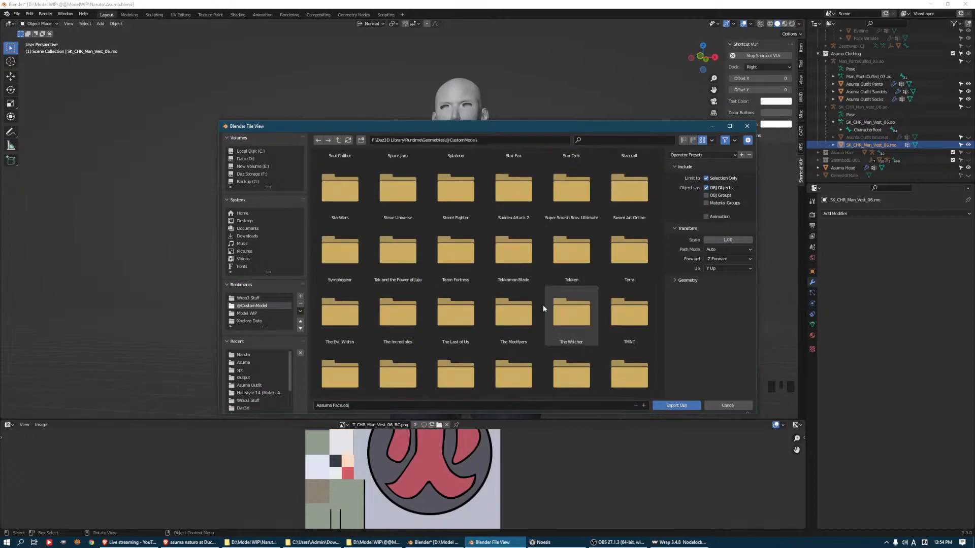
scroll(528, 275, up, 6)
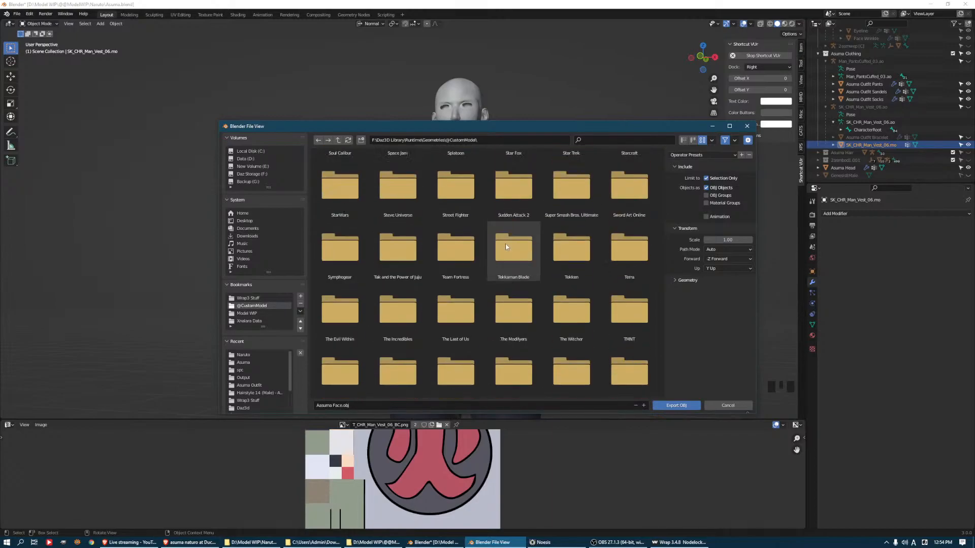
scroll(498, 240, up, 8)
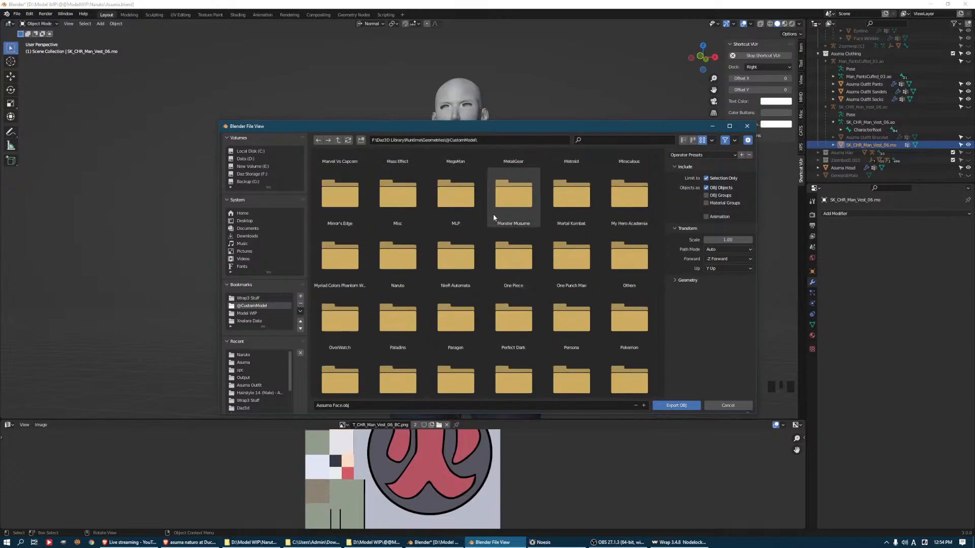
scroll(493, 214, up, 2)
scroll(480, 248, down, 3)
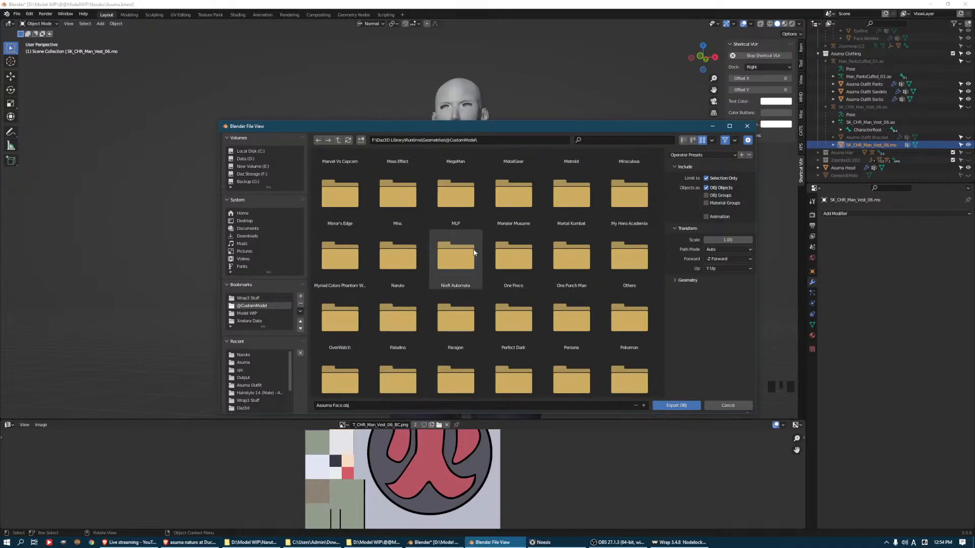
double_click(415, 268)
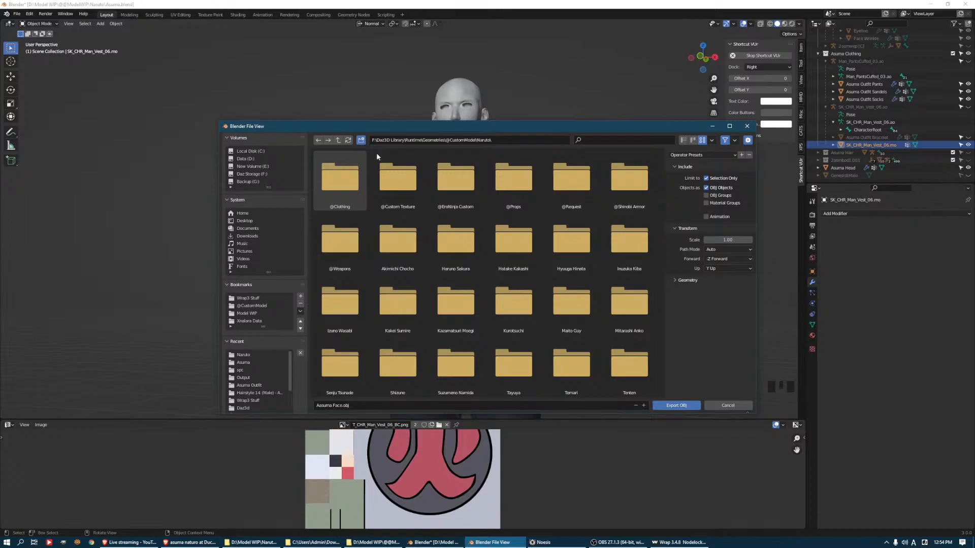
Create a folder named Sarutobi Asuma in the Naruto folder, copying the full character name from the web browser
text(Asuma)
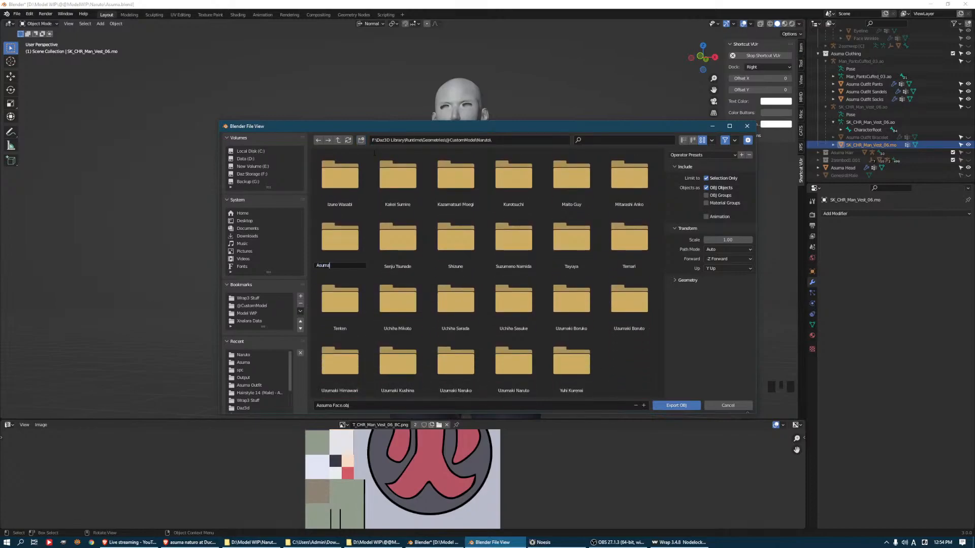
key(alt+Tab)
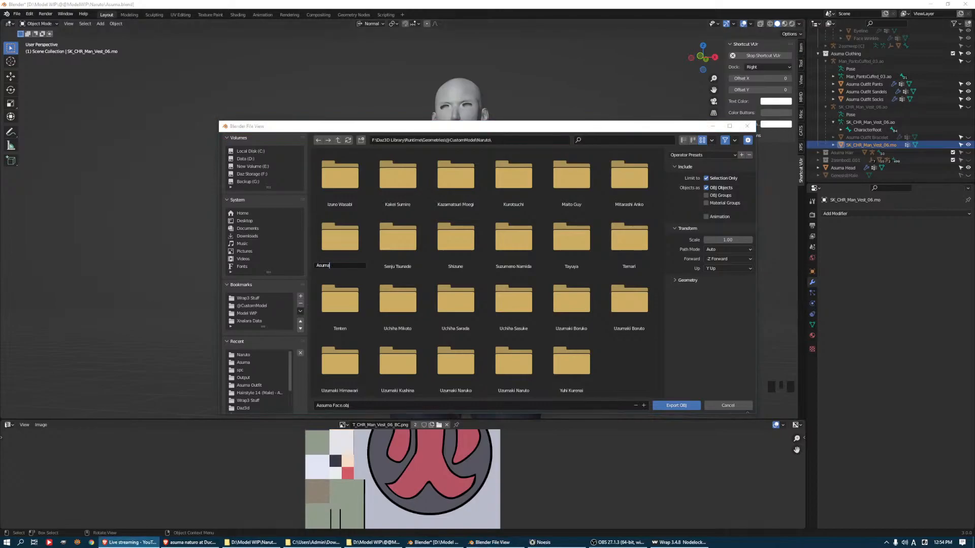
key(ctrl+t)
key(alt+Tab)
key(ctrl+a)
text(Sarutobi Asuma)
key(Return)
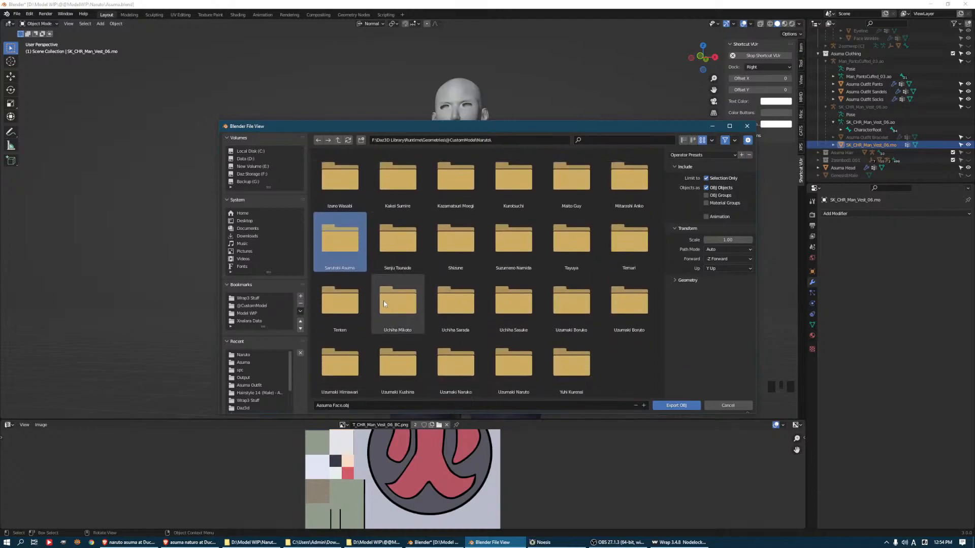
Create an Outfit folder inside the Sarutobi Asuma folder
double_click(343, 239)
click(361, 140)
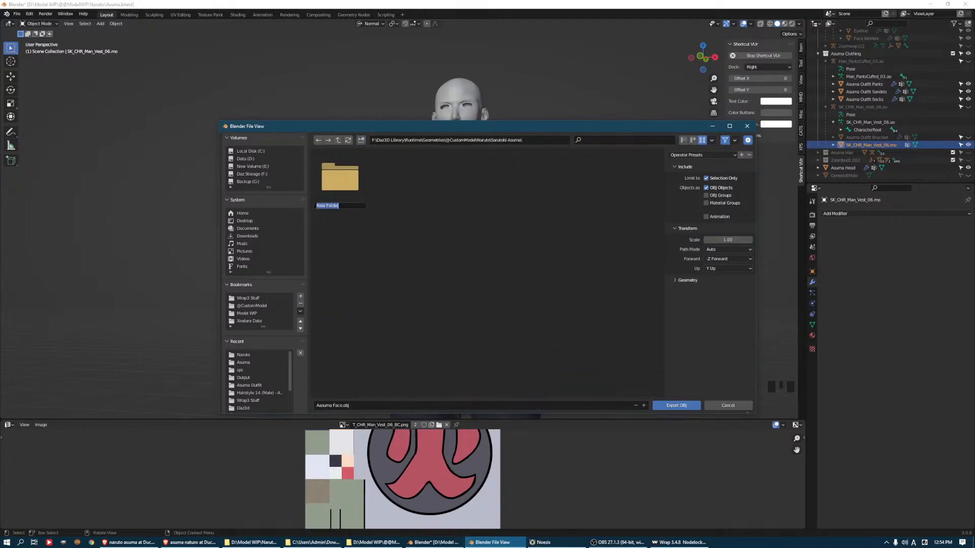
text(c)
text(utfit)
key(Return)
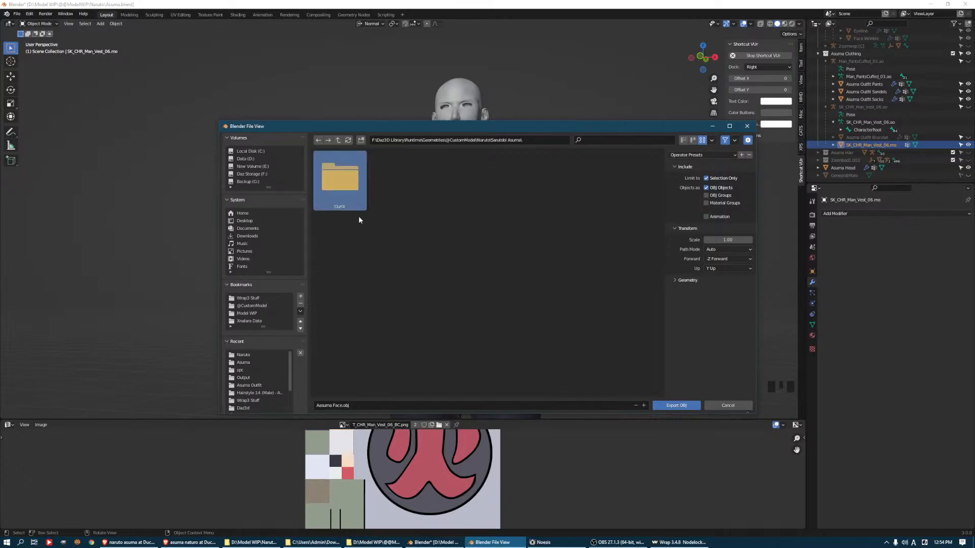
Create a Sarutobi Asuma Jonin folder inside the Outfit folder
double_click(337, 188)
click(362, 141)
text(Sarutobi Asuma)
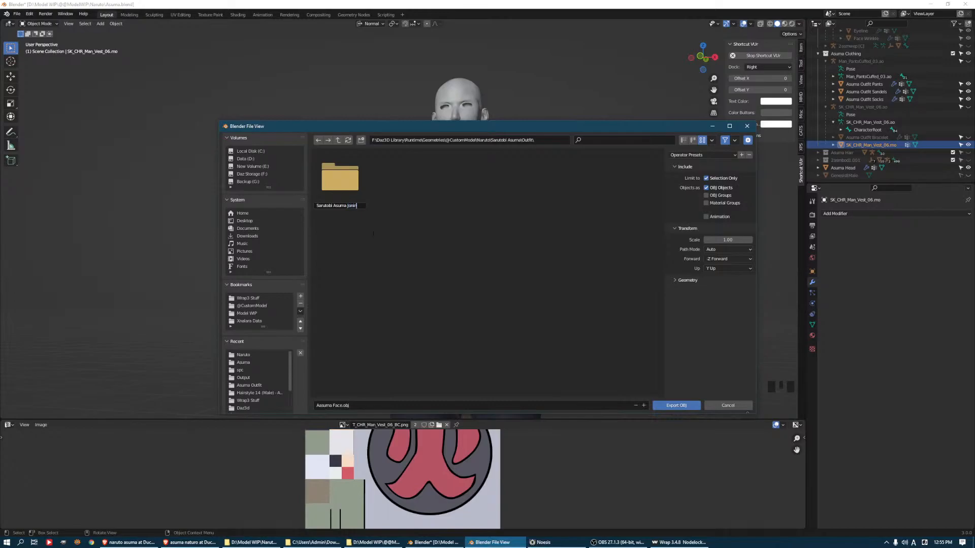
key(Return)
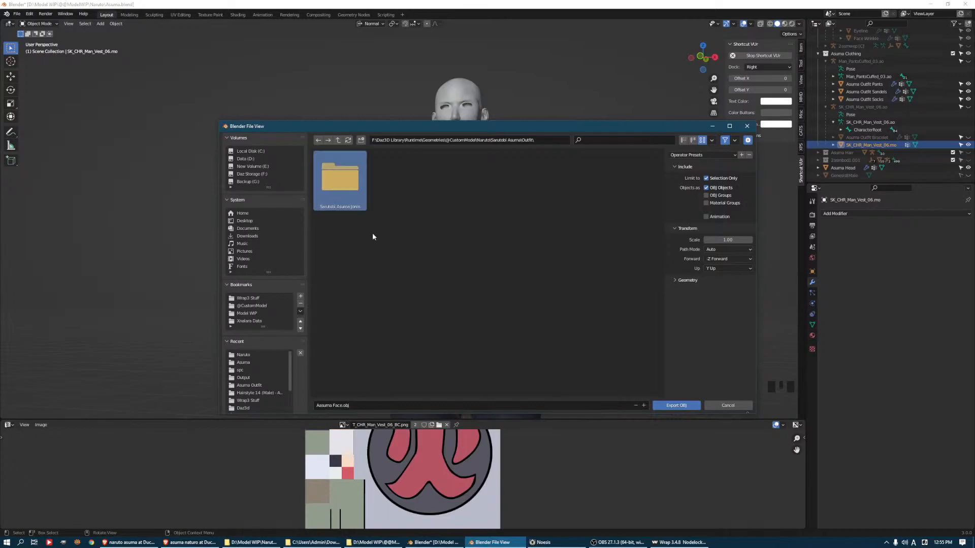
Export the vest into the Sarutobi Asuma Jonin folder as Sarutobi Asuma Jonin Vest.obj
double_click(345, 186)
click(379, 405)
text(Sarutobi Asuma)
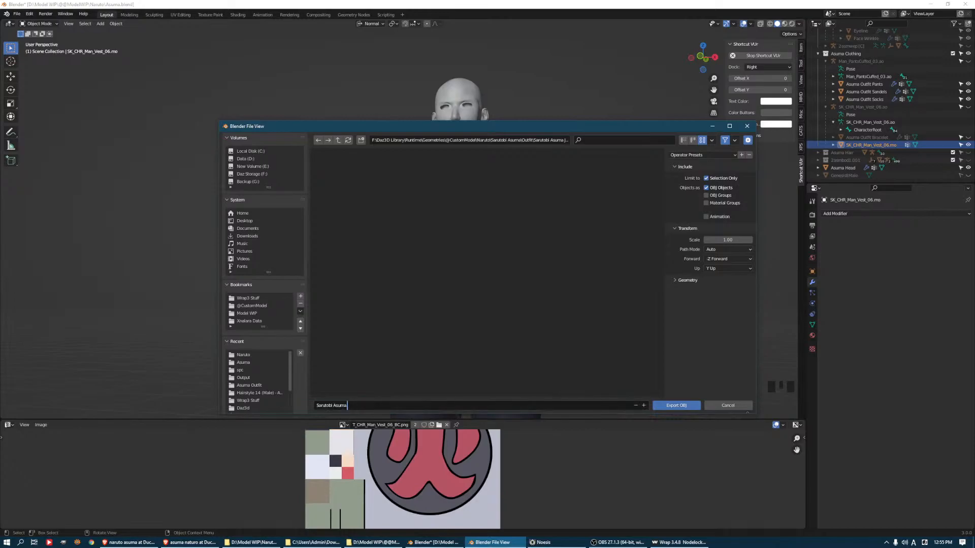
text(Jonin Vest)
key(ctrl+a)
key(ctrl+c)
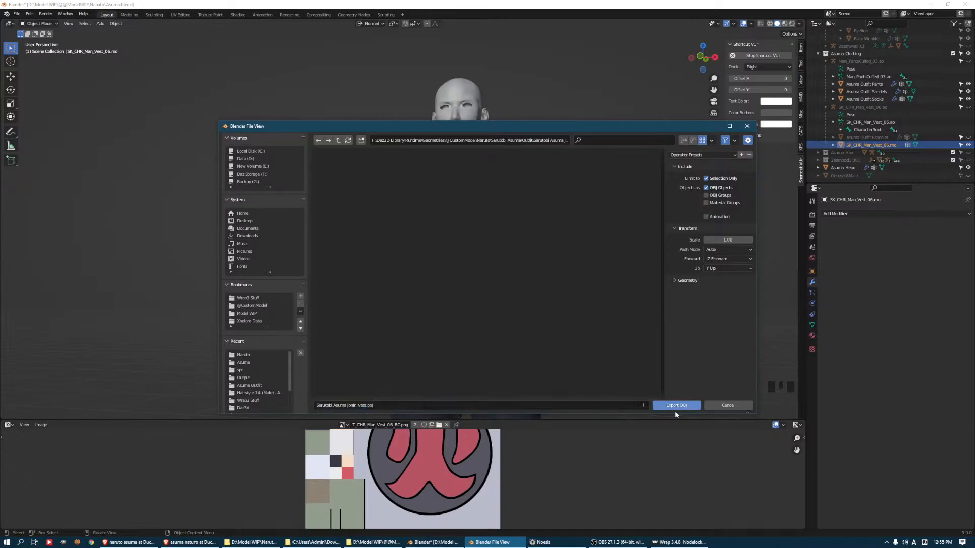
click(675, 406)
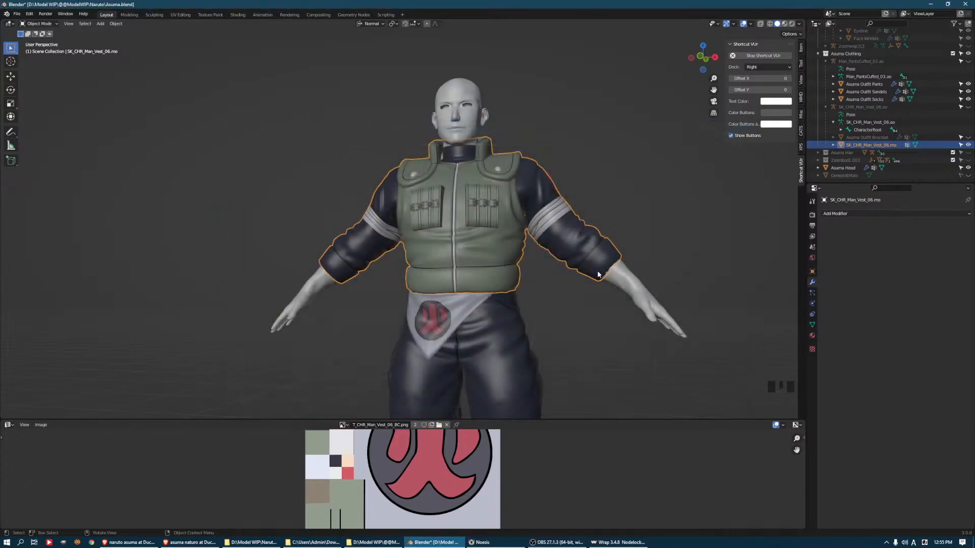
Edit the vest mesh and move a vertex at the jagged edge of the character's left sleeve cuff
middle_drag(582, 278, 606, 248)
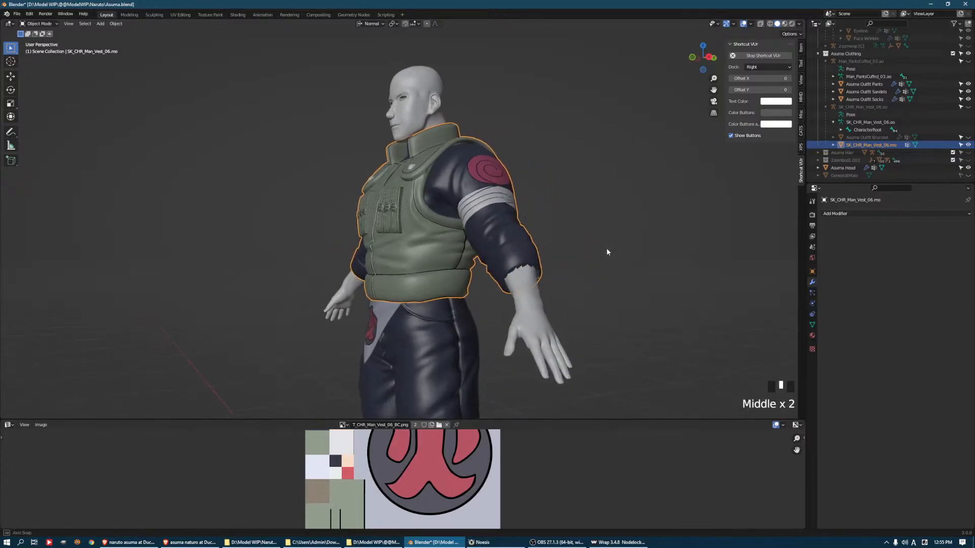
scroll(605, 264, up, 2)
key(Tab)
click(599, 304)
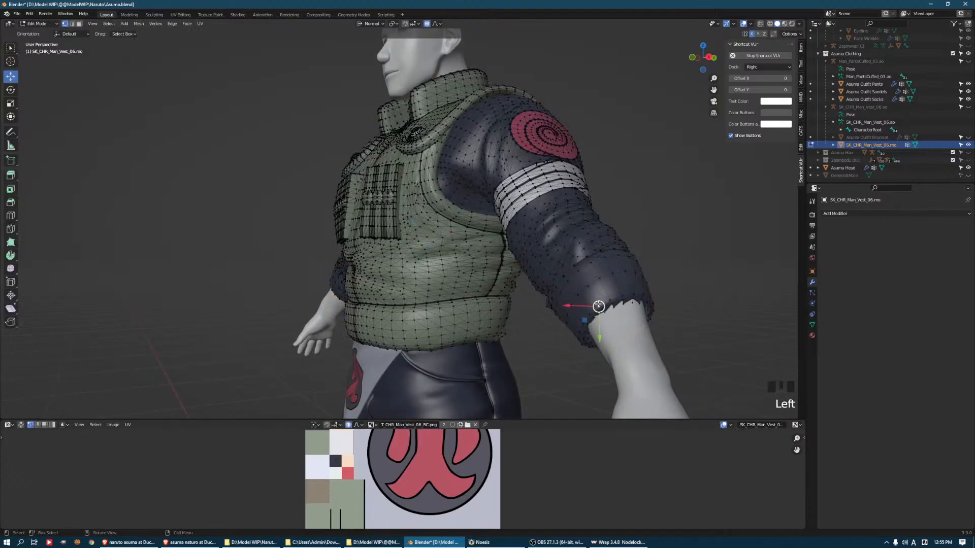
drag(590, 297, 584, 295)
Move a vertex at the opposite sleeve cuff to adjust its edge, and finish editing the vest mesh
middle_drag(584, 295, 343, 266)
scroll(357, 275, up, 3)
key(1)
click(313, 321)
drag(330, 339, 332, 340)
key(Tab)
scroll(457, 274, down, 3)
middle_drag(457, 274, 458, 269)
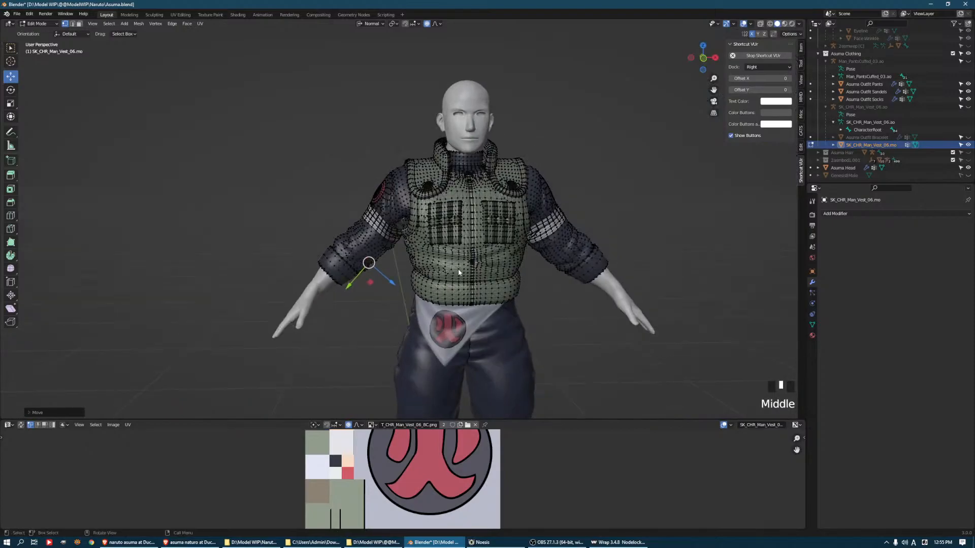
scroll(456, 277, down, 1)
Export the outfit pants as Sarutobi Asuma Jonin Pants.obj into the Sarutobi Asuma Jonin folder
click(450, 300)
shift+scroll(446, 325, down, 4)
scroll(442, 216, down, 2)
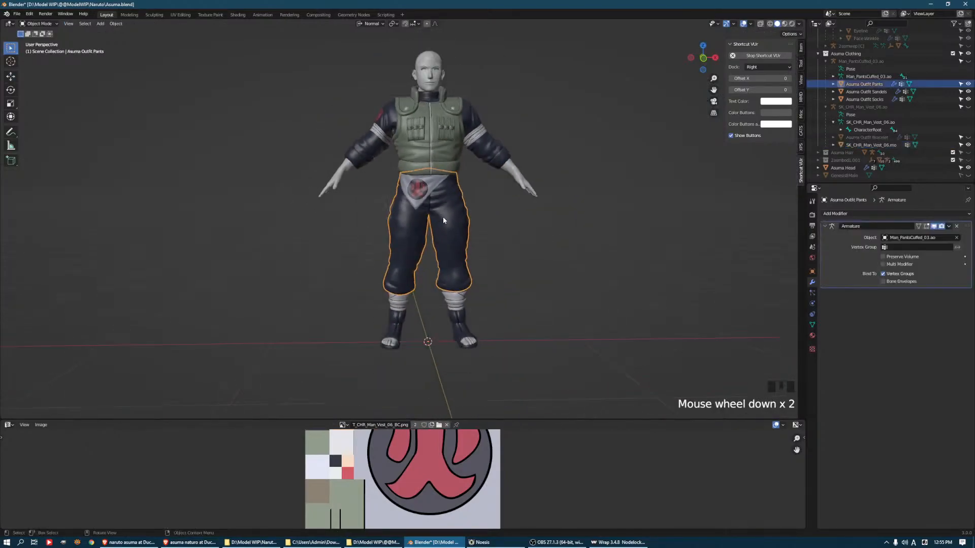
middle_drag(443, 217, 91, 54)
click(17, 13)
mouse_move(43, 123)
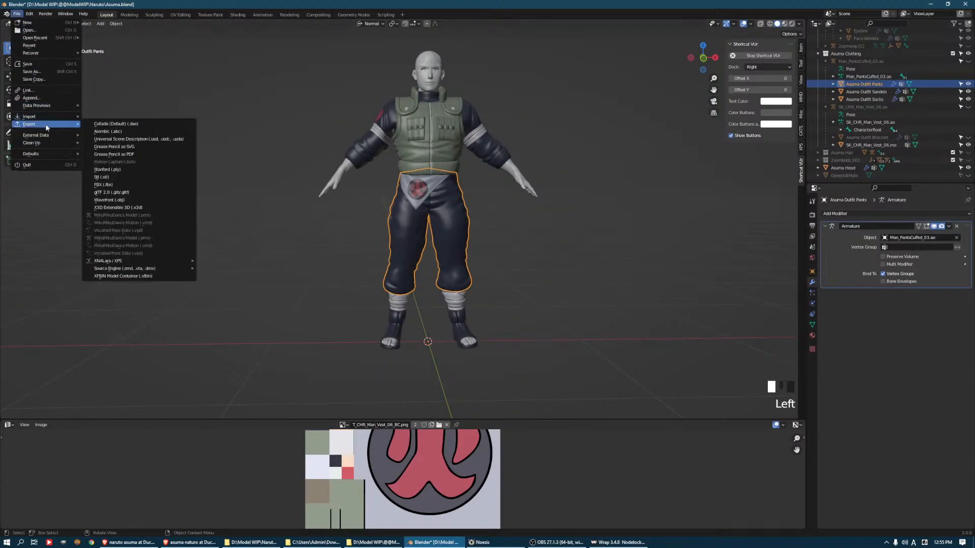
click(123, 201)
drag(357, 405, 421, 405)
key(ctrl+v)
key(ctrl+a)
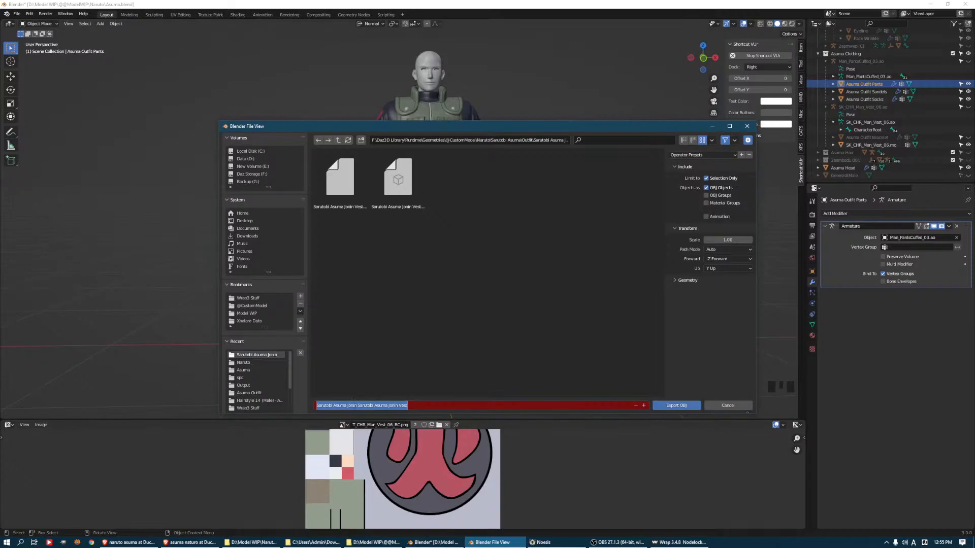
click(355, 405)
key(Right)
key(Right)
key(shift+End)
text(Pants)
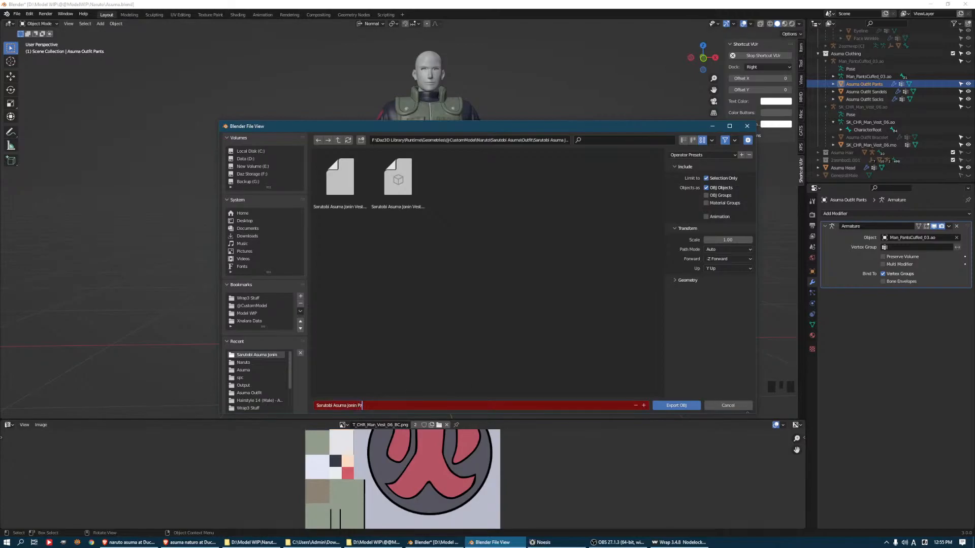
key(Return)
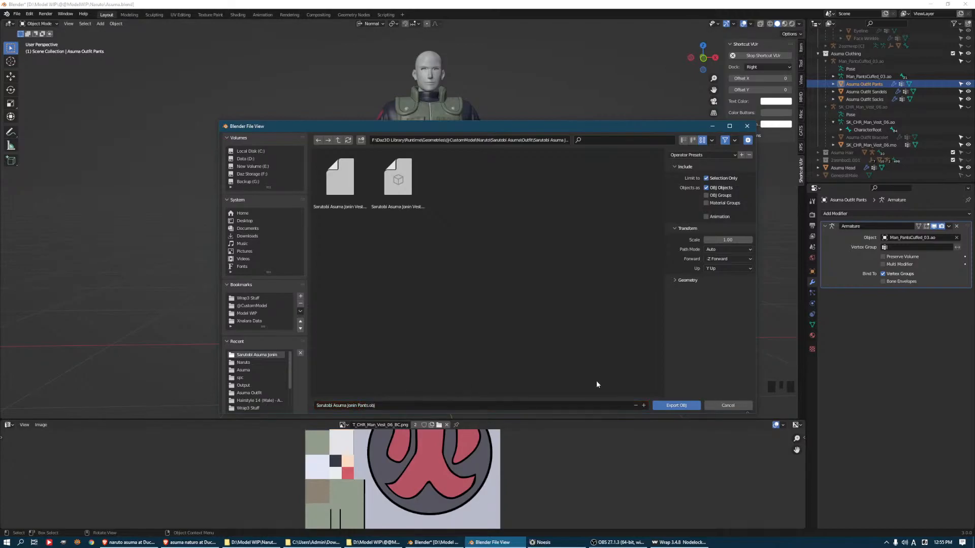
click(671, 406)
Export the outfit socks as Sarutobi Asuma Jonin Socks.obj into the same folder
click(459, 299)
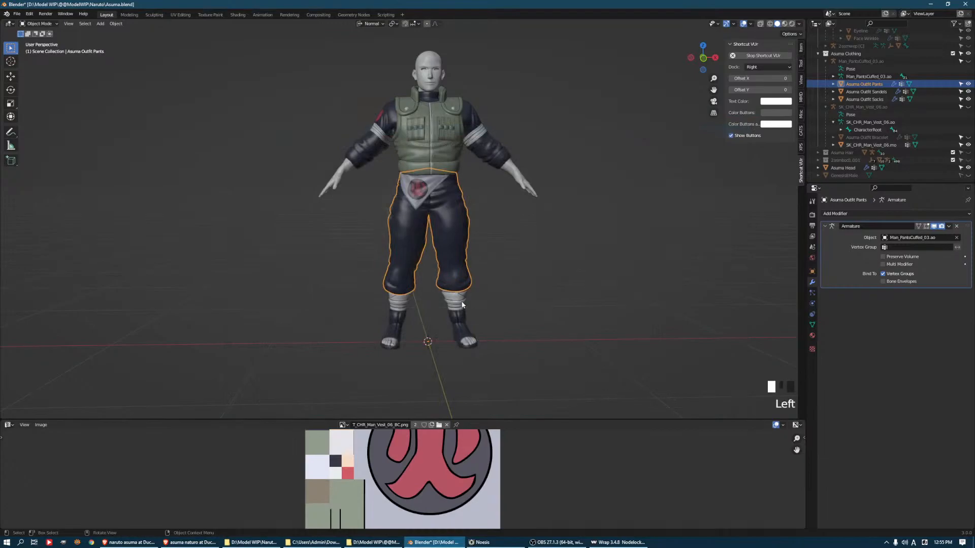
click(17, 15)
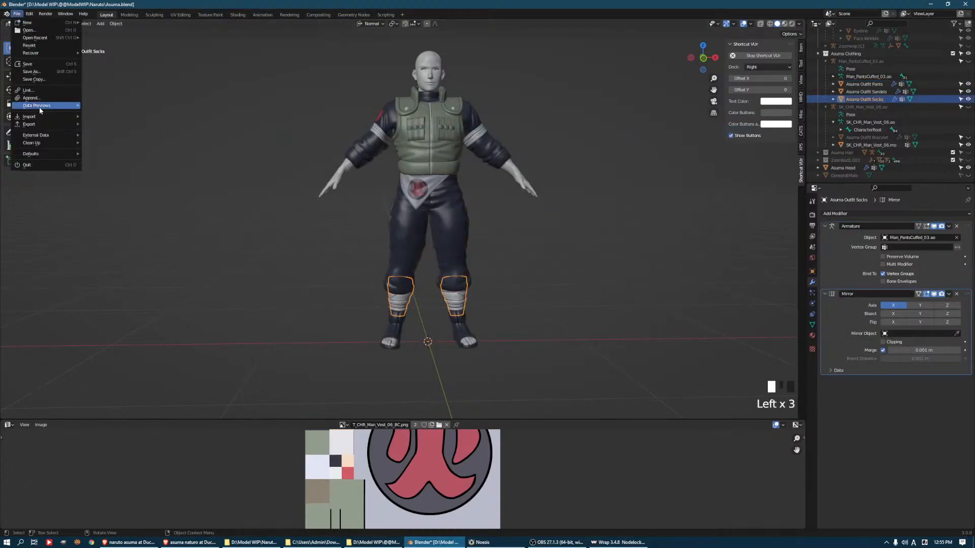
mouse_move(43, 128)
click(122, 199)
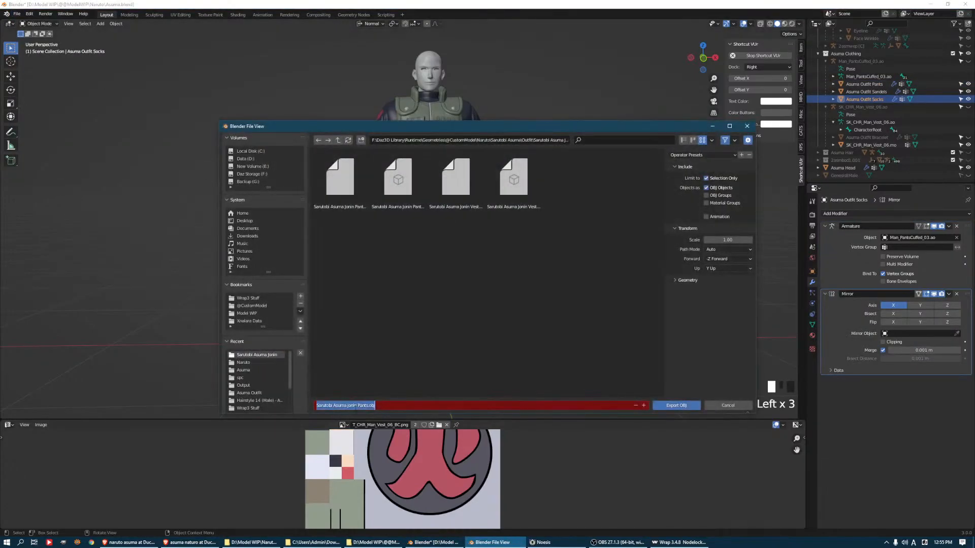
drag(357, 406, 376, 406)
text(S)
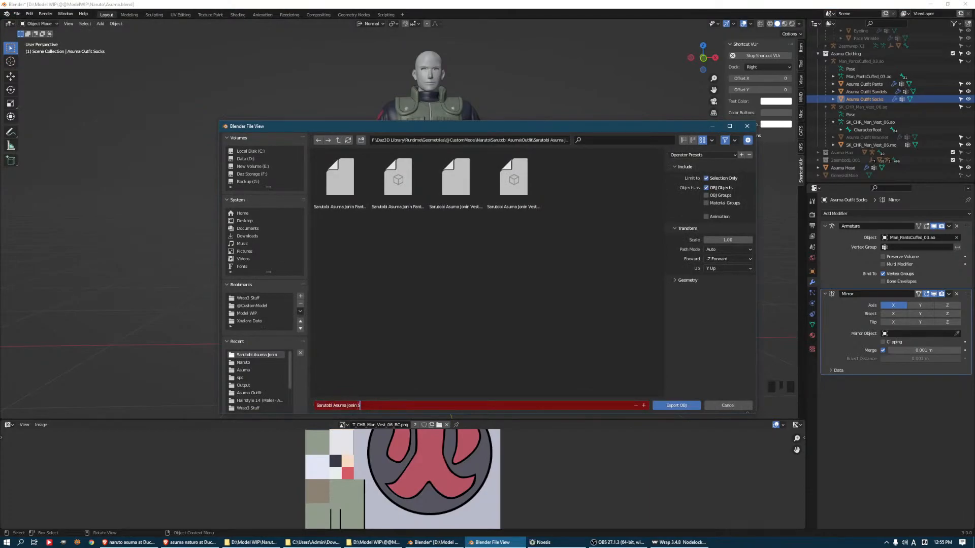
text(cocks)
key(Return)
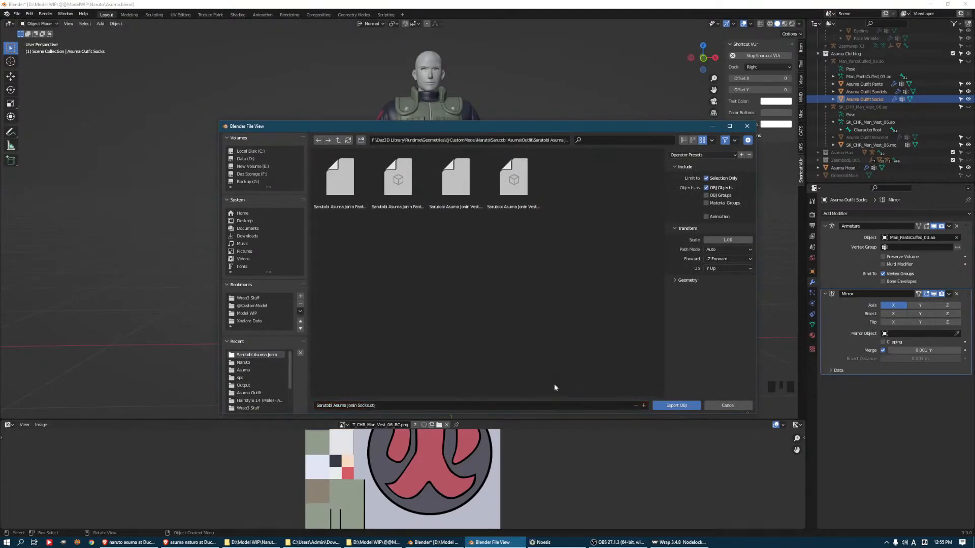
click(662, 406)
Set up an OBJ export of the outfit sandals with the file name Sarutobi Asuma Jonin Sandles.obj
click(461, 329)
click(17, 14)
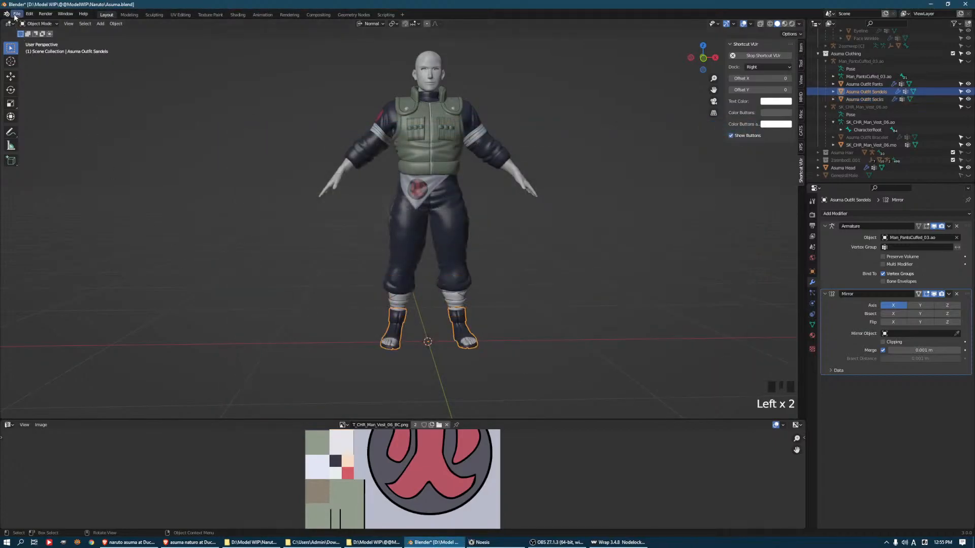
click(44, 98)
click(15, 13)
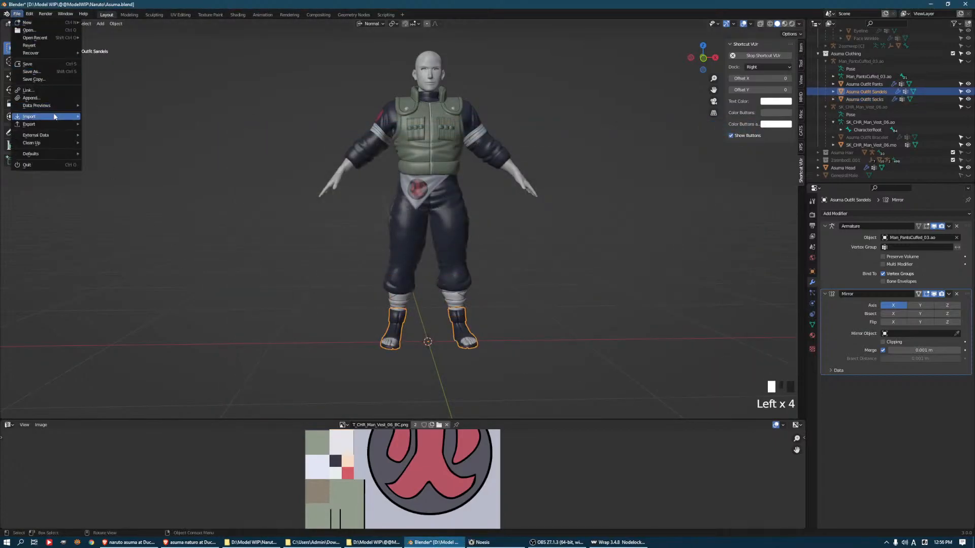
mouse_move(56, 123)
click(120, 200)
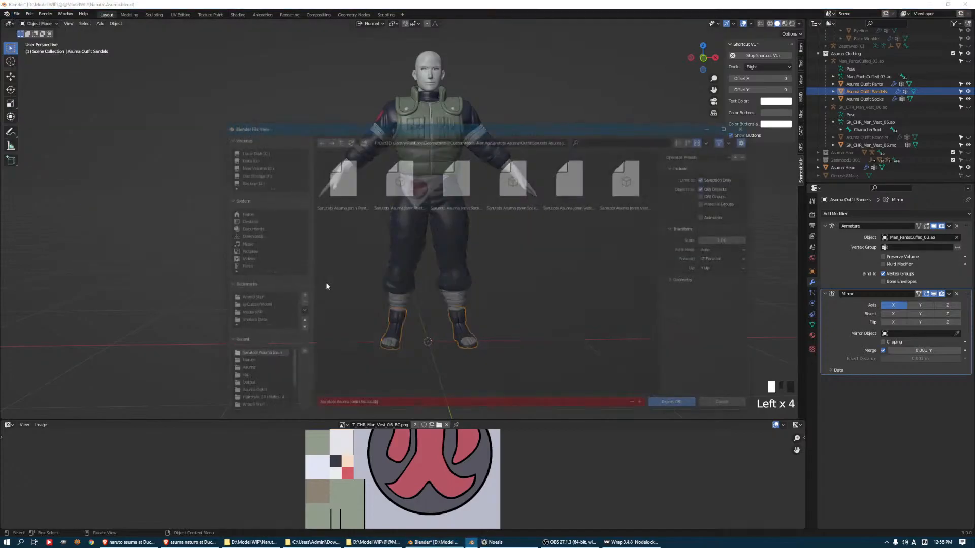
click(360, 406)
drag(357, 405, 654, 408)
text(A)
key(BackSpace)
text(Sand)
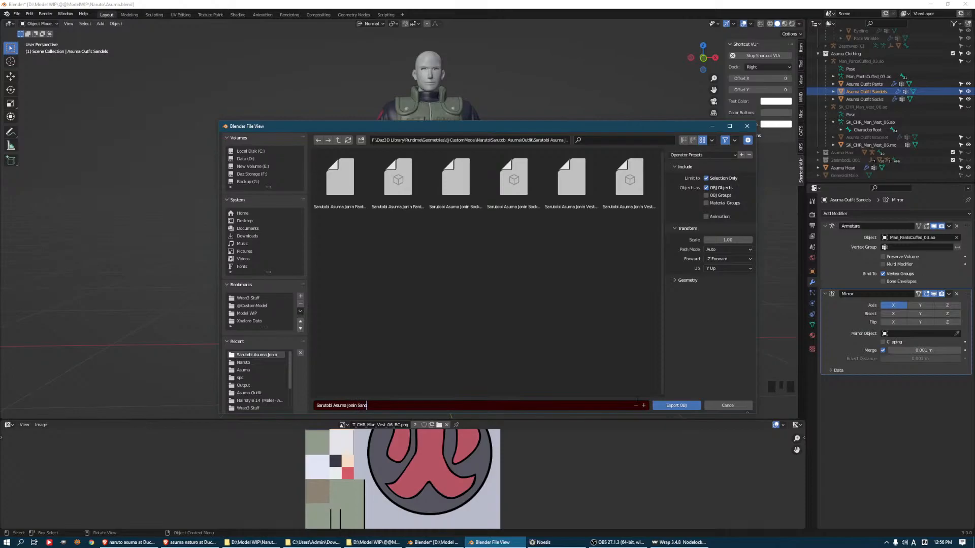
text(les)
key(Return)
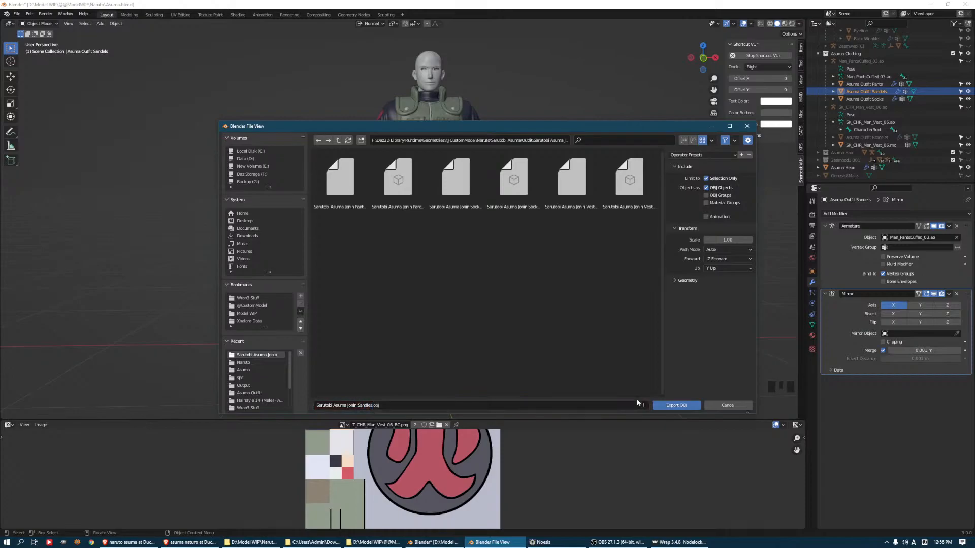
Change the sandals' file name to Sarutobi Asuma Jonin Sandels.obj and export the file
click(613, 406)
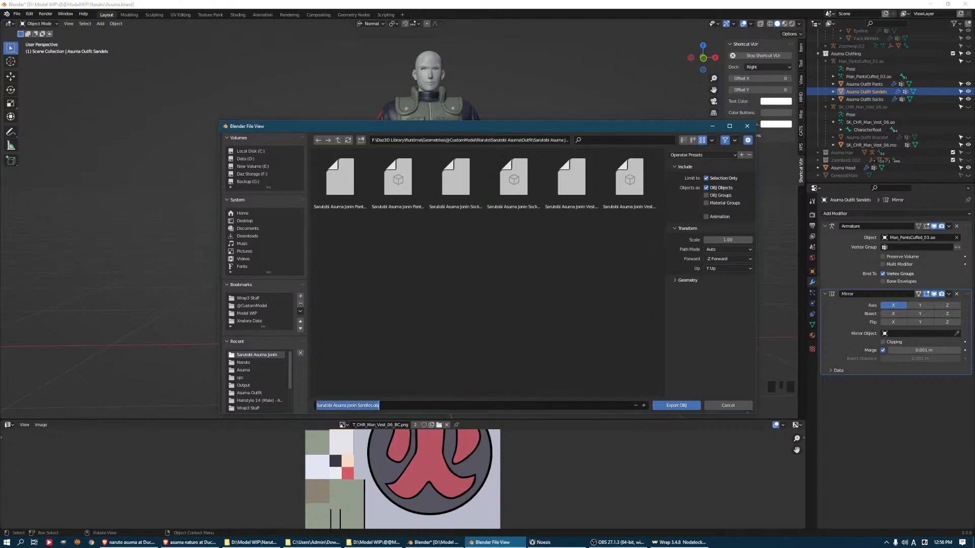
key(Right)
key(Left)
key(Left)
key(Left)
key(Left)
key(Left)
key(BackSpace)
key(BackSpace)
text(el)
key(BackSpace)
text(l)
click(538, 405)
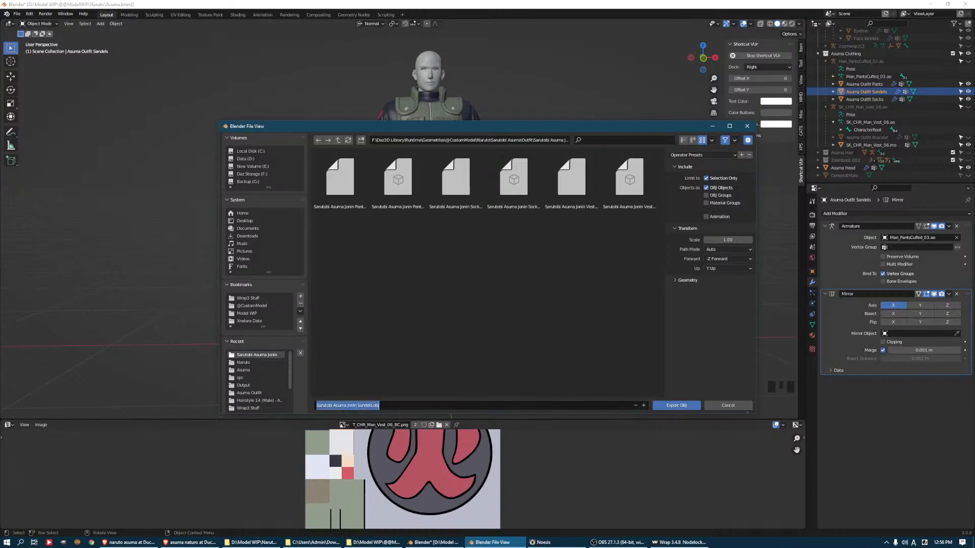
click(677, 405)
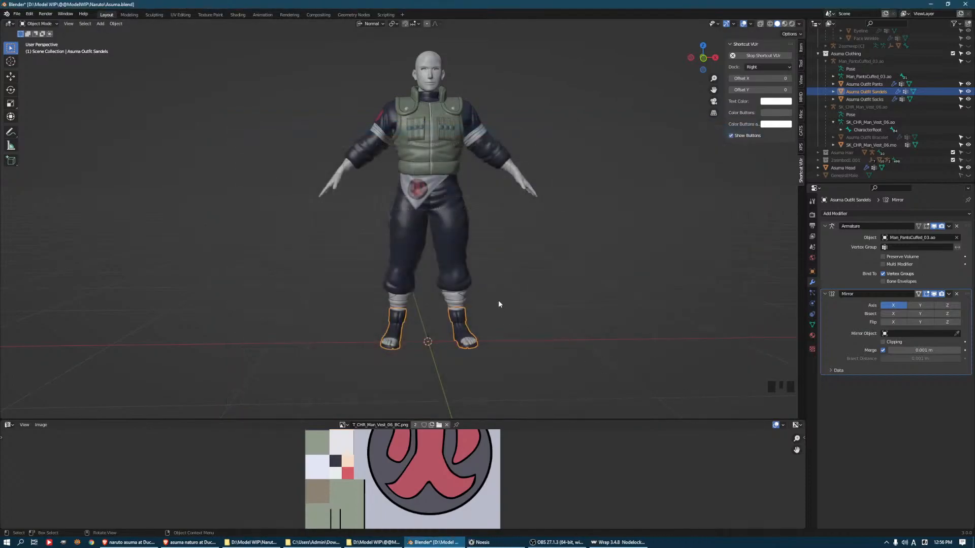
Select the body mesh and set its Subdivision modifier's viewport level to 0
click(527, 172)
shift+middle_drag(496, 93, 516, 149)
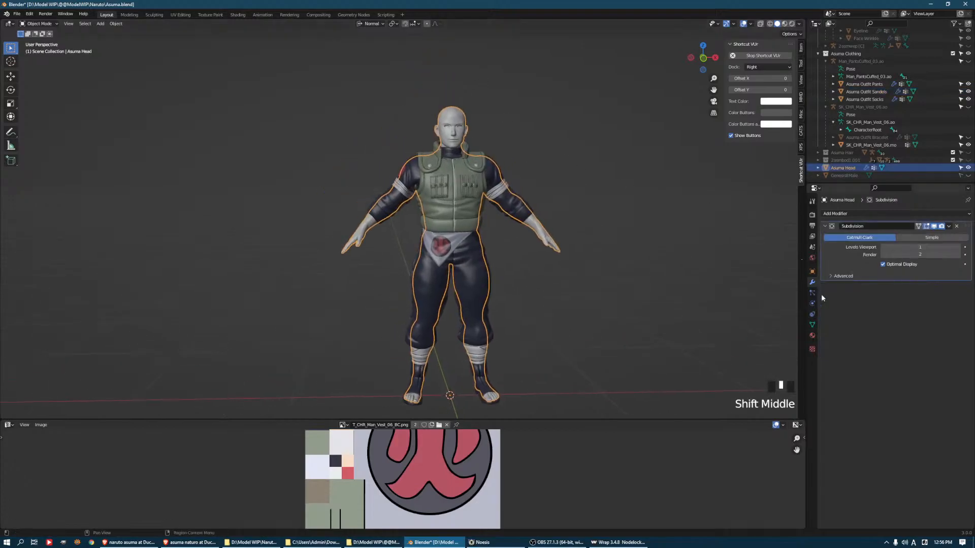
click(884, 247)
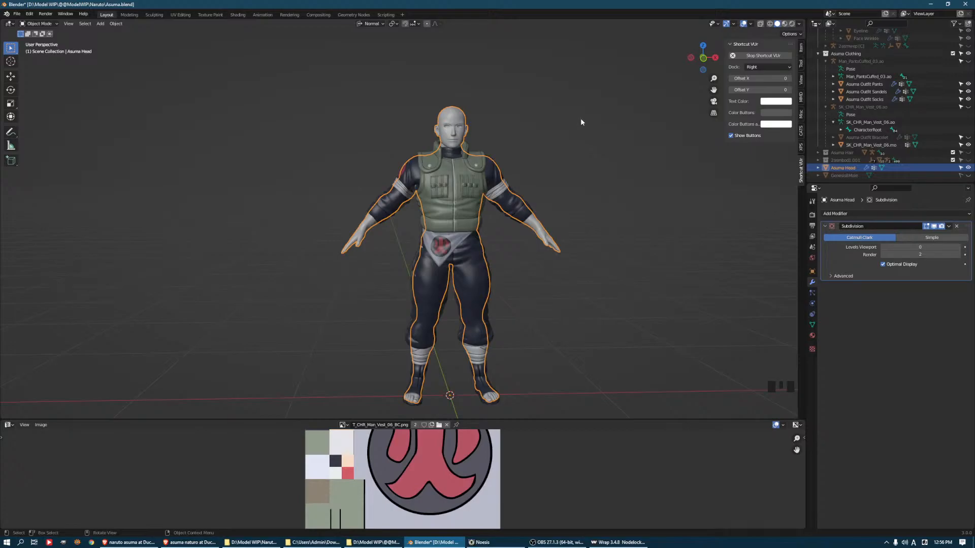
Export the body into the parent Sarutobi Asuma folder as Sarutobi Asuma Full Morph.obj, checking that Keep Vertex Order is enabled
click(16, 14)
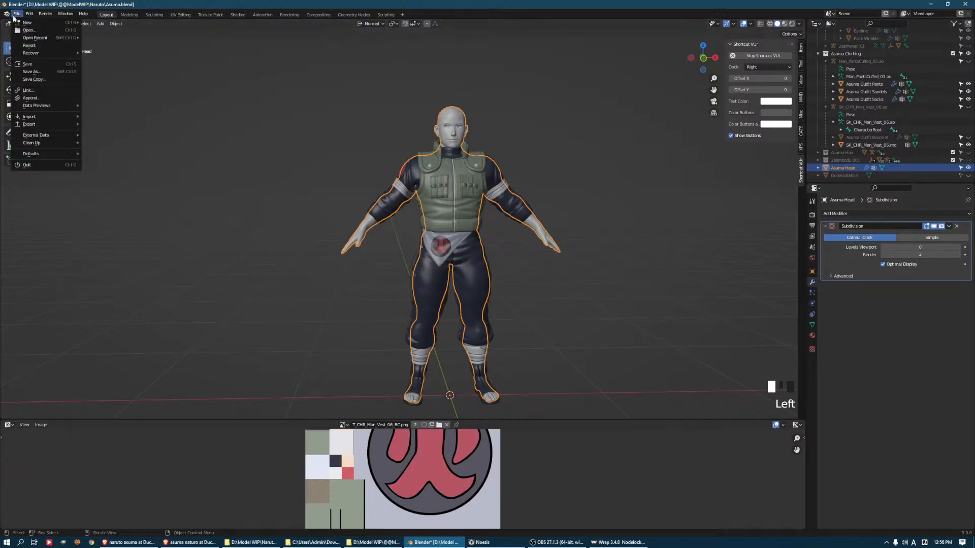
mouse_move(28, 124)
click(155, 199)
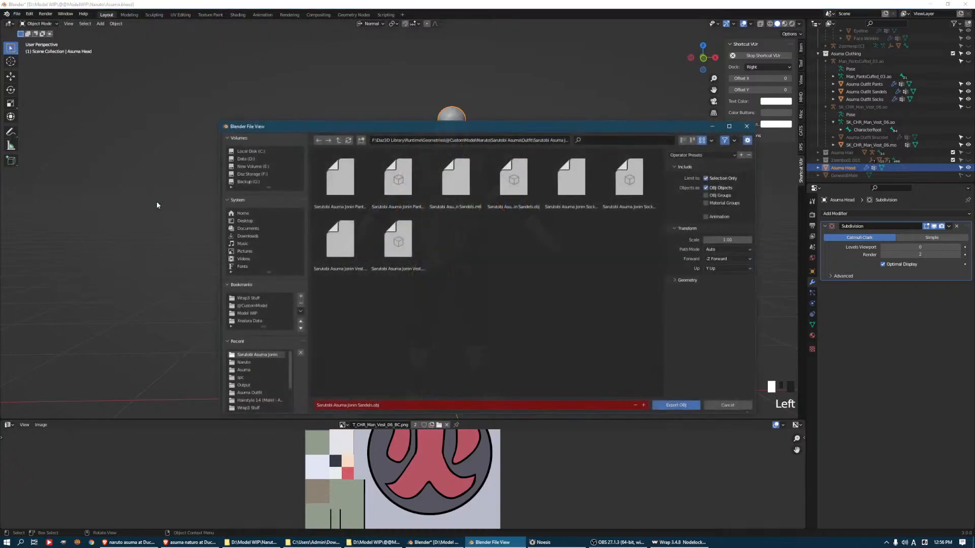
click(337, 140)
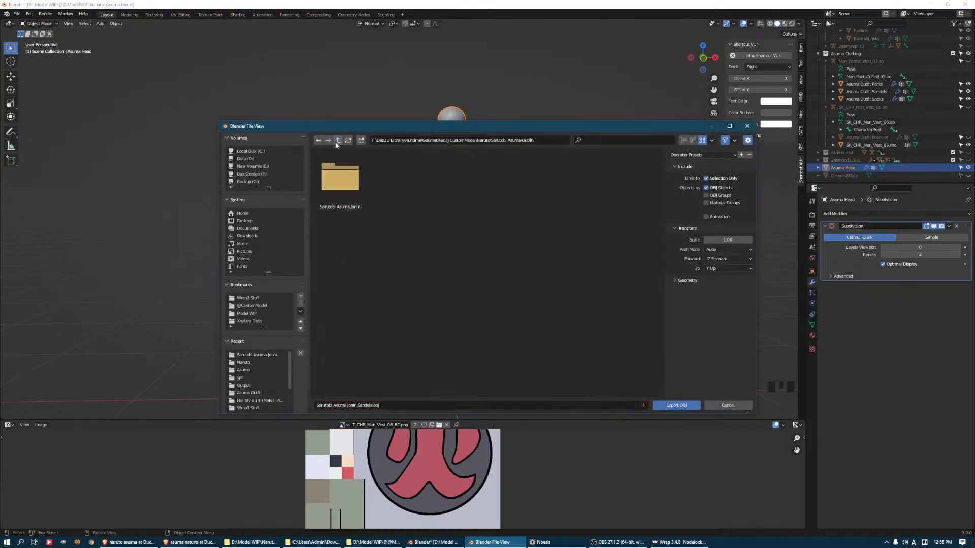
click(336, 141)
click(355, 405)
click(348, 406)
key(shift+End)
key(BackSpace)
text(Full Morph)
click(690, 280)
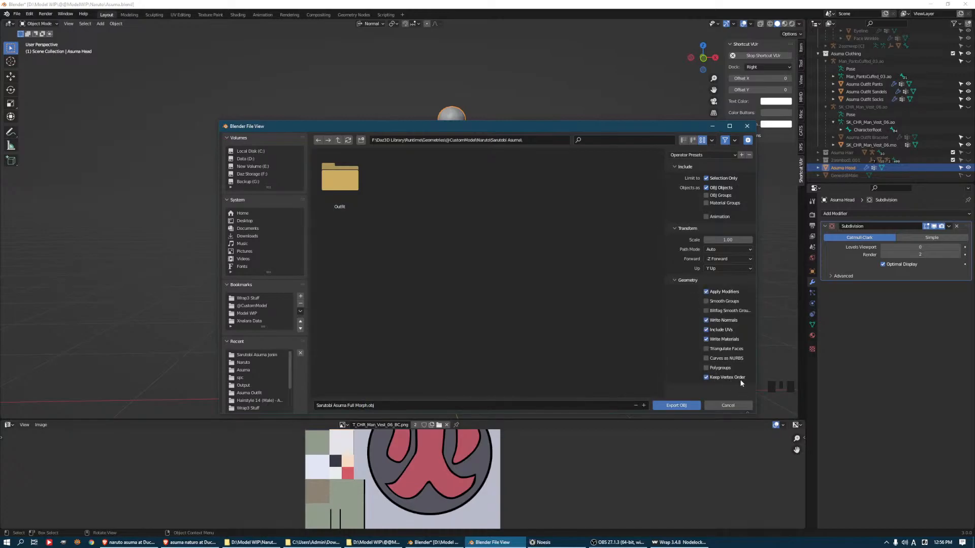
click(671, 407)
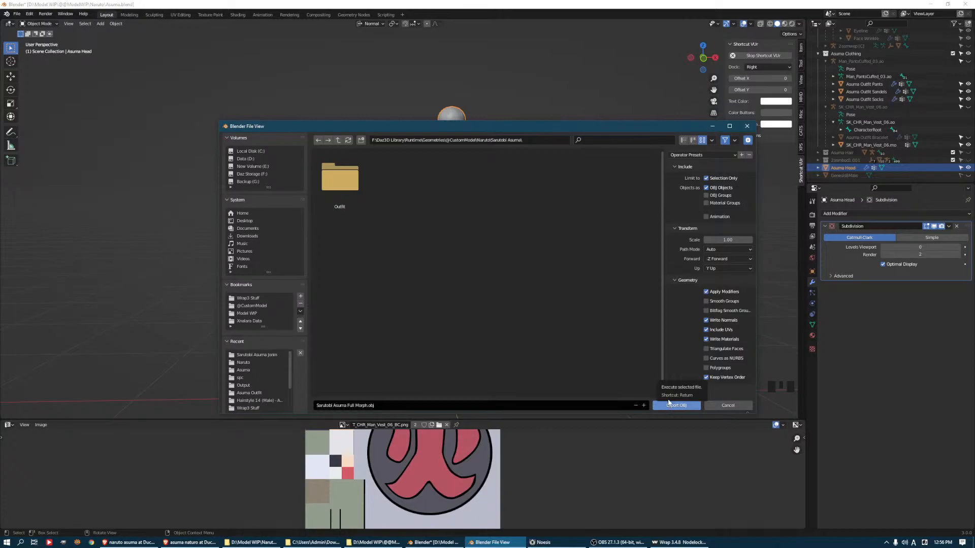
click(669, 405)
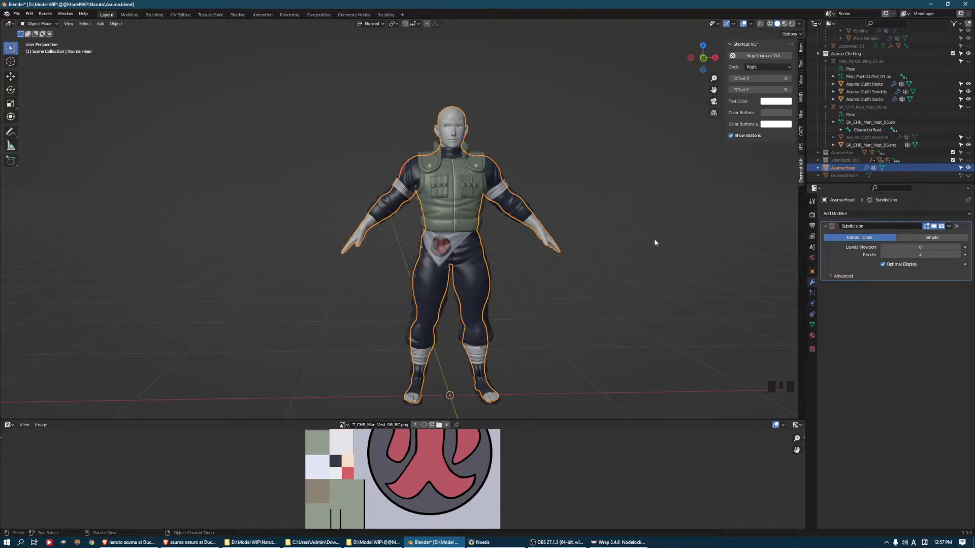
Hide the body and the Asuma Clothing collection, and show the 2asmbod1 collection with the facial parts
click(968, 167)
scroll(919, 155, up, 7)
scroll(920, 149, down, 5)
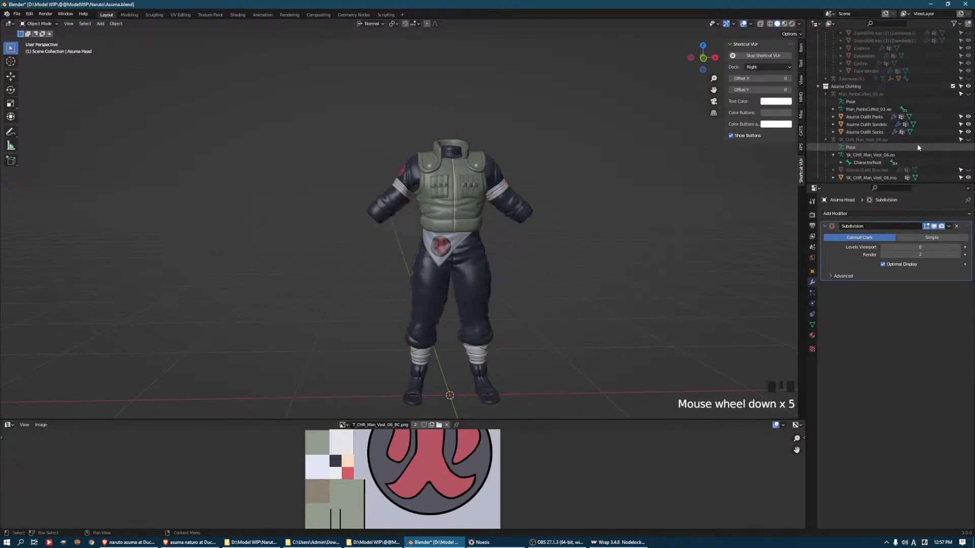
click(968, 86)
scroll(921, 113, up, 9)
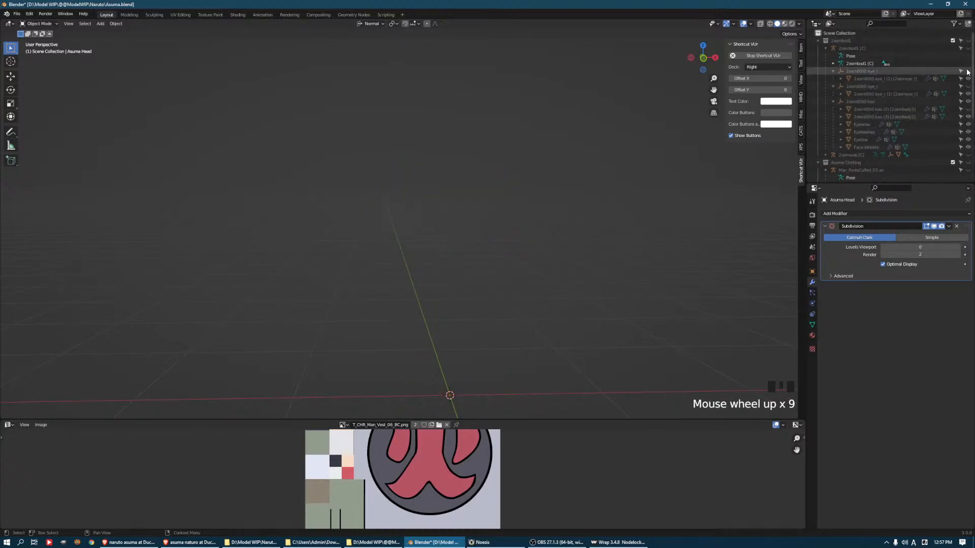
click(968, 40)
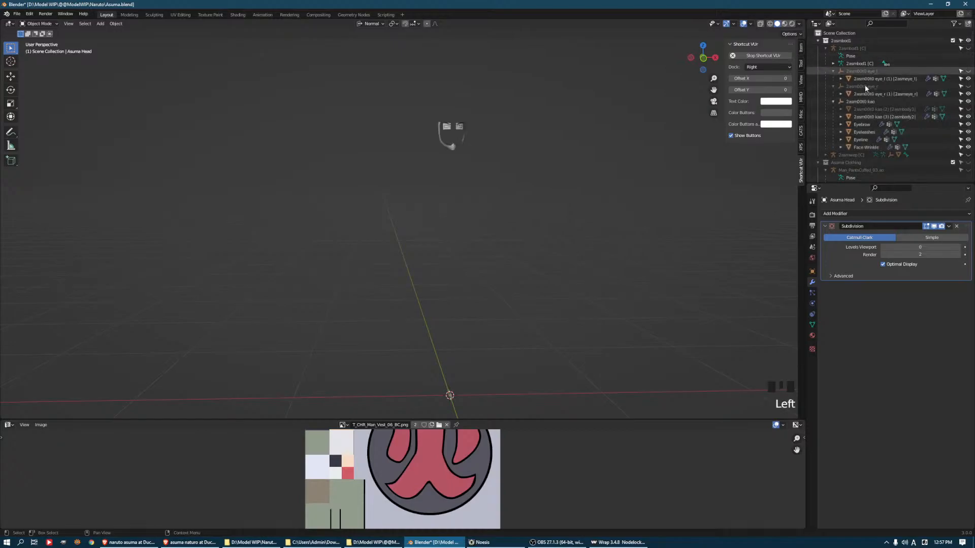
Merge all vertices of the beard mesh by distance
click(465, 145)
key(KP_Decimal)
middle_drag(501, 200, 404, 186)
key(Tab)
key(a)
key(m)
click(361, 195)
key(Tab)
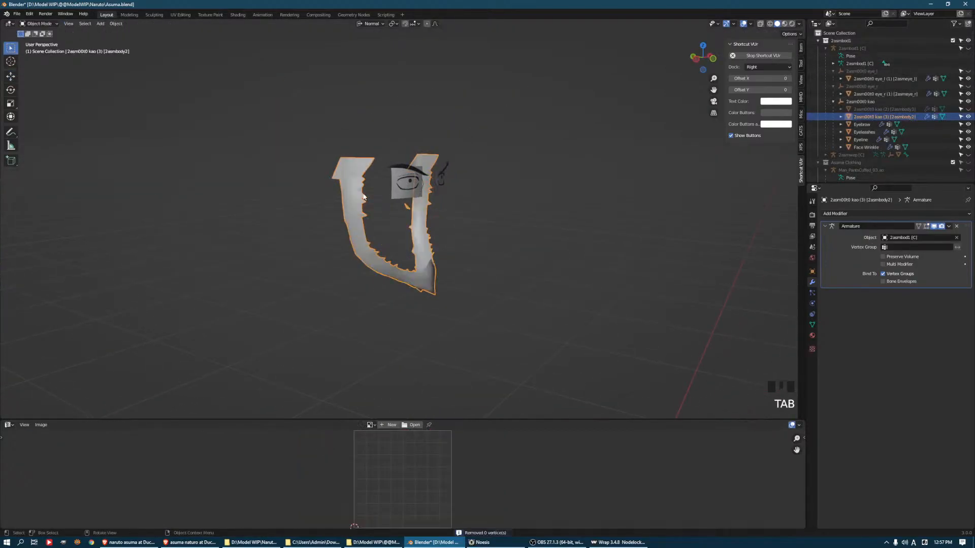
Export the beard mesh as Sarutobi Asuma Beard.obj into the Sarutobi Asuma folder
click(19, 15)
mouse_move(40, 127)
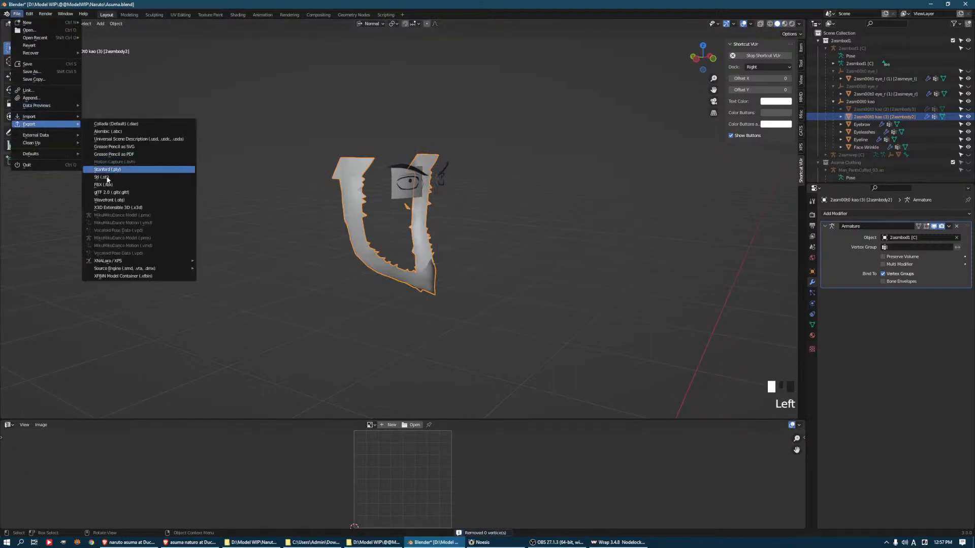
click(116, 201)
click(370, 406)
drag(376, 405, 347, 405)
text(Beard)
key(Return)
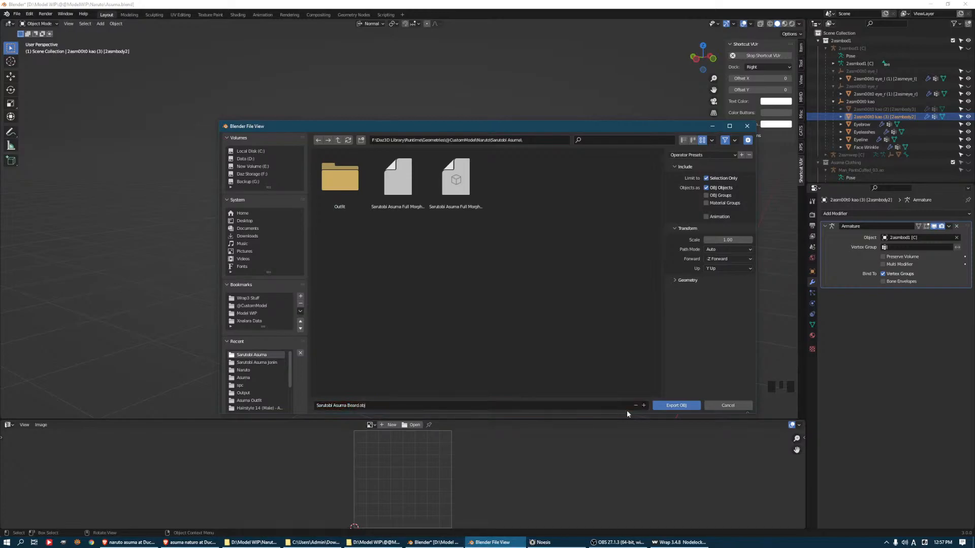
click(674, 404)
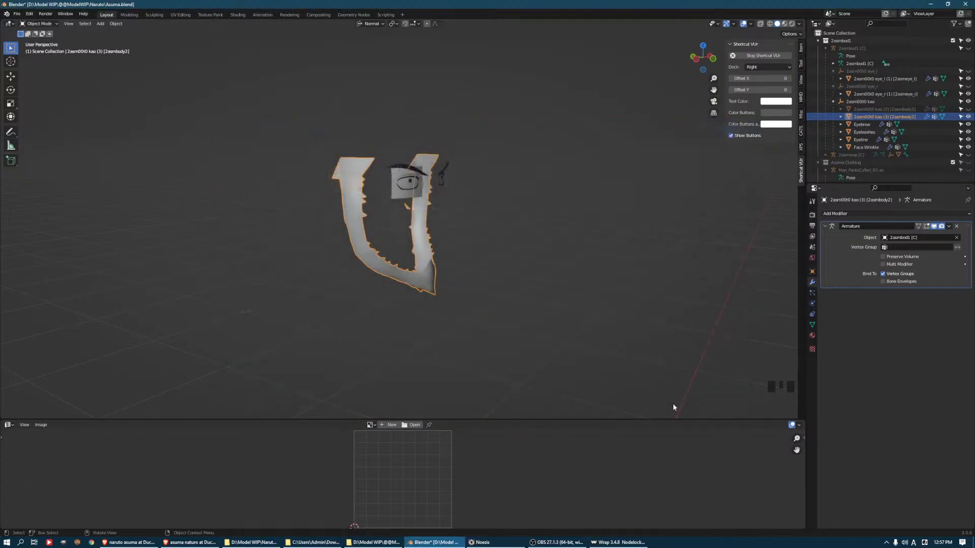
click(190, 543)
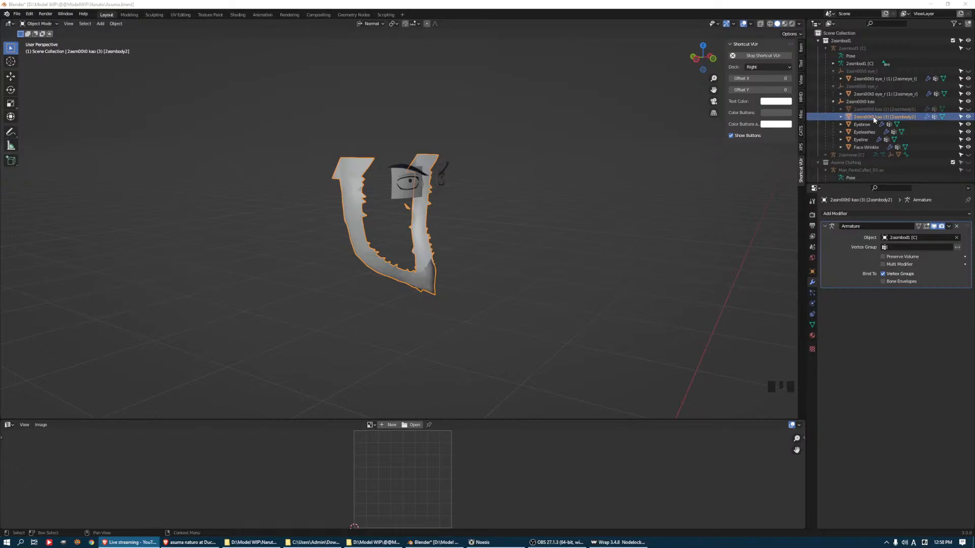
Hide the beard mesh so only the eye and brow parts are shown
middle_drag(473, 257, 429, 243)
key(h)
scroll(544, 196, up, 5)
Export the Eyebrow mesh as Sarutobi Asuma Eyebrow.obj into the Sarutobi Asuma folder
click(535, 209)
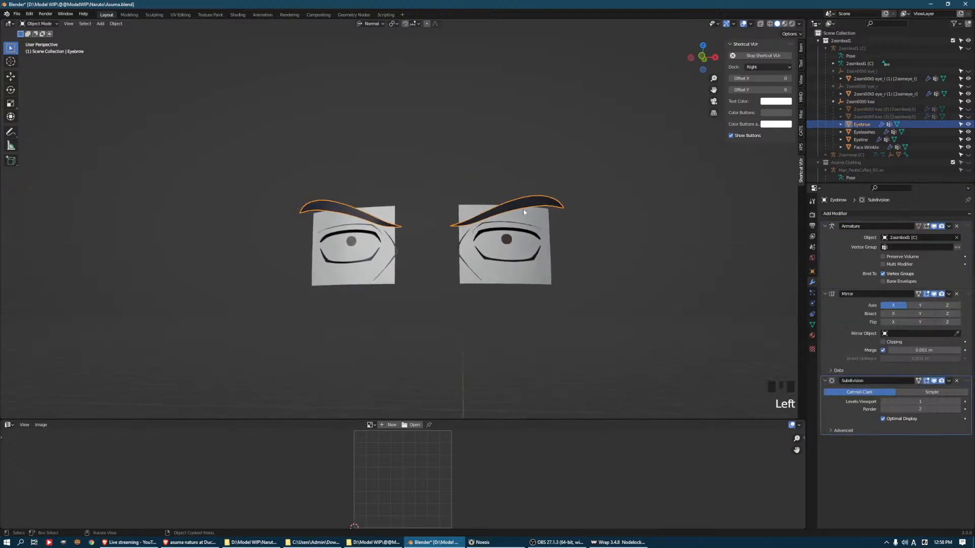
click(20, 14)
click(17, 14)
mouse_move(46, 124)
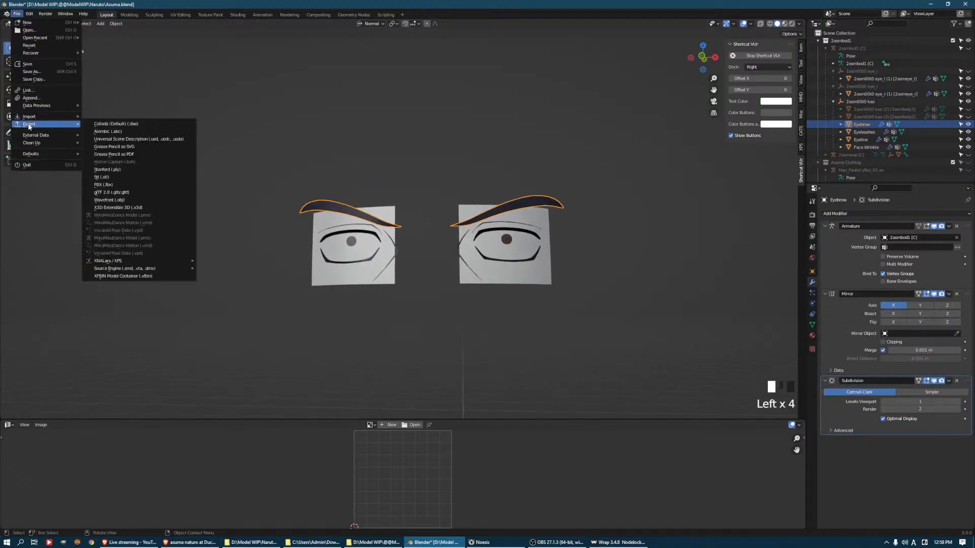
click(159, 202)
click(333, 406)
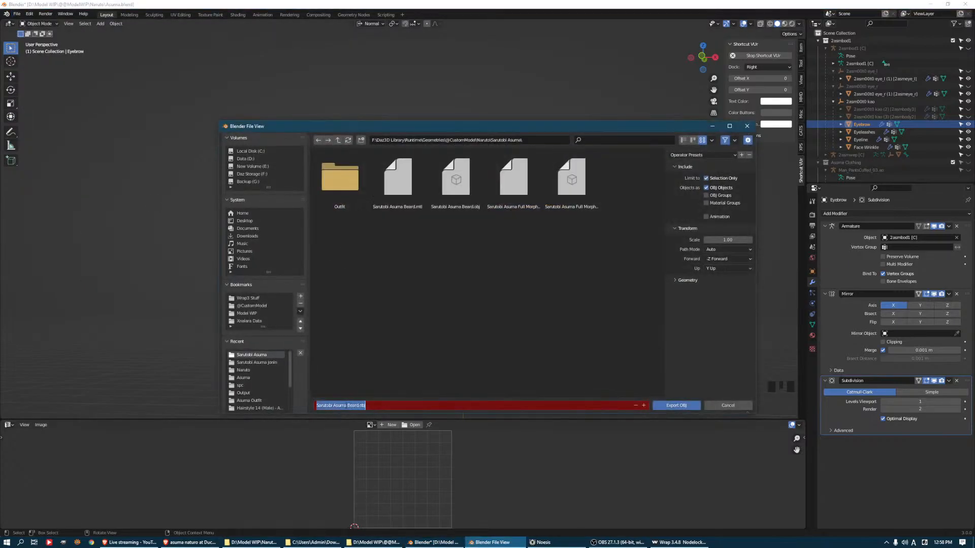
drag(348, 406, 366, 406)
text(Eyebrown)
key(BackSpace)
click(681, 408)
click(681, 406)
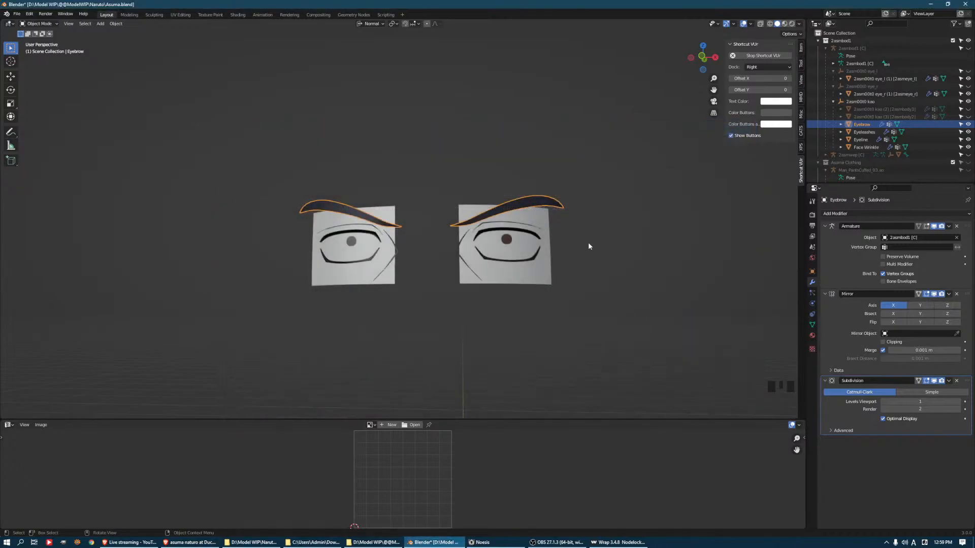
Hide the eyebrows and export the Eyelashes mesh as Sarutobi Asuma Eyelashes.obj into the same folder
key(h)
click(506, 234)
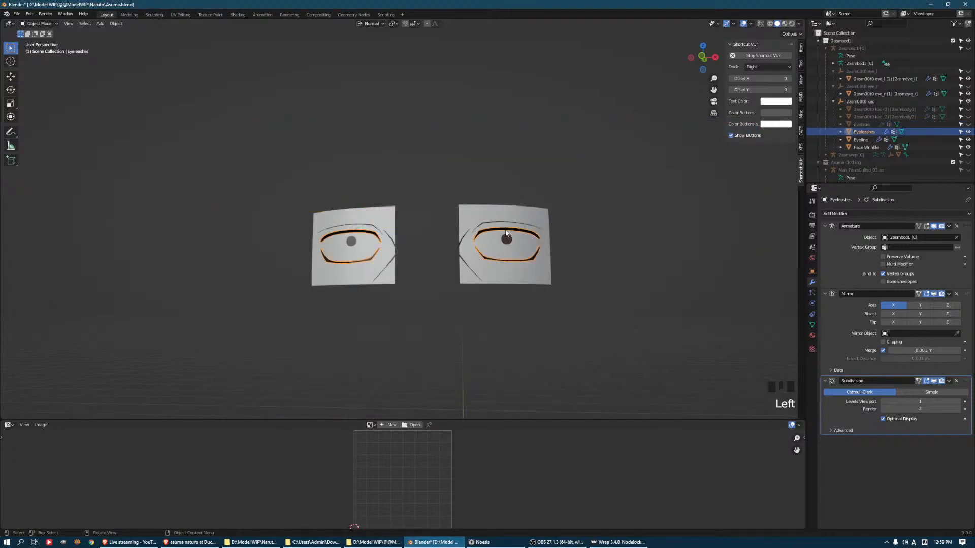
click(17, 14)
mouse_move(41, 124)
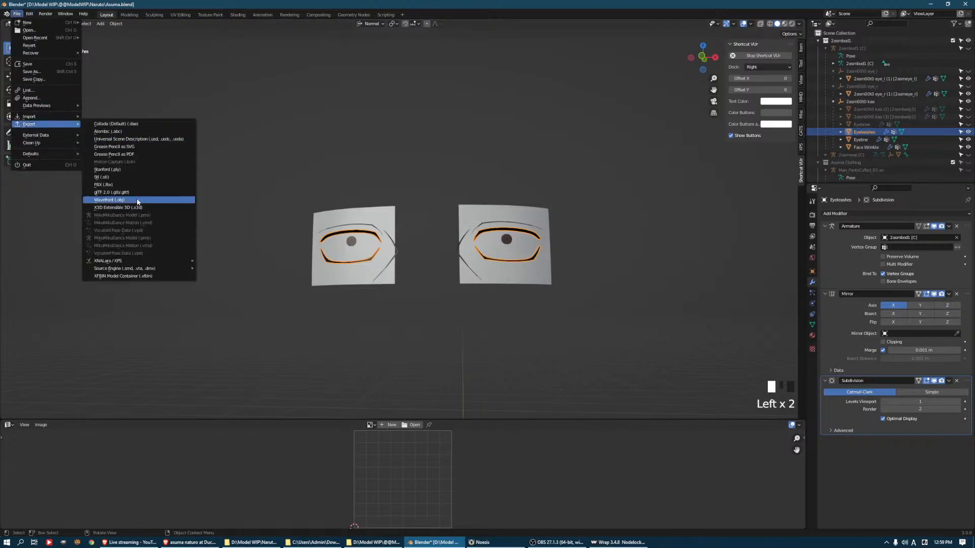
click(138, 199)
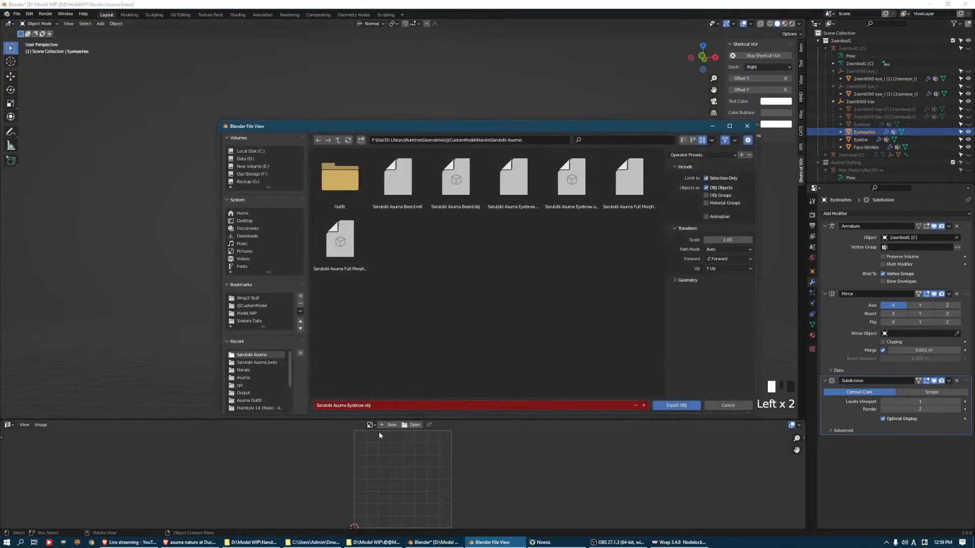
drag(352, 406, 371, 406)
text(elashes)
key(Return)
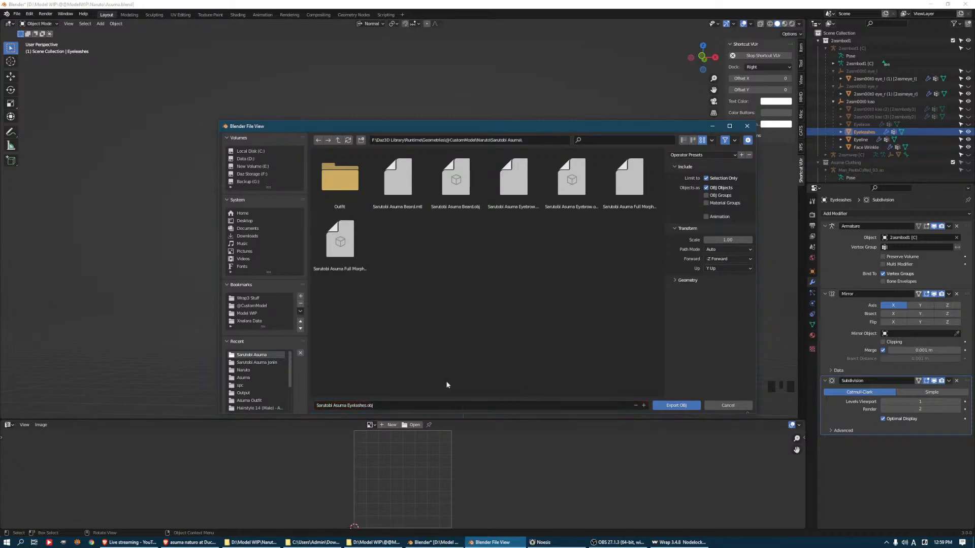
click(676, 405)
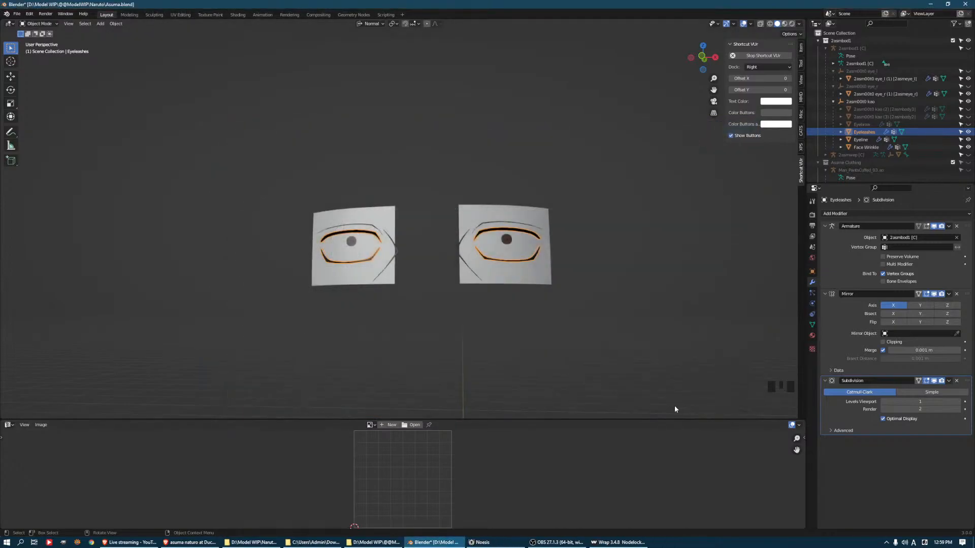
Hide the eyelashes and export the Face Wrinkle mesh as Sarutobi Asuma Face Wrinkle.obj
key(g)
key(h)
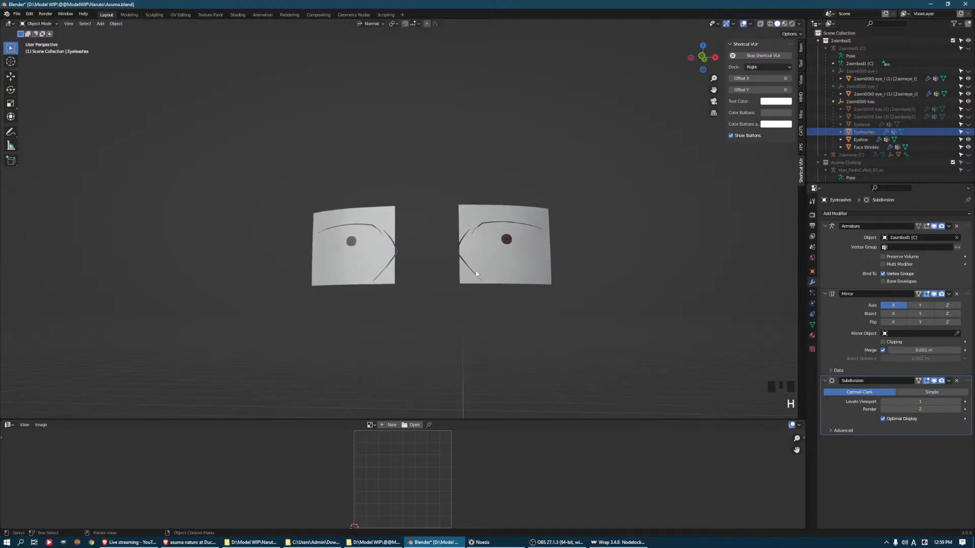
click(479, 274)
click(17, 14)
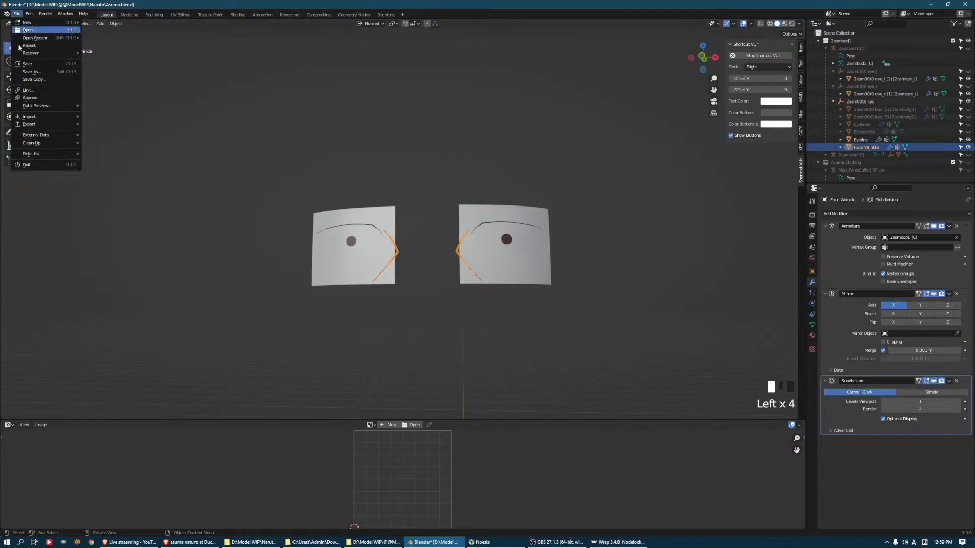
mouse_move(31, 123)
click(115, 201)
click(374, 407)
drag(348, 406, 375, 406)
text(Fac)
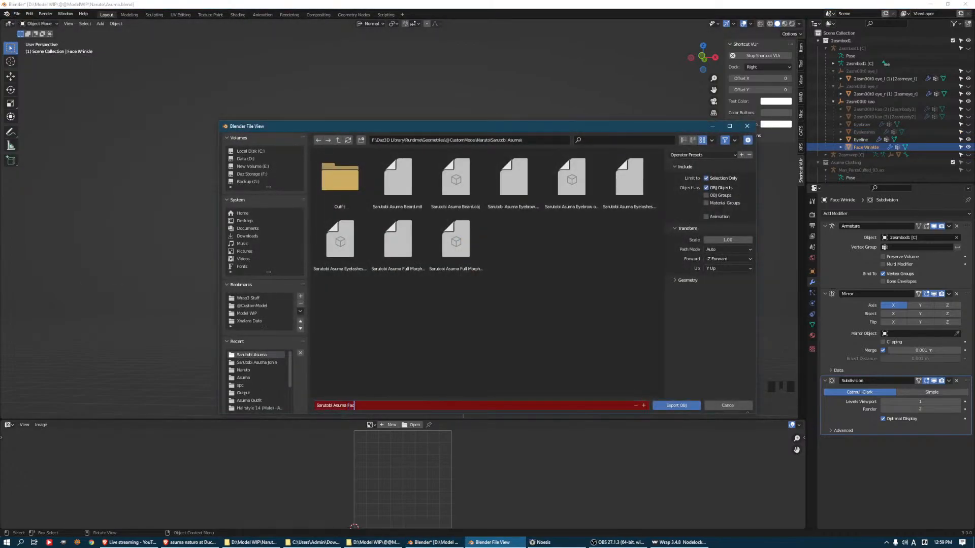
text(e Wrinkle)
key(Return)
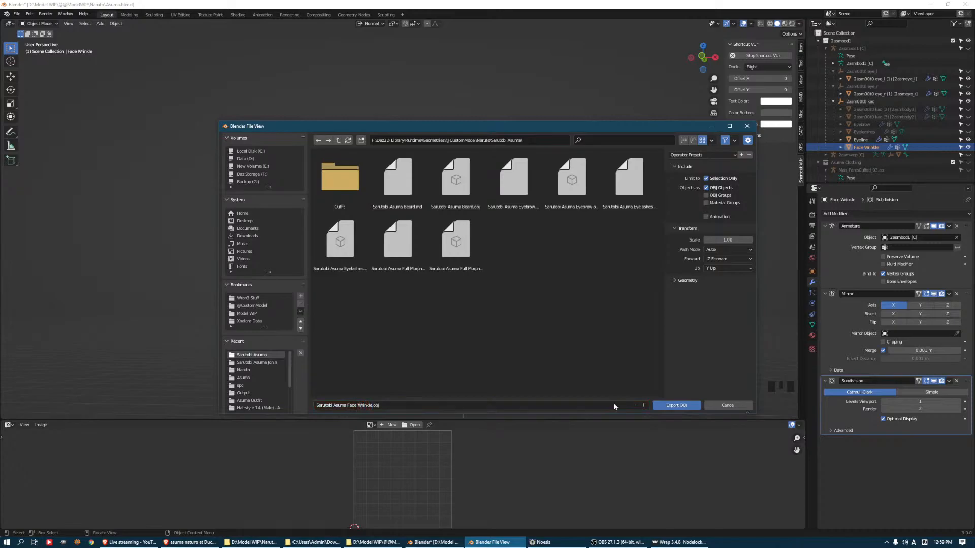
click(676, 405)
Hide the face wrinkles and export the Eyeline mesh as Sarutobi Asuma Eyeline.obj
key(h)
click(486, 224)
click(17, 14)
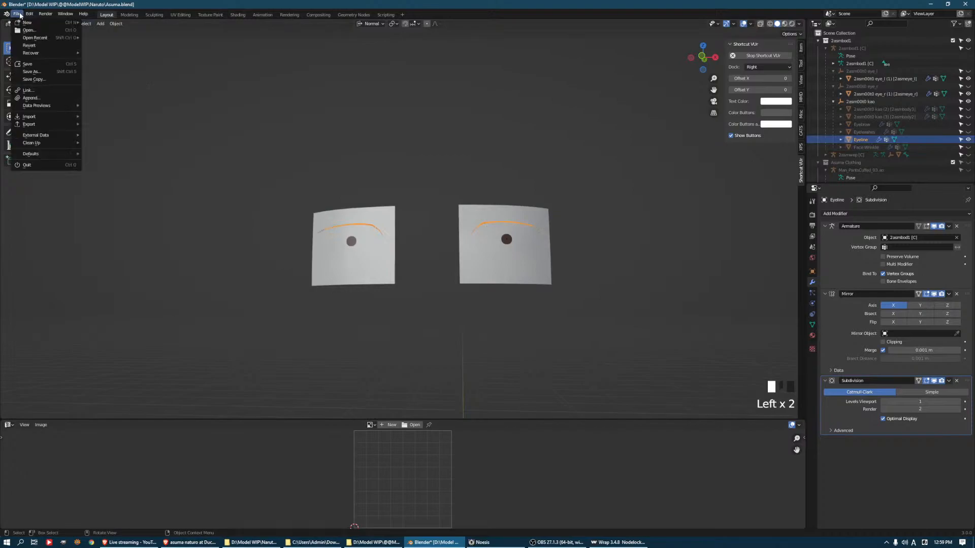
mouse_move(31, 124)
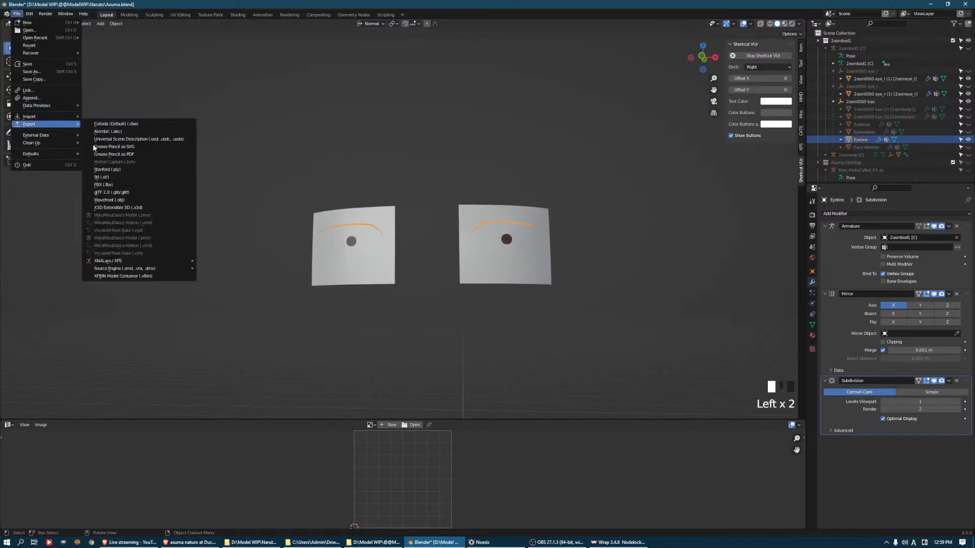
click(117, 191)
click(369, 406)
drag(347, 405, 739, 391)
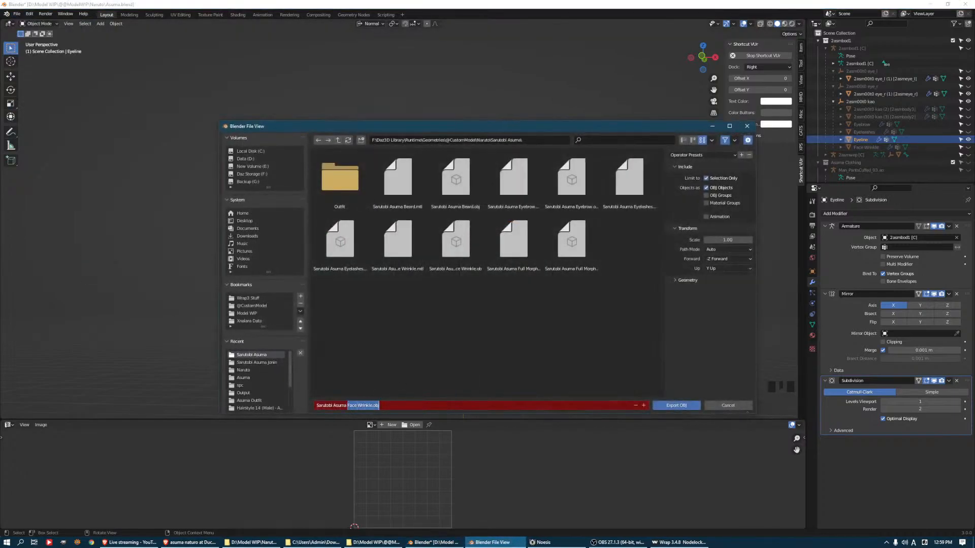
text(Eyeline)
key(Return)
Join the two eye meshes into one object and select all of its geometry in Edit Mode
click(566, 264)
shift+click(379, 262)
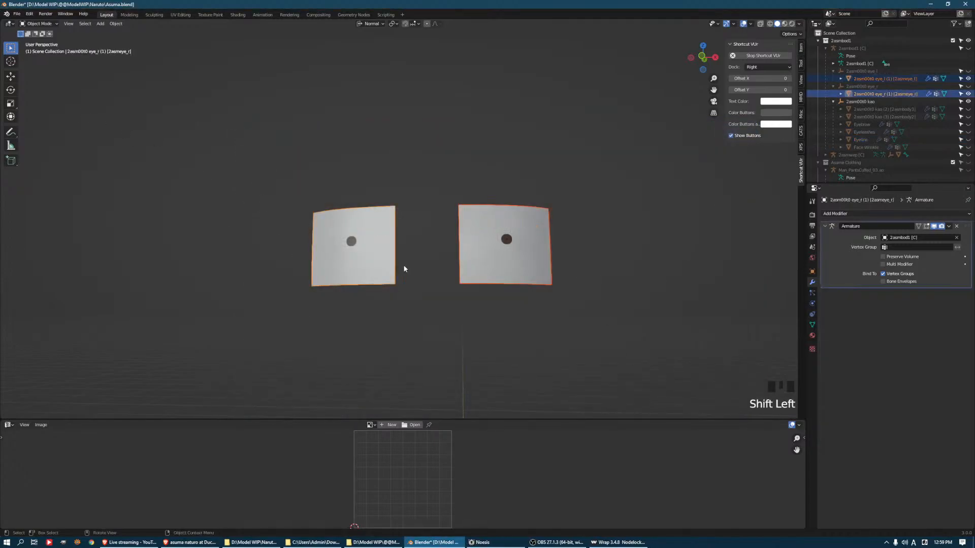
key(Tab)
key(a)
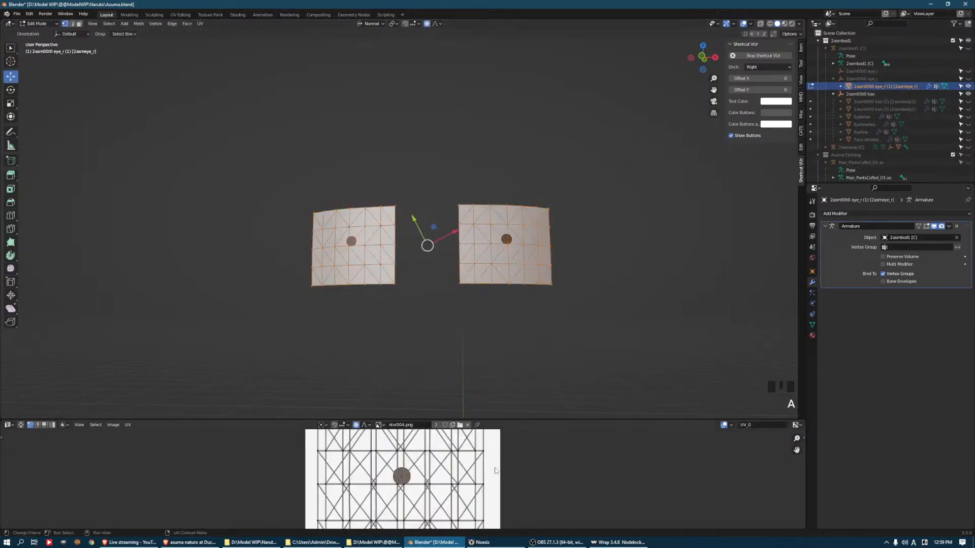
Show the Asuma Head mesh around the eyes and try scaling down the eye UVs
scroll(503, 473, down, 2)
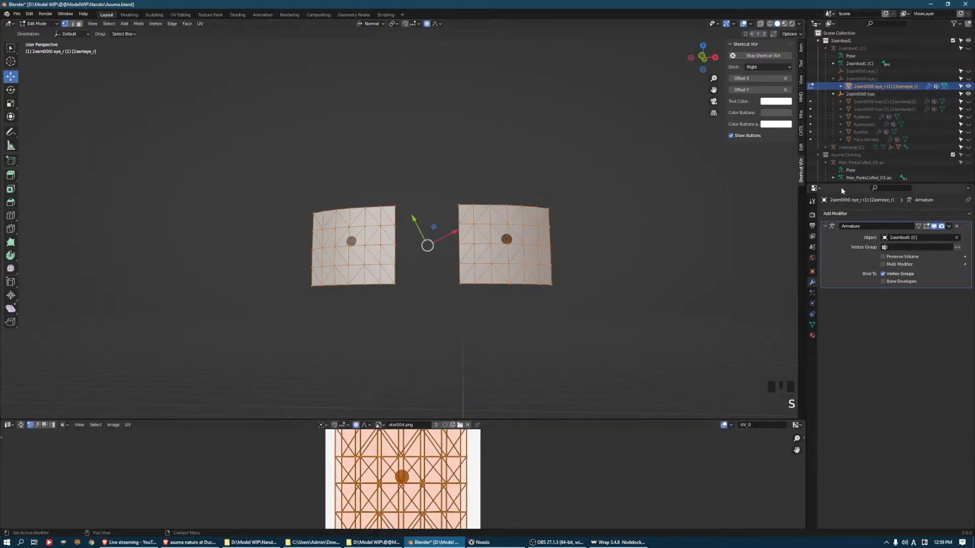
scroll(921, 139, down, 6)
scroll(934, 149, down, 2)
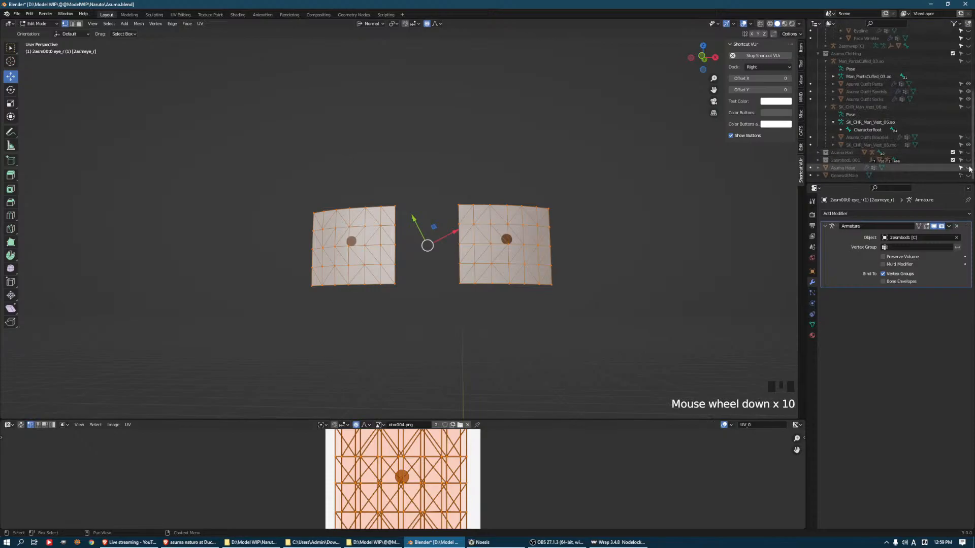
click(968, 168)
key(s)
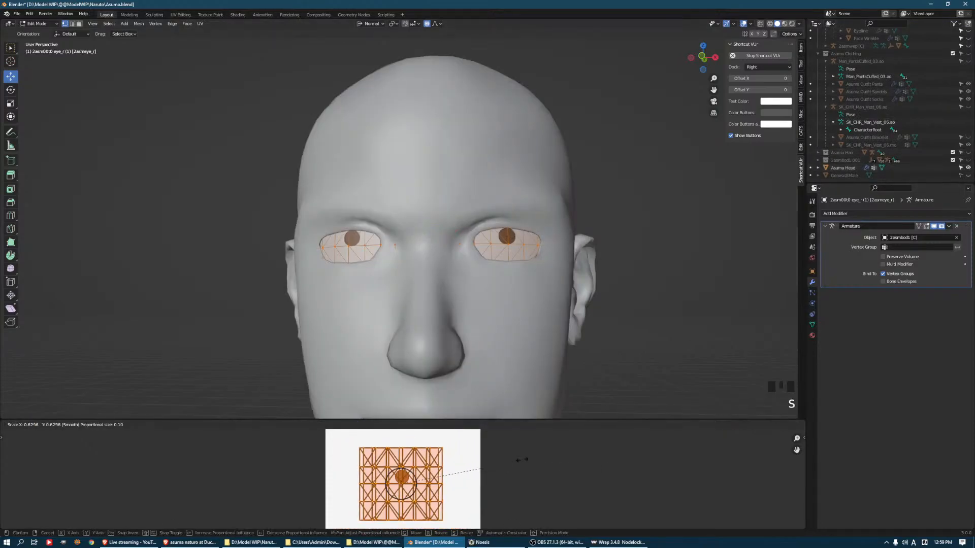
right_click(519, 460)
Switch to the browser to check Asuma's reference image and move its tab to the other screen
click(195, 544)
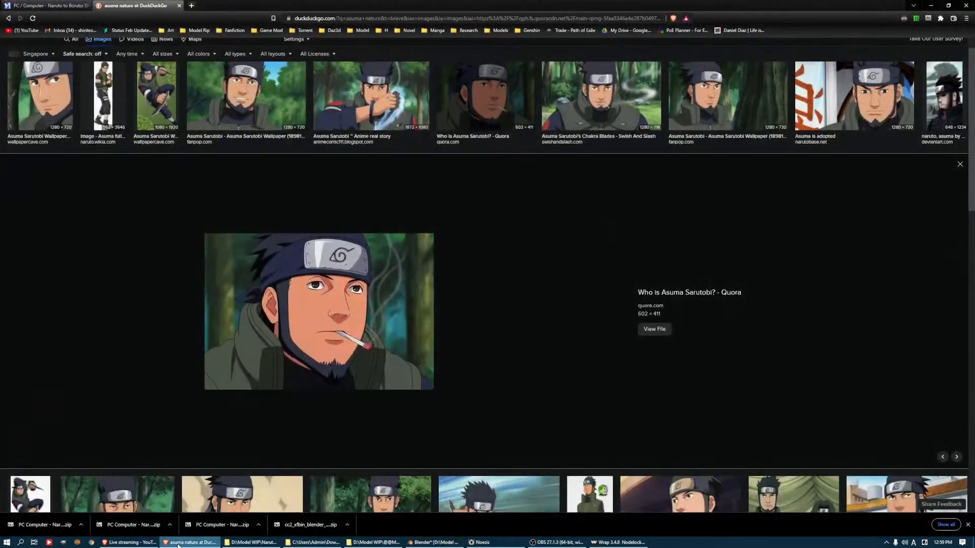
click(196, 544)
click(180, 544)
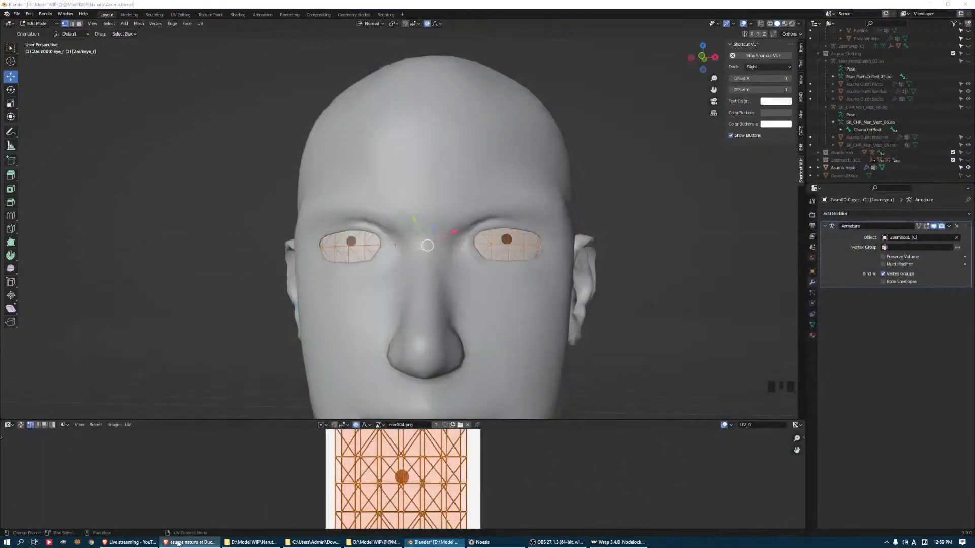
drag(541, 6, 974, 18)
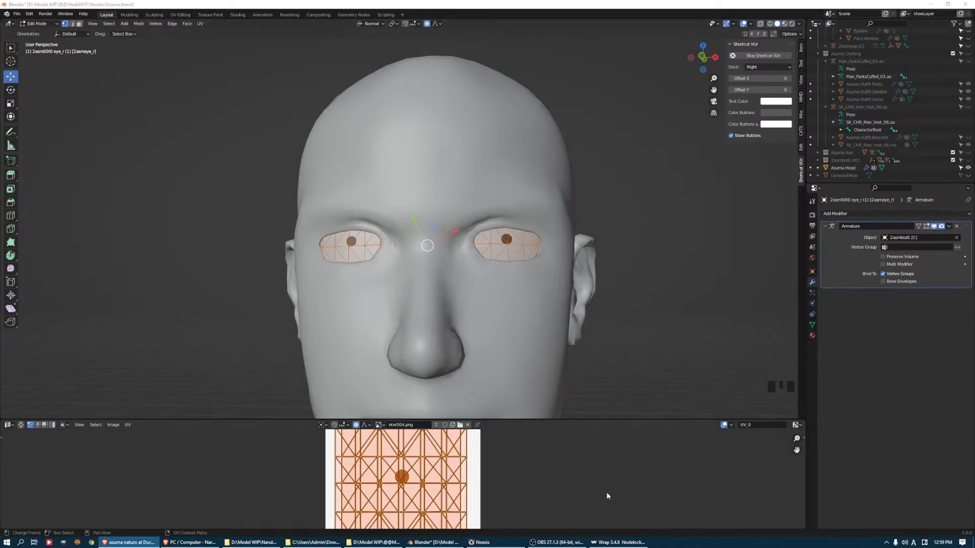
Scale down all eye UVs to enlarge the irises and shift the UVs along Y to re-center them vertically
click(638, 492)
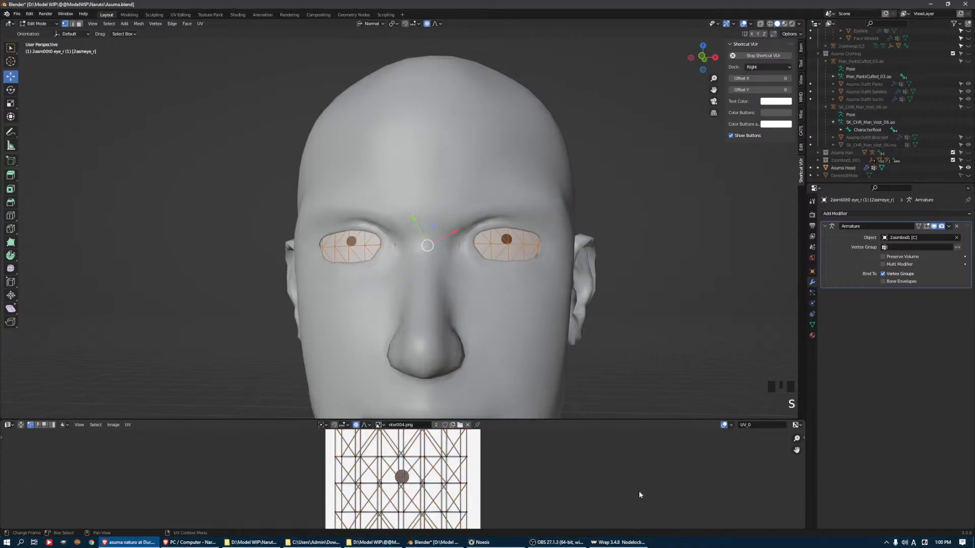
key(a)
key(s)
click(527, 472)
key(g)
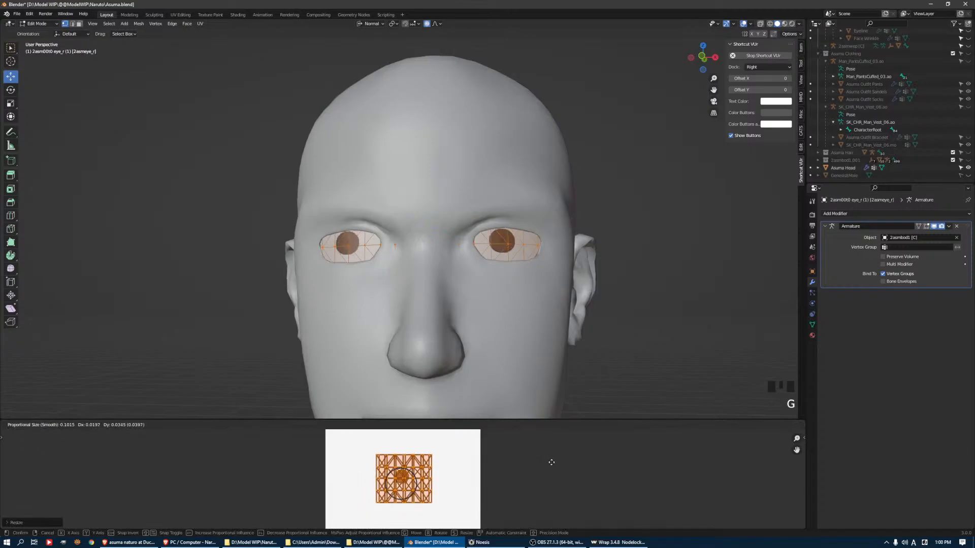
key(y)
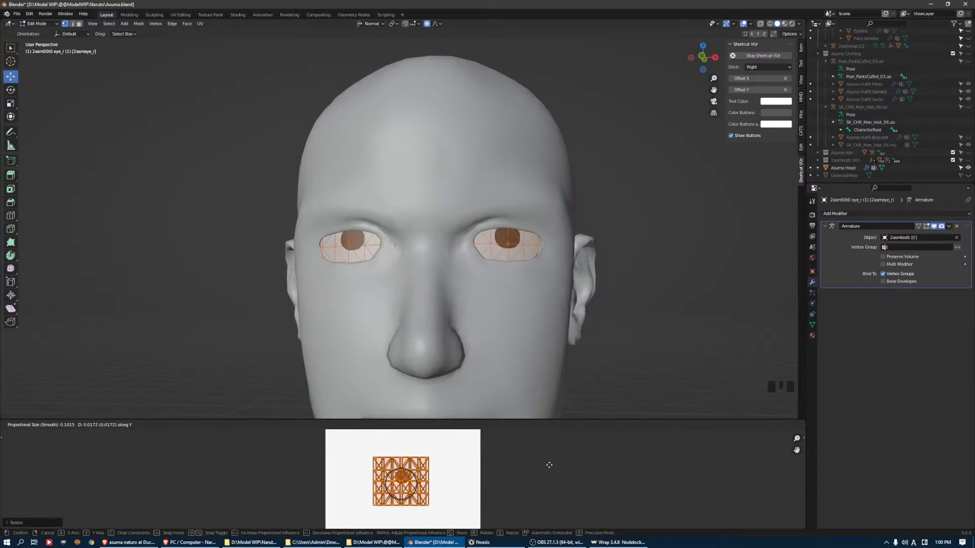
click(550, 466)
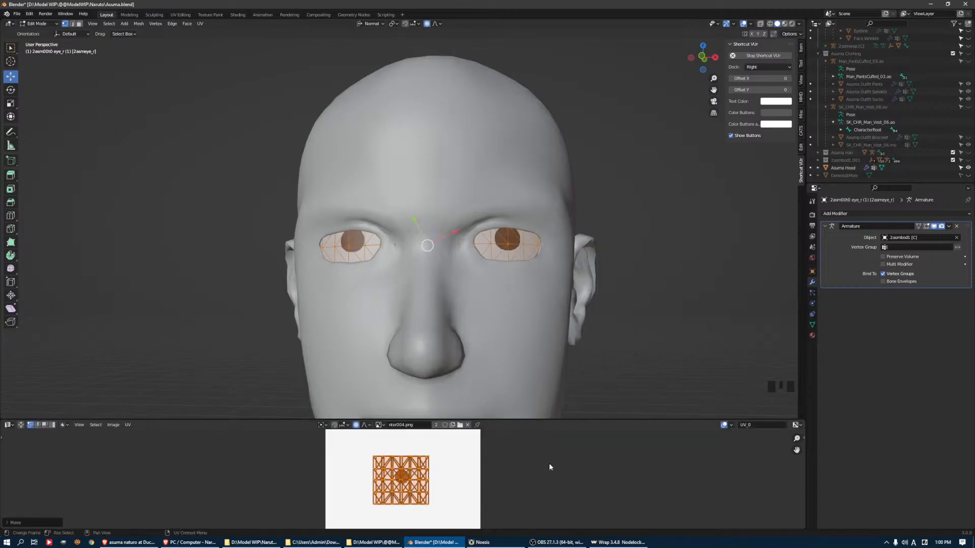
Scale the eye UVs down again to about 0.82, shift them about 0.01 along Y and return to Object Mode
key(s)
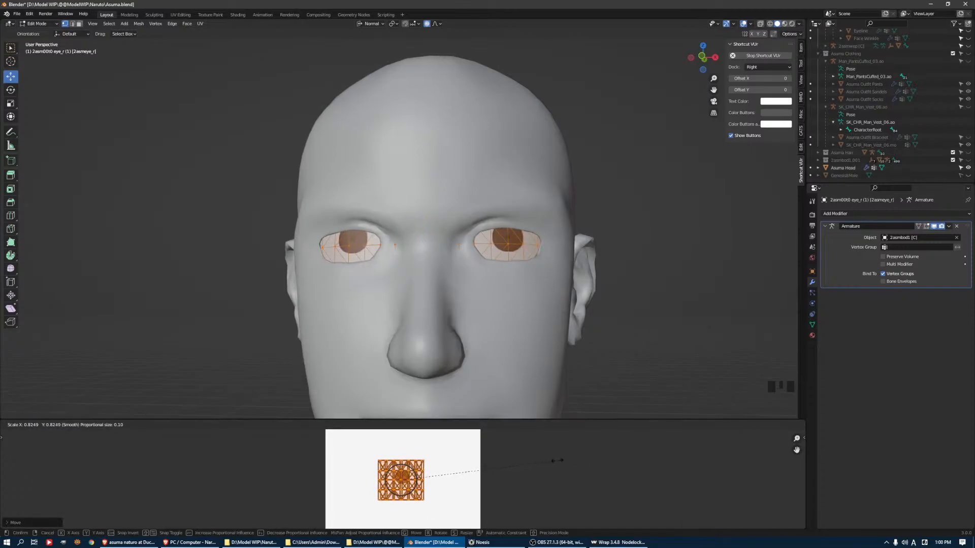
click(556, 460)
key(g)
key(y)
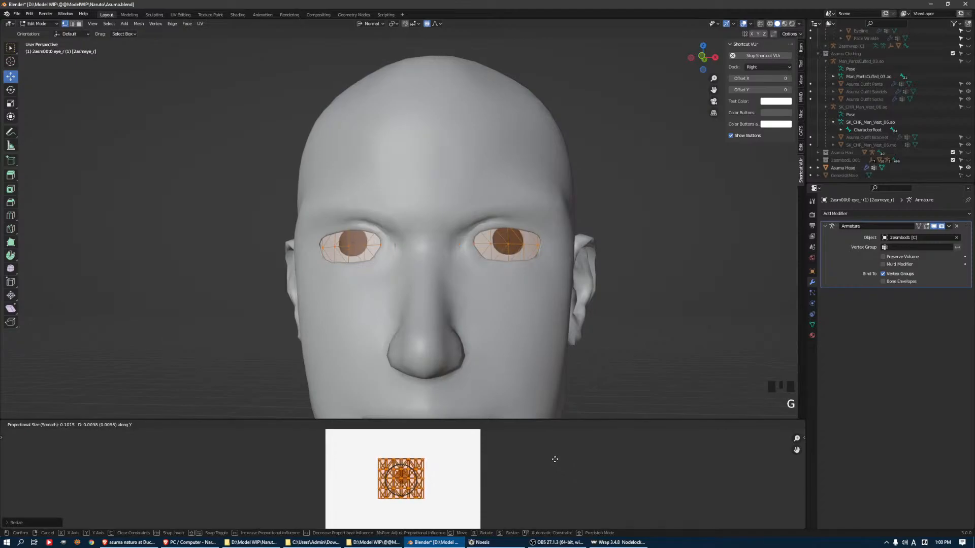
click(555, 459)
key(Tab)
Compare the enlarged irises on the head with Asuma's reference image in the browser
mouse_move(602, 193)
middle_down()
mouse_move(609, 207)
mouse_move(602, 200)
middle_up()
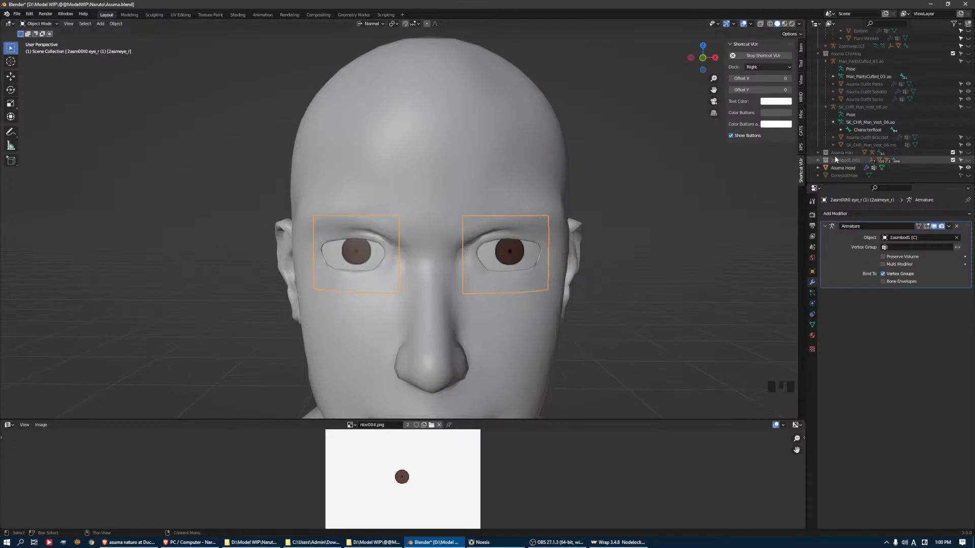
scroll(898, 94, up, 9)
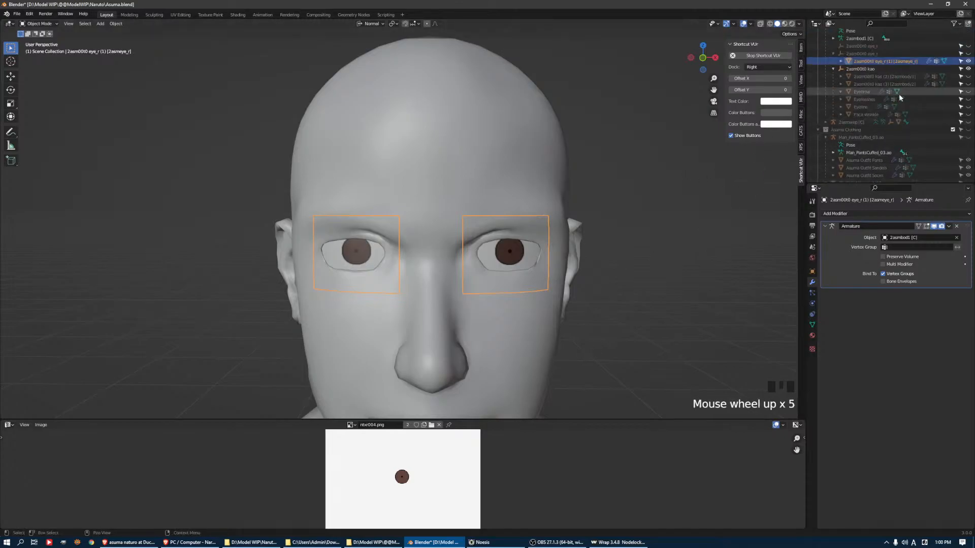
scroll(857, 117, down, 1)
middle_drag(575, 246, 612, 274)
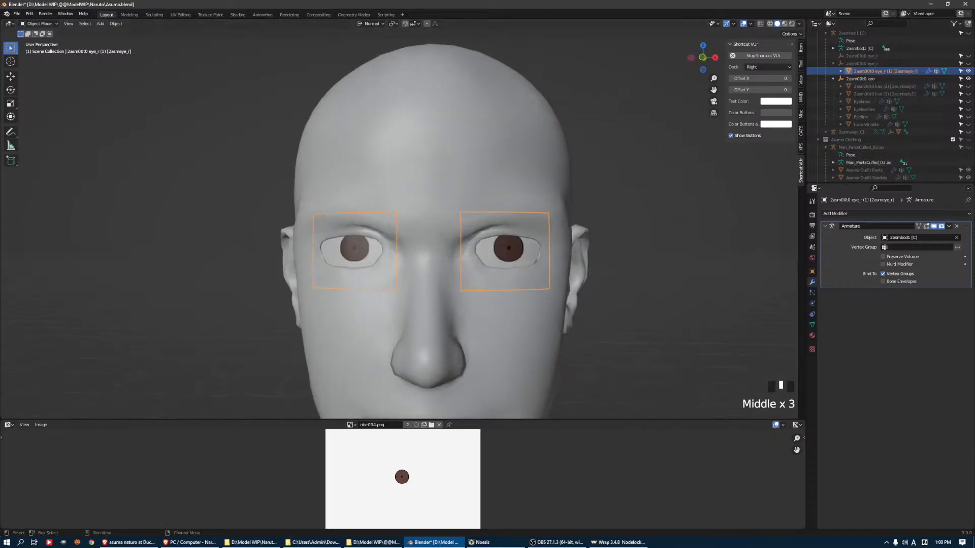
key(alt+Tab)
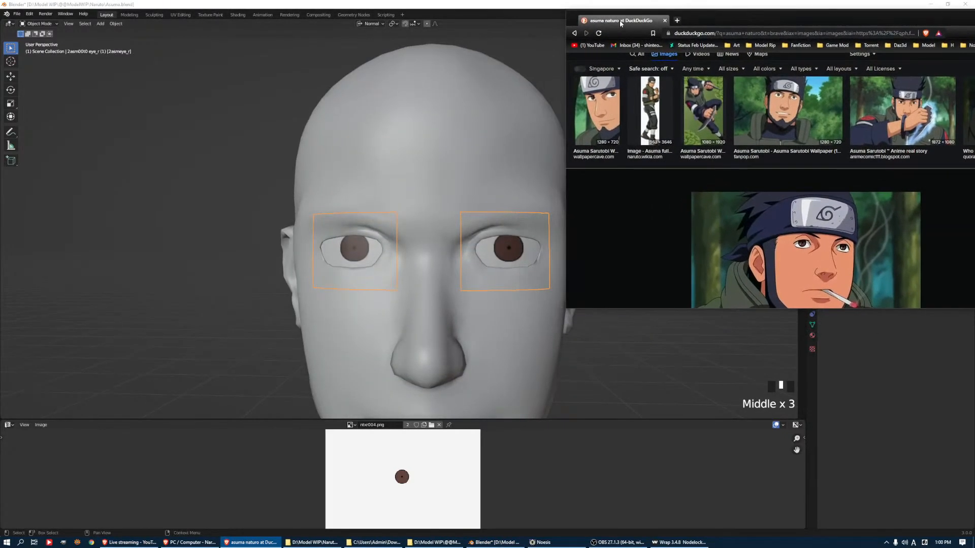
drag(619, 21, 604, 0)
drag(505, 9, 974, 29)
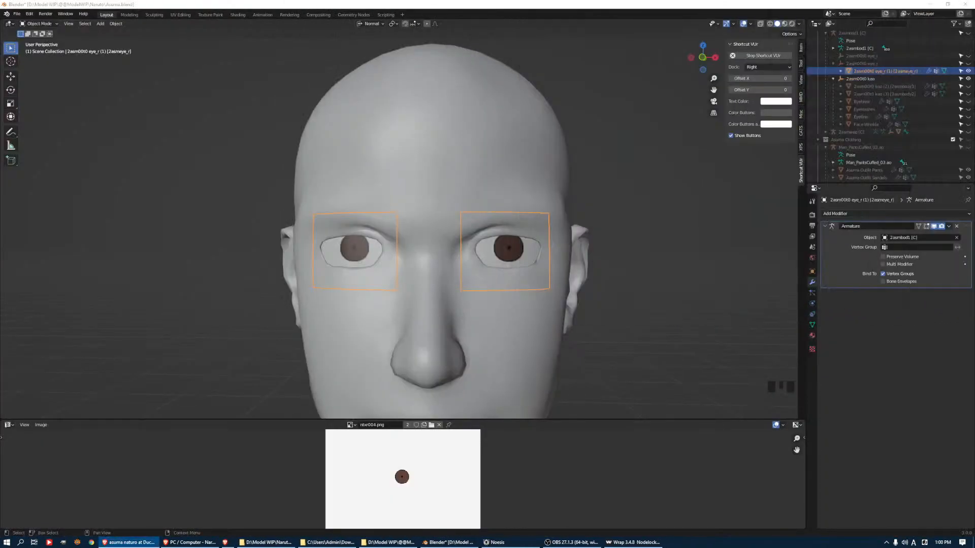
Duplicate the eye mesh and move the copy slightly forward along the normal Y axis
middle_drag(561, 266, 580, 237)
middle_drag(601, 239, 514, 247)
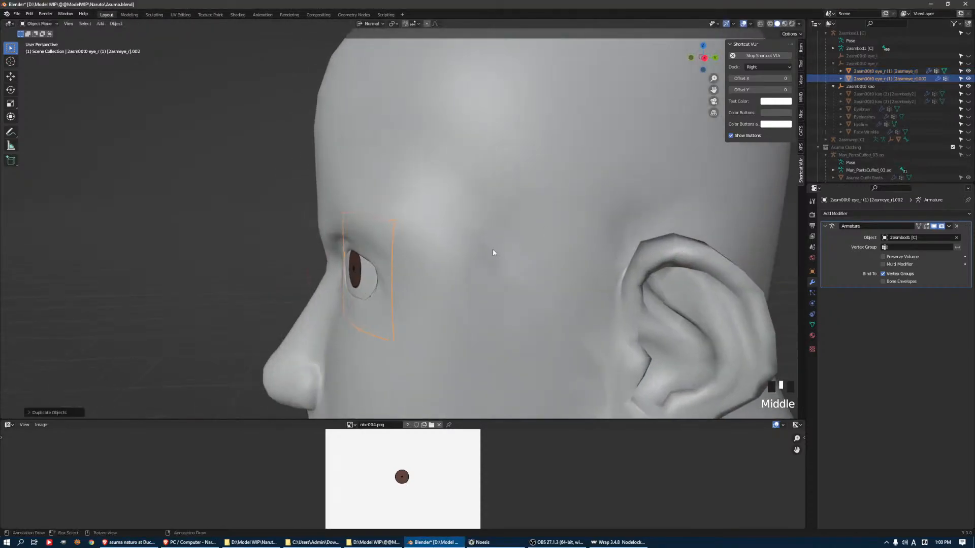
click(8, 77)
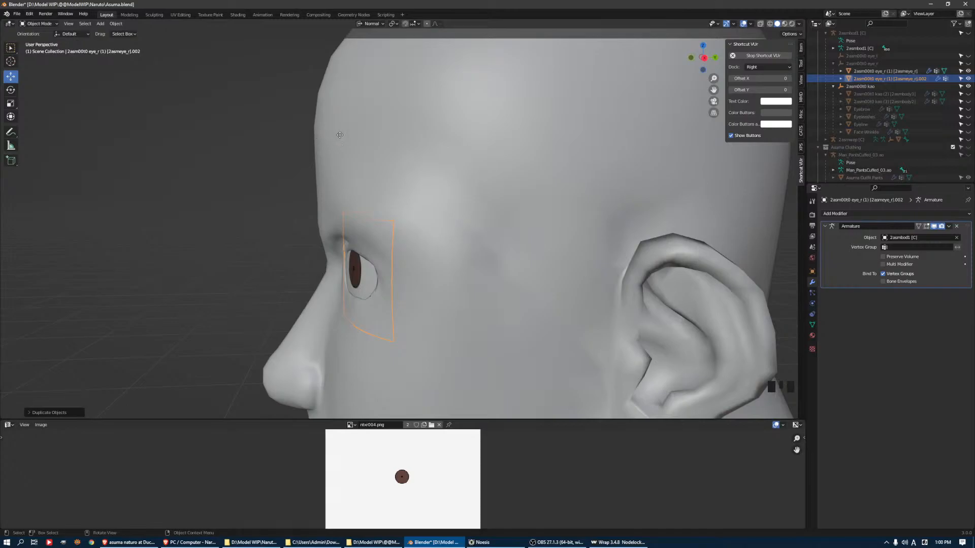
key(g)
key(y)
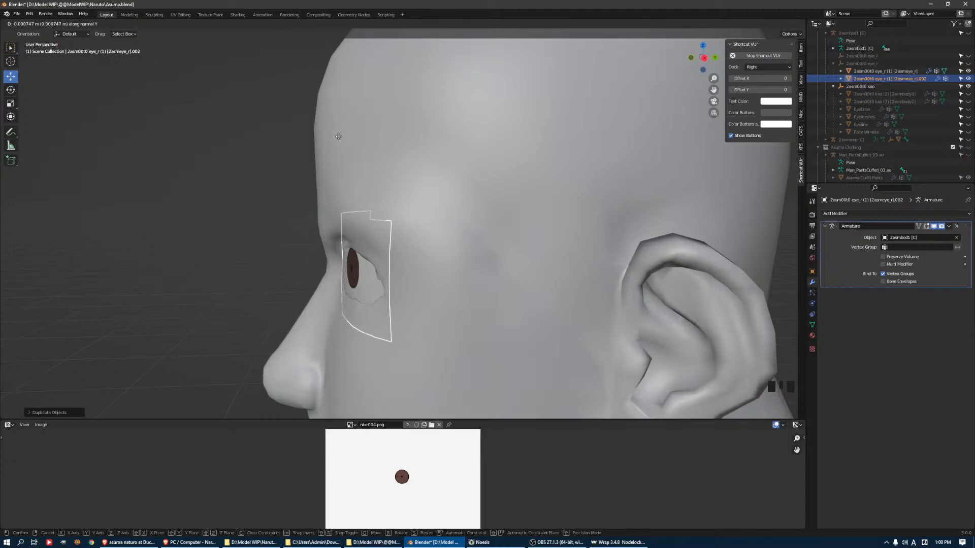
click(339, 136)
Move the duplicated eye mesh back along Y to sit just in front of the original eye surface
middle_drag(508, 141, 440, 200)
scroll(479, 181, up, 4)
scroll(237, 213, up, 3)
middle_drag(237, 213, 427, 210)
scroll(457, 175, up, 3)
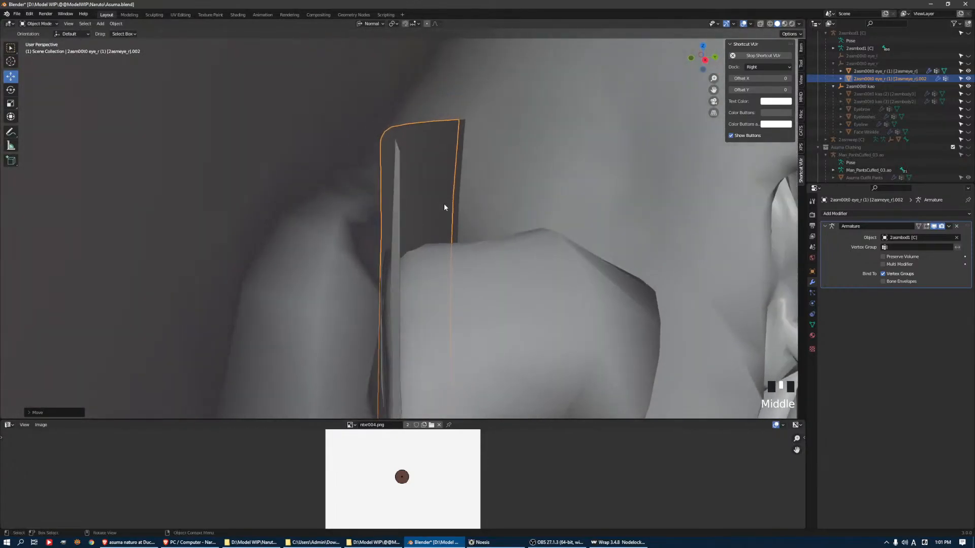
key(g)
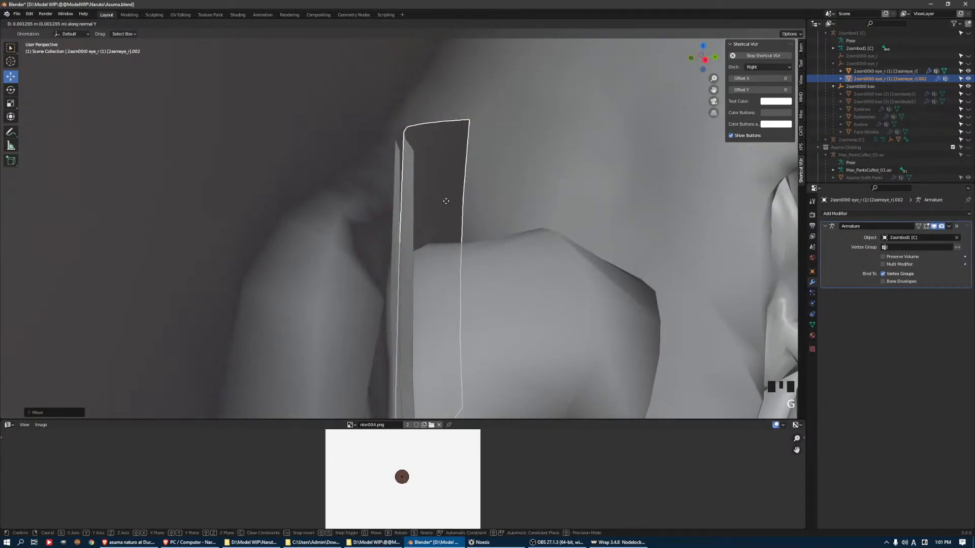
shift+click(437, 204)
Select both eye meshes and move them together about 0.0002 m along Y, back behind the eyelids
shift+click(405, 180)
scroll(405, 187, down, 8)
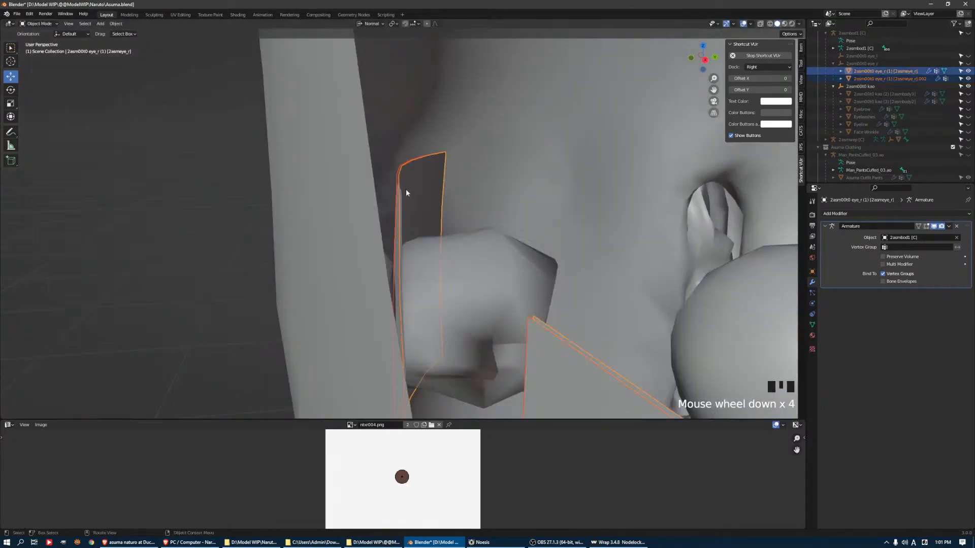
middle_drag(453, 235, 454, 223)
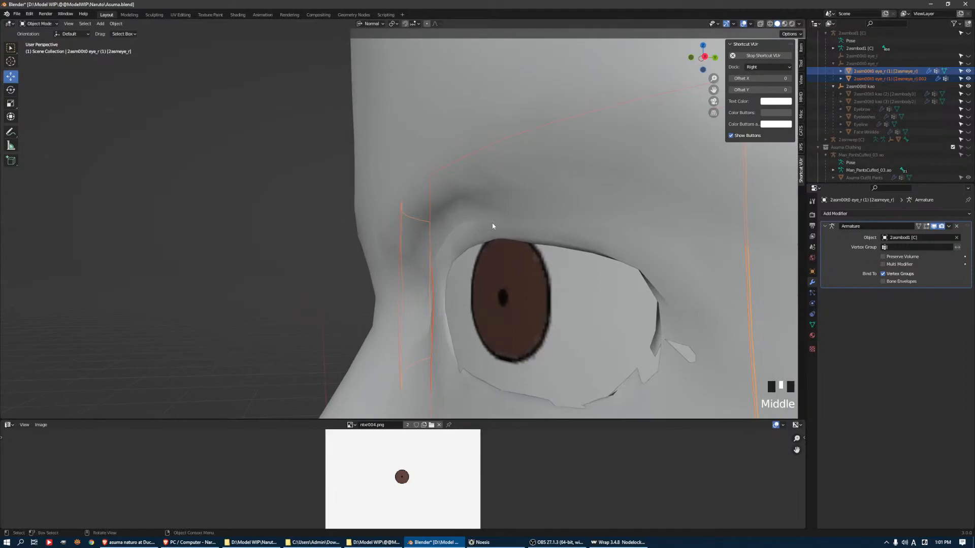
key(g)
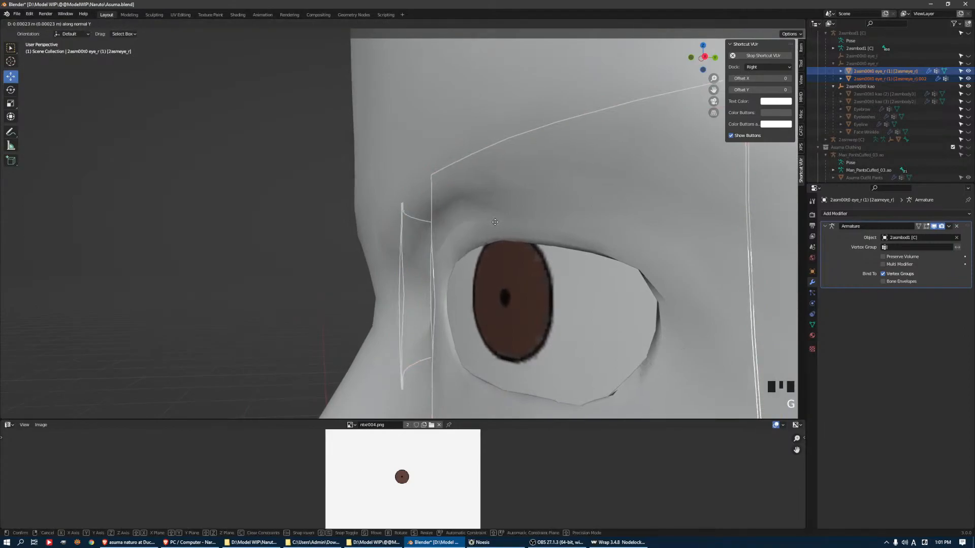
click(495, 222)
scroll(480, 217, down, 6)
middle_drag(481, 218, 538, 217)
Remove both existing material slots from the duplicated eye mesh in Object Mode
key(Tab)
click(879, 79)
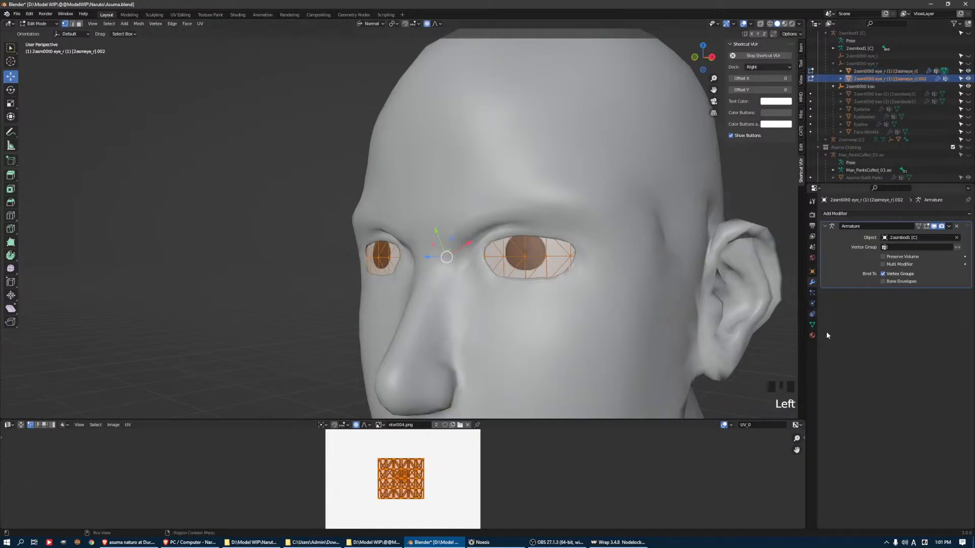
click(812, 335)
click(967, 222)
click(967, 222)
key(Tab)
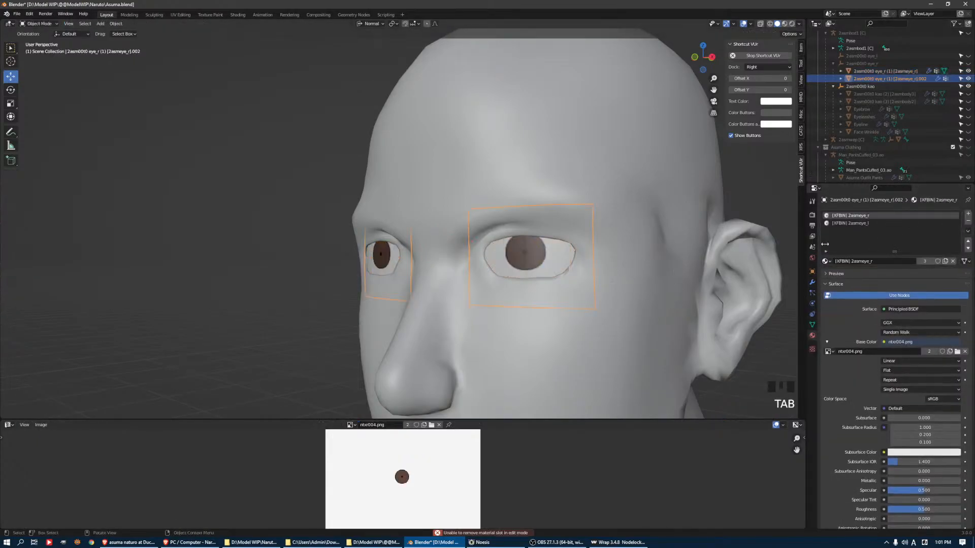
click(968, 221)
click(968, 221)
Create a new material on the duplicated eye mesh and name it Eyeshine
click(883, 246)
click(861, 245)
text(Eyeshine)
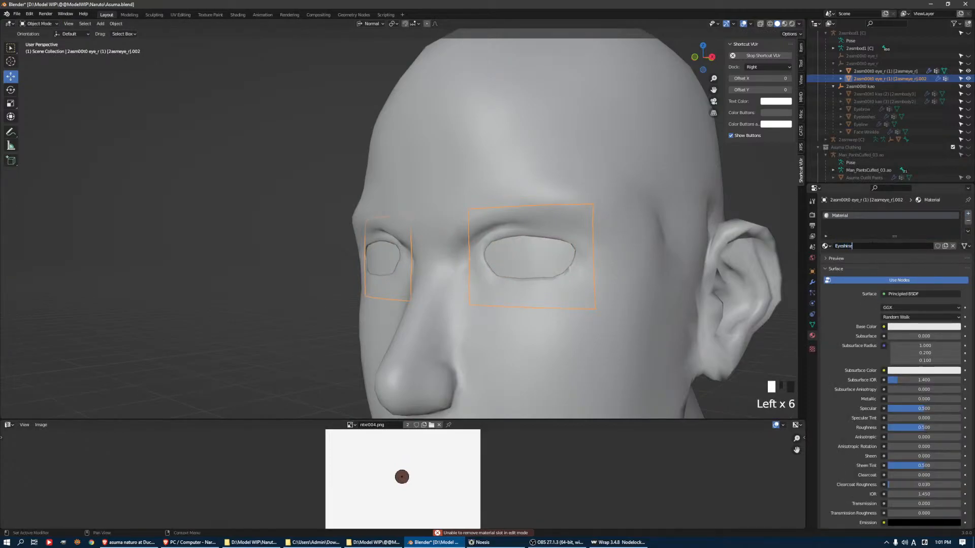
click(883, 327)
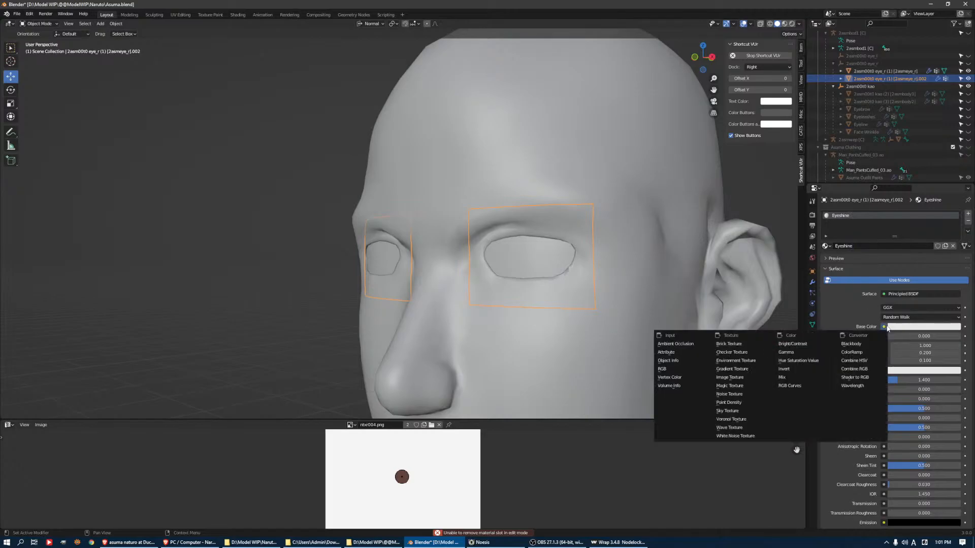
click(730, 377)
click(908, 336)
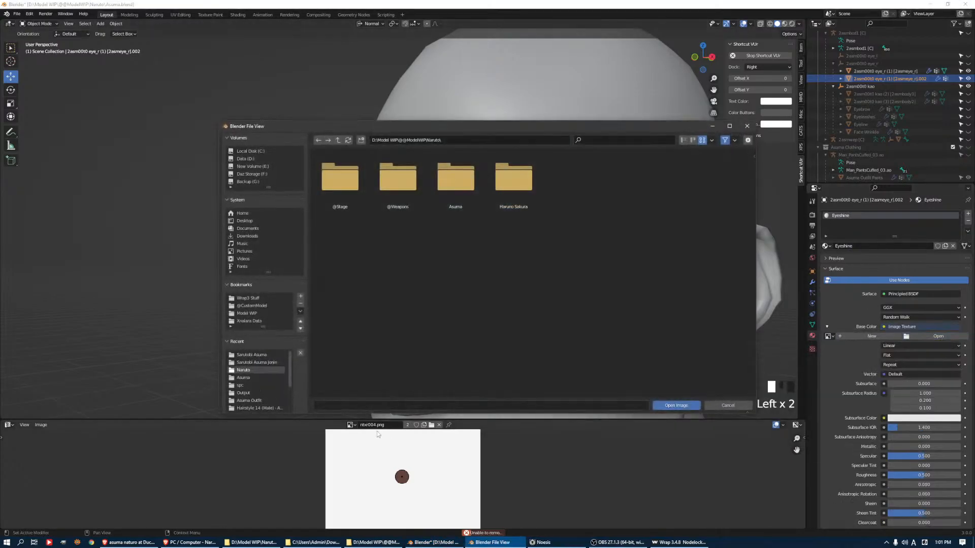
click(249, 313)
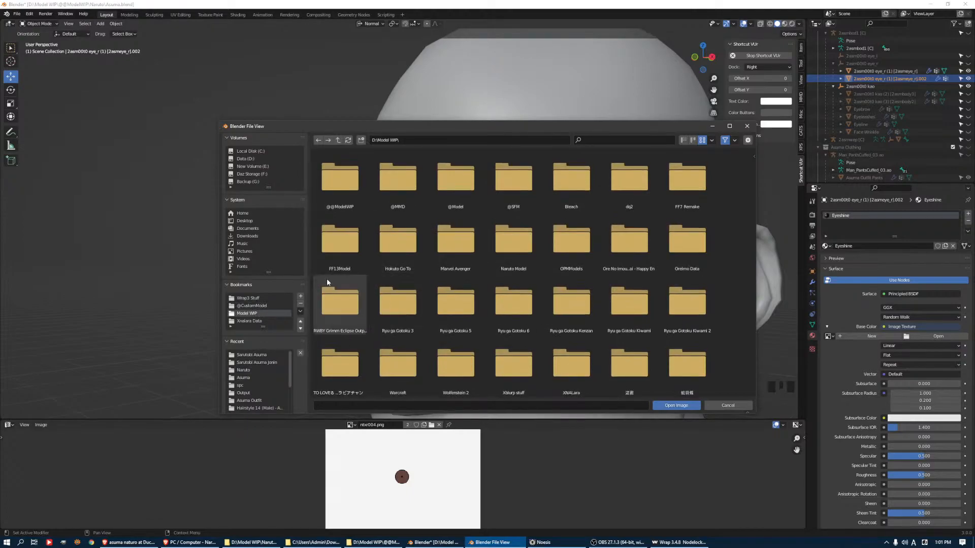
click(260, 306)
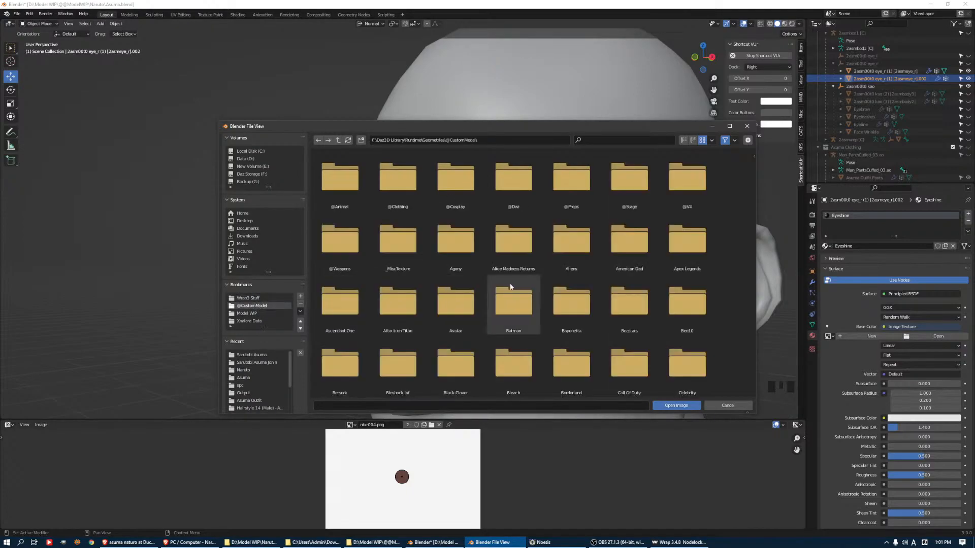
scroll(573, 308, down, 2)
scroll(572, 309, down, 2)
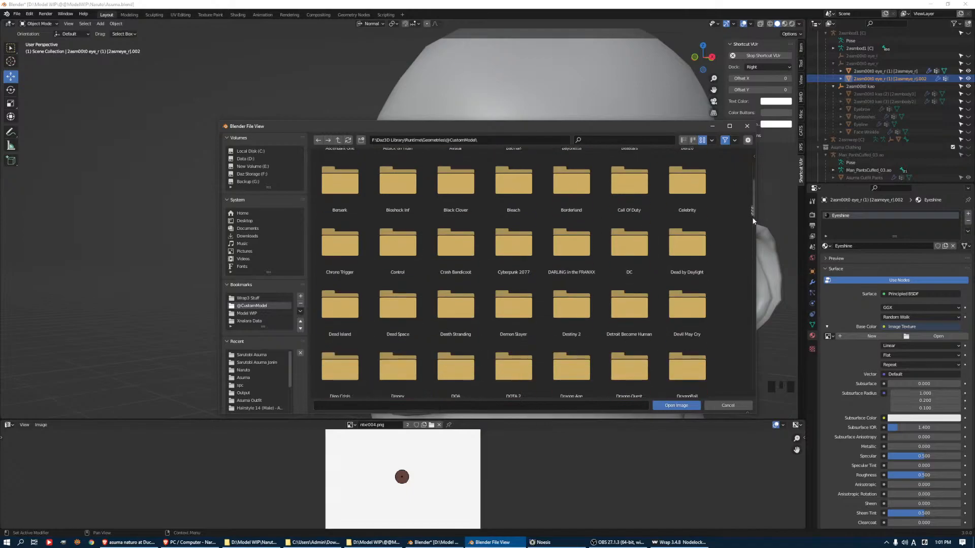
drag(754, 215, 755, 318)
double_click(571, 238)
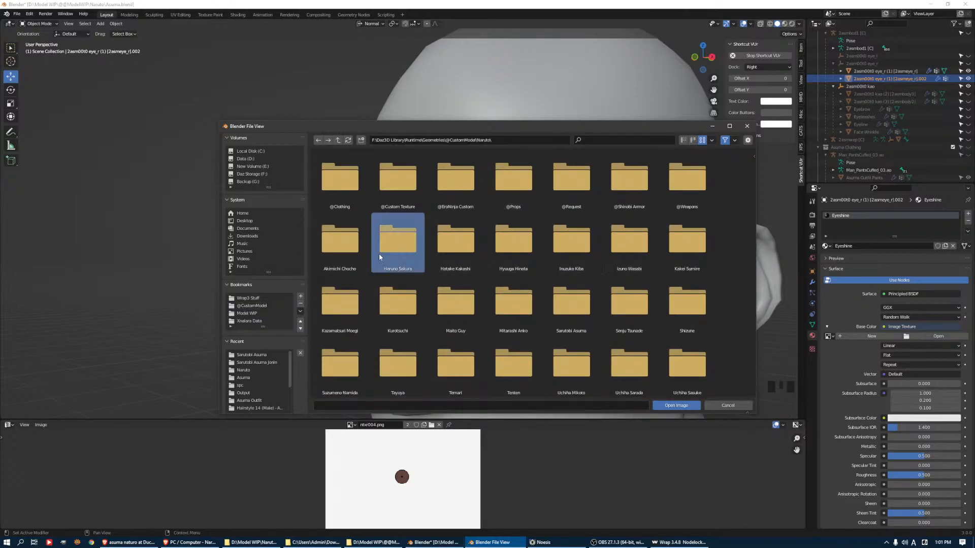
Load eye_shine.png from the Haruno Sakura Adult textures folder as the Eyeshine base color image
double_click(379, 254)
click(335, 188)
double_click(336, 188)
double_click(398, 177)
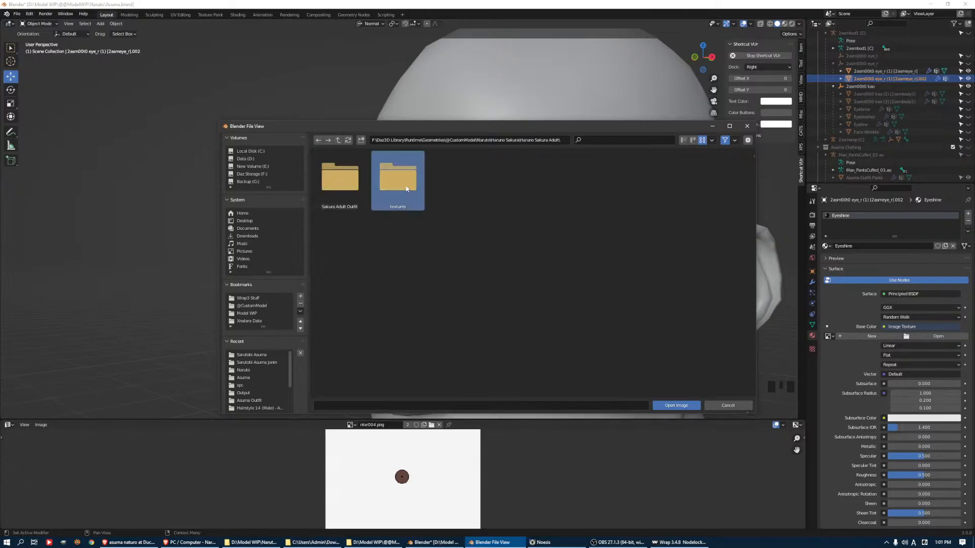
click(400, 177)
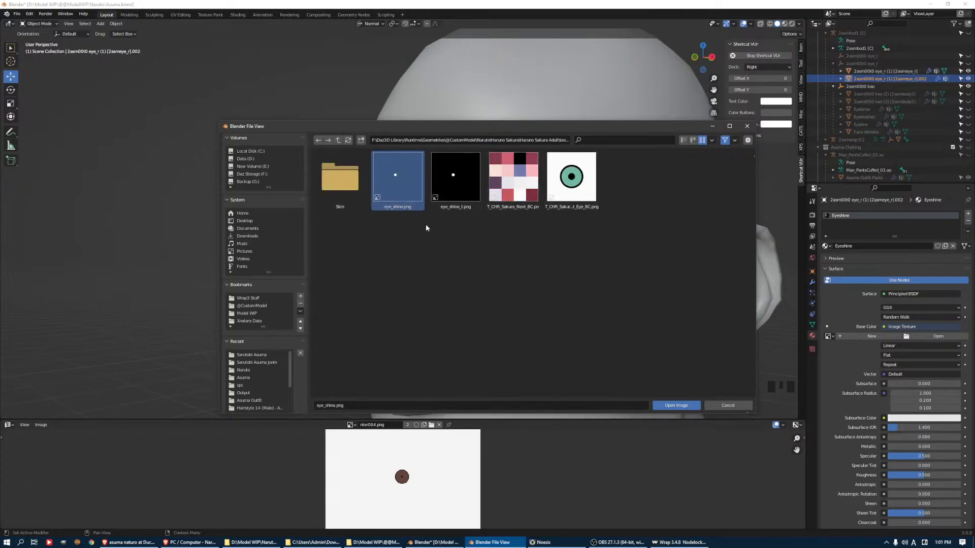
double_click(407, 182)
Scale up the duplicate's UVs to shrink the eye highlight and shift them about 0.04 in X and 0.07 in Y
middle_drag(432, 284, 458, 287)
key(Tab)
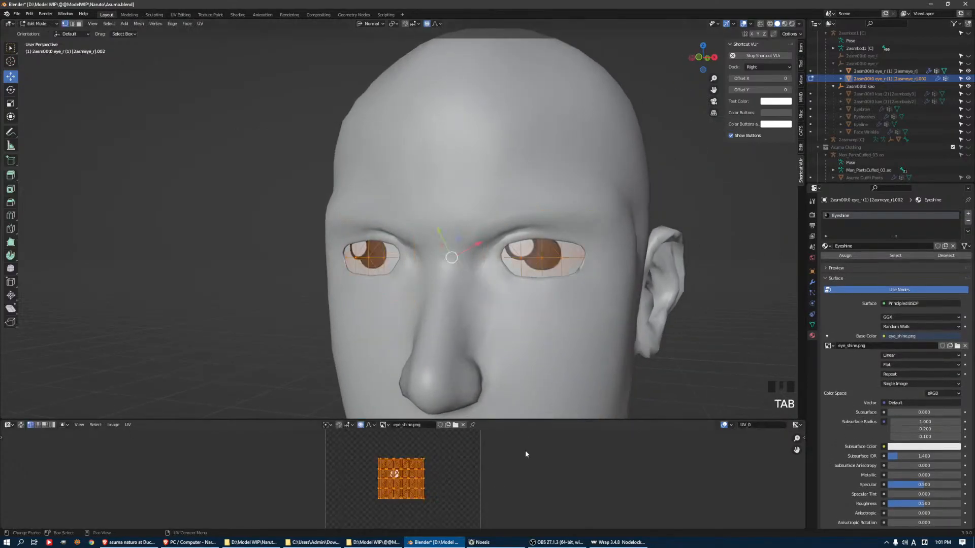
key(s)
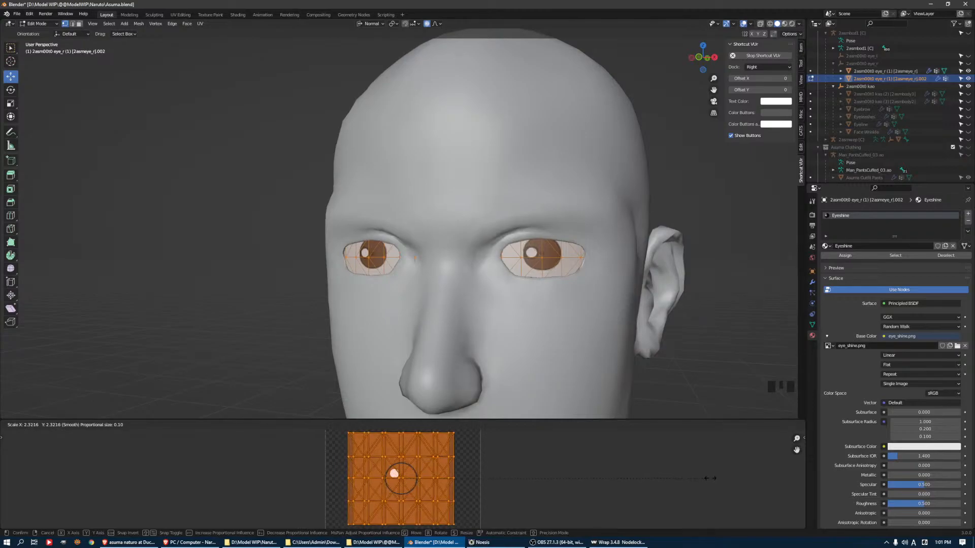
click(92, 463)
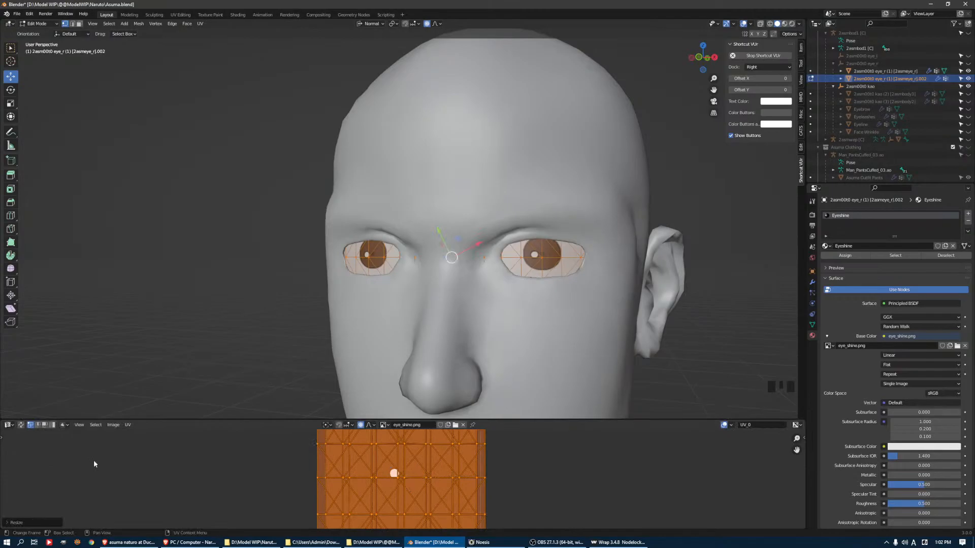
key(g)
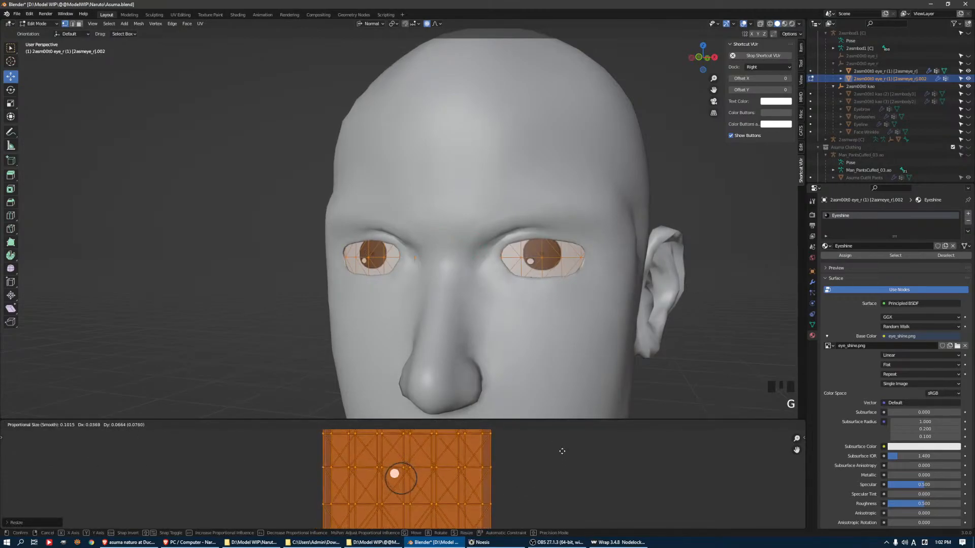
click(562, 454)
key(Tab)
middle_drag(629, 267, 638, 275)
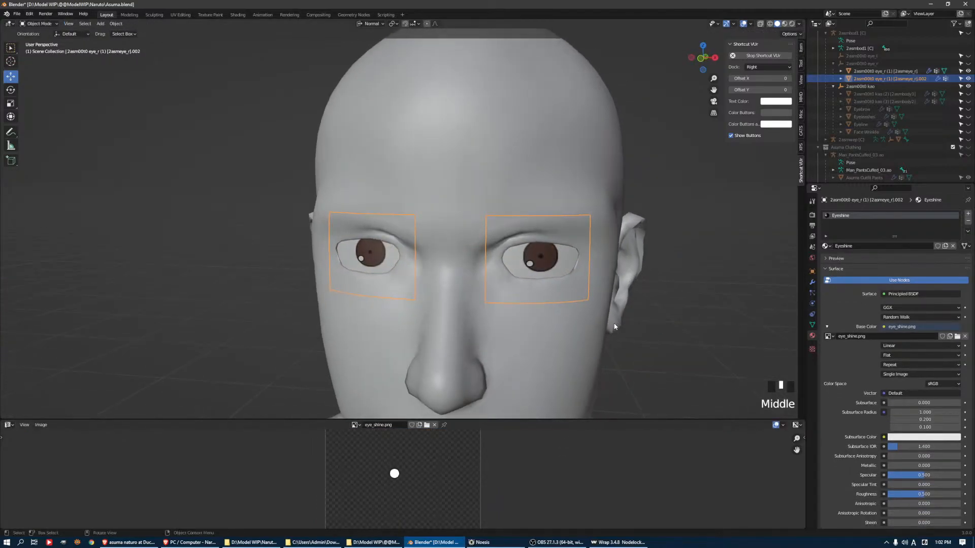
Scale the eyeshine UVs by about 1.31, reposition the highlights on the irises and check them in Object Mode
key(Tab)
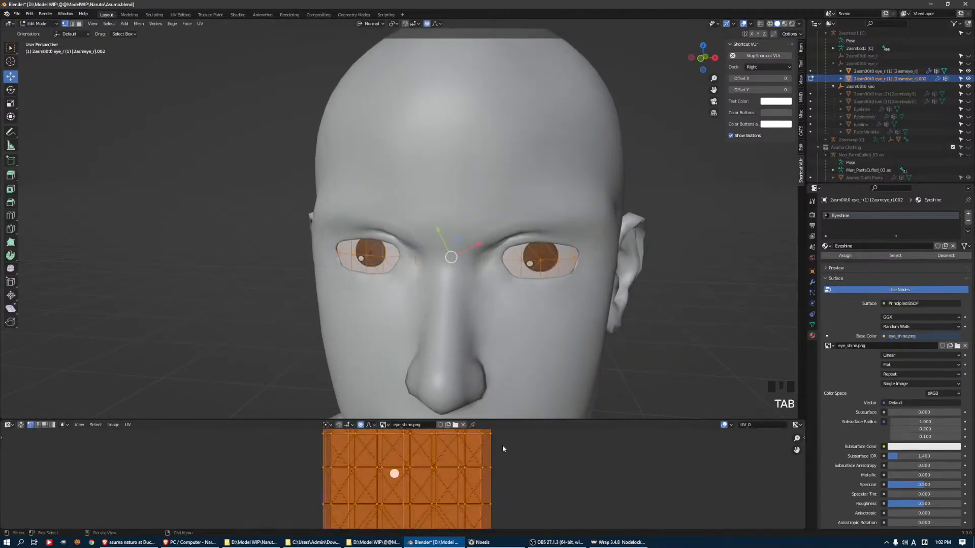
key(s)
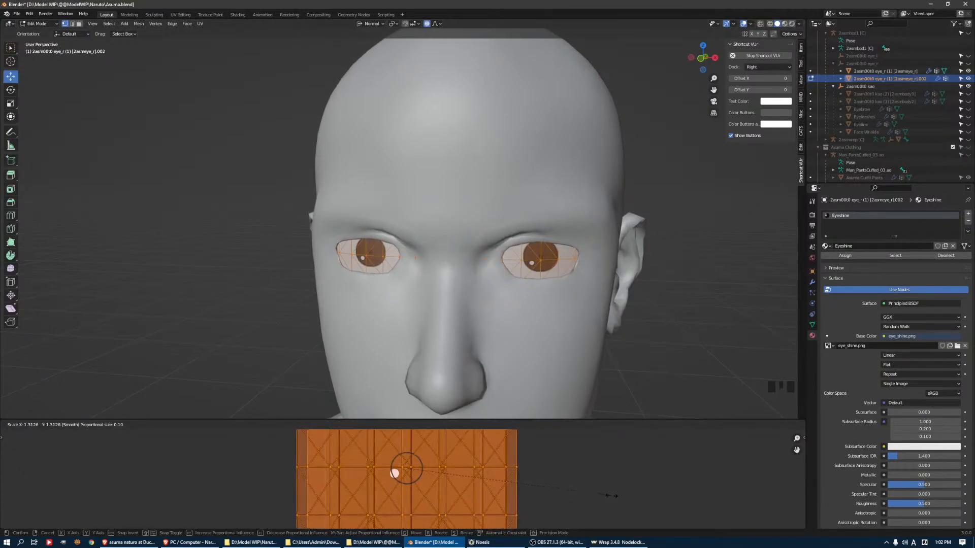
click(602, 489)
key(g)
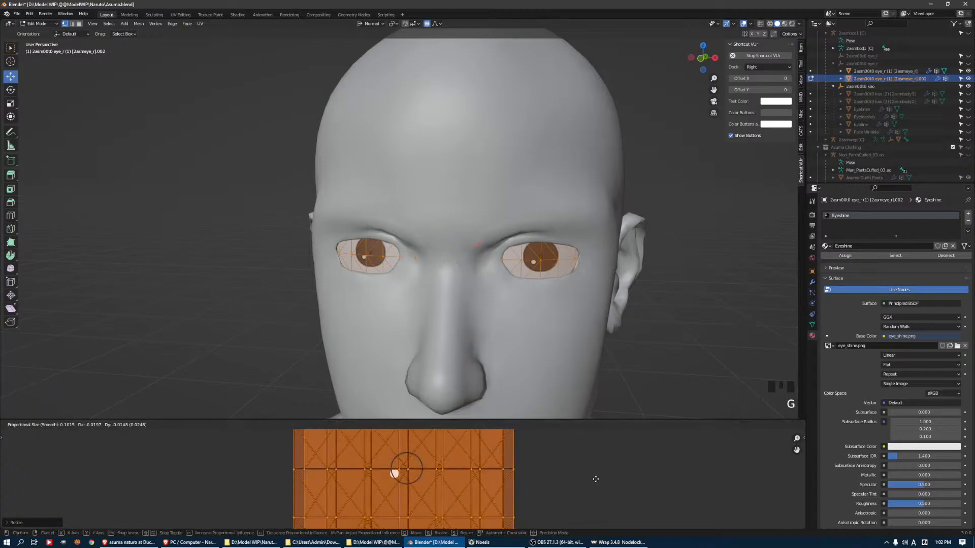
click(602, 479)
key(Tab)
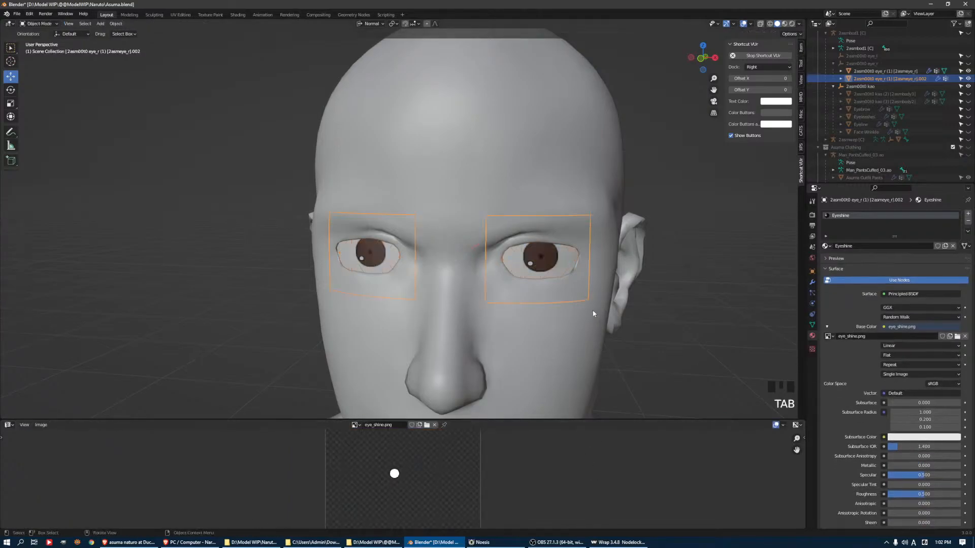
mouse_move(659, 271)
middle_down()
mouse_move(598, 242)
mouse_move(661, 272)
middle_up()
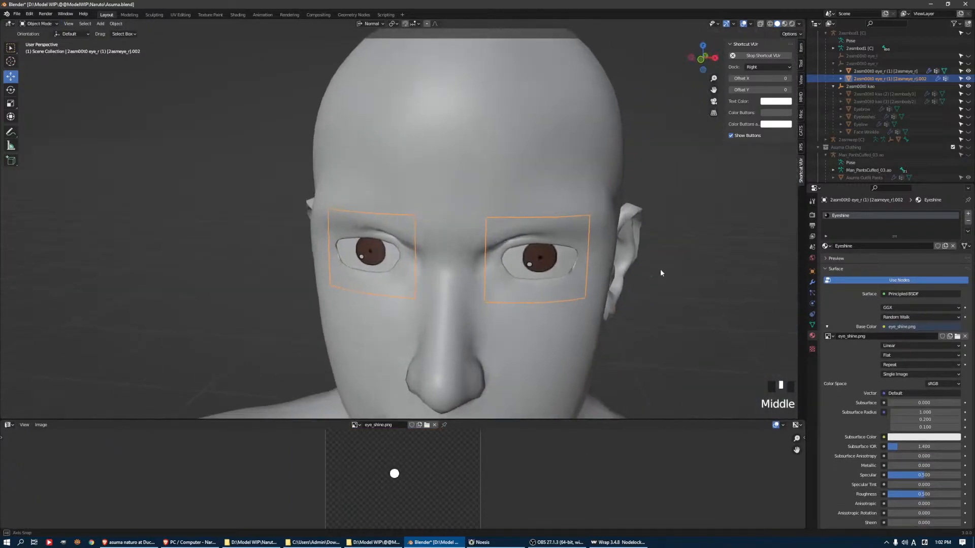
middle_drag(589, 276, 565, 246)
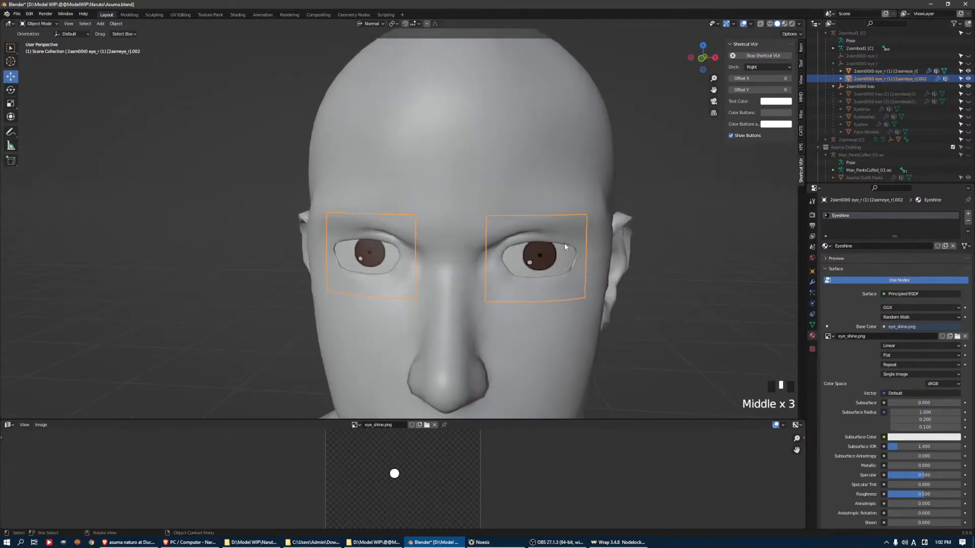
Export the two selected eye meshes in Wavefront format as Sarutobi Asuma Eye Pupil.obj
shift+click(873, 72)
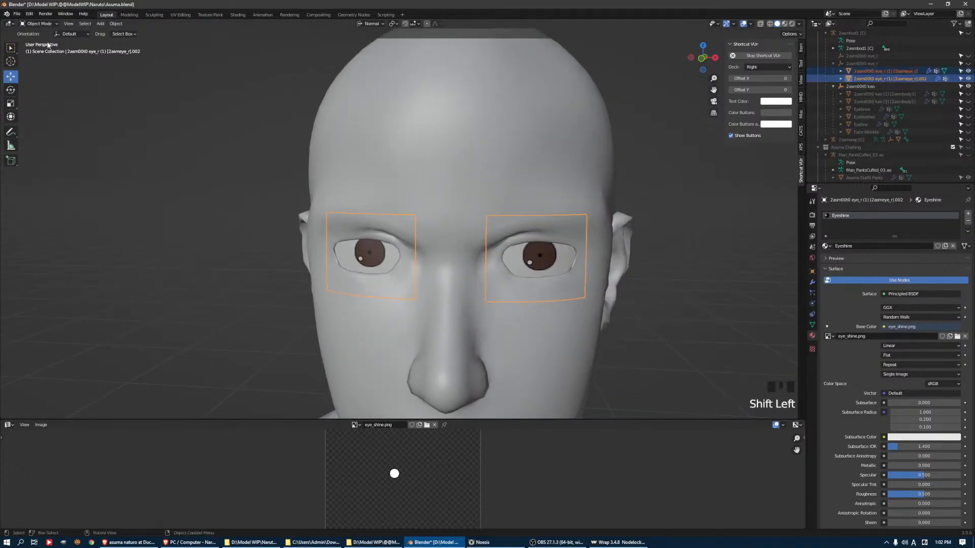
click(17, 14)
mouse_move(46, 125)
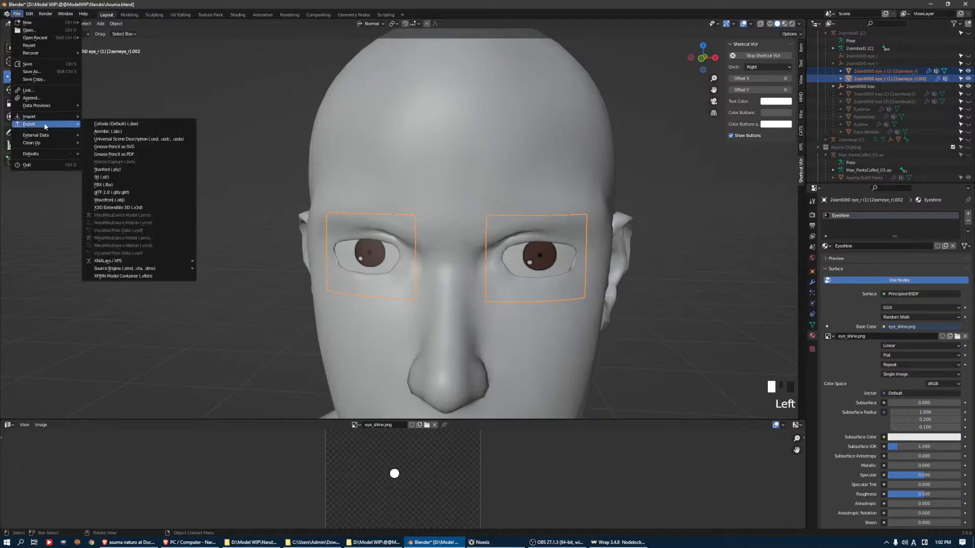
click(117, 200)
click(365, 404)
click(352, 405)
key(shift+End)
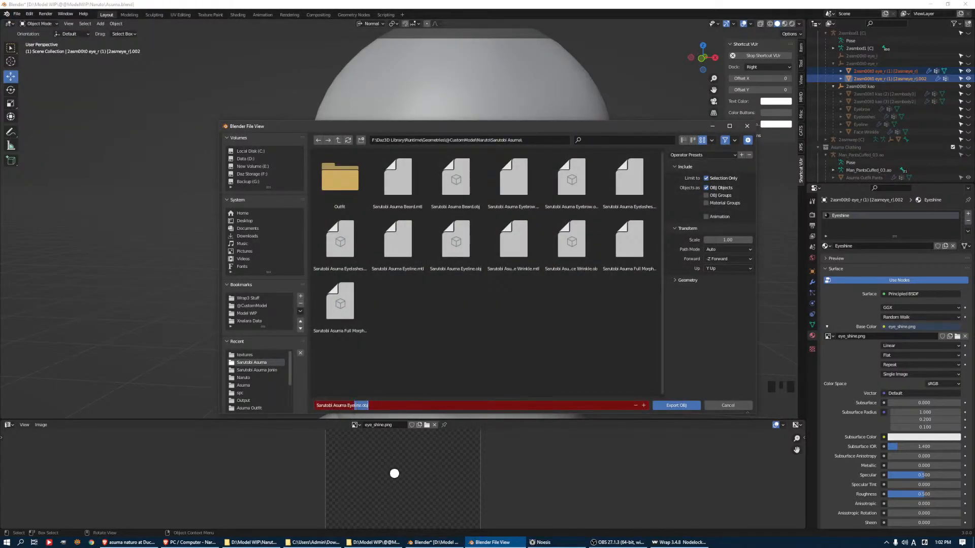
text(e)
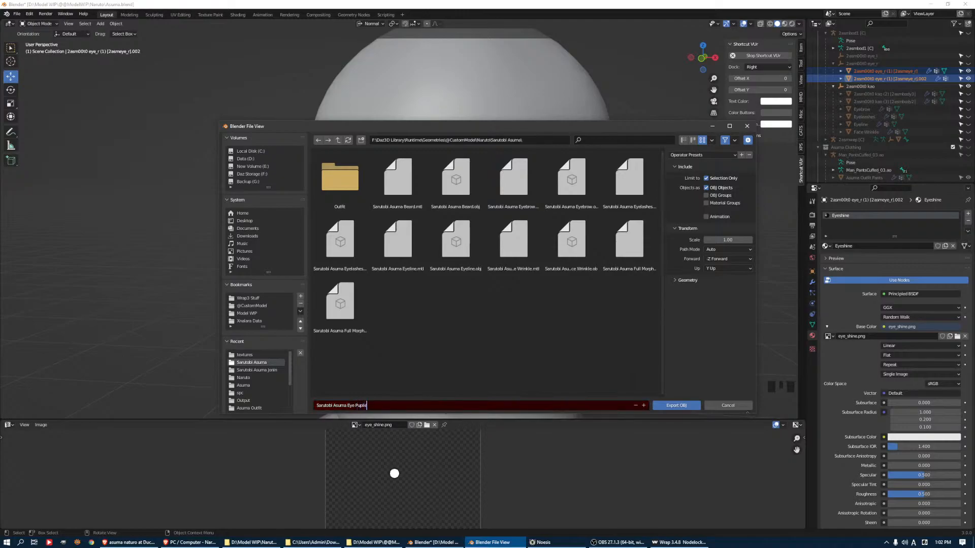
text( Pupil)
key(Return)
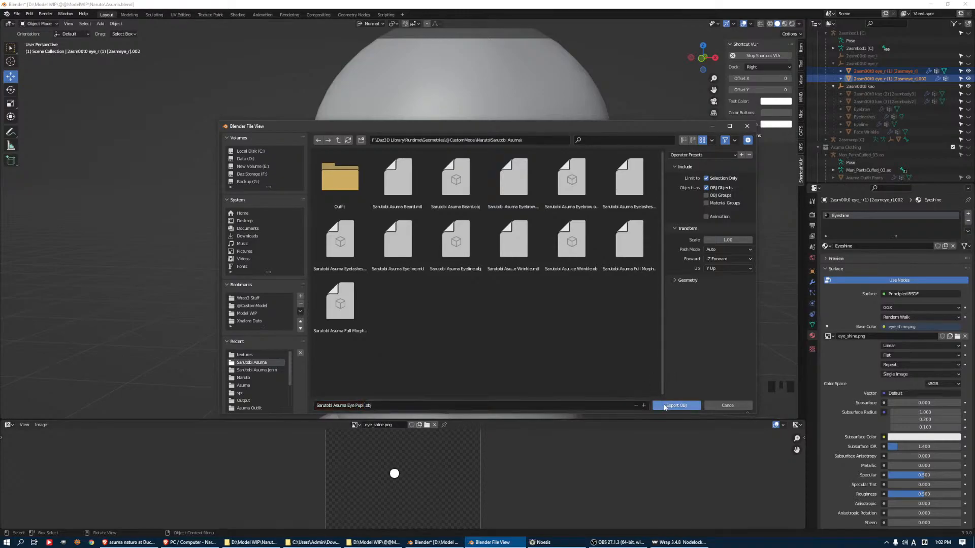
click(676, 405)
Minimize Blender and launch DAZ Studio 4.15 from the desktop
click(438, 546)
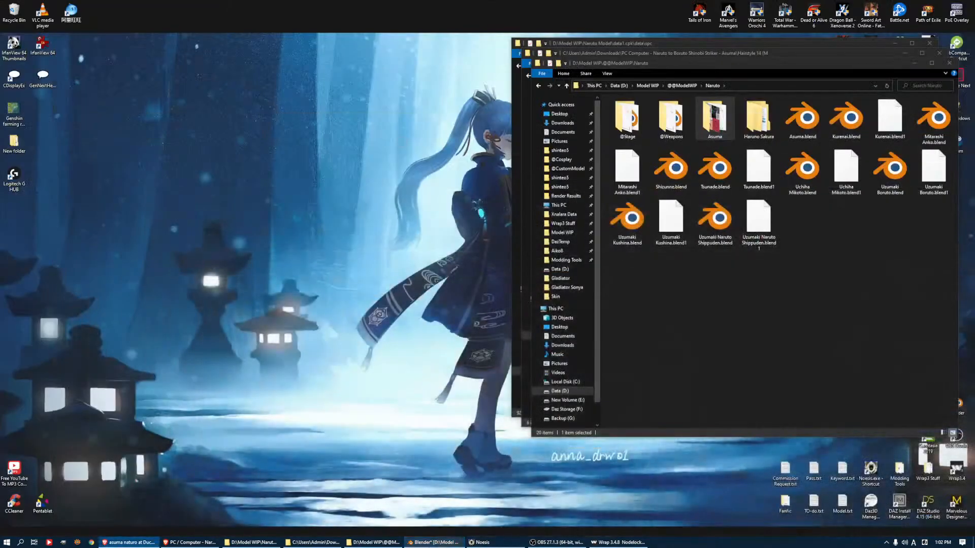
click(924, 500)
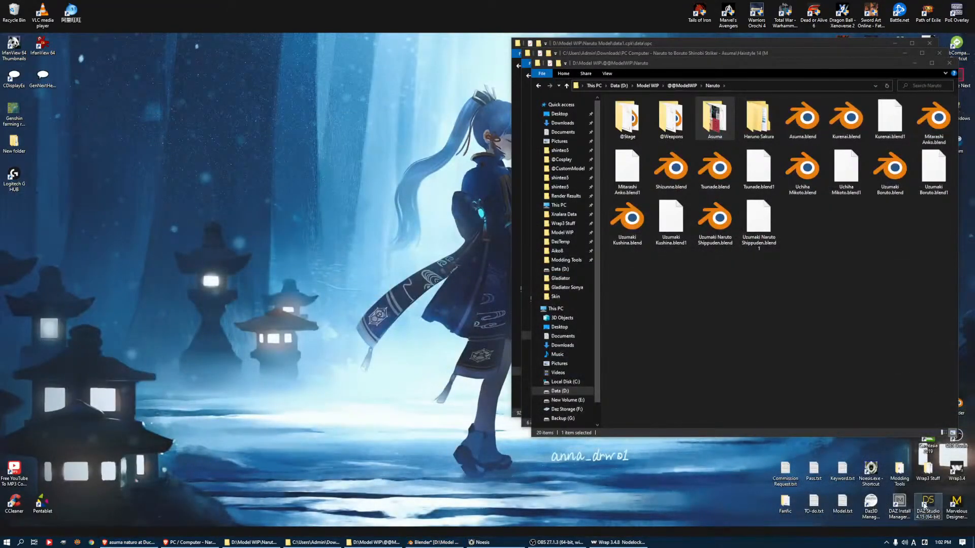
double_click(924, 502)
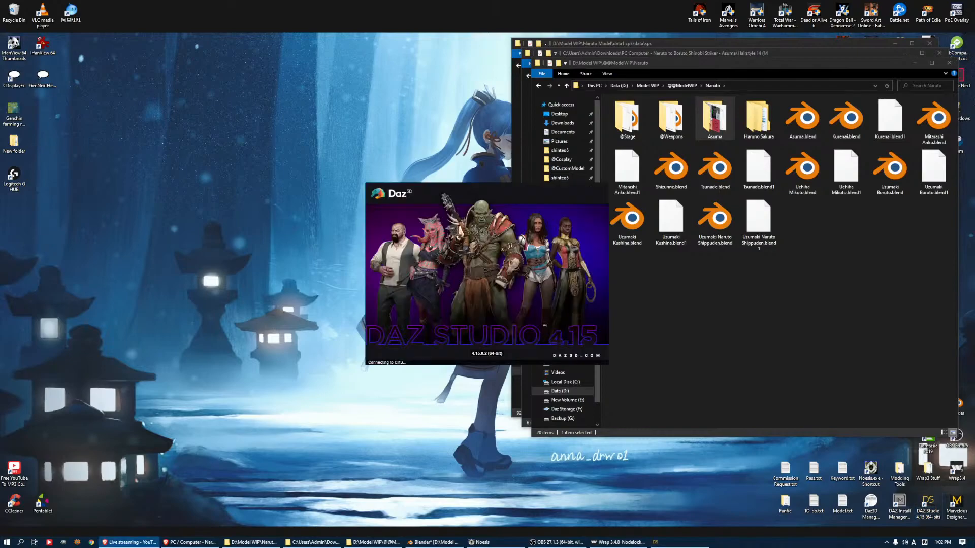
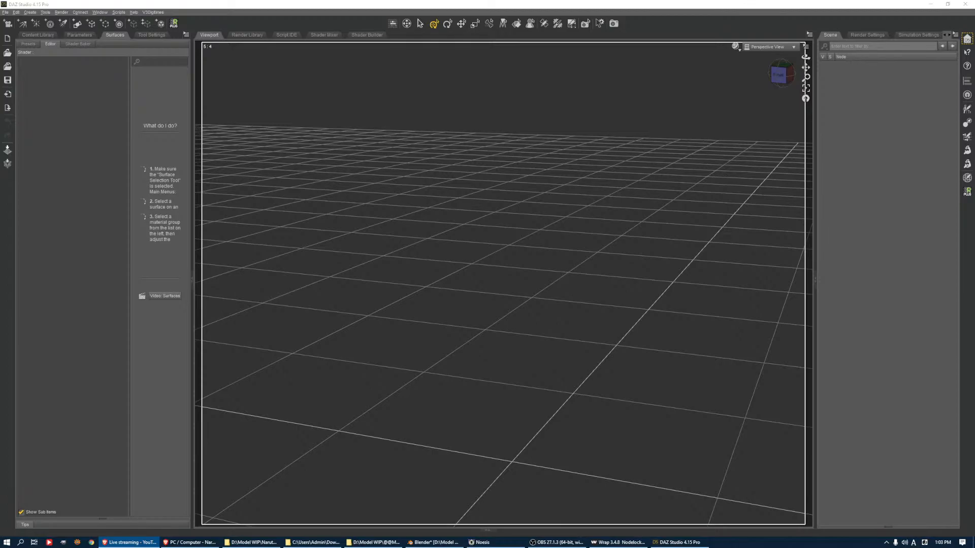
Return to Blender, show the Asuma Clothing collection and open the vest mesh for edge editing
click(680, 543)
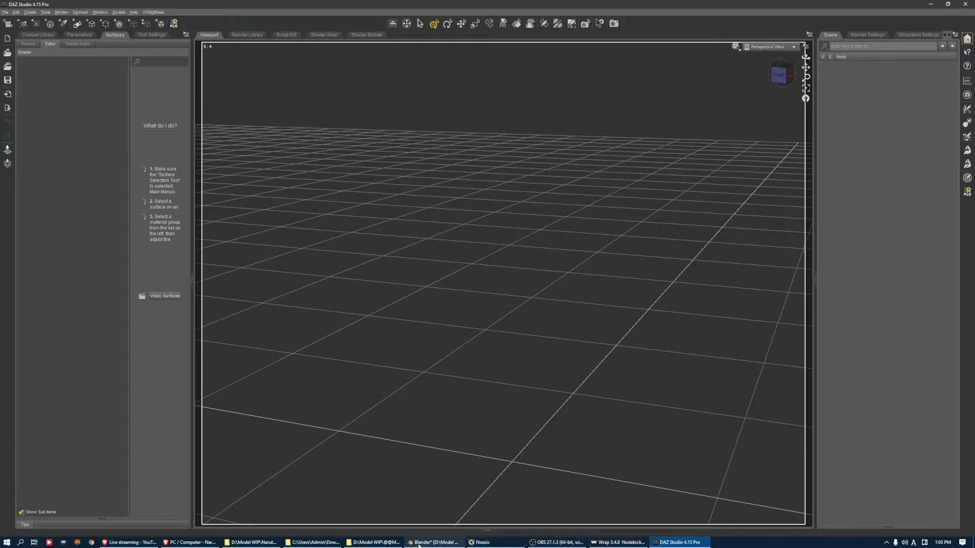
click(422, 542)
scroll(410, 271, down, 7)
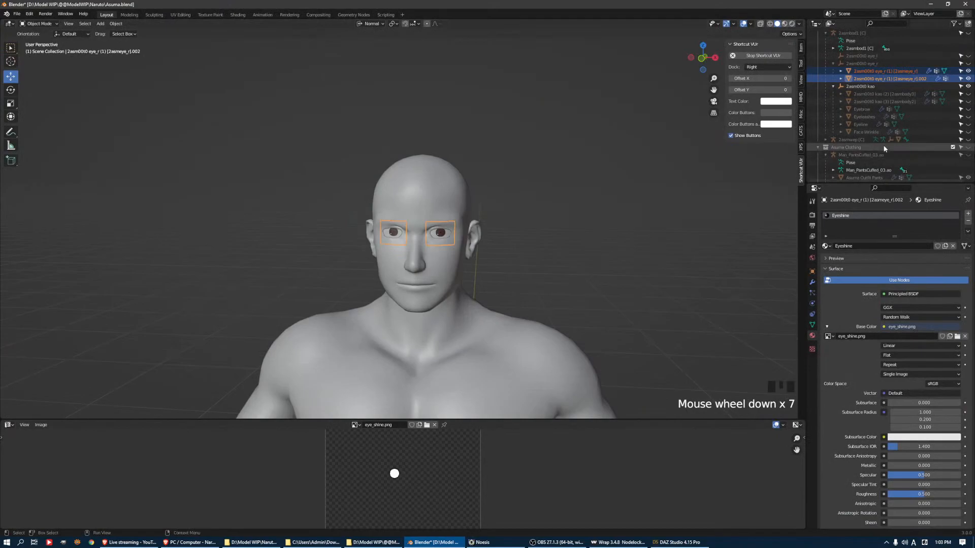
scroll(929, 125, down, 3)
click(967, 101)
shift+middle_drag(699, 187, 499, 157)
scroll(467, 231, up, 2)
click(480, 219)
middle_drag(479, 219, 453, 229)
key(Tab)
key(2)
Select a continuous path of edges around the vest's collar, from one front side across the back to the other
click(429, 216)
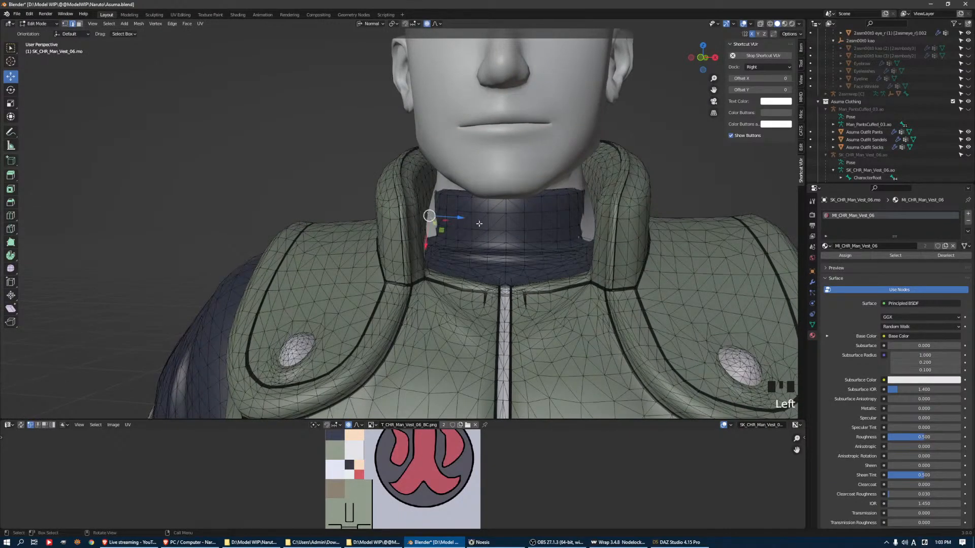
scroll(473, 225, down, 2)
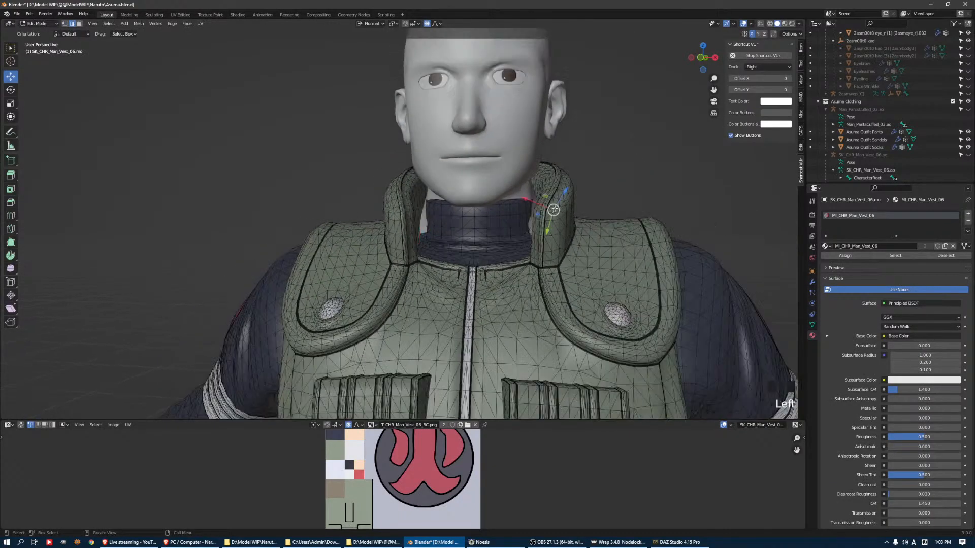
middle_drag(580, 163, 436, 230)
click(390, 263)
ctrl+click(444, 227)
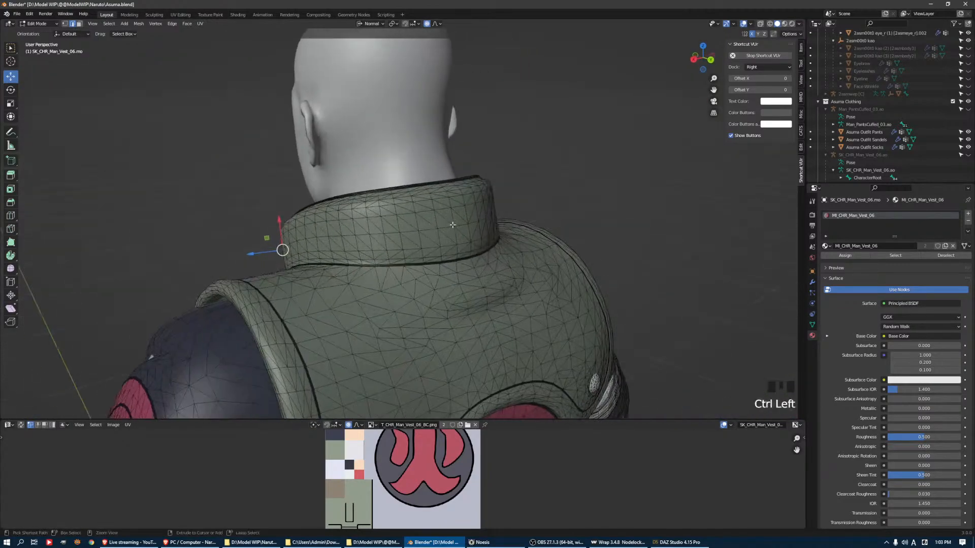
ctrl+click(518, 222)
middle_drag(518, 222, 405, 227)
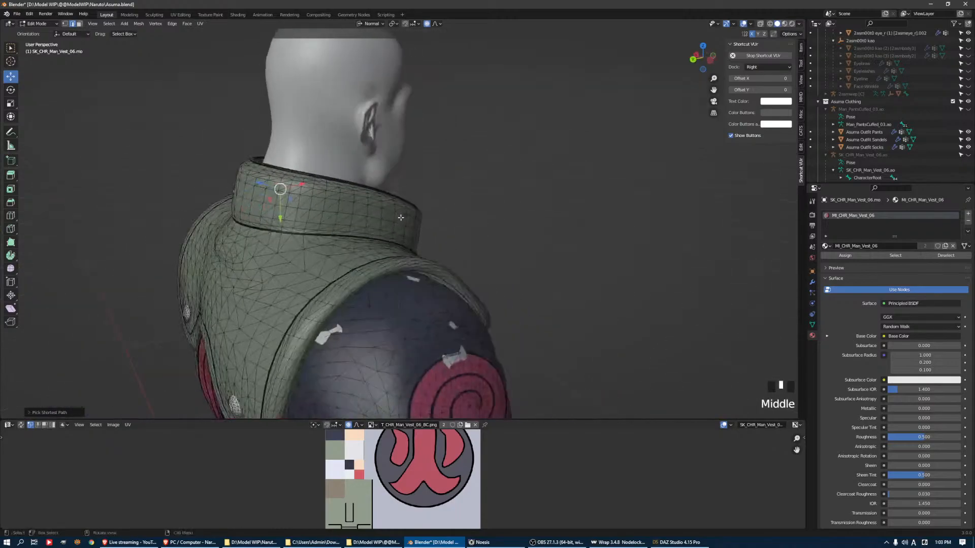
ctrl+click(404, 226)
middle_drag(476, 223, 509, 222)
ctrl+click(408, 234)
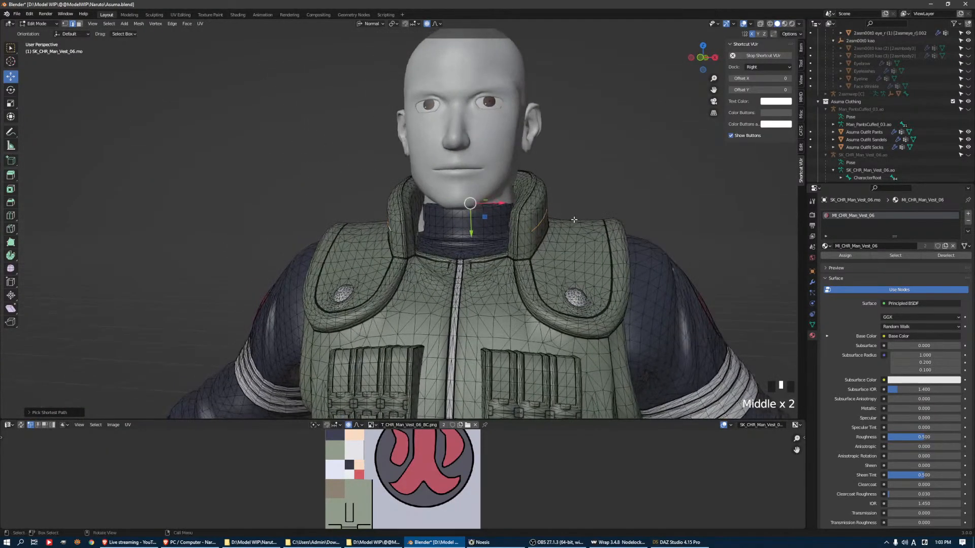
Widen the collar by scaling the selected edges about 1.07 with smooth proportional editing, then adjust their position slightly
key(s)
click(582, 216)
key(s)
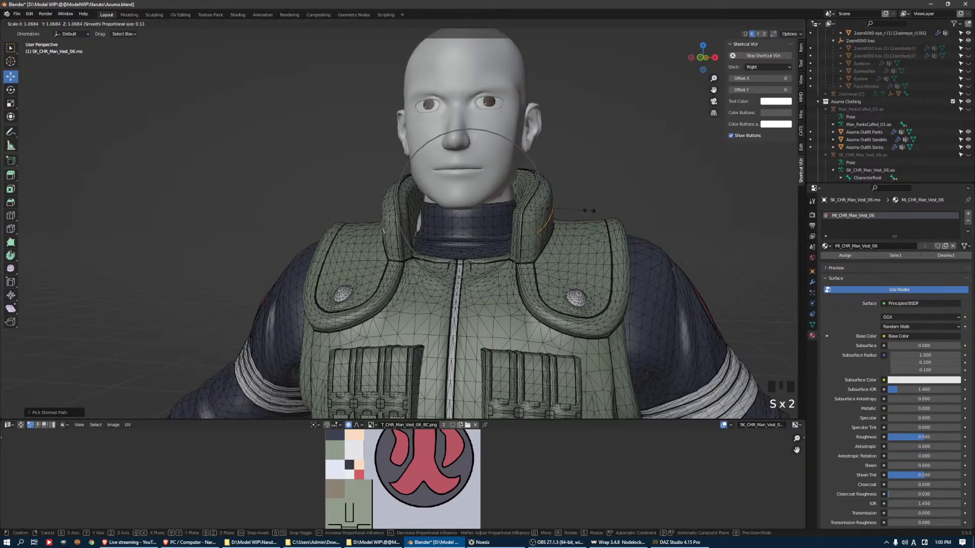
click(589, 211)
drag(470, 231, 469, 232)
key(s)
key(x)
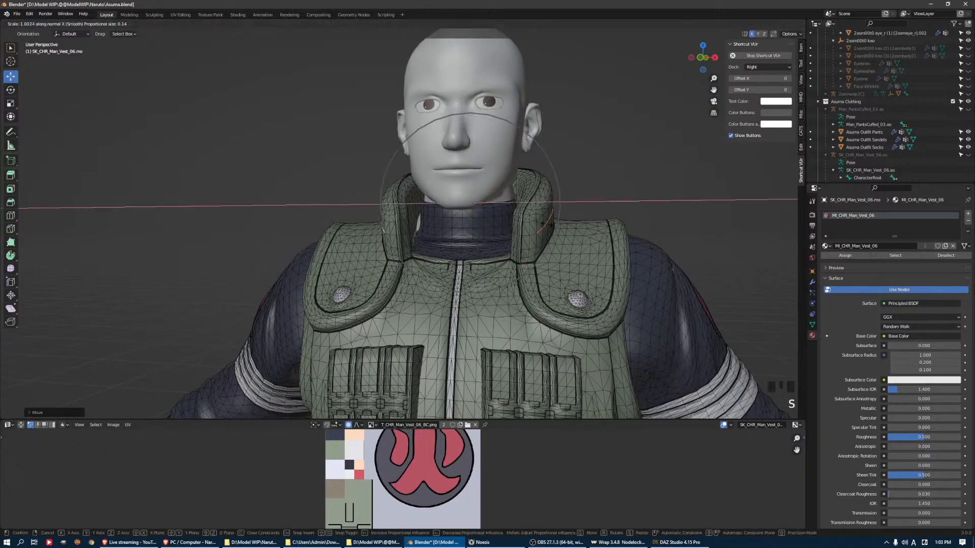
right_click(555, 226)
In vertex mode, move a vertex of the dark undershirt near the neck out of the body surface
scroll(558, 234, up, 4)
middle_drag(575, 254, 502, 239)
scroll(564, 286, up, 5)
scroll(483, 254, down, 2)
key(1)
click(516, 134)
middle_drag(516, 135, 541, 154)
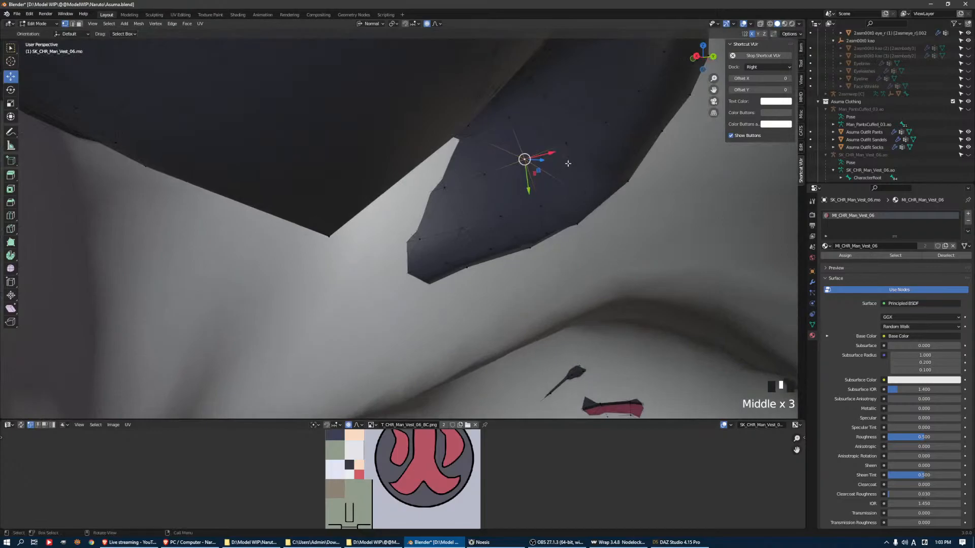
drag(548, 163, 573, 137)
middle_drag(573, 137, 572, 127)
Frame the undershirt's neckline and pull the vertices at the end of the intersecting patch away from the body
key(KP_Decimal)
scroll(568, 267, down, 9)
middle_drag(569, 268, 385, 272)
click(383, 273)
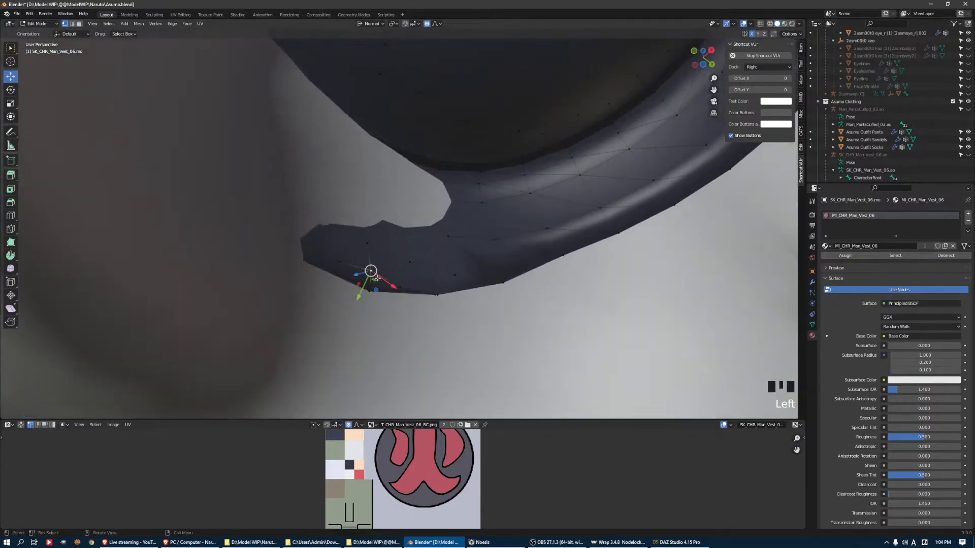
drag(357, 275, 347, 274)
click(340, 273)
Adjust further vertices along the curved neckline band so the undershirt clears the neck
shift+middle_drag(584, 195, 481, 203)
mouse_move(463, 177)
mouse_down()
mouse_move(489, 175)
mouse_move(479, 174)
mouse_up()
shift+middle_drag(479, 174, 663, 211)
click(686, 155)
middle_drag(687, 154, 705, 240)
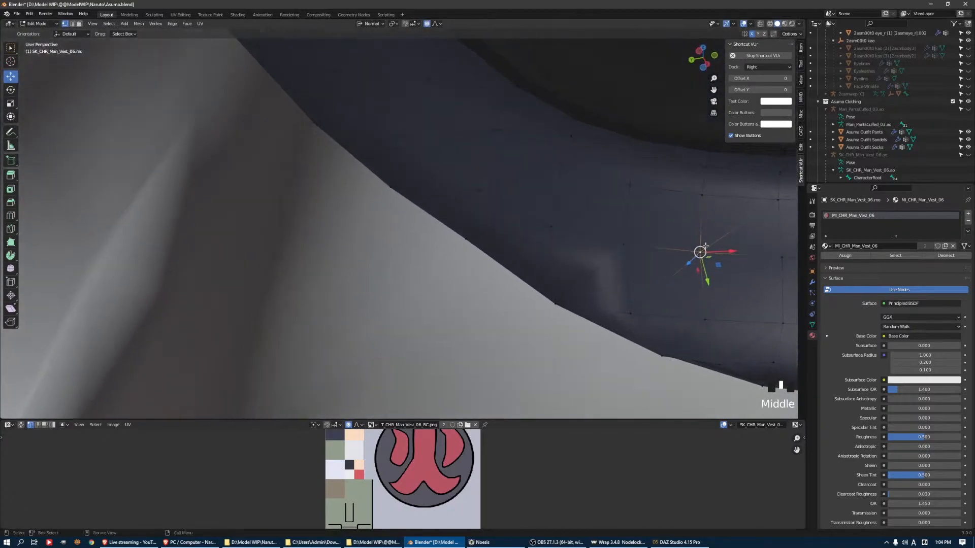
drag(687, 264, 550, 261)
Try to move an undershirt vertex at the side of the neck, then undo the last move
scroll(550, 260, down, 5)
middle_drag(550, 260, 438, 223)
scroll(488, 244, up, 3)
drag(432, 239, 405, 255)
click(424, 273)
middle_drag(406, 256, 461, 197)
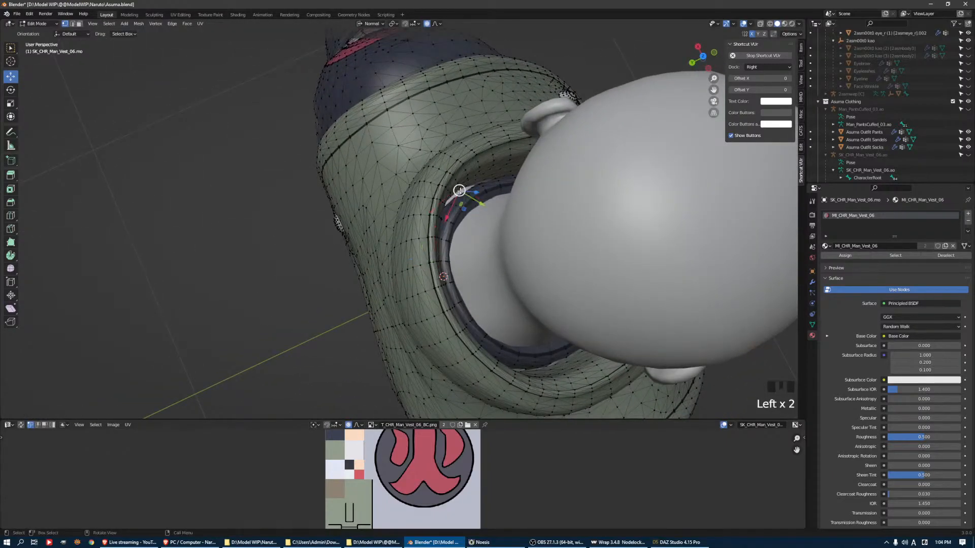
drag(477, 193, 479, 196)
key(ctrl+z)
Frame the selected neck vertex and push the remaining intersecting undershirt fragment outward with proportional editing
key(KP_Decimal)
scroll(479, 196, down, 4)
middle_drag(452, 239, 429, 195)
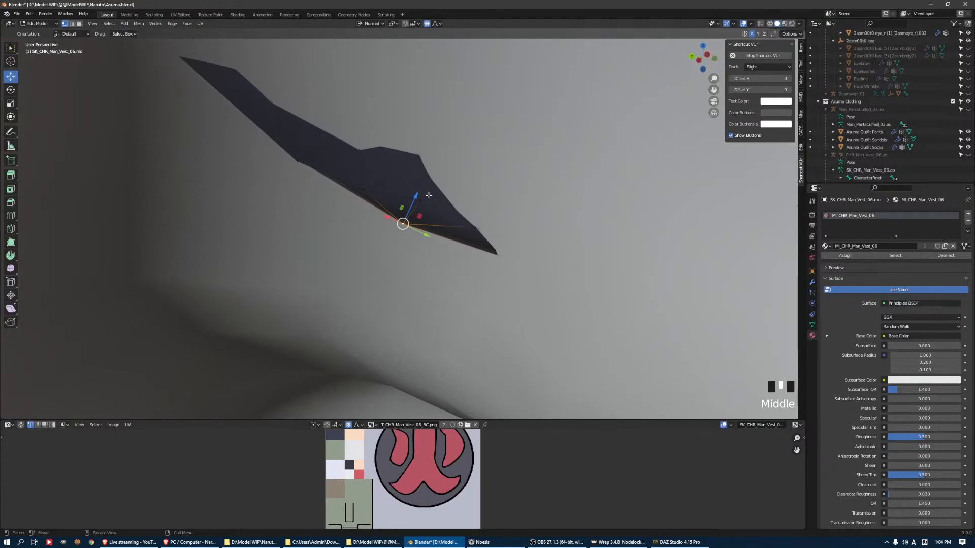
drag(415, 198, 420, 152)
click(321, 124)
key(KP_Decimal)
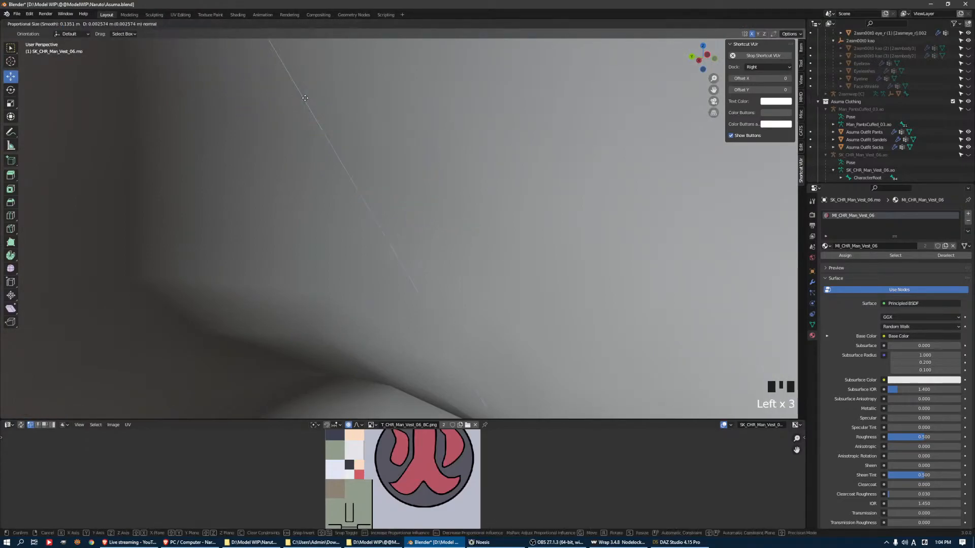
scroll(359, 174, down, 4)
middle_drag(359, 174, 488, 259)
Pull the sleeve vertices outward at the skin patches behind the shoulder, on its top and above the red spiral
scroll(451, 185, down, 4)
scroll(502, 293, up, 3)
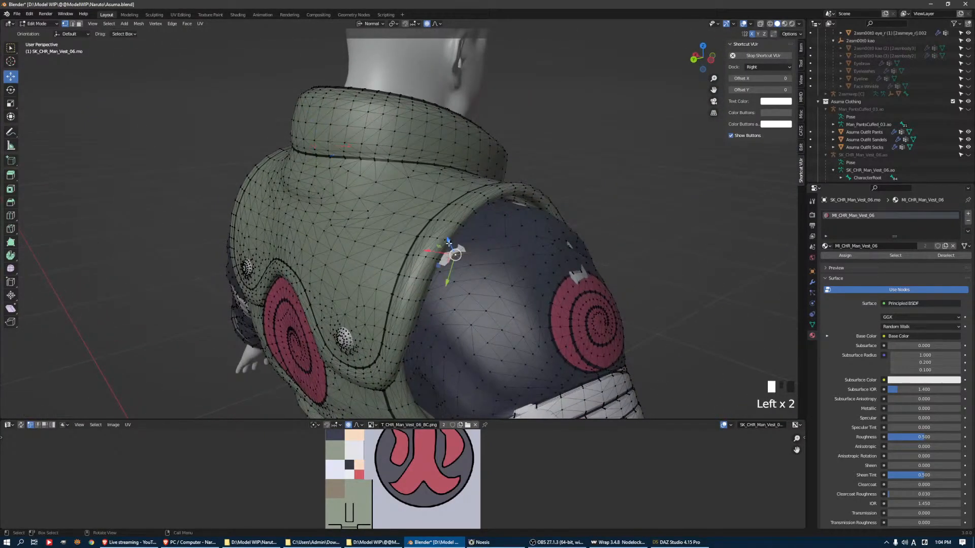
middle_drag(449, 244, 447, 218)
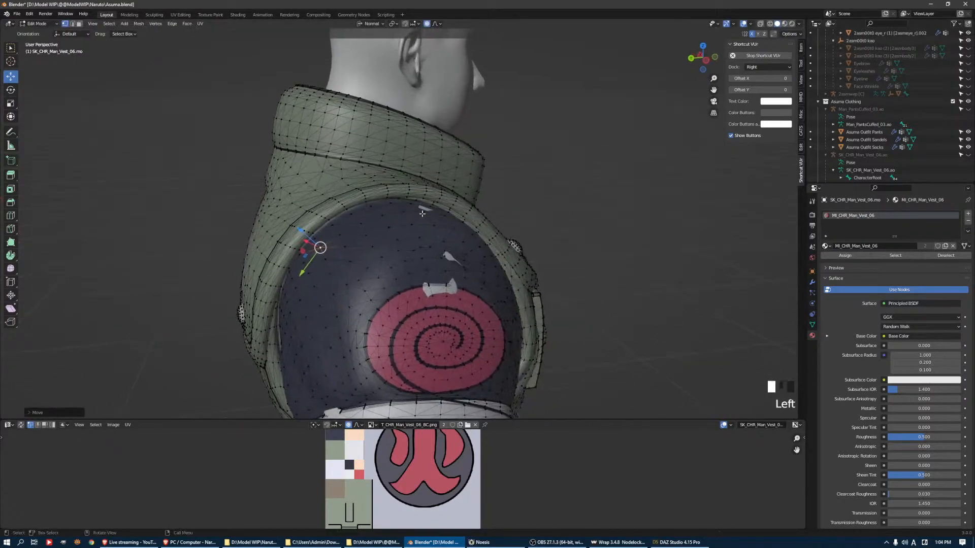
drag(432, 188, 432, 186)
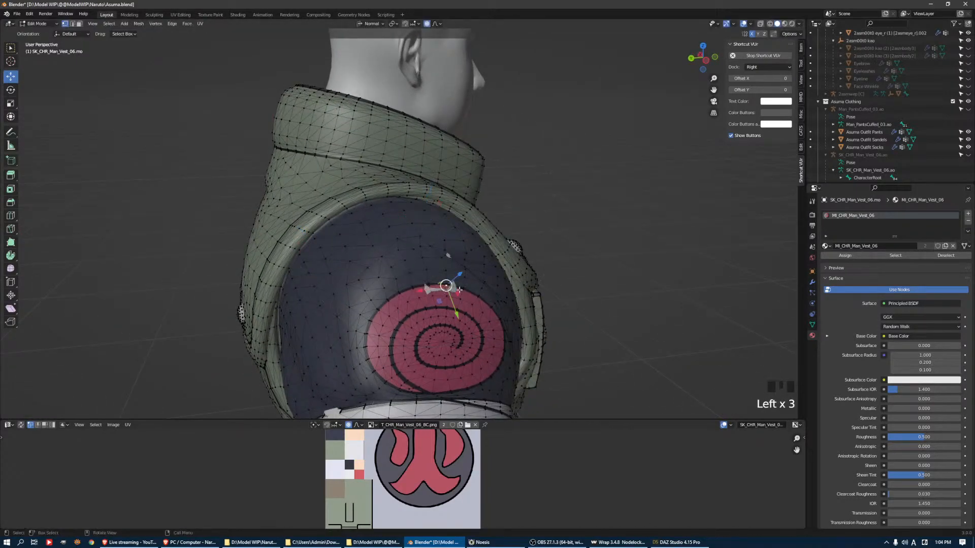
drag(459, 275, 461, 274)
Try to move an undershirt vertex in the armpit out of the body, then undo the last move
scroll(461, 274, down, 4)
middle_drag(461, 274, 370, 281)
shift+middle_drag(369, 281, 416, 305)
scroll(414, 260, up, 5)
scroll(523, 228, up, 4)
middle_drag(523, 229, 516, 241)
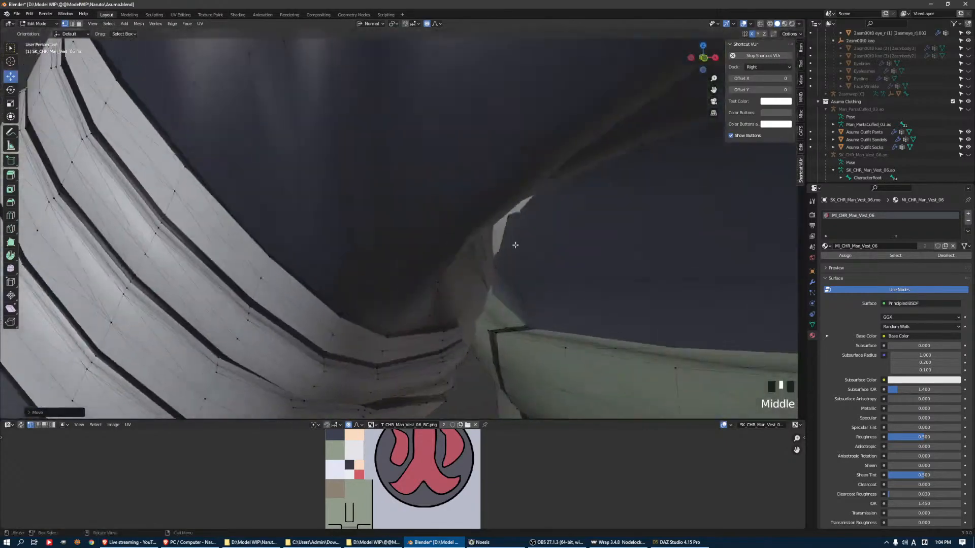
scroll(507, 287, up, 3)
middle_drag(507, 287, 446, 246)
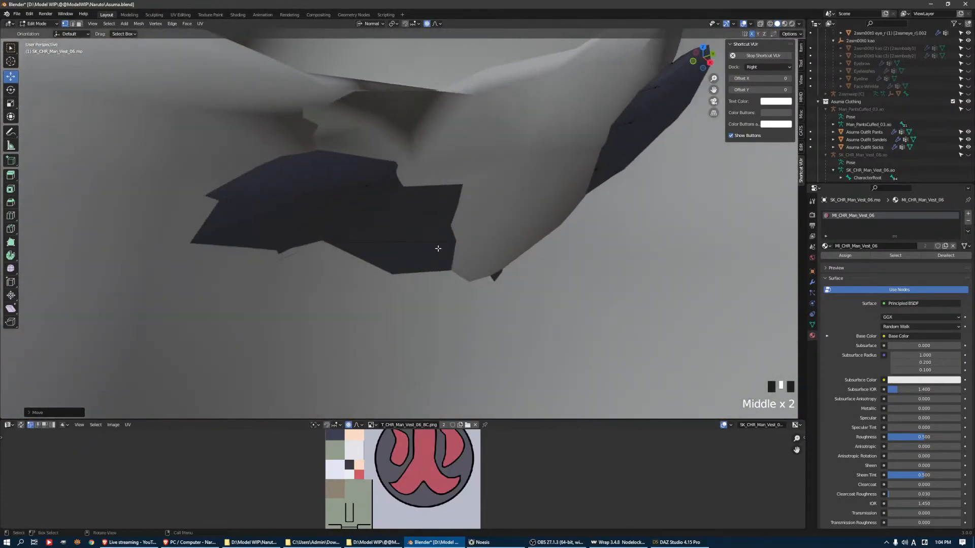
scroll(402, 263, down, 1)
click(338, 239)
middle_drag(337, 240, 392, 261)
drag(361, 249, 398, 289)
key(ctrl+z)
Move the undershirt vertices at the intersecting armpit fragments outward from the body
middle_drag(429, 248, 499, 272)
click(435, 228)
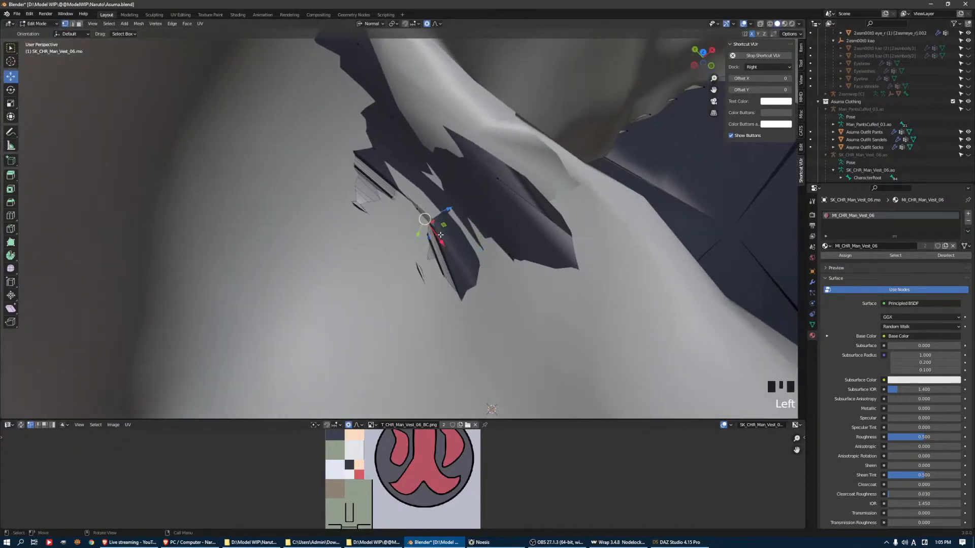
drag(450, 211, 437, 208)
middle_drag(436, 208, 359, 288)
click(341, 331)
drag(364, 341, 330, 334)
Shift the vertices between the vest's armhole and the white arm wraps to cover the exposed skin
scroll(350, 337, up, 2)
click(348, 275)
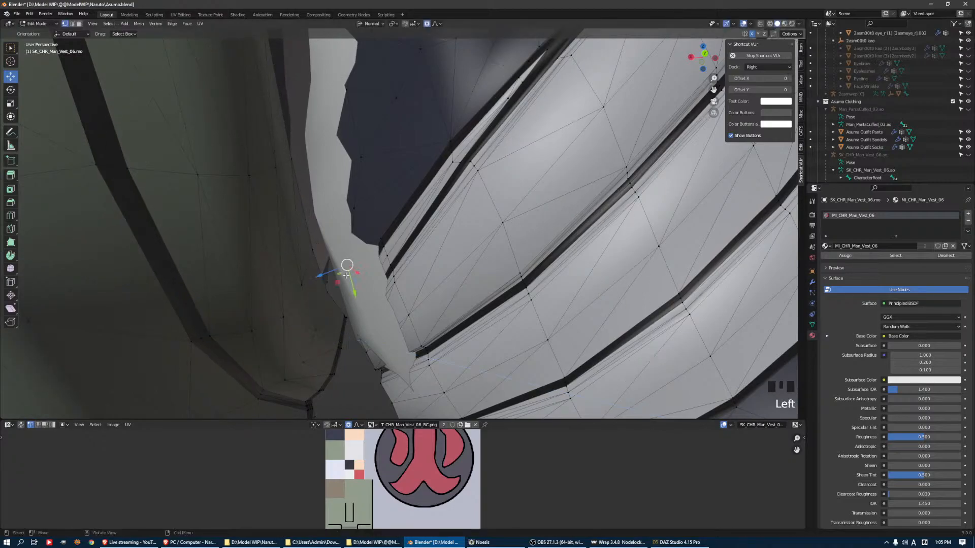
mouse_move(334, 272)
mouse_down()
mouse_move(325, 276)
mouse_move(351, 268)
mouse_move(340, 272)
mouse_up()
click(371, 275)
From inside the body, pull the vertices at the upper tip of the undershirt's intersecting underarm patch outward
scroll(331, 229, down, 2)
middle_drag(331, 229, 391, 294)
middle_drag(352, 235, 463, 326)
scroll(370, 274, up, 3)
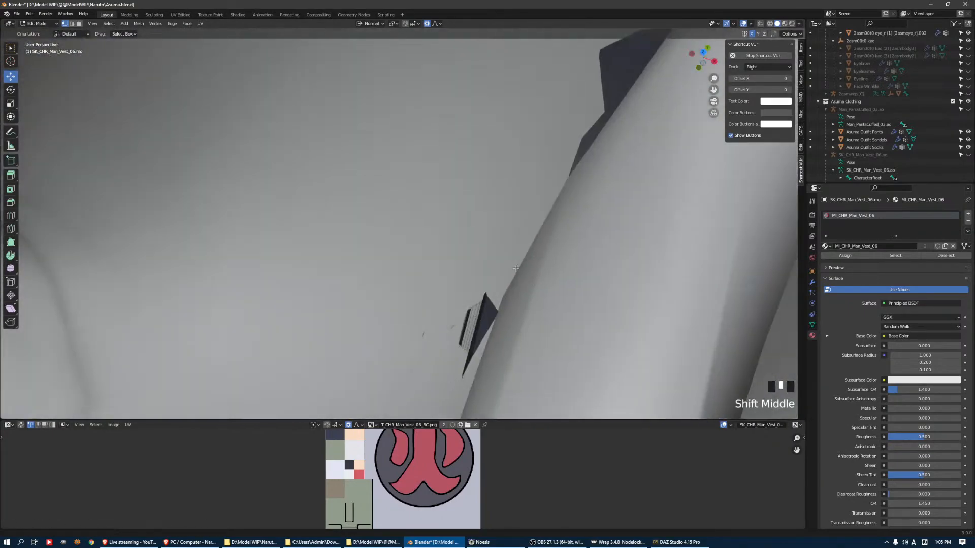
scroll(425, 290, down, 1)
middle_drag(424, 289, 397, 251)
scroll(410, 150, up, 1)
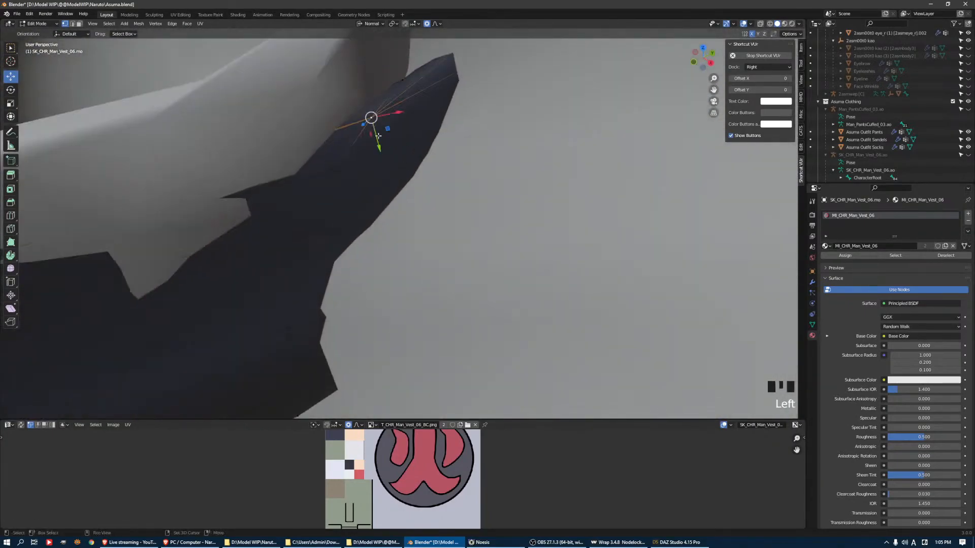
shift+middle_drag(381, 139, 391, 184)
drag(381, 199, 374, 172)
middle_drag(374, 171, 462, 138)
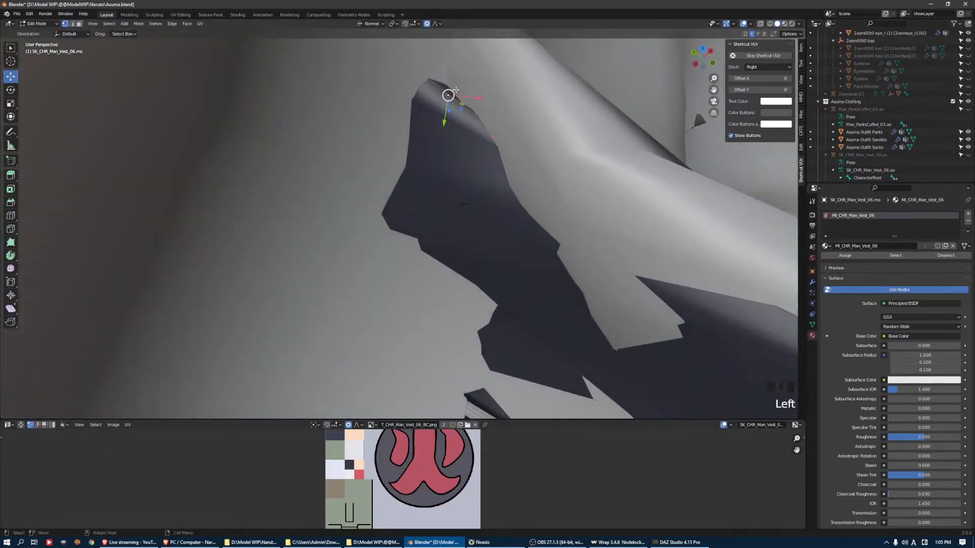
drag(445, 123, 448, 106)
middle_drag(449, 105, 417, 121)
Correct more undershirt vertices under the arm where the fabric still cuts into the body
scroll(417, 121, down, 3)
drag(436, 212, 431, 210)
middle_drag(450, 242, 229, 153)
shift+middle_drag(228, 153, 501, 232)
scroll(492, 254, up, 4)
middle_drag(487, 272, 484, 279)
middle_drag(433, 341, 447, 376)
Move the vertex at the lower corner of the vest's armhole beside the arm wraps
scroll(436, 359, down, 2)
drag(423, 339, 443, 325)
middle_drag(442, 326, 436, 306)
middle_drag(421, 272, 392, 288)
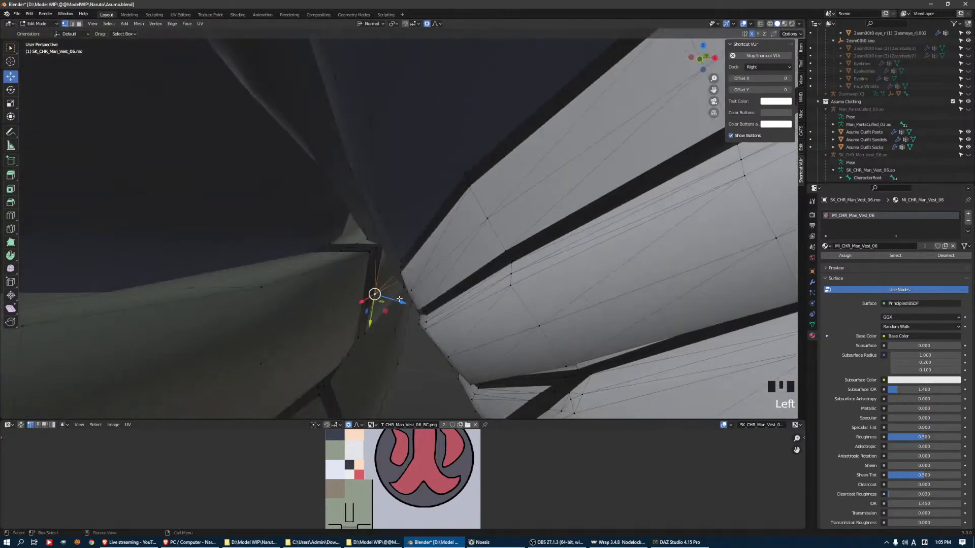
mouse_move(403, 301)
mouse_down()
mouse_move(391, 296)
mouse_move(401, 300)
mouse_up()
Reposition the undershirt vertex at the top of the armpit opening to clear the skin
middle_drag(401, 300, 423, 242)
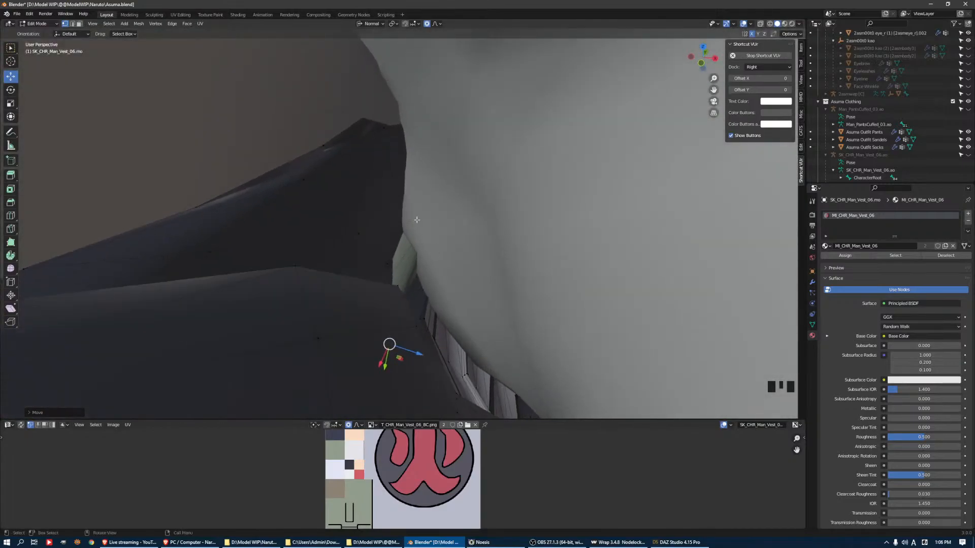
click(382, 127)
drag(387, 154, 365, 99)
middle_drag(379, 165, 386, 136)
Check the vest in Object Mode, pull the sleeve out over the skin patch at the front shoulder and finish editing
key(Tab)
scroll(371, 235, down, 8)
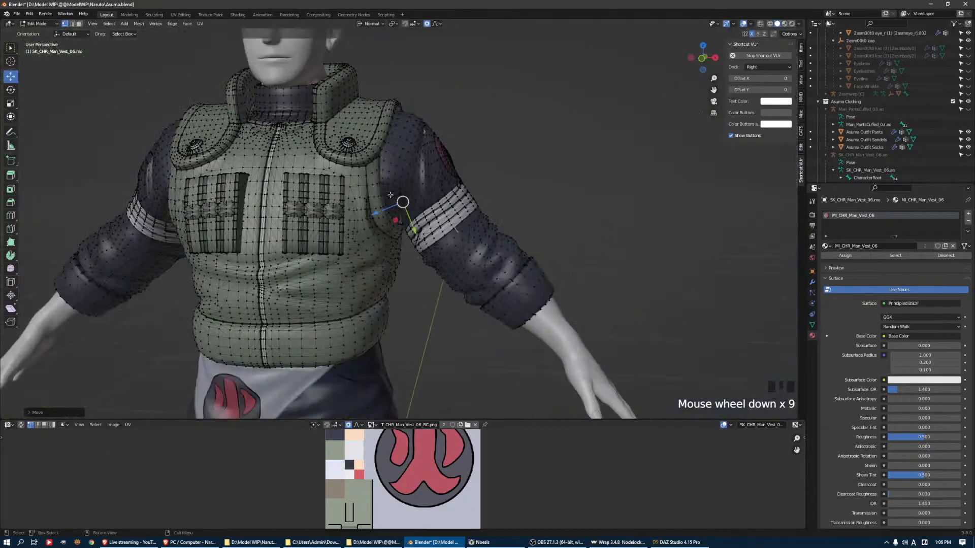
scroll(387, 185, up, 6)
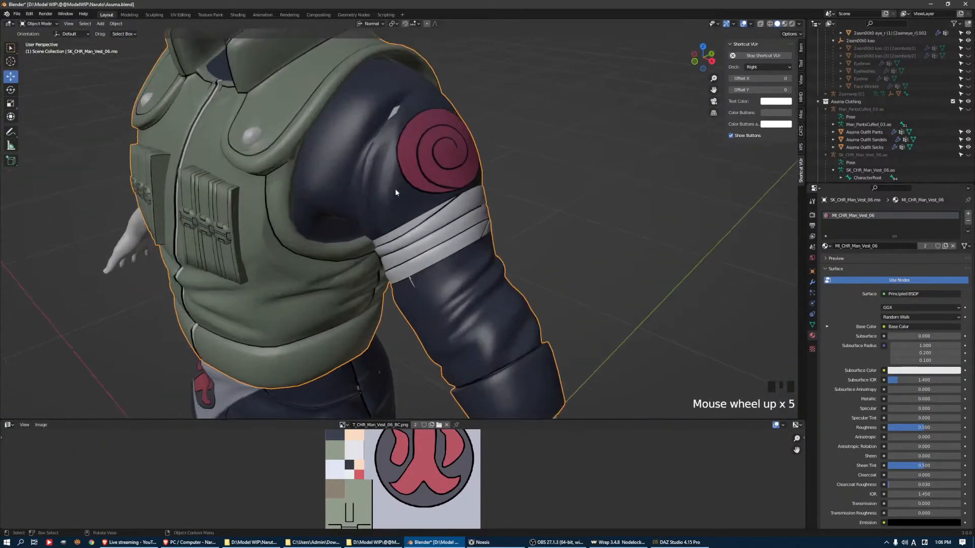
key(Tab)
shift+middle_drag(384, 94, 390, 198)
drag(396, 110, 399, 104)
scroll(394, 117, down, 6)
key(Tab)
Export the vest in Wavefront format, overwriting the existing Sarutobi Asuma Jonin vest OBJ in the Outfit subfolder
middle_drag(251, 196, 304, 169)
scroll(287, 171, down, 3)
middle_drag(288, 214, 328, 235)
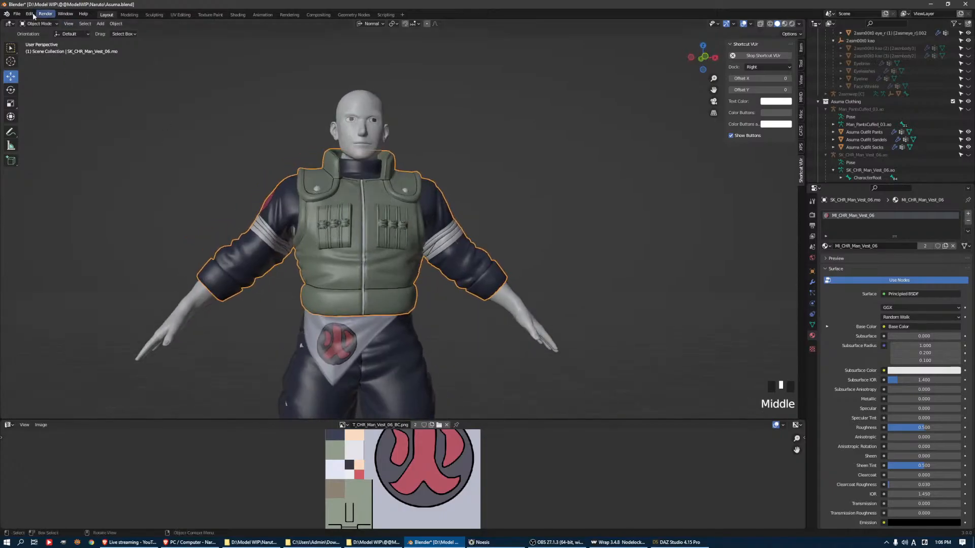
click(17, 14)
mouse_move(41, 124)
click(119, 201)
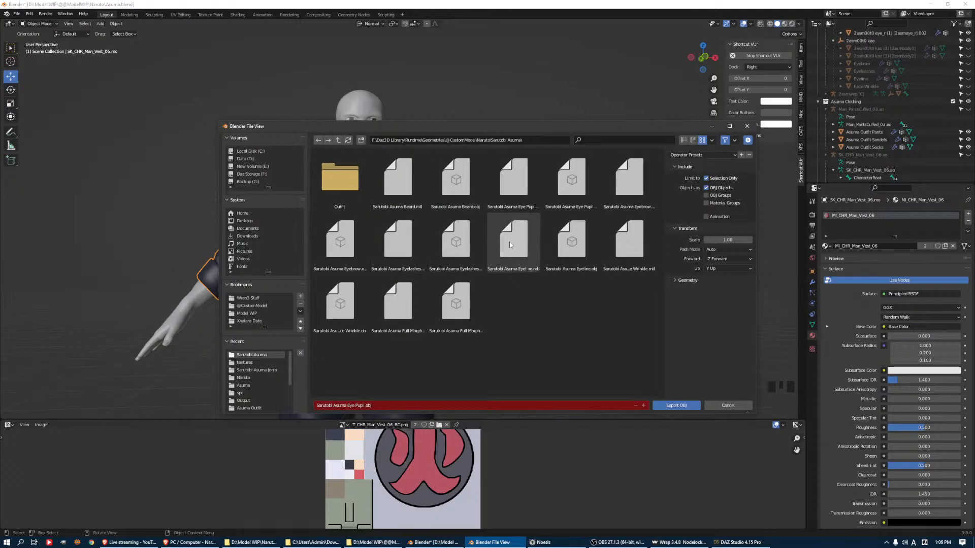
double_click(344, 185)
double_click(346, 190)
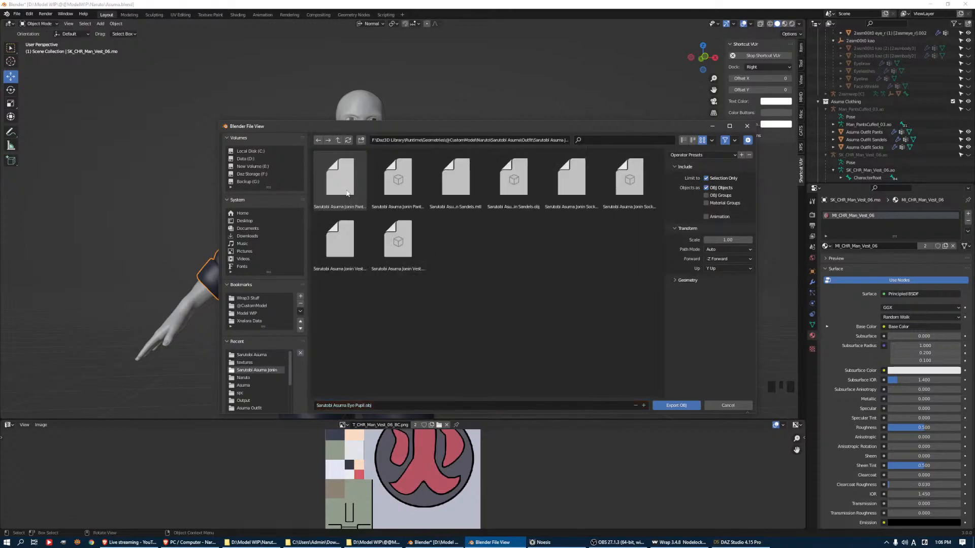
double_click(394, 241)
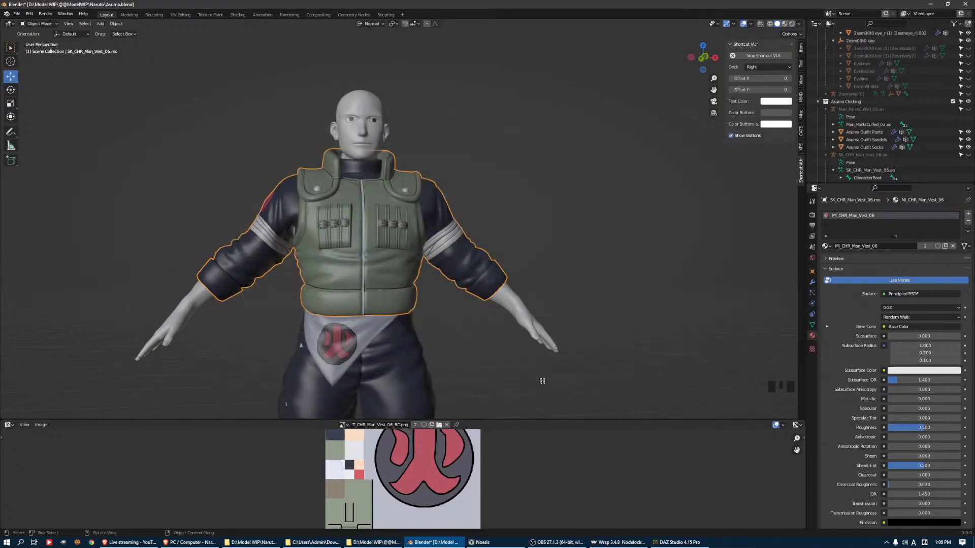
Switch to DAZ Studio and open the Content Library
click(680, 542)
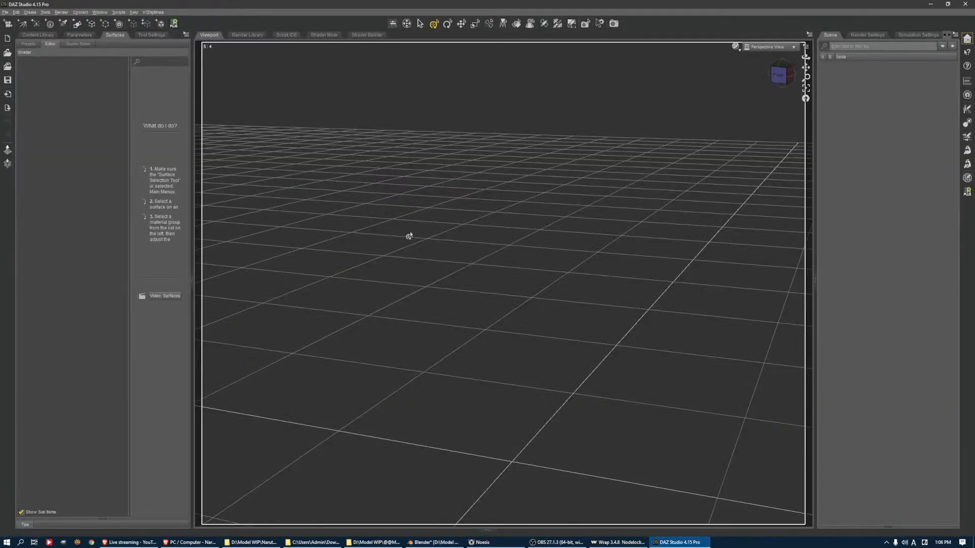
click(34, 34)
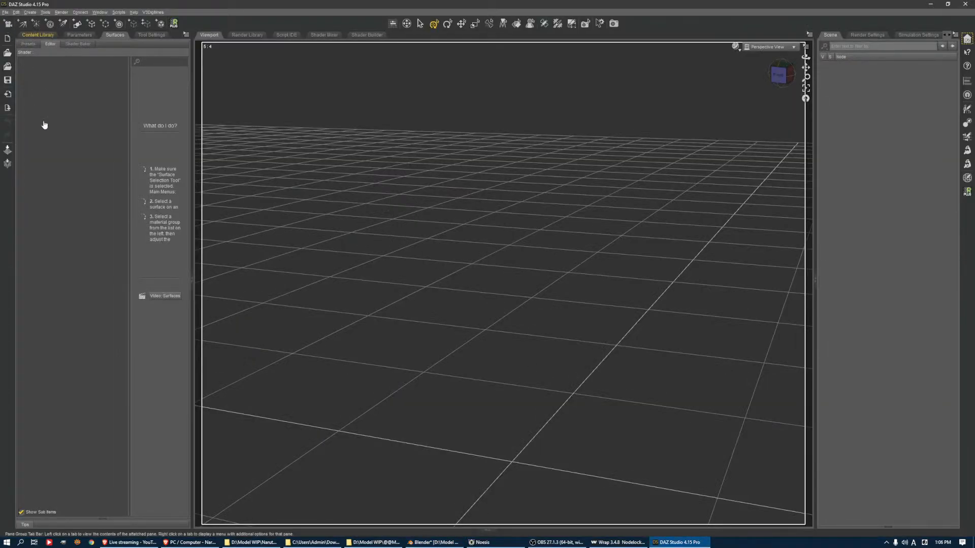
Load the Genesis 8 Basic Male 2 figure from the Genesis 8 Male library into the empty scene
click(42, 192)
key(Left)
key(Left)
key(Left)
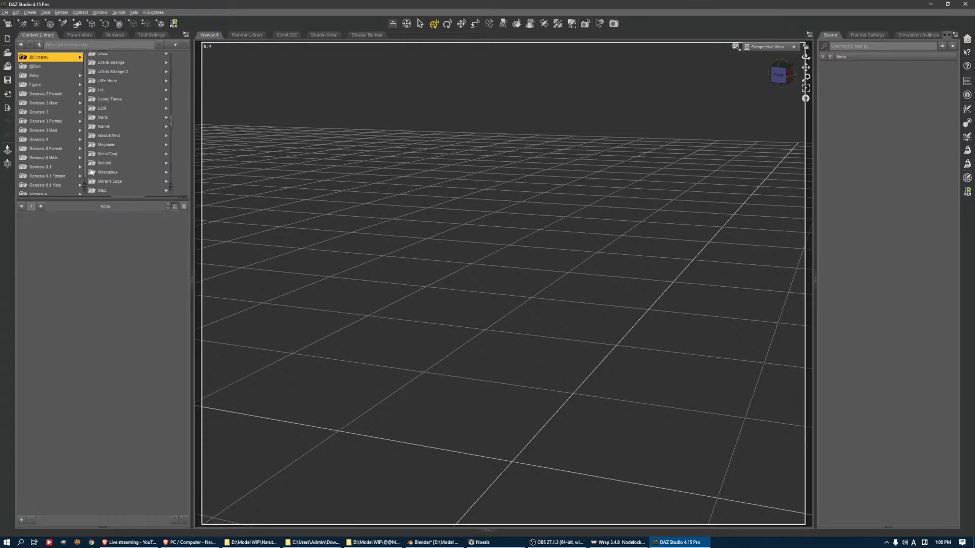
click(106, 157)
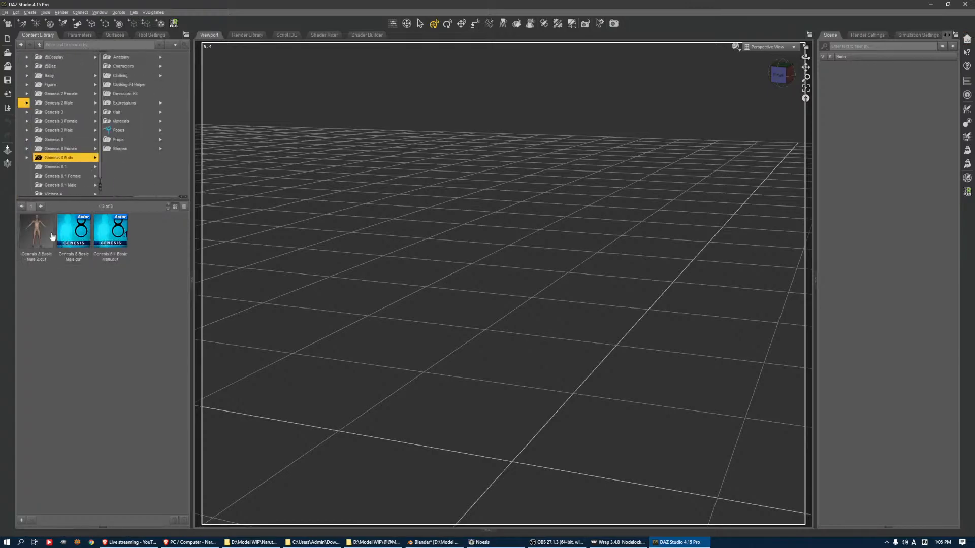
double_click(37, 234)
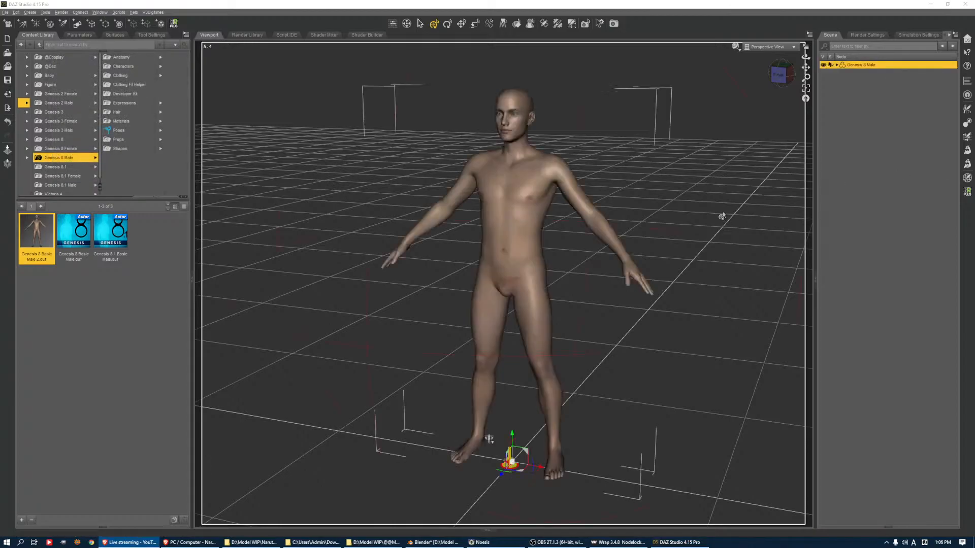
click(967, 124)
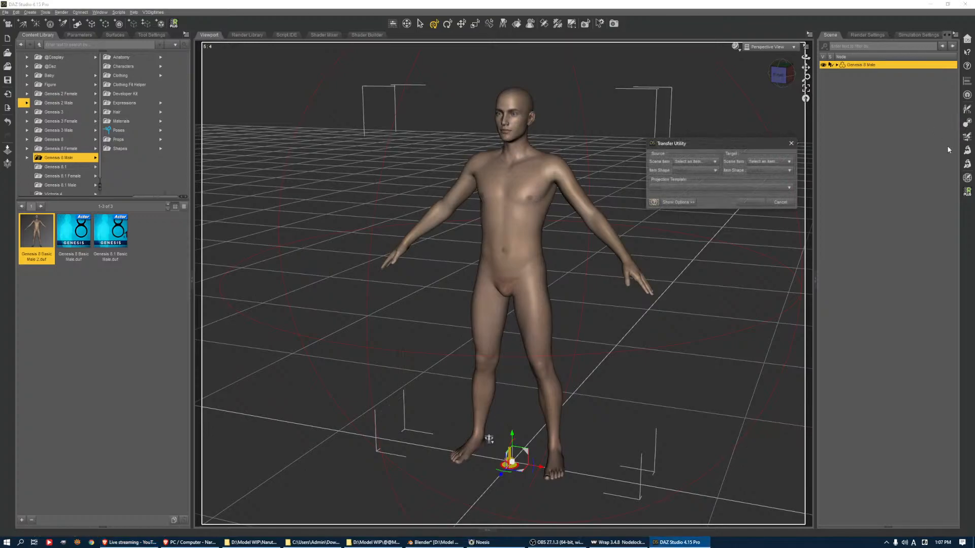
click(703, 161)
click(697, 176)
click(769, 162)
click(760, 184)
click(782, 171)
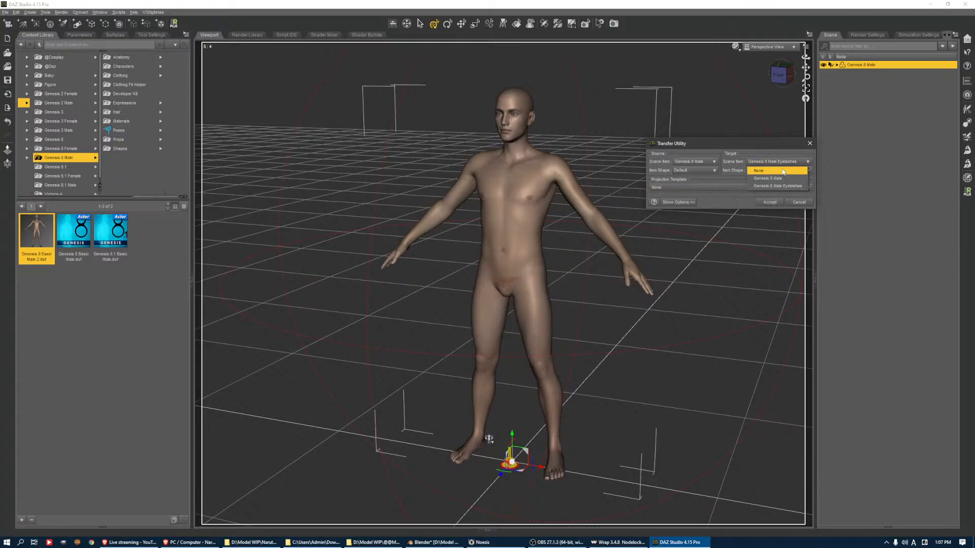
click(782, 171)
click(789, 201)
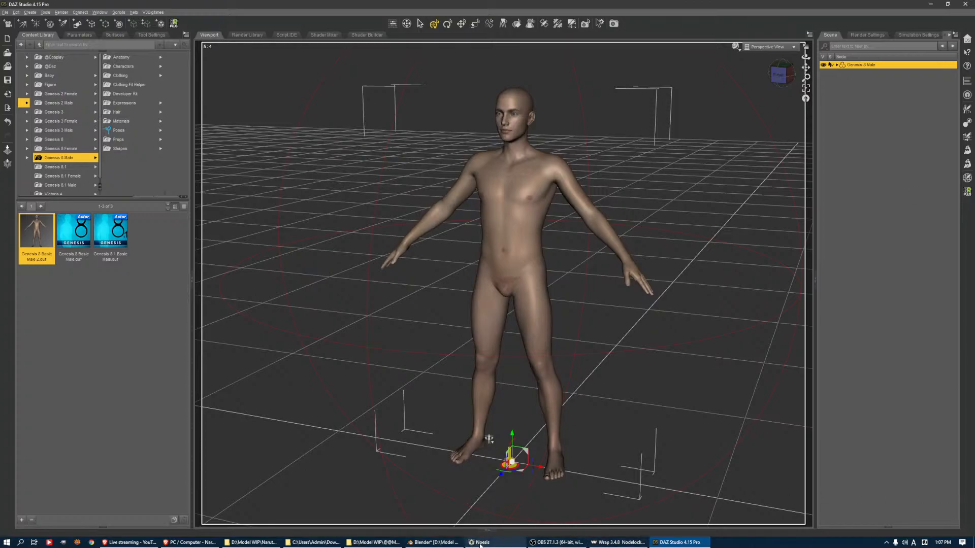
click(553, 542)
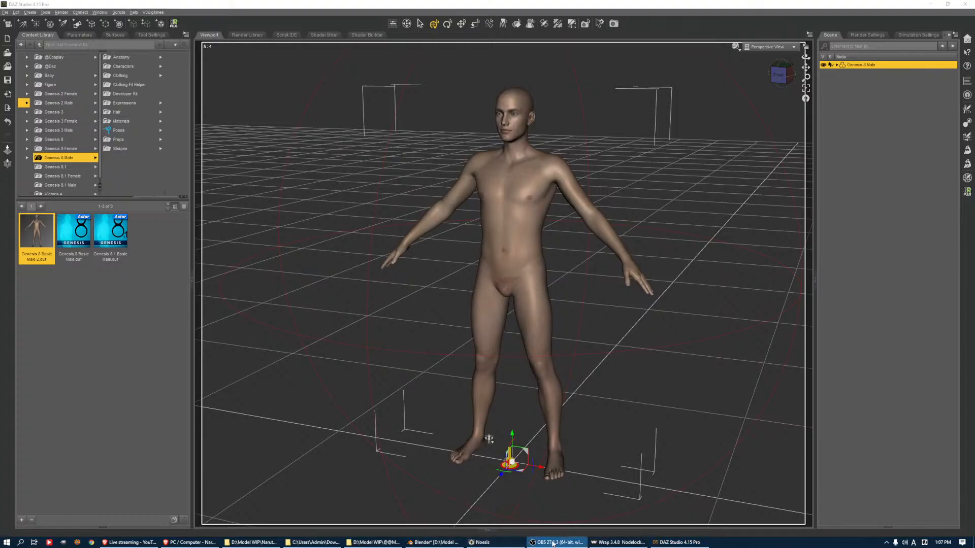
click(553, 542)
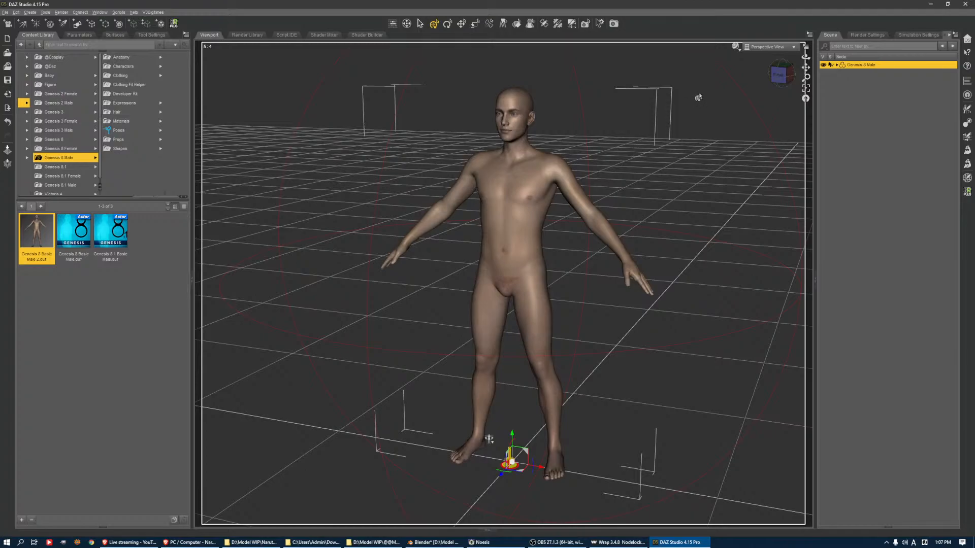
click(116, 261)
click(74, 236)
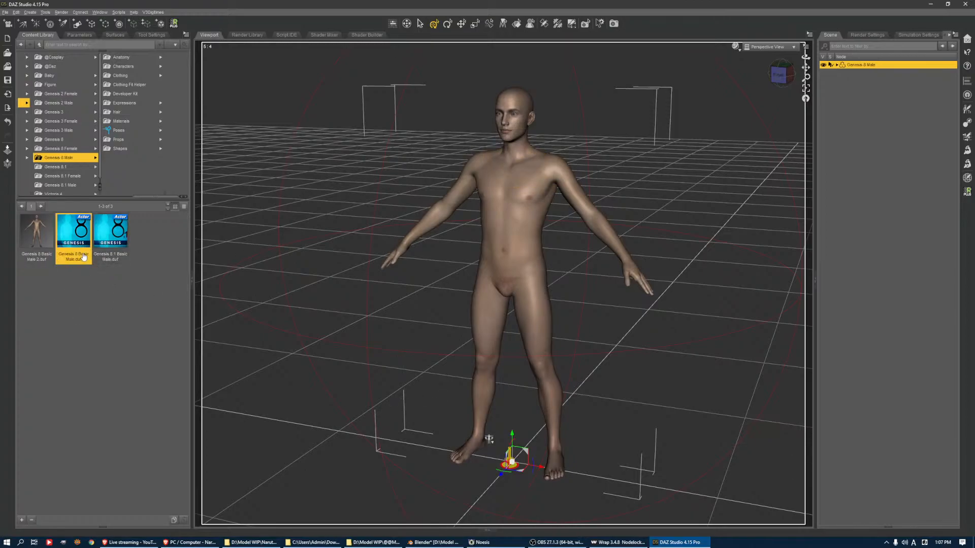
mouse_move(80, 268)
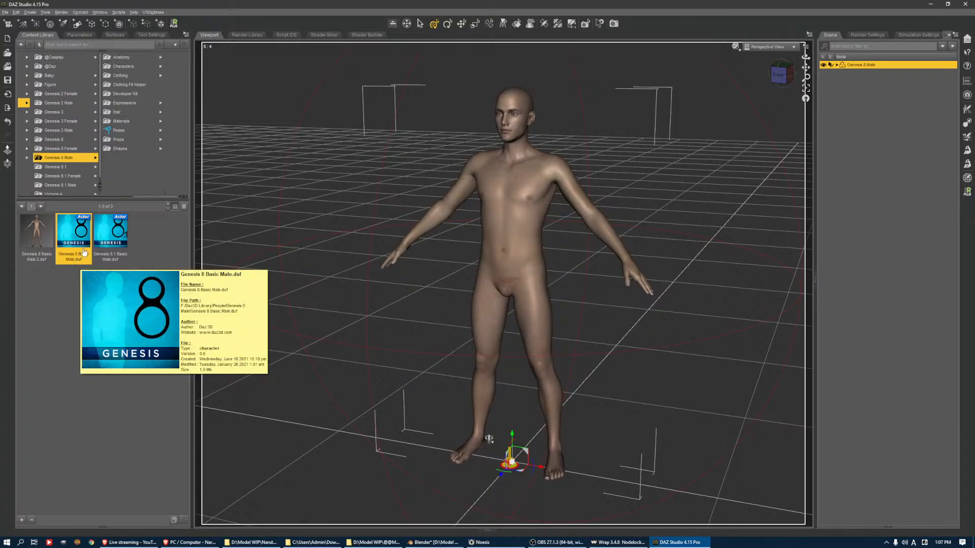
click(124, 85)
click(125, 94)
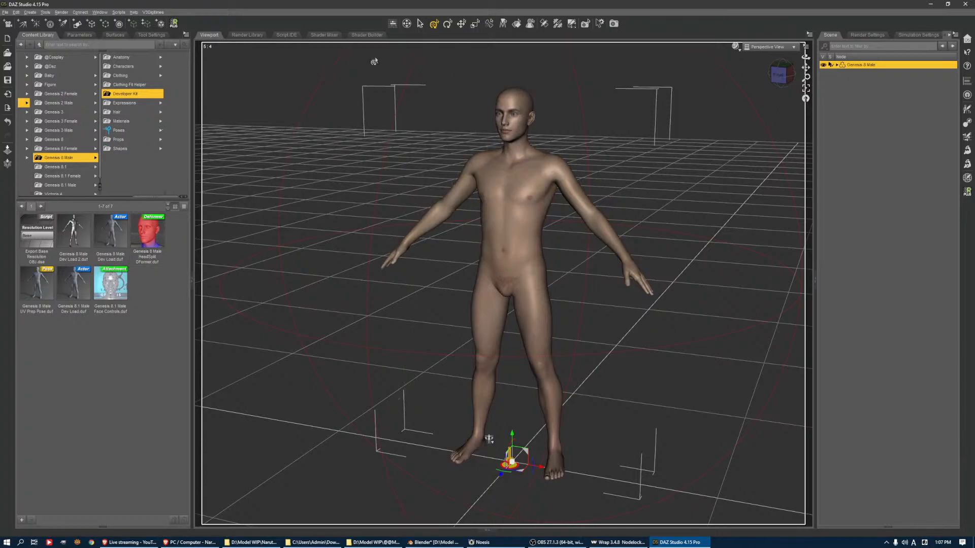
click(79, 158)
click(34, 236)
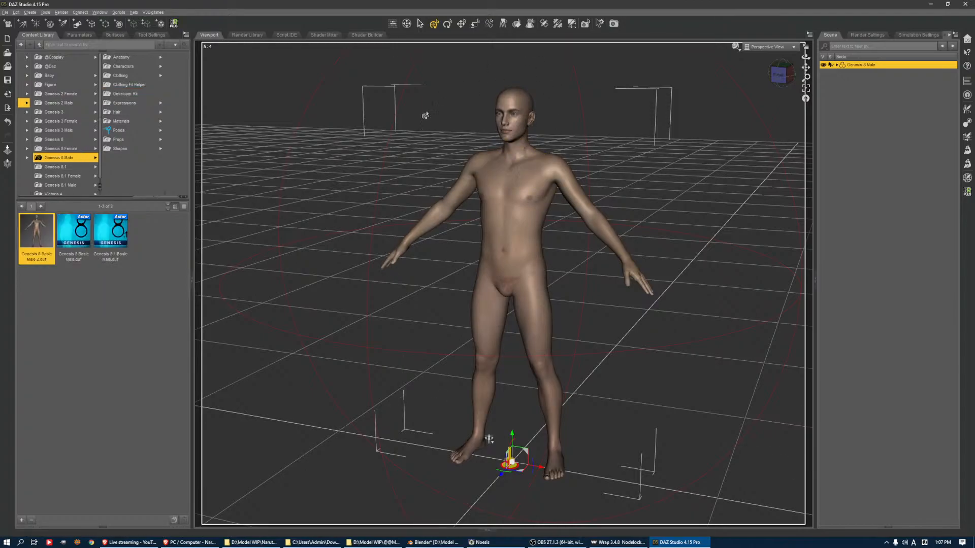
click(968, 152)
click(182, 141)
click(183, 141)
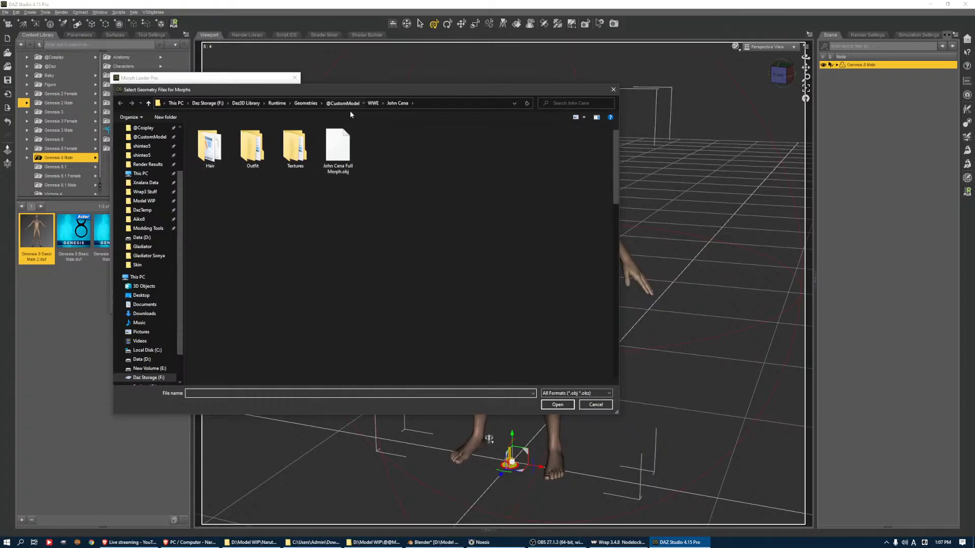
click(344, 103)
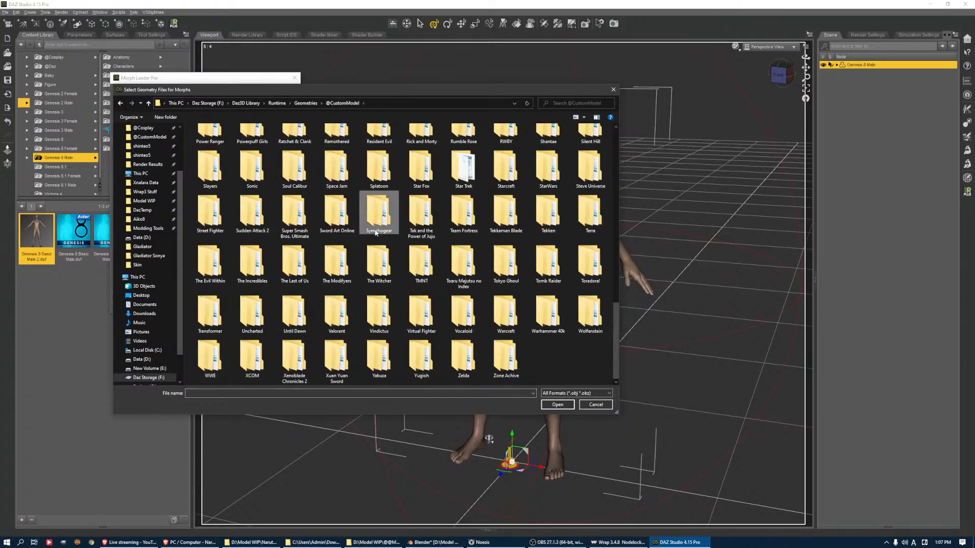
scroll(375, 233, up, 2)
double_click(412, 252)
key(Down)
key(Down)
key(Right)
key(Right)
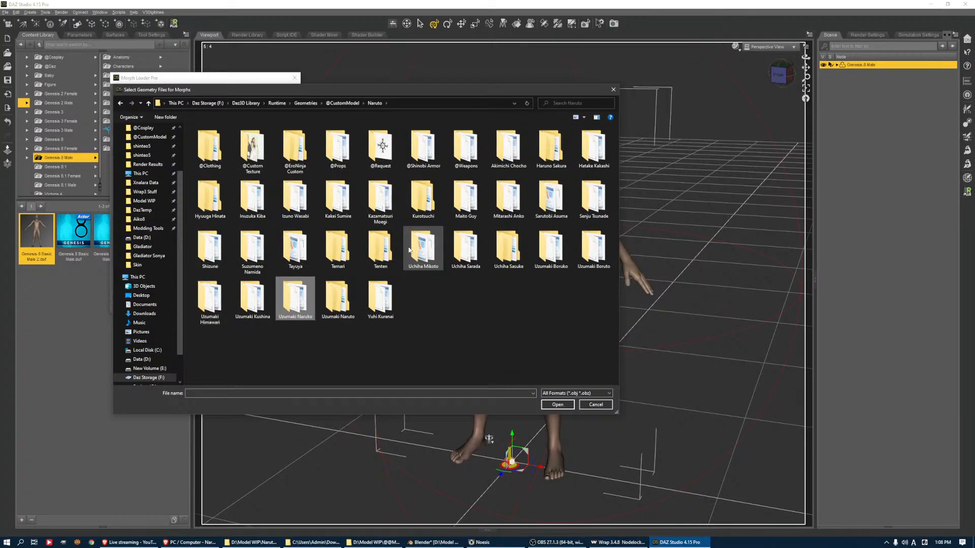
Add Sarutobi Asuma Full Morph.obj from the Sarutobi Asuma folder to the morph list
key(s)
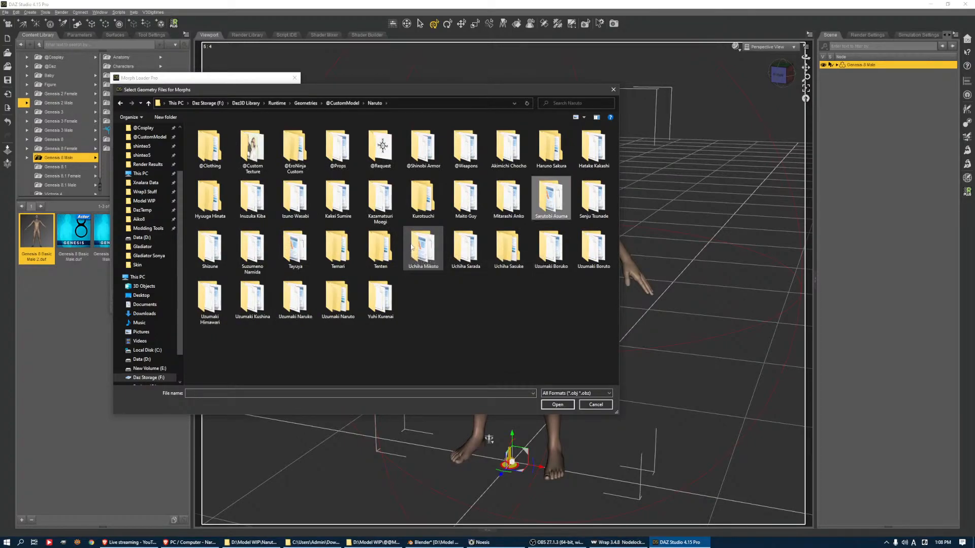
key(Right)
key(Left)
key(Return)
key(Right)
key(End)
key(Return)
Expand the loaded morph entry and name it Sarutobi Asuma Head Morph
double_click(160, 160)
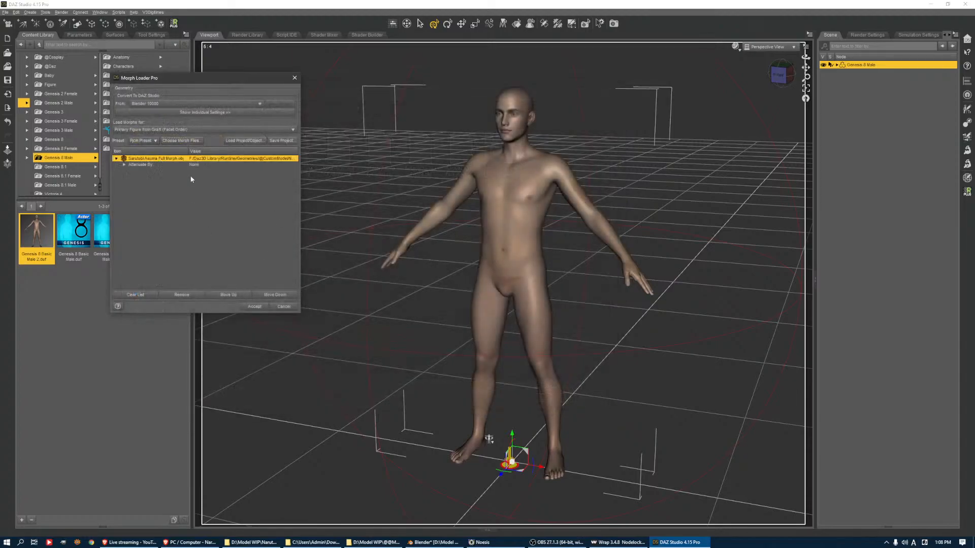
click(213, 165)
double_click(222, 165)
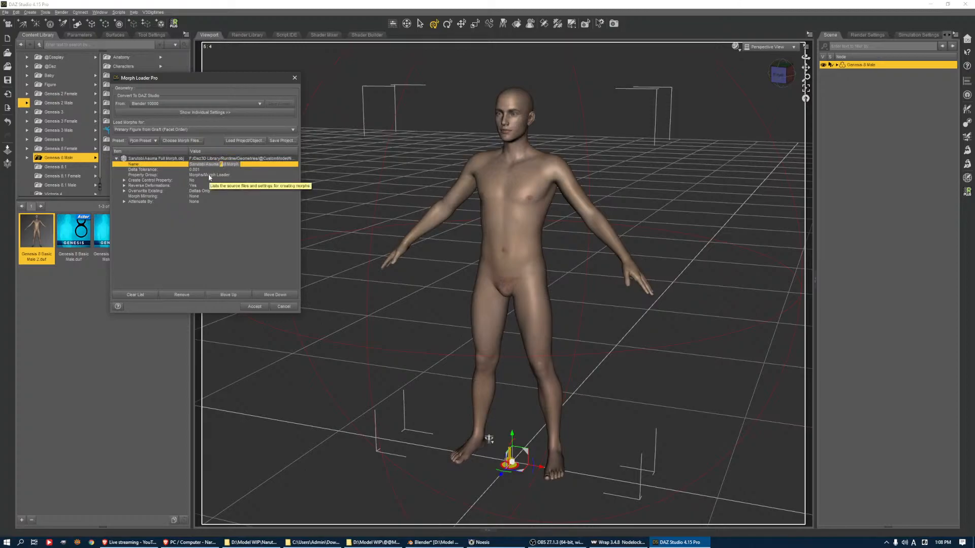
text(Head)
Start a new property group for the head morph with Actor/Full Body/Shinteo/Naruto as its parent group
click(218, 175)
click(219, 175)
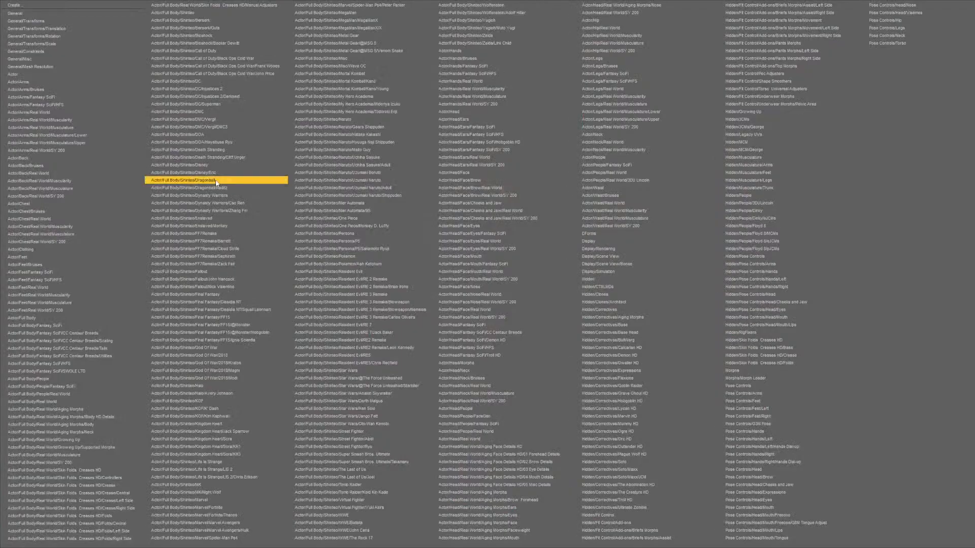
click(41, 5)
click(390, 167)
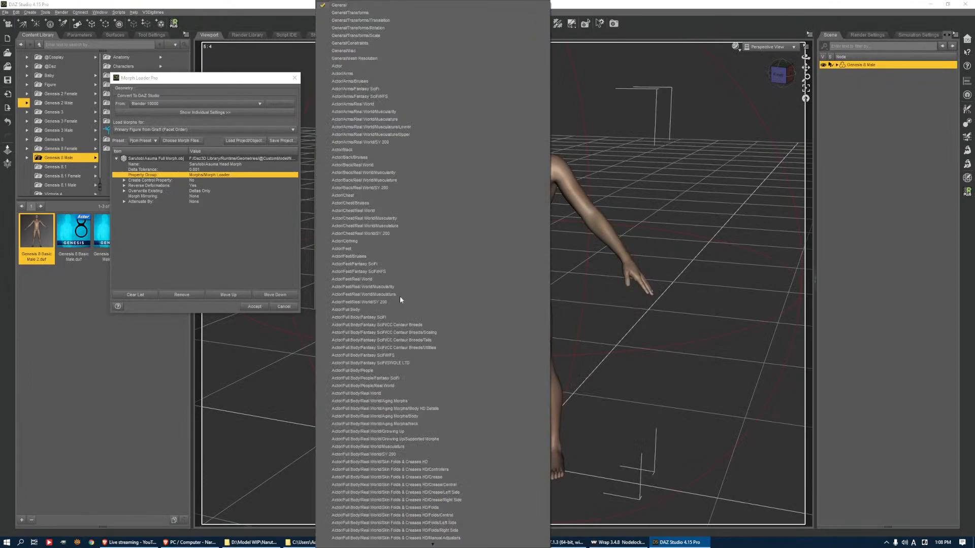
scroll(402, 401, down, 20)
scroll(402, 401, down, 1)
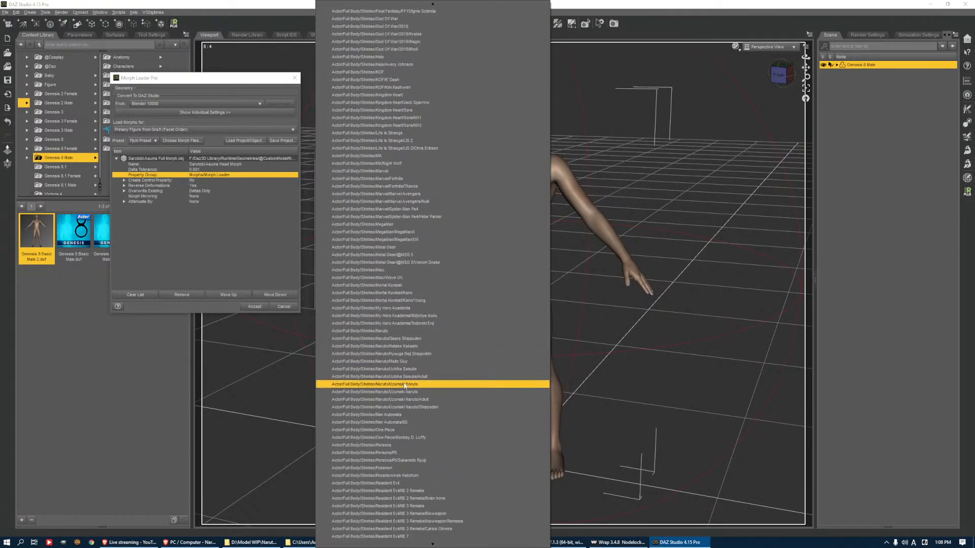
scroll(406, 378, down, 6)
scroll(426, 376, down, 12)
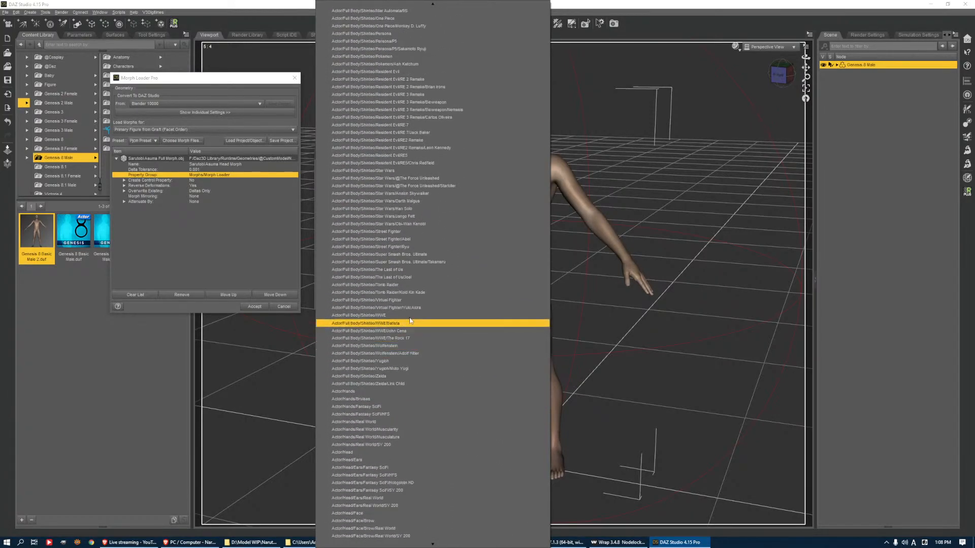
scroll(428, 97, up, 9)
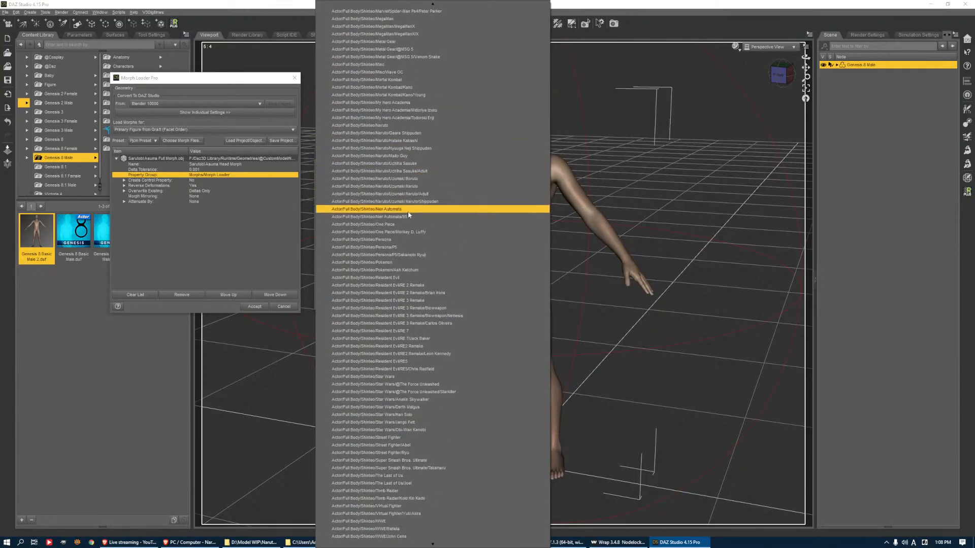
click(399, 125)
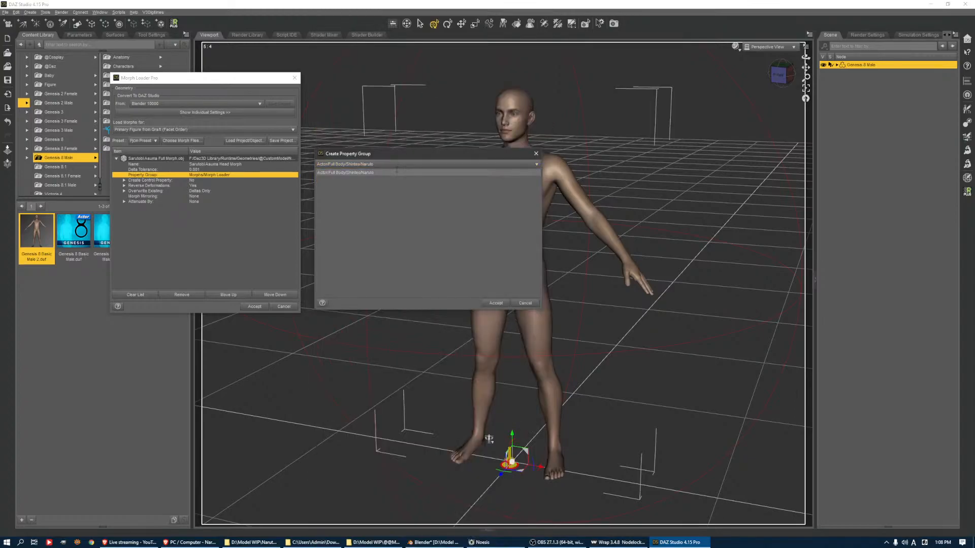
Set the new property group path to Actor/Full Body/Shinteo/Naruto/Sarutobi Asuma, copy the path and accept the group
text(Sarutobi Asuma Jonin Vest)
key(BackSpace)
key(BackSpace)
key(BackSpace)
key(BackSpace)
key(BackSpace)
key(BackSpace)
key(BackSpace)
key(BackSpace)
key(BackSpace)
key(BackSpace)
key(BackSpace)
key(ctrl+a)
key(ctrl+c)
click(496, 303)
Attenuate the head morph by the D-Former_1 Influence Weights map and expand its attenuation settings
click(197, 203)
click(215, 203)
mouse_move(237, 217)
mouse_move(280, 227)
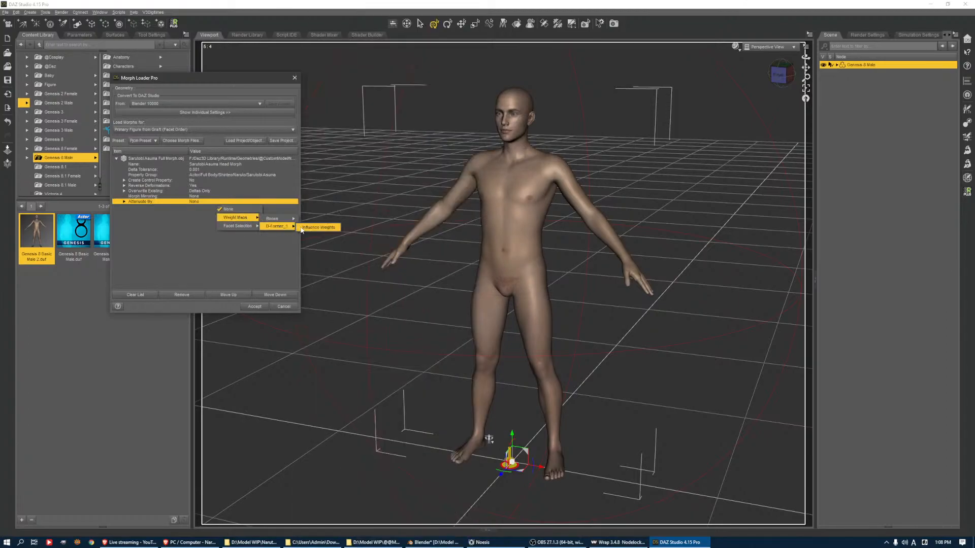
click(312, 228)
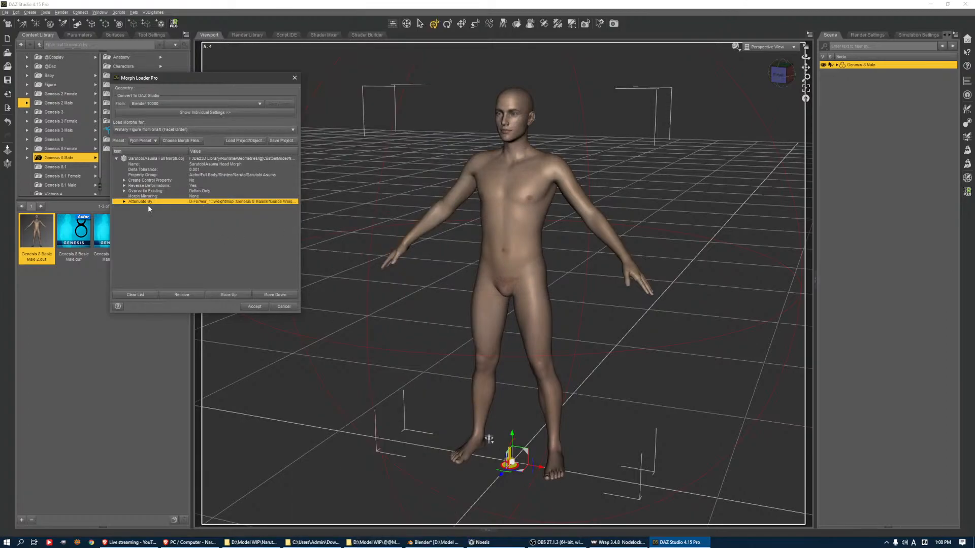
click(123, 202)
Add Sarutobi Asuma Full Morph.obj a second time and name that entry Sarutobi Asuma Body Morph
click(181, 142)
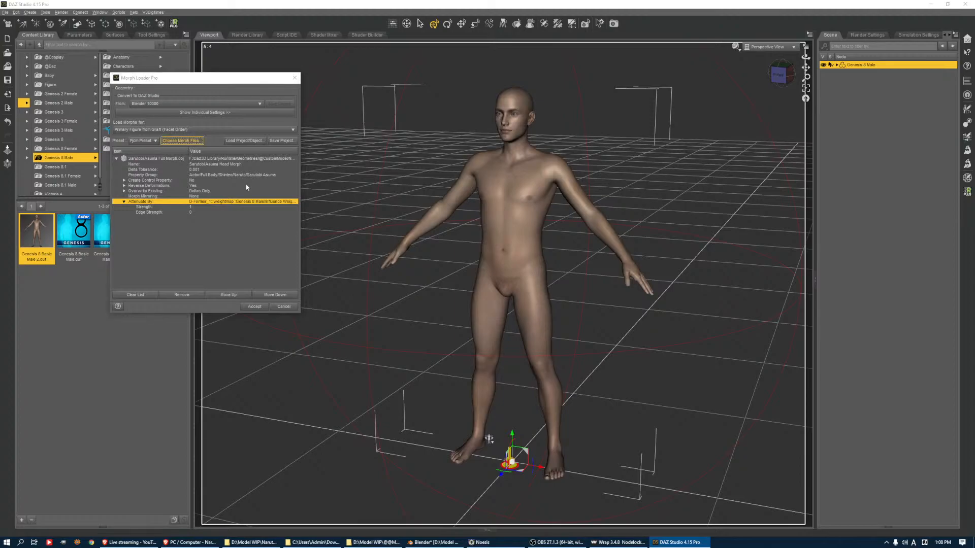
double_click(508, 148)
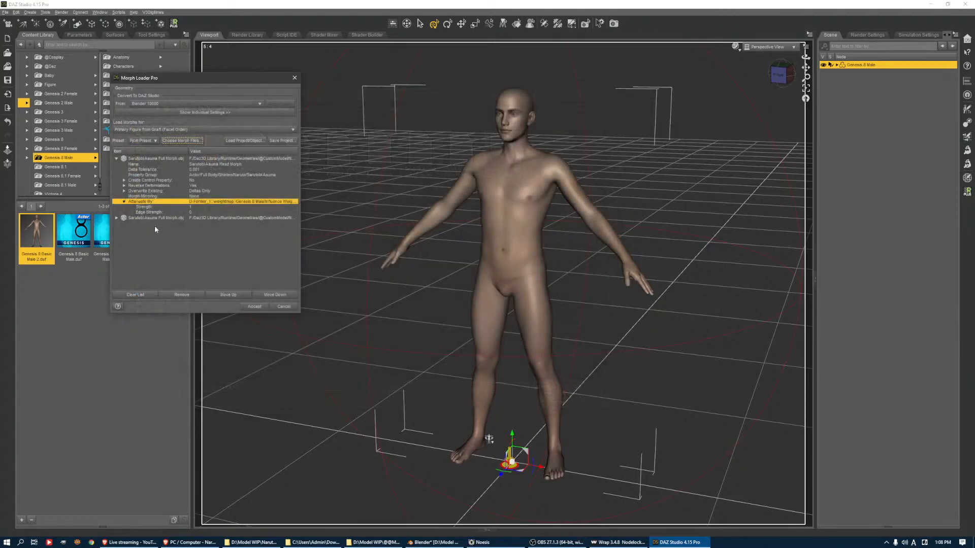
click(117, 217)
click(221, 224)
double_click(222, 225)
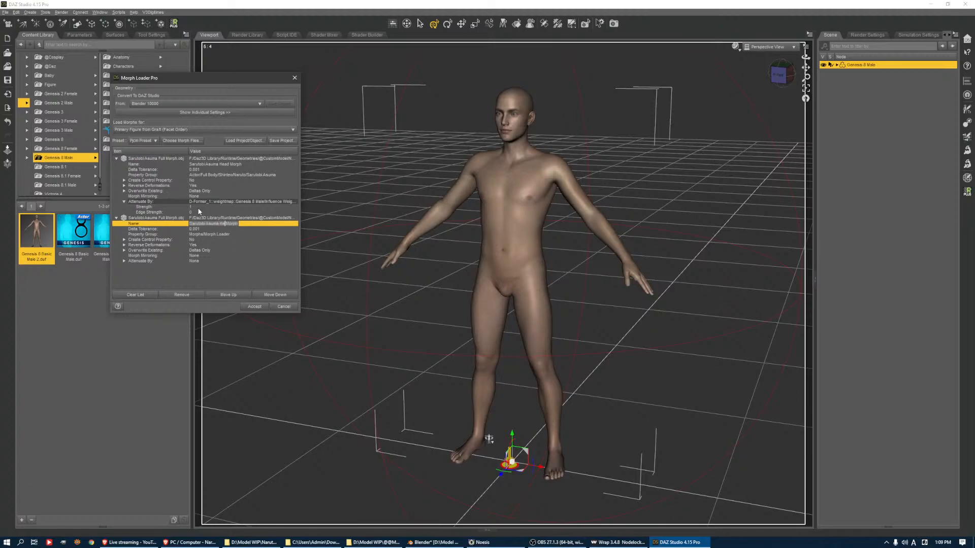
text(Body)
click(192, 230)
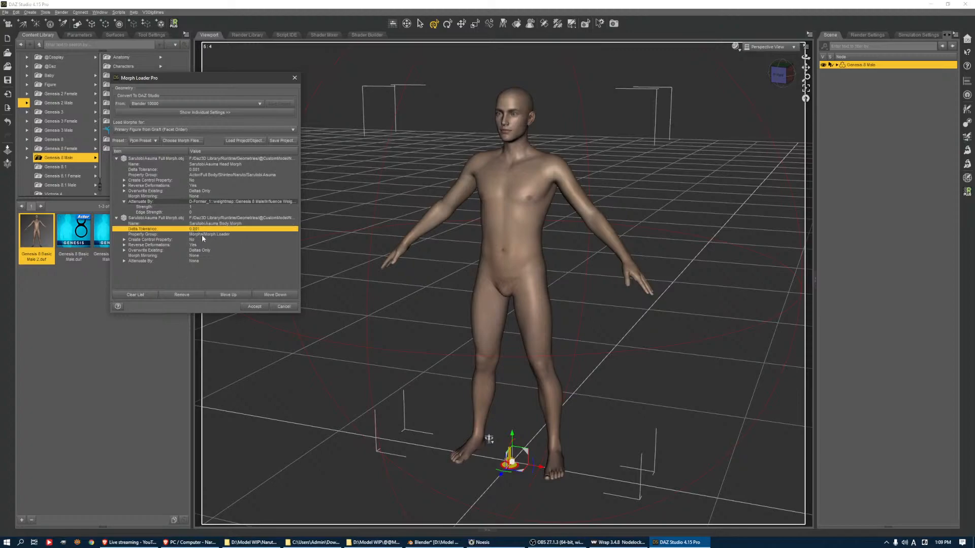
Assign the body morph to the property group Actor/Full Body/Shinteo/Naruto/Sarutobi Asuma using the copied path
click(202, 234)
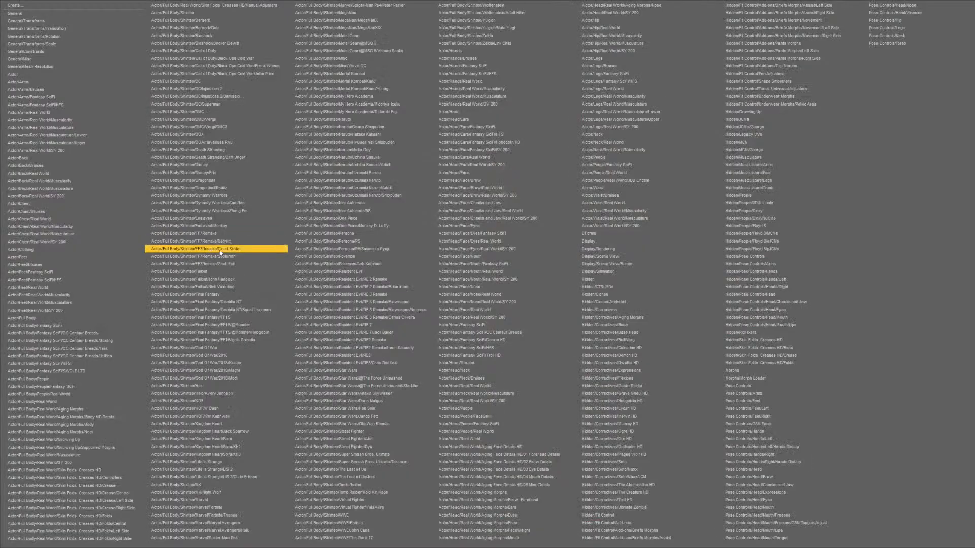
click(60, 9)
click(381, 166)
click(287, 166)
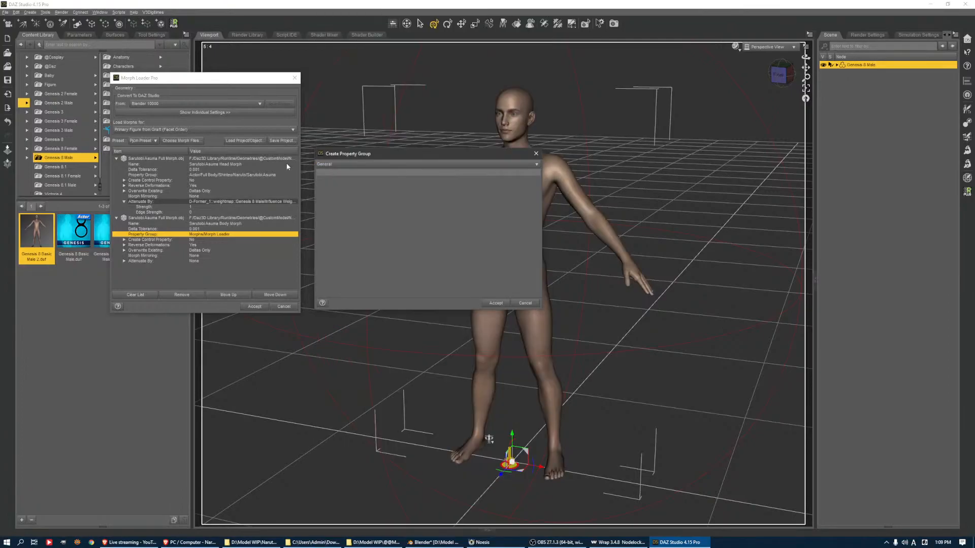
key(ctrl+v)
click(495, 303)
Attenuate the Sarutobi Asuma Body Morph by the D-Former_1 Influence Weights map
click(164, 261)
click(123, 261)
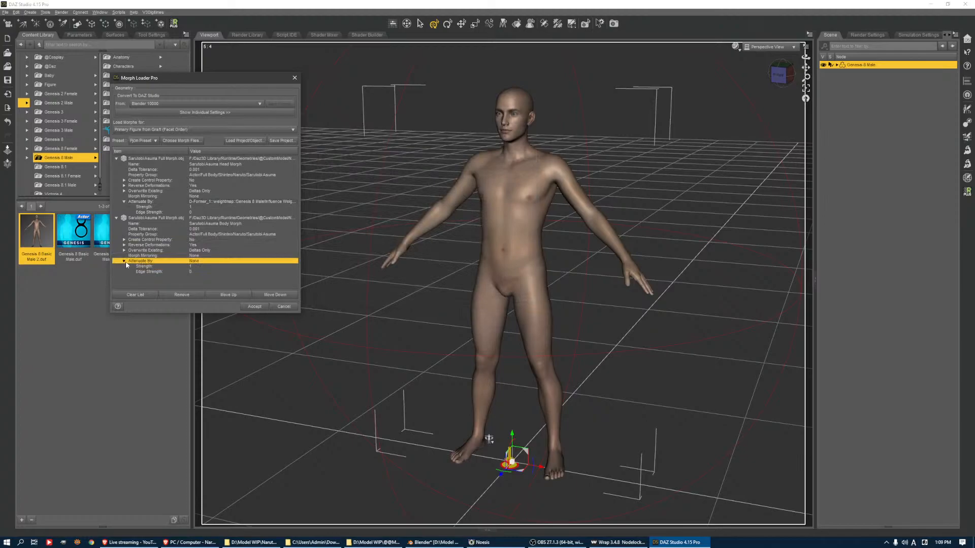
click(194, 263)
click(294, 286)
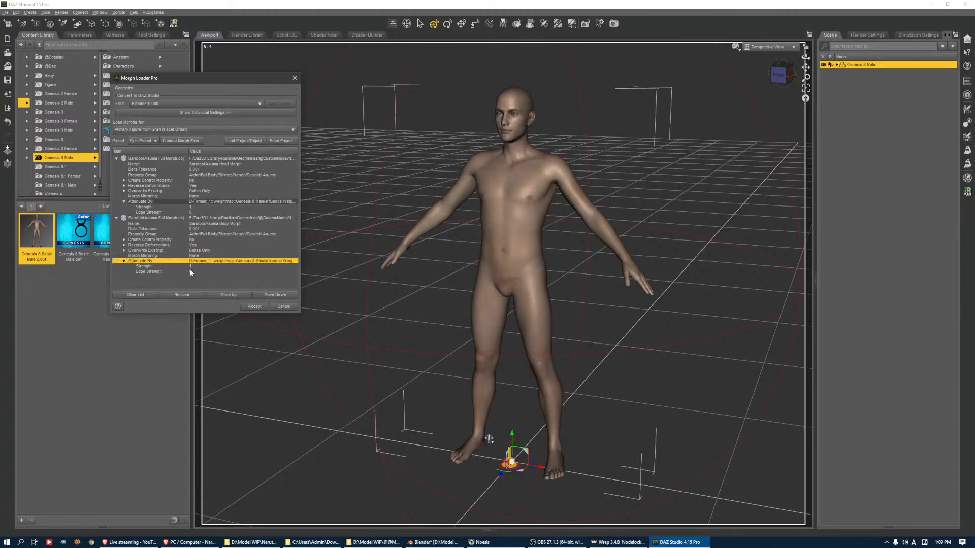
Change the body morph's attenuation strength and load both Sarutobi Asuma morphs onto the figure
click(190, 267)
key(BackSpace)
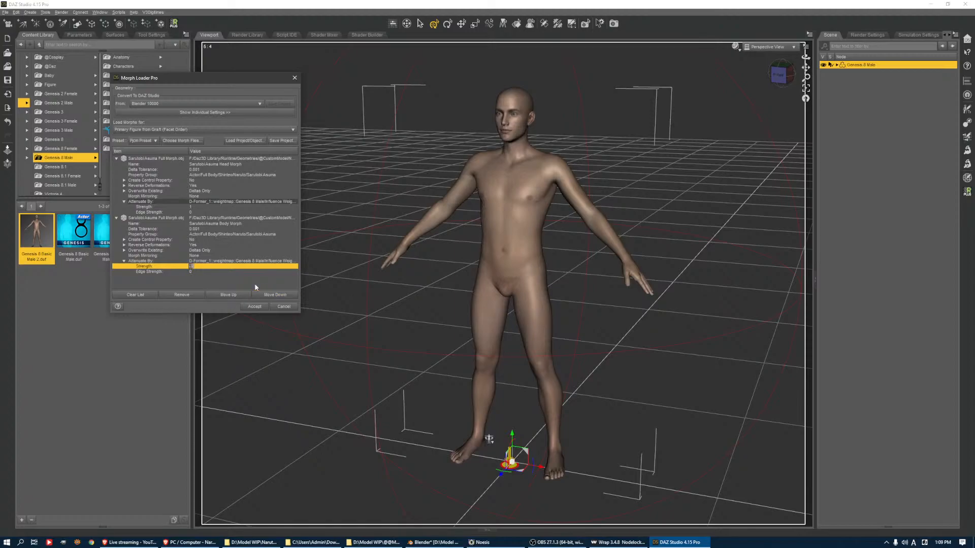
key(Return)
click(254, 307)
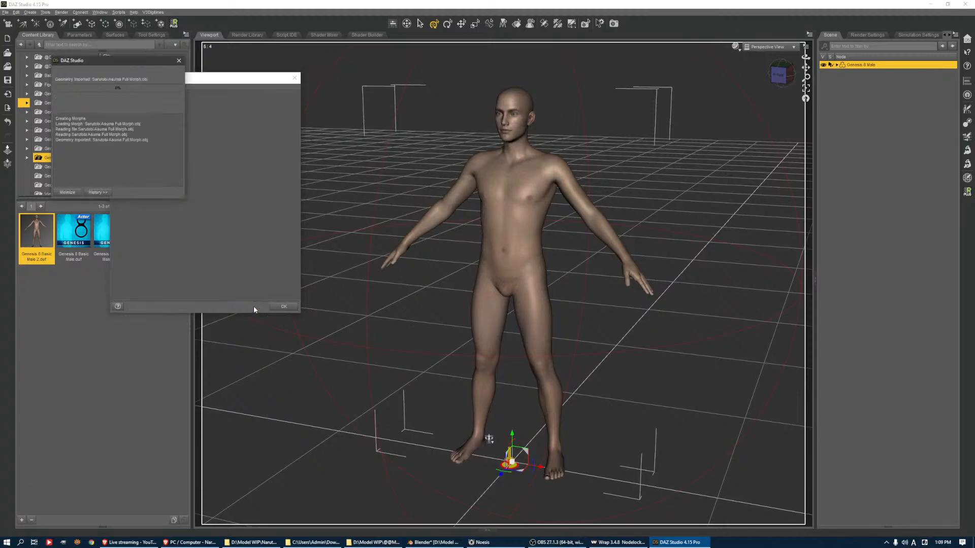
click(281, 307)
Expand the Genesis 8 Male node in the scene and display the figure's parameters
click(837, 65)
click(851, 88)
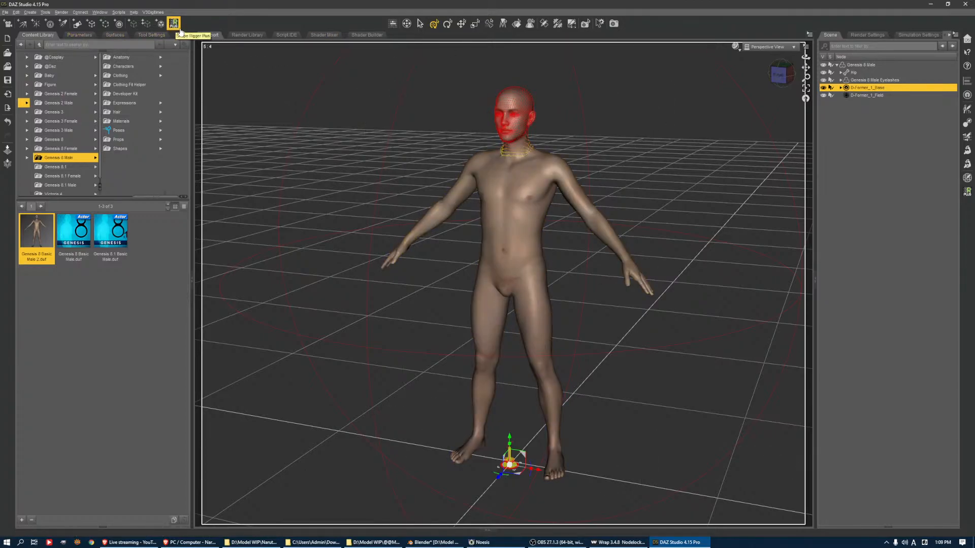
click(79, 35)
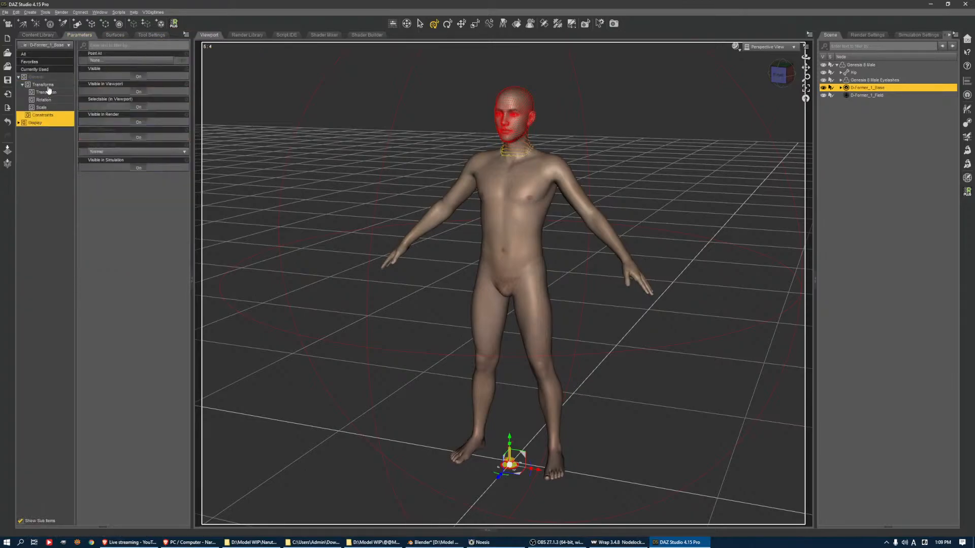
click(862, 65)
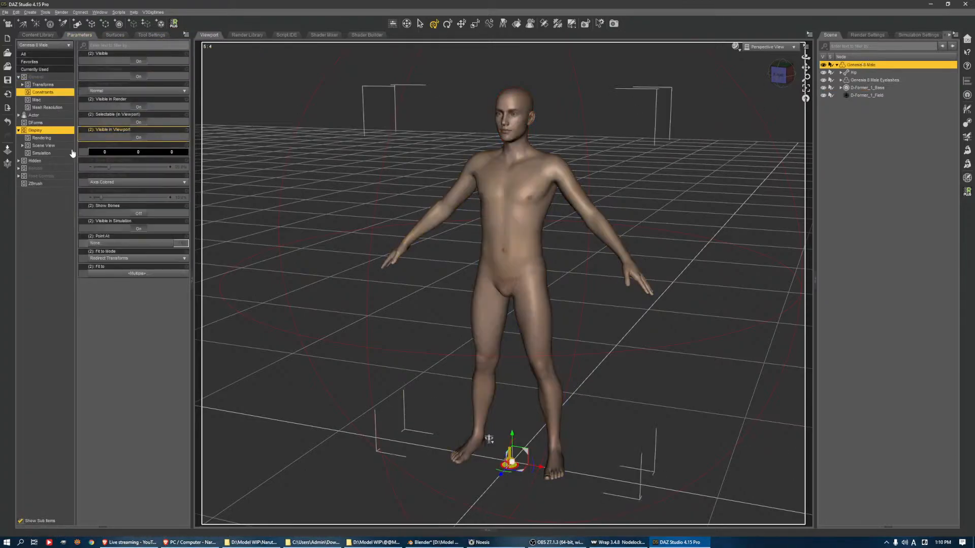
Display the morphs in the parameter group Actor/Full Body/Shinteo/Naruto/Sarutobi Asuma
click(49, 116)
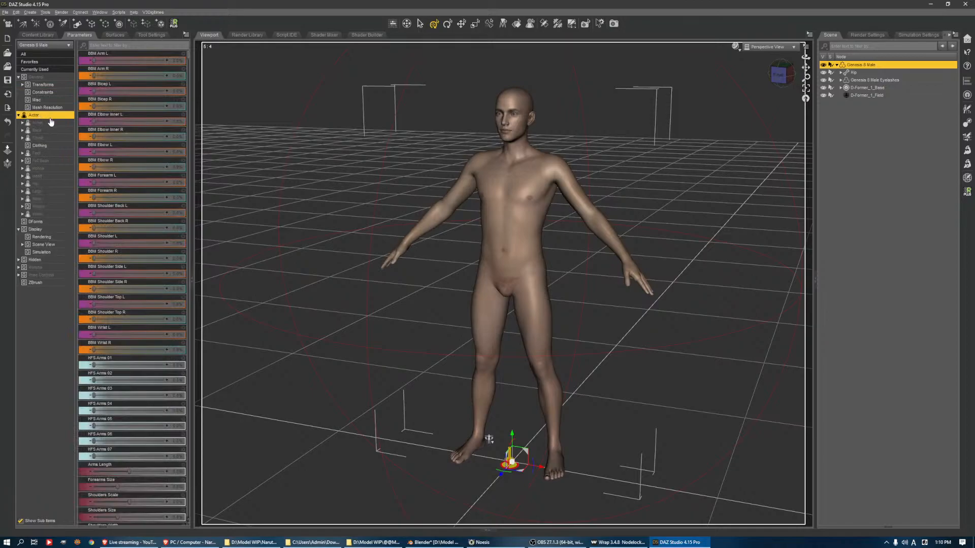
click(55, 160)
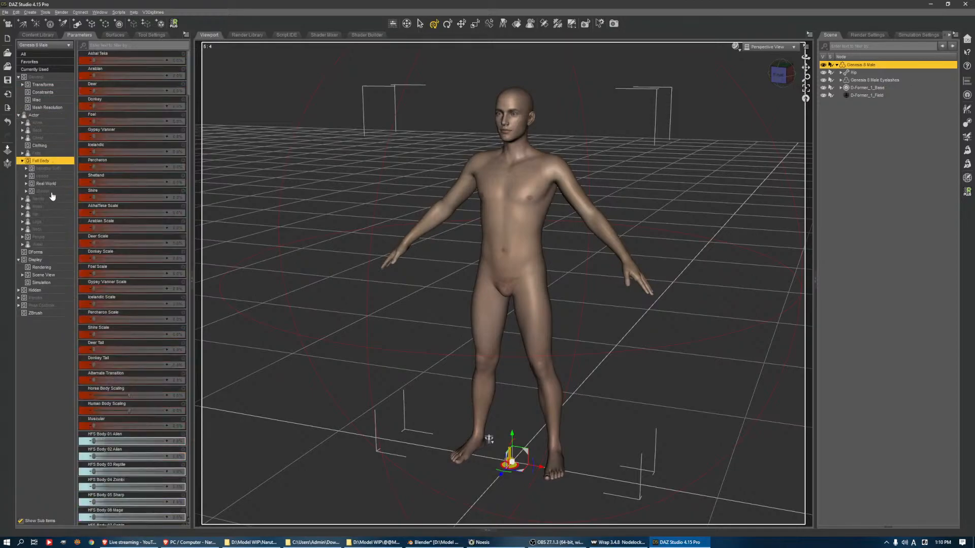
click(48, 183)
click(55, 192)
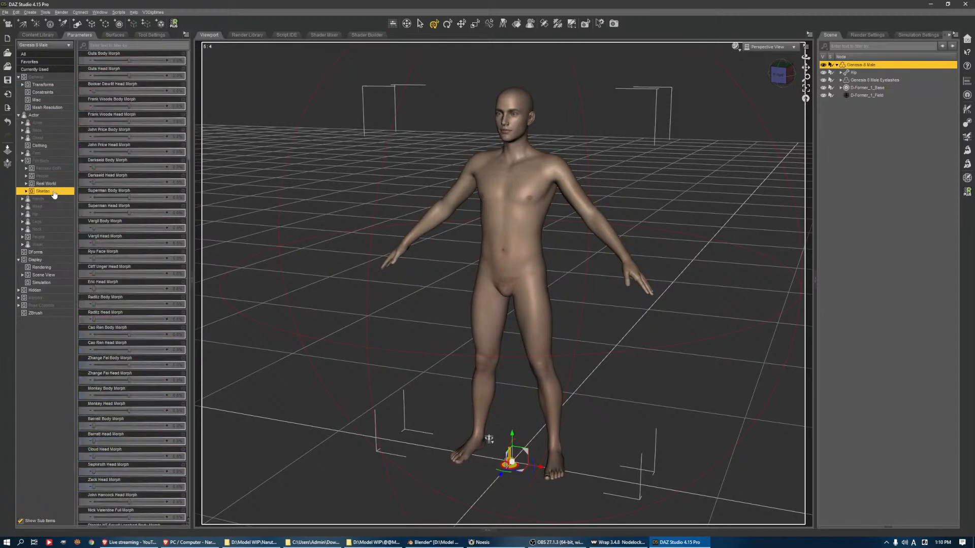
double_click(55, 194)
scroll(36, 331, down, 5)
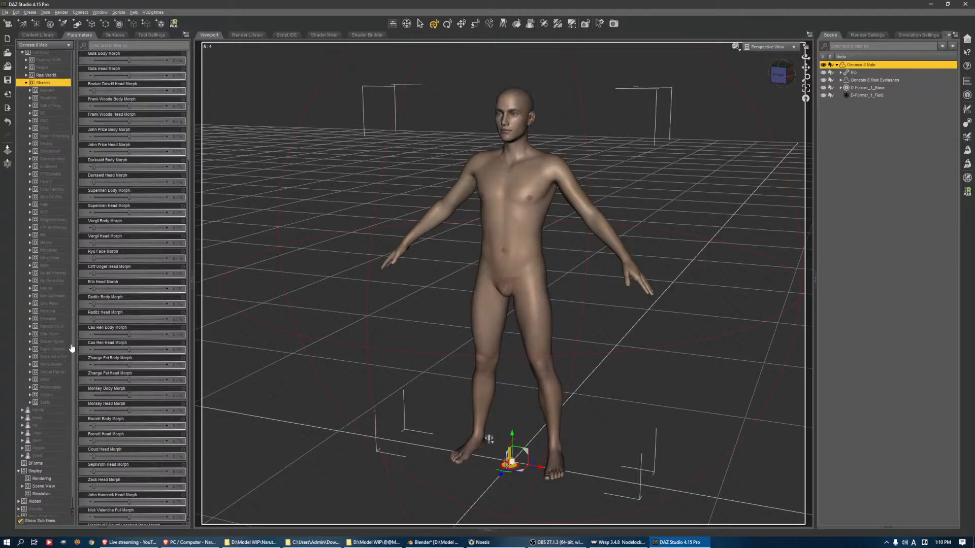
click(41, 289)
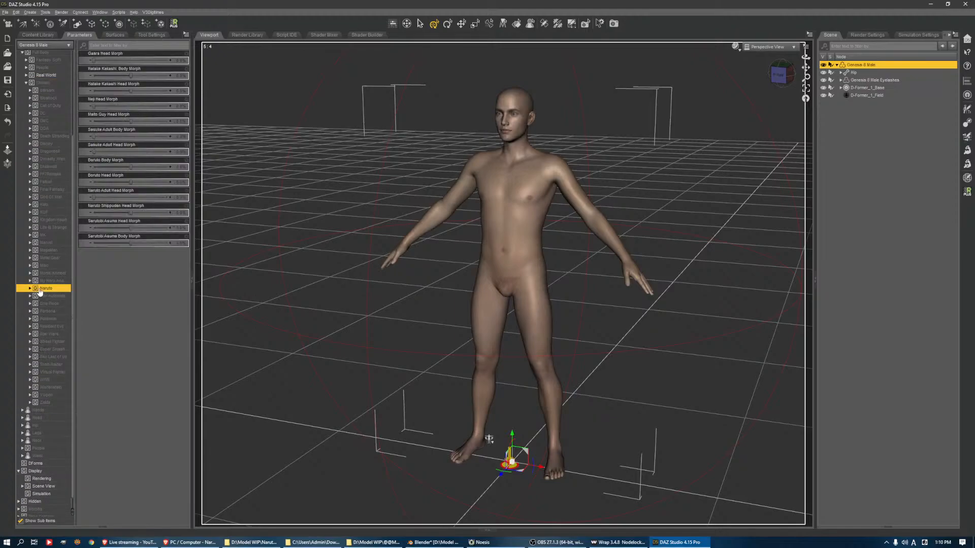
click(29, 282)
double_click(30, 290)
click(53, 349)
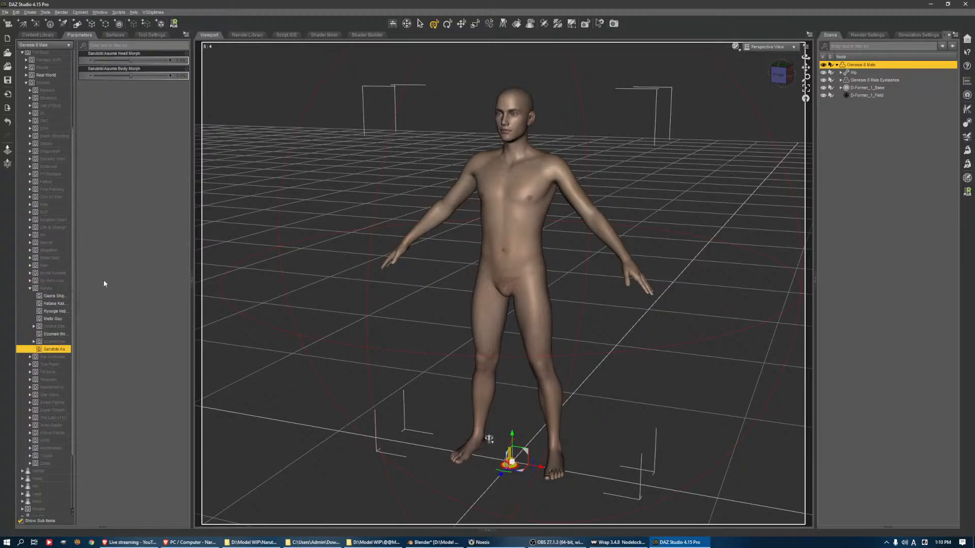
Mark the Sarutobi Asuma head and body morphs as favorites and rig both with Shape Rigger Plus
click(180, 54)
click(181, 69)
click(174, 23)
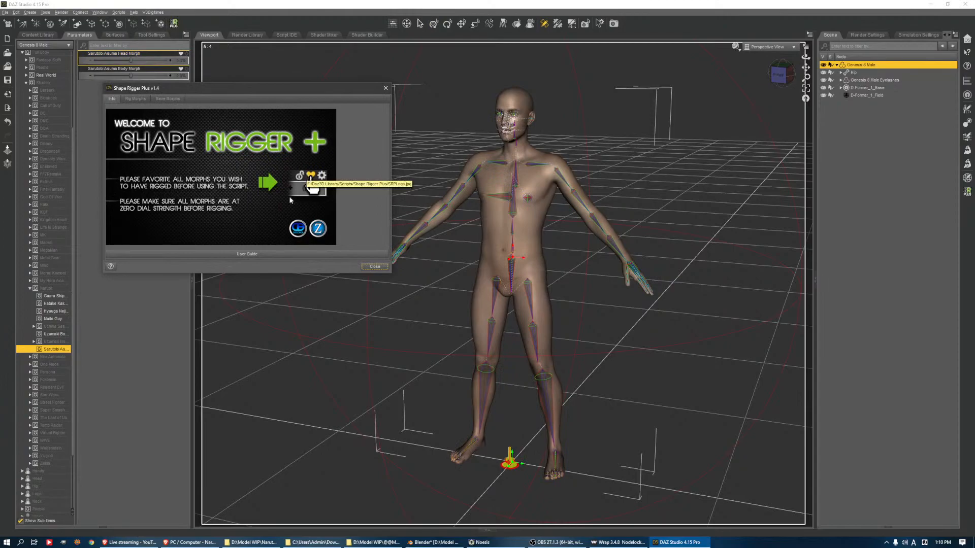
click(142, 99)
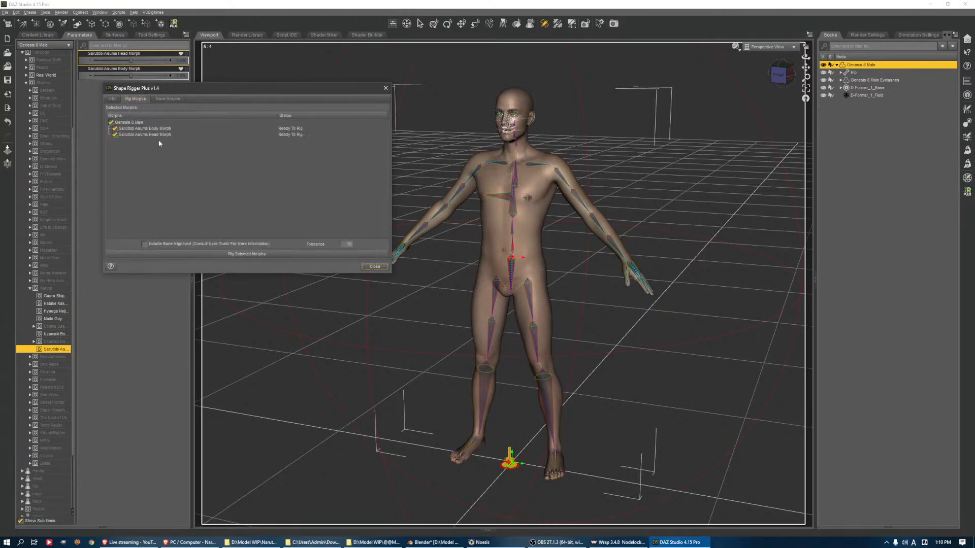
click(231, 254)
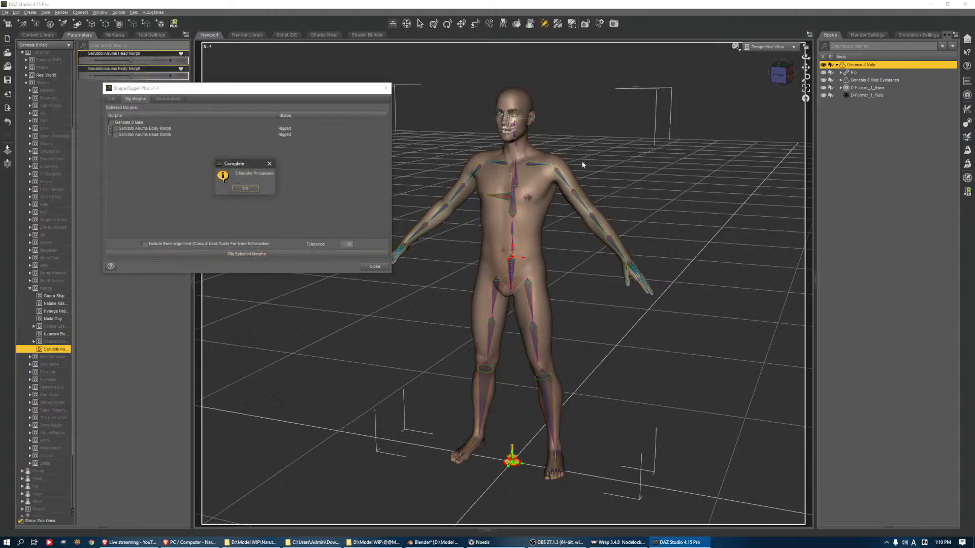
click(245, 190)
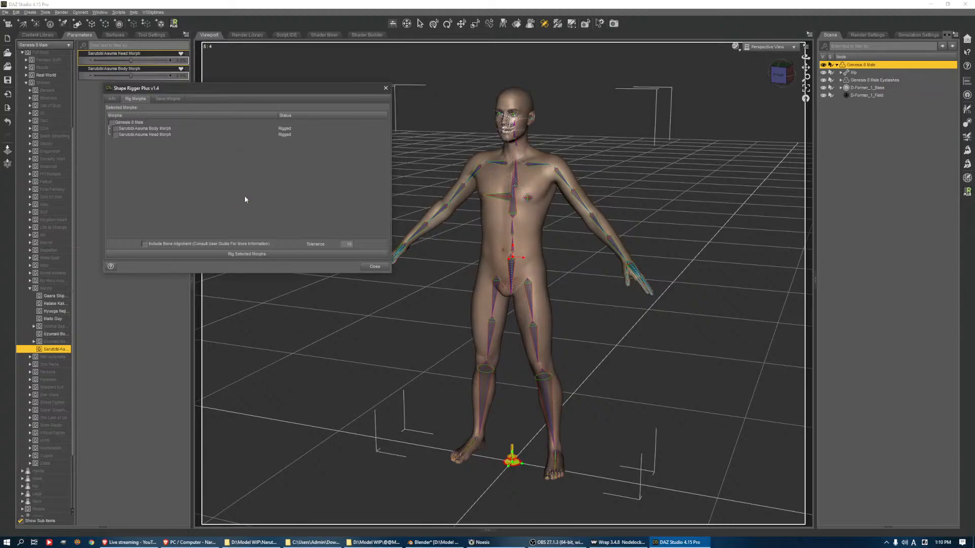
Save both rigged morphs under the product name Naruto/Sarutobi Asuma
click(178, 101)
drag(143, 133, 199, 132)
text(Actor/Full Body/Shinteo/Naruto/Sarutobi Asuma)
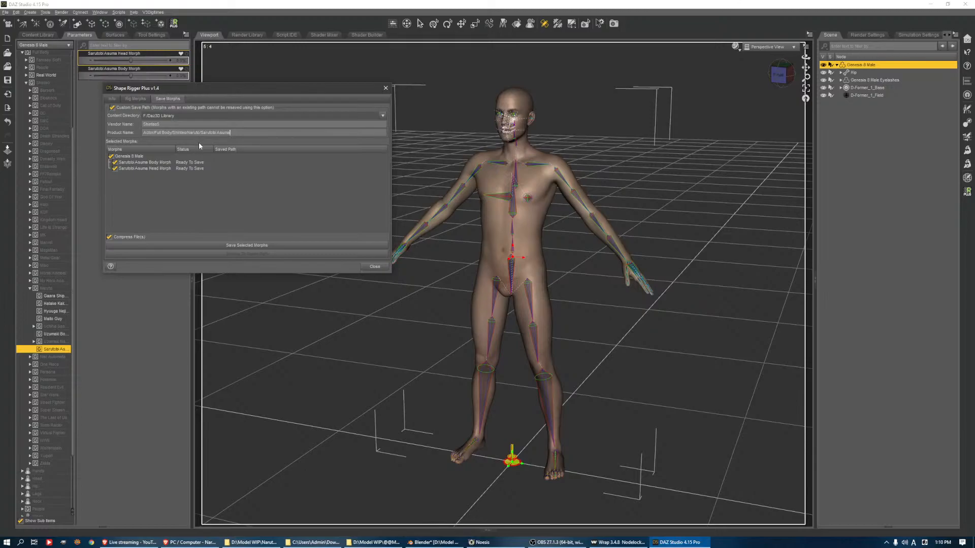
drag(188, 132, 144, 133)
key(BackSpace)
click(229, 246)
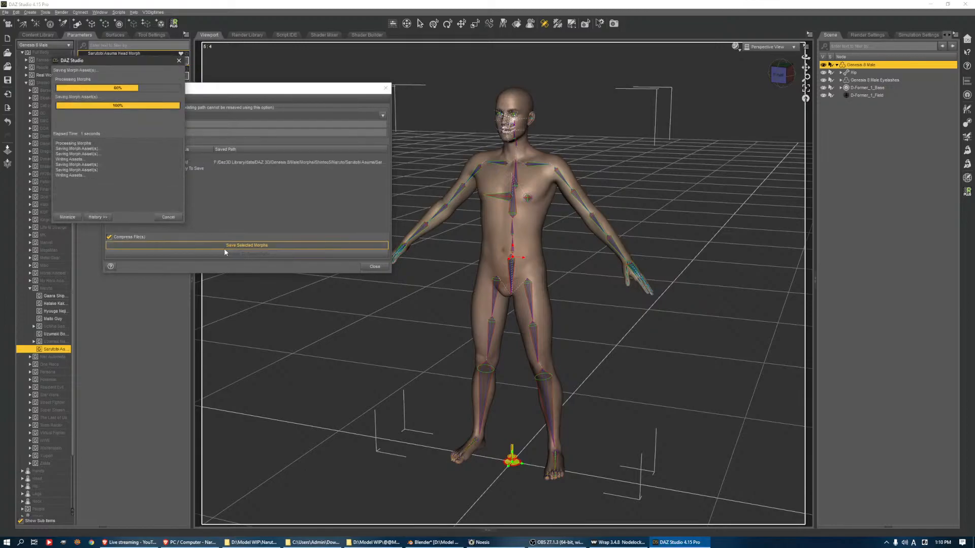
click(244, 188)
Examine the saved morph files in File Explorer under shinteo5/Naruto/Sarutobi Asuma, and close Shape Rigger Plus
middle_click(354, 541)
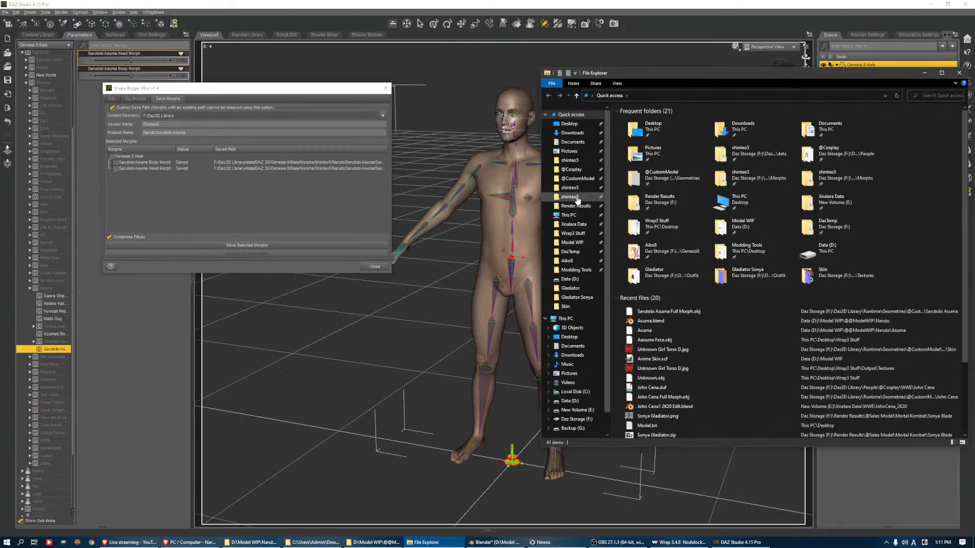
click(570, 196)
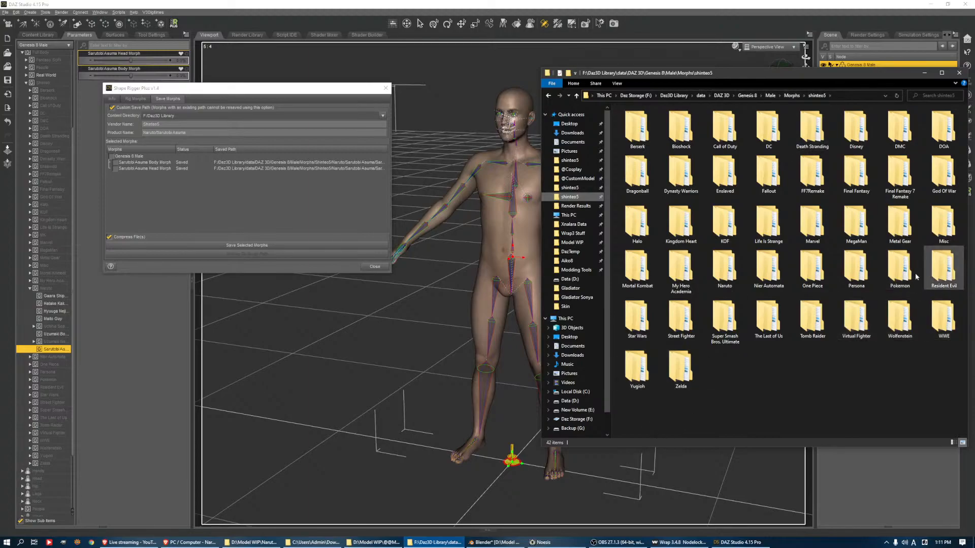
click(712, 269)
double_click(713, 270)
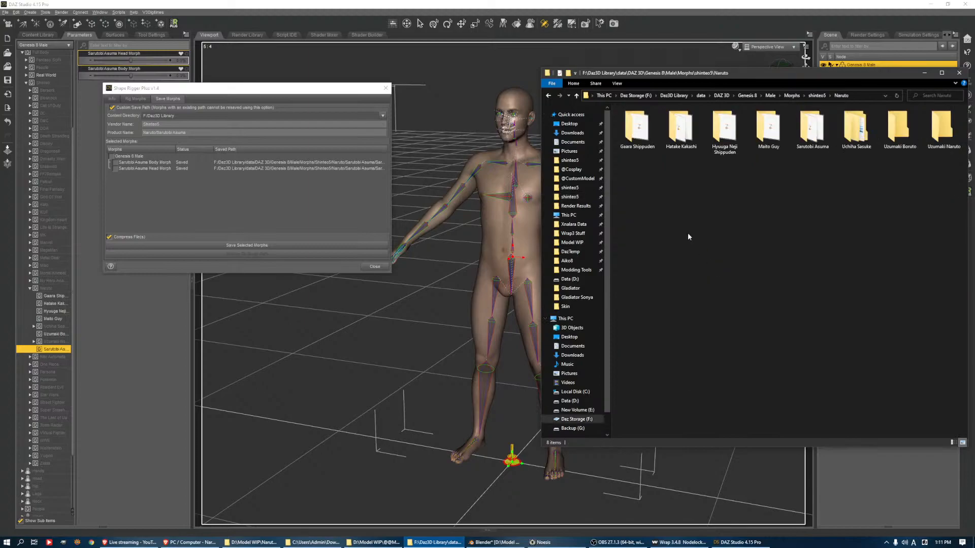
click(935, 143)
click(862, 190)
click(807, 129)
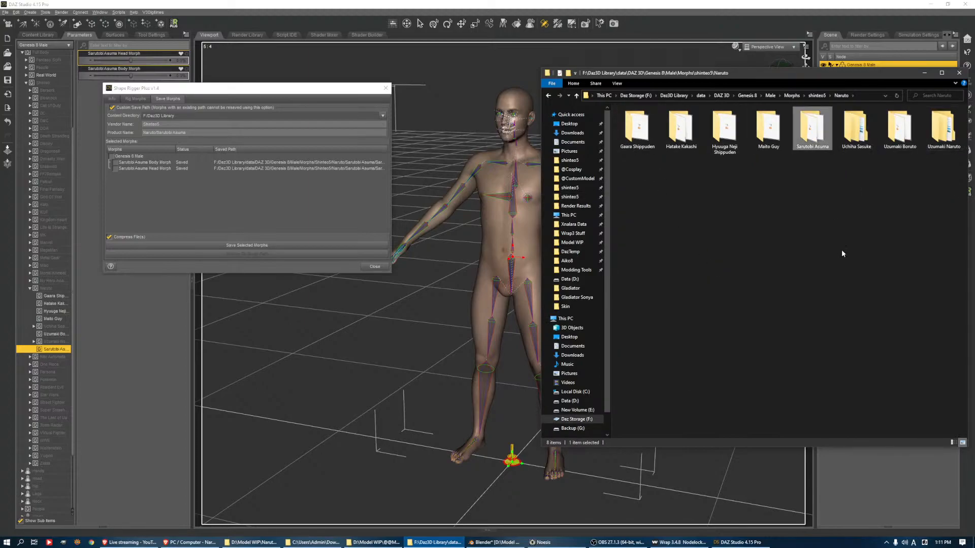
double_click(804, 131)
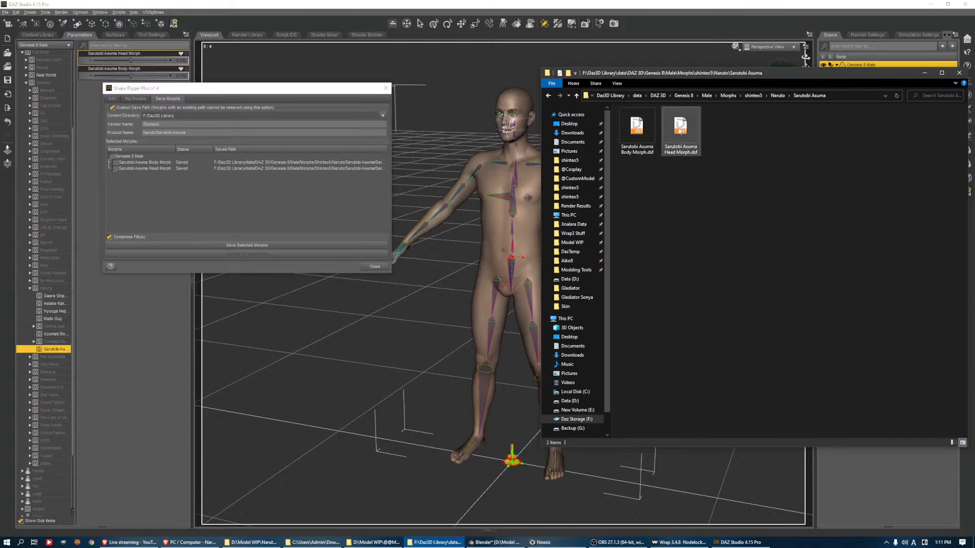
click(374, 268)
click(374, 267)
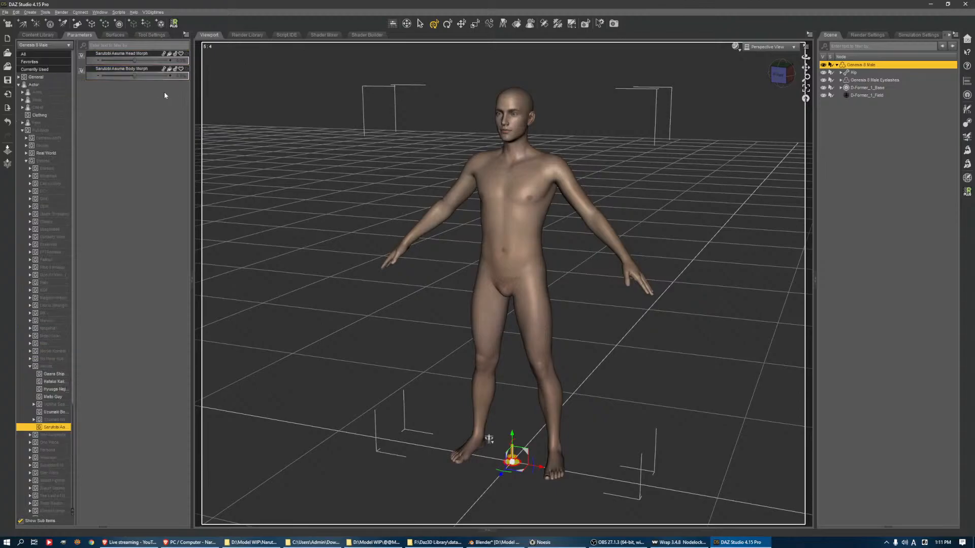
right_click(150, 60)
mouse_move(188, 126)
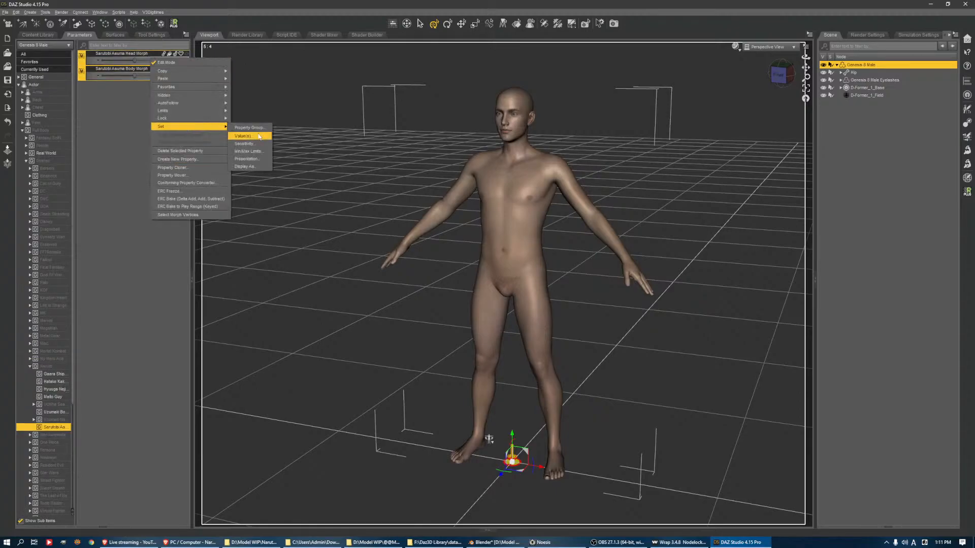
click(249, 127)
click(406, 210)
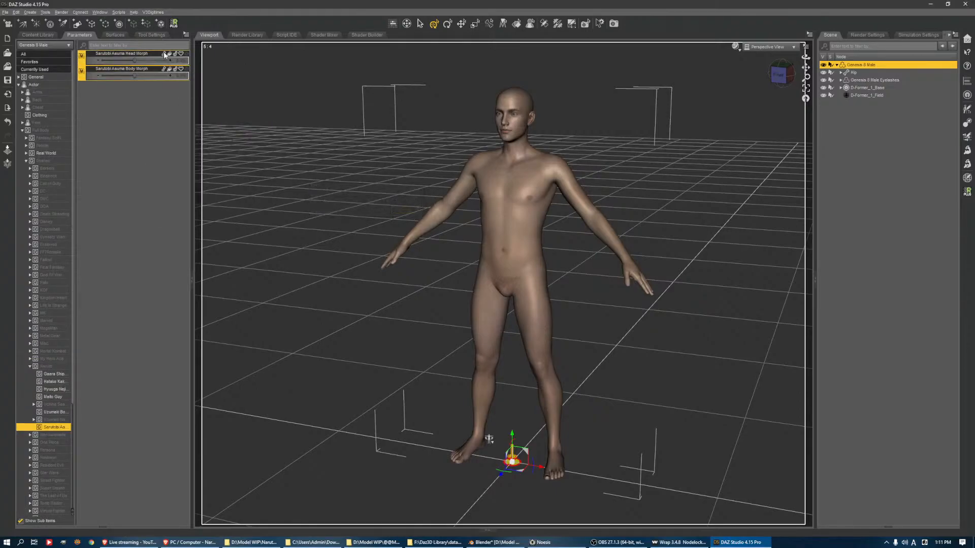
Set the minimum limit of both Sarutobi Asuma morphs to 0 and turn off parameter edit mode
right_click(165, 54)
mouse_move(203, 122)
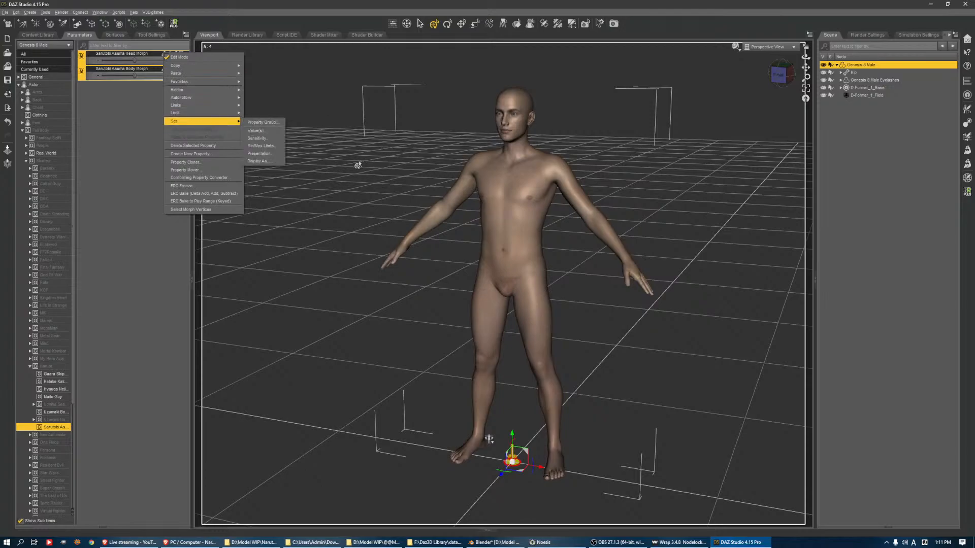
click(261, 146)
click(388, 188)
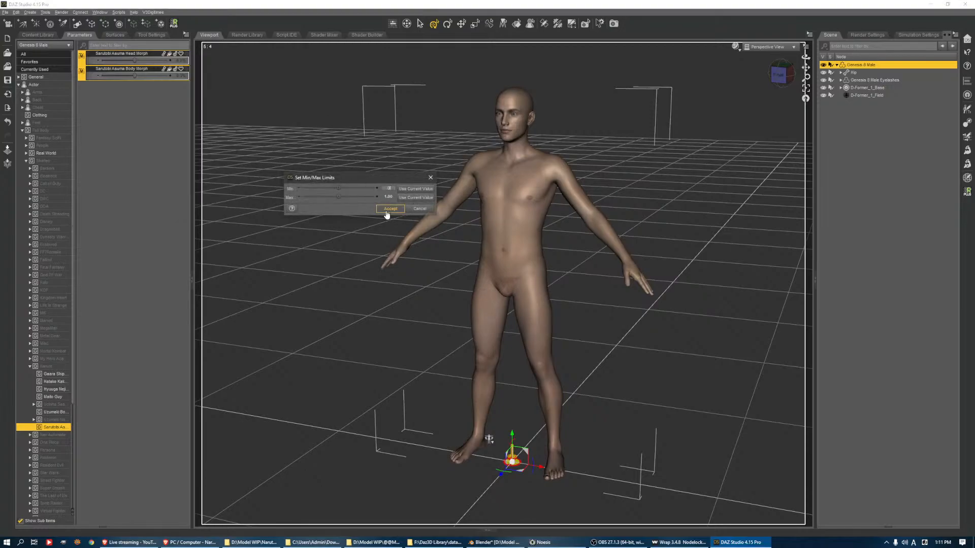
click(387, 210)
right_click(167, 91)
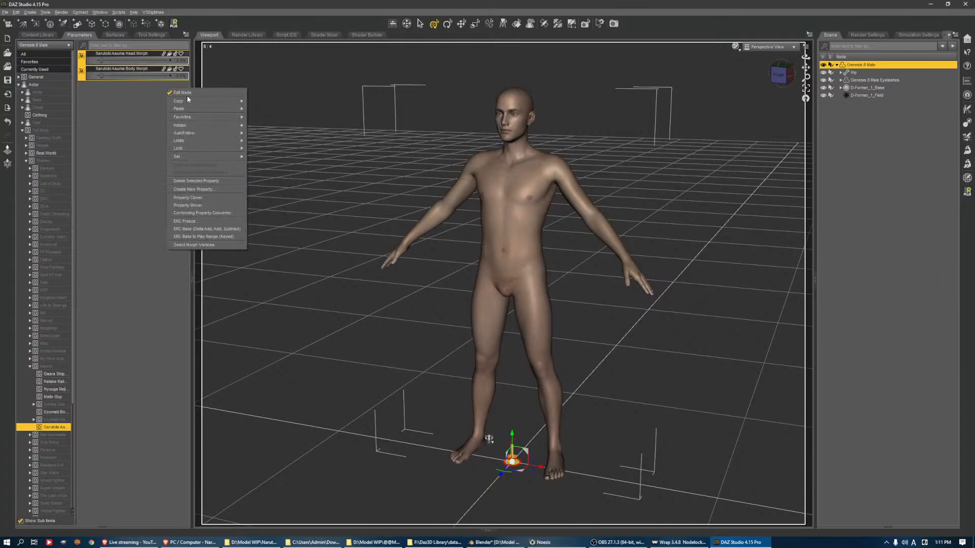
click(187, 96)
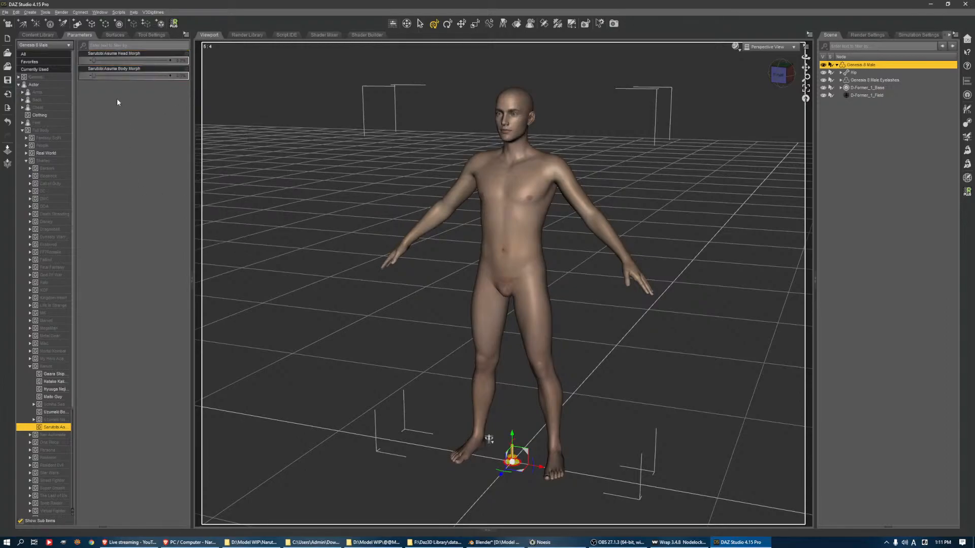
Apply the Sarutobi Asuma body and head morphs at 100% and view the figure from the front
drag(94, 76, 266, 65)
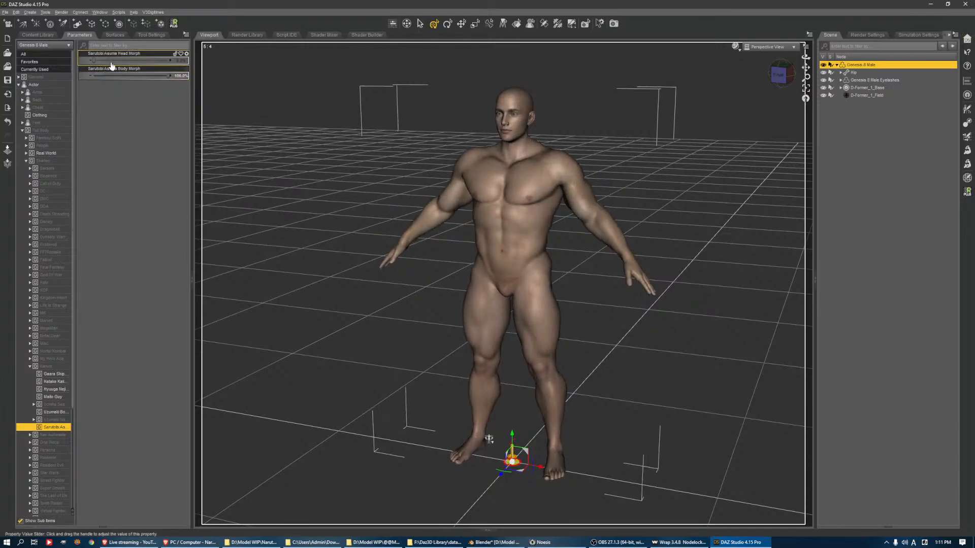
drag(94, 60, 244, 58)
drag(784, 75, 829, 74)
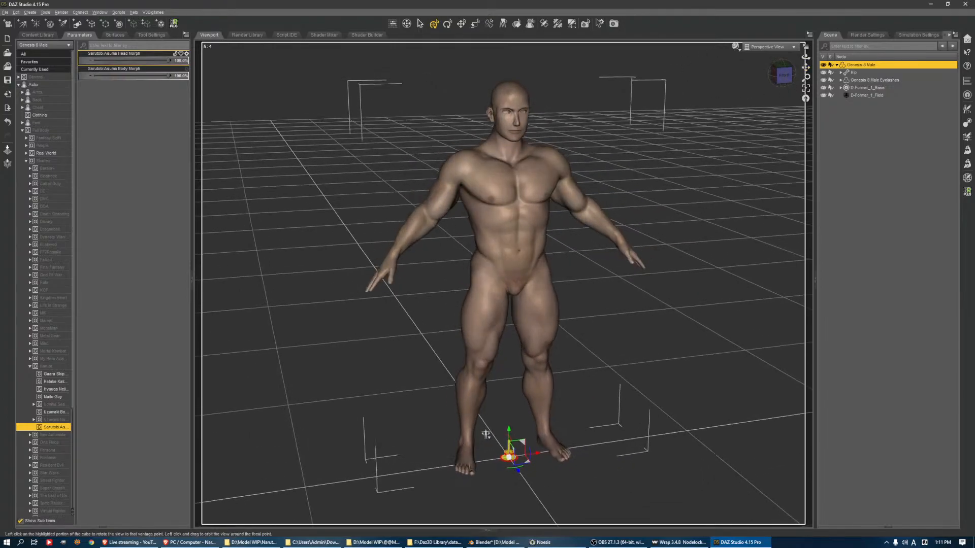
Select Template 1 through Template 4 under Default Templates in the Genesis 8 Male surface settings
click(115, 34)
click(51, 84)
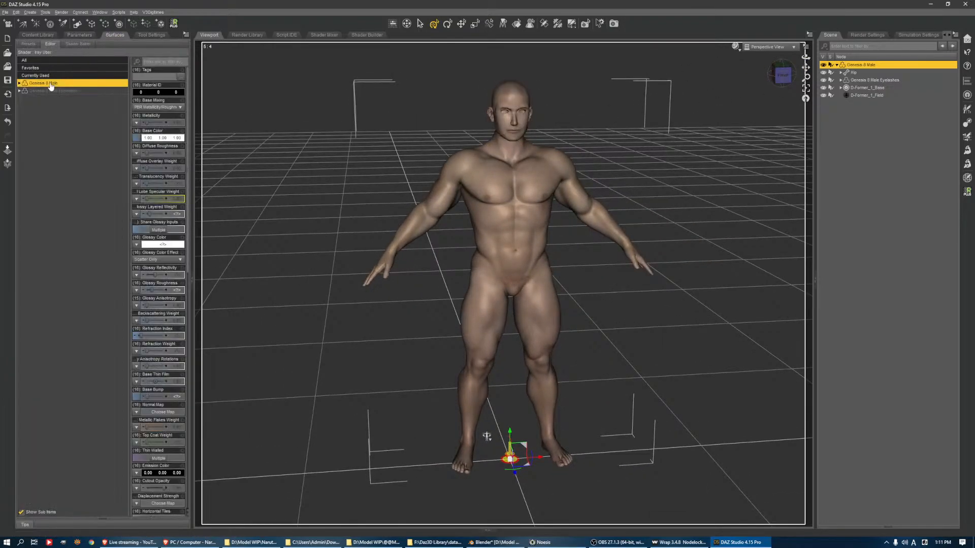
double_click(50, 84)
double_click(52, 98)
double_click(54, 91)
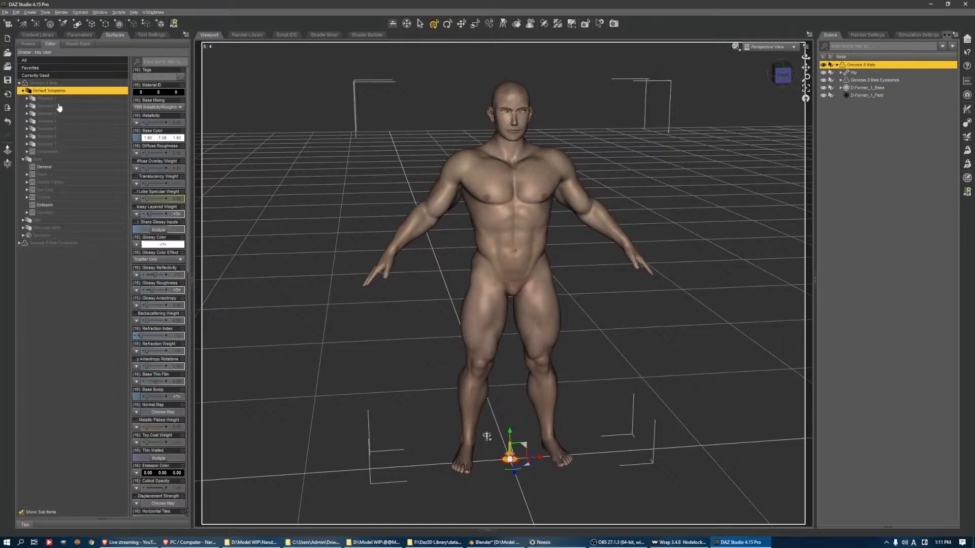
click(59, 100)
shift+click(59, 121)
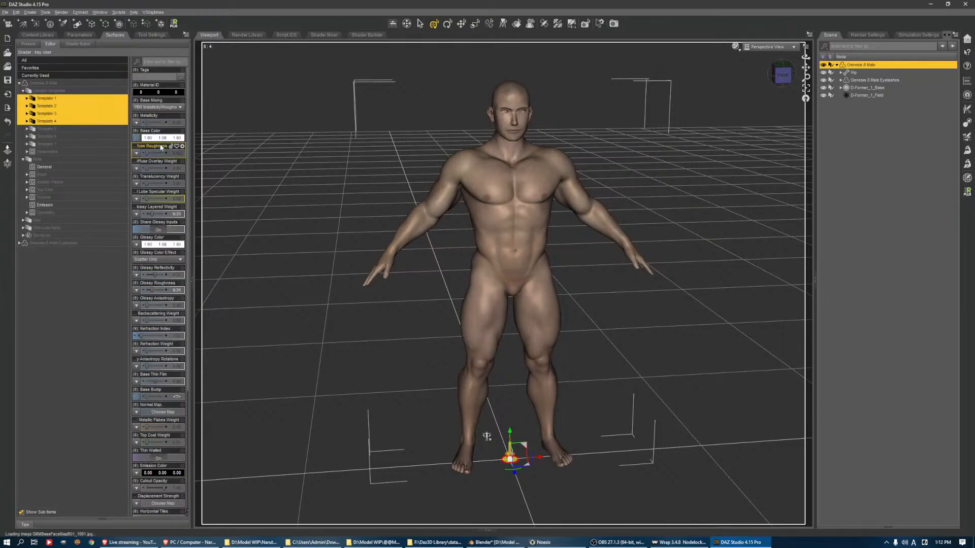
click(135, 141)
click(148, 147)
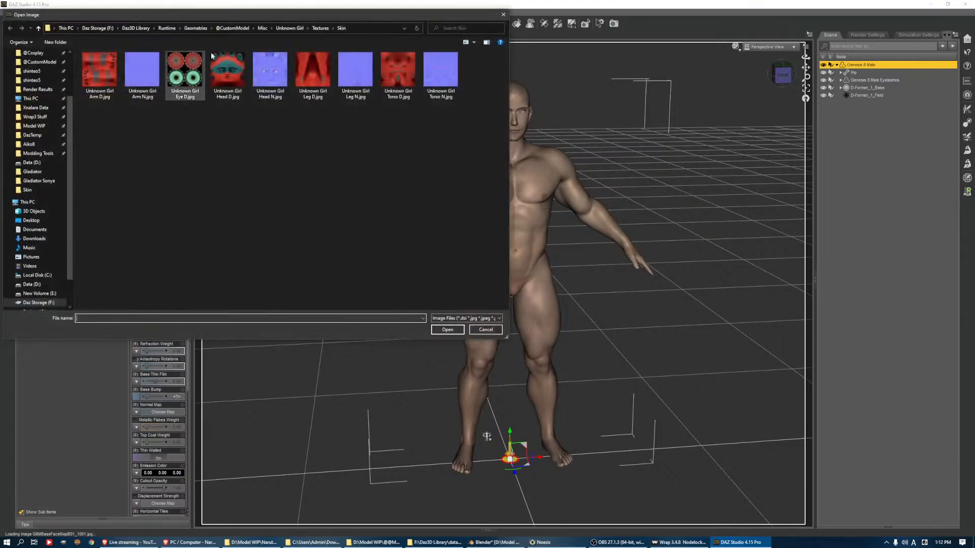
click(228, 29)
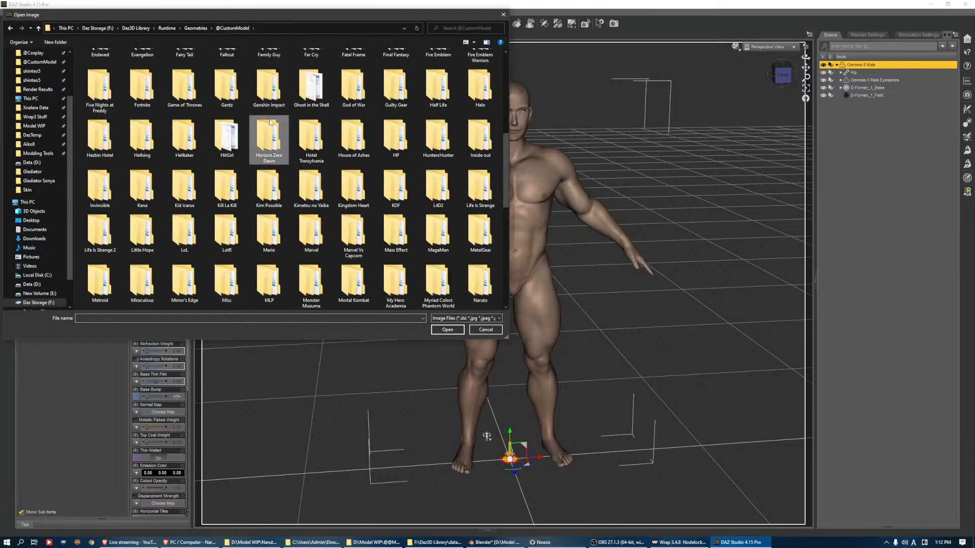
key(Return)
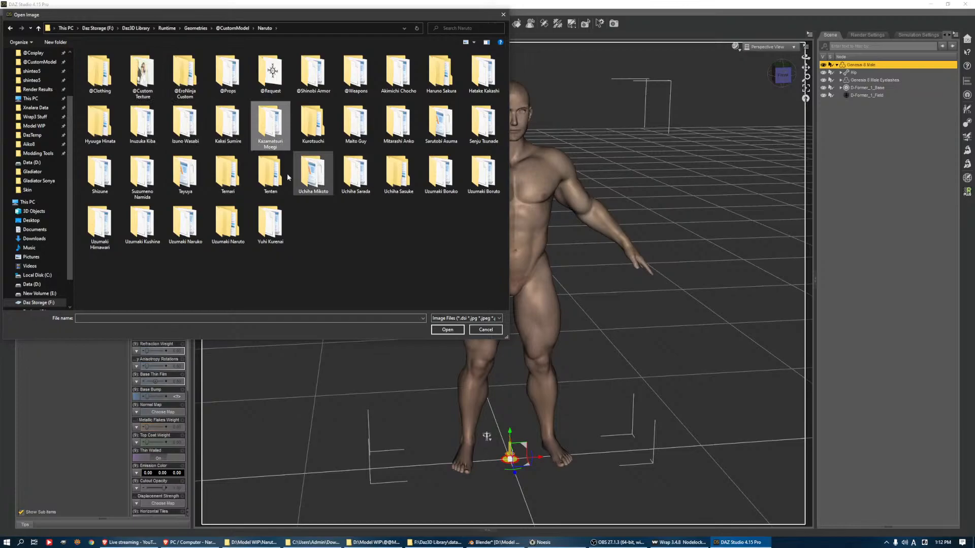
key(Left)
key(Left)
key(Left)
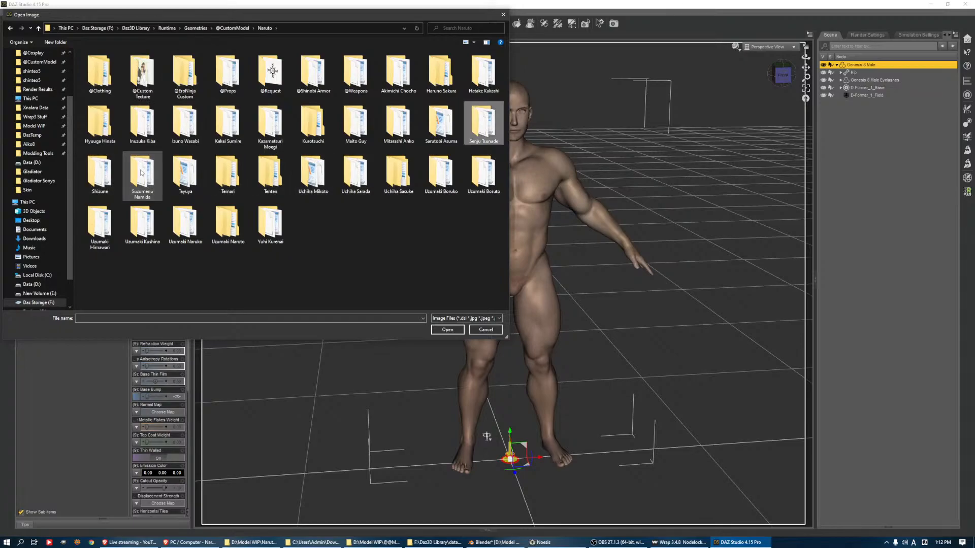
key(Return)
Create a Textures folder inside the Sarutobi Asuma folder and open it
right_click(178, 121)
mouse_move(217, 198)
click(272, 199)
text(Textures)
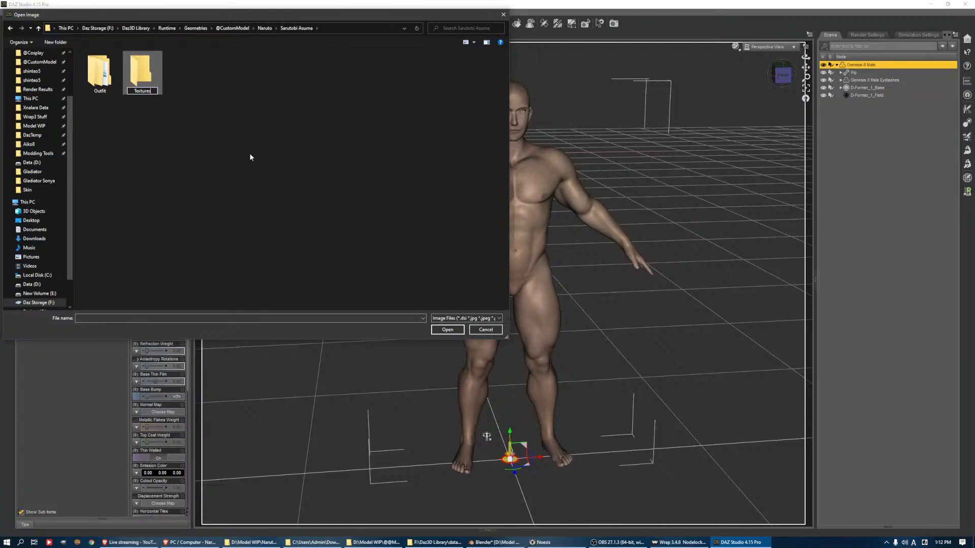
key(Return)
double_click(140, 78)
Create a Skin folder inside the Textures folder and open it
right_click(157, 105)
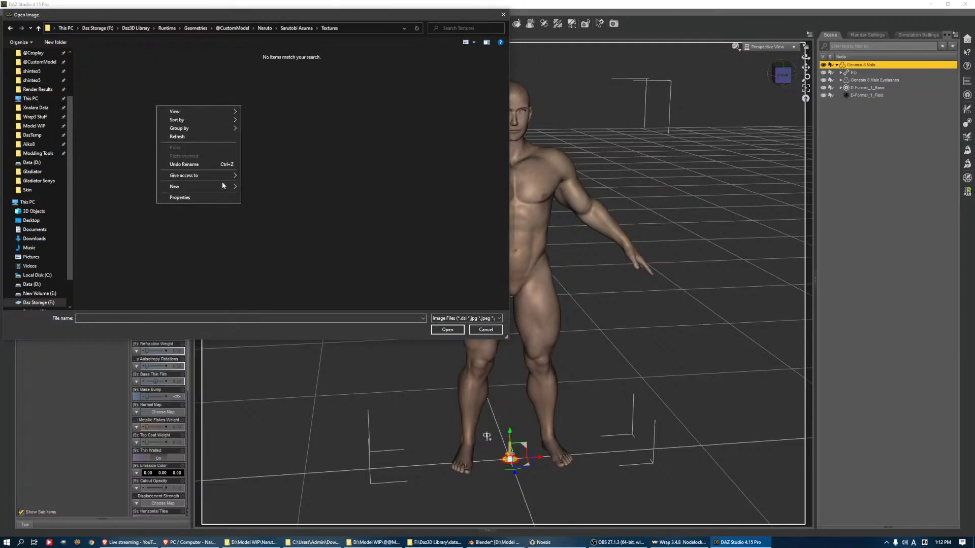
click(241, 184)
right_click(241, 143)
mouse_move(275, 224)
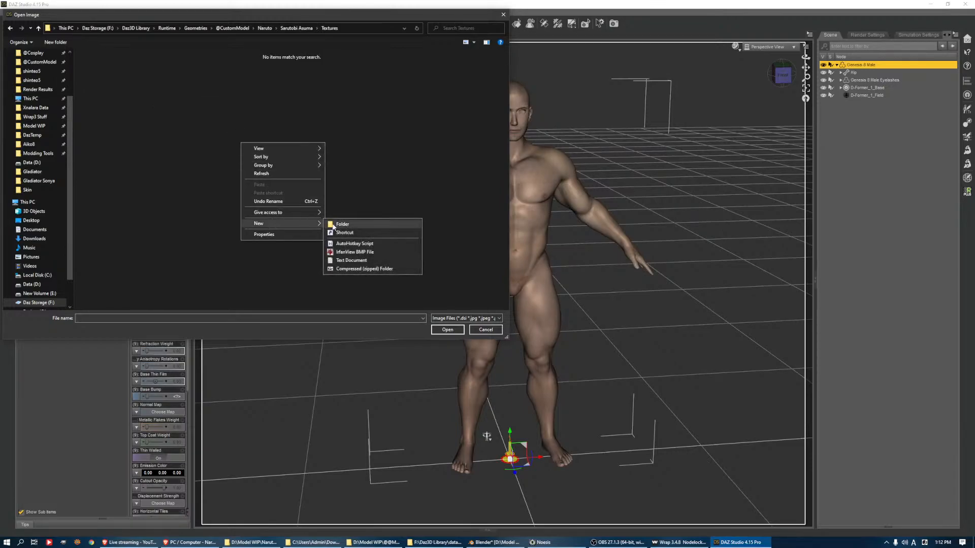
click(335, 224)
text(Skin)
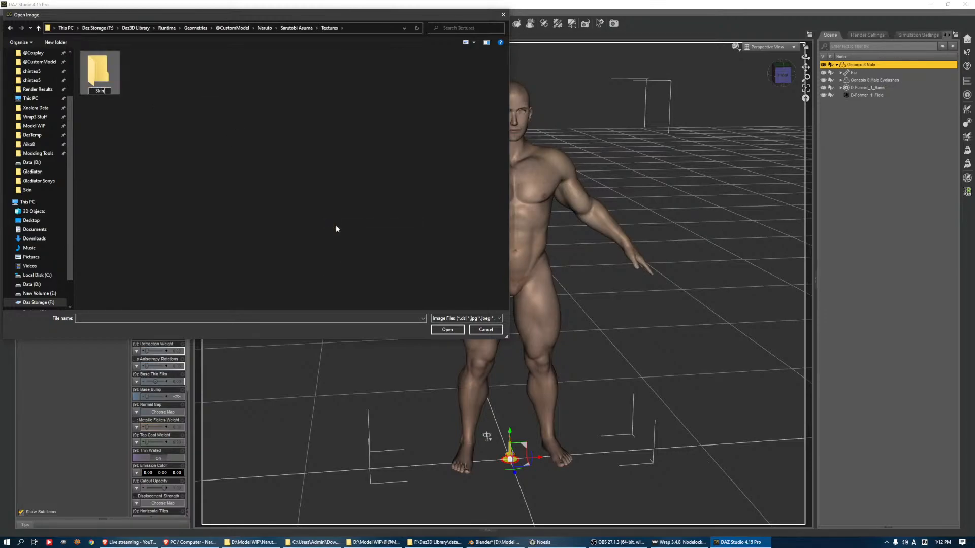
key(Return)
double_click(82, 64)
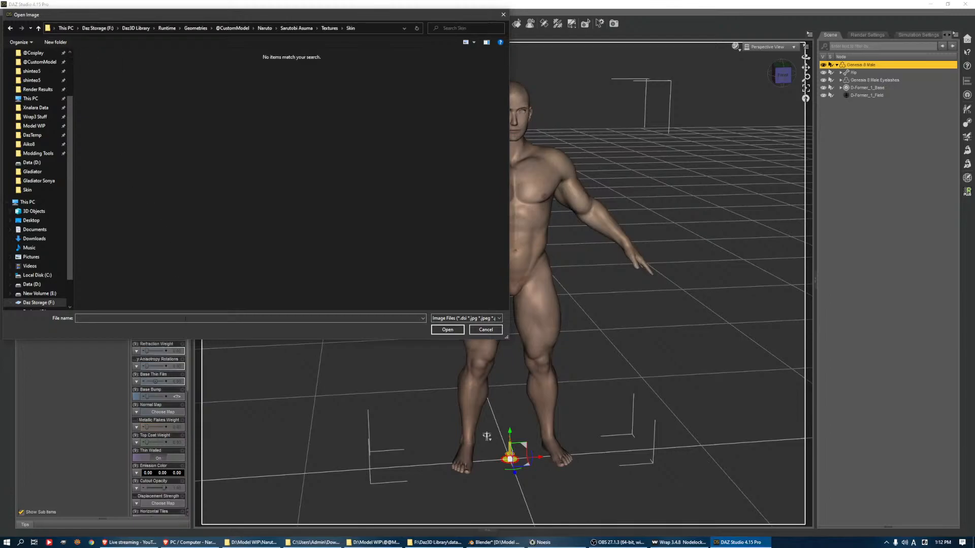
Switch to File Explorer and open Anime Skin Male.xcf from the Model WIP folder in GIMP
click(372, 542)
click(370, 545)
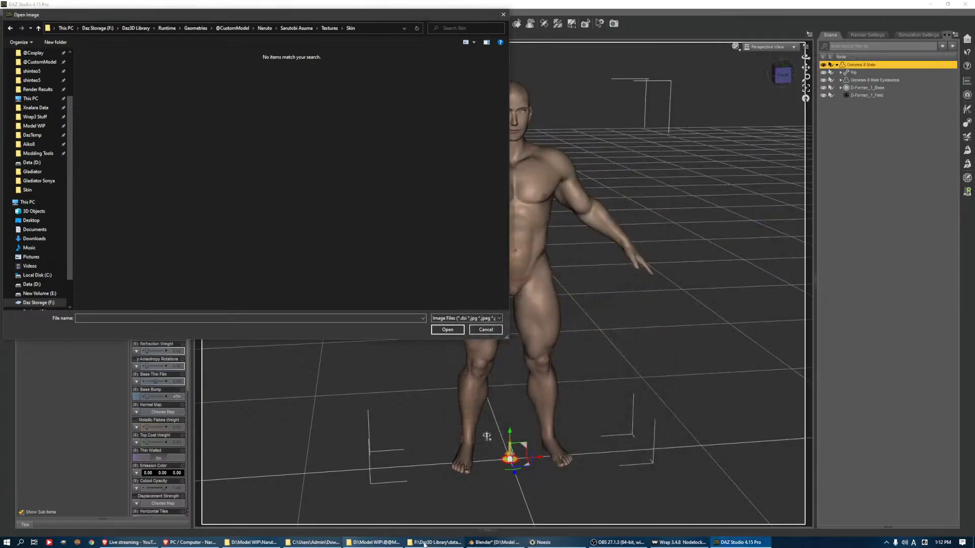
click(439, 544)
key(super+e)
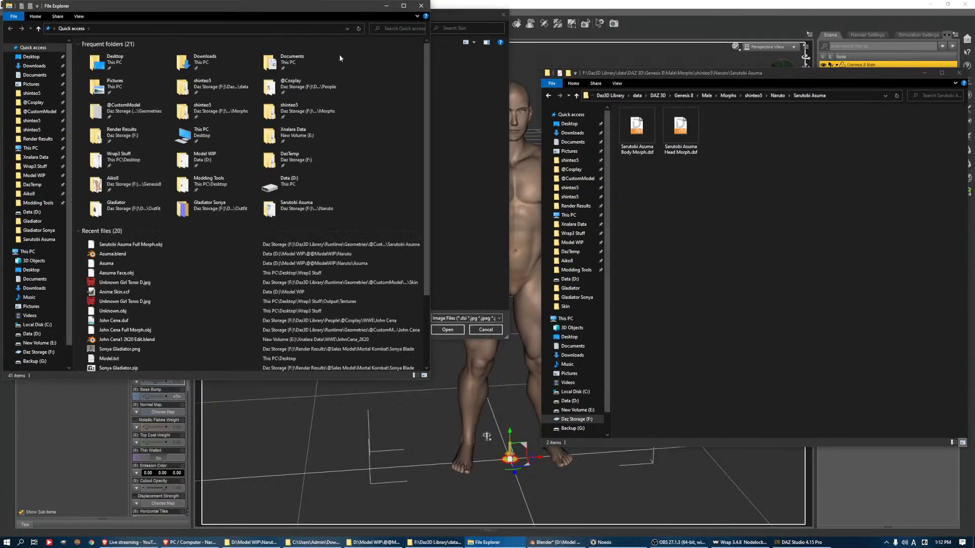
drag(272, 14, 749, 70)
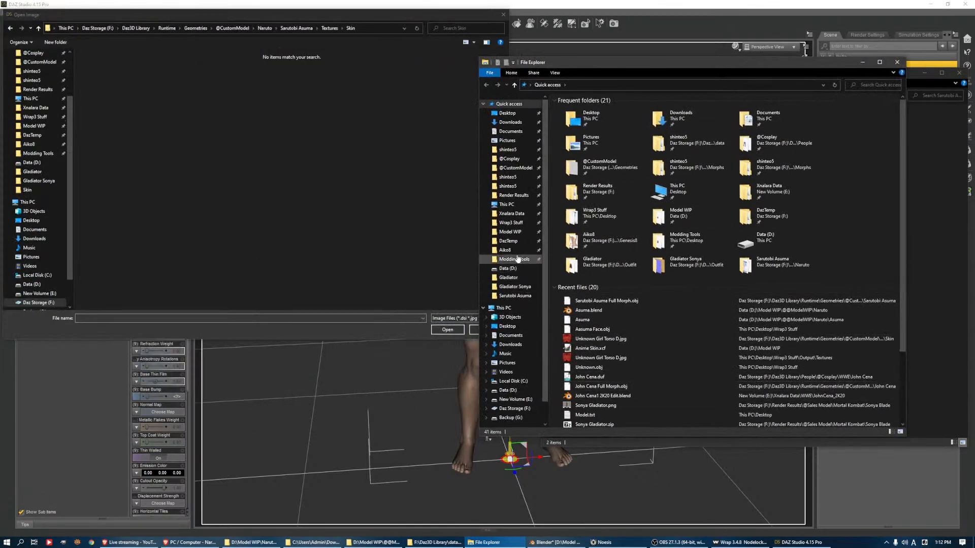
click(510, 233)
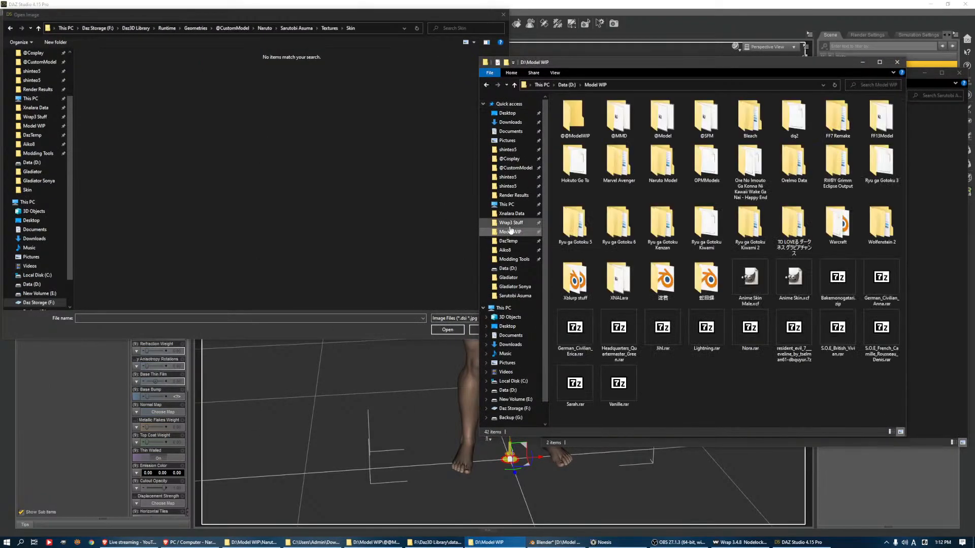
double_click(765, 282)
click(897, 61)
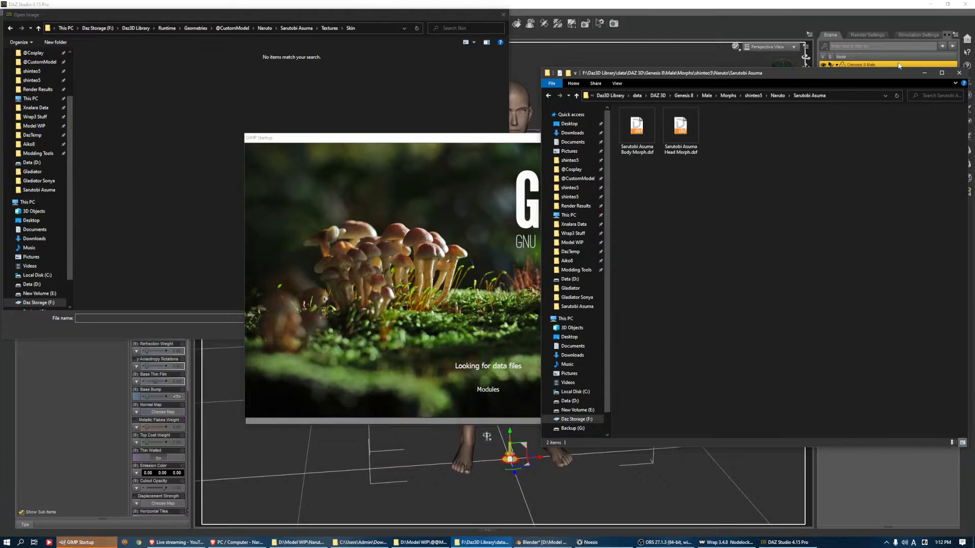
click(423, 542)
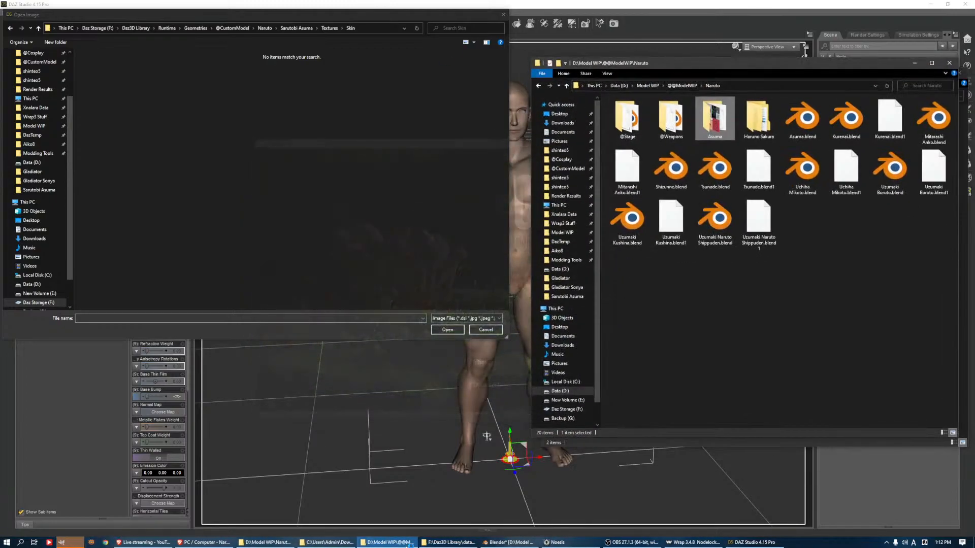
key(Return)
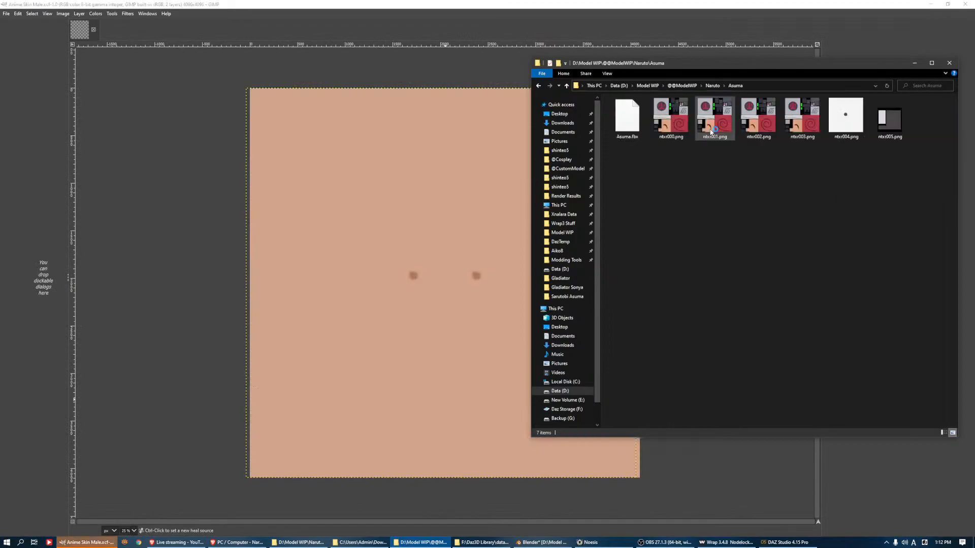
click(668, 124)
right_click(667, 125)
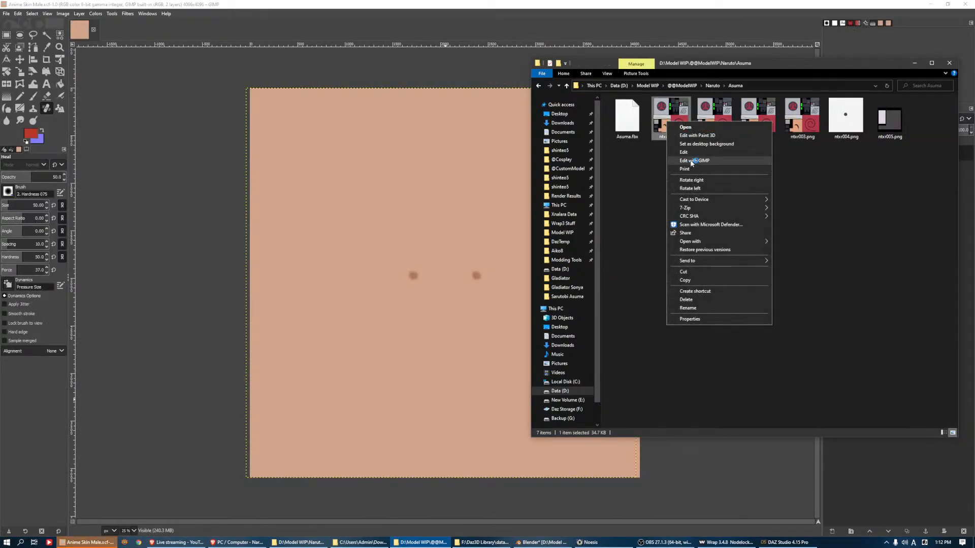
click(690, 160)
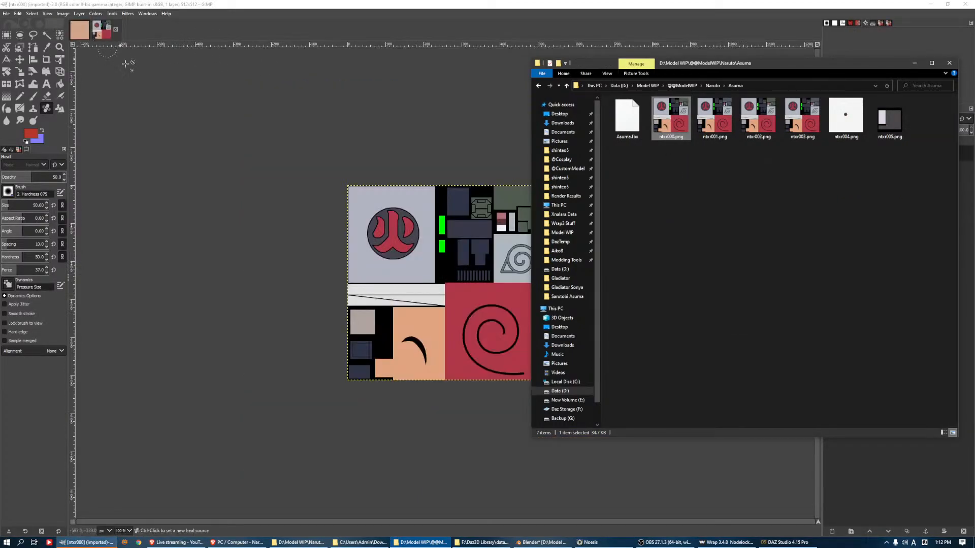
click(170, 33)
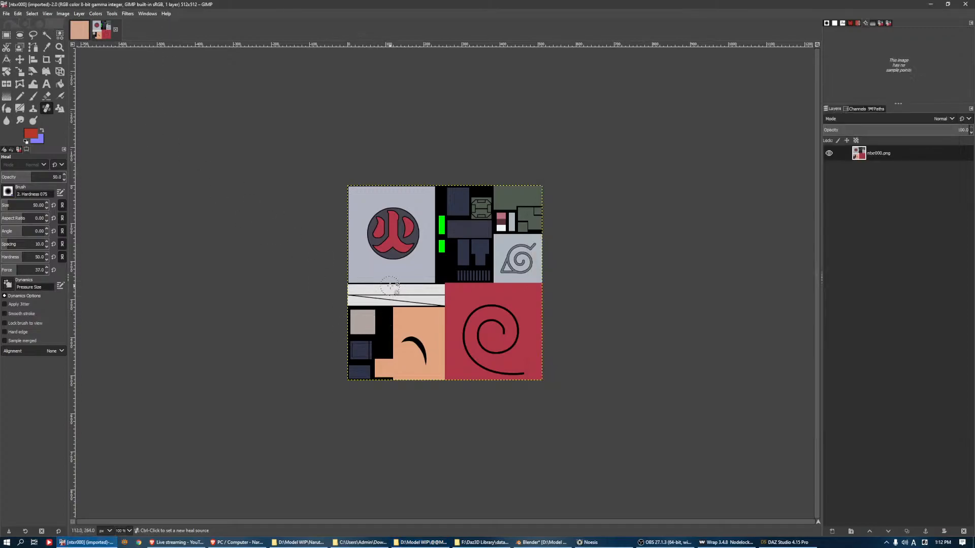
Sample skin colours from ntxr000.png and Anime Skin Male.xcf, and try a bucket fill on the latter's Visible layer
key(o)
click(414, 312)
click(81, 31)
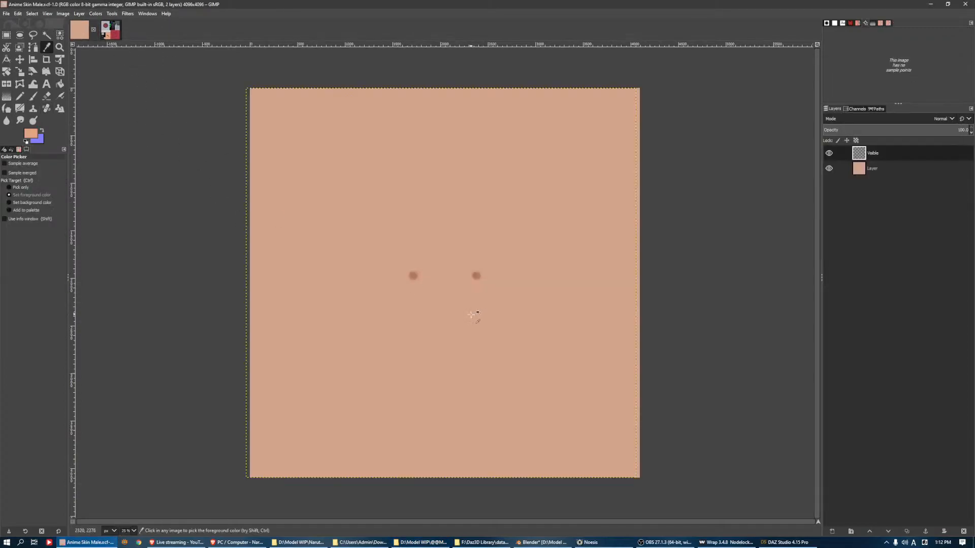
key(shift)
click(480, 310)
key(shift+b)
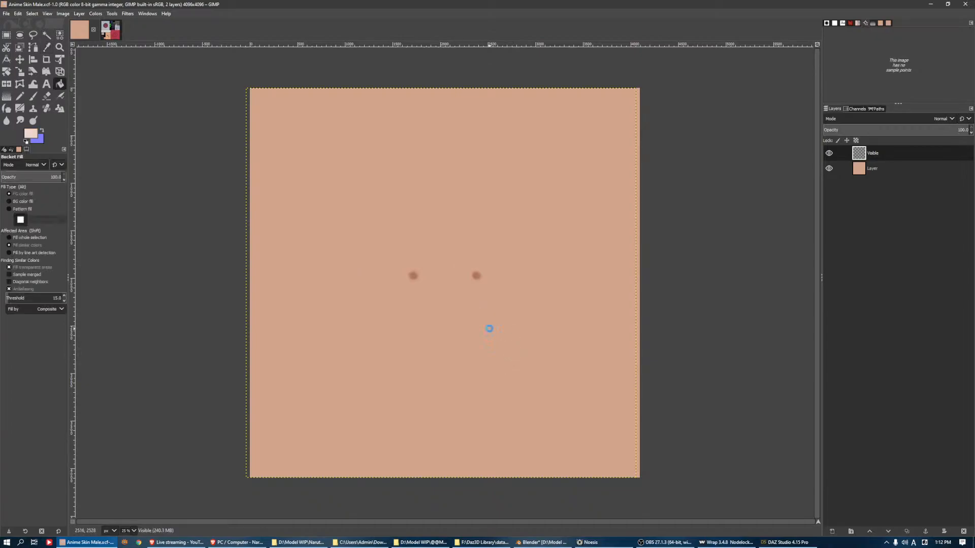
click(489, 328)
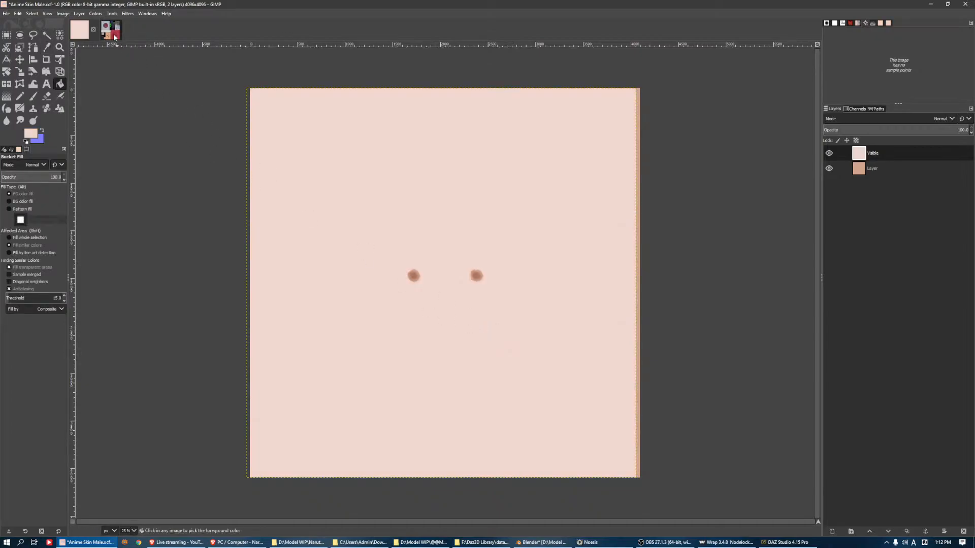
Try recolouring the Anime Skin Male layers with the tan sampled from ntxr000.png, then undo the fills and close GIMP
click(114, 37)
key(o)
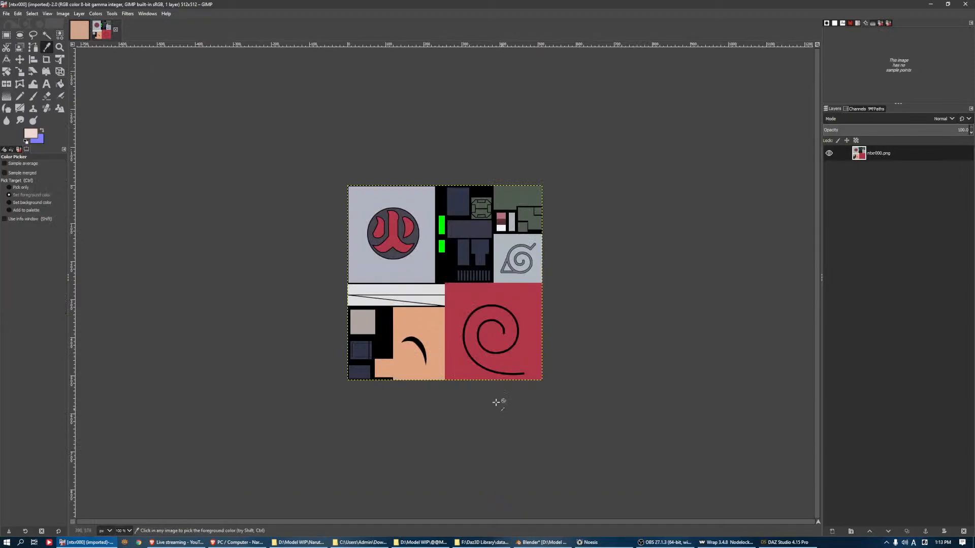
click(440, 328)
click(79, 30)
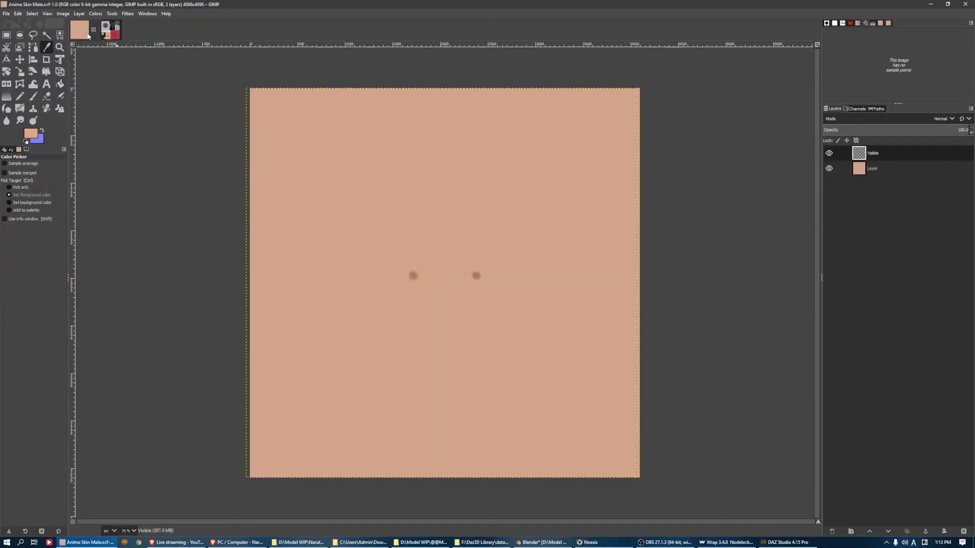
key(shift+b)
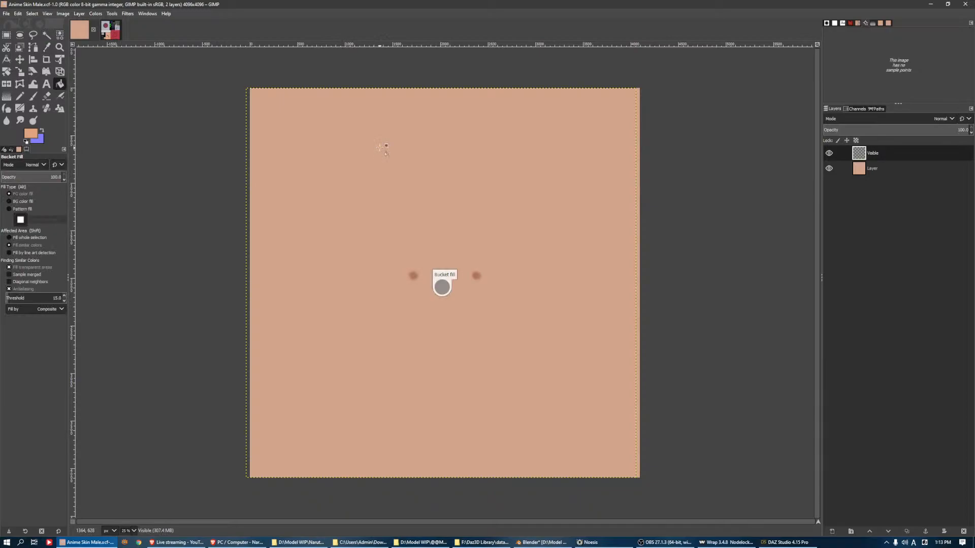
click(889, 168)
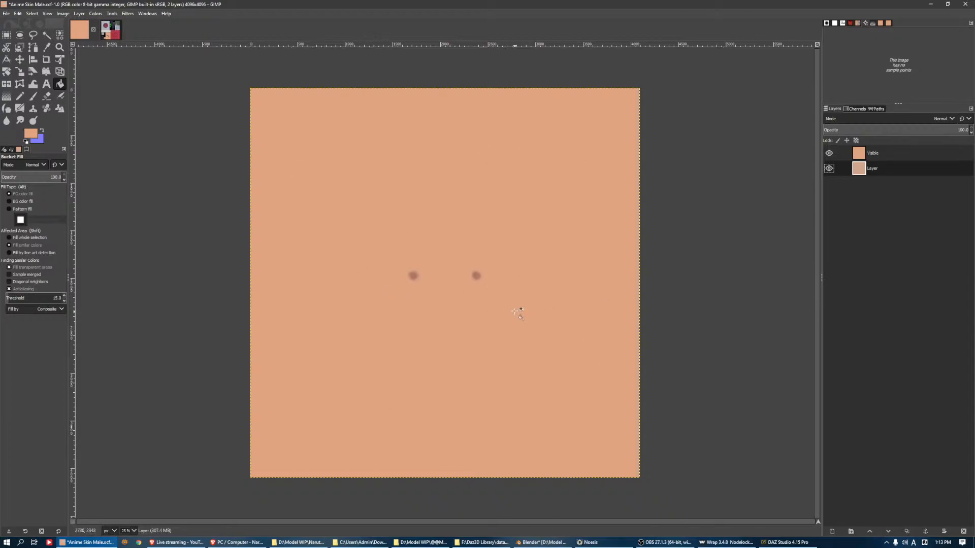
ctrl+scroll(508, 308, up, 4)
middle_drag(450, 259, 584, 326)
key(ctrl+z)
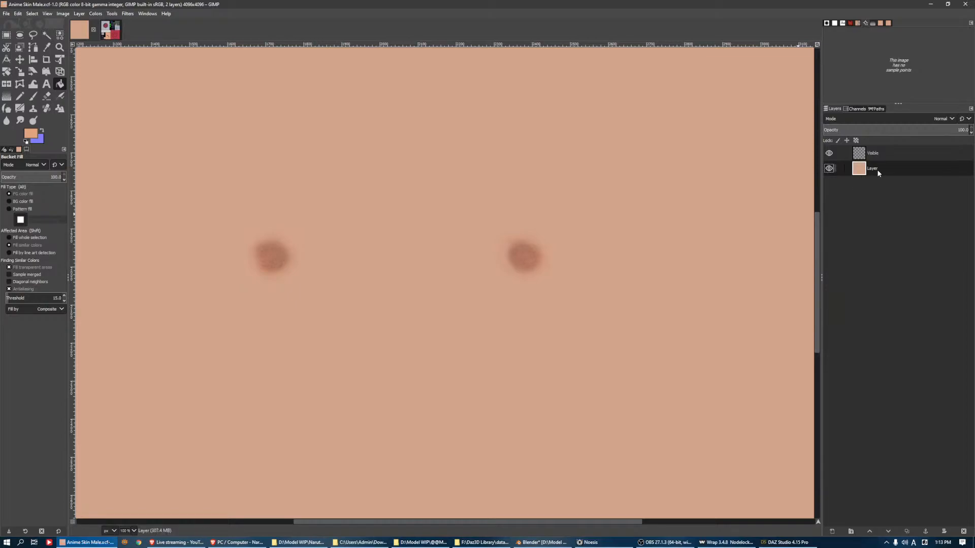
click(965, 4)
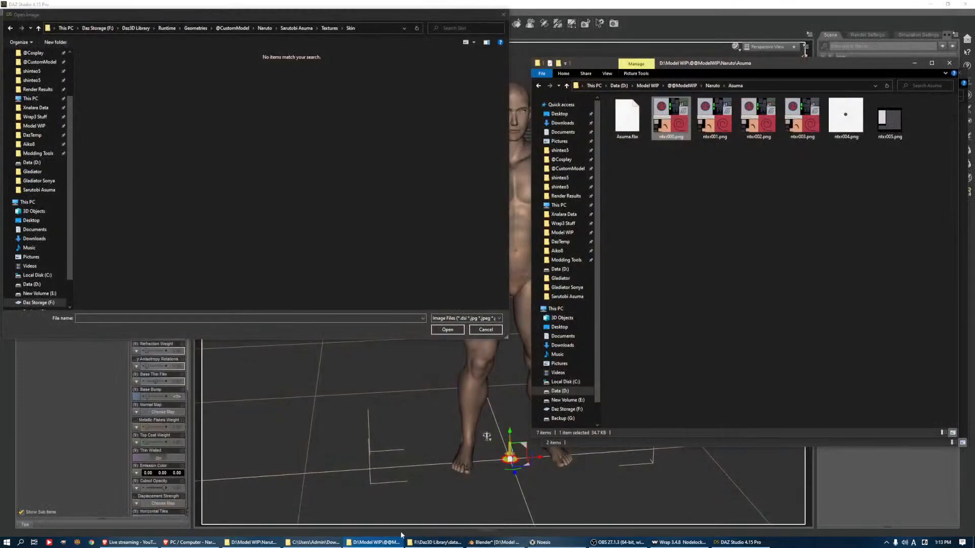
Reopen Anime Skin Male.xcf from the Model WIP folder in GIMP
click(436, 543)
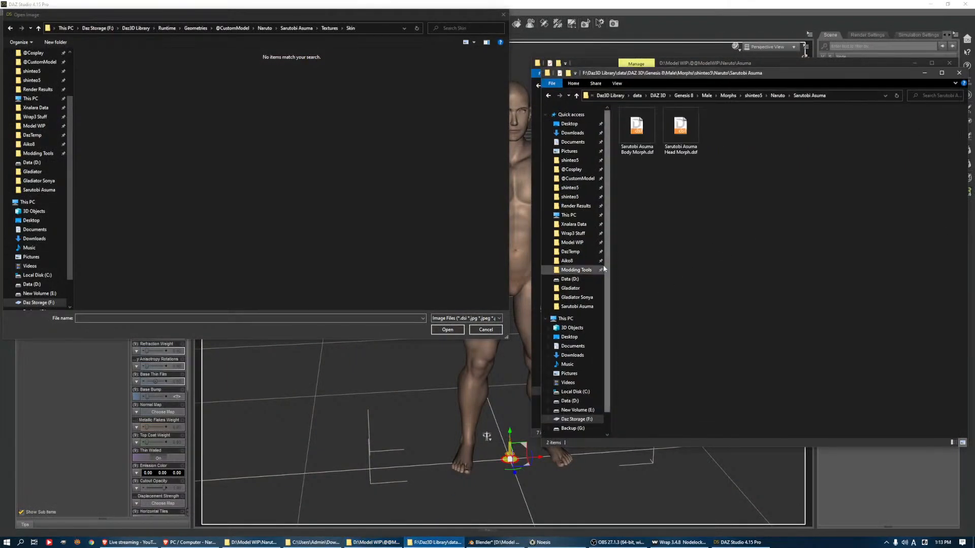
click(574, 233)
click(573, 242)
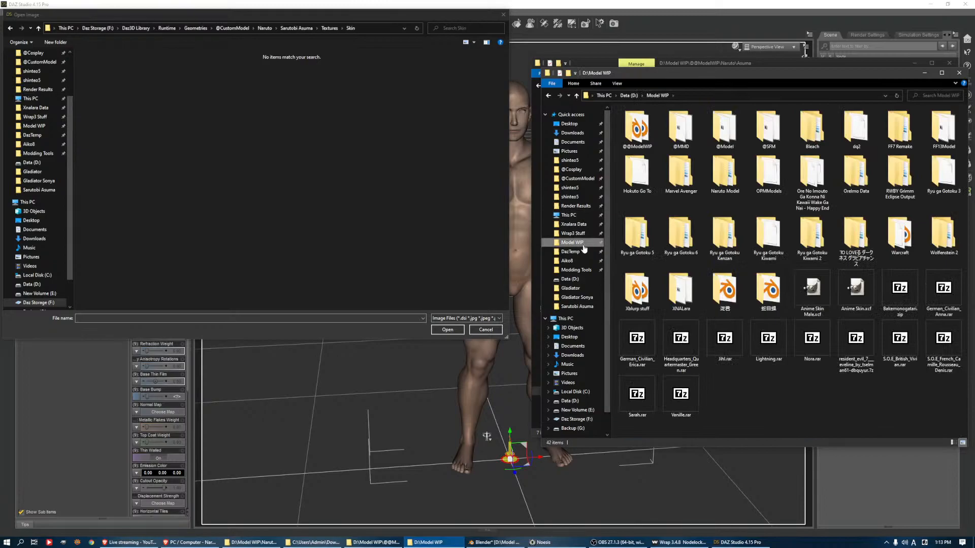
click(817, 304)
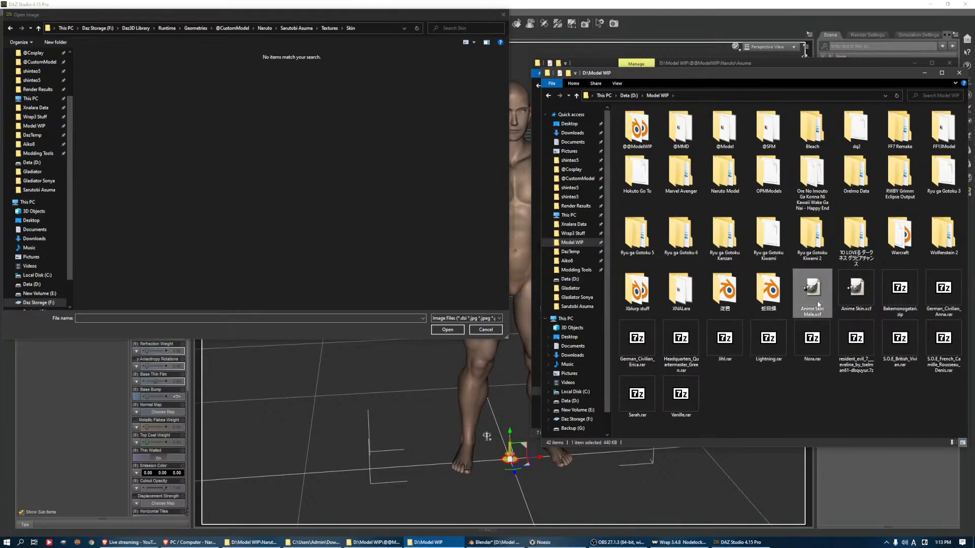
double_click(817, 304)
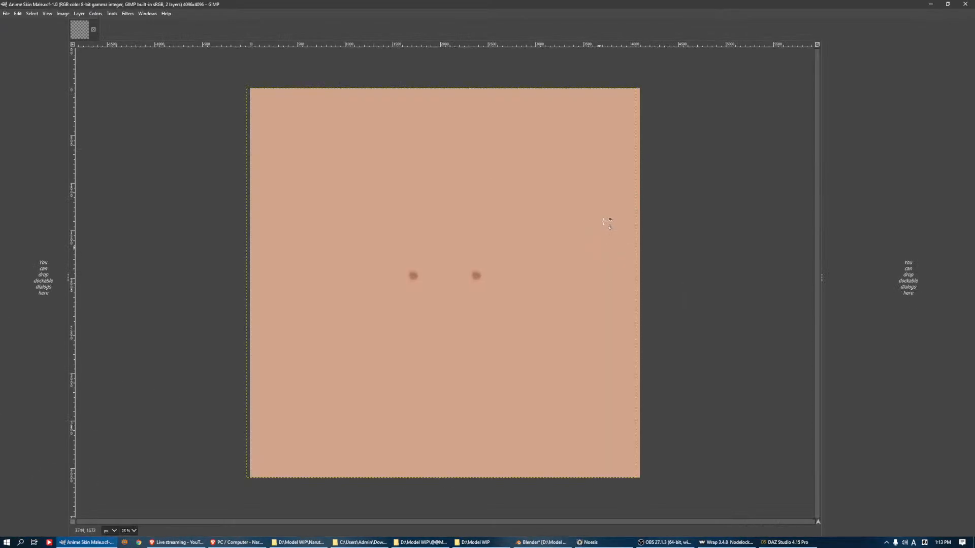
Bucket-fill the layer beneath Visible in Anime Skin Male with the tan foreground colour
key(b)
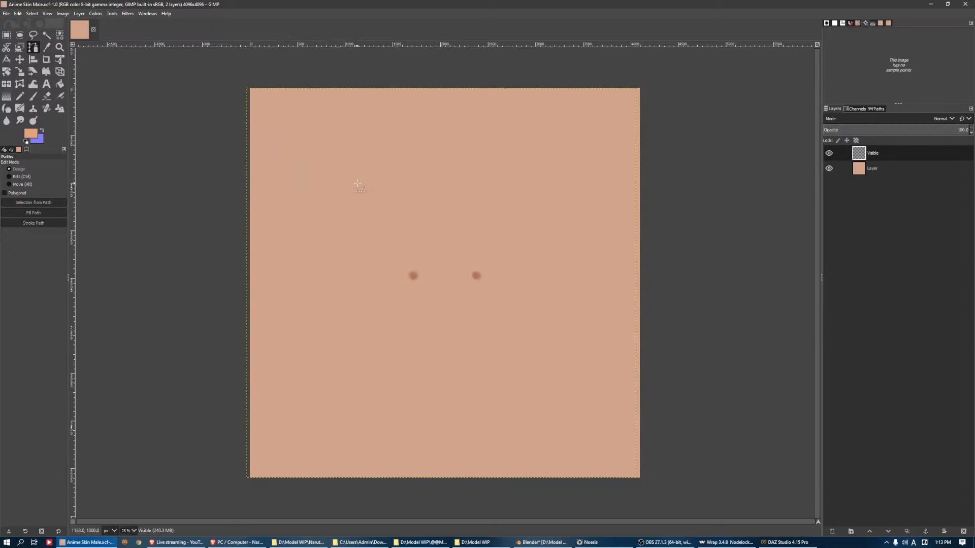
click(872, 171)
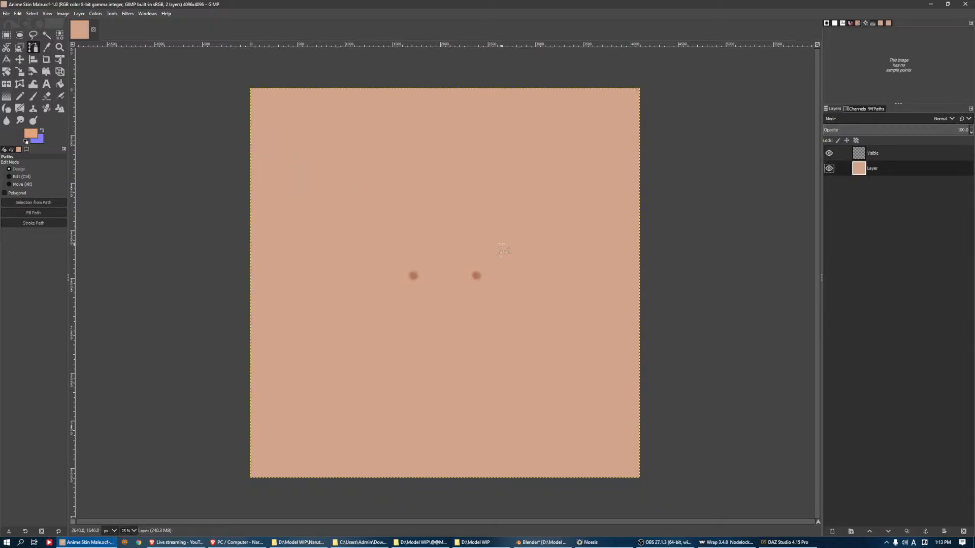
key(shift+b)
click(443, 282)
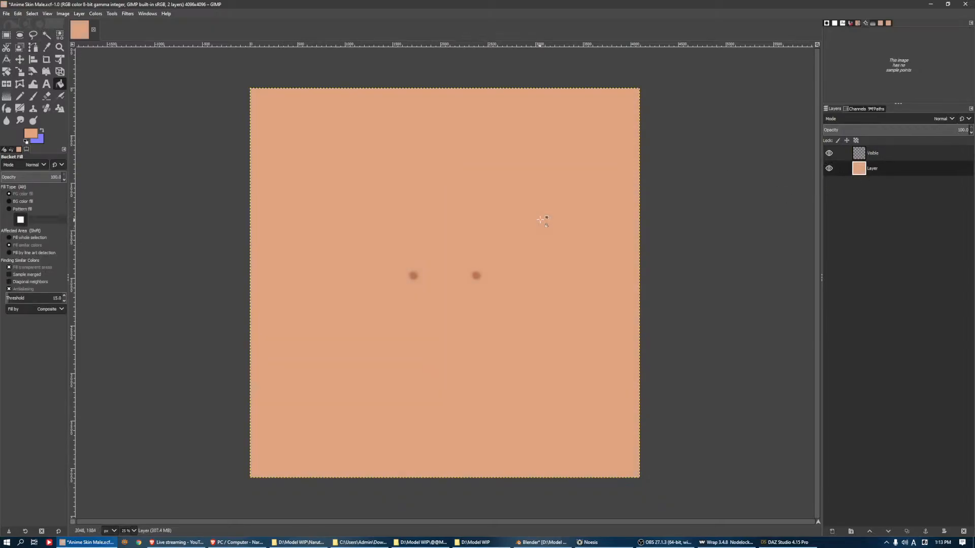
ctrl+scroll(487, 269, up, 4)
ctrl+scroll(483, 267, down, 3)
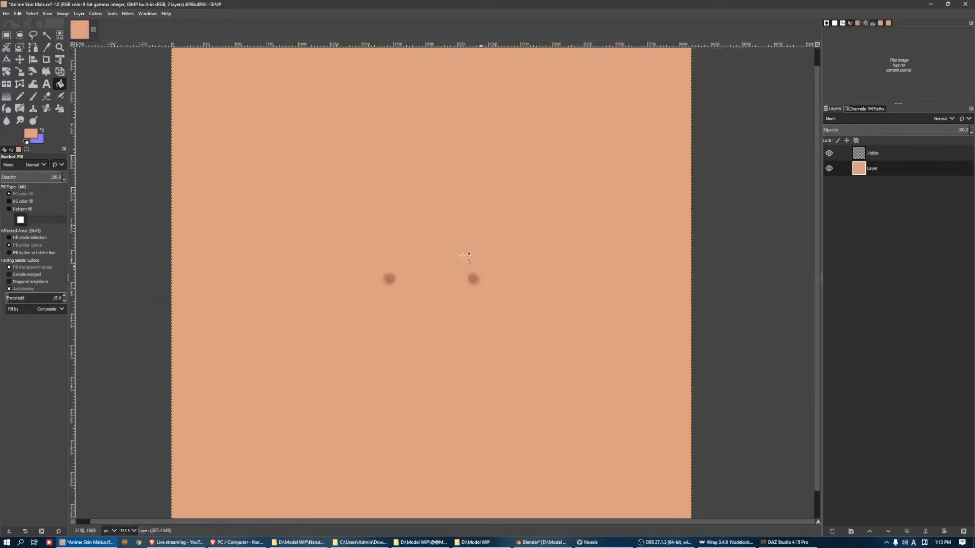
Start exporting the recoloured skin image and list the recently used folders
click(7, 14)
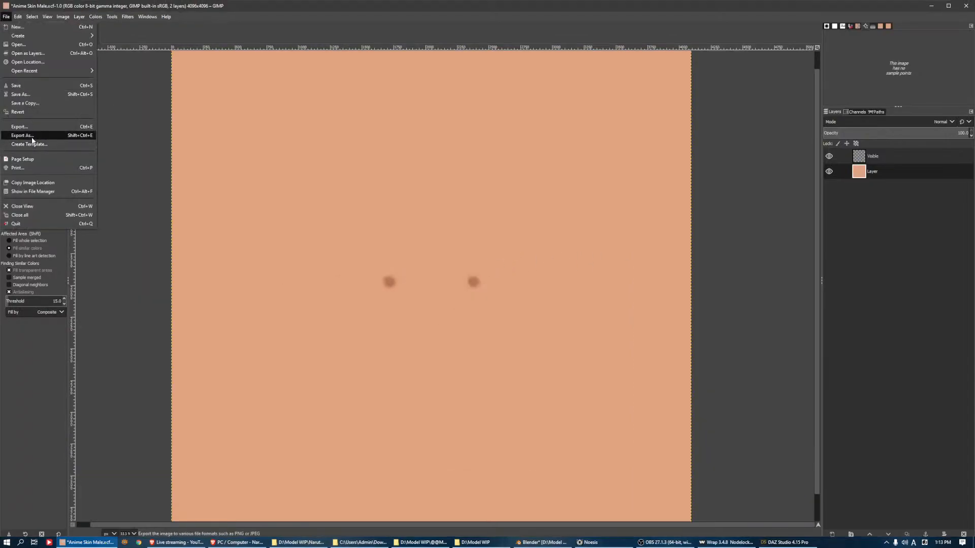
click(32, 140)
click(58, 141)
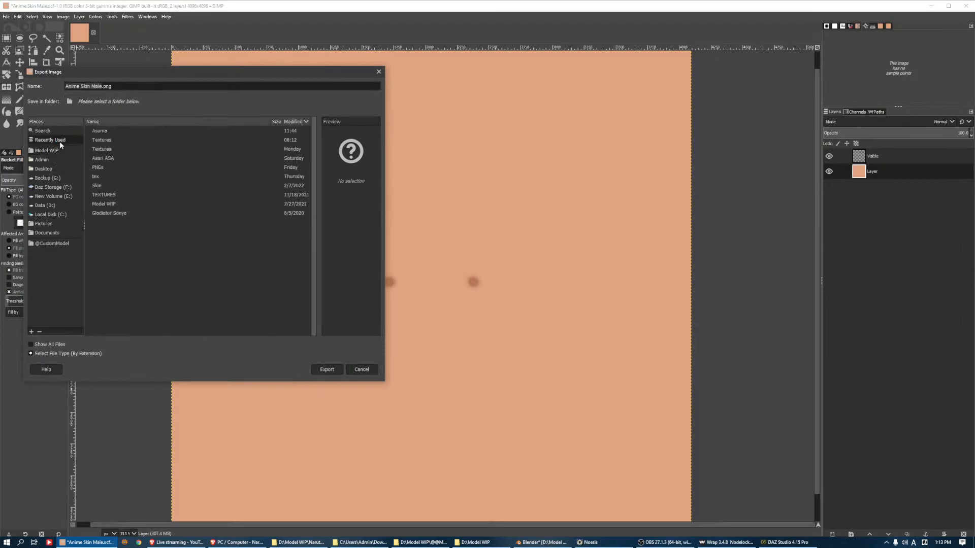
click(101, 133)
click(107, 140)
click(113, 148)
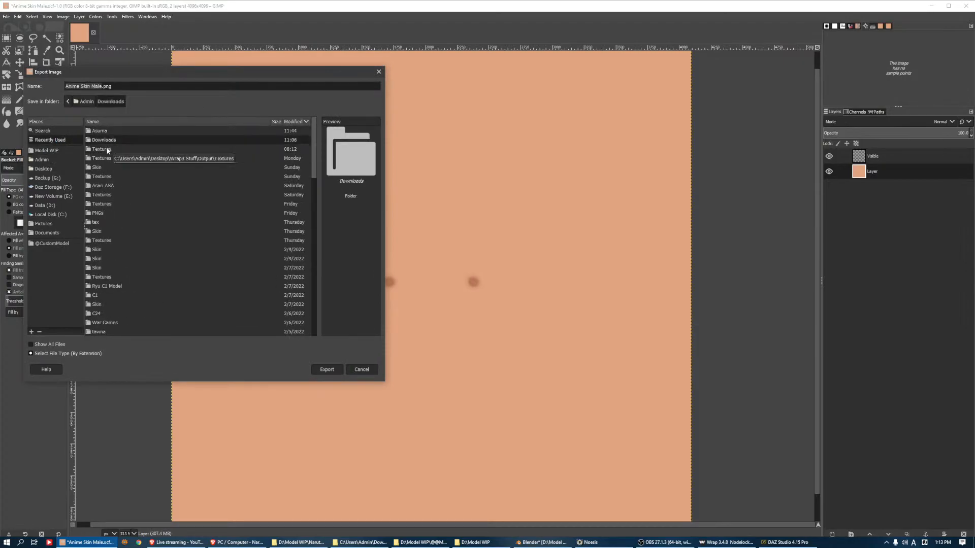
click(121, 159)
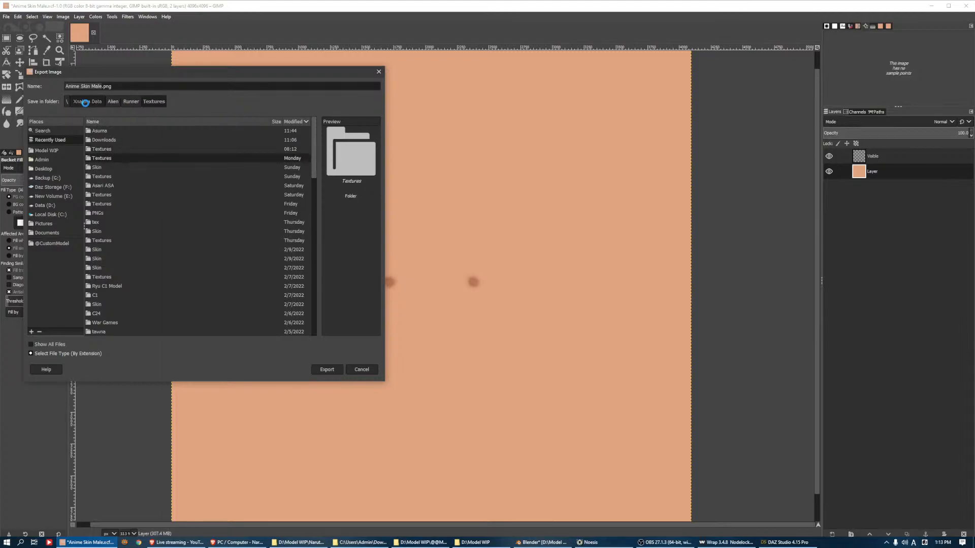
click(85, 103)
drag(315, 134, 315, 175)
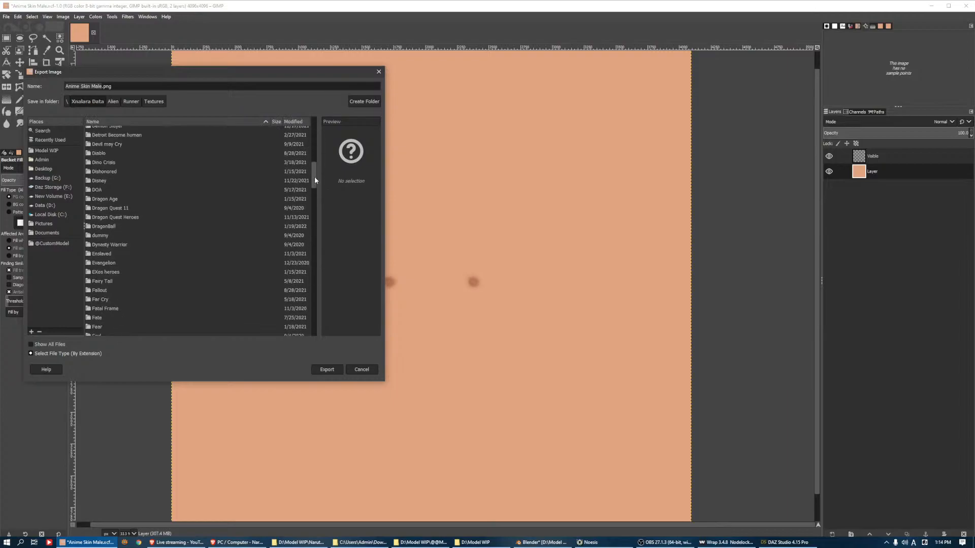
click(108, 201)
click(66, 140)
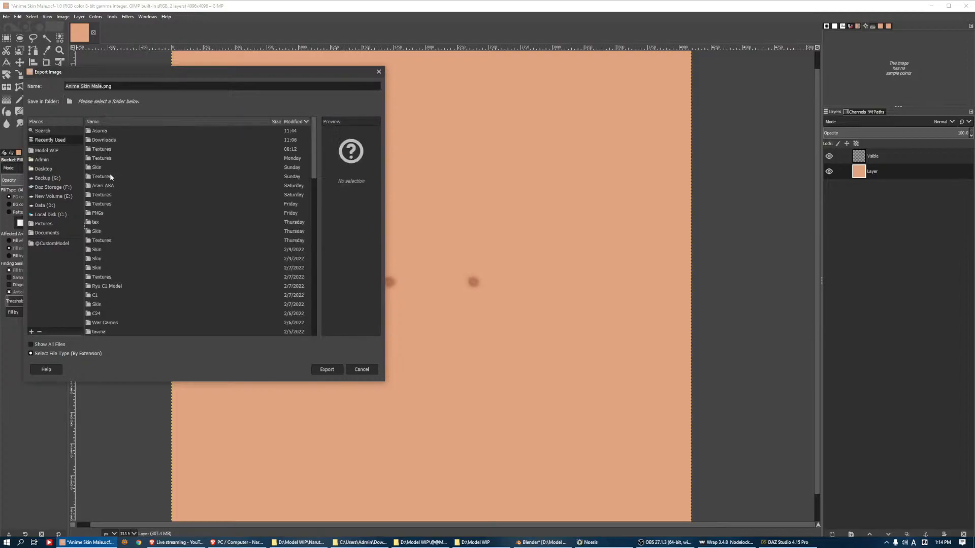
click(117, 178)
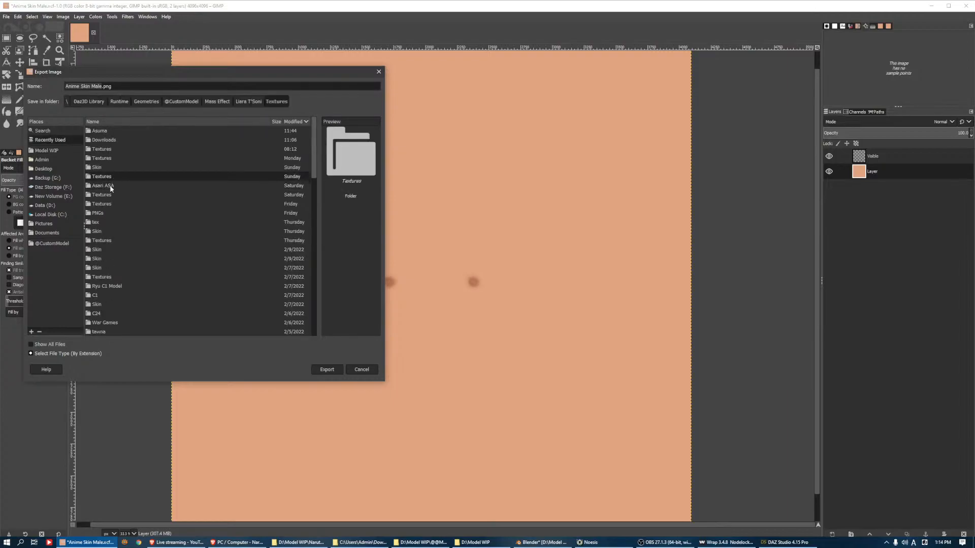
click(182, 102)
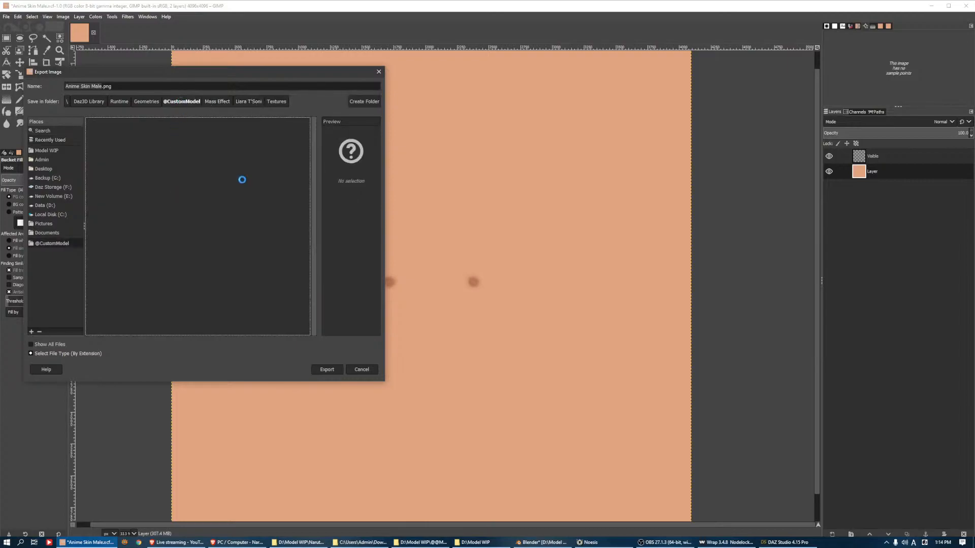
scroll(311, 232, down, 2)
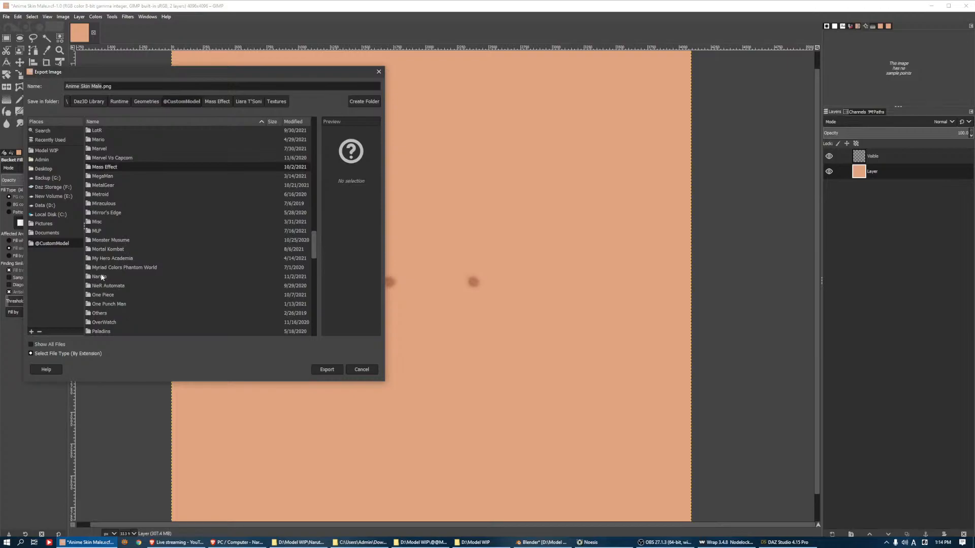
double_click(102, 277)
scroll(106, 148, down, 5)
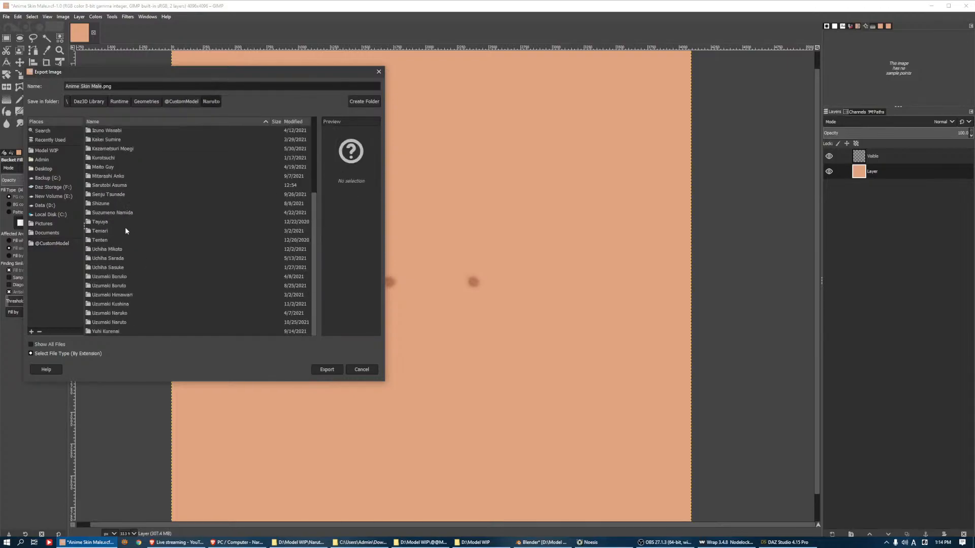
double_click(108, 187)
double_click(99, 138)
double_click(102, 133)
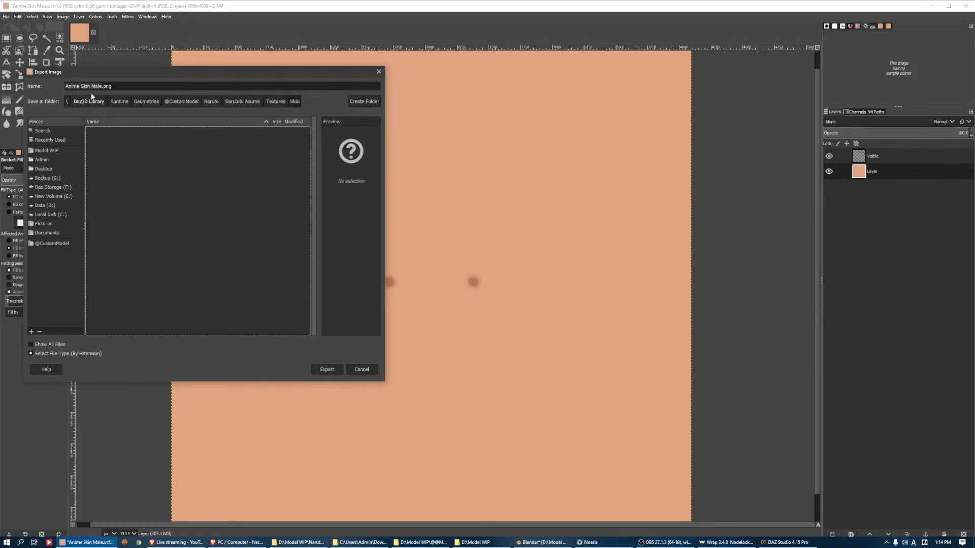
Name the file Sarutobi Asuma Torso D.jpg and export it as a JPEG
click(100, 86)
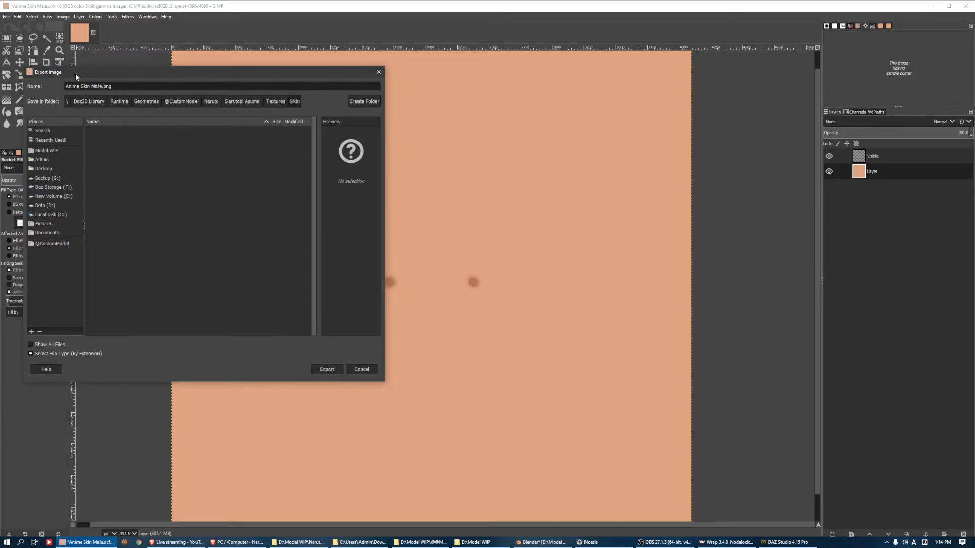
text(Actor/Full Body/Shinteo/Naruto/Sarutobi Asuma)
key(shift+Home)
key(BackSpace)
text(Torso D)
click(328, 369)
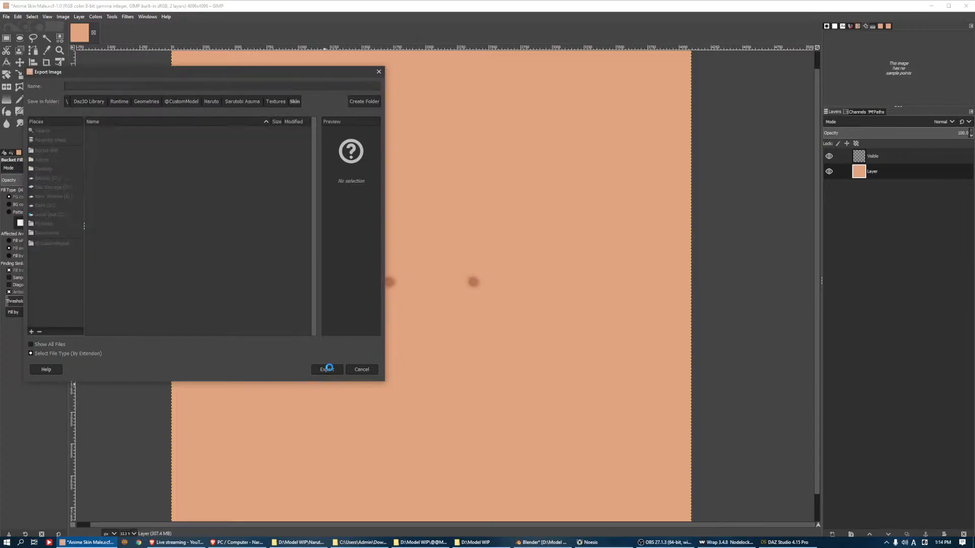
key(Escape)
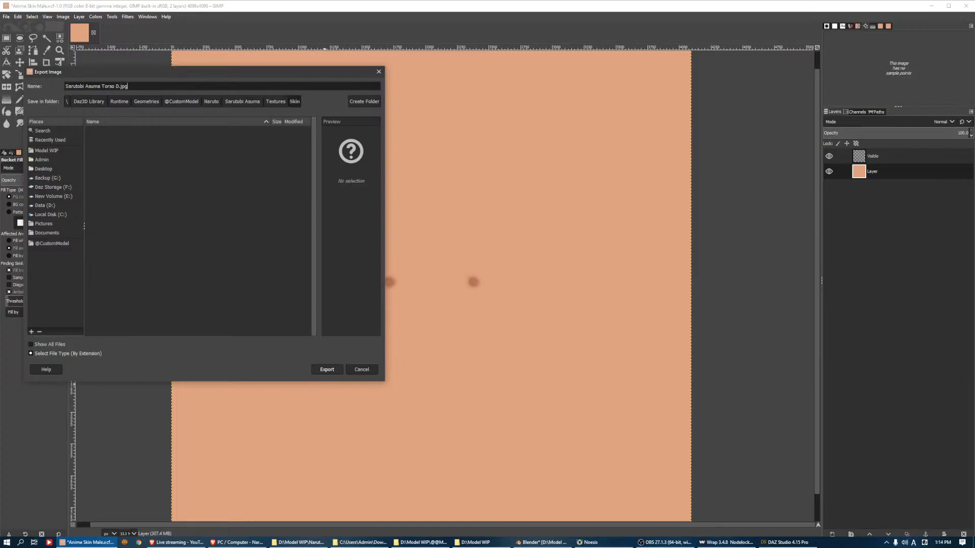
key(Return)
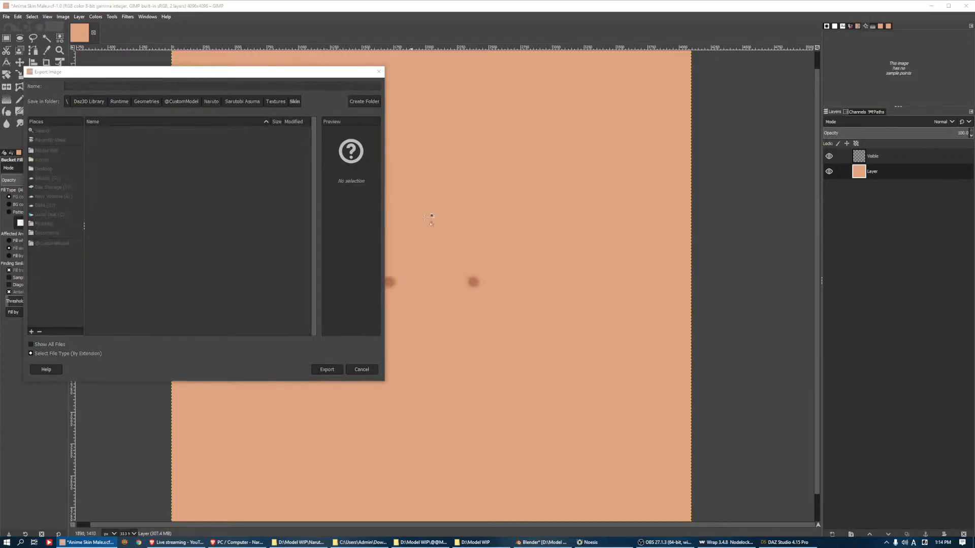
click(492, 362)
Create a new 512 × 512 px image and fill it with the tan foreground colour
click(7, 16)
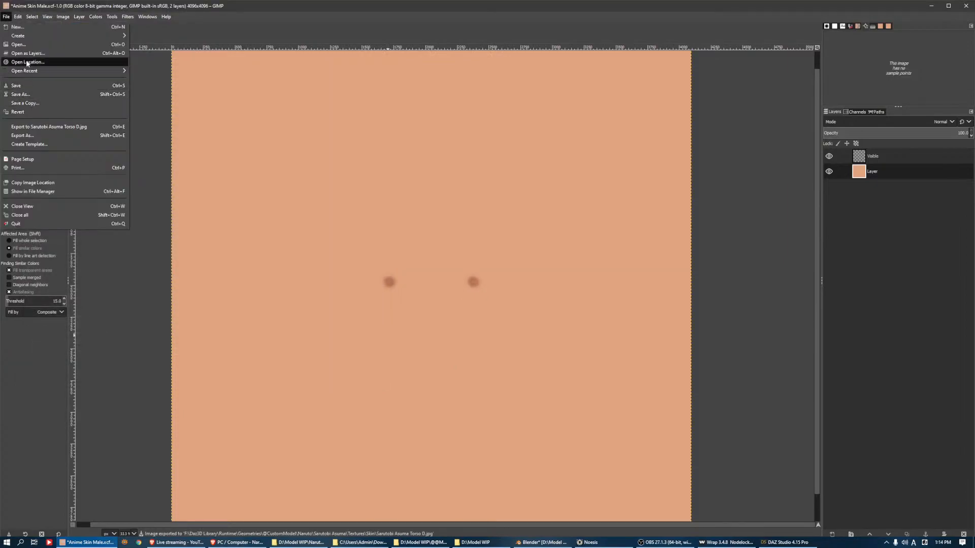
click(17, 27)
text(512)
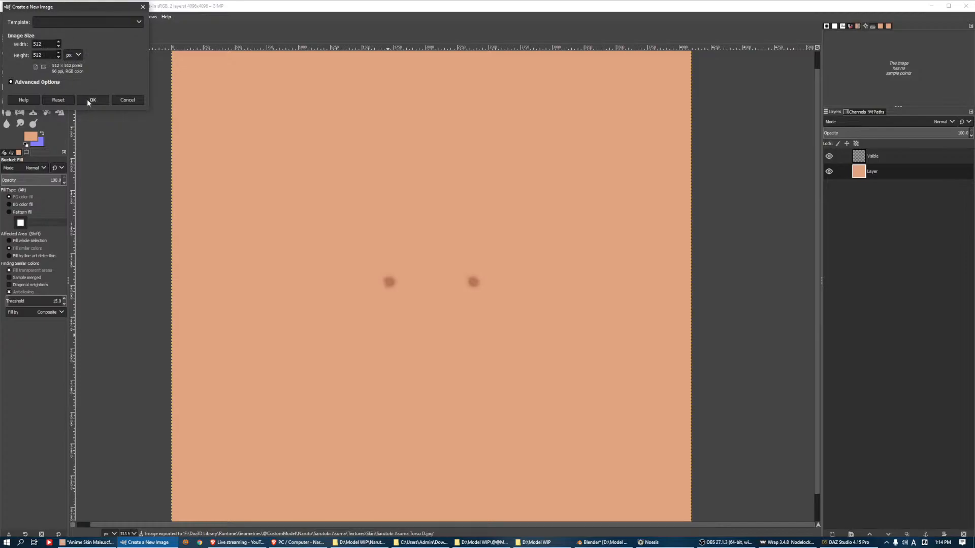
click(92, 100)
click(384, 233)
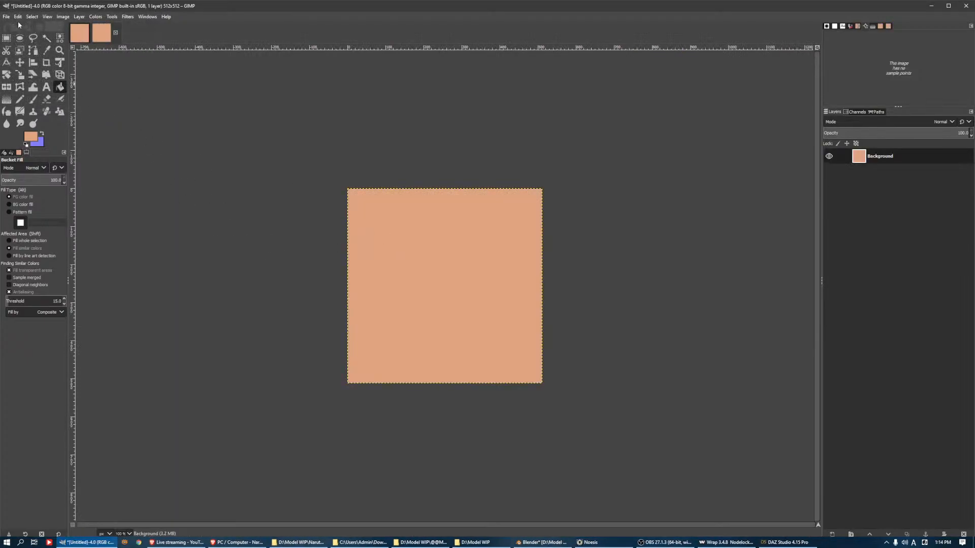
Export the plain tan image as Sarutobi Asuma Skin D.jpg in the same Skin folder
click(6, 16)
click(30, 142)
click(114, 131)
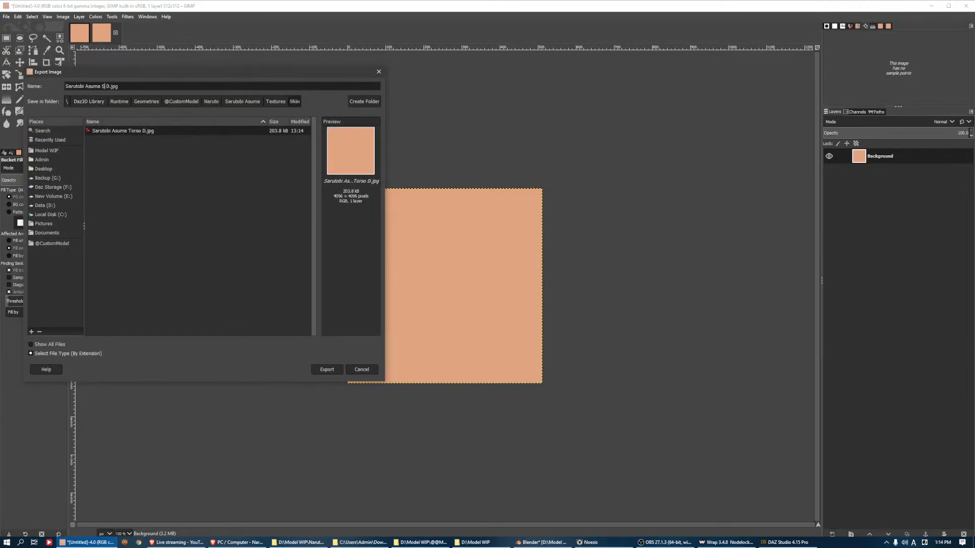
text(Skin)
key(Return)
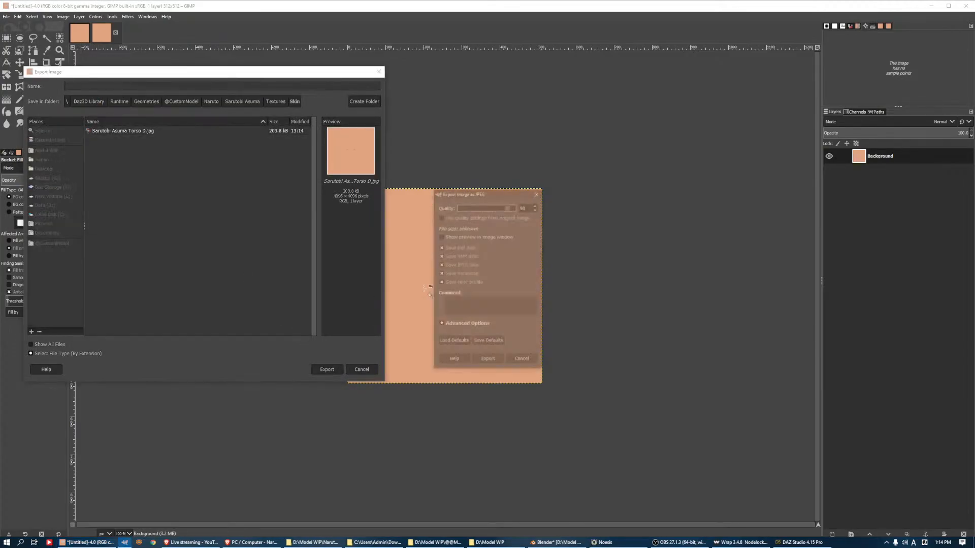
click(490, 363)
In DAZ Studio, load Sarutobi Asuma Skin D.jpg as Base Color for Templates 1 to 4, replacing Template 2's map with Sarutobi Asuma Torso D.jpg
key(alt+Tab)
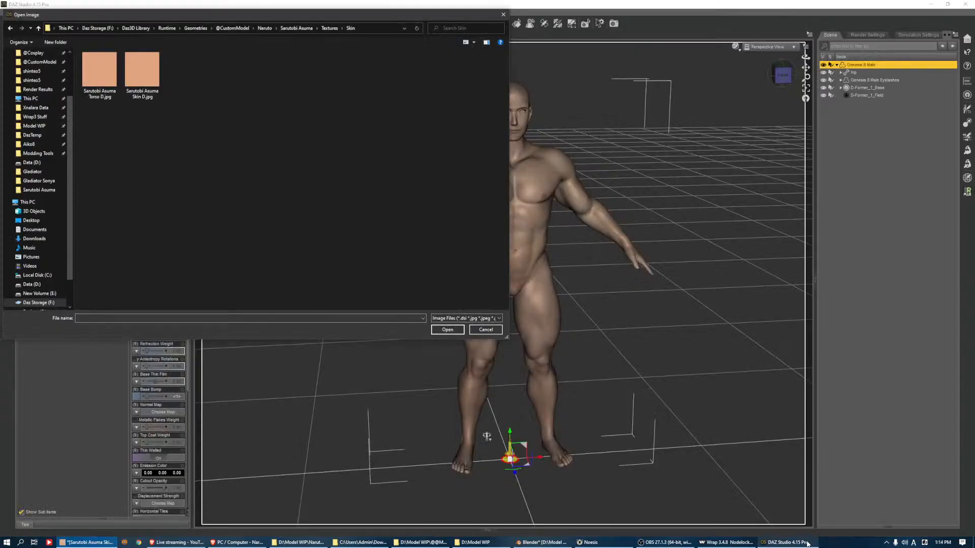
double_click(144, 75)
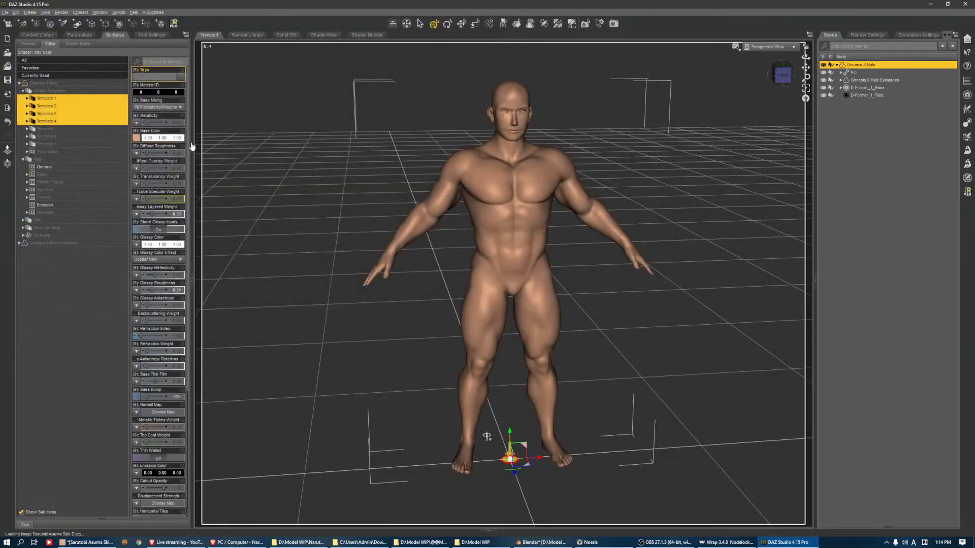
click(50, 107)
click(138, 140)
click(143, 147)
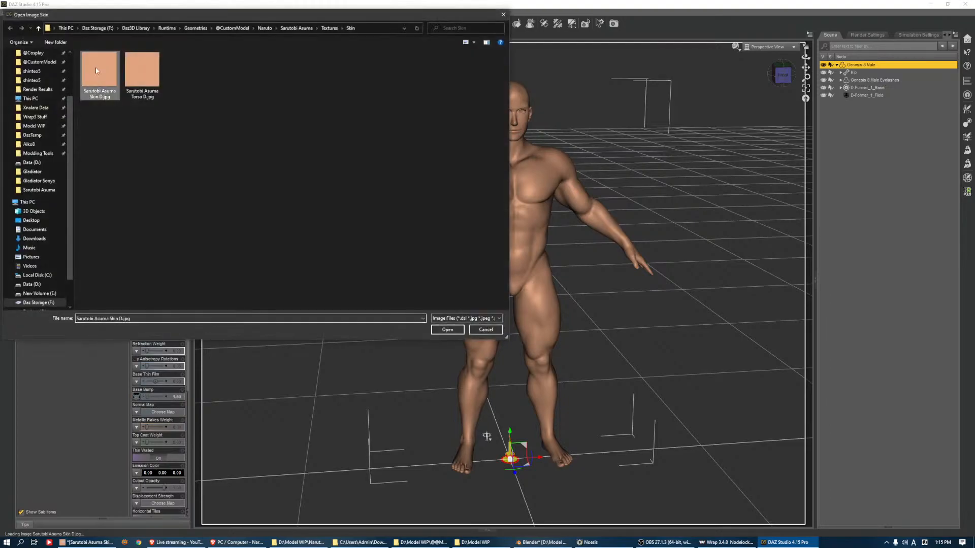
double_click(96, 70)
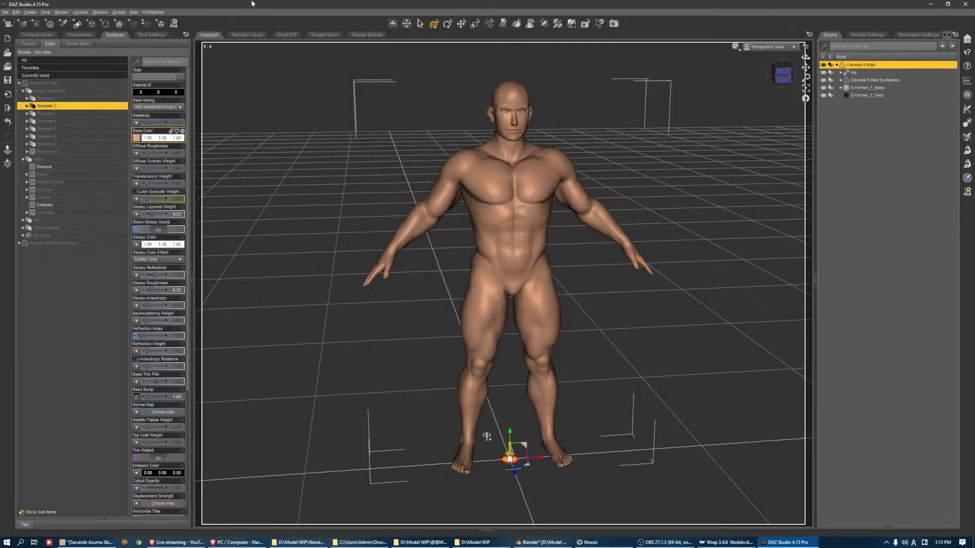
click(139, 140)
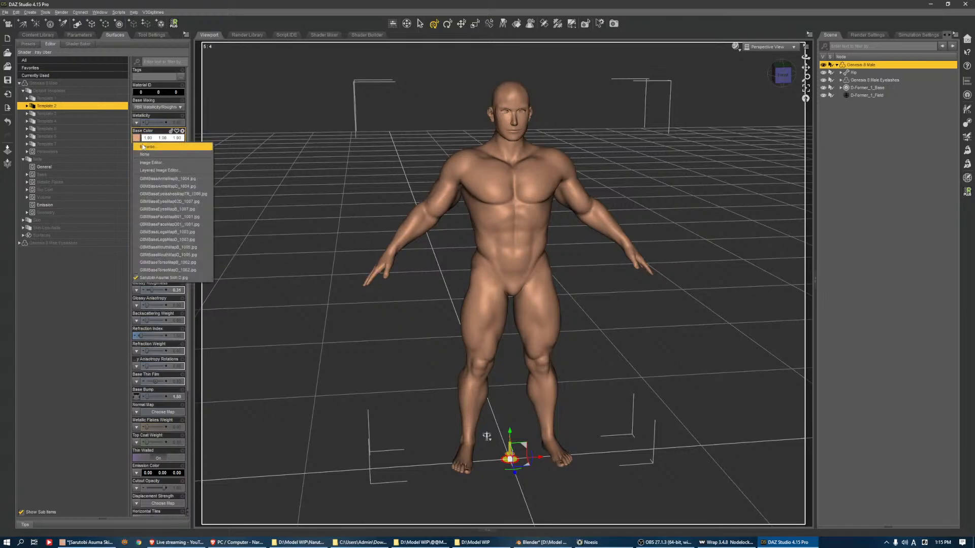
click(144, 147)
double_click(143, 74)
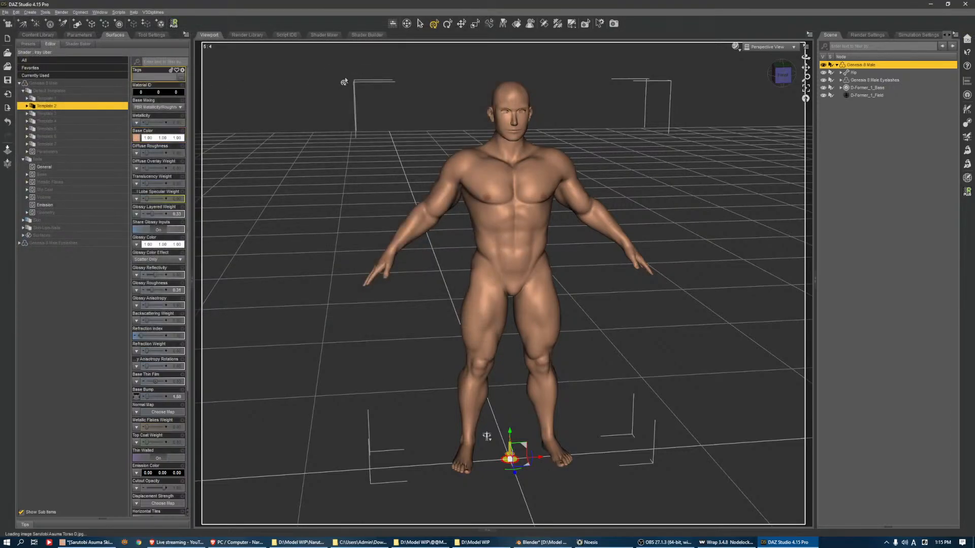
Set the Glossy Color of Templates 1 to 4 to black
click(51, 98)
shift+click(51, 121)
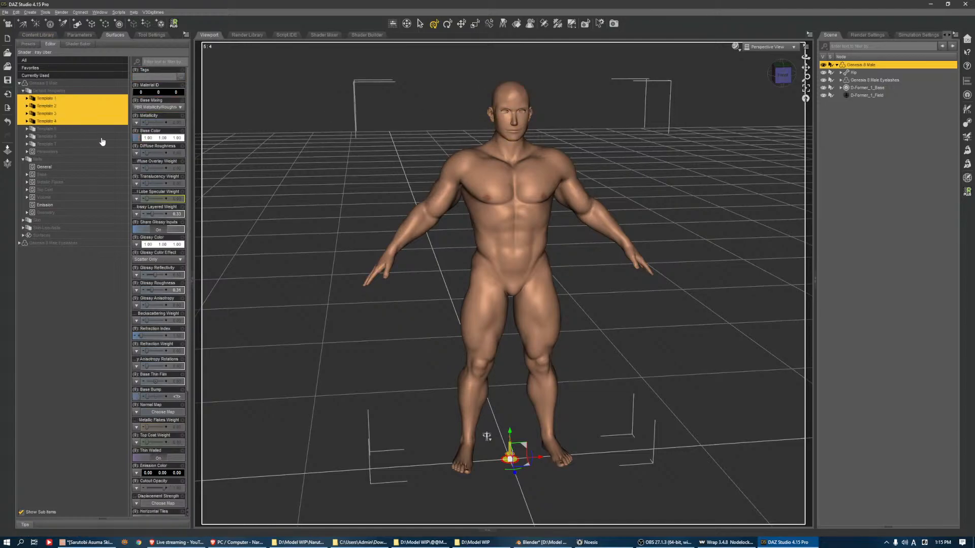
click(158, 244)
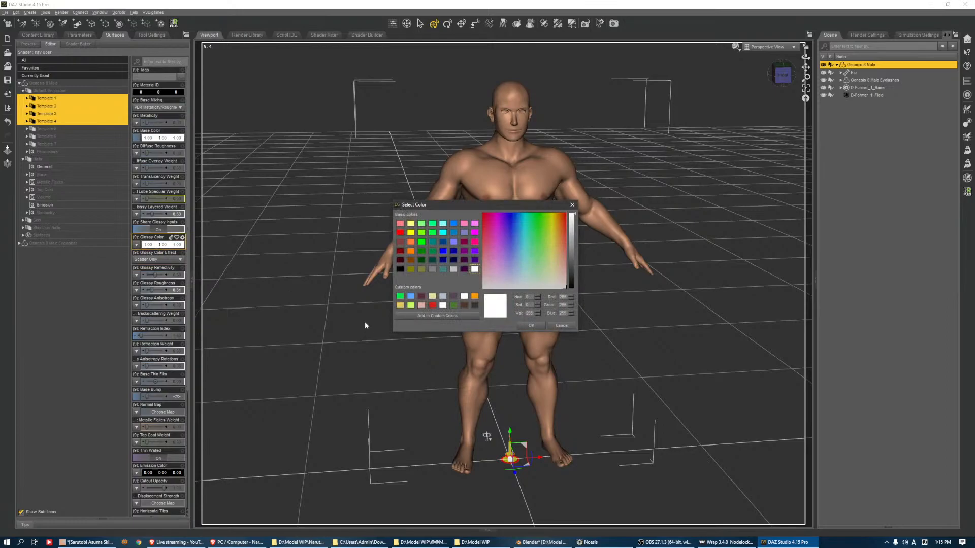
click(401, 269)
click(528, 325)
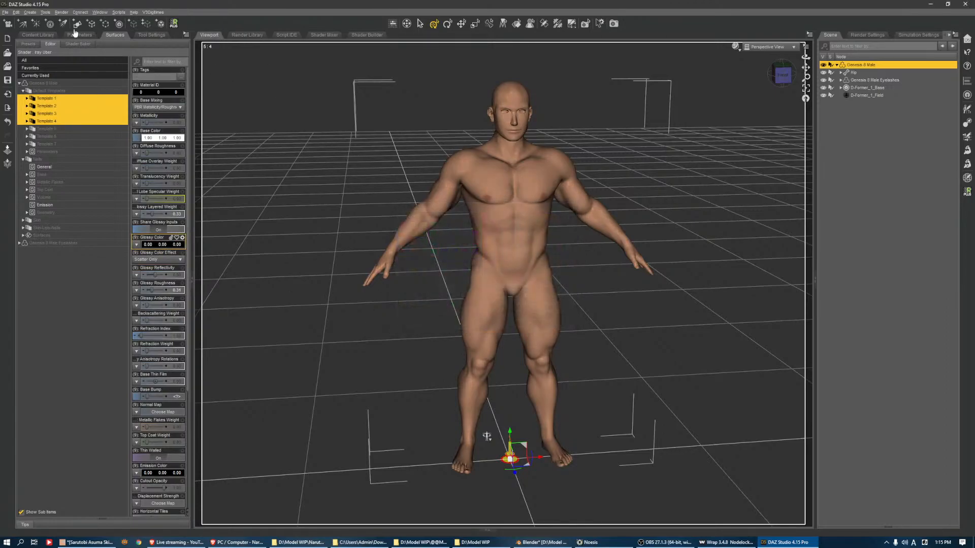
click(7, 12)
click(26, 96)
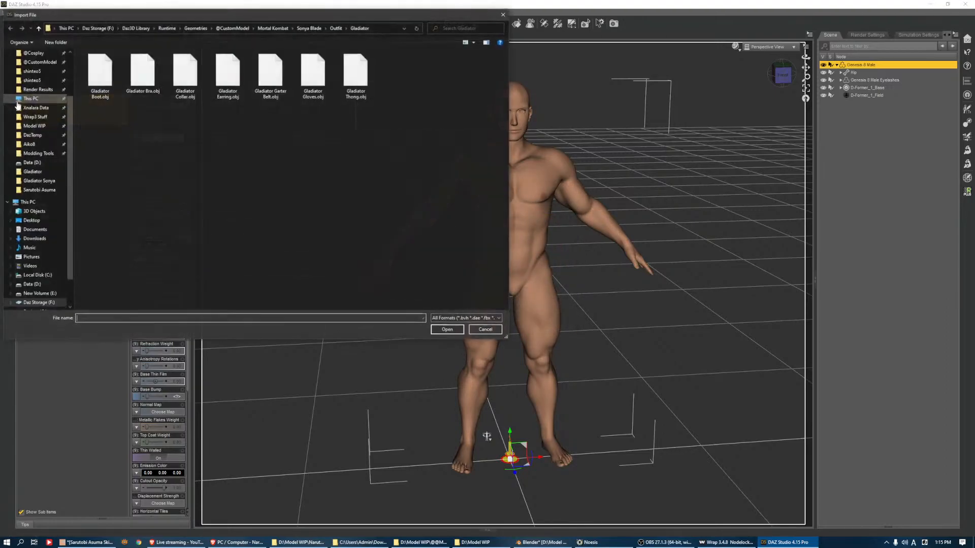
click(243, 30)
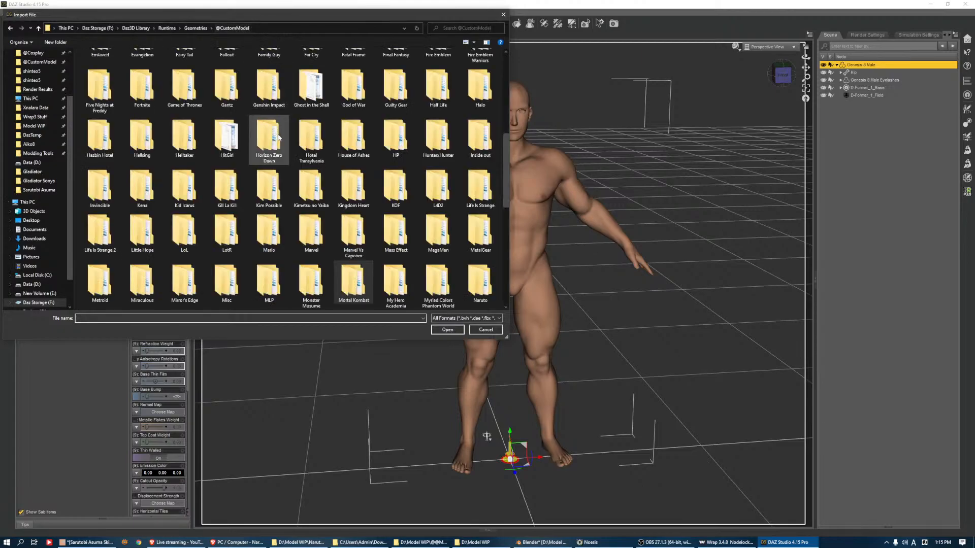
key(n)
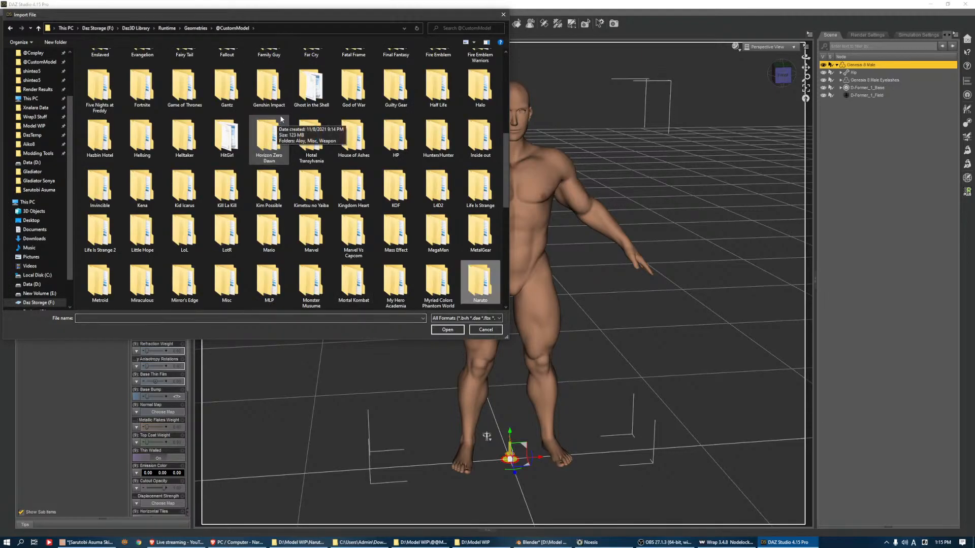
key(Return)
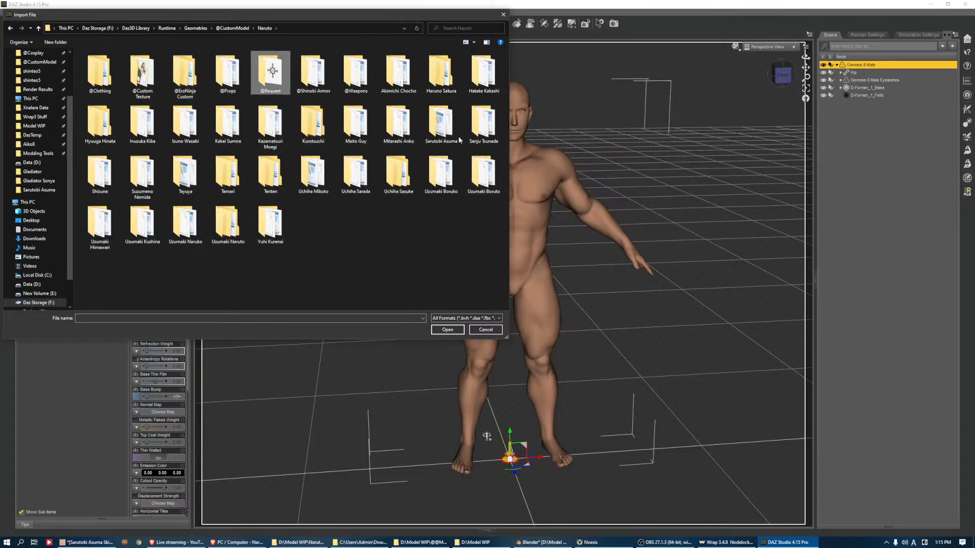
double_click(444, 130)
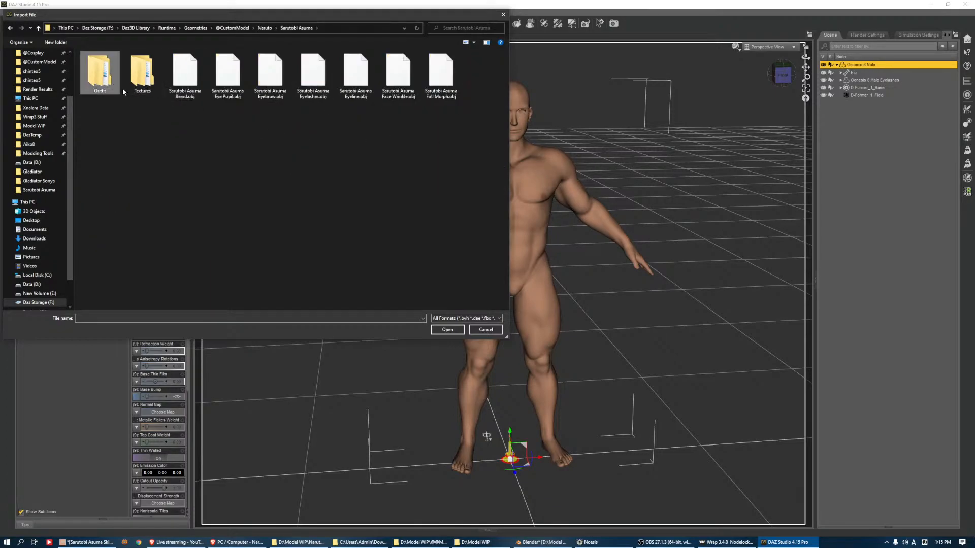
double_click(185, 74)
Import Sarutobi Asuma Eye Pupil.obj into the scene
click(4, 12)
click(5, 12)
click(4, 12)
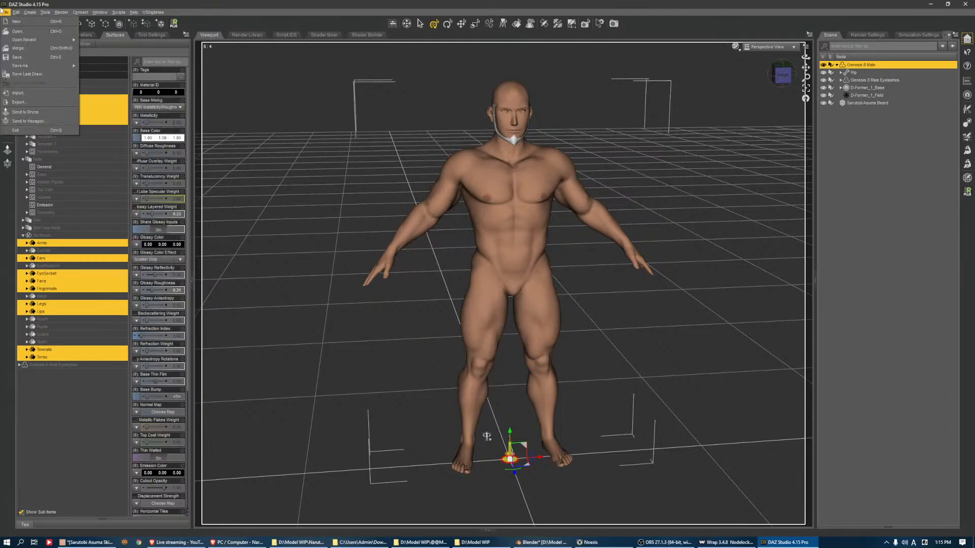
click(17, 93)
double_click(215, 81)
key(Return)
key(Return)
Import Sarutobi Asuma Eyebrow.obj and Sarutobi Asuma Eyelashes.obj into the scene
click(4, 12)
click(43, 93)
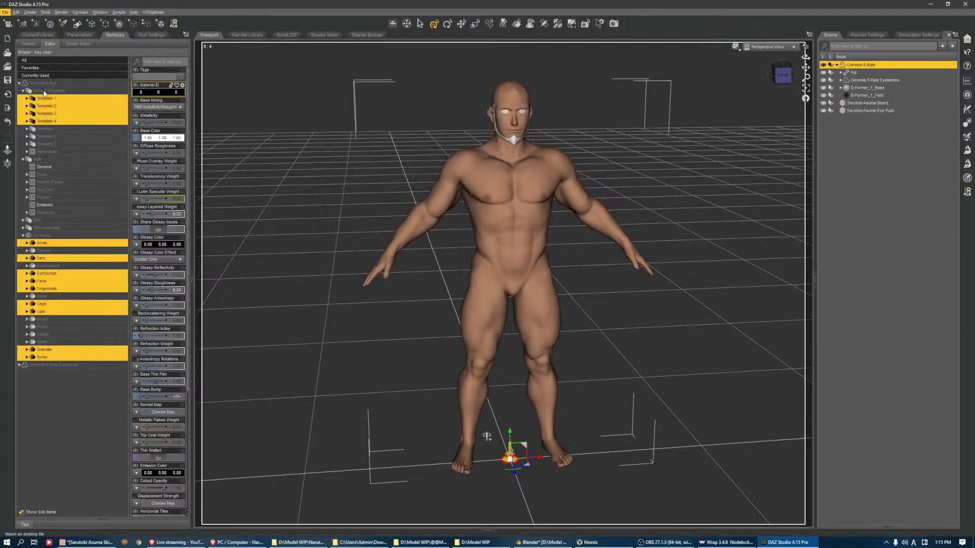
click(313, 76)
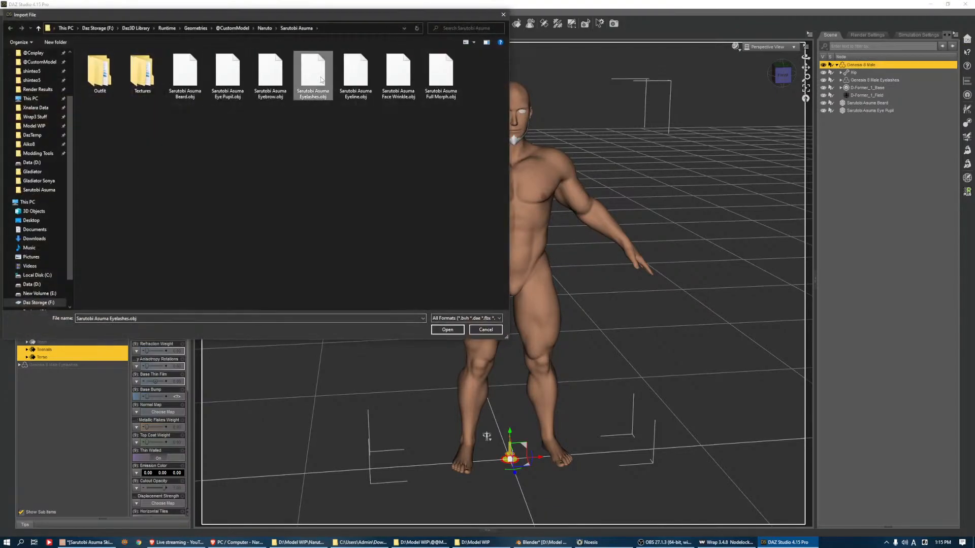
double_click(273, 86)
click(5, 12)
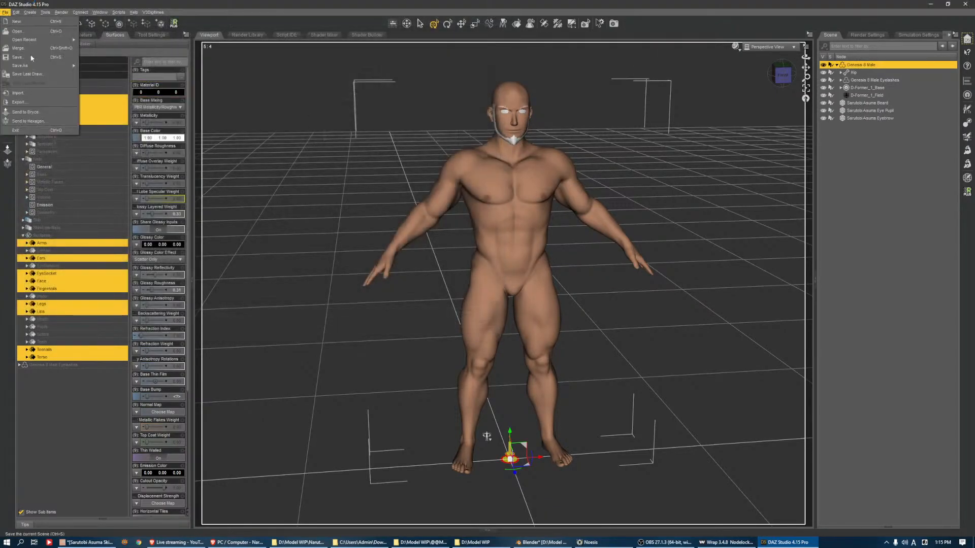
click(18, 92)
click(328, 78)
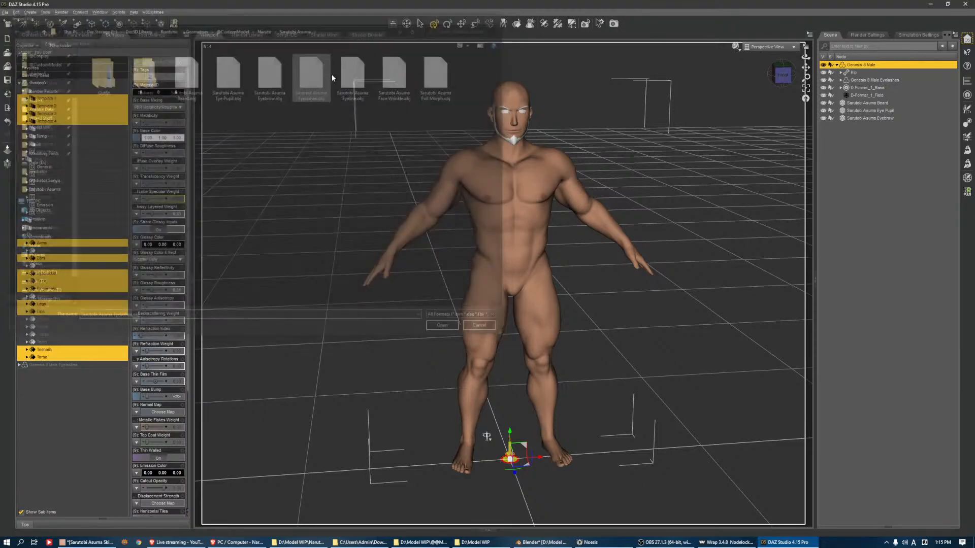
key(Return)
Import Sarutobi Asuma Eyeline.obj and Sarutobi Asuma Face Wrinkle.obj into the scene
click(5, 12)
click(34, 93)
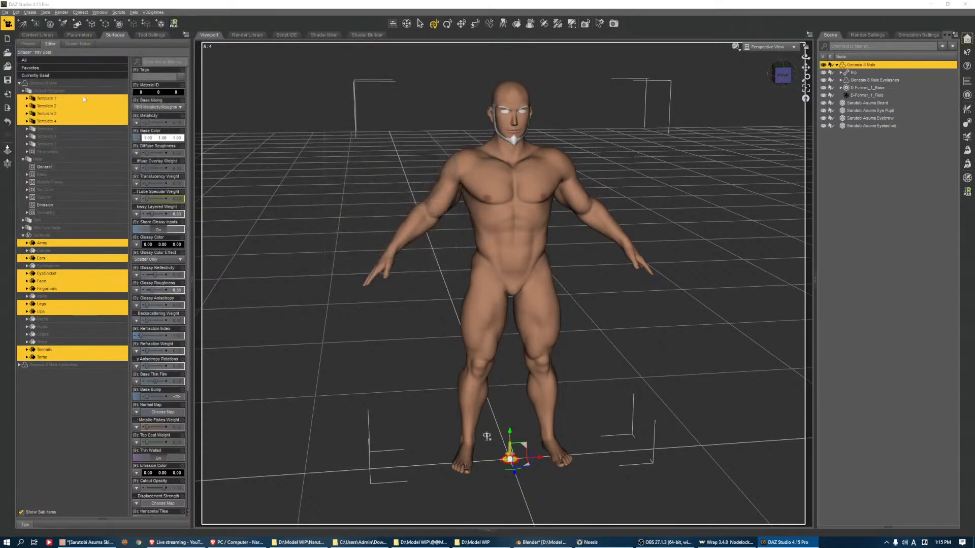
double_click(347, 76)
key(Return)
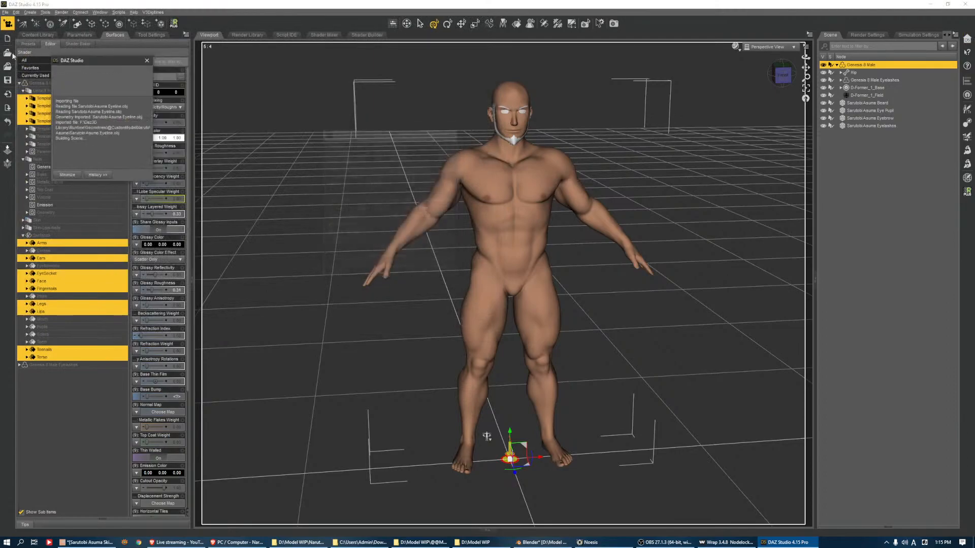
click(5, 13)
click(35, 94)
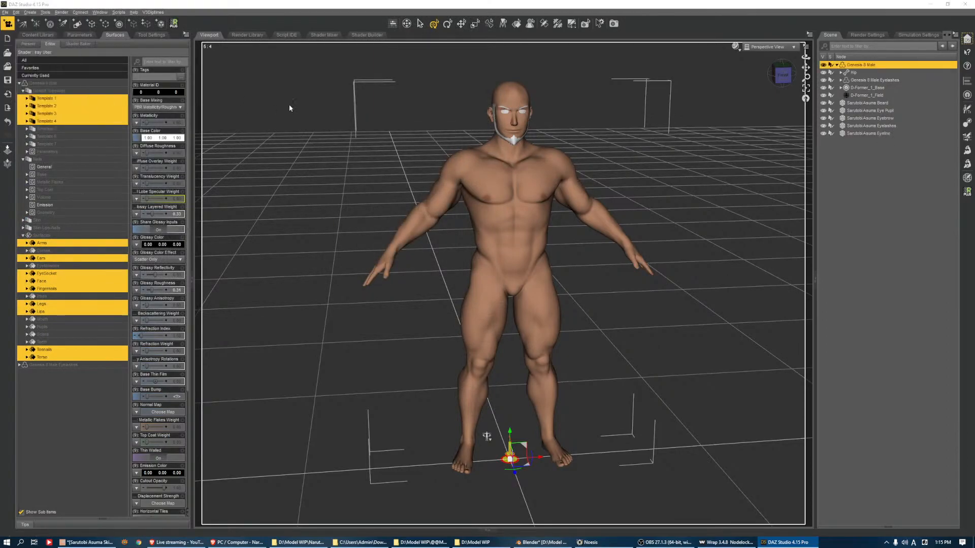
click(398, 76)
double_click(398, 76)
key(Return)
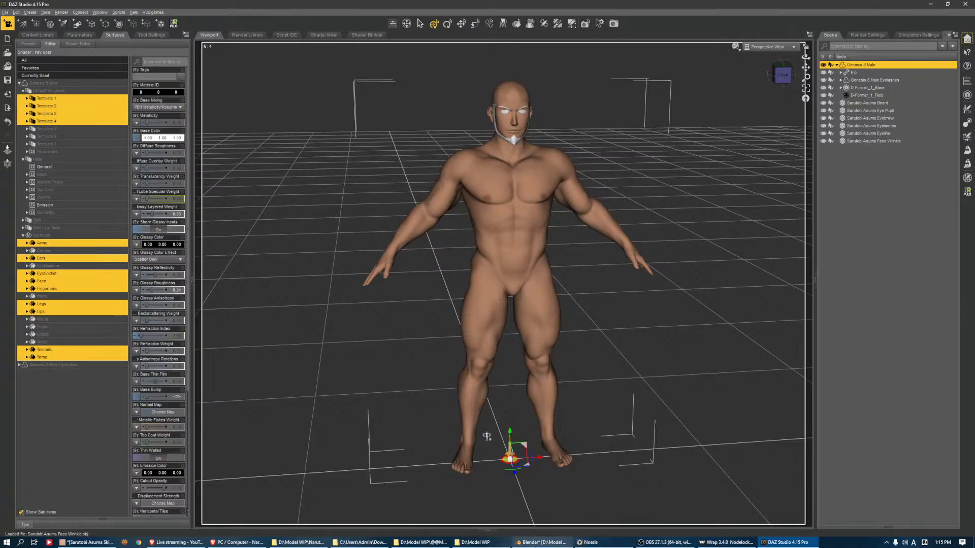
In Blender, collapse the character and clothing collections in the outliner and show the Asuma Hair collection
click(541, 543)
scroll(922, 127, up, 7)
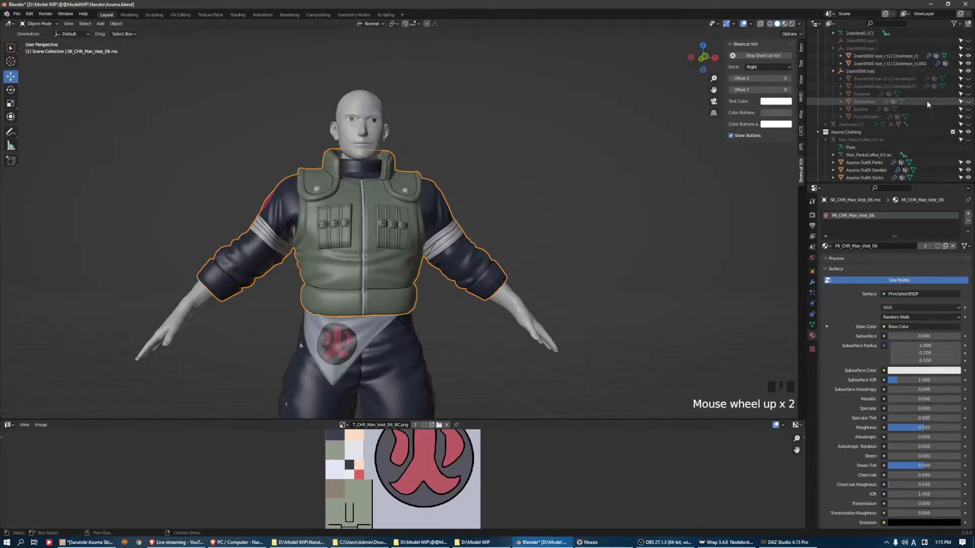
key(Left)
key(Left)
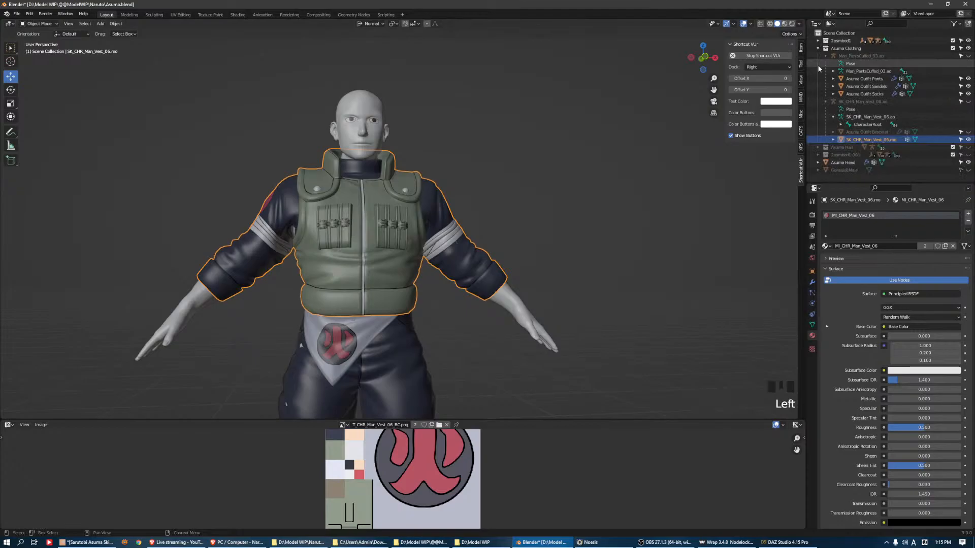
click(967, 56)
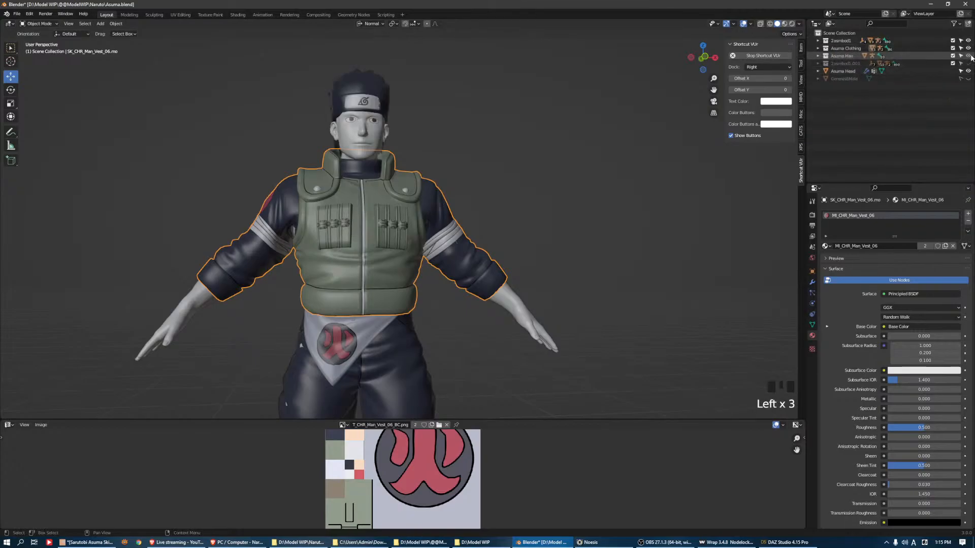
Select the hair and headband mesh on the head and check its full geometry in Edit Mode
click(392, 98)
click(391, 98)
shift+middle_drag(392, 98, 479, 157)
key(Tab)
middle_drag(551, 173, 543, 140)
key(a)
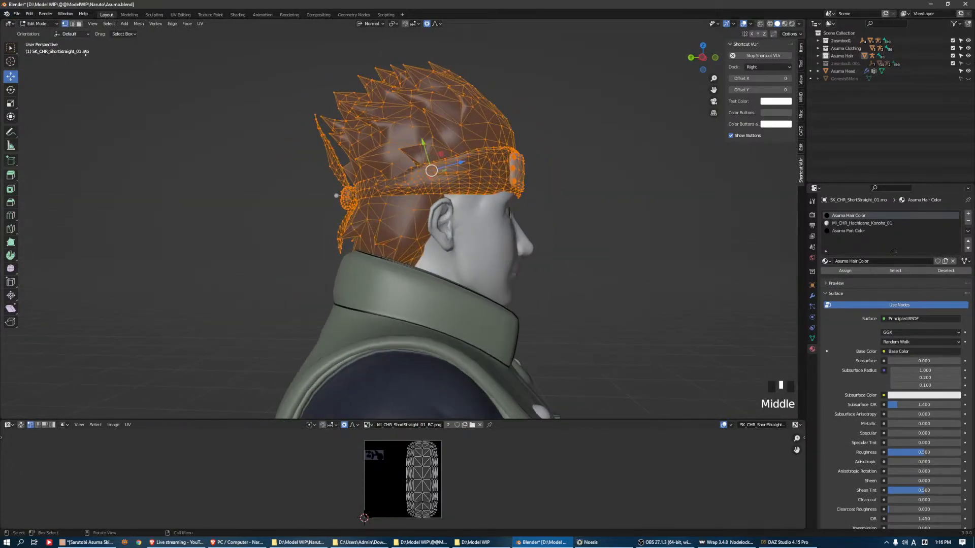
key(Tab)
Export the selected hair mesh as Wavefront file Sarutobi Asuma Hair.obj in the Sarutobi Asuma folder
click(17, 13)
mouse_move(46, 124)
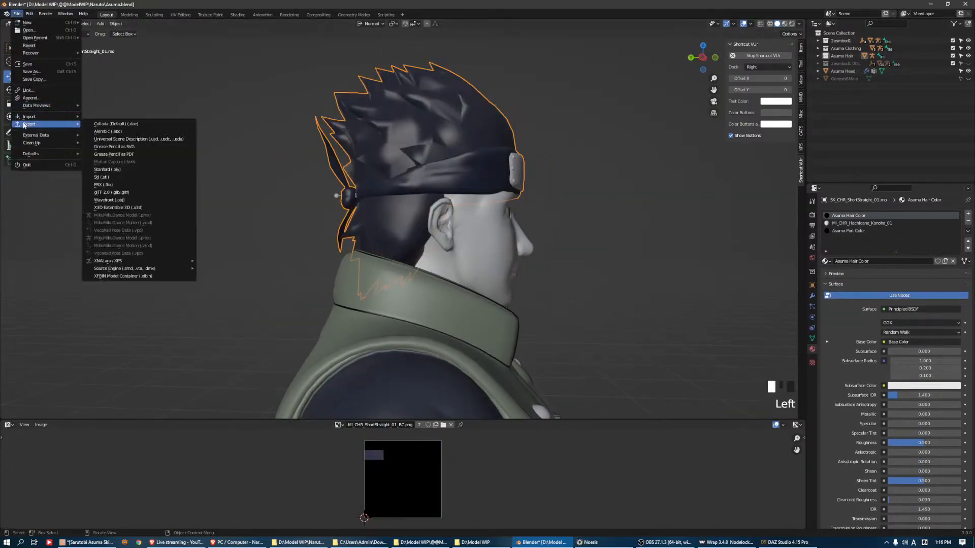
click(127, 200)
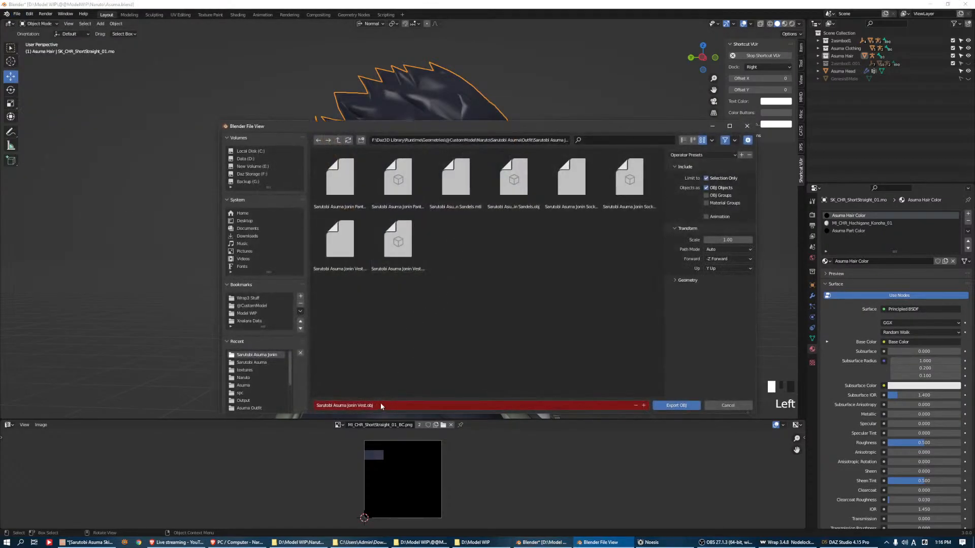
click(338, 140)
click(338, 140)
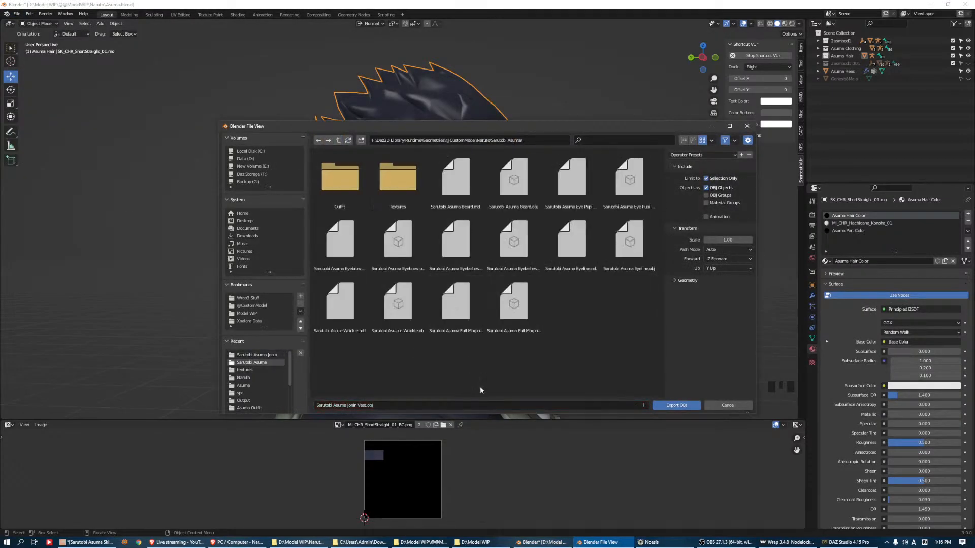
click(388, 405)
click(513, 309)
click(345, 406)
drag(349, 406, 609, 406)
key(BackSpace)
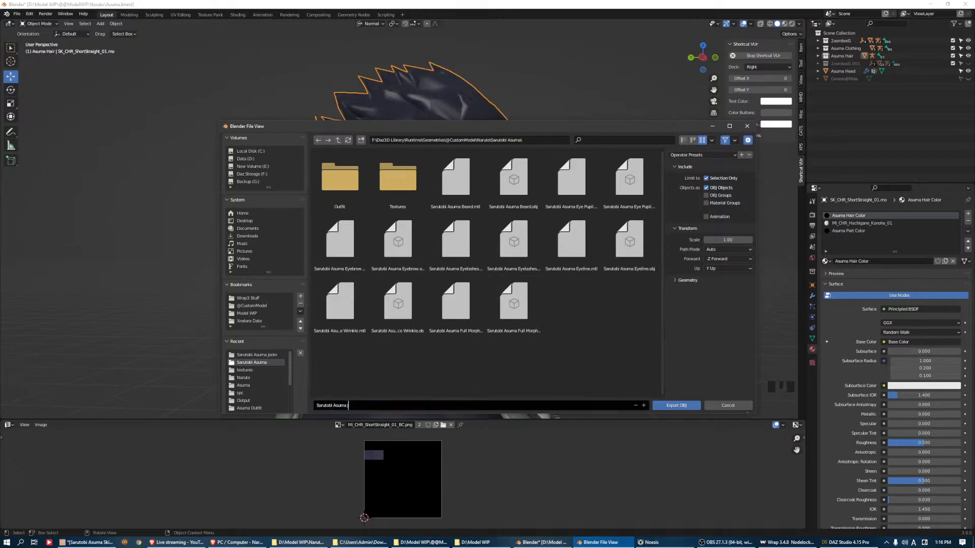
key(Return)
click(676, 405)
Switch to DAZ Studio and import Sarutobi Asuma Hair.obj with the current OBJ import options
click(787, 542)
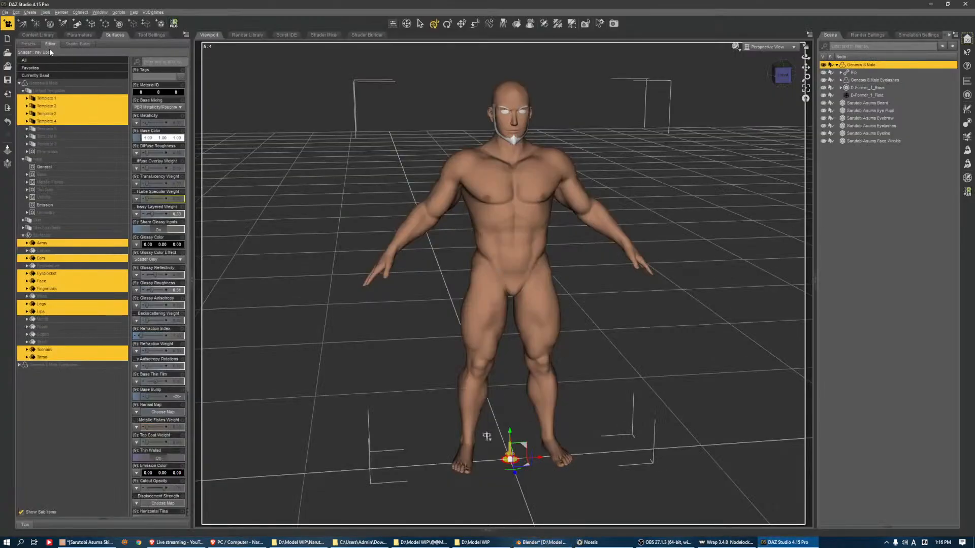
click(5, 12)
click(8, 97)
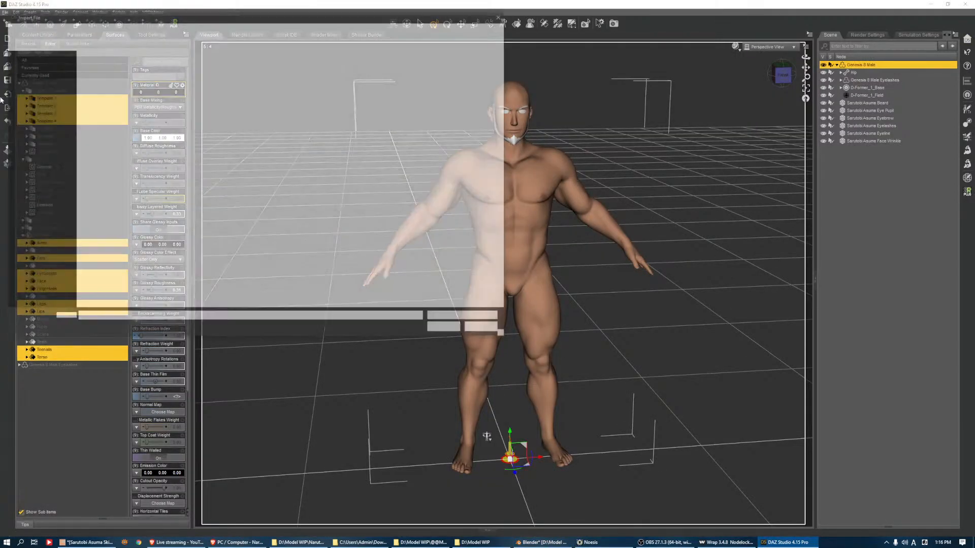
double_click(483, 71)
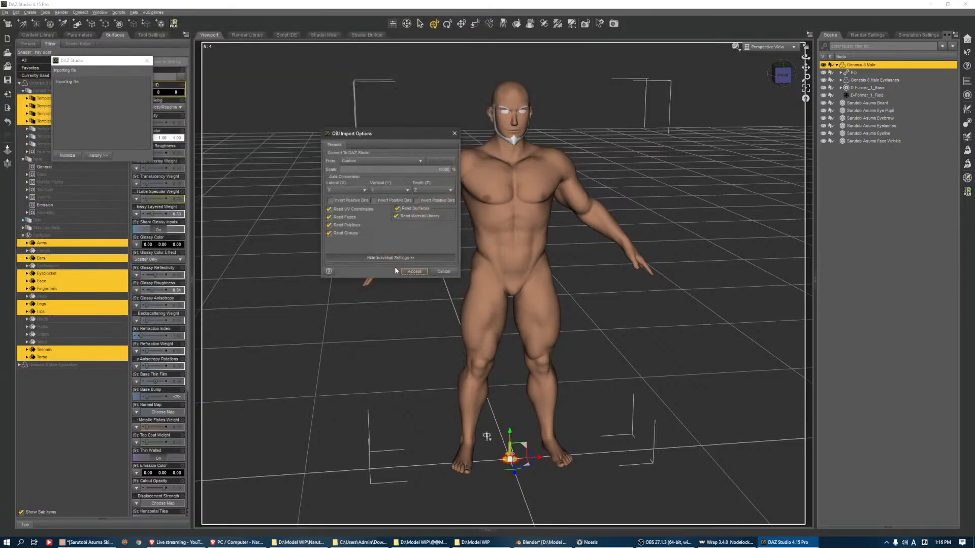
click(413, 272)
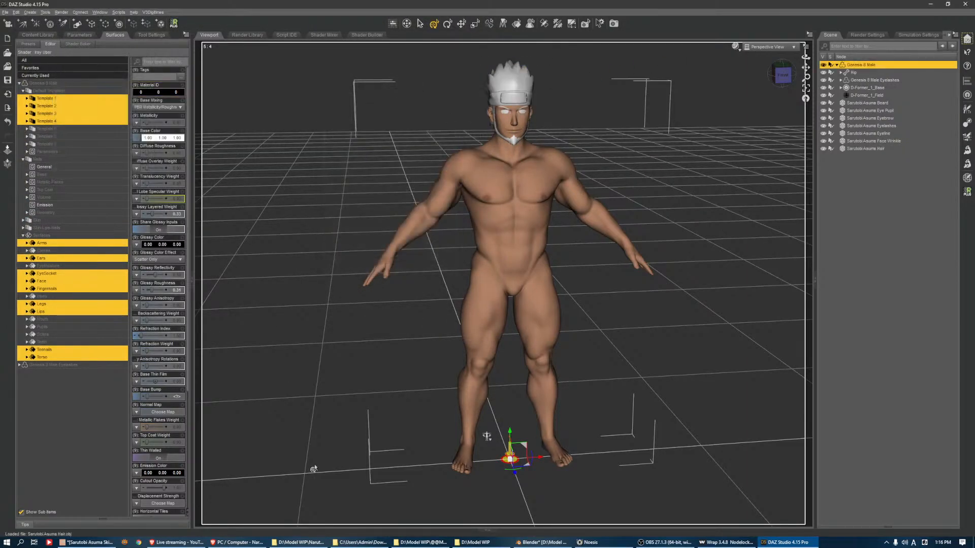
click(372, 543)
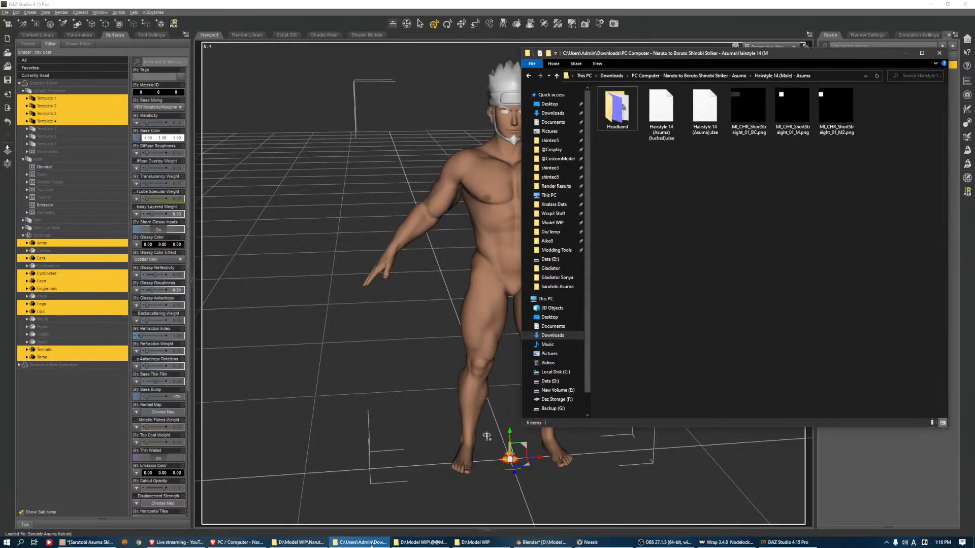
click(405, 543)
click(408, 543)
click(408, 543)
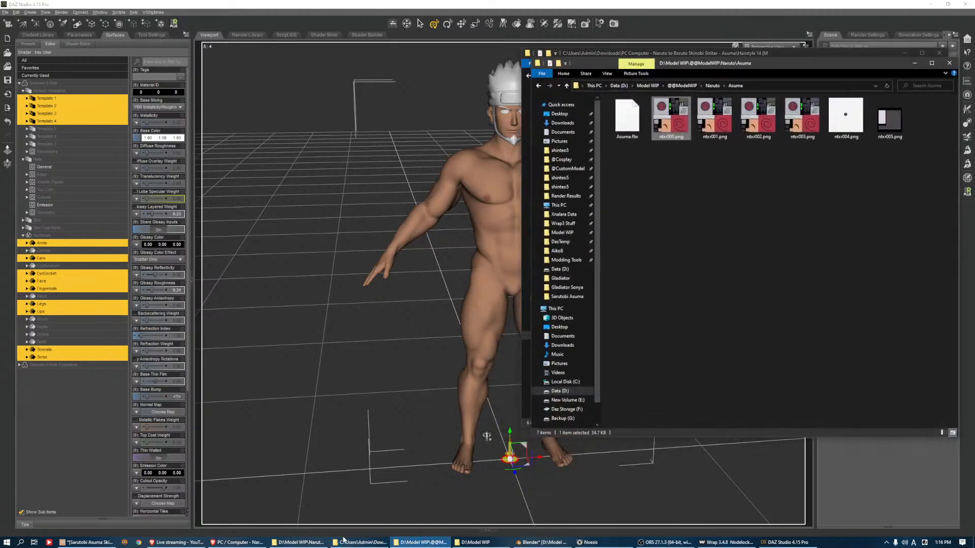
click(303, 542)
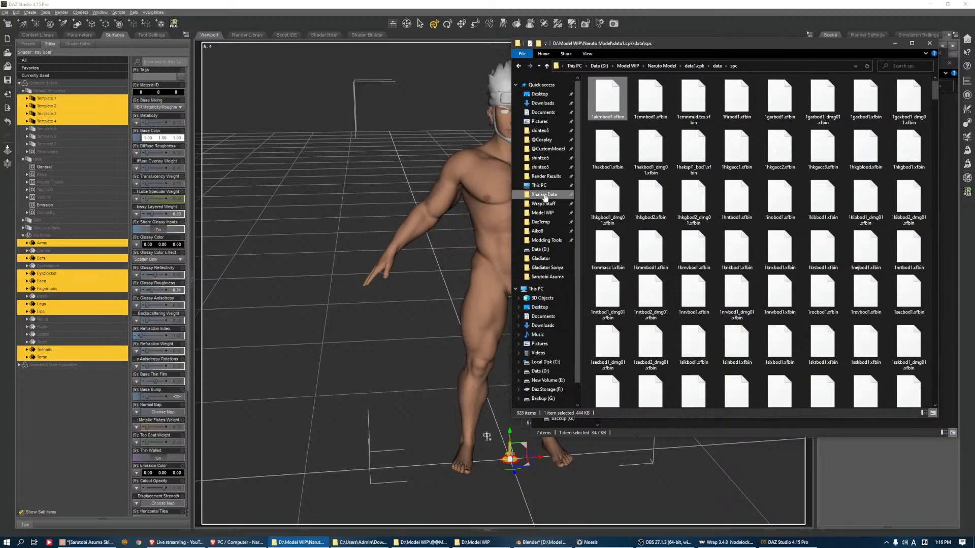
click(547, 149)
scroll(675, 182, down, 10)
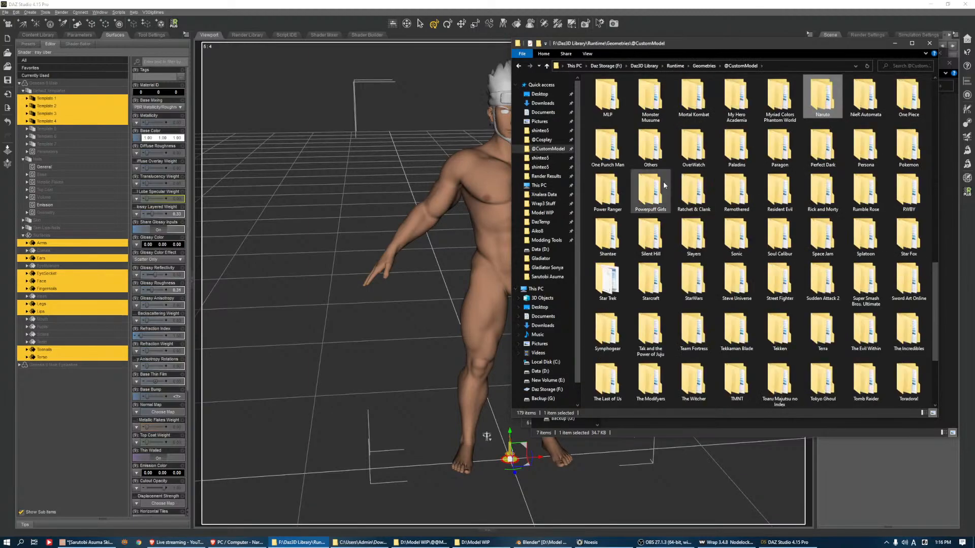
key(Return)
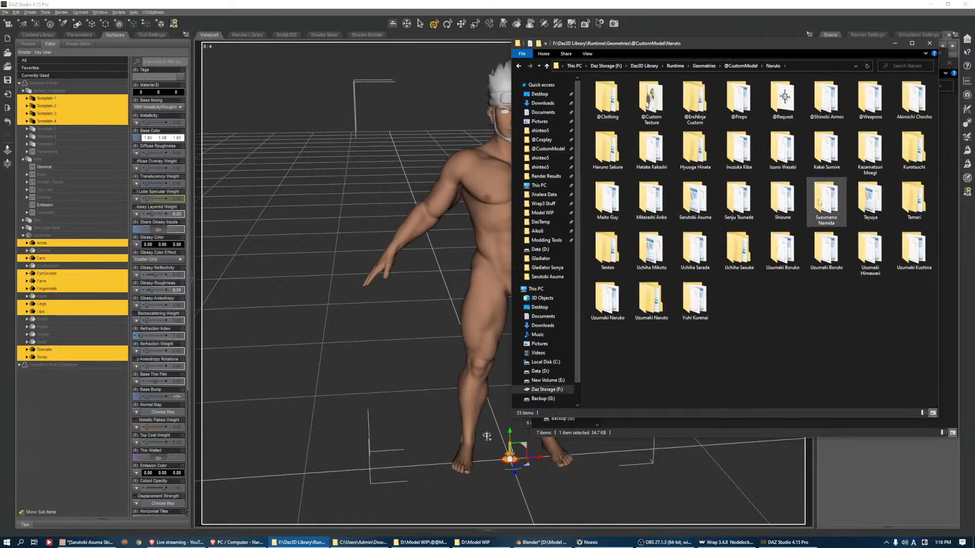
click(695, 149)
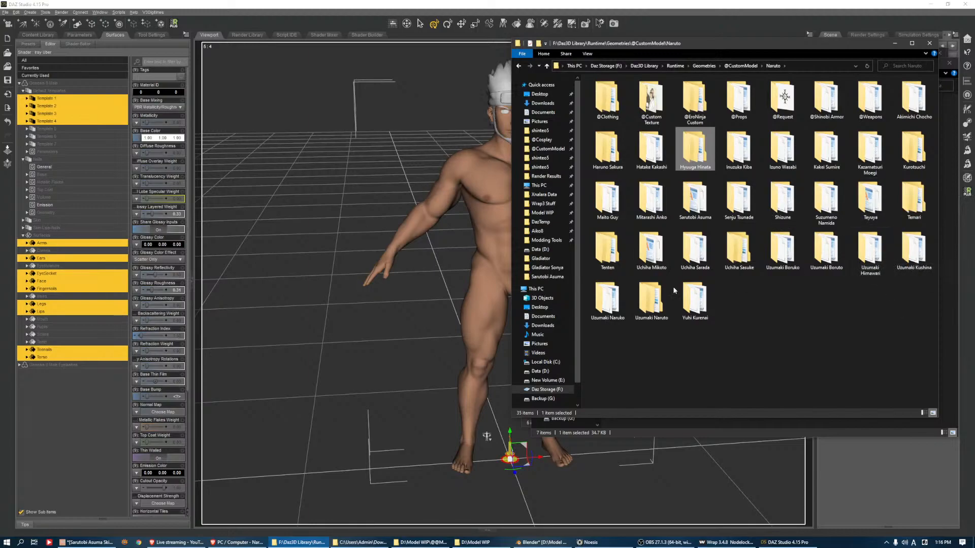
click(551, 150)
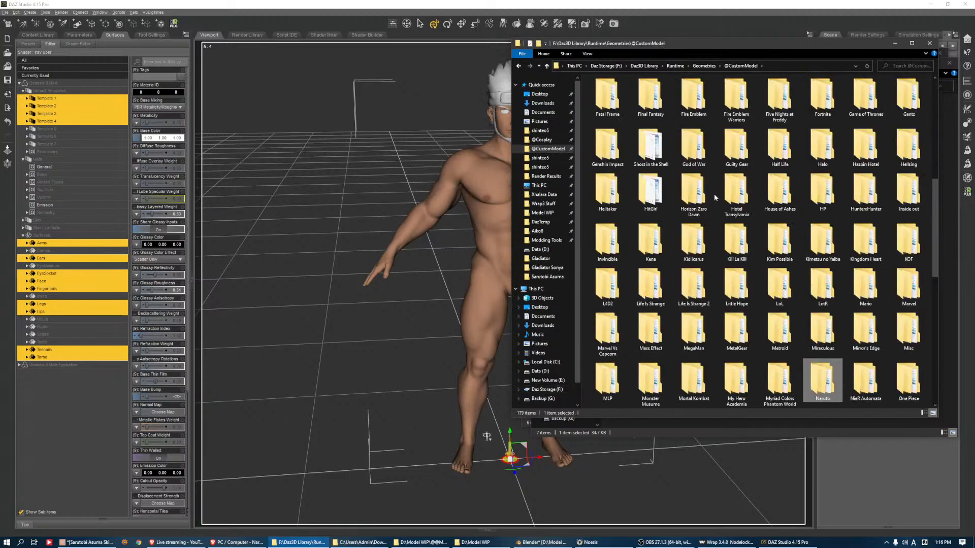
click(714, 197)
key(s)
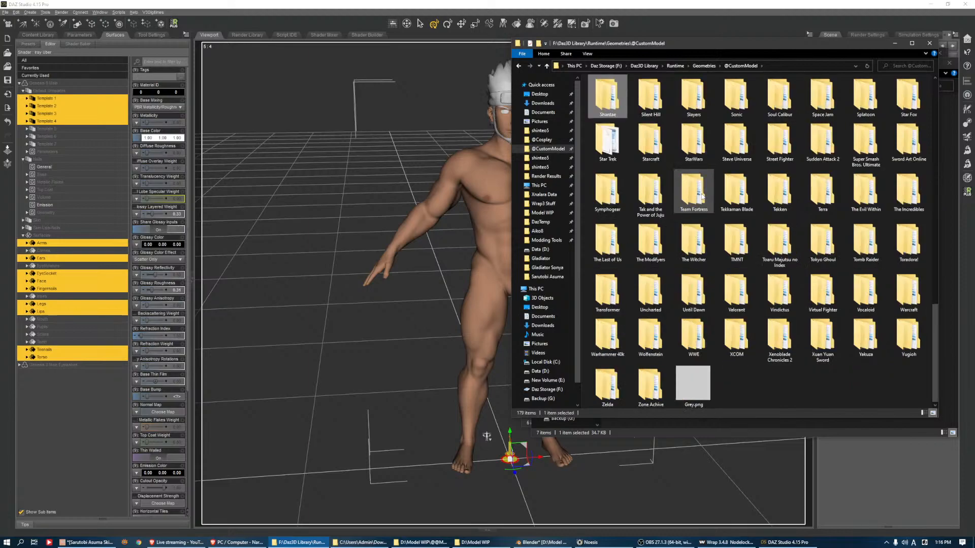
click(702, 196)
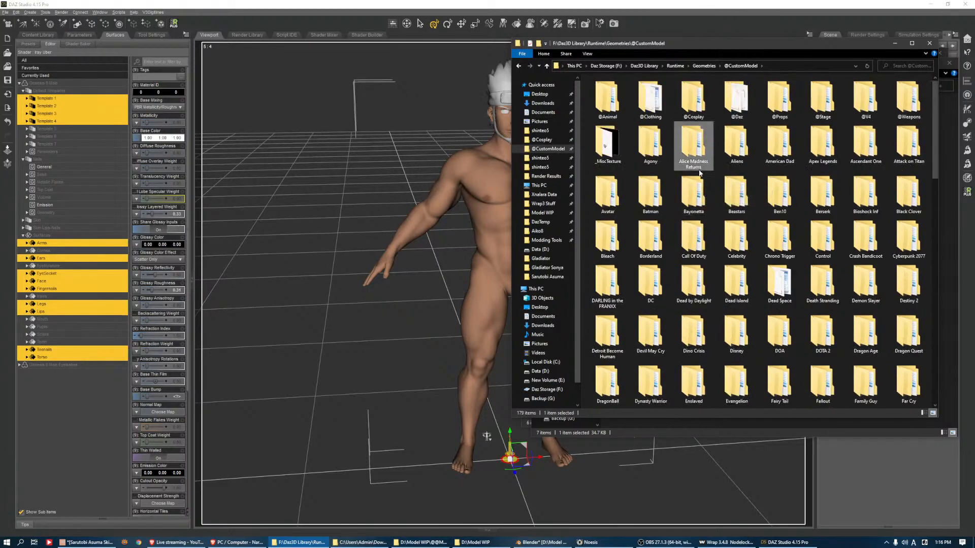
scroll(706, 192, up, 3)
key(Return)
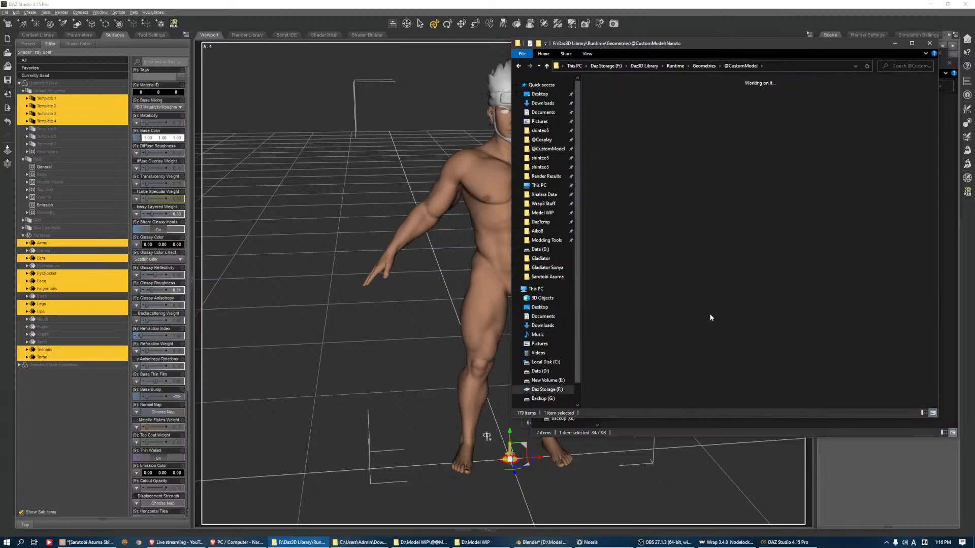
Open the Textures folder inside Sarutobi Asuma's character folder
key(Down)
key(Down)
key(Right)
key(Right)
key(Right)
key(Up)
key(Right)
key(Down)
key(Left)
key(Right)
key(Left)
key(Left)
key(Left)
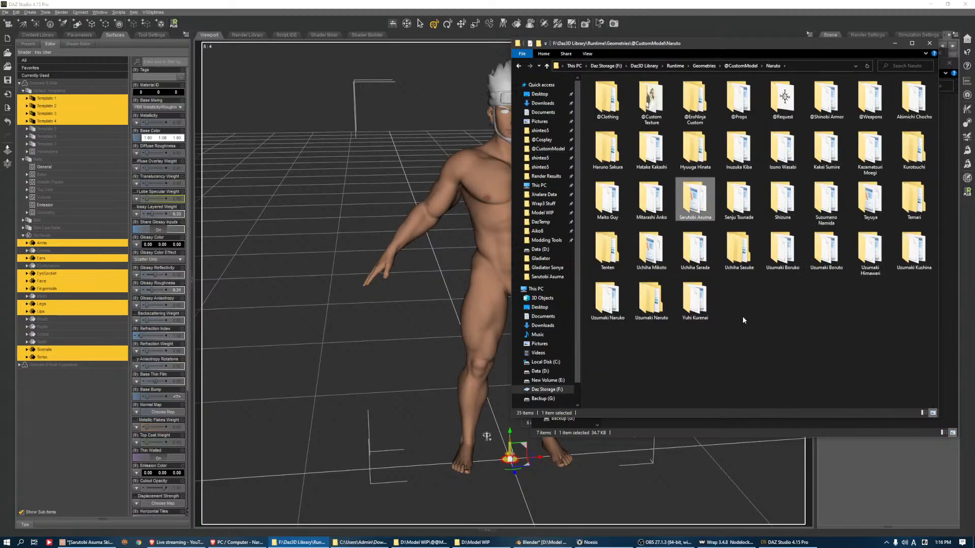
key(Return)
key(Right)
key(Return)
Copy ntxr000.png and ntxr004.png from the Asuma model folder into Sarutobi Asuma's Textures folder
drag(708, 44, 380, 76)
right_click(361, 172)
click(698, 215)
drag(672, 119, 472, 208)
drag(845, 122, 482, 212)
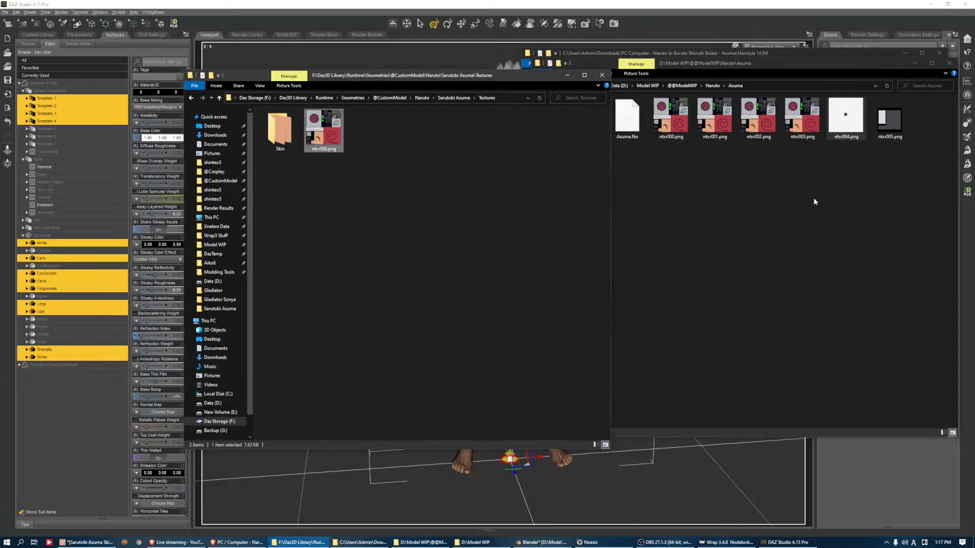
click(893, 130)
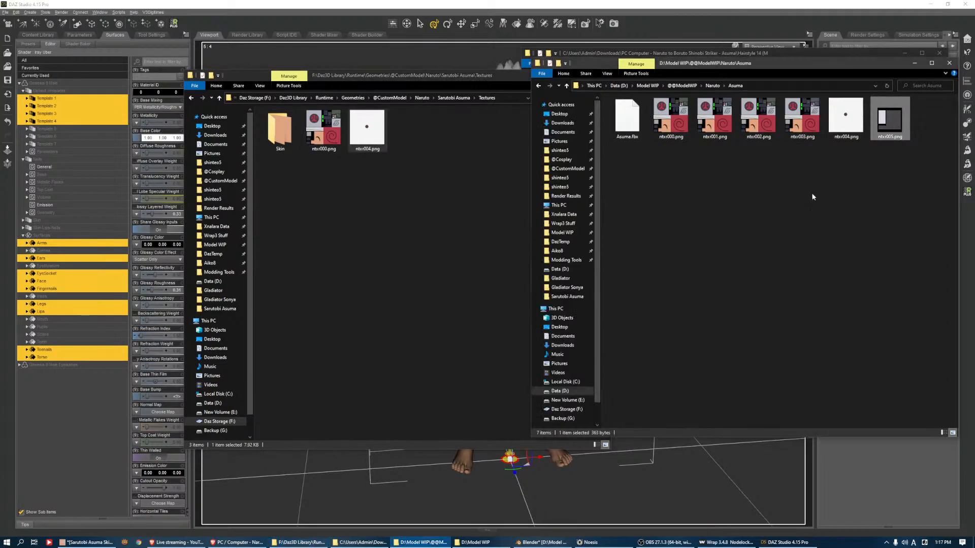
Copy MI_CHR_ShortStraight_01_BC.png from the downloaded Hairstyle 14 (Male) - Asuma folder into the Textures folder
key(BackSpace)
key(alt+Left)
click(478, 542)
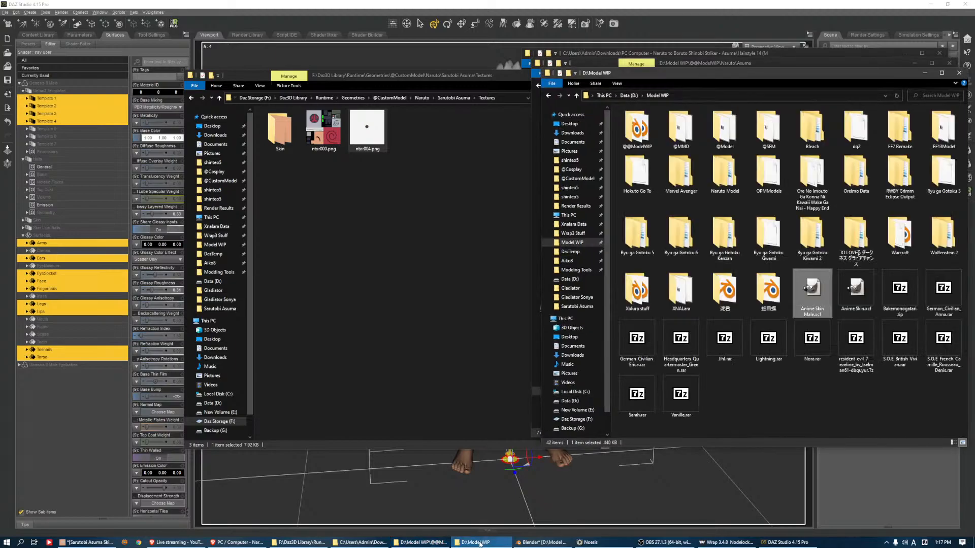
click(361, 542)
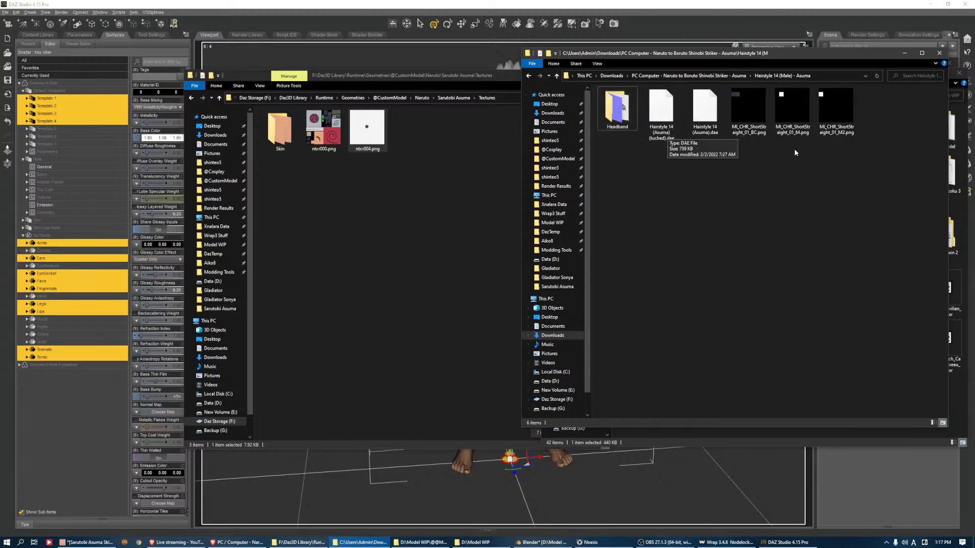
click(734, 116)
drag(734, 116, 417, 203)
From the Headband folder, copy T_CHR_HeadGear_Metal_Konoha_01_BC.png and T_CHR_HeadGear_Metal_Konoha_01_N.png into the Textures folder
double_click(617, 109)
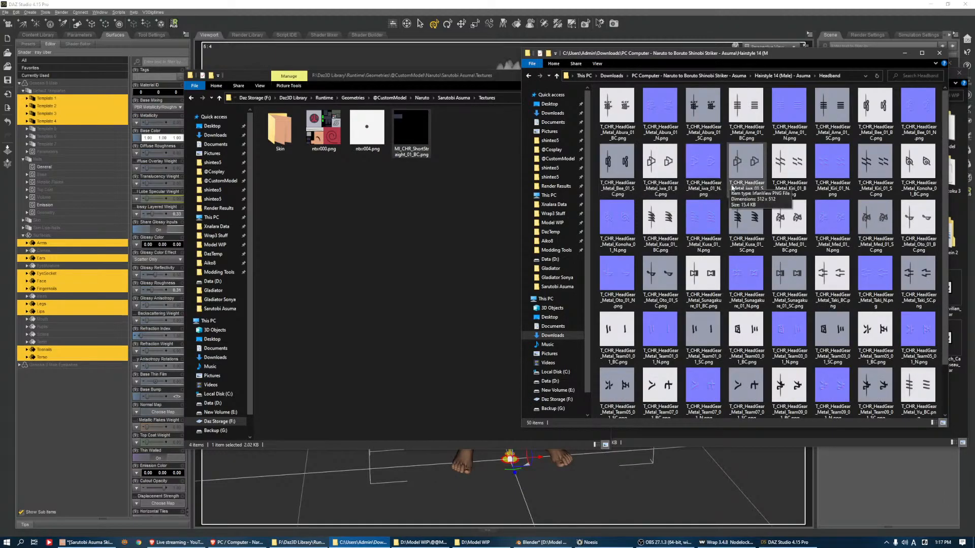
scroll(736, 191, down, 1)
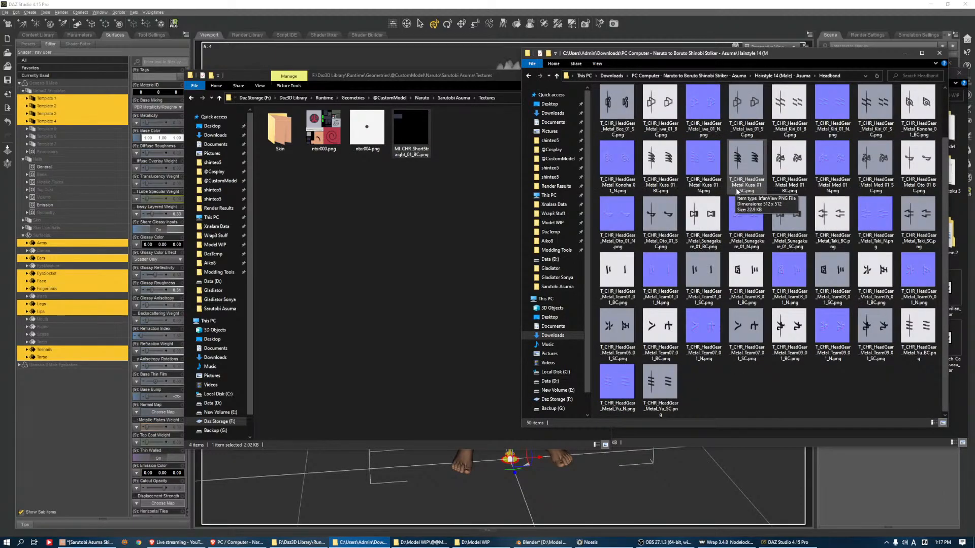
scroll(751, 179, up, 1)
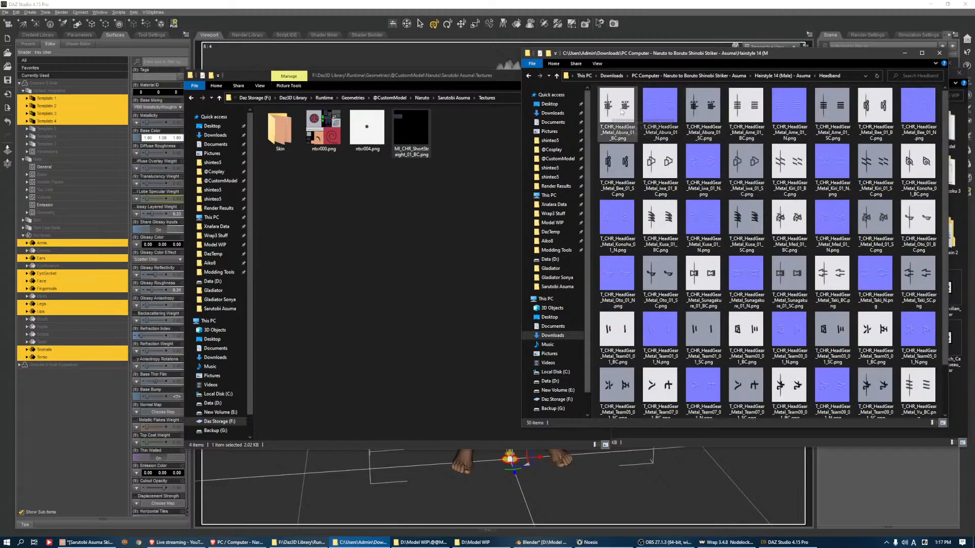
click(920, 166)
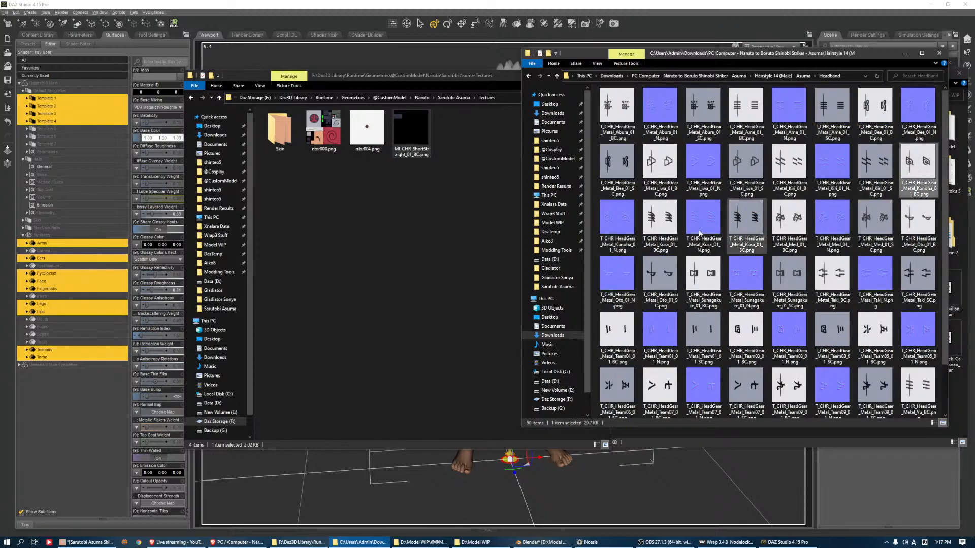
ctrl+click(605, 233)
drag(606, 233, 434, 247)
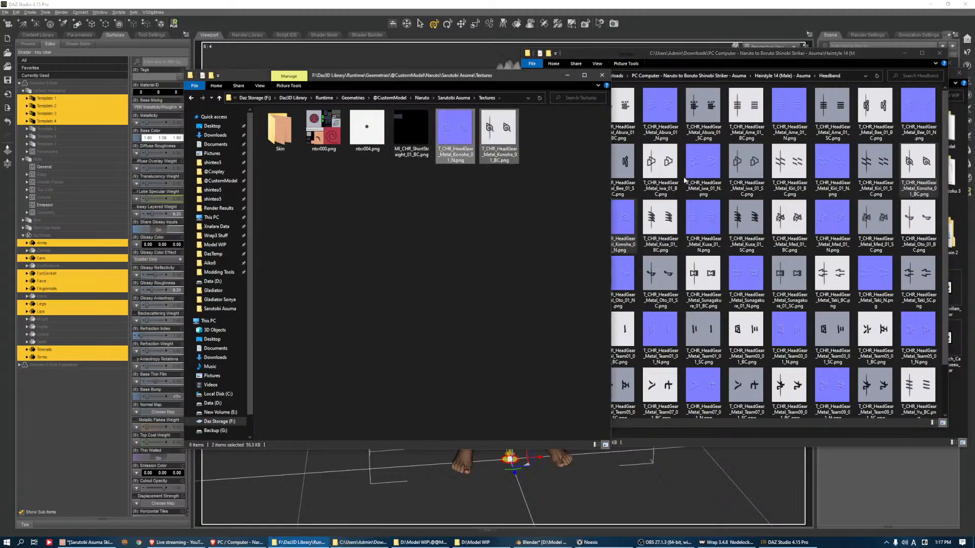
click(693, 218)
key(alt+Left)
Switch to DAZ Studio and assign T_CHR_HeadGear_Metal_Konoha_01_BC.png as the base color map of the hair object's headband plate surface
click(456, 4)
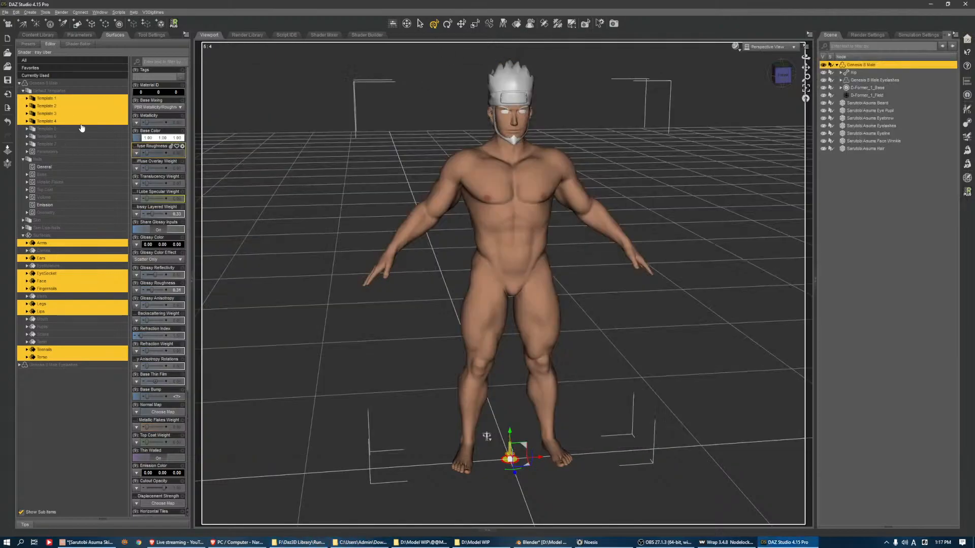
click(512, 100)
double_click(68, 85)
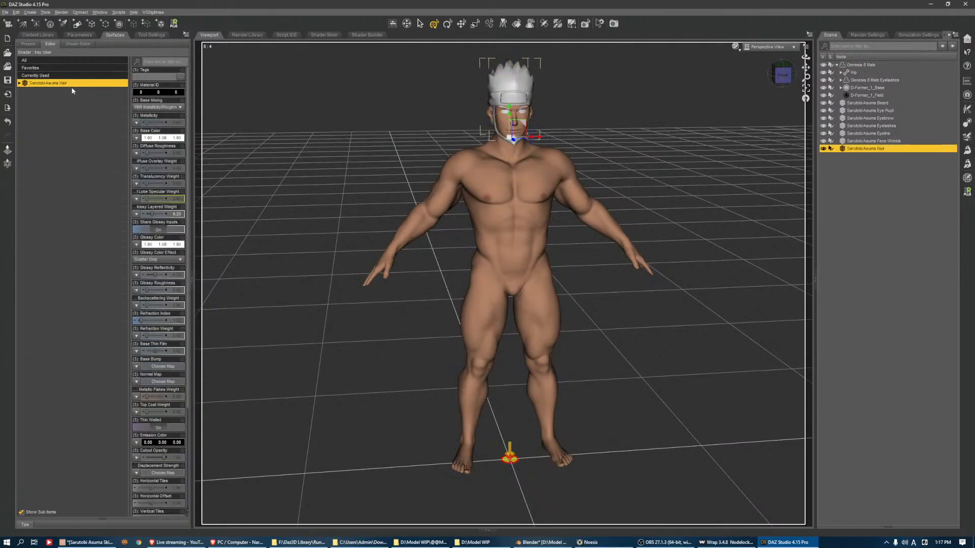
click(61, 92)
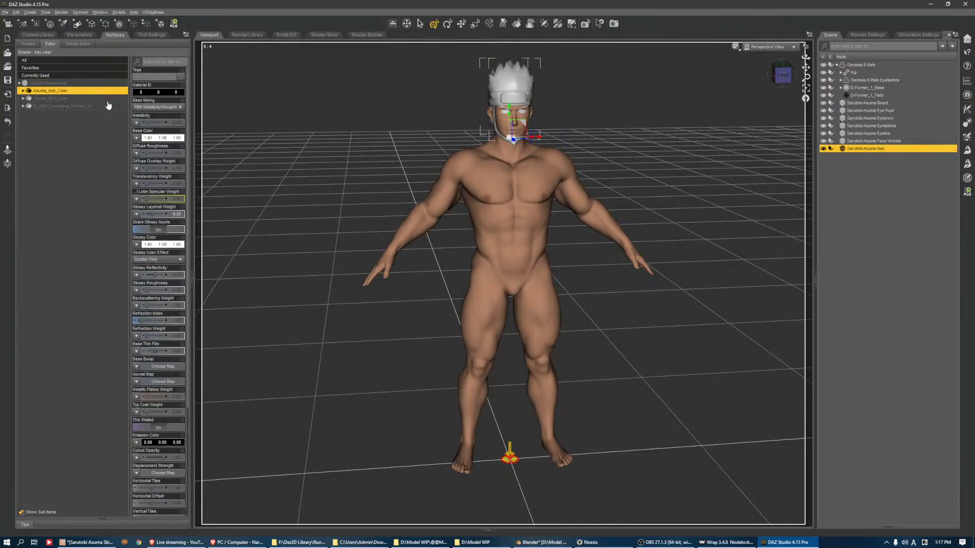
click(108, 106)
click(516, 23)
click(136, 137)
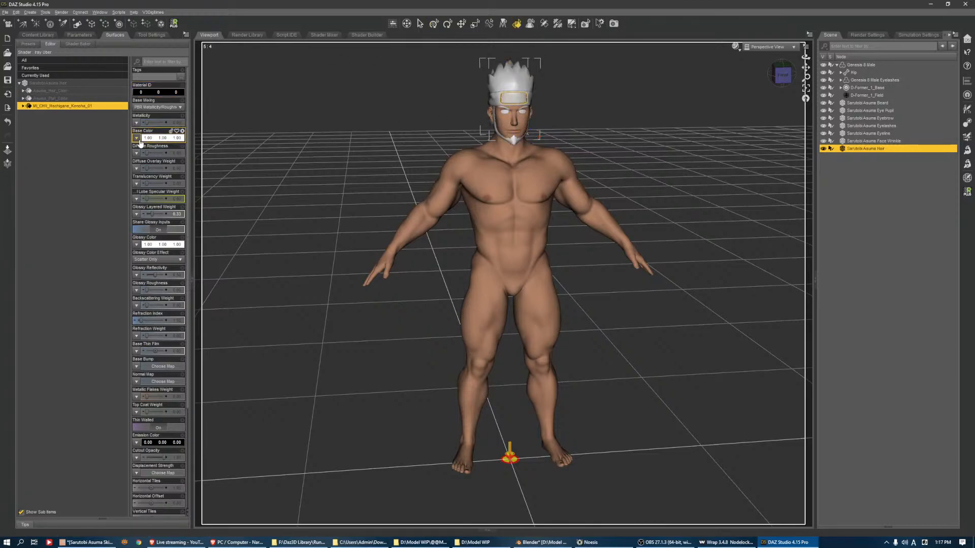
click(152, 148)
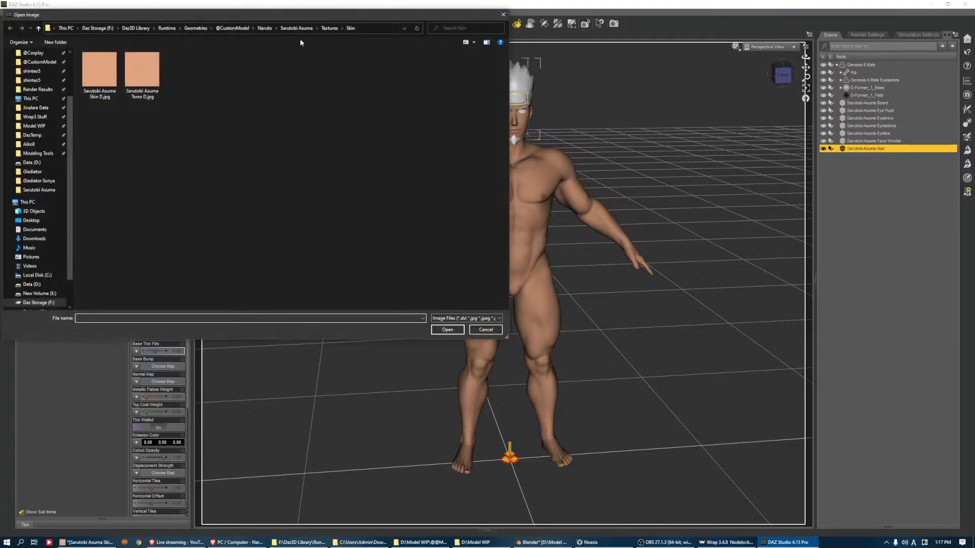
click(329, 28)
double_click(269, 76)
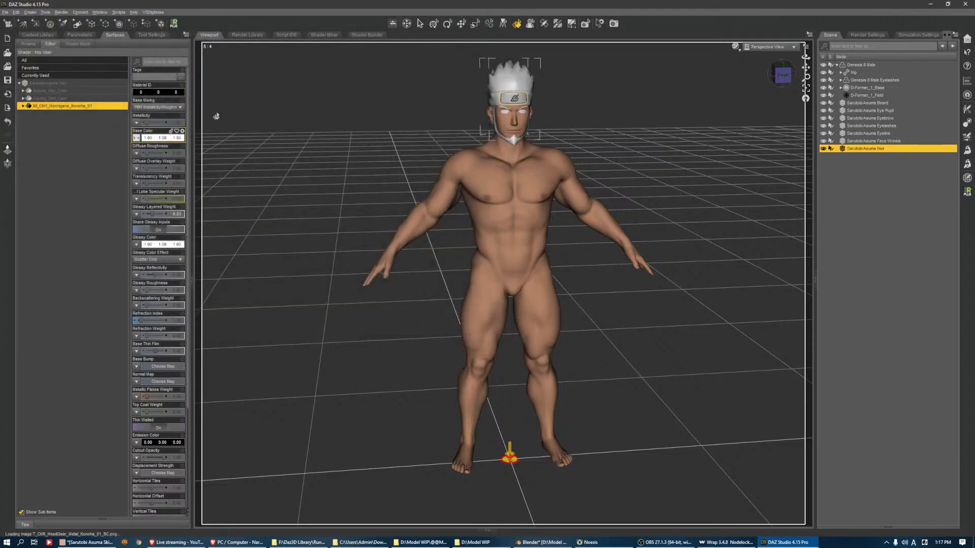
Assign T_CHR_HeadGear_Metal_Konoha_01_N.png as the normal map of the headband plate surface
click(136, 381)
click(155, 397)
click(307, 72)
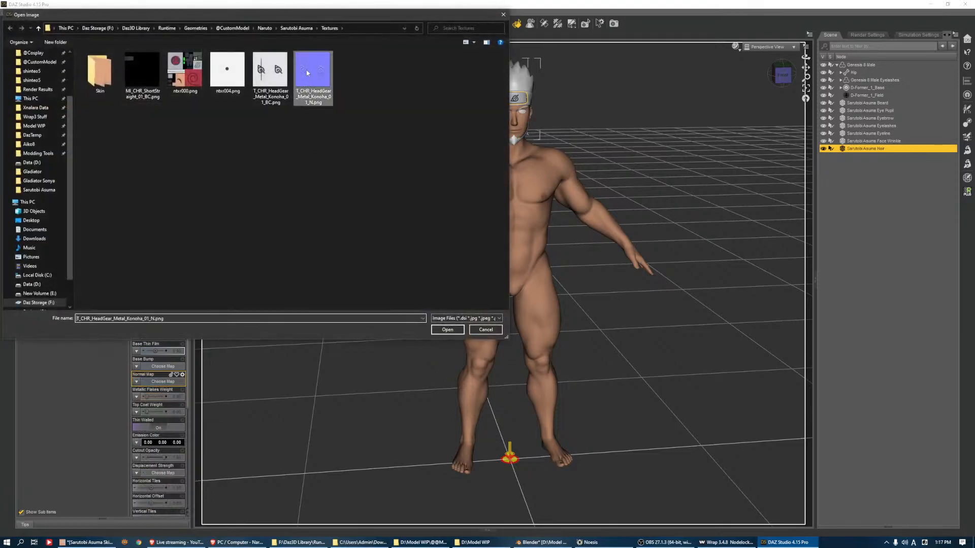
double_click(308, 73)
Assign MI_CHR_ShortStraight_01_BC.png as the base color map of the Asuma_Hair_Color and Asuma_Part_Color surfaces
click(72, 99)
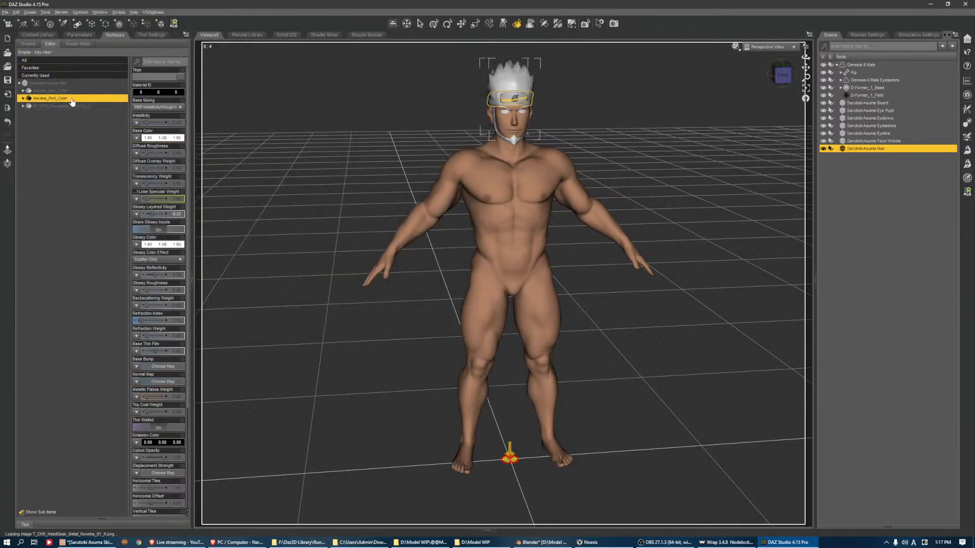
ctrl+click(55, 91)
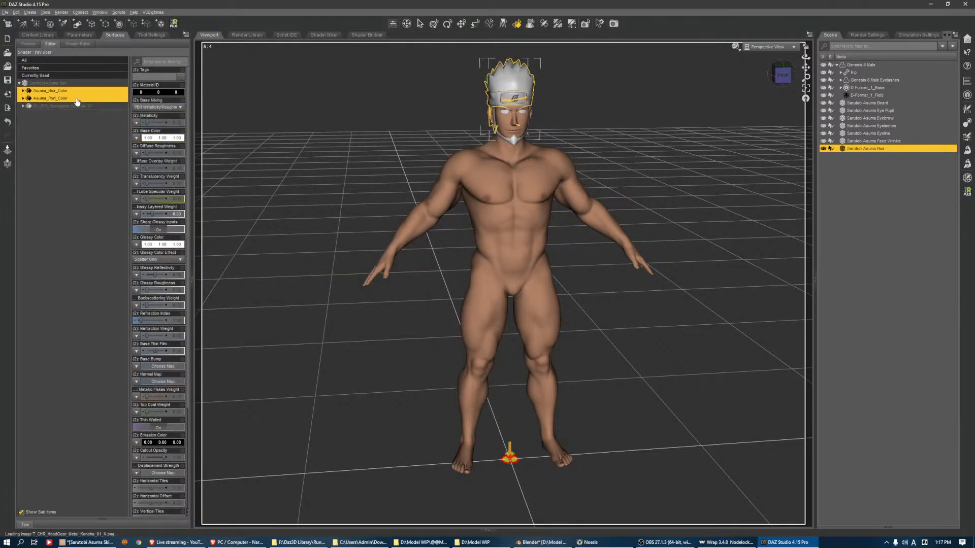
click(137, 138)
click(152, 147)
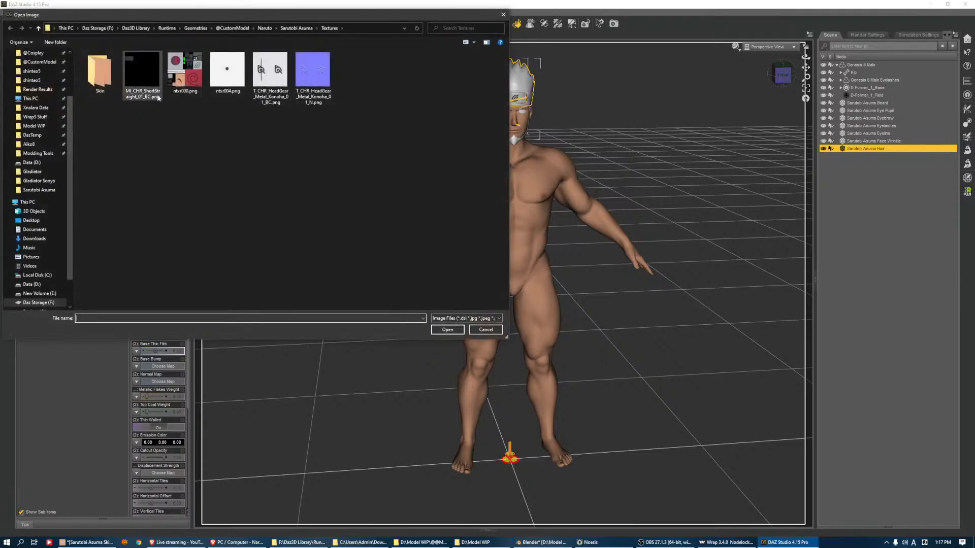
double_click(138, 76)
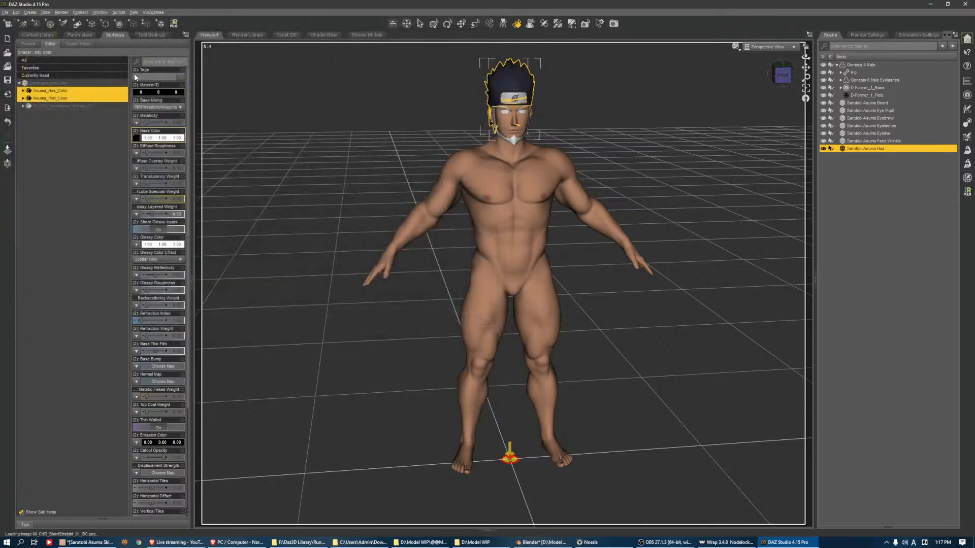
Set the glossy color of all Sarutobi Asuma Hair surfaces to black
click(806, 88)
mouse_move(782, 75)
mouse_down()
mouse_move(823, 65)
mouse_move(837, 48)
mouse_move(783, 60)
mouse_up()
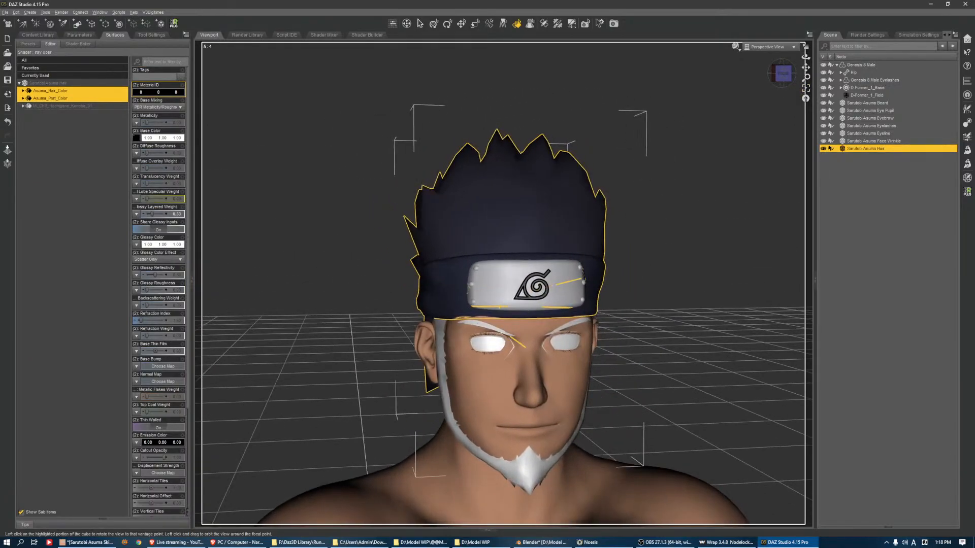
scroll(718, 189, down, 5)
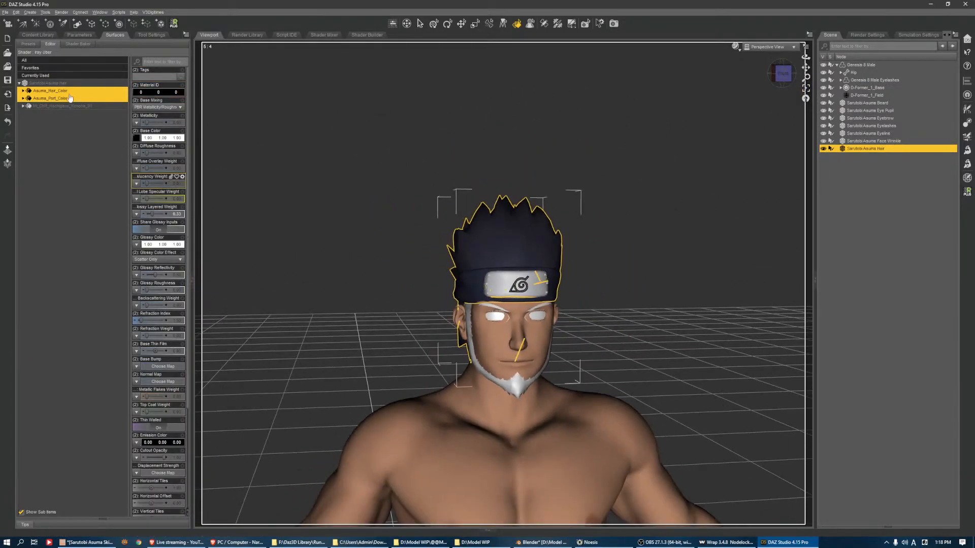
click(62, 83)
click(158, 244)
click(400, 269)
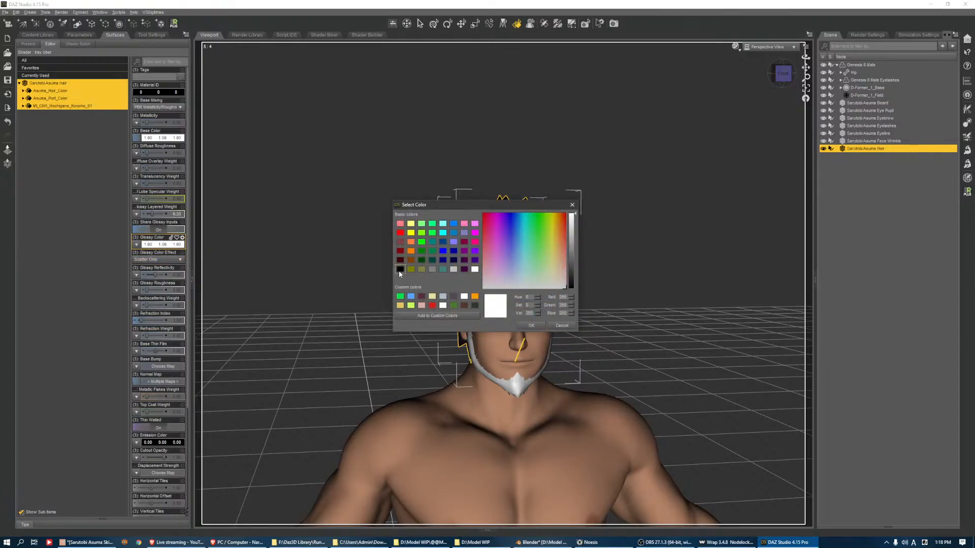
click(531, 326)
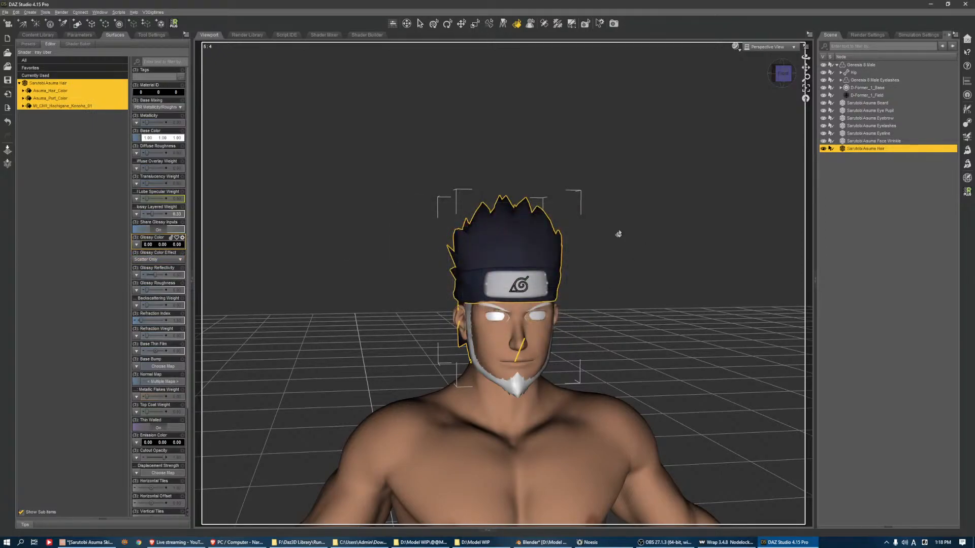
Assign ntxr000.png as the base color map of the beard, eye pupil, eyebrow, eyelashes, eyeline and face wrinkle objects
click(879, 142)
shift+click(867, 103)
click(61, 83)
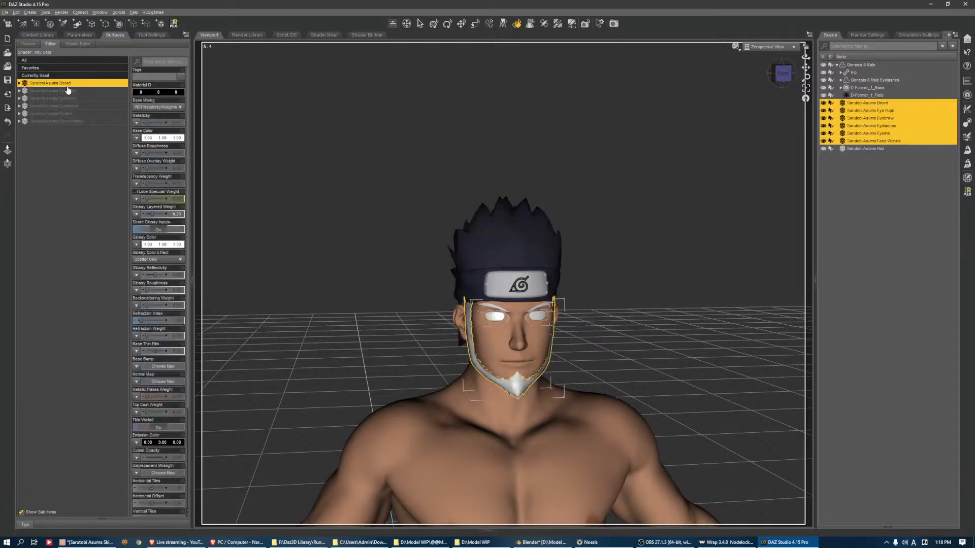
shift+click(69, 121)
click(136, 137)
click(152, 149)
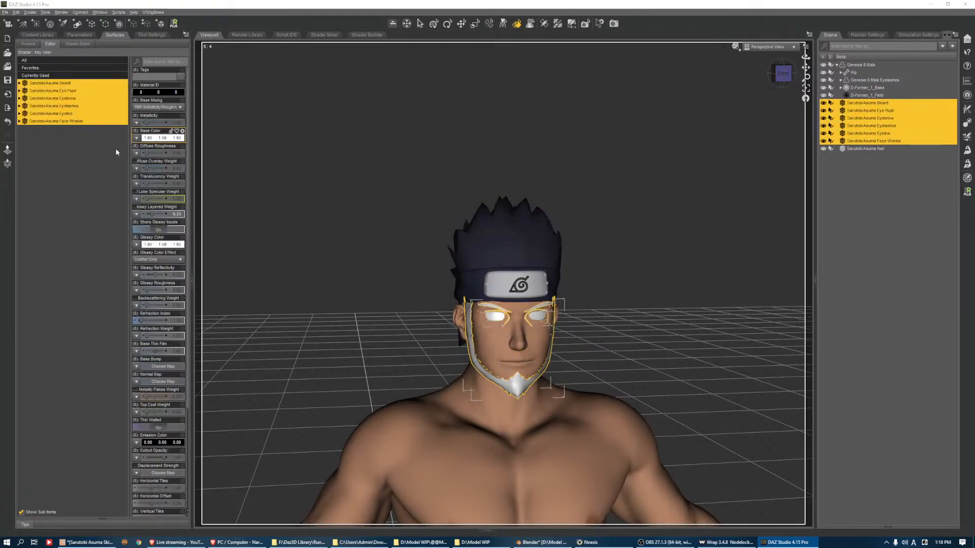
double_click(185, 71)
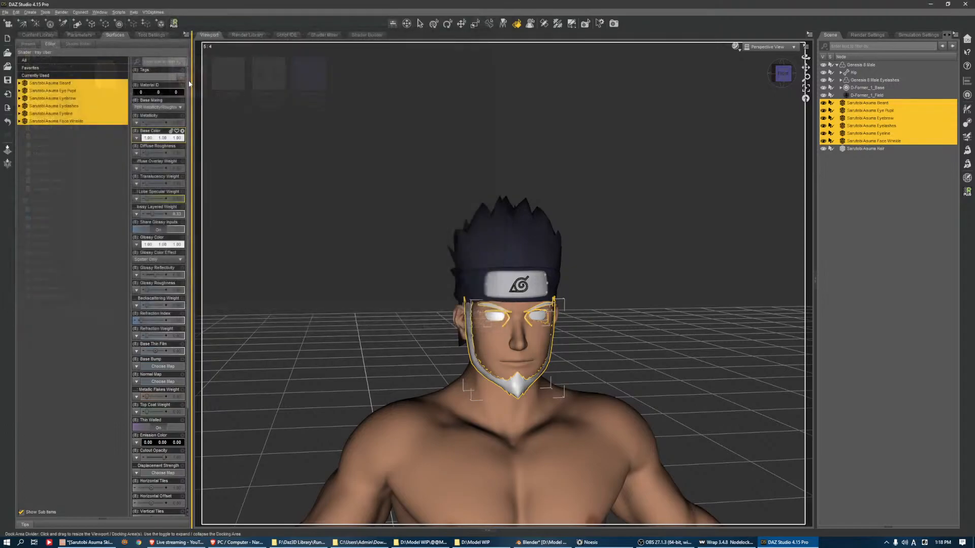
Replace the base color map of Sarutobi Asuma Eye Pupil with ntxr004.png
click(81, 91)
click(136, 137)
click(152, 147)
double_click(227, 71)
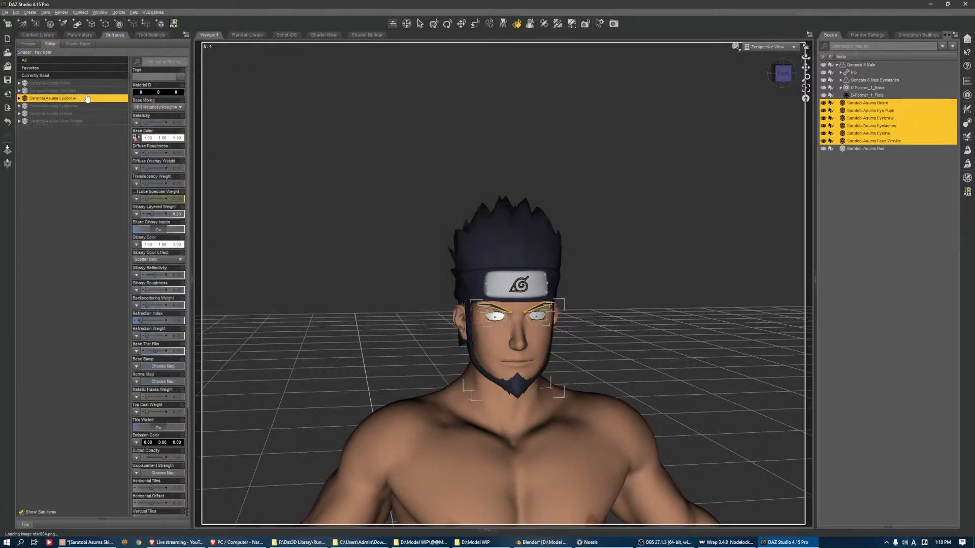
Expand the surfaces of Sarutobi Asuma Eye Pupil and select its Eyeshine surface
double_click(86, 94)
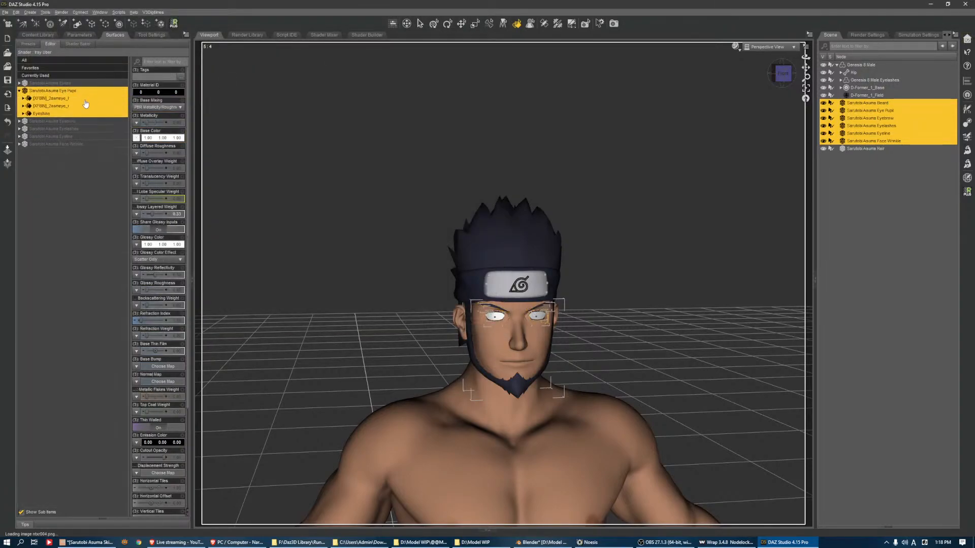
click(78, 105)
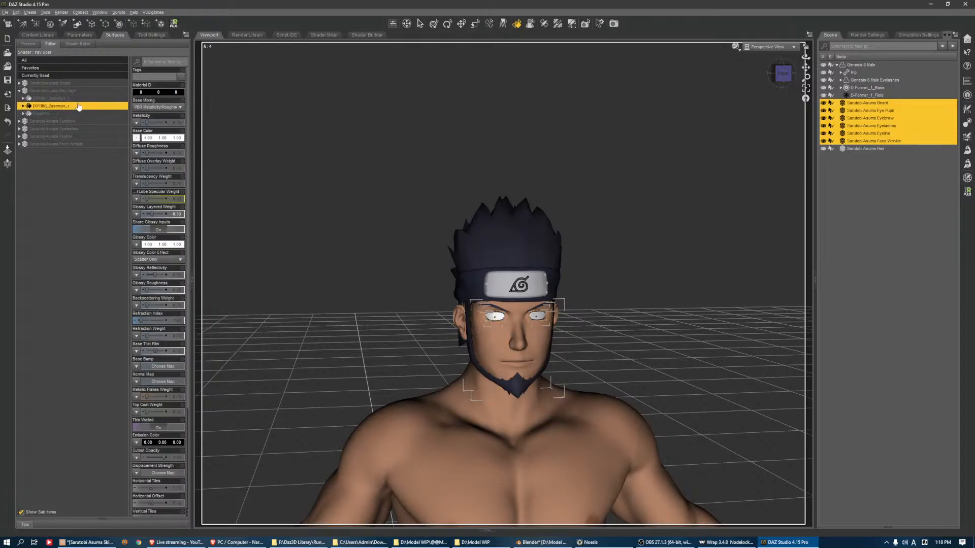
click(58, 115)
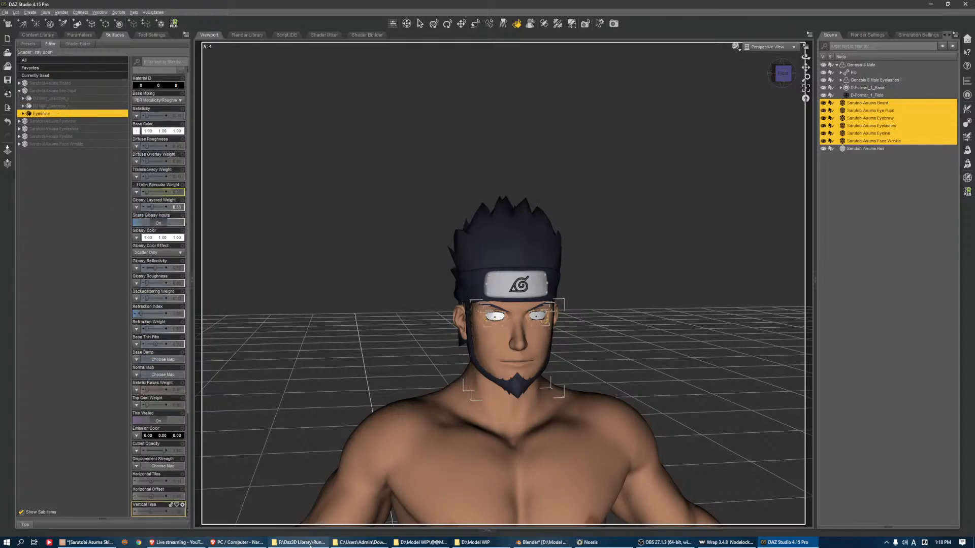
Switch to File Explorer and bring up Sarutobi Asuma's Textures folder alongside the Naruto\Asuma model folder
click(303, 543)
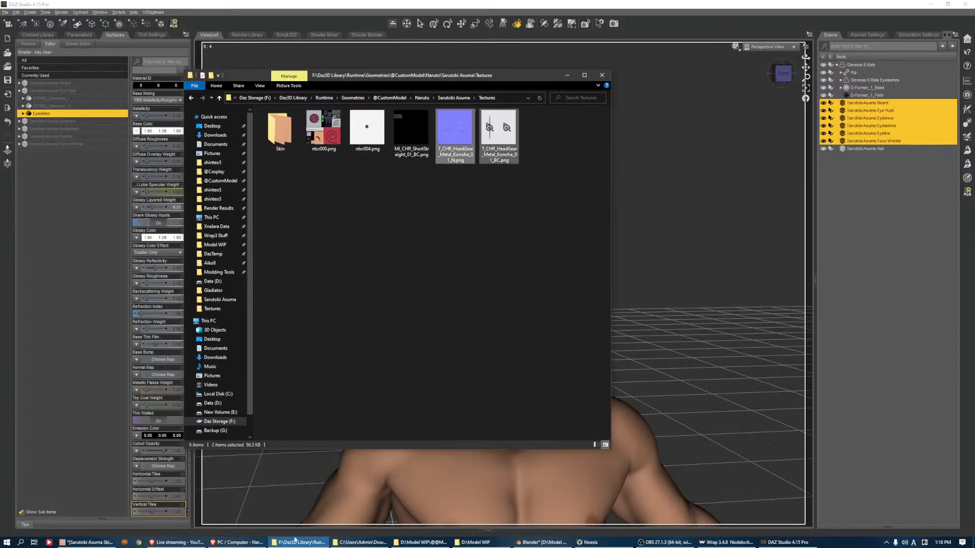
click(340, 525)
click(314, 542)
click(365, 543)
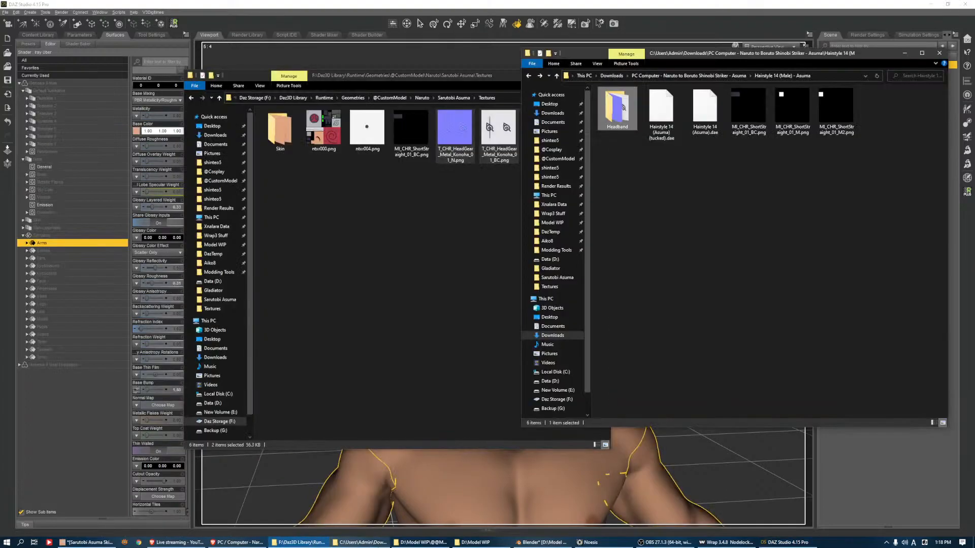
click(423, 542)
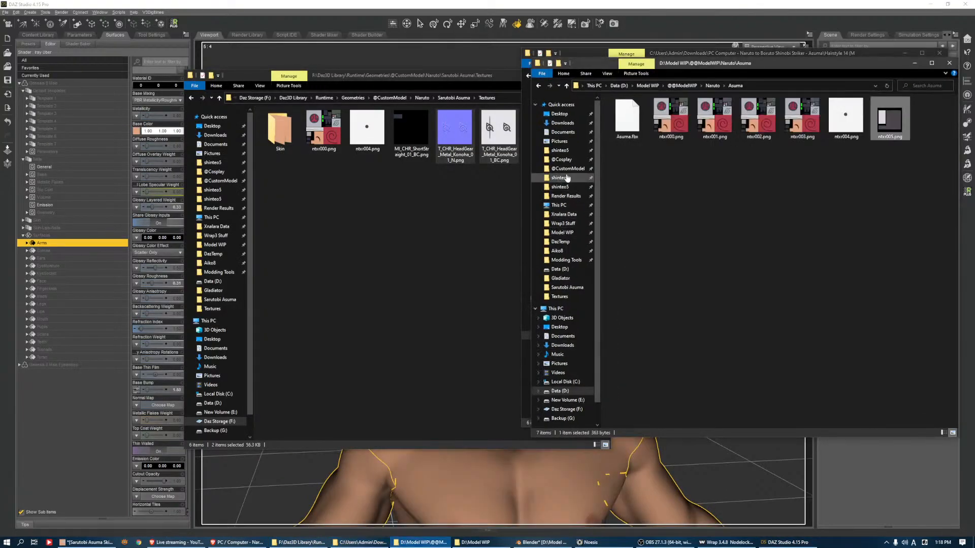
click(567, 169)
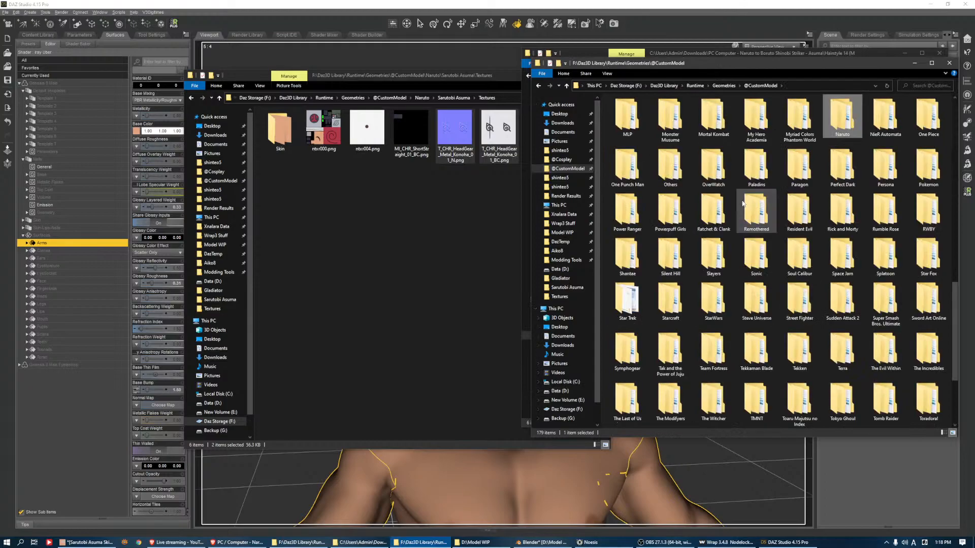
key(Return)
key(Down)
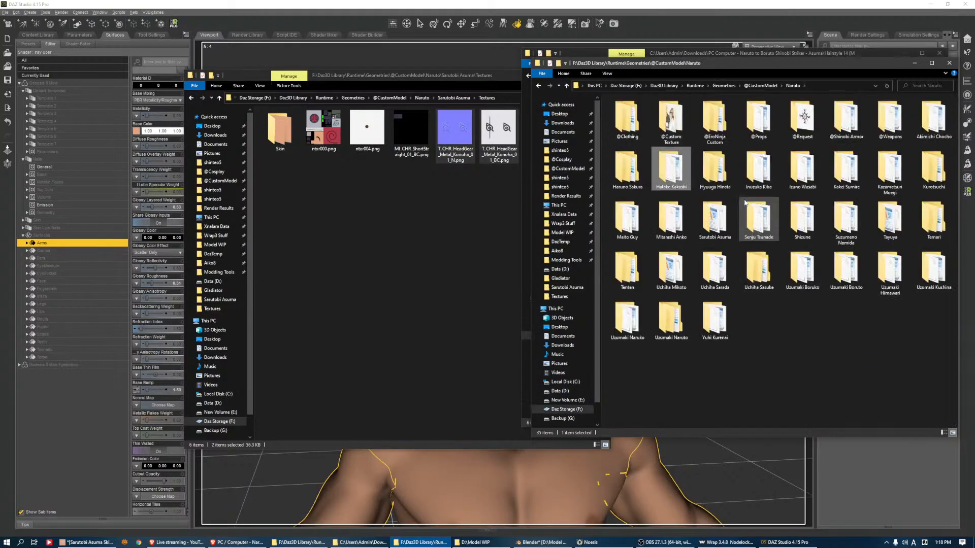
key(Left)
key(Return)
key(Right)
key(Return)
key(Right)
key(Right)
key(Right)
key(Left)
key(Return)
Copy eye_shine.png and eye_shine_t.png from the Haruno Sakura Adult textures folder into Sarutobi Asuma's Textures folder
drag(730, 156, 368, 269)
drag(547, 136, 754, 213)
drag(758, 118, 471, 269)
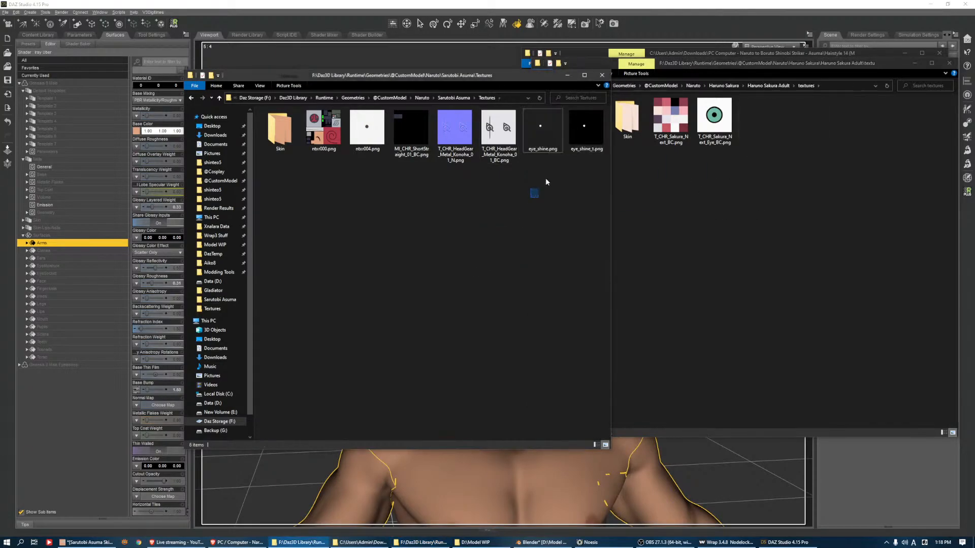
drag(590, 126, 681, 224)
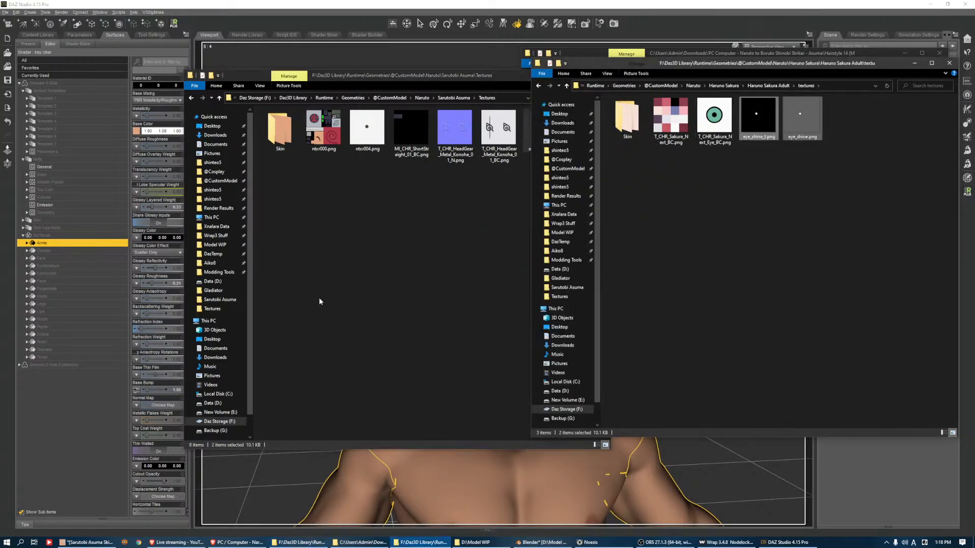
click(414, 269)
Switch to DAZ Studio and assign eye_shine.png as the base color map of the Eye Pupil's Eyeshine surface
click(242, 3)
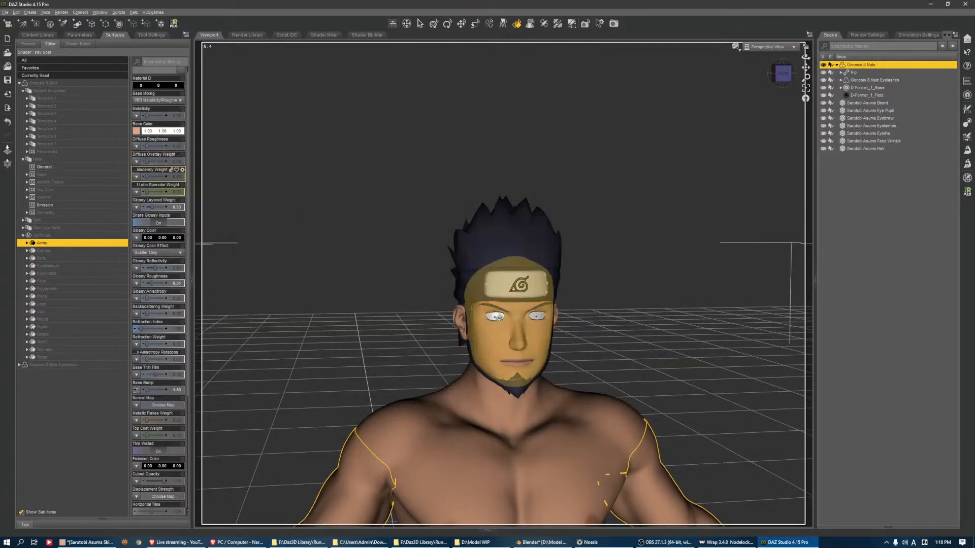
click(492, 318)
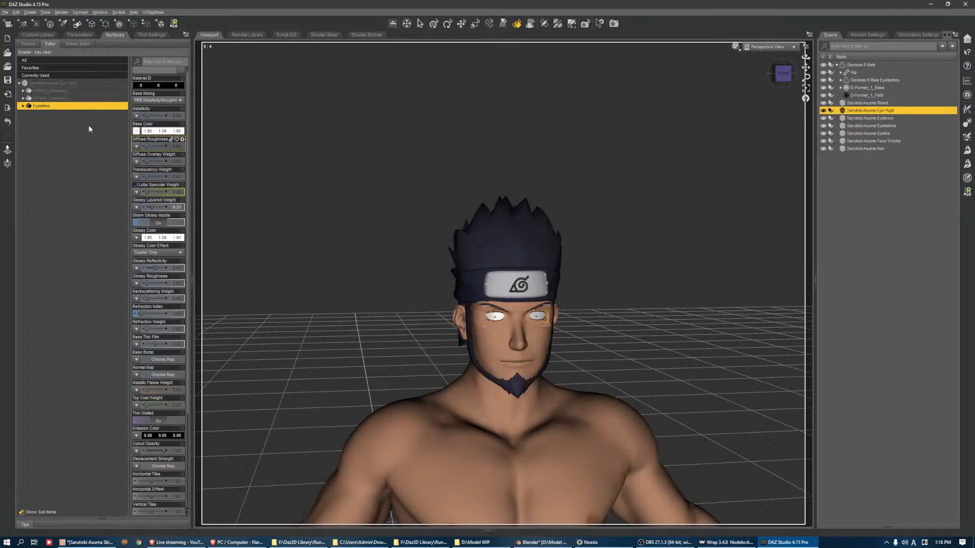
click(136, 146)
click(153, 155)
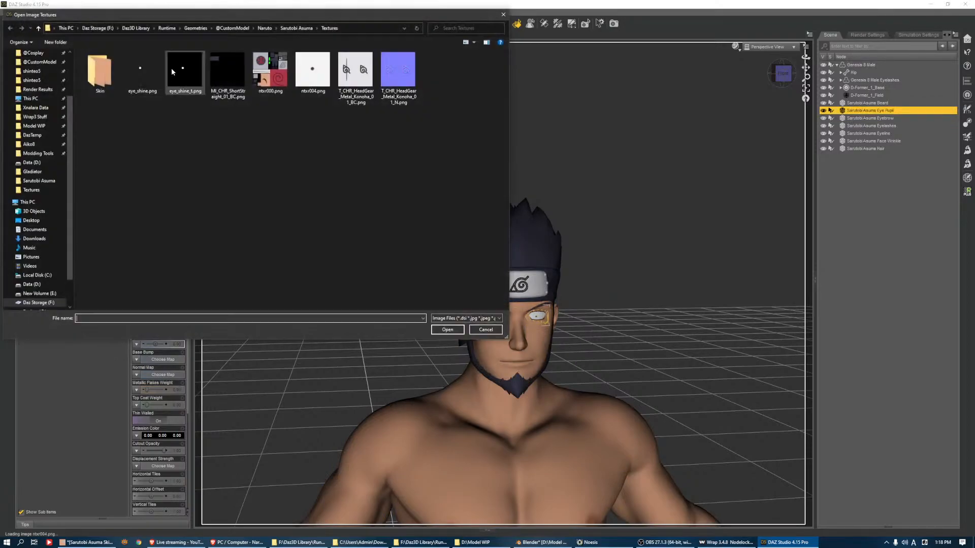
click(175, 86)
double_click(142, 71)
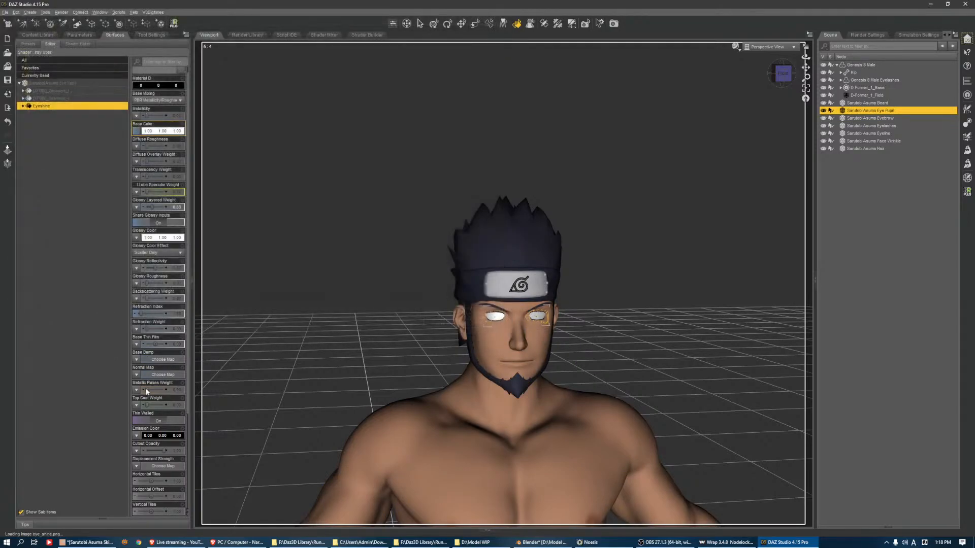
Assign eye_shine_t.png as the cutout opacity map of the Eyeshine surface
click(136, 466)
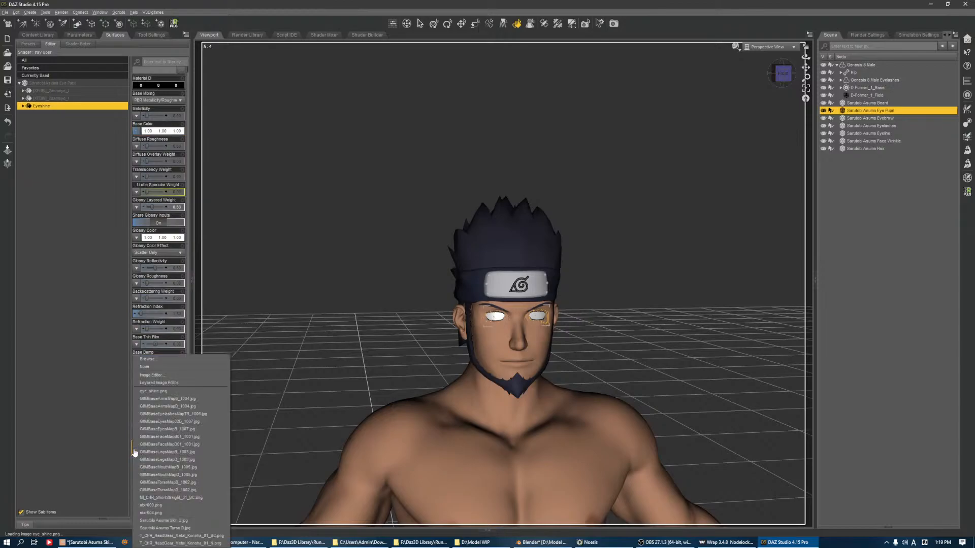
click(152, 359)
double_click(226, 72)
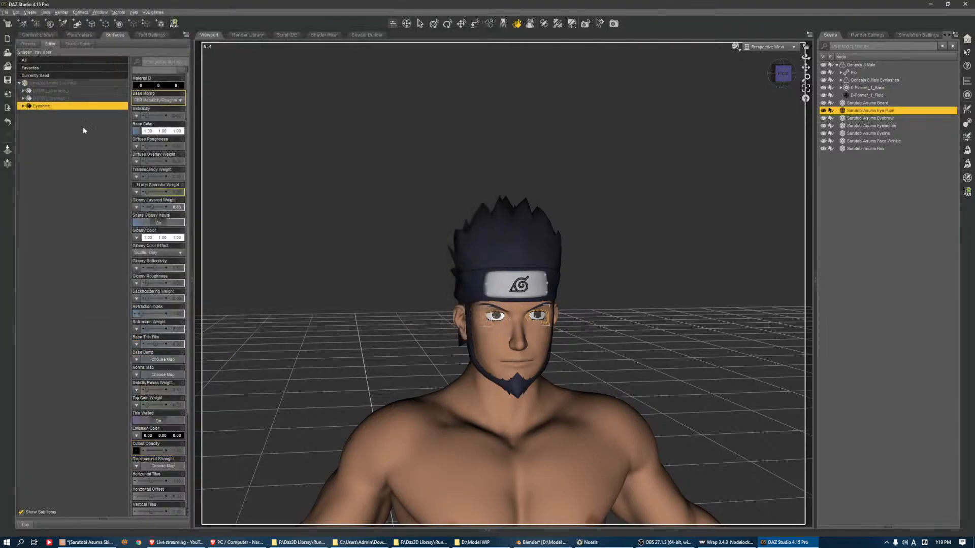
shift+click(61, 91)
Set the glossy color of all surfaces on the Sarutobi Asuma objects, from Beard to Hair, to black
click(862, 103)
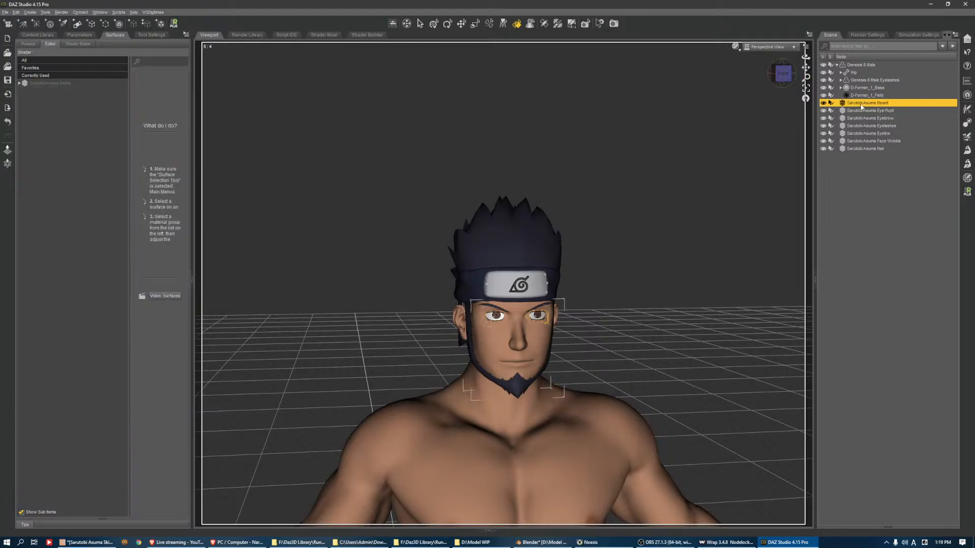
shift+click(858, 148)
click(51, 82)
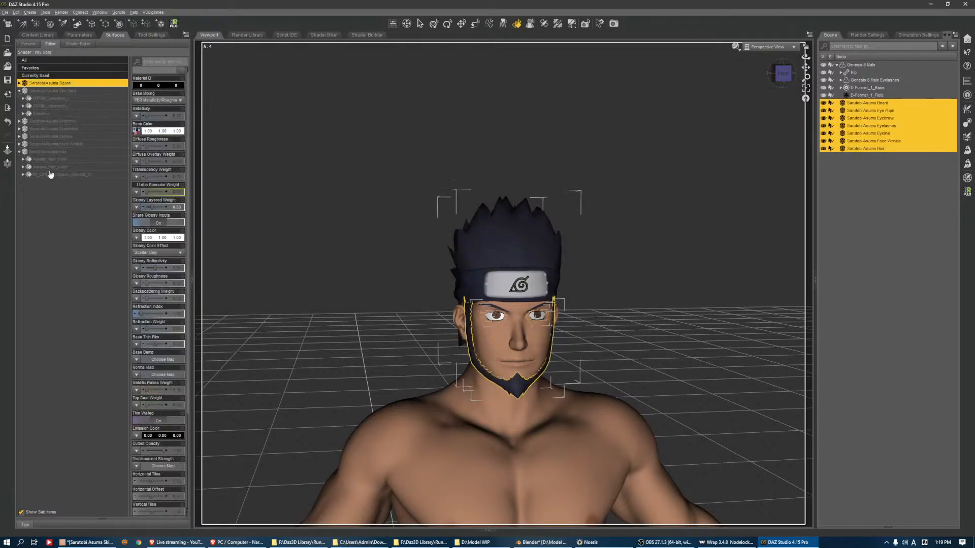
shift+click(50, 175)
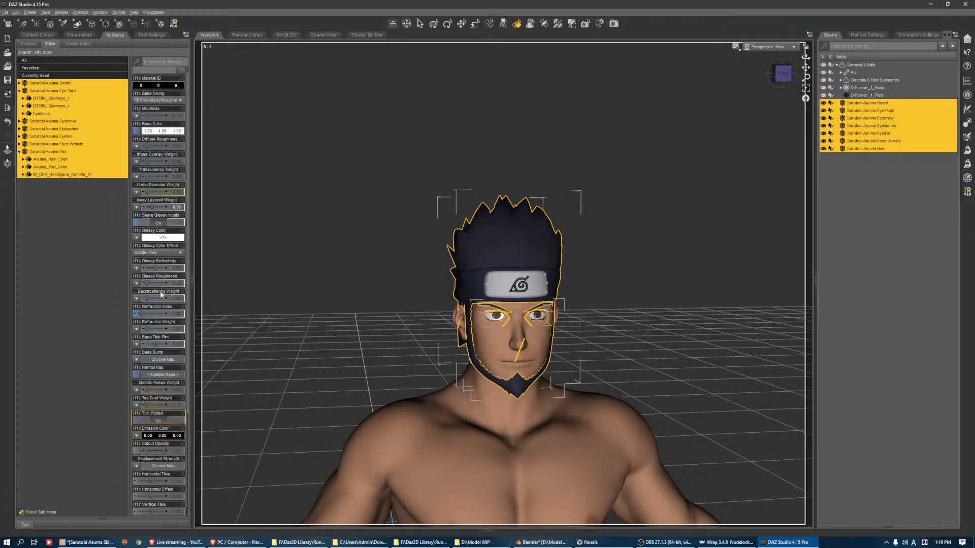
click(162, 238)
click(400, 270)
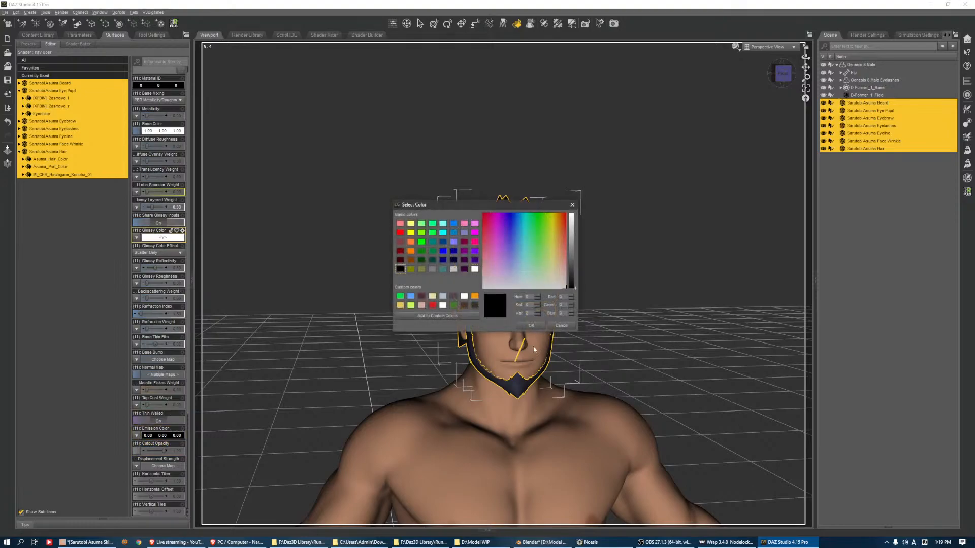
click(533, 326)
click(659, 270)
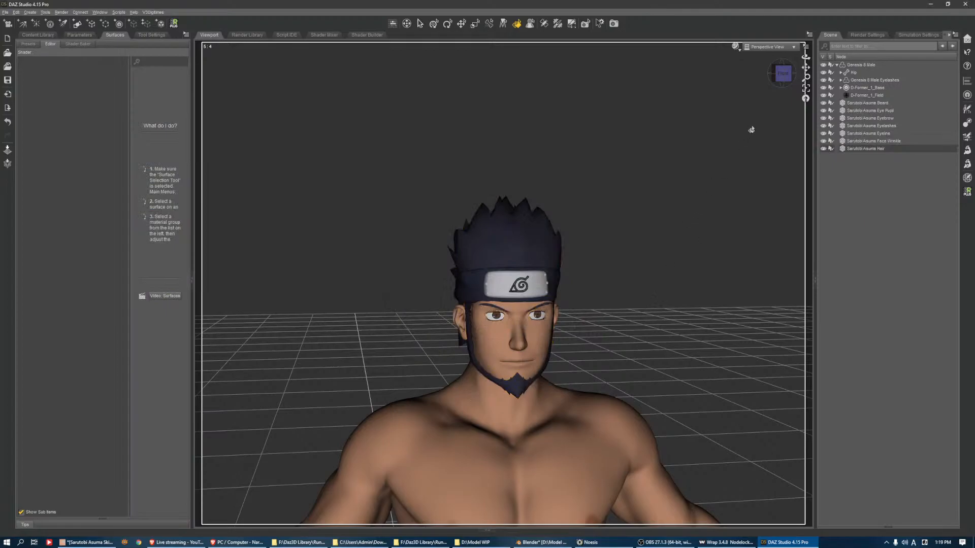
Set up the Transfer Utility with Genesis 8 Male in its Current shape as source and Sarutobi Asuma Beard as target
click(781, 82)
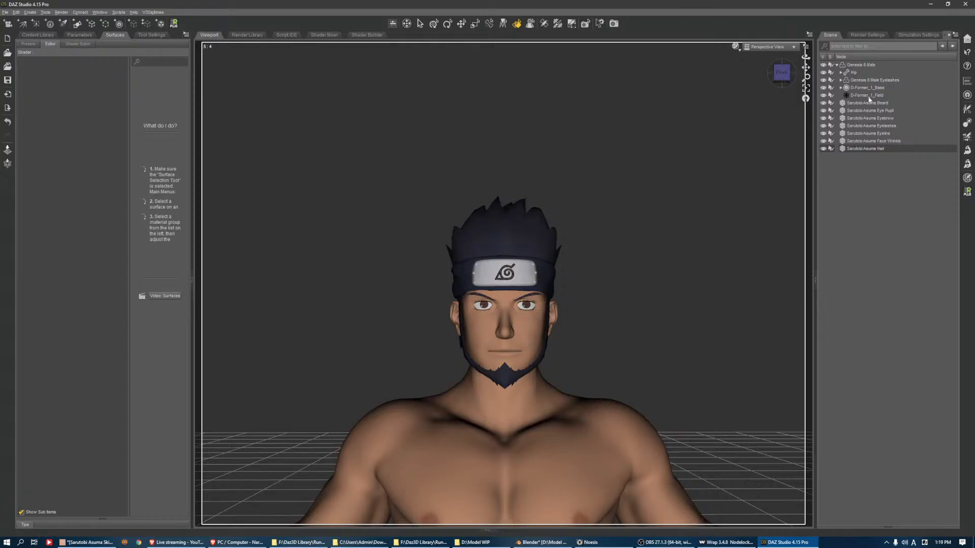
click(968, 123)
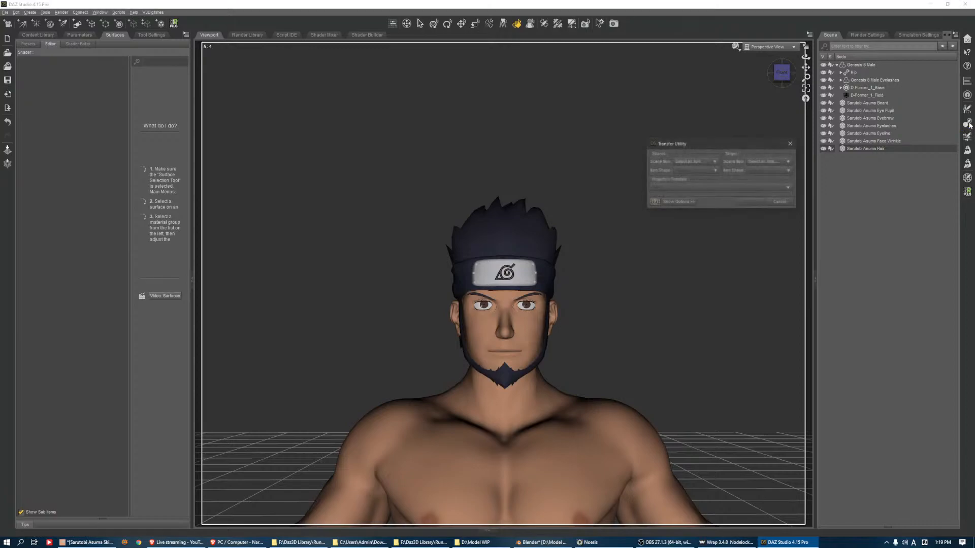
click(790, 204)
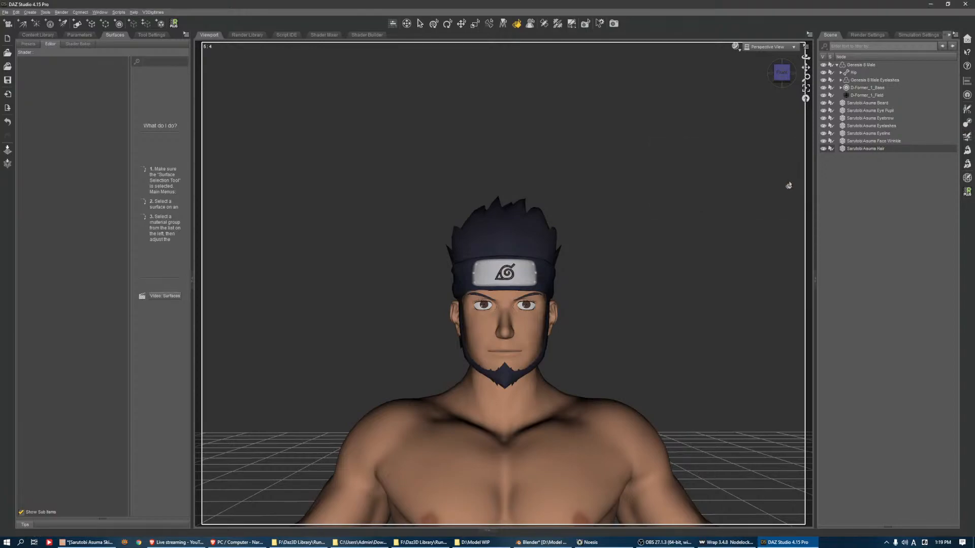
click(967, 123)
click(695, 161)
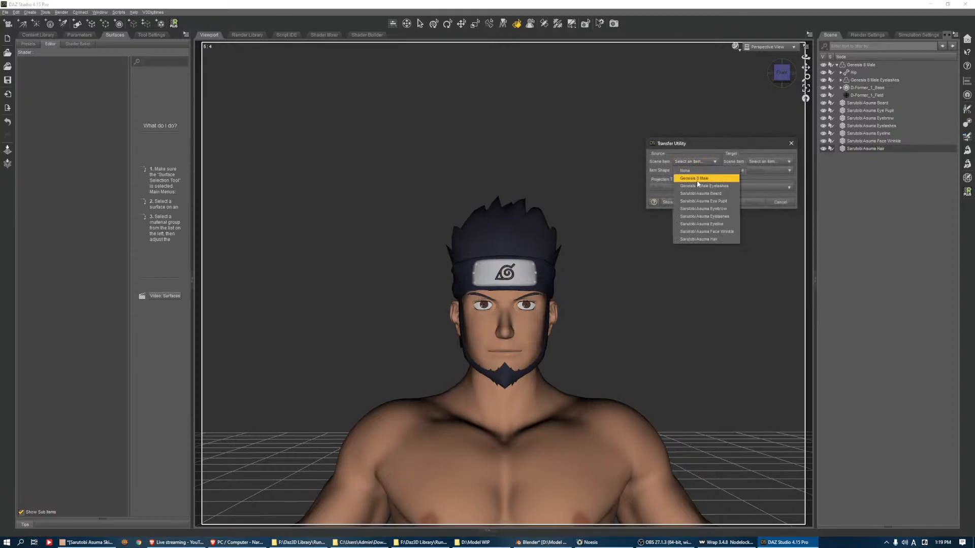
click(702, 178)
click(767, 162)
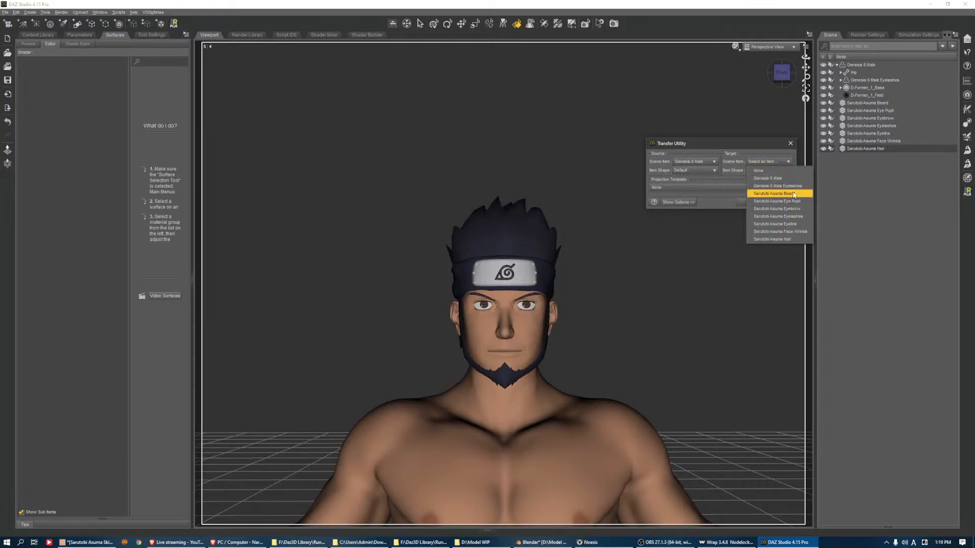
click(759, 193)
click(695, 170)
click(690, 187)
Enable Reverse Source Shape From Target and run the transfer onto the beard
click(678, 202)
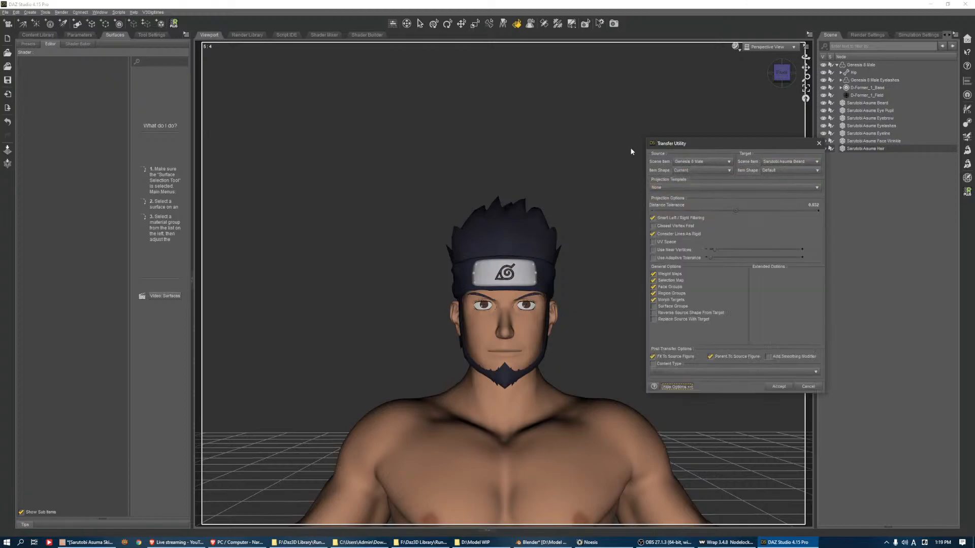
click(656, 314)
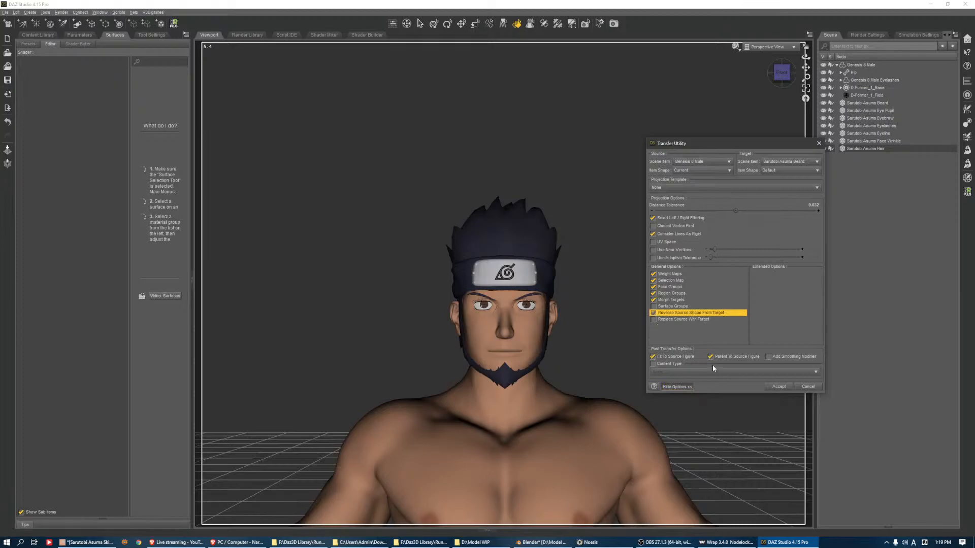
click(779, 386)
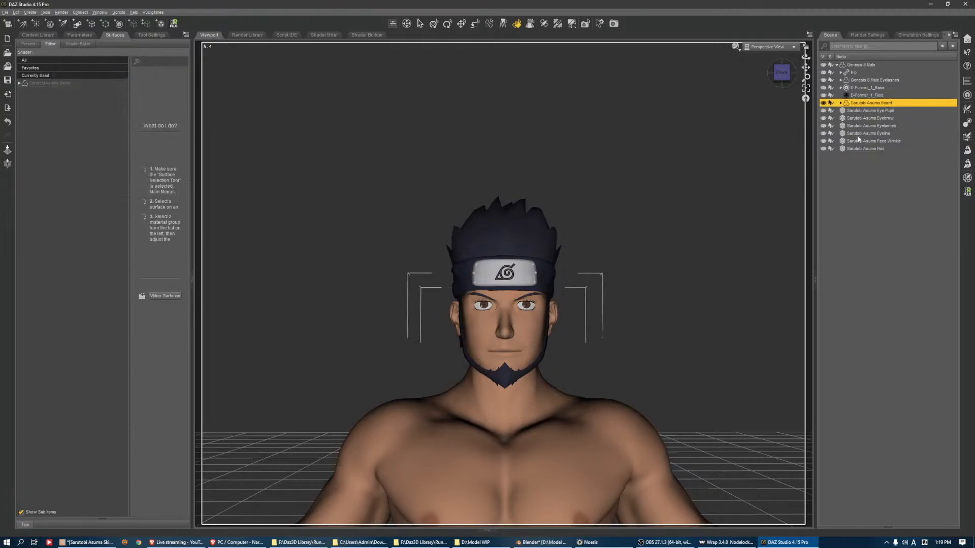
Set up a new Transfer Utility operation from Genesis 8 Male to Sarutobi Asuma Eyebrow
click(968, 123)
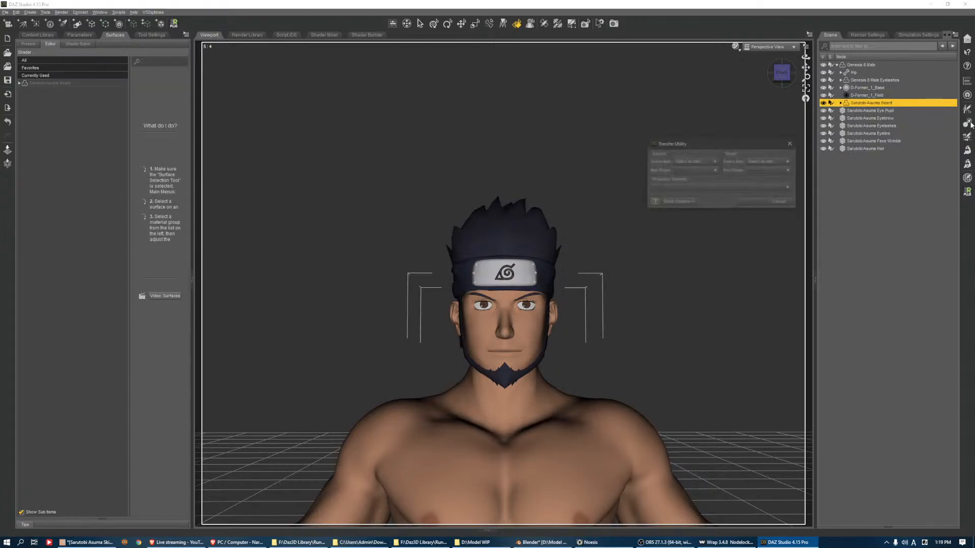
click(693, 161)
click(696, 177)
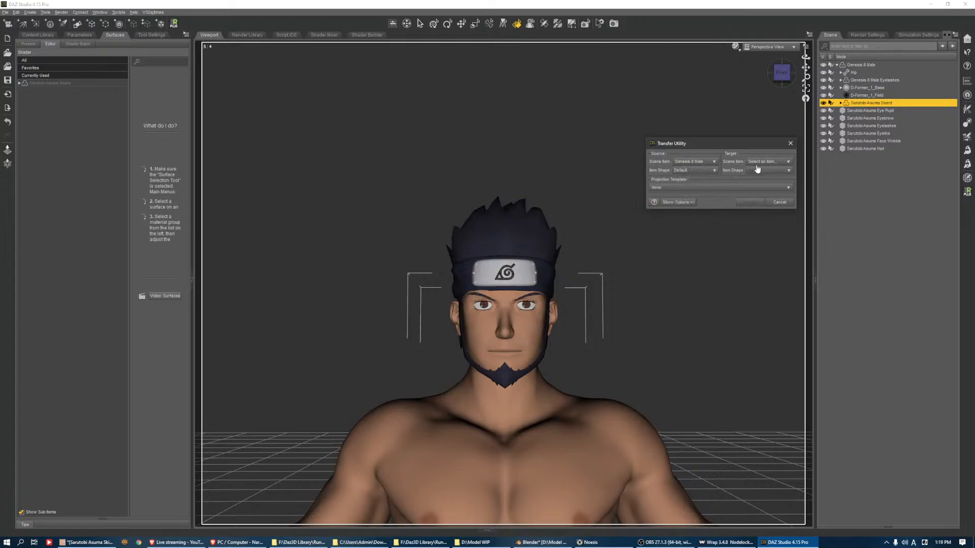
click(757, 162)
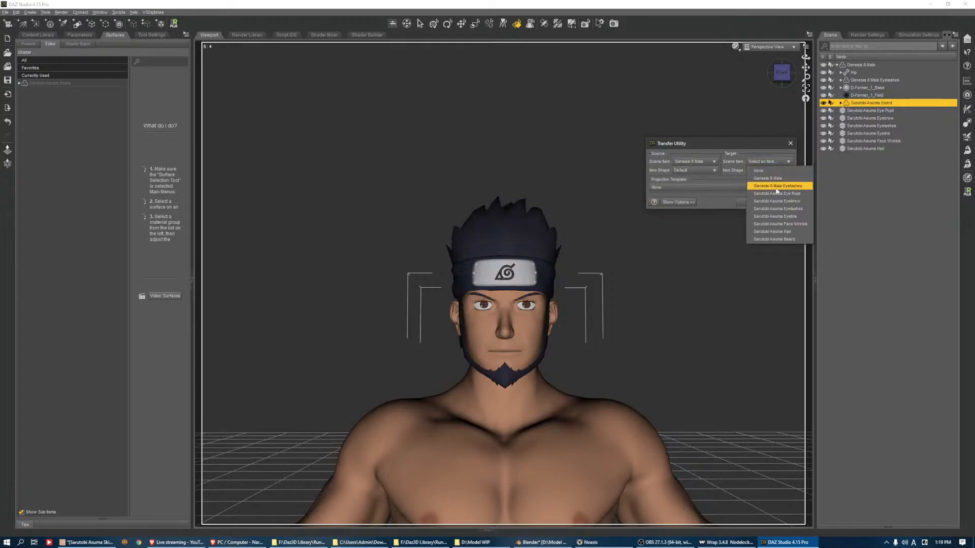
click(775, 201)
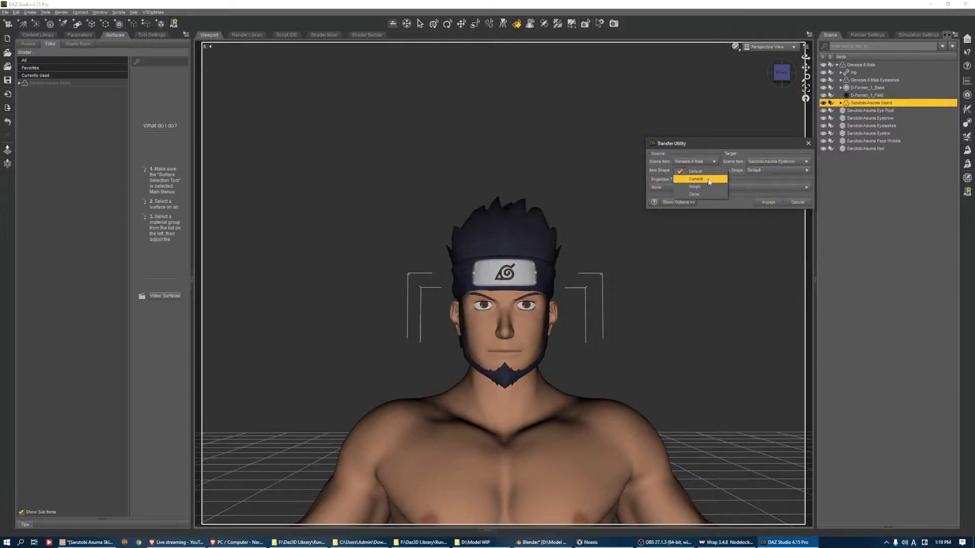
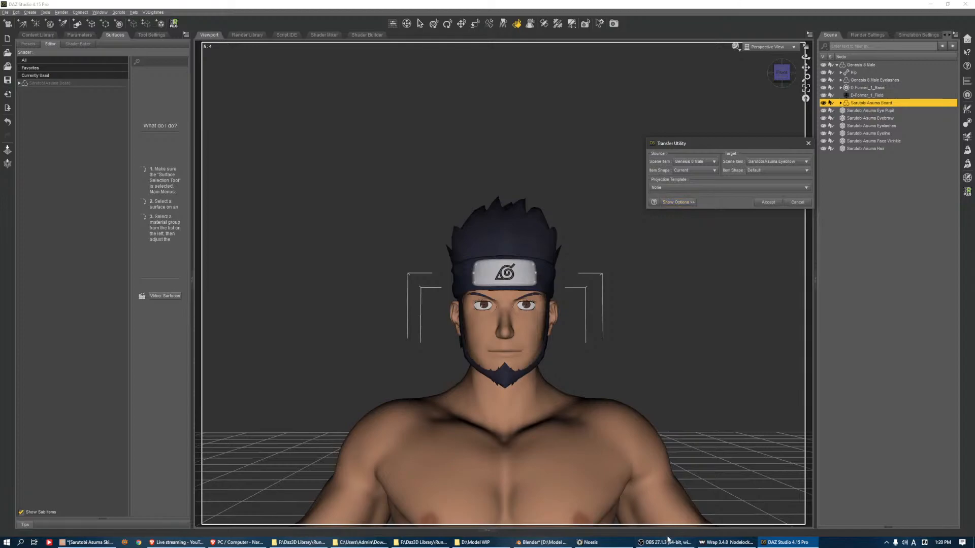
Switch to Blender, expand the Asuma Hair collection and select the SK_CHR_ShortStraight_01.ao armature
click(541, 543)
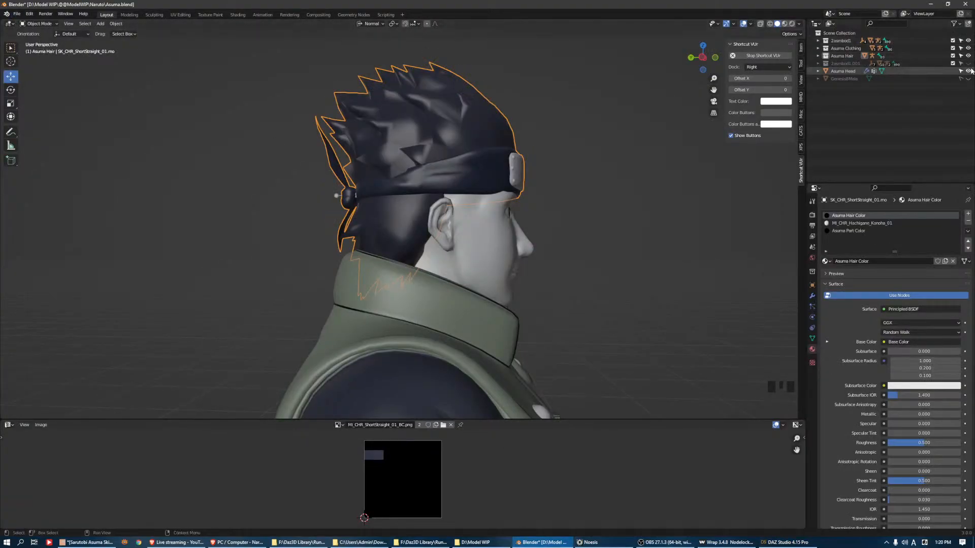
click(818, 56)
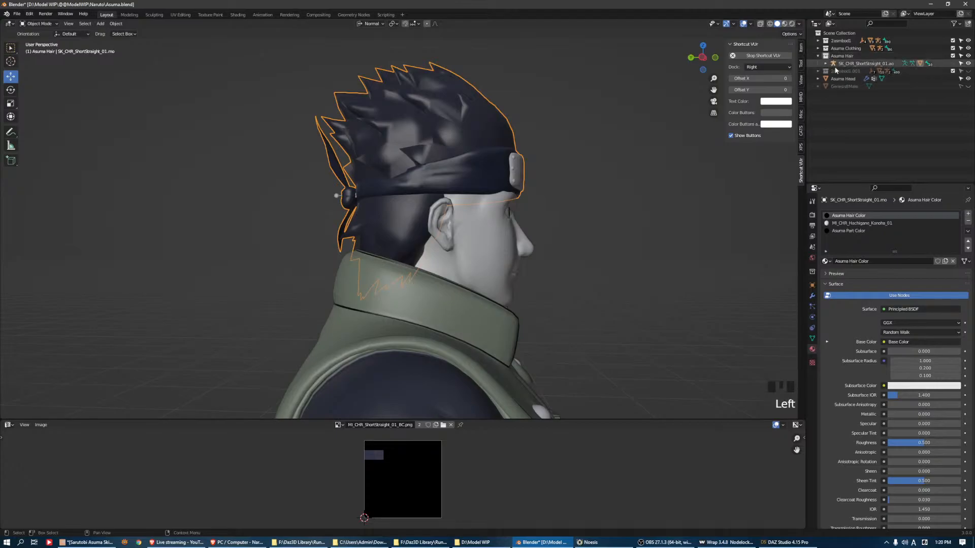
click(825, 64)
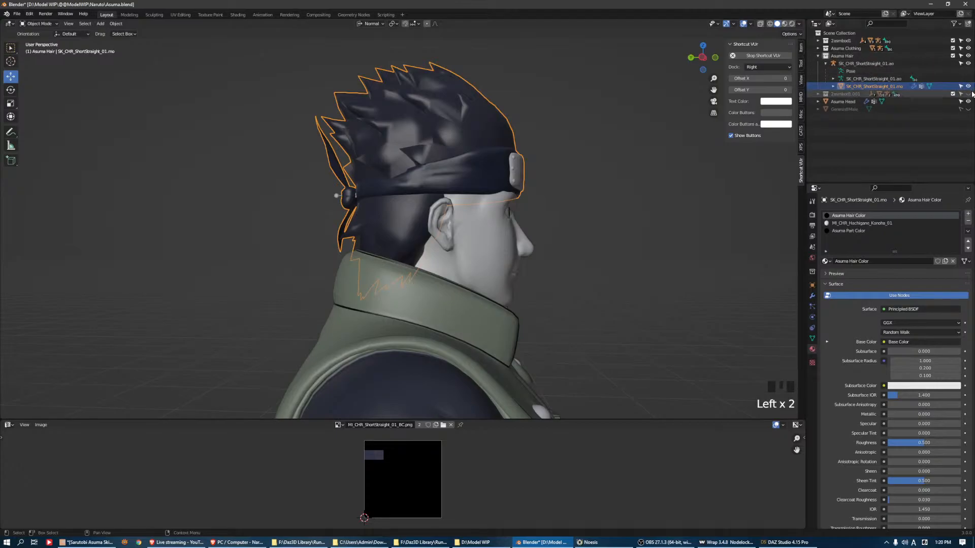
click(834, 88)
click(843, 63)
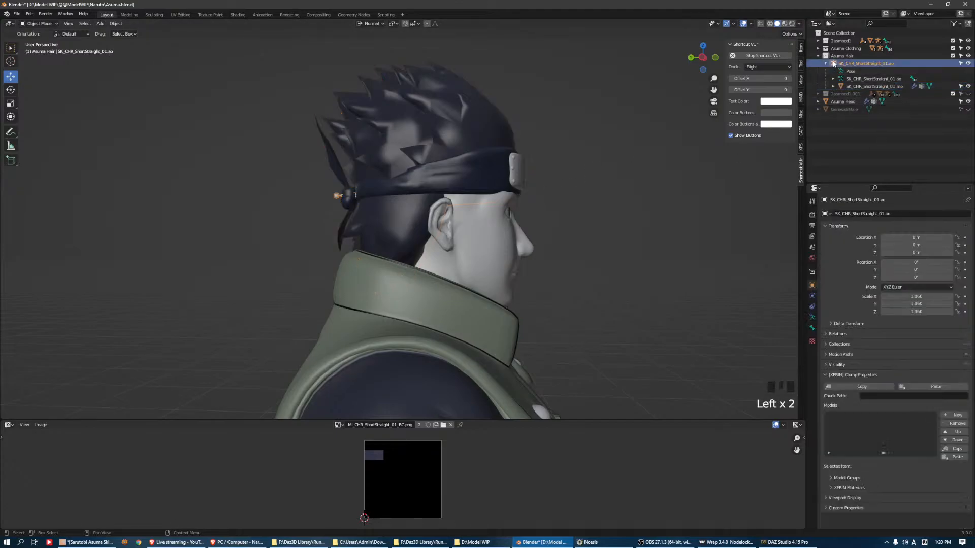
Set the hair armature's viewport display to Stick
click(811, 329)
click(812, 317)
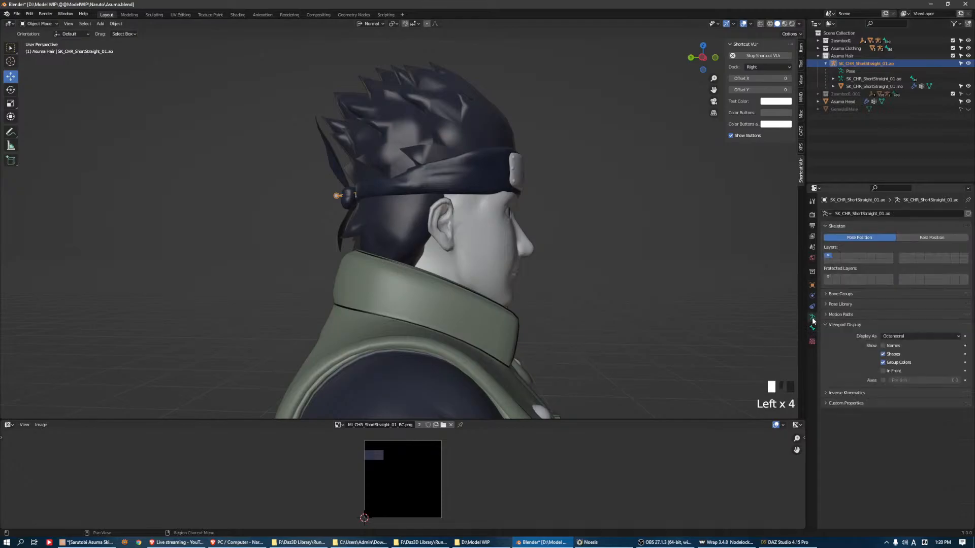
click(919, 336)
click(906, 353)
Examine the hair armature's bones around the head and ponytail in Pose Mode and Edit Mode
middle_drag(565, 246, 471, 212)
click(354, 206)
key(ctrl+Tab)
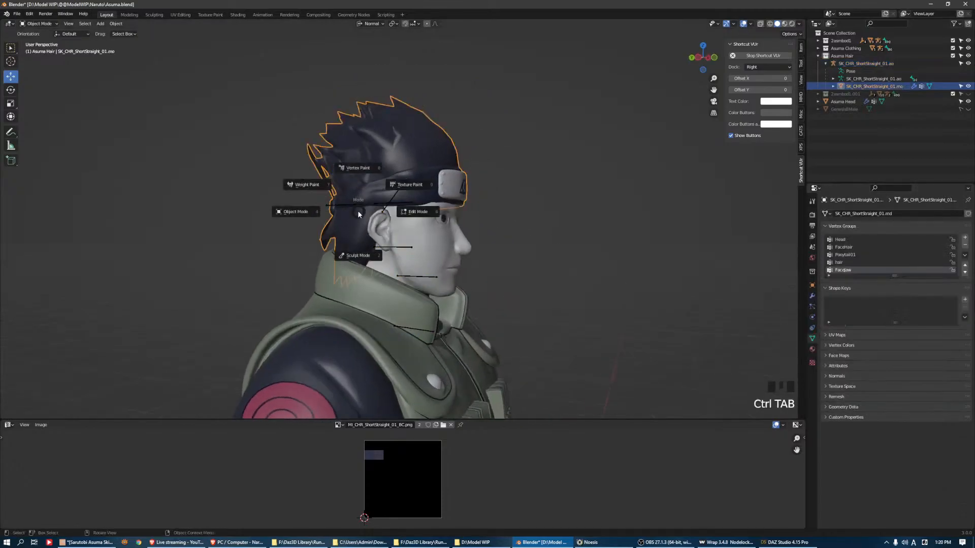
click(344, 206)
key(ctrl+Tab)
click(356, 210)
middle_drag(468, 231, 523, 213)
key(Tab)
scroll(412, 205, down, 3)
scroll(413, 205, up, 5)
scroll(413, 204, down, 3)
key(Tab)
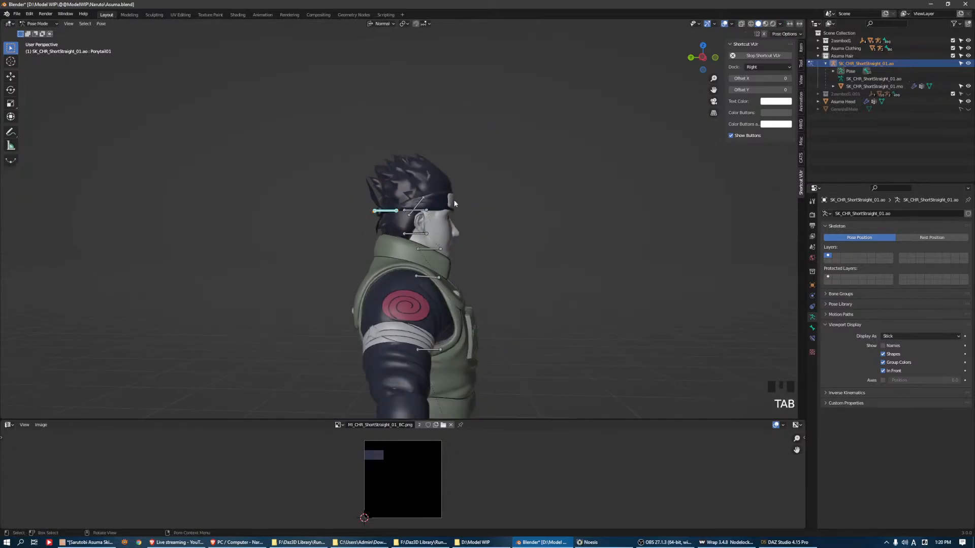
key(ctrl+Tab)
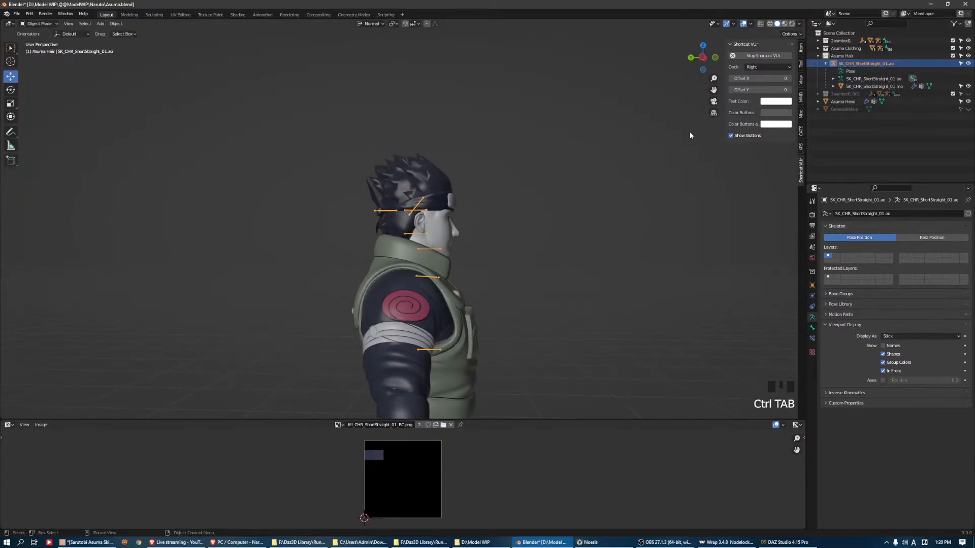
click(800, 97)
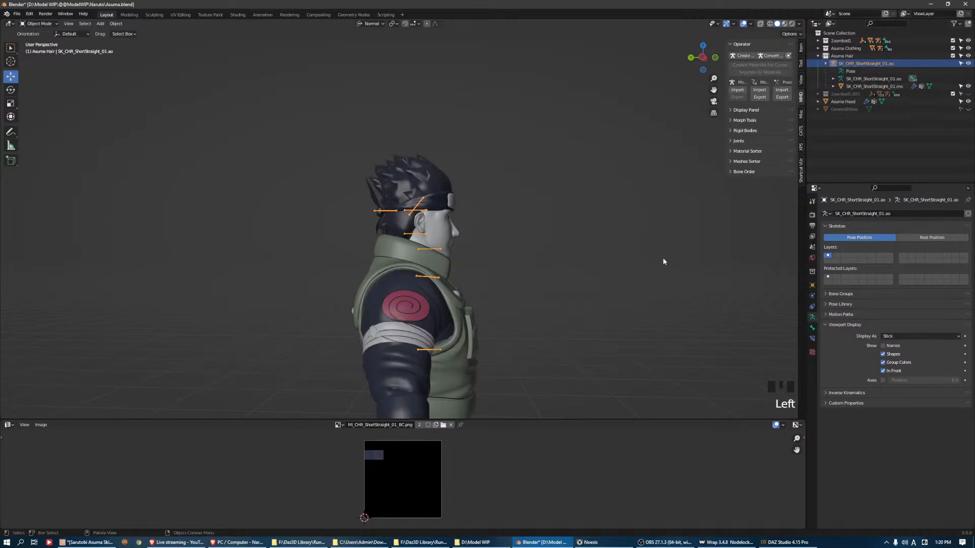
Switch back to DAZ Studio and cancel the pending Transfer Utility operation for the eyebrow
click(786, 542)
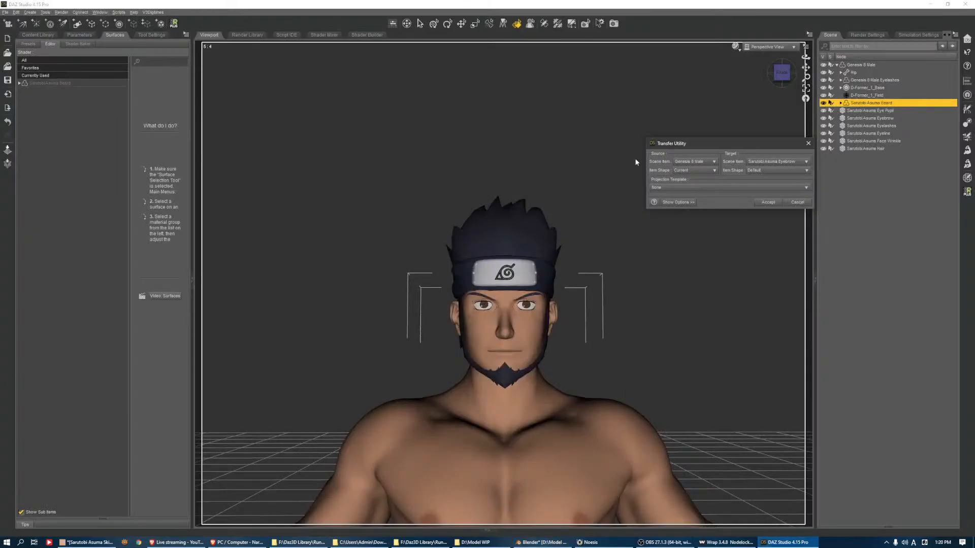
click(797, 202)
click(6, 12)
mouse_move(30, 66)
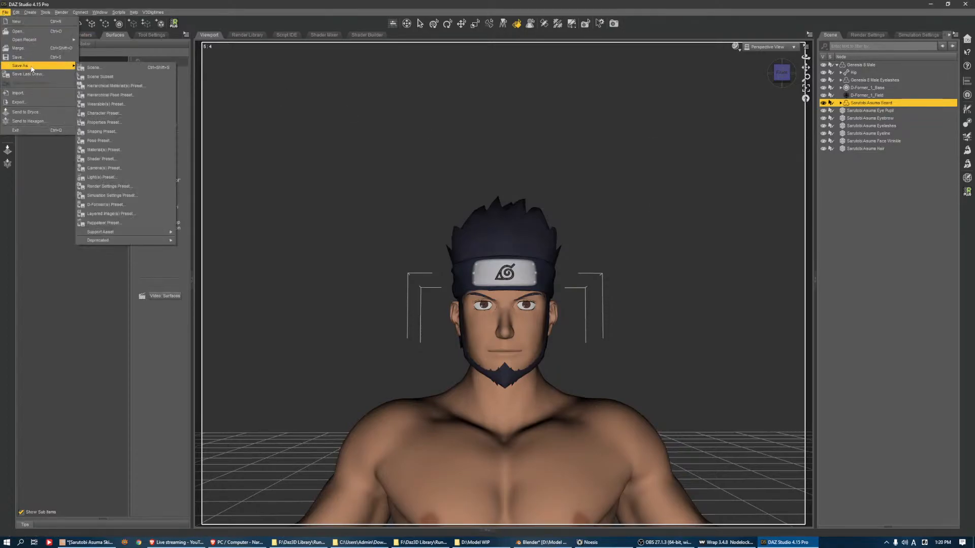
mouse_move(135, 234)
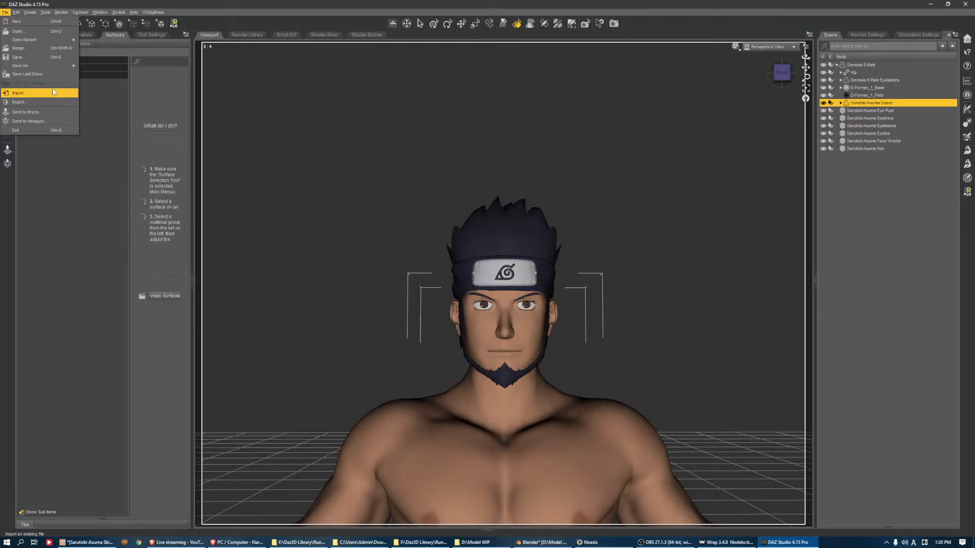
click(68, 92)
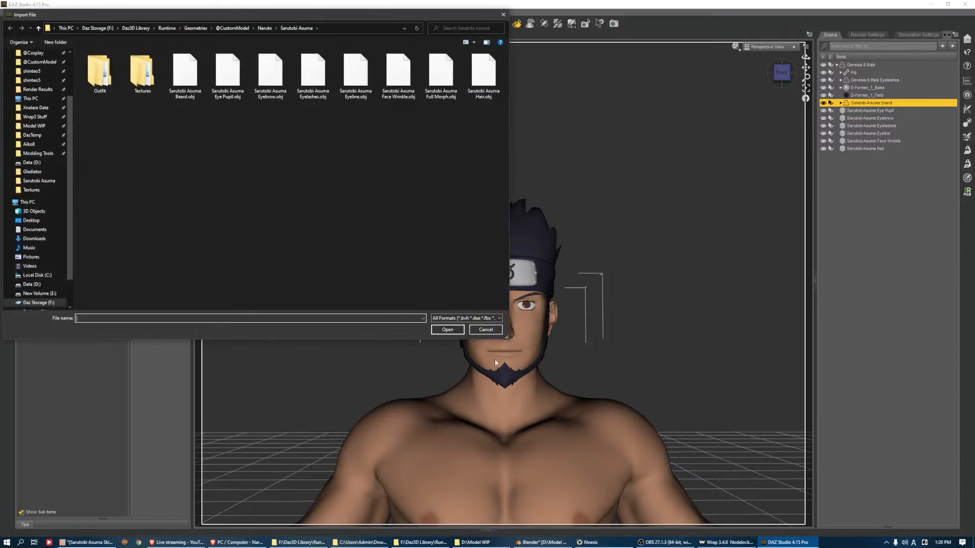
click(486, 331)
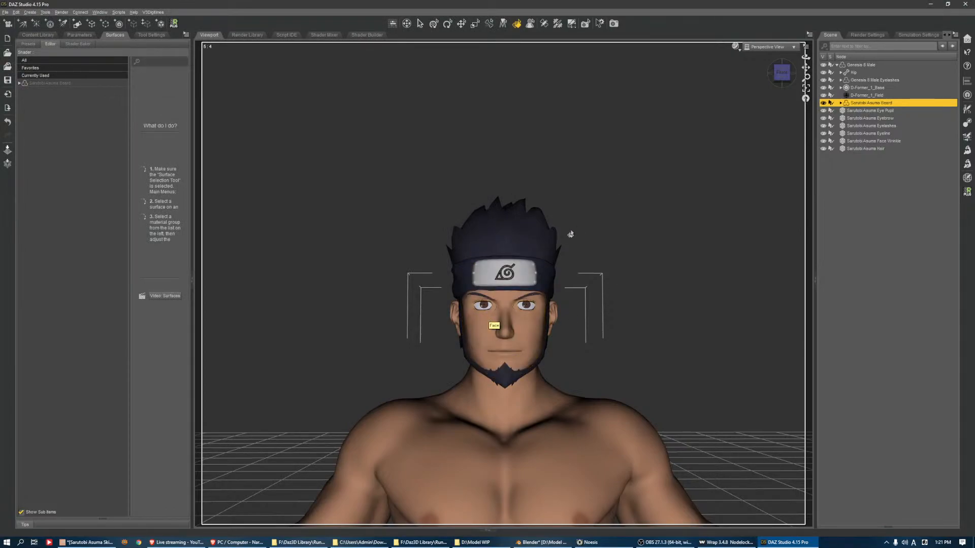
Try to shift the texture on the Sarutobi Asuma Eye Pupil surfaces with the Horizontal and Vertical Offset
click(898, 111)
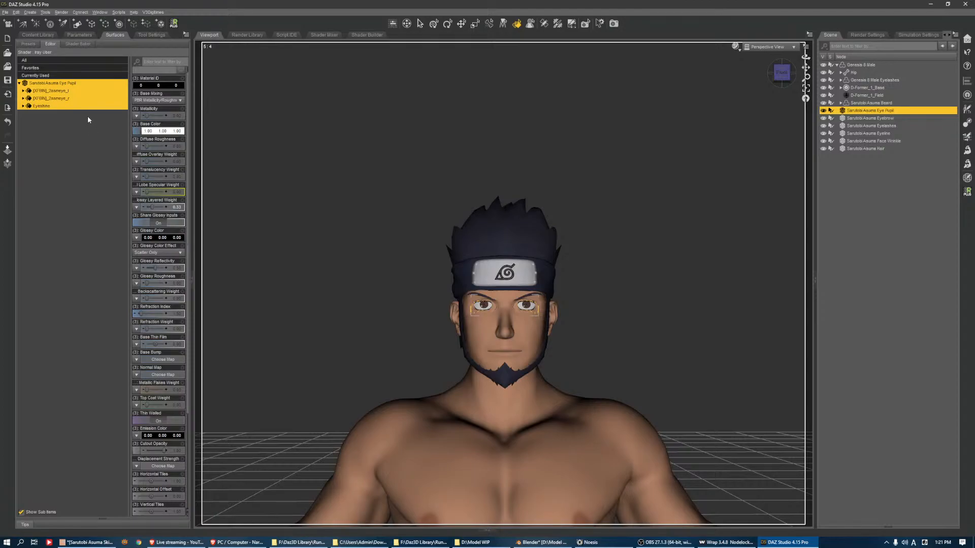
scroll(162, 355, down, 5)
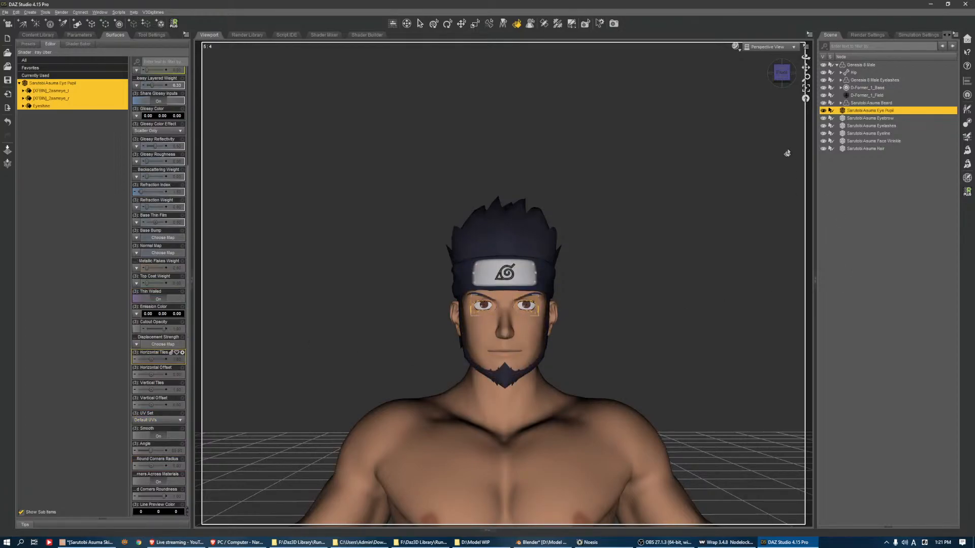
click(806, 88)
scroll(800, 114, down, 5)
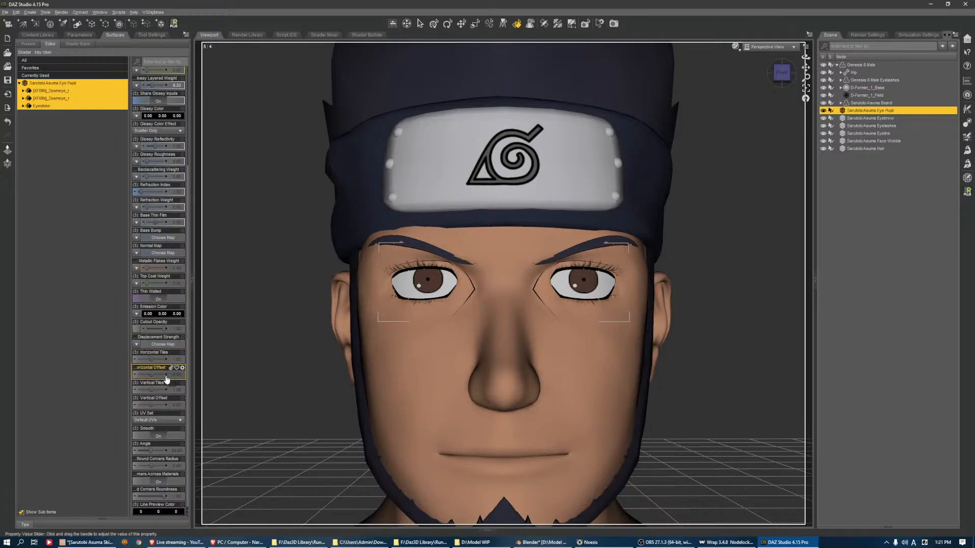
drag(151, 374, 150, 405)
key(ctrl+z)
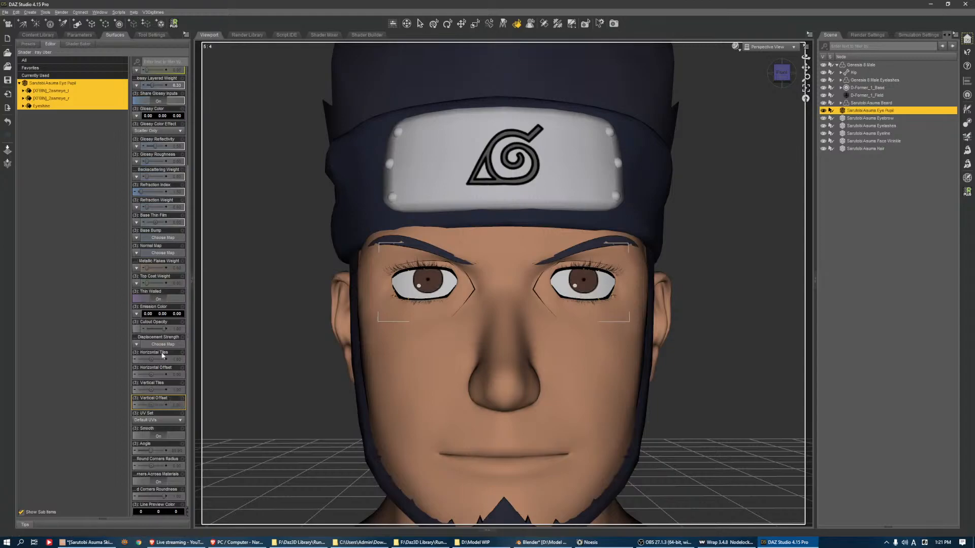
key(ctrl+z)
Try moving the Genesis 8 Male figure to check which face and hair parts follow it
click(629, 360)
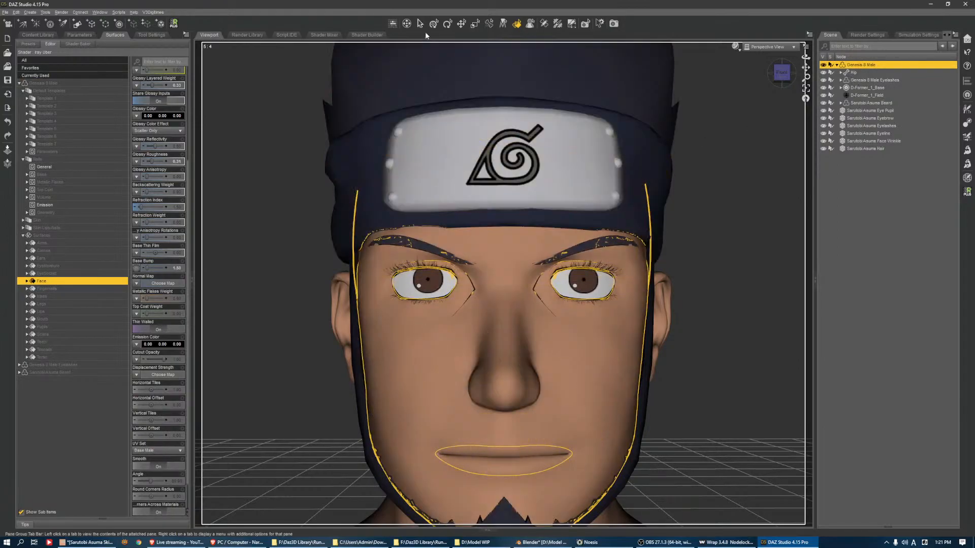
key(ctrl+y)
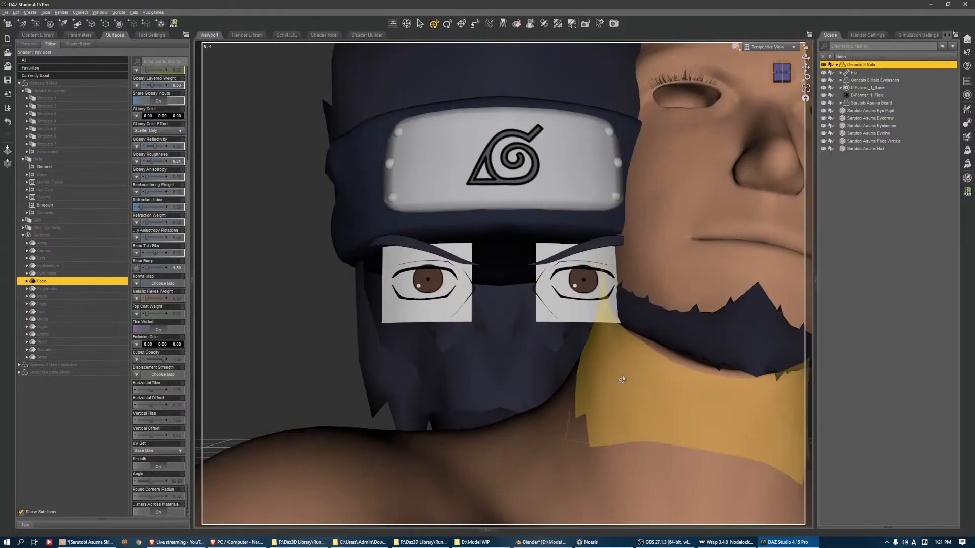
key(ctrl+z)
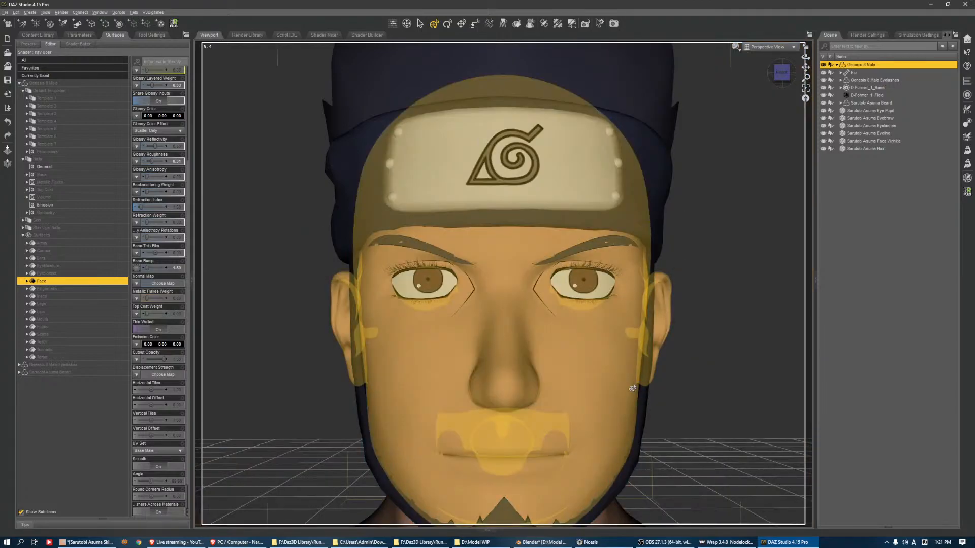
Parent the Sarutobi Asuma Beard and Eye Pupil to the Genesis 8 Male's Head bone
click(635, 385)
click(877, 195)
click(877, 201)
ctrl+click(877, 195)
drag(877, 195, 885, 150)
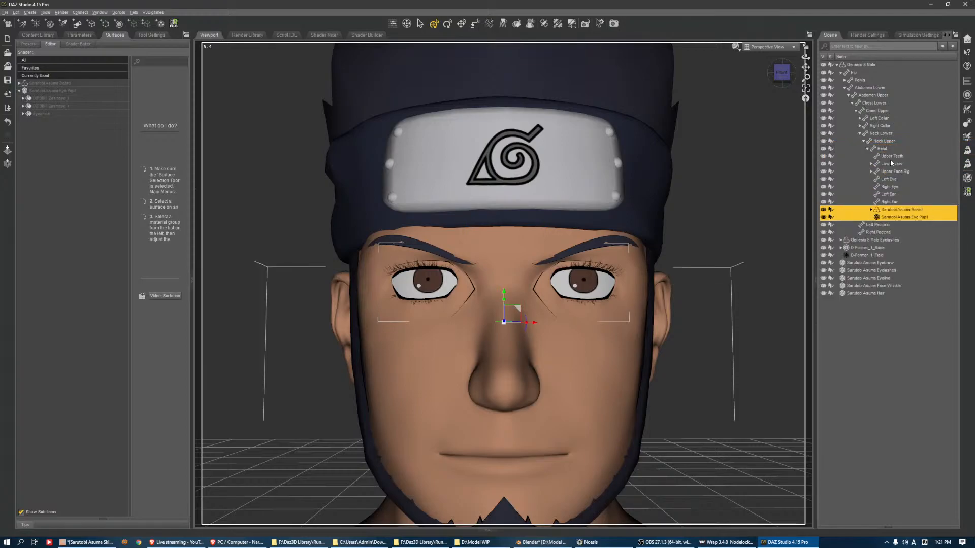
Set up the Transfer Utility with Genesis 8 Male in its Current shape as source and Sarutobi Asuma Eyebrow as target
click(885, 263)
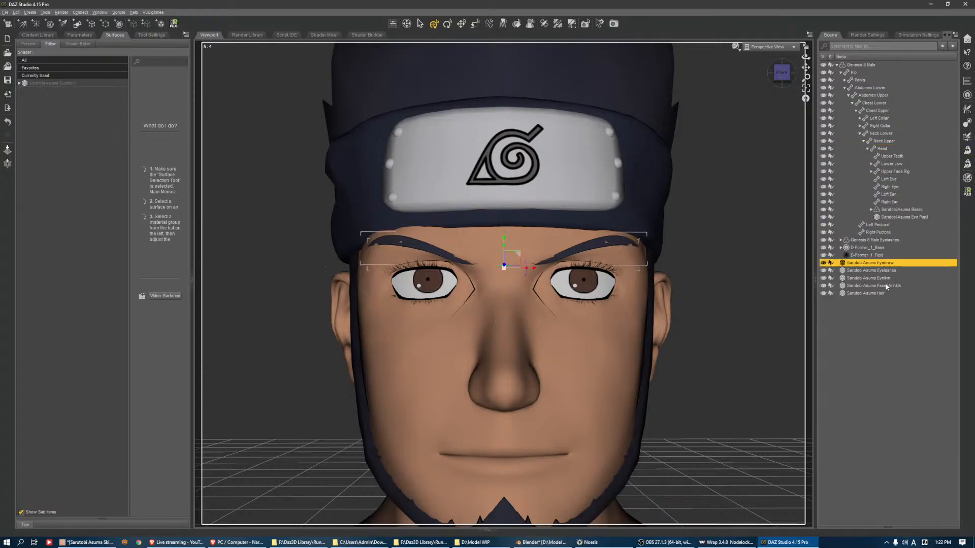
click(967, 123)
click(694, 162)
click(694, 179)
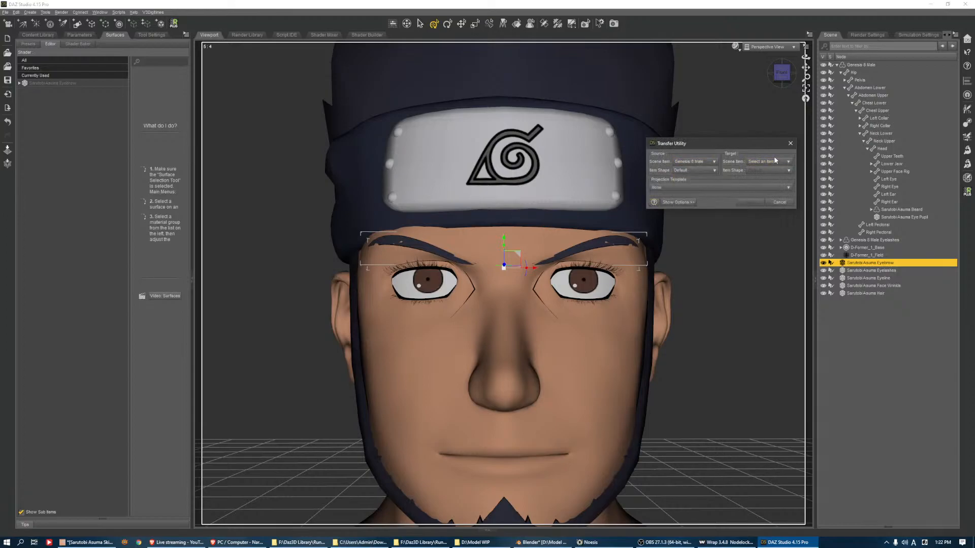
click(775, 161)
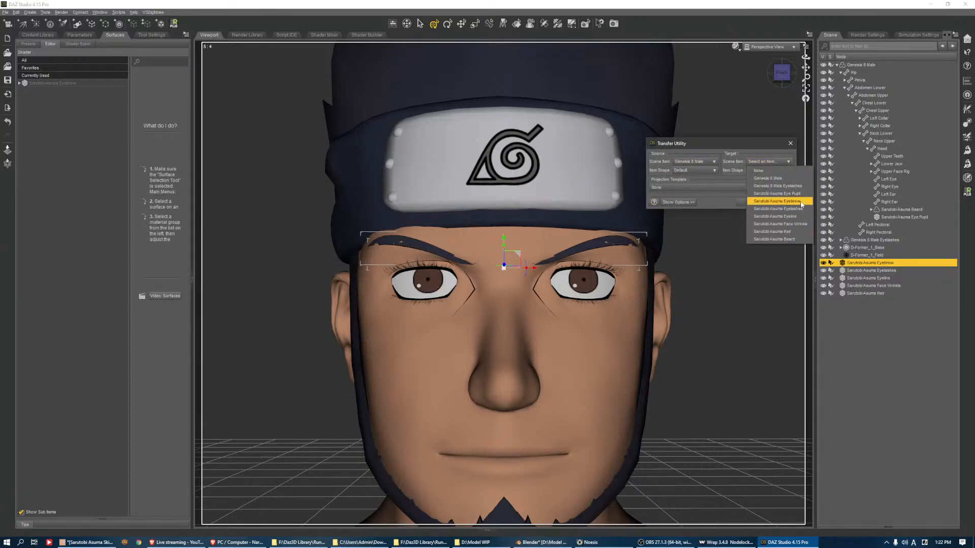
click(777, 203)
click(702, 175)
click(691, 188)
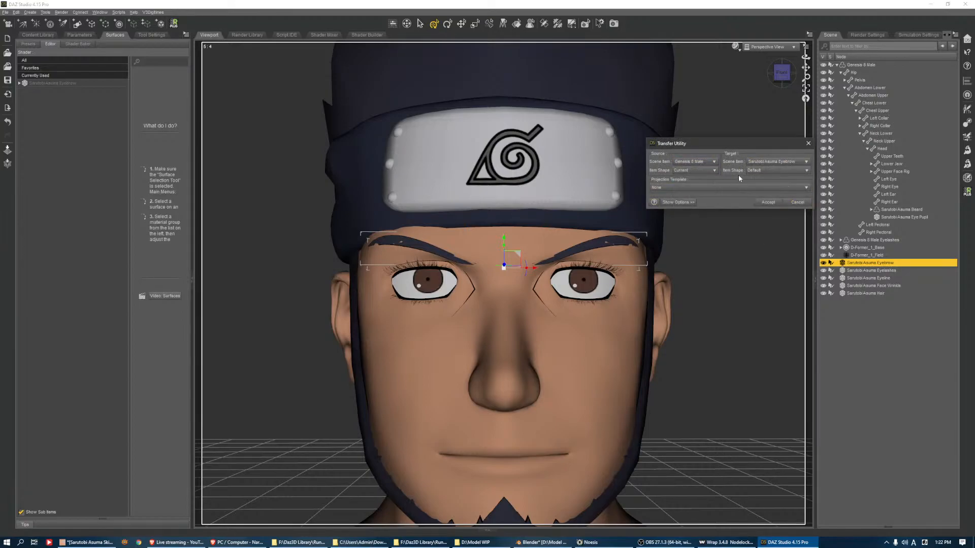
Run the eyebrow transfer with Reverse Source Shape From Target and Add Smoothing Modifier enabled, and parent the eyebrow to the Head bone
click(678, 202)
click(654, 314)
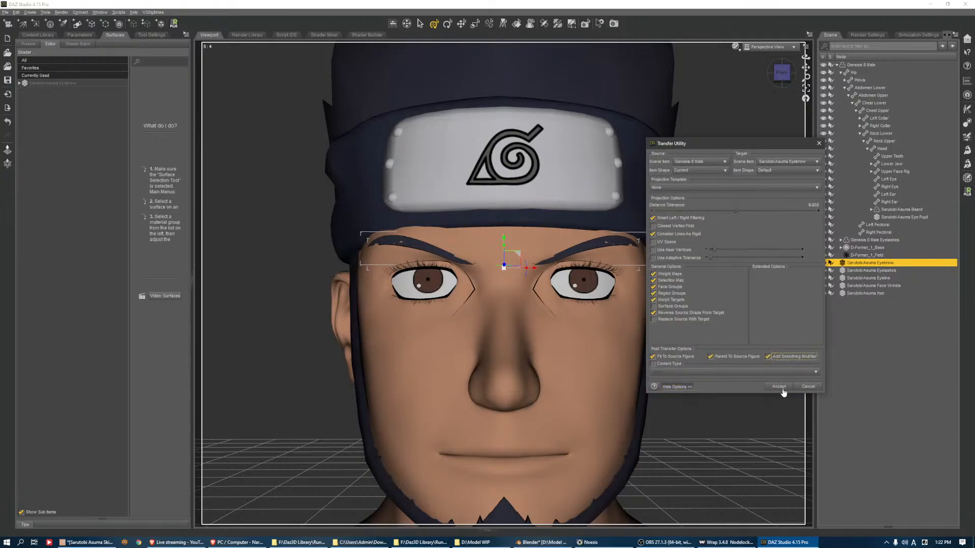
click(780, 387)
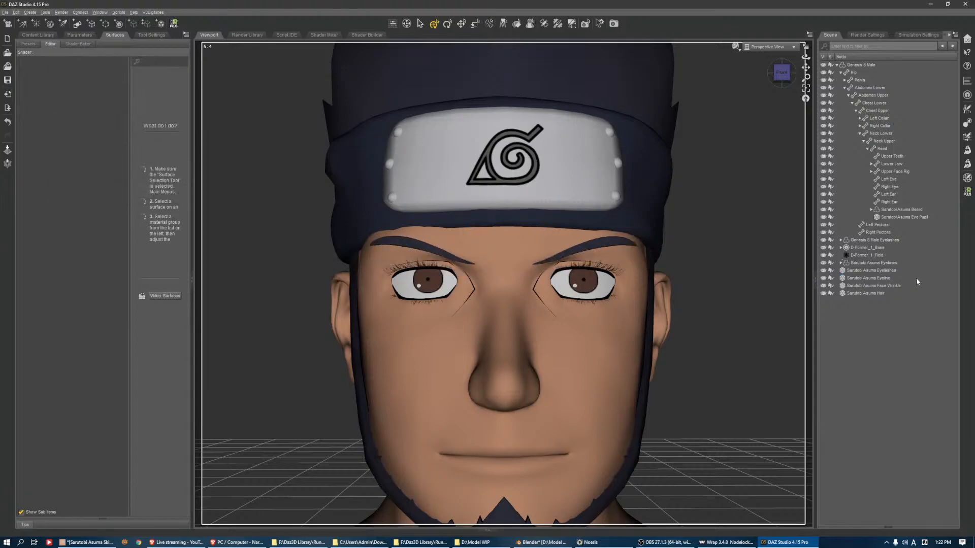
drag(892, 266, 884, 149)
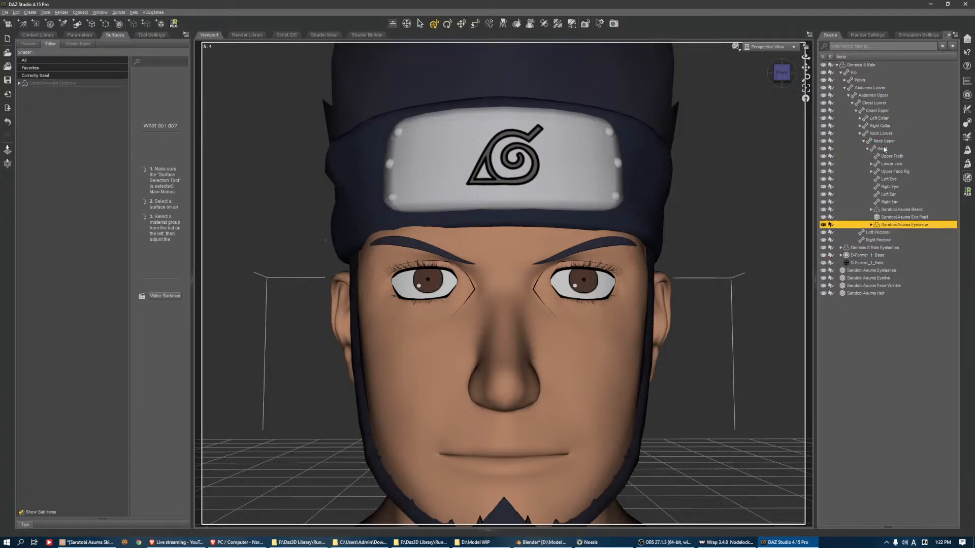
Set up the Transfer Utility with Genesis 8 Male in its Current shape as source and Sarutobi Asuma Eyeline as target
click(888, 271)
click(889, 279)
click(890, 286)
click(885, 292)
click(884, 279)
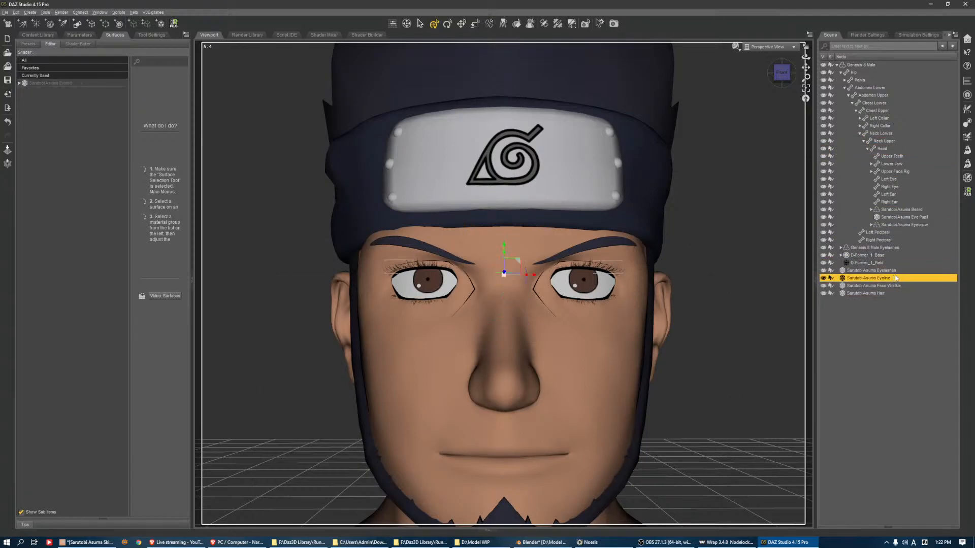
click(966, 122)
click(695, 161)
click(700, 180)
click(769, 161)
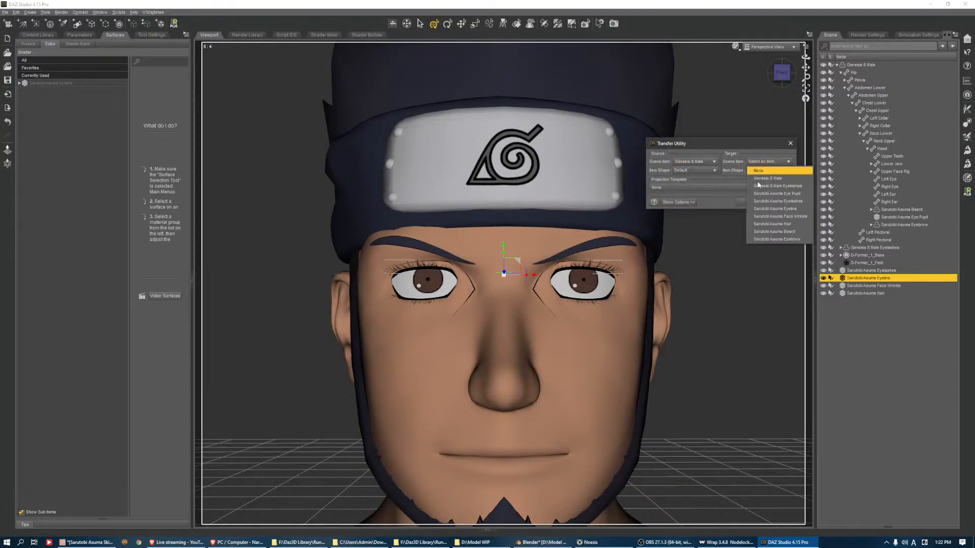
click(805, 212)
click(703, 163)
click(703, 163)
click(701, 172)
click(701, 179)
Enable Reverse Source Shape From Target and run the transfer onto the eyeline
click(678, 202)
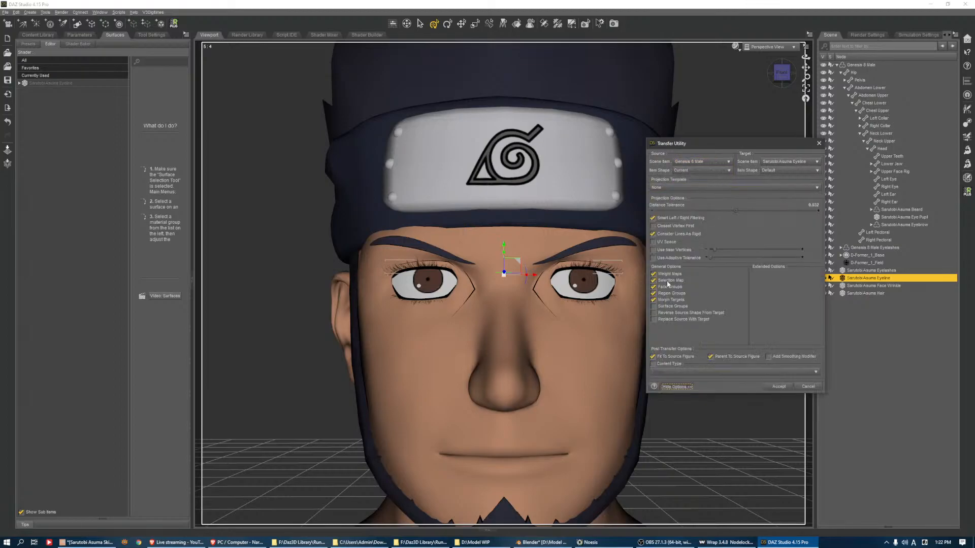
click(654, 312)
click(778, 387)
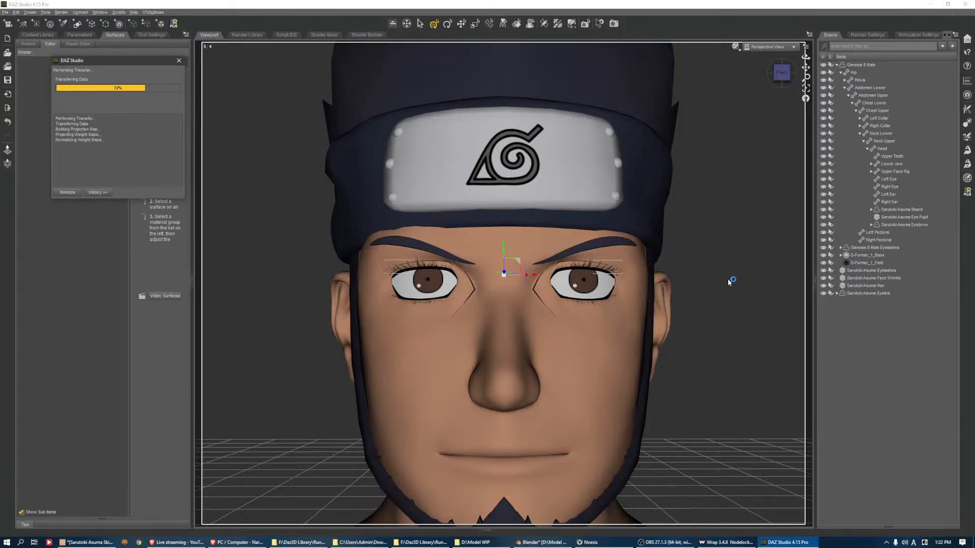
Set up the Transfer Utility with Genesis 8 Male in its Current shape as source and Sarutobi Asuma Face Wrinkle as target
click(967, 123)
click(695, 161)
click(770, 161)
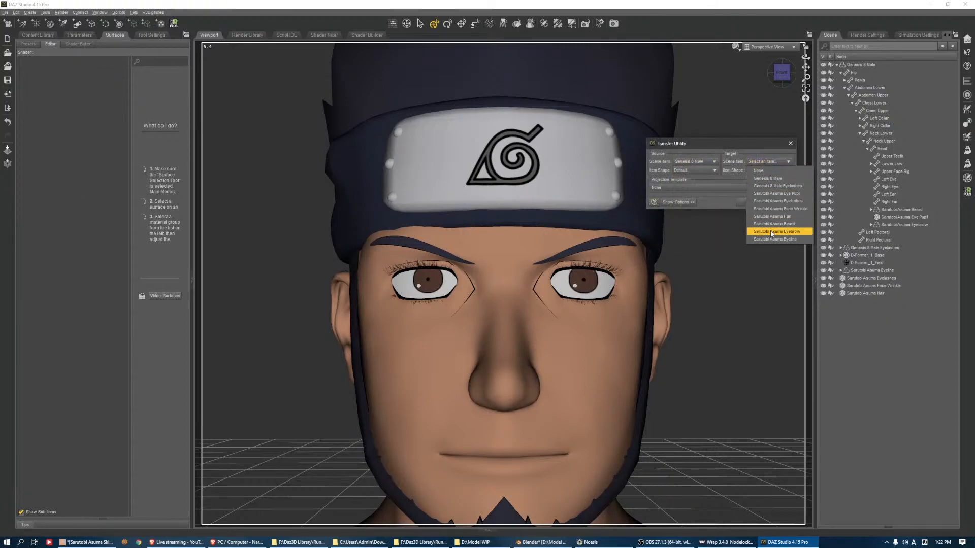
click(781, 202)
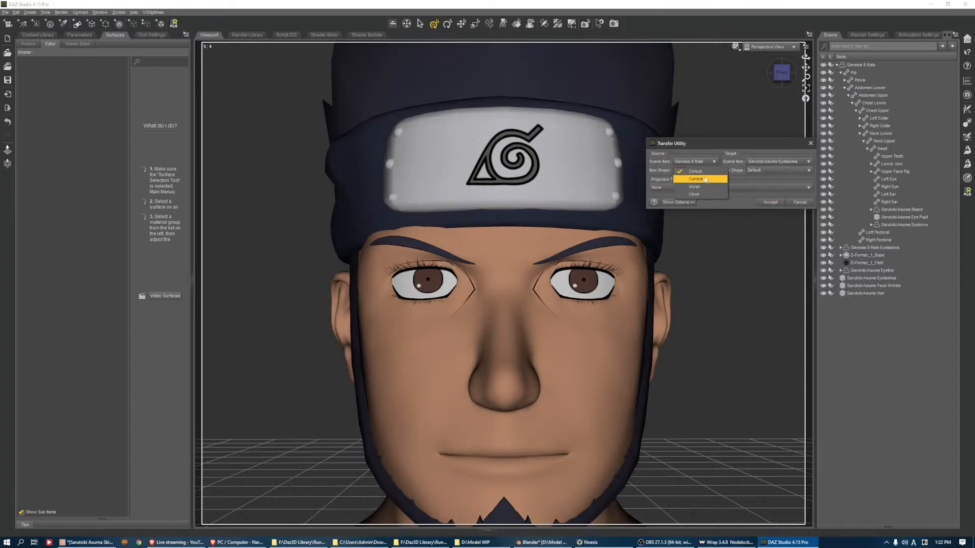
click(770, 171)
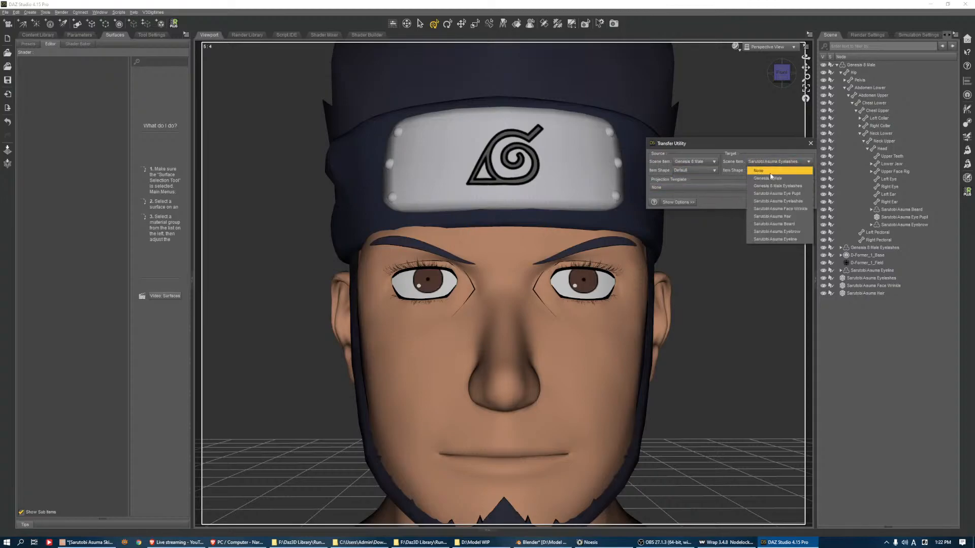
click(773, 209)
click(708, 170)
click(694, 181)
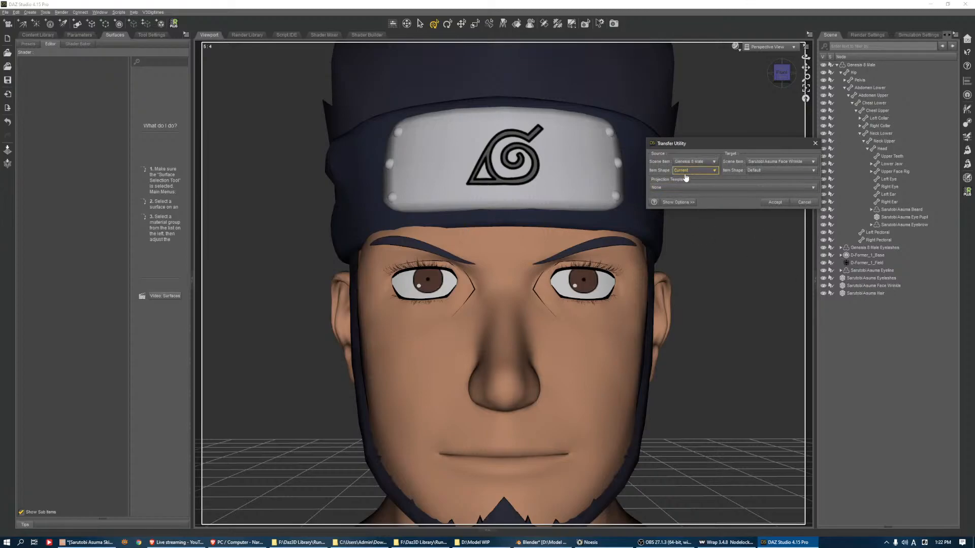
Enable Reverse Source Shape From Target and run the transfer onto the face wrinkle
click(678, 202)
click(654, 313)
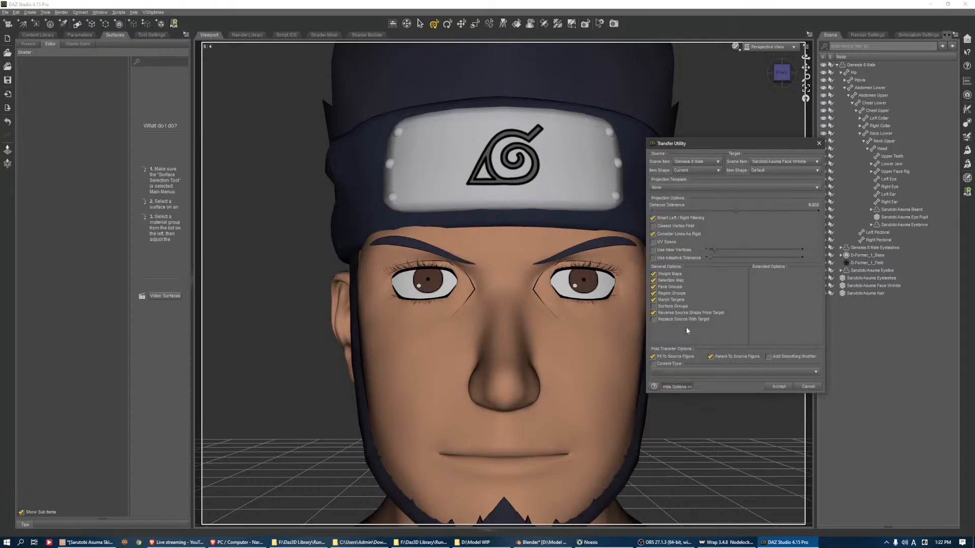
click(779, 386)
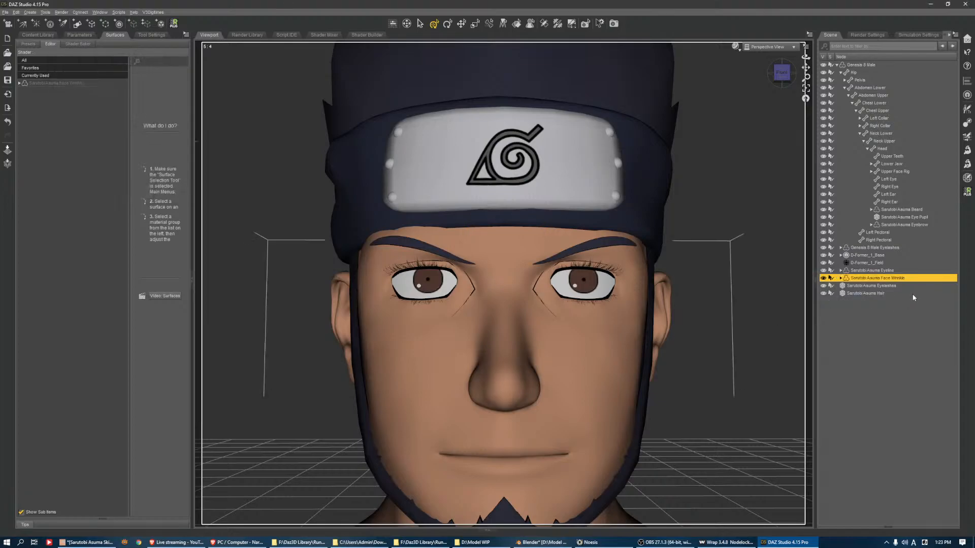
Transfer Genesis 8 Male in its Current shape onto Sarutobi Asuma Hair, with Reverse Source Shape From Target enabled
click(967, 123)
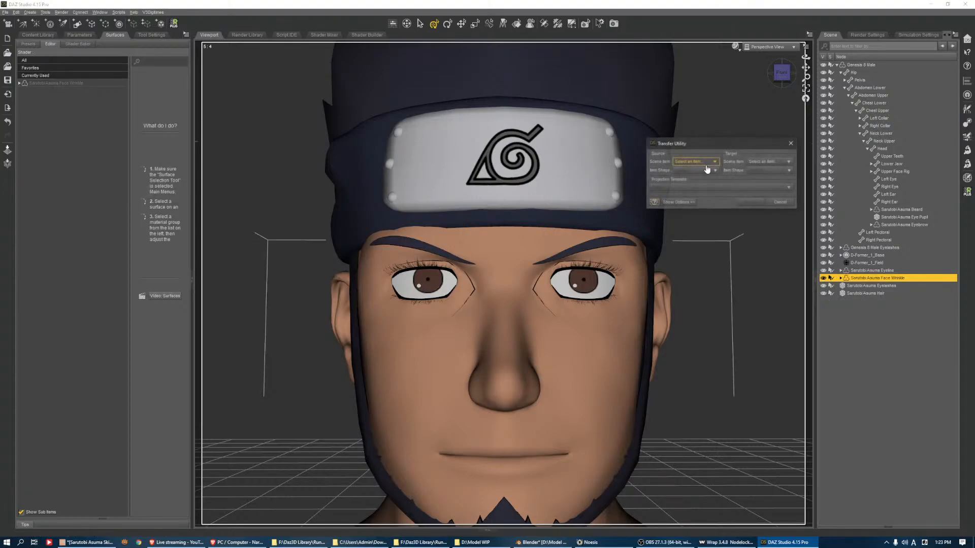
click(704, 163)
click(702, 179)
click(769, 162)
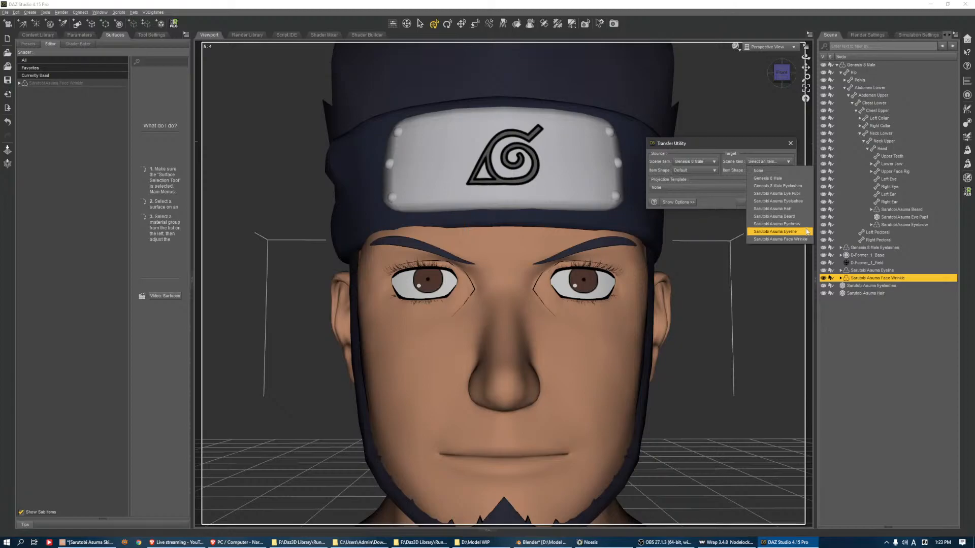
click(792, 209)
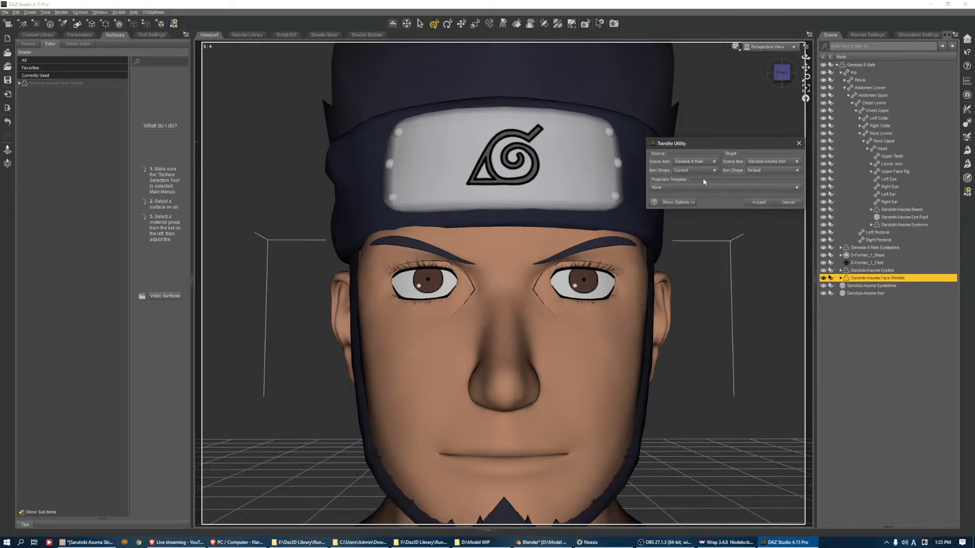
click(678, 202)
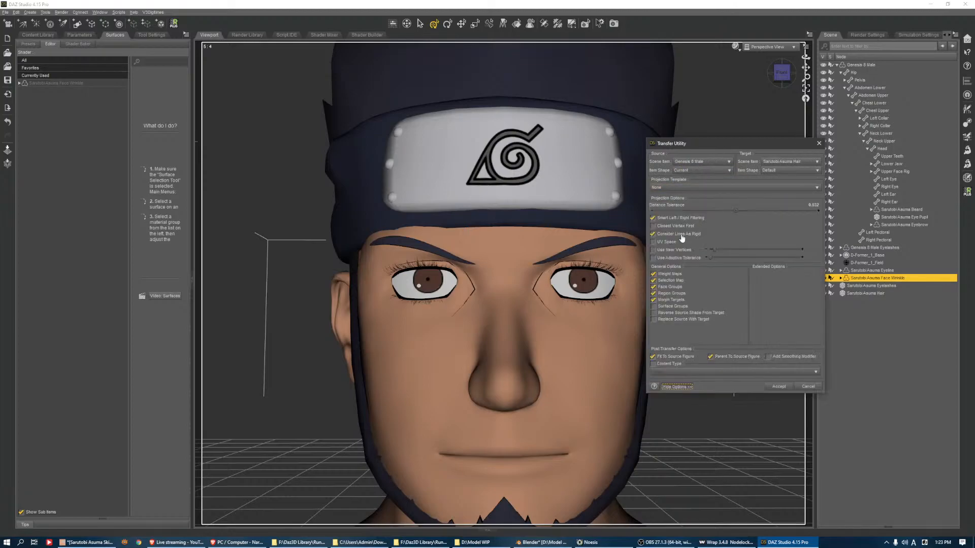
click(785, 387)
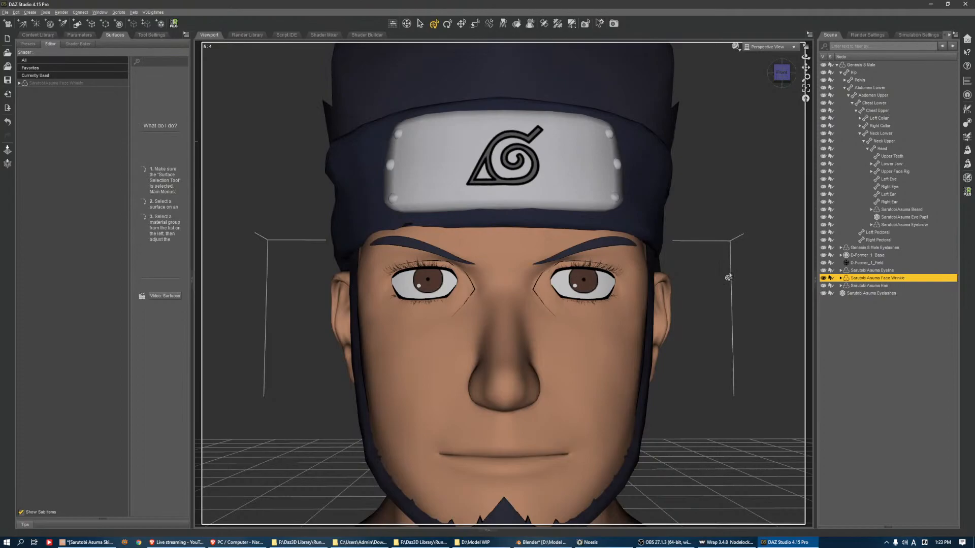
Load Sarutobi Asuma Beard.obj as a morph onto the Sarutobi Asuma Beard with Morph Loader Pro
scroll(726, 281, down, 5)
click(871, 256)
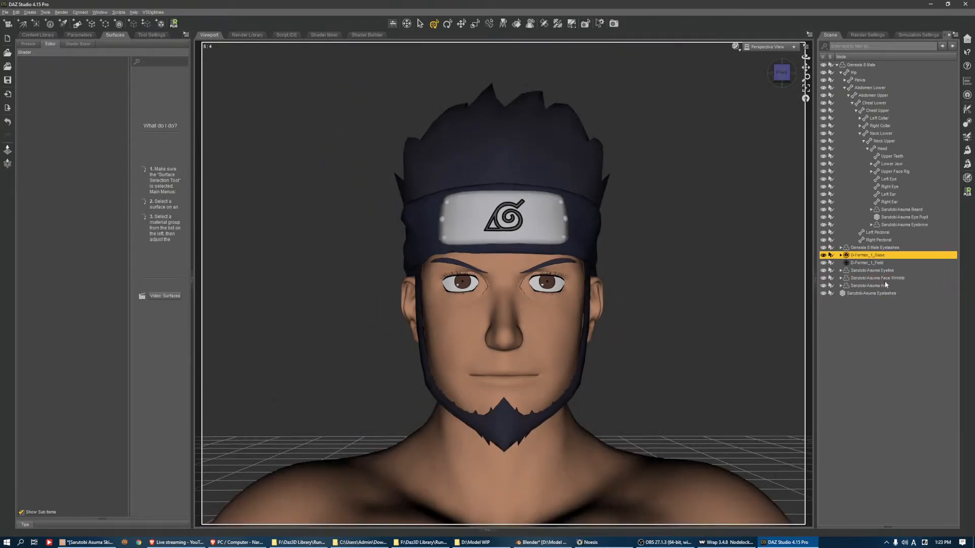
click(889, 248)
click(890, 217)
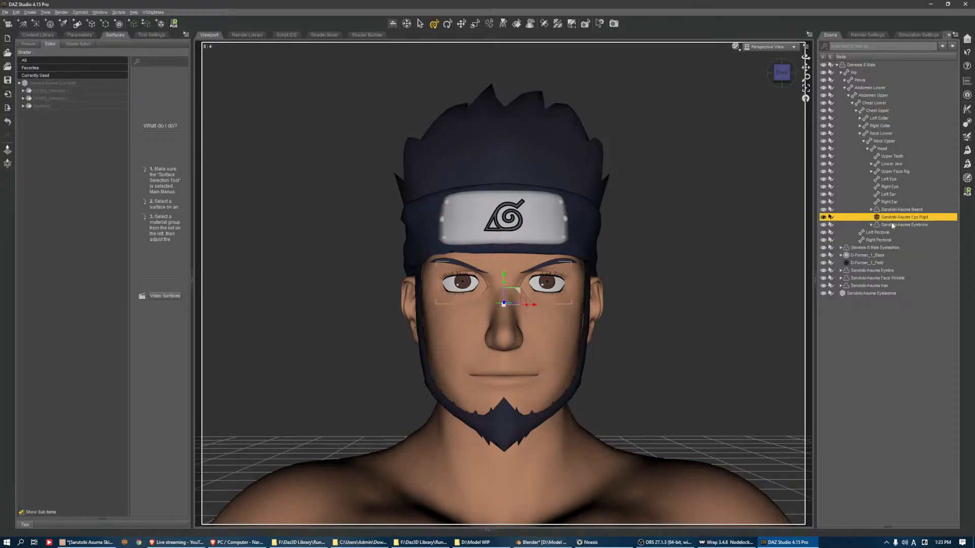
click(898, 209)
click(966, 165)
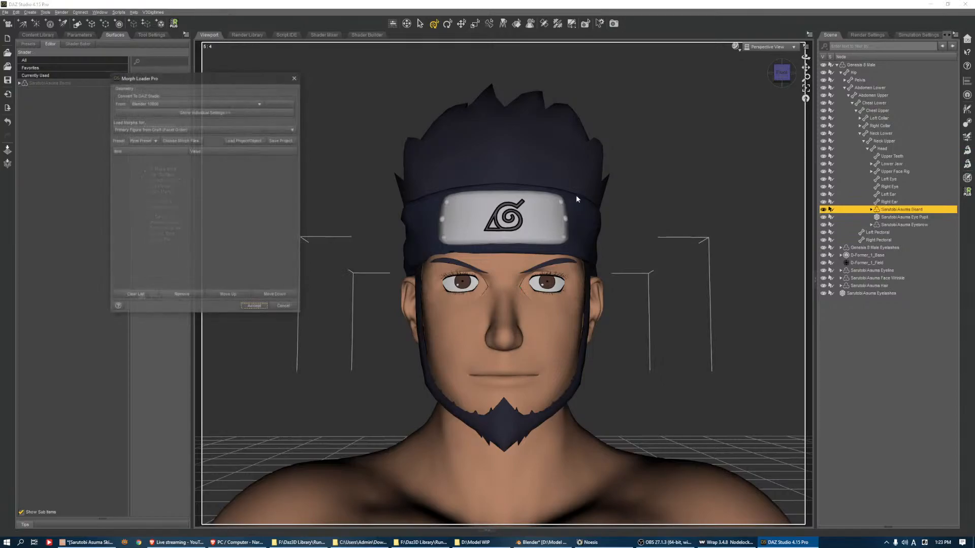
click(181, 141)
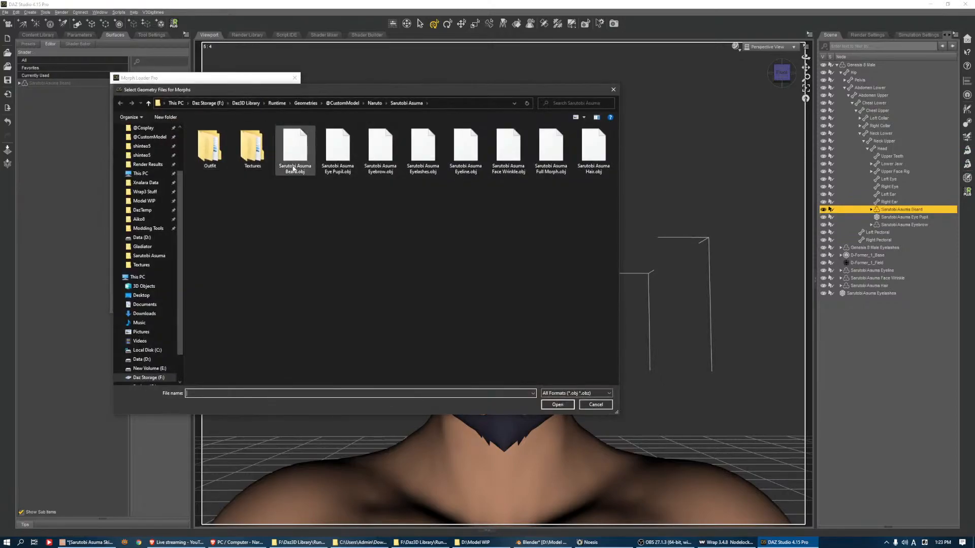
double_click(295, 152)
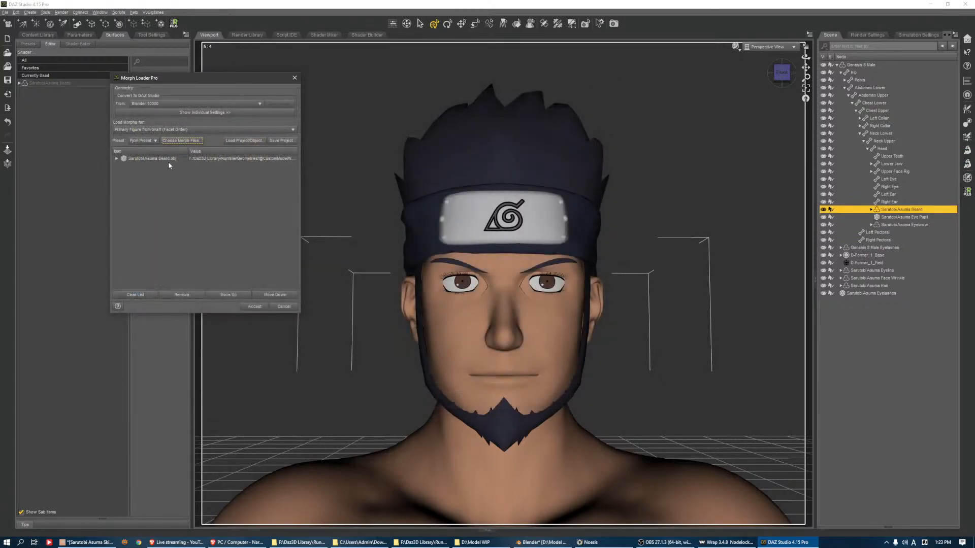
click(253, 307)
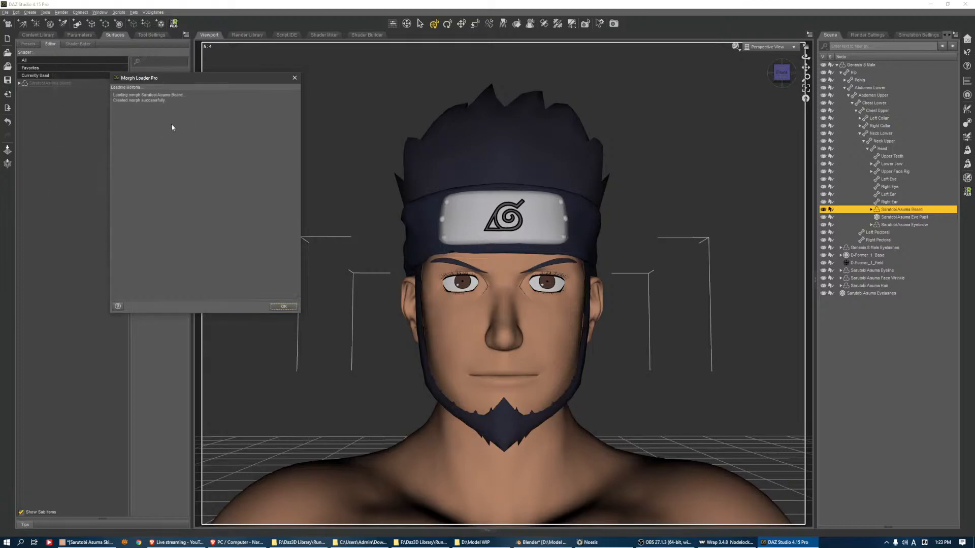
click(283, 306)
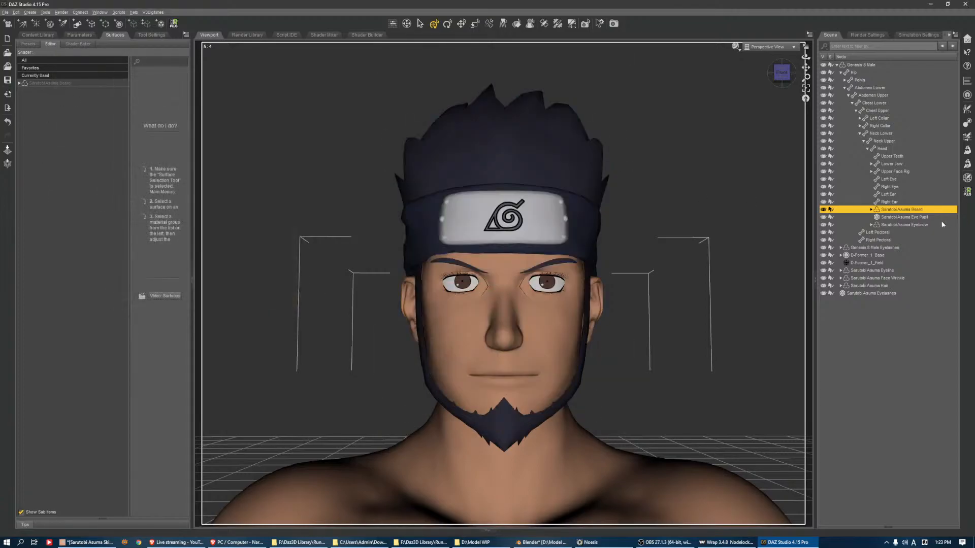
Load Sarutobi Asuma Eyebrow.obj as a morph onto the Sarutobi Asuma Eyebrow with Morph Loader Pro
click(927, 225)
click(967, 165)
click(175, 143)
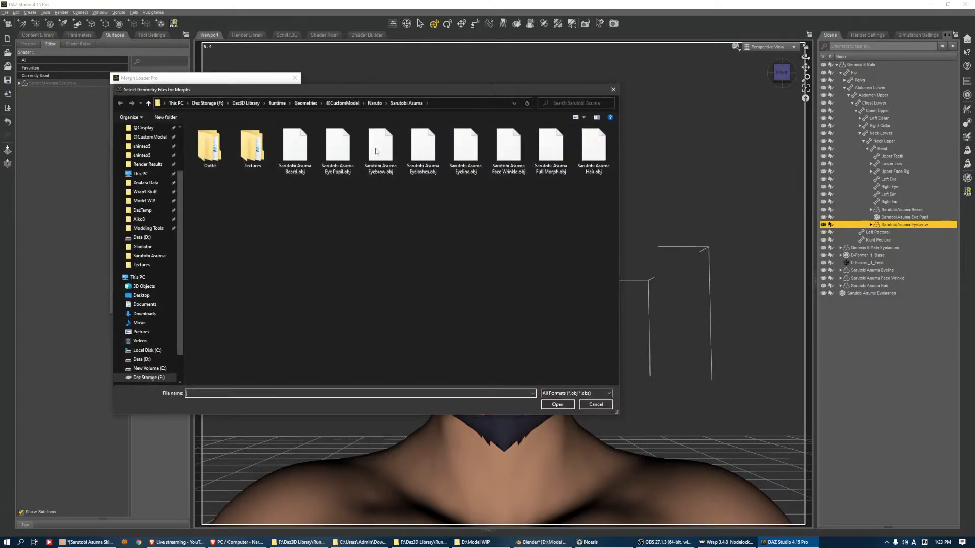
click(381, 149)
double_click(382, 150)
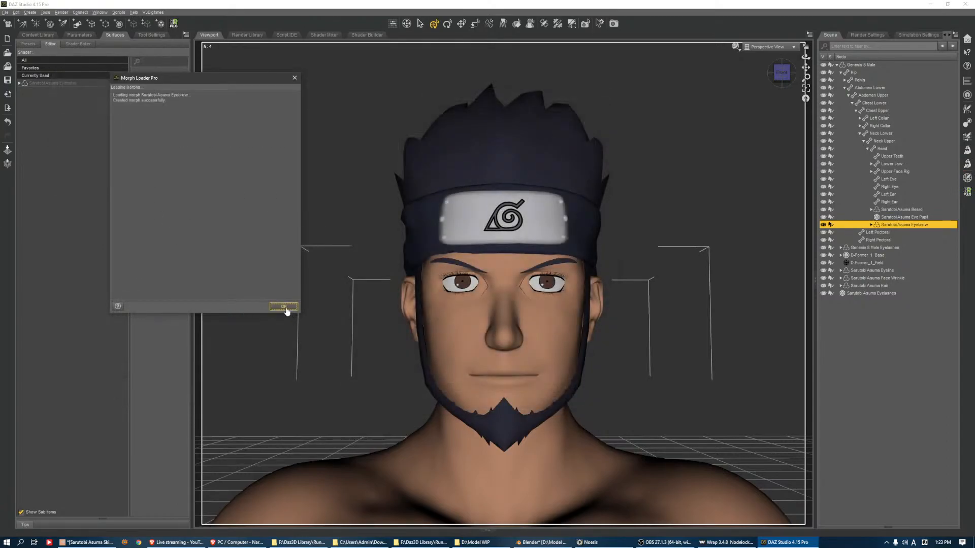
click(286, 310)
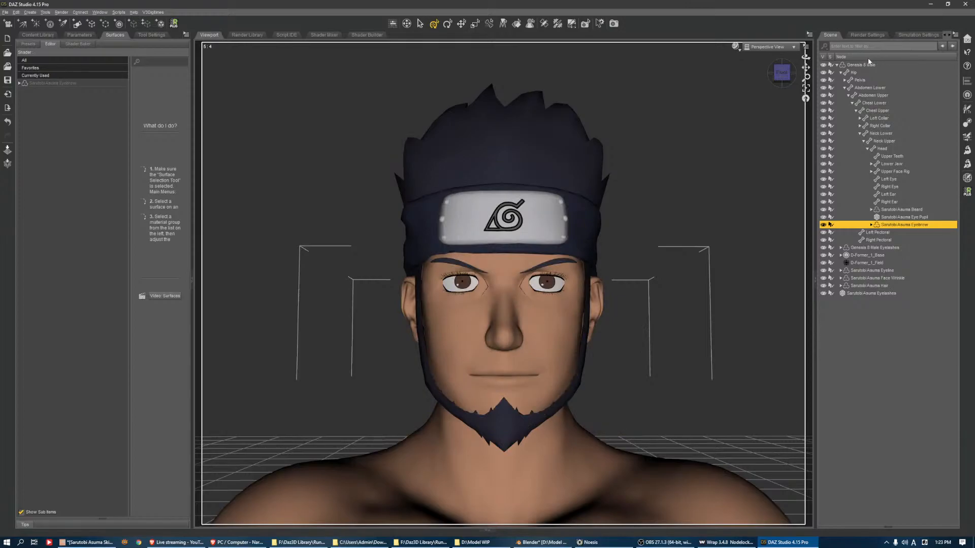
Load Sarutobi Asuma Eyeline.obj as a morph onto the Sarutobi Asuma Eyeline with Morph Loader Pro
click(881, 272)
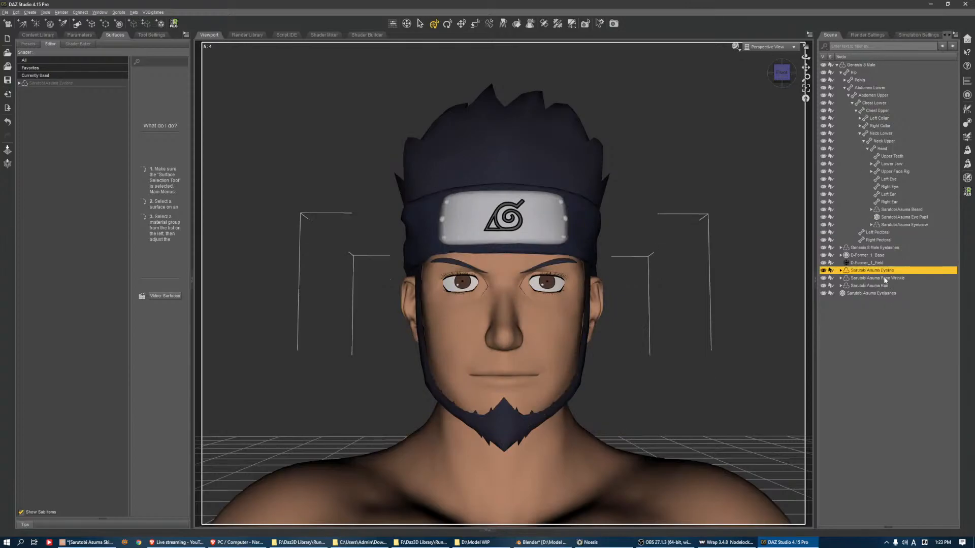
click(968, 164)
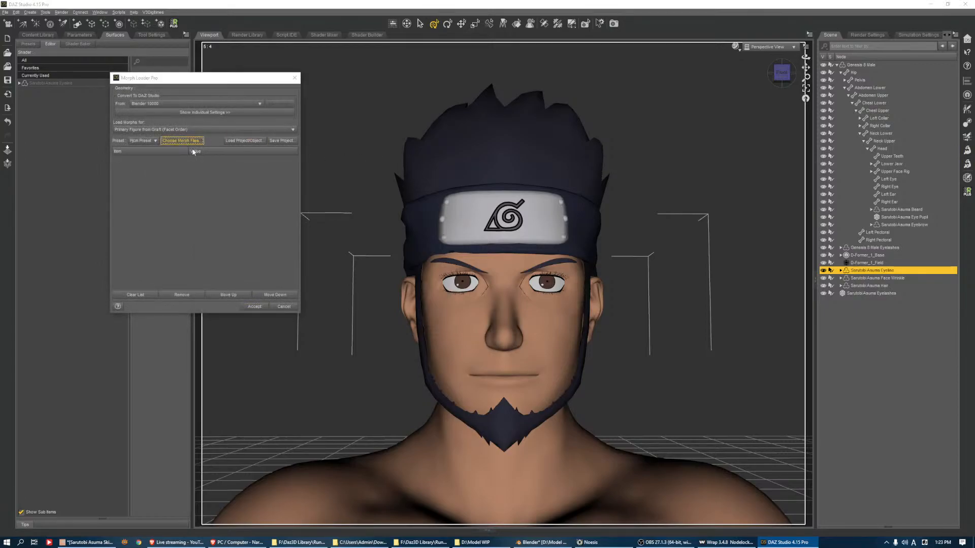
click(186, 143)
click(466, 158)
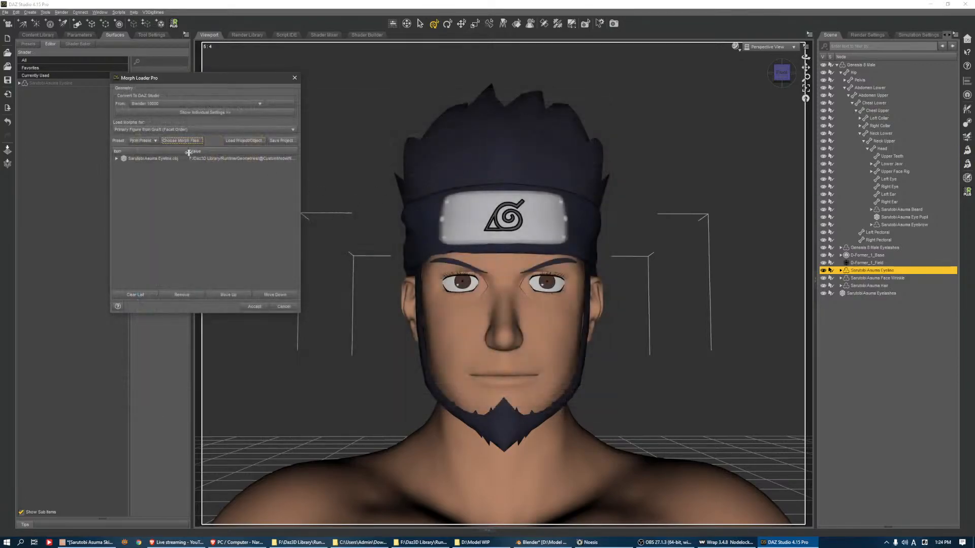
click(252, 305)
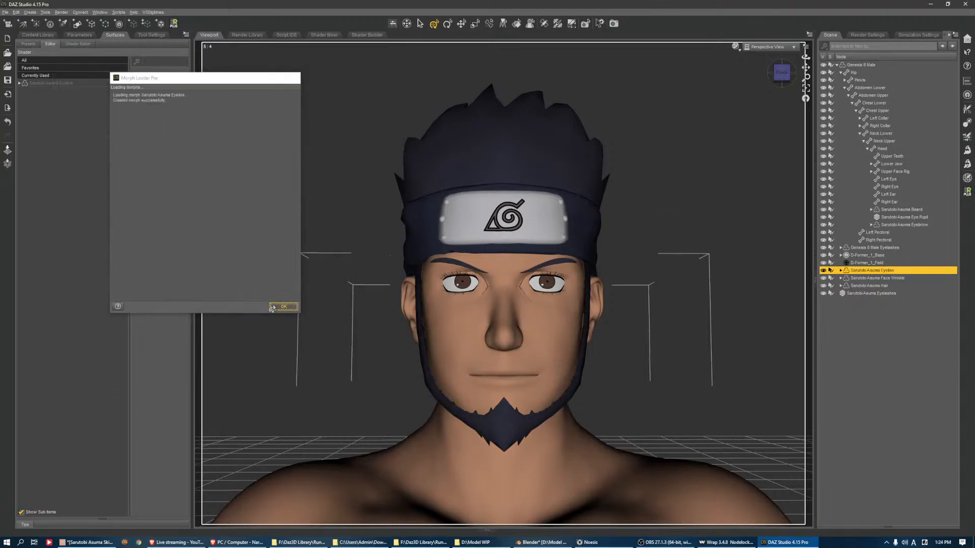
Load Sarutobi Asuma Face Wrinkle.obj as a morph onto the Sarutobi Asuma Face Wrinkle with Morph Loader Pro
click(874, 279)
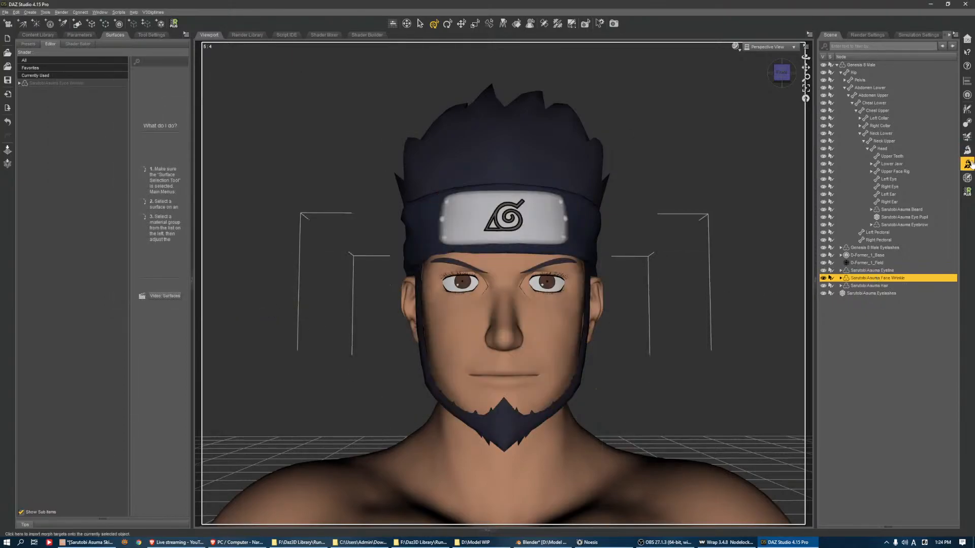
click(967, 164)
click(176, 141)
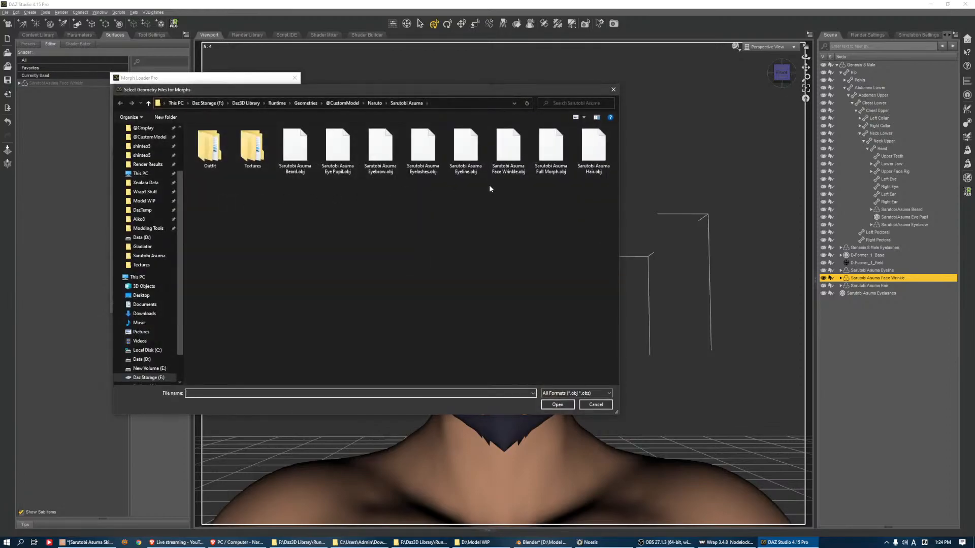
double_click(505, 154)
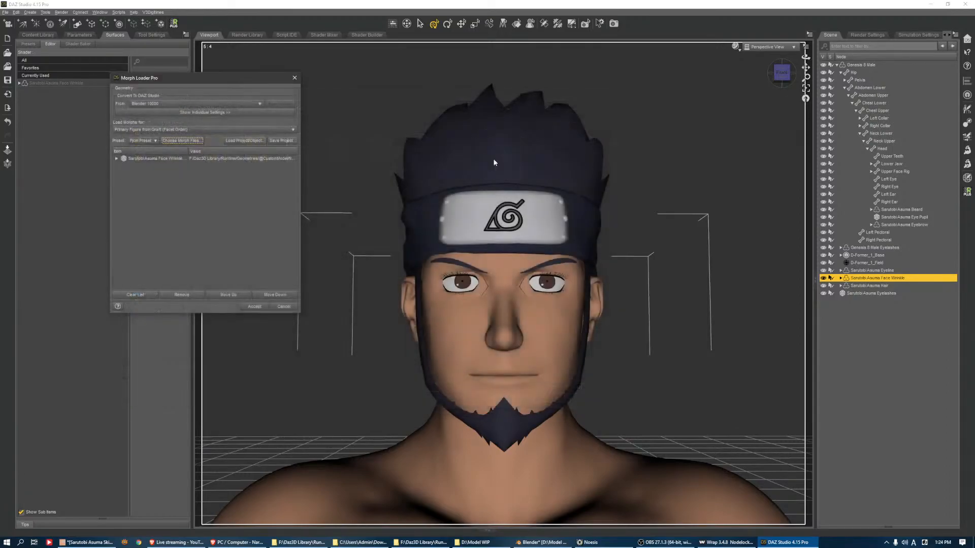
click(274, 305)
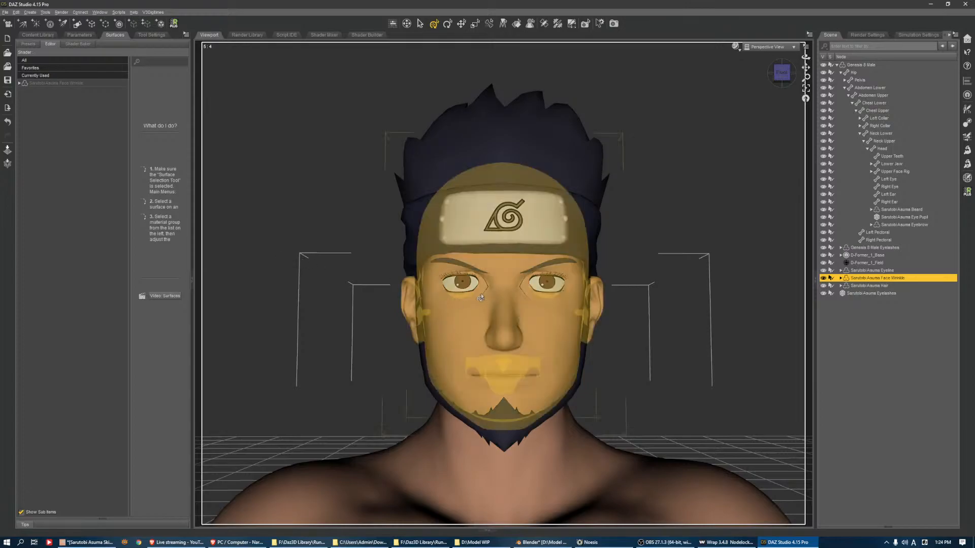
Load Sarutobi Asuma Hair.obj as a morph onto the Sarutobi Asuma Hair with Morph Loader Pro
click(884, 285)
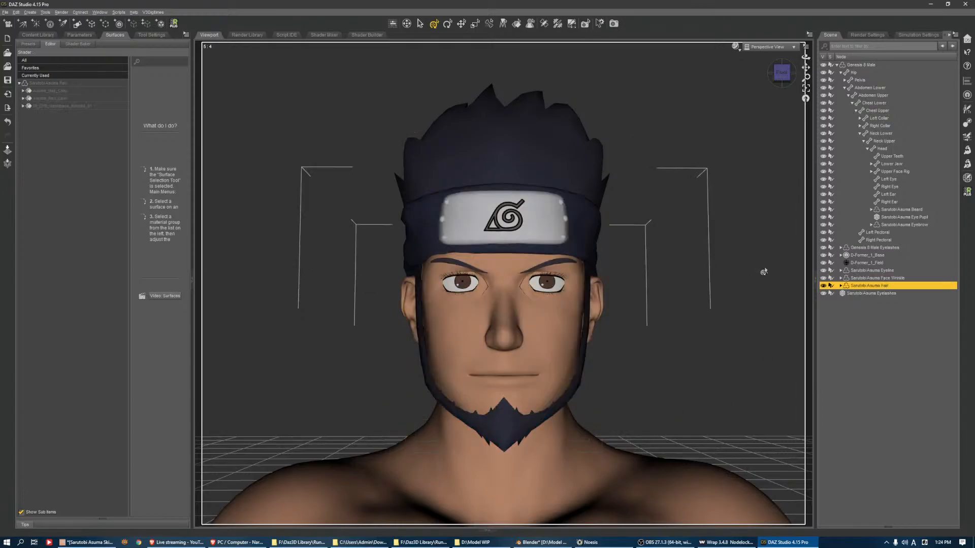
click(967, 164)
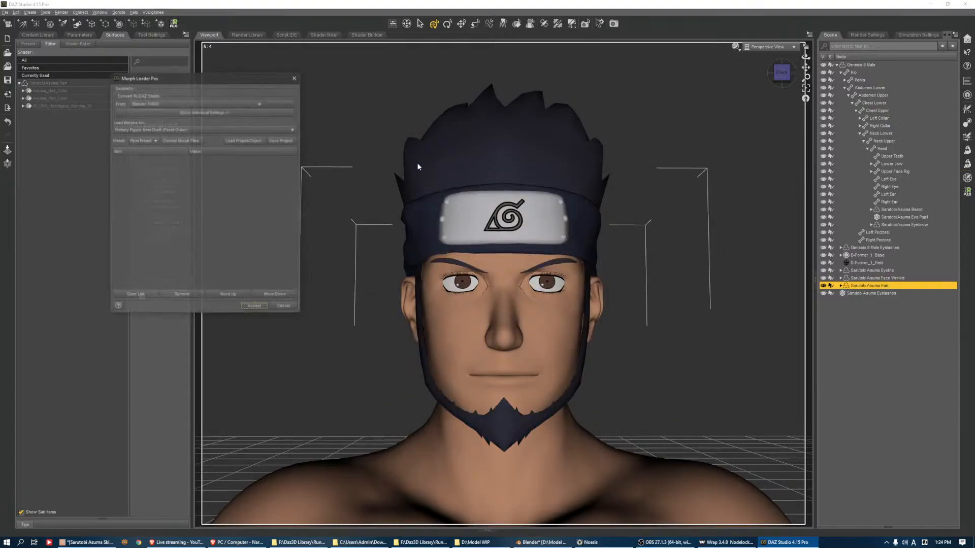
click(180, 140)
click(584, 145)
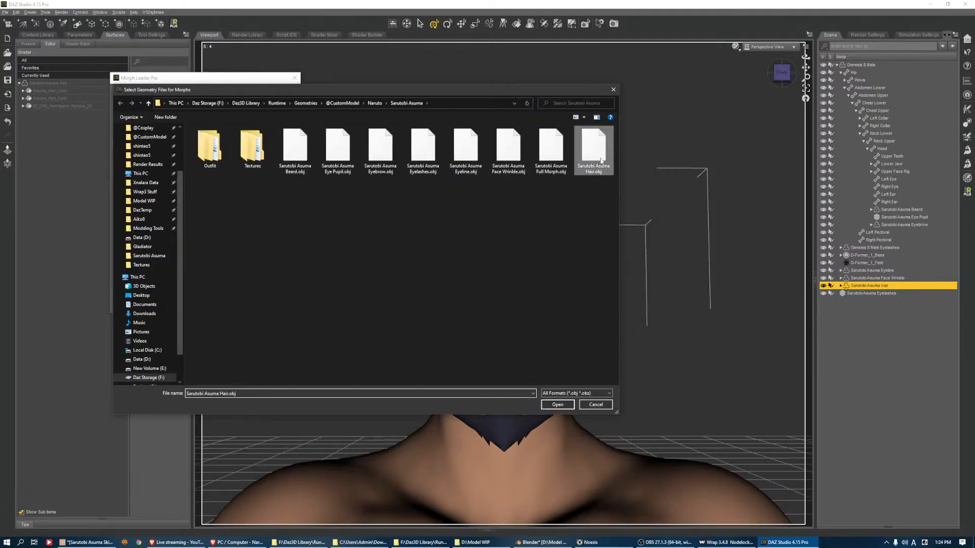
click(558, 405)
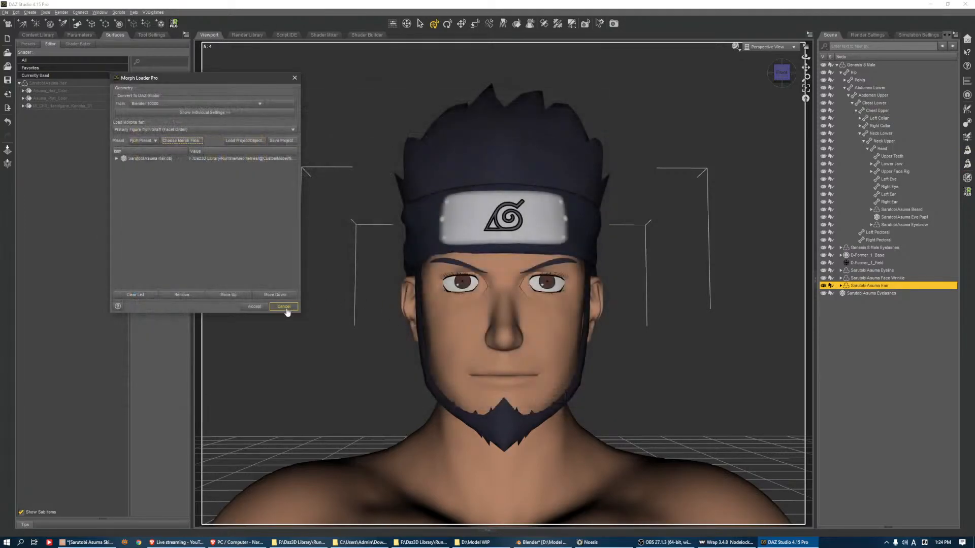
click(255, 307)
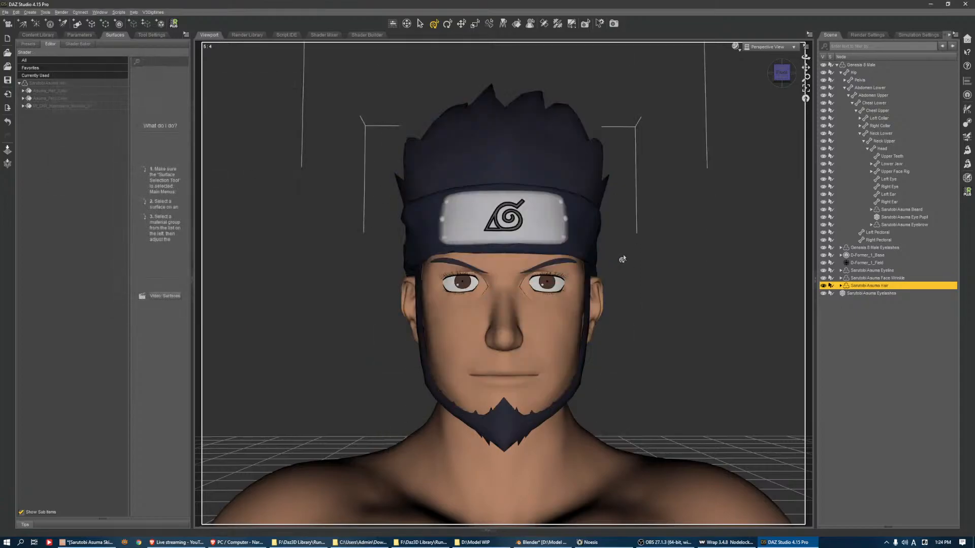
Set the custom morphs on the Sarutobi Asuma Hair, Eyeline and Face Wrinkle to 100%
shift+click(872, 270)
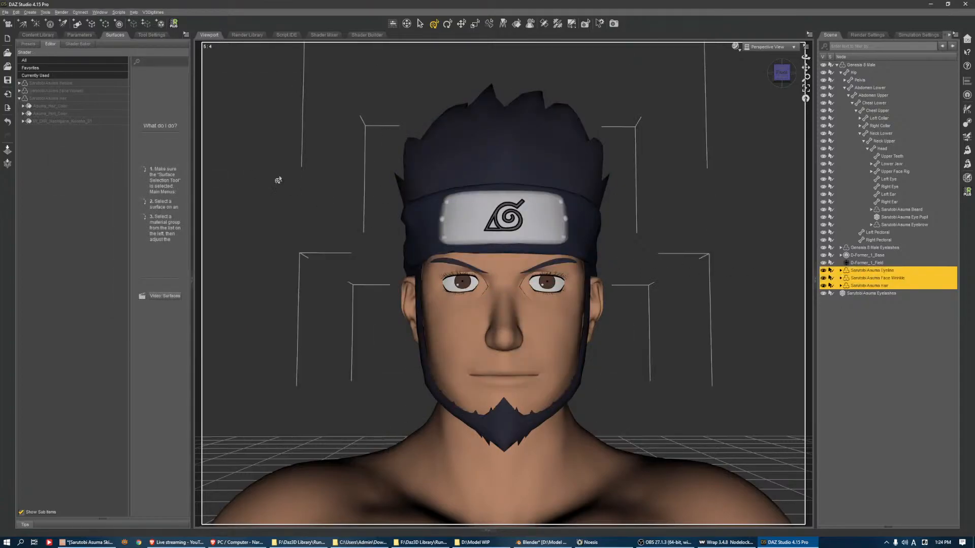
click(36, 138)
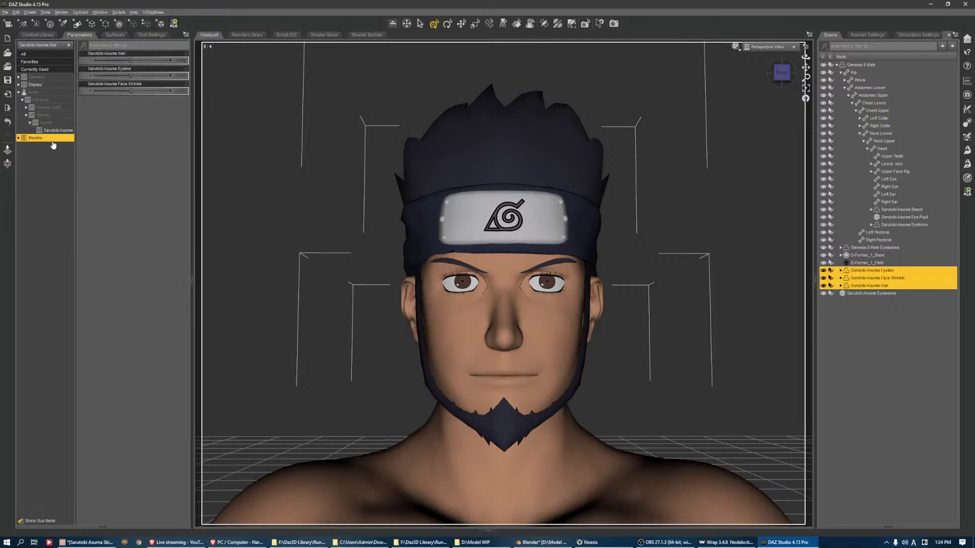
drag(137, 63, 396, 67)
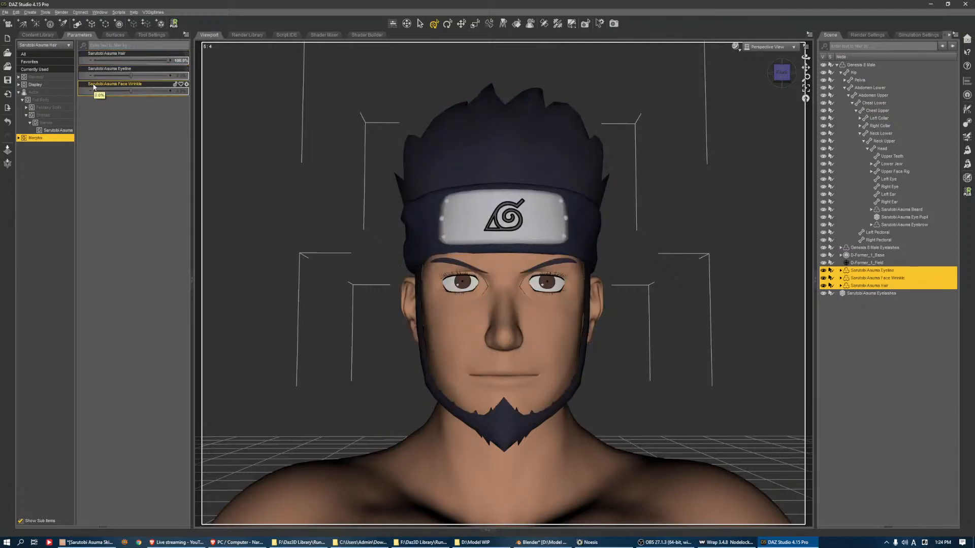
drag(130, 78, 171, 90)
Set the custom morphs on the Sarutobi Asuma Eyebrow and Beard to 100%, and clear the selection
click(919, 225)
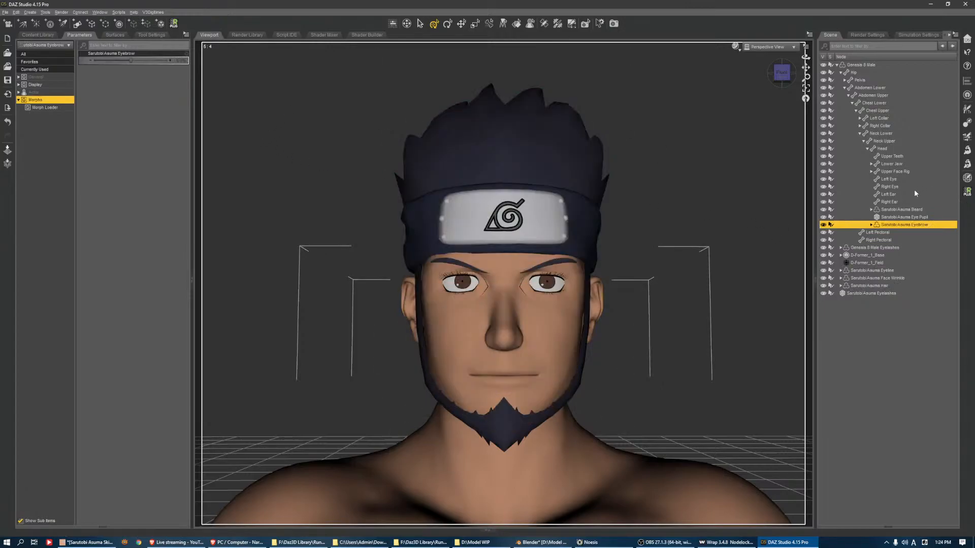
ctrl+click(915, 209)
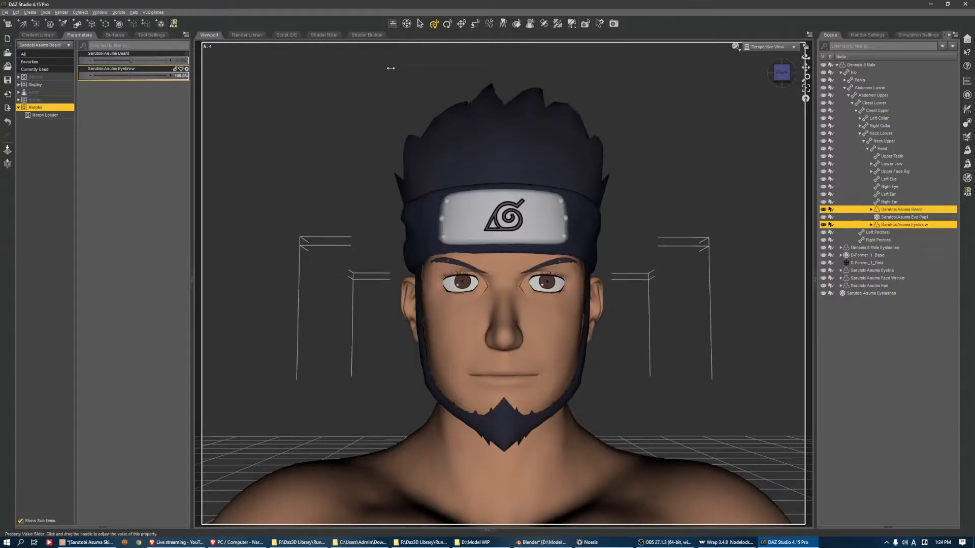
drag(143, 63, 304, 94)
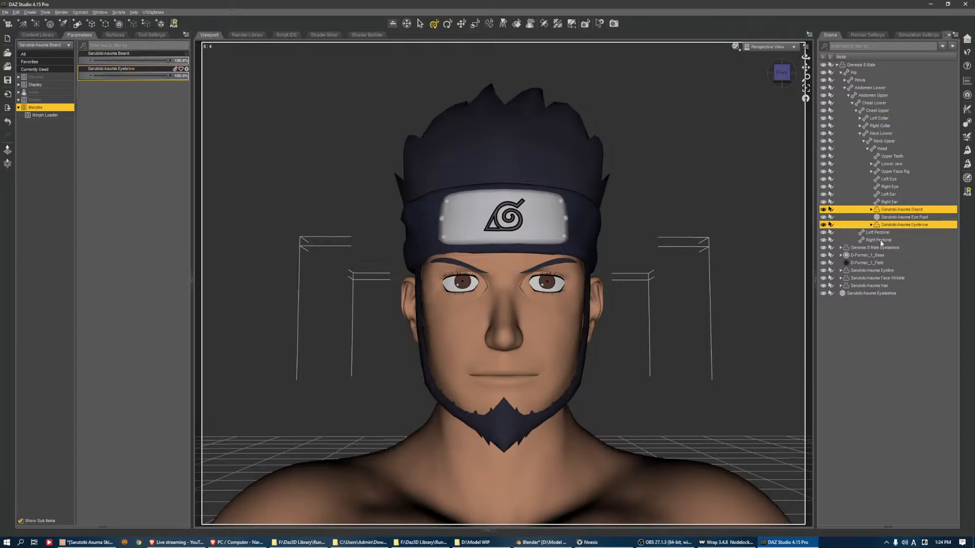
click(680, 269)
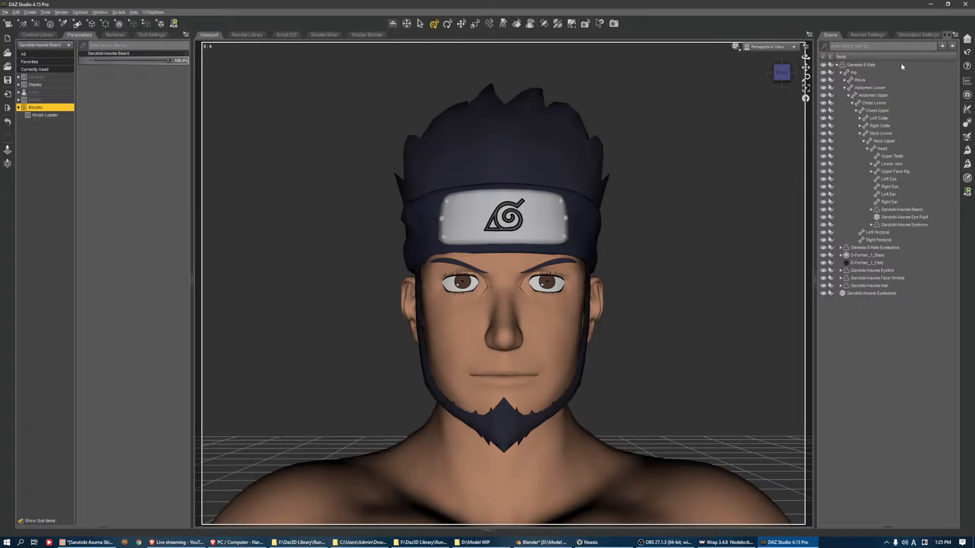
Set up the Transfer Utility with Genesis 8 Male Eyelashes in its Current shape as source and Sarutobi Asuma Eyelashes as target, showing the extra options
scroll(538, 105, down, 5)
drag(782, 73, 815, 63)
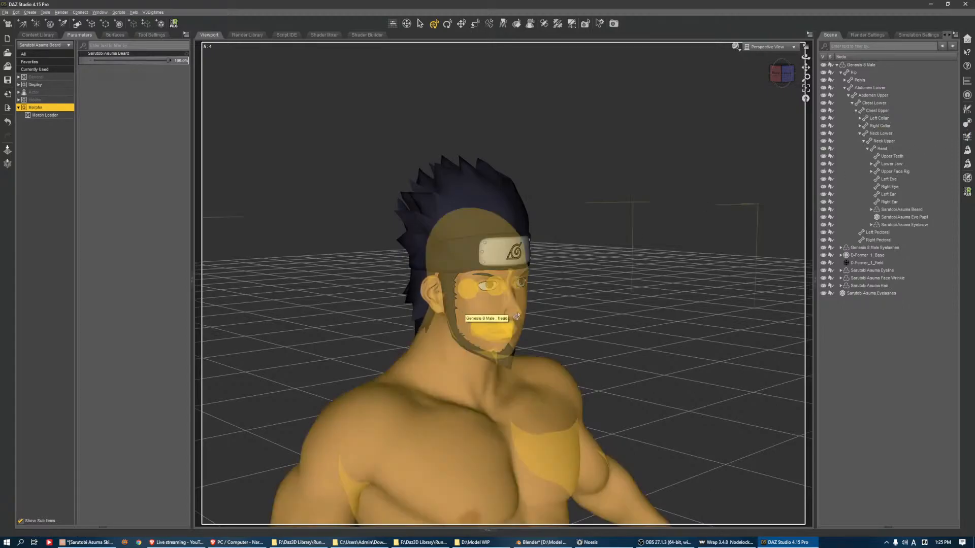
click(852, 293)
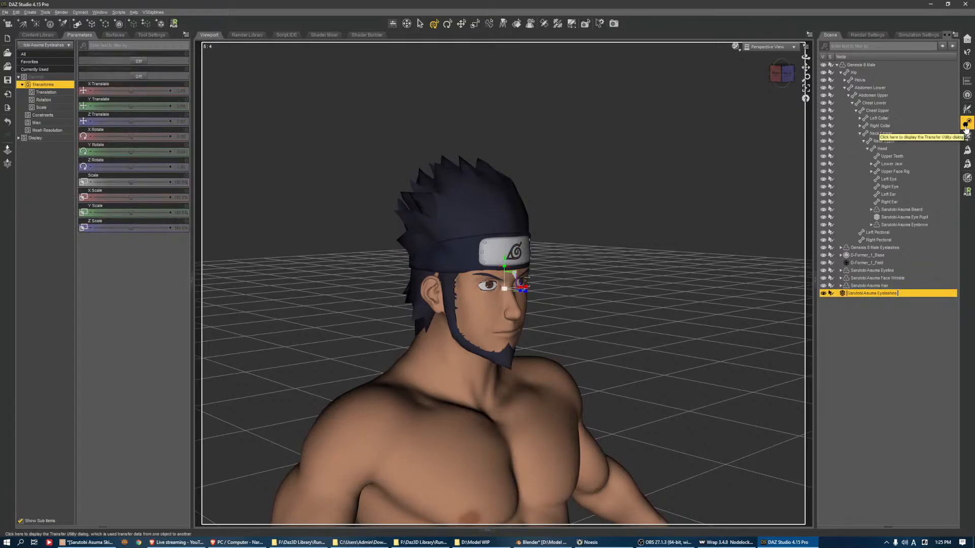
click(966, 125)
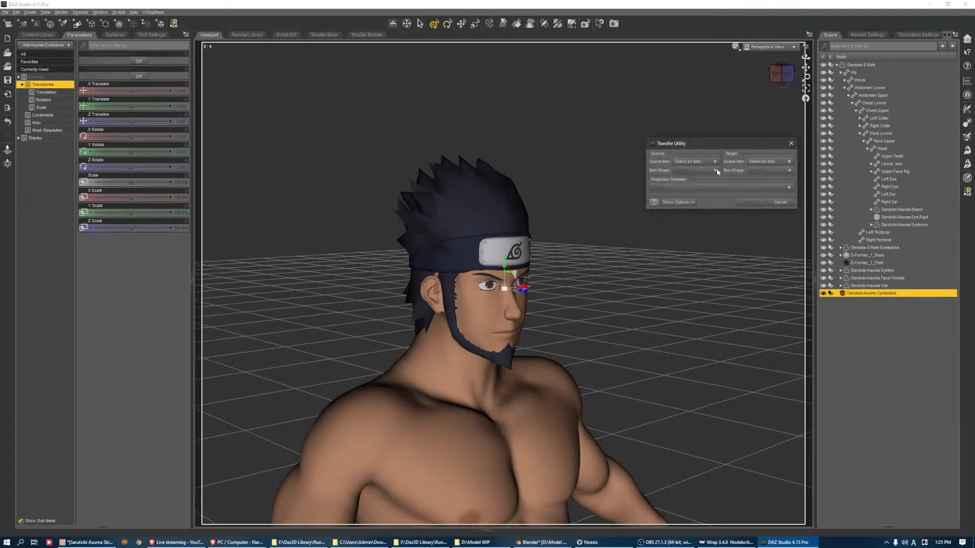
click(695, 161)
click(721, 187)
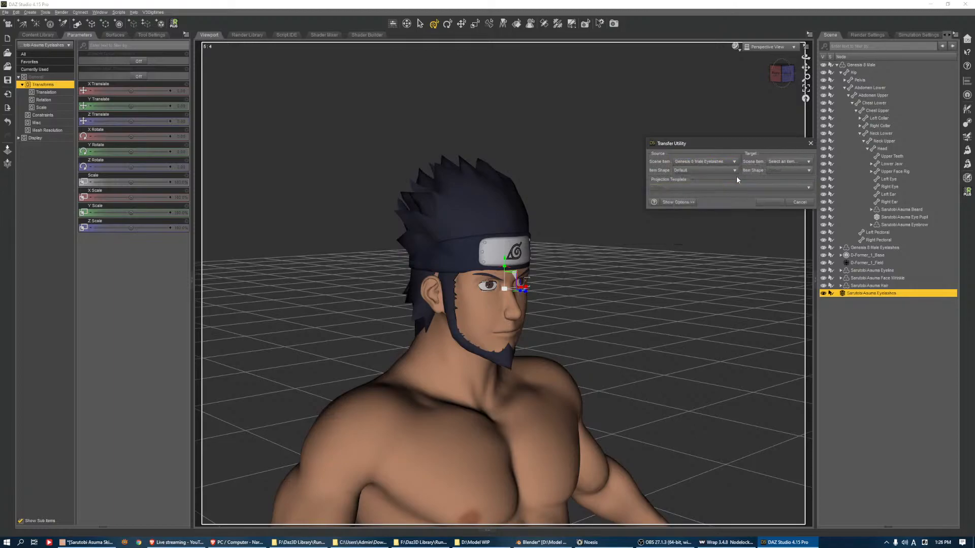
click(779, 162)
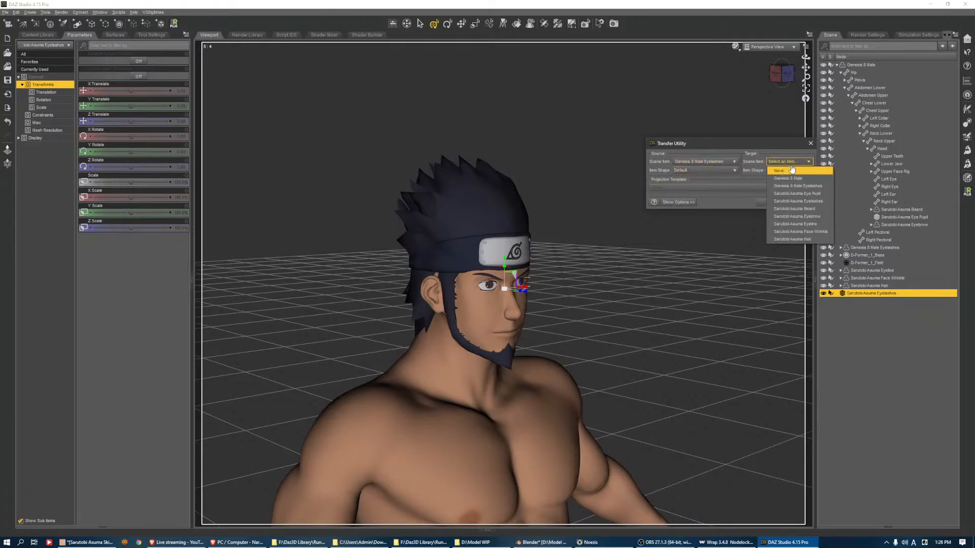
click(821, 202)
click(705, 171)
click(690, 181)
click(678, 202)
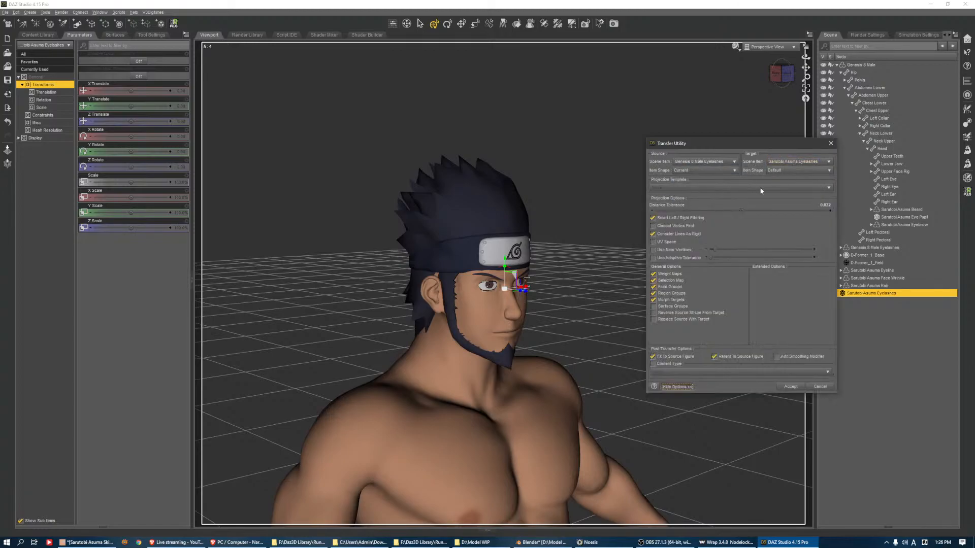
Run the transfer with Closest Vertex First, Near Vertices and Adaptive Tolerance enabled, and fitting and parenting to the source figure disabled
click(653, 234)
click(653, 235)
click(653, 226)
click(653, 250)
click(653, 258)
click(654, 356)
click(716, 357)
click(790, 386)
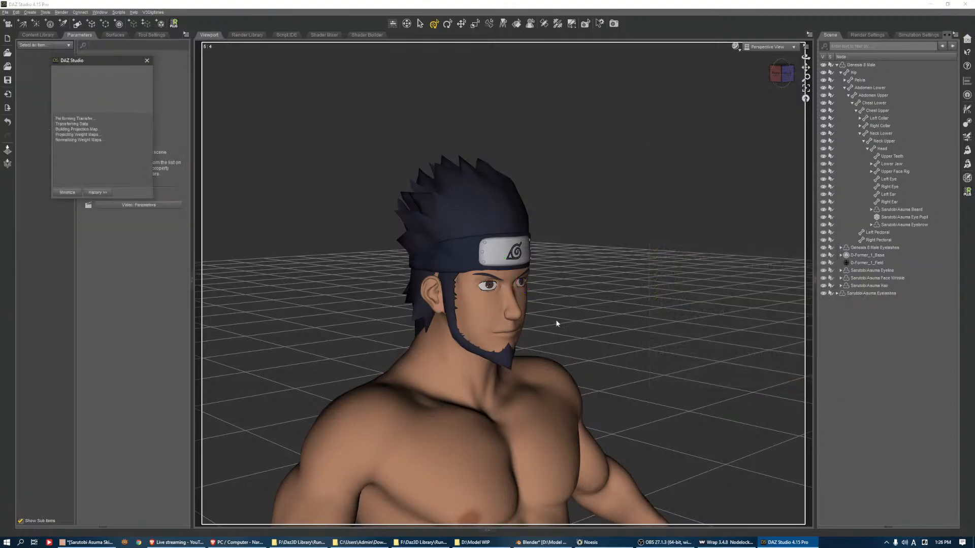
Hide the original Genesis 8 Male Eyelashes in the scene
click(889, 293)
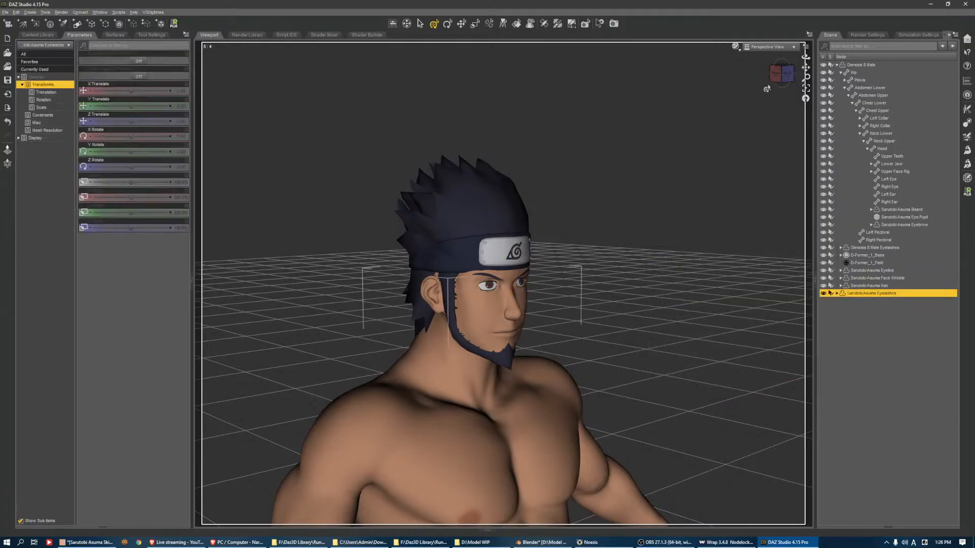
key(ctrl+f)
scroll(690, 180, up, 5)
scroll(729, 174, down, 3)
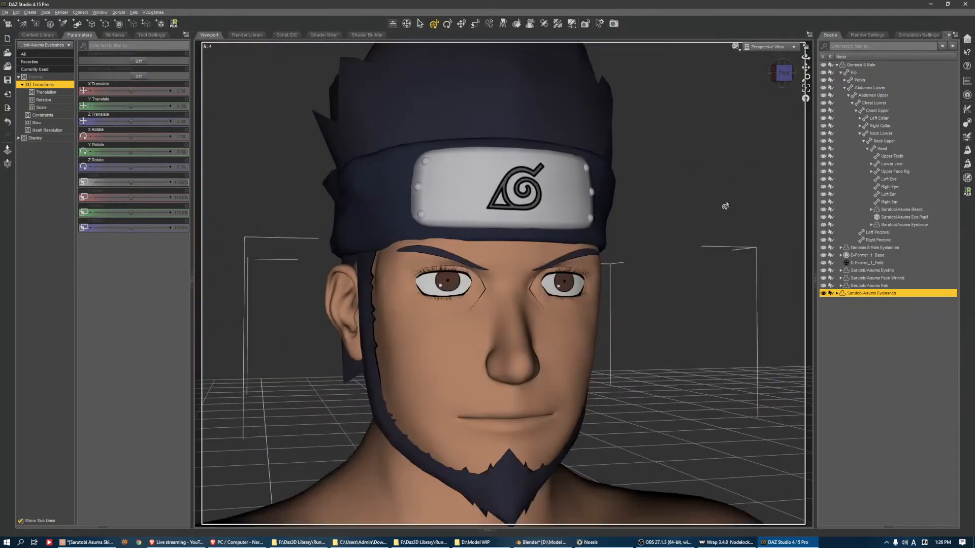
click(823, 248)
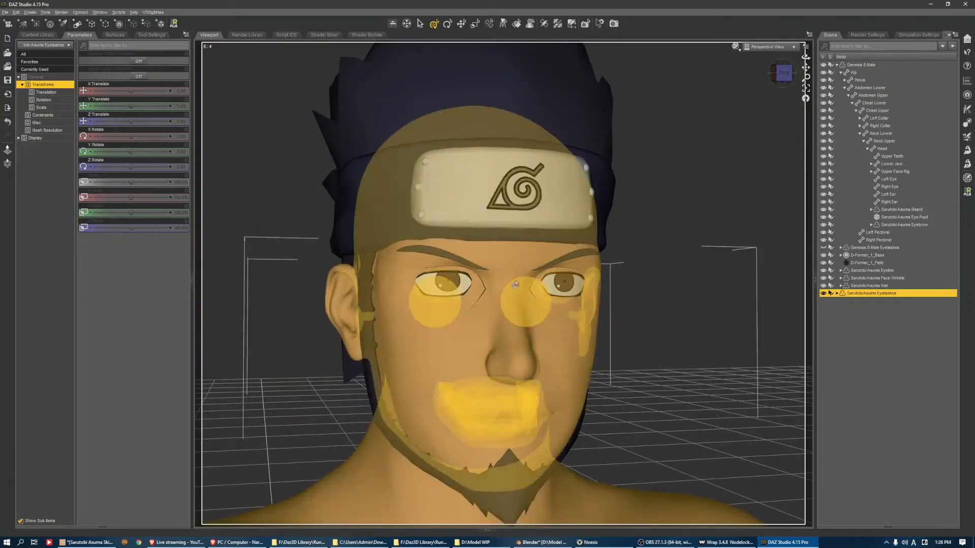
Test the Eyes Crossed and Eyes Closed pose controls on Genesis 8 Male, and undo both changes
click(858, 65)
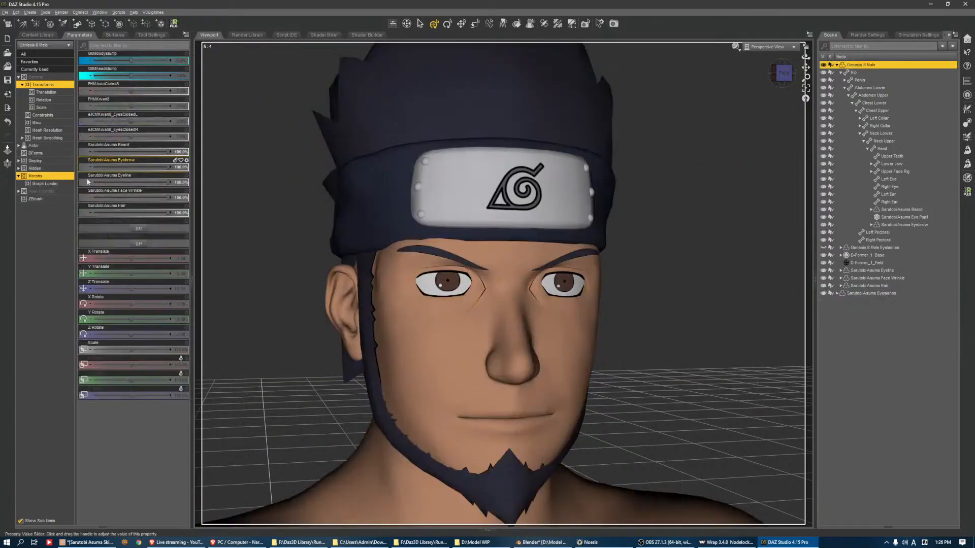
click(39, 191)
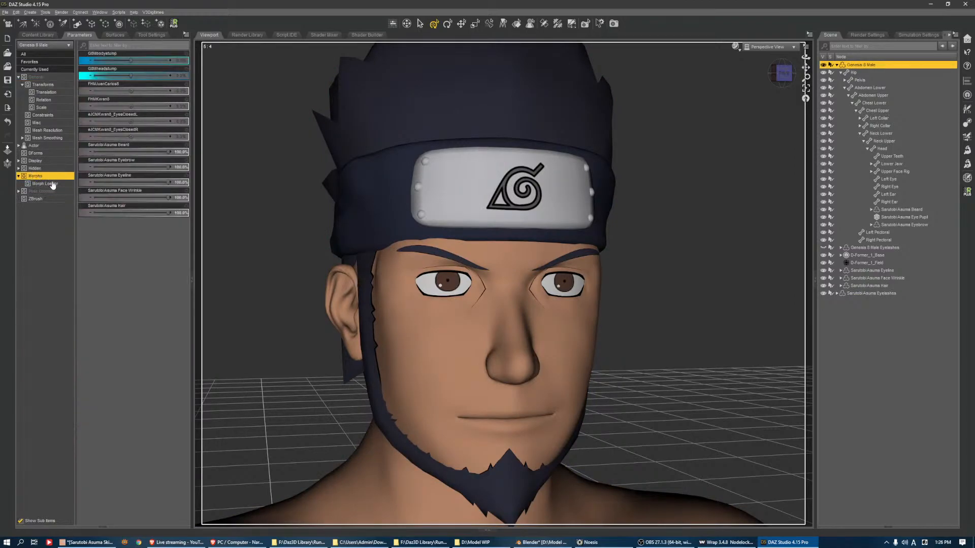
click(55, 200)
double_click(58, 192)
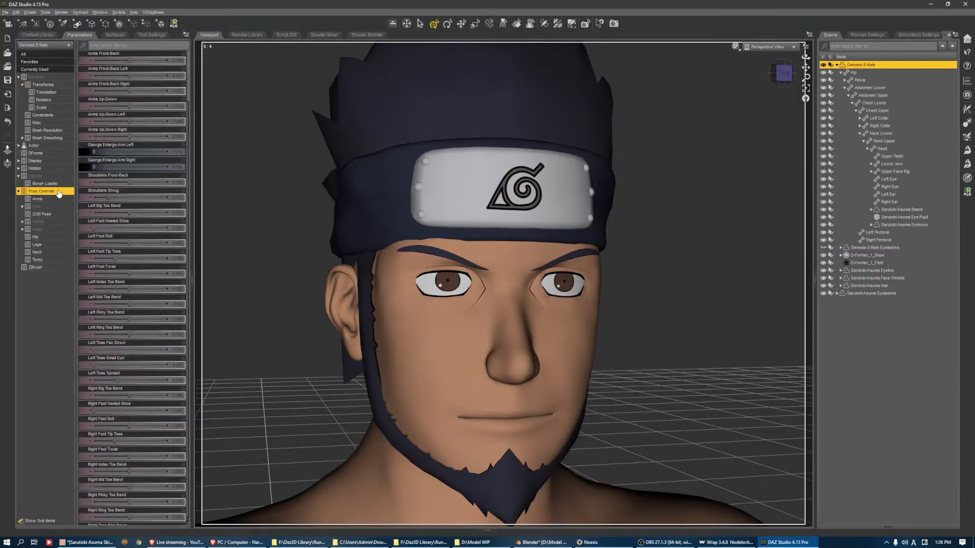
click(50, 208)
double_click(50, 222)
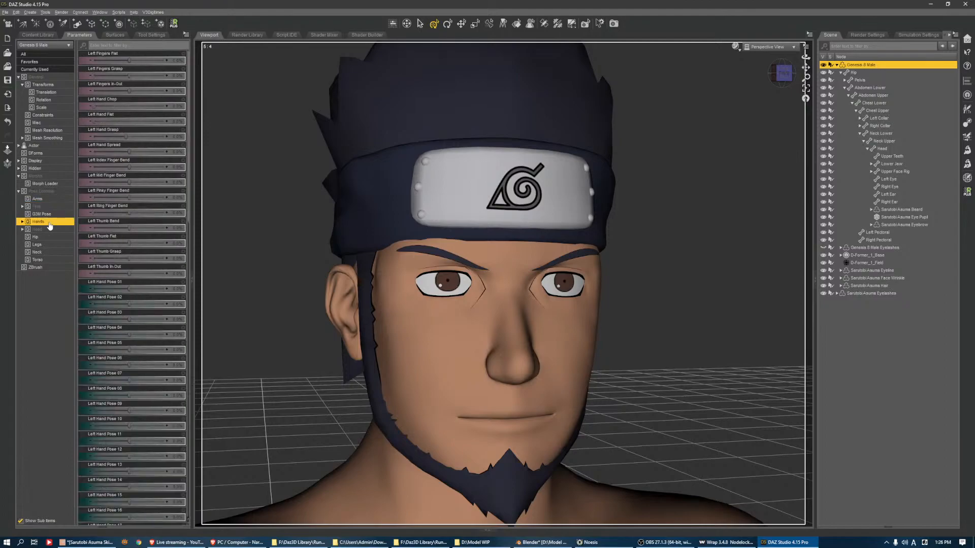
click(51, 243)
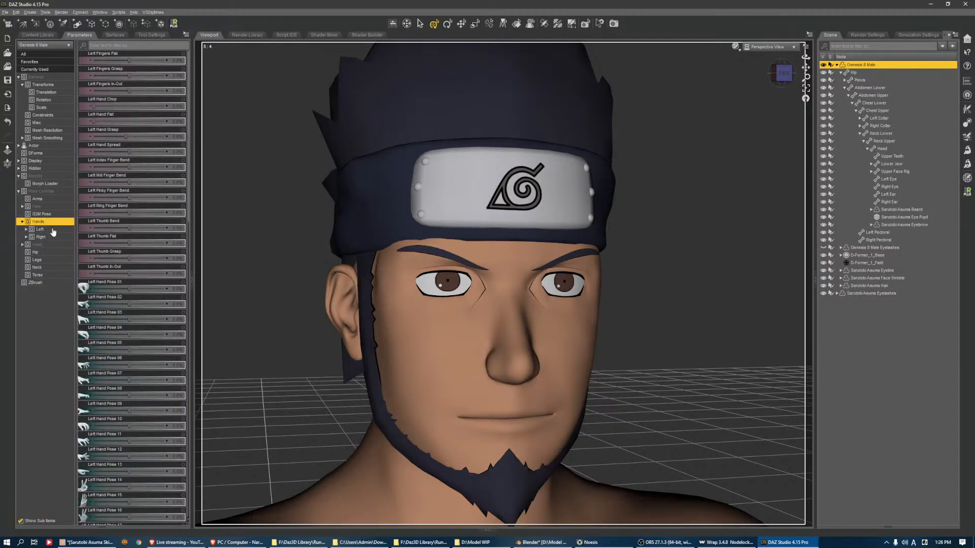
drag(52, 237, 57, 262)
drag(132, 197, 47, 202)
key(ctrl+z)
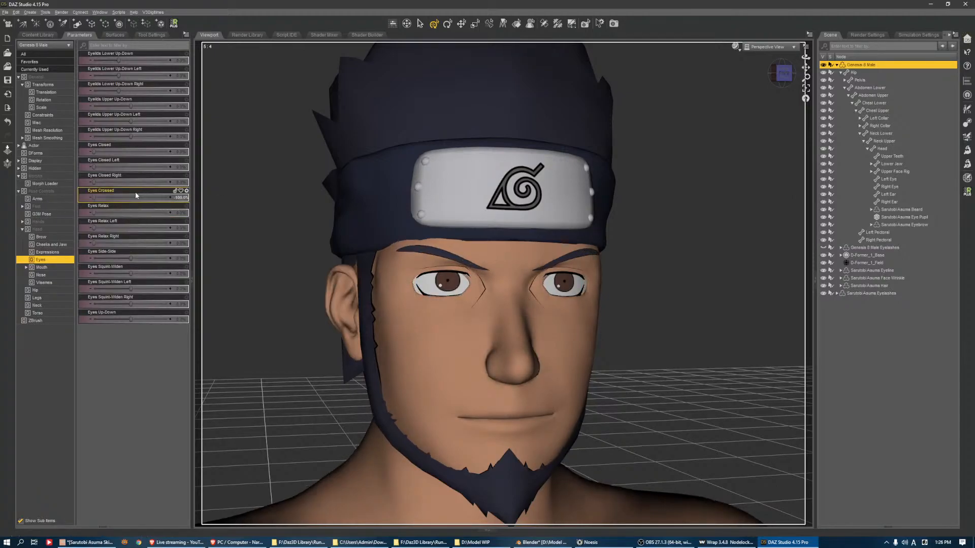
mouse_move(104, 154)
mouse_down()
mouse_move(152, 155)
mouse_move(99, 159)
mouse_up()
key(ctrl+z)
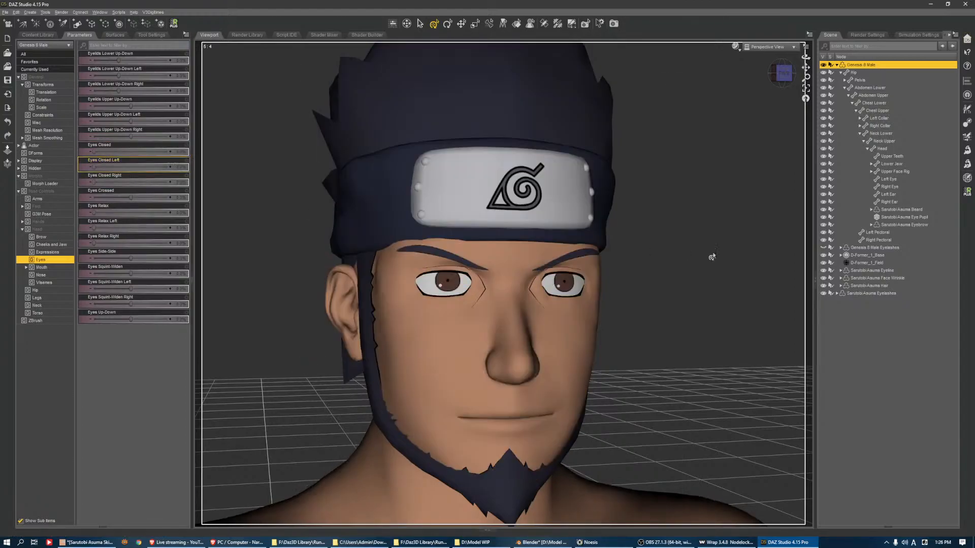
Set up the Transfer Utility with Genesis 8 Male in its Current shape as source and Sarutobi Asuma Eyelashes as target
click(969, 126)
click(696, 162)
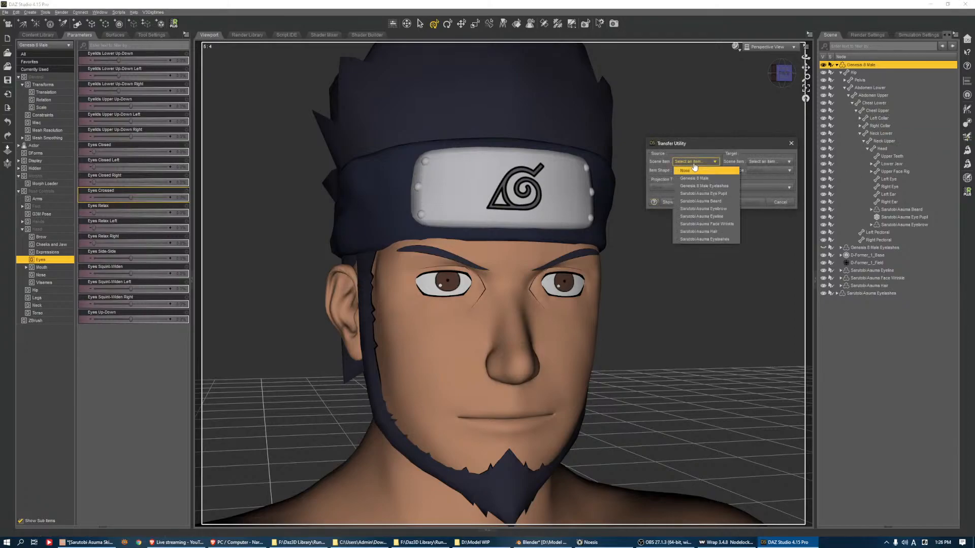
click(722, 178)
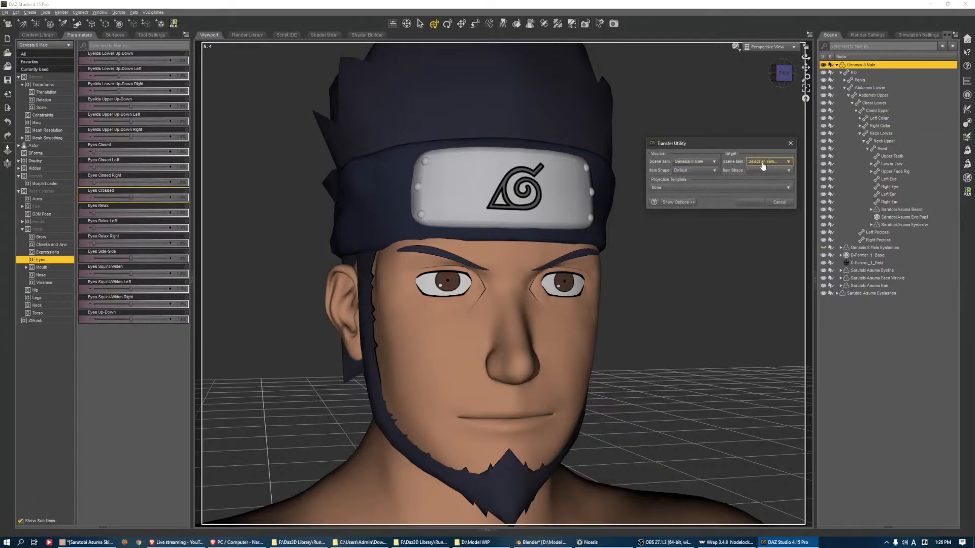
click(772, 161)
click(774, 239)
click(714, 172)
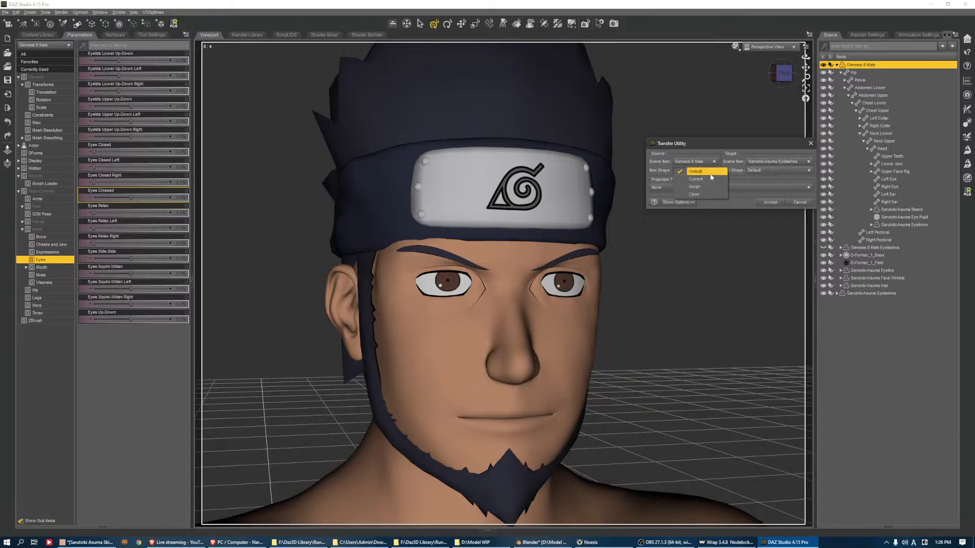
click(678, 202)
click(699, 170)
click(696, 178)
Run the transfer with only Reverse Source Shape From Target as general option, plus fitting and parenting to the source figure and a smoothing modifier
click(653, 275)
click(654, 280)
click(654, 287)
click(653, 294)
click(654, 300)
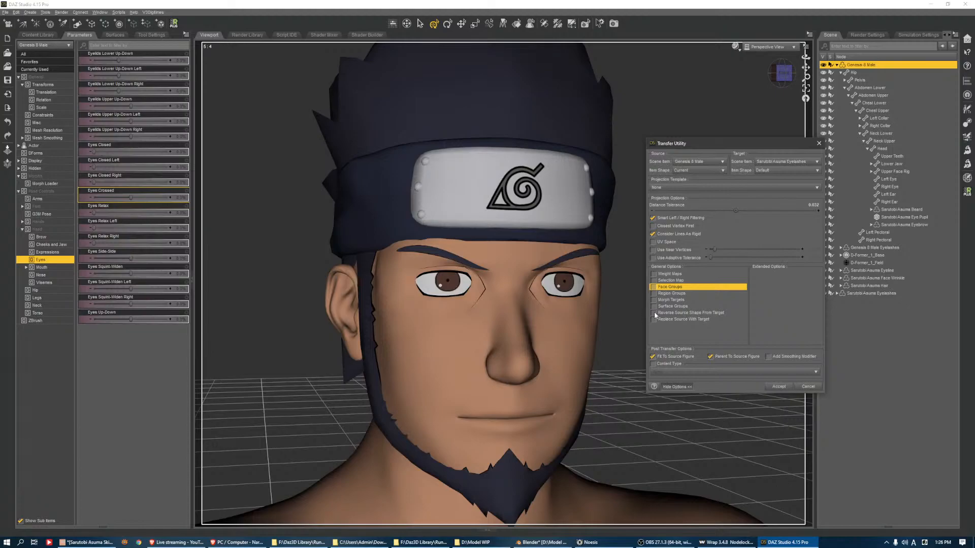
click(654, 313)
click(778, 387)
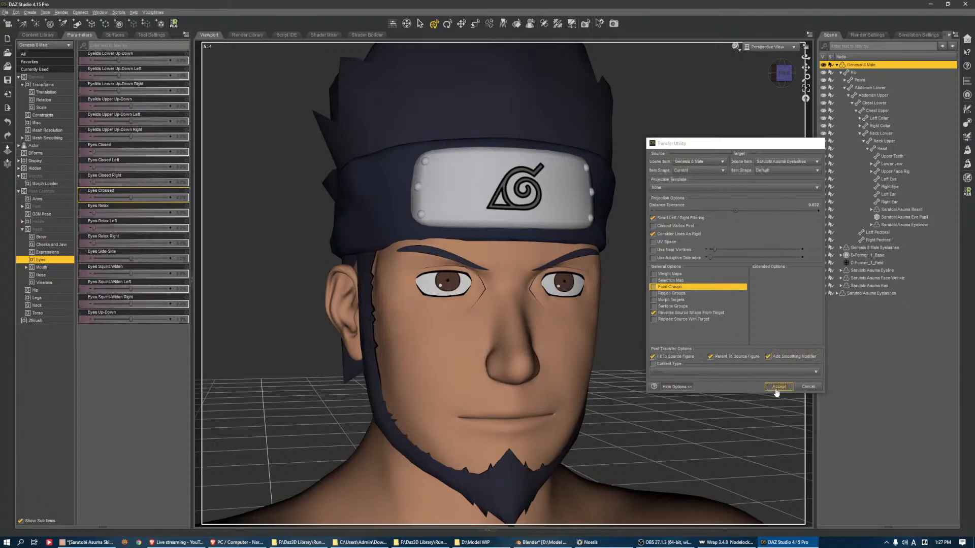
Load Sarutobi Asuma Eyelashes.obj as a morph onto the Sarutobi Asuma Eyelashes with Morph Loader Pro
click(858, 293)
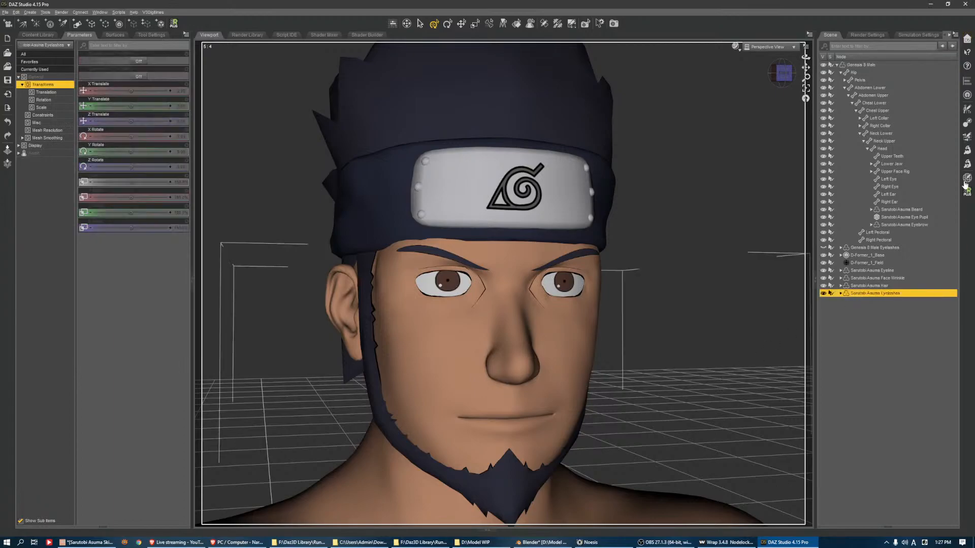
click(967, 164)
click(181, 141)
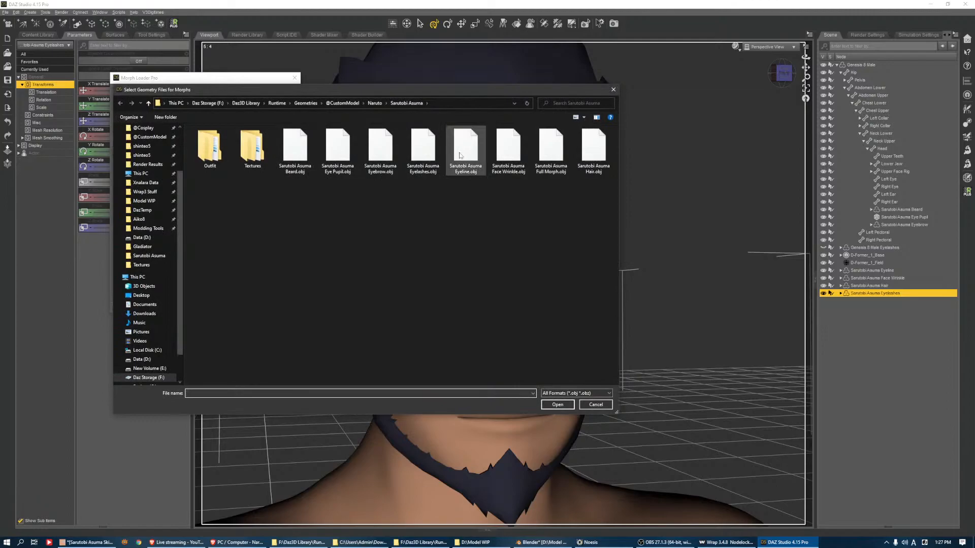
double_click(423, 152)
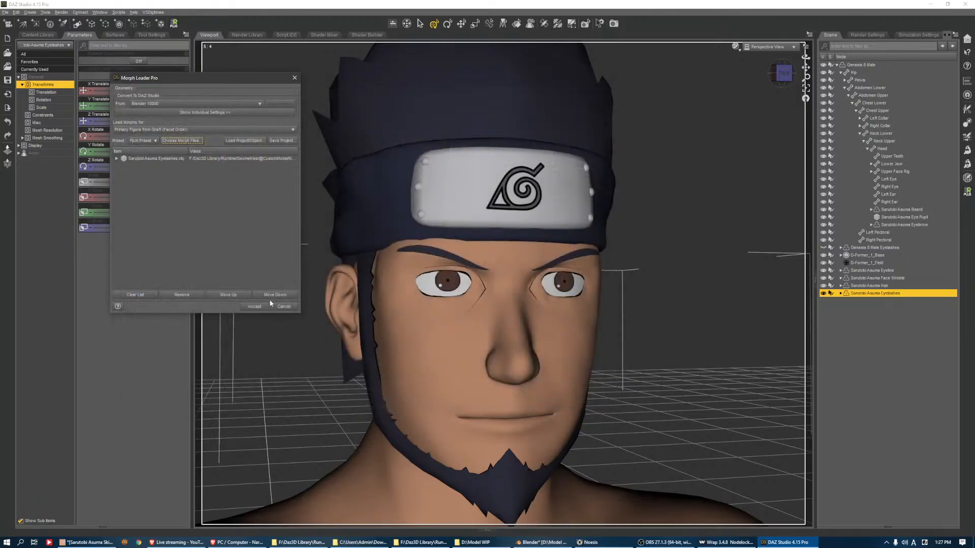
click(258, 306)
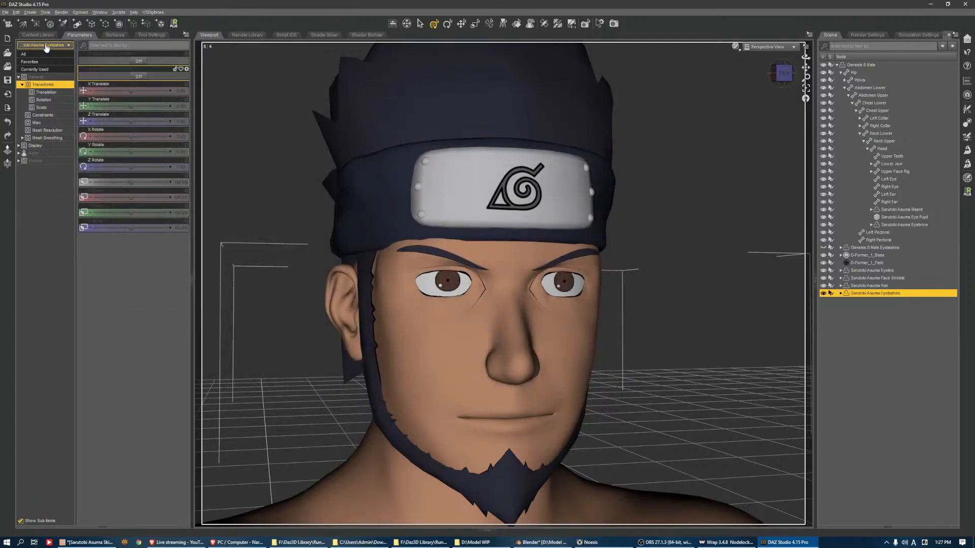
Set the mesh smoothing weight of the Sarutobi Asuma Eyelashes to 0
click(37, 78)
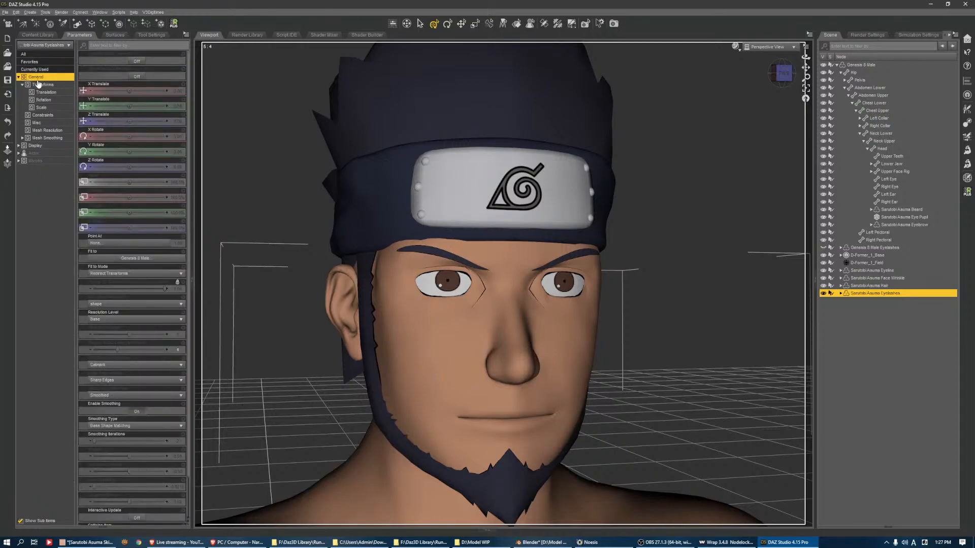
scroll(121, 305, down, 3)
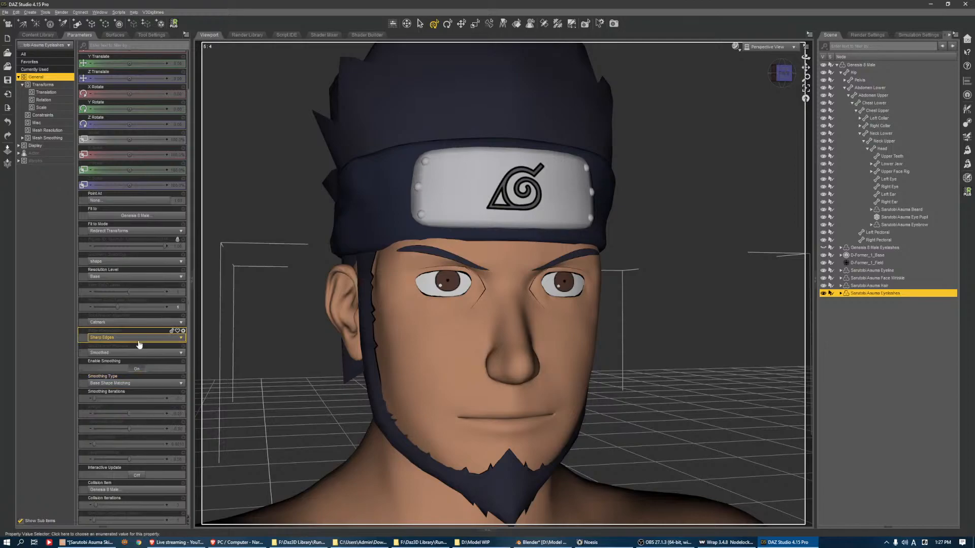
click(178, 414)
text(0)
key(Return)
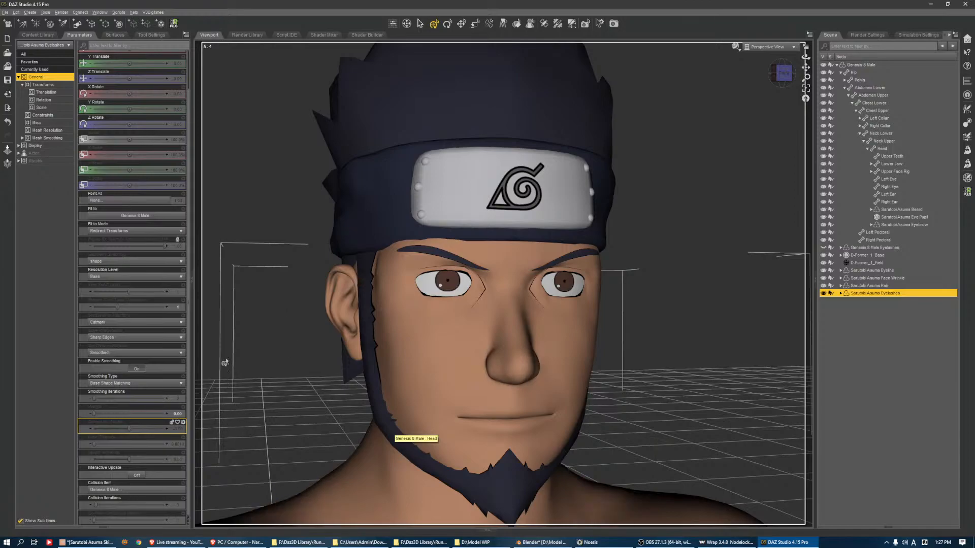
Test the Eyes Closed pose control on Genesis 8 Male with the face framed from the front, and return it to 0%
click(702, 272)
scroll(731, 152, down, 3)
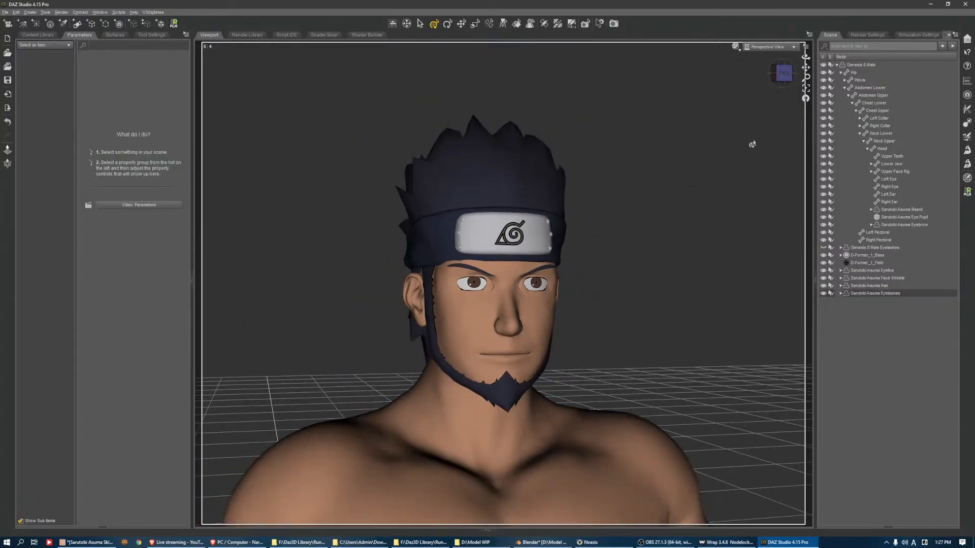
click(780, 78)
click(781, 71)
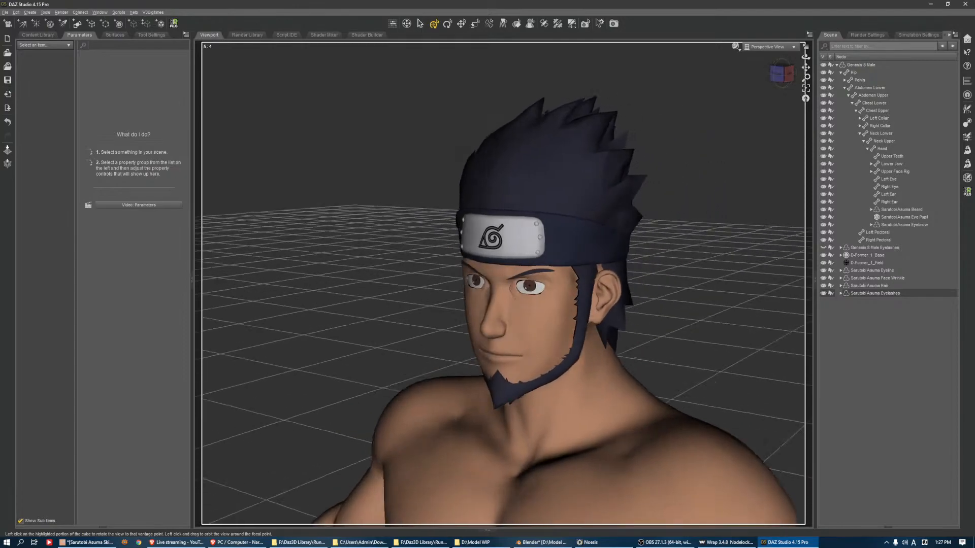
scroll(579, 349, up, 5)
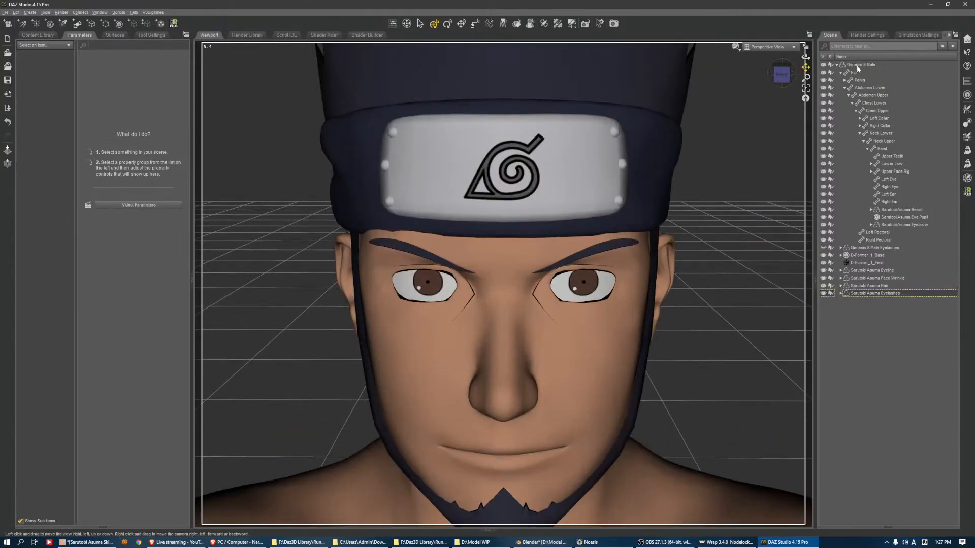
click(467, 221)
click(40, 160)
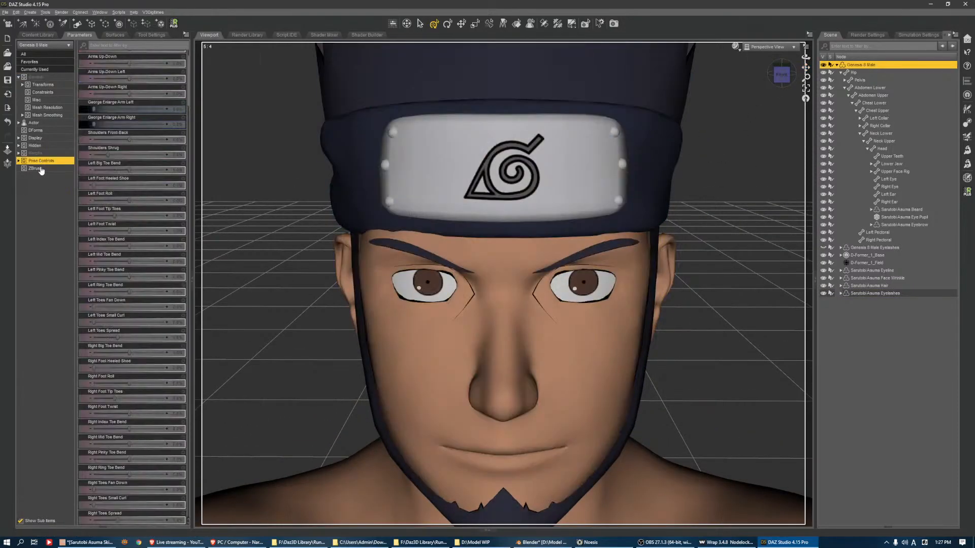
click(45, 208)
click(52, 191)
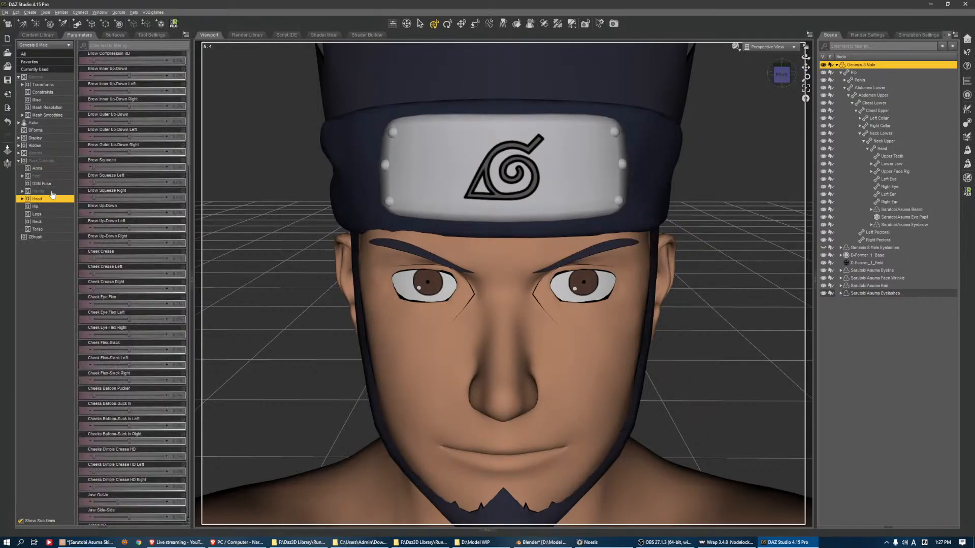
click(50, 161)
click(48, 192)
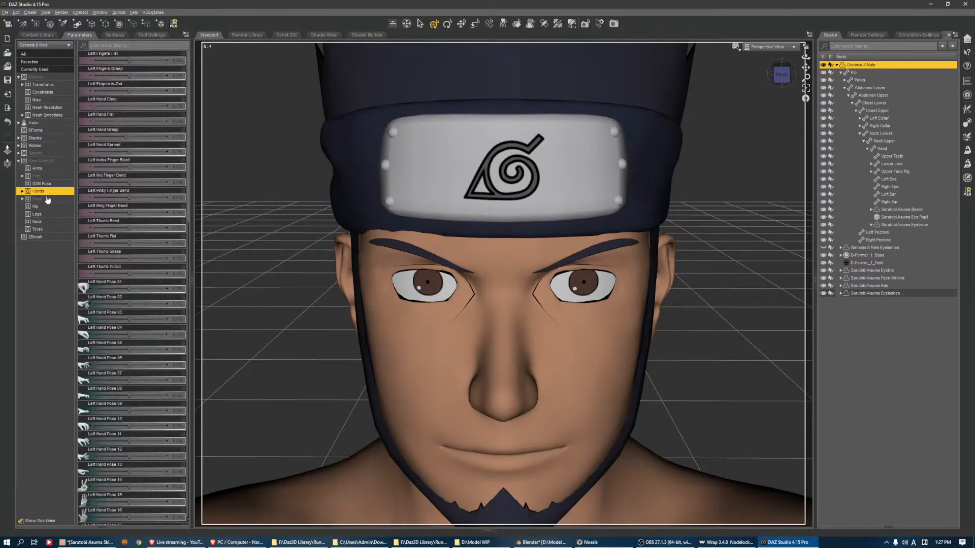
double_click(48, 199)
click(47, 230)
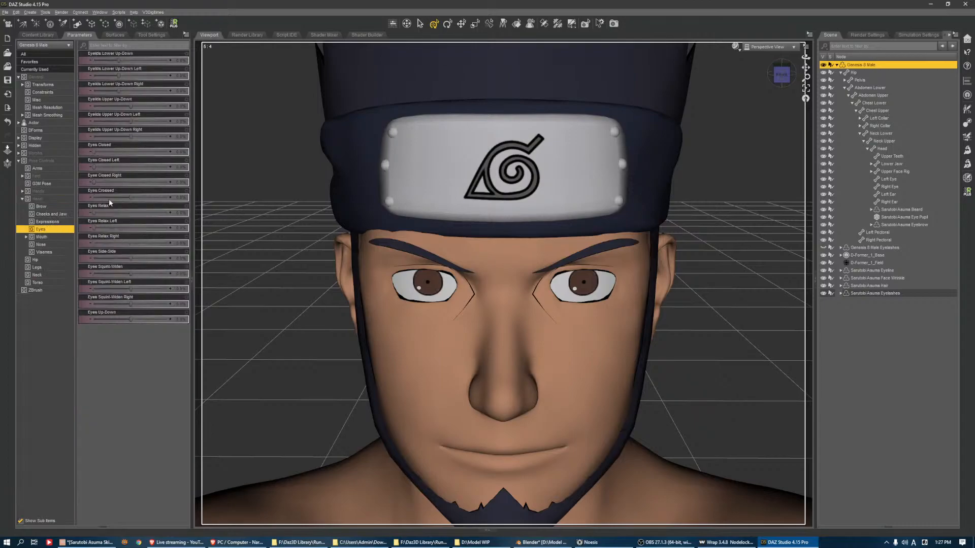
drag(104, 151, 117, 151)
mouse_move(122, 156)
drag(122, 156, 39, 153)
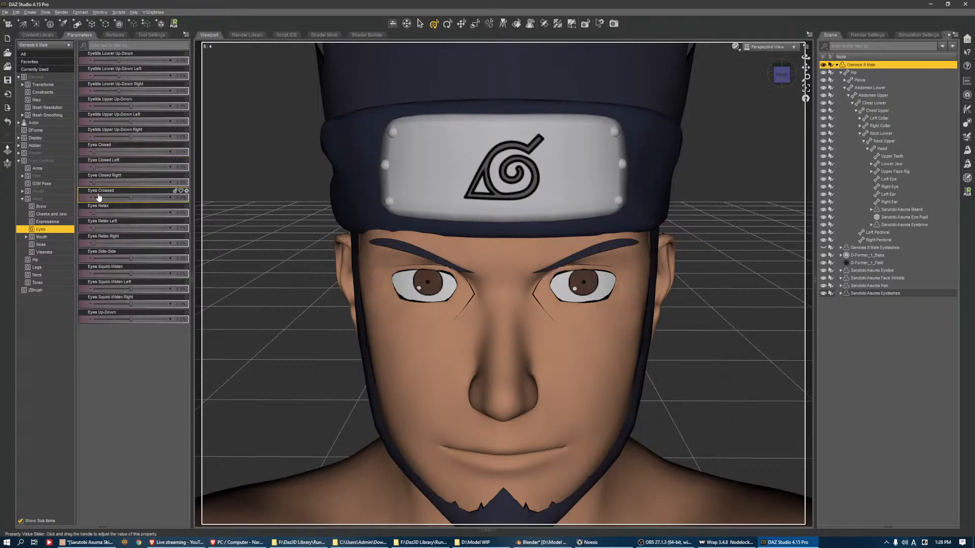
Try to load Sarutobi Asuma Eyelashes.obj as a morph onto Genesis 8 Male with Morph Loader Pro
click(967, 164)
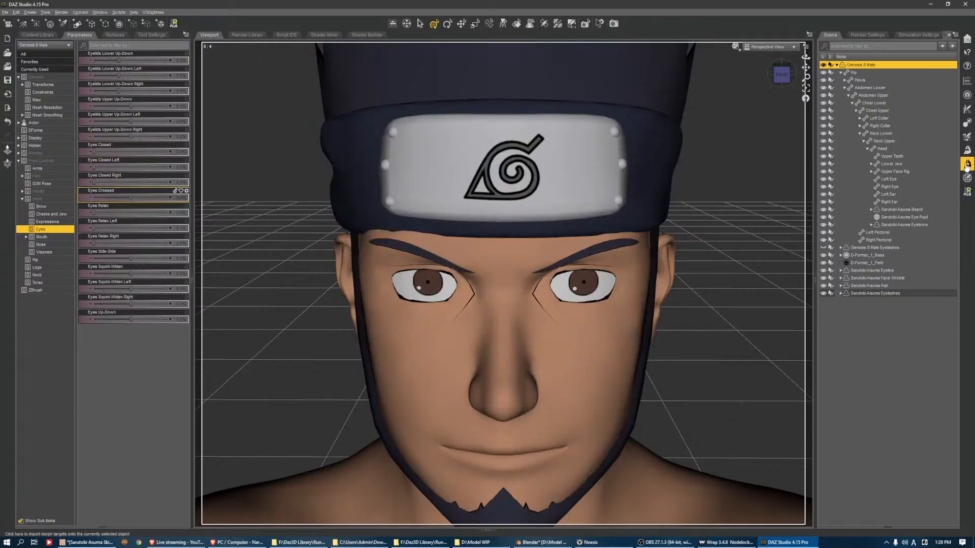
click(182, 143)
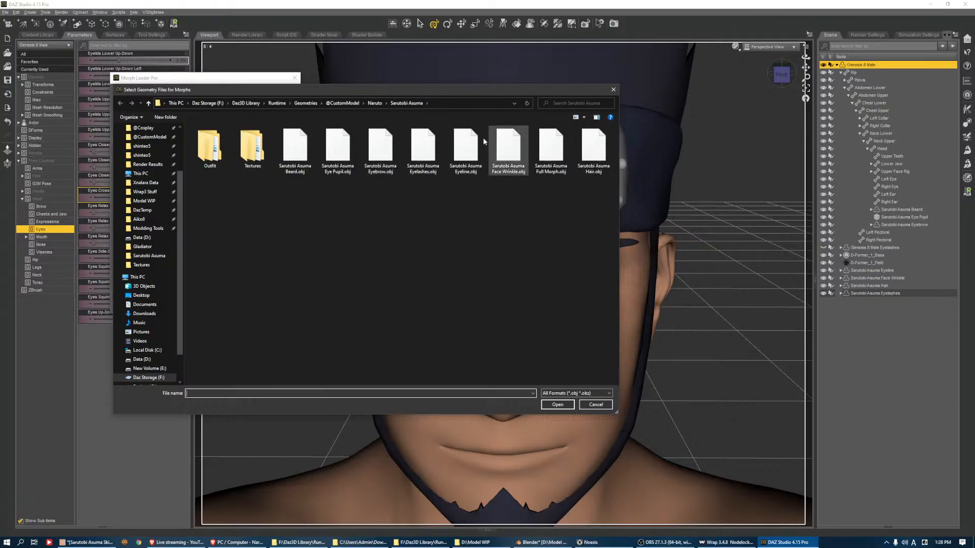
double_click(423, 150)
click(276, 311)
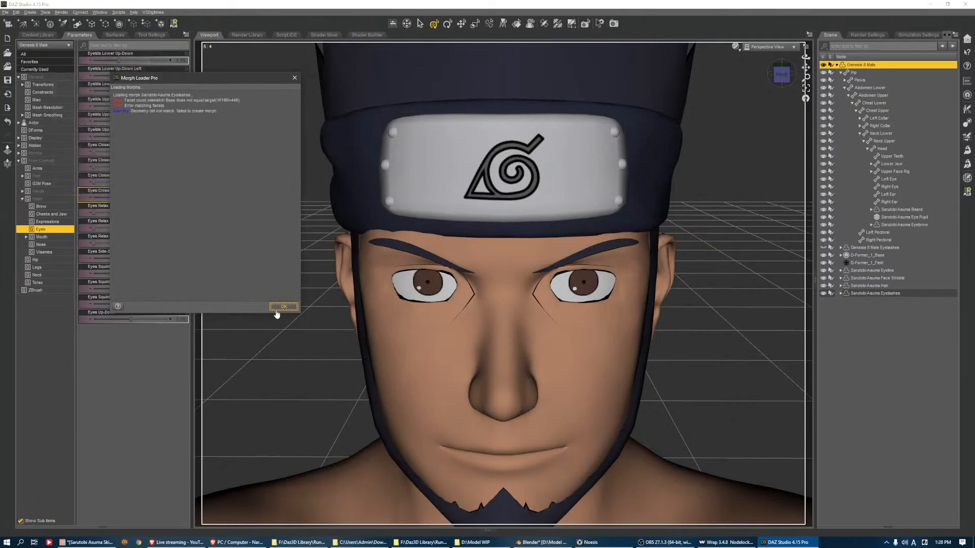
click(281, 307)
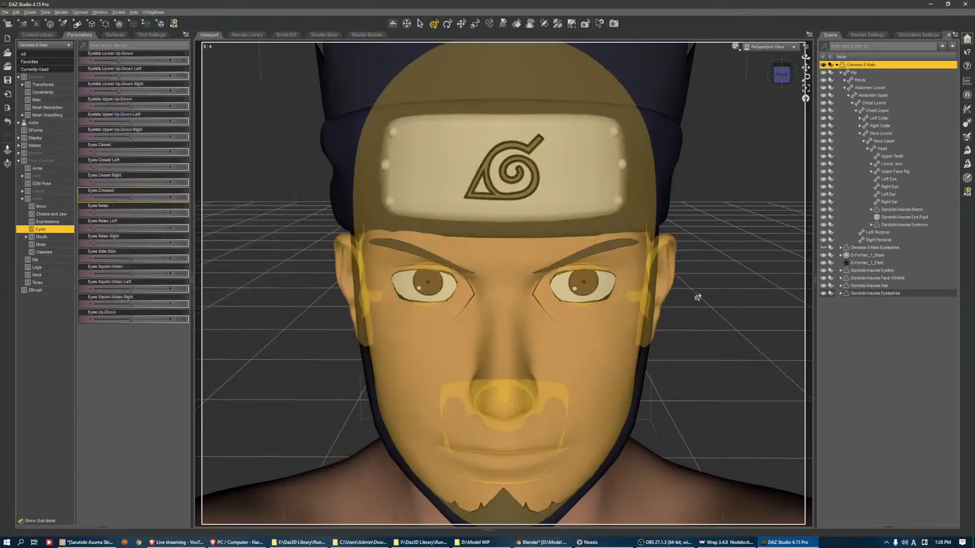
Select the Sarutobi Asuma Eyelashes and load Sarutobi Asuma Eyelashes.obj onto them as a morph, using the Blender scale preset
click(863, 293)
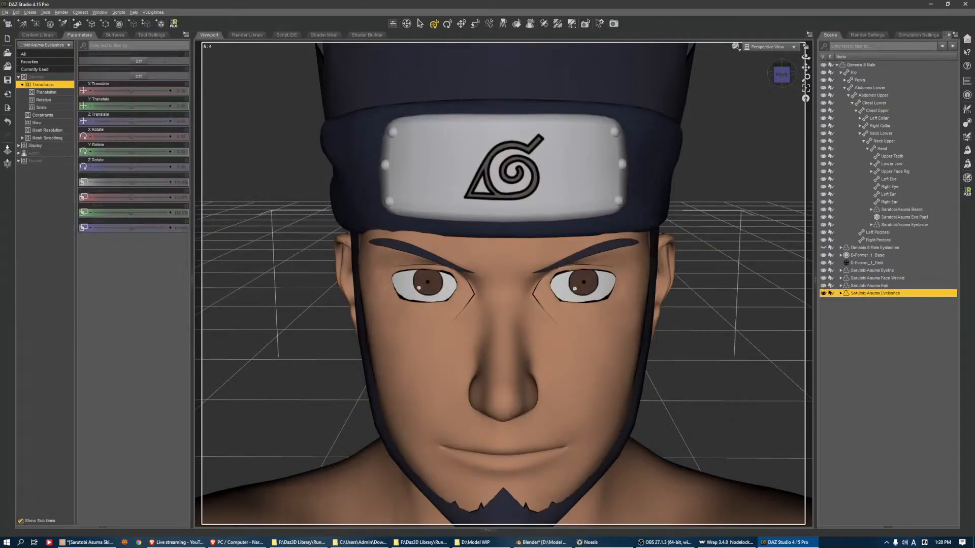
click(966, 164)
click(183, 140)
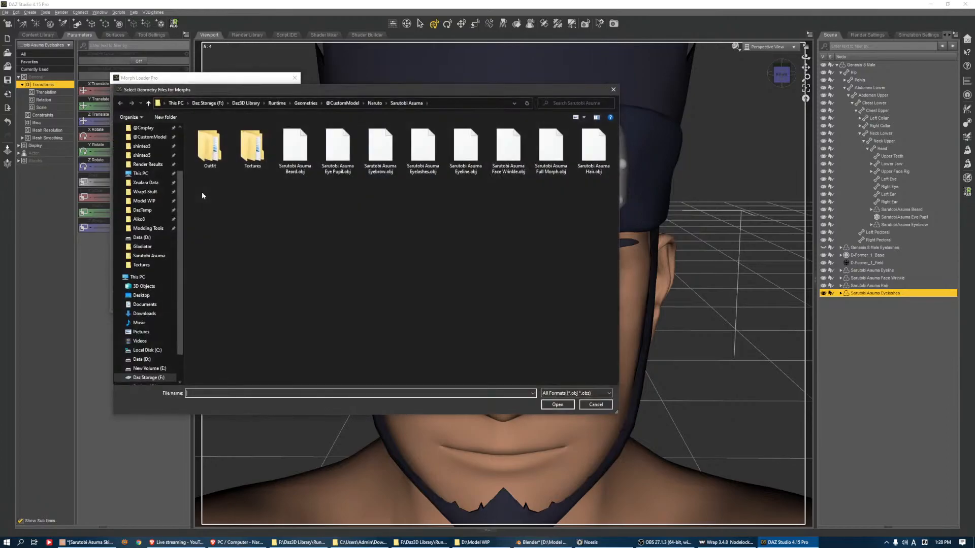
double_click(423, 163)
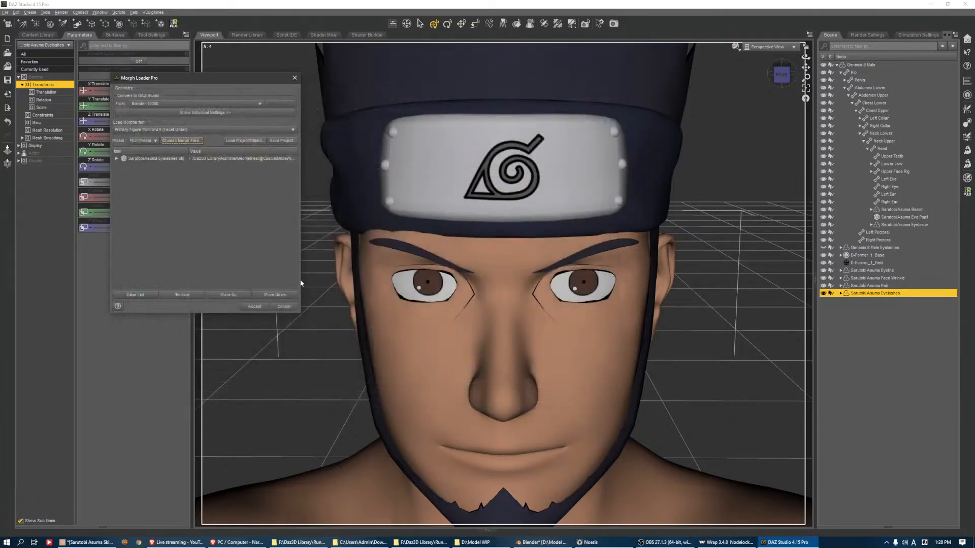
click(255, 307)
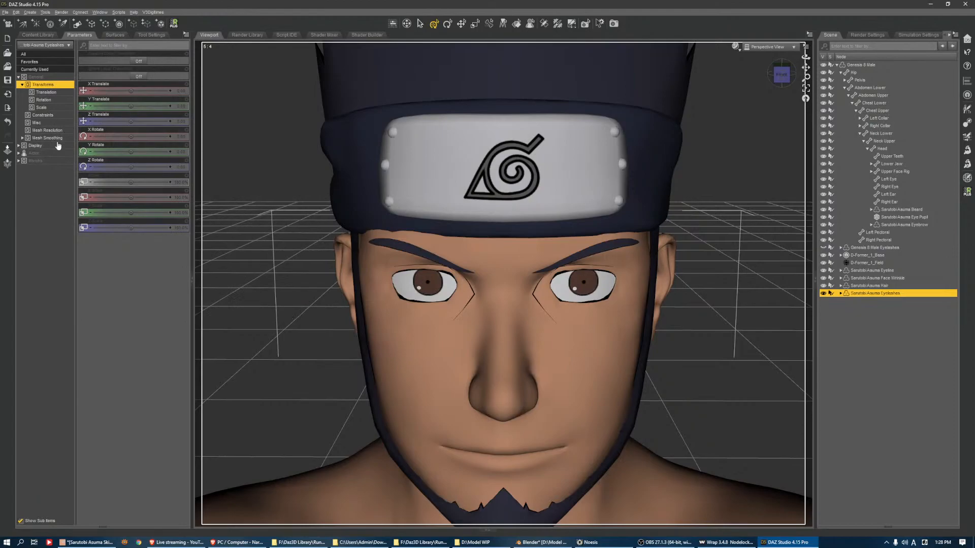
Set the Sarutobi Asuma Eyelashes morph to 100% on the eyelashes
click(29, 153)
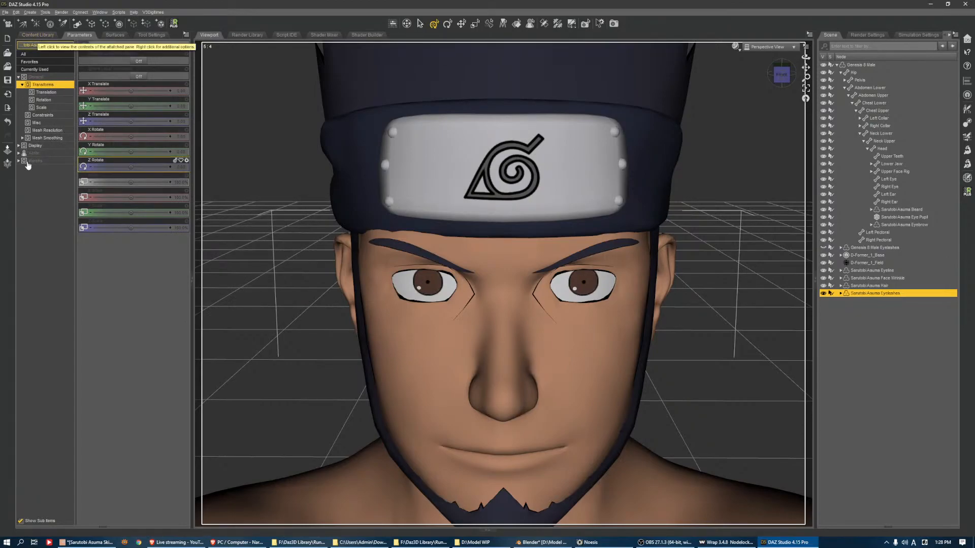
click(31, 160)
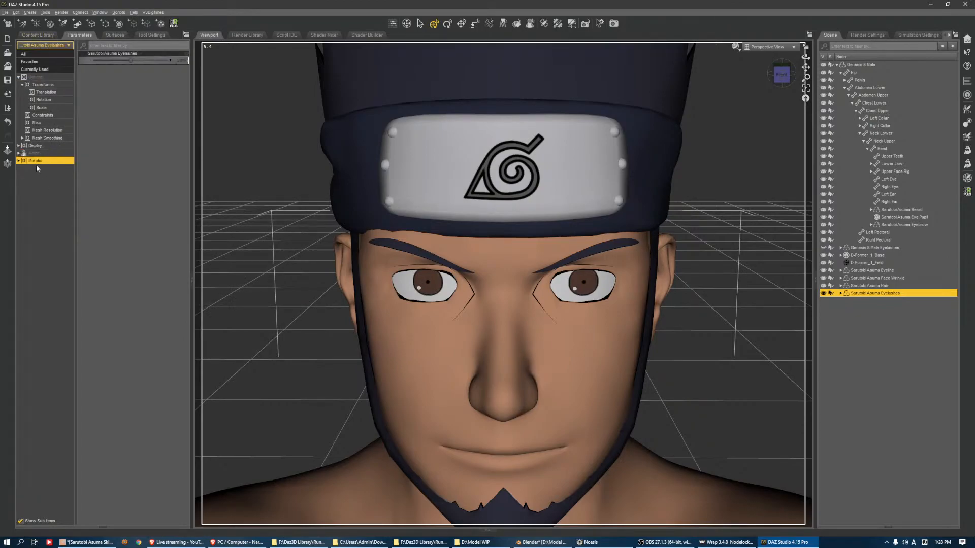
drag(139, 60, 274, 61)
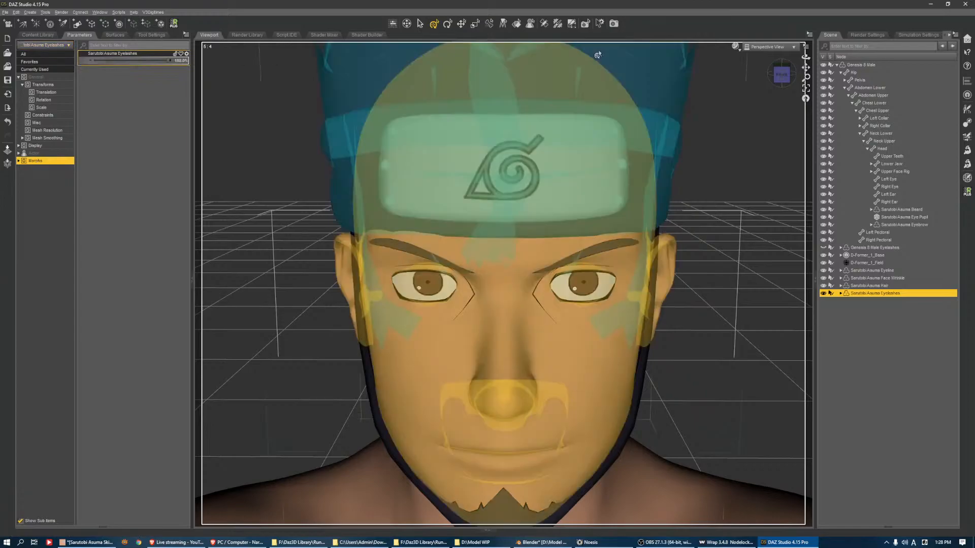
Check the morph values of the Sarutobi Asuma eyeline, face wrinkle, hair, eyelashes, eyebrow and beard together and review the upper body
shift+click(869, 272)
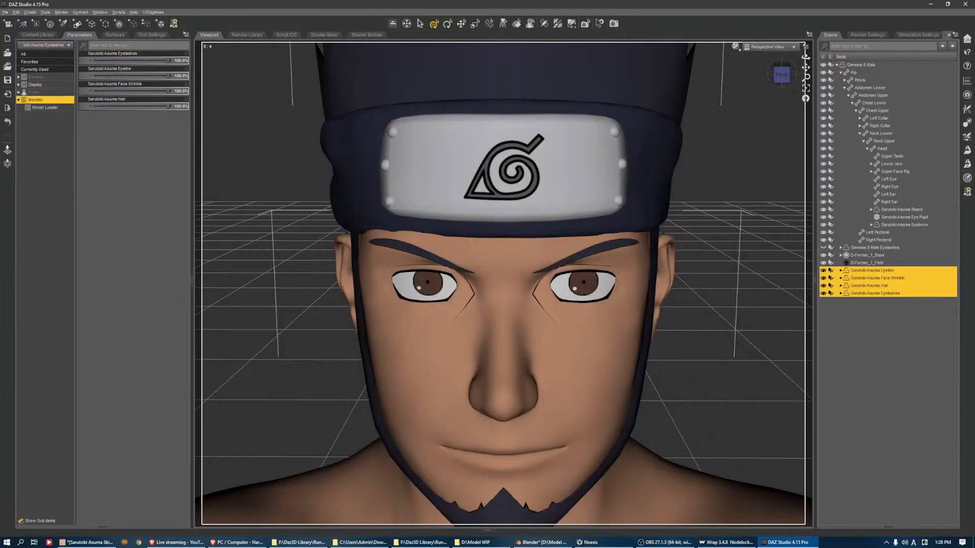
ctrl+click(899, 225)
ctrl+click(898, 209)
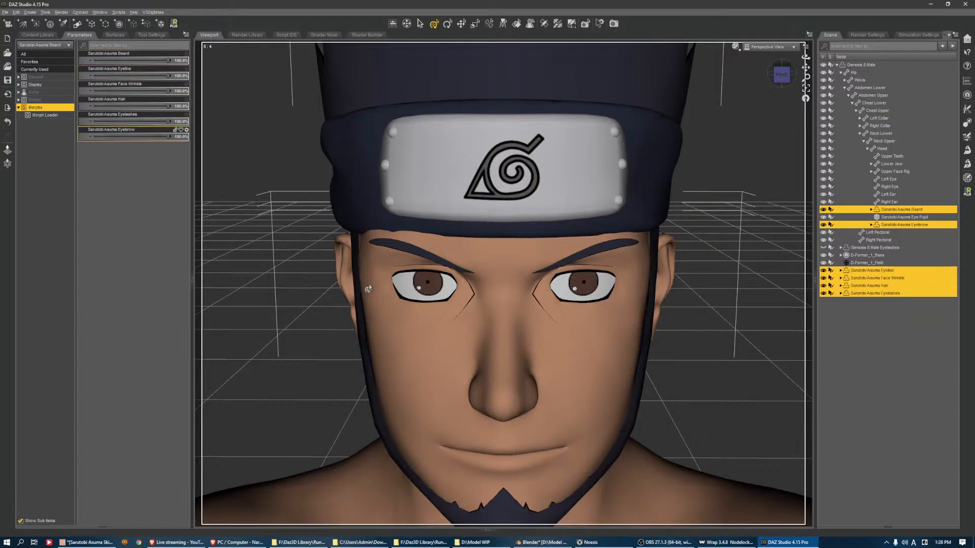
scroll(749, 262, down, 5)
scroll(756, 222, down, 3)
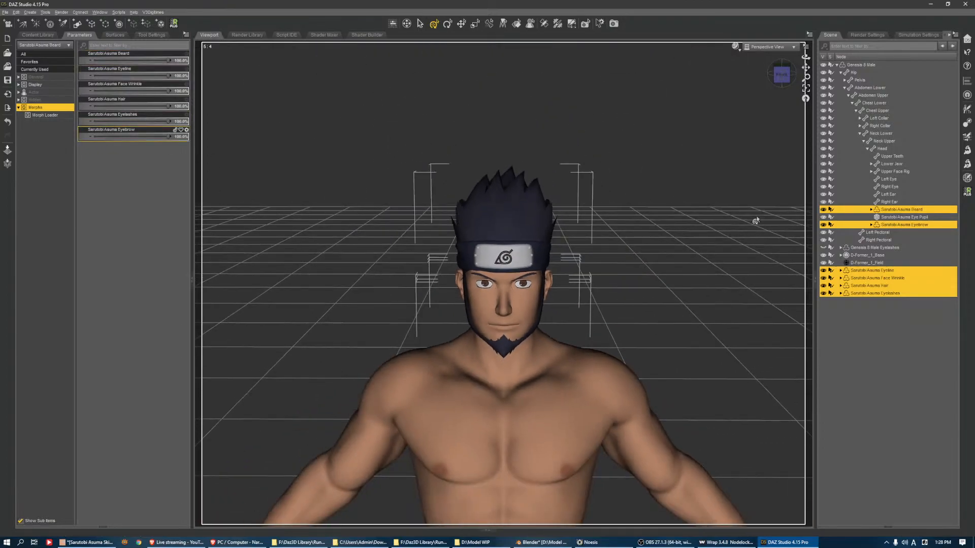
drag(780, 86, 757, 77)
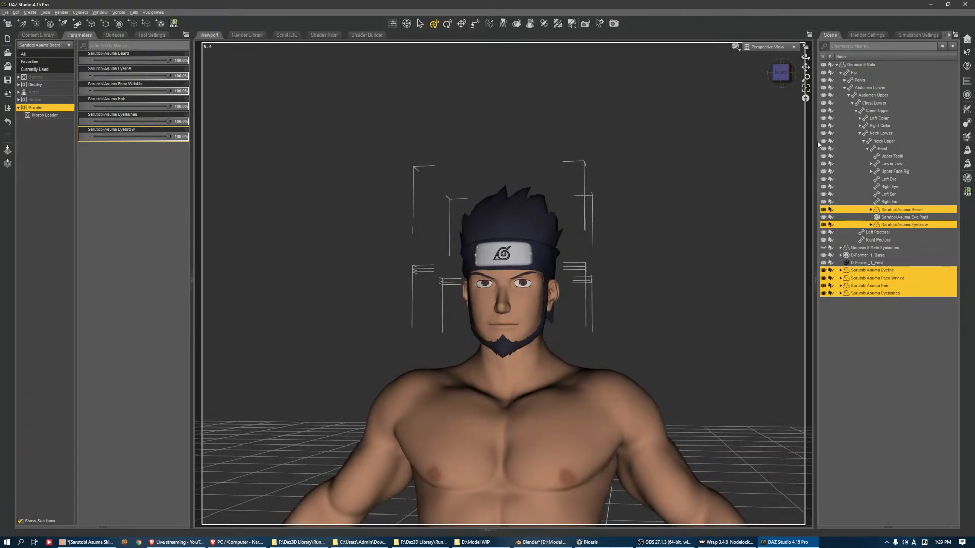
Delete Genesis 8 Male Eyelashes, D-Former_1_Base and D-Former_1_Field from the scene
click(865, 247)
shift+click(860, 264)
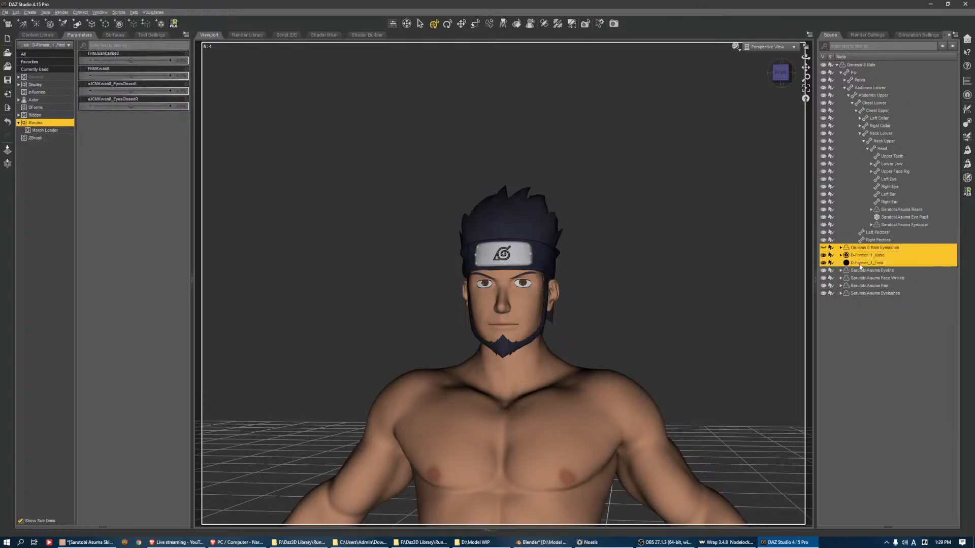
key(Delete)
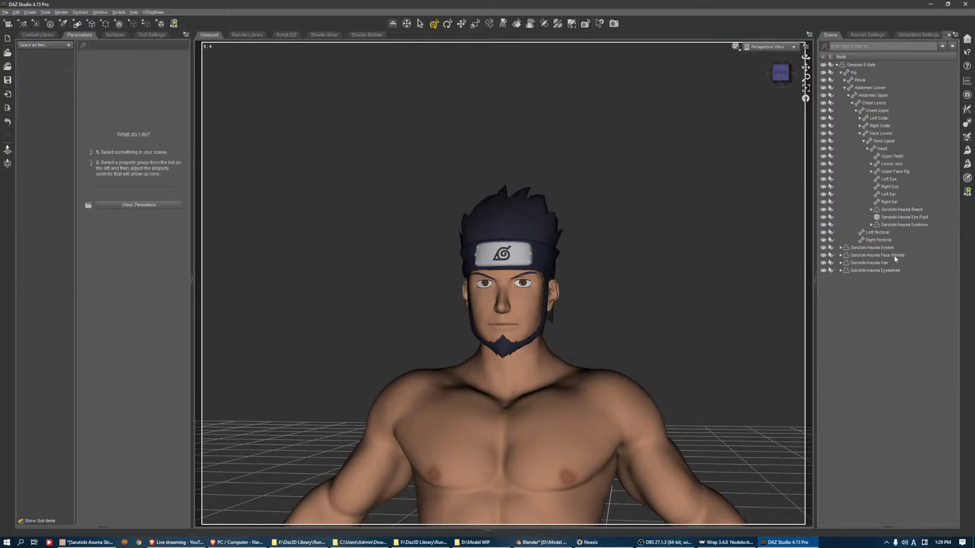
Parent the Sarutobi Asuma Eyeline, Face Wrinkle, Hair and Eyelashes to the figure's Head bone
click(875, 249)
shift+click(877, 270)
drag(880, 249, 909, 149)
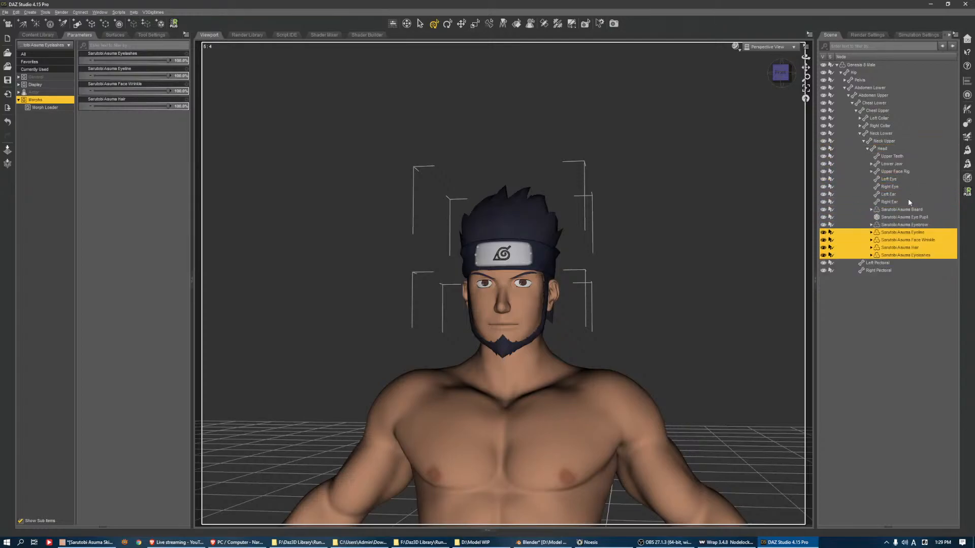
click(887, 312)
Rename the Genesis 8 Male figure as Sarutobi Asuma
click(859, 65)
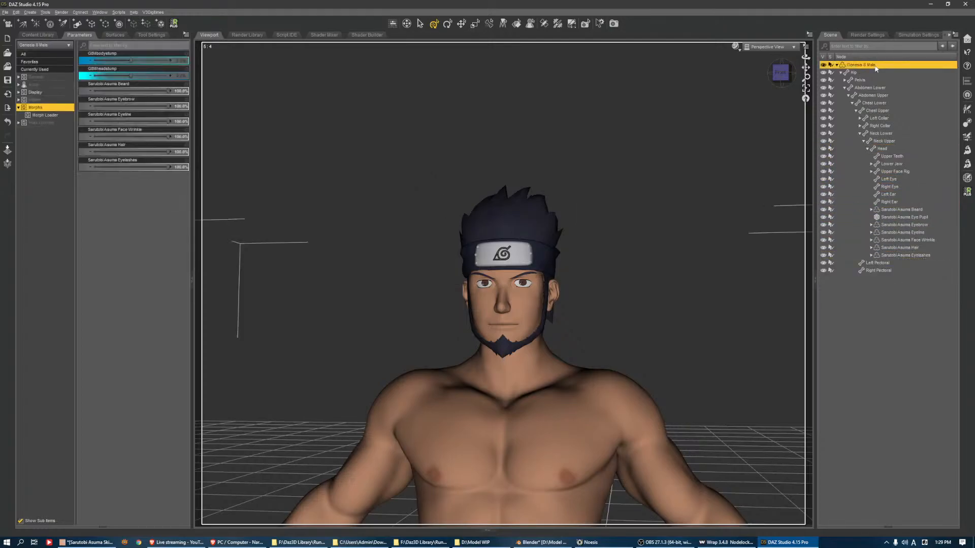
text(Actor/Full Body/Shinobi/Naruto/Sarutobi Asuma)
drag(905, 64, 728, 53)
key(BackSpace)
key(Return)
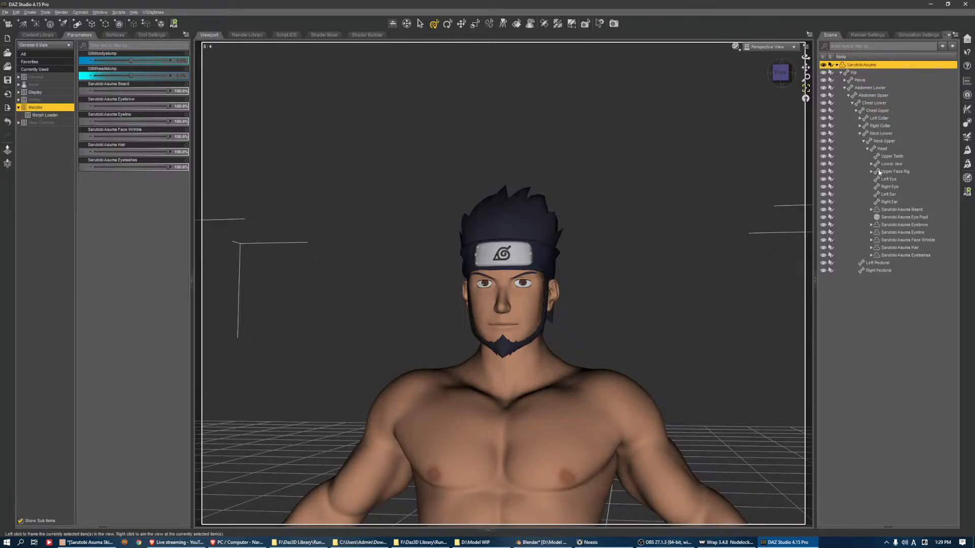
Frame the head and examine how the Sarutobi Asuma Hair sits on it from the front and the side
click(881, 148)
click(805, 89)
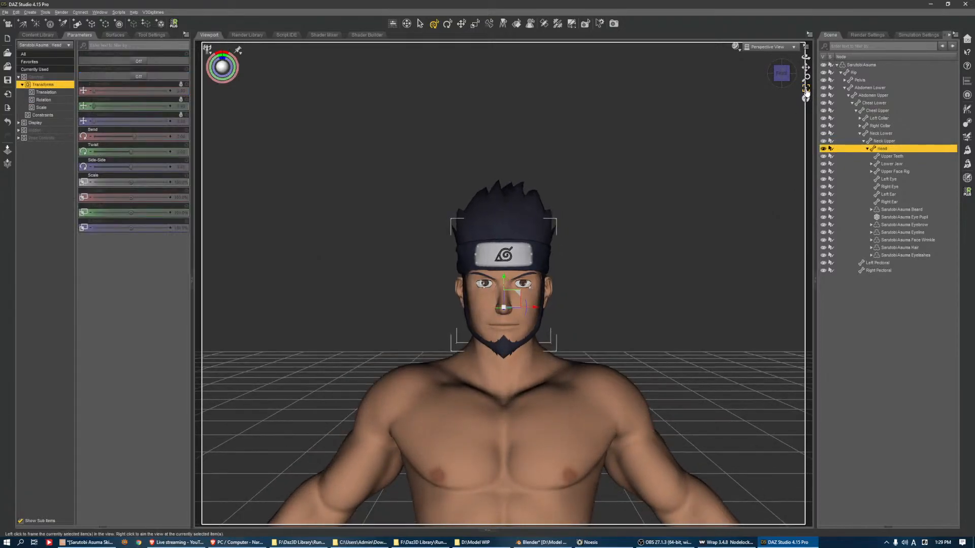
scroll(768, 128, down, 3)
click(880, 64)
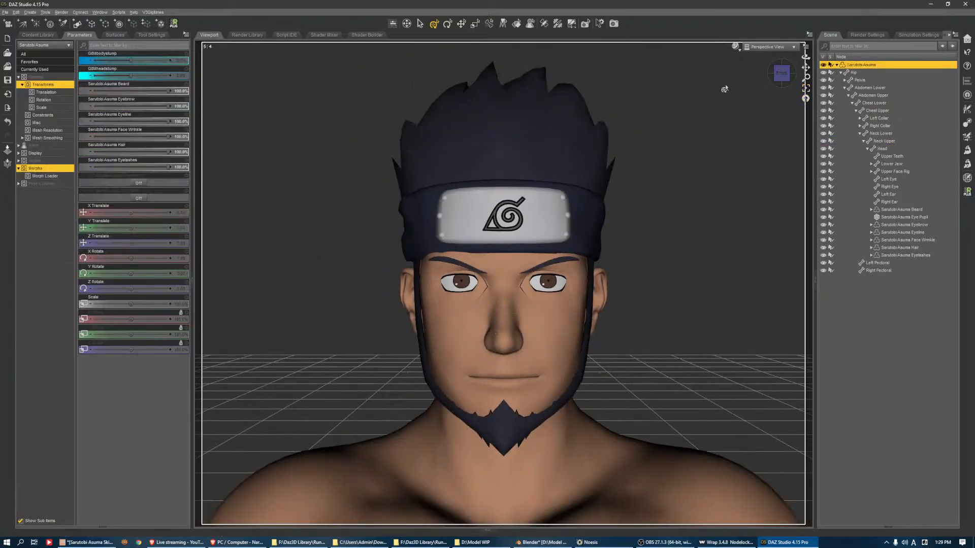
click(904, 248)
drag(781, 73, 777, 76)
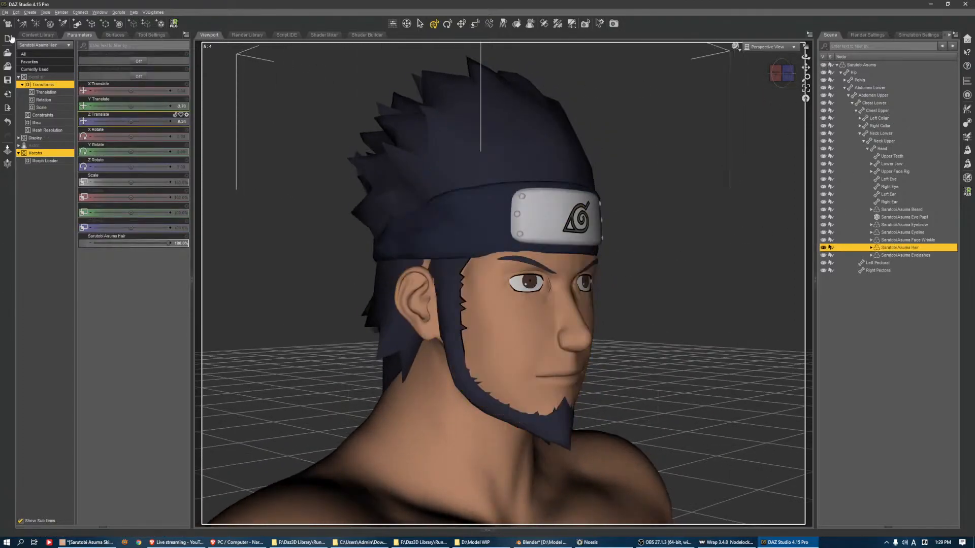
click(4, 12)
mouse_move(26, 66)
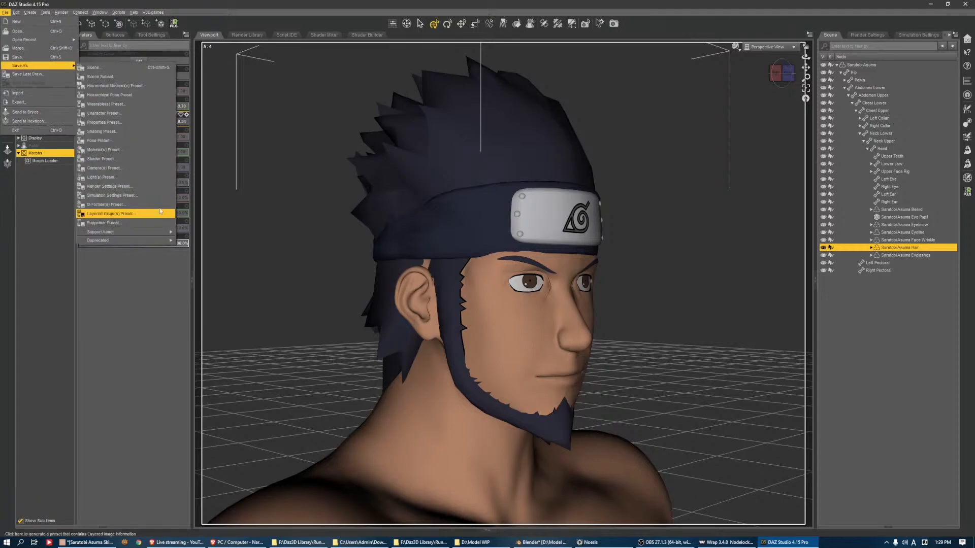
mouse_move(135, 233)
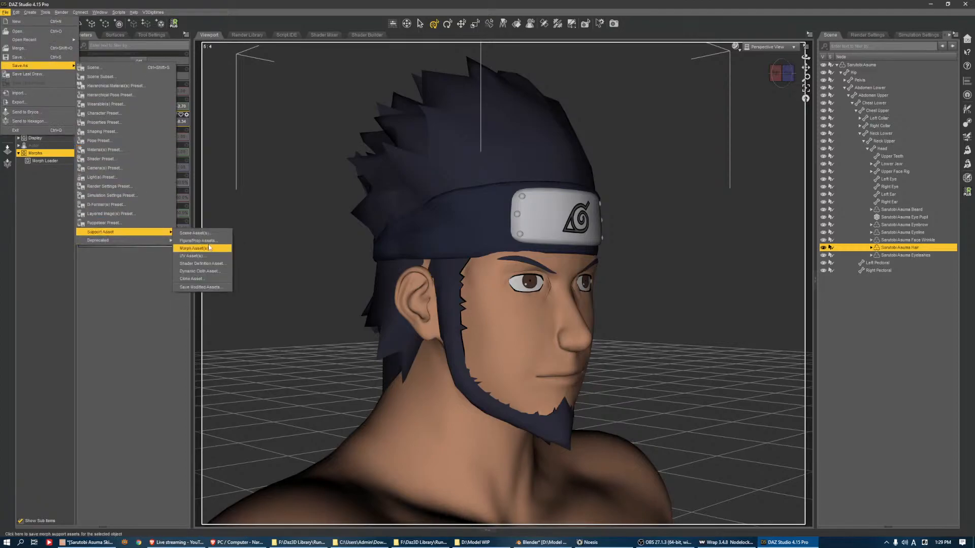
click(209, 241)
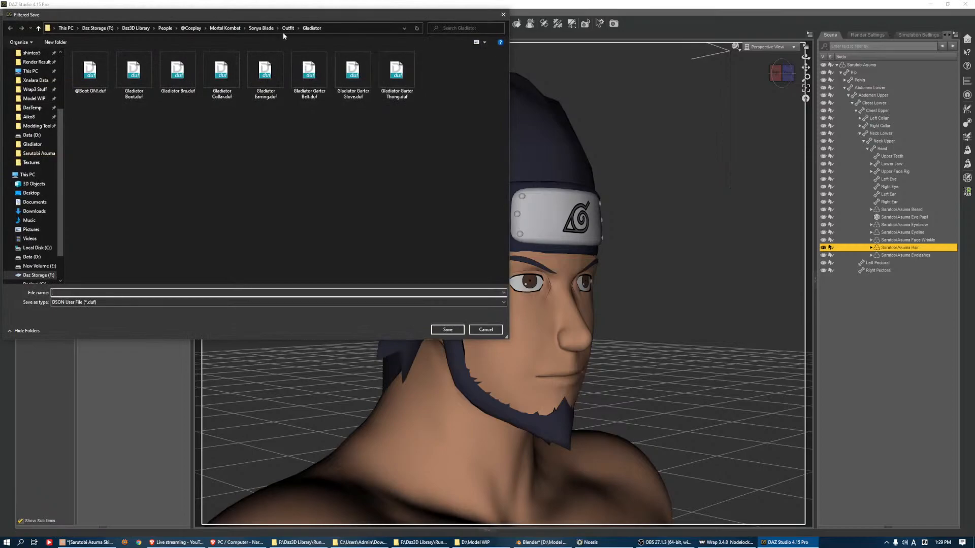
click(225, 28)
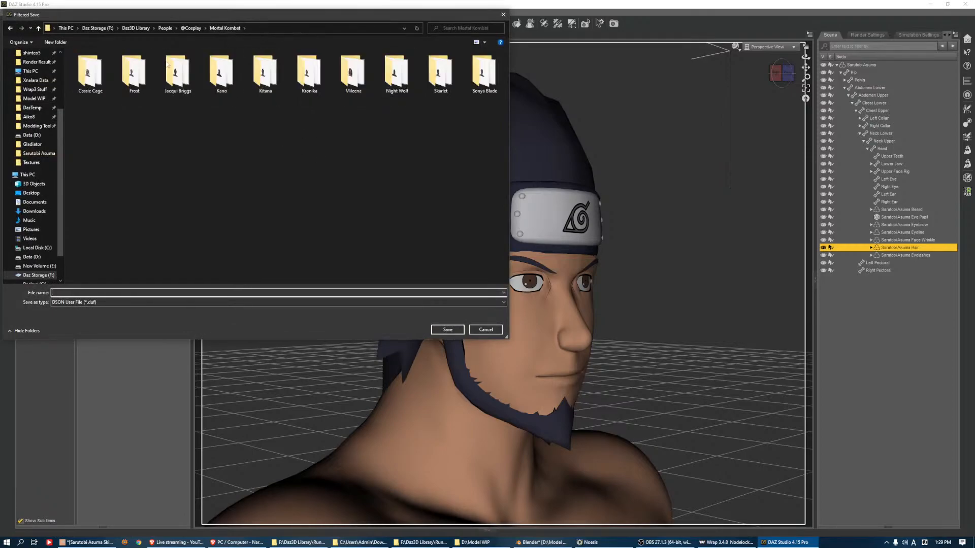
click(191, 28)
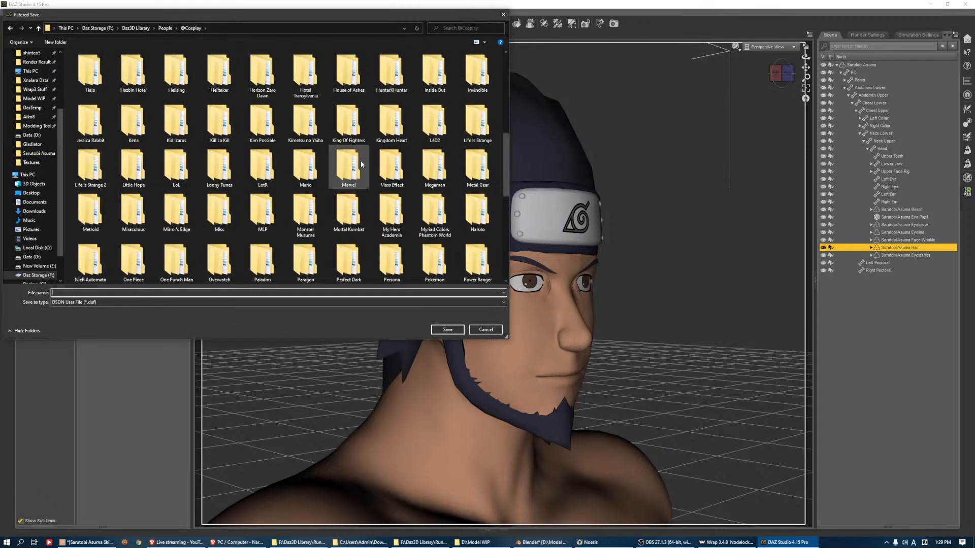
scroll(362, 162, down, 5)
click(501, 333)
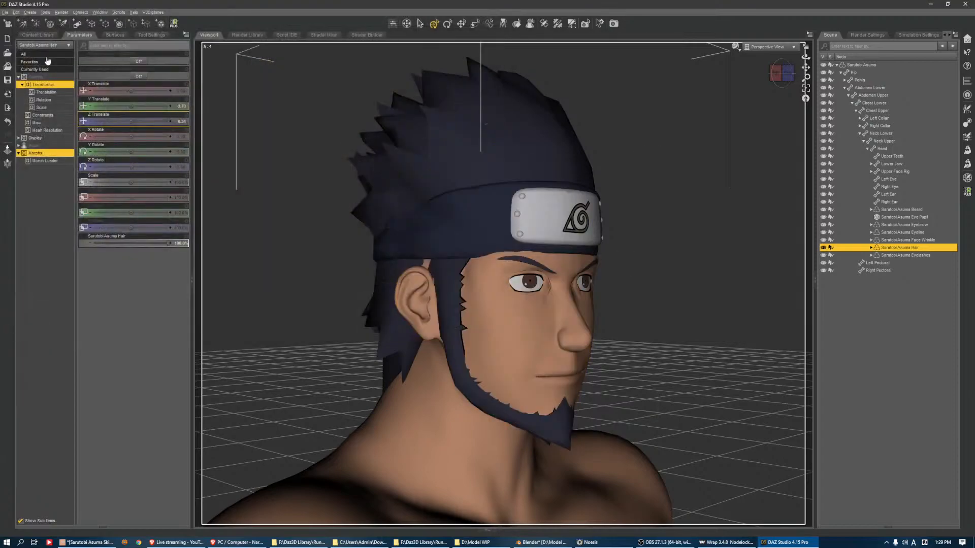
click(5, 11)
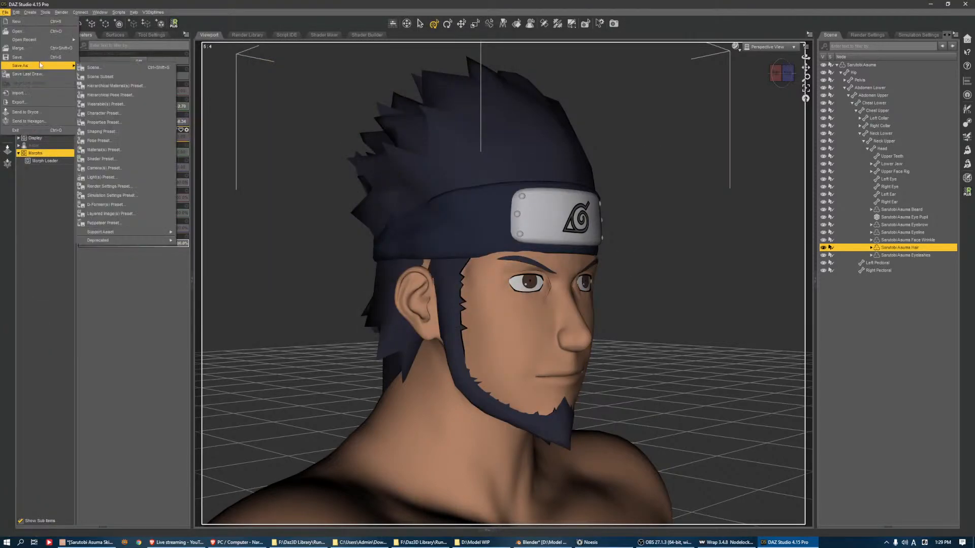
mouse_move(51, 65)
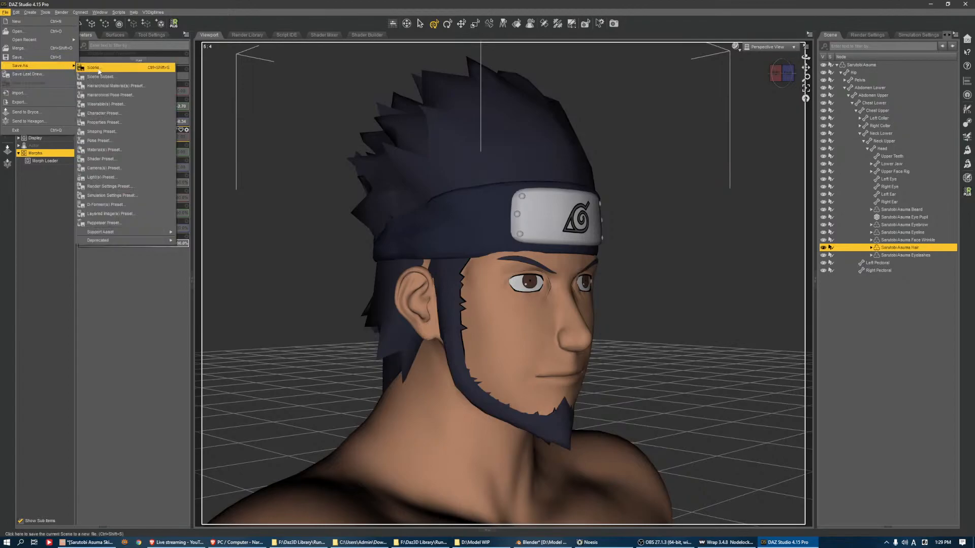
mouse_move(147, 235)
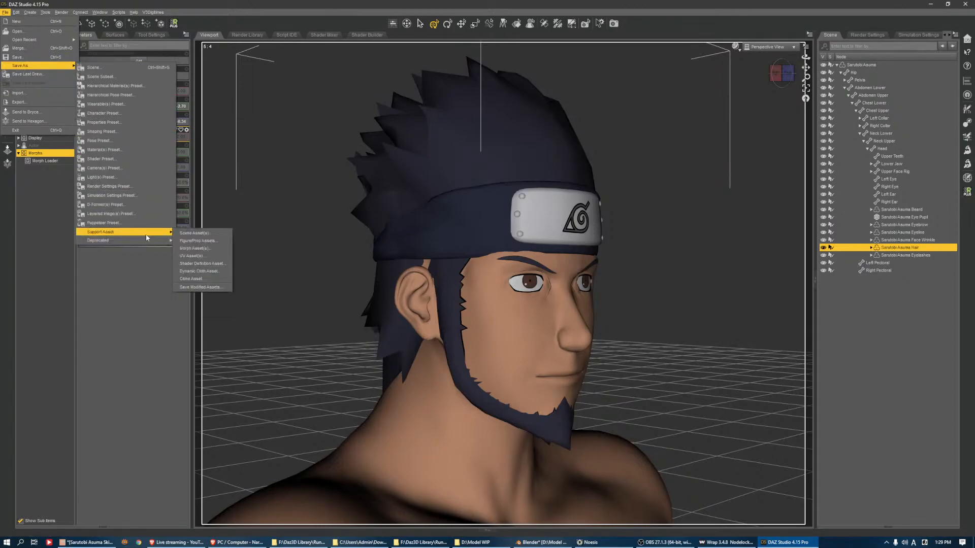
click(209, 242)
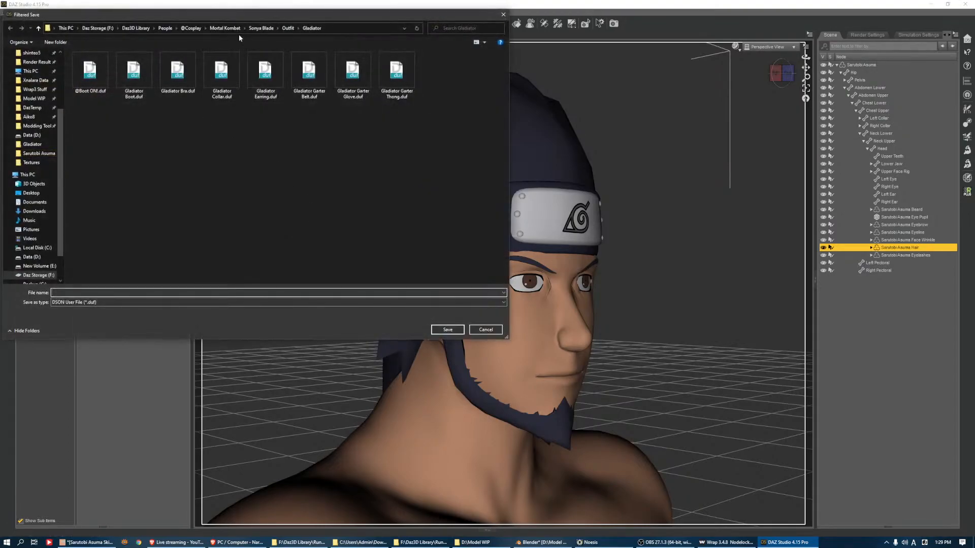
click(225, 29)
click(199, 28)
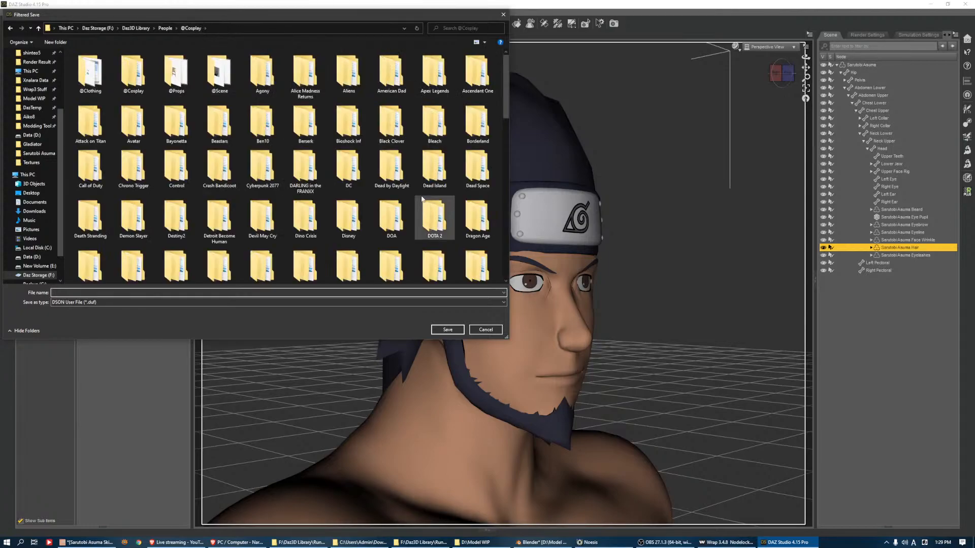
scroll(426, 187, down, 3)
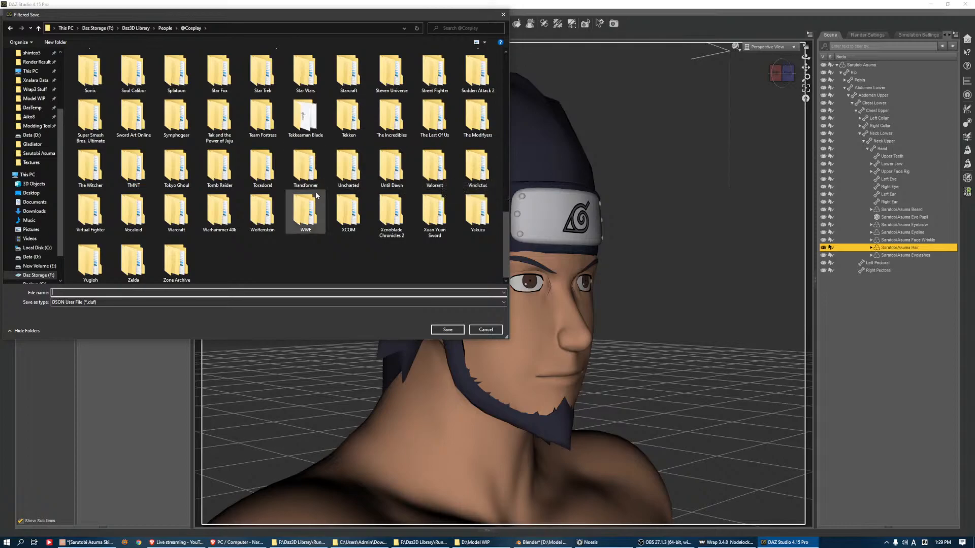
click(279, 172)
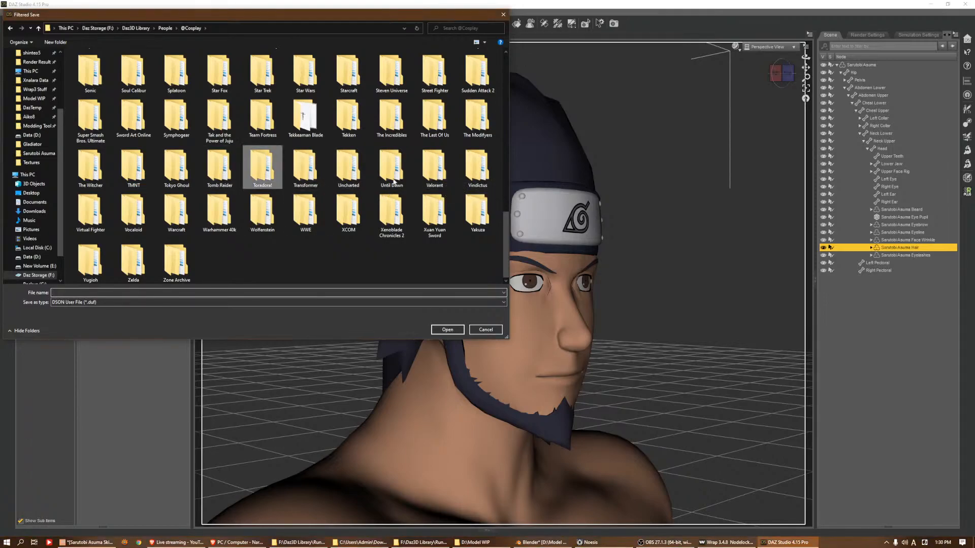
scroll(300, 171, up, 10)
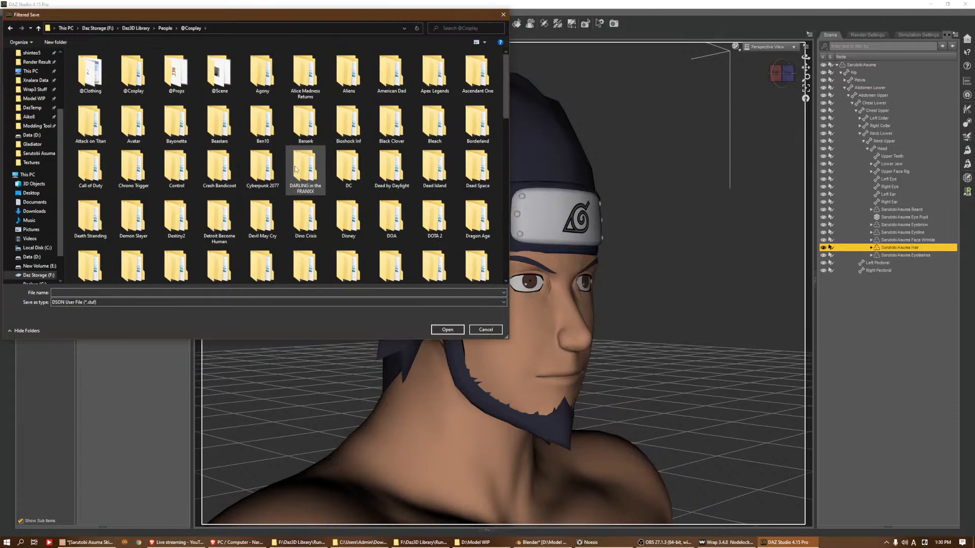
scroll(300, 170, down, 8)
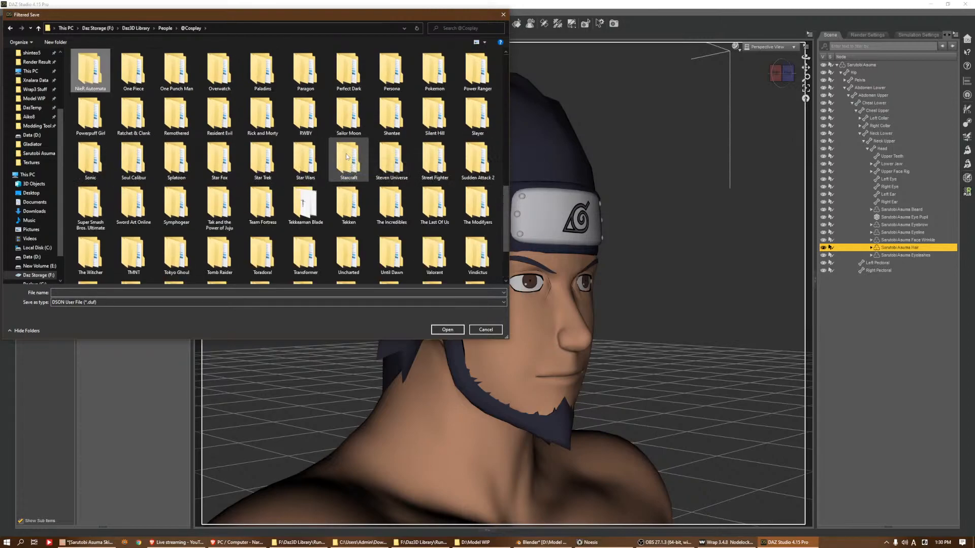
key(Right)
key(Right)
key(Left)
key(Right)
key(Up)
key(Right)
key(Right)
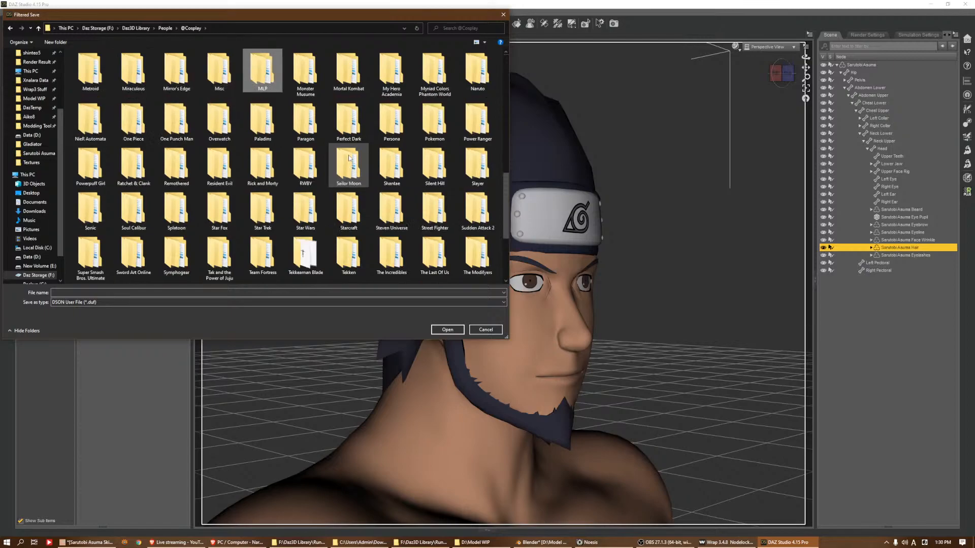
key(Right)
key(Right)
key(Right)
key(Right)
key(Right)
key(Return)
key(Right)
key(Right)
key(Right)
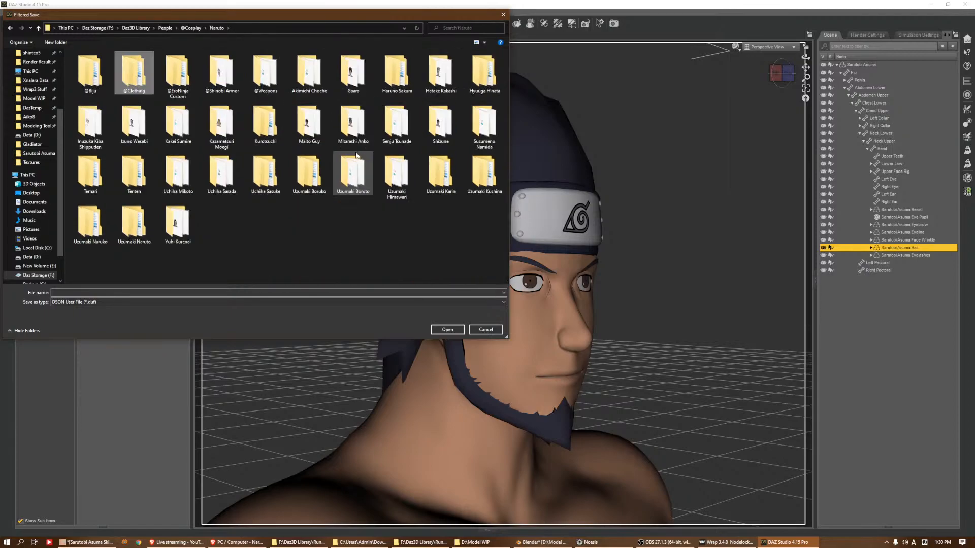
key(Down)
Create a folder named Sarutobi Asuma inside the Naruto folder
right_click(349, 230)
mouse_move(386, 311)
click(444, 312)
text(ActorFull BodyShinteoNarutoSarutobi Asuma)
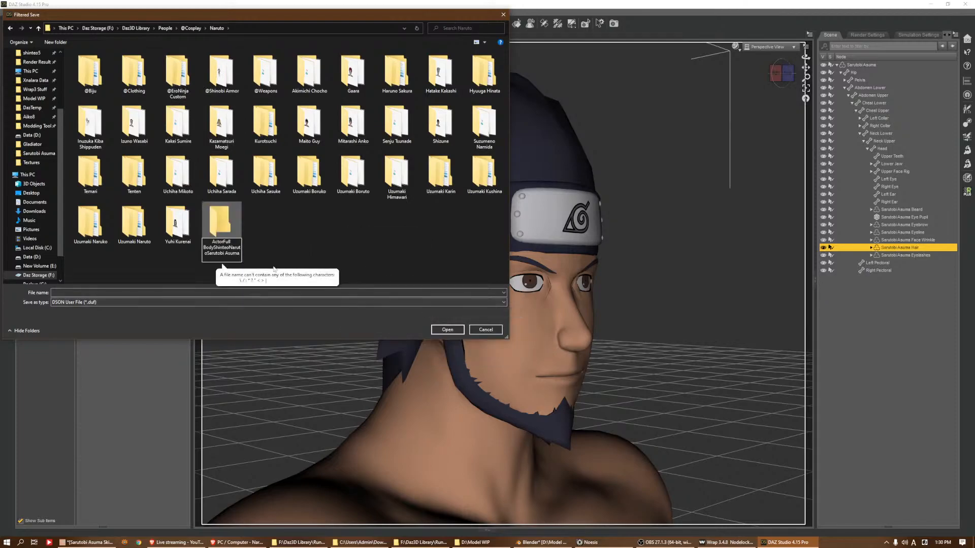
drag(207, 253, 209, 242)
key(BackSpace)
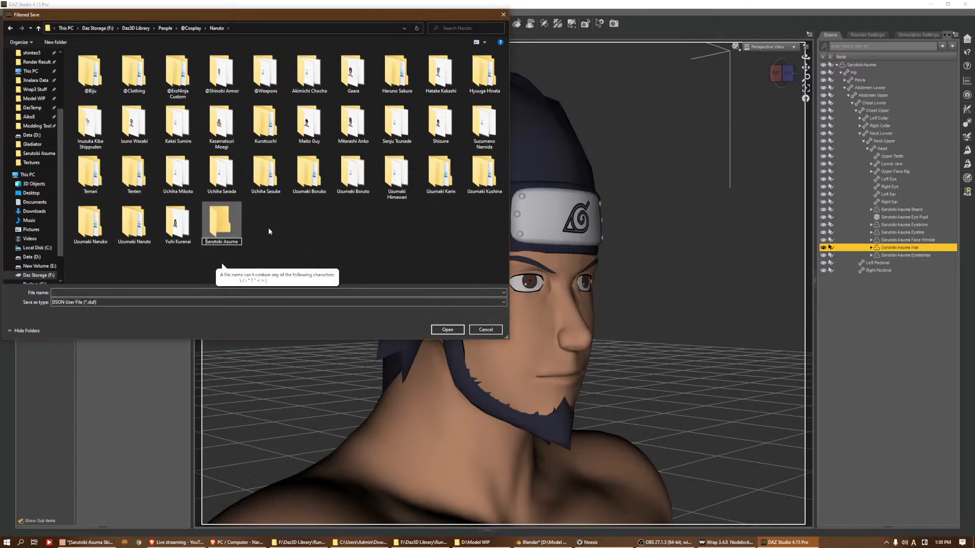
key(Return)
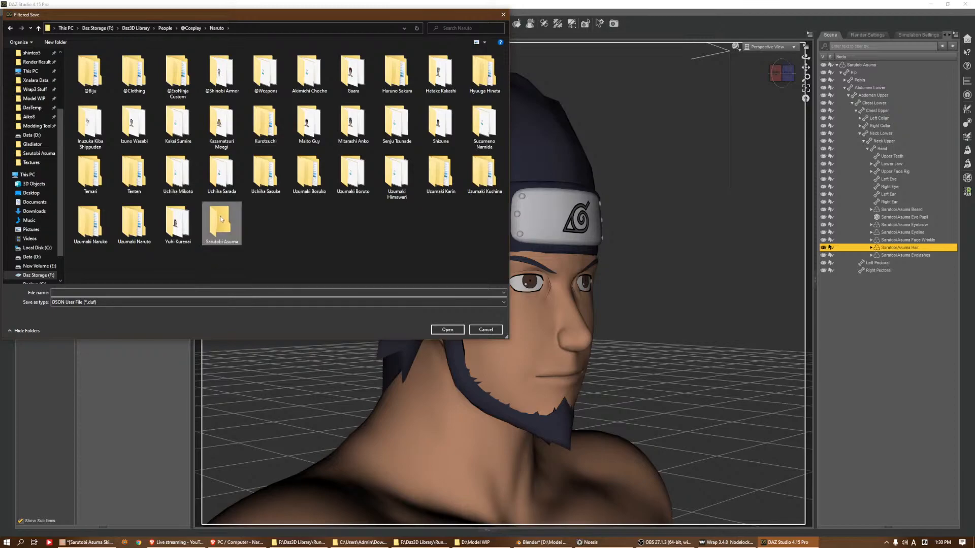
Open the new Sarutobi Asuma folder and create a Hair subfolder in it
double_click(228, 231)
right_click(221, 137)
mouse_move(268, 214)
click(325, 216)
text(Hair)
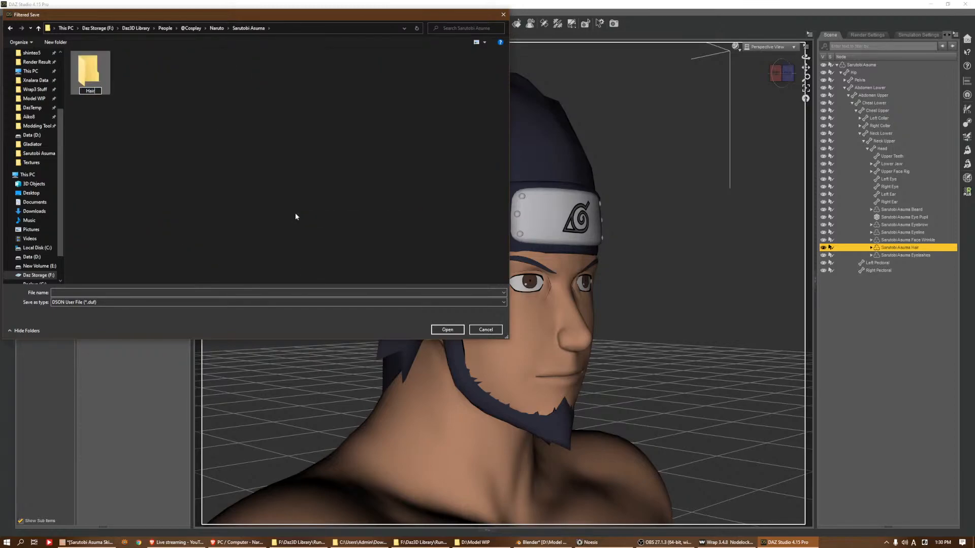
key(Return)
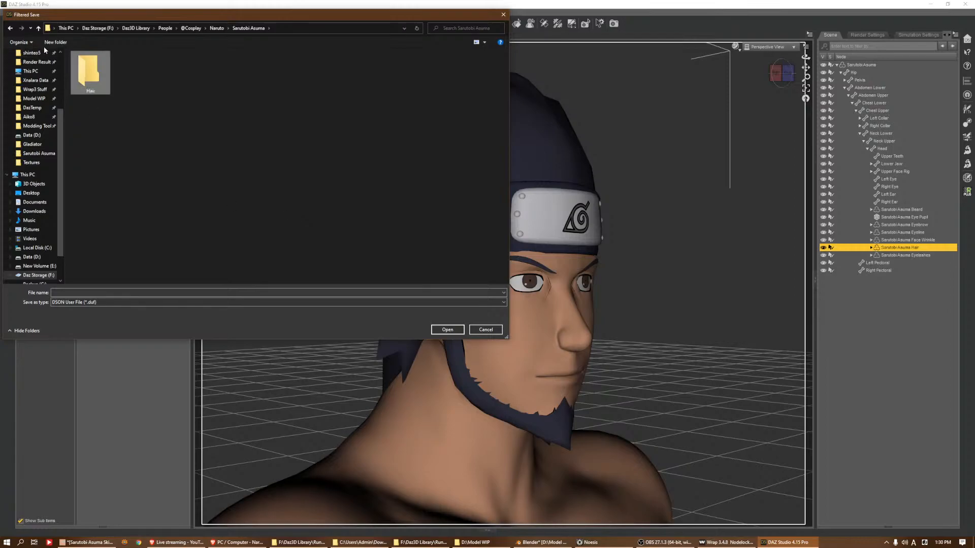
Save the hair asset file in the Hair folder, trimming the pasted file name down to Sarutobi Asuma
double_click(89, 74)
click(239, 292)
text(ActorFull BodyShinteoNarutoSarutobi Asuma)
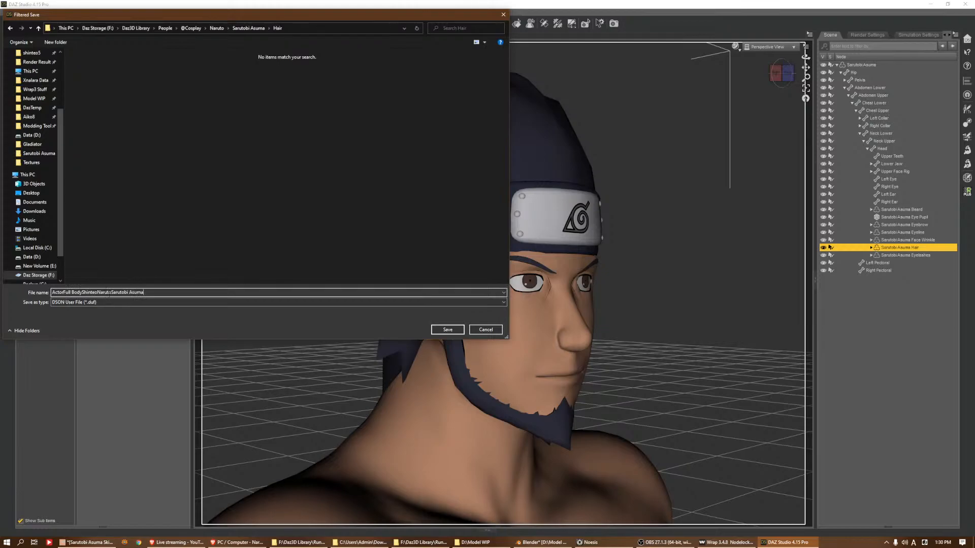
drag(113, 293, 52, 292)
key(BackSpace)
click(447, 330)
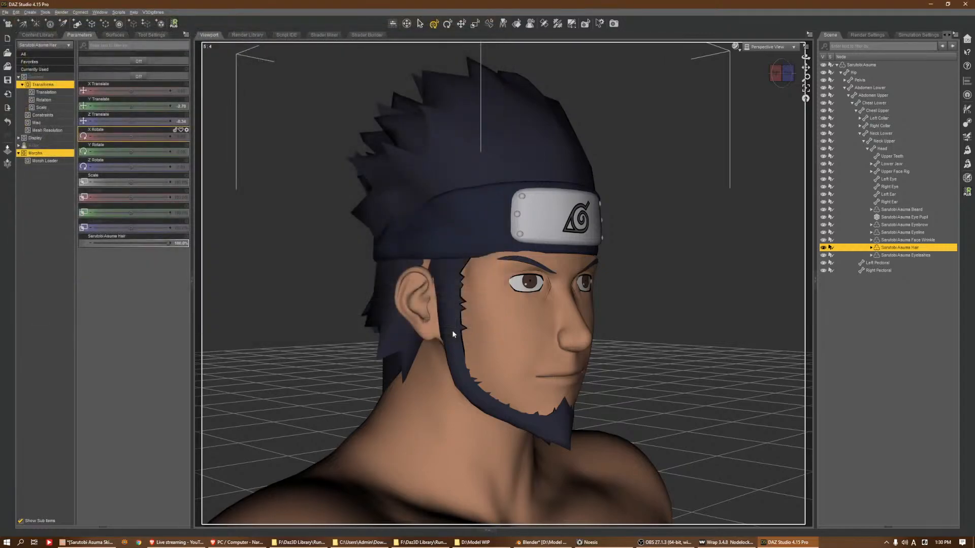
Switch to File Explorer and open the Naruto folder under Daz3D Library\data\shinteo5
click(473, 542)
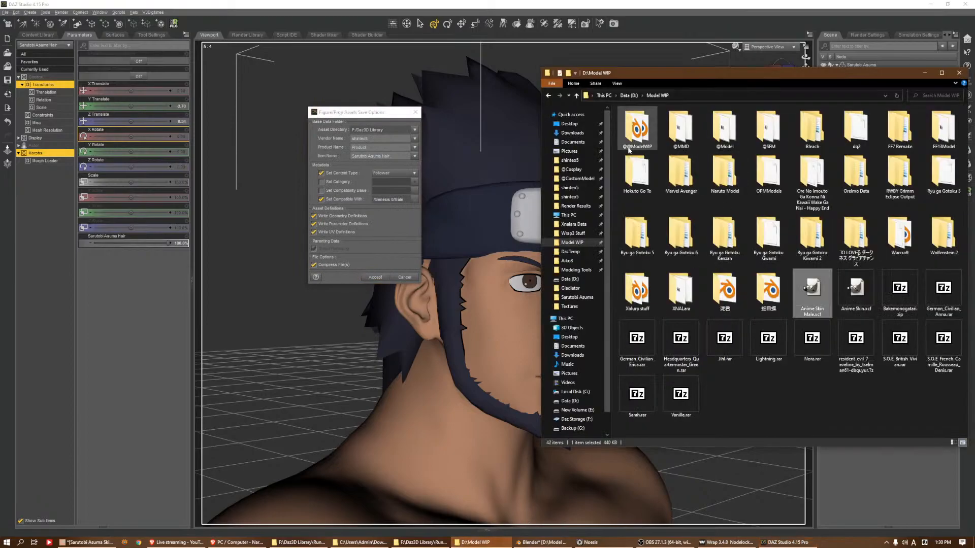
click(569, 160)
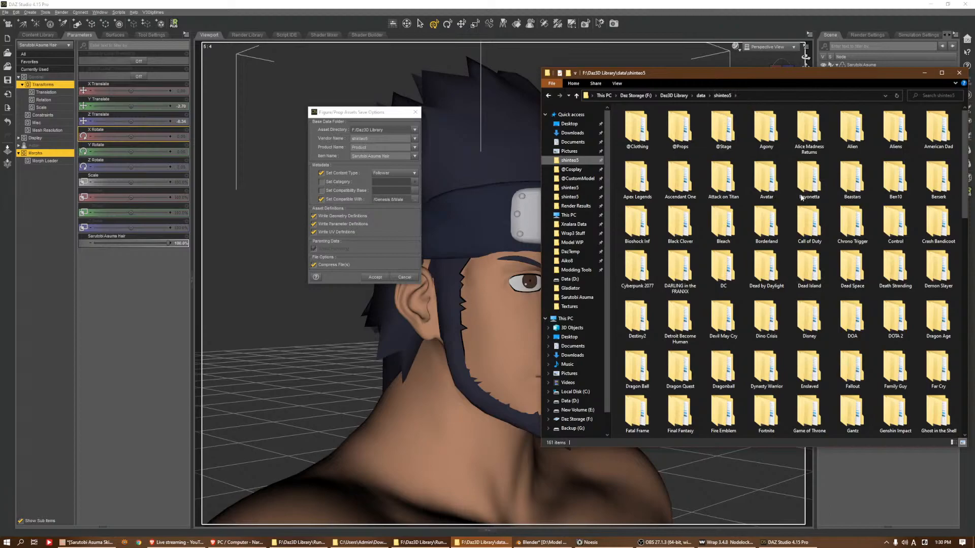
click(844, 266)
key(n)
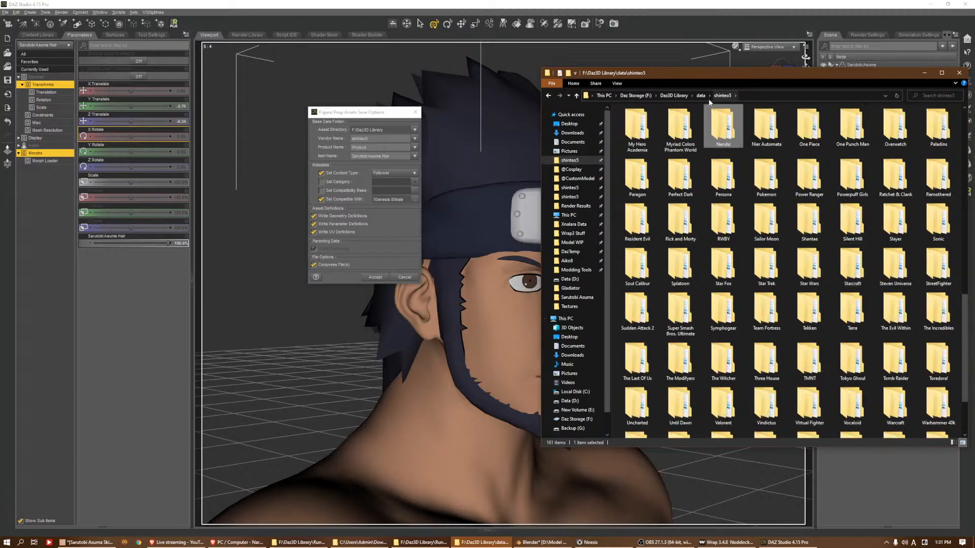
key(Return)
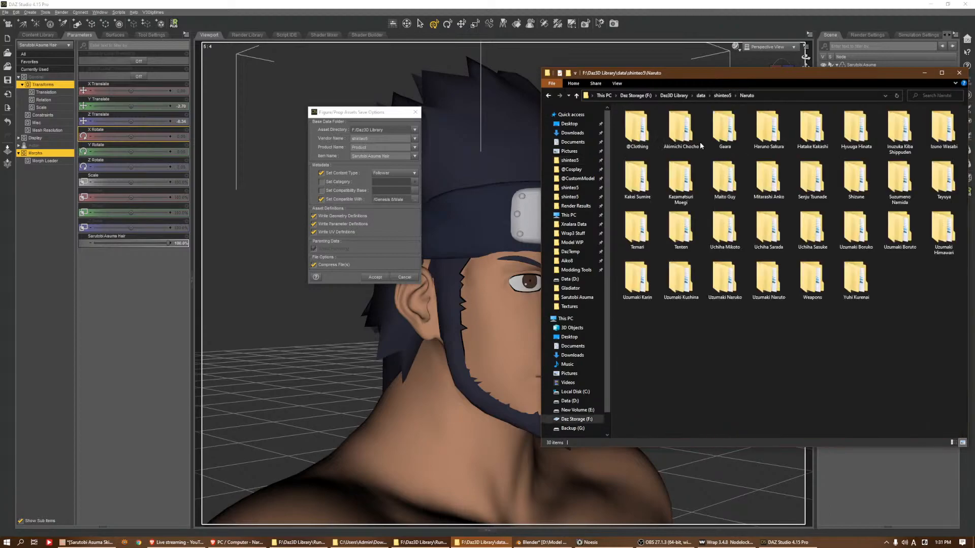
Create a folder named Sarutobi Asuma in the data library's Naruto folder
right_click(643, 361)
mouse_move(680, 452)
click(728, 450)
text(ActorFull BodyShinteoNarutoSarutobi Asuma)
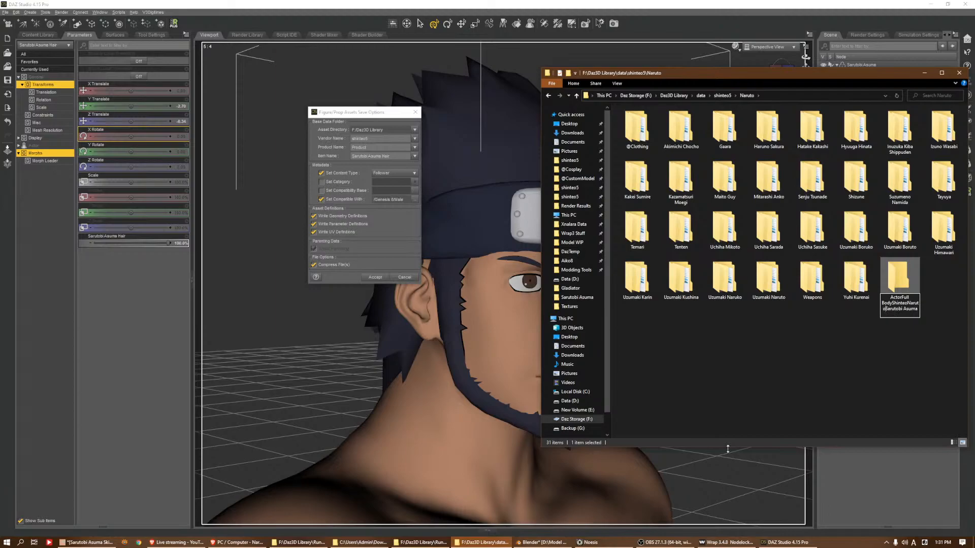
key(Down)
key(ctrl+shift+Left)
key(ctrl+shift+Left)
key(BackSpace)
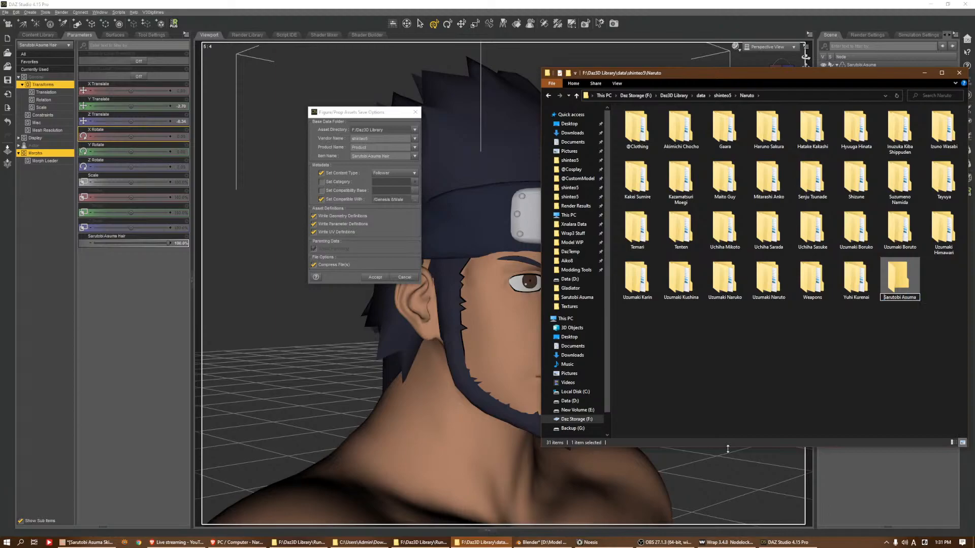
key(Return)
key(Return)
Open the data library's Sarutobi Asuma folder and create a Hair subfolder in it
right_click(792, 258)
mouse_move(827, 283)
click(866, 285)
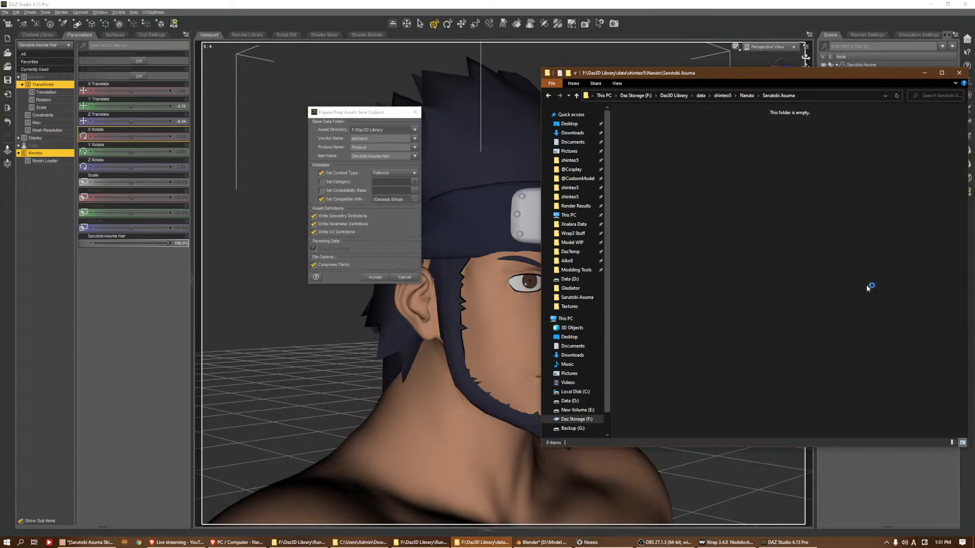
text(Hair)
key(Return)
Create an Outfit subfolder beside the Hair folder
right_click(755, 152)
mouse_move(772, 240)
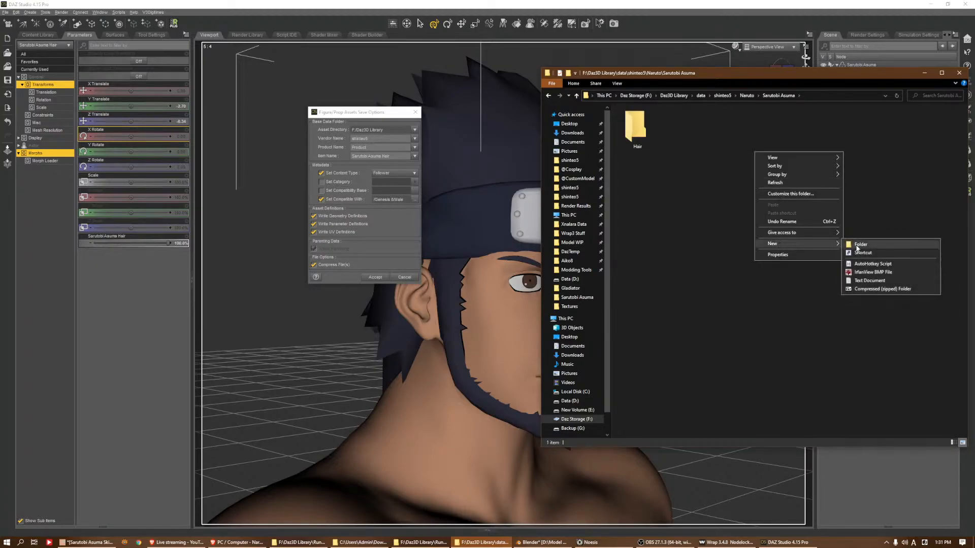
click(852, 244)
text(Outfit)
key(BackSpace)
key(BackSpace)
key(Return)
Copy the partial path Naruto\Sarutobi Asuma\Hair from the Hair folder and set it as the asset's Product Name in DAZ Studio
key(Left)
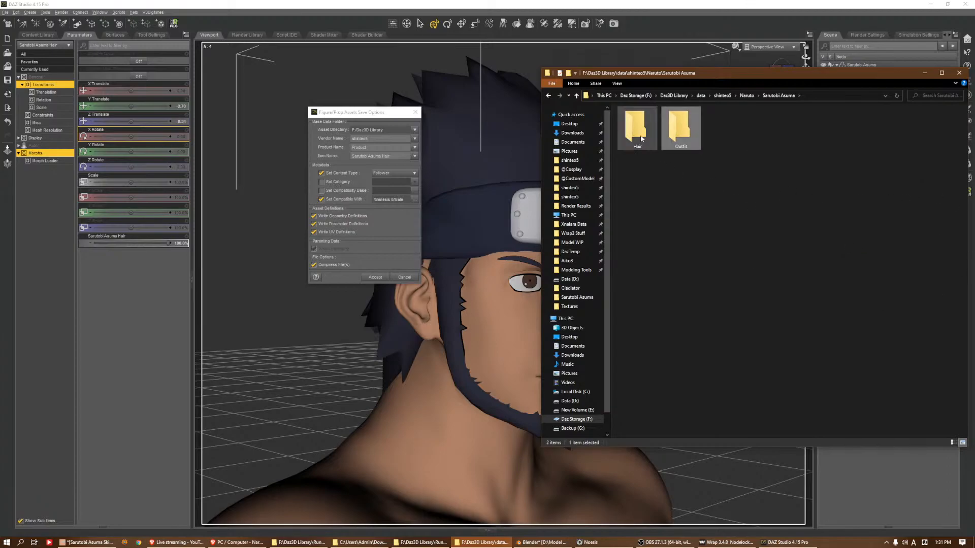
key(Return)
click(853, 100)
drag(843, 97, 807, 130)
click(792, 97)
drag(782, 96, 662, 109)
key(ctrl+c)
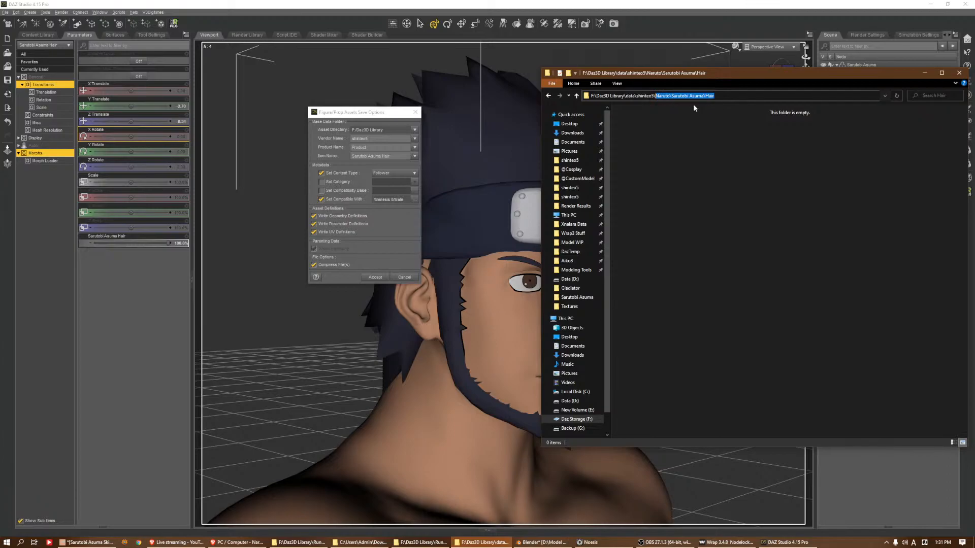
click(381, 147)
key(ctrl+a)
text(Naruto/Sarutobi Asuma/Hair)
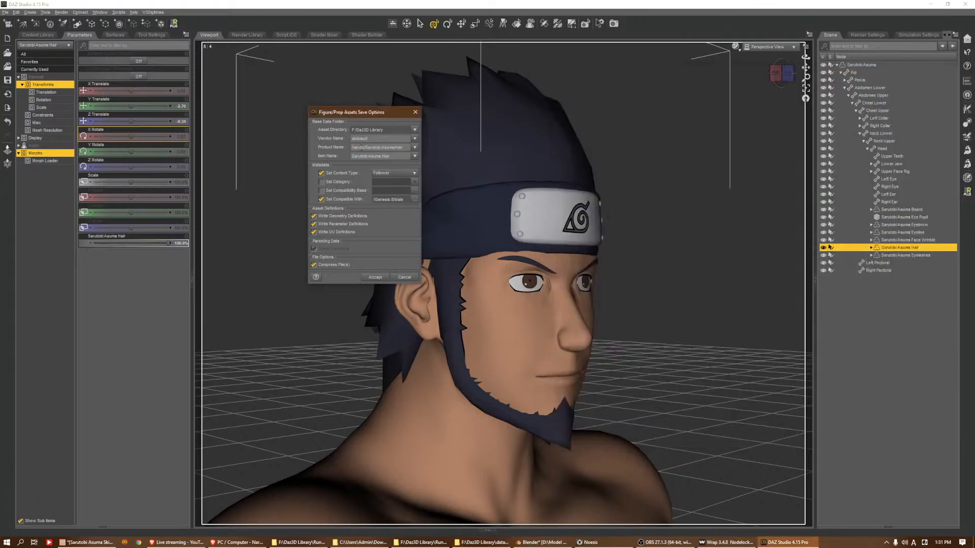
Set the hair asset's content type to Follower > Hair and save the Figure/Prop asset
click(414, 173)
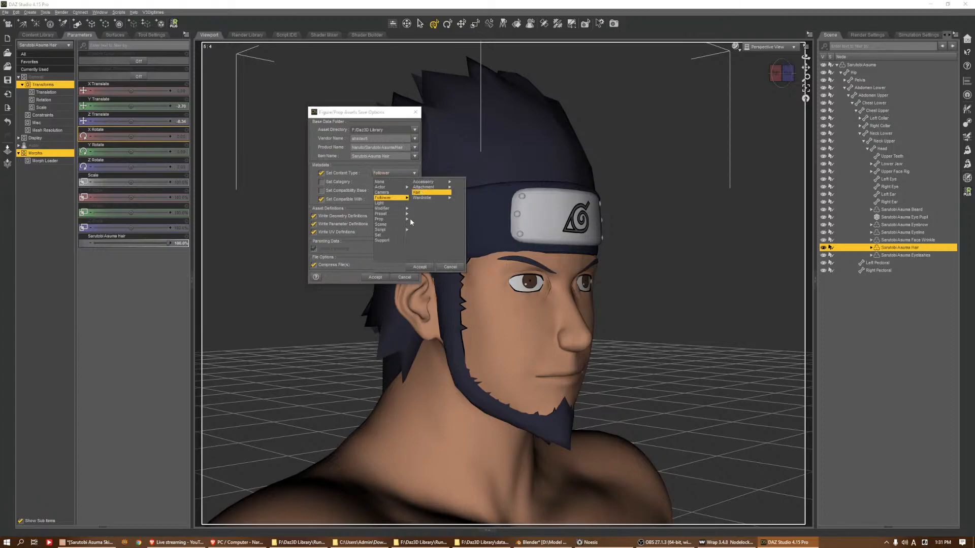
click(420, 267)
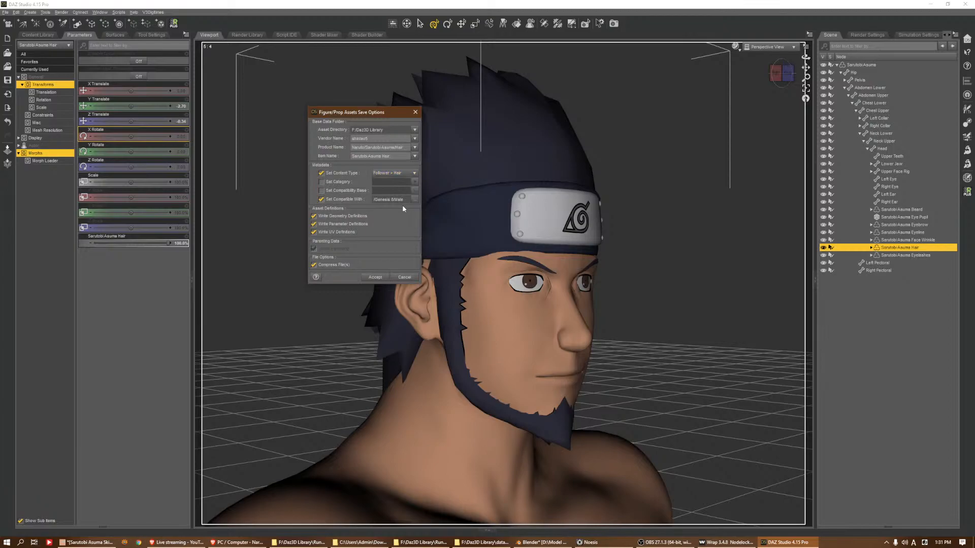
click(371, 279)
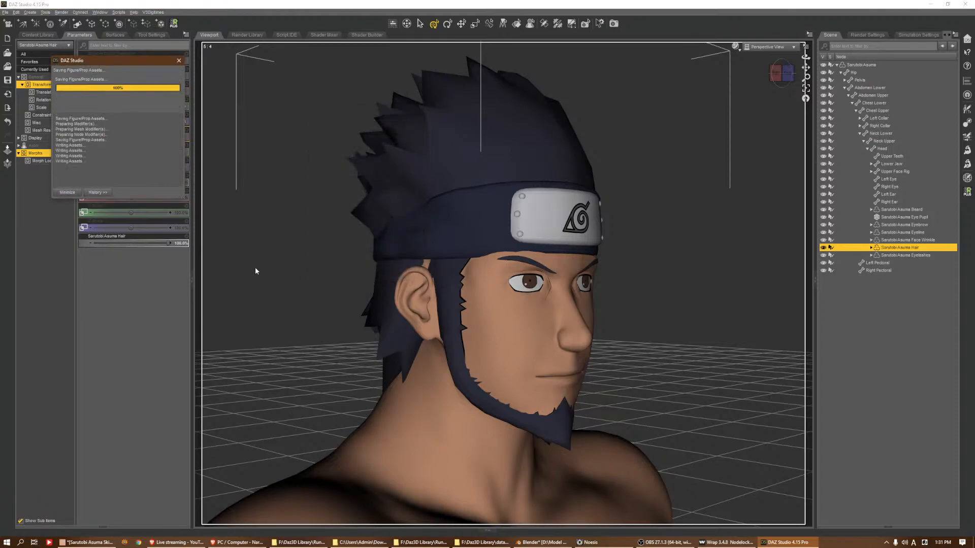
Check the saved hair asset in the content library's Naruto > Sarutobi Asuma > Hair folder and in its data folder
click(37, 34)
click(76, 56)
scroll(158, 135, down, 10)
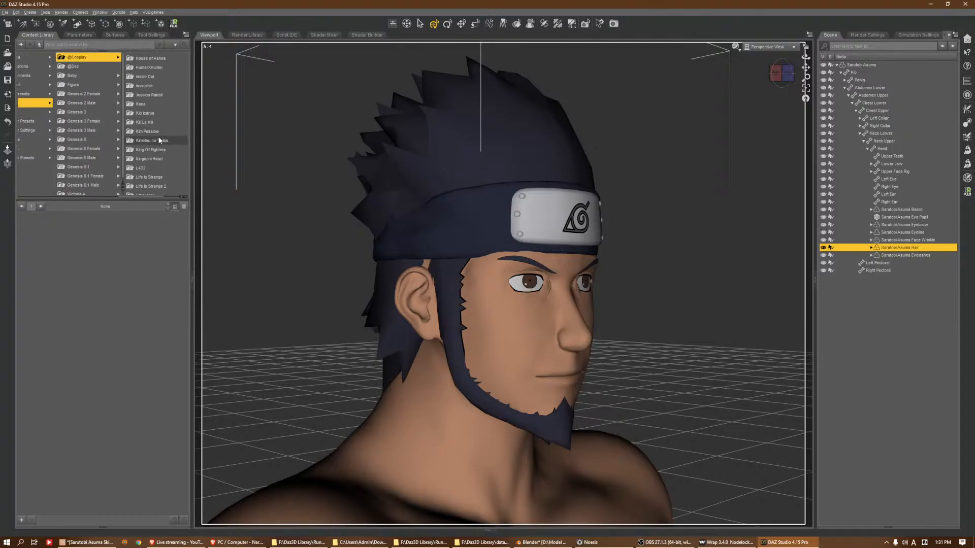
scroll(154, 160, down, 3)
scroll(153, 161, down, 5)
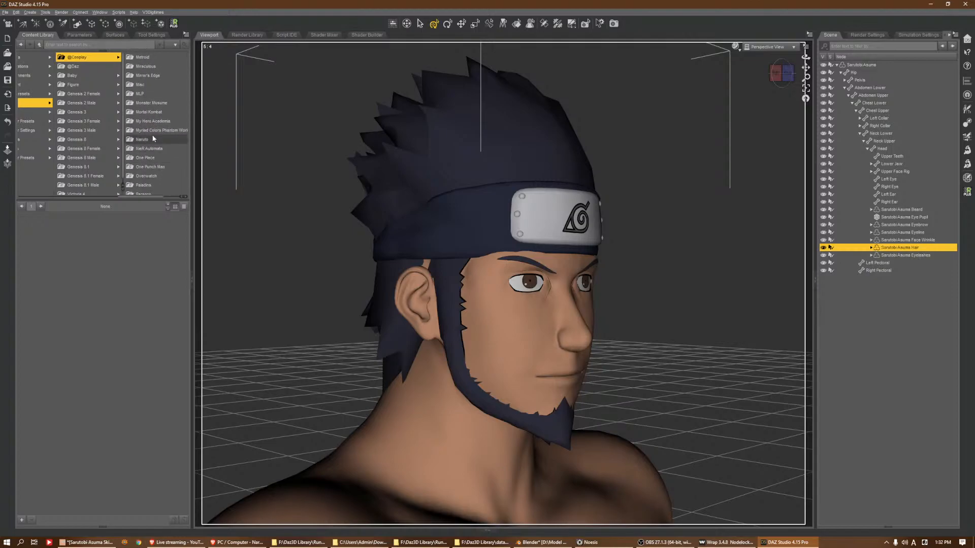
click(155, 142)
scroll(169, 112, down, 3)
click(171, 133)
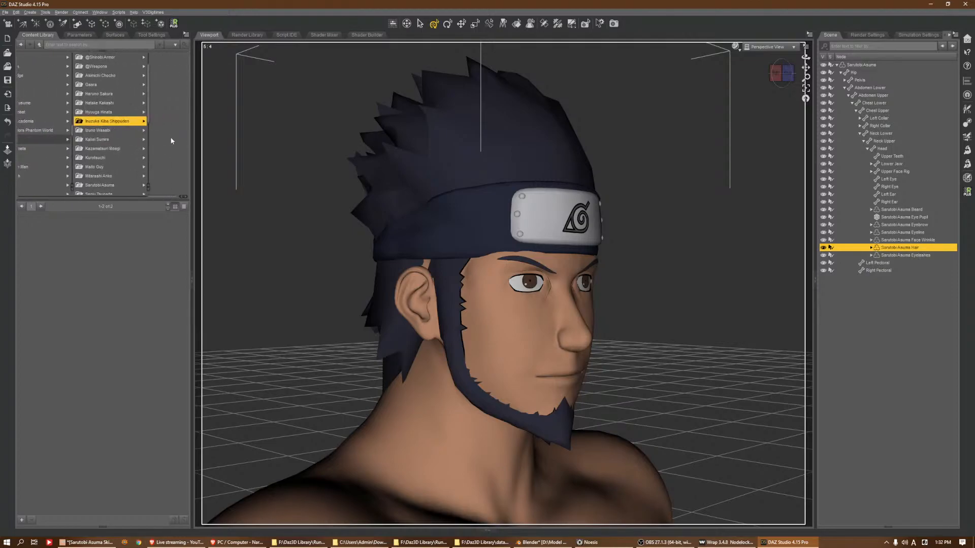
scroll(89, 158, down, 3)
click(89, 158)
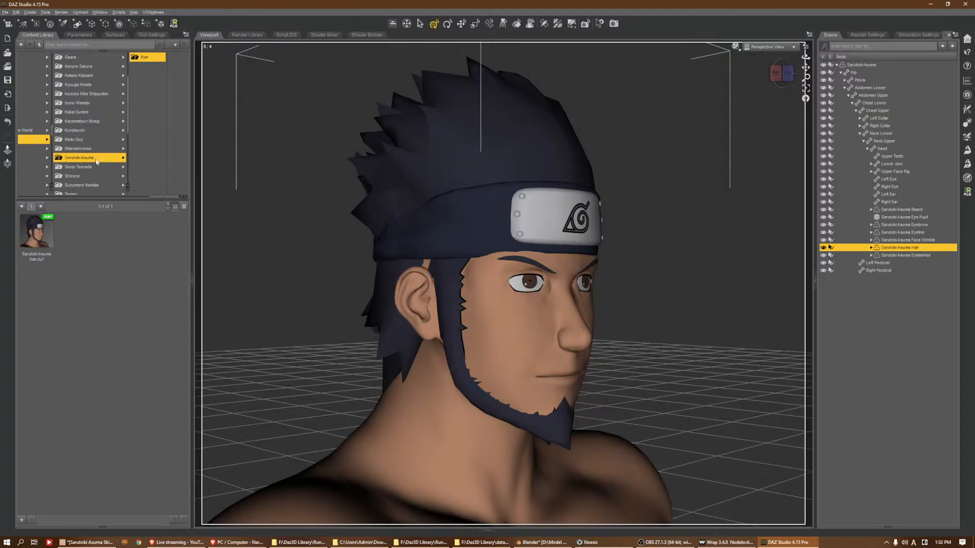
click(483, 542)
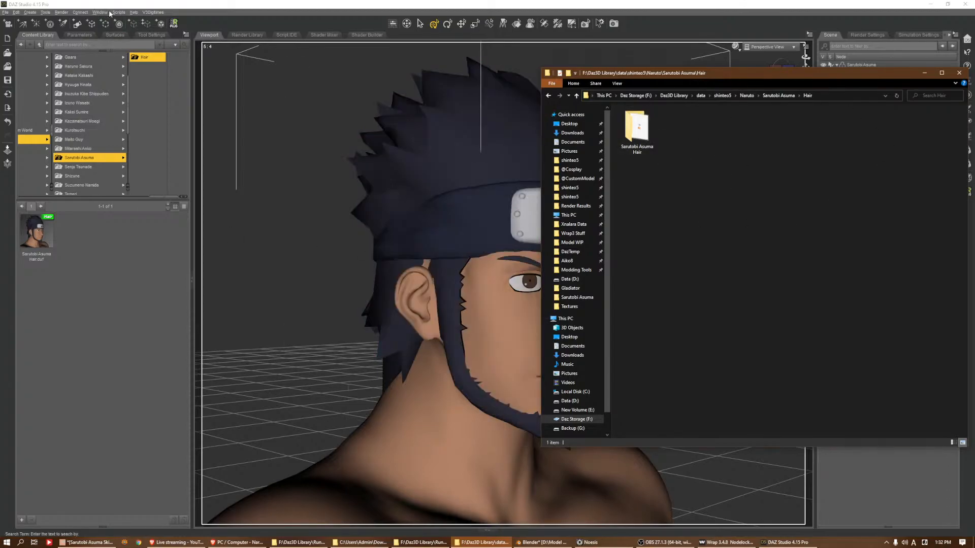
click(112, 26)
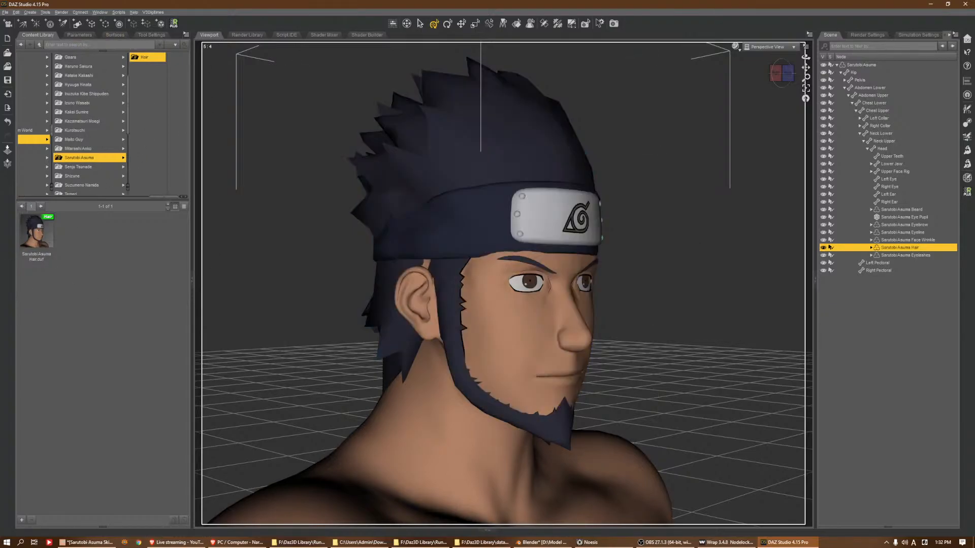
click(866, 72)
click(860, 65)
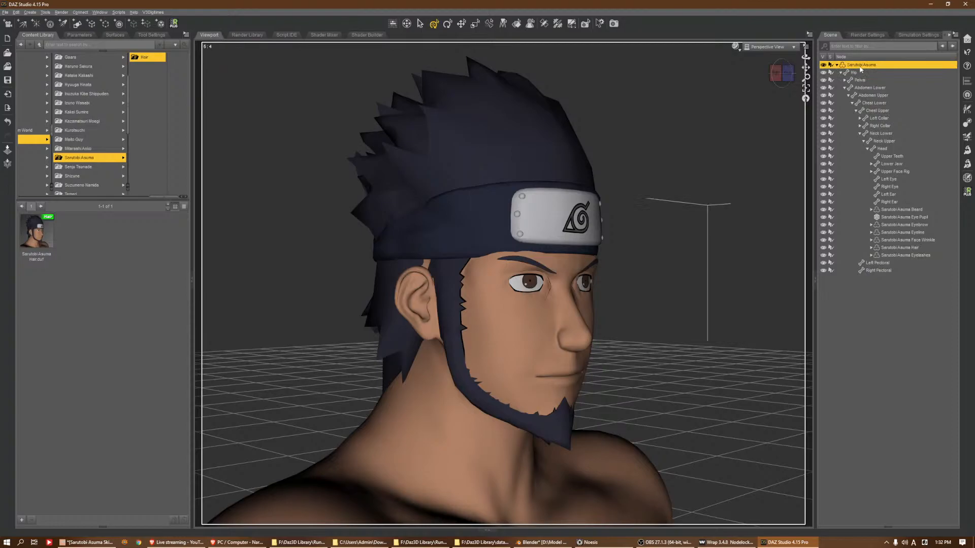
drag(786, 74, 752, 89)
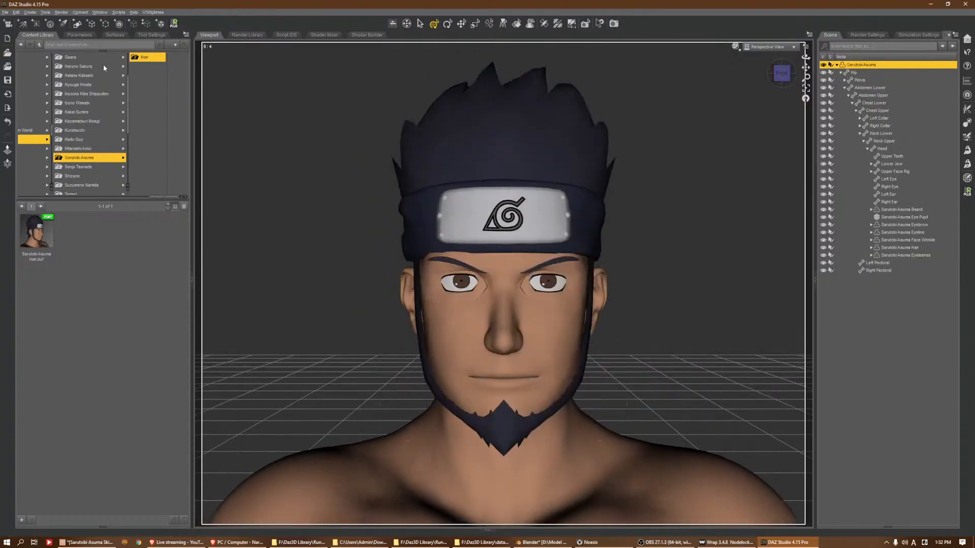
click(5, 12)
mouse_move(30, 40)
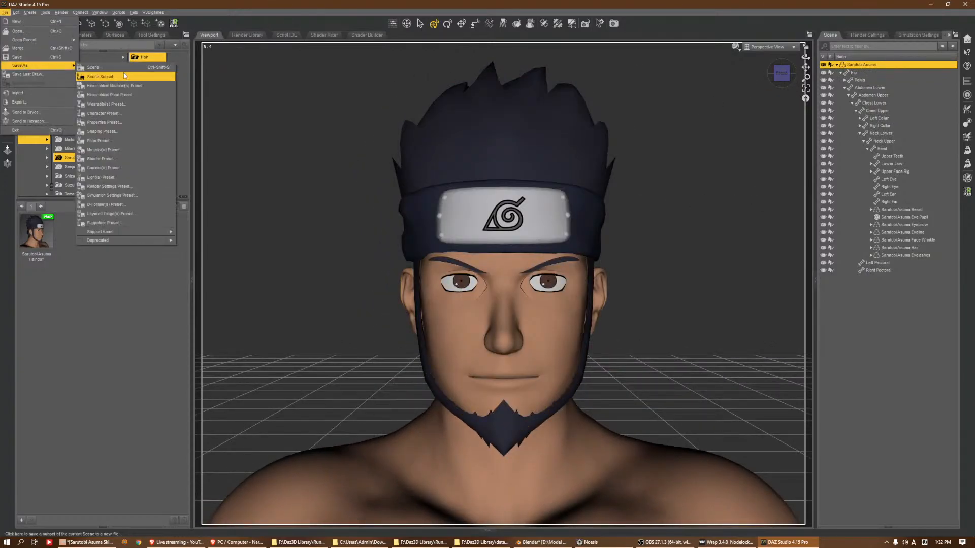
click(135, 110)
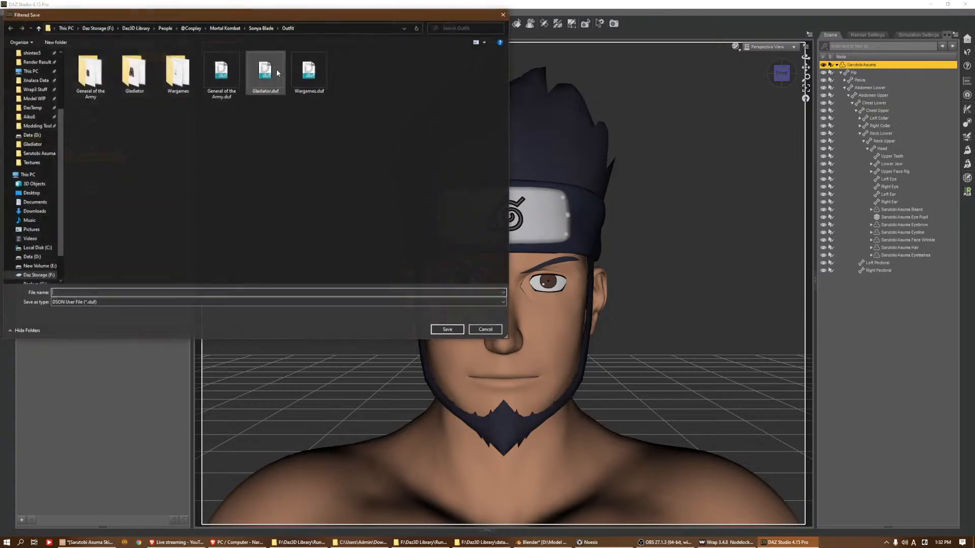
click(199, 29)
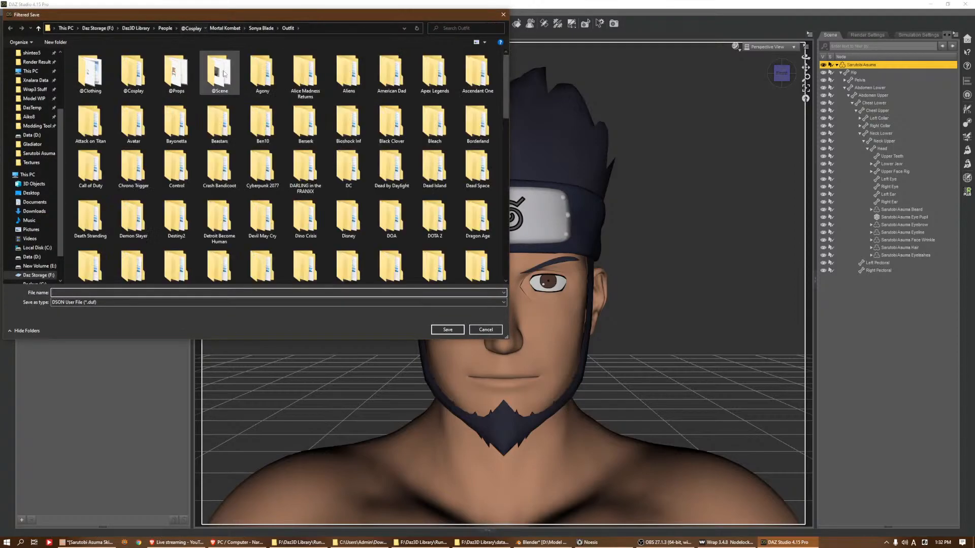
key(Return)
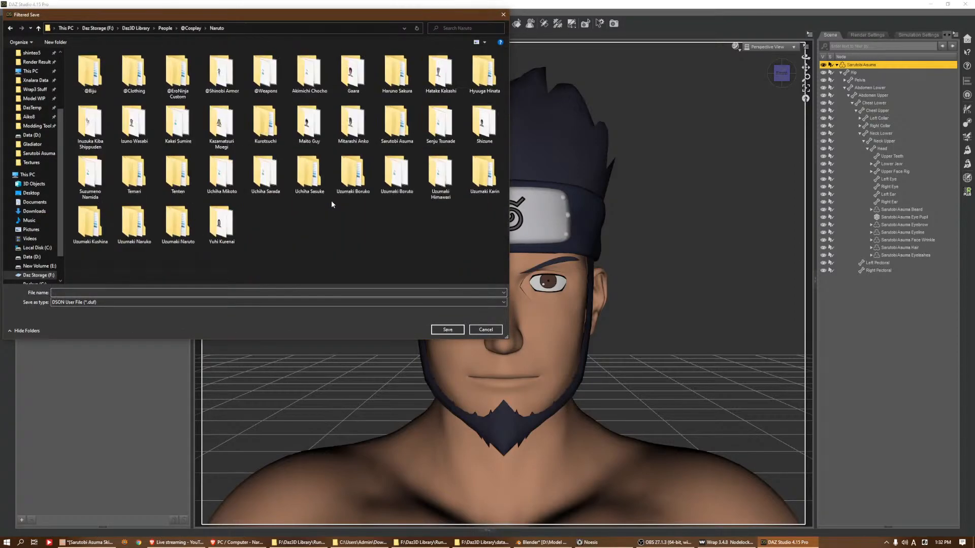
key(s)
key(Return)
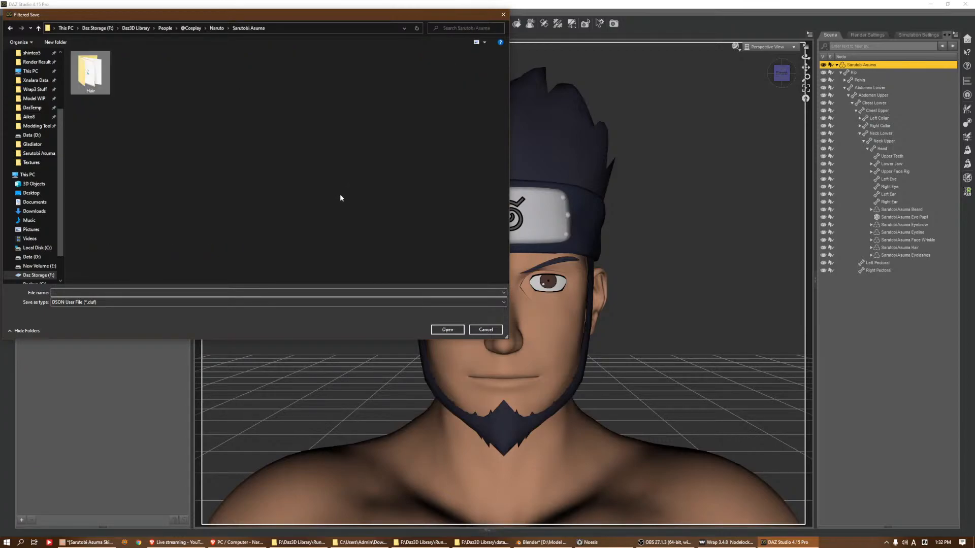
Create a folder named Character beside the Hair folder and open it
right_click(229, 165)
mouse_move(284, 243)
click(319, 241)
text(CharCter)
key(ctrl+a)
text(Character)
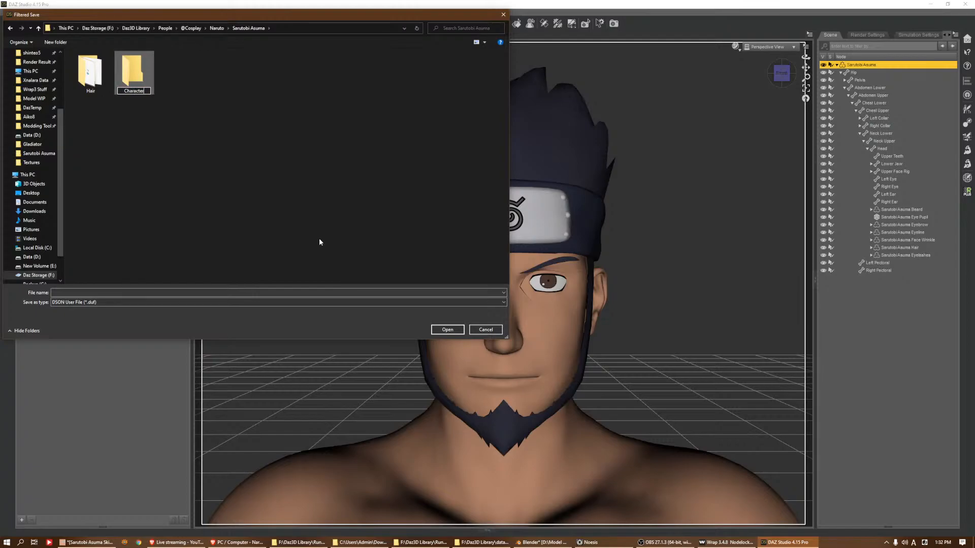
key(Return)
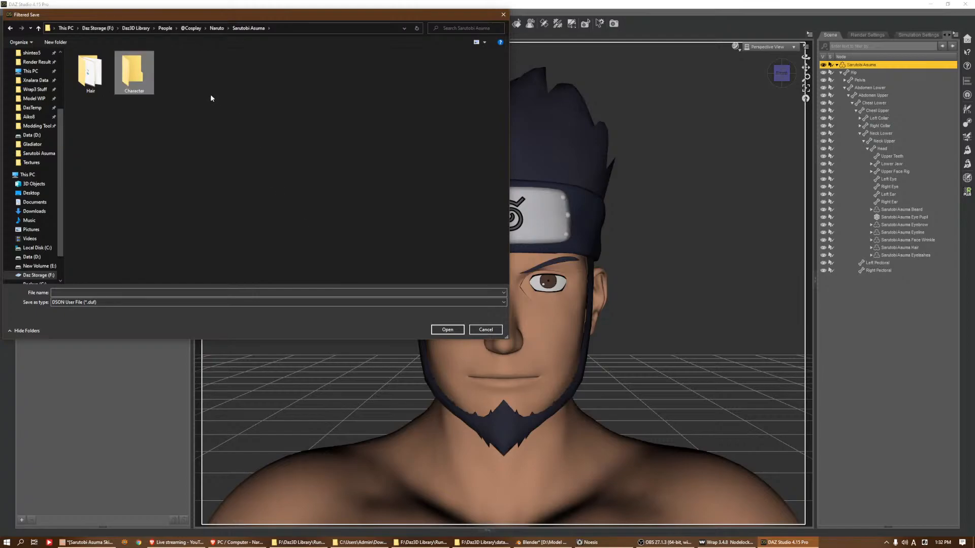
double_click(151, 82)
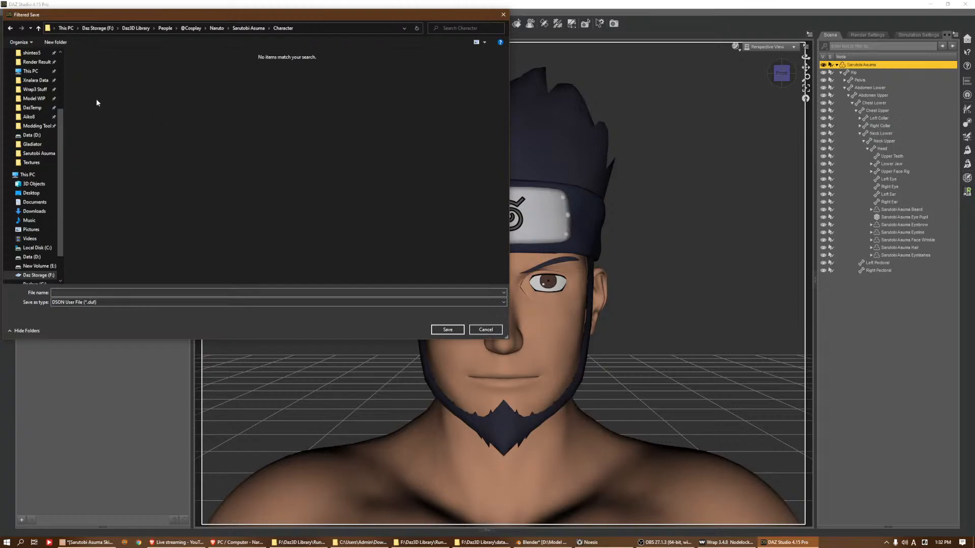
Save the wearables preset as Sarutobi Asuma Wearable in the Character folder, excluding the hair from the included nodes
click(55, 42)
click(208, 128)
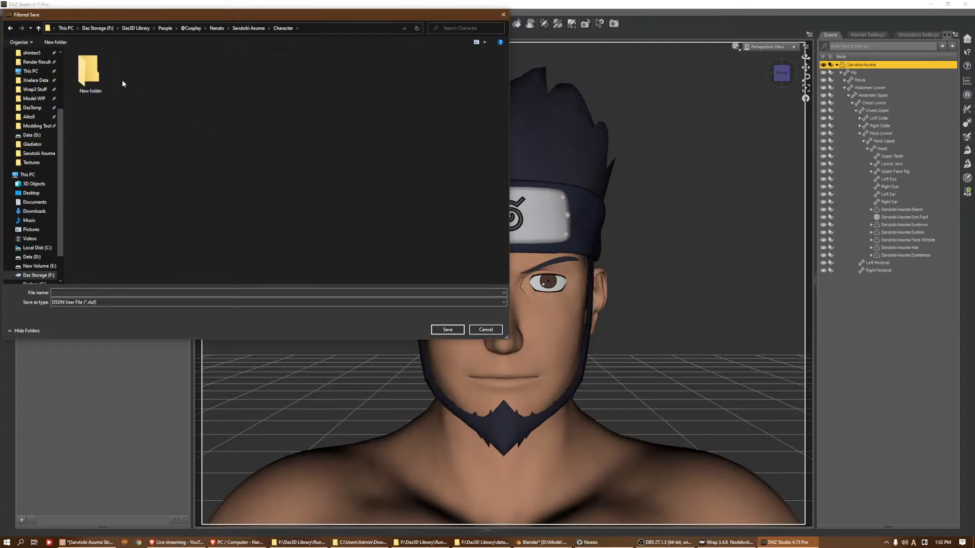
click(123, 293)
key(ctrl+v)
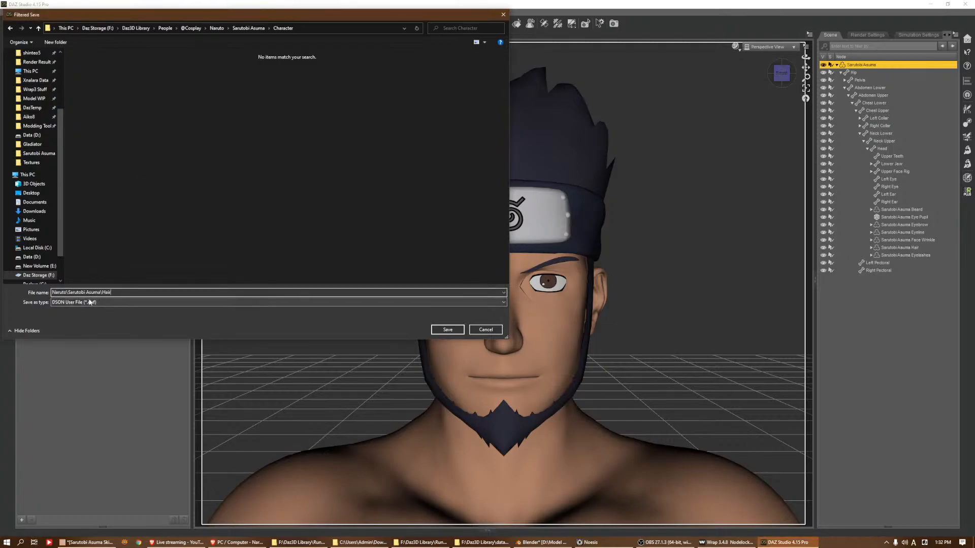
drag(68, 292, 100, 295)
key(BackSpace)
text(Wearabl)
key(Return)
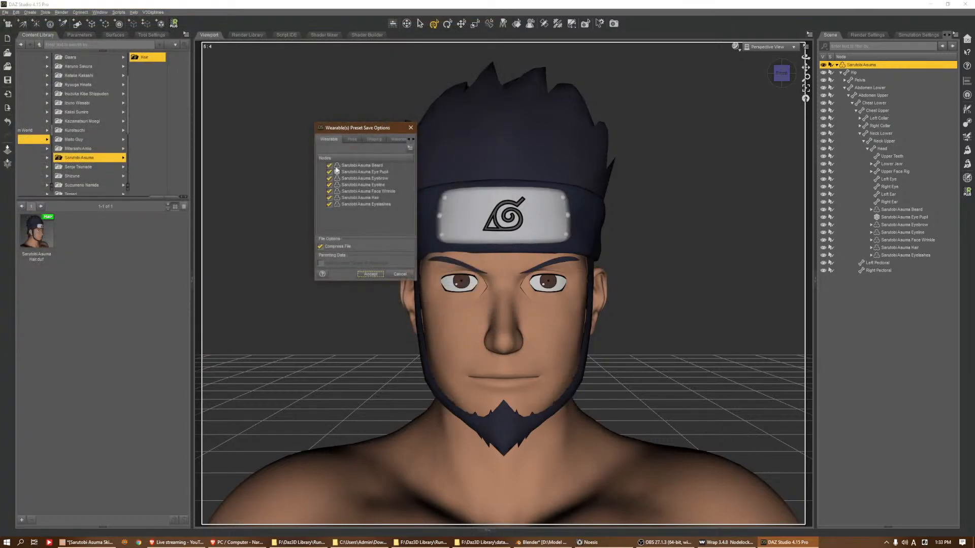
click(330, 198)
click(370, 274)
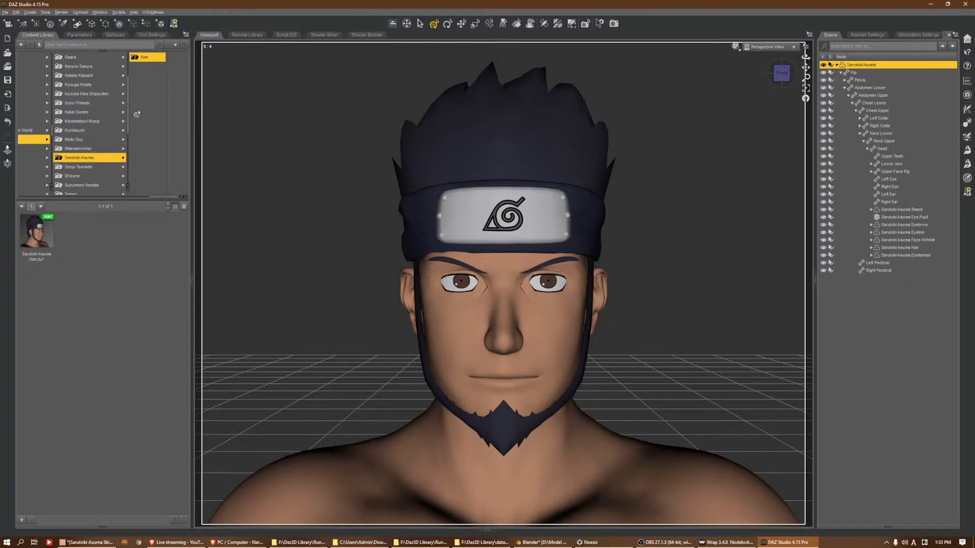
right_click(108, 157)
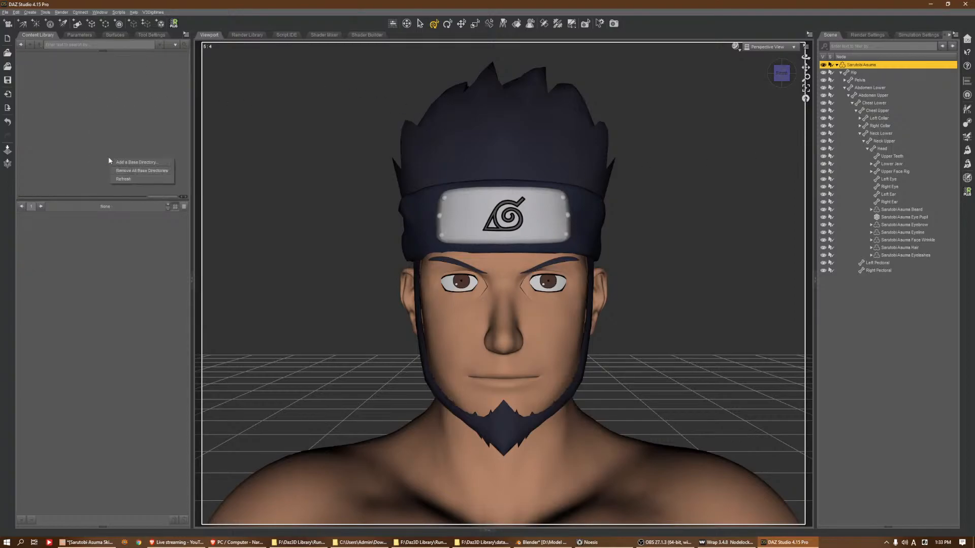
click(116, 179)
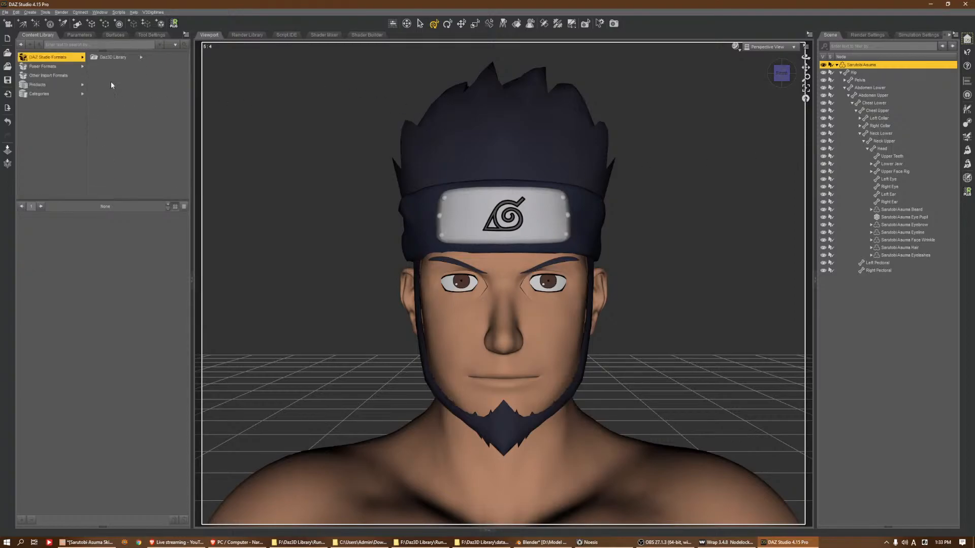
click(113, 57)
click(154, 93)
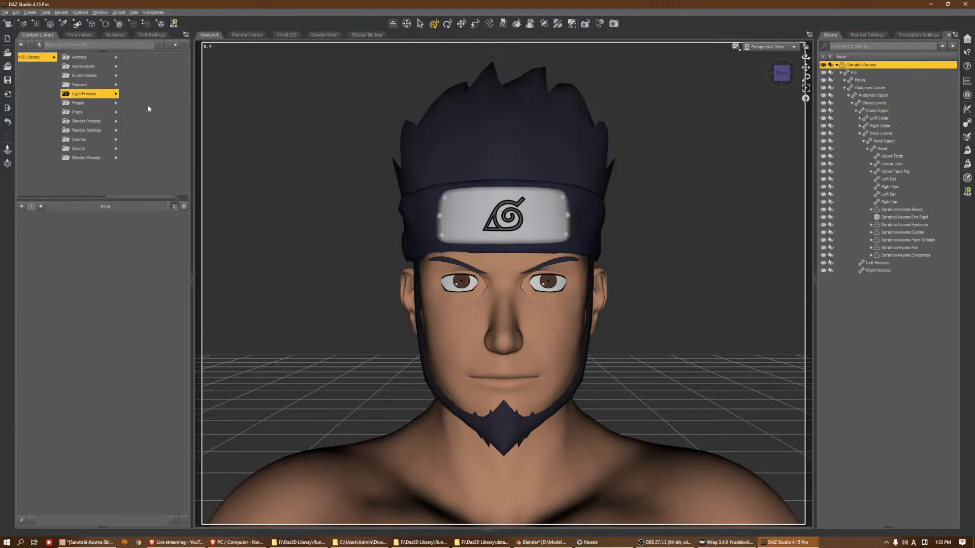
click(81, 112)
click(70, 58)
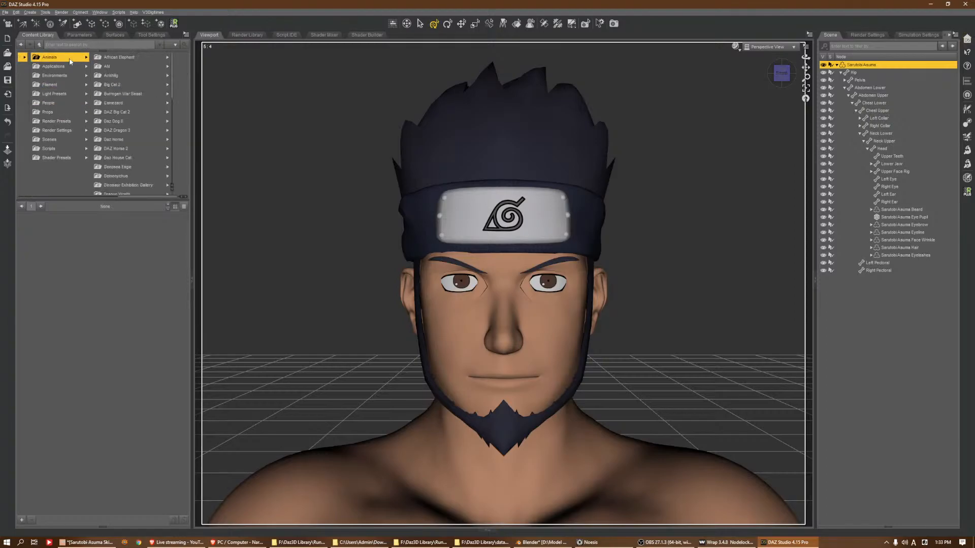
click(51, 102)
click(119, 59)
scroll(164, 109, down, 5)
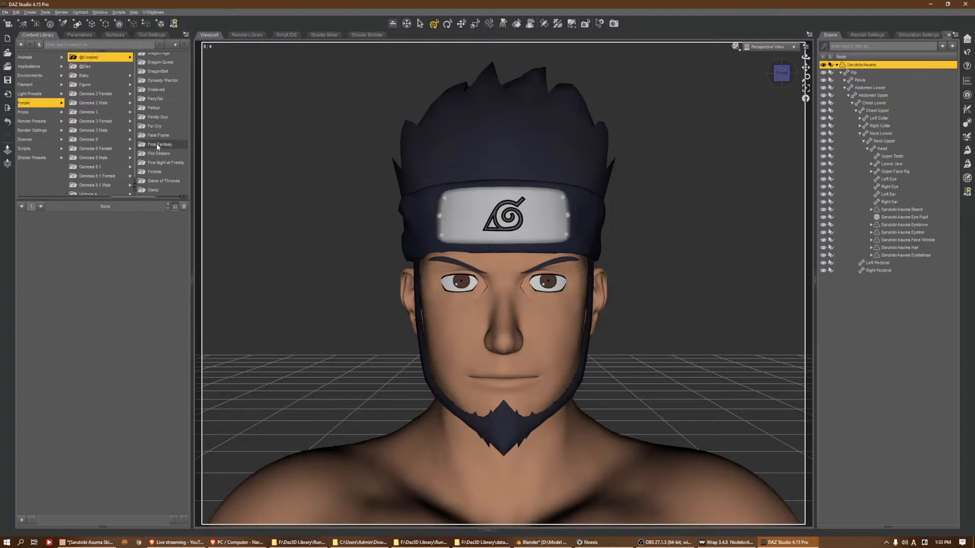
scroll(153, 149, down, 6)
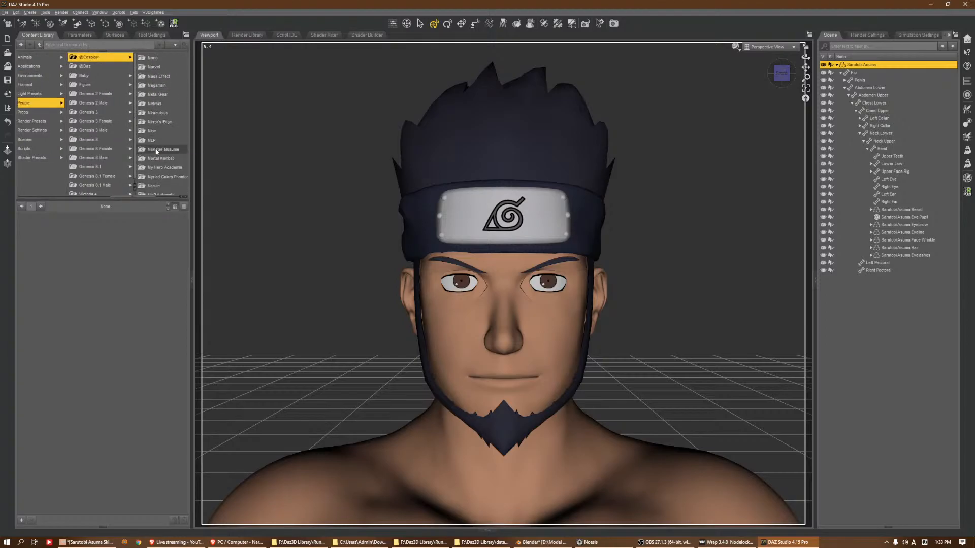
click(155, 140)
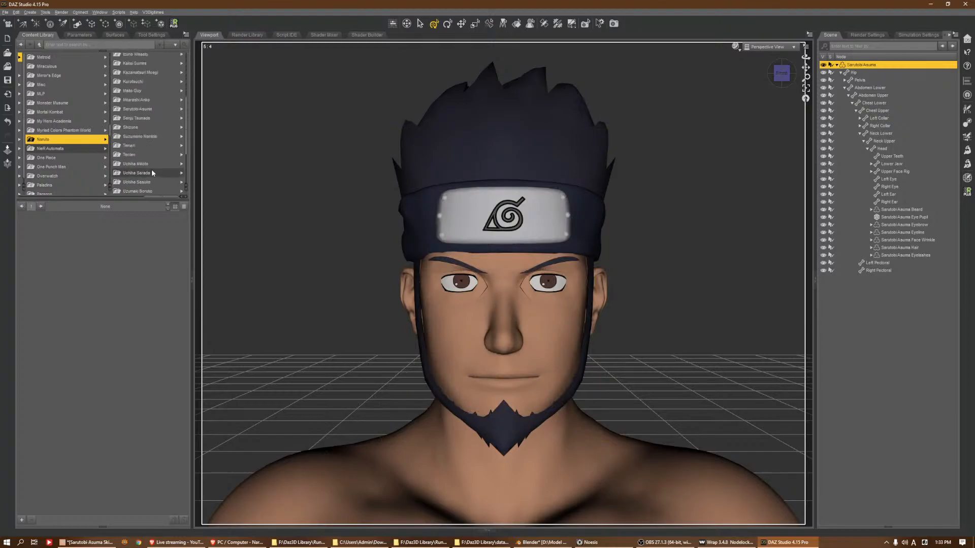
scroll(149, 135, down, 5)
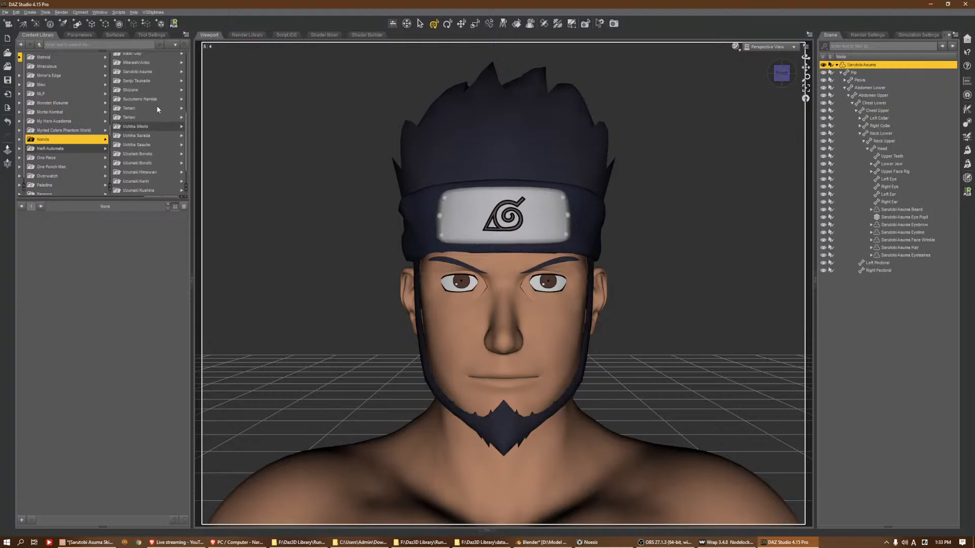
click(152, 71)
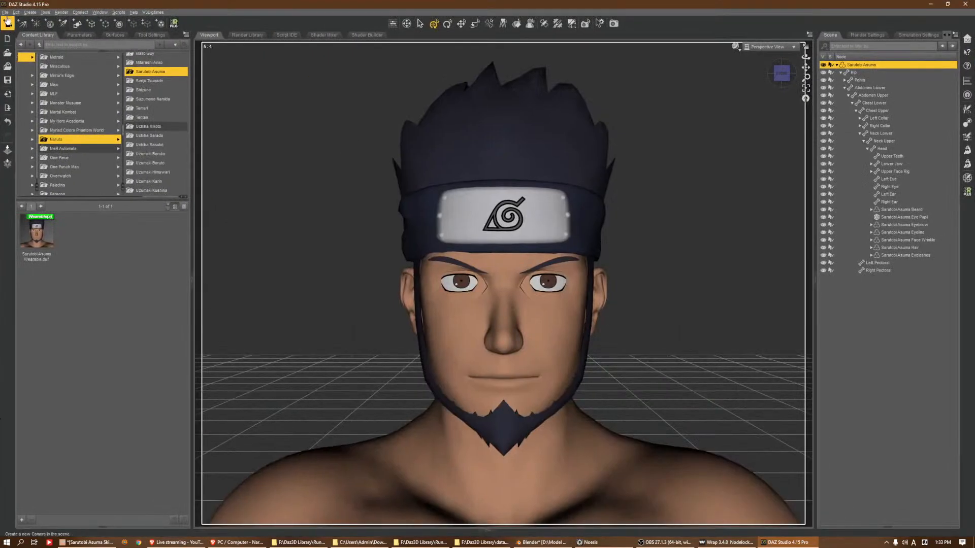
click(5, 12)
mouse_move(31, 65)
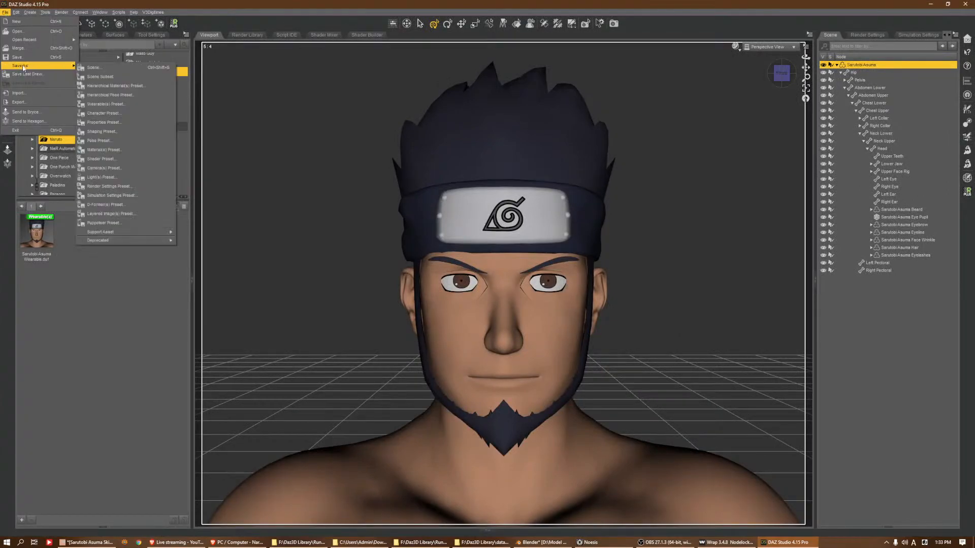
click(125, 131)
click(191, 28)
click(292, 175)
key(n)
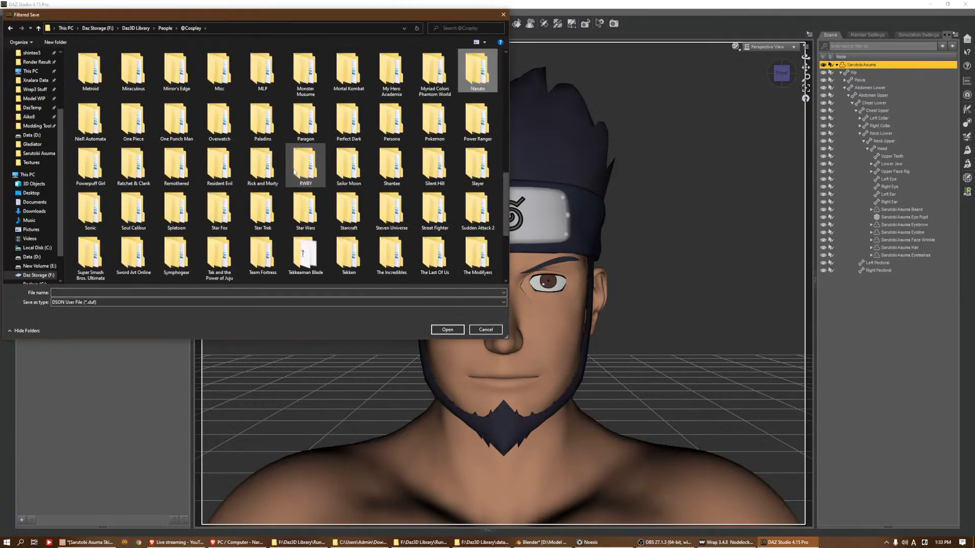
key(Return)
key(s)
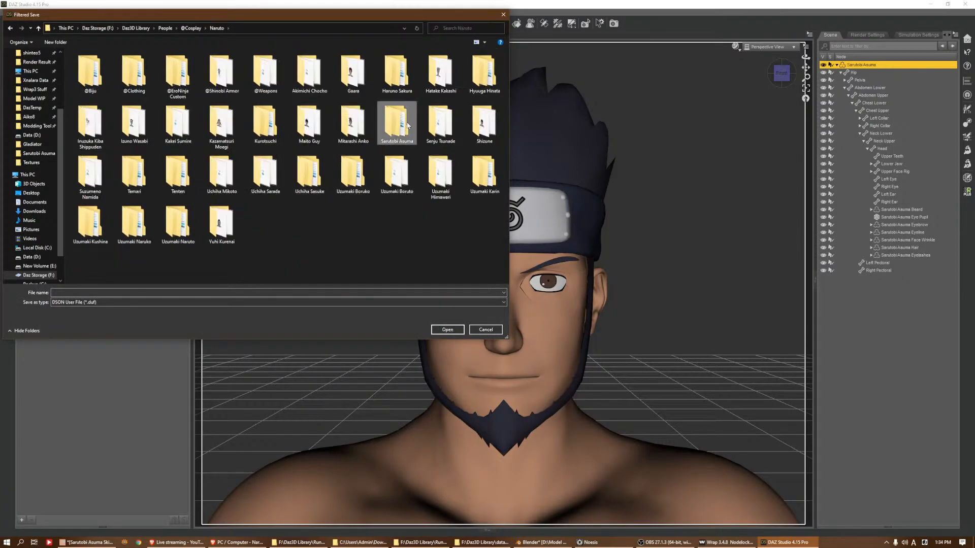
key(Return)
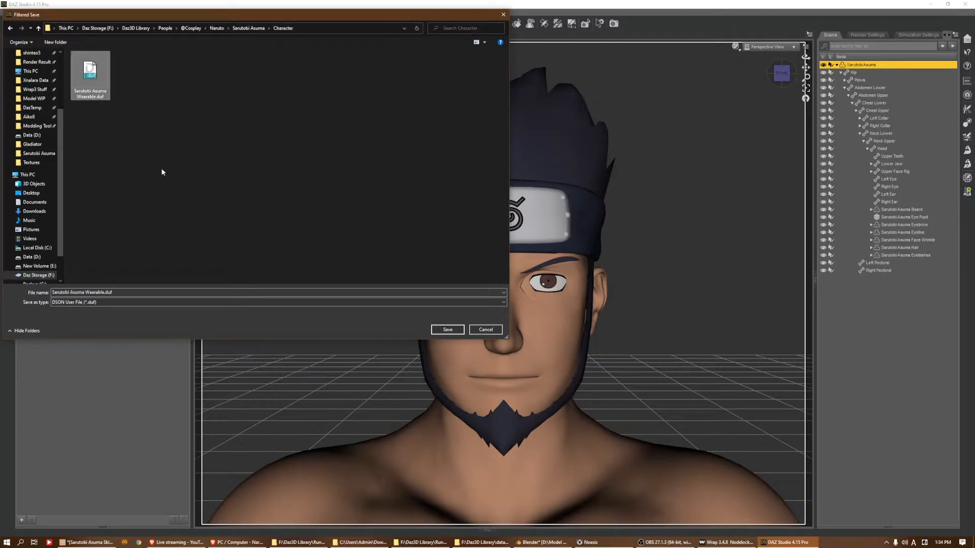
Name the shaping preset Sarutobi Asuma Shape Preset, basing it on the existing wearable preset's file name
click(81, 293)
drag(85, 293, 226, 291)
text(Shape Preset)
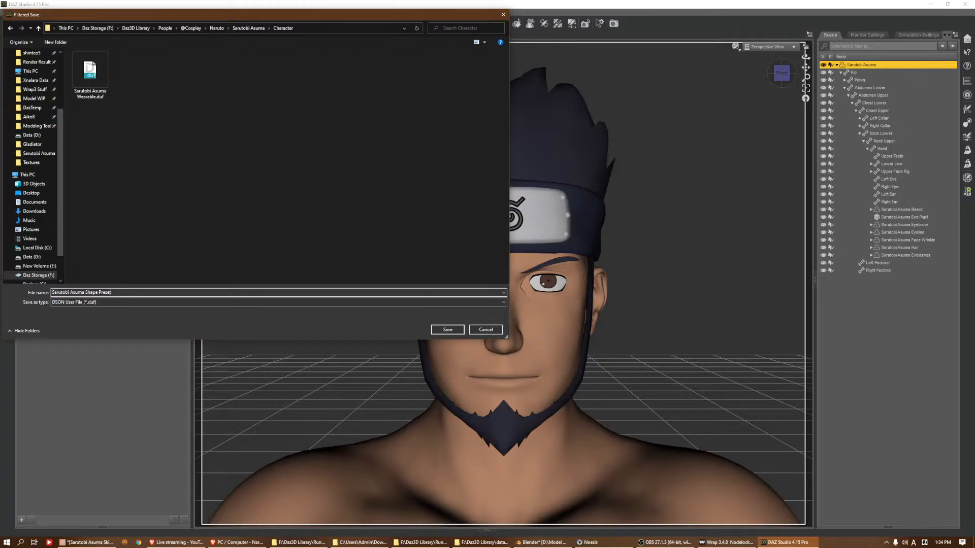
key(Return)
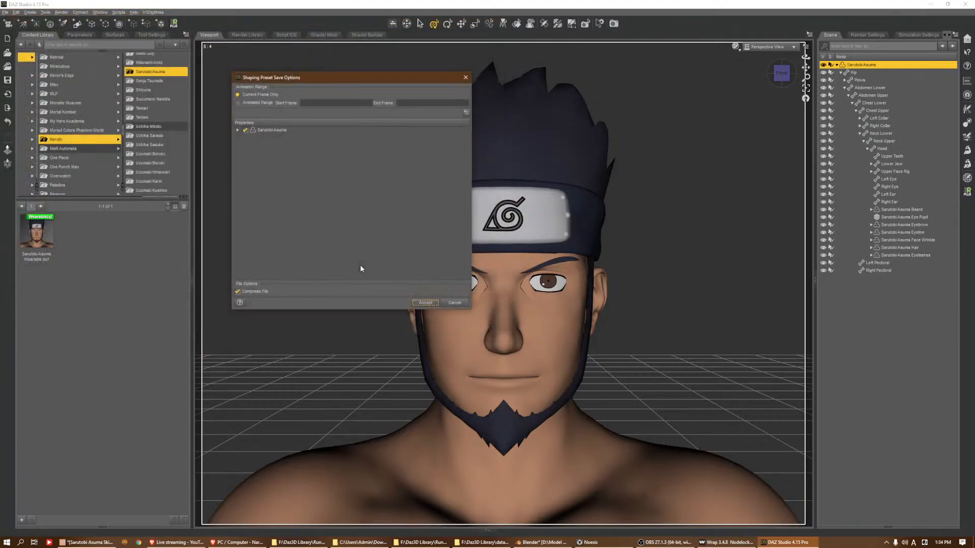
Limit the shaping preset to the Sarutobi Asuma head and body morphs under Actor > Full Body > Stories > Naruto and save it
click(237, 130)
click(245, 136)
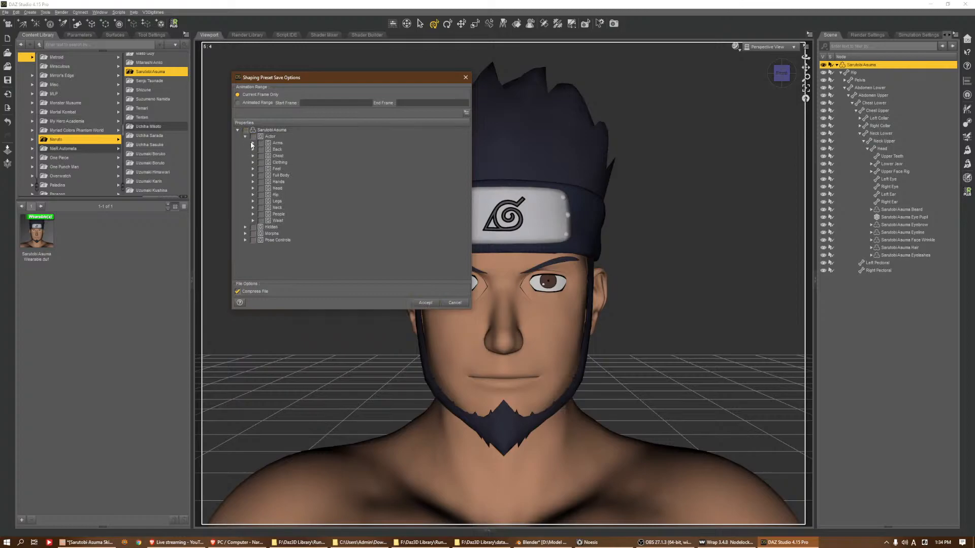
click(254, 175)
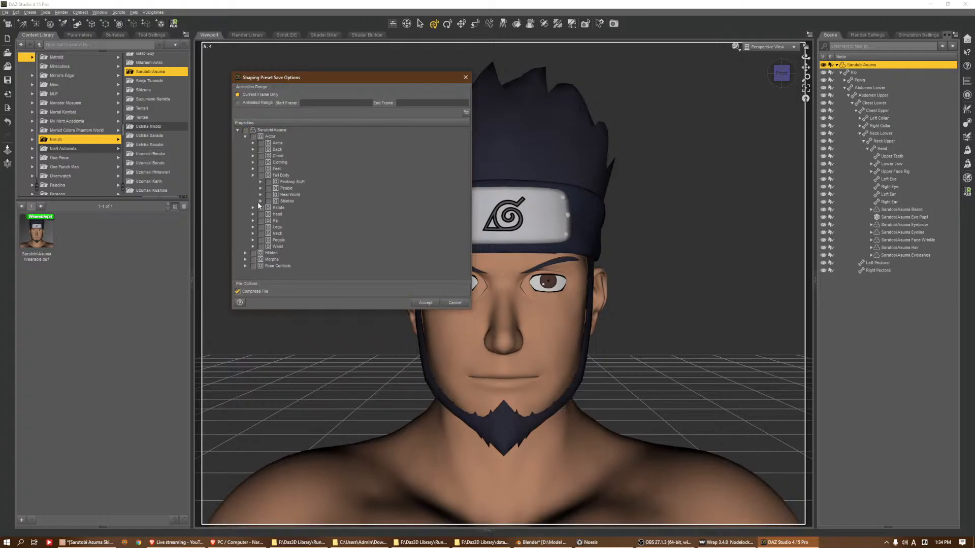
click(260, 202)
scroll(277, 230, down, 3)
scroll(276, 226, down, 5)
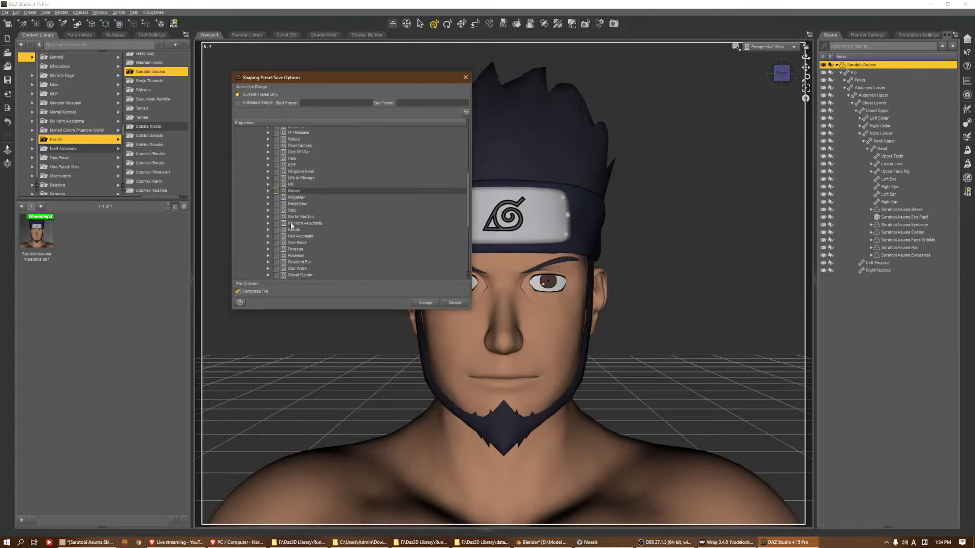
click(268, 229)
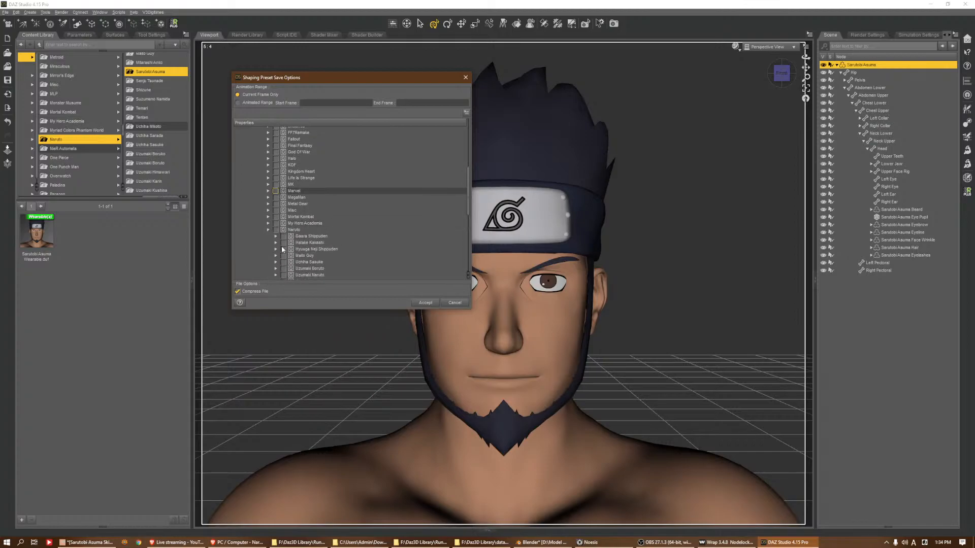
scroll(284, 239, down, 3)
click(275, 226)
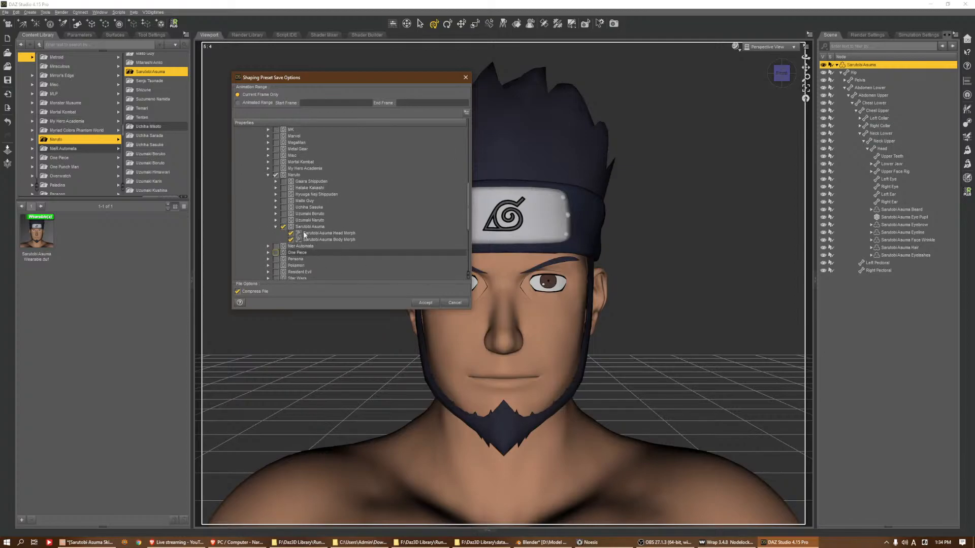
click(425, 303)
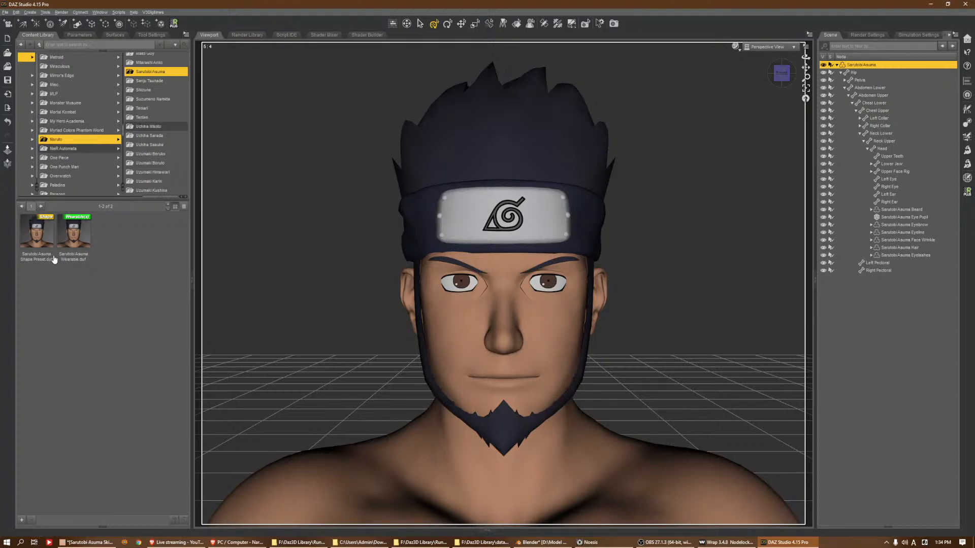
click(6, 12)
mouse_move(51, 66)
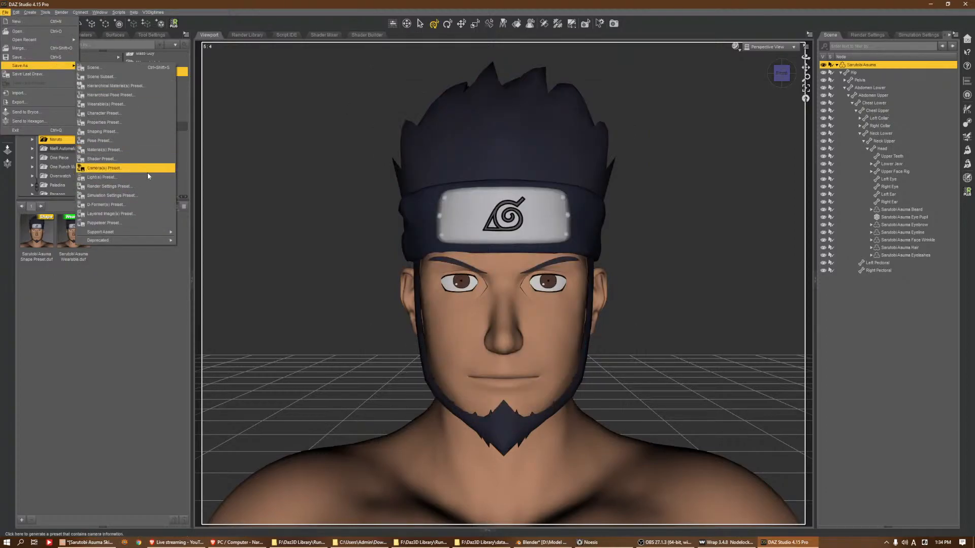
click(146, 150)
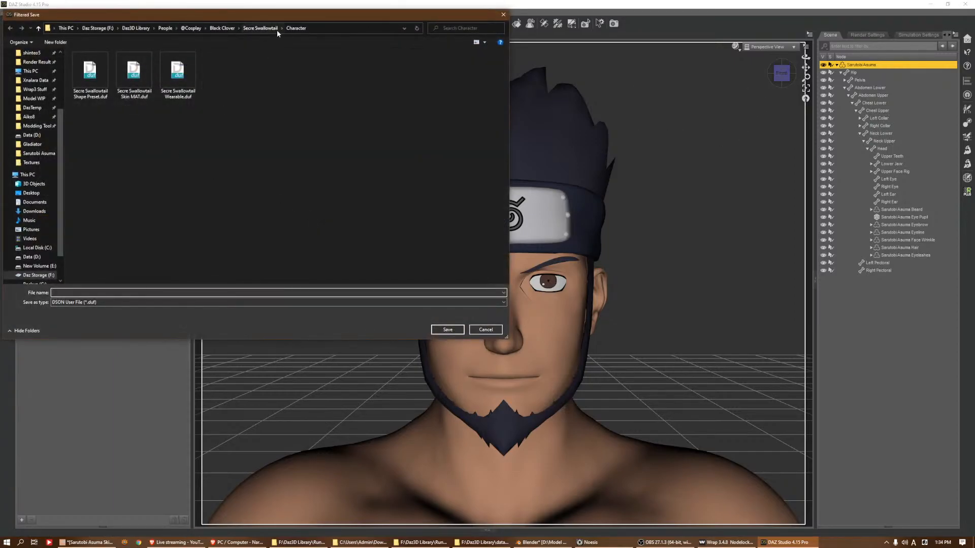
click(191, 30)
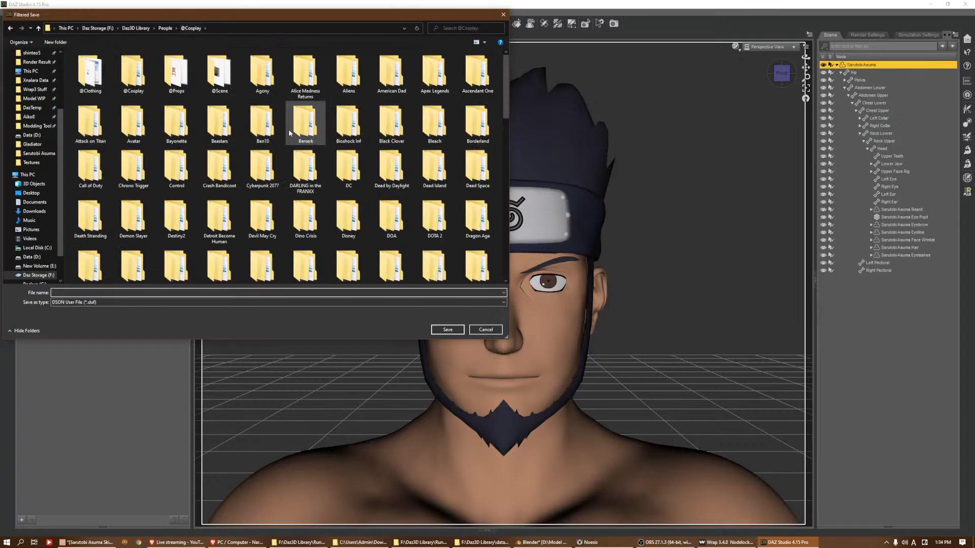
click(276, 182)
key(n)
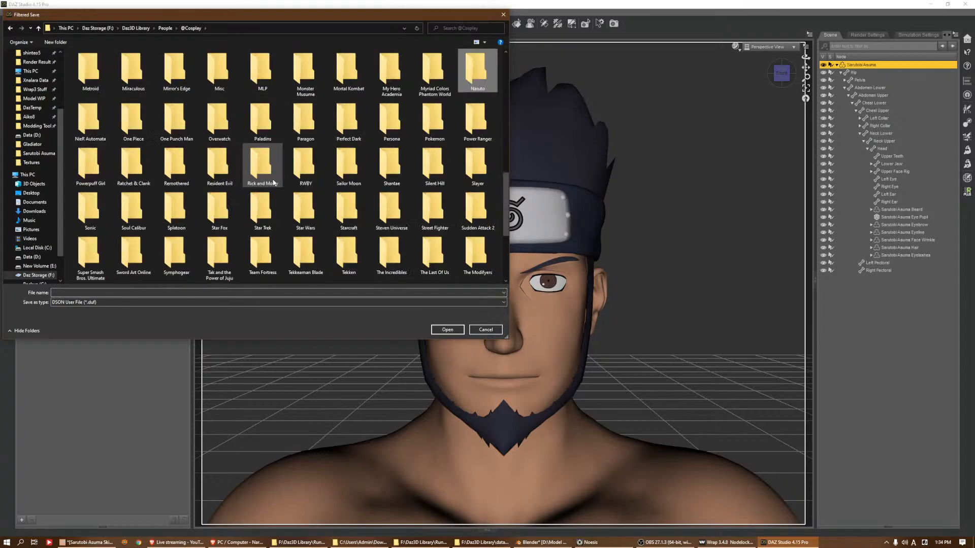
key(Return)
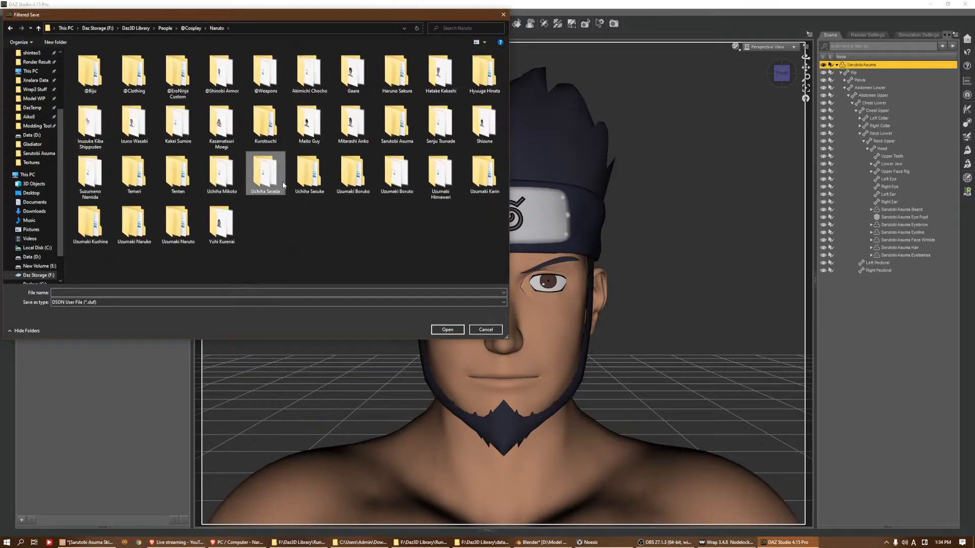
key(Right)
key(Down)
key(Return)
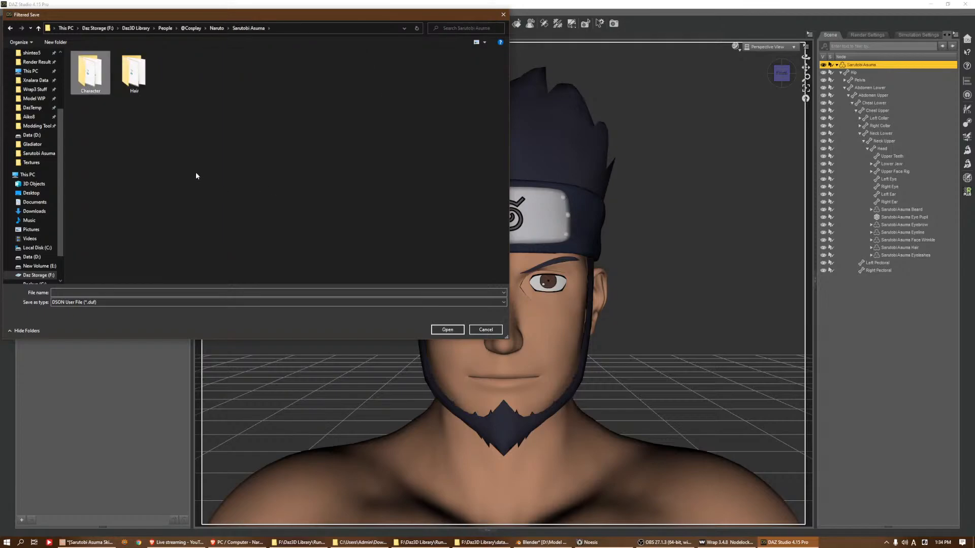
key(Return)
Save the material preset as Sarutobi Asuma Skin MAT with all surfaces included and file compression on
click(146, 90)
click(120, 292)
drag(120, 292, 85, 292)
text(Sarutobi Asuma S)
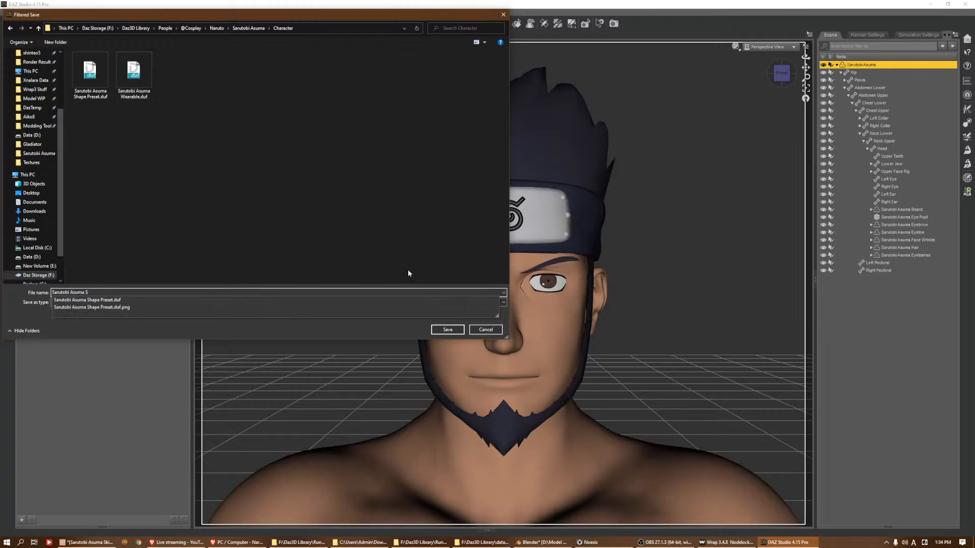
text(kin M)
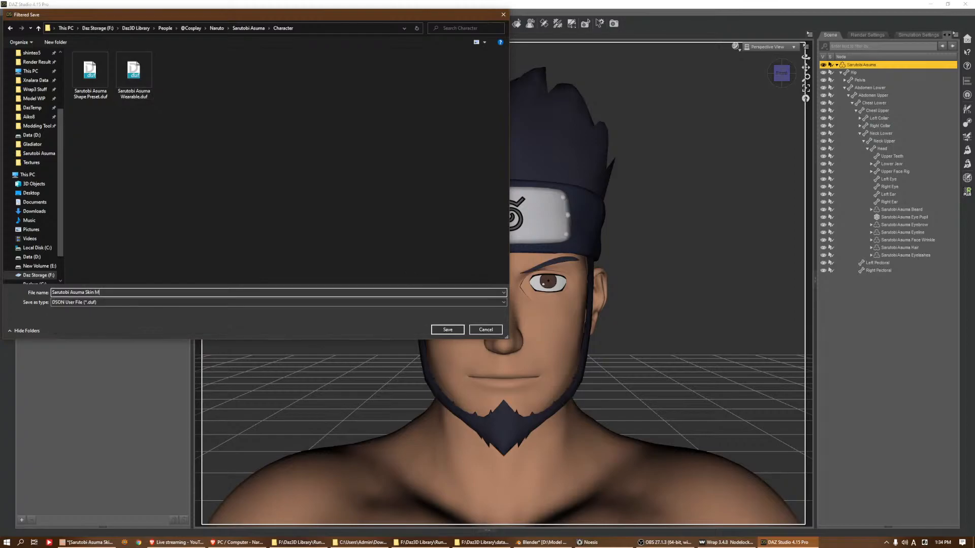
text(AT)
key(Return)
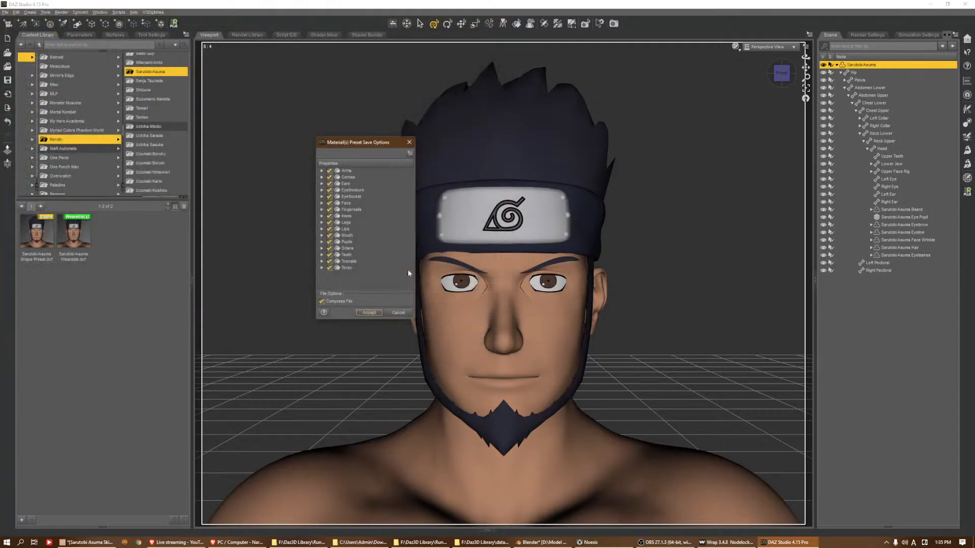
click(365, 313)
Reset the view and frame the figure's head, and start saving a Scene Subset from the root Sarutobi Asuma figure
click(805, 98)
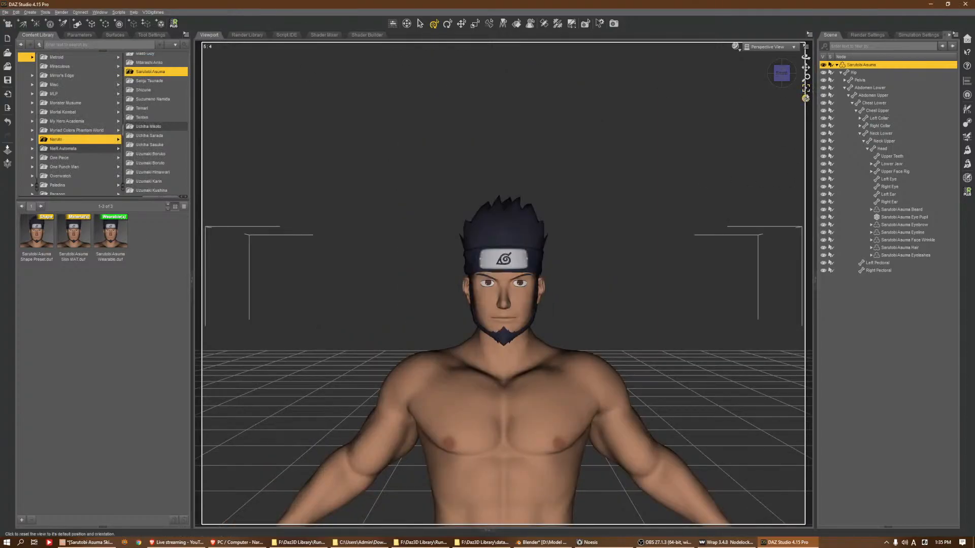
click(882, 149)
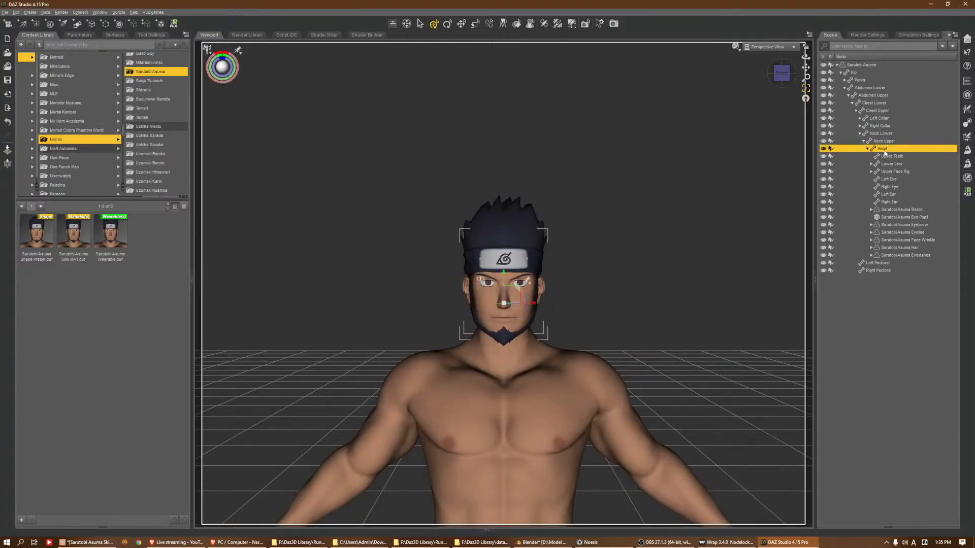
click(805, 88)
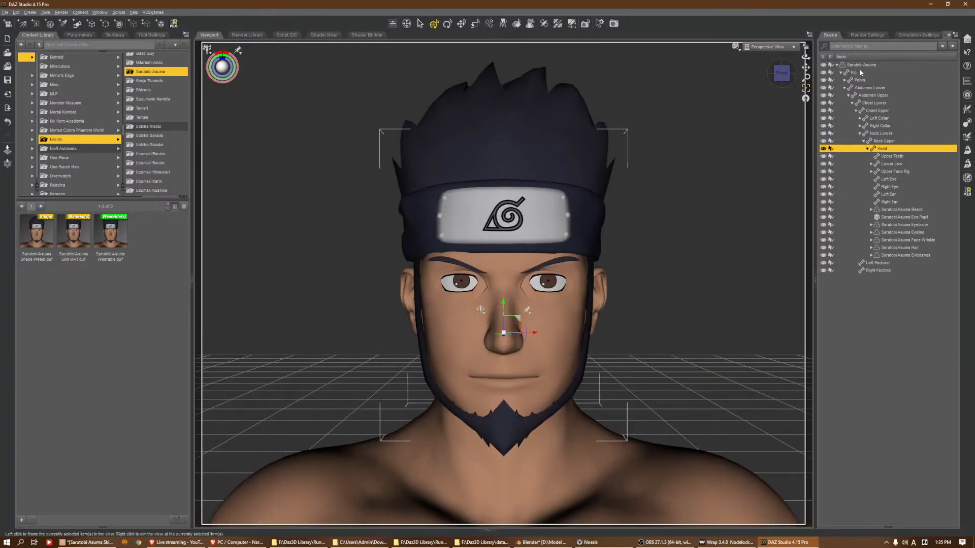
click(861, 65)
click(4, 12)
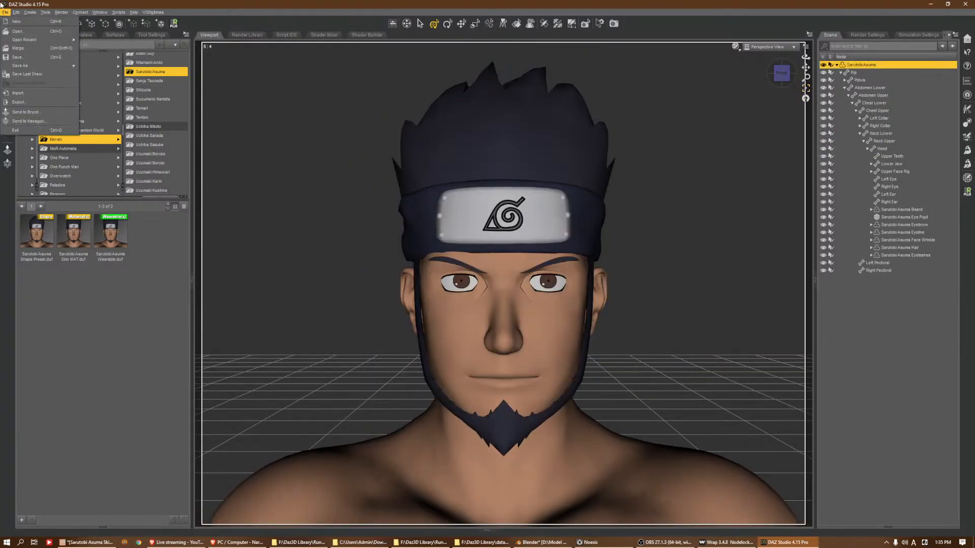
mouse_move(51, 65)
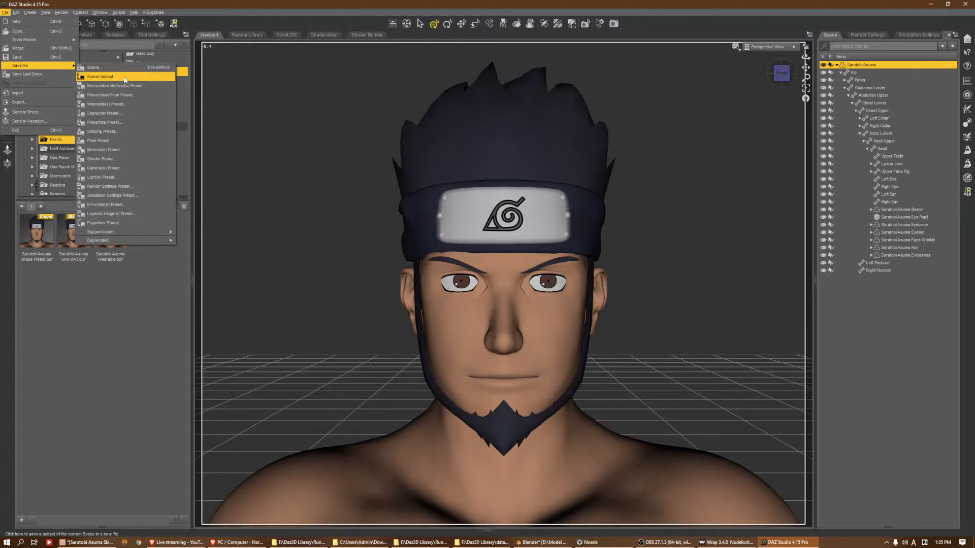
click(125, 77)
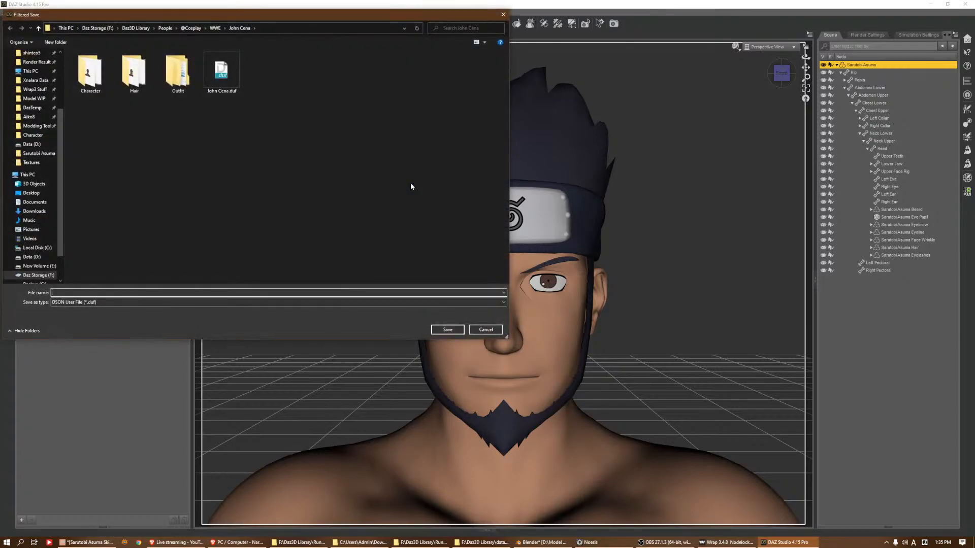
click(191, 28)
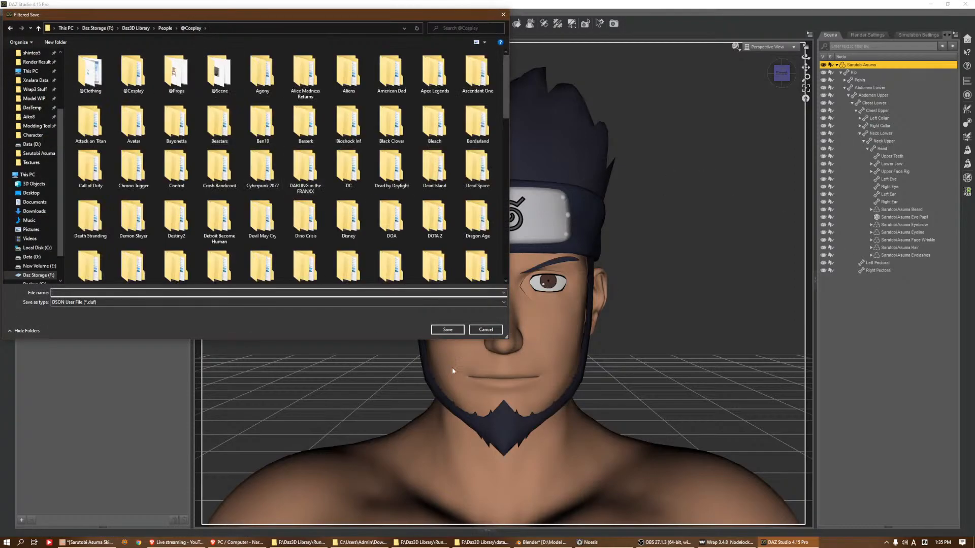
click(240, 187)
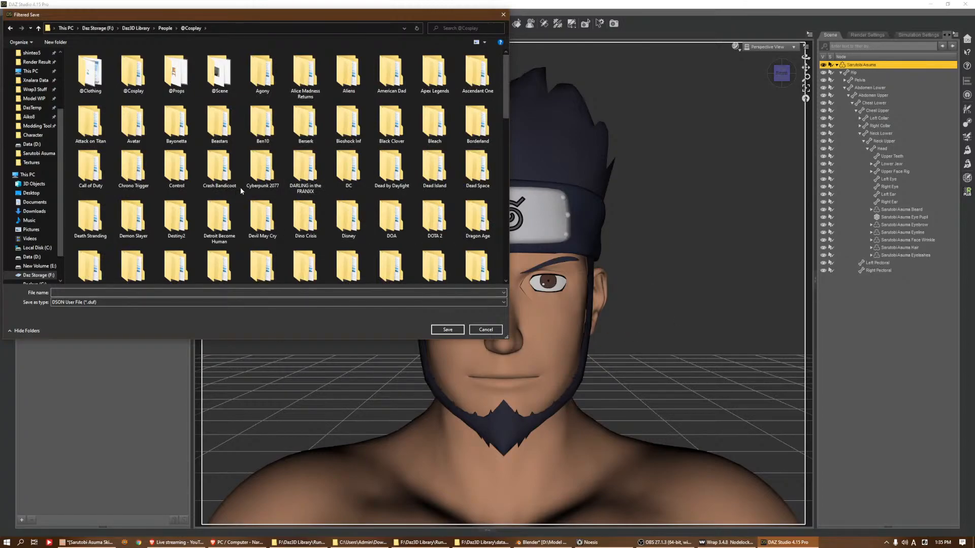
key(n)
key(Return)
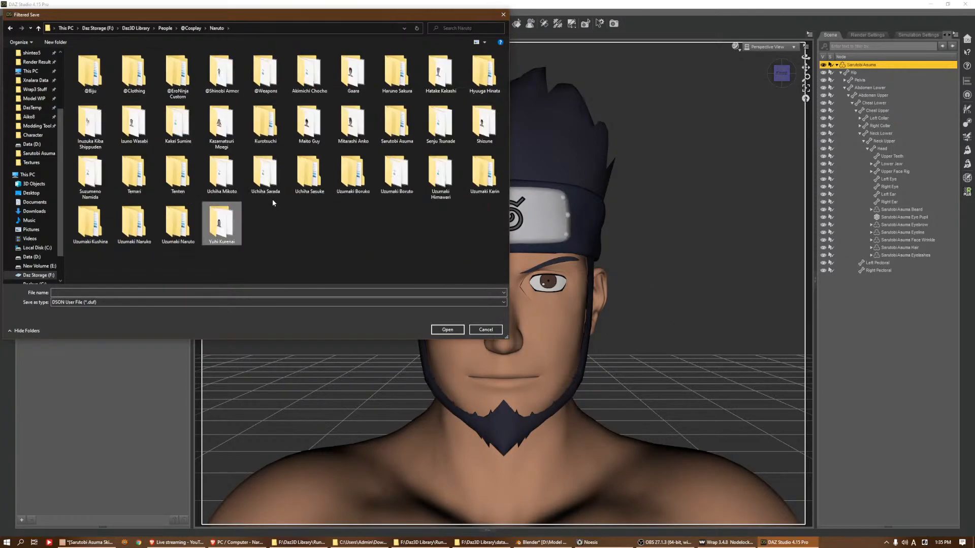
key(s)
key(Return)
key(h)
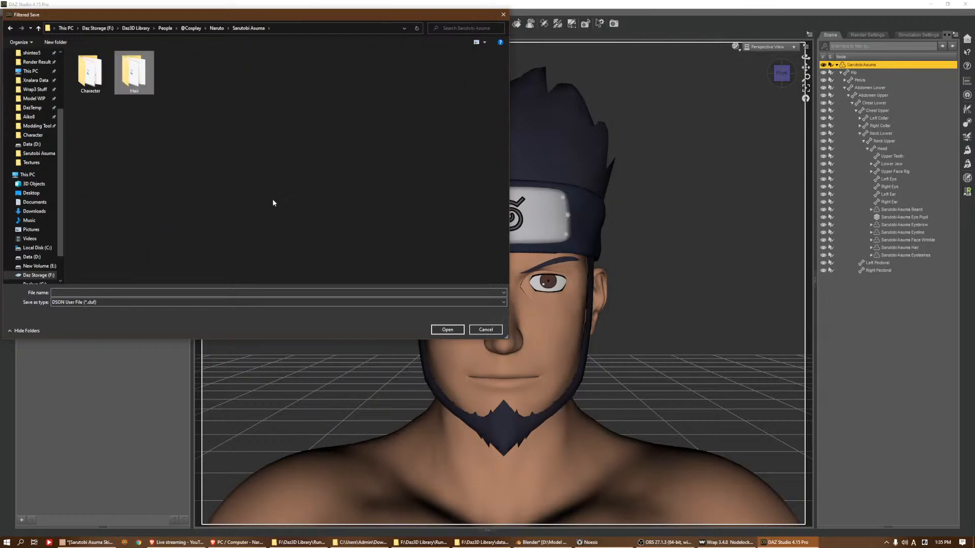
Enter the file name for the scene subset and save it beside the Character and Hair folders
click(228, 293)
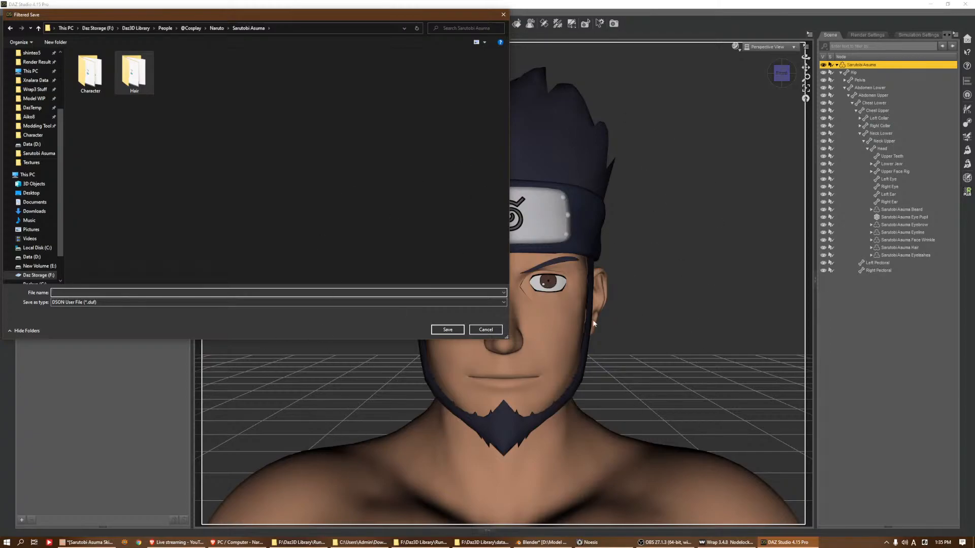
text(S)
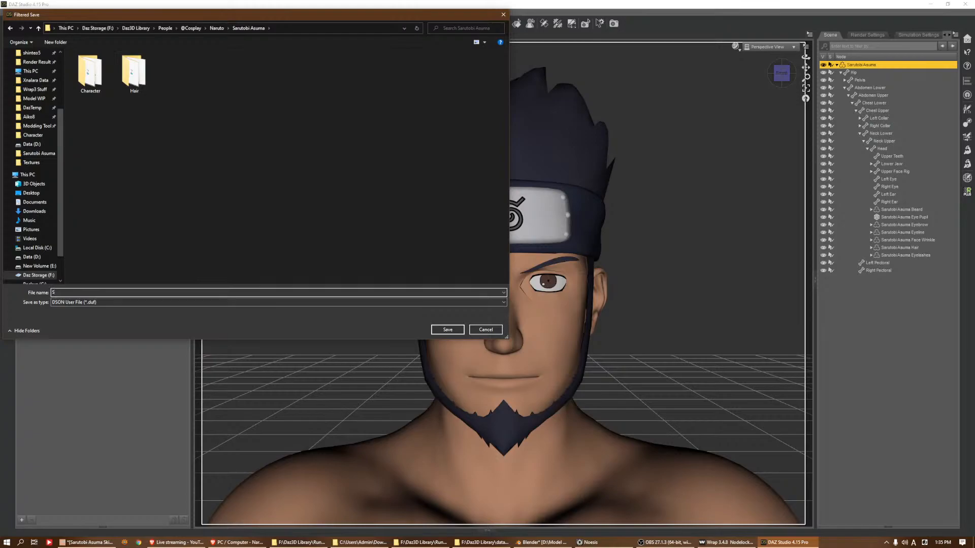
text(Naruto\Sarutobi Asuma\Hair)
key(Return)
click(359, 261)
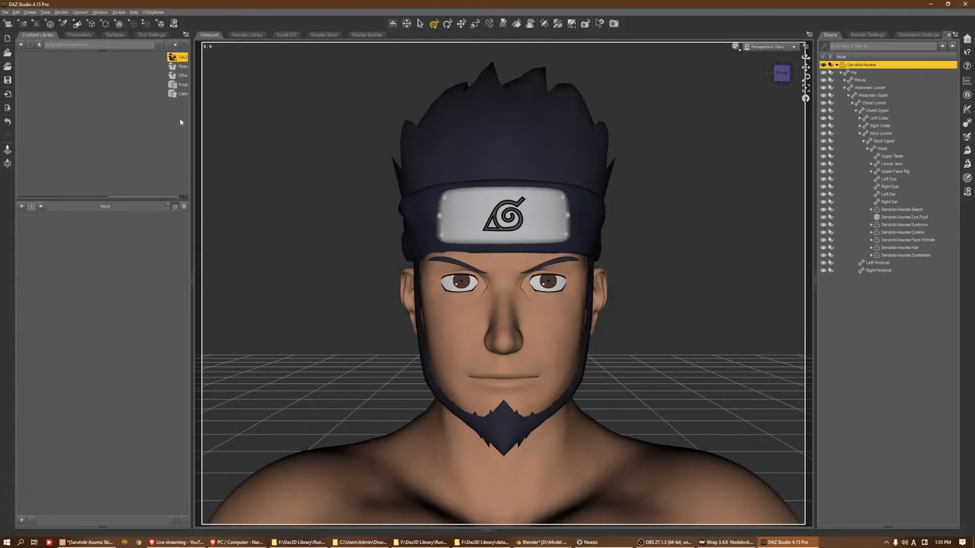
Refresh the content library and open Daz3D Library > People
right_click(181, 119)
click(195, 142)
click(118, 57)
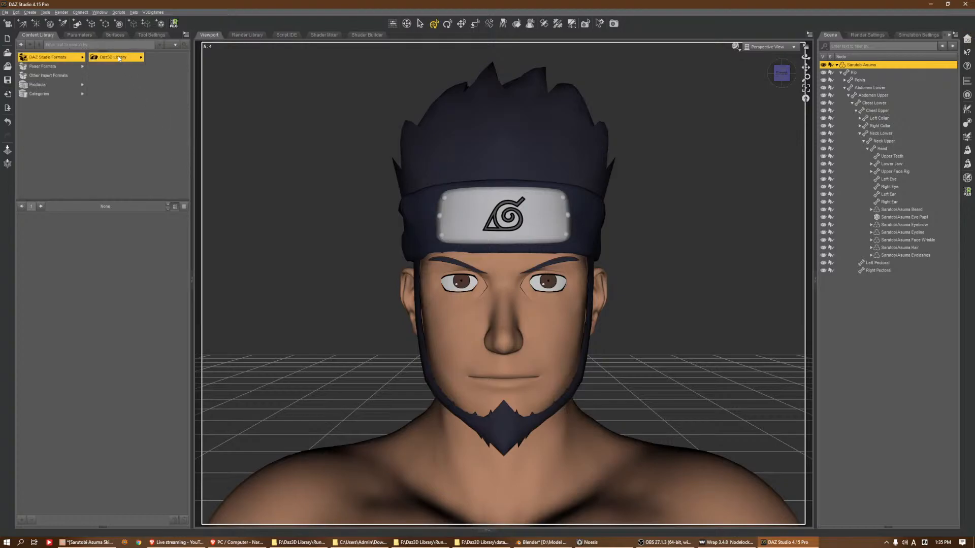
click(153, 102)
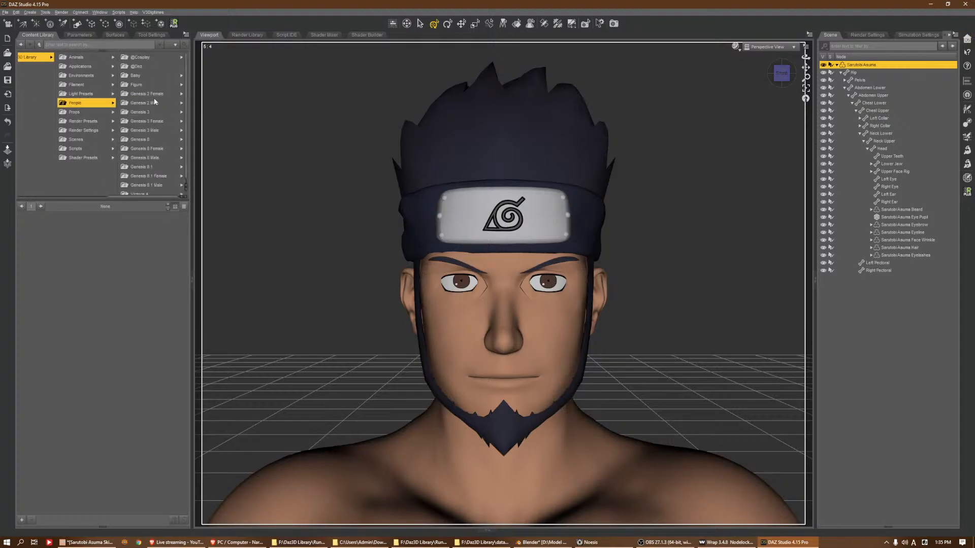
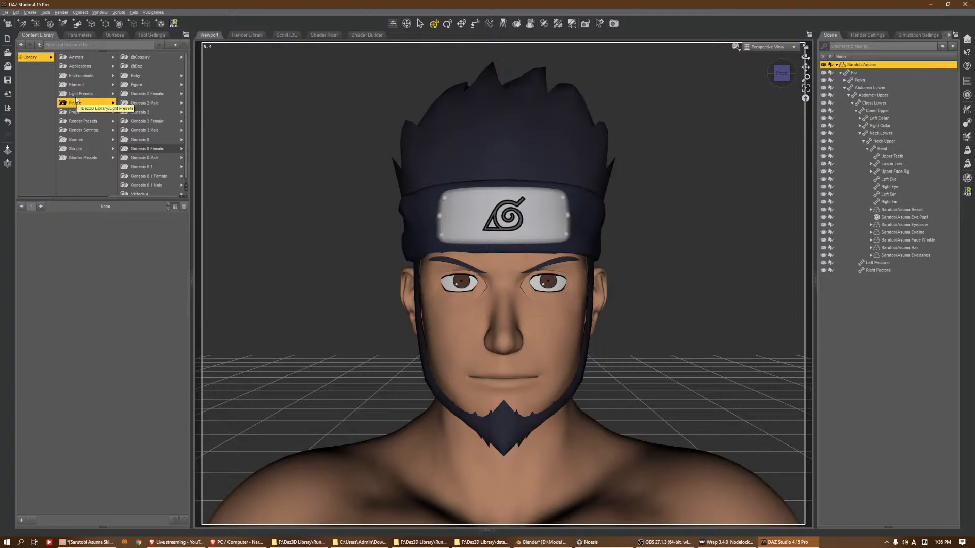
click(152, 157)
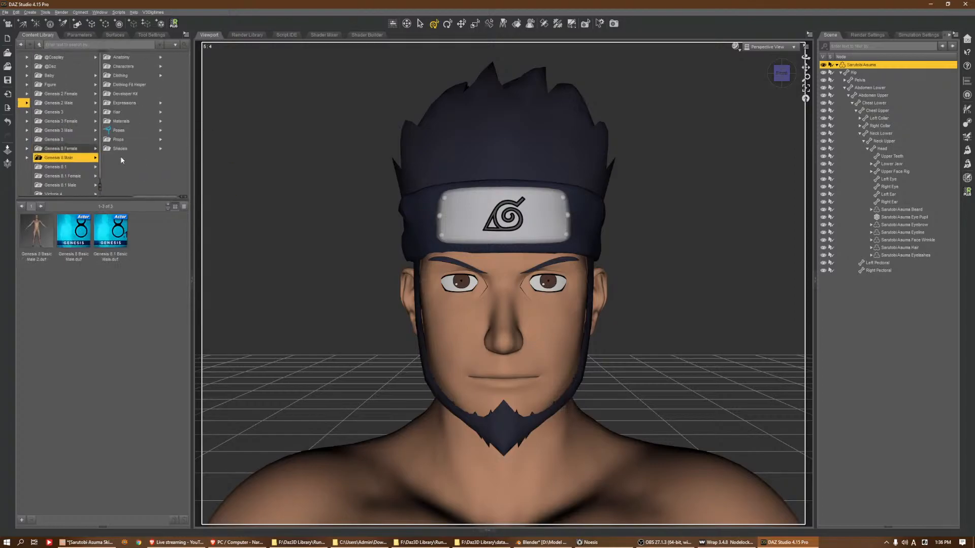
click(84, 56)
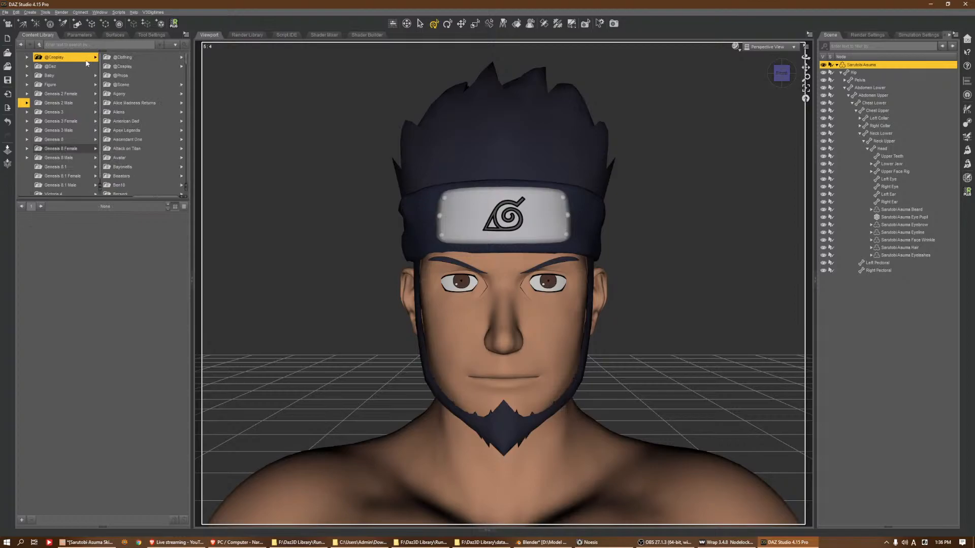
scroll(144, 153, down, 6)
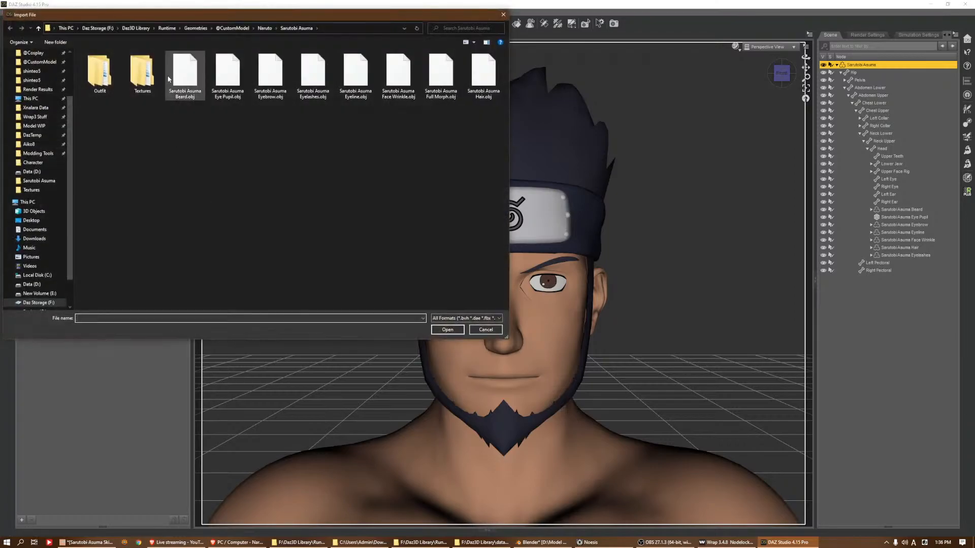
Import the Sarutobi Asuma Jonin pants and sandals OBJ files from the character's Outfit folder
double_click(98, 76)
double_click(97, 77)
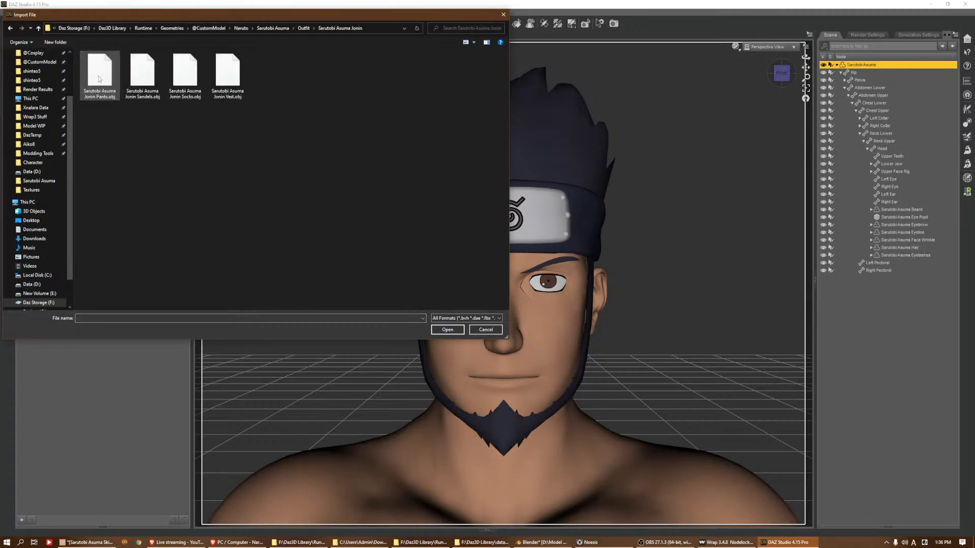
double_click(99, 73)
click(5, 12)
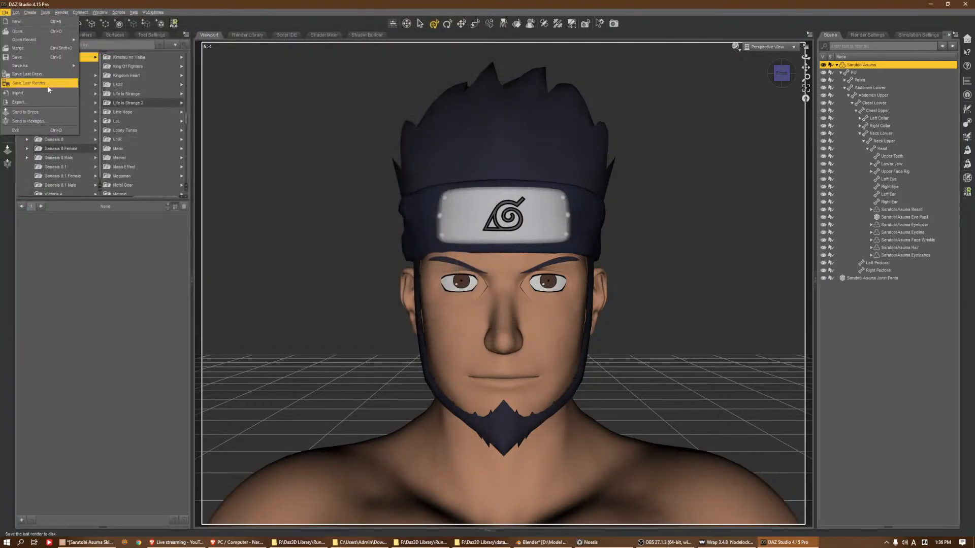
click(31, 83)
double_click(144, 76)
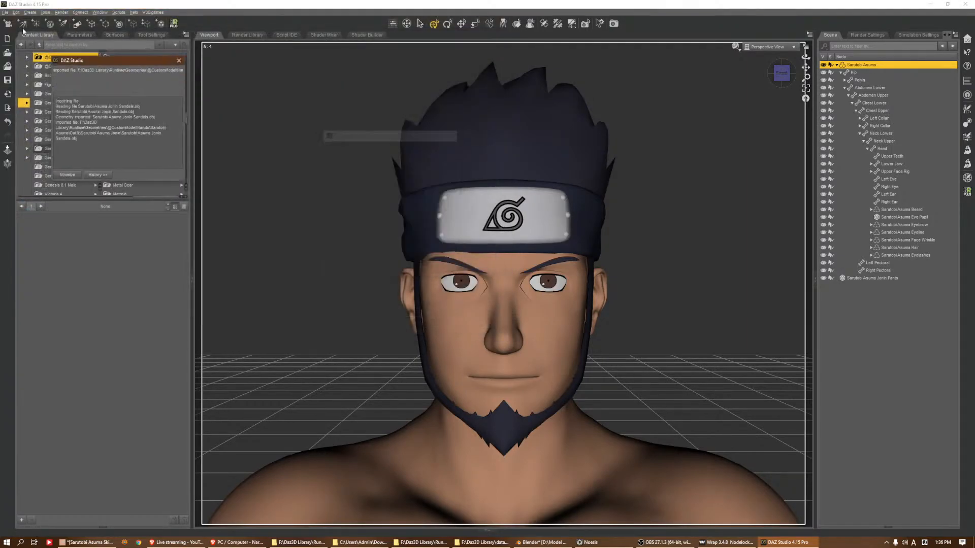
Import the Sarutobi Asuma Jonin socks and vest OBJ files, and select all four Jonin outfit pieces in the scene
click(5, 13)
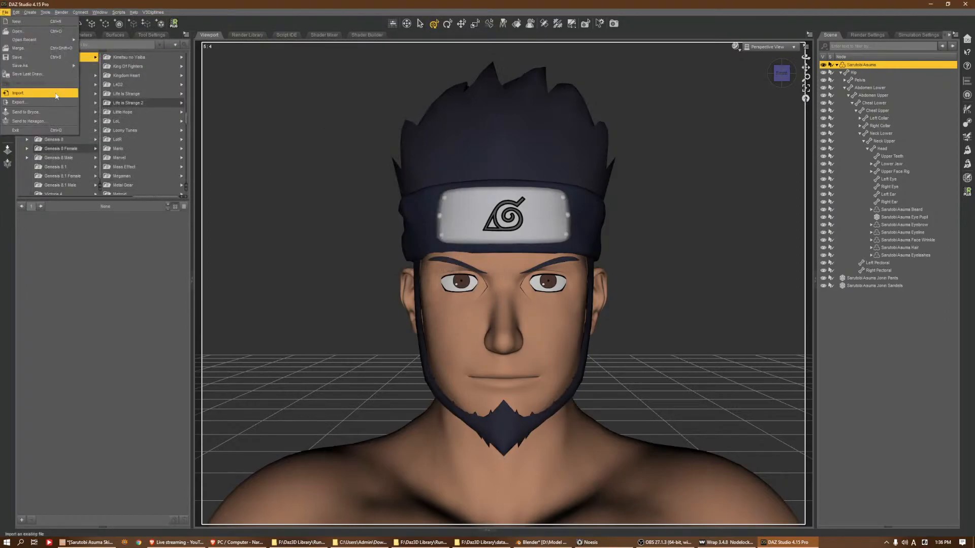
click(31, 83)
click(185, 74)
double_click(186, 74)
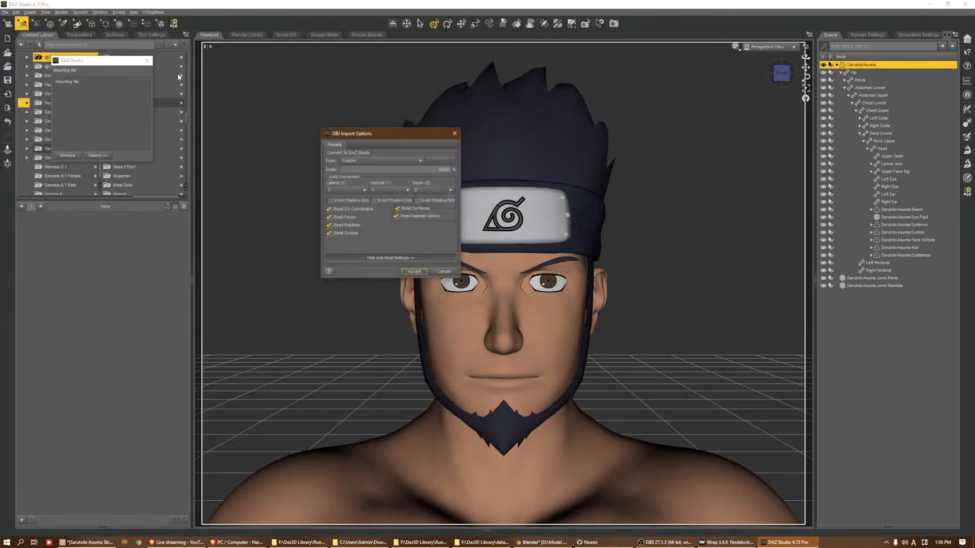
click(5, 12)
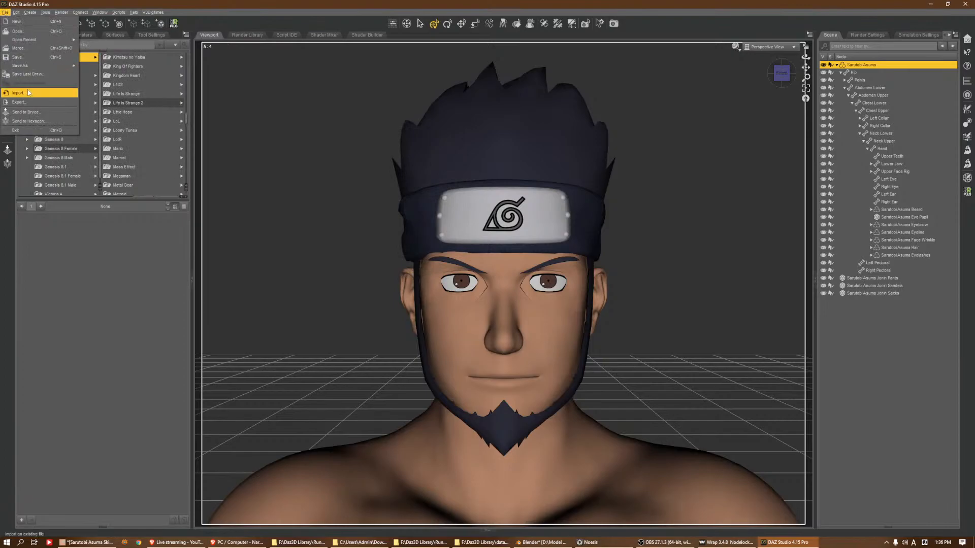
click(29, 86)
double_click(217, 75)
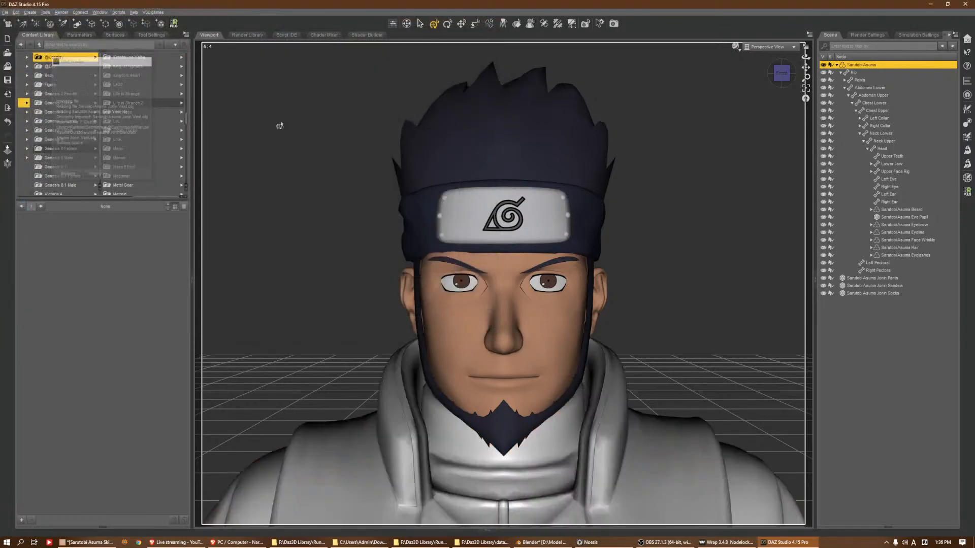
click(872, 278)
shift+click(888, 299)
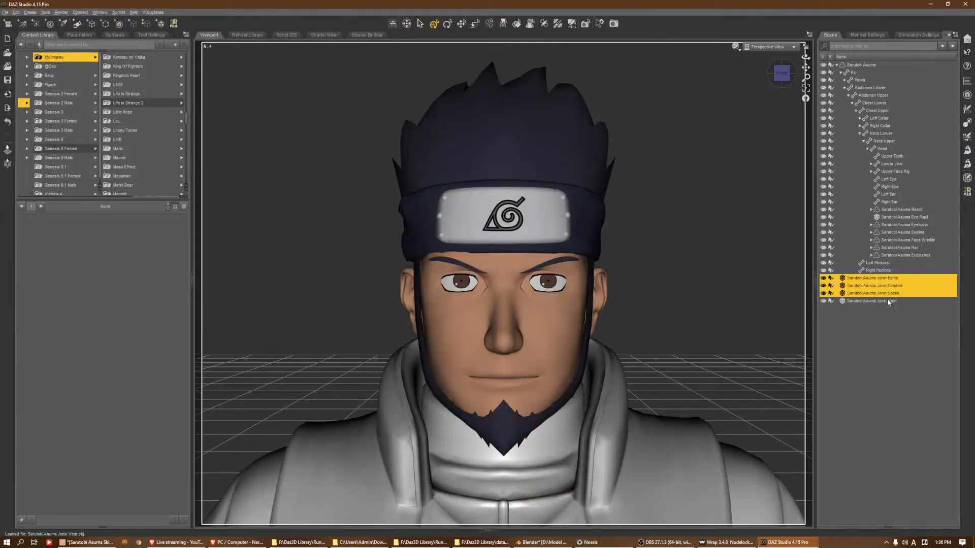
click(354, 541)
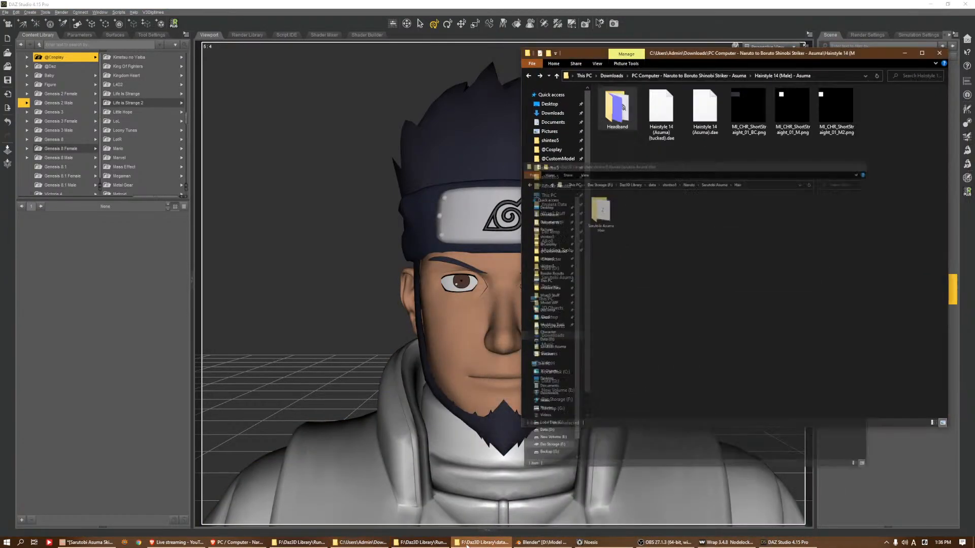
click(423, 542)
click(627, 126)
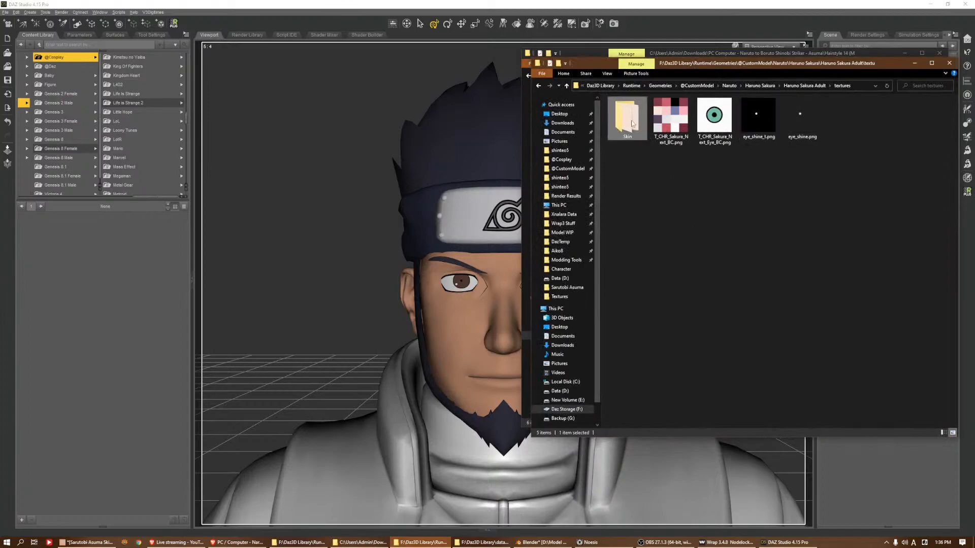
right_click(641, 155)
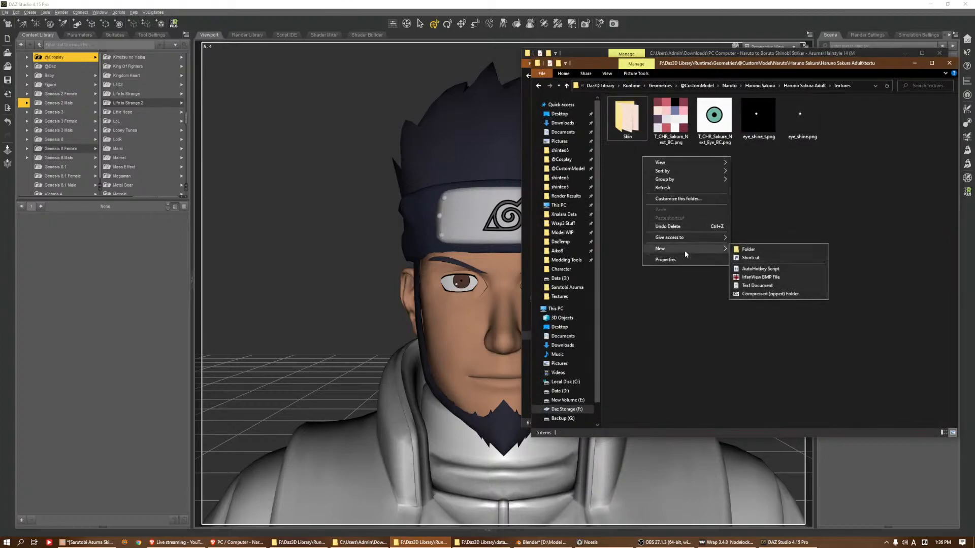
click(610, 328)
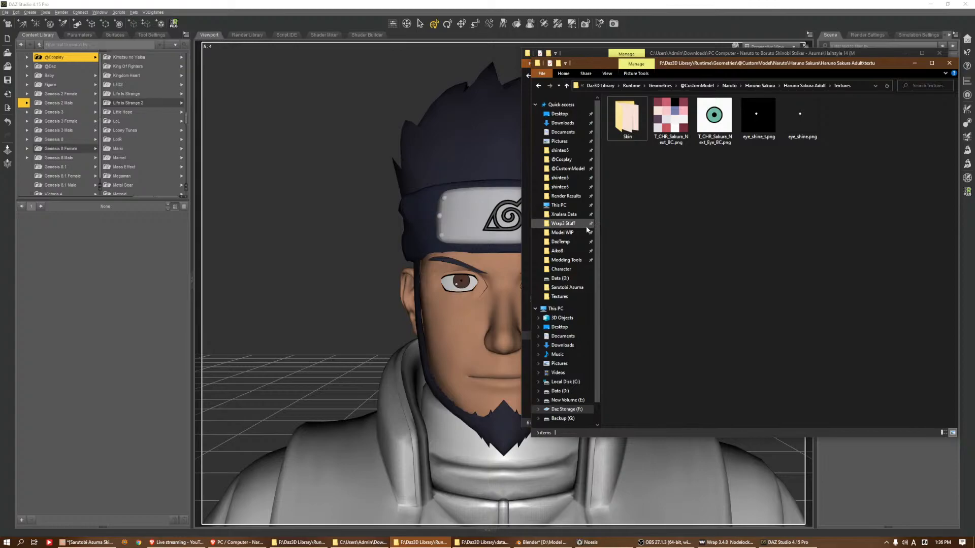
click(578, 216)
click(780, 246)
key(n)
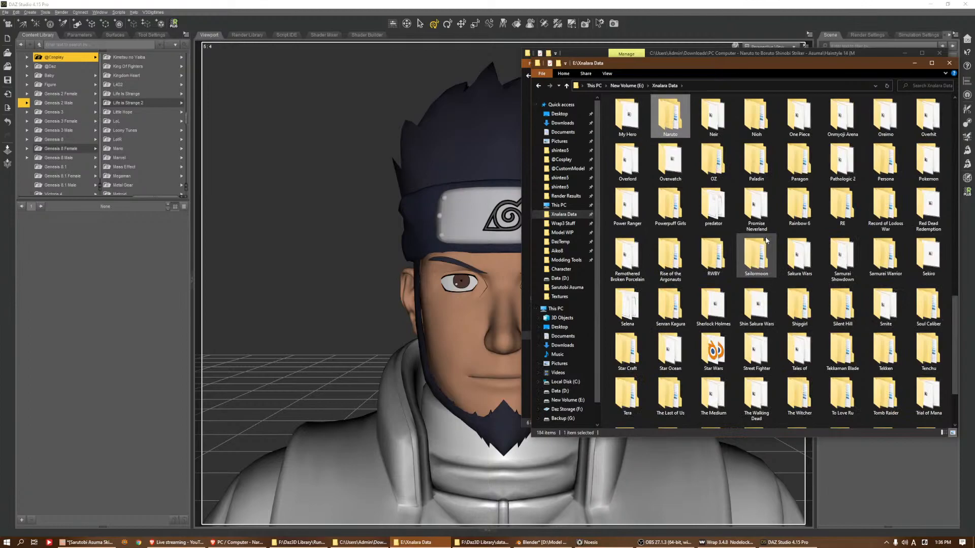
key(Return)
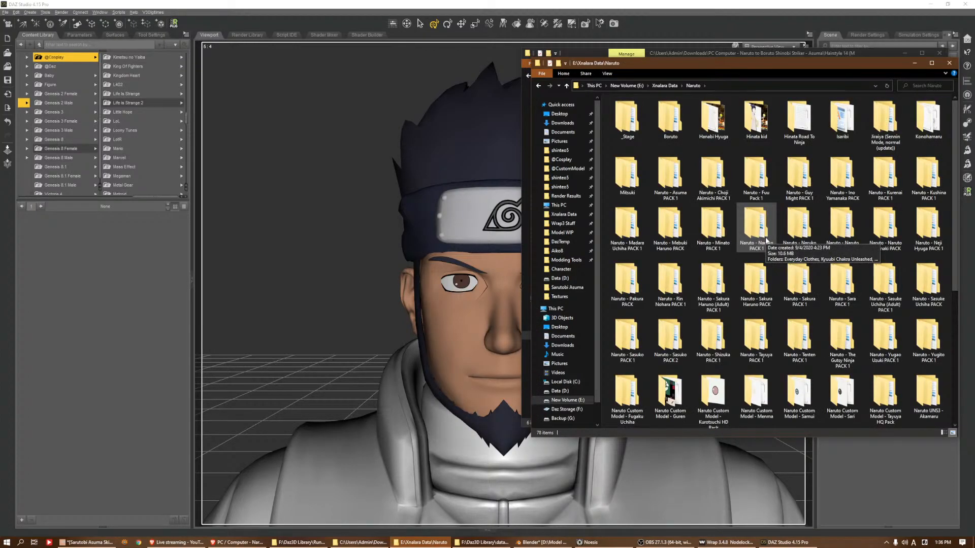
click(784, 543)
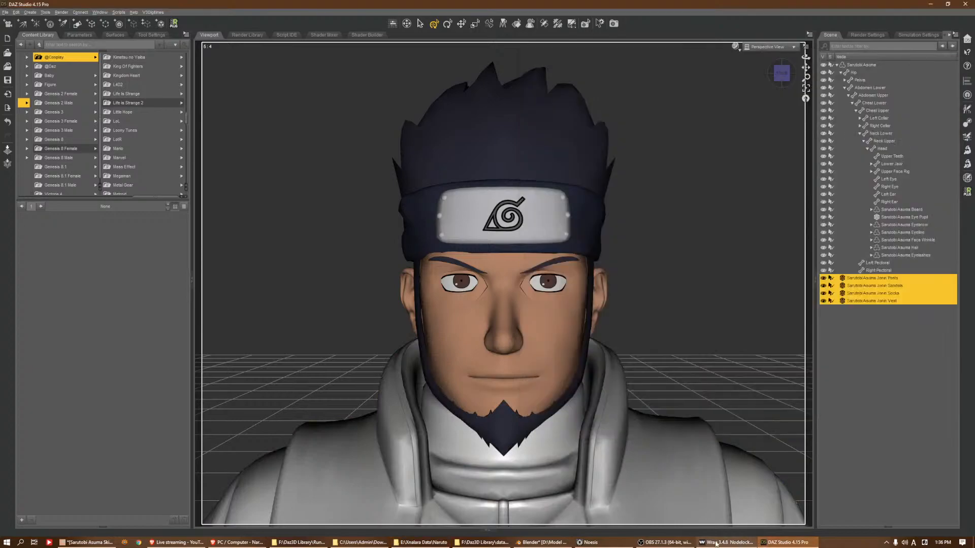
Switch to Blender, browse for the vest material's Base Color image file, and select the path of its texture folder
click(534, 539)
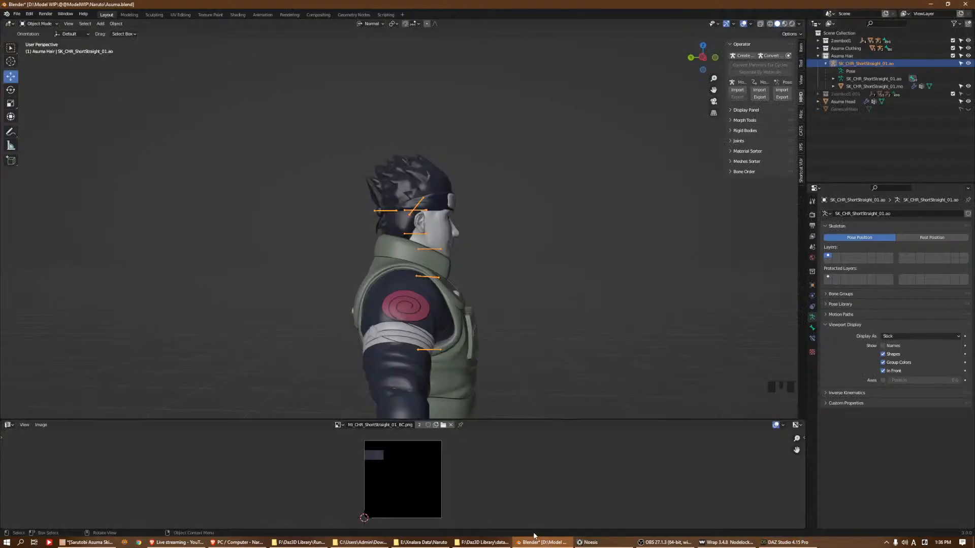
click(460, 327)
key(Tab)
key(a)
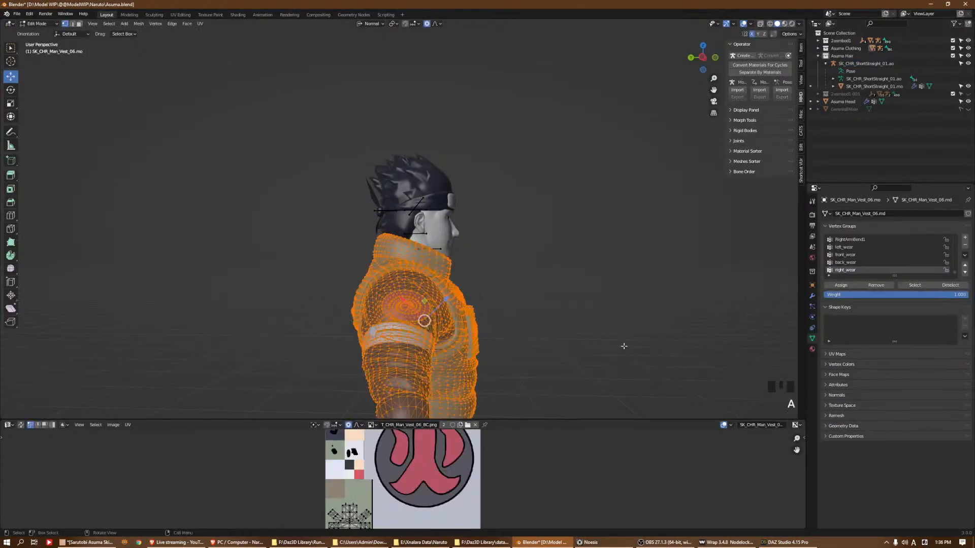
click(812, 349)
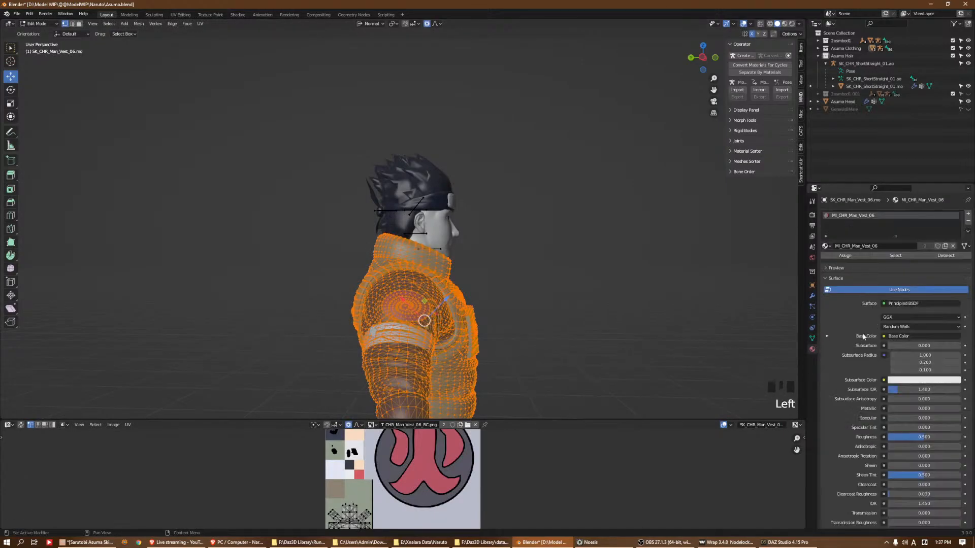
click(827, 336)
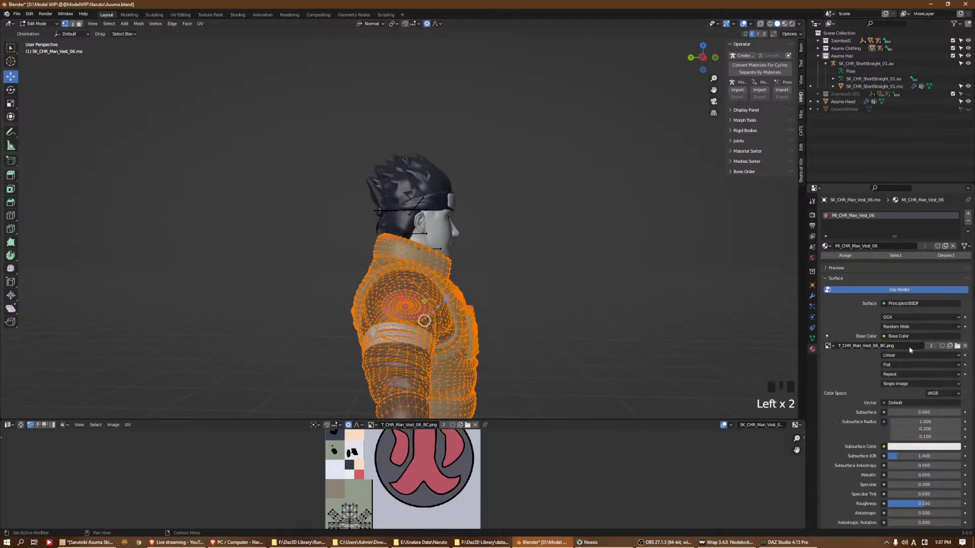
click(957, 346)
click(548, 141)
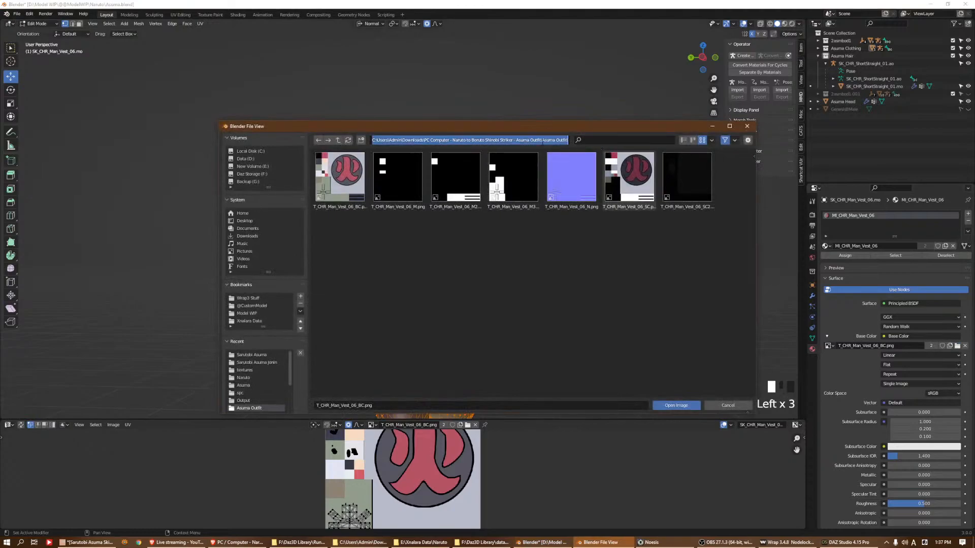
Switch to File Explorer and close the window showing Sarutobi Asuma's Hair folder
click(423, 542)
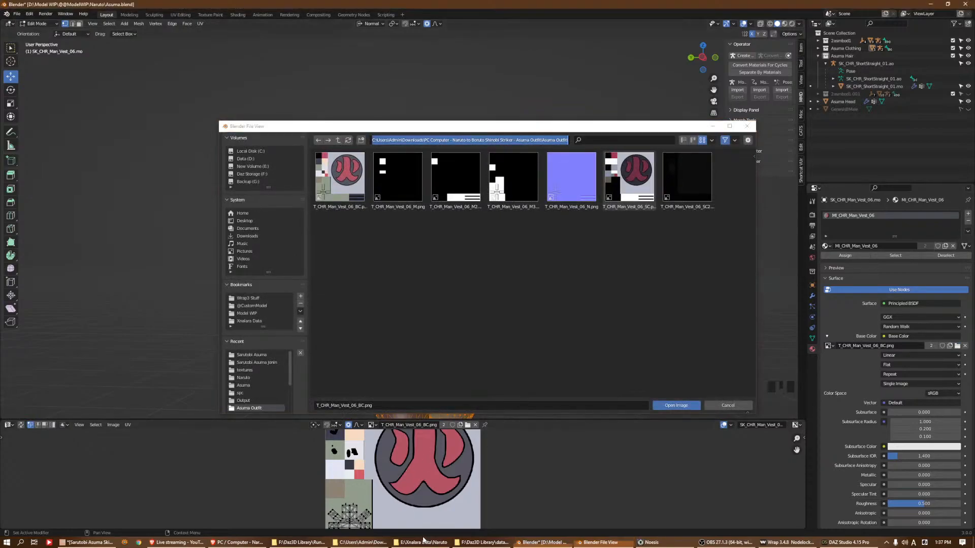
click(363, 542)
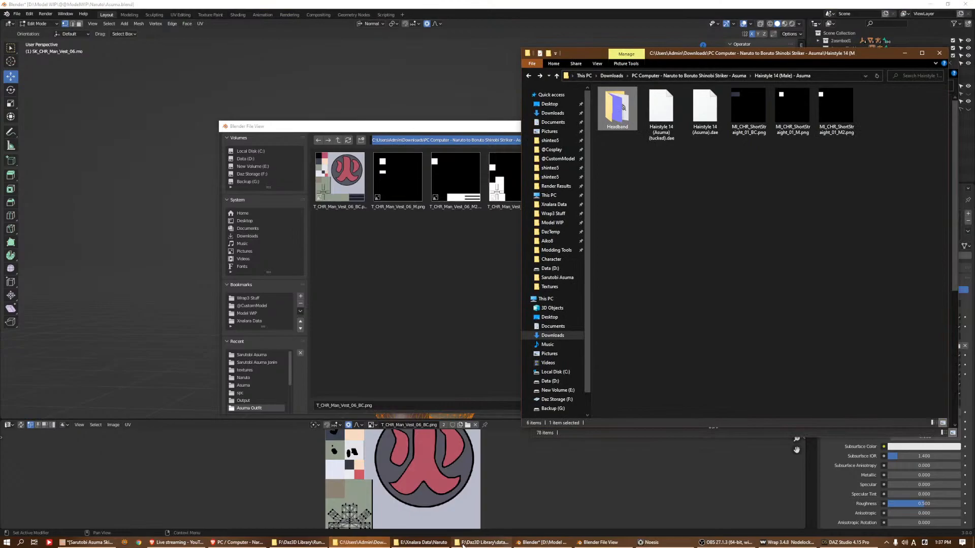
click(482, 543)
click(415, 543)
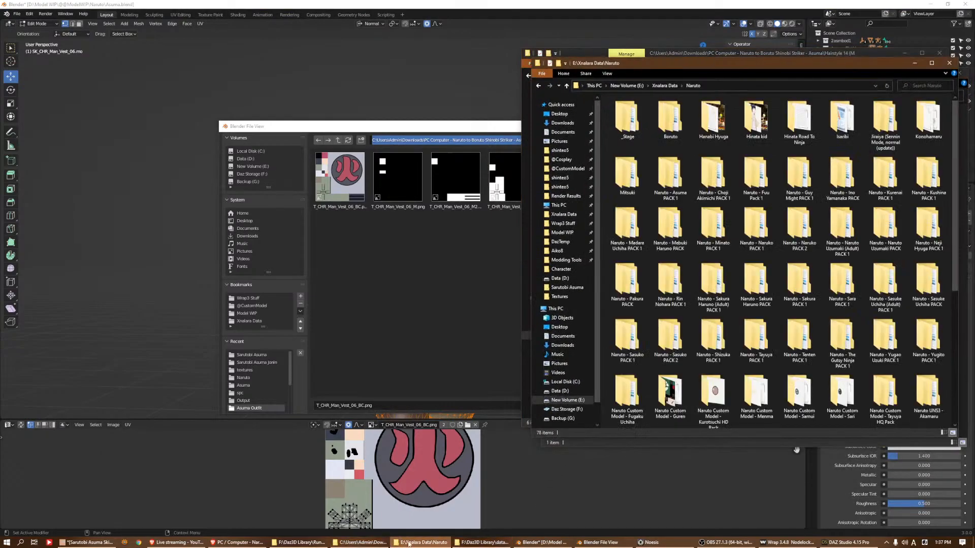
click(473, 542)
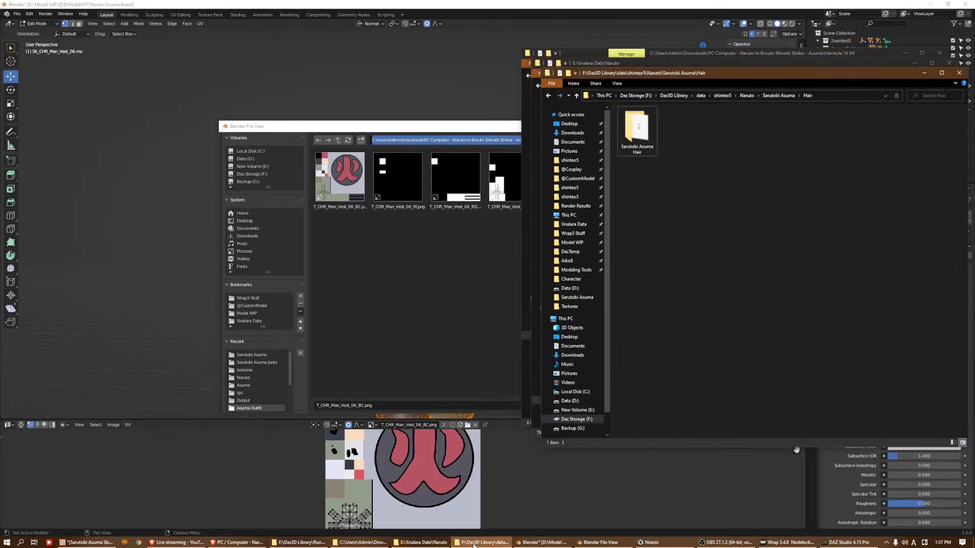
click(959, 73)
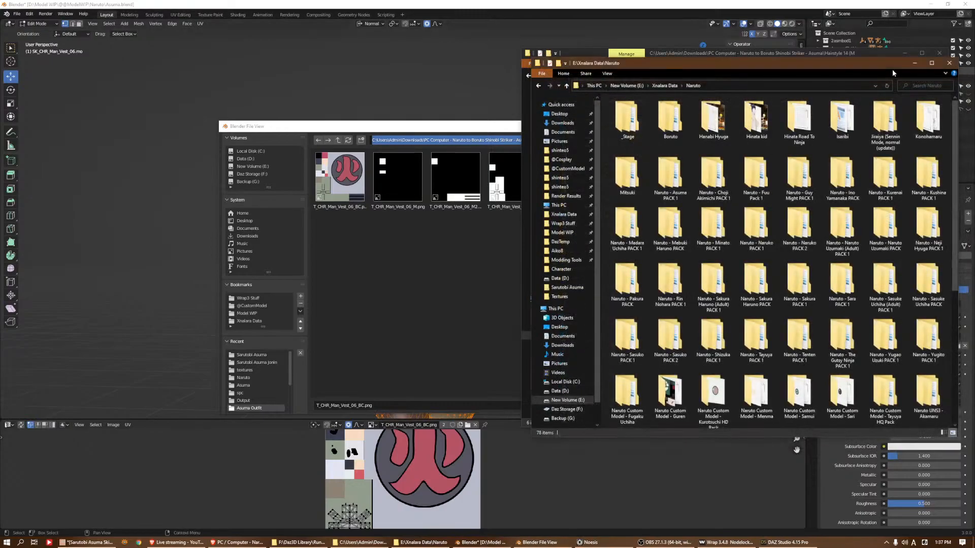
drag(672, 69, 279, 92)
click(169, 192)
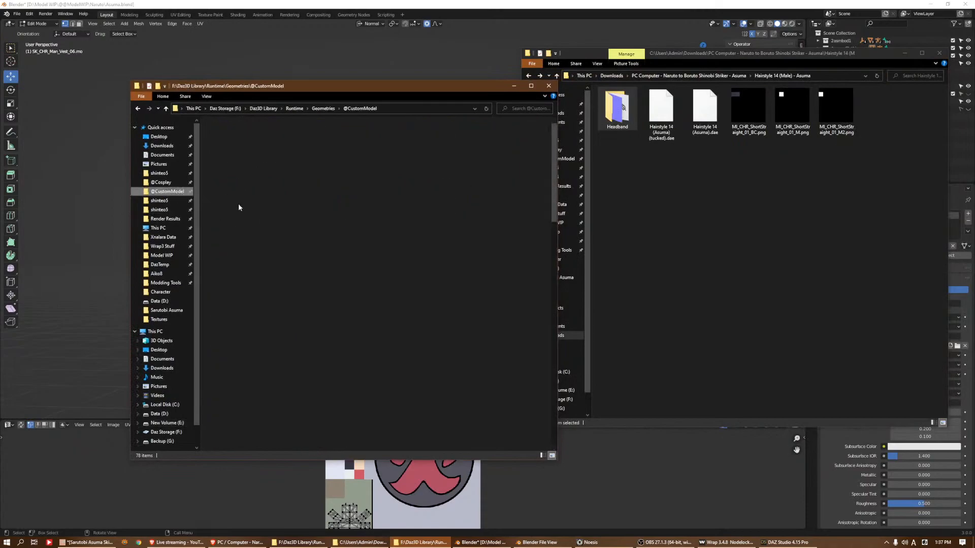
key(n)
key(n)
key(a)
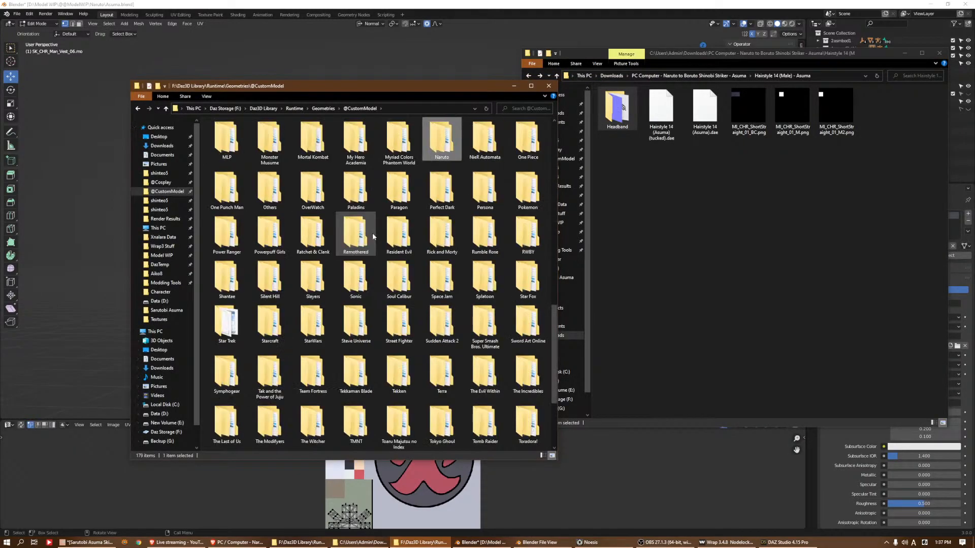
key(Return)
key(y)
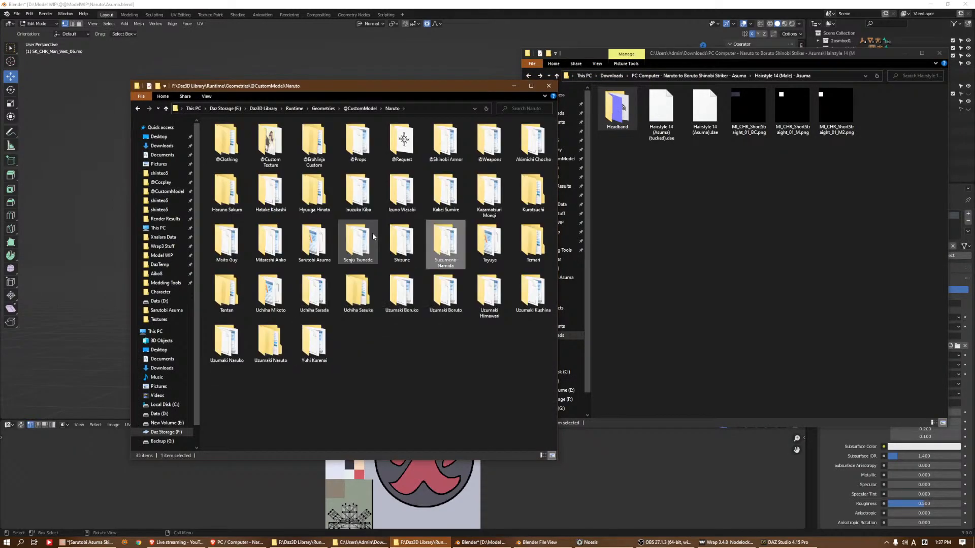
key(Left)
key(Up)
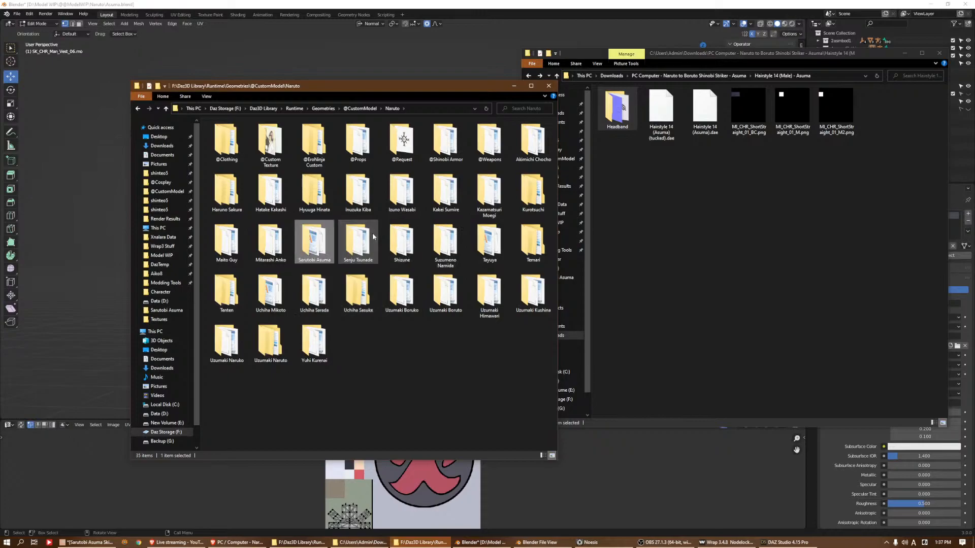
key(Return)
key(Right)
key(Return)
key(Right)
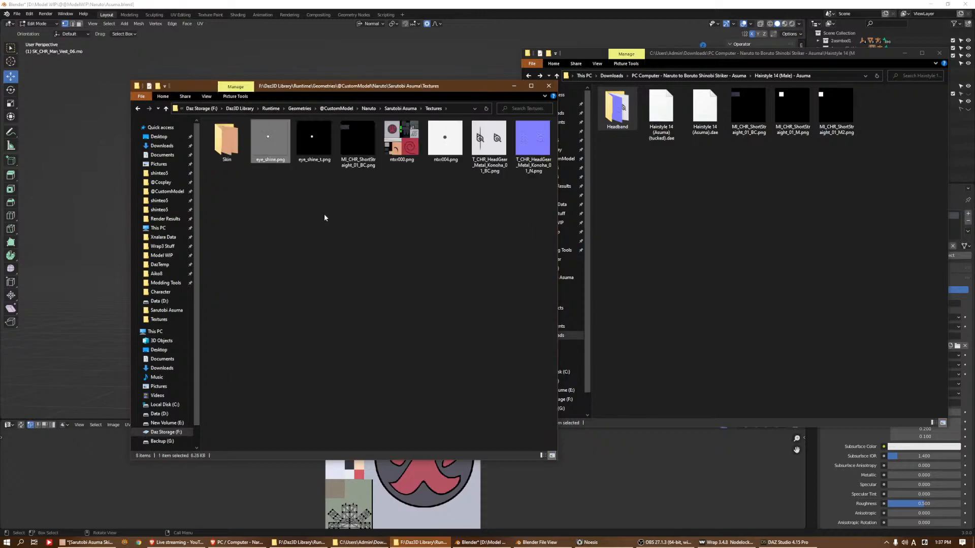
Create a folder named Outfit inside Sarutobi Asuma's Textures folder and open it
right_click(324, 215)
mouse_move(396, 307)
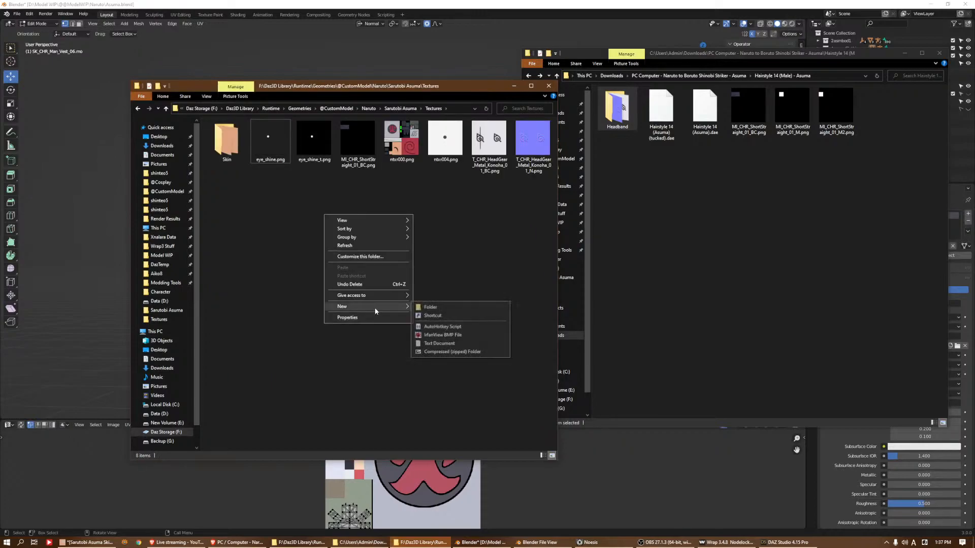
click(429, 307)
text(Outfit)
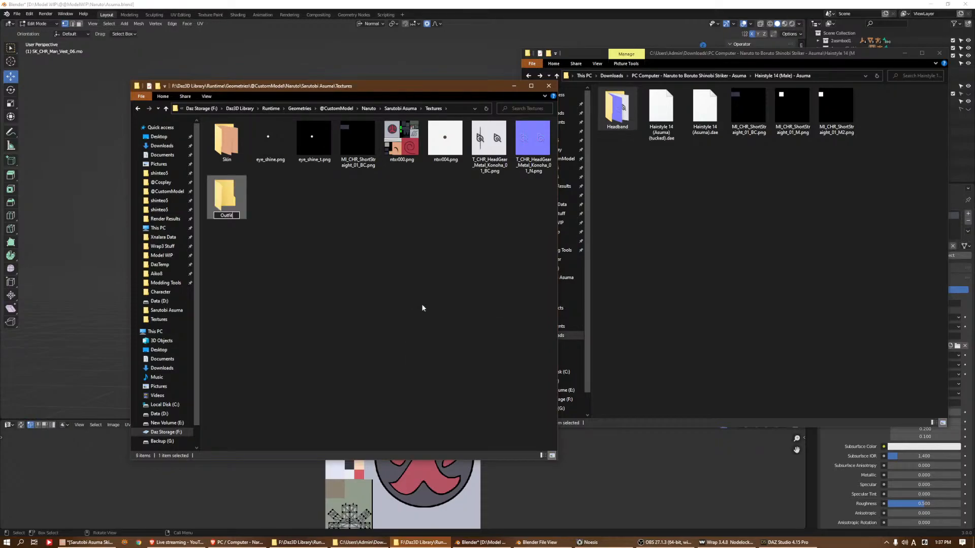
key(Return)
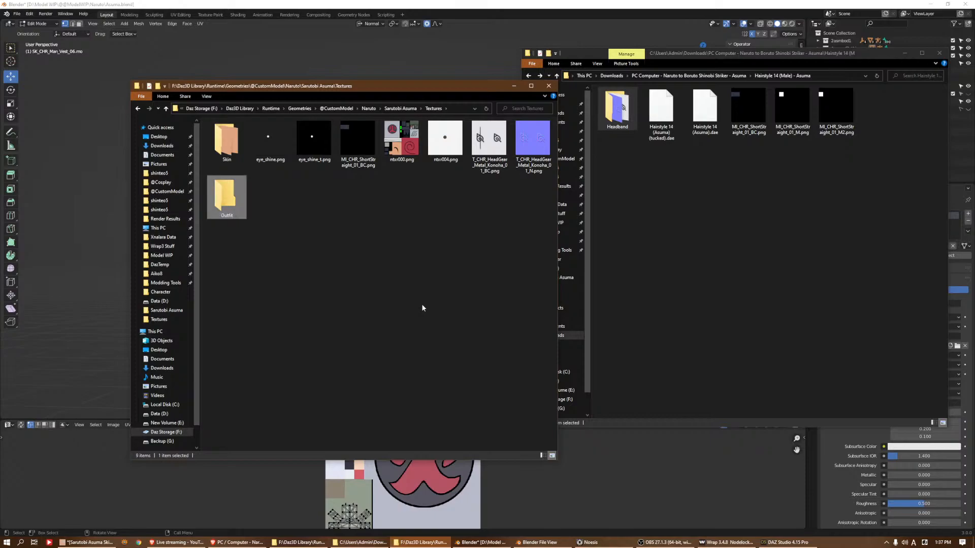
double_click(217, 198)
Create a new subfolder inside the Outfit folder, using the pasted clipboard text as its name
right_click(266, 194)
mouse_move(337, 284)
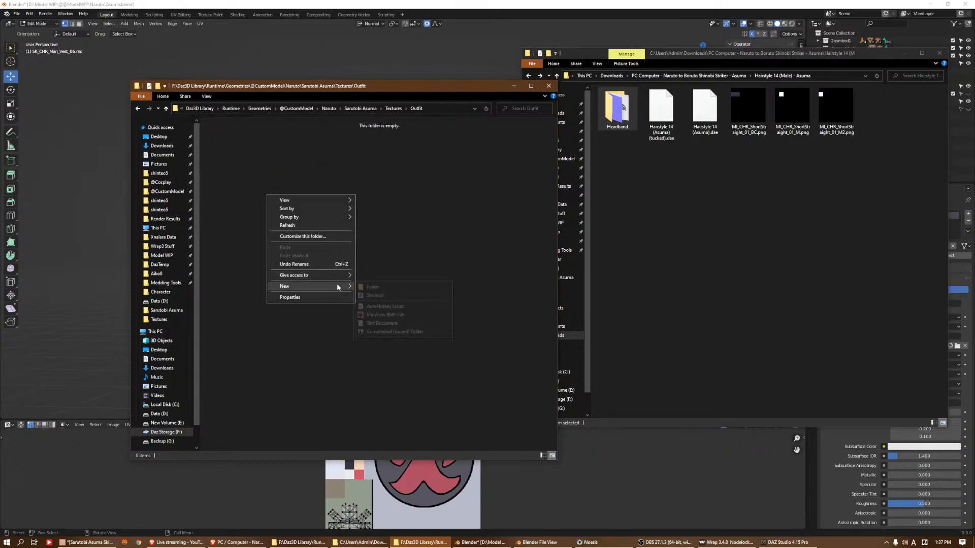
click(376, 293)
text(CUsersAdminDownloadsPC Computer - Naruto to Boruto Shinobi Striker - Asuma OutfitAsuma Outfit)
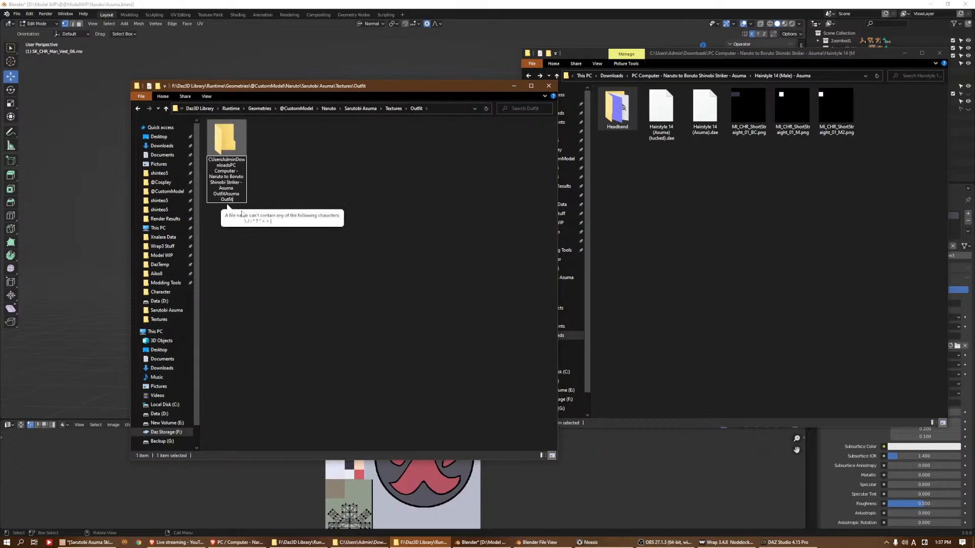
drag(226, 194, 147, 98)
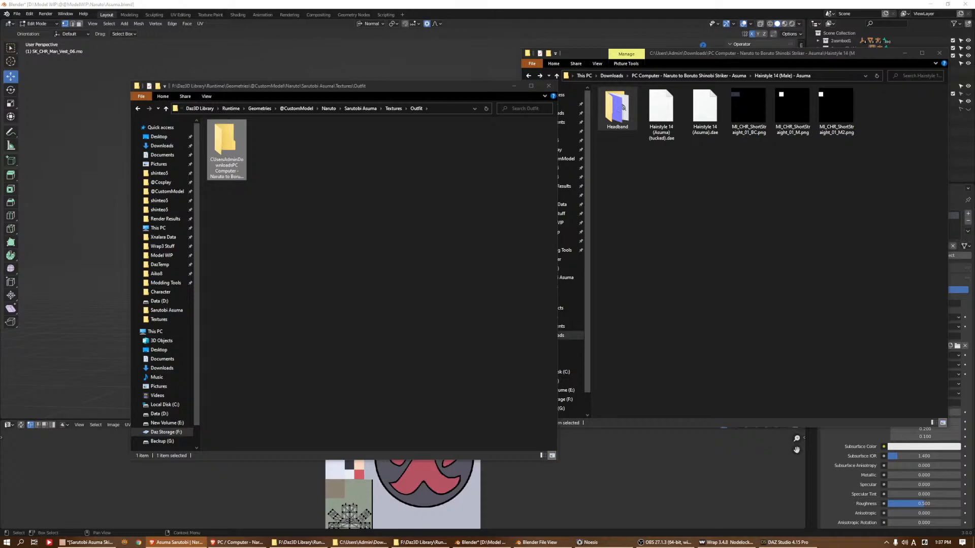
Rename the subfolder in Outfit as Sarutobi Asuma Jonin and open it
click(294, 94)
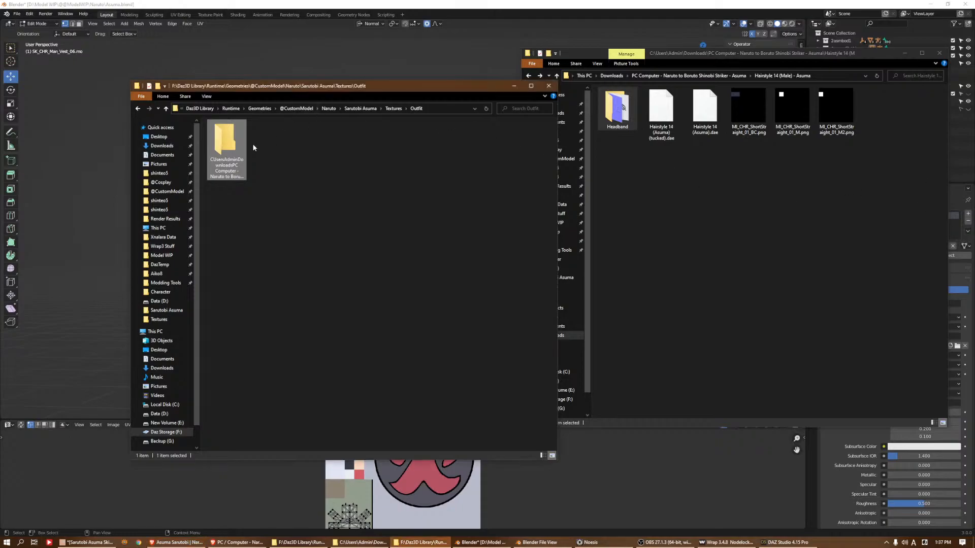
key(F2)
text(Sarutobi Asuma)
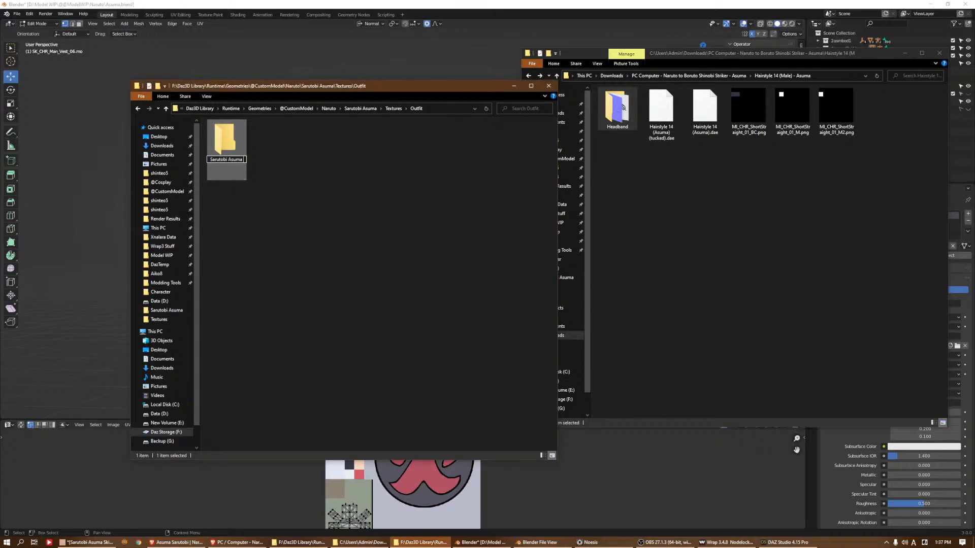
text(K)
key(BackSpace)
text(Jo)
key(Return)
double_click(227, 163)
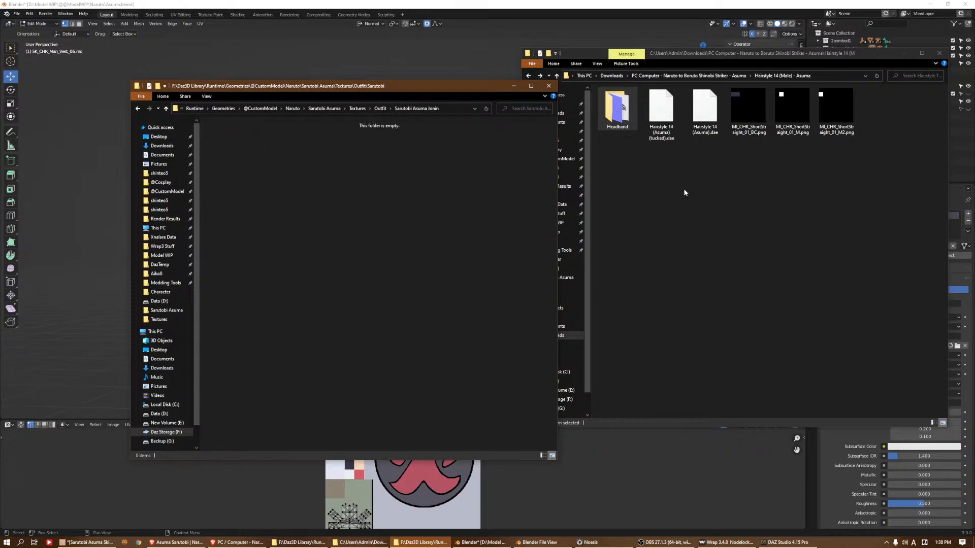
Open the Asuma Outfit folder in Downloads and copy T_CHR_Man_Vest_06_BC.png and T_CHR_Man_Vest_06_N.png into the Sarutobi Asuma Jonin folder
click(720, 193)
key(alt+Left)
key(alt+Left)
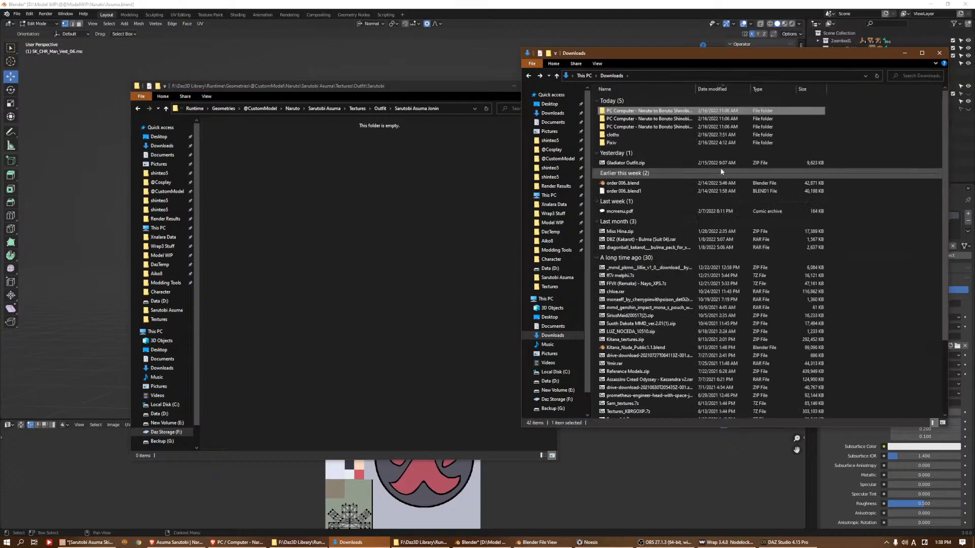
double_click(655, 119)
double_click(631, 116)
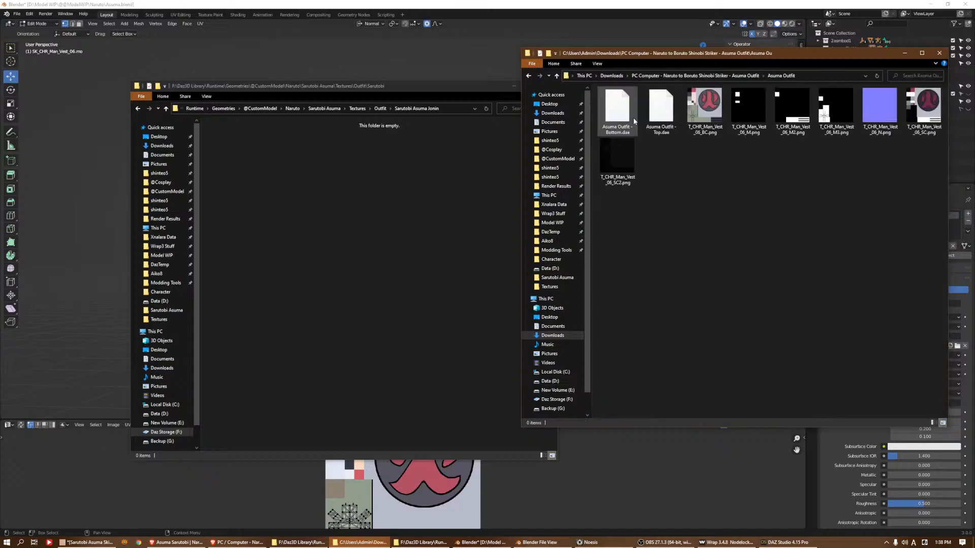
click(717, 124)
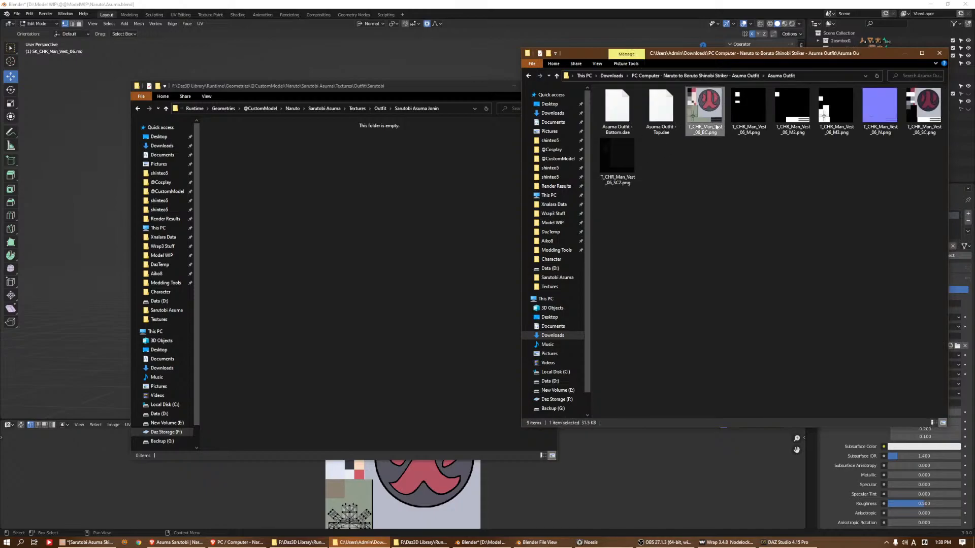
ctrl+click(863, 127)
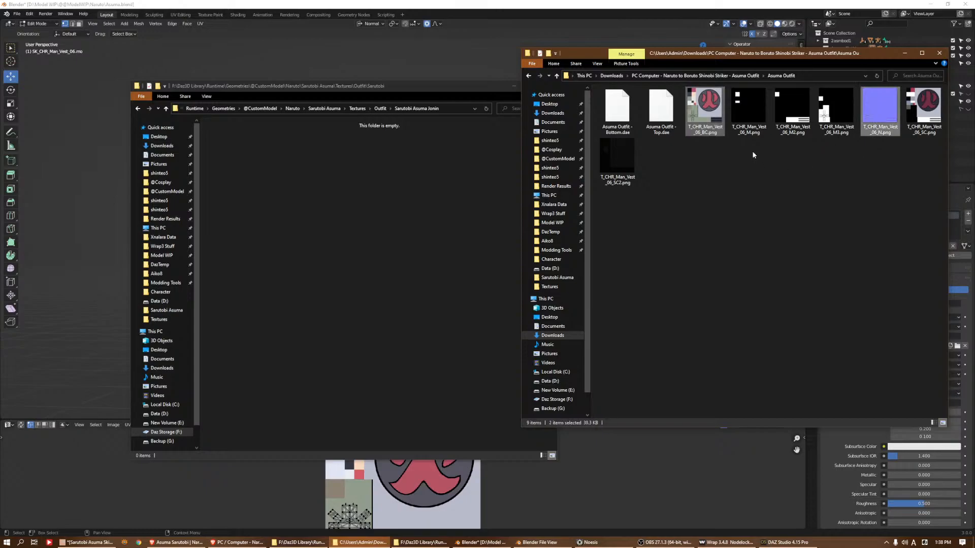
drag(705, 113, 421, 213)
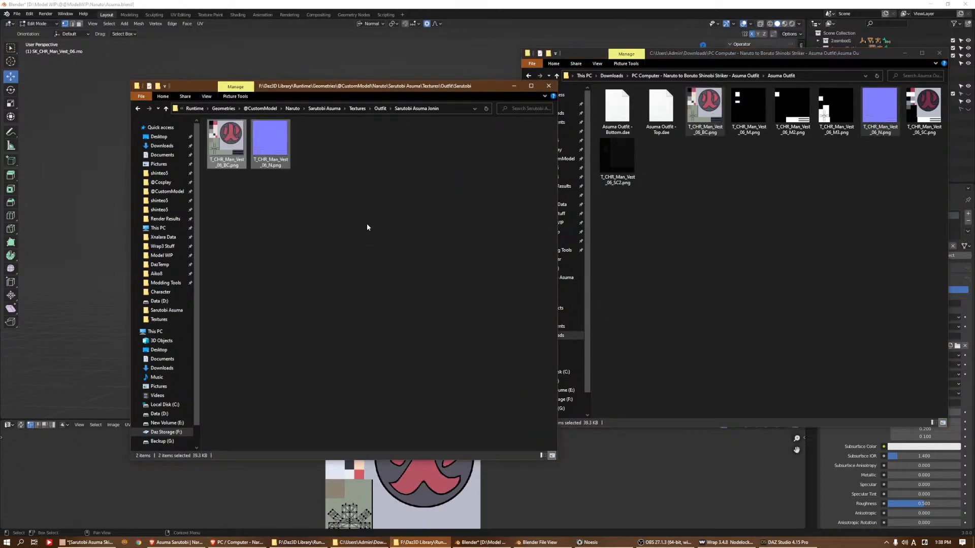
Switch to DAZ Studio and select the surfaces of the Jonin pants, sandals, socks and vest together
click(785, 542)
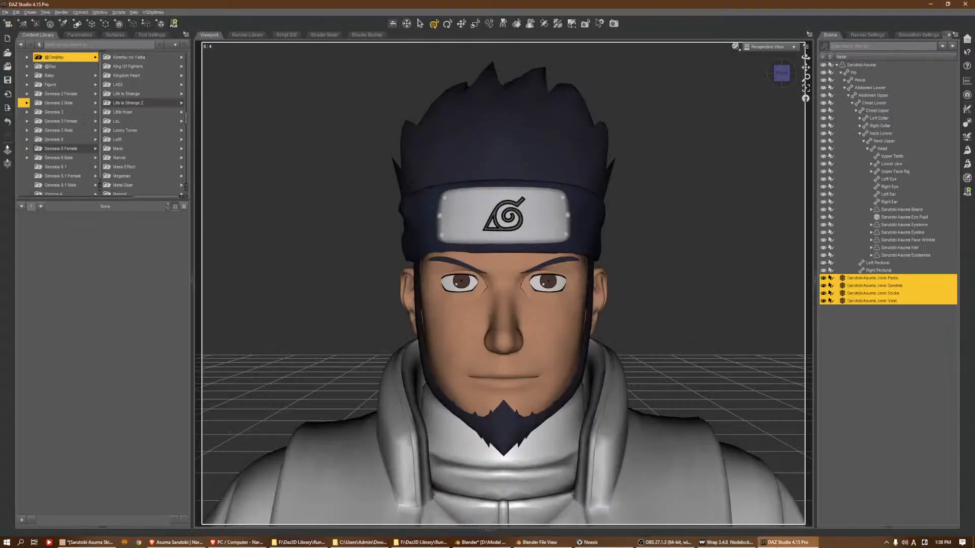
click(117, 35)
click(67, 83)
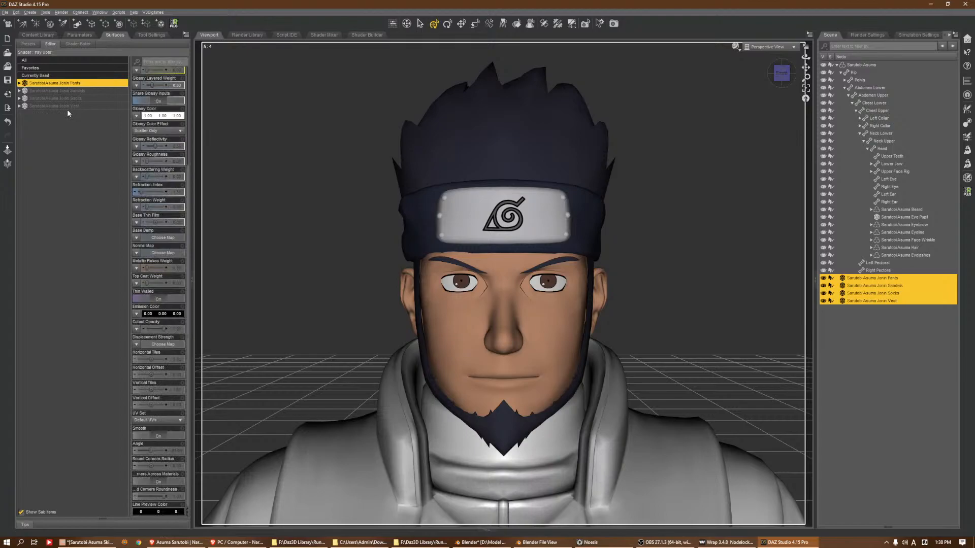
shift+click(67, 107)
click(357, 540)
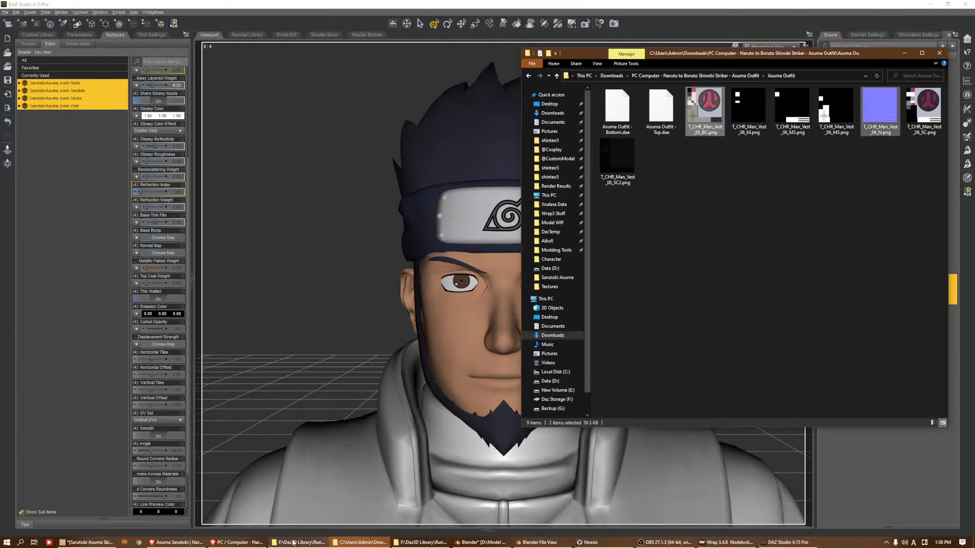
key(alt+Left)
key(alt+Left)
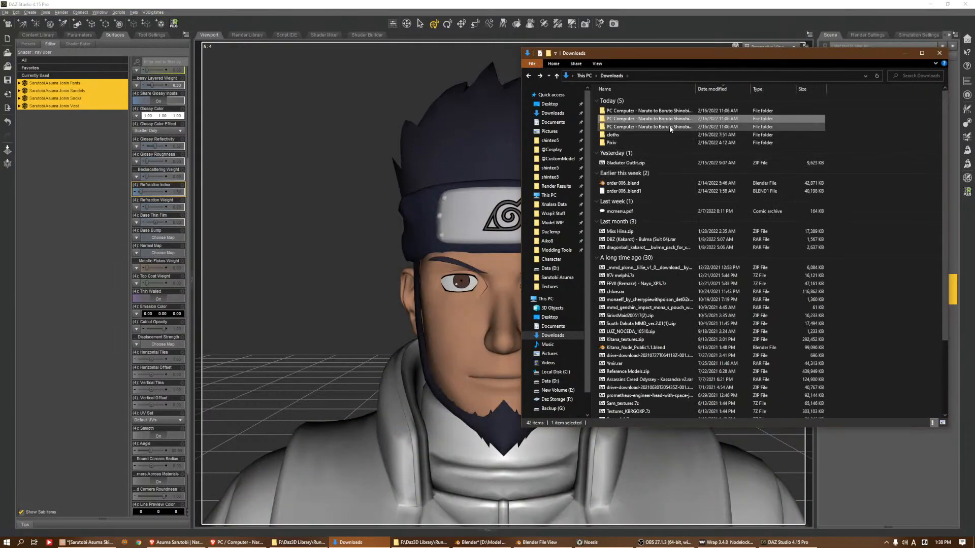
double_click(650, 118)
double_click(626, 118)
key(alt+Left)
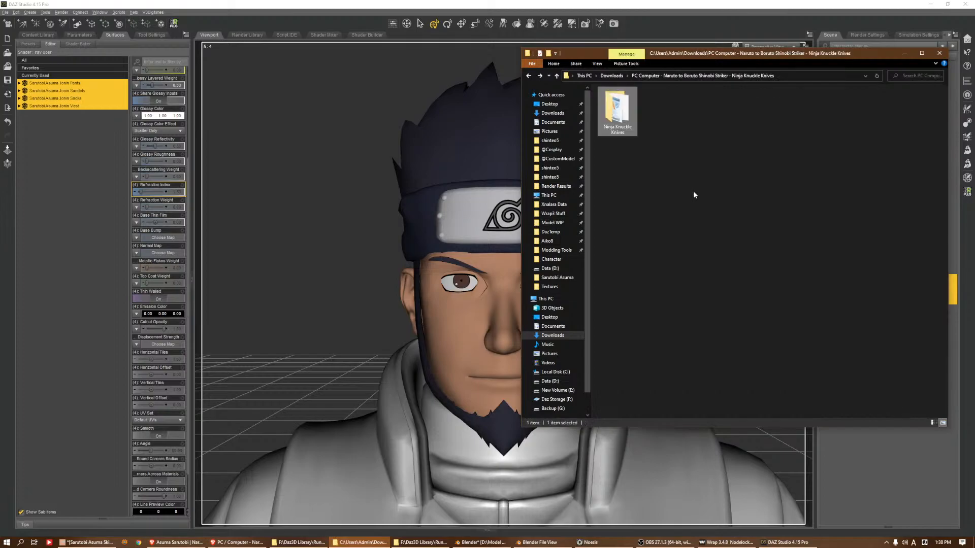
key(alt+Left)
Bring the Sarutobi Asuma Jonin texture folder in front of DAZ Studio and place its window clear of the Base Color and Normal Map settings
click(418, 544)
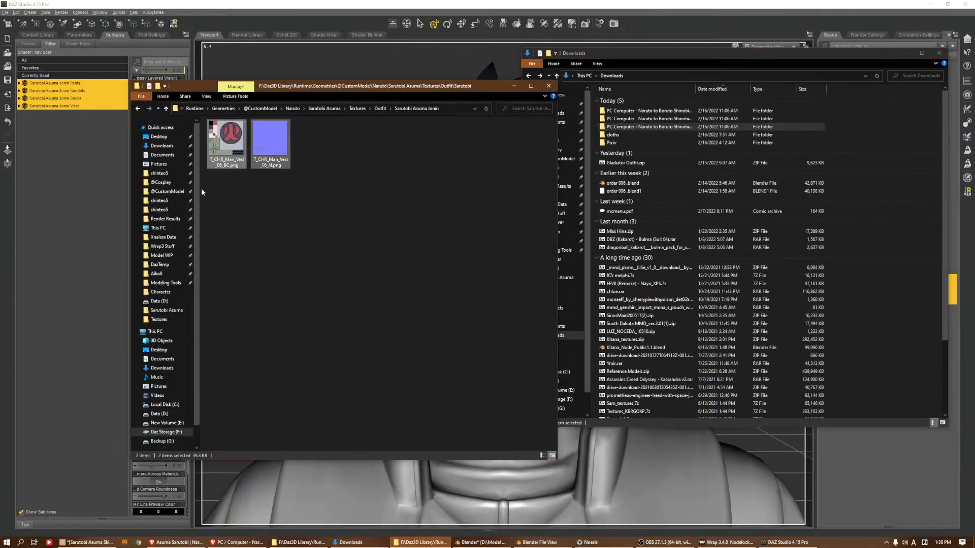
click(142, 4)
scroll(168, 114, up, 5)
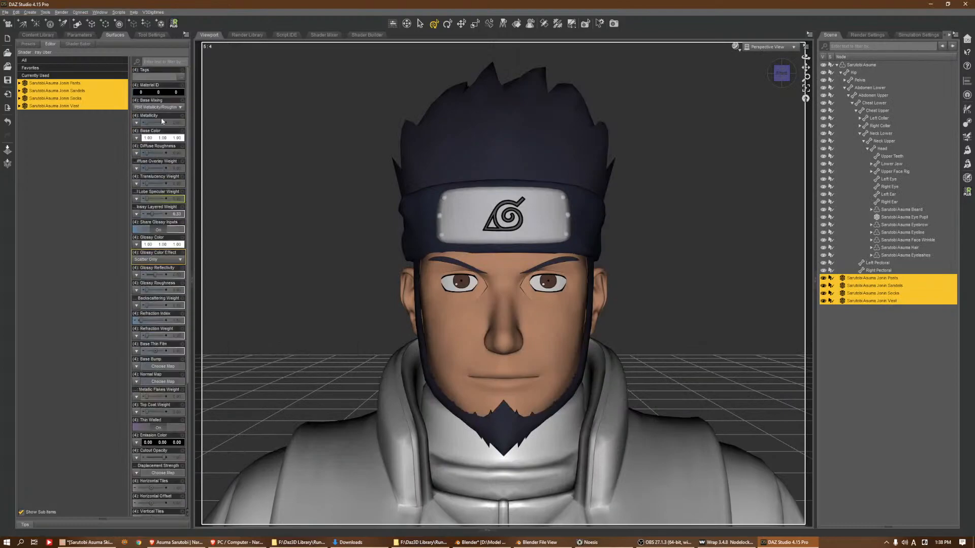
click(311, 541)
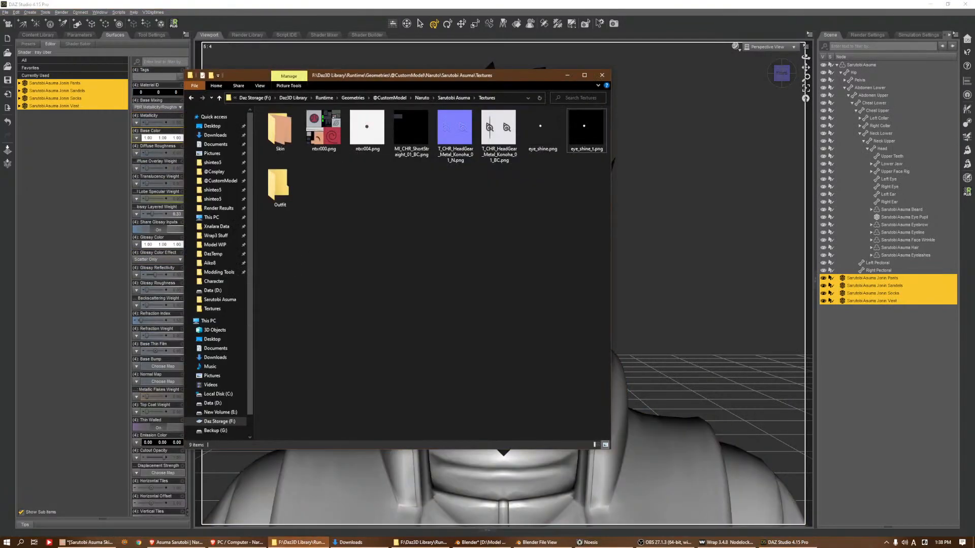
click(314, 541)
click(418, 542)
drag(316, 85, 435, 71)
click(429, 197)
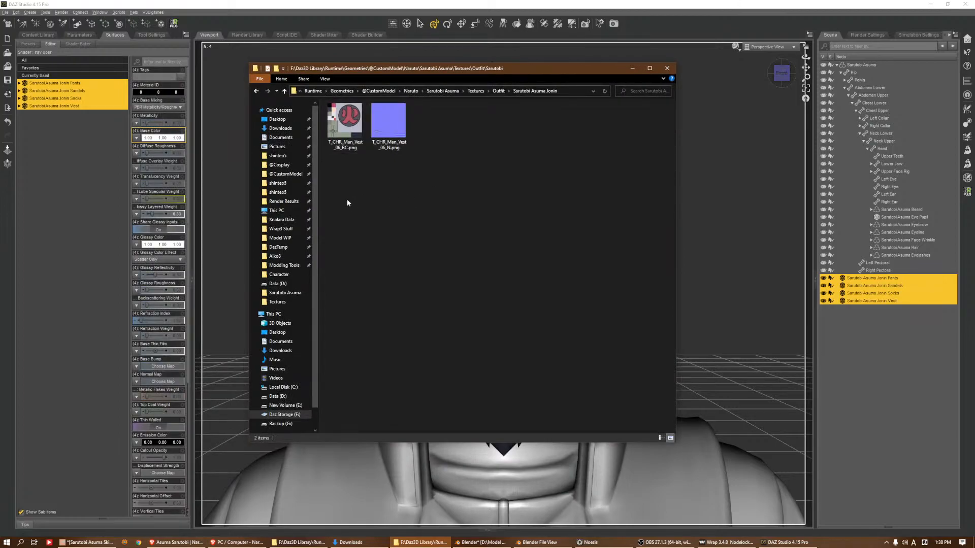
click(136, 138)
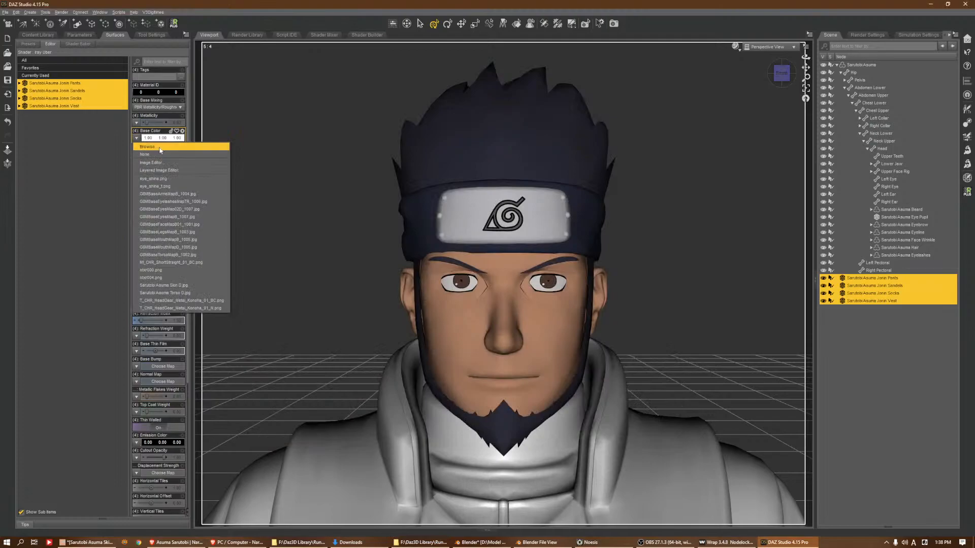
click(161, 151)
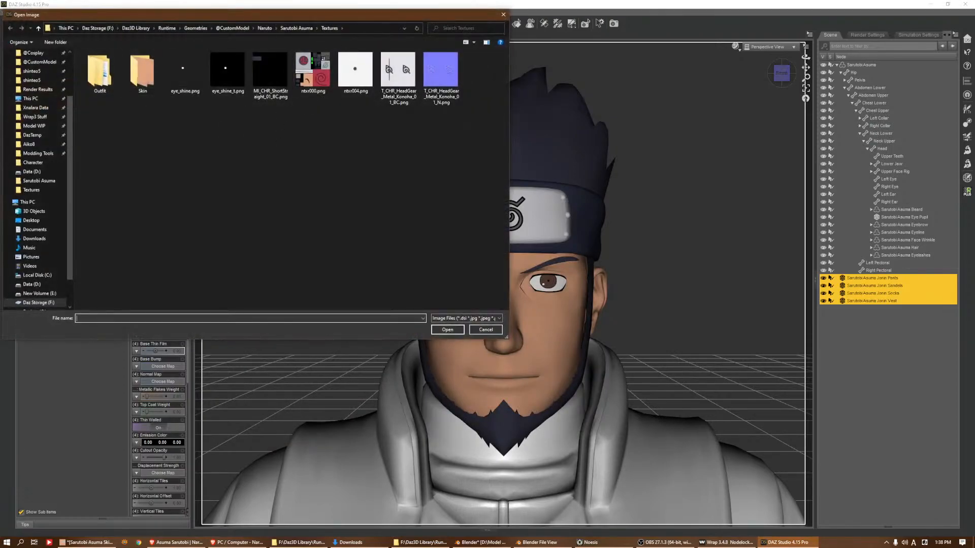
click(502, 17)
Apply T_CHR_Man_Vest_06_BC.png as Base Color and T_CHR_Man_Vest_06_N.png as Normal Map on the four selected outfit pieces
click(423, 543)
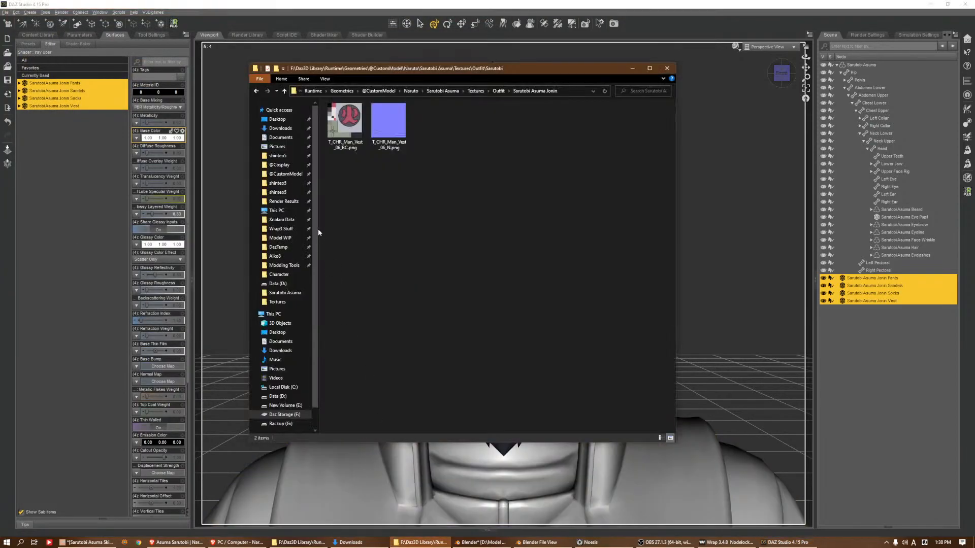
drag(348, 126, 163, 139)
drag(384, 131, 148, 382)
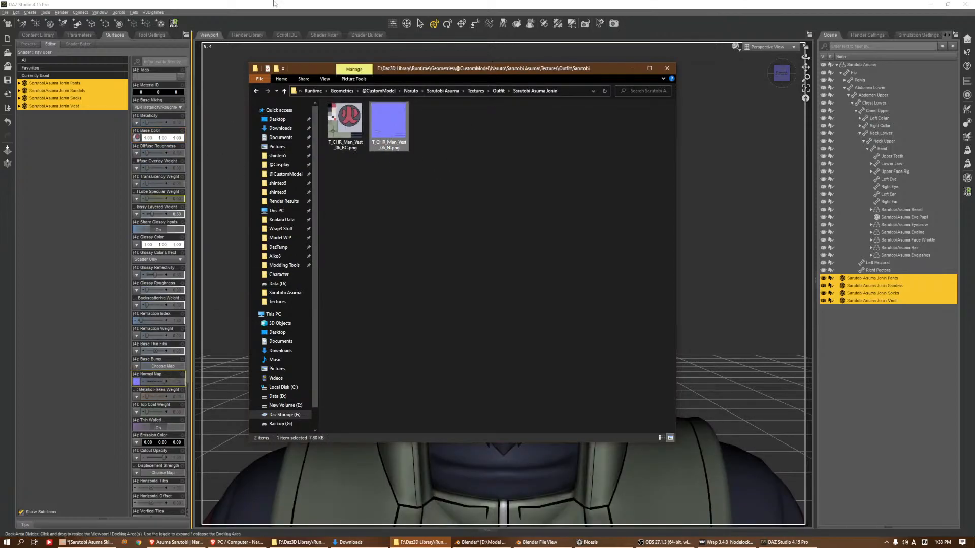
click(399, 4)
Set the Glossy Color of all four outfit pieces to black
click(806, 88)
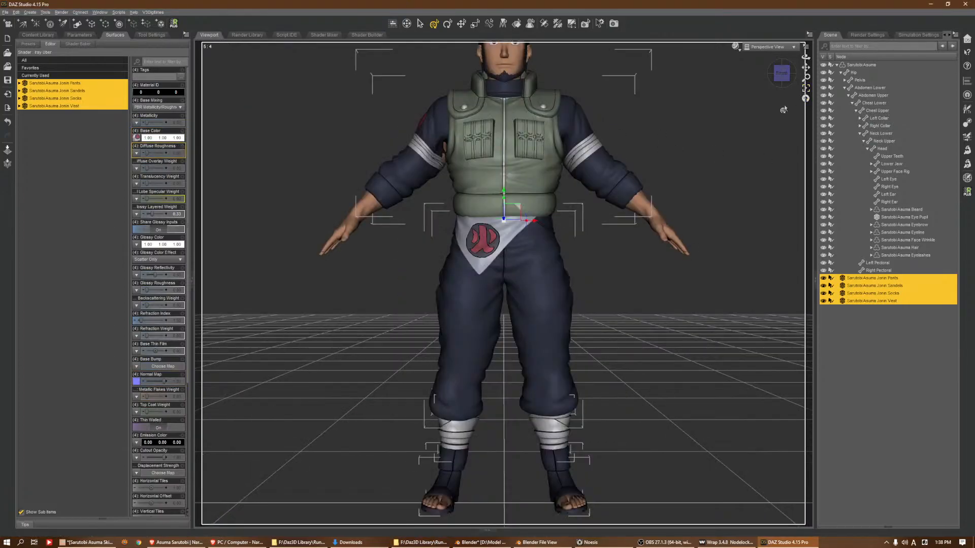
drag(782, 74, 325, 194)
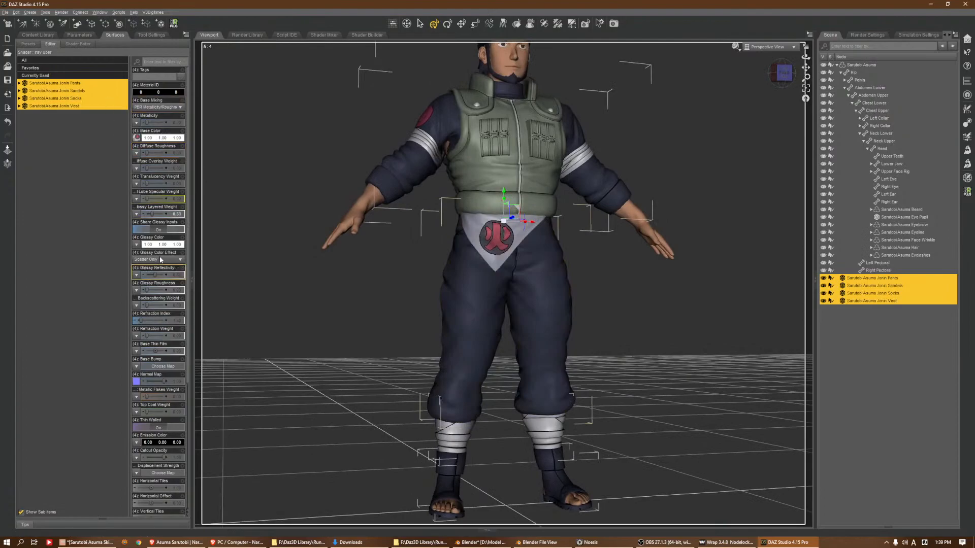
click(136, 244)
click(400, 270)
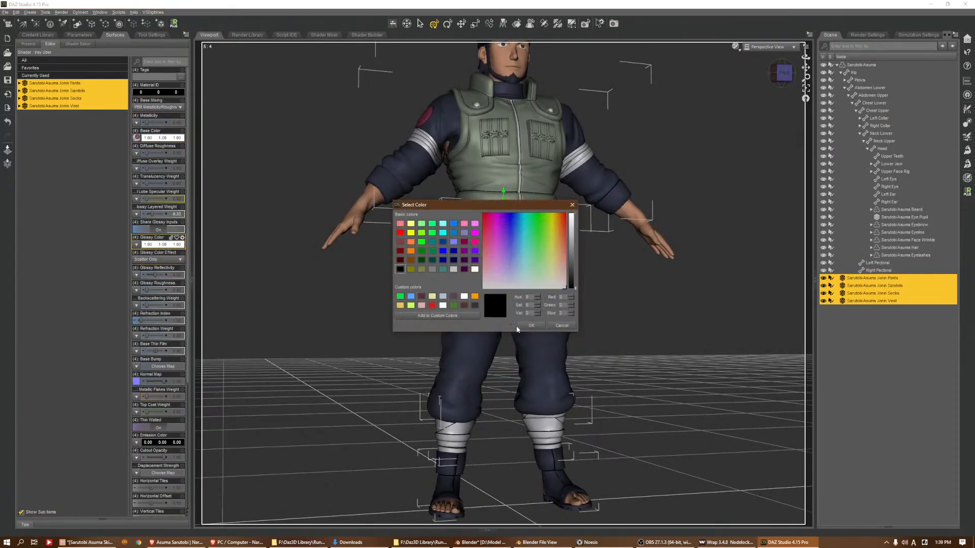
click(531, 326)
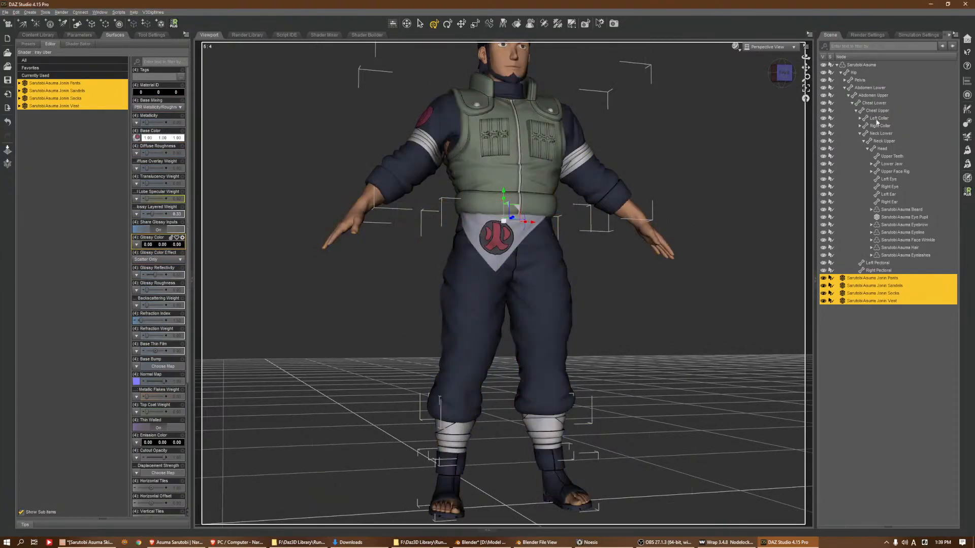
Start the Transfer Utility with Sarutobi Asuma in its Current shape as source and the Sarutobi Asuma Jonin Vest as target
click(967, 122)
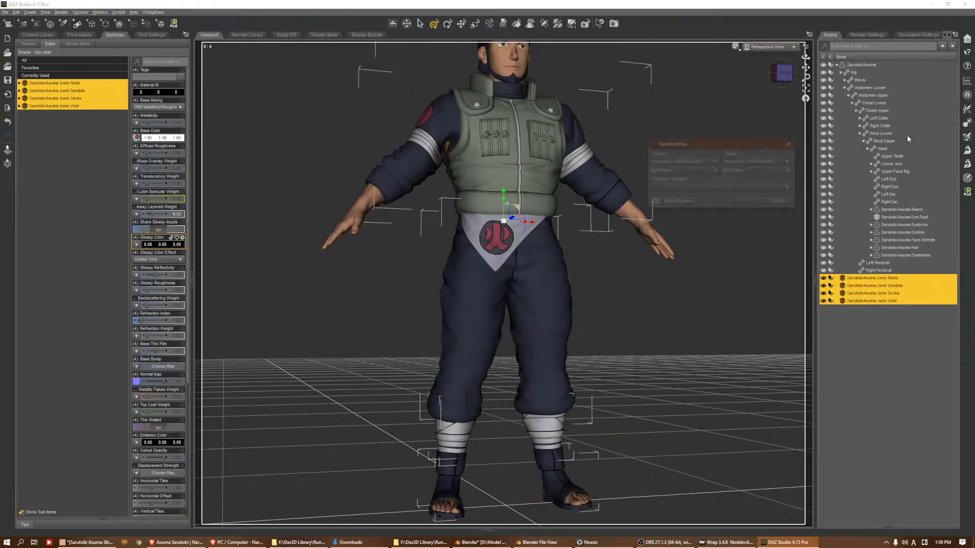
click(702, 161)
click(709, 179)
click(770, 162)
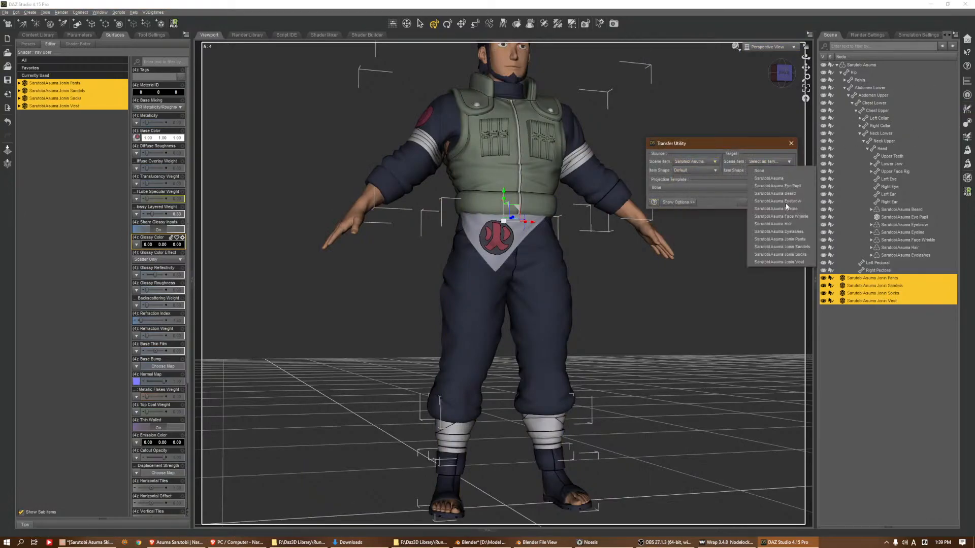
click(797, 262)
click(695, 178)
Enable Reverse Source Shape From Target and Add Smoothing Modifier, and run the transfer to fit the vest to Sarutobi Asuma
click(678, 202)
click(666, 227)
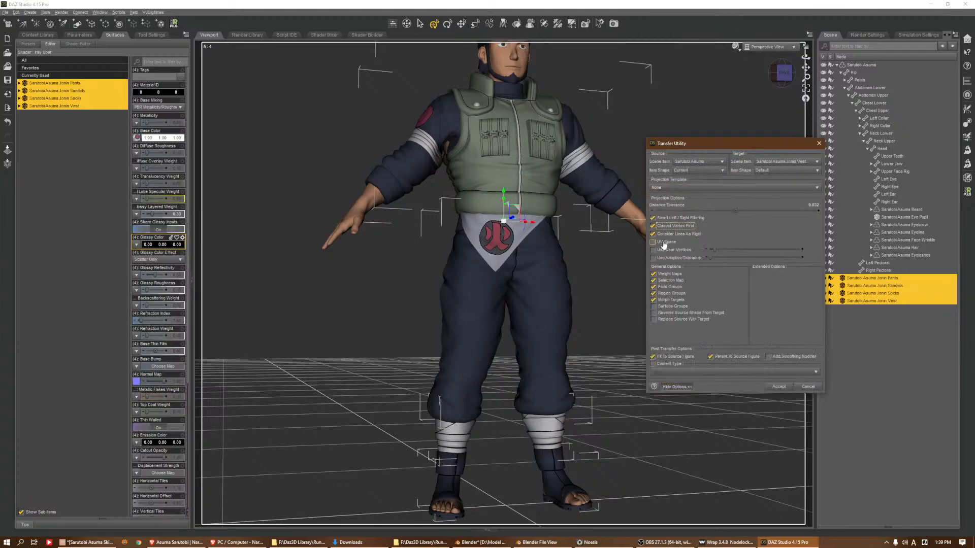
click(666, 226)
click(651, 314)
click(782, 359)
click(778, 387)
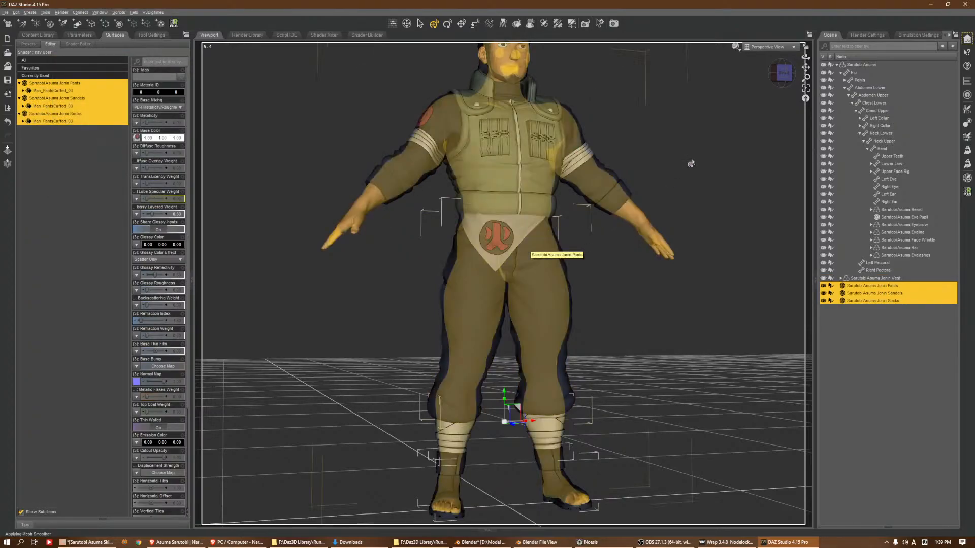
Raise Sarutobi Asuma's left arm above shoulder height by rotating the Left Shoulder Bend bone
drag(785, 72, 770, 90)
click(585, 169)
click(584, 169)
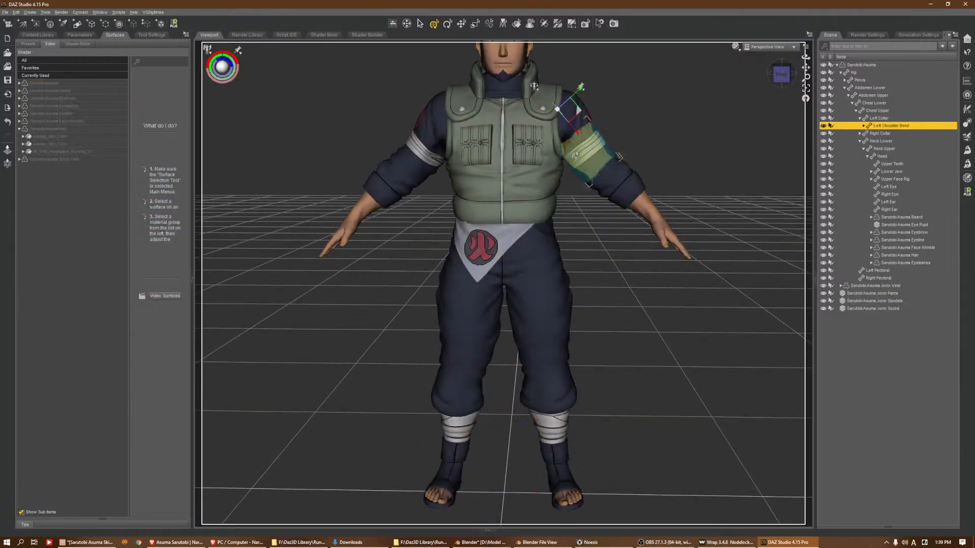
drag(588, 118, 662, 59)
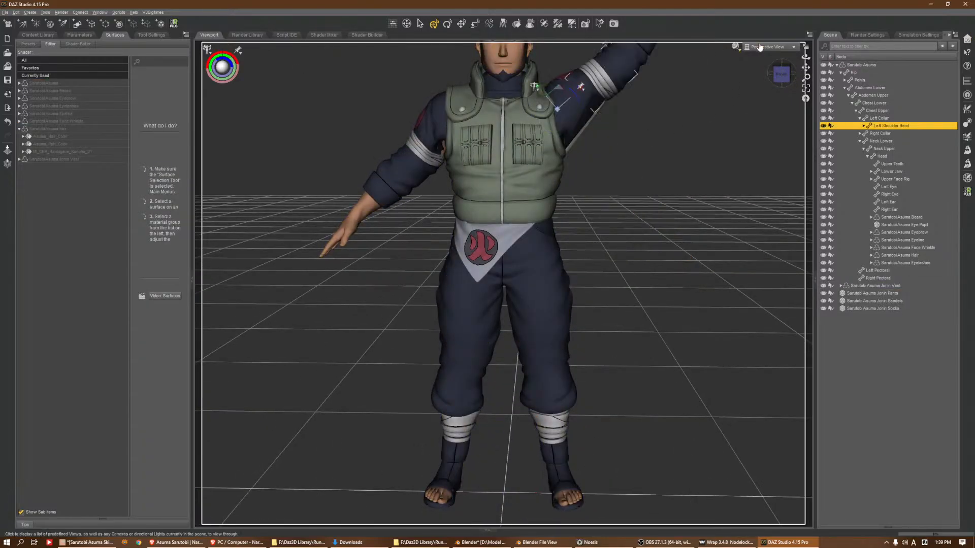
Raise Sarutobi Asuma's right arm to match the left by rotating the Right Shoulder Bend bone
click(485, 142)
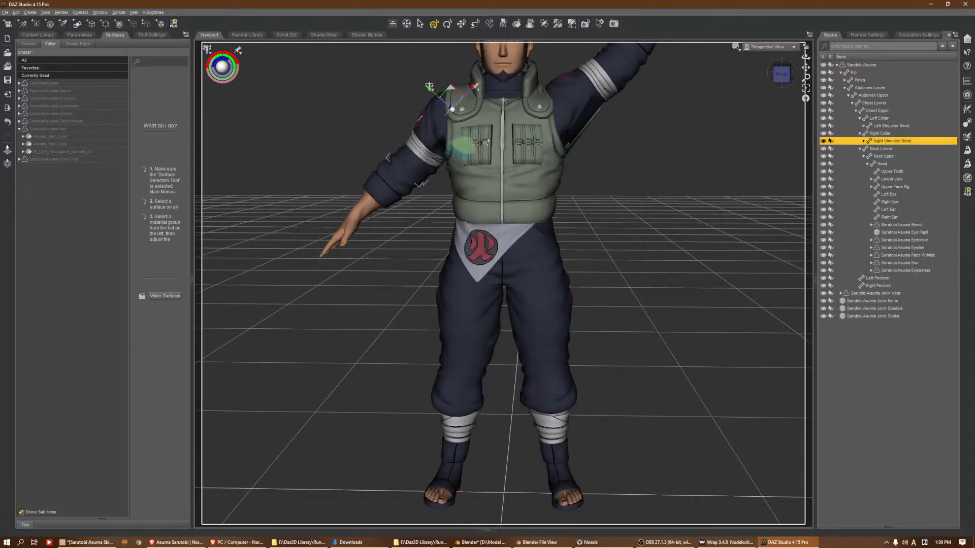
click(470, 93)
click(410, 152)
click(435, 117)
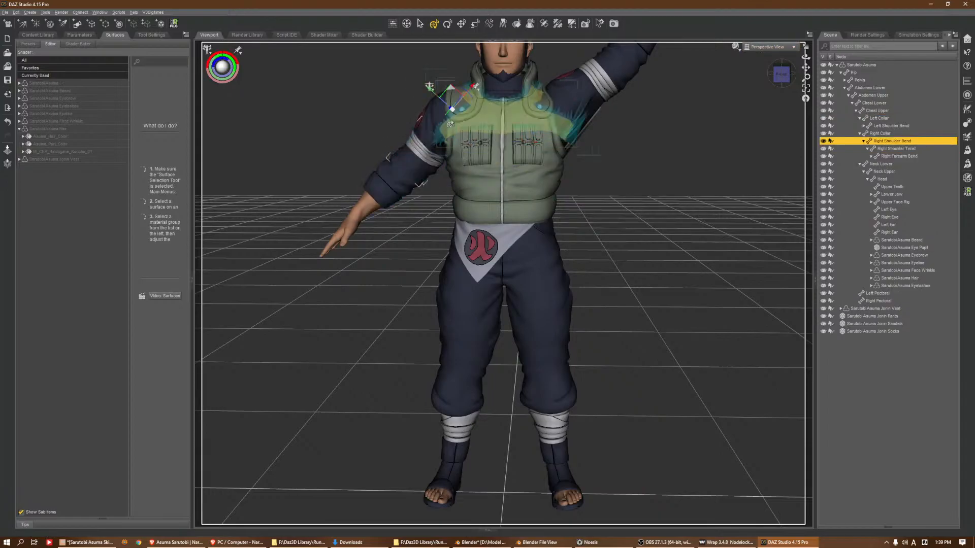
drag(471, 121, 382, 129)
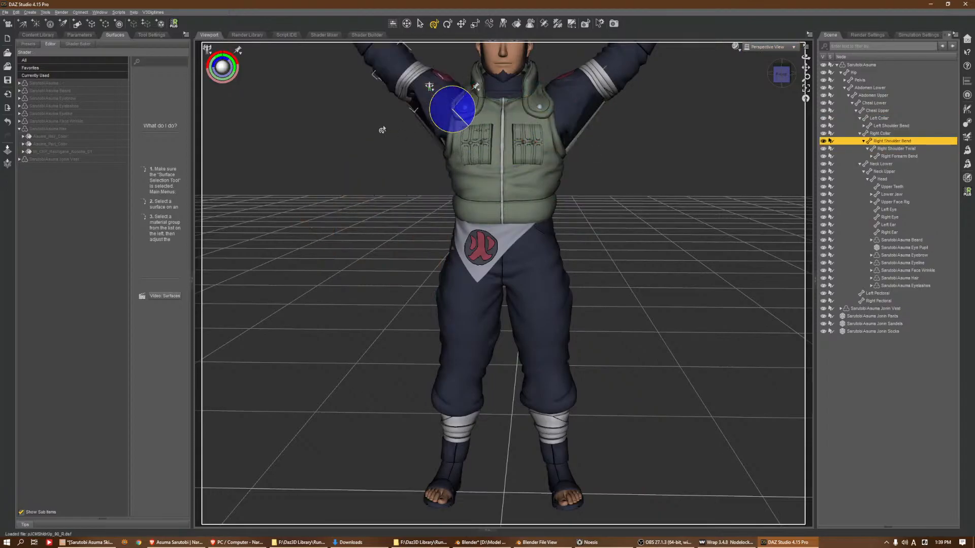
Activate the Node Weight Map Brush and display the General Weights of the Jonin Vest's Chest Lower bone
mouse_move(783, 75)
mouse_down()
mouse_move(676, 51)
mouse_move(620, 78)
mouse_move(645, 61)
mouse_up()
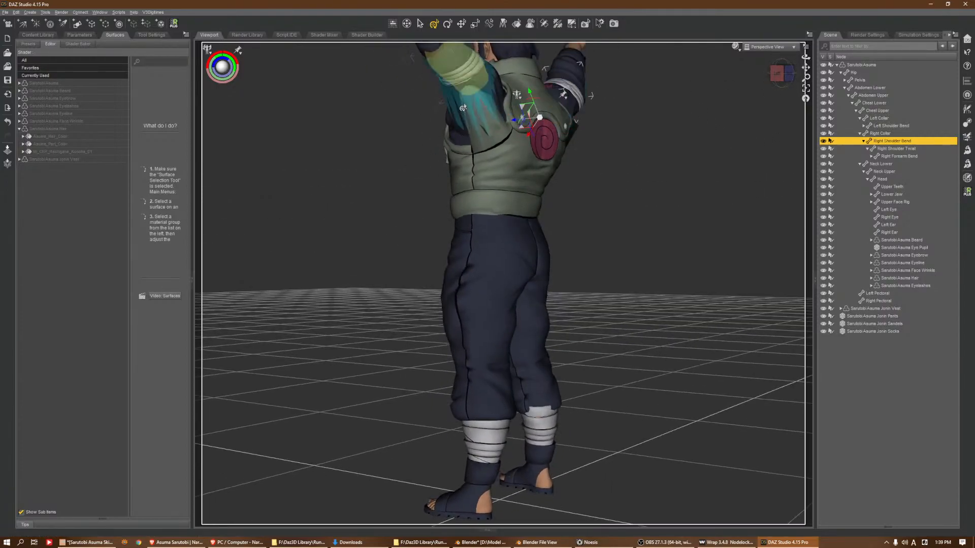
click(557, 24)
right_click(495, 139)
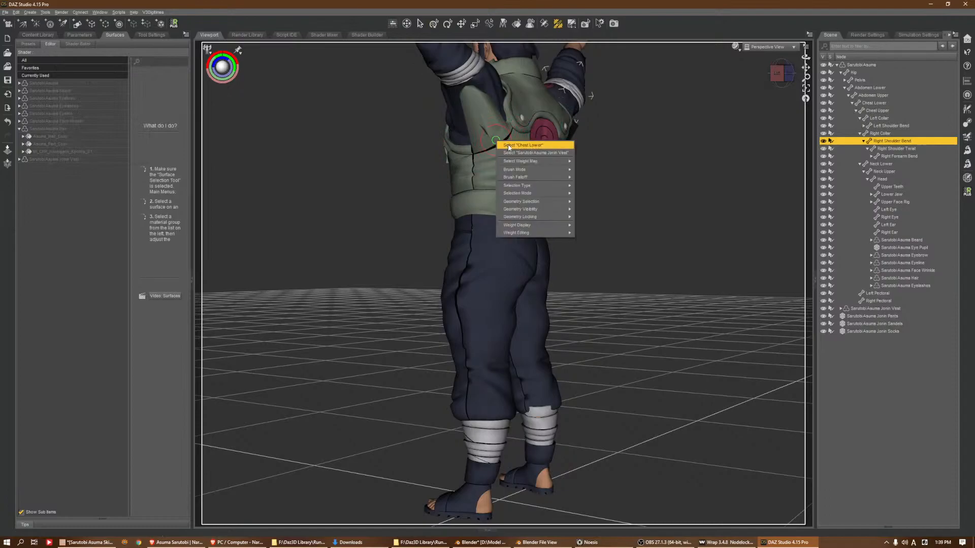
click(509, 144)
click(151, 35)
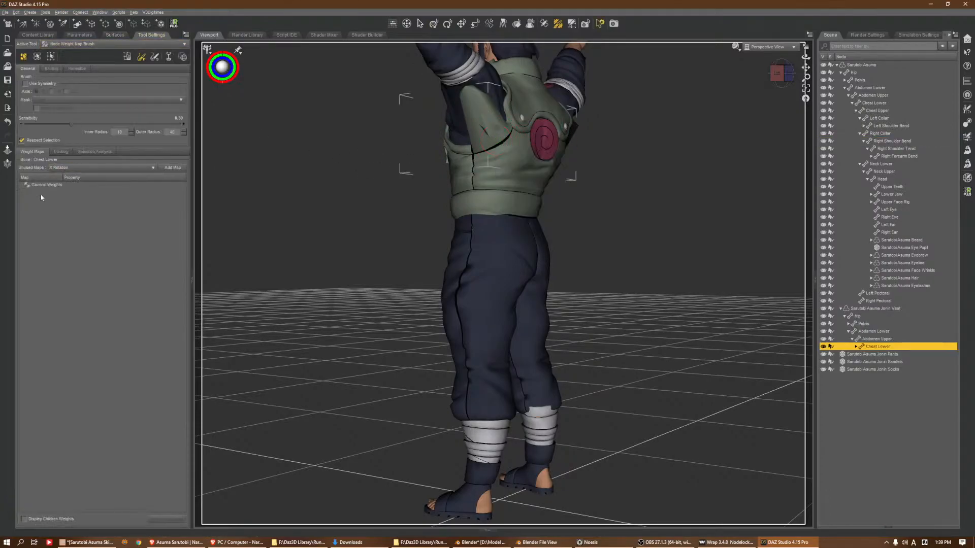
click(85, 185)
Paint Chest Lower weights onto the stretched sleeve area beneath the vest's left armhole
mouse_move(519, 150)
mouse_down()
mouse_move(480, 133)
mouse_move(462, 104)
mouse_move(482, 101)
mouse_move(471, 100)
mouse_move(473, 117)
mouse_move(489, 118)
mouse_move(473, 120)
mouse_up()
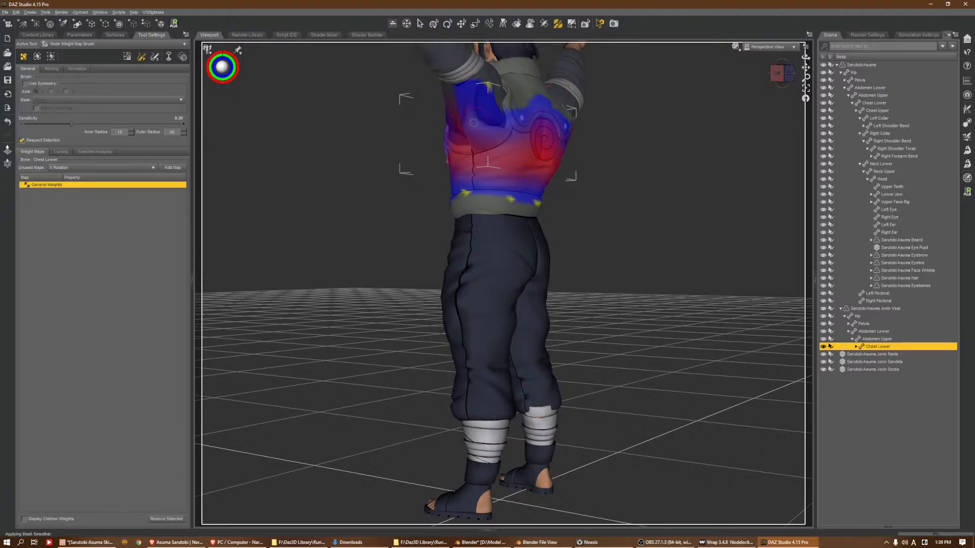
scroll(474, 147, down, 2)
mouse_move(494, 131)
mouse_down()
mouse_move(478, 168)
mouse_move(475, 147)
mouse_move(492, 148)
mouse_up()
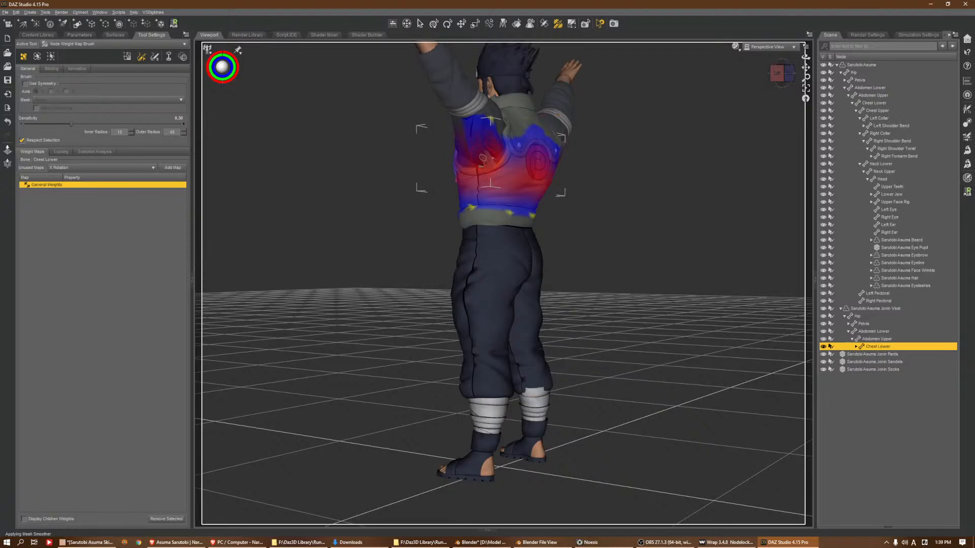
click(806, 89)
scroll(731, 106, down, 5)
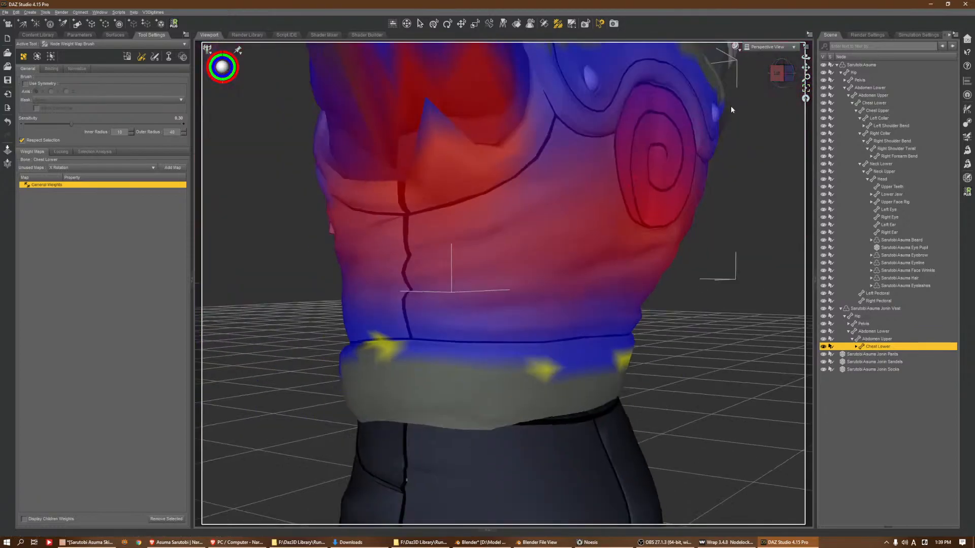
mouse_move(782, 74)
mouse_down()
mouse_move(814, 63)
mouse_move(804, 73)
mouse_up()
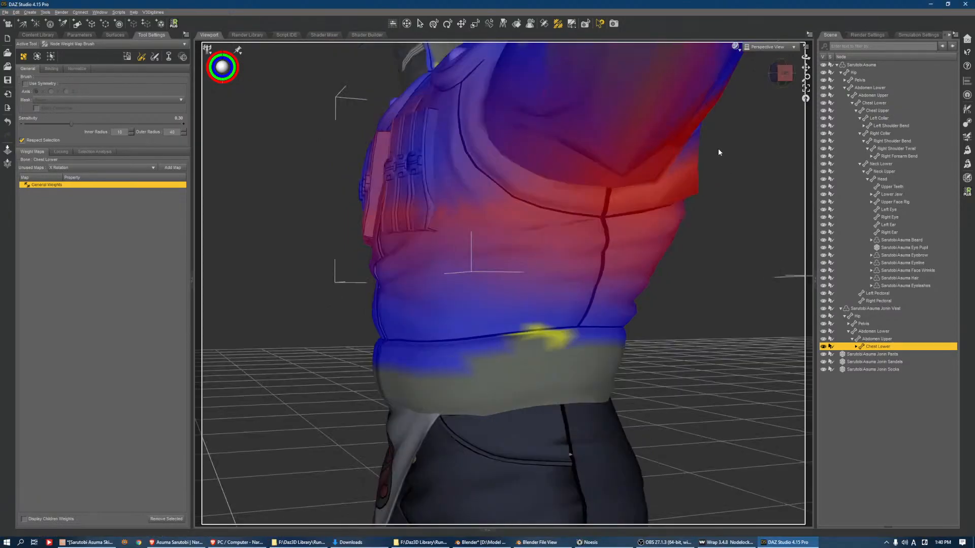
mouse_move(691, 143)
mouse_down()
mouse_move(694, 134)
mouse_move(675, 171)
mouse_move(694, 171)
mouse_move(667, 197)
mouse_move(618, 176)
mouse_up()
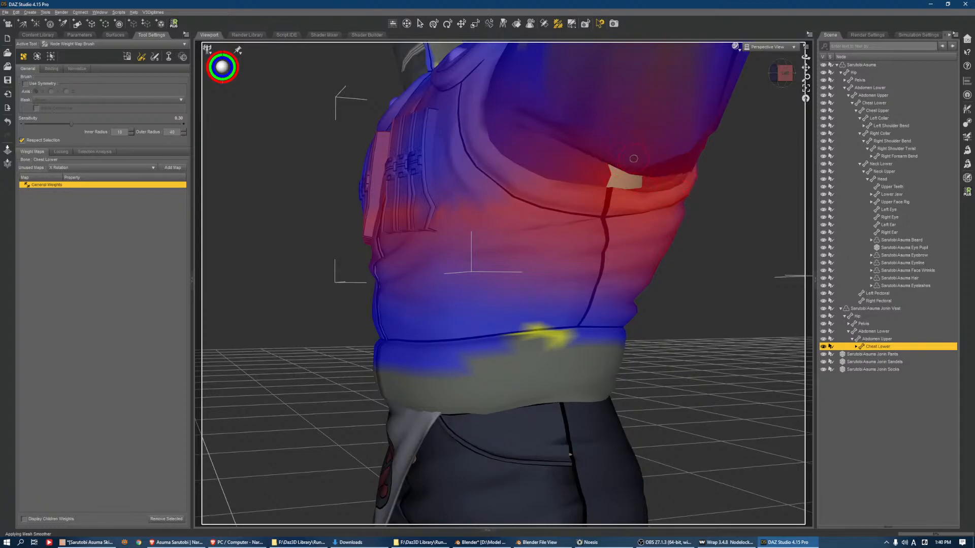
Blend the Chest Lower weights across the back of the left sleeve and extend them onto the rear shoulder
drag(673, 153, 666, 161)
scroll(666, 161, down, 4)
middle_drag(666, 161, 456, 169)
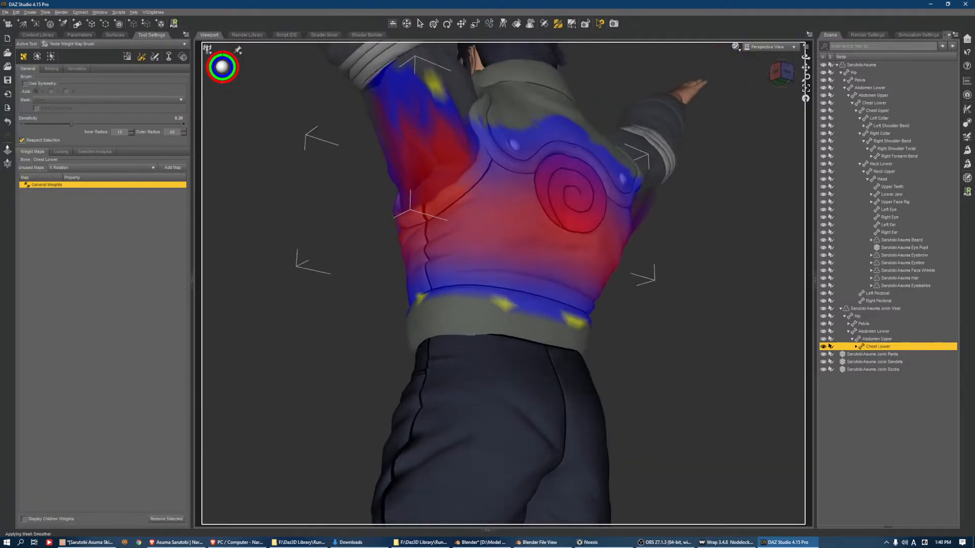
mouse_move(455, 169)
mouse_down()
mouse_move(421, 180)
mouse_move(407, 172)
mouse_move(384, 137)
mouse_move(381, 104)
mouse_up()
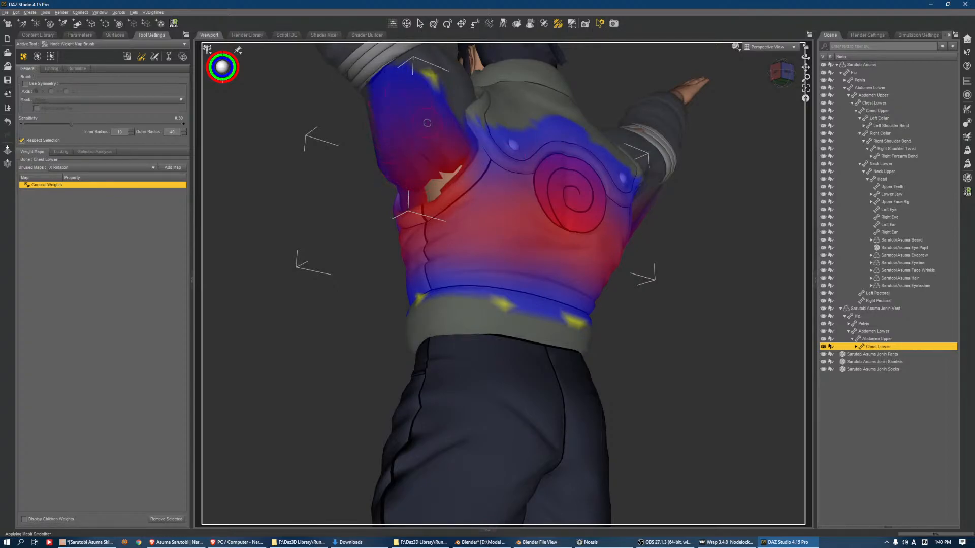
mouse_move(476, 115)
mouse_down()
mouse_move(476, 136)
mouse_move(468, 107)
mouse_move(478, 131)
mouse_up()
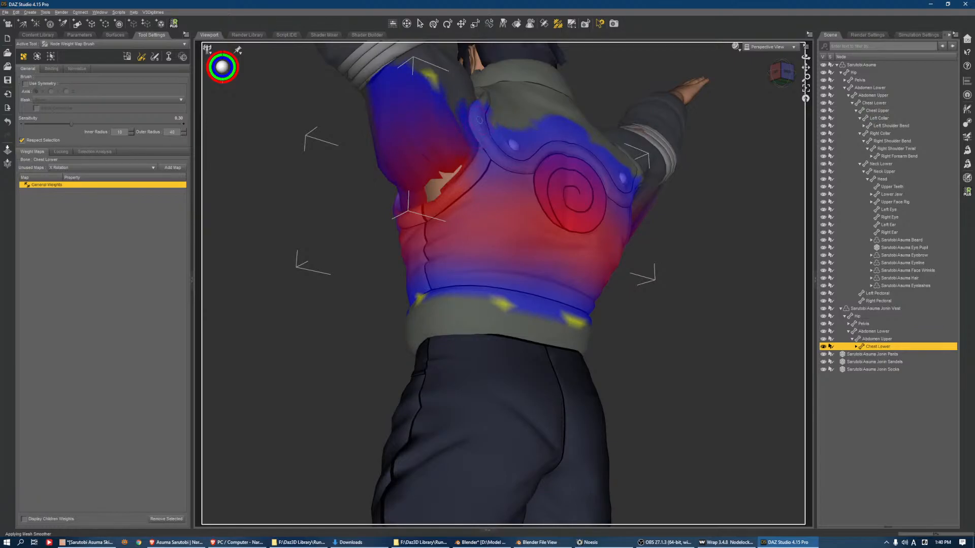
Paint Chest Lower weights onto the right underarm and sleeve, covering both the back and the front of the shoulder
scroll(483, 104, down, 3)
drag(782, 81, 728, 84)
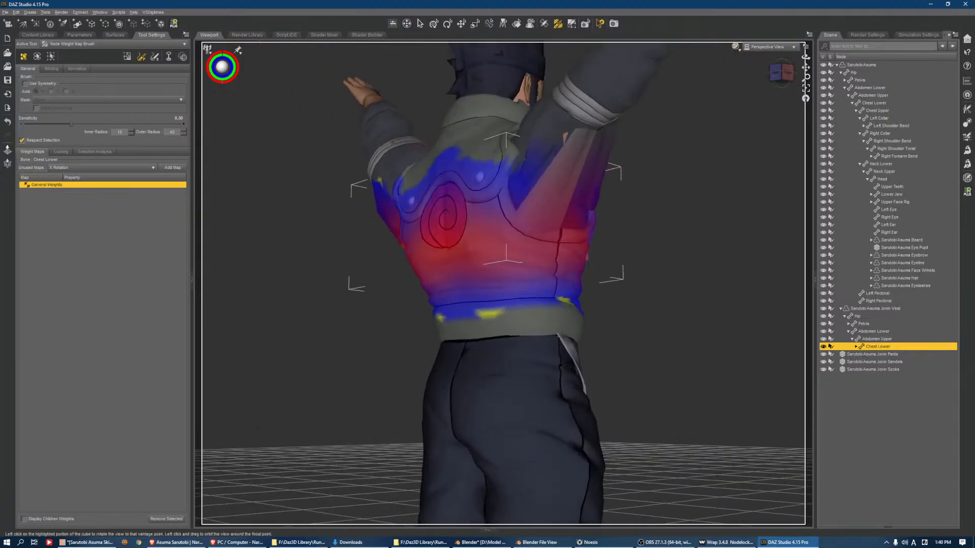
scroll(596, 217, down, 1)
mouse_move(565, 178)
mouse_down()
mouse_move(566, 147)
mouse_move(538, 203)
mouse_move(565, 191)
mouse_move(557, 223)
mouse_move(575, 160)
mouse_move(573, 191)
mouse_move(556, 229)
mouse_move(544, 221)
mouse_move(528, 229)
mouse_move(535, 235)
mouse_up()
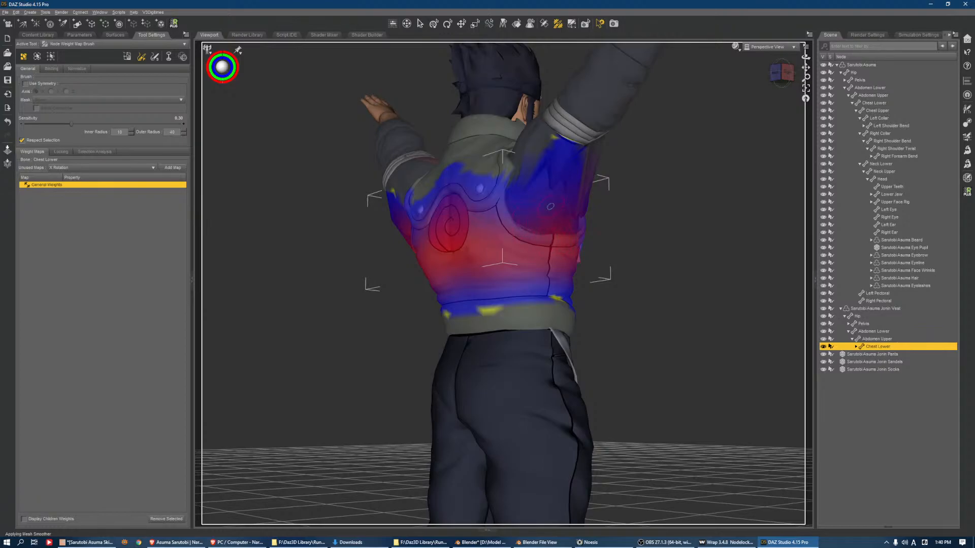
mouse_move(558, 190)
mouse_down()
mouse_move(535, 153)
mouse_move(556, 185)
mouse_move(545, 174)
mouse_move(495, 173)
mouse_move(552, 192)
mouse_up()
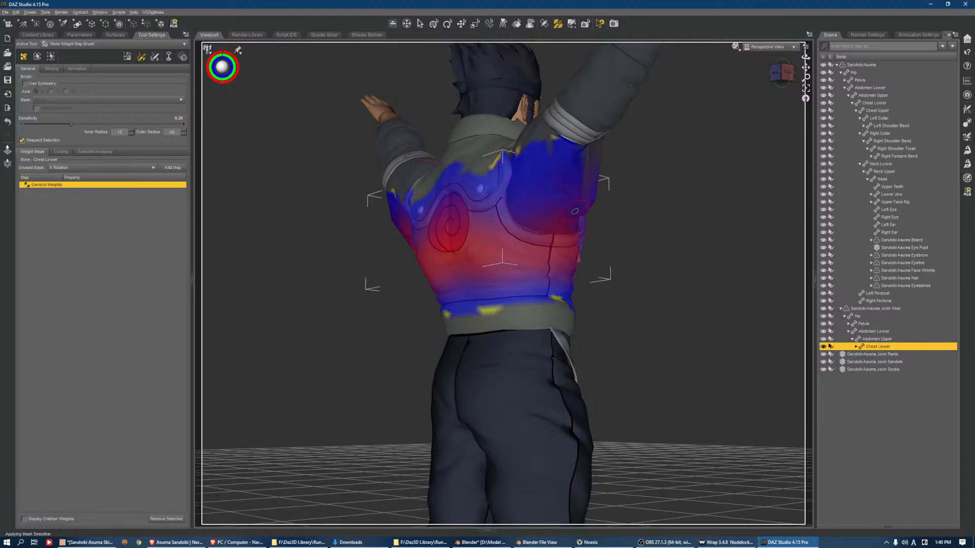
click(781, 77)
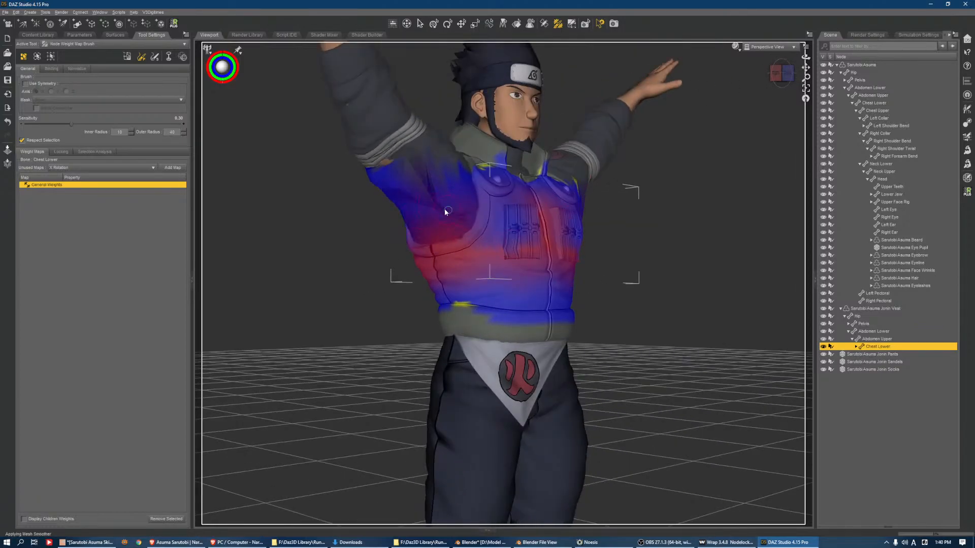
drag(404, 172, 397, 167)
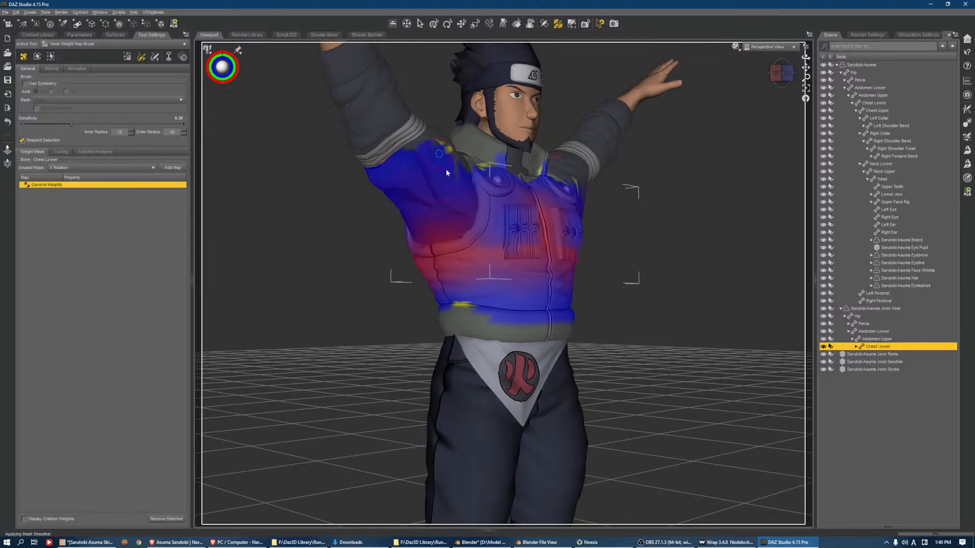
Refine the Chest Lower weights on the left underarm from behind and below, then check the sleeves from the front and right
mouse_move(779, 82)
mouse_down()
mouse_move(757, 104)
mouse_move(766, 88)
mouse_up()
scroll(495, 150, down, 1)
mouse_move(488, 152)
alt+mouse_down()
mouse_move(469, 155)
mouse_move(498, 148)
mouse_move(480, 150)
alt+mouse_up()
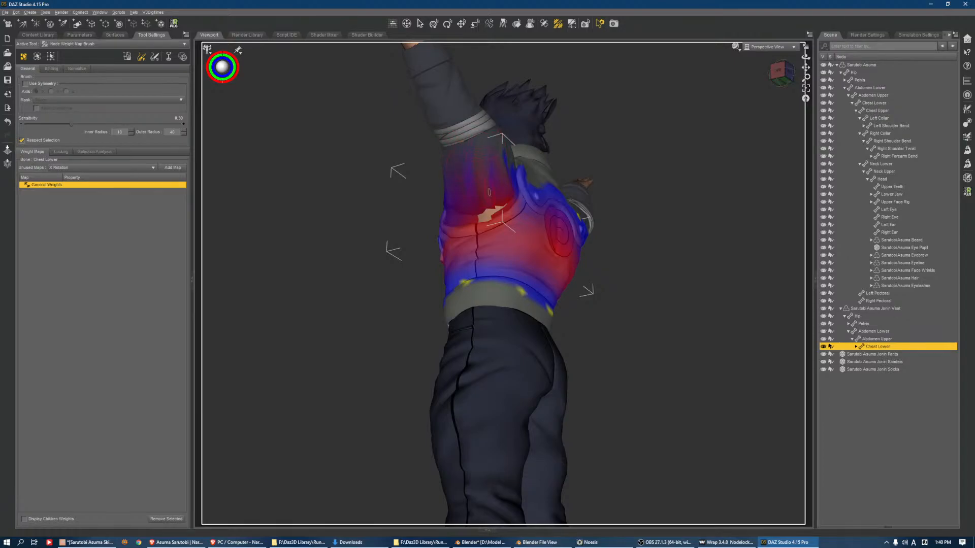
mouse_move(479, 212)
mouse_down()
mouse_move(468, 220)
mouse_move(480, 217)
mouse_up()
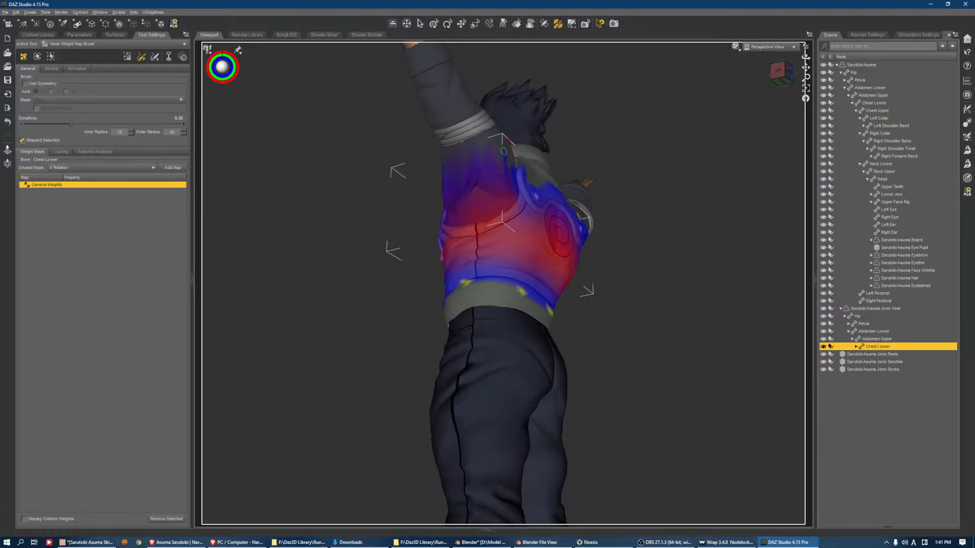
click(779, 68)
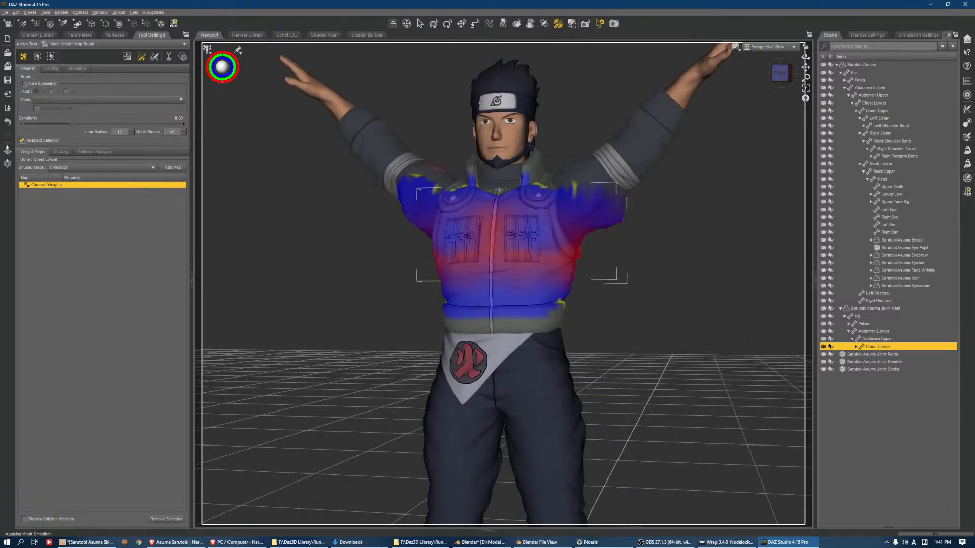
click(787, 72)
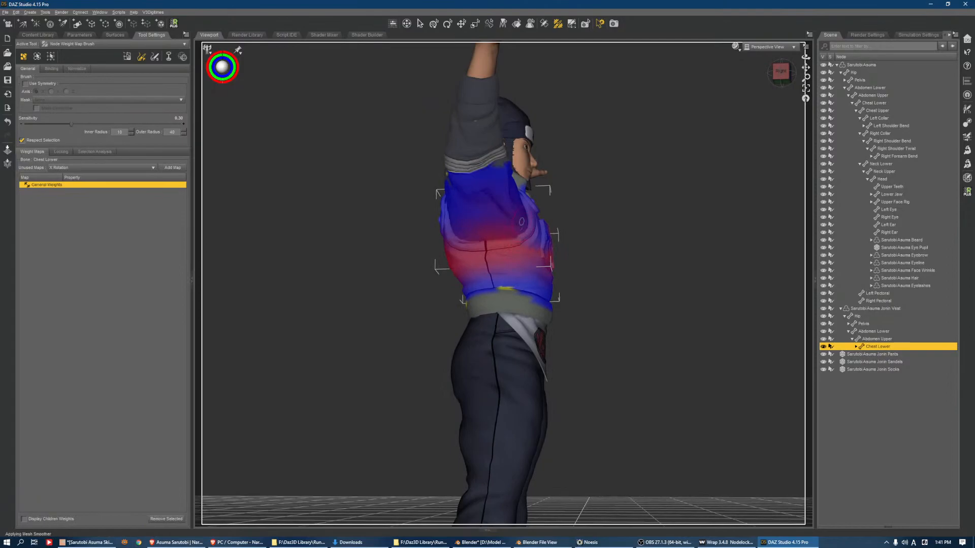
Add a dForce Modifier: Dynamic Surface to the Sarutobi Asuma Jonin Vest
click(889, 309)
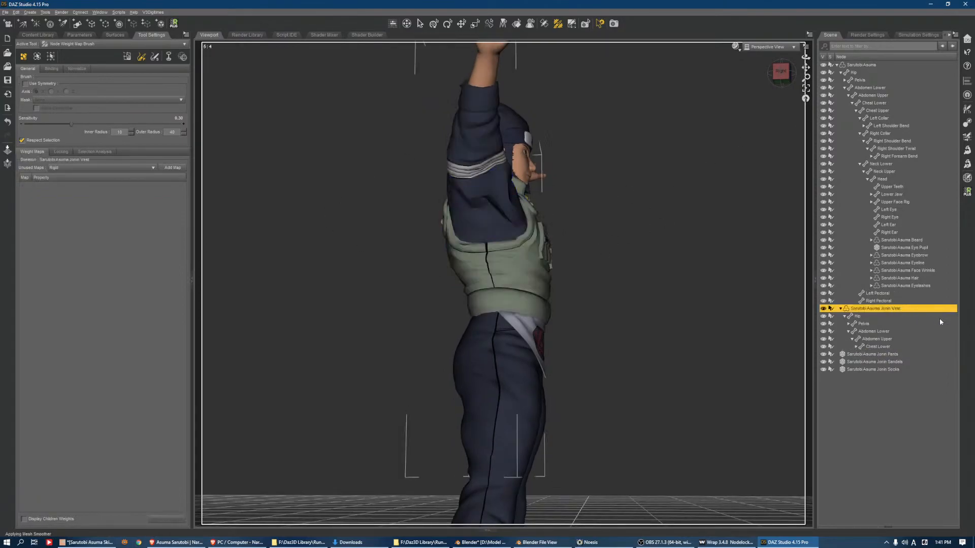
click(918, 35)
click(955, 35)
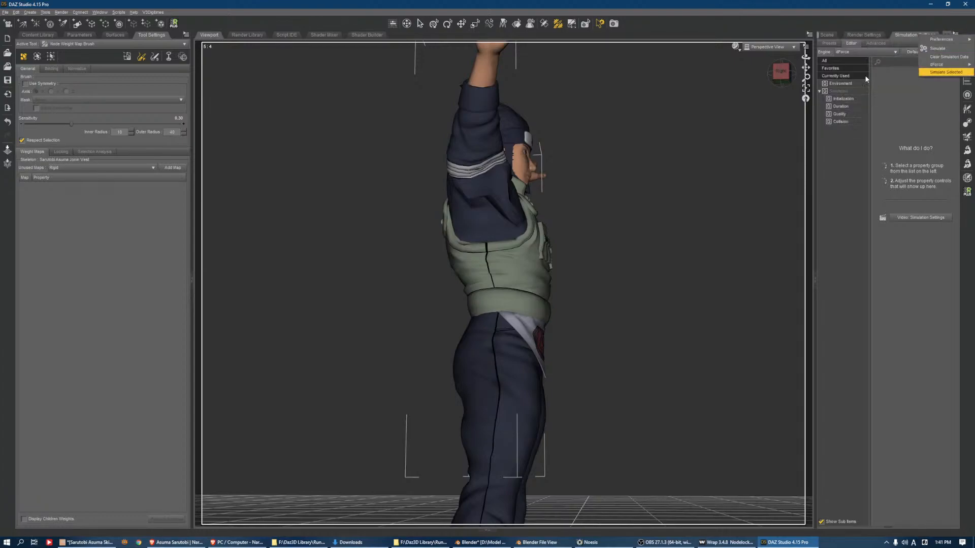
mouse_move(936, 64)
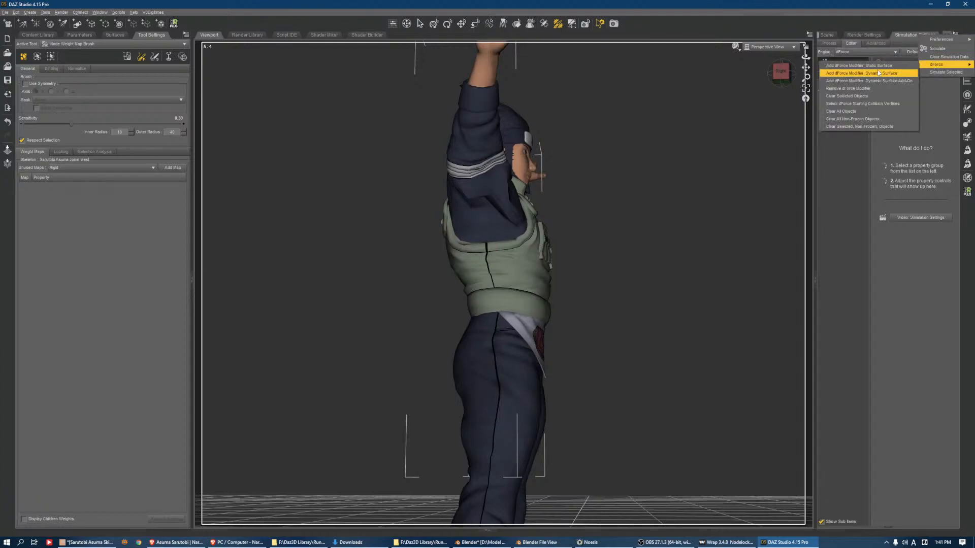
click(878, 74)
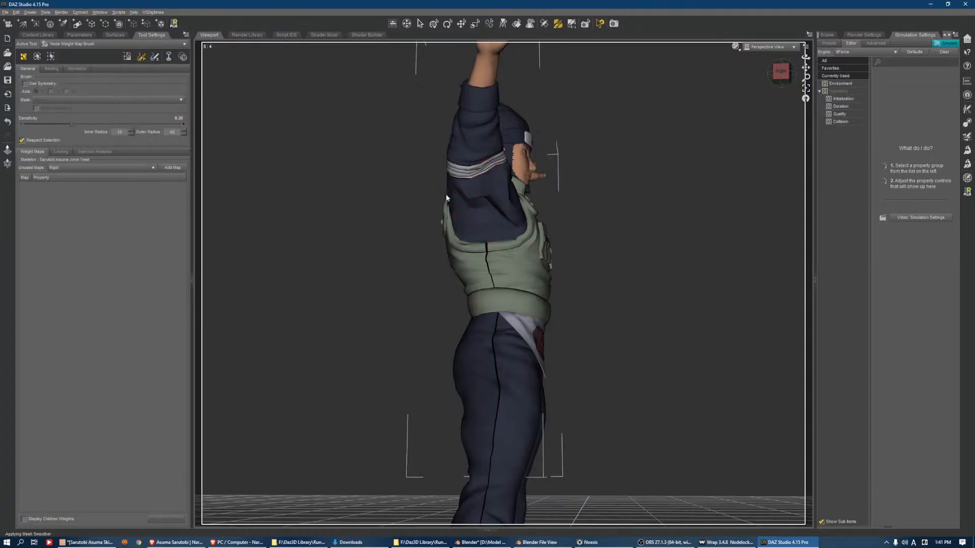
Examine the vest's raised-arm deformation from the front and left side, and review its dForce simulation surface settings
click(791, 78)
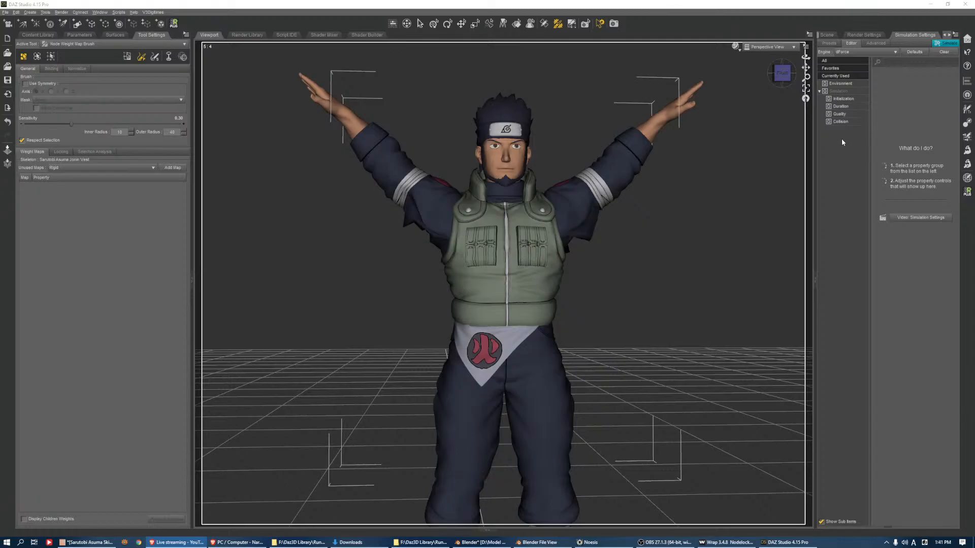
mouse_move(783, 76)
mouse_down()
mouse_move(776, 71)
mouse_move(772, 83)
mouse_up()
scroll(634, 160, up, 3)
scroll(634, 162, up, 2)
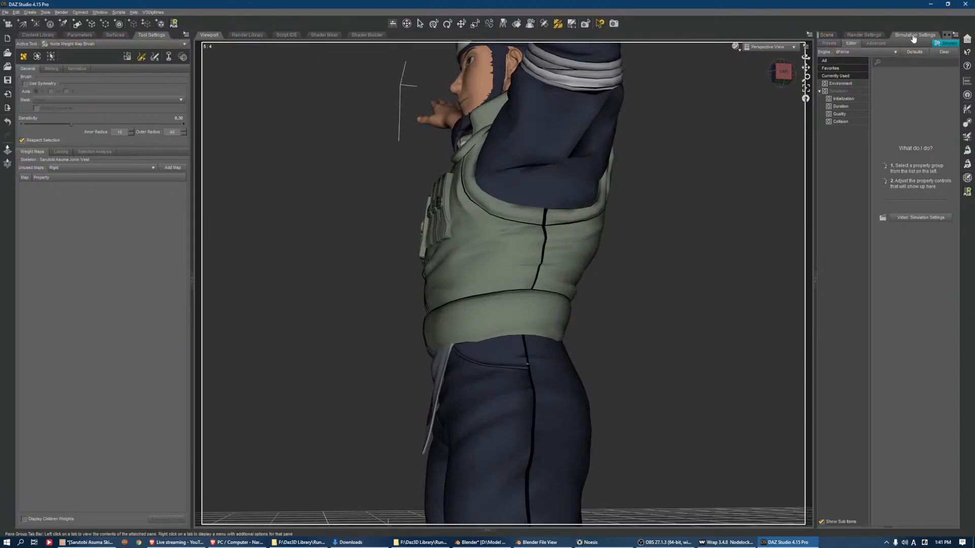
click(956, 38)
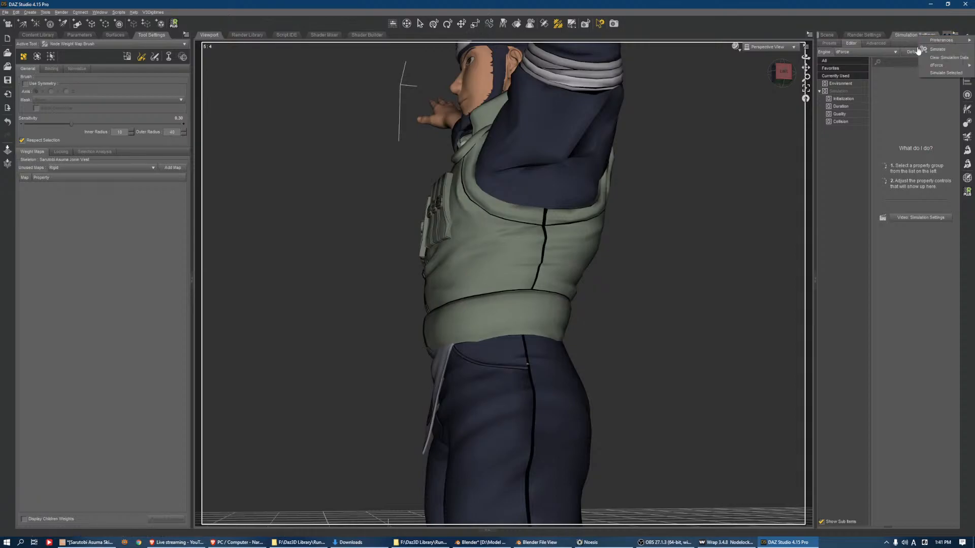
mouse_move(942, 66)
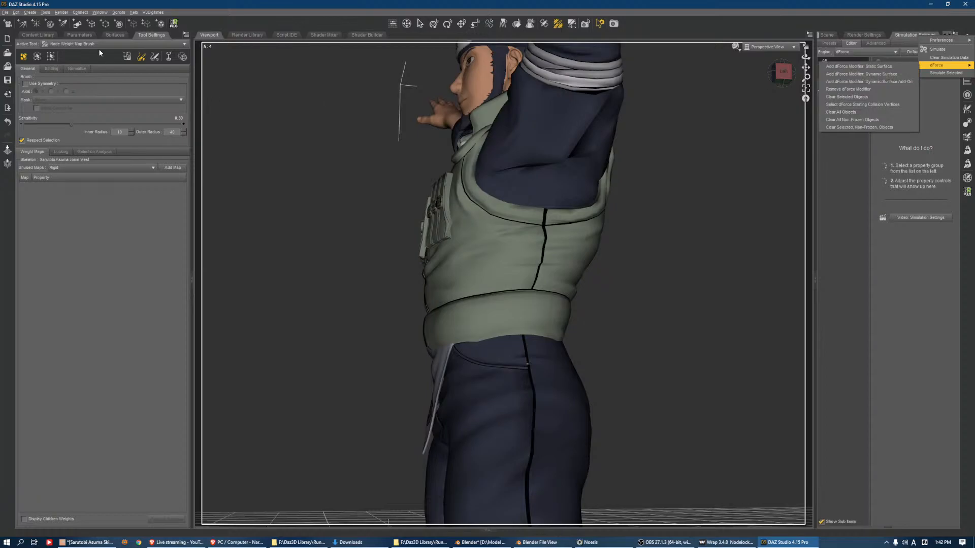
click(116, 35)
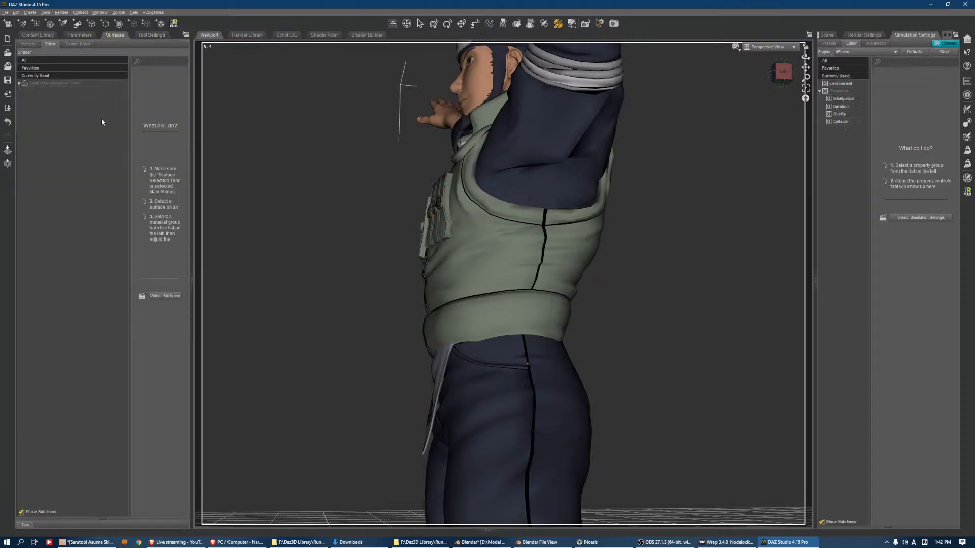
click(72, 84)
scroll(154, 275, down, 10)
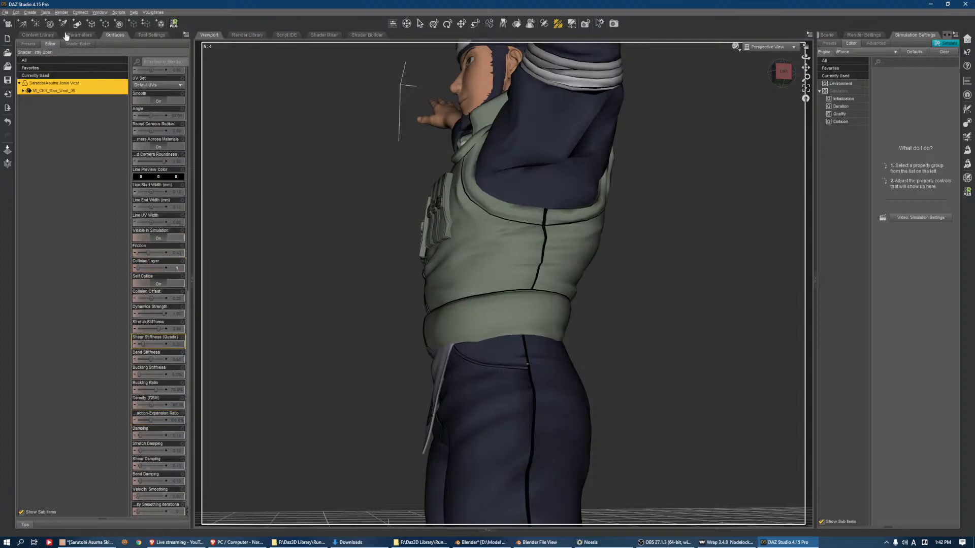
Apply the Extra - Explosion Fix preset from the EcVh0 dForce Master shader presets to the vest and review its simulation surface settings
click(30, 36)
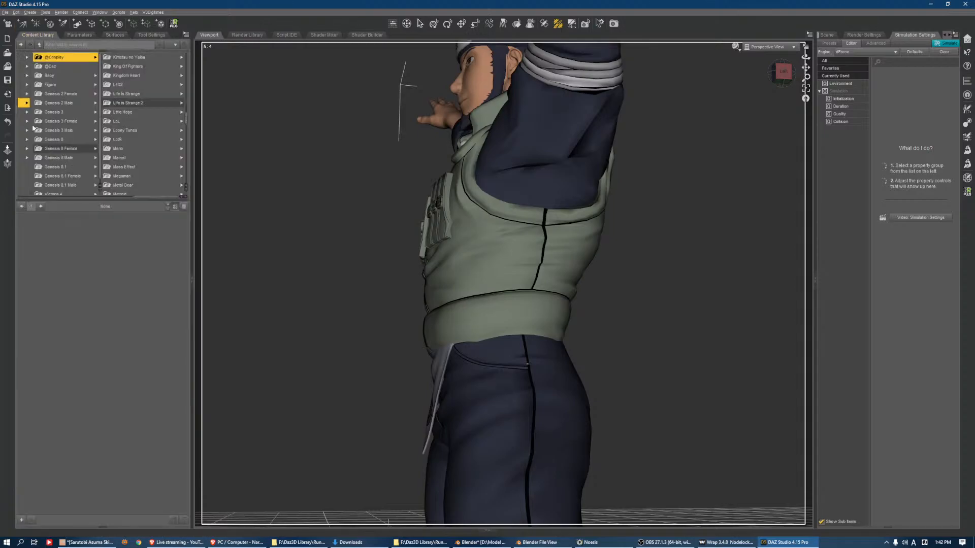
click(25, 104)
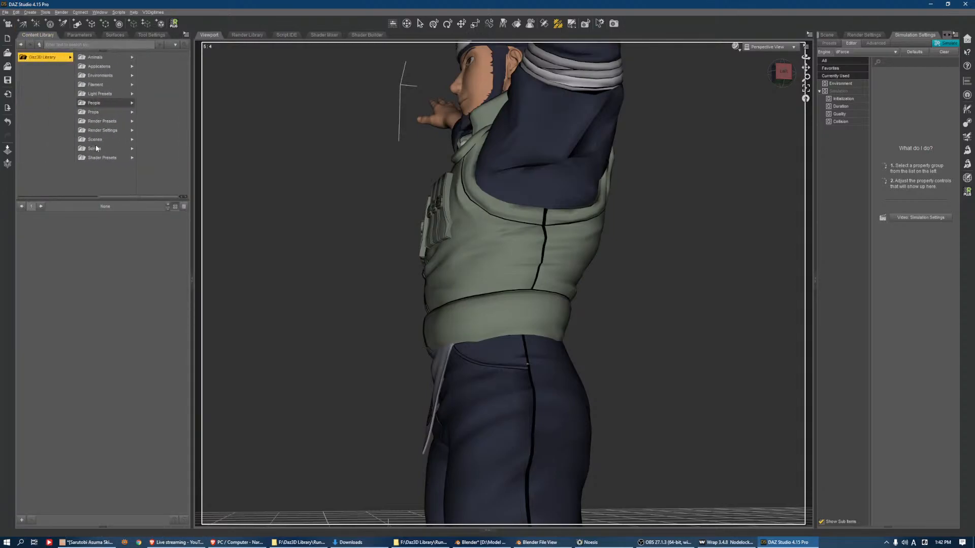
click(108, 104)
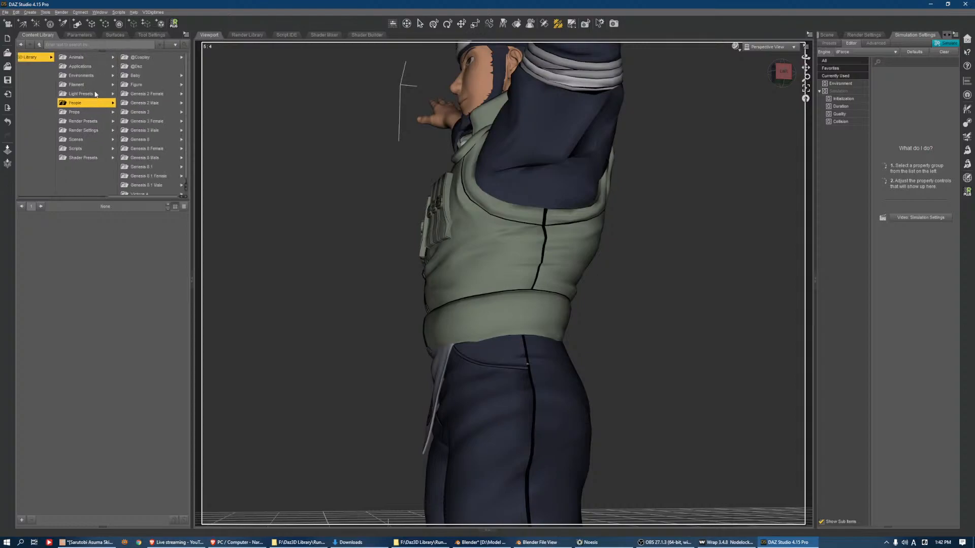
click(83, 158)
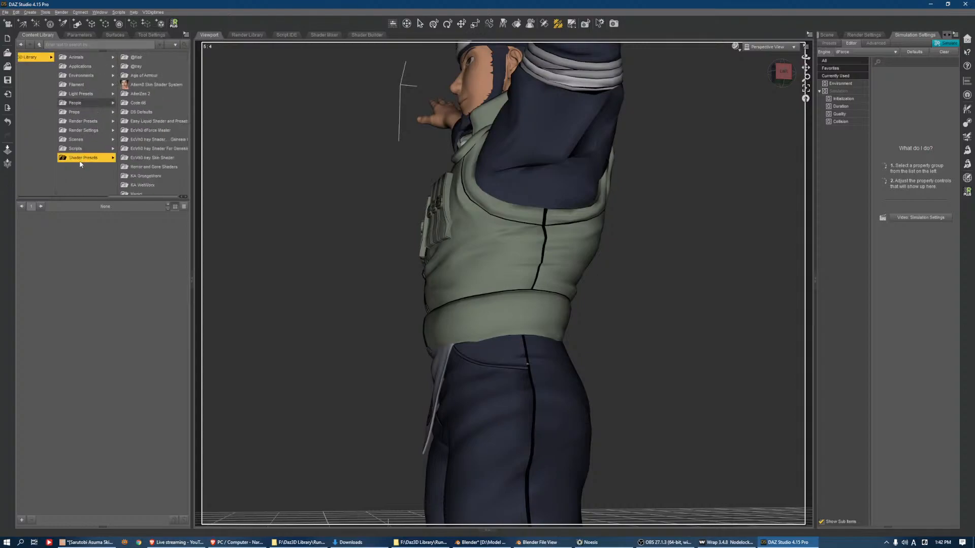
click(152, 131)
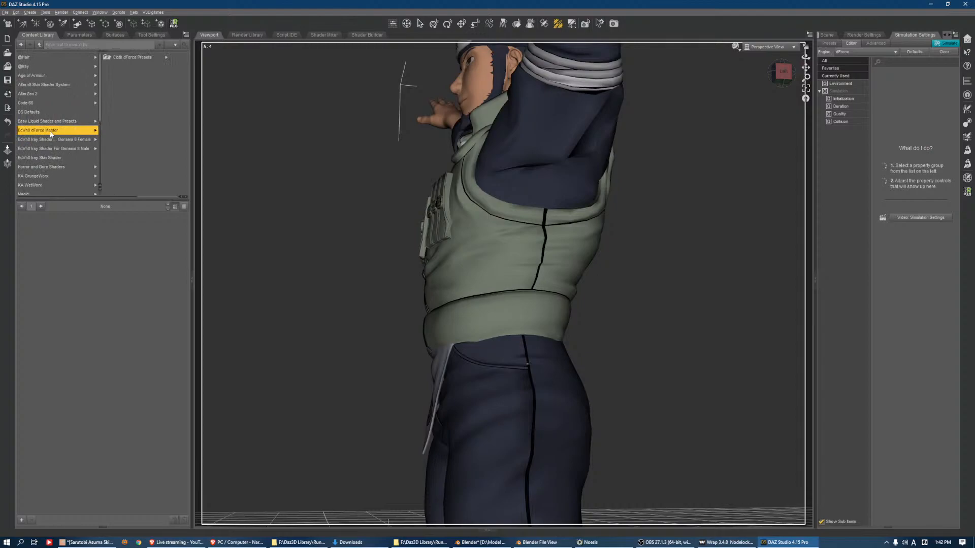
click(131, 57)
click(152, 56)
click(154, 57)
click(154, 75)
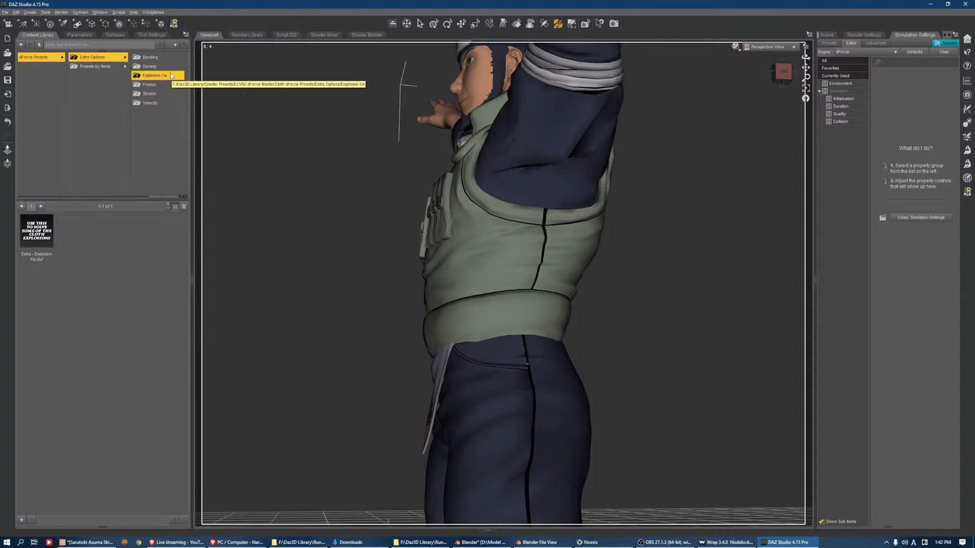
double_click(36, 231)
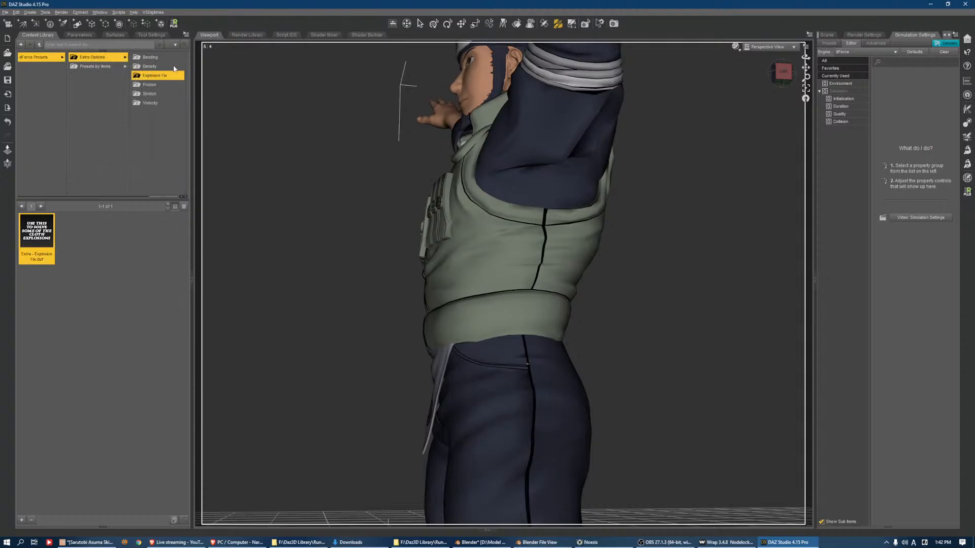
click(114, 35)
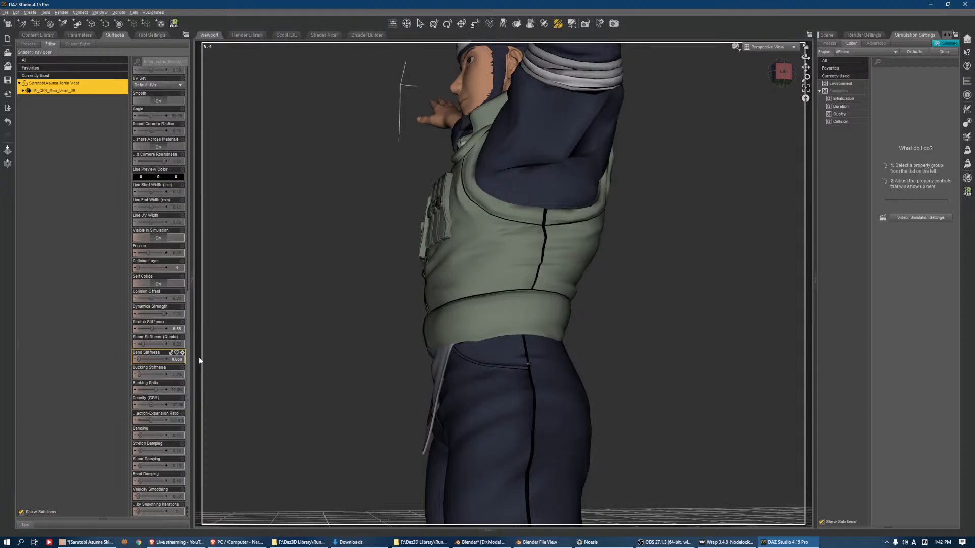
scroll(154, 105, up, 10)
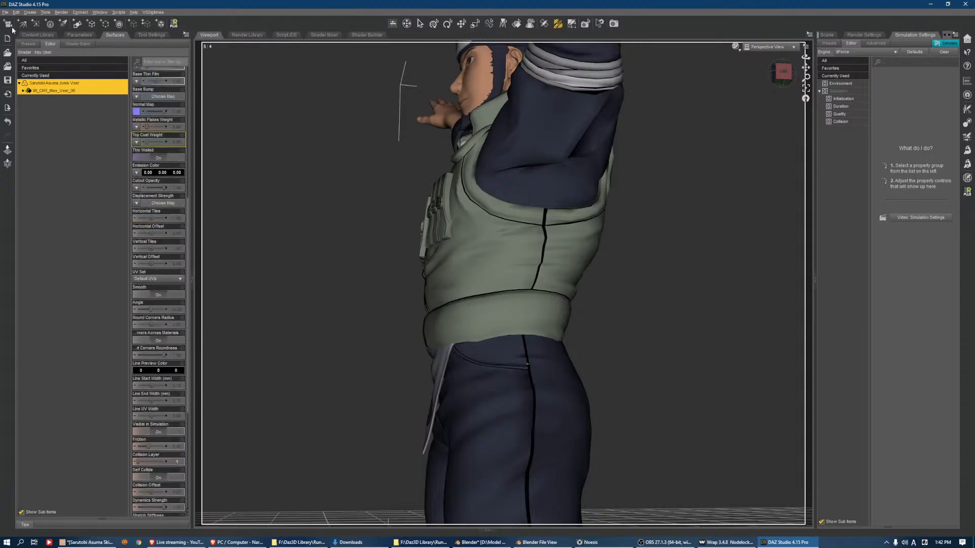
Create a dForce Modifier Weight Node for the vest and add a dForce Simulation: Influence Weights map
click(30, 13)
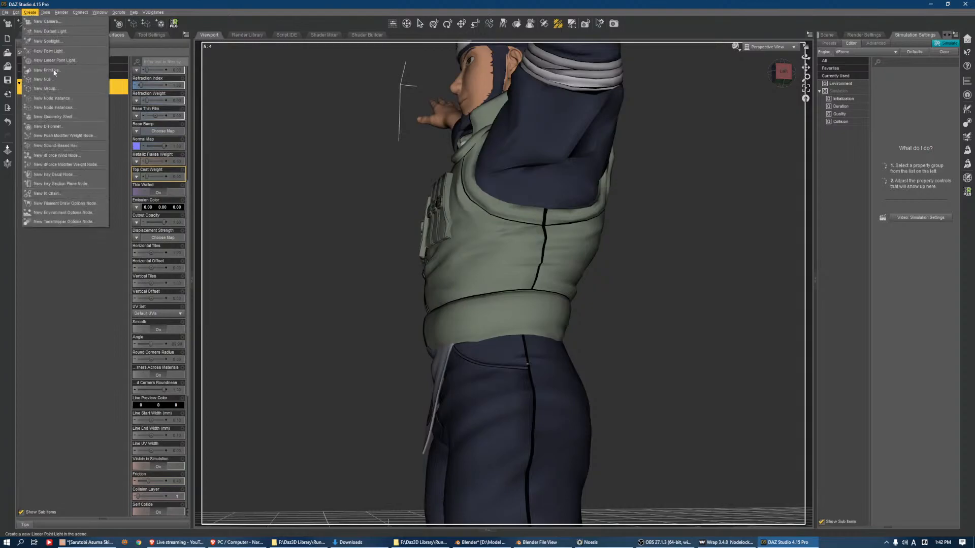
click(80, 165)
click(375, 229)
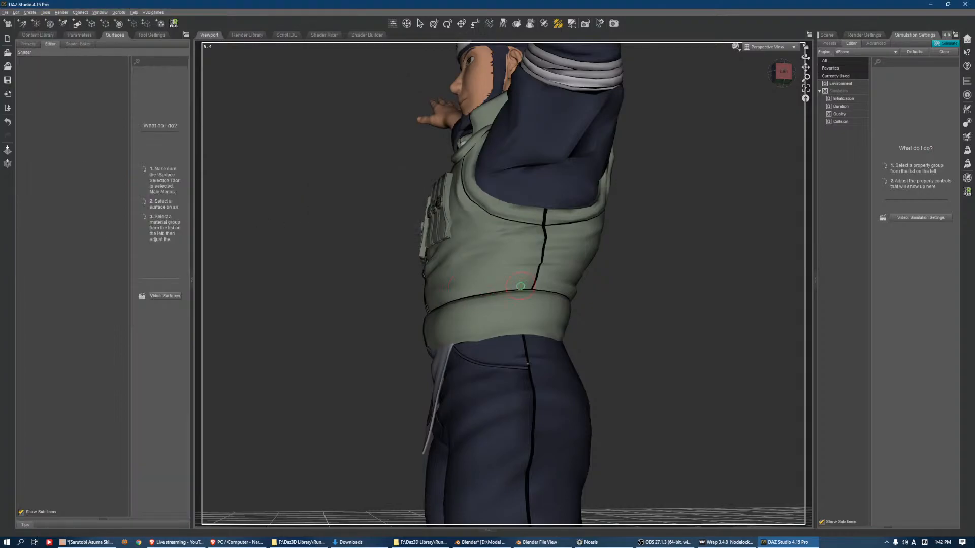
click(142, 36)
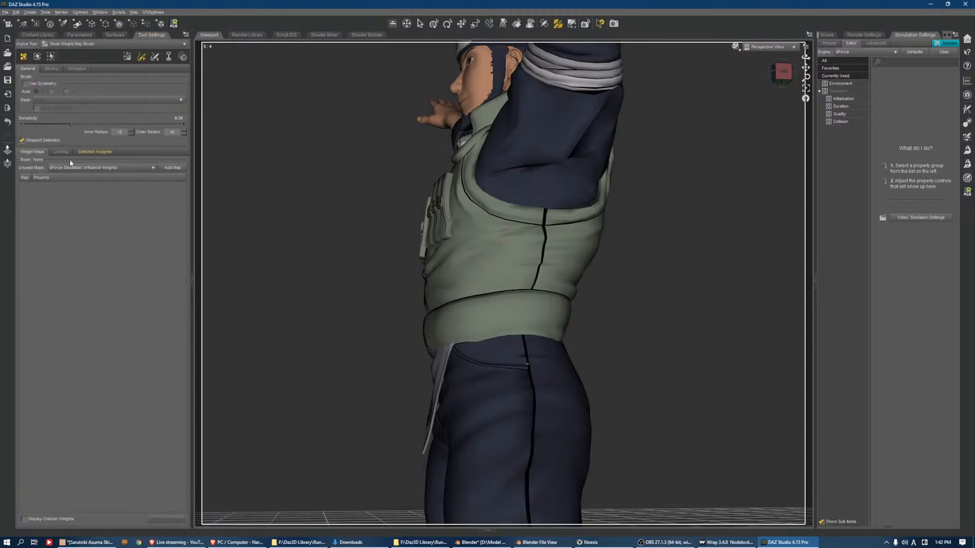
click(160, 168)
Select all of the vest's geometry and fill its Influence Weights with 0.0%
scroll(573, 187, down, 3)
click(774, 77)
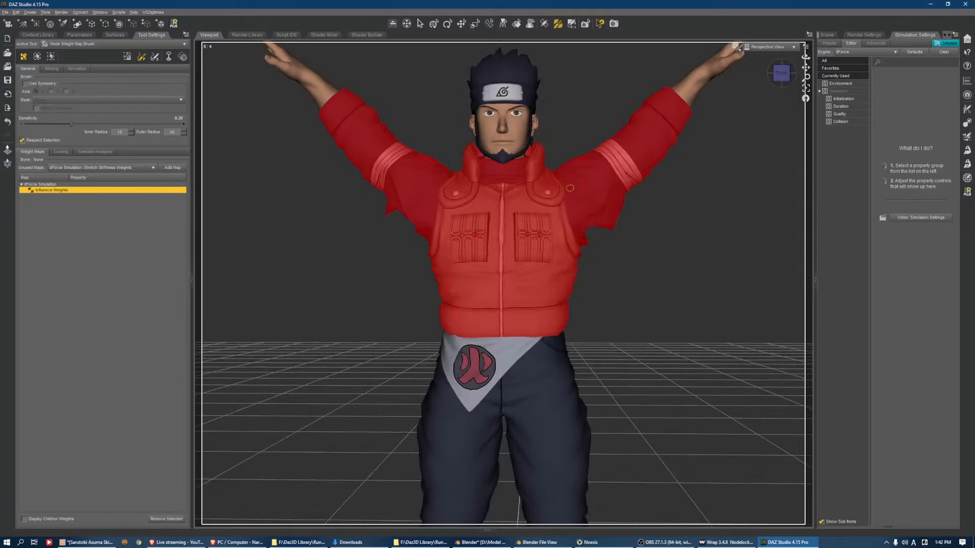
right_click(591, 168)
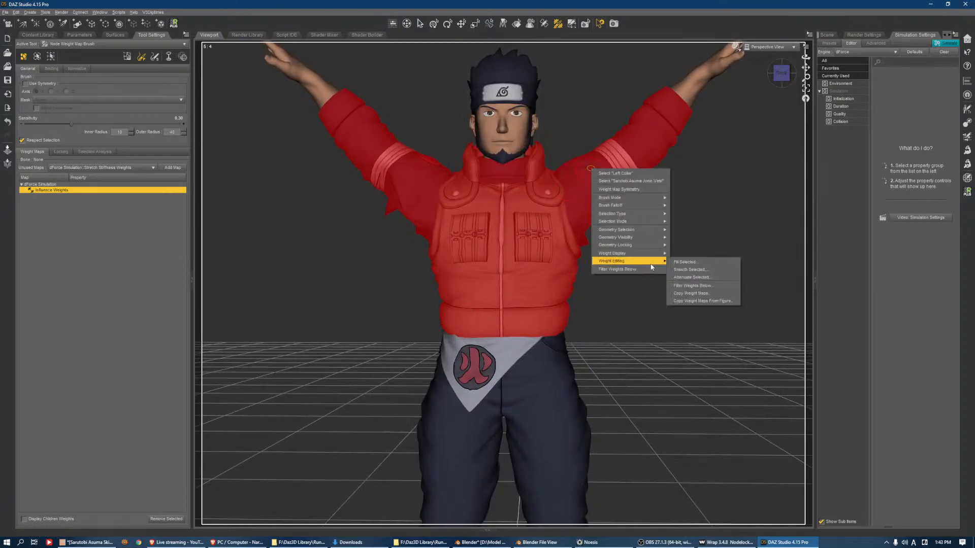
mouse_move(657, 238)
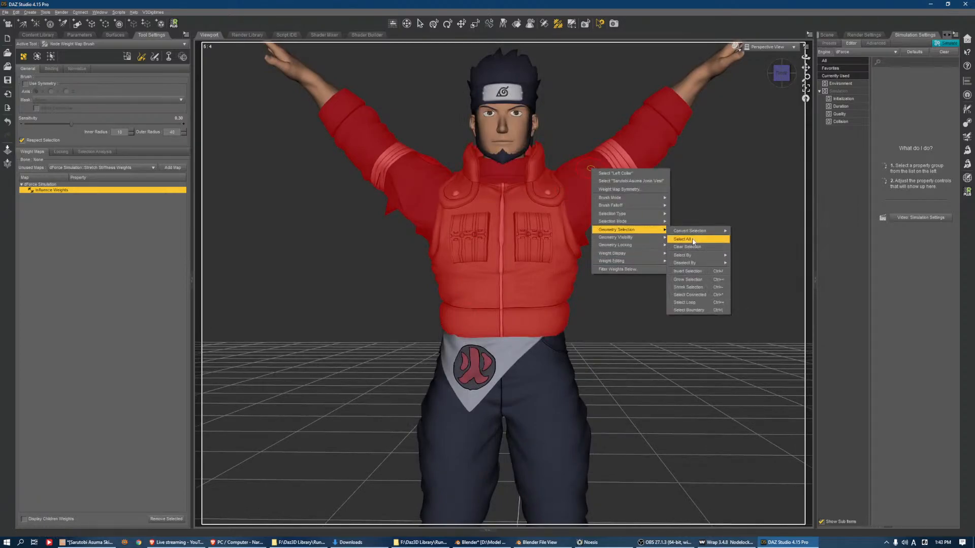
click(696, 239)
right_click(631, 186)
mouse_move(655, 277)
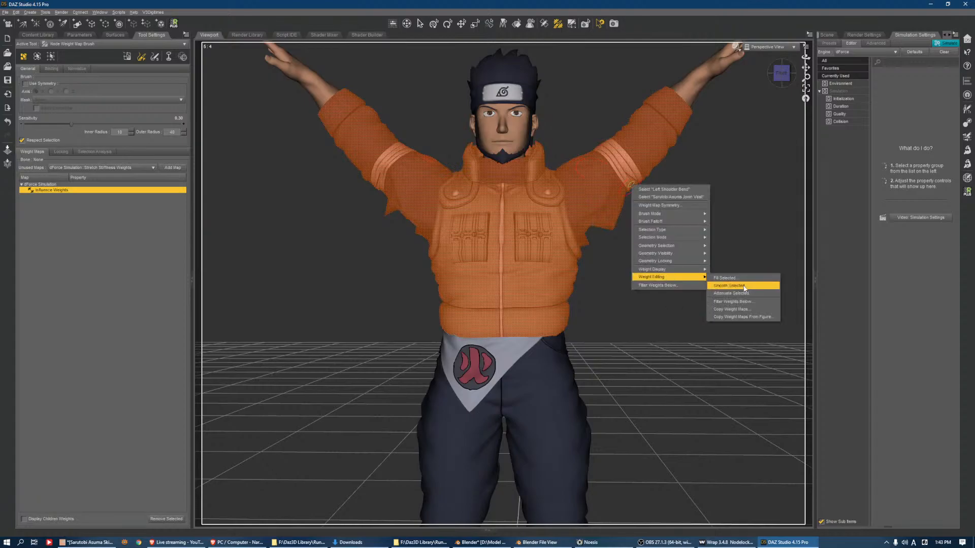
click(739, 278)
drag(357, 205, 323, 217)
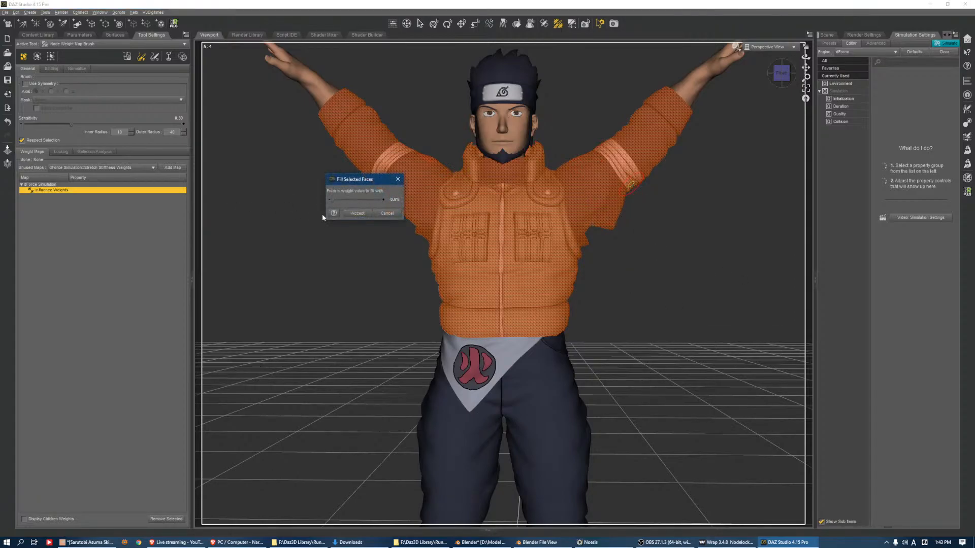
click(369, 215)
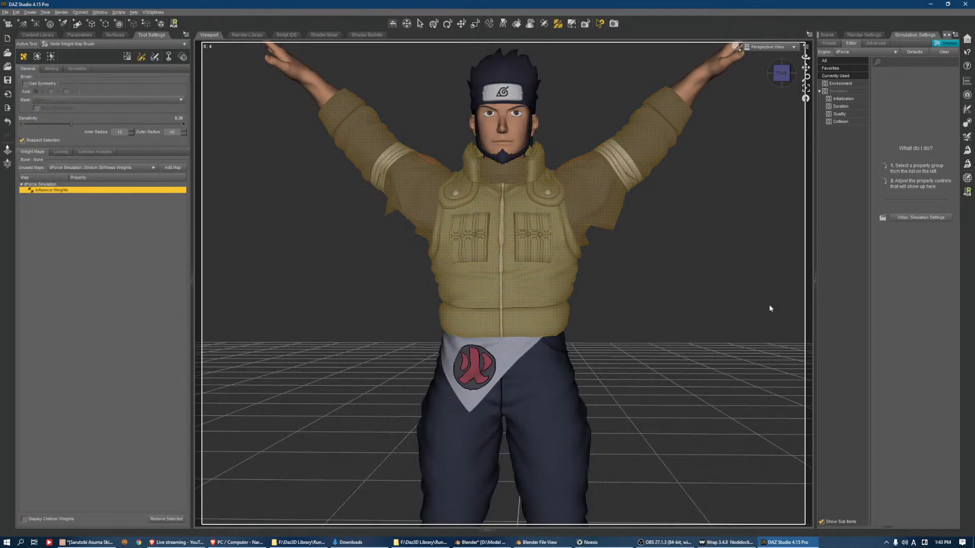
Set the weight brush sensitivity to 1.00 and paint Influence Weights onto the left underarm of the sleeve
alt+drag(719, 321, 559, 187)
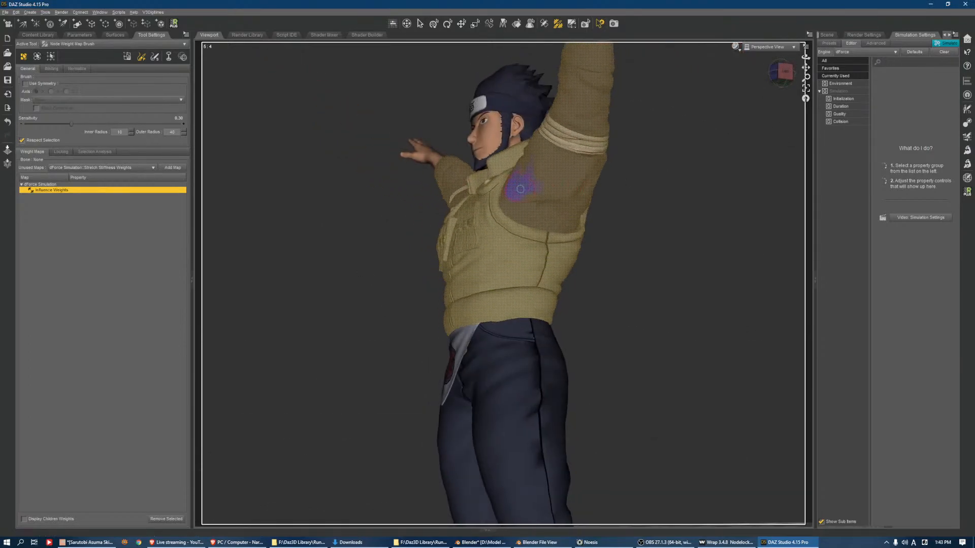
scroll(529, 193, down, 4)
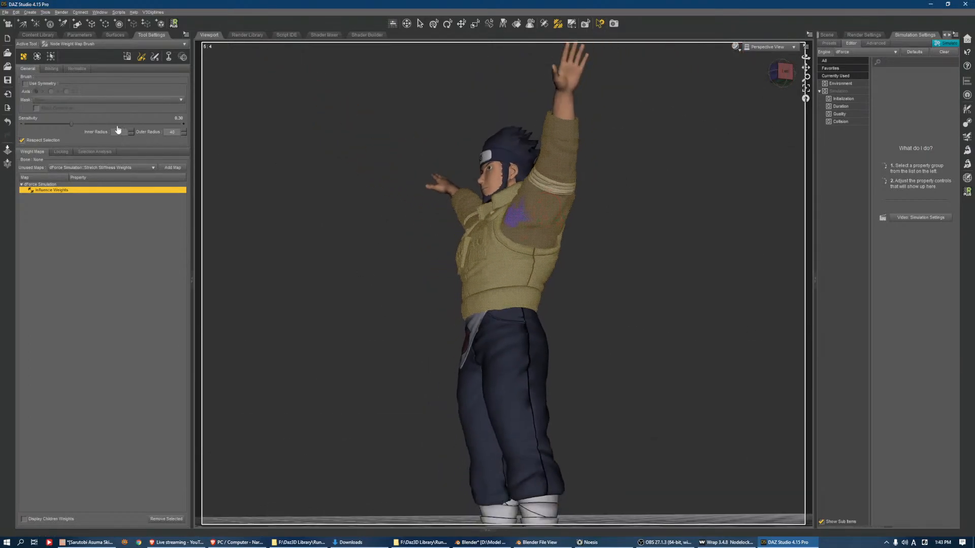
drag(116, 124, 325, 195)
mouse_move(558, 226)
mouse_down()
mouse_move(535, 220)
mouse_move(546, 225)
mouse_up()
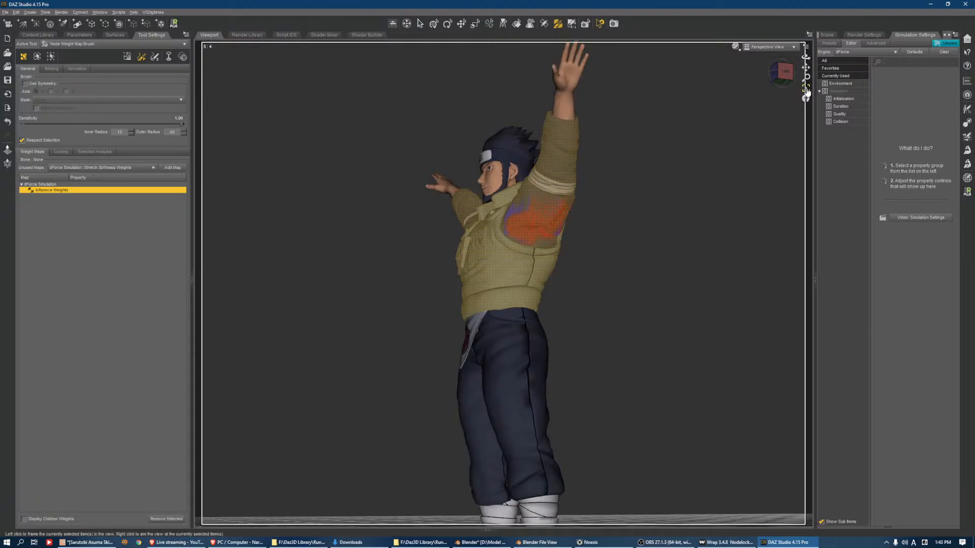
Frame the vest and extend the Influence Weights across the back of the left upper sleeve
click(806, 89)
drag(785, 72, 730, 98)
scroll(448, 232, up, 2)
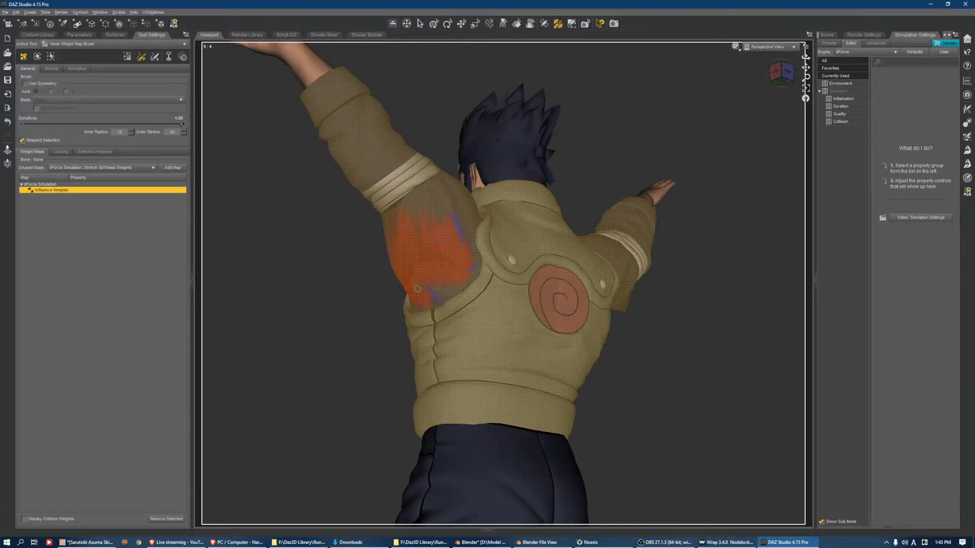
mouse_move(449, 215)
mouse_down()
mouse_move(414, 219)
mouse_move(446, 210)
mouse_move(405, 233)
mouse_move(434, 217)
mouse_move(414, 270)
mouse_move(428, 213)
mouse_move(456, 260)
mouse_move(457, 214)
mouse_move(460, 249)
mouse_up()
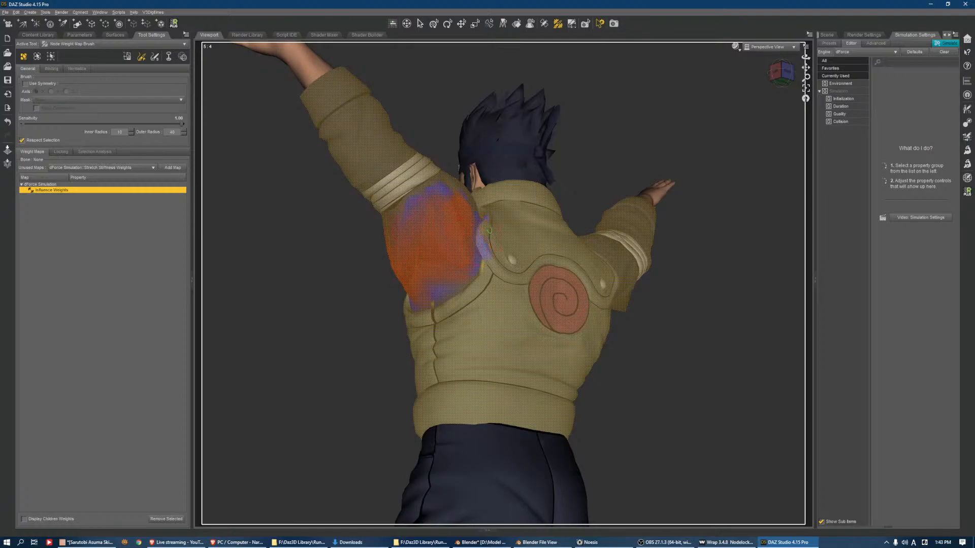
Paint Influence Weights over the front of the left upper sleeve, up to the arm wrap and the vest's armhole edge
drag(781, 73, 888, 93)
mouse_move(585, 288)
mouse_down()
mouse_move(594, 276)
mouse_move(649, 262)
mouse_move(639, 289)
mouse_move(579, 230)
mouse_move(577, 257)
mouse_move(603, 245)
mouse_move(635, 260)
mouse_up()
scroll(616, 249, down, 2)
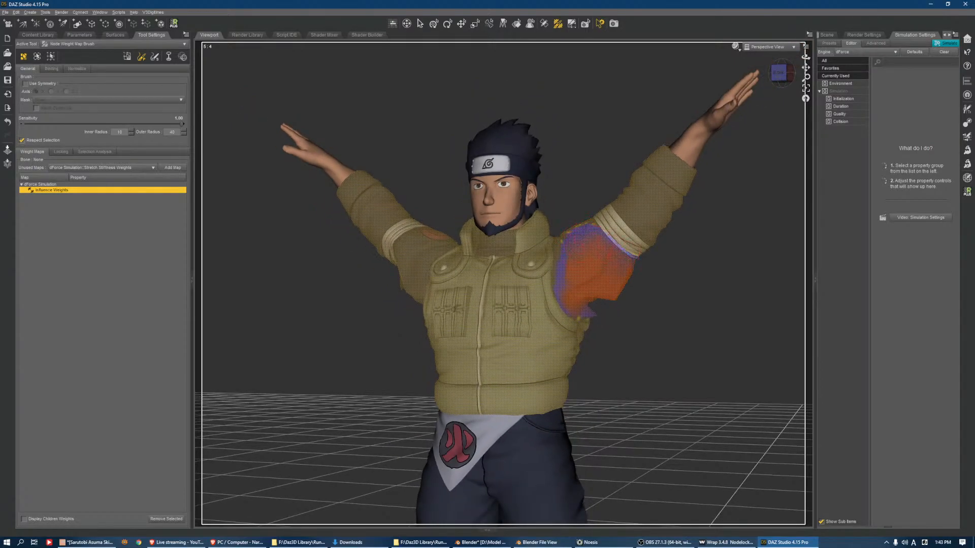
click(778, 73)
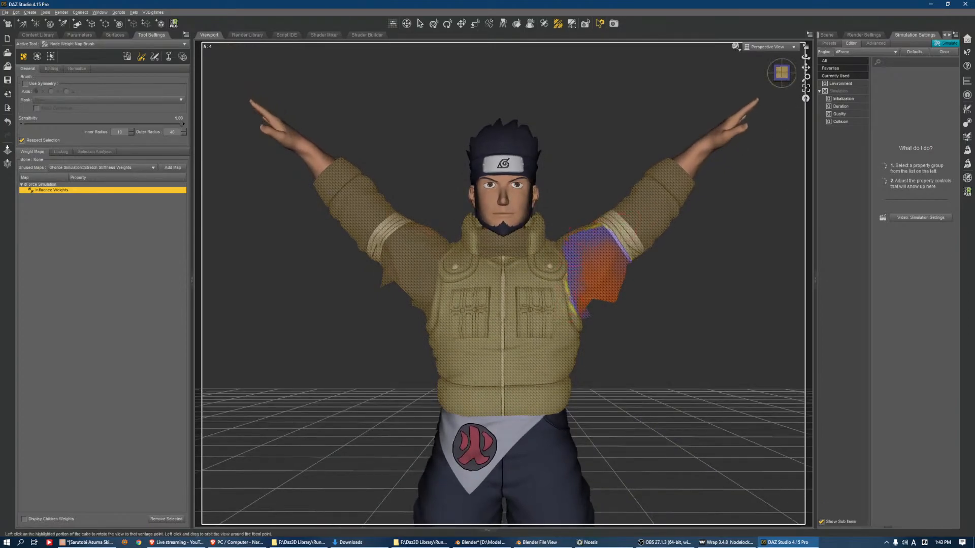
drag(782, 73, 734, 90)
scroll(540, 300, up, 4)
drag(566, 304, 578, 342)
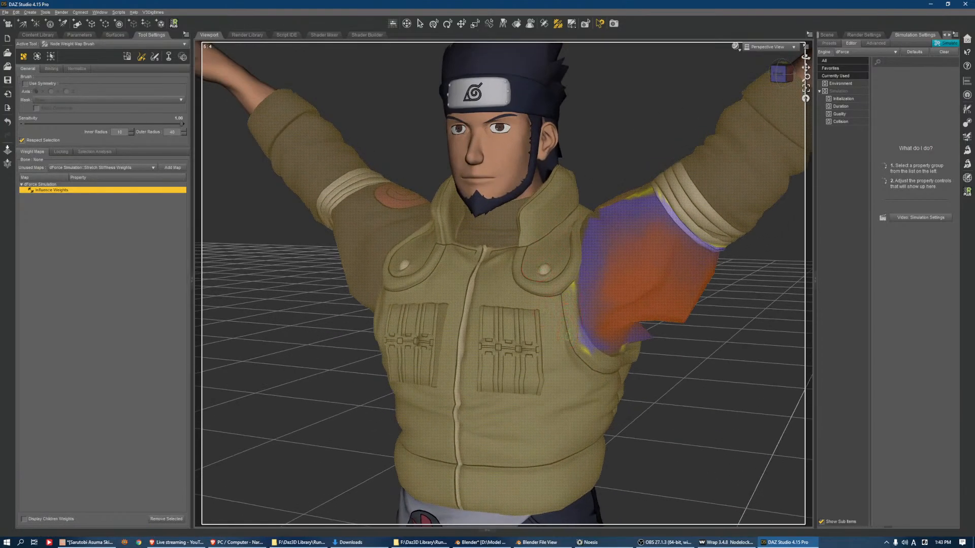
Paint Influence Weights onto the right underarm and the front of the right upper sleeve
drag(781, 72, 703, 54)
scroll(544, 234, down, 3)
click(541, 267)
mouse_move(518, 260)
mouse_down()
mouse_move(463, 217)
mouse_move(526, 198)
mouse_move(492, 235)
mouse_move(529, 260)
mouse_up()
scroll(500, 260, down, 2)
scroll(500, 260, down, 1)
drag(782, 77, 723, 104)
mouse_move(441, 288)
mouse_down()
mouse_move(425, 254)
mouse_move(408, 277)
mouse_move(431, 249)
mouse_move(408, 279)
mouse_up()
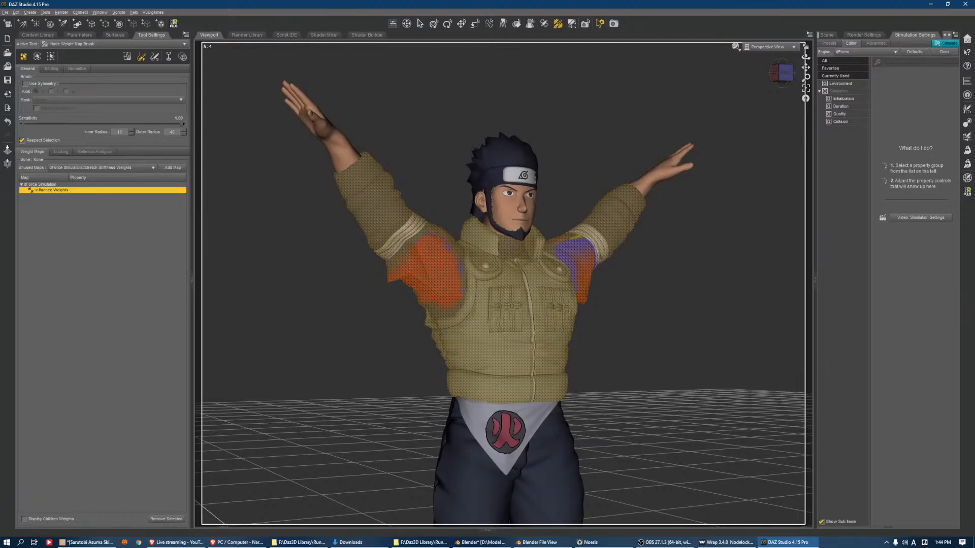
Extend the Influence Weights around the back and side of the right upper sleeve, up to the arm wrap and armhole
drag(783, 74, 853, 62)
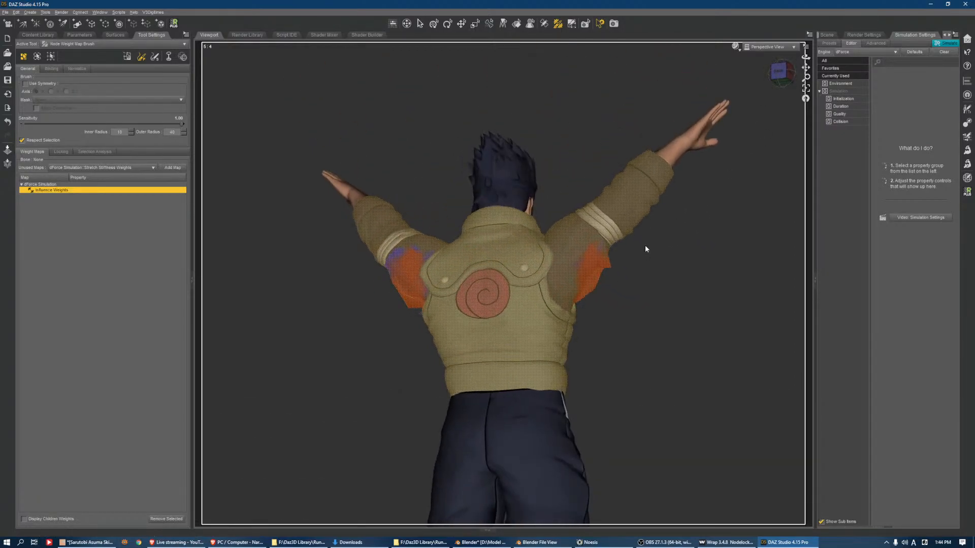
mouse_move(602, 256)
mouse_down()
mouse_move(574, 251)
mouse_move(580, 296)
mouse_move(568, 259)
mouse_move(566, 285)
mouse_move(575, 240)
mouse_move(602, 253)
mouse_up()
drag(805, 57, 634, 66)
mouse_move(451, 220)
mouse_down()
mouse_move(475, 248)
mouse_move(473, 292)
mouse_move(465, 291)
mouse_move(485, 238)
mouse_up()
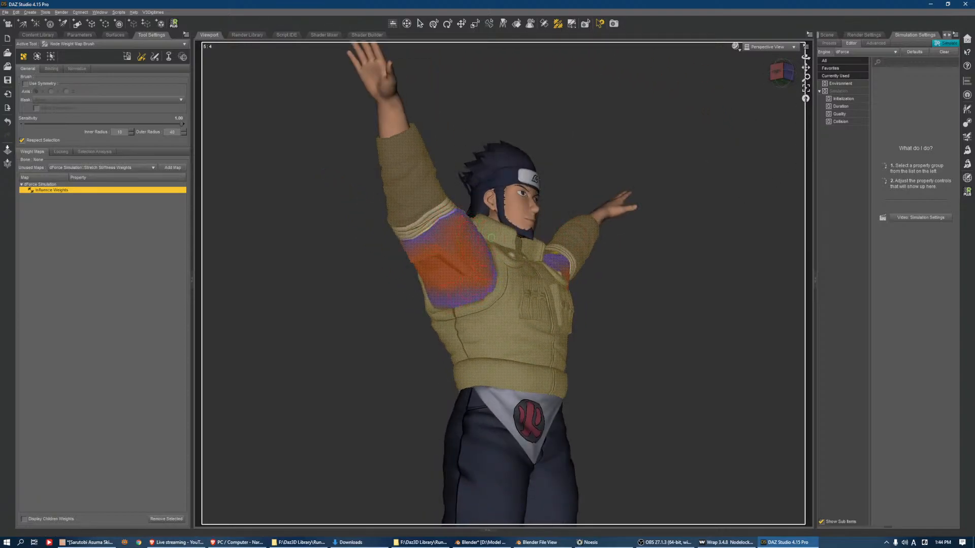
click(781, 73)
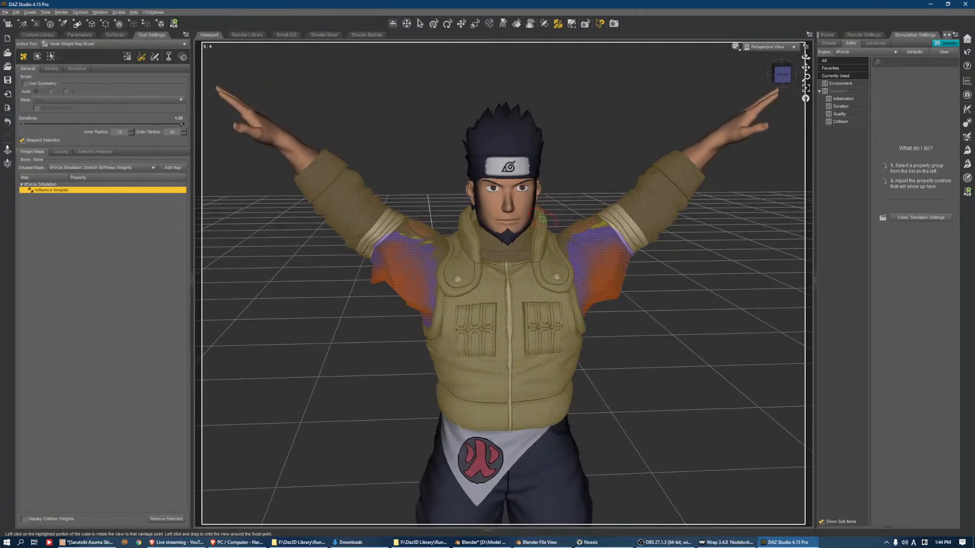
Save the scene as Sarutobi Asuma in the Scenes folder
key(ctrl+s)
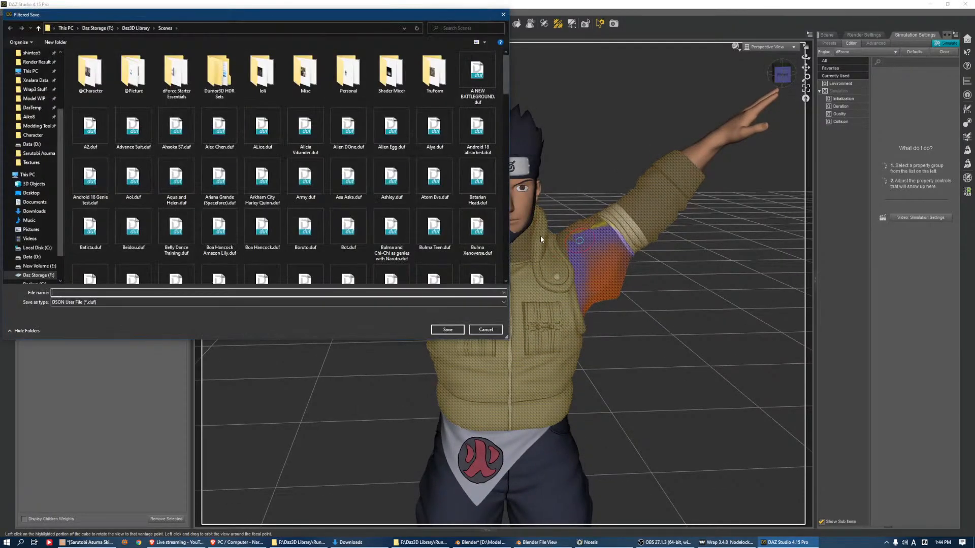
text(Sa)
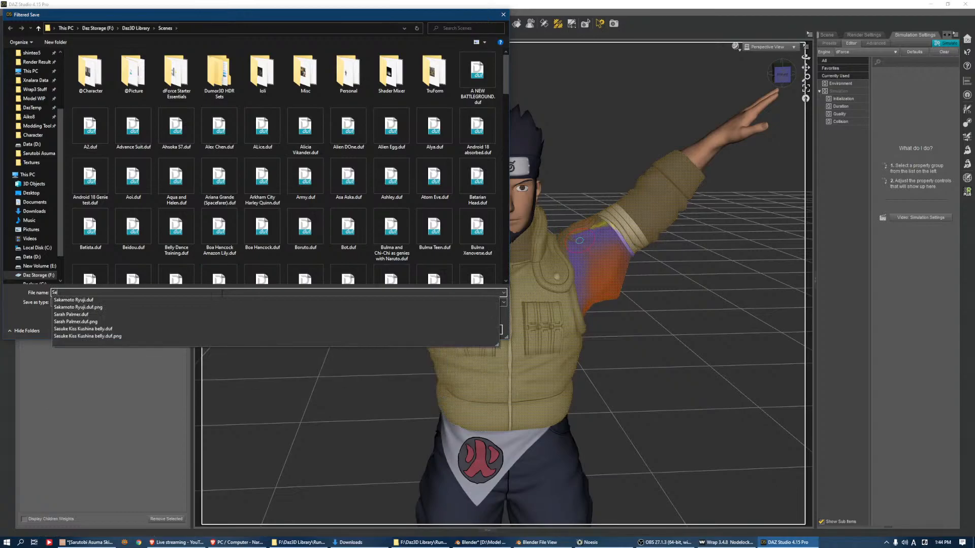
key(BackSpace)
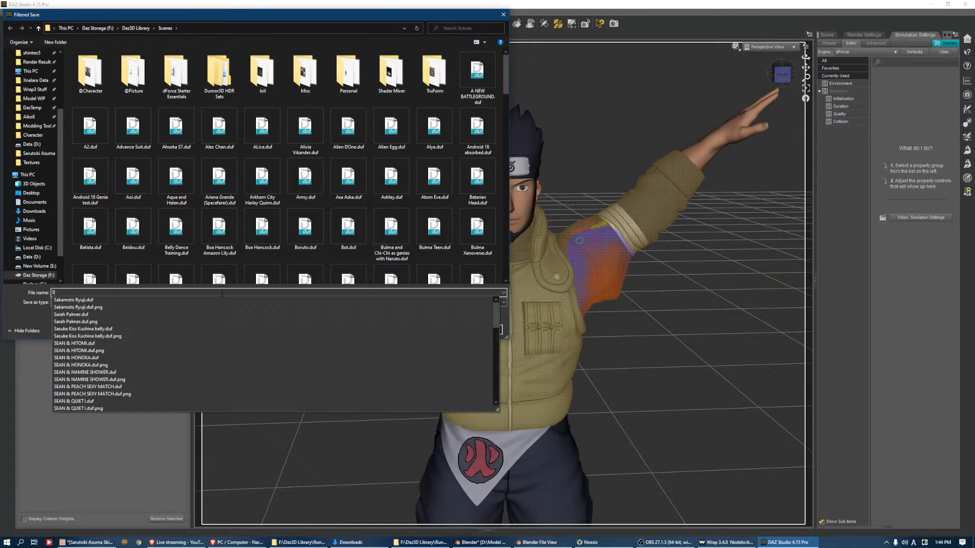
text(arutobi Asuma)
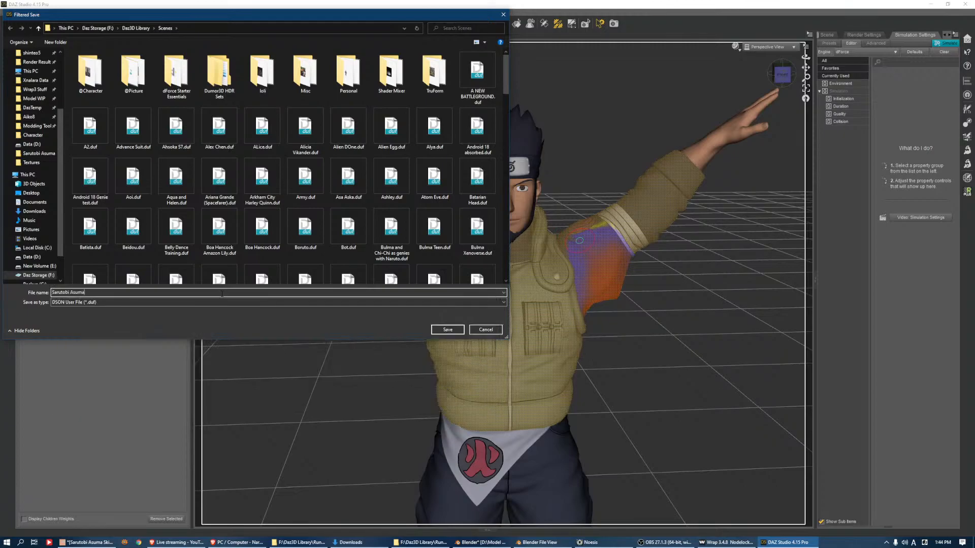
key(Return)
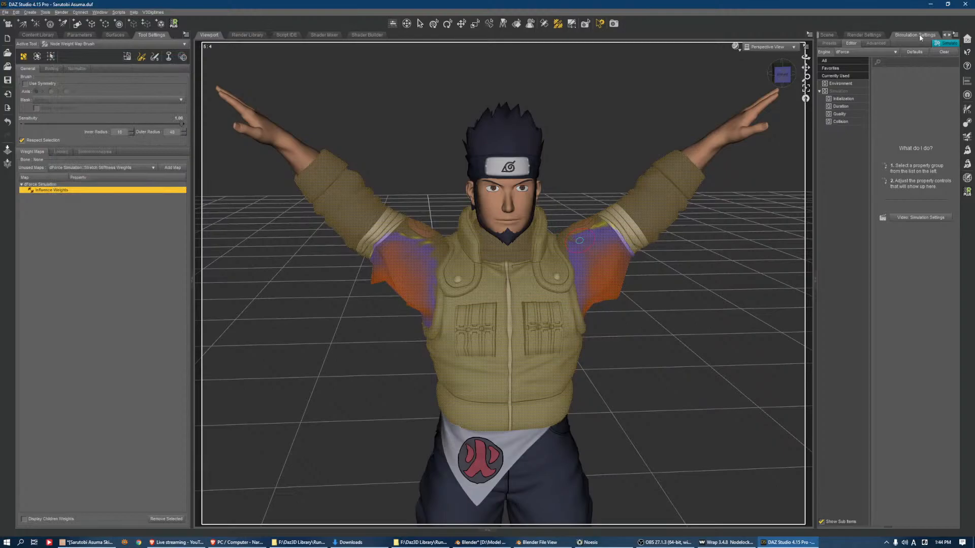
Run the dForce simulation on the vest with the arms raised
click(946, 45)
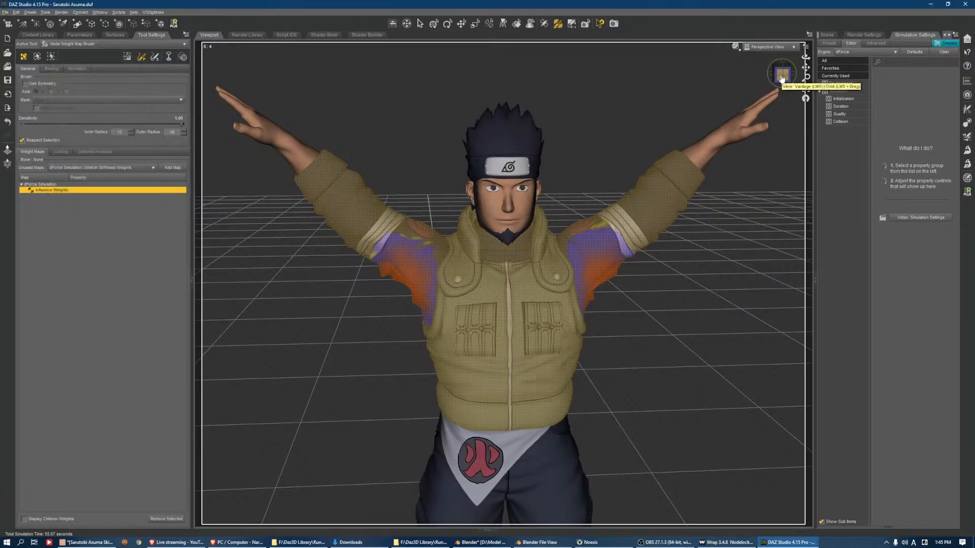
Strengthen the Influence Weights across the right underarm sleeve, from the arm wrap down to the vest's armhole
drag(782, 78, 881, 50)
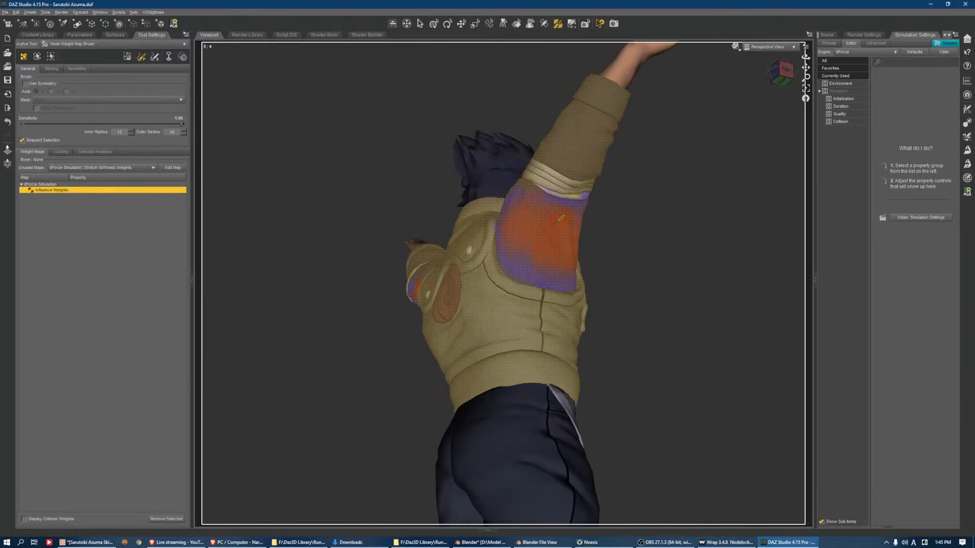
scroll(549, 233, down, 2)
scroll(578, 220, up, 5)
mouse_move(590, 192)
mouse_down()
mouse_move(552, 191)
mouse_move(592, 201)
mouse_move(539, 252)
mouse_move(568, 267)
mouse_move(549, 227)
mouse_move(573, 271)
mouse_up()
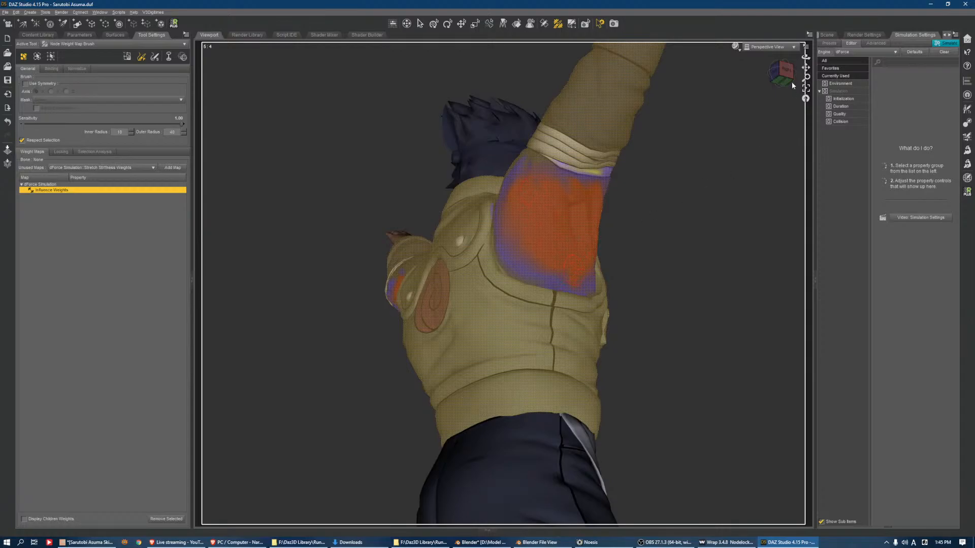
click(775, 73)
mouse_move(360, 242)
mouse_down()
mouse_move(373, 237)
mouse_move(365, 249)
mouse_move(343, 244)
mouse_move(395, 301)
mouse_move(400, 280)
mouse_move(413, 277)
mouse_move(398, 306)
mouse_up()
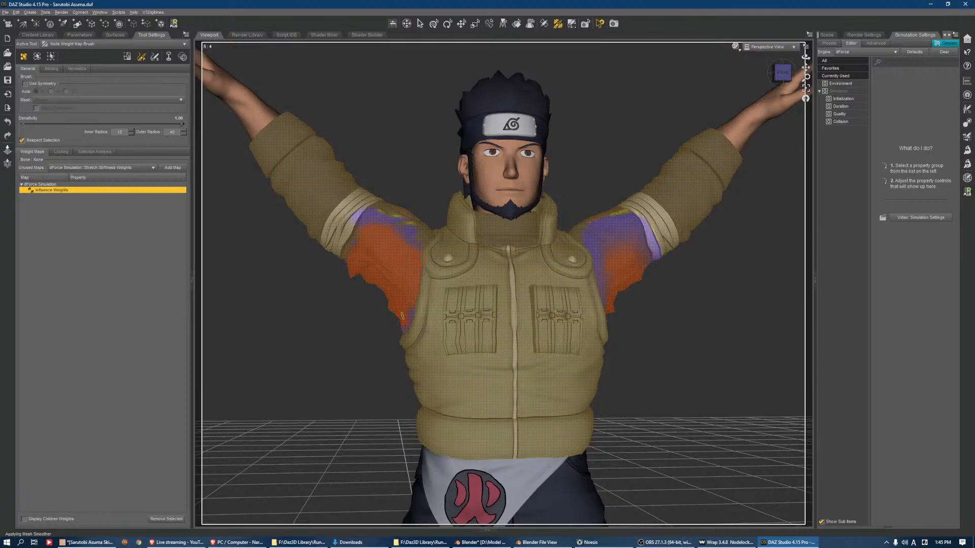
drag(417, 257, 410, 282)
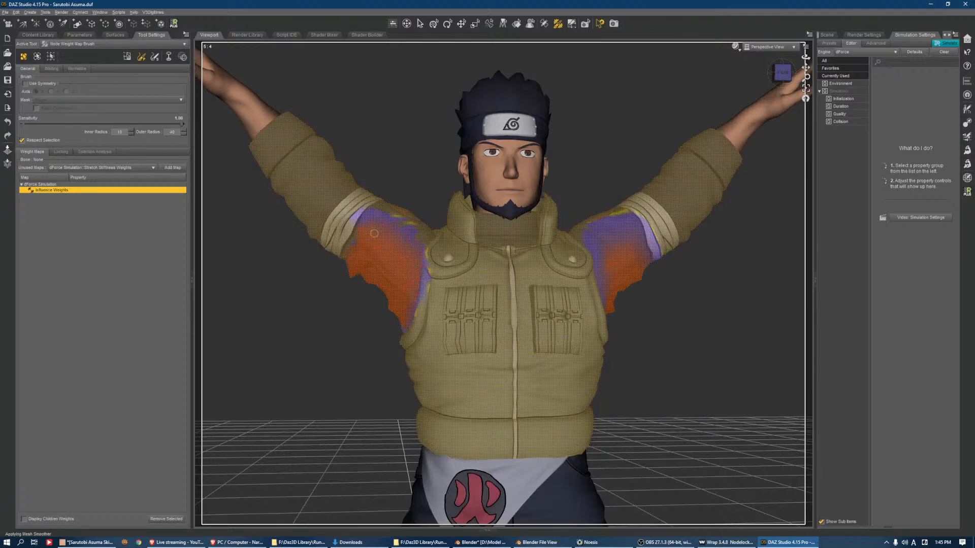
scroll(435, 195, down, 5)
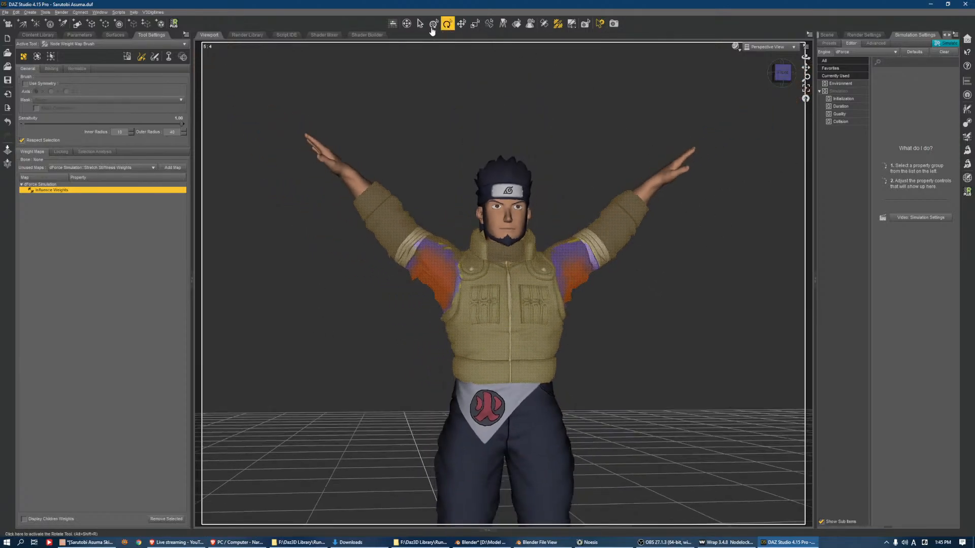
Lower both arms by resetting the Bend of the right and left shoulders, and clear the simulation data
click(434, 24)
click(373, 206)
click(428, 251)
click(79, 34)
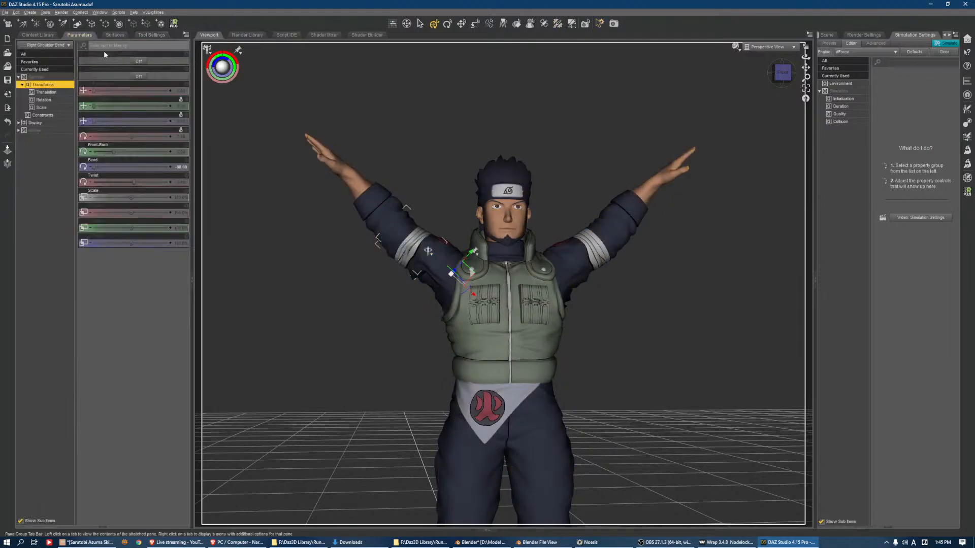
alt+click(177, 168)
click(592, 250)
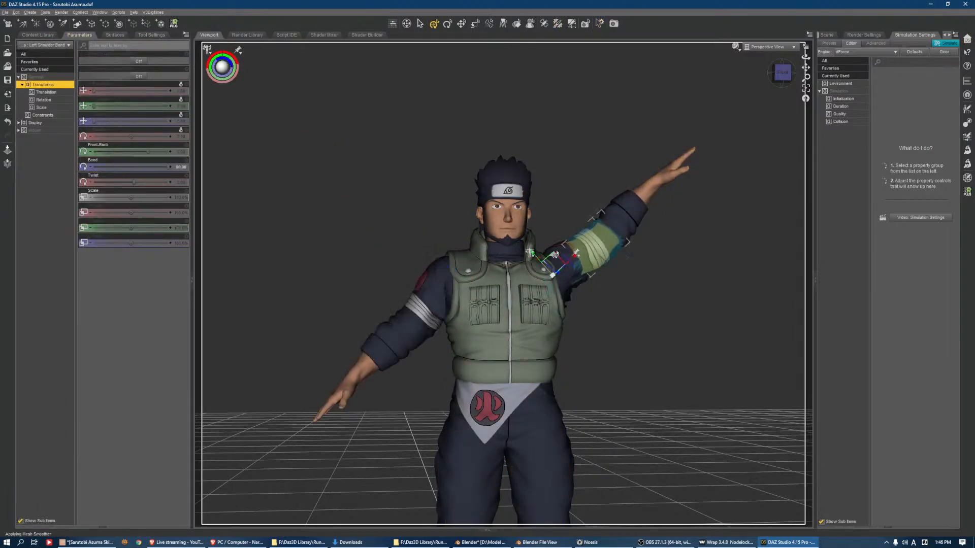
alt+click(183, 168)
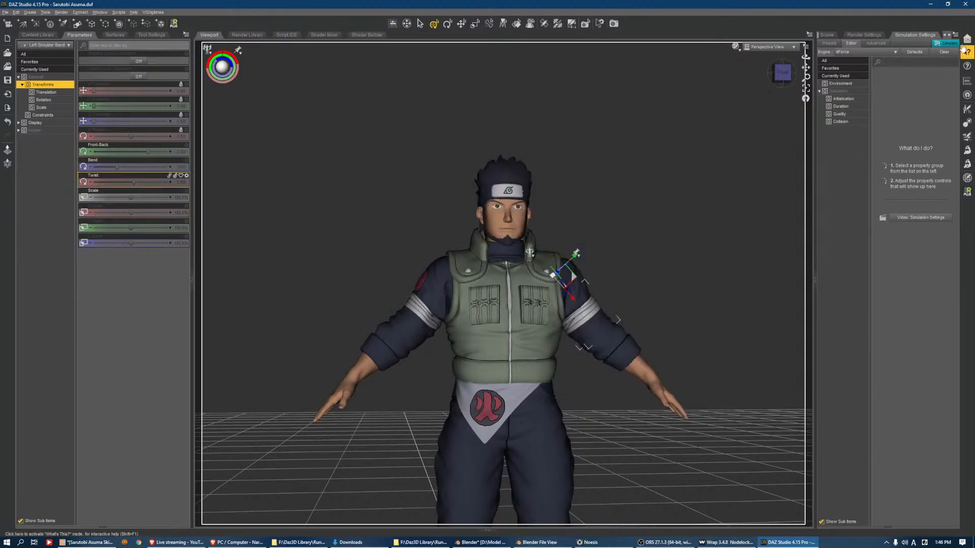
click(946, 43)
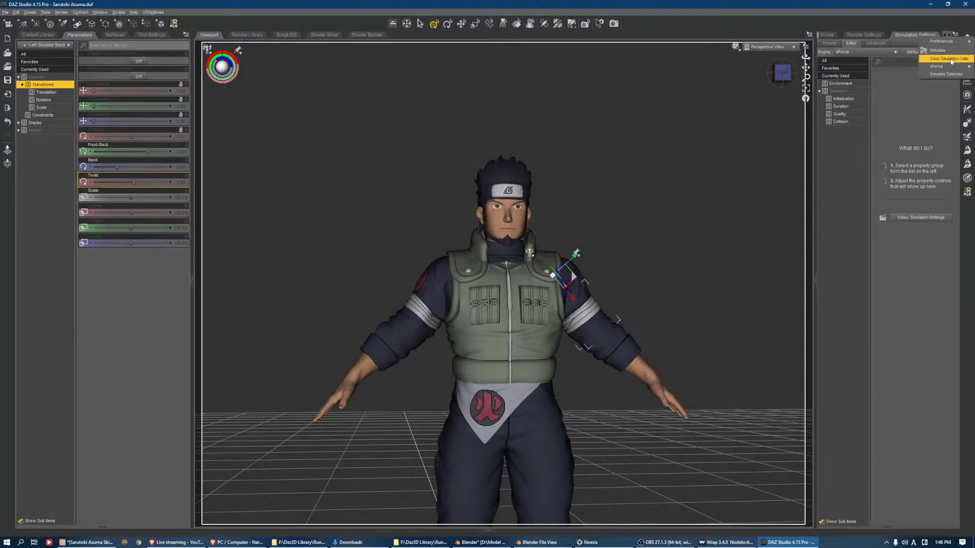
scroll(661, 196, down, 5)
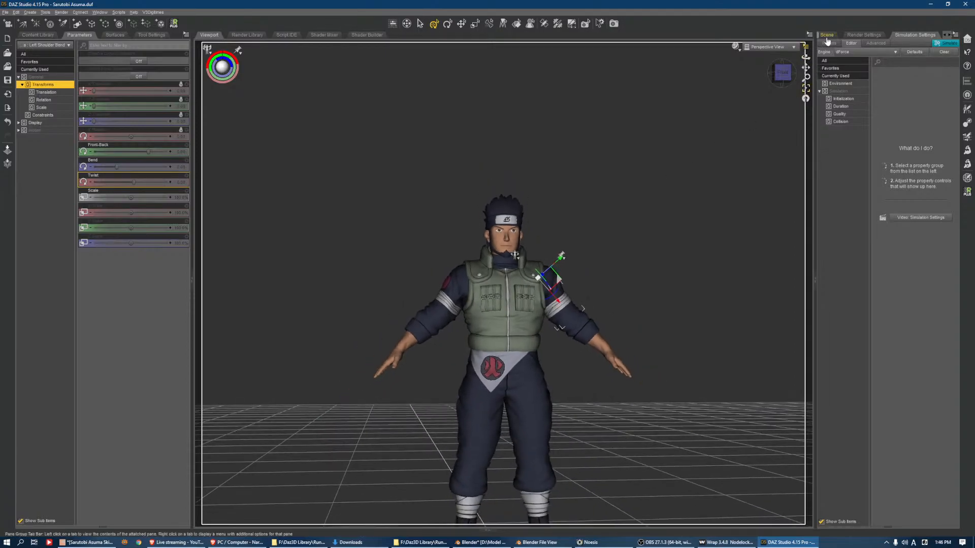
Set up the Transfer Utility with Sarutobi Asuma as the source and Sarutobi Asuma Jonin Pants as the target
click(830, 34)
double_click(872, 310)
click(885, 316)
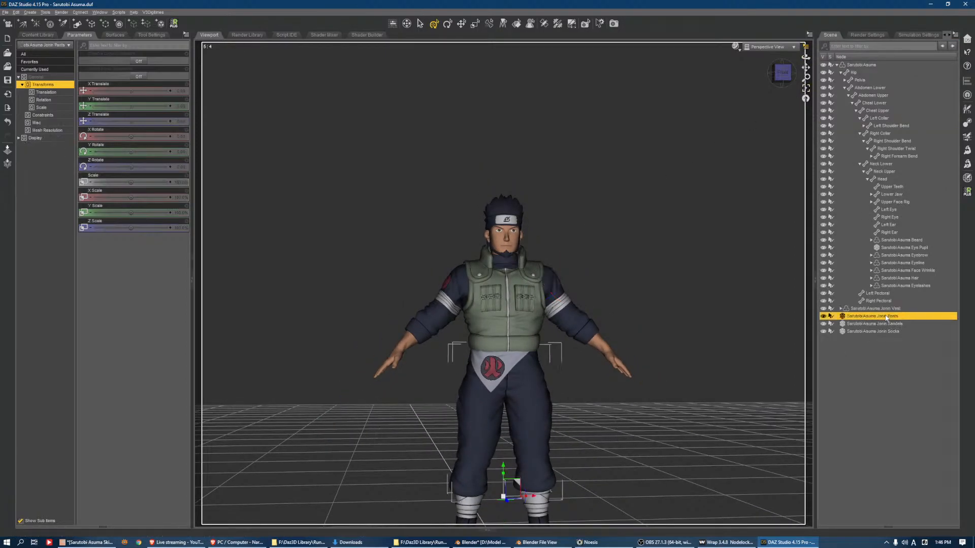
click(967, 122)
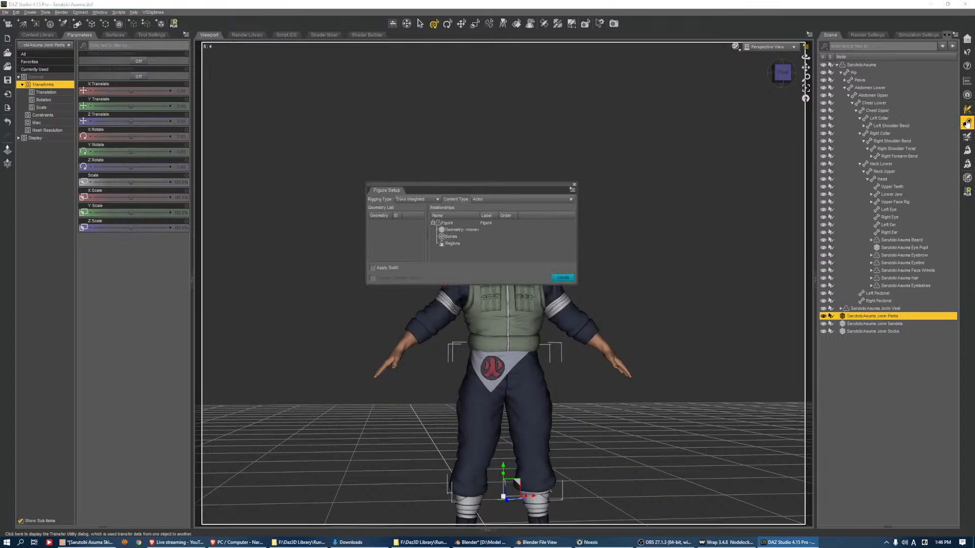
click(574, 185)
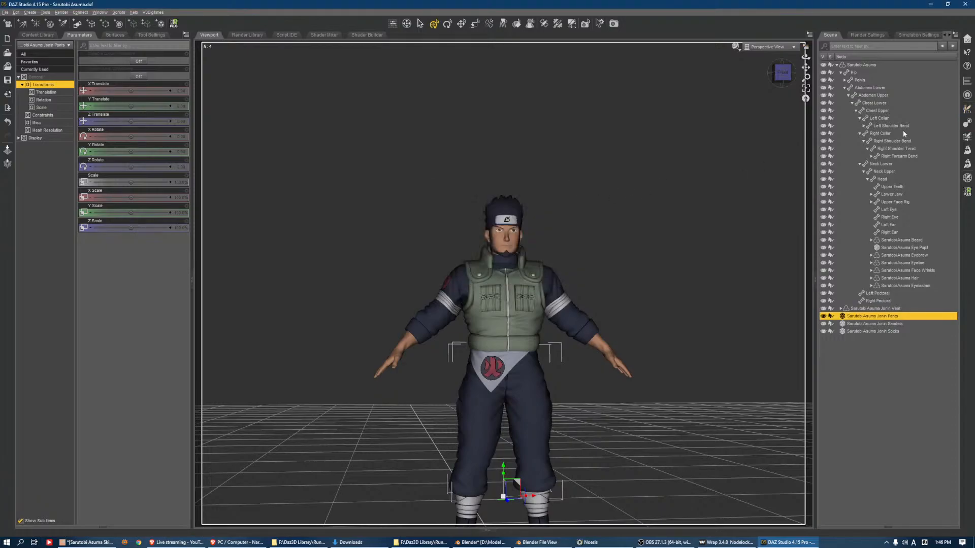
click(967, 137)
click(694, 161)
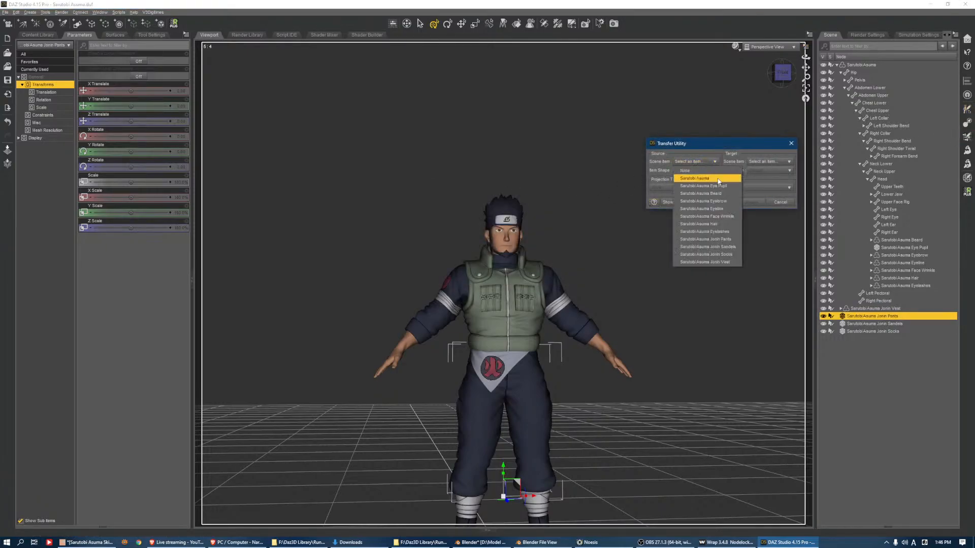
click(700, 178)
click(769, 161)
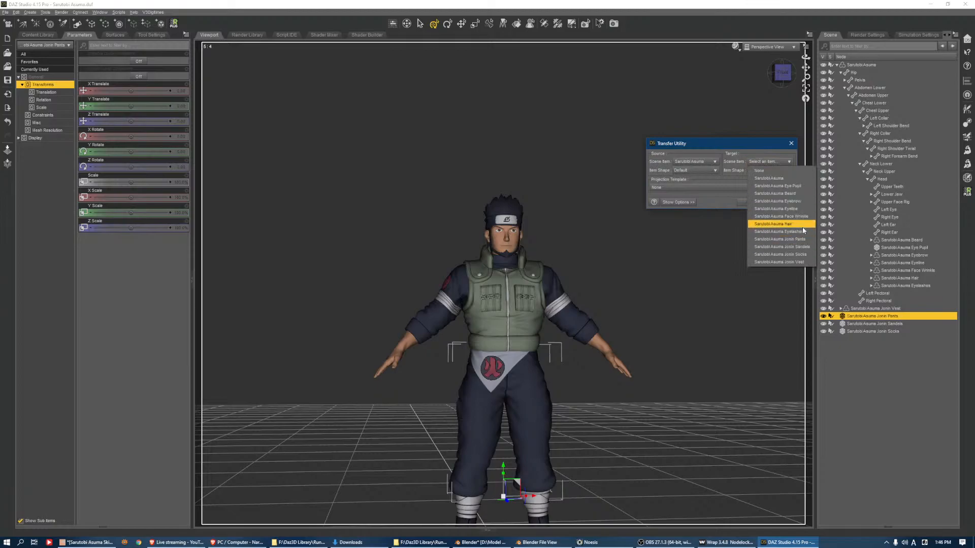
click(782, 239)
Set the source item shape to Current and run the transfer onto the Jonin Pants
click(701, 171)
click(693, 184)
click(679, 202)
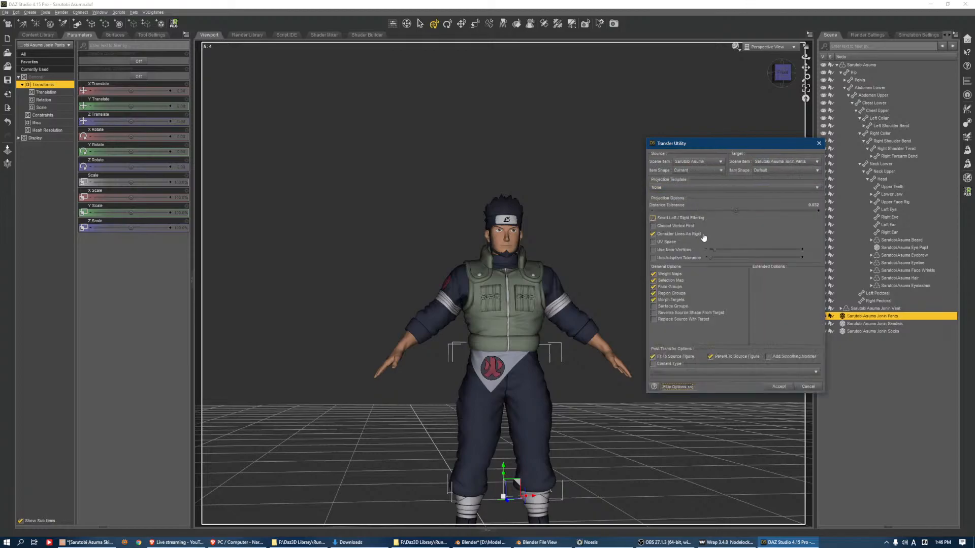
click(779, 387)
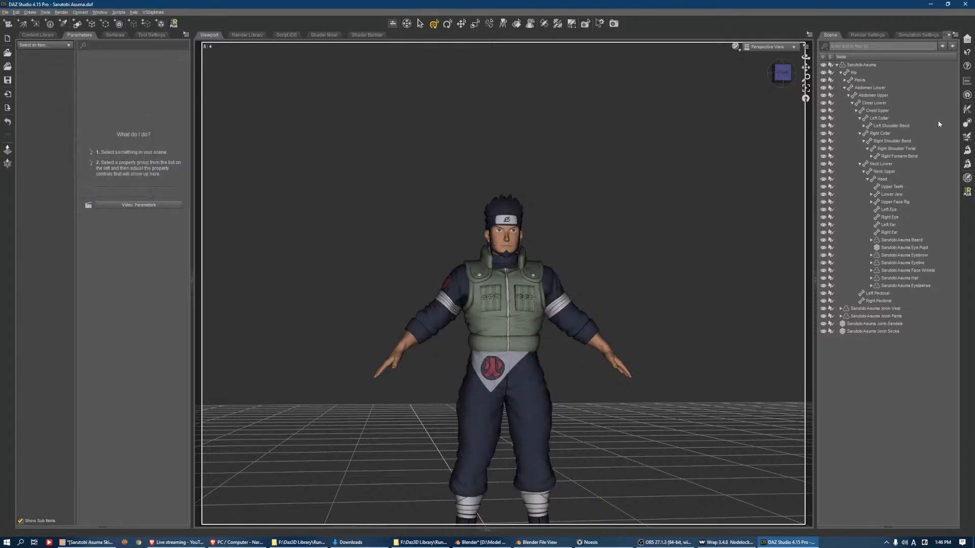
Transfer the rigging from Sarutobi Asuma to the Jonin Sandals, using the Current source shape with Reverse Source Shape From Target enabled
click(967, 123)
click(694, 161)
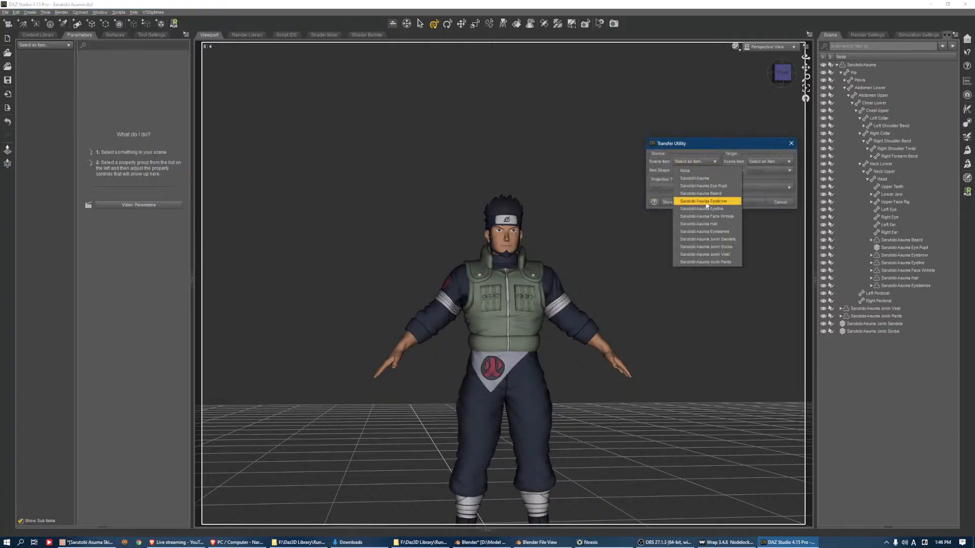
click(695, 178)
click(769, 162)
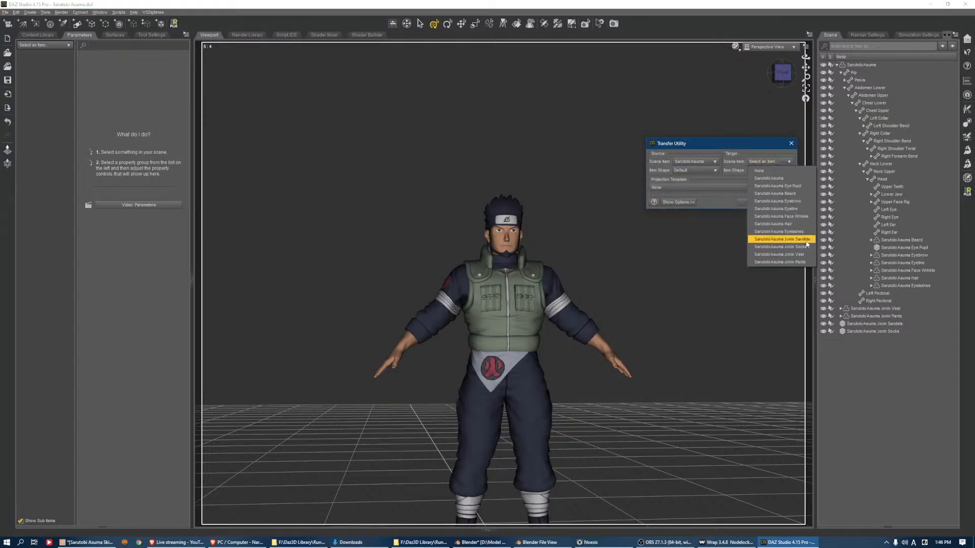
click(782, 240)
click(695, 170)
click(703, 178)
click(679, 202)
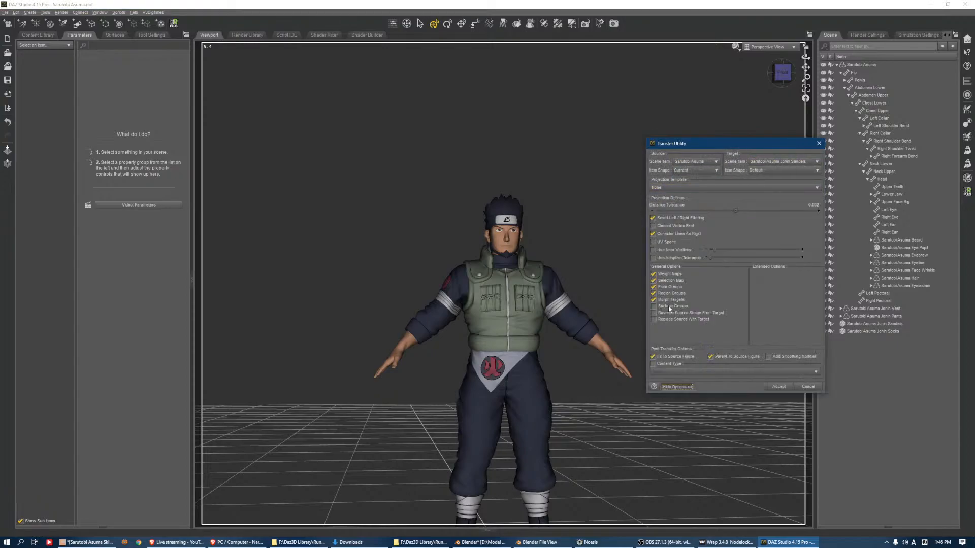
click(653, 314)
click(779, 387)
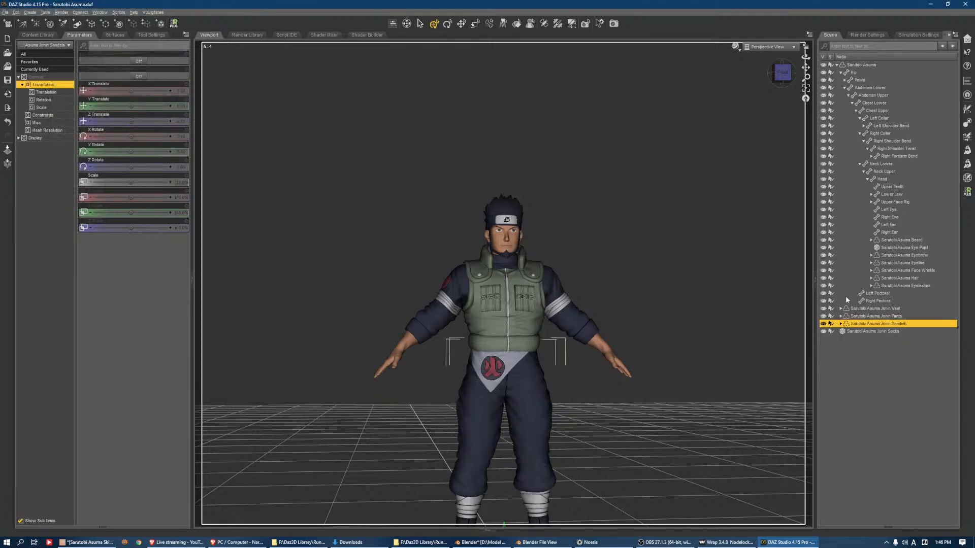
Transfer the rigging from Sarutobi Asuma to the Jonin Socks, using the Current source shape with Reverse Source Shape From Target enabled
click(967, 136)
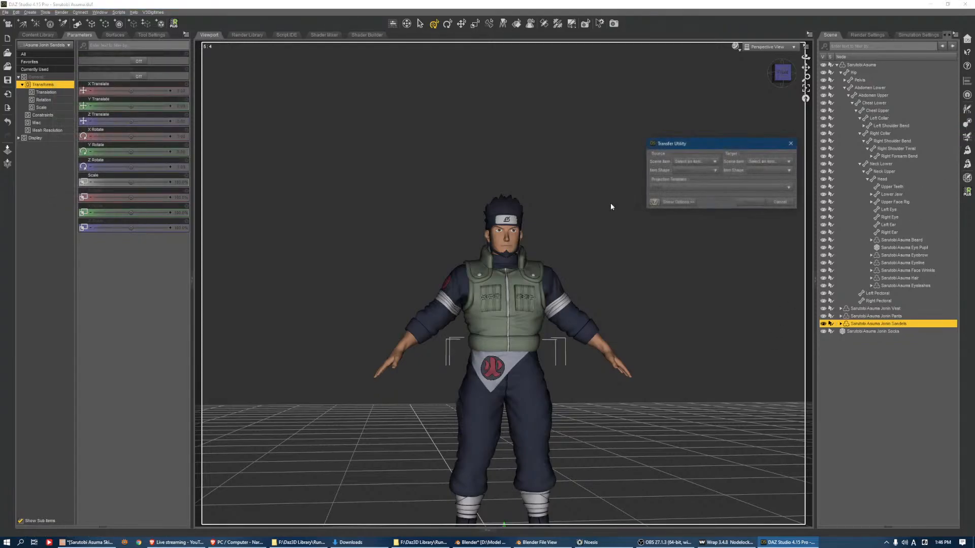
click(694, 161)
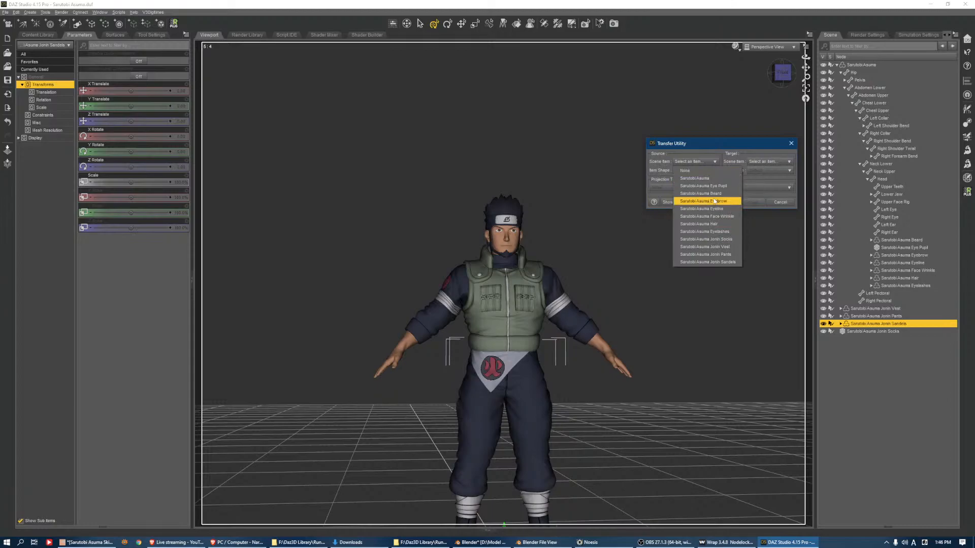
click(713, 179)
click(768, 162)
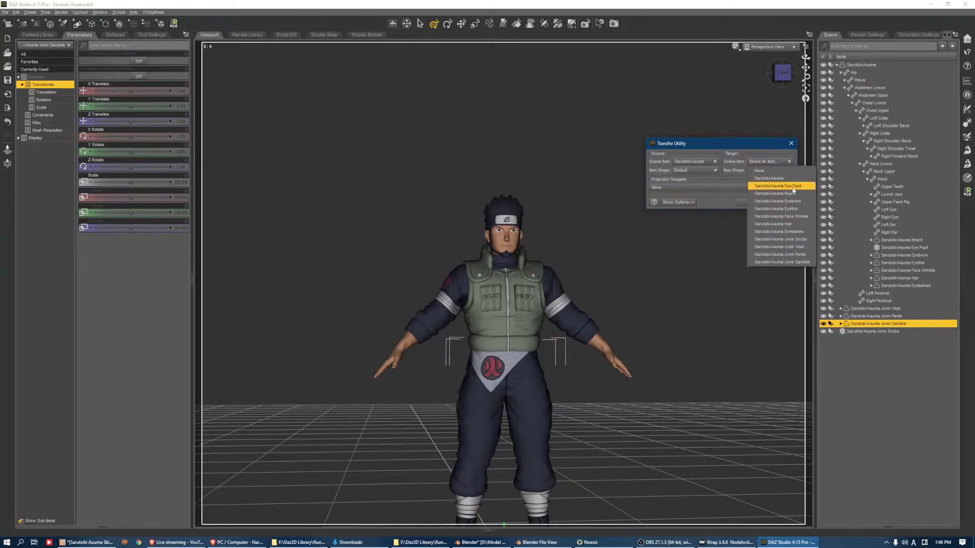
click(805, 239)
click(706, 171)
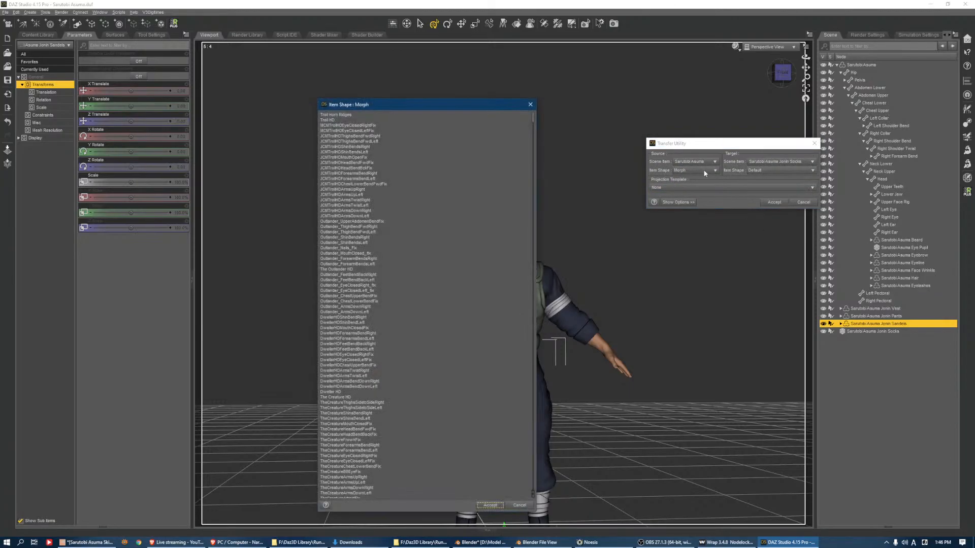
click(696, 180)
click(675, 203)
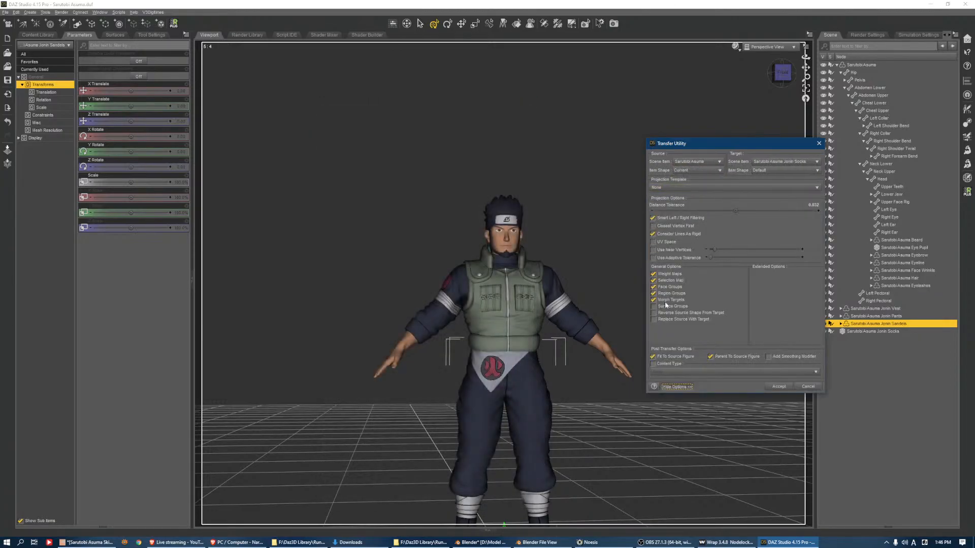
click(653, 313)
click(779, 386)
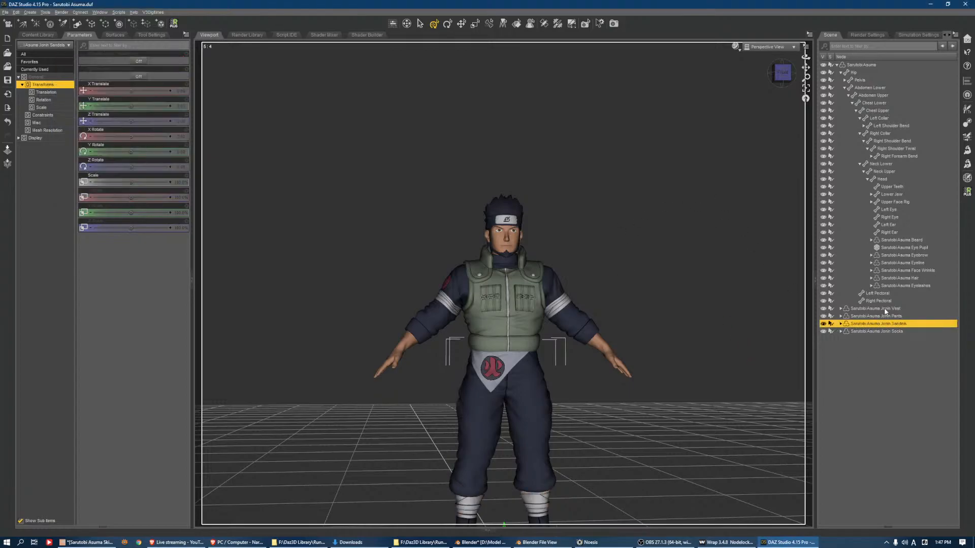
Select and frame the Jonin Socks and the Jonin Vest in turn to examine how the outfit fits the figure
click(880, 331)
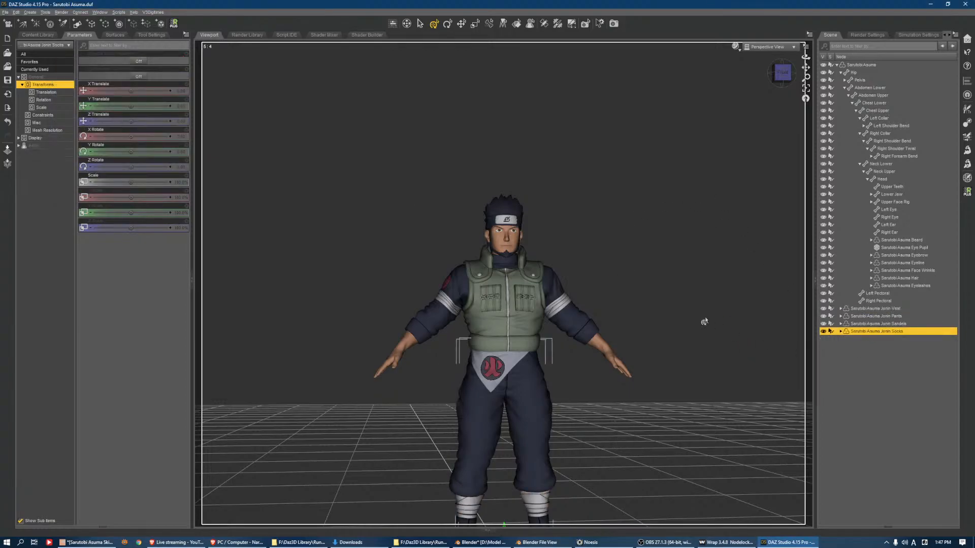
click(806, 89)
scroll(611, 141, down, 8)
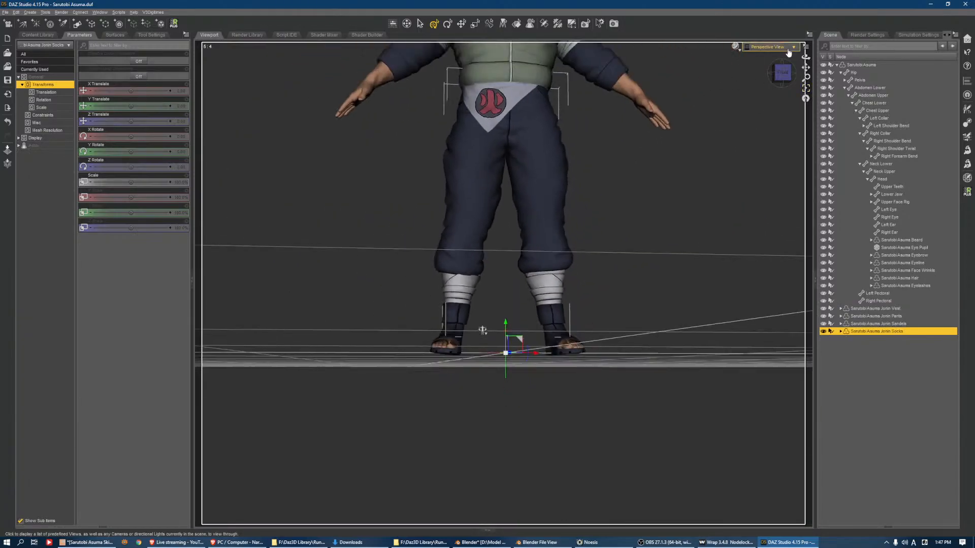
click(809, 70)
drag(806, 67, 823, 187)
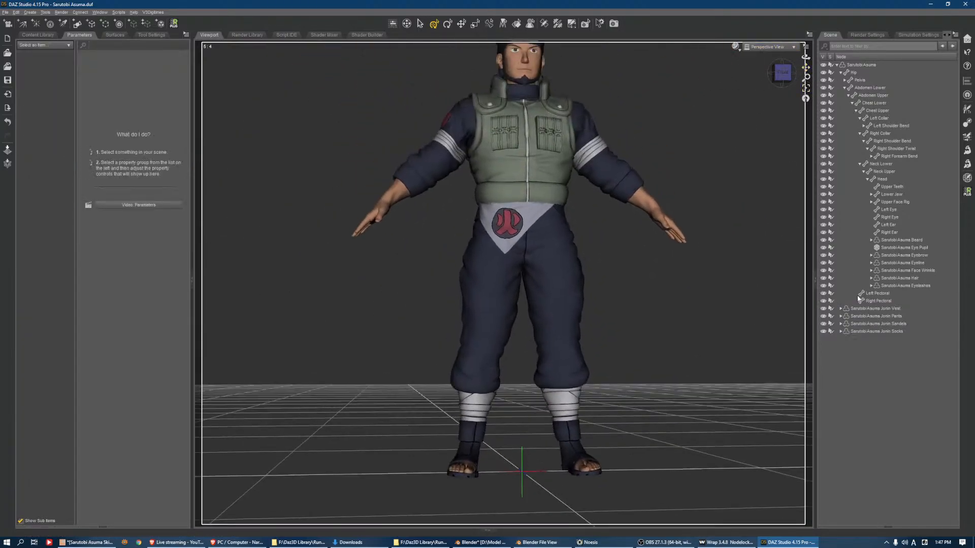
click(864, 309)
click(807, 89)
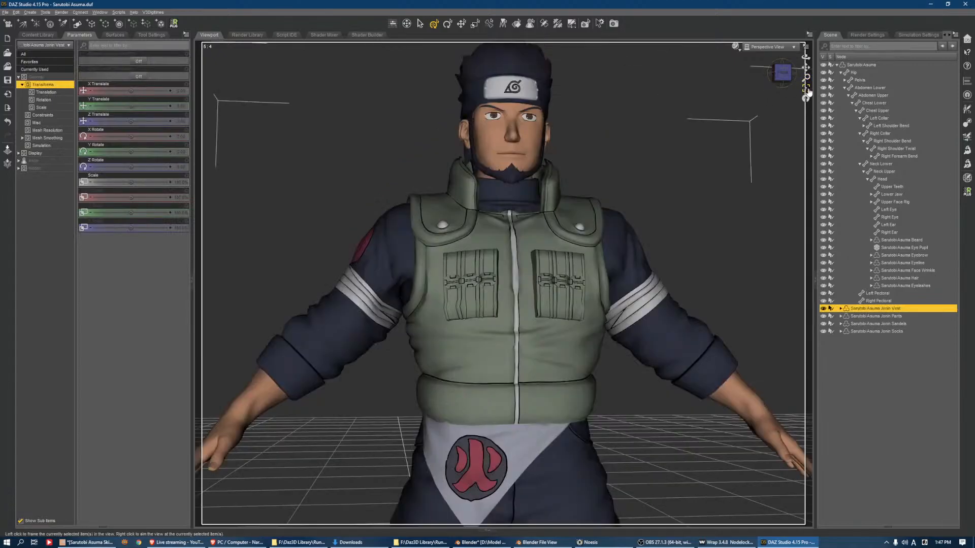
click(782, 75)
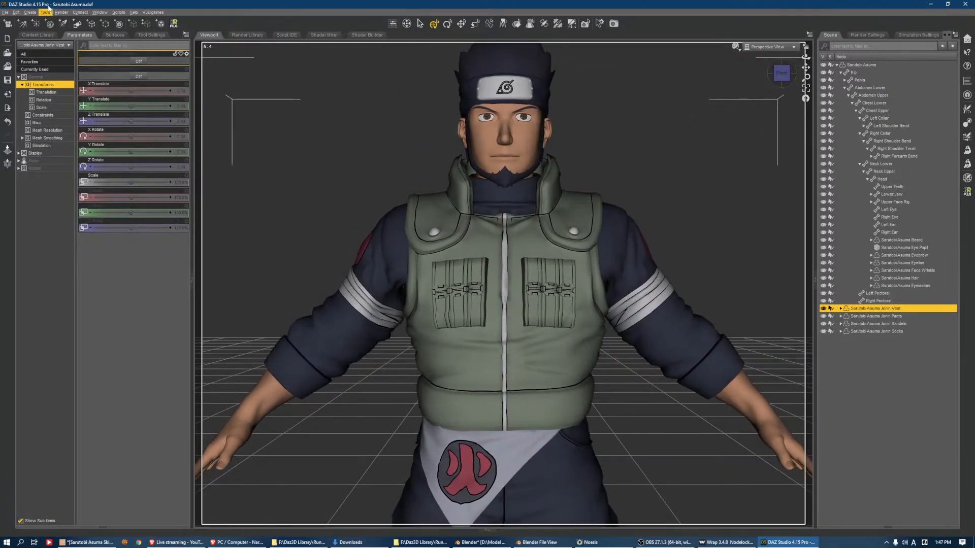
drag(782, 74, 815, 90)
click(787, 79)
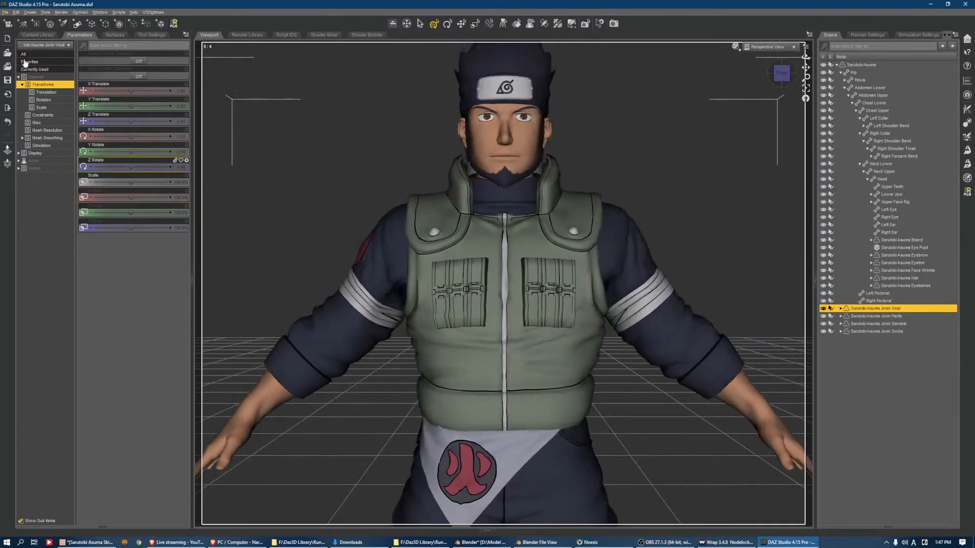
Start saving the Jonin Vest as a figure asset and create and open an Outfit folder in the library's Sarutobi Asuma folder
click(5, 12)
mouse_move(31, 66)
mouse_move(146, 232)
click(199, 242)
click(102, 94)
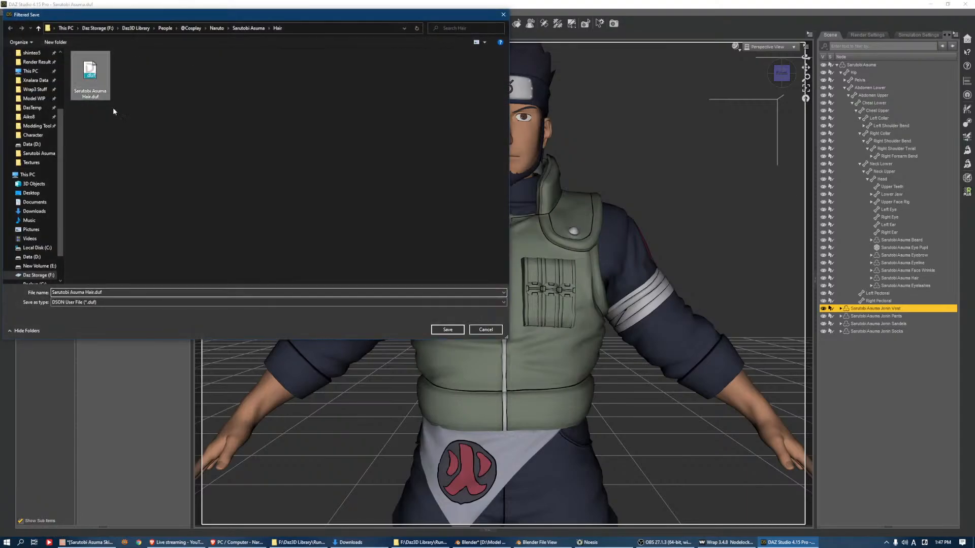
click(239, 28)
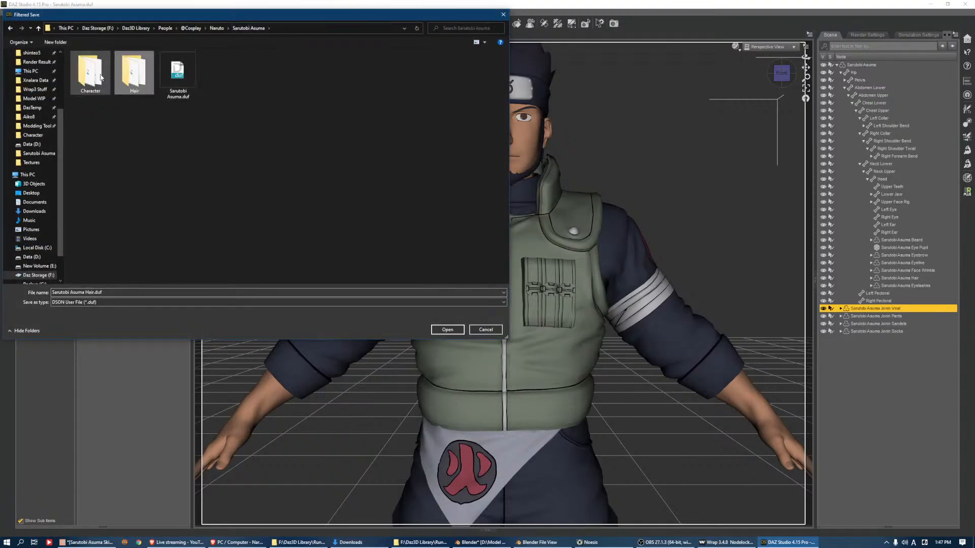
right_click(220, 125)
click(307, 207)
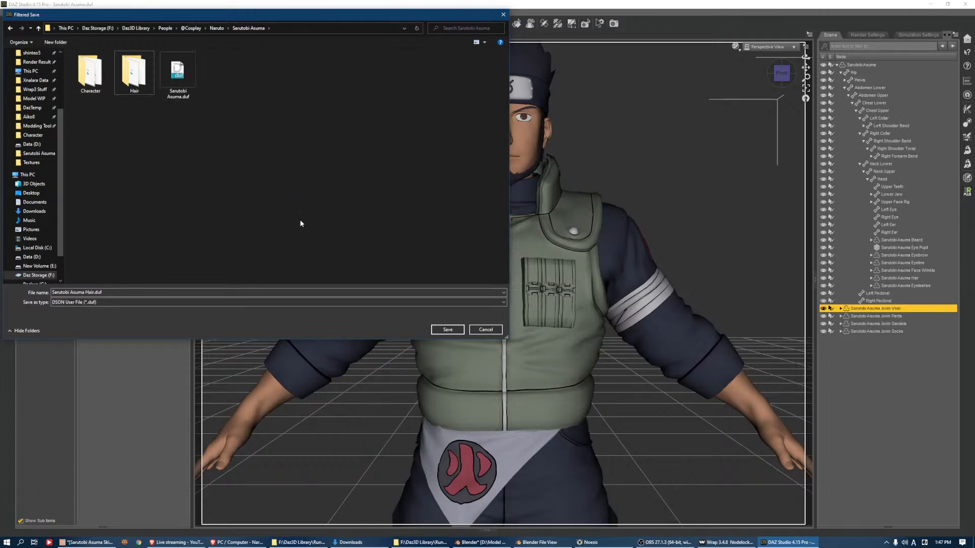
text(Outfit)
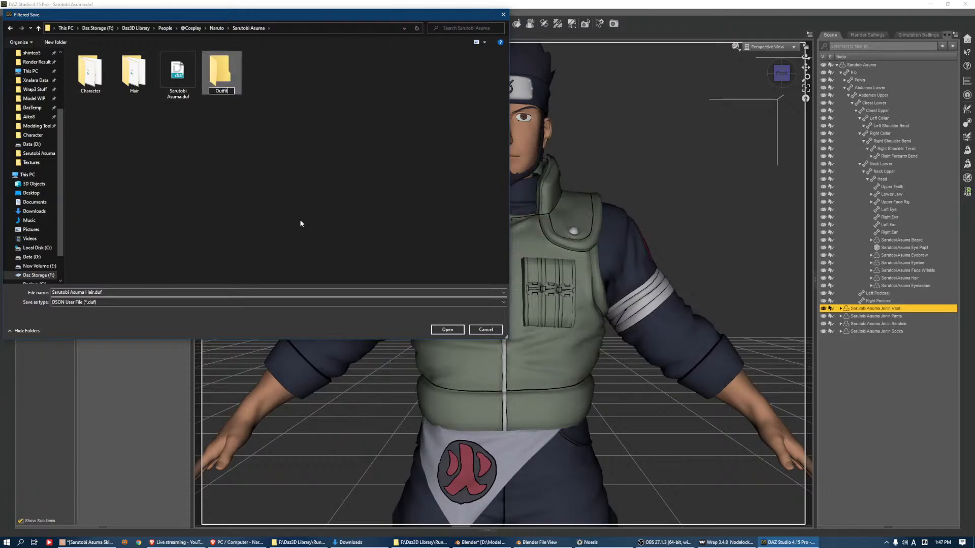
key(Return)
double_click(229, 71)
Create a subfolder named "Sarutobi Asuma Jonin" inside the Outfit folder and open it
right_click(232, 83)
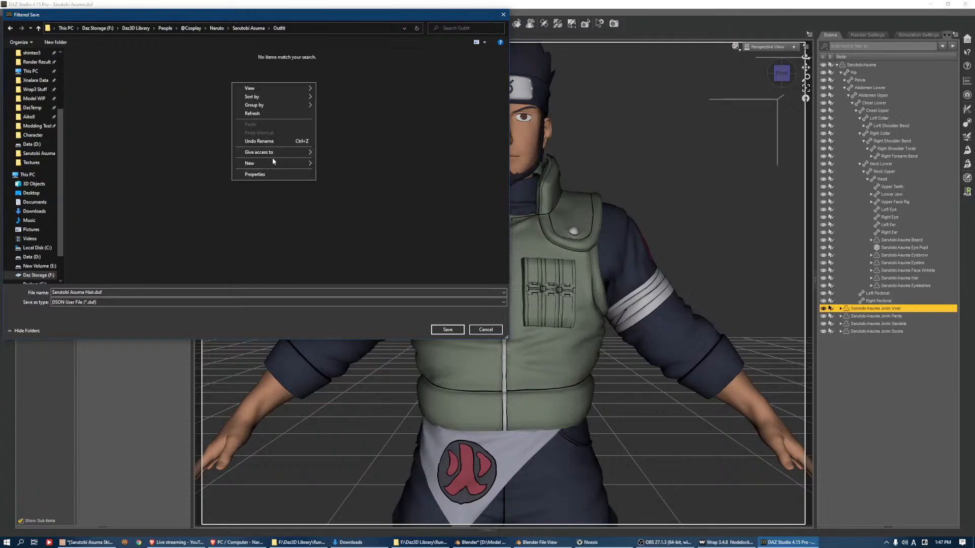
mouse_move(300, 163)
click(333, 165)
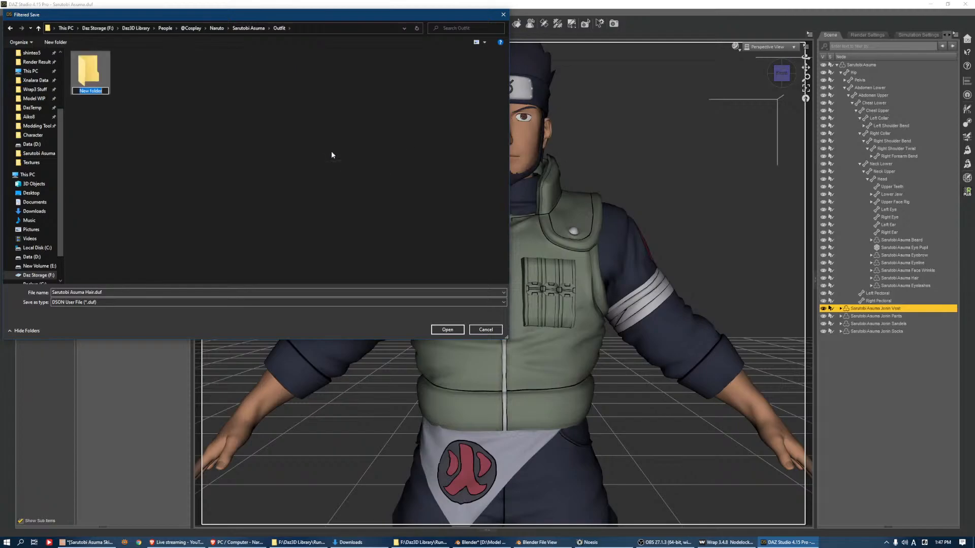
text(Asuma)
key(ctrl+a)
text(Sarutobi Asuma)
key(Return)
text(Outfi)
key(Return)
key(ctrl+shift+Left)
text(Jonin)
key(Return)
double_click(86, 73)
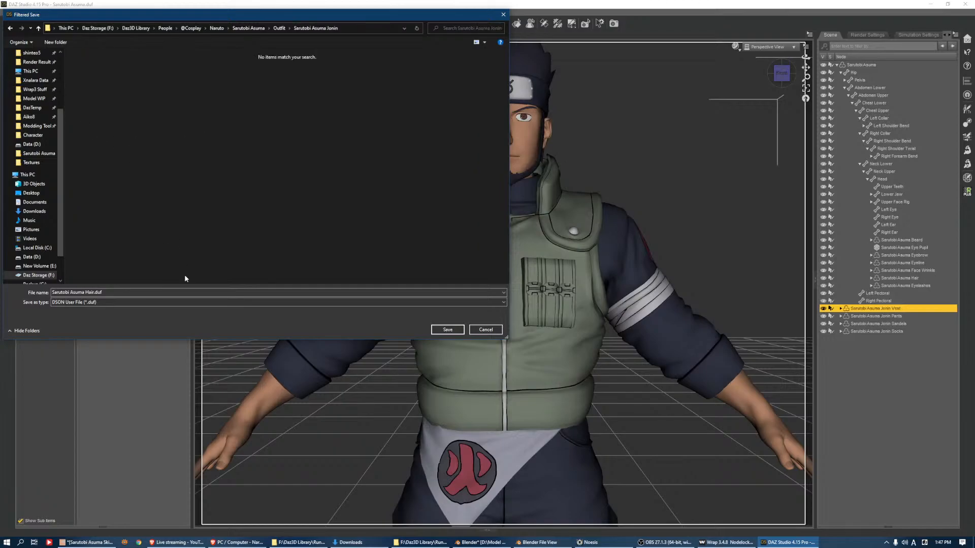
Name the asset file "Sarutobi Asuma Jonin Vest" and save it in the new folder
click(155, 293)
click(374, 29)
click(373, 28)
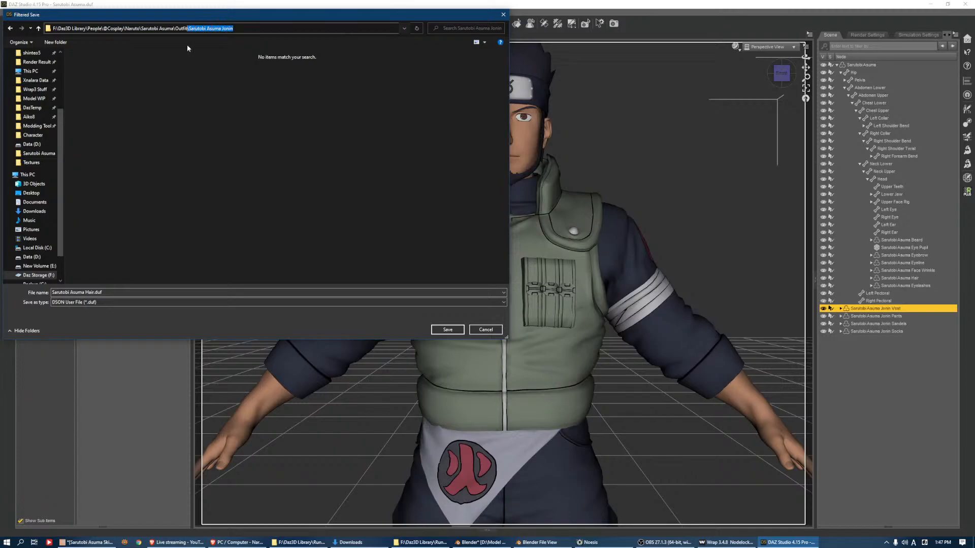
click(213, 292)
text(\Sarutobi Asuma Jonin)
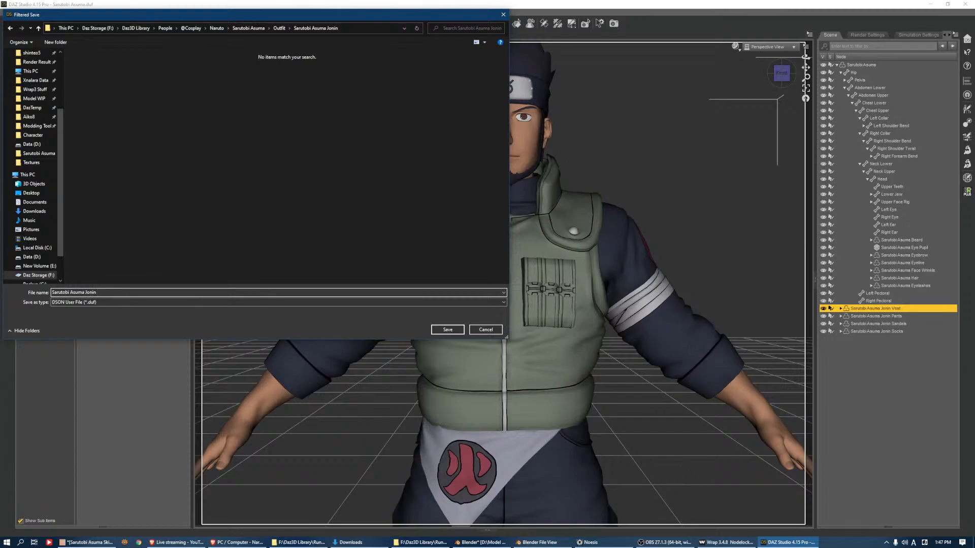
text(Vest)
key(Return)
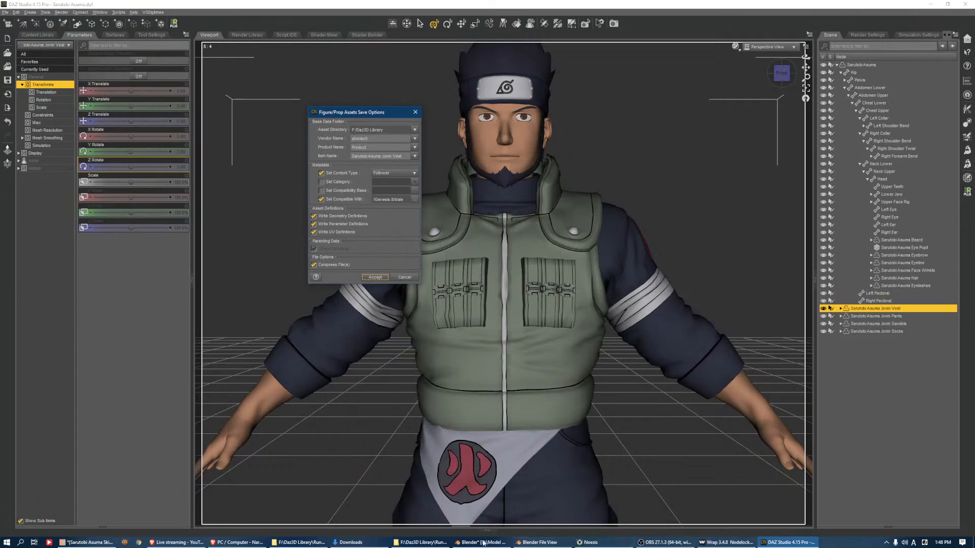
Switch to File Explorer and open the Naruto\Sarutobi Asuma folder inside the vendor's data folder of the Daz3D Library
click(416, 543)
click(416, 542)
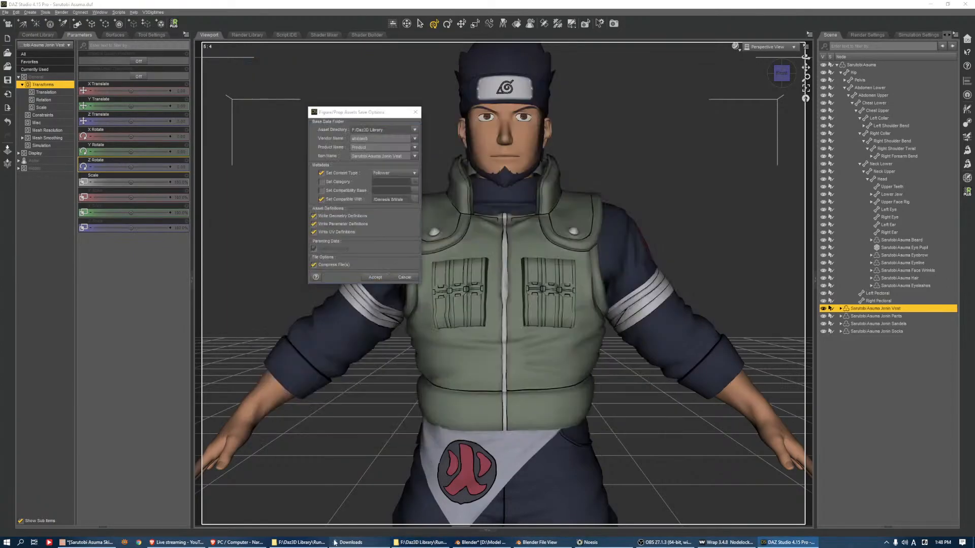
click(305, 542)
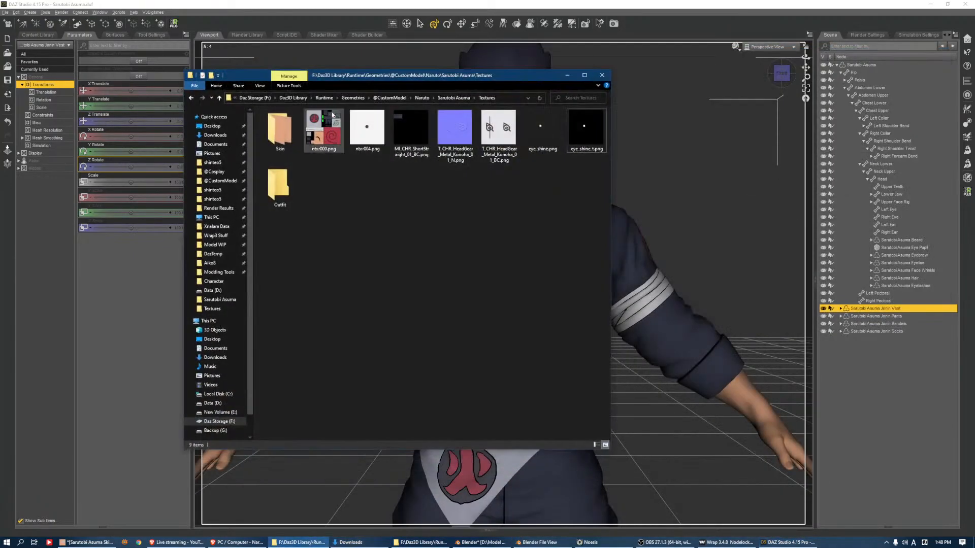
drag(367, 77, 696, 84)
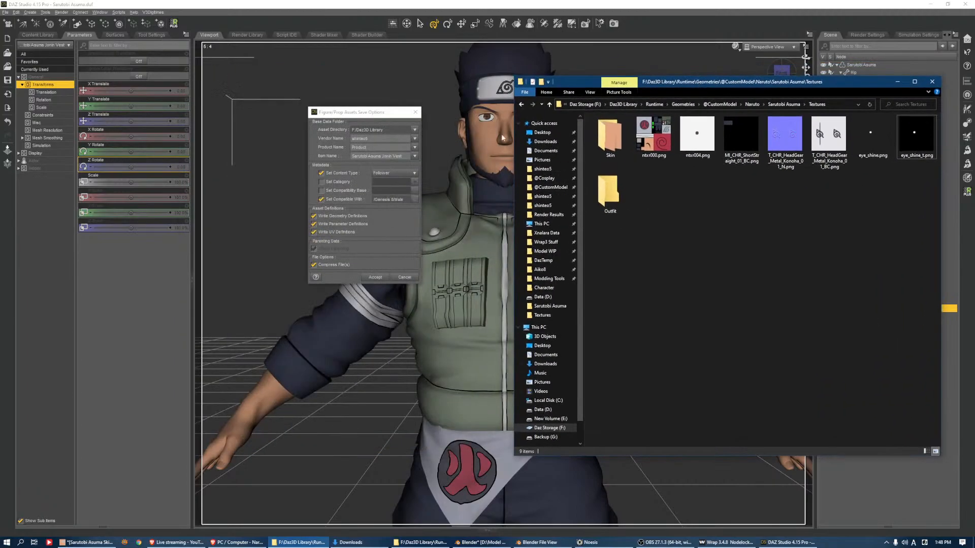
click(542, 169)
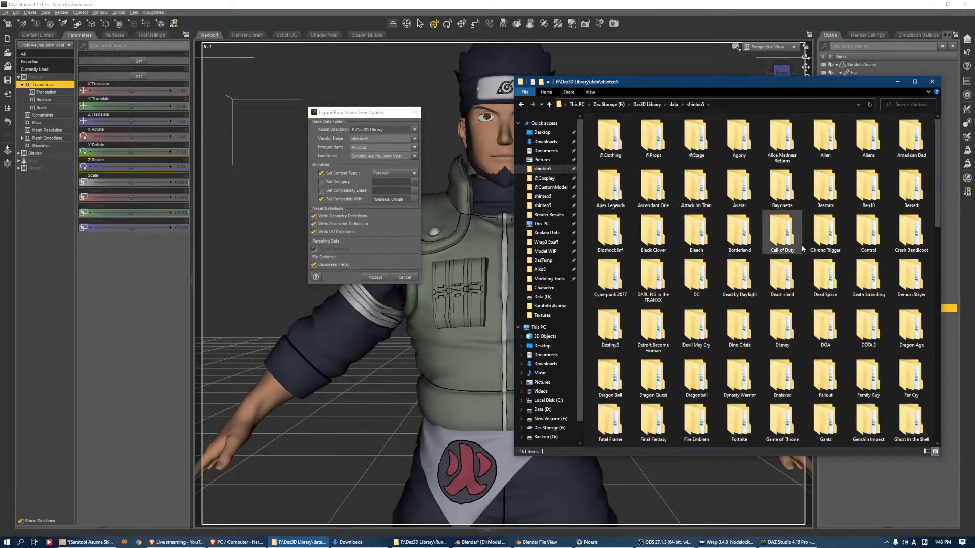
key(Return)
key(Up)
key(Up)
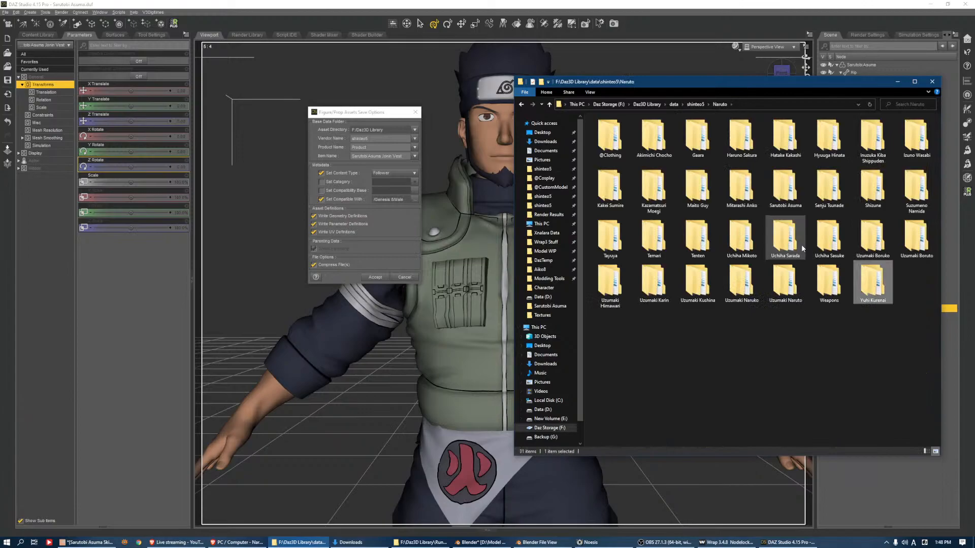
key(Up)
key(Left)
key(Left)
key(Return)
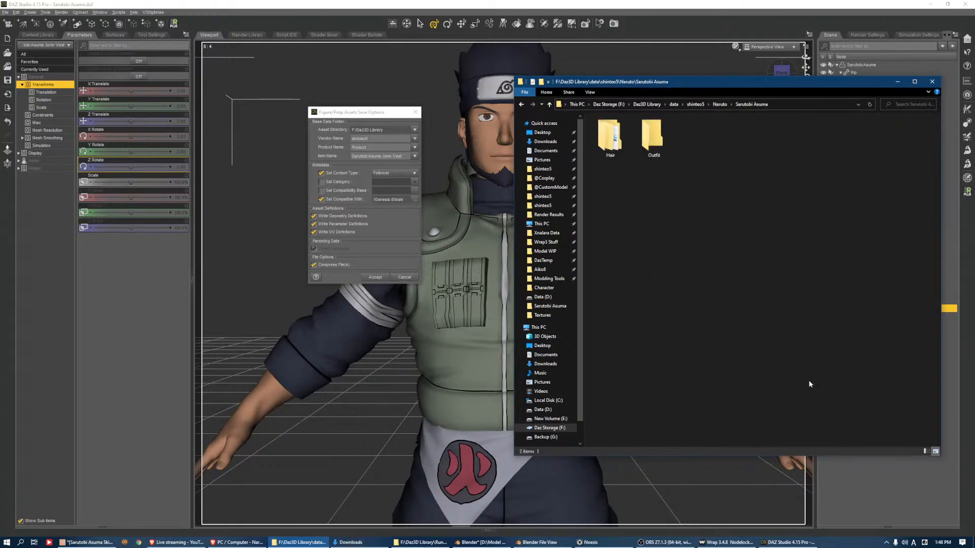
Copy the data folder's relative path and set the vest asset's product name to Naruto\Sarutobi Asuma\Outfit\Sarutobi Asuma Jonin
click(798, 106)
drag(693, 105, 639, 104)
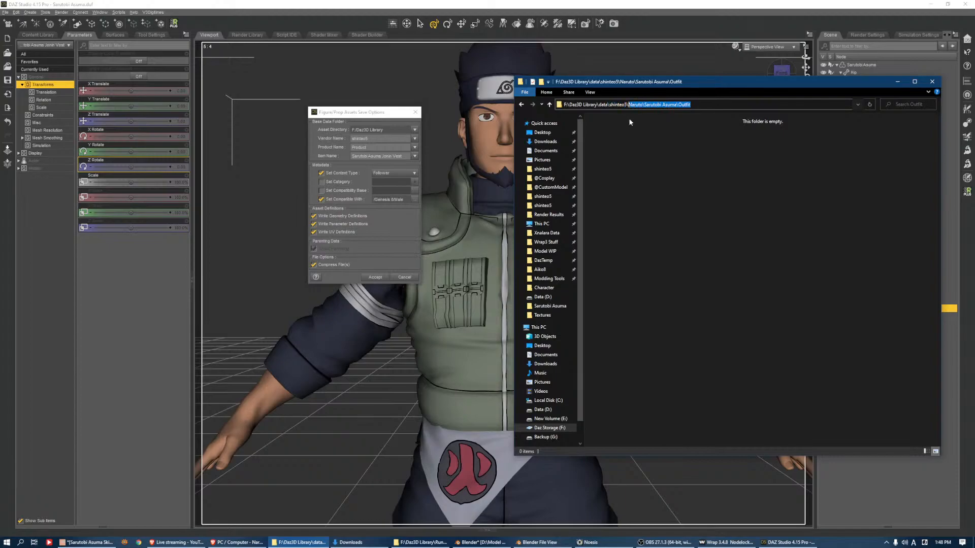
click(369, 139)
text(Naruto/Sarutobi Asuma/Outfit)
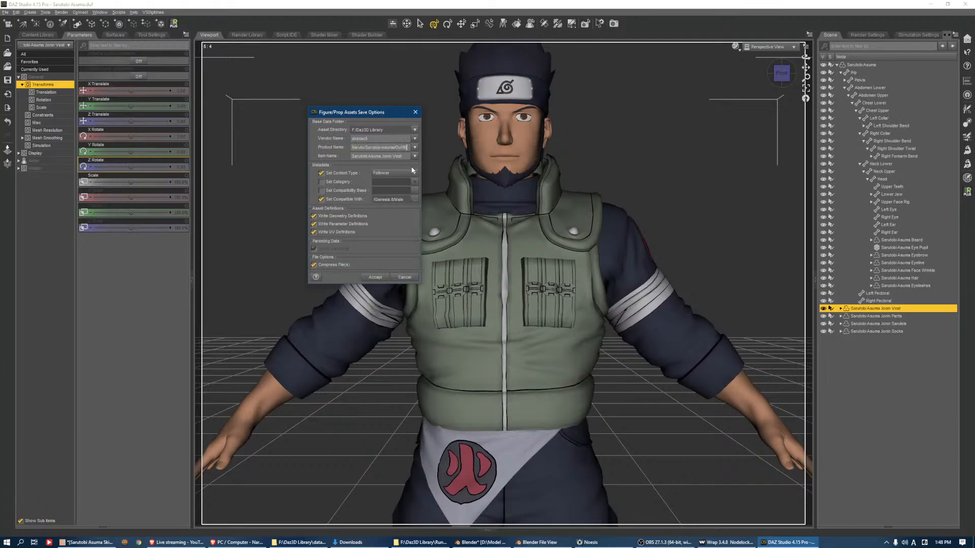
drag(392, 156, 351, 157)
click(404, 147)
key(ctrl+a)
Choose a Wardrobe content type under Follower for the Jonin Vest and write the figure asset
click(394, 174)
click(418, 200)
click(393, 175)
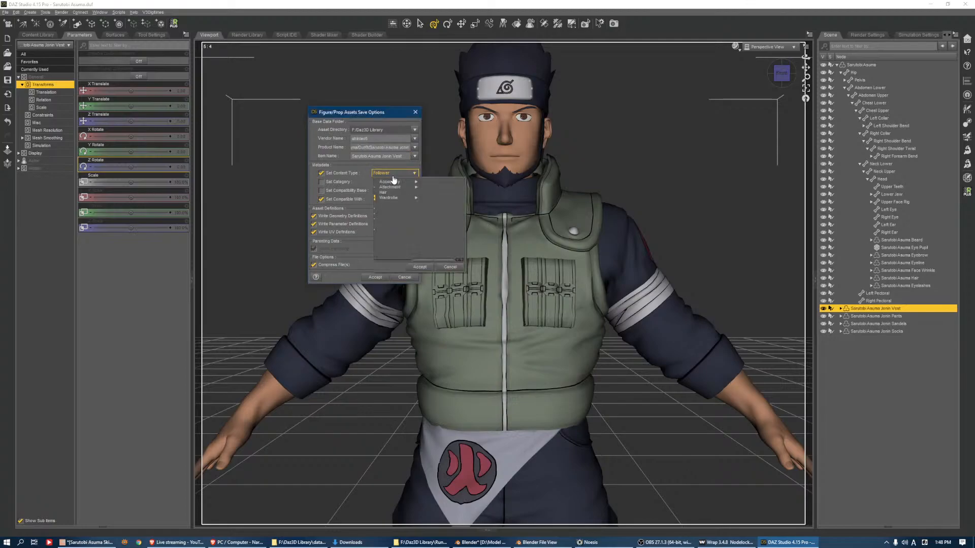
mouse_move(404, 198)
click(436, 224)
click(420, 266)
click(375, 277)
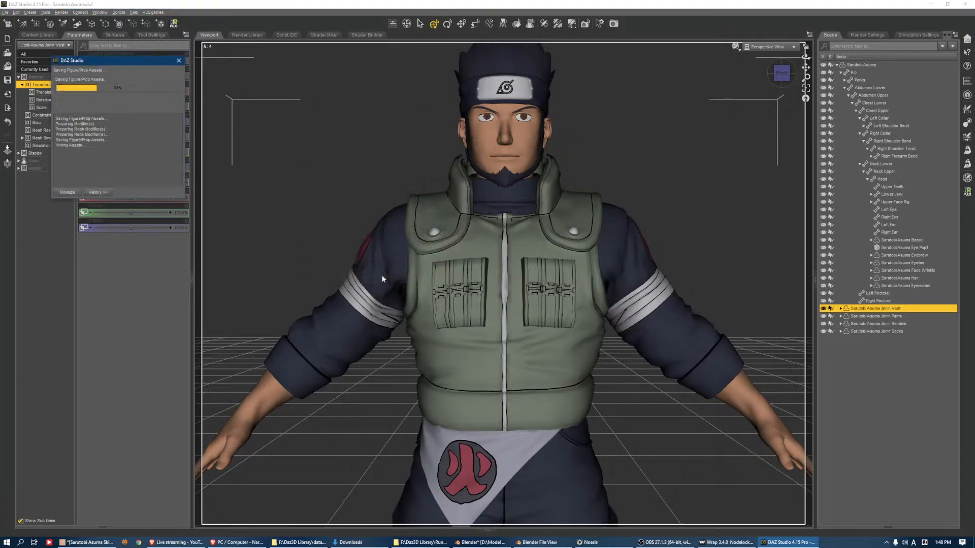
click(883, 316)
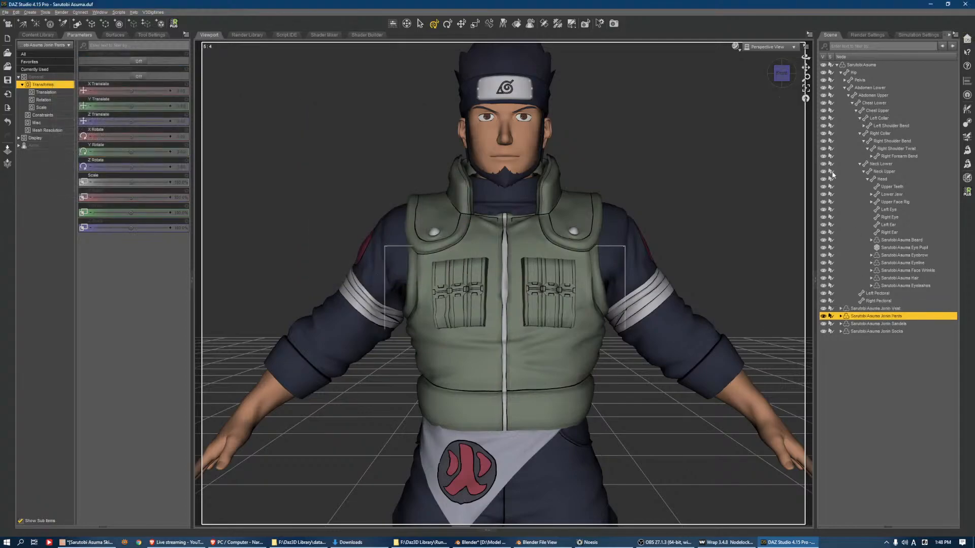
click(806, 88)
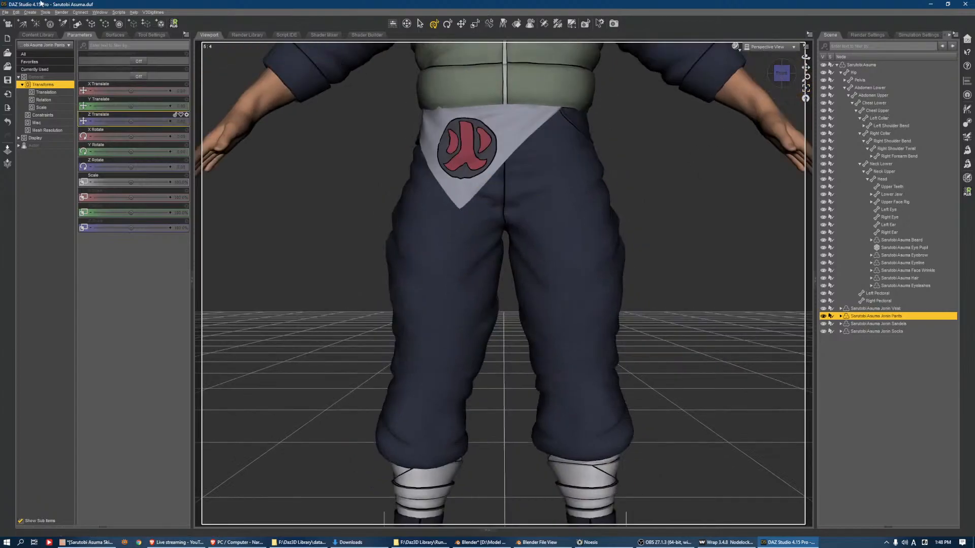
click(7, 14)
mouse_move(61, 65)
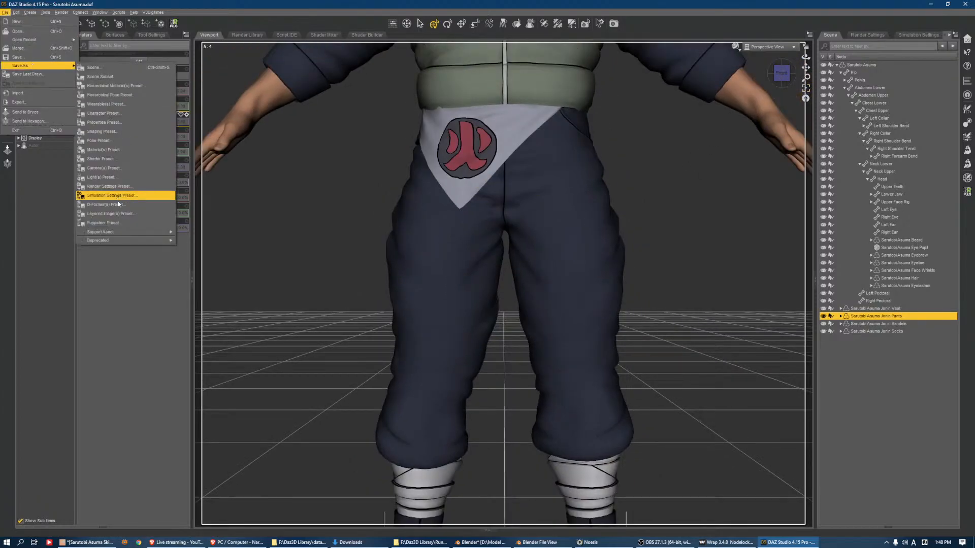
mouse_move(128, 233)
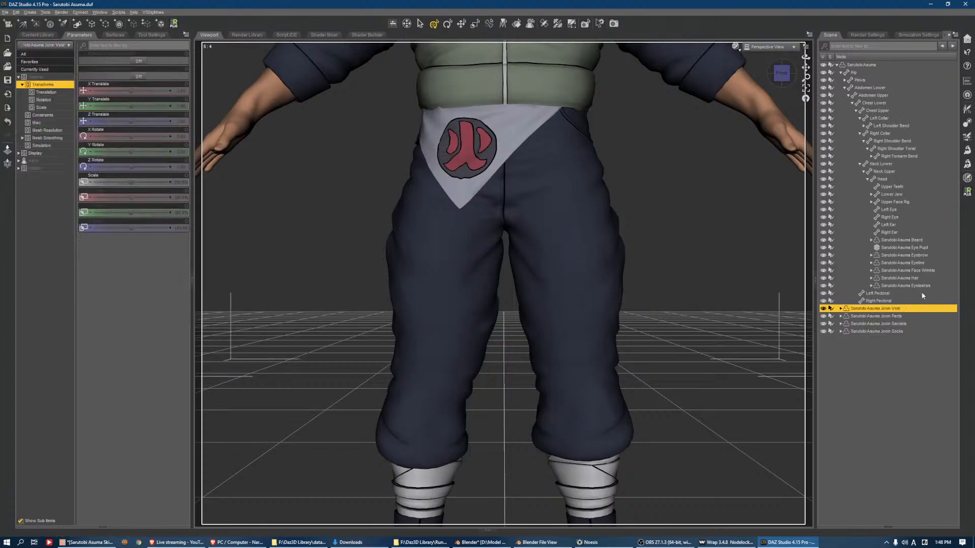
Load Sarutobi Asuma Jonin Vest.obj from the Outfit\Sarutobi Asuma Jonin folder as a morph on the Jonin Vest with Morph Loader Pro
click(181, 140)
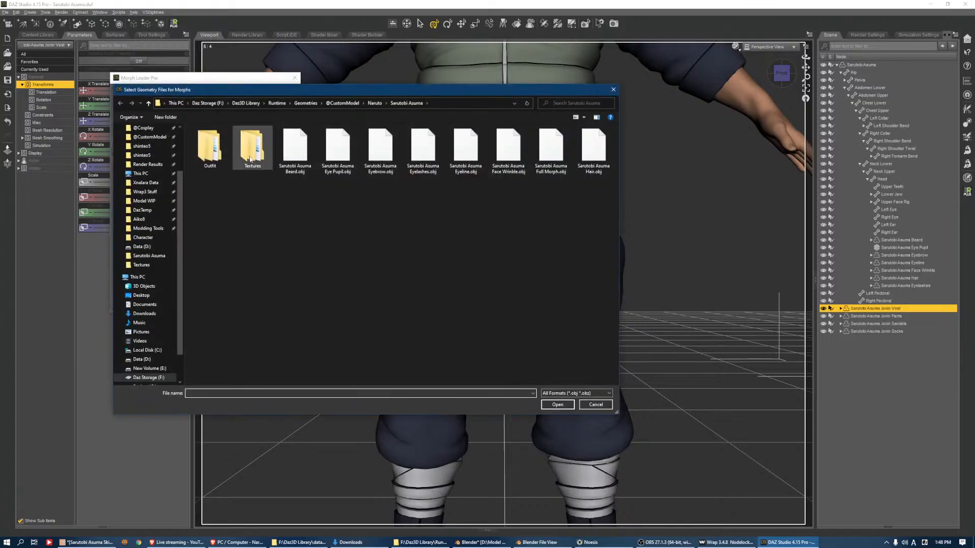
double_click(224, 156)
double_click(206, 153)
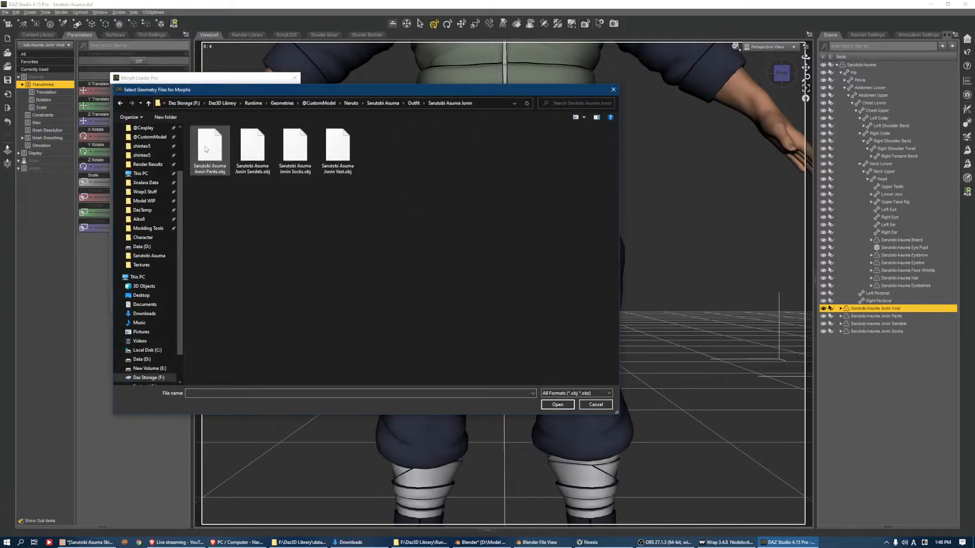
double_click(337, 150)
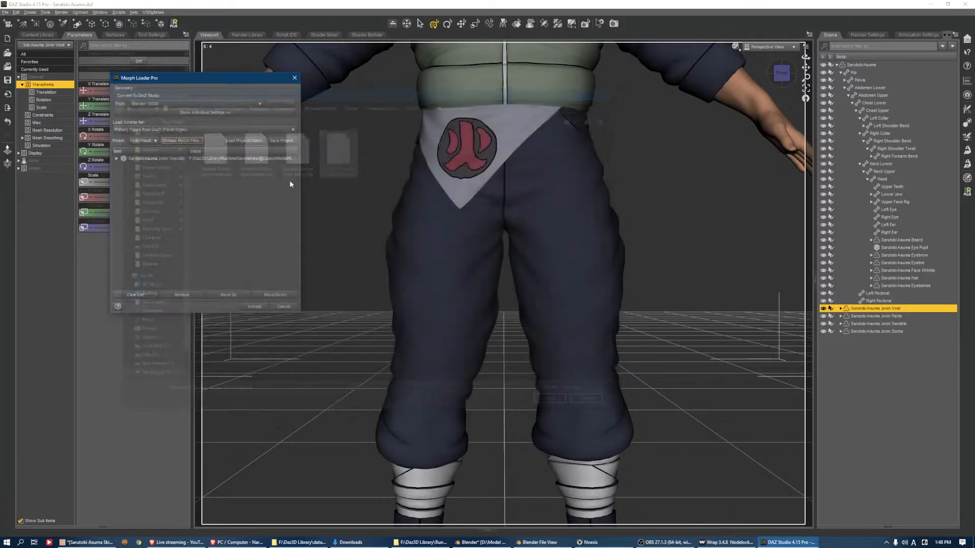
click(261, 308)
Load Sarutobi Asuma Jonin Pants.obj as a morph on the Jonin Pants with Morph Loader Pro
click(876, 315)
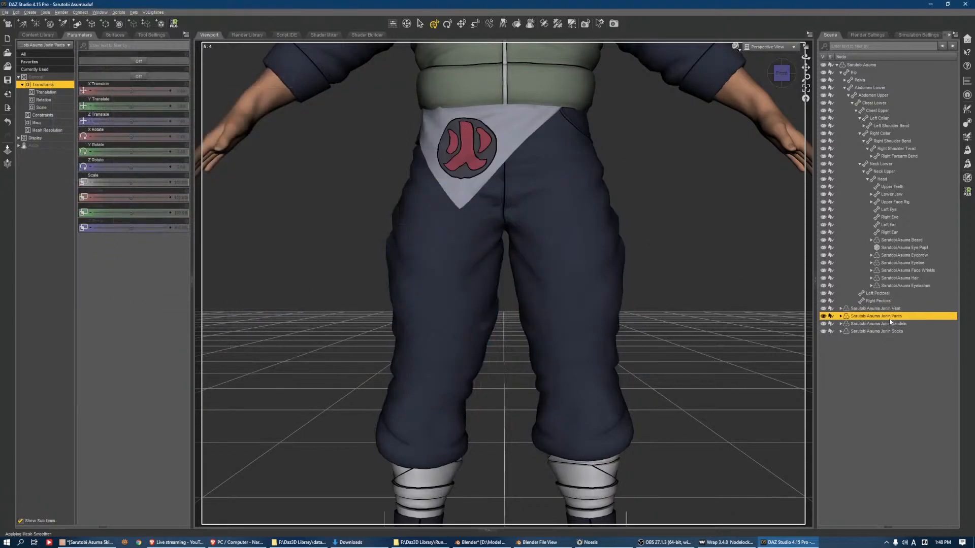
click(967, 164)
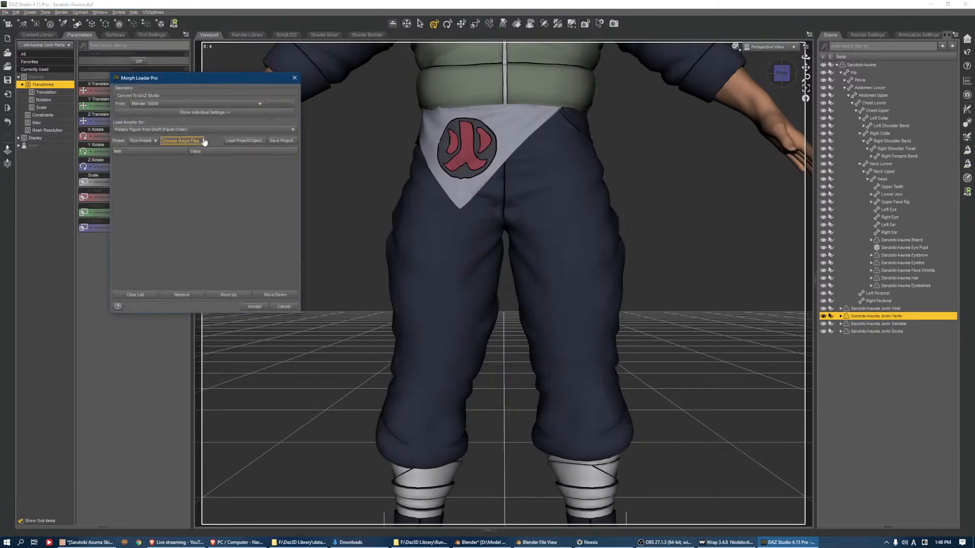
click(185, 140)
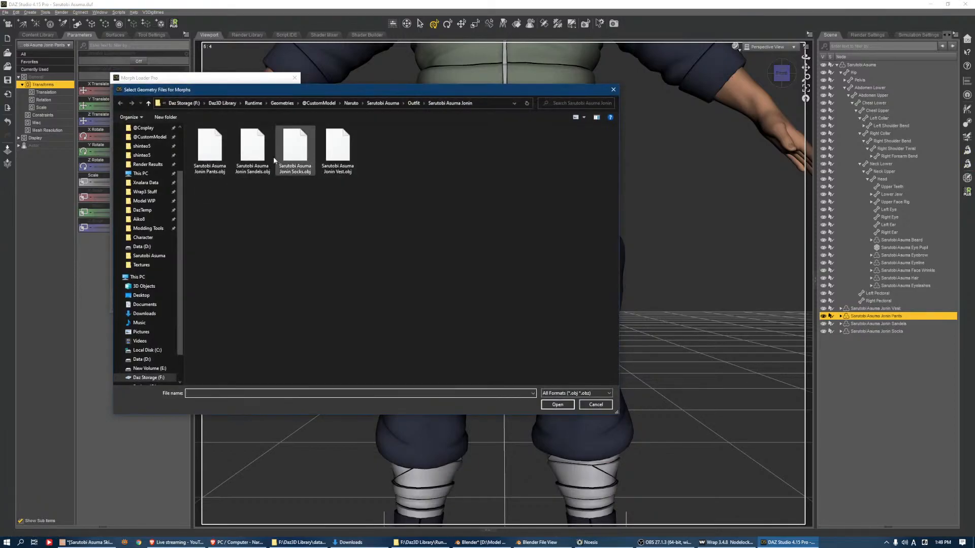
double_click(209, 150)
click(262, 307)
click(282, 306)
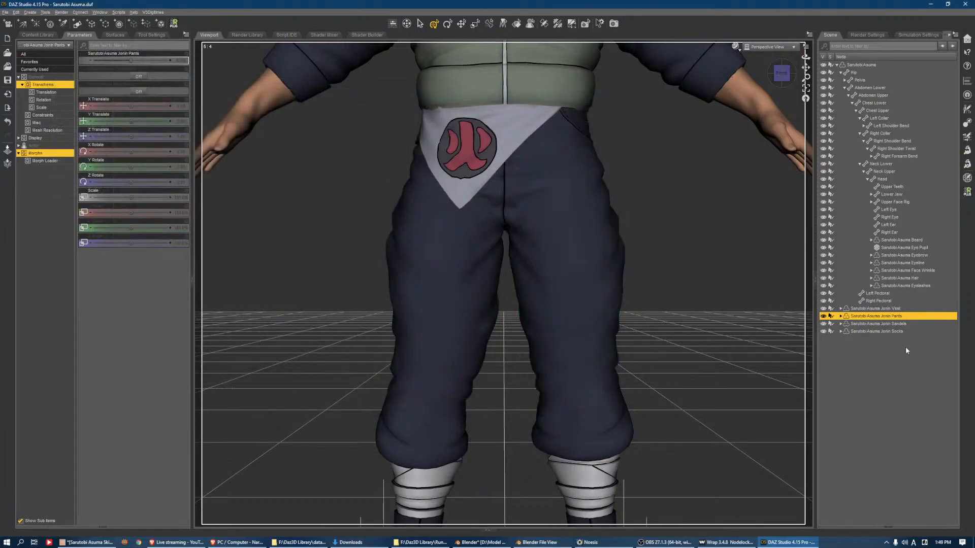
Load Sarutobi Asuma Jonin Sandels.obj as a morph on the Jonin Sandals with Morph Loader Pro
click(893, 323)
click(968, 163)
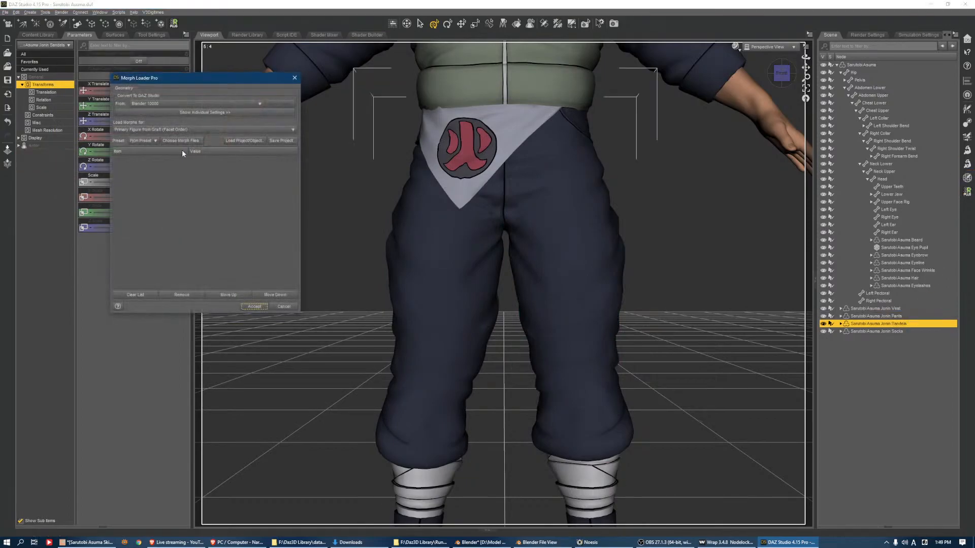
click(183, 141)
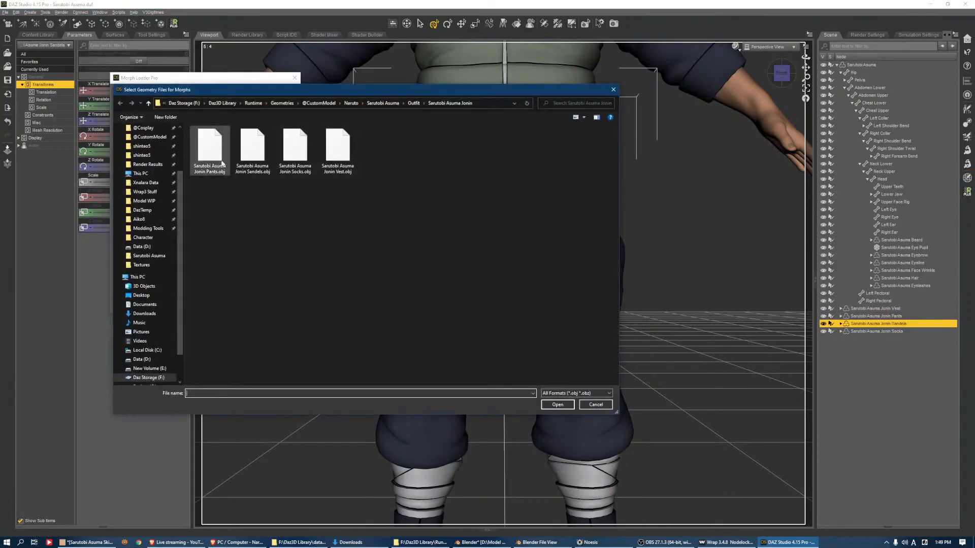
double_click(245, 153)
click(254, 306)
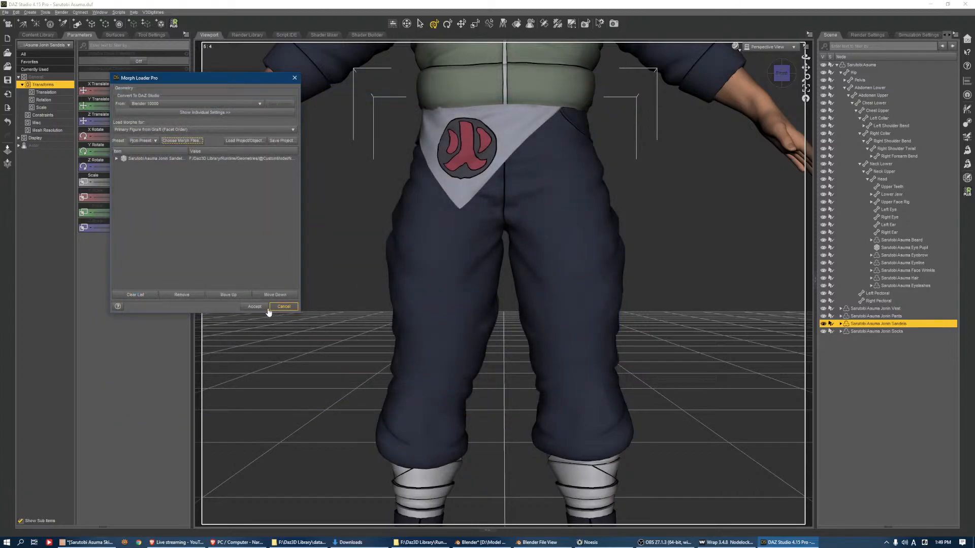
Load Sarutobi Asuma Jonin Socks.obj as a morph on the Jonin Socks with Morph Loader Pro
click(886, 331)
click(967, 163)
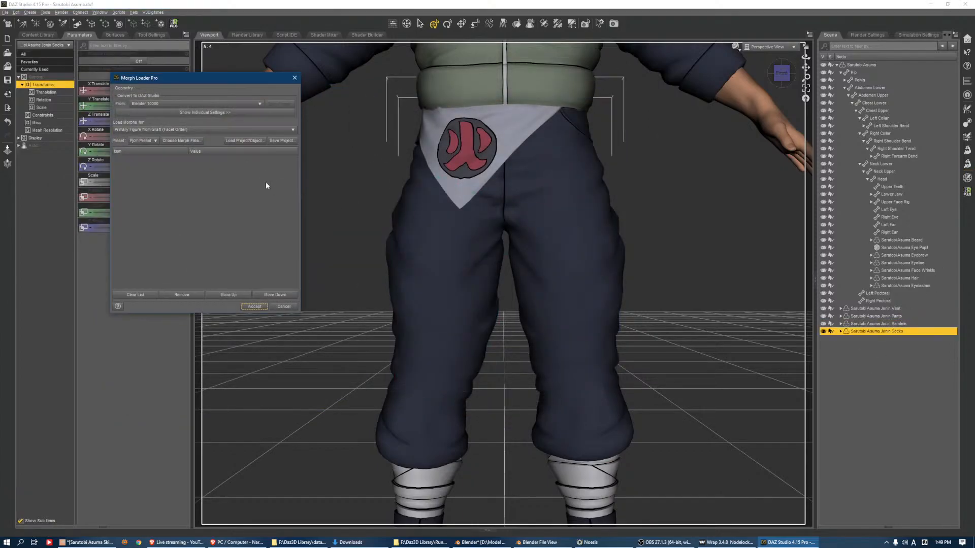
click(178, 142)
double_click(295, 148)
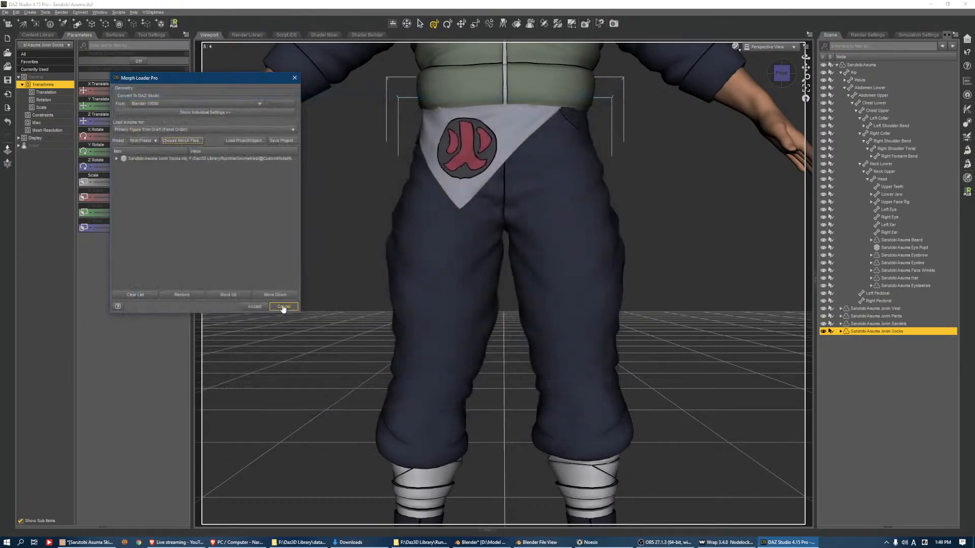
click(254, 306)
Select the Jonin Vest, Pants, Sandals and Socks together and set each of their four loaded morphs to 100%
shift+click(875, 308)
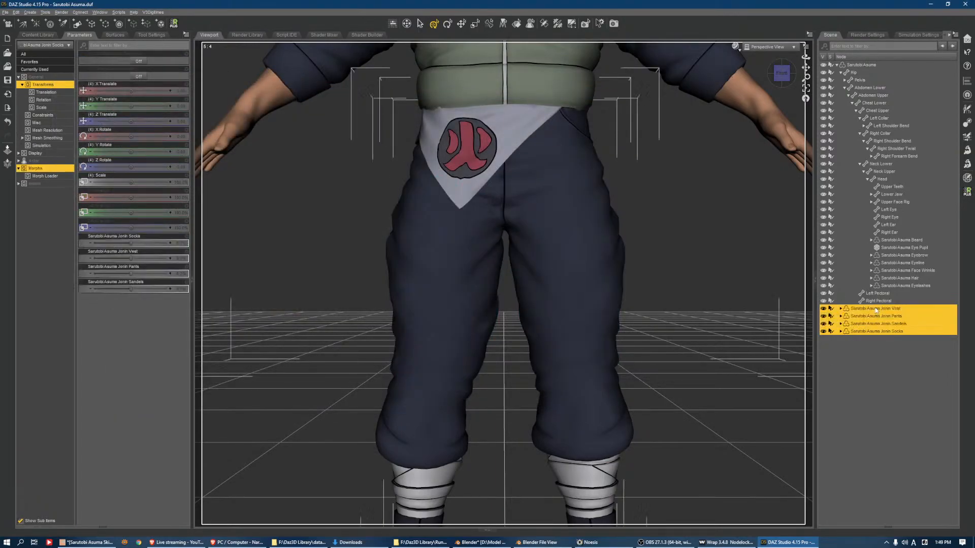
drag(130, 243, 175, 288)
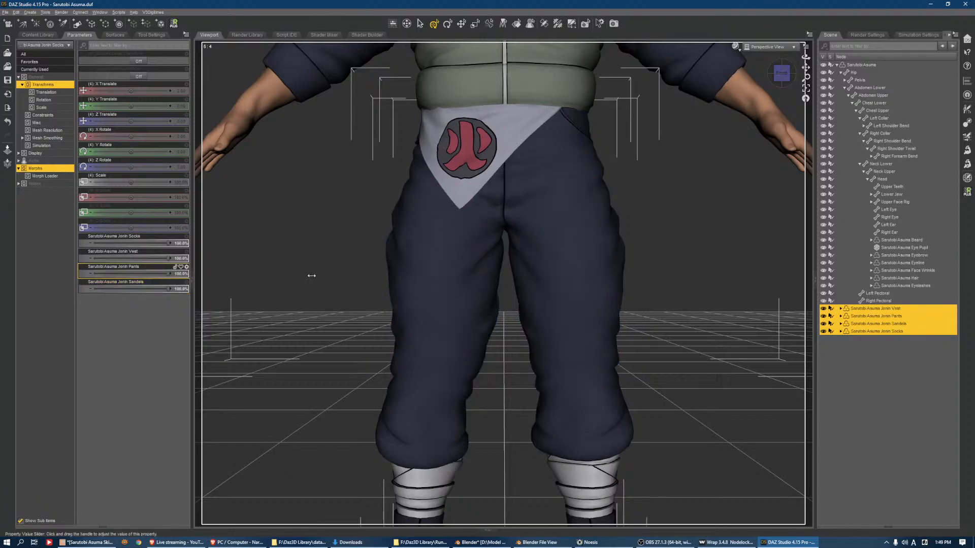
drag(235, 274, 254, 275)
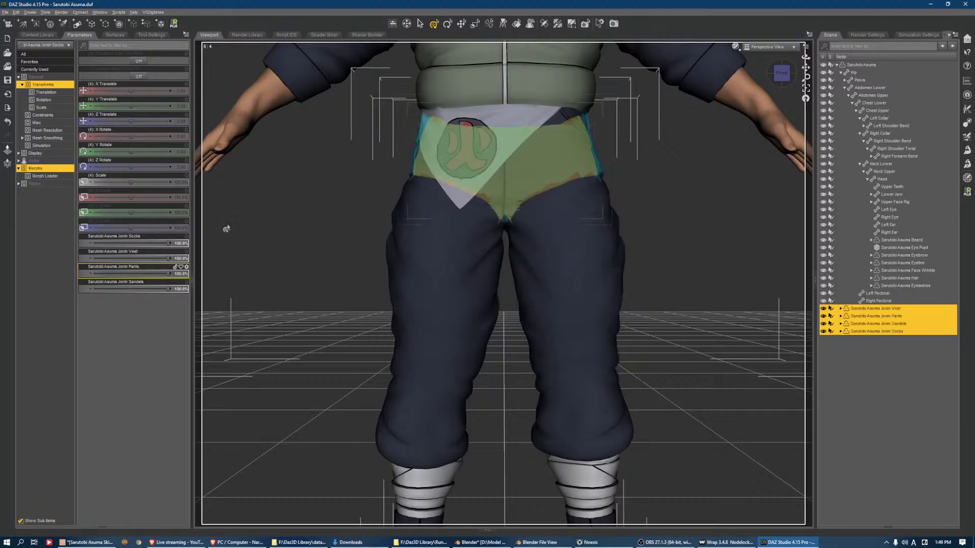
click(863, 301)
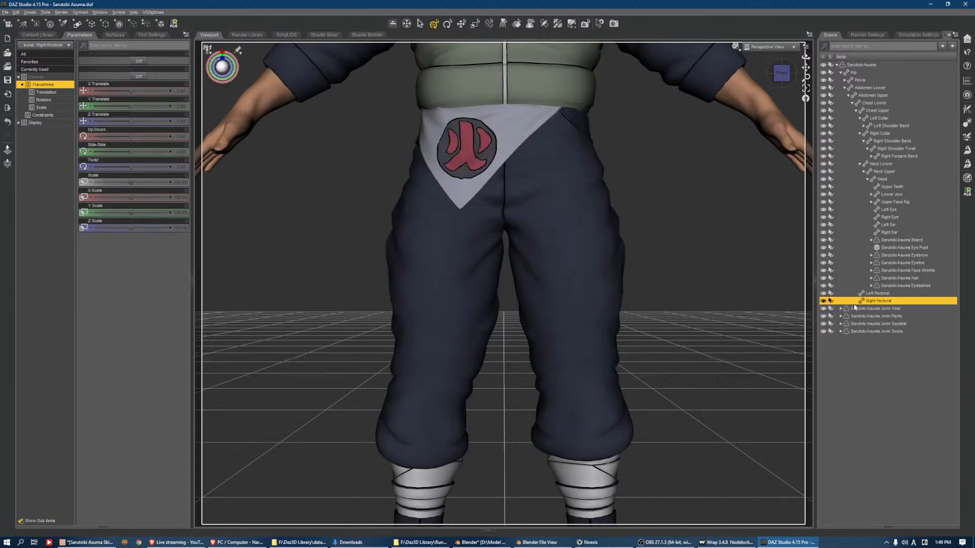
Save the Jonin Vest as a figure asset again, replacing the existing Sarutobi Asuma Jonin Vest.duf
click(861, 308)
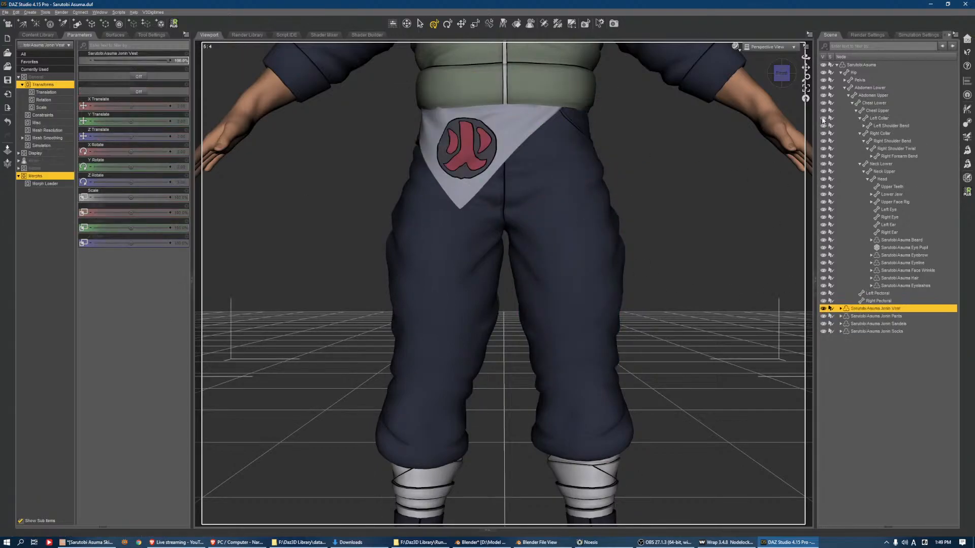
key(ctrl+f)
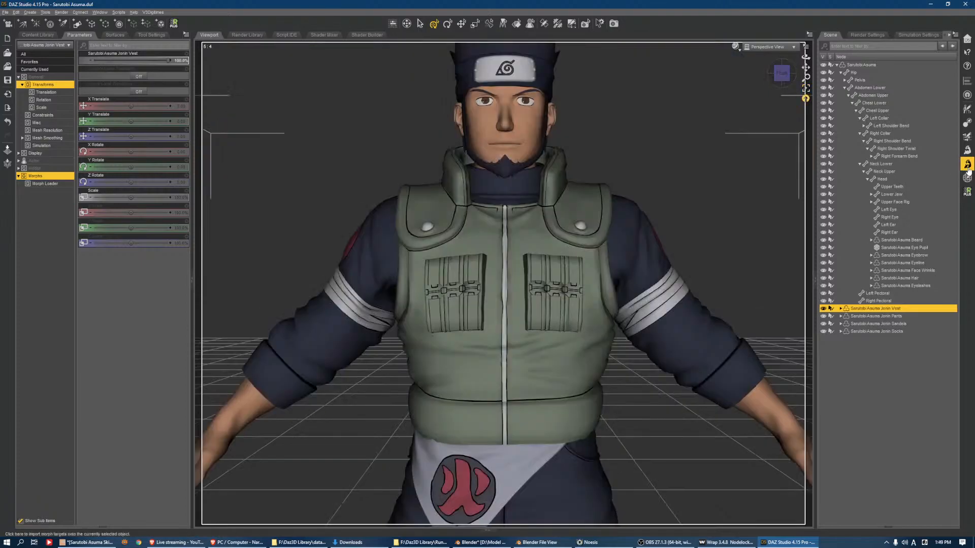
click(5, 11)
mouse_move(40, 65)
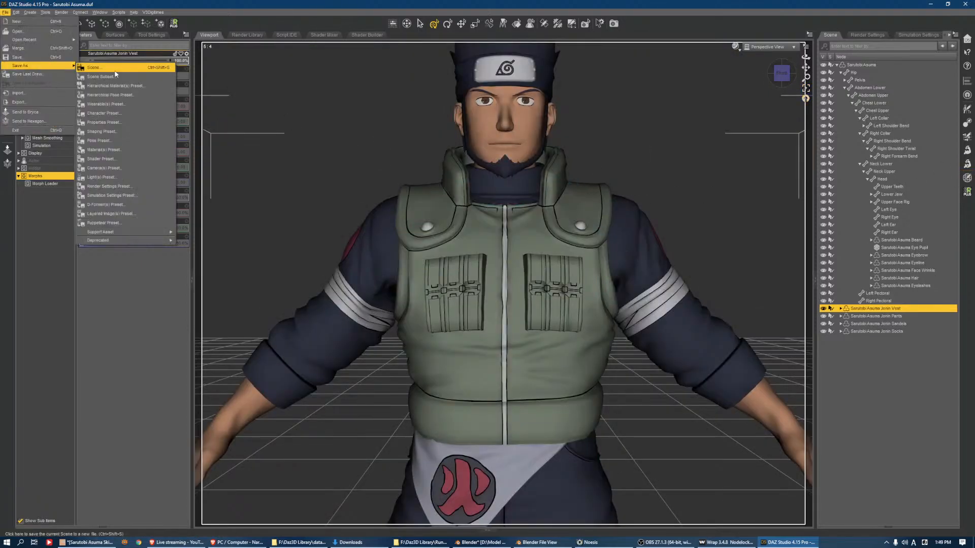
mouse_move(127, 232)
click(203, 241)
double_click(89, 76)
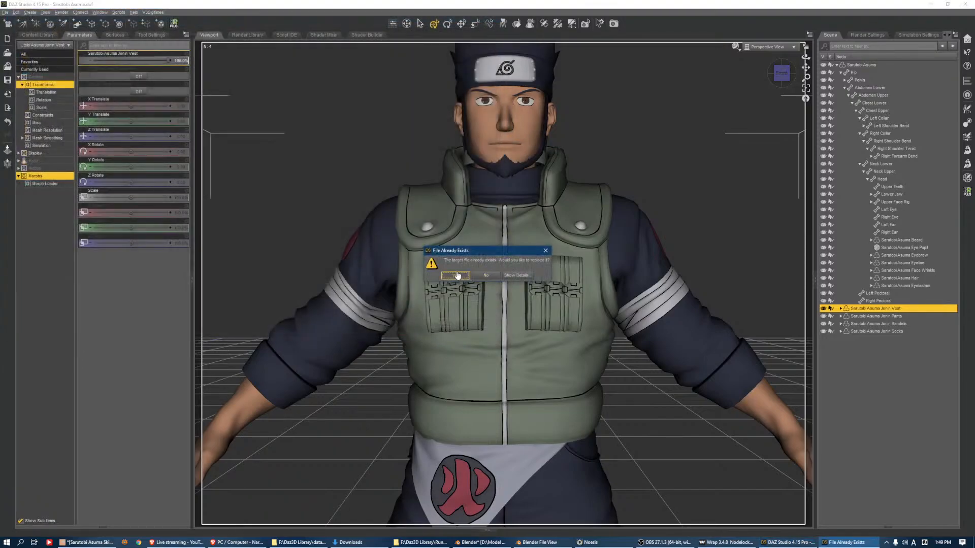
click(456, 275)
key(Return)
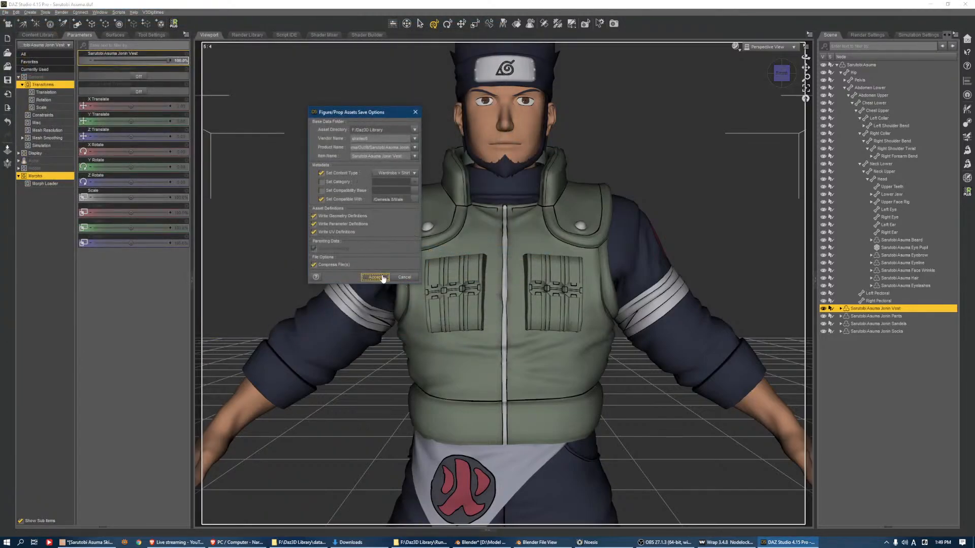
Start saving the Jonin Pants as a figure asset named Sarutobi Asuma Jonin Pants in the Outfit\Sarutobi Asuma Jonin folder
click(909, 316)
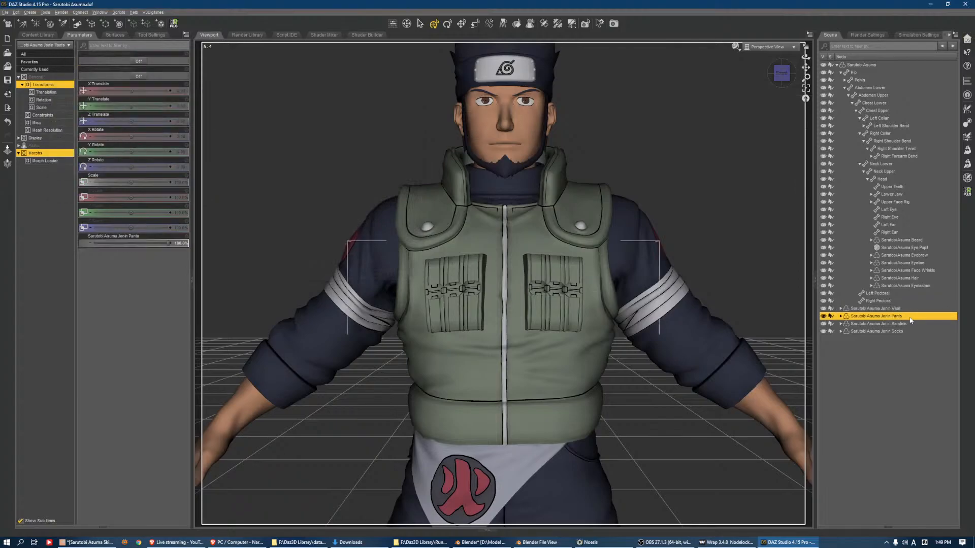
click(806, 87)
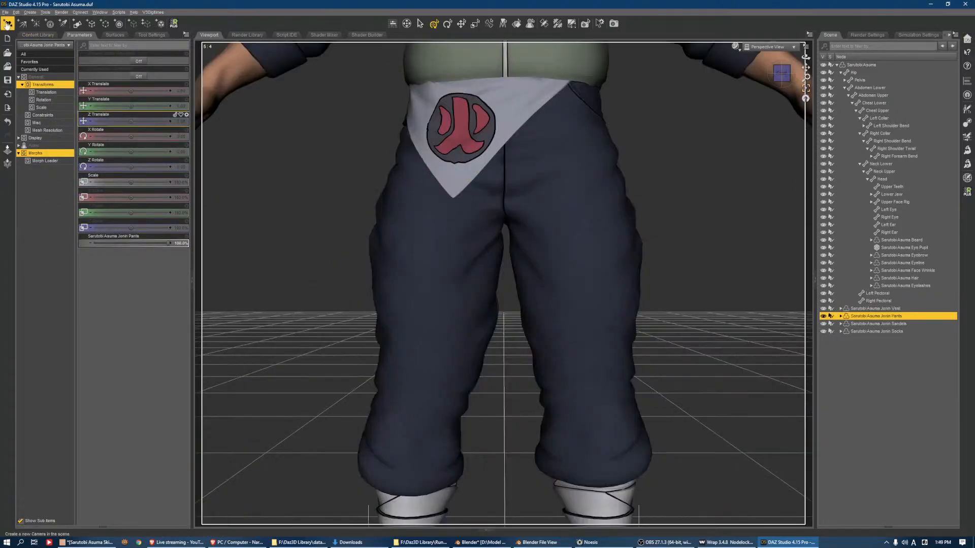
click(5, 12)
mouse_move(31, 65)
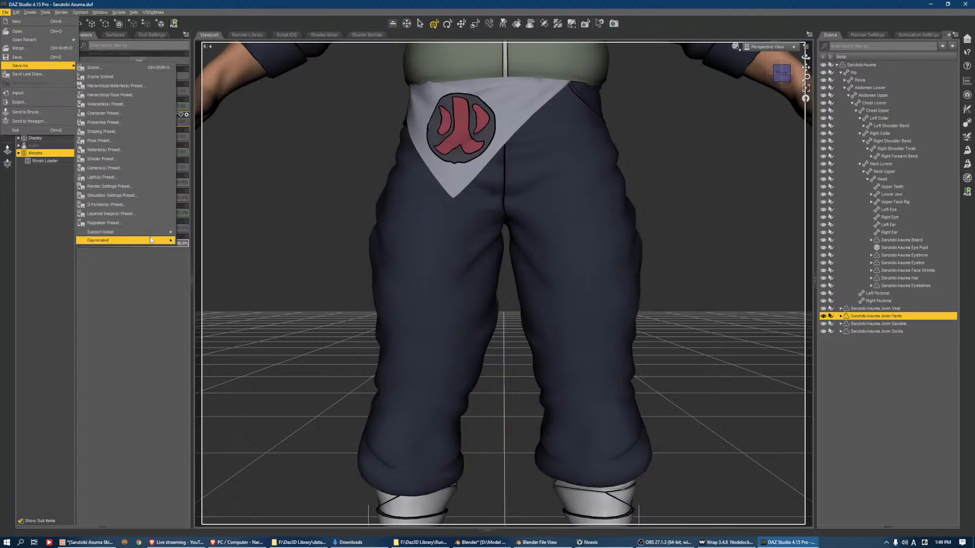
click(200, 235)
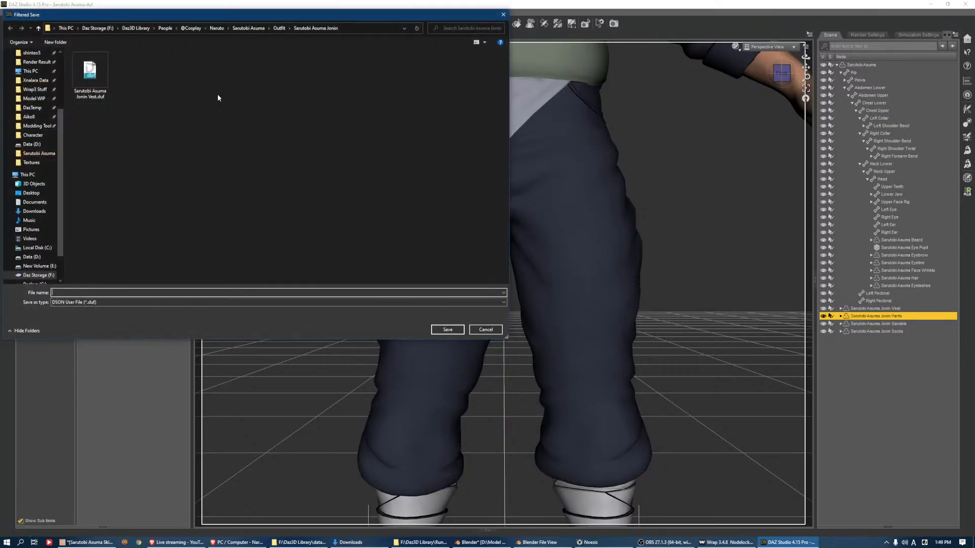
click(98, 292)
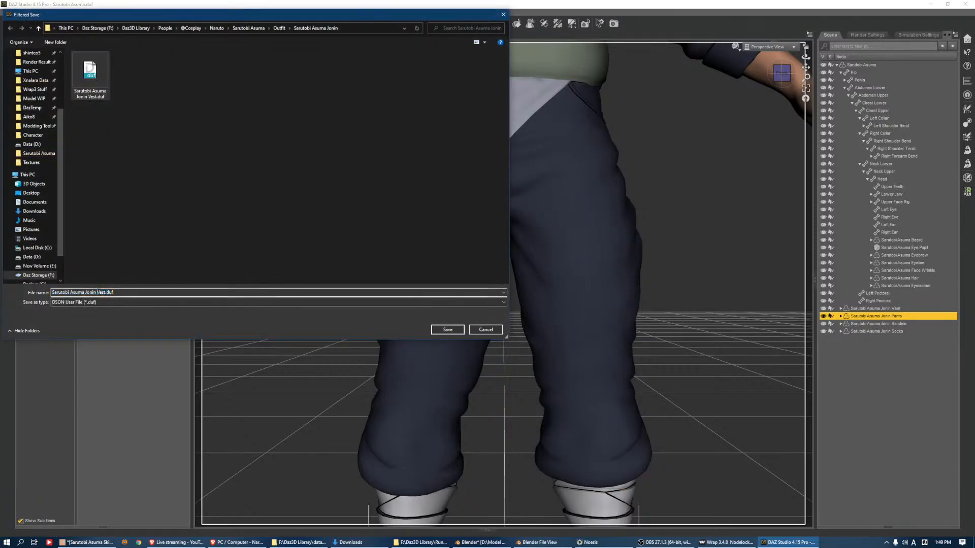
text(Pants)
key(Return)
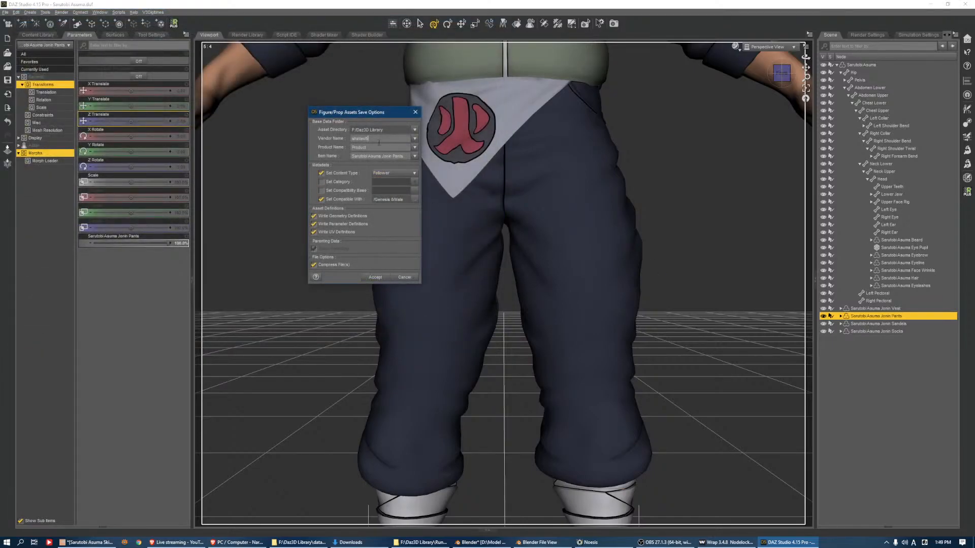
Choose a Wardrobe content type under Follower for the Jonin Pants and write the figure asset
click(394, 182)
click(398, 197)
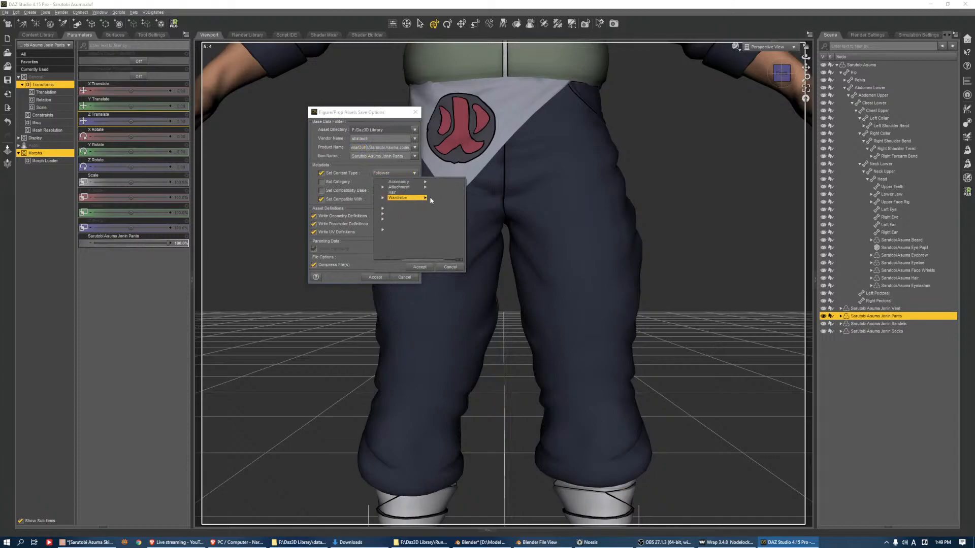
click(426, 219)
click(420, 267)
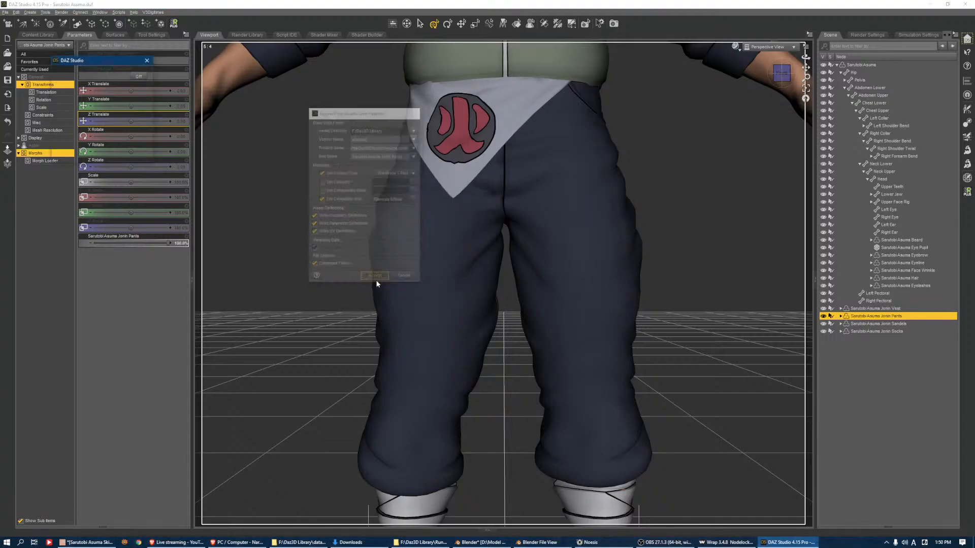
click(374, 277)
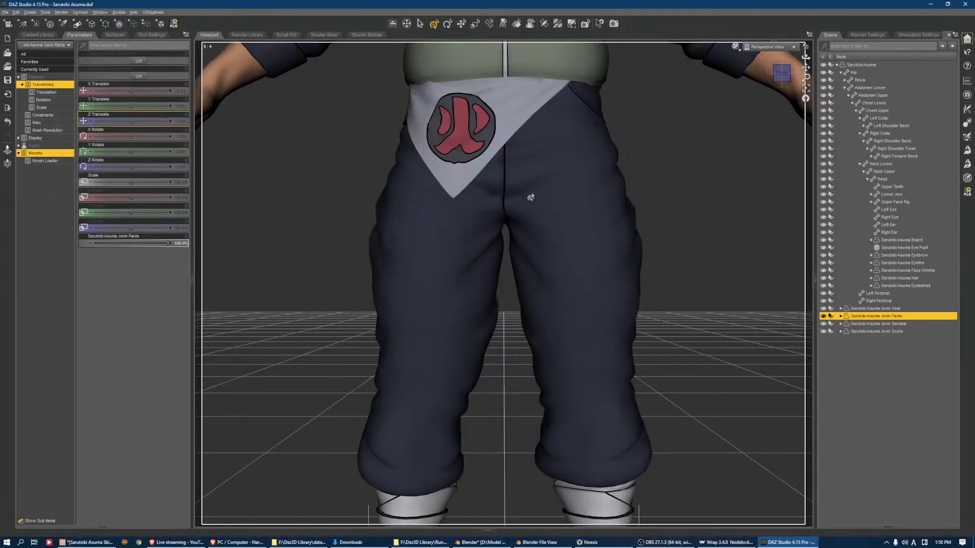
Swing the figure's left and right thighs outward into a full side split to test how the pants' crotch deforms
click(584, 213)
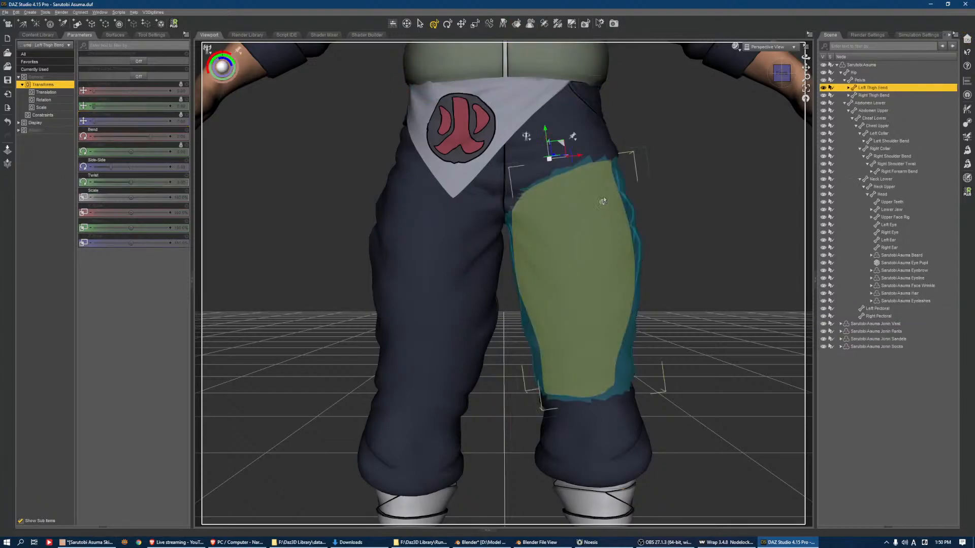
drag(589, 156, 641, 132)
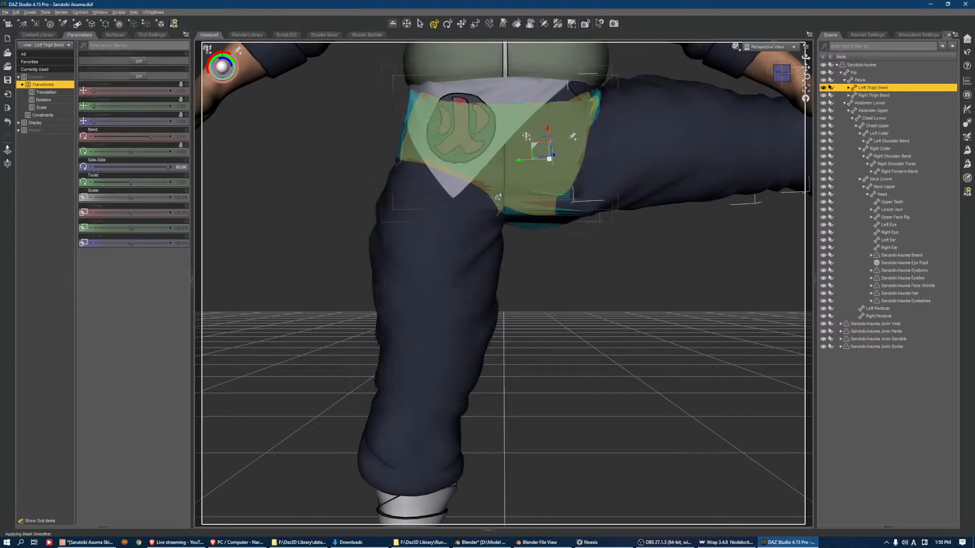
click(469, 222)
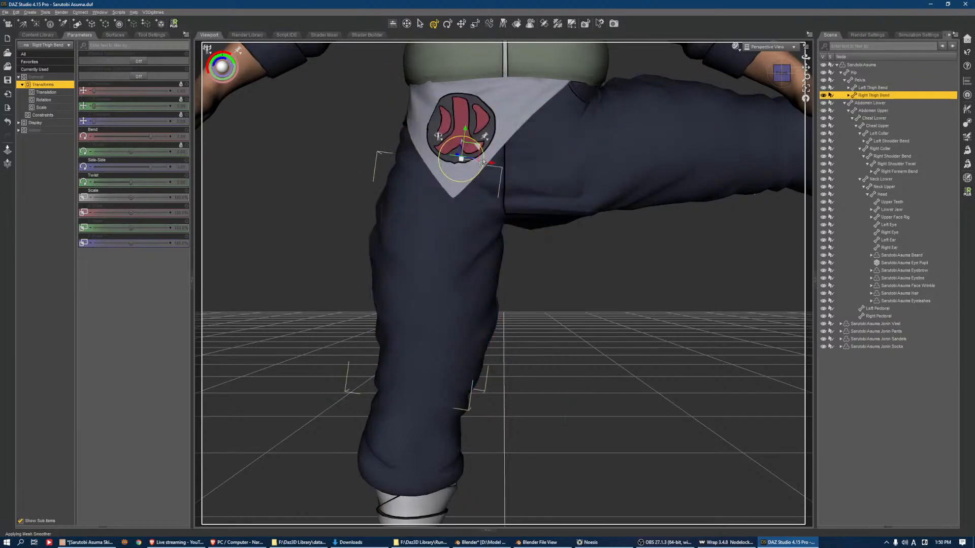
drag(480, 192, 450, 283)
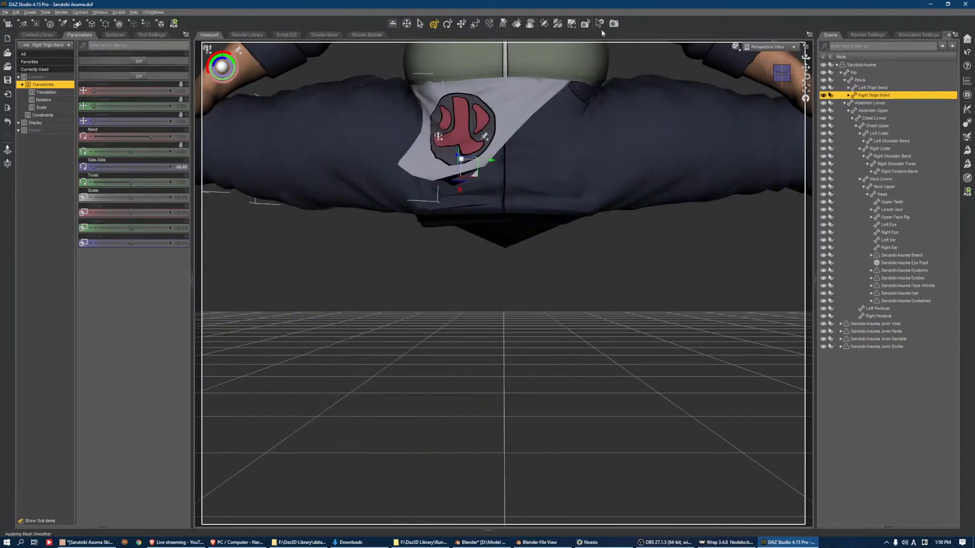
drag(806, 57, 805, 23)
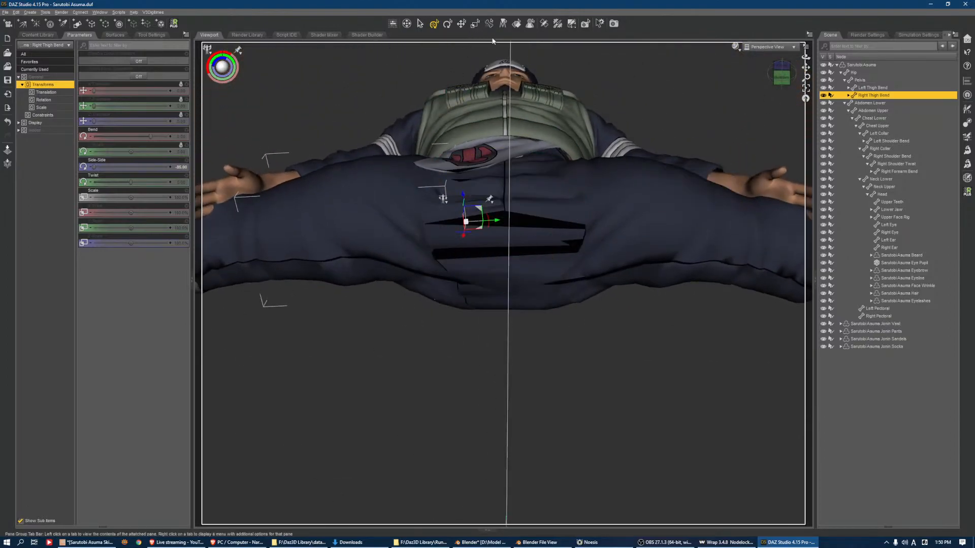
Expand the Jonin Pants' bones with the geometry tool active and select their Pelvis bone
click(572, 23)
right_click(516, 239)
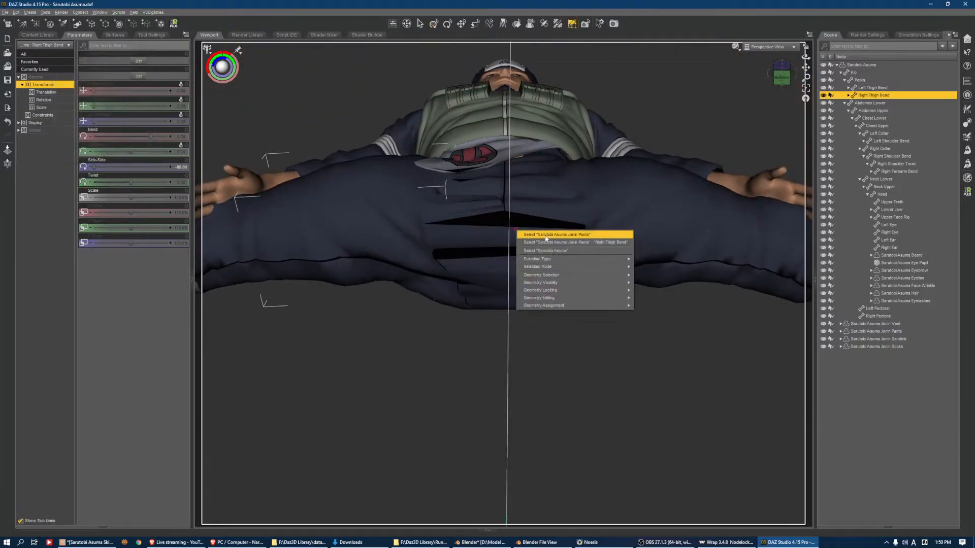
click(528, 233)
right_click(509, 237)
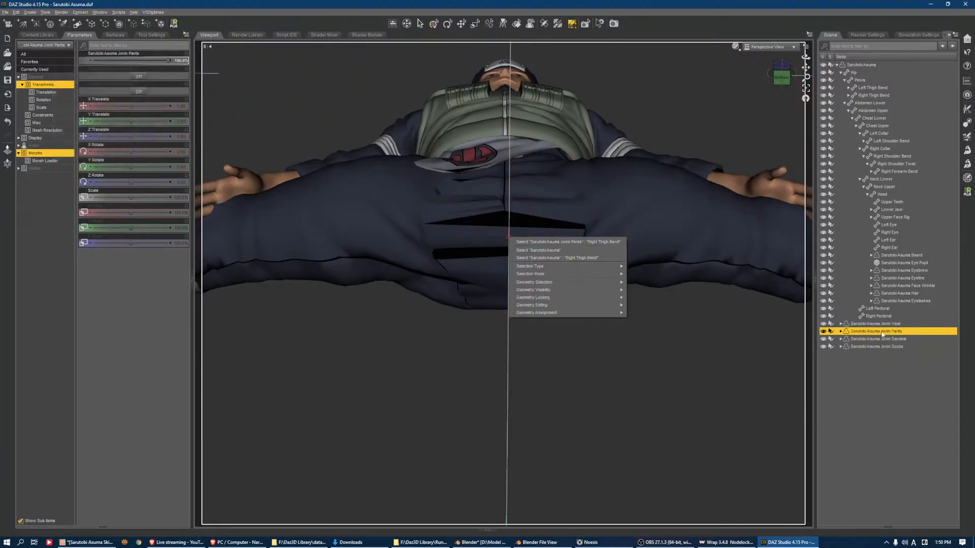
click(569, 241)
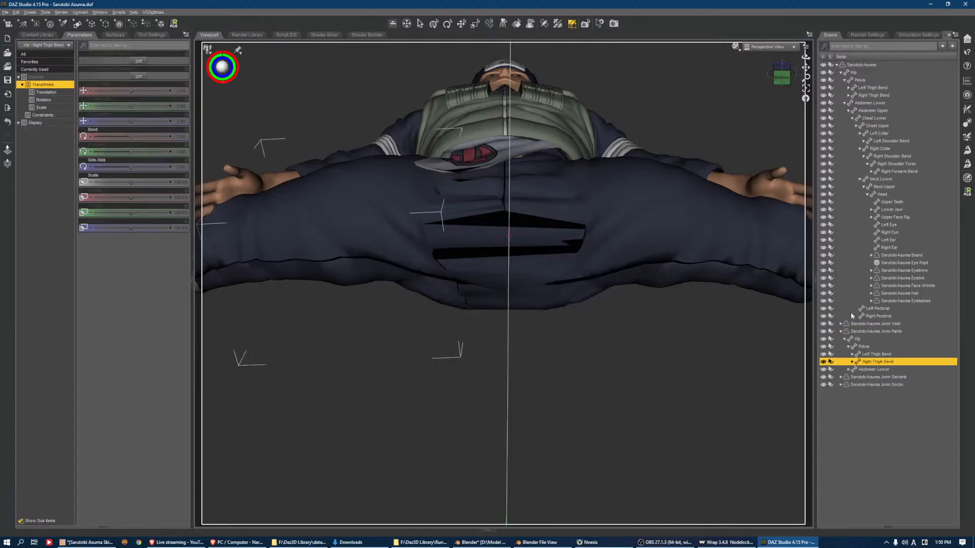
click(863, 347)
Activate the Node Weight Map Brush and display the General Weights map of the pants' Pelvis bone
click(151, 35)
click(116, 34)
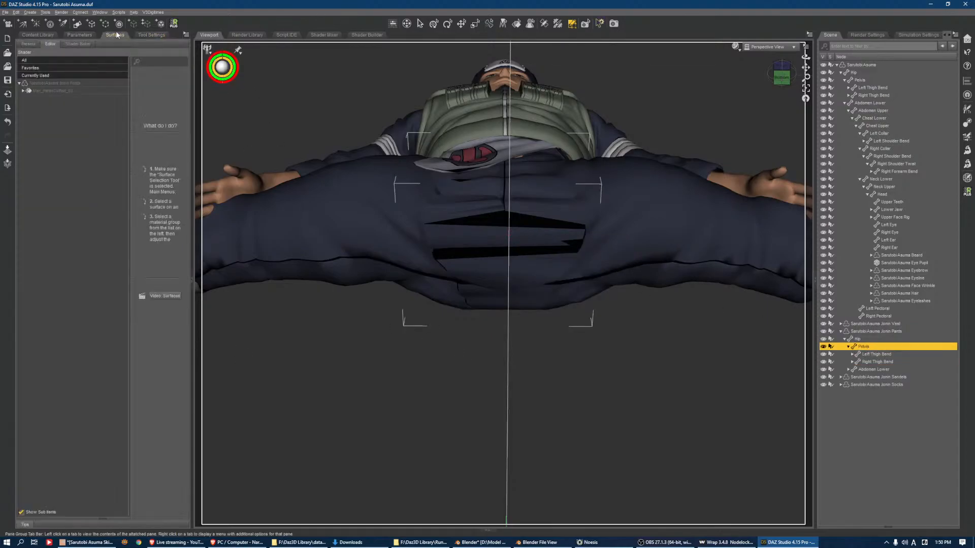
click(79, 75)
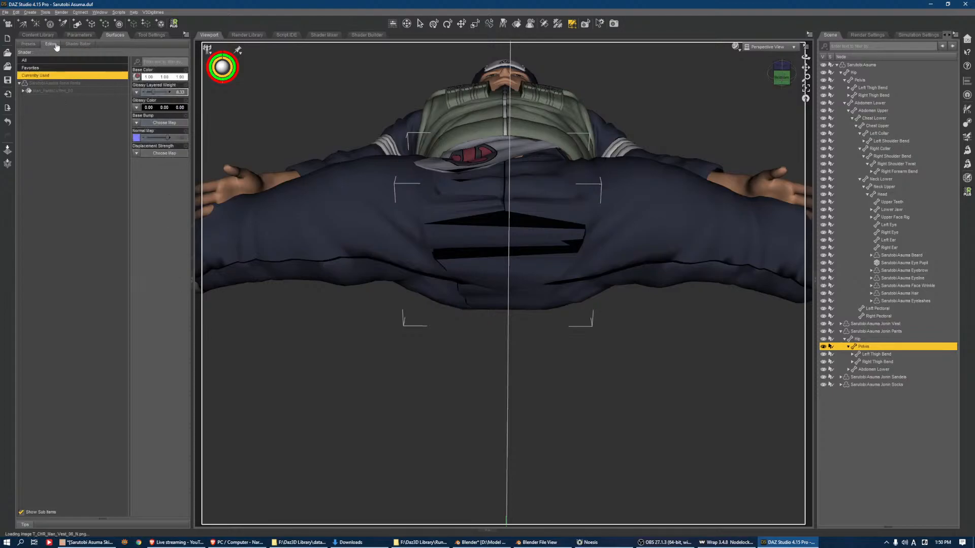
click(152, 35)
click(559, 23)
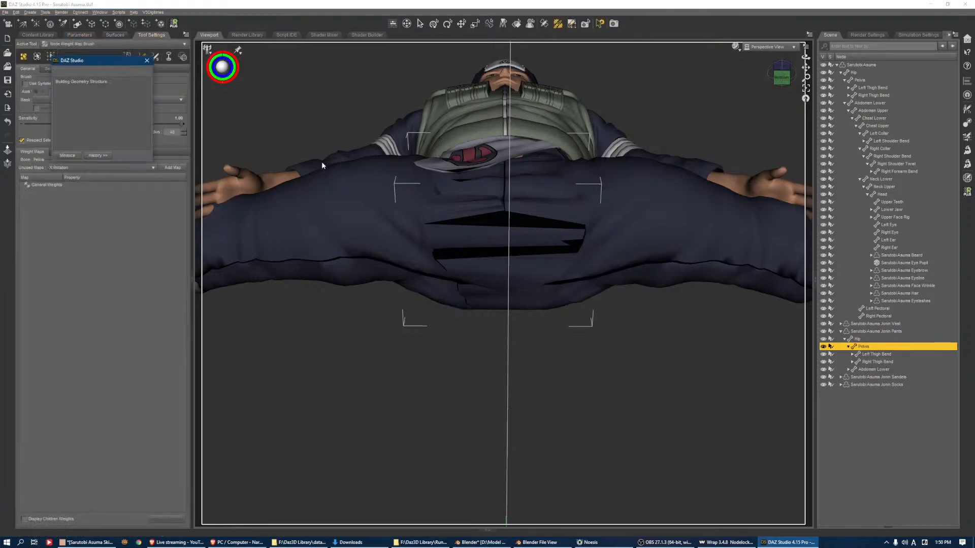
click(47, 185)
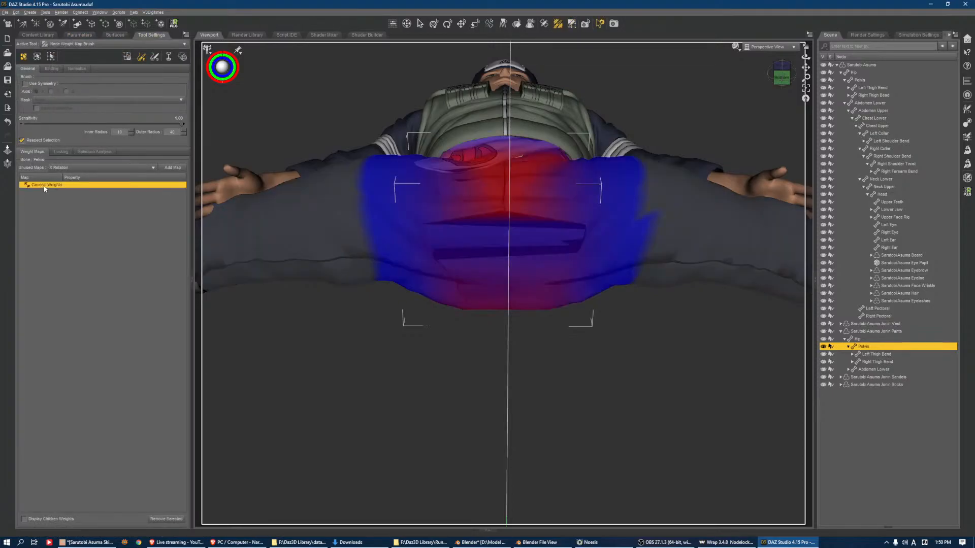
Paint the Pelvis weights over both sides of the pants' crotch to close the torn folds
scroll(447, 253, down, 5)
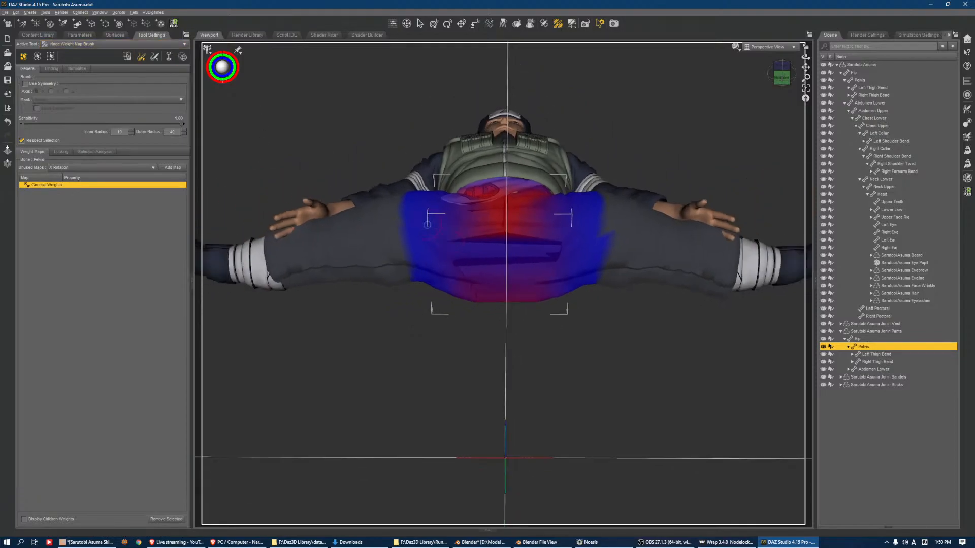
mouse_move(482, 291)
mouse_down()
mouse_move(462, 245)
mouse_move(490, 242)
mouse_move(528, 278)
mouse_move(523, 254)
mouse_move(534, 244)
mouse_up()
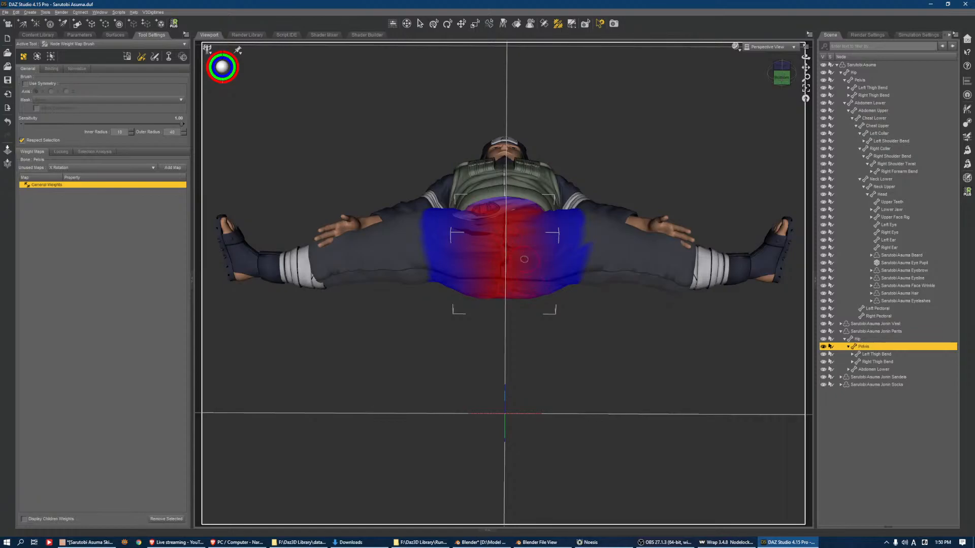
drag(499, 286, 467, 248)
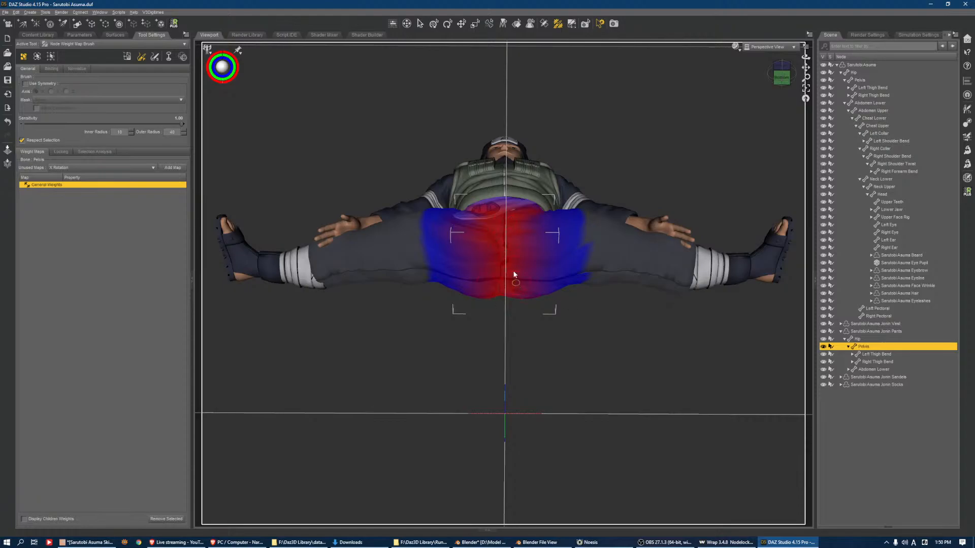
Display the General Weights map of the pants' Right Thigh Bend bone and set the weight brush sensitivity to 0.36
drag(782, 73, 783, 81)
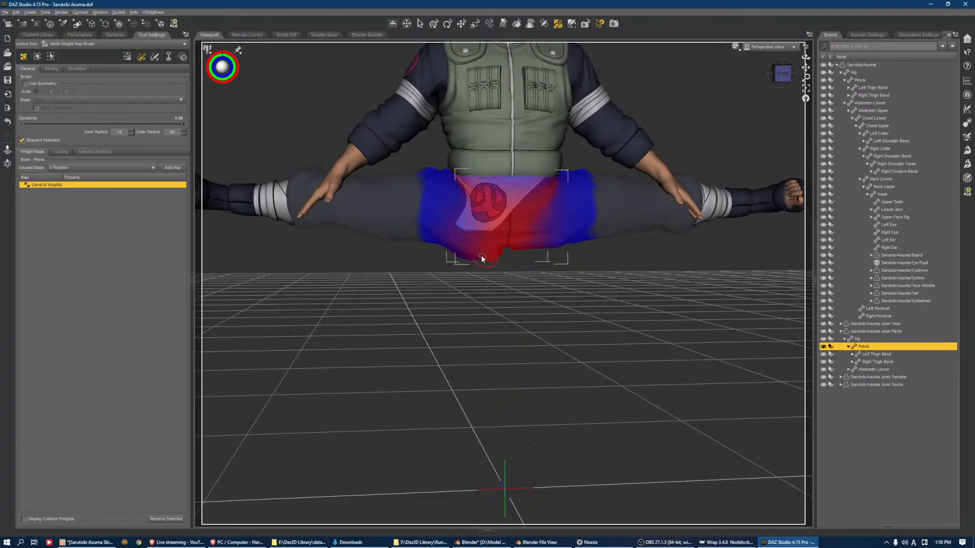
drag(782, 73, 780, 45)
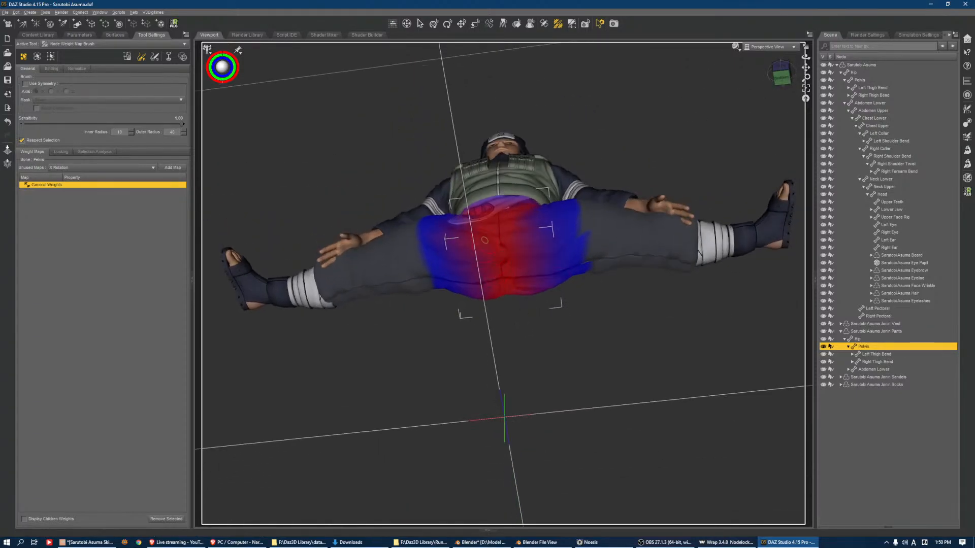
click(782, 71)
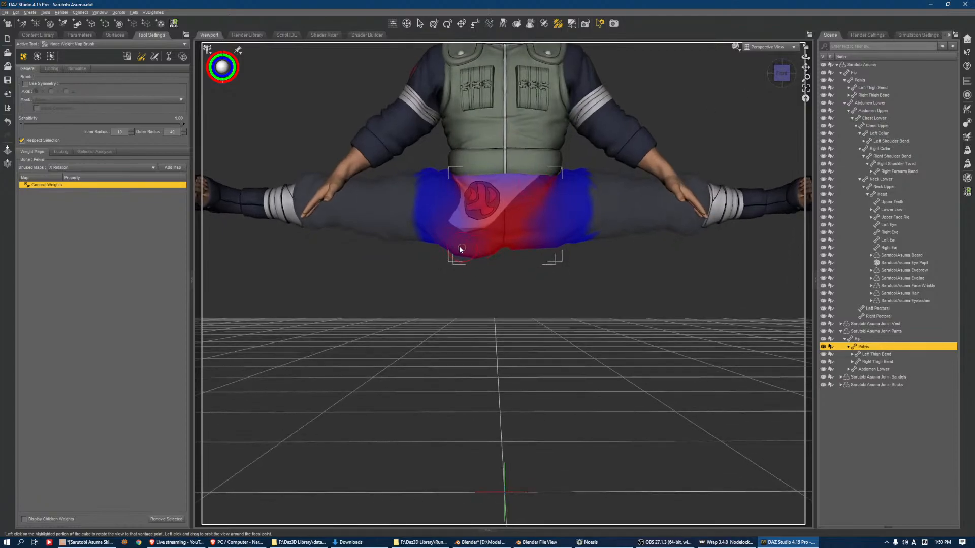
click(878, 360)
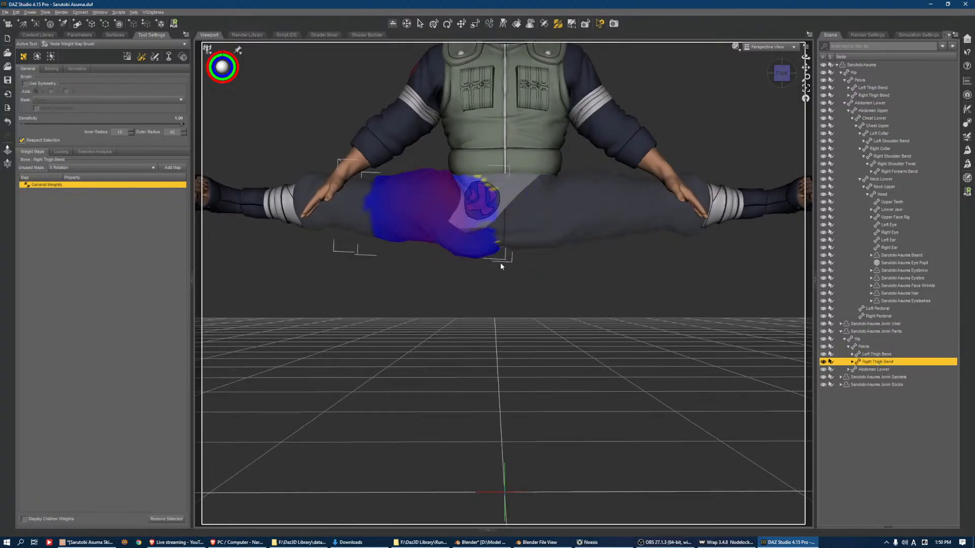
alt+drag(446, 233, 429, 140)
drag(147, 126, 81, 118)
scroll(478, 311, down, 2)
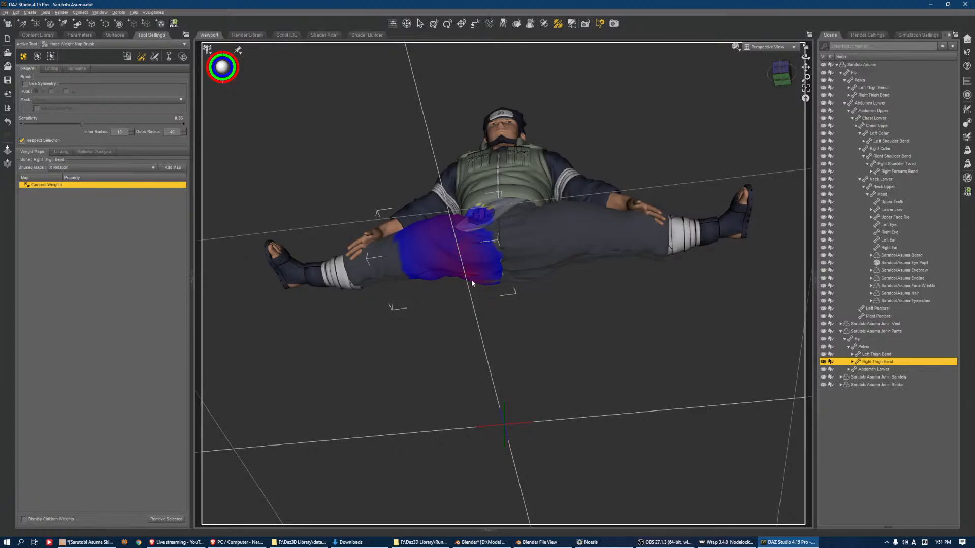
Try painting the Right Thigh Bend weights under the crotch with an enlarged brush, and undo the strokes
key(])
key(])
key(])
scroll(463, 245, down, 1)
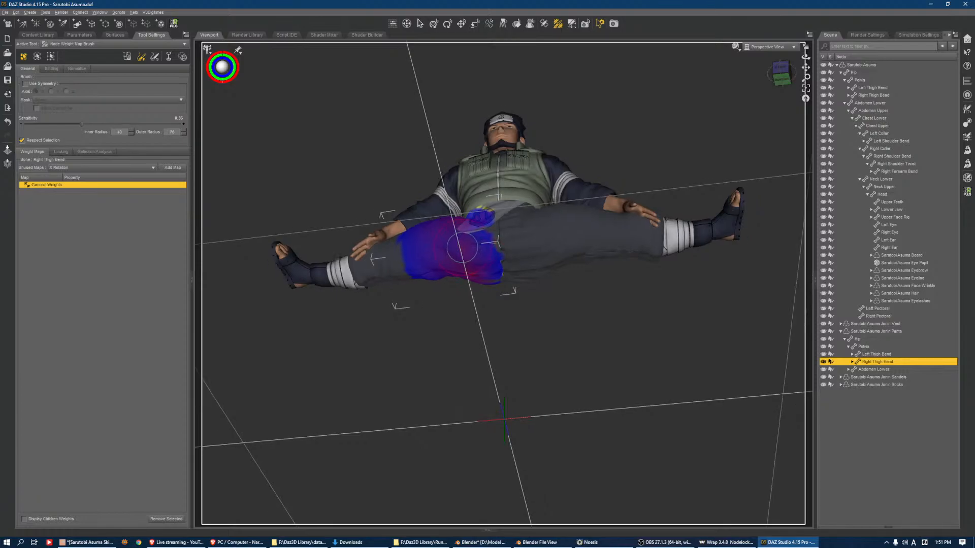
mouse_move(478, 273)
alt+mouse_down()
mouse_move(450, 250)
mouse_move(467, 266)
mouse_move(498, 245)
mouse_move(470, 286)
alt+mouse_up()
key(ctrl+z)
key(ctrl+z)
Reset the Side-Side rotation of the figure's right and left thighs to 0 with the Universal tool active
click(784, 80)
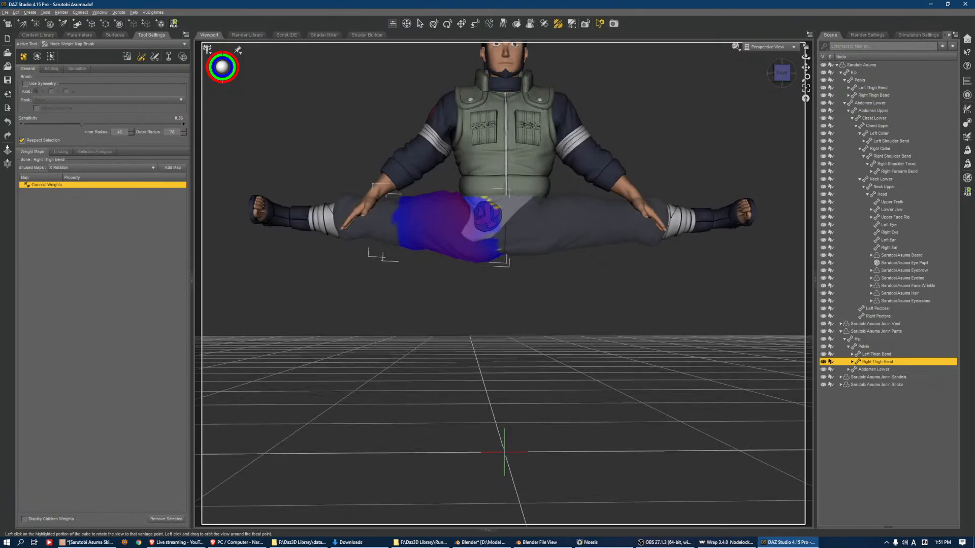
click(434, 23)
click(351, 212)
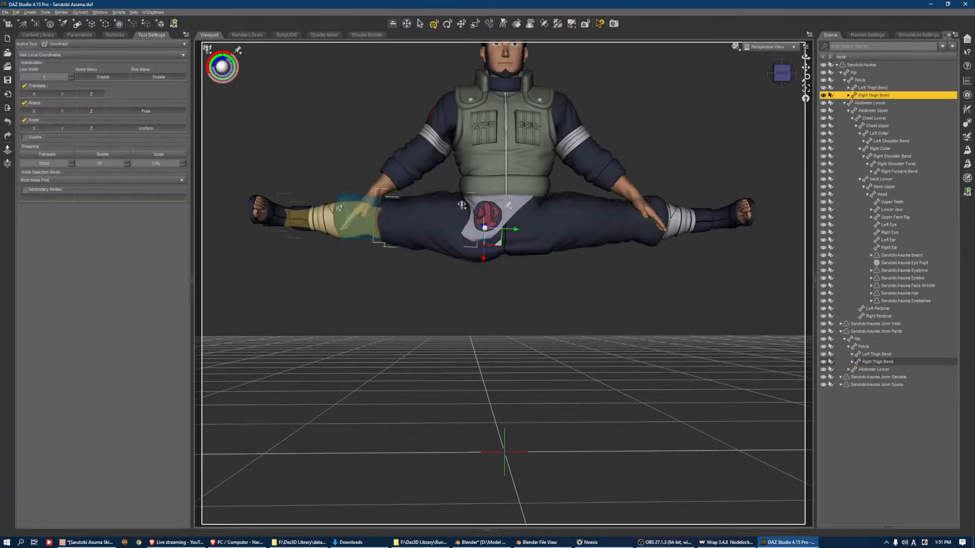
click(79, 35)
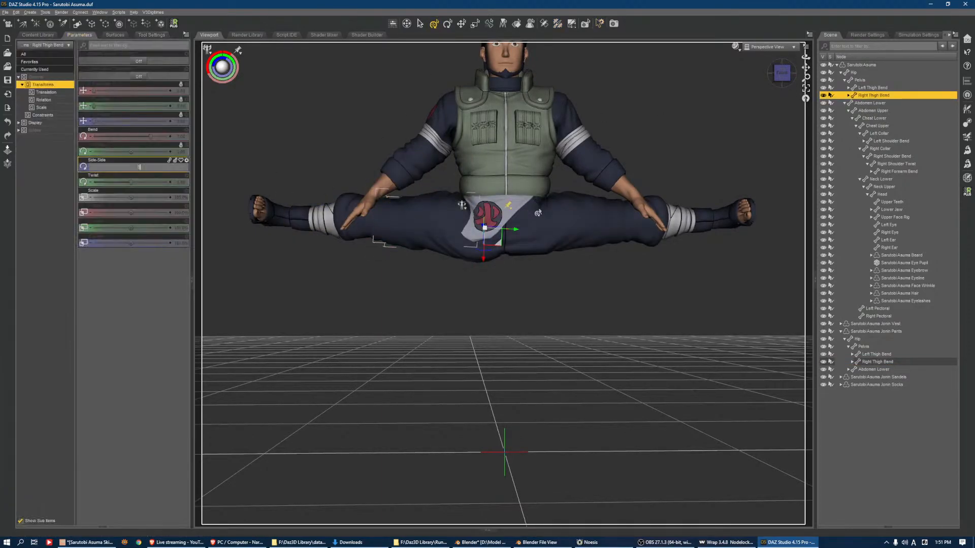
key(Return)
click(594, 225)
click(180, 167)
text(0)
key(Return)
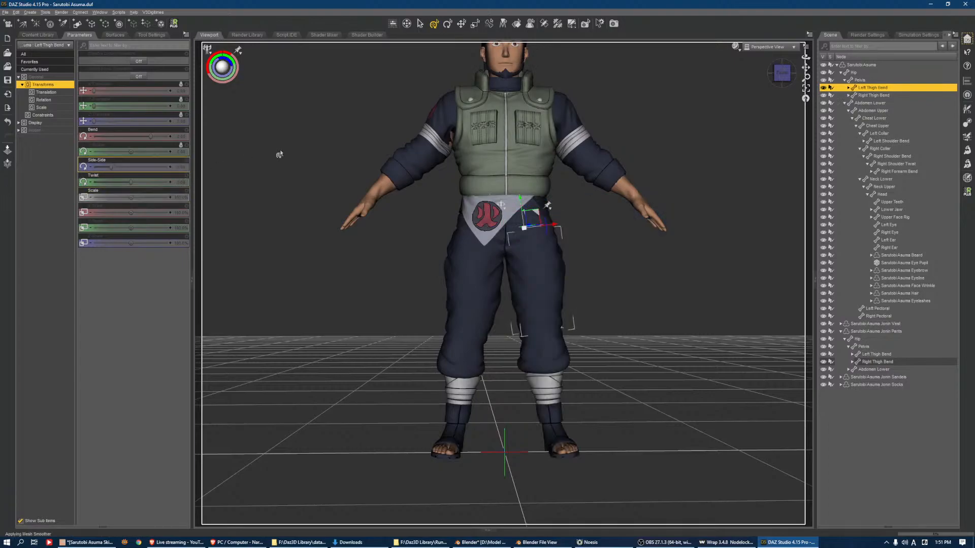
Save the corrected Jonin Pants again as a Figure/Prop Asset, overwriting its file and keeping the Wardrobe pants content type
right_click(508, 248)
click(538, 252)
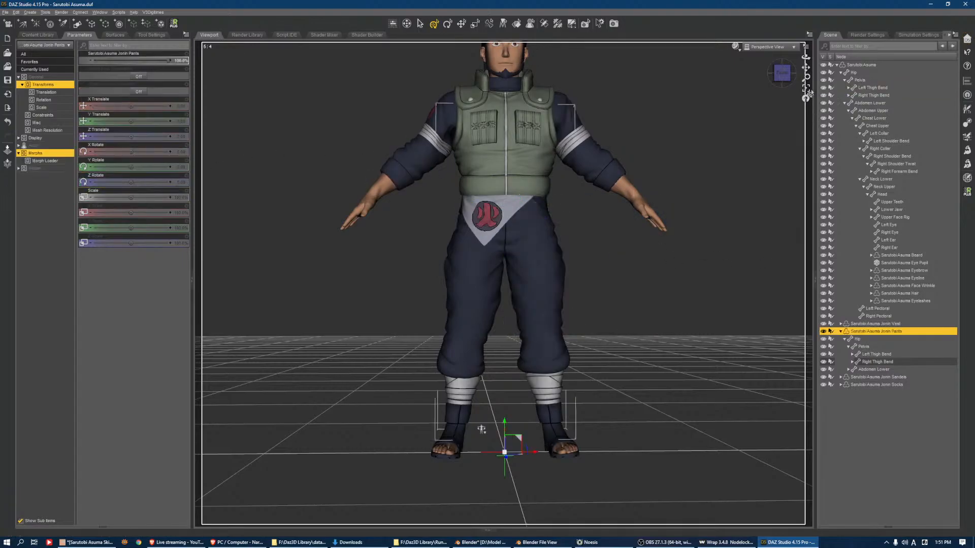
click(806, 89)
scroll(784, 127, down, 2)
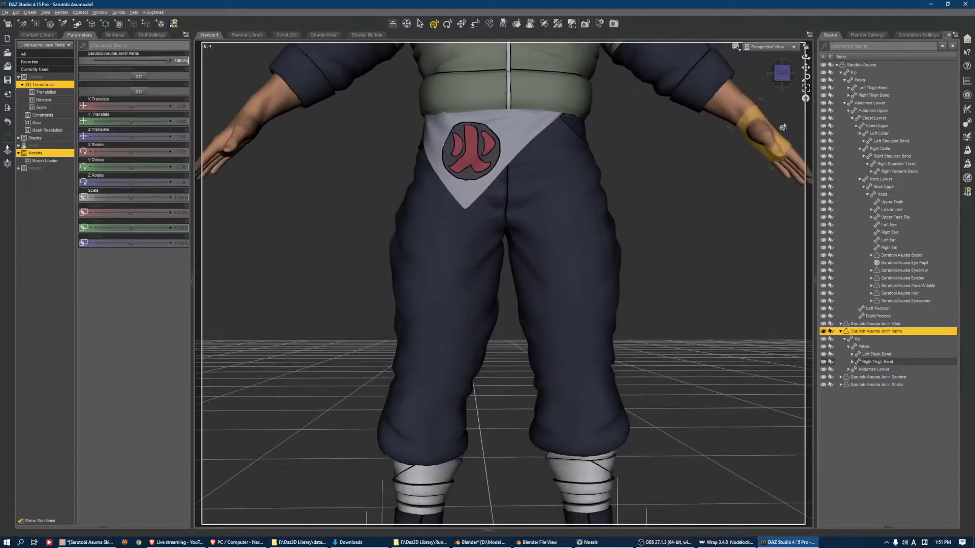
click(4, 13)
mouse_move(38, 66)
mouse_move(122, 232)
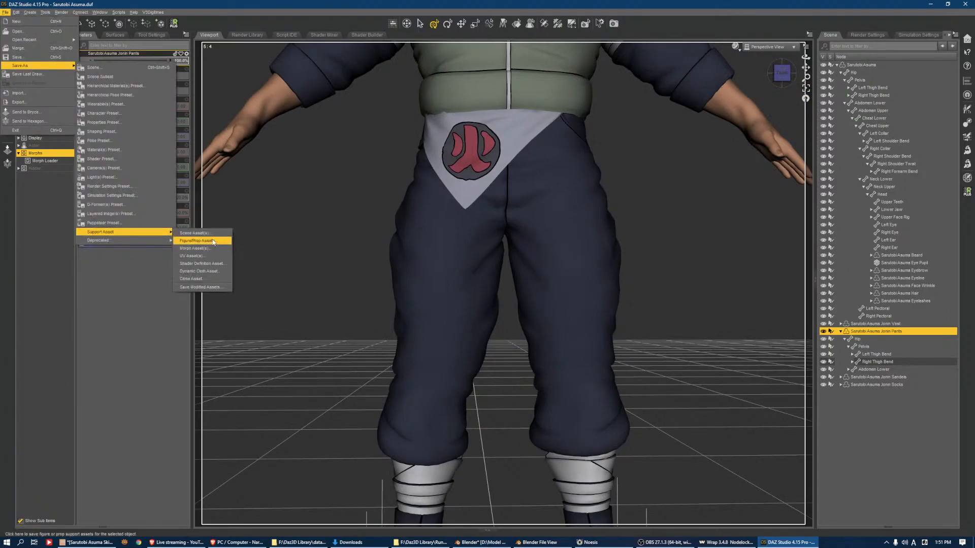
click(212, 241)
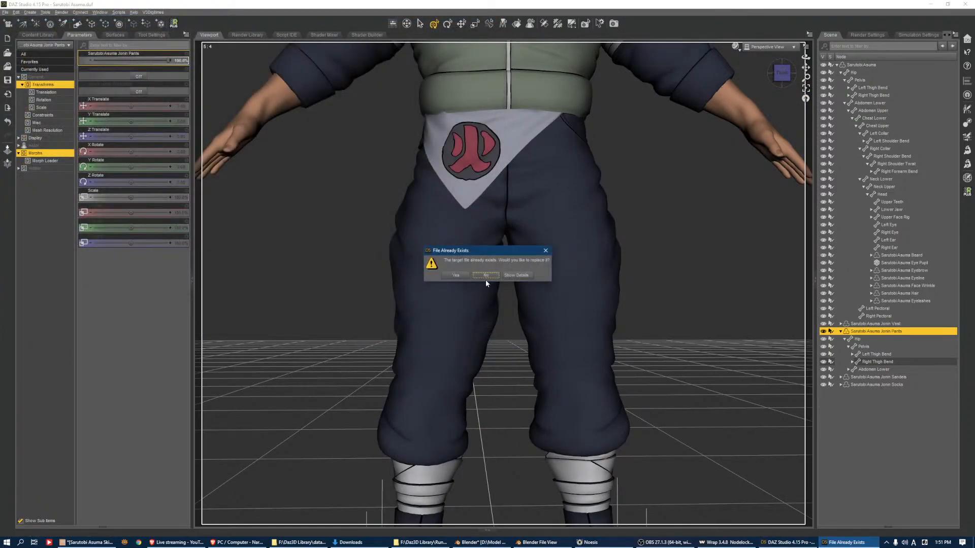
click(485, 279)
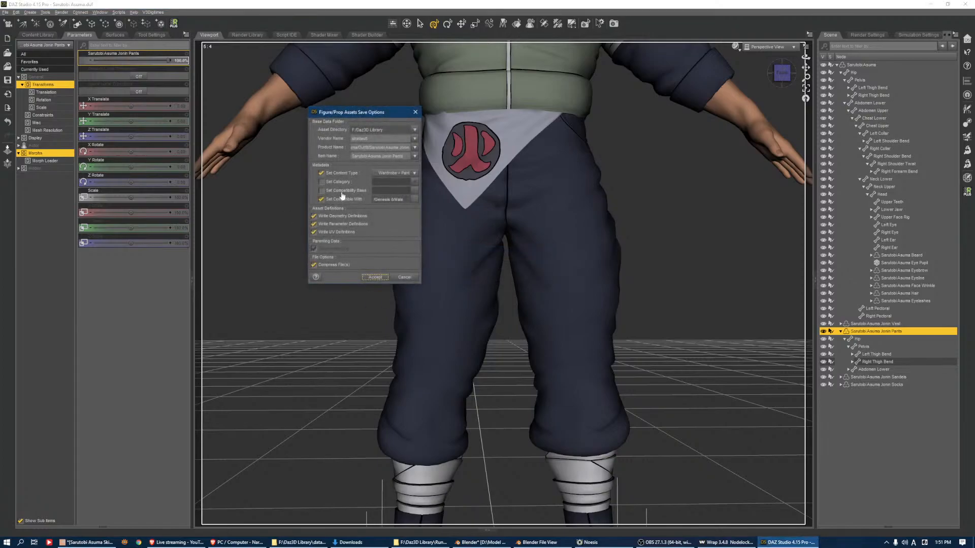
click(375, 277)
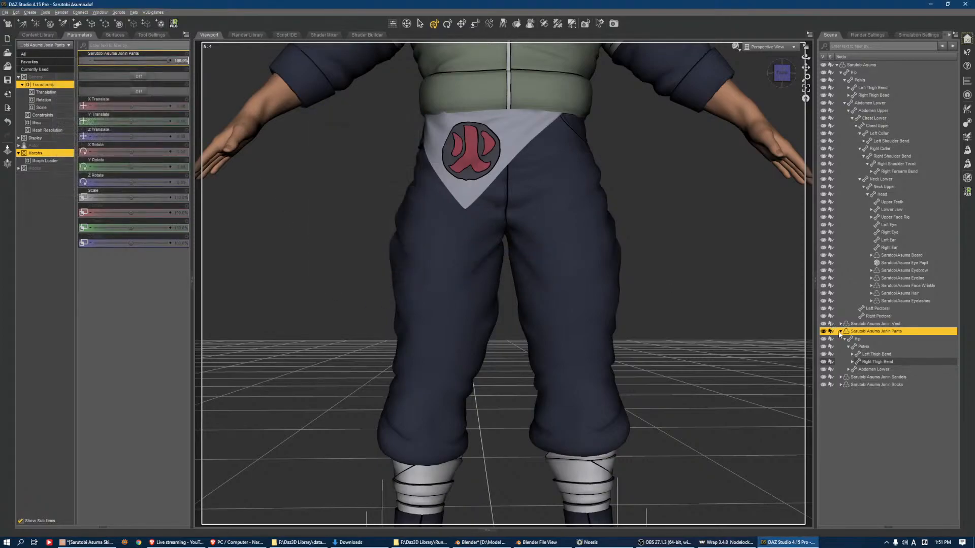
Save the Jonin Sandels as a Figure/Prop Asset in the outfit folder under the name "Sarutobi Asuma Jonin Sandels"
click(840, 331)
click(879, 339)
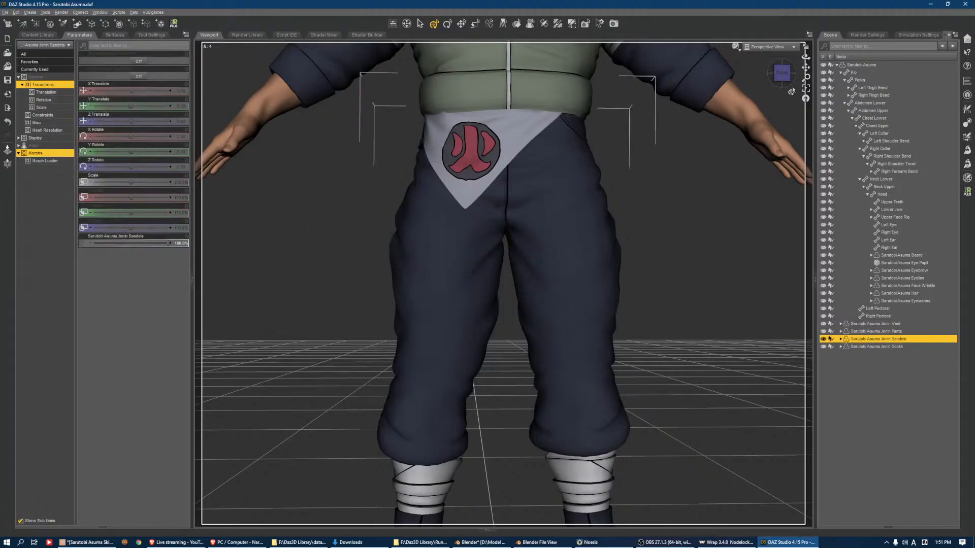
click(806, 89)
click(782, 74)
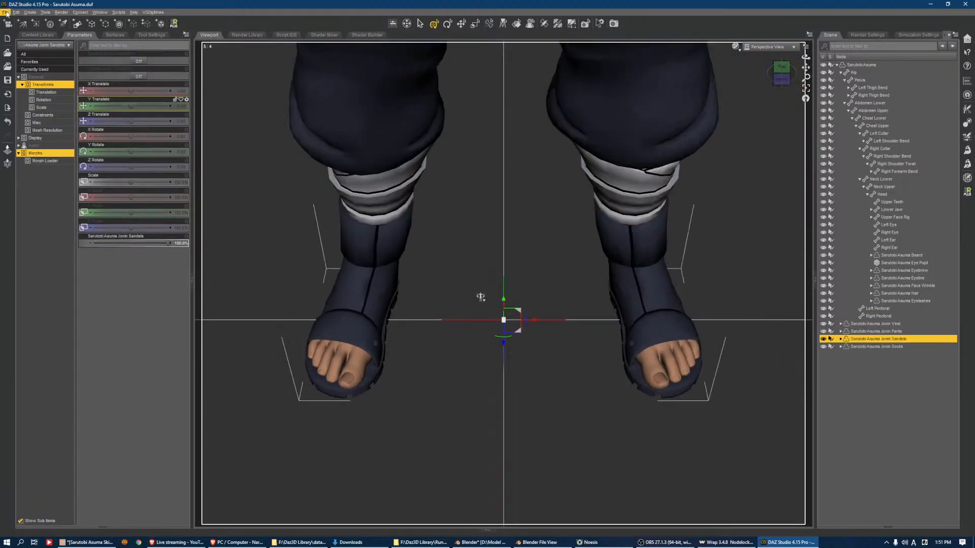
click(5, 12)
mouse_move(43, 65)
mouse_move(162, 234)
click(193, 241)
click(133, 71)
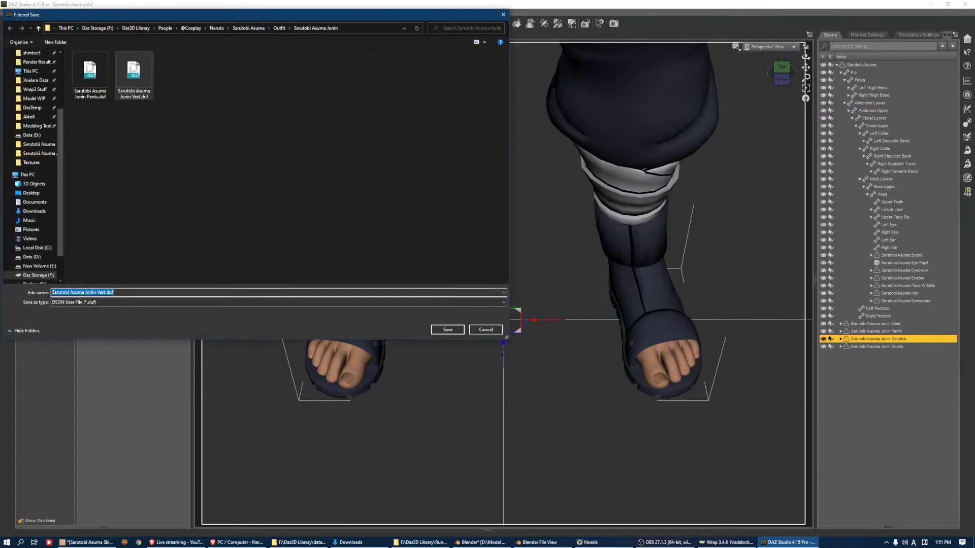
drag(97, 293, 432, 291)
drag(99, 293, 438, 299)
key(BackSpace)
key(BackSpace)
text(Sandel)
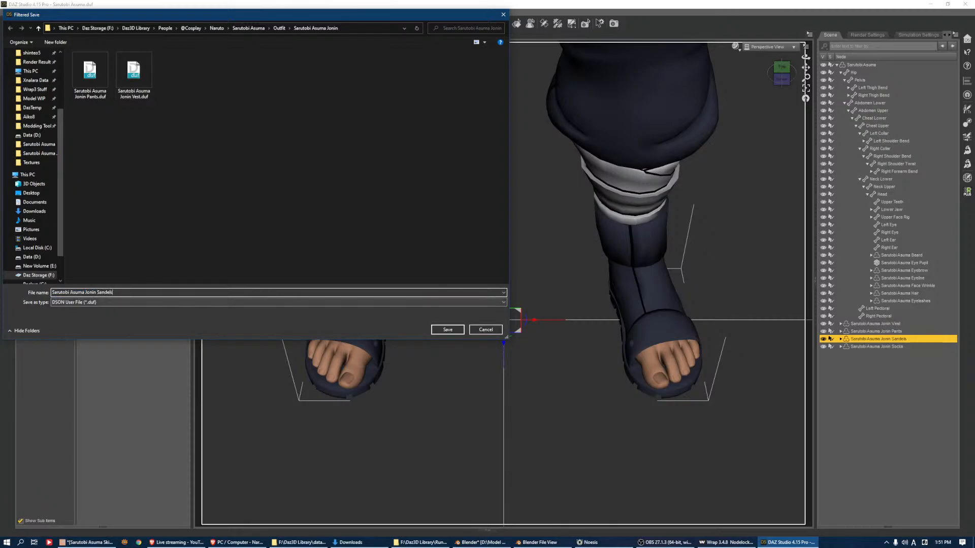
key(Return)
Set the sandals asset's content type to Follower/Wardrobe/Footwear and accept the save options
double_click(385, 147)
click(397, 177)
click(423, 197)
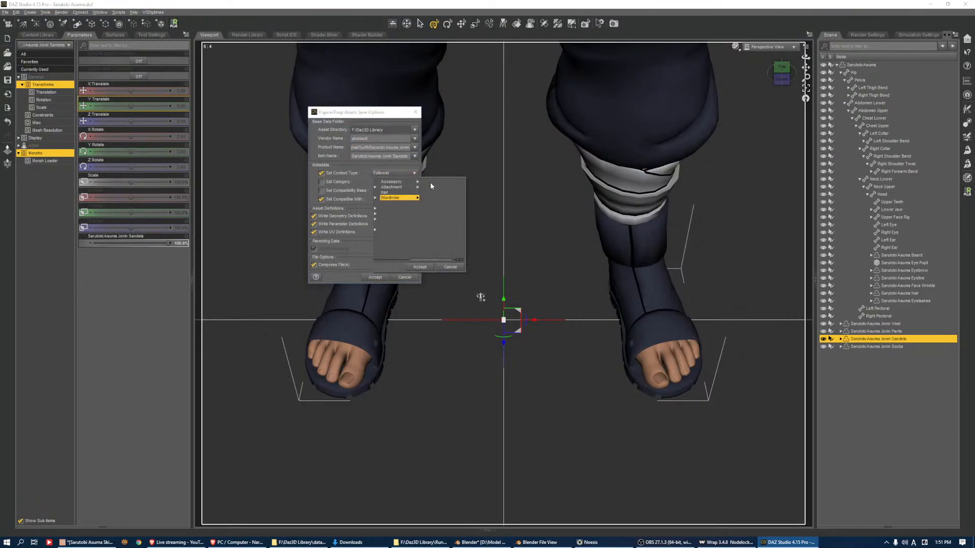
click(428, 187)
click(417, 267)
click(375, 277)
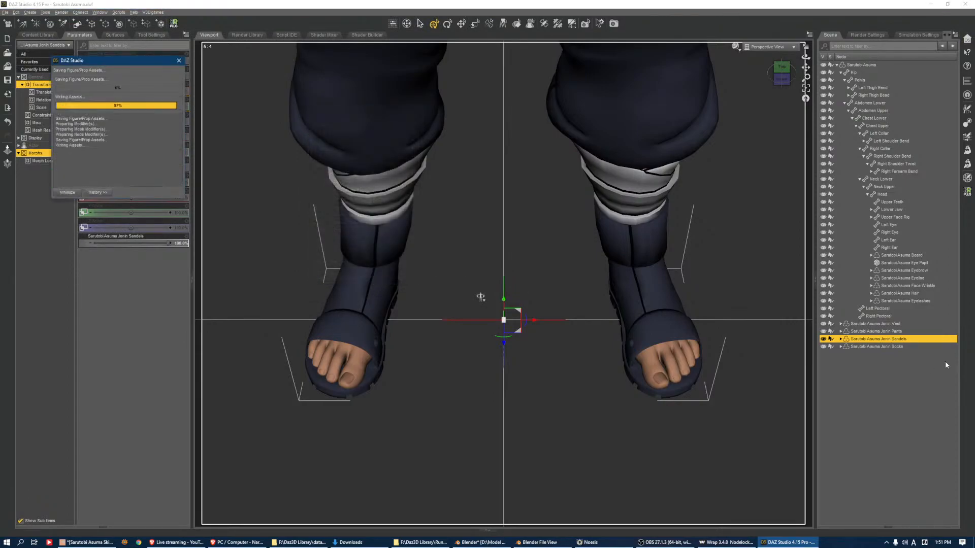
Add a smoothing modifier to the Jonin Socks
click(900, 346)
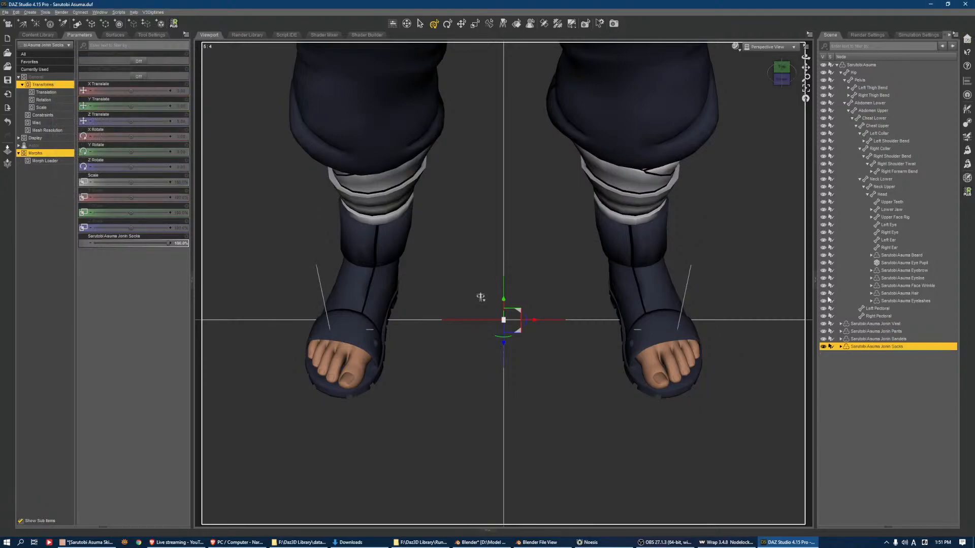
click(784, 85)
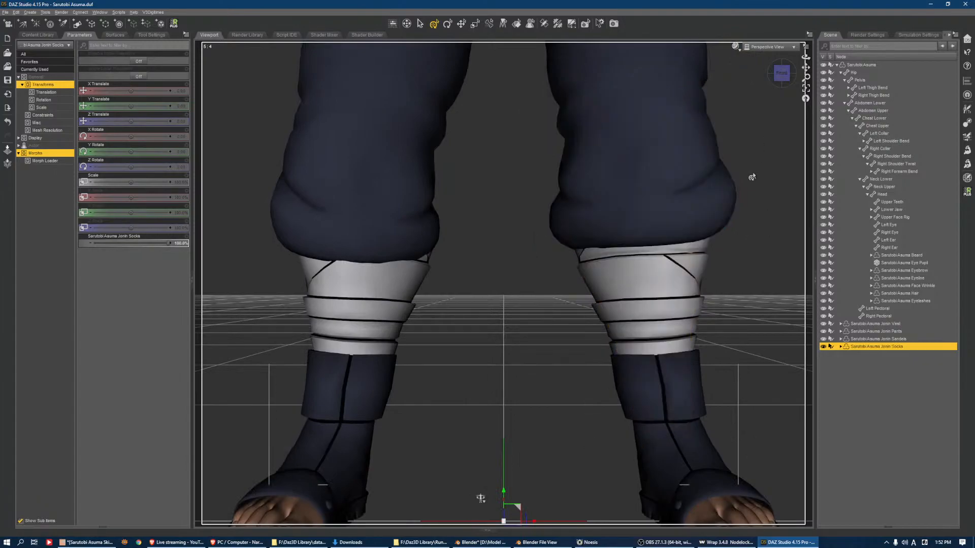
click(955, 35)
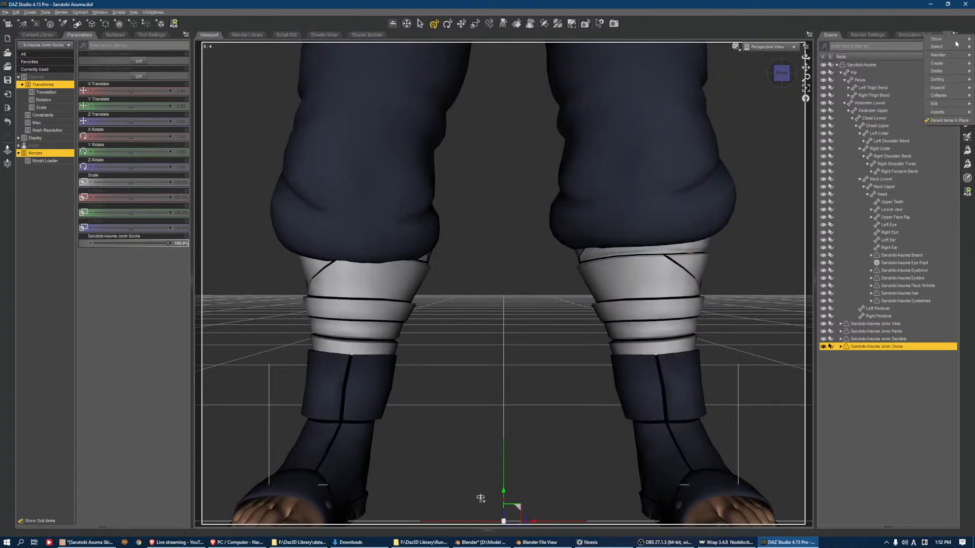
mouse_move(951, 103)
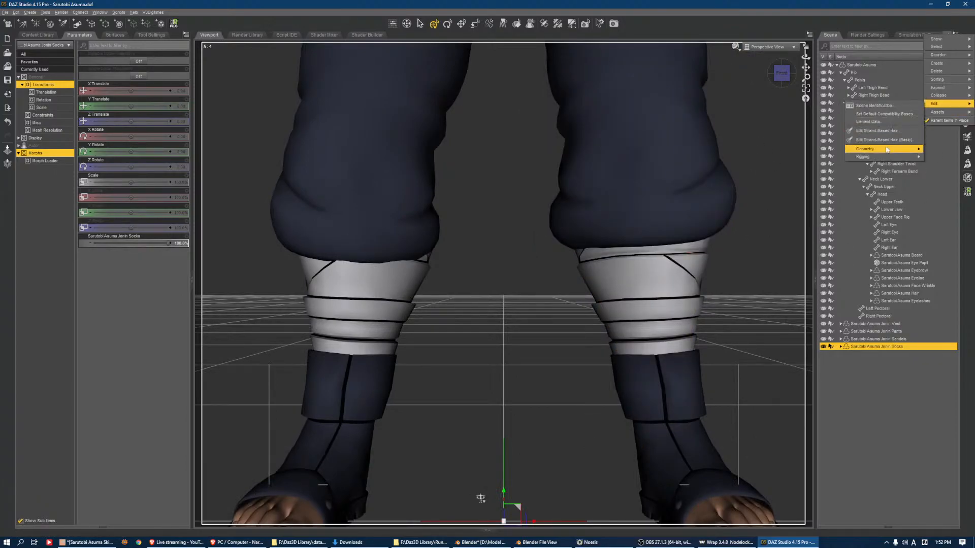
mouse_move(890, 148)
click(787, 231)
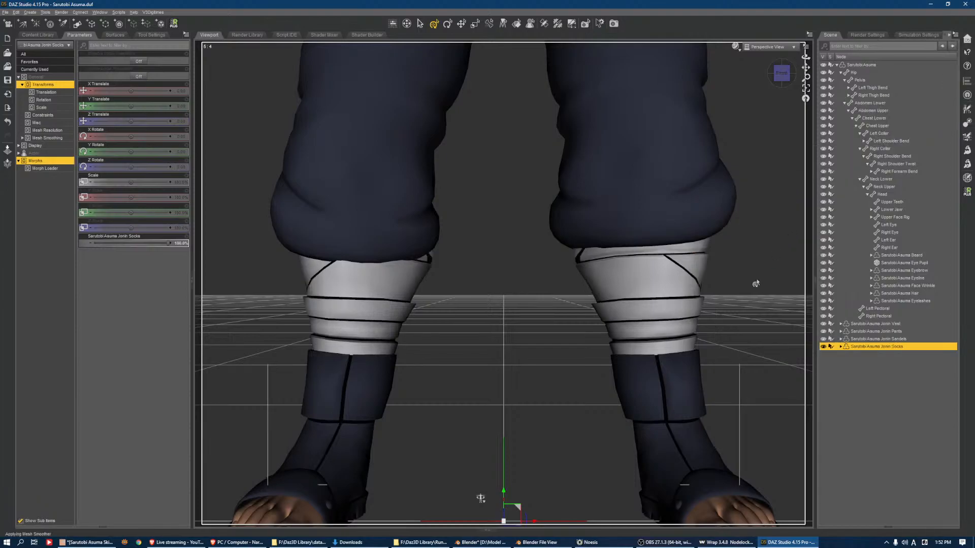
Save the Jonin Socks as a Figure/Prop Asset in the outfit folder under the name "Sarutobi Asuma Jonin Socks"
click(6, 13)
mouse_move(46, 65)
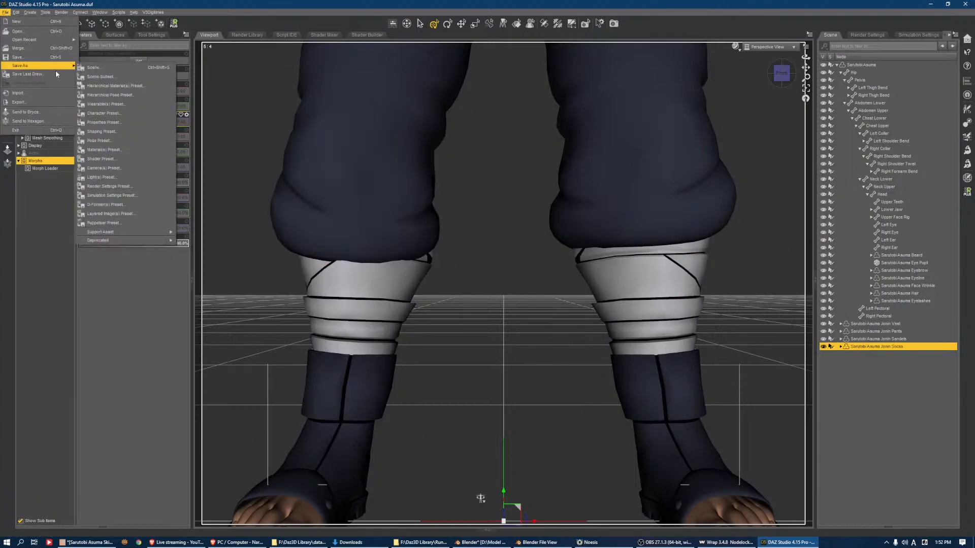
mouse_move(142, 234)
click(209, 241)
click(192, 91)
click(97, 292)
drag(96, 292, 132, 292)
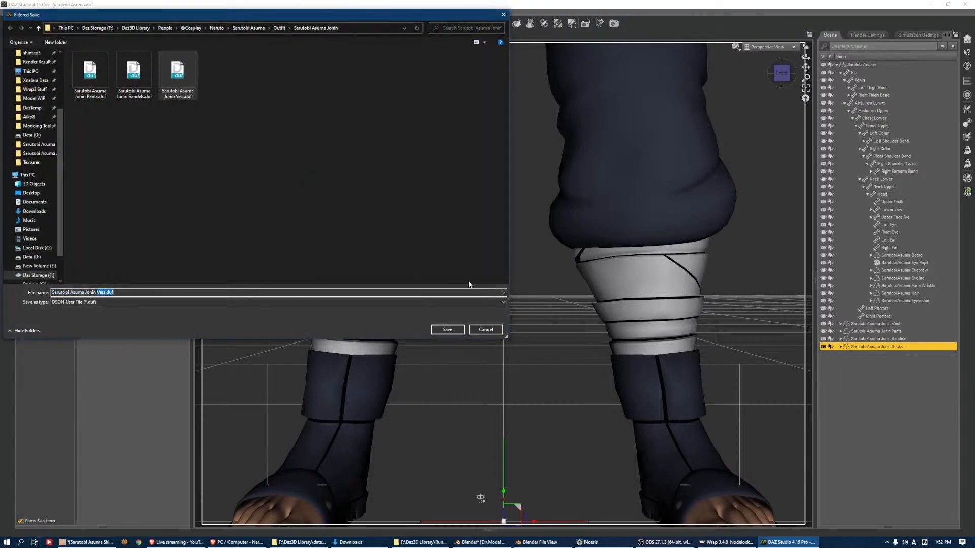
text(Socks)
key(Return)
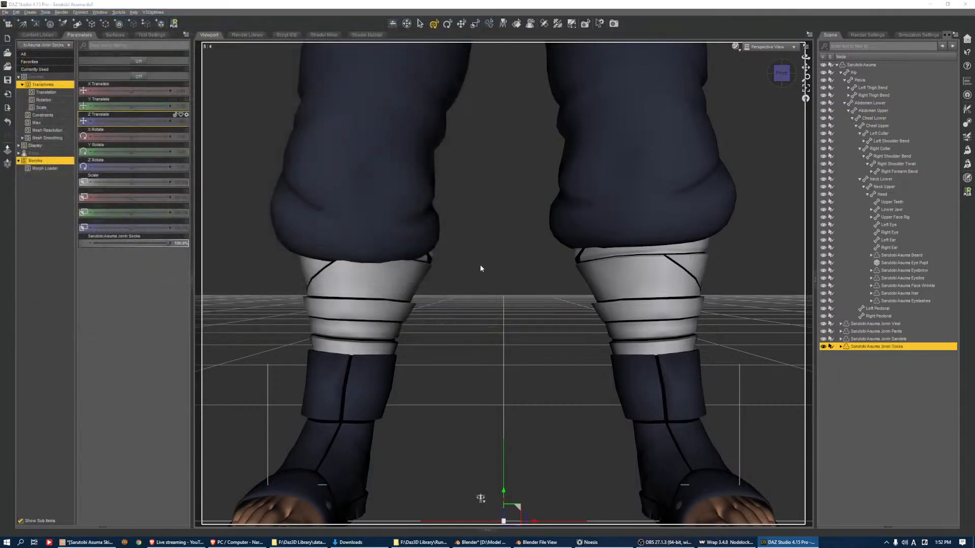
Set the socks asset's content type to Follower/Wardrobe/Socks and accept the save options
click(394, 173)
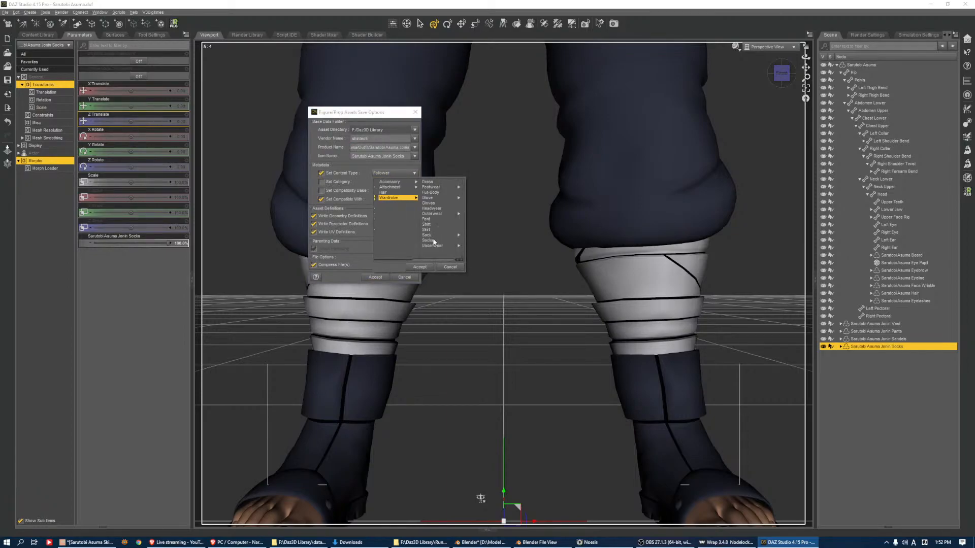
click(432, 240)
click(394, 174)
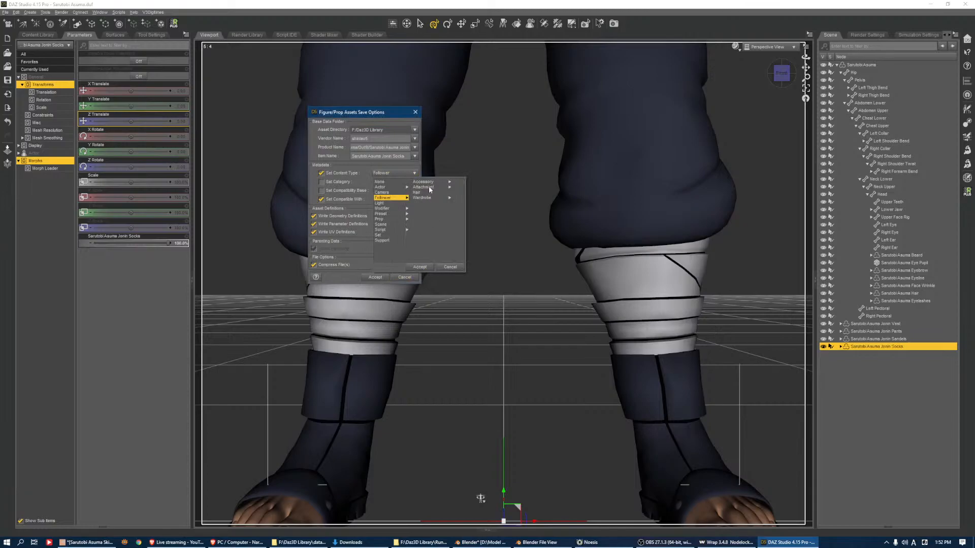
click(438, 241)
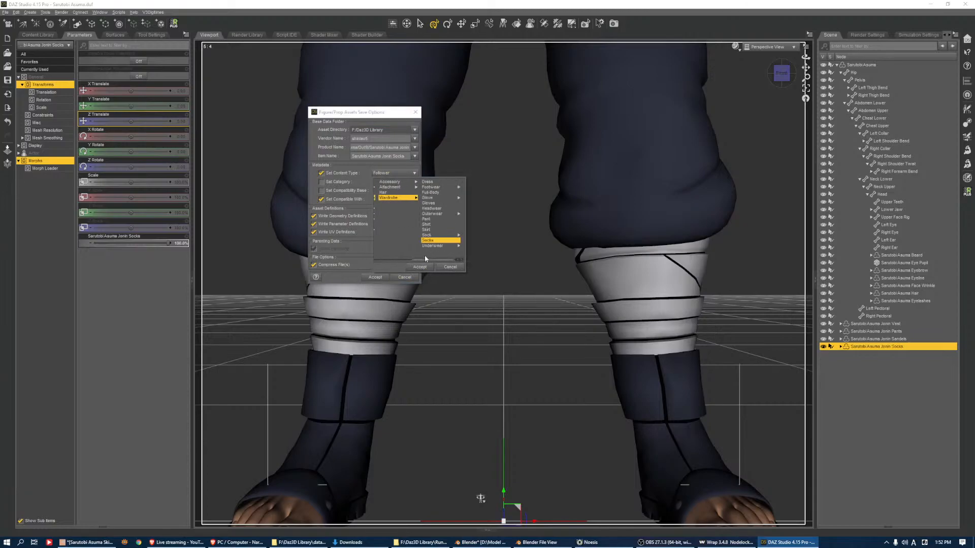
click(418, 267)
click(378, 278)
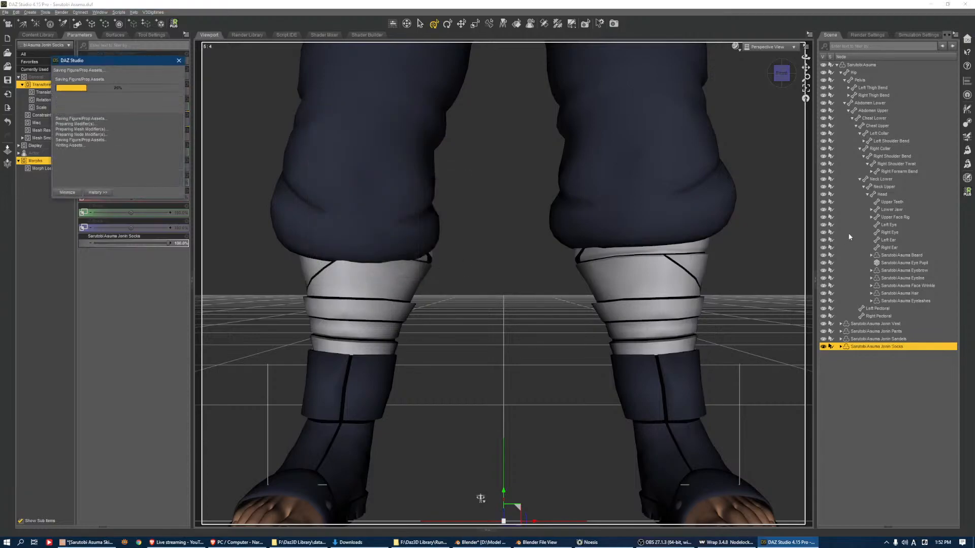
Start a Wearable(s) Preset save for the whole Sarutobi Asuma figure and choose the character's Outfit folder
click(872, 65)
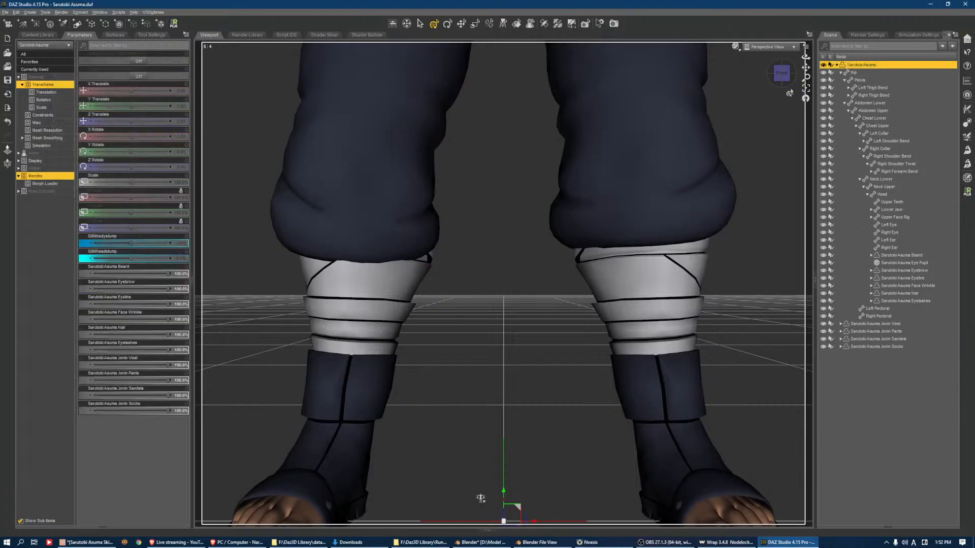
click(806, 88)
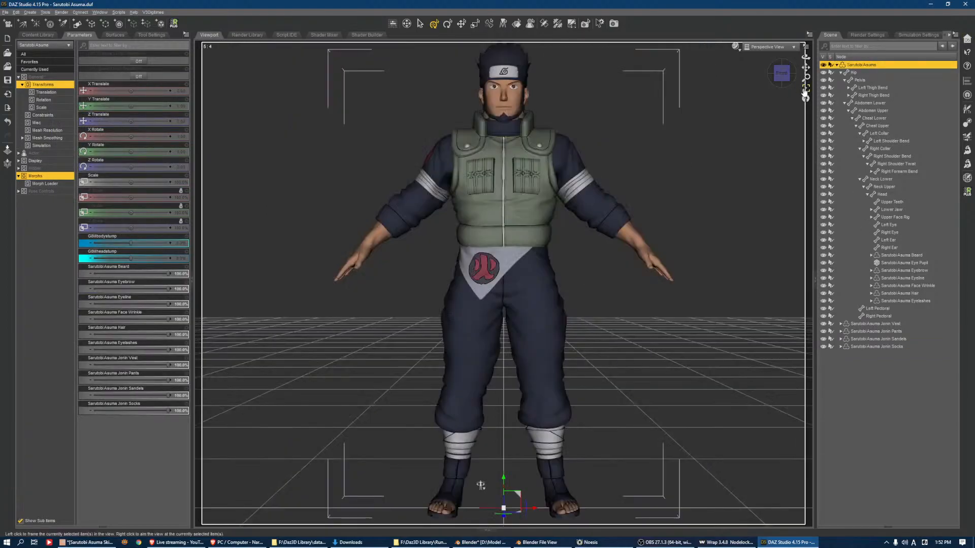
click(5, 12)
mouse_move(31, 66)
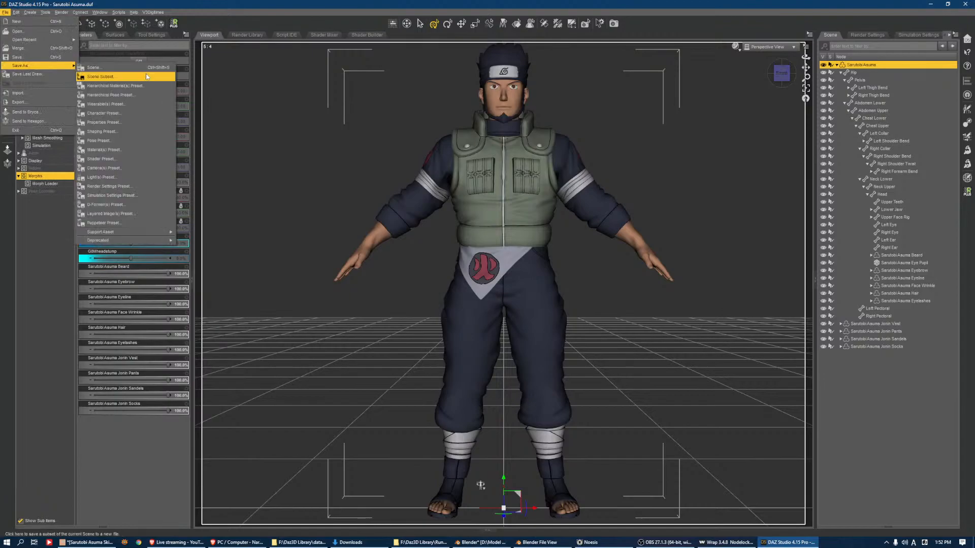
click(107, 104)
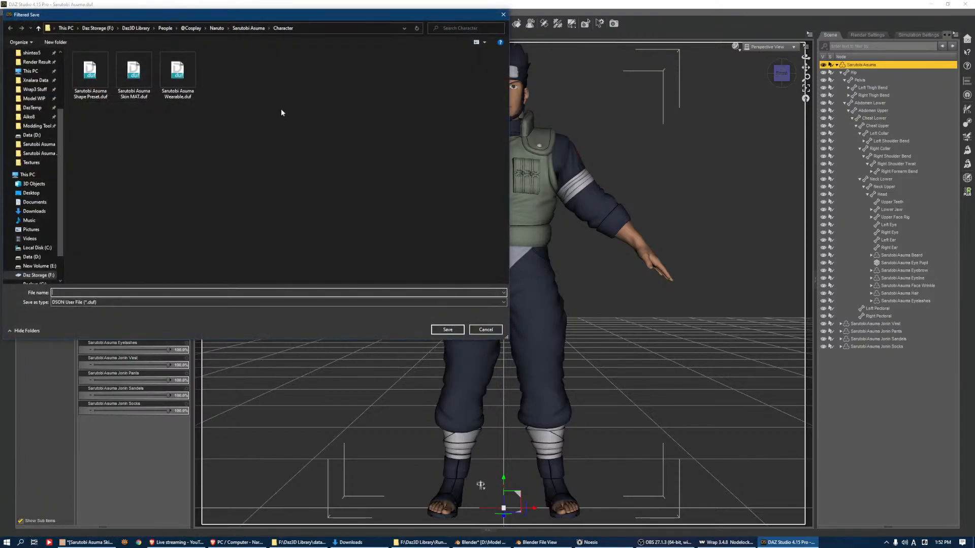
click(248, 28)
double_click(177, 73)
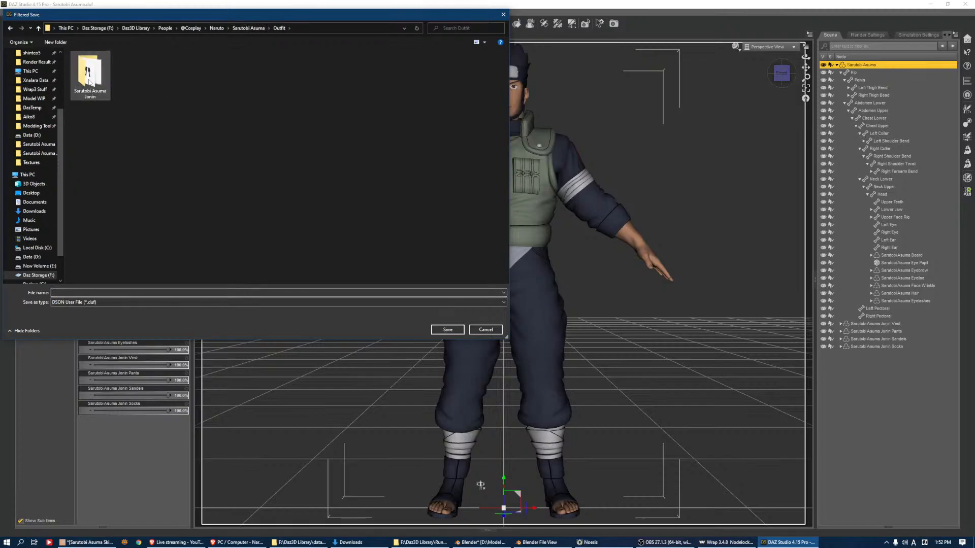
click(138, 293)
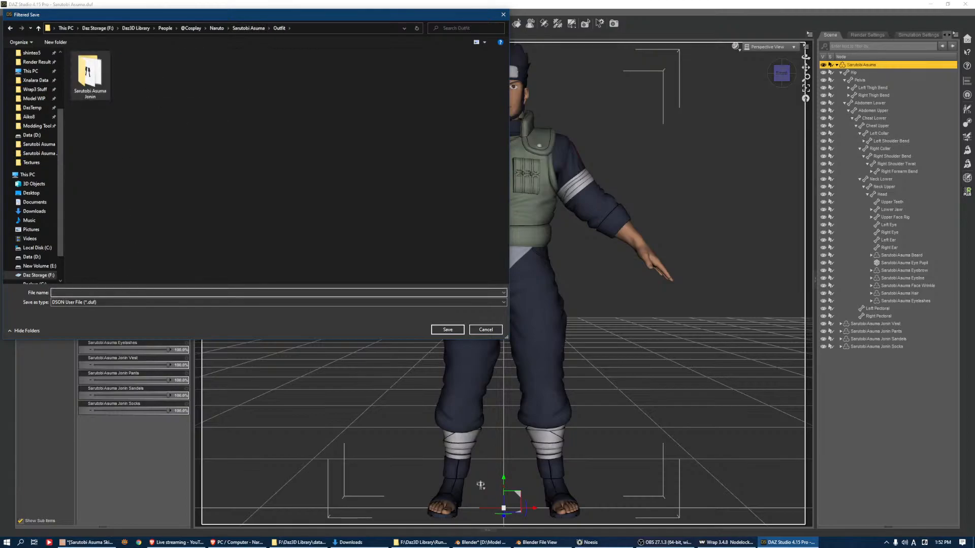
text(S)
key(Down)
text(.d)
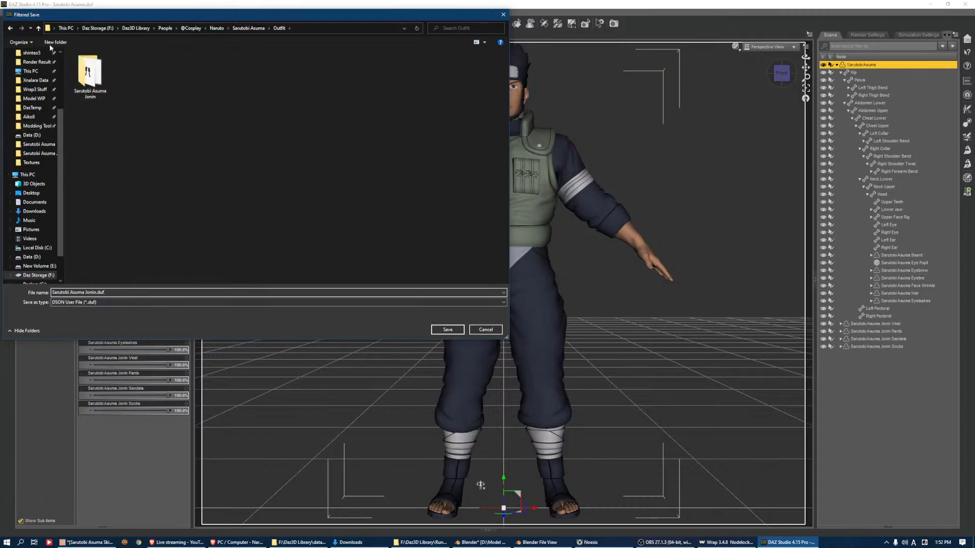
click(440, 332)
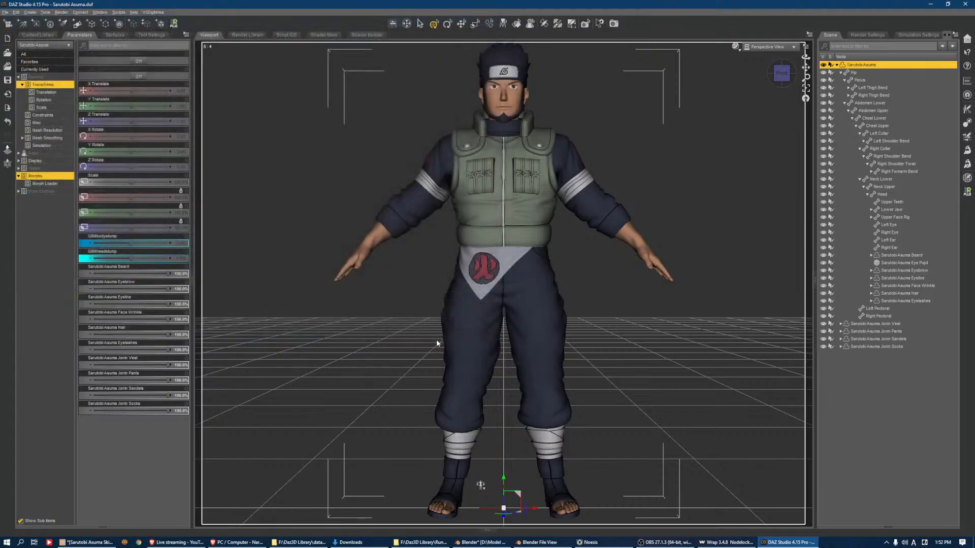
right_click(394, 183)
click(384, 151)
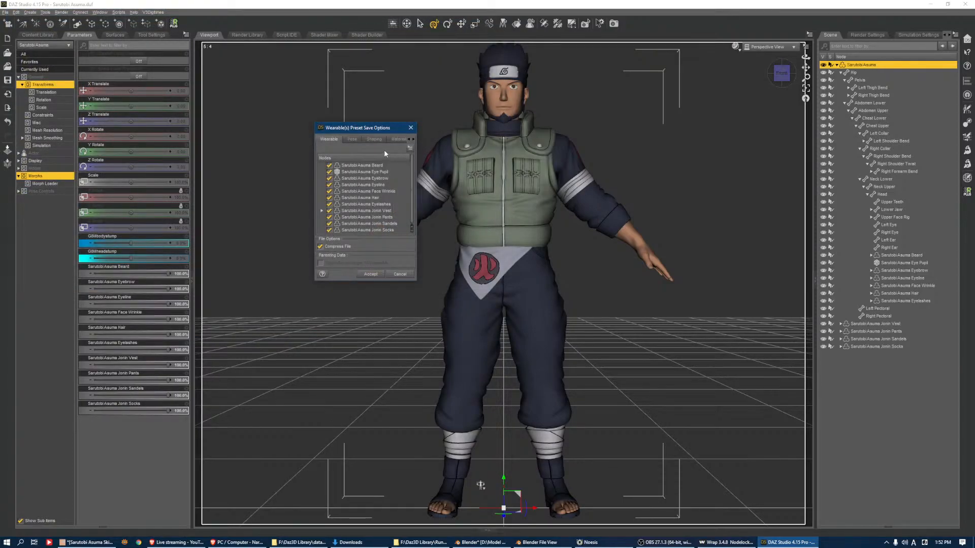
click(322, 211)
click(399, 275)
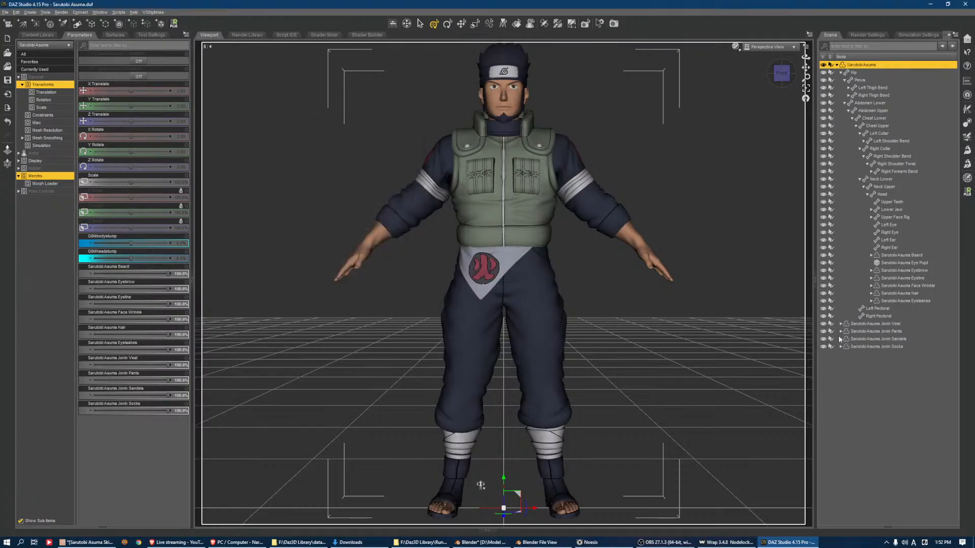
Save the figure's wearables as a Wearable(s) Preset named "Sarutobi Asuma Jonin" in the Outfit folder
click(5, 11)
mouse_move(24, 66)
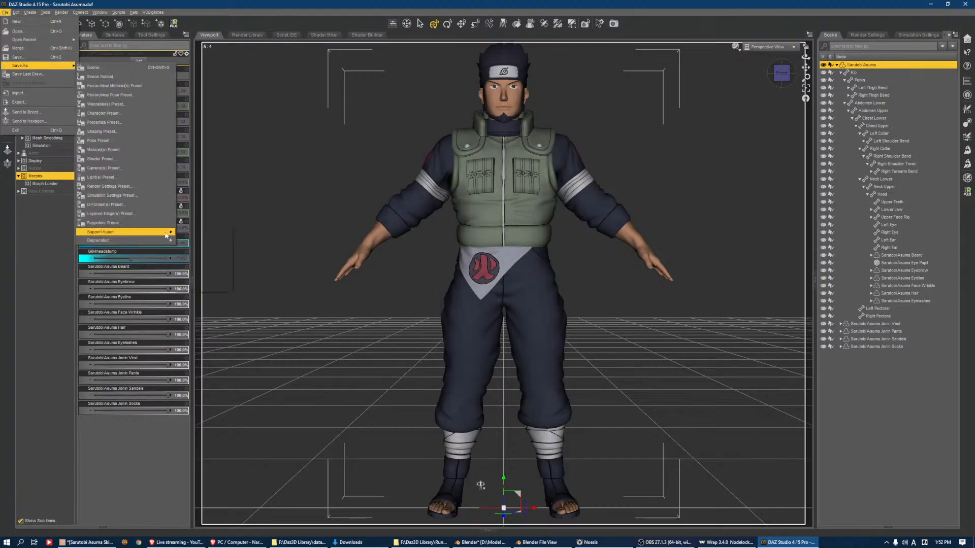
mouse_move(152, 233)
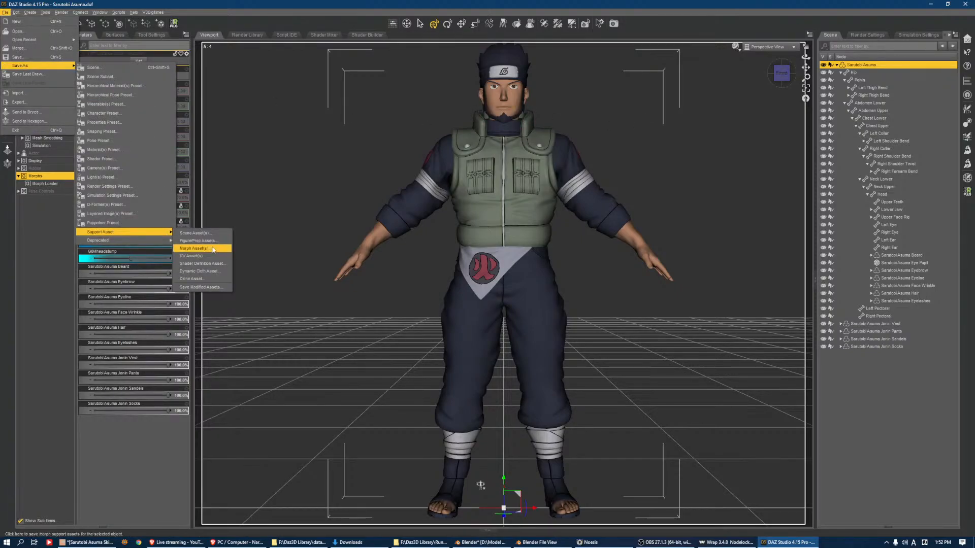
click(128, 114)
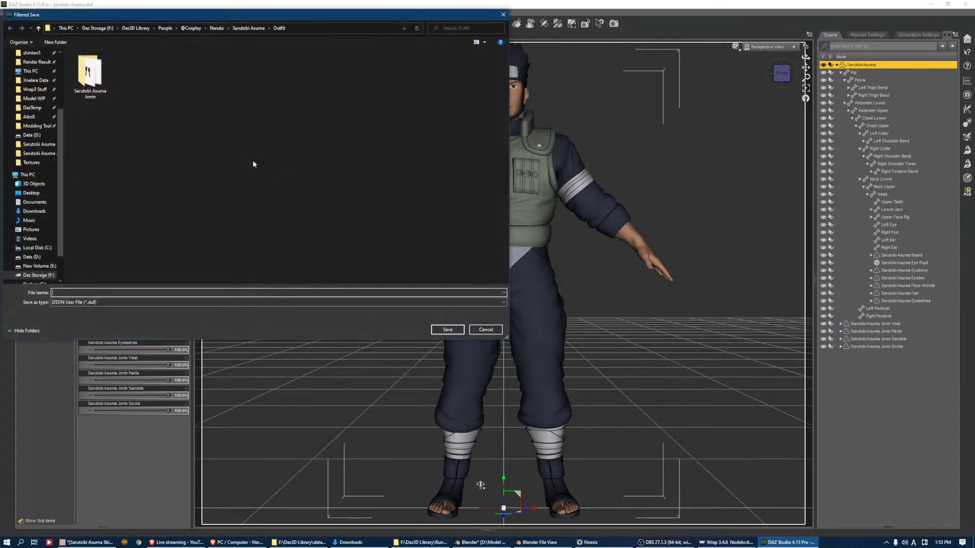
click(177, 293)
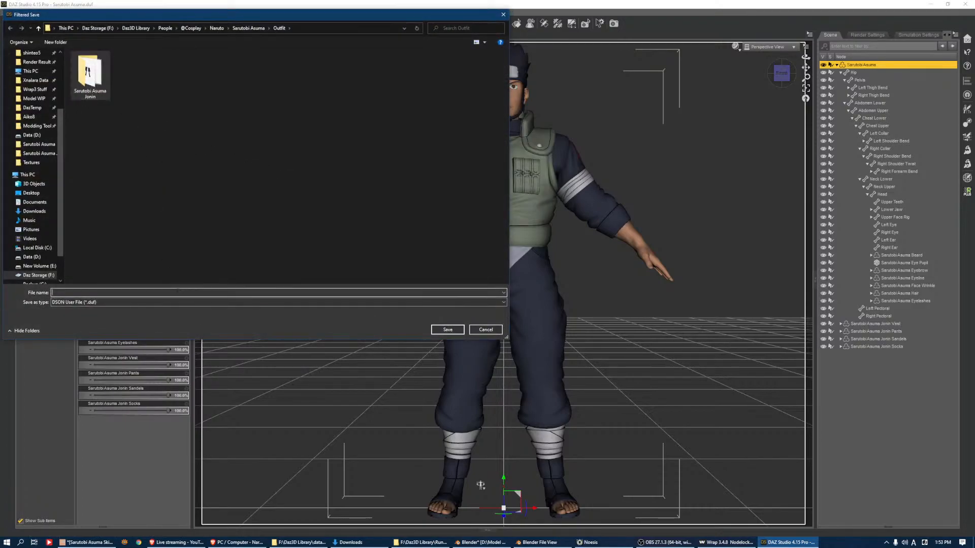
text(s)
key(Down)
text(.du)
key(Return)
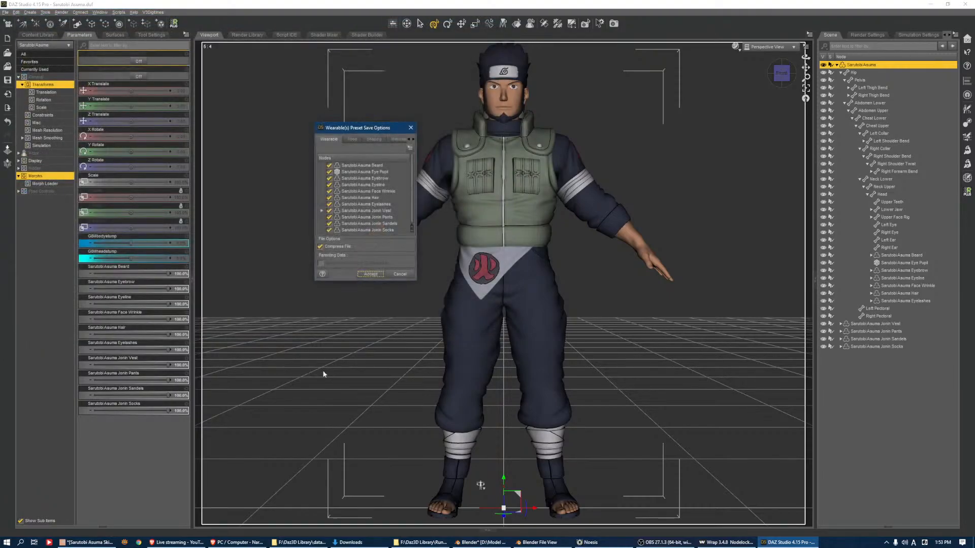
Include only the Jonin Vest, Pants, Sandals and Socks in the wearable preset and accept the save options
right_click(399, 188)
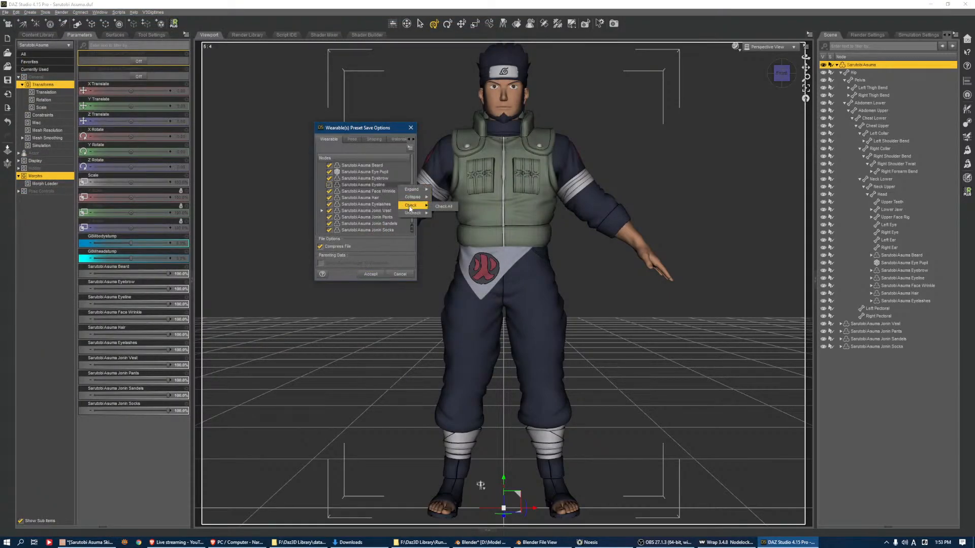
click(435, 211)
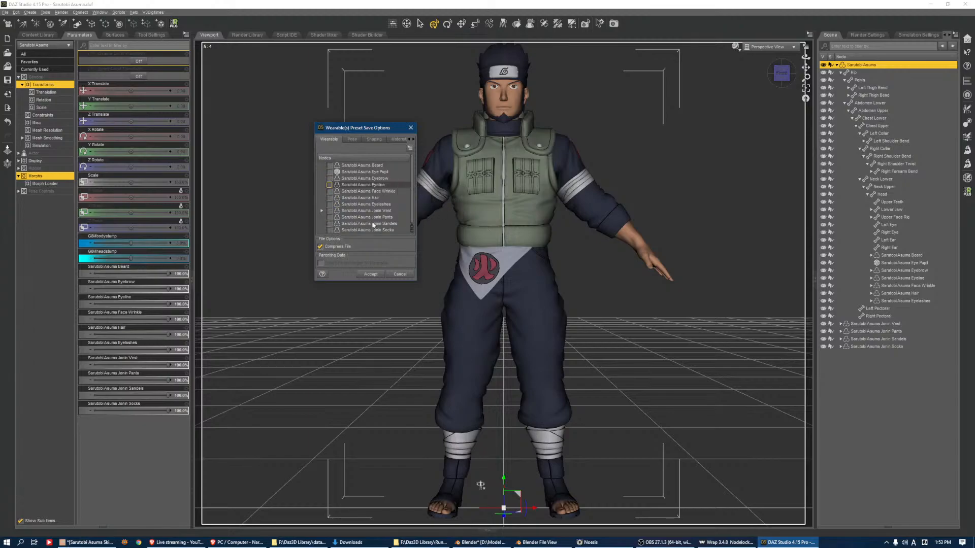
click(329, 210)
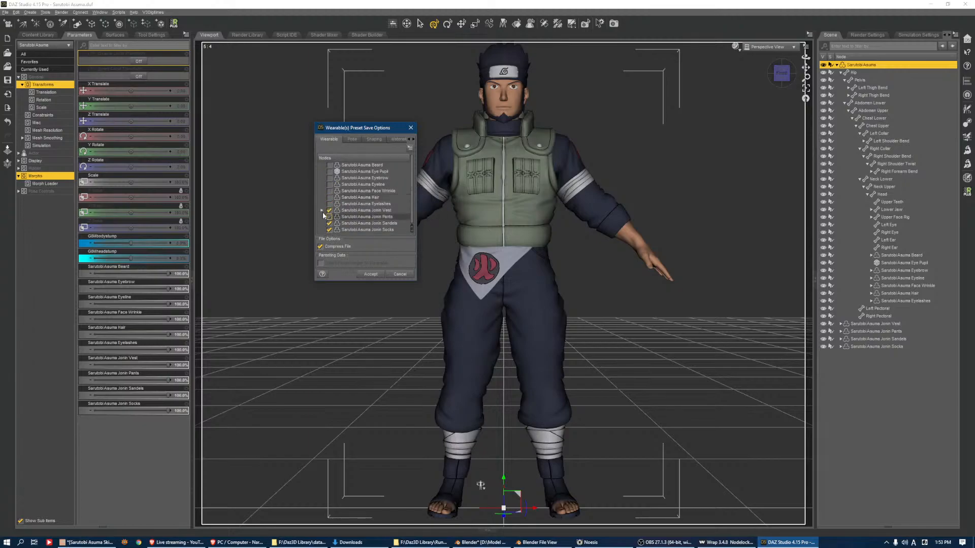
click(322, 210)
scroll(397, 228, down, 1)
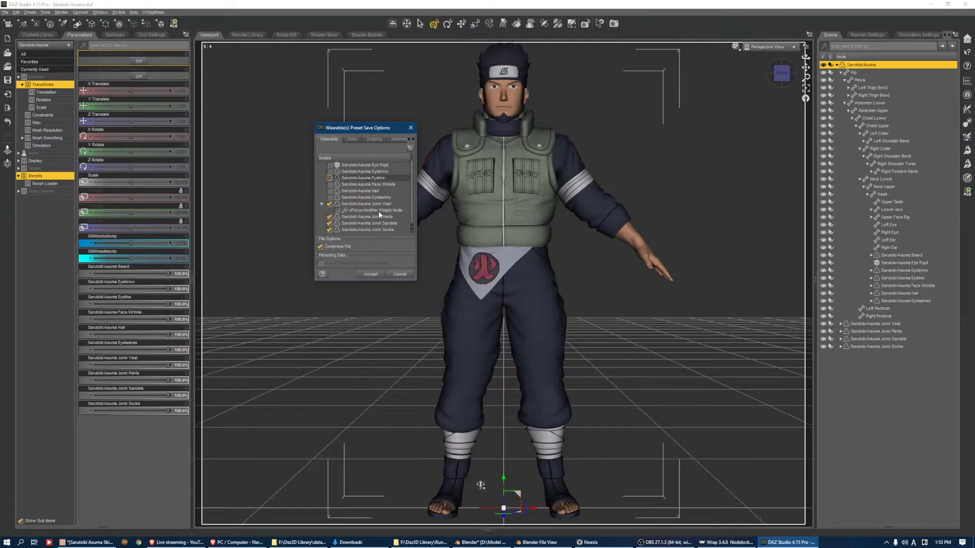
click(371, 274)
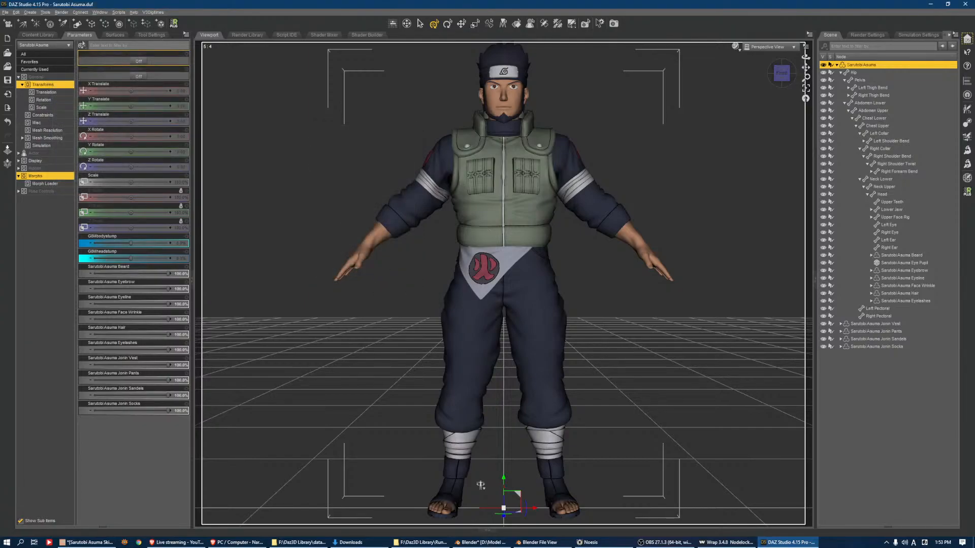
Browse the content library from the dForce shader presets back to the top-level folders and open Props
click(33, 35)
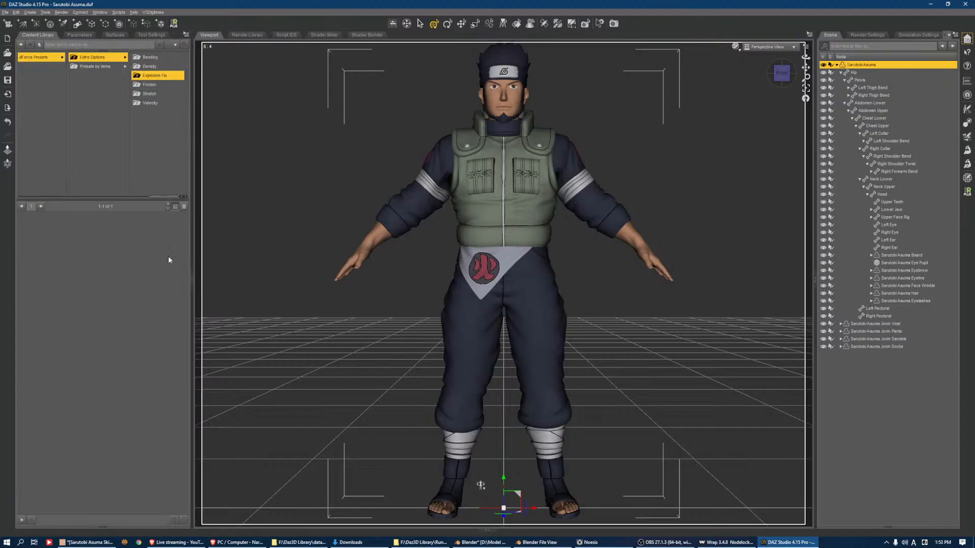
click(114, 60)
key(Left)
key(Left)
key(Left)
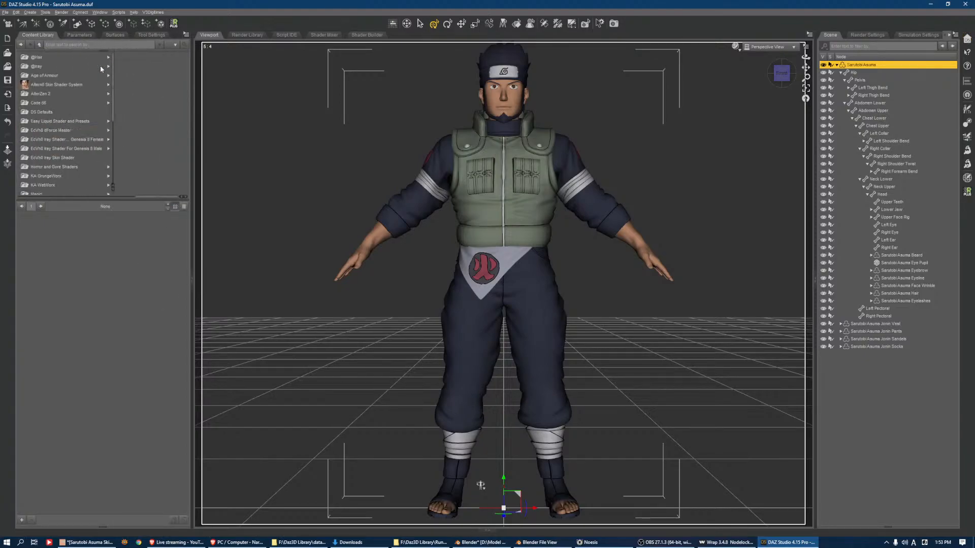
click(116, 129)
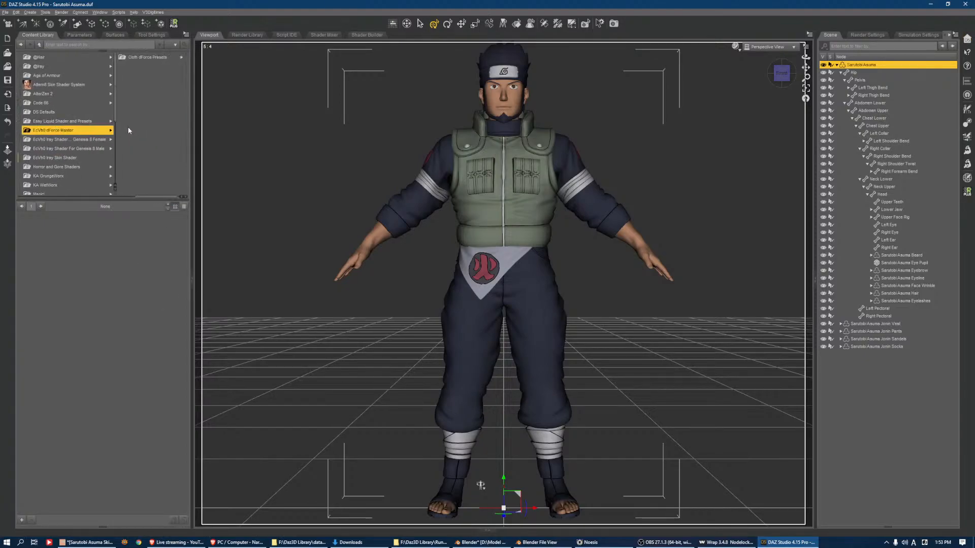
key(Left)
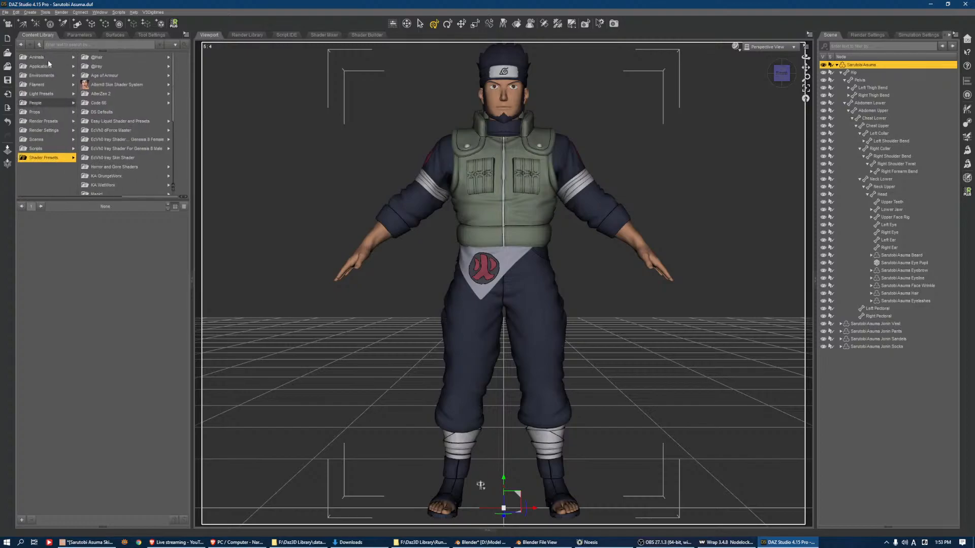
click(49, 112)
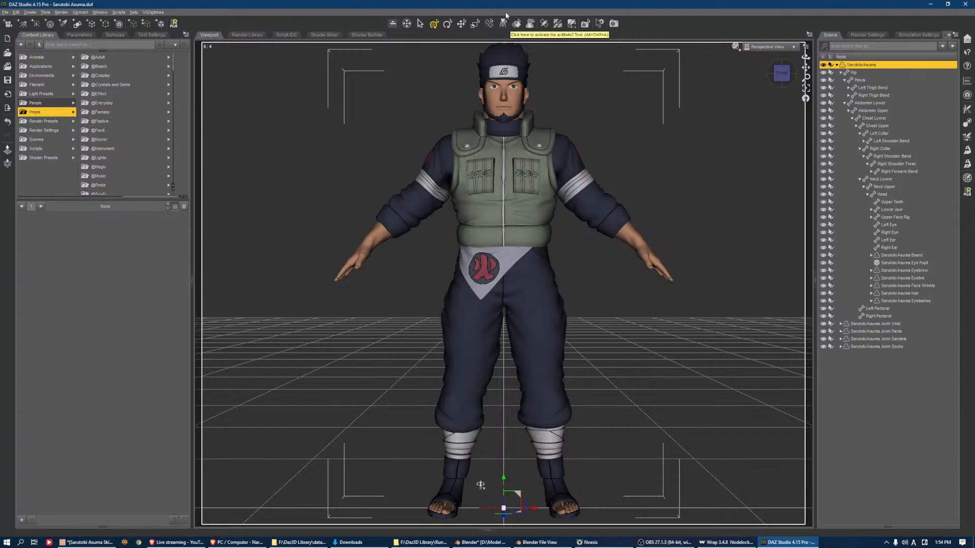
Save the Sarutobi Asuma scene file
key(ctrl+s)
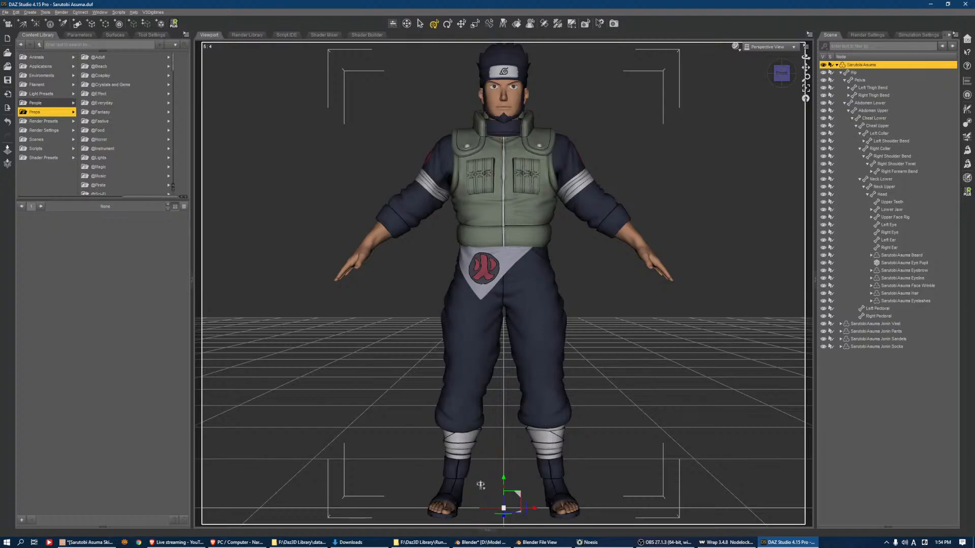
key(alt+Tab)
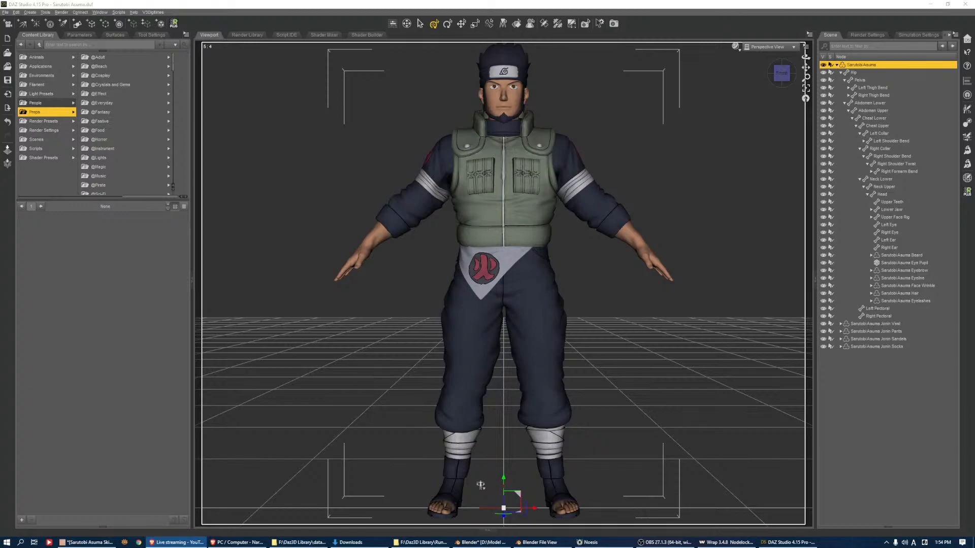
click(665, 542)
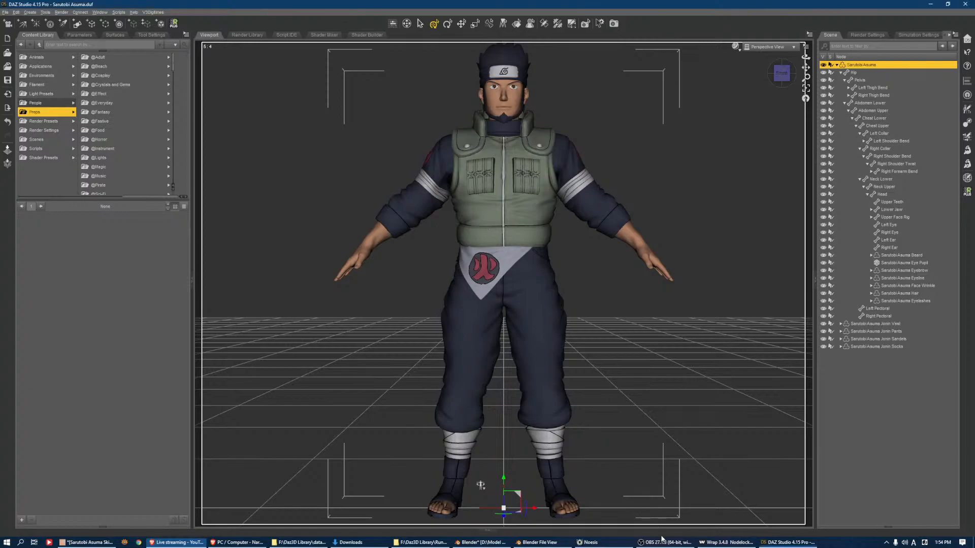